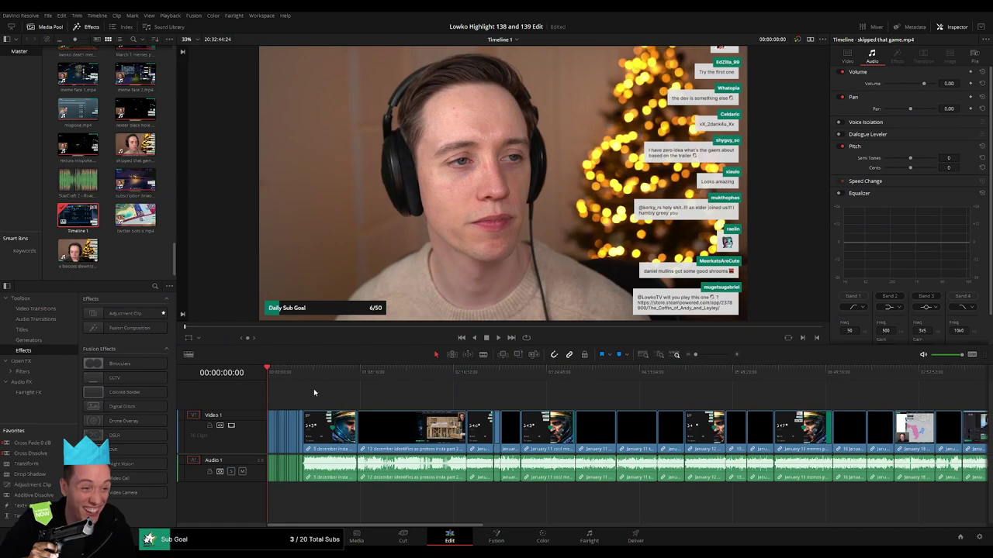
Step: Play the first clip, skipped that game.mp4, from the start of the timeline to look for sections to cut
{"action": "key", "text": "space"}
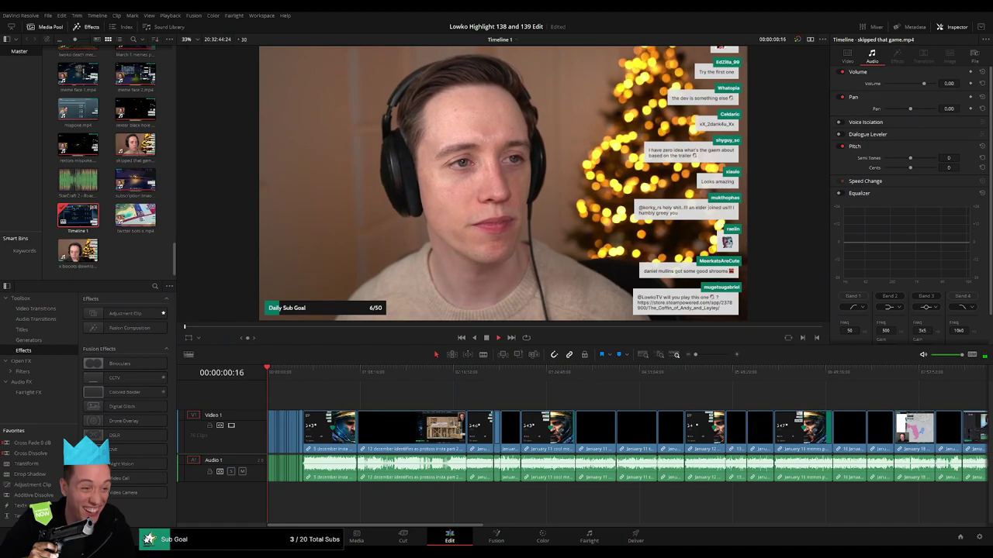
{"action": "key", "text": "q"}
{"action": "left_click", "coordinate": [304, 401]}
{"action": "key", "text": "space"}
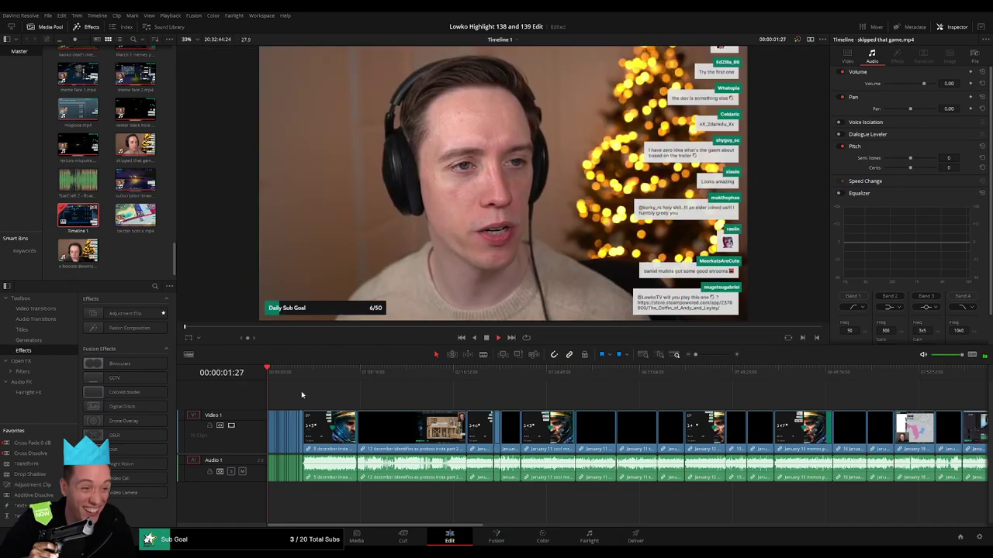
{"action": "left_click", "coordinate": [76, 220]}
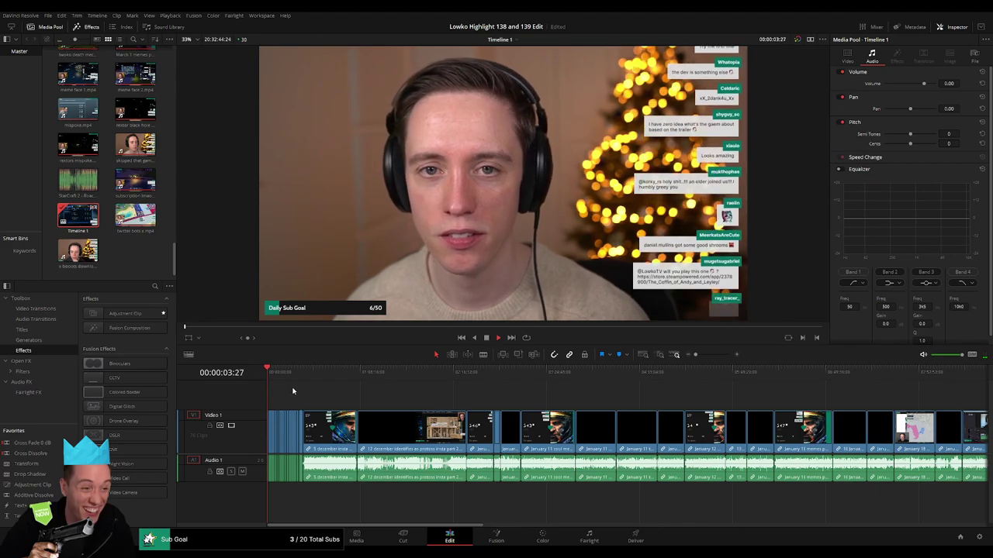
{"action": "left_click_drag", "start_coordinate": [699, 354], "coordinate": [714, 355]}
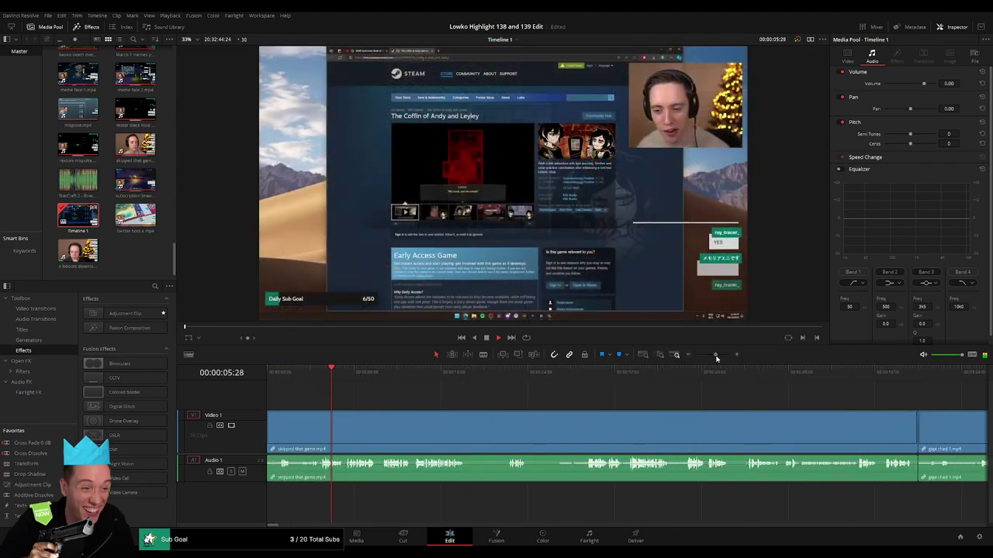
{"action": "left_click_drag", "start_coordinate": [393, 409], "coordinate": [377, 408]}
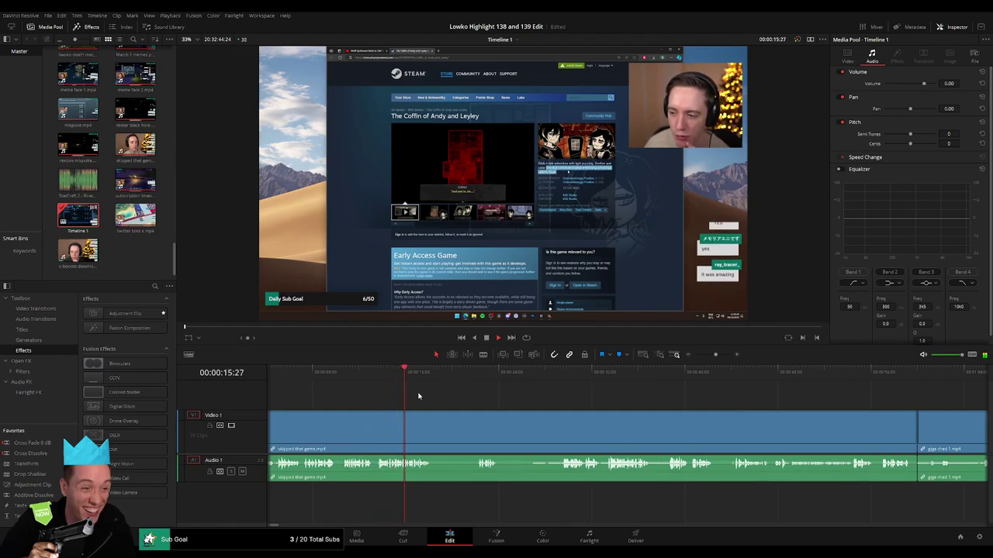
{"action": "scroll", "coordinate": [417, 394], "scroll_direction": "down", "scroll_amount": 1}
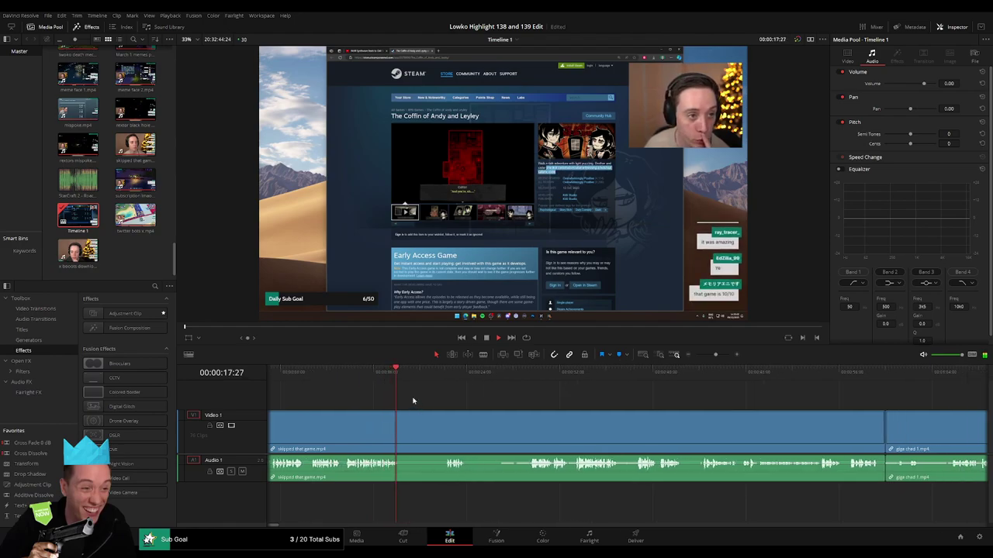
Step: Cut the section from about 18:16 to 22:00 out of skipped that game.mp4 and add a Cross Fade 0 dB on the audio cut
{"action": "key", "text": "ctrl+b"}
{"action": "left_click", "coordinate": [444, 375]}
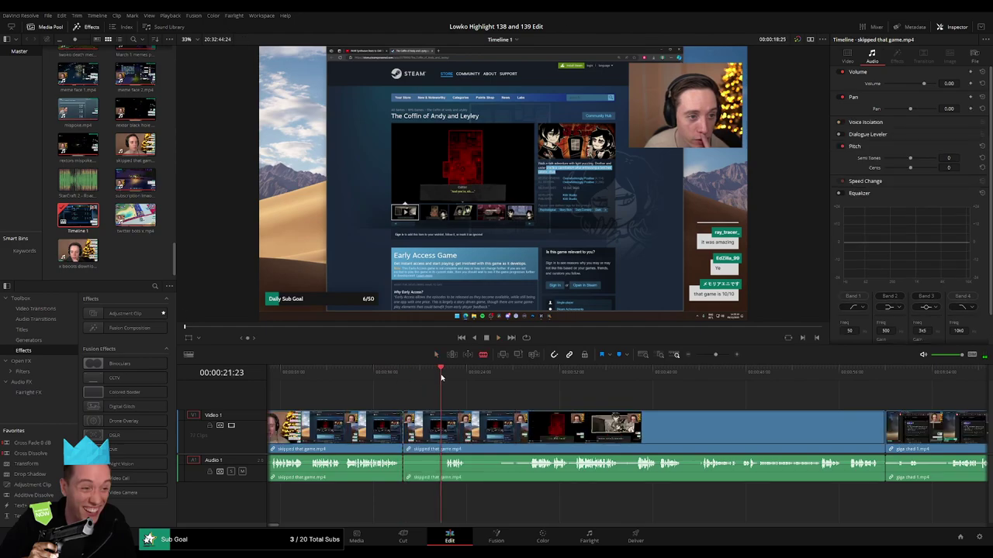
{"action": "left_click", "coordinate": [445, 439]}
{"action": "key", "text": "a"}
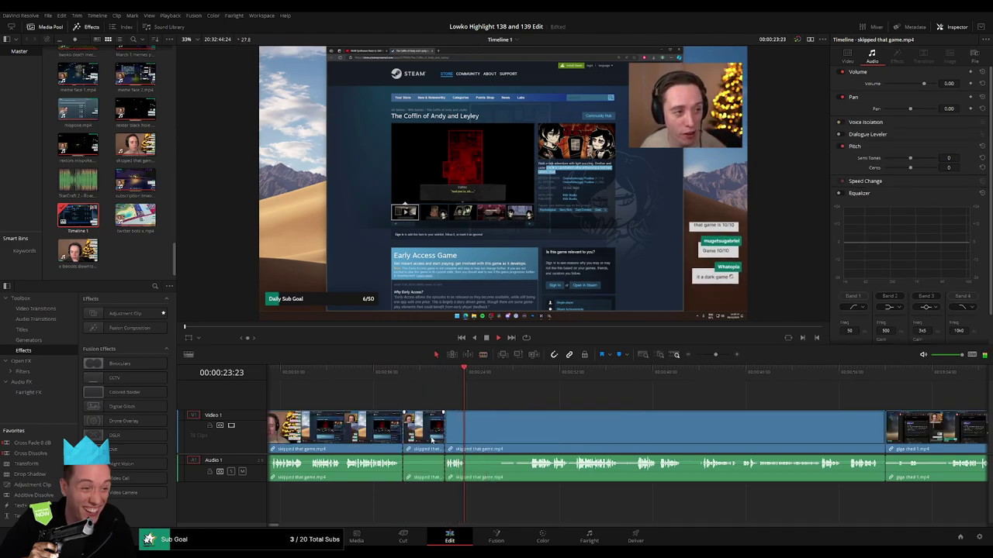
{"action": "left_click", "coordinate": [433, 440]}
{"action": "key", "text": "Delete"}
{"action": "key", "text": "Up"}
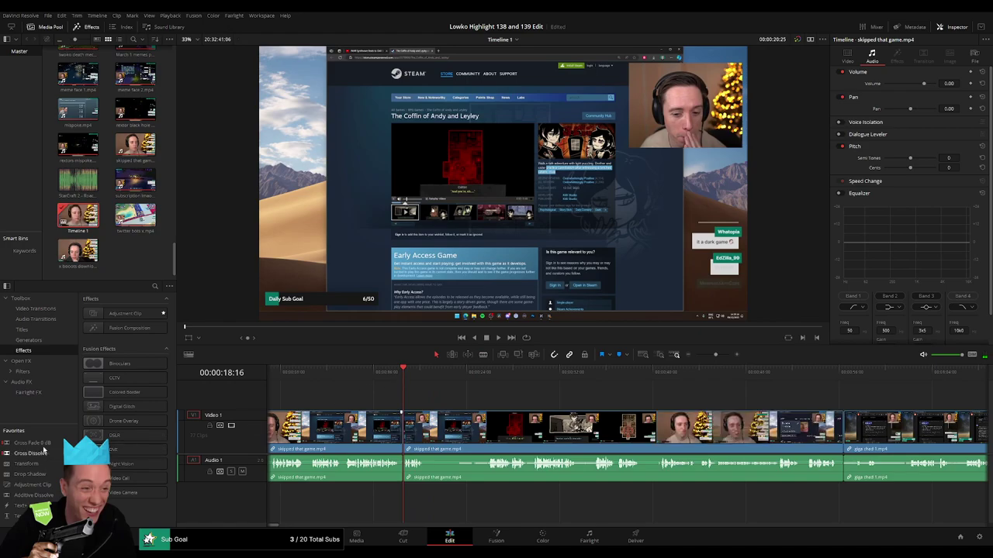
{"action": "key", "text": "space"}
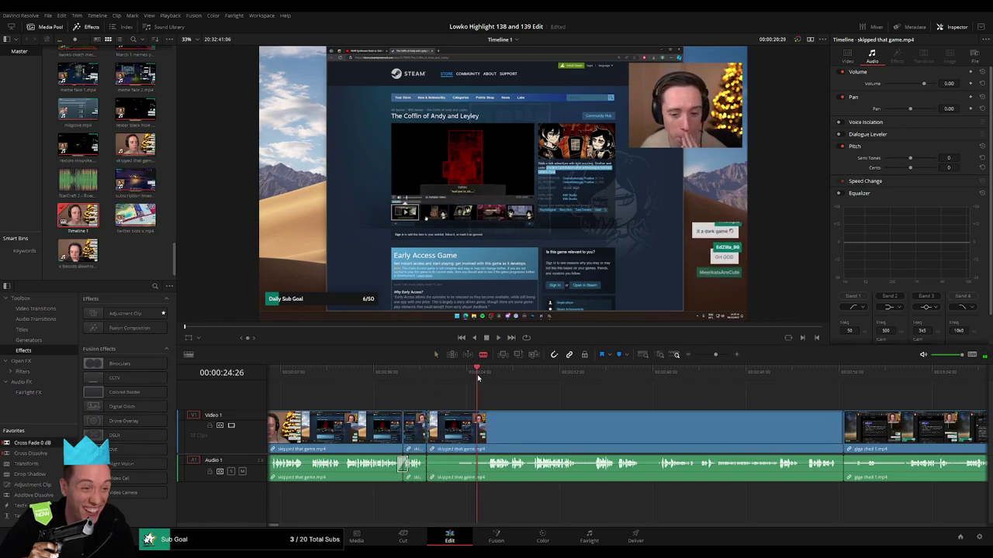
Step: Remove the section from about 20:15 to 23:04 without a gap and add a Cross Fade 0 dB on the audio cut
{"action": "left_click", "coordinate": [484, 375]}
{"action": "key", "text": "space"}
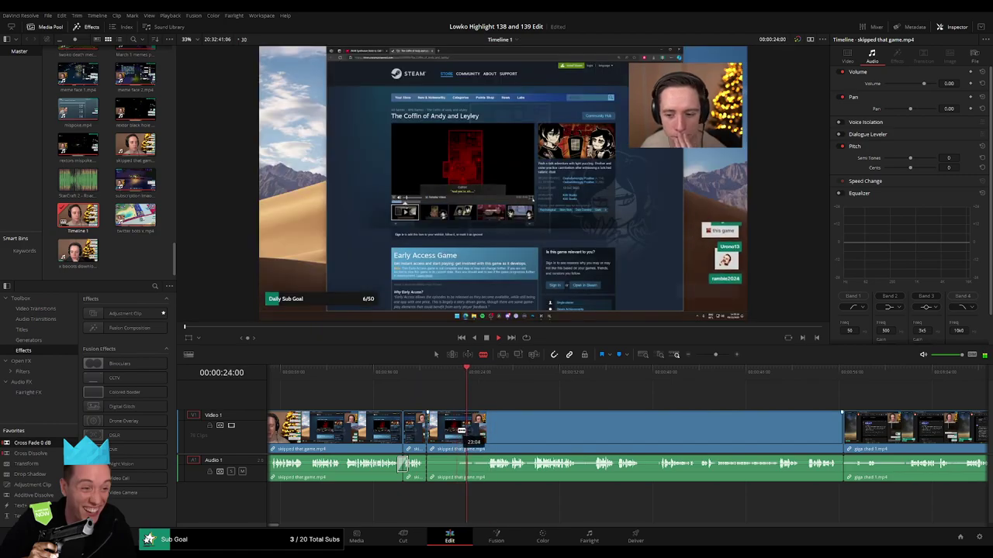
{"action": "left_click", "coordinate": [459, 434]}
{"action": "key", "text": "a"}
{"action": "left_click", "coordinate": [442, 435]}
{"action": "key", "text": "Delete"}
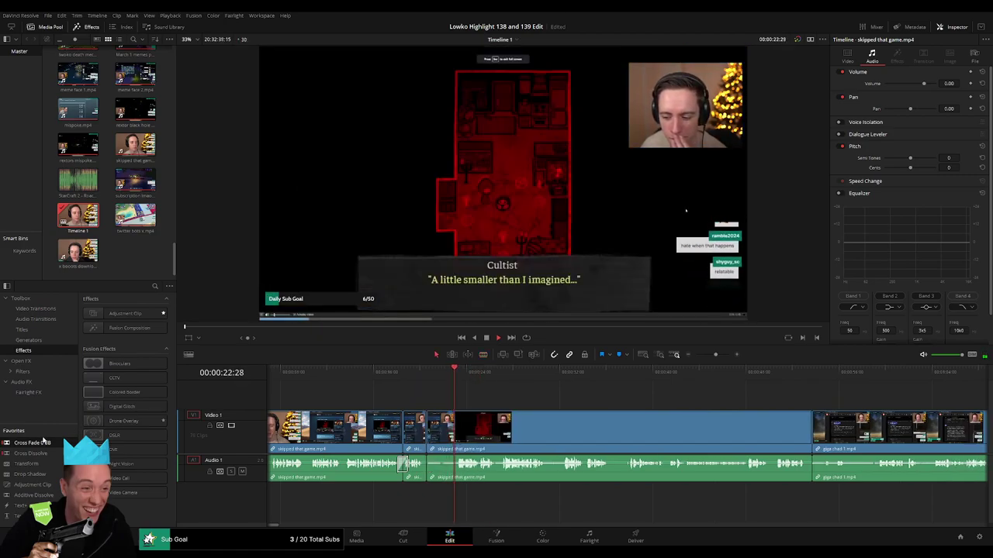
{"action": "left_click_drag", "start_coordinate": [44, 441], "coordinate": [428, 465]}
Step: Play on through skipped that game.mp4 and remove the section from 36:07 to about 38:01, closing the gap
{"action": "scroll", "coordinate": [460, 414], "scroll_direction": "right", "scroll_amount": 3}
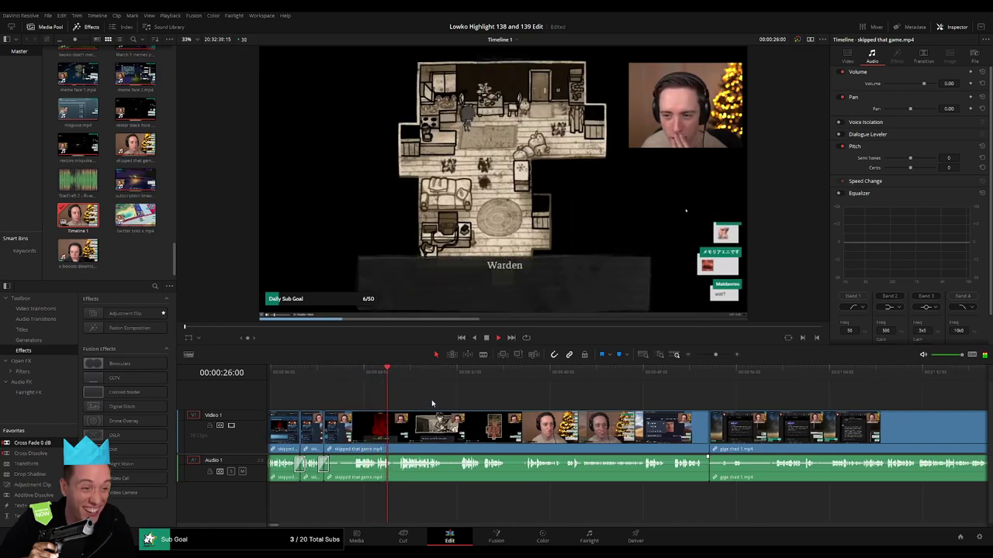
{"action": "scroll", "coordinate": [416, 400], "scroll_direction": "right", "scroll_amount": 1}
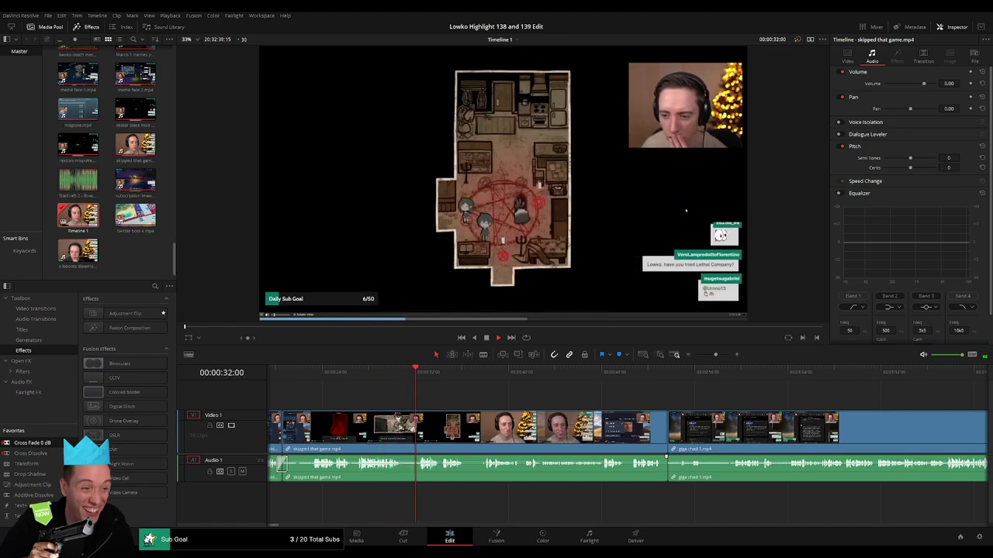
{"action": "scroll", "coordinate": [421, 399], "scroll_direction": "right", "scroll_amount": 3}
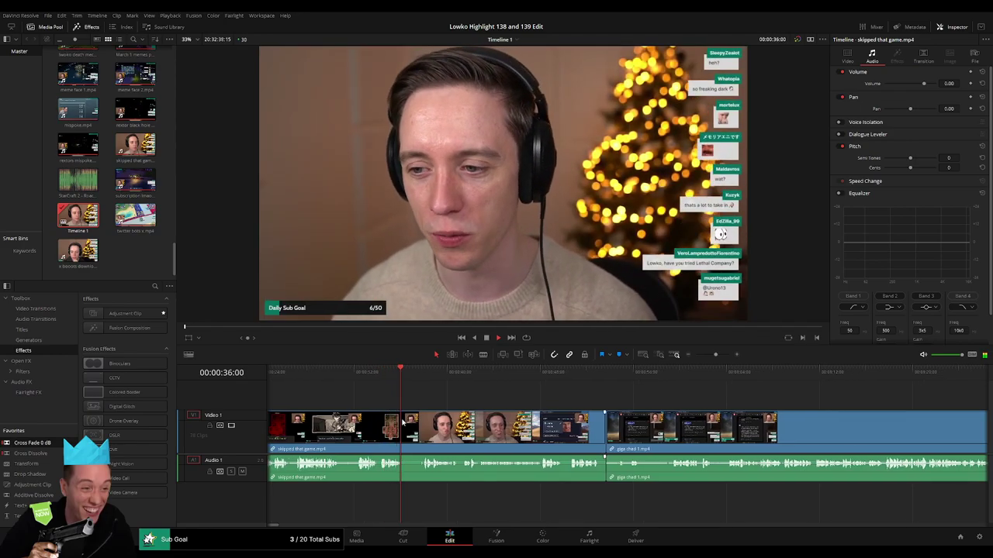
{"action": "key", "text": "space"}
{"action": "key", "text": "b"}
{"action": "left_click", "coordinate": [408, 427]}
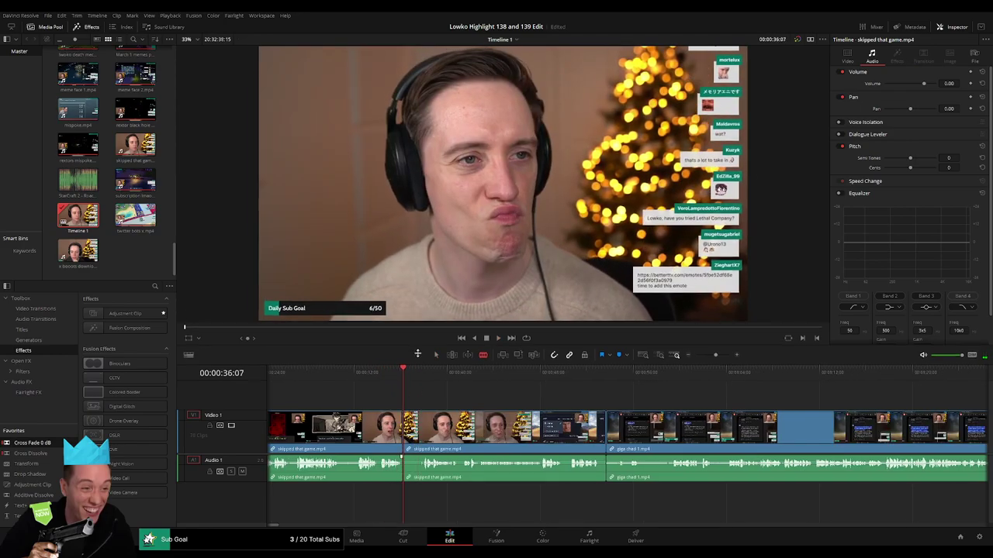
{"action": "left_click_drag", "start_coordinate": [410, 344], "coordinate": [414, 419]}
{"action": "key", "text": "space"}
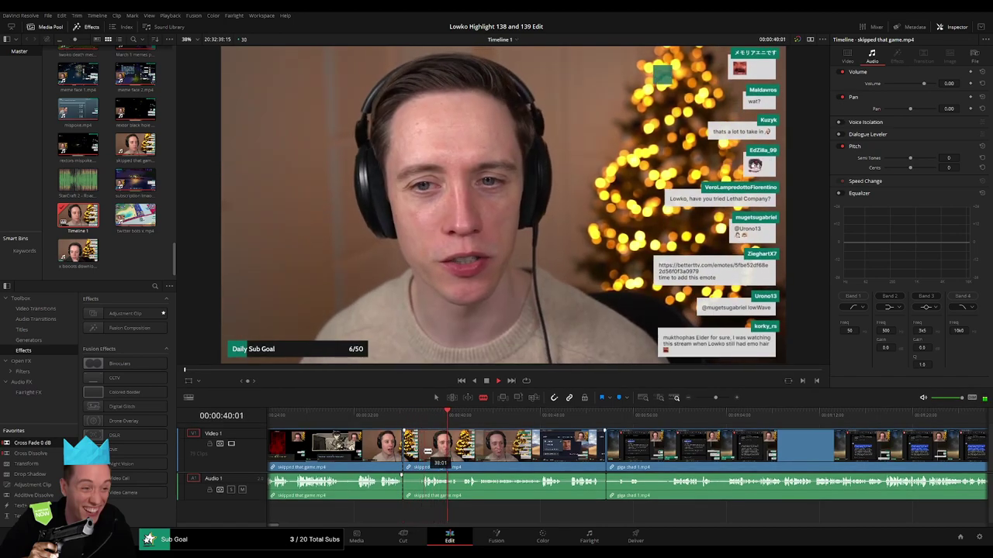
{"action": "left_click", "coordinate": [424, 452]}
{"action": "key", "text": "a"}
{"action": "left_click", "coordinate": [414, 451]}
{"action": "key", "text": "BackSpace"}
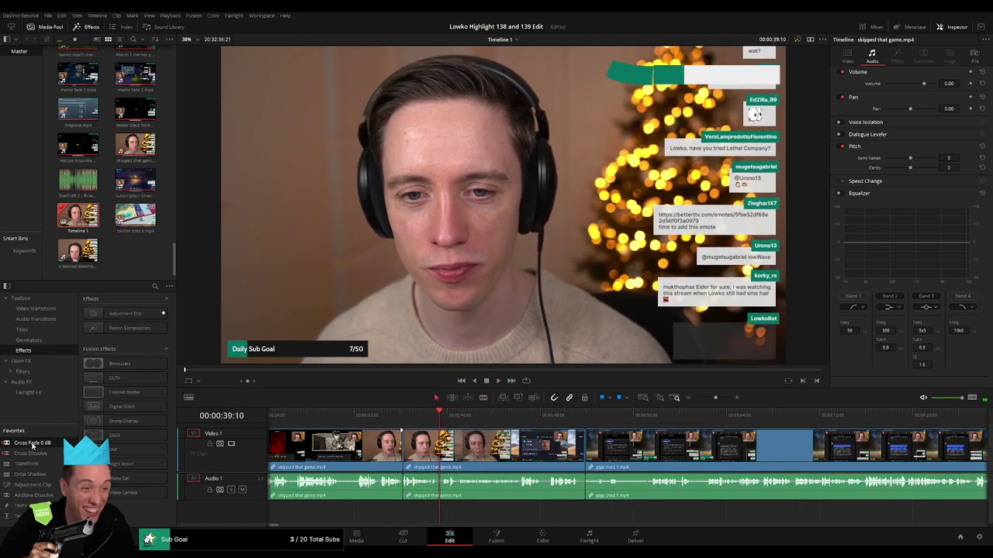
Step: Play back the edit at 36:07 and undo the Cross Fade 0 dB placed on its audio
{"action": "left_click", "coordinate": [394, 418]}
{"action": "key", "text": "space"}
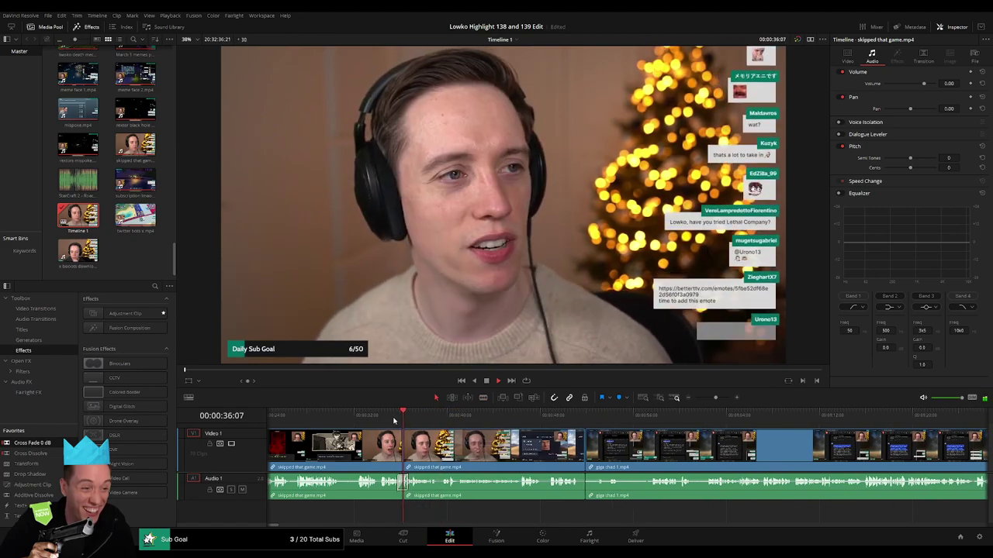
{"action": "key", "text": "ctrl+z"}
{"action": "left_click", "coordinate": [392, 417]}
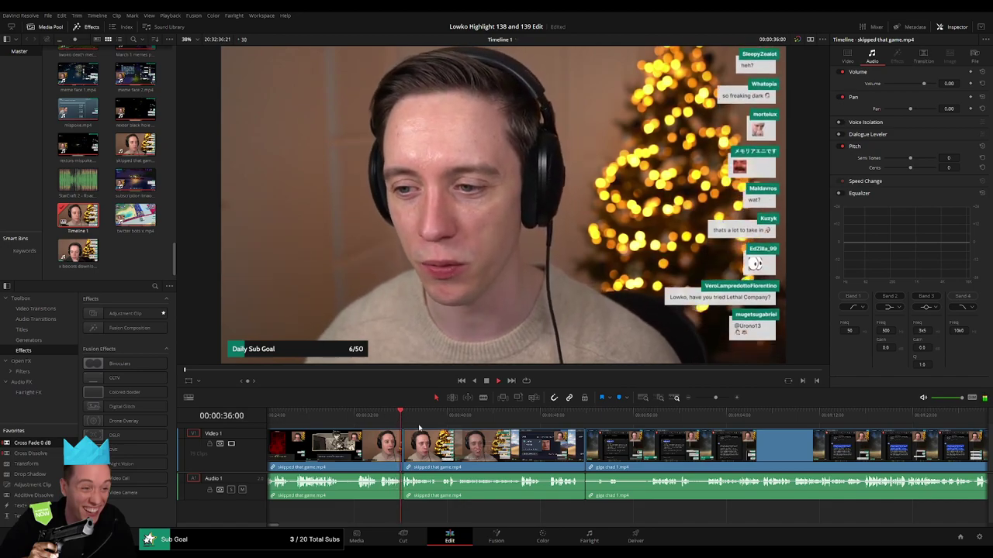
Step: Try a split in skipped that game.mp4 at about 39:05 and undo it
{"action": "scroll", "coordinate": [440, 429], "scroll_direction": "down", "scroll_amount": 1}
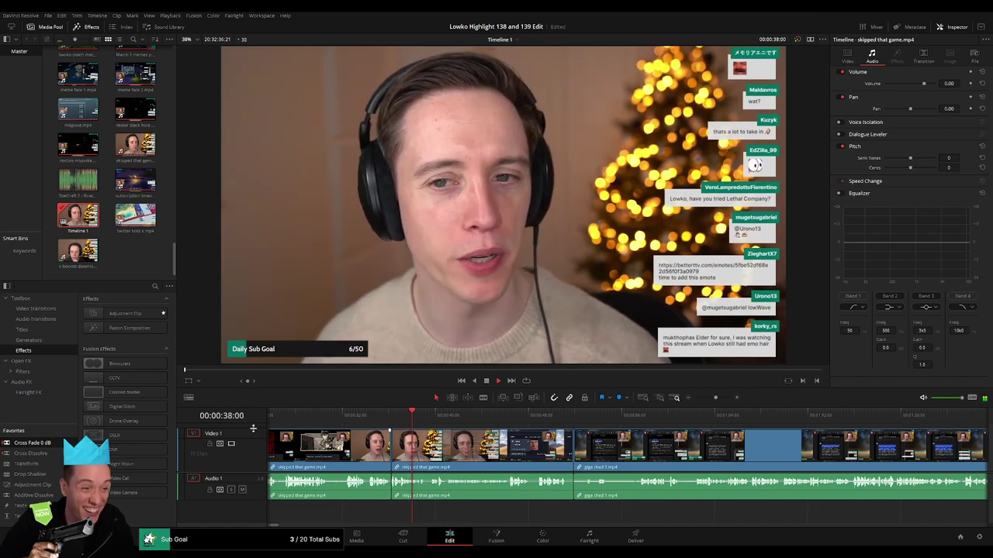
{"action": "scroll", "coordinate": [450, 438], "scroll_direction": "down", "scroll_amount": 1}
{"action": "key", "text": "b"}
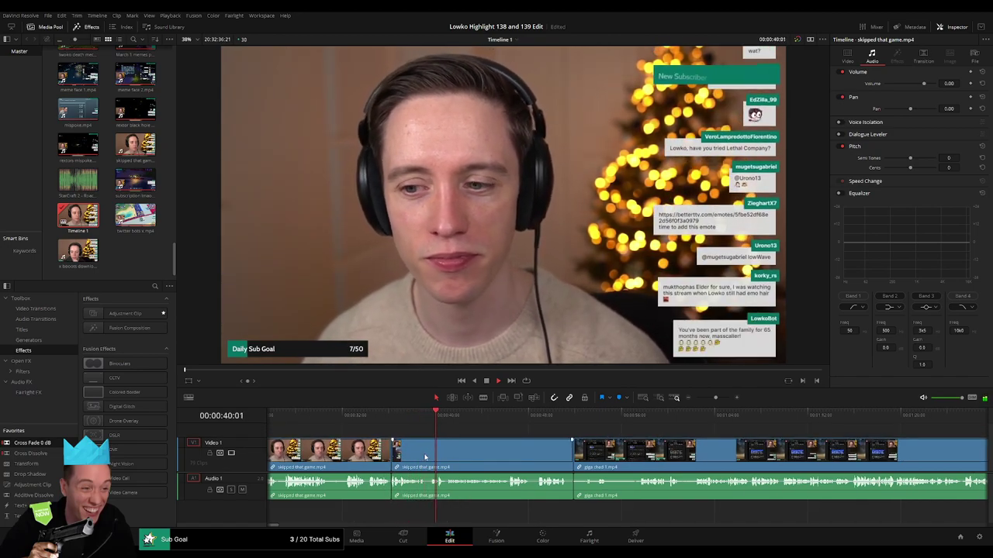
{"action": "left_click", "coordinate": [428, 450]}
{"action": "key", "text": "ctrl+z"}
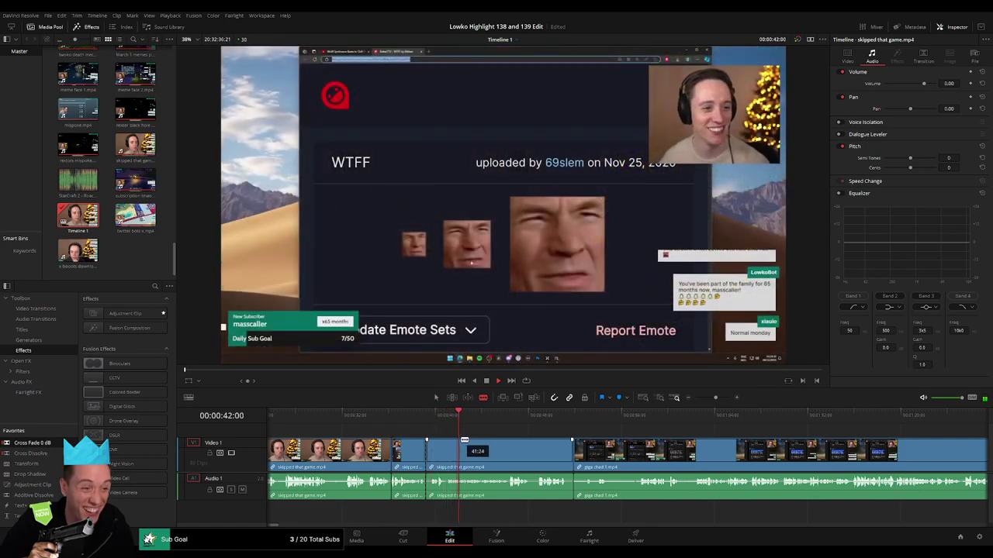
Step: Split skipped that game.mp4 at about 48:05 and delete its remaining end pieces so giga chad 1.mp4 follows directly
{"action": "left_click", "coordinate": [502, 420]}
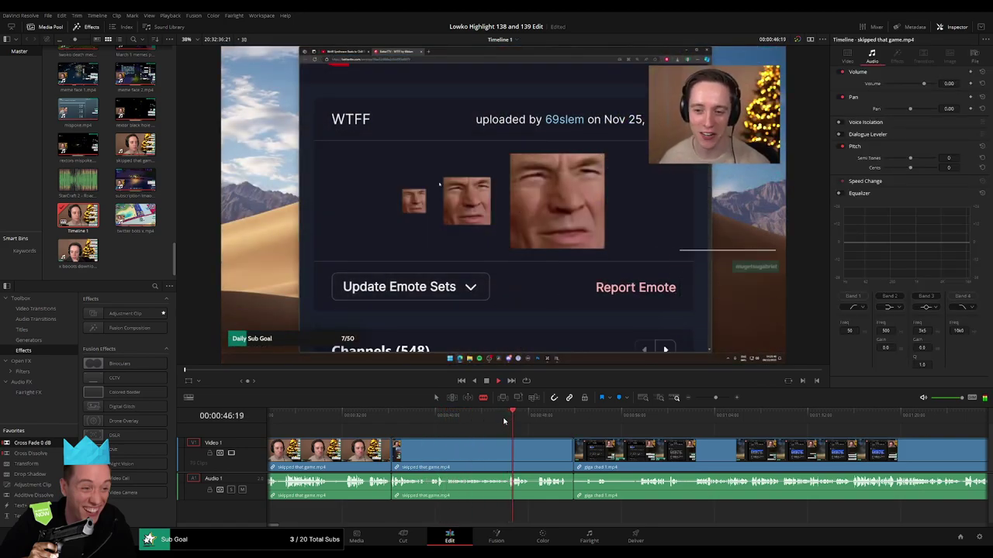
{"action": "left_click_drag", "start_coordinate": [525, 431], "coordinate": [455, 427]}
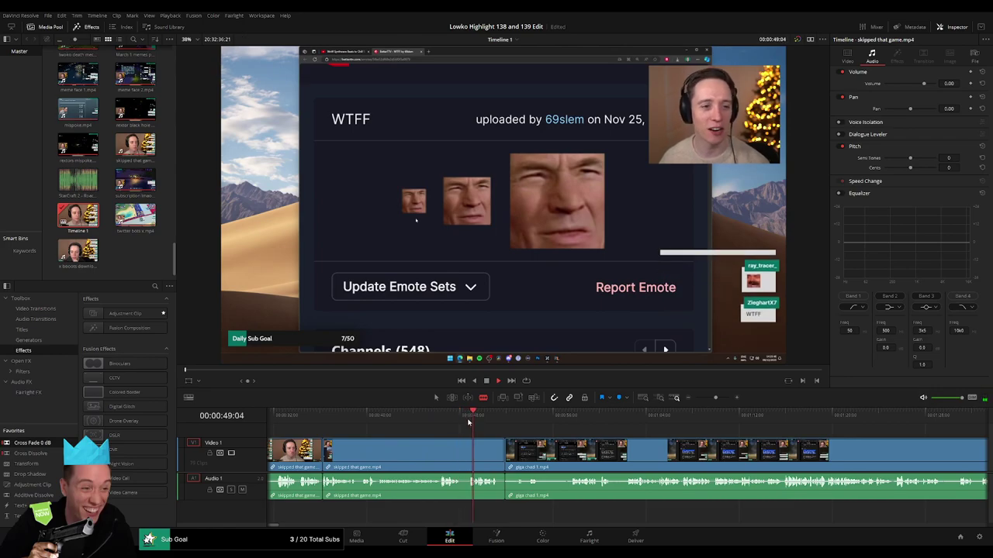
{"action": "scroll", "coordinate": [474, 442], "scroll_direction": "right", "scroll_amount": 1}
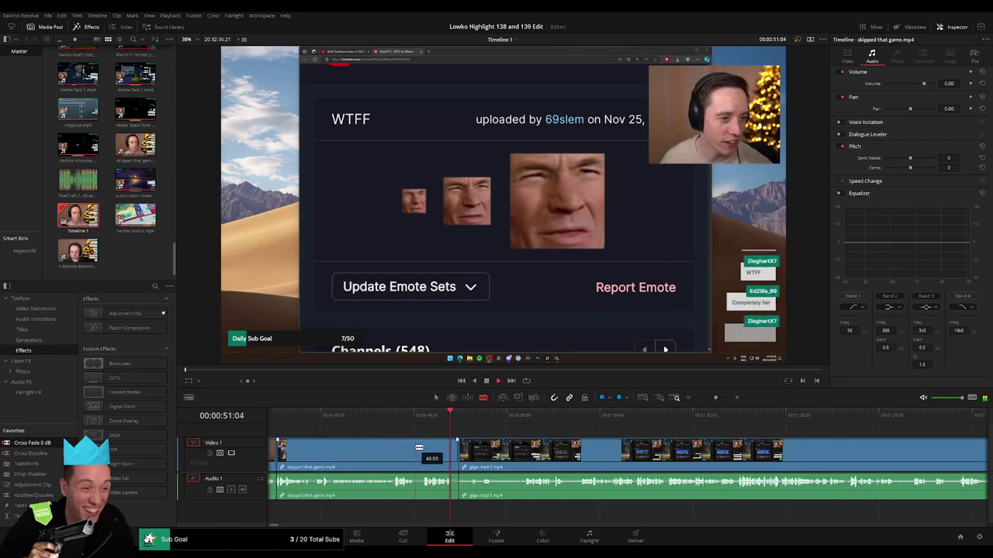
{"action": "left_click", "coordinate": [419, 448]}
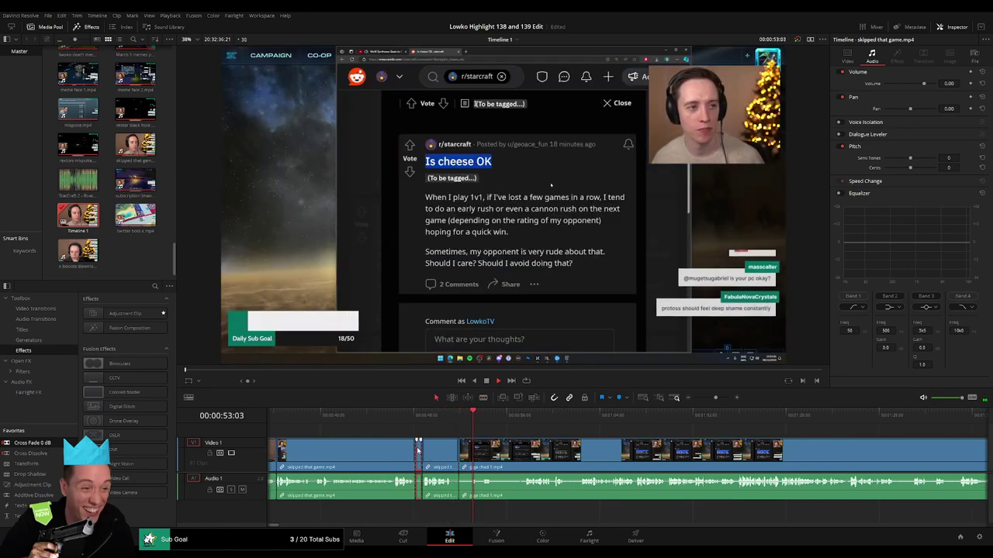
{"action": "key", "text": "Delete"}
{"action": "left_click", "coordinate": [436, 459]}
{"action": "key", "text": "Delete"}
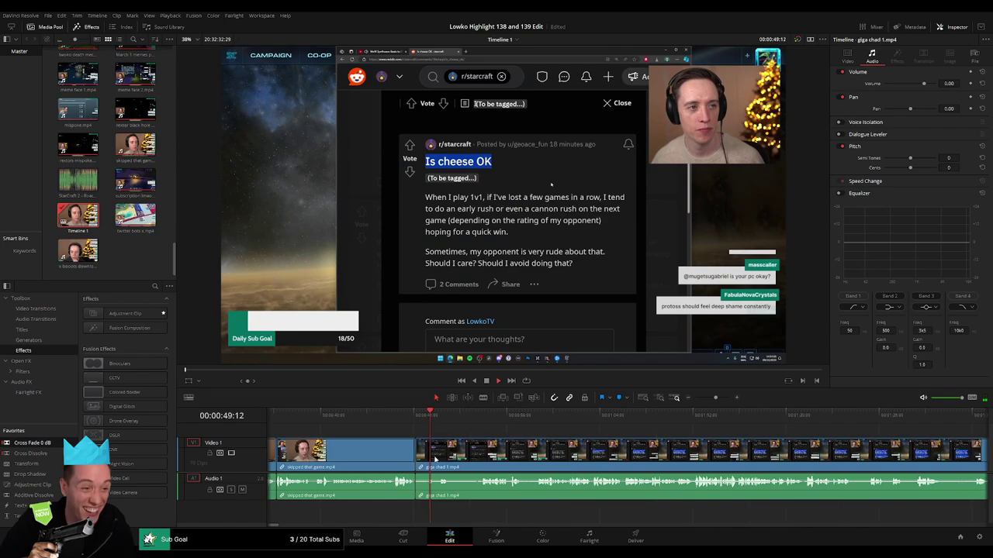
Step: Skim the following clips, from giga chad 1.mp4 to death mecanic insta 4.mp4, by sampling playback at several points
{"action": "scroll", "coordinate": [416, 440], "scroll_direction": "right", "scroll_amount": 1}
{"action": "left_click_drag", "start_coordinate": [426, 419], "coordinate": [440, 419]}
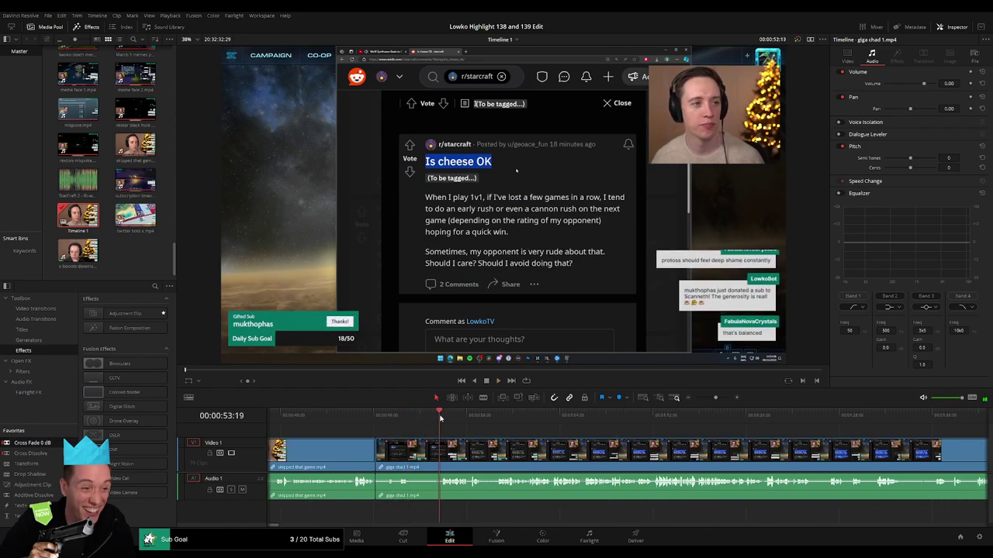
{"action": "left_click_drag", "start_coordinate": [715, 398], "coordinate": [709, 400]}
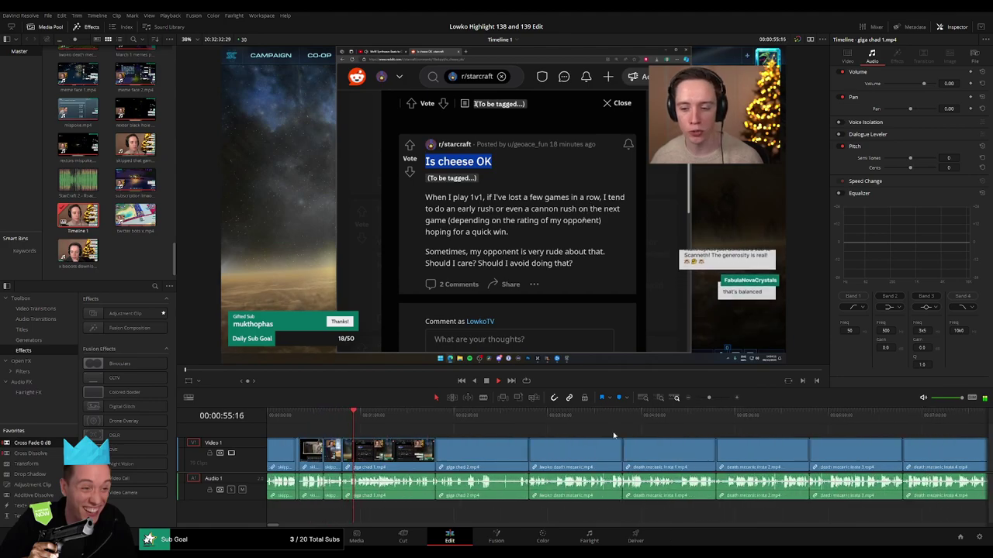
{"action": "left_click", "coordinate": [437, 419]}
{"action": "left_click_drag", "start_coordinate": [438, 417], "coordinate": [553, 416]}
{"action": "key", "text": "space"}
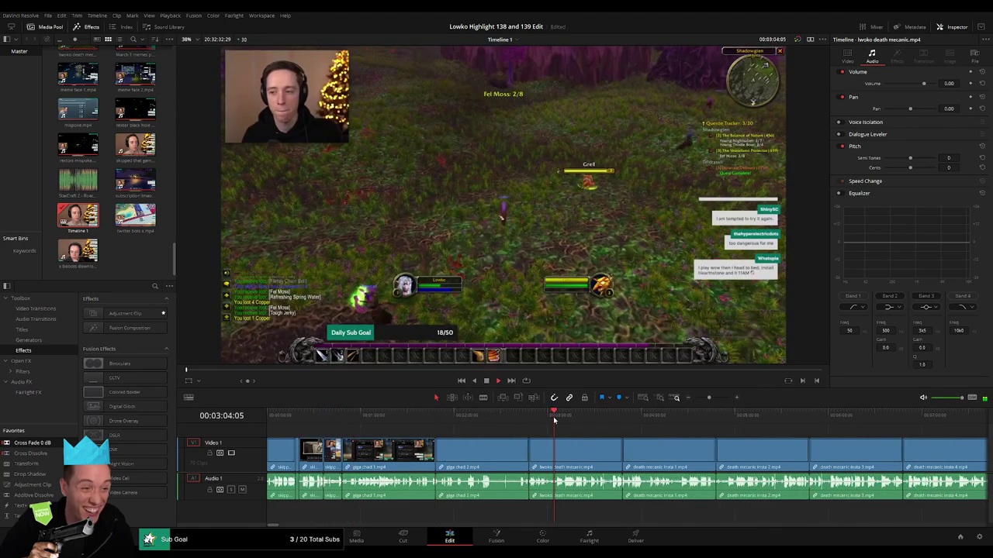
{"action": "left_click", "coordinate": [663, 417]}
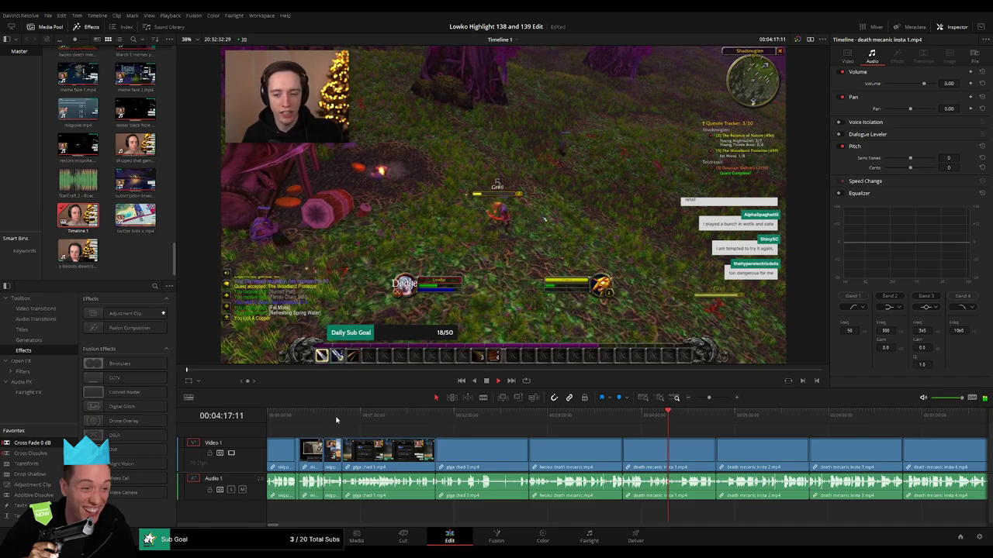
{"action": "left_click_drag", "start_coordinate": [505, 418], "coordinate": [855, 425]}
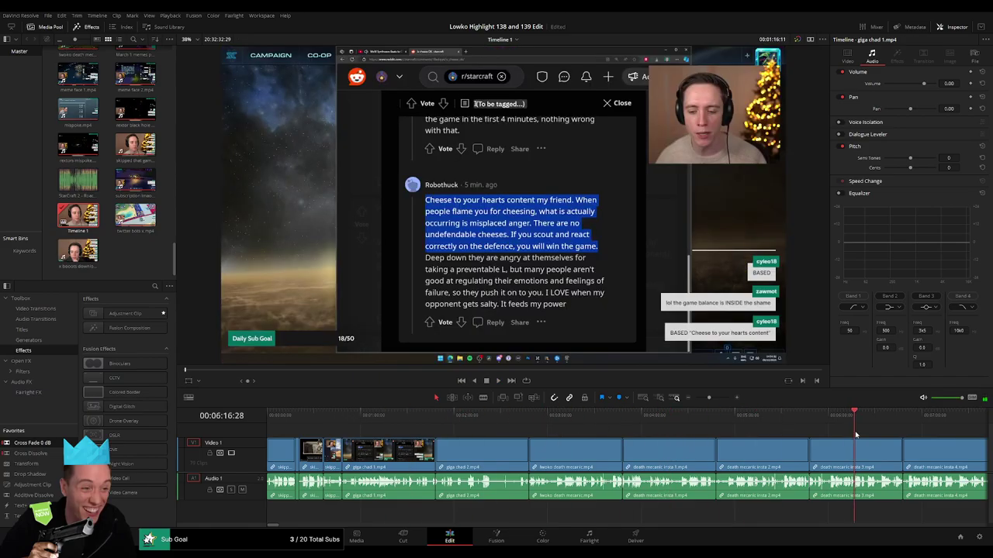
{"action": "left_click_drag", "start_coordinate": [709, 399], "coordinate": [705, 400]}
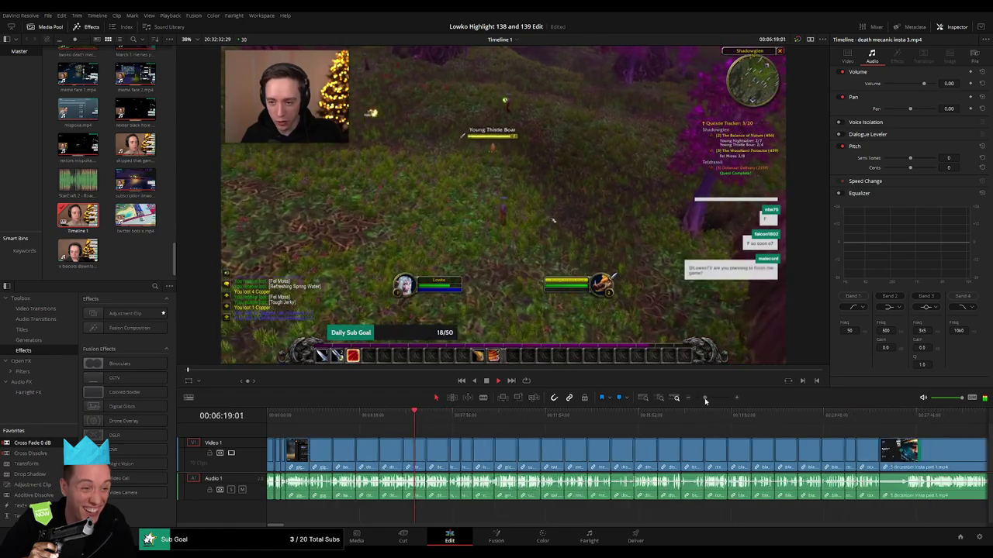
{"action": "left_click", "coordinate": [437, 416]}
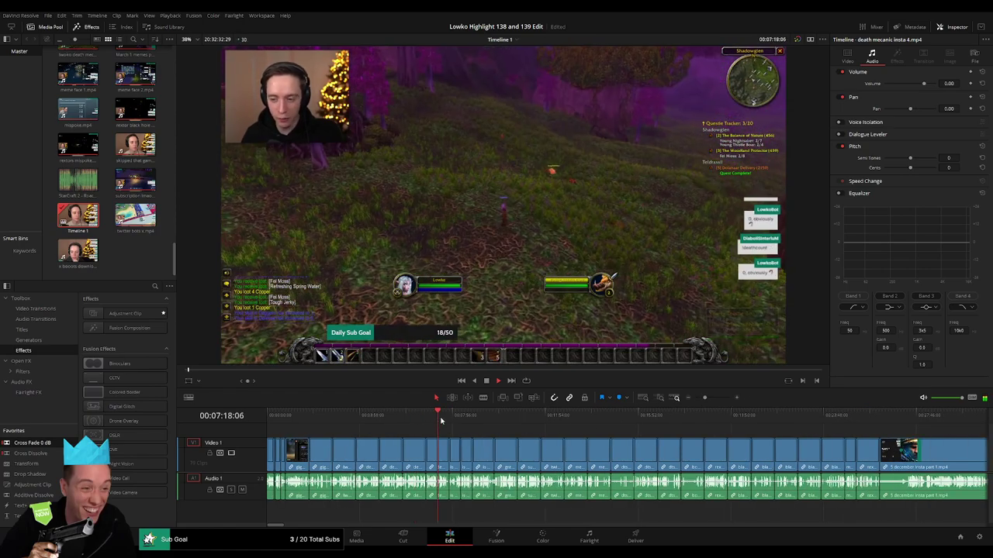
Step: Split giga chad 1.mp4 at about 53:14 and delete its opening piece so the remainder directly follows skipped that game.mp4
{"action": "left_click", "coordinate": [314, 416]}
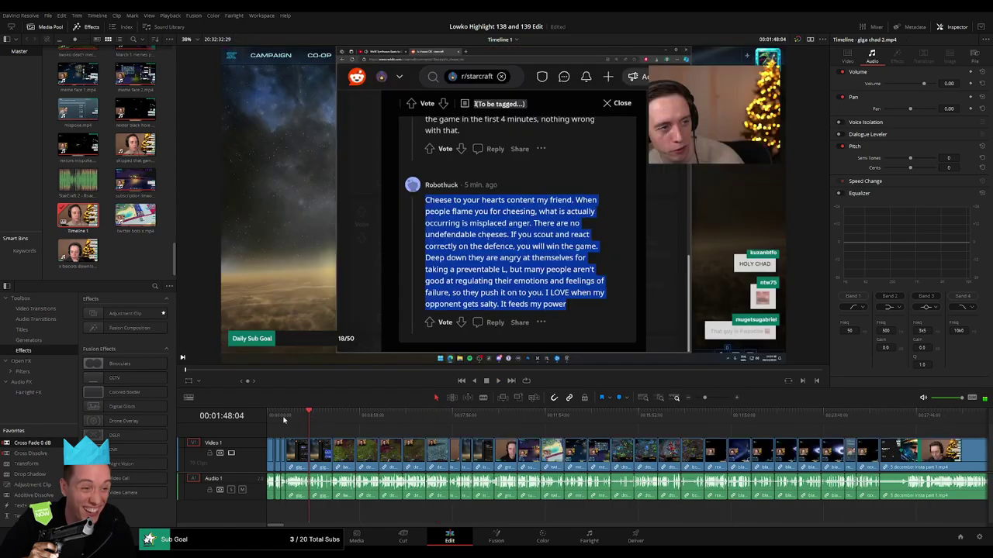
{"action": "left_click", "coordinate": [289, 418]}
{"action": "left_click", "coordinate": [288, 418]}
{"action": "left_click_drag", "start_coordinate": [705, 399], "coordinate": [716, 399]}
{"action": "scroll", "coordinate": [458, 445], "scroll_direction": "right", "scroll_amount": 7}
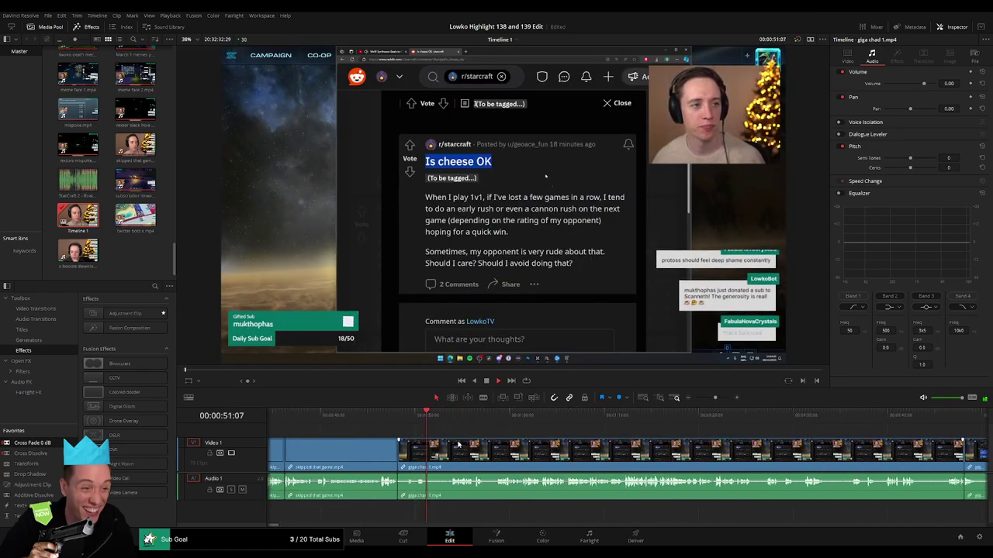
{"action": "left_click", "coordinate": [452, 418]}
{"action": "scroll", "coordinate": [495, 440], "scroll_direction": "right", "scroll_amount": 2}
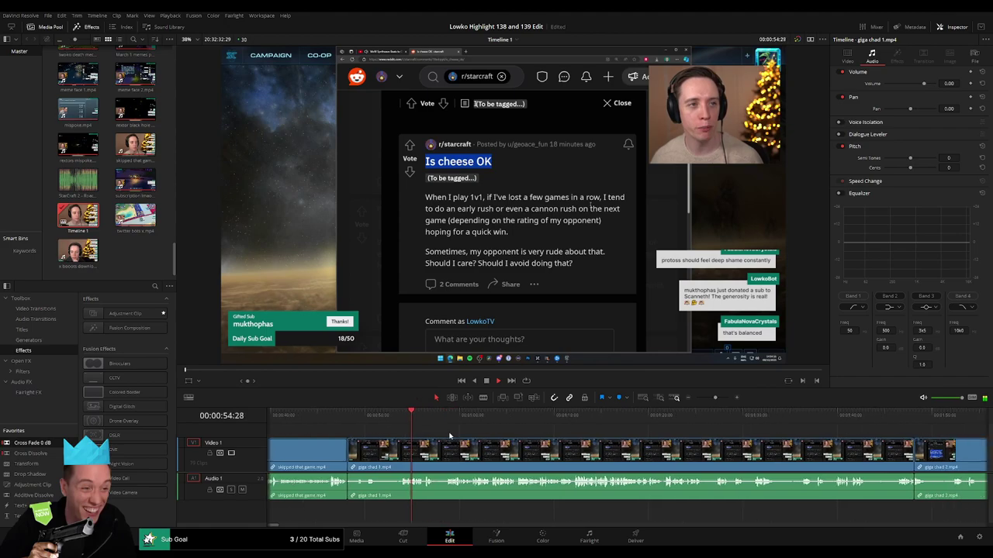
{"action": "key", "text": "b"}
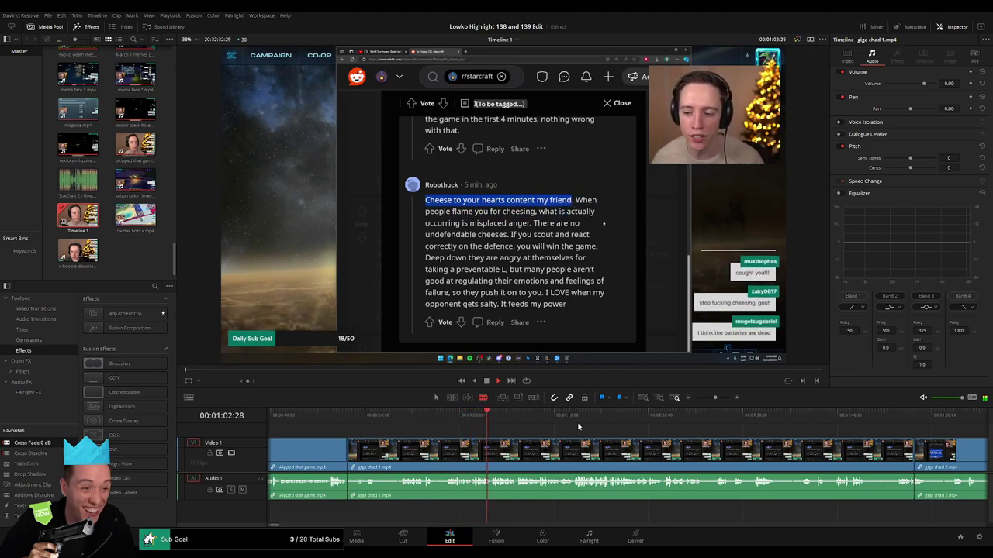
{"action": "left_click", "coordinate": [400, 423]}
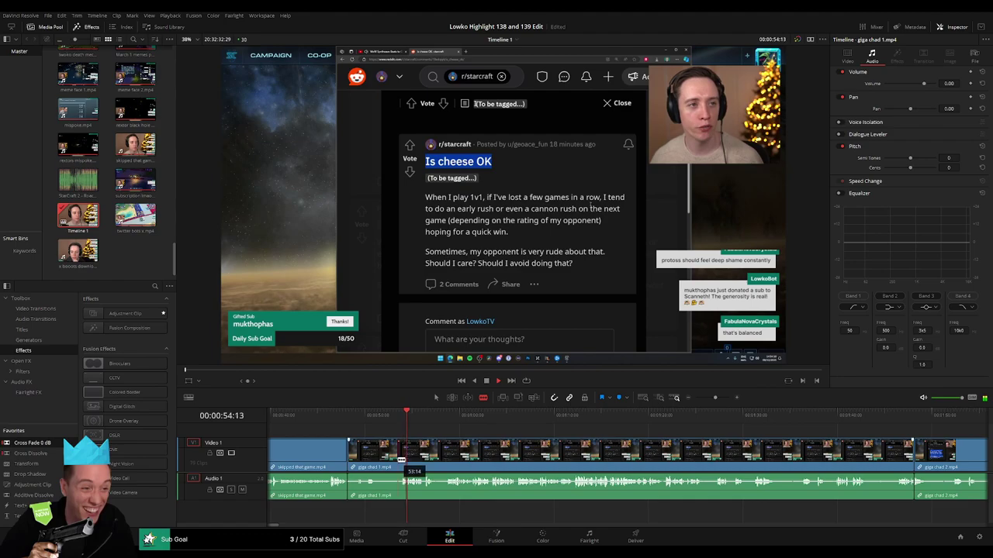
{"action": "left_click", "coordinate": [401, 460]}
{"action": "key", "text": "a"}
{"action": "left_click", "coordinate": [387, 456]}
{"action": "key", "text": "Delete"}
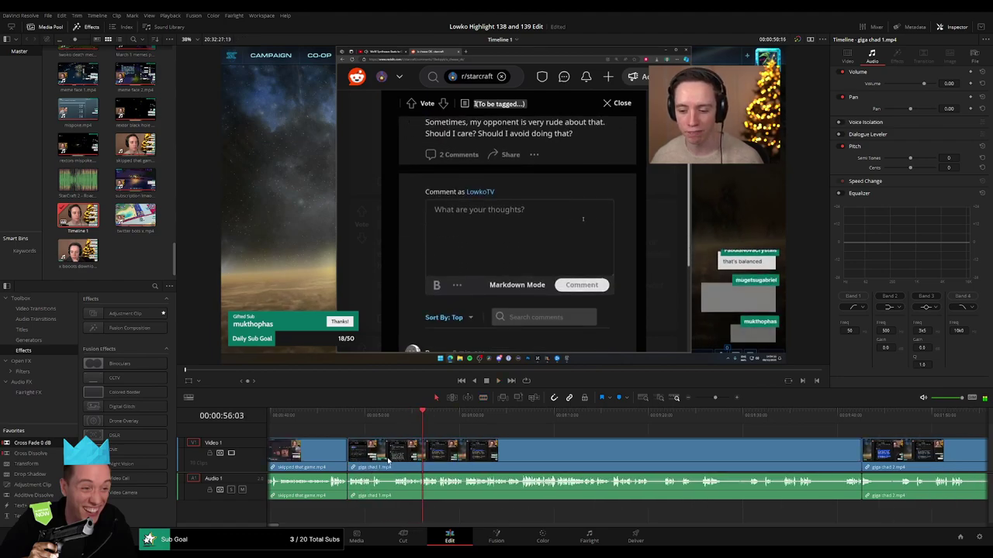
Step: Cut a short section out of giga chad 1.mp4 starting at about 51:29 and smooth the audio at the clip's start and the new cut with cross fades
{"action": "left_click", "coordinate": [349, 418]}
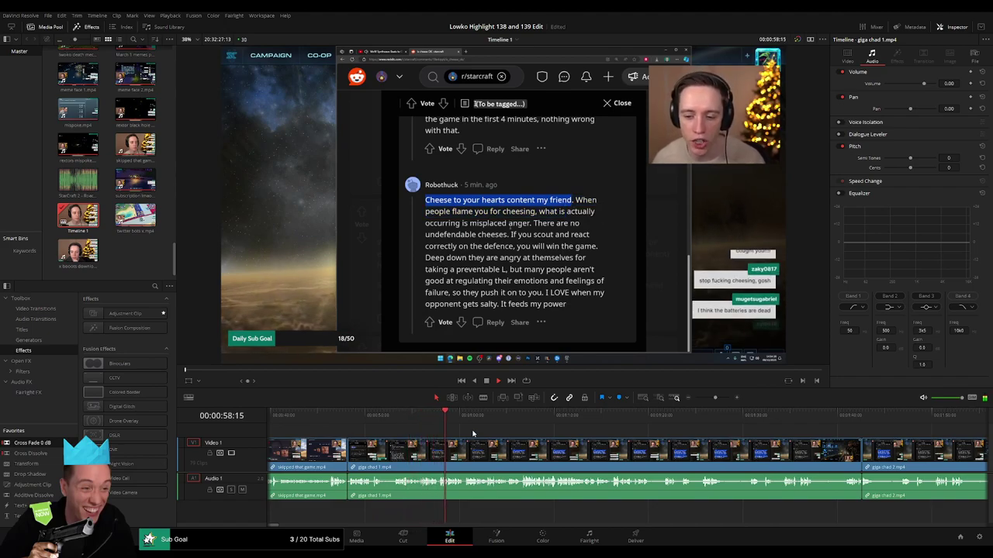
{"action": "scroll", "coordinate": [513, 460], "scroll_direction": "up", "scroll_amount": 5}
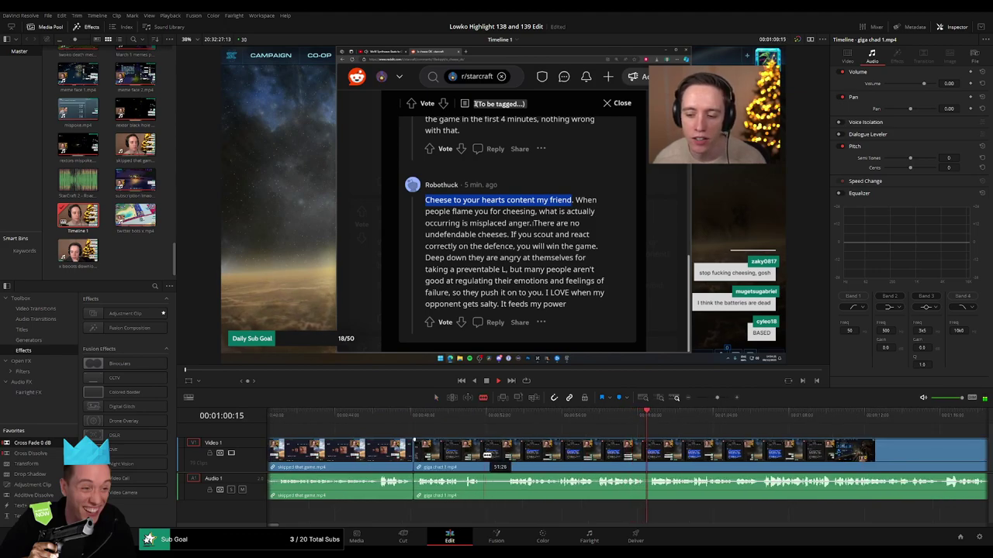
{"action": "left_click", "coordinate": [484, 454]}
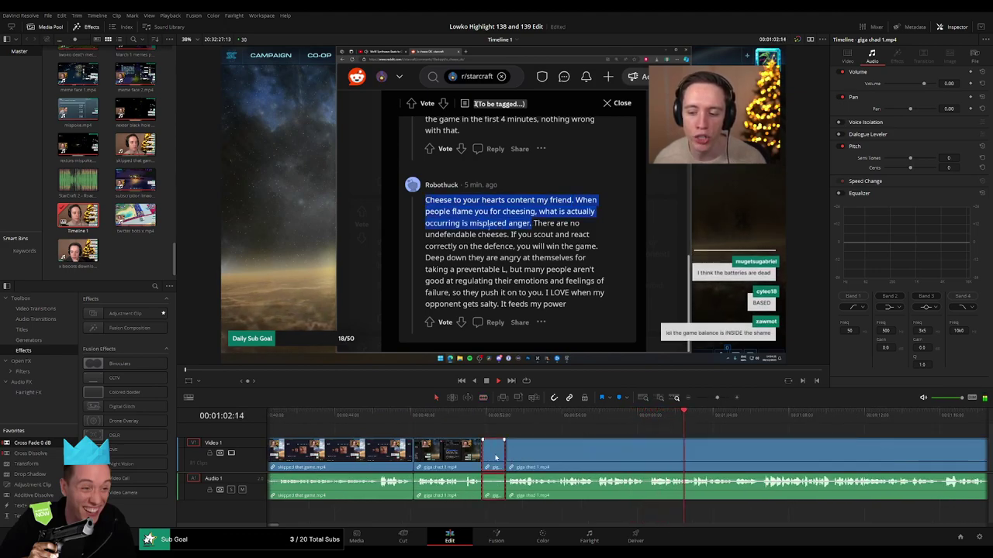
{"action": "key", "text": "Delete"}
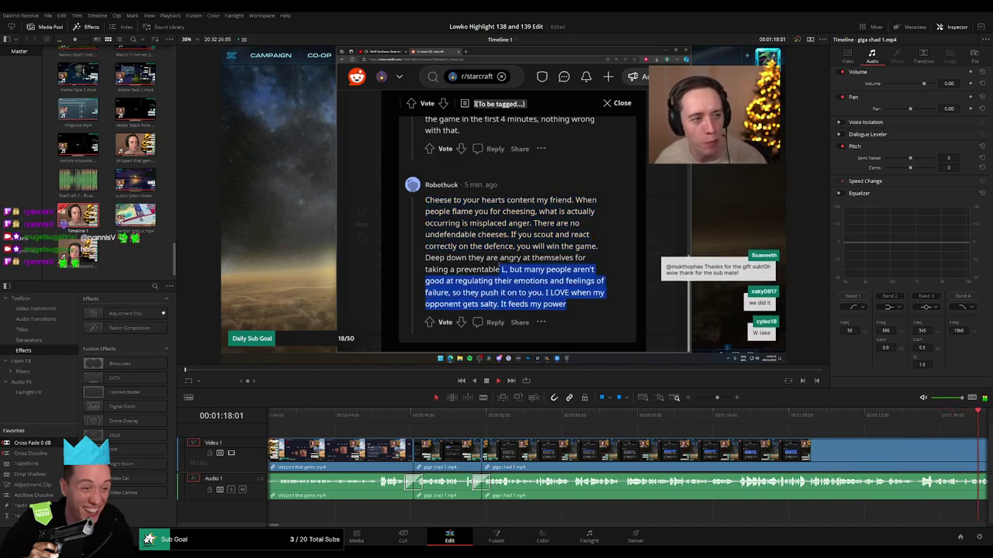
Step: Cut the section ending at about 1:20:04 out of giga chad 1.mp4 and cross fade the audio at the cut
{"action": "scroll", "coordinate": [534, 434], "scroll_direction": "right", "scroll_amount": 3}
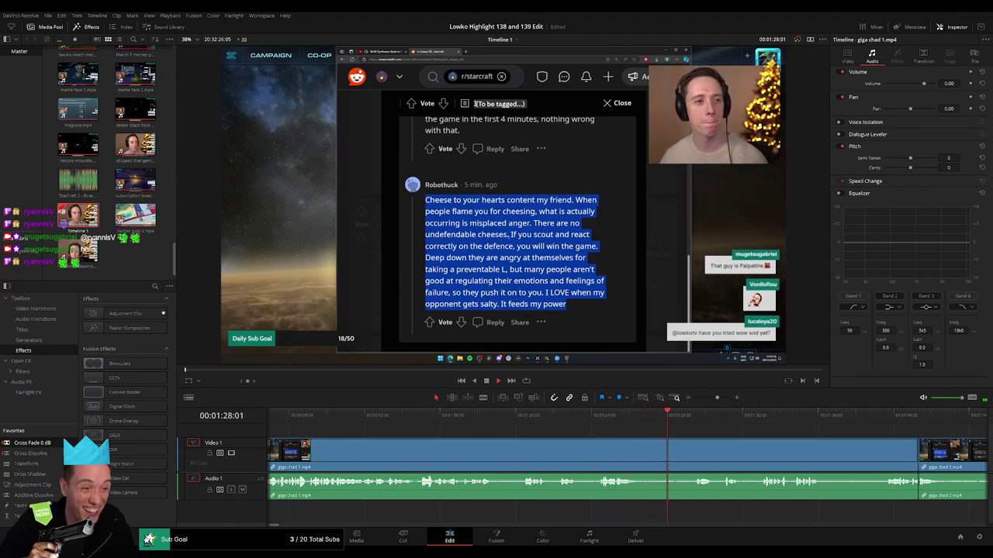
{"action": "left_click", "coordinate": [464, 423]}
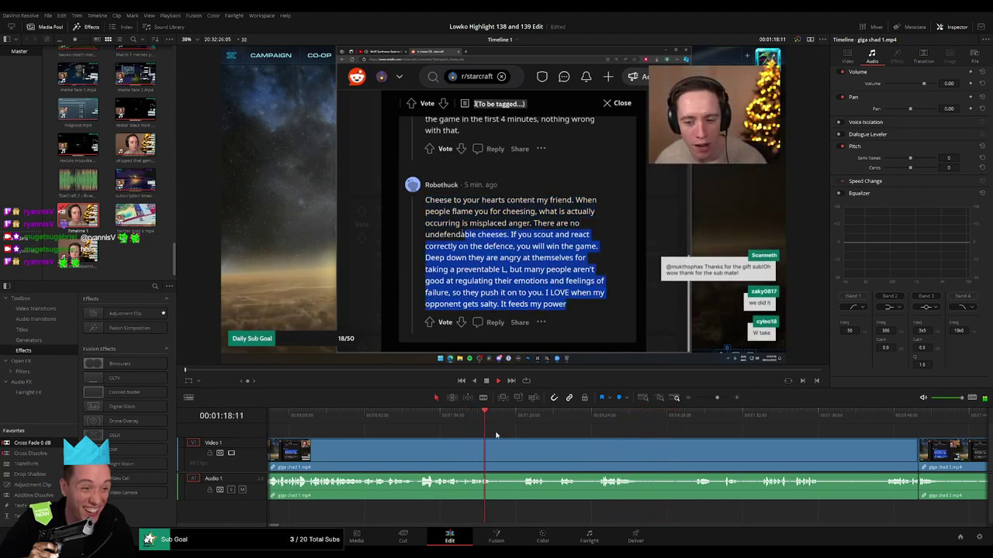
{"action": "left_click", "coordinate": [495, 452]}
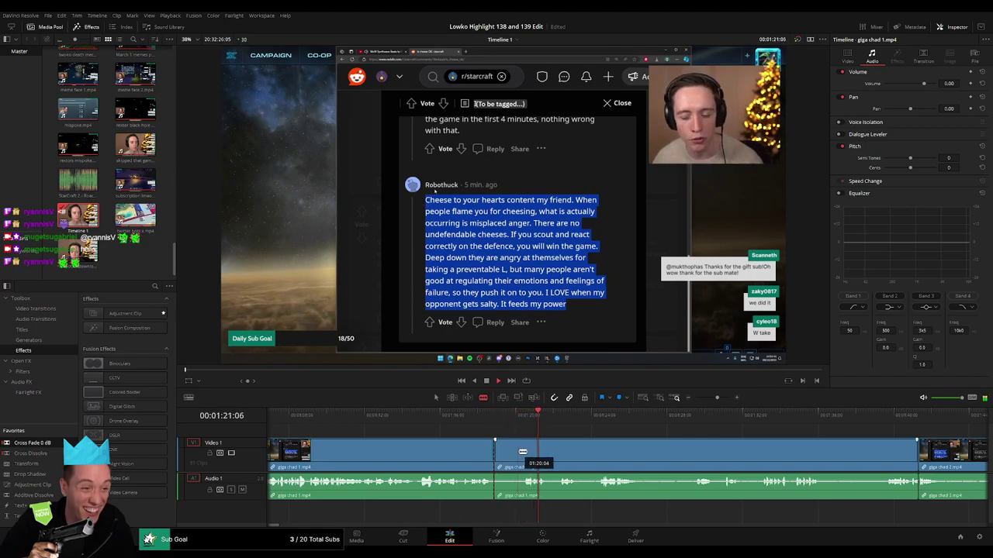
{"action": "left_click", "coordinate": [506, 456]}
{"action": "key", "text": "Delete"}
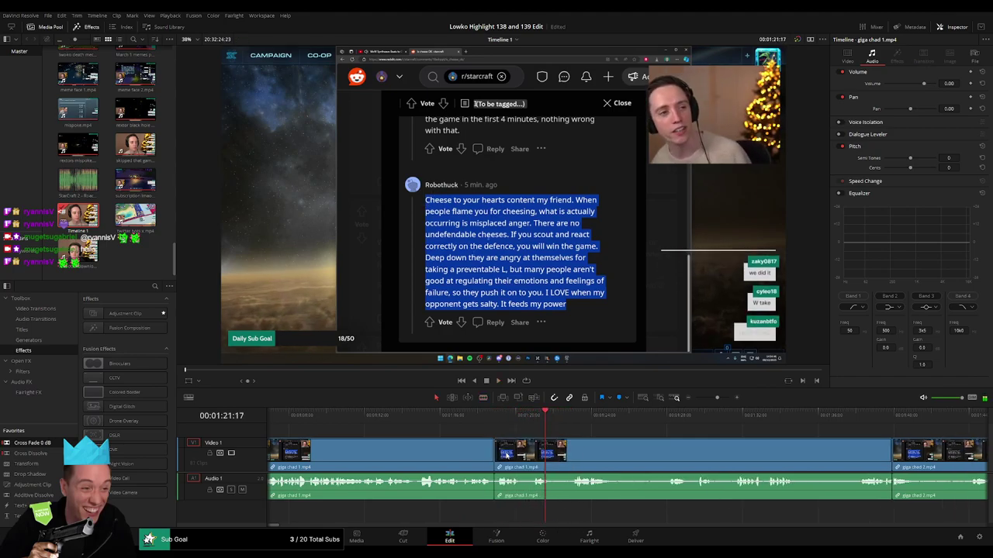
Step: Remove the short section of giga chad 1.mp4 between about 1:22 and 1:23 and cross fade the audio at the cut
{"action": "key", "text": "b"}
{"action": "left_click", "coordinate": [551, 459]}
{"action": "left_click", "coordinate": [572, 455]}
{"action": "key", "text": "a"}
{"action": "left_click", "coordinate": [565, 456]}
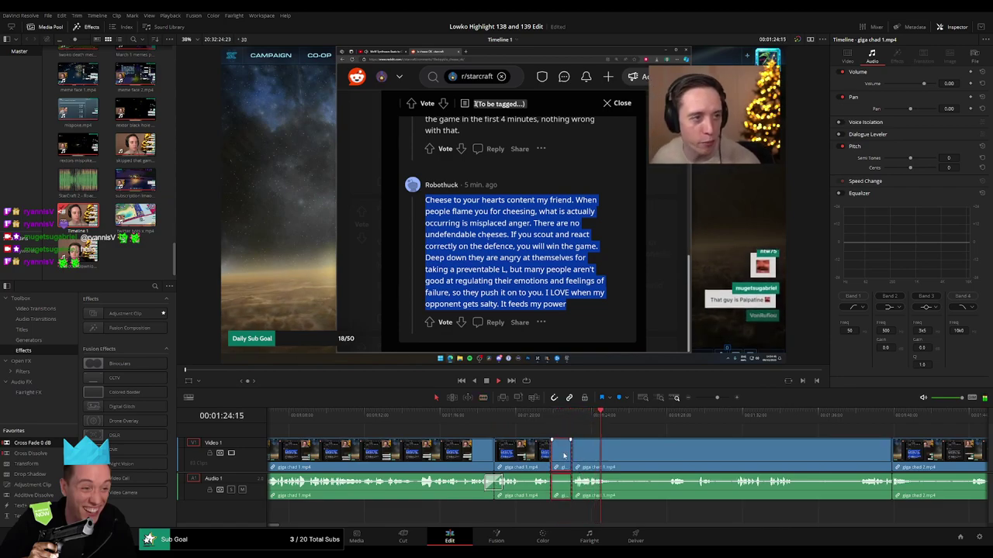
{"action": "key", "text": "Delete"}
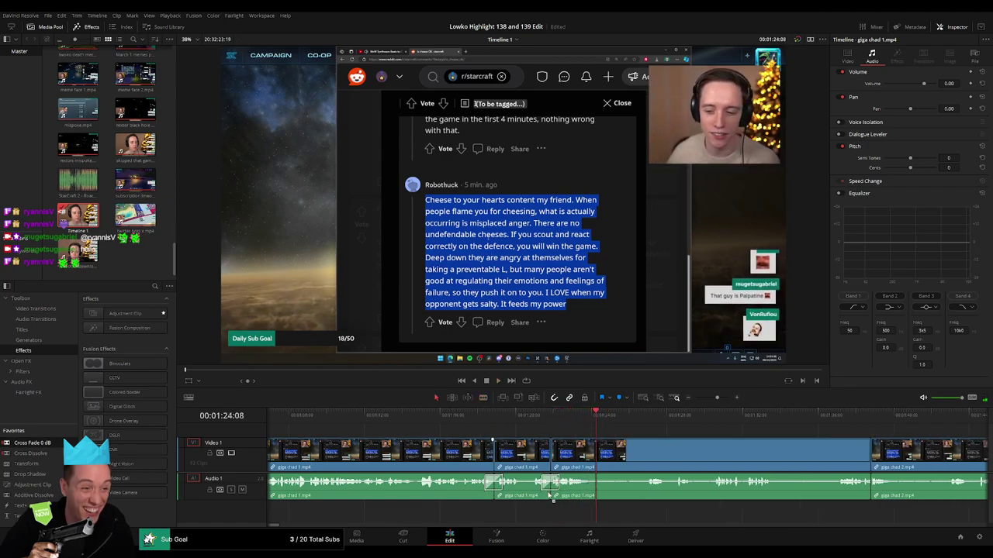
Step: Remove the section of giga chad 1.mp4 starting at about 1:24:00, close the gap and cross fade the audio at the cut
{"action": "key", "text": "b"}
{"action": "left_click", "coordinate": [593, 453]}
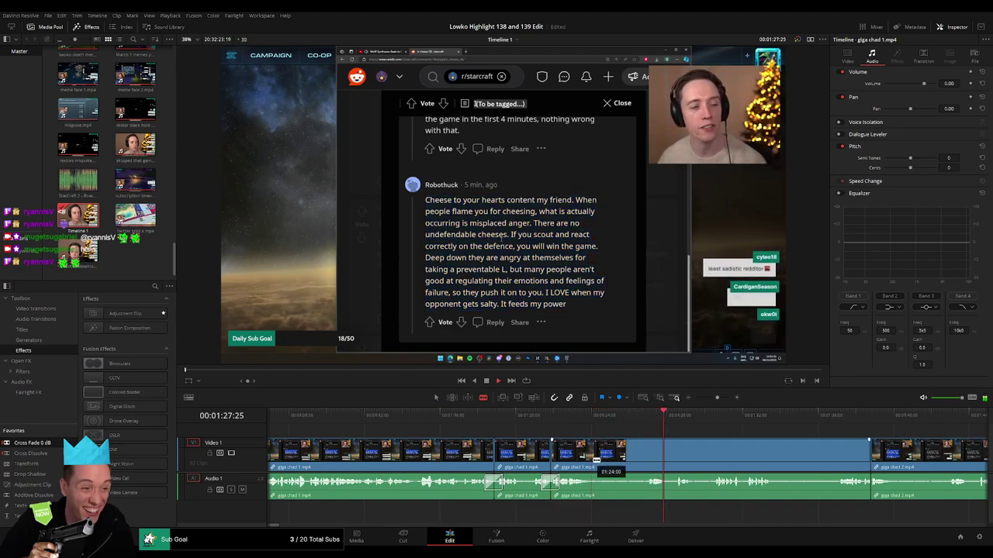
{"action": "left_click", "coordinate": [646, 458]}
{"action": "key", "text": "a"}
{"action": "left_click", "coordinate": [623, 455]}
{"action": "key", "text": "Delete"}
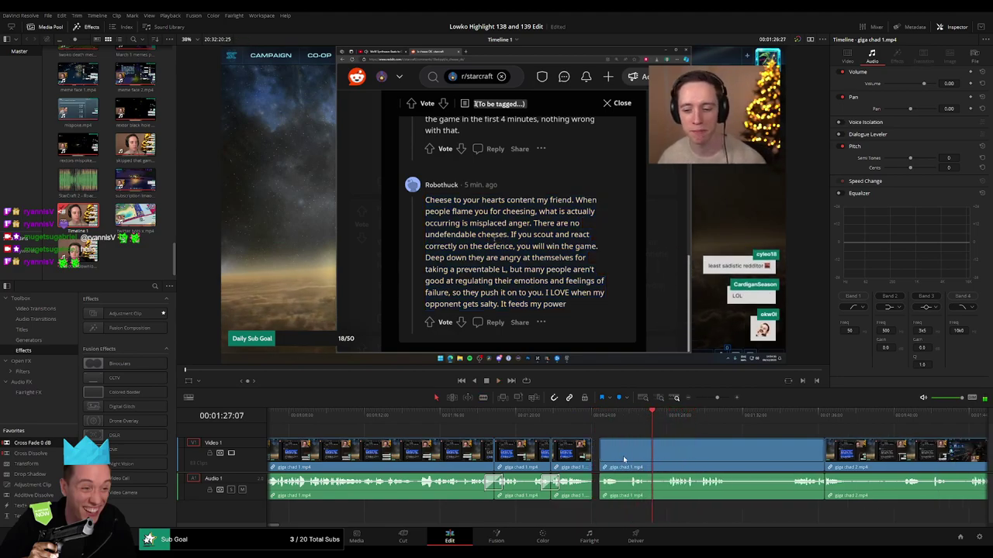
{"action": "key", "text": "space"}
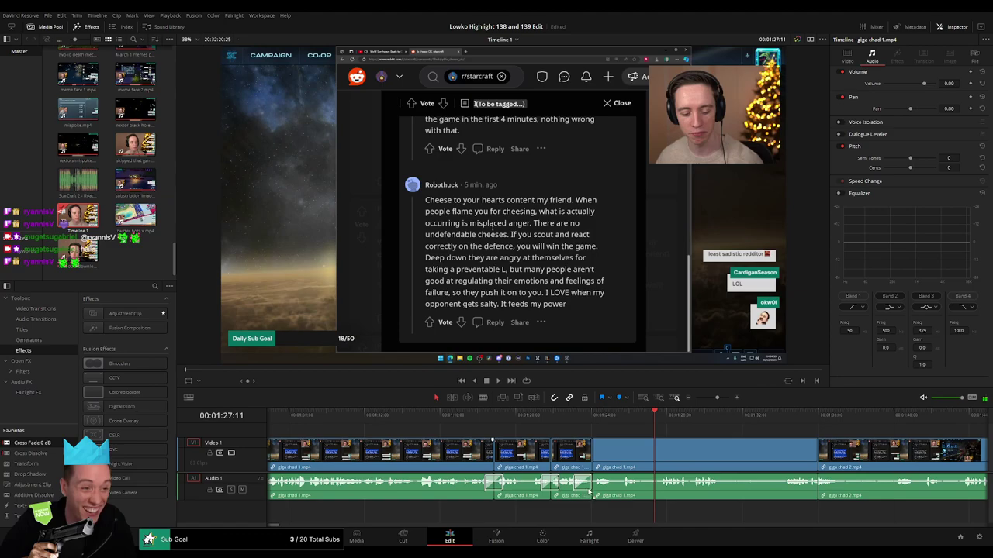
{"action": "key", "text": "space"}
Step: Cut out giga chad 1.mp4 from about 1:26:18 to 1:27:20 and apply Cross Fade 0 dB to the audio at the cut
{"action": "left_click_drag", "start_coordinate": [575, 444], "coordinate": [493, 440]}
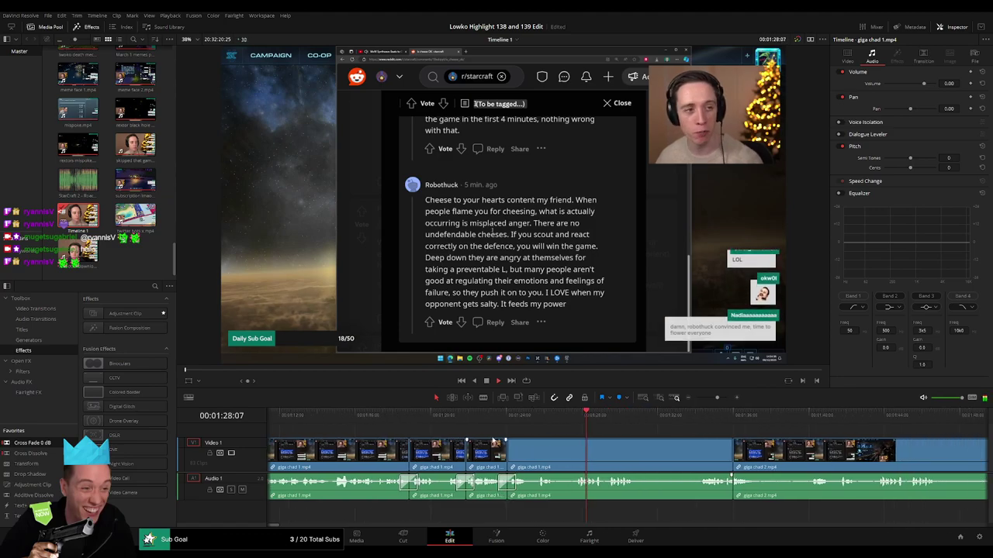
{"action": "key", "text": "b"}
{"action": "left_click", "coordinate": [555, 458]}
{"action": "left_click", "coordinate": [575, 458]}
{"action": "key", "text": "a"}
{"action": "left_click", "coordinate": [570, 456]}
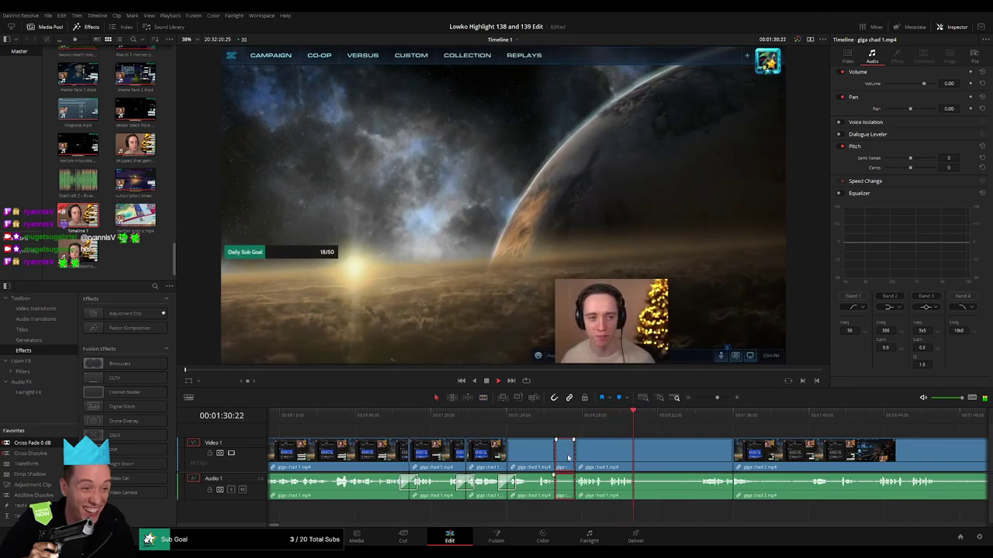
{"action": "key", "text": "Delete"}
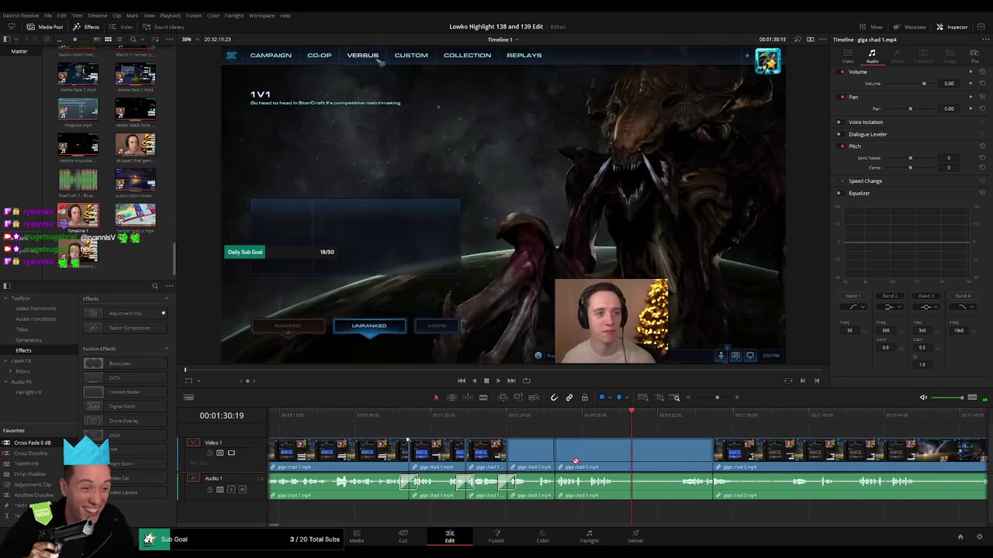
{"action": "left_click_drag", "start_coordinate": [576, 461], "coordinate": [561, 495]}
Step: Split giga chad 1.mp4 at about 1:29:28 and delete its end piece so giga chad 2.mp4 follows directly
{"action": "key", "text": "space"}
{"action": "key", "text": "b"}
{"action": "left_click", "coordinate": [619, 458]}
{"action": "key", "text": "a"}
{"action": "left_click", "coordinate": [663, 459]}
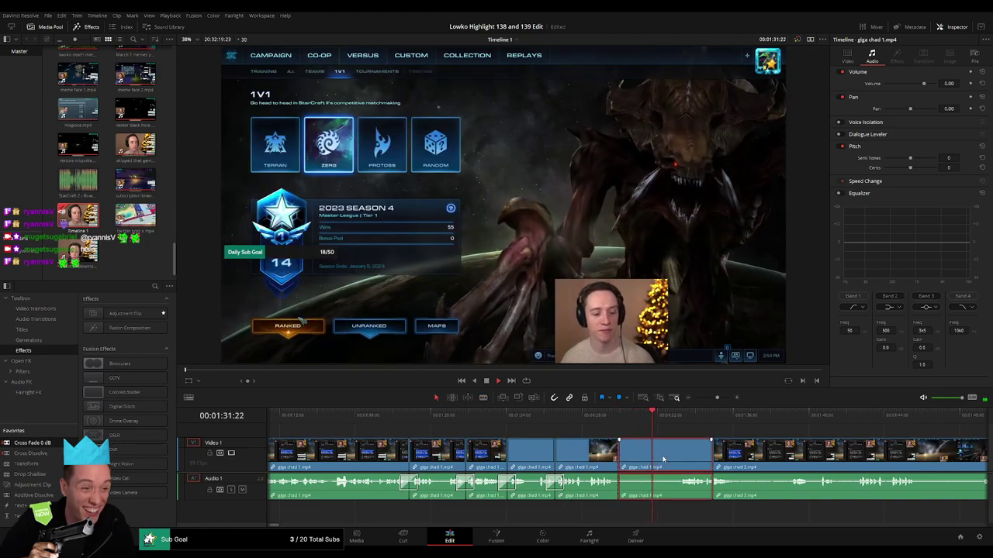
{"action": "key", "text": "Delete"}
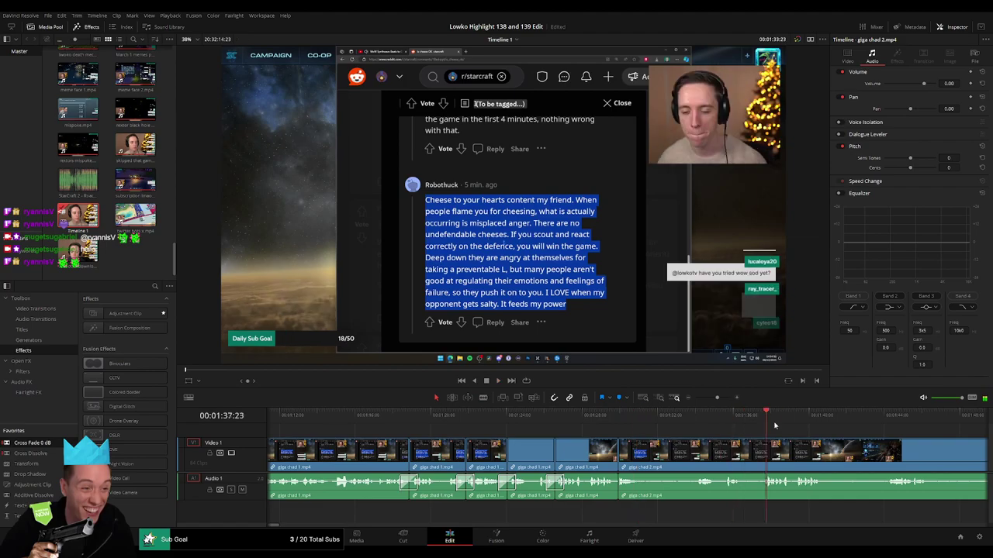
Step: Split giga chad 2.mp4 at about 1:44, delete its opening piece and cross fade the audio where it meets giga chad 1.mp4
{"action": "left_click_drag", "start_coordinate": [774, 425], "coordinate": [793, 425]}
{"action": "scroll", "coordinate": [535, 443], "scroll_direction": "right", "scroll_amount": 5}
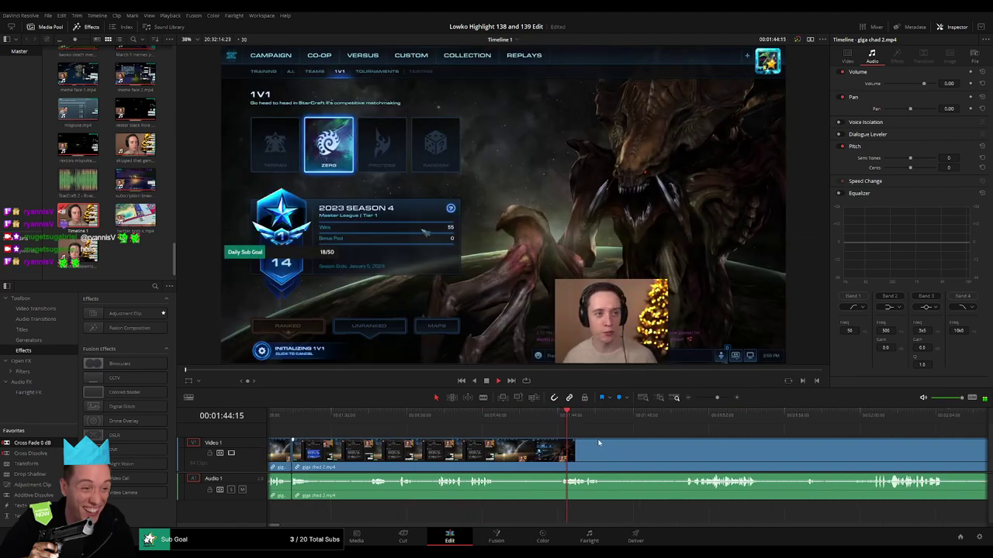
{"action": "left_click", "coordinate": [564, 453]}
{"action": "key", "text": "a"}
{"action": "left_click", "coordinate": [521, 456]}
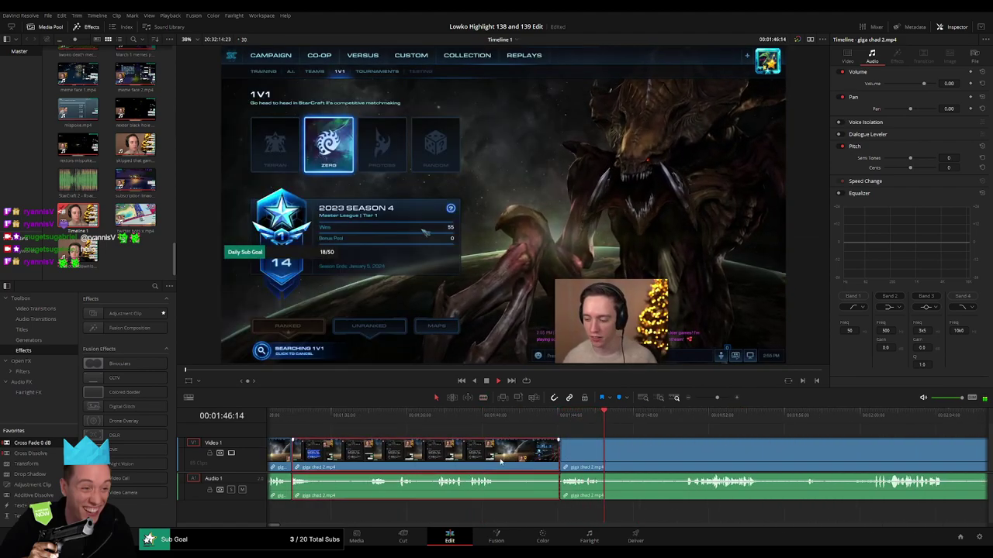
{"action": "key", "text": "Delete"}
{"action": "scroll", "coordinate": [473, 452], "scroll_direction": "left", "scroll_amount": 2}
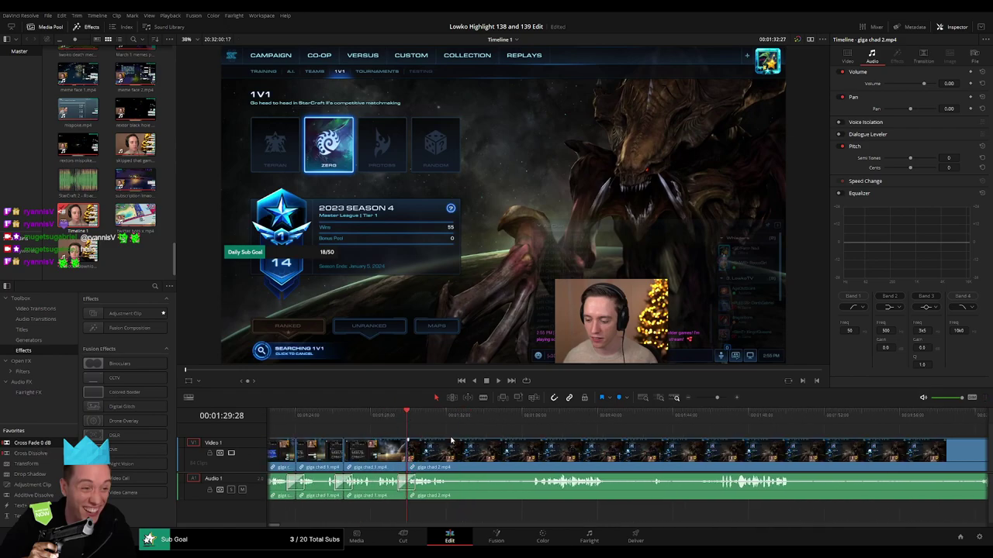
Step: Split giga chad 2.mp4 at about 1:32 and delete the rest of it so lwoko death mecanic.mp4 follows directly
{"action": "key", "text": "space"}
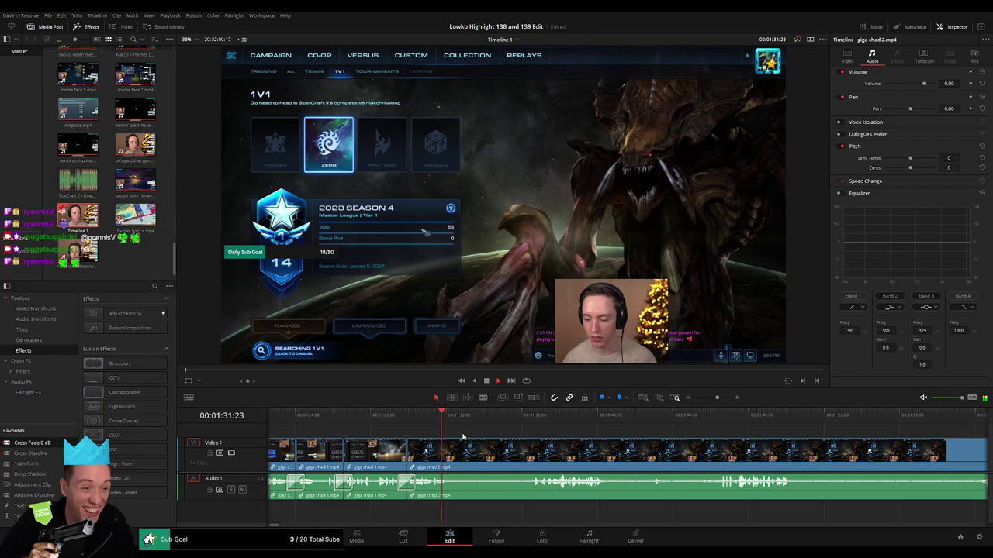
{"action": "left_click", "coordinate": [524, 419]}
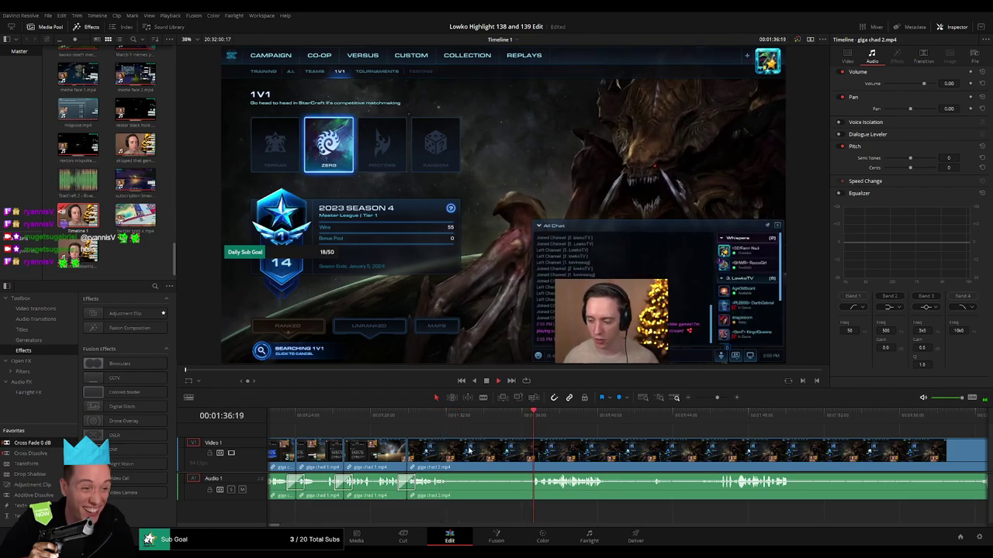
{"action": "left_click", "coordinate": [450, 453]}
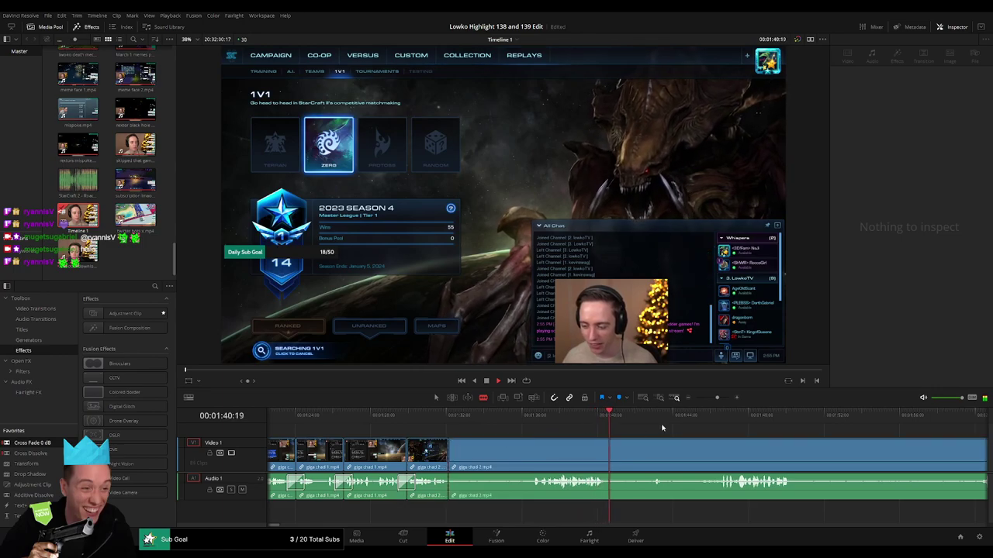
{"action": "left_click", "coordinate": [453, 450]}
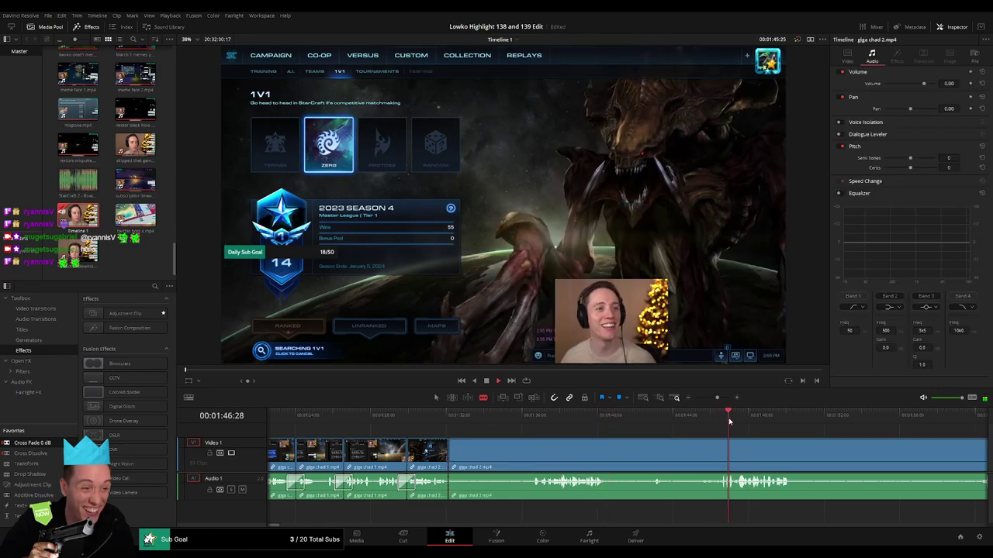
{"action": "left_click_drag", "start_coordinate": [717, 398], "coordinate": [712, 398]}
{"action": "left_click", "coordinate": [678, 419]}
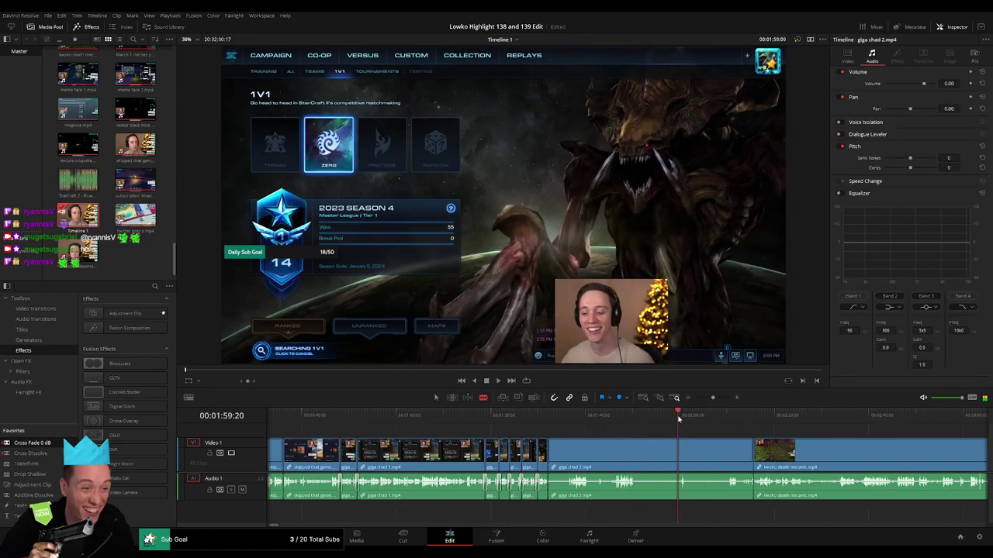
{"action": "left_click", "coordinate": [726, 423]}
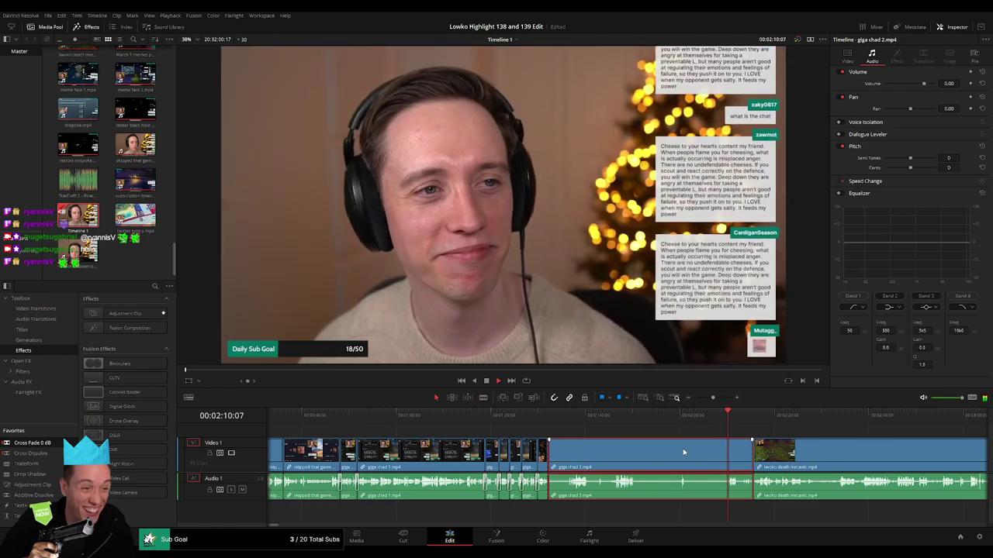
{"action": "key", "text": "Delete"}
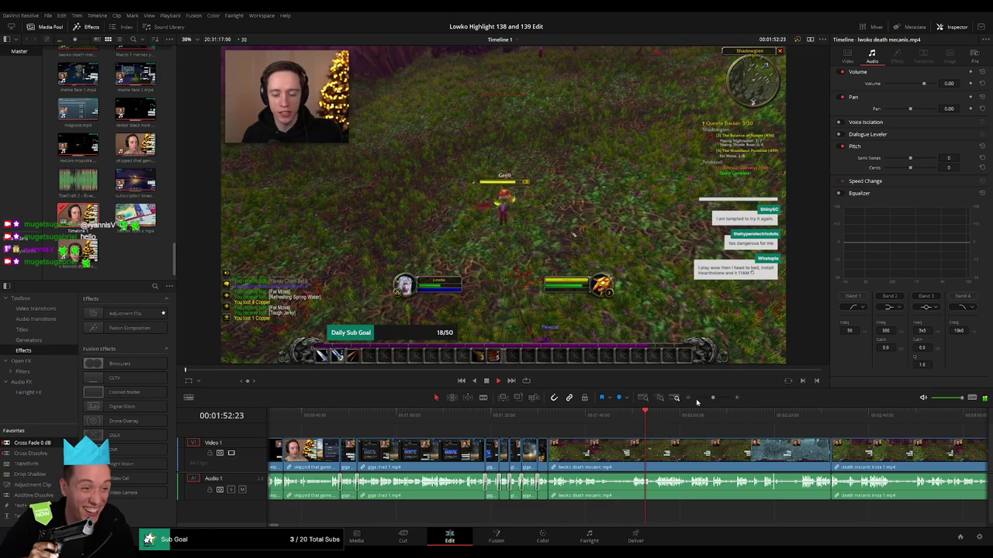
Step: Split lwoko death mecanic.mp4 at about 1:50, delete its opening piece and cross fade the audio where it meets giga chad 2.mp4
{"action": "left_click_drag", "start_coordinate": [713, 399], "coordinate": [716, 400]}
{"action": "key", "text": "b"}
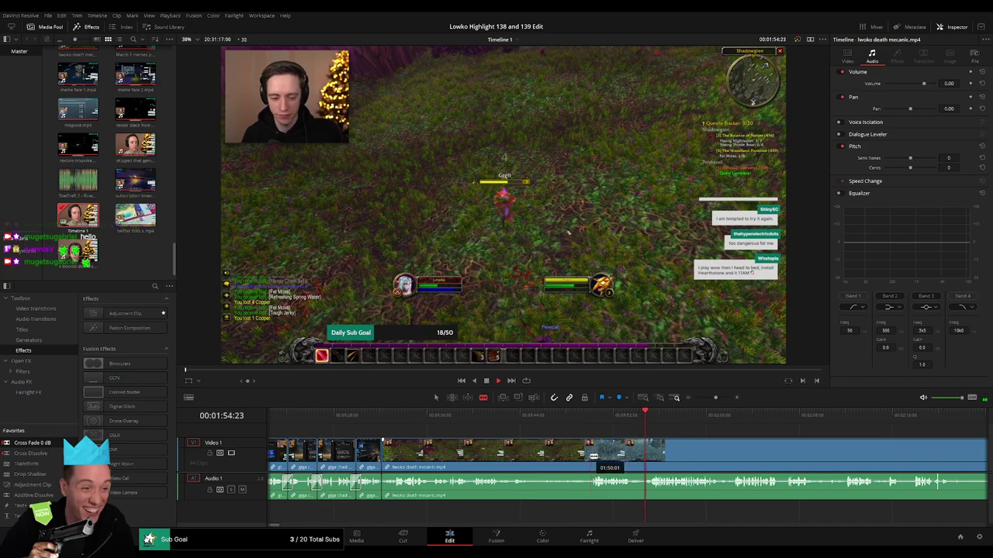
{"action": "left_click", "coordinate": [591, 457]}
{"action": "key", "text": "a"}
{"action": "left_click", "coordinate": [549, 457]}
{"action": "key", "text": "Delete"}
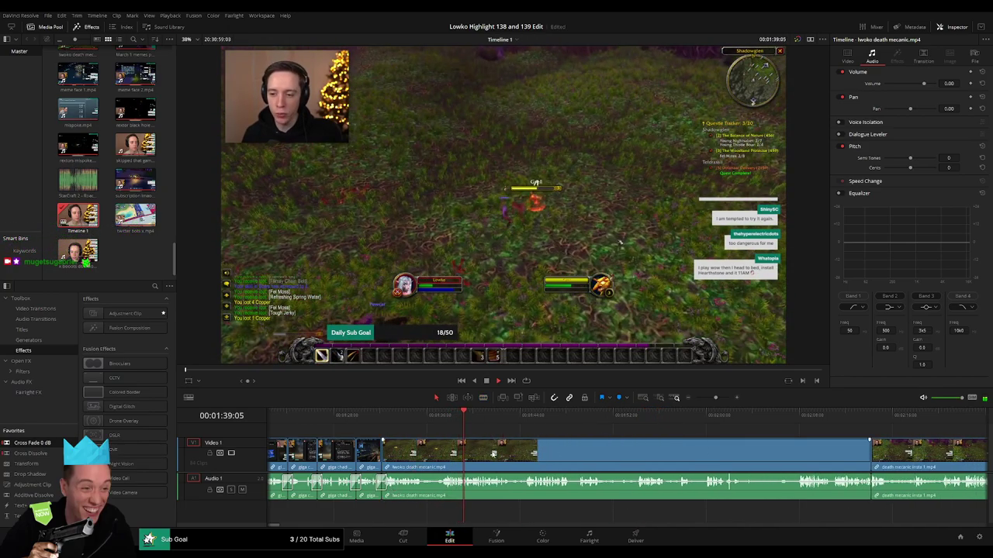
Step: Place an Adjustment Clip on a new video track above lwoko death mecanic.mp4, starting at about 1:51:15
{"action": "scroll", "coordinate": [523, 450], "scroll_direction": "right", "scroll_amount": 1}
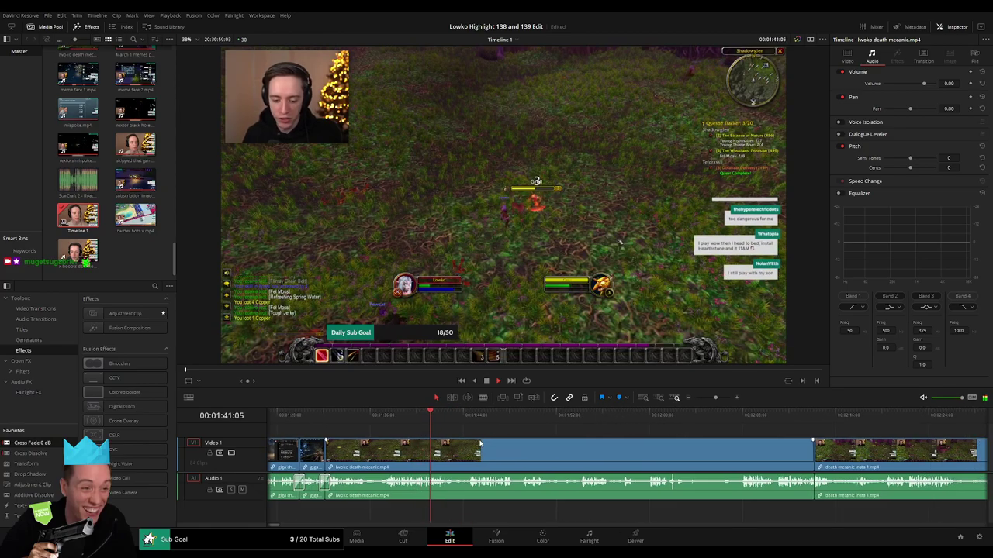
{"action": "scroll", "coordinate": [435, 435], "scroll_direction": "right", "scroll_amount": 1}
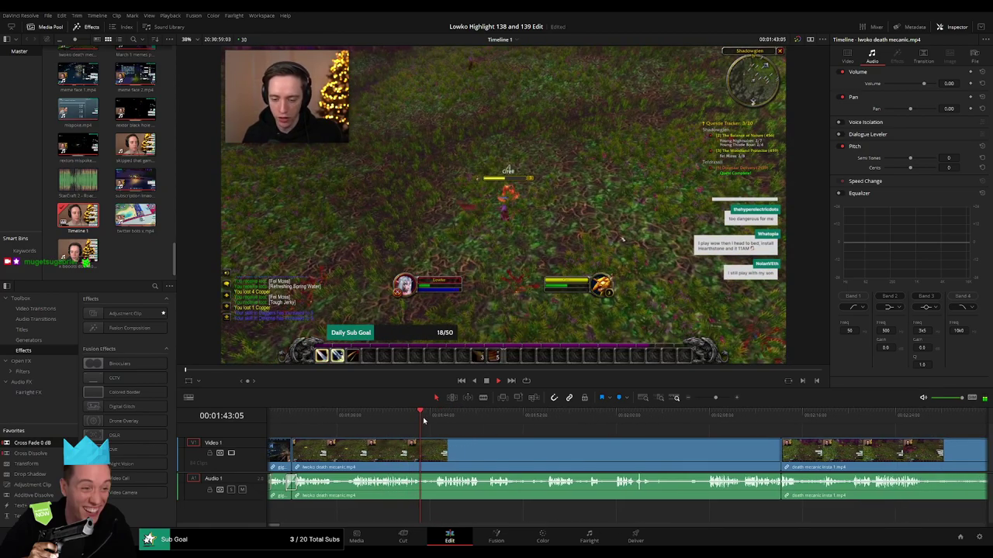
{"action": "left_click_drag", "start_coordinate": [424, 420], "coordinate": [437, 420]}
{"action": "scroll", "coordinate": [446, 440], "scroll_direction": "right", "scroll_amount": 2}
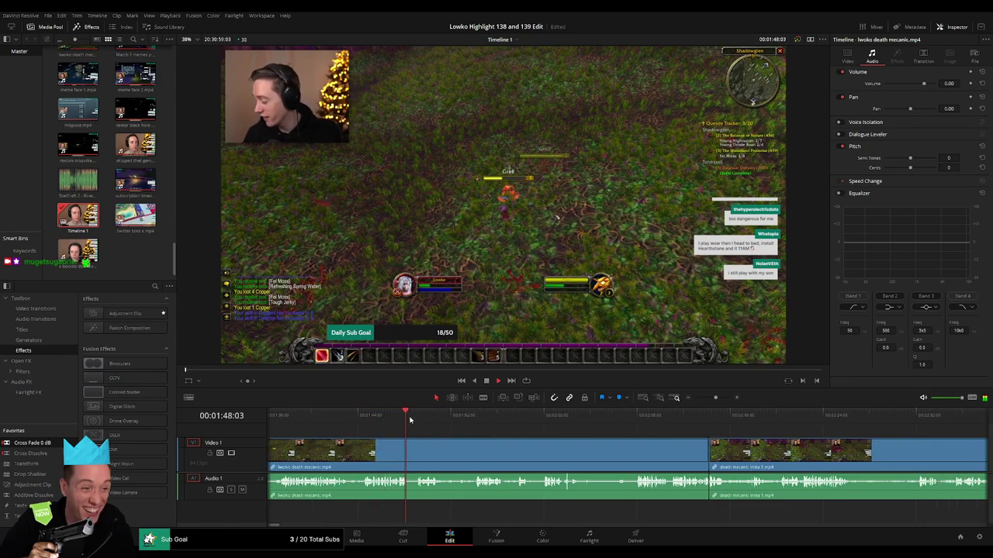
{"action": "left_click", "coordinate": [440, 422]}
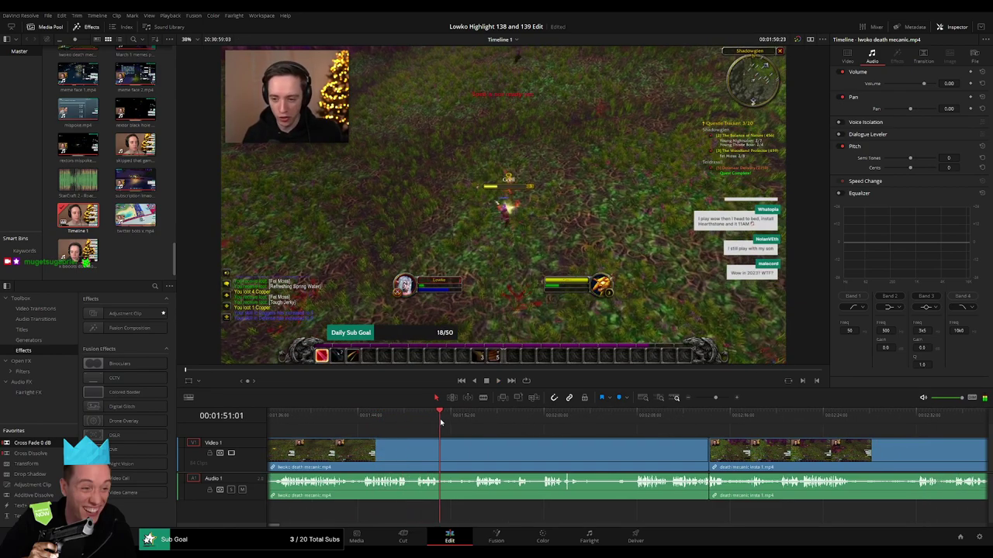
{"action": "left_click_drag", "start_coordinate": [440, 422], "coordinate": [468, 425]}
{"action": "scroll", "coordinate": [478, 428], "scroll_direction": "right", "scroll_amount": 1}
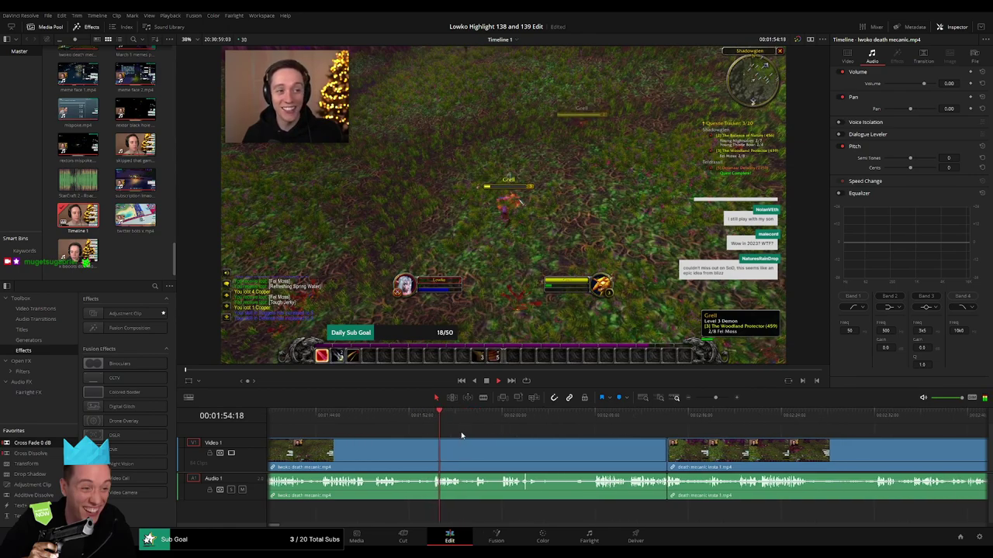
{"action": "left_click", "coordinate": [395, 423]}
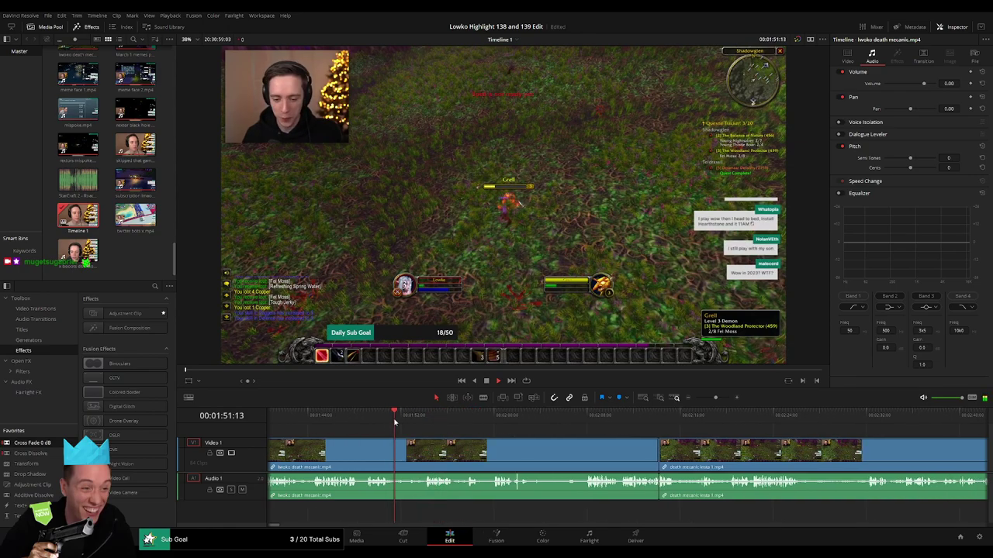
{"action": "left_click_drag", "start_coordinate": [43, 485], "coordinate": [411, 436]}
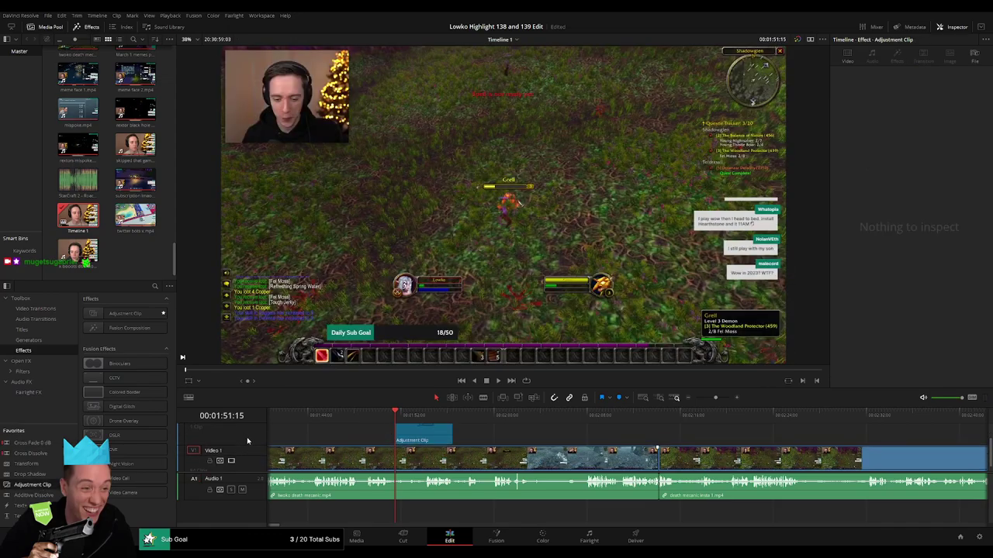
Step: Adjust the track heights so the Video 2, Video 1 and Audio 1 tracks all fit in the timeline view
{"action": "left_click_drag", "start_coordinate": [248, 443], "coordinate": [245, 452]}
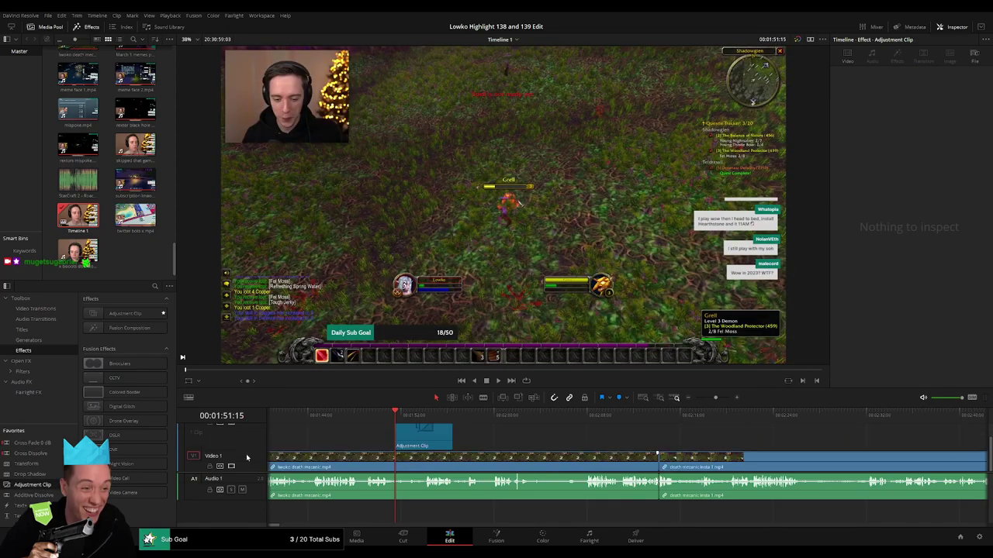
{"action": "scroll", "coordinate": [249, 436], "scroll_direction": "up", "scroll_amount": 1}
{"action": "scroll", "coordinate": [249, 435], "scroll_direction": "down", "scroll_amount": 1}
{"action": "scroll", "coordinate": [357, 438], "scroll_direction": "up", "scroll_amount": 1}
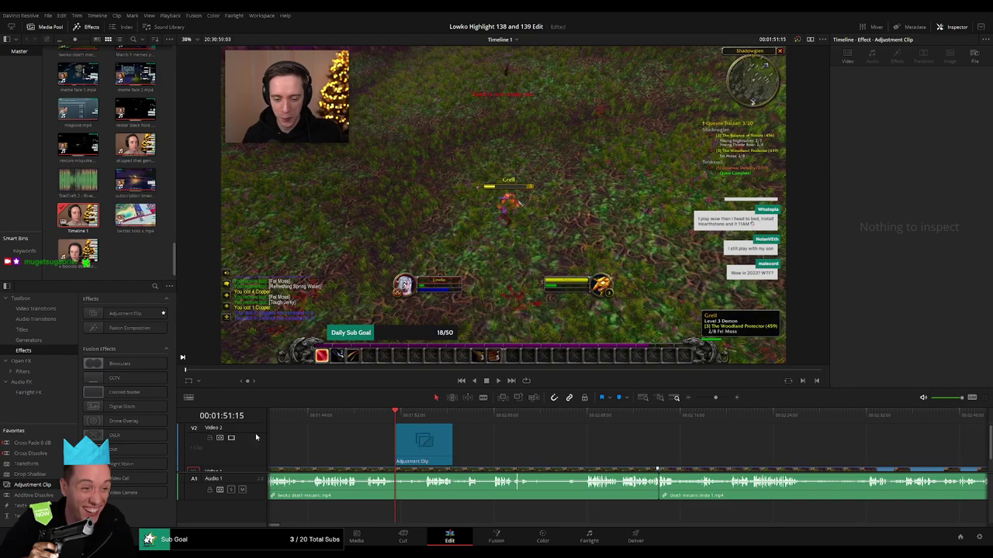
{"action": "left_click_drag", "start_coordinate": [250, 425], "coordinate": [249, 446]}
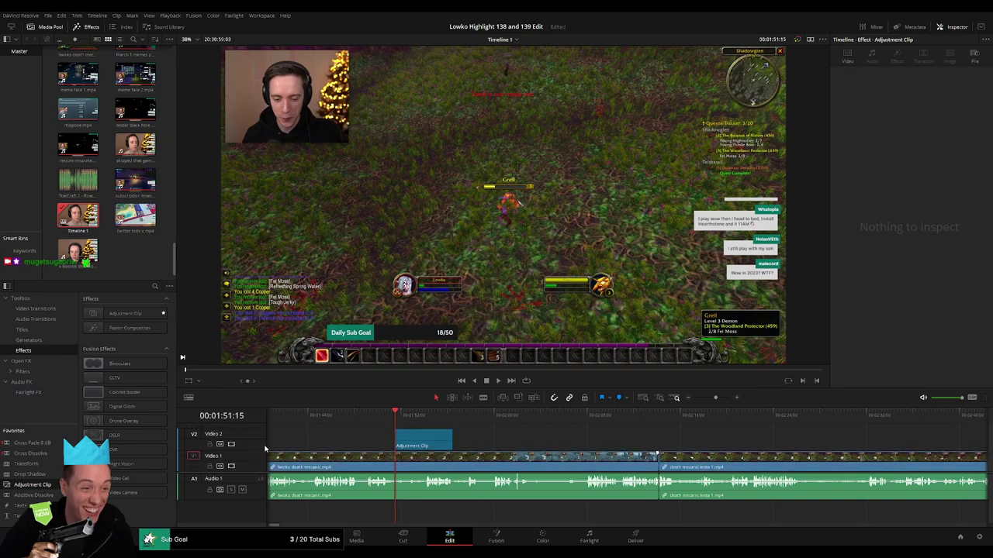
{"action": "scroll", "coordinate": [311, 438], "scroll_direction": "left", "scroll_amount": 5}
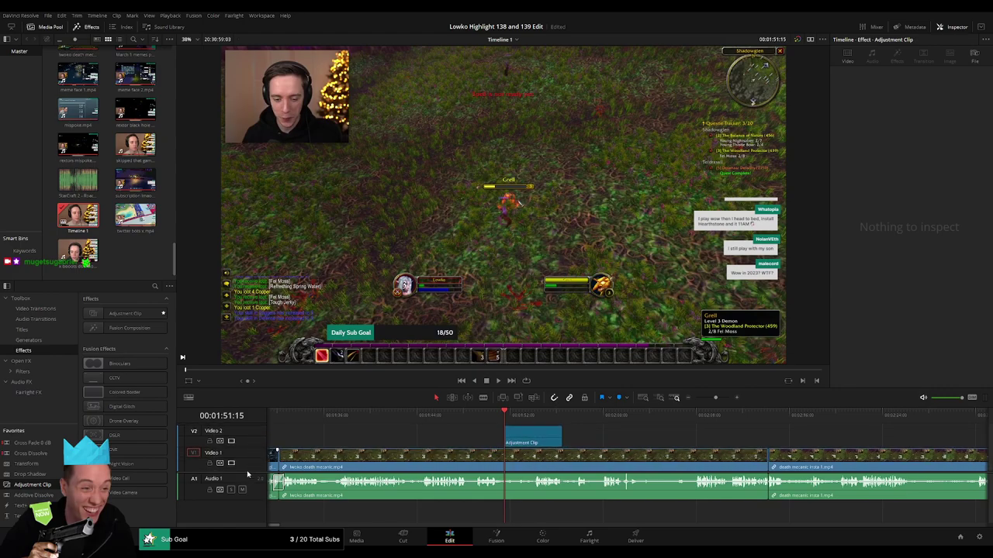
{"action": "left_click_drag", "start_coordinate": [249, 471], "coordinate": [248, 477]}
Step: Shorten the Adjustment Clip to about half its length and set its zoom to 1.990 and vertical position to 295
{"action": "left_click", "coordinate": [547, 444]}
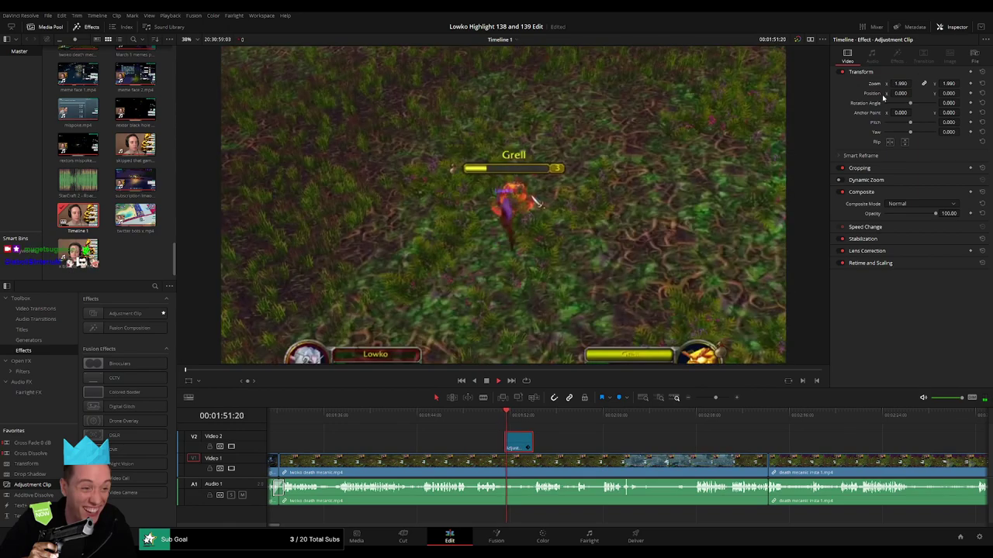
{"action": "key", "text": "space"}
{"action": "left_click_drag", "start_coordinate": [948, 93], "coordinate": [970, 93]}
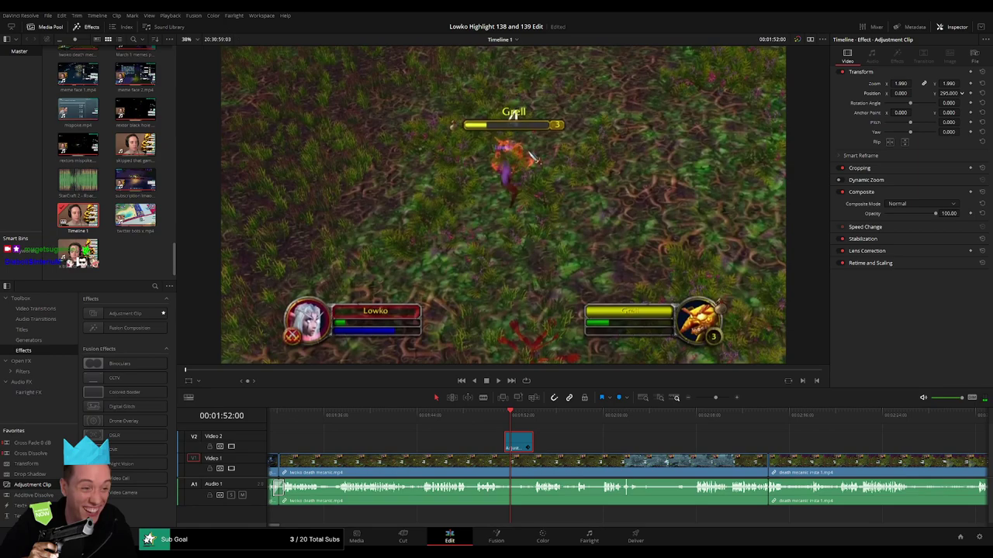
{"action": "left_click", "coordinate": [558, 442]}
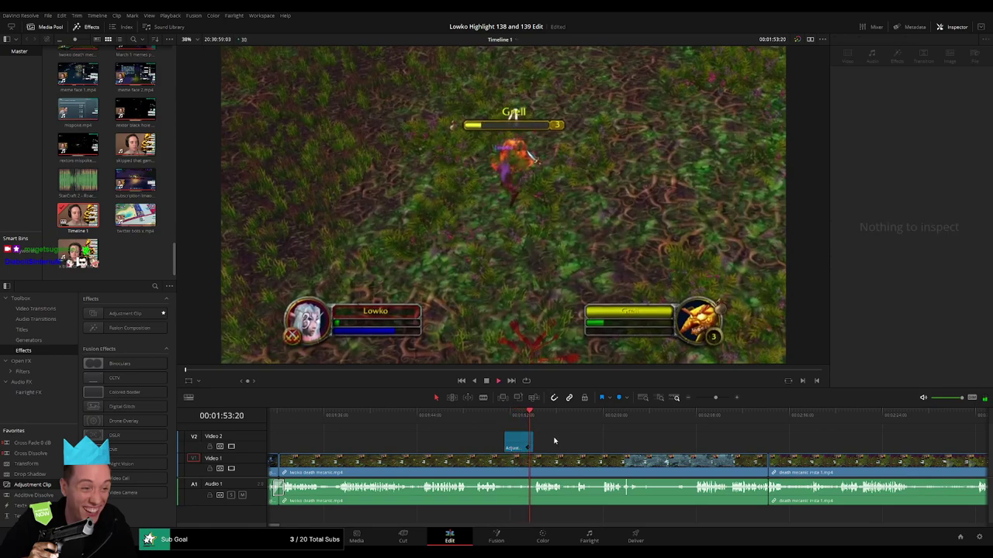
{"action": "scroll", "coordinate": [577, 438], "scroll_direction": "right", "scroll_amount": 2}
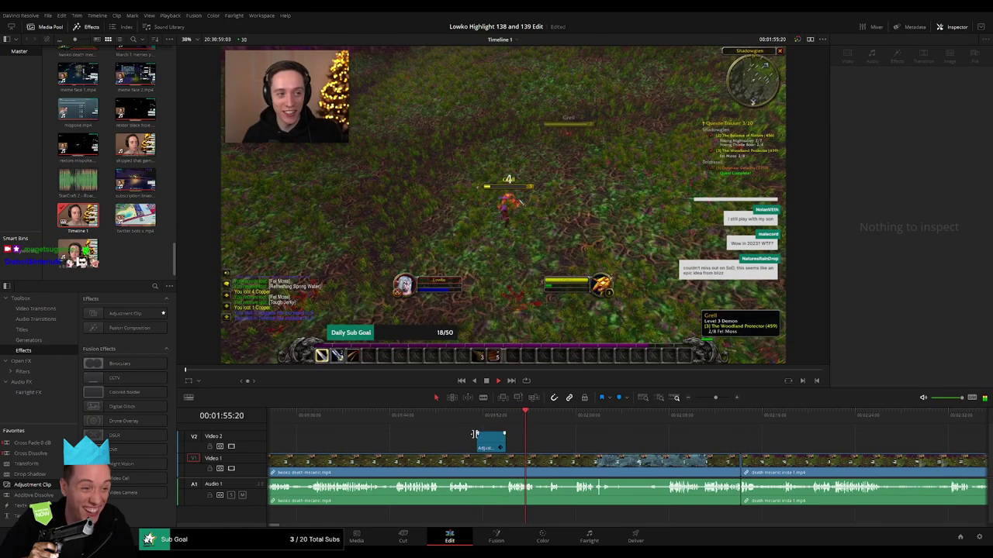
{"action": "left_click", "coordinate": [458, 417]}
{"action": "left_click", "coordinate": [446, 414]}
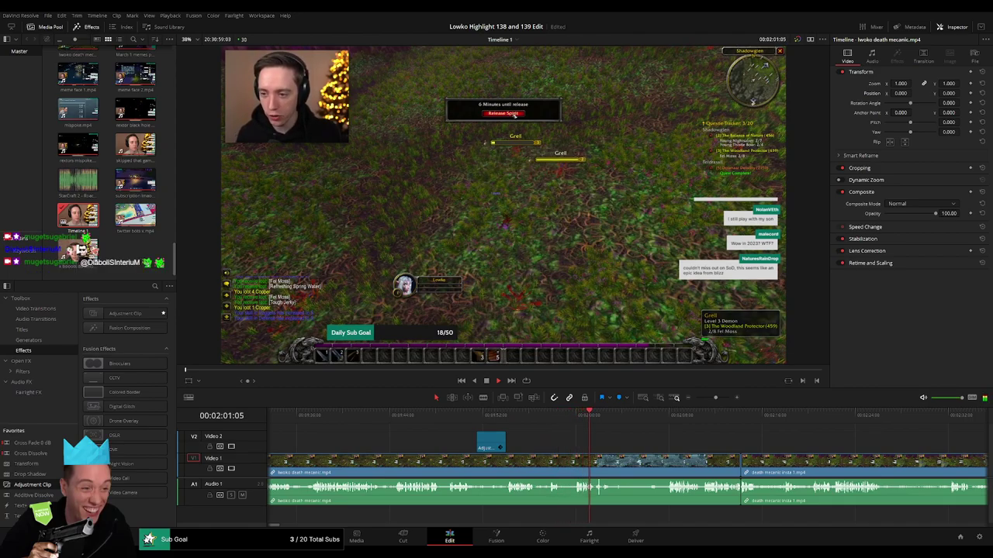
Step: Split lwoko death mecanic.mp4 at about 1:58:04 and 1:58:17 and silence the audio of the short piece between the cuts
{"action": "left_click", "coordinate": [549, 415]}
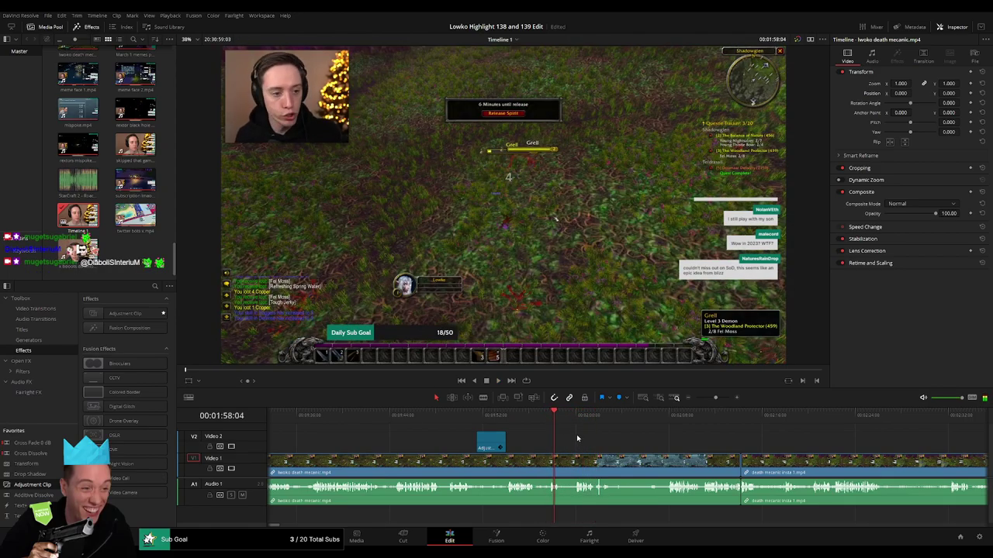
{"action": "left_click_drag", "start_coordinate": [711, 398], "coordinate": [720, 399]}
{"action": "key", "text": "b"}
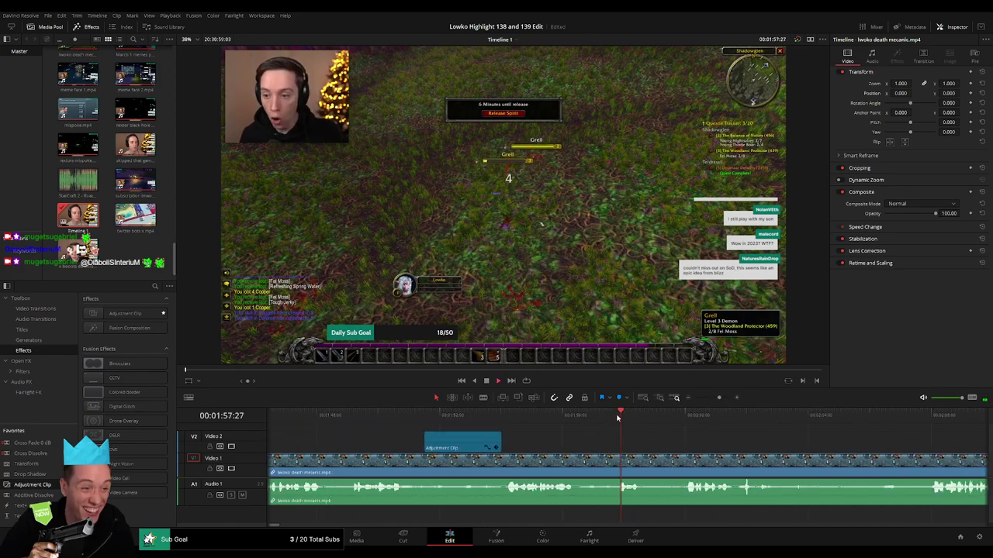
{"action": "left_click", "coordinate": [627, 465]}
{"action": "left_click", "coordinate": [642, 469]}
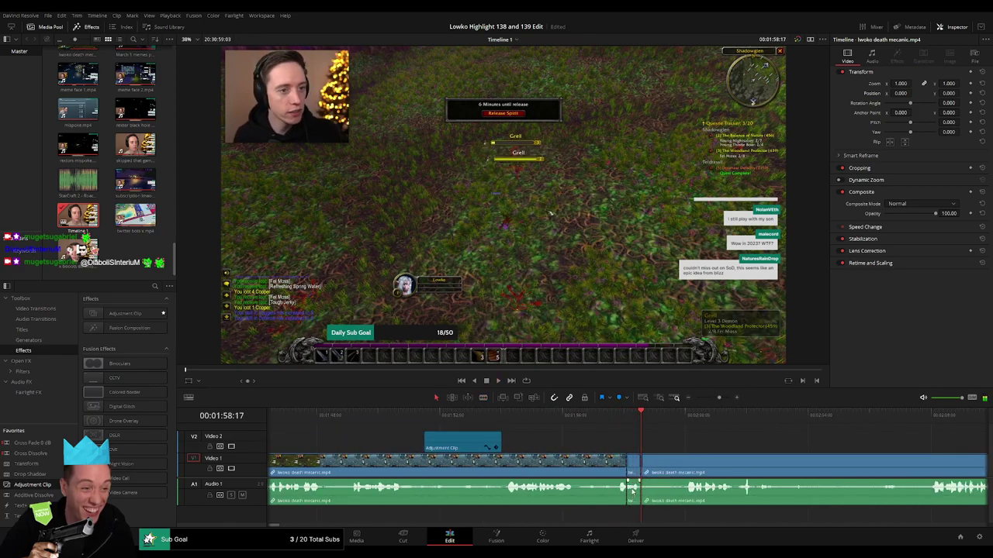
{"action": "key", "text": "a"}
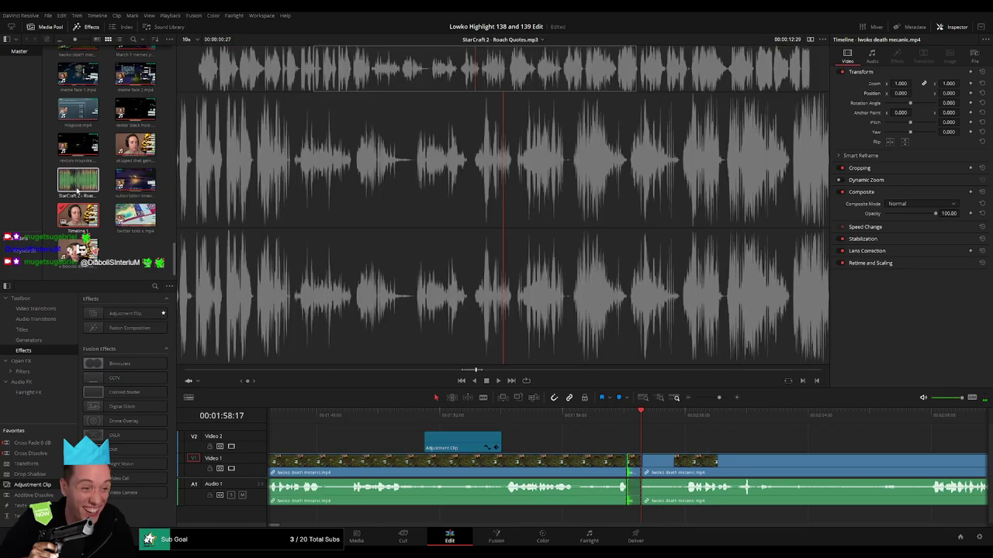
Step: Place the excerpt of the StarCraft 2 - Roach Quotes.mp3 sound on a new audio track, starting beneath the short silenced piece
{"action": "left_click_drag", "start_coordinate": [79, 181], "coordinate": [628, 515]}
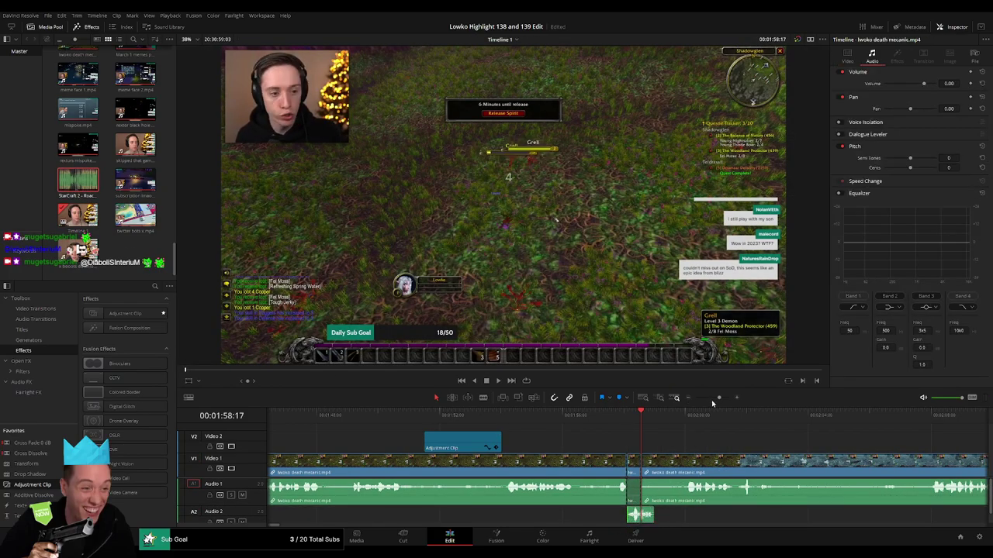
{"action": "left_click_drag", "start_coordinate": [718, 398], "coordinate": [723, 399]}
{"action": "scroll", "coordinate": [530, 505], "scroll_direction": "down", "scroll_amount": 2}
{"action": "scroll", "coordinate": [548, 515], "scroll_direction": "up", "scroll_amount": 1}
{"action": "scroll", "coordinate": [547, 512], "scroll_direction": "down", "scroll_amount": 2}
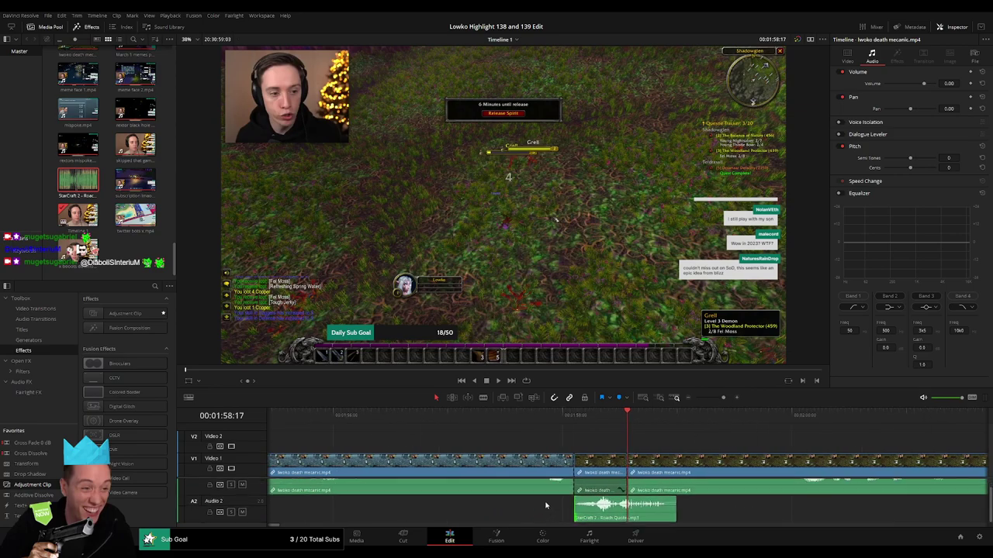
{"action": "scroll", "coordinate": [245, 522], "scroll_direction": "up", "scroll_amount": 2}
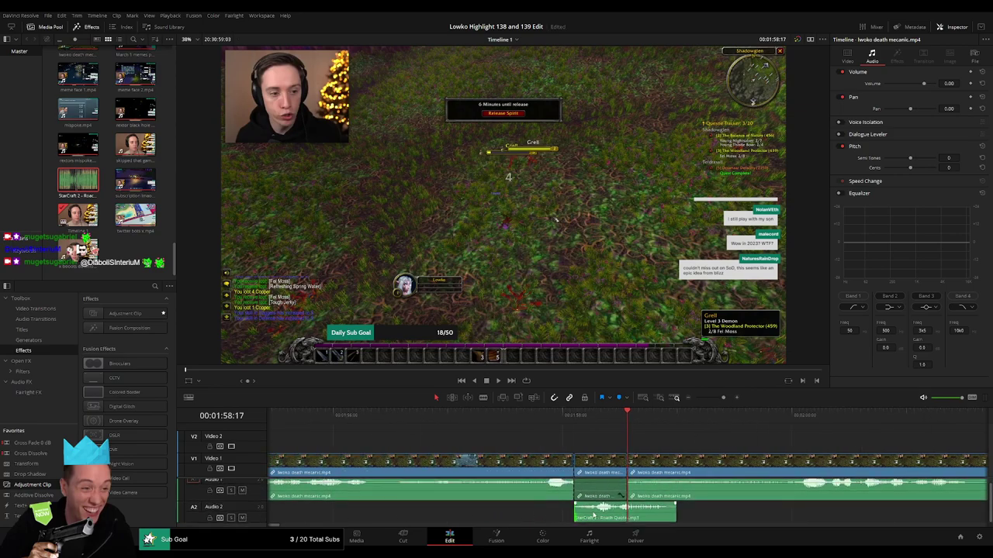
Step: Trim the Roach Quotes sound to the length of the silenced piece and set its volume to -23
{"action": "left_click_drag", "start_coordinate": [577, 512], "coordinate": [613, 517]}
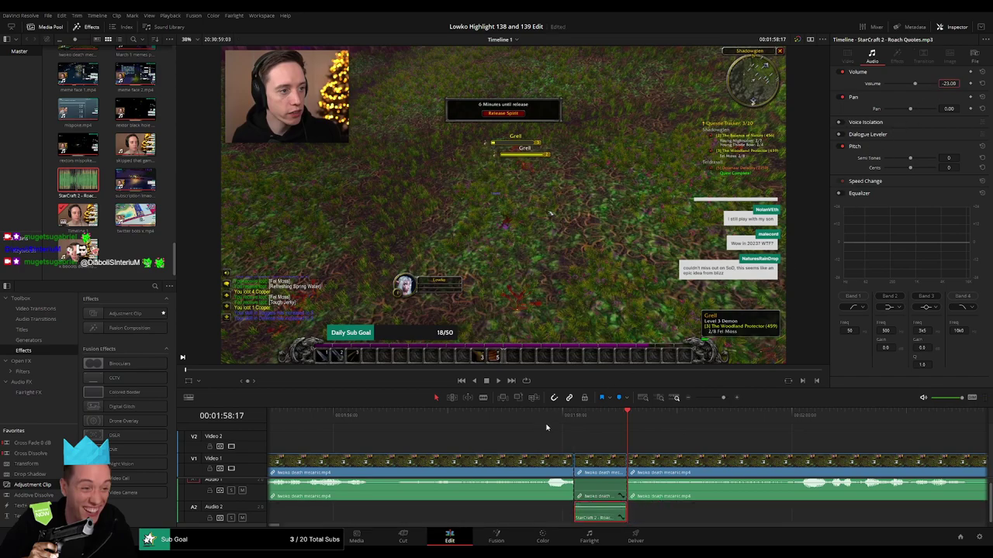
{"action": "left_click", "coordinate": [518, 415]}
{"action": "key", "text": "space"}
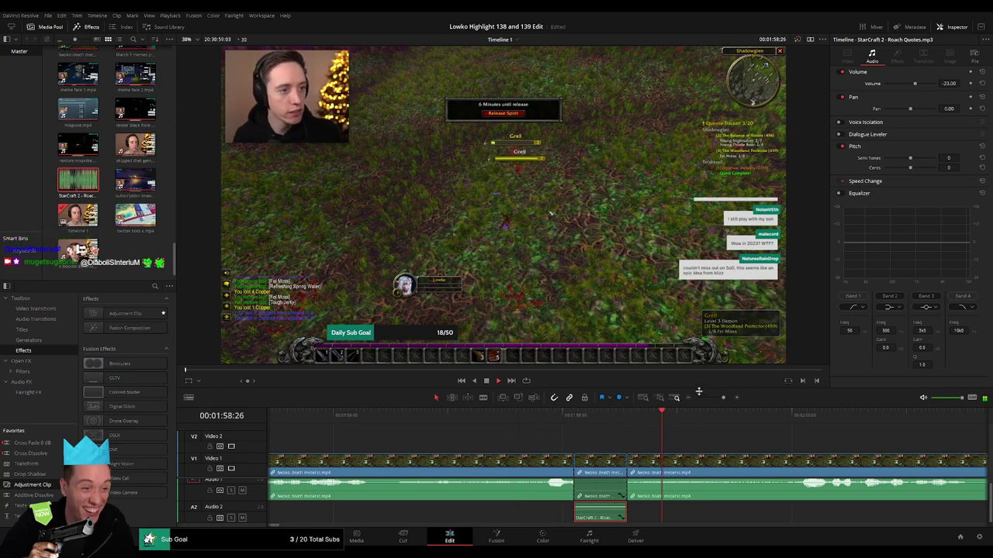
Step: Split lwoko death mecanic.mp4 at about 2:01:20 and delete its end piece so death mecanic insta 1.mp4 follows directly
{"action": "left_click_drag", "start_coordinate": [723, 398], "coordinate": [716, 398]}
{"action": "left_click_drag", "start_coordinate": [594, 441], "coordinate": [454, 448]}
{"action": "left_click_drag", "start_coordinate": [541, 439], "coordinate": [492, 455]}
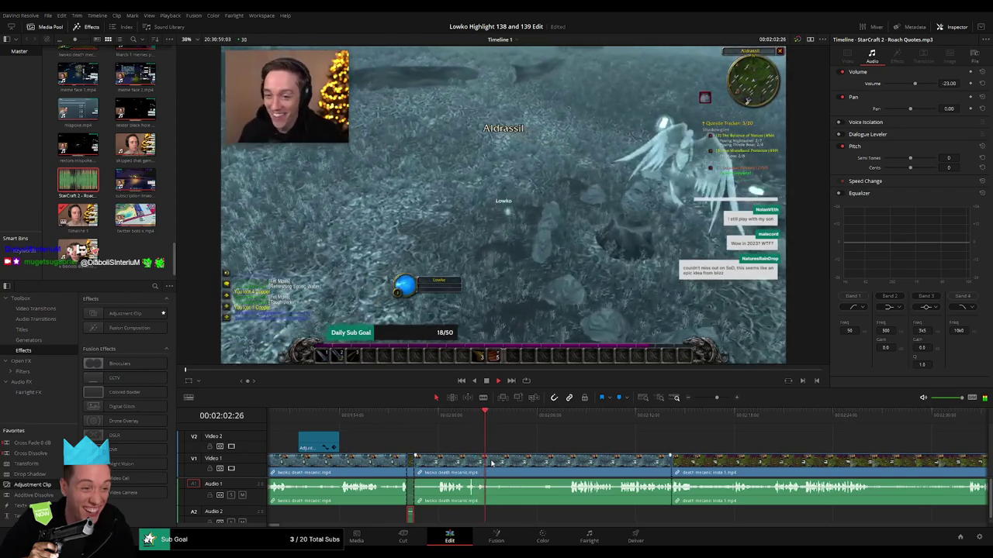
{"action": "key", "text": "b"}
{"action": "left_click", "coordinate": [466, 463]}
{"action": "left_click", "coordinate": [564, 418]}
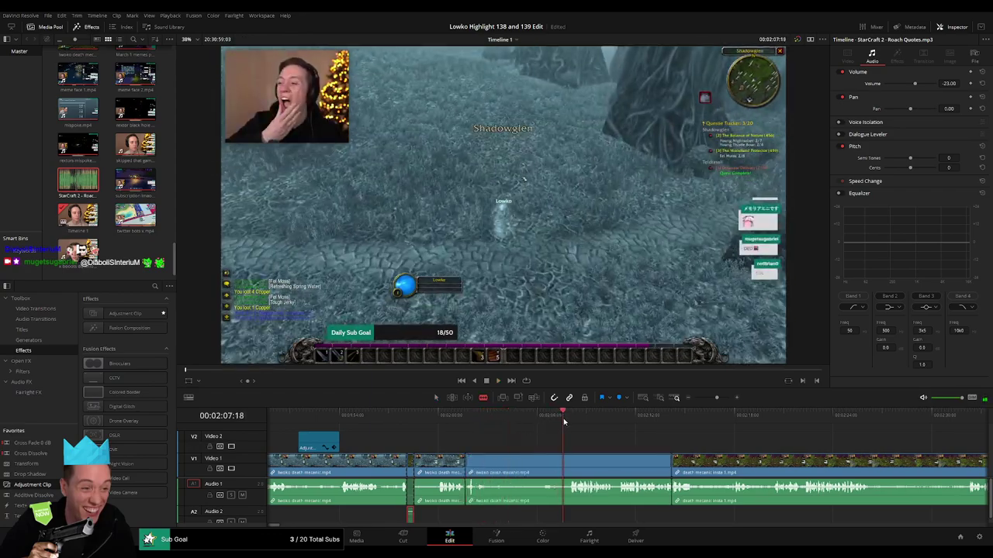
{"action": "key", "text": "a"}
{"action": "left_click", "coordinate": [564, 465]}
{"action": "key", "text": "Delete"}
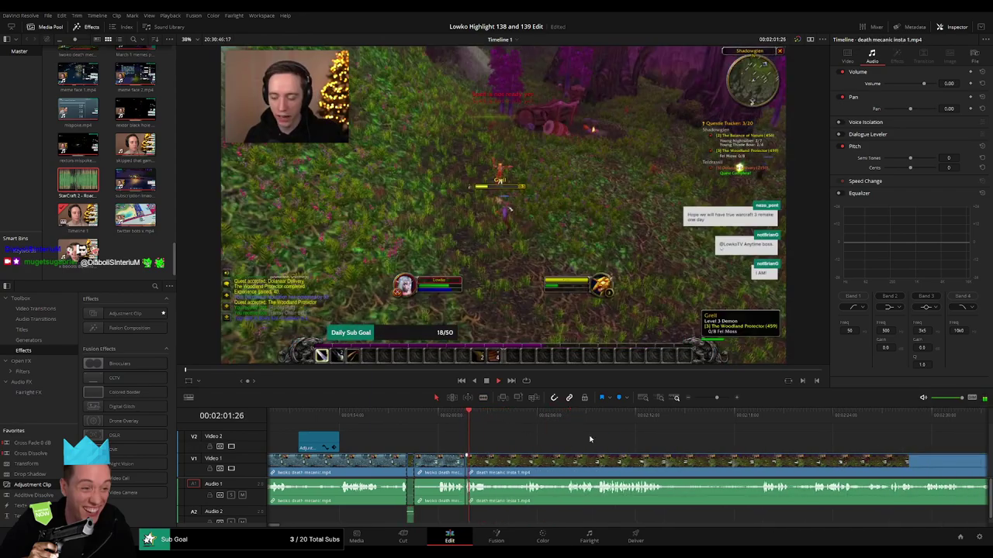
Step: Skim through death mecanic insta 1.mp4 and delete the whole clip so death mecanic insta 2.mp4 follows directly
{"action": "left_click", "coordinate": [761, 421]}
{"action": "left_click_drag", "start_coordinate": [662, 425], "coordinate": [332, 427]}
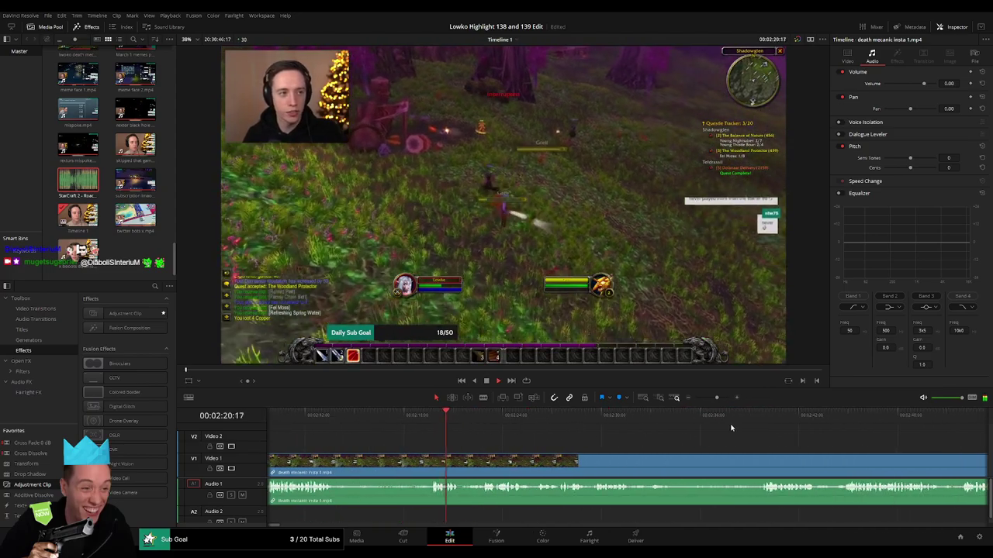
{"action": "left_click", "coordinate": [762, 422]}
{"action": "scroll", "coordinate": [737, 422], "scroll_direction": "right", "scroll_amount": 6}
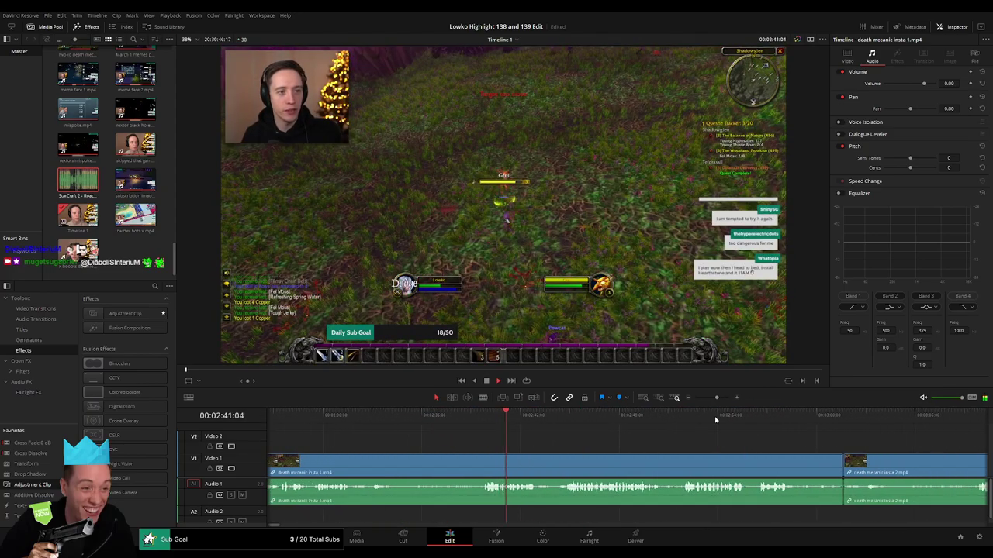
{"action": "left_click", "coordinate": [765, 423]}
{"action": "key", "text": "space"}
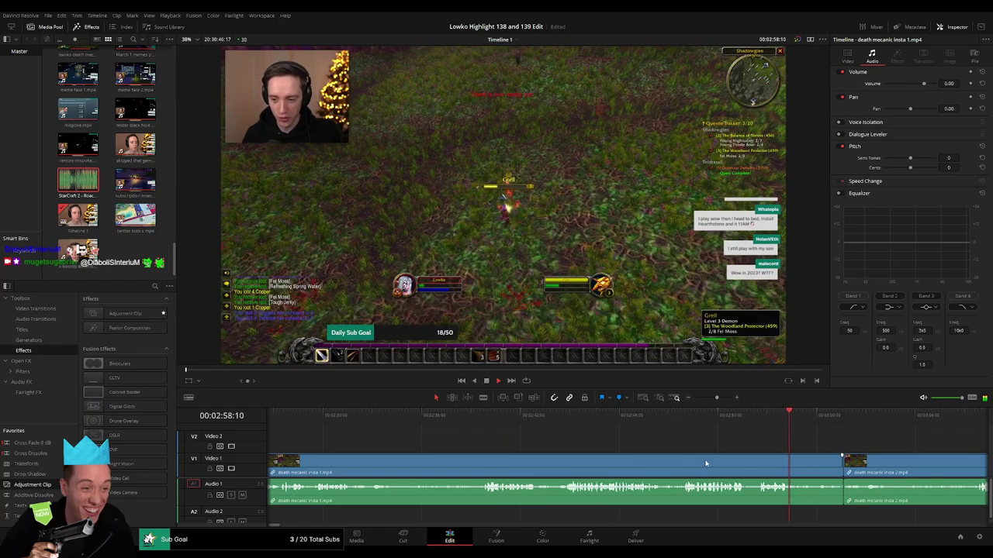
{"action": "key", "text": "space"}
{"action": "left_click", "coordinate": [709, 466]}
{"action": "key", "text": "Delete"}
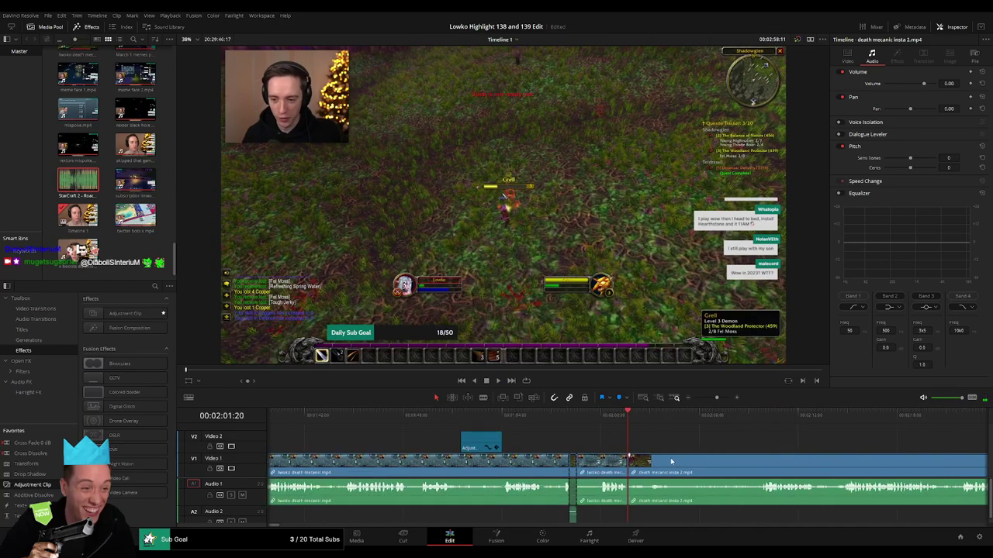
Step: Skim through death mecanic insta 2.mp4 and delete the whole clip so death mecanic insta 3.mp4 follows directly
{"action": "key", "text": "space"}
{"action": "scroll", "coordinate": [671, 458], "scroll_direction": "right", "scroll_amount": 4}
{"action": "left_click", "coordinate": [861, 427]}
{"action": "key", "text": "space"}
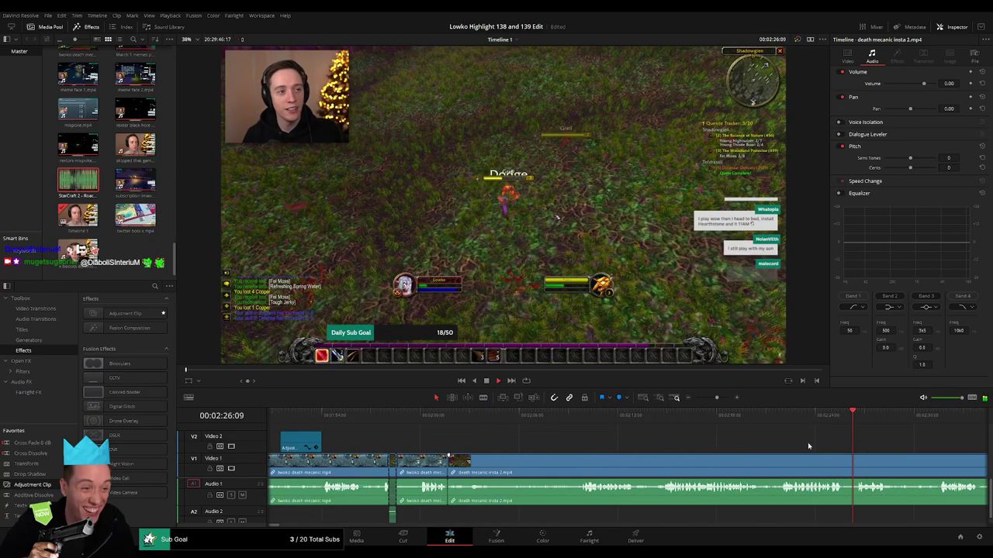
{"action": "scroll", "coordinate": [807, 442], "scroll_direction": "right", "scroll_amount": 8}
{"action": "scroll", "coordinate": [645, 439], "scroll_direction": "right", "scroll_amount": 8}
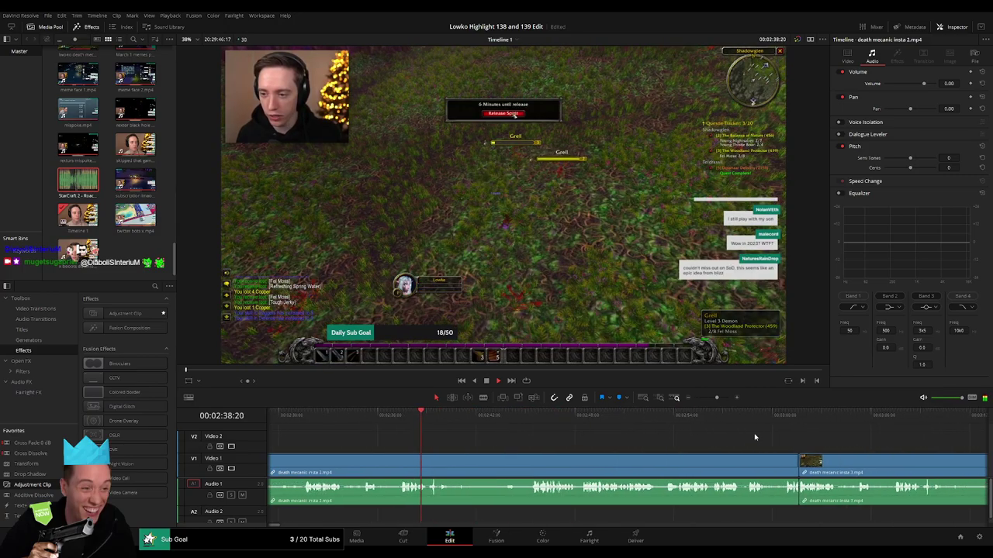
{"action": "left_click", "coordinate": [759, 421]}
{"action": "left_click", "coordinate": [810, 425]}
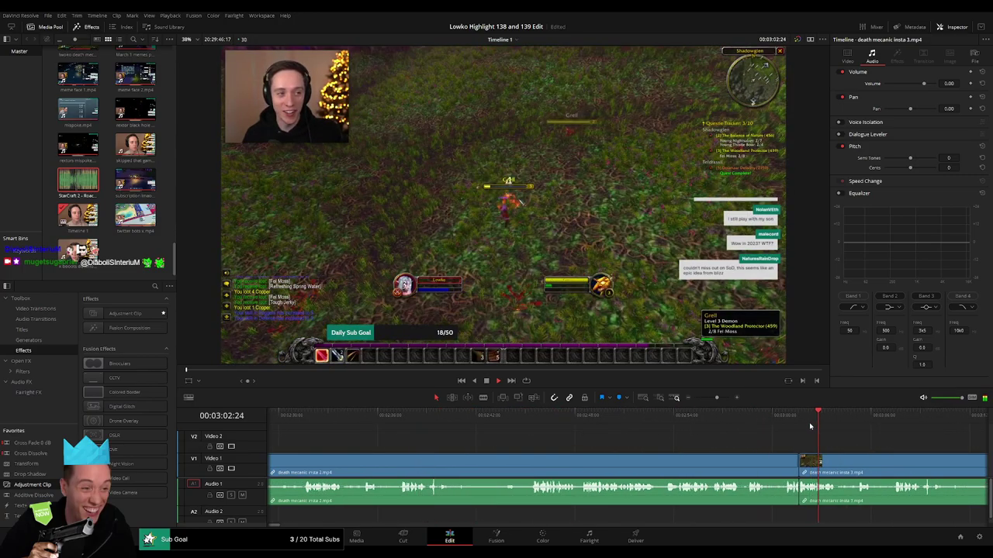
{"action": "key", "text": "Delete"}
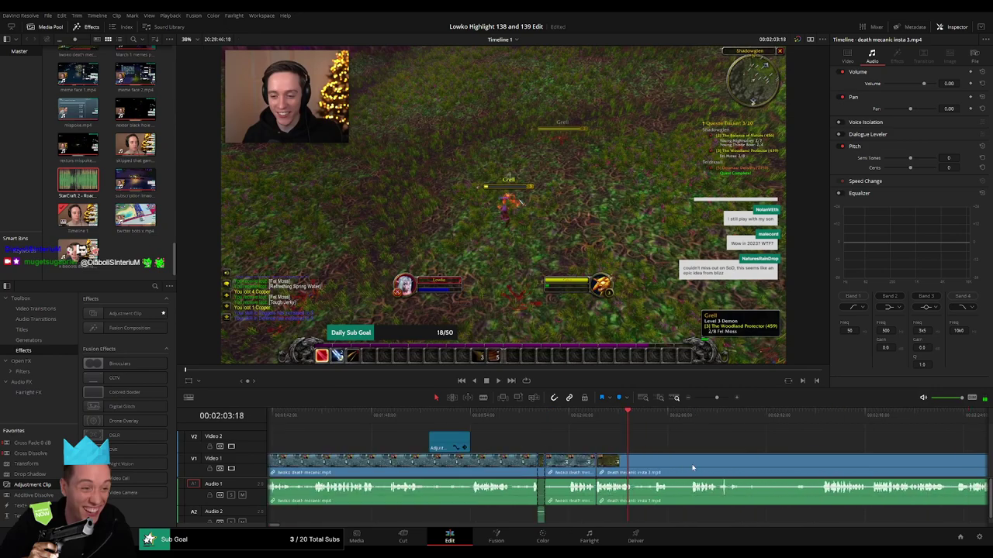
Step: Split death mecanic insta 3.mp4 at about 2:15, delete its opening piece, and add a Cross Fade 0 dB at the audio join
{"action": "key", "text": "space"}
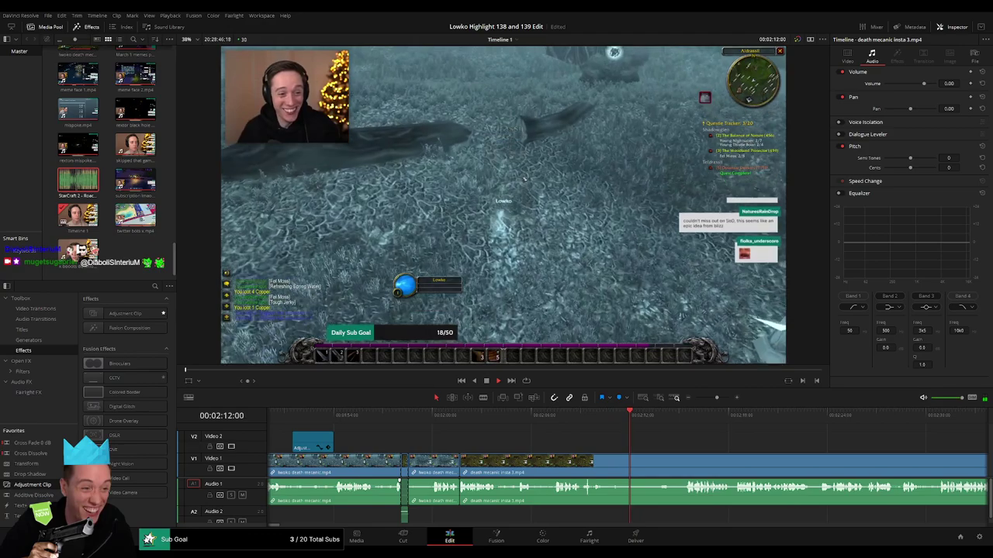
{"action": "scroll", "coordinate": [590, 448], "scroll_direction": "right", "scroll_amount": 5}
{"action": "scroll", "coordinate": [463, 444], "scroll_direction": "left", "scroll_amount": 3}
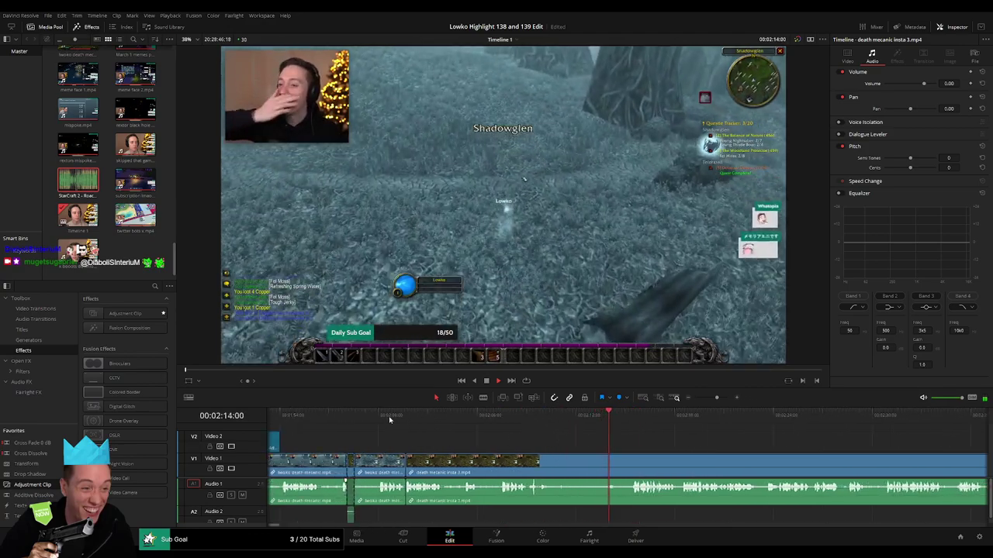
{"action": "left_click", "coordinate": [635, 461]}
{"action": "key", "text": "a"}
{"action": "left_click", "coordinate": [580, 462]}
{"action": "key", "text": "Delete"}
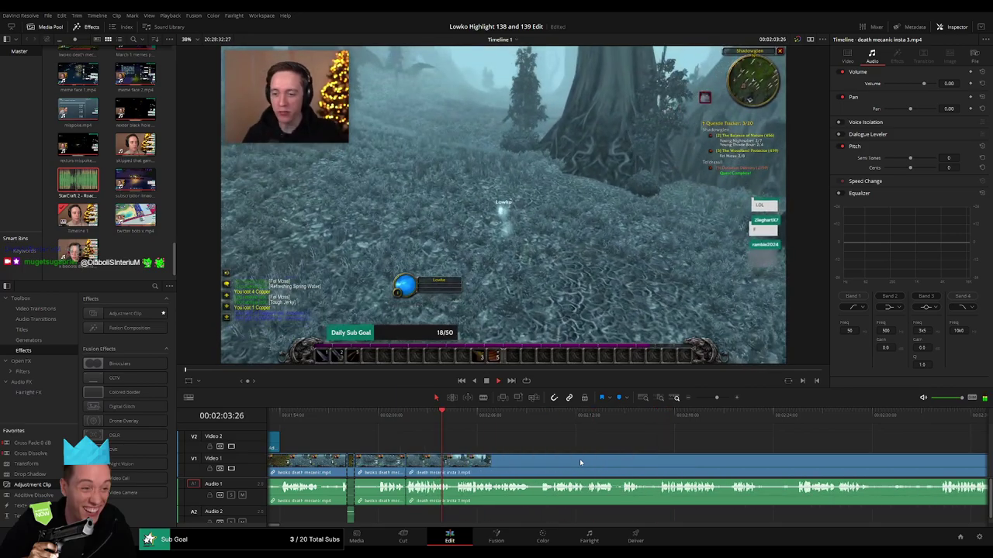
{"action": "left_click_drag", "start_coordinate": [27, 443], "coordinate": [339, 455]}
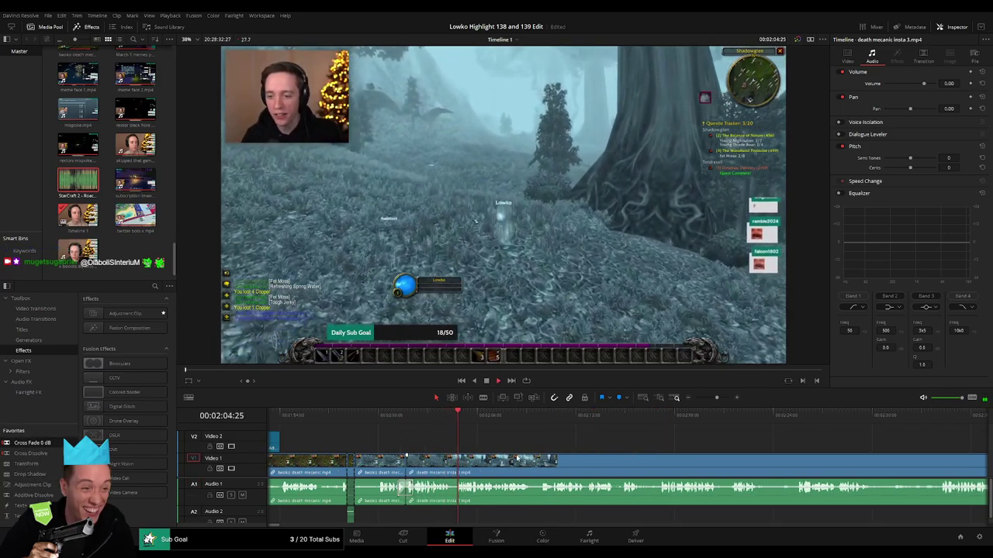
Step: Cut the section from about 2:09:09 to 2:10:18 out of death mecanic insta 3.mp4 and smooth the audio join with Cross Fade 0 dB
{"action": "scroll", "coordinate": [535, 448], "scroll_direction": "right", "scroll_amount": 3}
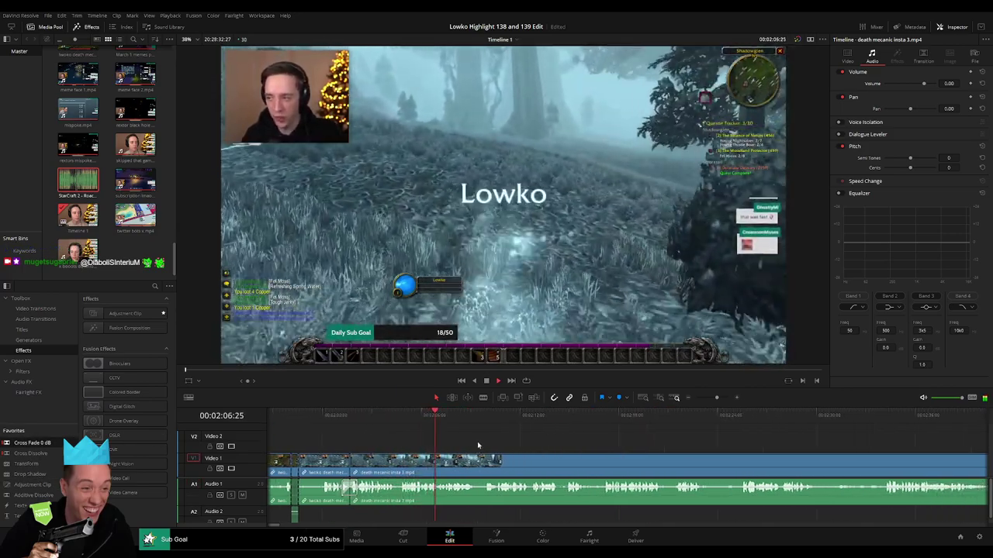
{"action": "scroll", "coordinate": [465, 445], "scroll_direction": "right", "scroll_amount": 2}
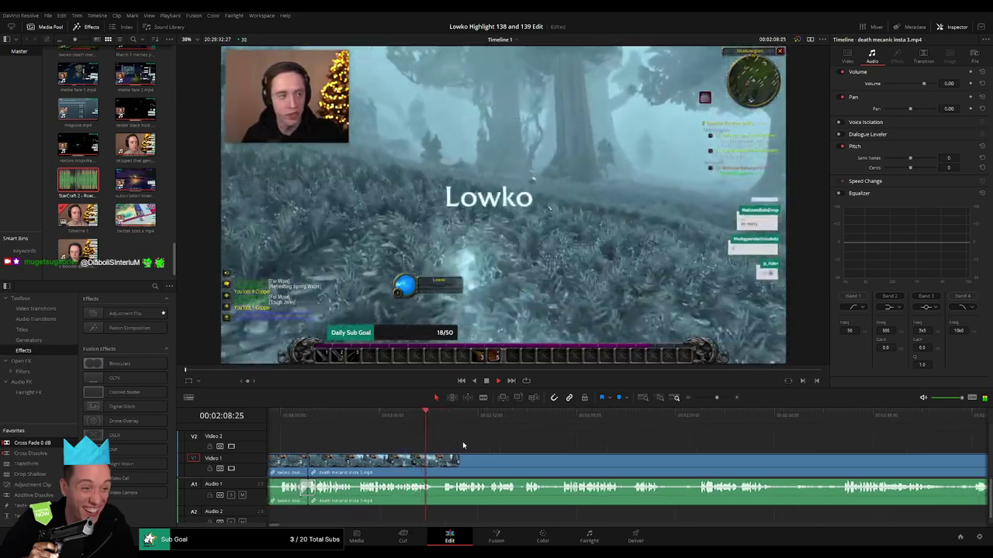
{"action": "left_click", "coordinate": [435, 460]}
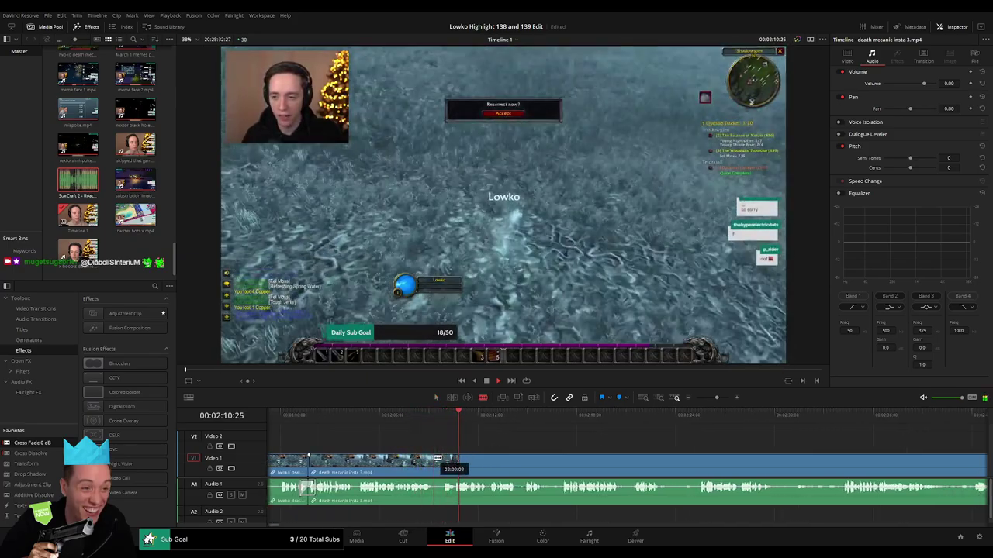
{"action": "left_click", "coordinate": [455, 460]}
{"action": "key", "text": "a"}
{"action": "left_click", "coordinate": [444, 461]}
{"action": "key", "text": "BackSpace"}
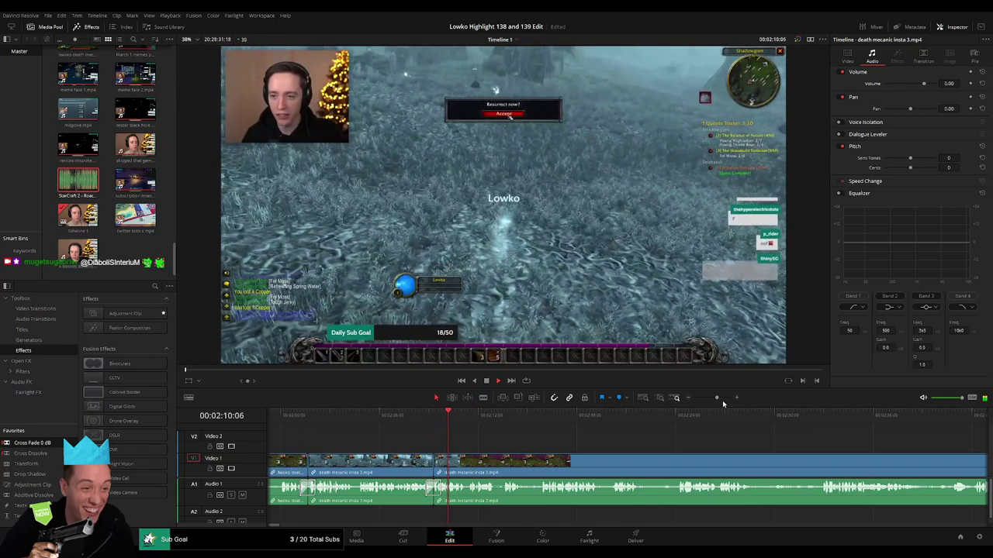
Step: Remove the short piece of death mecanic insta 3.mp4 between about 2:14:17 and 2:15:22 and apply Cross Fade 0 dB to the audio join
{"action": "left_click_drag", "start_coordinate": [717, 398], "coordinate": [718, 398]}
{"action": "left_click_drag", "start_coordinate": [678, 447], "coordinate": [457, 449]}
{"action": "key", "text": "b"}
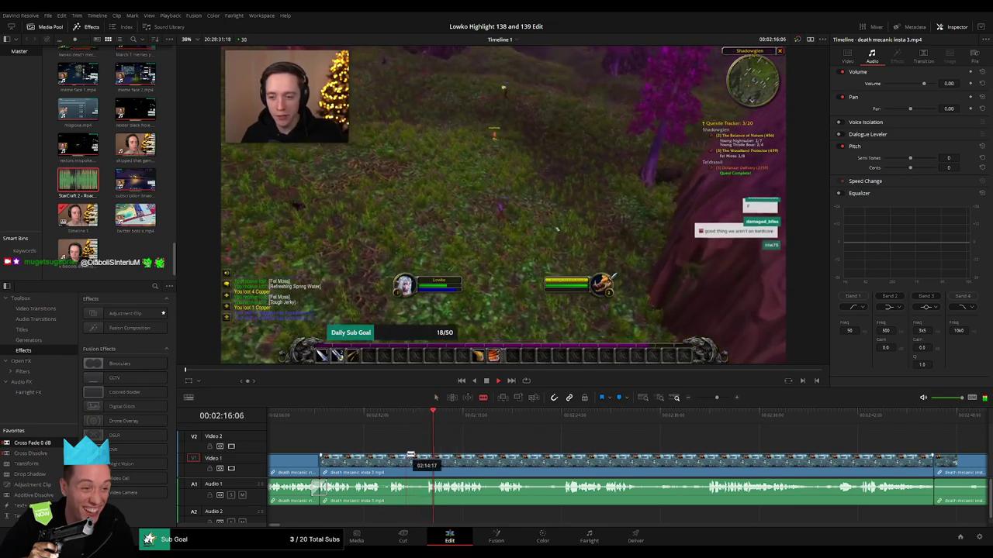
{"action": "left_click", "coordinate": [408, 463]}
{"action": "left_click", "coordinate": [425, 463]}
{"action": "key", "text": "a"}
{"action": "left_click", "coordinate": [417, 464]}
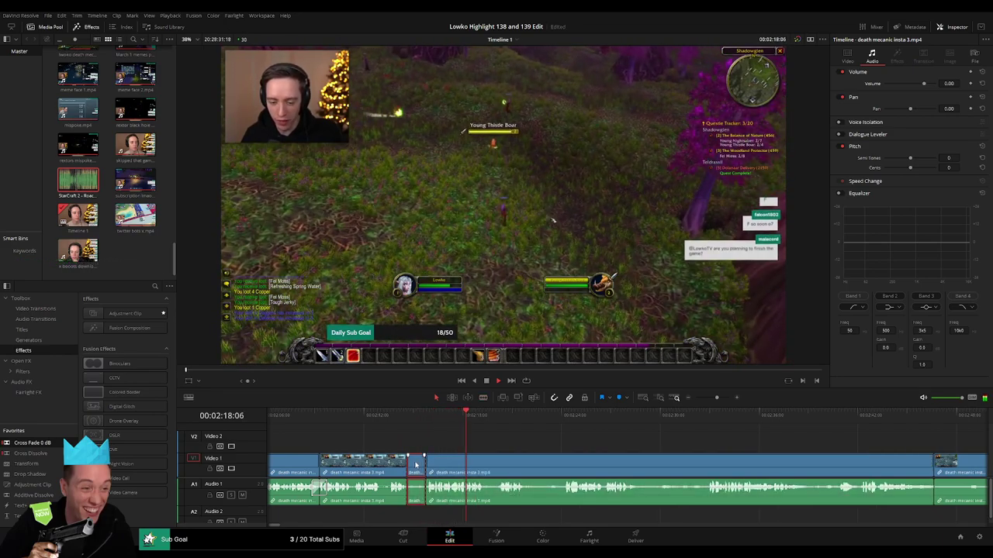
{"action": "key", "text": "Delete"}
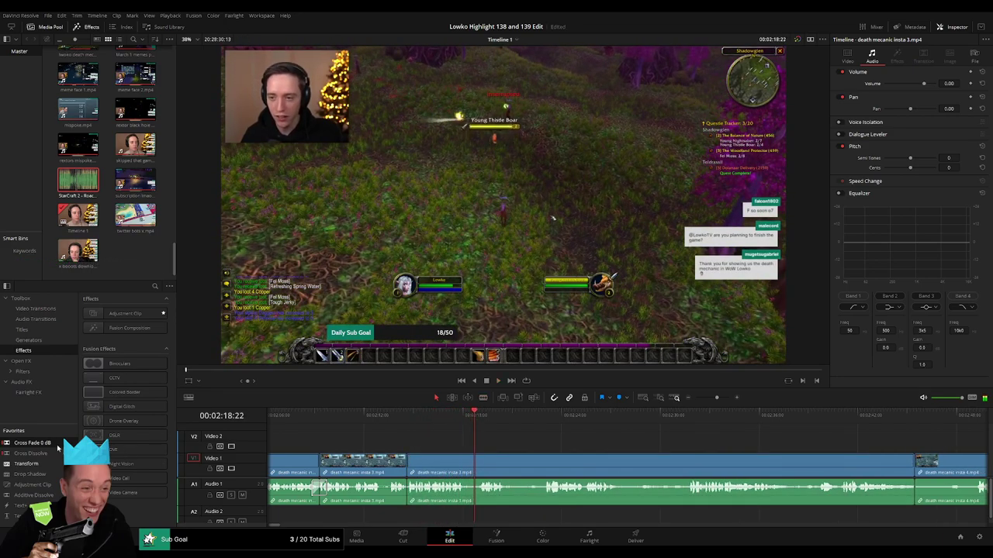
Step: Cut out death mecanic insta 3.mp4 from about 2:20:18 to 2:23 and add a Cross Fade 0 dB at the audio join
{"action": "key", "text": "space"}
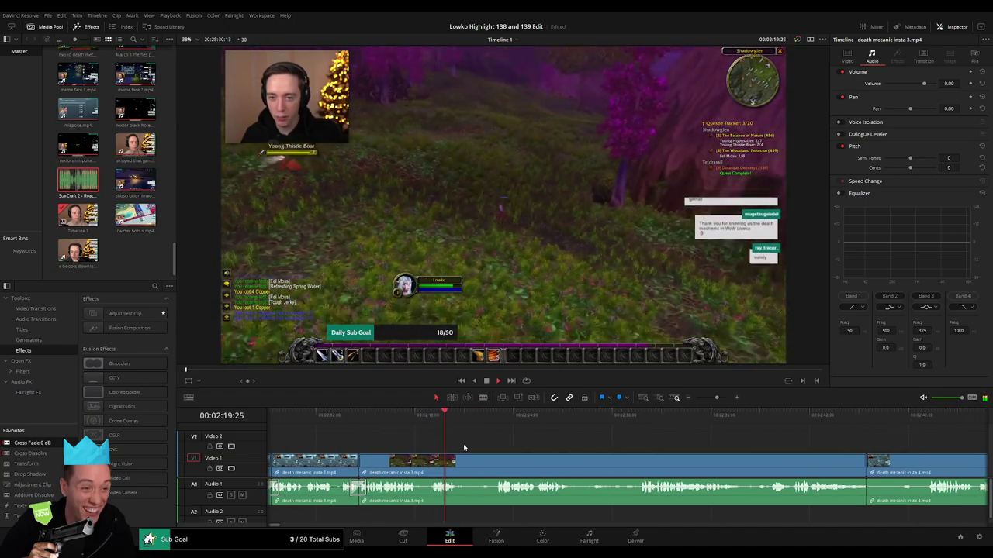
{"action": "left_click", "coordinate": [483, 415]}
{"action": "key", "text": "b"}
{"action": "left_click", "coordinate": [458, 461]}
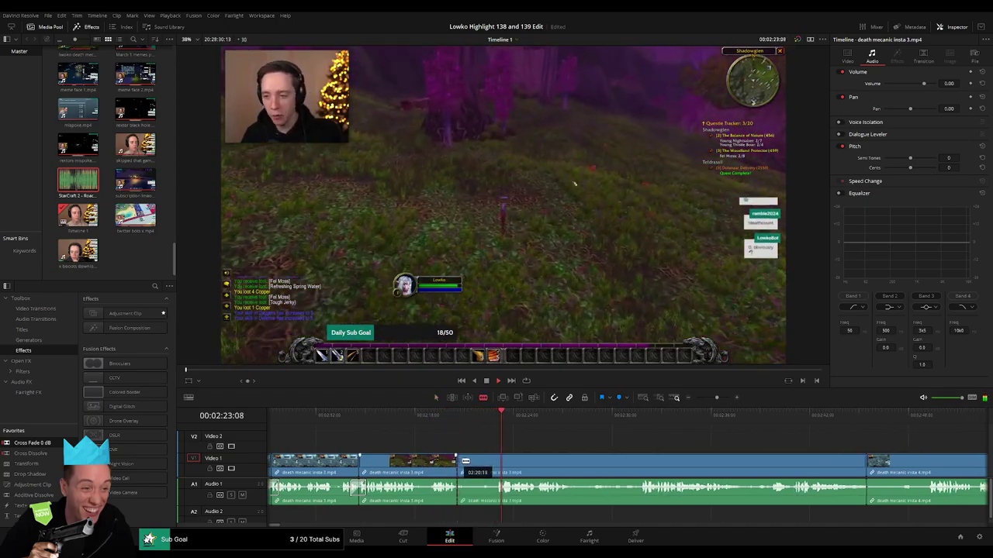
{"action": "left_click", "coordinate": [496, 463]}
{"action": "key", "text": "a"}
{"action": "key", "text": "Delete"}
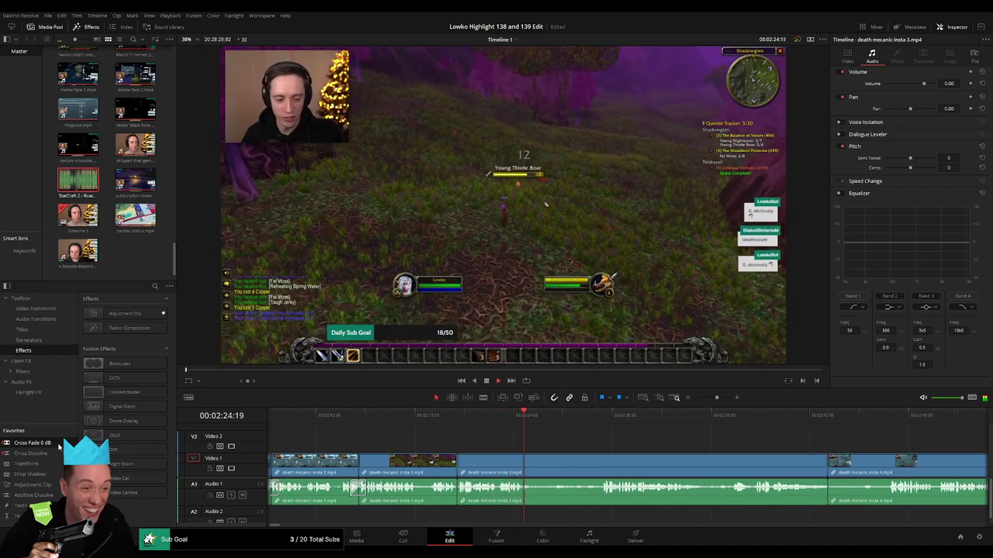
Step: Split death mecanic insta 3.mp4 at about 2:25:02 and delete its end piece so death mecanic insta 4.mp4 follows directly
{"action": "key", "text": "b"}
{"action": "left_click", "coordinate": [531, 466]}
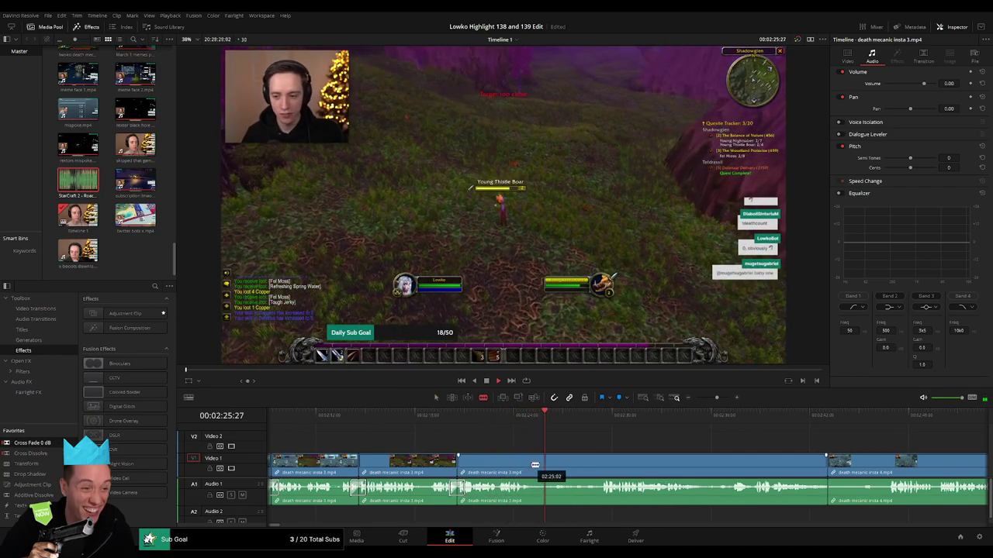
{"action": "left_click", "coordinate": [599, 420]}
{"action": "left_click_drag", "start_coordinate": [632, 441], "coordinate": [562, 435]}
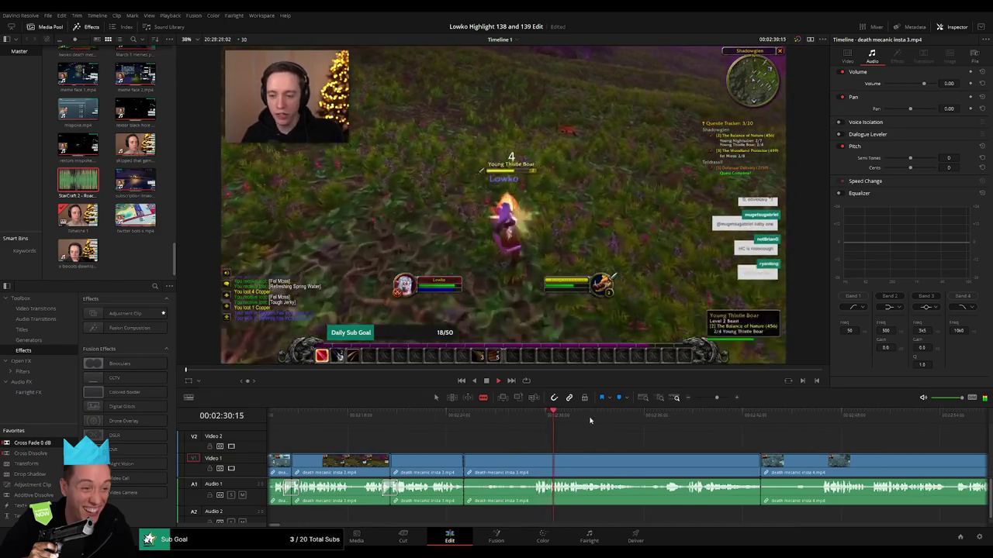
{"action": "left_click", "coordinate": [659, 417]}
{"action": "key", "text": "Delete"}
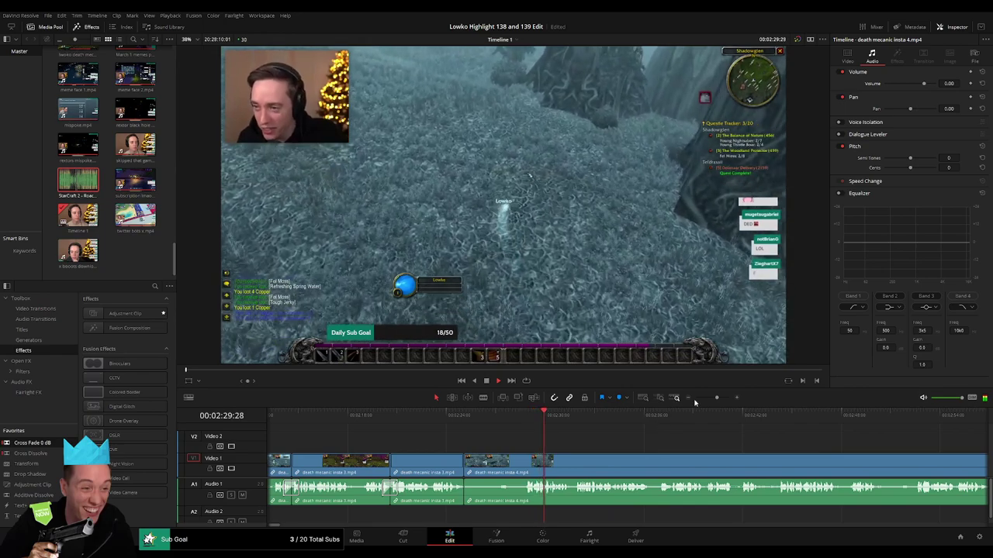
Step: Delete all footage from death mecanic insta 4.mp4 up to the first "is cheese okay" clip and close the gap
{"action": "scroll", "coordinate": [650, 449], "scroll_direction": "down", "scroll_amount": 3}
{"action": "left_click", "coordinate": [635, 470]}
{"action": "key", "text": "Delete"}
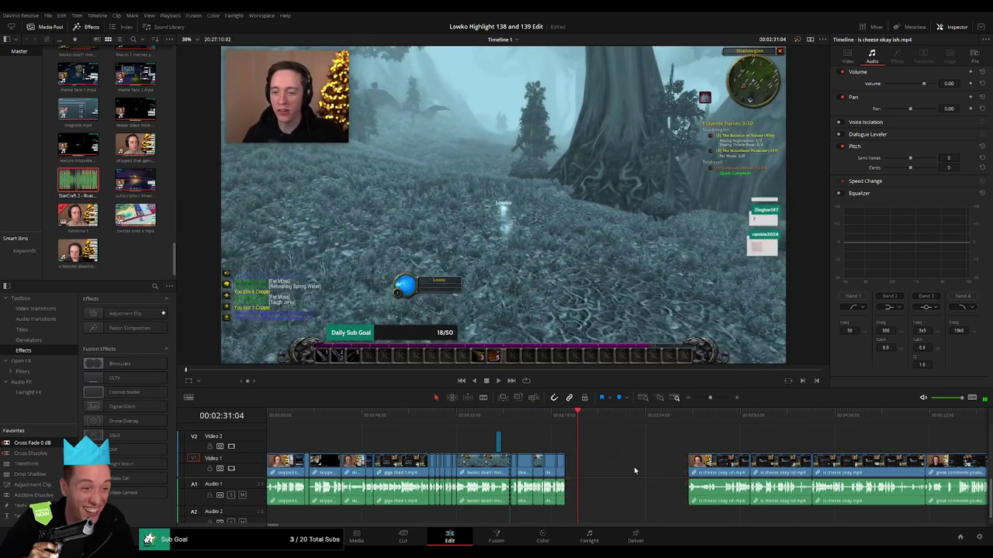
{"action": "mouse_move", "coordinate": [709, 398]}
{"action": "left_mouse_down"}
{"action": "mouse_move", "coordinate": [720, 399]}
{"action": "mouse_move", "coordinate": [711, 399]}
{"action": "left_mouse_up"}
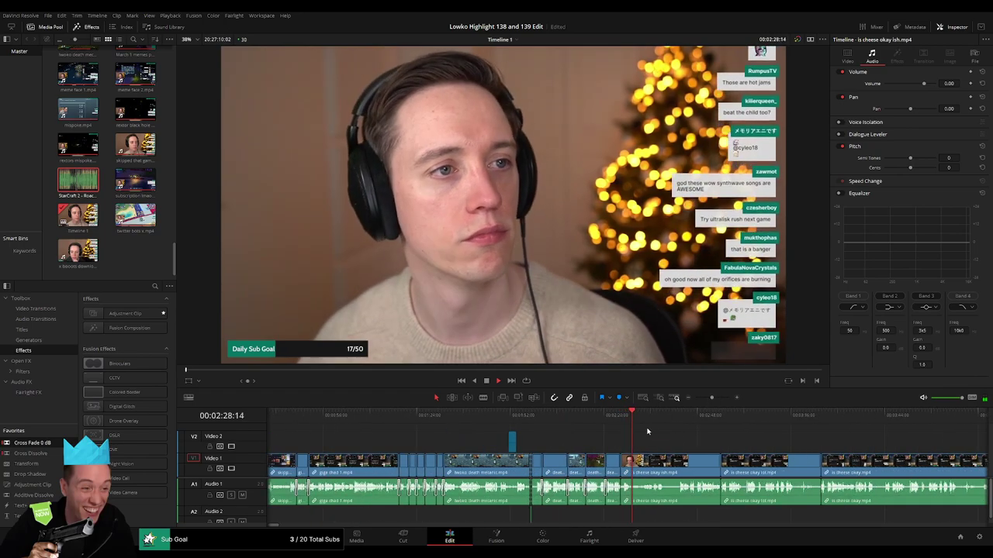
Step: Skim through the first "is cheese okay" clip, split it at about 2:42:20, and delete its opening piece
{"action": "left_click", "coordinate": [681, 424]}
{"action": "left_click_drag", "start_coordinate": [695, 458], "coordinate": [567, 448]}
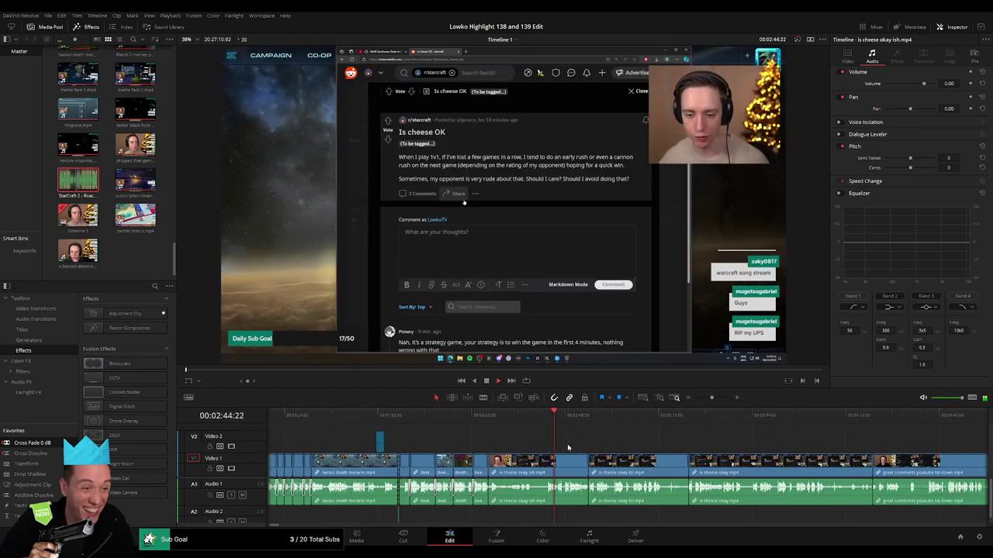
{"action": "scroll", "coordinate": [562, 456], "scroll_direction": "left", "scroll_amount": 3}
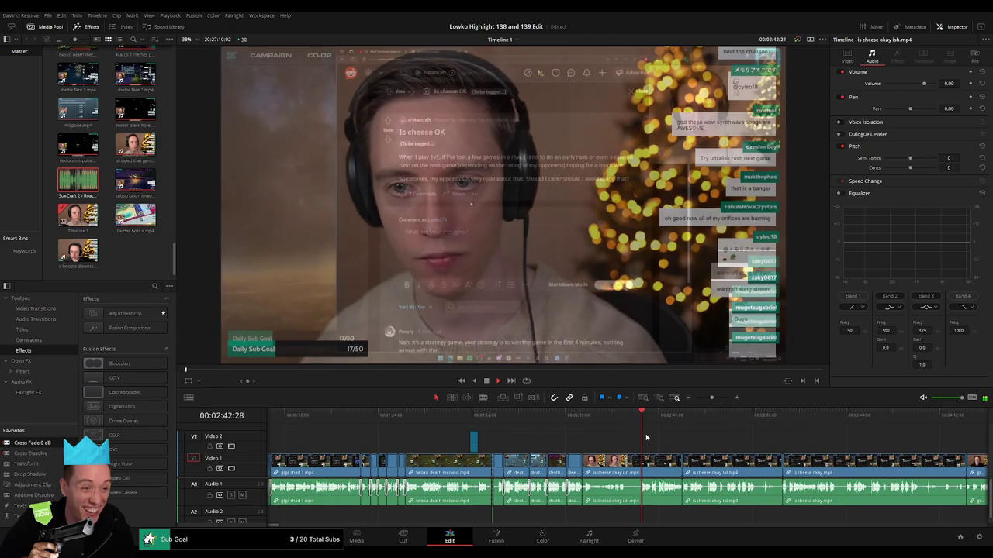
{"action": "left_click_drag", "start_coordinate": [711, 398], "coordinate": [715, 398]}
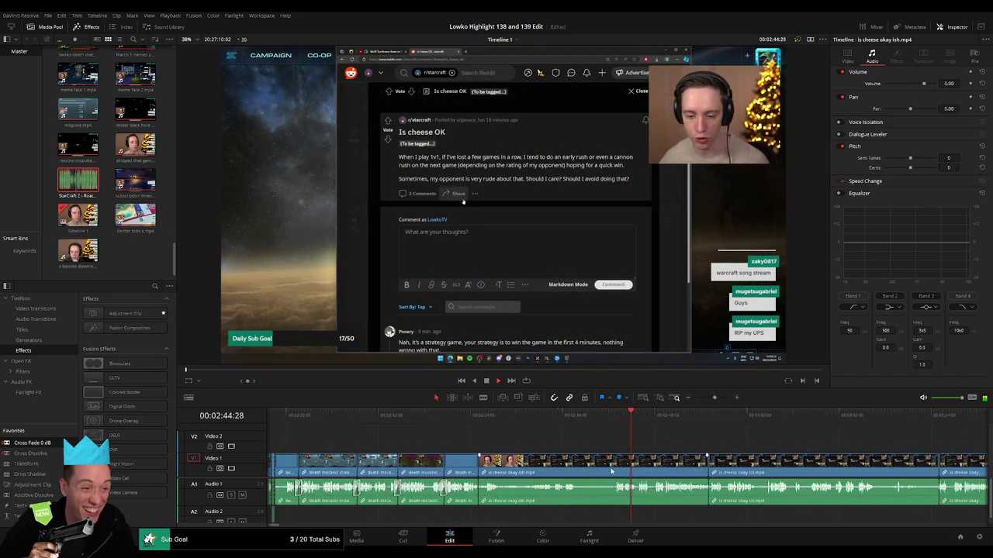
{"action": "left_click", "coordinate": [616, 466]}
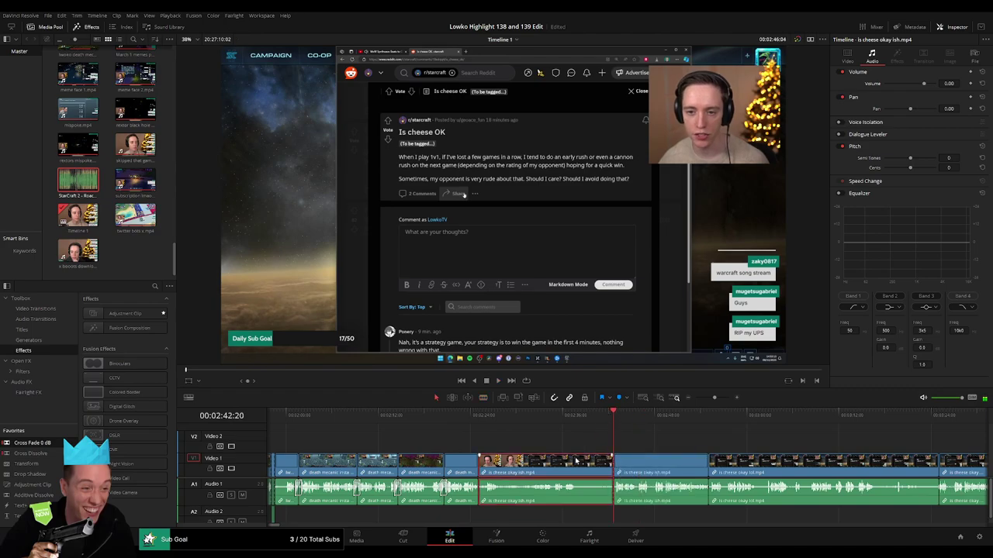
{"action": "key", "text": "Delete"}
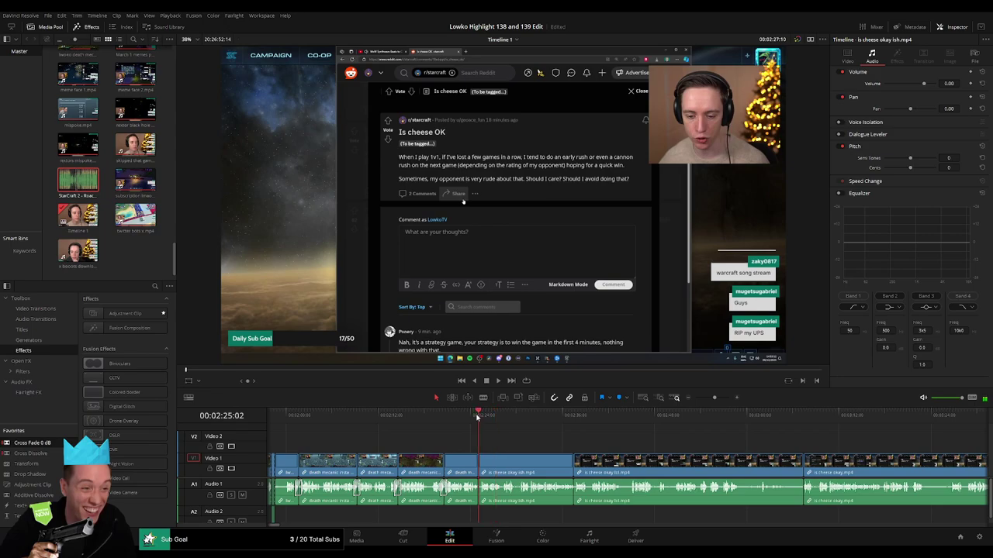
Step: Add a Cross Fade 0 dB at the audio cut between death mecanic insta 3.mp4 and the first "is cheese okay" clip
{"action": "key", "text": "space"}
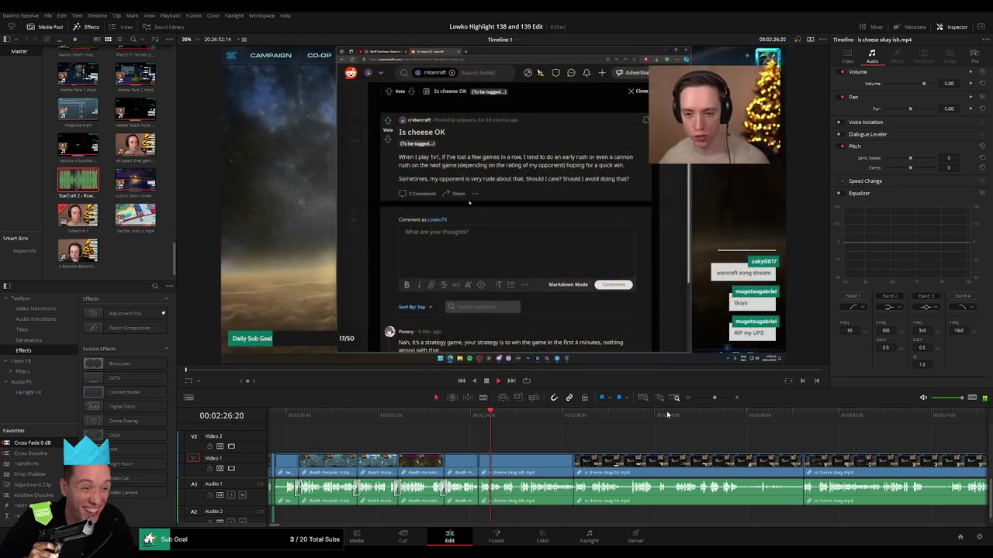
{"action": "left_click_drag", "start_coordinate": [715, 398], "coordinate": [719, 397]}
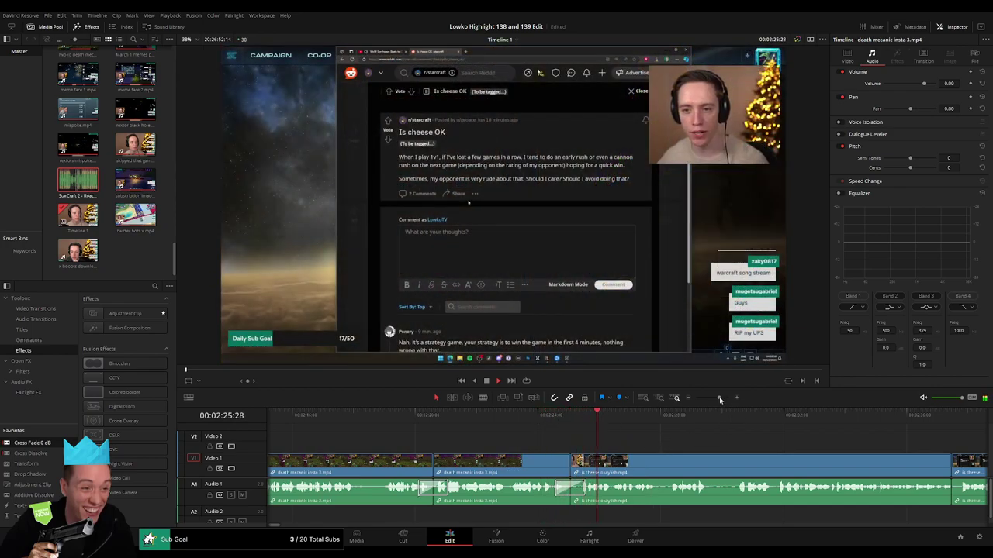
{"action": "left_click_drag", "start_coordinate": [720, 400], "coordinate": [714, 401]}
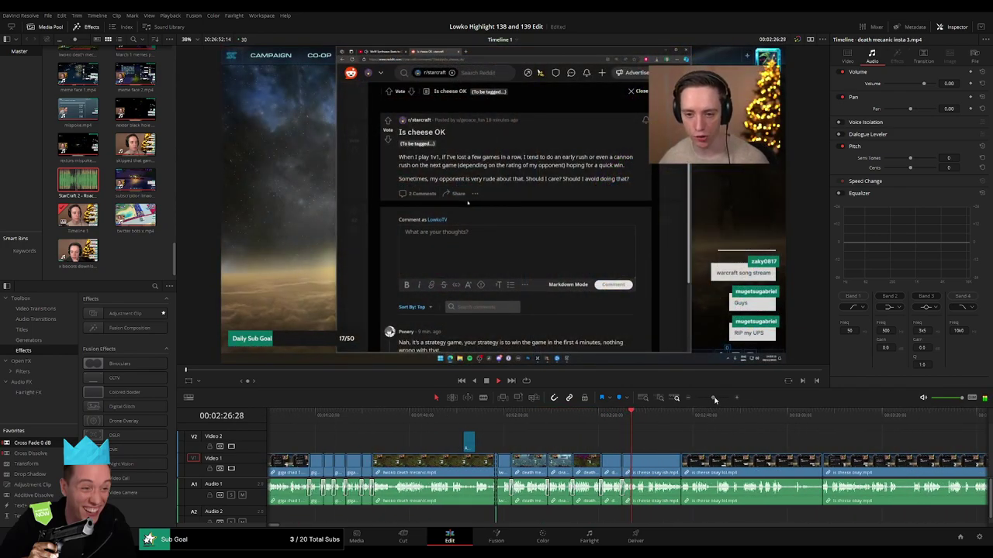
Step: Play through the first "is cheese okay" clip and the start of the one after it to look for sections to cut
{"action": "scroll", "coordinate": [574, 437], "scroll_direction": "right", "scroll_amount": 3}
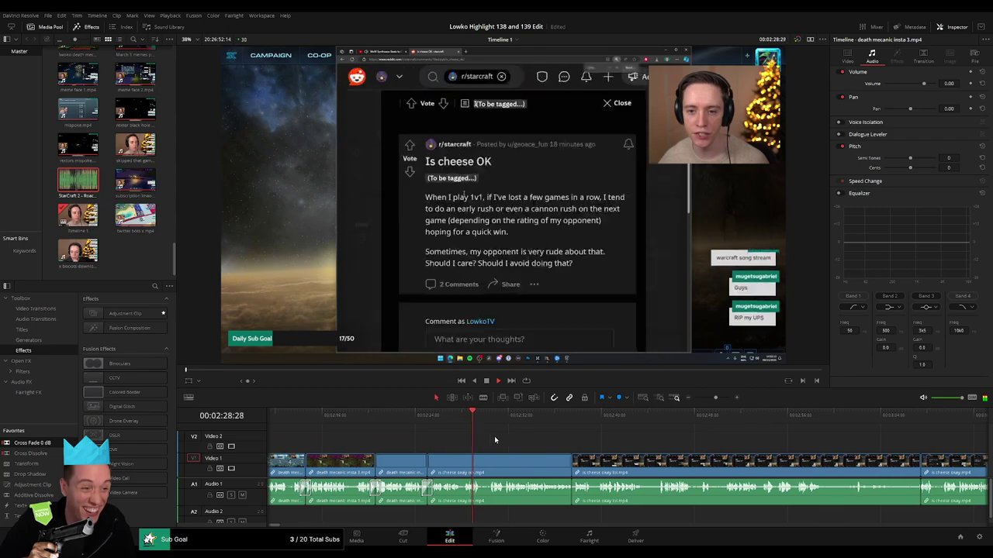
{"action": "scroll", "coordinate": [489, 435], "scroll_direction": "right", "scroll_amount": 1}
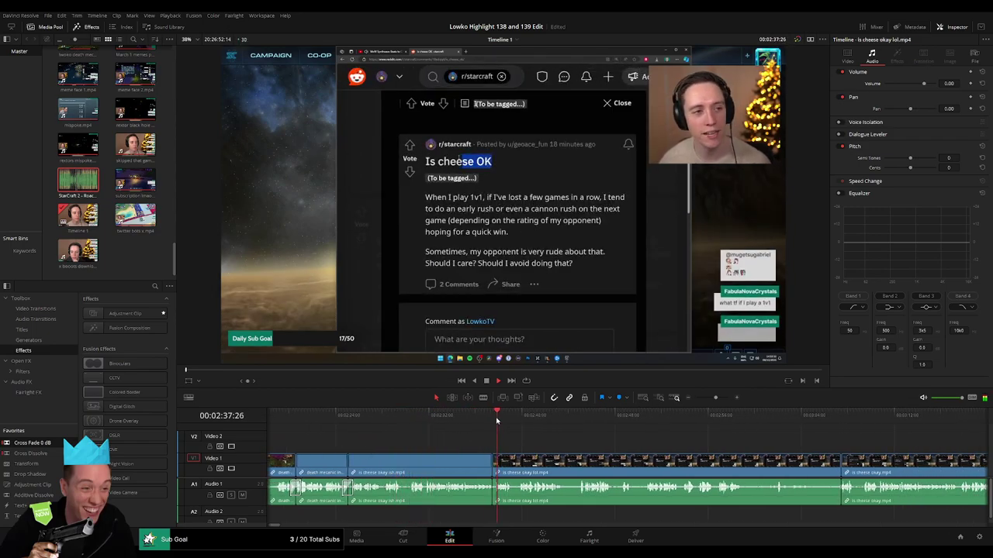
{"action": "left_click_drag", "start_coordinate": [482, 419], "coordinate": [402, 419]}
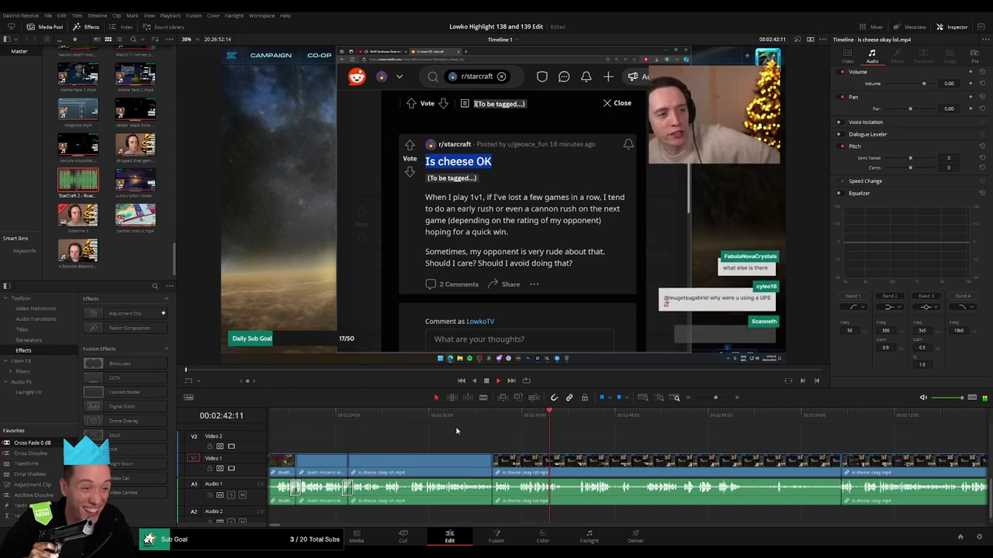
{"action": "left_click", "coordinate": [352, 423]}
{"action": "left_click", "coordinate": [403, 418]}
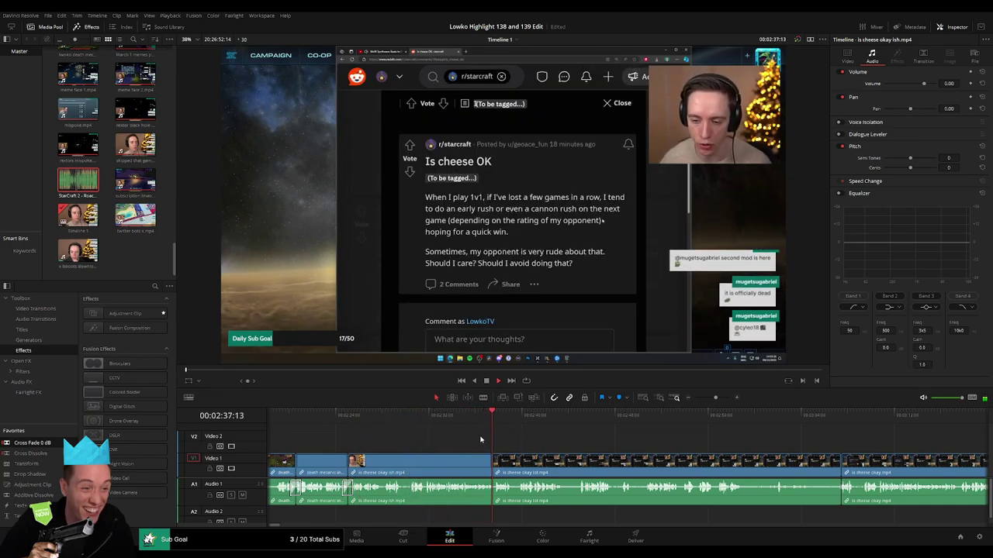
Step: Split the "is cheese okay.mp4" clip at about 3:09, delete its short opening piece and close the gap
{"action": "left_click", "coordinate": [838, 418]}
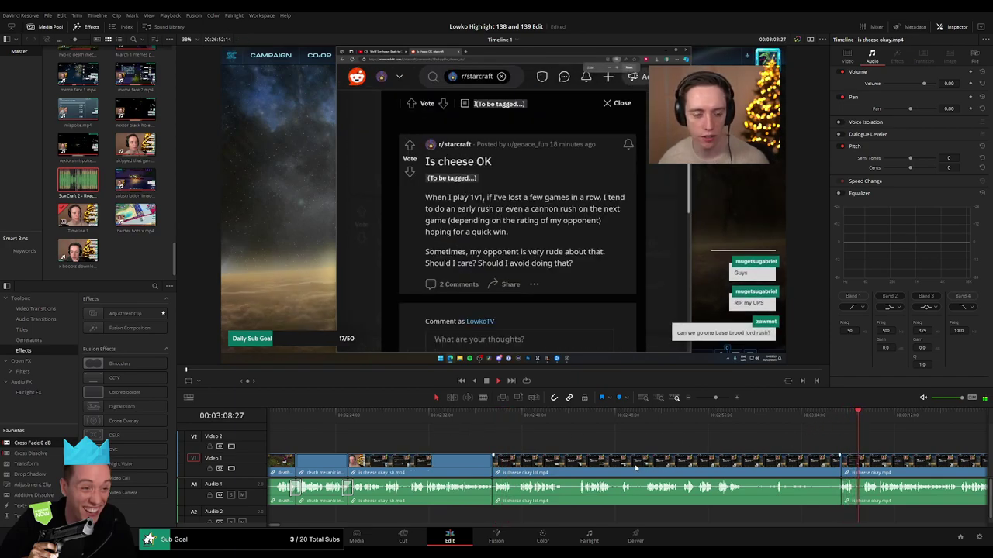
{"action": "scroll", "coordinate": [635, 468], "scroll_direction": "right", "scroll_amount": 5}
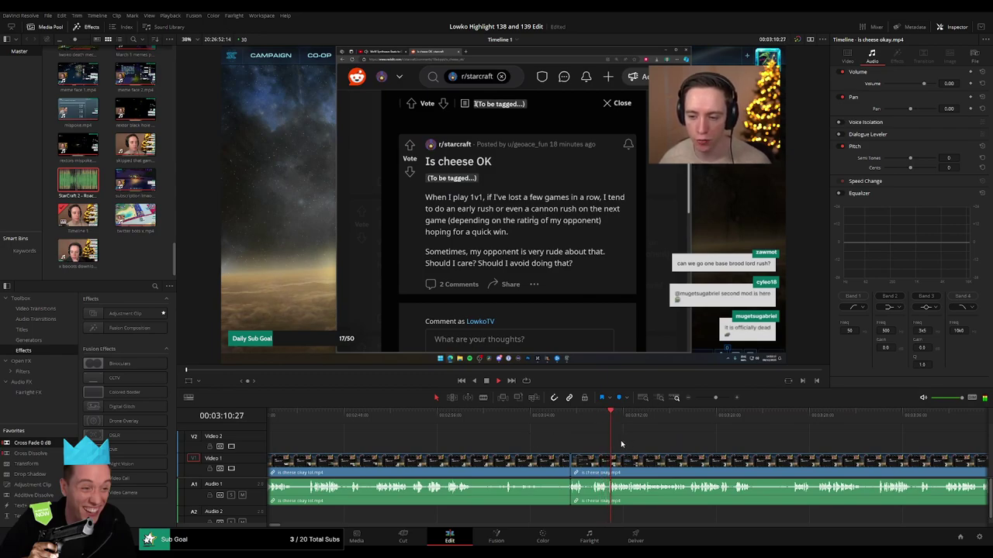
{"action": "left_click", "coordinate": [591, 466]}
{"action": "key", "text": "a"}
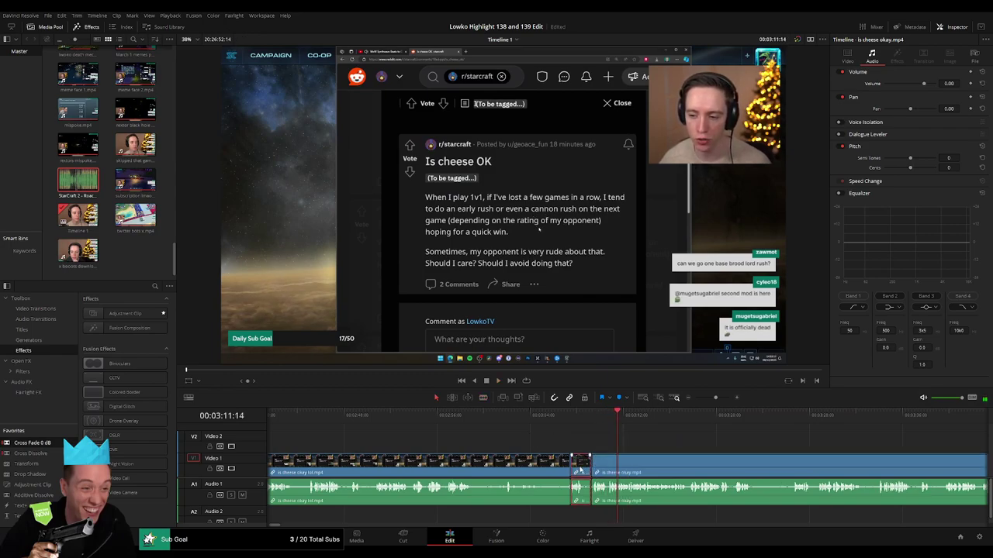
{"action": "key", "text": "BackSpace"}
Step: Split the "is cheese okay ish.mp4" clip at about 2:29:24 and delete the piece after the split
{"action": "scroll", "coordinate": [449, 450], "scroll_direction": "left", "scroll_amount": 3}
{"action": "left_click", "coordinate": [313, 413]}
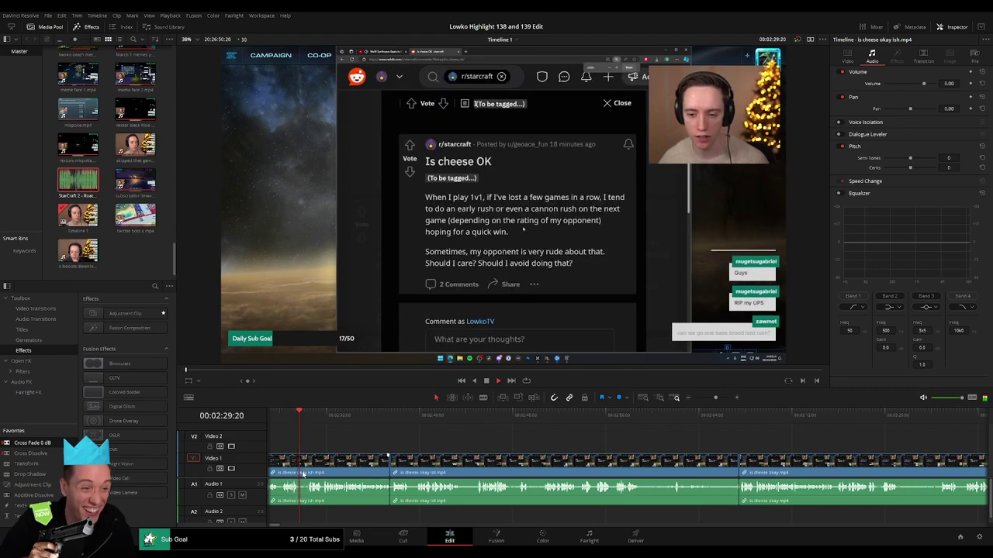
{"action": "key", "text": "space"}
{"action": "key", "text": "ctrl+b"}
{"action": "left_click", "coordinate": [325, 471]}
{"action": "key", "text": "BackSpace"}
Step: Play through the end of "is cheese okay lol.mp4" and the opening of "is cheese okay.mp4" to compare their footage
{"action": "scroll", "coordinate": [601, 458], "scroll_direction": "right", "scroll_amount": 3}
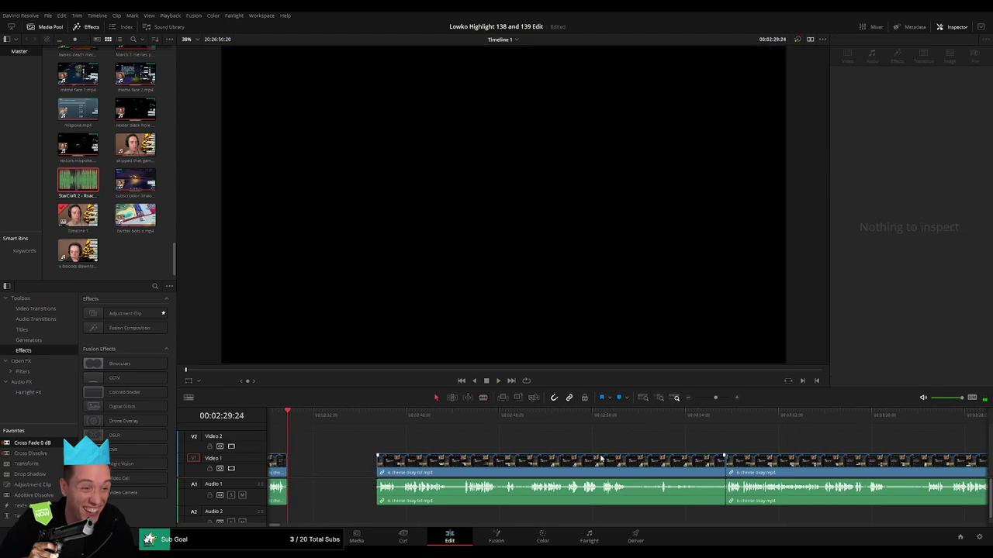
{"action": "left_click", "coordinate": [643, 415]}
{"action": "key", "text": "space"}
{"action": "left_click_drag", "start_coordinate": [694, 443], "coordinate": [491, 442]}
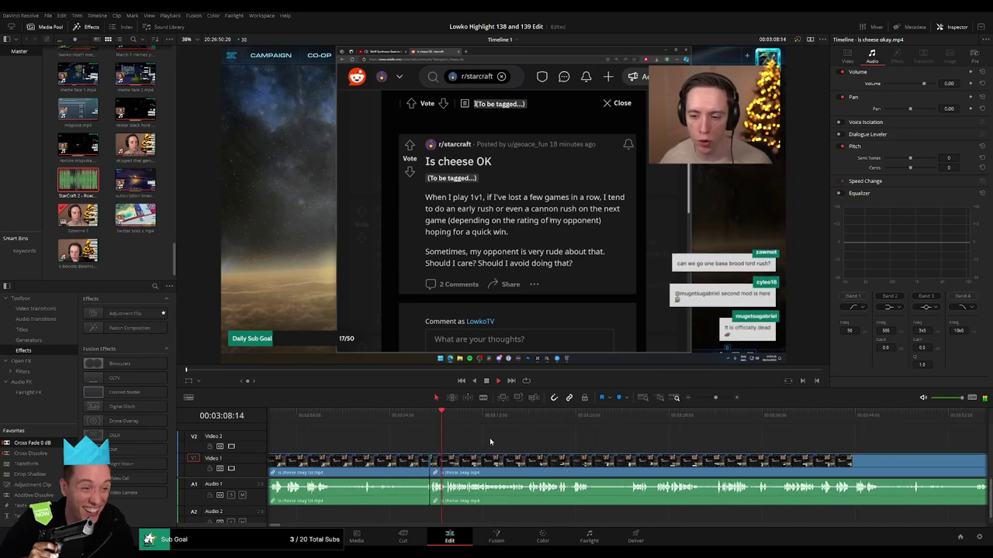
{"action": "scroll", "coordinate": [575, 455], "scroll_direction": "right", "scroll_amount": 2}
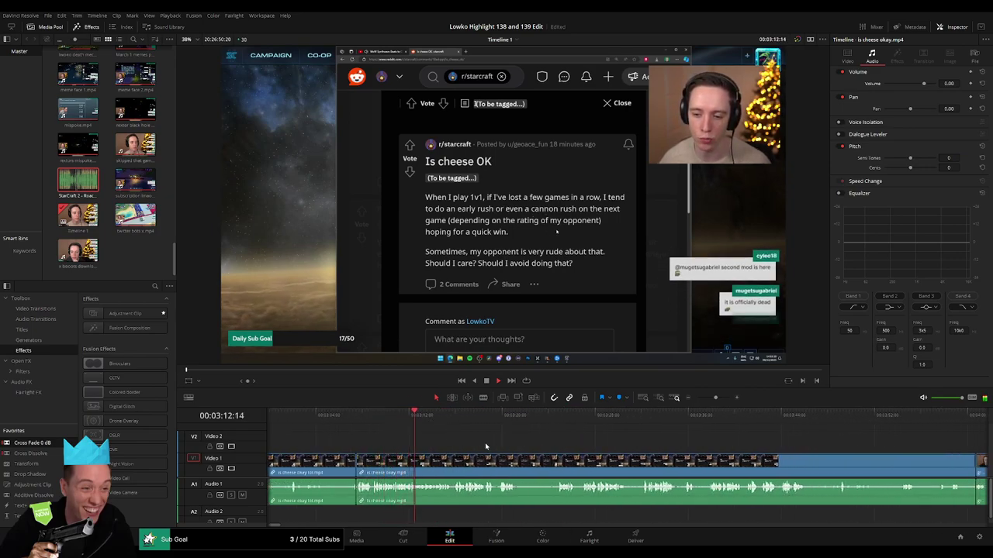
{"action": "left_click_drag", "start_coordinate": [485, 443], "coordinate": [552, 437]}
{"action": "scroll", "coordinate": [549, 439], "scroll_direction": "right", "scroll_amount": 1}
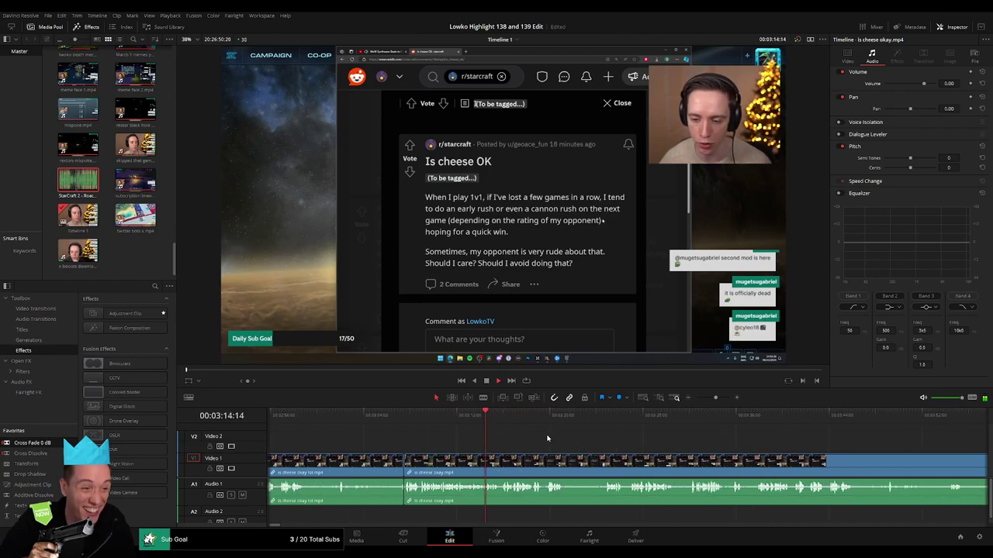
Step: Delete the whole "is cheese okay lol.mp4" clip and close the gap between the clips on either side of it
{"action": "scroll", "coordinate": [535, 444], "scroll_direction": "left", "scroll_amount": 2}
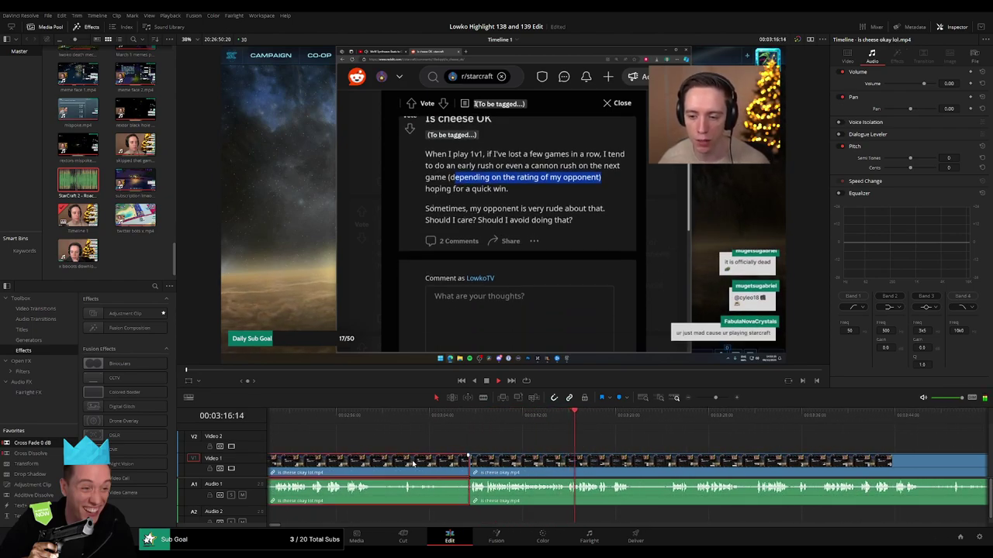
{"action": "scroll", "coordinate": [414, 463], "scroll_direction": "left", "scroll_amount": 5}
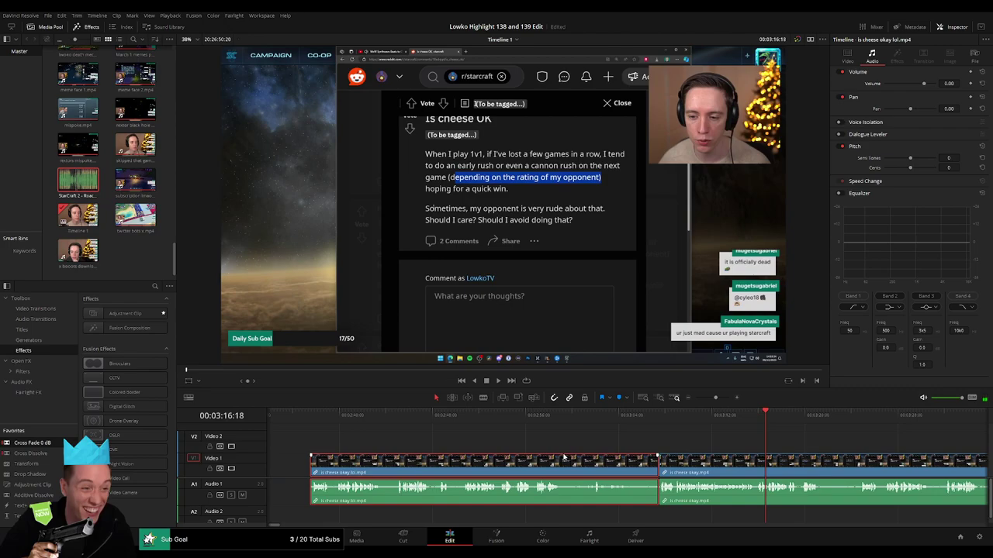
{"action": "scroll", "coordinate": [564, 457], "scroll_direction": "left", "scroll_amount": 5}
{"action": "left_click_drag", "start_coordinate": [882, 469], "coordinate": [454, 468]}
{"action": "scroll", "coordinate": [487, 435], "scroll_direction": "right", "scroll_amount": 7}
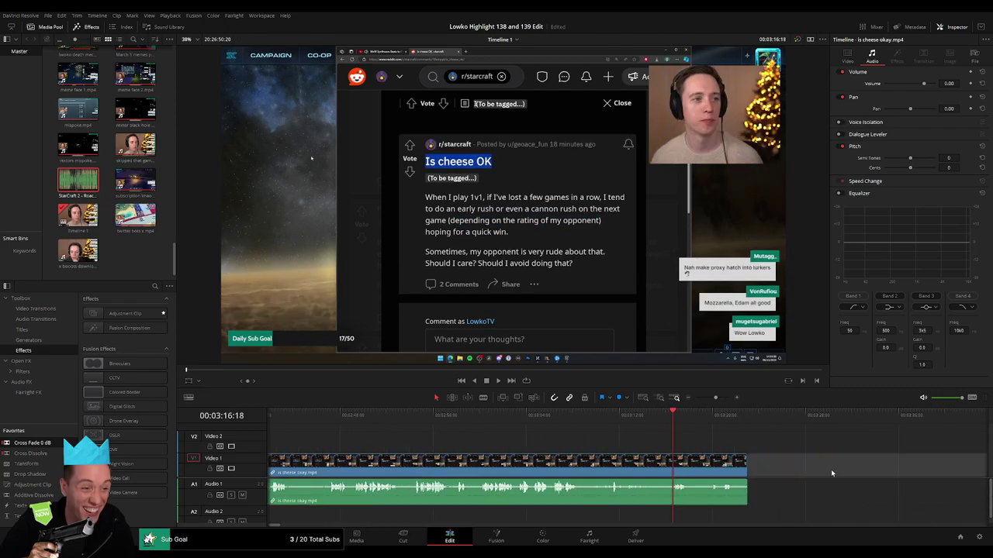
Step: Add a Cross Fade 0 dB at the audio cut into "is cheese okay.mp4" and play the clip to find the next section to cut
{"action": "scroll", "coordinate": [830, 469], "scroll_direction": "left", "scroll_amount": 12}
{"action": "left_click", "coordinate": [630, 425]}
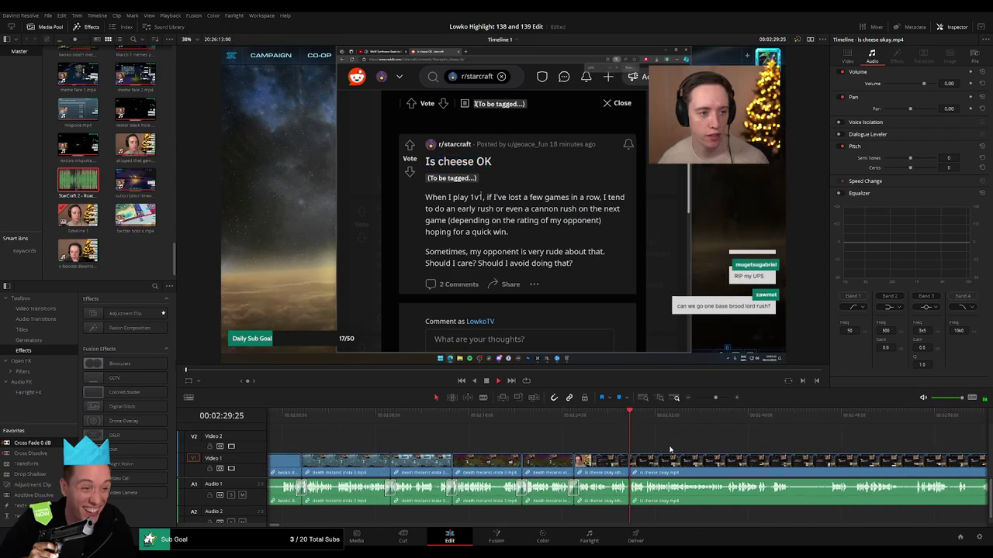
{"action": "scroll", "coordinate": [630, 425], "scroll_direction": "right", "scroll_amount": 3}
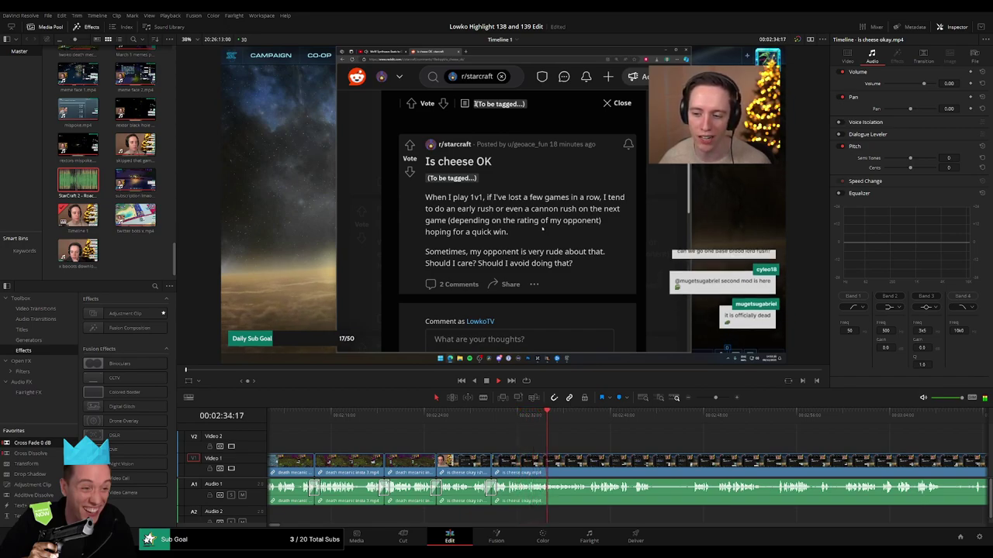
{"action": "scroll", "coordinate": [452, 446], "scroll_direction": "right", "scroll_amount": 3}
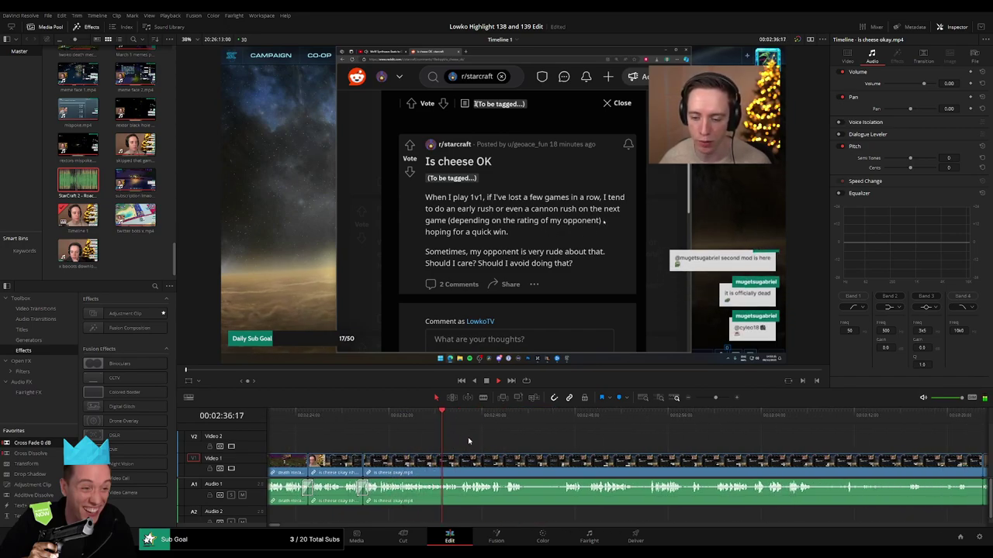
{"action": "scroll", "coordinate": [469, 441], "scroll_direction": "right", "scroll_amount": 3}
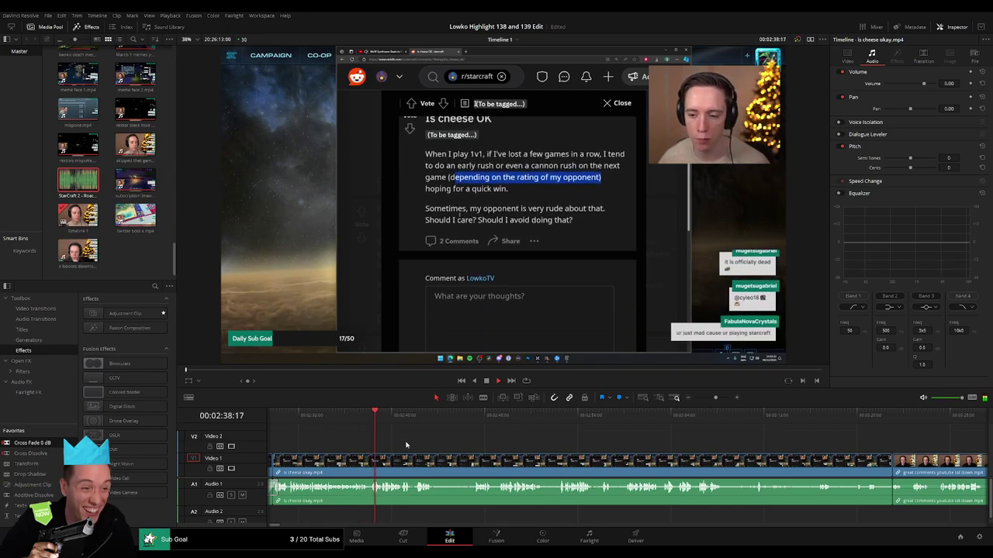
{"action": "scroll", "coordinate": [406, 446], "scroll_direction": "right", "scroll_amount": 1}
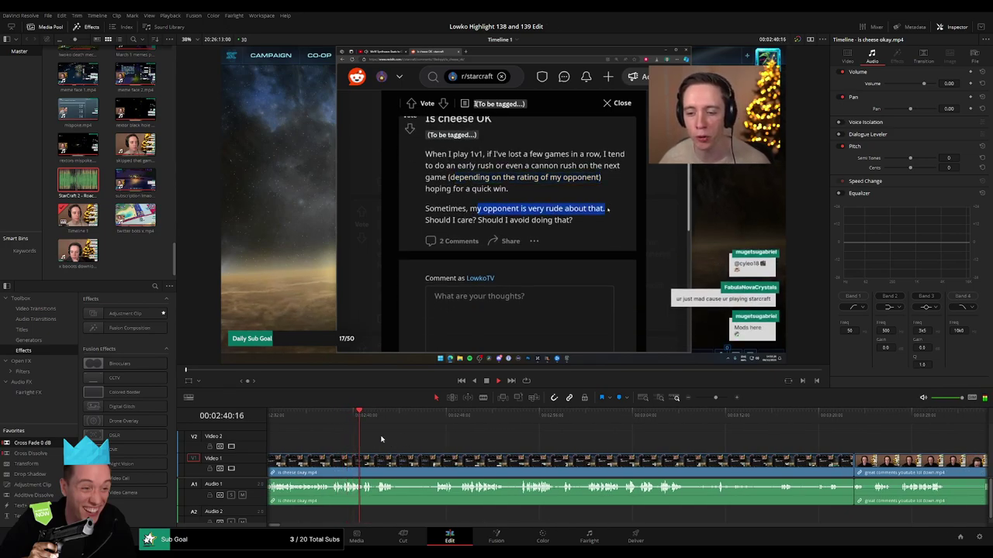
{"action": "scroll", "coordinate": [371, 434], "scroll_direction": "right", "scroll_amount": 2}
{"action": "scroll", "coordinate": [364, 435], "scroll_direction": "right", "scroll_amount": 1}
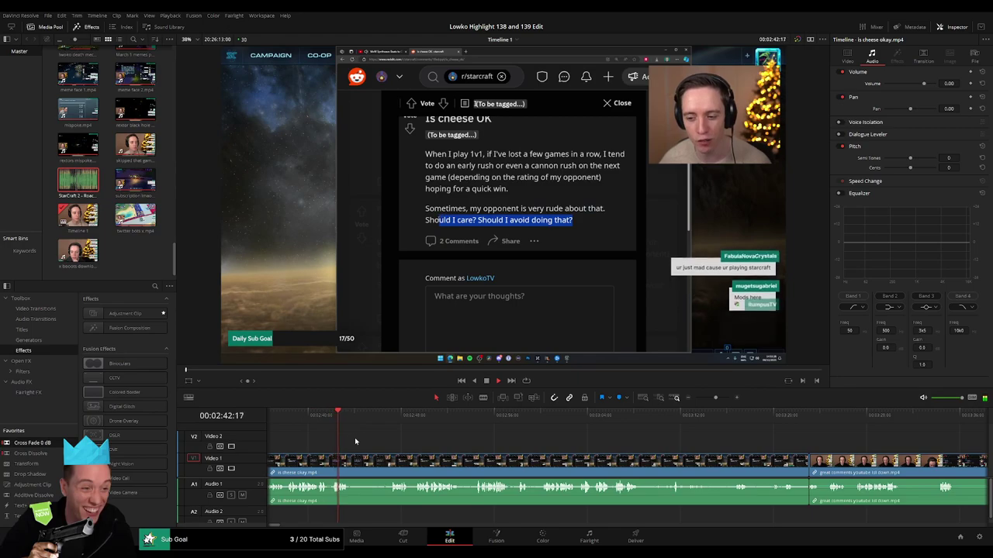
Step: Cut the section from about 2:43:20 to 2:47:00 out of "is cheese okay.mp4" and close the gap
{"action": "key", "text": "b"}
{"action": "left_click", "coordinate": [351, 461]}
{"action": "left_click_drag", "start_coordinate": [385, 418], "coordinate": [392, 416]}
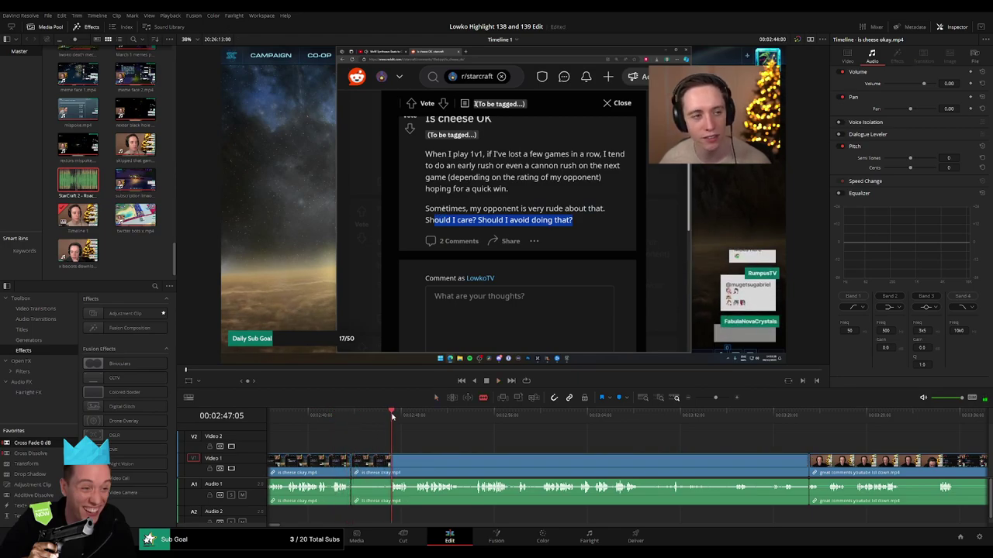
{"action": "key", "text": "space"}
{"action": "left_click", "coordinate": [390, 459]}
{"action": "key", "text": "a"}
{"action": "left_click", "coordinate": [378, 465]}
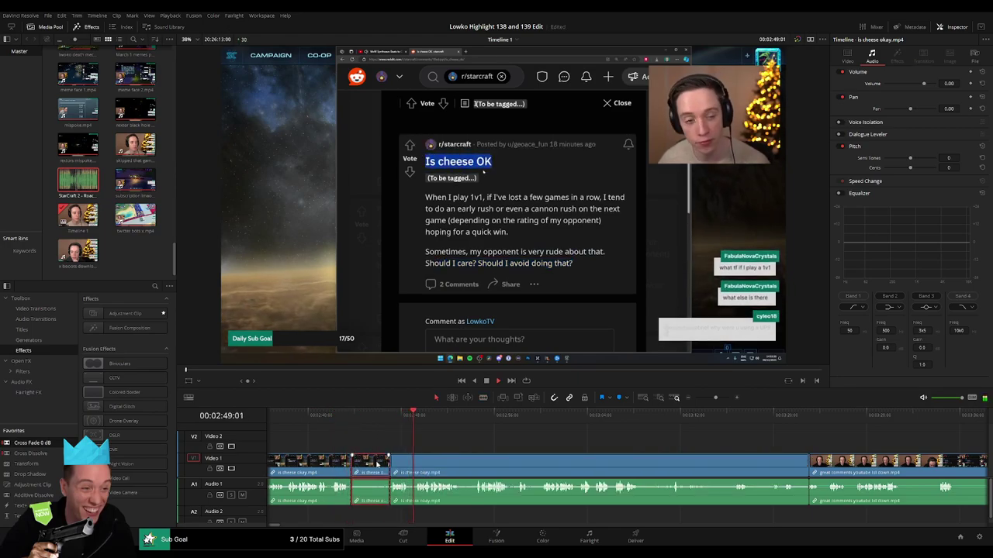
{"action": "key", "text": "Delete"}
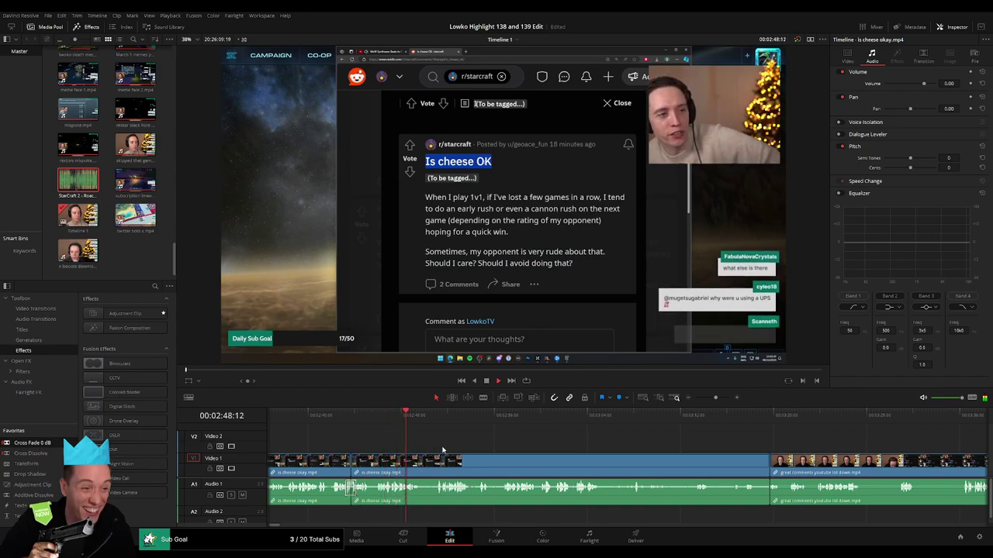
Step: Cut the section from about 2:49:20 to 2:51:00 out of "is cheese okay.mp4" and close the gap
{"action": "left_click_drag", "start_coordinate": [442, 449], "coordinate": [401, 445]}
{"action": "left_click", "coordinate": [394, 418]}
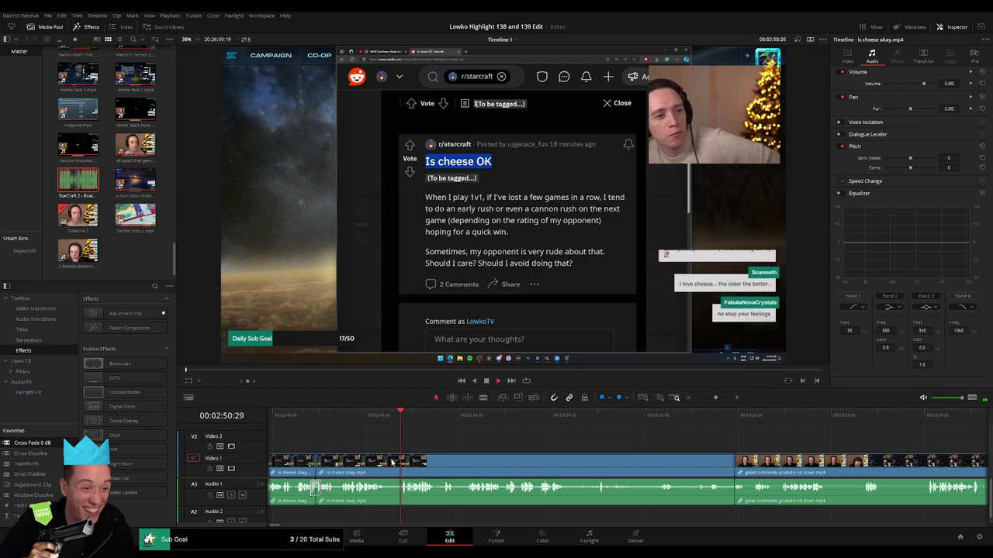
{"action": "key", "text": "b"}
{"action": "left_click", "coordinate": [385, 461]}
{"action": "left_click_drag", "start_coordinate": [405, 461], "coordinate": [399, 461]}
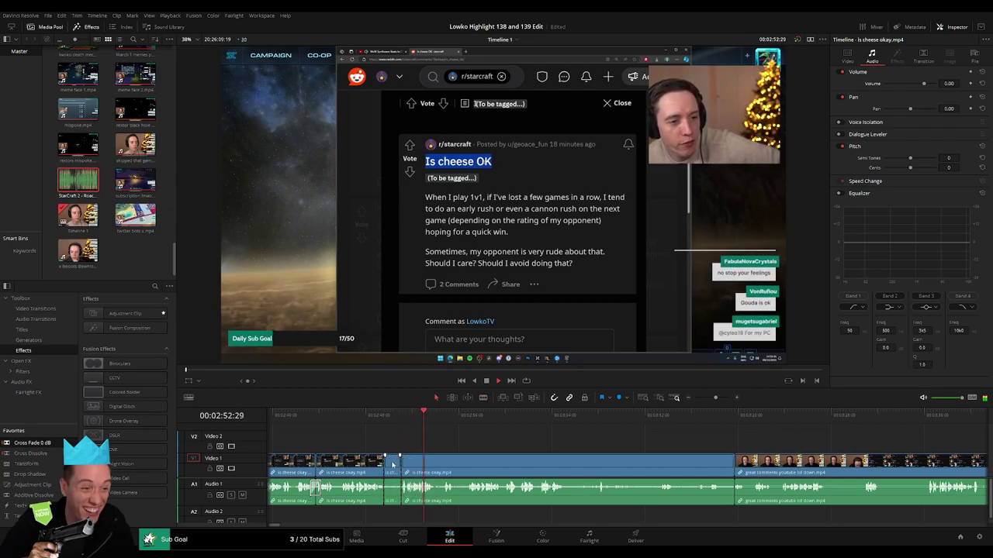
{"action": "key", "text": "Delete"}
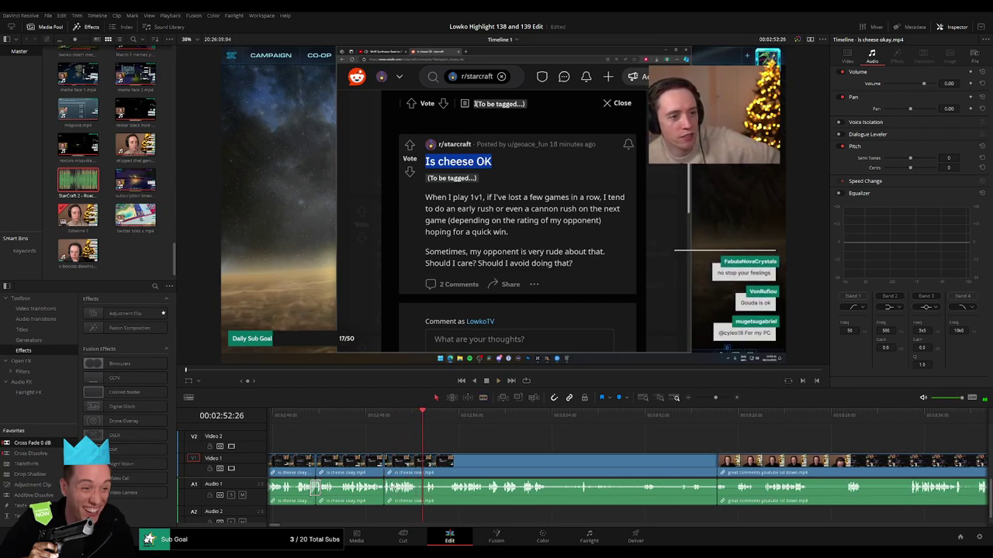
Step: Remove two short sections of "is cheese okay.mp4" at about 2:52 and 2:53, and add Cross Fade 0 dB at the new audio cuts
{"action": "left_click_drag", "start_coordinate": [423, 460], "coordinate": [448, 464]}
{"action": "key", "text": "Delete"}
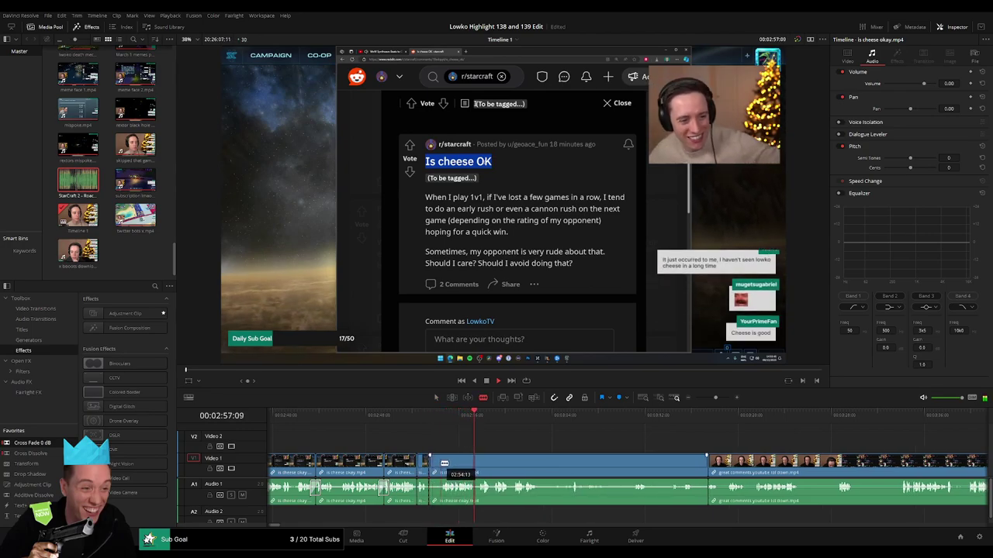
{"action": "left_click", "coordinate": [444, 463]}
{"action": "key", "text": "a"}
{"action": "left_click", "coordinate": [436, 463]}
{"action": "key", "text": "Delete"}
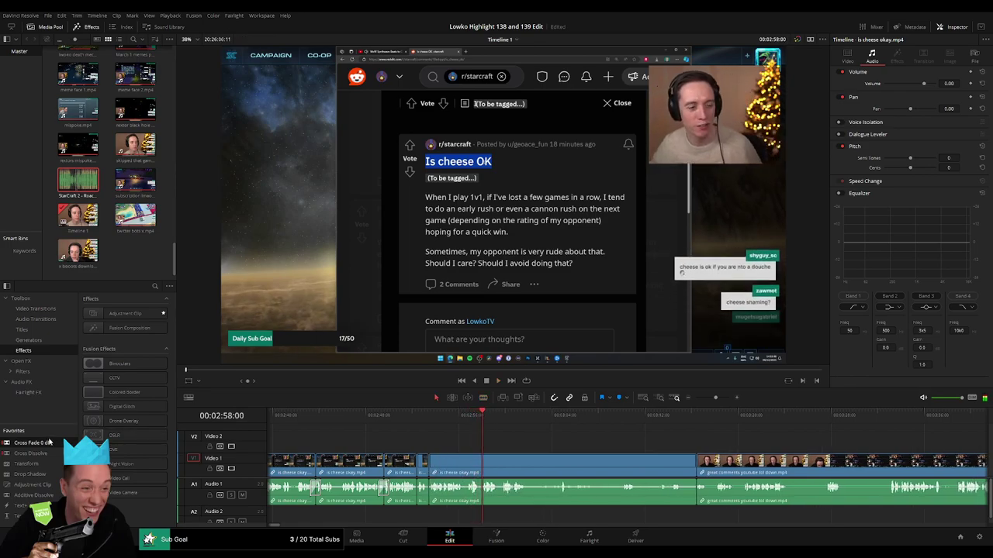
{"action": "scroll", "coordinate": [453, 493], "scroll_direction": "left", "scroll_amount": 1}
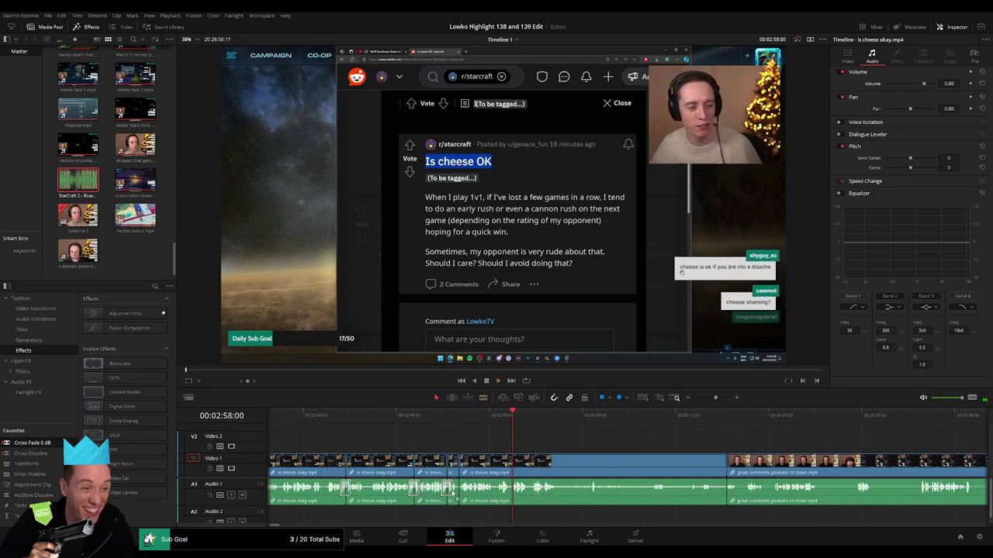
Step: Split "is cheese okay.mp4" at about 3:02, skim its remaining footage, and delete that closing piece up to "great comments youtube lol down.mp4"
{"action": "scroll", "coordinate": [405, 457], "scroll_direction": "right", "scroll_amount": 10}
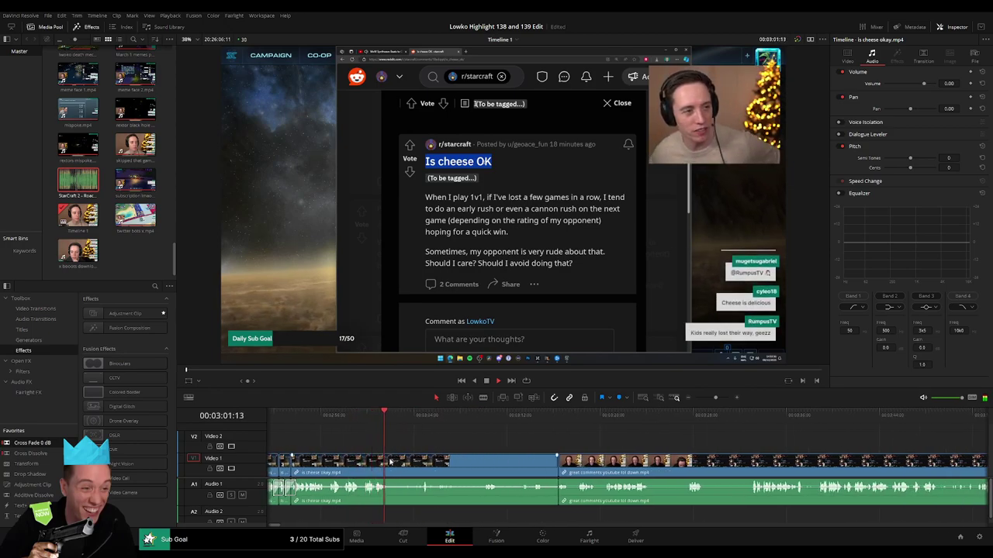
{"action": "key", "text": "b"}
{"action": "left_click", "coordinate": [390, 463]}
{"action": "left_click", "coordinate": [421, 420]}
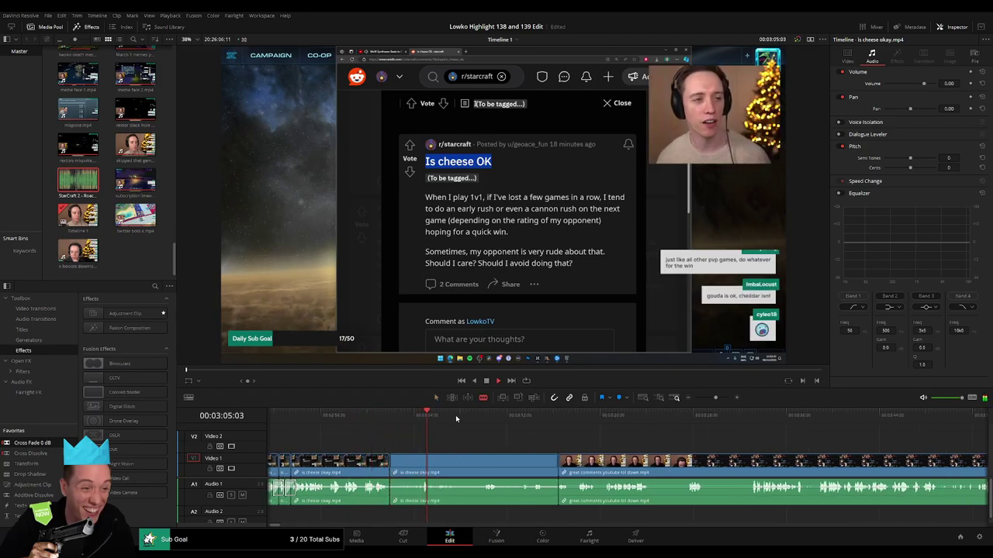
{"action": "left_click", "coordinate": [475, 416]}
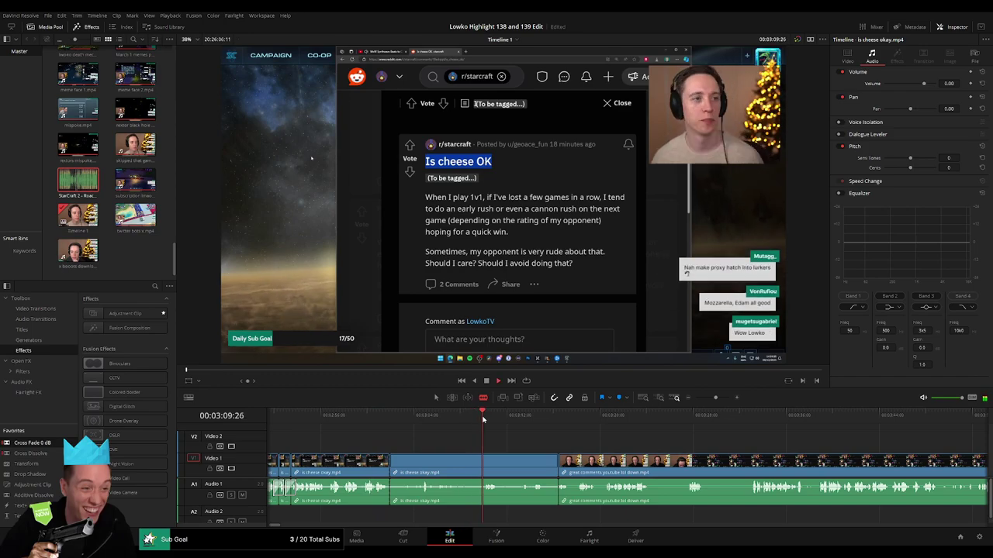
{"action": "left_click", "coordinate": [525, 417]}
{"action": "key", "text": "a"}
{"action": "left_click", "coordinate": [503, 458]}
{"action": "key", "text": "Delete"}
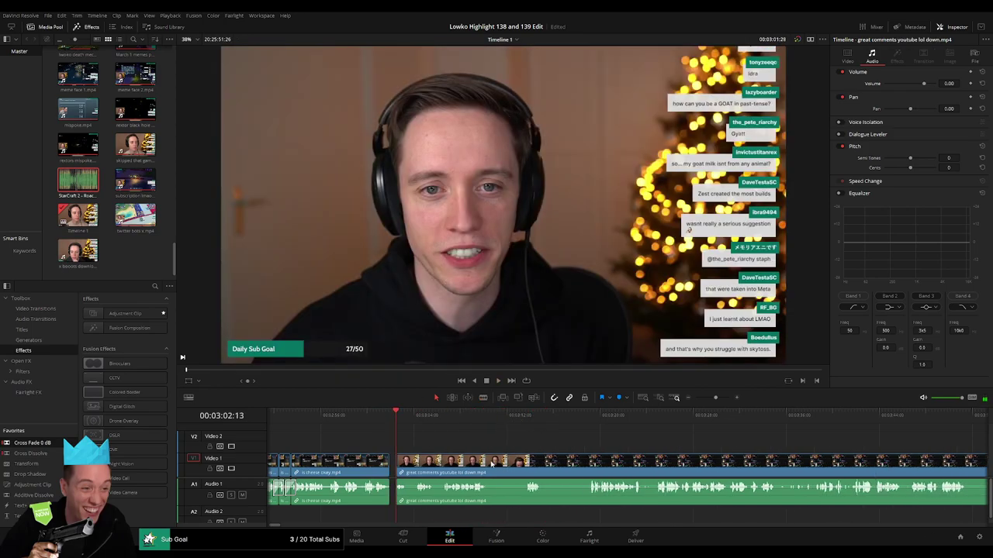
Step: Play through the start of "great comments youtube lol down.mp4" and cut its opening off up to about 3:03:20, closing the gap
{"action": "key", "text": "space"}
{"action": "left_click", "coordinate": [434, 419]}
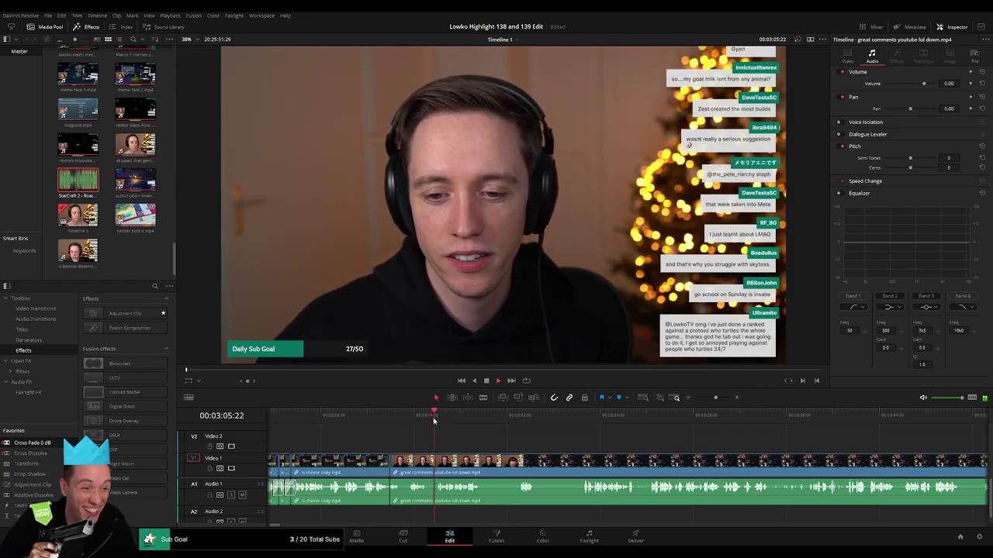
{"action": "mouse_move", "coordinate": [716, 398]}
{"action": "left_mouse_down"}
{"action": "mouse_move", "coordinate": [695, 399]}
{"action": "mouse_move", "coordinate": [714, 401]}
{"action": "left_mouse_up"}
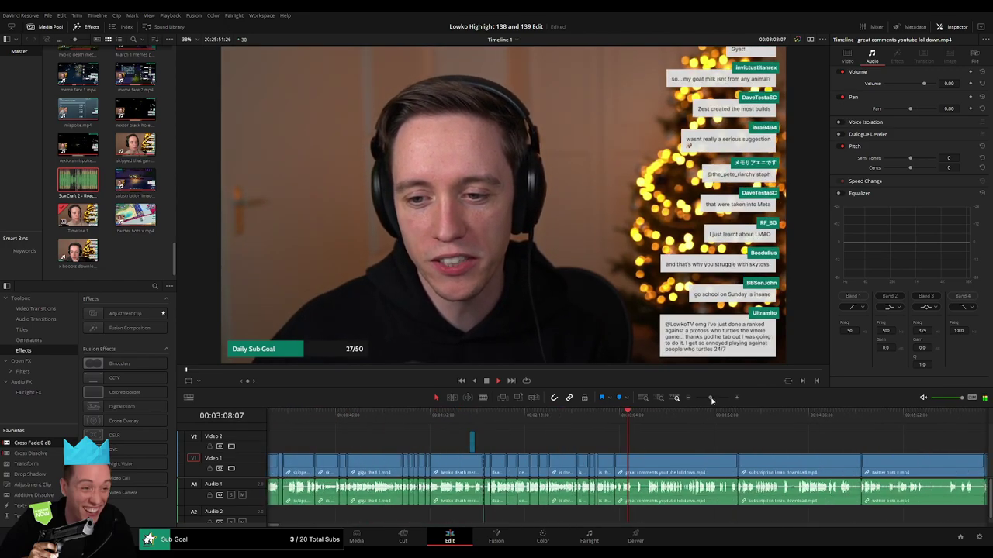
{"action": "left_click", "coordinate": [654, 421]}
{"action": "left_click_drag", "start_coordinate": [686, 438], "coordinate": [528, 432]}
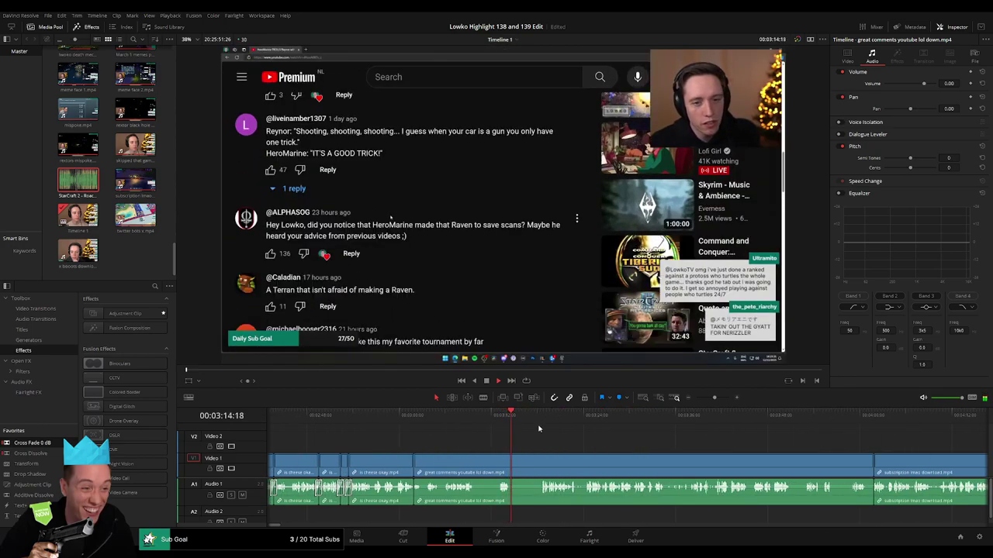
{"action": "scroll", "coordinate": [528, 442], "scroll_direction": "left", "scroll_amount": 2}
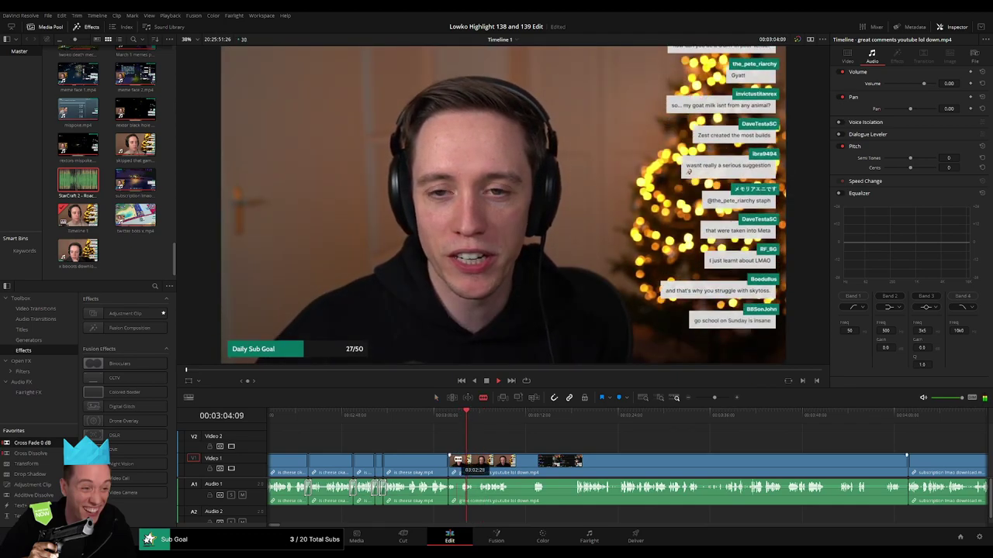
{"action": "key", "text": "b"}
{"action": "left_click", "coordinate": [462, 461]}
{"action": "key", "text": "a"}
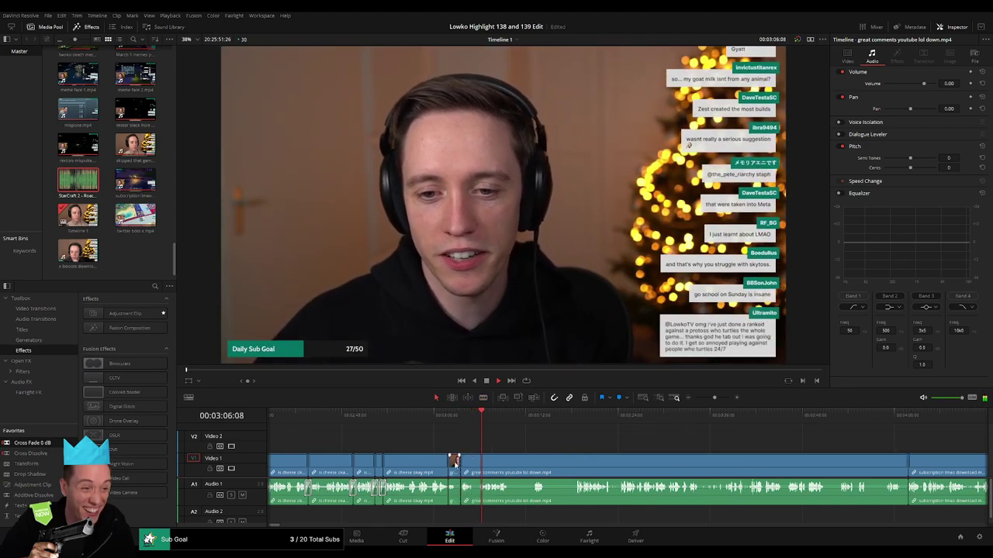
{"action": "left_click", "coordinate": [455, 466]}
{"action": "key", "text": "Delete"}
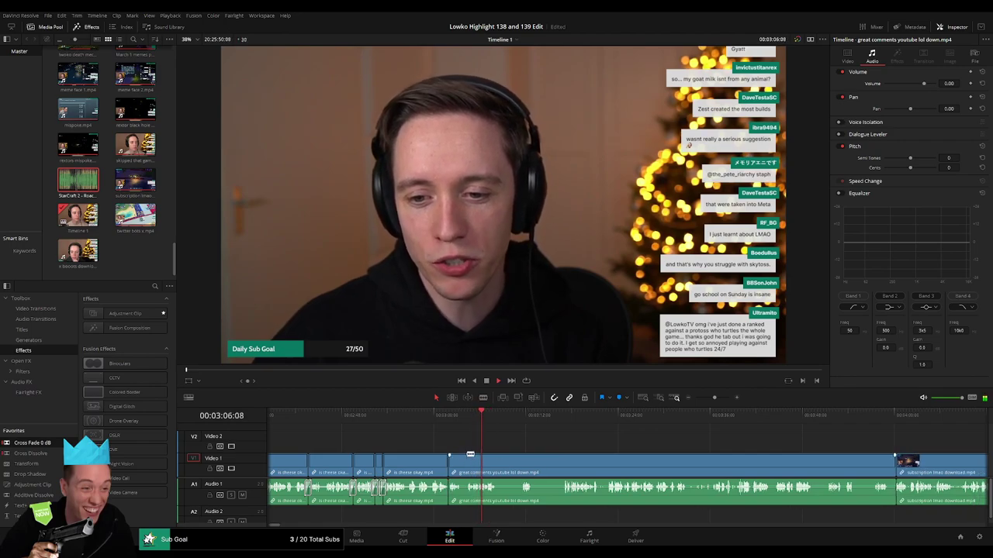
Step: Remove a short section of "great comments youtube lol down.mp4" from about 3:03:25 to 3:04:15 and close the gap
{"action": "key", "text": "b"}
{"action": "left_click", "coordinate": [463, 466]}
{"action": "left_click", "coordinate": [467, 459]}
{"action": "key", "text": "a"}
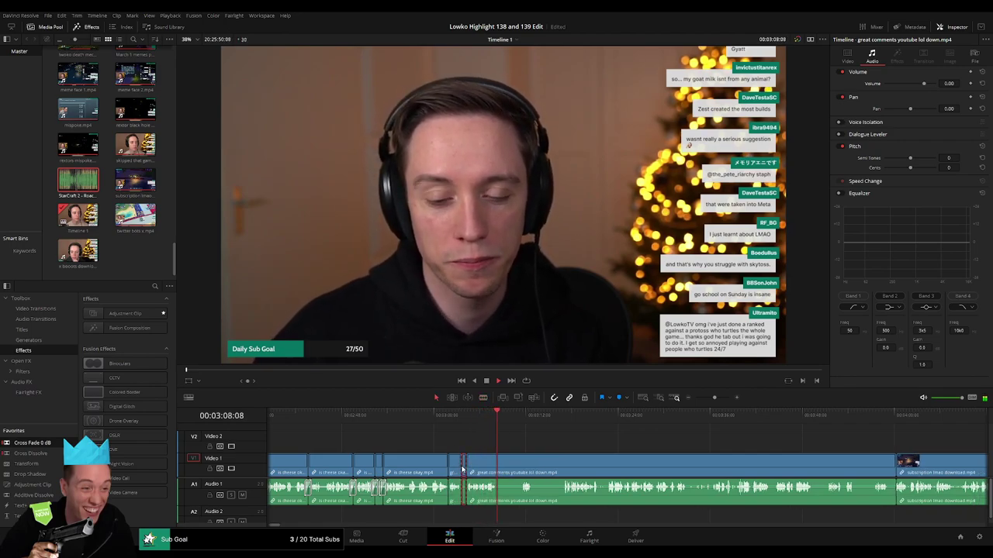
{"action": "left_click", "coordinate": [465, 467]}
{"action": "key", "text": "Delete"}
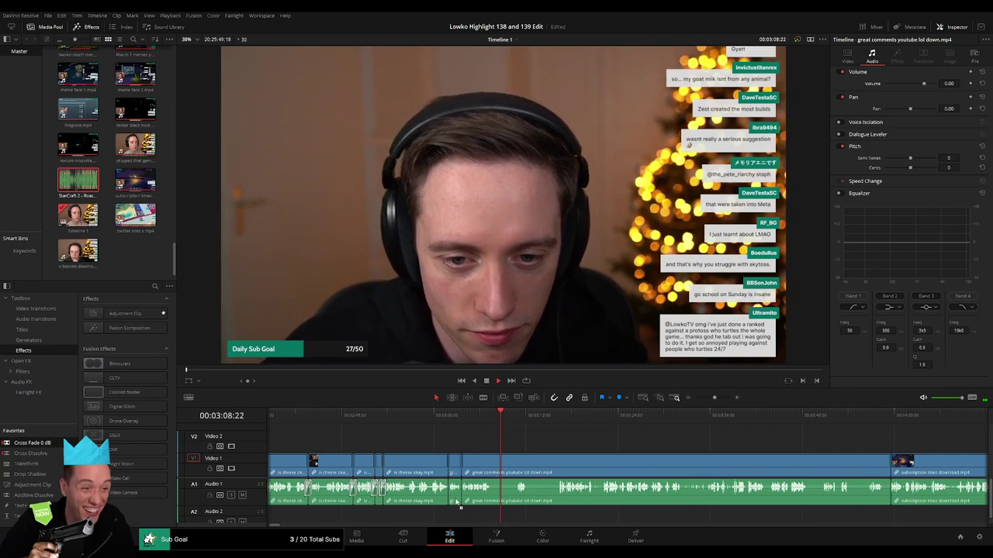
Step: Cut the section from about 3:07:15 to 3:10:20 out of "great comments youtube lol down.mp4" and close the gap
{"action": "key", "text": "b"}
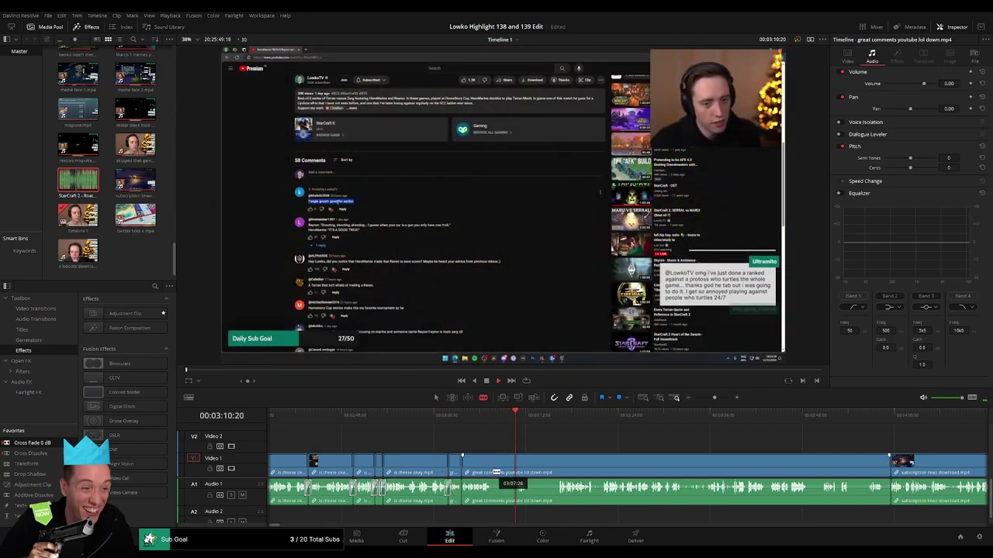
{"action": "left_click", "coordinate": [491, 471]}
{"action": "left_click", "coordinate": [516, 467]}
{"action": "key", "text": "a"}
{"action": "left_click", "coordinate": [504, 469]}
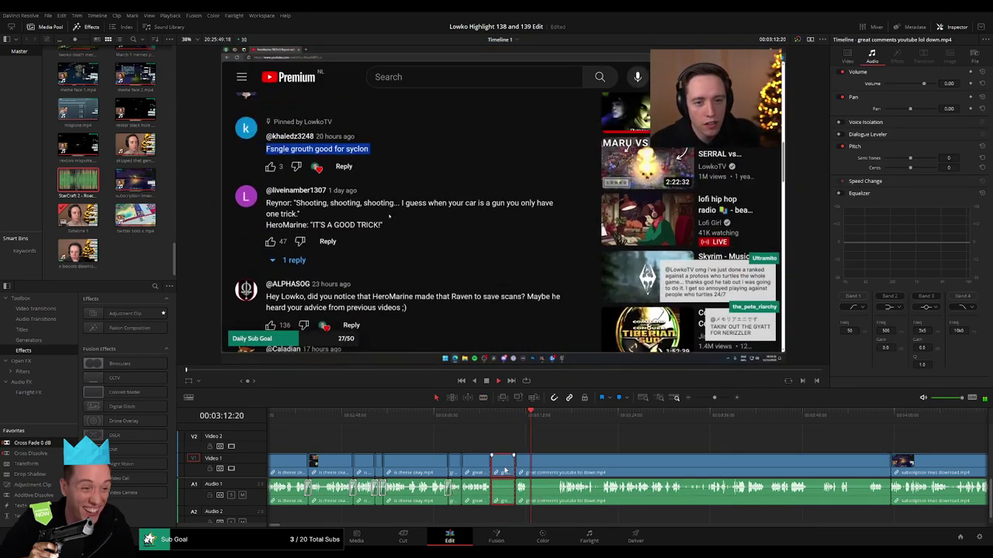
{"action": "key", "text": "Delete"}
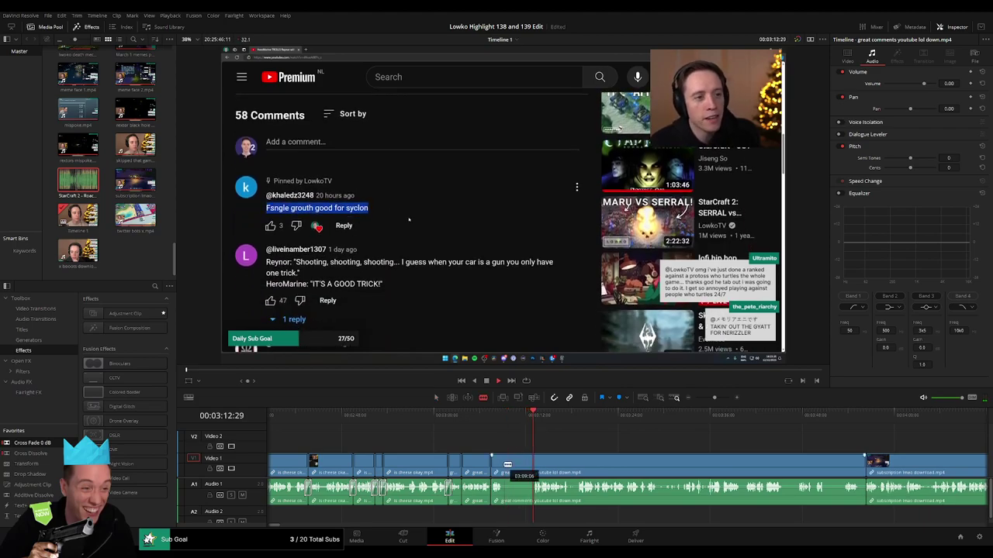
Step: Cut the section from about 3:09:05 to 3:12:20 out of "great comments youtube lol down.mp4" and close the gap
{"action": "left_click", "coordinate": [504, 466]}
{"action": "left_click", "coordinate": [532, 467]}
{"action": "key", "text": "a"}
{"action": "left_click", "coordinate": [521, 469]}
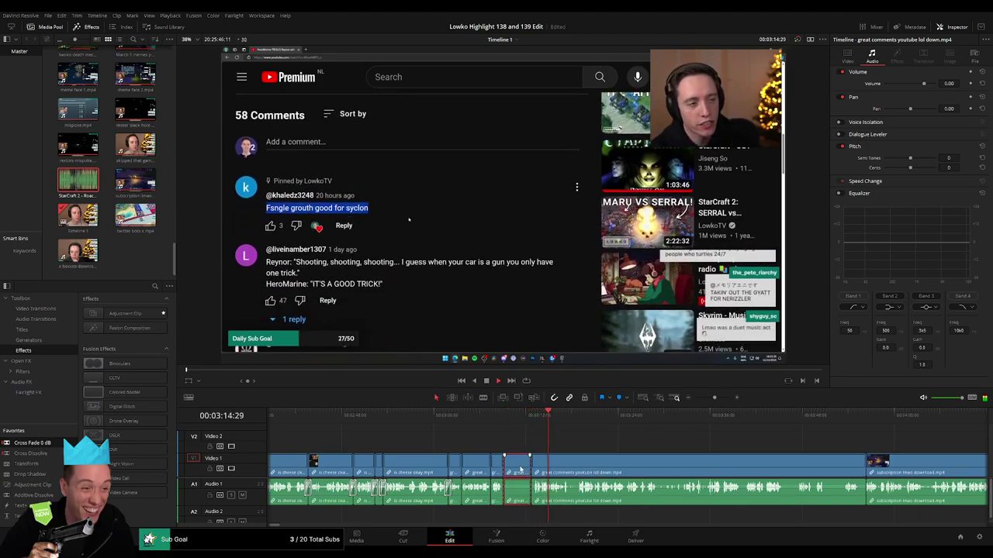
{"action": "key", "text": "Delete"}
Step: Play back the new cut and delete the short leftover piece between about 3:07:15 and 3:09:05
{"action": "left_click", "coordinate": [492, 418]}
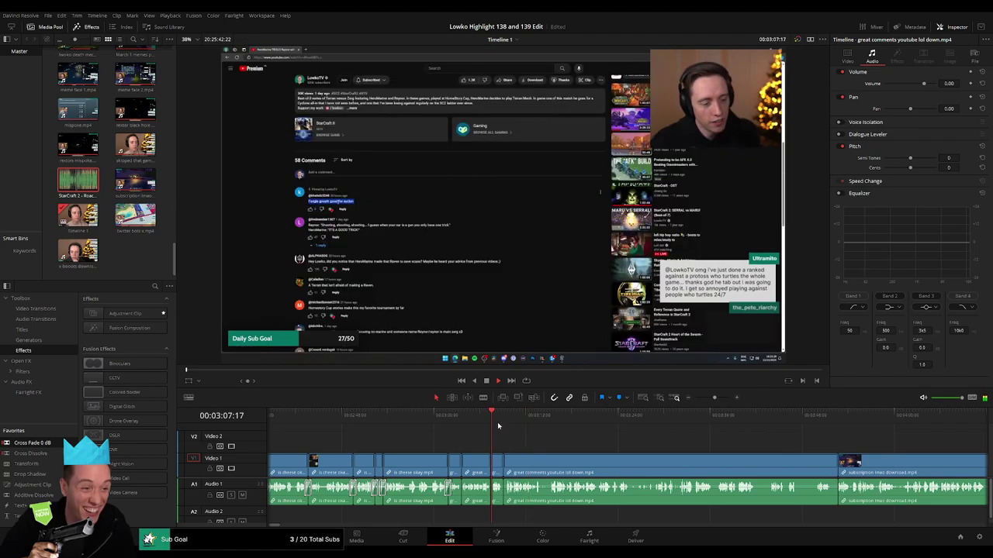
{"action": "key", "text": "space"}
{"action": "left_click", "coordinate": [498, 468]}
{"action": "key", "text": "Delete"}
{"action": "key", "text": "space"}
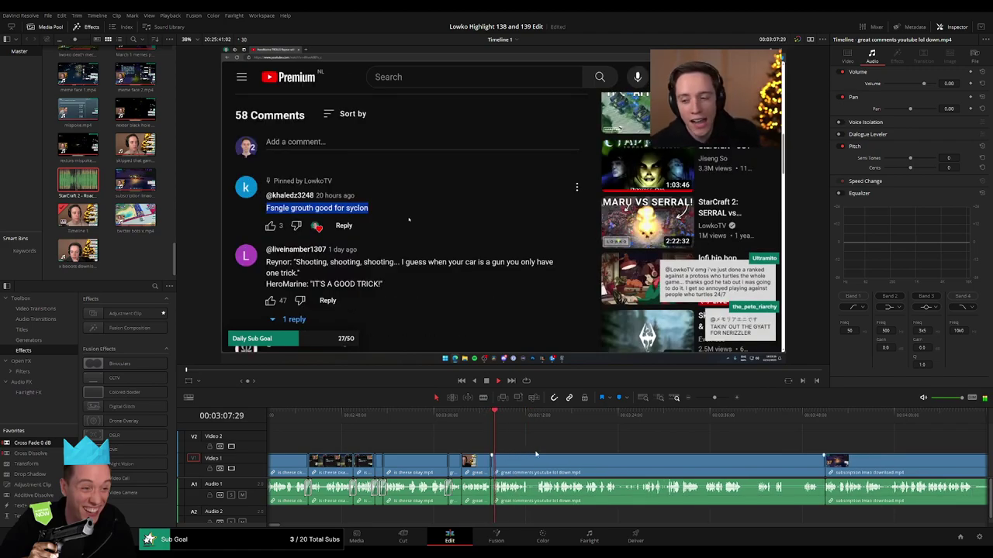
Step: Play on through "great comments youtube lol down.mp4" and cut out the section from about 3:34:15 to 3:35:10, closing the gap
{"action": "scroll", "coordinate": [434, 454], "scroll_direction": "right", "scroll_amount": 3}
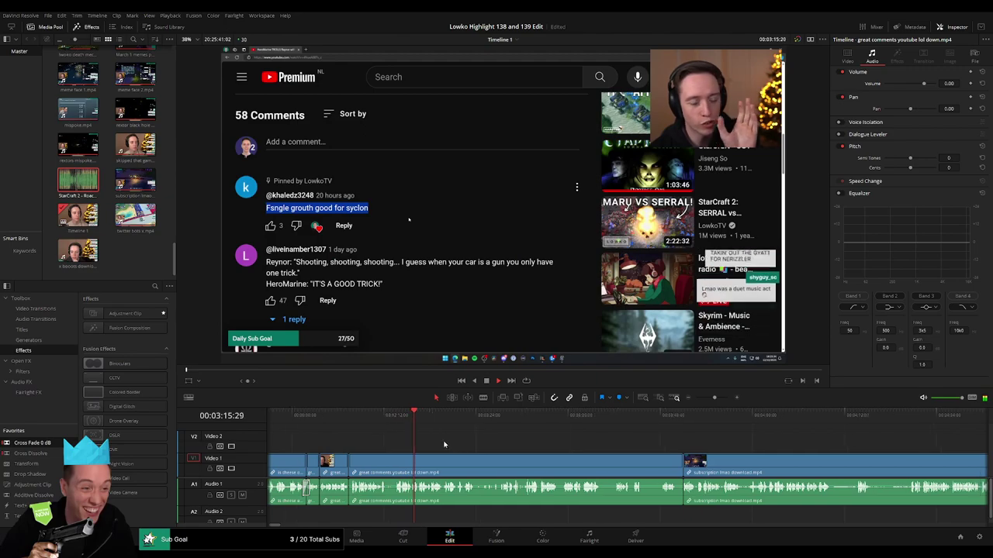
{"action": "scroll", "coordinate": [428, 444], "scroll_direction": "right", "scroll_amount": 2}
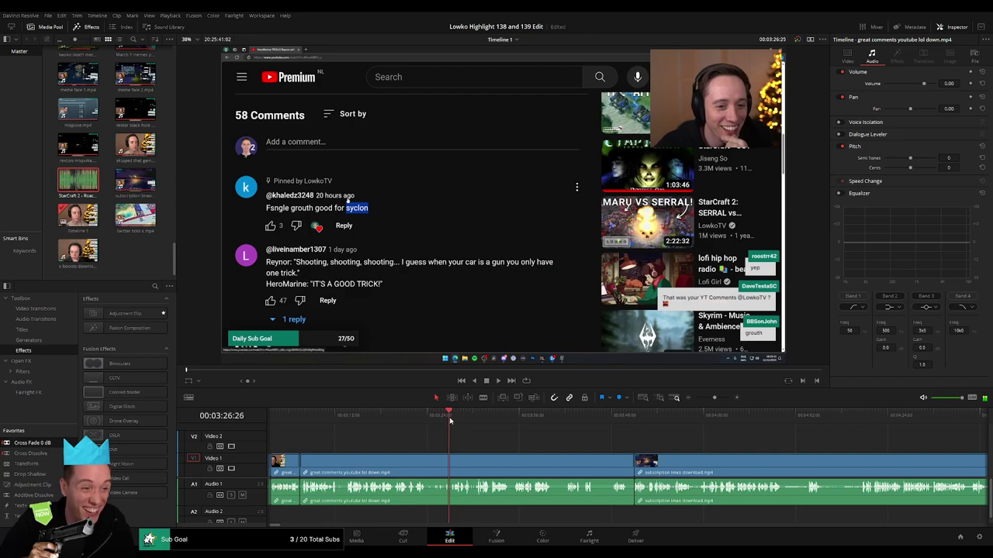
{"action": "left_click", "coordinate": [717, 397]}
{"action": "scroll", "coordinate": [592, 443], "scroll_direction": "right", "scroll_amount": 4}
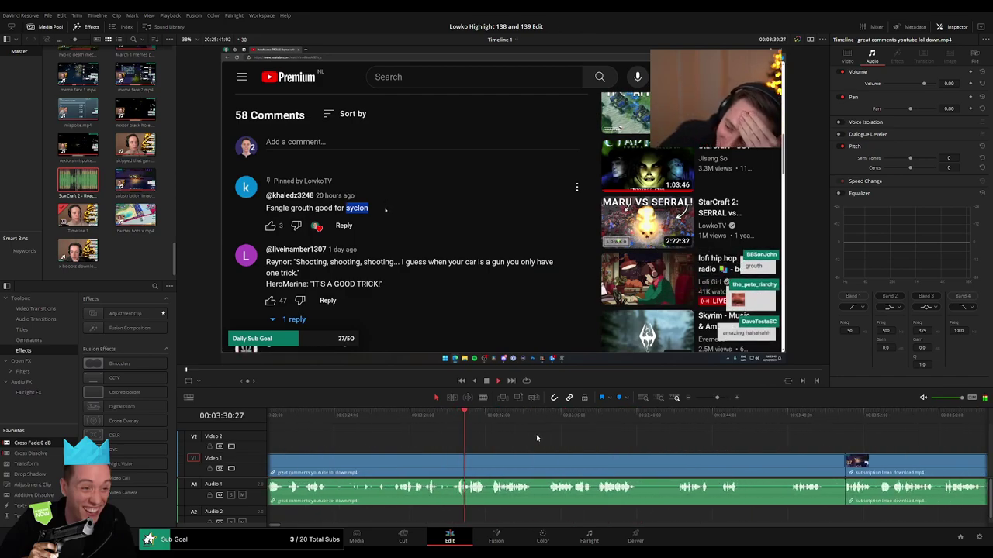
{"action": "scroll", "coordinate": [531, 442], "scroll_direction": "right", "scroll_amount": 1}
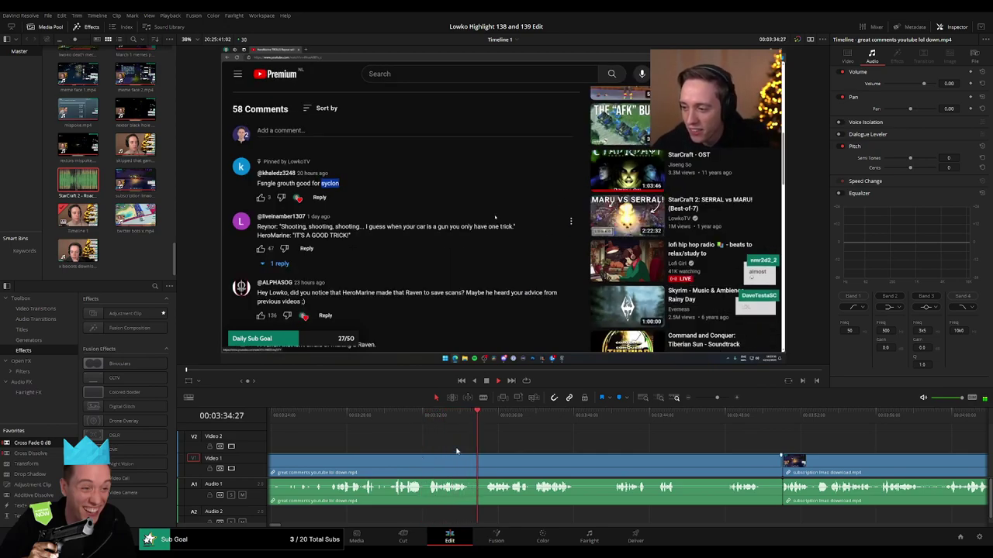
{"action": "key", "text": "b"}
{"action": "left_click", "coordinate": [469, 460]}
{"action": "left_click", "coordinate": [486, 460]}
{"action": "key", "text": "a"}
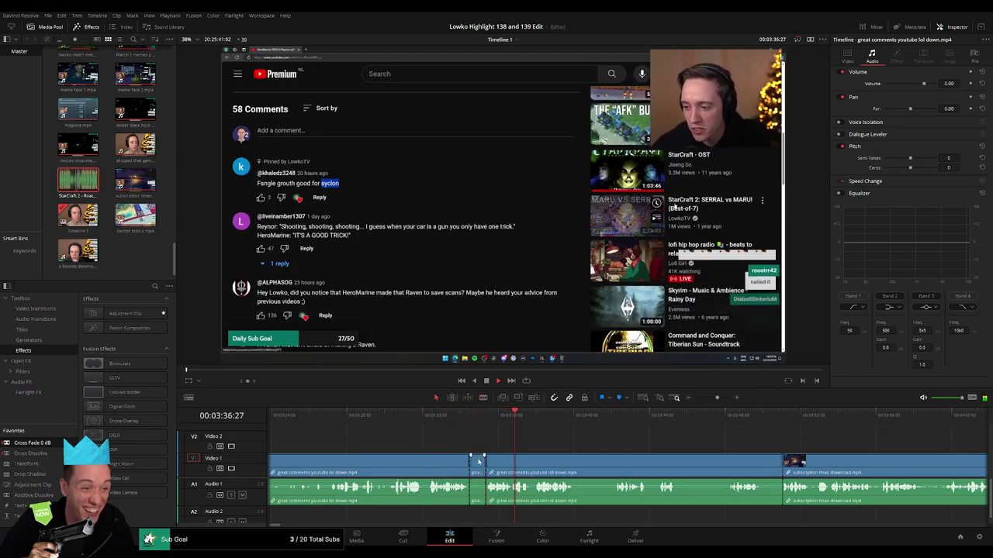
{"action": "left_click", "coordinate": [479, 462]}
{"action": "left_click", "coordinate": [479, 462]}
{"action": "key", "text": "Delete"}
Step: Cut the section from about 3:39:05 to 3:41:10 out of "great comments youtube lol down.mp4"
{"action": "scroll", "coordinate": [451, 446], "scroll_direction": "right", "scroll_amount": 4}
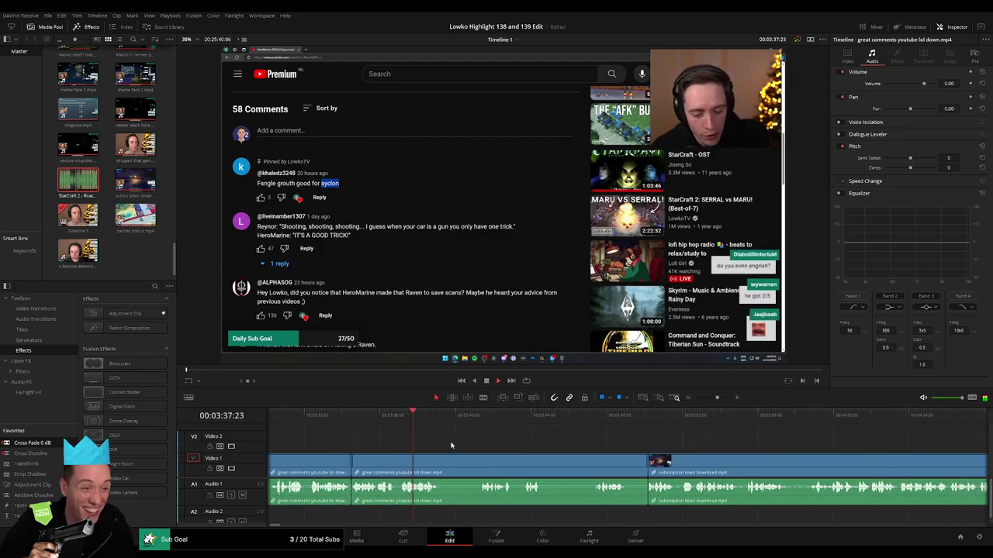
{"action": "key", "text": "b"}
{"action": "left_click", "coordinate": [440, 467]}
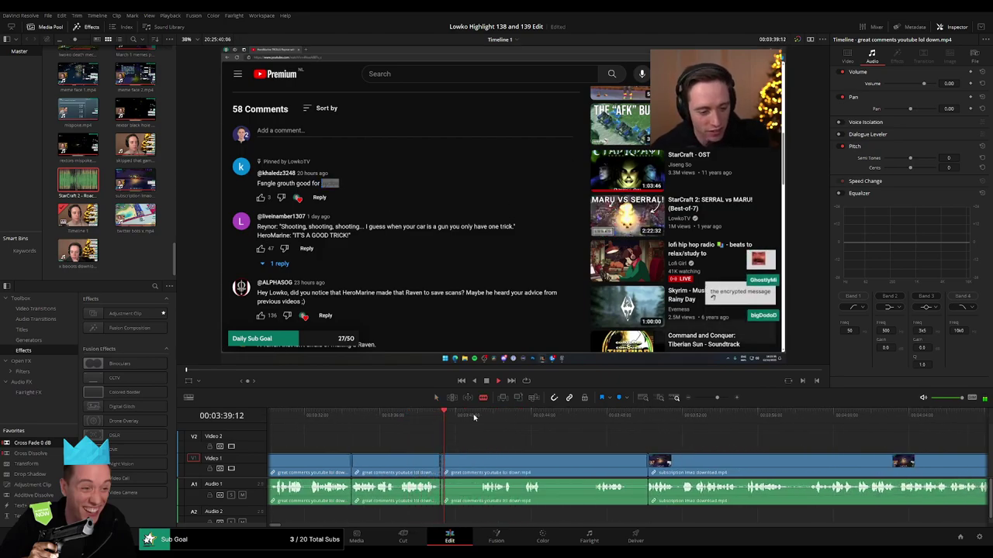
{"action": "left_click", "coordinate": [475, 416]}
{"action": "left_click", "coordinate": [479, 461]}
{"action": "key", "text": "a"}
{"action": "left_click", "coordinate": [461, 463]}
{"action": "key", "text": "Delete"}
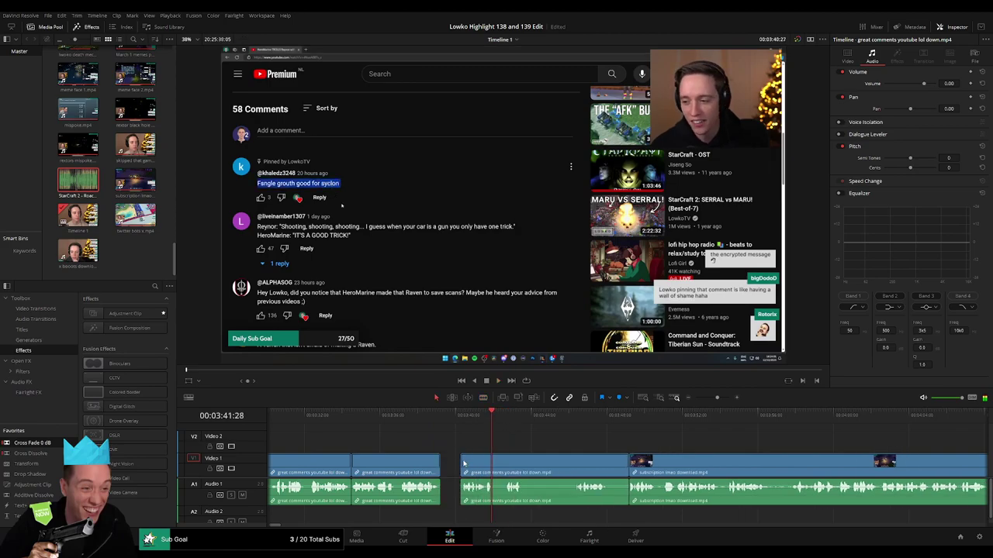
Step: Remove a half-second section of "great comments youtube lol down.mp4" starting at about 3:41 and close the gap
{"action": "key", "text": "b"}
{"action": "key", "text": "b"}
{"action": "left_click", "coordinate": [475, 463]}
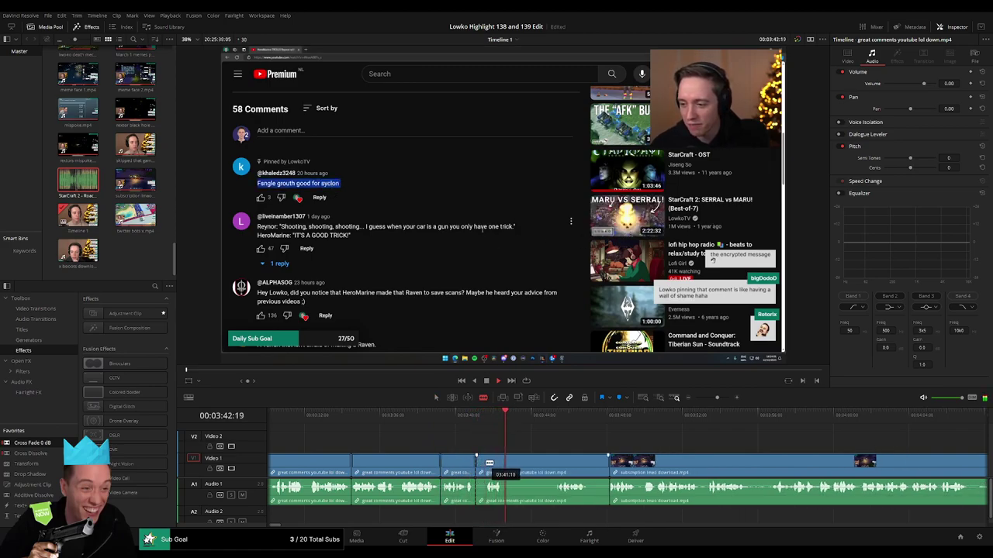
{"action": "key", "text": "Delete"}
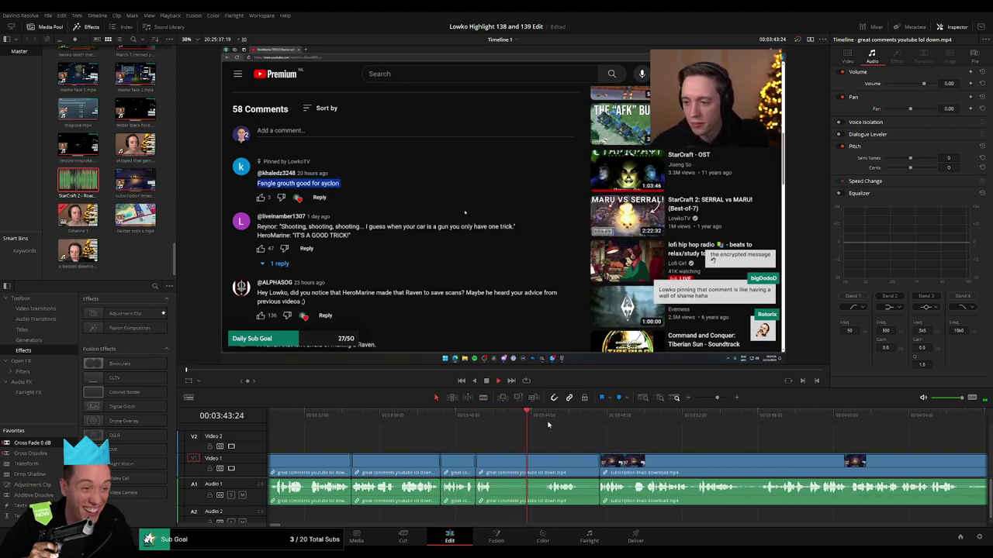
Step: Cut out about 3:42:00 to 3:44:20 of "great comments youtube lol down.mp4" and delete its closing piece before "subscription lmao download.mp4"
{"action": "key", "text": "b"}
{"action": "left_click", "coordinate": [495, 469]}
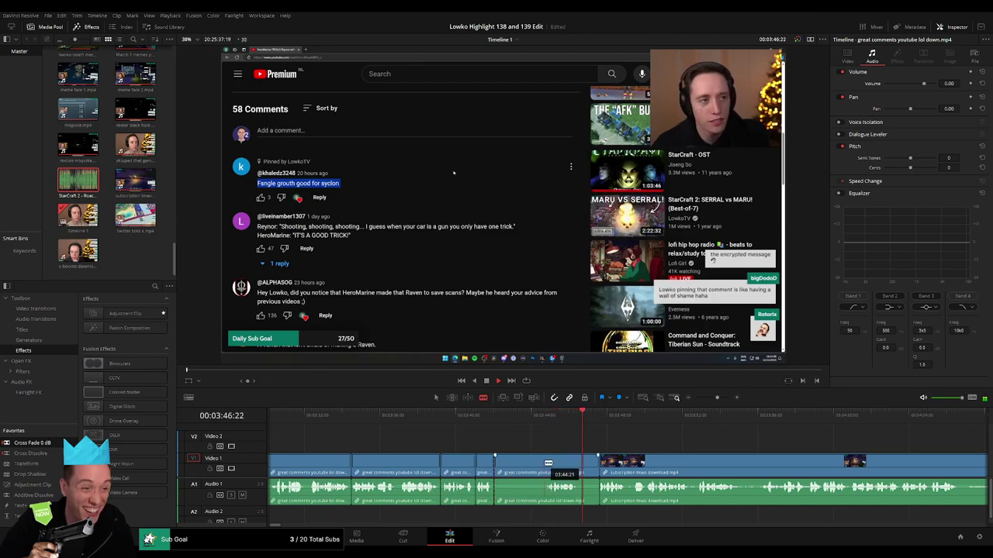
{"action": "key", "text": "a"}
{"action": "left_click", "coordinate": [528, 469]}
{"action": "key", "text": "Delete"}
{"action": "left_click", "coordinate": [526, 469]}
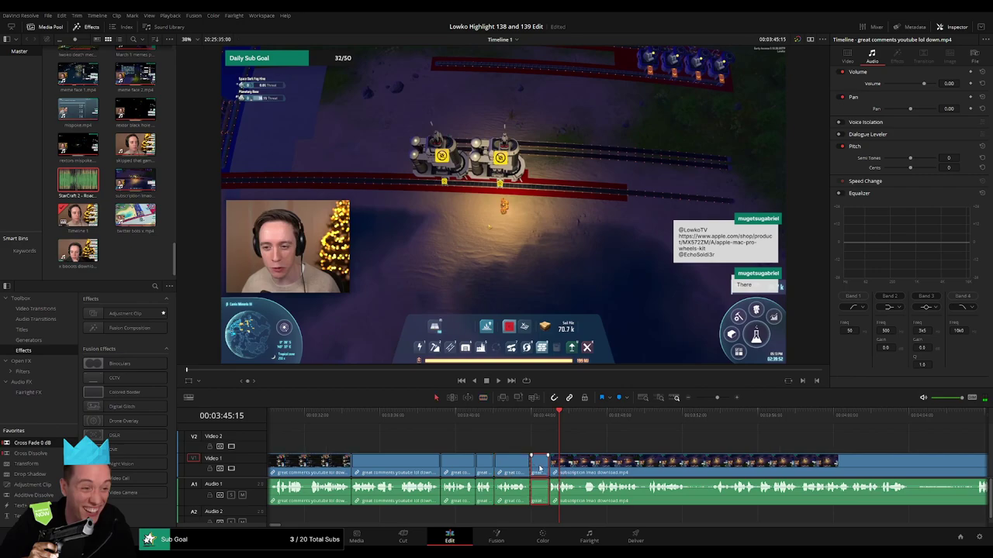
{"action": "key", "text": "Delete"}
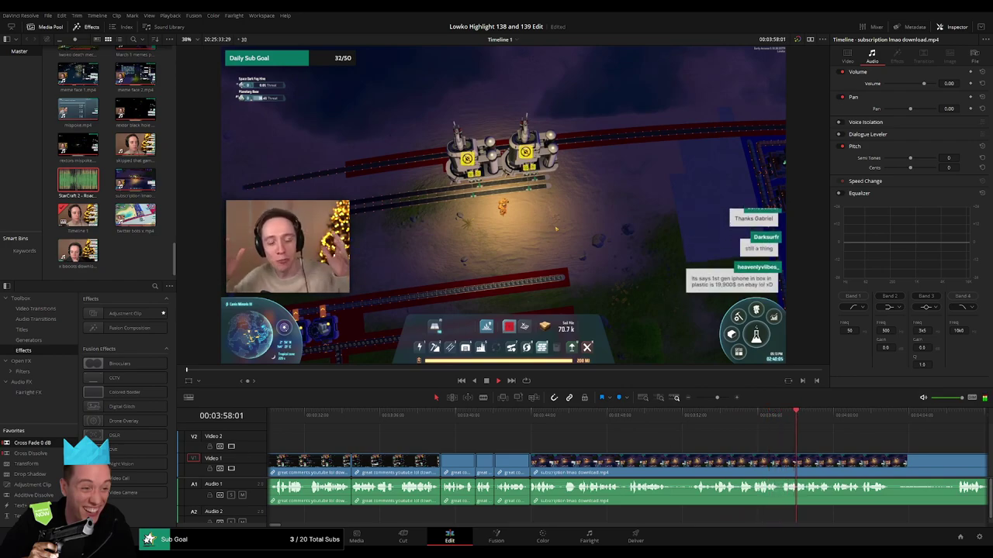
Step: Trim the first few frames off "subscription lmao download.mp4", up to about 3:44:06, and close the gap
{"action": "left_click_drag", "start_coordinate": [723, 432], "coordinate": [537, 433]}
{"action": "left_click_drag", "start_coordinate": [321, 435], "coordinate": [467, 443]}
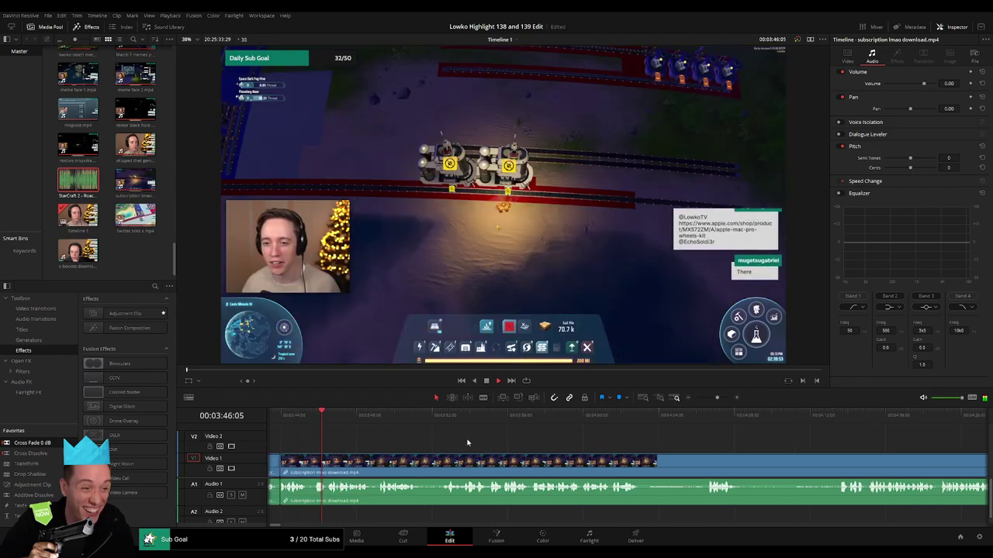
{"action": "left_click", "coordinate": [406, 417]}
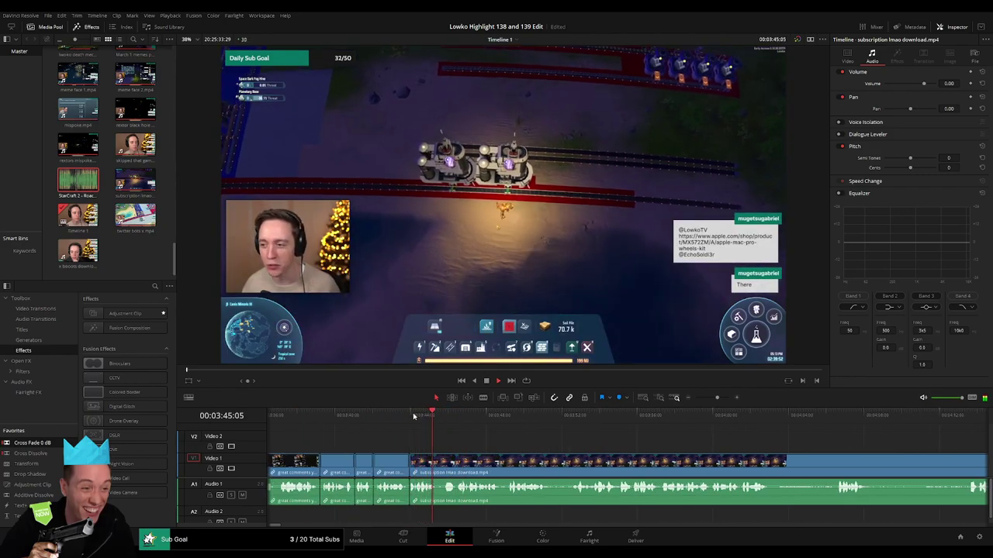
{"action": "left_click", "coordinate": [409, 416]}
{"action": "key", "text": "space"}
{"action": "key", "text": "b"}
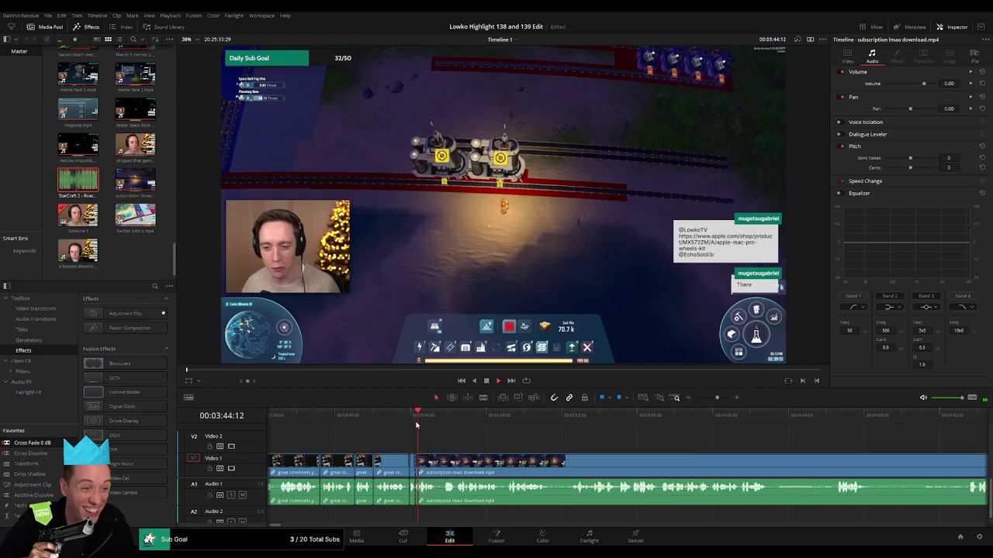
{"action": "left_click", "coordinate": [408, 425]}
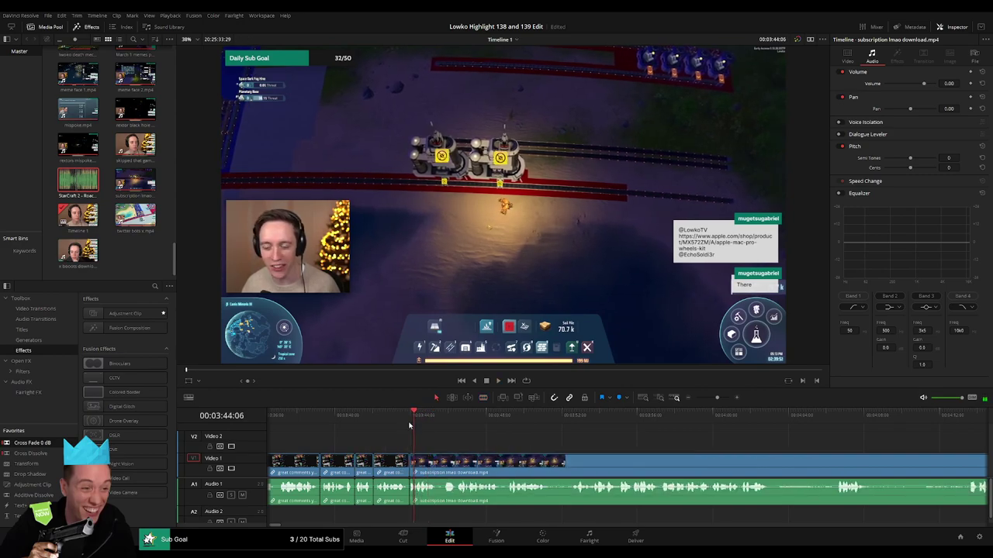
{"action": "key", "text": "Delete"}
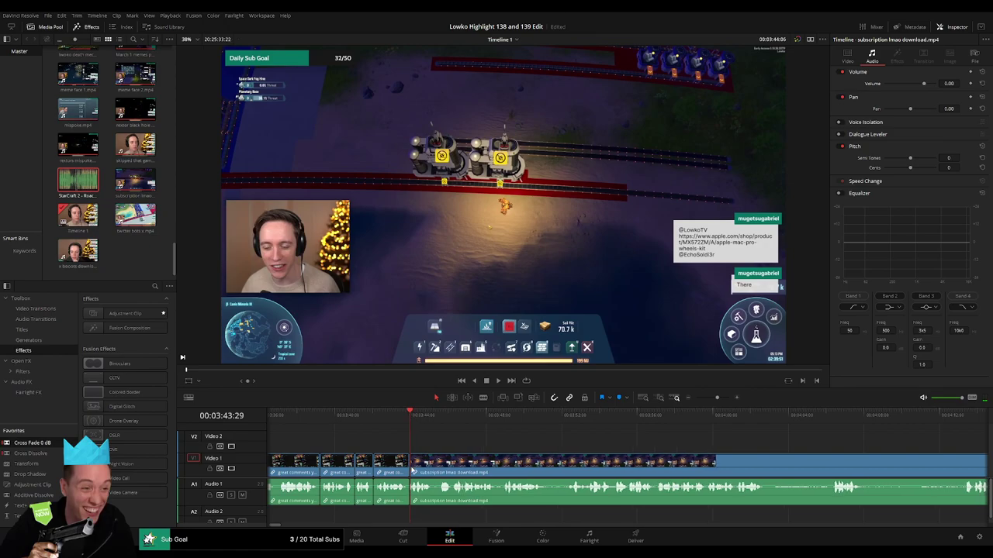
Step: Watch "subscription lmao download.mp4" up to about 4:15 and look over the remaining clips to the end of the timeline
{"action": "key", "text": "shift+Left"}
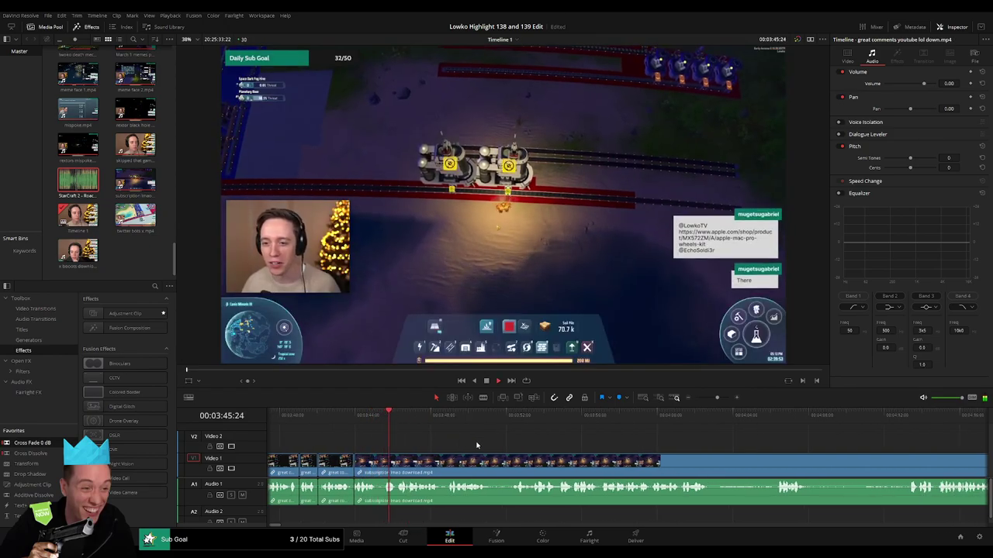
{"action": "left_click_drag", "start_coordinate": [716, 398], "coordinate": [721, 402]}
{"action": "left_click_drag", "start_coordinate": [725, 440], "coordinate": [460, 455]}
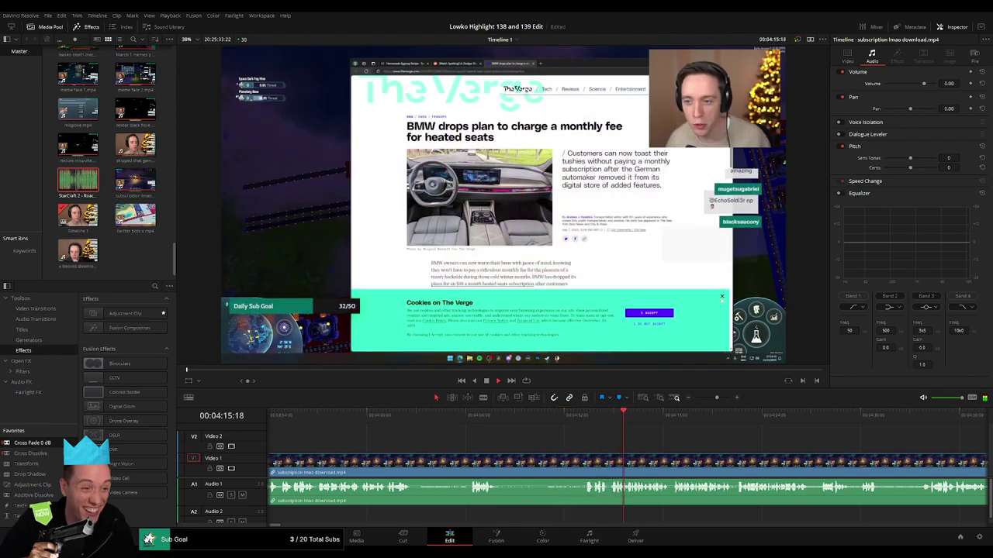
{"action": "key", "text": "space"}
{"action": "left_click_drag", "start_coordinate": [717, 398], "coordinate": [690, 414]}
{"action": "scroll", "coordinate": [654, 443], "scroll_direction": "right", "scroll_amount": 15}
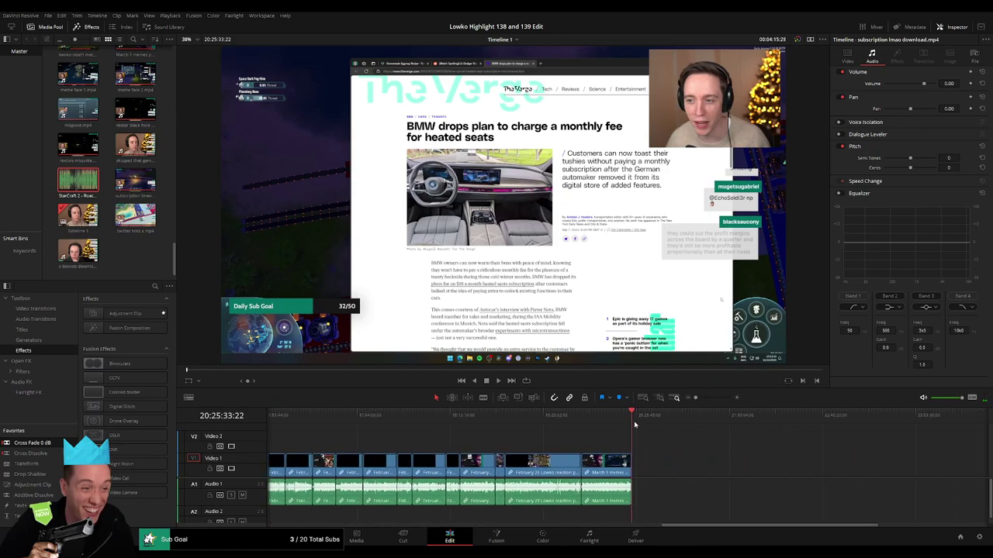
Step: Look over the timeline's end and start, and play "subscription lmao download.mp4" from 3:44:06 to about 4:04
{"action": "left_click", "coordinate": [634, 424]}
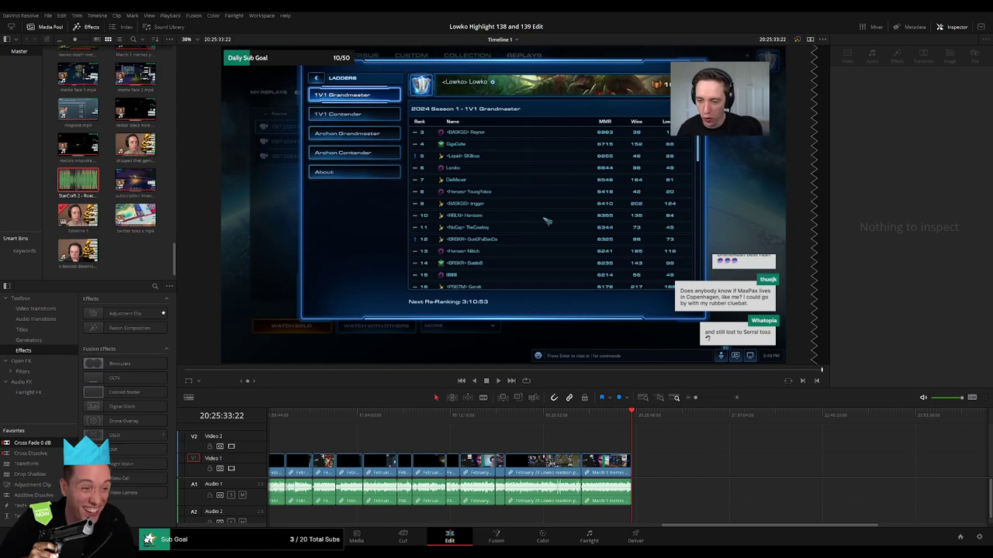
{"action": "scroll", "coordinate": [313, 444], "scroll_direction": "left", "scroll_amount": 15}
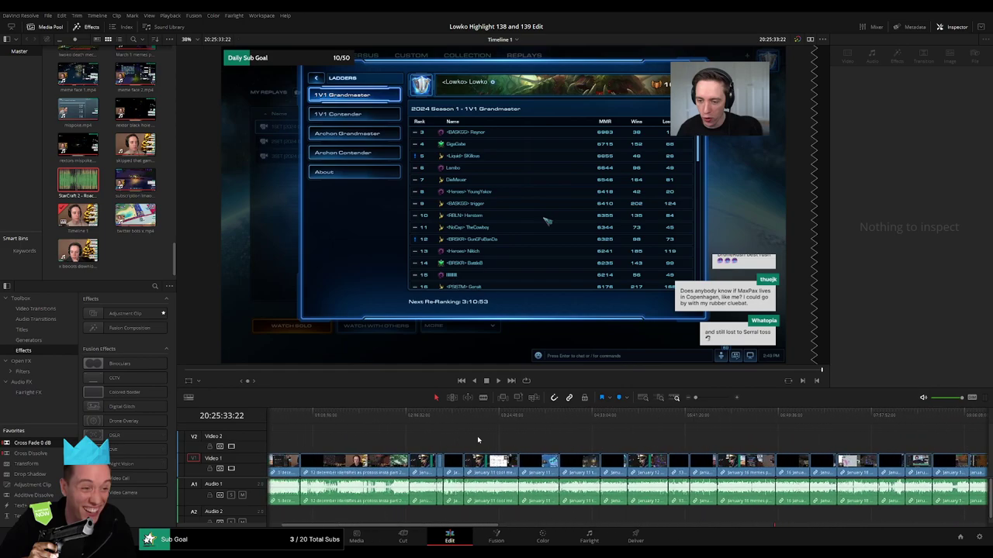
{"action": "left_click", "coordinate": [275, 420]}
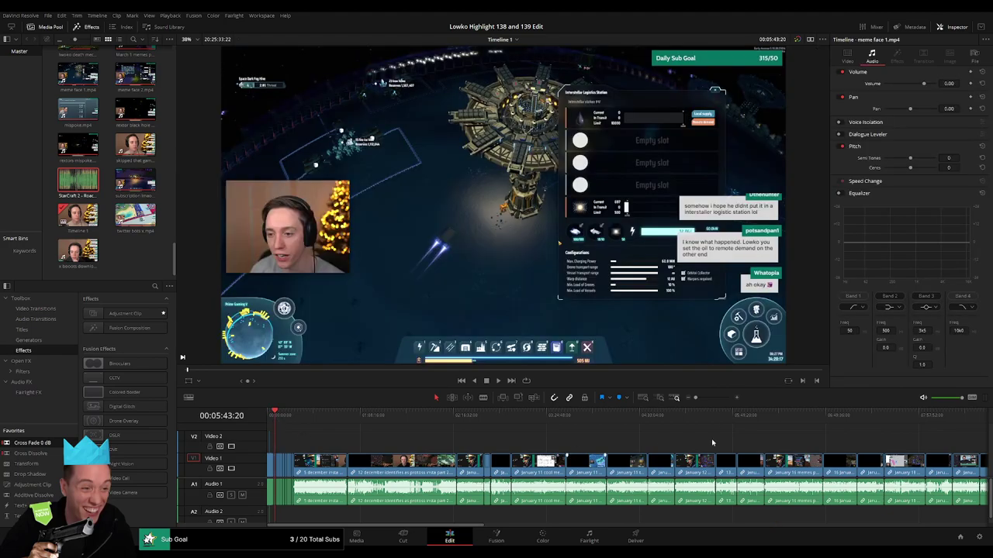
{"action": "left_click_drag", "start_coordinate": [696, 398], "coordinate": [709, 399]}
{"action": "scroll", "coordinate": [584, 440], "scroll_direction": "left", "scroll_amount": 3}
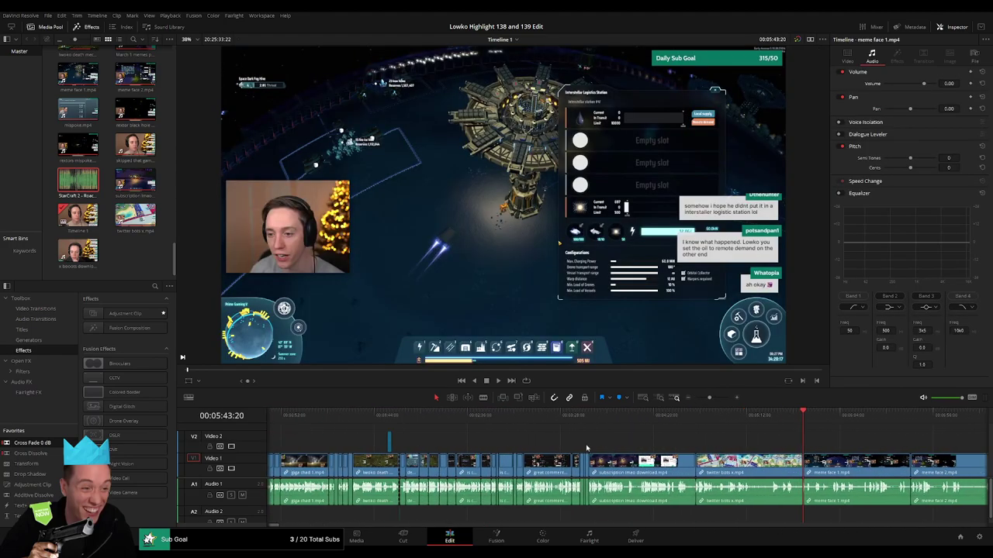
{"action": "key", "text": "space"}
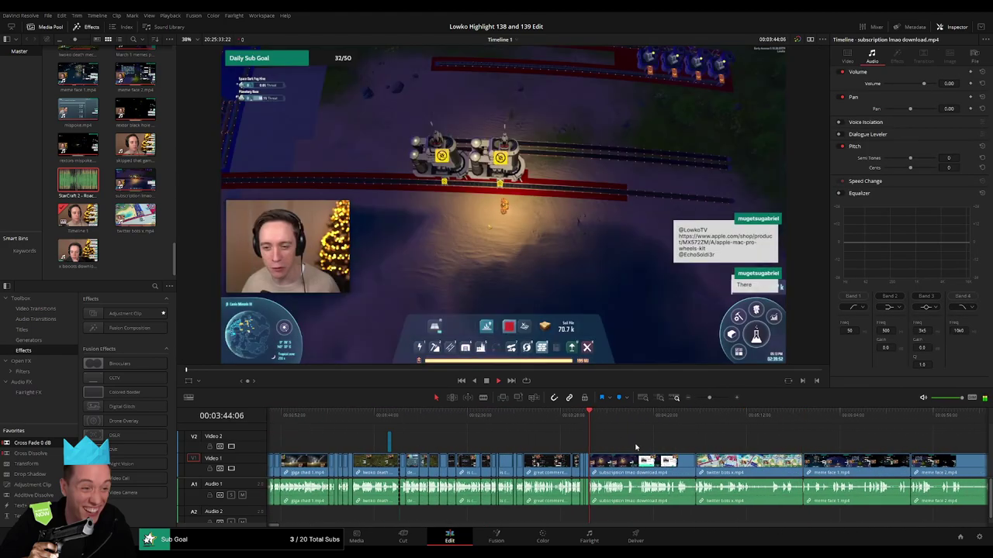
{"action": "scroll", "coordinate": [574, 442], "scroll_direction": "right", "scroll_amount": 1}
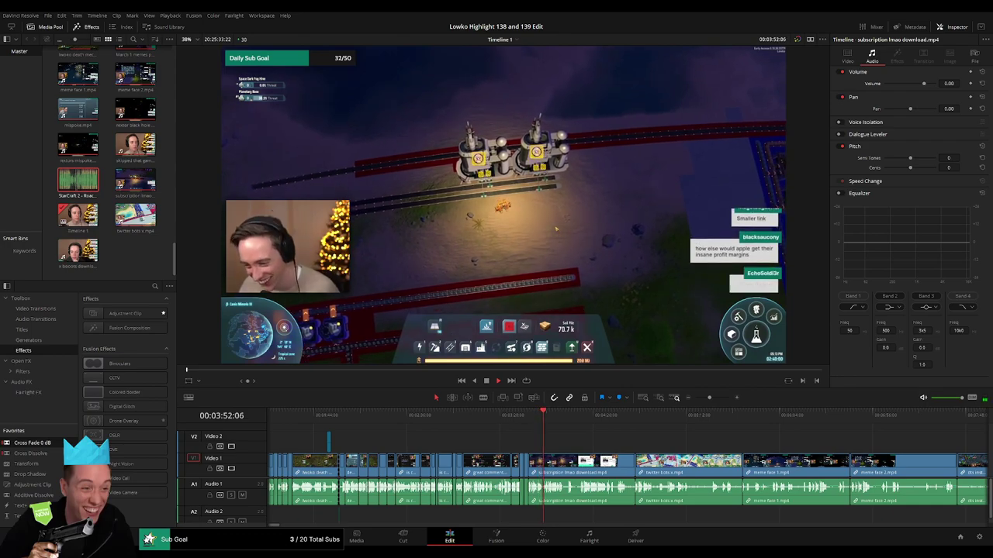
{"action": "left_click_drag", "start_coordinate": [716, 397], "coordinate": [718, 397]}
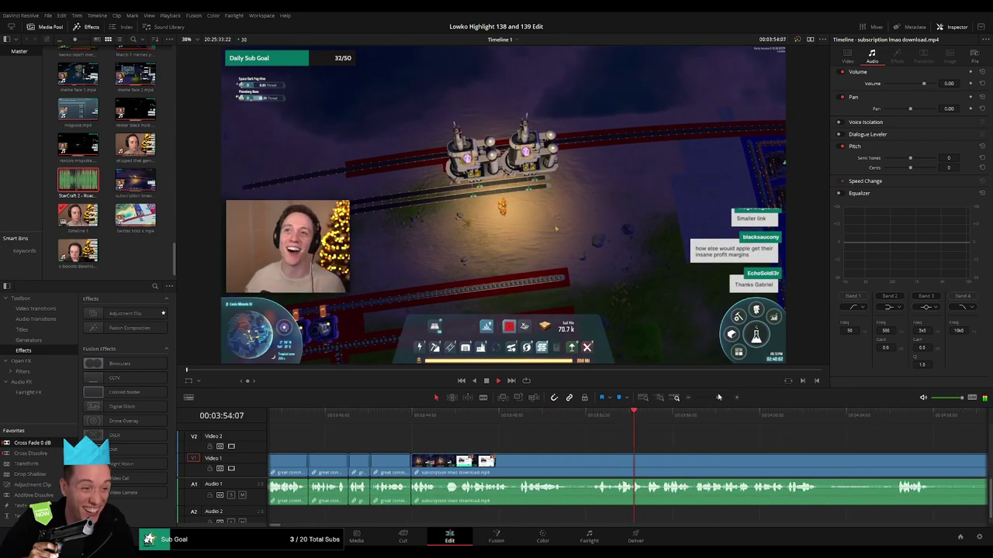
{"action": "left_click_drag", "start_coordinate": [693, 468], "coordinate": [457, 456]}
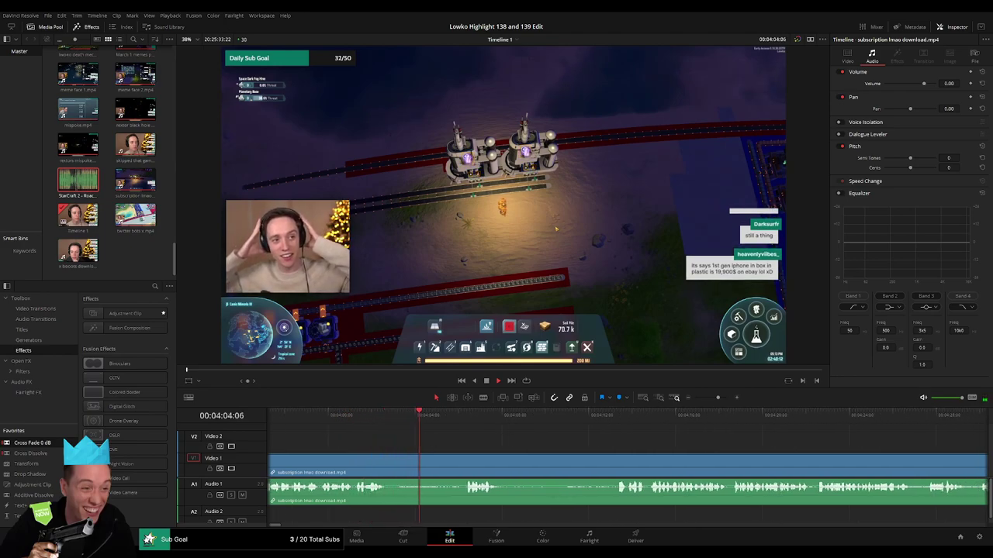
Step: Cut out about 4:02:22 to 4:06:06 of "subscription lmao download.mp4", close the gap and cross-fade the audio at the cut
{"action": "key", "text": "b"}
{"action": "left_click", "coordinate": [387, 458]}
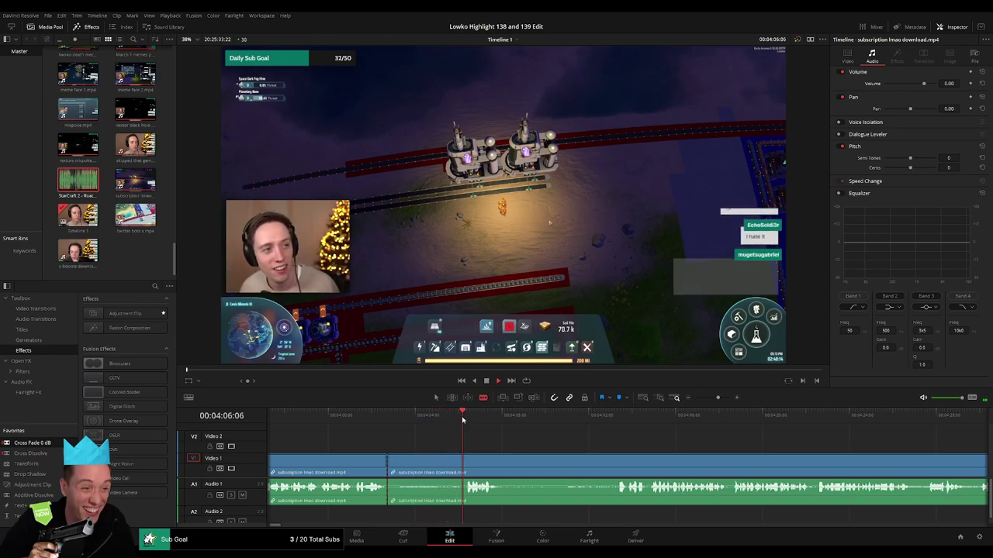
{"action": "left_click", "coordinate": [464, 466]}
{"action": "key", "text": "a"}
{"action": "left_click", "coordinate": [454, 467]}
{"action": "key", "text": "Delete"}
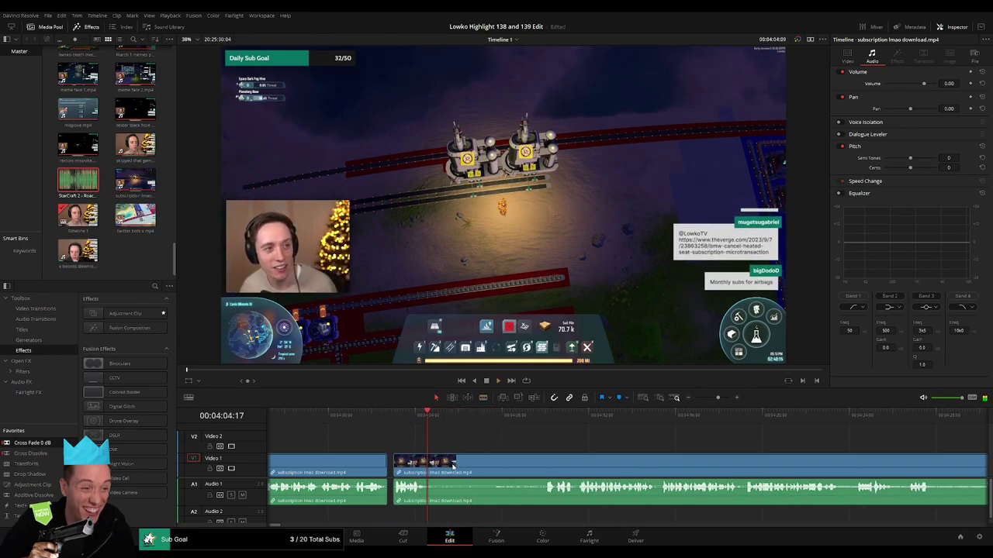
Step: Remove about 4:04:12 to 4:09:13 of "subscription lmao download.mp4", closing the gap and cross-fading the audio there
{"action": "key", "text": "b"}
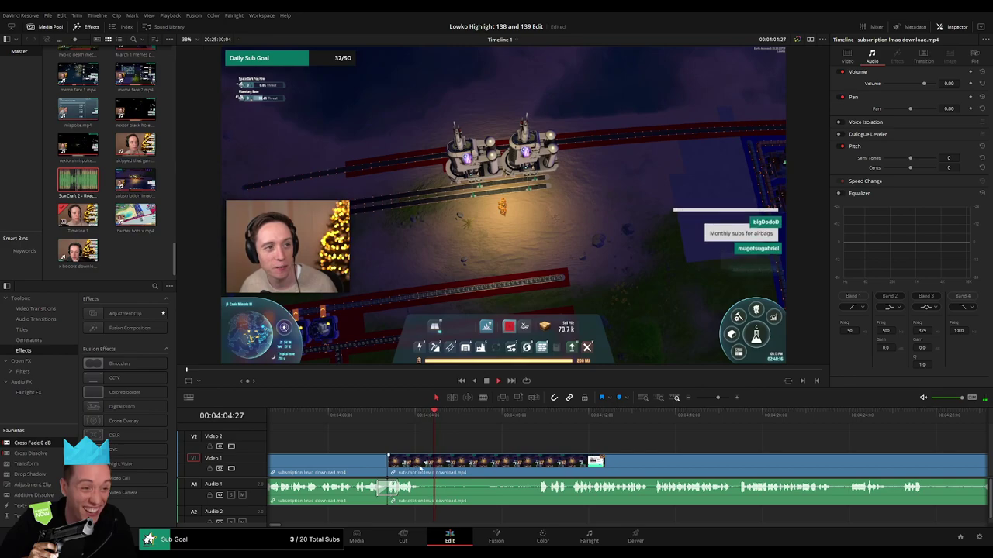
{"action": "left_click", "coordinate": [423, 487]}
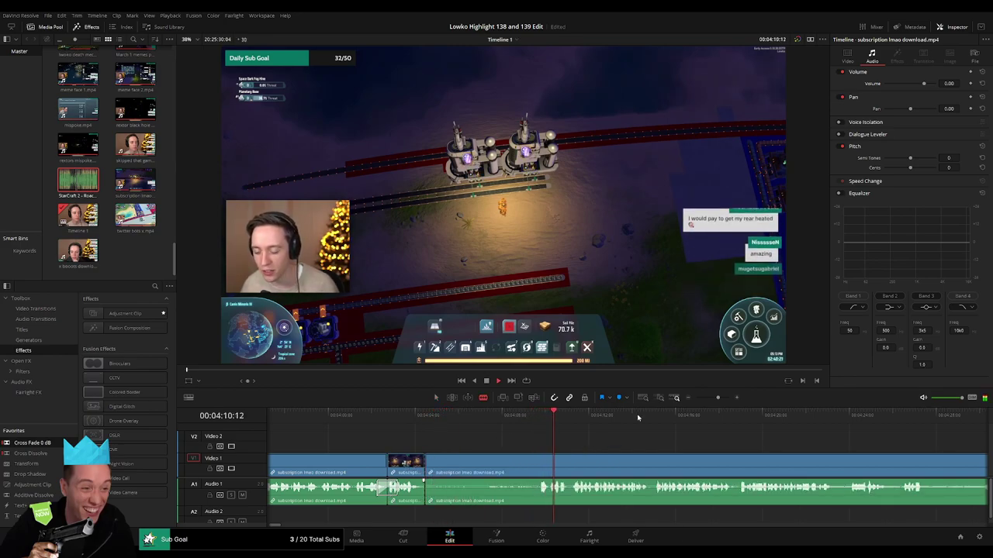
{"action": "left_click_drag", "start_coordinate": [718, 398], "coordinate": [715, 398]}
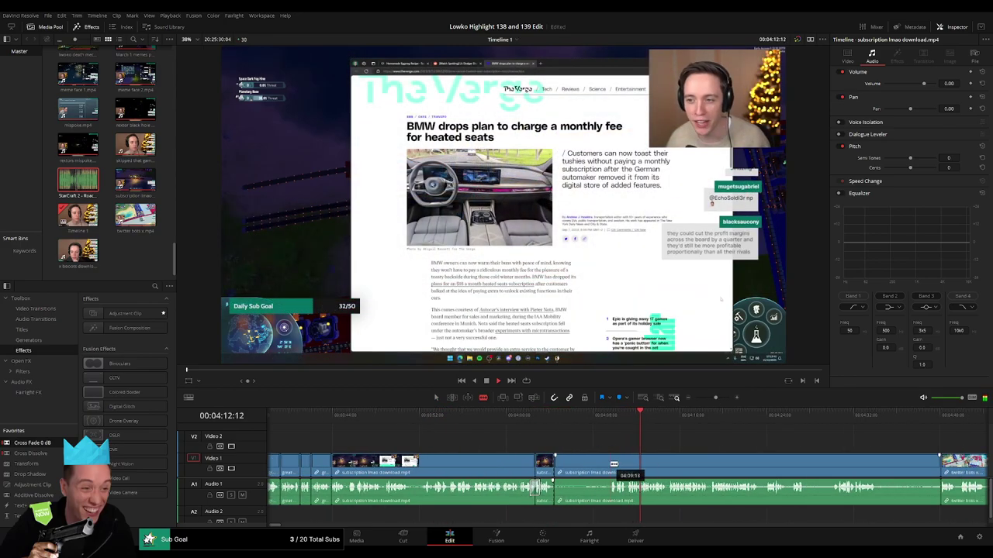
{"action": "left_click", "coordinate": [611, 464]}
{"action": "key", "text": "a"}
{"action": "left_click", "coordinate": [587, 468]}
{"action": "key", "text": "Delete"}
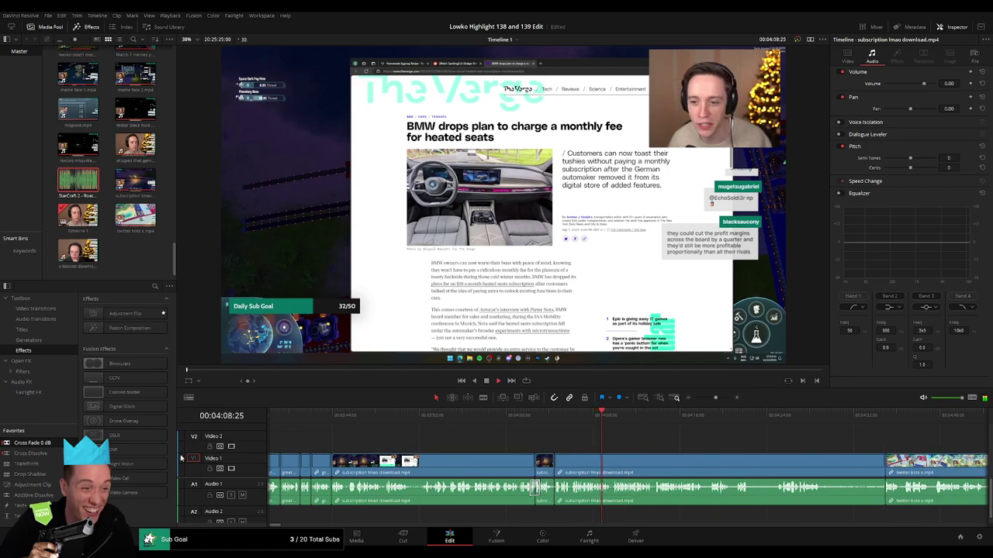
{"action": "key", "text": "space"}
Step: Delete everything in "subscription lmao download.mp4" after about 4:22:20 so that "twitter bots x.mp4" follows directly
{"action": "left_click_drag", "start_coordinate": [654, 458], "coordinate": [487, 453]}
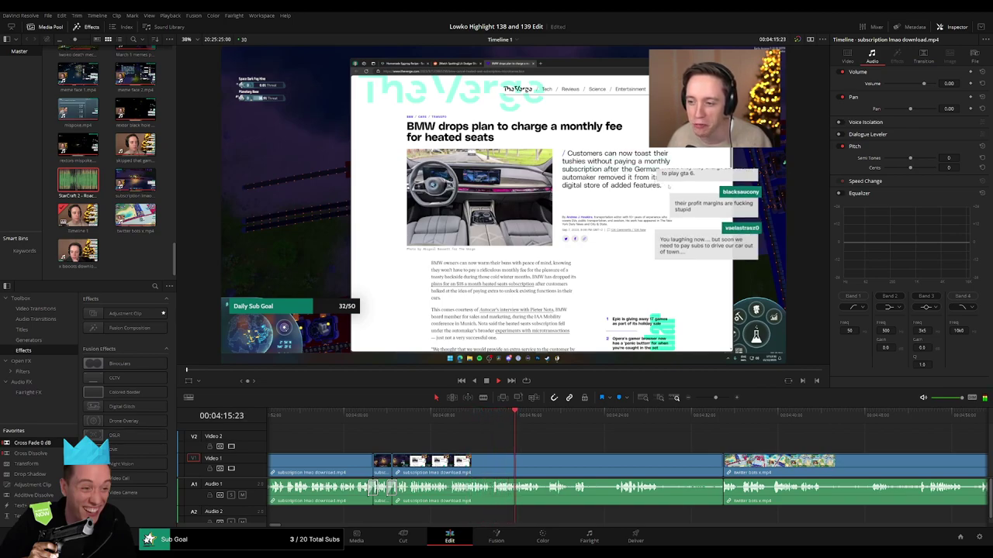
{"action": "scroll", "coordinate": [555, 447], "scroll_direction": "right", "scroll_amount": 3}
{"action": "scroll", "coordinate": [457, 447], "scroll_direction": "right", "scroll_amount": 2}
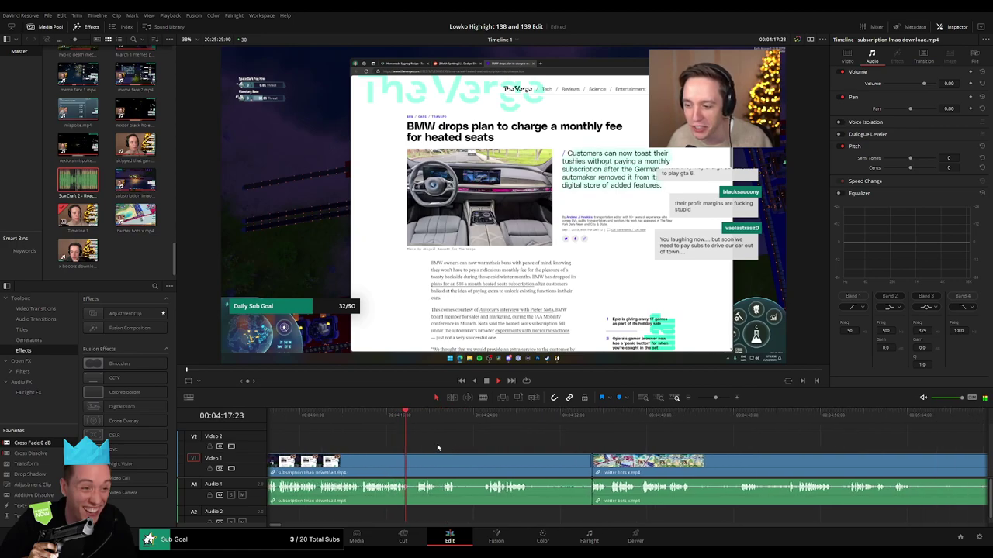
{"action": "scroll", "coordinate": [423, 448], "scroll_direction": "right", "scroll_amount": 2}
{"action": "scroll", "coordinate": [392, 450], "scroll_direction": "right", "scroll_amount": 3}
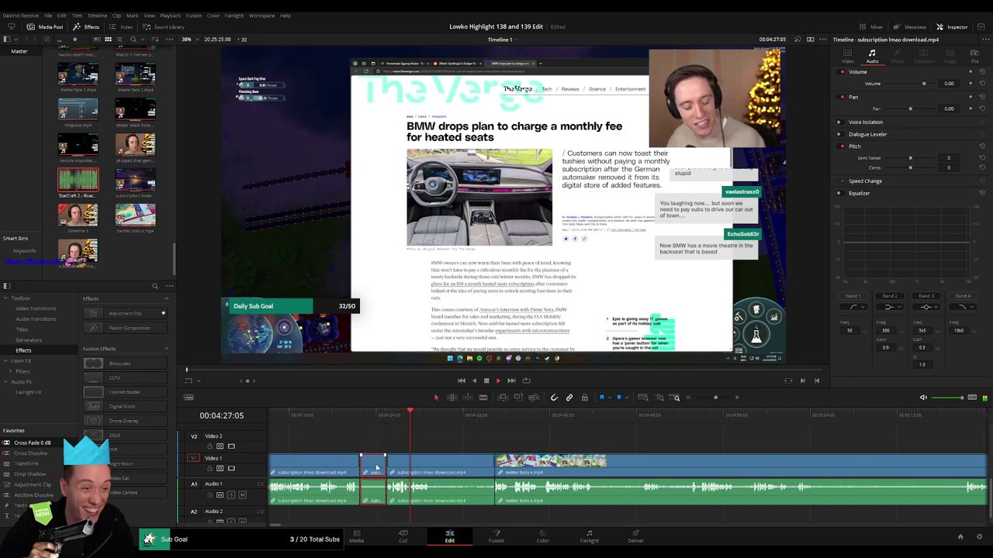
{"action": "key", "text": "Delete"}
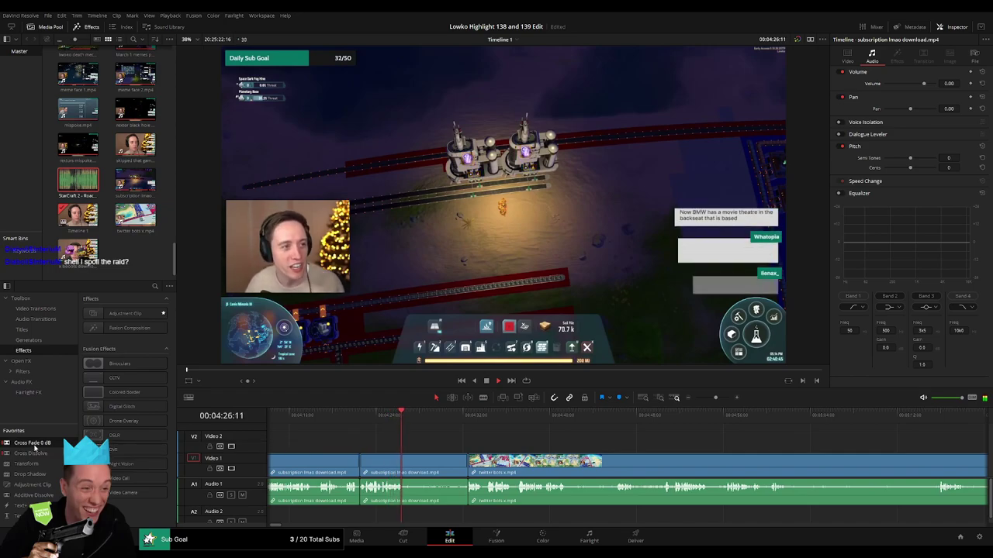
{"action": "key", "text": "Delete"}
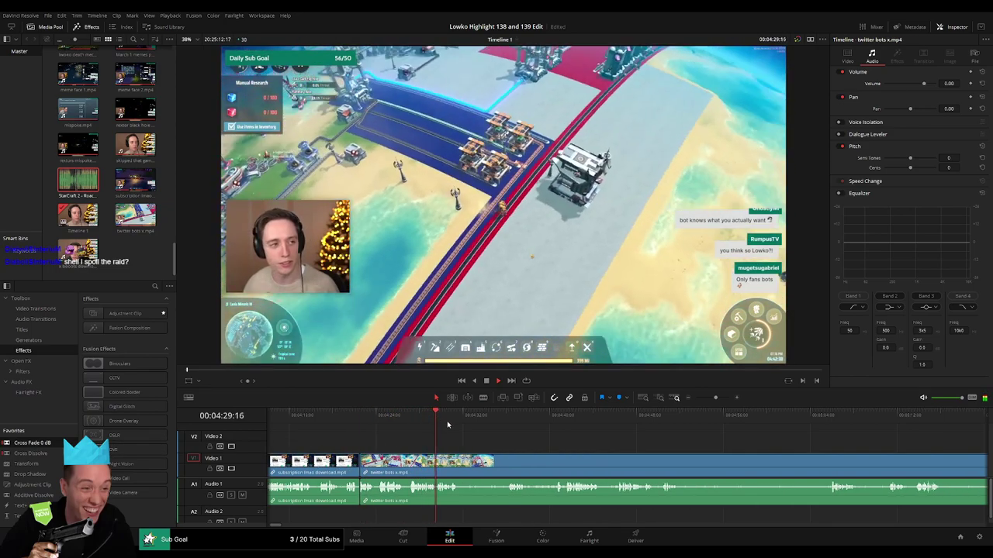
Step: Skim through "twitter bots x.mp4" and remove the entire clip from the timeline, closing the gap
{"action": "scroll", "coordinate": [442, 427], "scroll_direction": "right", "scroll_amount": 3}
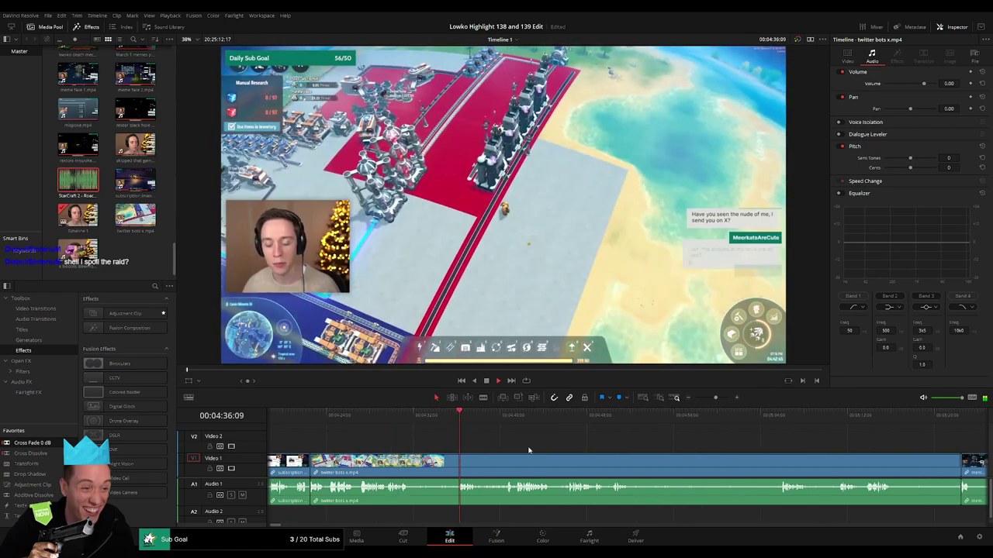
{"action": "scroll", "coordinate": [473, 437], "scroll_direction": "right", "scroll_amount": 5}
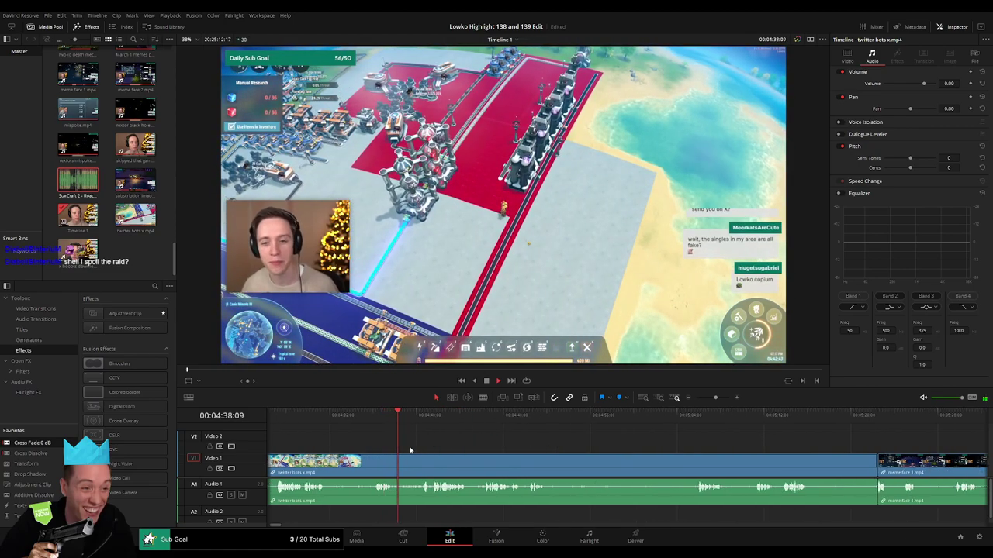
{"action": "scroll", "coordinate": [423, 447], "scroll_direction": "left", "scroll_amount": 1}
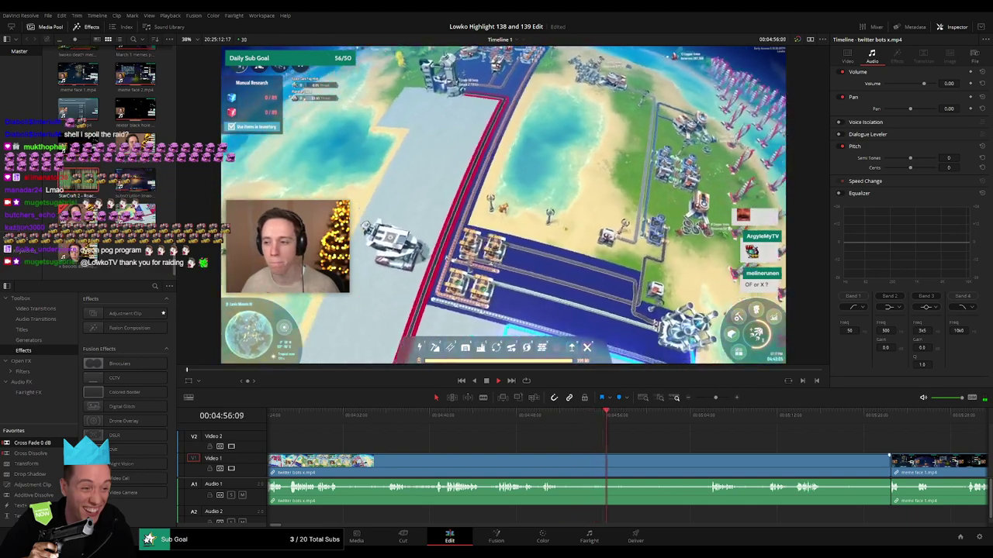
{"action": "left_click", "coordinate": [704, 418]}
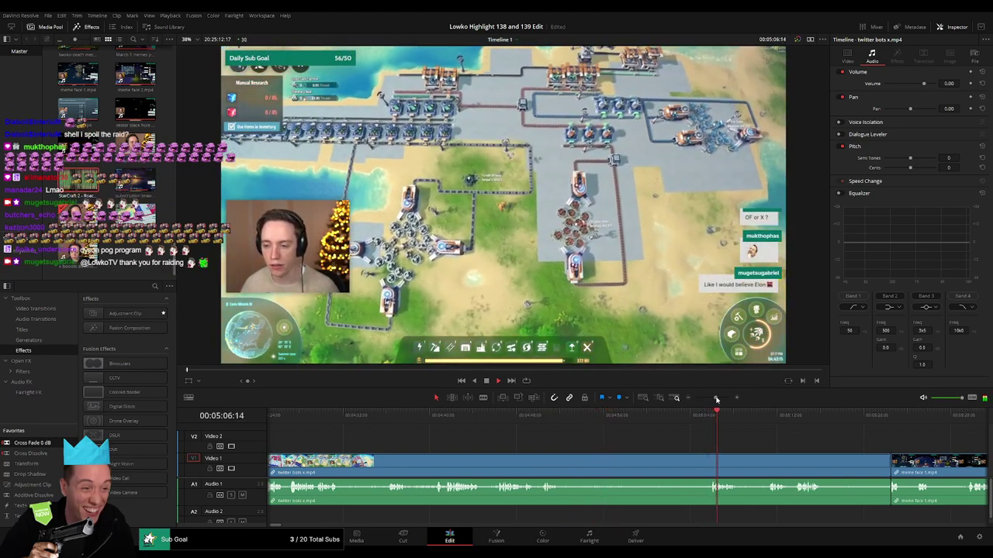
{"action": "left_click_drag", "start_coordinate": [715, 398], "coordinate": [713, 399]}
{"action": "left_click_drag", "start_coordinate": [610, 449], "coordinate": [470, 444]}
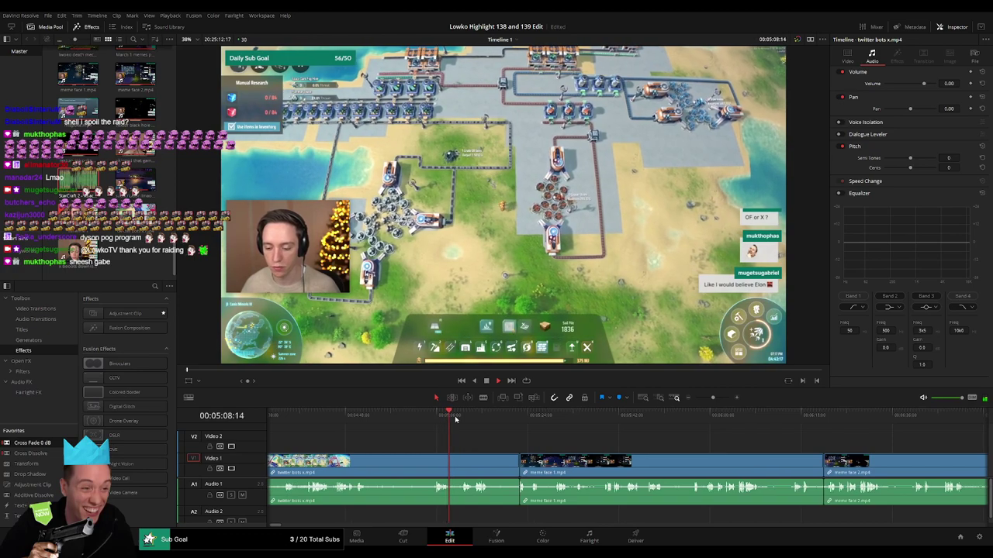
{"action": "left_click", "coordinate": [462, 419]}
{"action": "scroll", "coordinate": [458, 430], "scroll_direction": "right", "scroll_amount": 1}
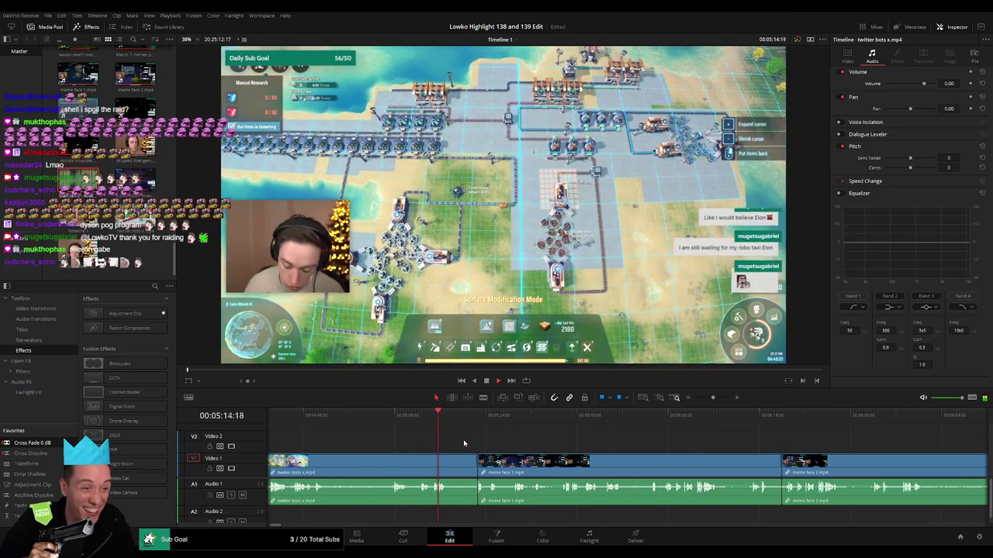
{"action": "left_click", "coordinate": [415, 463]}
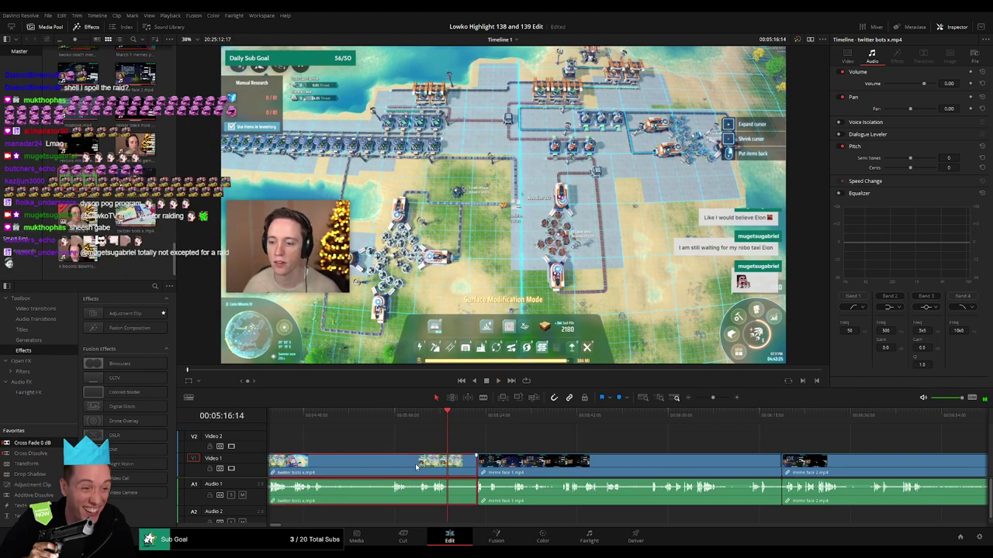
{"action": "key", "text": "Delete"}
Step: Review "meme face 1.mp4" from its start at about 4:23 to about 5:03, skipping over quiet parts
{"action": "scroll", "coordinate": [510, 435], "scroll_direction": "right", "scroll_amount": 3}
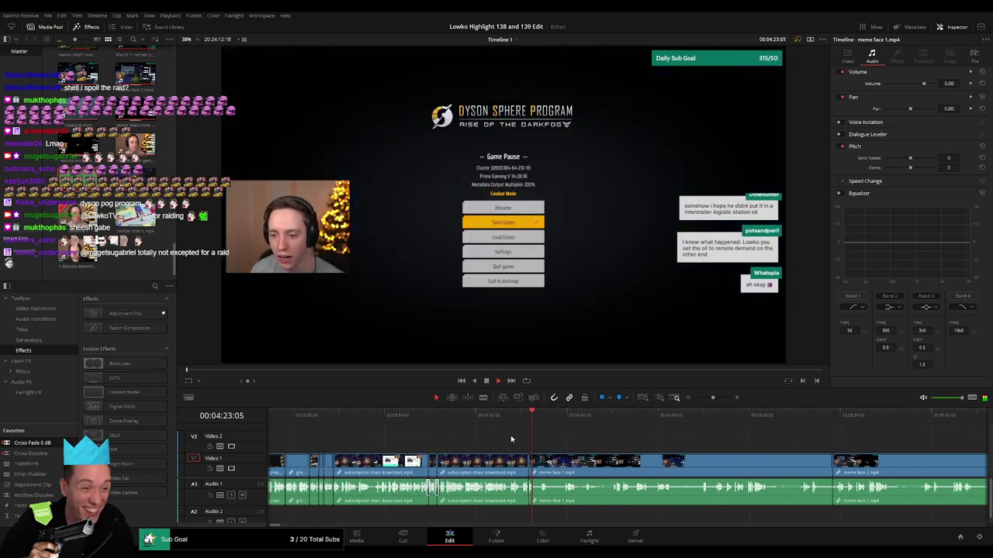
{"action": "left_click_drag", "start_coordinate": [713, 397], "coordinate": [712, 400]}
{"action": "left_click", "coordinate": [715, 398]}
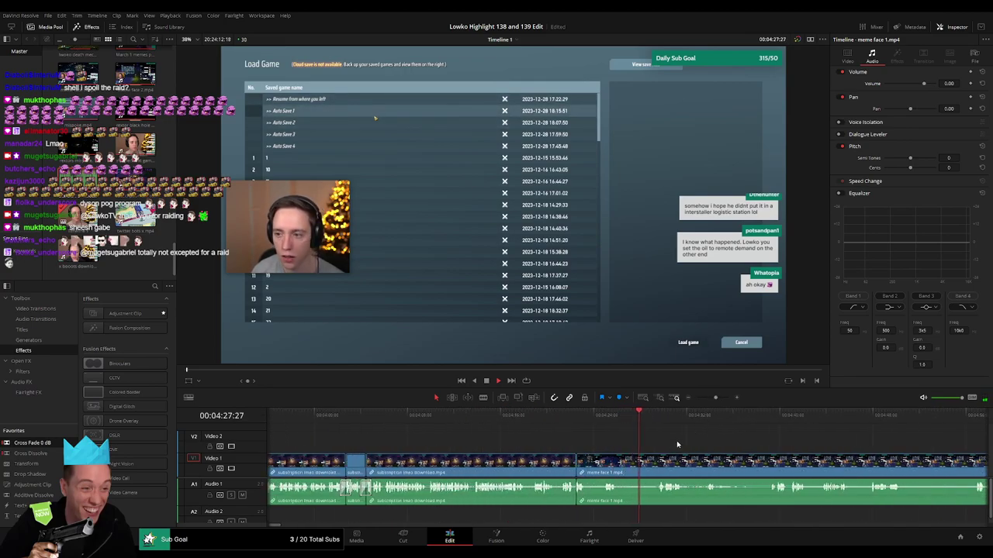
{"action": "scroll", "coordinate": [527, 438], "scroll_direction": "right", "scroll_amount": 4}
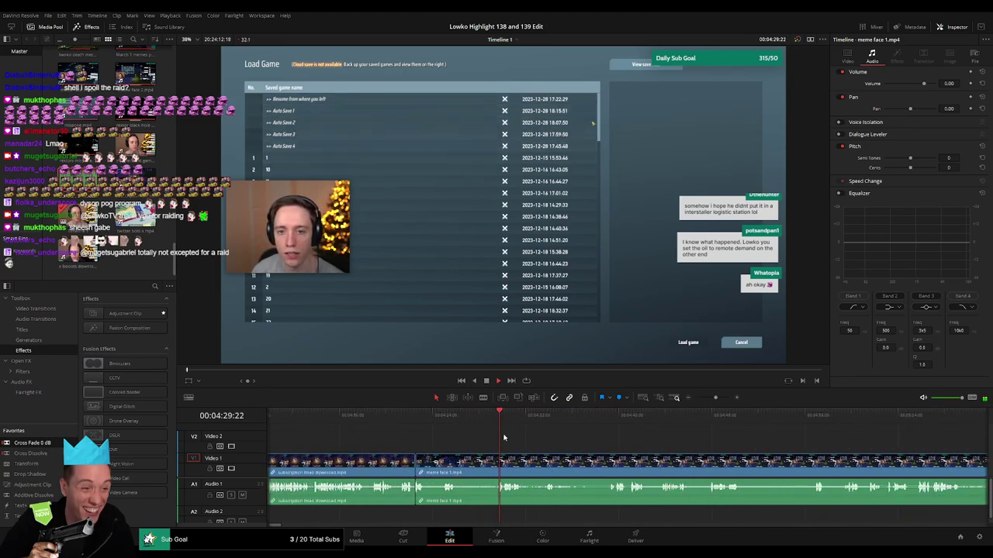
{"action": "scroll", "coordinate": [496, 443], "scroll_direction": "right", "scroll_amount": 2}
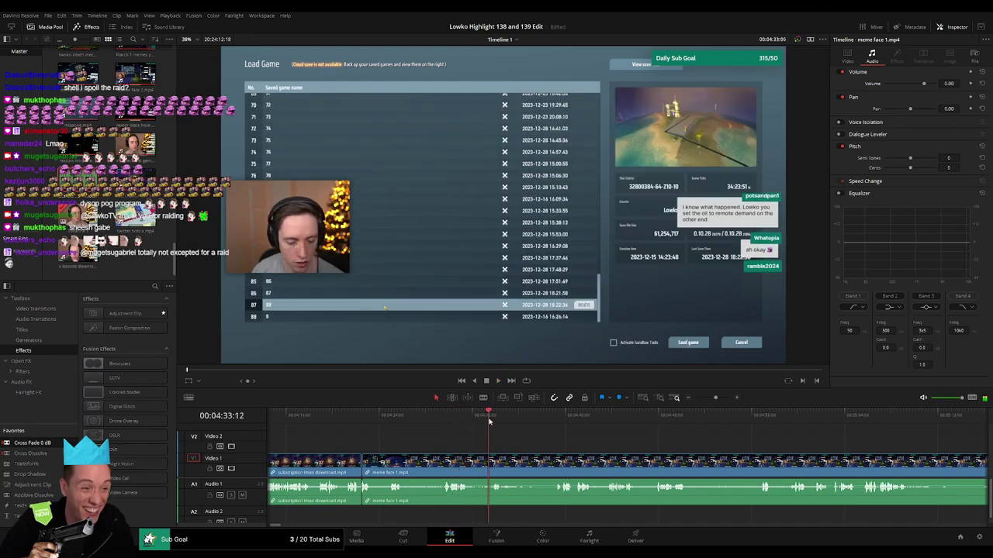
{"action": "left_click", "coordinate": [553, 416]}
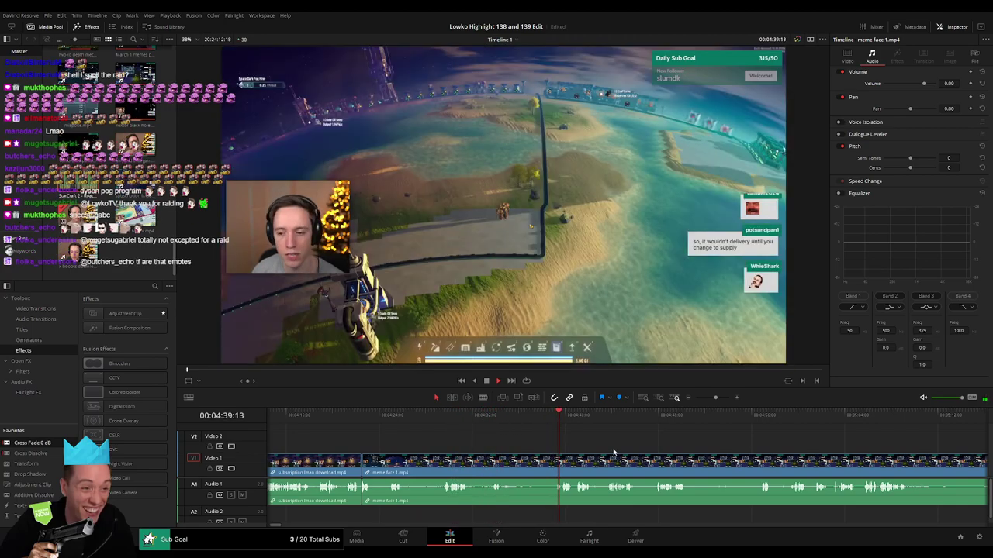
{"action": "left_click_drag", "start_coordinate": [614, 452], "coordinate": [507, 439]}
{"action": "scroll", "coordinate": [497, 442], "scroll_direction": "right", "scroll_amount": 3}
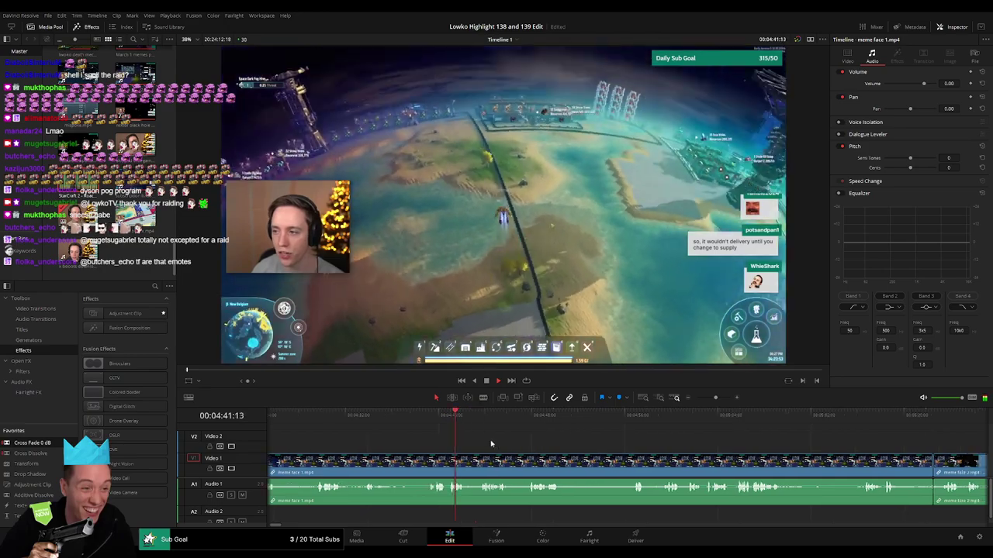
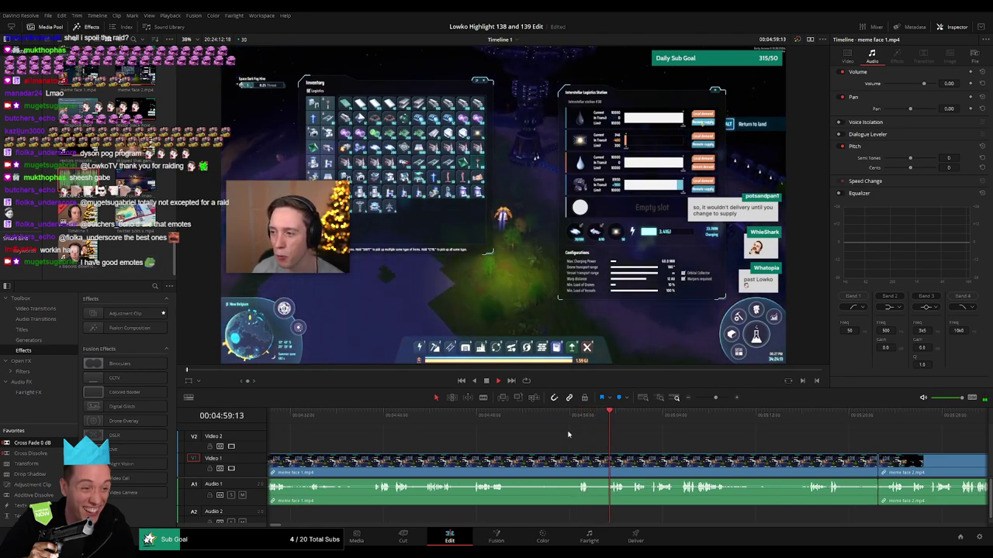
{"action": "scroll", "coordinate": [567, 436], "scroll_direction": "right", "scroll_amount": 5}
{"action": "scroll", "coordinate": [433, 445], "scroll_direction": "right", "scroll_amount": 1}
{"action": "scroll", "coordinate": [434, 446], "scroll_direction": "right", "scroll_amount": 2}
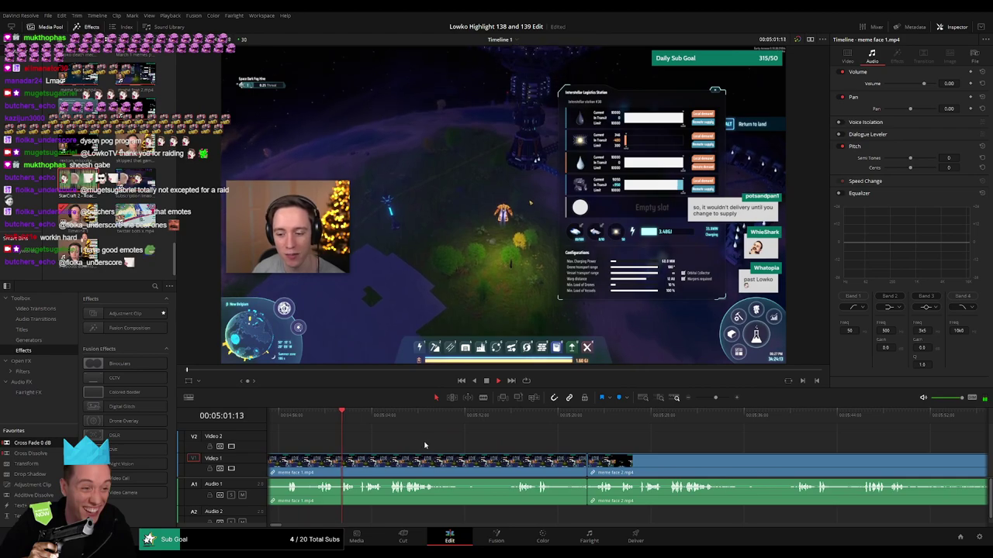
{"action": "scroll", "coordinate": [432, 456], "scroll_direction": "right", "scroll_amount": 1}
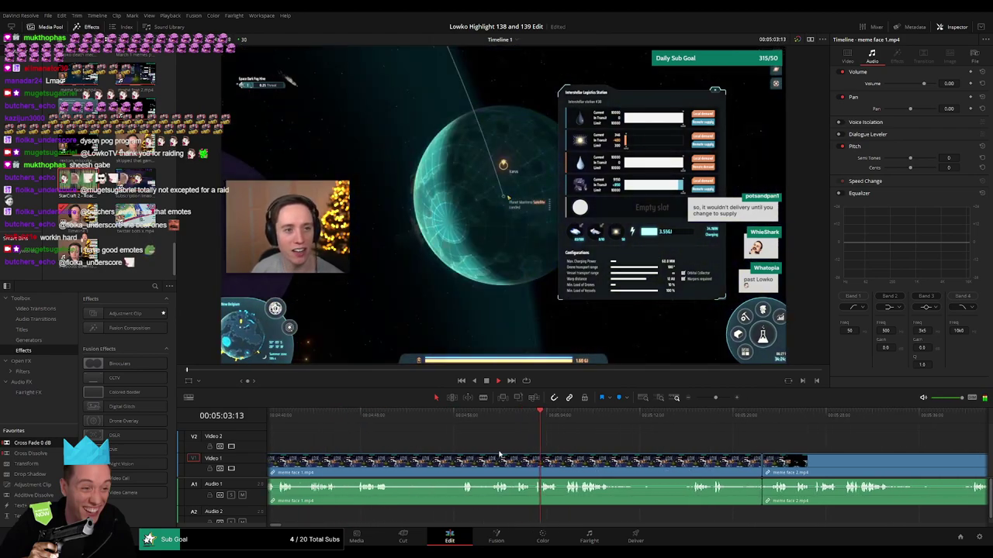
Step: Remove the idle stretch around 4:24 near the start of "meme face 1.mp4", closing the gap and cross-fading the audio at the surrounding joins
{"action": "scroll", "coordinate": [578, 445], "scroll_direction": "left", "scroll_amount": 8}
{"action": "left_click", "coordinate": [428, 420]}
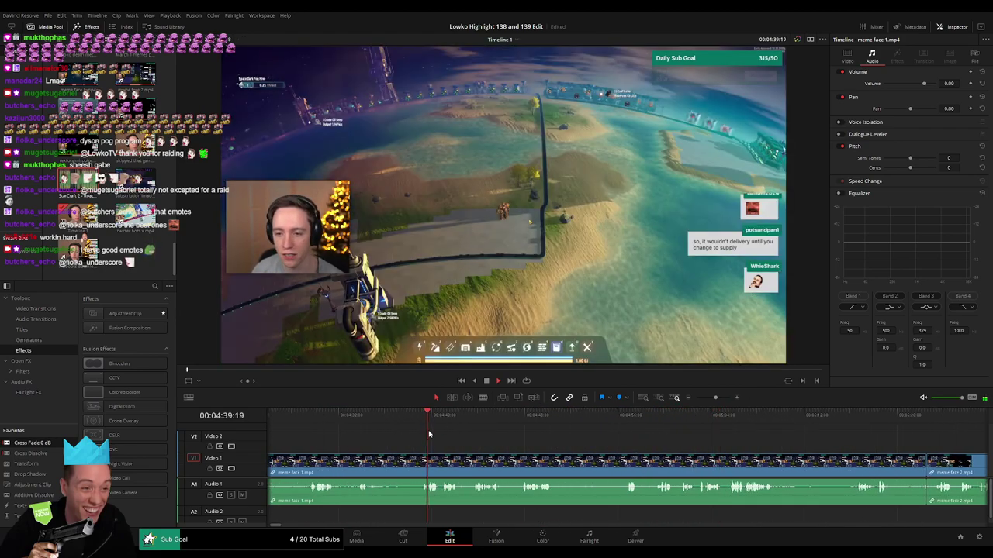
{"action": "scroll", "coordinate": [527, 447], "scroll_direction": "left", "scroll_amount": 2}
{"action": "left_click", "coordinate": [414, 421]}
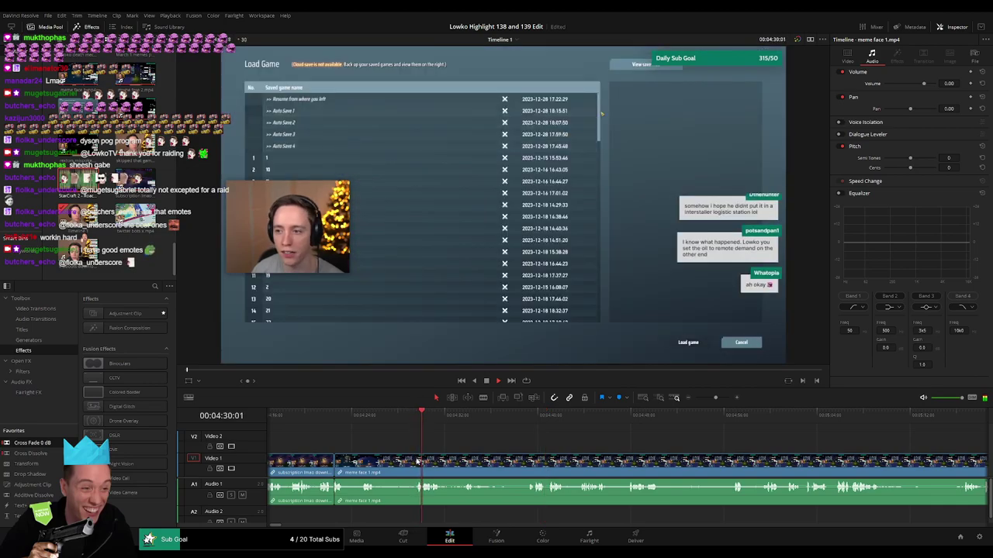
{"action": "left_click", "coordinate": [366, 421]}
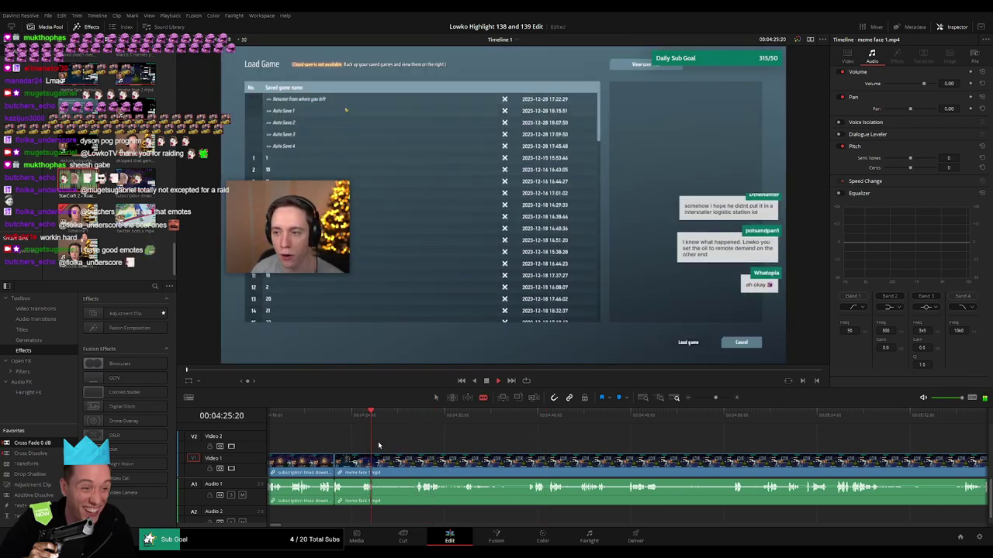
{"action": "left_click", "coordinate": [362, 463]}
{"action": "key", "text": "a"}
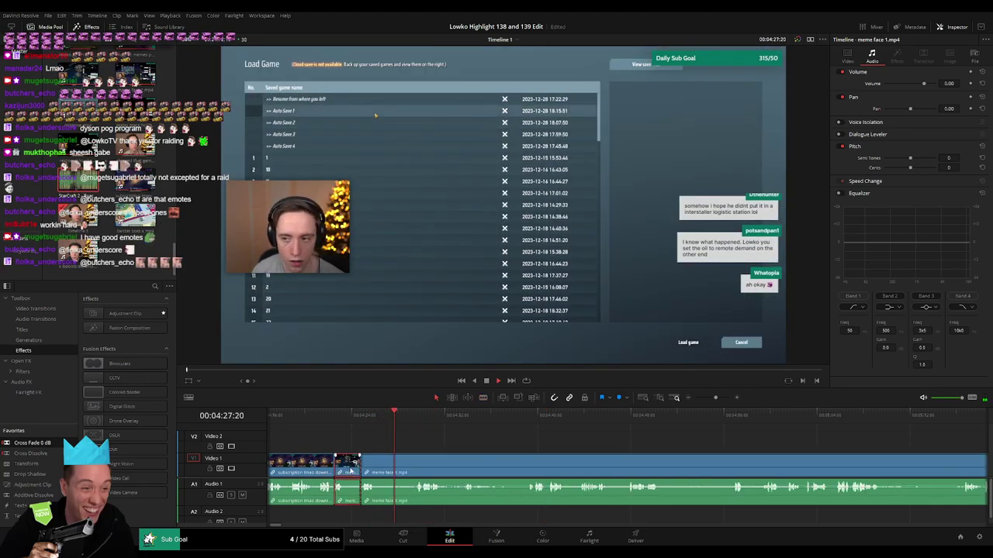
{"action": "mouse_move", "coordinate": [350, 470]}
{"action": "left_mouse_down"}
{"action": "mouse_move", "coordinate": [396, 463]}
{"action": "mouse_move", "coordinate": [362, 469]}
{"action": "left_mouse_up"}
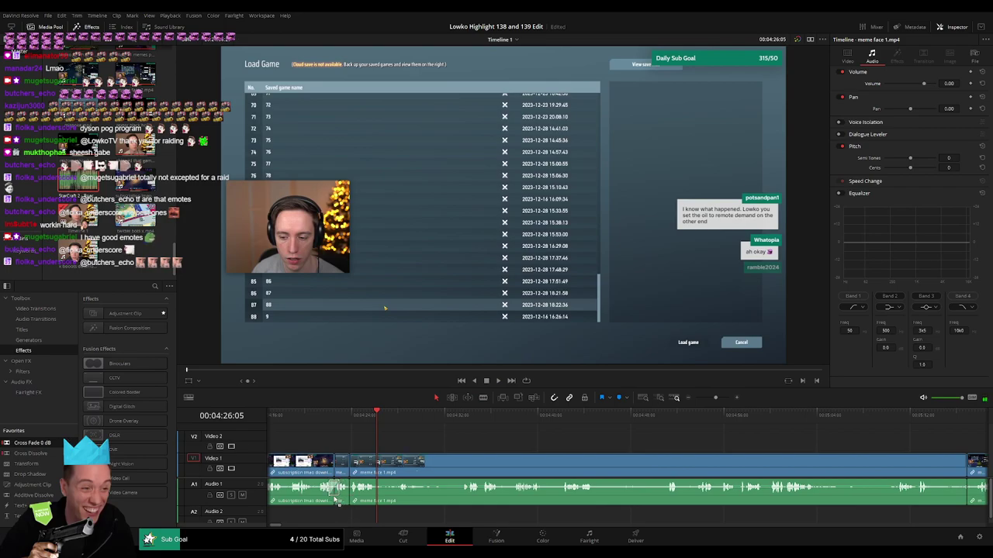
{"action": "left_click_drag", "start_coordinate": [44, 444], "coordinate": [377, 488]}
{"action": "key", "text": "space"}
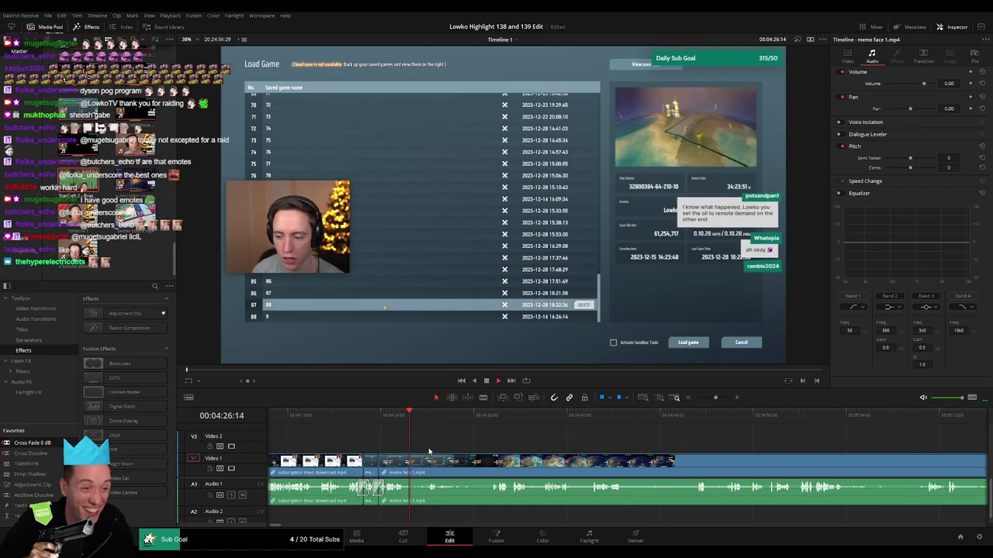
Step: Play on through "meme face 1.mp4" and remove about 4:36:25 to 4:38:05, closing the gap and cross-fading the audio there
{"action": "left_click_drag", "start_coordinate": [434, 450], "coordinate": [367, 441]}
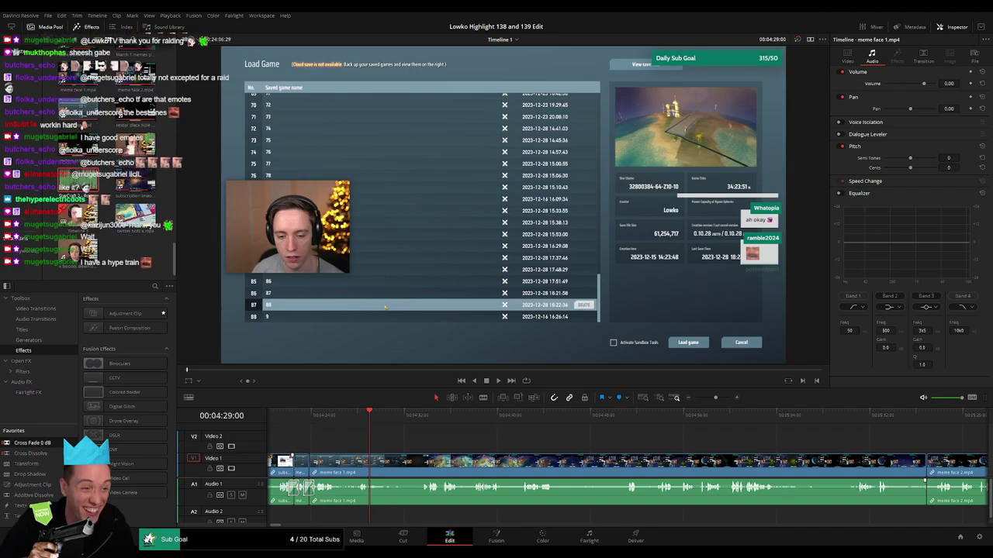
{"action": "key", "text": "space"}
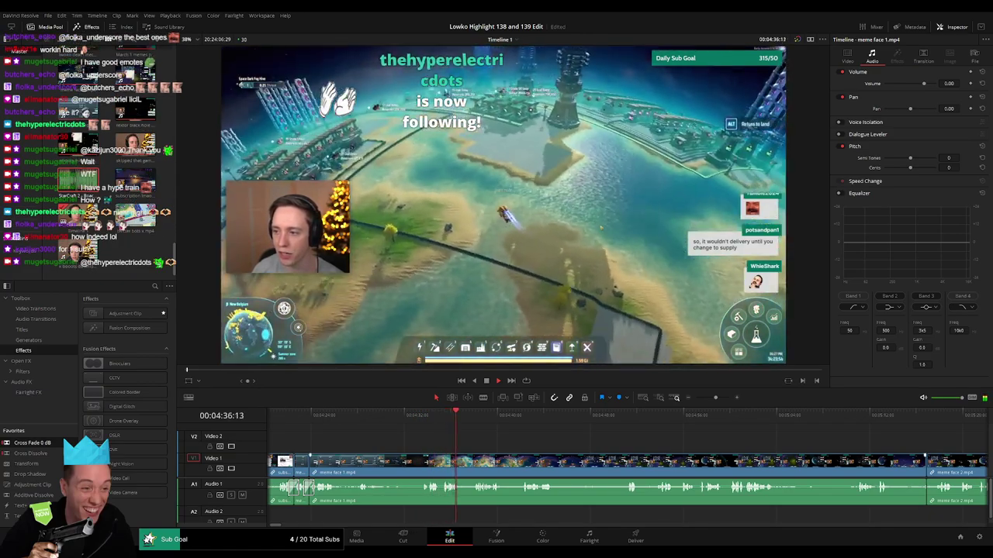
{"action": "scroll", "coordinate": [472, 444], "scroll_direction": "right", "scroll_amount": 1}
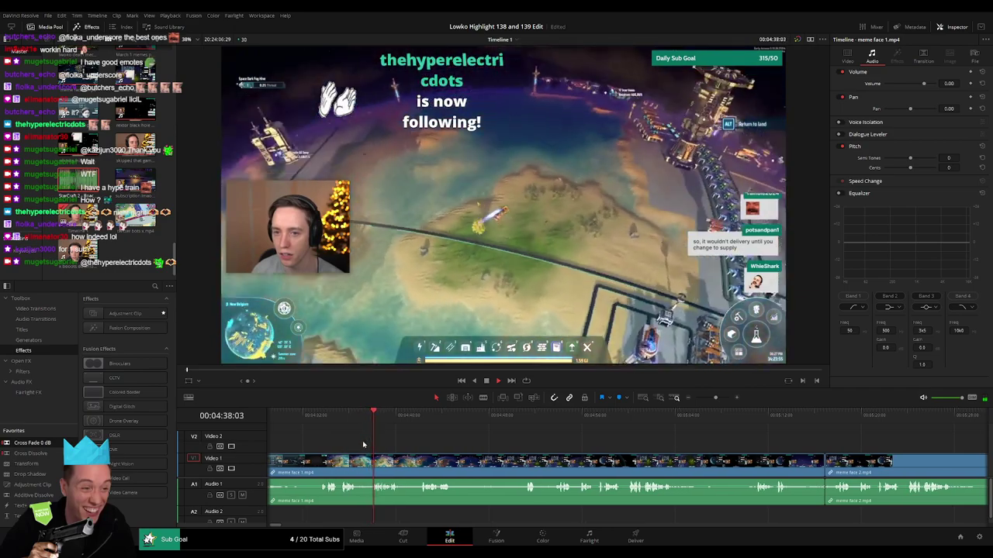
{"action": "key", "text": "b"}
{"action": "left_click", "coordinate": [359, 461]}
{"action": "left_click", "coordinate": [374, 457]}
{"action": "key", "text": "a"}
{"action": "left_click", "coordinate": [365, 462]}
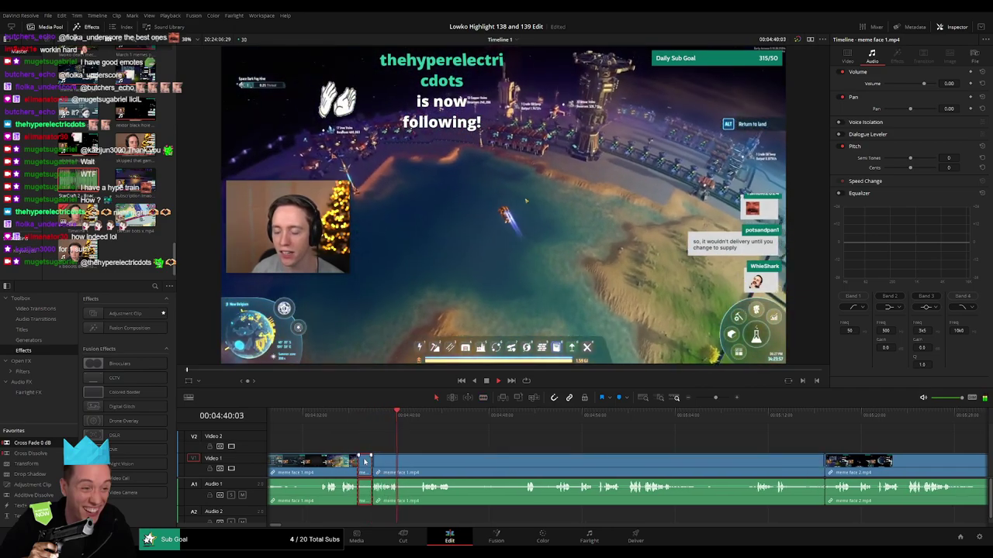
{"action": "key", "text": "Delete"}
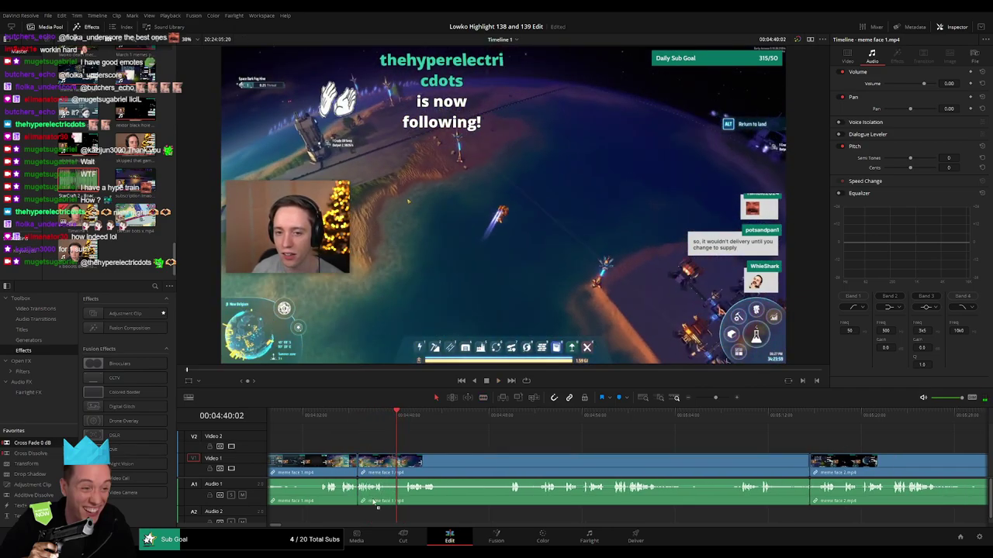
Step: Remove the quiet part of "meme face 1.mp4" from about 4:39:05 to 4:41, closing the gap and cross-fading the audio join
{"action": "key", "text": "b"}
{"action": "left_click", "coordinate": [386, 461]}
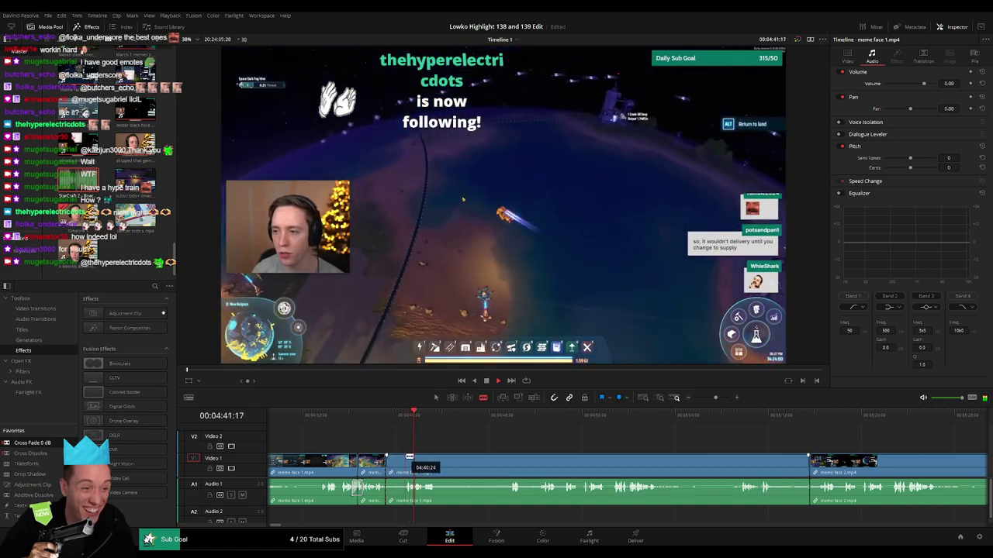
{"action": "left_click", "coordinate": [406, 461]}
{"action": "key", "text": "a"}
{"action": "left_click", "coordinate": [399, 461]}
{"action": "key", "text": "Delete"}
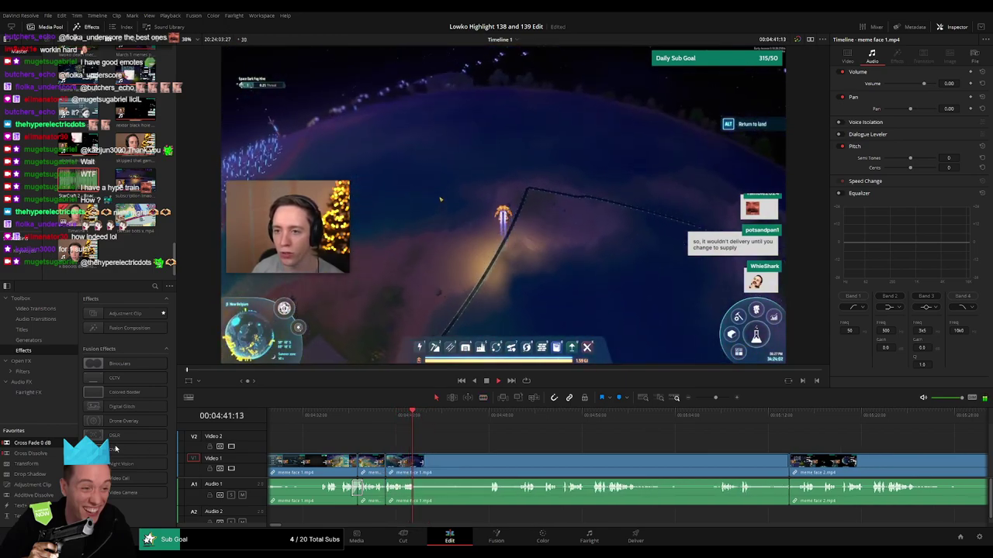
Step: Remove about 4:41:25 to 4:48 of "meme face 1.mp4", closing the gap and cross-fading the audio at the cut
{"action": "key", "text": "space"}
{"action": "key", "text": "b"}
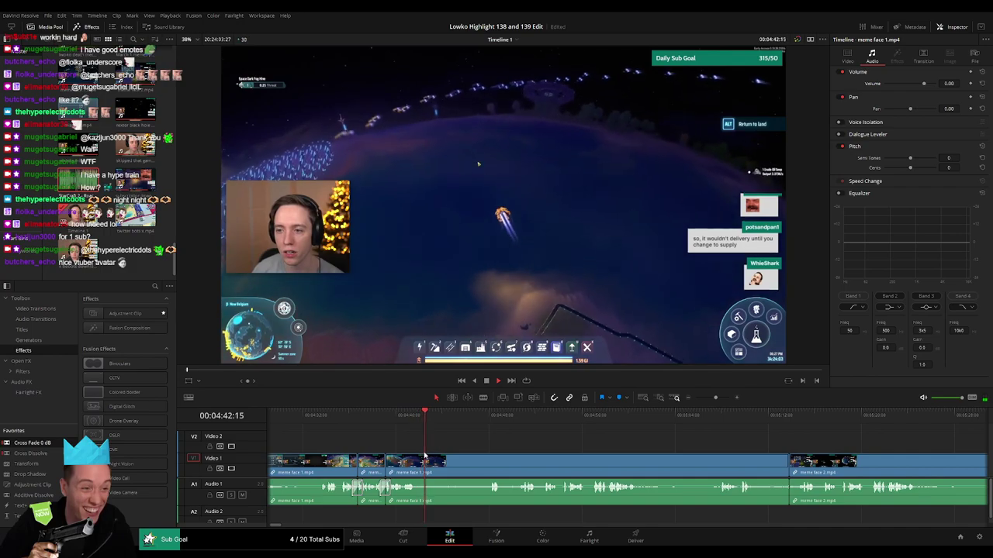
{"action": "left_click", "coordinate": [417, 466]}
{"action": "left_click", "coordinate": [489, 420]}
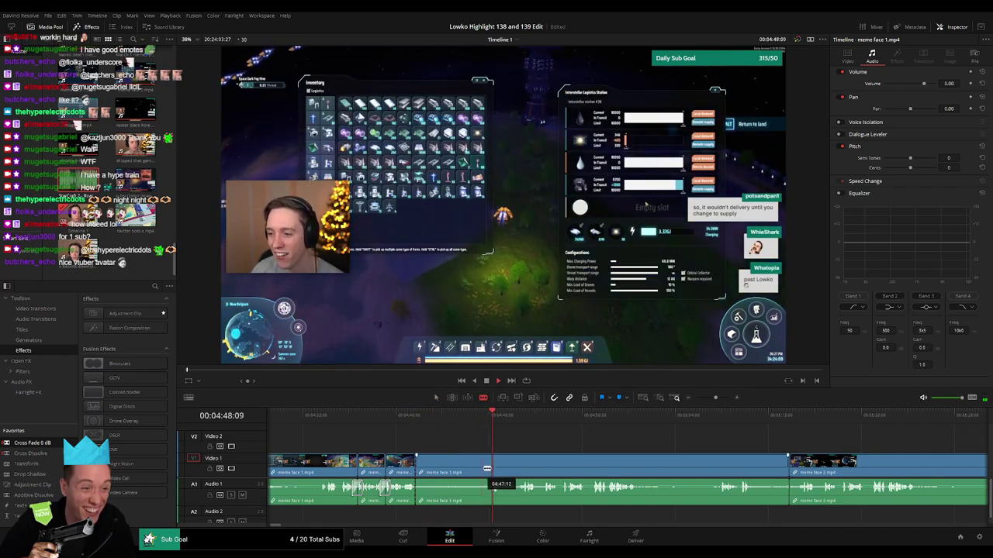
{"action": "key", "text": "Delete"}
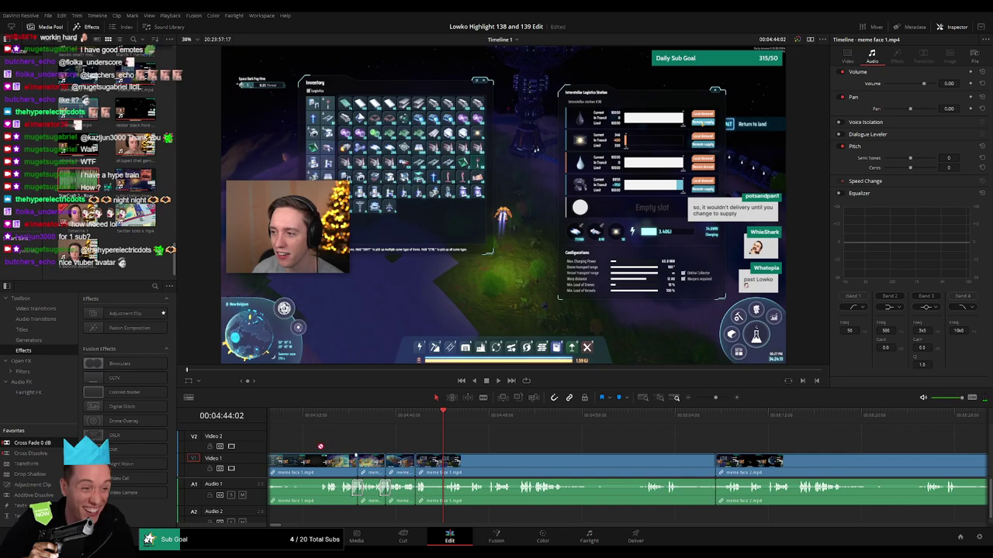
Step: Remove about 4:43 to 4:44:05 of "meme face 1.mp4", closing the gap and adding an audio cross fade at the join
{"action": "key", "text": "space"}
{"action": "key", "text": "b"}
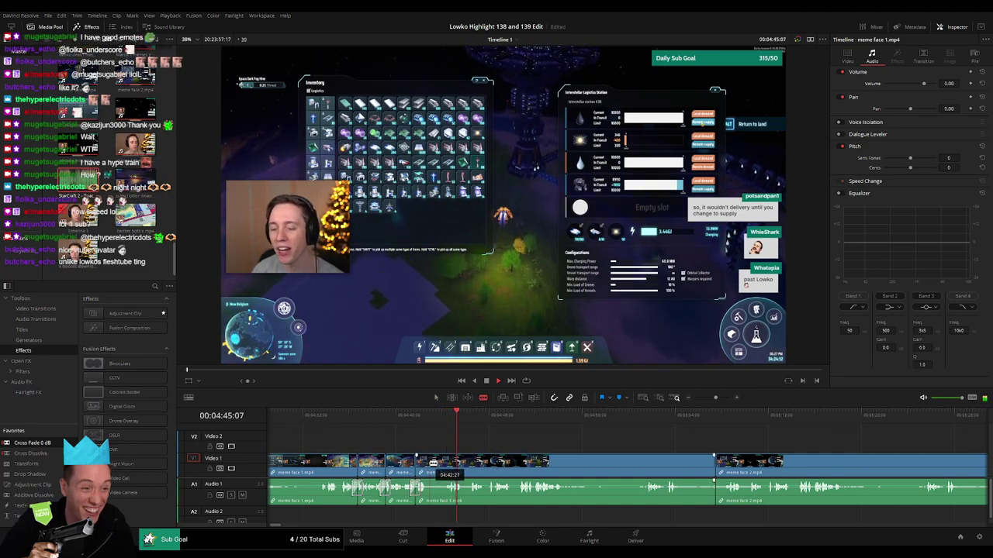
{"action": "left_click", "coordinate": [431, 463]}
{"action": "left_click", "coordinate": [444, 464]}
{"action": "key", "text": "a"}
{"action": "left_click", "coordinate": [435, 471]}
{"action": "key", "text": "Delete"}
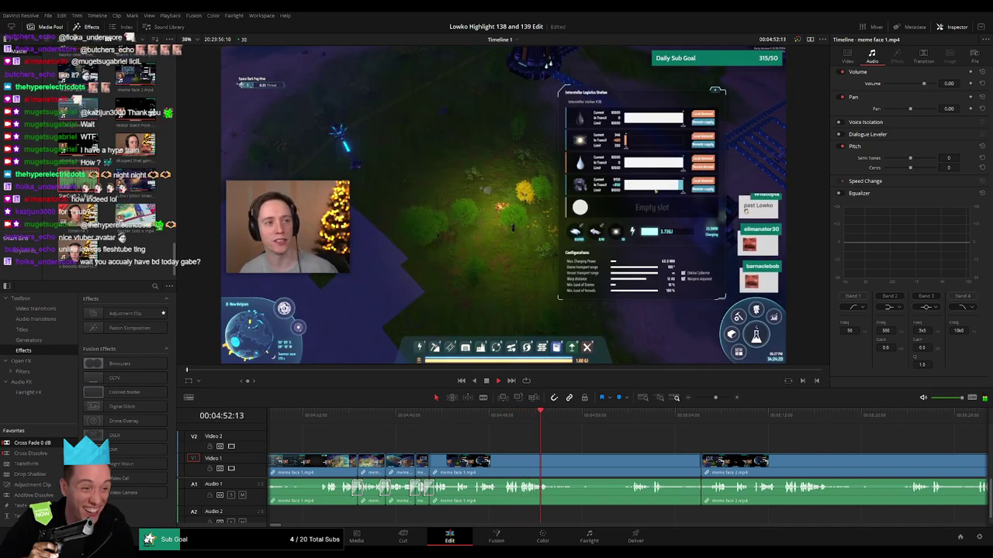
Step: Cut out about 4:53:10 to 5:00:05 of "meme face 1.mp4" and close the gap
{"action": "key", "text": "b"}
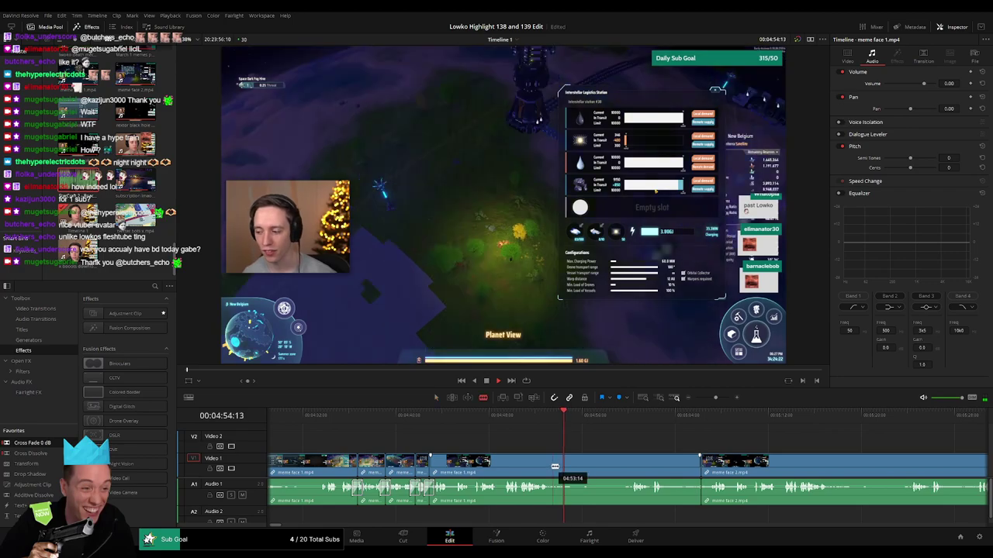
{"action": "left_click", "coordinate": [551, 468]}
{"action": "left_click_drag", "start_coordinate": [613, 441], "coordinate": [520, 439]}
{"action": "left_click", "coordinate": [535, 419]}
{"action": "key", "text": "space"}
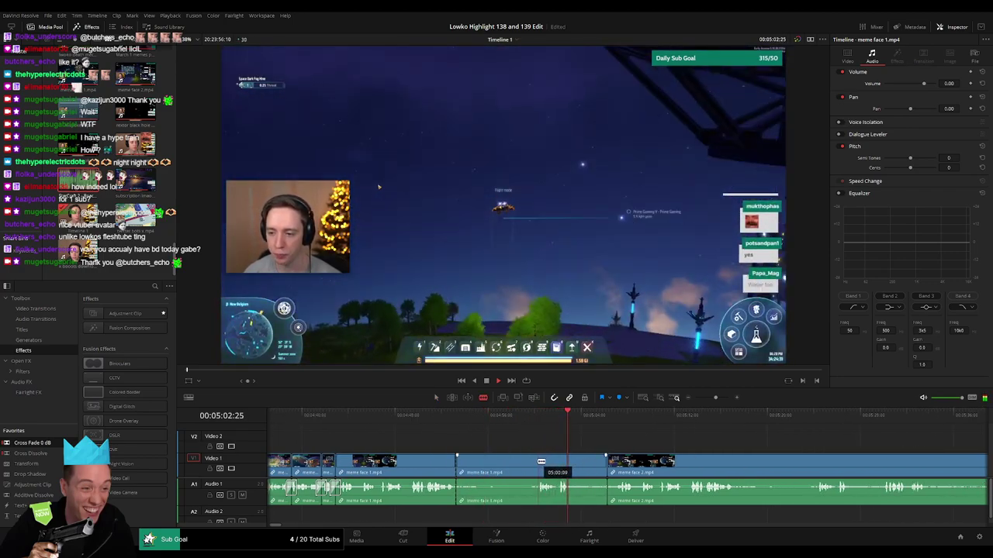
{"action": "left_click", "coordinate": [536, 470]}
{"action": "key", "text": "a"}
{"action": "left_click", "coordinate": [508, 471]}
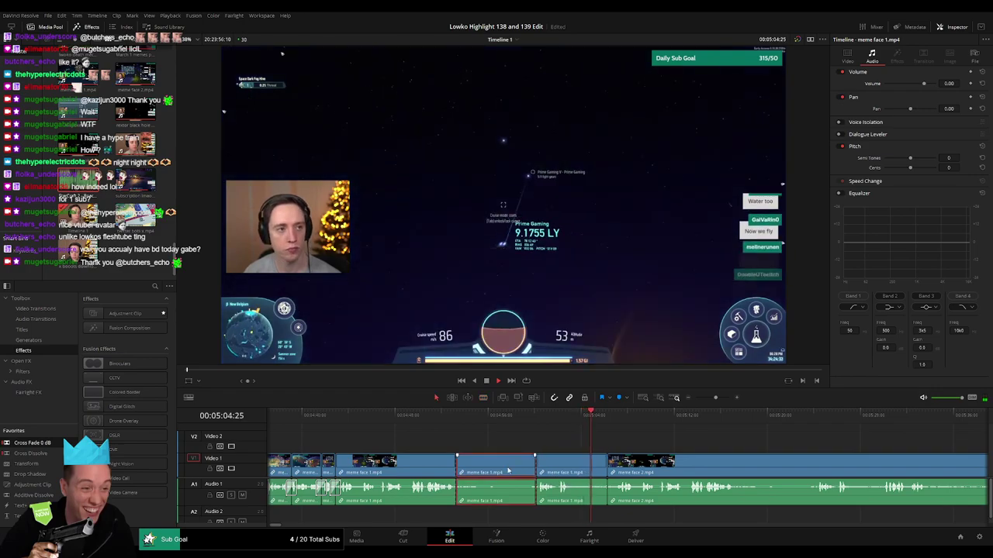
{"action": "key", "text": "Delete"}
Step: Delete everything in "meme face 1.mp4" after about 4:56:20, closing the gap, and cross-fade the audio at the join near 4:53
{"action": "left_click", "coordinate": [495, 472]}
{"action": "key", "text": "a"}
{"action": "left_click", "coordinate": [505, 471]}
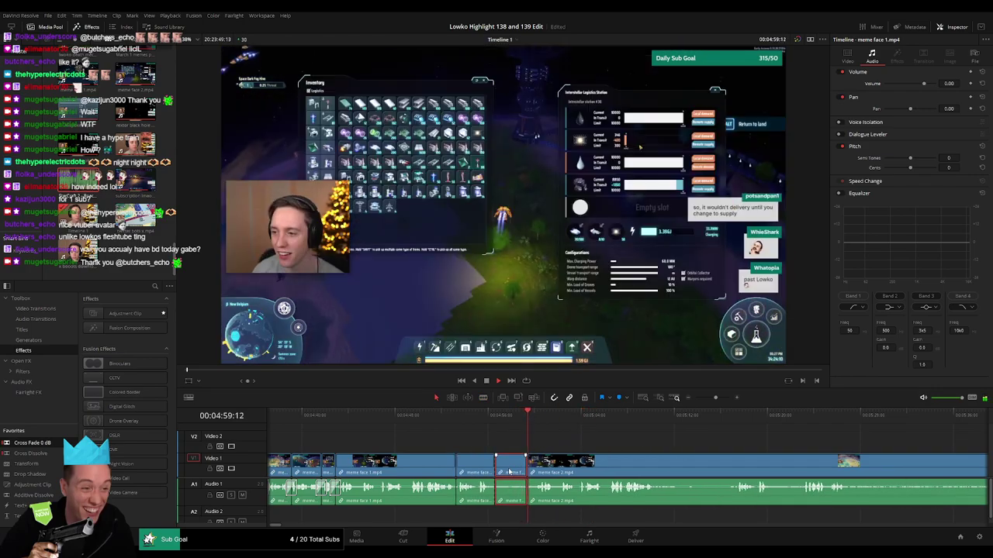
{"action": "key", "text": "Delete"}
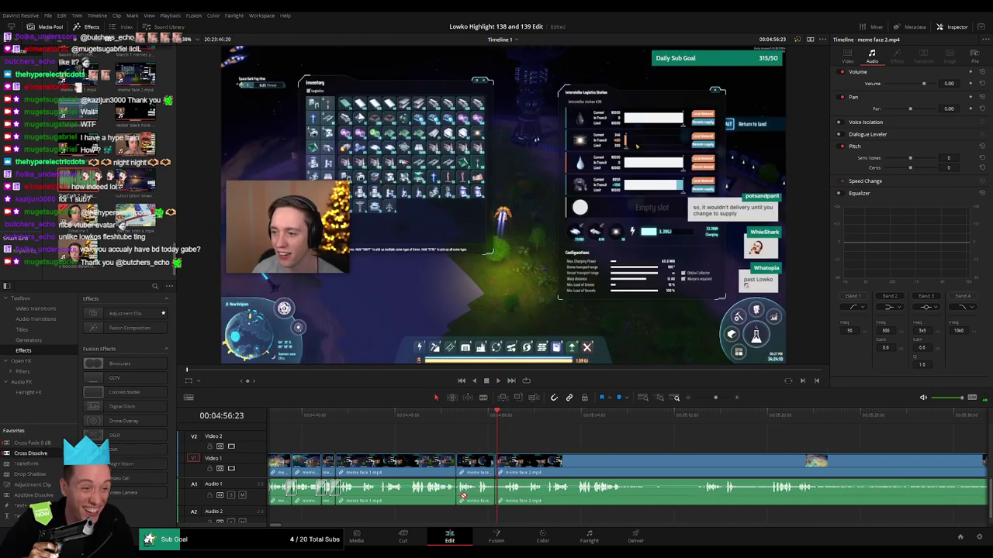
{"action": "left_click_drag", "start_coordinate": [65, 440], "coordinate": [487, 499]}
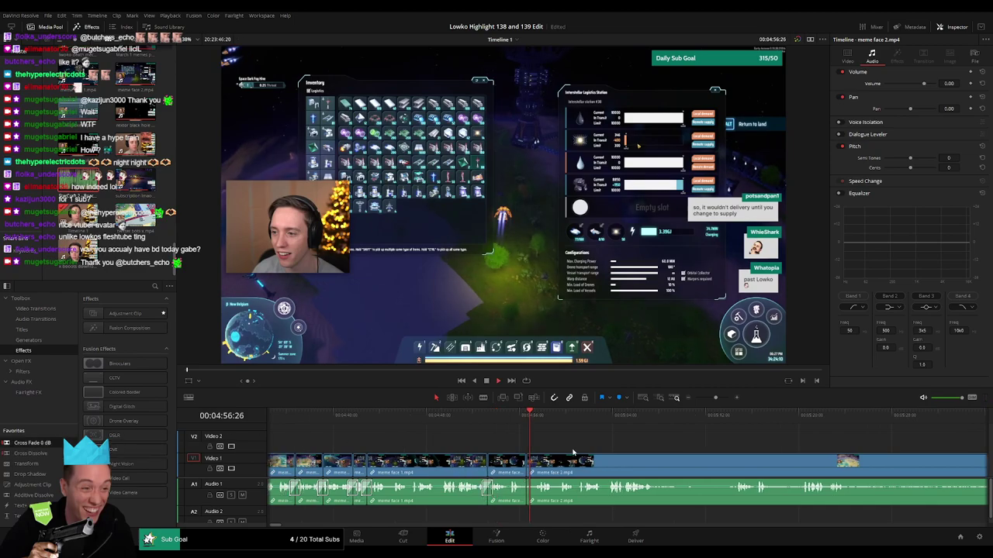
Step: Skim through "meme face 2.mp4" and remove the entire clip so that "dts insta.mp4" follows "meme face 1.mp4" directly
{"action": "scroll", "coordinate": [556, 439], "scroll_direction": "right", "scroll_amount": 5}
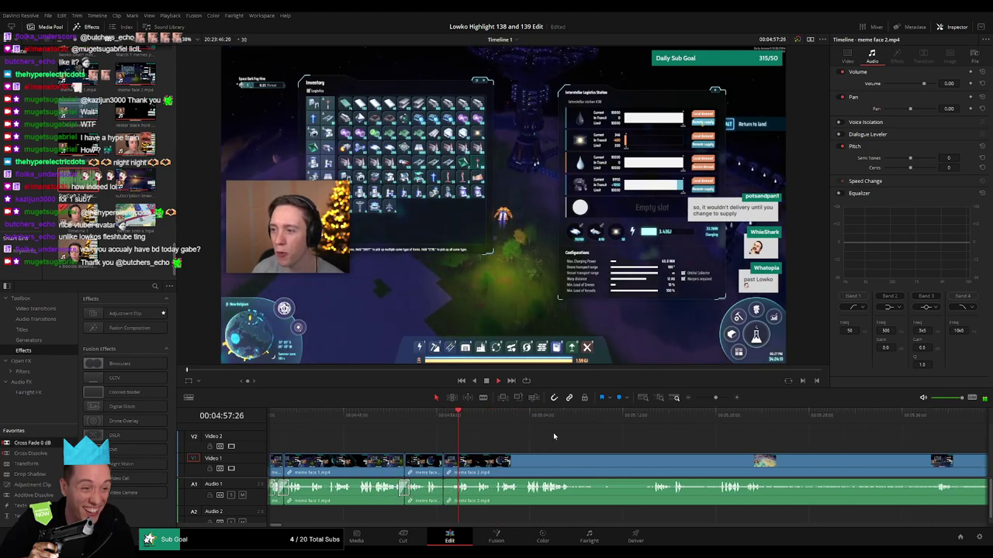
{"action": "left_click", "coordinate": [648, 418]}
{"action": "scroll", "coordinate": [590, 433], "scroll_direction": "right", "scroll_amount": 5}
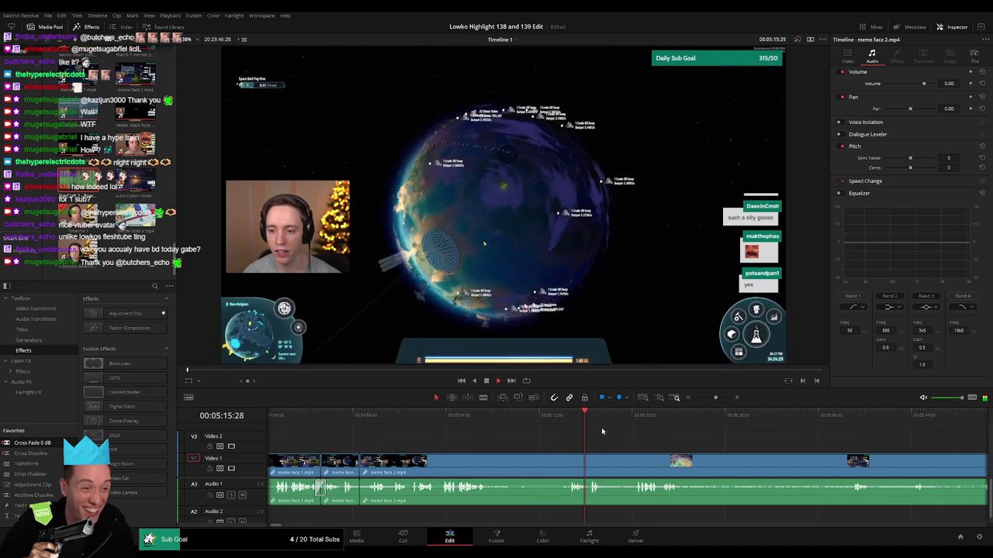
{"action": "left_click", "coordinate": [637, 419]}
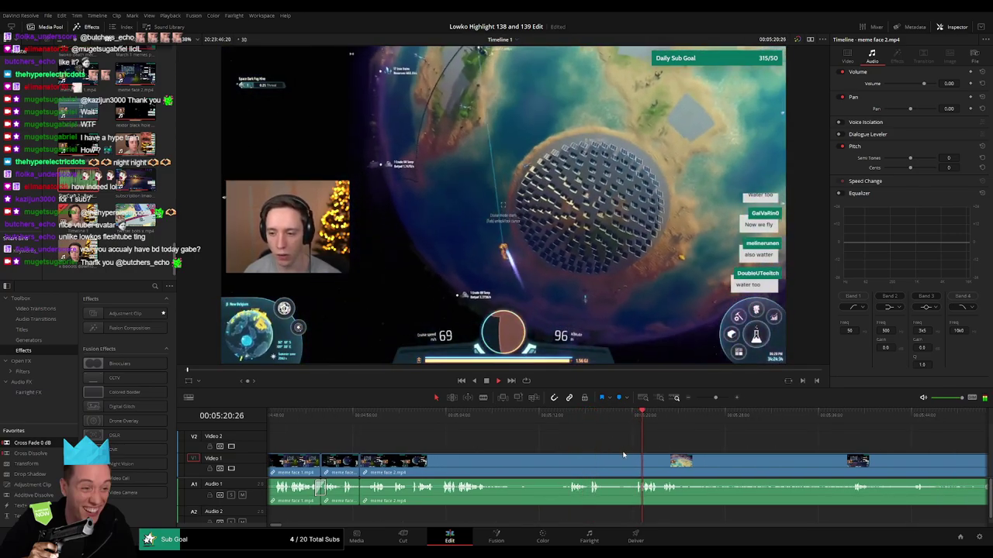
{"action": "scroll", "coordinate": [574, 439], "scroll_direction": "right", "scroll_amount": 5}
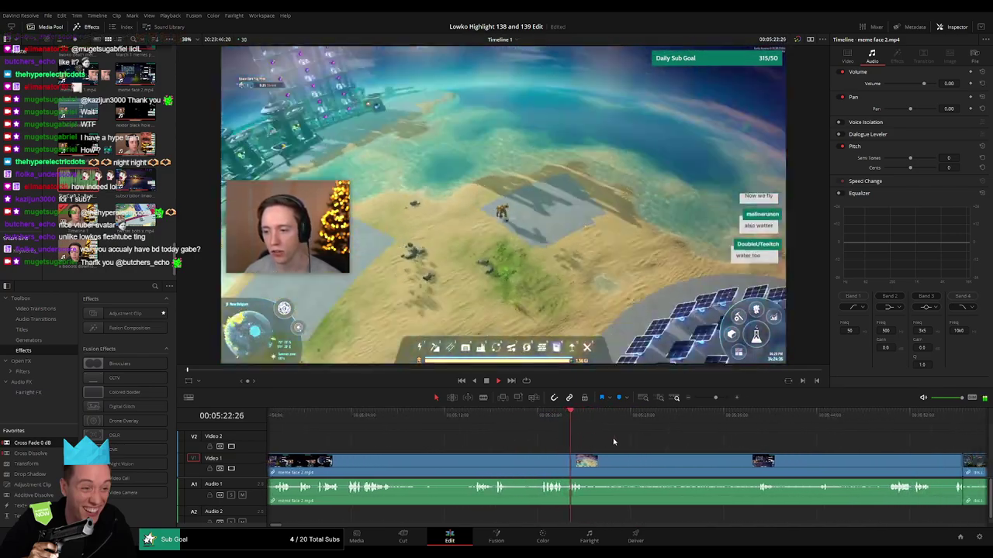
{"action": "scroll", "coordinate": [574, 435], "scroll_direction": "right", "scroll_amount": 3}
{"action": "left_click", "coordinate": [710, 419]}
{"action": "scroll", "coordinate": [621, 423], "scroll_direction": "right", "scroll_amount": 8}
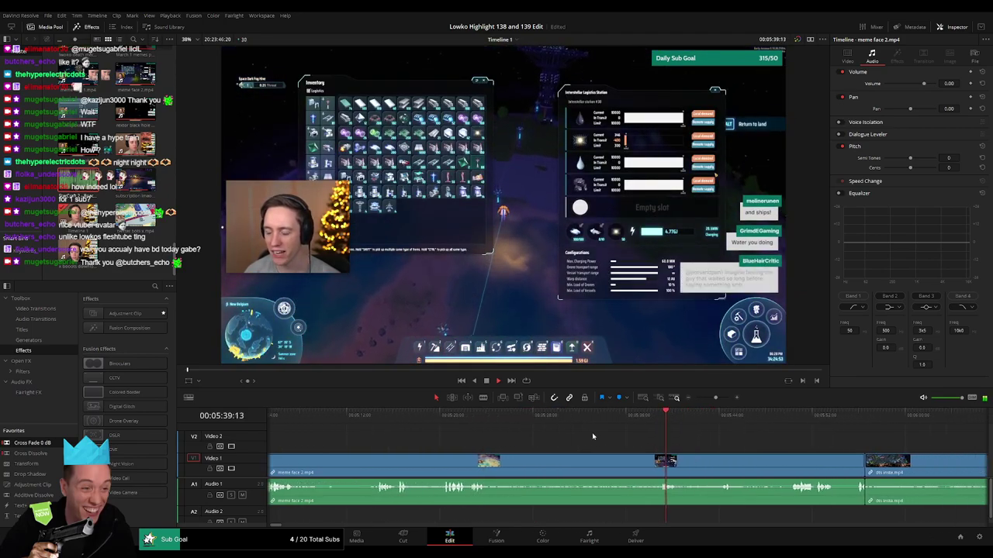
{"action": "left_click", "coordinate": [622, 419]}
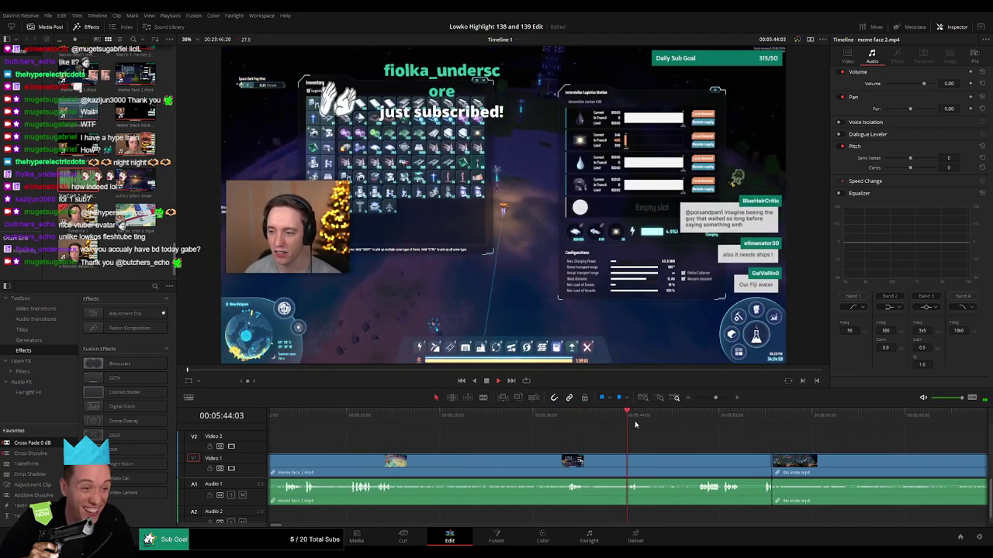
{"action": "left_click", "coordinate": [688, 420]}
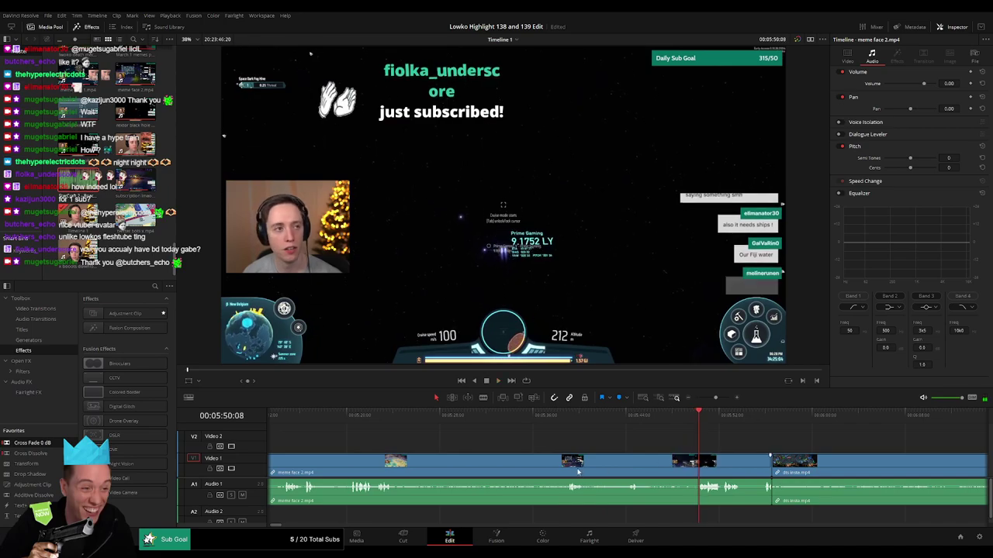
{"action": "key", "text": "Delete"}
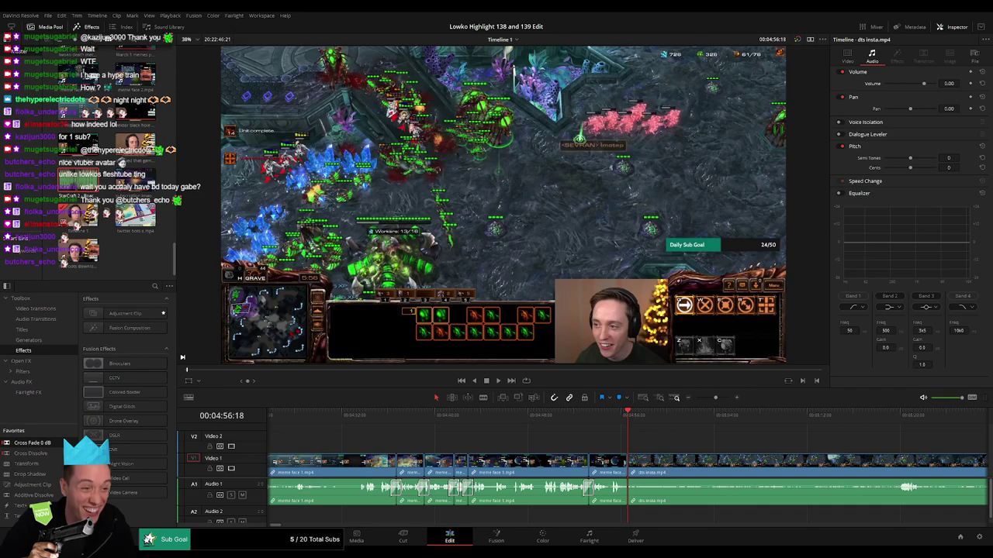
Step: Cut out about 5:21:29 to 5:29:00 of "dts insta.mp4", closing the gap and adding an audio cross fade at the join
{"action": "left_click_drag", "start_coordinate": [682, 448], "coordinate": [442, 444]}
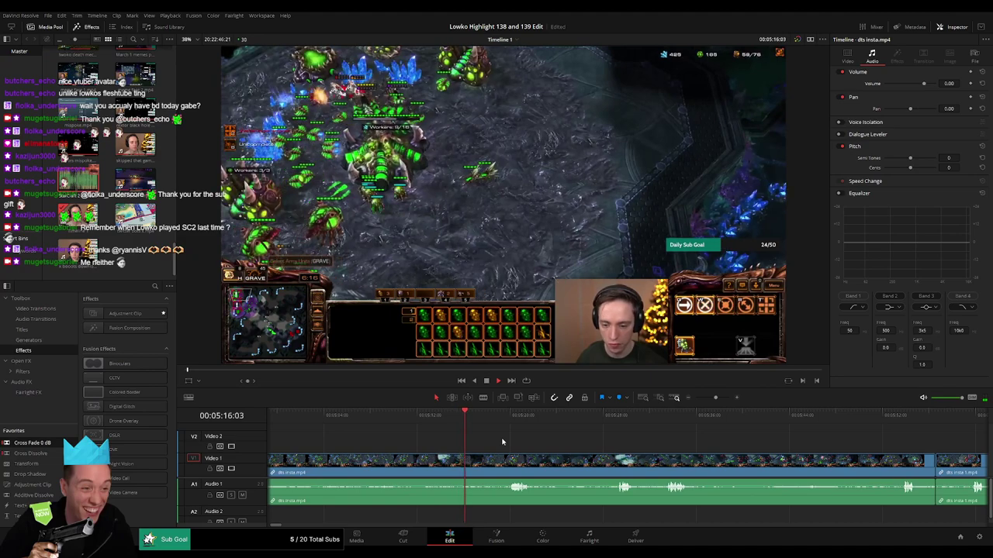
{"action": "left_click_drag", "start_coordinate": [473, 445], "coordinate": [423, 442]}
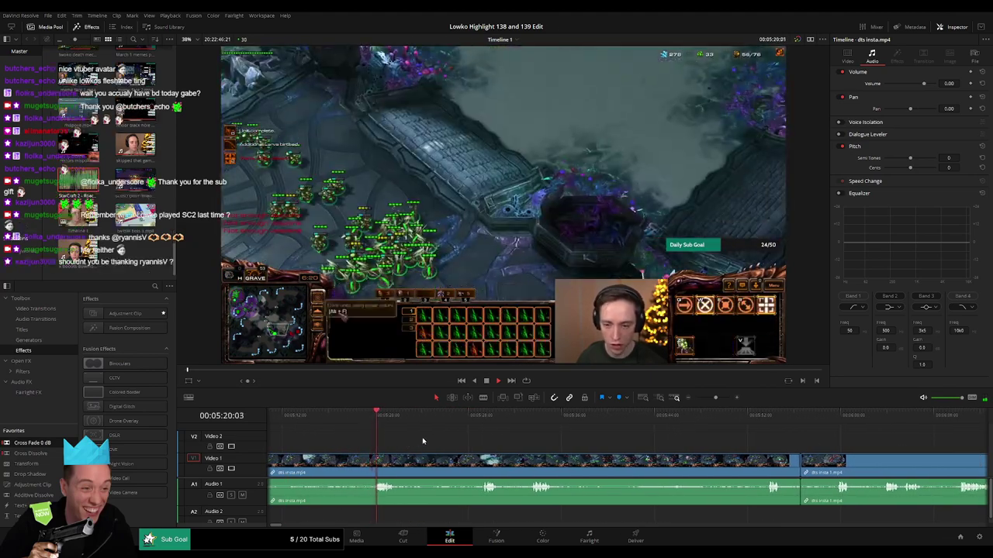
{"action": "left_click_drag", "start_coordinate": [395, 421], "coordinate": [453, 422]}
{"action": "key", "text": "b"}
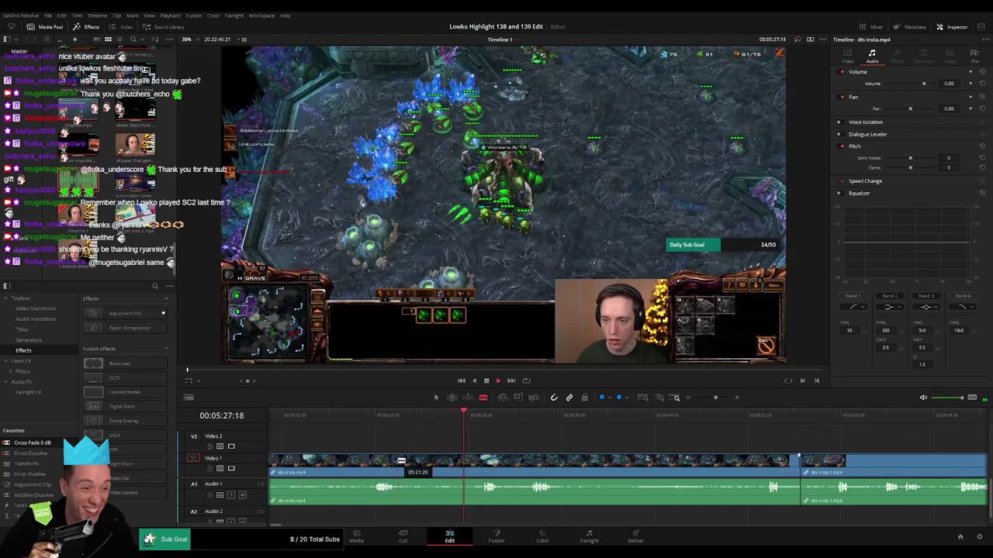
{"action": "left_click", "coordinate": [398, 464]}
{"action": "key", "text": "ctrl+b"}
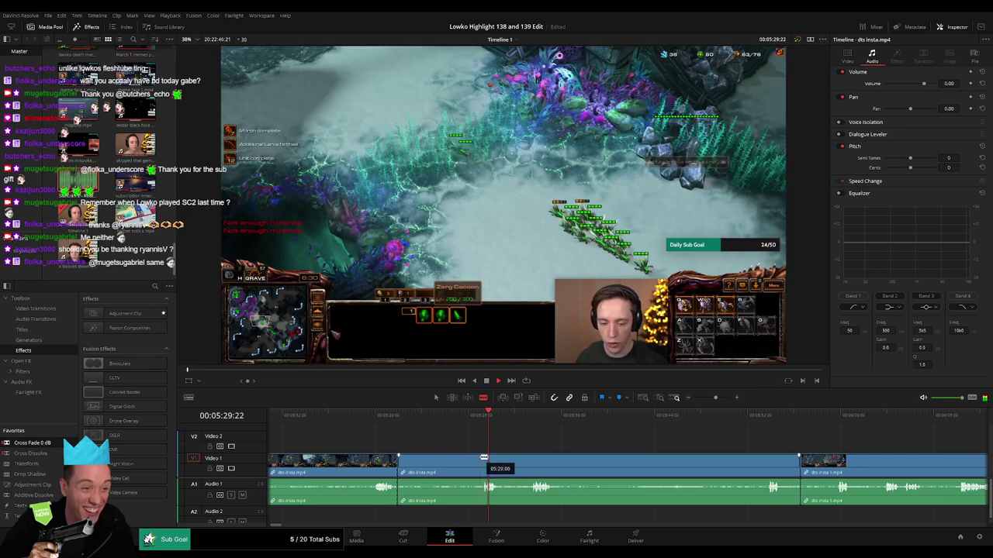
{"action": "left_click", "coordinate": [458, 463]}
{"action": "key", "text": "Delete"}
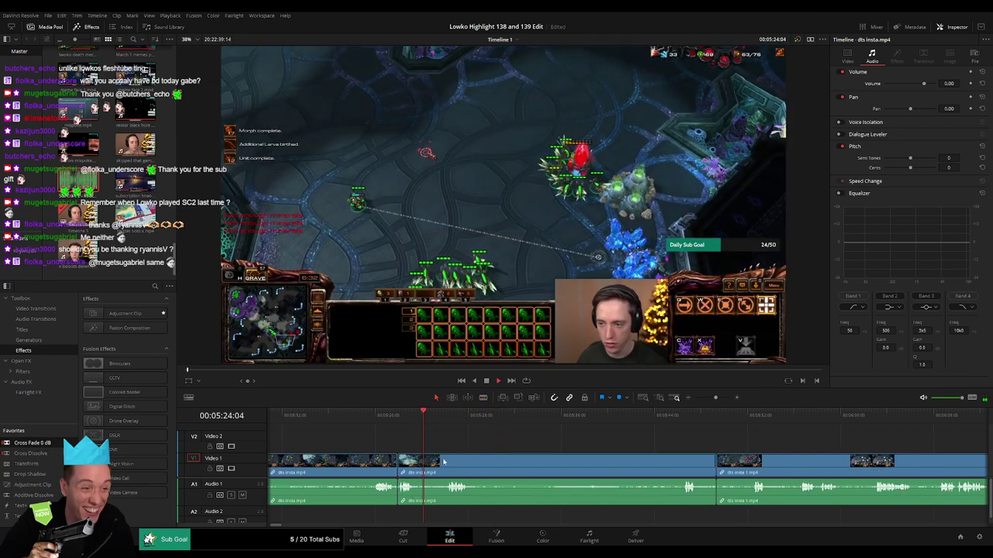
{"action": "scroll", "coordinate": [419, 440], "scroll_direction": "right", "scroll_amount": 3}
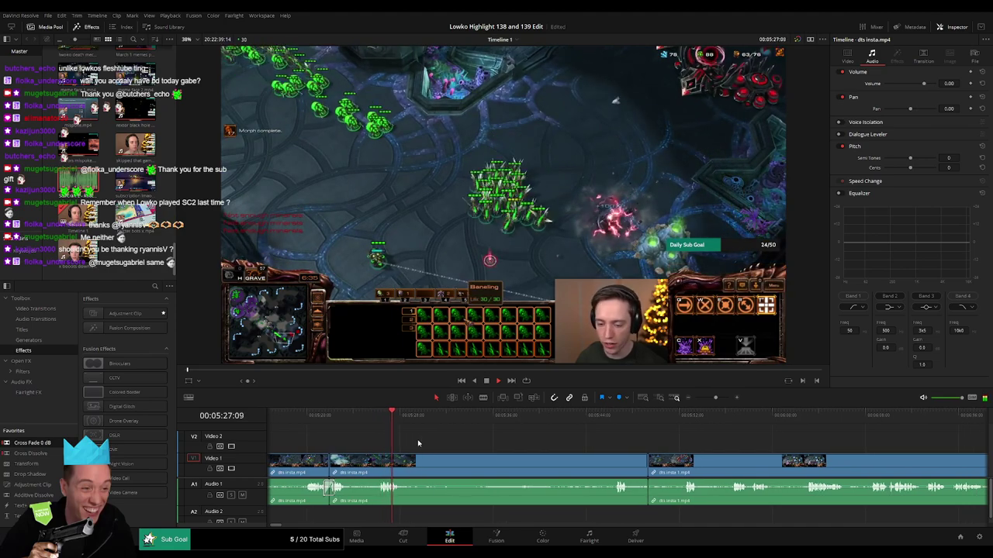
Step: Try deleting everything in "dts insta.mp4" after about 5:28, and undo the split and deletion
{"action": "left_click", "coordinate": [442, 420]}
{"action": "left_click_drag", "start_coordinate": [443, 419], "coordinate": [459, 419]}
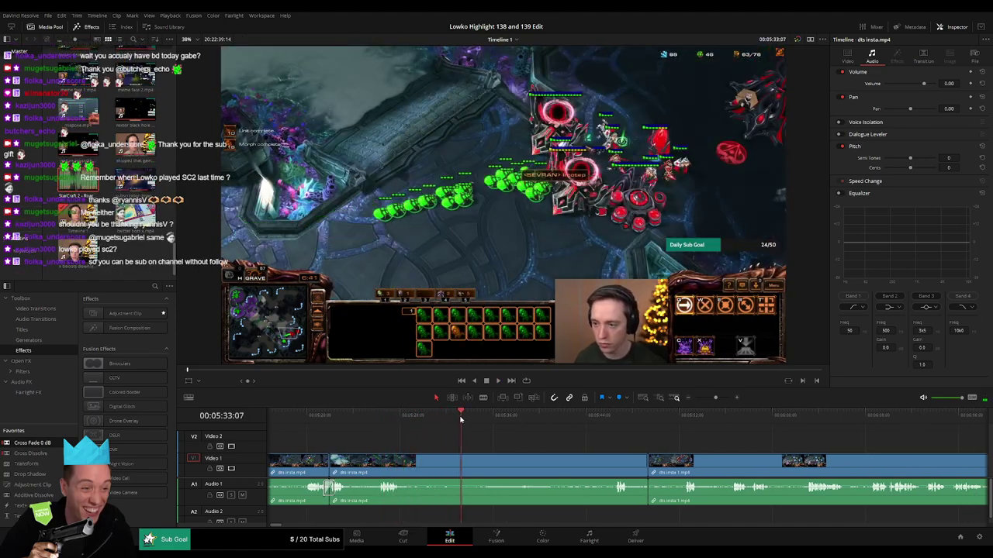
{"action": "key", "text": "b"}
{"action": "left_click", "coordinate": [401, 463]}
{"action": "key", "text": "a"}
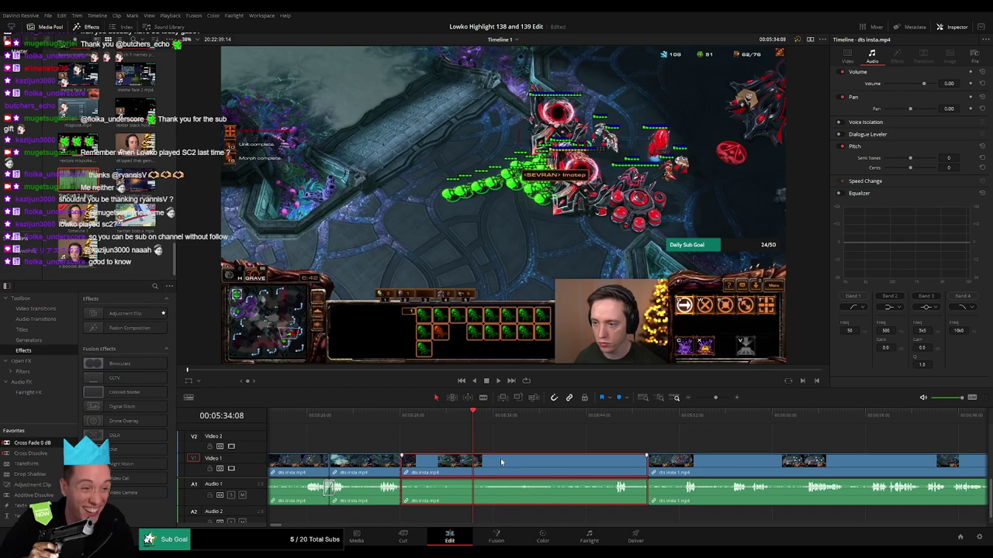
{"action": "key", "text": "Delete"}
{"action": "key", "text": "space"}
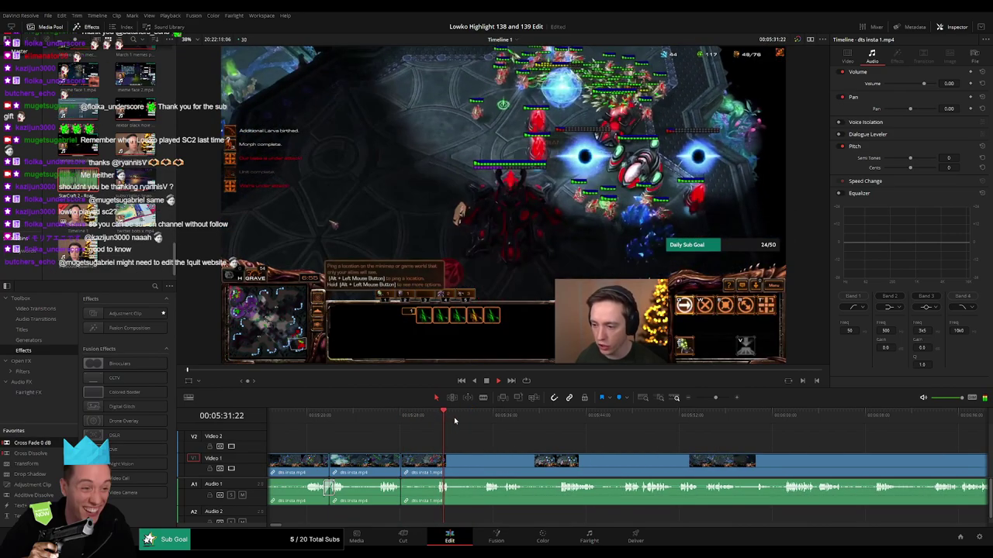
{"action": "key", "text": "ctrl+z"}
Step: Cut out about 5:28:22 to 5:32:26 of "dts insta.mp4" and close the gap
{"action": "left_click", "coordinate": [585, 419]}
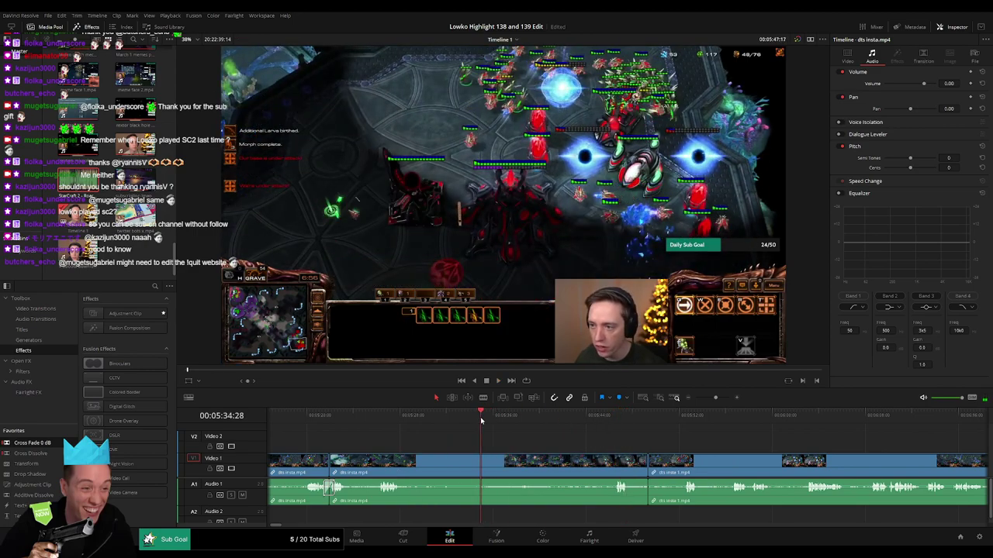
{"action": "left_click", "coordinate": [451, 420]}
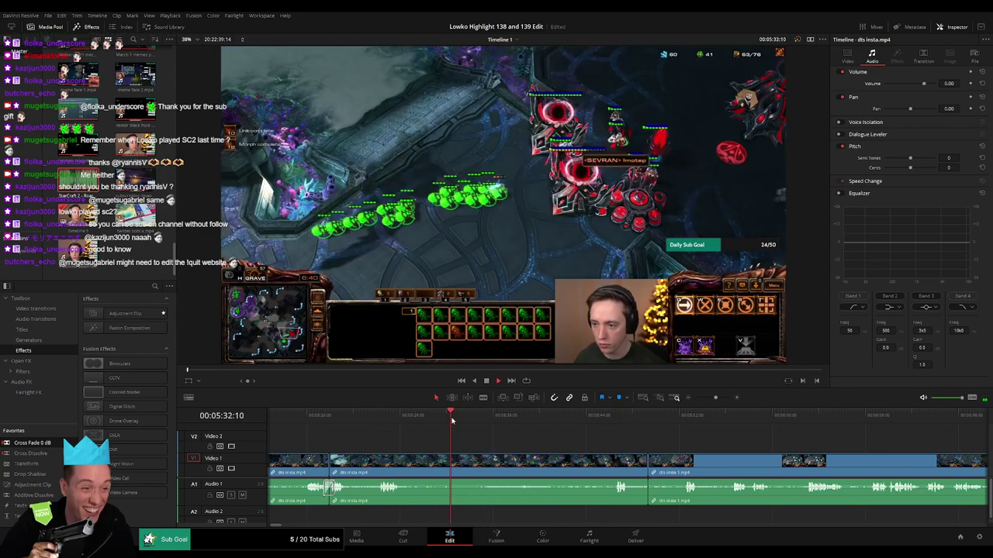
{"action": "key", "text": "ctrl+b"}
{"action": "left_click", "coordinate": [429, 466]}
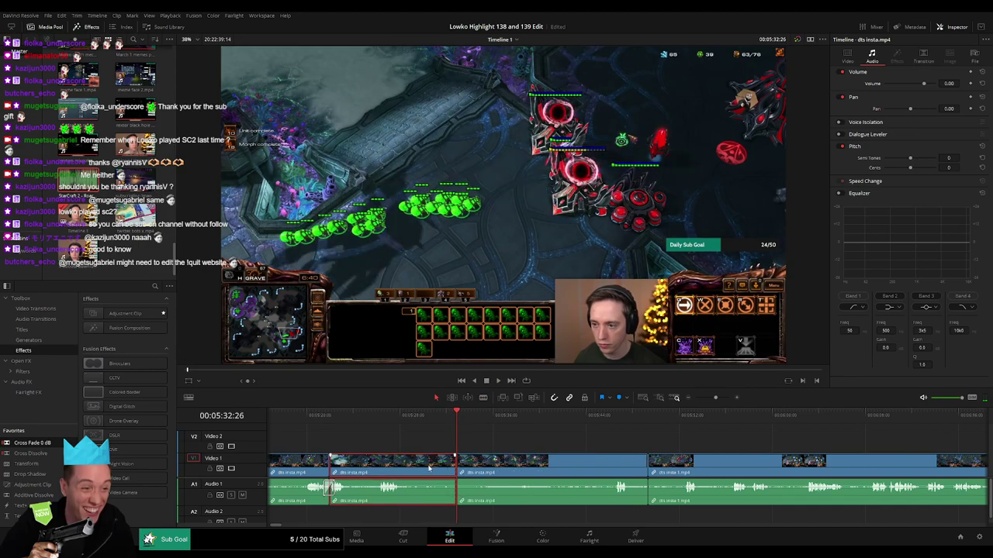
{"action": "left_click", "coordinate": [411, 463]}
{"action": "key", "text": "Delete"}
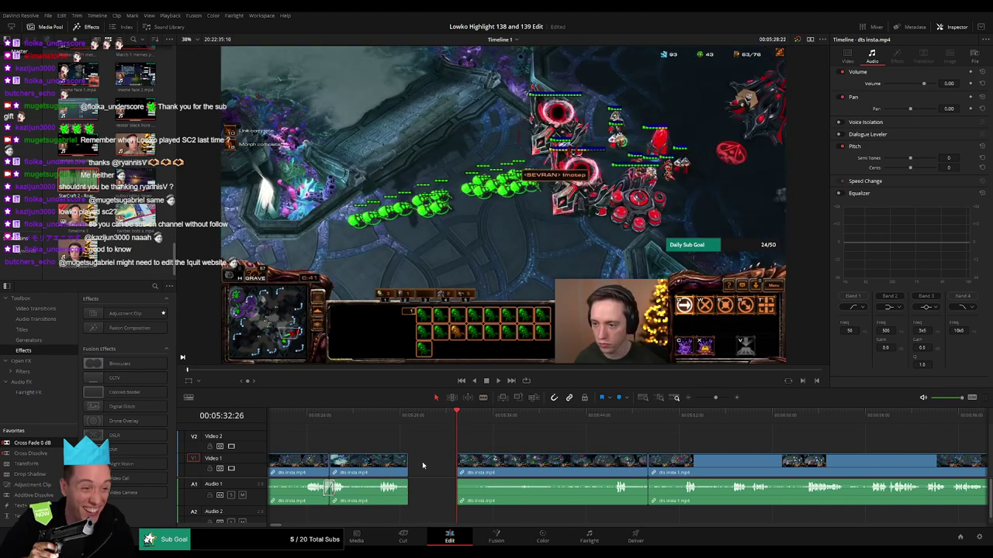
Step: Remove about two seconds of "dts insta.mp4" from 5:23:27, closing the gap, and cross-fade the audio at this join and the one near 5:26
{"action": "key", "text": "space"}
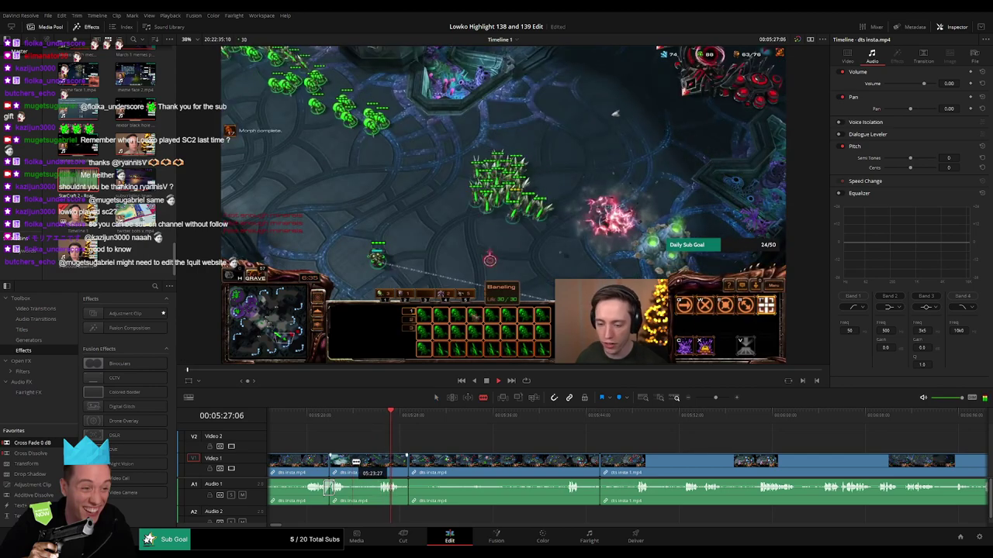
{"action": "key", "text": "Delete"}
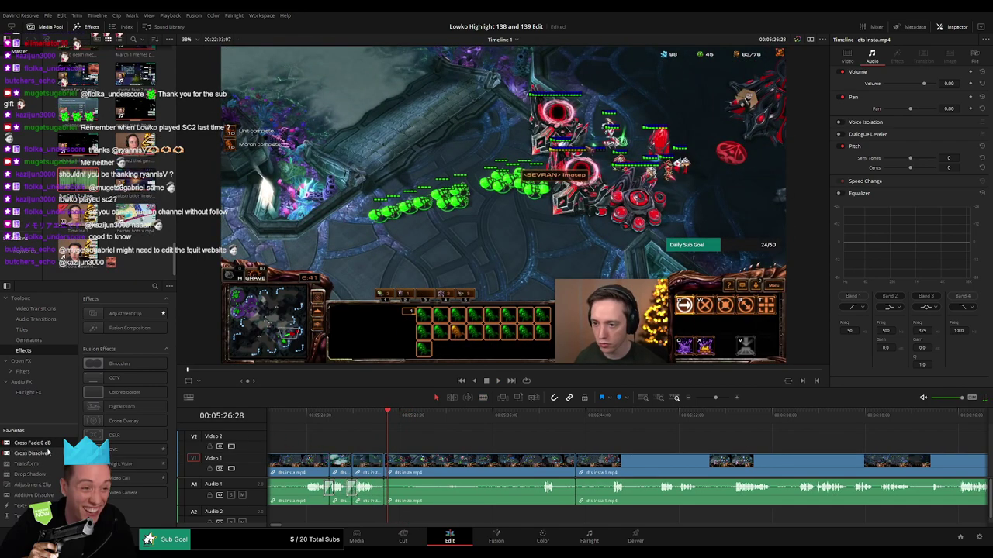
{"action": "left_click_drag", "start_coordinate": [48, 451], "coordinate": [403, 478]}
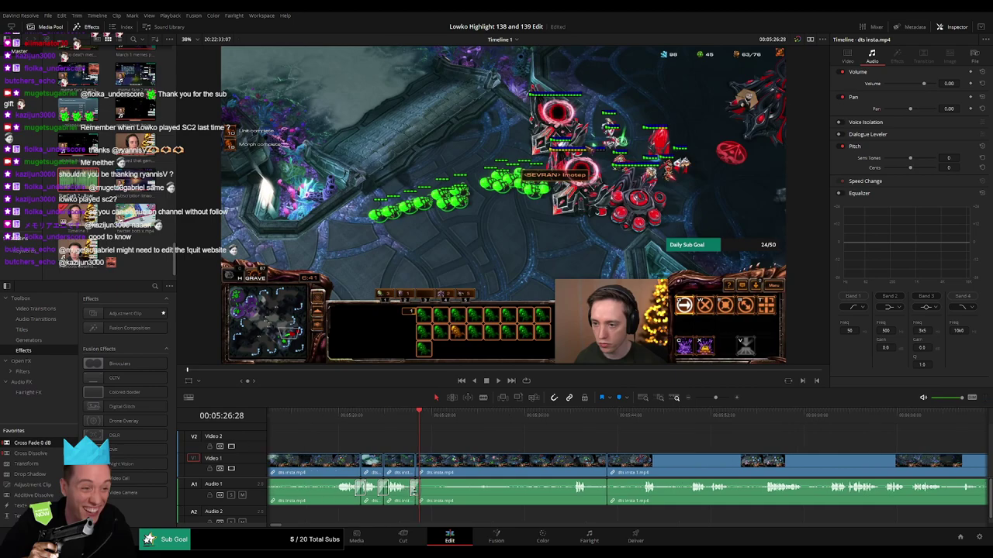
Step: Delete the end of "dts insta.mp4" after 5:41:18 so that "dts insta 1.mp4" follows directly
{"action": "key", "text": "space"}
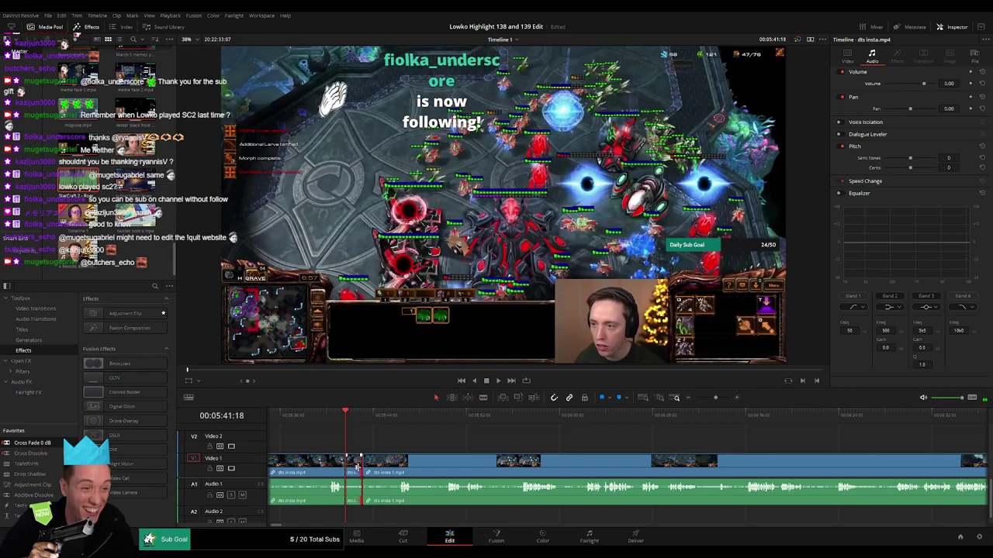
{"action": "left_click", "coordinate": [353, 470]}
{"action": "key", "text": "Delete"}
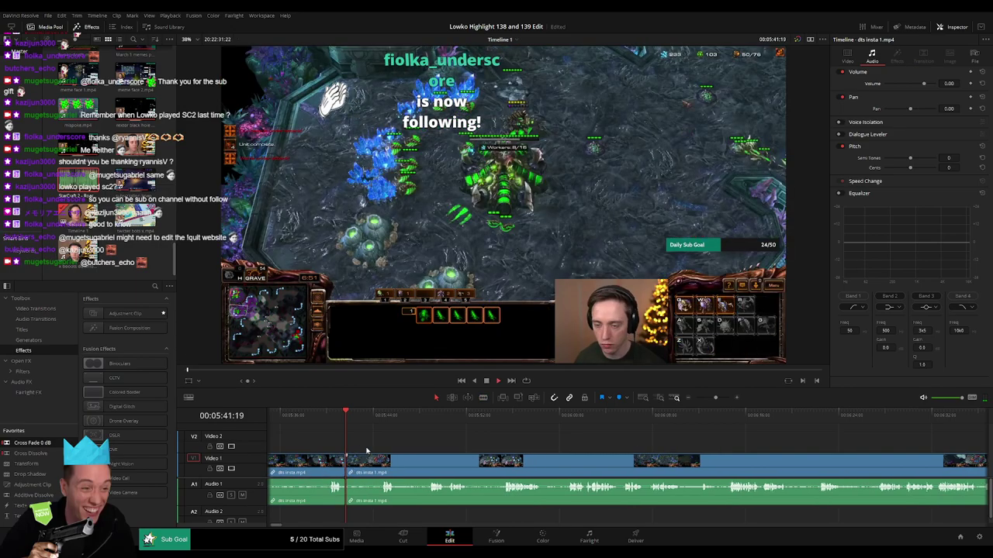
Step: Delete the opening of "dts insta 1.mp4" up to 5:45:28, closing the gap and cross-fading the audio at the join with "dts insta.mp4"
{"action": "key", "text": "space"}
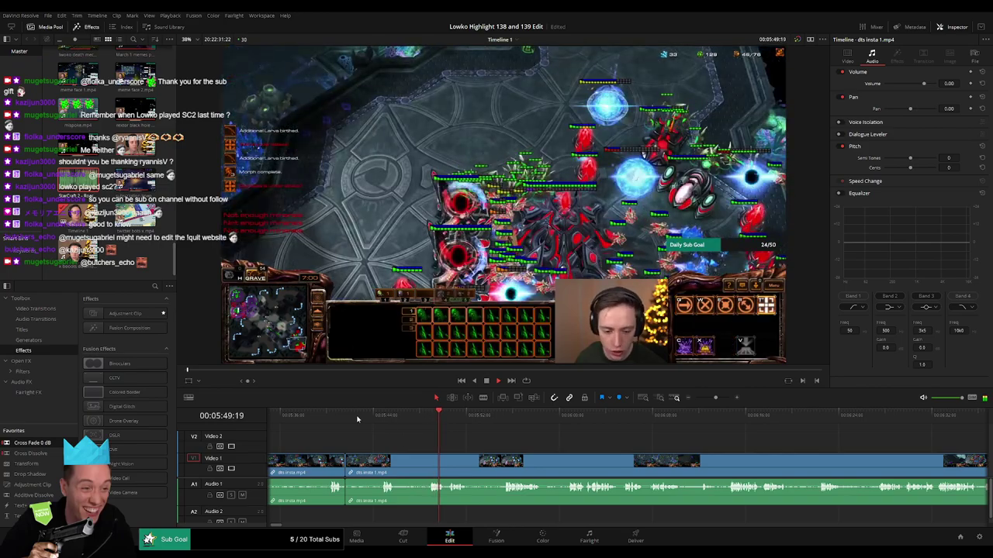
{"action": "left_click", "coordinate": [327, 415]}
{"action": "left_click", "coordinate": [388, 415]}
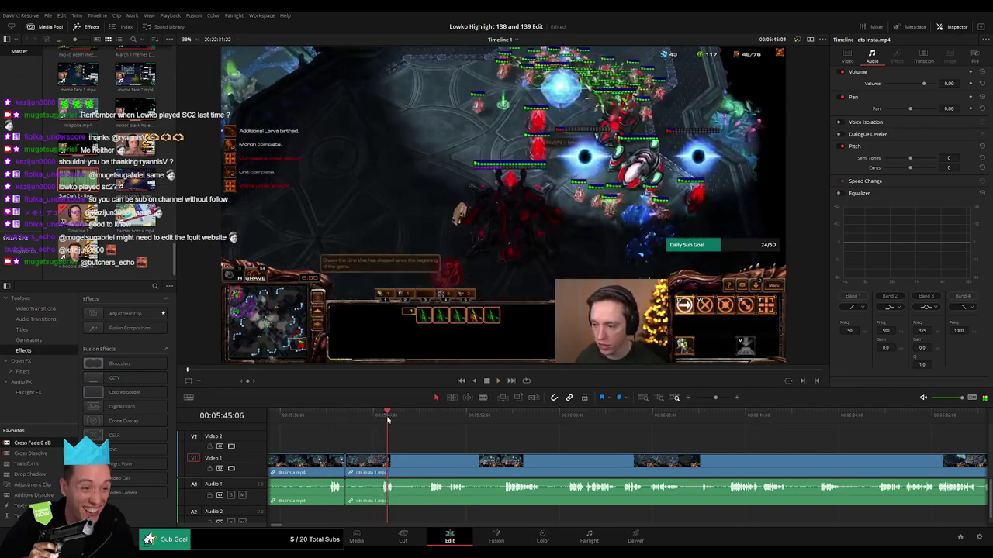
{"action": "left_click", "coordinate": [375, 464]}
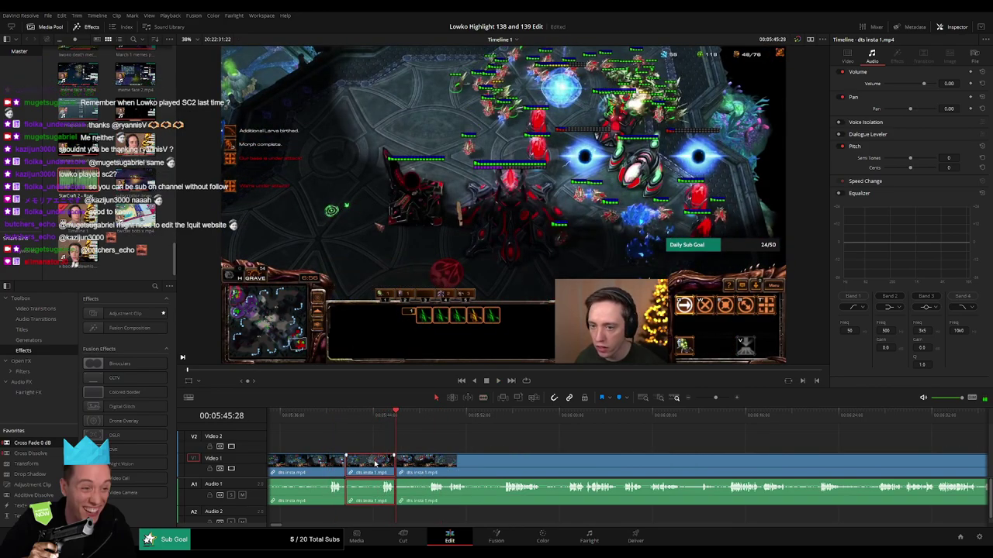
{"action": "key", "text": "Delete"}
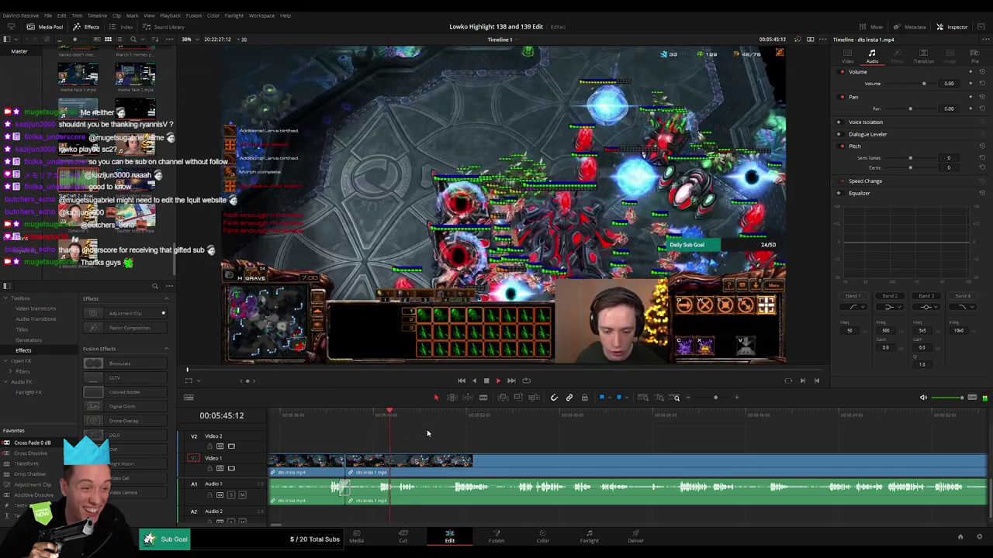
Step: Play through "dts insta 1.mp4" from about 5:45 to 6:15 to check for sections worth cutting
{"action": "left_click_drag", "start_coordinate": [427, 431], "coordinate": [364, 431]}
{"action": "scroll", "coordinate": [346, 435], "scroll_direction": "right", "scroll_amount": 2}
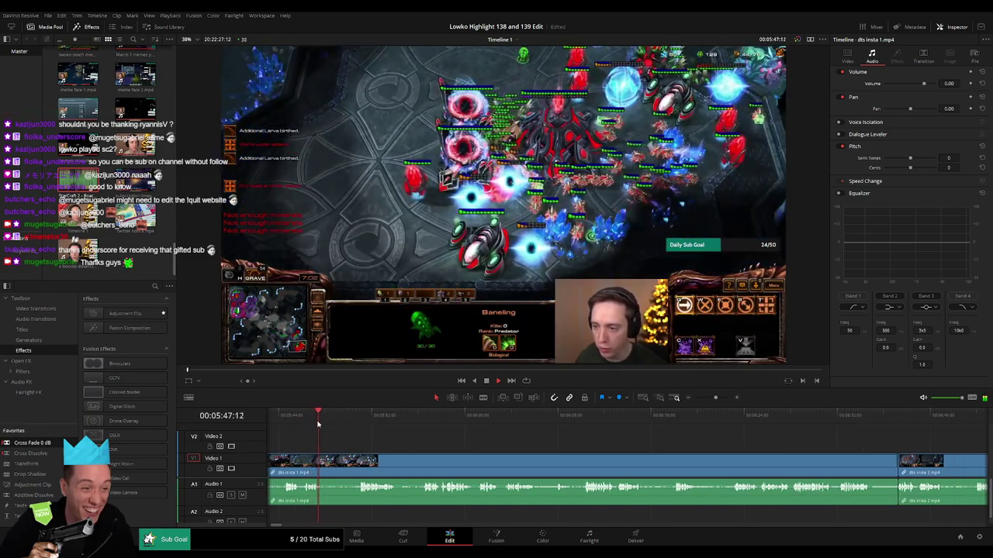
{"action": "key", "text": "space"}
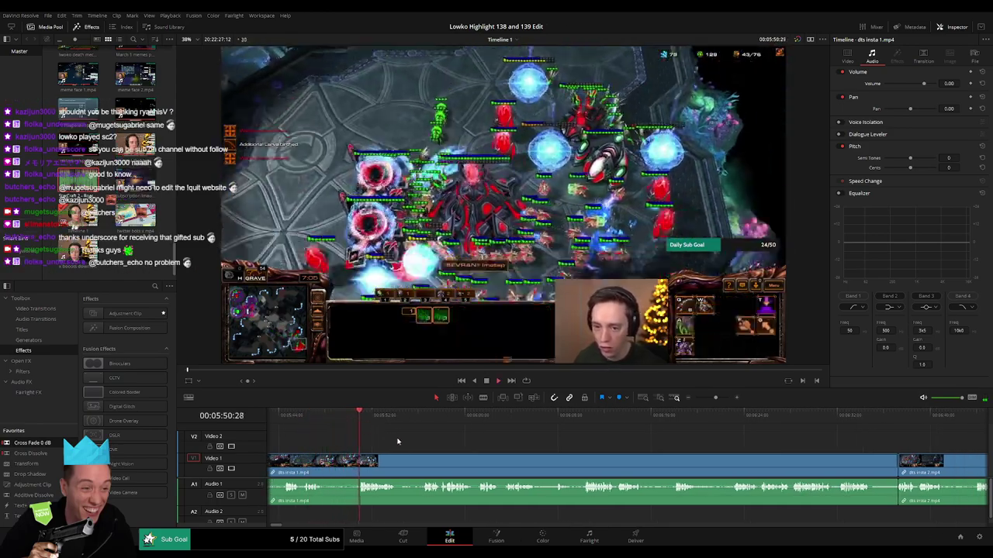
{"action": "scroll", "coordinate": [397, 441], "scroll_direction": "right", "scroll_amount": 3}
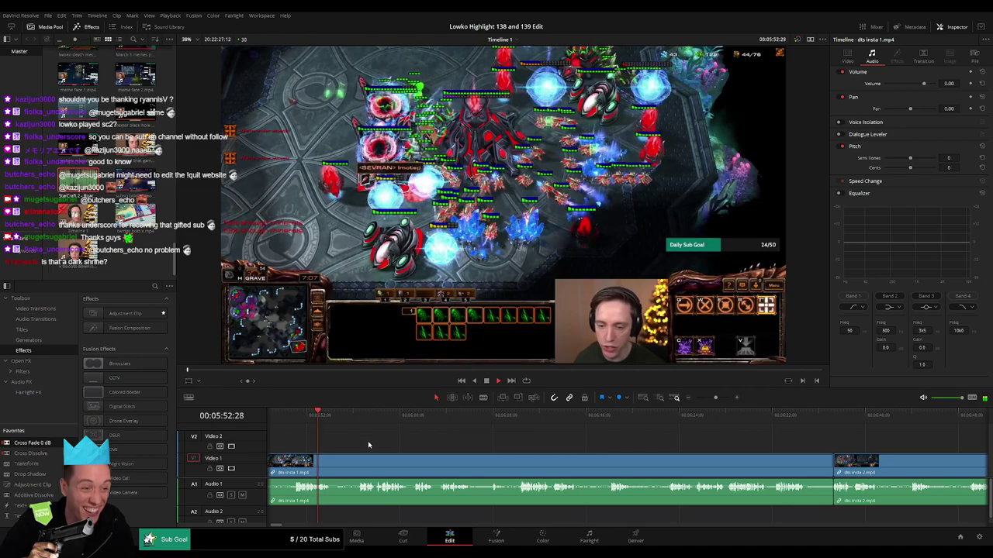
{"action": "scroll", "coordinate": [368, 444], "scroll_direction": "left", "scroll_amount": 2}
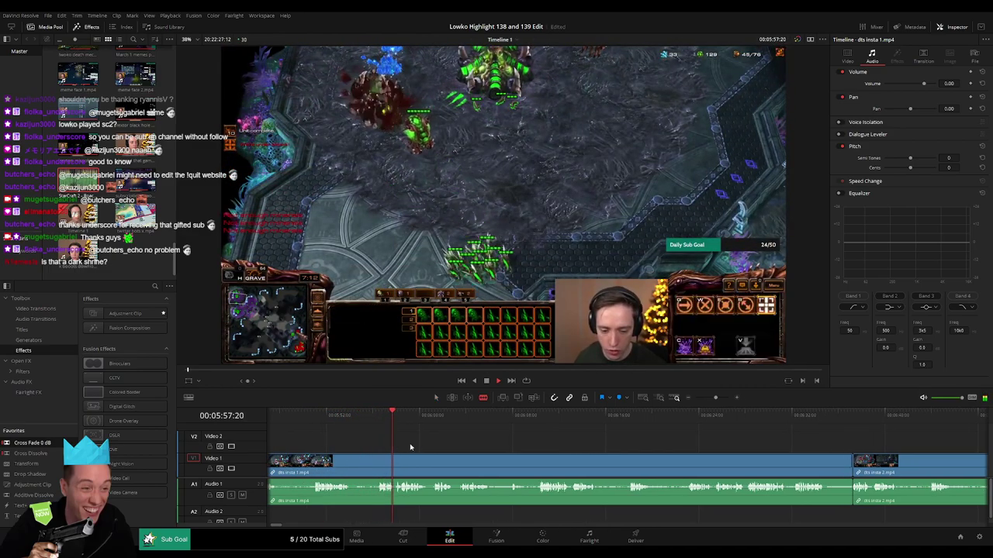
{"action": "scroll", "coordinate": [406, 441], "scroll_direction": "right", "scroll_amount": 2}
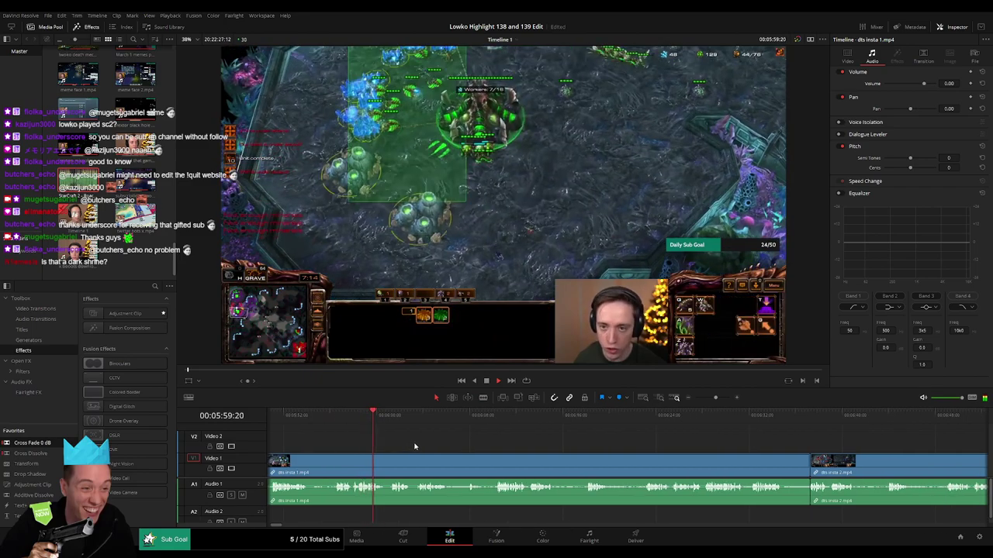
{"action": "scroll", "coordinate": [392, 443], "scroll_direction": "right", "scroll_amount": 2}
{"action": "scroll", "coordinate": [369, 445], "scroll_direction": "right", "scroll_amount": 2}
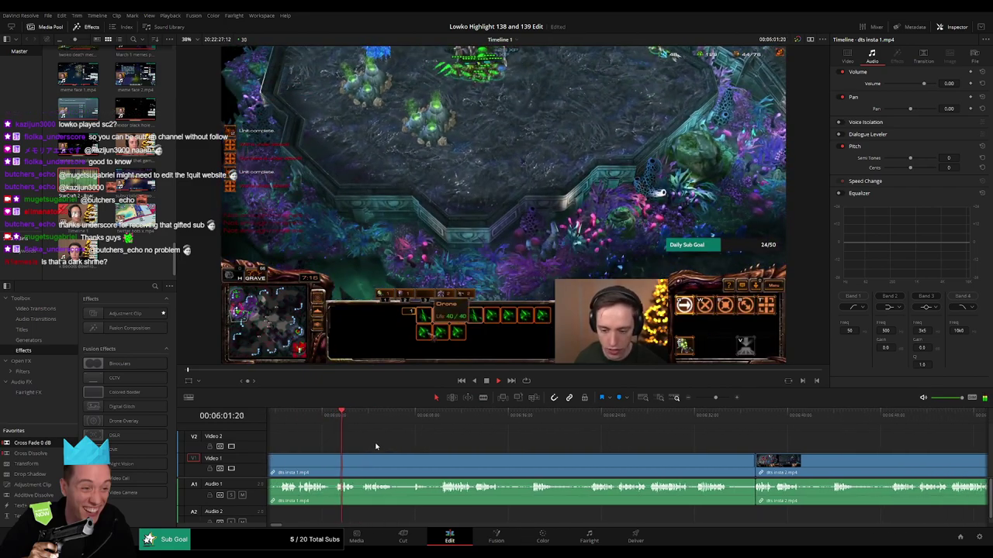
{"action": "scroll", "coordinate": [404, 447], "scroll_direction": "right", "scroll_amount": 1}
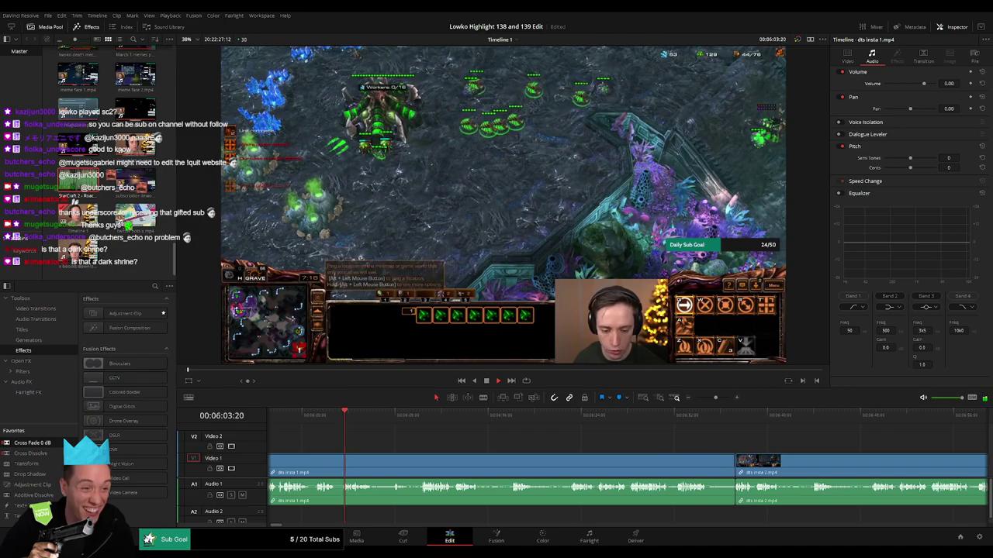
{"action": "scroll", "coordinate": [407, 447], "scroll_direction": "right", "scroll_amount": 1}
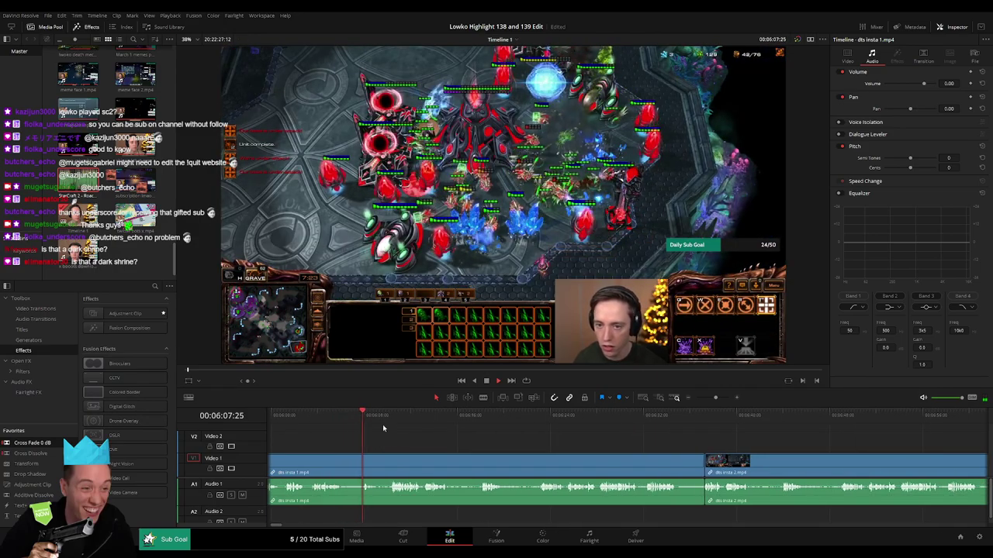
{"action": "scroll", "coordinate": [430, 448], "scroll_direction": "right", "scroll_amount": 1}
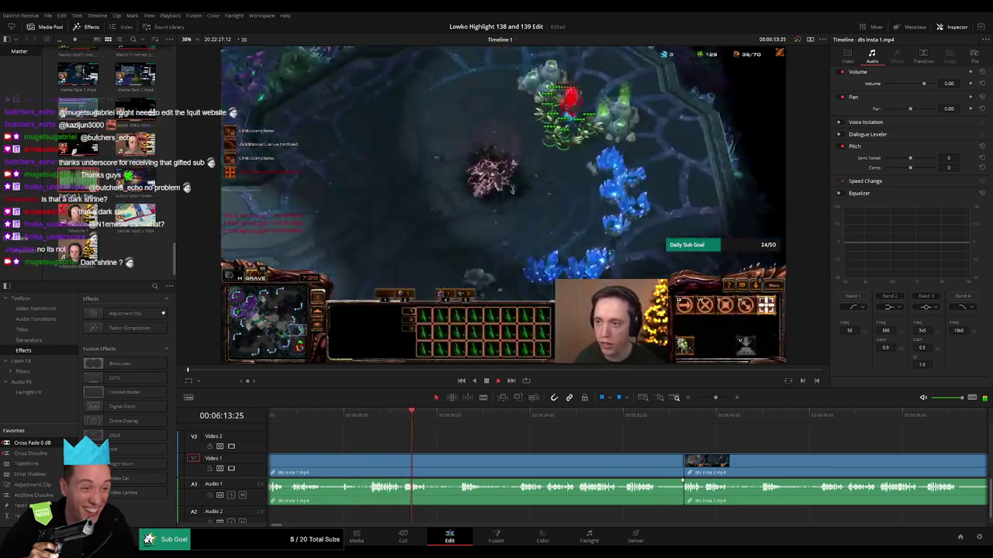
{"action": "scroll", "coordinate": [450, 448], "scroll_direction": "right", "scroll_amount": 1}
Step: Split "dts insta 1.mp4" at about 6:15 and delete everything after it so that "dts insta 2.mp4" follows directly
{"action": "left_click", "coordinate": [402, 419]}
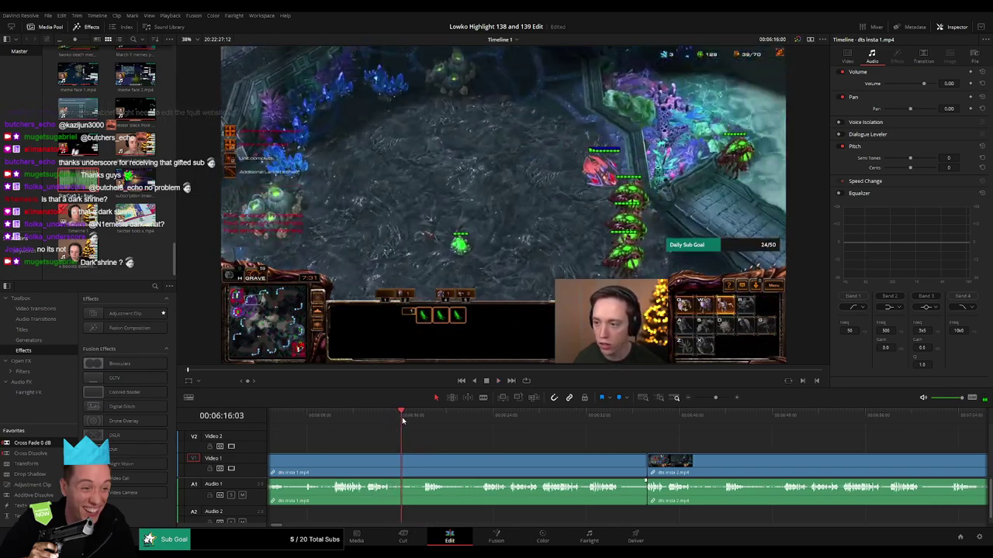
{"action": "left_click_drag", "start_coordinate": [403, 421], "coordinate": [416, 416]}
{"action": "key", "text": "b"}
{"action": "left_click", "coordinate": [393, 461]}
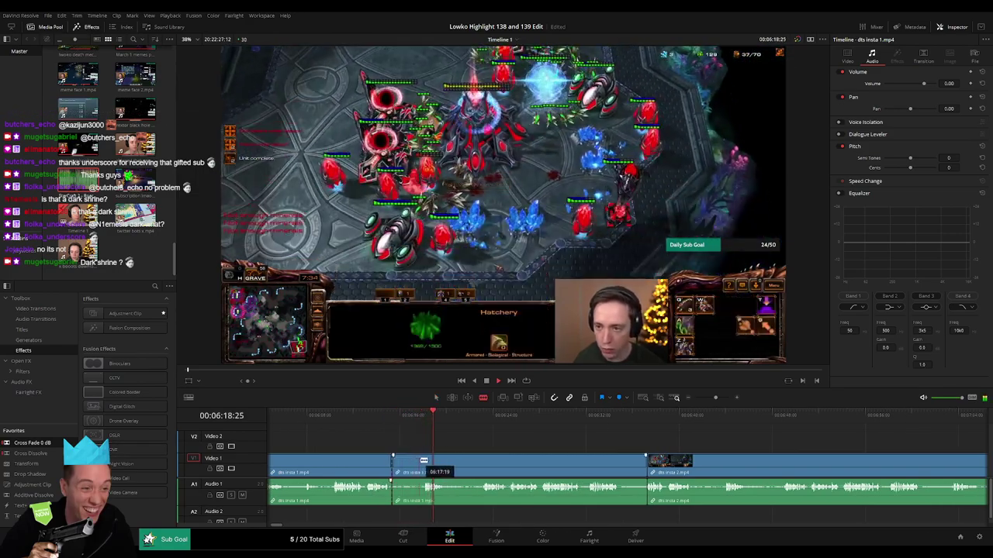
{"action": "left_click", "coordinate": [422, 460]}
{"action": "key", "text": "a"}
{"action": "left_click", "coordinate": [412, 465]}
{"action": "key", "text": "Delete"}
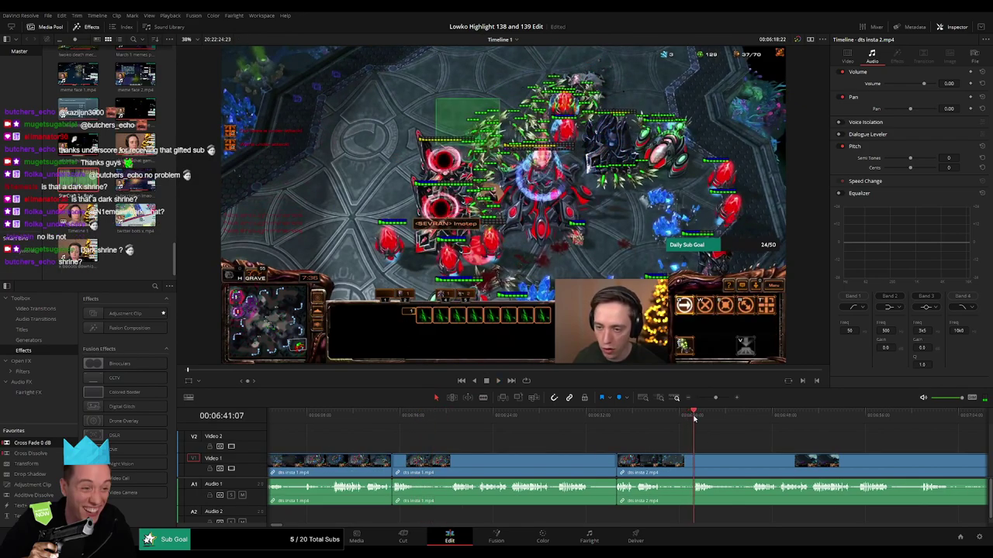
{"action": "left_click", "coordinate": [518, 462]}
{"action": "key", "text": "Delete"}
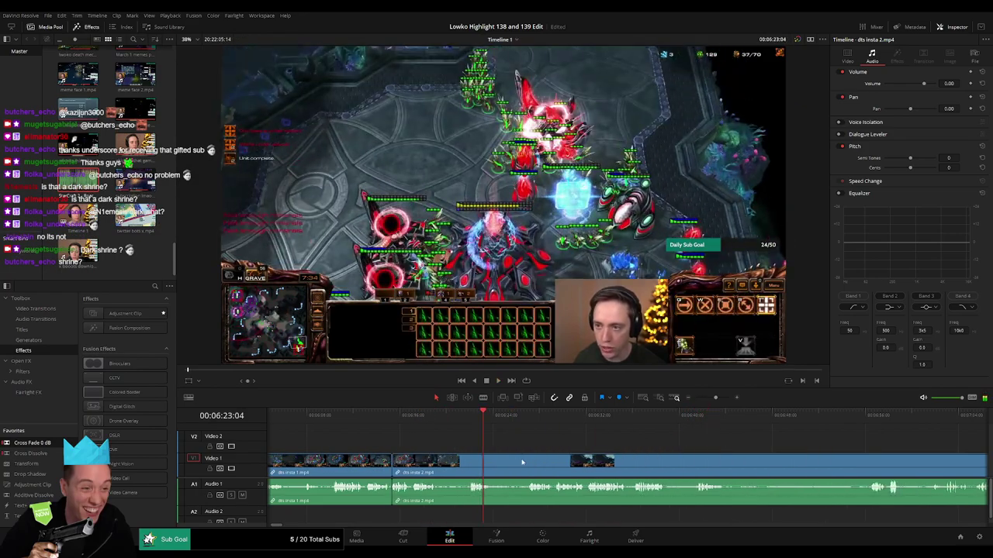
Step: Delete the opening of "dts insta 2.mp4" up to about 6:22, closing the gap and cross-fading the audio at the join with "dts insta 1.mp4"
{"action": "left_click", "coordinate": [448, 464]}
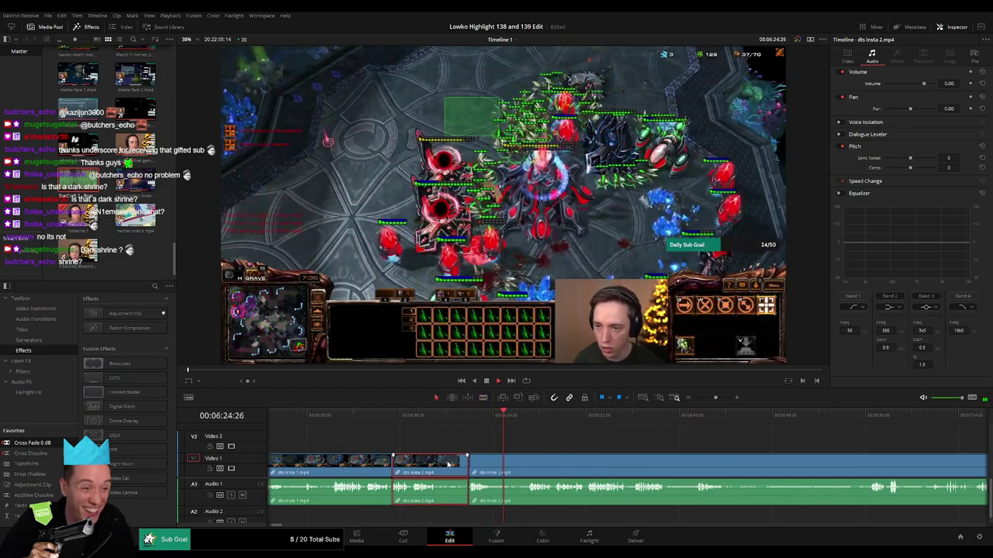
{"action": "key", "text": "Delete"}
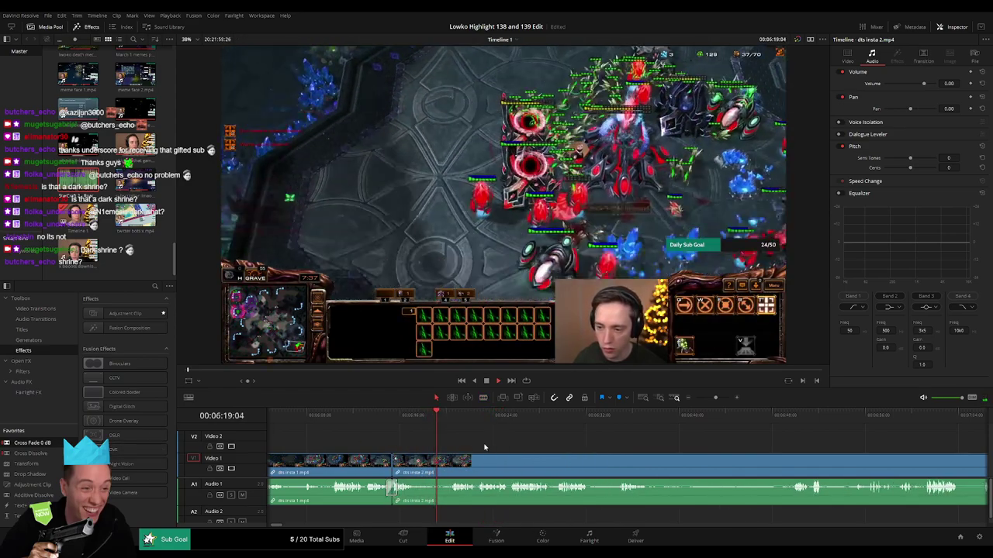
Step: Play through "dts insta 2.mp4" from about 6:19 to the victory screen to check for sections worth cutting
{"action": "scroll", "coordinate": [463, 441], "scroll_direction": "right", "scroll_amount": 3}
{"action": "scroll", "coordinate": [482, 443], "scroll_direction": "right", "scroll_amount": 2}
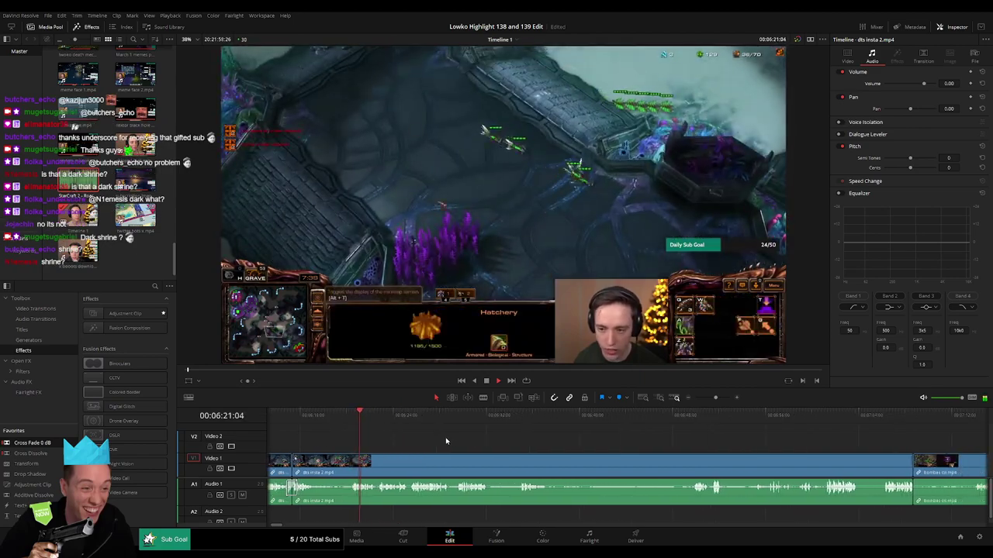
{"action": "scroll", "coordinate": [422, 441], "scroll_direction": "right", "scroll_amount": 2}
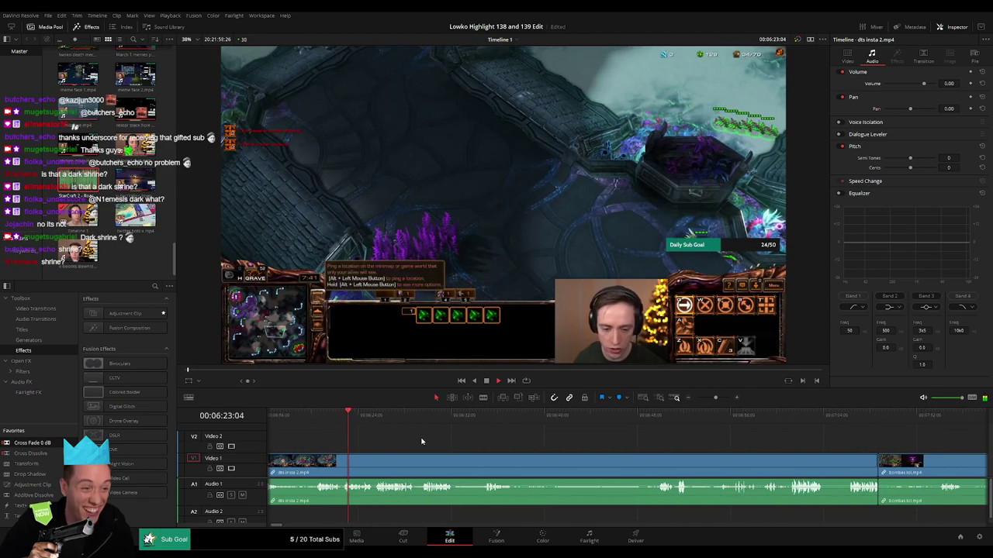
{"action": "scroll", "coordinate": [430, 441], "scroll_direction": "right", "scroll_amount": 1}
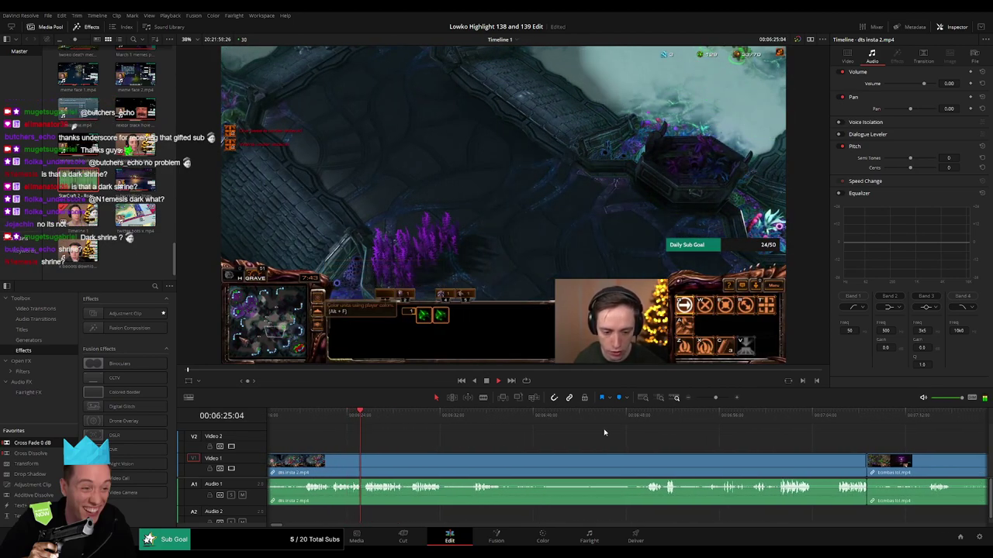
{"action": "mouse_move", "coordinate": [714, 400]}
{"action": "left_mouse_down"}
{"action": "mouse_move", "coordinate": [703, 400]}
{"action": "mouse_move", "coordinate": [717, 400]}
{"action": "left_mouse_up"}
{"action": "scroll", "coordinate": [687, 463], "scroll_direction": "right", "scroll_amount": 5}
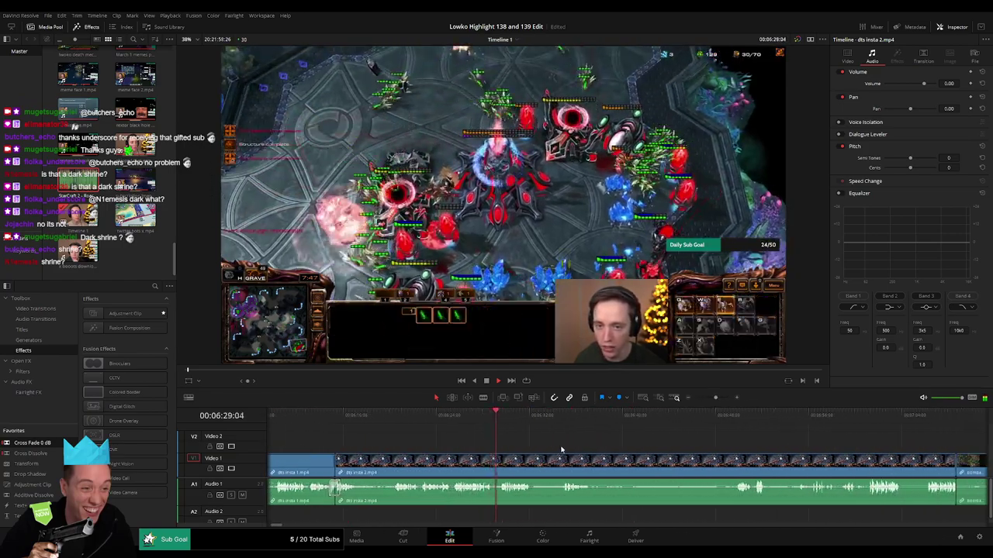
{"action": "scroll", "coordinate": [466, 447], "scroll_direction": "right", "scroll_amount": 2}
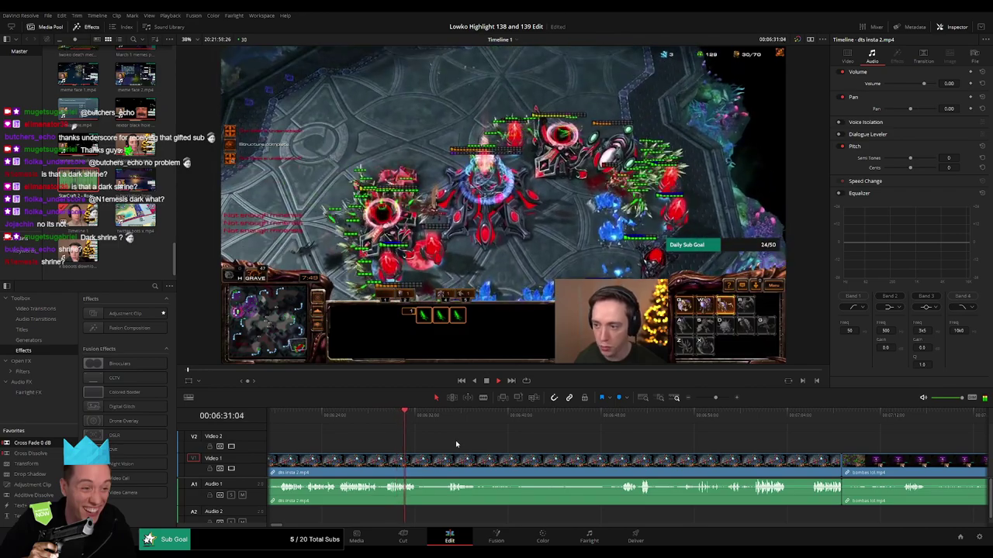
{"action": "scroll", "coordinate": [431, 439], "scroll_direction": "right", "scroll_amount": 1}
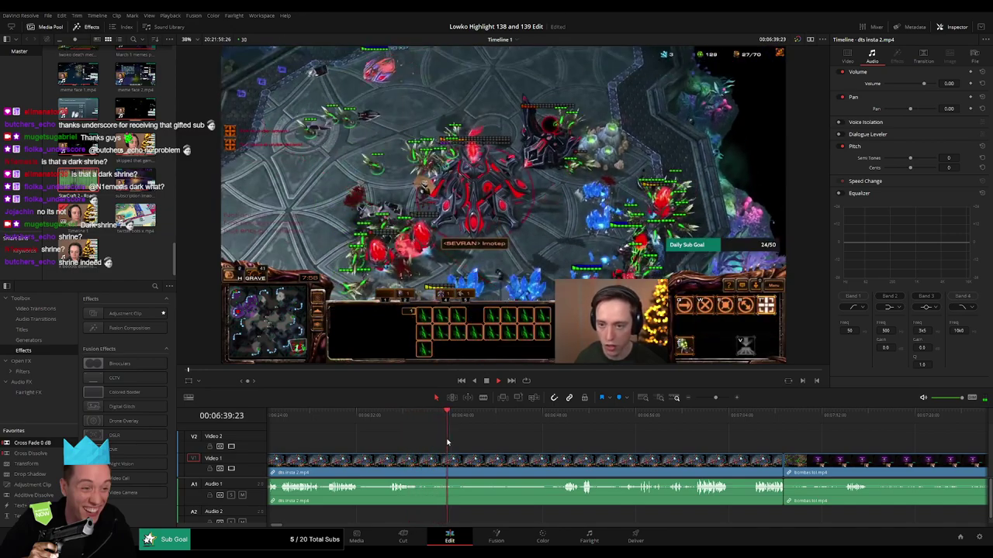
{"action": "left_click_drag", "start_coordinate": [467, 419], "coordinate": [435, 424]}
{"action": "left_click", "coordinate": [446, 419]}
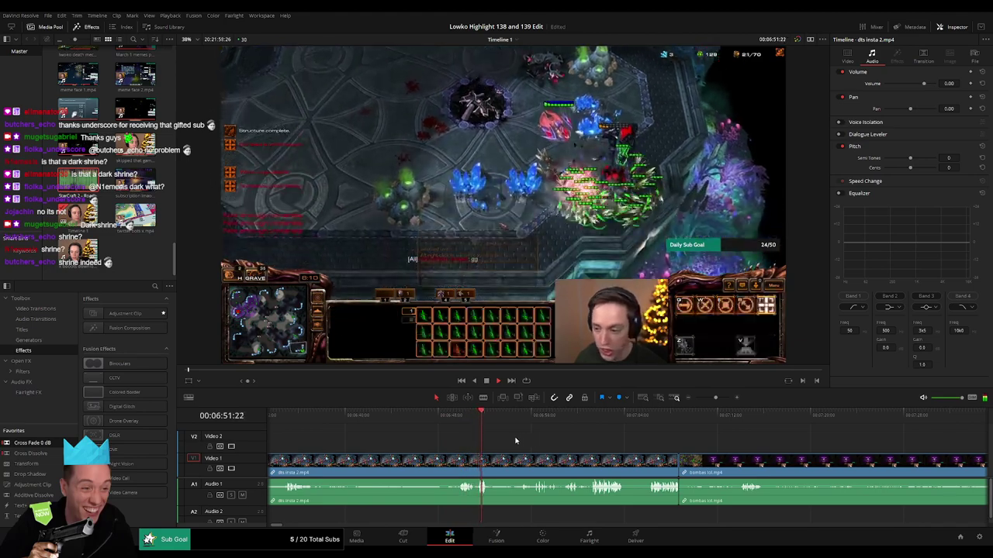
{"action": "scroll", "coordinate": [476, 439], "scroll_direction": "right", "scroll_amount": 2}
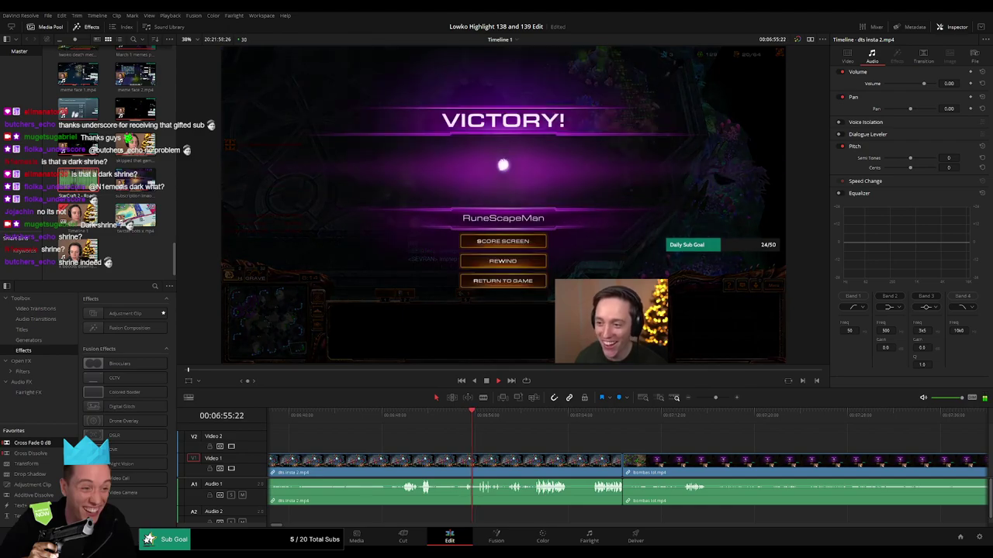
{"action": "left_click_drag", "start_coordinate": [512, 448], "coordinate": [419, 446]}
Step: Split "dts insta 2.mp4" at about 7:04 and delete everything after it so that "bombas lol.mp4" follows directly
{"action": "scroll", "coordinate": [435, 449], "scroll_direction": "right", "scroll_amount": 1}
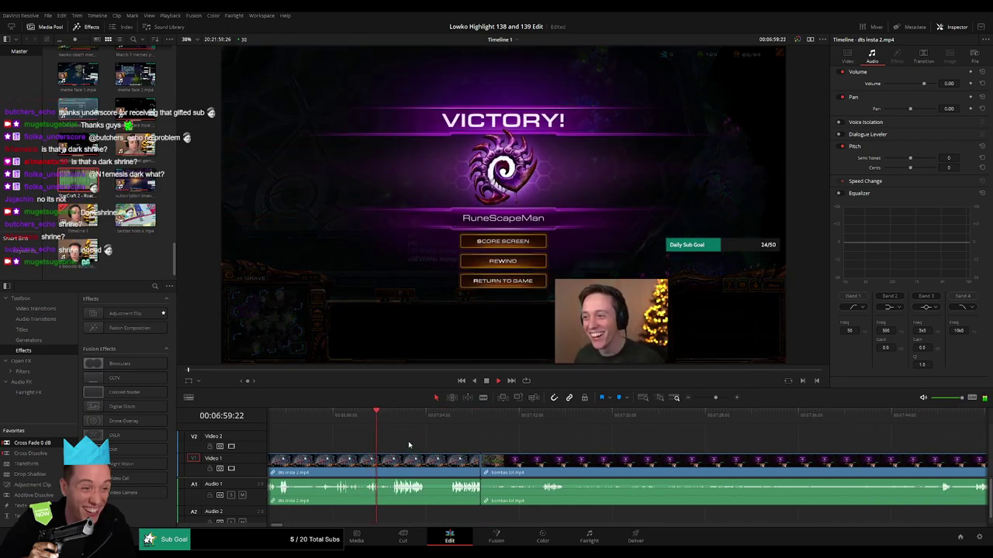
{"action": "scroll", "coordinate": [408, 445], "scroll_direction": "right", "scroll_amount": 1}
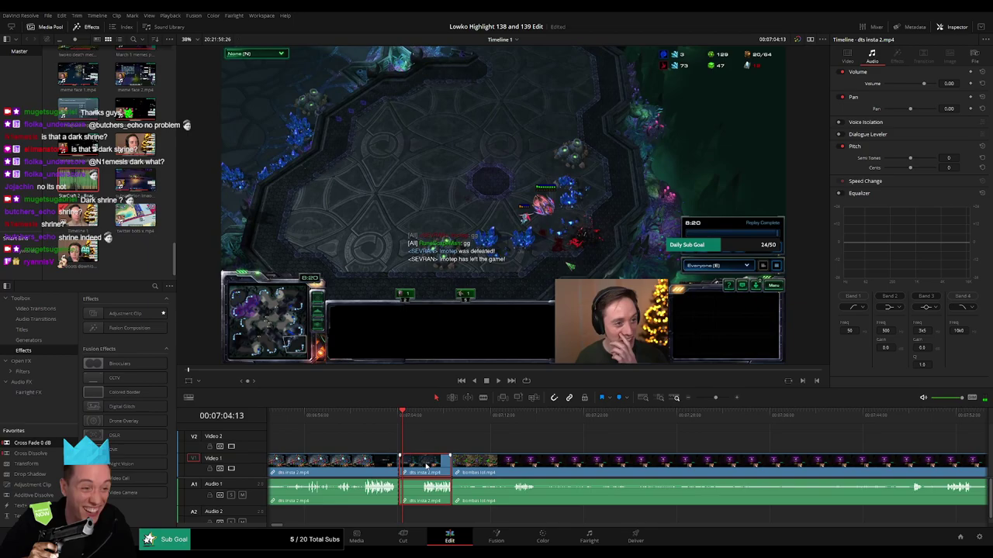
{"action": "key", "text": "Delete"}
Step: Delete the opening of "bombas lol.mp4" up to about 7:09 and cross-fade the audio at the join with "dts insta 2.mp4"
{"action": "left_click_drag", "start_coordinate": [428, 420], "coordinate": [456, 422]}
{"action": "key", "text": "space"}
{"action": "scroll", "coordinate": [446, 438], "scroll_direction": "right", "scroll_amount": 1}
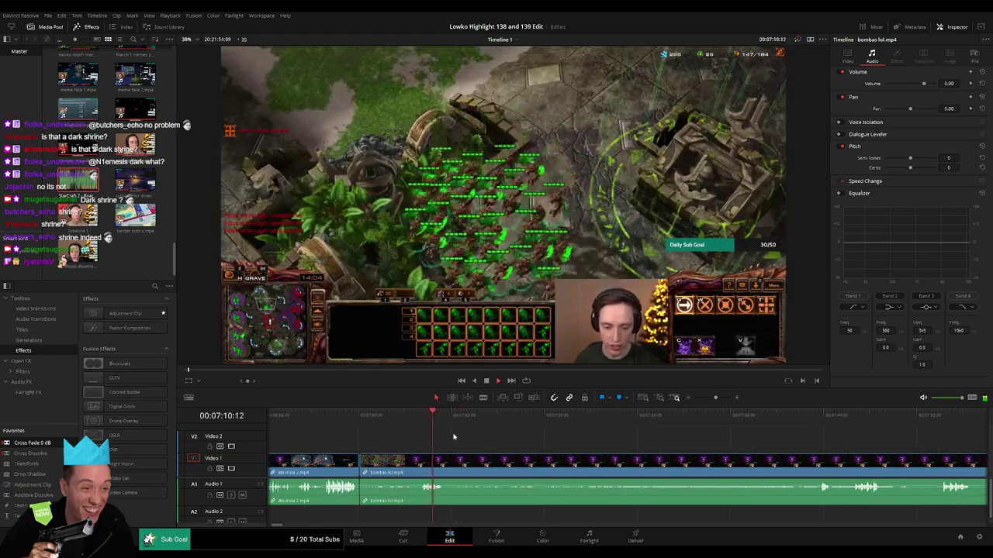
{"action": "scroll", "coordinate": [489, 442], "scroll_direction": "right", "scroll_amount": 1}
{"action": "key", "text": "b"}
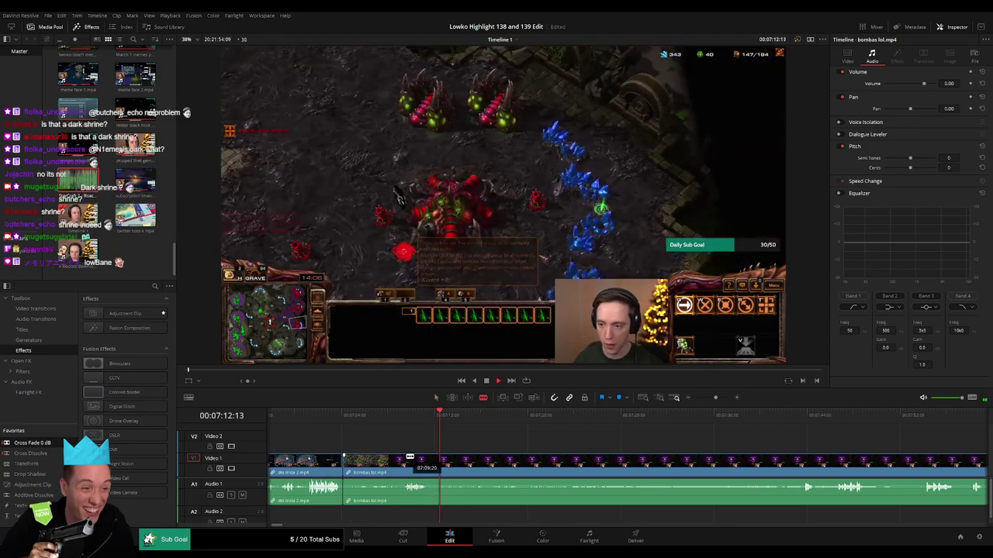
{"action": "left_click", "coordinate": [403, 461]}
{"action": "key", "text": "a"}
{"action": "left_click", "coordinate": [387, 463]}
{"action": "key", "text": "Delete"}
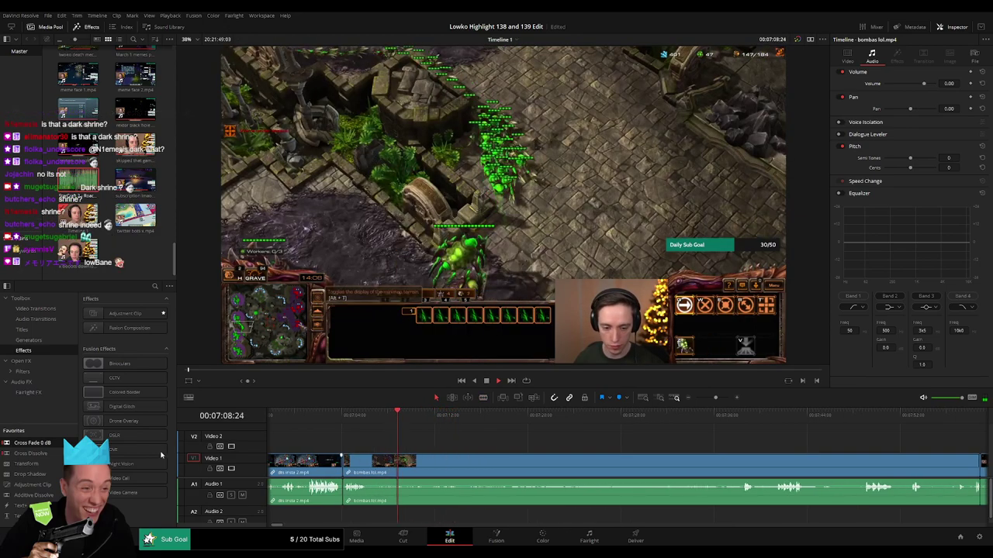
{"action": "left_click_drag", "start_coordinate": [341, 495], "coordinate": [342, 494]}
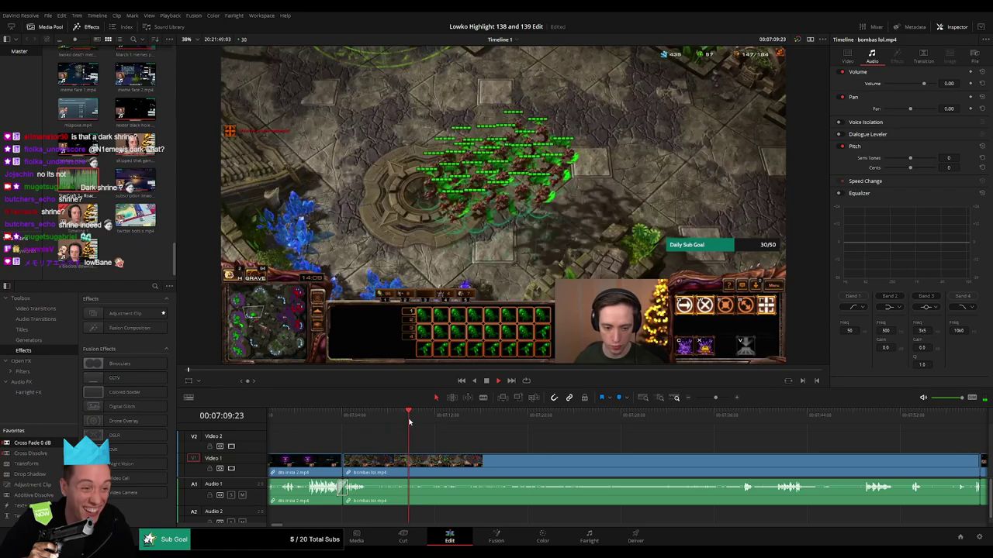
Step: Cut the section of "bombas lol.mp4" between about 7:06 and 7:18, closing the gap and cross-fading the audio at the cut
{"action": "key", "text": "b"}
{"action": "left_click", "coordinate": [369, 464]}
{"action": "left_click_drag", "start_coordinate": [485, 426], "coordinate": [581, 425]}
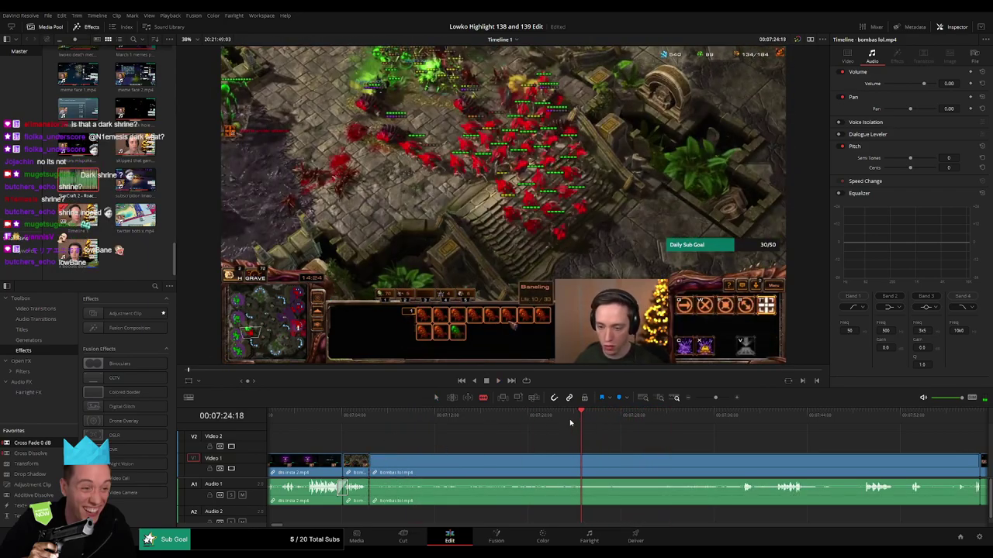
{"action": "left_click_drag", "start_coordinate": [520, 422], "coordinate": [511, 424]}
{"action": "left_click", "coordinate": [508, 469]}
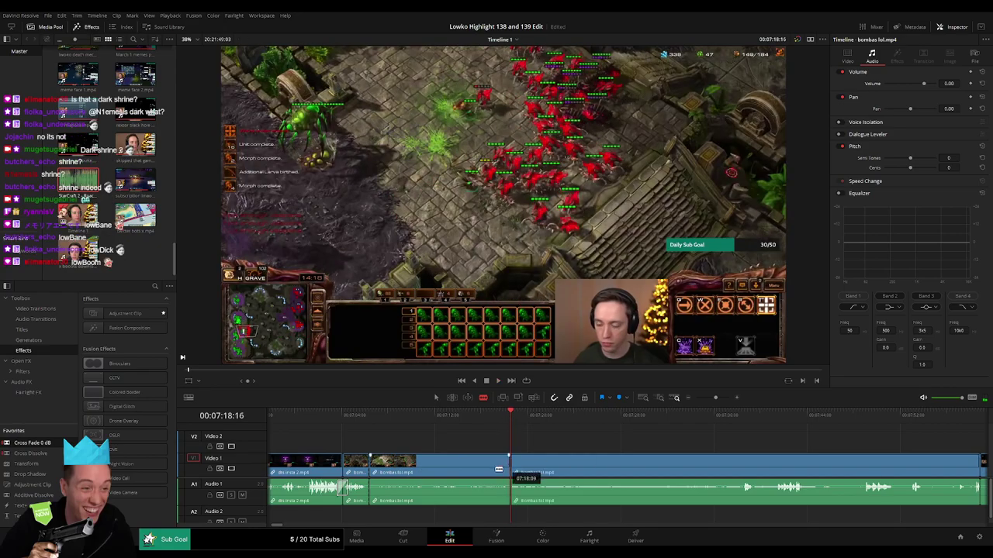
{"action": "key", "text": "Delete"}
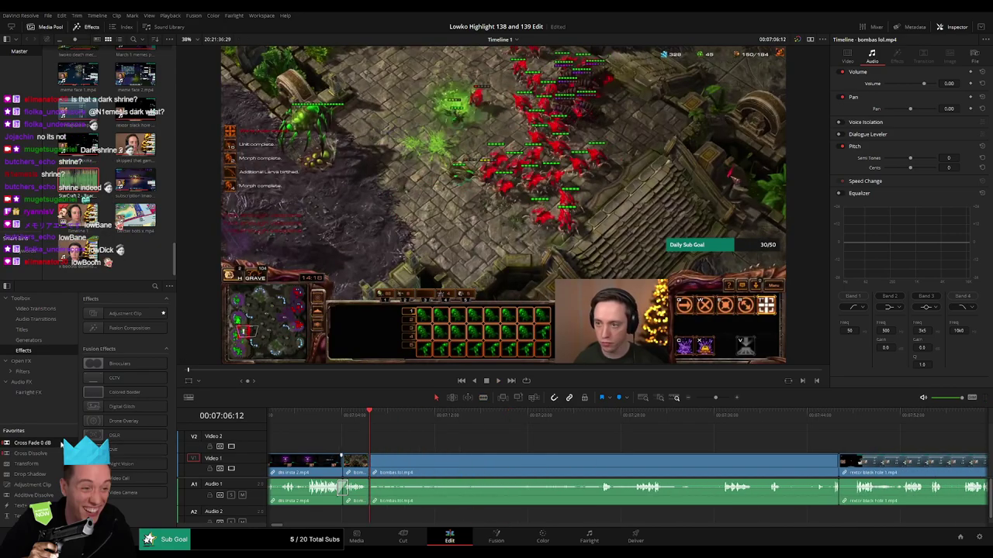
Step: Cut the quiet victory-screen section of "bombas lol.mp4" from about 7:32 to 7:37, closing the gap and cross-fading the audio
{"action": "key", "text": "space"}
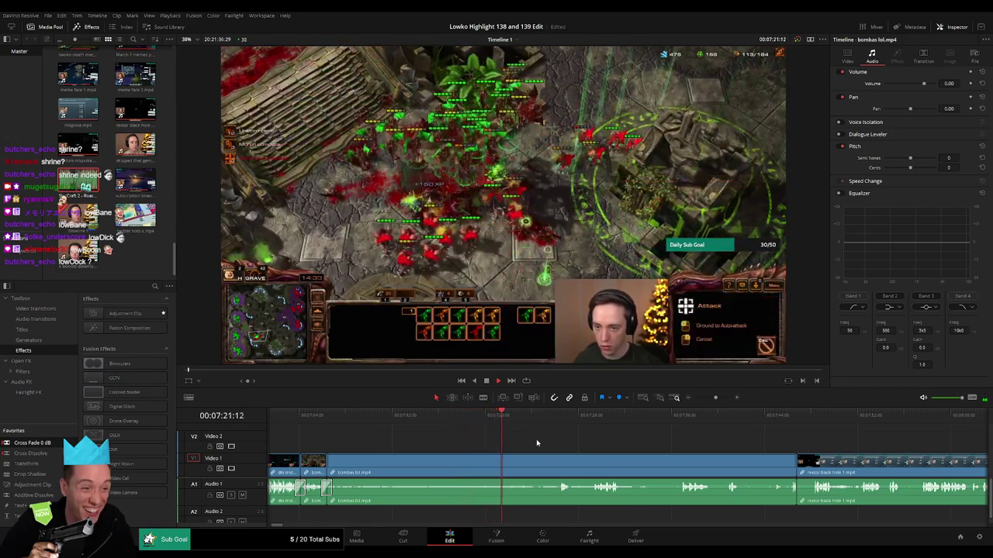
{"action": "left_click_drag", "start_coordinate": [479, 417], "coordinate": [491, 418]}
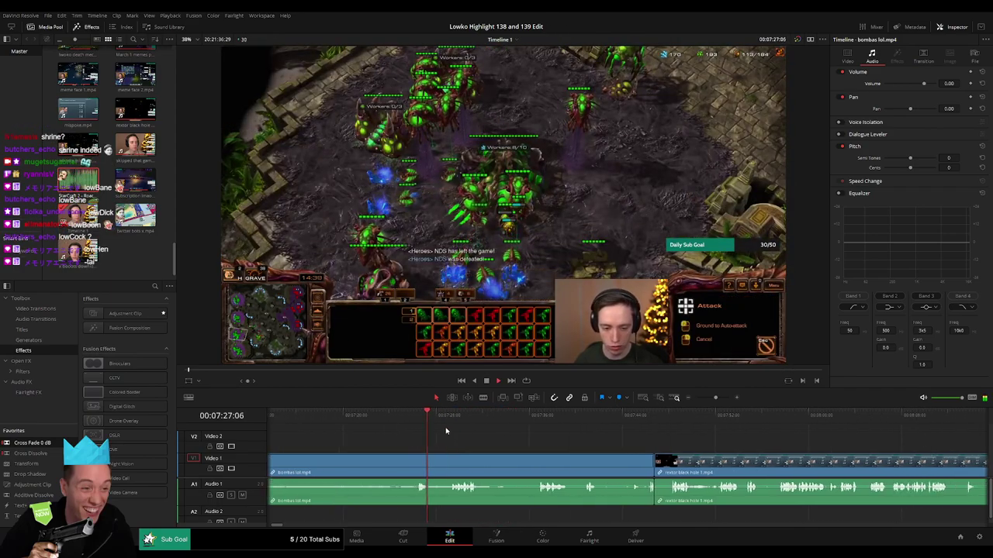
{"action": "left_click_drag", "start_coordinate": [435, 416], "coordinate": [451, 417]}
{"action": "left_click_drag", "start_coordinate": [485, 441], "coordinate": [416, 443]}
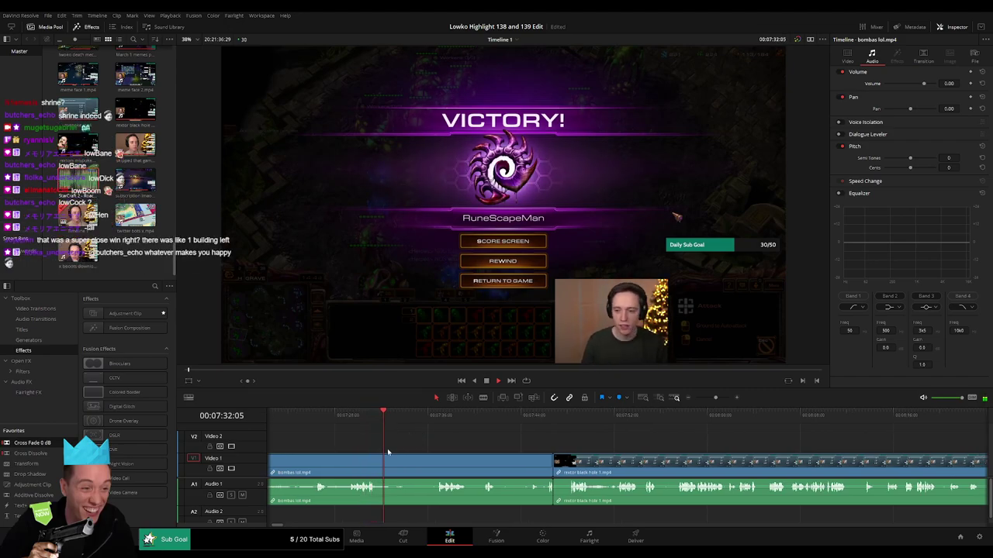
{"action": "left_click", "coordinate": [431, 419]}
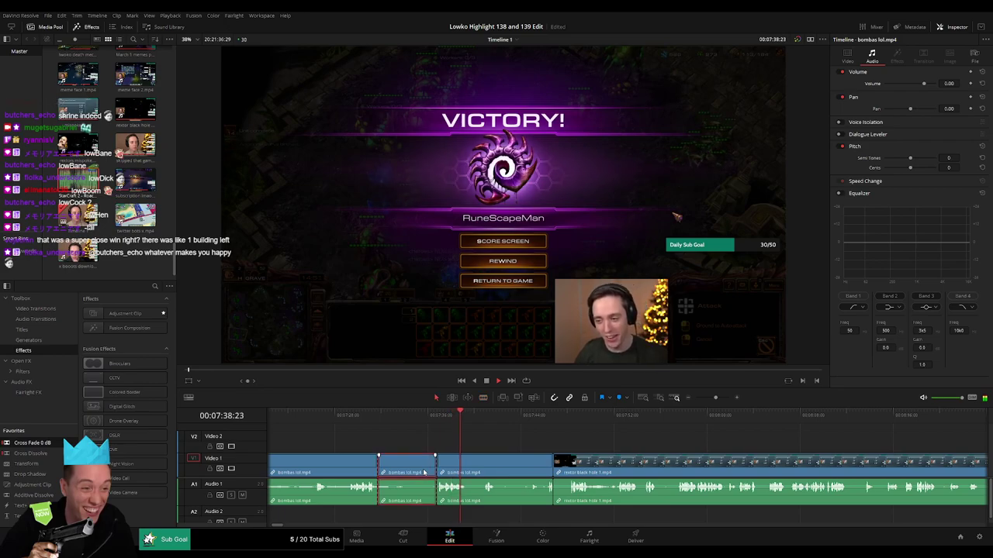
{"action": "key", "text": "Delete"}
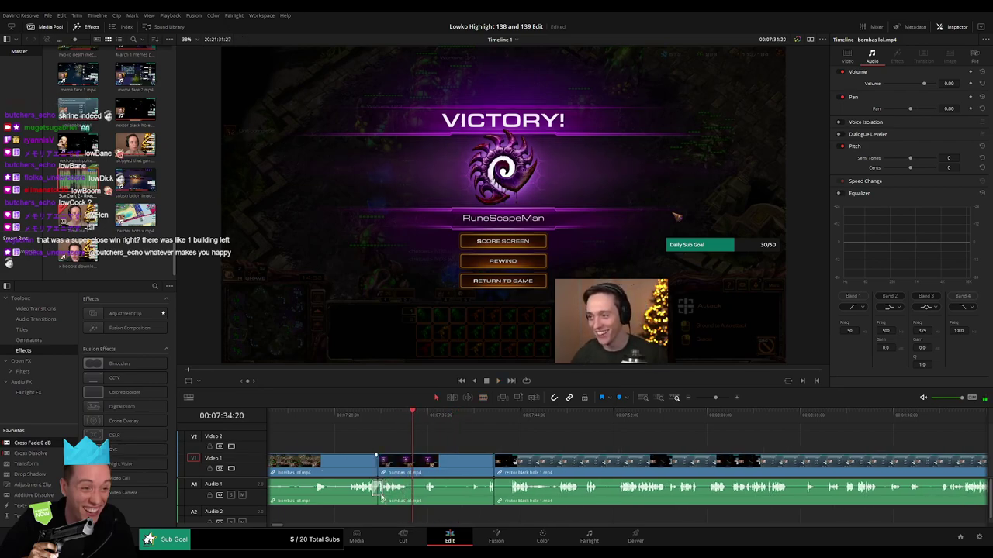
Step: Delete the end of "bombas lol.mp4" after about 7:37 and the opening of "rextor black hole 1.mp4", cross-fading the audio at their join
{"action": "scroll", "coordinate": [395, 458], "scroll_direction": "right", "scroll_amount": 2}
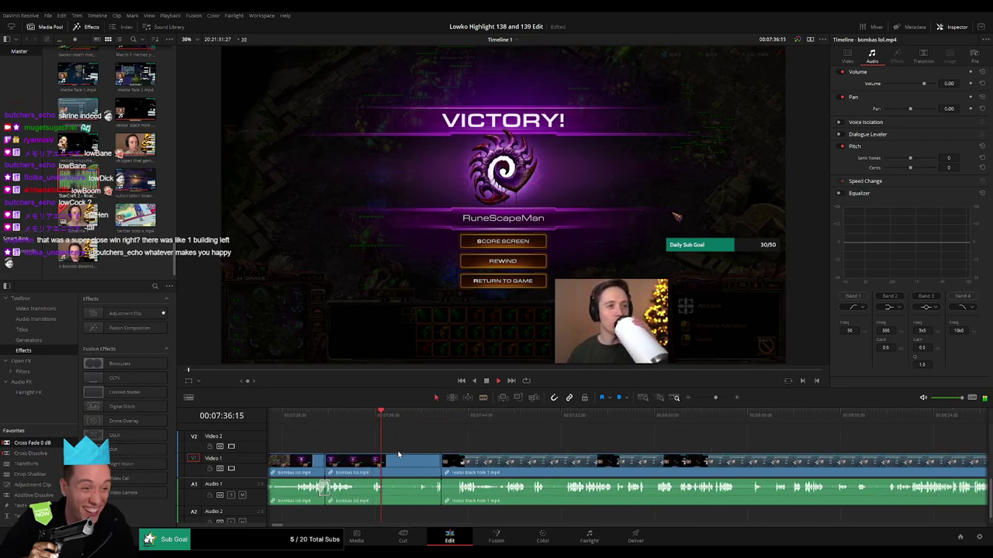
{"action": "key", "text": "Delete"}
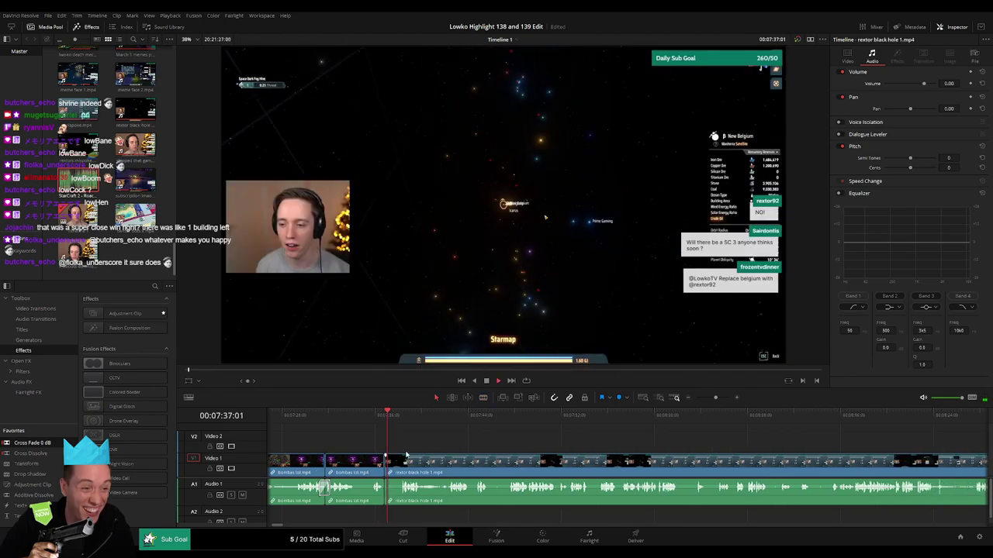
{"action": "scroll", "coordinate": [391, 458], "scroll_direction": "right", "scroll_amount": 1}
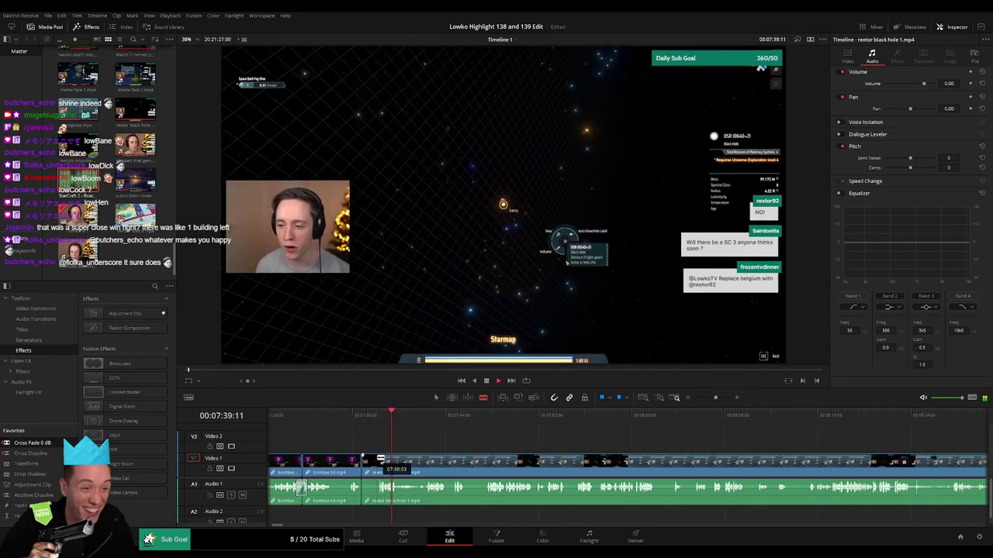
{"action": "left_click", "coordinate": [376, 466]}
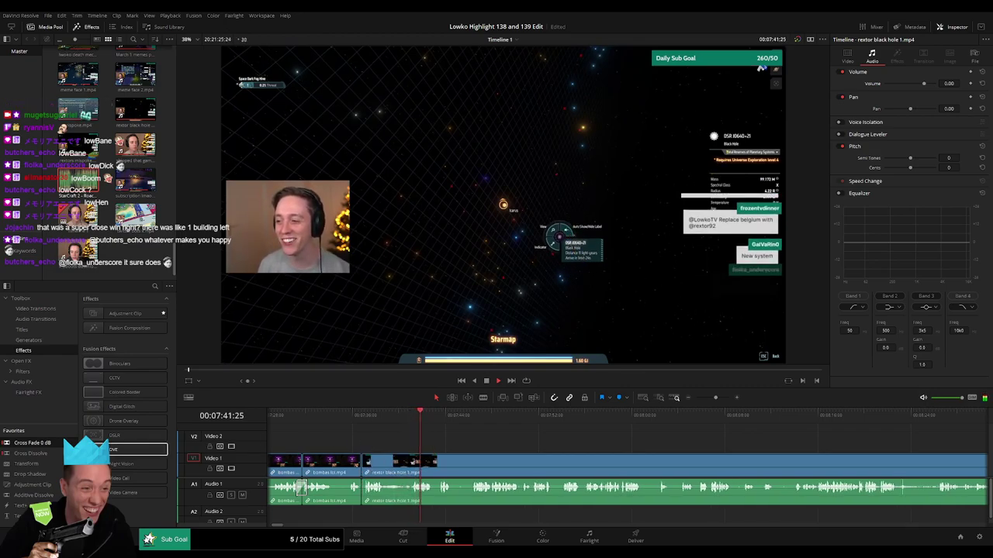
{"action": "scroll", "coordinate": [418, 436], "scroll_direction": "right", "scroll_amount": 3}
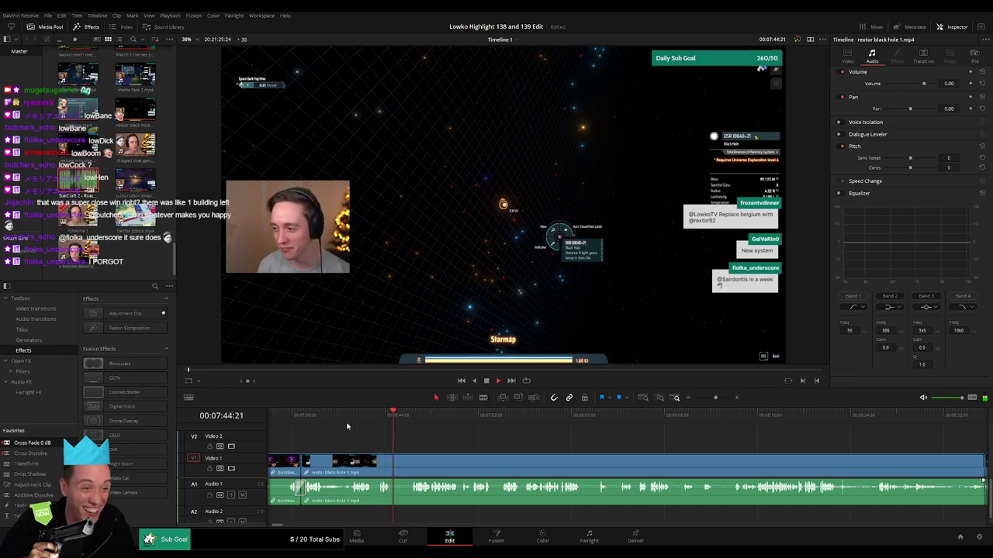
{"action": "left_click", "coordinate": [306, 418]}
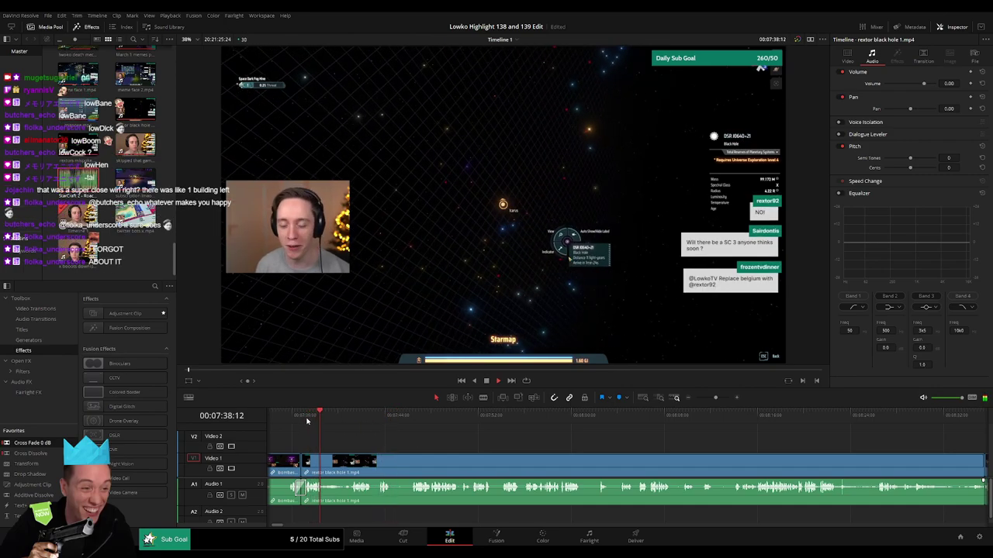
Step: Cut the section of "rextor black hole 1.mp4" from about 7:44 to 7:46, closing the gap and cross-fading the audio at the cut
{"action": "scroll", "coordinate": [372, 450], "scroll_direction": "right", "scroll_amount": 2}
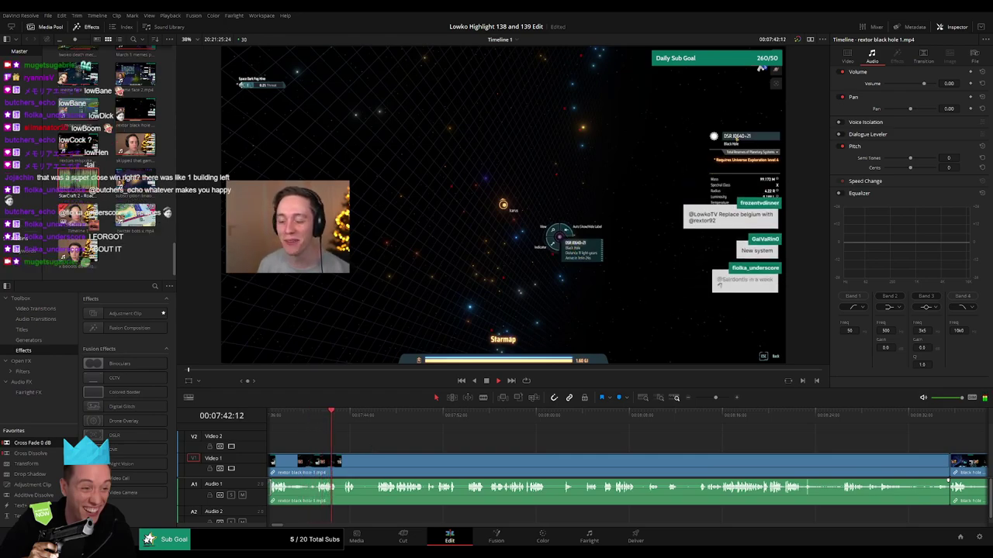
{"action": "scroll", "coordinate": [391, 446], "scroll_direction": "right", "scroll_amount": 2}
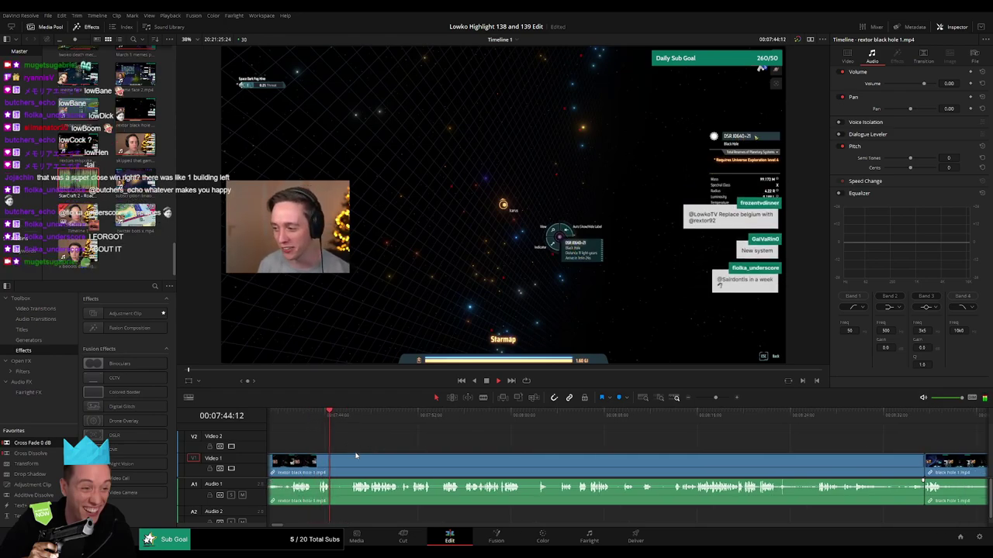
{"action": "left_click", "coordinate": [352, 418]}
{"action": "key", "text": "b"}
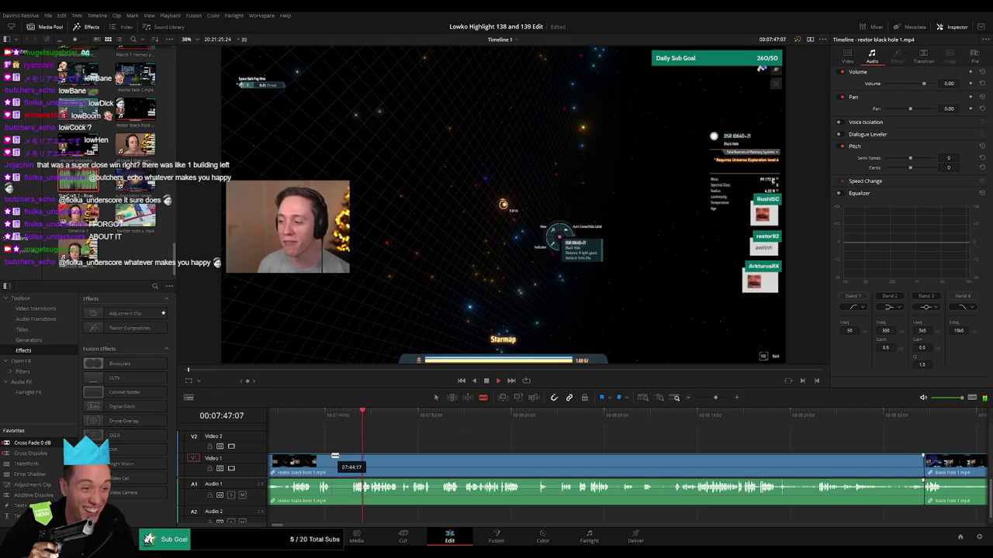
{"action": "left_click", "coordinate": [350, 459]}
{"action": "key", "text": "a"}
{"action": "left_click", "coordinate": [339, 465]}
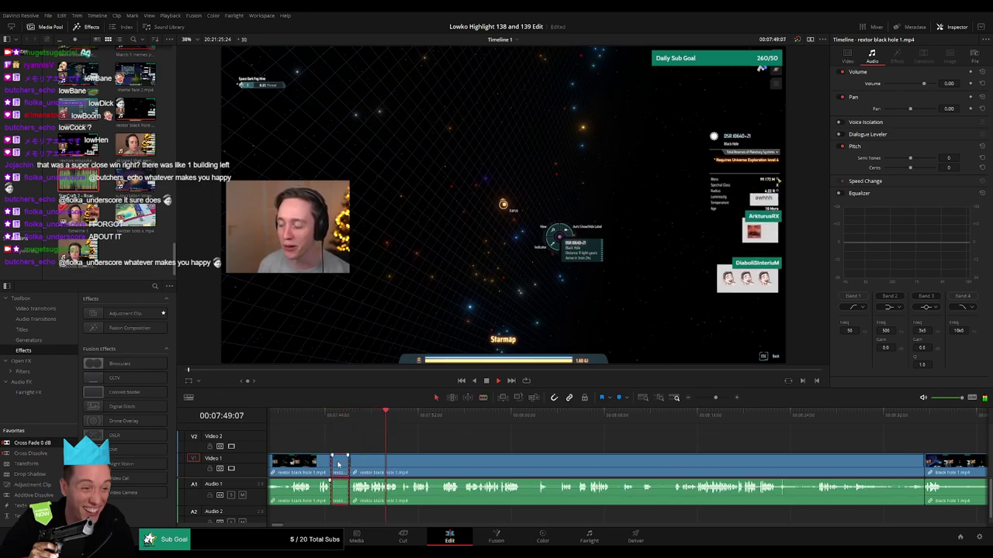
{"action": "key", "text": "Delete"}
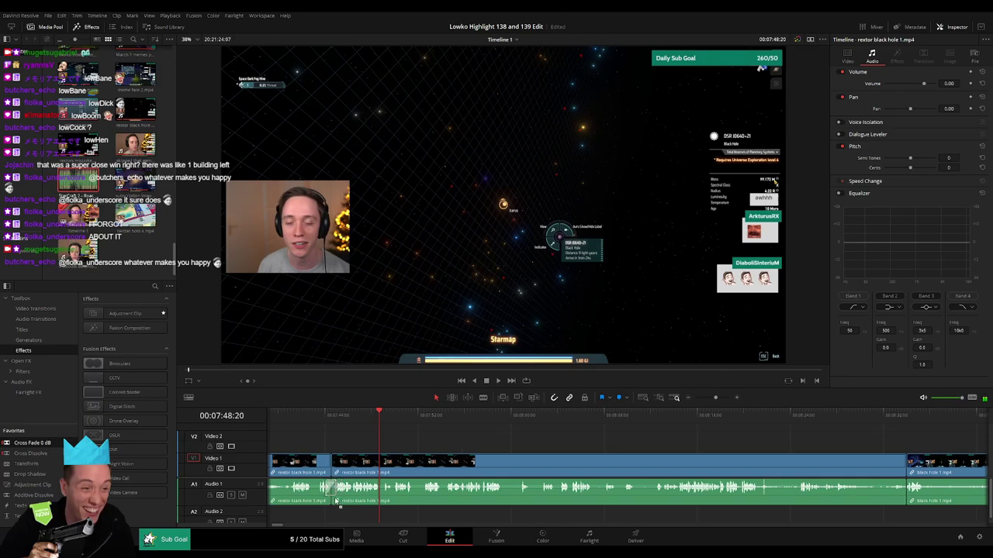
Step: Cut the brief section of "rextor black hole 1.mp4" at about 7:52, closing the gap and cross-fading the audio at the cut
{"action": "scroll", "coordinate": [411, 446], "scroll_direction": "right", "scroll_amount": 4}
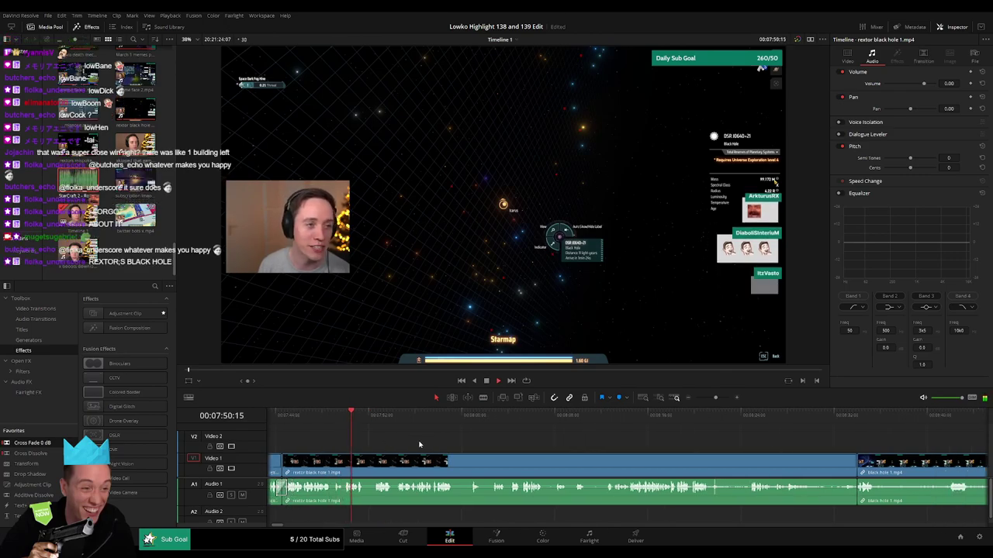
{"action": "scroll", "coordinate": [419, 445], "scroll_direction": "right", "scroll_amount": 3}
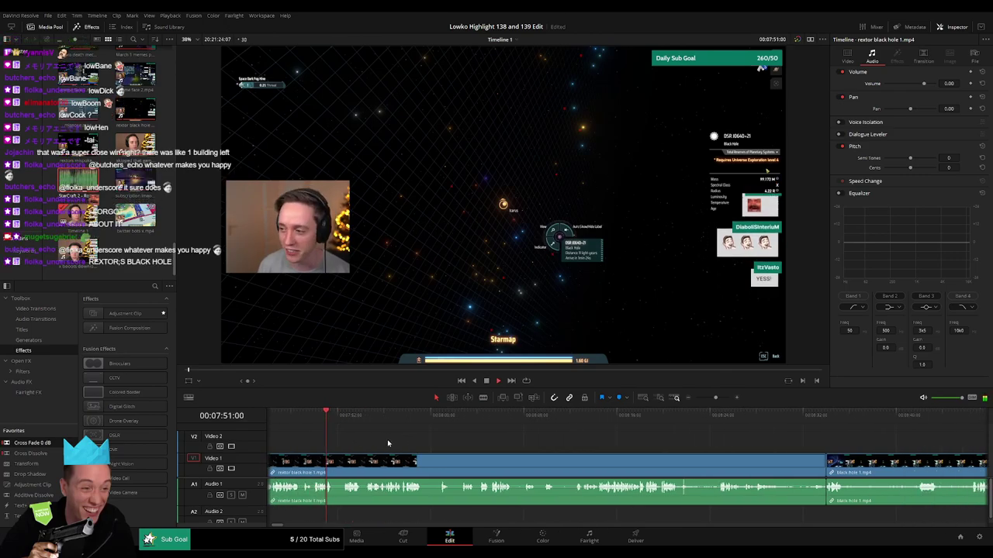
{"action": "key", "text": "b"}
{"action": "left_click", "coordinate": [334, 463]}
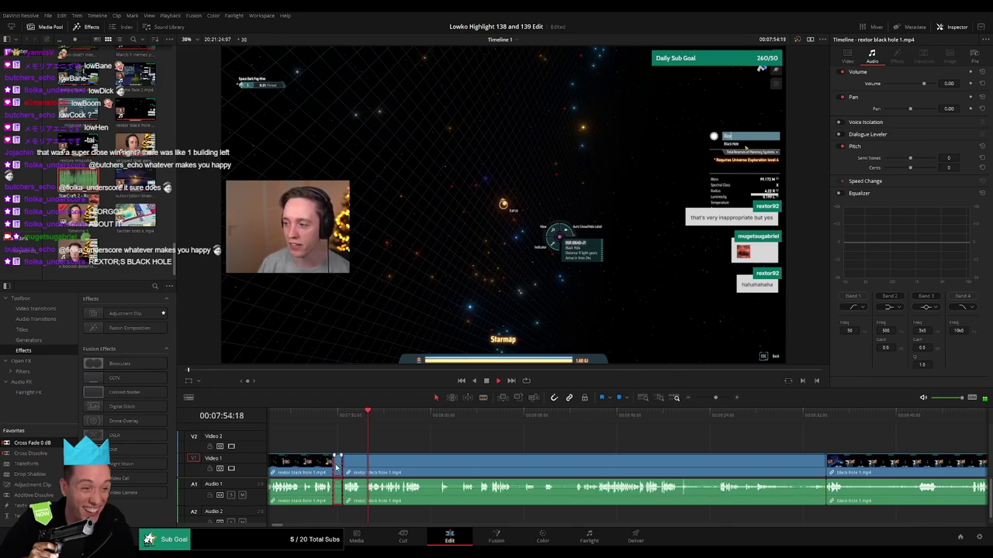
{"action": "left_click_drag", "start_coordinate": [337, 465], "coordinate": [336, 466]}
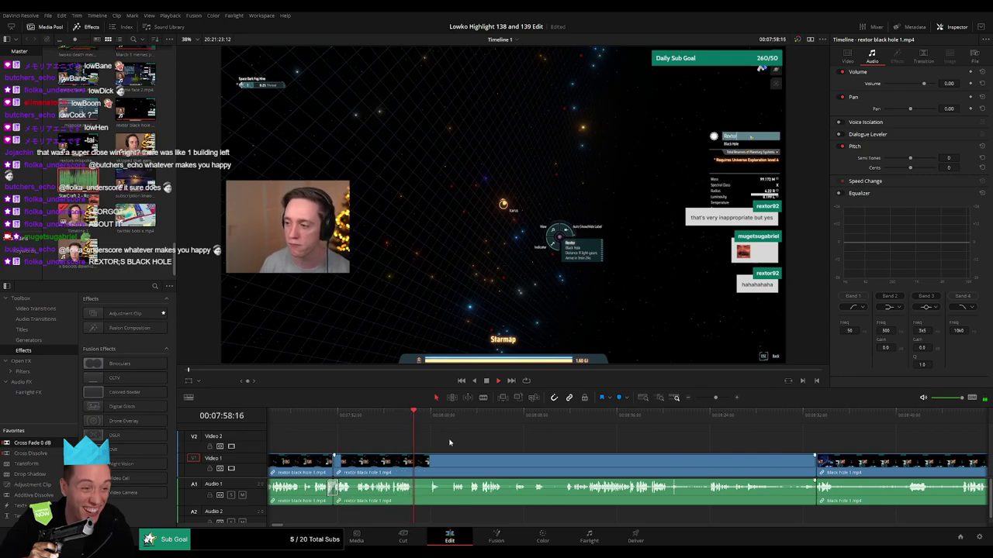
Step: Cut the section of "rextor black hole 1.mp4" from about 7:58 to 8:00 and a one-second section shortly after that cut, closing both gaps
{"action": "scroll", "coordinate": [418, 444], "scroll_direction": "right", "scroll_amount": 3}
{"action": "key", "text": "b"}
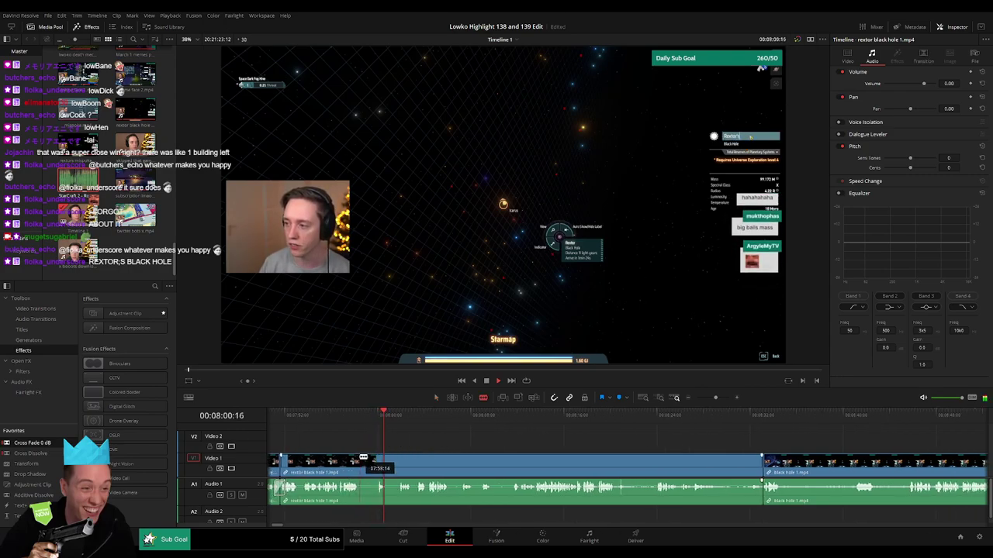
{"action": "left_click", "coordinate": [360, 461]}
{"action": "left_click", "coordinate": [377, 460]}
{"action": "key", "text": "a"}
{"action": "left_click", "coordinate": [369, 466]}
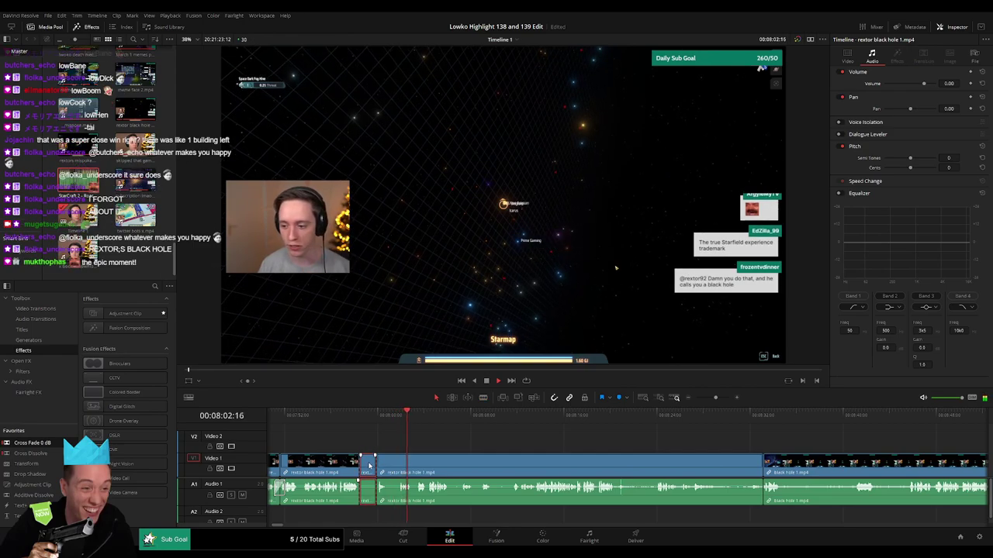
{"action": "key", "text": "Delete"}
{"action": "left_click", "coordinate": [376, 466]}
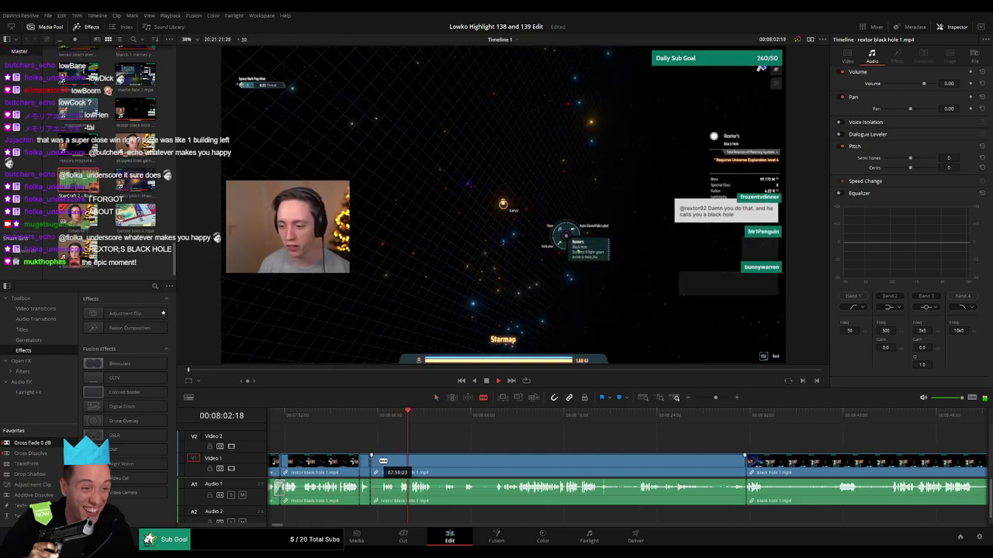
{"action": "key", "text": "Delete"}
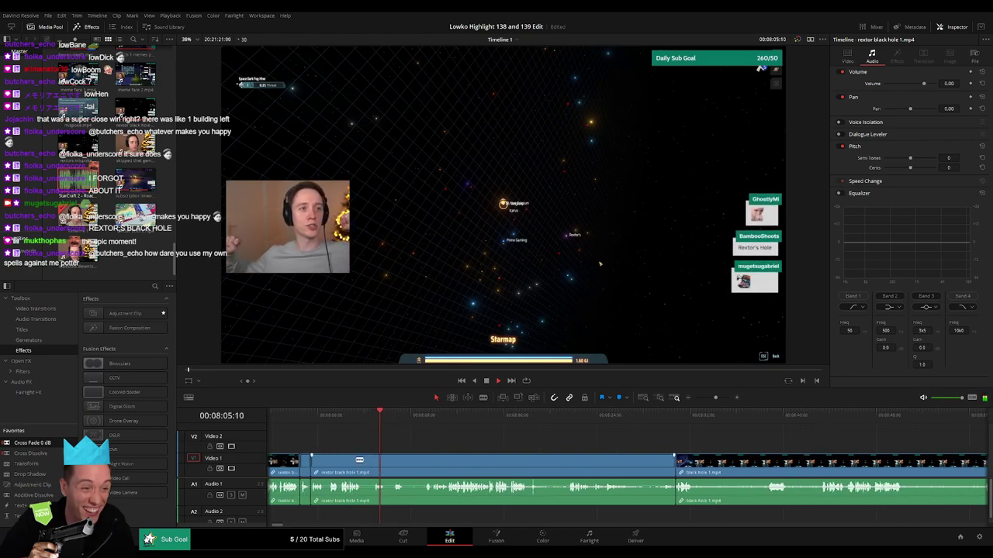
Step: Cut two short sections of "rextor black hole 1.mp4", at about 8:04 and from 8:07 to 8:08, closing the gaps and cross-fading the audio
{"action": "left_click", "coordinate": [376, 466]}
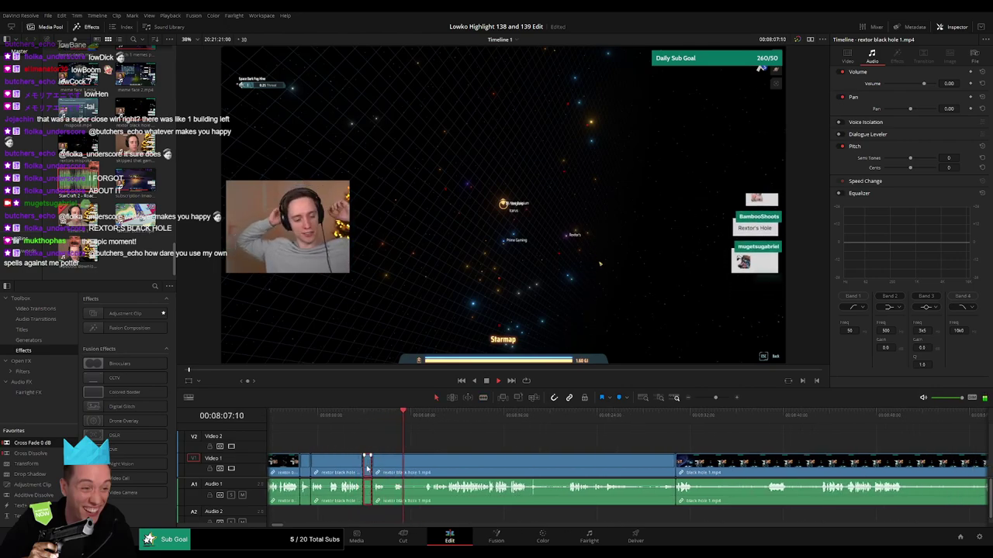
{"action": "key", "text": "Delete"}
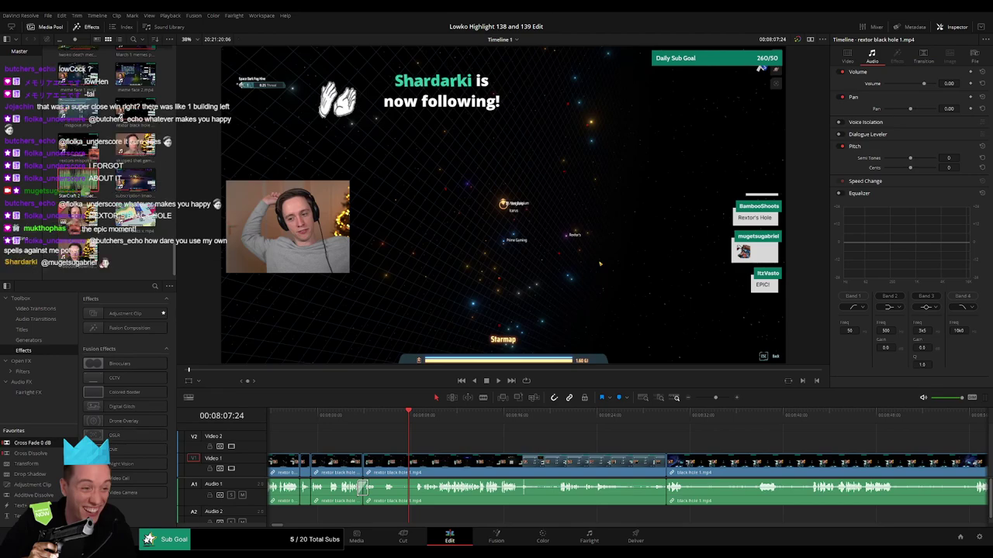
{"action": "left_click", "coordinate": [398, 472]}
{"action": "key", "text": "space"}
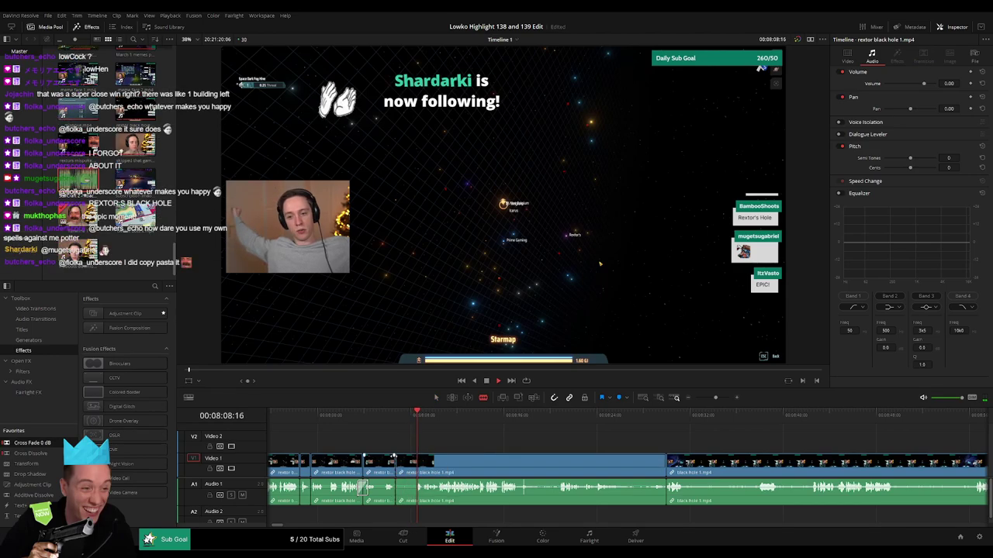
{"action": "key", "text": "Delete"}
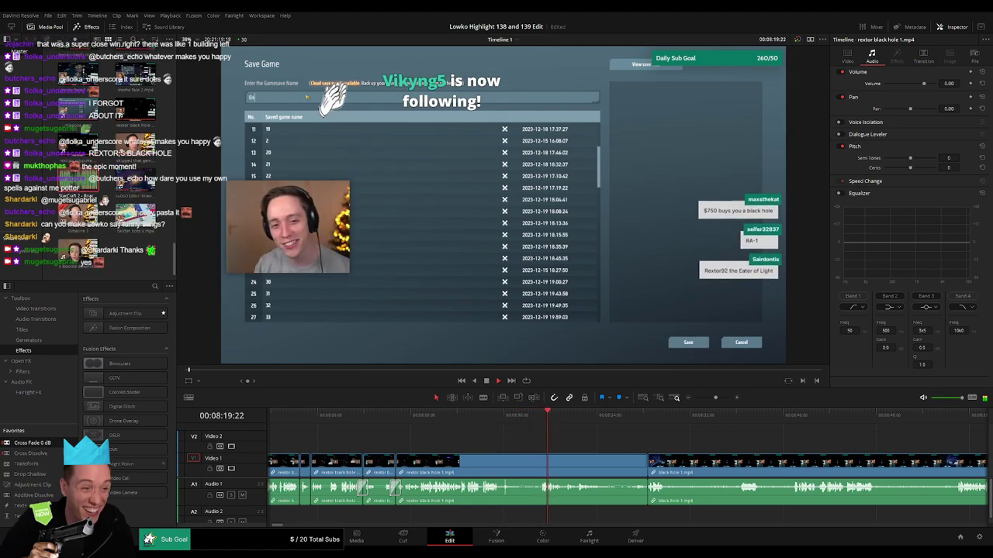
Step: Review "rextor black hole 1.mp4" from the last cut onward and split it at about 8:21:08
{"action": "left_click", "coordinate": [399, 418]}
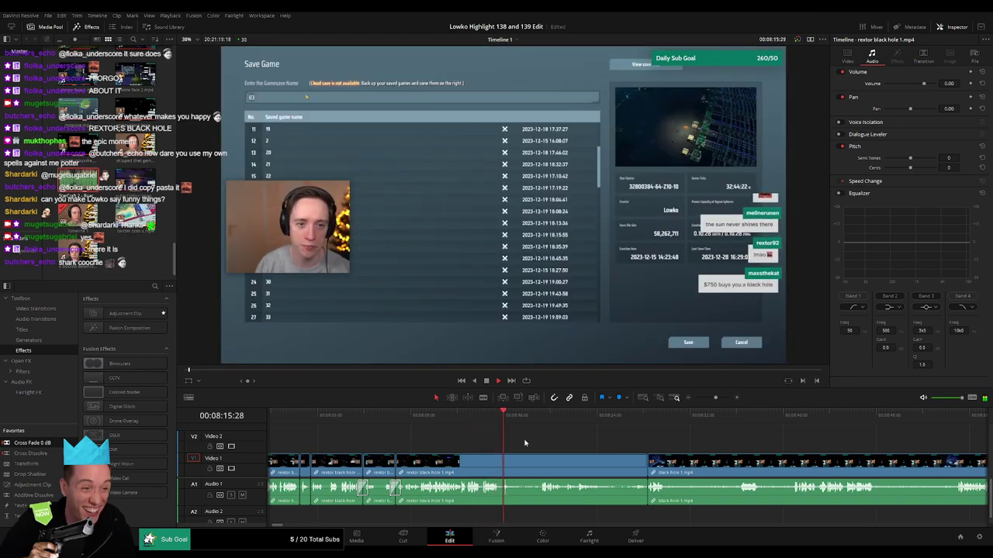
{"action": "left_click_drag", "start_coordinate": [504, 442], "coordinate": [419, 434]}
{"action": "left_click", "coordinate": [446, 417]}
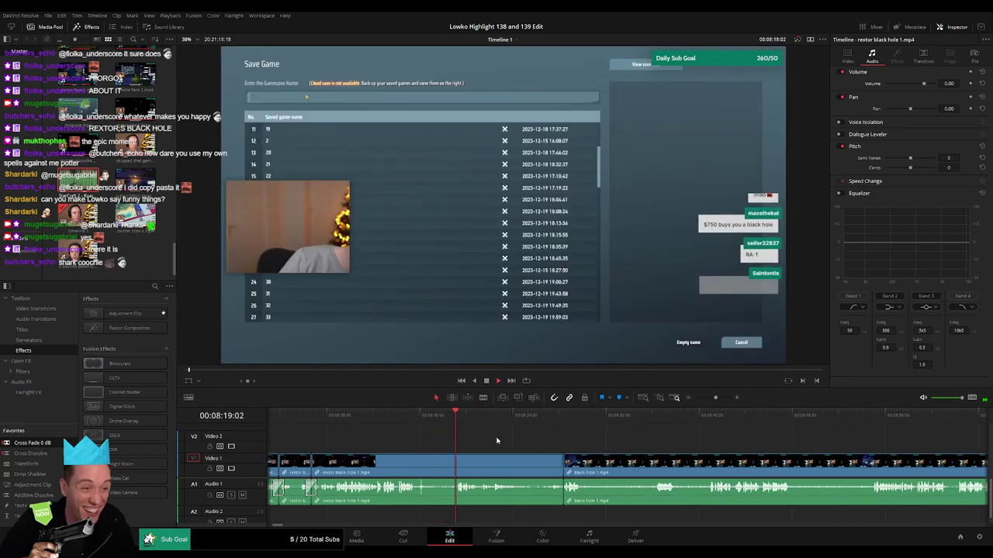
{"action": "left_click_drag", "start_coordinate": [497, 440], "coordinate": [394, 437]}
{"action": "key", "text": "space"}
{"action": "left_click_drag", "start_coordinate": [716, 398], "coordinate": [722, 400]}
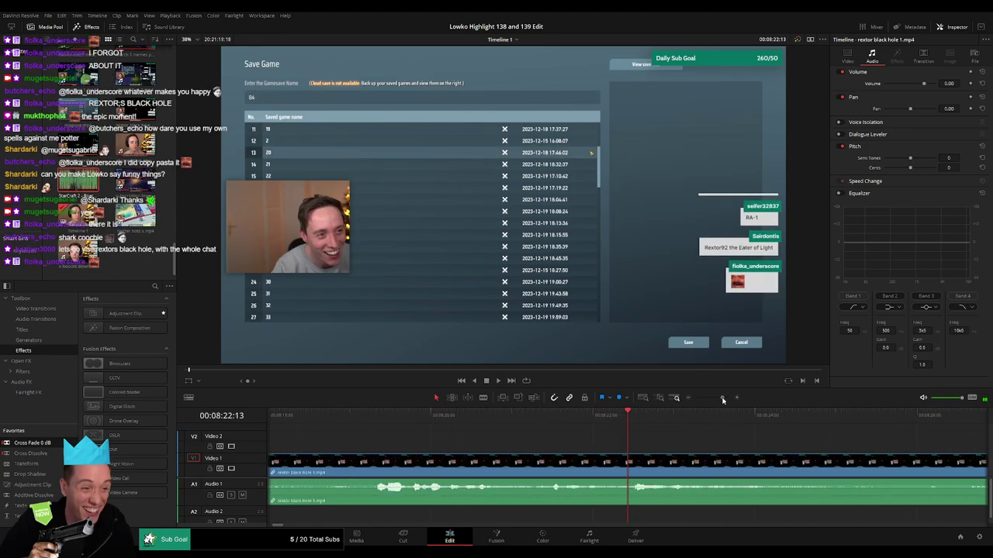
{"action": "key", "text": "space"}
{"action": "left_click_drag", "start_coordinate": [555, 448], "coordinate": [447, 420]}
{"action": "key", "text": "b"}
{"action": "key", "text": "ctrl+b"}
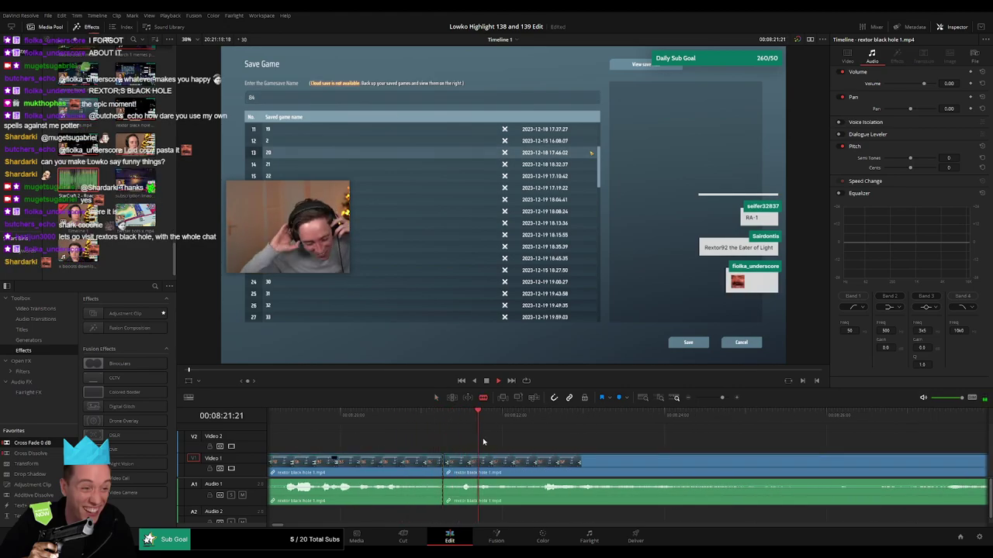
Step: Split "rextor black hole 1.mp4" again at 8:21:20 and silence the audio of the short piece between the two splits
{"action": "left_click", "coordinate": [425, 422]}
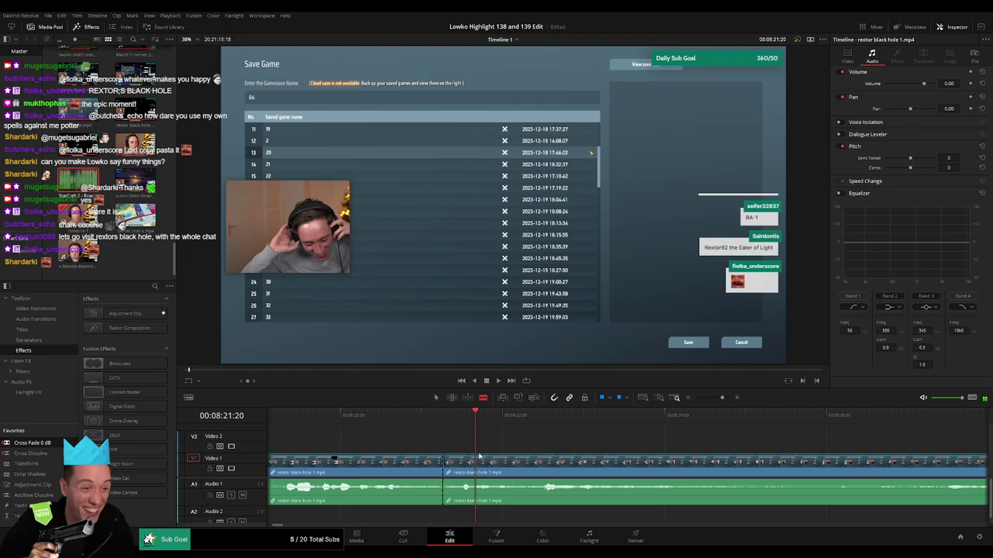
{"action": "left_click", "coordinate": [478, 457]}
{"action": "key", "text": "a"}
{"action": "key", "text": "q"}
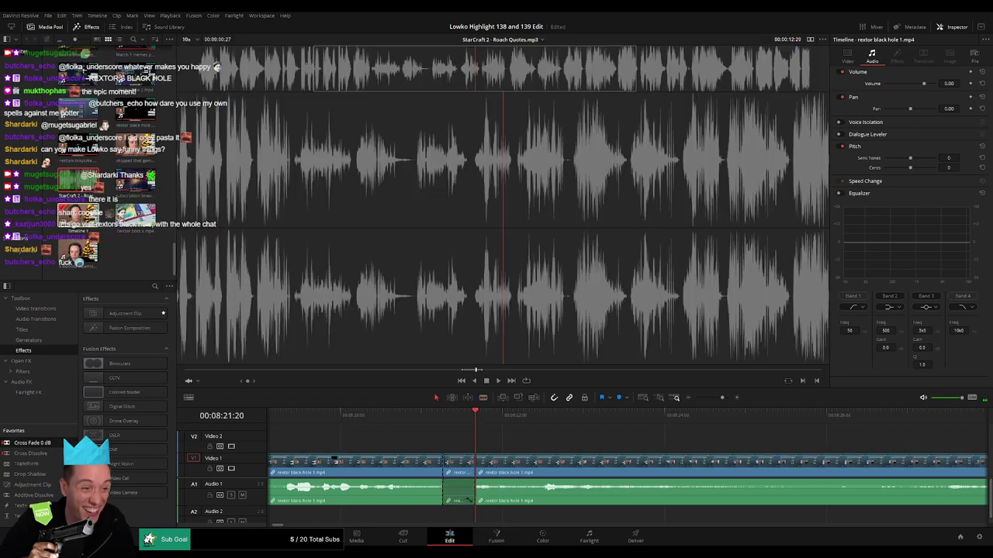
Step: Place a 12-frame piece of "StarCraft 2 - Roach Quotes.mp3" on Audio 2 under the silenced moment, lower its volume and play it back
{"action": "left_click_drag", "start_coordinate": [567, 287], "coordinate": [425, 518]}
{"action": "left_click_drag", "start_coordinate": [426, 517], "coordinate": [473, 515]}
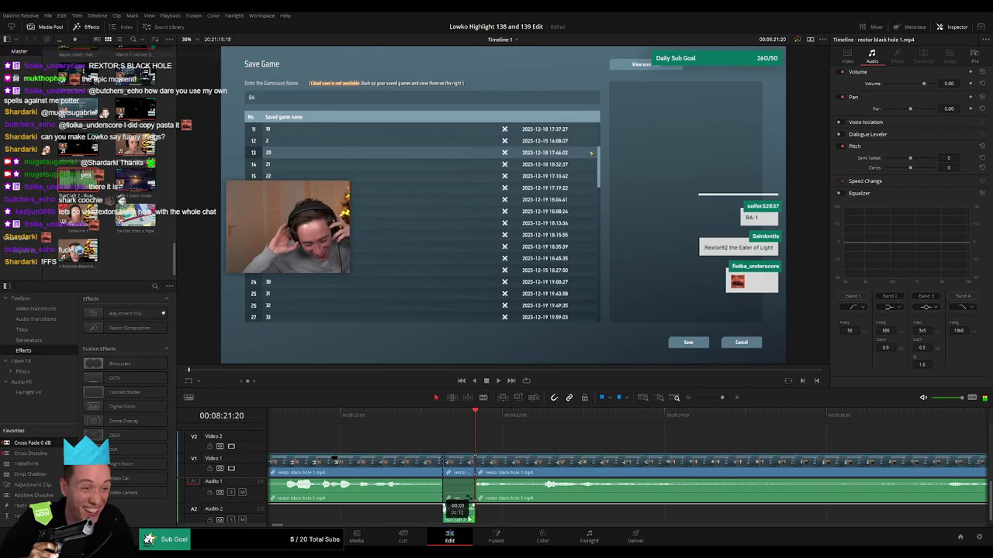
{"action": "left_click", "coordinate": [949, 83]}
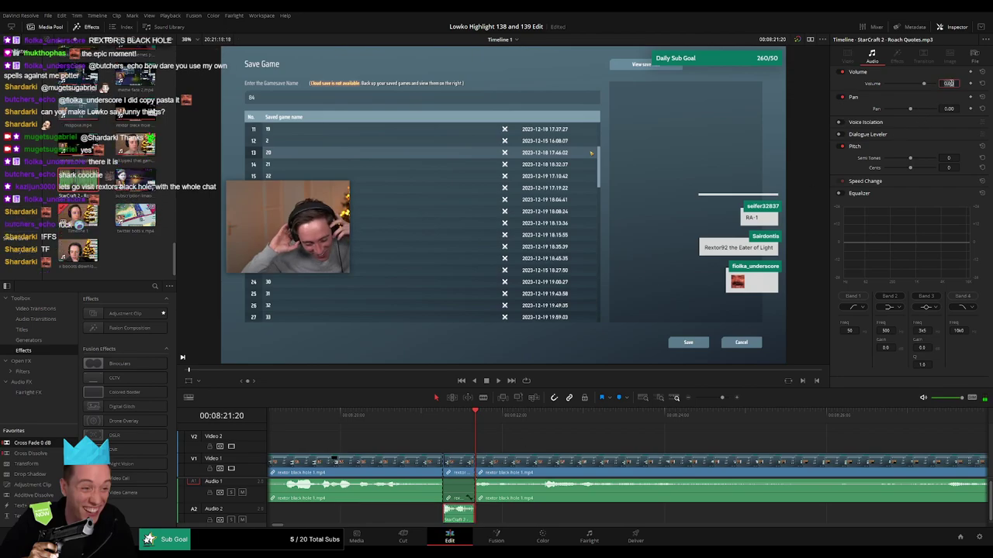
{"action": "left_click", "coordinate": [522, 443]}
{"action": "left_click_drag", "start_coordinate": [316, 416], "coordinate": [303, 417]}
{"action": "key", "text": "space"}
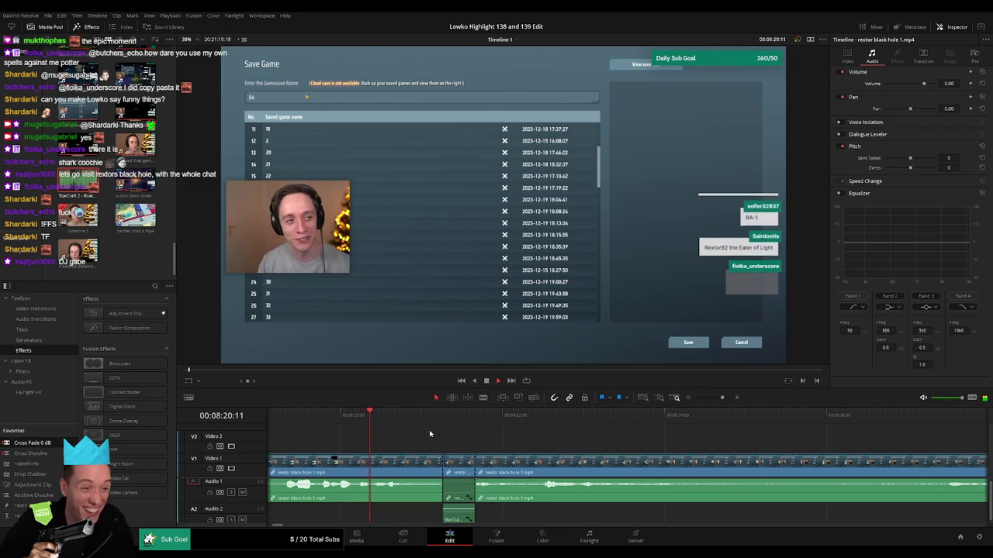
Step: Split "rextor black hole 1.mp4" at about 8:25 and delete the rest of the clip, closing the gap
{"action": "left_click", "coordinate": [673, 398]}
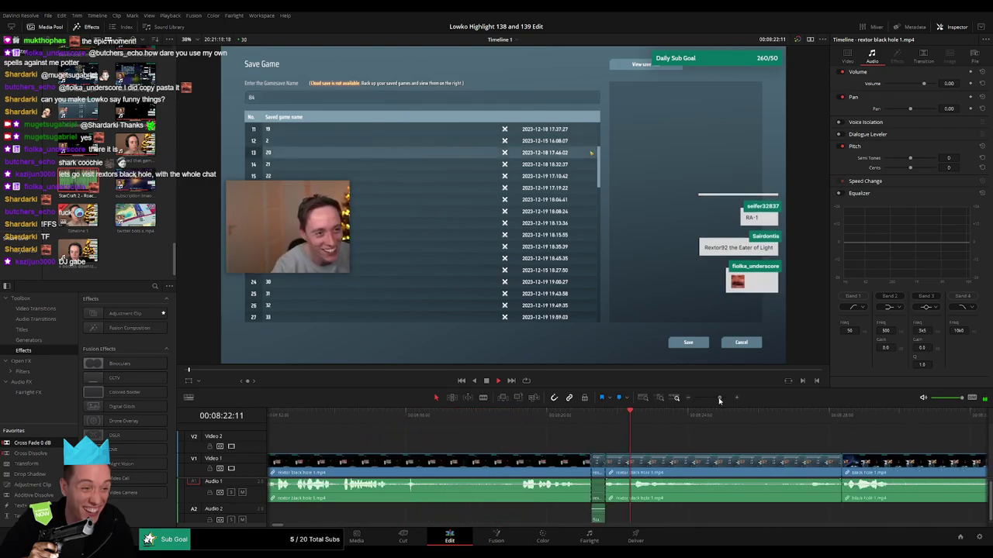
{"action": "left_click_drag", "start_coordinate": [642, 458], "coordinate": [542, 460]}
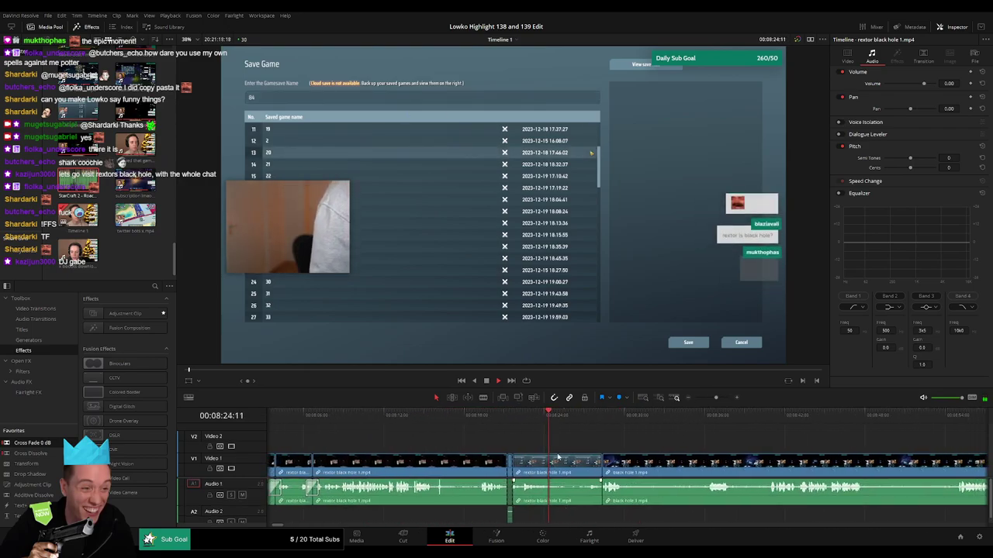
{"action": "key", "text": "space"}
{"action": "key", "text": "ctrl+b"}
{"action": "left_click", "coordinate": [577, 466]}
{"action": "key", "text": "Delete"}
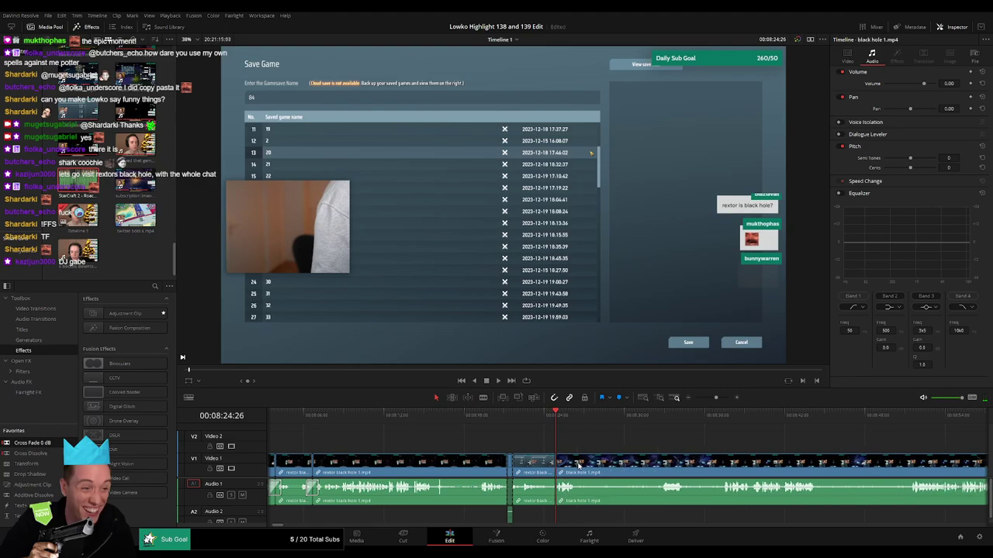
Step: Delete the opening of "black hole 1.mp4" up to about 8:37, closing the gap and cross-fading the audio at the join
{"action": "key", "text": "space"}
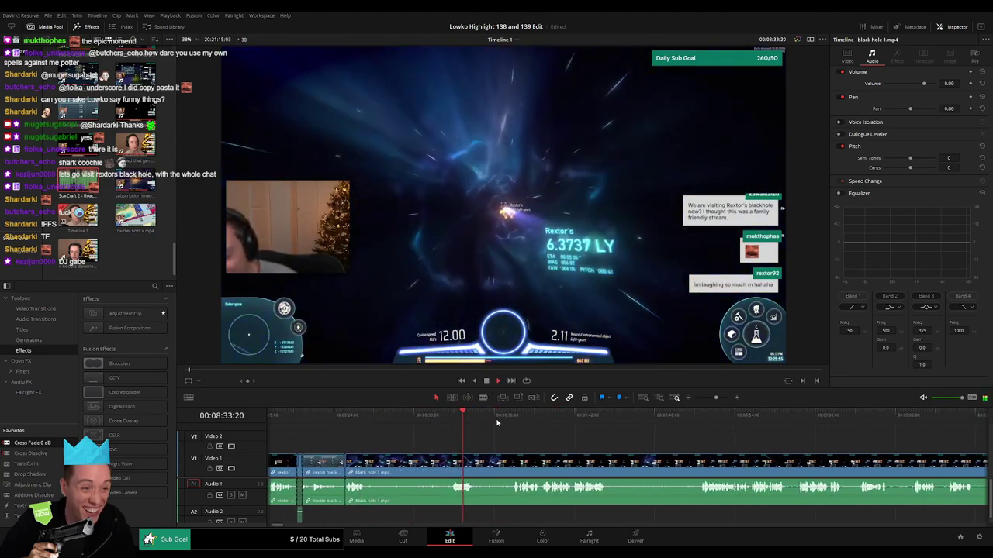
{"action": "left_click", "coordinate": [515, 461]}
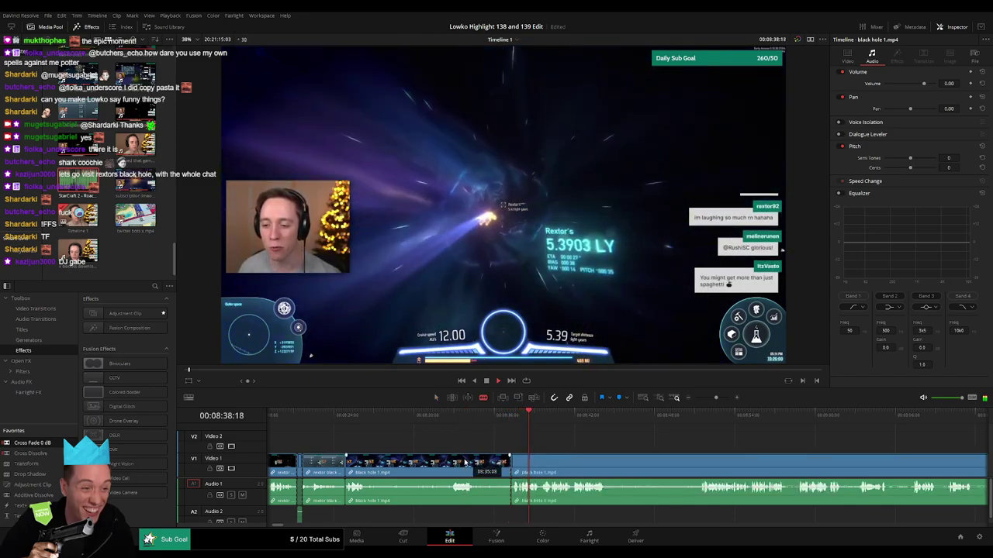
{"action": "key", "text": "a"}
{"action": "left_click", "coordinate": [466, 461]}
{"action": "key", "text": "Delete"}
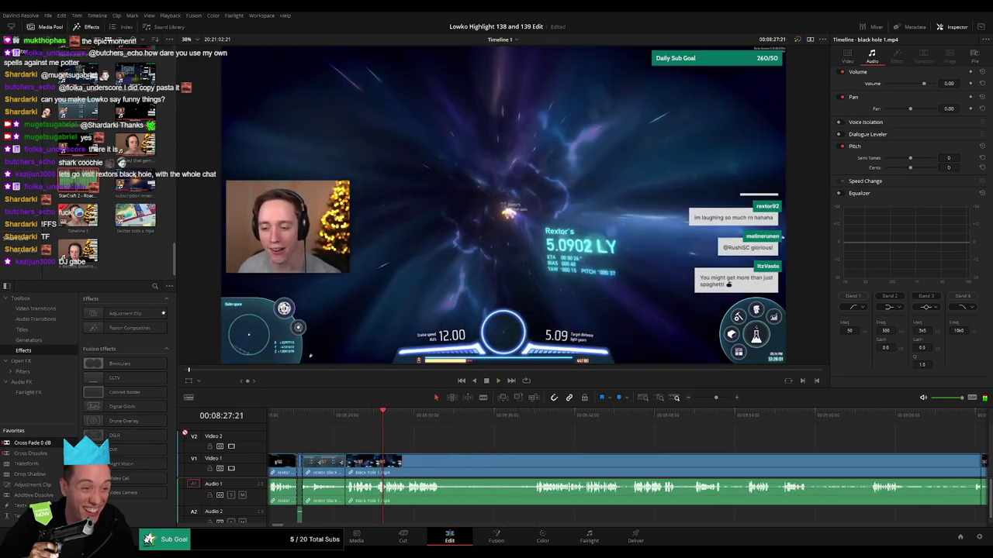
{"action": "left_click_drag", "start_coordinate": [344, 498], "coordinate": [345, 498]}
Step: Cut the section of "black hole 1.mp4" from about 8:32 to 8:39, closing the gap and cross-fading the audio at the cut
{"action": "key", "text": "space"}
{"action": "left_click_drag", "start_coordinate": [443, 440], "coordinate": [401, 436]}
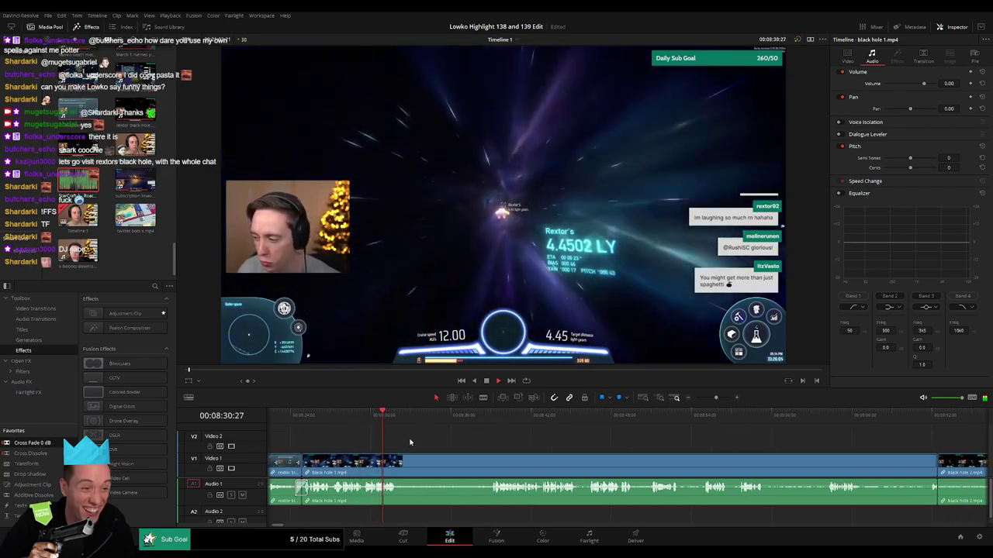
{"action": "key", "text": "b"}
{"action": "left_click", "coordinate": [397, 466]}
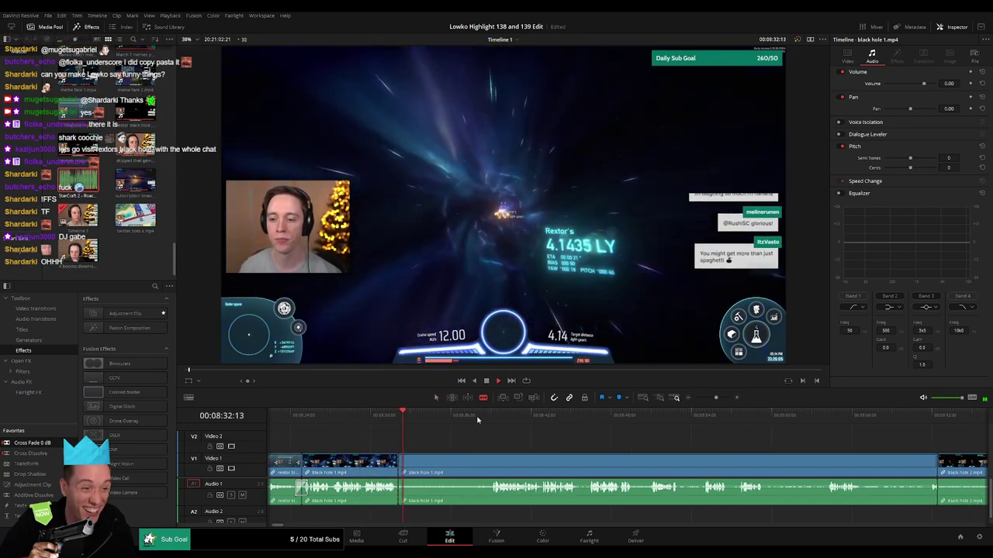
{"action": "left_click", "coordinate": [489, 417]}
{"action": "left_click", "coordinate": [490, 457]}
{"action": "key", "text": "a"}
{"action": "left_click", "coordinate": [468, 468]}
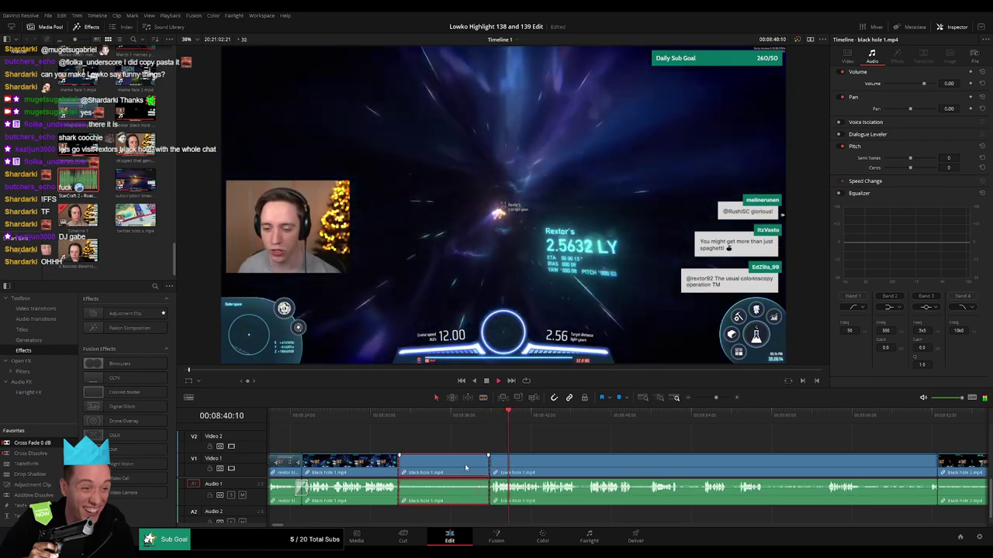
{"action": "key", "text": "Delete"}
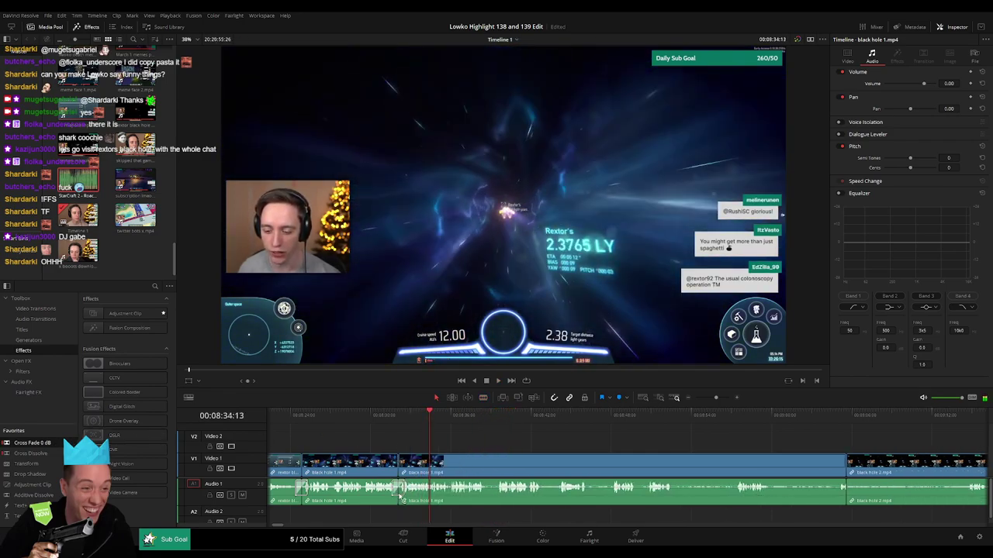
Step: Cut the section of "black hole 1.mp4" from about 8:43 to 8:44, closing the gap and cross-fading the audio at the cut
{"action": "key", "text": "space"}
{"action": "left_click_drag", "start_coordinate": [490, 453], "coordinate": [409, 451]}
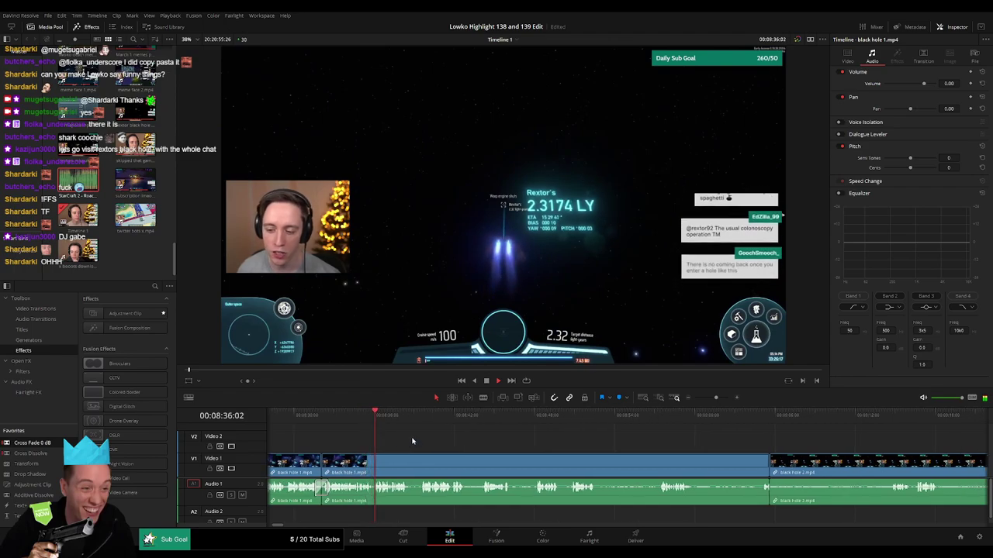
{"action": "scroll", "coordinate": [400, 448], "scroll_direction": "right", "scroll_amount": 1}
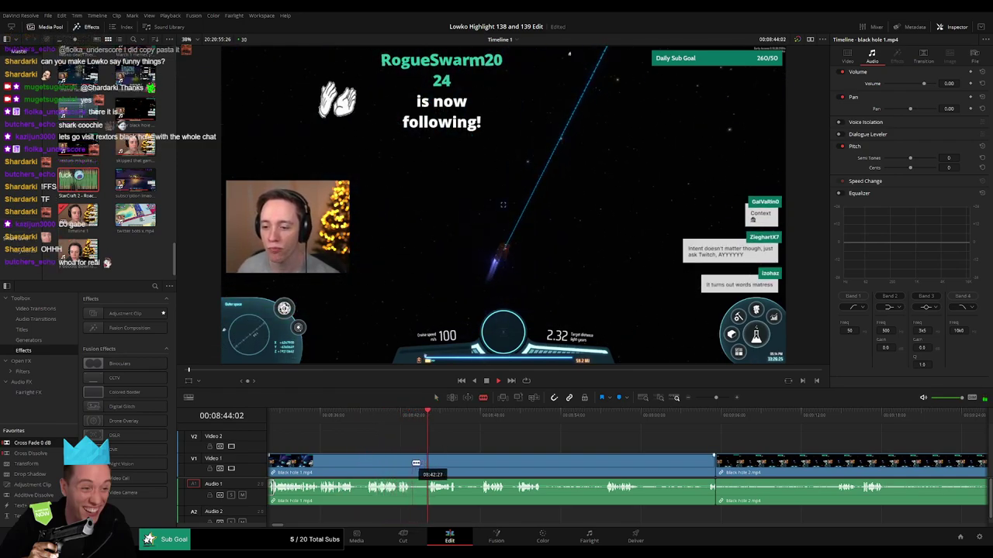
{"action": "left_click", "coordinate": [415, 463]}
{"action": "left_click", "coordinate": [431, 463]}
{"action": "key", "text": "a"}
{"action": "left_click", "coordinate": [420, 468]}
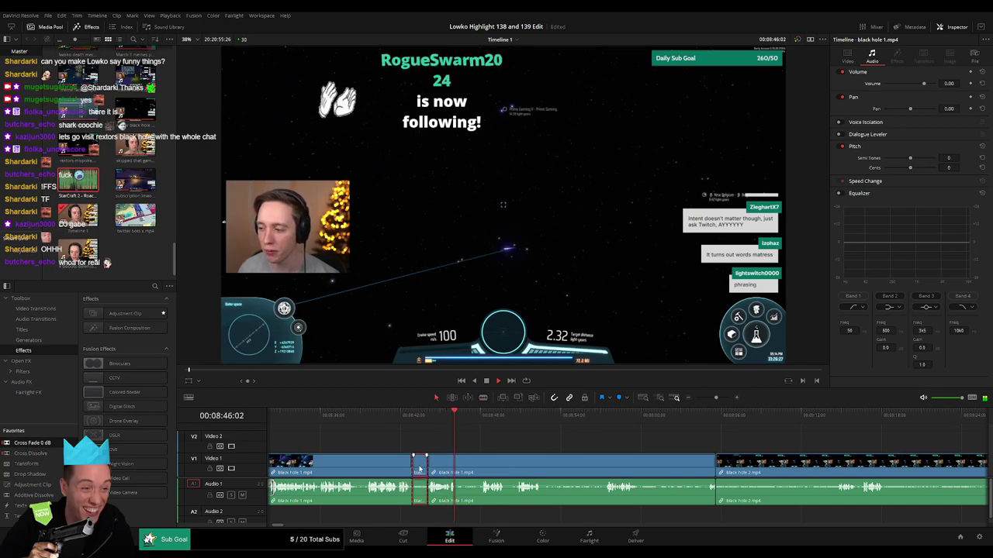
{"action": "key", "text": "Delete"}
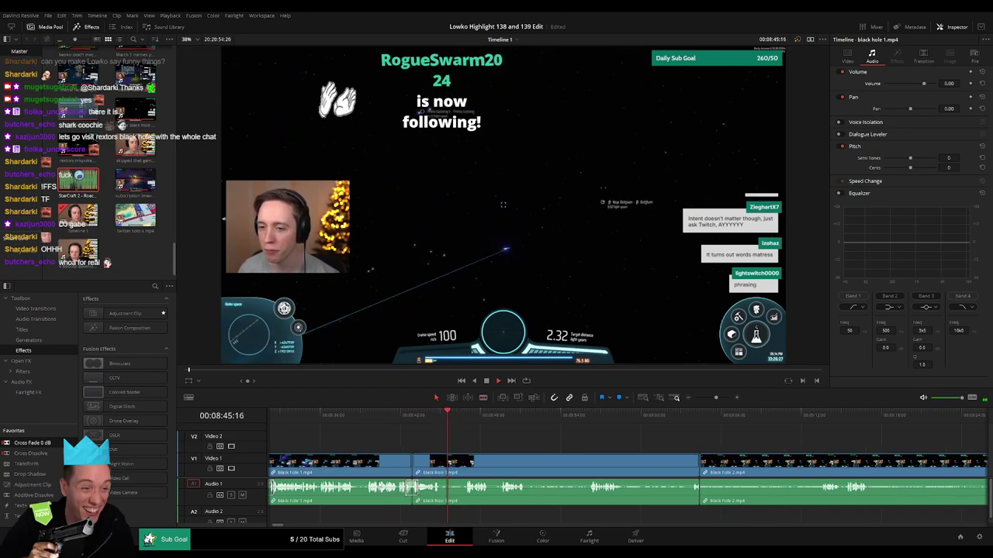
Step: Cut the section of "black hole 1.mp4" from about 8:38 to 8:39, closing the gap and cross-fading the audio at the cut
{"action": "key", "text": "b"}
{"action": "left_click", "coordinate": [355, 468]}
{"action": "left_click", "coordinate": [365, 468]}
{"action": "key", "text": "a"}
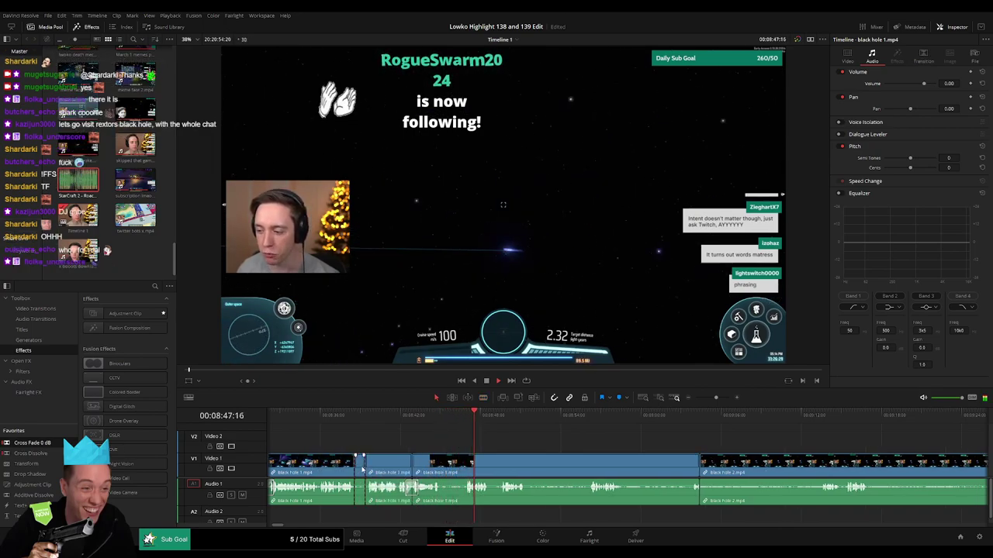
{"action": "key", "text": "Delete"}
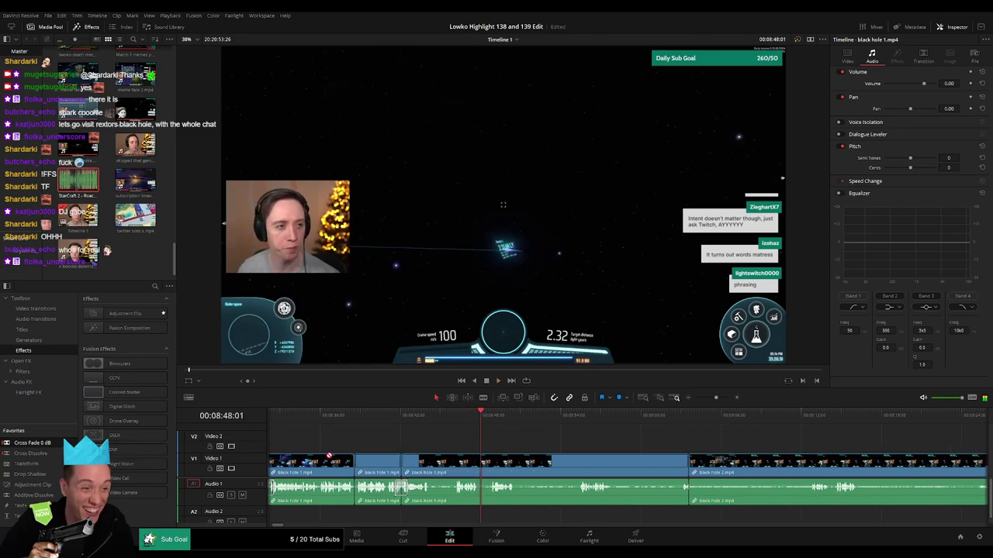
Step: Cut two short sections of "black hole 1.mp4" starting at about 8:44 and 8:46, closing the gaps and cross-fading the audio at both cuts
{"action": "left_click", "coordinate": [434, 466]}
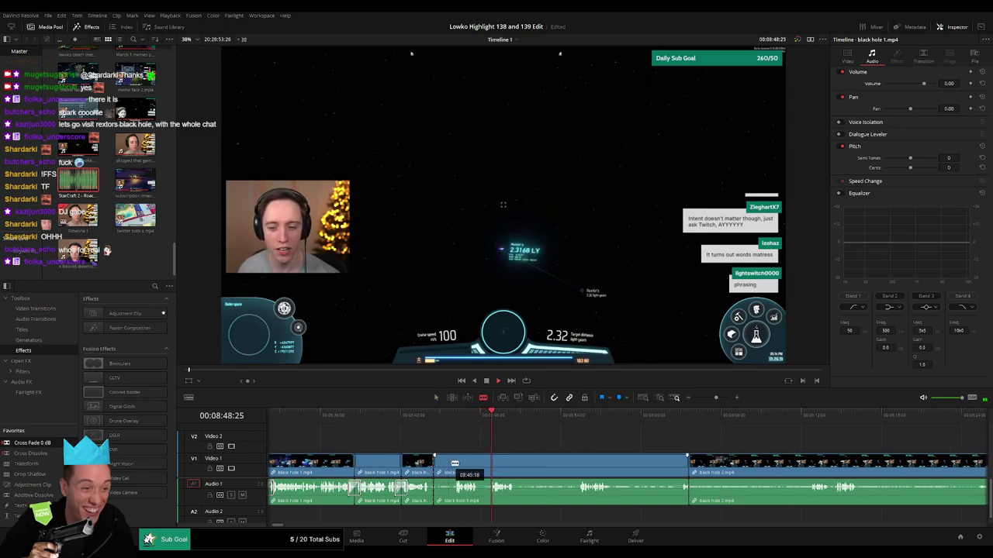
{"action": "key", "text": "Delete"}
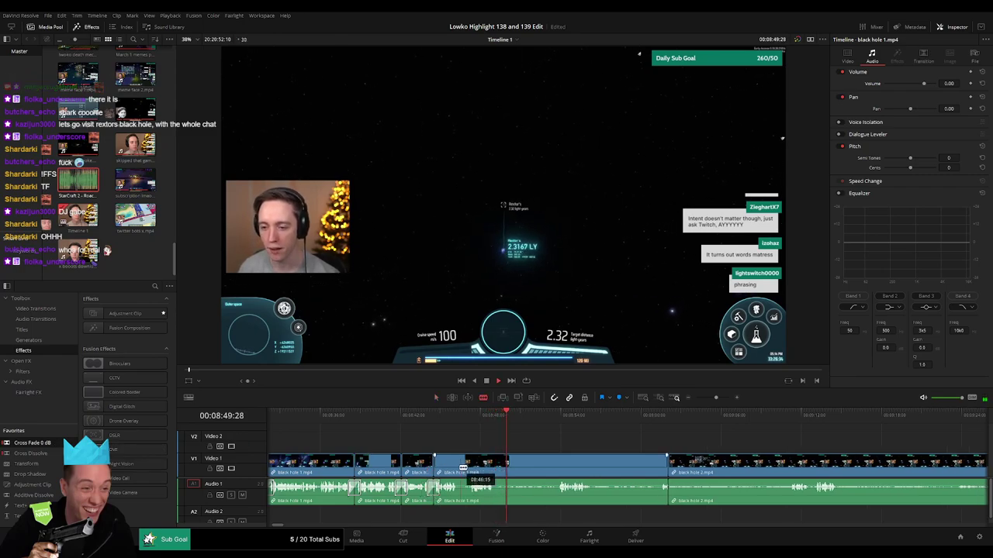
{"action": "key", "text": "Delete"}
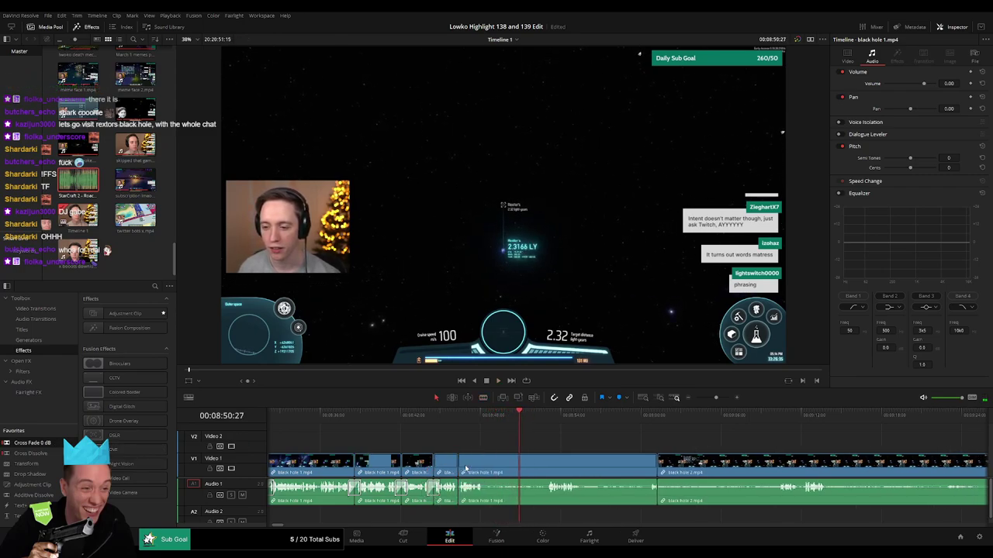
{"action": "left_click_drag", "start_coordinate": [490, 506], "coordinate": [458, 489]}
Step: Cut "black hole 1.mp4" from about 8:48 to 8:53 with an audio cross-fade, and ripple-delete the clip's remainder after about 8:51
{"action": "key", "text": "b"}
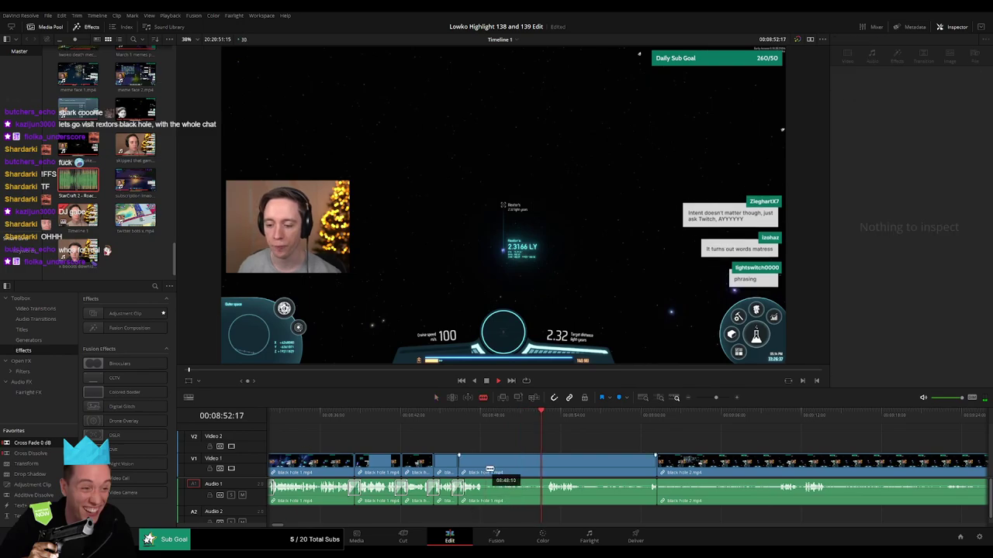
{"action": "left_click", "coordinate": [487, 468]}
{"action": "left_click_drag", "start_coordinate": [567, 445], "coordinate": [468, 444]}
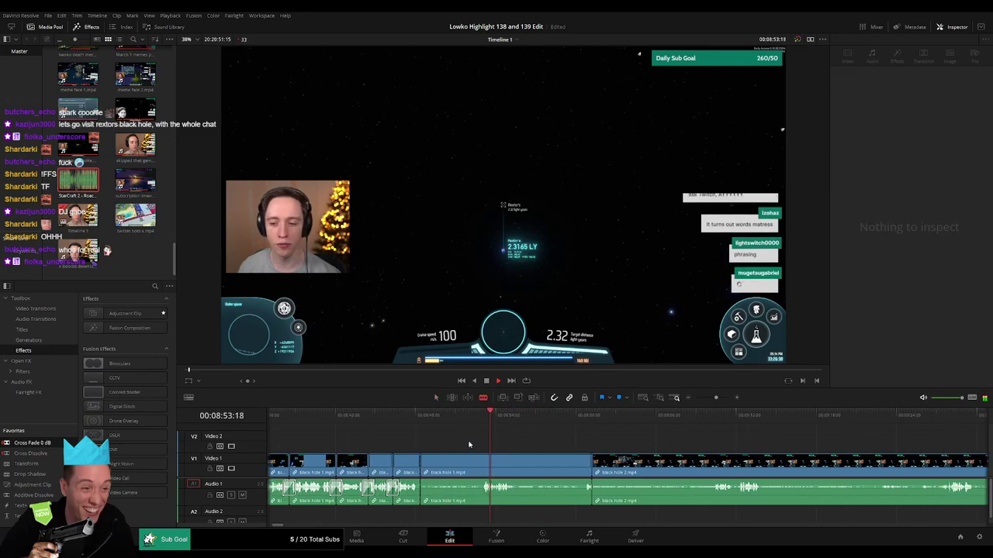
{"action": "scroll", "coordinate": [469, 444], "scroll_direction": "right", "scroll_amount": 1}
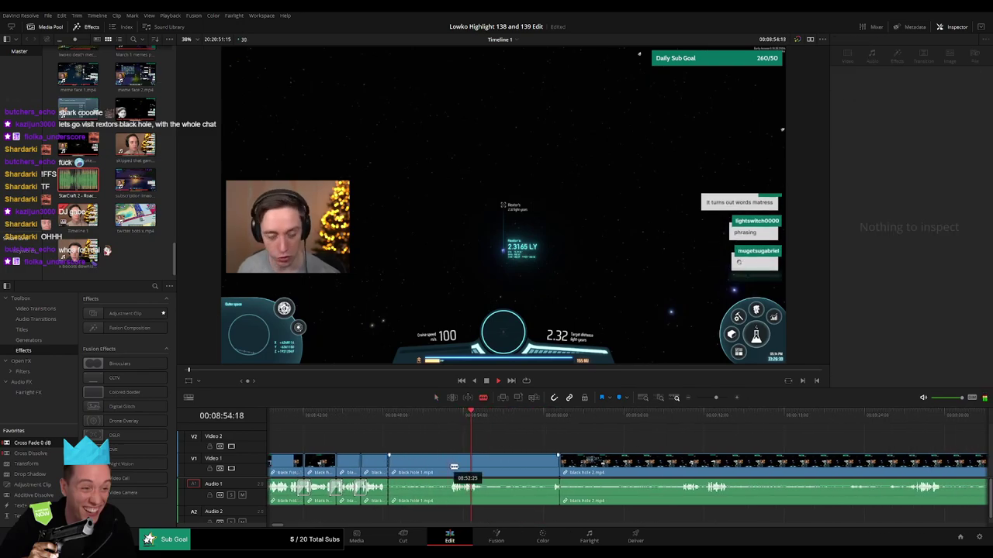
{"action": "key", "text": "a"}
{"action": "left_click", "coordinate": [432, 472]}
{"action": "key", "text": "Delete"}
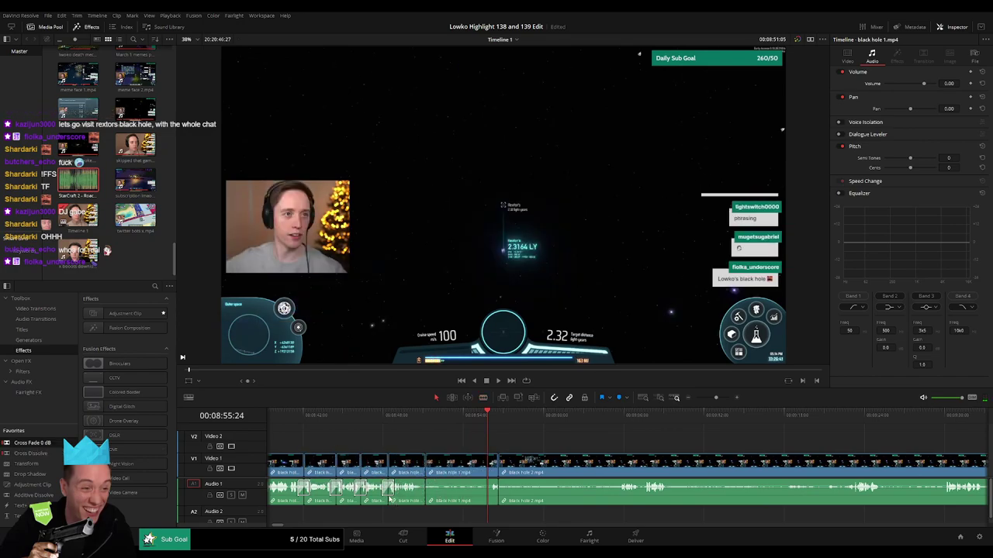
{"action": "key", "text": "Delete"}
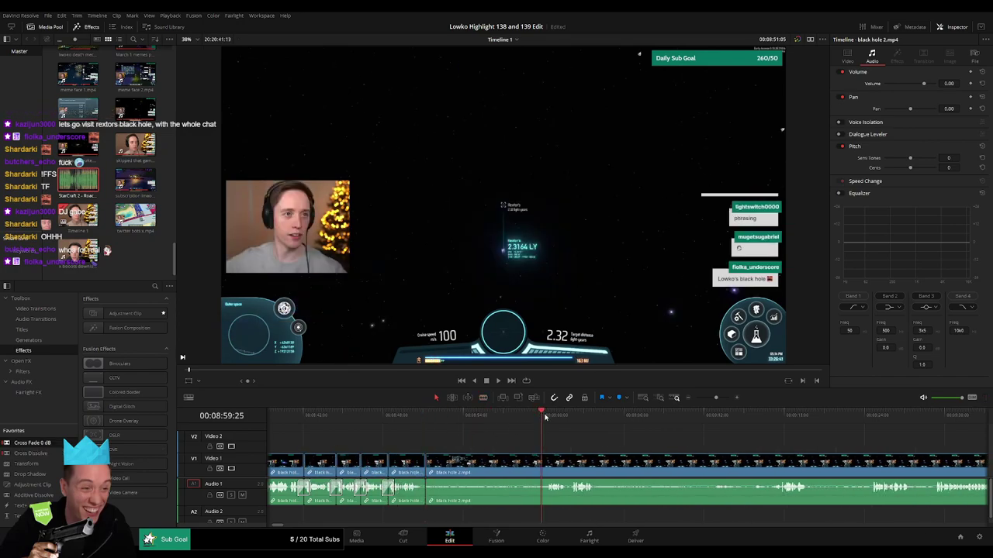
Step: Delete the opening of "black hole 2.mp4" up to about 8:58, closing the gap and cross-fading the audio at the join
{"action": "key", "text": "space"}
{"action": "left_click_drag", "start_coordinate": [586, 433], "coordinate": [519, 439]}
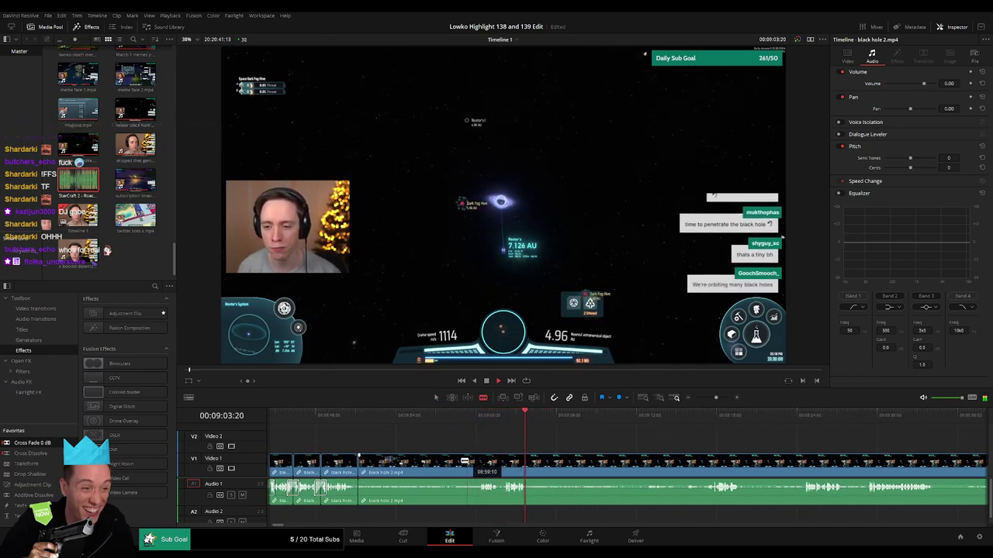
{"action": "left_click", "coordinate": [456, 461]}
{"action": "key", "text": "a"}
{"action": "left_click", "coordinate": [415, 472]}
{"action": "key", "text": "Delete"}
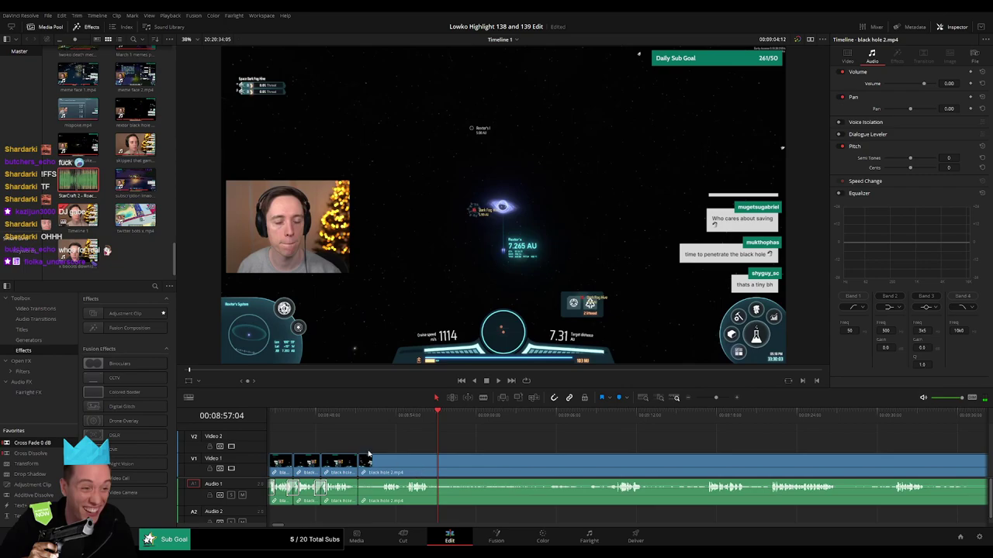
{"action": "left_click", "coordinate": [352, 416]}
{"action": "key", "text": "space"}
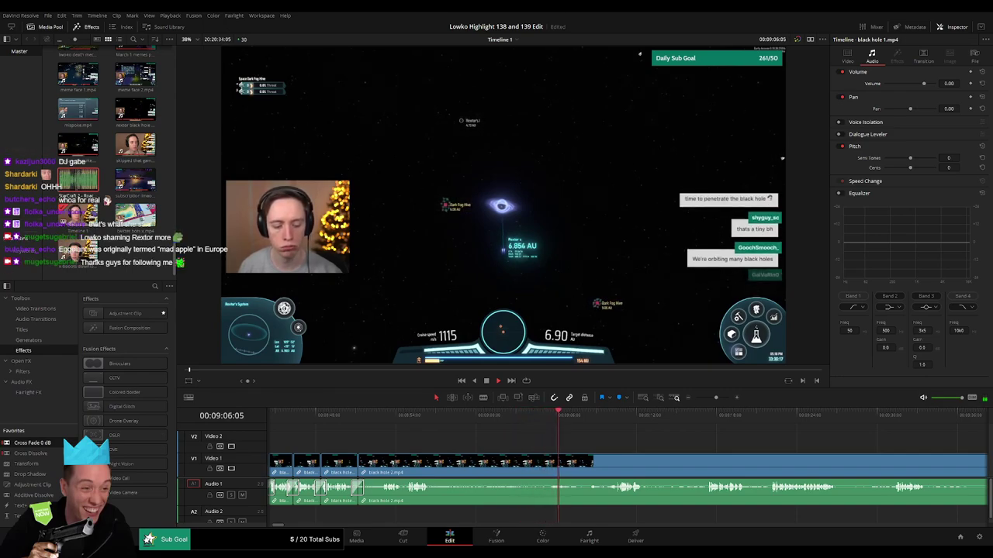
Step: Cut the section of "black hole 2.mp4" from about 8:56 to 9:10, closing the gap and cross-fading the audio at the cut
{"action": "scroll", "coordinate": [578, 448], "scroll_direction": "right", "scroll_amount": 2}
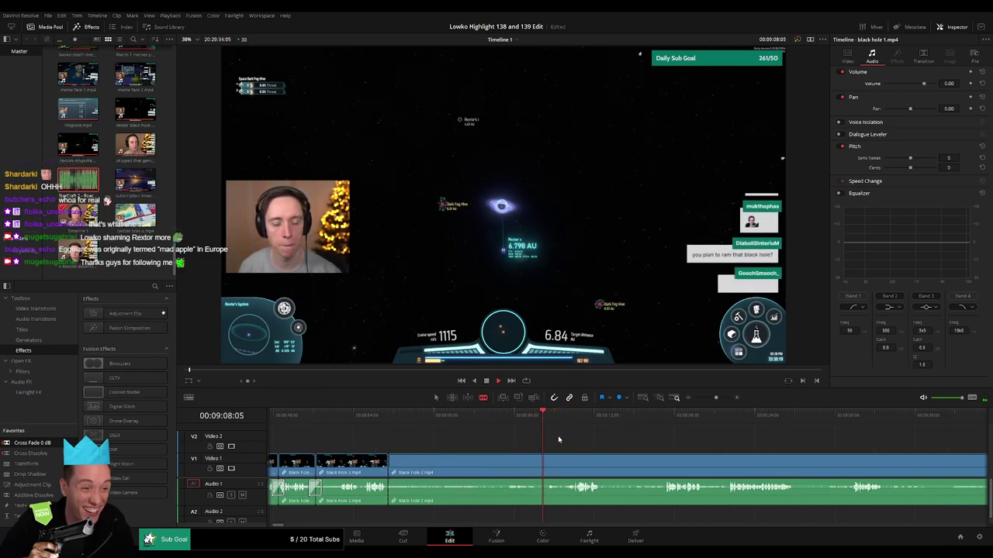
{"action": "left_click", "coordinate": [555, 419]}
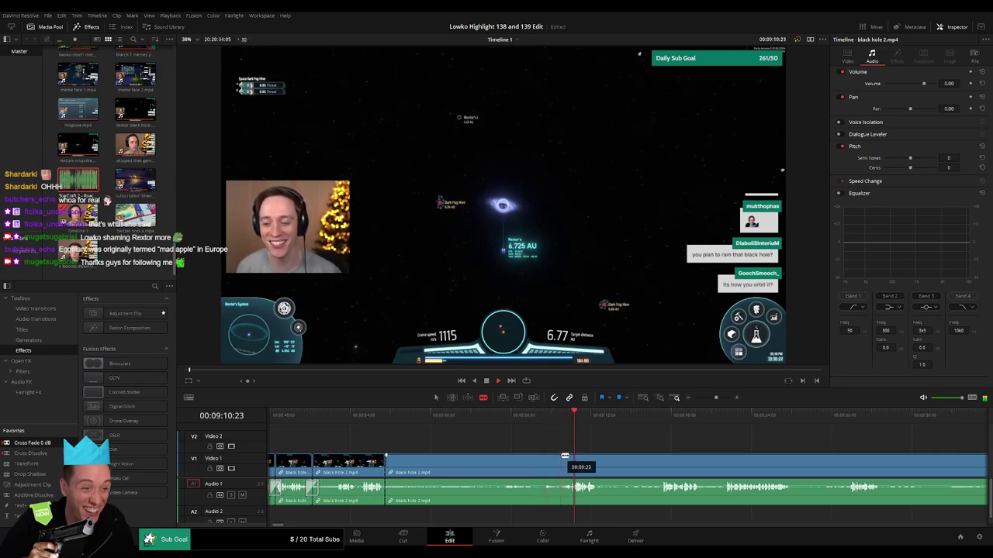
{"action": "key", "text": "Delete"}
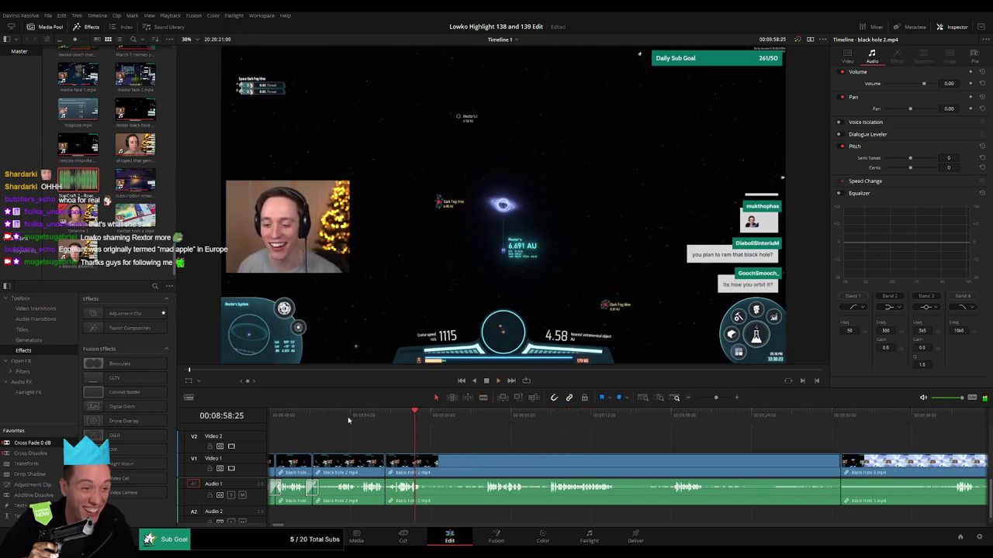
{"action": "left_click_drag", "start_coordinate": [350, 418], "coordinate": [334, 418]}
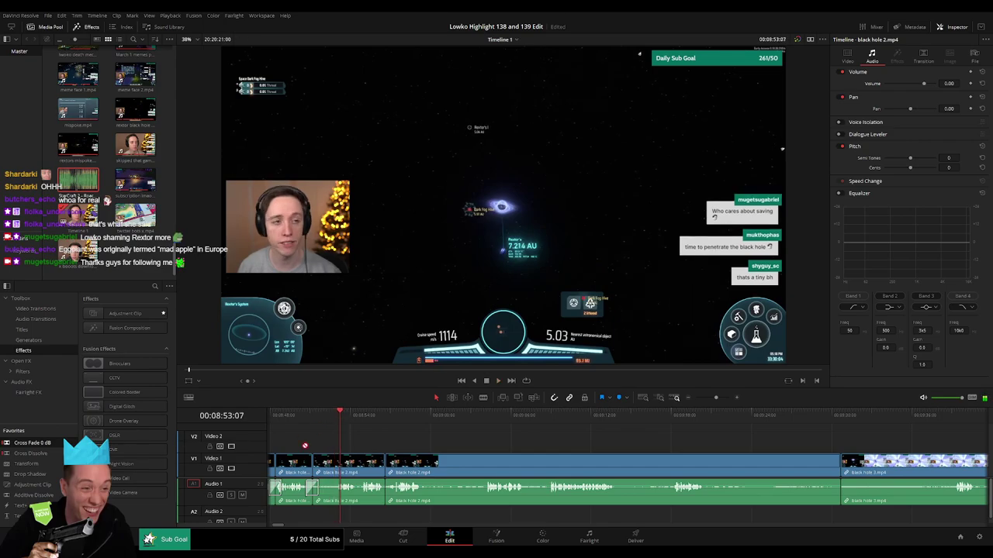
{"action": "key", "text": "space"}
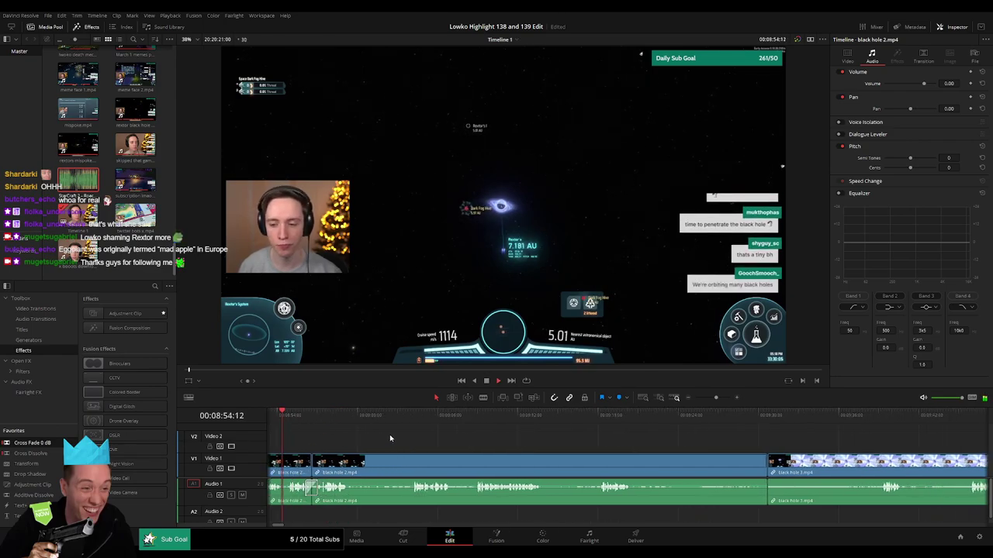
Step: Cut the section of "black hole 2.mp4" from about 8:59 to 9:04, closing the gap and cross-fading the audio at the cut
{"action": "left_click", "coordinate": [352, 460]}
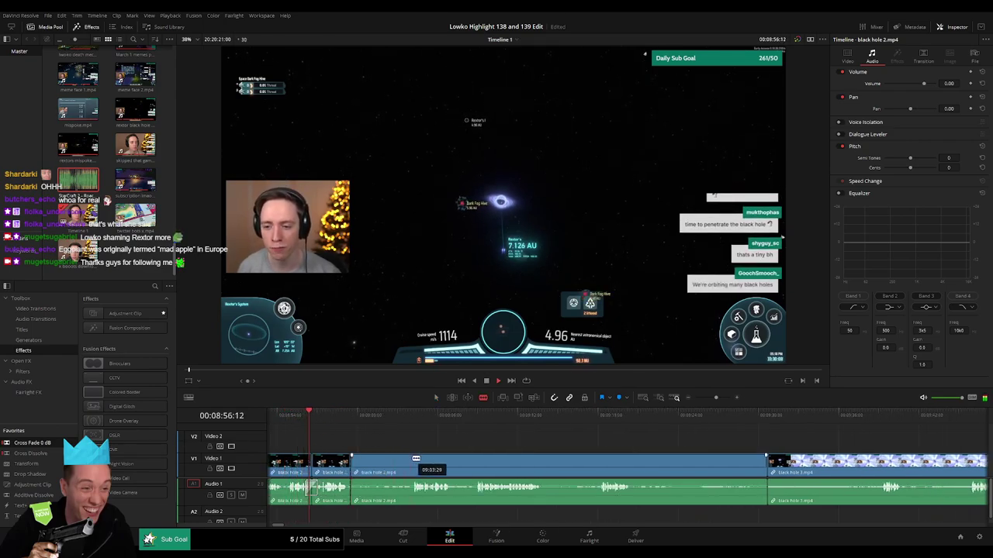
{"action": "left_click", "coordinate": [413, 459]}
{"action": "key", "text": "a"}
{"action": "key", "text": "Delete"}
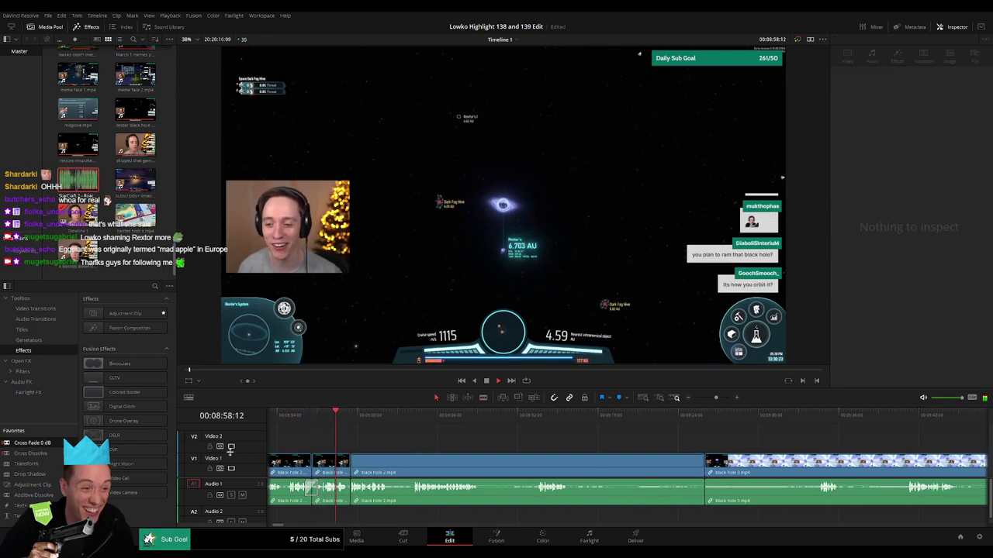
{"action": "left_click", "coordinate": [350, 492]}
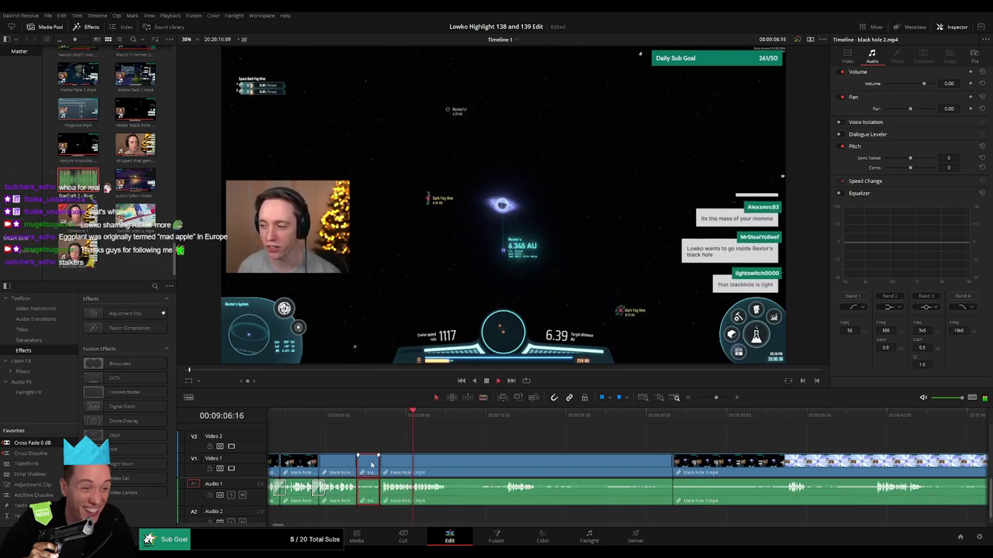
Step: Cut the section of "black hole 2.mp4" from about 9:02 to 9:04, closing the gap and cross-fading the audio at the cut
{"action": "key", "text": "Delete"}
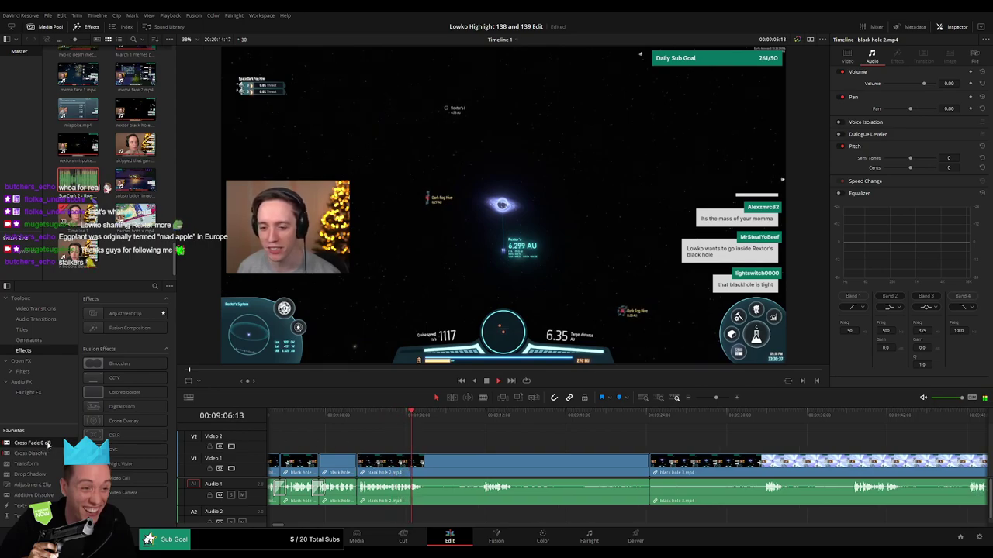
{"action": "left_click_drag", "start_coordinate": [48, 445], "coordinate": [360, 500]}
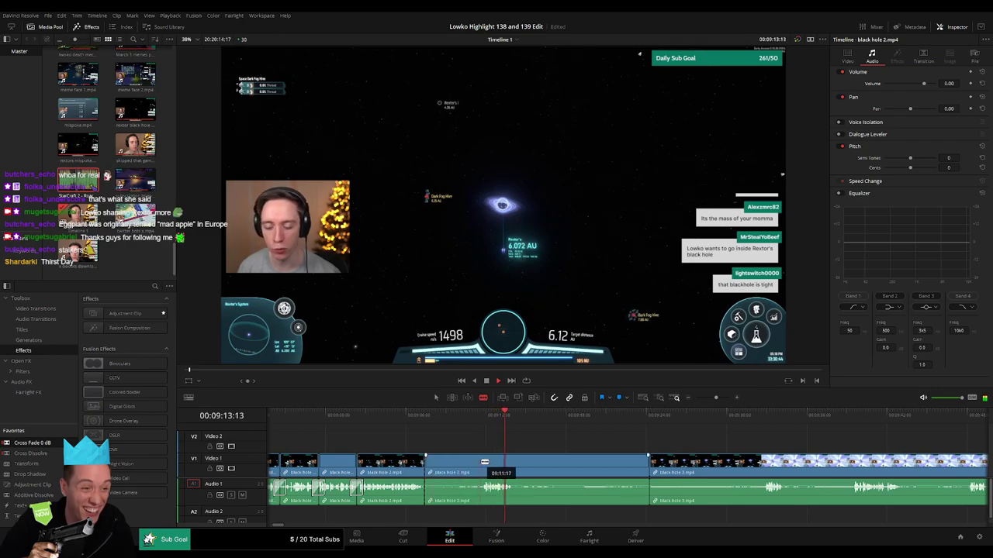
Step: Cut the section of "black hole 2.mp4" from about 9:07 to 9:11, closing the gap
{"action": "key", "text": "Delete"}
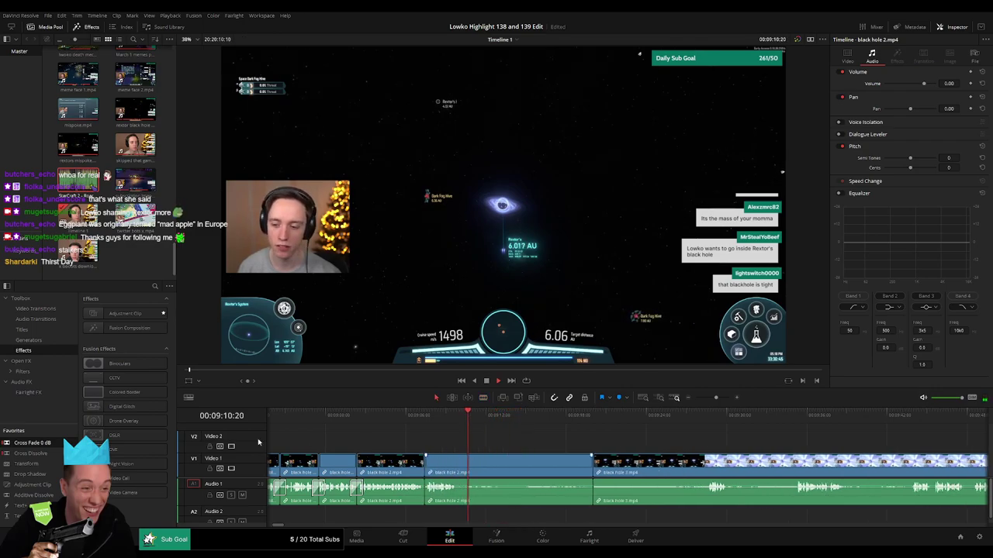
Step: Add a Cross Fade 0 dB at the start of the last black hole 2.mp4 clip and ripple delete that clip's quiet remainder
{"action": "left_click_drag", "start_coordinate": [227, 436], "coordinate": [427, 490]}
{"action": "left_click", "coordinate": [463, 470]}
{"action": "key", "text": "a"}
{"action": "left_click", "coordinate": [532, 470]}
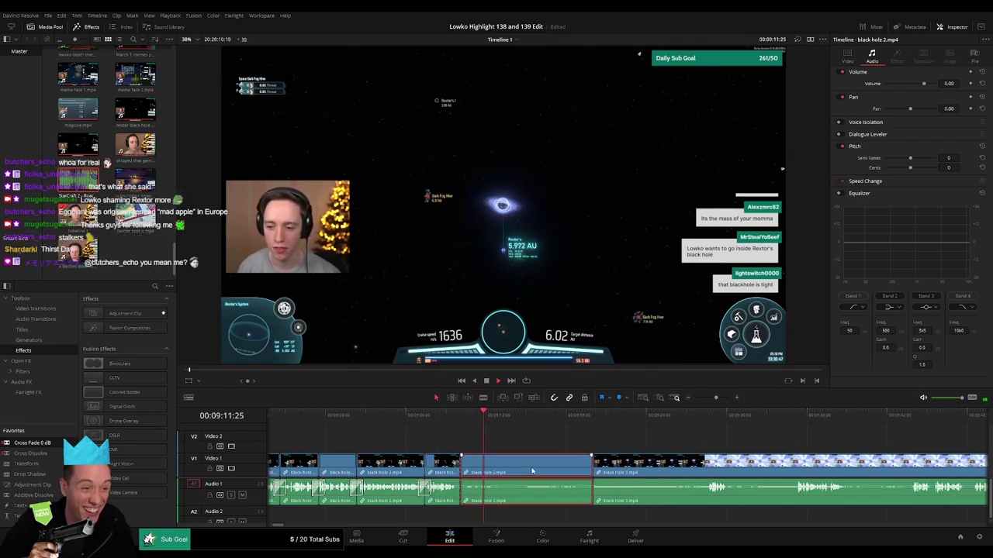
{"action": "key", "text": "Delete"}
{"action": "key", "text": "space"}
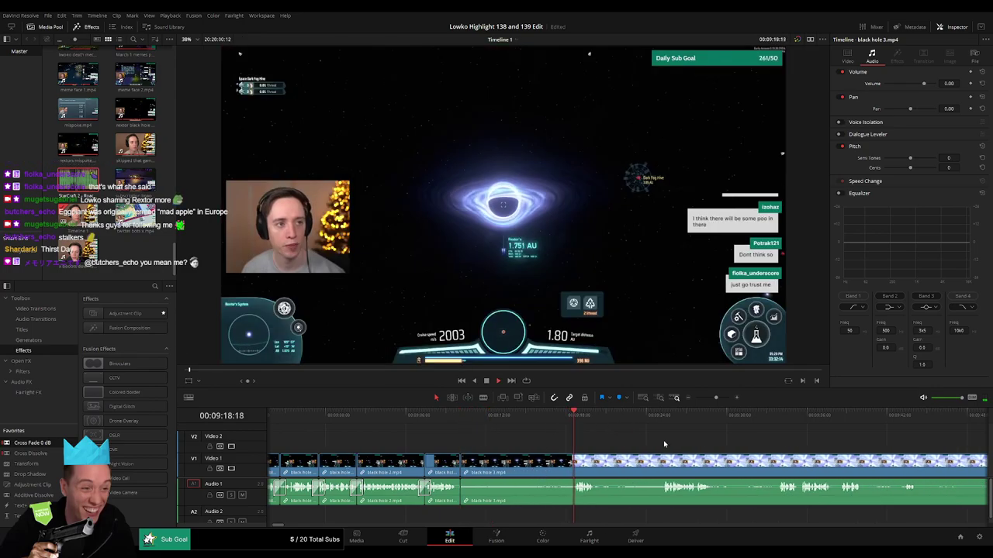
Step: Split black hole 3.mp4 at 09:18:13 and ripple delete its opening part
{"action": "left_click_drag", "start_coordinate": [662, 442], "coordinate": [518, 445]}
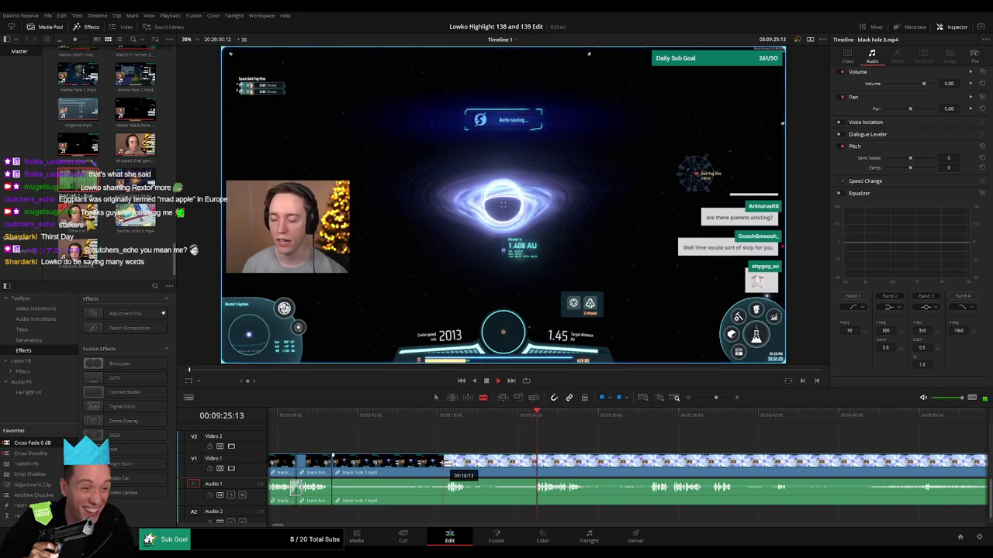
{"action": "left_click", "coordinate": [446, 464]}
{"action": "key", "text": "a"}
{"action": "left_click", "coordinate": [421, 468]}
{"action": "key", "text": "Delete"}
{"action": "key", "text": "space"}
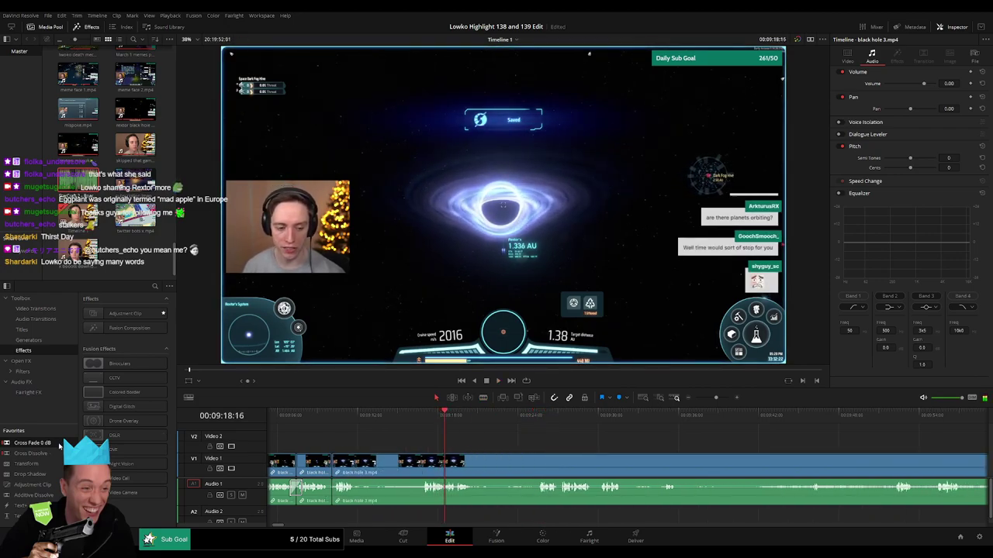
Step: Ripple delete two successive unneeded stretches near the start of black hole 3.mp4, keeping the clip's first moments up to 09:12:02
{"action": "key", "text": "space"}
{"action": "key", "text": "b"}
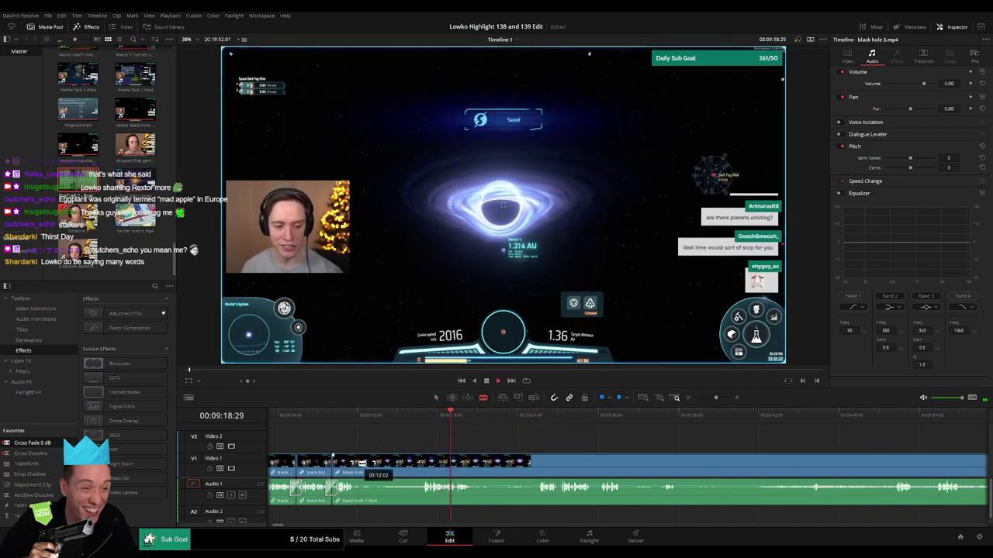
{"action": "left_click", "coordinate": [358, 472]}
{"action": "left_click", "coordinate": [420, 465]}
{"action": "key", "text": "a"}
{"action": "left_click", "coordinate": [405, 468]}
{"action": "key", "text": "Delete"}
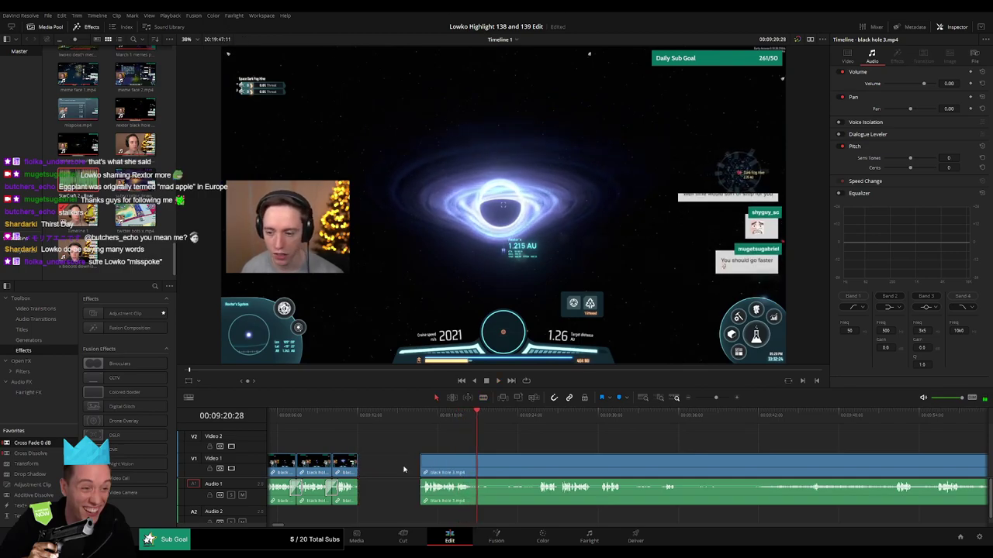
{"action": "left_click", "coordinate": [461, 417]}
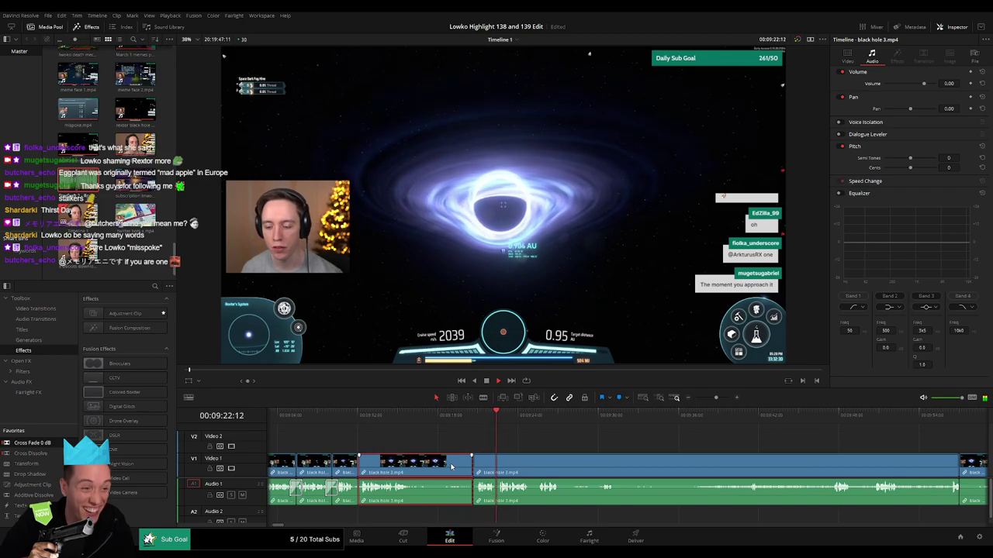
{"action": "key", "text": "Delete"}
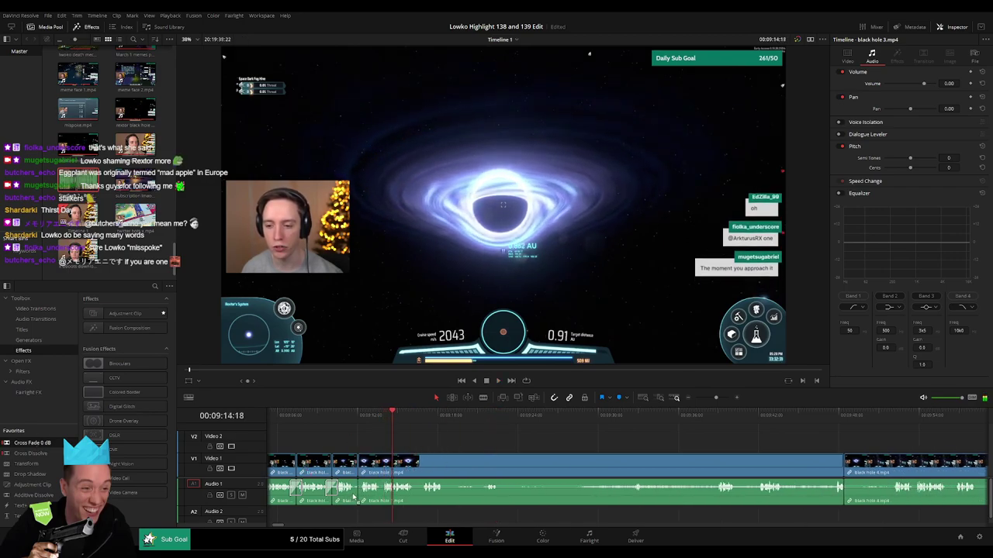
Step: Review the rest of black hole 3.mp4, split it at 09:43:29 and ripple delete its ending
{"action": "scroll", "coordinate": [431, 440], "scroll_direction": "right", "scroll_amount": 3}
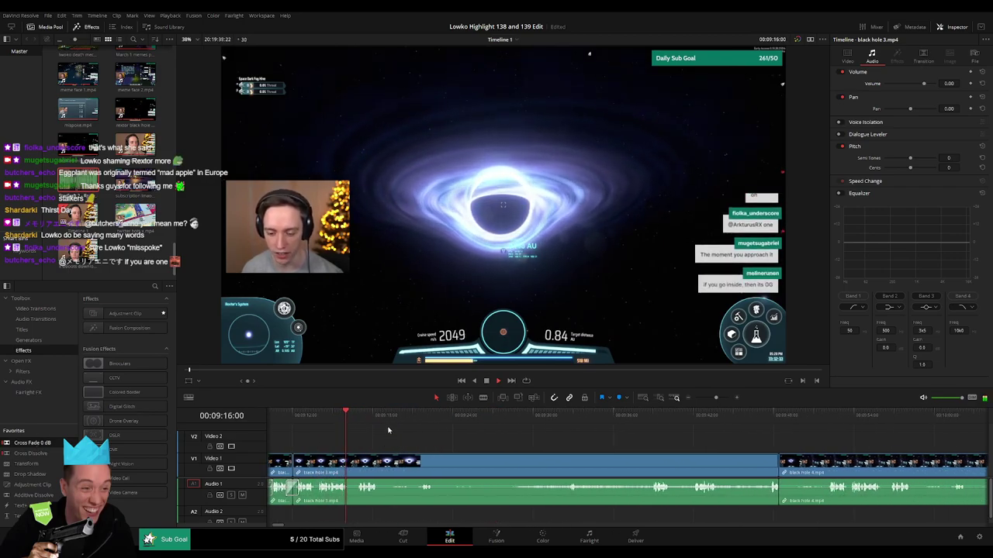
{"action": "scroll", "coordinate": [376, 444], "scroll_direction": "right", "scroll_amount": 1}
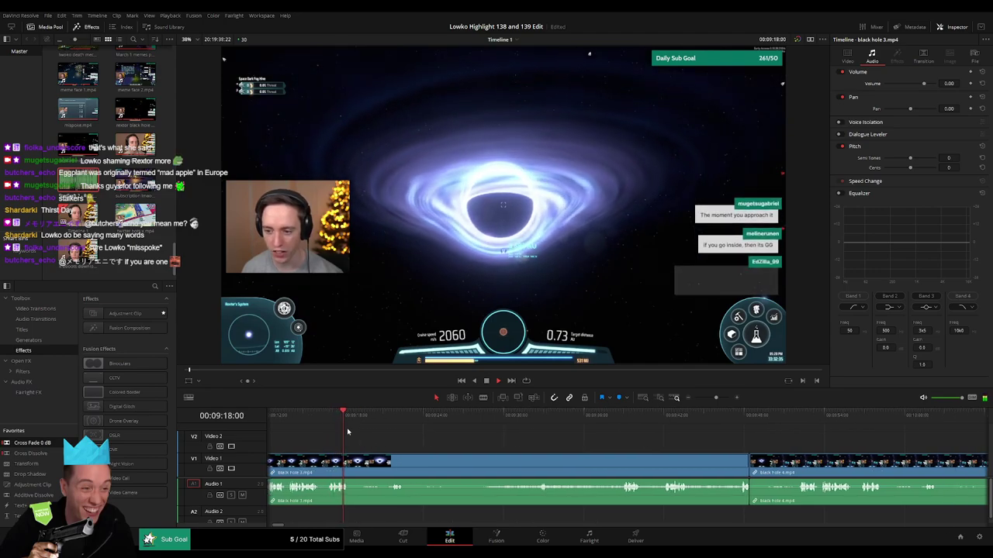
{"action": "left_click_drag", "start_coordinate": [354, 421], "coordinate": [525, 419]}
{"action": "left_click_drag", "start_coordinate": [578, 440], "coordinate": [439, 436]}
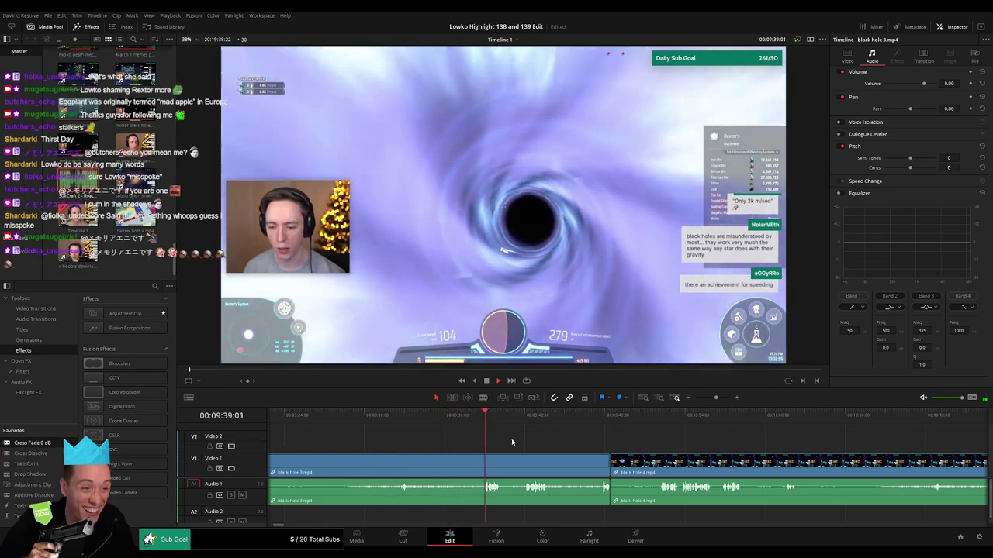
{"action": "scroll", "coordinate": [418, 447], "scroll_direction": "right", "scroll_amount": 3}
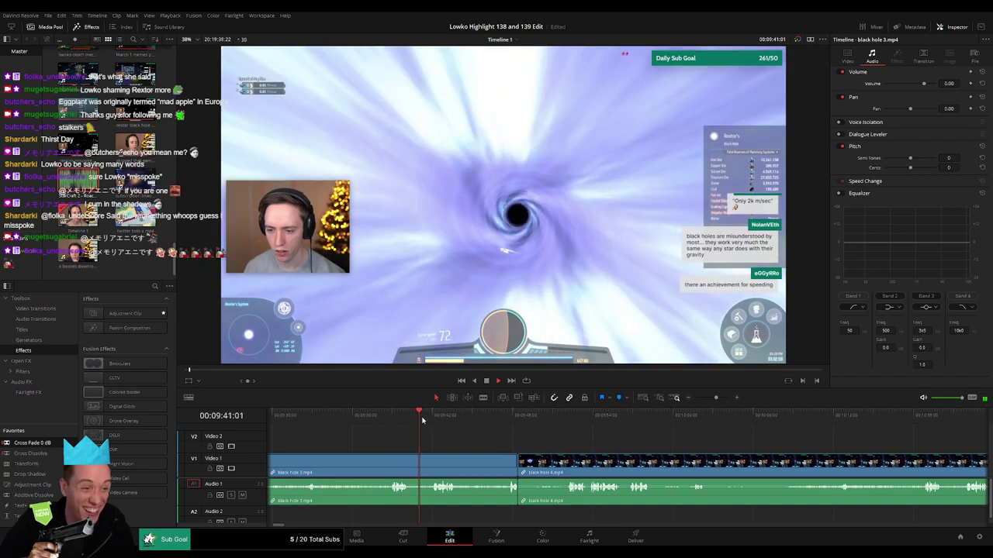
{"action": "scroll", "coordinate": [443, 435], "scroll_direction": "right", "scroll_amount": 2}
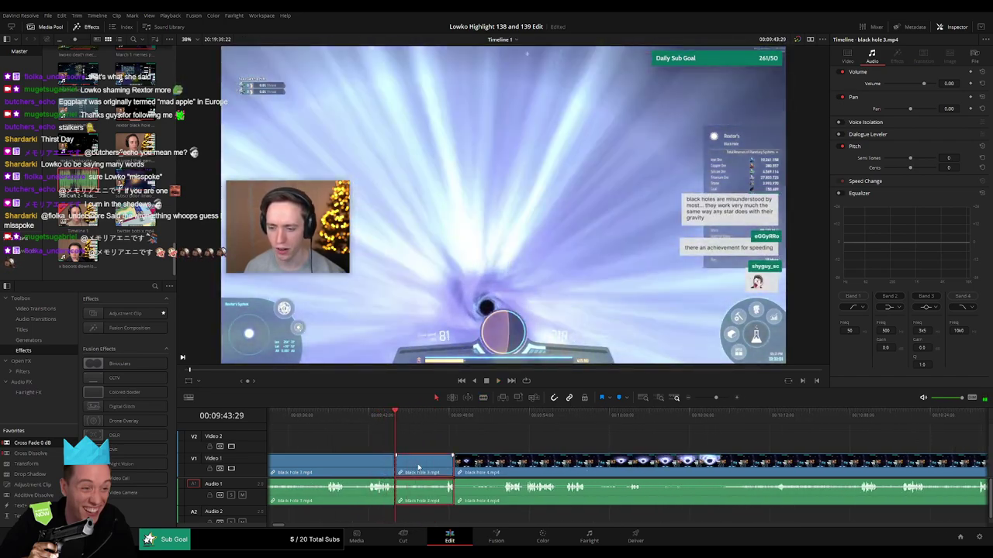
{"action": "key", "text": "Delete"}
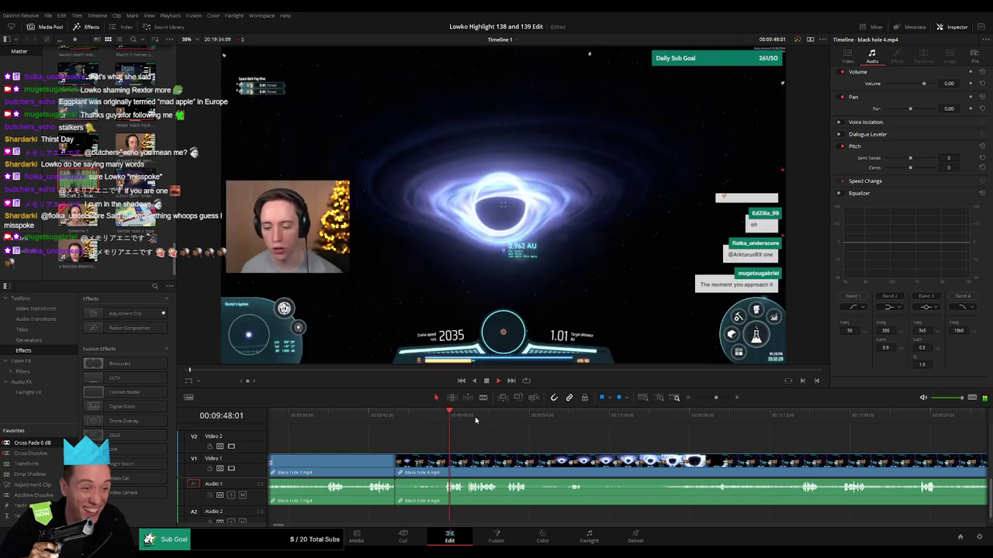
Step: Review black hole 4.mp4, split it at 10:19:15 and ripple delete everything in the clip before that point
{"action": "left_click", "coordinate": [853, 415]}
{"action": "key", "text": "space"}
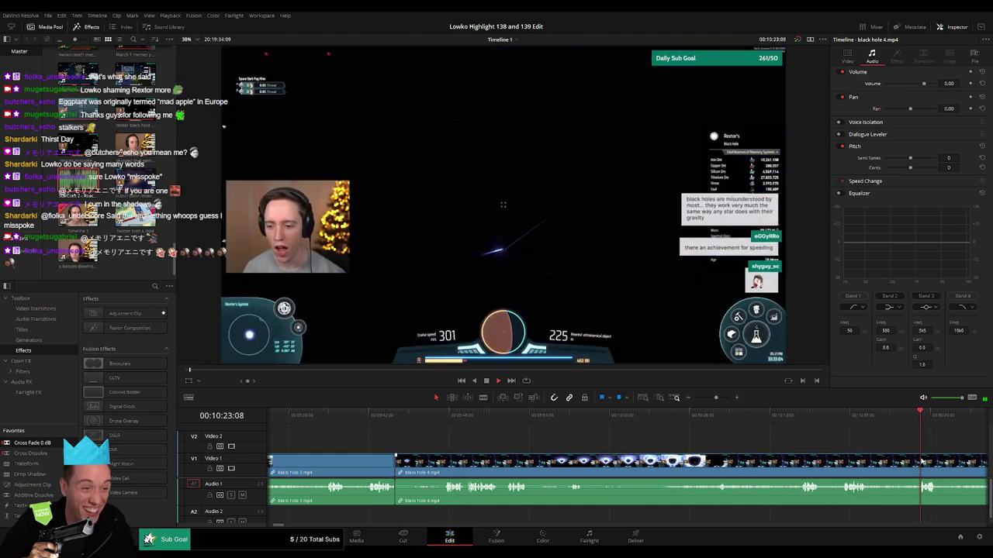
{"action": "left_click", "coordinate": [565, 415]}
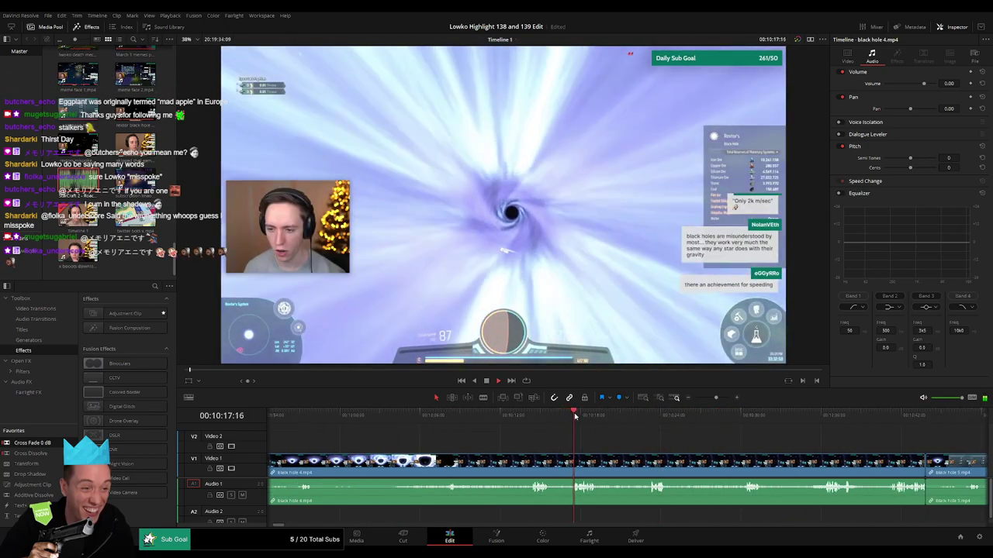
{"action": "key", "text": "space"}
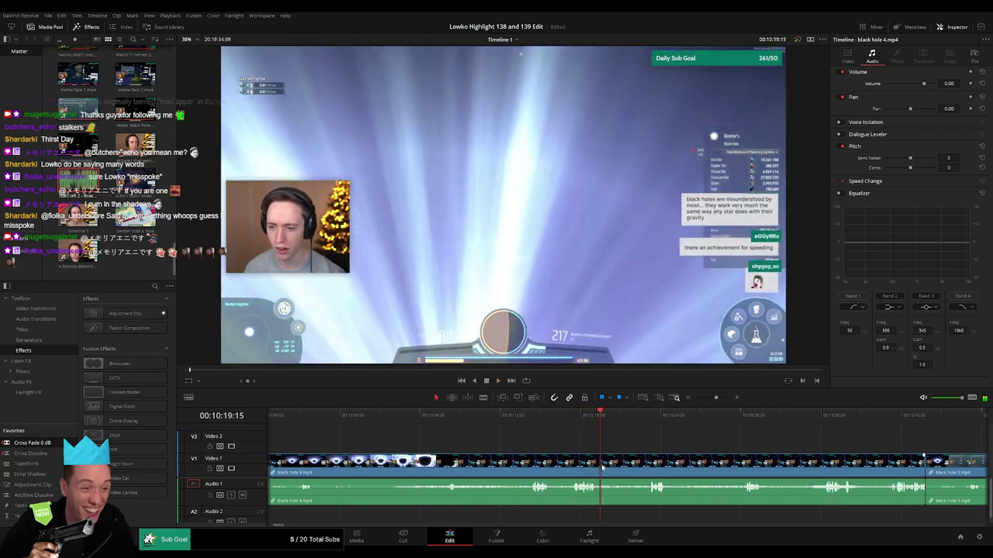
{"action": "key", "text": "ctrl+b"}
{"action": "left_click", "coordinate": [564, 470]}
{"action": "key", "text": "Delete"}
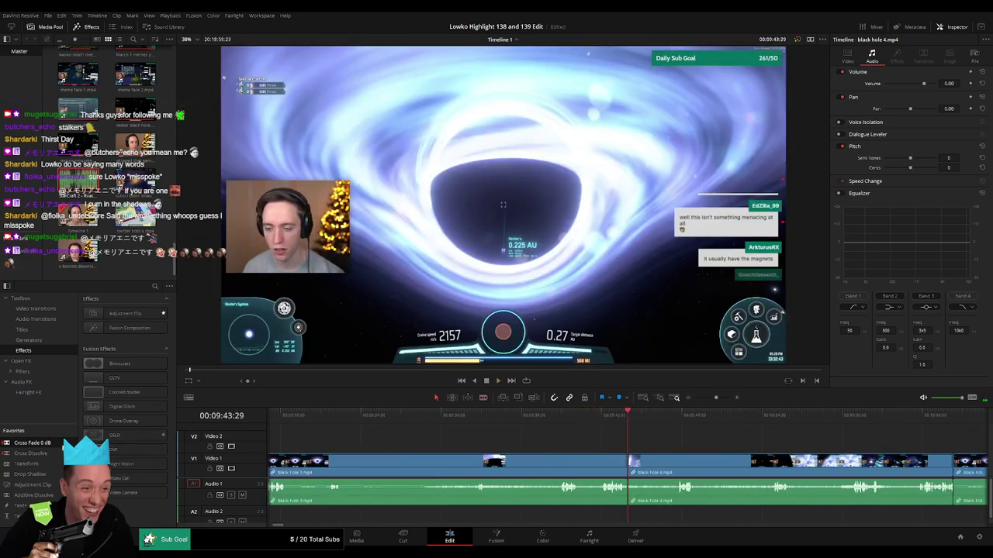
Step: Play through the shortened black hole 4.mp4, split it at 10:03:23 and ripple delete its ending
{"action": "key", "text": "space"}
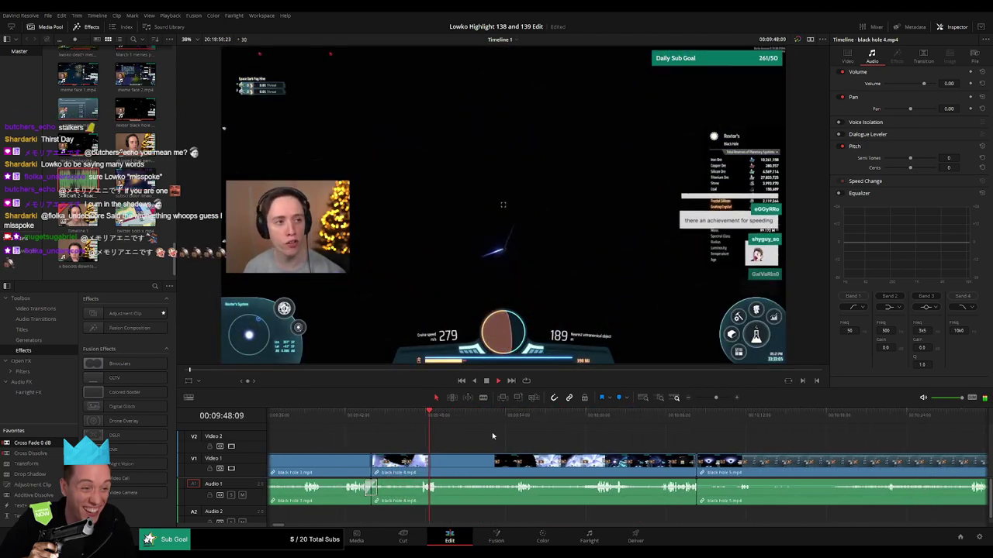
{"action": "left_click_drag", "start_coordinate": [441, 421], "coordinate": [491, 422]}
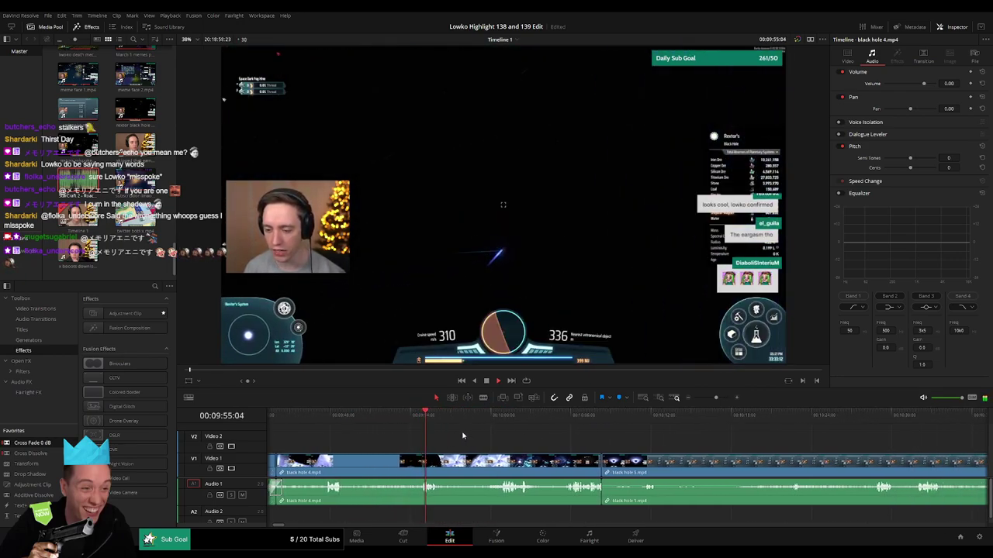
{"action": "left_click_drag", "start_coordinate": [445, 422], "coordinate": [487, 421]}
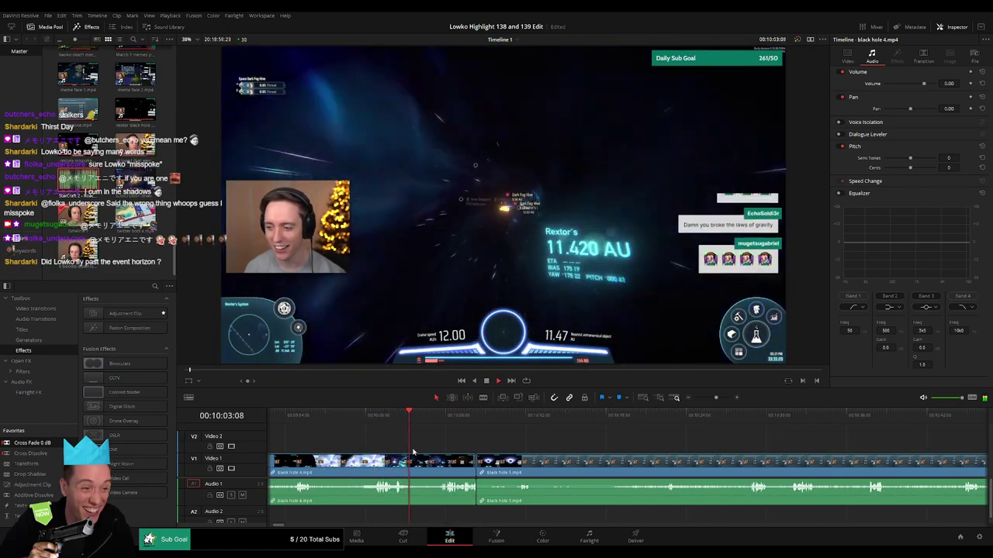
{"action": "key", "text": "space"}
{"action": "key", "text": "ctrl+b"}
{"action": "left_click", "coordinate": [433, 464]}
{"action": "key", "text": "Delete"}
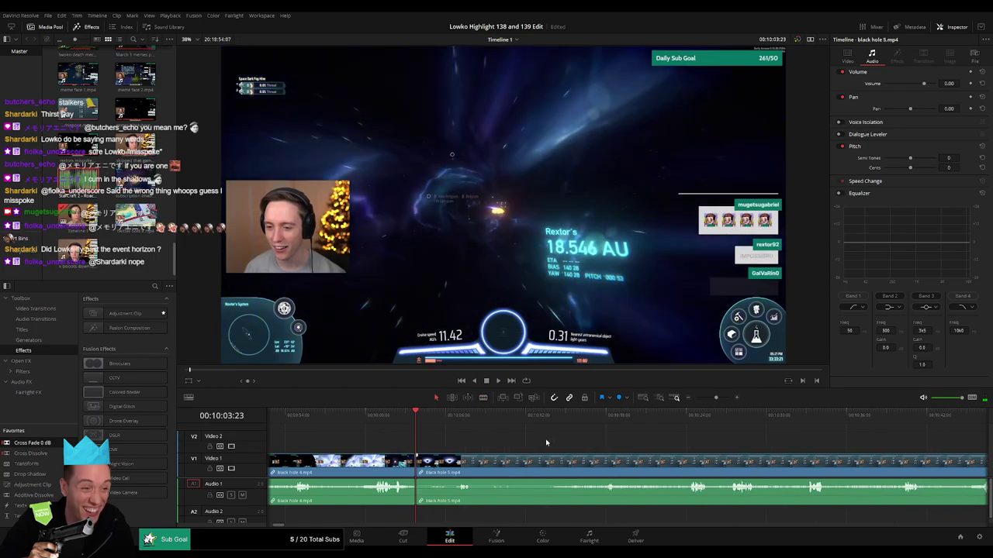
Step: Review black hole 5.mp4, split it at about 10:50:29 and ripple delete the part before the split
{"action": "key", "text": "space"}
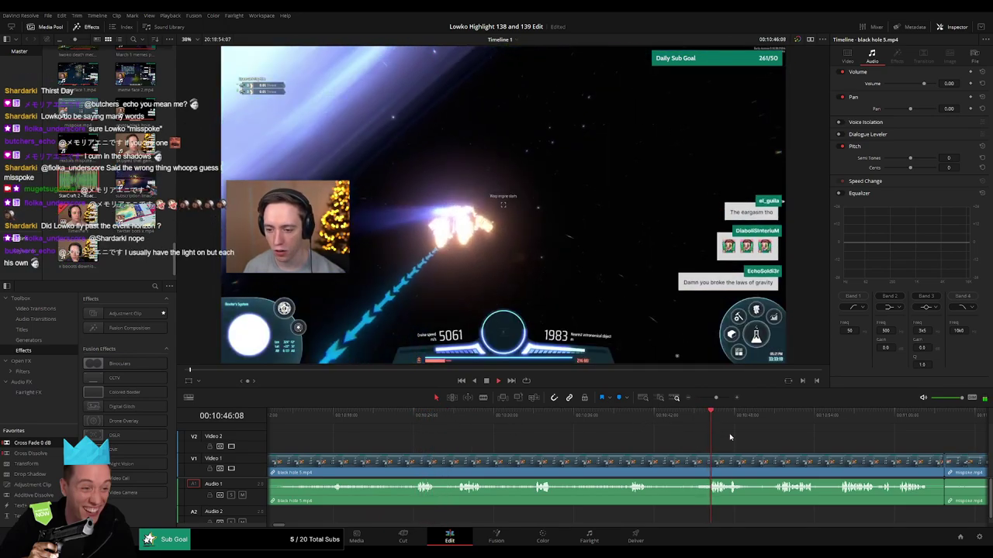
{"action": "scroll", "coordinate": [643, 435], "scroll_direction": "right", "scroll_amount": 3}
{"action": "left_click", "coordinate": [628, 423]}
{"action": "key", "text": "space"}
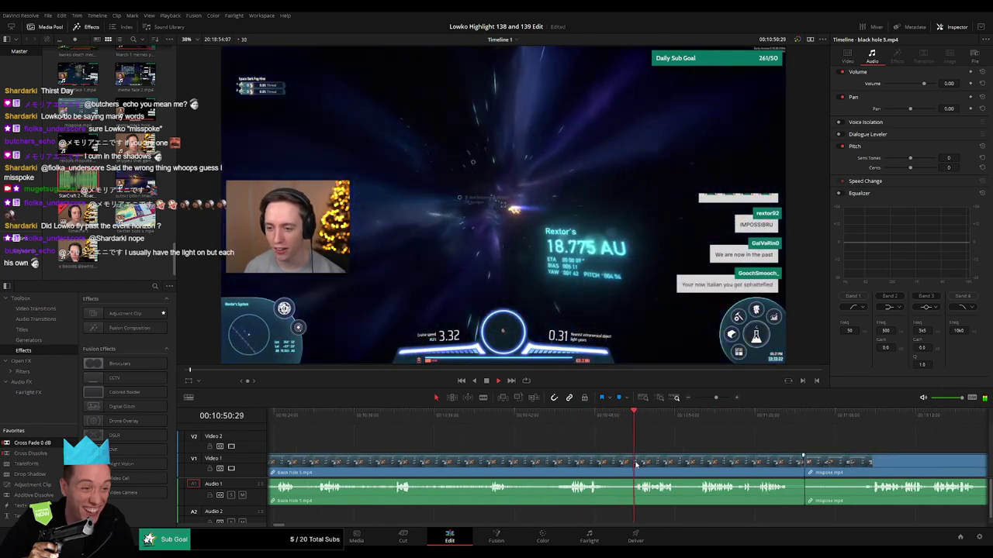
{"action": "key", "text": "ctrl+b"}
{"action": "left_click", "coordinate": [598, 464]}
{"action": "key", "text": "Delete"}
{"action": "key", "text": "space"}
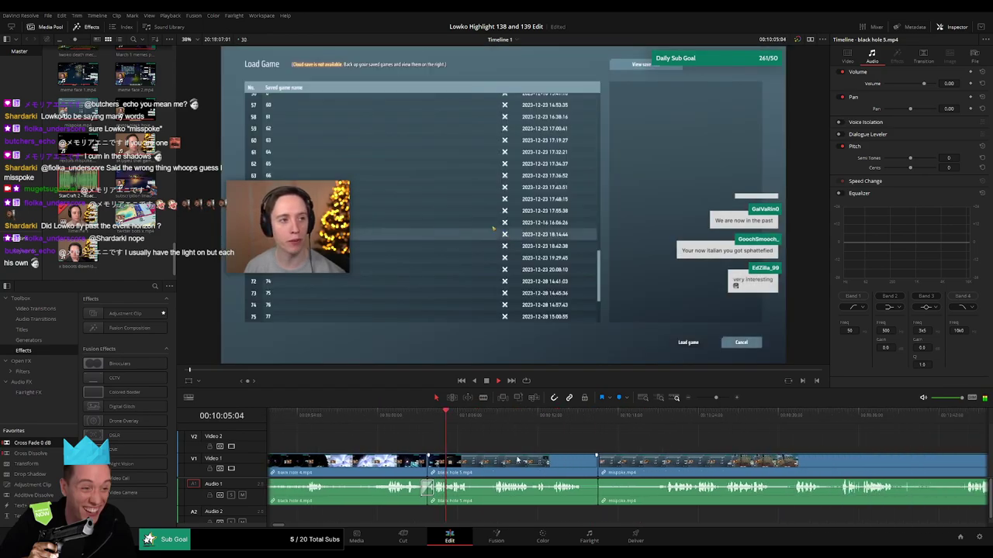
Step: Ripple delete the short pause ending at about 10:08:18 in black hole 5.mp4, and trim off the clip's end after about 10:13:26
{"action": "left_click", "coordinate": [468, 423]}
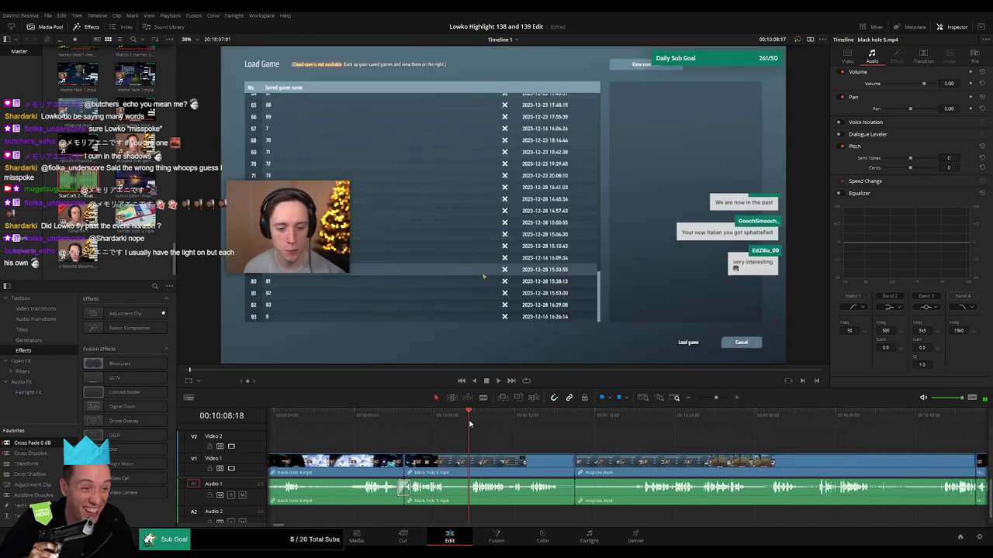
{"action": "key", "text": "b"}
{"action": "left_click", "coordinate": [447, 468]}
{"action": "left_click", "coordinate": [468, 467]}
{"action": "key", "text": "a"}
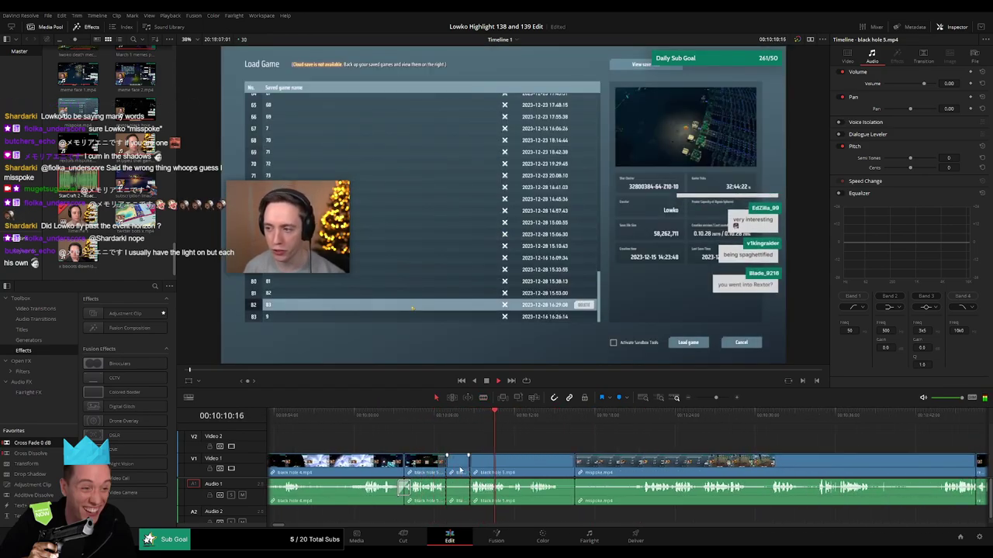
{"action": "key", "text": "Delete"}
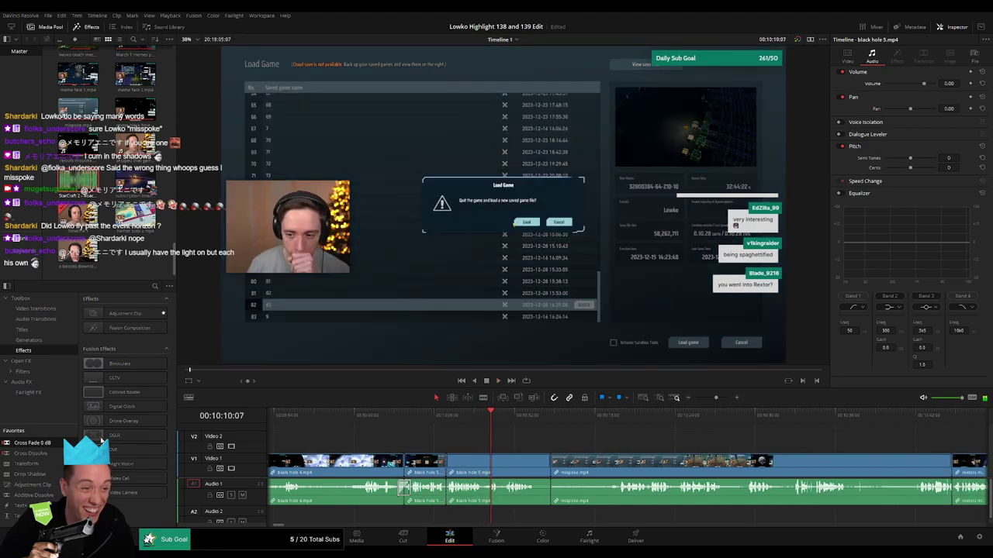
{"action": "left_click_drag", "start_coordinate": [532, 452], "coordinate": [382, 452]}
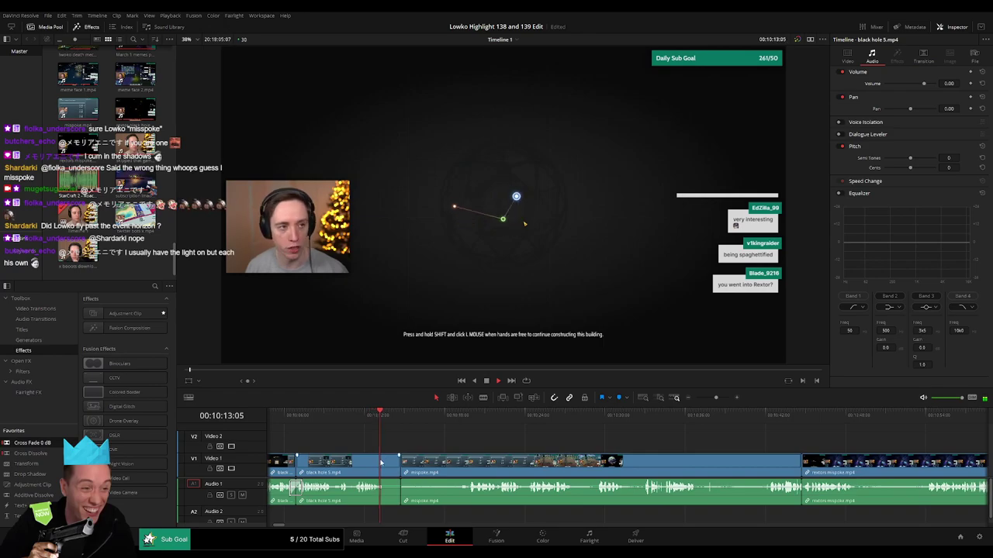
{"action": "key", "text": "Delete"}
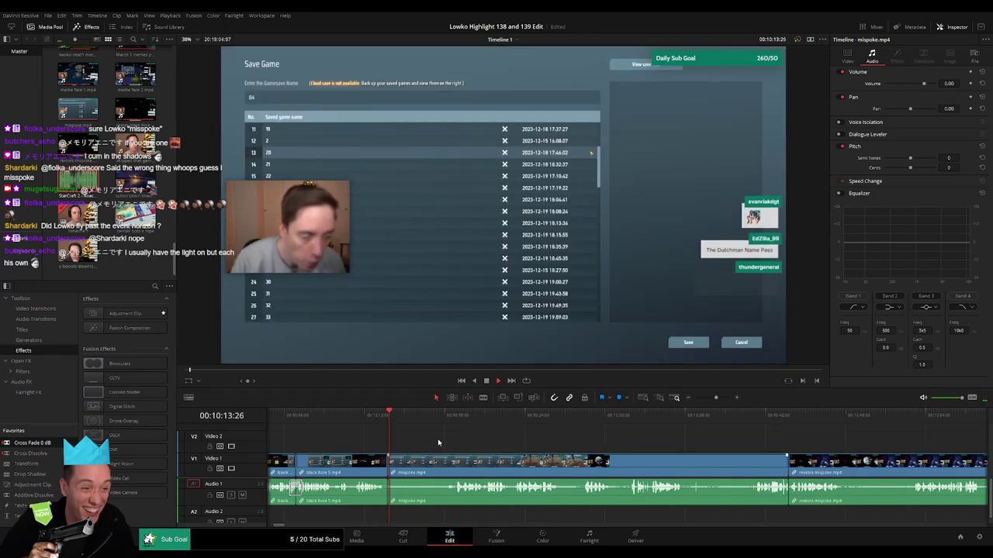
Step: Review mispoke.mp4 and cut off its short opening section
{"action": "left_click", "coordinate": [455, 419]}
{"action": "left_click_drag", "start_coordinate": [462, 443], "coordinate": [453, 444]}
{"action": "scroll", "coordinate": [446, 441], "scroll_direction": "right", "scroll_amount": 3}
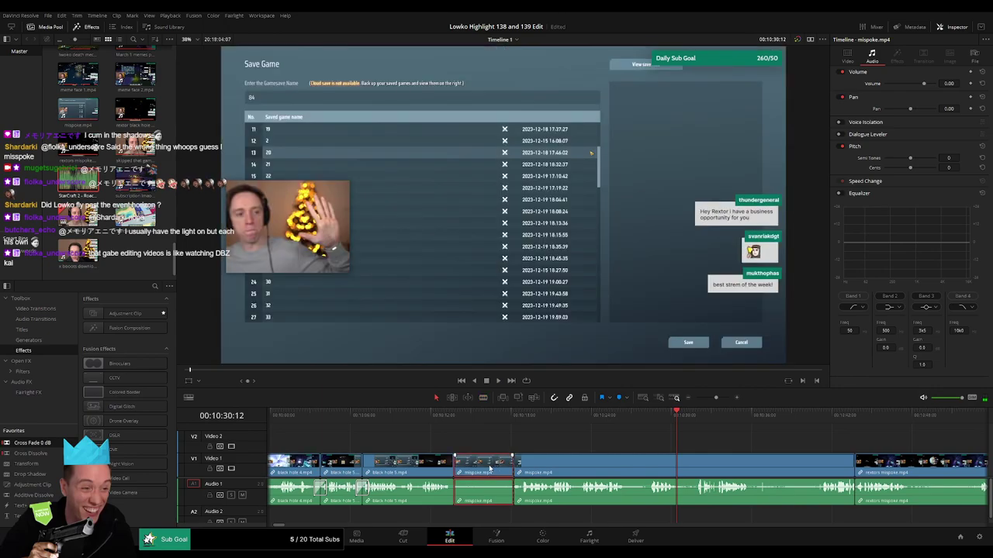
Step: Split mispoke.mp4 at about 10:31 and ripple delete its ending before rextors mispoke.mp4
{"action": "left_click", "coordinate": [625, 415]}
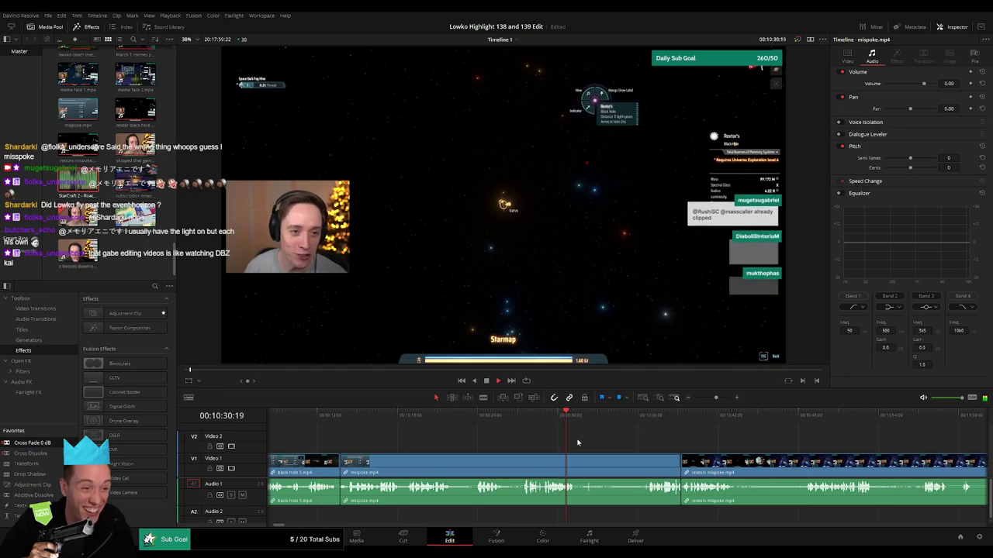
{"action": "key", "text": "b"}
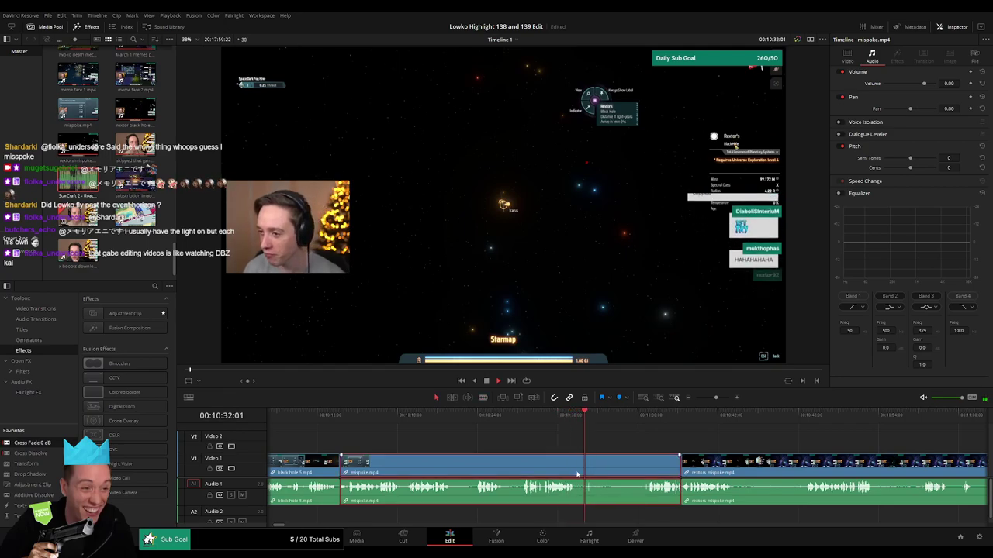
{"action": "key", "text": "a"}
{"action": "left_click", "coordinate": [626, 468]}
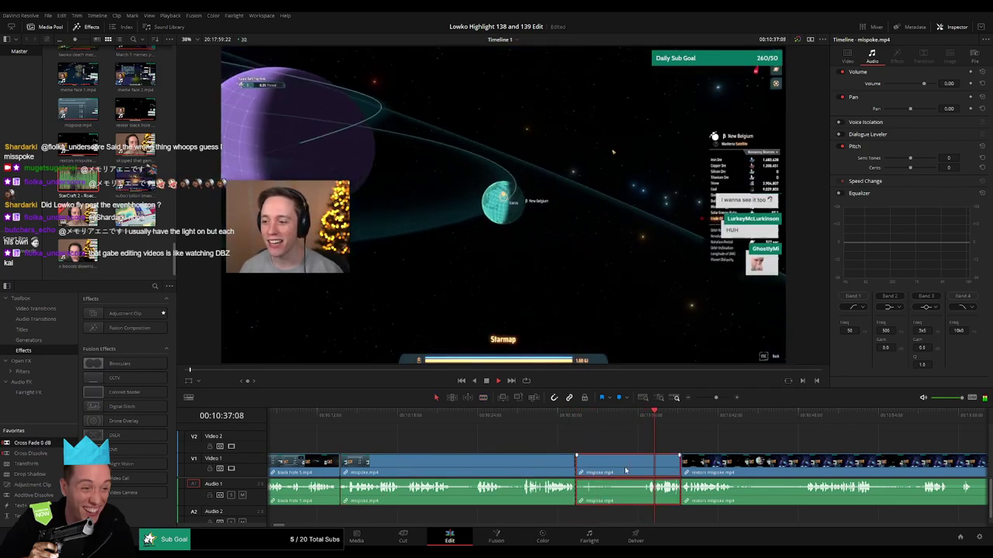
{"action": "key", "text": "Delete"}
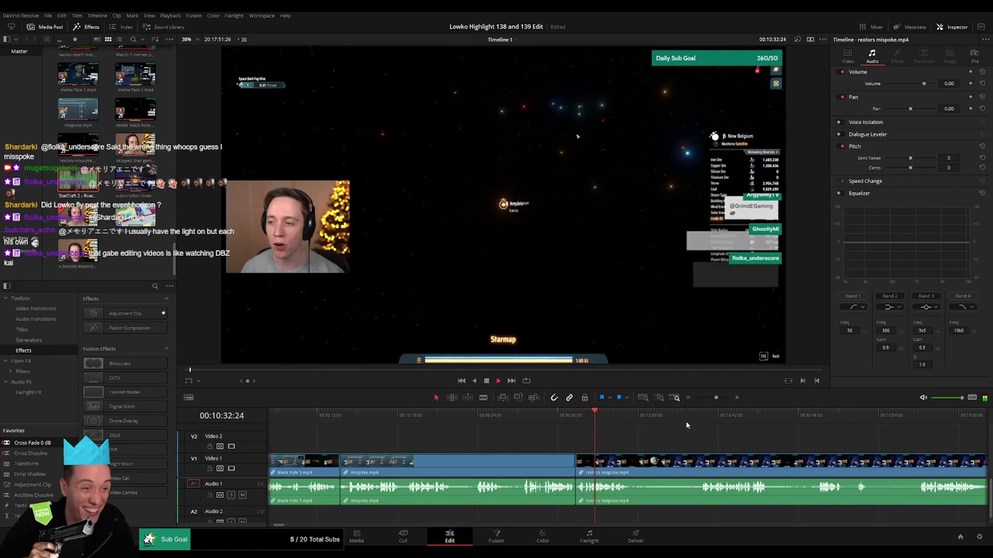
Step: Play through the opening of rextors mispoke.mp4 and split the clip at about 10:35:18
{"action": "left_click", "coordinate": [564, 417]}
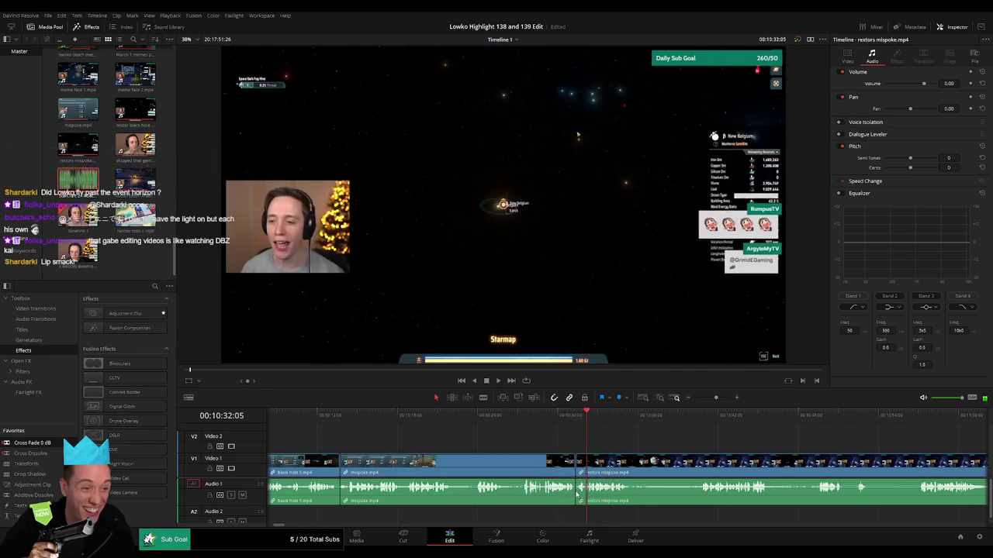
{"action": "scroll", "coordinate": [565, 457], "scroll_direction": "right", "scroll_amount": 4}
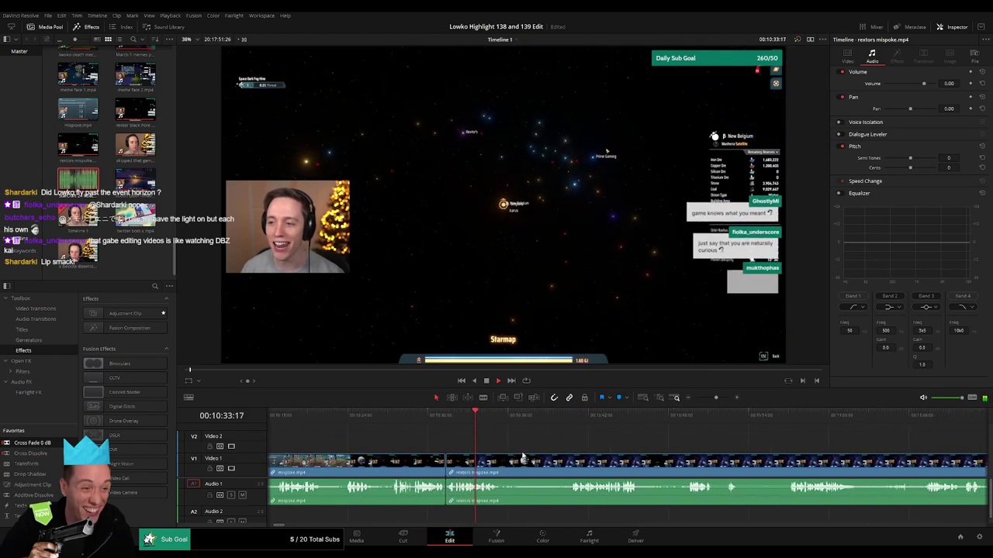
{"action": "scroll", "coordinate": [479, 458], "scroll_direction": "right", "scroll_amount": 1}
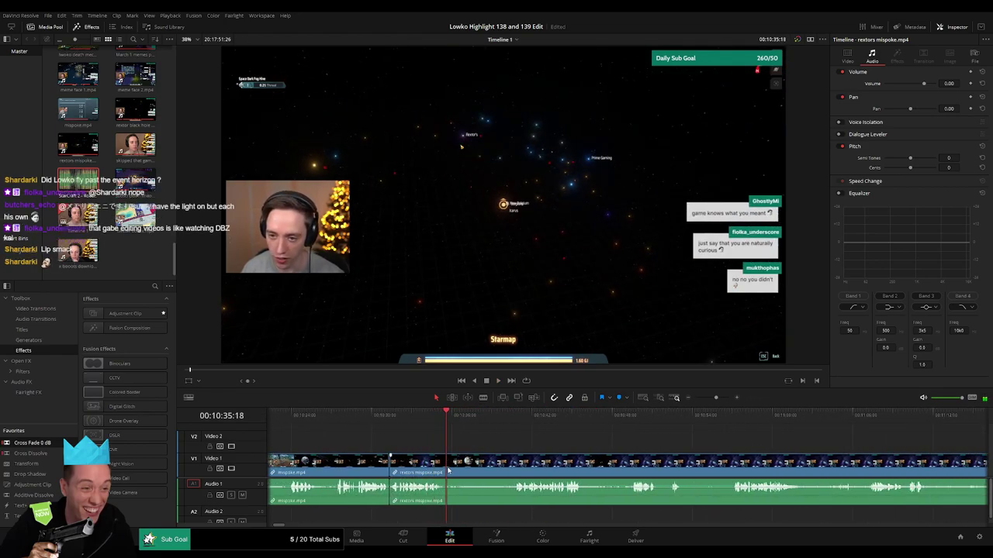
{"action": "key", "text": "ctrl+b"}
Step: Split rextors mispoke.mp4 at about 10:40:20, ripple delete the silent part before it, and add an audio cross fade at the cut
{"action": "left_click", "coordinate": [498, 418]}
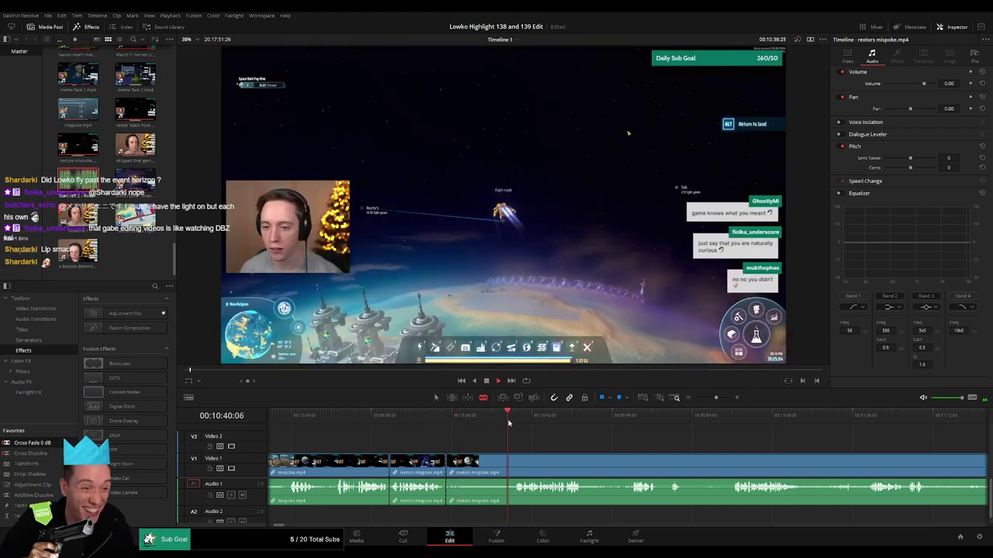
{"action": "left_click", "coordinate": [513, 461]}
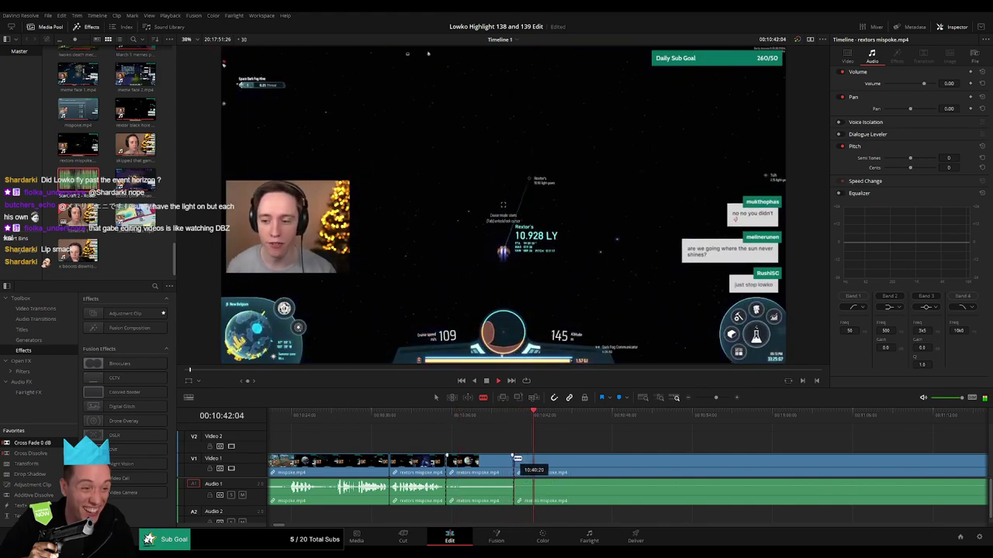
{"action": "key", "text": "a"}
{"action": "left_click", "coordinate": [489, 465]}
{"action": "key", "text": "Delete"}
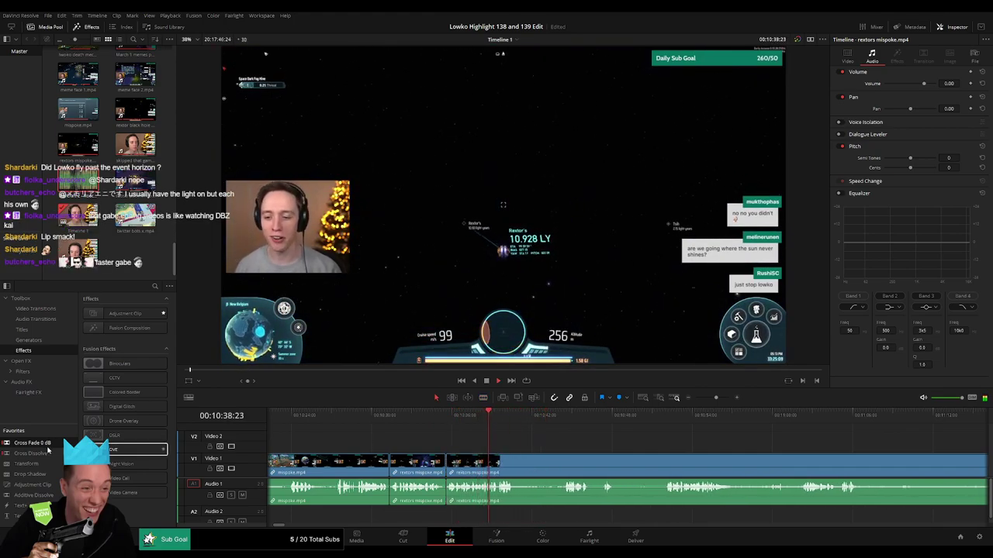
{"action": "left_click_drag", "start_coordinate": [525, 452], "coordinate": [474, 450]}
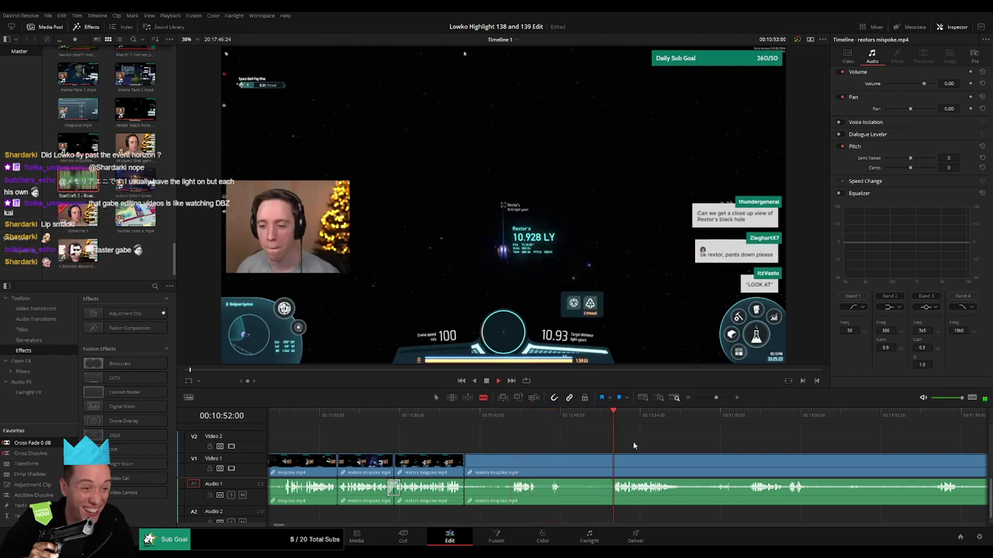
{"action": "scroll", "coordinate": [543, 431], "scroll_direction": "right", "scroll_amount": 4}
{"action": "left_click", "coordinate": [504, 463]}
{"action": "key", "text": "a"}
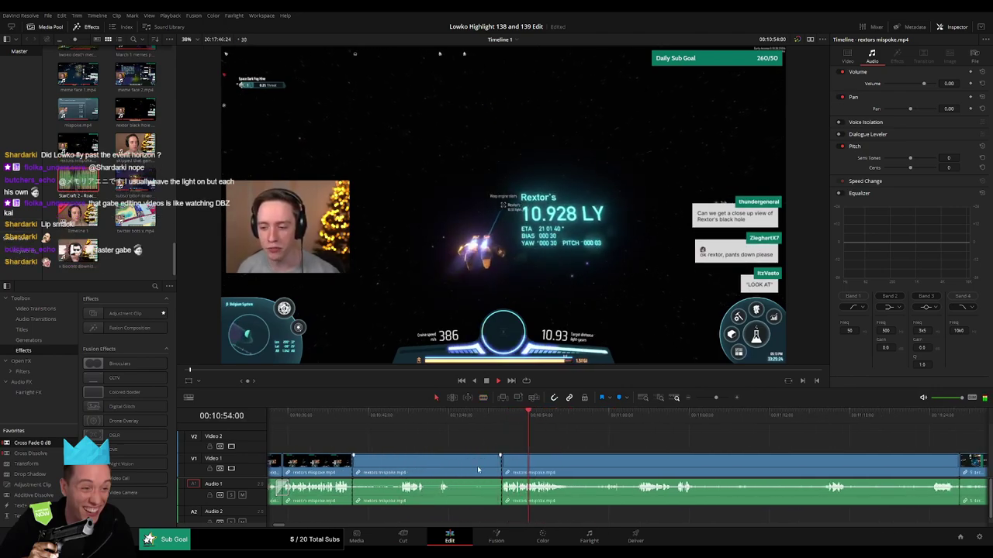
{"action": "key", "text": "ctrl+z"}
Step: Split rextors mispoke.mp4 at about 11:16:11 and ripple delete the part between about 10:40 and that split
{"action": "left_click", "coordinate": [641, 417]}
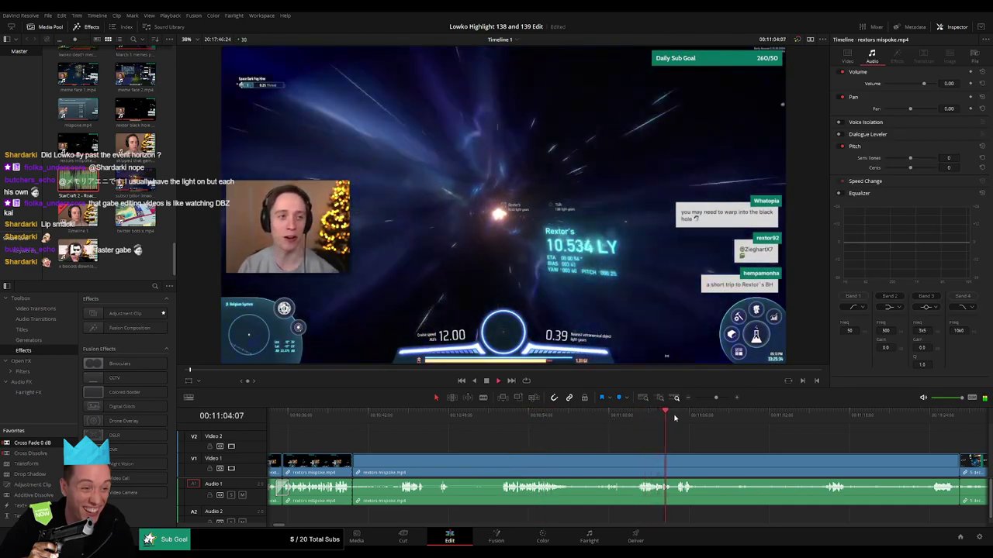
{"action": "scroll", "coordinate": [667, 422], "scroll_direction": "right", "scroll_amount": 5}
{"action": "left_click", "coordinate": [668, 421]}
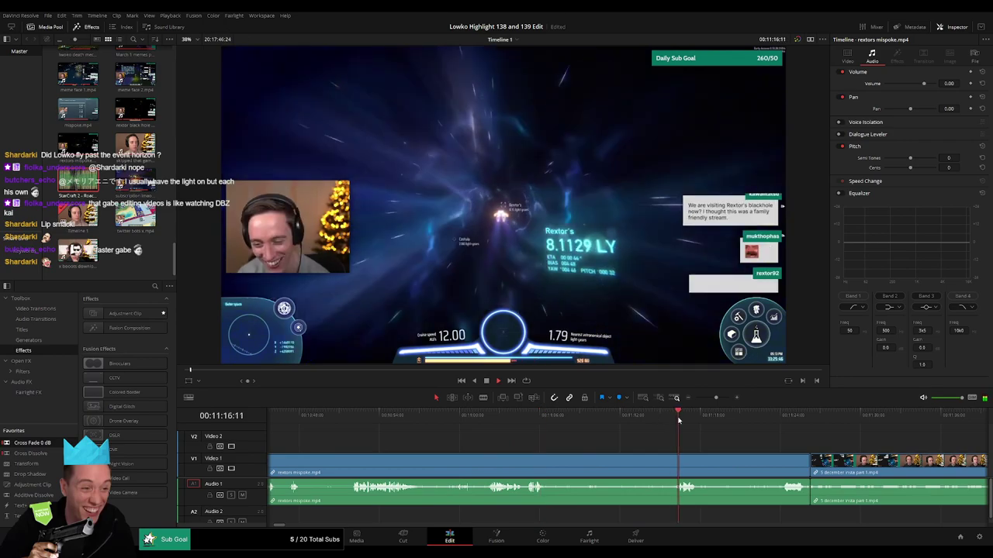
{"action": "key", "text": "b"}
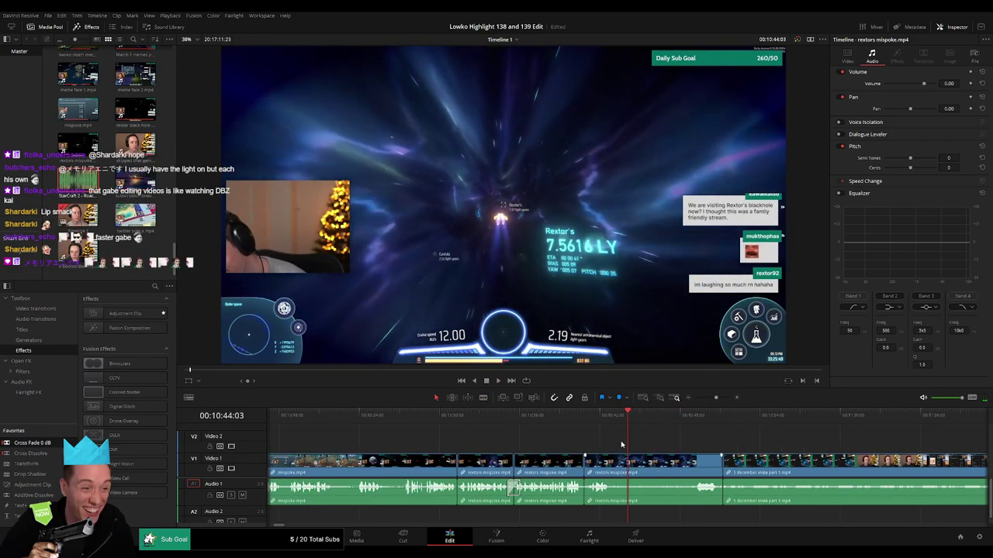
Step: Split rextors mispoke.mp4 at about 10:43:03 and delete its ending, leaving a gap before 5 december insta part 1.mp4
{"action": "left_click_drag", "start_coordinate": [616, 421], "coordinate": [615, 421]}
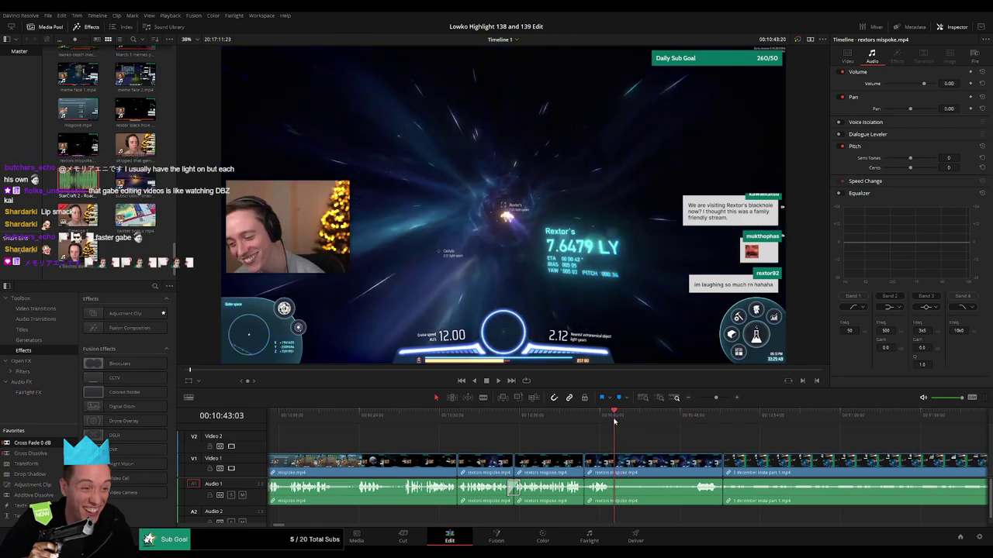
{"action": "key", "text": "b"}
{"action": "left_click", "coordinate": [614, 463]}
{"action": "left_click_drag", "start_coordinate": [685, 422], "coordinate": [698, 424]}
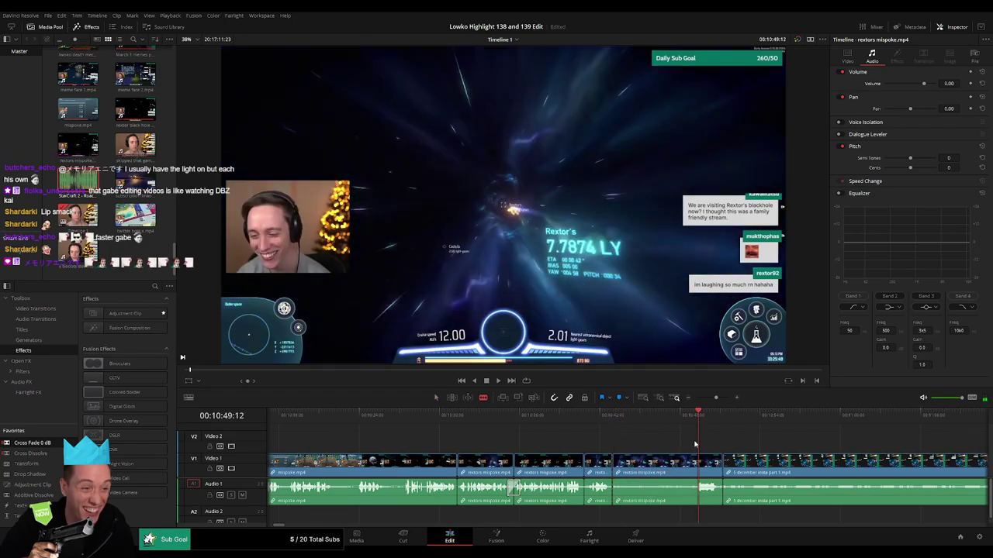
{"action": "key", "text": "space"}
{"action": "left_click", "coordinate": [672, 465]}
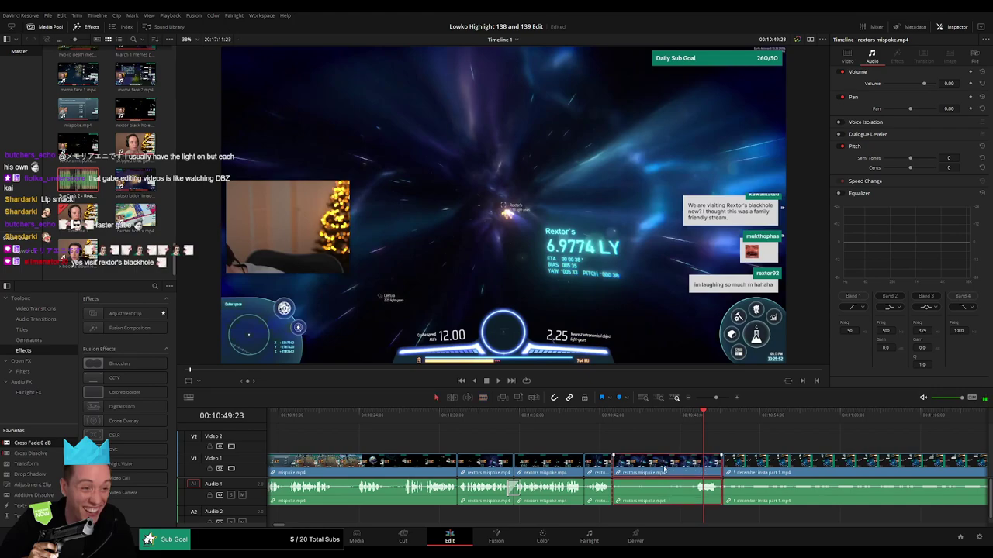
{"action": "key", "text": "BackSpace"}
Step: Select the clips from the final black hole 5.mp4 part through the last rextors mispoke.mp4 part and colour them green
{"action": "left_click_drag", "start_coordinate": [388, 420], "coordinate": [307, 420]}
{"action": "left_click_drag", "start_coordinate": [333, 433], "coordinate": [630, 434]}
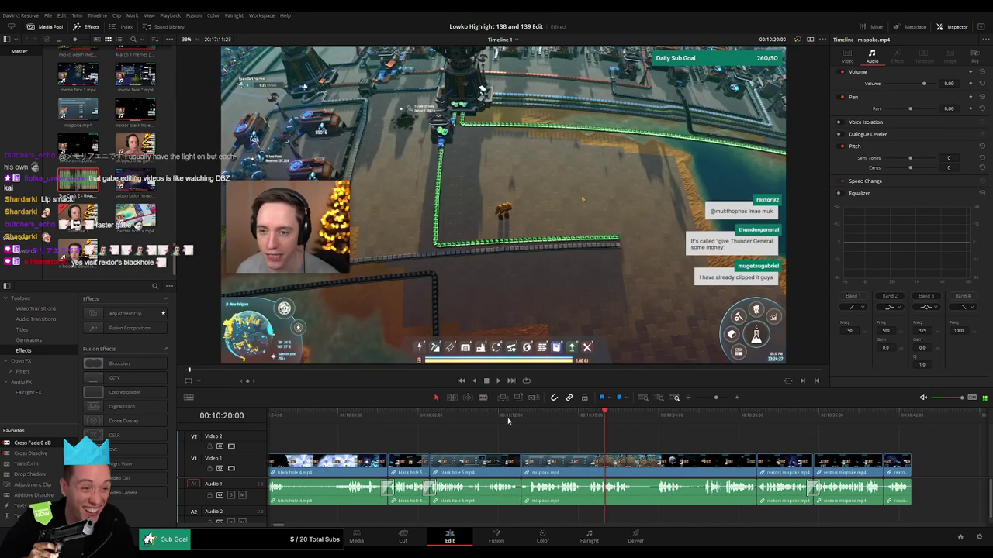
{"action": "left_click", "coordinate": [403, 417]}
{"action": "key", "text": "space"}
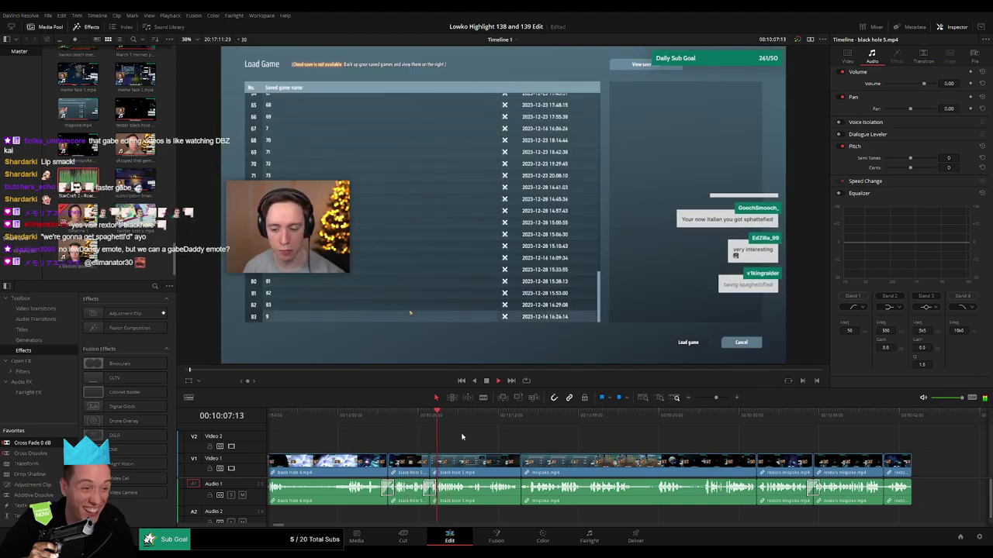
{"action": "left_click_drag", "start_coordinate": [469, 442], "coordinate": [888, 500]}
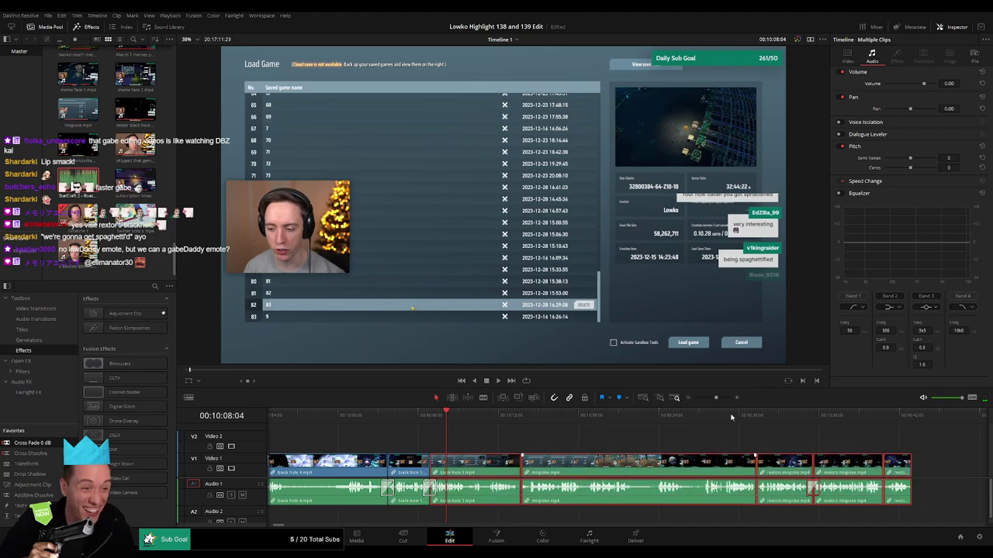
Step: Move the green clips to about 8:23, ahead of the black hole 1 to 4 clips, which shift to follow them
{"action": "scroll", "coordinate": [661, 450], "scroll_direction": "down", "scroll_amount": 4}
{"action": "left_click", "coordinate": [459, 415]}
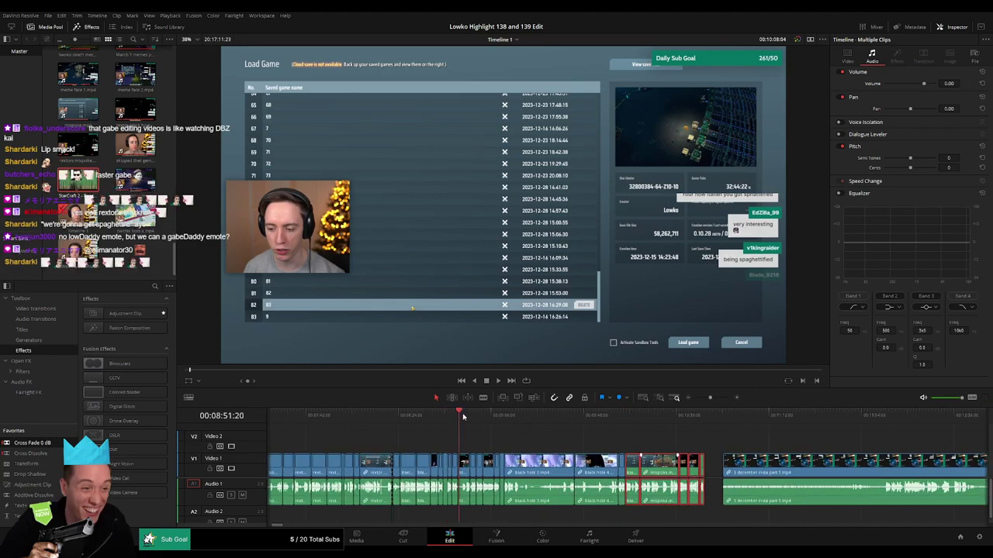
{"action": "left_click", "coordinate": [403, 416]}
{"action": "key", "text": "space"}
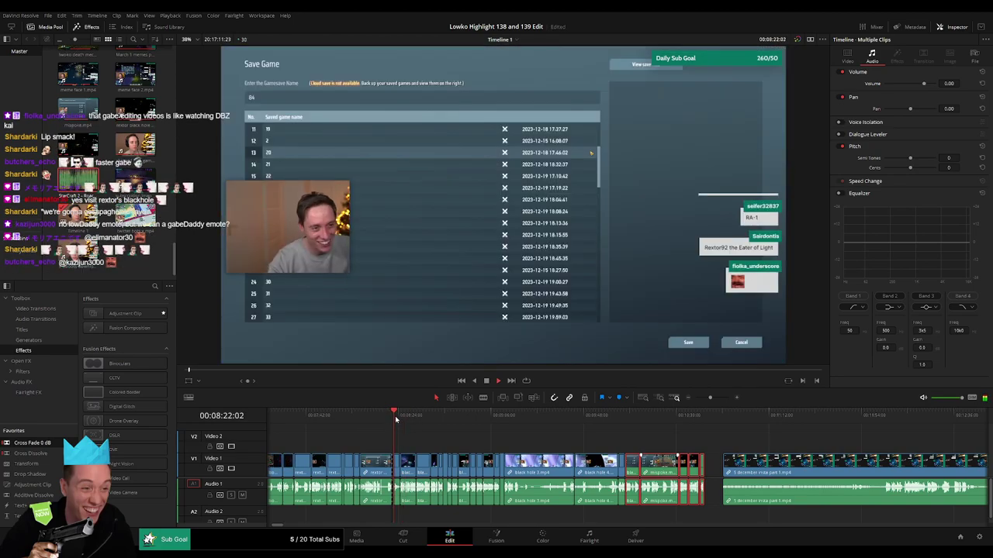
{"action": "left_click_drag", "start_coordinate": [402, 445], "coordinate": [621, 478]}
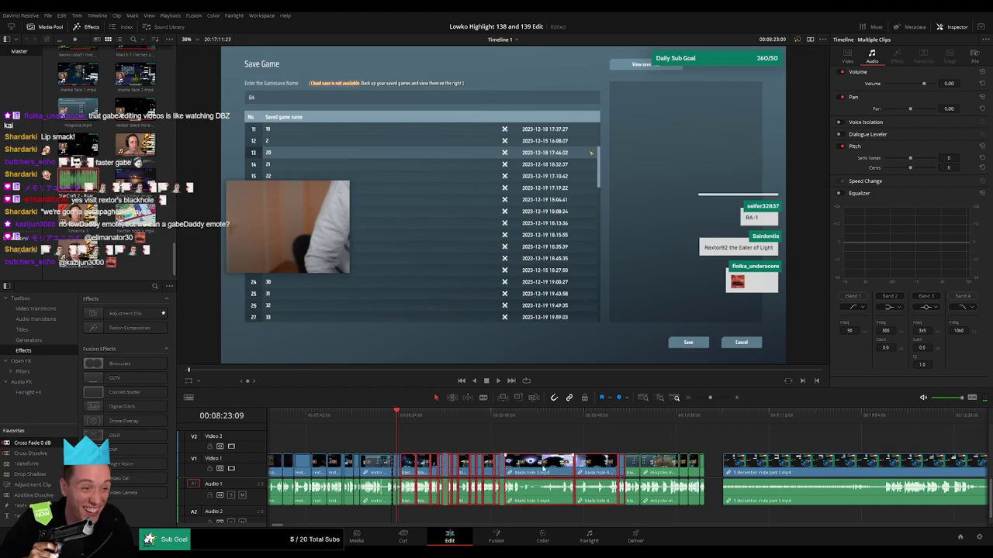
{"action": "left_click_drag", "start_coordinate": [546, 468], "coordinate": [442, 468]}
{"action": "left_click_drag", "start_coordinate": [512, 461], "coordinate": [724, 443]}
{"action": "left_click_drag", "start_coordinate": [605, 450], "coordinate": [620, 466]}
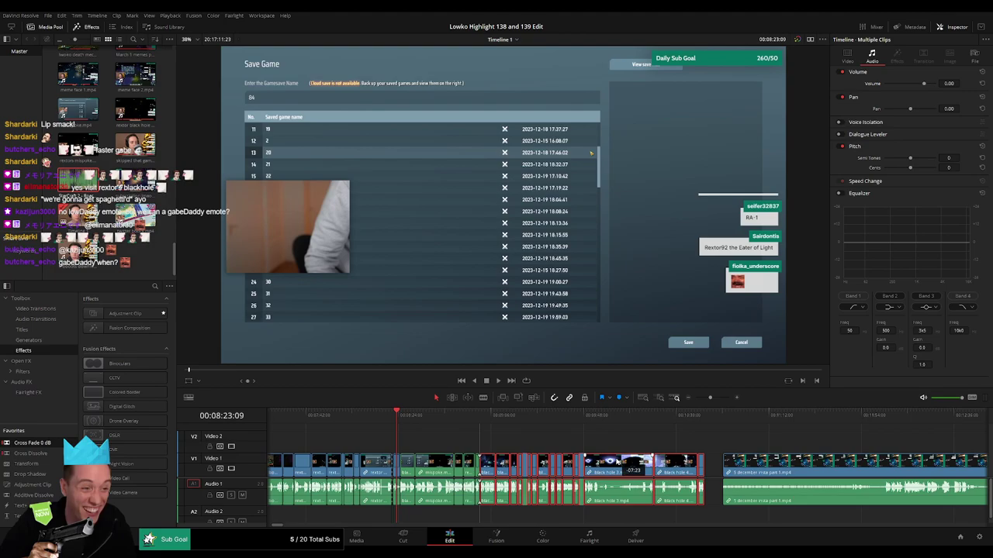
Step: Close the gap before 5 december insta part 1.mp4 and play across the join between rextors mispoke.mp4 and black hole 1.mp4
{"action": "left_click", "coordinate": [712, 466]}
{"action": "key", "text": "BackSpace"}
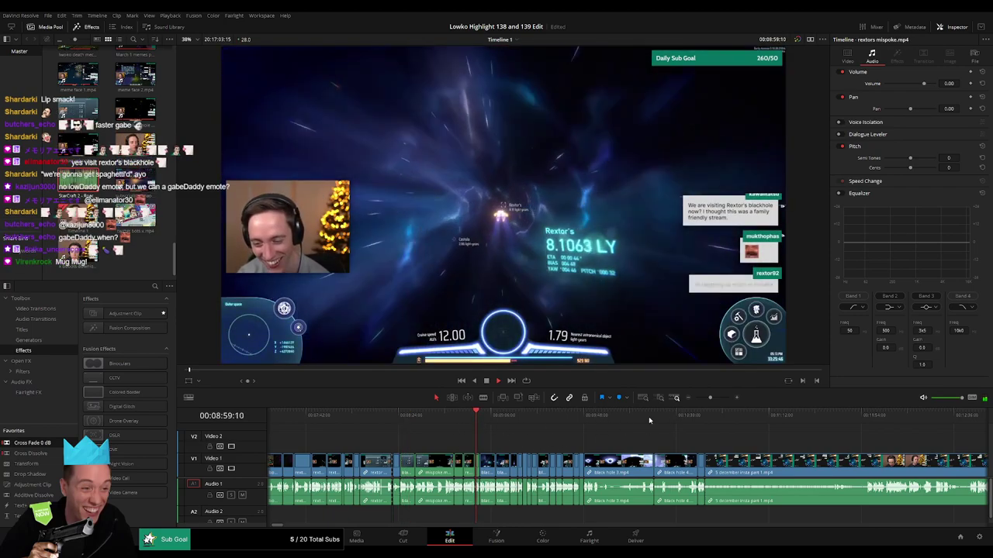
{"action": "left_click_drag", "start_coordinate": [710, 398], "coordinate": [717, 398]}
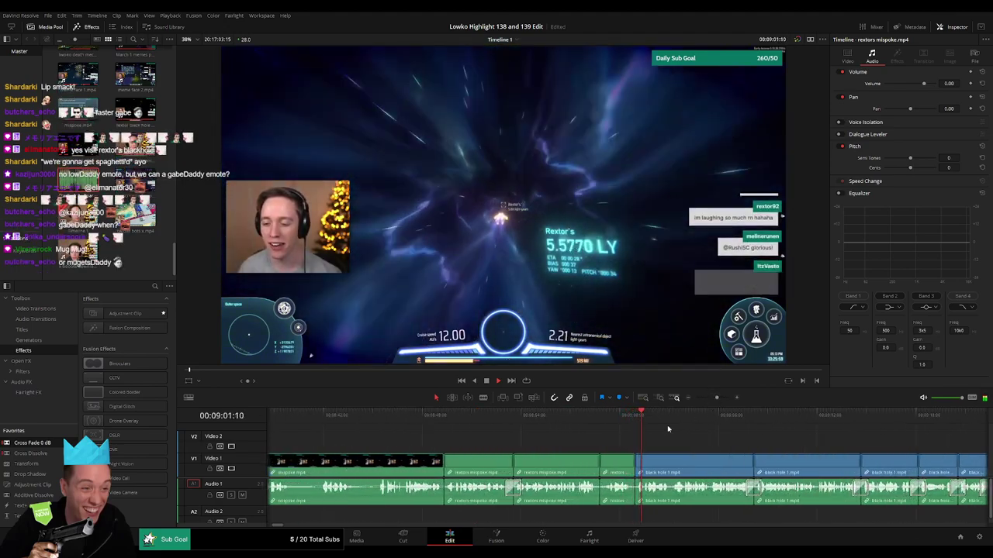
{"action": "left_click_drag", "start_coordinate": [717, 398], "coordinate": [709, 400]}
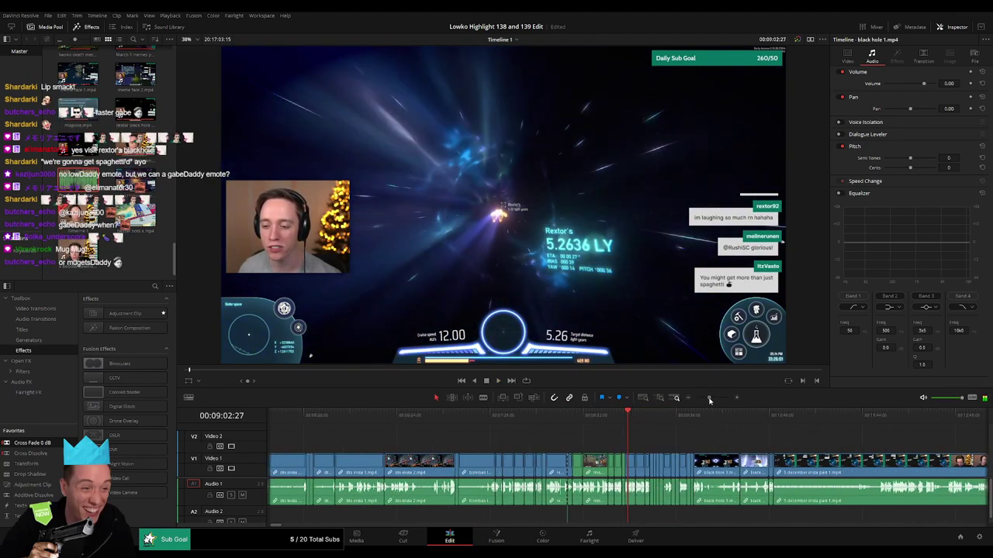
Step: Split 5 december insta part 1.mp4 at about 11:41, ripple delete the part before it, and add an audio cross fade at its new start
{"action": "left_click", "coordinate": [771, 423]}
{"action": "left_click_drag", "start_coordinate": [797, 433], "coordinate": [530, 435]}
{"action": "left_click", "coordinate": [608, 423]}
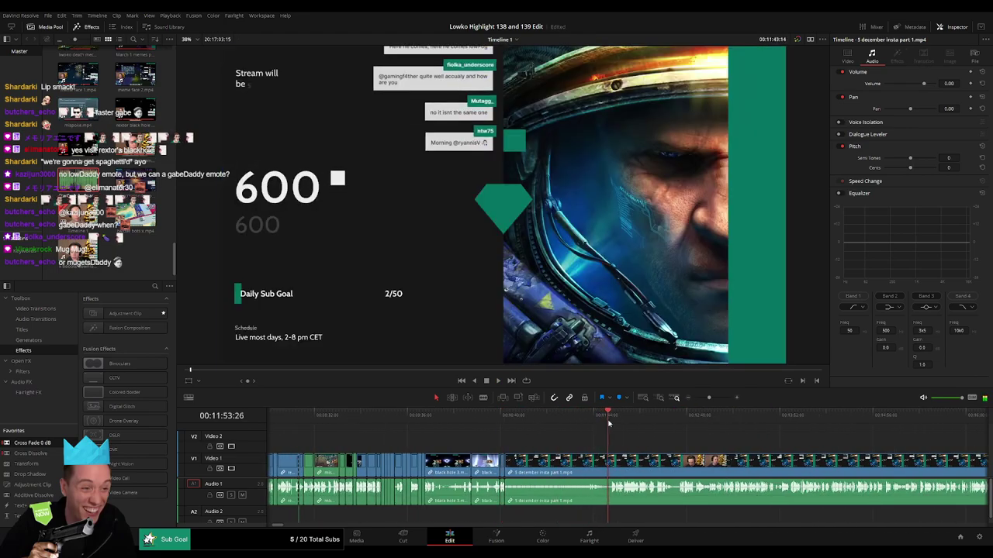
{"action": "key", "text": "space"}
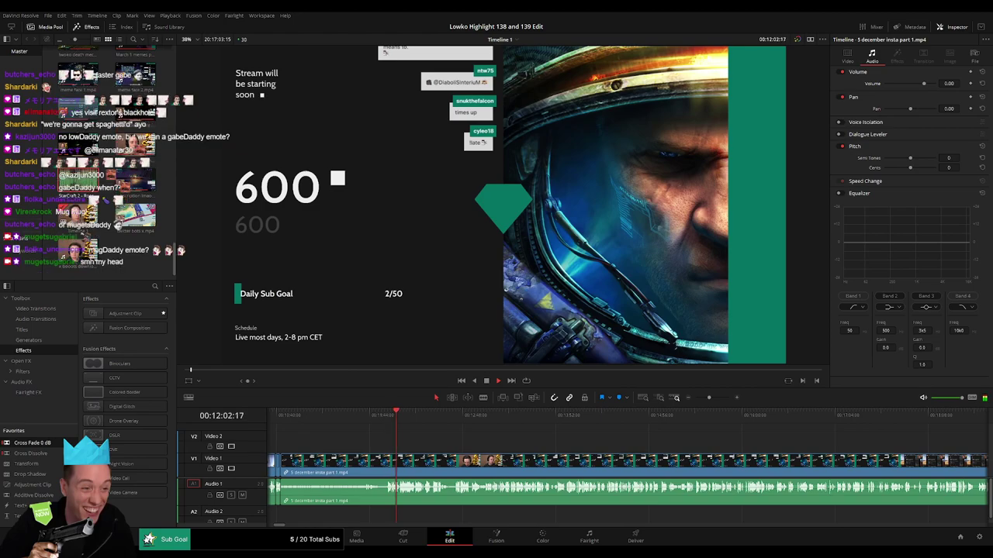
{"action": "left_click", "coordinate": [363, 435]}
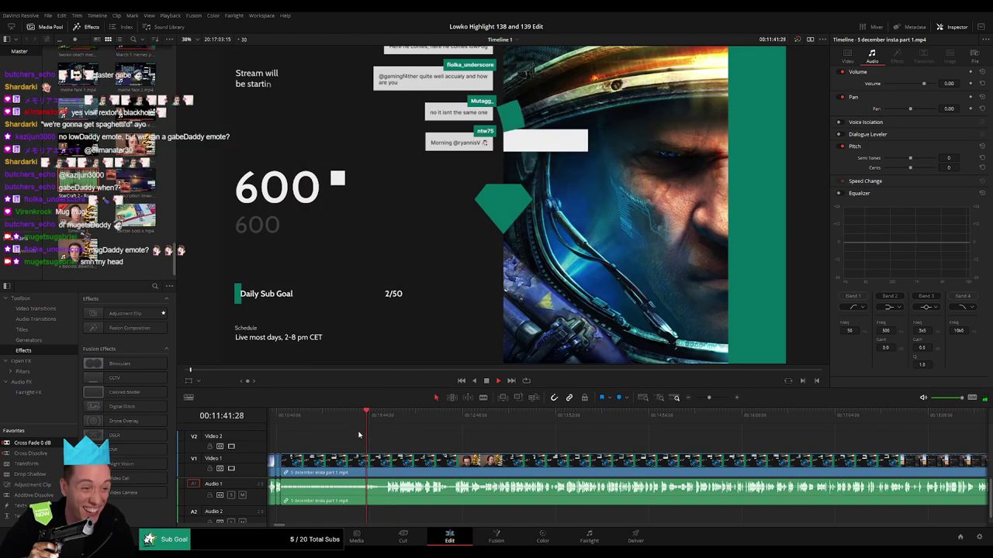
{"action": "left_click", "coordinate": [714, 399]}
{"action": "left_click", "coordinate": [605, 459]}
{"action": "key", "text": "a"}
{"action": "left_click", "coordinate": [560, 465]}
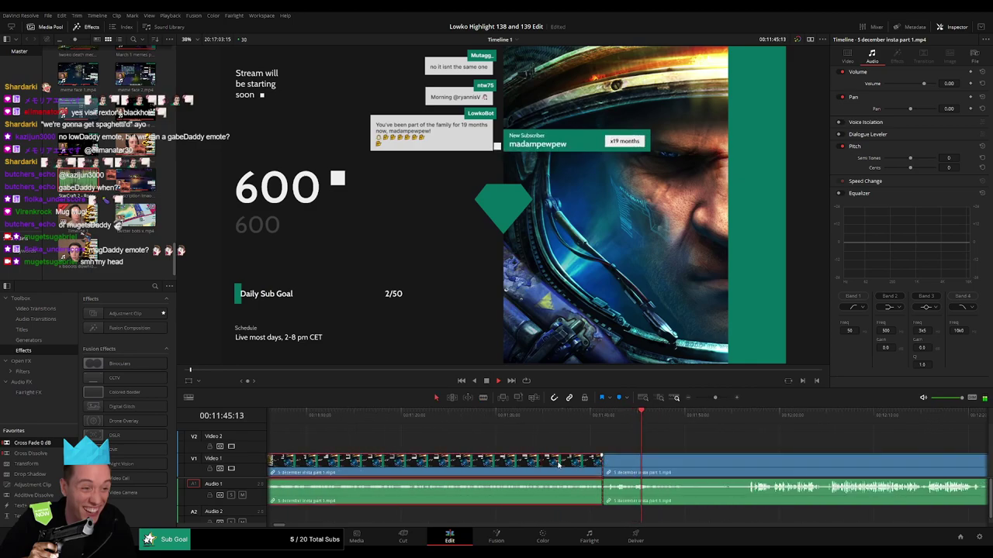
{"action": "key", "text": "Delete"}
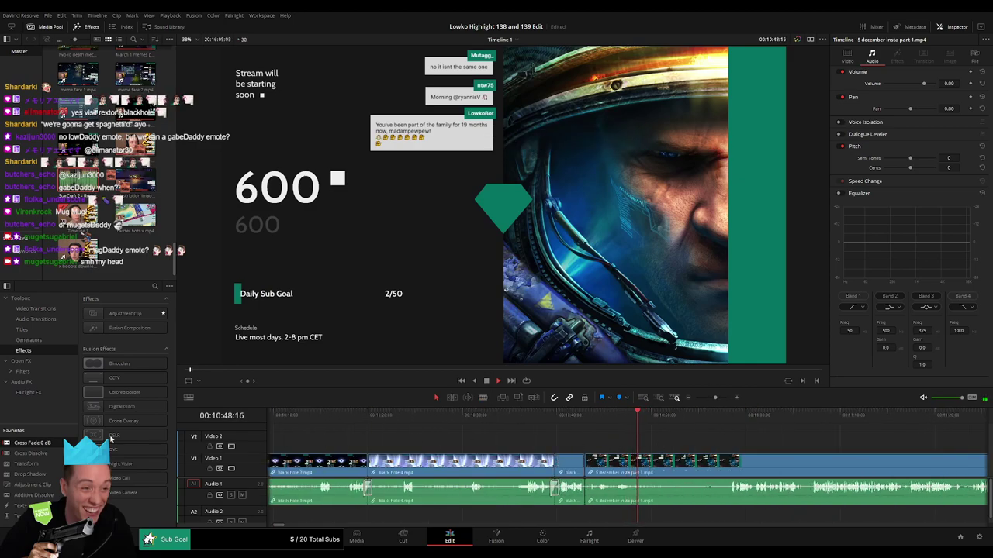
{"action": "left_click_drag", "start_coordinate": [110, 440], "coordinate": [596, 500]}
Step: Play and skim 5 december insta part 1.mp4 from about 10:48 to 11:58 for sections worth cutting
{"action": "scroll", "coordinate": [595, 456], "scroll_direction": "right", "scroll_amount": 3}
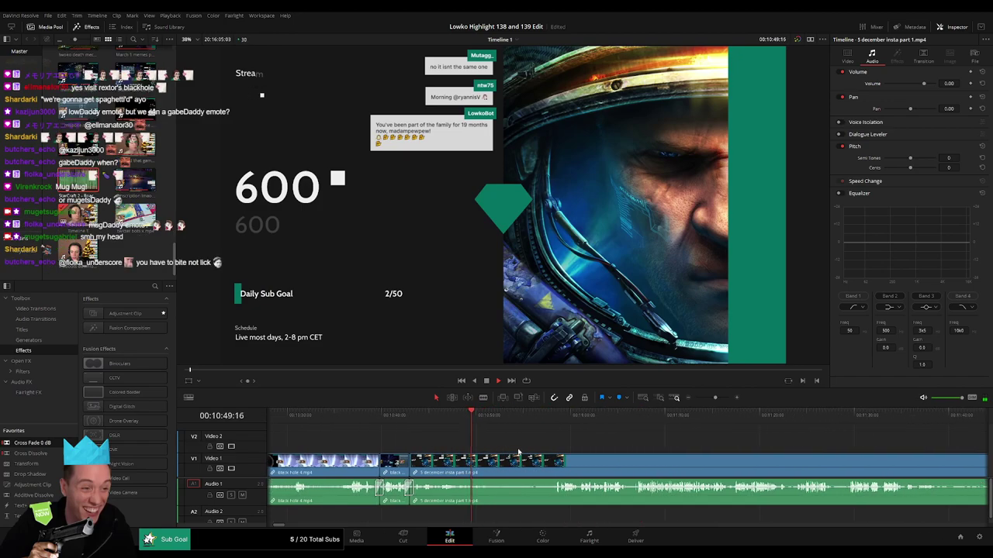
{"action": "scroll", "coordinate": [539, 451], "scroll_direction": "right", "scroll_amount": 2}
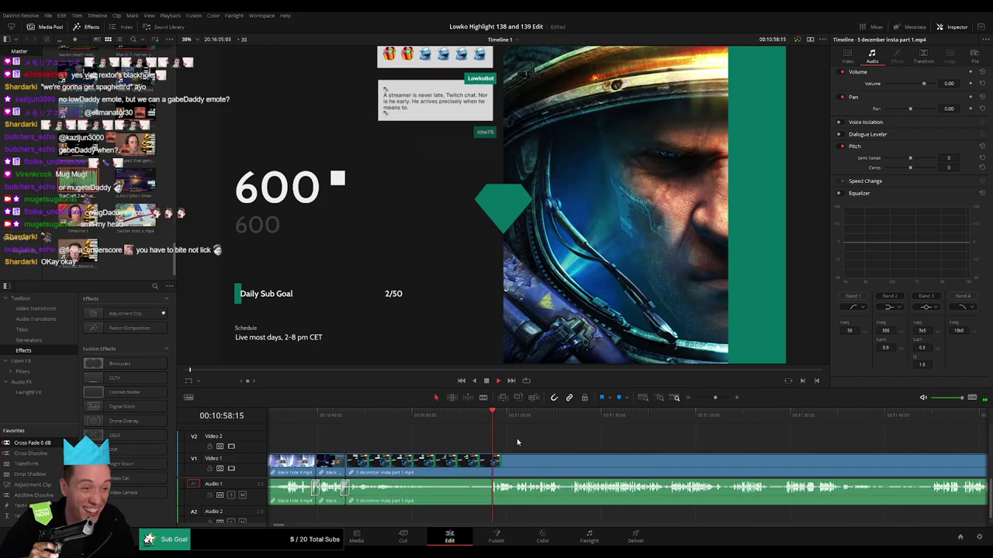
{"action": "scroll", "coordinate": [481, 439], "scroll_direction": "right", "scroll_amount": 2}
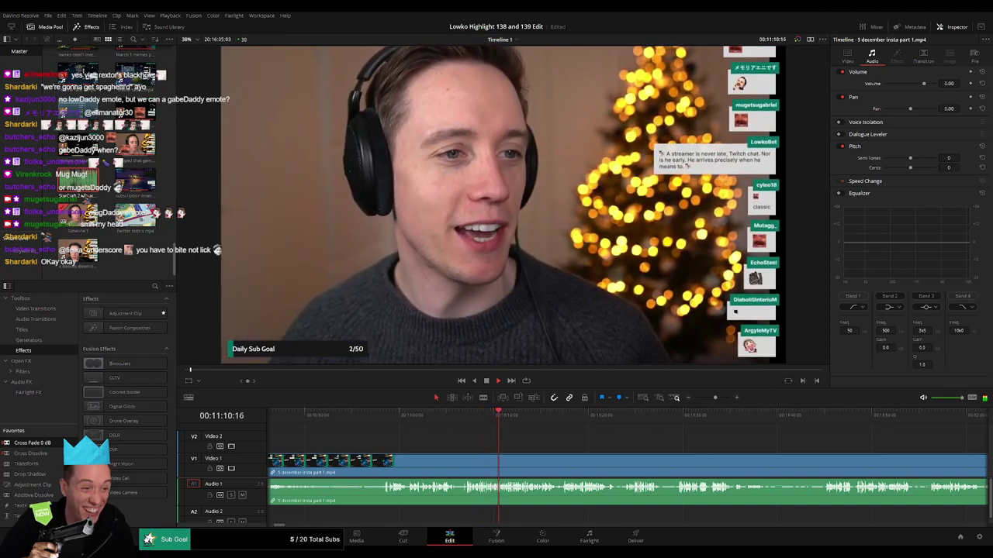
{"action": "left_click_drag", "start_coordinate": [549, 450], "coordinate": [407, 444]}
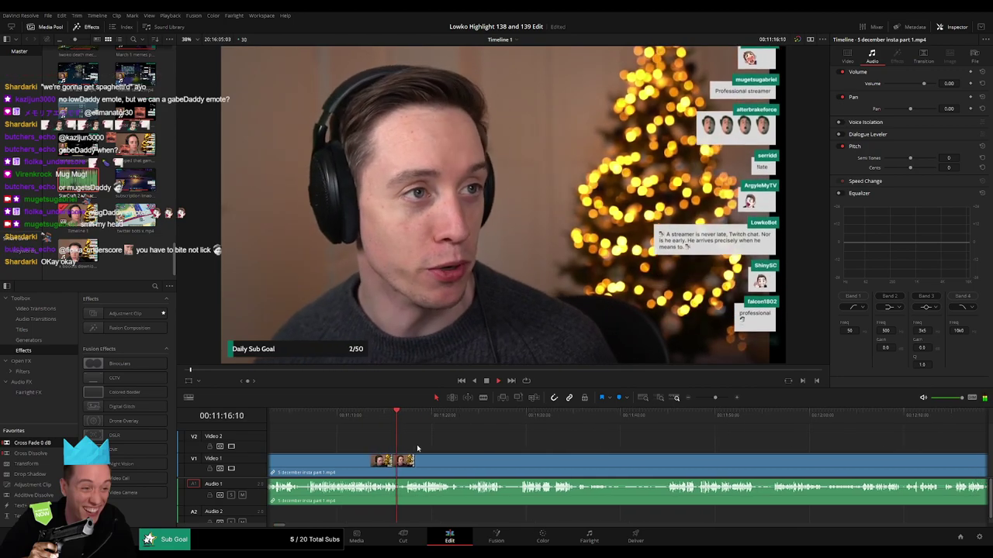
{"action": "left_click_drag", "start_coordinate": [417, 448], "coordinate": [395, 449]}
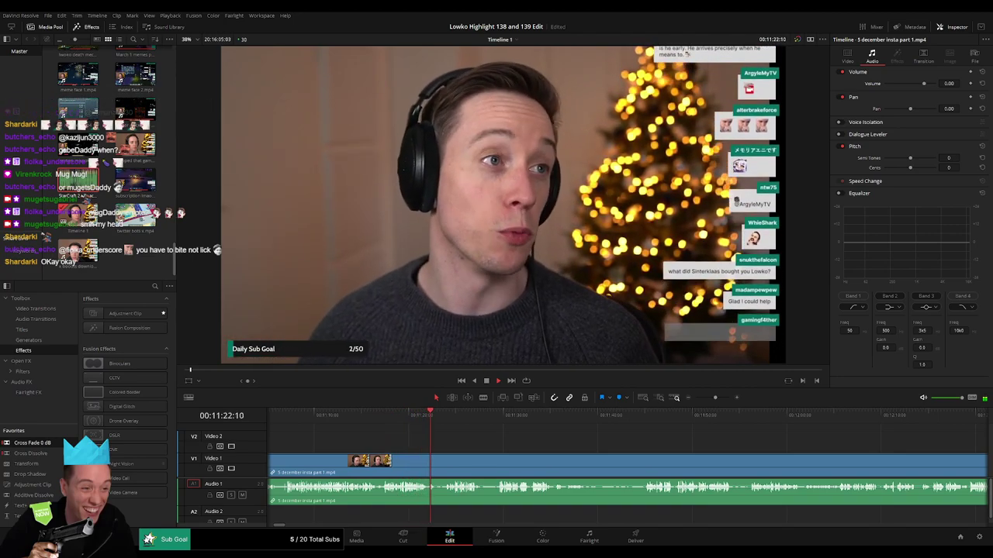
{"action": "scroll", "coordinate": [463, 446], "scroll_direction": "right", "scroll_amount": 2}
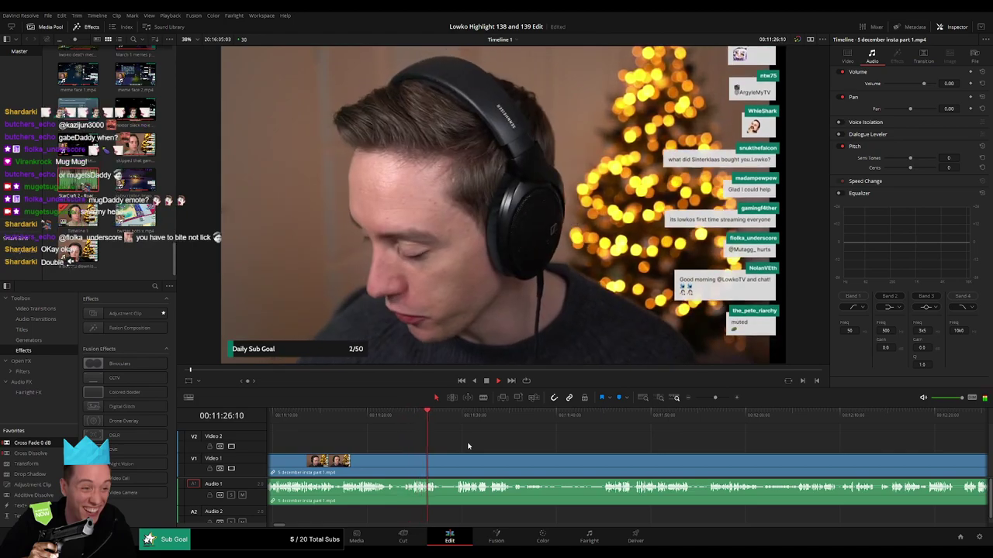
{"action": "left_click", "coordinate": [416, 417]}
{"action": "left_click", "coordinate": [407, 416]}
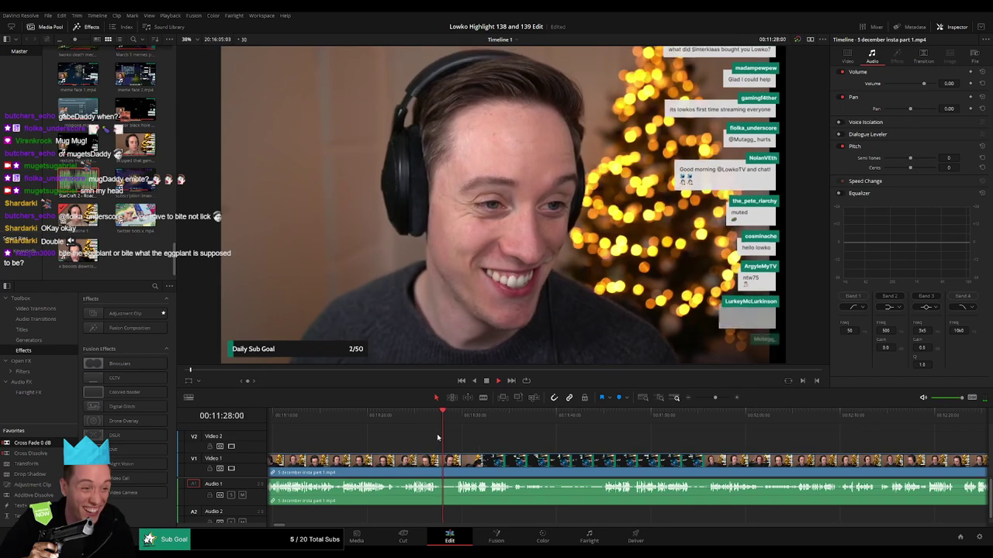
{"action": "left_click_drag", "start_coordinate": [529, 454], "coordinate": [448, 451]}
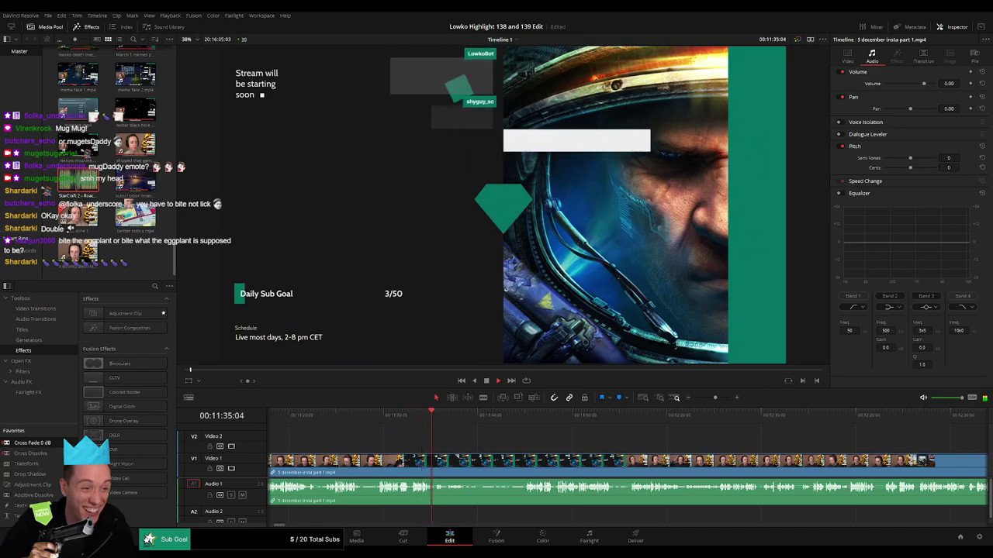
{"action": "left_click_drag", "start_coordinate": [479, 446], "coordinate": [401, 442]}
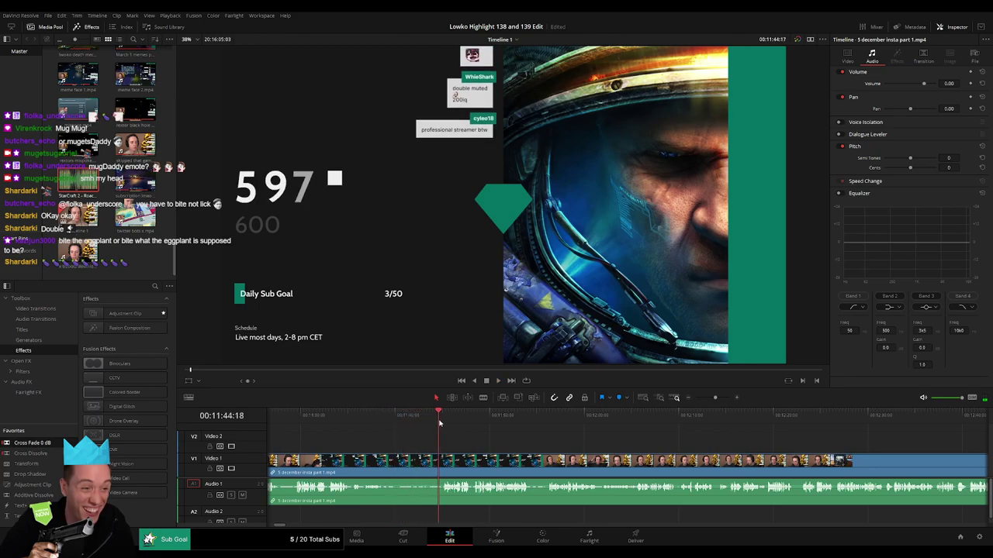
{"action": "left_click_drag", "start_coordinate": [539, 452], "coordinate": [390, 441]}
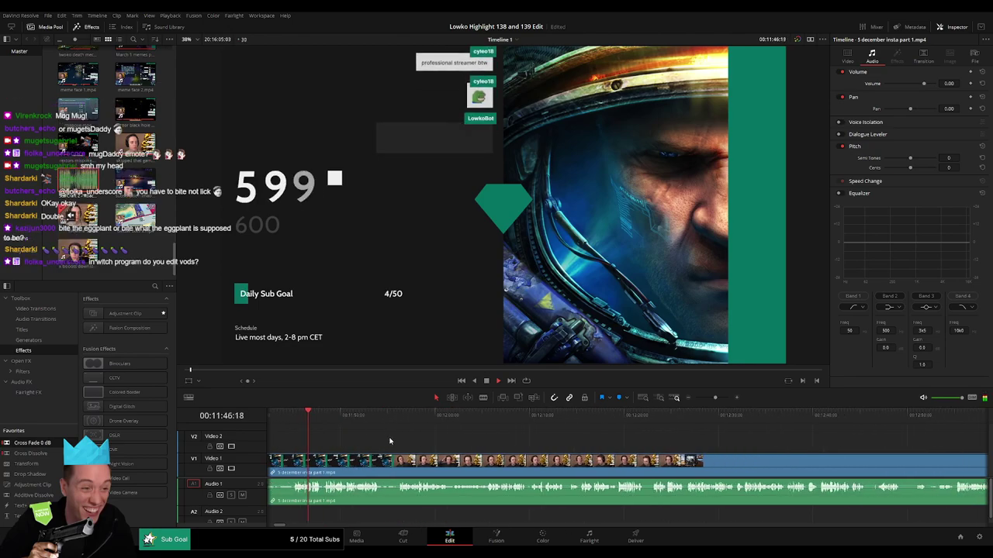
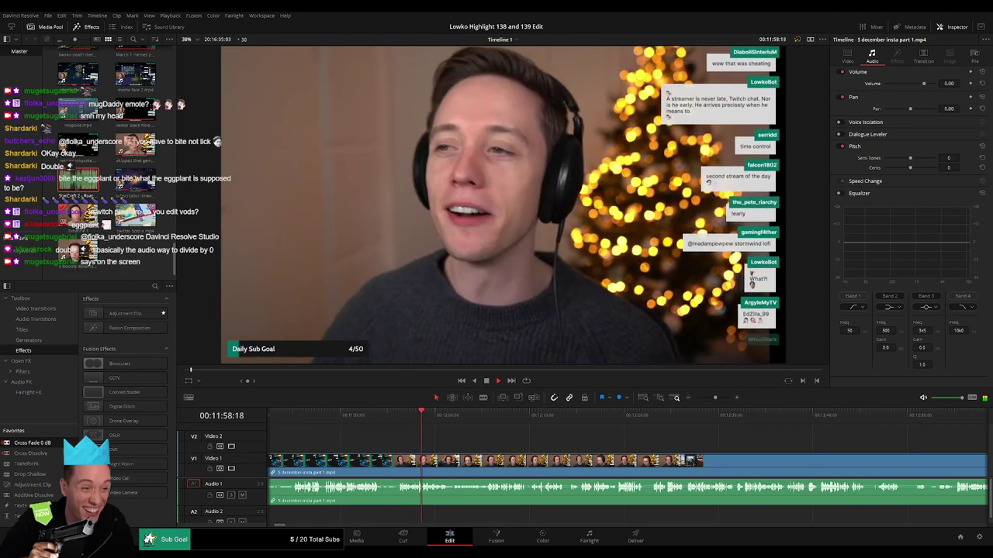
Step: Return to Timeline 1 and continue reviewing 5 december insta part 1.mp4 from about 12:00 to 12:12
{"action": "left_click", "coordinate": [77, 53]}
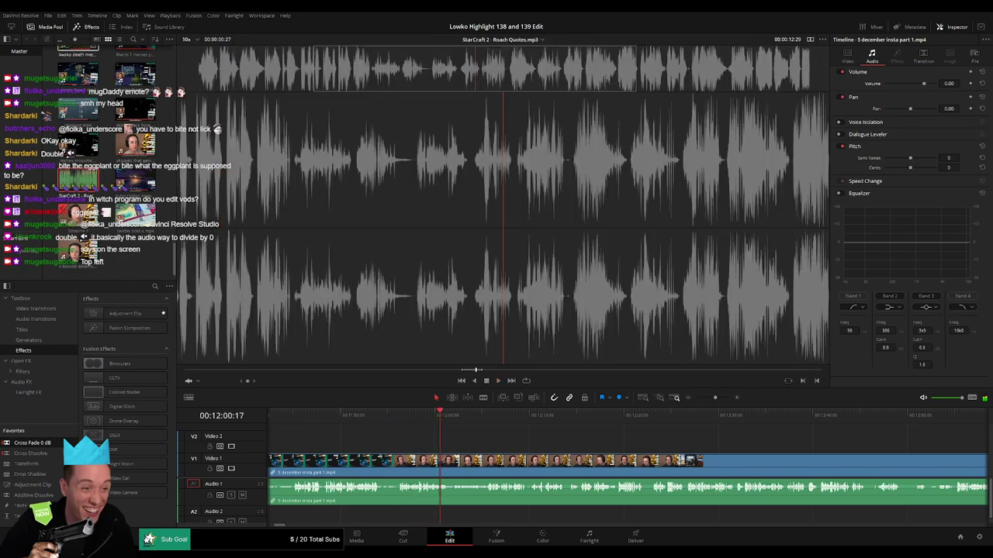
{"action": "left_click", "coordinate": [432, 420]}
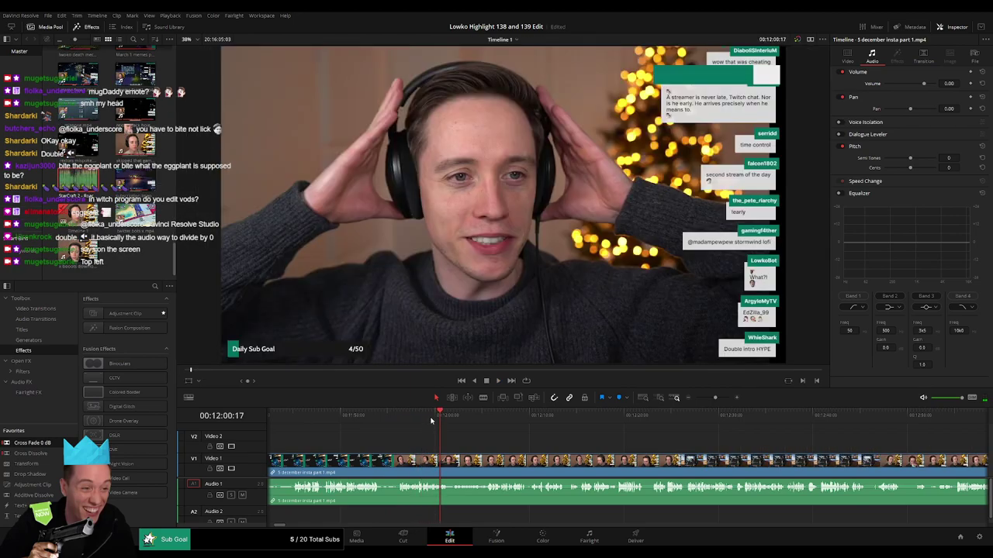
{"action": "key", "text": "space"}
{"action": "left_click_drag", "start_coordinate": [490, 447], "coordinate": [378, 440]}
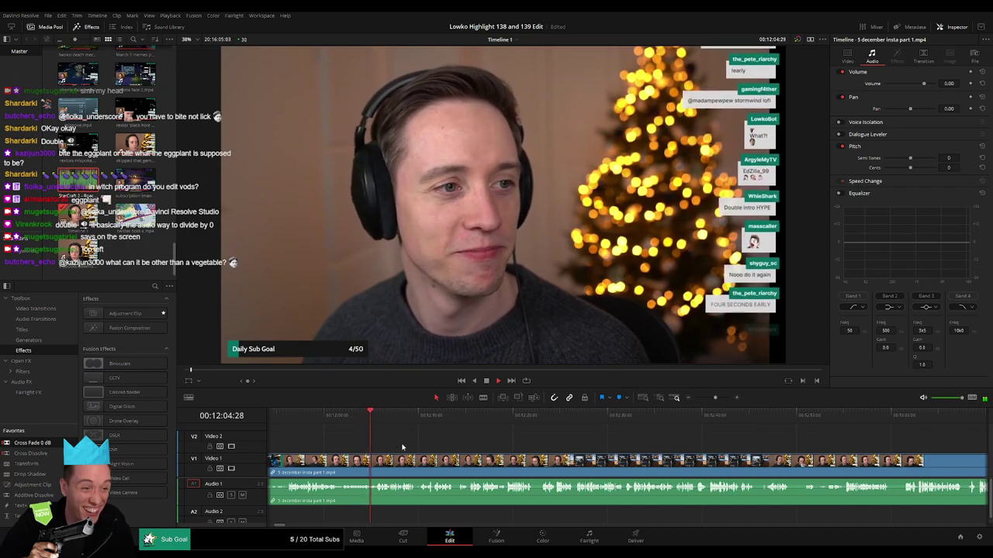
{"action": "scroll", "coordinate": [412, 443], "scroll_direction": "right", "scroll_amount": 1}
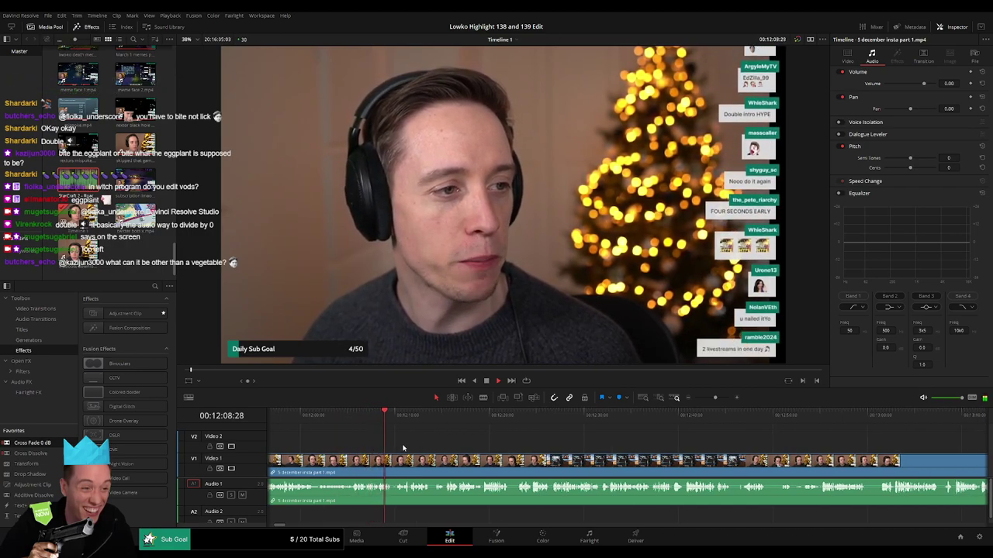
Step: Split 5 december insta part 1.mp4 at about 12:15
{"action": "key", "text": "ctrl+b"}
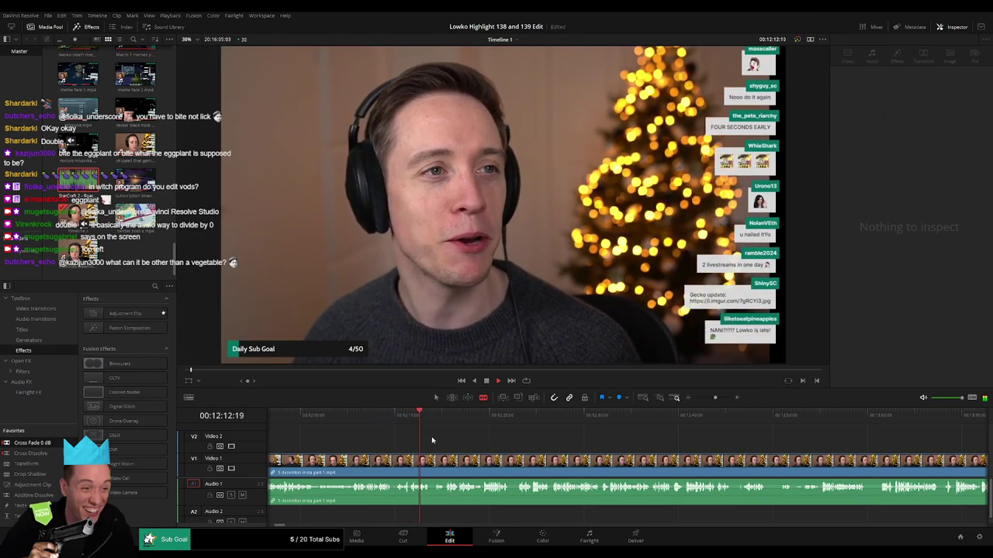
{"action": "left_click", "coordinate": [413, 459]}
{"action": "key", "text": "space"}
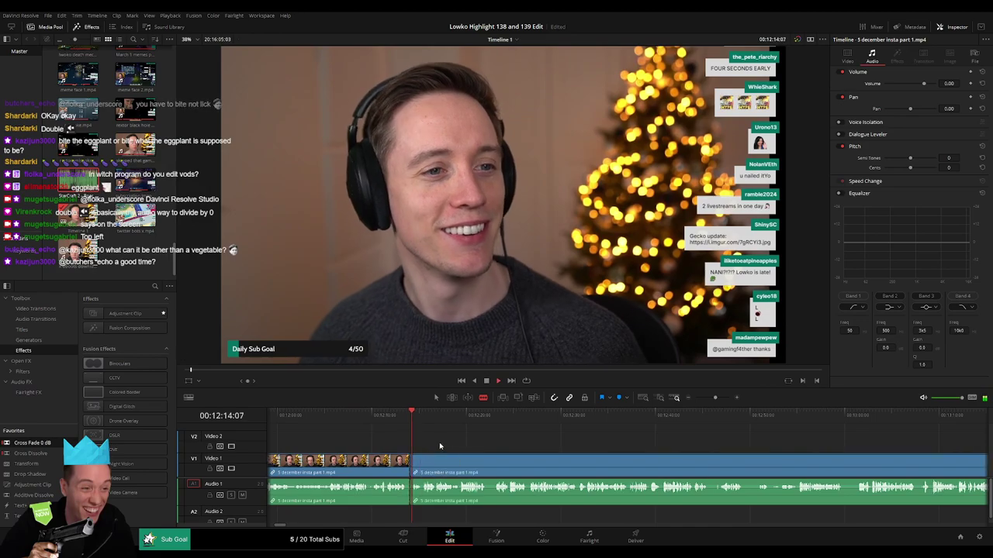
{"action": "key", "text": "space"}
{"action": "left_click", "coordinate": [425, 461]}
{"action": "key", "text": "space"}
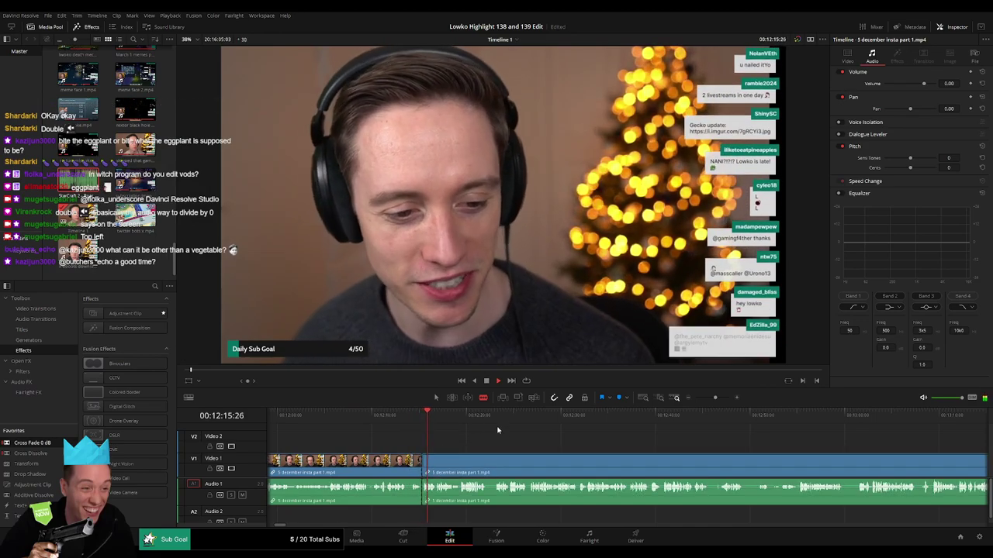
Step: Skim 5 december insta part 1.mp4 beyond 12:15 up to about 16:54 for the point where the kept footage resumes
{"action": "left_click", "coordinate": [496, 417]}
{"action": "scroll", "coordinate": [481, 440], "scroll_direction": "right", "scroll_amount": 2}
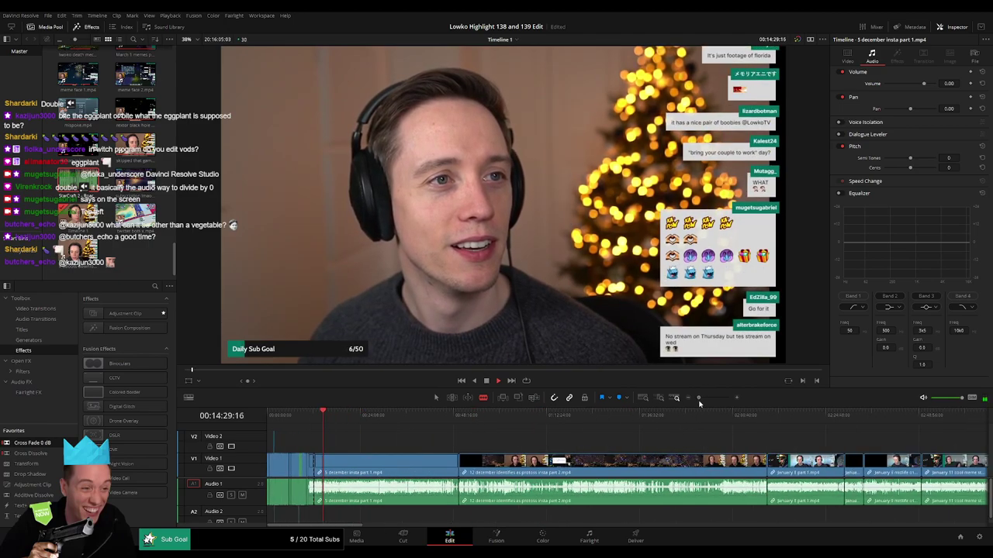
{"action": "left_click_drag", "start_coordinate": [650, 421], "coordinate": [441, 425]}
{"action": "mouse_move", "coordinate": [543, 418]}
{"action": "left_mouse_down"}
{"action": "mouse_move", "coordinate": [595, 417]}
{"action": "mouse_move", "coordinate": [540, 419]}
{"action": "left_mouse_up"}
{"action": "left_click_drag", "start_coordinate": [714, 398], "coordinate": [718, 398]}
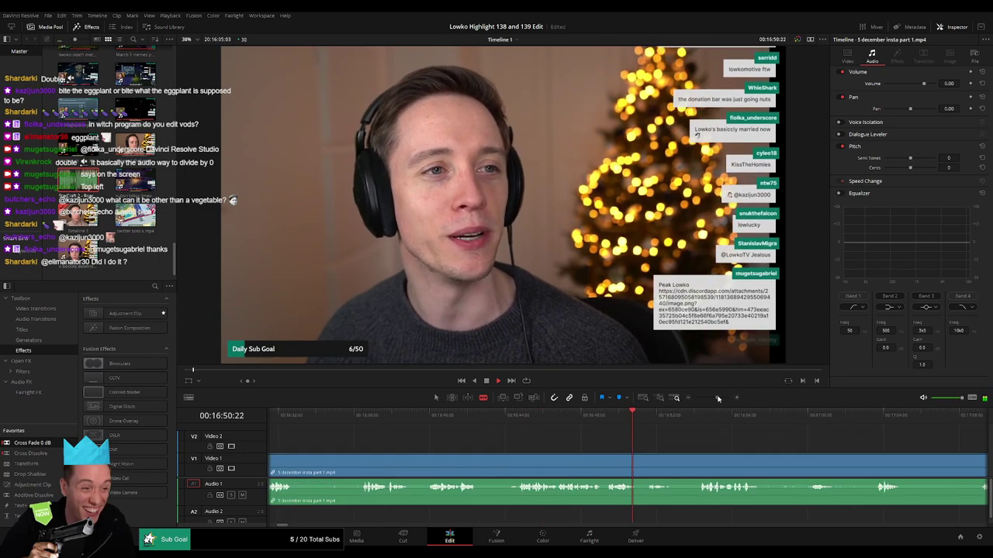
{"action": "left_click", "coordinate": [525, 419]}
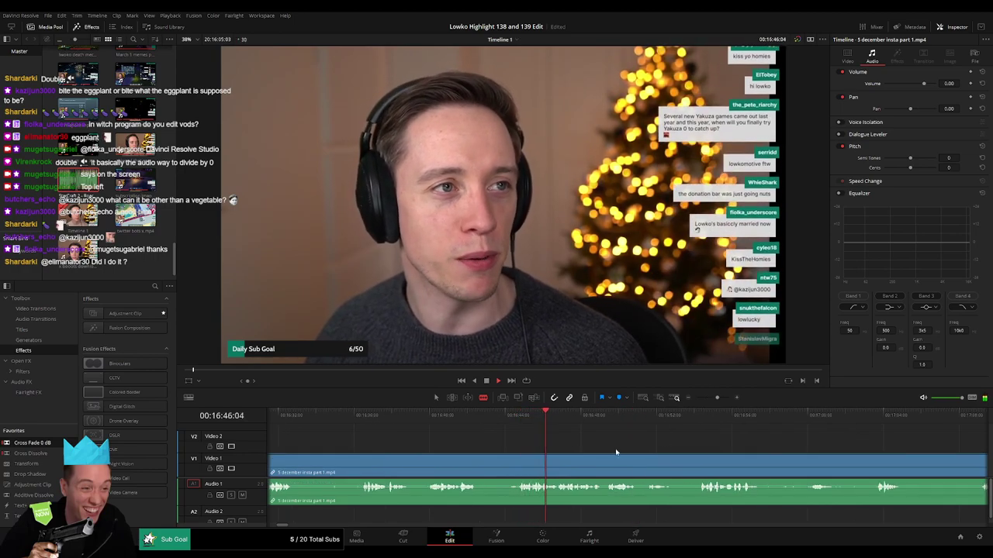
{"action": "left_click_drag", "start_coordinate": [618, 451], "coordinate": [492, 443]}
{"action": "scroll", "coordinate": [492, 443], "scroll_direction": "right", "scroll_amount": 1}
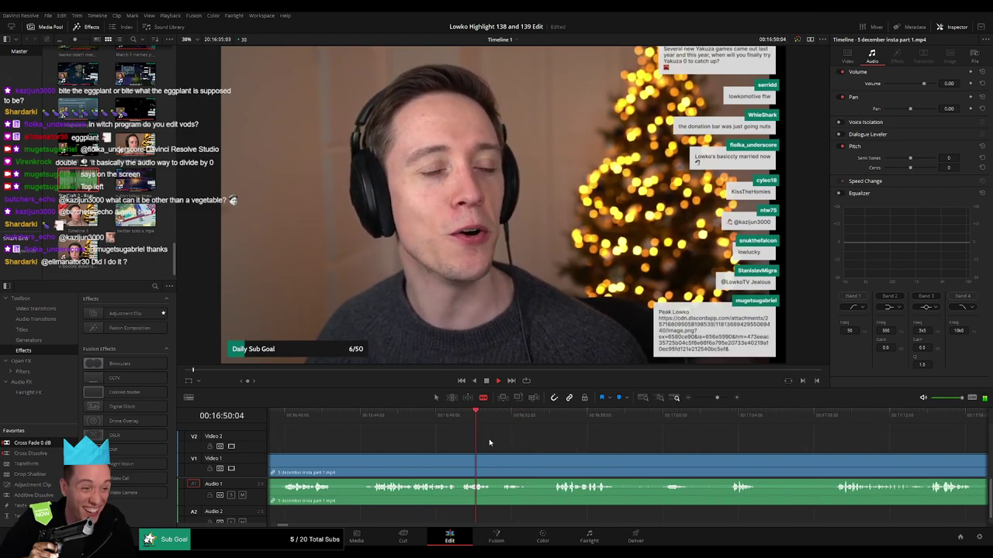
{"action": "left_click", "coordinate": [549, 423]}
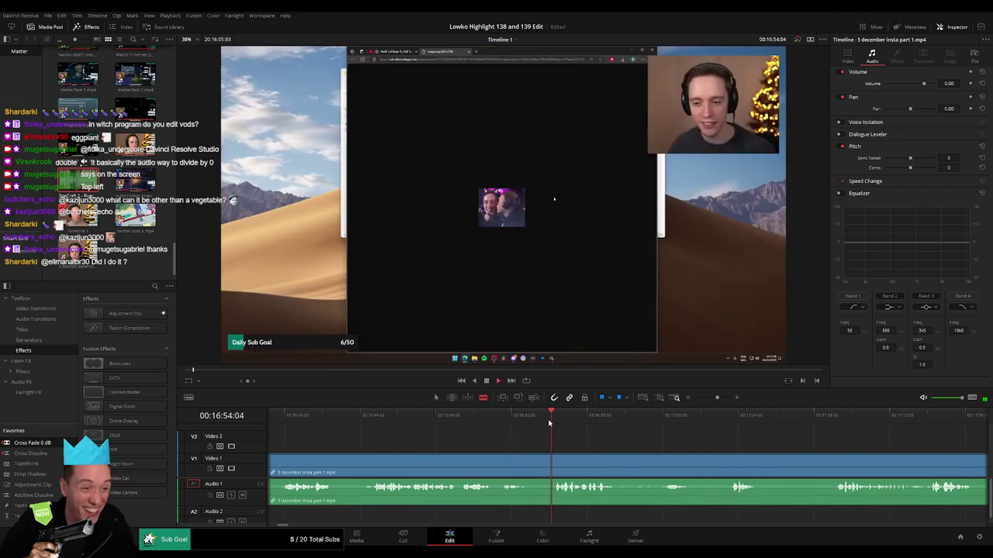
Step: Split the clip at 16:53:19, ripple delete the part back to about 12:15, and remove the short leftover at the join
{"action": "key", "text": "space"}
{"action": "left_click_drag", "start_coordinate": [552, 425], "coordinate": [542, 429]}
{"action": "left_click", "coordinate": [541, 465]}
{"action": "key", "text": "a"}
{"action": "left_click", "coordinate": [521, 471]}
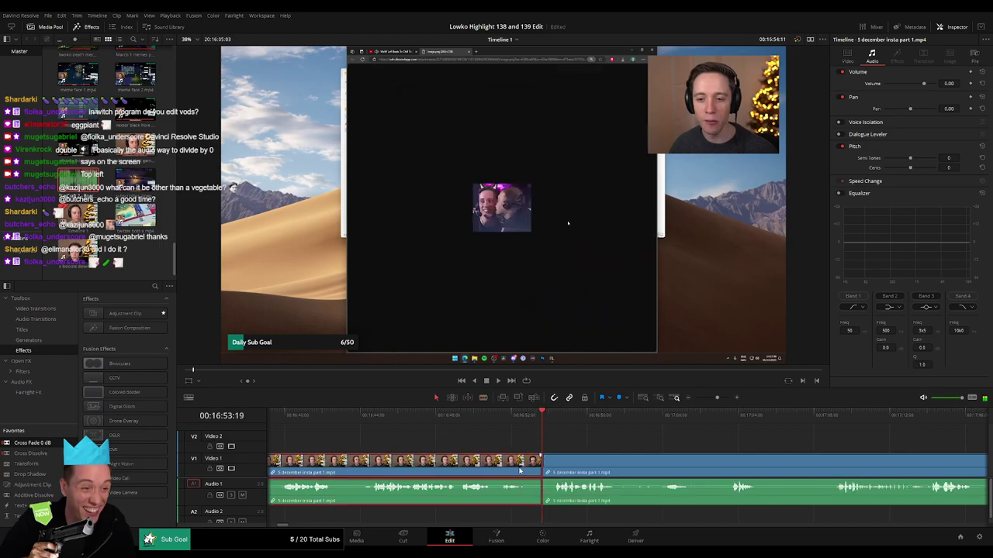
{"action": "key", "text": "Delete"}
{"action": "key", "text": "space"}
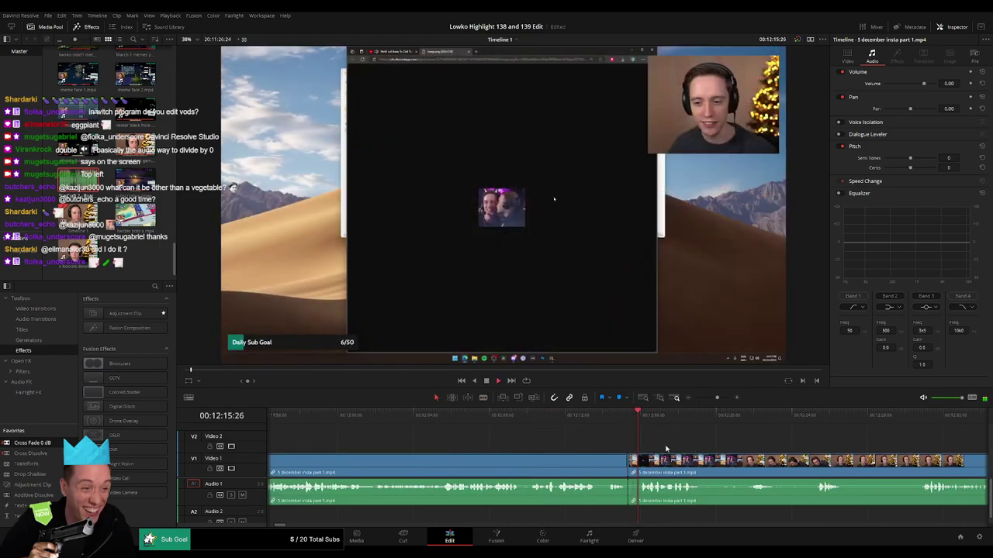
{"action": "scroll", "coordinate": [667, 450], "scroll_direction": "right", "scroll_amount": 4}
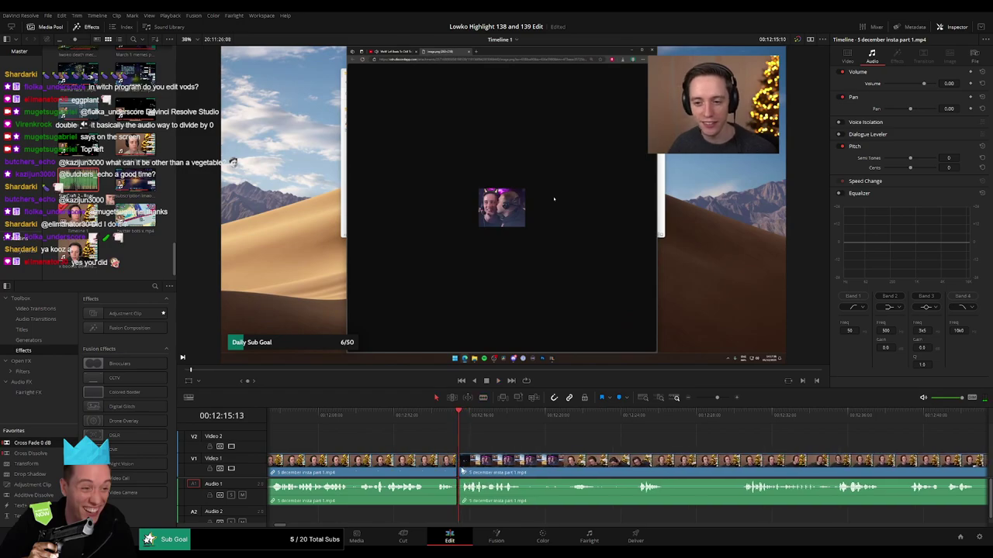
{"action": "key", "text": "space"}
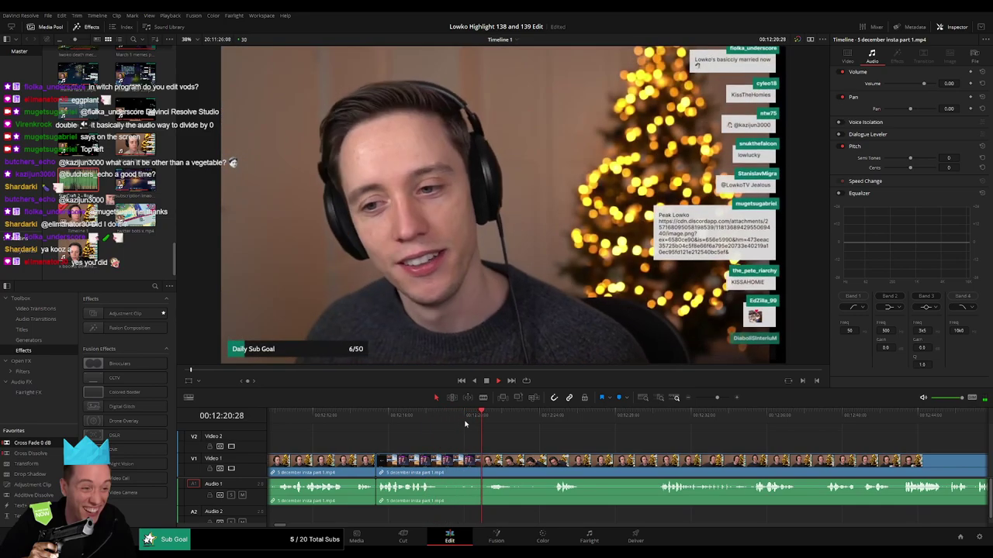
Step: Split the clip at about 12:20 and 12:24, ripple delete the part between, and add an audio cross fade at the join
{"action": "key", "text": "b"}
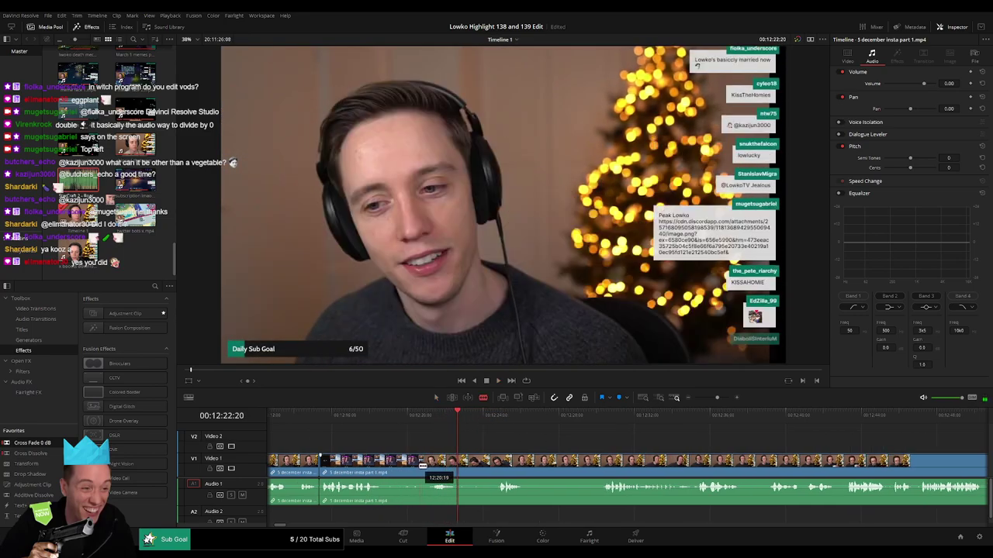
{"action": "left_click", "coordinate": [420, 466]}
{"action": "left_click", "coordinate": [483, 464]}
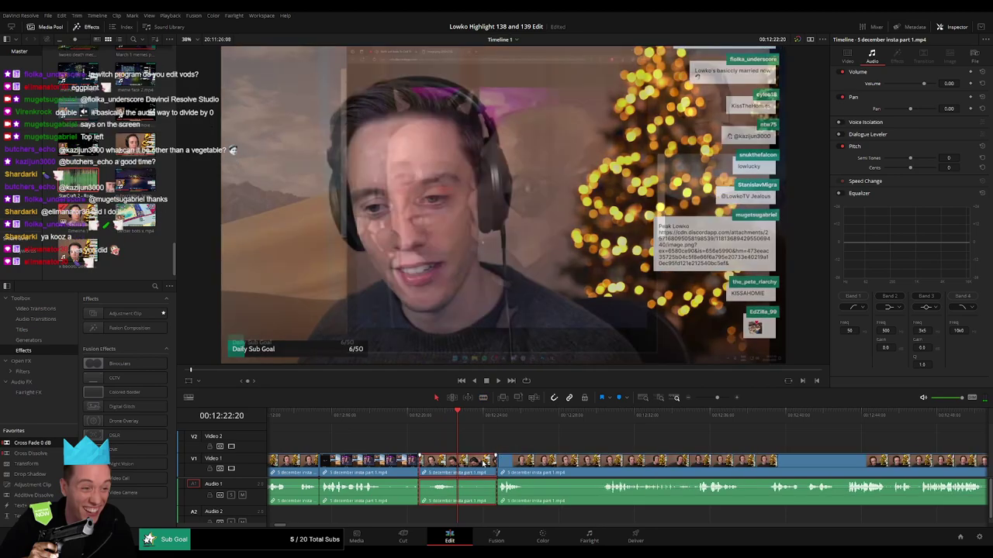
{"action": "key", "text": "Delete"}
{"action": "key", "text": "space"}
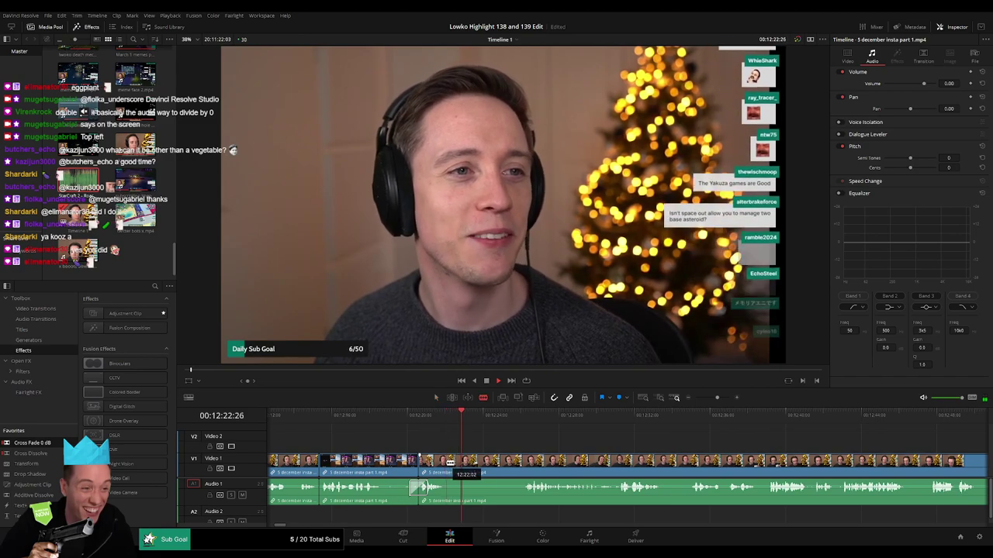
Step: Ripple delete the part of the clip between about 12:22 and 12:26 and add an audio cross fade at the join
{"action": "scroll", "coordinate": [529, 451], "scroll_direction": "right", "scroll_amount": 3}
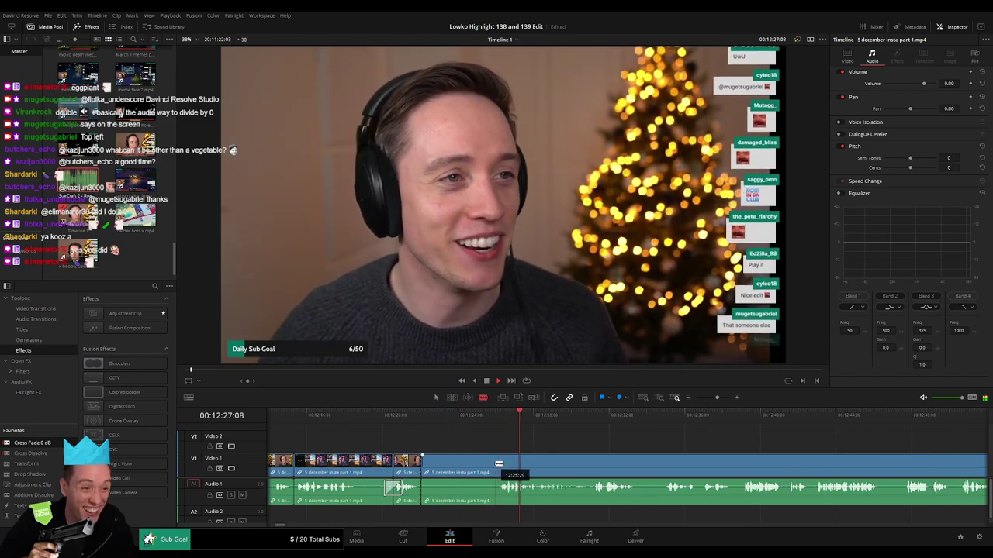
{"action": "left_click", "coordinate": [498, 463]}
{"action": "key", "text": "a"}
{"action": "left_click", "coordinate": [477, 469]}
{"action": "key", "text": "Delete"}
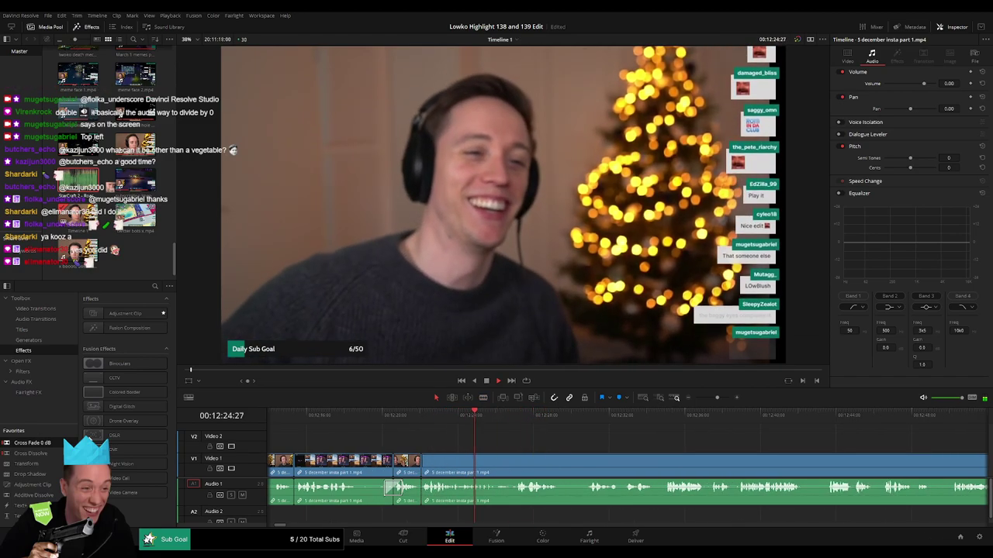
{"action": "left_click_drag", "start_coordinate": [429, 499], "coordinate": [422, 495]}
Step: Split the clip at about 12:29 and 12:31, ripple delete the part between, and add an audio cross fade at the join
{"action": "scroll", "coordinate": [528, 454], "scroll_direction": "right", "scroll_amount": 3}
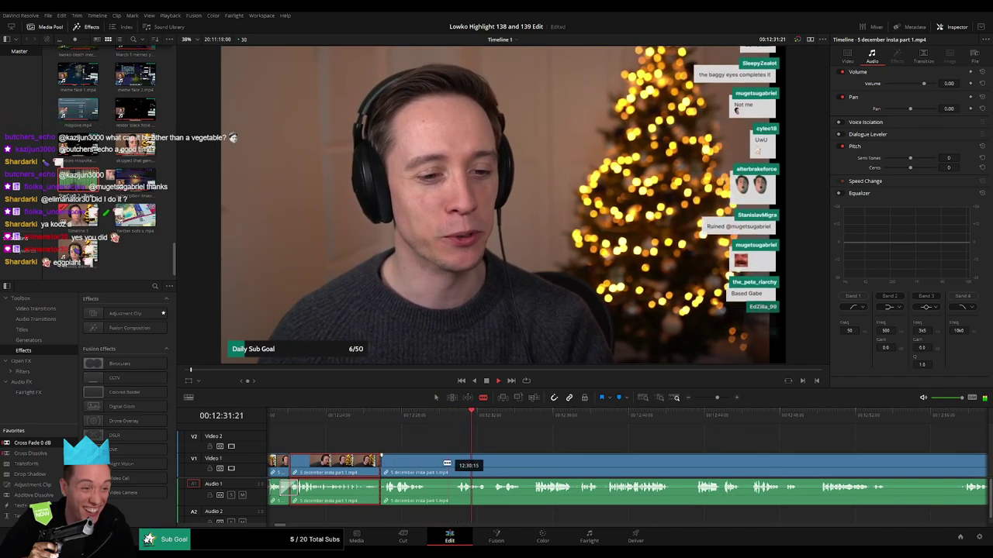
{"action": "left_click", "coordinate": [428, 469]}
{"action": "left_click", "coordinate": [457, 467]}
{"action": "key", "text": "a"}
{"action": "left_click", "coordinate": [445, 469]}
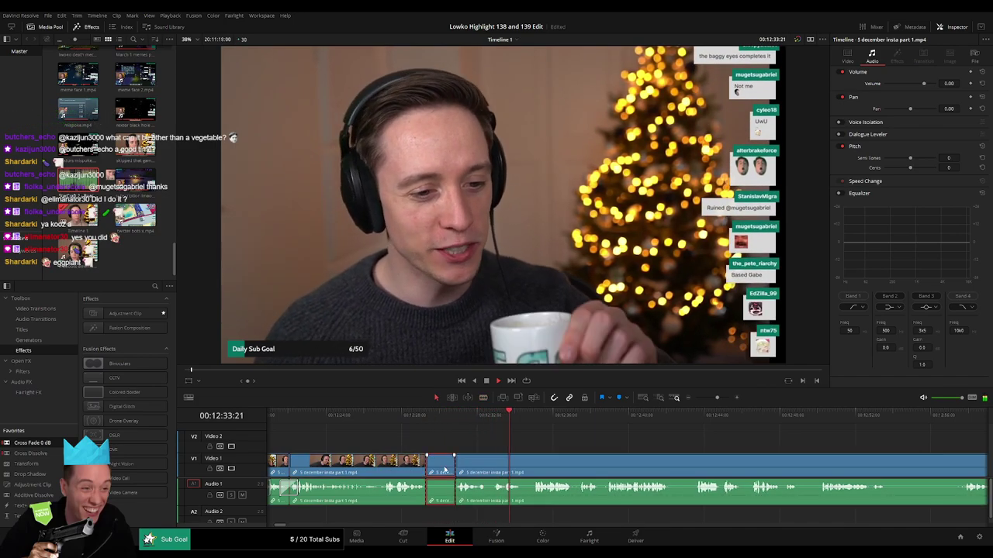
{"action": "key", "text": "BackSpace"}
{"action": "left_click", "coordinate": [445, 470]}
{"action": "key", "text": "BackSpace"}
{"action": "key", "text": "space"}
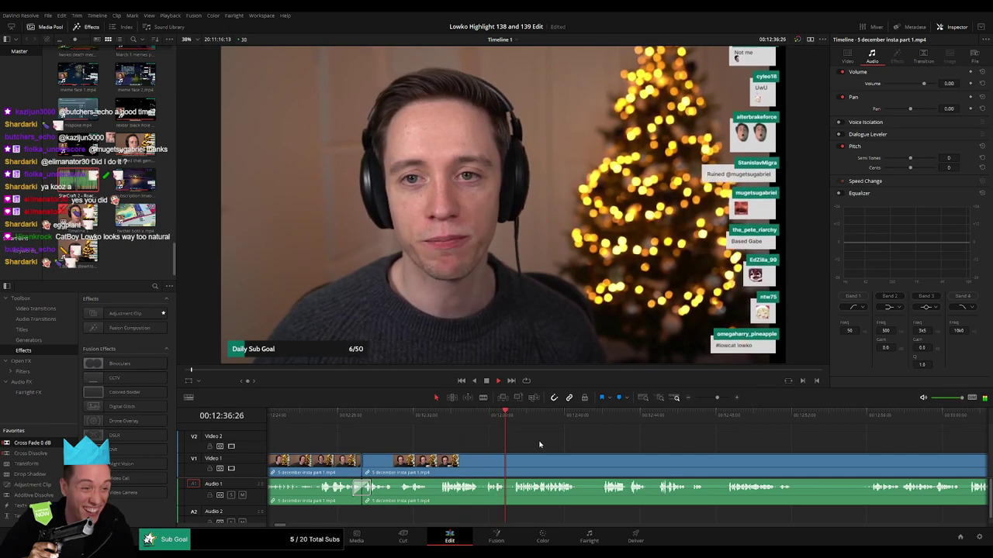
Step: Go back to the pause in the 5 december insta clip and split it at about 12:33
{"action": "left_click", "coordinate": [367, 416]}
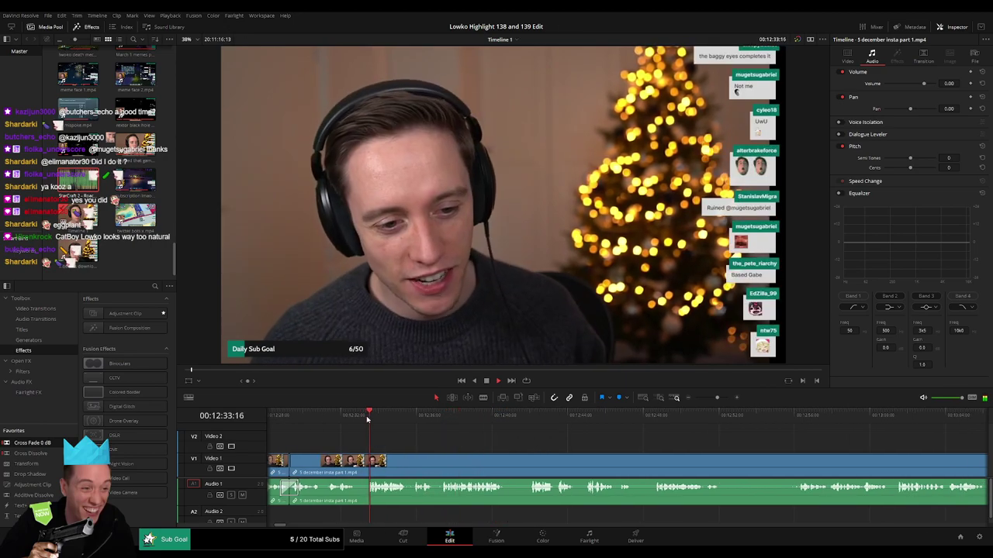
{"action": "key", "text": "ctrl+b"}
Step: Skim through the footage from about 12:47 to 15:28 to find where the Reddit browsing begins
{"action": "left_click", "coordinate": [641, 415]}
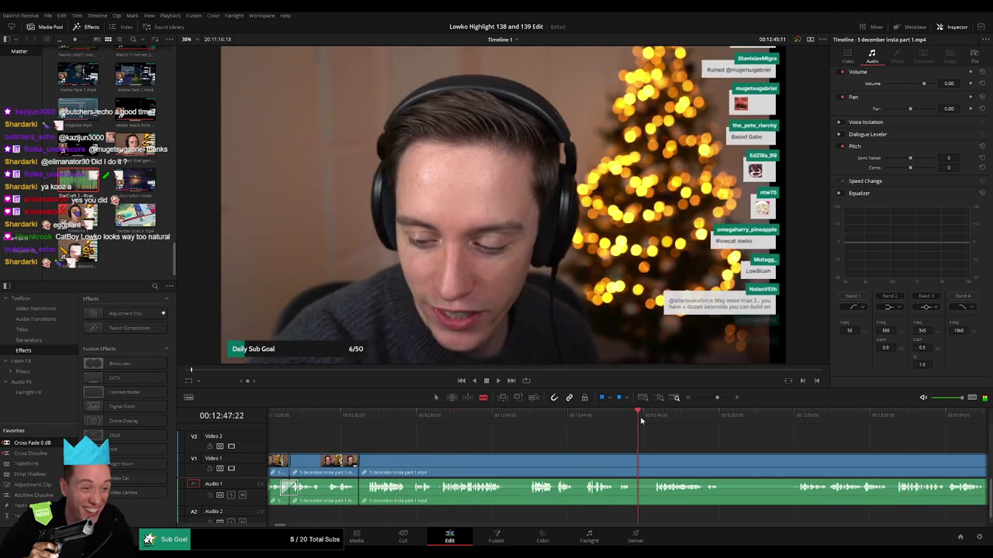
{"action": "left_click", "coordinate": [630, 417]}
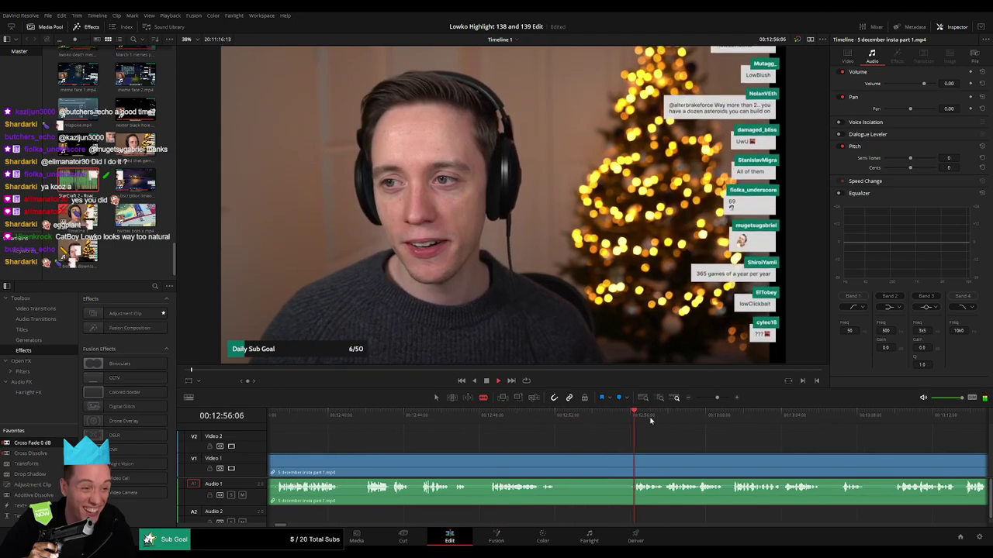
{"action": "mouse_move", "coordinate": [717, 398]}
{"action": "left_mouse_down"}
{"action": "mouse_move", "coordinate": [706, 399]}
{"action": "mouse_move", "coordinate": [713, 407]}
{"action": "left_mouse_up"}
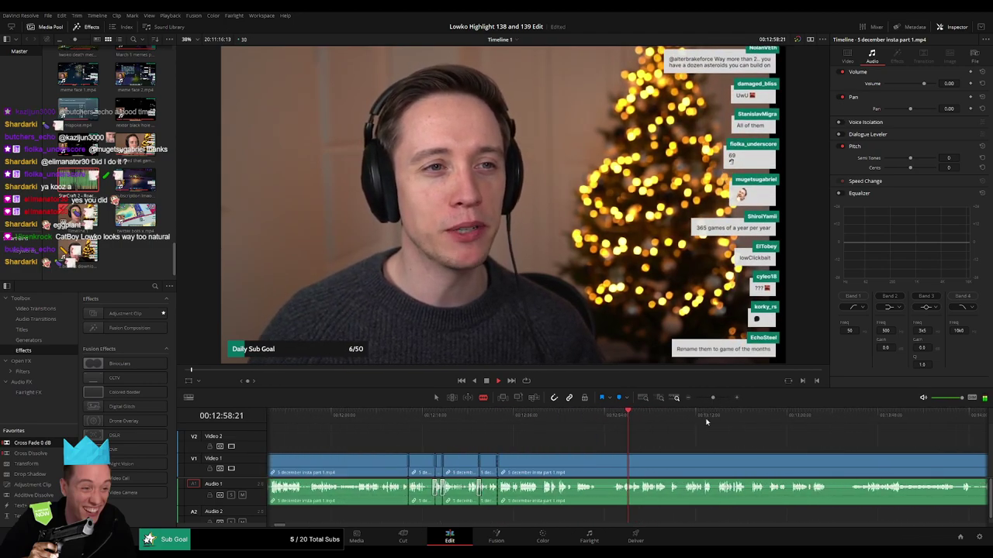
{"action": "left_click", "coordinate": [508, 424]}
{"action": "left_click", "coordinate": [582, 424]}
{"action": "left_click_drag", "start_coordinate": [584, 425], "coordinate": [652, 431]}
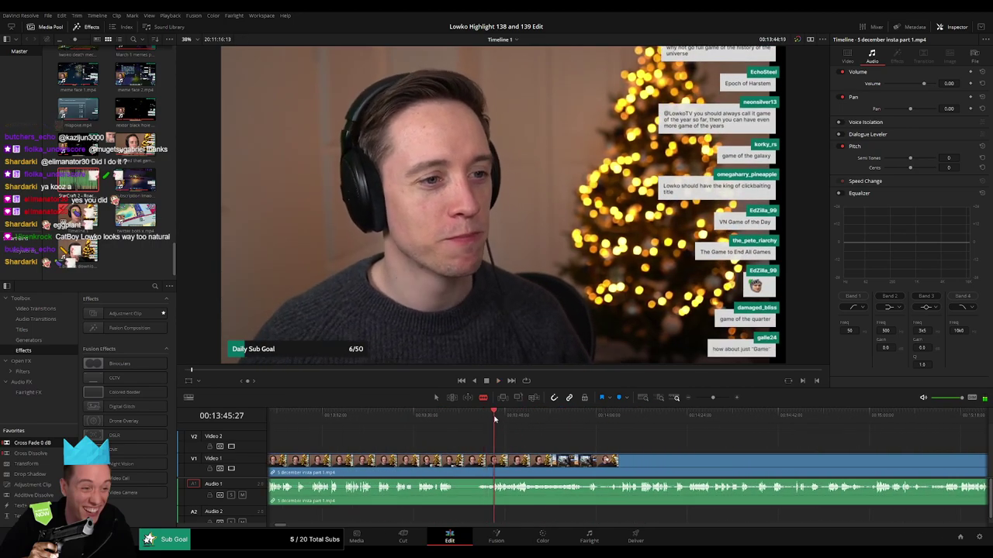
{"action": "left_click_drag", "start_coordinate": [608, 422], "coordinate": [620, 423]}
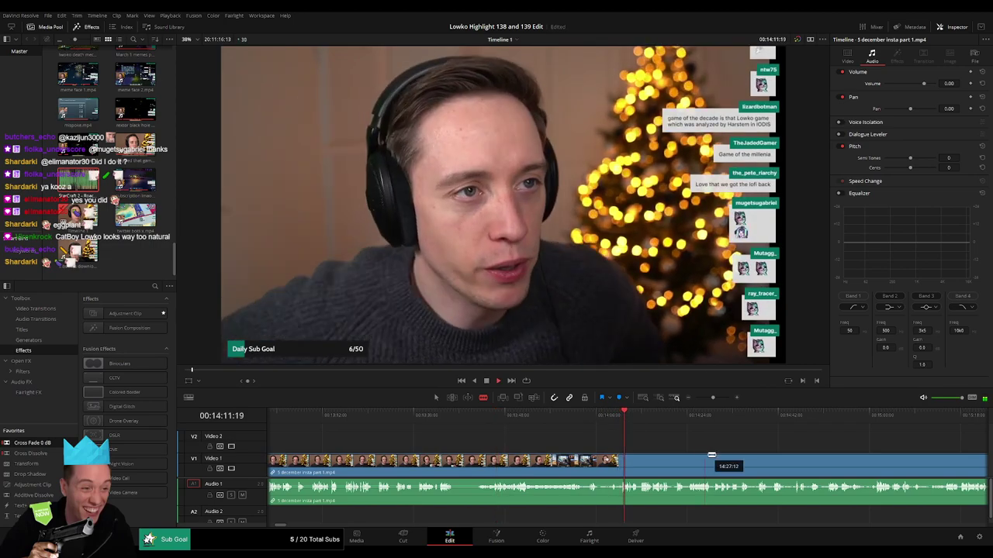
{"action": "left_click_drag", "start_coordinate": [704, 454], "coordinate": [499, 437]}
{"action": "left_click_drag", "start_coordinate": [439, 419], "coordinate": [736, 437]}
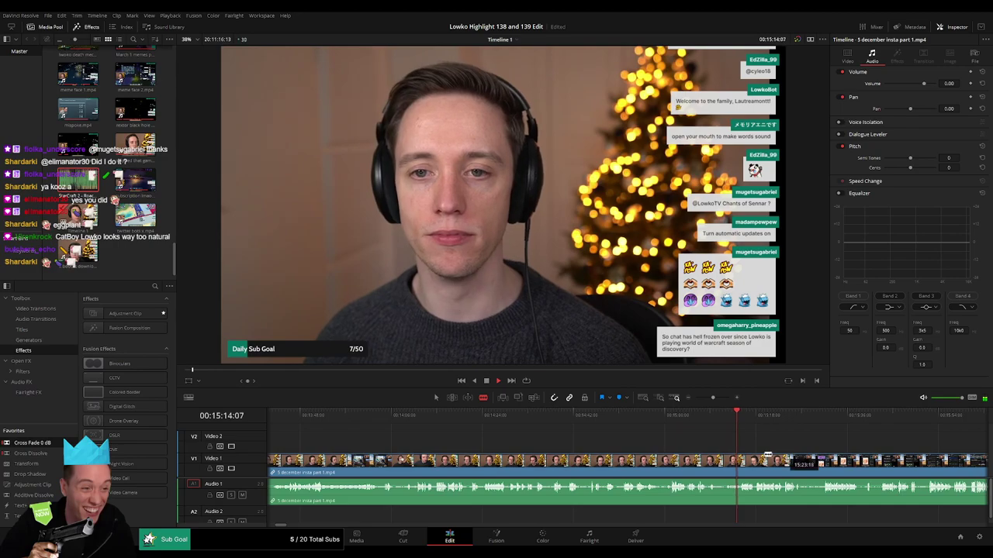
{"action": "left_click", "coordinate": [497, 423]}
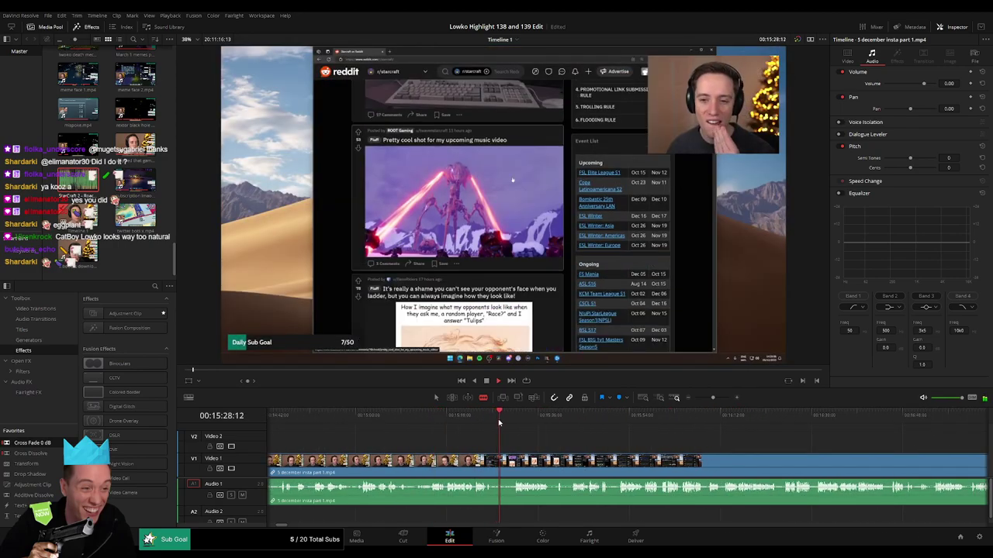
{"action": "left_click", "coordinate": [475, 422]}
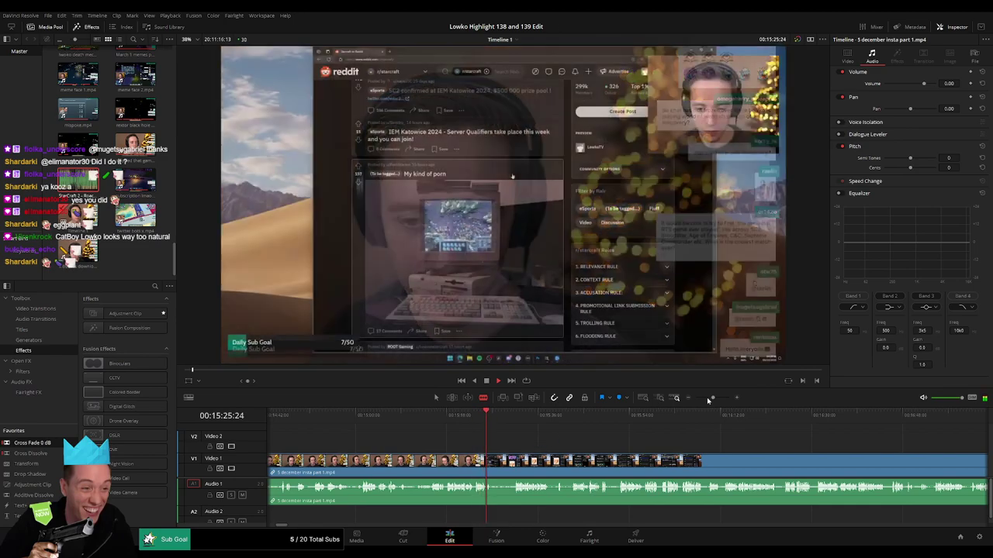
Step: Split the clip at about 15:31, ripple delete the part back to about 12:33, and add an audio cross fade at the join
{"action": "left_click_drag", "start_coordinate": [713, 398], "coordinate": [716, 399]}
{"action": "scroll", "coordinate": [588, 436], "scroll_direction": "right", "scroll_amount": 3}
{"action": "left_click", "coordinate": [588, 417]}
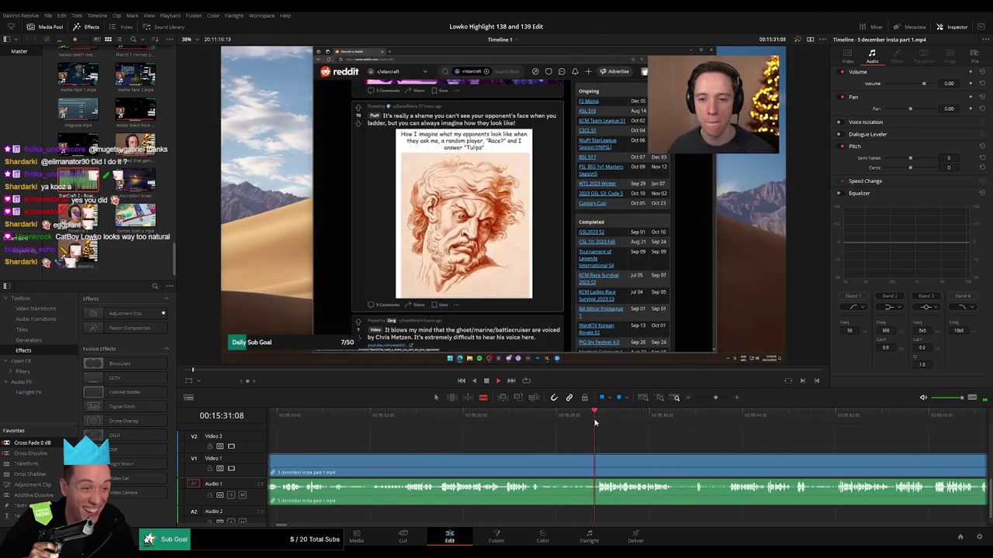
{"action": "left_click", "coordinate": [505, 459]}
{"action": "key", "text": "a"}
{"action": "left_click", "coordinate": [491, 463]}
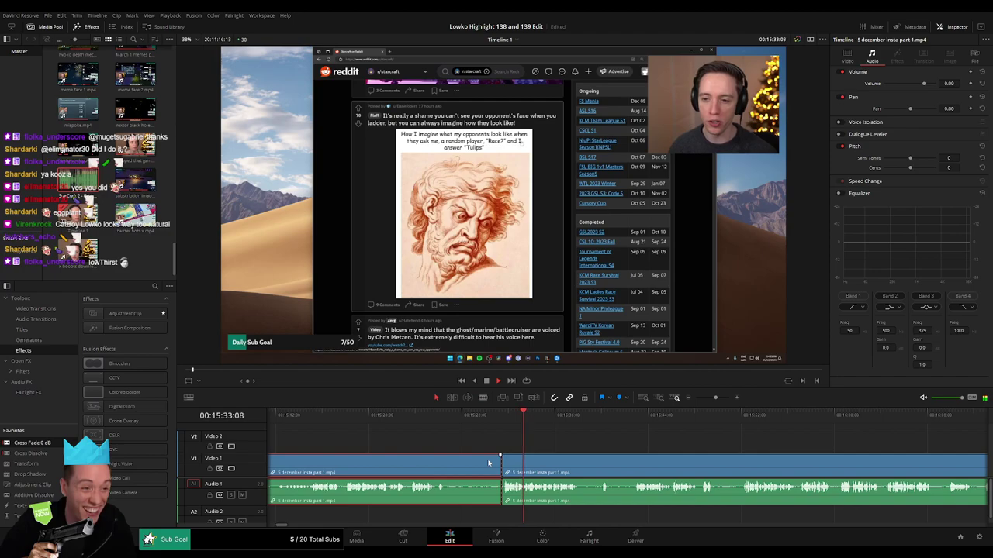
{"action": "key", "text": "Delete"}
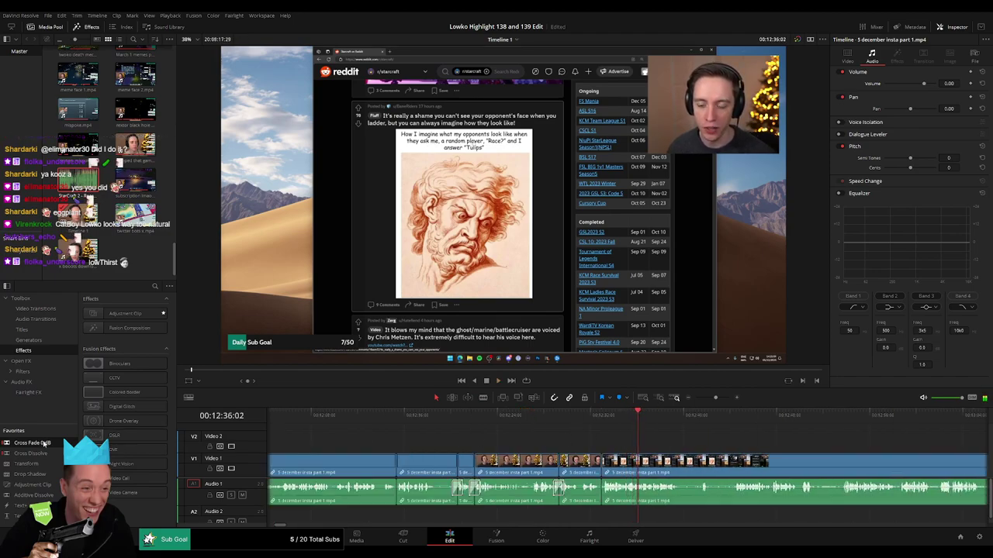
{"action": "left_click_drag", "start_coordinate": [45, 444], "coordinate": [605, 498]}
Step: Split the clip at about 12:40 and 12:42, ripple delete the part between, and add an audio cross fade at the join
{"action": "key", "text": "space"}
{"action": "scroll", "coordinate": [509, 461], "scroll_direction": "right", "scroll_amount": 4}
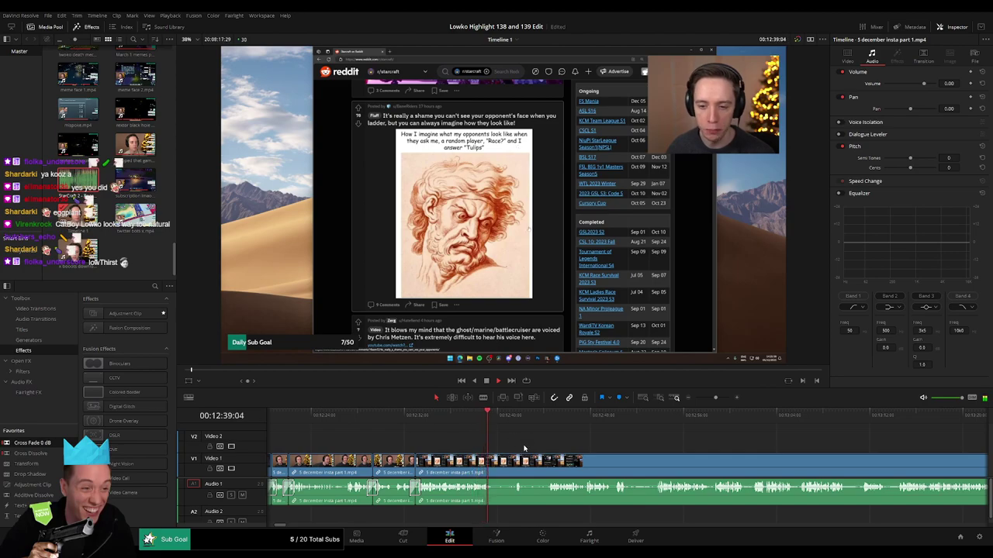
{"action": "scroll", "coordinate": [429, 436], "scroll_direction": "down", "scroll_amount": 2}
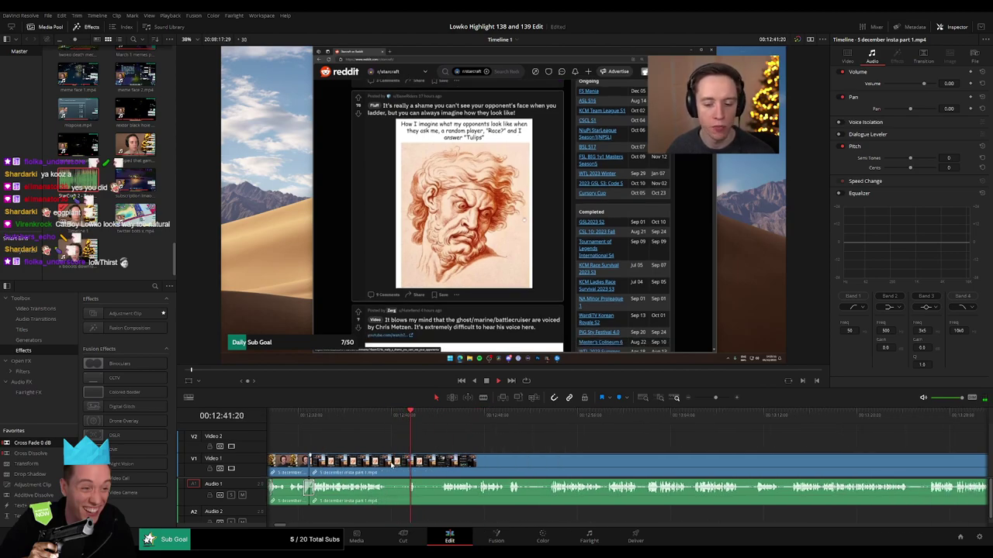
{"action": "key", "text": "b"}
{"action": "left_click", "coordinate": [388, 465]}
{"action": "left_click", "coordinate": [412, 461]}
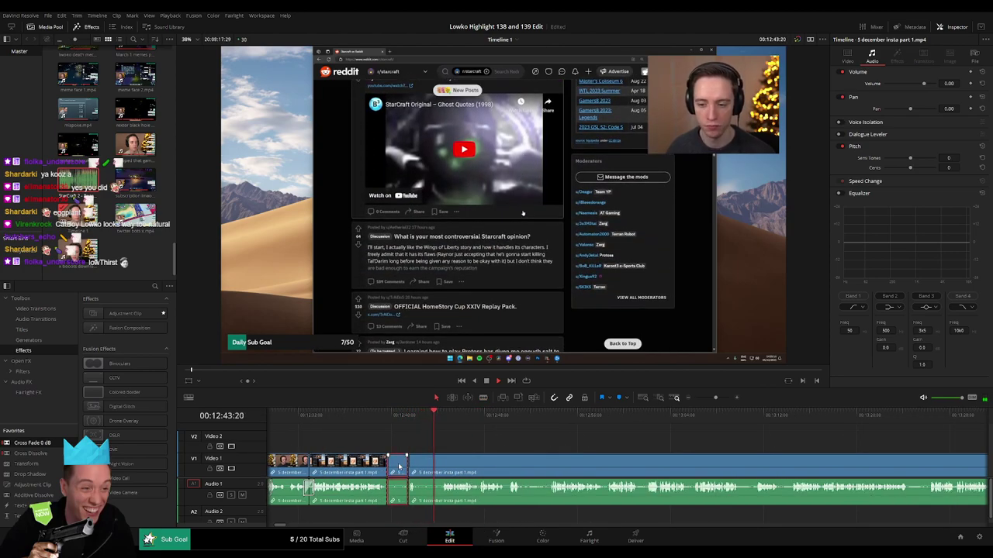
{"action": "key", "text": "a"}
{"action": "left_click", "coordinate": [399, 465]}
{"action": "key", "text": "Delete"}
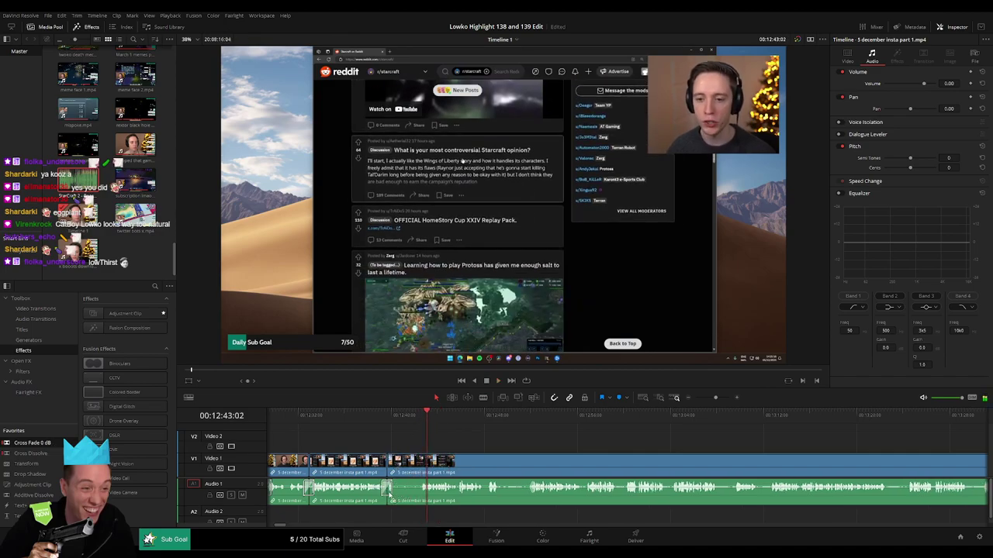
Step: Split the clip at about 12:41 and 12:42, ripple delete the part between, and add an audio cross fade at the join
{"action": "key", "text": "b"}
{"action": "left_click", "coordinate": [400, 468]}
{"action": "key", "text": "ctrl+z"}
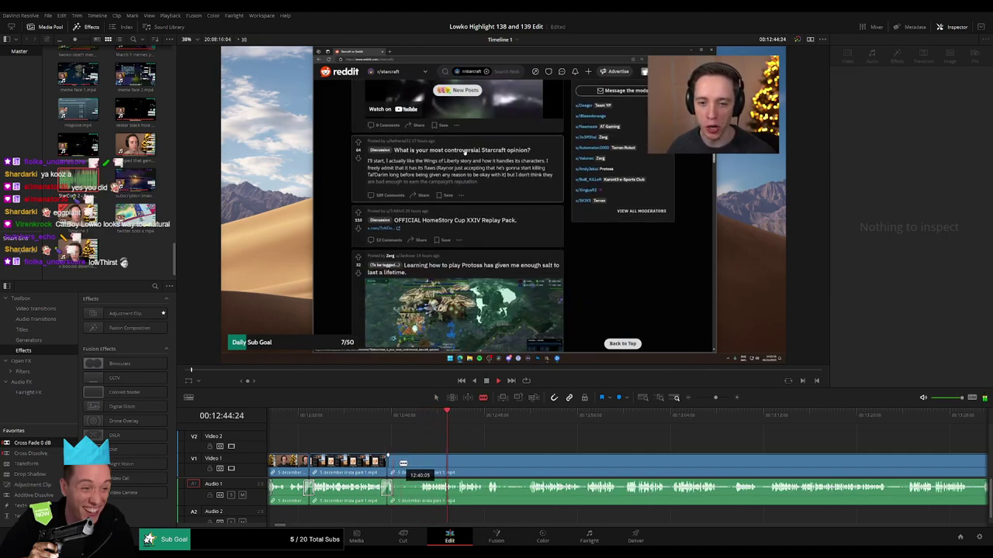
{"action": "left_click_drag", "start_coordinate": [716, 399], "coordinate": [720, 399]}
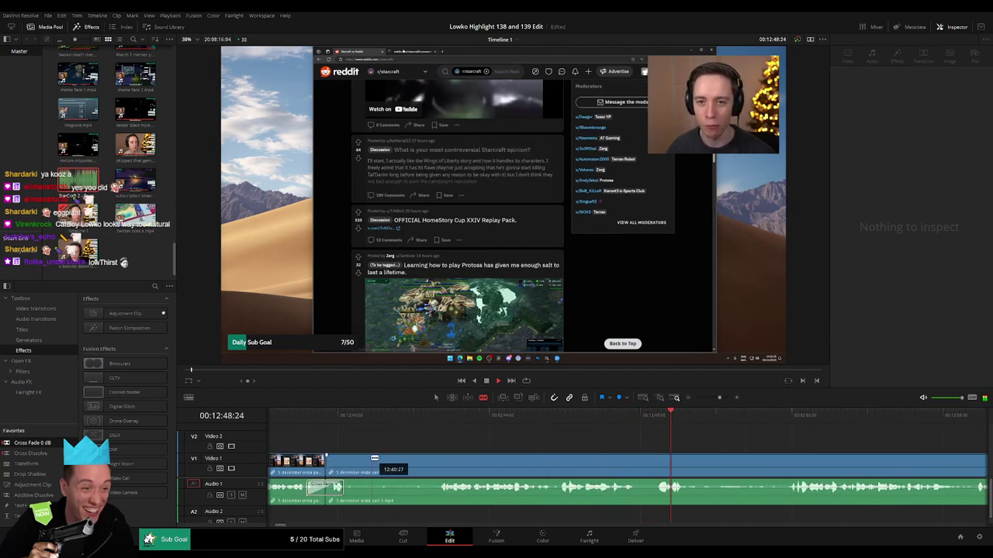
{"action": "left_click", "coordinate": [363, 460]}
{"action": "left_click", "coordinate": [427, 461]}
{"action": "key", "text": "a"}
{"action": "left_click", "coordinate": [401, 467]}
{"action": "key", "text": "Delete"}
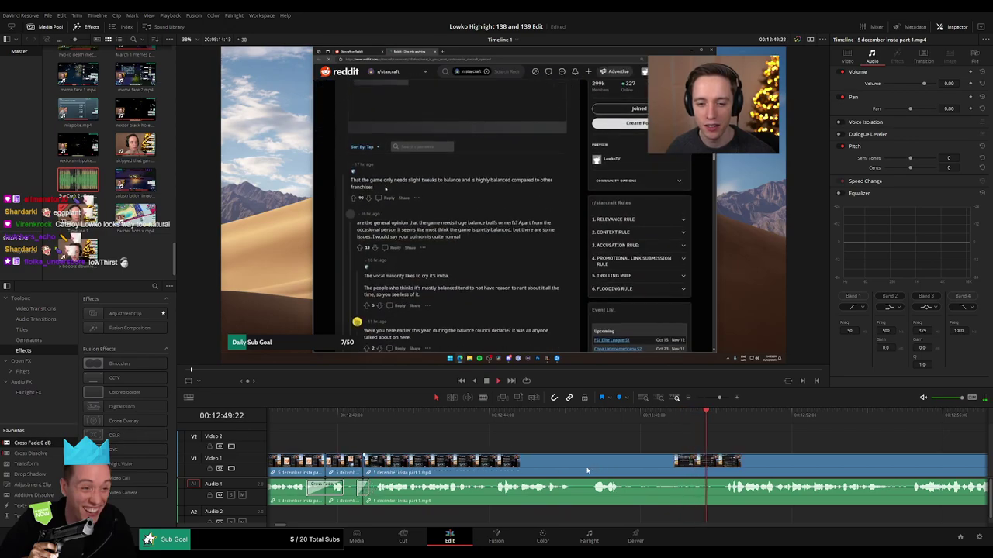
Step: Review the Reddit commentary from about 12:47 to 13:04 for pauses worth cutting
{"action": "left_click", "coordinate": [593, 418]}
{"action": "scroll", "coordinate": [483, 464], "scroll_direction": "right", "scroll_amount": 4}
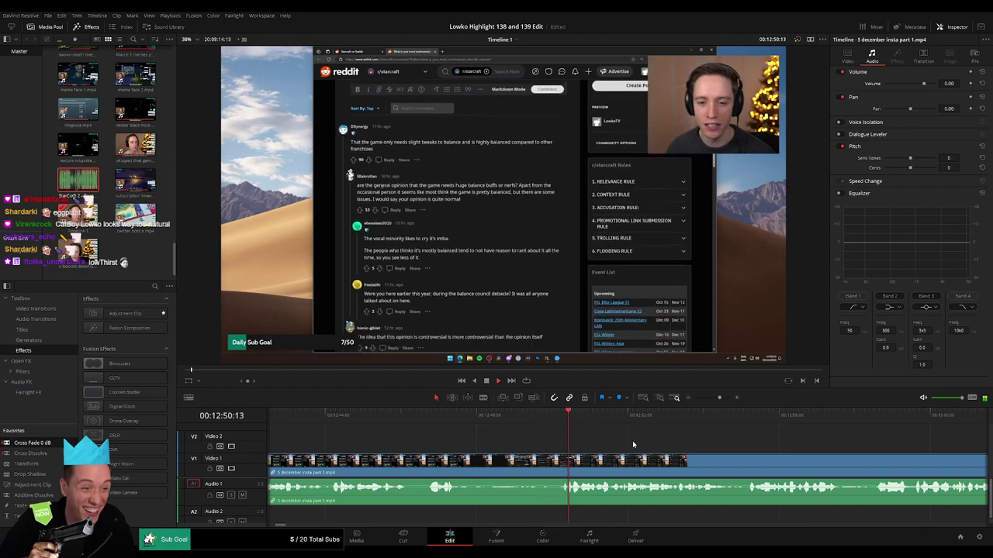
{"action": "left_click_drag", "start_coordinate": [719, 398], "coordinate": [715, 400]}
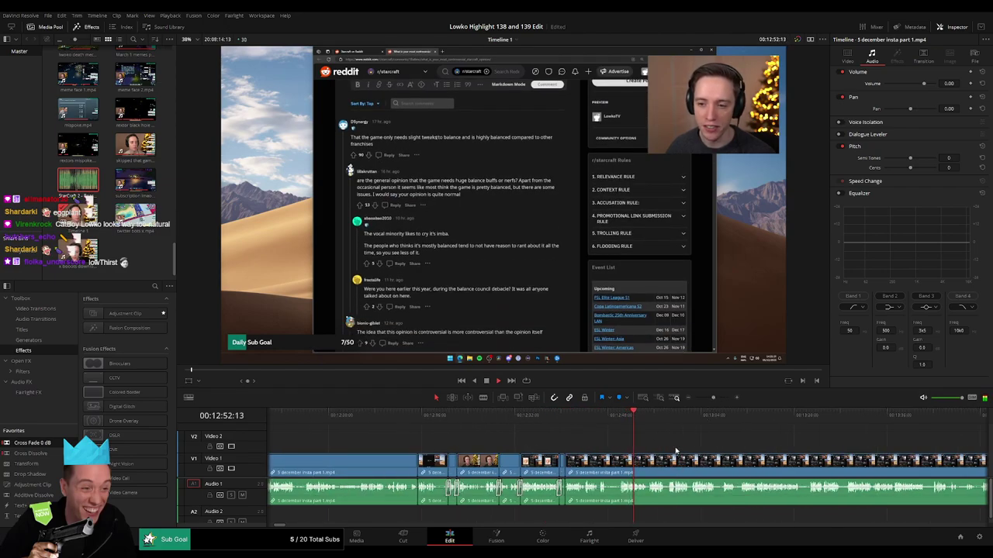
{"action": "left_click_drag", "start_coordinate": [675, 451], "coordinate": [460, 444]}
{"action": "key", "text": "space"}
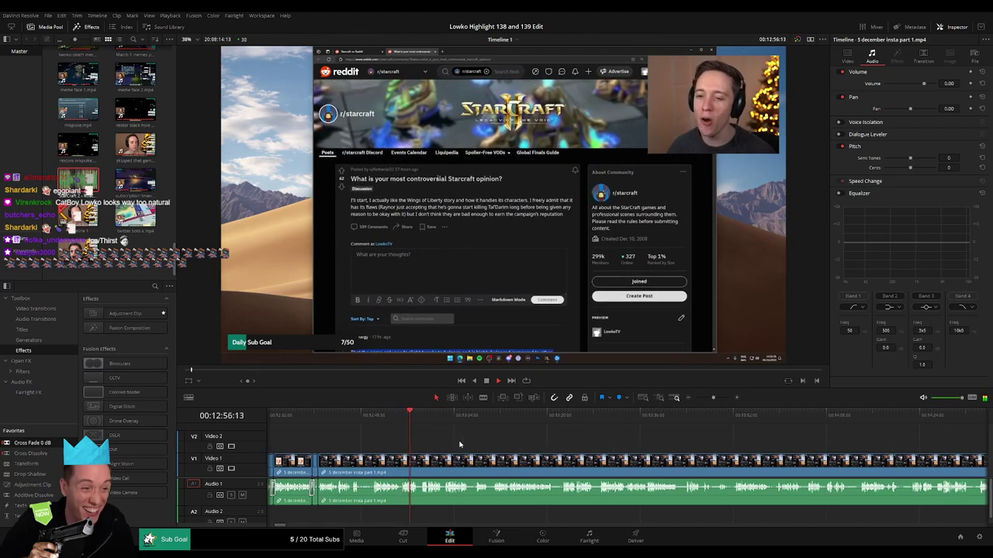
{"action": "left_click_drag", "start_coordinate": [713, 398], "coordinate": [716, 398]}
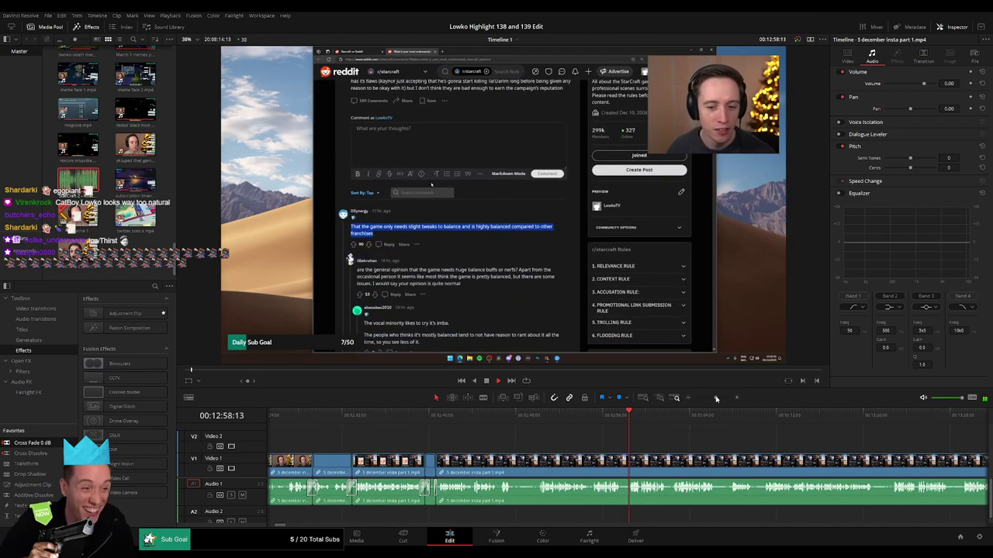
{"action": "left_click_drag", "start_coordinate": [692, 450], "coordinate": [518, 441]}
{"action": "scroll", "coordinate": [481, 446], "scroll_direction": "right", "scroll_amount": 5}
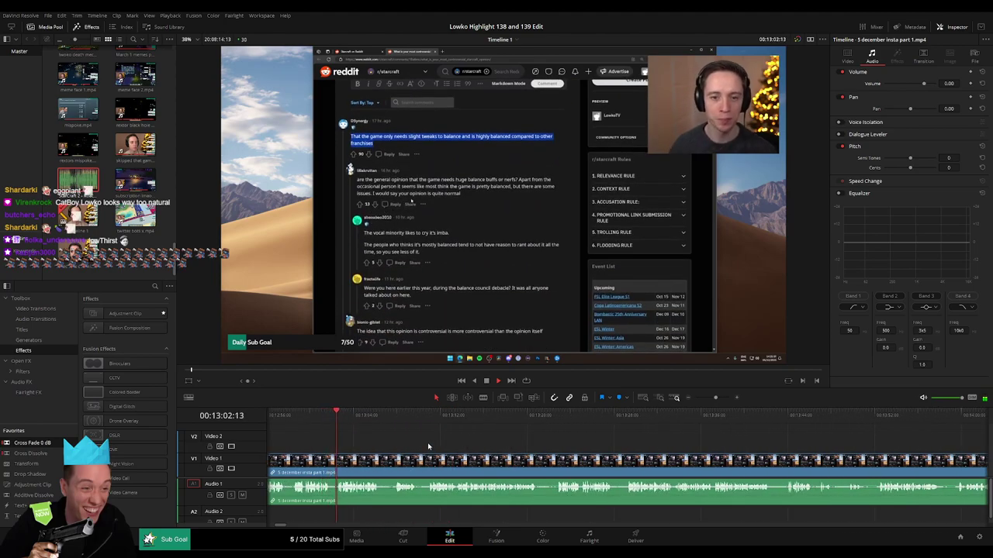
{"action": "scroll", "coordinate": [423, 452], "scroll_direction": "right", "scroll_amount": 2}
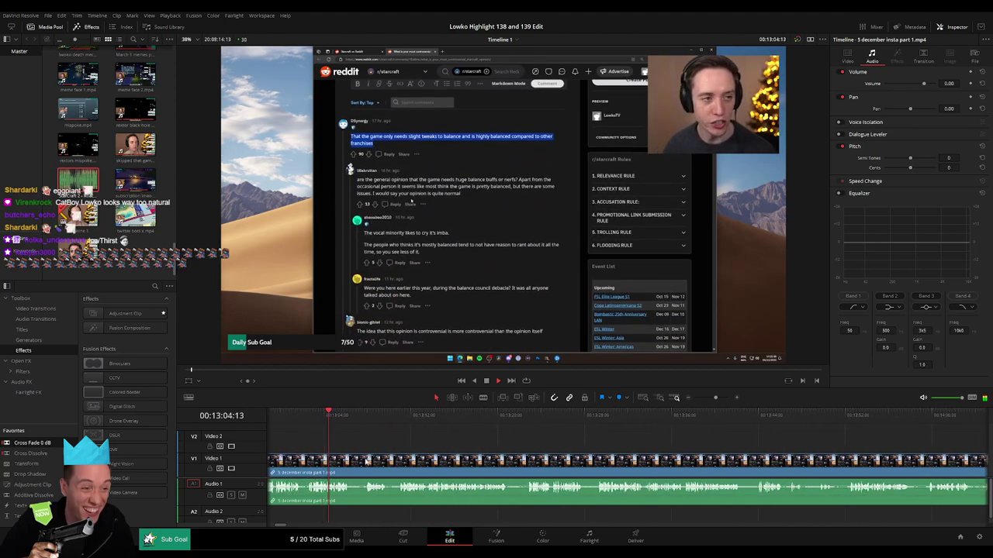
Step: Ripple delete the parts at about 13:06 to 13:07 and 13:09 to 13:10, adding audio cross fades at both joins
{"action": "key", "text": "ctrl+b"}
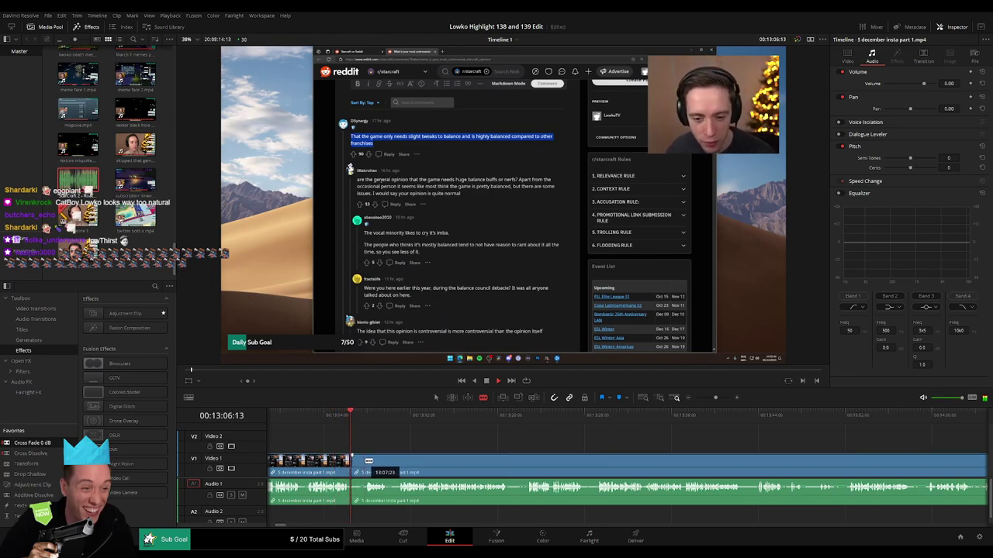
{"action": "left_click", "coordinate": [365, 462]}
{"action": "key", "text": "a"}
{"action": "key", "text": "Delete"}
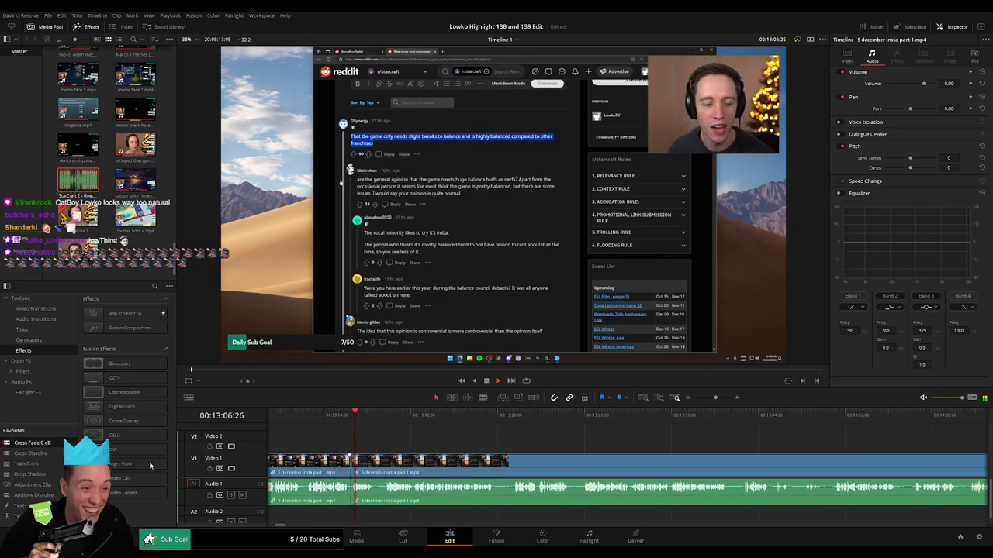
{"action": "key", "text": "space"}
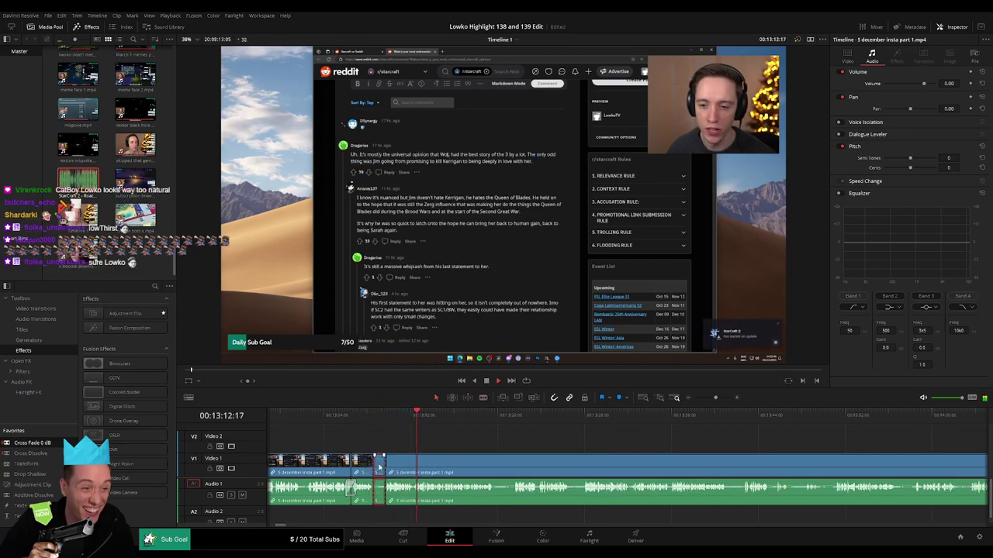
{"action": "key", "text": "Delete"}
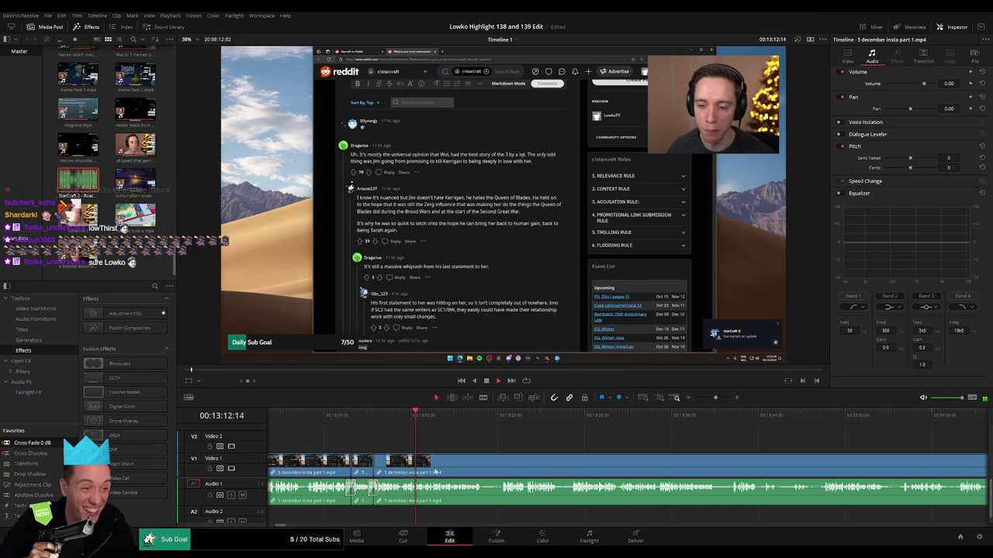
Step: Split the clip at about 13:19 and 13:20, ripple delete the part between, and add an audio cross fade at the join
{"action": "key", "text": "b"}
{"action": "left_click", "coordinate": [482, 468]}
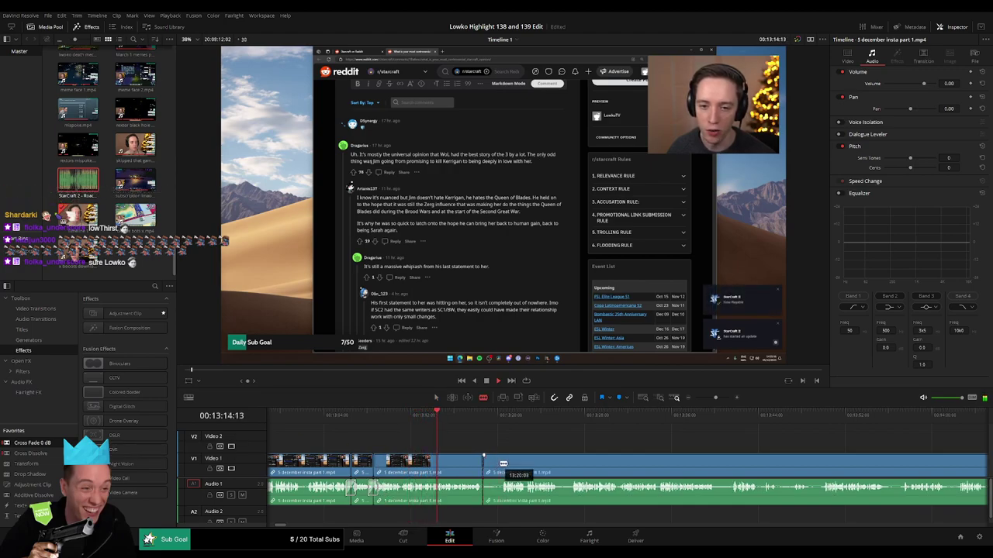
{"action": "left_click", "coordinate": [500, 464]}
{"action": "key", "text": "a"}
{"action": "left_click", "coordinate": [494, 467]}
{"action": "key", "text": "Delete"}
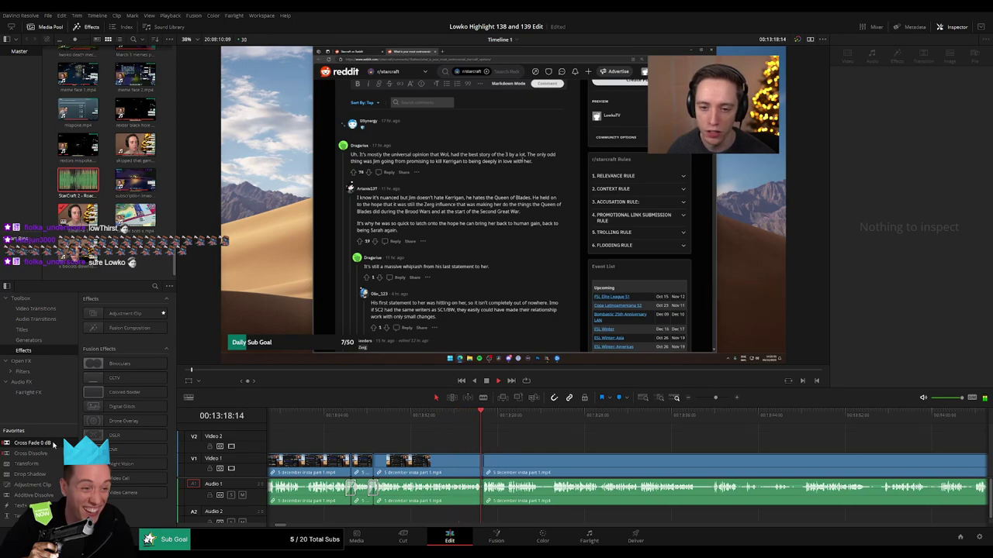
{"action": "left_click", "coordinate": [487, 502]}
Step: Split the clip at about 13:24 and 13:25 and ripple delete the part between
{"action": "left_click_drag", "start_coordinate": [594, 452], "coordinate": [459, 451]}
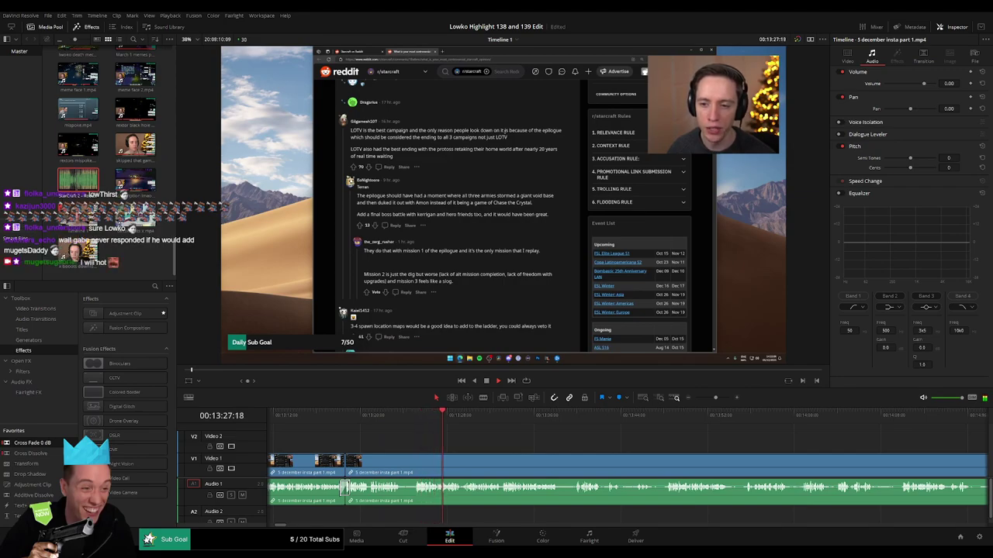
{"action": "left_click", "coordinate": [400, 463]}
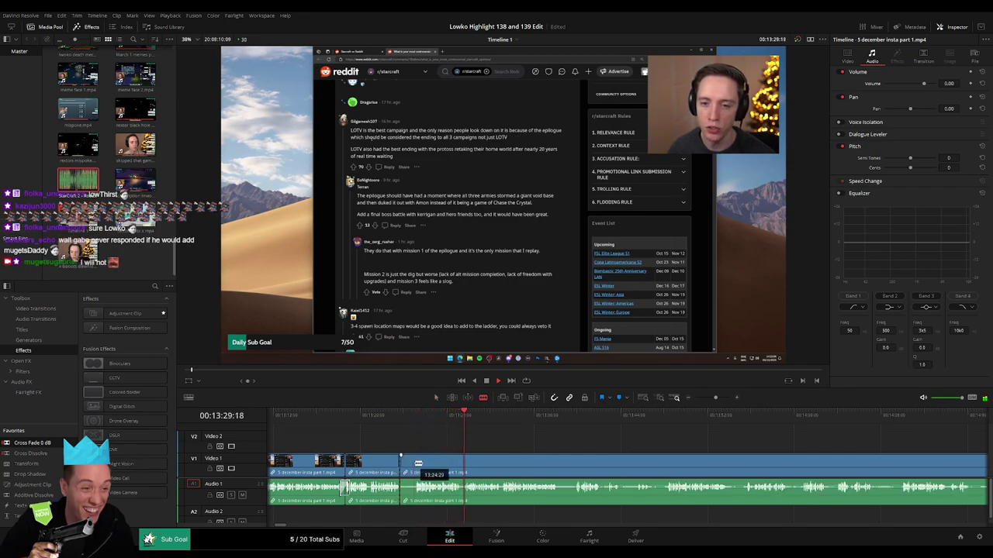
{"action": "left_click", "coordinate": [415, 463]}
{"action": "key", "text": "a"}
{"action": "key", "text": "Delete"}
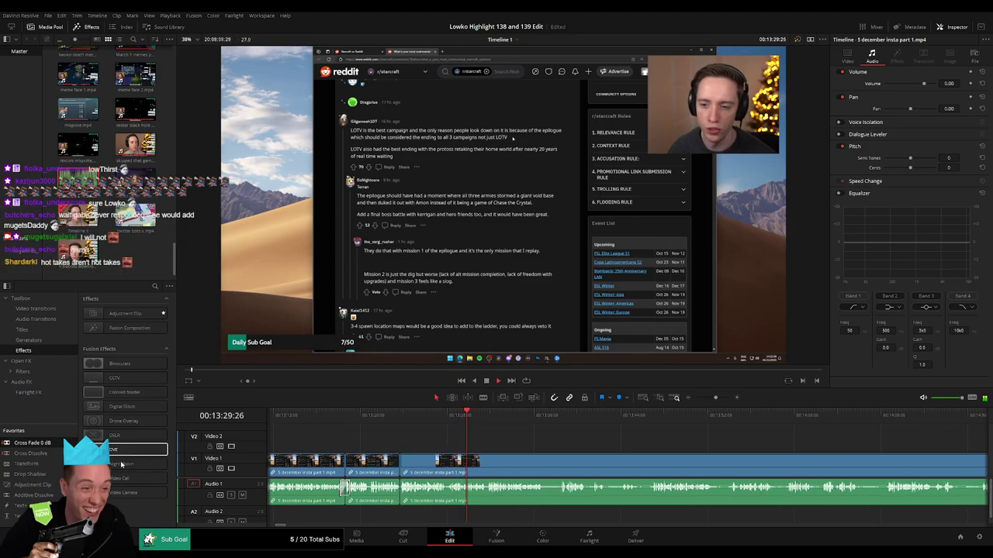
{"action": "left_click_drag", "start_coordinate": [543, 448], "coordinate": [395, 450]}
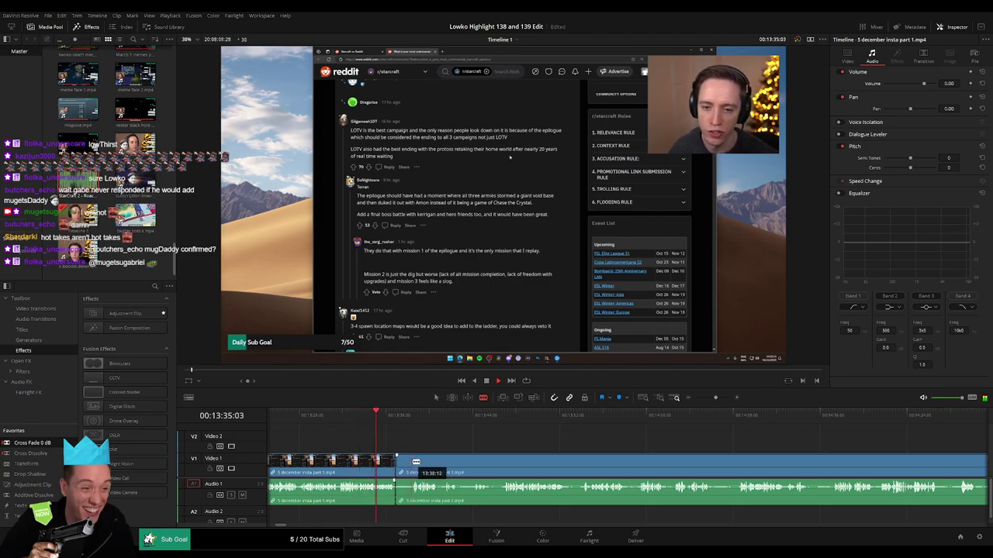
Step: Split the clip at about 13:38, ripple delete the part from about 13:37, and add an audio cross fade at the join
{"action": "left_click", "coordinate": [412, 462]}
{"action": "key", "text": "a"}
{"action": "left_click", "coordinate": [403, 466]}
{"action": "key", "text": "Delete"}
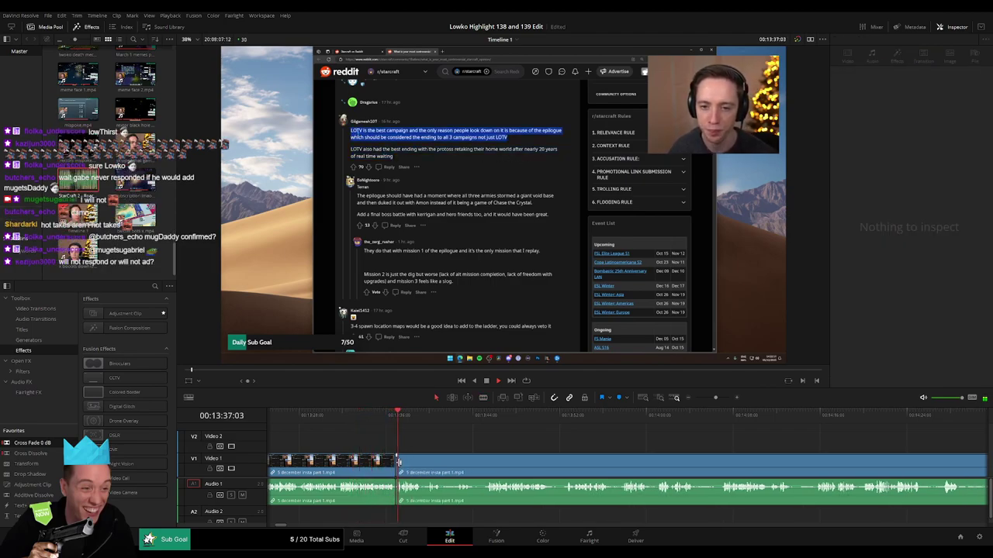
{"action": "left_click_drag", "start_coordinate": [40, 445], "coordinate": [404, 477]}
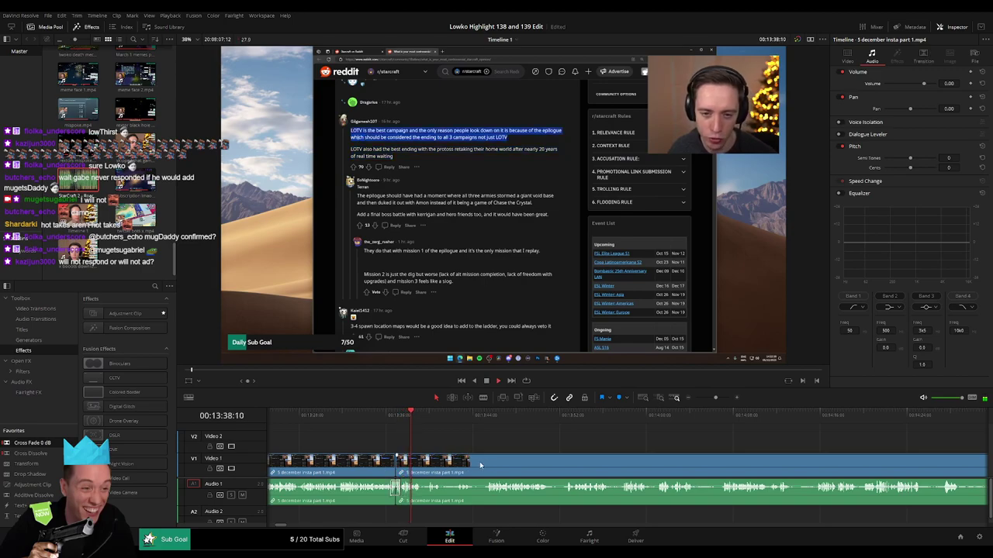
Step: Split the clip at about 13:41 and 13:42 and ripple delete the part between
{"action": "left_click_drag", "start_coordinate": [481, 465], "coordinate": [373, 461]}
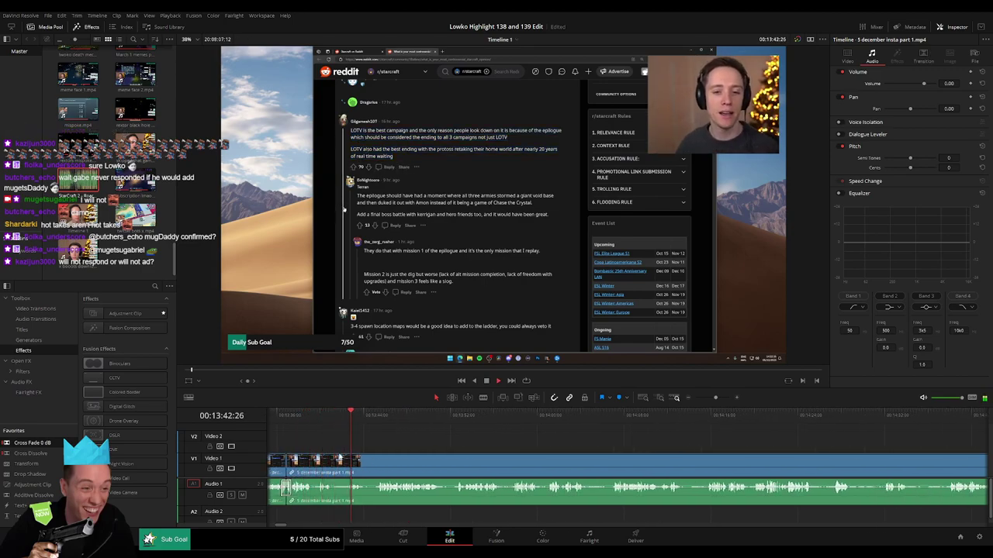
{"action": "key", "text": "b"}
{"action": "left_click", "coordinate": [333, 462]}
{"action": "left_click", "coordinate": [346, 462]}
{"action": "key", "text": "a"}
{"action": "left_click", "coordinate": [342, 463]}
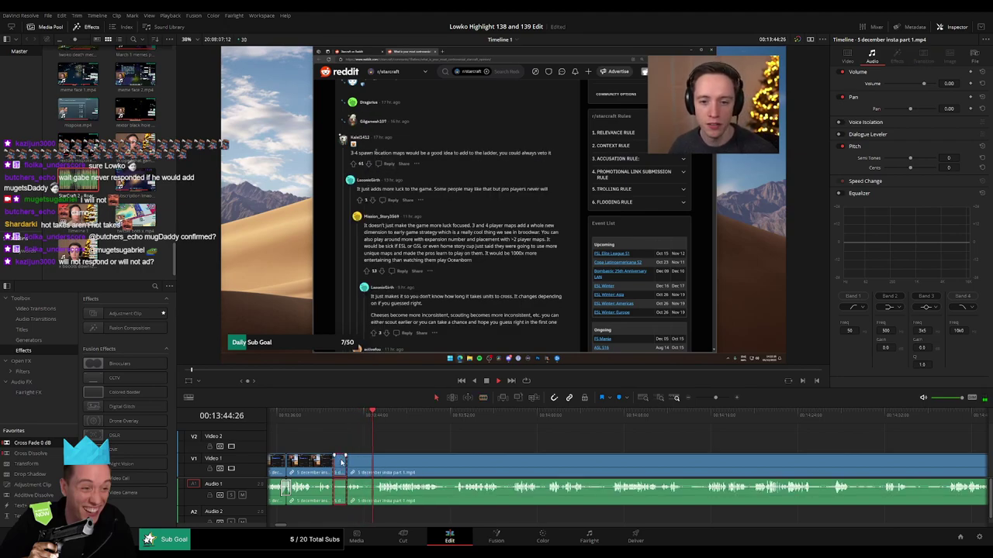
{"action": "key", "text": "Delete"}
Step: Ripple delete a short part of about one second from 13:43, adding audio cross fades at this join and the previous one
{"action": "left_click", "coordinate": [353, 460]}
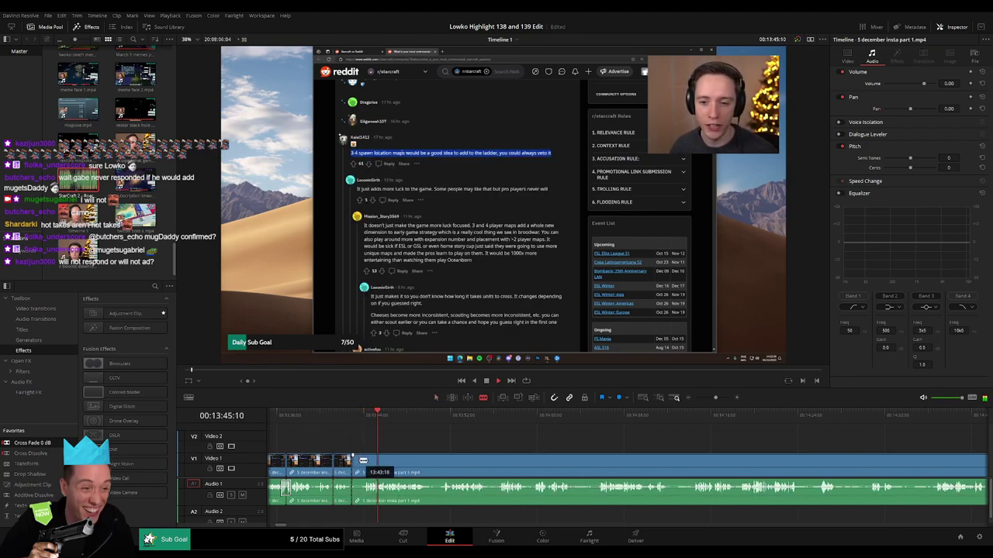
{"action": "left_click", "coordinate": [357, 462]}
{"action": "key", "text": "a"}
{"action": "left_click", "coordinate": [354, 463]}
{"action": "key", "text": "BackSpace"}
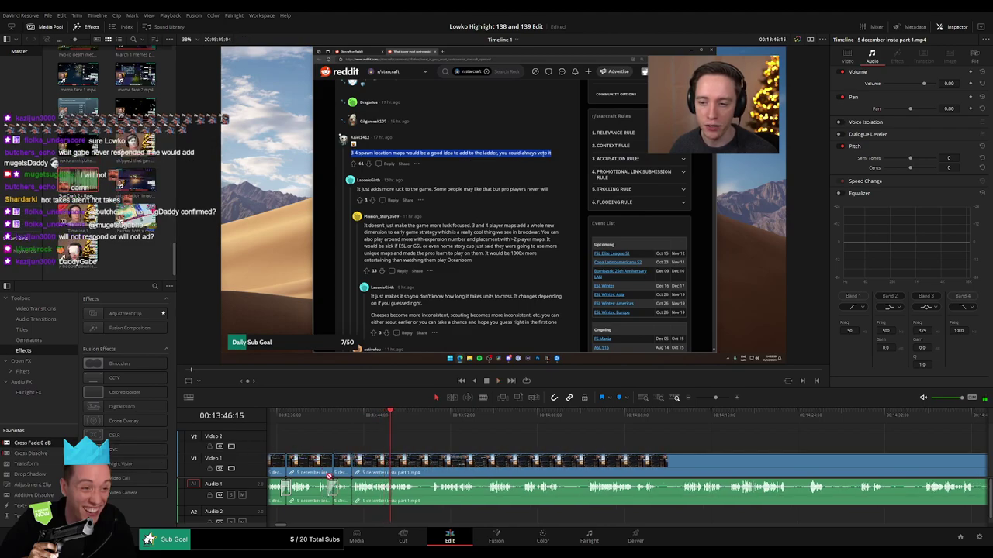
Step: Split the clip at about 13:49 and 13:50, ripple delete the part between, and add an audio cross fade at the join
{"action": "left_click_drag", "start_coordinate": [451, 465], "coordinate": [392, 457]}
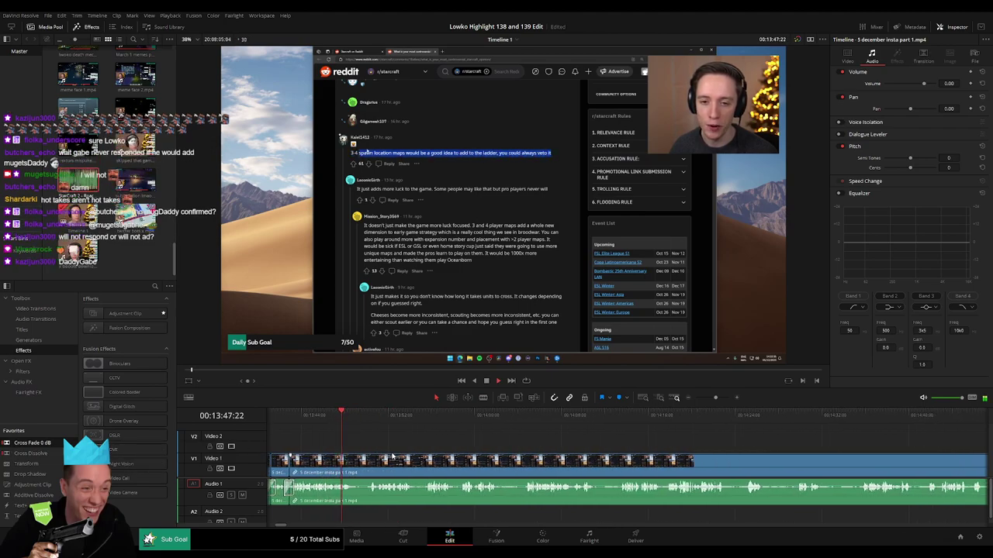
{"action": "left_click_drag", "start_coordinate": [356, 421], "coordinate": [364, 422]}
{"action": "key", "text": "b"}
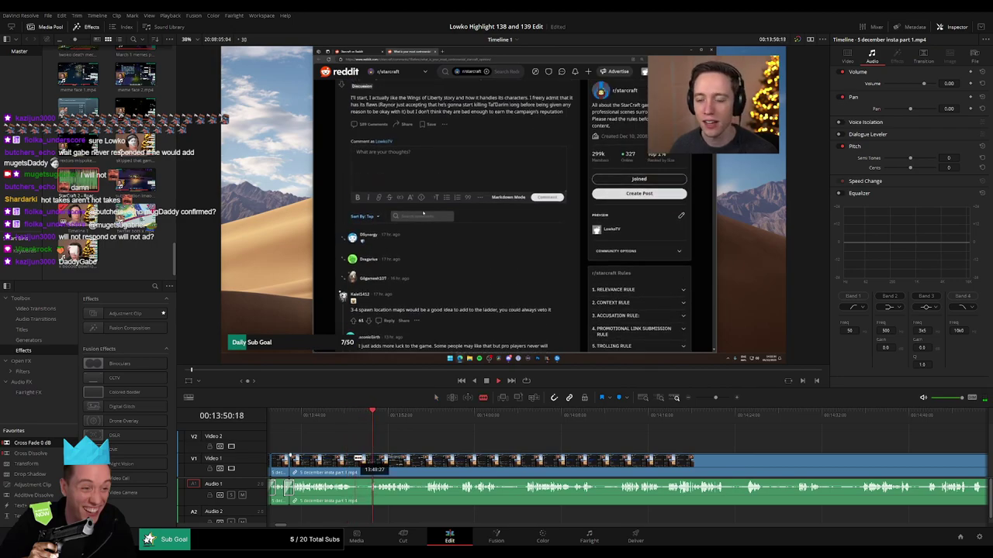
{"action": "left_click", "coordinate": [354, 458]}
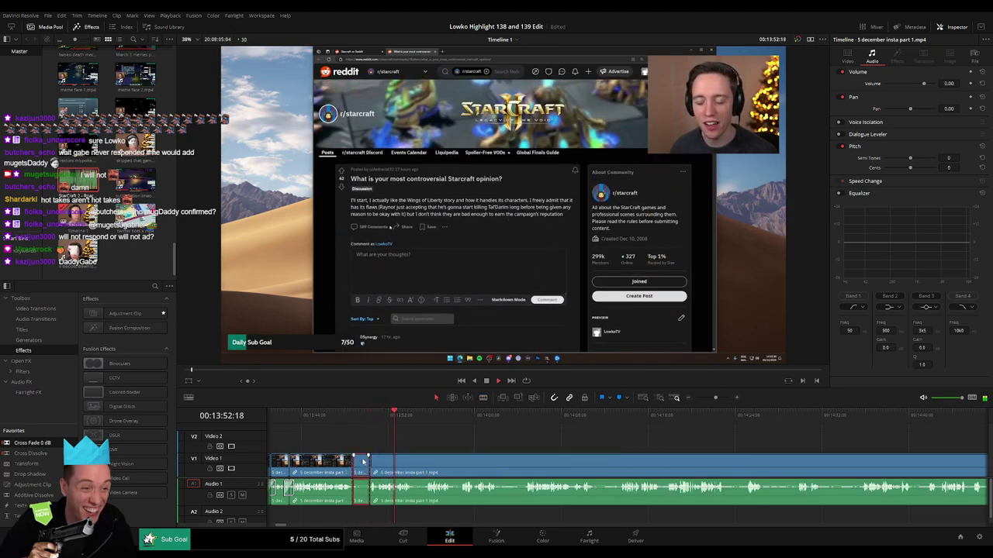
{"action": "key", "text": "Delete"}
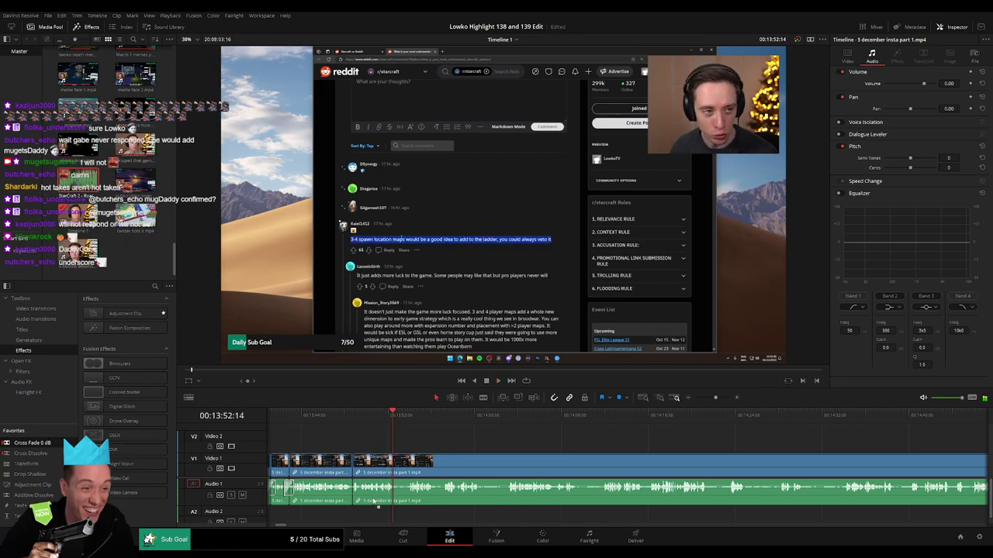
Step: Split the clip at about 13:53 and 13:54, ripple delete the part between, and add an audio cross fade at the join
{"action": "left_click_drag", "start_coordinate": [464, 461], "coordinate": [407, 468]}
{"action": "key", "text": "b"}
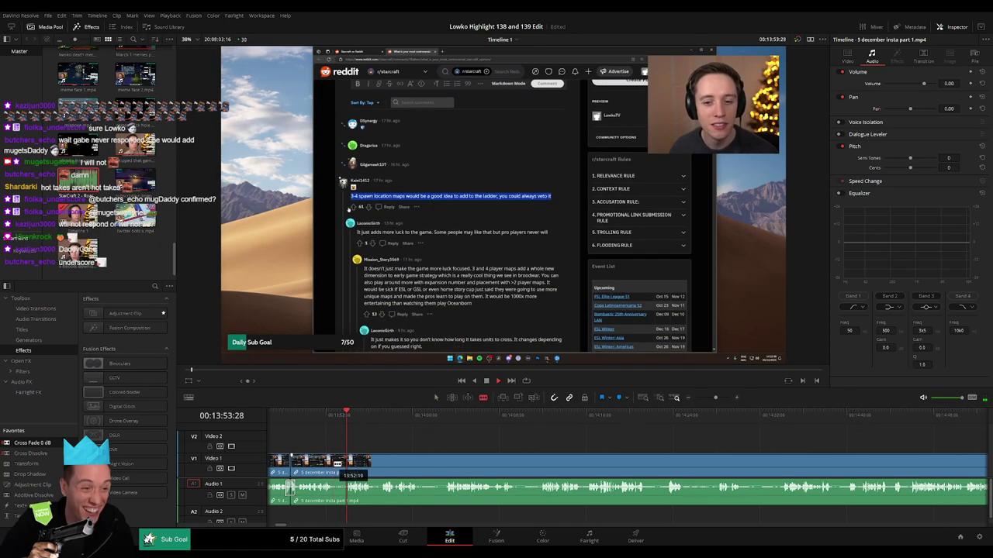
{"action": "left_click", "coordinate": [336, 464]}
{"action": "left_click", "coordinate": [346, 463]}
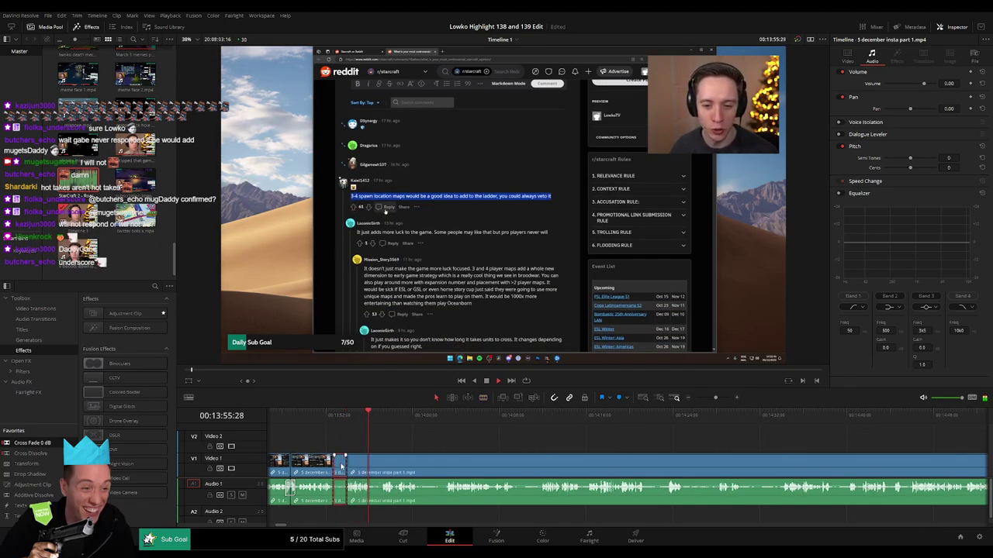
{"action": "left_click_drag", "start_coordinate": [341, 466], "coordinate": [339, 465]}
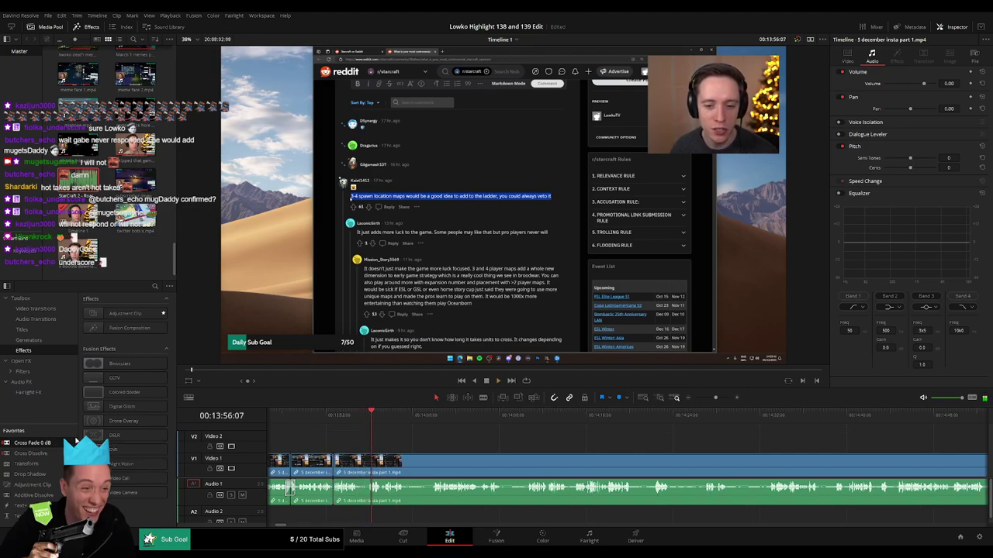
Step: Split the clip at about 13:59 and 14:02, ripple delete the part between, and add an audio cross fade at the join
{"action": "key", "text": "b"}
{"action": "left_click", "coordinate": [406, 466]}
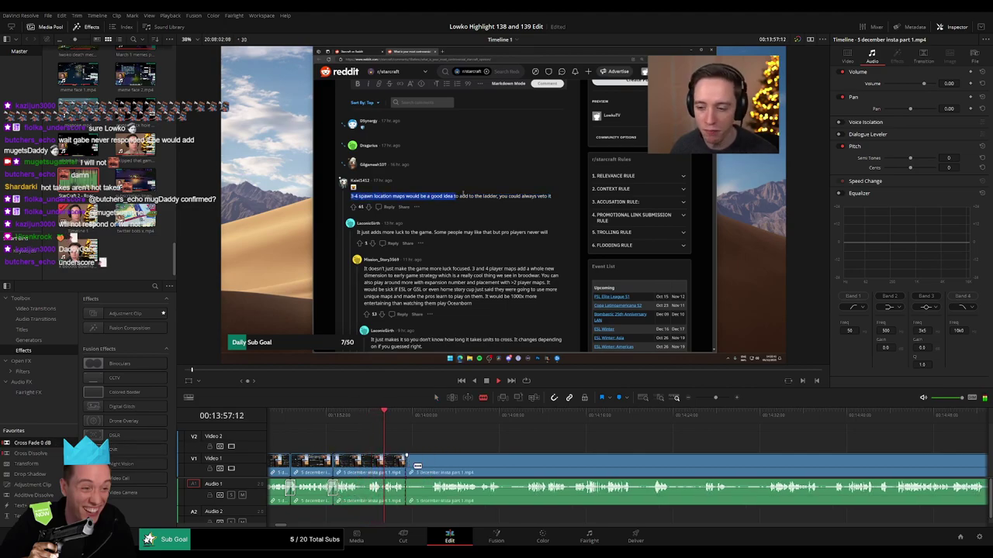
{"action": "left_click", "coordinate": [432, 466]}
{"action": "key", "text": "a"}
{"action": "left_click", "coordinate": [426, 468]}
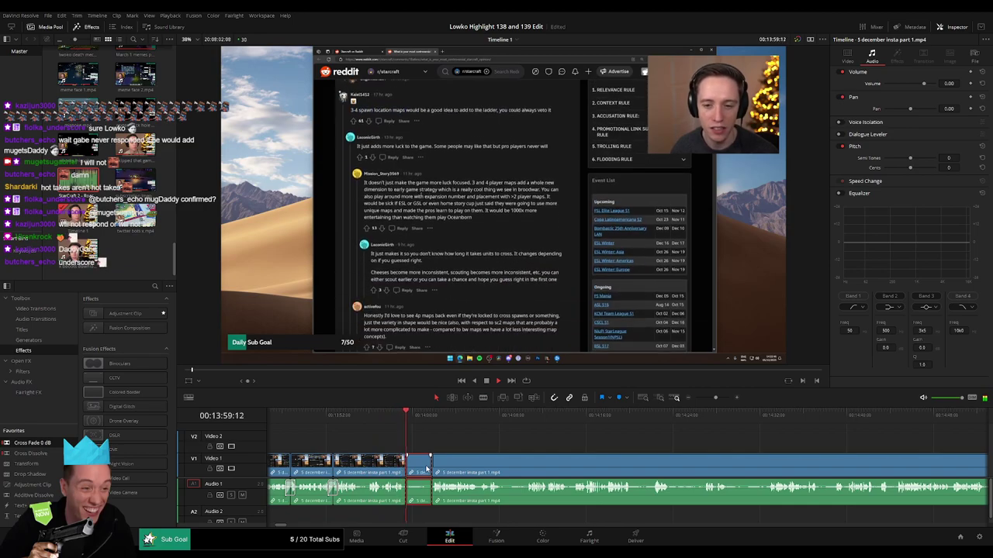
{"action": "key", "text": "Delete"}
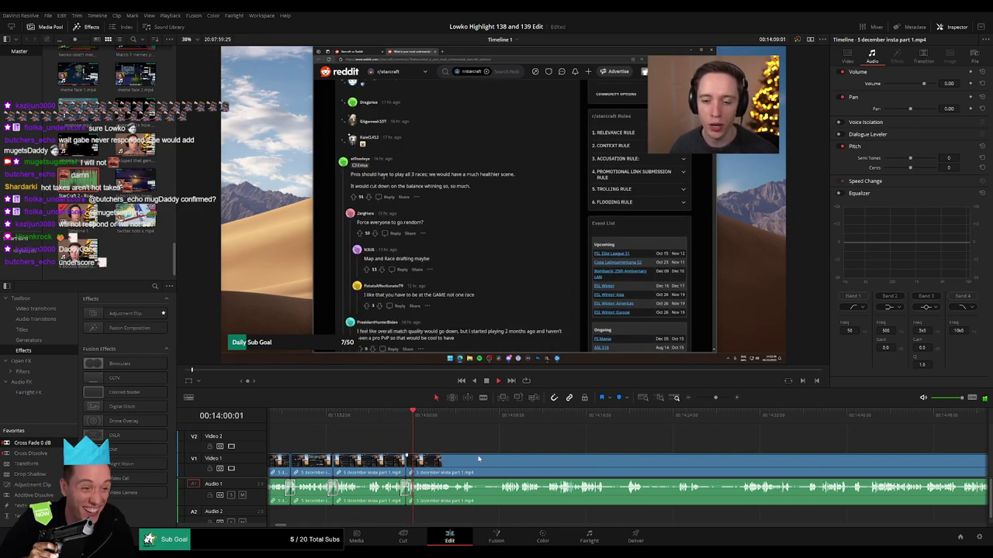
Step: Split the clip at about 14:06 and 14:08, ripple delete the part between, and add an audio cross fade at the join
{"action": "left_click_drag", "start_coordinate": [463, 460], "coordinate": [357, 453]}
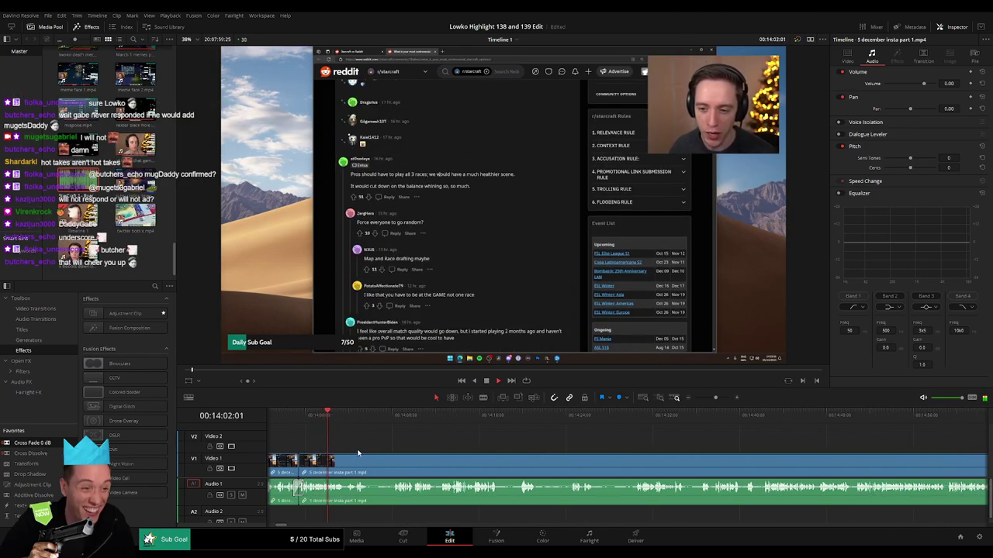
{"action": "key", "text": "b"}
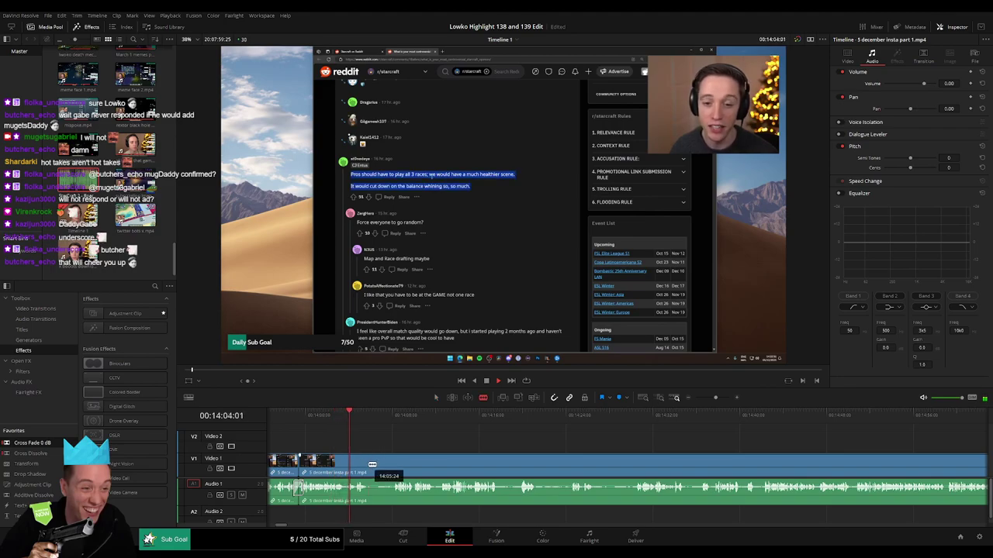
{"action": "left_click", "coordinate": [371, 464]}
{"action": "left_click", "coordinate": [394, 465]}
{"action": "key", "text": "a"}
{"action": "left_click", "coordinate": [389, 465]}
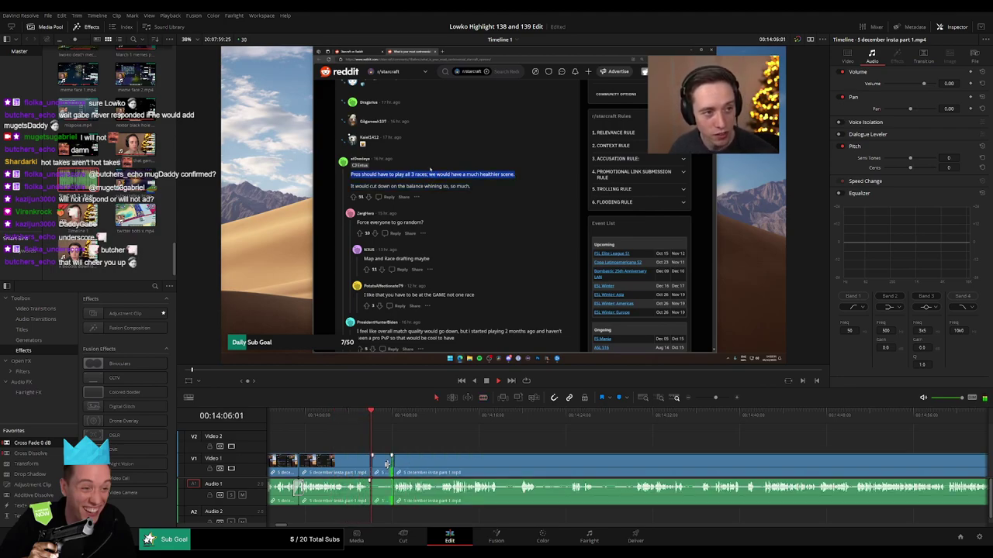
{"action": "left_click_drag", "start_coordinate": [387, 464], "coordinate": [380, 464]}
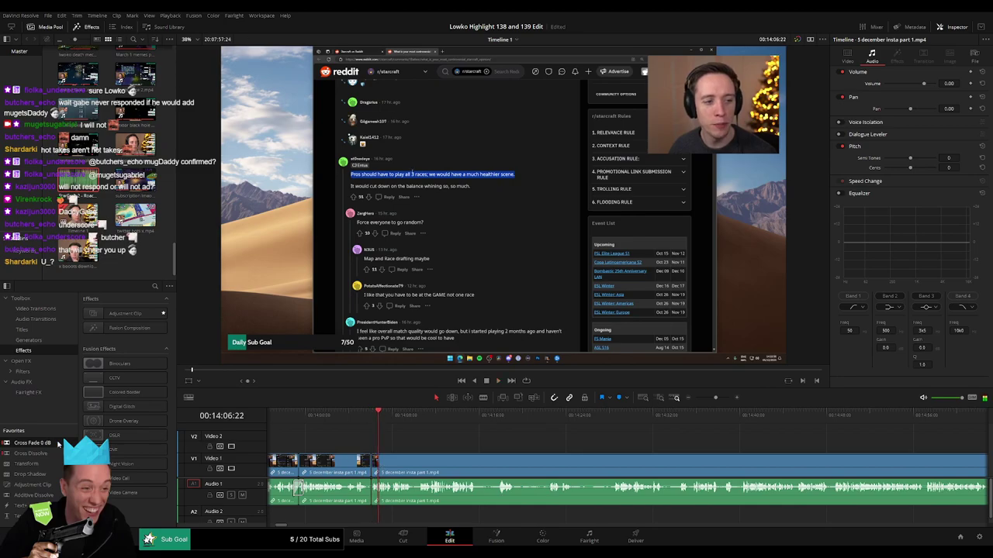
Step: Split the clip at about 14:16 and 14:18, ripple delete the part between, and add an audio cross fade at the join
{"action": "left_click_drag", "start_coordinate": [499, 456], "coordinate": [418, 458]}
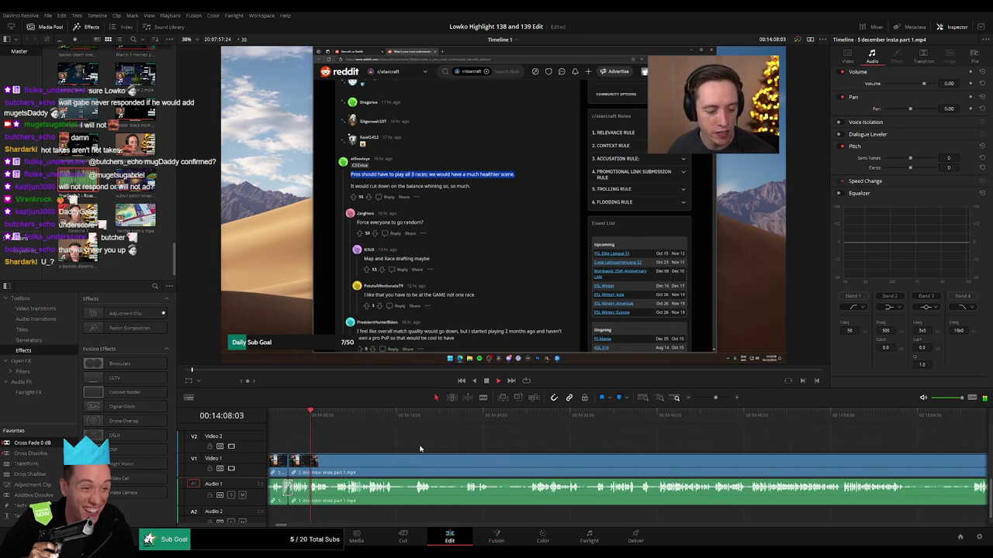
{"action": "scroll", "coordinate": [414, 448], "scroll_direction": "right", "scroll_amount": 1}
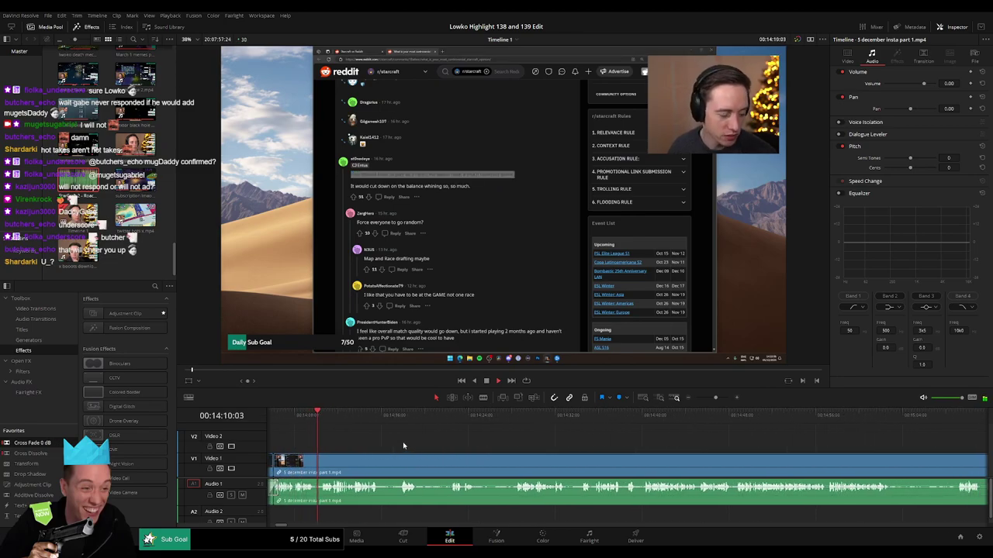
{"action": "key", "text": "b"}
{"action": "left_click", "coordinate": [380, 466]}
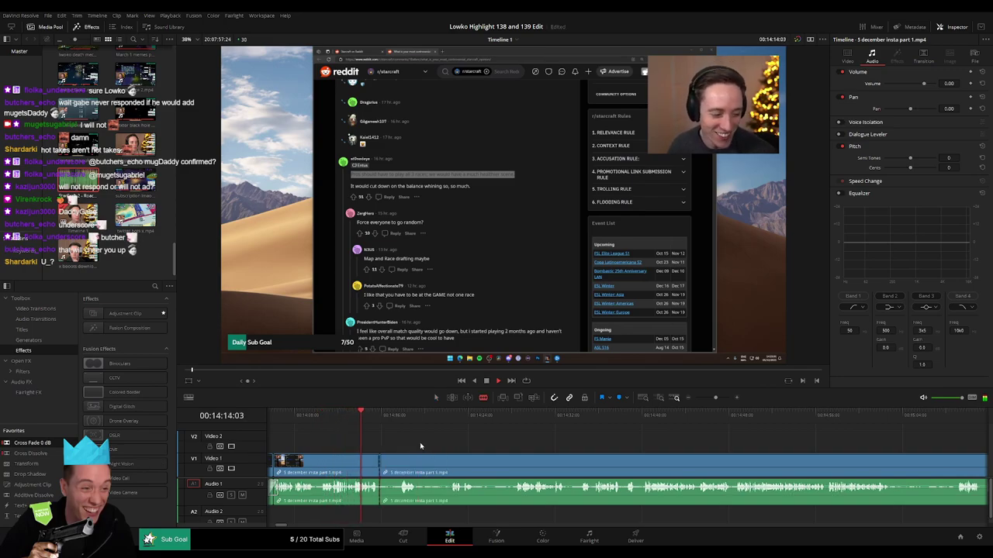
{"action": "scroll", "coordinate": [401, 438], "scroll_direction": "right", "scroll_amount": 2}
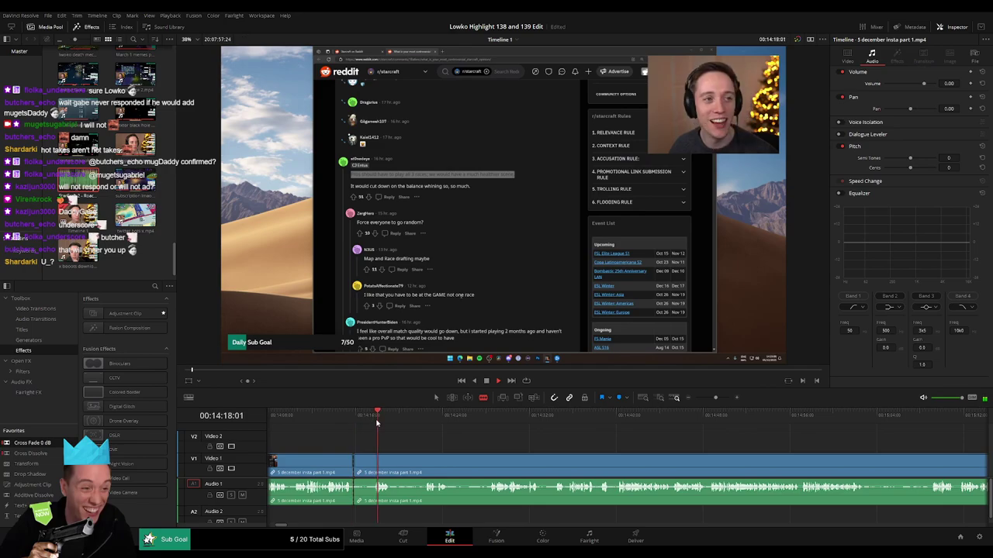
{"action": "left_click", "coordinate": [378, 467]}
{"action": "key", "text": "a"}
{"action": "left_click", "coordinate": [365, 468]}
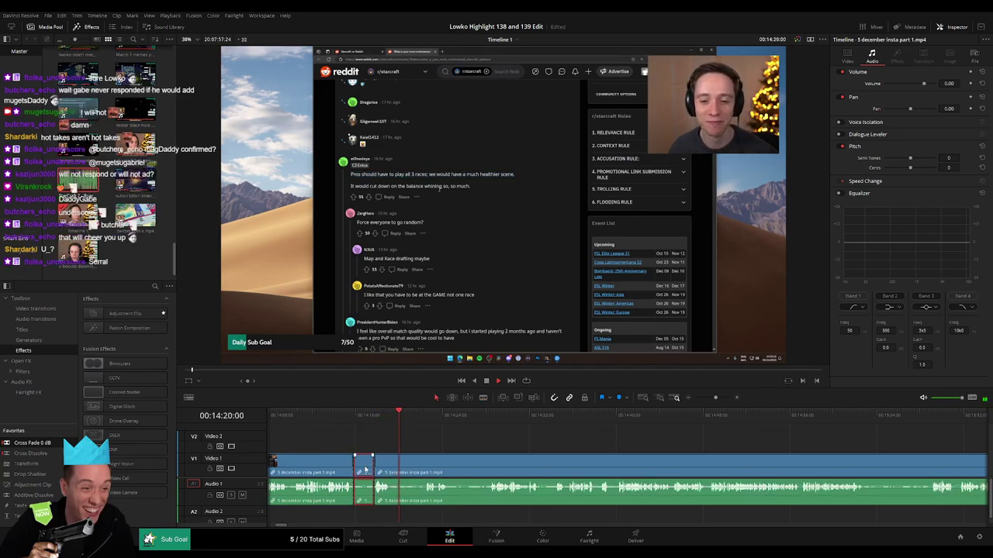
{"action": "key", "text": "Delete"}
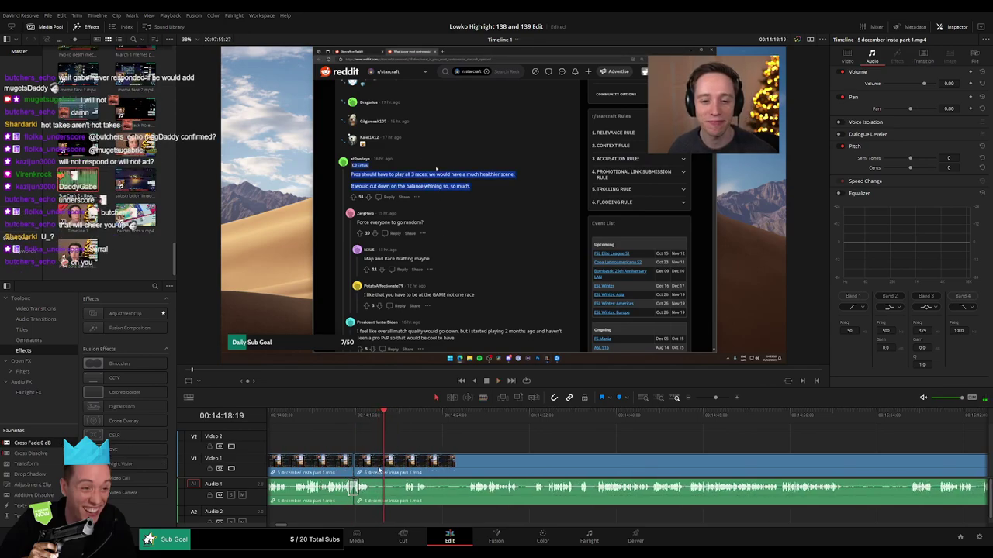
Step: Cut out and ripple delete the part at about 14:17 to 14:20, adding an audio cross fade at the join
{"action": "left_click_drag", "start_coordinate": [375, 466], "coordinate": [398, 471]}
{"action": "left_click", "coordinate": [385, 468]}
{"action": "key", "text": "Delete"}
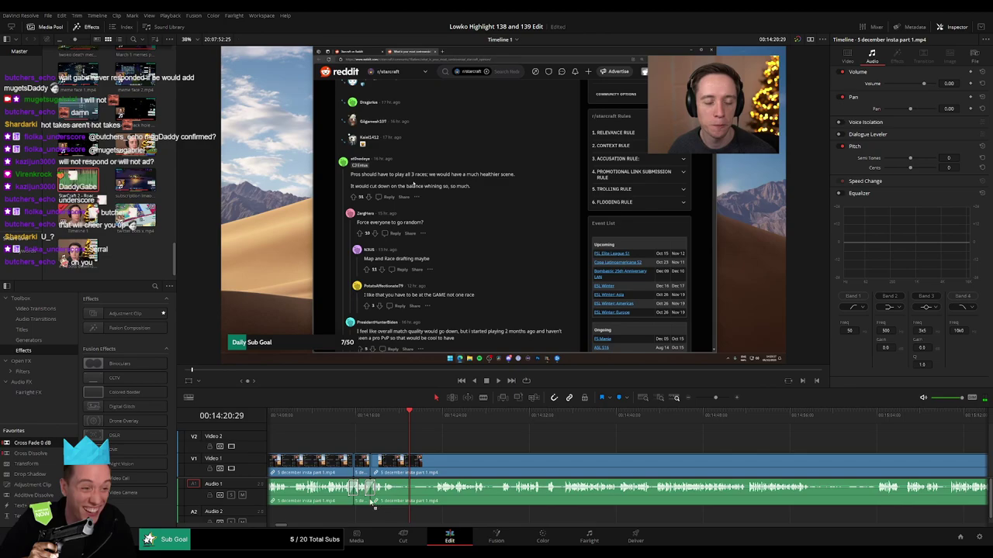
Step: Split the clip at about 14:20 and 14:23, ripple delete the part between, and add an audio cross fade at the join
{"action": "key", "text": "b"}
{"action": "left_click", "coordinate": [395, 472]}
{"action": "left_click", "coordinate": [431, 420]}
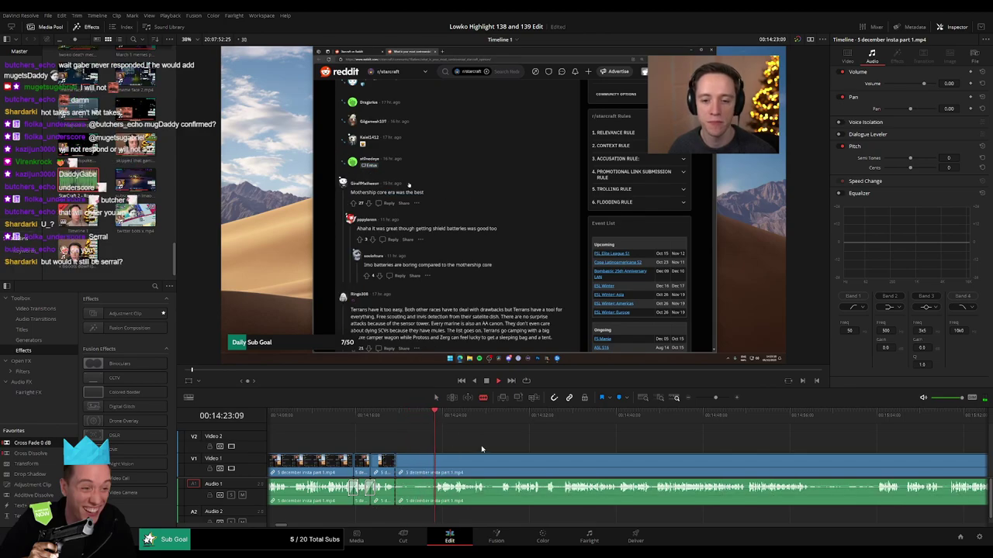
{"action": "scroll", "coordinate": [481, 448], "scroll_direction": "right", "scroll_amount": 2}
{"action": "key", "text": "a"}
{"action": "left_click", "coordinate": [353, 467]}
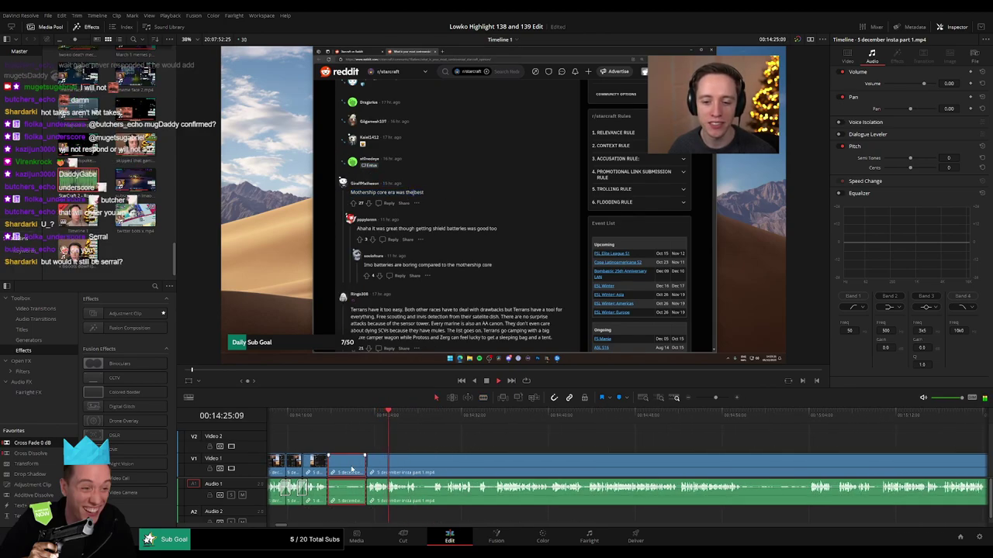
{"action": "key", "text": "Delete"}
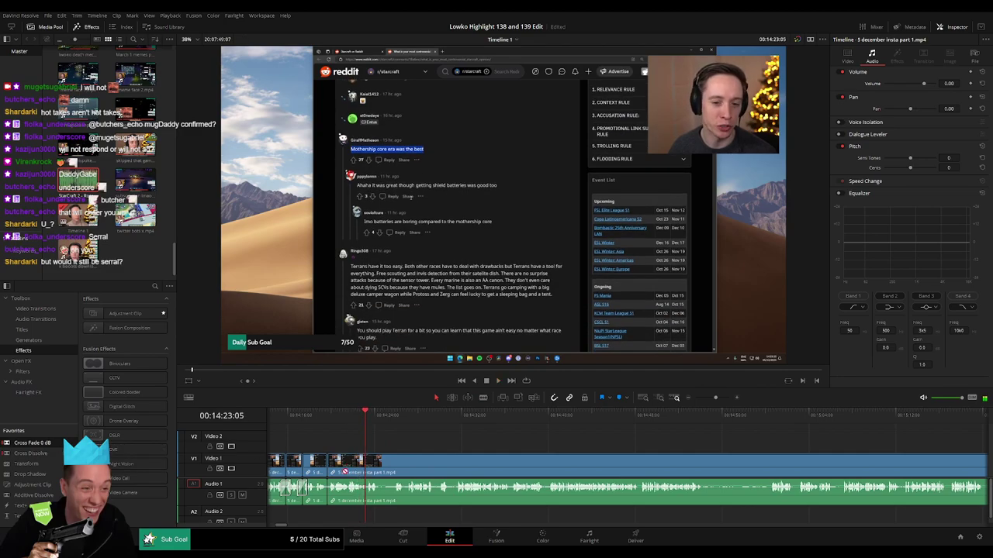
Step: Split the clip at about 14:54 and 15:00, ripple delete the part between, and add an audio cross fade at the join
{"action": "left_click_drag", "start_coordinate": [404, 459], "coordinate": [355, 456]}
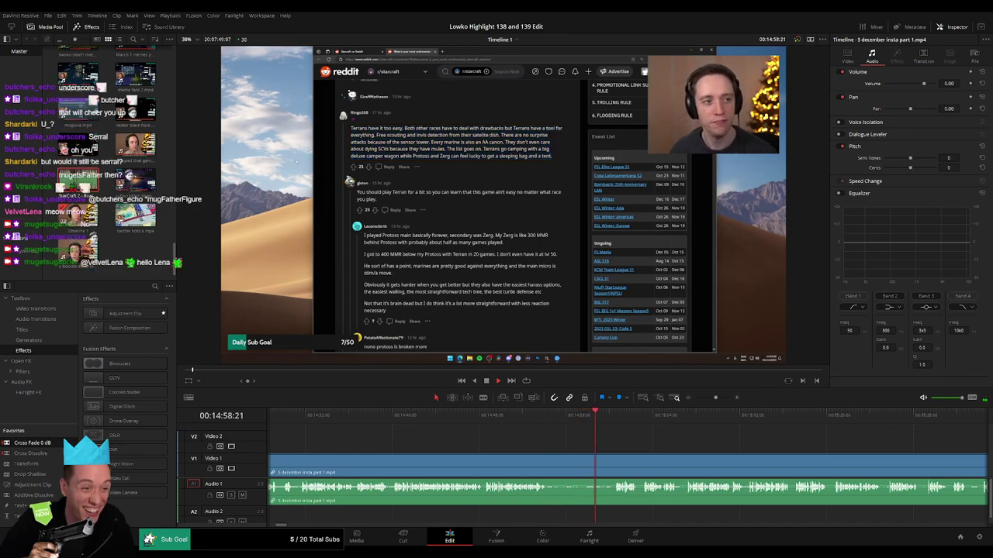
{"action": "key", "text": "b"}
{"action": "left_click", "coordinate": [548, 464]}
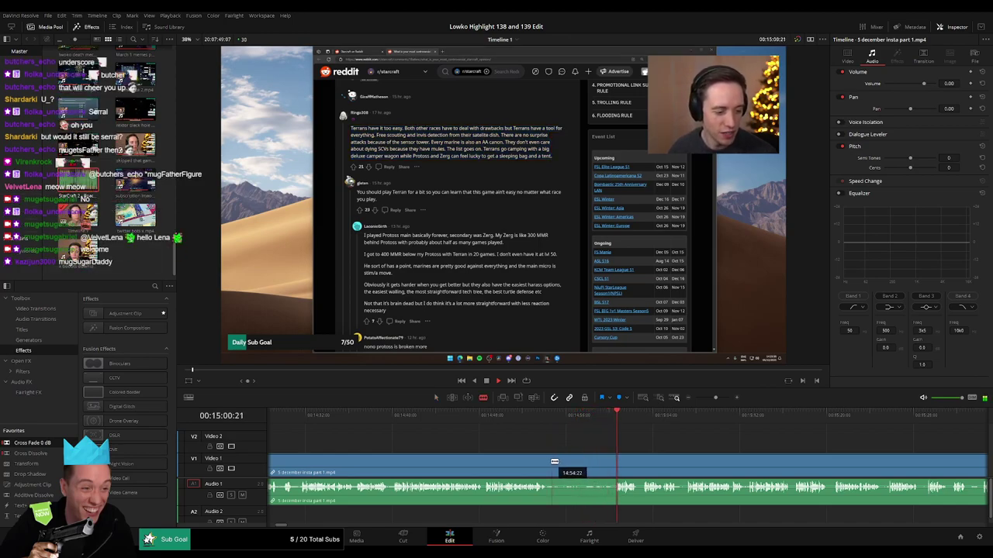
{"action": "left_click", "coordinate": [613, 464]}
{"action": "key", "text": "a"}
{"action": "left_click", "coordinate": [588, 467]}
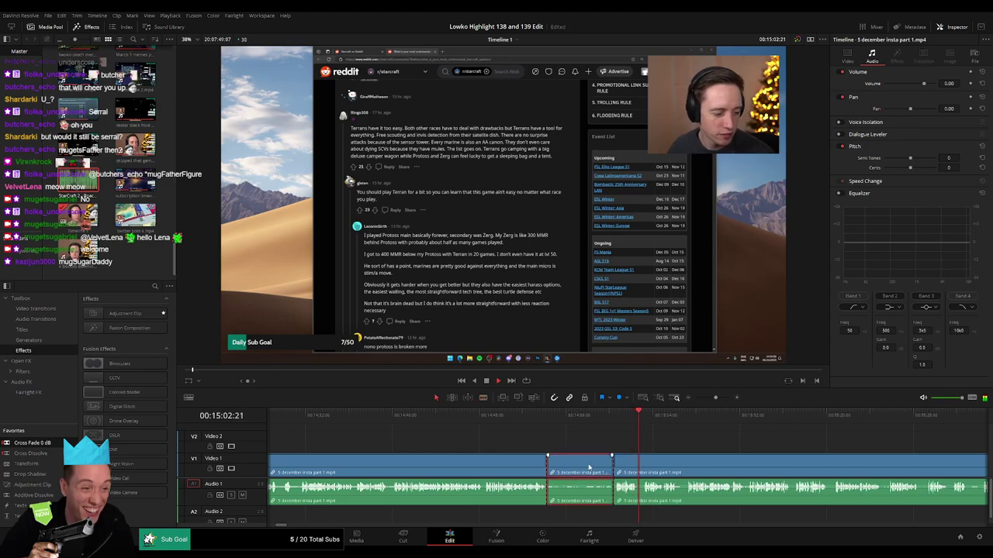
{"action": "key", "text": "BackSpace"}
{"action": "left_click", "coordinate": [590, 467]}
{"action": "key", "text": "BackSpace"}
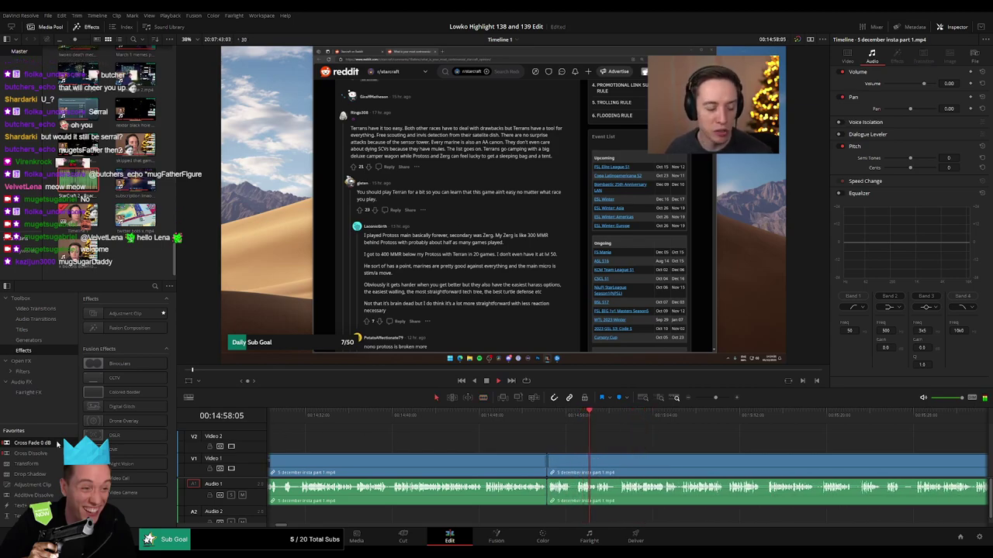
{"action": "left_click_drag", "start_coordinate": [57, 445], "coordinate": [548, 493]}
{"action": "scroll", "coordinate": [504, 448], "scroll_direction": "right", "scroll_amount": 5}
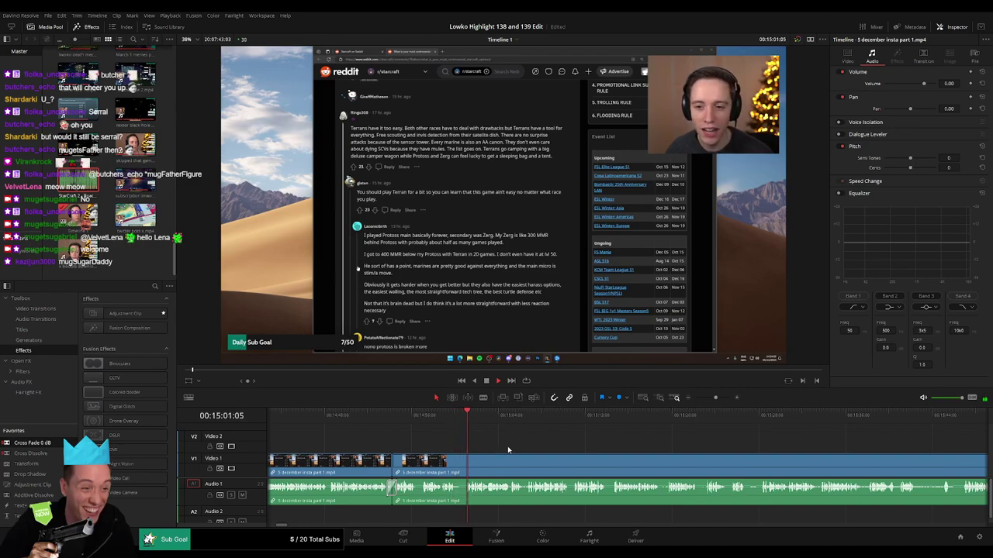
Step: Split the clip at about 15:00 and 15:01, ripple delete the part between, and add an audio cross fade at the join
{"action": "scroll", "coordinate": [497, 452], "scroll_direction": "right", "scroll_amount": 1}
{"action": "key", "text": "b"}
{"action": "left_click", "coordinate": [435, 463]}
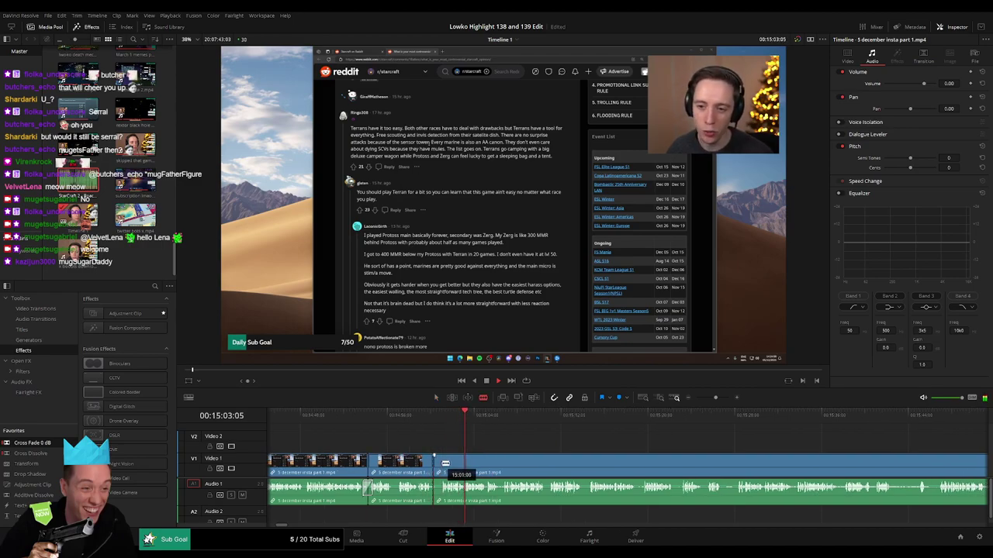
{"action": "key", "text": "a"}
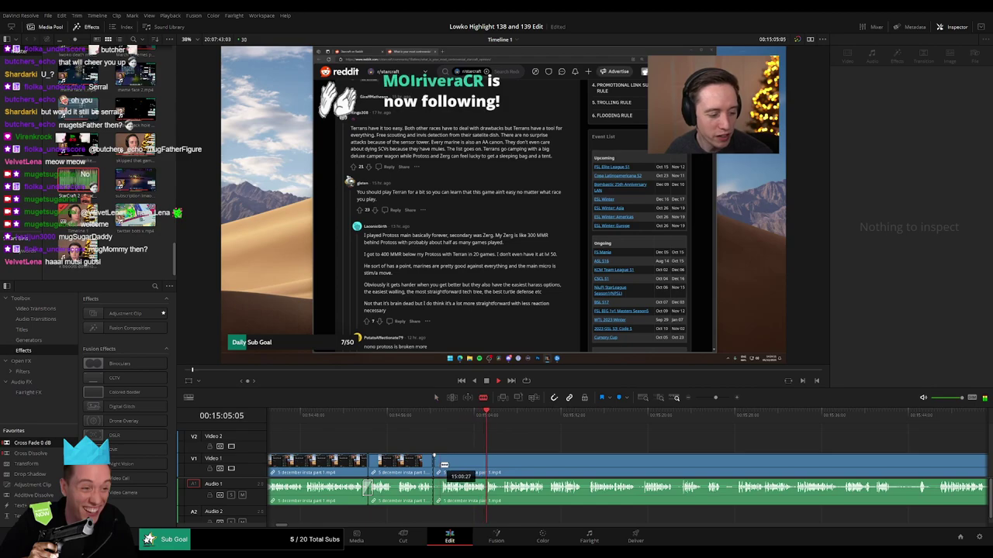
{"action": "left_click", "coordinate": [438, 468]}
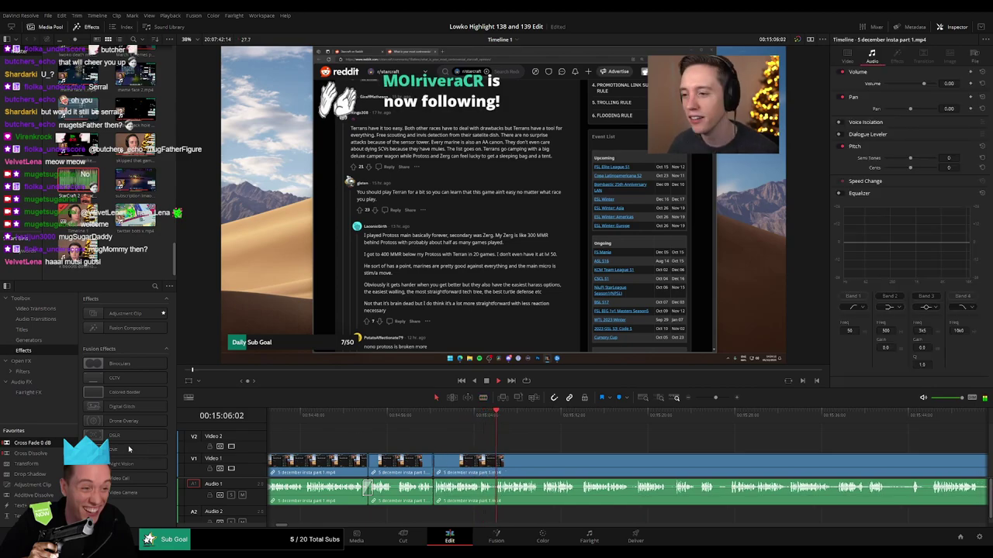
{"action": "left_click_drag", "start_coordinate": [38, 443], "coordinate": [432, 493]}
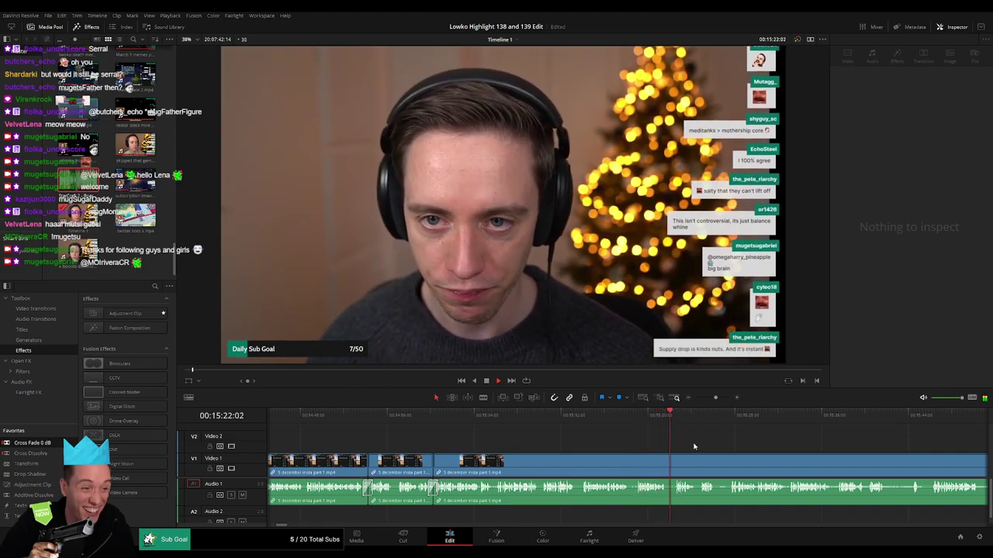
Step: Split the clip at about 15:22 and 15:23 and ripple delete the short part between the cuts
{"action": "left_click_drag", "start_coordinate": [694, 445], "coordinate": [503, 446]}
{"action": "key", "text": "b"}
{"action": "left_click", "coordinate": [477, 460]}
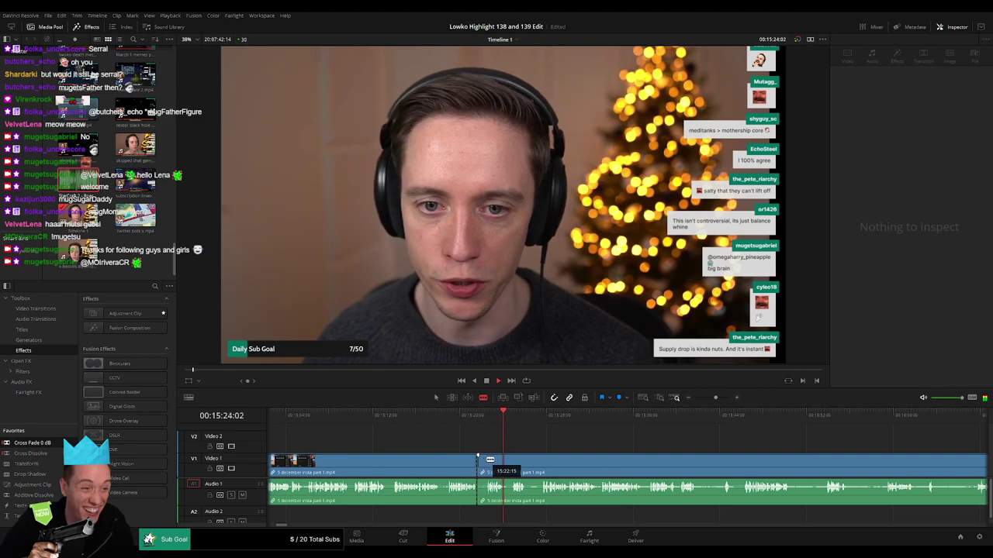
{"action": "key", "text": "space"}
{"action": "left_click_drag", "start_coordinate": [716, 398], "coordinate": [722, 399]}
{"action": "left_click", "coordinate": [530, 469]}
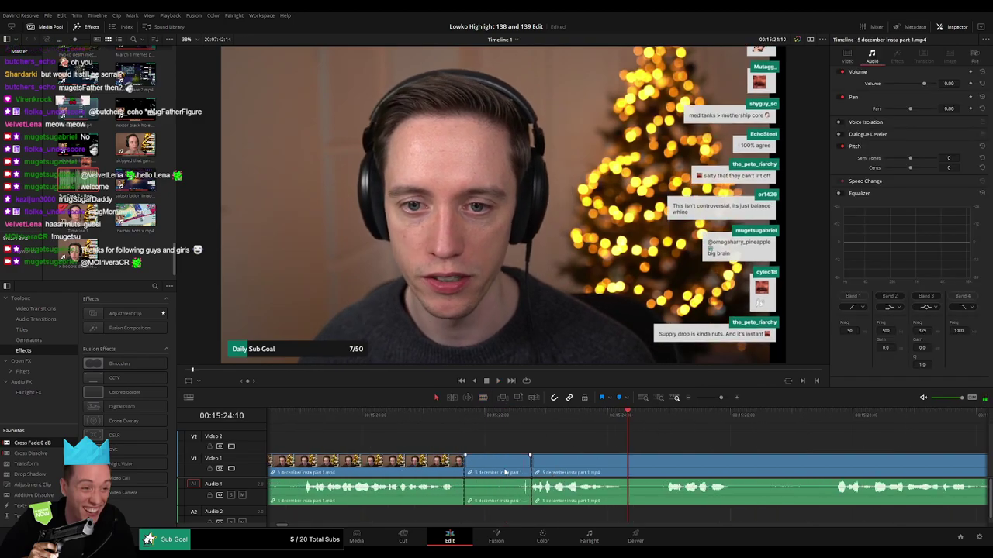
{"action": "key", "text": "Delete"}
Step: Go back and split the clip at about 15:18 and 15:19, ripple deleting the part between the cuts
{"action": "left_click", "coordinate": [297, 419]}
{"action": "key", "text": "space"}
{"action": "left_click_drag", "start_coordinate": [463, 447], "coordinate": [621, 451]}
{"action": "key", "text": "b"}
{"action": "left_click", "coordinate": [410, 461]}
{"action": "left_click", "coordinate": [461, 463]}
{"action": "key", "text": "a"}
{"action": "left_click", "coordinate": [444, 468]}
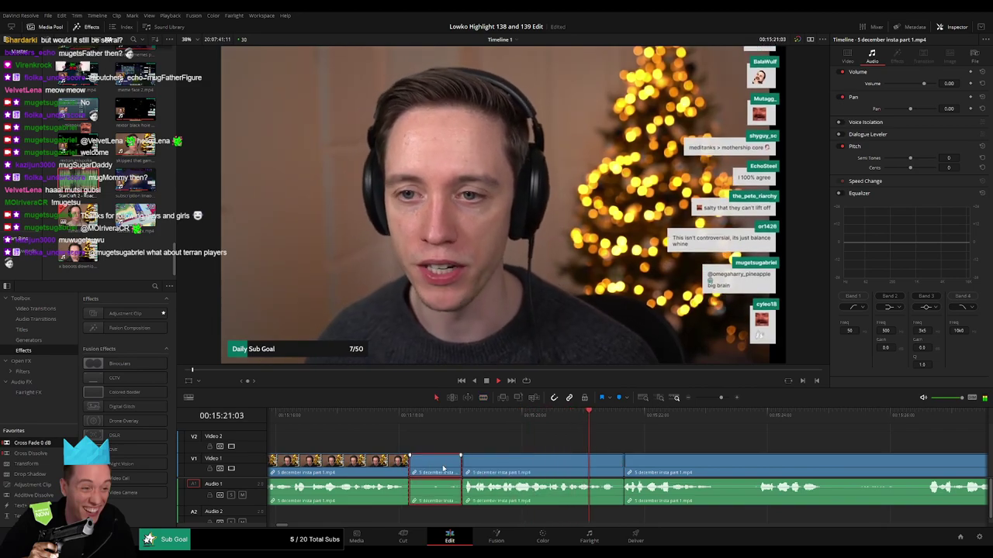
{"action": "key", "text": "Delete"}
Step: Split the clip at about 15:24 and 15:26 and ripple delete the pause between the cuts
{"action": "left_click_drag", "start_coordinate": [668, 457], "coordinate": [464, 448]}
{"action": "left_click_drag", "start_coordinate": [720, 398], "coordinate": [716, 399]}
{"action": "left_click_drag", "start_coordinate": [601, 447], "coordinate": [488, 439]}
{"action": "key", "text": "b"}
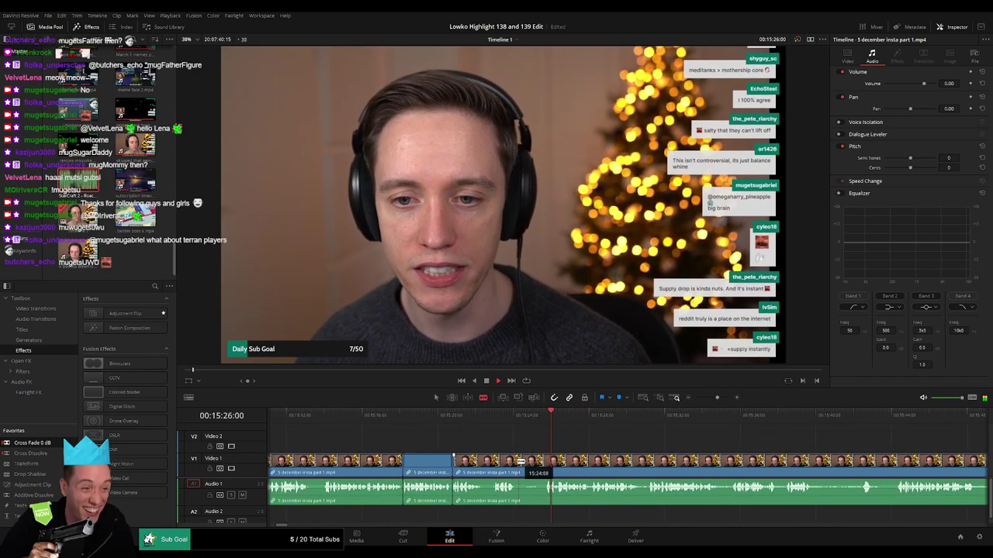
{"action": "left_click", "coordinate": [518, 461]}
{"action": "left_click", "coordinate": [543, 460]}
{"action": "key", "text": "a"}
{"action": "left_click", "coordinate": [528, 470]}
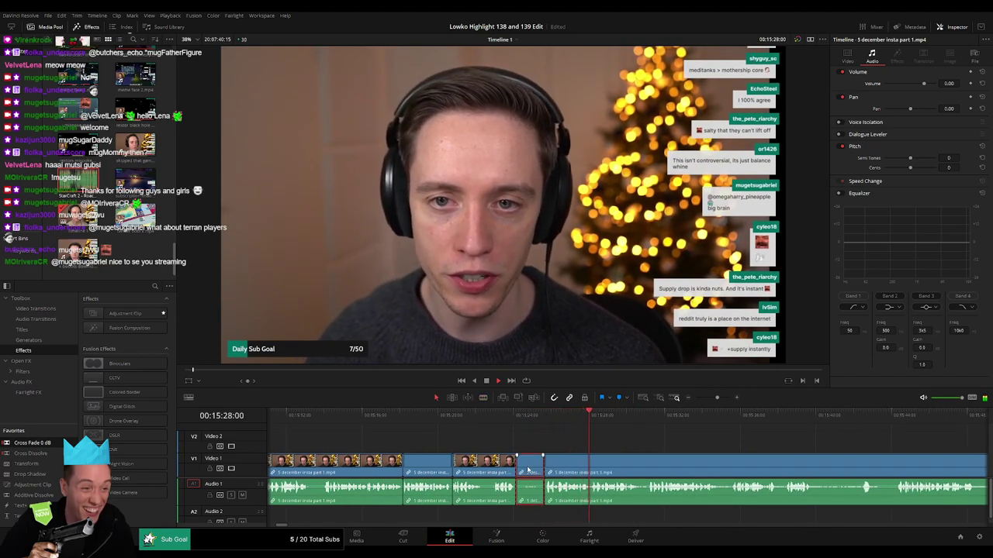
{"action": "key", "text": "BackSpace"}
Step: Split the clip at about 15:38 and 15:41, ripple delete the part between, and add an audio cross fade at the join
{"action": "scroll", "coordinate": [497, 446], "scroll_direction": "right", "scroll_amount": 3}
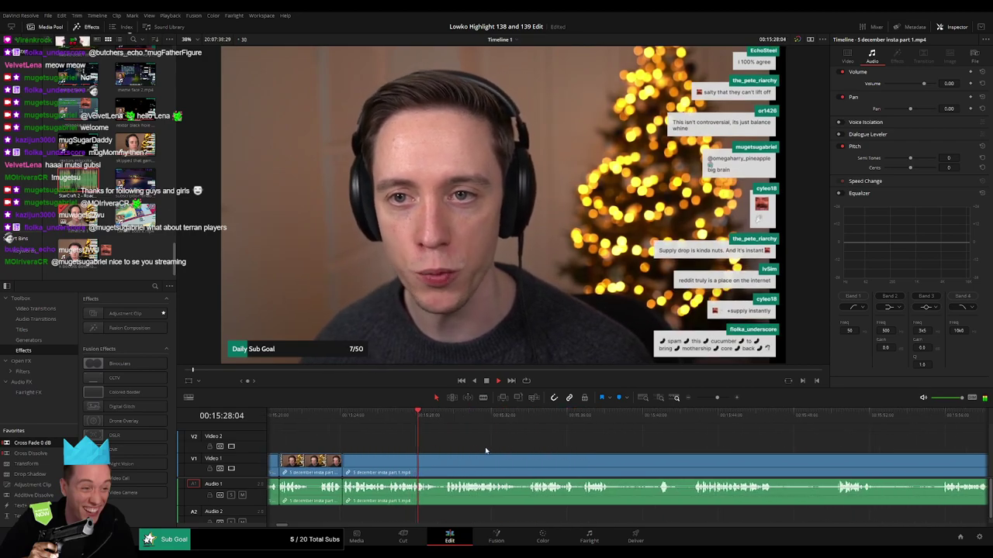
{"action": "scroll", "coordinate": [481, 446], "scroll_direction": "right", "scroll_amount": 1}
{"action": "scroll", "coordinate": [450, 445], "scroll_direction": "right", "scroll_amount": 1}
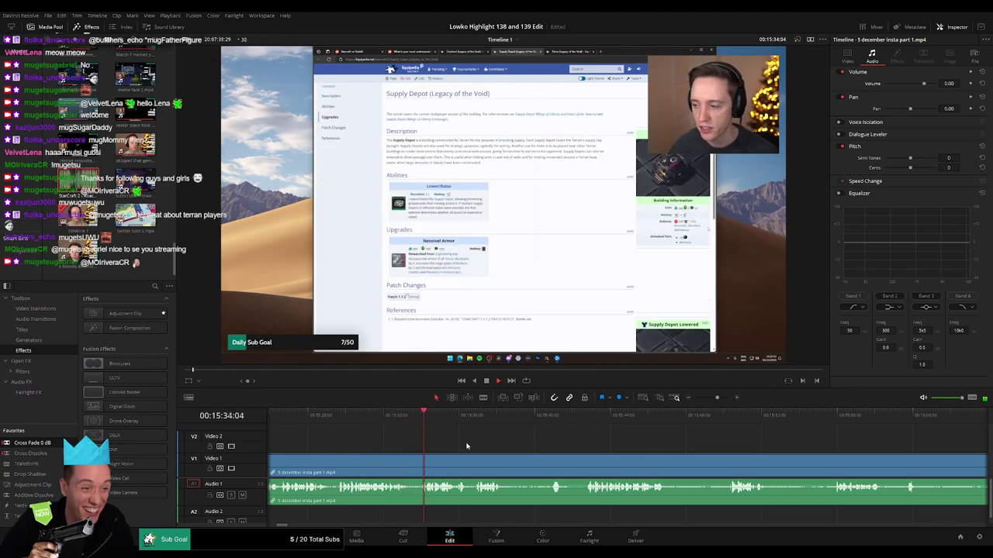
{"action": "scroll", "coordinate": [428, 441], "scroll_direction": "right", "scroll_amount": 2}
{"action": "scroll", "coordinate": [423, 443], "scroll_direction": "right", "scroll_amount": 1}
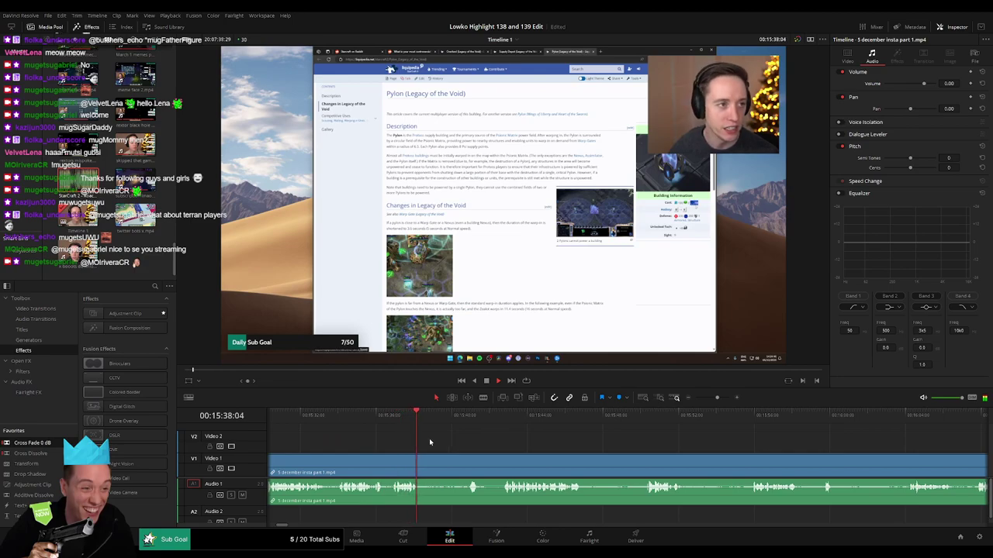
{"action": "key", "text": "b"}
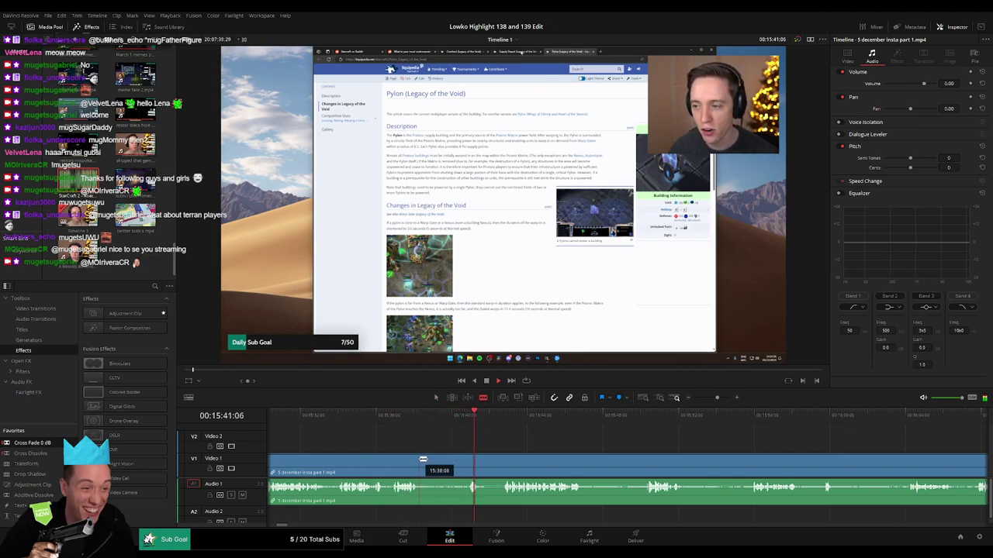
{"action": "left_click", "coordinate": [421, 460]}
{"action": "left_click", "coordinate": [468, 463]}
{"action": "key", "text": "a"}
{"action": "left_click", "coordinate": [459, 465]}
{"action": "key", "text": "Delete"}
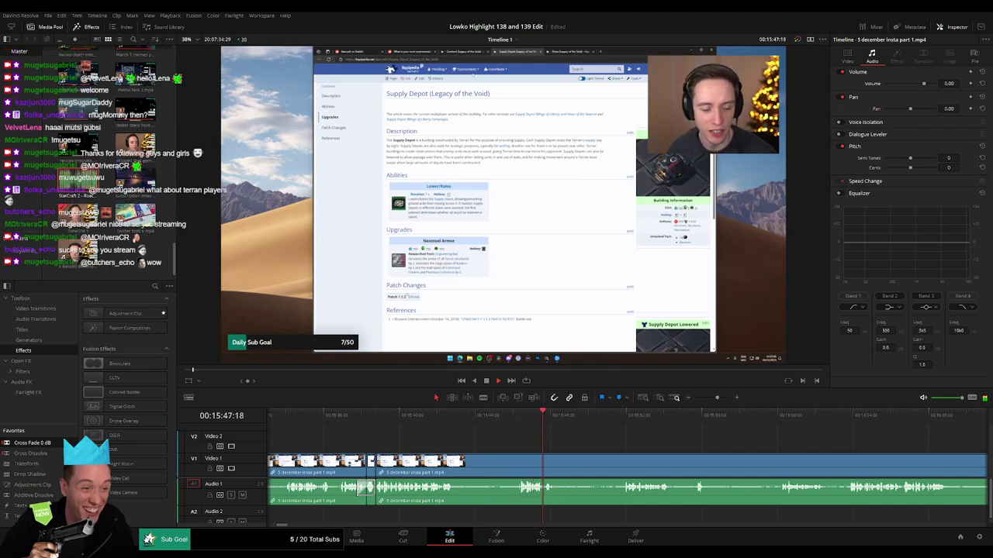
Step: Split the clip at about 15:43 and 15:47 and ripple delete the part between the cuts
{"action": "key", "text": "b"}
{"action": "left_click", "coordinate": [453, 462]}
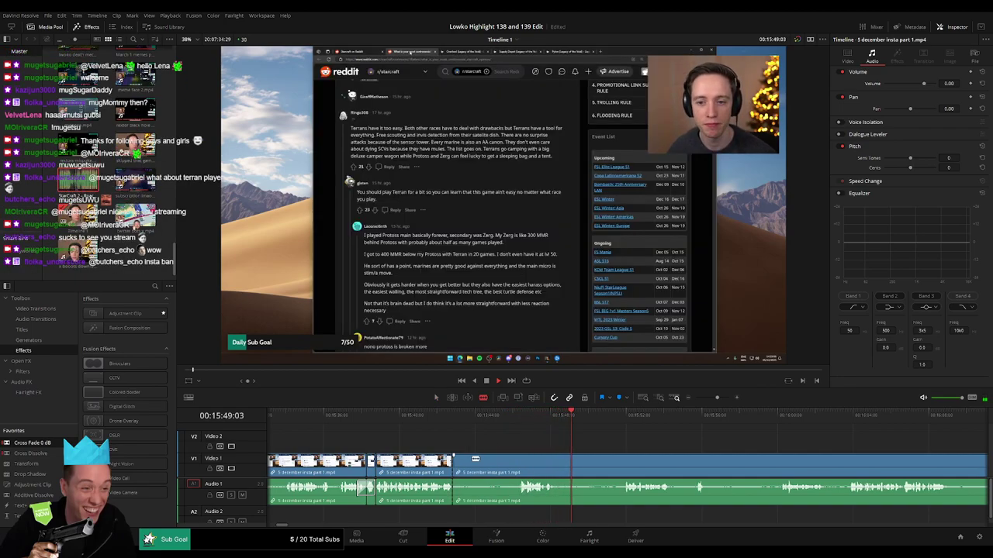
{"action": "left_click", "coordinate": [524, 459]}
{"action": "key", "text": "a"}
{"action": "left_click", "coordinate": [506, 466]}
{"action": "key", "text": "Delete"}
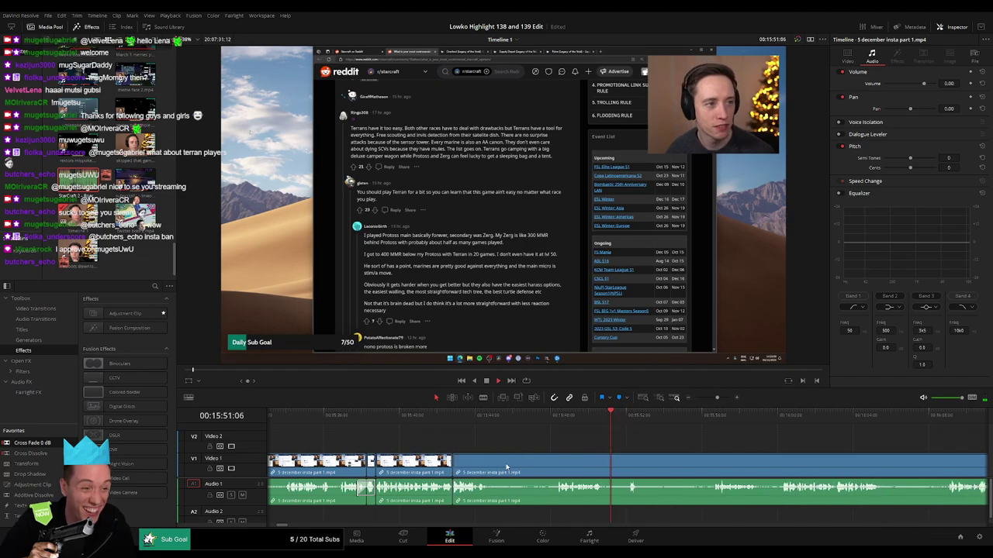
Step: Split the clip at about 15:45 and 15:56 and ripple delete the long part between the cuts
{"action": "key", "text": "b"}
{"action": "left_click", "coordinate": [489, 464]}
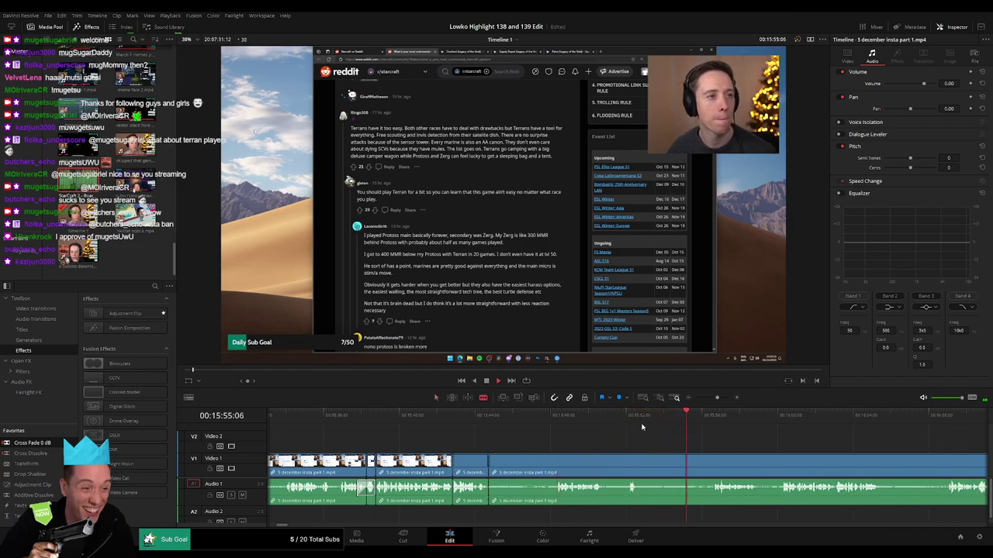
{"action": "scroll", "coordinate": [525, 435], "scroll_direction": "right", "scroll_amount": 5}
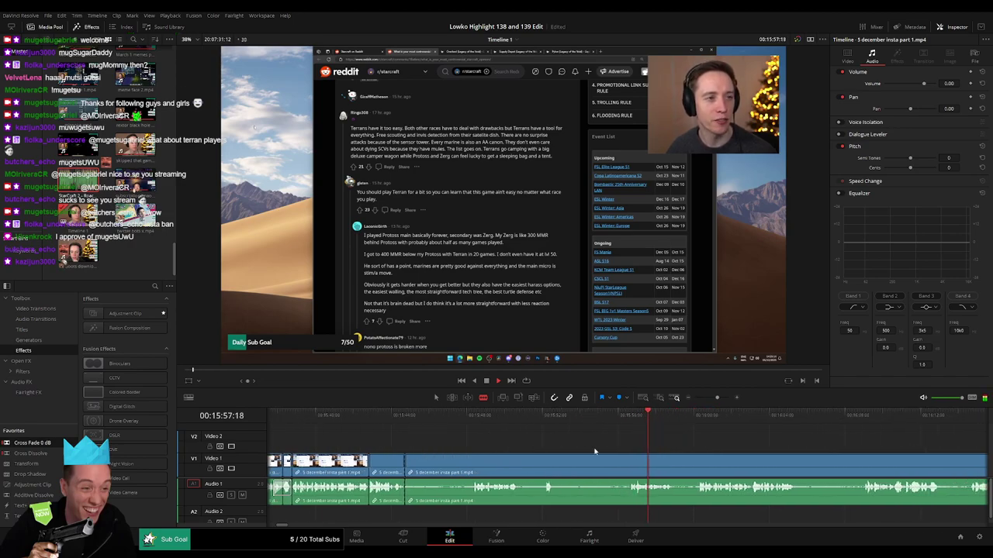
{"action": "left_click", "coordinate": [563, 463]}
{"action": "key", "text": "a"}
{"action": "left_click", "coordinate": [525, 463]}
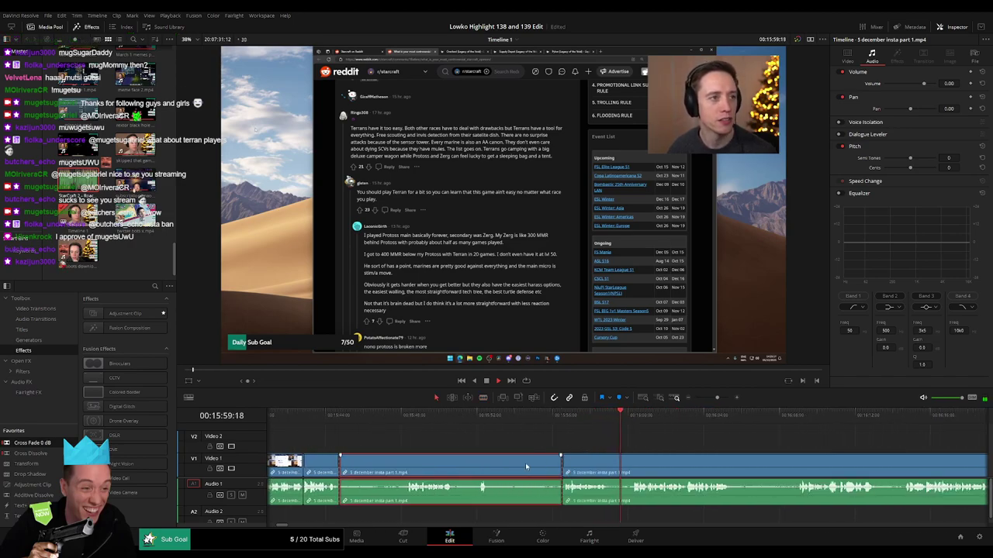
{"action": "key", "text": "Delete"}
Step: Cut out and ripple delete the part at about 15:47 to 15:48, adding audio cross fades at this join and the one before it
{"action": "key", "text": "b"}
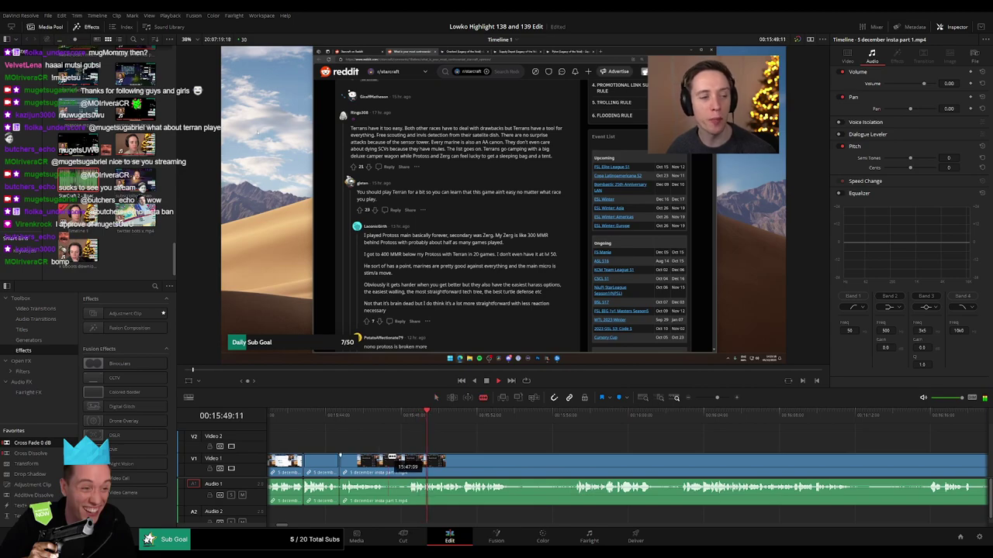
{"action": "left_click", "coordinate": [387, 463]}
{"action": "left_click", "coordinate": [408, 463]}
{"action": "key", "text": "a"}
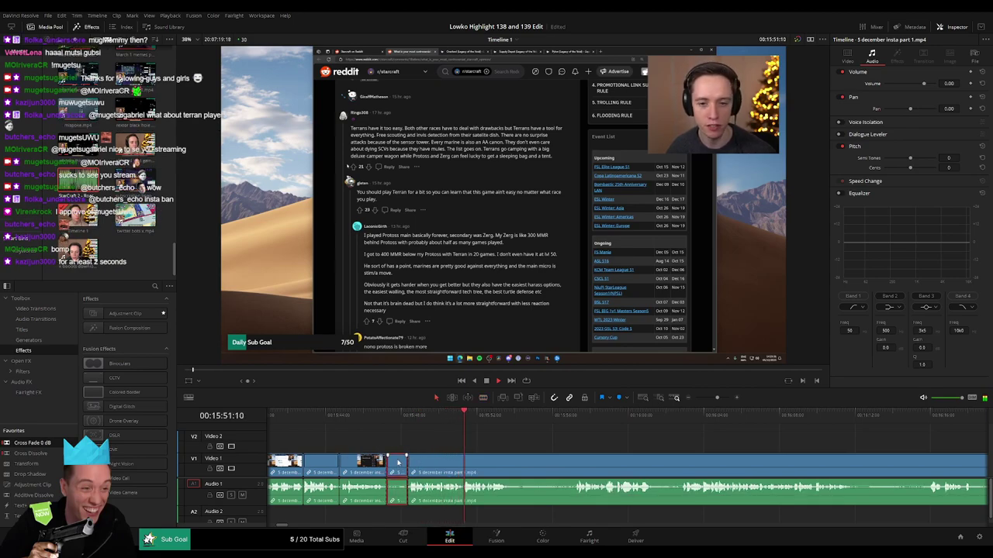
{"action": "key", "text": "Delete"}
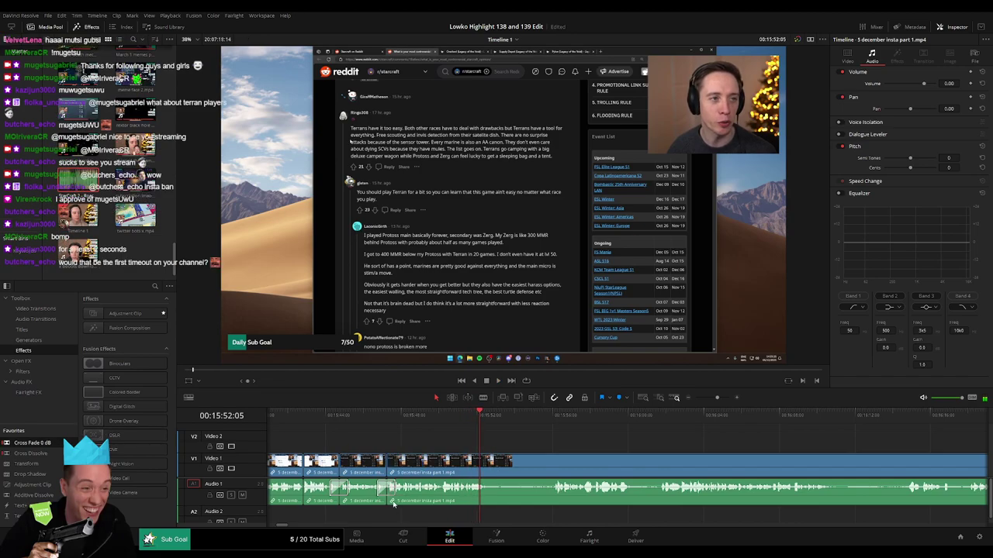
Step: Split the clip at about 15:53 and 15:56, ripple delete the part between, and add an audio cross fade at the join
{"action": "left_click", "coordinate": [529, 417]}
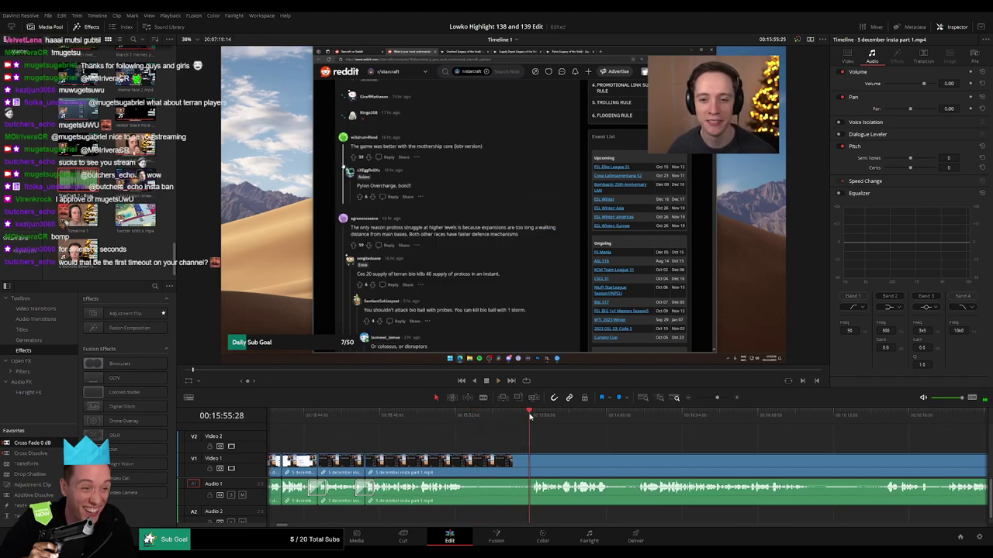
{"action": "left_click", "coordinate": [465, 462]}
{"action": "left_click", "coordinate": [531, 462]}
{"action": "key", "text": "a"}
{"action": "left_click", "coordinate": [506, 468]}
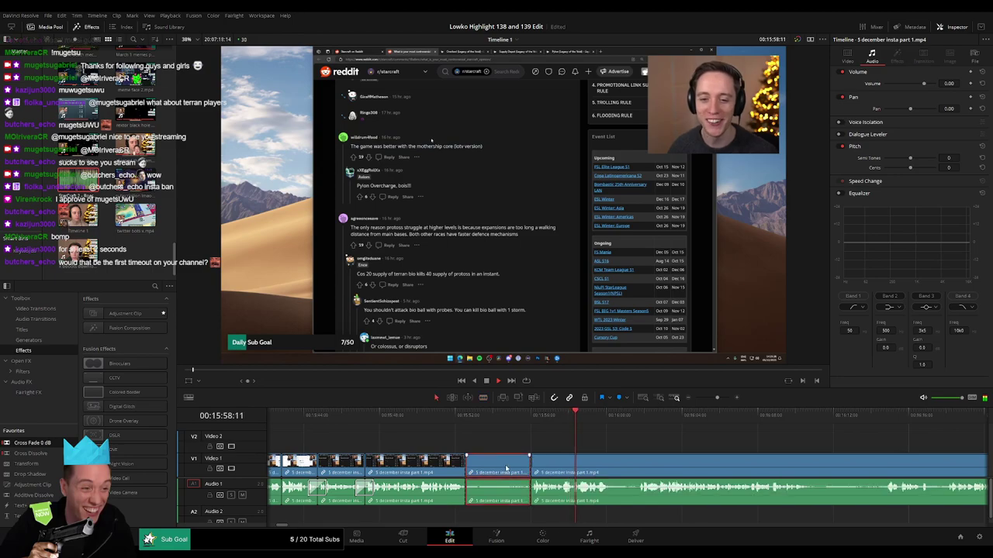
{"action": "key", "text": "Delete"}
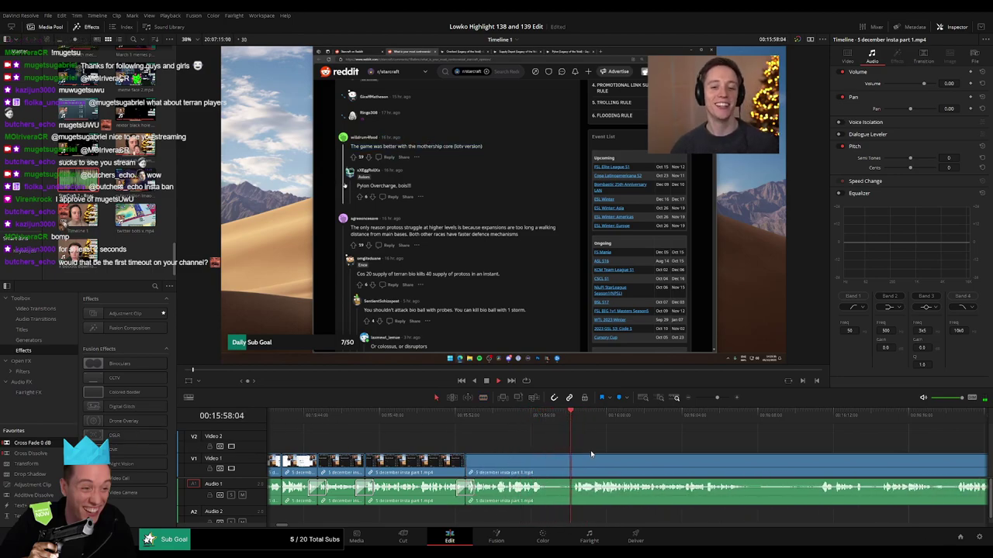
Step: Split the clip at about 15:57 and 15:58, ripple delete the part between, and add an audio cross fade at the join
{"action": "scroll", "coordinate": [581, 456], "scroll_direction": "right", "scroll_amount": 3}
{"action": "key", "text": "b"}
{"action": "left_click", "coordinate": [429, 463]}
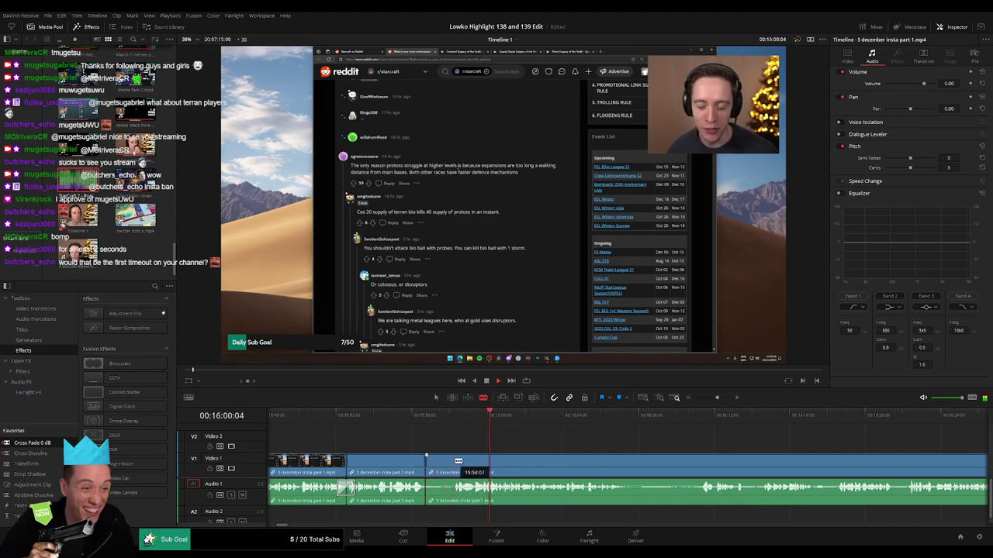
{"action": "left_click", "coordinate": [456, 463]}
{"action": "key", "text": "a"}
{"action": "left_click", "coordinate": [442, 468]}
{"action": "key", "text": "Delete"}
{"action": "left_click", "coordinate": [441, 468]}
{"action": "key", "text": "BackSpace"}
{"action": "key", "text": "space"}
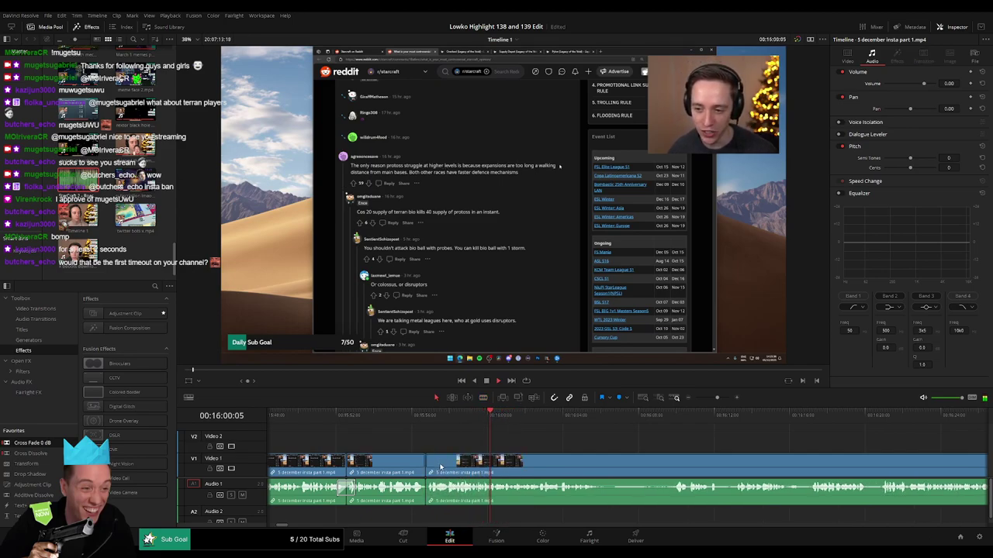
{"action": "left_click", "coordinate": [512, 447]}
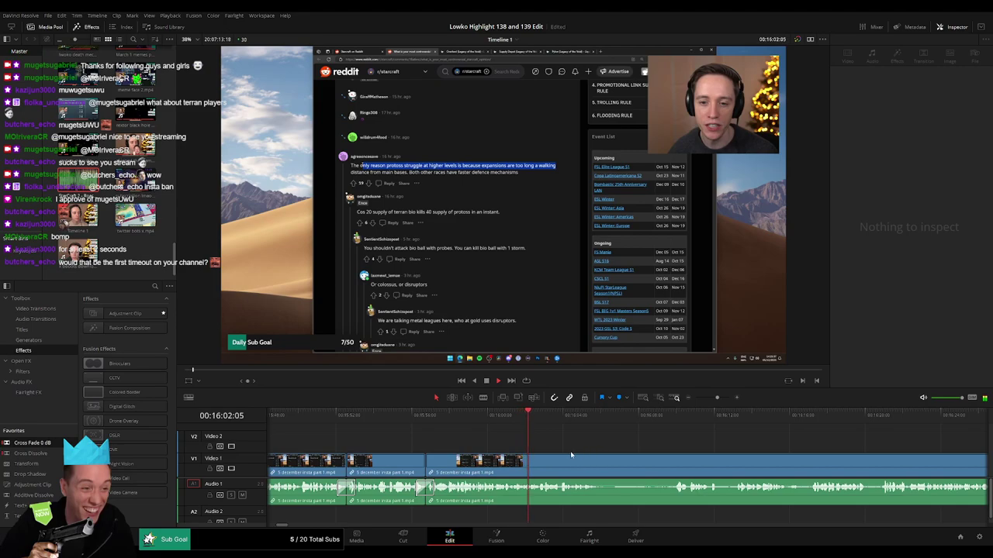
Step: Split the clip at about 16:06 and 16:10, ripple delete the part between, and add an audio cross fade at the join
{"action": "left_click_drag", "start_coordinate": [597, 453], "coordinate": [414, 442]}
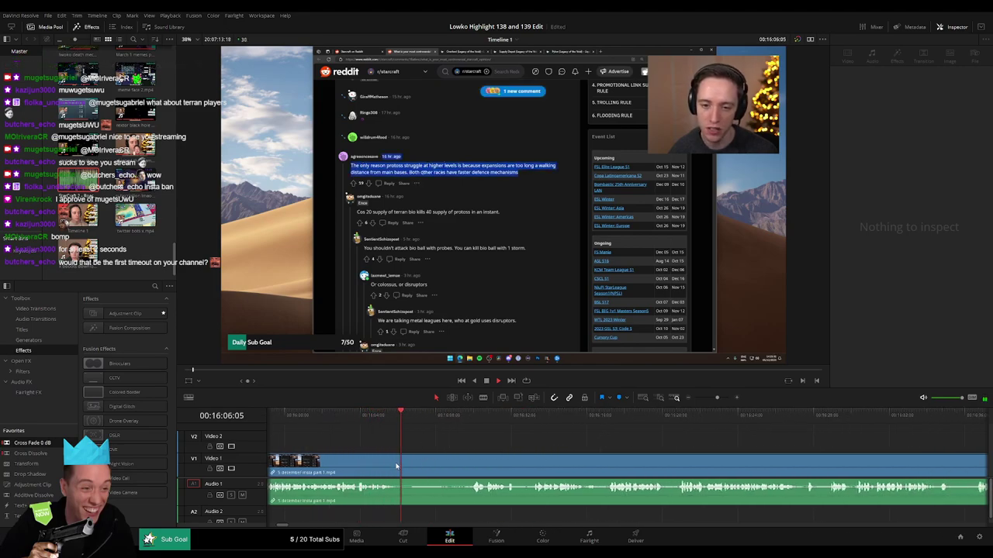
{"action": "key", "text": "b"}
{"action": "left_click", "coordinate": [397, 463]}
{"action": "left_click", "coordinate": [469, 462]}
{"action": "key", "text": "a"}
{"action": "left_click", "coordinate": [453, 469]}
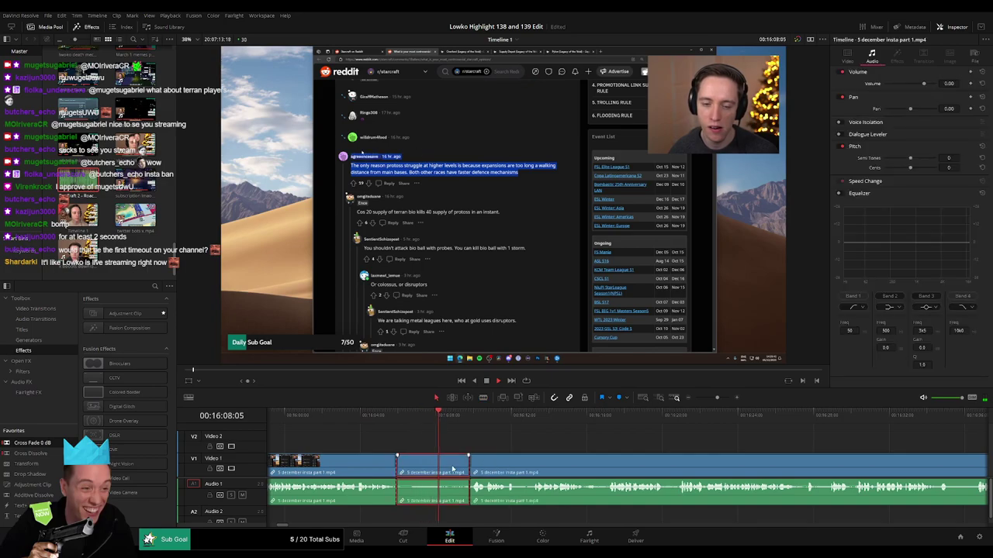
{"action": "key", "text": "BackSpace"}
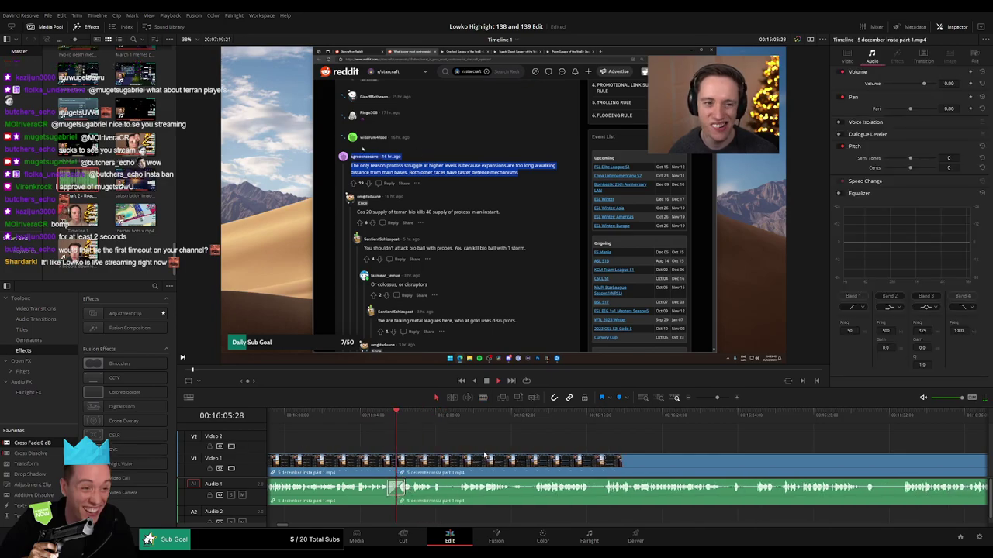
Step: Split the clip at about 16:31 and 16:33, ripple delete the part between, and add an audio cross fade at the join
{"action": "left_click_drag", "start_coordinate": [512, 448], "coordinate": [421, 445]}
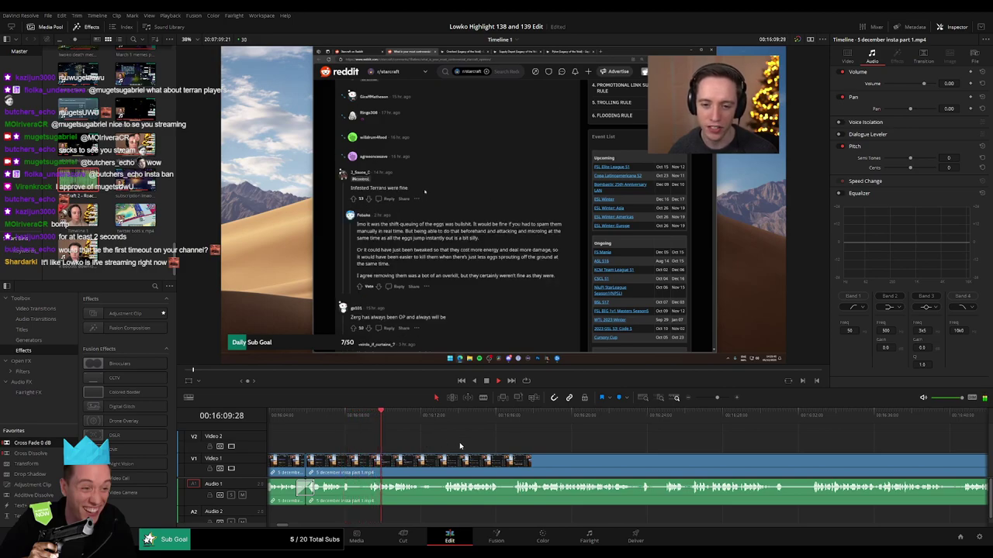
{"action": "left_click_drag", "start_coordinate": [463, 445], "coordinate": [437, 443]}
{"action": "left_click_drag", "start_coordinate": [503, 448], "coordinate": [476, 446]}
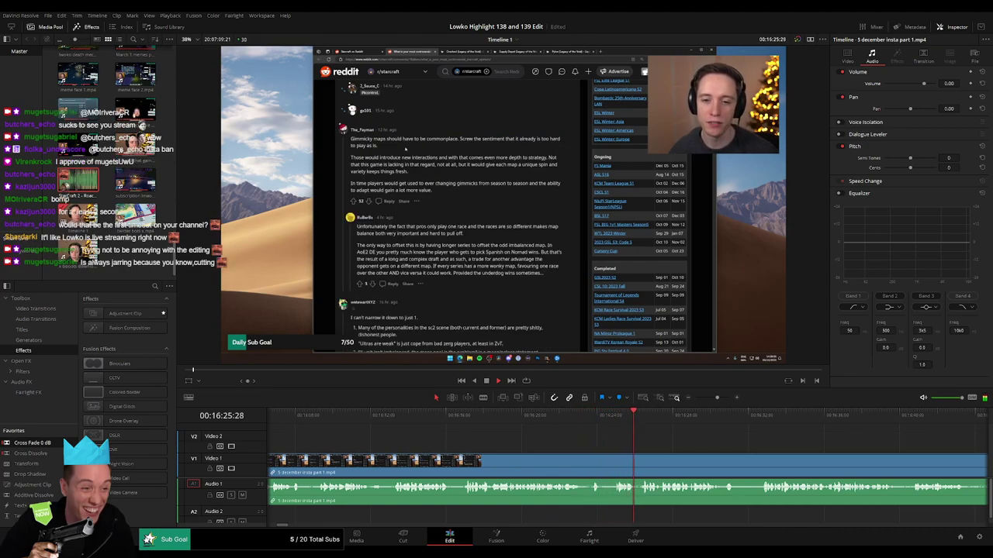
{"action": "left_click_drag", "start_coordinate": [668, 446], "coordinate": [586, 449]}
{"action": "scroll", "coordinate": [532, 448], "scroll_direction": "down", "scroll_amount": 2}
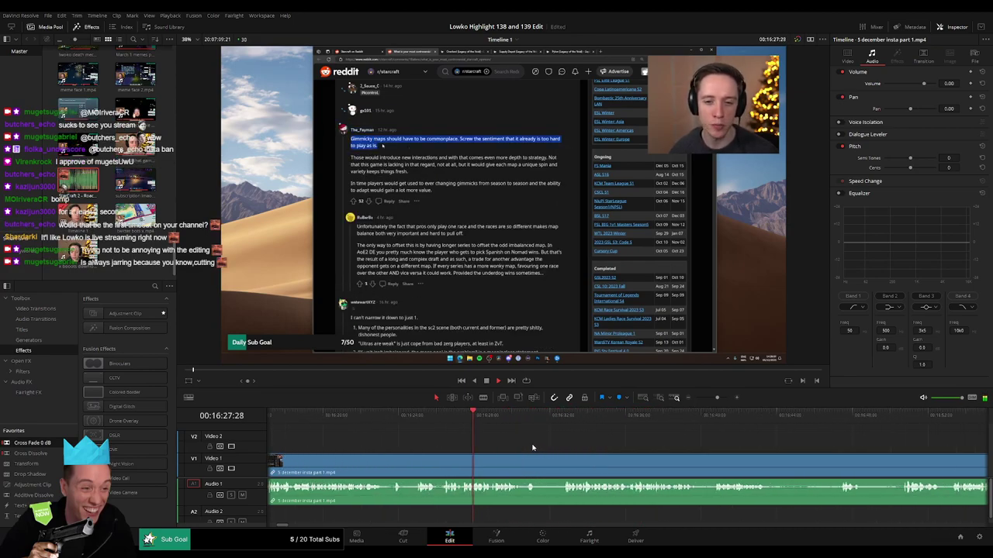
{"action": "key", "text": "b"}
{"action": "left_click", "coordinate": [537, 464]}
{"action": "left_click", "coordinate": [563, 463]}
{"action": "key", "text": "a"}
{"action": "left_click", "coordinate": [548, 466]}
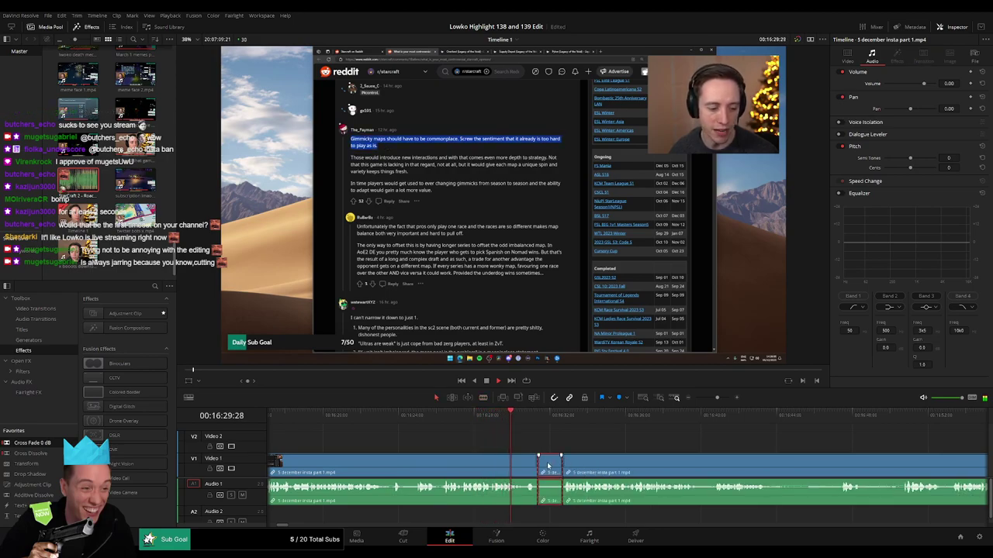
{"action": "key", "text": "Delete"}
{"action": "key", "text": "space"}
{"action": "left_click_drag", "start_coordinate": [33, 443], "coordinate": [541, 504]}
{"action": "key", "text": "space"}
Step: Split the clip at about 16:42, 16:46, 16:47 and 16:49, and ripple delete the parts at 16:42–16:46 and 16:47–16:49
{"action": "scroll", "coordinate": [470, 461], "scroll_direction": "down", "scroll_amount": 6}
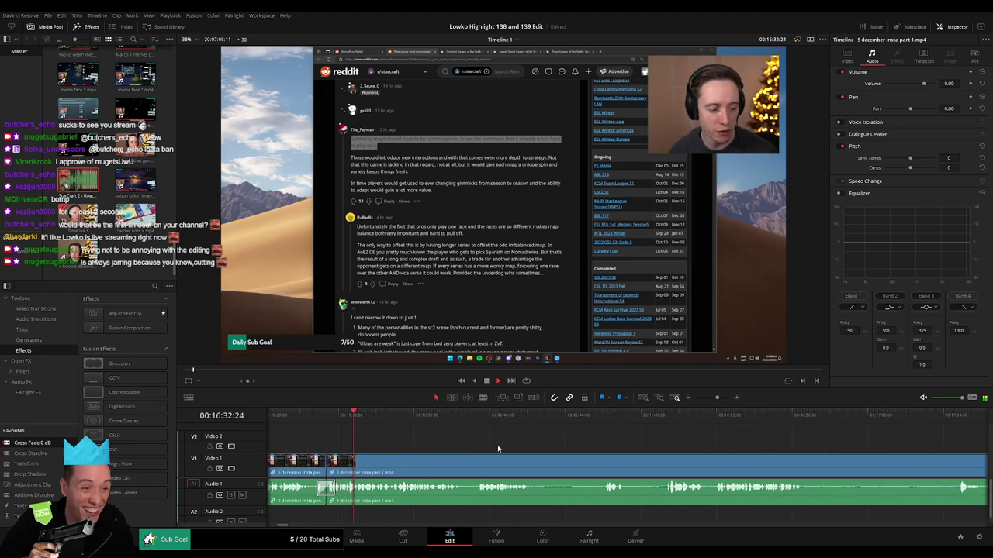
{"action": "left_click", "coordinate": [532, 467]}
{"action": "left_click", "coordinate": [604, 468]}
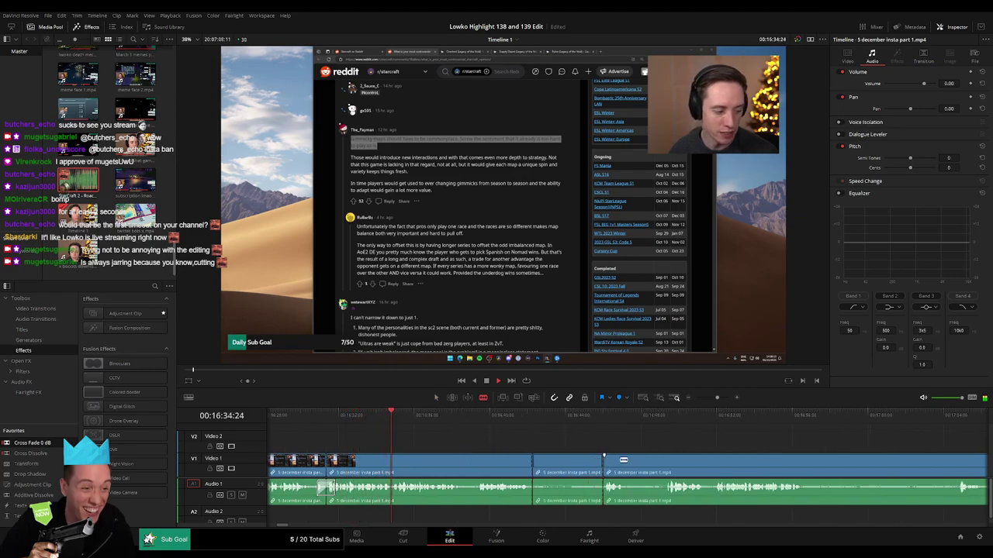
{"action": "left_click", "coordinate": [628, 468]}
{"action": "left_click", "coordinate": [664, 468]}
{"action": "key", "text": "a"}
{"action": "left_click", "coordinate": [641, 466]}
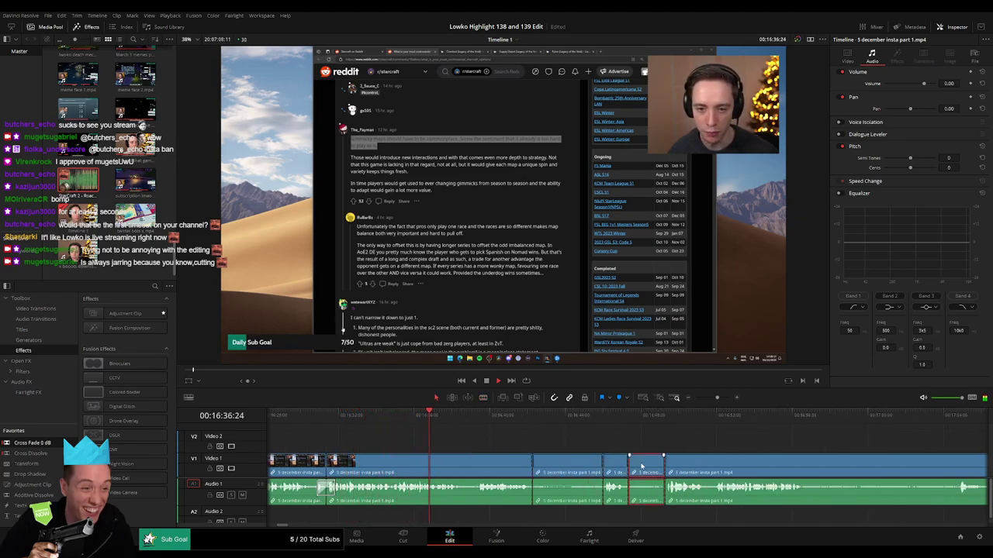
{"action": "key", "text": "Delete"}
{"action": "left_click", "coordinate": [568, 468]}
{"action": "key", "text": "Delete"}
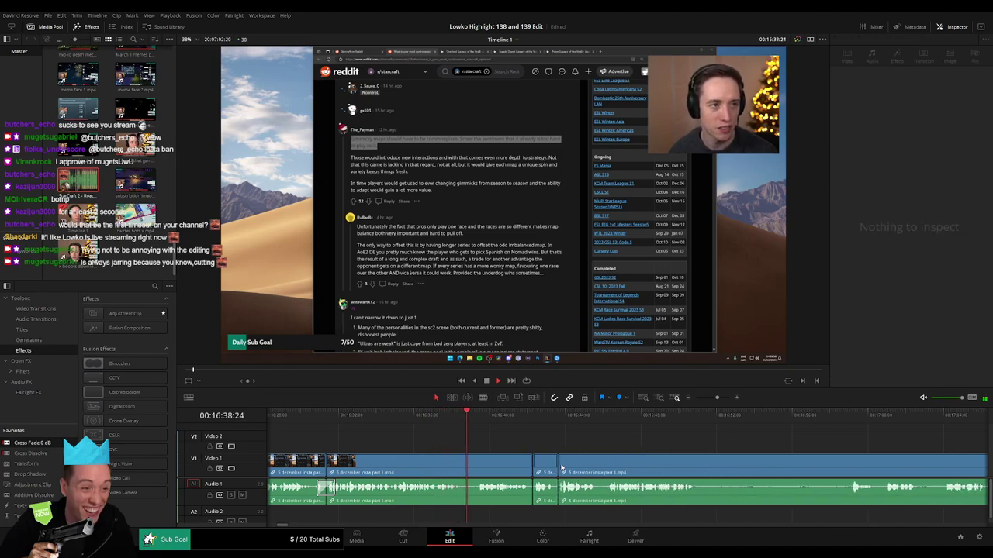
Step: Cut out and ripple delete the short part at about 16:38.5 to 16:39.5, and add audio cross fades at the three new joins
{"action": "key", "text": "b"}
{"action": "left_click", "coordinate": [464, 468]}
{"action": "left_click", "coordinate": [477, 467]}
{"action": "key", "text": "a"}
{"action": "left_click", "coordinate": [470, 466]}
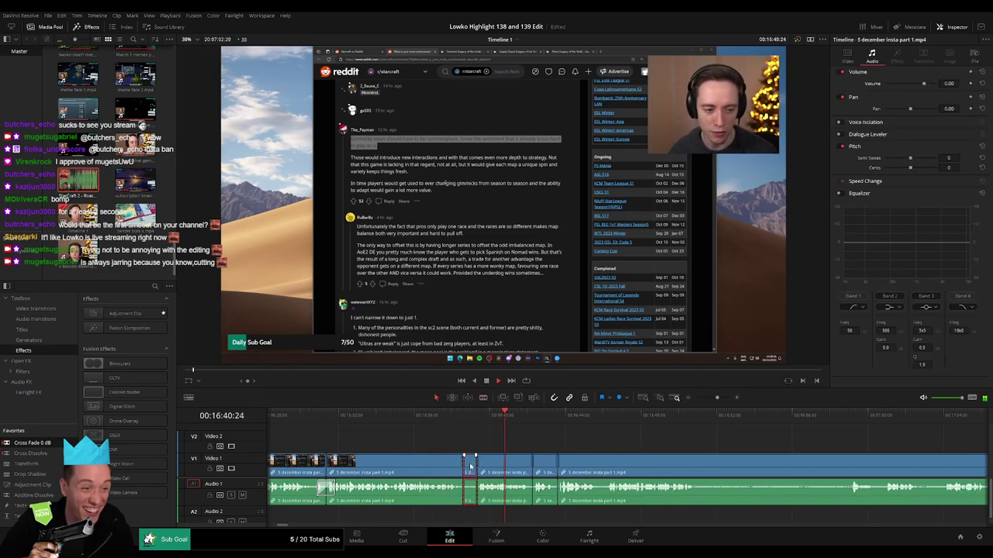
{"action": "key", "text": "Delete"}
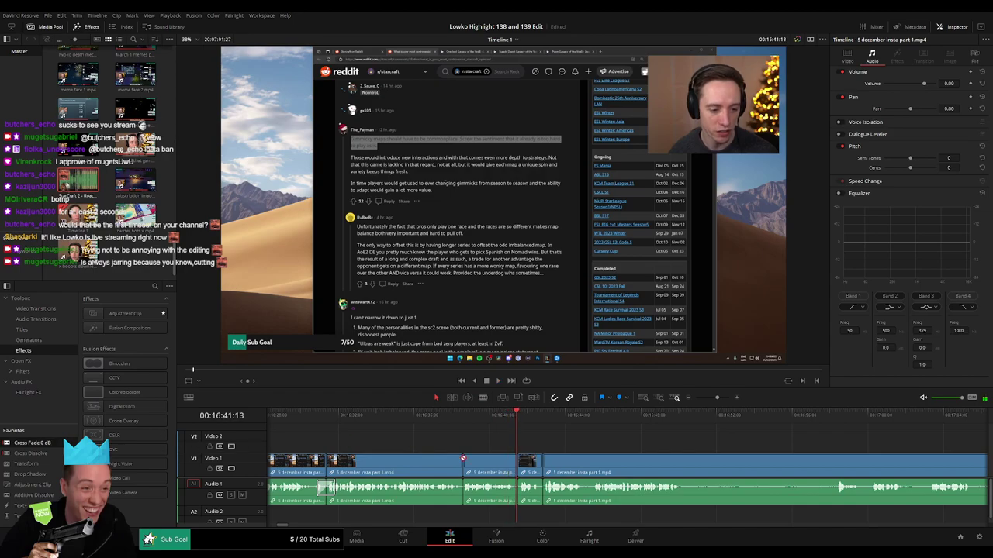
{"action": "left_click_drag", "start_coordinate": [60, 445], "coordinate": [565, 503]}
Step: Split the clip at about 16:50, 16:48:10 and 16:48:23, and silence the audio of the short piece between the last two cuts
{"action": "scroll", "coordinate": [505, 465], "scroll_direction": "right", "scroll_amount": 2}
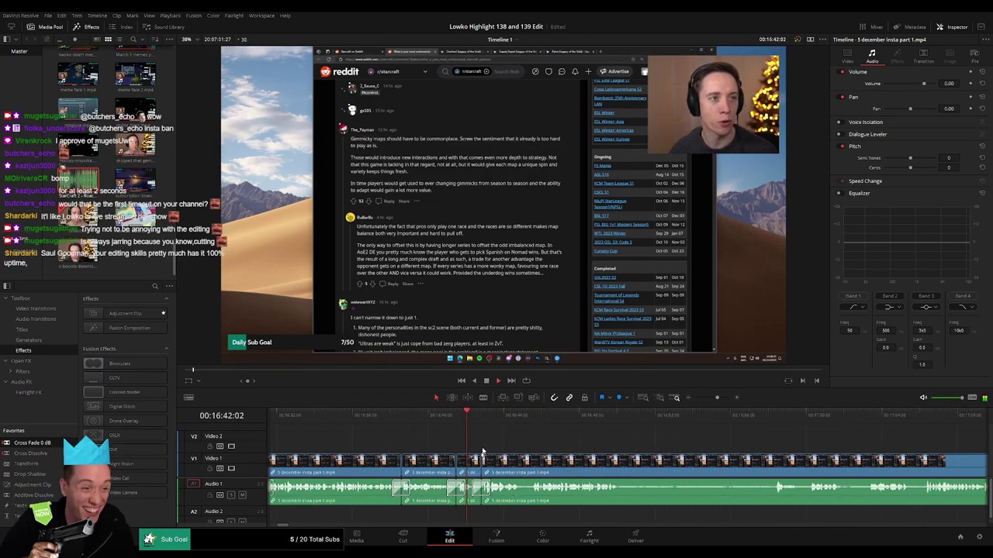
{"action": "key", "text": "b"}
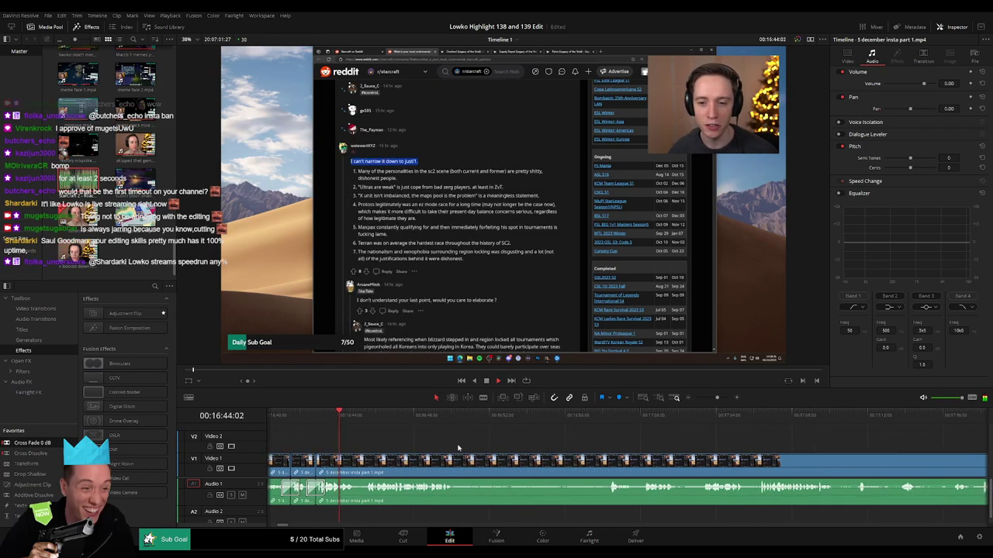
{"action": "left_click", "coordinate": [458, 463]}
{"action": "scroll", "coordinate": [439, 443], "scroll_direction": "right", "scroll_amount": 4}
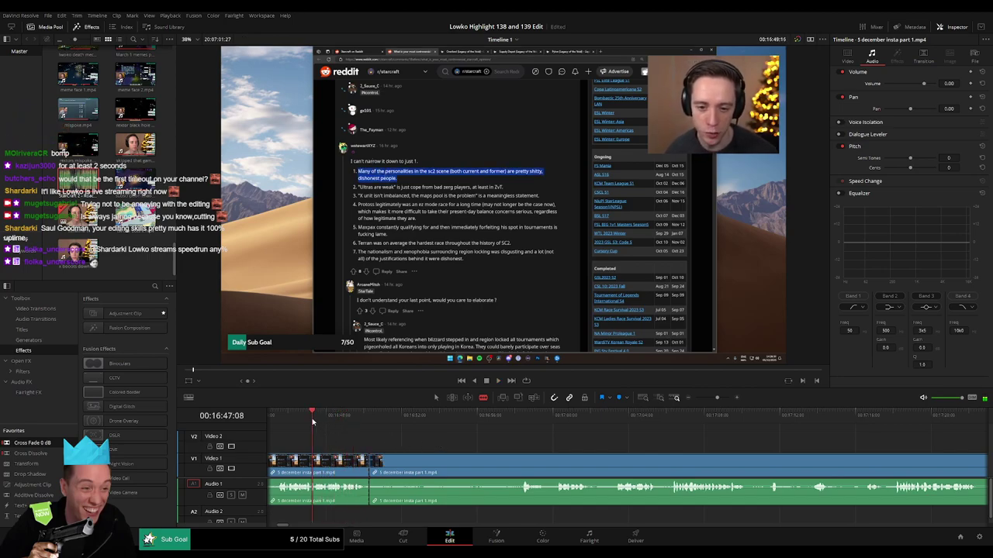
{"action": "scroll", "coordinate": [709, 421], "scroll_direction": "up", "scroll_amount": 4}
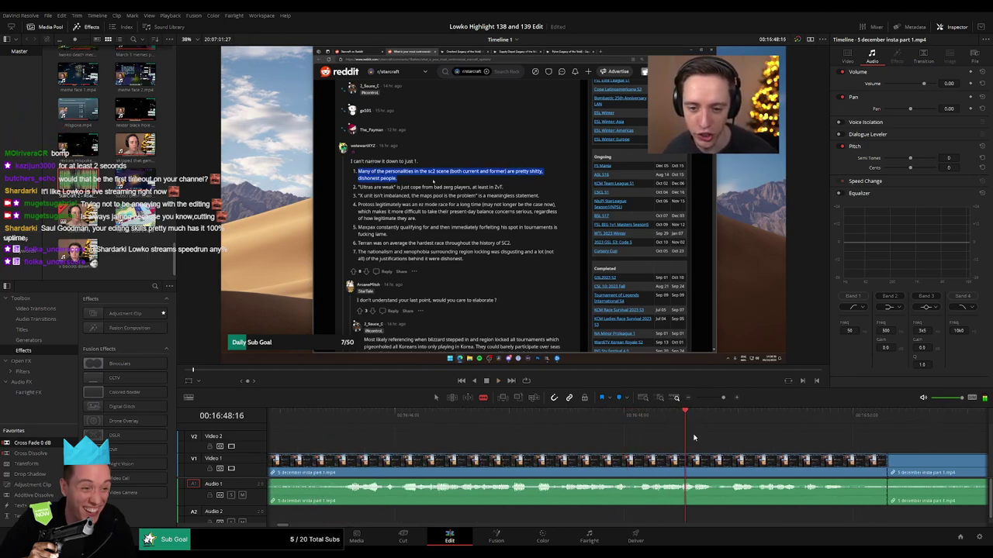
{"action": "left_click_drag", "start_coordinate": [613, 417], "coordinate": [711, 419]}
{"action": "key", "text": "ctrl+b"}
{"action": "key", "text": "space"}
{"action": "left_click", "coordinate": [712, 486]}
{"action": "key", "text": "a"}
{"action": "left_click_drag", "start_coordinate": [689, 491], "coordinate": [710, 516]}
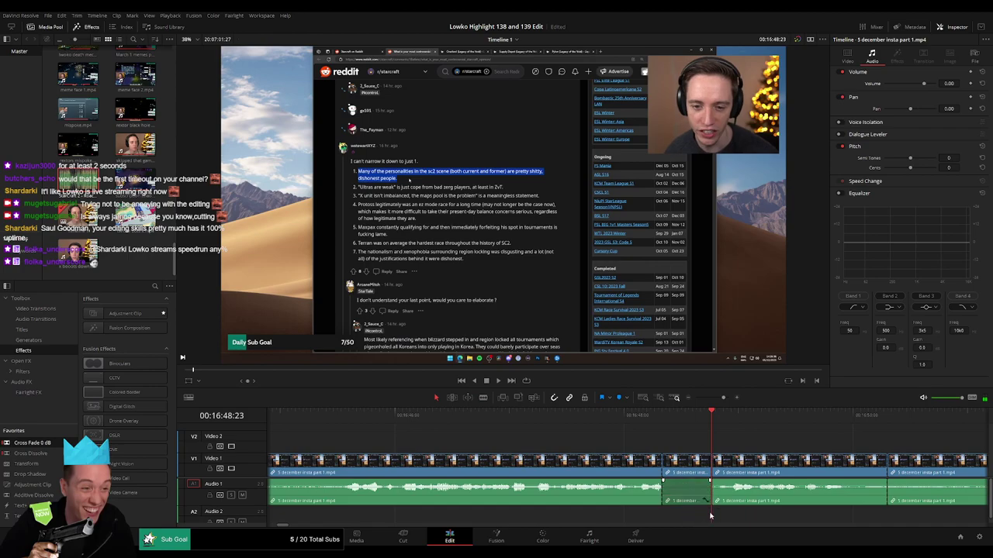
Step: Place StarCraft 2 - Roach Quotes.mp3 on Audio 2 under the silenced piece, trim it to that piece's length, and set its volume to -23
{"action": "left_click_drag", "start_coordinate": [78, 181], "coordinate": [706, 518]}
{"action": "left_click_drag", "start_coordinate": [732, 517], "coordinate": [703, 517]}
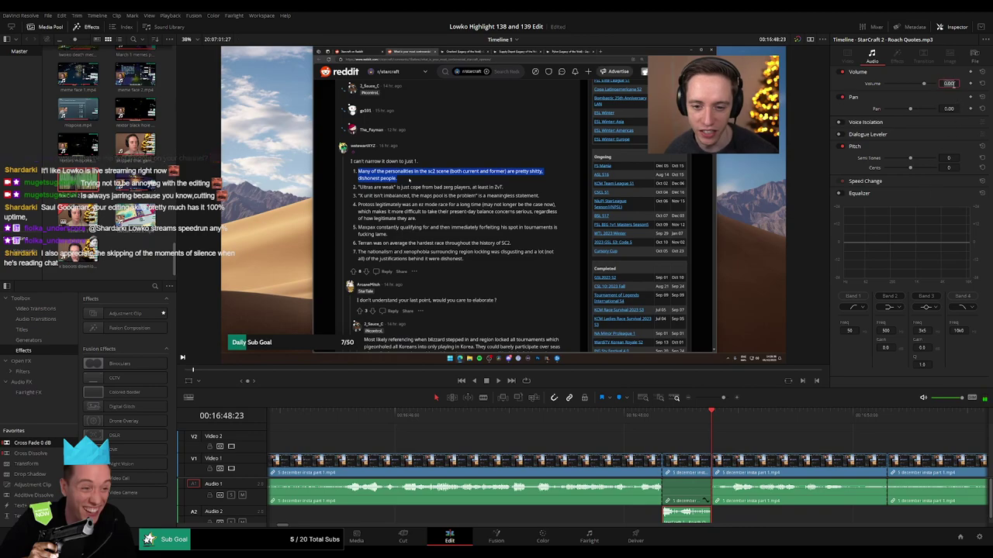
{"action": "type", "text": "-23"}
{"action": "key", "text": "Return"}
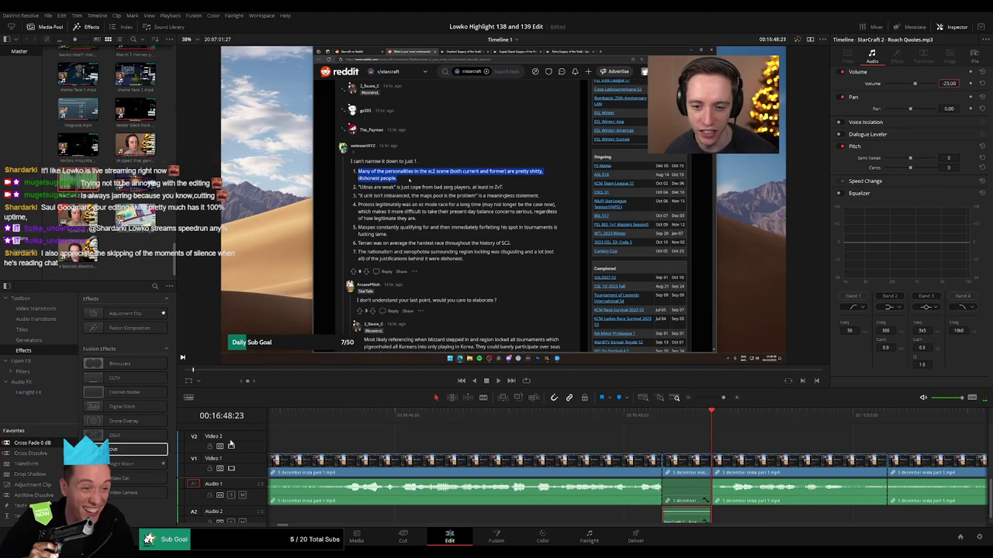
Step: Split the clip at about 16:58, ripple delete the part from about 16:50 to there, and add an audio cross fade at the join
{"action": "left_click_drag", "start_coordinate": [723, 401], "coordinate": [714, 401]}
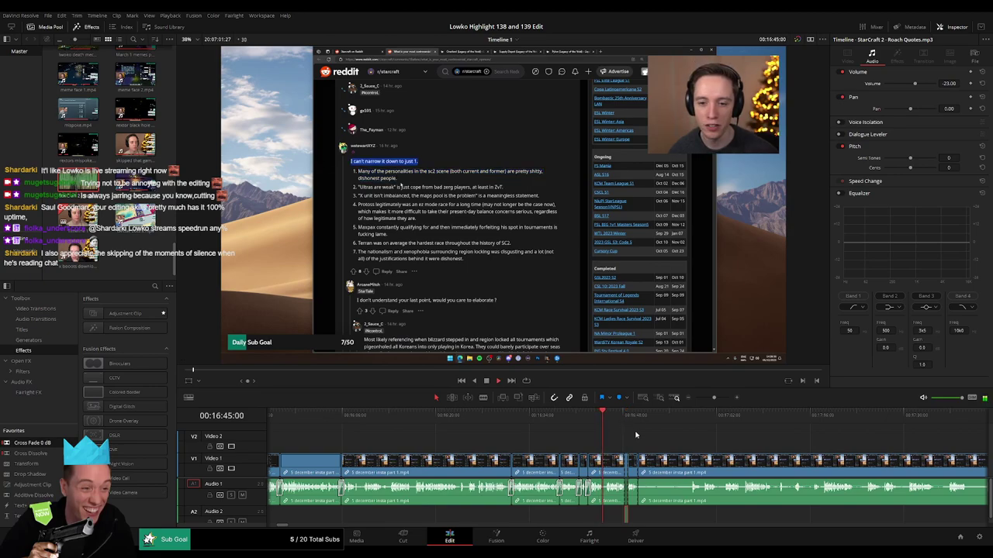
{"action": "left_click", "coordinate": [653, 443]}
{"action": "left_click_drag", "start_coordinate": [653, 443], "coordinate": [539, 443]}
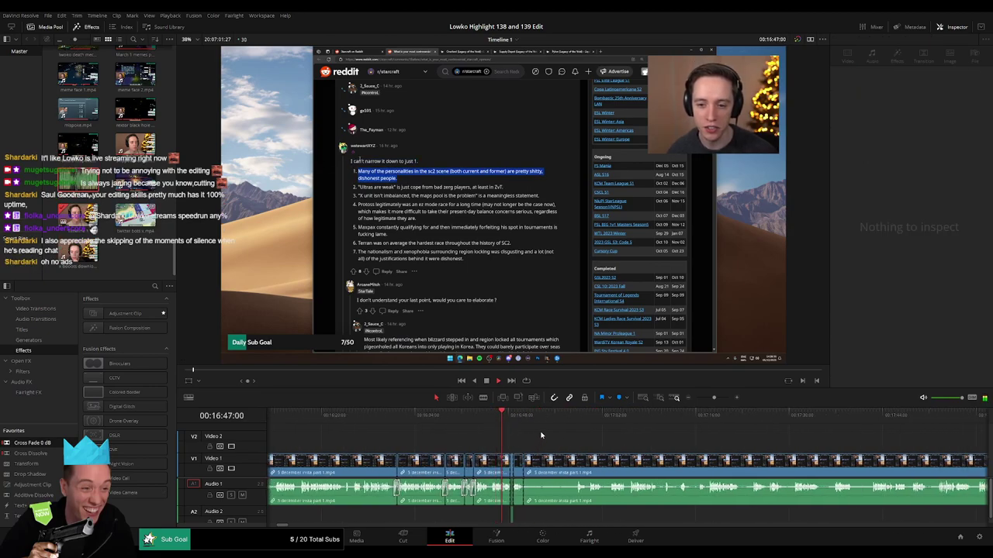
{"action": "scroll", "coordinate": [497, 436], "scroll_direction": "right", "scroll_amount": 2}
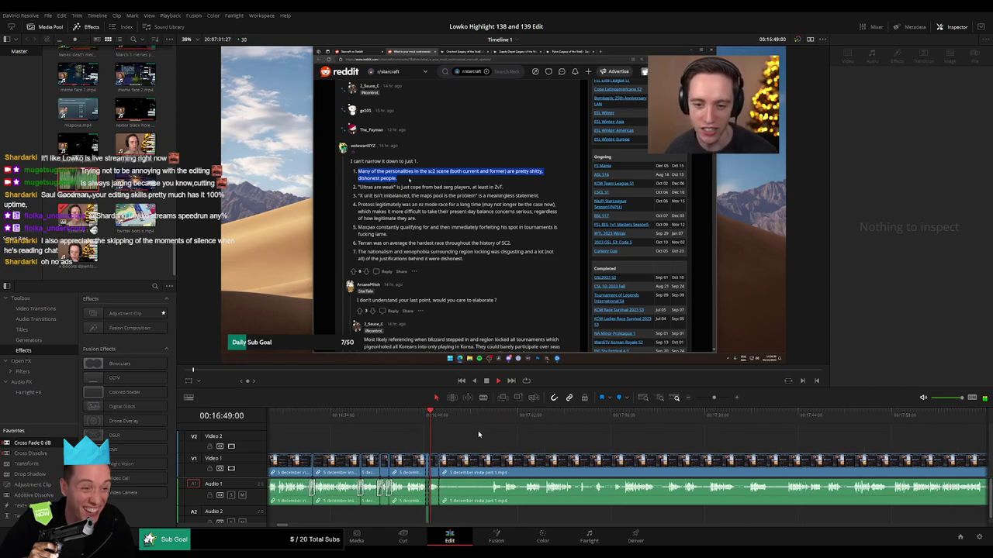
{"action": "left_click", "coordinate": [490, 416]}
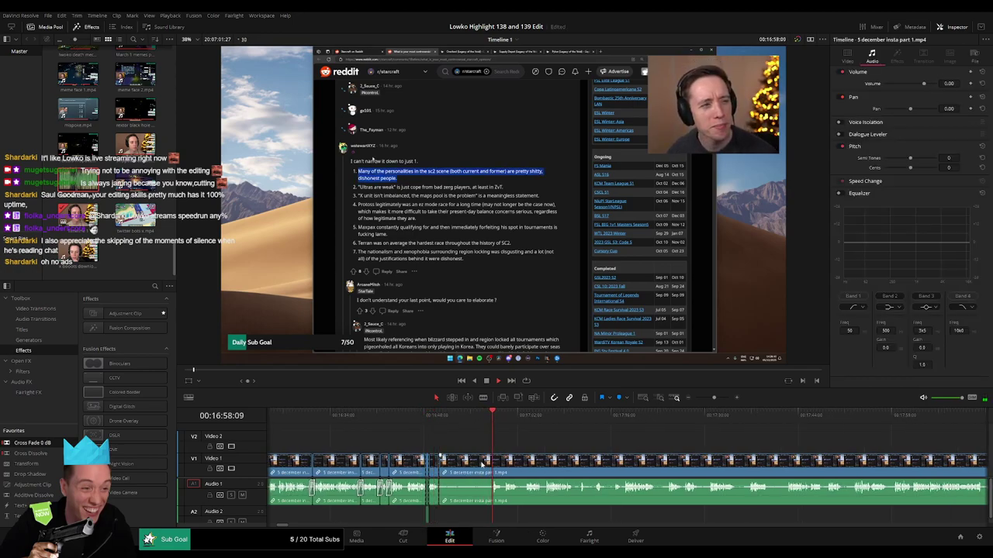
{"action": "key", "text": "b"}
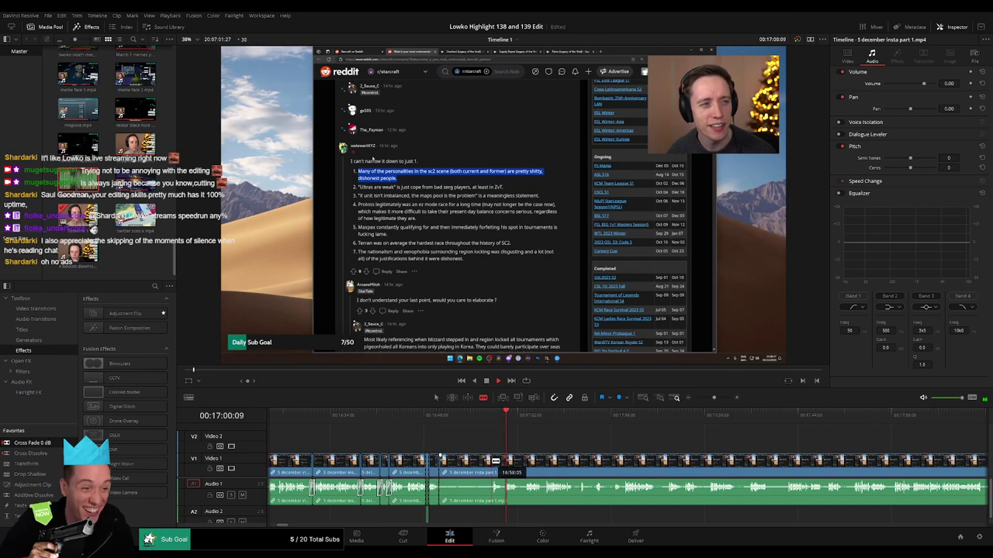
{"action": "left_click", "coordinate": [494, 461]}
{"action": "key", "text": "a"}
{"action": "left_click", "coordinate": [472, 468]}
{"action": "key", "text": "Delete"}
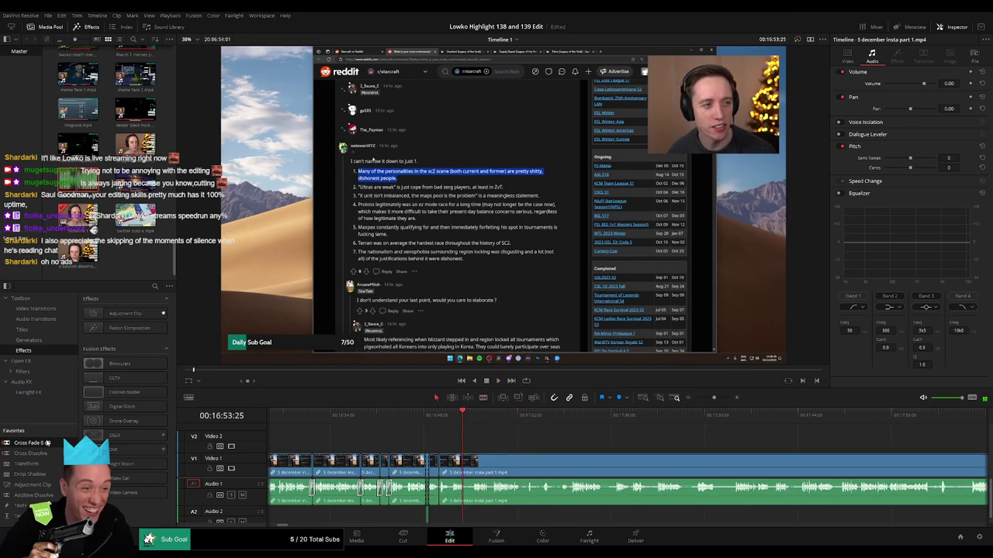
{"action": "left_click_drag", "start_coordinate": [32, 454], "coordinate": [140, 450]}
{"action": "left_click_drag", "start_coordinate": [33, 444], "coordinate": [441, 490]}
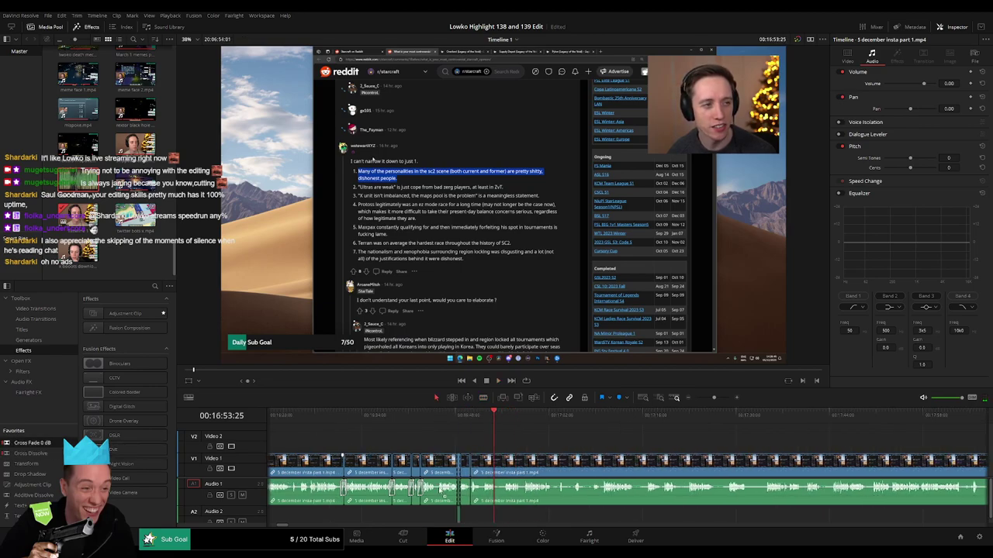
{"action": "left_click_drag", "start_coordinate": [713, 398], "coordinate": [722, 399]}
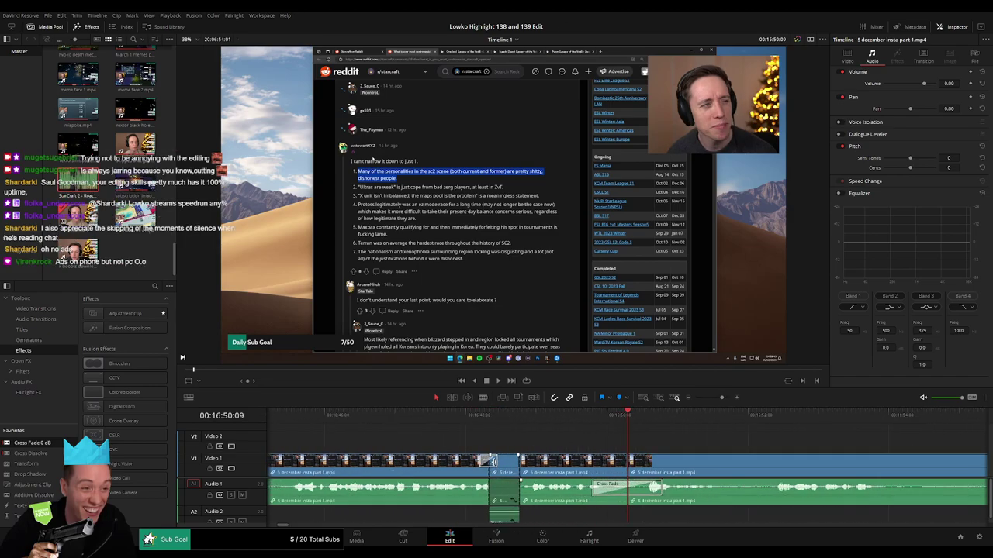
{"action": "left_click", "coordinate": [494, 462]}
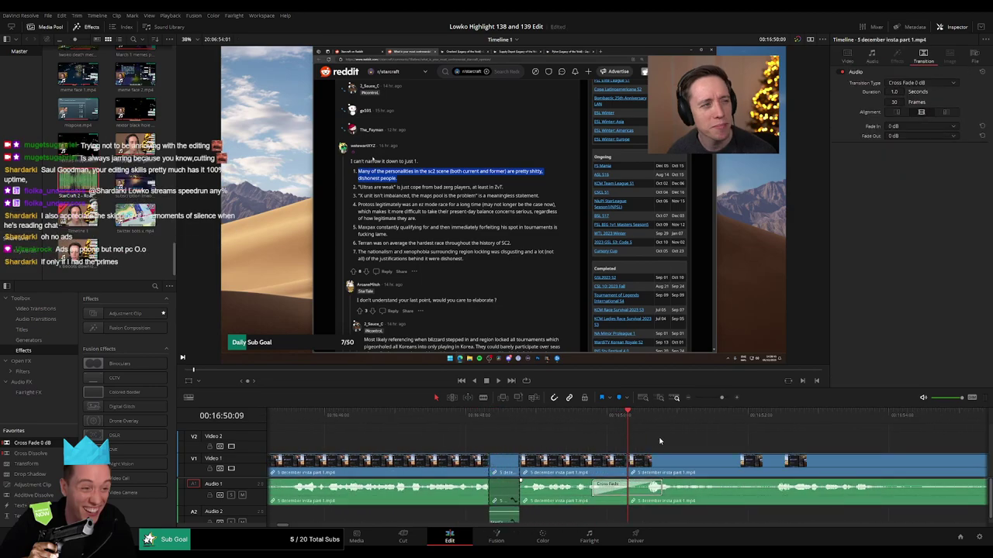
Step: Split the clip at 16:51:06 and 16:51:19 and silence the audio of the piece between the cuts
{"action": "left_click", "coordinate": [681, 436]}
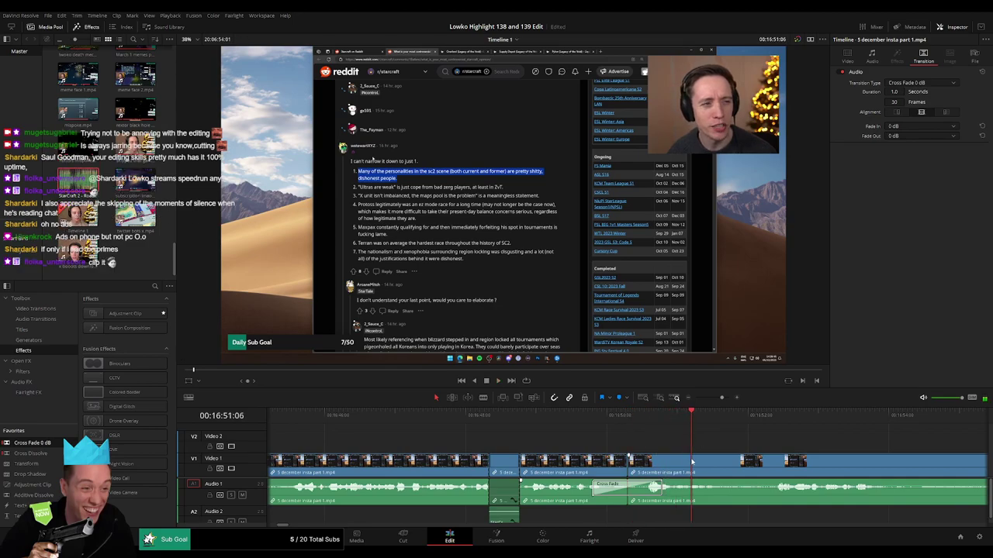
{"action": "key", "text": "ctrl+b"}
{"action": "key", "text": "ctrl+b"}
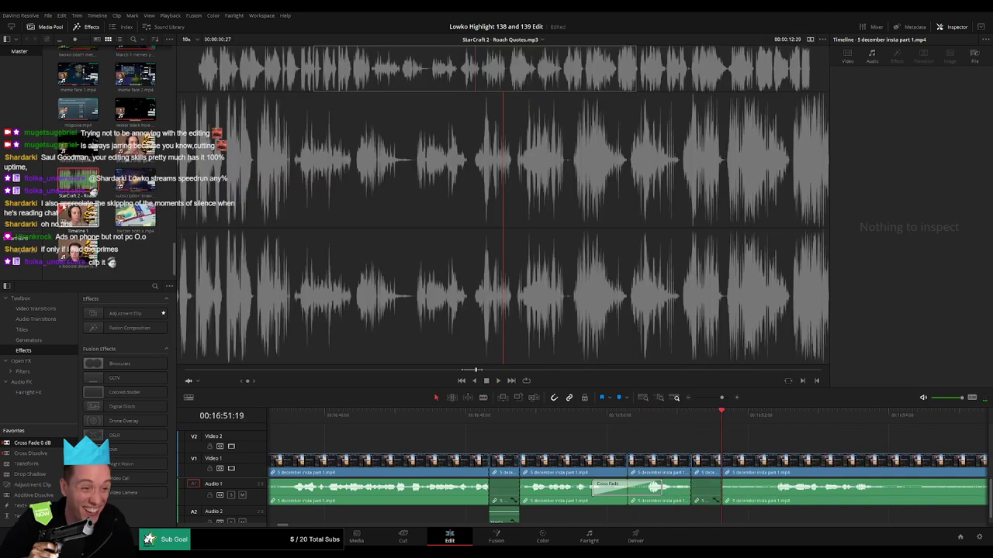
Step: Place StarCraft 2 - Roach Quotes.mp3 on Audio 2 under the piece silenced at 16:51, fit its length, and set its volume to -25
{"action": "left_click_drag", "start_coordinate": [78, 182], "coordinate": [682, 517]}
{"action": "left_click_drag", "start_coordinate": [682, 514], "coordinate": [722, 515]}
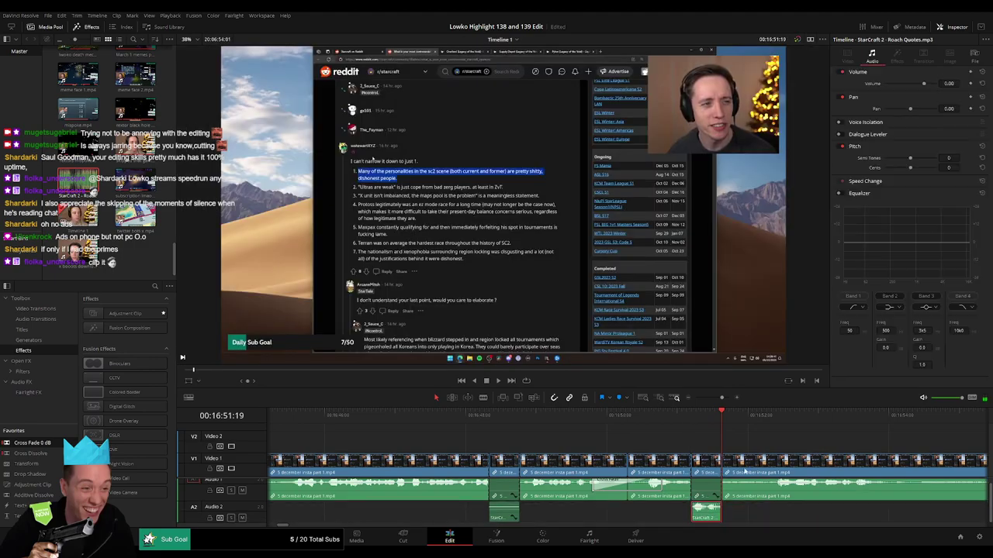
{"action": "type", "text": "-25"}
{"action": "key", "text": "Return"}
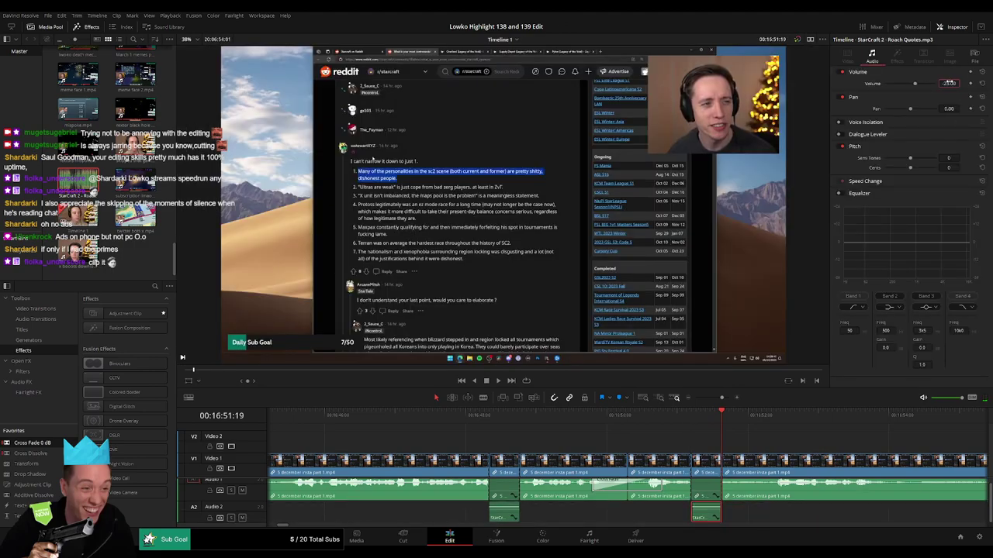
Step: Split the clip at about 17:02:12 and 17:03:16, ripple delete the piece between the cuts, and add an audio cross fade at the join
{"action": "left_click", "coordinate": [655, 438]}
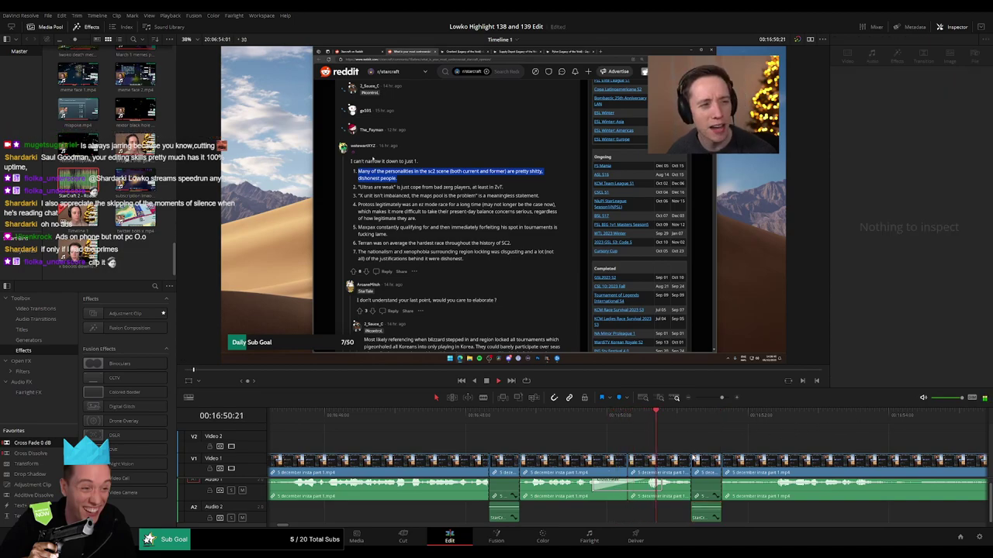
{"action": "left_click_drag", "start_coordinate": [721, 398], "coordinate": [717, 397]}
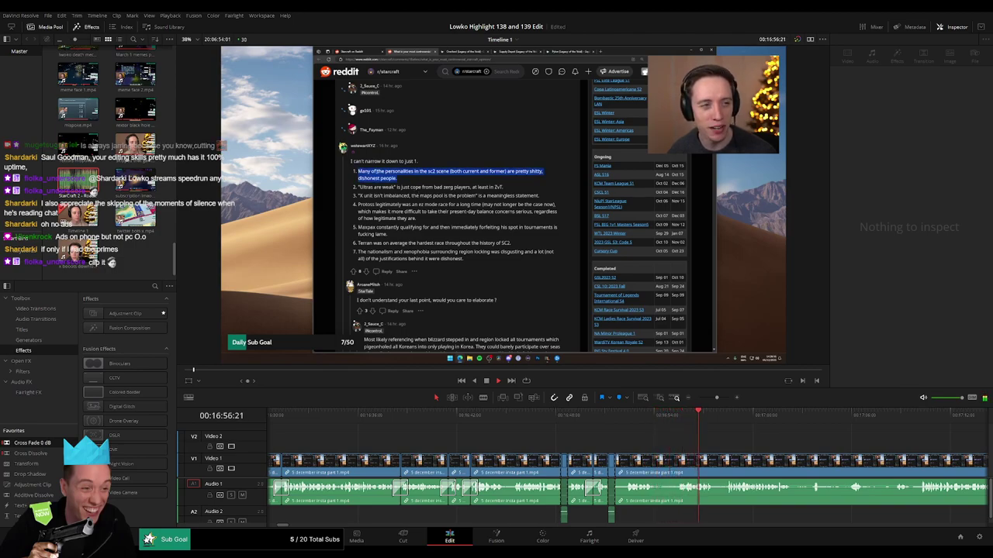
{"action": "scroll", "coordinate": [460, 453], "scroll_direction": "right", "scroll_amount": 5}
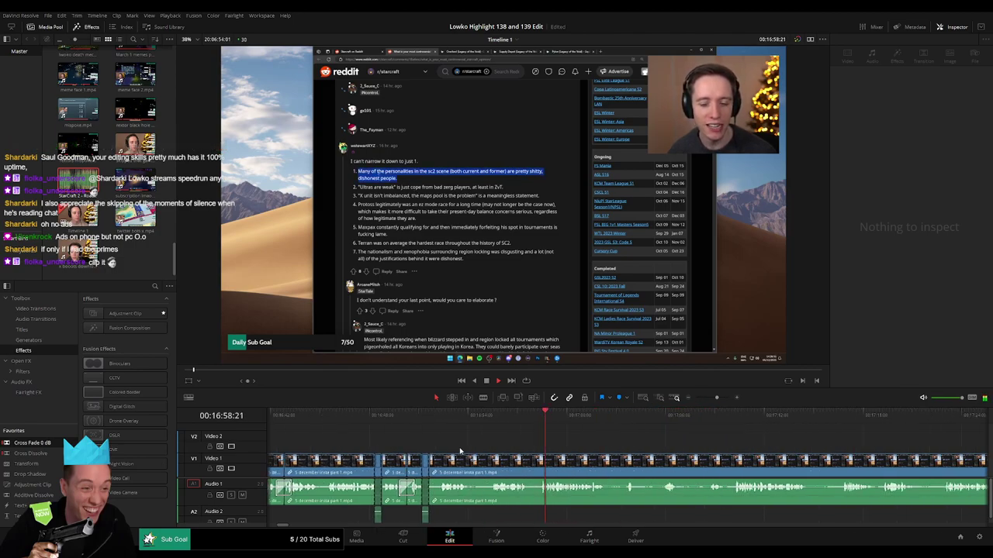
{"action": "scroll", "coordinate": [461, 448], "scroll_direction": "right", "scroll_amount": 2}
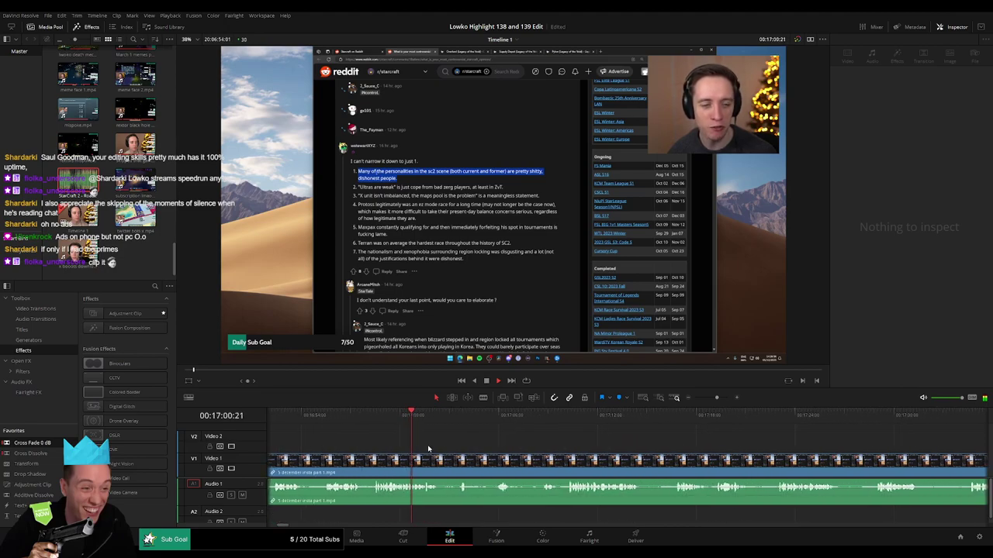
{"action": "scroll", "coordinate": [434, 447], "scroll_direction": "right", "scroll_amount": 2}
{"action": "left_click", "coordinate": [429, 416]}
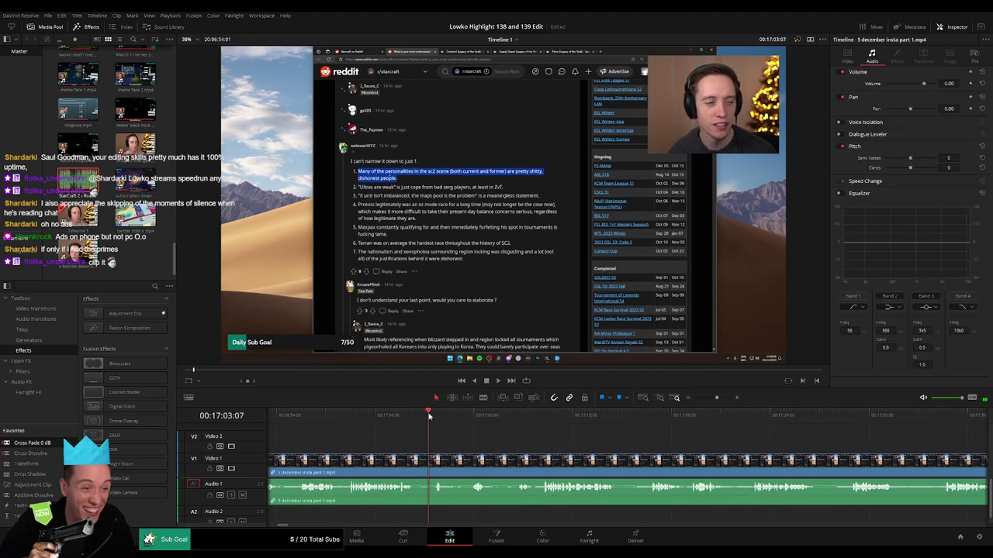
{"action": "left_click", "coordinate": [415, 460]}
{"action": "left_click", "coordinate": [434, 460]}
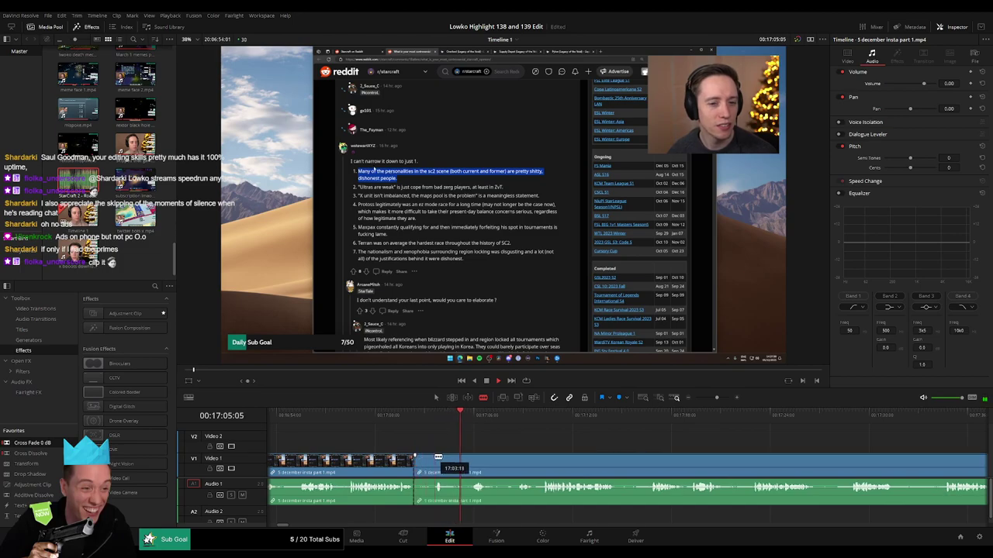
{"action": "key", "text": "a"}
{"action": "left_click", "coordinate": [423, 467]}
{"action": "key", "text": "Delete"}
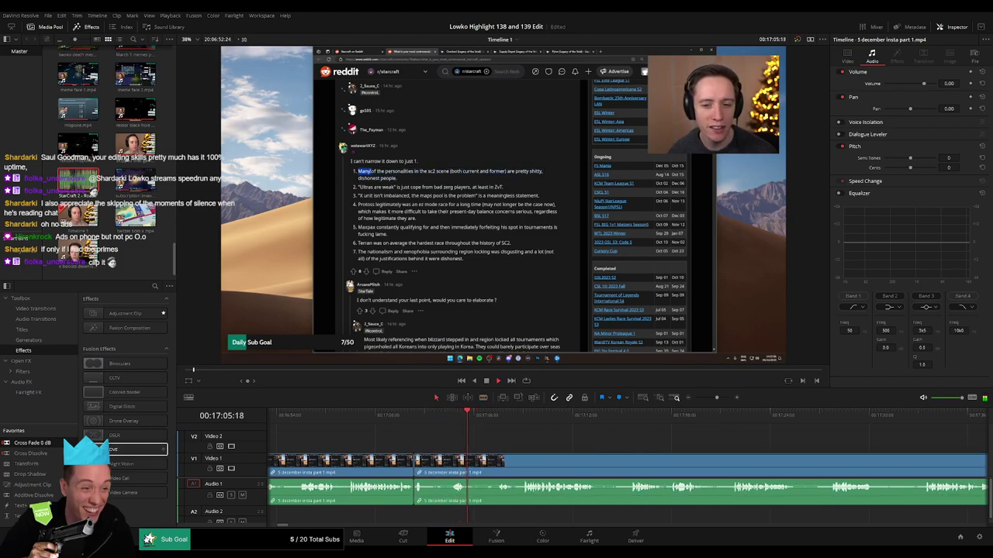
{"action": "left_click_drag", "start_coordinate": [411, 494], "coordinate": [415, 493]}
Step: Ripple delete about 17:03 to 17:05, cut roughly another 2 seconds from about 17:03:19, and add an audio cross fade at the second join
{"action": "key", "text": "b"}
{"action": "left_click", "coordinate": [422, 463]}
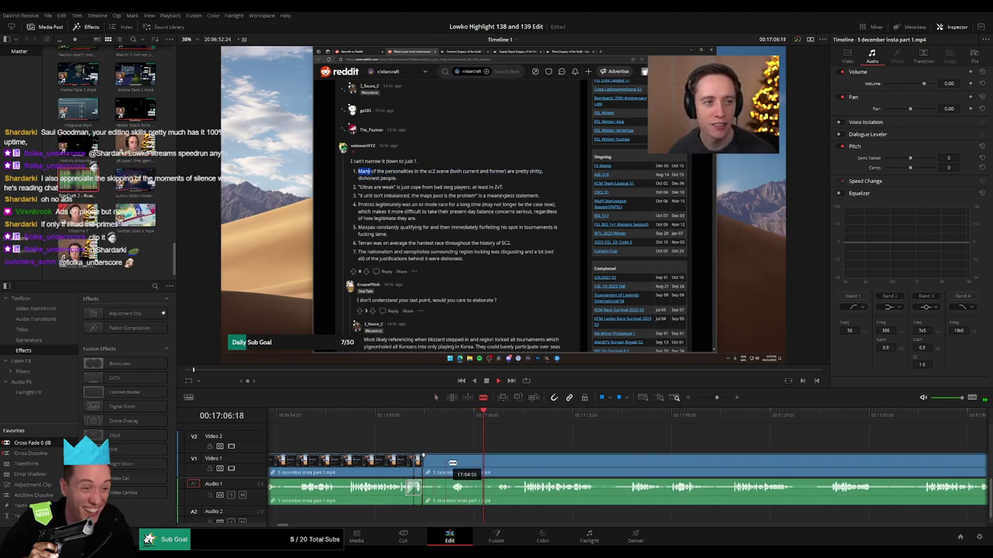
{"action": "left_click", "coordinate": [454, 463]}
{"action": "key", "text": "a"}
{"action": "left_click", "coordinate": [440, 463]}
{"action": "key", "text": "Delete"}
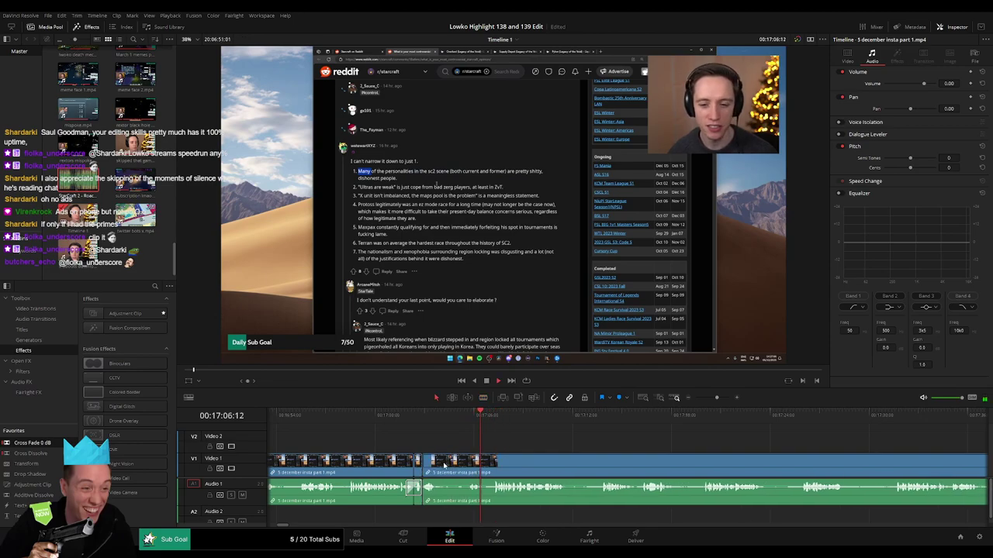
{"action": "key", "text": "b"}
{"action": "mouse_move", "coordinate": [441, 463]}
{"action": "left_mouse_down"}
{"action": "mouse_move", "coordinate": [459, 465]}
{"action": "mouse_move", "coordinate": [436, 467]}
{"action": "left_mouse_up"}
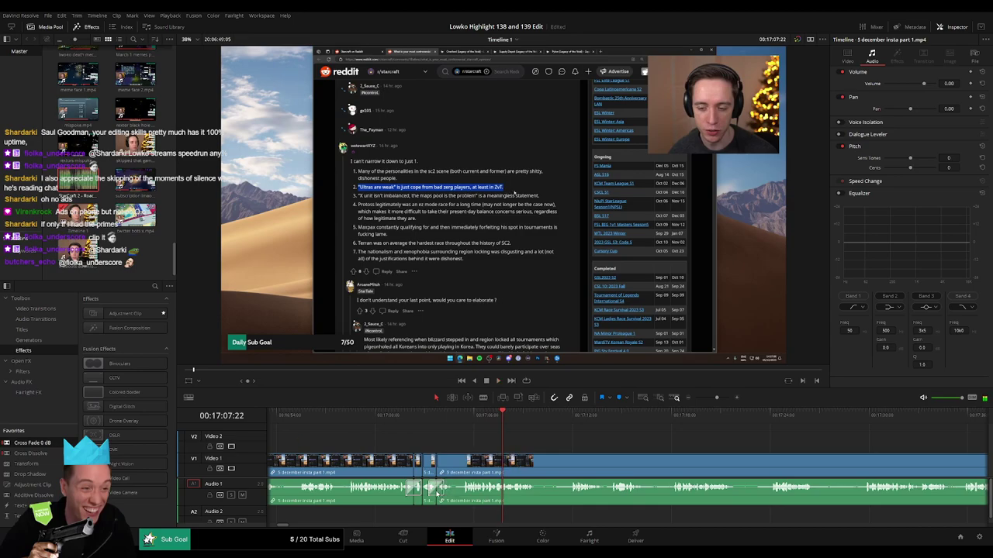
Step: Split the clip at about 17:10 and 17:12, ripple delete the piece between the cuts, and add an audio cross fade at the join
{"action": "scroll", "coordinate": [541, 465], "scroll_direction": "right", "scroll_amount": 3}
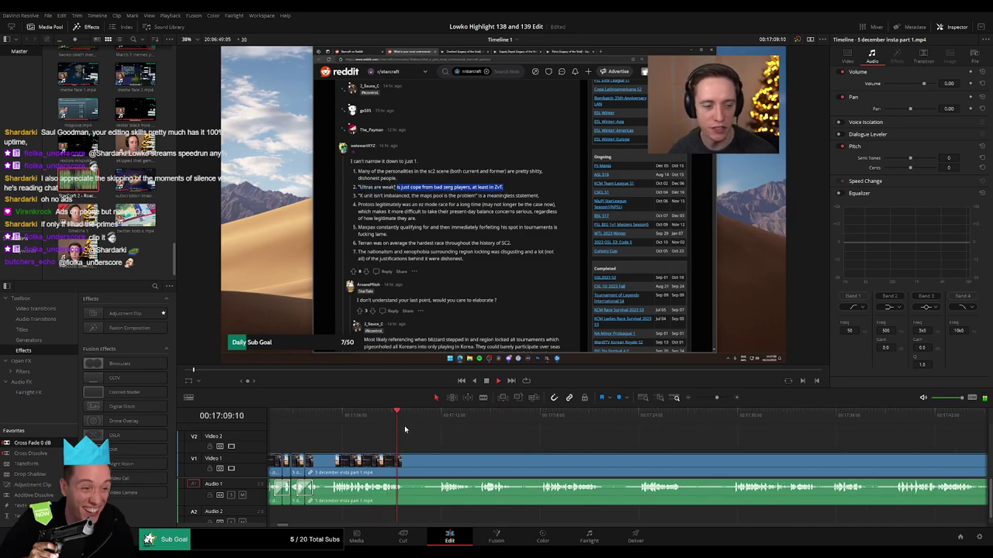
{"action": "left_click_drag", "start_coordinate": [410, 419], "coordinate": [433, 418]}
{"action": "key", "text": "b"}
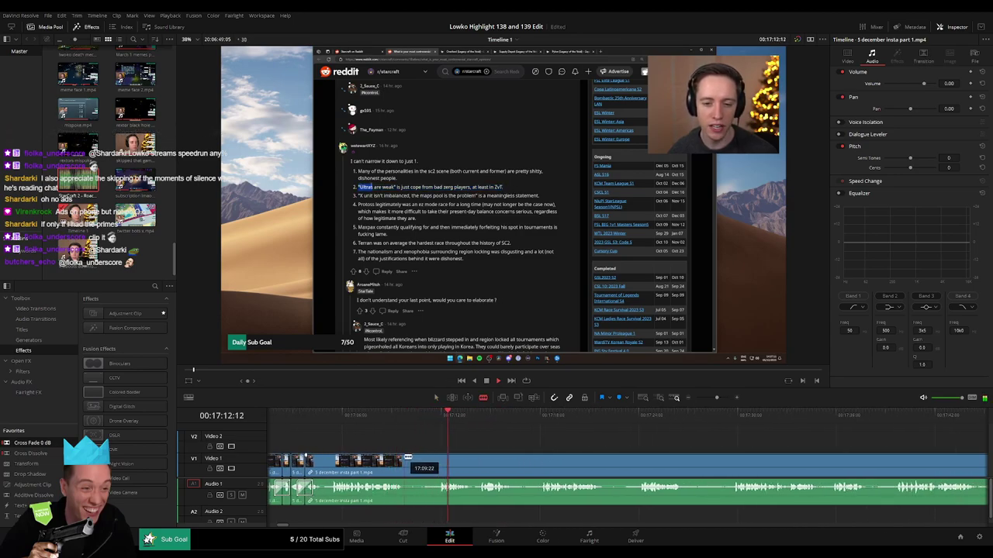
{"action": "left_click", "coordinate": [404, 458]}
{"action": "left_click", "coordinate": [440, 457]}
{"action": "key", "text": "a"}
{"action": "left_click", "coordinate": [432, 464]}
{"action": "key", "text": "Delete"}
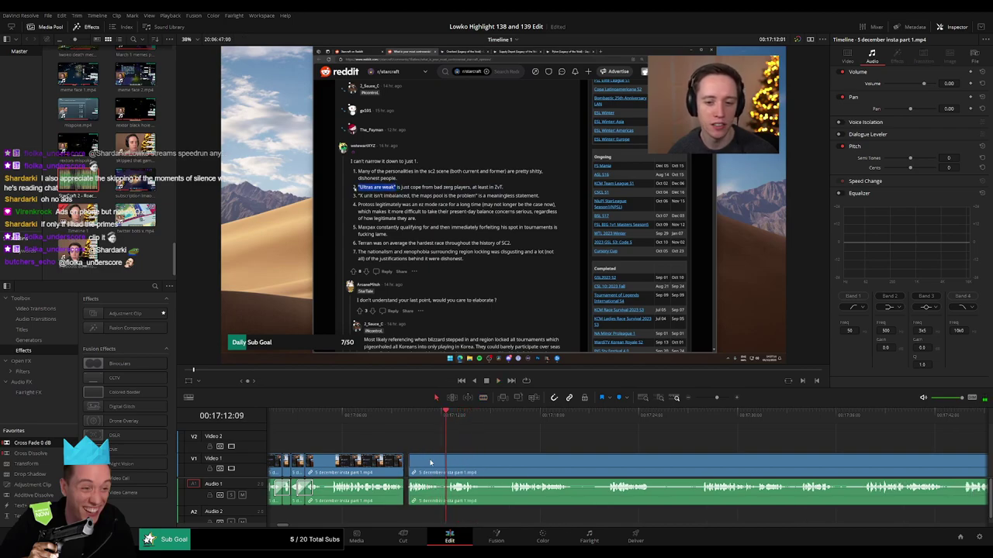
{"action": "left_click_drag", "start_coordinate": [412, 504], "coordinate": [405, 498]}
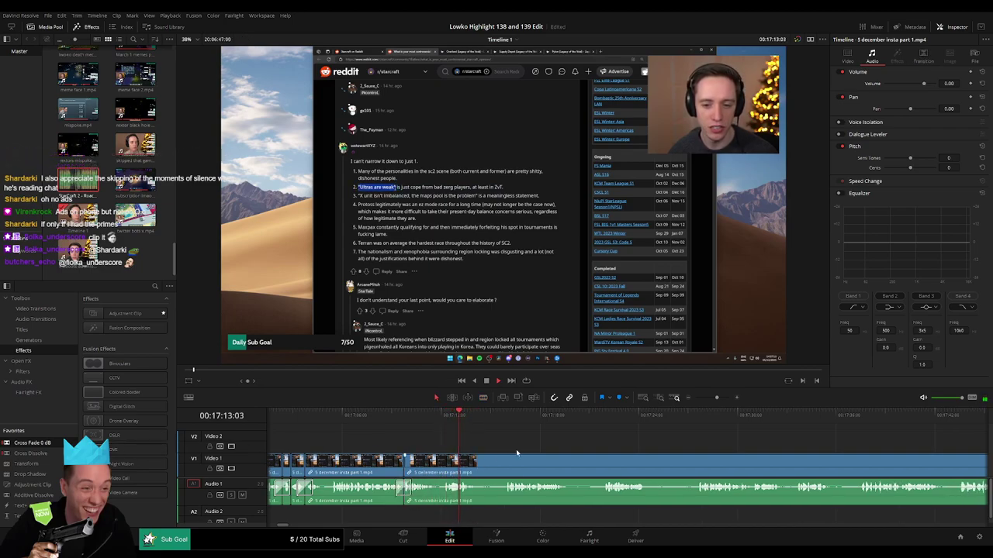
Step: Ripple delete the part from about 17:14 to 17:16 and add an audio cross fade at the join
{"action": "scroll", "coordinate": [516, 449], "scroll_direction": "right", "scroll_amount": 3}
{"action": "left_click_drag", "start_coordinate": [384, 422], "coordinate": [406, 421]}
{"action": "key", "text": "ctrl+b"}
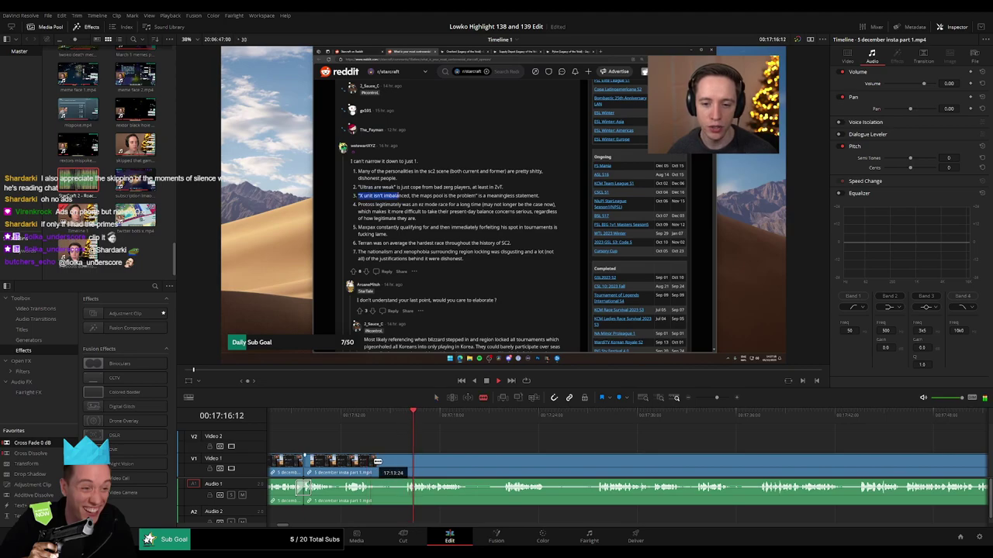
{"action": "left_click", "coordinate": [394, 464]}
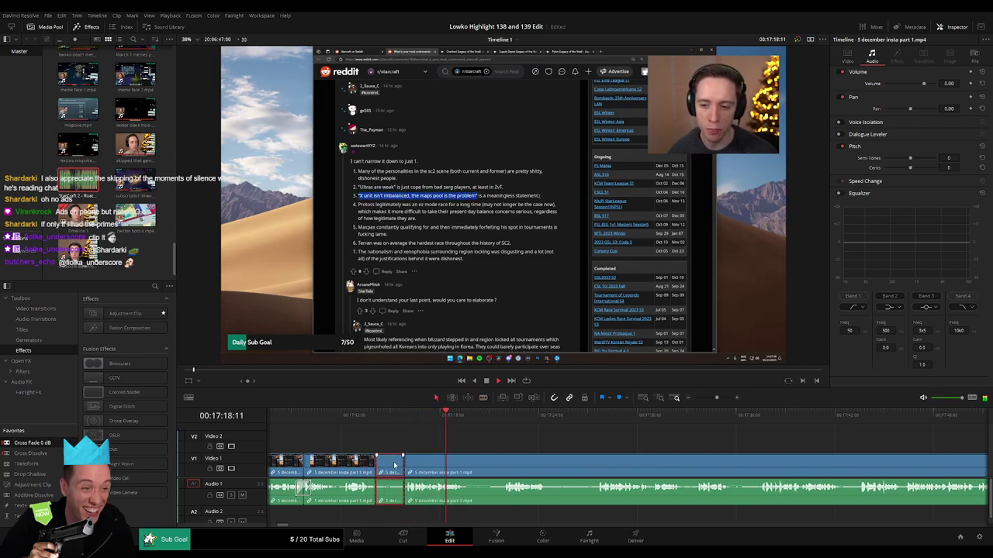
{"action": "key", "text": "Delete"}
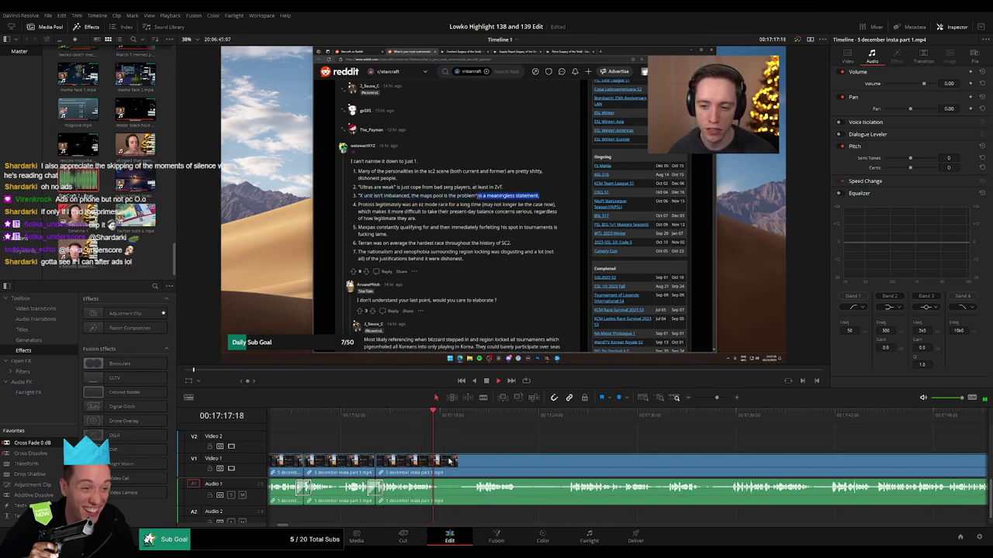
Step: Split the clip at about 17:18 and 17:20 and ripple delete the piece between the cuts
{"action": "key", "text": "ctrl+b"}
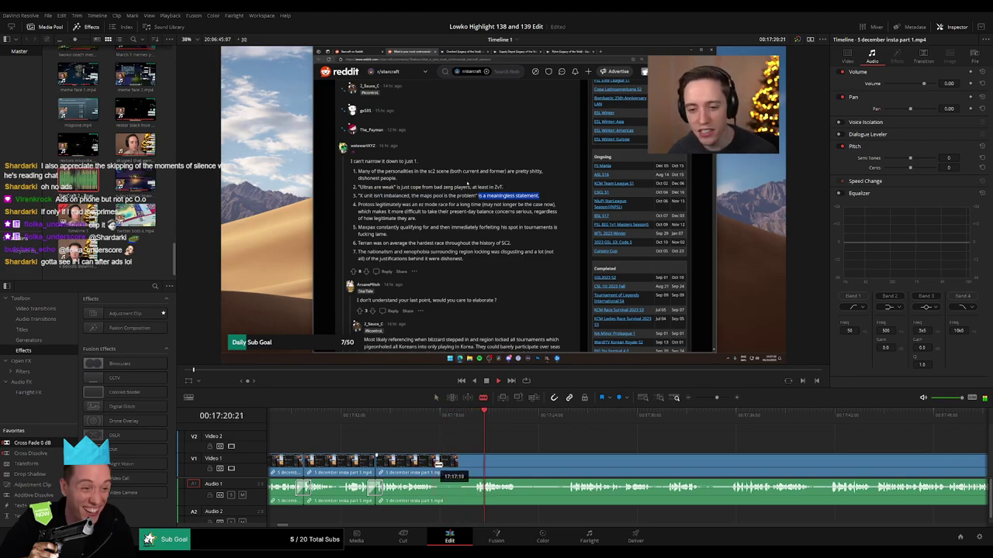
{"action": "left_click", "coordinate": [456, 466]}
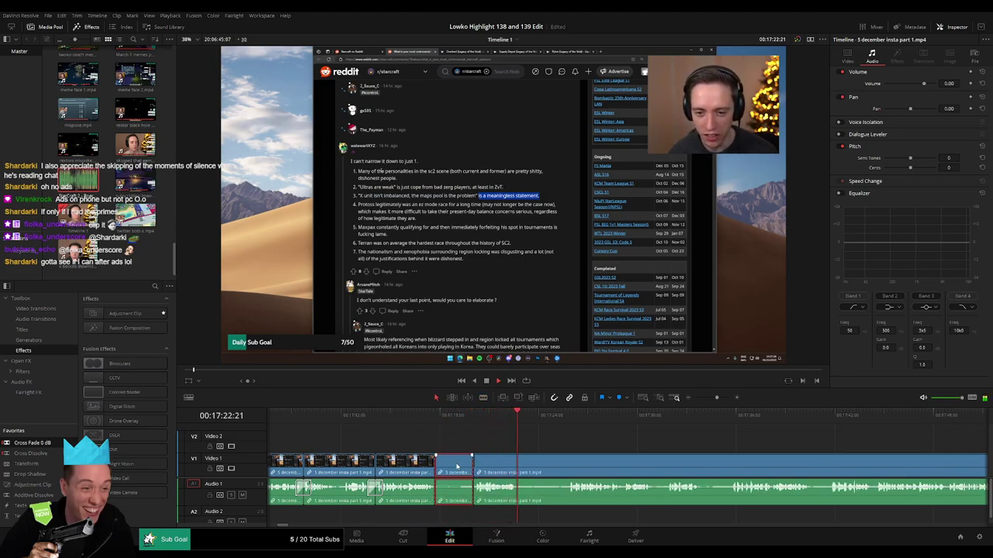
{"action": "key", "text": "Delete"}
Step: Ripple delete the part from about 17:20:10 to 17:23:10 and add audio cross fades at this join and the one at about 17:18
{"action": "key", "text": "b"}
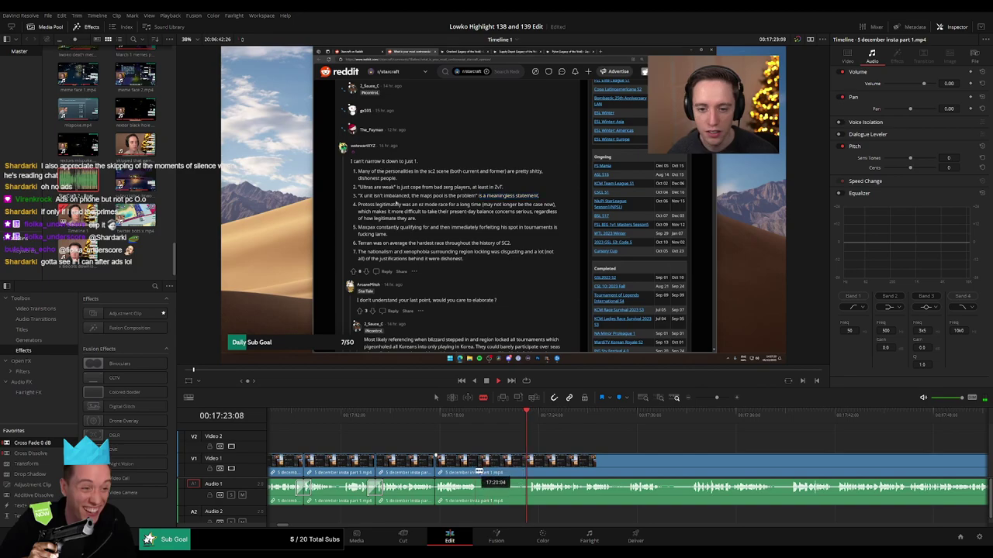
{"action": "left_click", "coordinate": [478, 469]}
{"action": "left_click", "coordinate": [528, 466]}
{"action": "key", "text": "a"}
{"action": "left_click", "coordinate": [515, 471]}
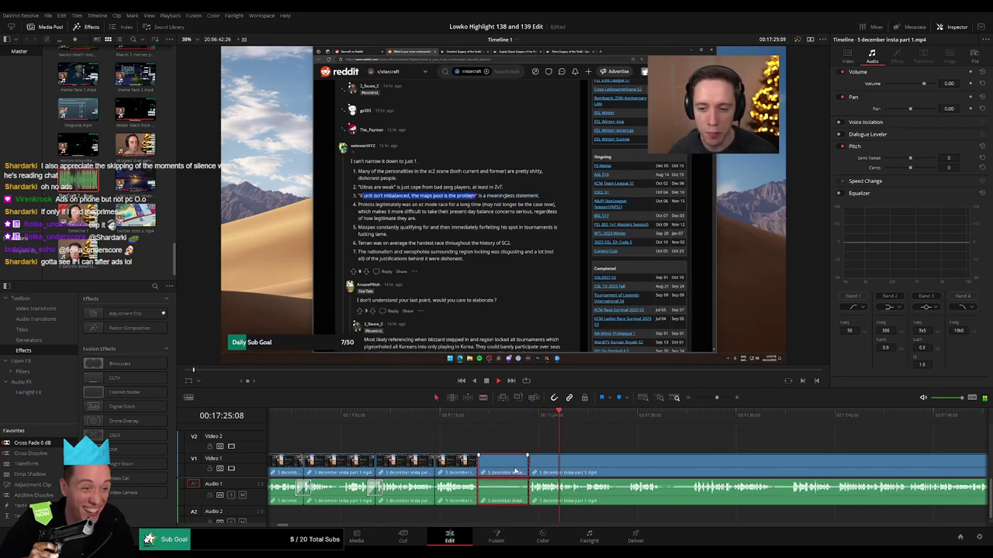
{"action": "key", "text": "Delete"}
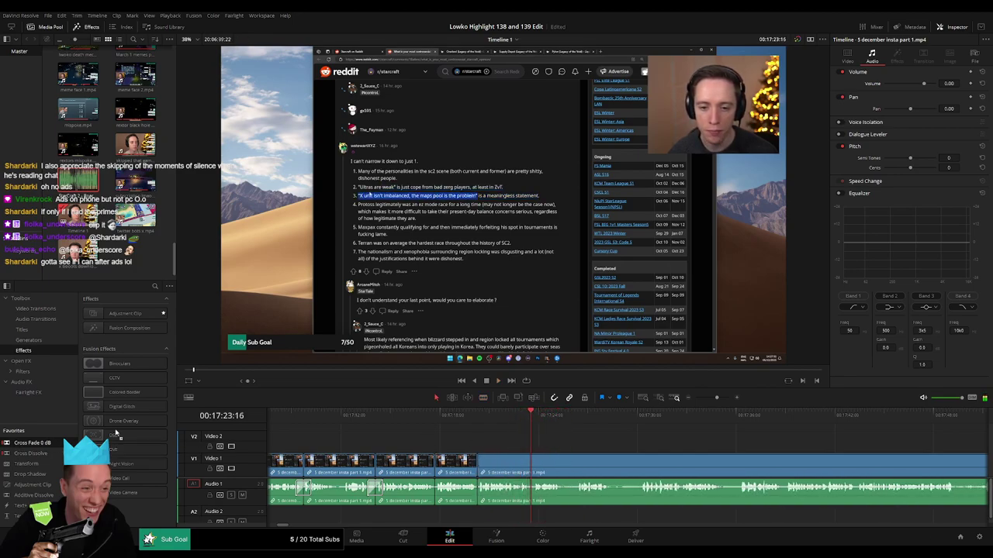
{"action": "left_click_drag", "start_coordinate": [490, 488], "coordinate": [482, 488]}
{"action": "key", "text": "space"}
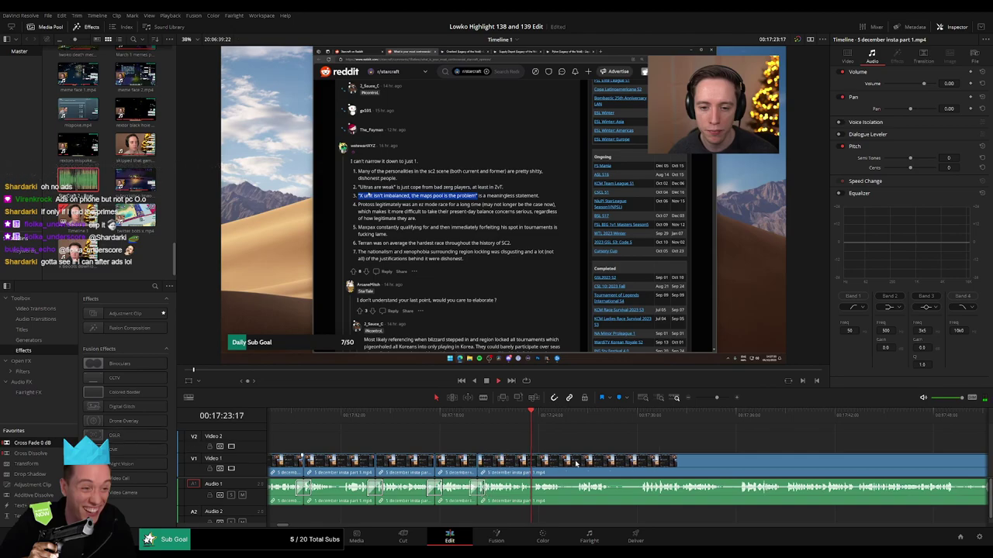
Step: Split the clip at about 17:25:11 and 17:26:10 and ripple delete the short piece between the cuts
{"action": "scroll", "coordinate": [434, 457], "scroll_direction": "right", "scroll_amount": 3}
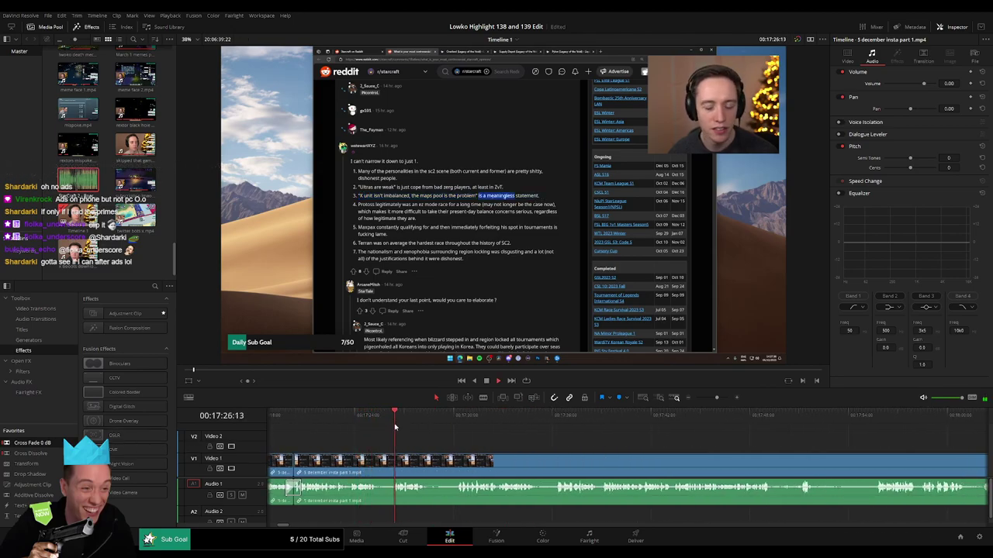
{"action": "key", "text": "b"}
{"action": "left_click", "coordinate": [377, 464]}
{"action": "left_click", "coordinate": [393, 465]}
{"action": "key", "text": "a"}
{"action": "left_click", "coordinate": [385, 465]}
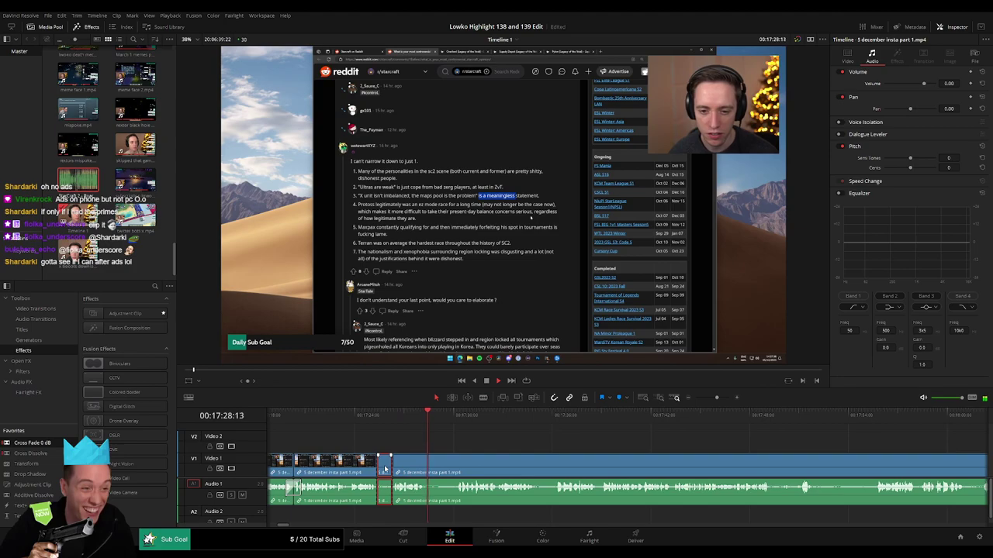
{"action": "key", "text": "Delete"}
Step: Ripple delete the part from about 17:27:17 to 17:29:08 and add audio cross fades at this join and the one at about 17:25
{"action": "key", "text": "b"}
{"action": "left_click", "coordinate": [414, 469]}
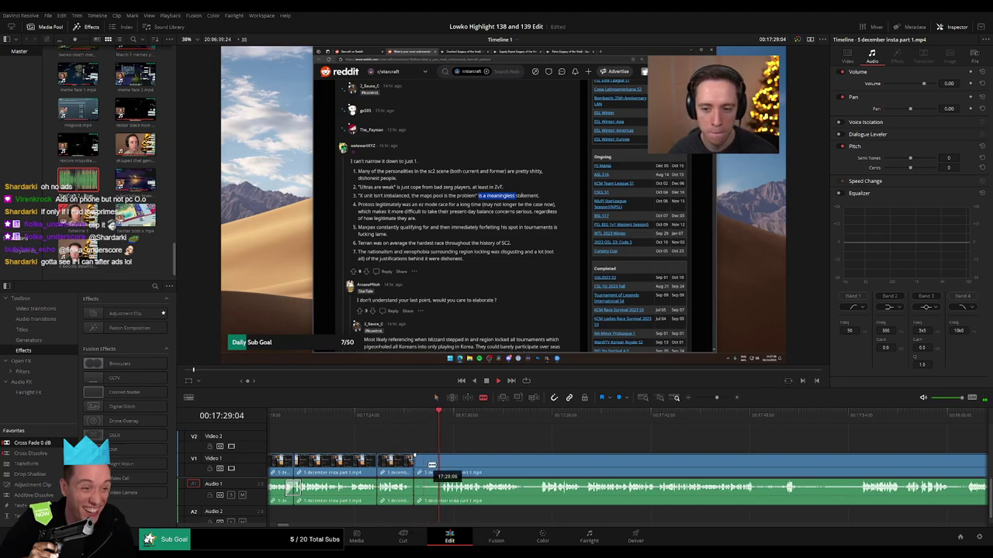
{"action": "left_click", "coordinate": [441, 469]}
{"action": "key", "text": "a"}
{"action": "left_click", "coordinate": [426, 470]}
{"action": "key", "text": "Delete"}
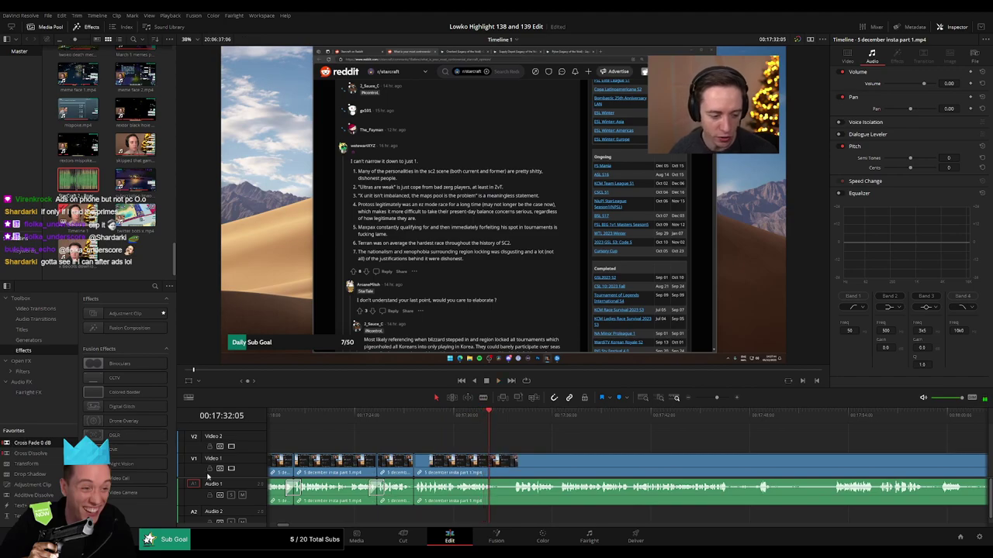
{"action": "left_click_drag", "start_coordinate": [420, 469], "coordinate": [442, 488]}
Step: Play the timeline from the join at about 17:27 onward, skipping ahead to about 17:48, to check the cuts and look for more dead air
{"action": "left_click", "coordinate": [442, 416]}
{"action": "key", "text": "space"}
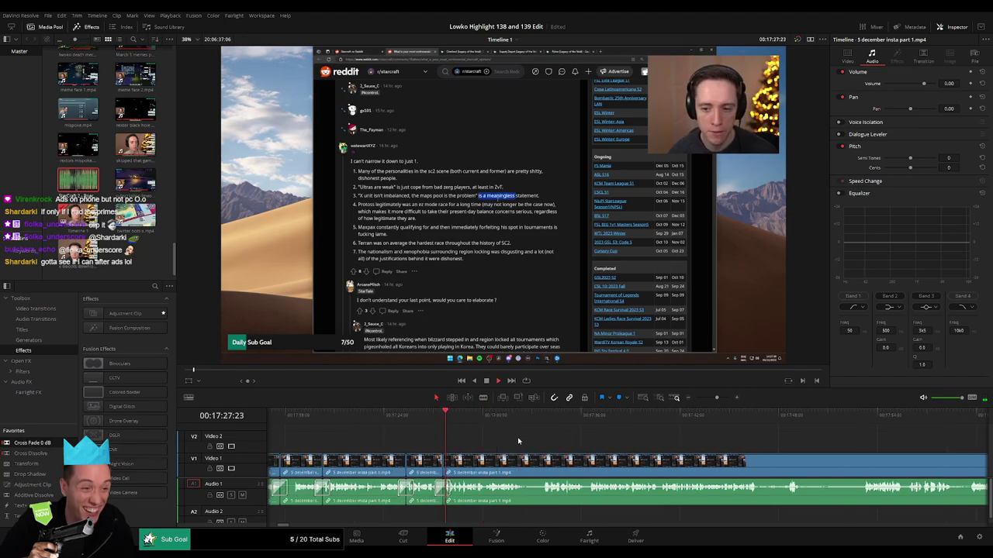
{"action": "scroll", "coordinate": [492, 443], "scroll_direction": "right", "scroll_amount": 2}
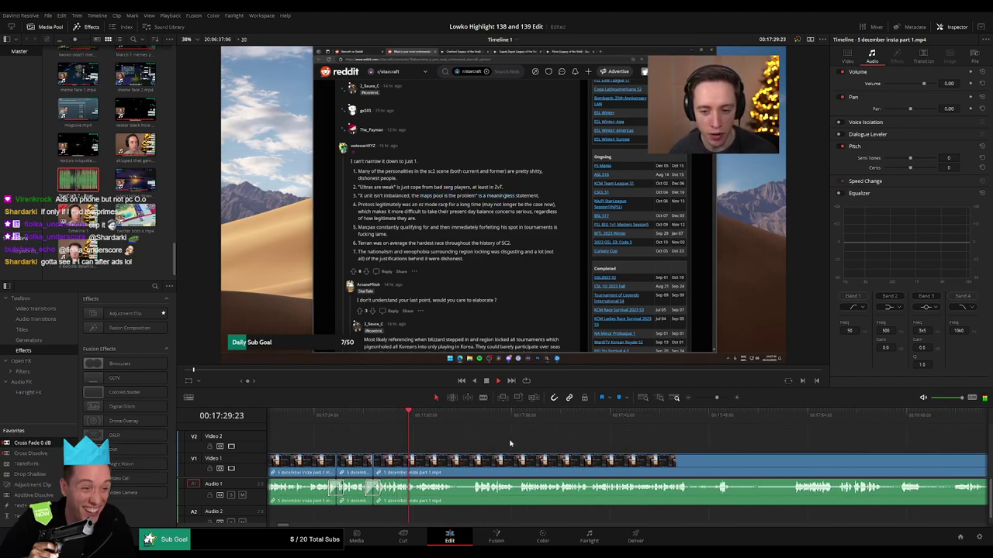
{"action": "scroll", "coordinate": [509, 444], "scroll_direction": "right", "scroll_amount": 2}
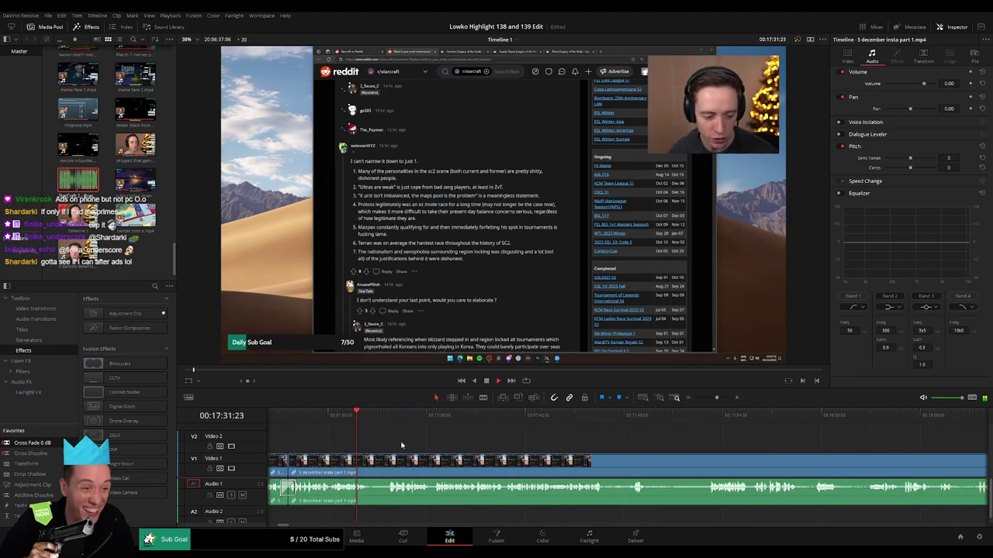
{"action": "scroll", "coordinate": [375, 445], "scroll_direction": "right", "scroll_amount": 1}
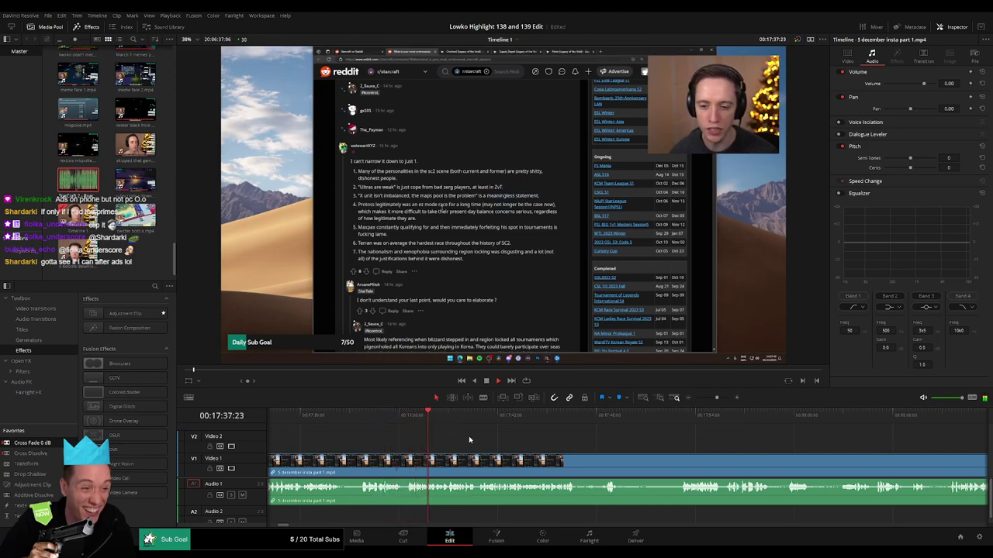
{"action": "scroll", "coordinate": [453, 440], "scroll_direction": "right", "scroll_amount": 2}
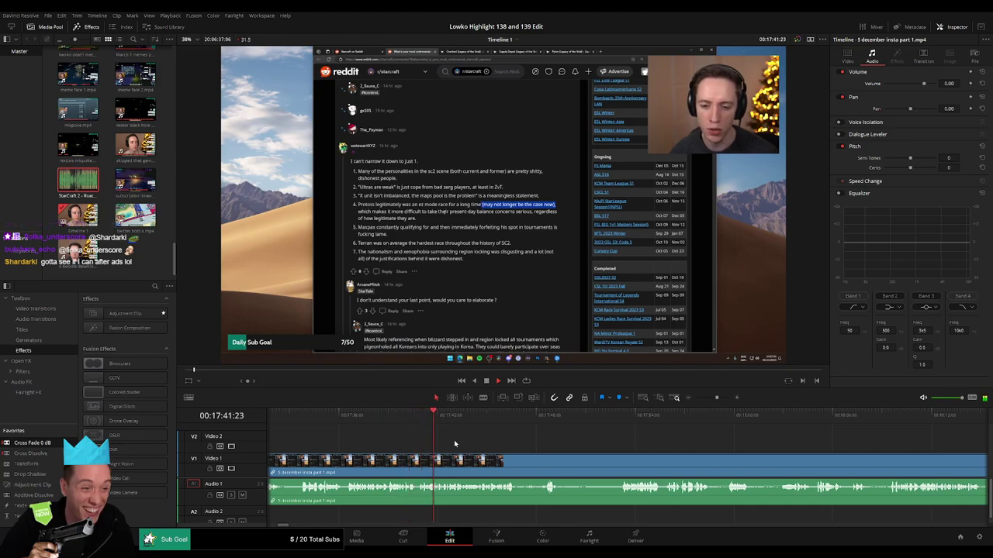
{"action": "scroll", "coordinate": [450, 438], "scroll_direction": "right", "scroll_amount": 1}
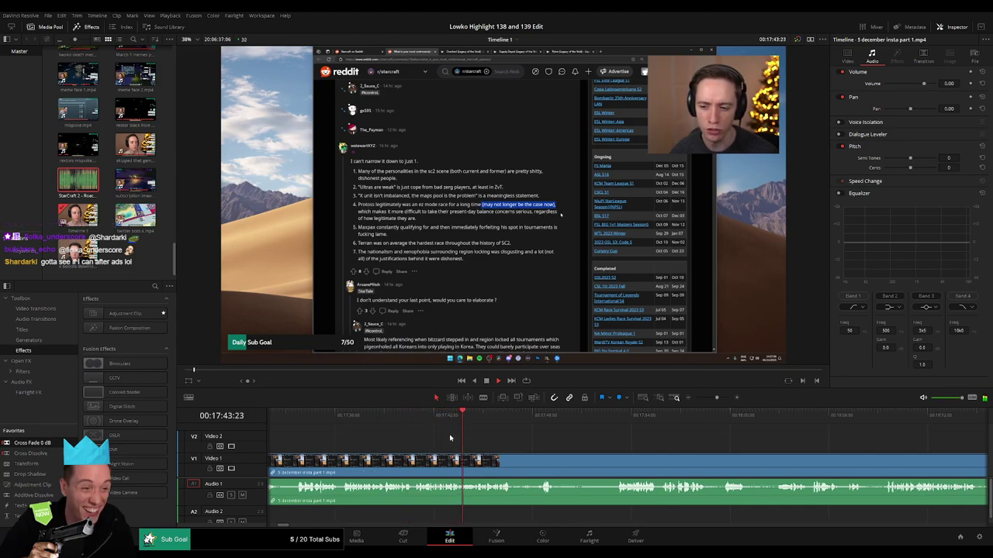
{"action": "scroll", "coordinate": [449, 438], "scroll_direction": "right", "scroll_amount": 3}
{"action": "scroll", "coordinate": [443, 446], "scroll_direction": "right", "scroll_amount": 1}
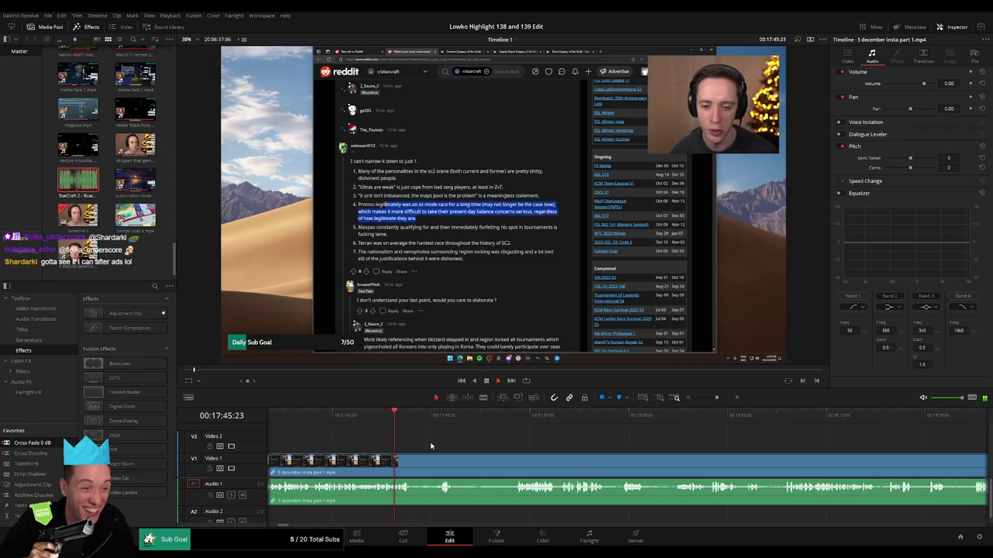
{"action": "left_click", "coordinate": [425, 417]}
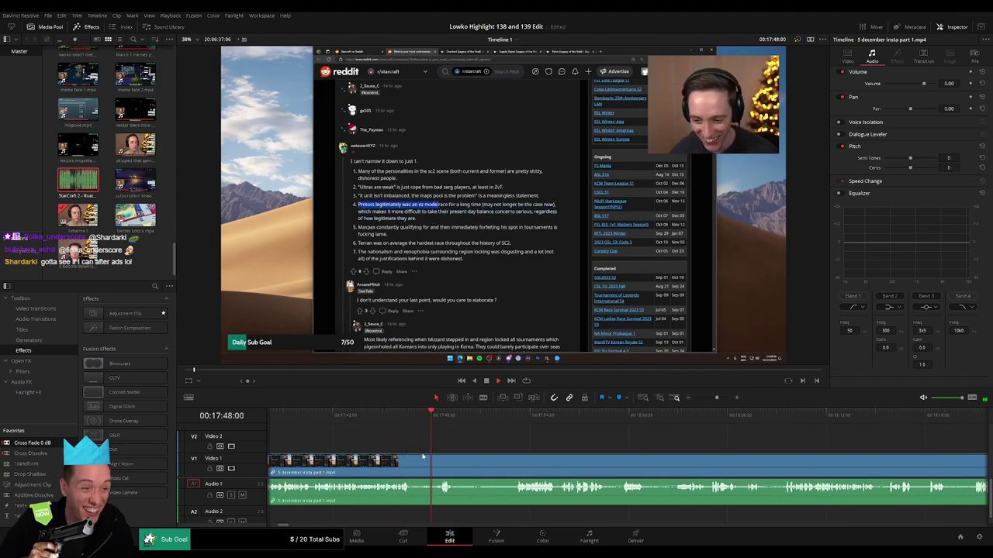
Step: Ripple delete the part from about 17:49:18 to 17:53:04, add an audio cross fade at the join, and play it back
{"action": "key", "text": "b"}
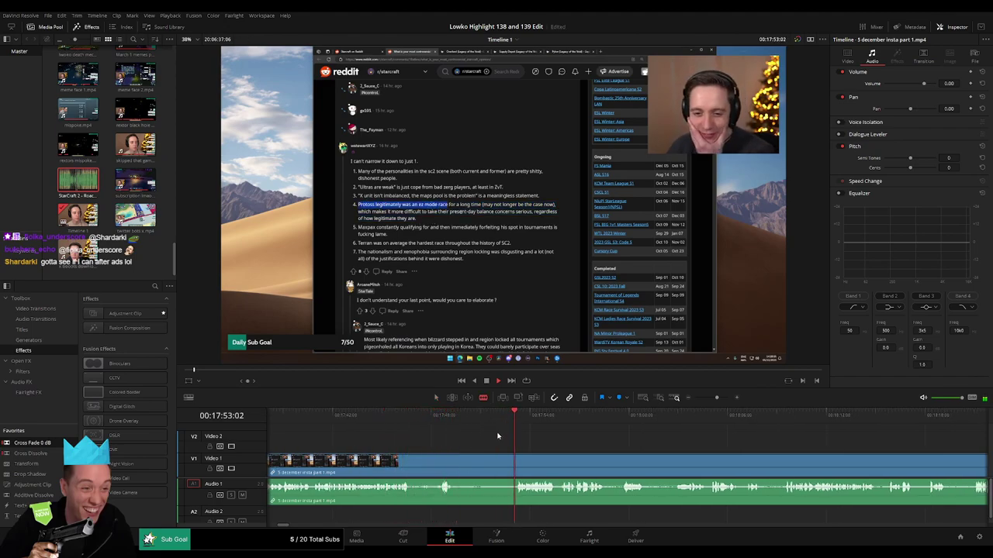
{"action": "left_click", "coordinate": [458, 464]}
{"action": "left_click", "coordinate": [517, 464]}
{"action": "key", "text": "a"}
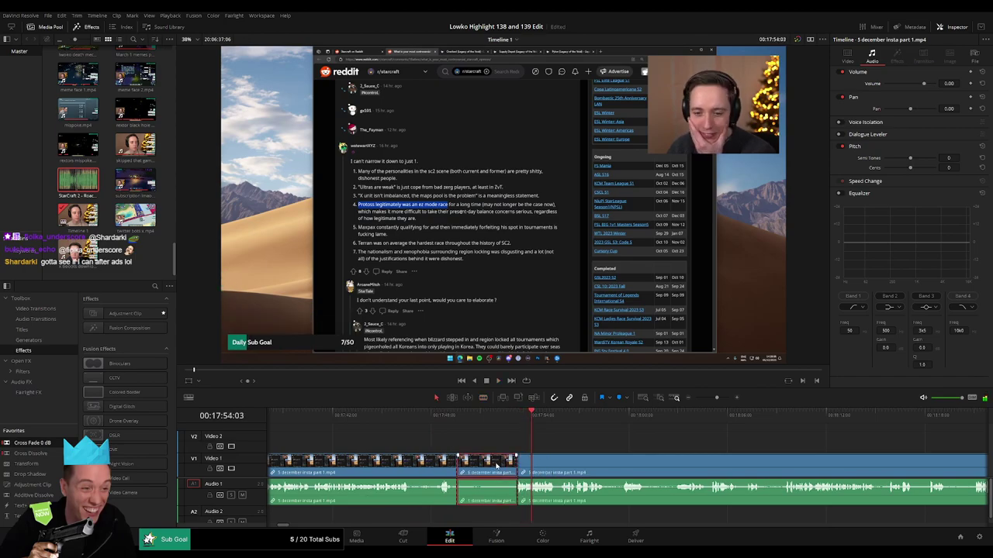
{"action": "left_click", "coordinate": [511, 465]}
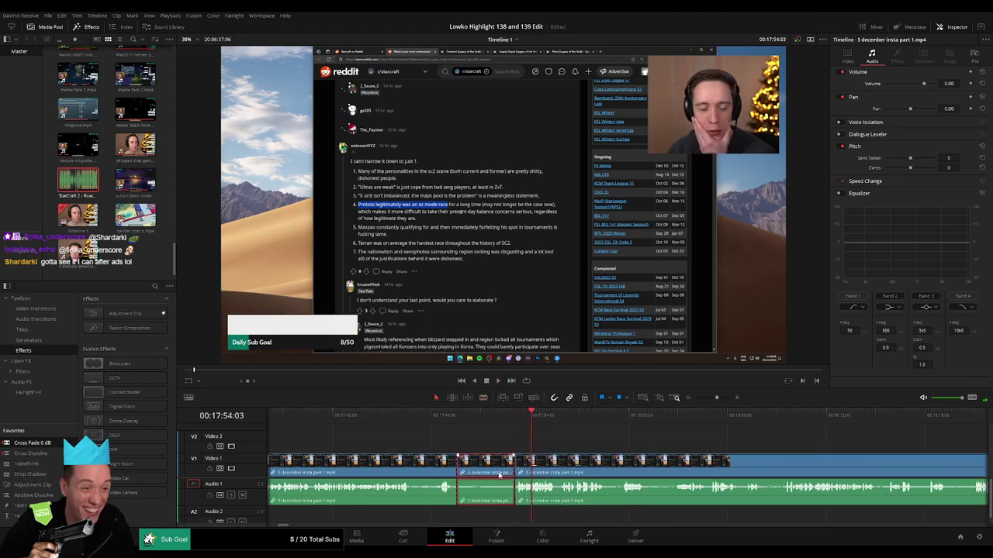
{"action": "key", "text": "Delete"}
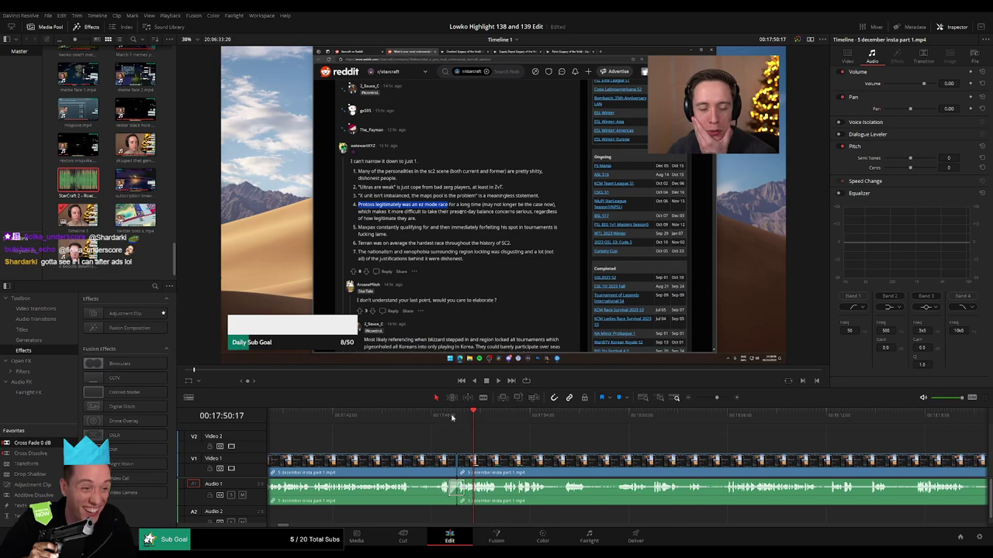
{"action": "left_click", "coordinate": [453, 418]}
{"action": "key", "text": "space"}
Step: Ripple delete the part from about 17:57:10 to 17:59:05 and add an audio cross fade at the join
{"action": "mouse_move", "coordinate": [717, 398]}
{"action": "left_mouse_down"}
{"action": "mouse_move", "coordinate": [700, 399]}
{"action": "mouse_move", "coordinate": [720, 398]}
{"action": "left_mouse_up"}
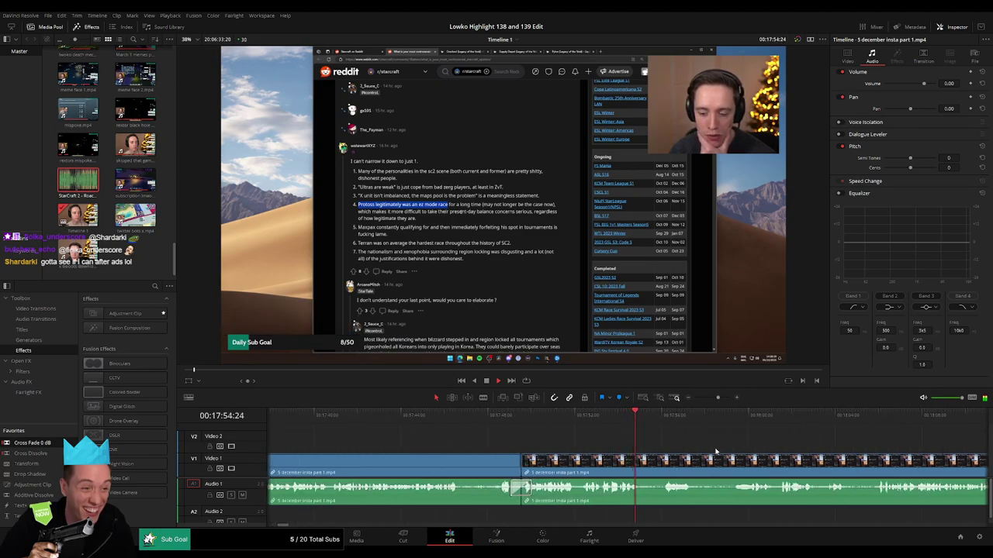
{"action": "left_click_drag", "start_coordinate": [715, 452], "coordinate": [436, 442]}
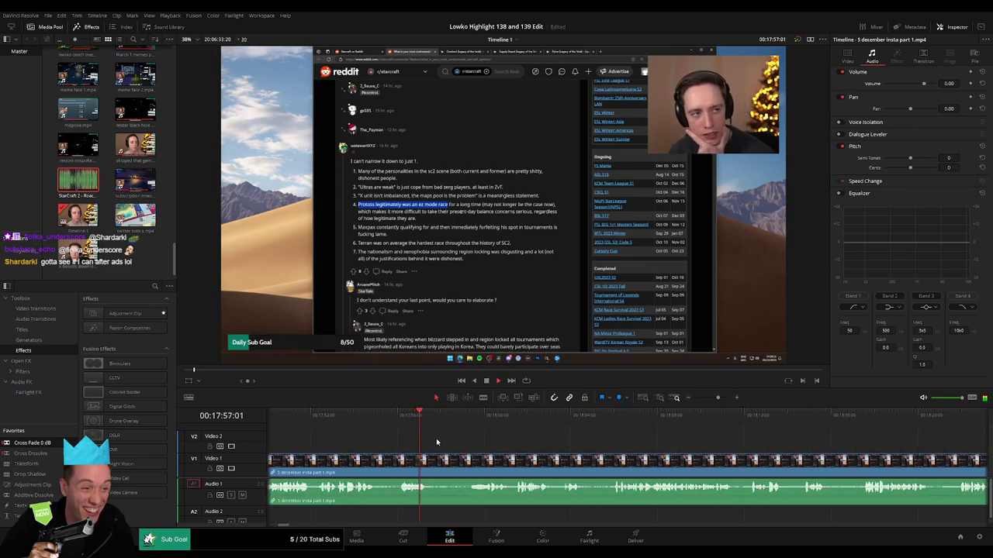
{"action": "key", "text": "b"}
{"action": "left_click", "coordinate": [426, 463]}
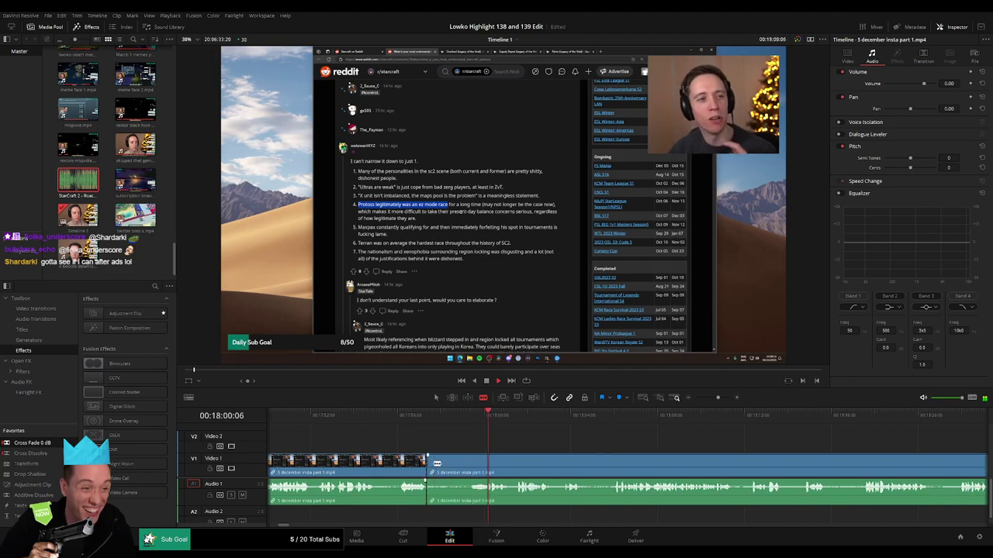
{"action": "left_click", "coordinate": [472, 464]}
{"action": "key", "text": "a"}
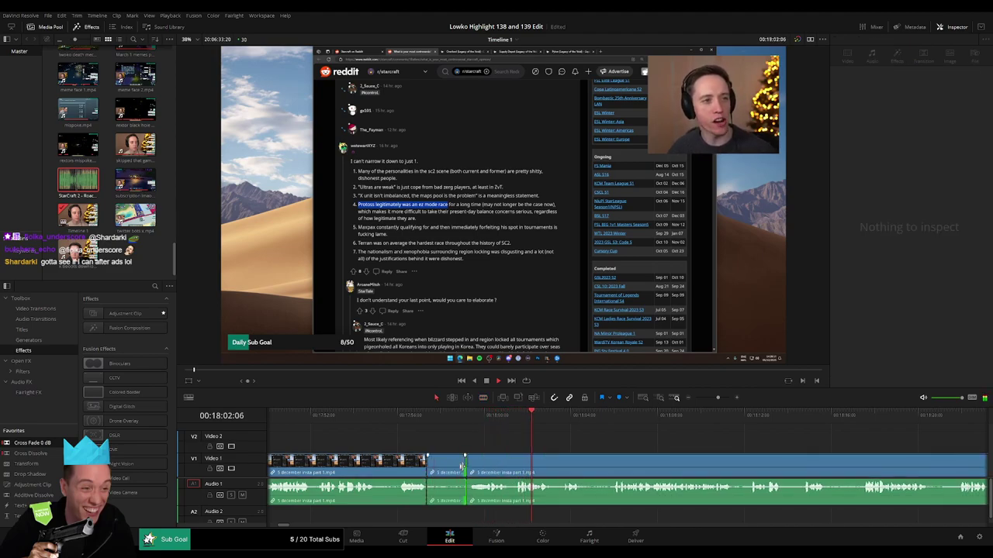
{"action": "left_click", "coordinate": [448, 469]}
{"action": "key", "text": "Delete"}
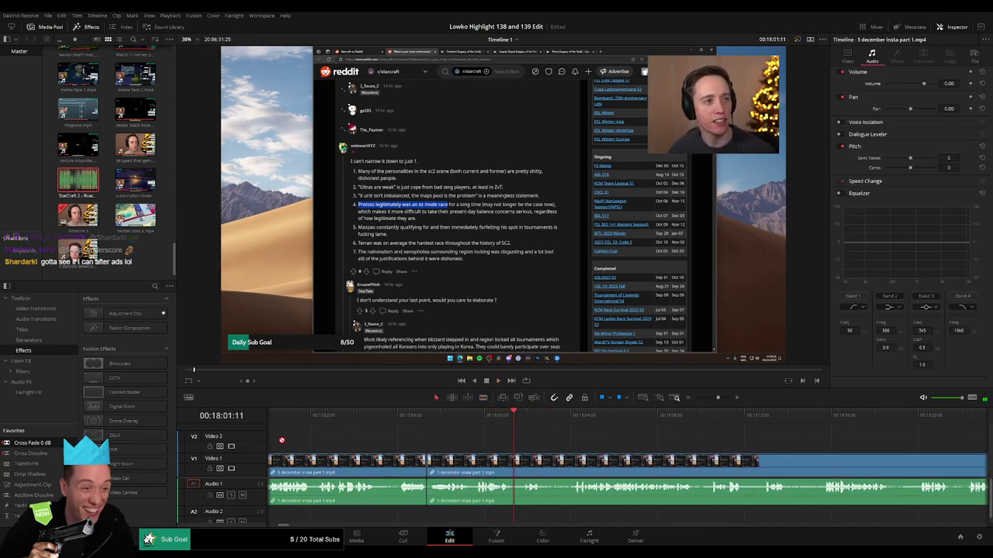
Step: Ripple delete the part from about 17:59:14 to 18:04:03 and add a 0 dB cross fade to the audio at the join
{"action": "key", "text": "b"}
{"action": "left_click", "coordinate": [473, 466]}
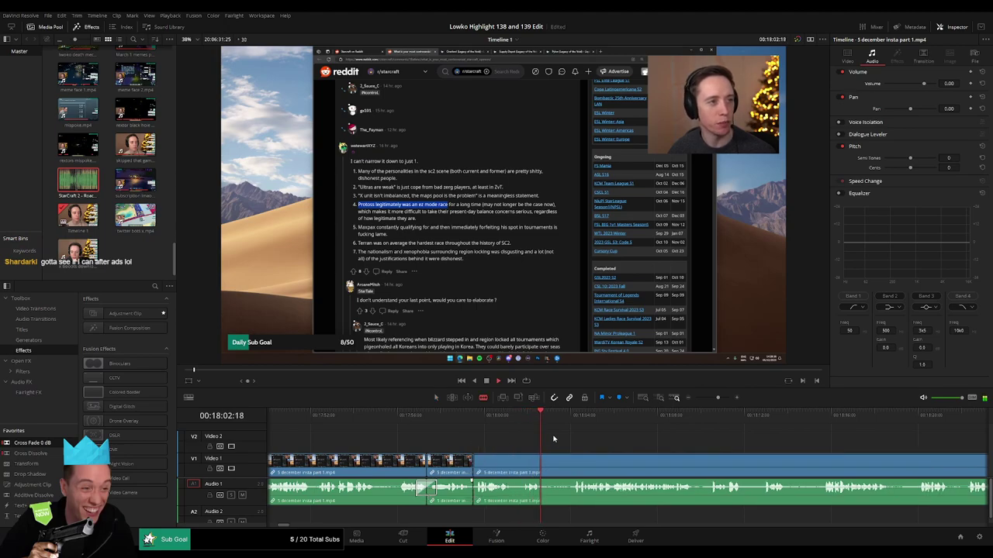
{"action": "left_click", "coordinate": [575, 462]}
{"action": "key", "text": "a"}
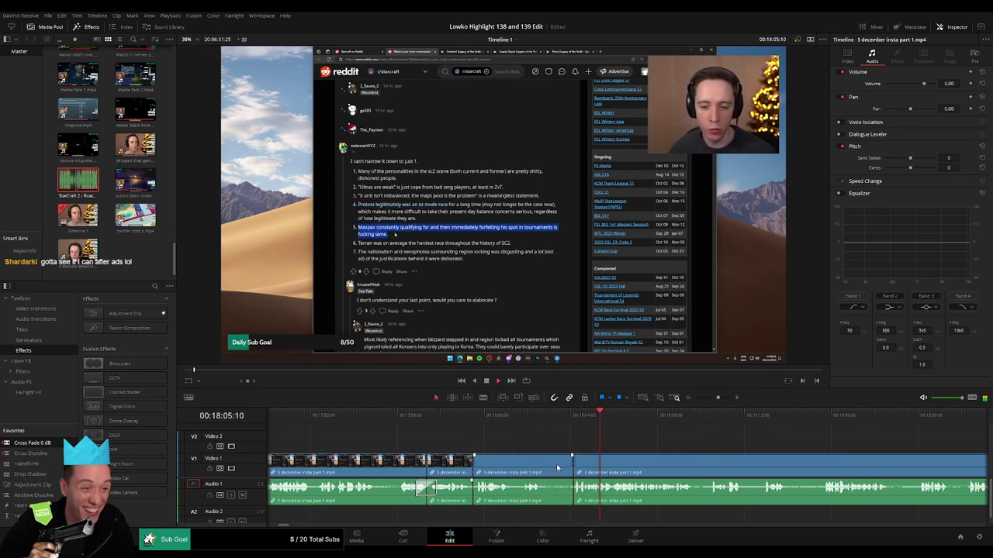
{"action": "left_click", "coordinate": [558, 468]}
{"action": "key", "text": "Delete"}
{"action": "left_click_drag", "start_coordinate": [33, 443], "coordinate": [474, 490]}
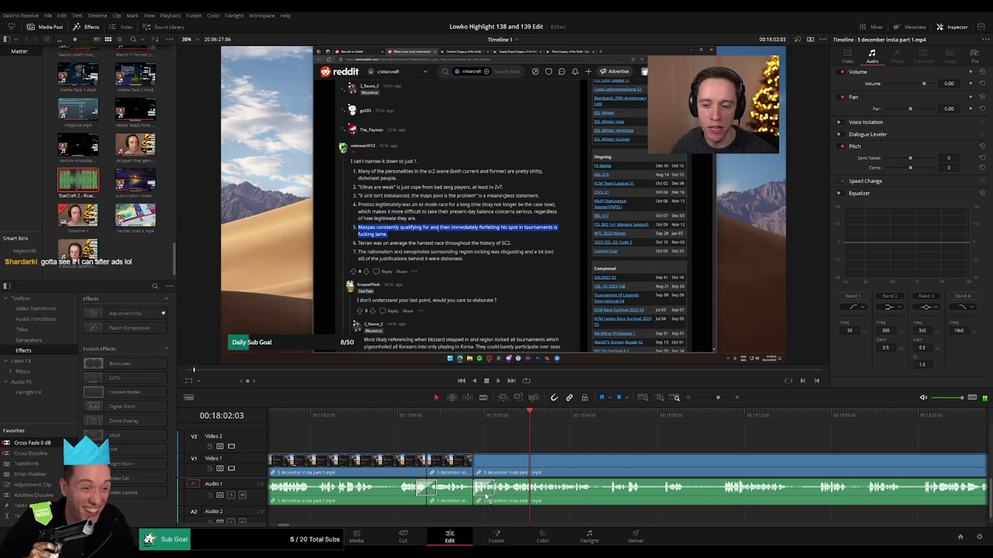
Step: Split the clip at 18:04:05 and 18:04:14 around the swear word and disable only the audio of the piece between
{"action": "scroll", "coordinate": [499, 461], "scroll_direction": "right", "scroll_amount": 3}
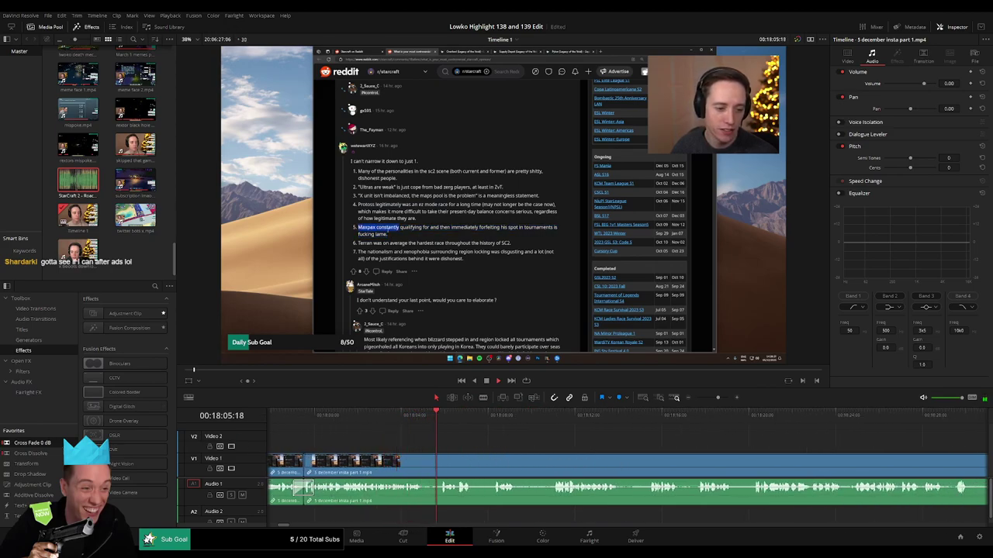
{"action": "left_click", "coordinate": [376, 428]}
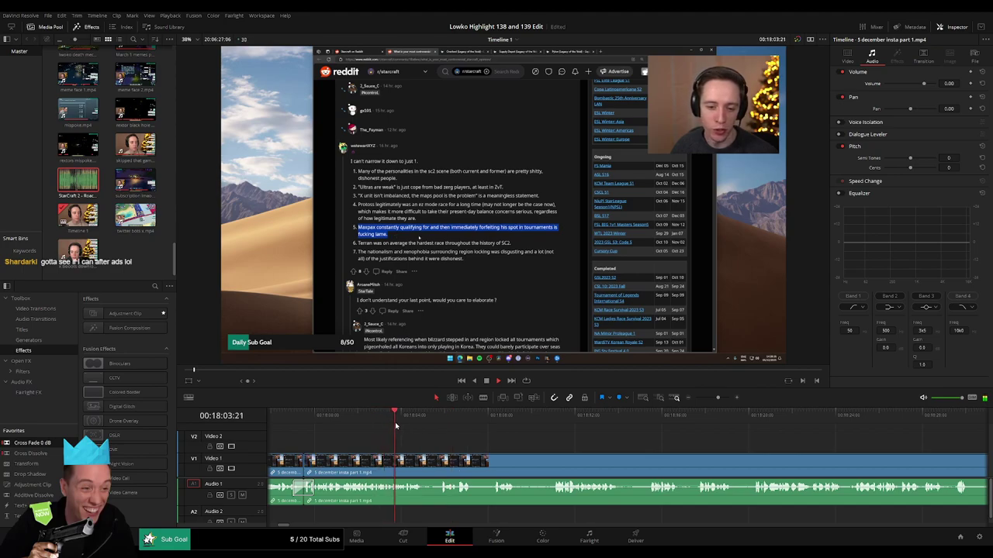
{"action": "left_click", "coordinate": [726, 398]}
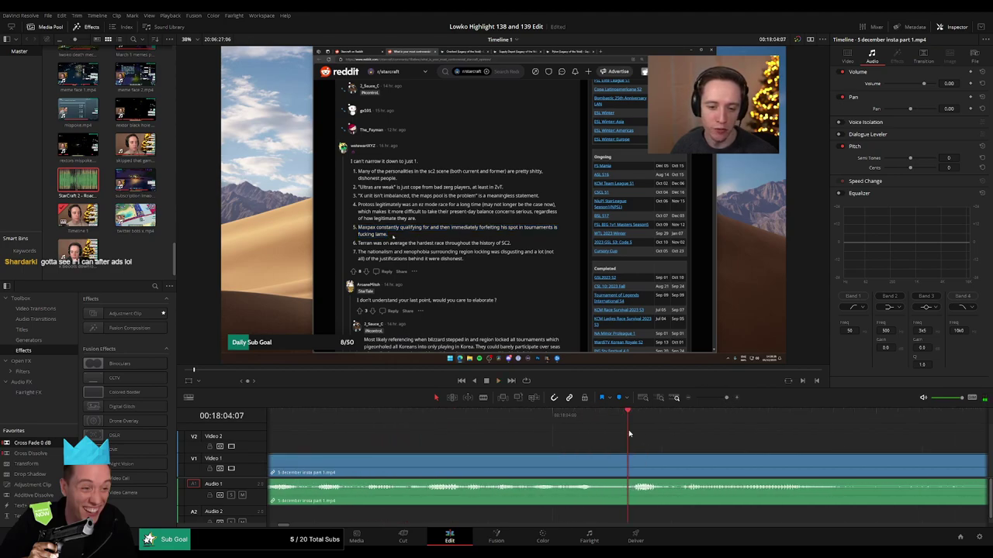
{"action": "left_click_drag", "start_coordinate": [629, 430], "coordinate": [596, 424]}
{"action": "key", "text": "b"}
{"action": "key", "text": "ctrl+b"}
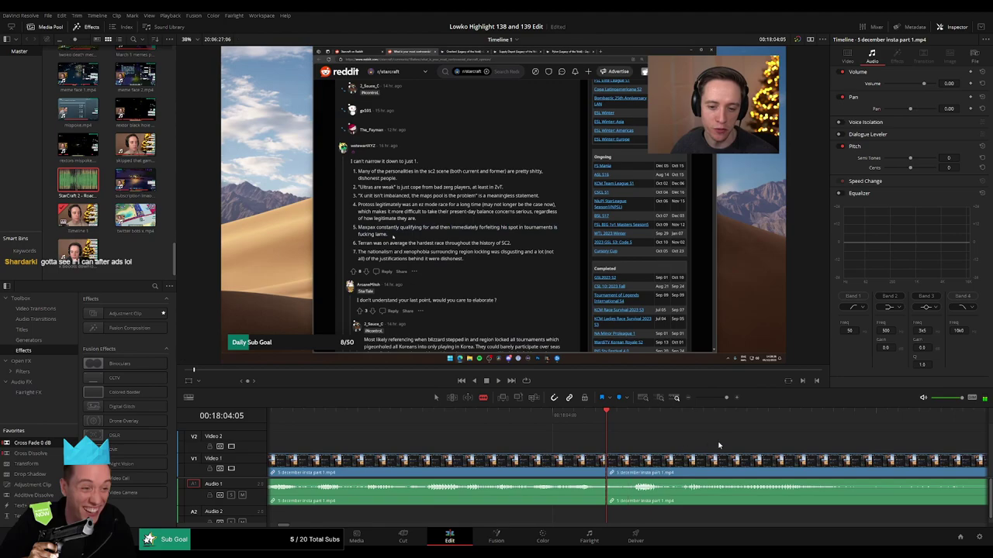
{"action": "left_click", "coordinate": [704, 471]}
{"action": "key", "text": "a"}
{"action": "left_click", "coordinate": [671, 492]}
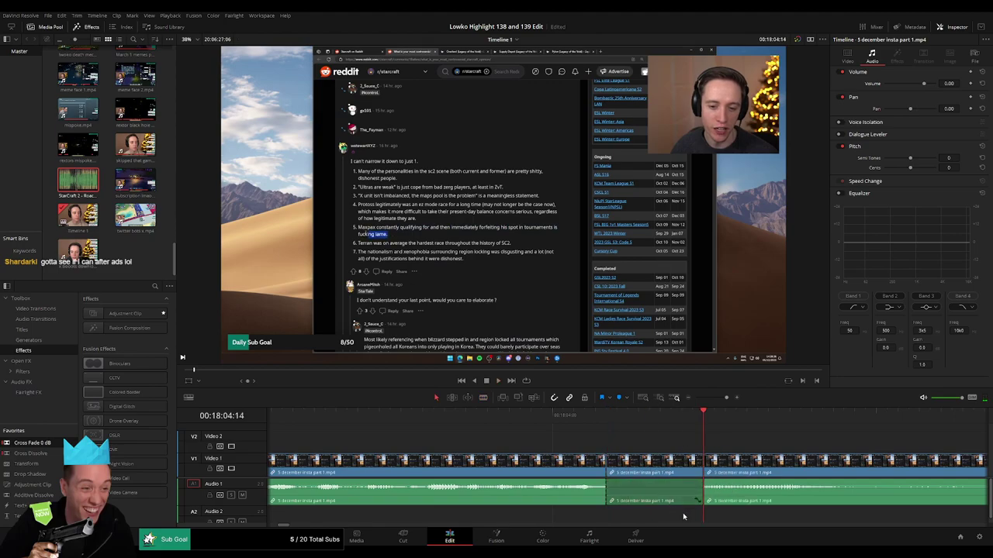
Step: Place StarCraft 2 - Roach Quotes.mp3 on Audio 2 under the muted word, trim it to 18:04:14, set its volume to -23 and play it back
{"action": "left_click_drag", "start_coordinate": [59, 190], "coordinate": [612, 514]}
{"action": "left_click_drag", "start_coordinate": [854, 517], "coordinate": [702, 517]}
{"action": "left_click", "coordinate": [683, 522]}
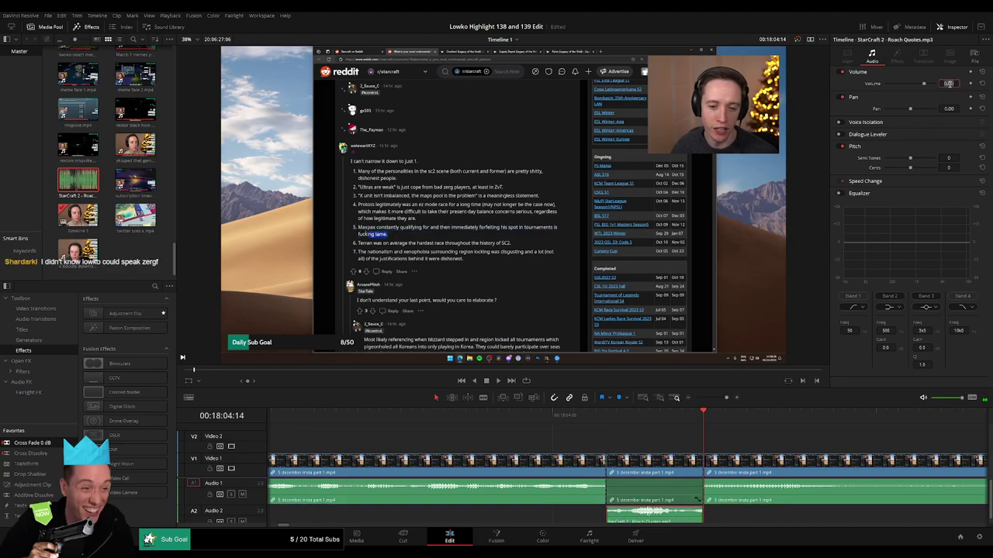
{"action": "type", "text": "-20"}
{"action": "key", "text": "Return"}
{"action": "left_click", "coordinate": [600, 437]}
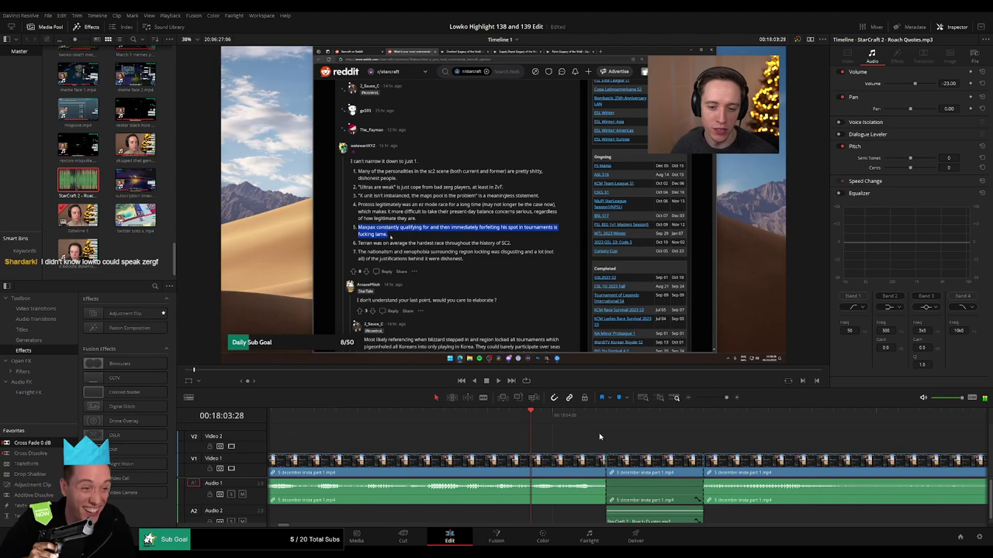
{"action": "left_click_drag", "start_coordinate": [708, 397], "coordinate": [717, 398]}
{"action": "key", "text": "space"}
Step: Review the footage up to about 18:17 and ripple delete the short part from about 18:07:10 to 18:08:06
{"action": "scroll", "coordinate": [620, 439], "scroll_direction": "down", "scroll_amount": 3}
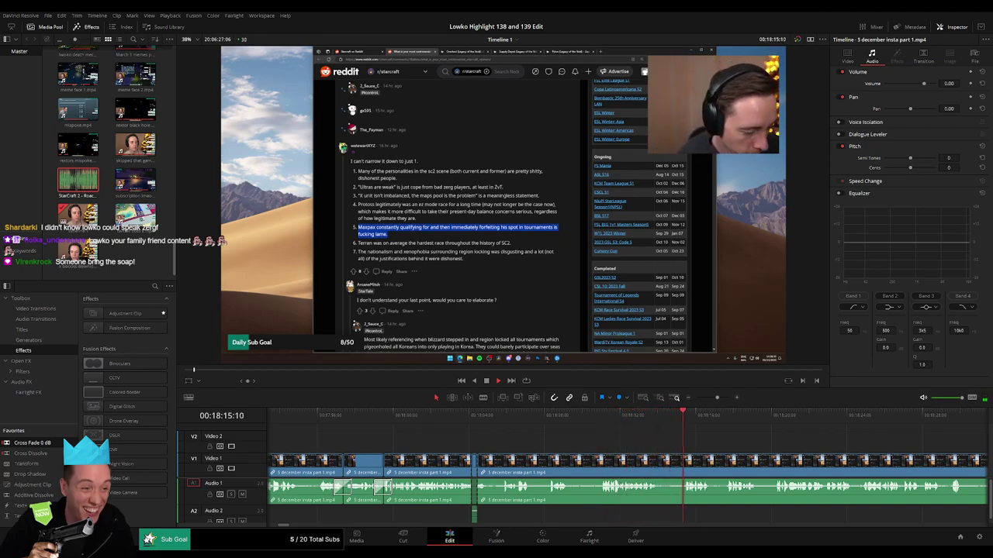
{"action": "left_click_drag", "start_coordinate": [731, 445], "coordinate": [511, 440]}
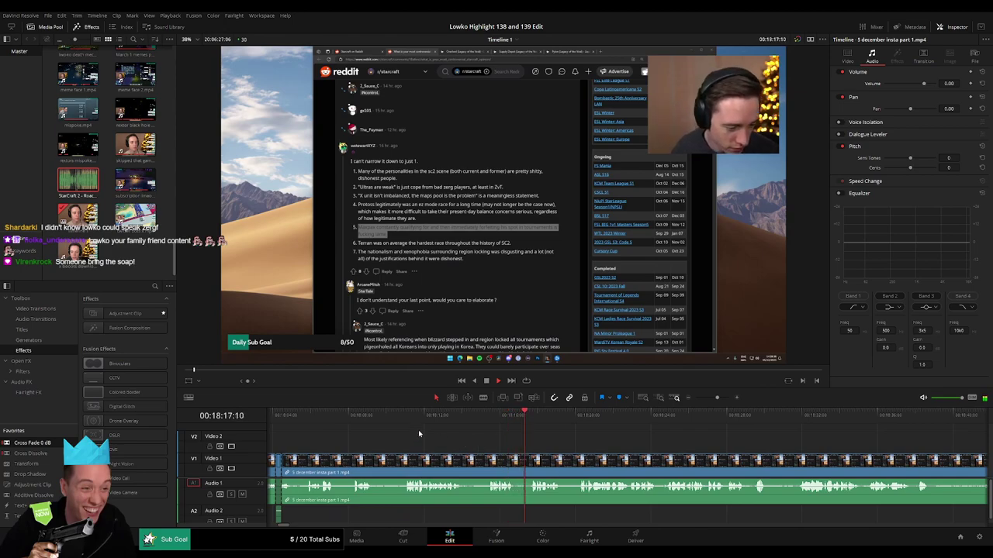
{"action": "left_click_drag", "start_coordinate": [358, 420], "coordinate": [351, 415]}
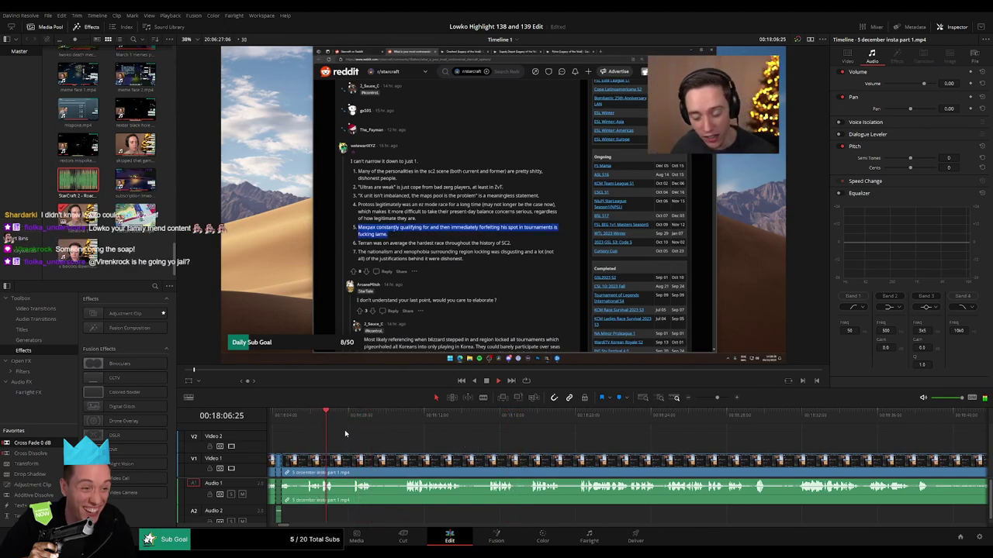
{"action": "key", "text": "b"}
{"action": "left_click", "coordinate": [336, 466]}
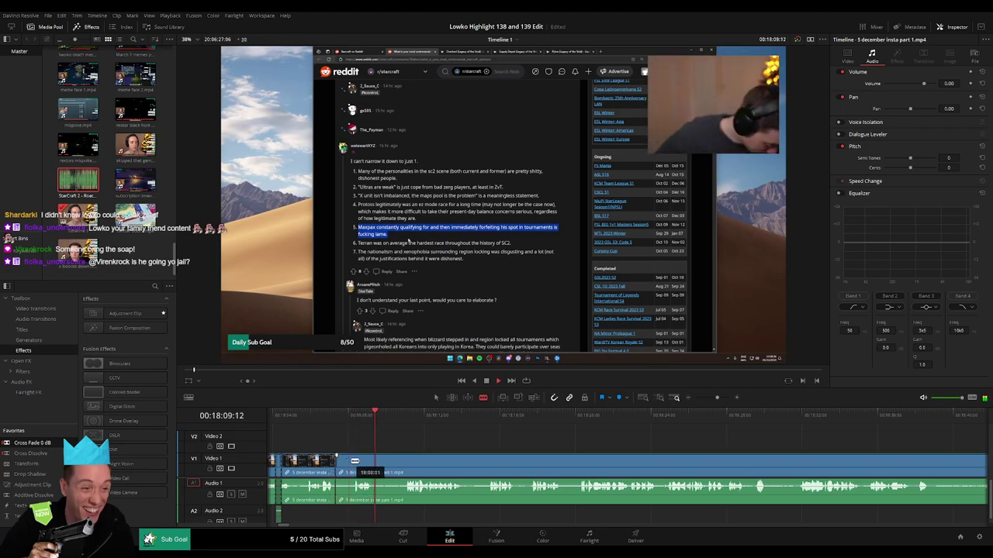
{"action": "left_click", "coordinate": [352, 467]}
{"action": "key", "text": "a"}
{"action": "left_click", "coordinate": [345, 467]}
{"action": "key", "text": "Delete"}
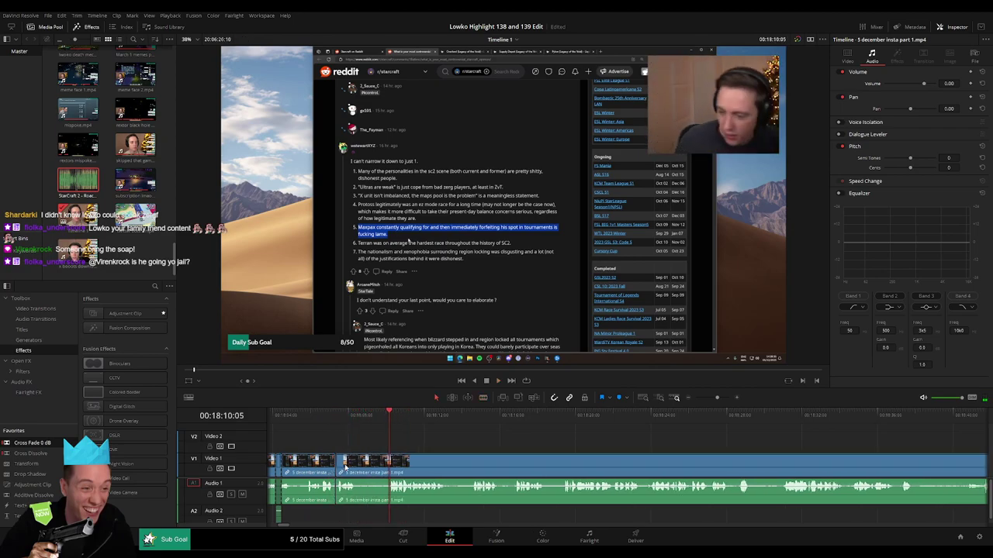
Step: Ripple delete the part from about 18:08:14 to 18:10:06 and add audio cross fades at this join and the one at about 18:07
{"action": "key", "text": "b"}
{"action": "left_click", "coordinate": [358, 465]}
{"action": "left_click", "coordinate": [390, 462]}
{"action": "key", "text": "a"}
{"action": "left_click", "coordinate": [380, 462]}
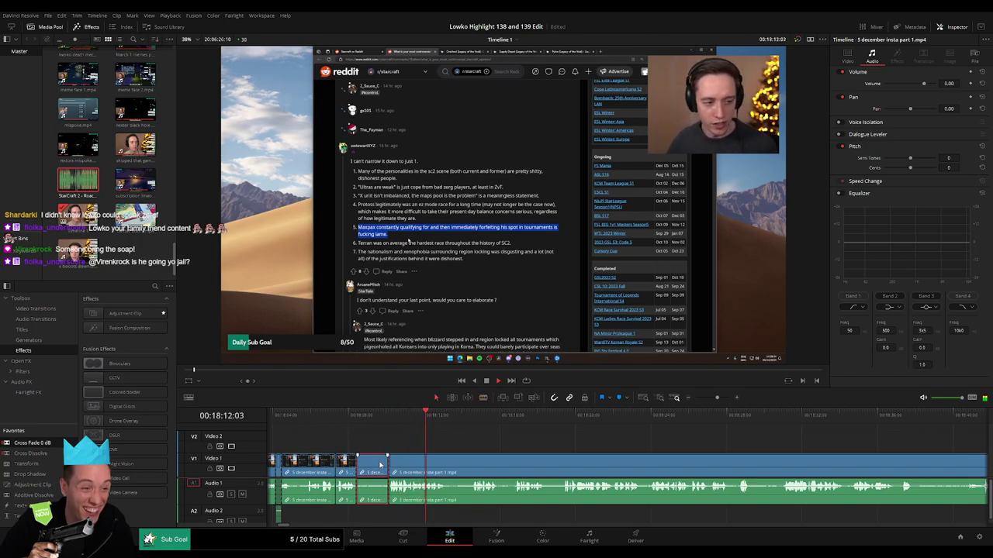
{"action": "key", "text": "Delete"}
{"action": "key", "text": "space"}
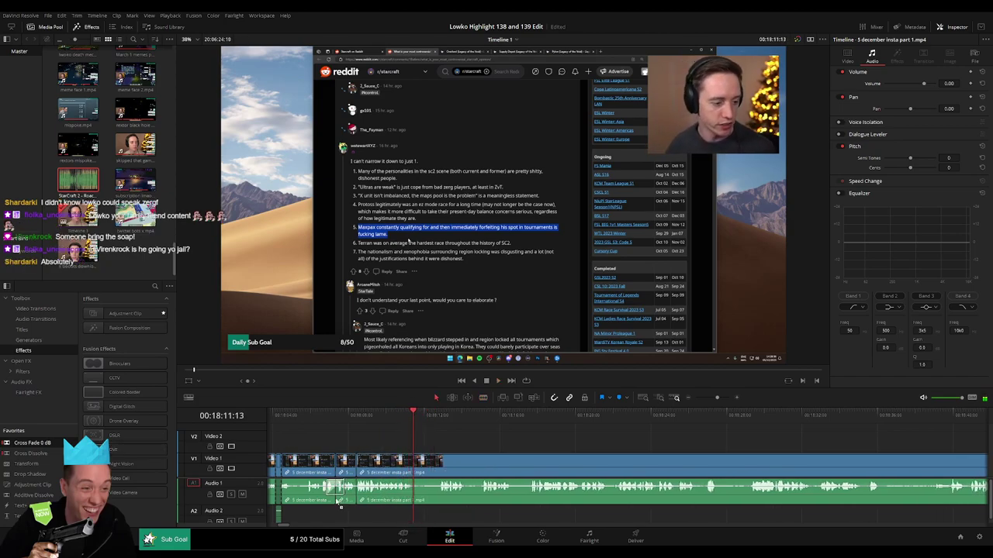
{"action": "left_click_drag", "start_coordinate": [33, 443], "coordinate": [340, 465]}
{"action": "key", "text": "space"}
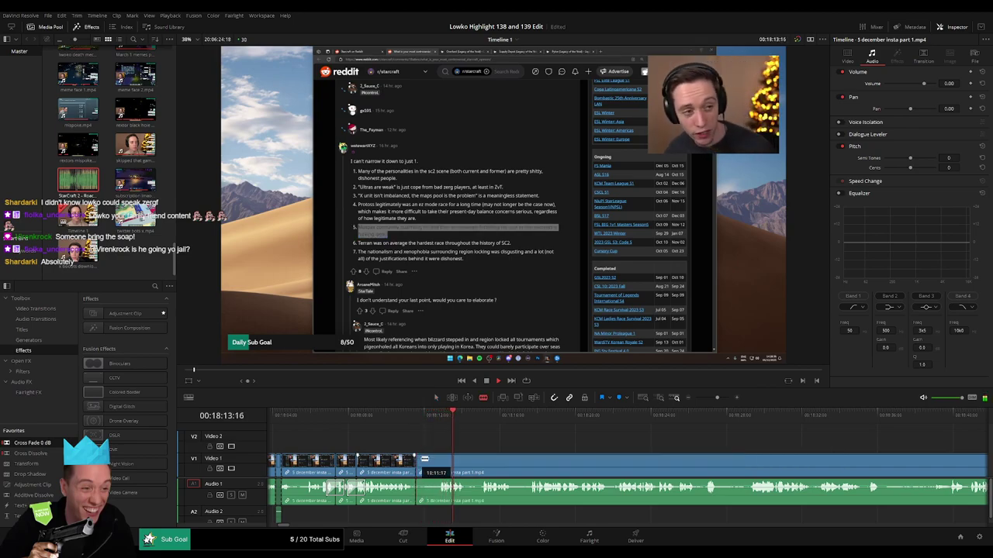
{"action": "key", "text": "b"}
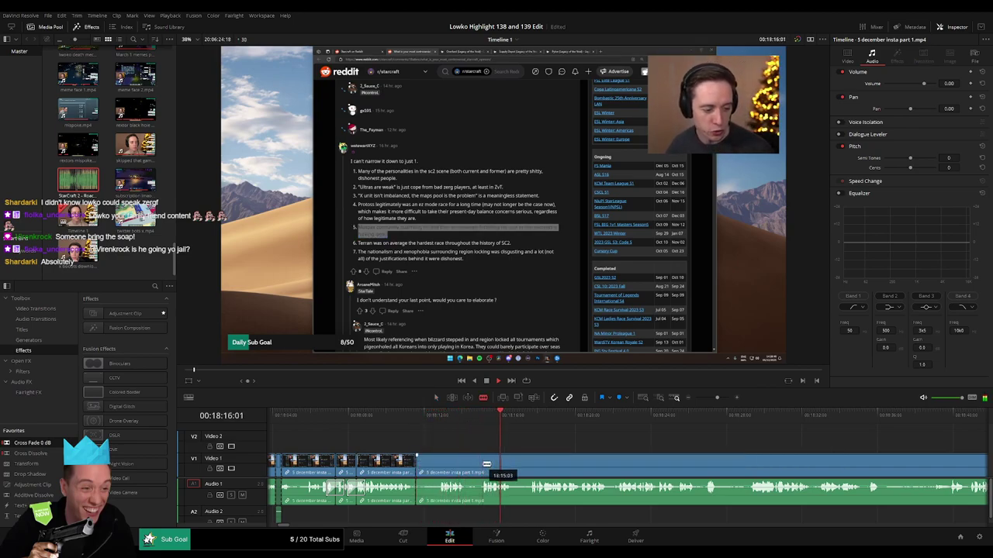
{"action": "left_click", "coordinate": [479, 466]}
{"action": "key", "text": "ctrl+z"}
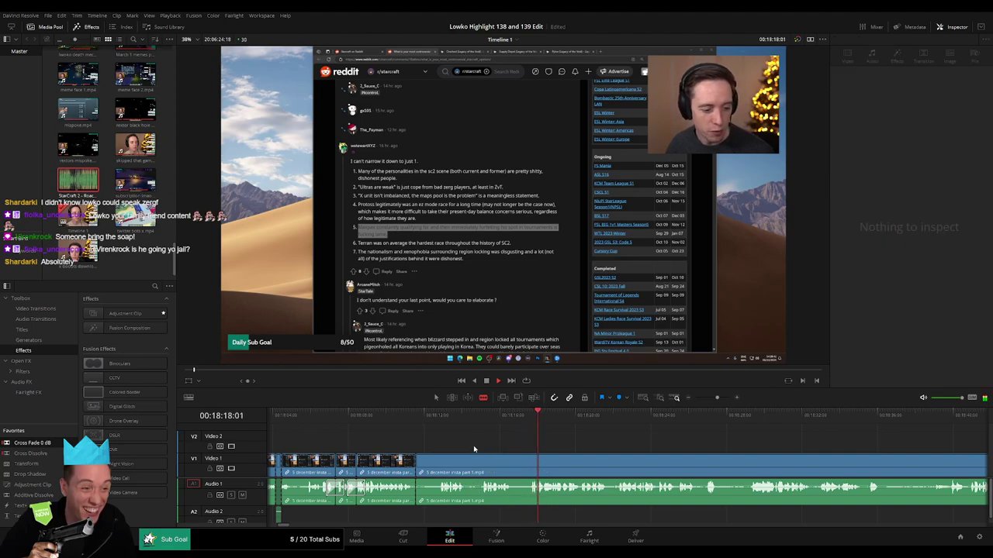
{"action": "key", "text": "ctrl+z"}
Step: Ripple delete the part from about 18:11:16 to 18:12:20 and add an audio cross fade at the join
{"action": "left_click", "coordinate": [416, 466]}
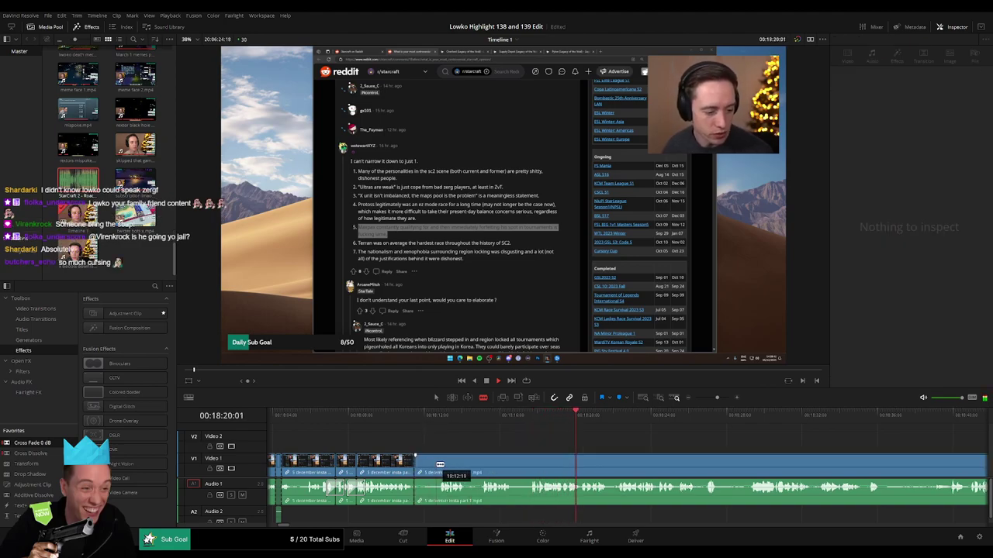
{"action": "left_click", "coordinate": [436, 467]}
{"action": "key", "text": "a"}
{"action": "left_click", "coordinate": [424, 470]}
{"action": "key", "text": "Delete"}
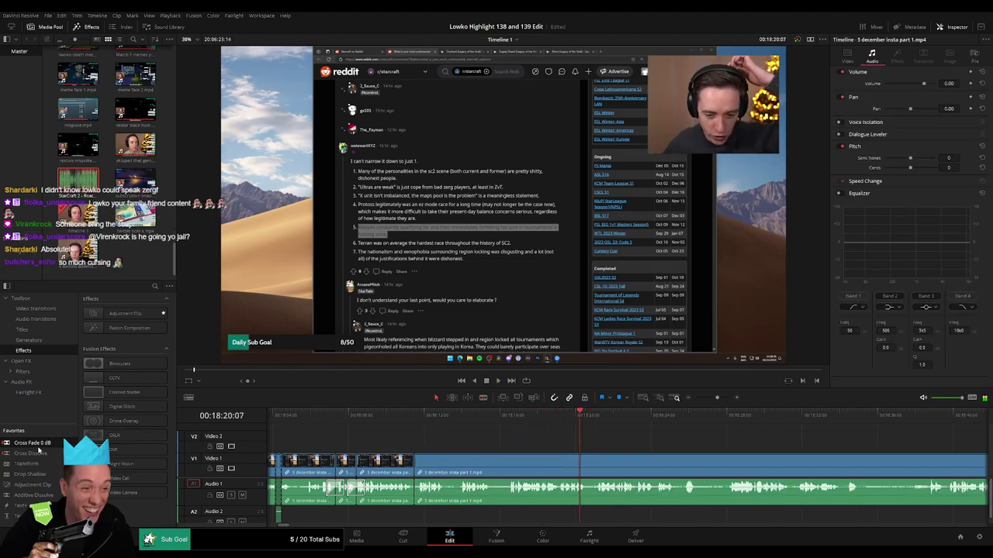
Step: Play back from the join at about 18:11, isolate the swear word from 18:12:06 to 18:12:14 and mute its audio
{"action": "left_click", "coordinate": [416, 416]}
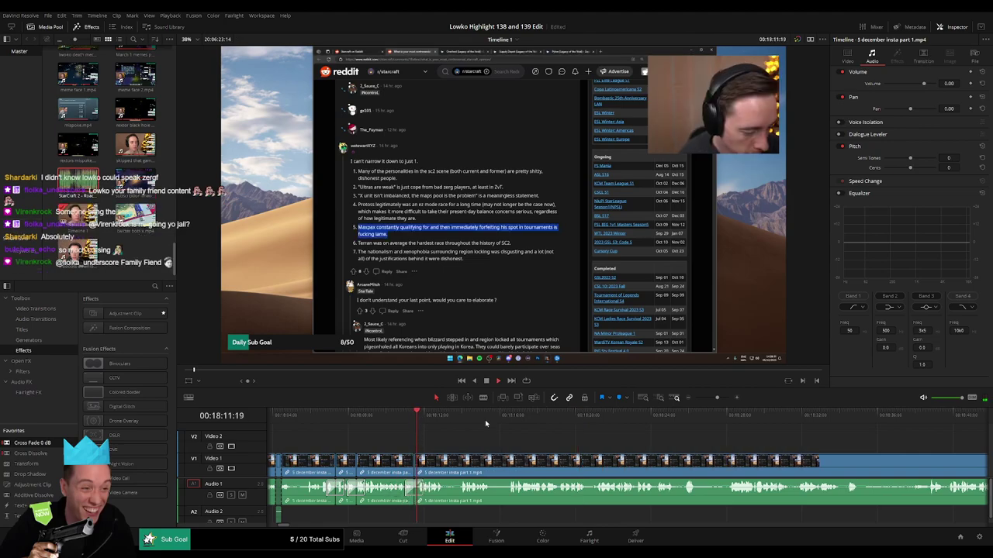
{"action": "key", "text": "space"}
{"action": "left_click_drag", "start_coordinate": [717, 398], "coordinate": [727, 398]}
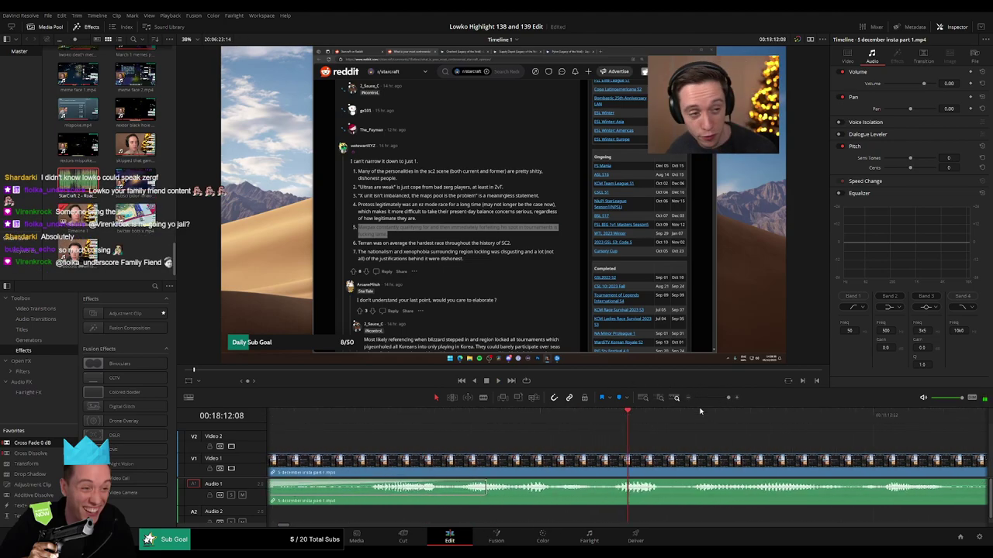
{"action": "left_click", "coordinate": [595, 460]}
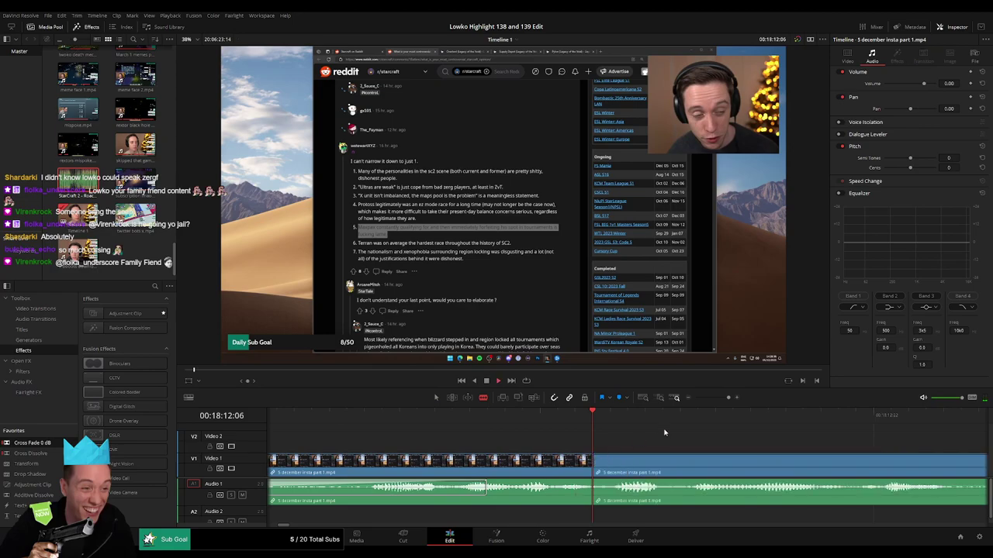
{"action": "key", "text": "space"}
{"action": "key", "text": "space"}
{"action": "left_click", "coordinate": [592, 412]}
{"action": "key", "text": "space"}
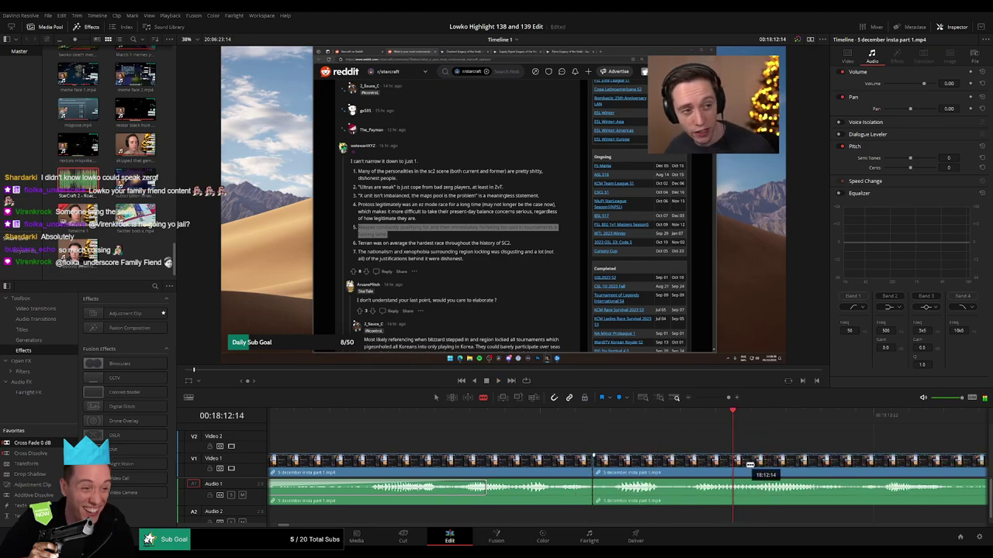
{"action": "left_click", "coordinate": [745, 470]}
{"action": "left_click_drag", "start_coordinate": [672, 486], "coordinate": [669, 504]}
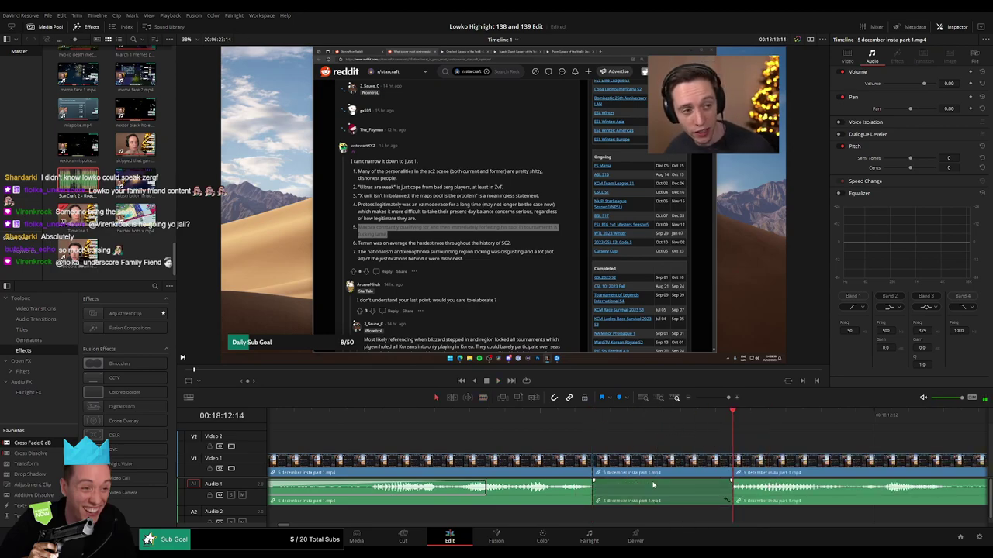
{"action": "key", "text": "q"}
Step: Place StarCraft 2 - Roach Quotes.mp3 on Audio 2 under the muted word, trim it to 18:12:14, set its volume to -23 and play it back
{"action": "left_click_drag", "start_coordinate": [635, 349], "coordinate": [593, 517]}
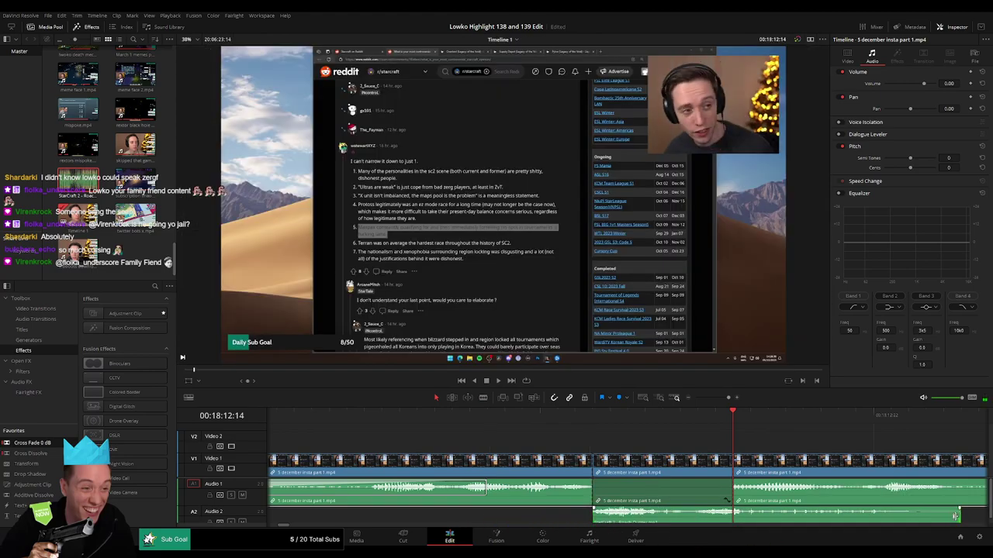
{"action": "left_click_drag", "start_coordinate": [958, 516], "coordinate": [729, 520]}
{"action": "left_click", "coordinate": [725, 520]}
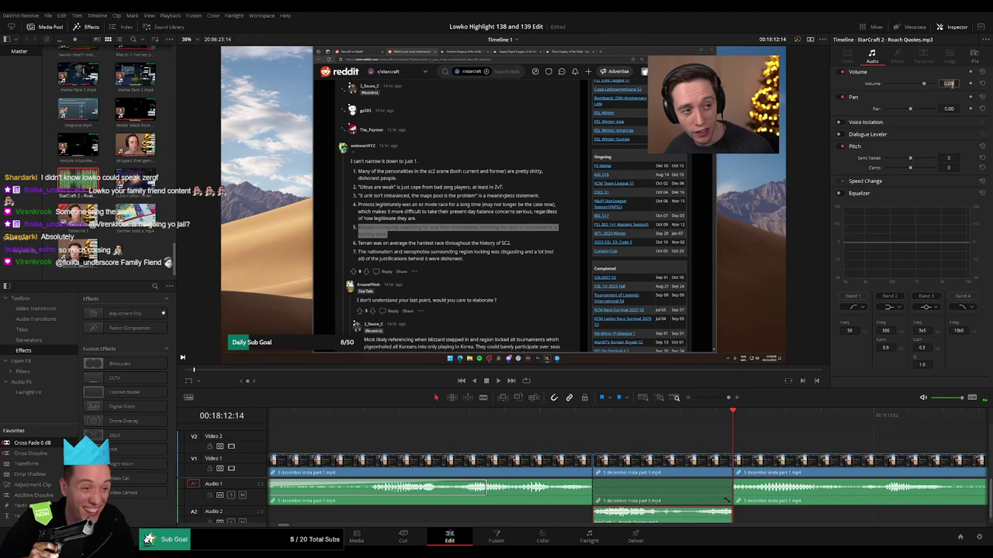
{"action": "left_click_drag", "start_coordinate": [951, 83], "coordinate": [875, 234]}
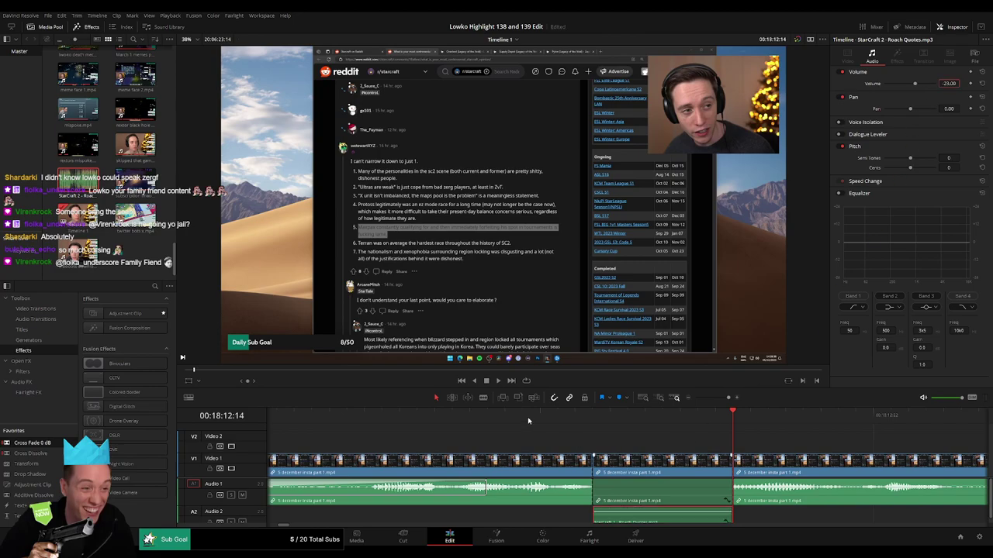
{"action": "left_click", "coordinate": [490, 417]}
{"action": "left_click", "coordinate": [616, 436]}
{"action": "key", "text": "space"}
{"action": "left_click_drag", "start_coordinate": [726, 399], "coordinate": [716, 401]}
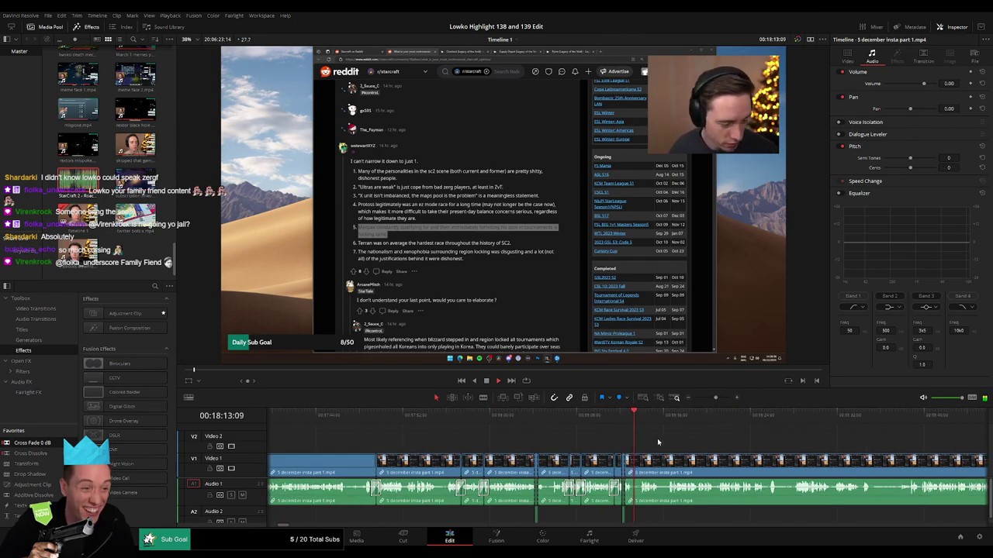
Step: Ripple delete the part from about 18:26:20 to 18:28:02 and add an audio cross fade at the join
{"action": "left_click_drag", "start_coordinate": [659, 442], "coordinate": [481, 441]}
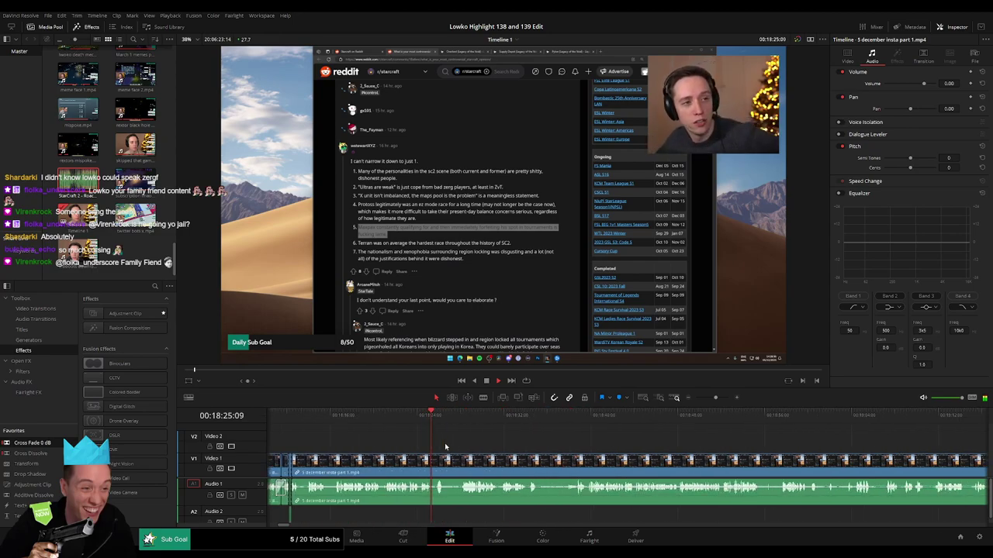
{"action": "key", "text": "b"}
{"action": "left_click", "coordinate": [446, 465]}
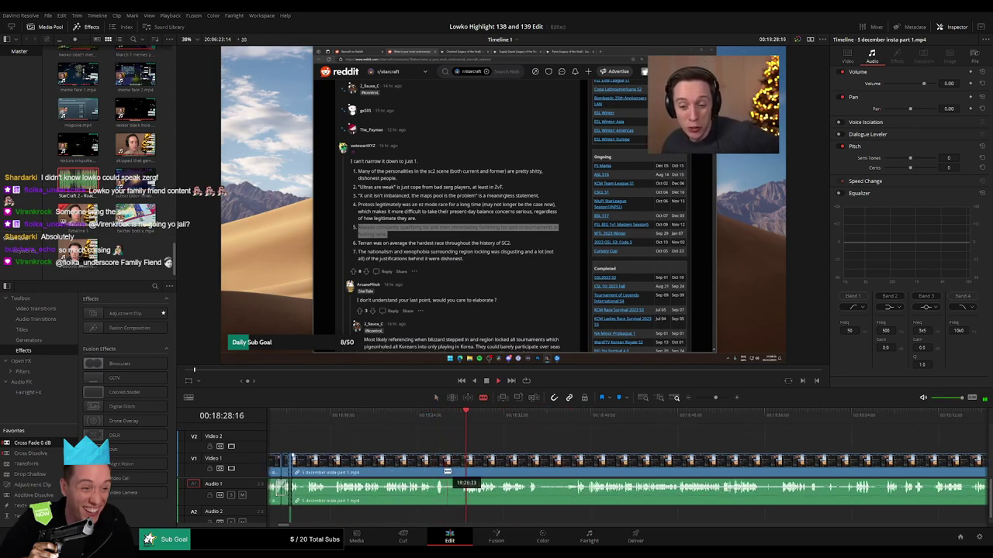
{"action": "left_click", "coordinate": [460, 469]}
{"action": "key", "text": "a"}
{"action": "left_click", "coordinate": [453, 473]}
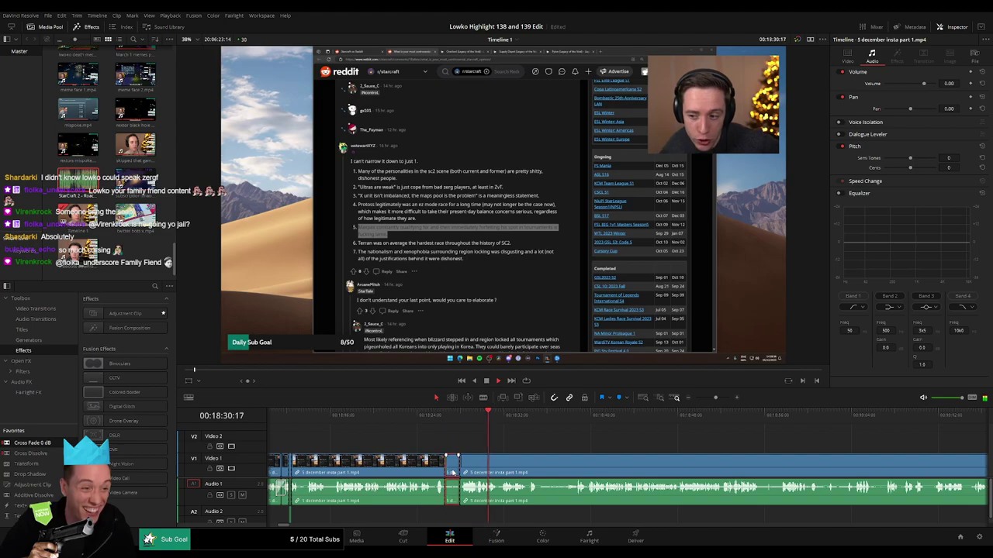
{"action": "key", "text": "Delete"}
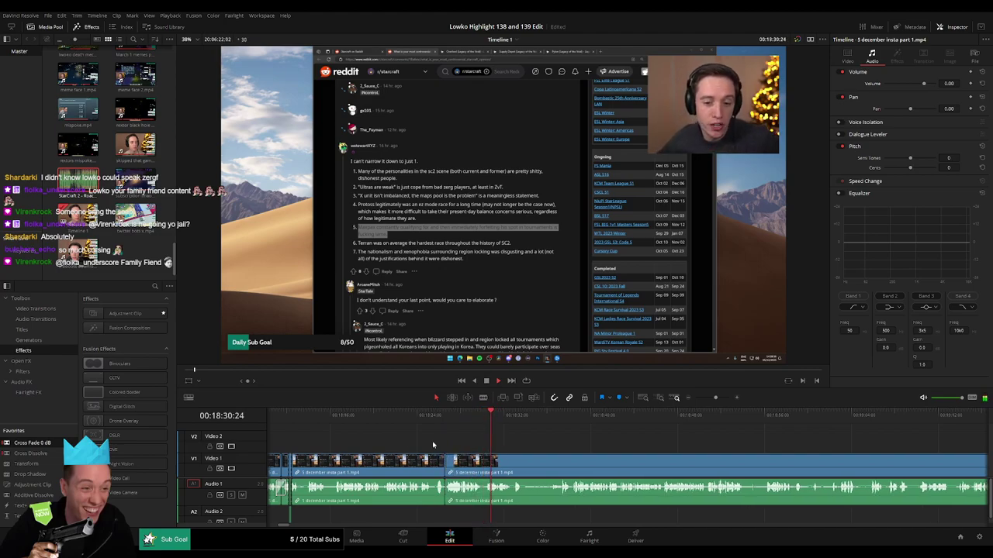
{"action": "left_click_drag", "start_coordinate": [510, 465], "coordinate": [450, 463]}
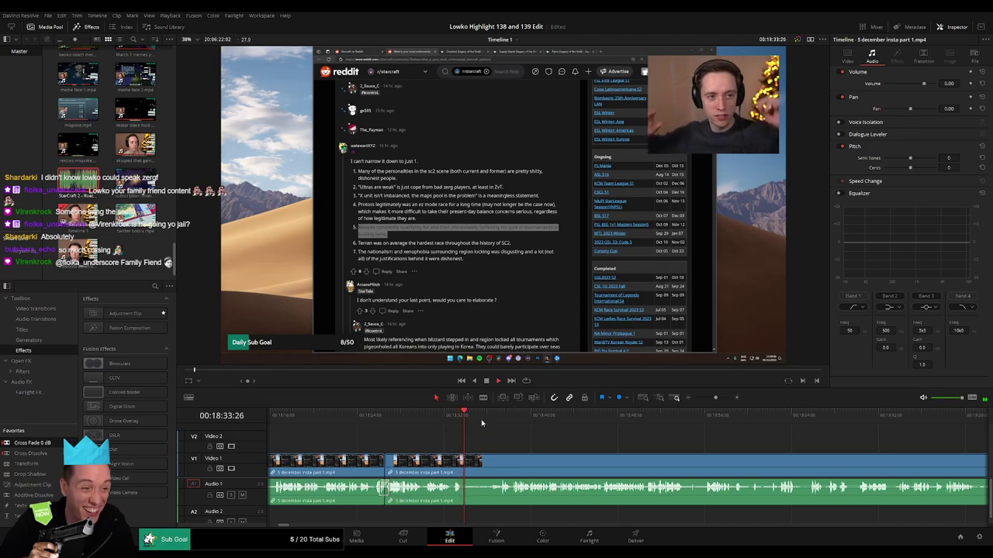
Step: Ripple delete the part from about 18:33:26 to 18:37:12 and add an audio cross fade at the join
{"action": "key", "text": "b"}
{"action": "left_click", "coordinate": [464, 461]}
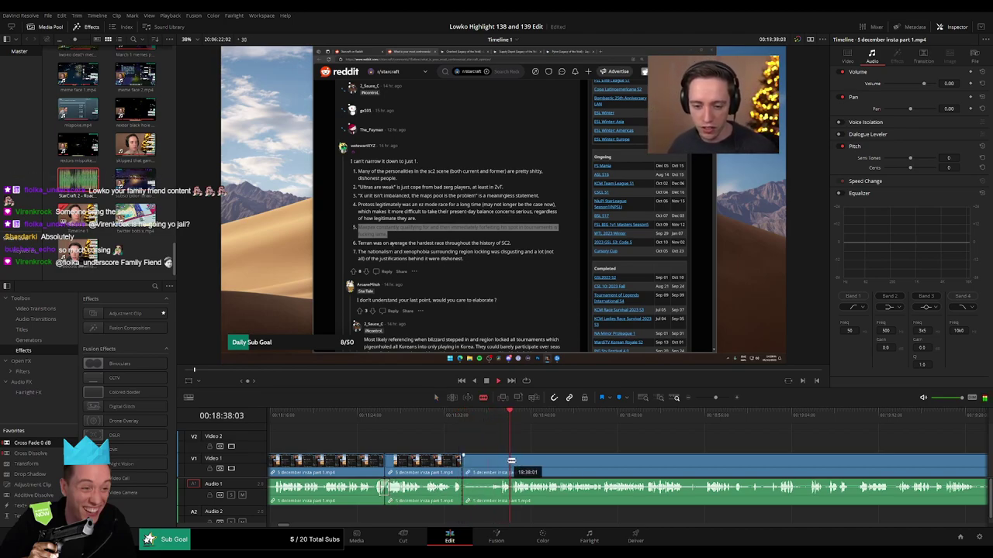
{"action": "left_click", "coordinate": [502, 462]}
{"action": "key", "text": "a"}
{"action": "left_click", "coordinate": [486, 469]}
{"action": "key", "text": "Delete"}
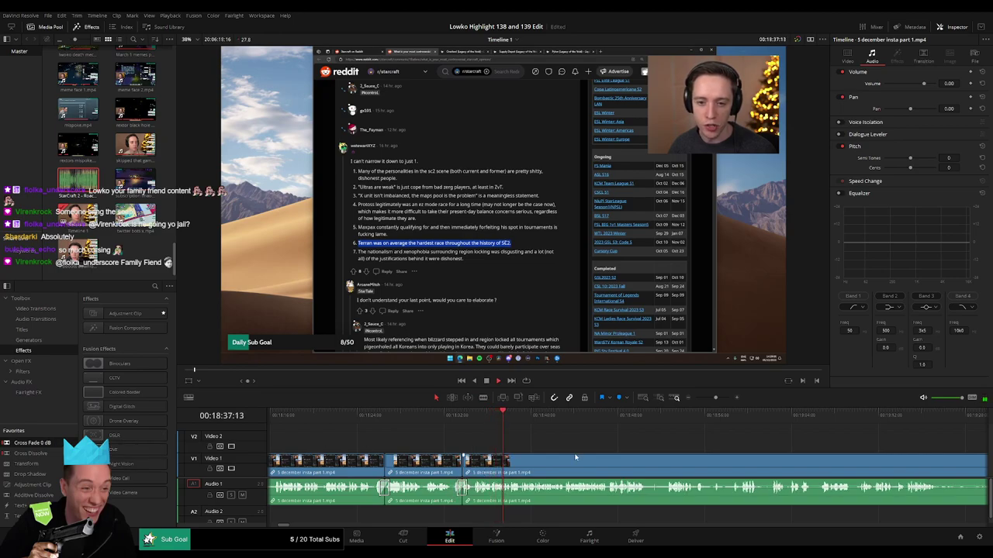
Step: Review the footage up to about 18:51, ripple delete about two seconds from about 18:50:20 and cross fade the audio at the join
{"action": "scroll", "coordinate": [581, 449], "scroll_direction": "right", "scroll_amount": 2}
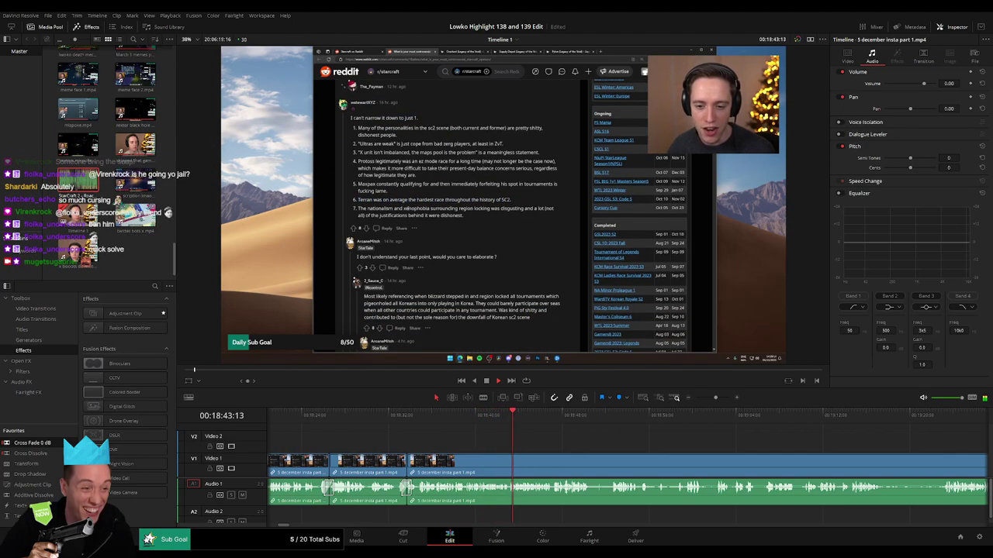
{"action": "scroll", "coordinate": [490, 449], "scroll_direction": "up", "scroll_amount": 3}
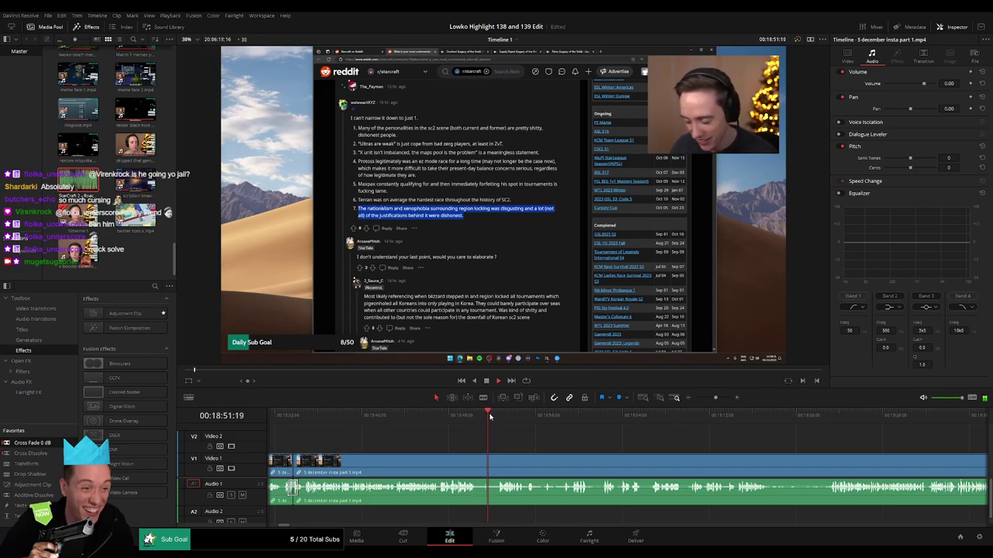
{"action": "left_click", "coordinate": [478, 464]}
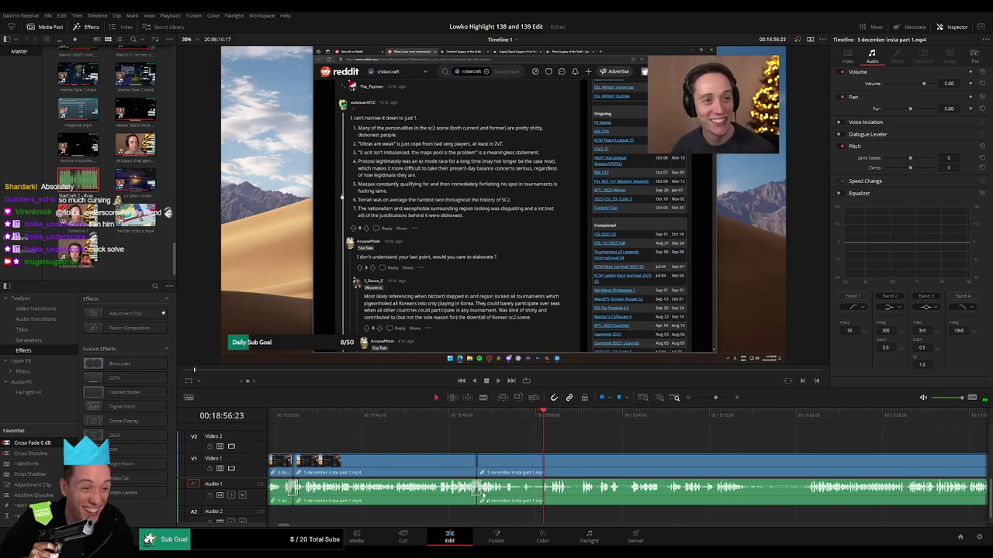
Step: Ripple delete the part from about 18:54:18 to 18:56:14 and add an audio cross fade at the join
{"action": "key", "text": "b"}
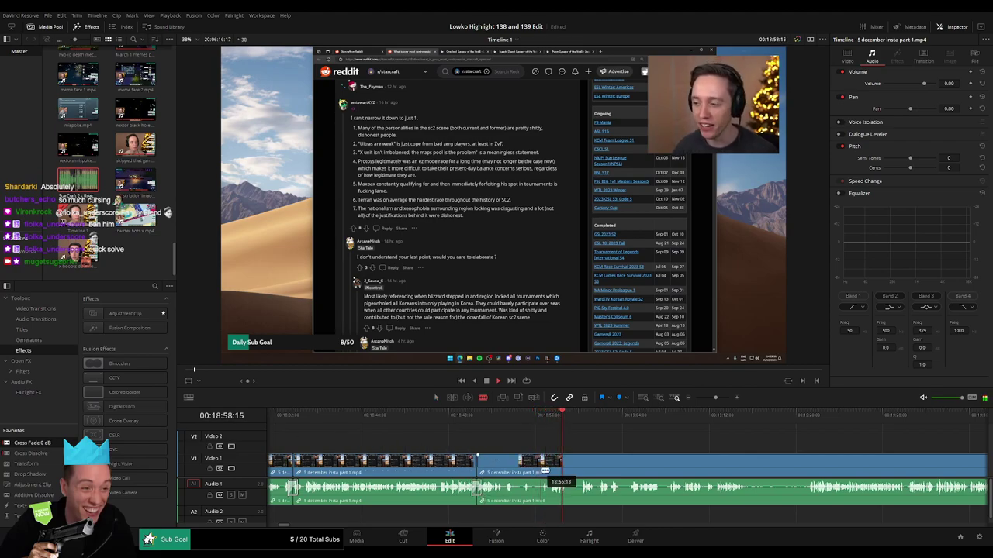
{"action": "left_click", "coordinate": [541, 468]}
{"action": "key", "text": "a"}
{"action": "left_click", "coordinate": [529, 473]}
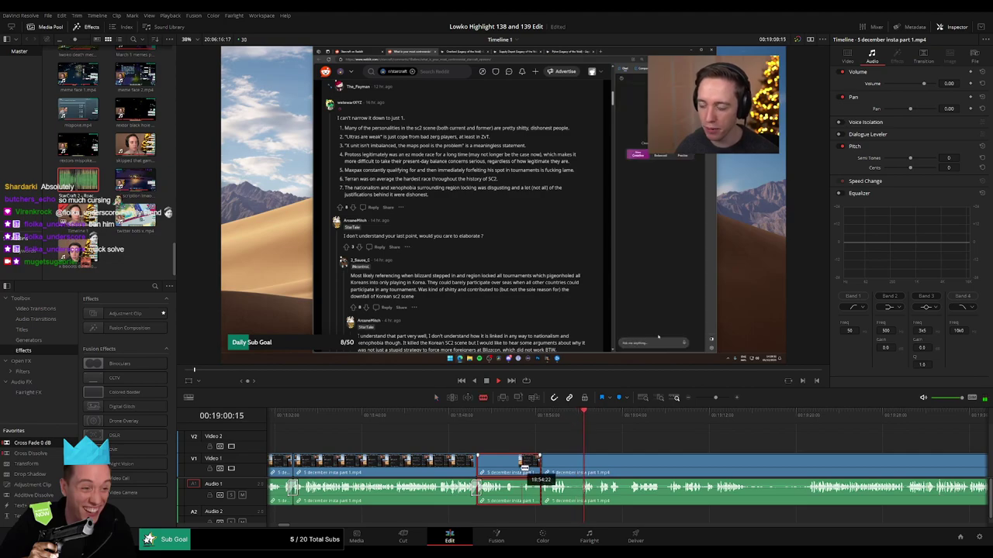
{"action": "left_click", "coordinate": [524, 417]}
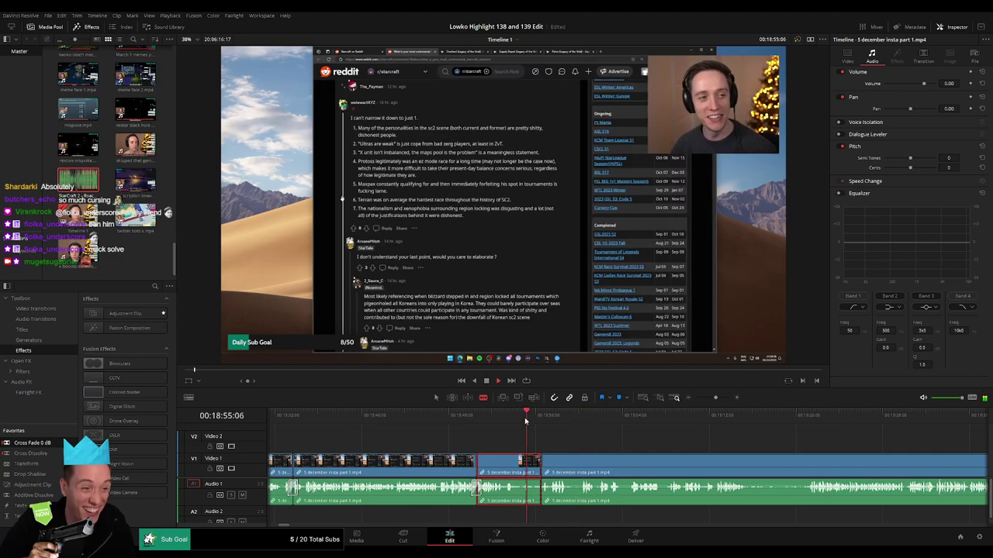
{"action": "left_click", "coordinate": [521, 462]}
{"action": "key", "text": "a"}
{"action": "left_click", "coordinate": [529, 467]}
{"action": "key", "text": "Delete"}
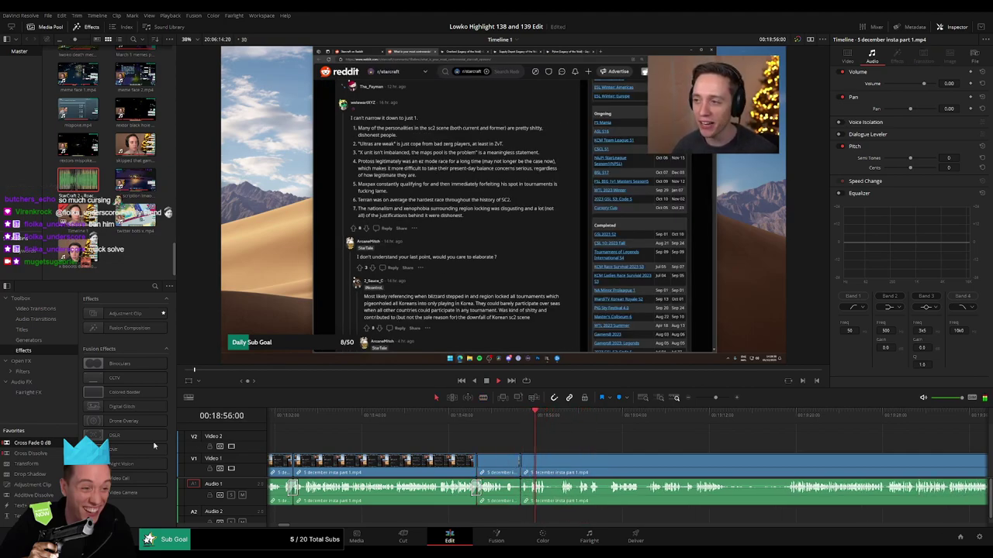
{"action": "left_click_drag", "start_coordinate": [33, 443], "coordinate": [315, 441]}
Step: Ripple delete the part from about 18:57:03 to 18:58:10 and add an audio cross fade at the join
{"action": "scroll", "coordinate": [543, 452], "scroll_direction": "right", "scroll_amount": 2}
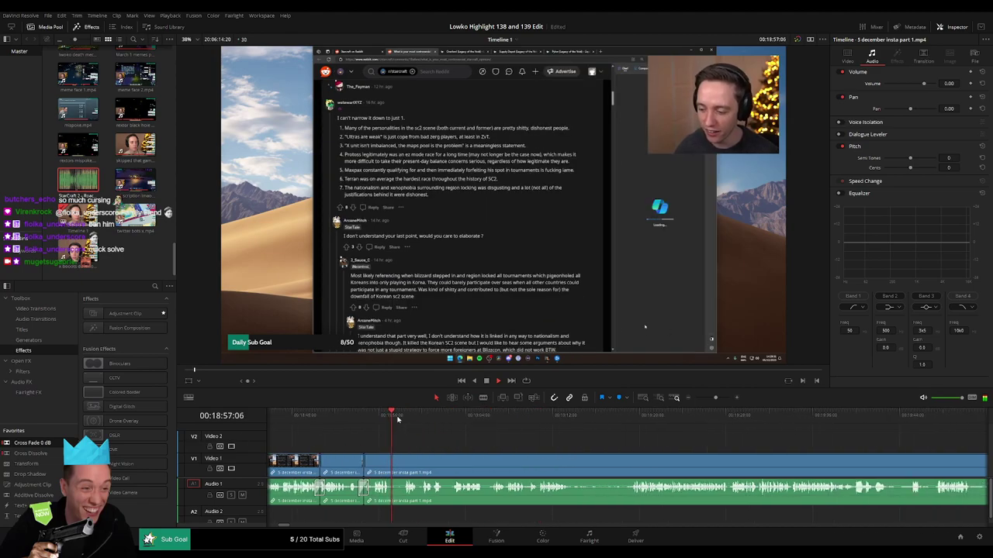
{"action": "left_click", "coordinate": [399, 418]}
{"action": "key", "text": "b"}
{"action": "left_click", "coordinate": [397, 466]}
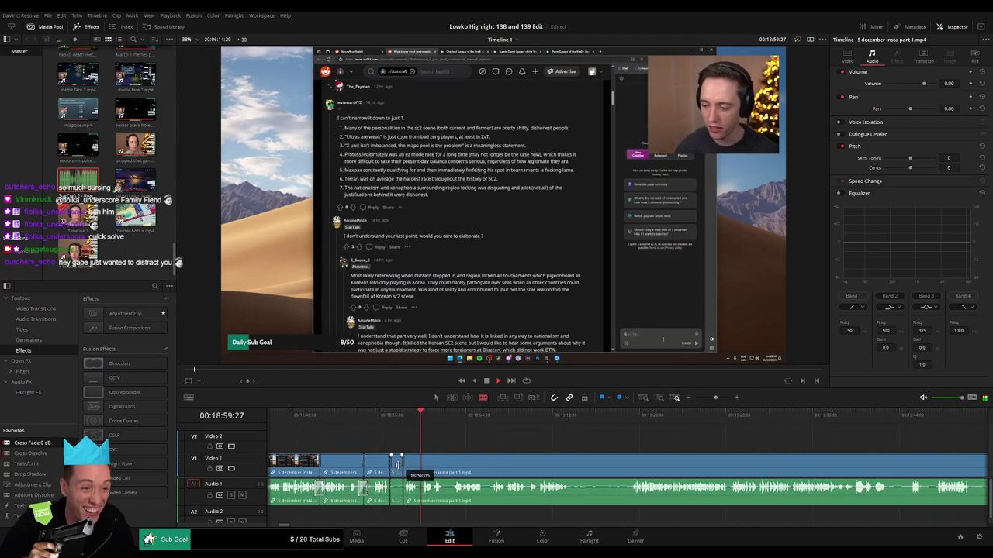
{"action": "key", "text": "Delete"}
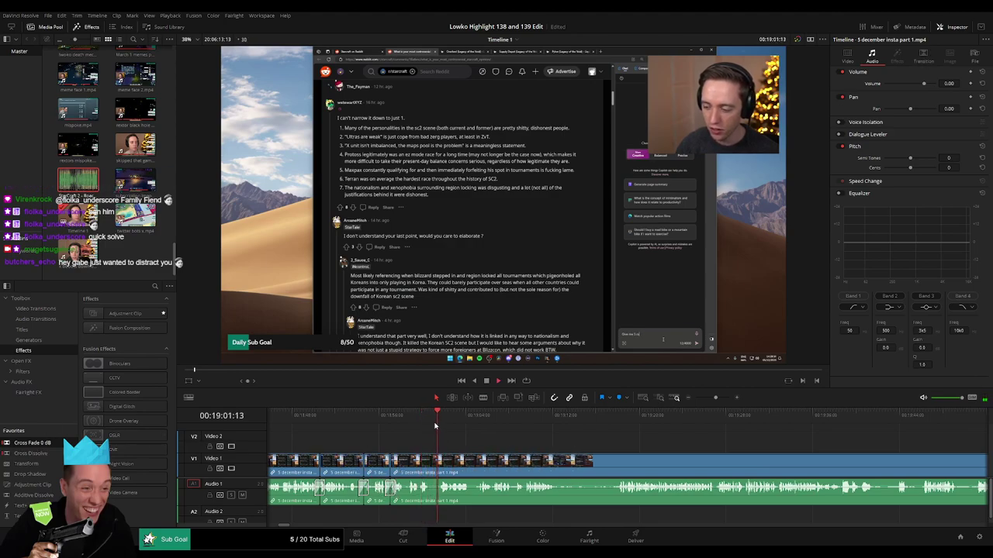
Step: Ripple delete the part from about 19:12:12 to 19:17:27, add an audio cross fade at the join and play on from there
{"action": "scroll", "coordinate": [477, 446], "scroll_direction": "right", "scroll_amount": 2}
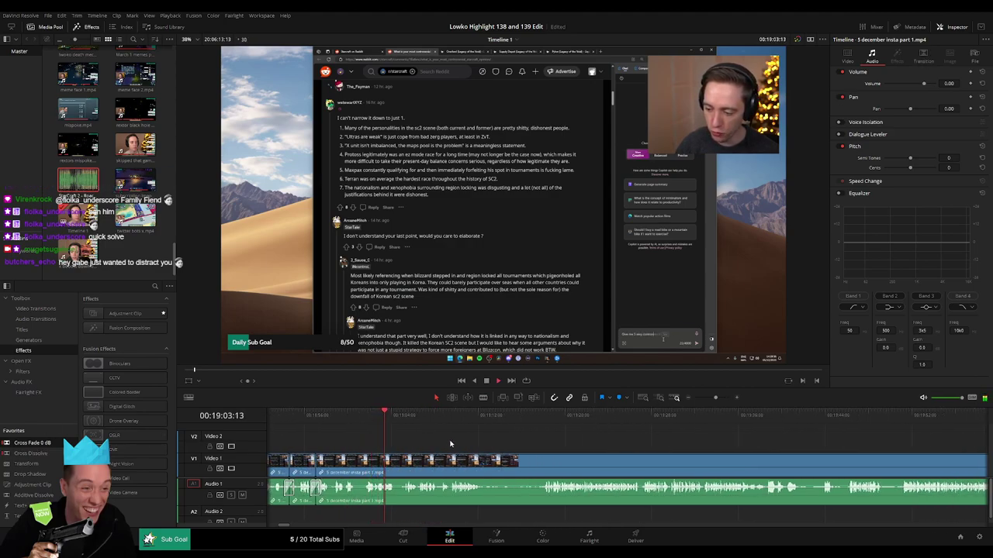
{"action": "scroll", "coordinate": [454, 436], "scroll_direction": "right", "scroll_amount": 2}
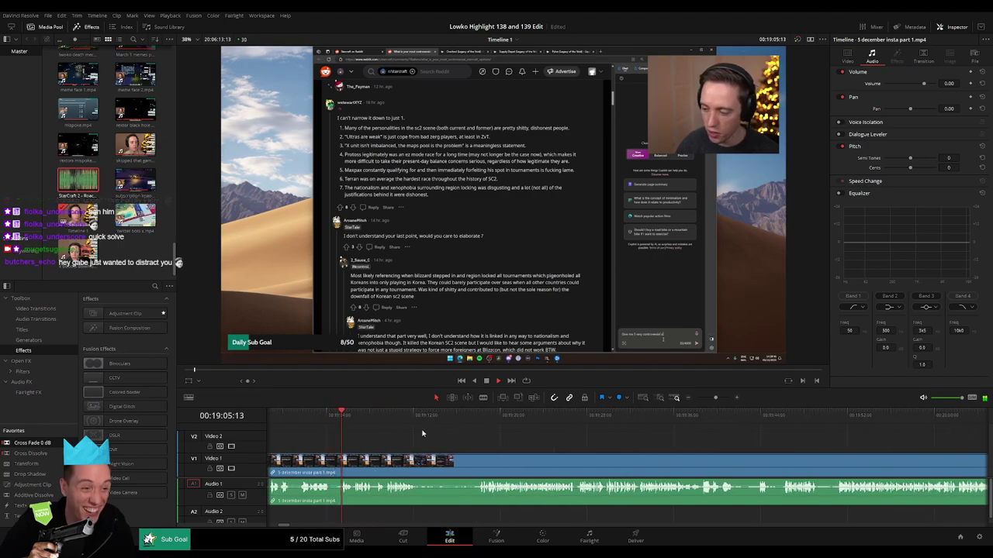
{"action": "scroll", "coordinate": [432, 447], "scroll_direction": "right", "scroll_amount": 1}
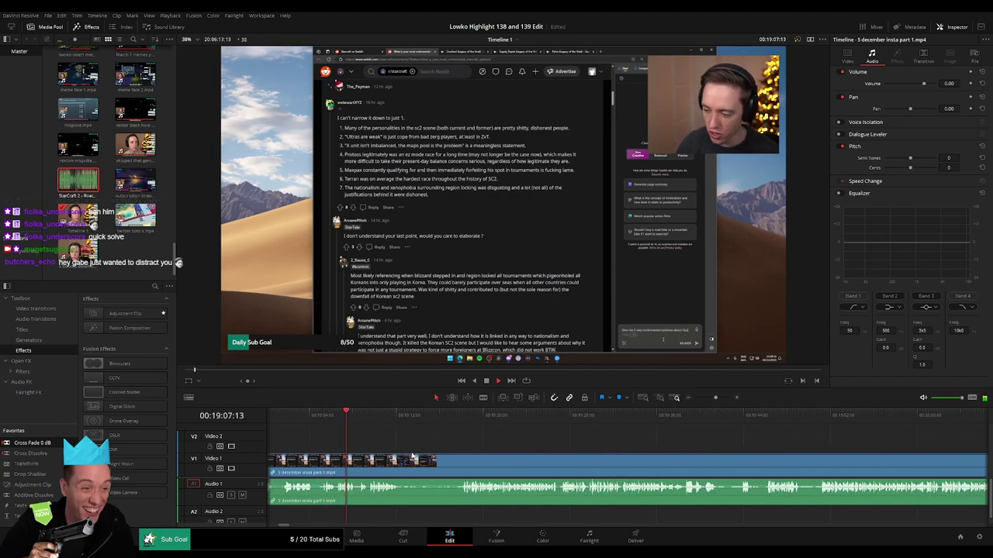
{"action": "key", "text": "b"}
{"action": "left_click", "coordinate": [400, 463]}
{"action": "left_click", "coordinate": [459, 463]}
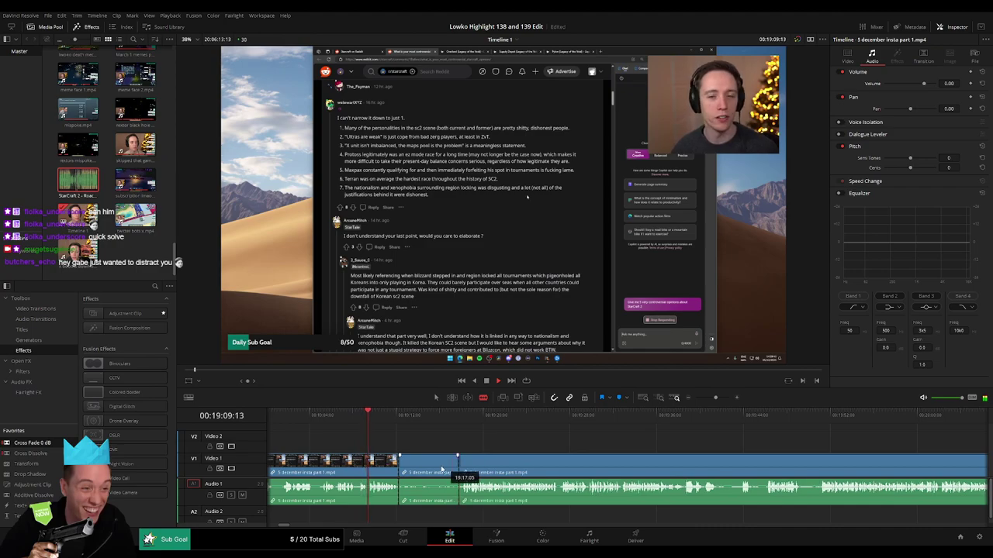
{"action": "key", "text": "a"}
{"action": "left_click", "coordinate": [441, 469]}
{"action": "key", "text": "Delete"}
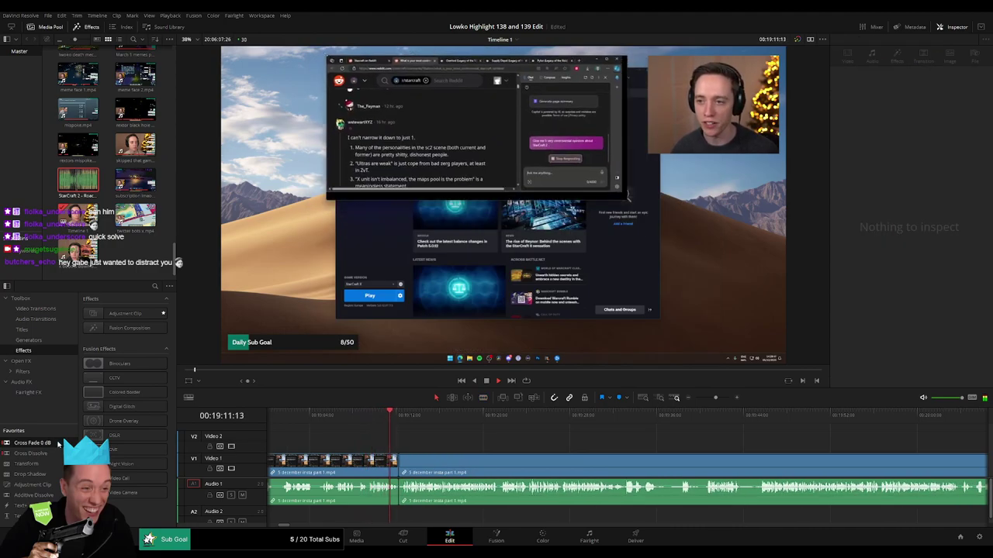
{"action": "key", "text": "space"}
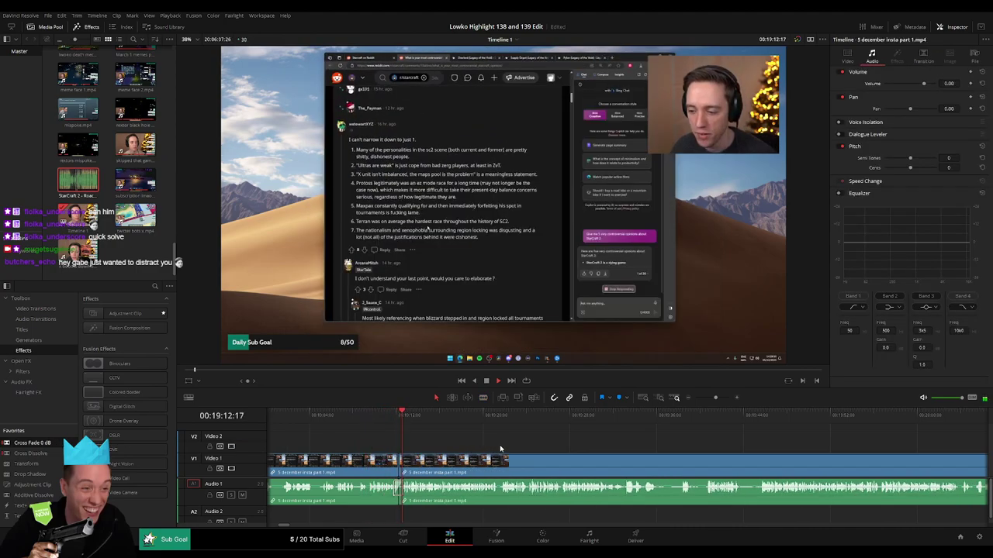
{"action": "scroll", "coordinate": [417, 442], "scroll_direction": "right", "scroll_amount": 6}
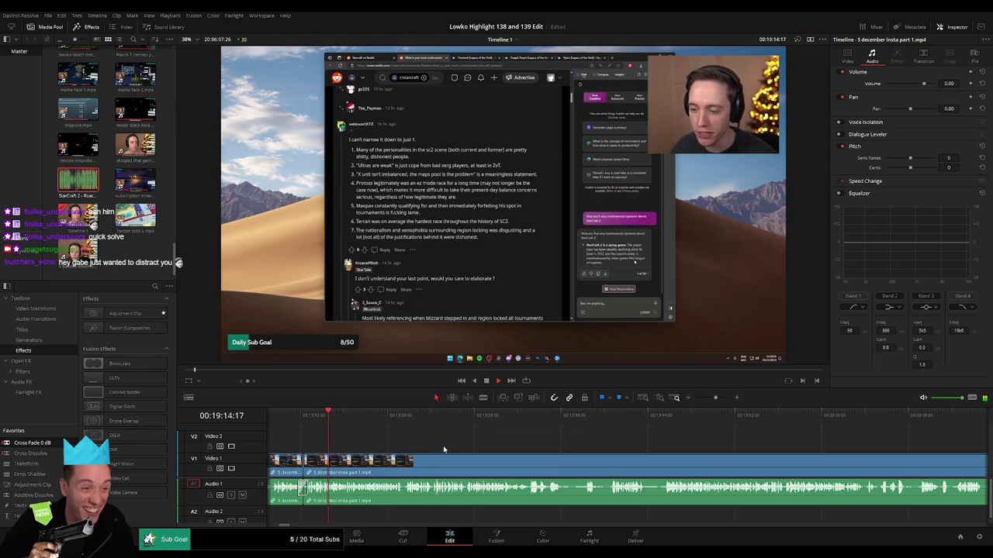
{"action": "scroll", "coordinate": [437, 446], "scroll_direction": "right", "scroll_amount": 2}
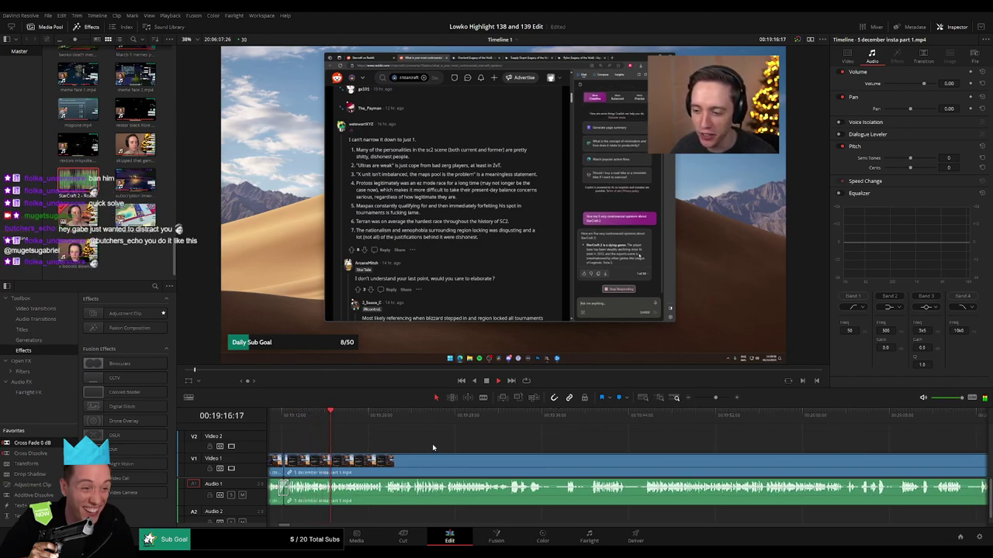
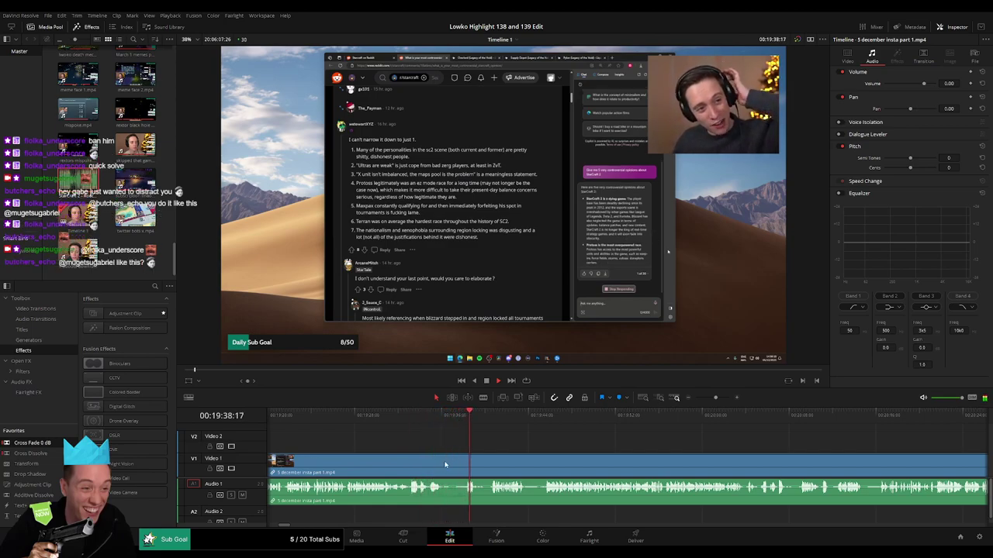
Step: Ripple delete about two seconds from about 19:36:08, add an audio cross fade at the join and resume playback
{"action": "key", "text": "b"}
{"action": "left_click", "coordinate": [444, 464]}
{"action": "left_click", "coordinate": [466, 463]}
{"action": "key", "text": "a"}
{"action": "left_click", "coordinate": [456, 467]}
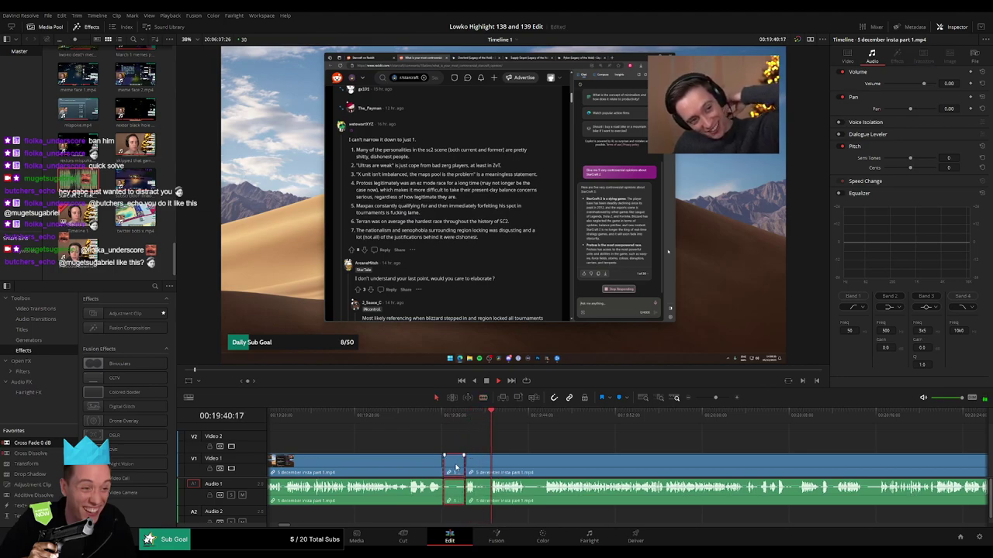
{"action": "key", "text": "Delete"}
{"action": "key", "text": "space"}
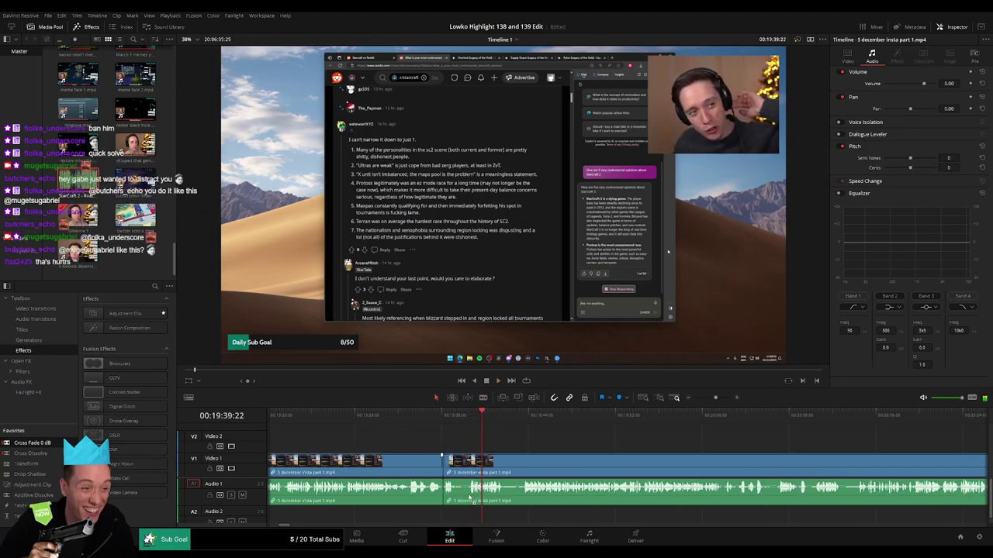
{"action": "key", "text": "space"}
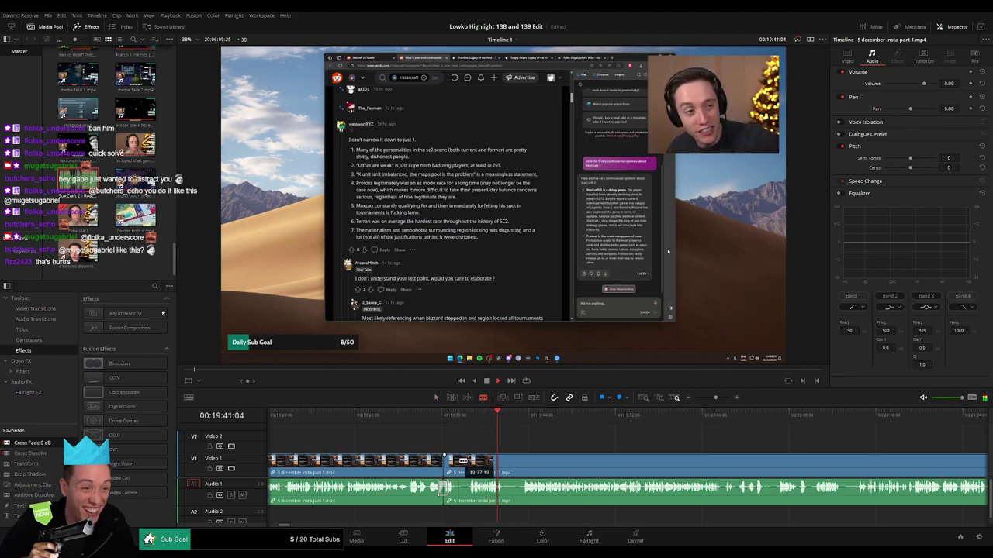
Step: Ripple delete about one second from about 19:37:18 and add an audio cross fade at the join
{"action": "left_click", "coordinate": [459, 462]}
{"action": "left_click", "coordinate": [468, 463]}
{"action": "key", "text": "a"}
{"action": "left_click", "coordinate": [464, 466]}
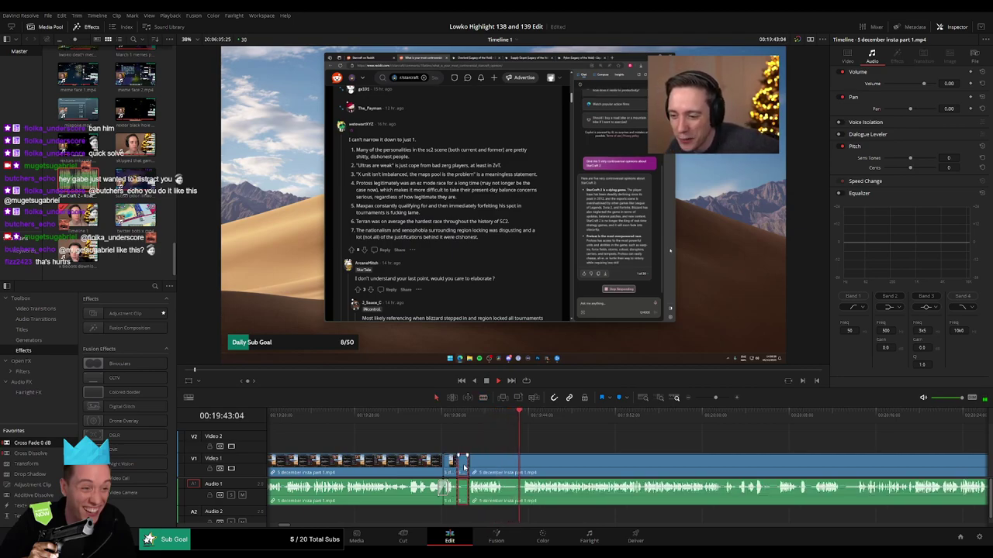
{"action": "key", "text": "Delete"}
Step: Ripple delete about two seconds from about 19:40:19 and add an audio cross fade at the join
{"action": "left_click", "coordinate": [494, 464]}
{"action": "left_click_drag", "start_coordinate": [512, 419], "coordinate": [507, 464]}
{"action": "key", "text": "Delete"}
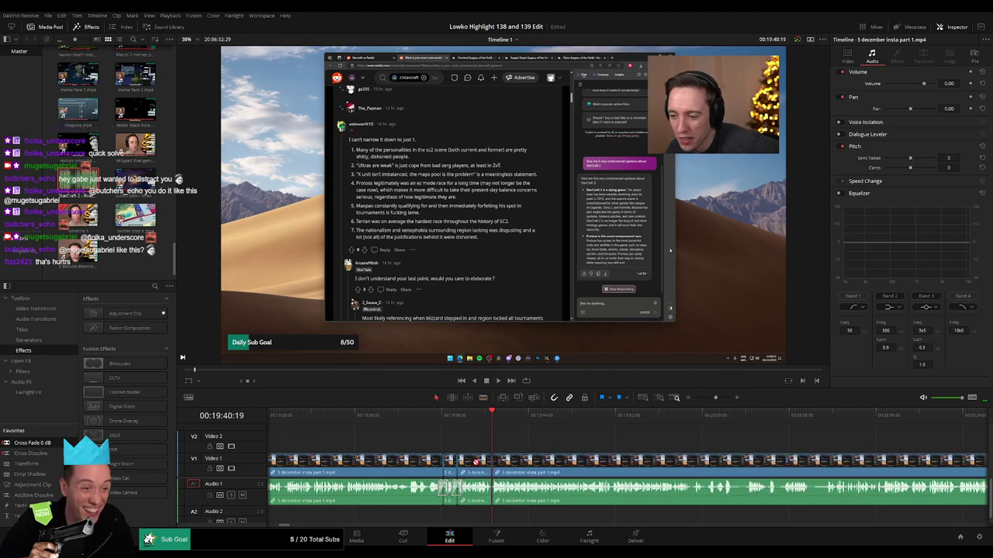
{"action": "left_click_drag", "start_coordinate": [596, 447], "coordinate": [457, 449]}
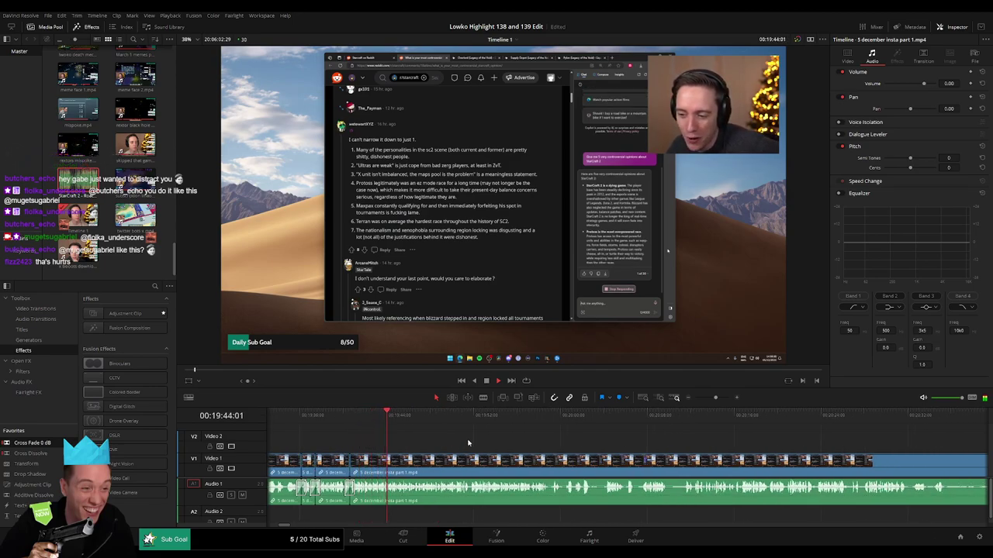
Step: Review the footage up to about 20:04, ripple delete about one second from about 20:02:26 and cross fade the audio at the join
{"action": "left_click_drag", "start_coordinate": [423, 448], "coordinate": [456, 445]}
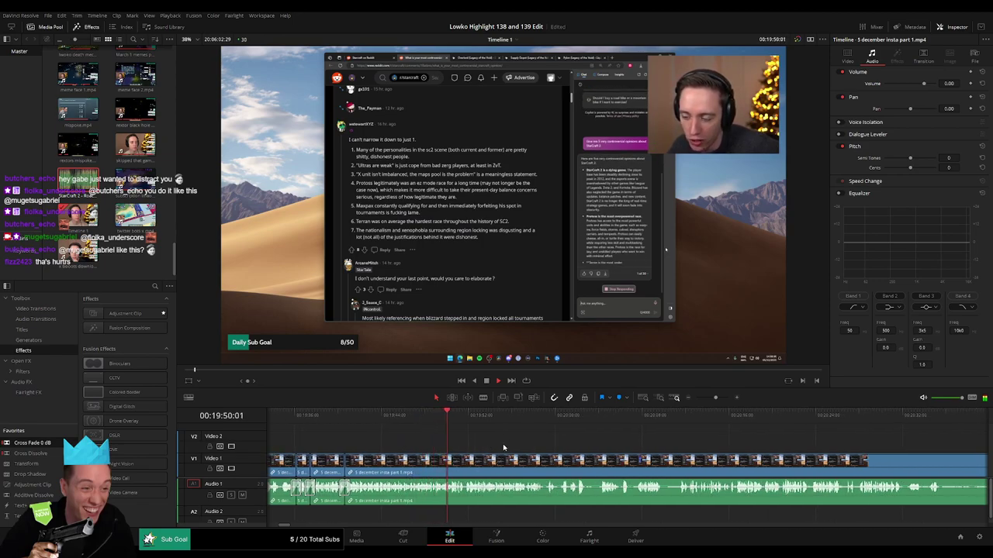
{"action": "scroll", "coordinate": [458, 440], "scroll_direction": "right", "scroll_amount": 3}
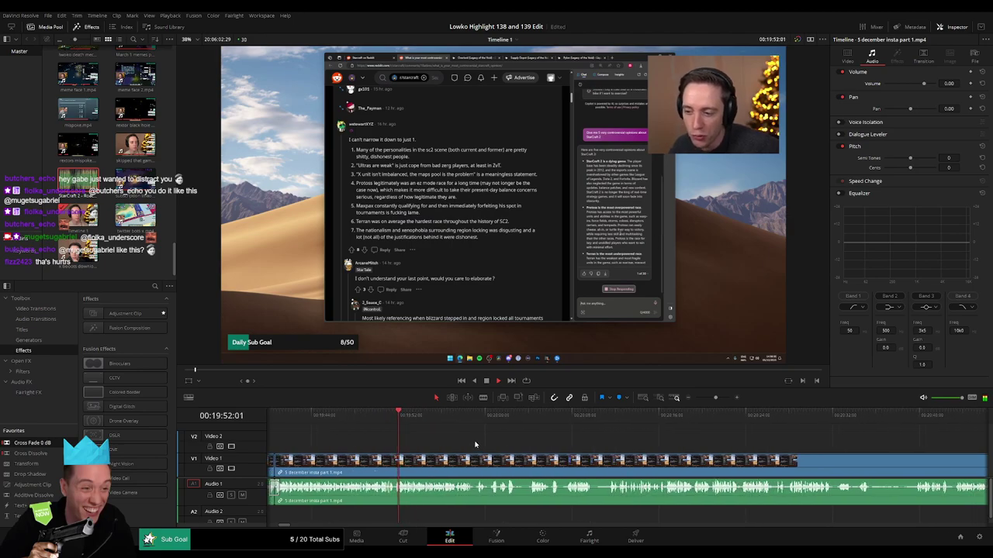
{"action": "left_click_drag", "start_coordinate": [535, 388], "coordinate": [536, 391]}
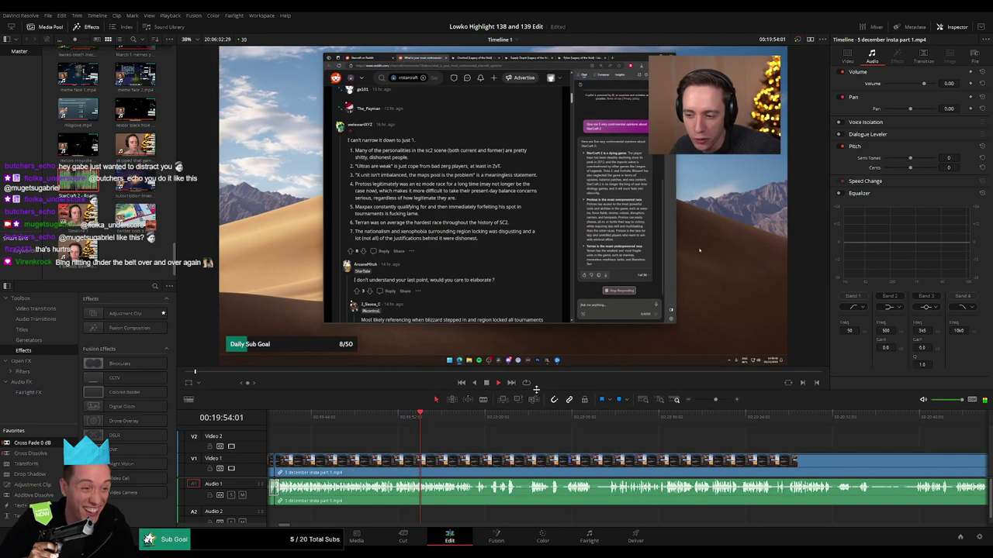
{"action": "scroll", "coordinate": [525, 445], "scroll_direction": "right", "scroll_amount": 3}
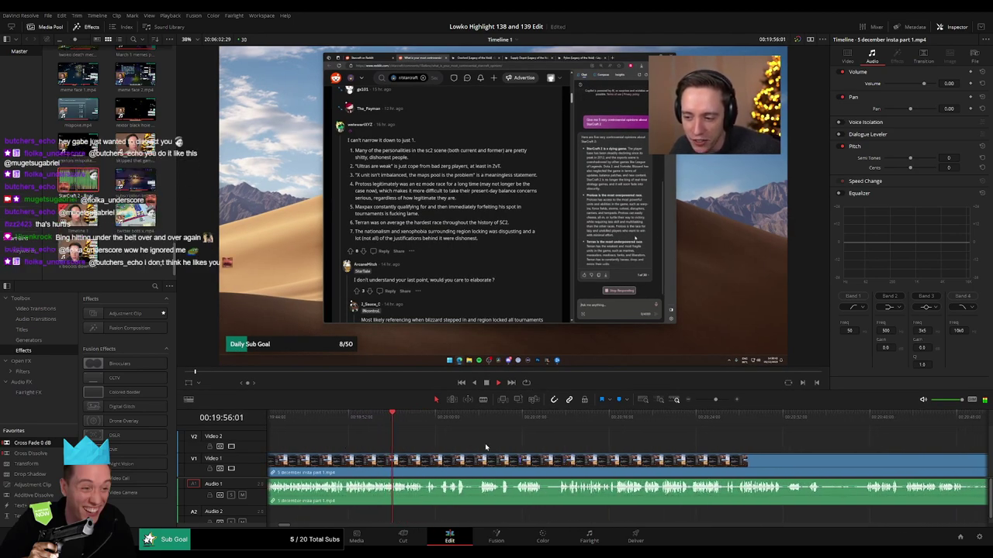
{"action": "scroll", "coordinate": [481, 447], "scroll_direction": "right", "scroll_amount": 2}
{"action": "scroll", "coordinate": [478, 449], "scroll_direction": "right", "scroll_amount": 2}
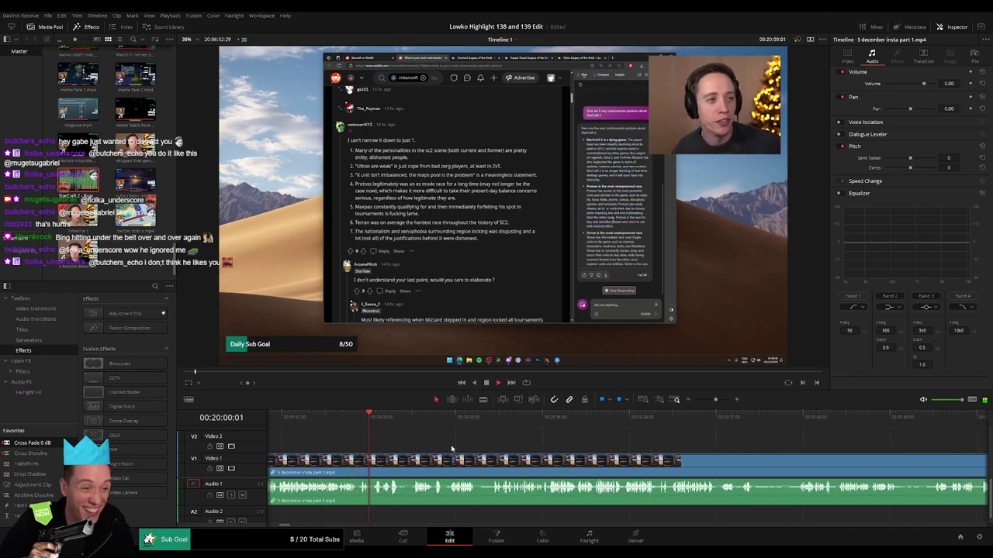
{"action": "scroll", "coordinate": [439, 449], "scroll_direction": "right", "scroll_amount": 2}
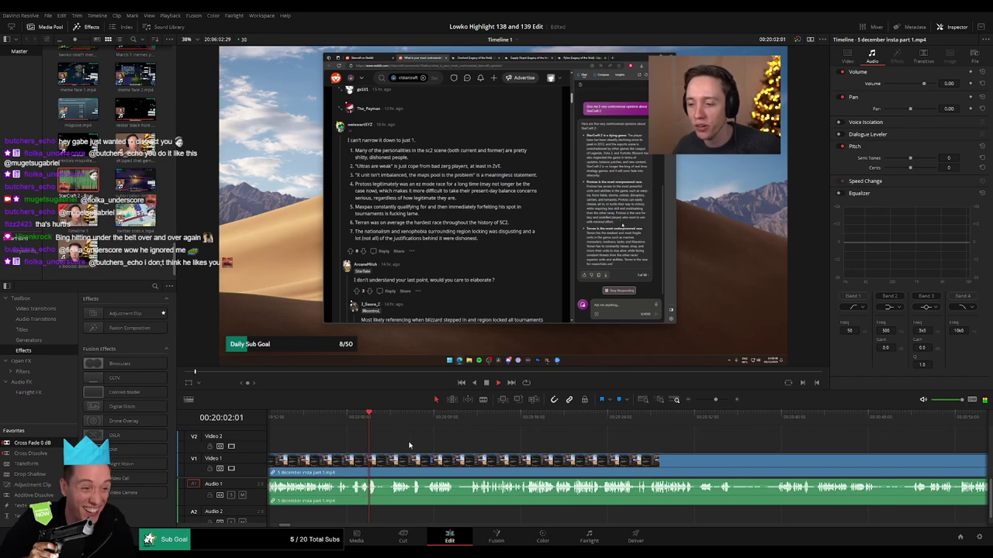
{"action": "key", "text": "b"}
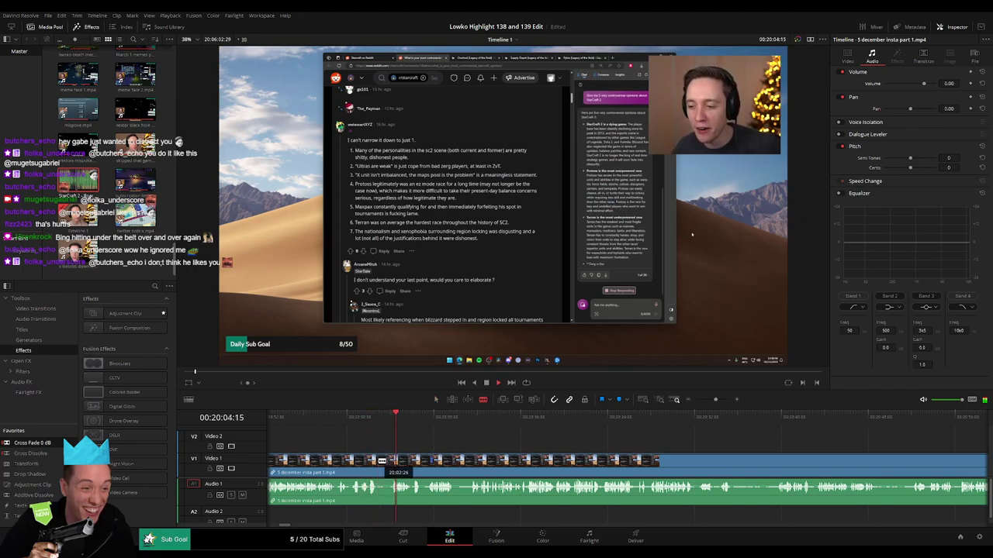
{"action": "left_click", "coordinate": [381, 460]}
{"action": "left_click", "coordinate": [390, 460]}
{"action": "key", "text": "a"}
{"action": "left_click", "coordinate": [383, 466]}
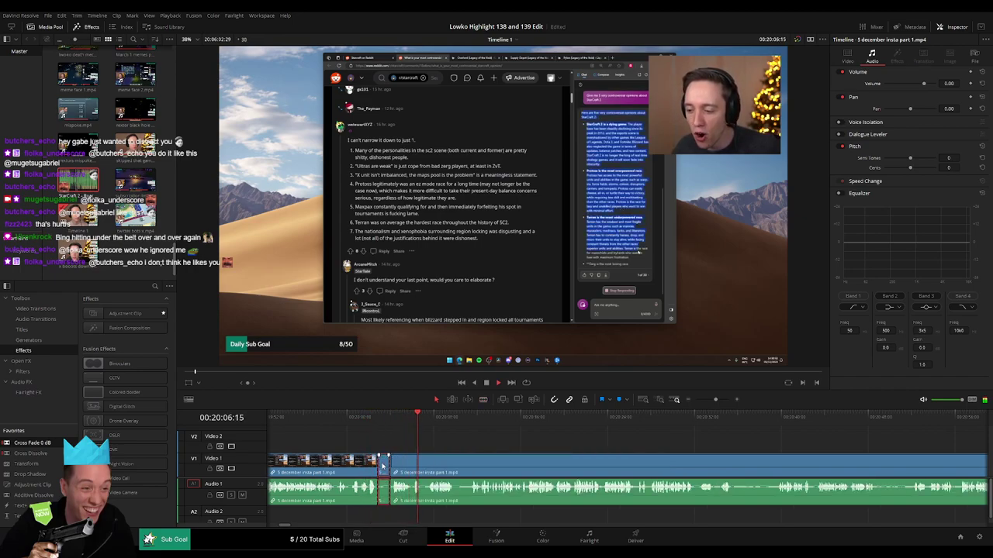
{"action": "key", "text": "Delete"}
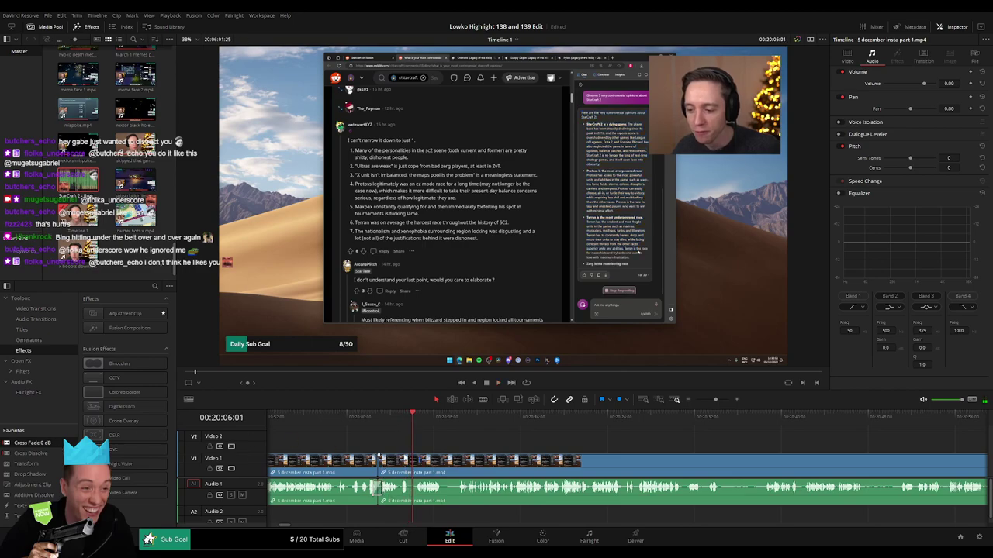
{"action": "key", "text": "space"}
Step: Ripple delete the part from about 20:08:23 to 20:10:05, add an audio cross fade at the join and play on
{"action": "scroll", "coordinate": [430, 450], "scroll_direction": "right", "scroll_amount": 3}
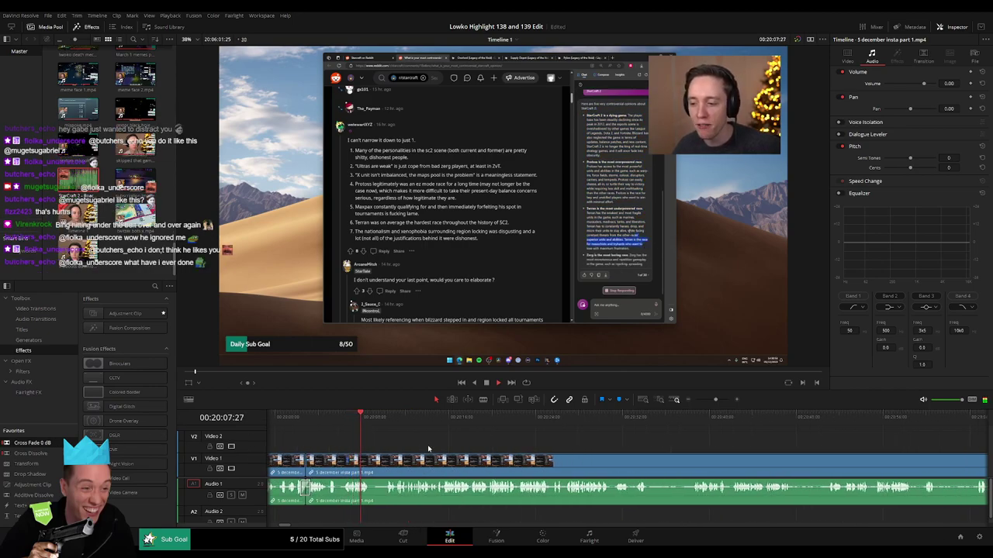
{"action": "left_click", "coordinate": [373, 466]}
{"action": "left_click", "coordinate": [385, 464]}
{"action": "key", "text": "a"}
{"action": "left_click", "coordinate": [377, 469]}
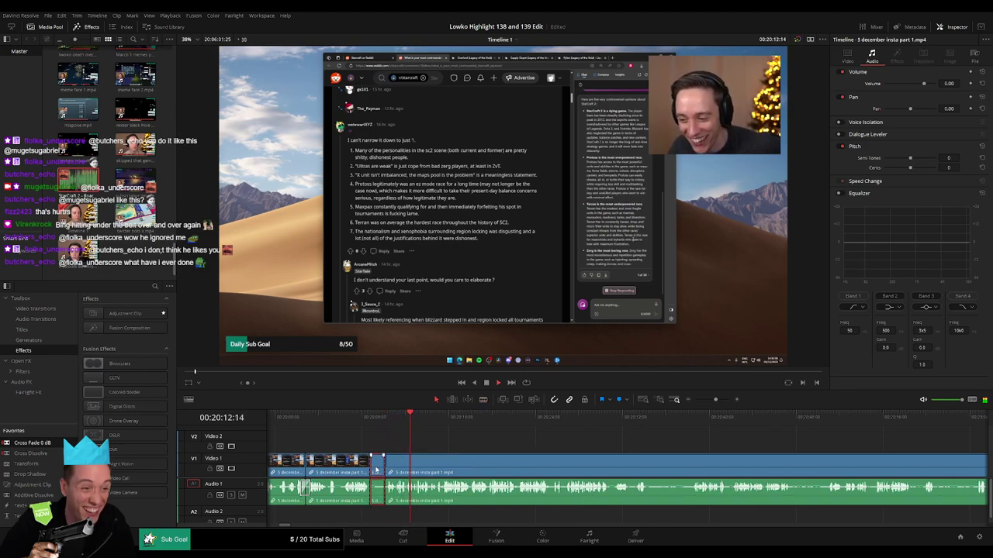
{"action": "key", "text": "Delete"}
{"action": "left_click", "coordinate": [372, 419]}
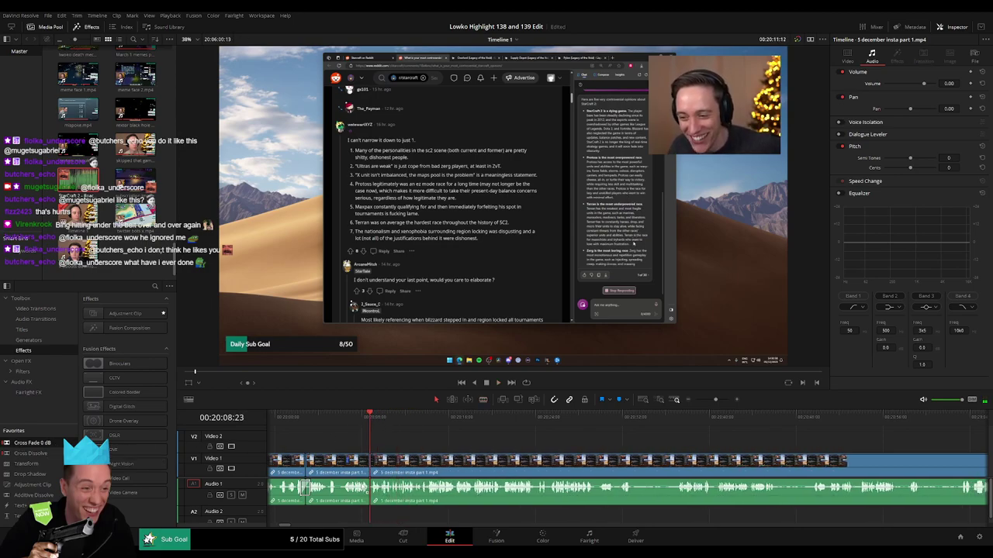
{"action": "left_click_drag", "start_coordinate": [51, 445], "coordinate": [370, 488]}
{"action": "key", "text": "space"}
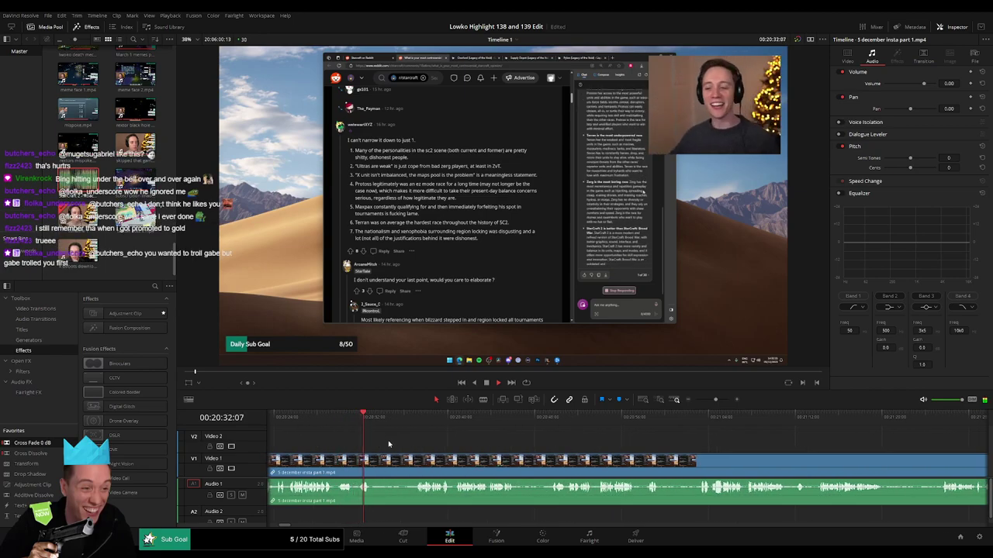
Step: Ripple delete about four seconds from about 20:33:04 and add an audio cross fade at the join
{"action": "key", "text": "b"}
{"action": "left_click", "coordinate": [377, 464]}
{"action": "left_click", "coordinate": [419, 460]}
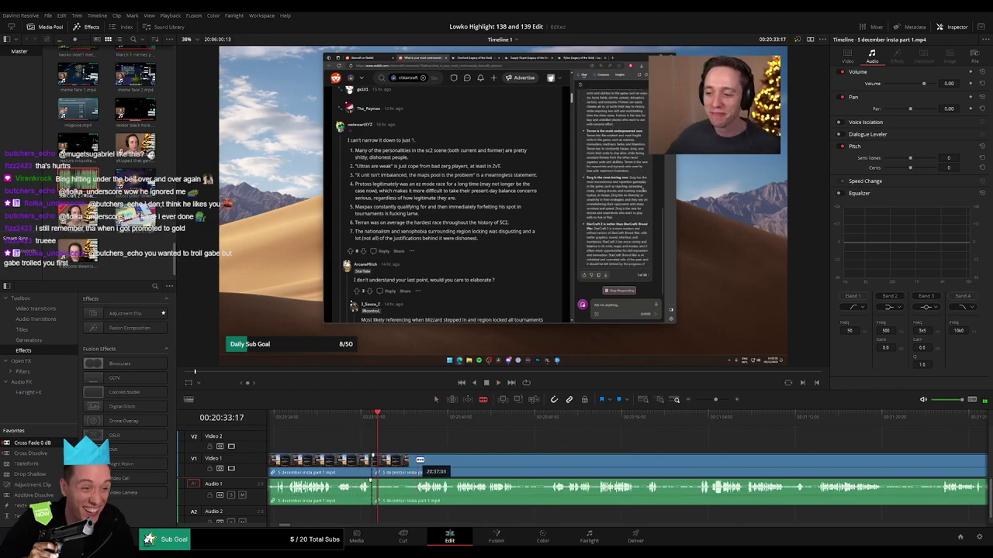
{"action": "key", "text": "a"}
{"action": "left_click", "coordinate": [406, 464]}
{"action": "key", "text": "Delete"}
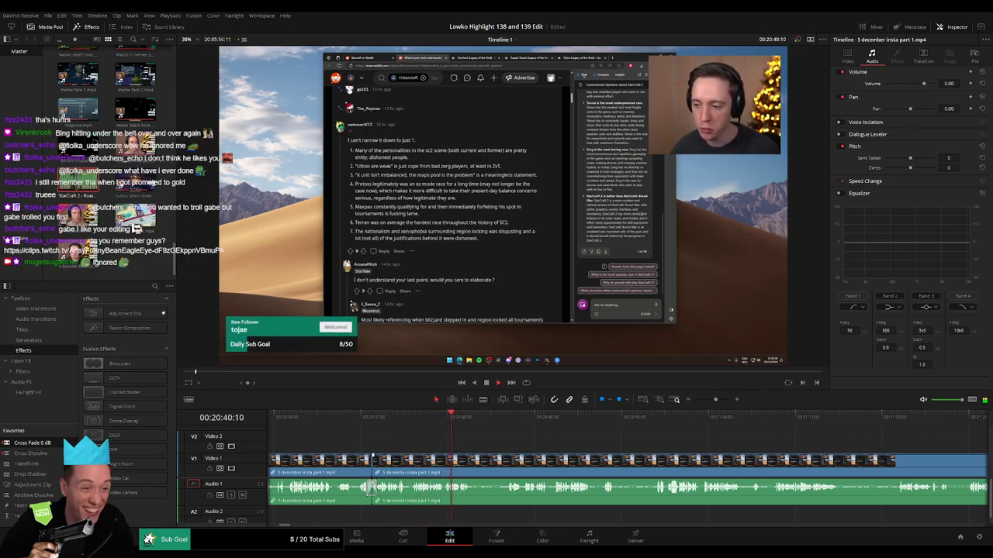
Step: Ripple delete the part from about 20:42:04 to 20:45:17, add an audio cross fade at the join and play on
{"action": "left_click", "coordinate": [442, 421]}
{"action": "key", "text": "b"}
{"action": "left_click", "coordinate": [407, 463]}
{"action": "left_click", "coordinate": [443, 461]}
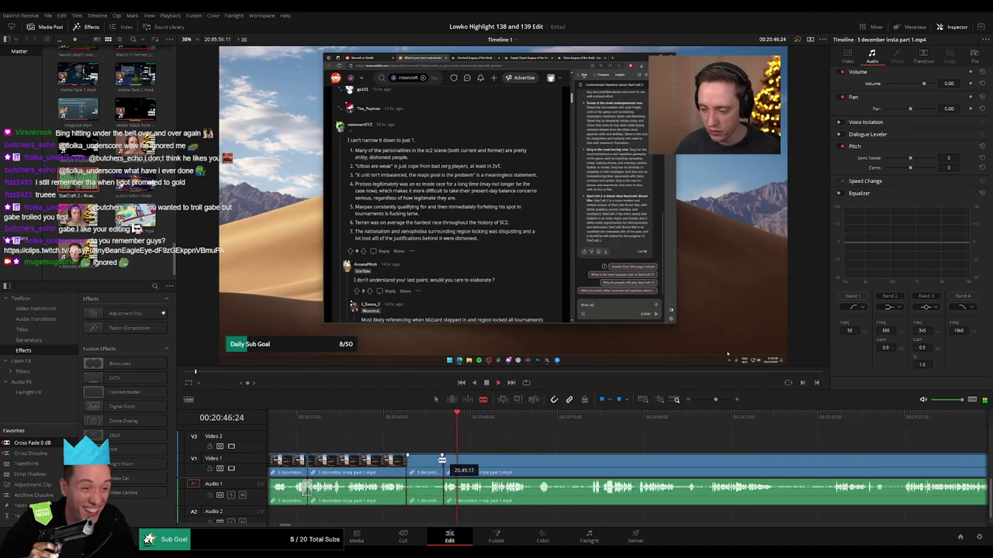
{"action": "key", "text": "a"}
{"action": "left_click", "coordinate": [432, 465]}
{"action": "key", "text": "Delete"}
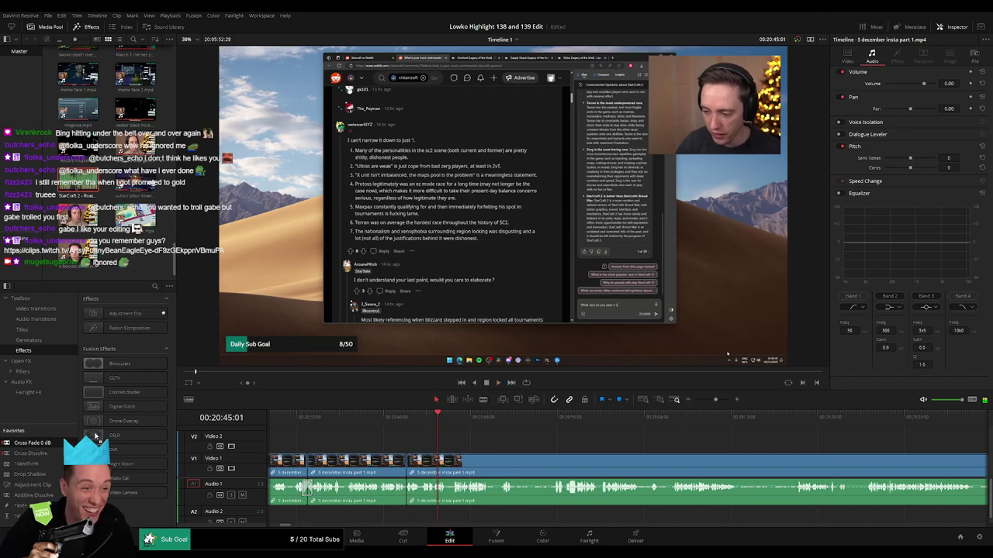
{"action": "left_click_drag", "start_coordinate": [523, 459], "coordinate": [412, 451]}
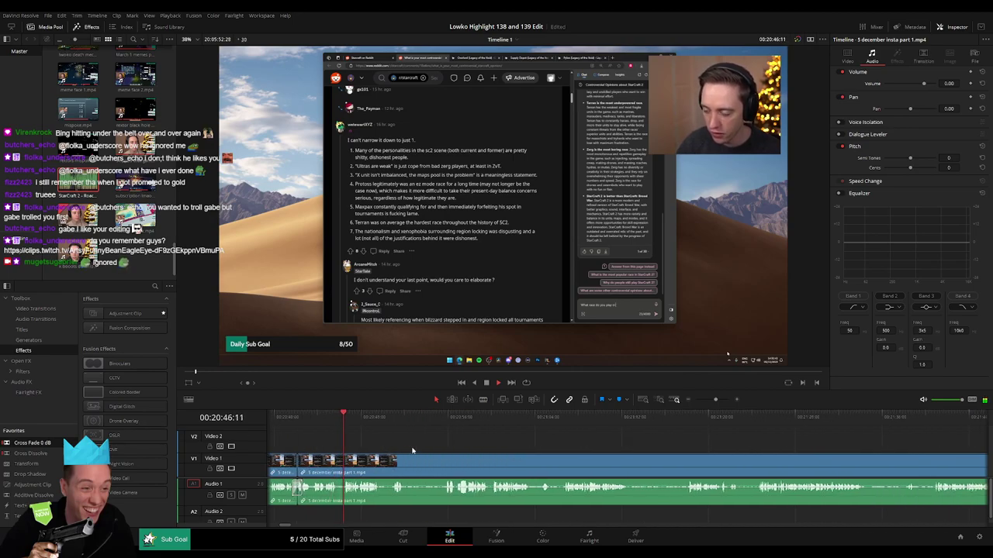
Step: Ripple delete about one second from about 20:49:22 and add an audio cross fade at the join
{"action": "key", "text": "b"}
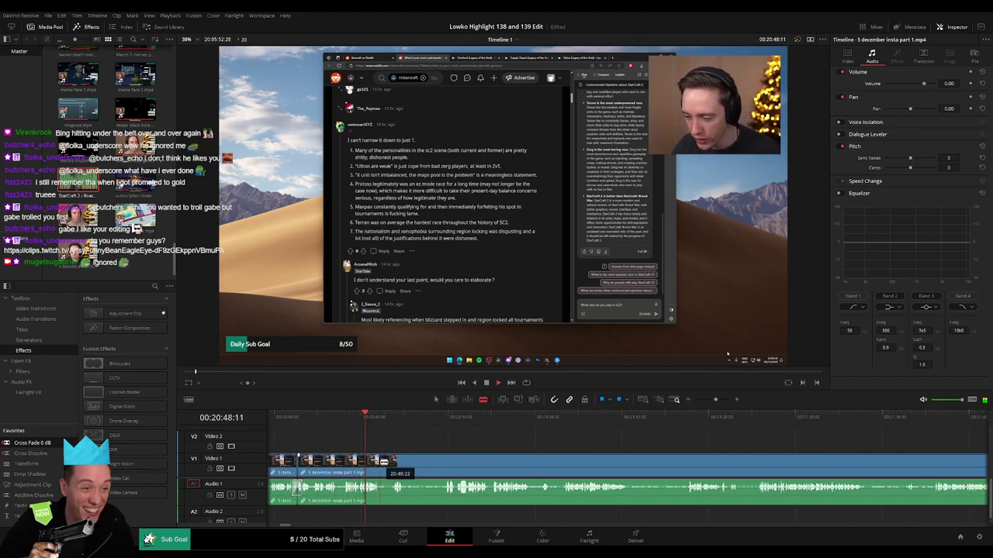
{"action": "left_click", "coordinate": [381, 468]}
{"action": "key", "text": "a"}
{"action": "left_click", "coordinate": [387, 468]}
{"action": "key", "text": "Delete"}
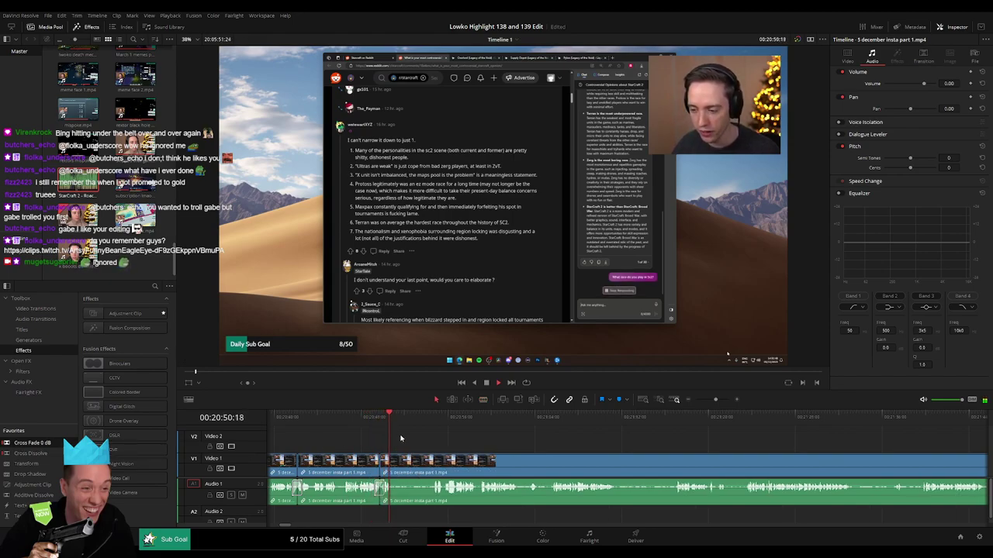
Step: Ripple delete the part from about 20:51:05 to 20:54:15, add an audio cross fade at the join and play on
{"action": "left_click_drag", "start_coordinate": [413, 428], "coordinate": [426, 429]}
{"action": "key", "text": "b"}
{"action": "left_click", "coordinate": [395, 465]}
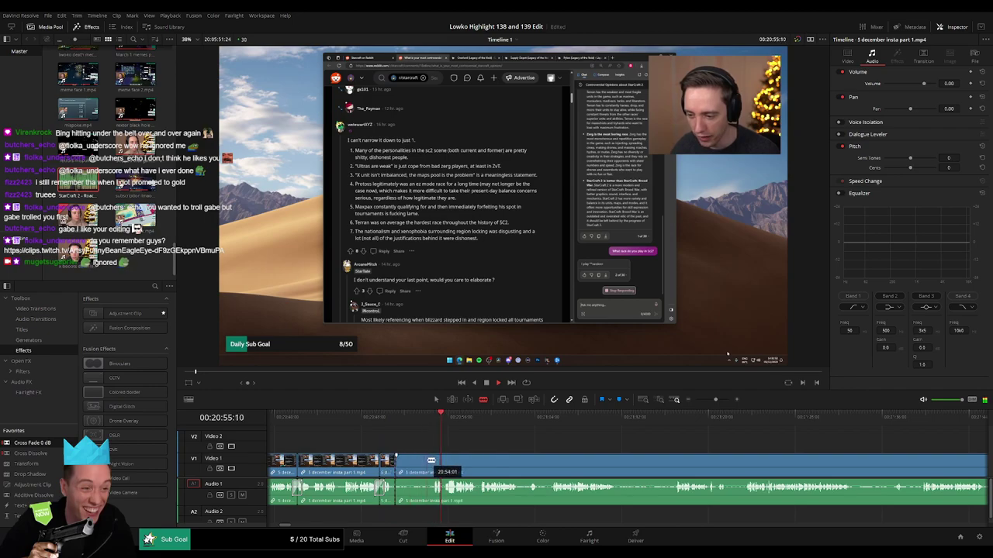
{"action": "left_click", "coordinate": [432, 465]}
{"action": "key", "text": "a"}
{"action": "left_click", "coordinate": [419, 468]}
{"action": "key", "text": "Delete"}
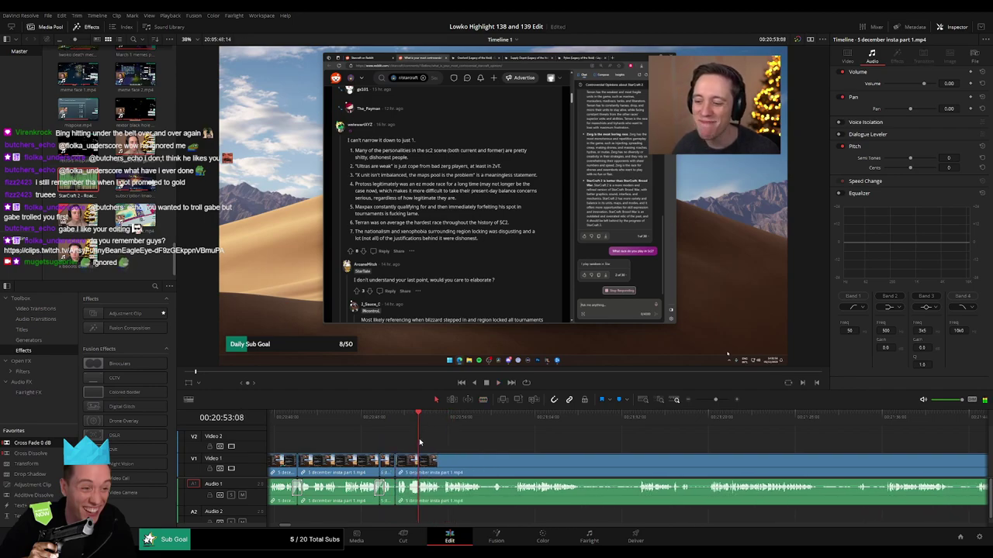
{"action": "key", "text": "Up"}
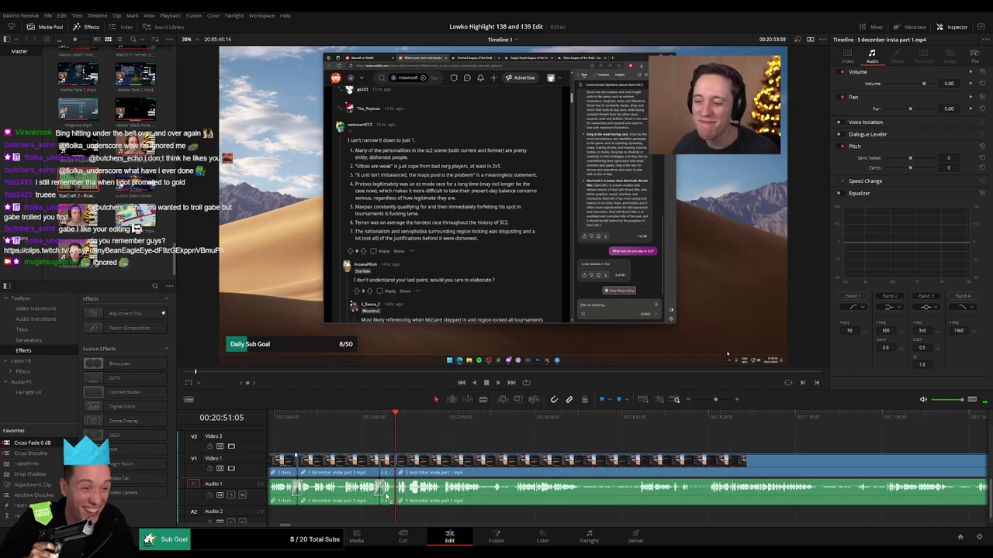
{"action": "key", "text": "space"}
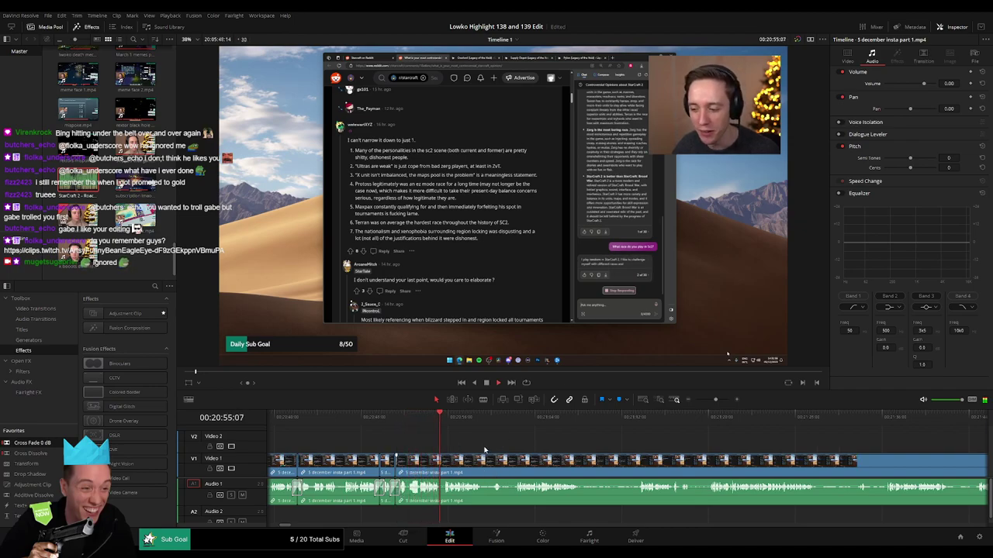
Step: Ripple delete about five seconds from about 21:08:12 and add an audio cross fade at the join
{"action": "scroll", "coordinate": [466, 440], "scroll_direction": "right", "scroll_amount": 1}
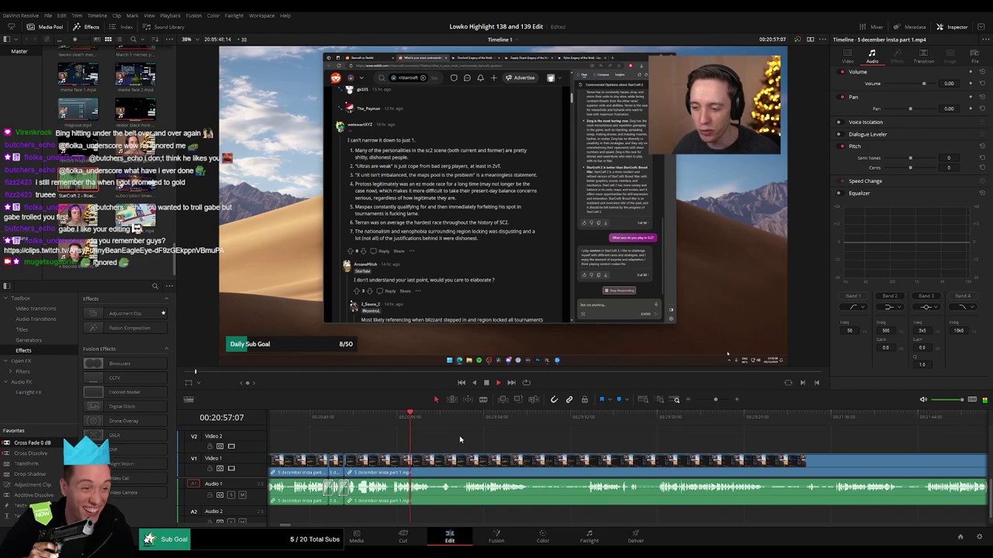
{"action": "scroll", "coordinate": [459, 440], "scroll_direction": "right", "scroll_amount": 1}
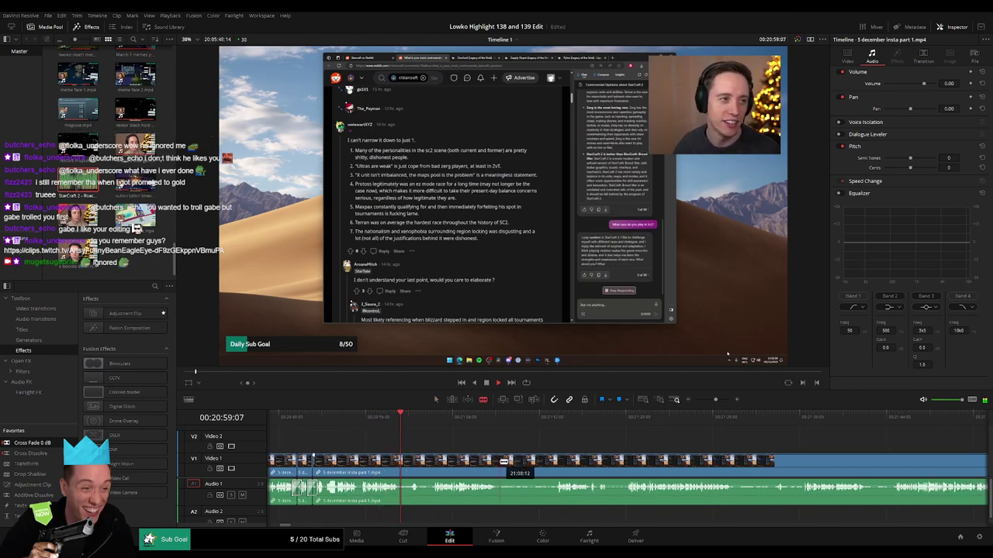
{"action": "left_click", "coordinate": [503, 462]}
{"action": "scroll", "coordinate": [500, 445], "scroll_direction": "right", "scroll_amount": 1}
{"action": "left_click", "coordinate": [376, 421]}
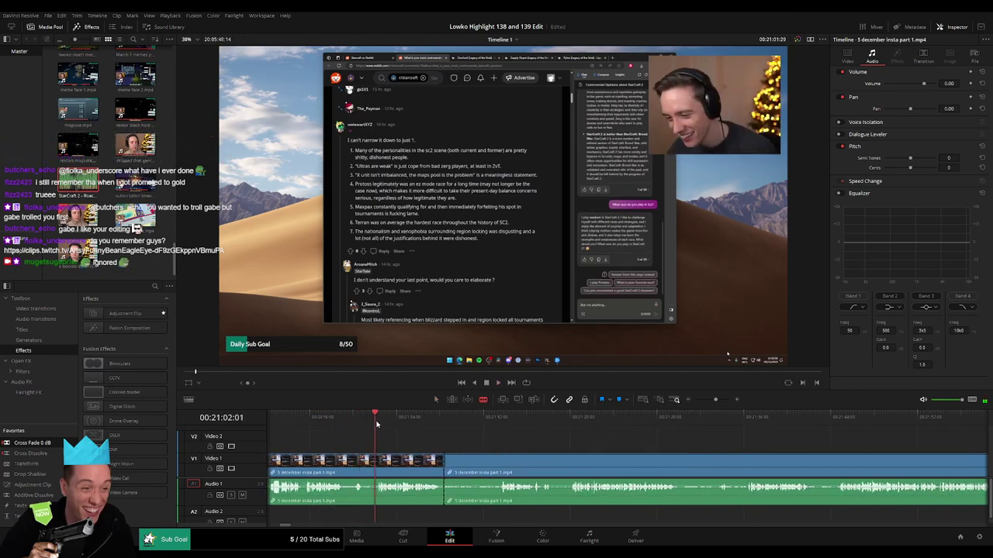
{"action": "left_click", "coordinate": [498, 463]}
{"action": "key", "text": "a"}
{"action": "left_click", "coordinate": [487, 468]}
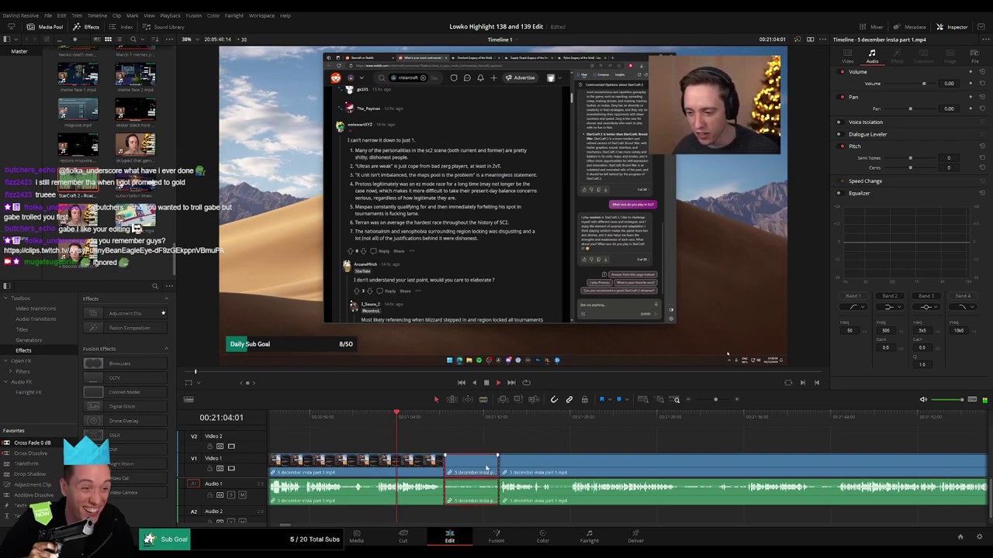
{"action": "key", "text": "Delete"}
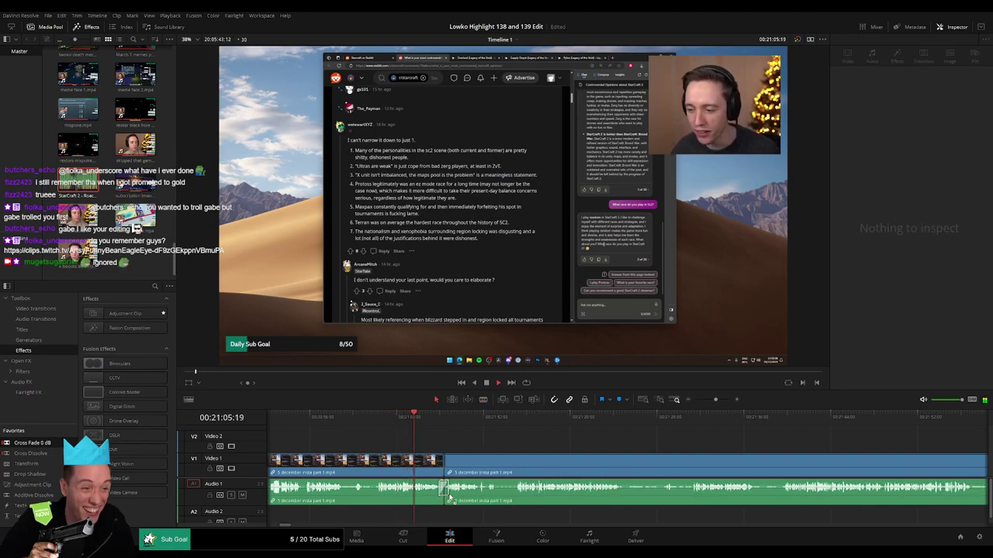
Step: Isolate the swear word by splitting the 5 december insta clip at about 21:06:06 and 21:06:16
{"action": "left_click", "coordinate": [412, 421]}
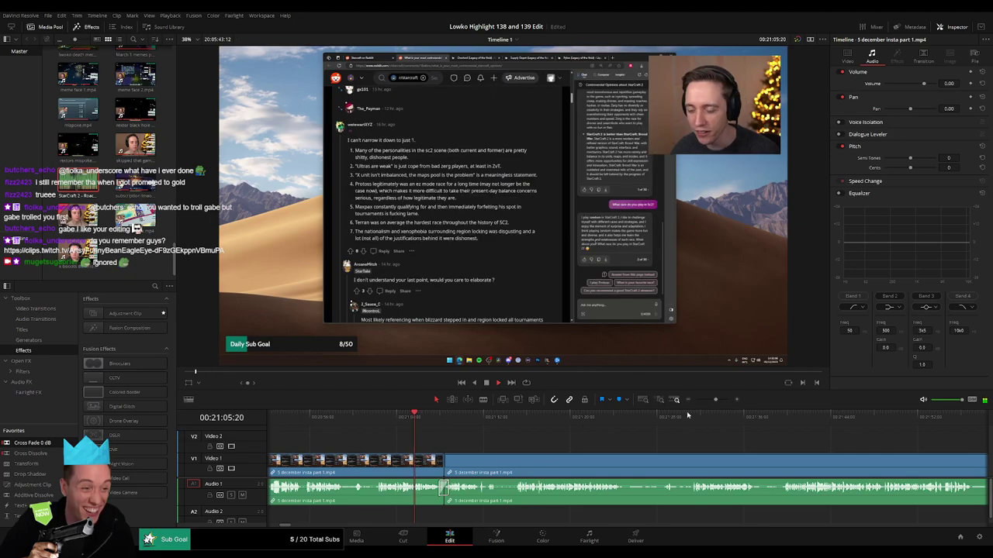
{"action": "left_click_drag", "start_coordinate": [715, 399], "coordinate": [723, 400]}
{"action": "key", "text": "space"}
{"action": "key", "text": "space"}
{"action": "left_click", "coordinate": [640, 417]}
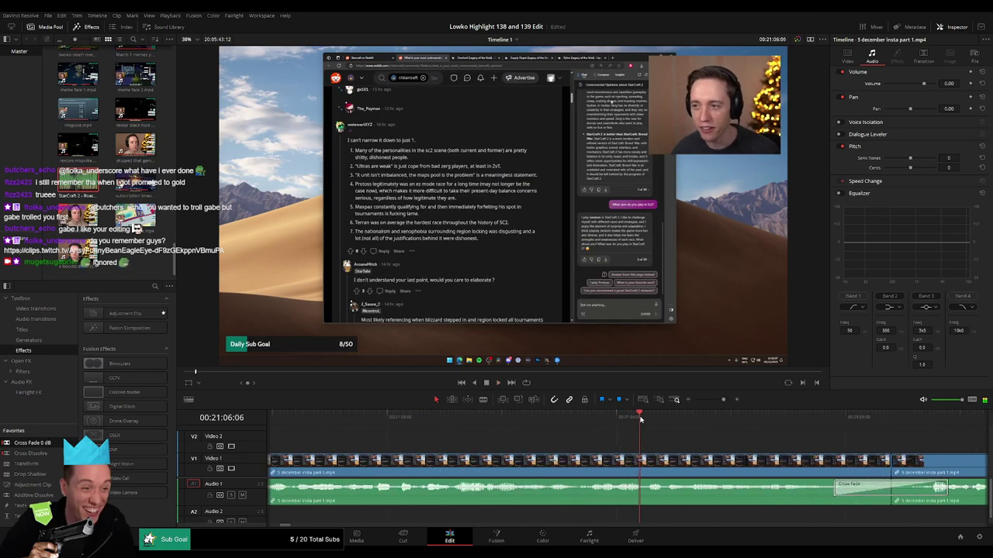
{"action": "key", "text": "b"}
{"action": "left_click", "coordinate": [641, 461]}
{"action": "key", "text": "space"}
{"action": "left_click", "coordinate": [680, 465]}
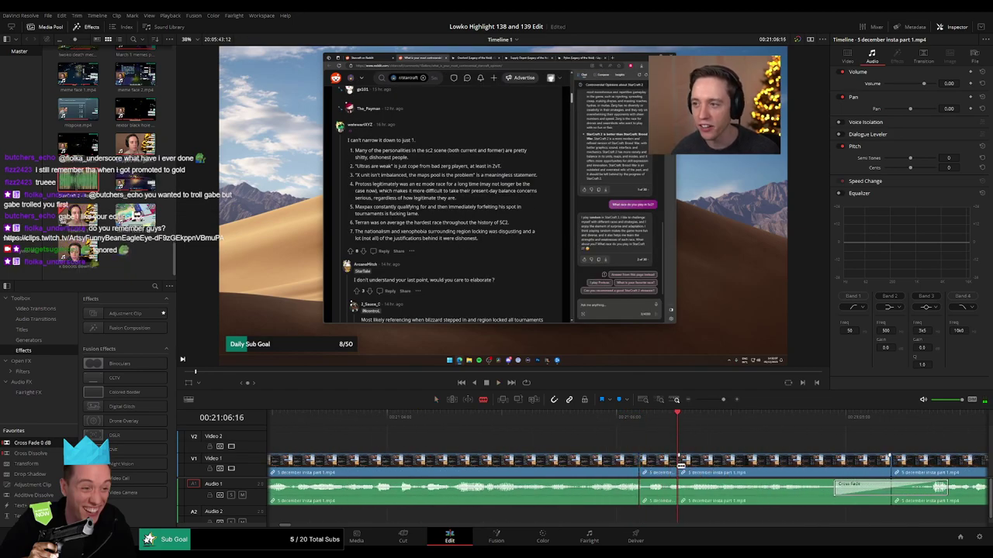
Step: Cover the isolated swear word with StarCraft 2 - Roach Quotes.mp3 on Audio 2, set its volume to -23 and play it back
{"action": "left_click", "coordinate": [660, 490]}
{"action": "left_click_drag", "start_coordinate": [660, 490], "coordinate": [642, 514]}
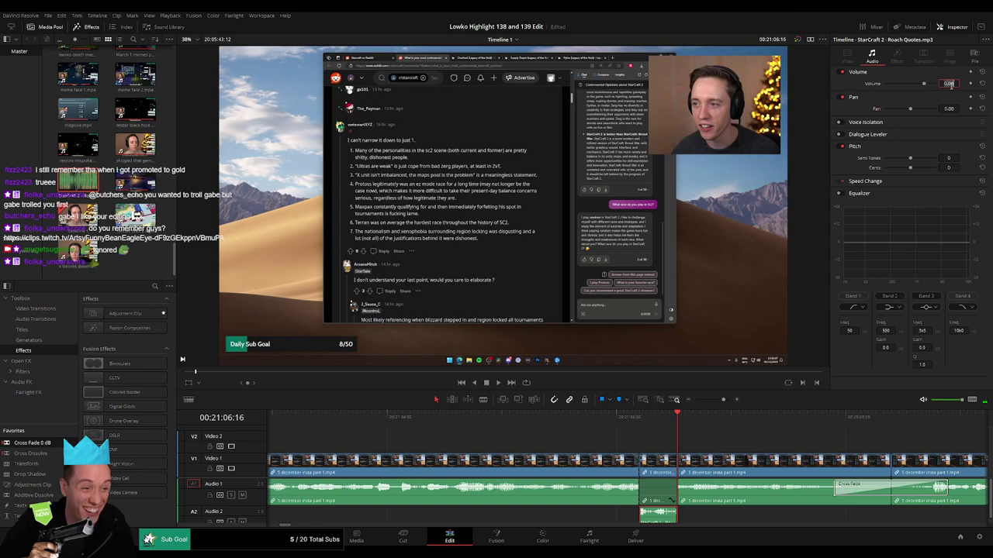
{"action": "key", "text": "Return"}
{"action": "left_click", "coordinate": [612, 423]}
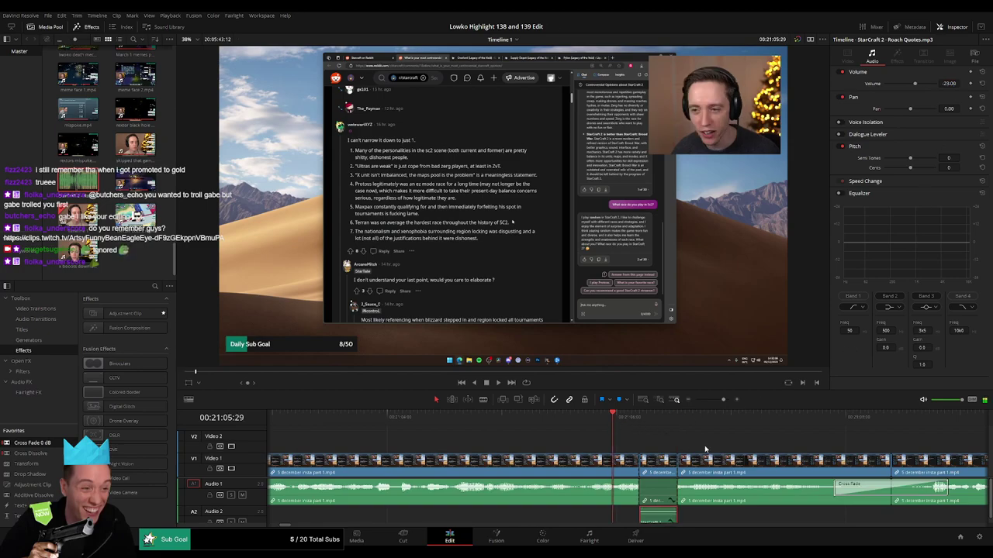
{"action": "left_click", "coordinate": [706, 448]}
{"action": "key", "text": "space"}
{"action": "left_click_drag", "start_coordinate": [723, 401], "coordinate": [715, 401]}
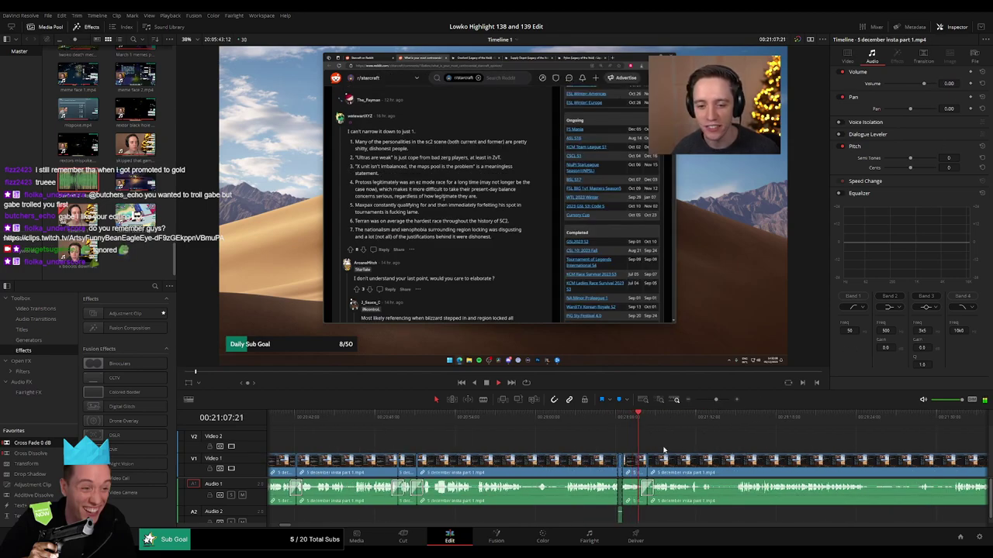
Step: Ripple delete about 1.6 seconds from about 21:13:10 and add an audio cross fade at the join
{"action": "scroll", "coordinate": [663, 450], "scroll_direction": "right", "scroll_amount": 5}
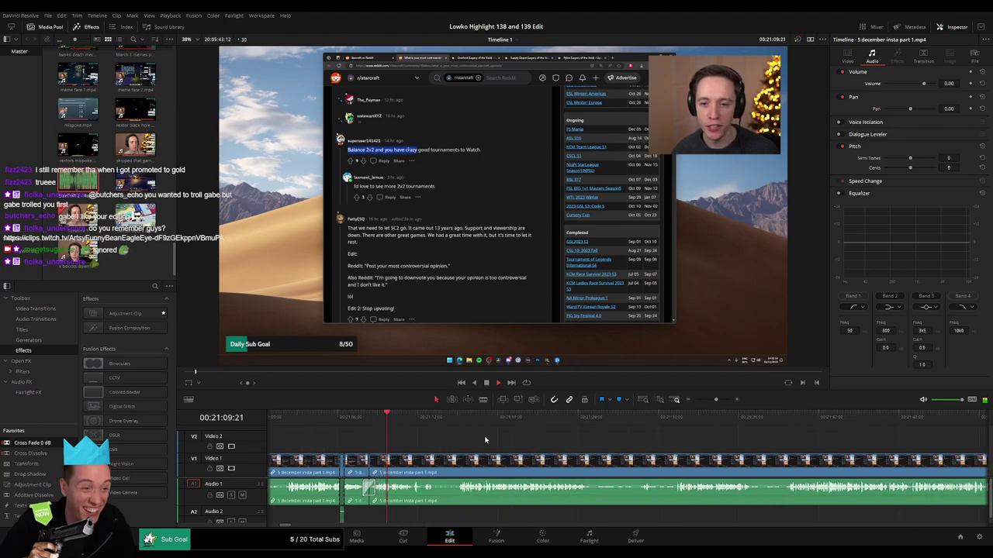
{"action": "scroll", "coordinate": [473, 446], "scroll_direction": "right", "scroll_amount": 3}
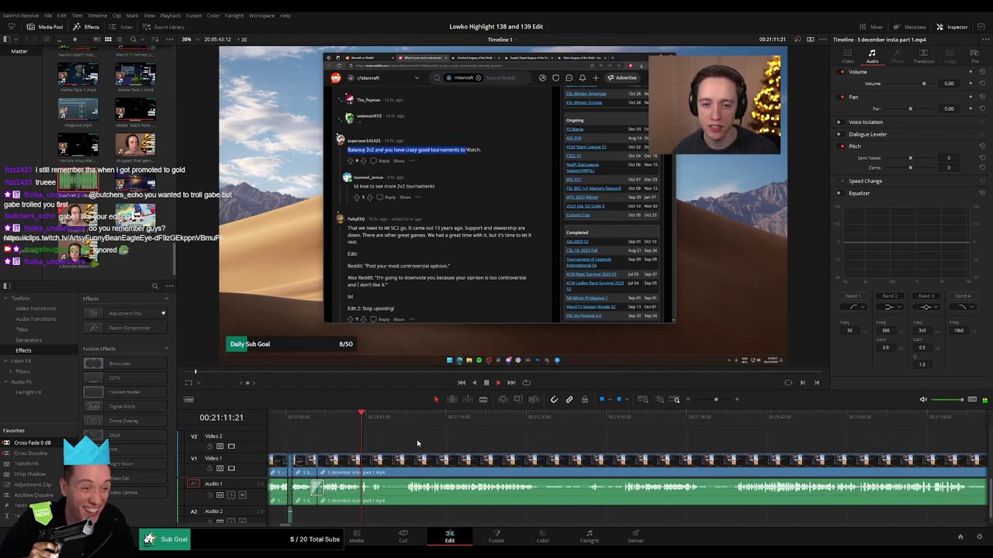
{"action": "left_click", "coordinate": [397, 419]}
{"action": "key", "text": "b"}
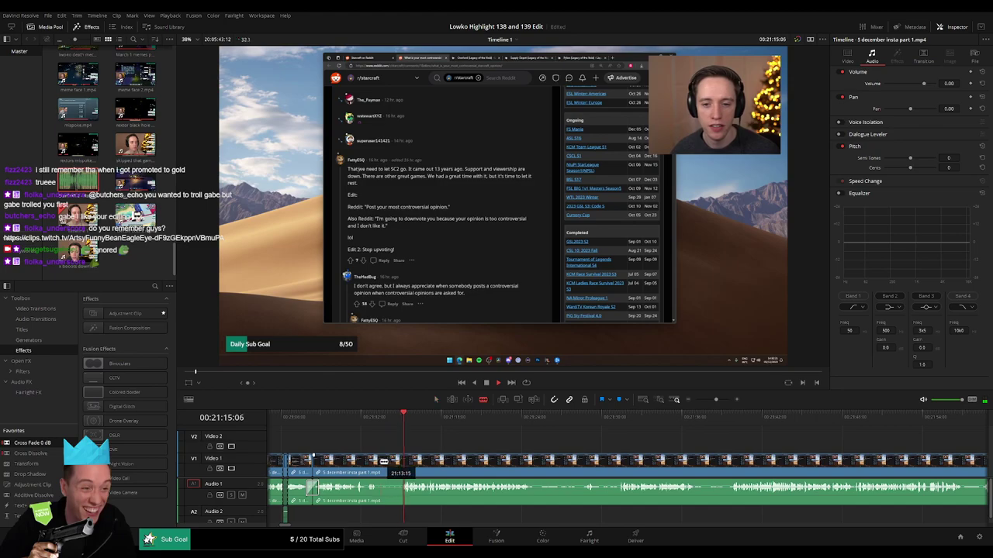
{"action": "left_click", "coordinate": [379, 461]}
{"action": "left_click", "coordinate": [402, 461]}
{"action": "key", "text": "a"}
{"action": "left_click", "coordinate": [394, 463]}
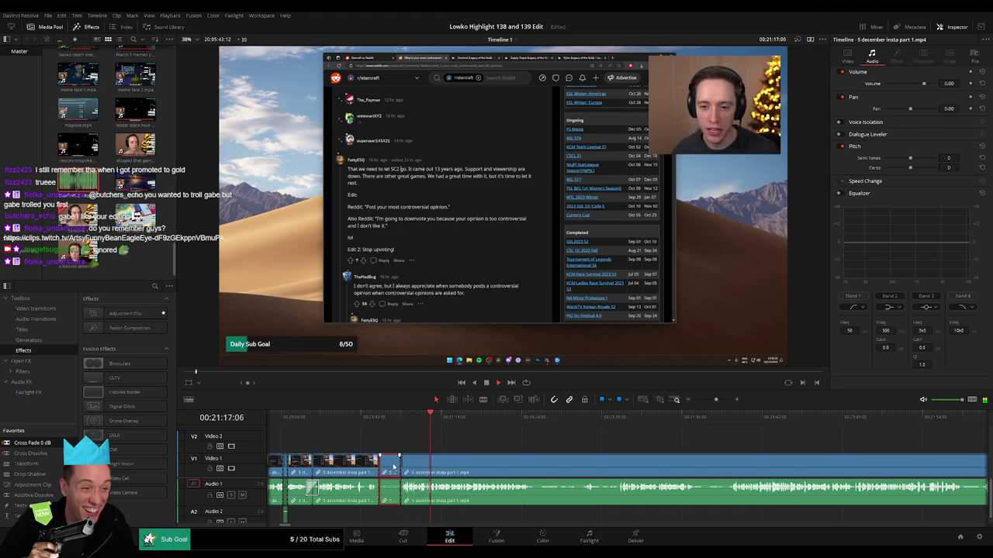
{"action": "key", "text": "Delete"}
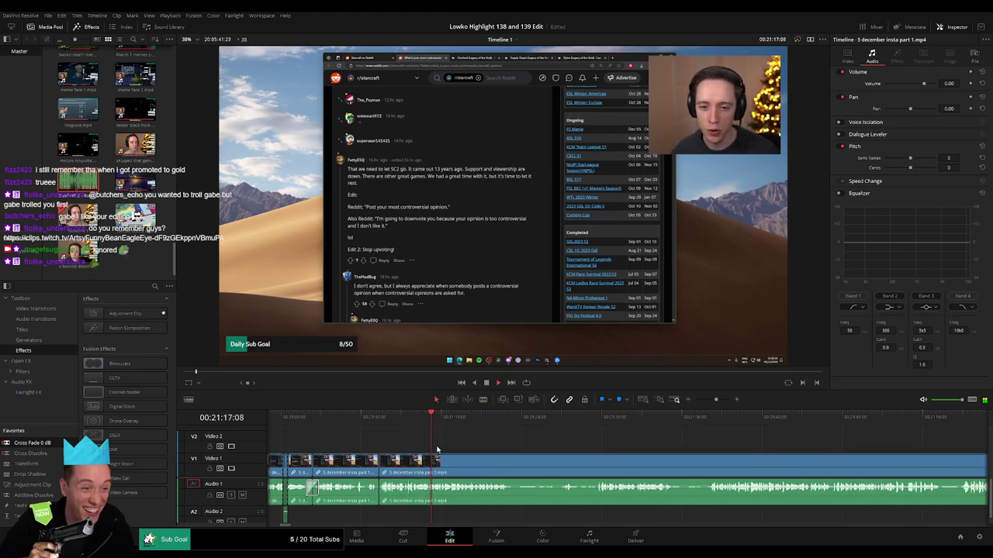
Step: Ripple delete about 3.7 seconds from about 21:23:08 and add an audio cross fade at the join
{"action": "scroll", "coordinate": [435, 449], "scroll_direction": "right", "scroll_amount": 2}
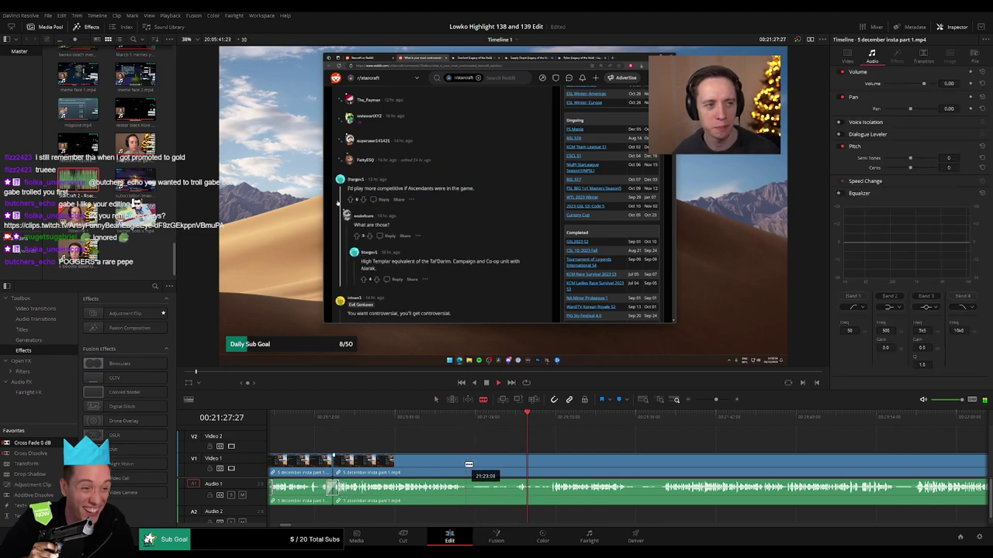
{"action": "left_click", "coordinate": [466, 464]}
{"action": "left_click", "coordinate": [514, 466]}
{"action": "key", "text": "a"}
{"action": "left_click", "coordinate": [501, 471]}
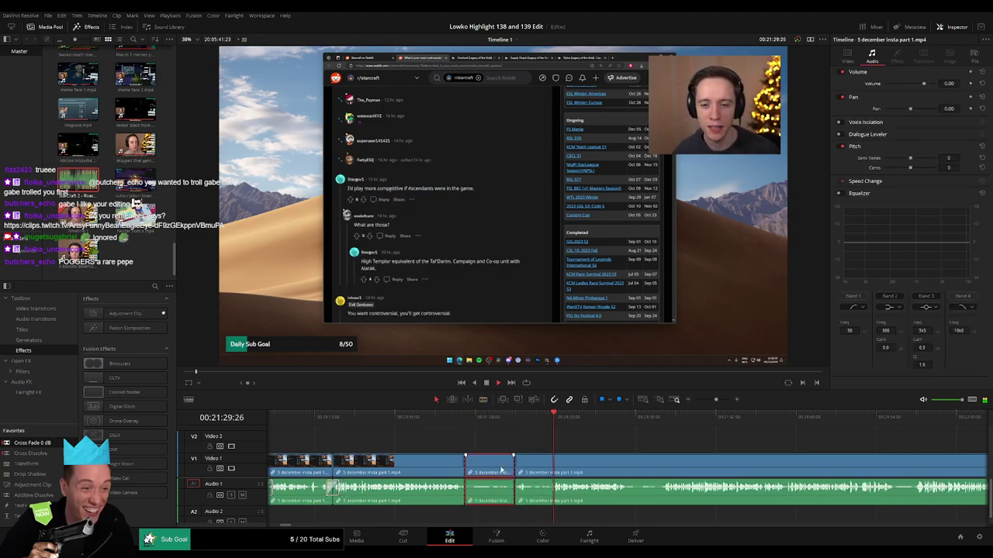
{"action": "key", "text": "Delete"}
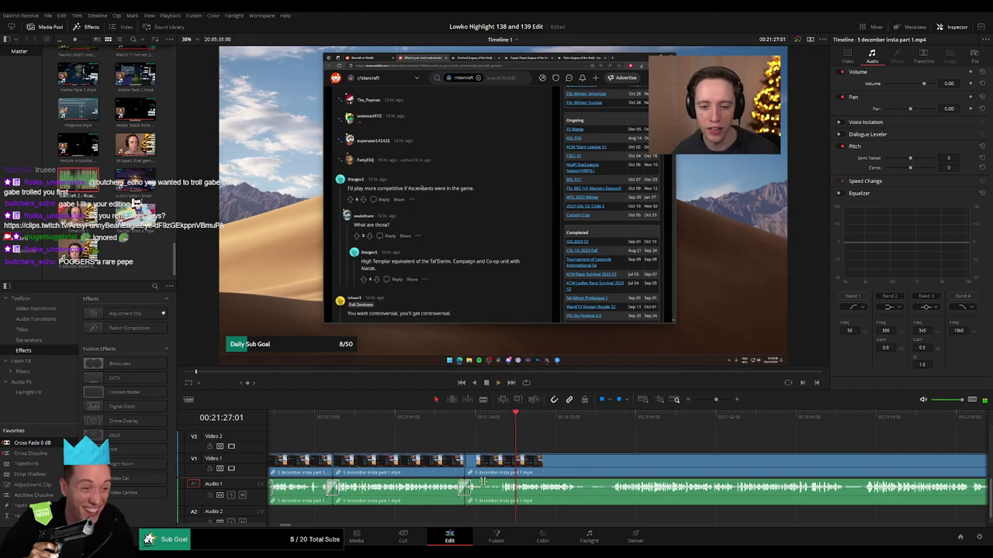
Step: Ripple delete about 1.3 seconds from about 21:24:15 and add an audio cross fade at the join
{"action": "key", "text": "b"}
{"action": "left_click", "coordinate": [483, 470]}
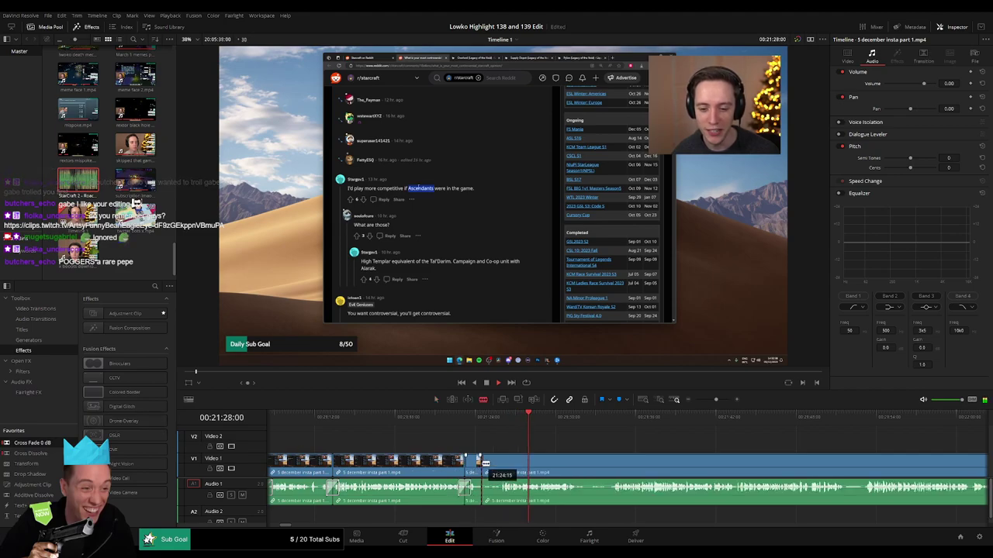
{"action": "left_click", "coordinate": [503, 469]}
{"action": "key", "text": "a"}
{"action": "left_click", "coordinate": [493, 469]}
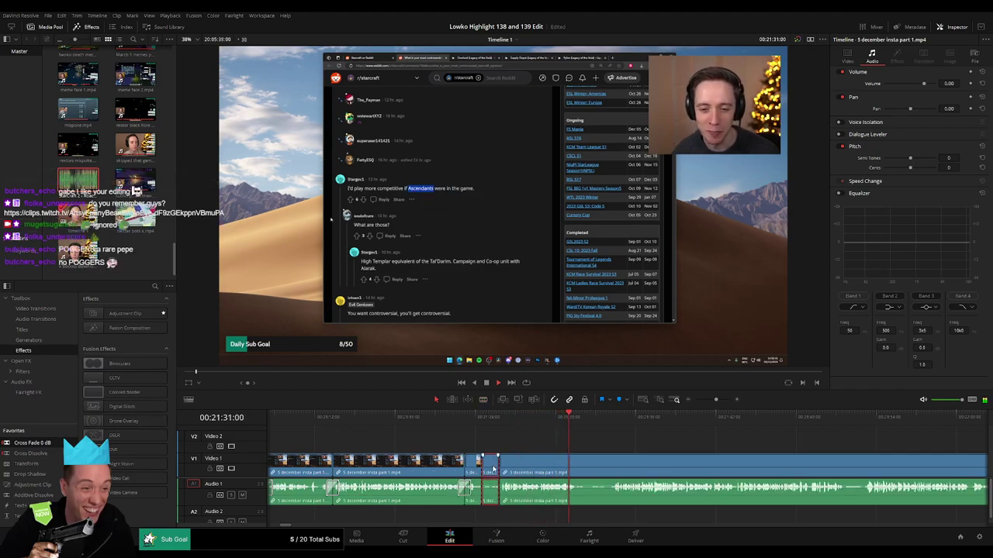
{"action": "key", "text": "Delete"}
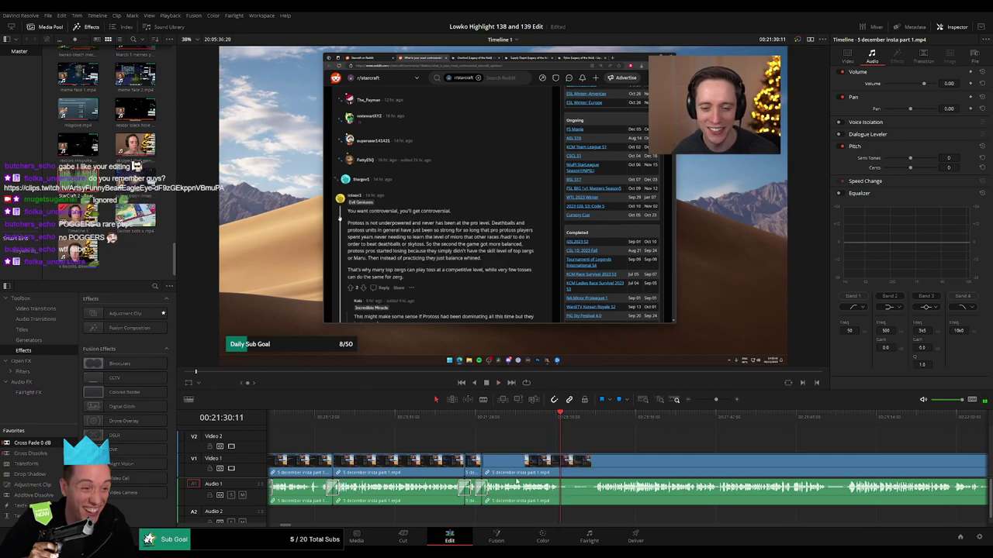
Step: Ripple delete about 2.5 seconds from about 21:30:12, add an audio cross fade at the join and play it back
{"action": "scroll", "coordinate": [550, 454], "scroll_direction": "right", "scroll_amount": 3}
{"action": "left_click", "coordinate": [463, 422]}
{"action": "key", "text": "b"}
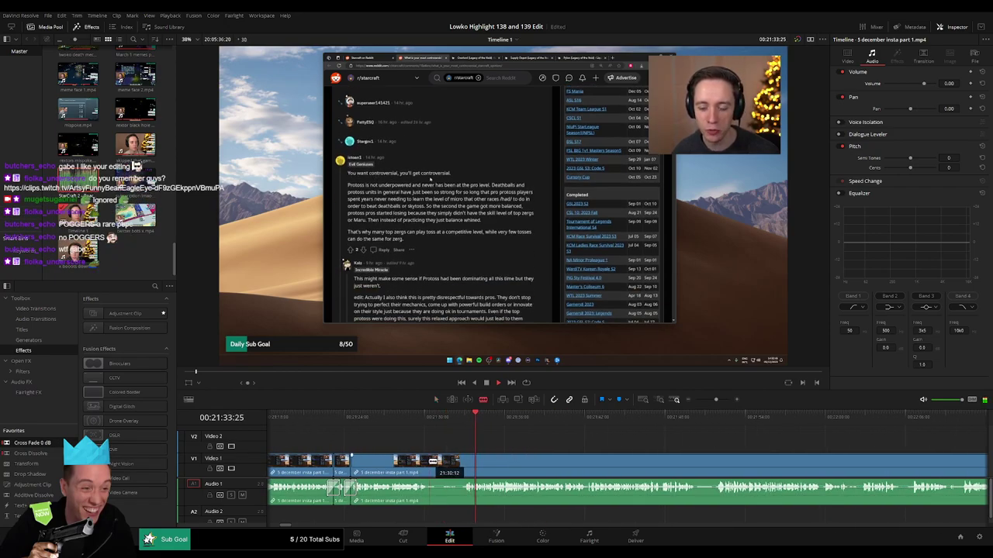
{"action": "left_click", "coordinate": [431, 463]}
{"action": "left_click", "coordinate": [462, 462]}
{"action": "key", "text": "a"}
{"action": "left_click", "coordinate": [452, 467]}
{"action": "key", "text": "Delete"}
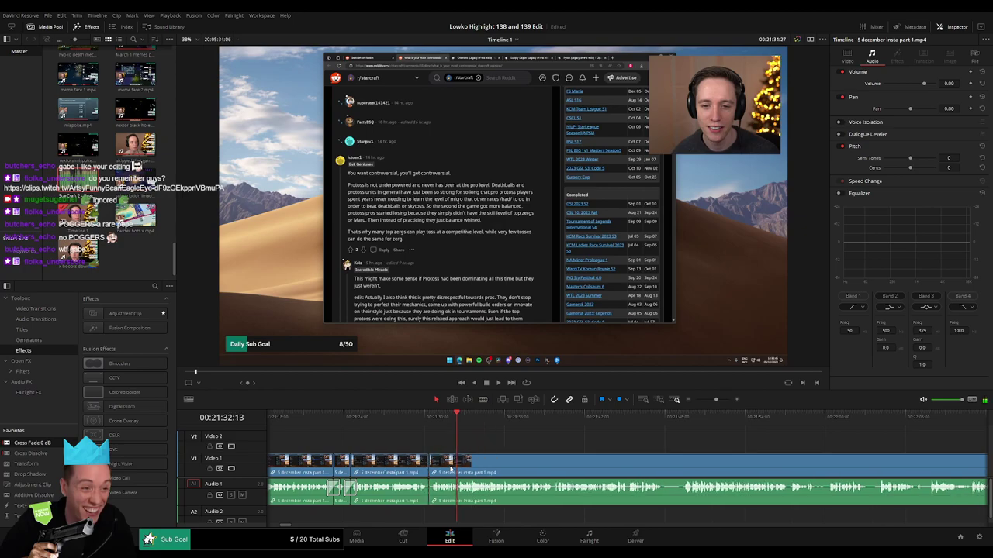
{"action": "left_click", "coordinate": [423, 419]}
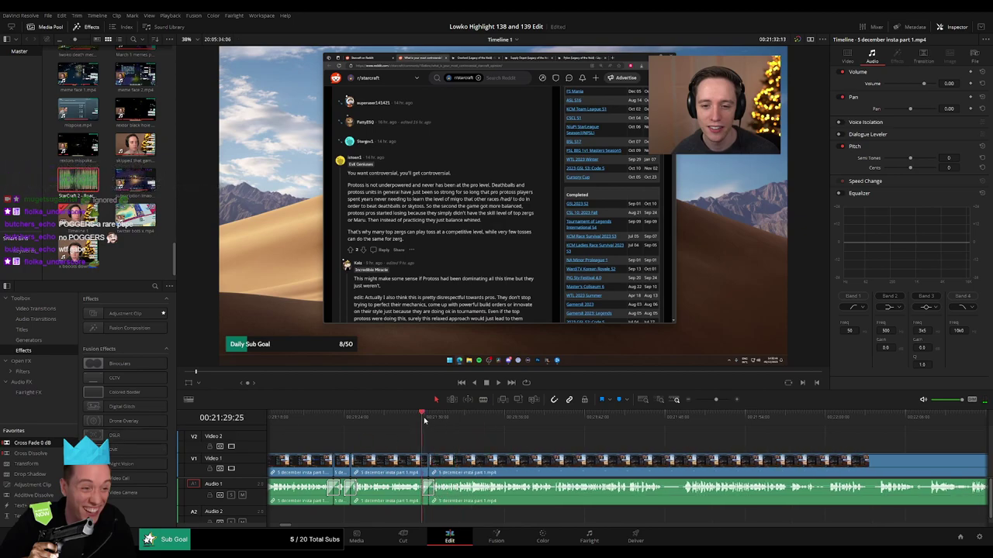
{"action": "key", "text": "space"}
Step: Play on and ripple delete about 1.3 seconds of dead air from about 21:48:01
{"action": "scroll", "coordinate": [454, 450], "scroll_direction": "right", "scroll_amount": 2}
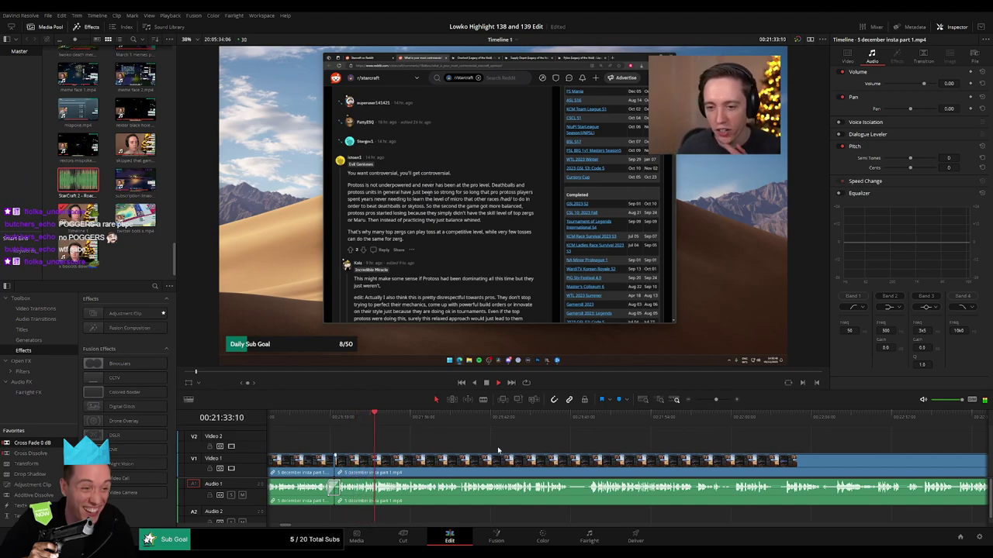
{"action": "scroll", "coordinate": [493, 440], "scroll_direction": "right", "scroll_amount": 2}
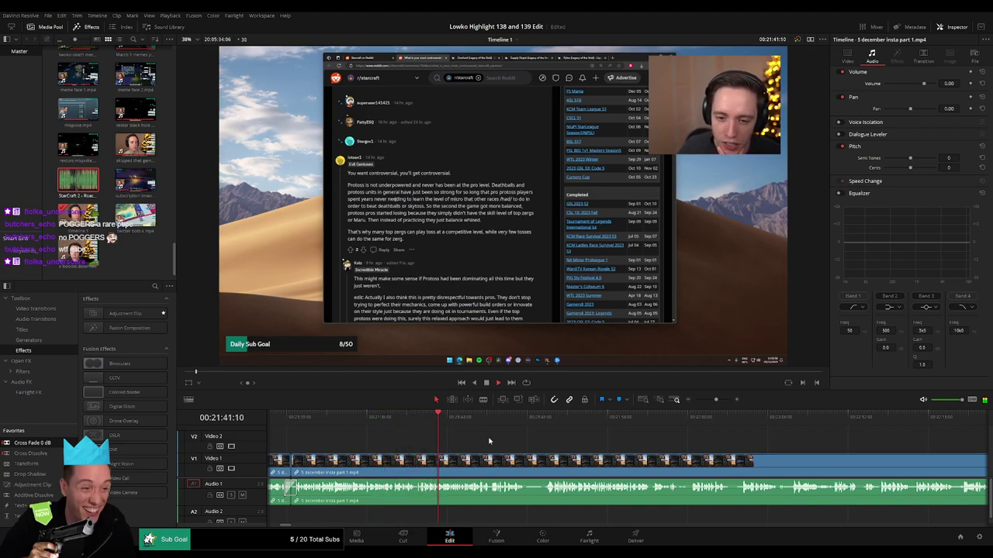
{"action": "scroll", "coordinate": [506, 442], "scroll_direction": "right", "scroll_amount": 1}
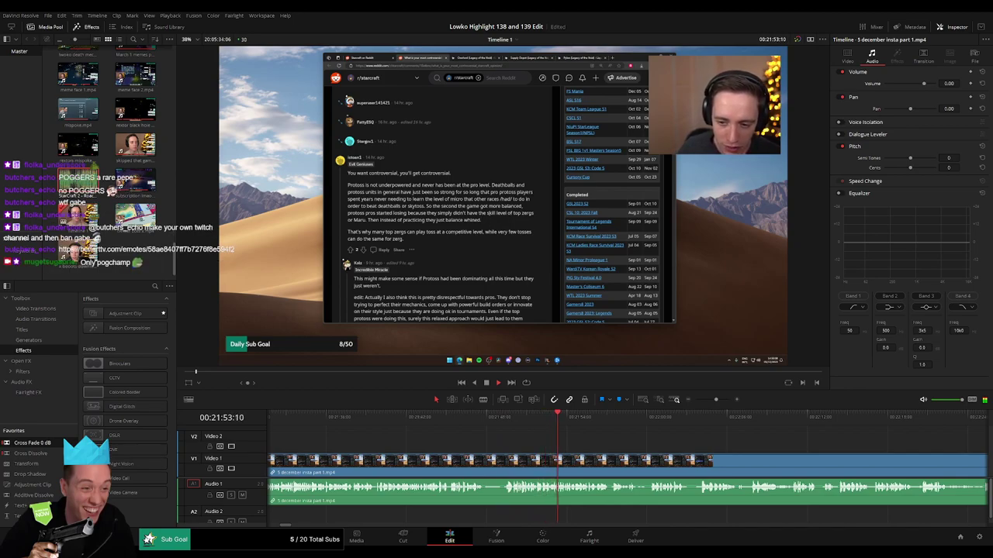
{"action": "scroll", "coordinate": [519, 441], "scroll_direction": "right", "scroll_amount": 3}
{"action": "key", "text": "b"}
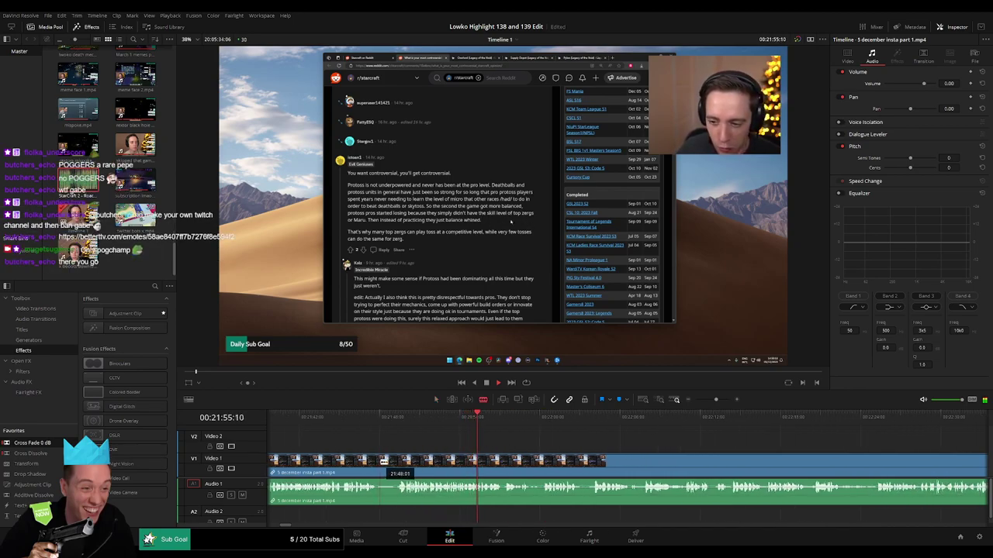
{"action": "left_click", "coordinate": [380, 461]}
{"action": "left_click", "coordinate": [397, 462]}
{"action": "key", "text": "a"}
{"action": "left_click", "coordinate": [389, 464]}
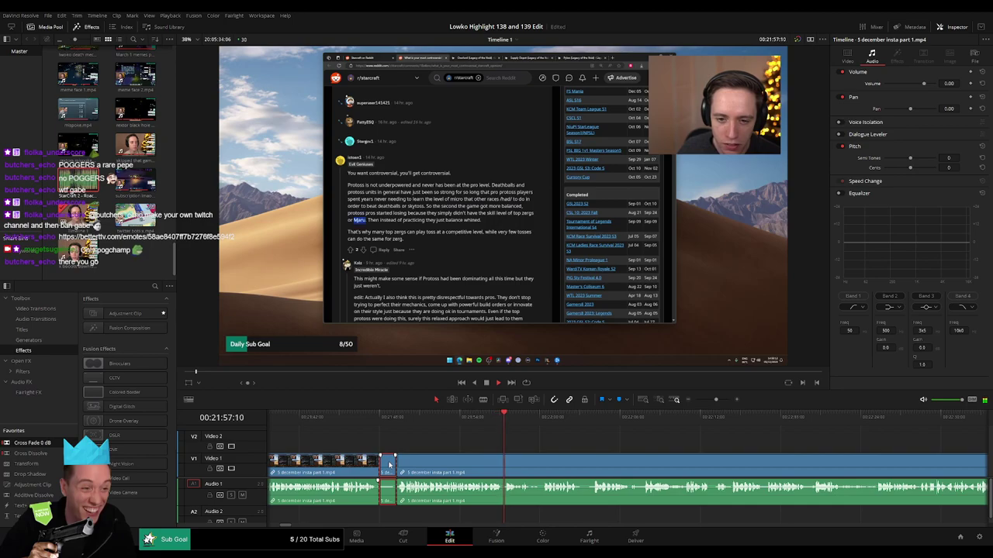
{"action": "key", "text": "BackSpace"}
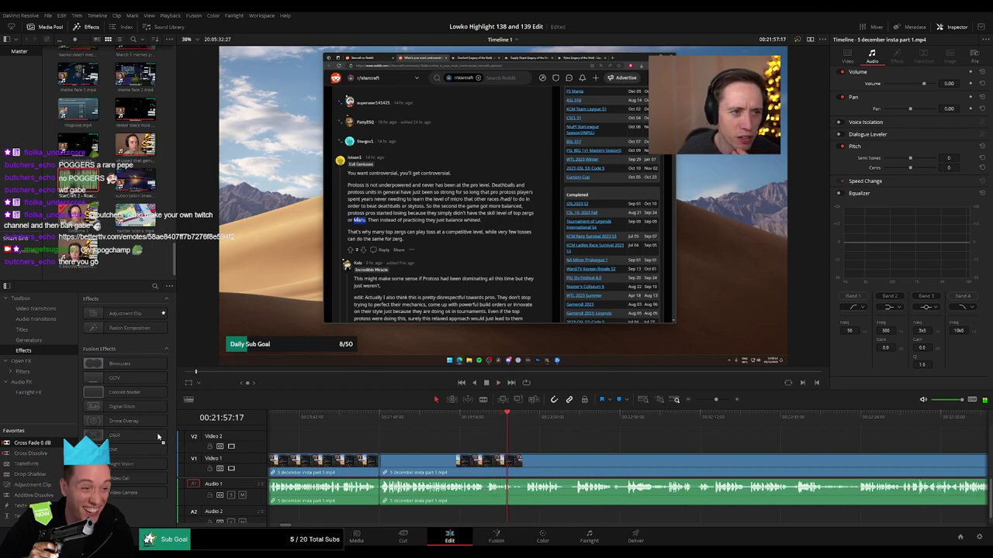
Step: Ripple delete just under one second from about 22:01:18, add an audio cross fade at the join and play on
{"action": "left_click_drag", "start_coordinate": [617, 463], "coordinate": [442, 459]}
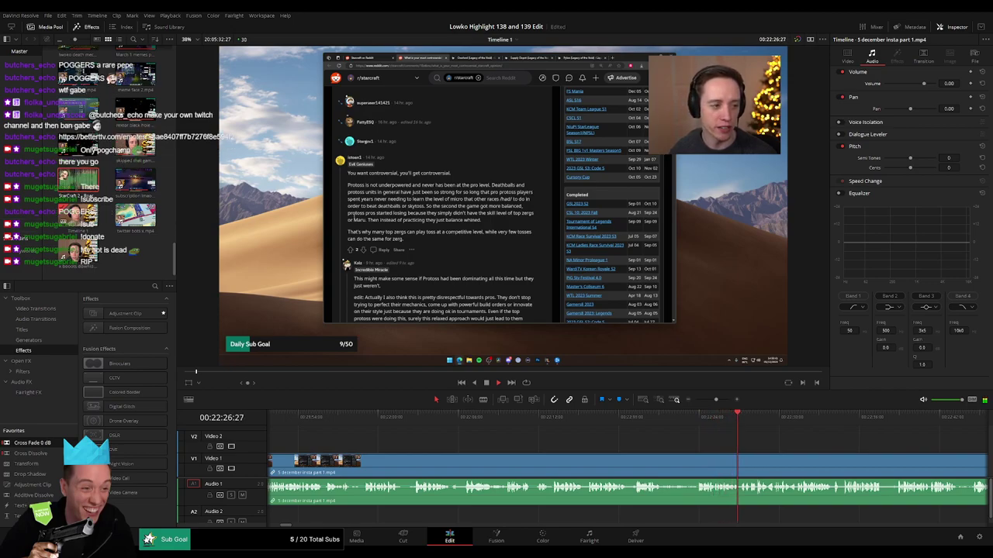
{"action": "left_click", "coordinate": [370, 419]}
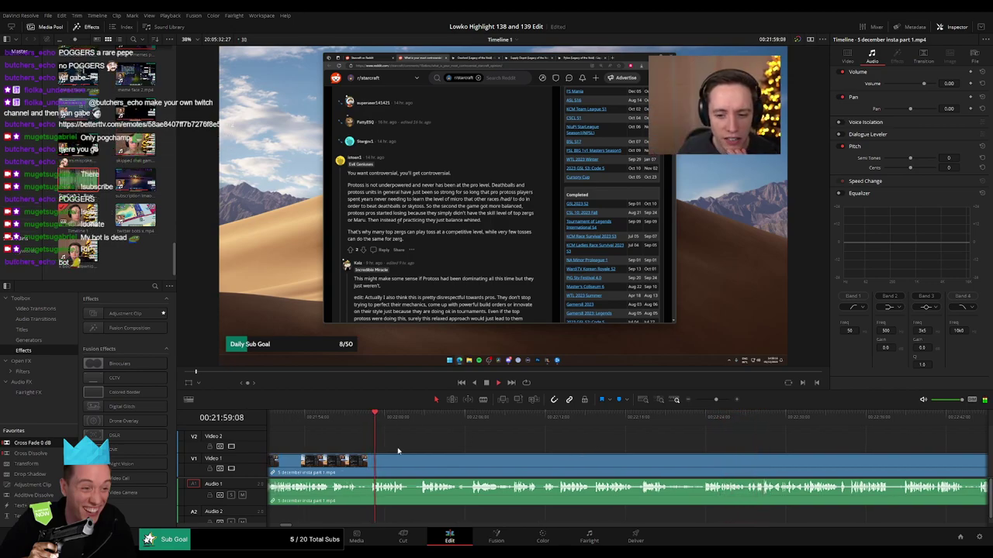
{"action": "left_click", "coordinate": [418, 428]}
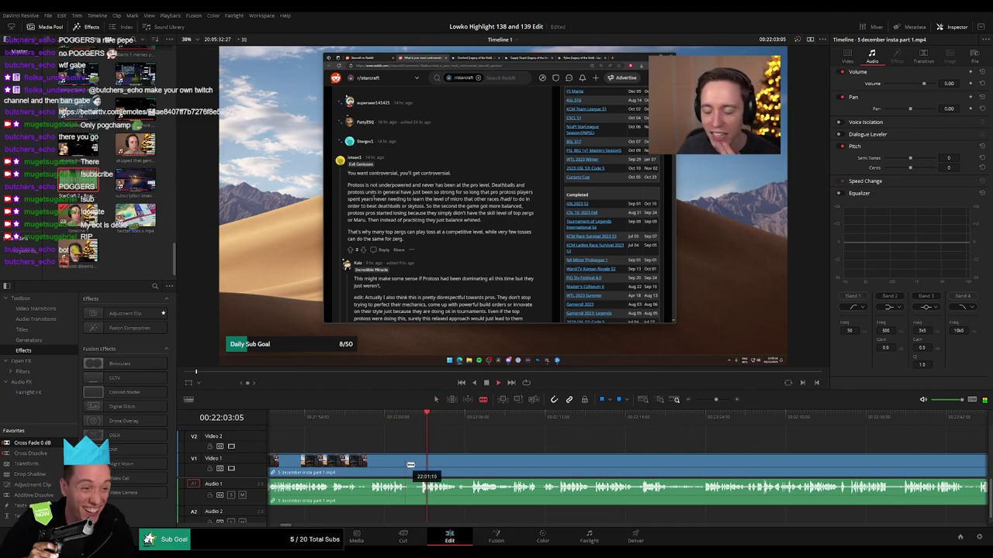
{"action": "left_click", "coordinate": [413, 465]}
{"action": "left_click", "coordinate": [423, 466]}
{"action": "key", "text": "a"}
{"action": "left_click", "coordinate": [414, 470]}
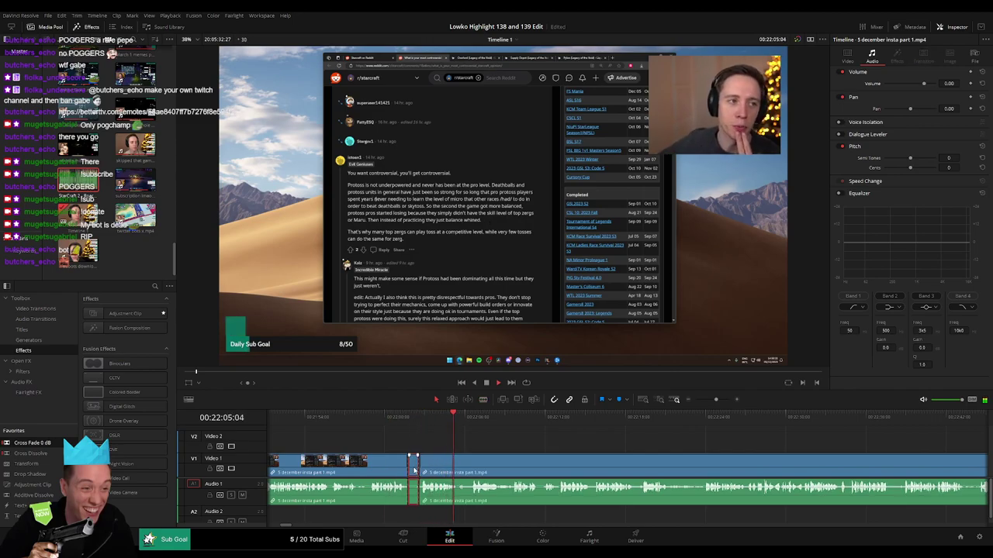
{"action": "key", "text": "Delete"}
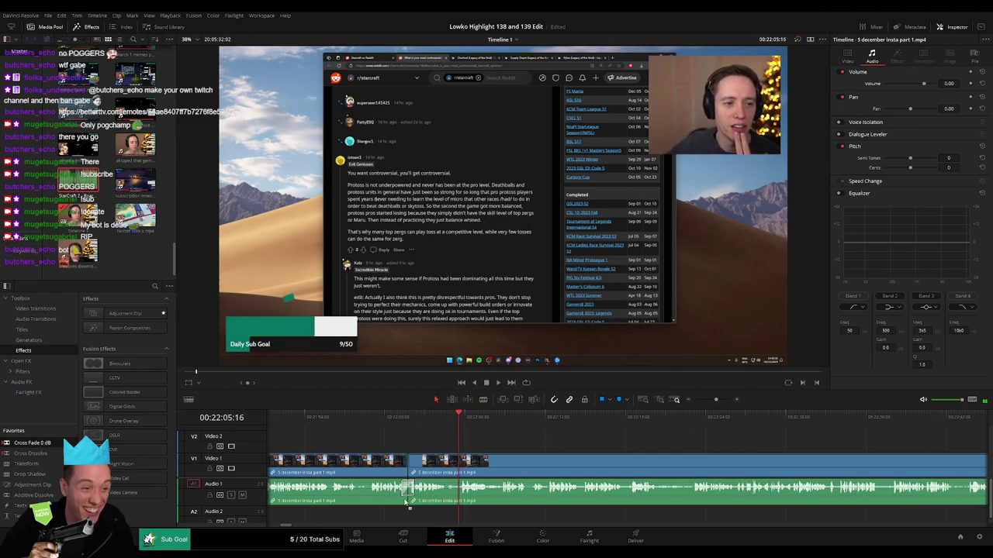
{"action": "left_click_drag", "start_coordinate": [405, 503], "coordinate": [406, 502]}
{"action": "key", "text": "space"}
Step: Split the clip at about 22:20:20 to mark the start of the next cut
{"action": "scroll", "coordinate": [464, 450], "scroll_direction": "right", "scroll_amount": 3}
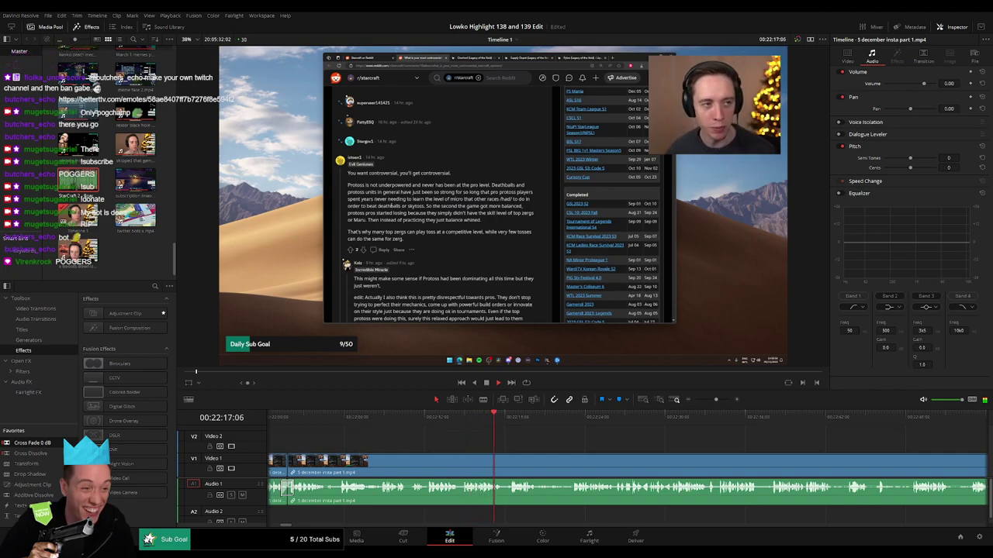
{"action": "left_click", "coordinate": [446, 443]}
{"action": "left_click", "coordinate": [439, 464]}
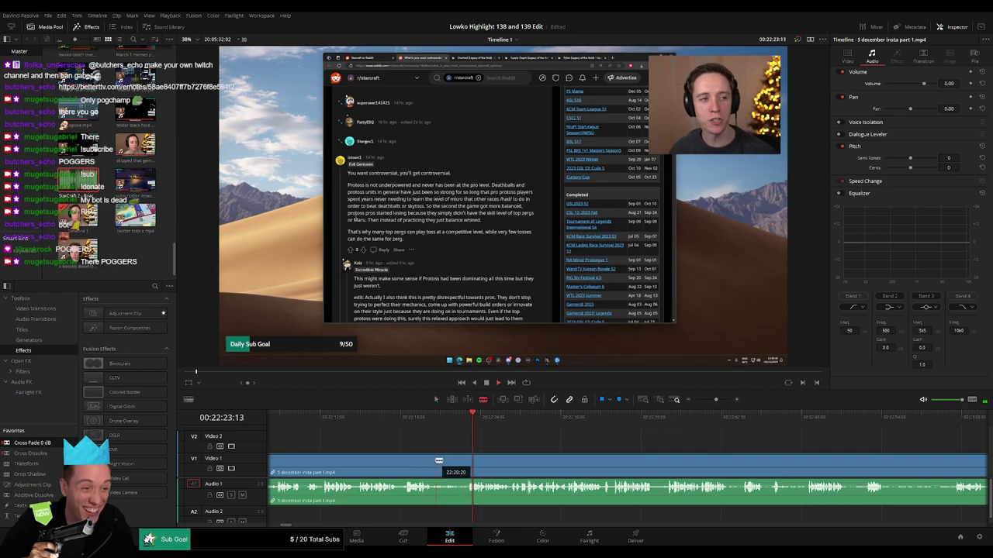
Step: Cut out the Video 1 and Audio 1 section from about 22:20:20 to 22:23:10, close the gap and cross-fade the audio join
{"action": "left_click", "coordinate": [435, 460]}
{"action": "left_click", "coordinate": [470, 462]}
{"action": "key", "text": "a"}
{"action": "left_click", "coordinate": [457, 468]}
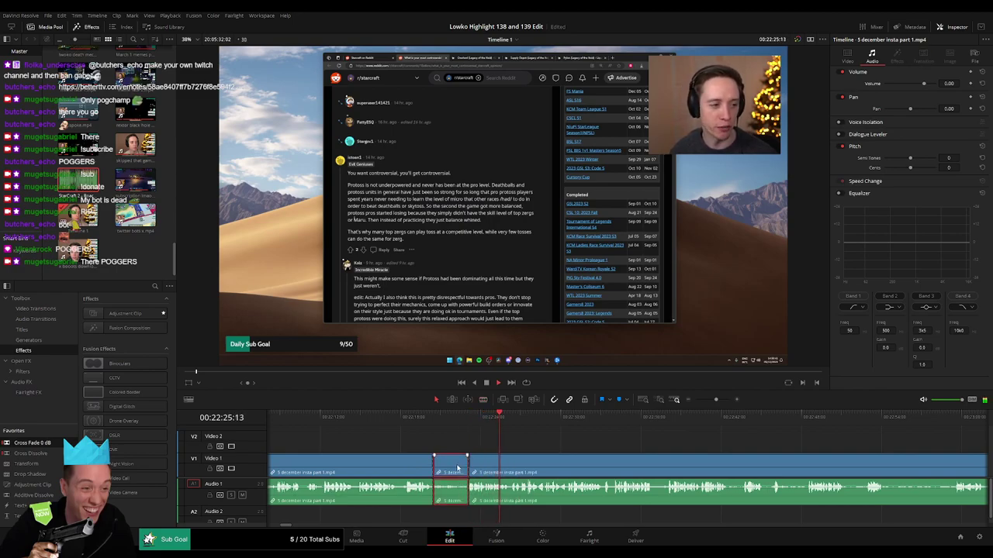
{"action": "key", "text": "Delete"}
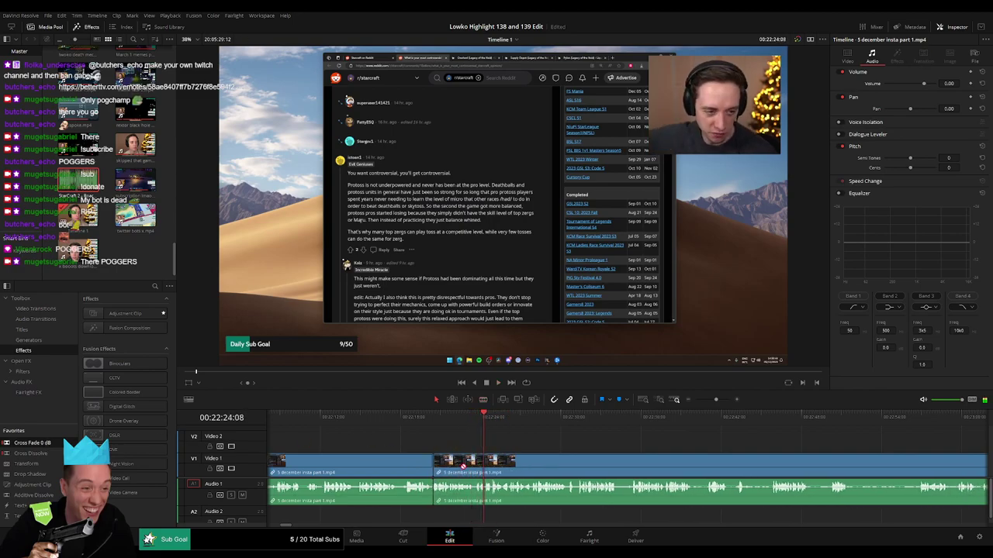
{"action": "left_click_drag", "start_coordinate": [611, 451], "coordinate": [512, 451]}
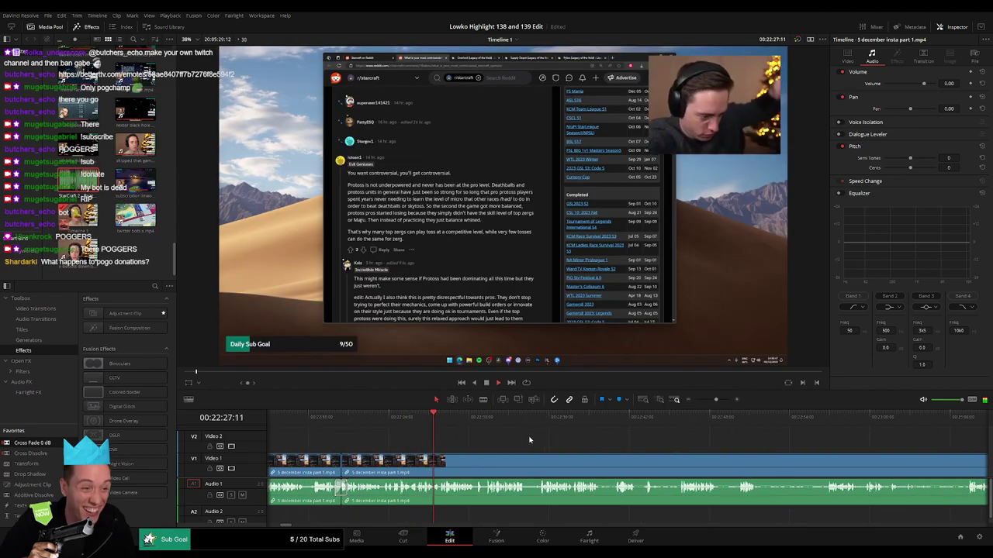
Step: Try to cut out the short section of the clip from about 22:34:10 to 22:35:10 and close the gap
{"action": "scroll", "coordinate": [504, 439], "scroll_direction": "right", "scroll_amount": 2}
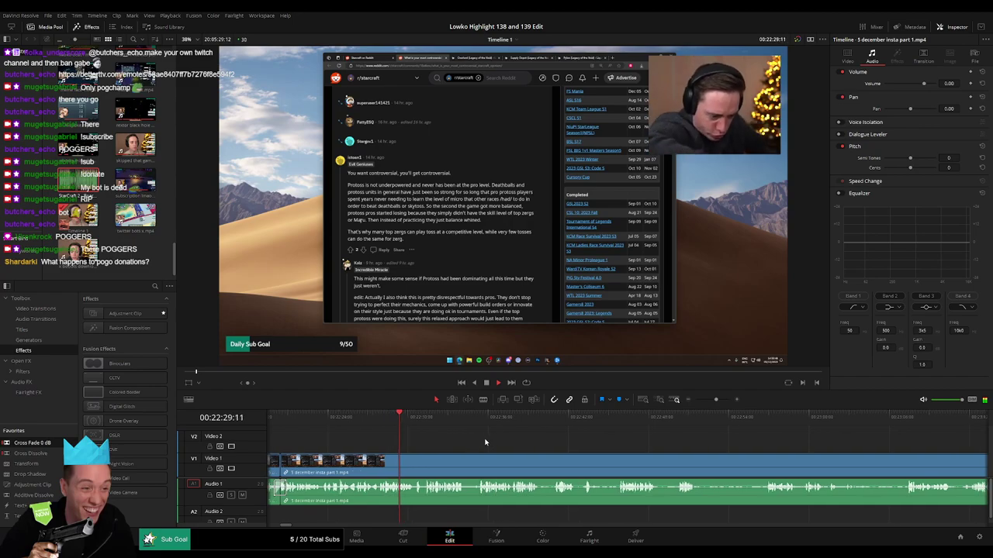
{"action": "scroll", "coordinate": [481, 440], "scroll_direction": "right", "scroll_amount": 1}
{"action": "scroll", "coordinate": [477, 443], "scroll_direction": "right", "scroll_amount": 2}
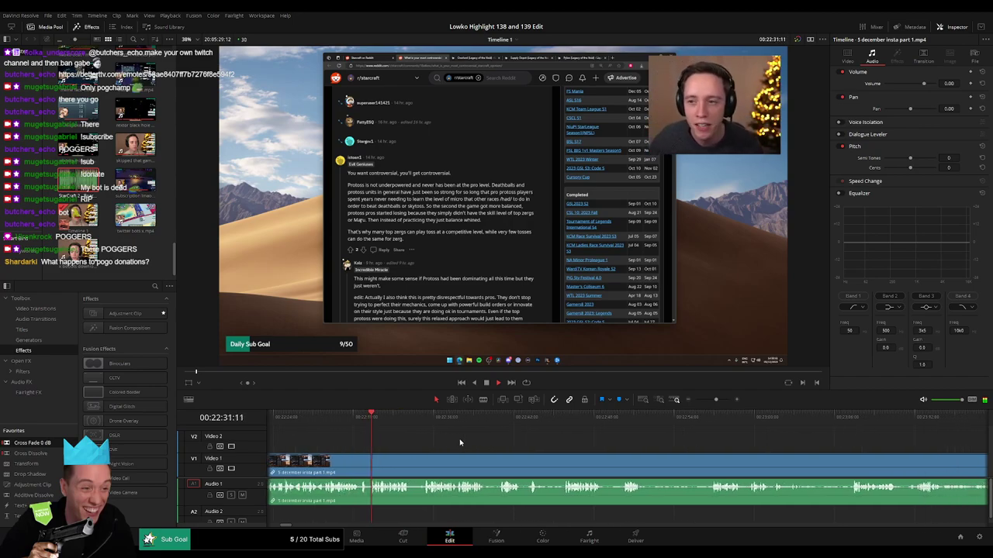
{"action": "left_click", "coordinate": [410, 456]}
{"action": "left_click", "coordinate": [425, 456]}
{"action": "key", "text": "a"}
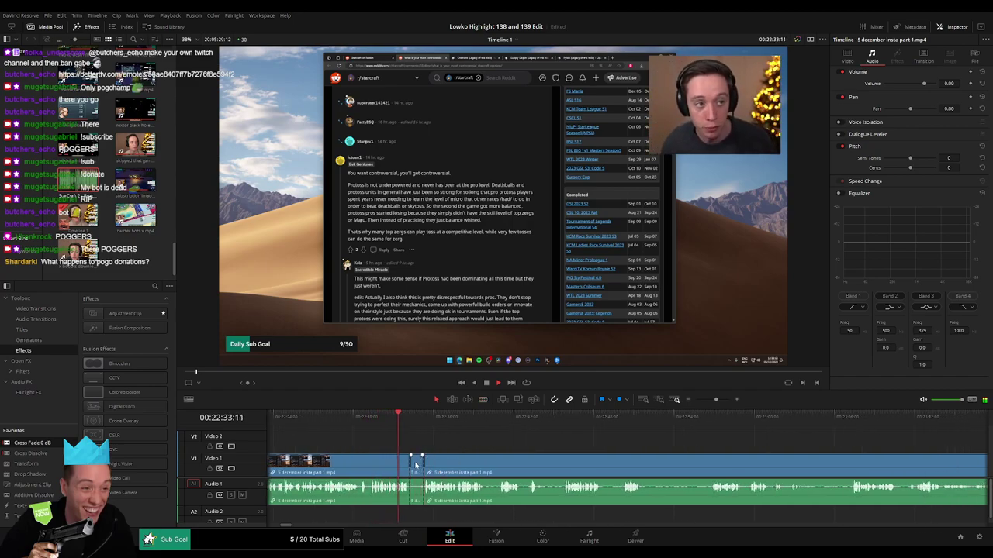
{"action": "left_click", "coordinate": [417, 466]}
{"action": "key", "text": "Delete"}
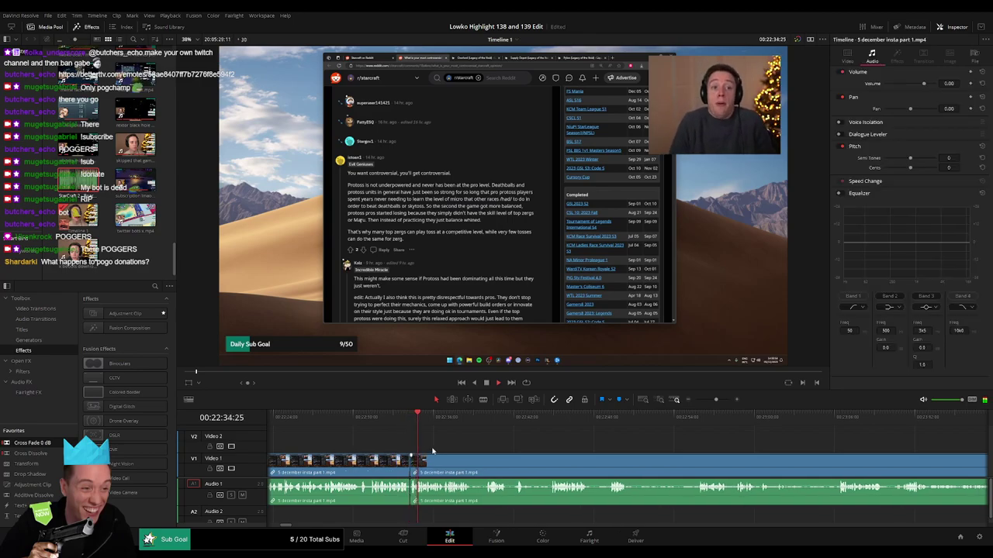
Step: Stop playback and undo the last section deletion together with its two cuts
{"action": "key", "text": "space"}
{"action": "key", "text": "ctrl+z"}
{"action": "key", "text": "ctrl+z"}
{"action": "key", "text": "ctrl+z"}
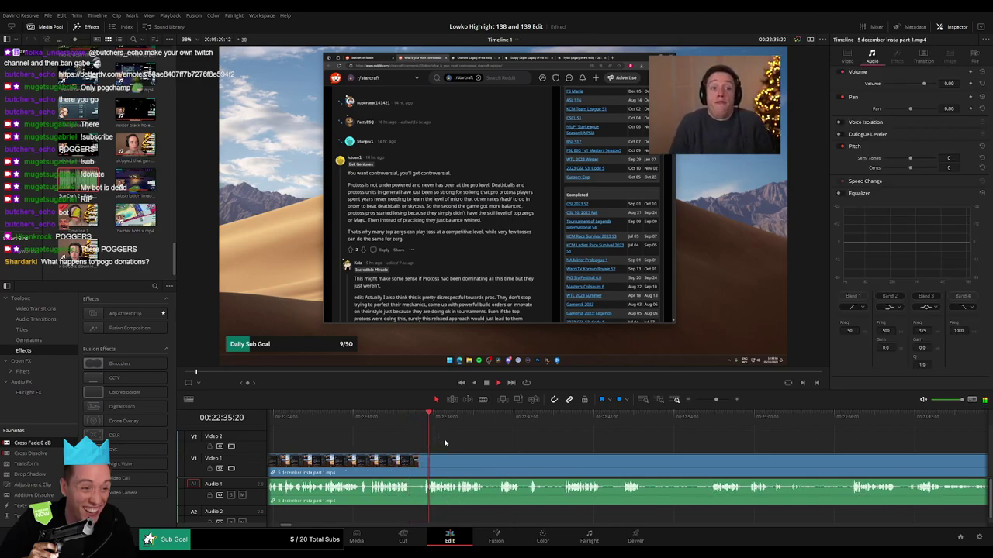
Step: Place an adjustment clip on the Video 2 track starting at 22:33:25
{"action": "left_click", "coordinate": [396, 420]}
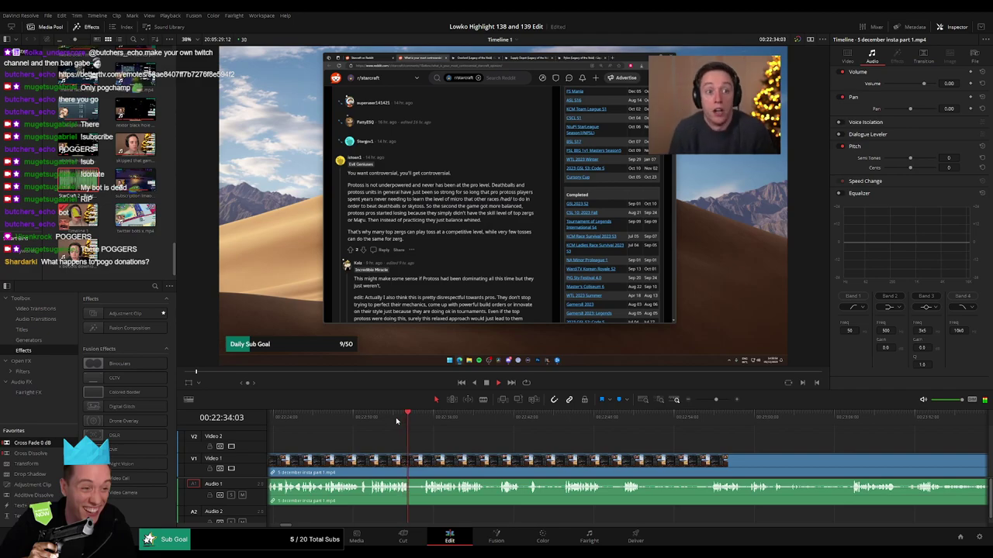
{"action": "left_click", "coordinate": [397, 420]}
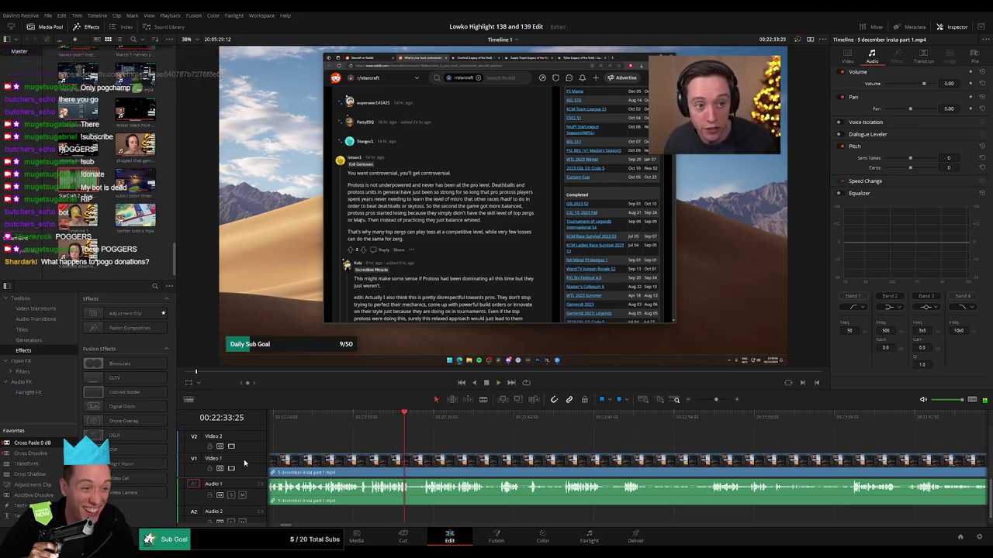
{"action": "left_click_drag", "start_coordinate": [39, 469], "coordinate": [420, 448]}
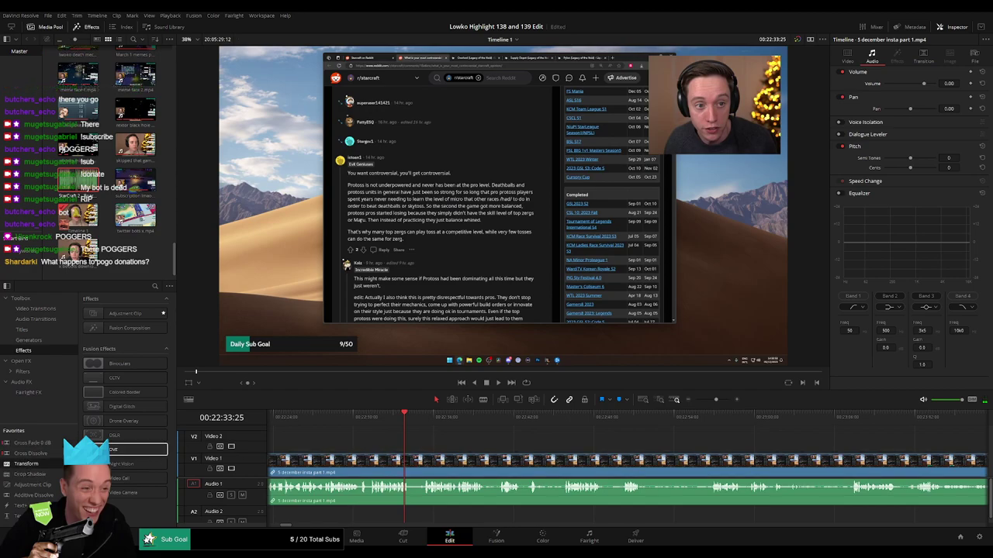
{"action": "left_click_drag", "start_coordinate": [31, 474], "coordinate": [446, 446]}
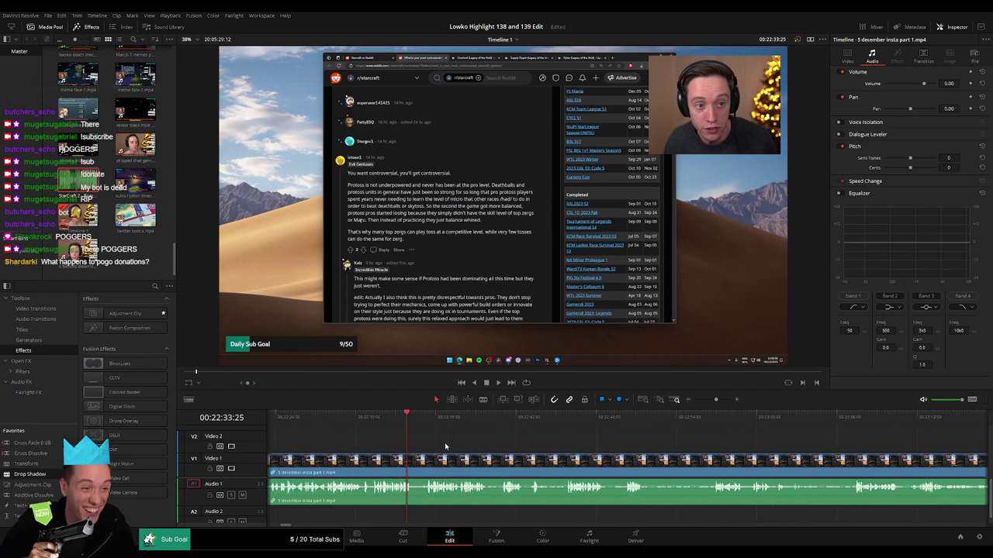
{"action": "scroll", "coordinate": [444, 446], "scroll_direction": "right", "scroll_amount": 1}
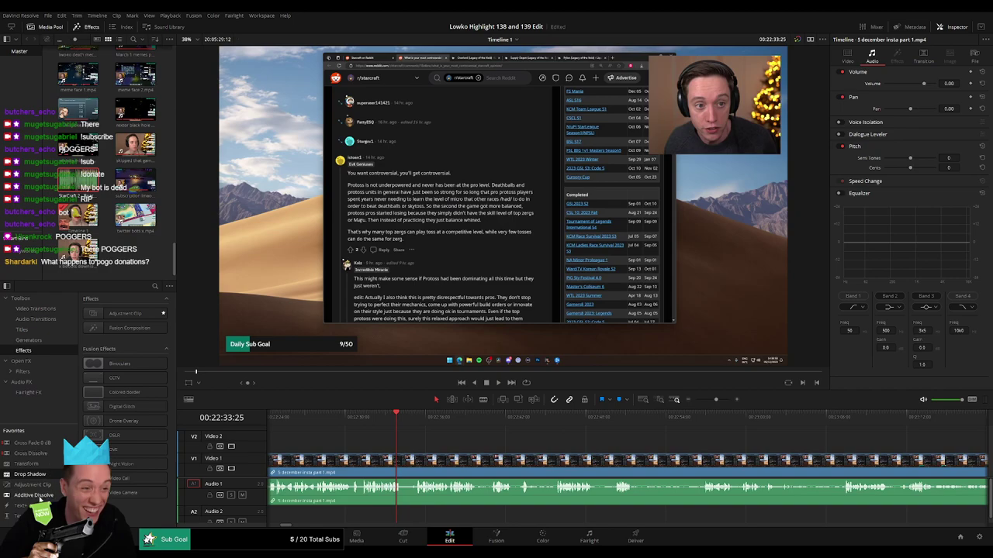
{"action": "left_click_drag", "start_coordinate": [32, 485], "coordinate": [461, 450]}
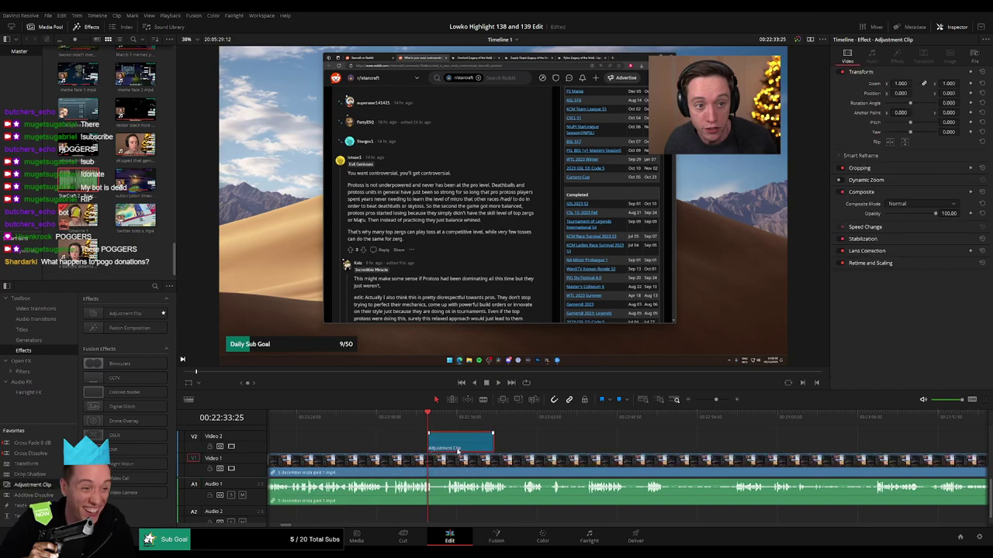
Step: Frame the webcam with the adjustment clip by setting Zoom to 1.870 and Position to X -1640, Y -862, then preview it
{"action": "left_click_drag", "start_coordinate": [900, 83], "coordinate": [816, 93]}
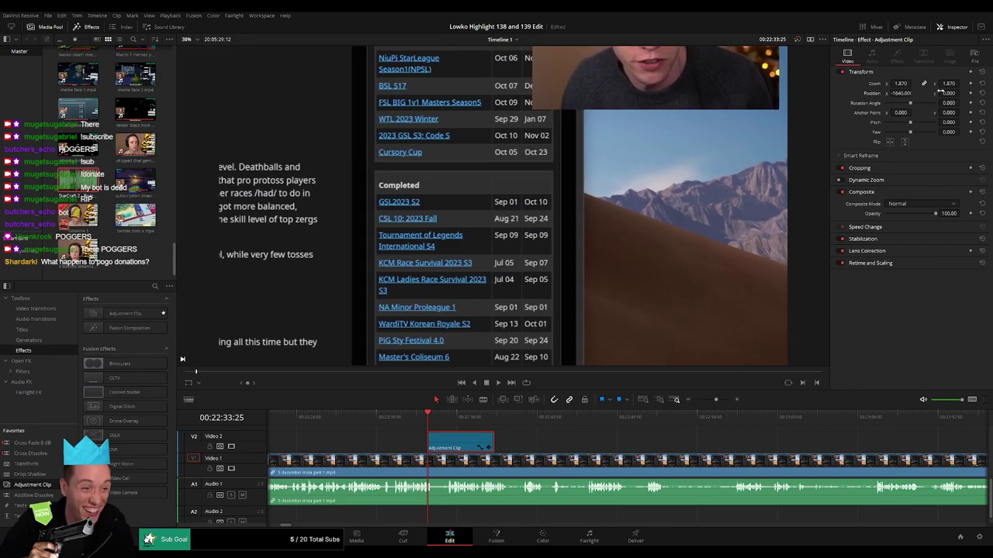
{"action": "left_click_drag", "start_coordinate": [940, 93], "coordinate": [963, 93]}
{"action": "key", "text": "space"}
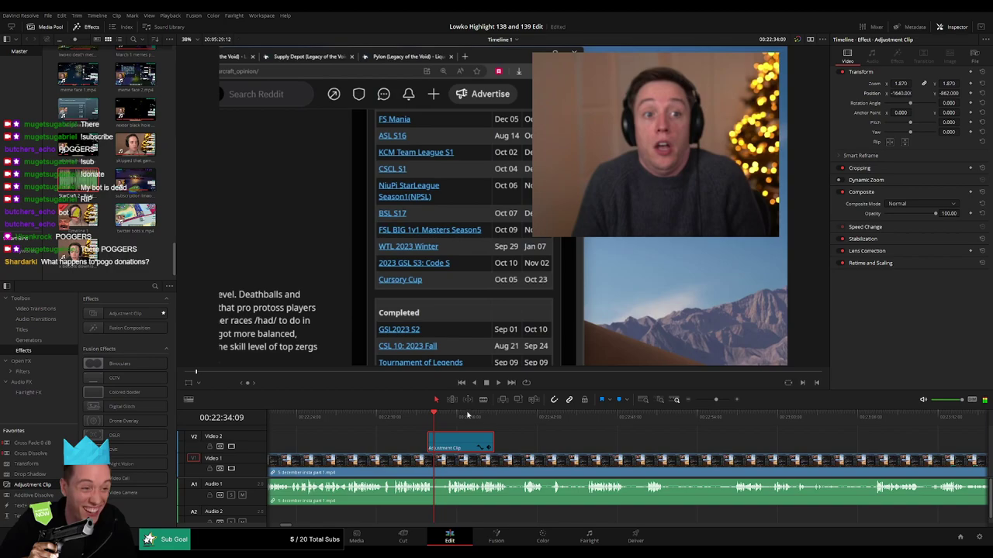
{"action": "left_click_drag", "start_coordinate": [430, 420], "coordinate": [450, 425]}
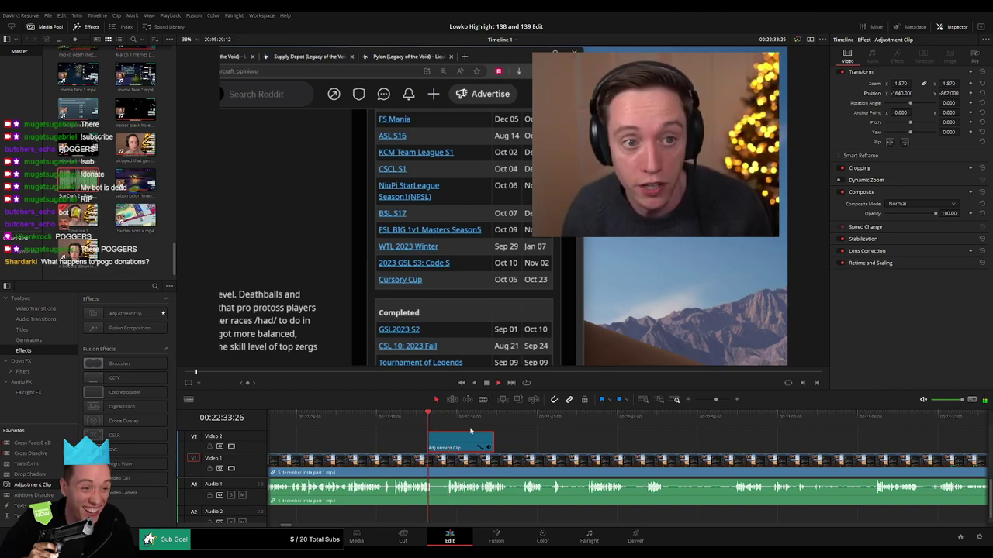
Step: Extend the adjustment clip on Video 2 so that it ends at about 22:39:29
{"action": "left_click_drag", "start_coordinate": [492, 443], "coordinate": [557, 449]}
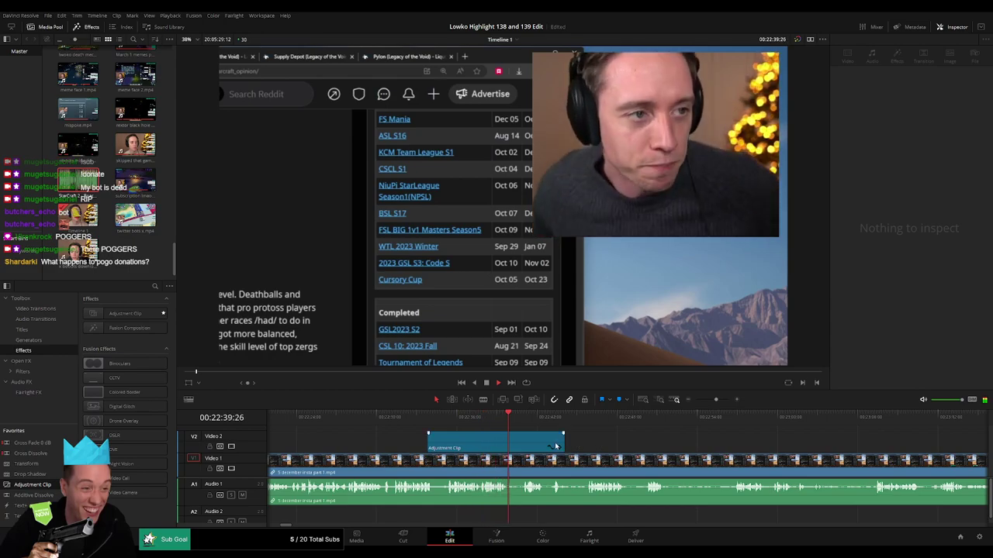
{"action": "key", "text": "space"}
{"action": "left_click_drag", "start_coordinate": [563, 445], "coordinate": [509, 451]}
Step: Remove the short section right after the adjustment clip's end, close the gap and apply Cross Fade 0 dB to the audio join
{"action": "key", "text": "b"}
{"action": "left_click", "coordinate": [523, 464]}
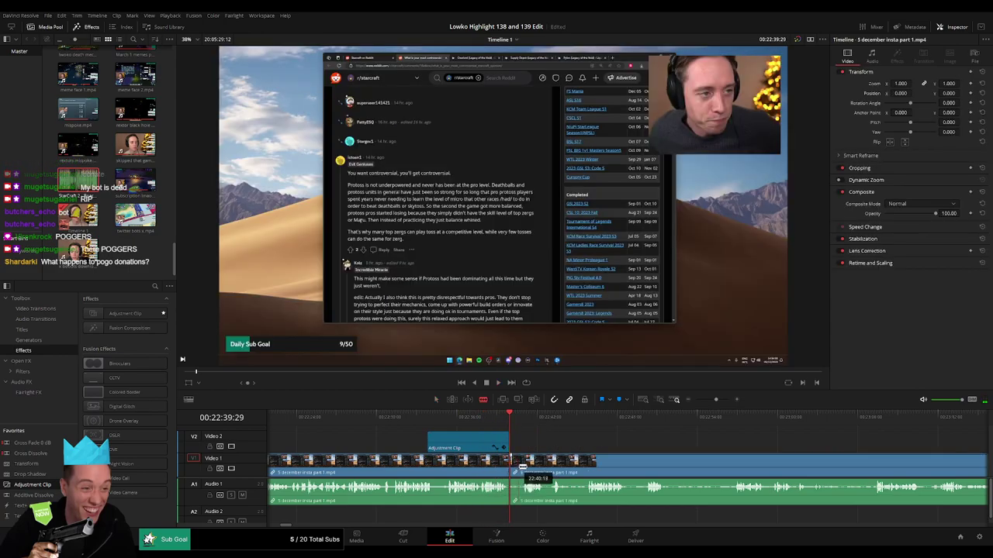
{"action": "key", "text": "Delete"}
{"action": "key", "text": "space"}
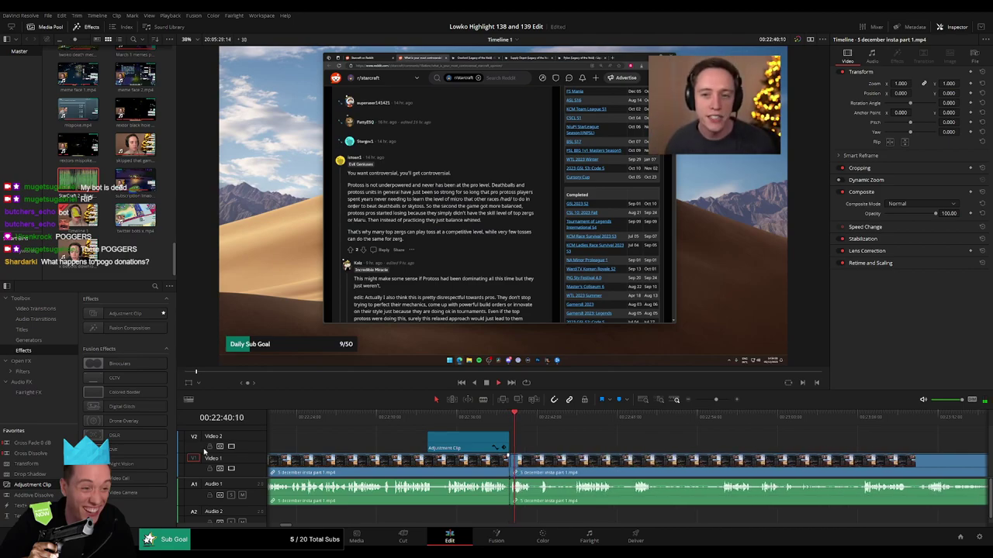
{"action": "left_click_drag", "start_coordinate": [45, 445], "coordinate": [550, 503]}
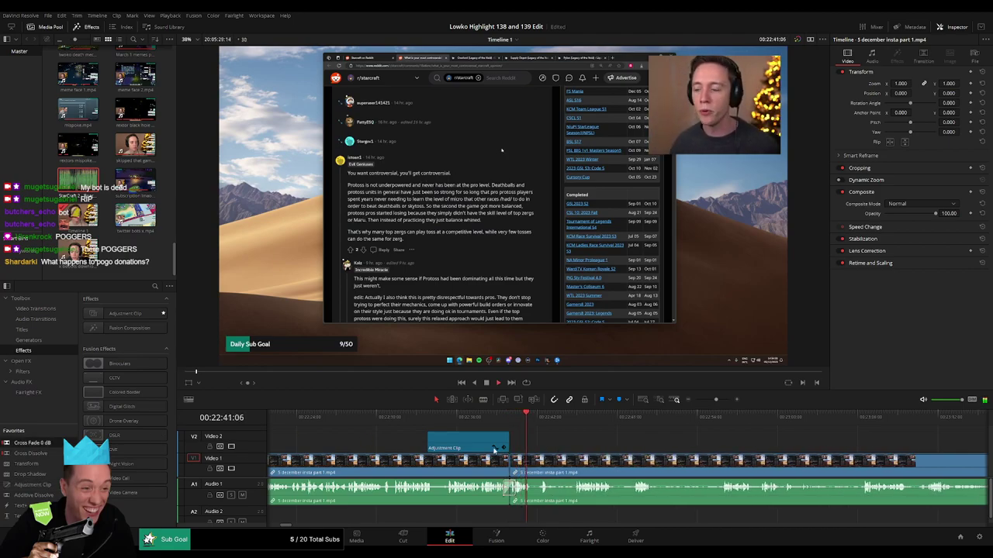
Step: Cut out the section from about 22:43 to 22:45, close the gap and apply Cross Fade 0 dB to the audio join
{"action": "scroll", "coordinate": [481, 446], "scroll_direction": "right", "scroll_amount": 3}
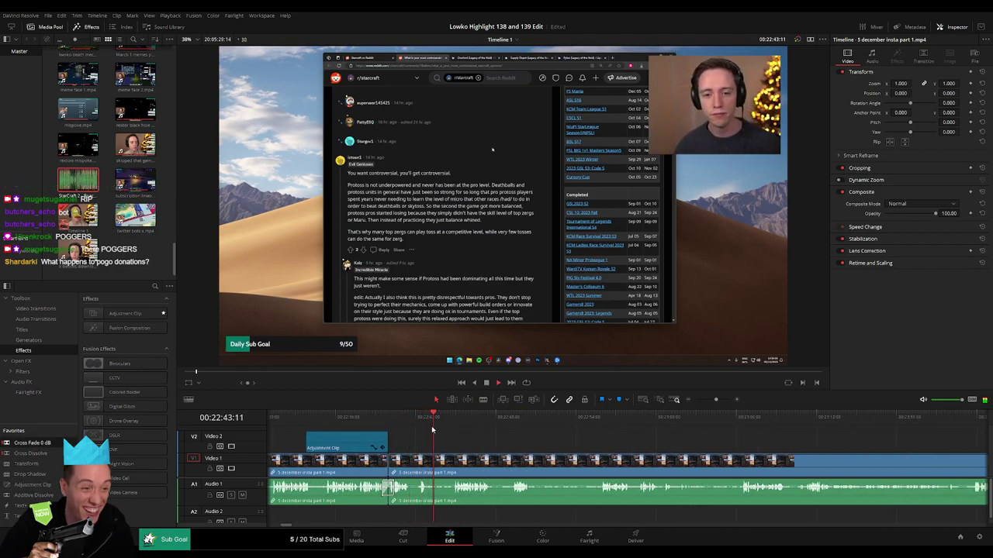
{"action": "scroll", "coordinate": [481, 441], "scroll_direction": "right", "scroll_amount": 2}
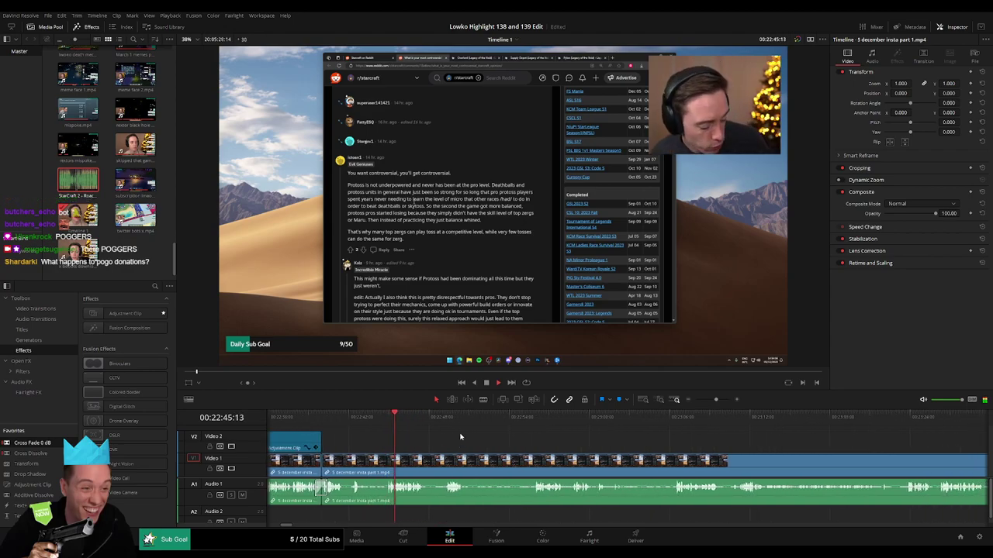
{"action": "scroll", "coordinate": [479, 445], "scroll_direction": "right", "scroll_amount": 1}
{"action": "key", "text": "b"}
{"action": "left_click", "coordinate": [328, 463]}
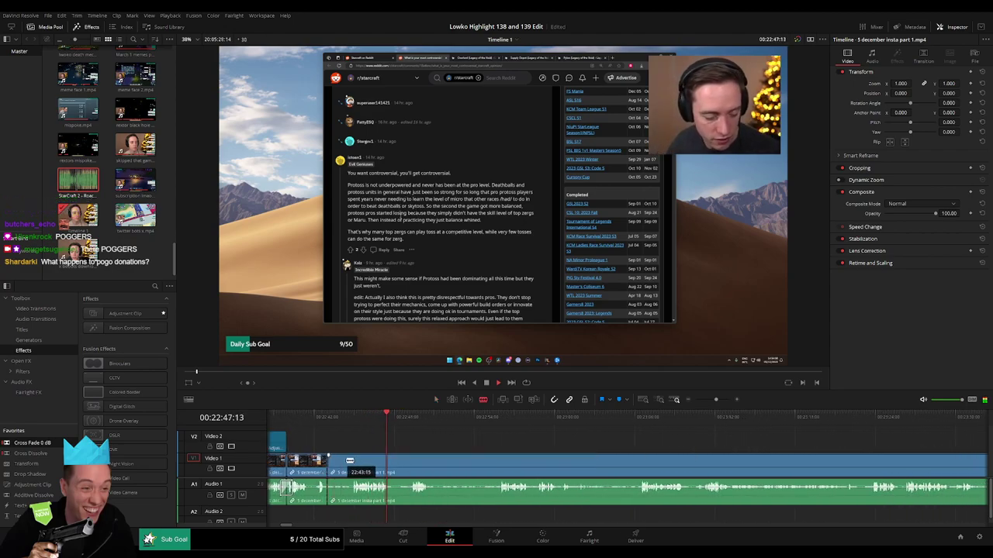
{"action": "left_click", "coordinate": [350, 463]}
{"action": "key", "text": "a"}
{"action": "left_click", "coordinate": [337, 465]}
{"action": "key", "text": "Delete"}
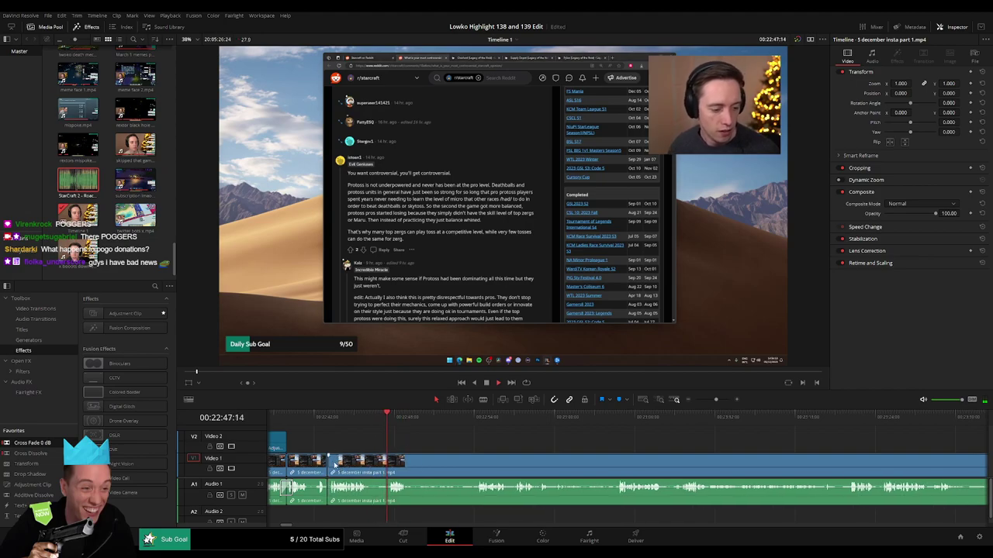
{"action": "left_click_drag", "start_coordinate": [49, 443], "coordinate": [330, 488]}
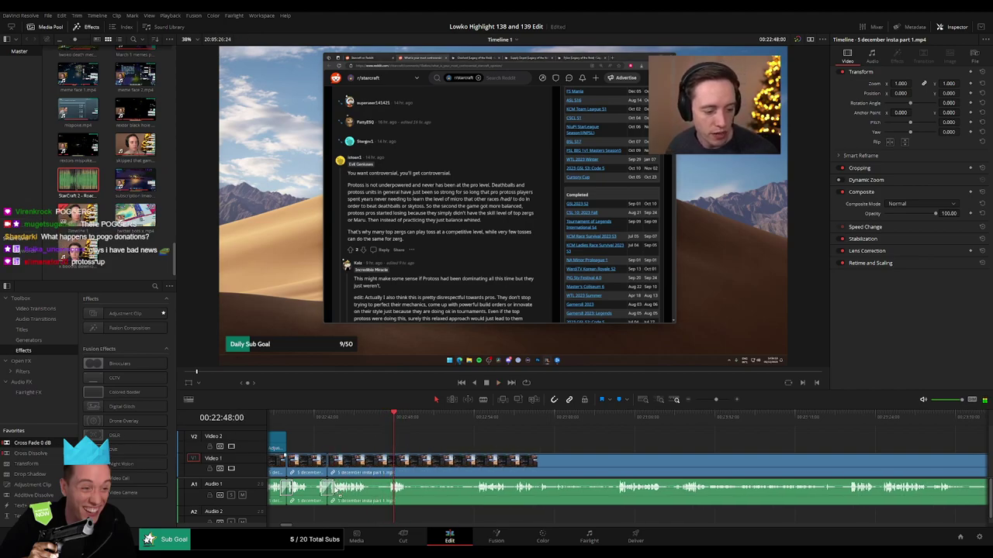
Step: Cut out the quiet section from about 22:46:10 to 22:47:20, close the gap and add a cross fade at the audio join
{"action": "key", "text": "b"}
{"action": "left_click", "coordinate": [373, 467]}
{"action": "left_click", "coordinate": [389, 466]}
{"action": "key", "text": "a"}
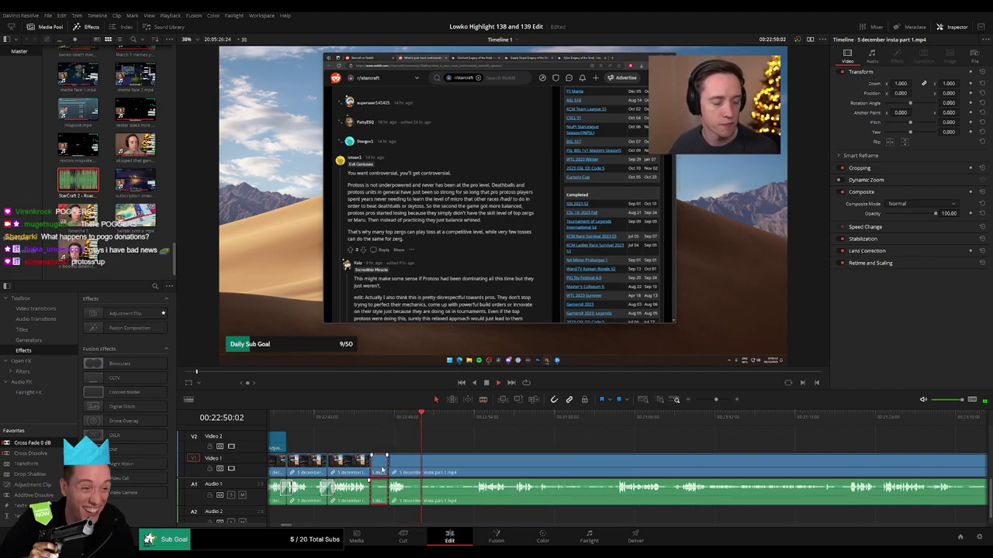
{"action": "left_click", "coordinate": [381, 469]}
{"action": "key", "text": "Delete"}
{"action": "left_click", "coordinate": [382, 470]}
{"action": "key", "text": "Delete"}
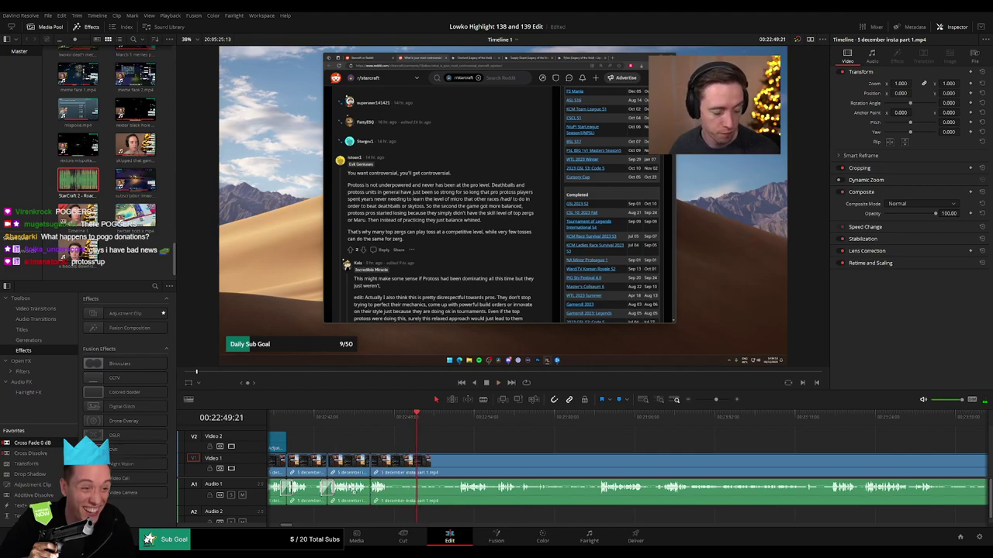
{"action": "left_click_drag", "start_coordinate": [354, 491], "coordinate": [371, 489]}
{"action": "key", "text": "space"}
Step: Cut out the section from about 22:47:25 to 22:52:20, close the gap and add an audio transition at the join
{"action": "key", "text": "b"}
{"action": "left_click", "coordinate": [391, 466]}
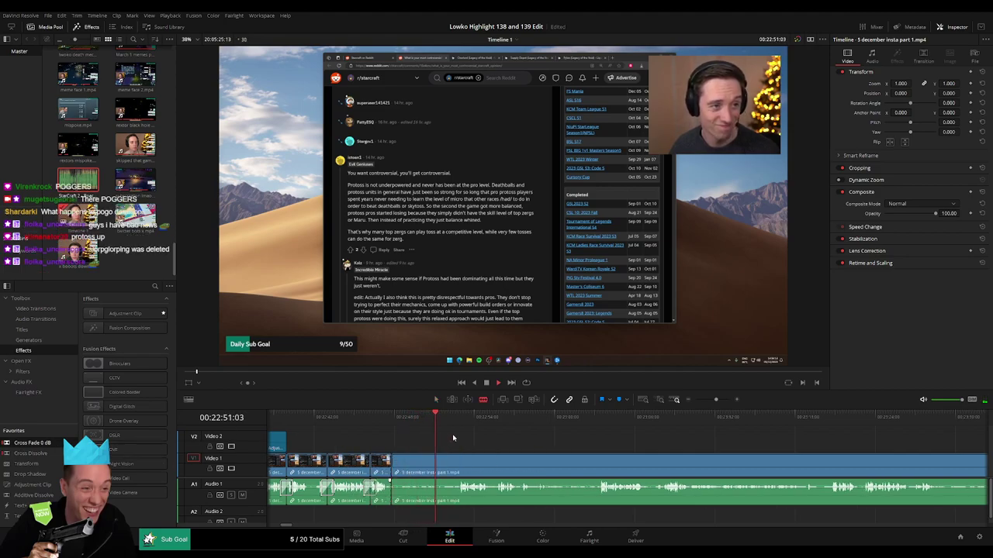
{"action": "left_click", "coordinate": [458, 419]}
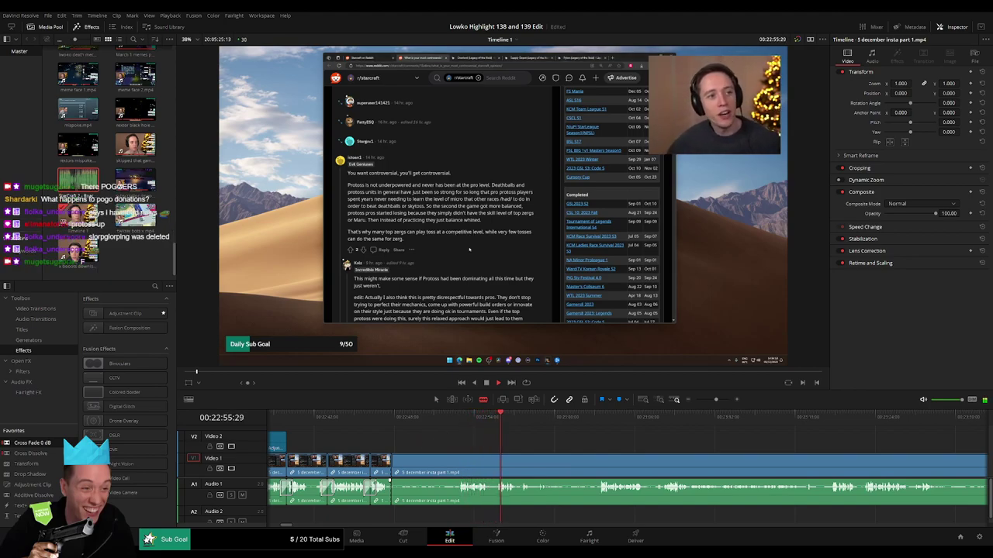
{"action": "left_click", "coordinate": [456, 469]}
{"action": "key", "text": "a"}
{"action": "left_click", "coordinate": [440, 468]}
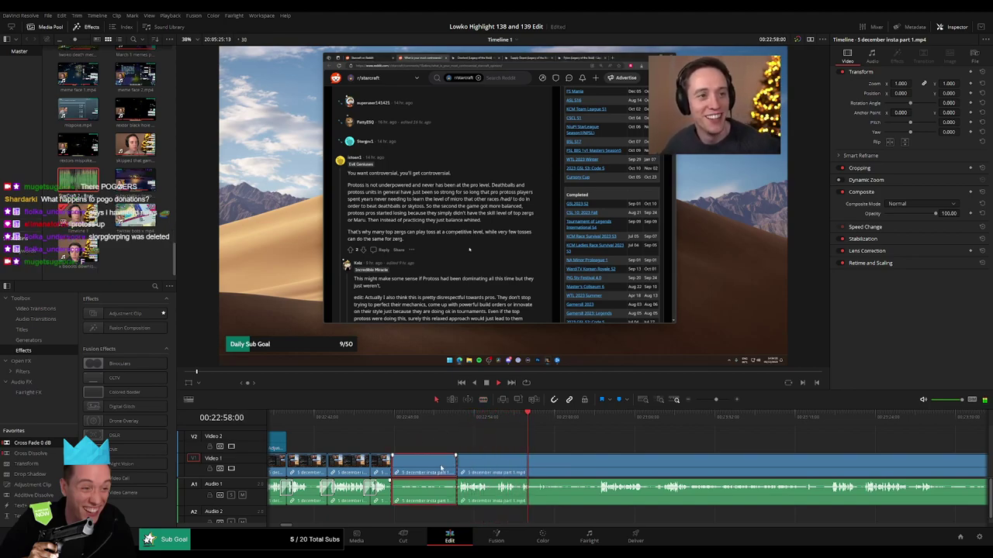
{"action": "key", "text": "Delete"}
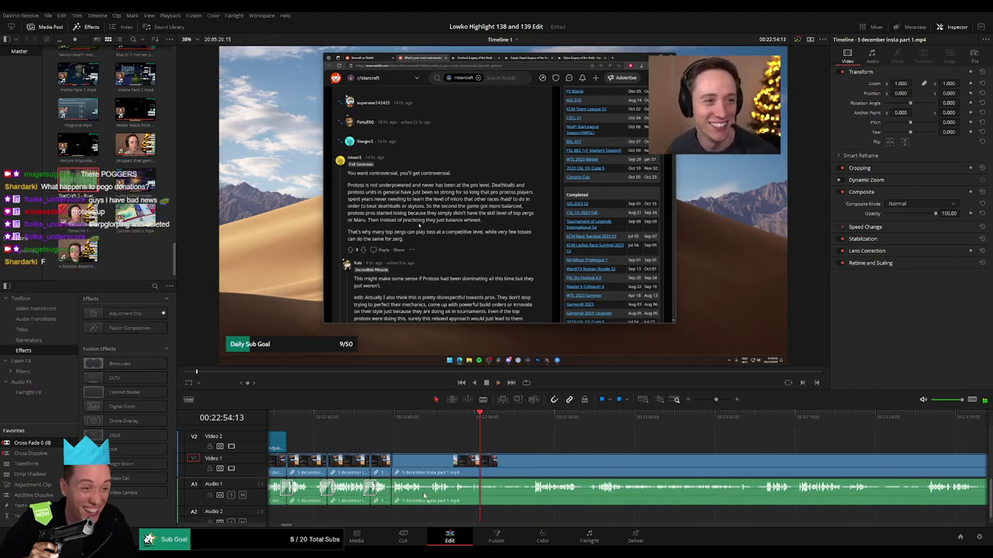
{"action": "key", "text": "shift+t"}
{"action": "key", "text": "space"}
Step: Cut out the section from about 22:53:10 to 22:58:12, close the gap and cross-fade the audio join
{"action": "key", "text": "b"}
{"action": "left_click", "coordinate": [465, 466]}
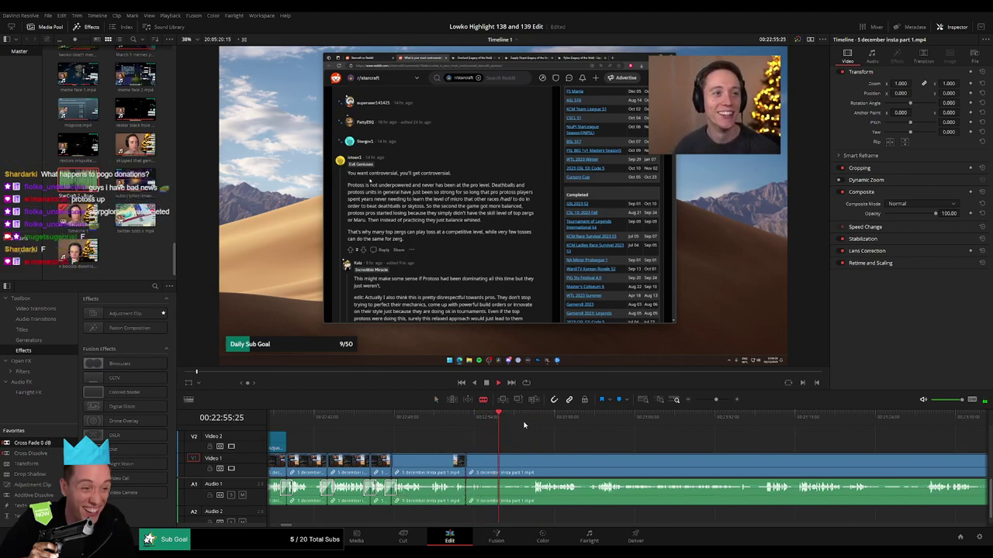
{"action": "scroll", "coordinate": [496, 440], "scroll_direction": "right", "scroll_amount": 3}
{"action": "left_click", "coordinate": [469, 469]}
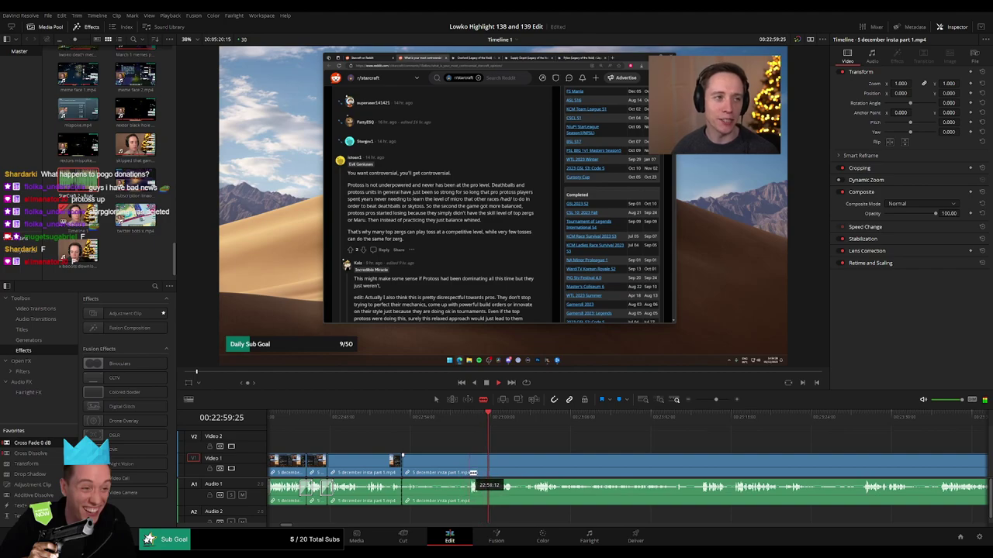
{"action": "key", "text": "a"}
{"action": "left_click", "coordinate": [453, 473]}
{"action": "key", "text": "Delete"}
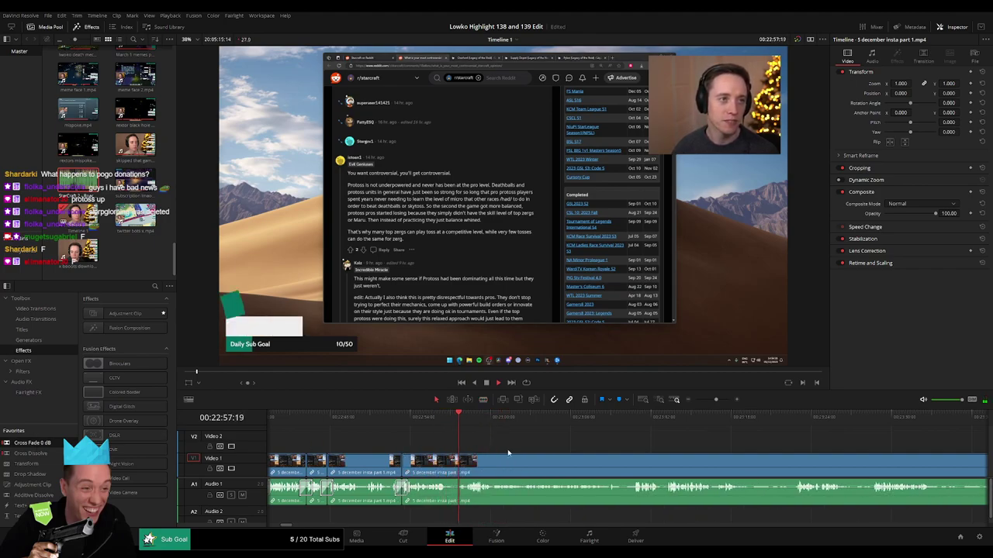
Step: Split the stream clip and its audio at about 22:57:01, where the section being removed starts
{"action": "scroll", "coordinate": [394, 470], "scroll_direction": "right", "scroll_amount": 2}
{"action": "key", "text": "b"}
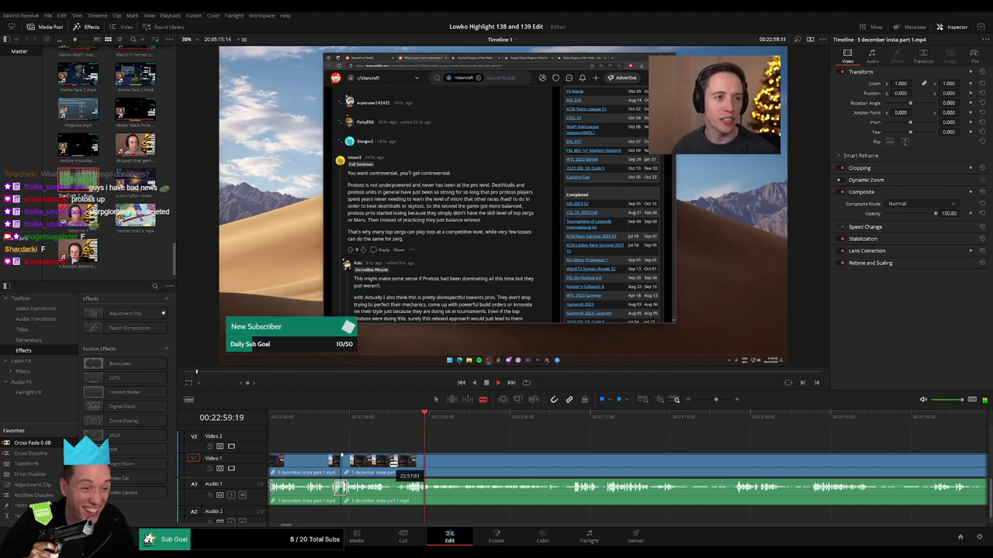
{"action": "left_click", "coordinate": [390, 469]}
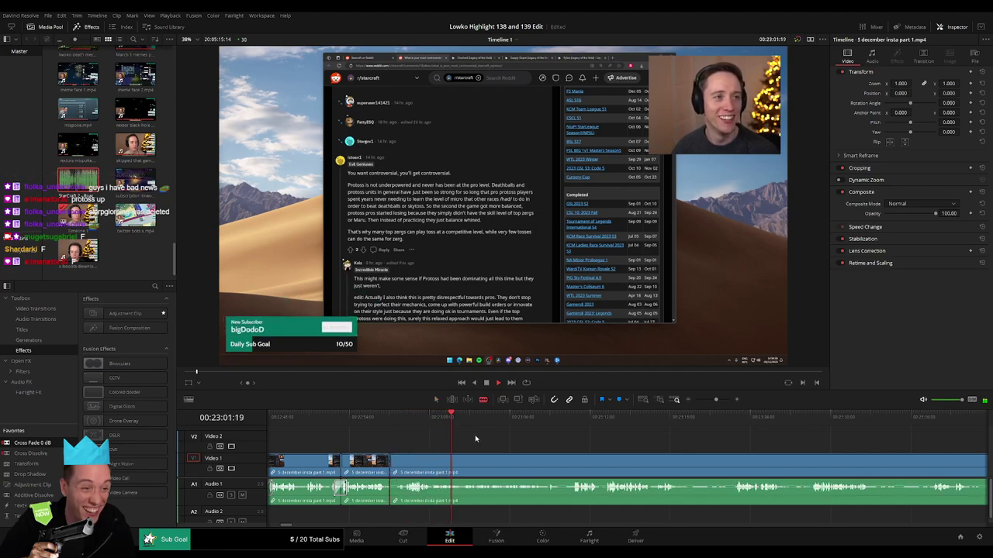
Step: Scan the footage after the new split for the point where usable commentary resumes
{"action": "left_click", "coordinate": [500, 423]}
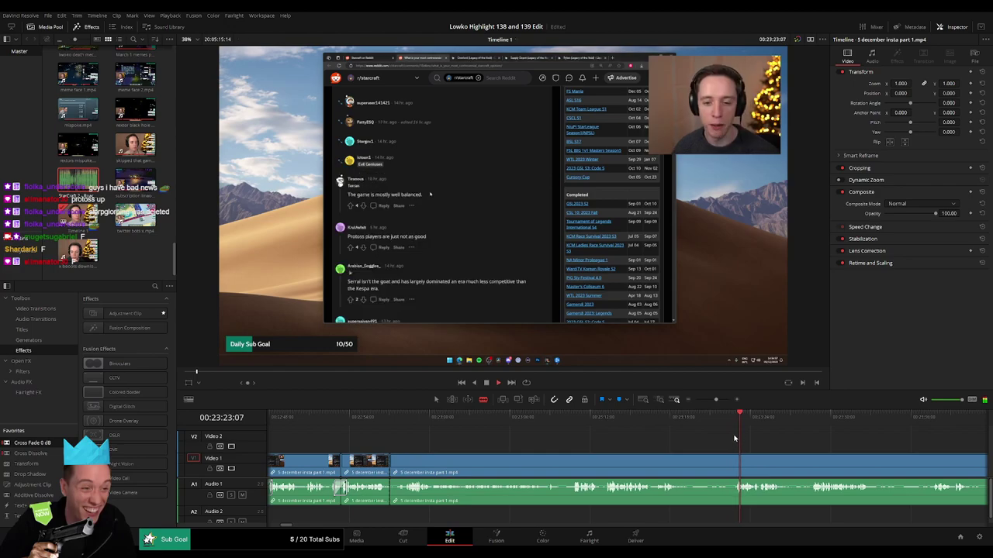
{"action": "left_click_drag", "start_coordinate": [715, 399], "coordinate": [710, 403]}
{"action": "left_click", "coordinate": [694, 423]}
{"action": "key", "text": "space"}
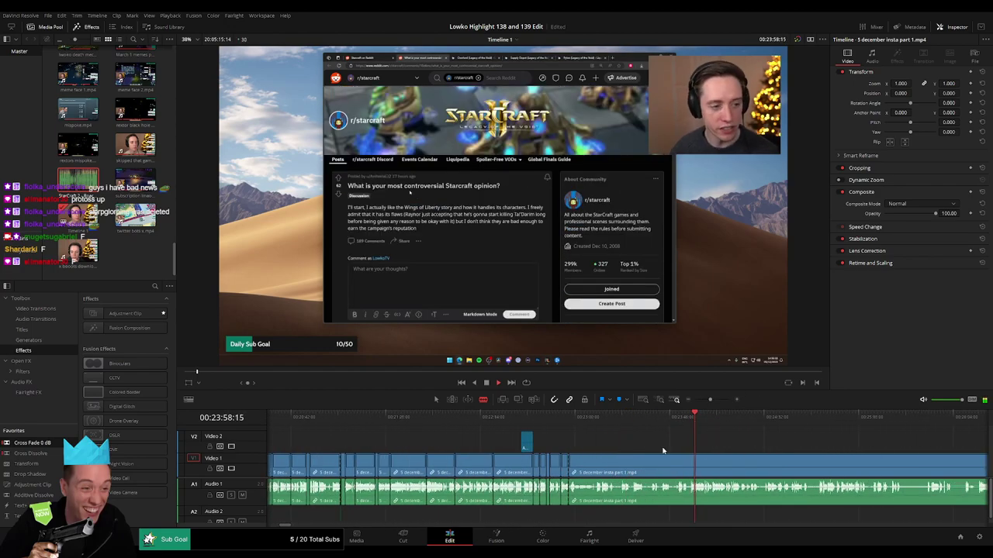
{"action": "scroll", "coordinate": [521, 439], "scroll_direction": "right", "scroll_amount": 3}
{"action": "left_click_drag", "start_coordinate": [522, 420], "coordinate": [618, 421]}
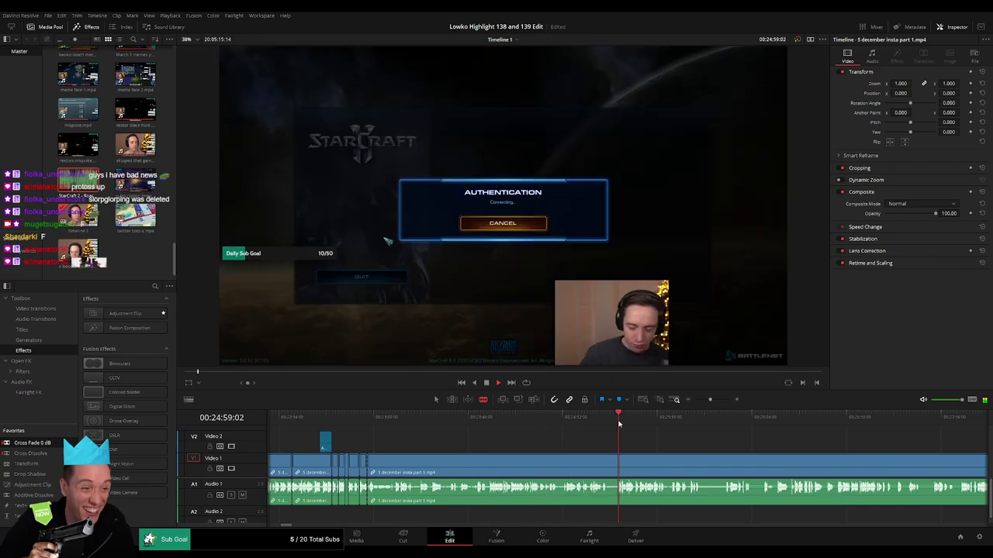
{"action": "scroll", "coordinate": [388, 436], "scroll_direction": "right", "scroll_amount": 2}
{"action": "left_click_drag", "start_coordinate": [354, 418], "coordinate": [341, 420]}
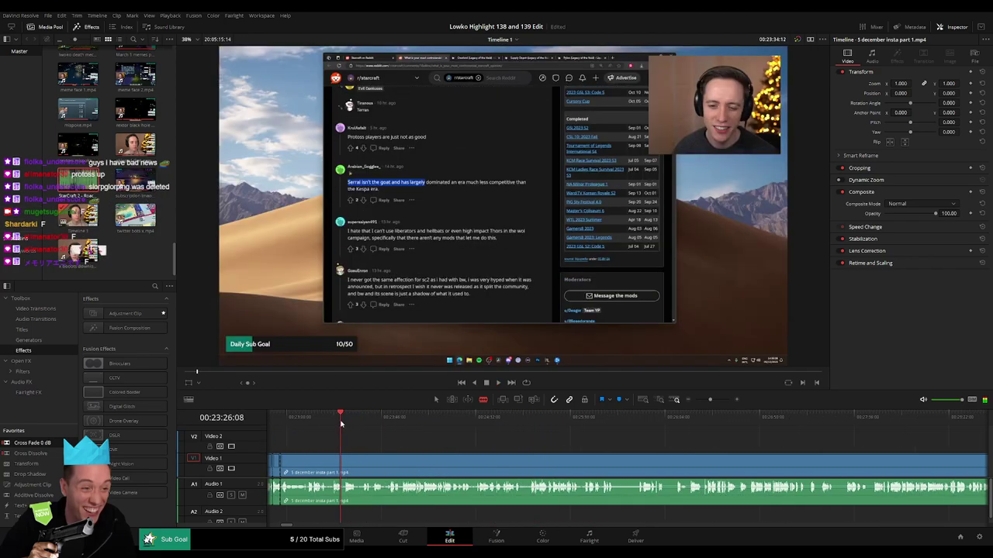
{"action": "left_click", "coordinate": [380, 420]}
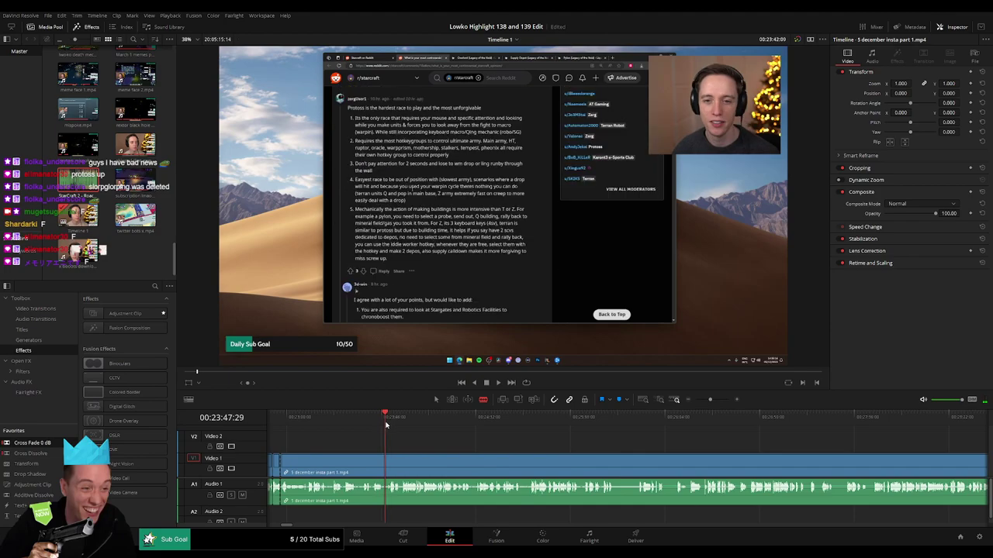
{"action": "left_click", "coordinate": [396, 420]}
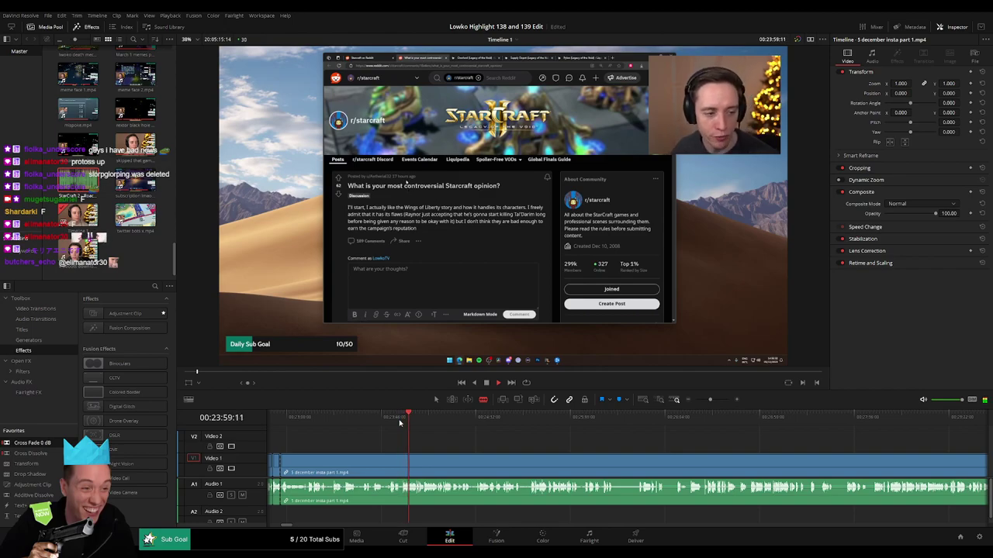
{"action": "mouse_move", "coordinate": [709, 400]}
{"action": "left_mouse_down"}
{"action": "mouse_move", "coordinate": [699, 403]}
{"action": "mouse_move", "coordinate": [716, 402]}
{"action": "left_mouse_up"}
{"action": "left_click", "coordinate": [454, 419]}
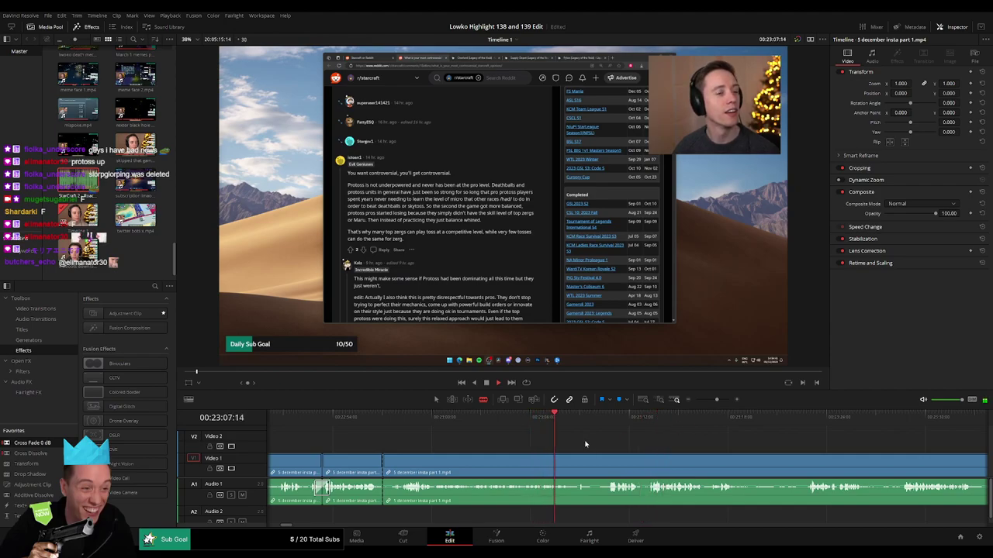
{"action": "left_click_drag", "start_coordinate": [585, 445], "coordinate": [409, 435]}
{"action": "left_click_drag", "start_coordinate": [618, 418], "coordinate": [630, 417]}
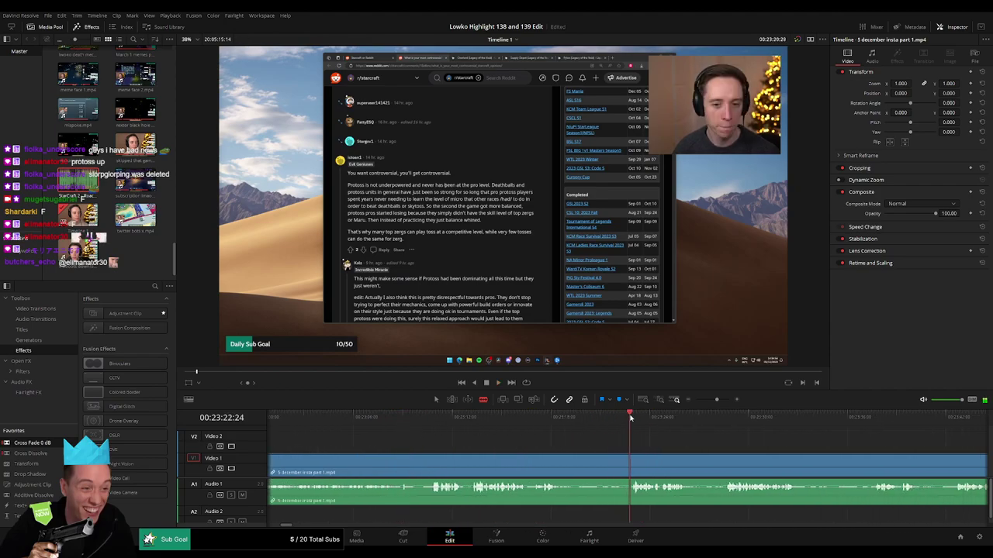
{"action": "left_click_drag", "start_coordinate": [688, 443], "coordinate": [509, 434]}
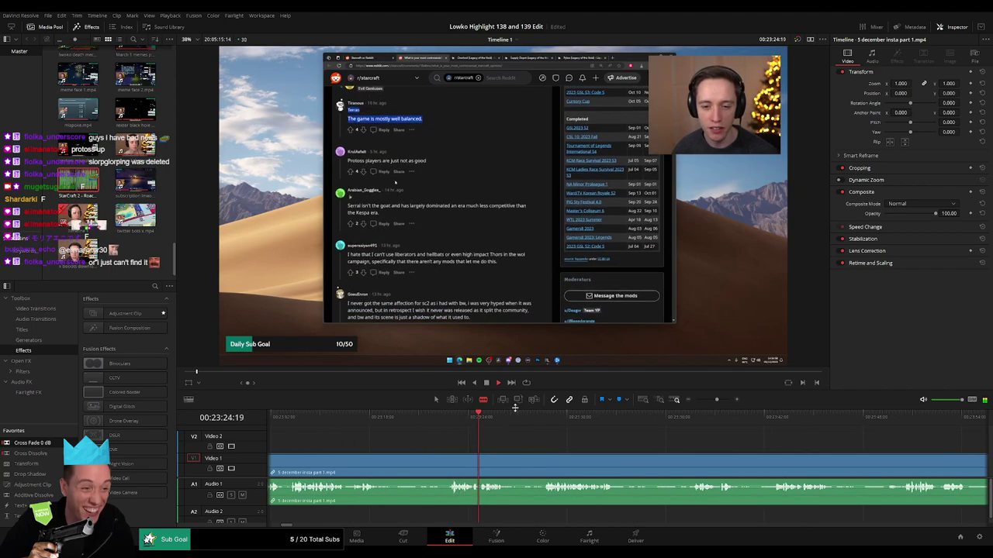
{"action": "left_click", "coordinate": [545, 419]}
{"action": "left_click_drag", "start_coordinate": [622, 450], "coordinate": [503, 447]}
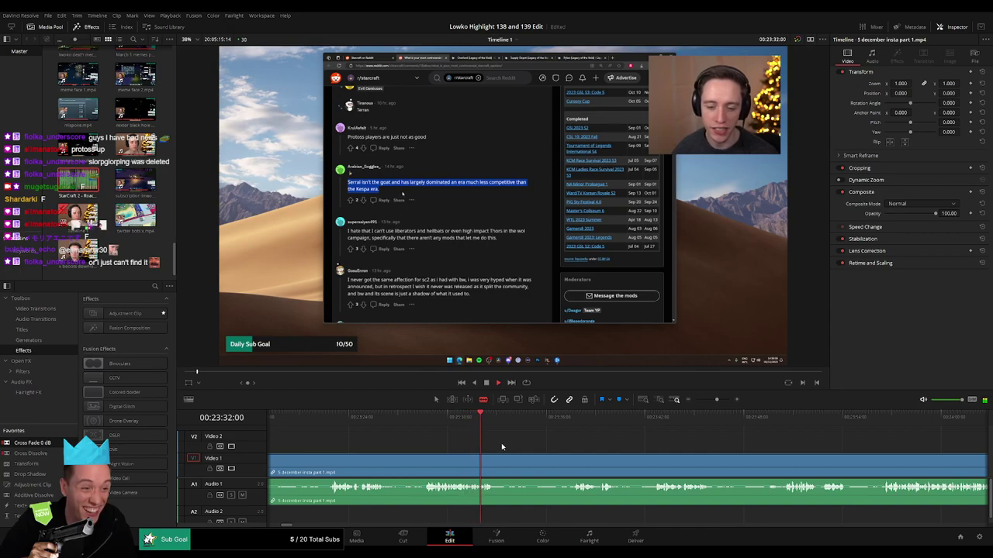
{"action": "left_click", "coordinate": [565, 419]}
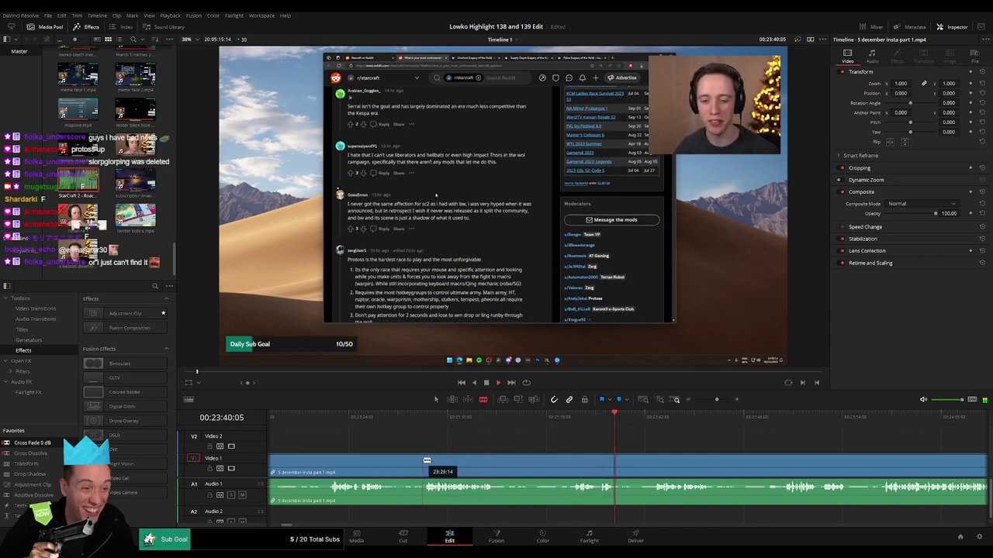
Step: Split the clip at about 23:28:14, then delete the section back to the 22:57:01 split and close the gap
{"action": "left_click", "coordinate": [426, 461]}
{"action": "key", "text": "a"}
{"action": "left_click", "coordinate": [400, 464]}
{"action": "key", "text": "Delete"}
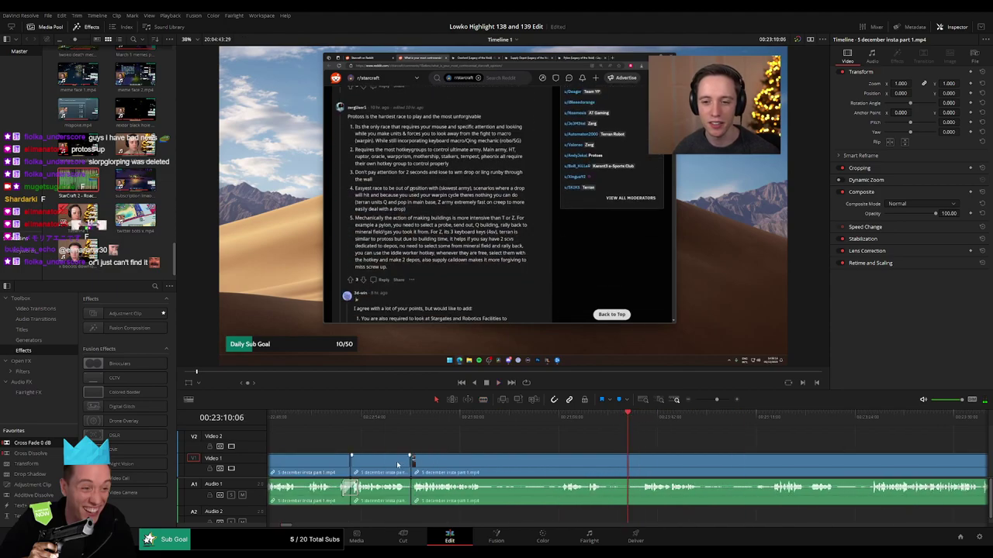
Step: Cut out the section from about 23:02 to 23:06, close the gap and cross-fade the audio join
{"action": "key", "text": "b"}
{"action": "left_click", "coordinate": [489, 461]}
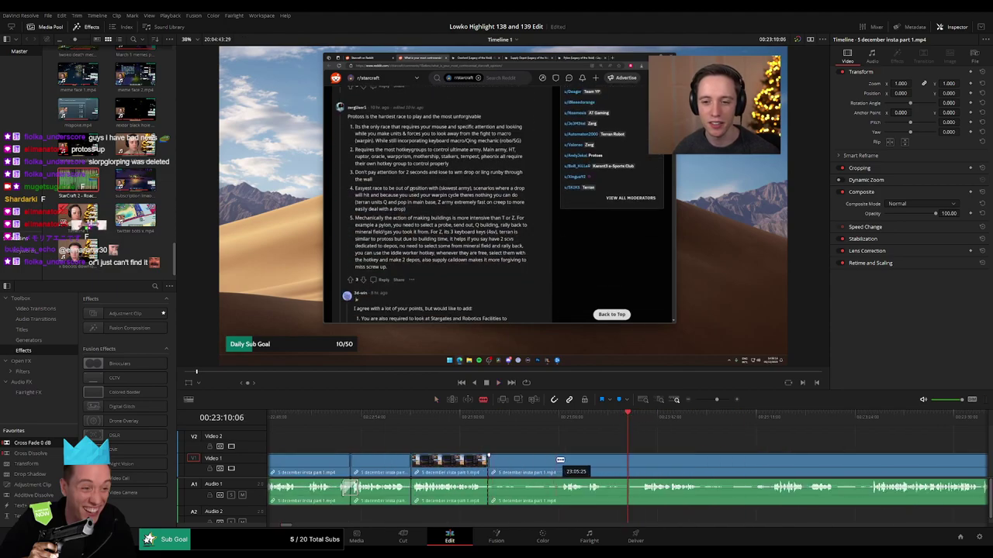
{"action": "left_click", "coordinate": [559, 461]}
{"action": "key", "text": "a"}
{"action": "left_click", "coordinate": [534, 467]}
{"action": "key", "text": "Delete"}
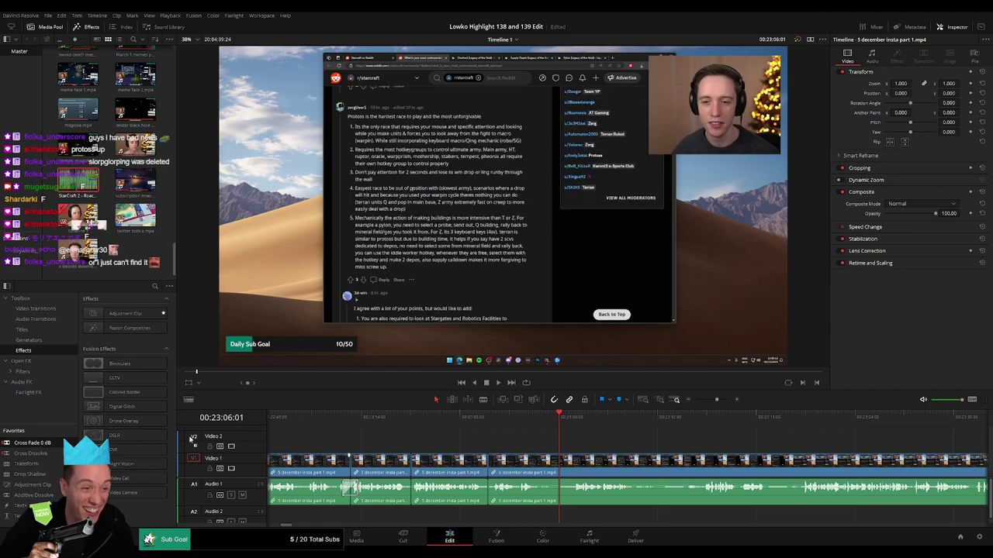
Step: Cut out the quiet section from about 23:05 to 23:07, close the gap and apply Cross Fade 0 dB to the audio join
{"action": "key", "text": "b"}
{"action": "left_click", "coordinate": [537, 463]}
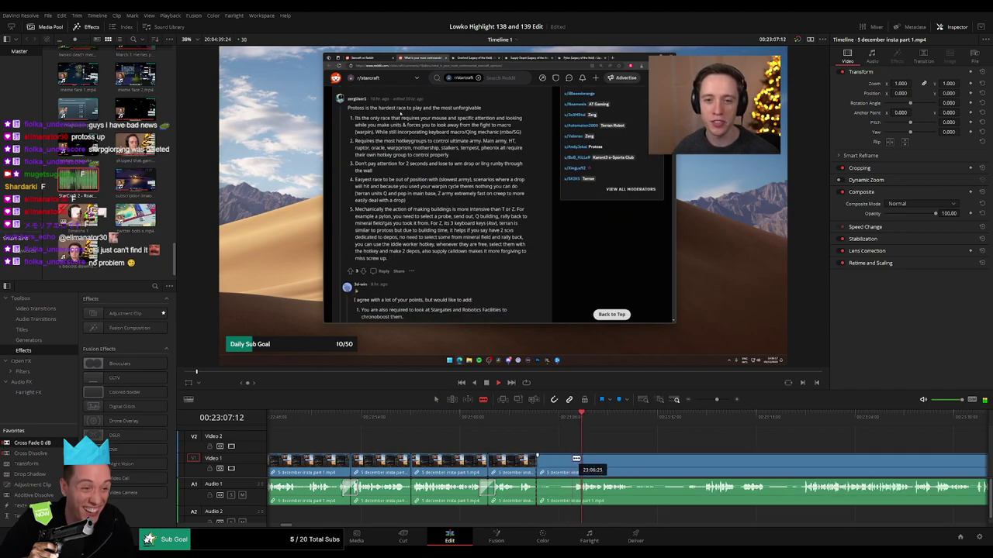
{"action": "left_click", "coordinate": [572, 463]}
{"action": "key", "text": "a"}
{"action": "key", "text": "Delete"}
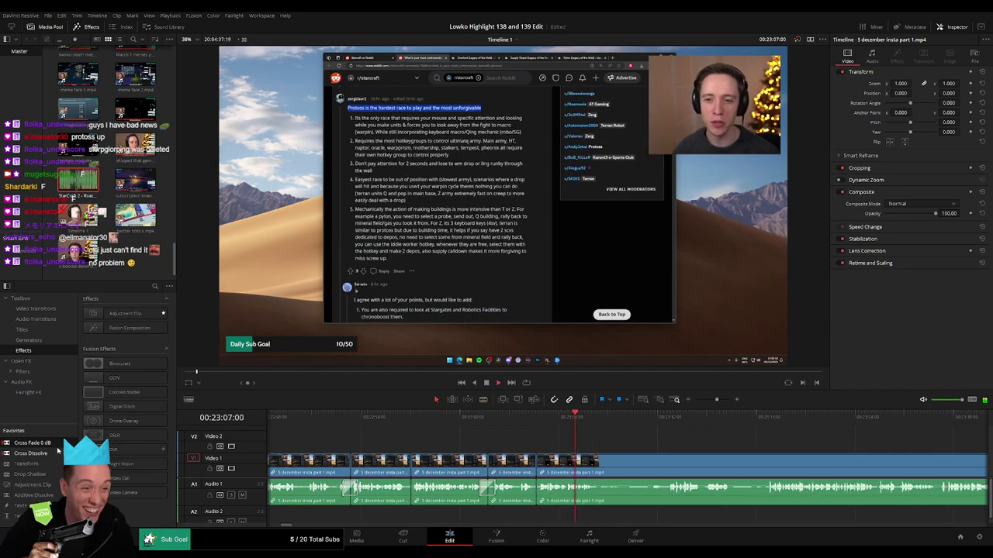
Step: Cut out the section from about 23:08:17 to 23:11:16, close the gap and cross-fade the audio join
{"action": "scroll", "coordinate": [541, 490], "scroll_direction": "right", "scroll_amount": 5}
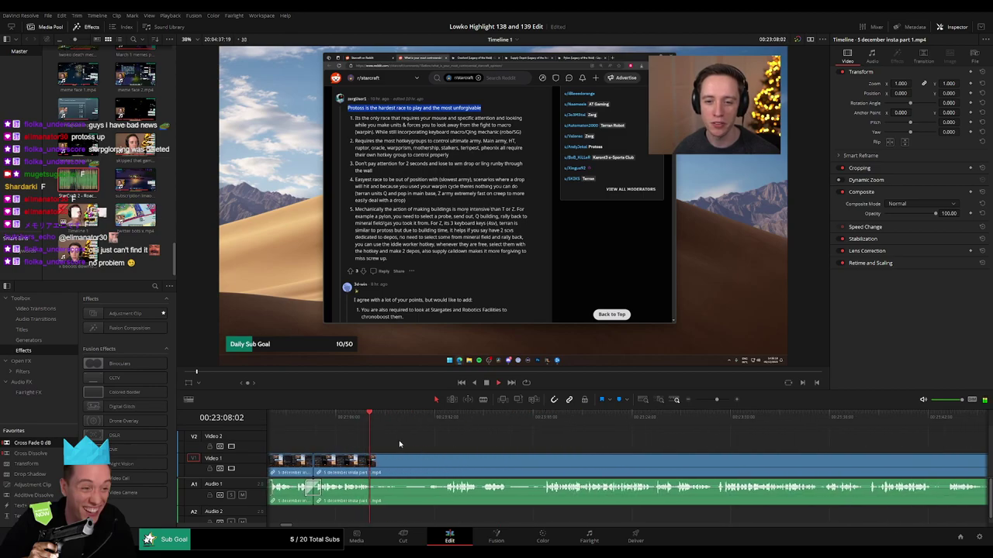
{"action": "left_click", "coordinate": [426, 423]}
{"action": "left_click", "coordinate": [426, 423]}
{"action": "key", "text": "b"}
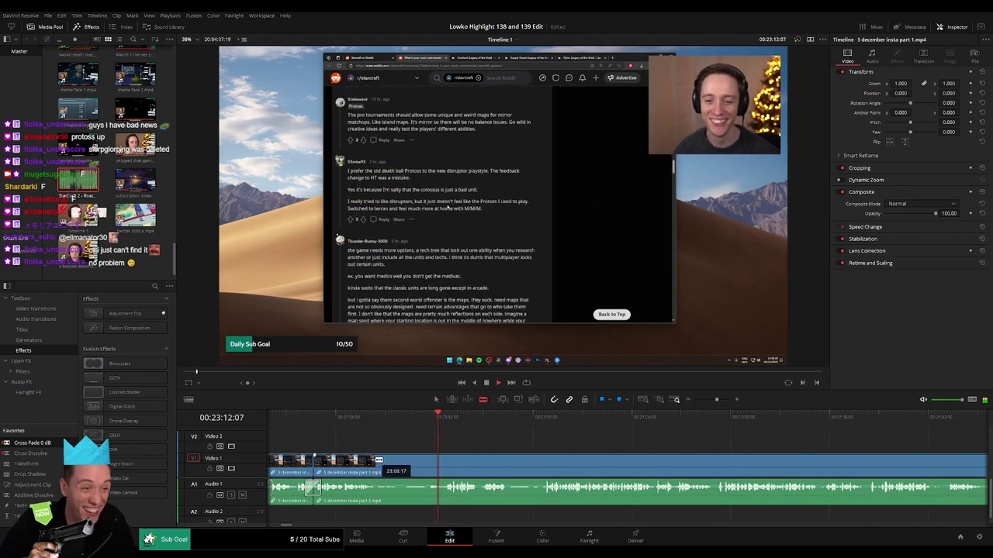
{"action": "left_click", "coordinate": [377, 459]}
{"action": "left_click", "coordinate": [426, 457]}
{"action": "key", "text": "a"}
{"action": "left_click", "coordinate": [413, 464]}
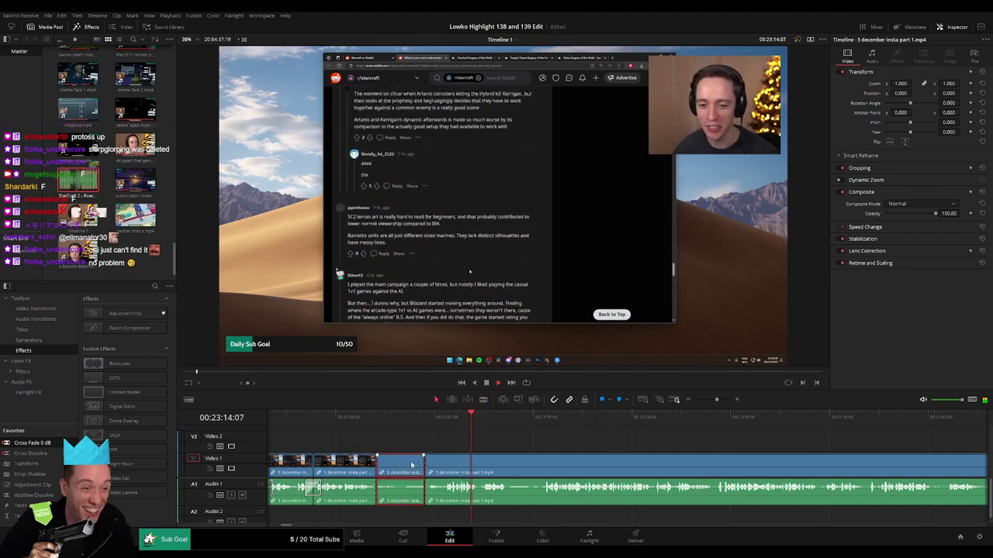
{"action": "key", "text": "Delete"}
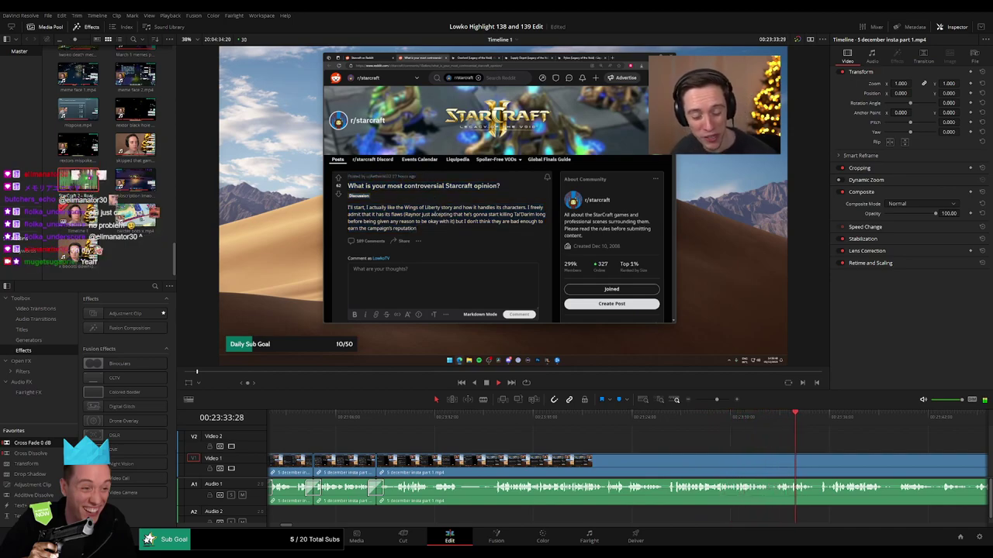
Step: Cut out the silent section from about 23:13:20 to 23:15:19, close the gap and apply Cross Fade 0 dB to the audio join
{"action": "key", "text": "b"}
{"action": "left_click", "coordinate": [461, 460]}
{"action": "left_click", "coordinate": [494, 460]}
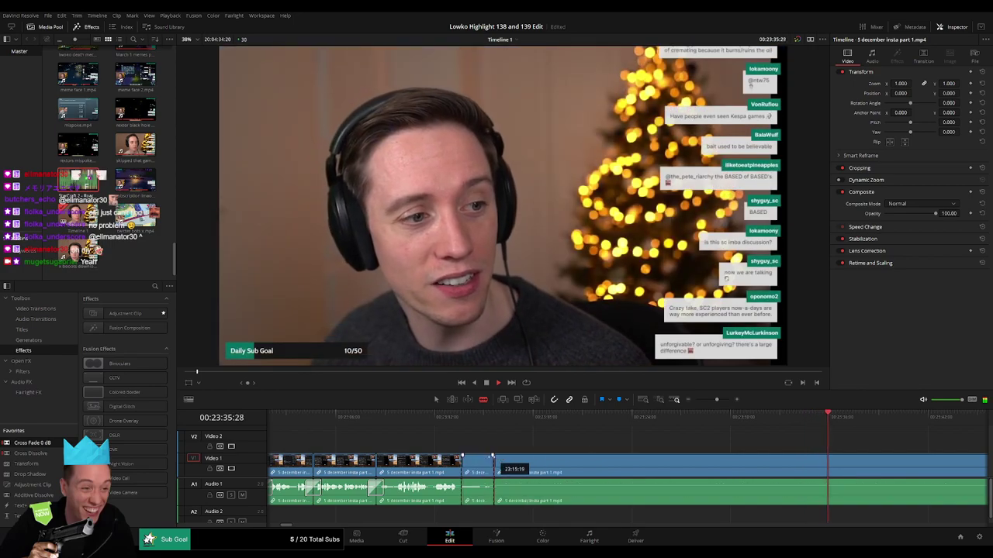
{"action": "key", "text": "a"}
{"action": "left_click", "coordinate": [486, 461]}
{"action": "key", "text": "Delete"}
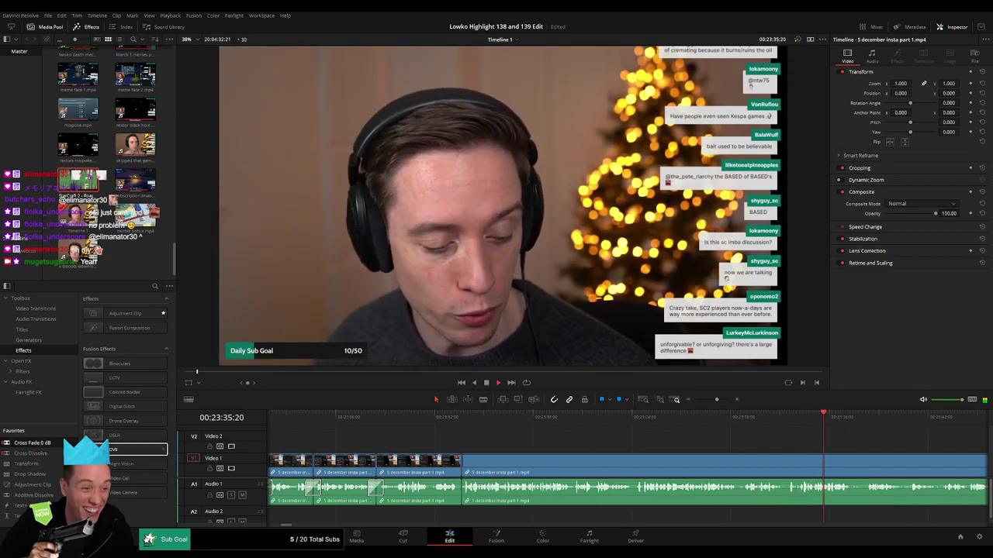
{"action": "left_click_drag", "start_coordinate": [51, 445], "coordinate": [460, 487]}
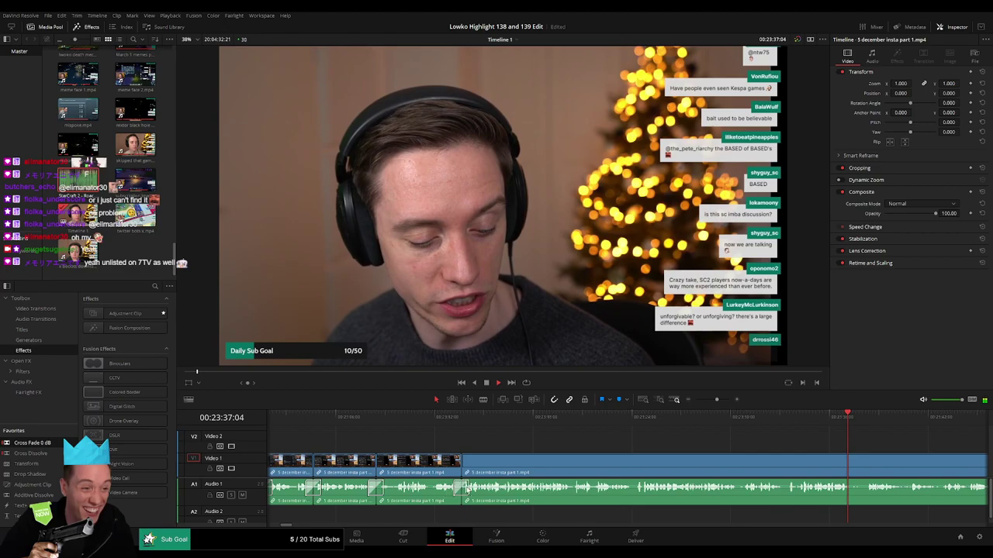
Step: Cut out the section from about 23:46 to 23:50, close the gap and apply Cross Fade 0 dB to the audio join
{"action": "left_click_drag", "start_coordinate": [760, 449], "coordinate": [403, 453]}
{"action": "scroll", "coordinate": [448, 445], "scroll_direction": "right", "scroll_amount": 3}
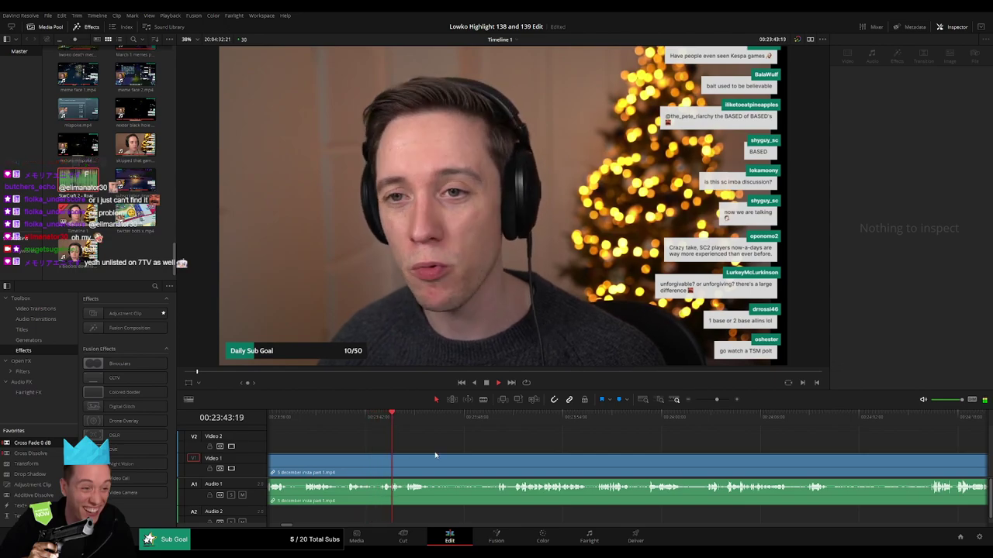
{"action": "scroll", "coordinate": [414, 435], "scroll_direction": "right", "scroll_amount": 3}
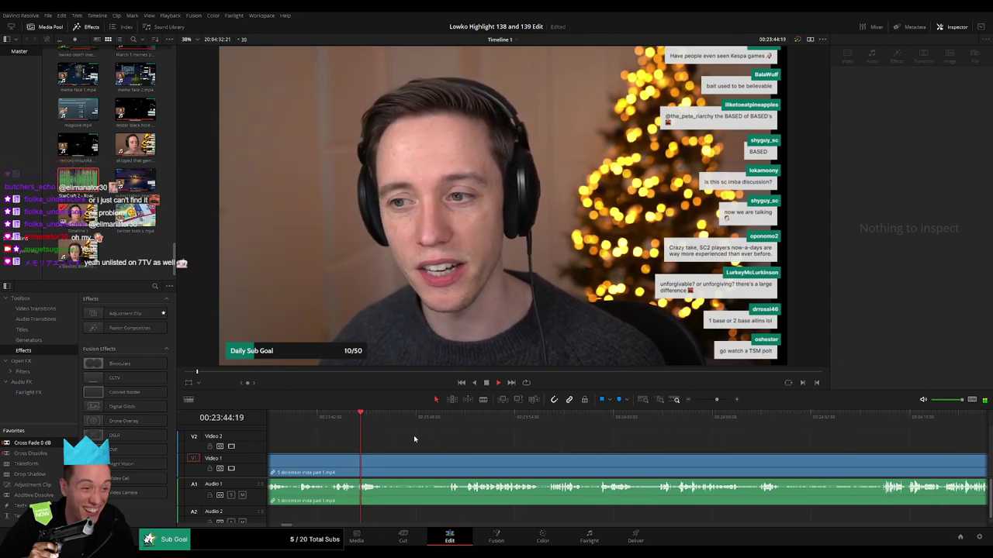
{"action": "key", "text": "b"}
{"action": "left_click", "coordinate": [387, 471]}
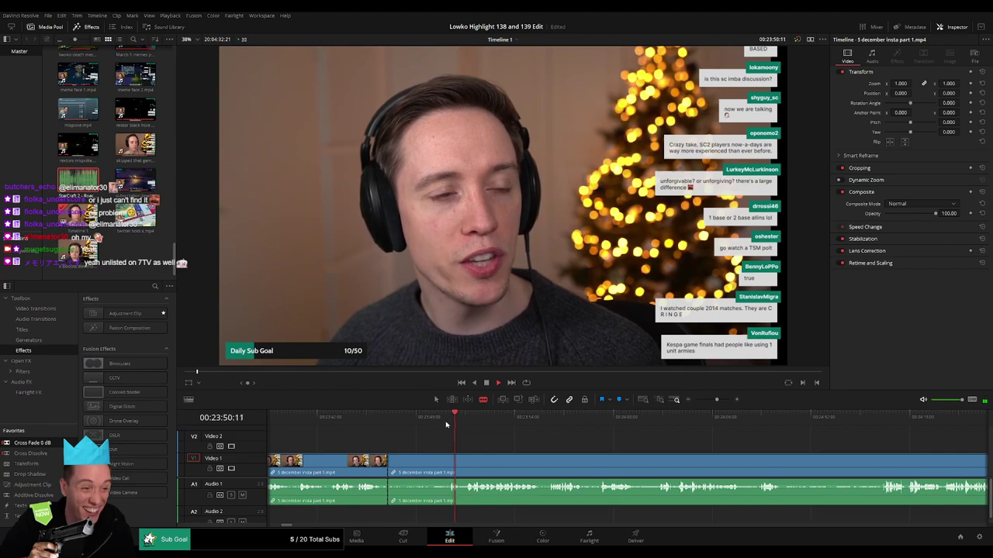
{"action": "left_click", "coordinate": [450, 462]}
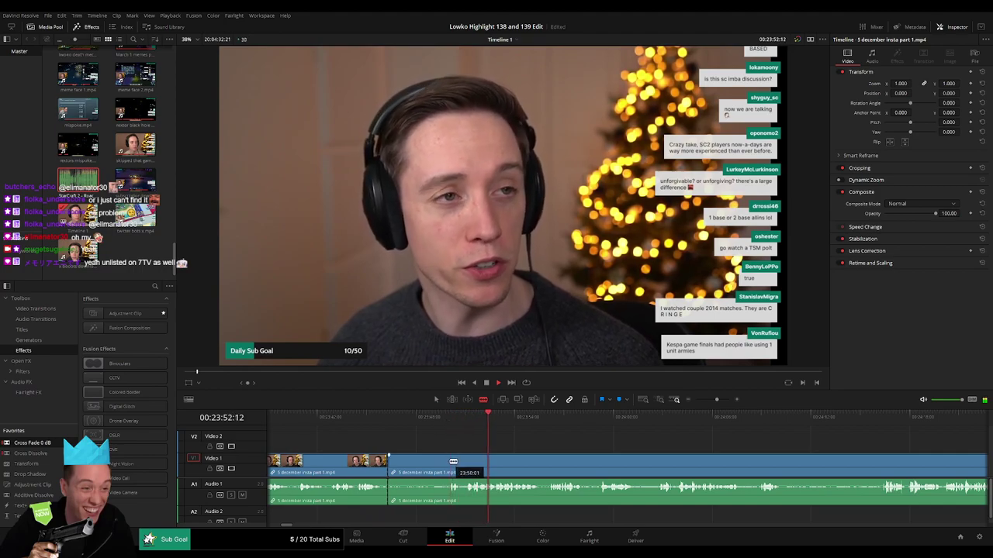
{"action": "key", "text": "a"}
{"action": "left_click", "coordinate": [441, 464]}
{"action": "key", "text": "Delete"}
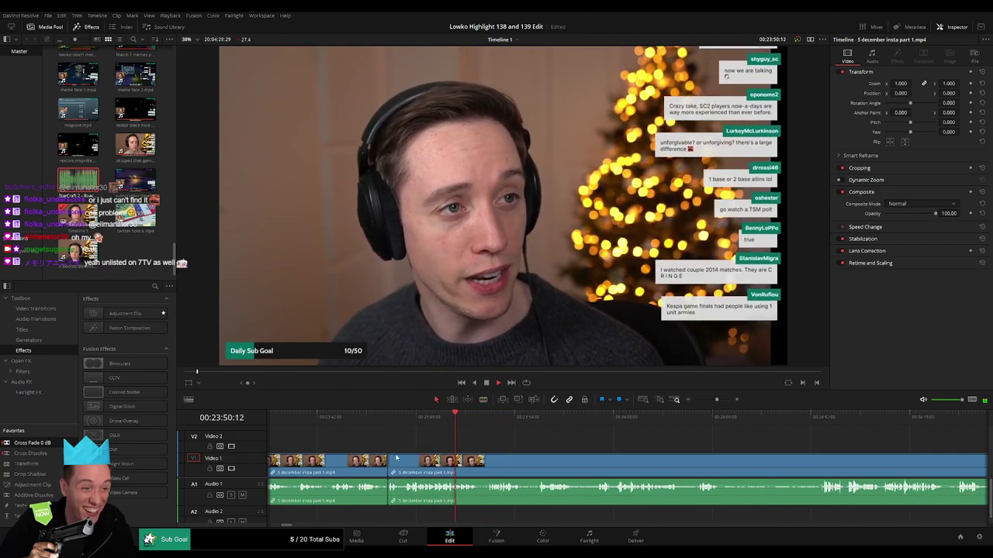
{"action": "left_click_drag", "start_coordinate": [55, 444], "coordinate": [402, 501]}
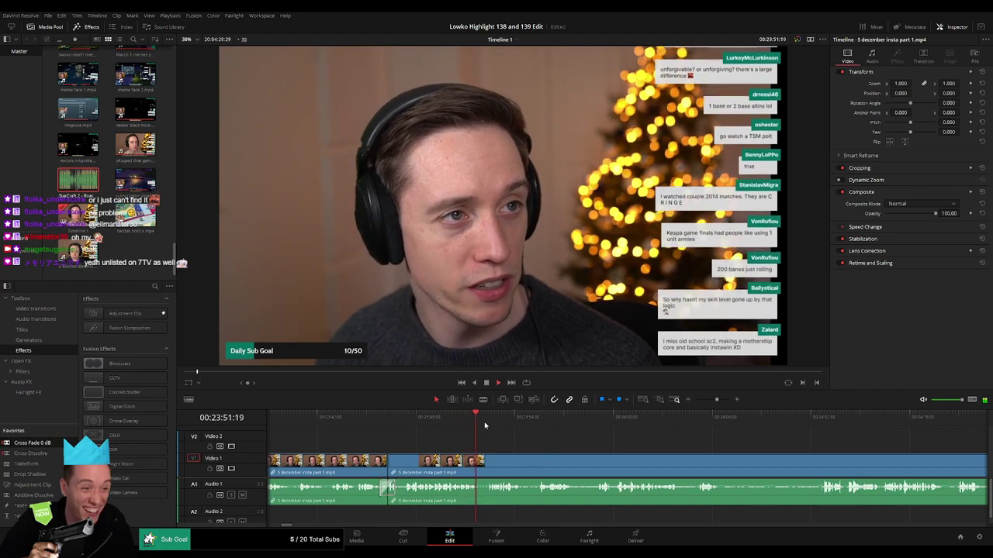
Step: Cut out the short section from about 23:57:17 to 23:59 and close the gap
{"action": "scroll", "coordinate": [492, 443], "scroll_direction": "right", "scroll_amount": 1}
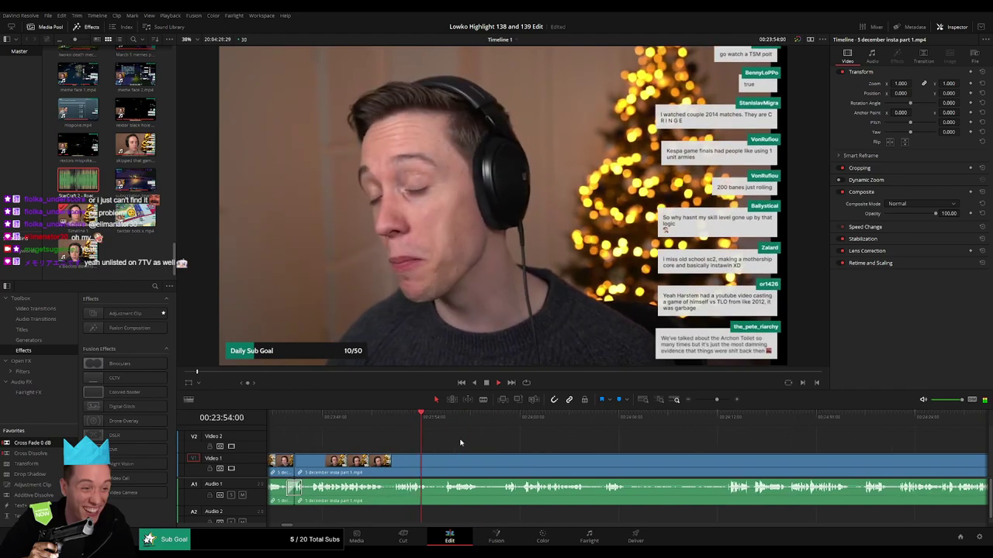
{"action": "scroll", "coordinate": [474, 448], "scroll_direction": "right", "scroll_amount": 1}
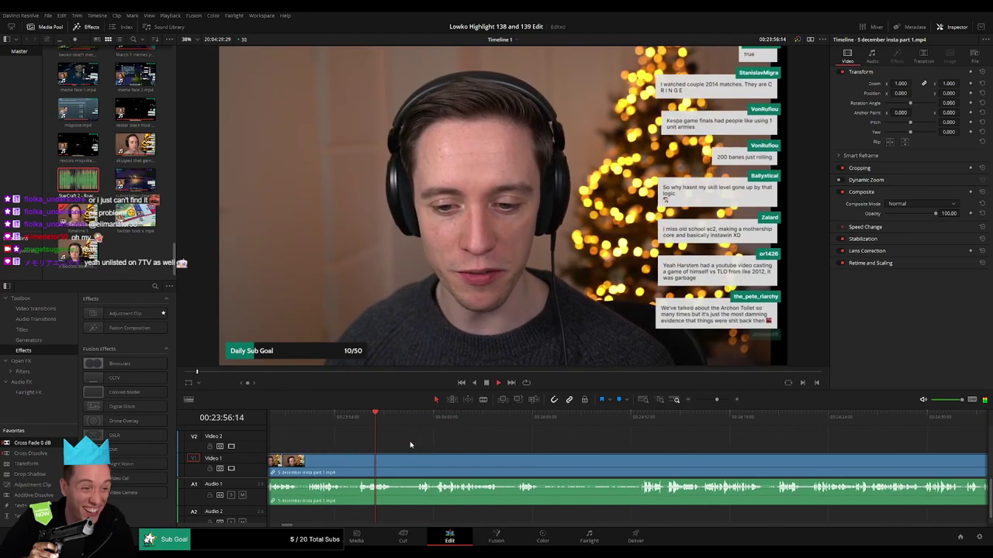
{"action": "left_click", "coordinate": [415, 420]}
{"action": "key", "text": "b"}
{"action": "left_click", "coordinate": [393, 463]}
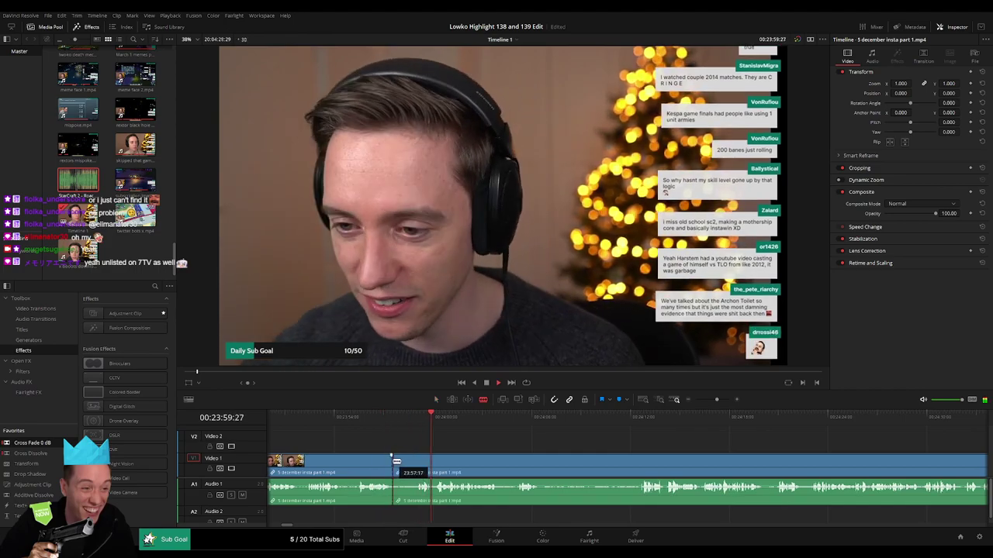
{"action": "left_click", "coordinate": [417, 463]}
{"action": "key", "text": "a"}
{"action": "left_click", "coordinate": [404, 463]}
{"action": "key", "text": "Delete"}
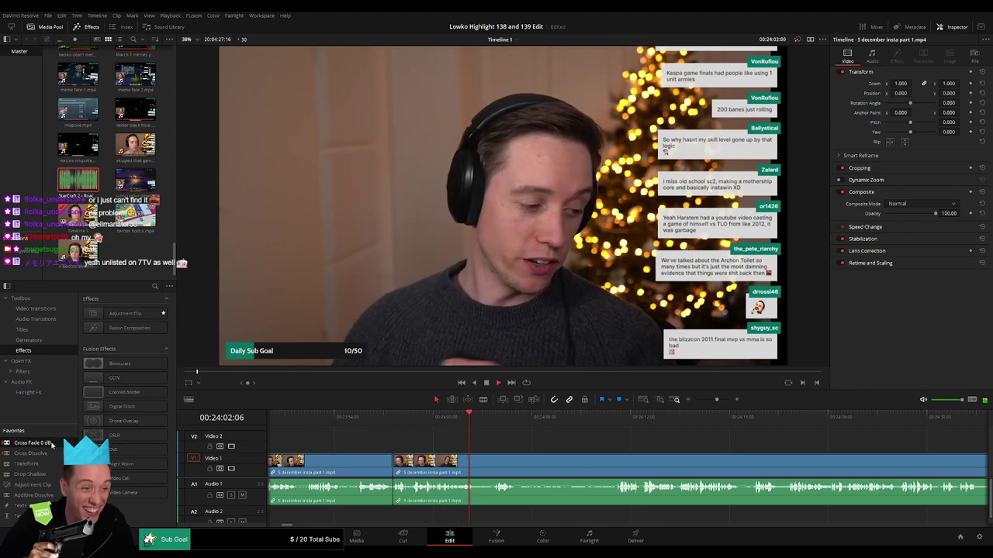
Step: Apply Cross Fade 0 dB to the audio join near 23:57, and cut out about one second from 24:02:15, closing the gap
{"action": "left_click_drag", "start_coordinate": [52, 443], "coordinate": [394, 491]}
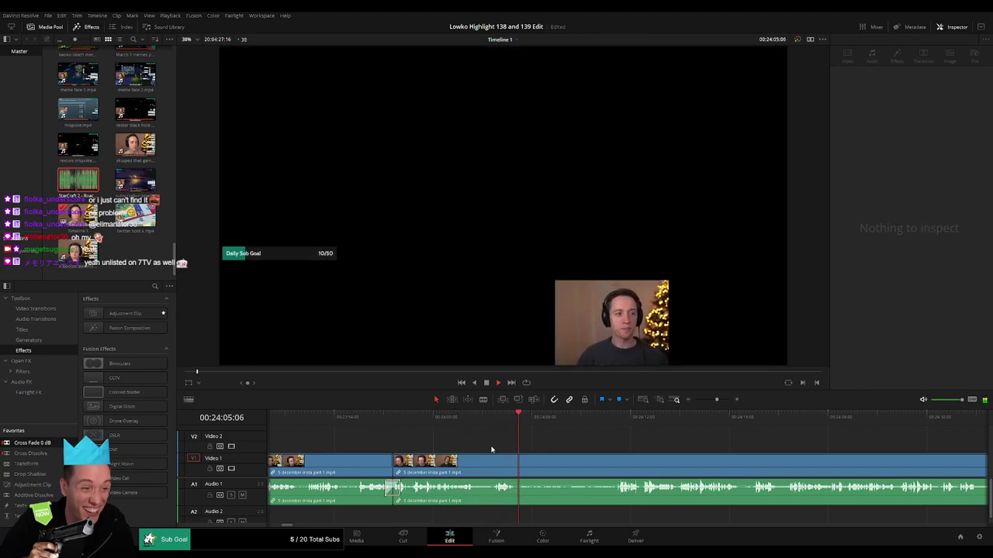
{"action": "left_click", "coordinate": [425, 461]}
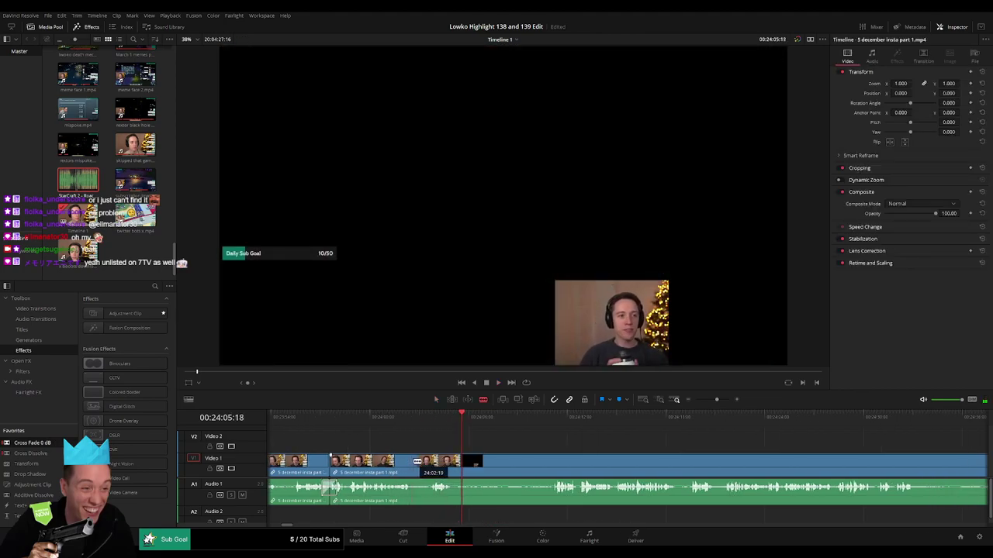
{"action": "left_click", "coordinate": [415, 461]}
{"action": "left_click", "coordinate": [430, 461]}
{"action": "key", "text": "a"}
{"action": "left_click", "coordinate": [422, 463]}
{"action": "key", "text": "Delete"}
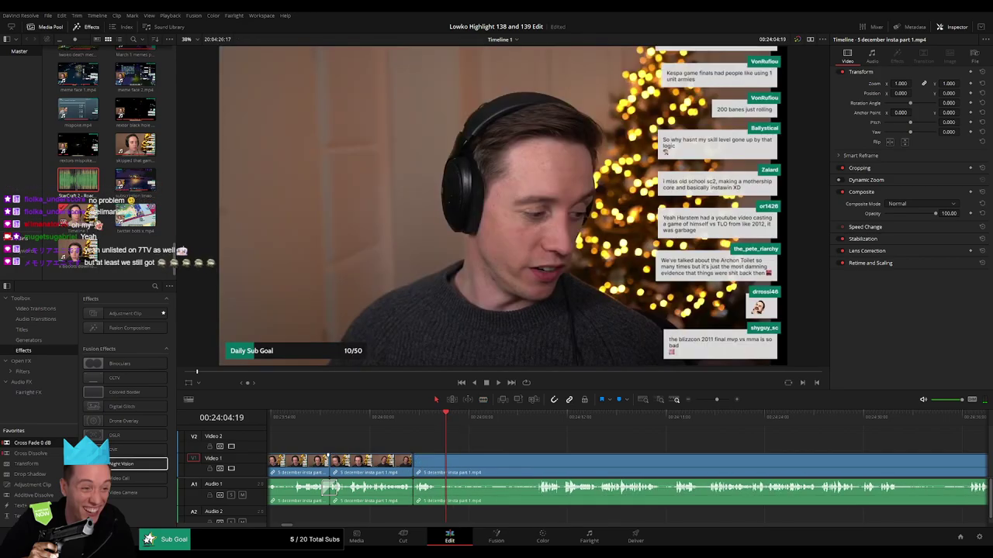
Step: Cross-fade the audio join near 24:02:15, and cut out the section from about 24:04 to 24:10, closing the gap
{"action": "key", "text": "space"}
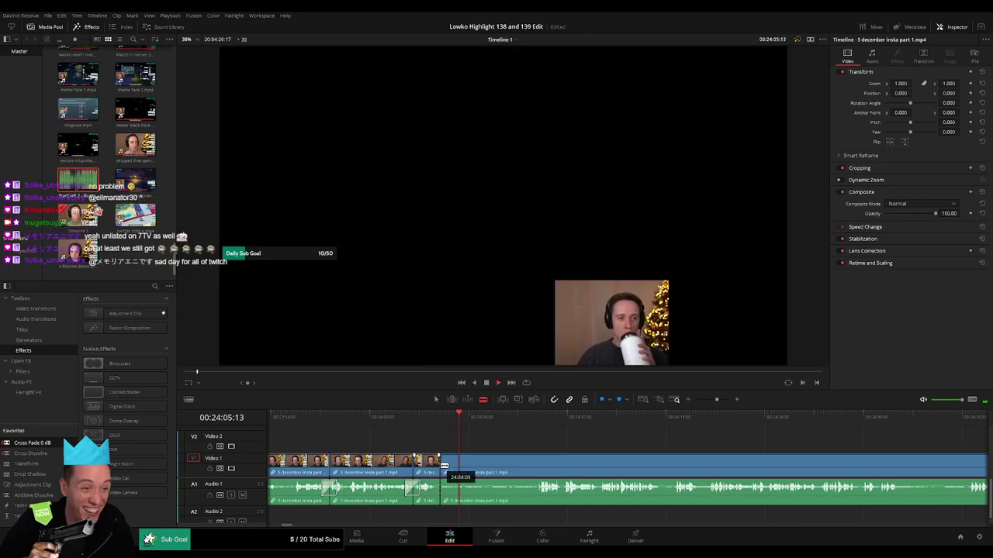
{"action": "left_click", "coordinate": [540, 417]}
{"action": "scroll", "coordinate": [520, 448], "scroll_direction": "right", "scroll_amount": 1}
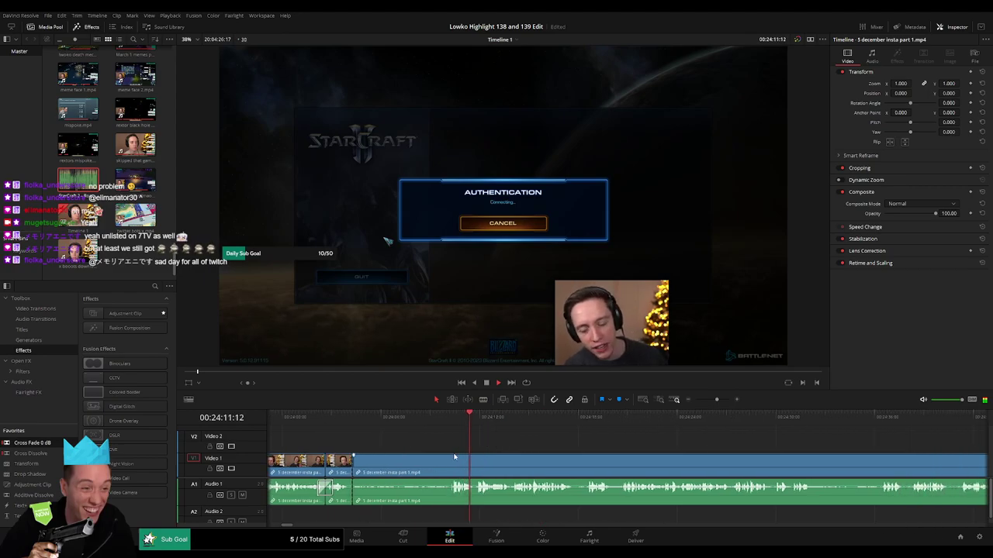
{"action": "left_click", "coordinate": [454, 462]}
{"action": "key", "text": "a"}
{"action": "left_click", "coordinate": [429, 474]}
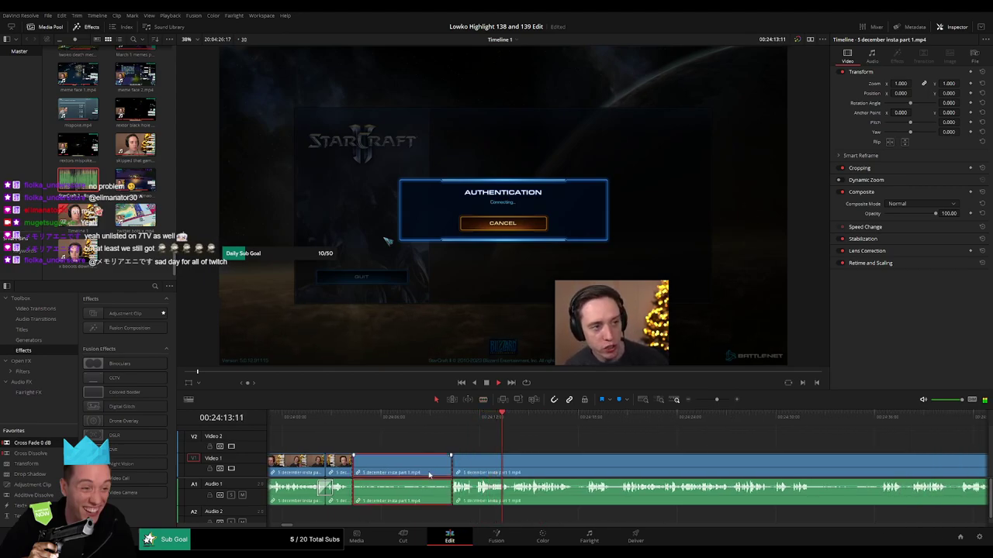
{"action": "key", "text": "BackSpace"}
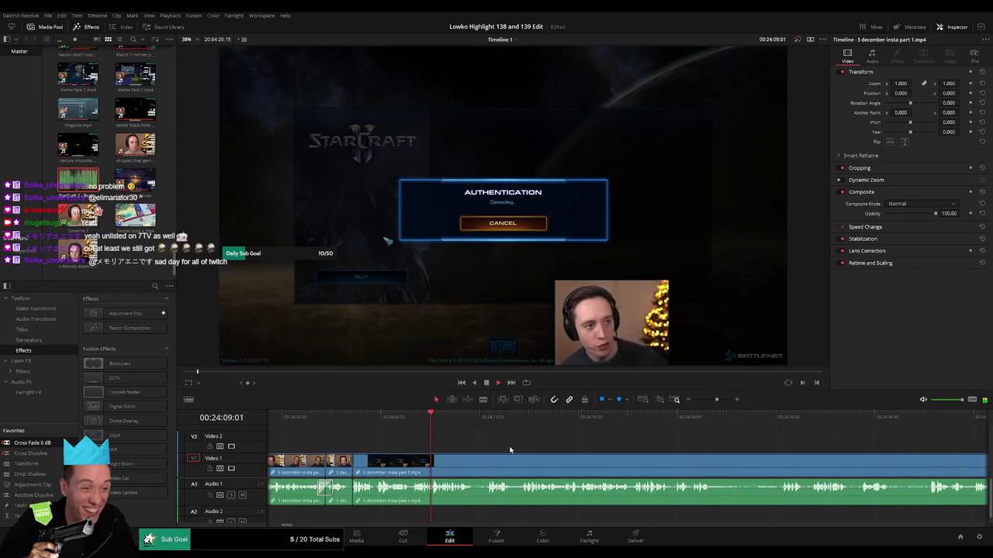
Step: Play through the following talk and split the 5 december insta part 1 clip at about 24:26
{"action": "scroll", "coordinate": [497, 449], "scroll_direction": "right", "scroll_amount": 1}
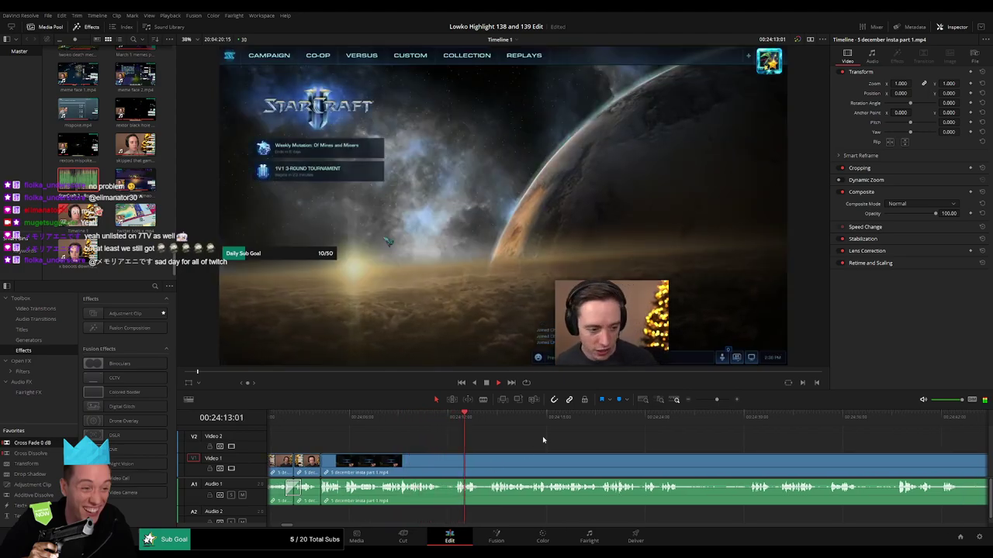
{"action": "scroll", "coordinate": [512, 443], "scroll_direction": "right", "scroll_amount": 2}
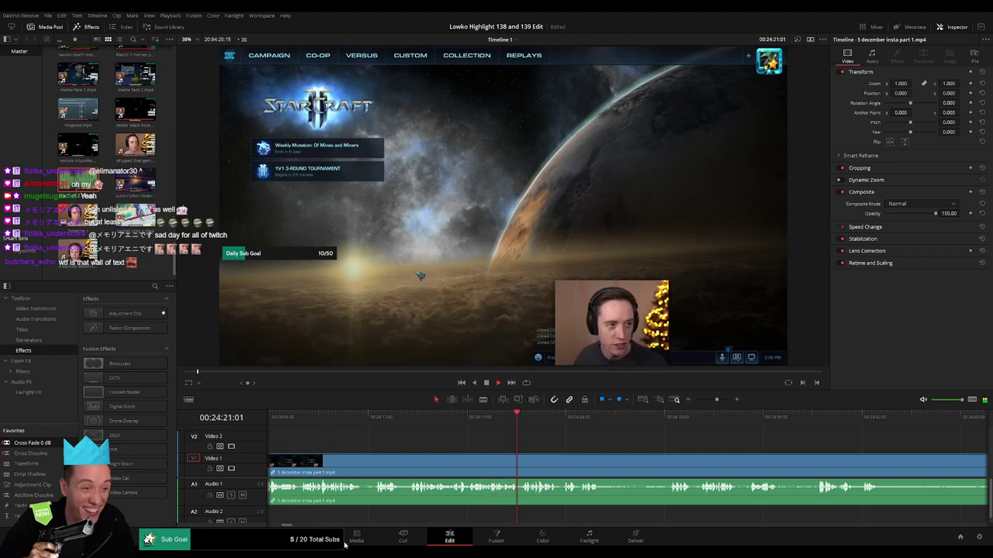
{"action": "scroll", "coordinate": [525, 448], "scroll_direction": "right", "scroll_amount": 2}
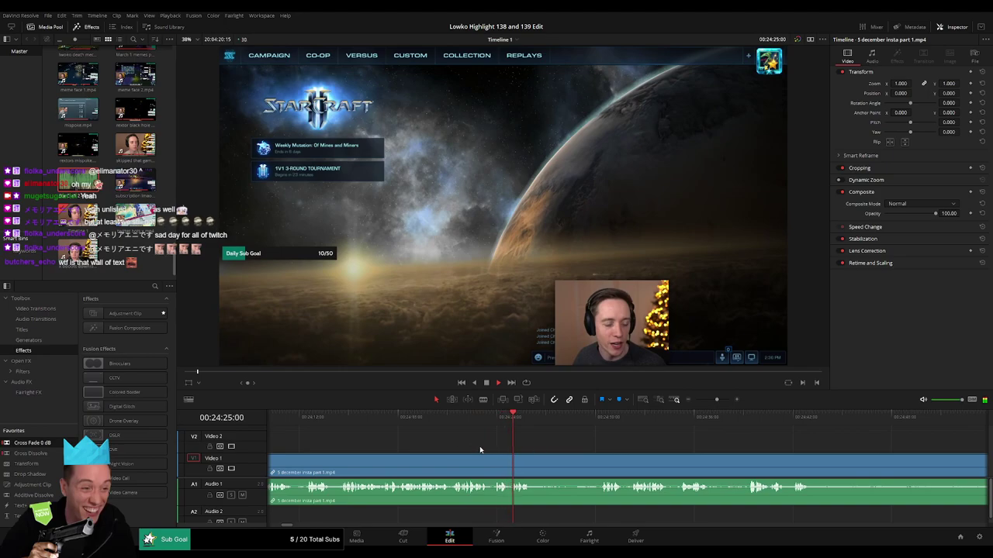
{"action": "scroll", "coordinate": [463, 449], "scroll_direction": "right", "scroll_amount": 3}
{"action": "left_click", "coordinate": [443, 463]}
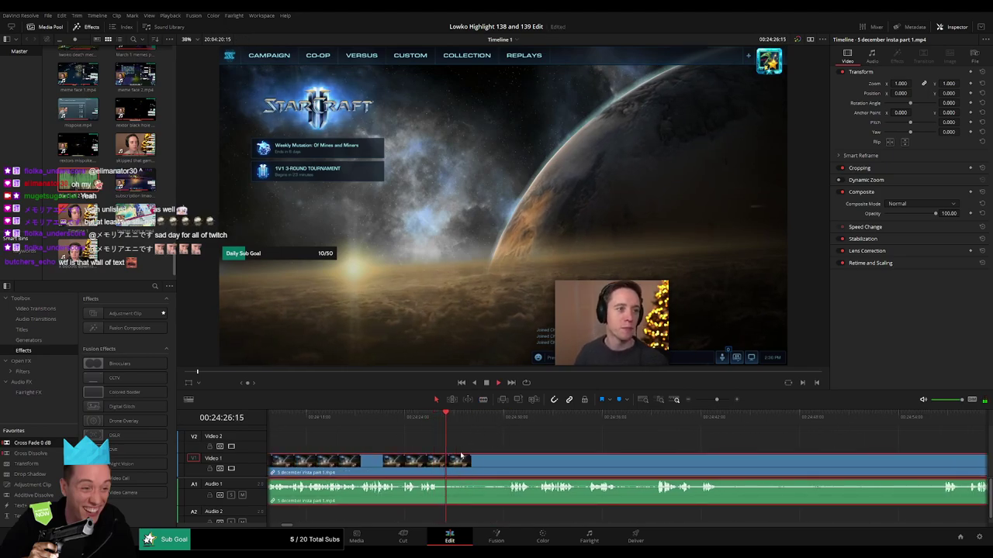
{"action": "left_click", "coordinate": [441, 467]}
{"action": "left_click", "coordinate": [547, 448]}
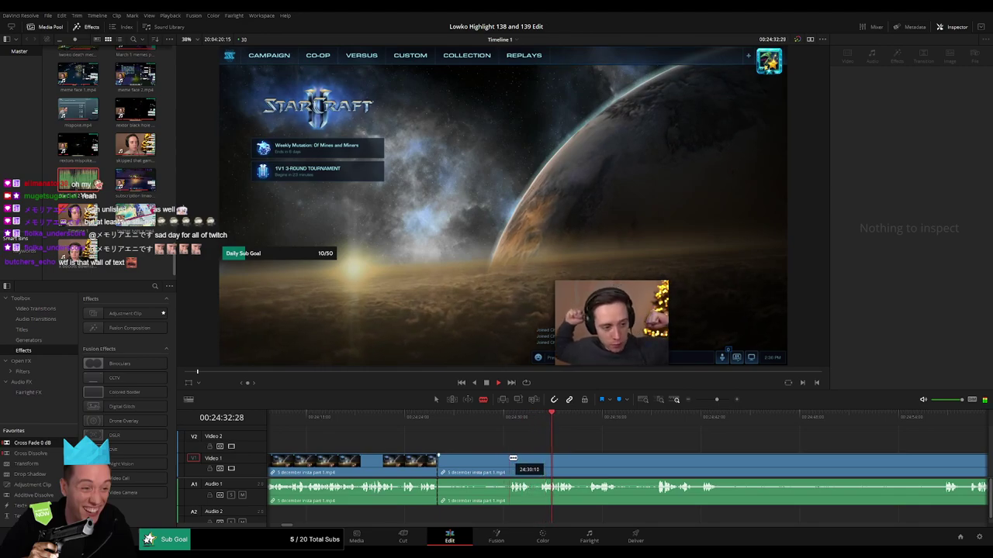
Step: Check the rest of the 5 december insta part 1 clip after 24:26, and delete it so the 12 december clip closes the gap
{"action": "scroll", "coordinate": [574, 446], "scroll_direction": "right", "scroll_amount": 3}
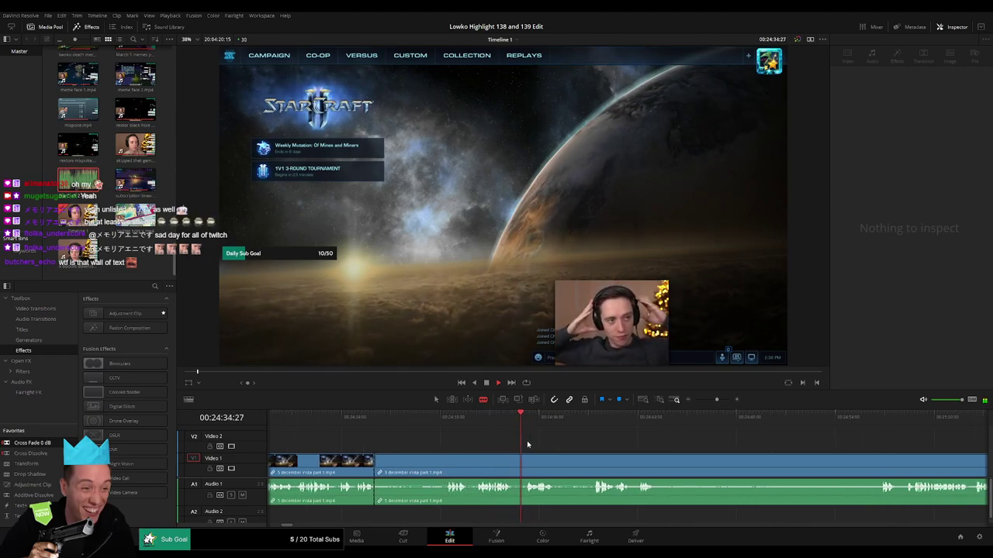
{"action": "left_click", "coordinate": [570, 418]}
{"action": "left_click_drag", "start_coordinate": [719, 400], "coordinate": [704, 399]}
{"action": "left_click", "coordinate": [653, 419]}
{"action": "mouse_move", "coordinate": [652, 420]}
{"action": "left_mouse_down"}
{"action": "mouse_move", "coordinate": [689, 421]}
{"action": "mouse_move", "coordinate": [587, 437]}
{"action": "mouse_move", "coordinate": [587, 421]}
{"action": "mouse_move", "coordinate": [664, 421]}
{"action": "left_mouse_up"}
{"action": "left_click", "coordinate": [593, 420]}
{"action": "key", "text": "space"}
{"action": "key", "text": "a"}
{"action": "left_click", "coordinate": [630, 462]}
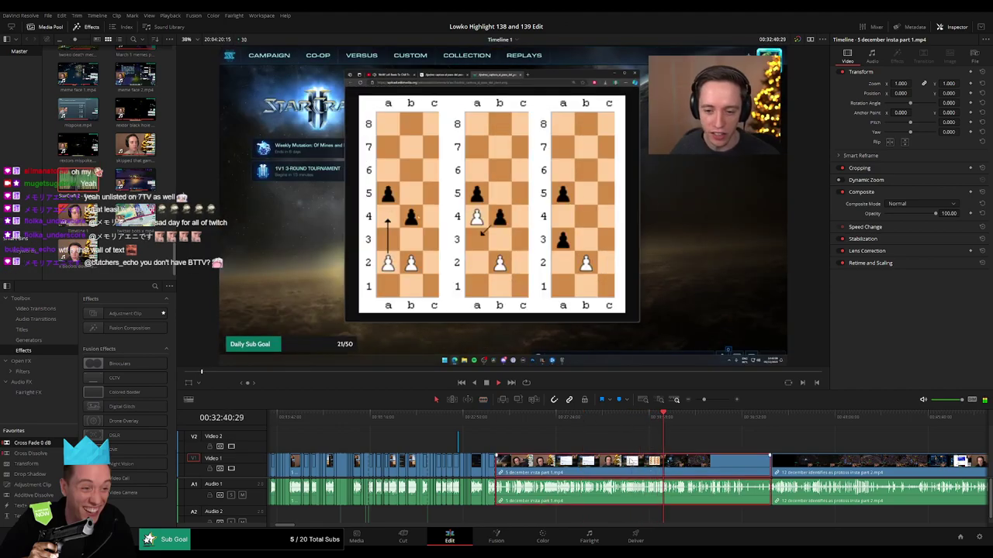
{"action": "left_click", "coordinate": [649, 426]}
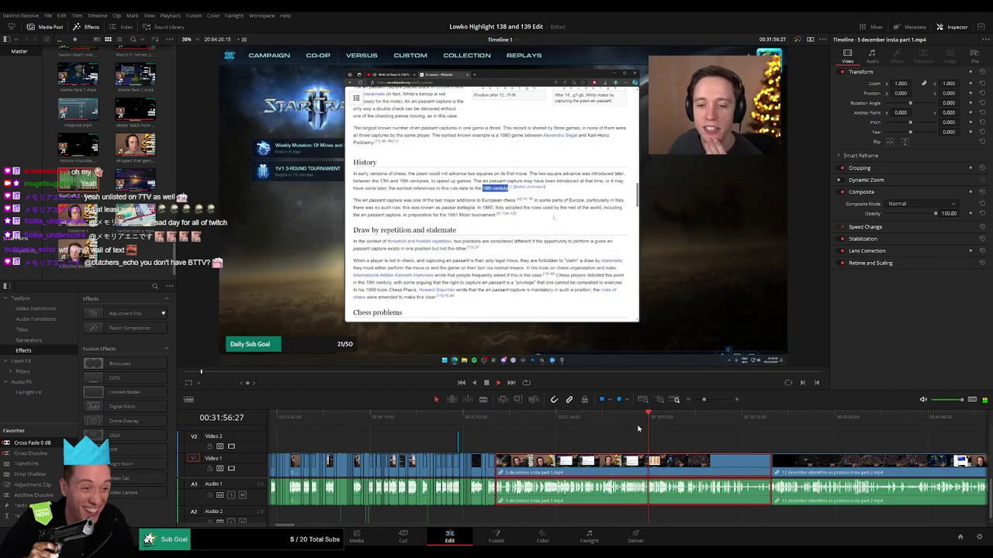
{"action": "left_click", "coordinate": [638, 425]}
{"action": "left_click", "coordinate": [654, 425]}
{"action": "left_click", "coordinate": [674, 424]}
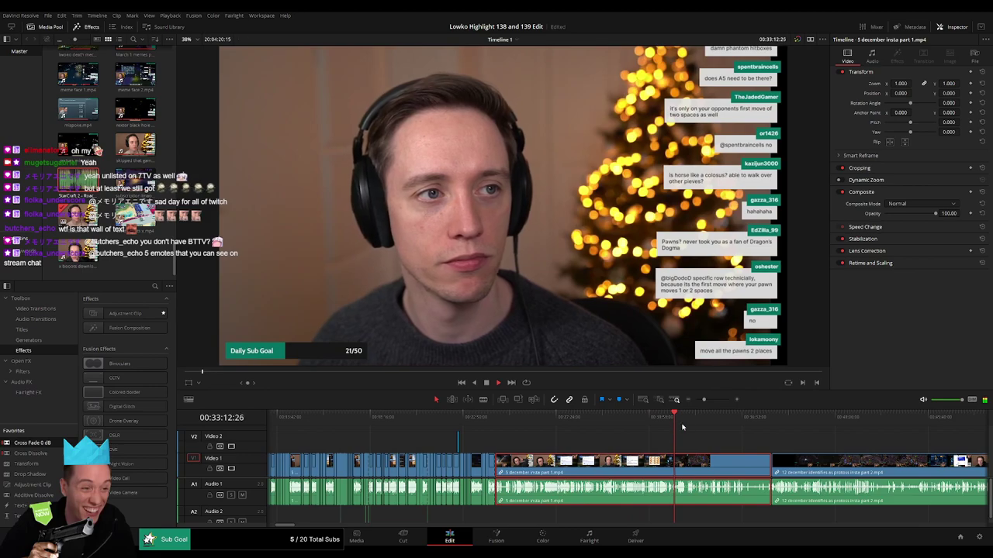
{"action": "left_click_drag", "start_coordinate": [682, 427], "coordinate": [708, 426]}
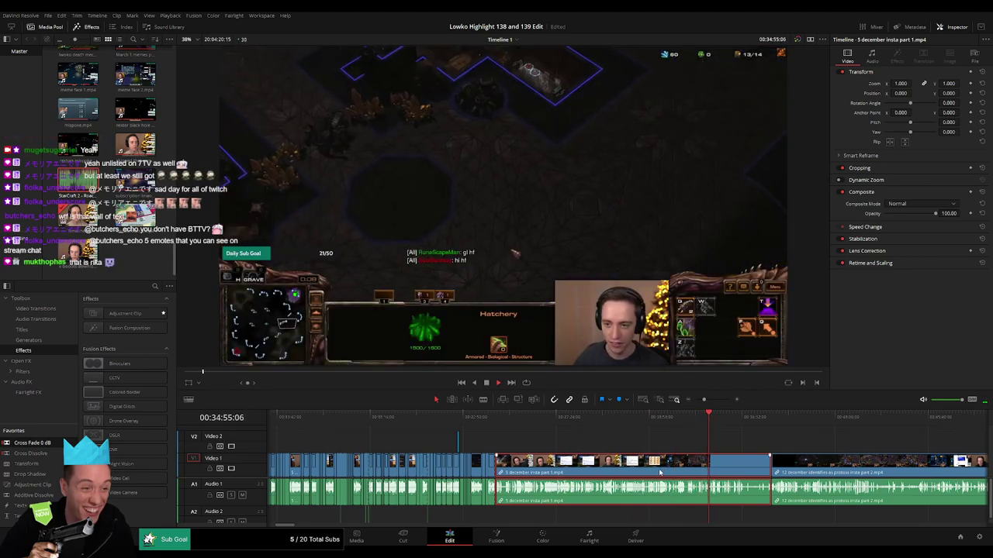
{"action": "key", "text": "BackSpace"}
Step: Skim through the 12 december clip up to its end to find where content worth keeping begins
{"action": "left_click_drag", "start_coordinate": [528, 424], "coordinate": [736, 428]}
{"action": "scroll", "coordinate": [574, 435], "scroll_direction": "right", "scroll_amount": 3}
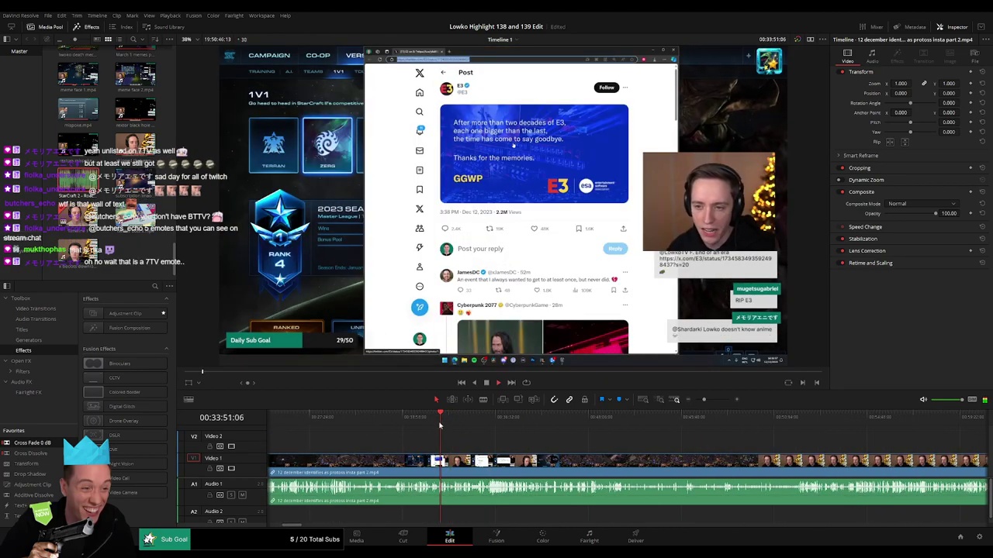
{"action": "left_click_drag", "start_coordinate": [439, 425], "coordinate": [848, 439]}
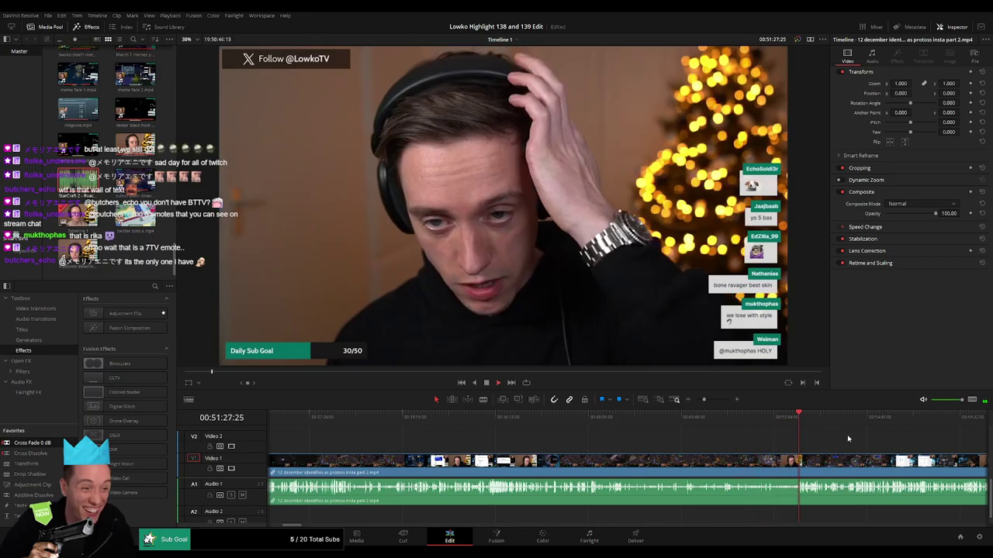
{"action": "scroll", "coordinate": [848, 439], "scroll_direction": "right", "scroll_amount": 5}
{"action": "left_click_drag", "start_coordinate": [546, 416], "coordinate": [529, 441]}
{"action": "key", "text": "space"}
{"action": "left_click_drag", "start_coordinate": [704, 400], "coordinate": [707, 402]}
{"action": "left_click_drag", "start_coordinate": [642, 422], "coordinate": [621, 423]}
{"action": "left_click", "coordinate": [440, 421]}
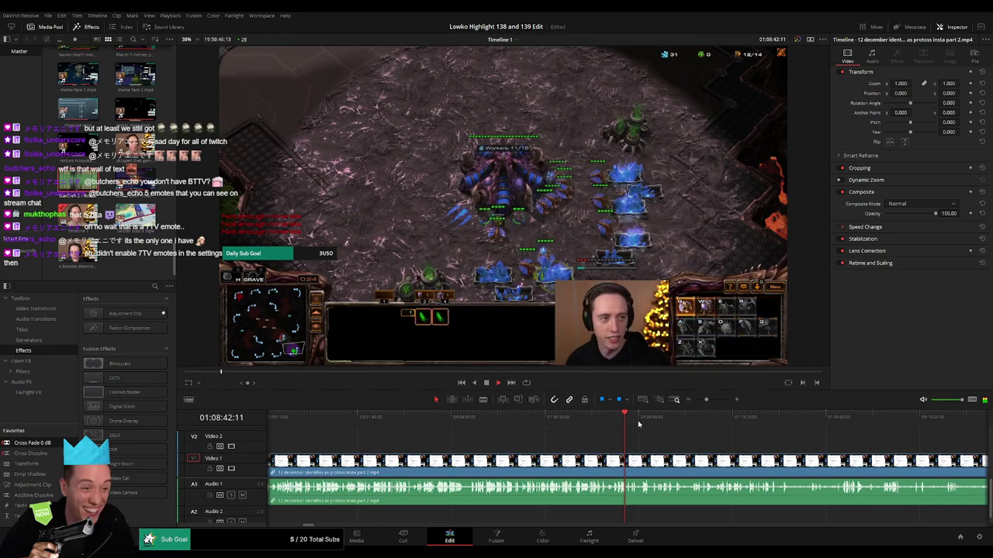
{"action": "left_click_drag", "start_coordinate": [632, 426], "coordinate": [827, 430]}
{"action": "scroll", "coordinate": [598, 445], "scroll_direction": "right", "scroll_amount": 5}
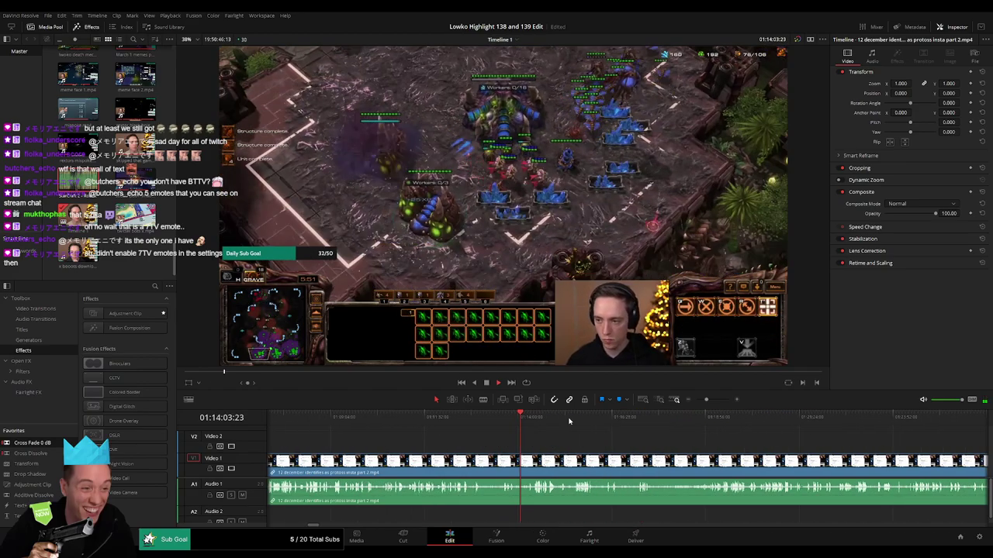
{"action": "left_click_drag", "start_coordinate": [569, 421], "coordinate": [812, 419]}
{"action": "key", "text": "space"}
{"action": "left_click_drag", "start_coordinate": [705, 400], "coordinate": [778, 420]}
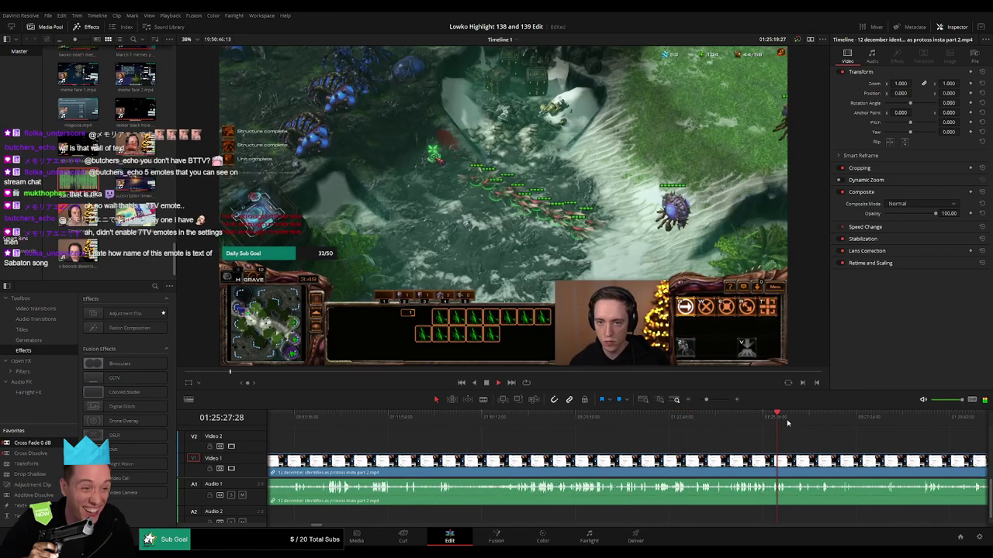
{"action": "scroll", "coordinate": [601, 434], "scroll_direction": "right", "scroll_amount": 2}
{"action": "left_click_drag", "start_coordinate": [601, 433], "coordinate": [847, 438]}
{"action": "left_click_drag", "start_coordinate": [707, 400], "coordinate": [697, 421]}
{"action": "left_click", "coordinate": [656, 420]}
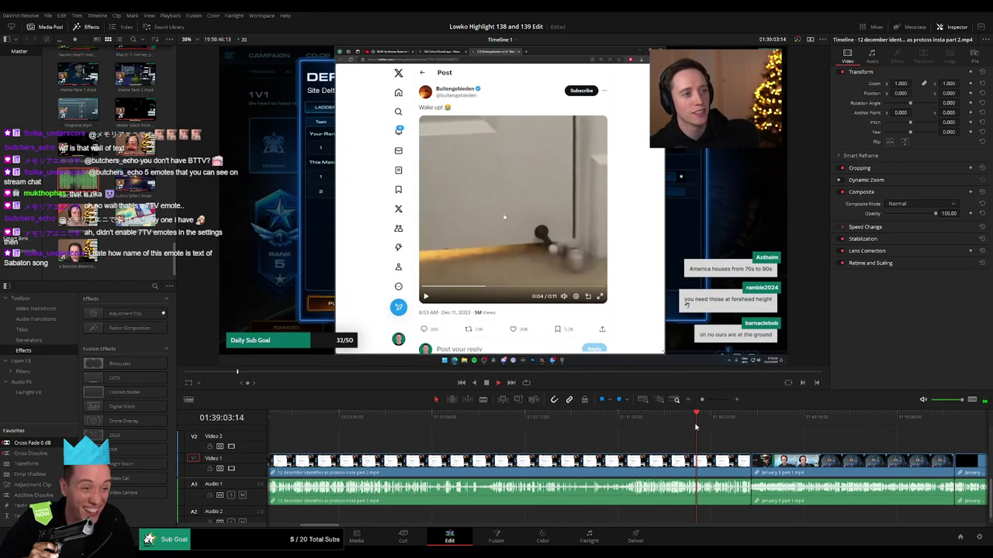
Step: Split the 12 december clip at 01:38:08:17, just before the cat video post, and delete everything before it in that clip, closing the gap
{"action": "mouse_move", "coordinate": [701, 415]}
{"action": "left_mouse_down"}
{"action": "mouse_move", "coordinate": [690, 417]}
{"action": "mouse_move", "coordinate": [711, 400]}
{"action": "left_mouse_up"}
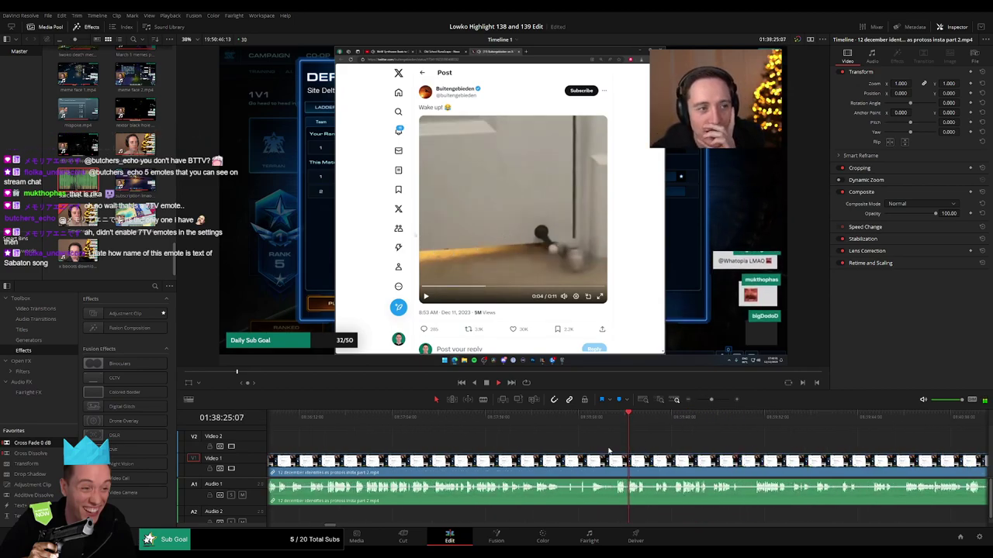
{"action": "left_click_drag", "start_coordinate": [586, 420], "coordinate": [534, 419]}
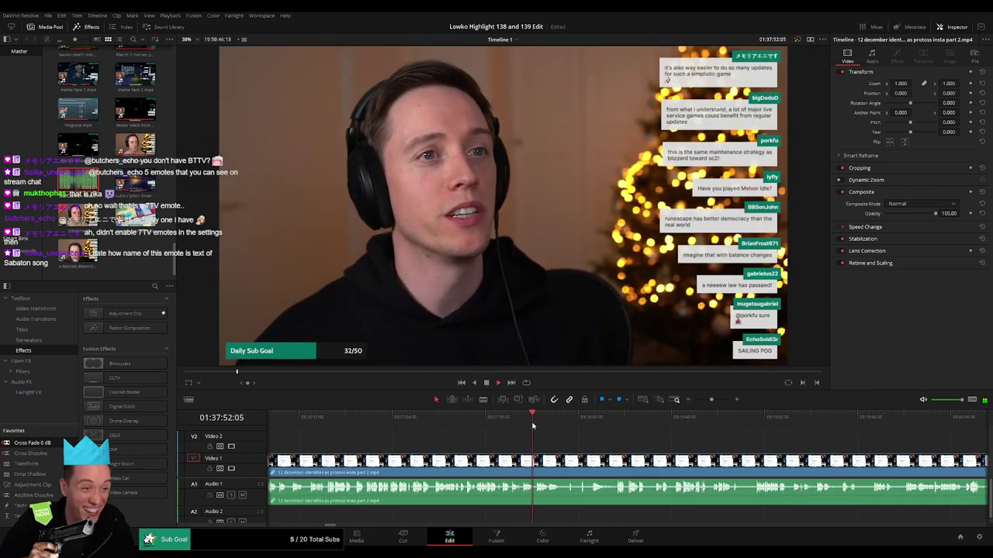
{"action": "left_click_drag", "start_coordinate": [436, 423], "coordinate": [573, 422]}
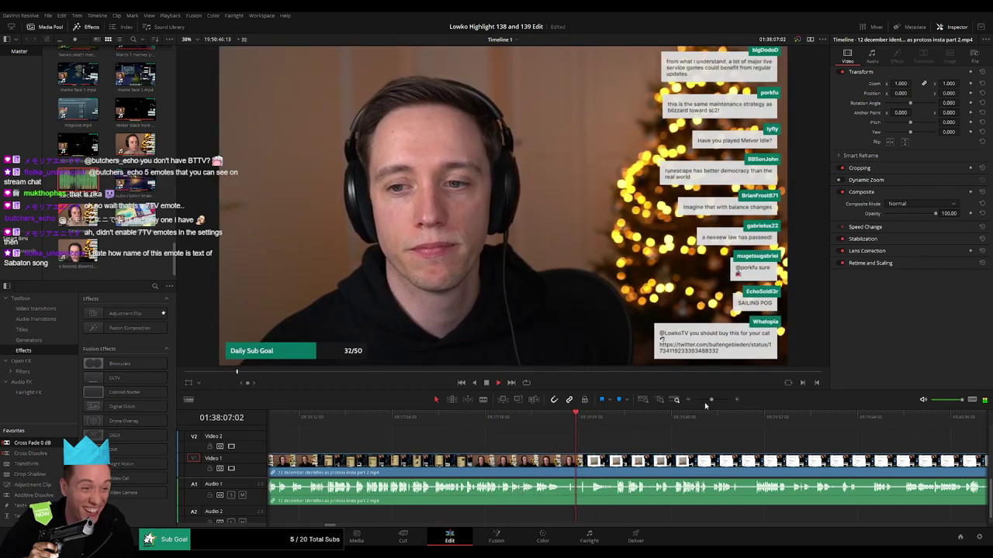
{"action": "left_click_drag", "start_coordinate": [711, 400], "coordinate": [717, 400]}
{"action": "key", "text": "space"}
{"action": "key", "text": "ctrl+b"}
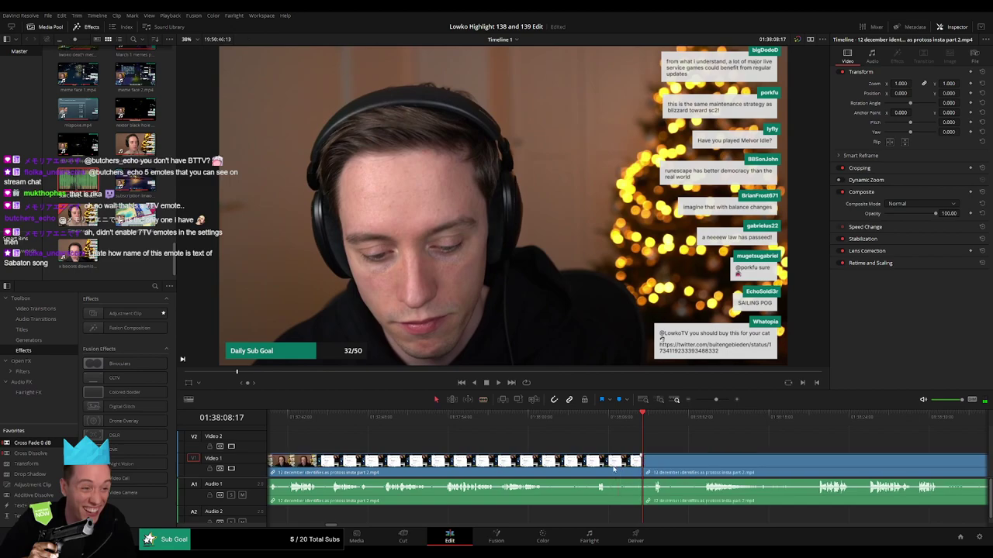
{"action": "left_click", "coordinate": [613, 465]}
{"action": "key", "text": "Delete"}
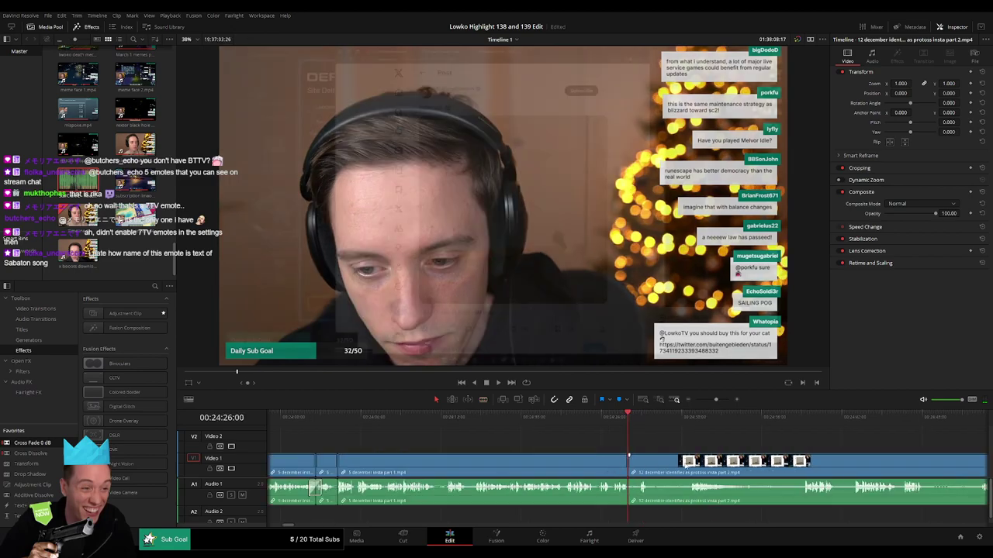
Step: Cut out the quiet section from about 24:41 to 24:42:15, close the gap and apply Cross Fade 0 dB to the audio join
{"action": "key", "text": "space"}
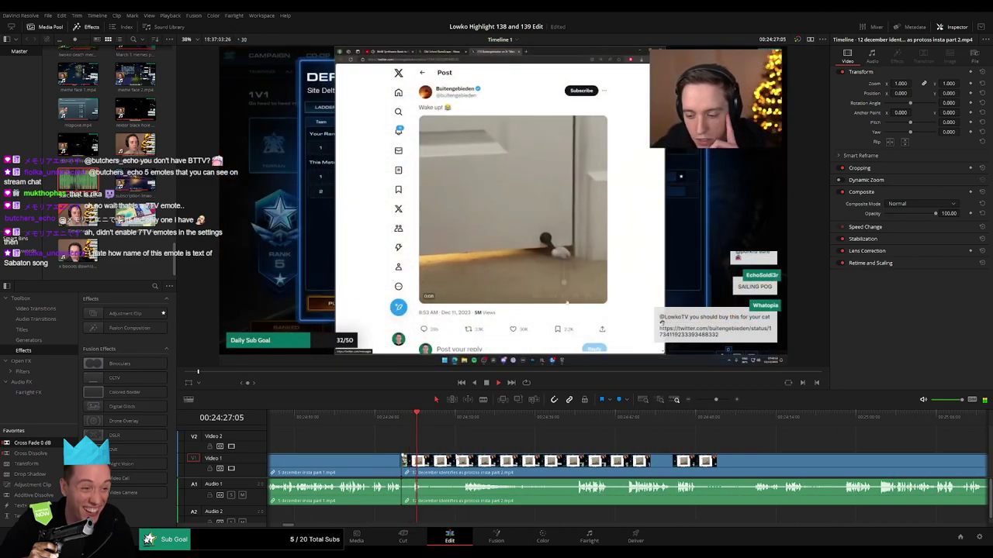
{"action": "left_click", "coordinate": [460, 420]}
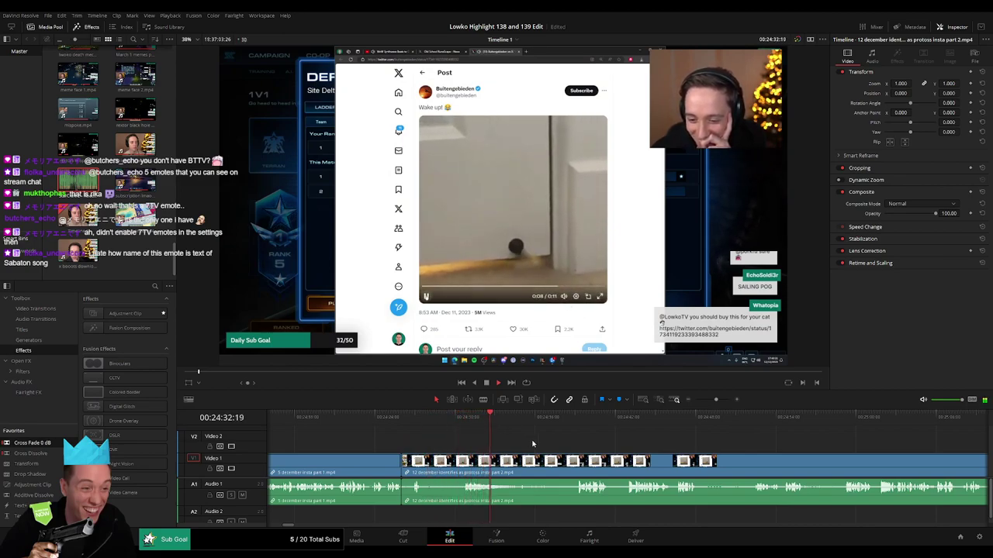
{"action": "left_click", "coordinate": [446, 422]}
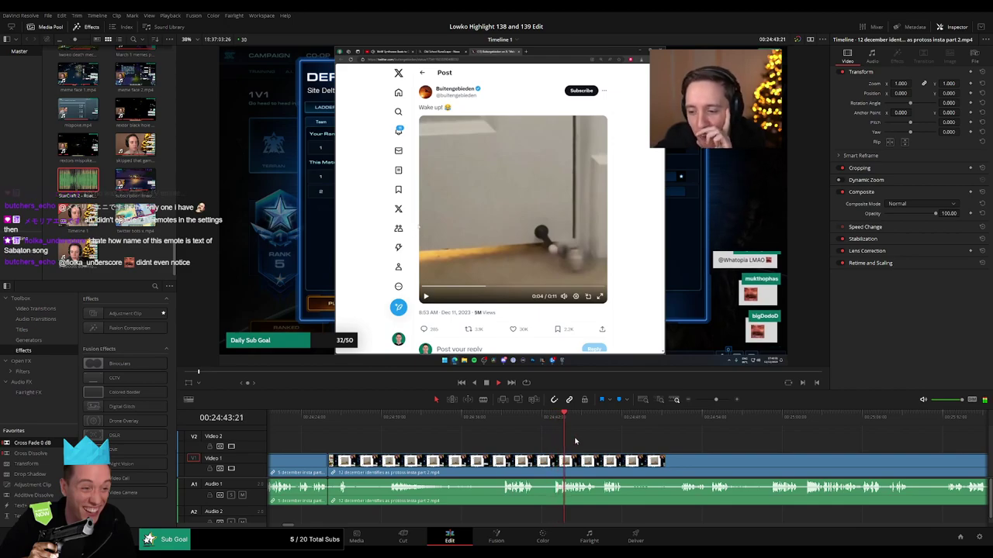
{"action": "left_click_drag", "start_coordinate": [575, 441], "coordinate": [510, 448]}
{"action": "key", "text": "b"}
{"action": "left_click", "coordinate": [474, 461]}
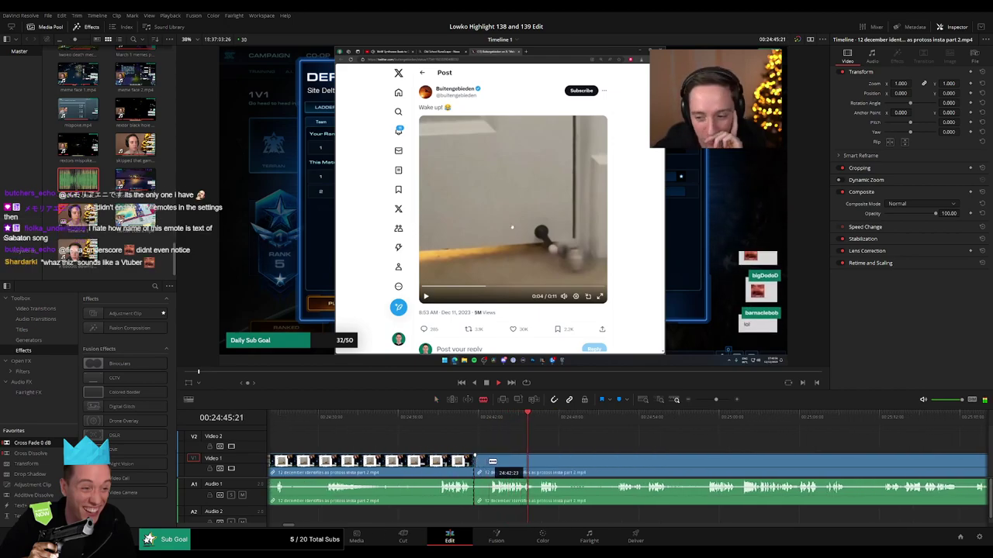
{"action": "left_click", "coordinate": [490, 462]}
{"action": "key", "text": "a"}
{"action": "left_click", "coordinate": [482, 466]}
{"action": "key", "text": "Delete"}
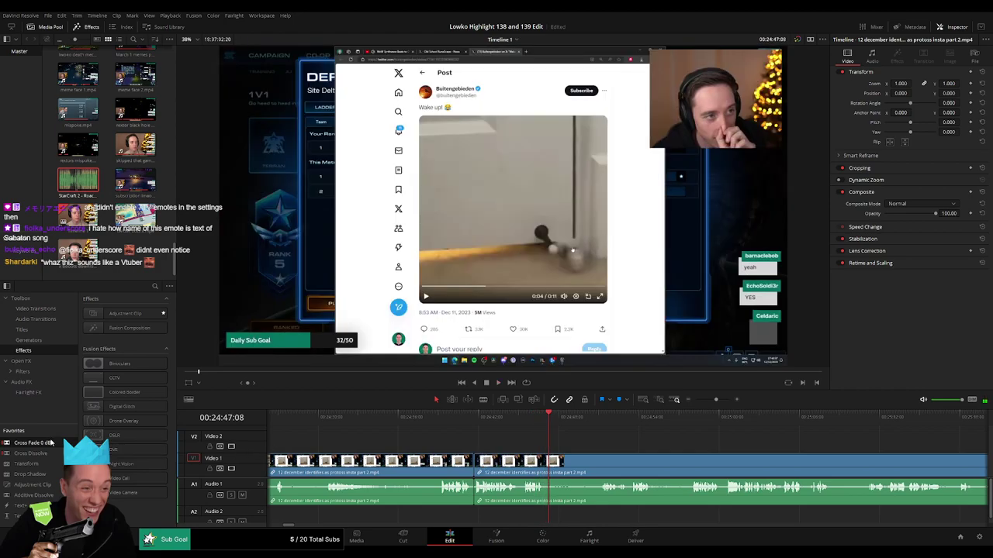
{"action": "left_click_drag", "start_coordinate": [469, 495], "coordinate": [608, 491]}
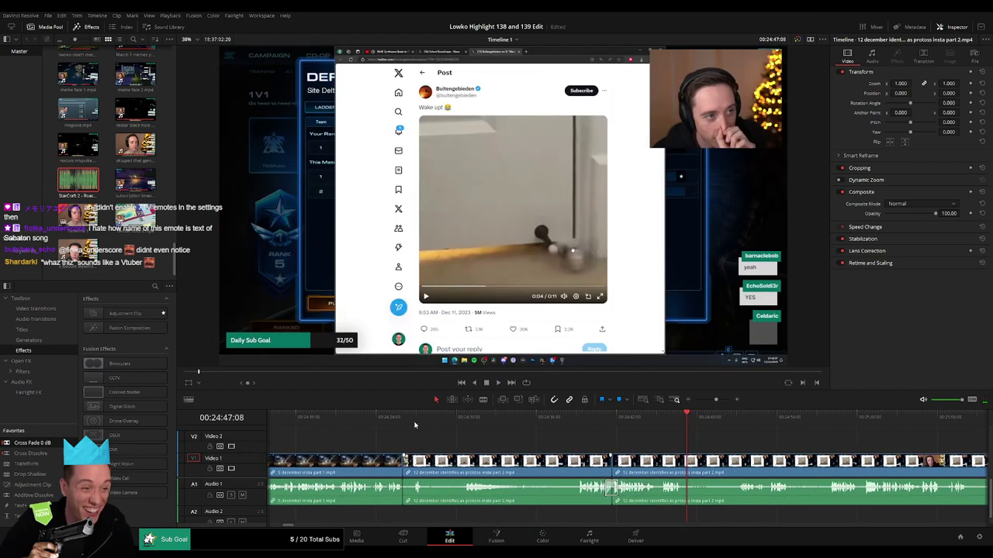
Step: Replay the transition from the 5 december clip into the 12 december clip at about 24:26
{"action": "left_click", "coordinate": [404, 417]}
{"action": "key", "text": "space"}
{"action": "key", "text": "space"}
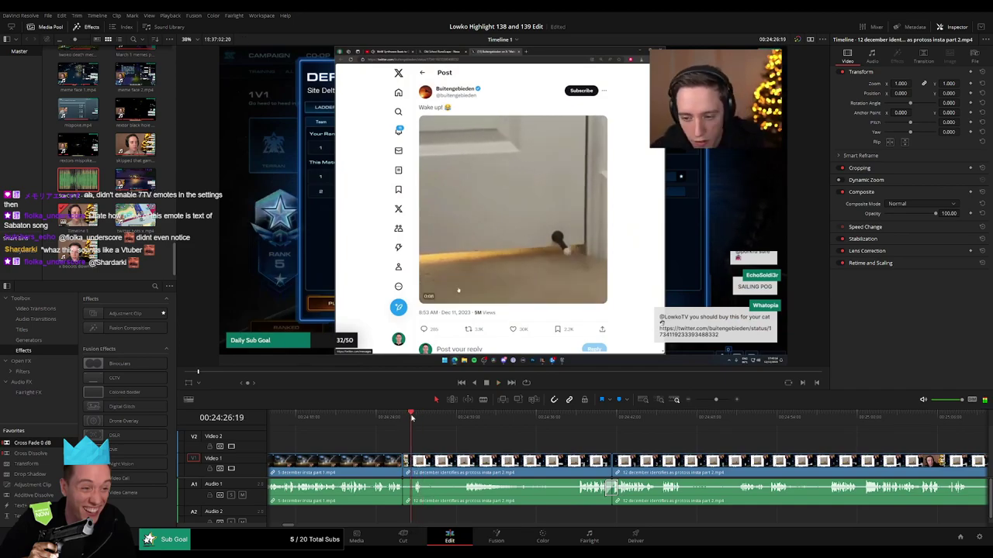
Step: Play on from 24:26:19, cut out the quiet section from about 24:47 to 24:51, close the gap and apply Cross Fade 0 dB to the audio join
{"action": "left_click", "coordinate": [412, 417]}
{"action": "left_click", "coordinate": [412, 417]}
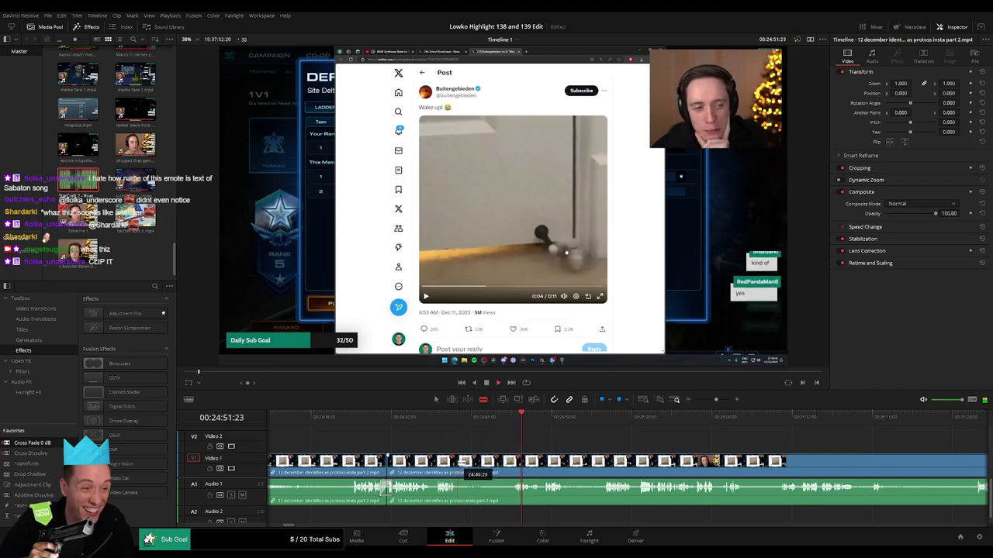
{"action": "left_click_drag", "start_coordinate": [463, 464], "coordinate": [499, 466]}
{"action": "key", "text": "Delete"}
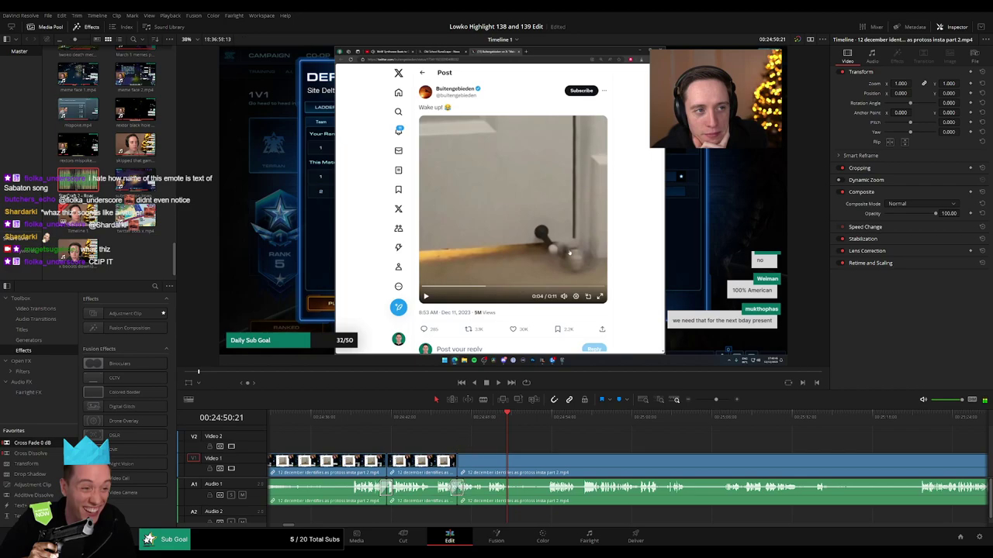
Step: Cut out the section from 24:50:24 to about 24:53:22, close the gap and apply Cross Fade 0 dB to the audio join
{"action": "key", "text": "b"}
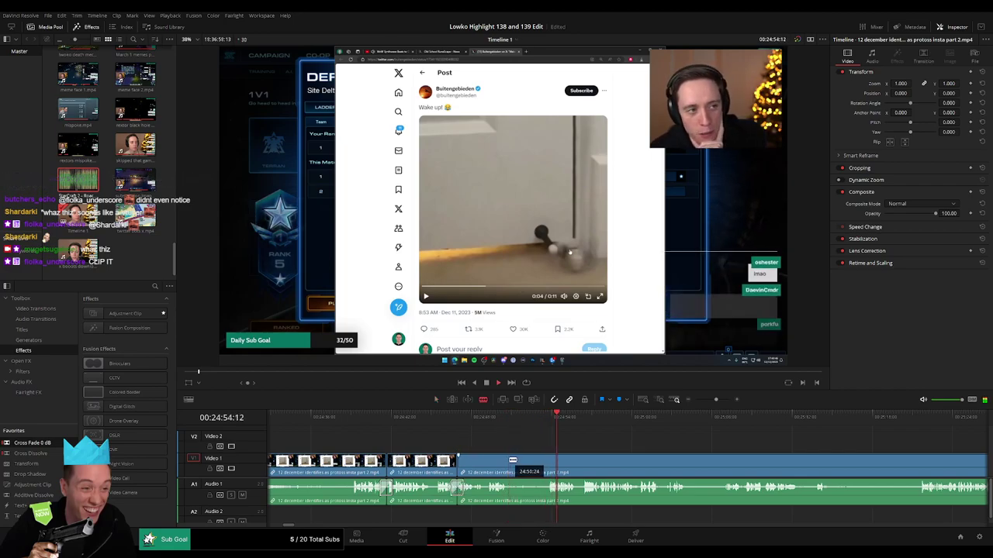
{"action": "left_click", "coordinate": [508, 460]}
{"action": "left_click", "coordinate": [547, 462]}
{"action": "key", "text": "a"}
{"action": "left_click", "coordinate": [543, 464]}
{"action": "key", "text": "Delete"}
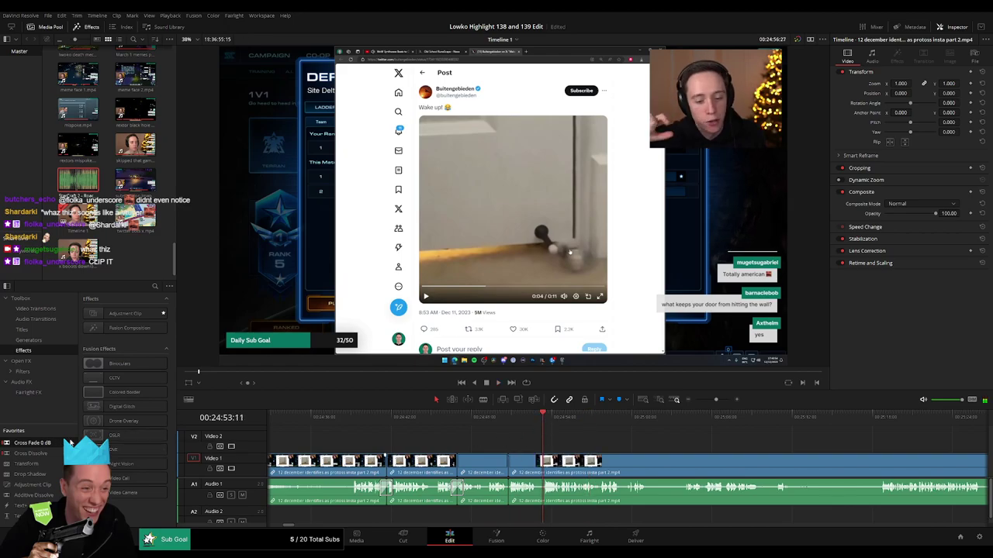
Step: Cut out the section from 25:01:09 to about 25:03:27, close the gap and apply Cross Fade 0 dB to the audio join
{"action": "scroll", "coordinate": [578, 447], "scroll_direction": "right", "scroll_amount": 3}
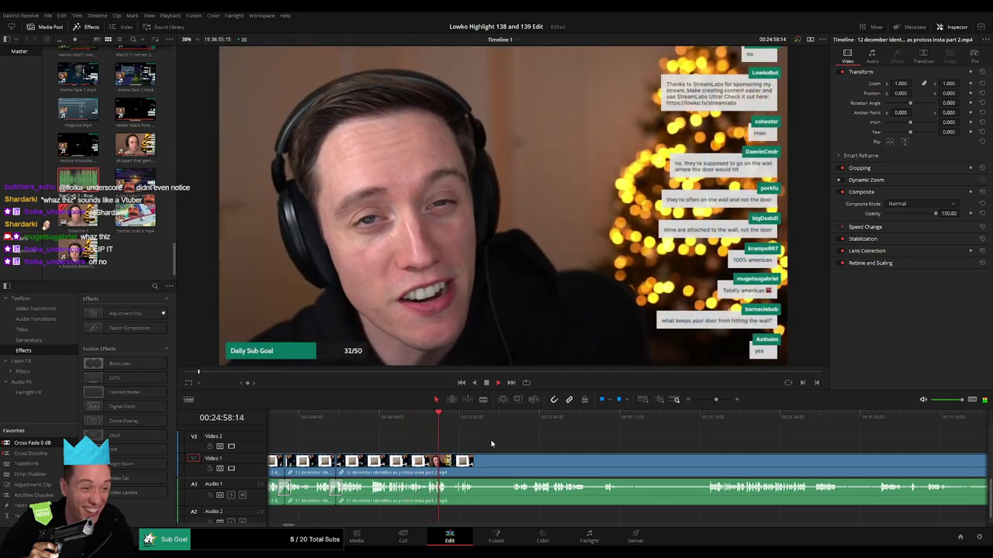
{"action": "scroll", "coordinate": [466, 447], "scroll_direction": "right", "scroll_amount": 2}
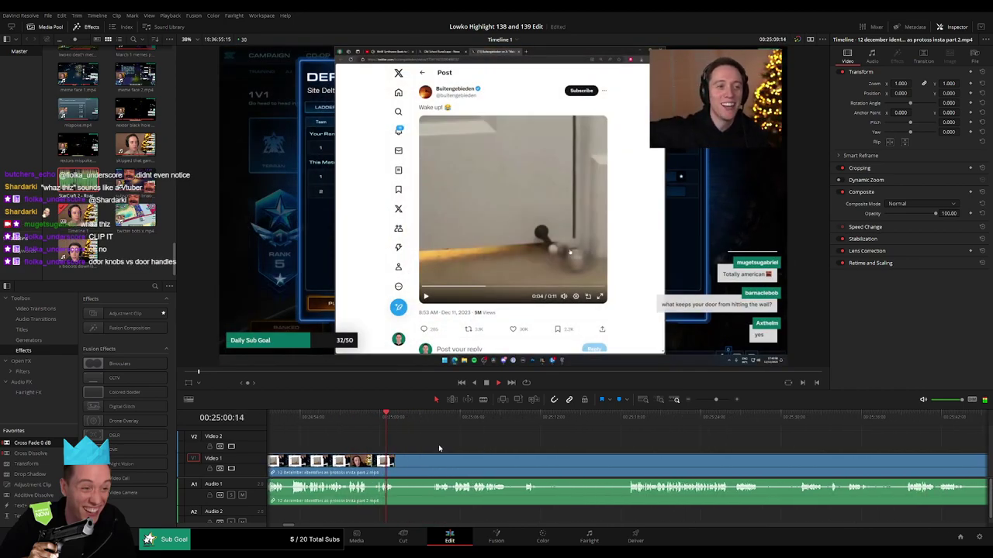
{"action": "left_click_drag", "start_coordinate": [425, 426], "coordinate": [431, 426]}
{"action": "key", "text": "b"}
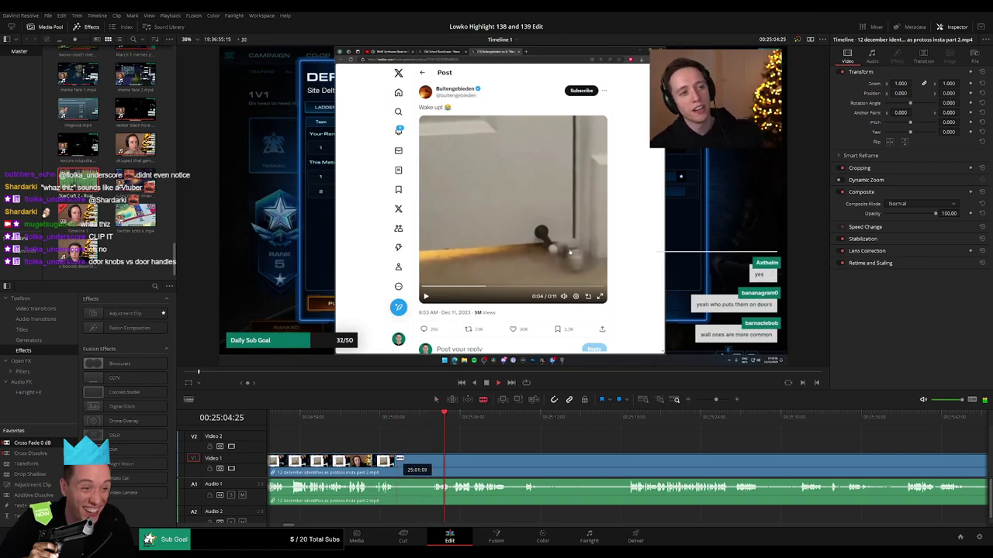
{"action": "left_click", "coordinate": [396, 459]}
{"action": "left_click", "coordinate": [432, 458]}
{"action": "key", "text": "a"}
{"action": "left_click", "coordinate": [417, 463]}
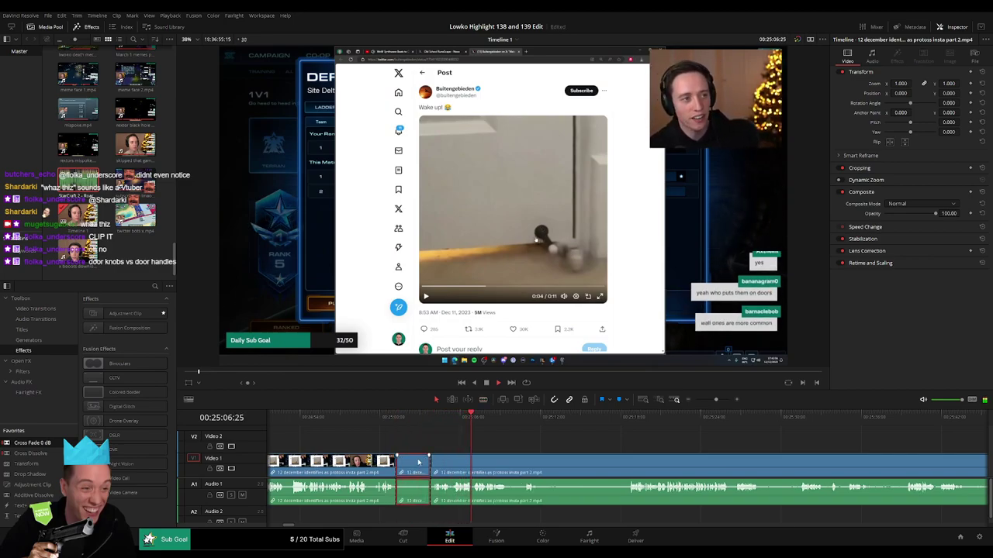
{"action": "key", "text": "Delete"}
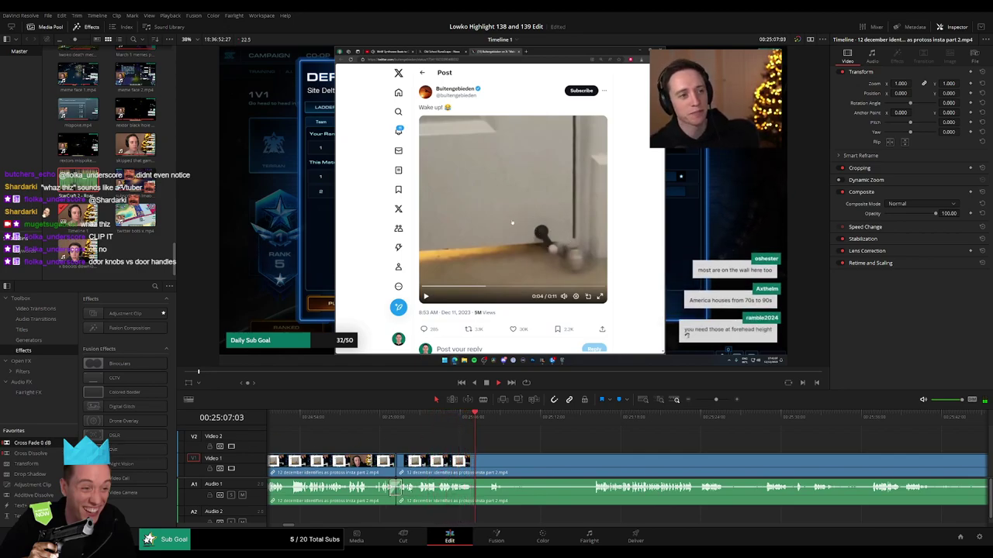
Step: Cut out the quiet section from 25:09:20 to about 25:16:00, close the gap and cross-fade the audio join with Cross Fade 0 dB
{"action": "scroll", "coordinate": [411, 466], "scroll_direction": "right", "scroll_amount": 2}
{"action": "key", "text": "space"}
{"action": "key", "text": "b"}
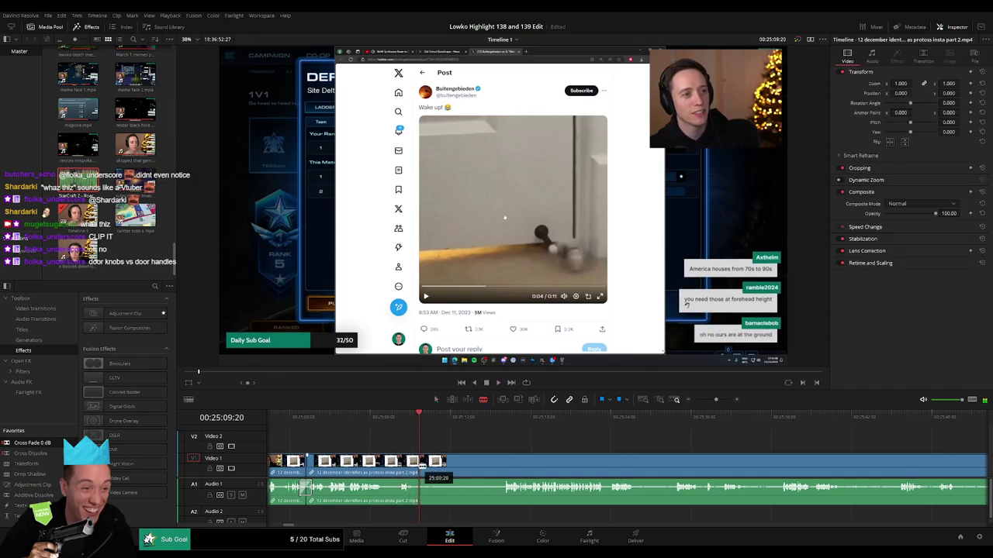
{"action": "left_click", "coordinate": [420, 466]}
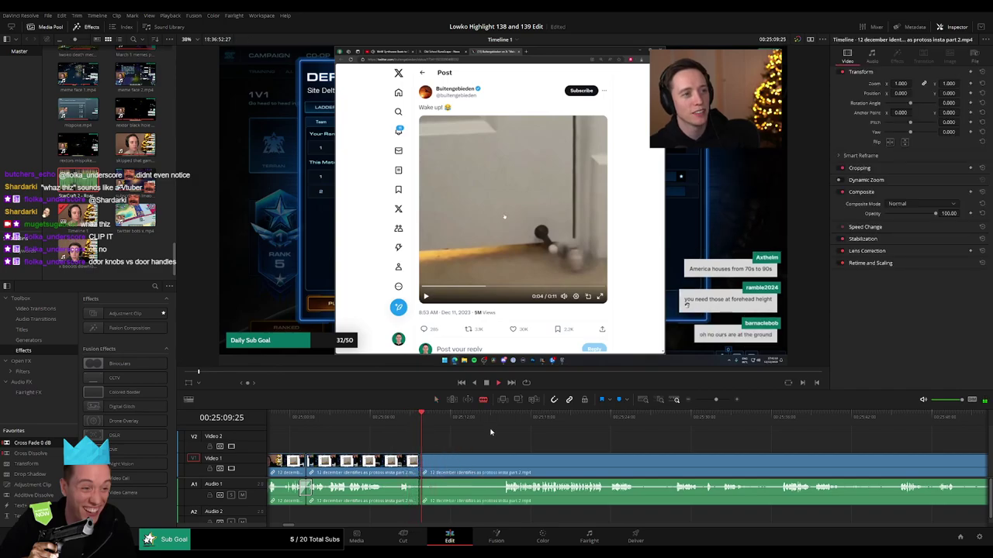
{"action": "left_click", "coordinate": [508, 466]}
{"action": "key", "text": "Delete"}
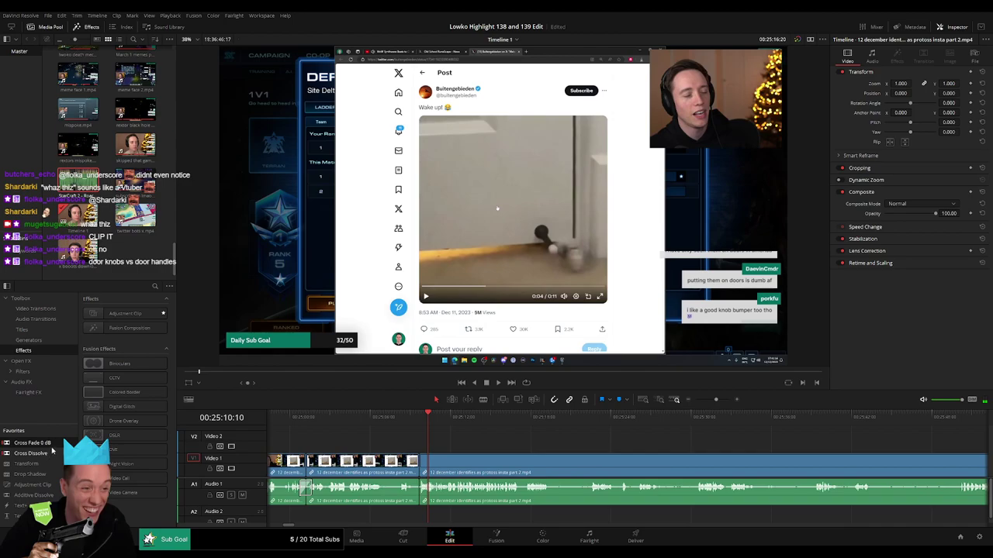
{"action": "key", "text": "space"}
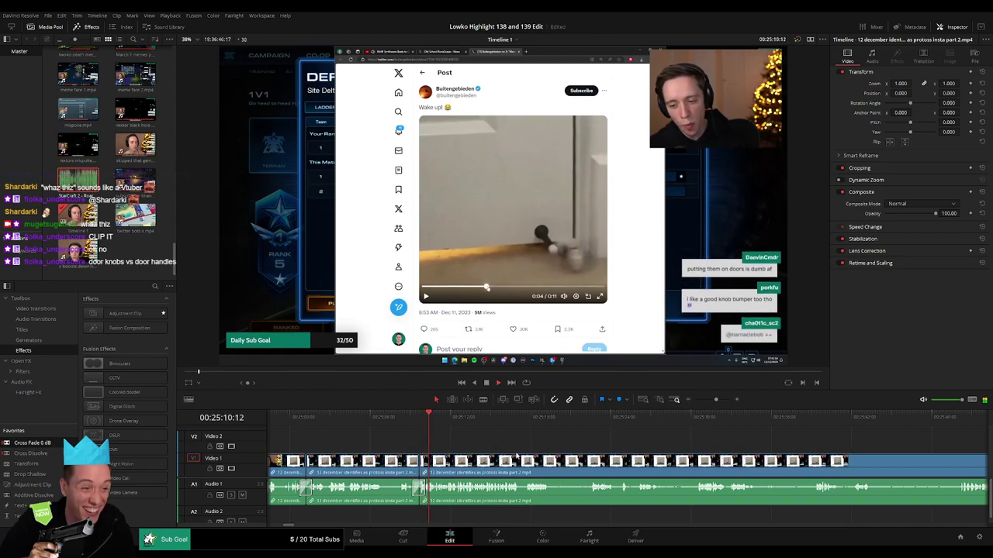
Step: Remove the quiet section from about 25:19:14 to 25:22:12, close the gap and apply Cross Fade 0 dB to the audio join
{"action": "scroll", "coordinate": [517, 453], "scroll_direction": "right", "scroll_amount": 2}
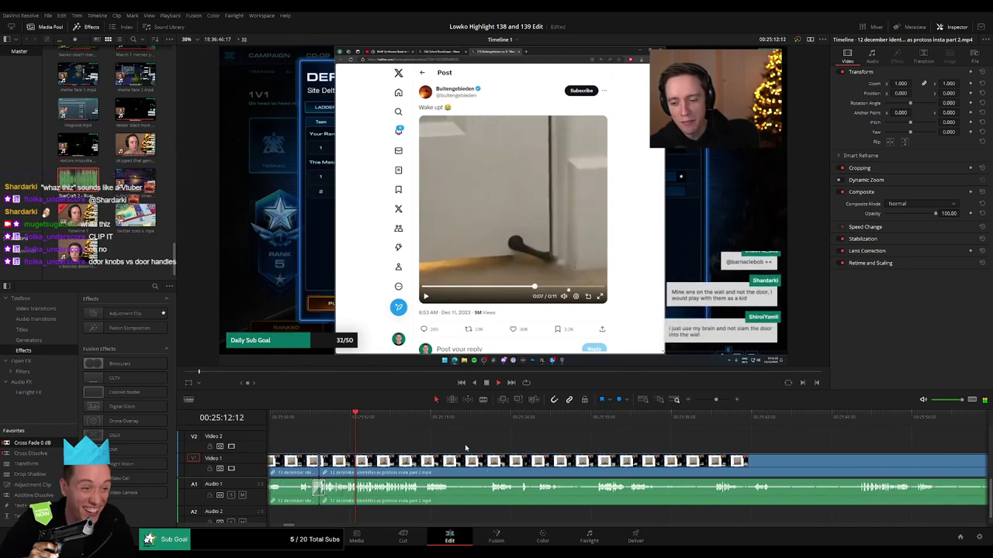
{"action": "scroll", "coordinate": [466, 448], "scroll_direction": "right", "scroll_amount": 1}
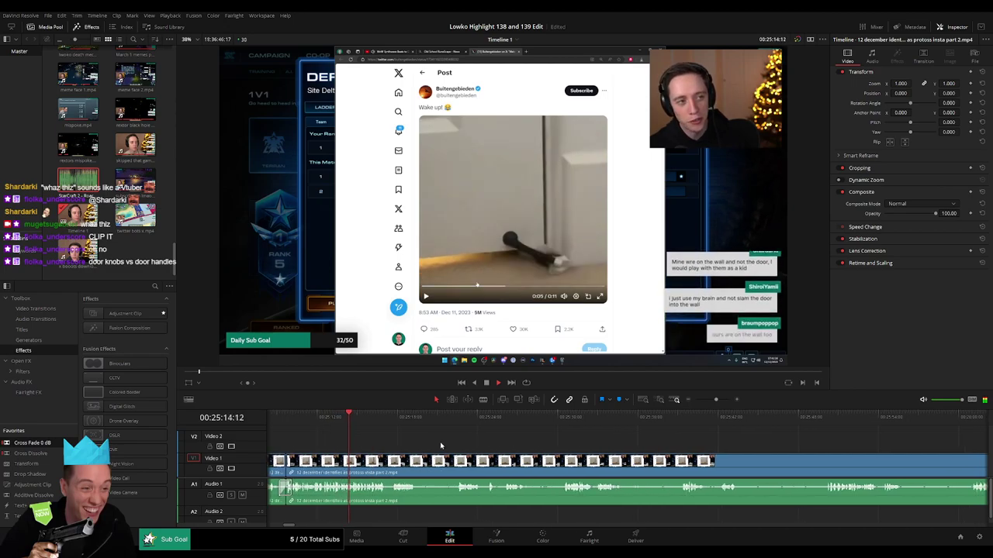
{"action": "left_click", "coordinate": [409, 460]}
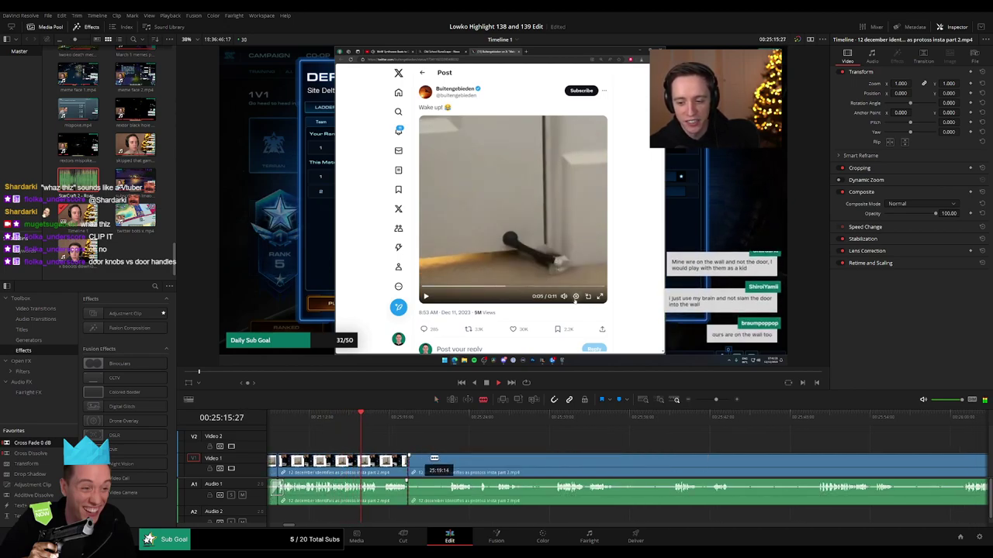
{"action": "left_click", "coordinate": [448, 460]}
{"action": "key", "text": "a"}
{"action": "left_click", "coordinate": [436, 462]}
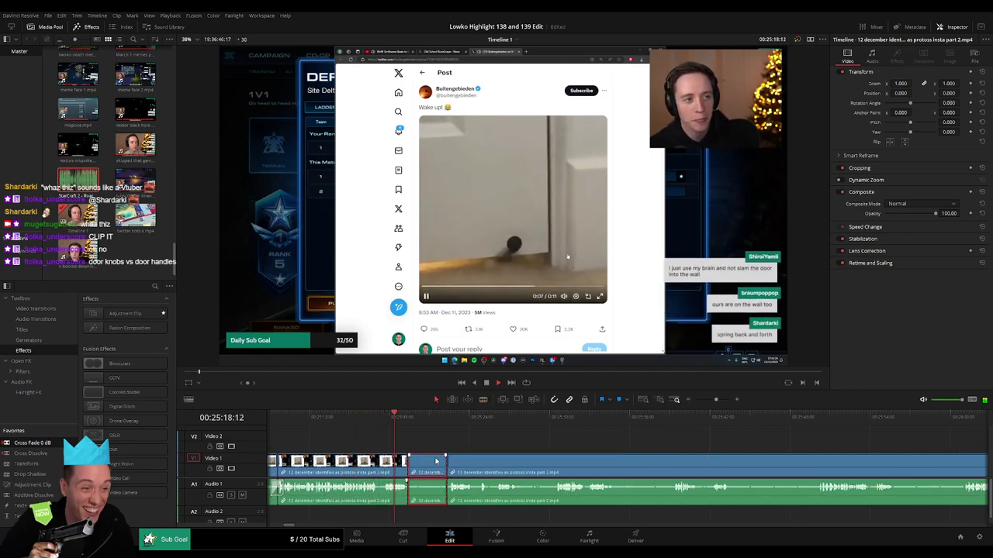
{"action": "key", "text": "Delete"}
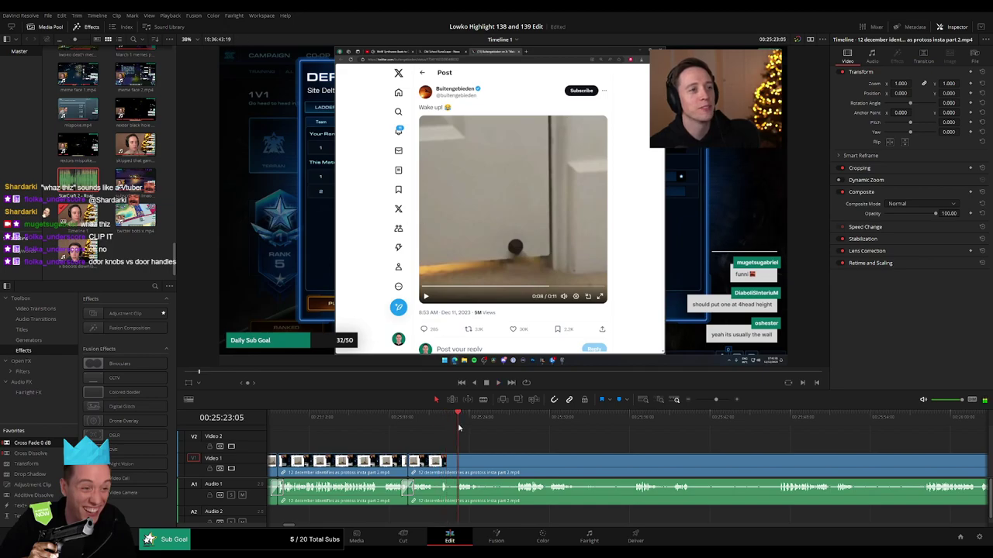
Step: Cut out the section from about 25:25:01 to 25:27:16, close the gap and apply Cross Fade 0 dB to the audio join
{"action": "left_click_drag", "start_coordinate": [497, 446], "coordinate": [393, 445]}
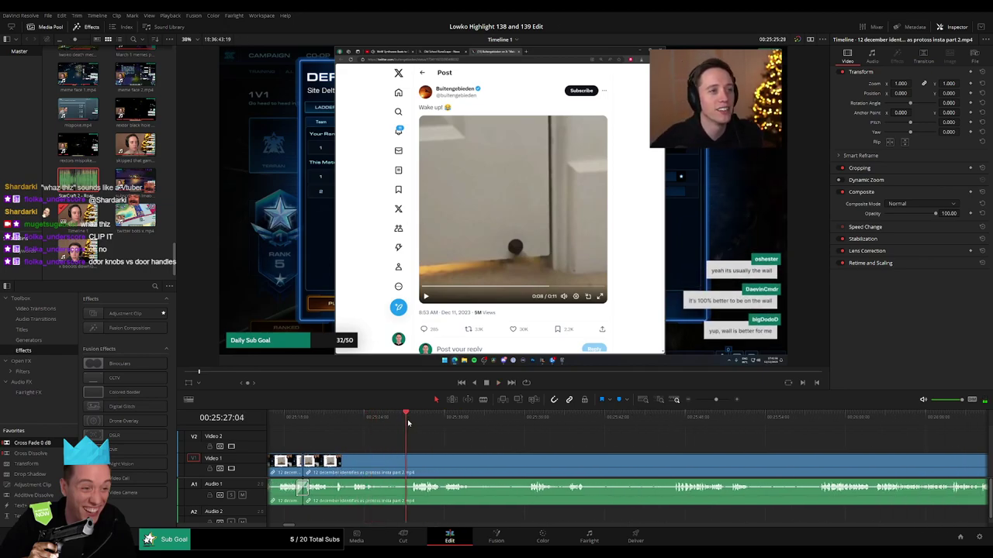
{"action": "left_click", "coordinate": [380, 462]}
{"action": "left_click", "coordinate": [411, 460]}
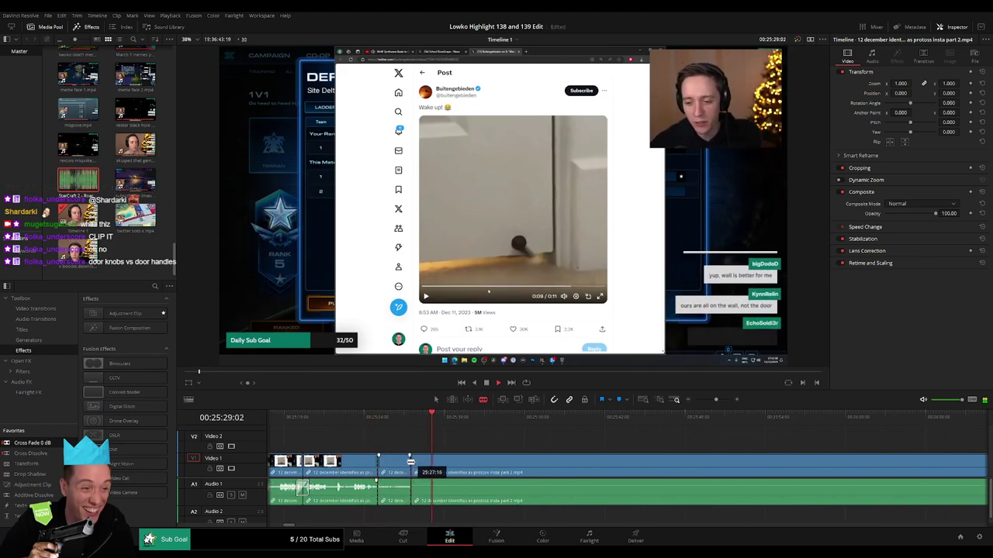
{"action": "key", "text": "a"}
{"action": "left_click", "coordinate": [398, 467]}
{"action": "key", "text": "Delete"}
{"action": "key", "text": "space"}
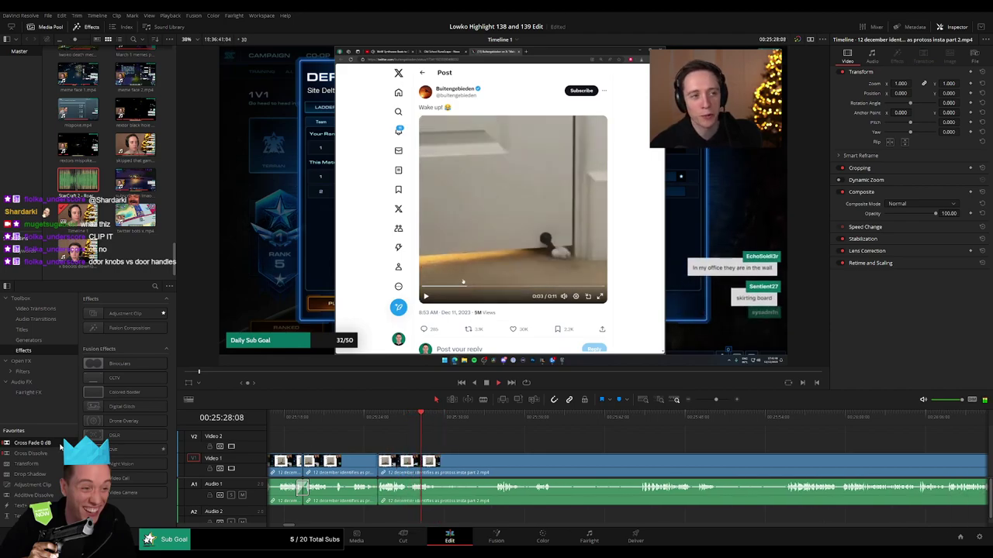
Step: Split the 12 december clip at about 25:29:18, where the speech pauses
{"action": "left_click_drag", "start_coordinate": [447, 419], "coordinate": [496, 419]}
{"action": "key", "text": "b"}
{"action": "left_click", "coordinate": [439, 463]}
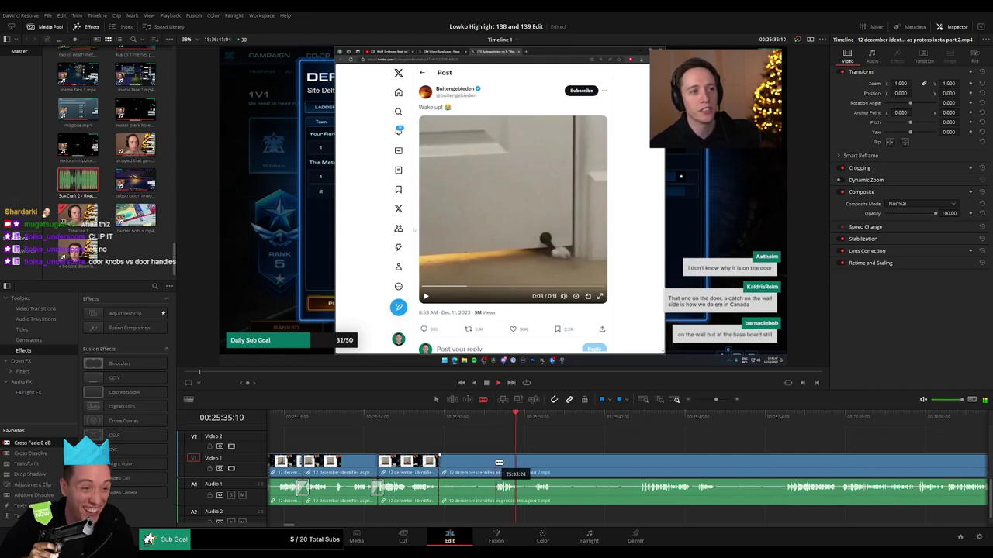
{"action": "left_click", "coordinate": [494, 463]}
{"action": "key", "text": "a"}
{"action": "left_click", "coordinate": [480, 466]}
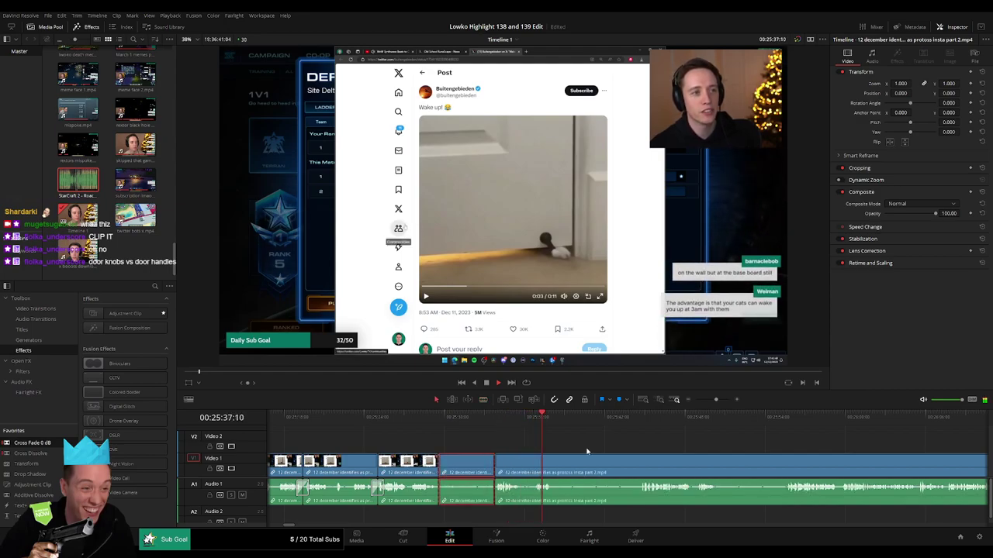
{"action": "key", "text": "BackSpace"}
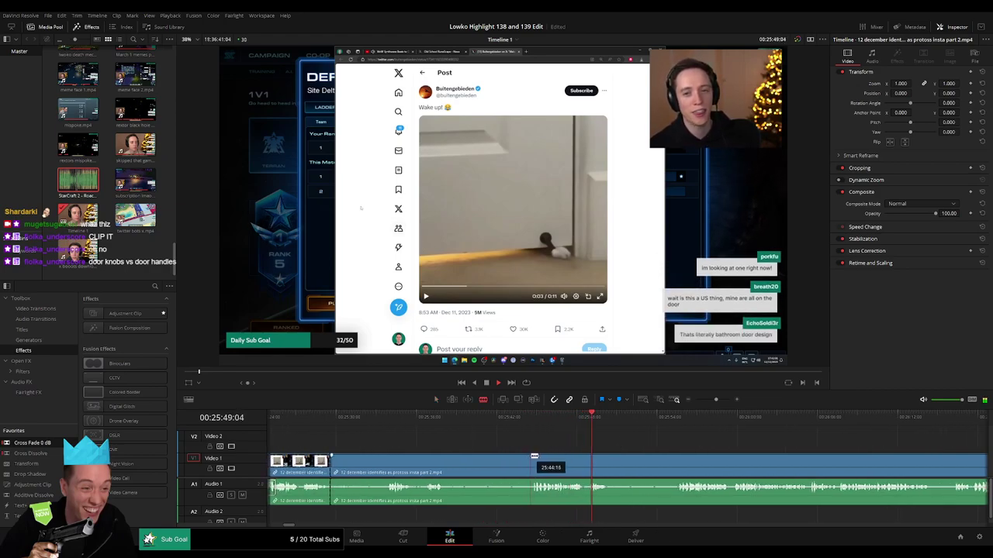
Step: Split the clip at about 25:44:15, delete everything back to the 25:29:18 split, close the gap and apply Cross Fade 0 dB to the audio join
{"action": "left_click", "coordinate": [533, 458]}
{"action": "key", "text": "a"}
{"action": "left_click", "coordinate": [505, 463]}
{"action": "key", "text": "Delete"}
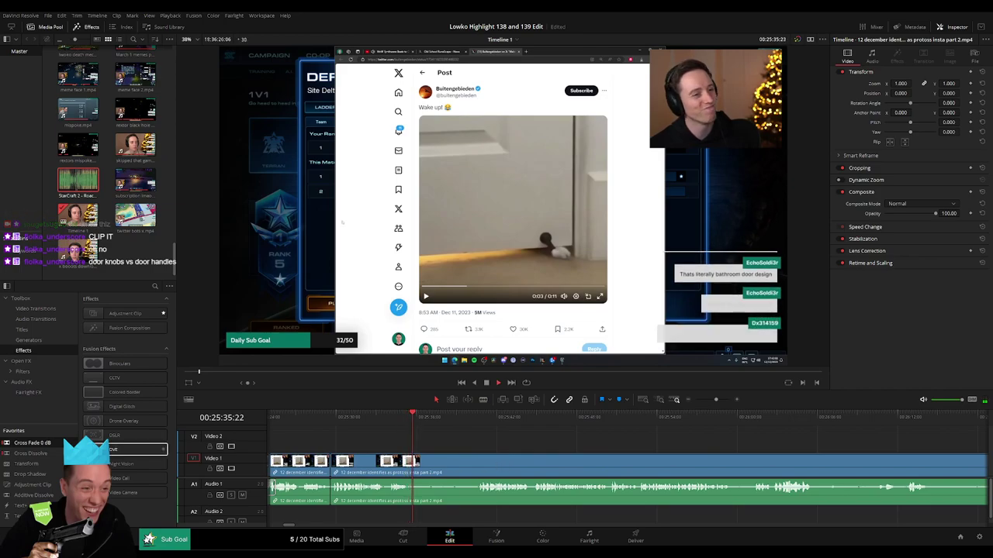
Step: Cut out the section from about 25:35:18 to 25:40:15, close the gap and apply Cross Fade 0 dB to the audio join
{"action": "left_click", "coordinate": [478, 418]}
{"action": "key", "text": "b"}
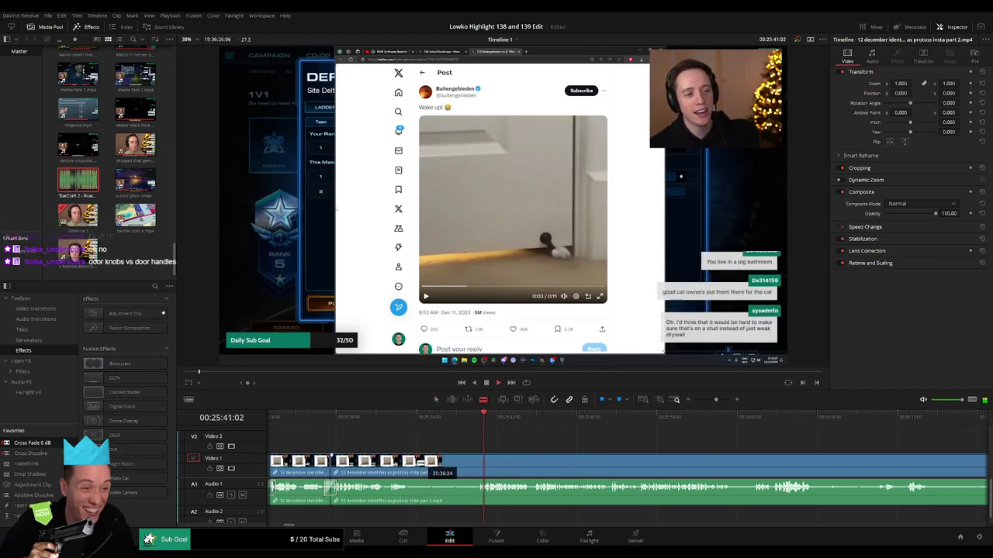
{"action": "left_click", "coordinate": [412, 463]}
{"action": "left_click", "coordinate": [475, 463]}
{"action": "key", "text": "a"}
{"action": "left_click", "coordinate": [466, 469]}
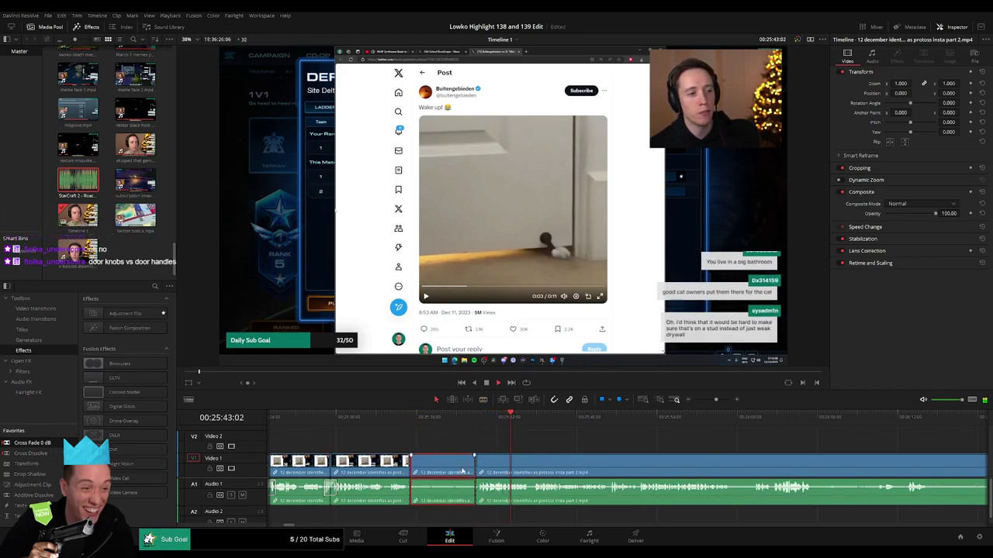
{"action": "key", "text": "Delete"}
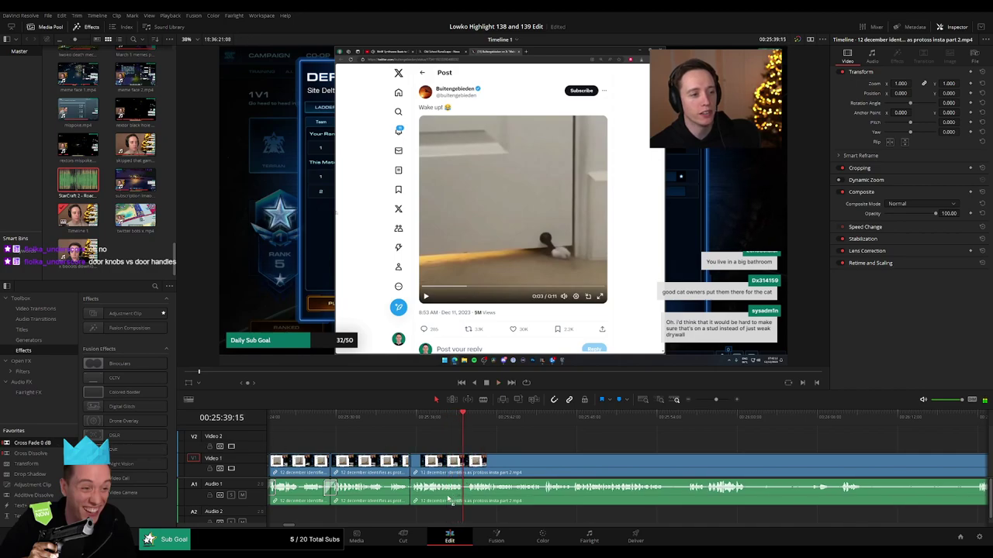
Step: Cut out the short pause from about 25:54:18 to 25:56:06, close the gap and apply Cross Fade 0 dB to the audio join
{"action": "scroll", "coordinate": [623, 451], "scroll_direction": "down", "scroll_amount": 2}
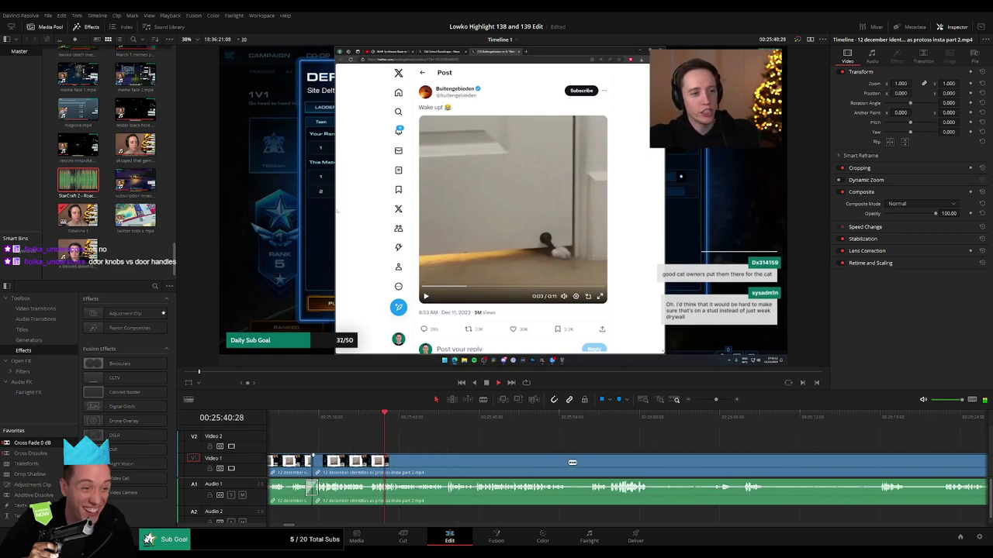
{"action": "left_click", "coordinate": [589, 462]}
{"action": "key", "text": "a"}
{"action": "left_click", "coordinate": [581, 464]}
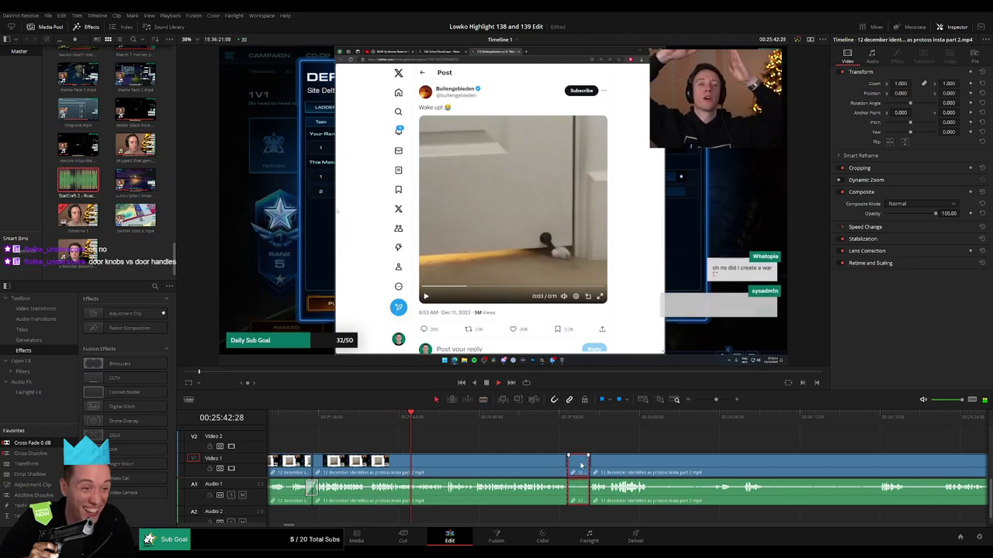
{"action": "key", "text": "Delete"}
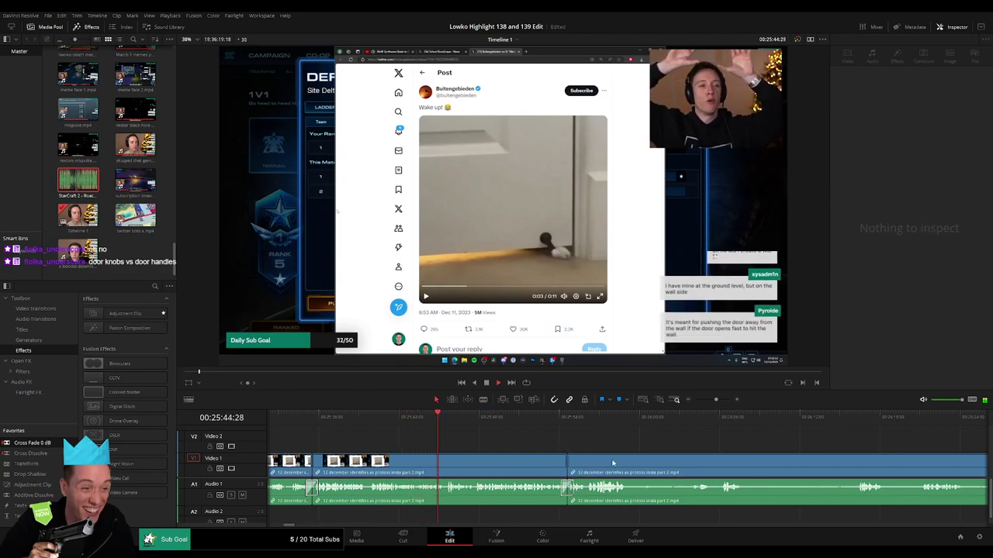
Step: Cut out the quiet section from about 25:59 to 26:06, close the gap and apply Cross Fade 0 dB to the audio join
{"action": "left_click_drag", "start_coordinate": [648, 453], "coordinate": [513, 450]}
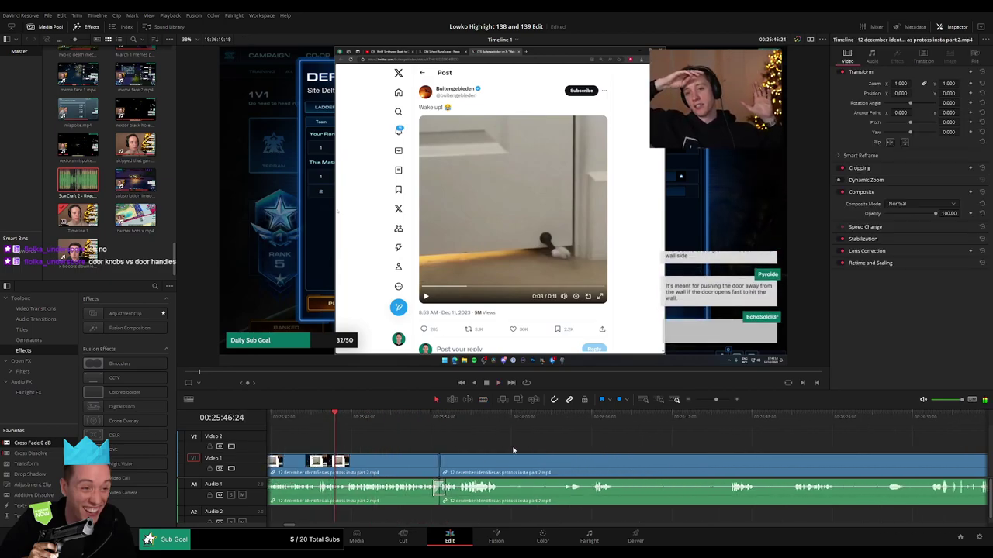
{"action": "scroll", "coordinate": [496, 451], "scroll_direction": "right", "scroll_amount": 3}
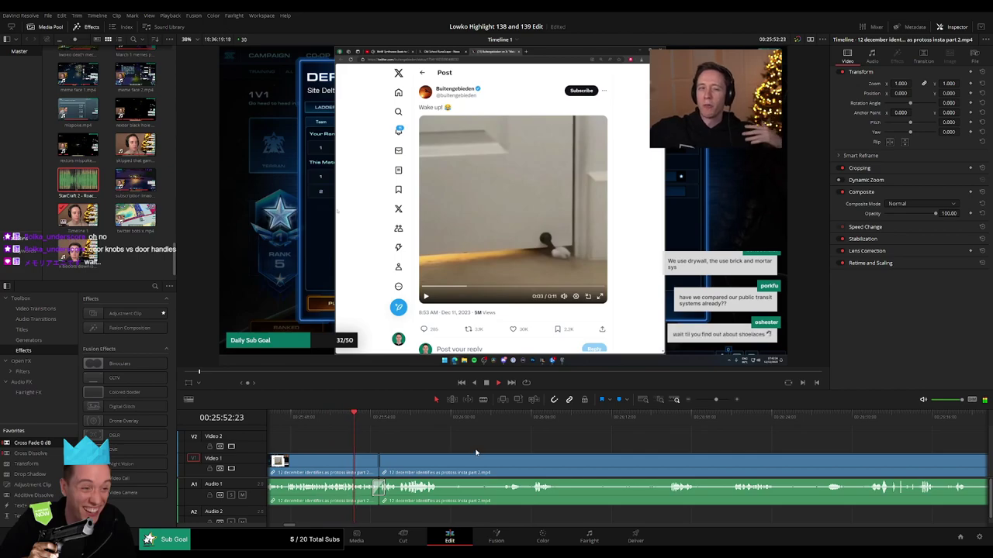
{"action": "scroll", "coordinate": [465, 451], "scroll_direction": "right", "scroll_amount": 1}
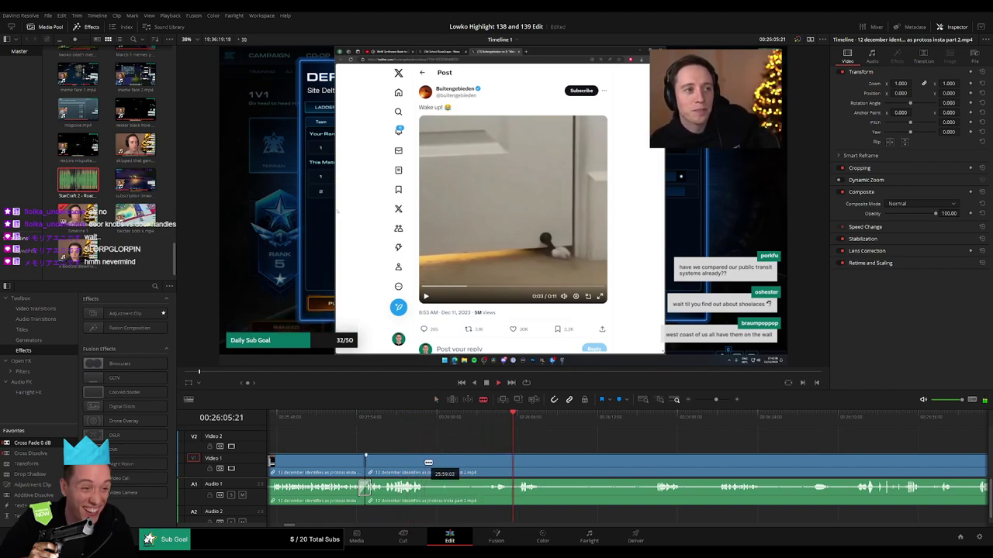
{"action": "left_click", "coordinate": [426, 463]}
{"action": "left_click", "coordinate": [518, 461]}
{"action": "key", "text": "a"}
{"action": "left_click", "coordinate": [490, 466]}
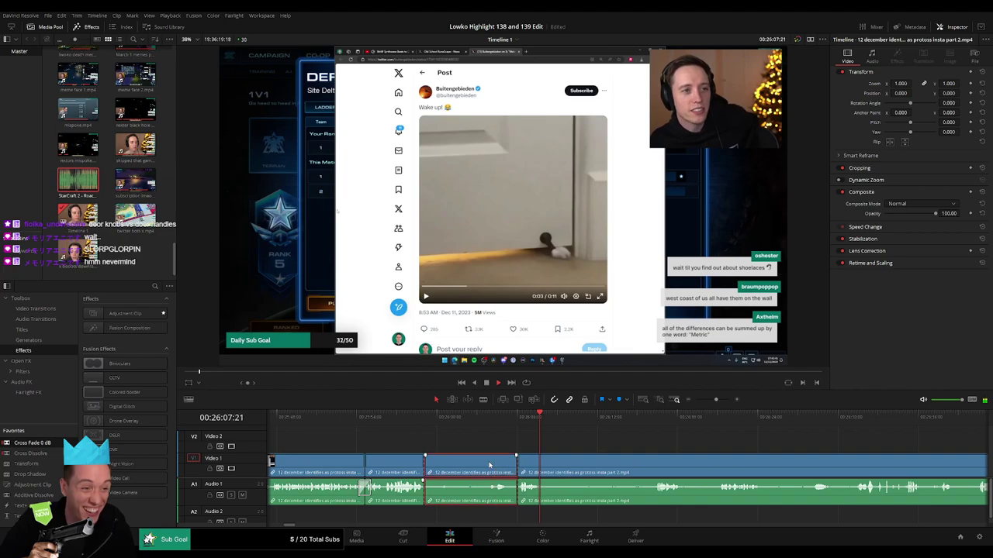
{"action": "key", "text": "Delete"}
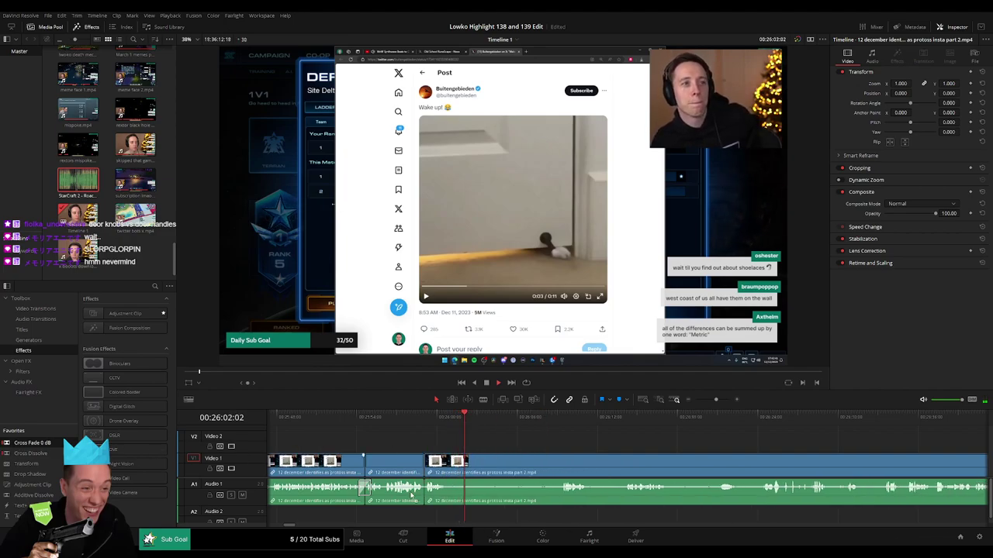
{"action": "left_click", "coordinate": [425, 492]}
{"action": "key", "text": "shift+t"}
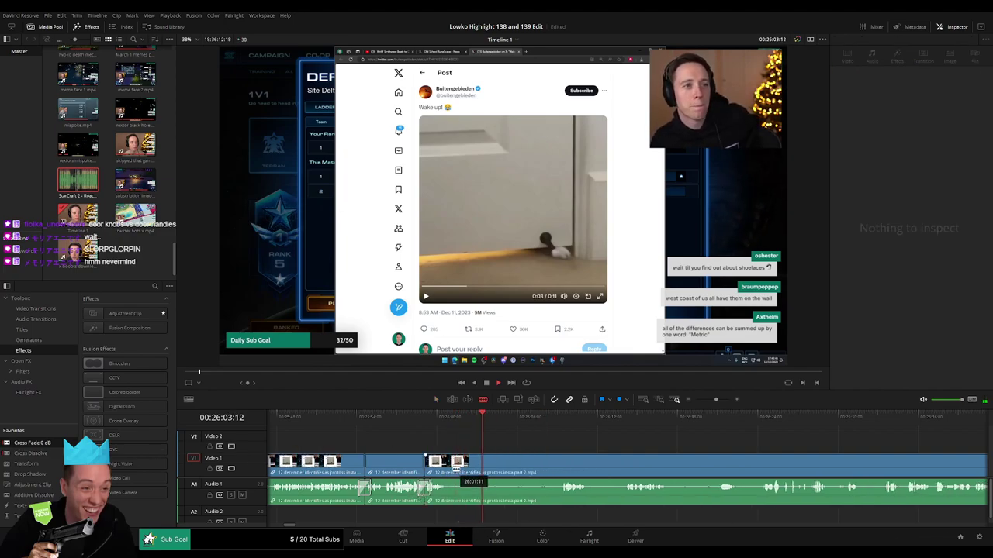
Step: Split the 12 december clip at about 26:01, review the remainder, and delete everything after the split, closing the gap to the January 8 clip
{"action": "left_click", "coordinate": [449, 469]}
{"action": "left_click", "coordinate": [554, 419]}
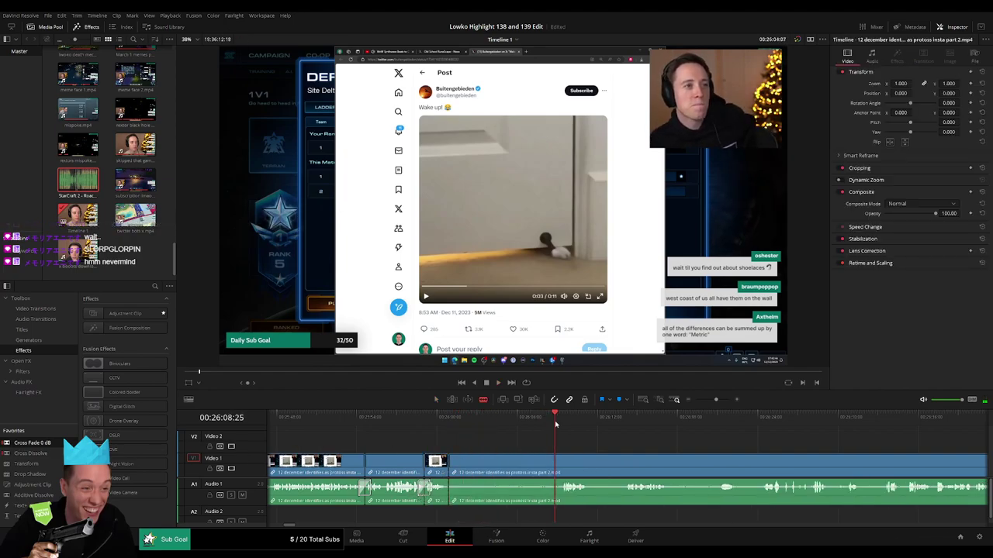
{"action": "left_click_drag", "start_coordinate": [587, 446], "coordinate": [452, 437]}
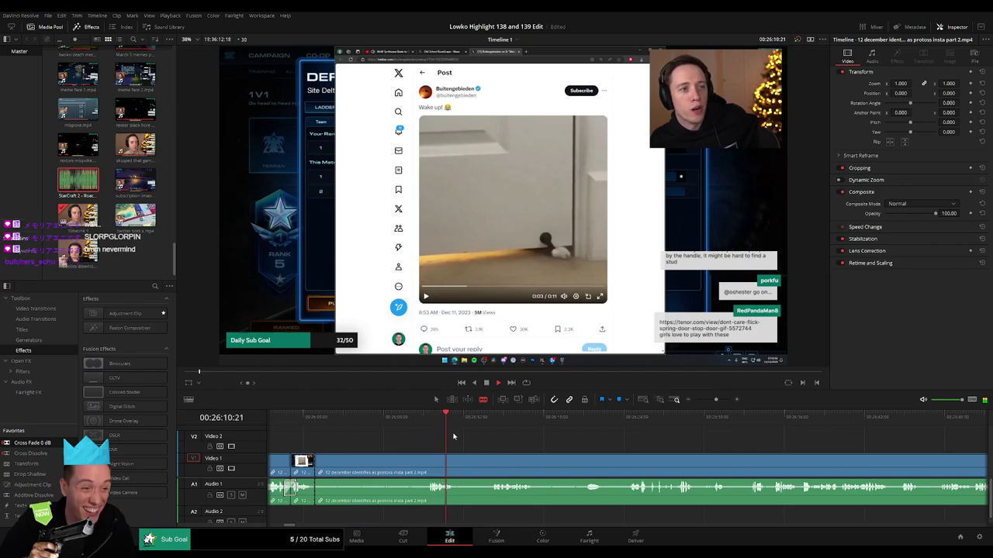
{"action": "left_click", "coordinate": [485, 419]}
{"action": "left_click_drag", "start_coordinate": [544, 446], "coordinate": [463, 438]}
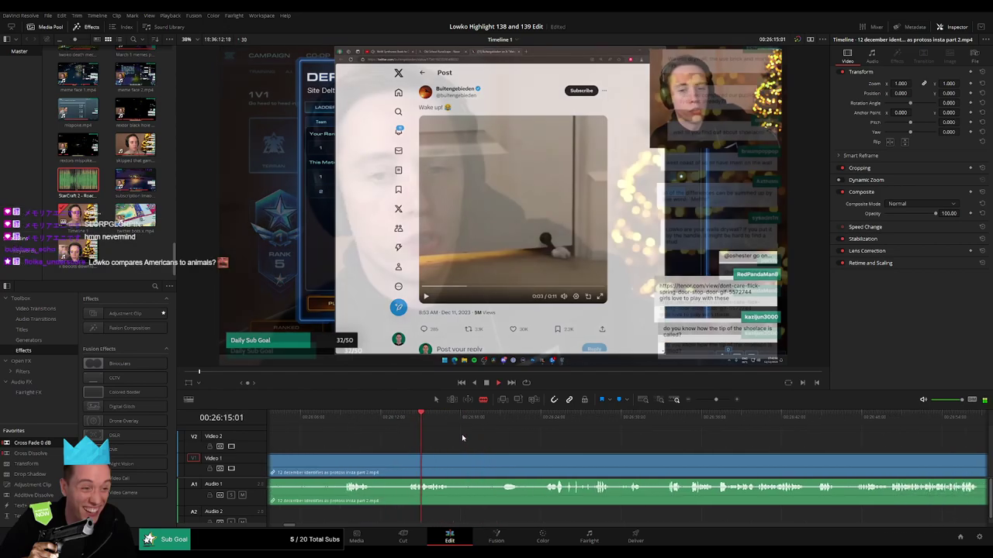
{"action": "left_click", "coordinate": [534, 424]}
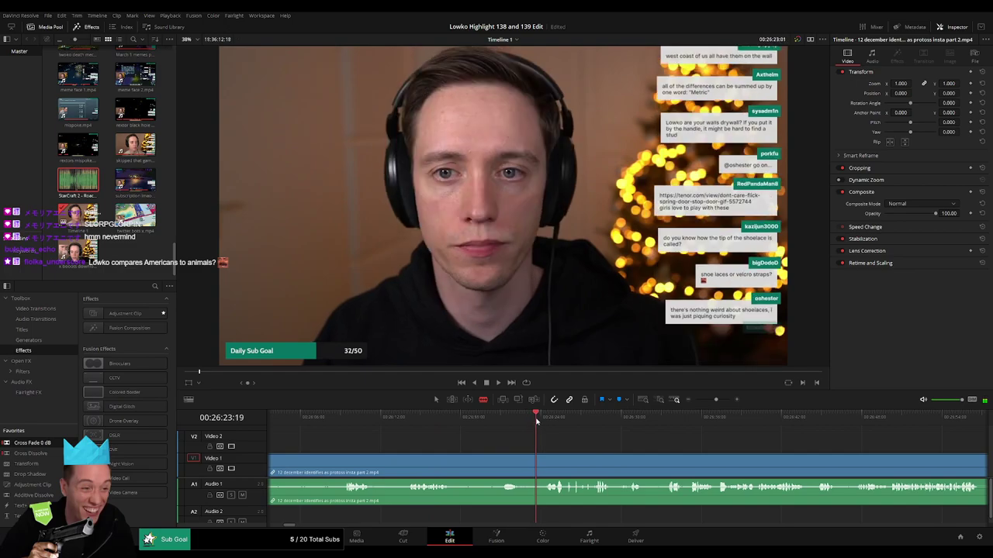
{"action": "left_click_drag", "start_coordinate": [715, 399], "coordinate": [716, 400]}
{"action": "left_click", "coordinate": [674, 424]}
{"action": "left_click", "coordinate": [744, 424]}
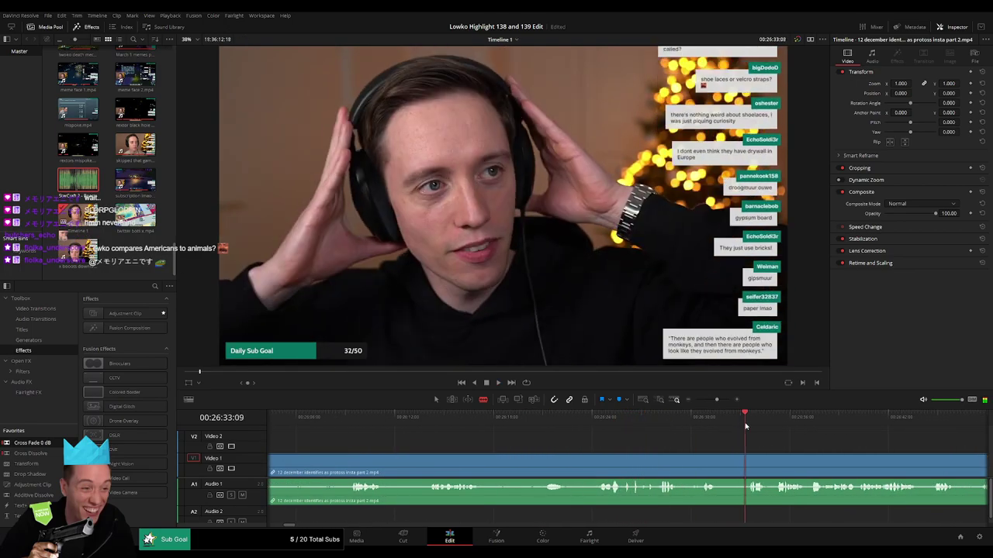
{"action": "left_click_drag", "start_coordinate": [789, 438], "coordinate": [582, 432]}
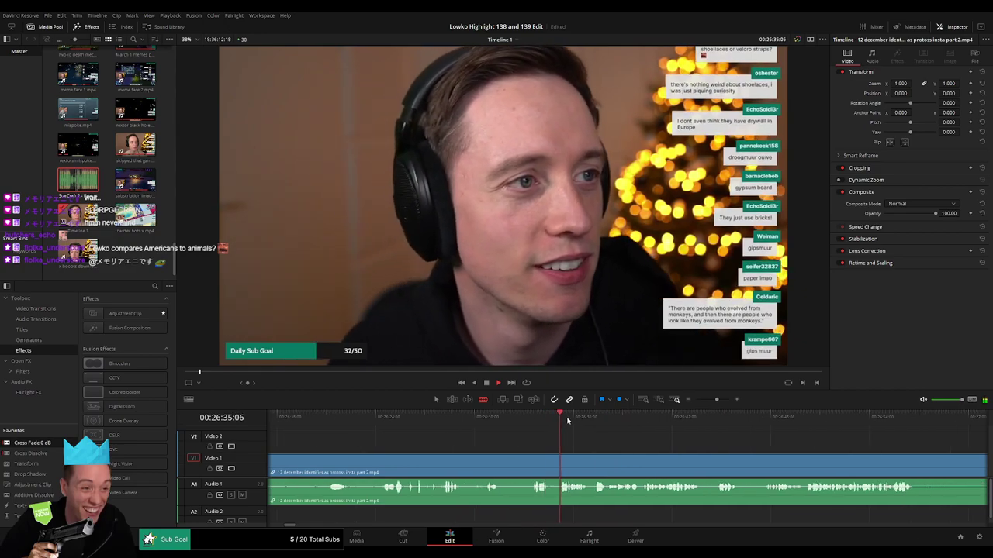
{"action": "scroll", "coordinate": [550, 430], "scroll_direction": "right", "scroll_amount": 3}
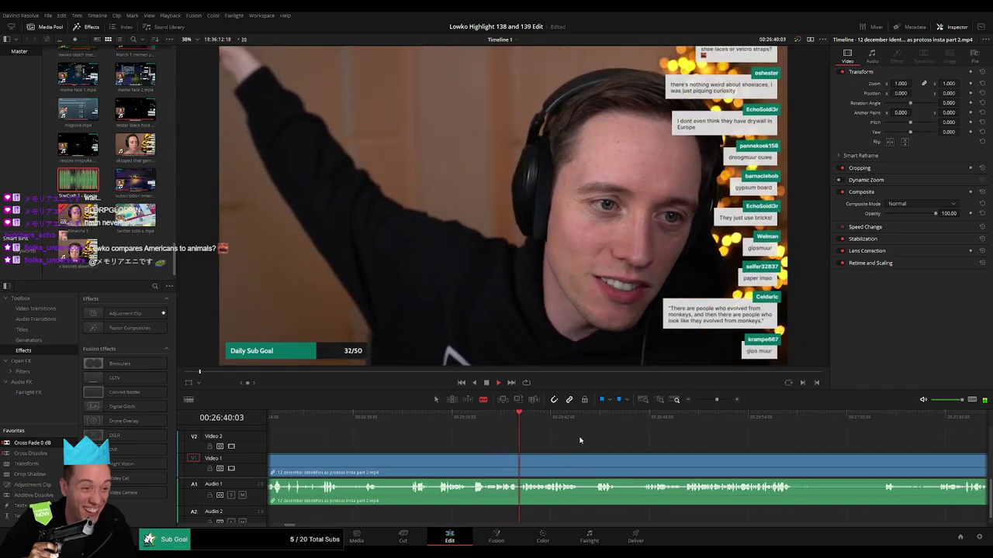
{"action": "left_click", "coordinate": [597, 421]}
{"action": "left_click_drag", "start_coordinate": [717, 400], "coordinate": [711, 401]}
{"action": "scroll", "coordinate": [698, 411], "scroll_direction": "right", "scroll_amount": 1}
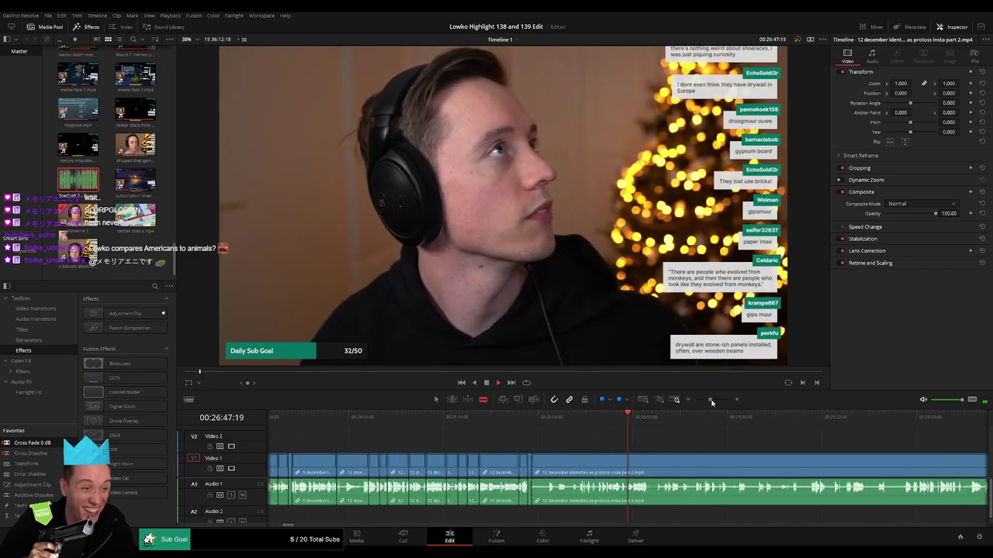
{"action": "left_click", "coordinate": [690, 419]}
{"action": "left_click", "coordinate": [916, 419]}
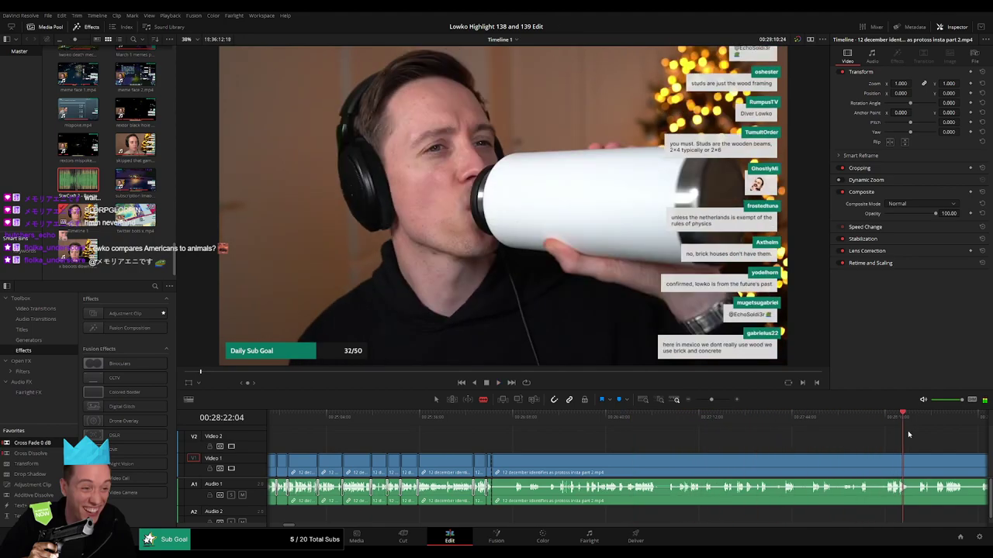
{"action": "left_click_drag", "start_coordinate": [718, 403], "coordinate": [709, 402]}
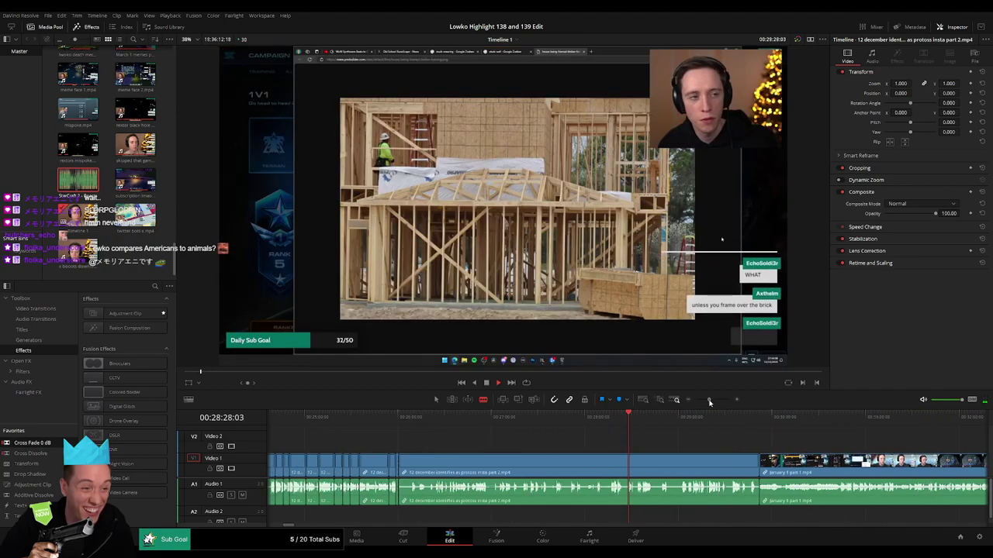
{"action": "left_click", "coordinate": [702, 419]}
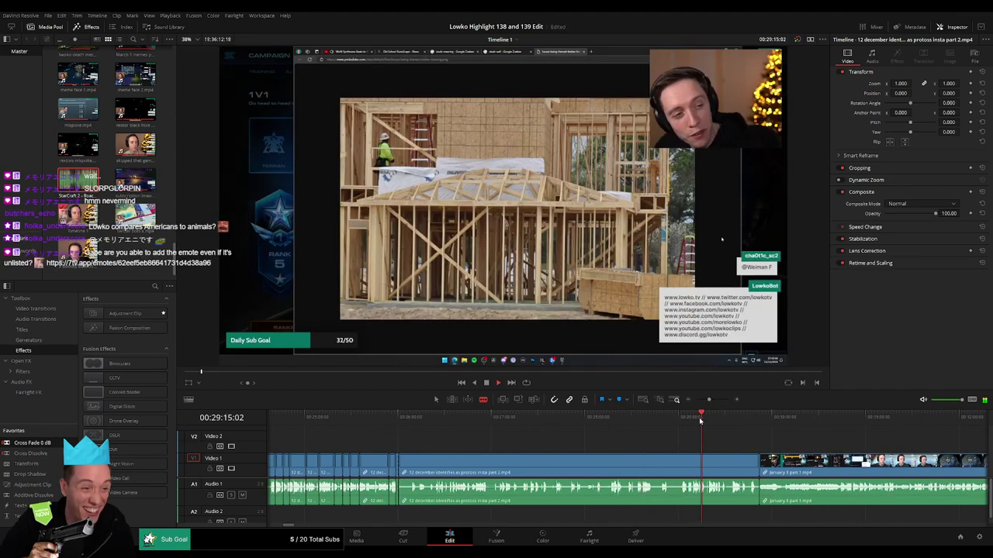
{"action": "left_click", "coordinate": [629, 462]}
{"action": "key", "text": "Delete"}
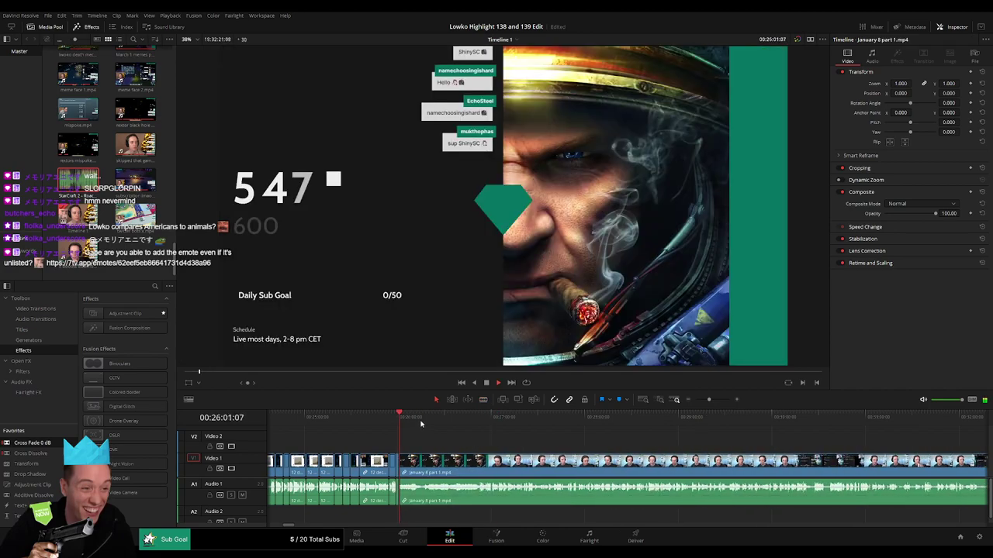
Step: Review the January 8 part 1 clip from its start to about 32:33 for highlight material
{"action": "left_click_drag", "start_coordinate": [422, 424], "coordinate": [812, 423]}
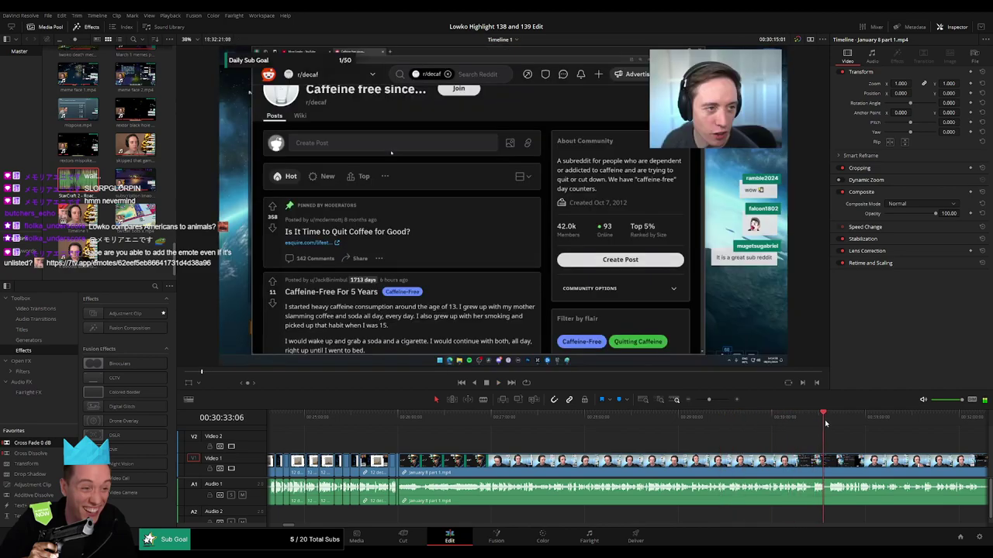
{"action": "left_click", "coordinate": [656, 426]}
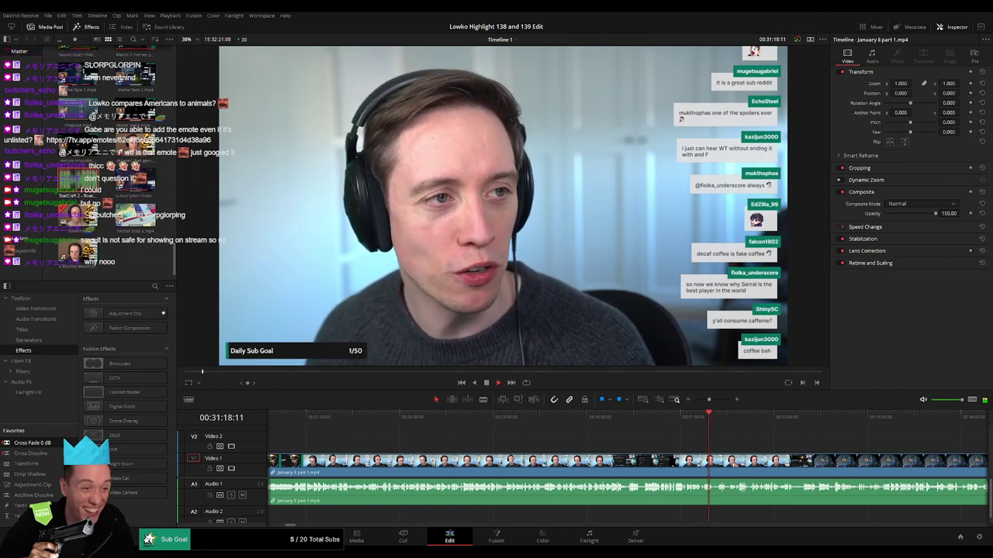
{"action": "scroll", "coordinate": [499, 427], "scroll_direction": "right", "scroll_amount": 5}
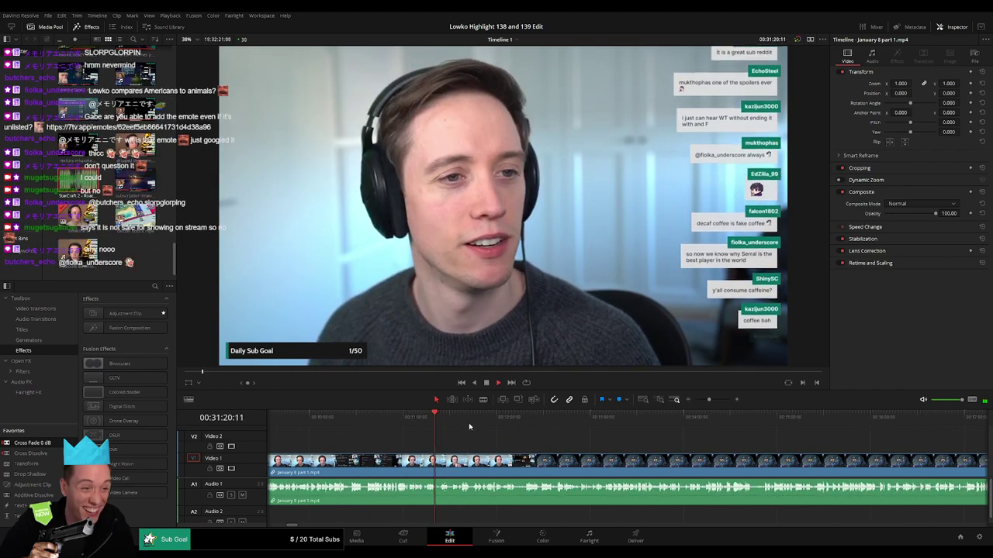
{"action": "mouse_move", "coordinate": [710, 400]}
{"action": "left_mouse_down"}
{"action": "mouse_move", "coordinate": [701, 402]}
{"action": "mouse_move", "coordinate": [713, 403]}
{"action": "left_mouse_up"}
{"action": "scroll", "coordinate": [467, 443], "scroll_direction": "right", "scroll_amount": 3}
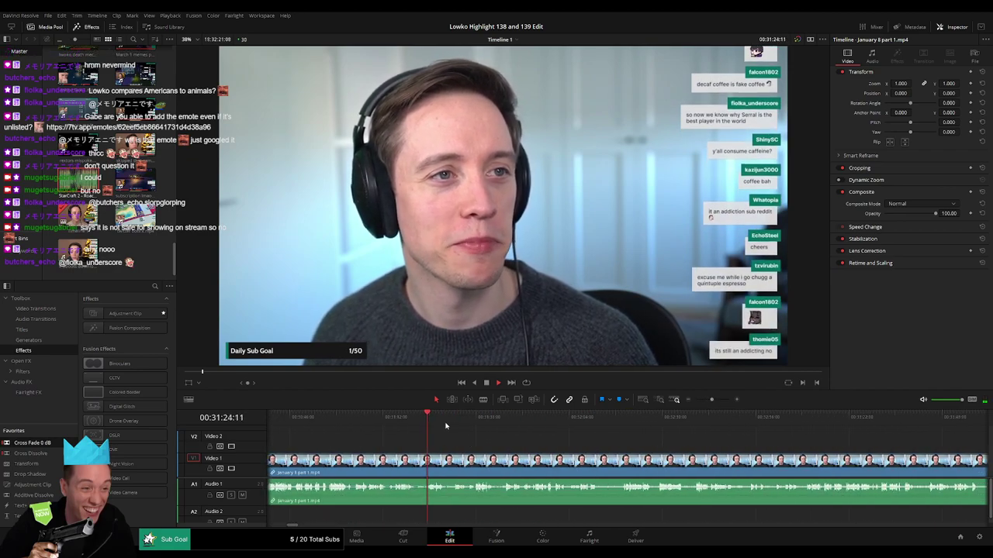
{"action": "left_click", "coordinate": [456, 423]}
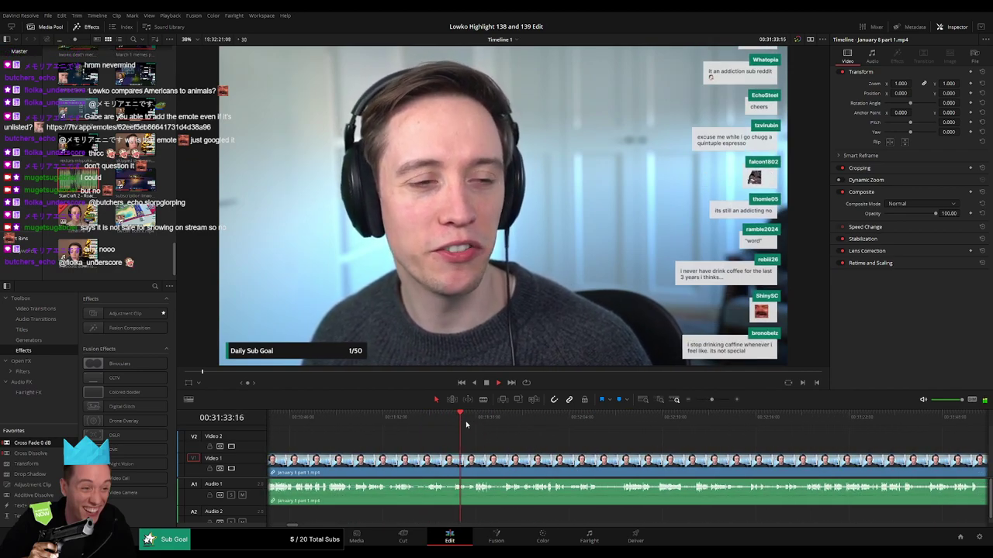
{"action": "left_click_drag", "start_coordinate": [464, 421], "coordinate": [639, 436]}
{"action": "scroll", "coordinate": [551, 441], "scroll_direction": "right", "scroll_amount": 2}
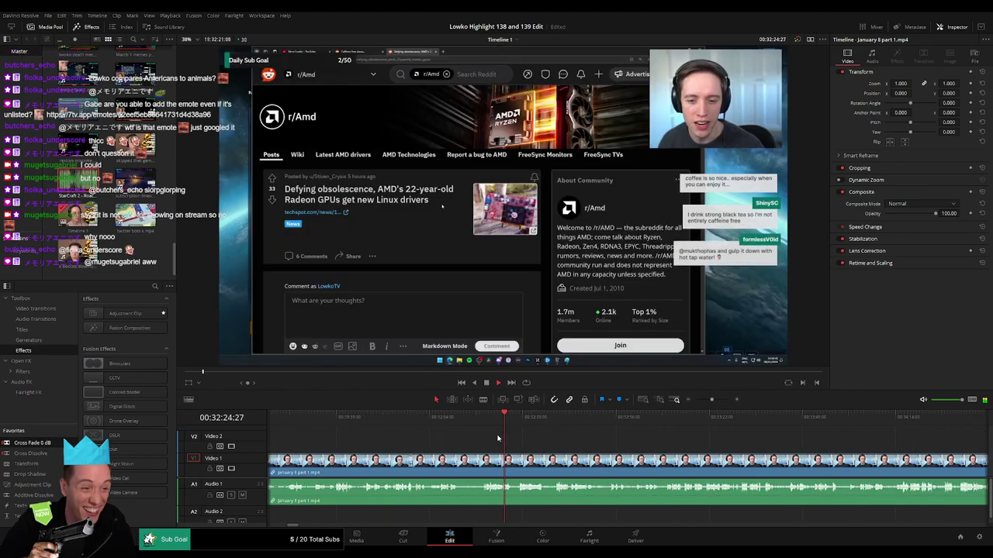
{"action": "left_click", "coordinate": [520, 422]}
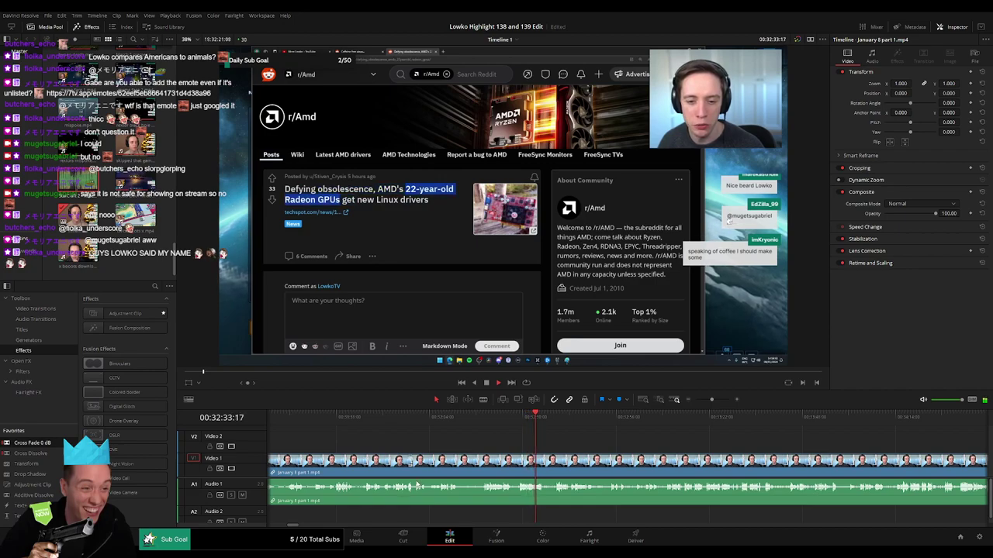
{"action": "left_click", "coordinate": [485, 420]}
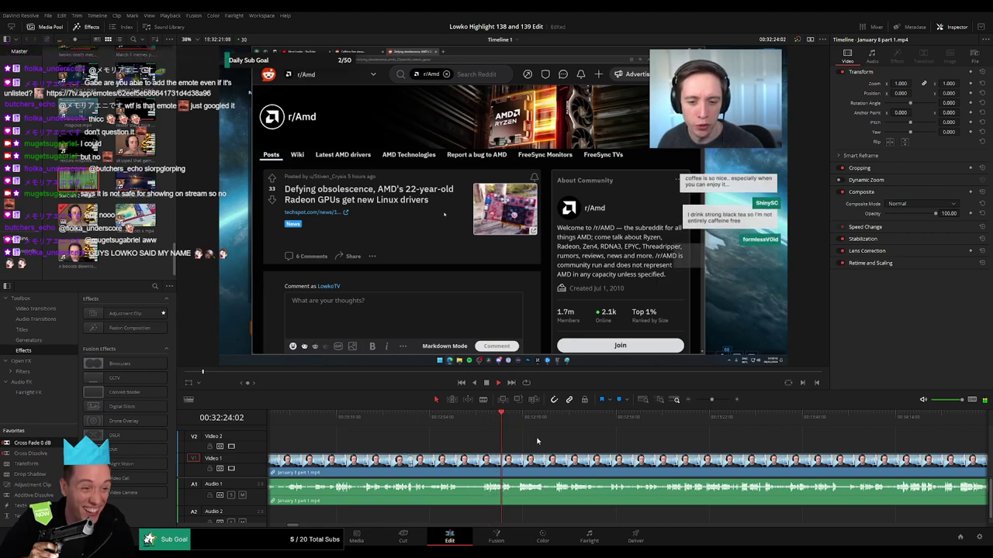
{"action": "left_click", "coordinate": [492, 423]}
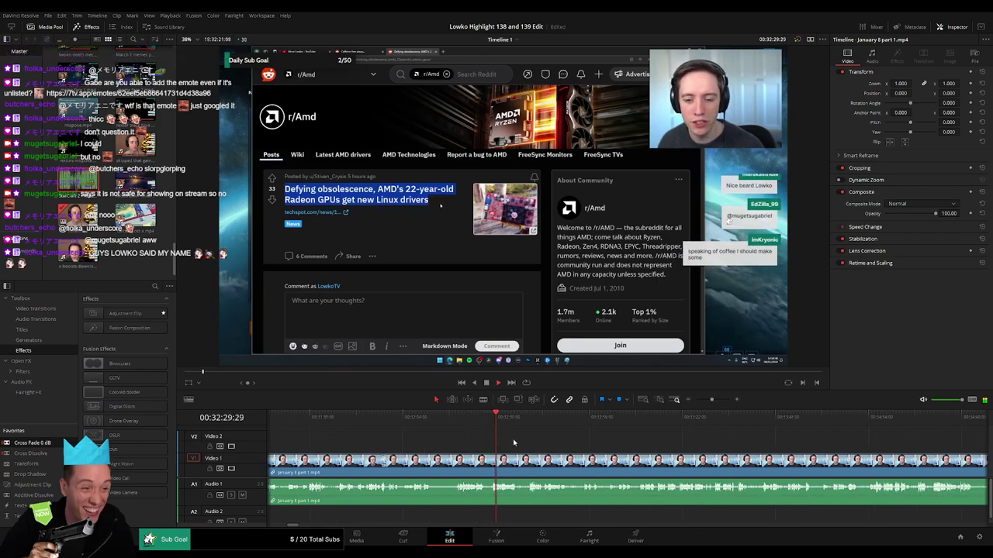
{"action": "left_click_drag", "start_coordinate": [513, 443], "coordinate": [411, 440]}
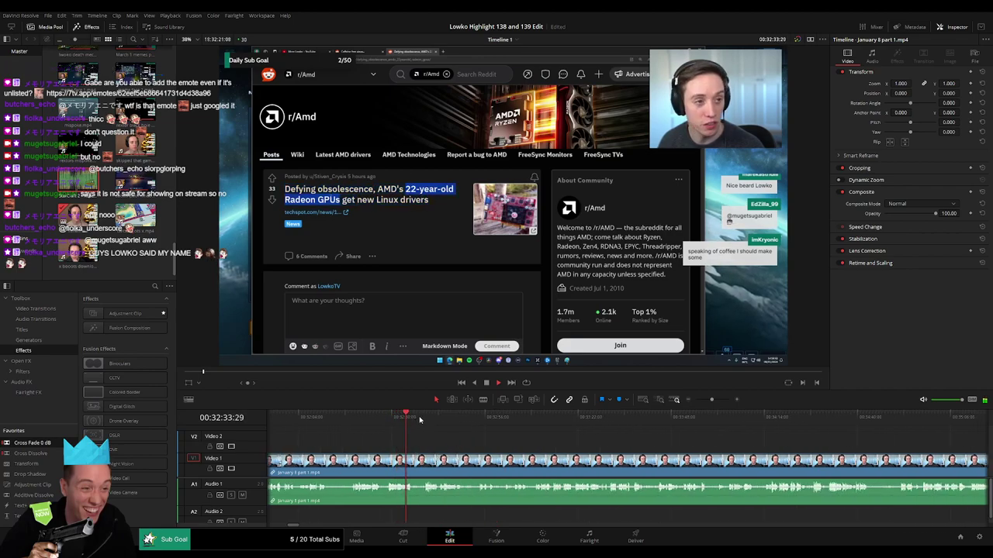
Step: Review the January 8 part 1 clip from about 32:33 to 41:37 for highlight material
{"action": "left_click_drag", "start_coordinate": [421, 419], "coordinate": [727, 423]}
{"action": "left_click_drag", "start_coordinate": [781, 449], "coordinate": [619, 426]}
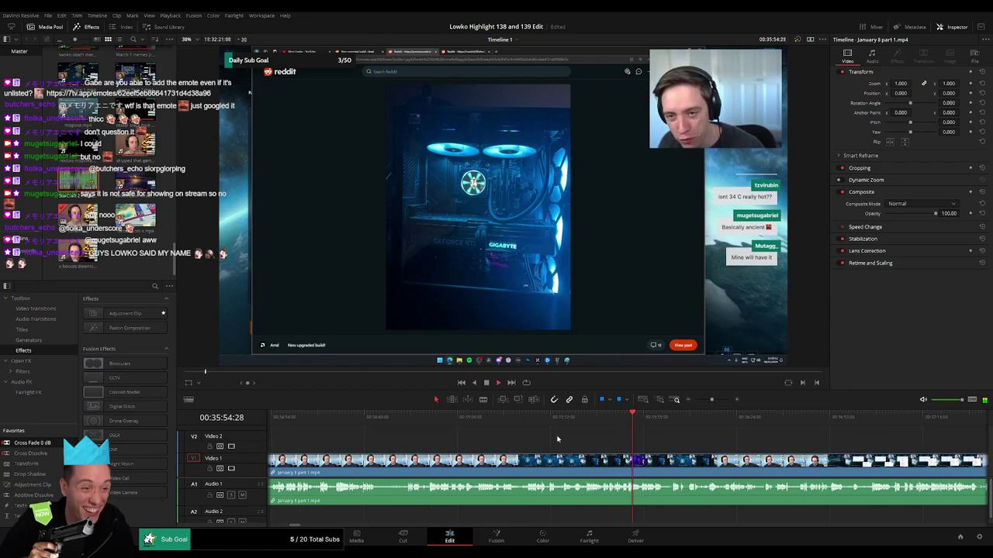
{"action": "left_click_drag", "start_coordinate": [624, 433], "coordinate": [430, 427]}
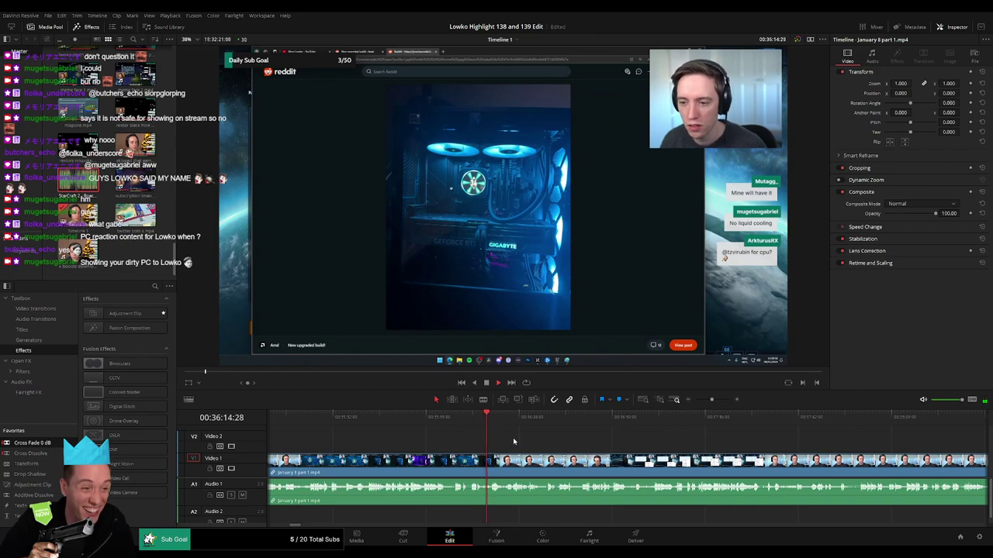
{"action": "scroll", "coordinate": [480, 439], "scroll_direction": "right", "scroll_amount": 3}
{"action": "left_click_drag", "start_coordinate": [711, 400], "coordinate": [710, 400]}
{"action": "left_click", "coordinate": [685, 421]}
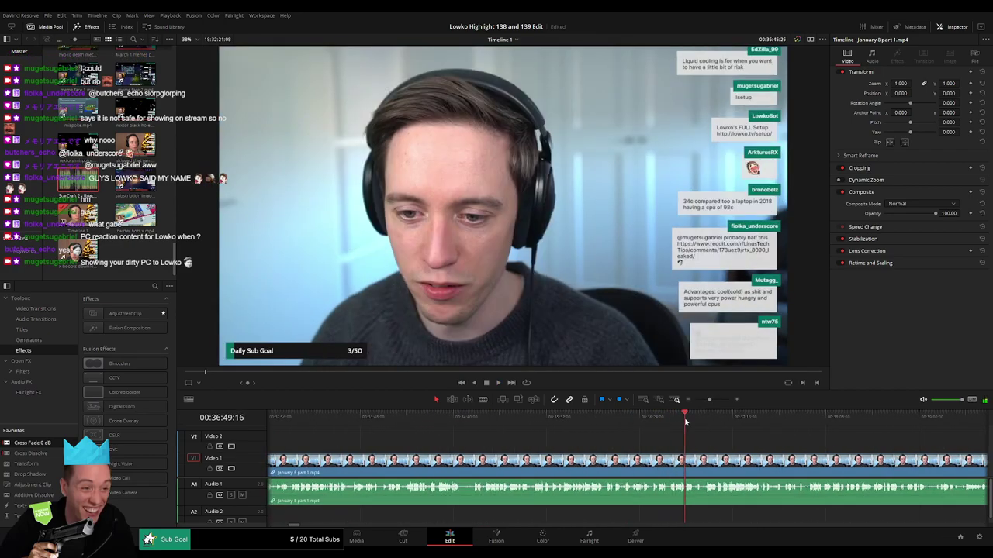
{"action": "scroll", "coordinate": [566, 439], "scroll_direction": "right", "scroll_amount": 3}
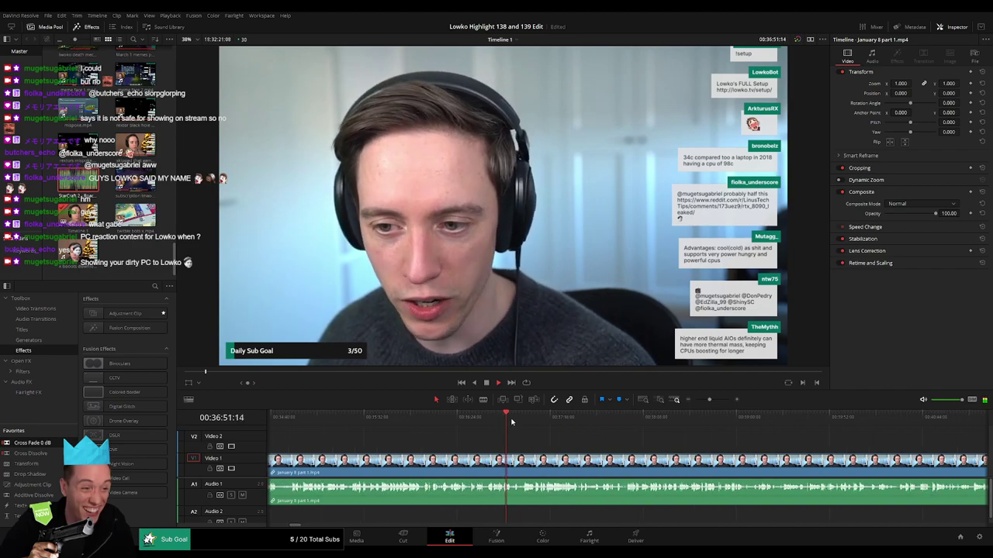
{"action": "left_click_drag", "start_coordinate": [515, 421], "coordinate": [547, 421]}
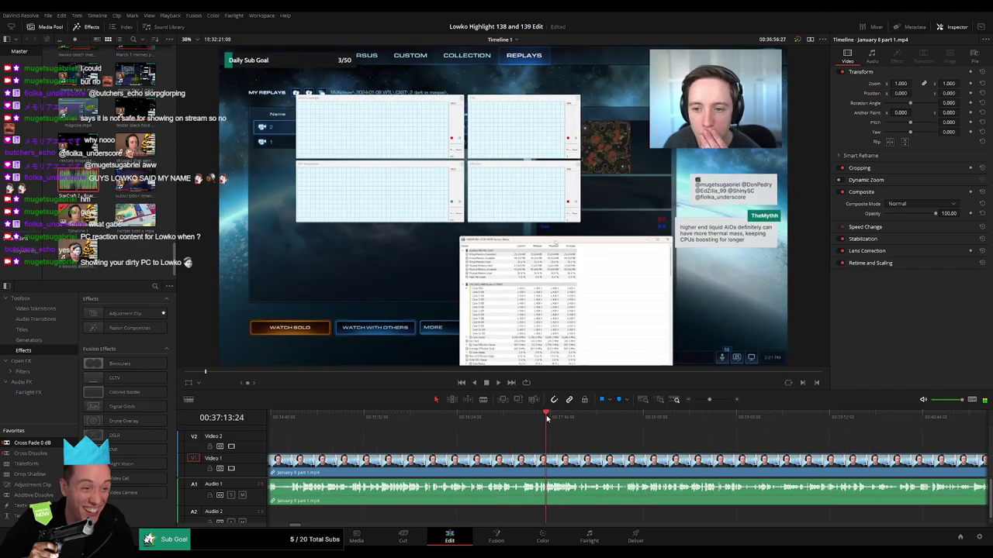
{"action": "left_click", "coordinate": [722, 421]}
{"action": "left_click", "coordinate": [755, 421]}
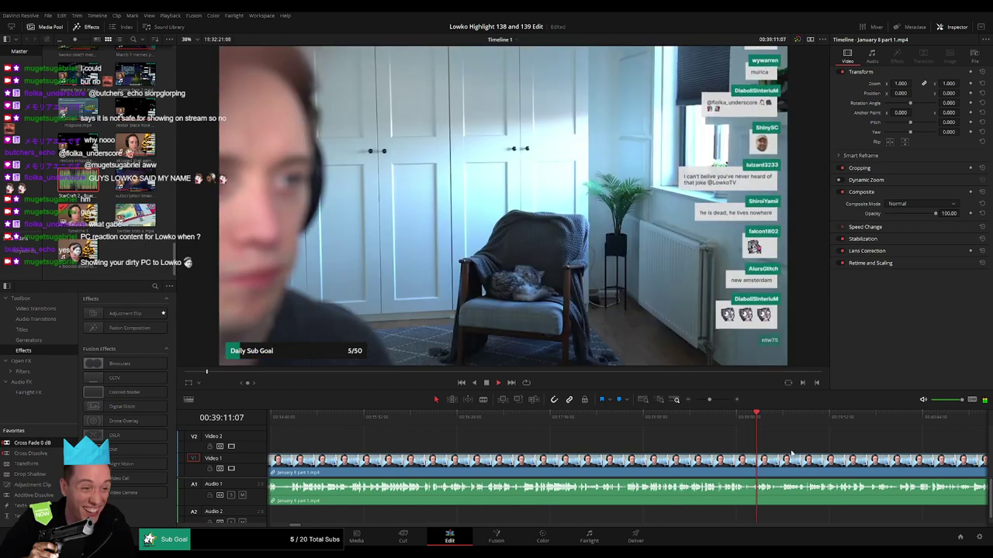
{"action": "left_click_drag", "start_coordinate": [791, 455], "coordinate": [689, 427]}
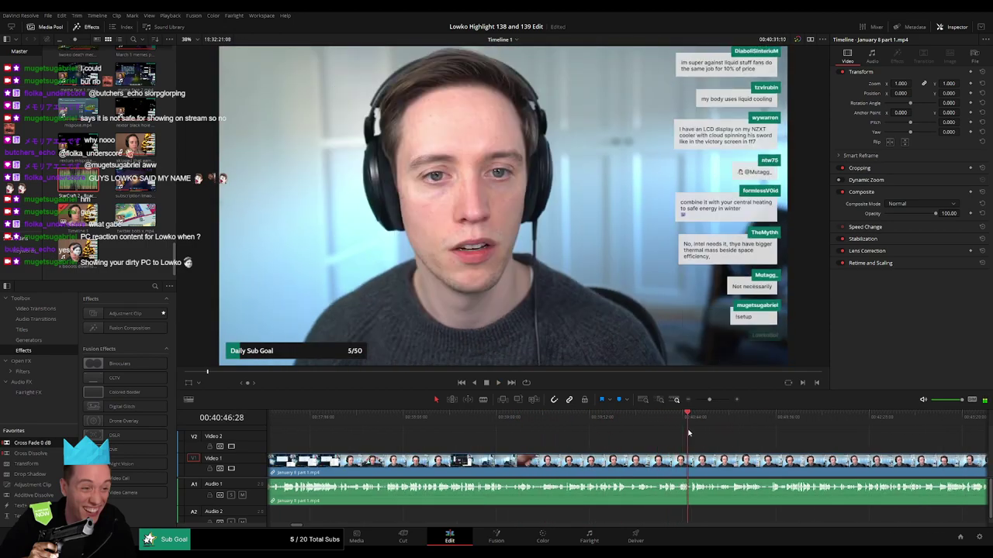
{"action": "left_click_drag", "start_coordinate": [730, 454], "coordinate": [515, 445]}
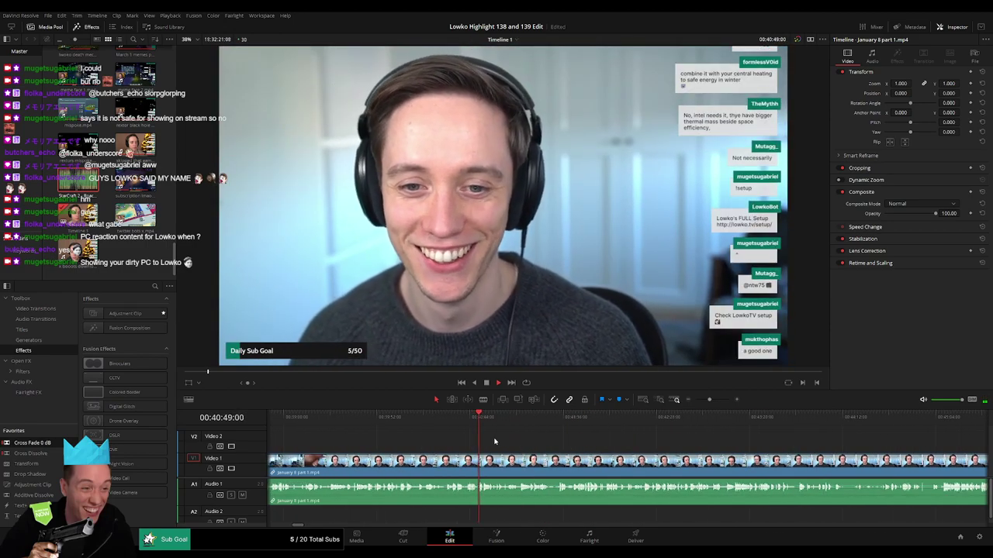
{"action": "left_click_drag", "start_coordinate": [503, 433], "coordinate": [566, 426]}
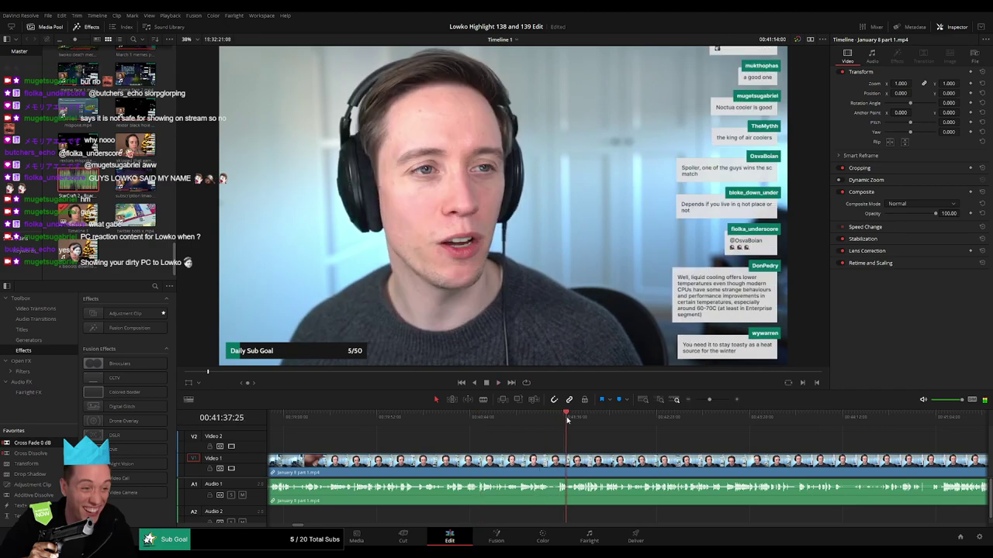
Step: Check the end of the January 8 part 1 clip around 44:52 and delete the whole clip, closing the gap
{"action": "left_click_drag", "start_coordinate": [650, 425], "coordinate": [694, 418]}
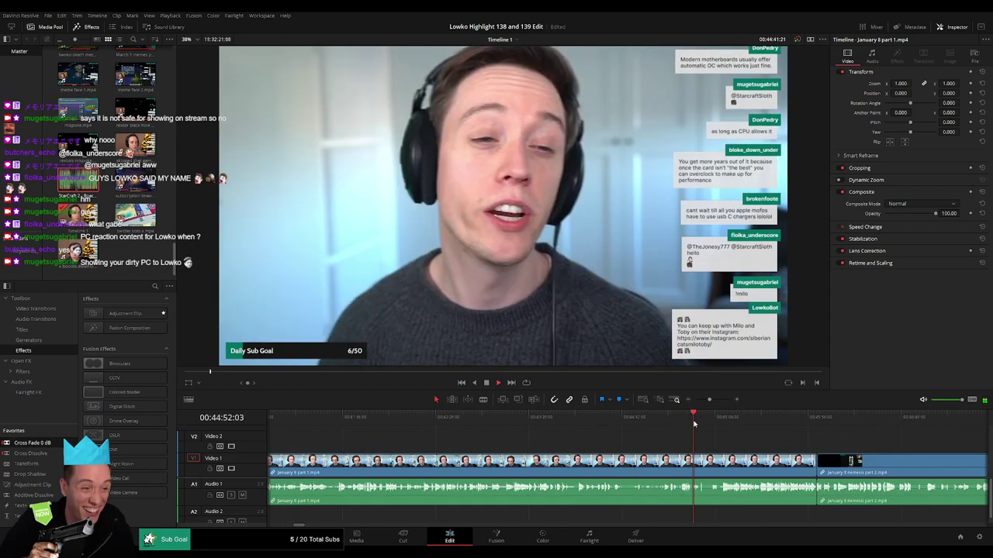
{"action": "left_click", "coordinate": [721, 467]}
{"action": "key", "text": "Delete"}
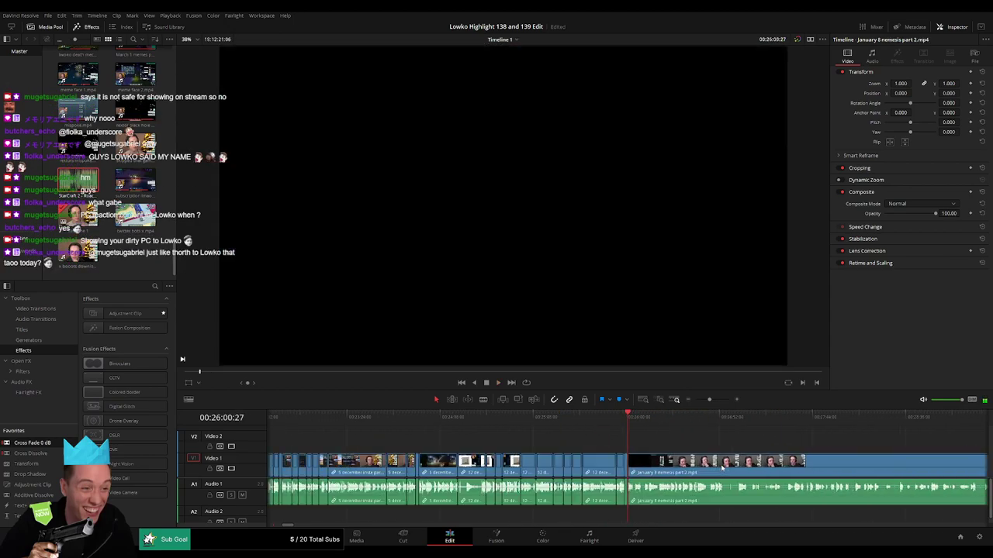
Step: Review the opening of the January 8 nemesis part 2 clip up to about 27:04 for highlight material
{"action": "left_click_drag", "start_coordinate": [581, 441], "coordinate": [462, 422]}
{"action": "scroll", "coordinate": [470, 438], "scroll_direction": "right", "scroll_amount": 2}
{"action": "left_click", "coordinate": [508, 419]}
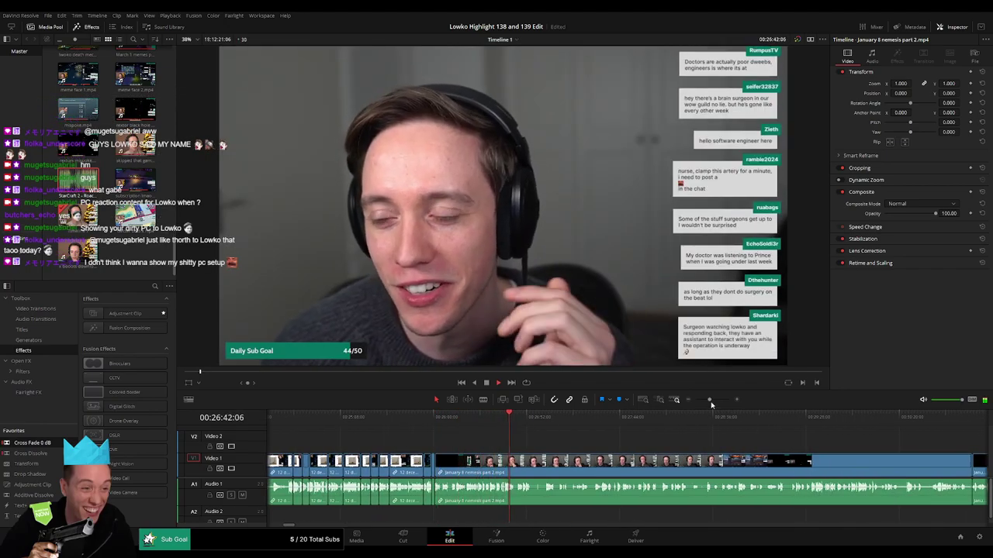
{"action": "left_click_drag", "start_coordinate": [711, 404], "coordinate": [714, 403]}
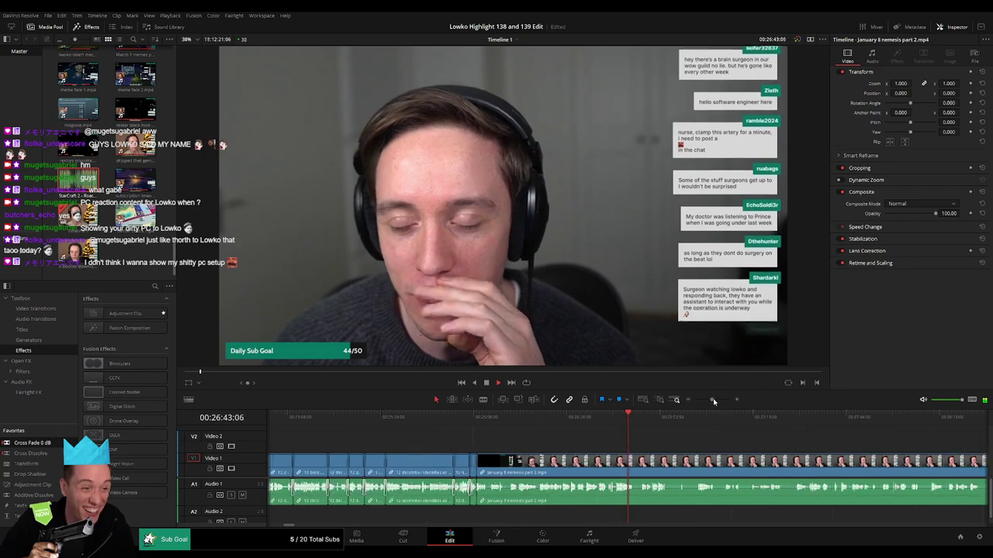
{"action": "left_click", "coordinate": [649, 419]}
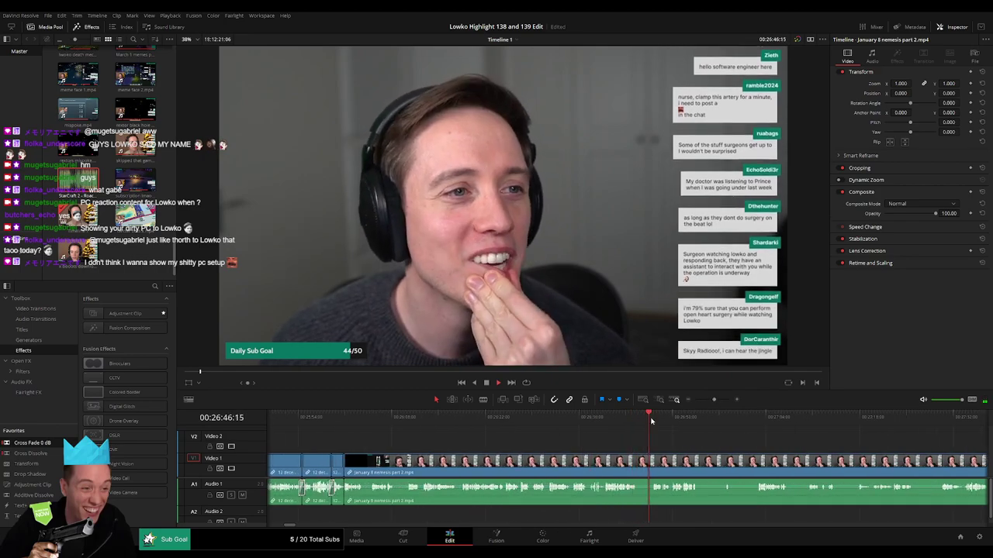
{"action": "left_click_drag", "start_coordinate": [658, 435], "coordinate": [531, 443]}
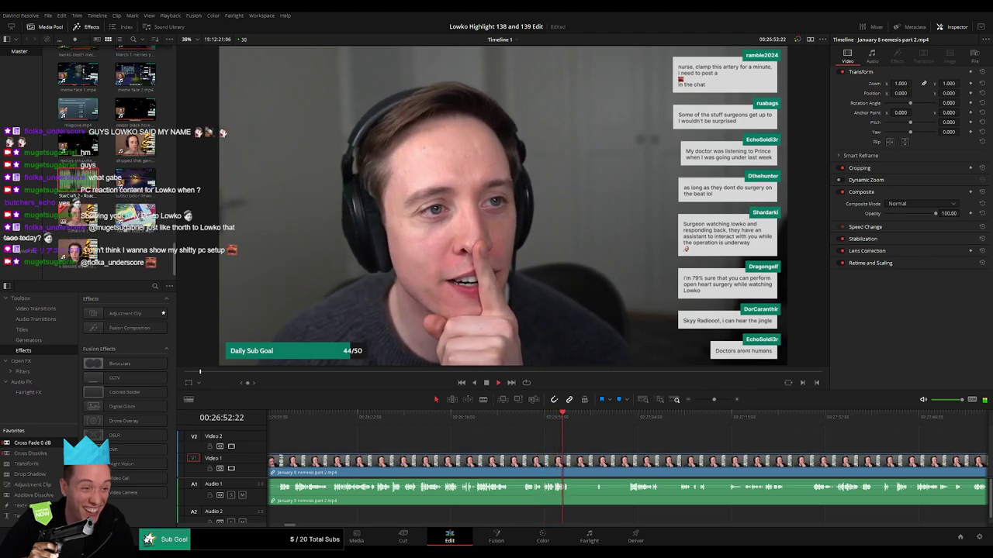
{"action": "left_click", "coordinate": [624, 420]}
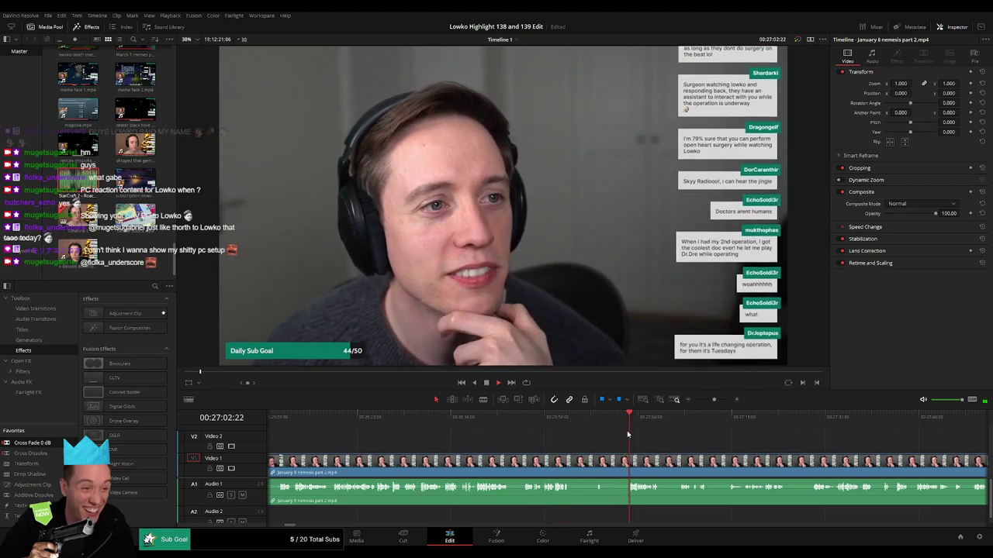
{"action": "left_click_drag", "start_coordinate": [673, 436], "coordinate": [477, 428]}
{"action": "scroll", "coordinate": [476, 424], "scroll_direction": "left", "scroll_amount": 5}
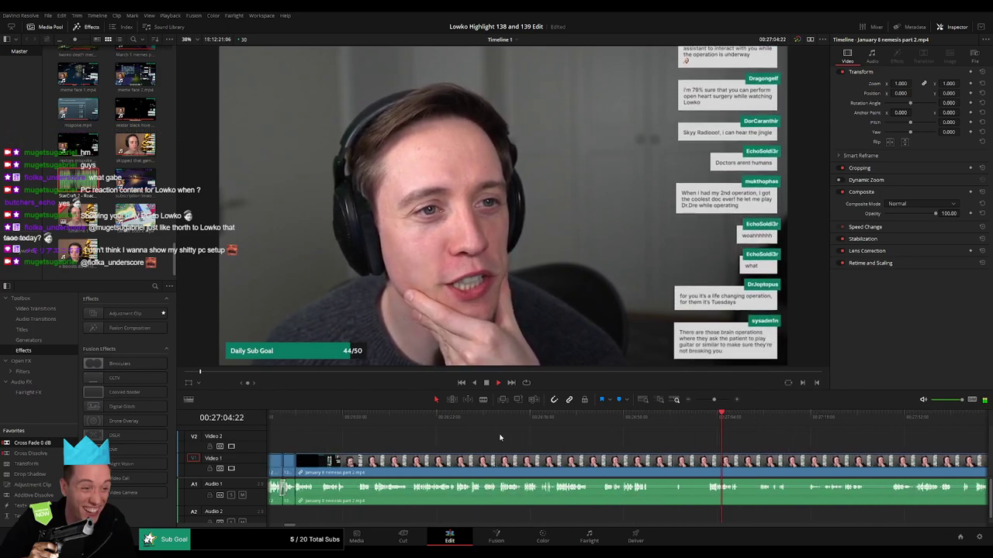
Step: Split off the black opening of the January 8 nemesis part 2 clip at about 26:05 and delete it, closing the gap
{"action": "left_click", "coordinate": [410, 426]}
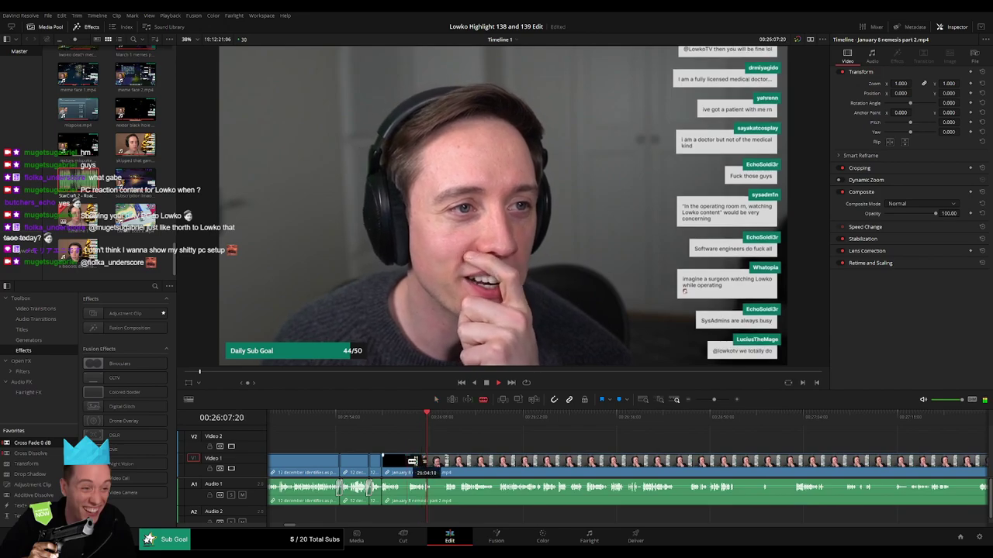
{"action": "left_click", "coordinate": [398, 462]}
{"action": "key", "text": "Delete"}
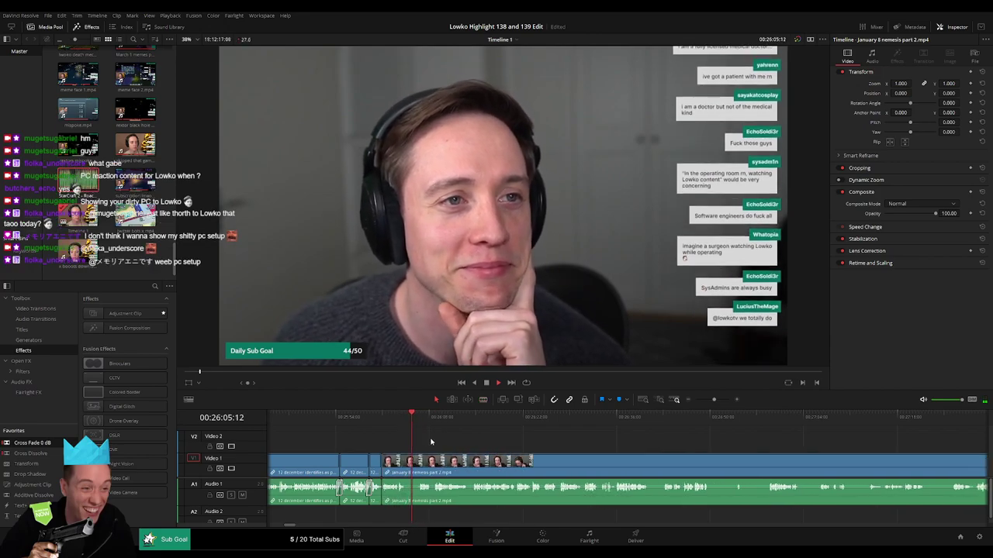
Step: Cut out the short pause from about 26:05 to 26:06, close the gap and apply Cross Fade 0 dB to the clip's new audio joins
{"action": "key", "text": "b"}
{"action": "left_click", "coordinate": [407, 463]}
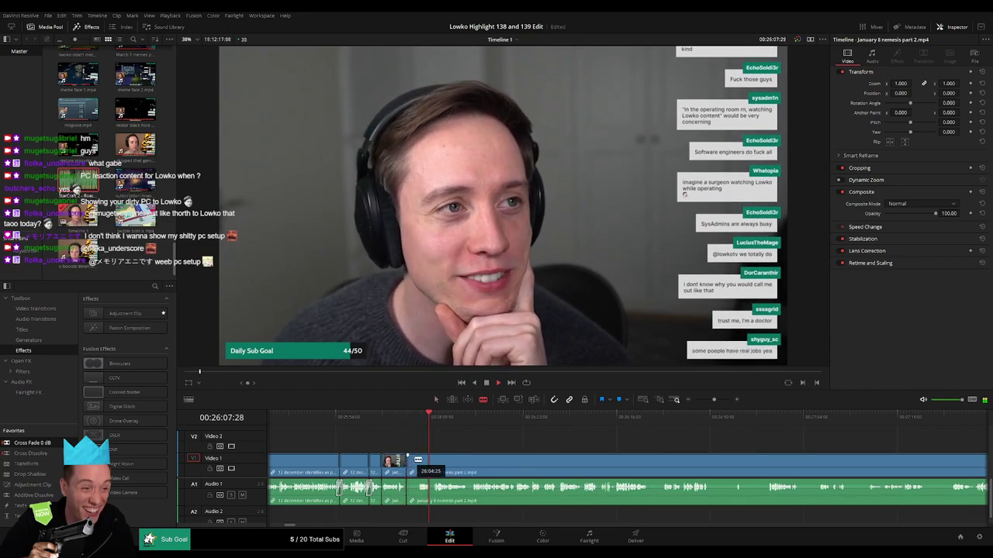
{"action": "left_click", "coordinate": [417, 463]}
{"action": "key", "text": "a"}
{"action": "left_click", "coordinate": [414, 463]}
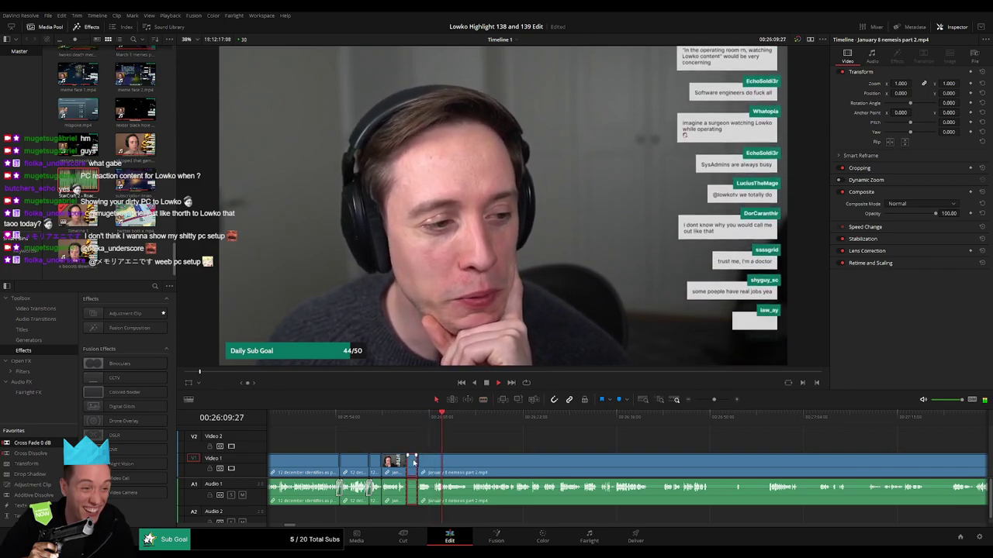
{"action": "key", "text": "Delete"}
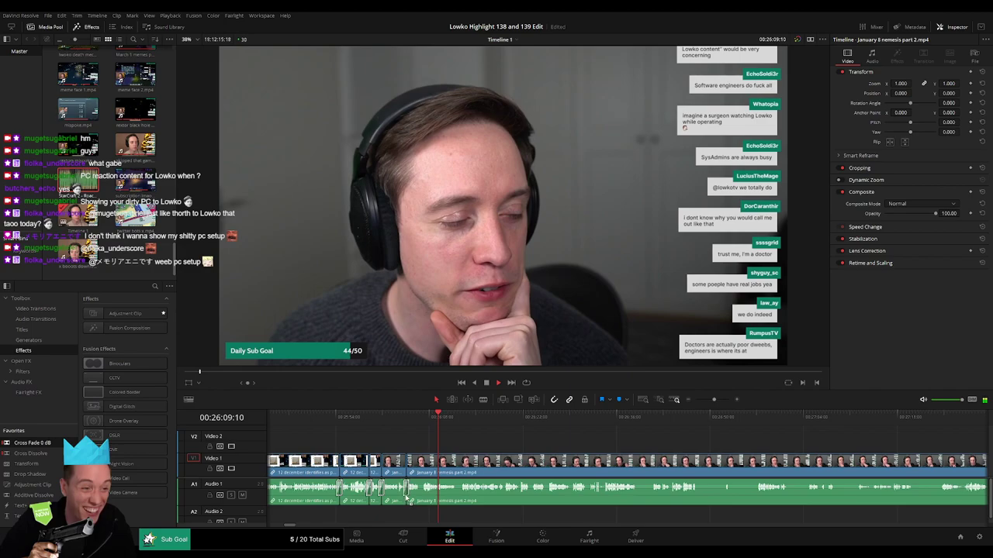
{"action": "left_click_drag", "start_coordinate": [407, 499], "coordinate": [406, 493]}
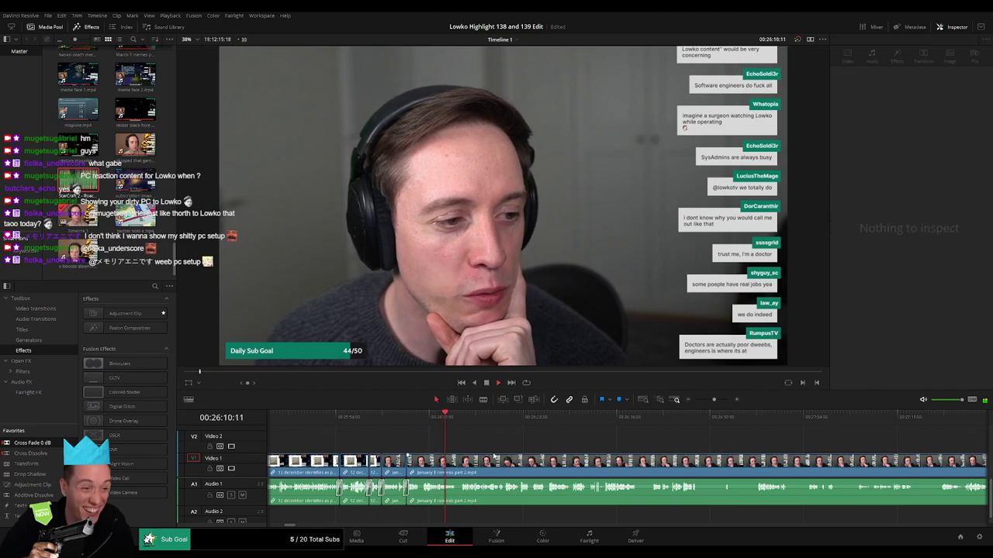
Step: Cut out the pause from about 26:39 to 26:41, close the gap and apply Cross Fade 0 dB to the audio join
{"action": "scroll", "coordinate": [402, 451], "scroll_direction": "right", "scroll_amount": 2}
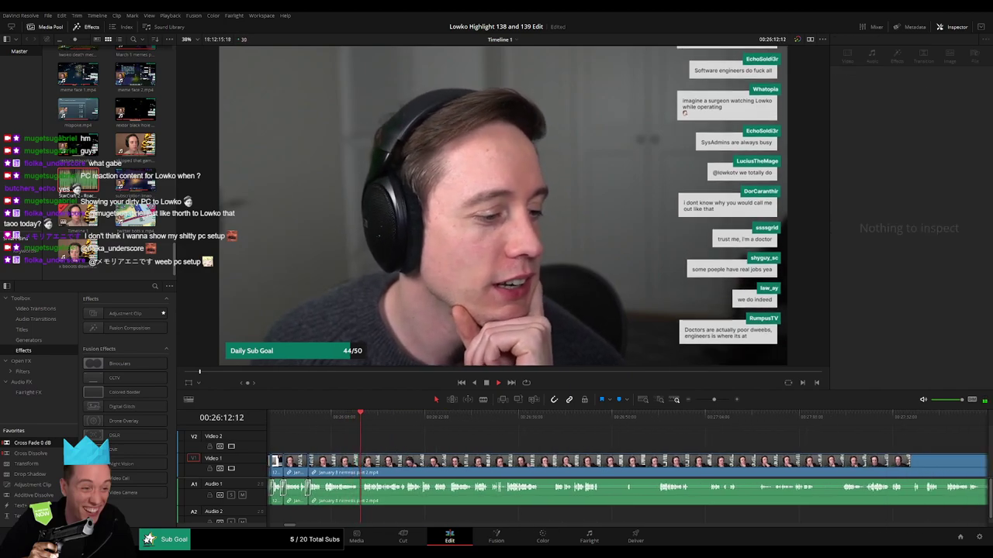
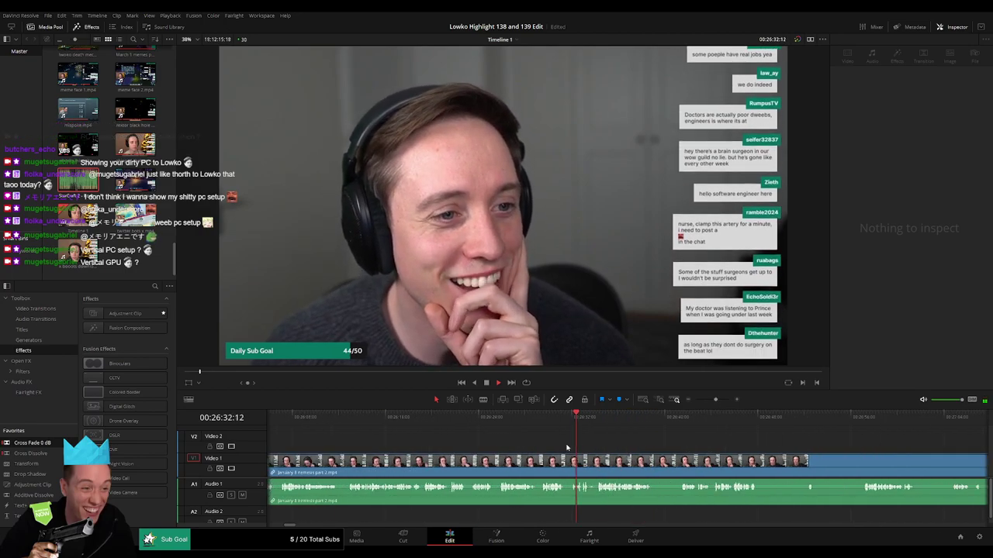
{"action": "key", "text": "b"}
{"action": "left_click", "coordinate": [456, 464]}
{"action": "left_click", "coordinate": [481, 461]}
{"action": "key", "text": "a"}
{"action": "left_click", "coordinate": [474, 464]}
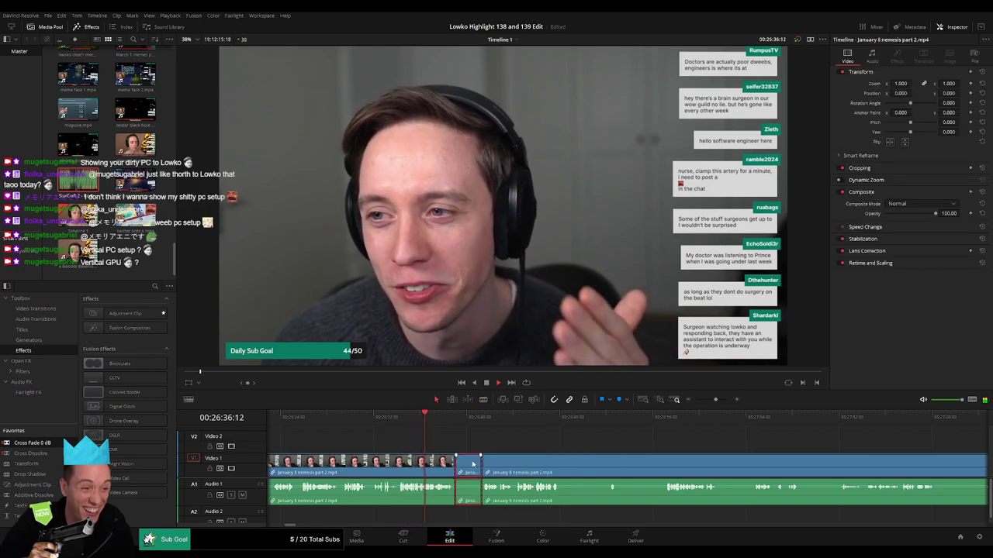
{"action": "key", "text": "Delete"}
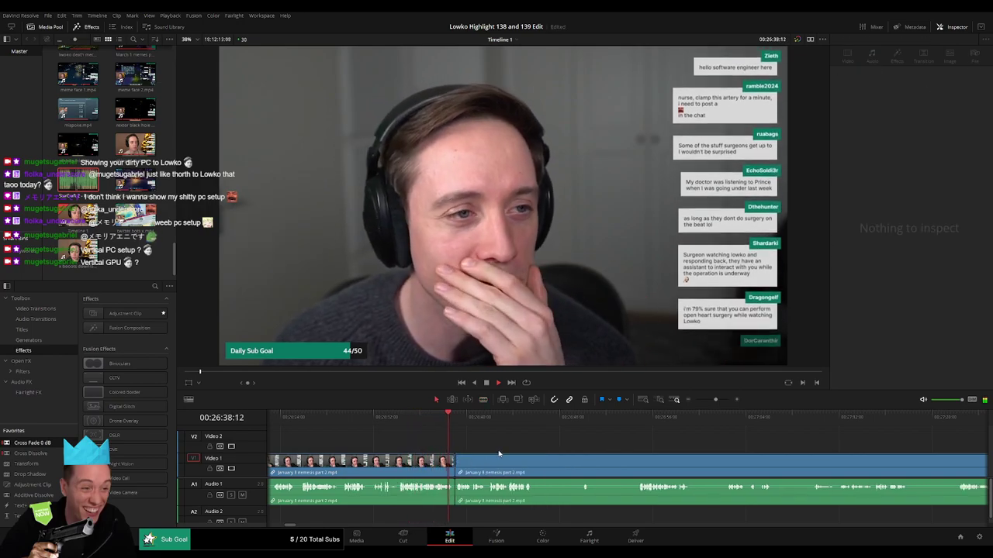
{"action": "key", "text": "space"}
{"action": "left_click_drag", "start_coordinate": [455, 502], "coordinate": [455, 501]}
{"action": "key", "text": "space"}
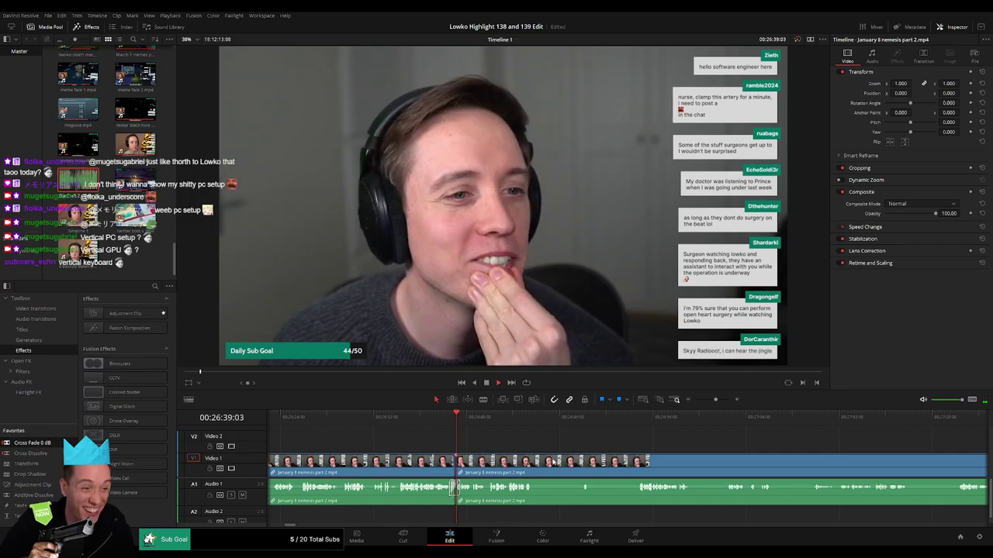
Step: Cut out the quiet section from about 26:46 to 26:55, close the gap and apply Cross Fade 0 dB to the audio join
{"action": "scroll", "coordinate": [442, 483], "scroll_direction": "right", "scroll_amount": 2}
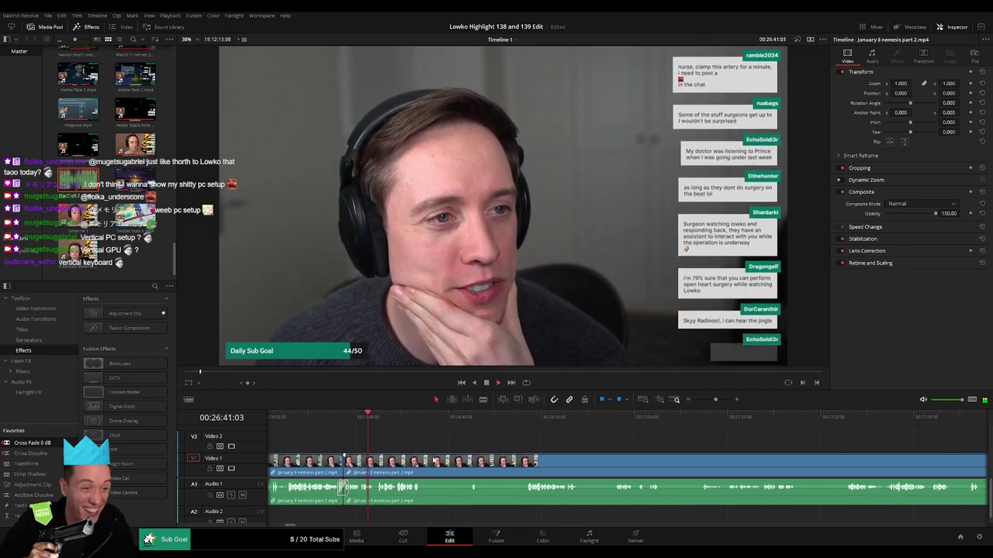
{"action": "left_click", "coordinate": [426, 466]}
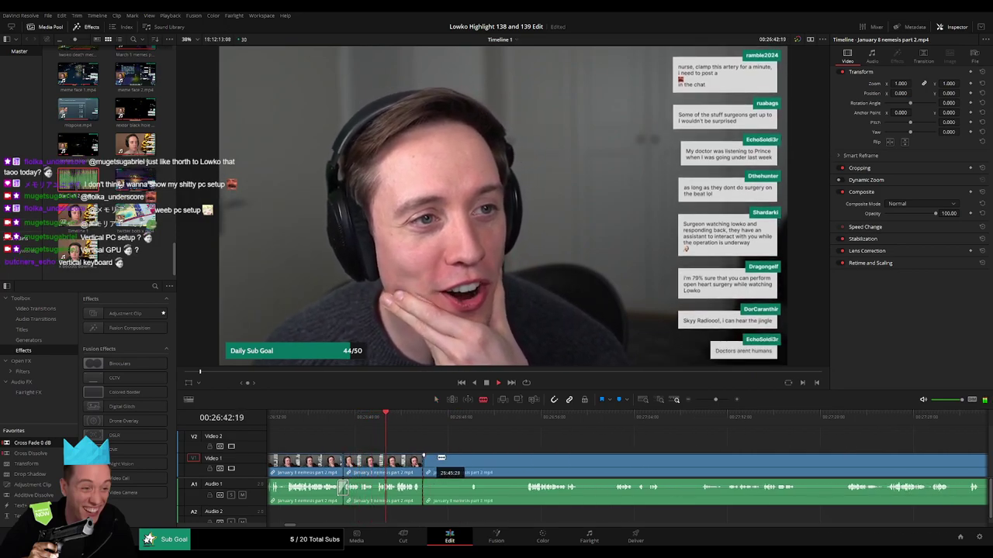
{"action": "left_click", "coordinate": [445, 422]}
{"action": "left_click", "coordinate": [500, 423]}
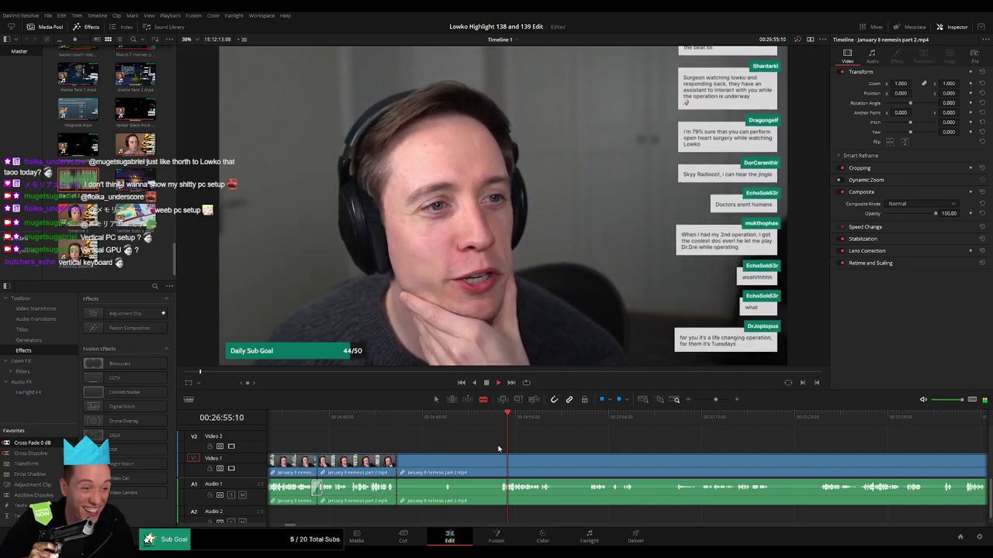
{"action": "left_click", "coordinate": [504, 460]}
{"action": "key", "text": "a"}
{"action": "left_click", "coordinate": [469, 469]}
{"action": "key", "text": "Delete"}
{"action": "left_click_drag", "start_coordinate": [448, 420], "coordinate": [424, 419]}
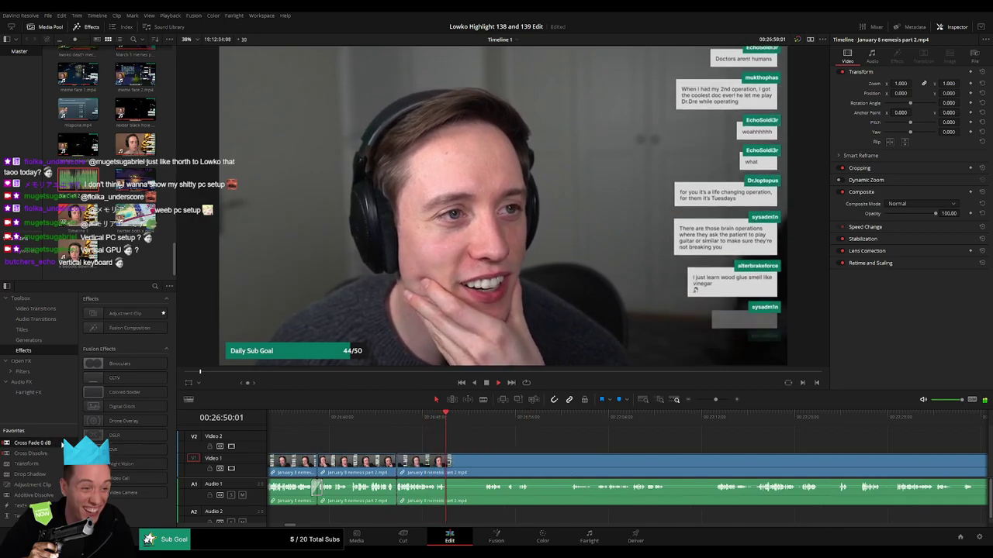
Step: Cut out the section from about 26:50 to 26:53, close the gap and apply Cross Fade 0 dB to the audio join
{"action": "left_click", "coordinate": [484, 422]}
{"action": "key", "text": "b"}
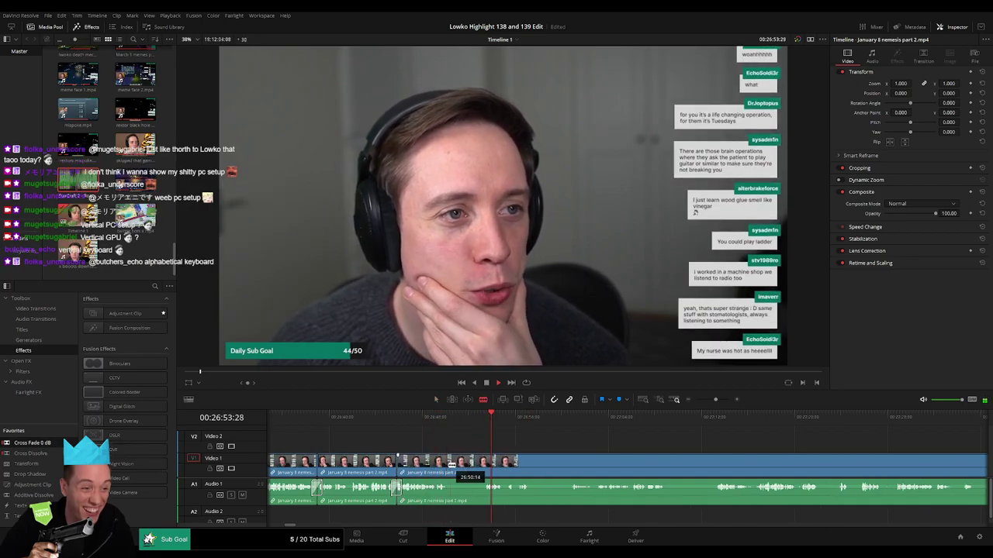
{"action": "left_click", "coordinate": [448, 463]}
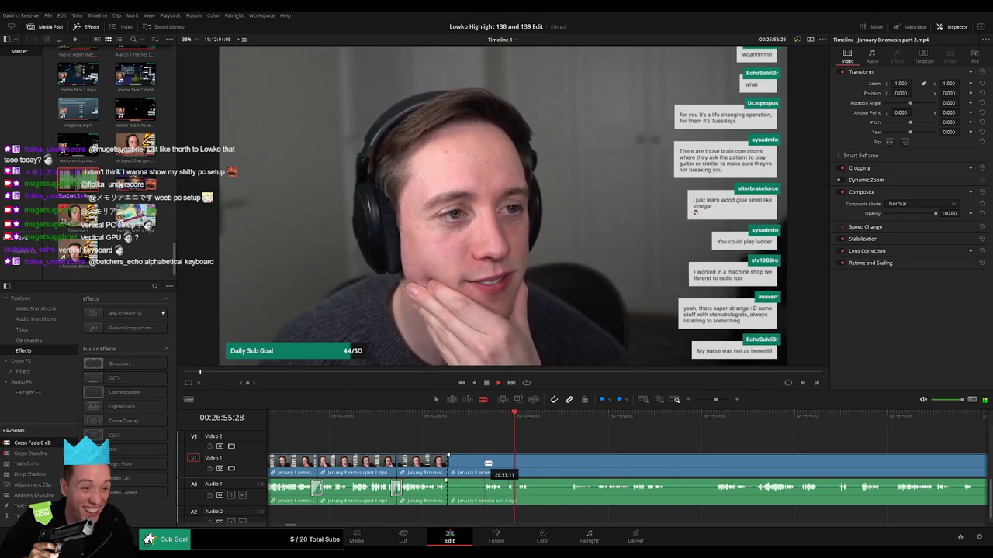
{"action": "left_click", "coordinate": [487, 463]}
{"action": "key", "text": "a"}
{"action": "left_click", "coordinate": [467, 468]}
{"action": "key", "text": "Delete"}
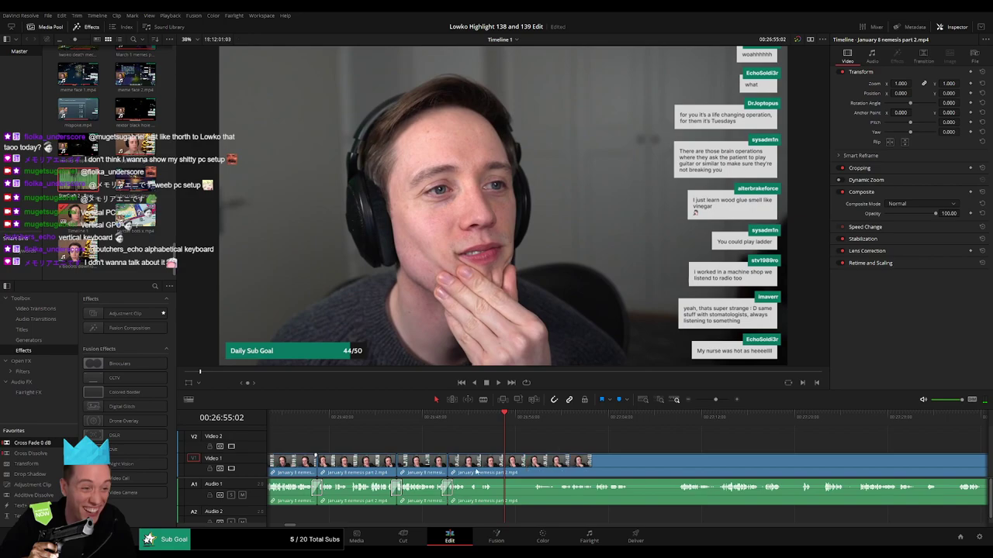
Step: Cut out the section from about 26:54 to 26:58, close the gap and apply Cross Fade 0 dB to the audio join
{"action": "key", "text": "b"}
{"action": "left_click", "coordinate": [493, 468]}
{"action": "key", "text": "space"}
{"action": "left_click", "coordinate": [534, 422]}
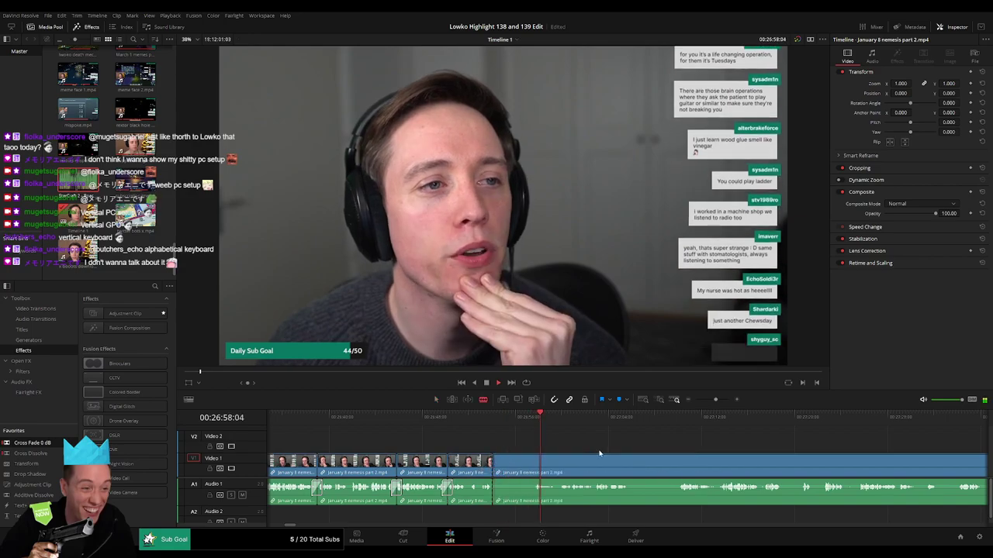
{"action": "scroll", "coordinate": [598, 452], "scroll_direction": "right", "scroll_amount": 3}
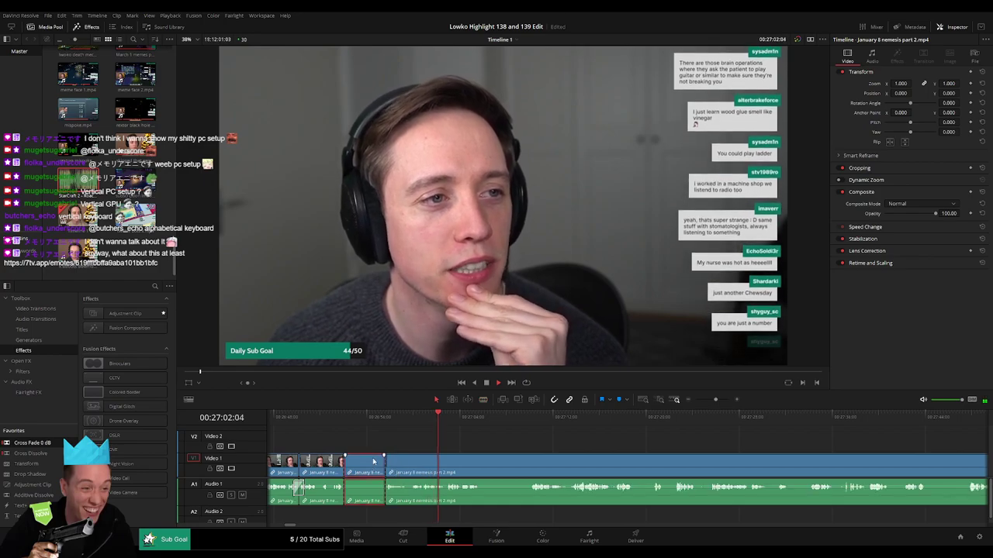
{"action": "key", "text": "Delete"}
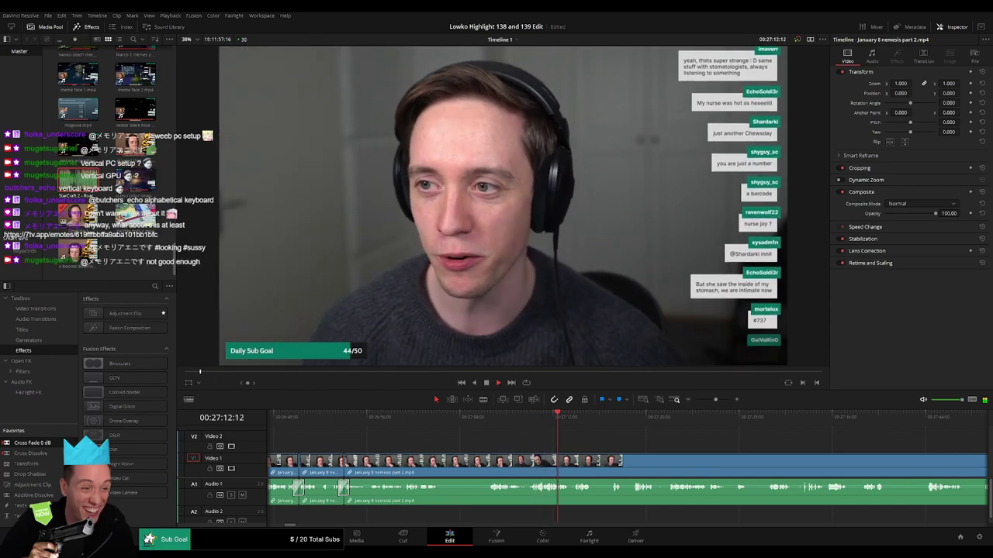
Step: Cut out the section from about 27:02 to 27:06, close the gap and apply Cross Fade 0 dB to the audio join
{"action": "key", "text": "b"}
{"action": "left_click", "coordinate": [443, 463]}
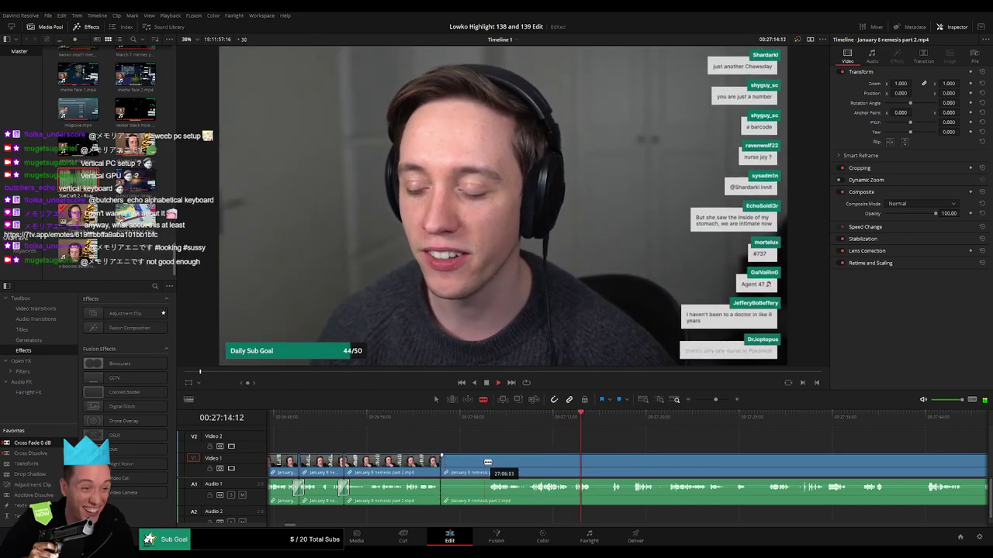
{"action": "left_click", "coordinate": [487, 463]}
{"action": "key", "text": "a"}
{"action": "left_click", "coordinate": [466, 464]}
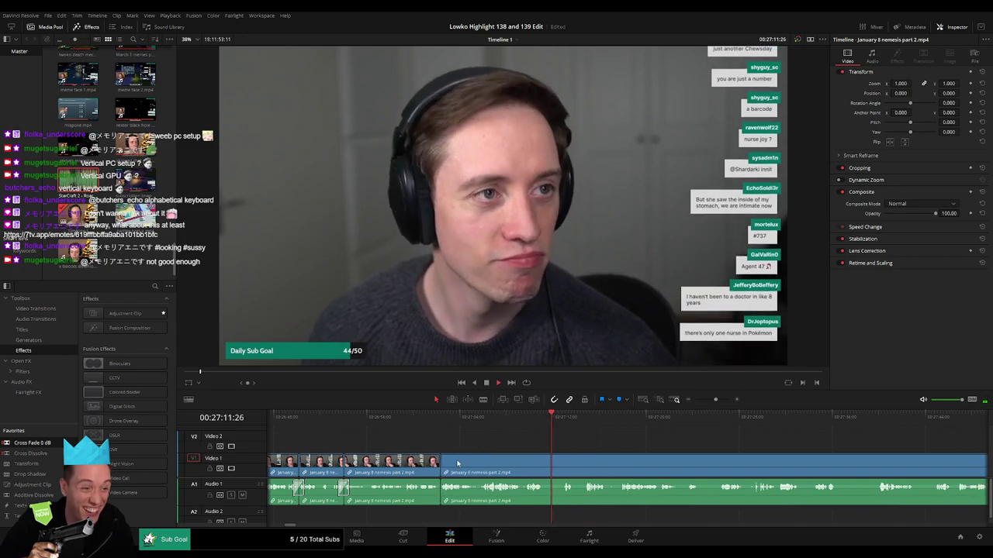
{"action": "key", "text": "Delete"}
Step: Cut out the short pause from about 27:14 to 27:15 and close the gap
{"action": "scroll", "coordinate": [591, 450], "scroll_direction": "right", "scroll_amount": 3}
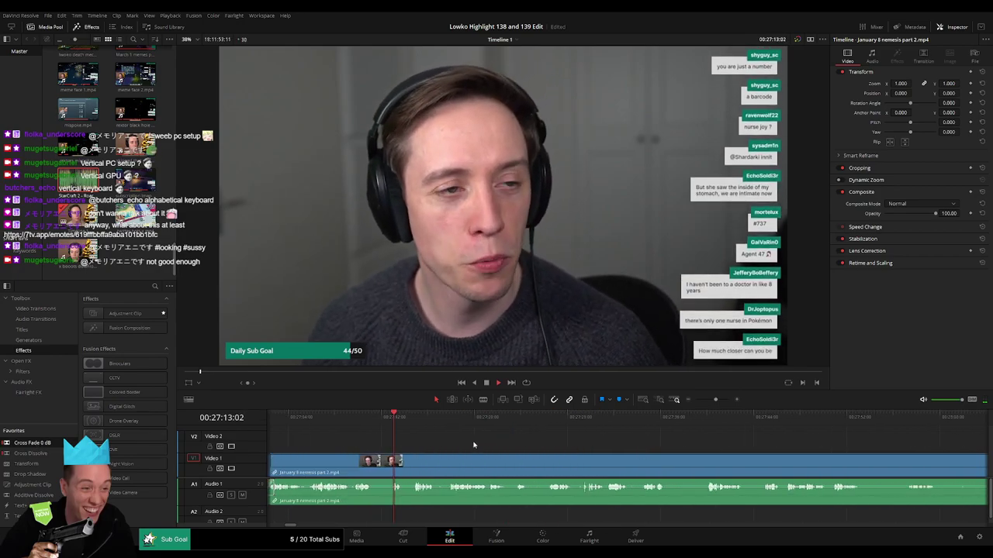
{"action": "left_click", "coordinate": [409, 418]}
{"action": "key", "text": "b"}
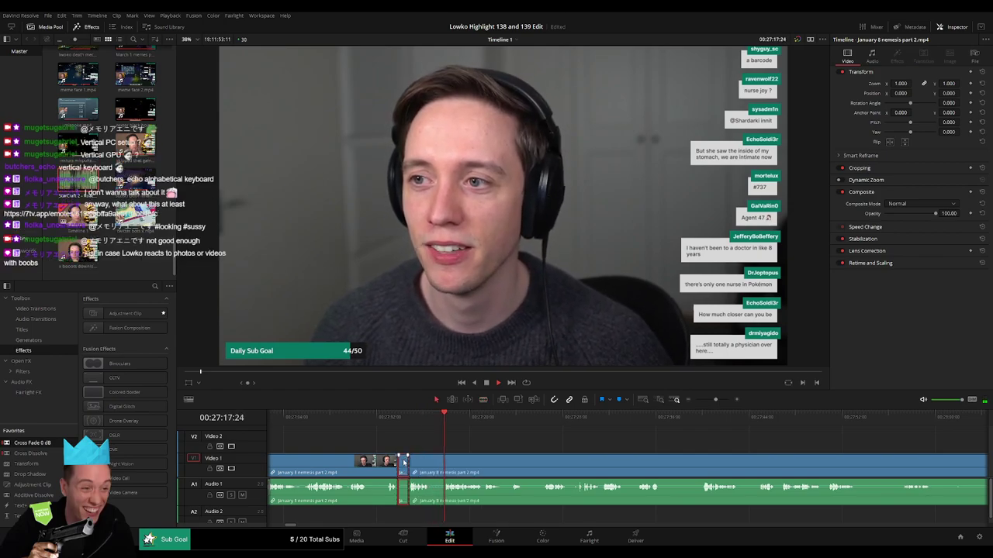
{"action": "key", "text": "Delete"}
Step: Cut out the short pause from about 27:16 to 27:17, close the gap and apply Cross Fade 0 dB to the last two audio joins
{"action": "key", "text": "b"}
{"action": "left_click", "coordinate": [419, 462]}
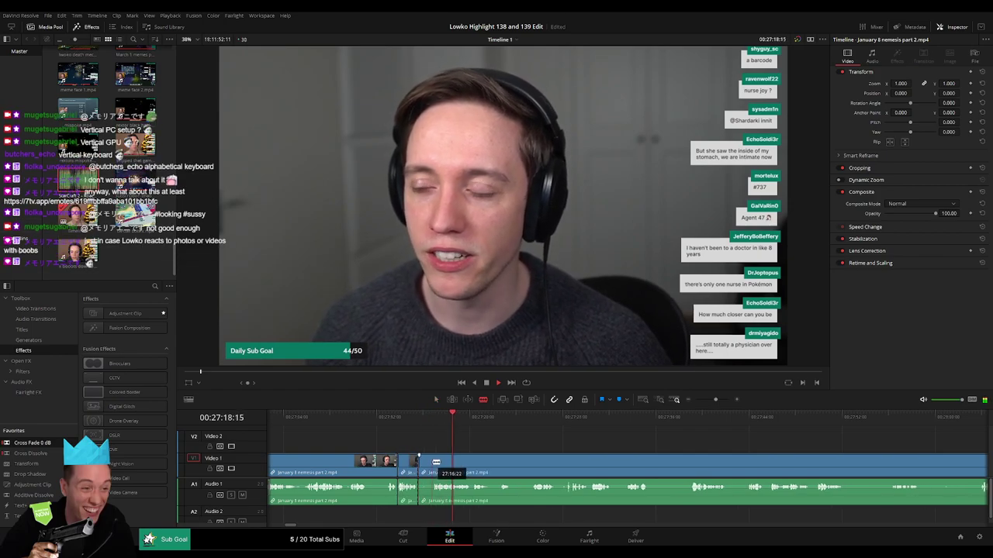
{"action": "key", "text": "Delete"}
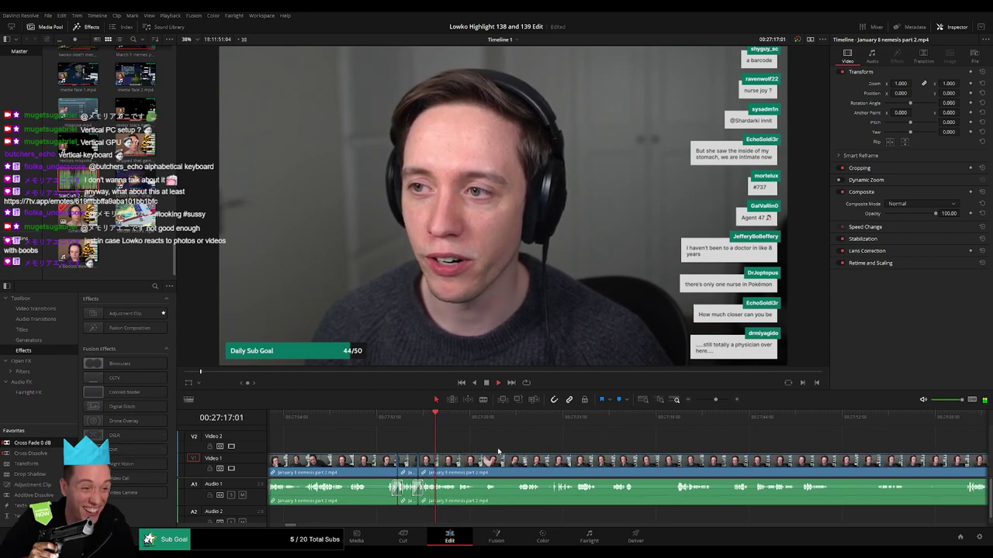
Step: Cut out the quiet section from about 27:22 to 27:24, close the gap and apply Cross Fade 0 dB to the audio join
{"action": "left_click_drag", "start_coordinate": [499, 452], "coordinate": [386, 444]}
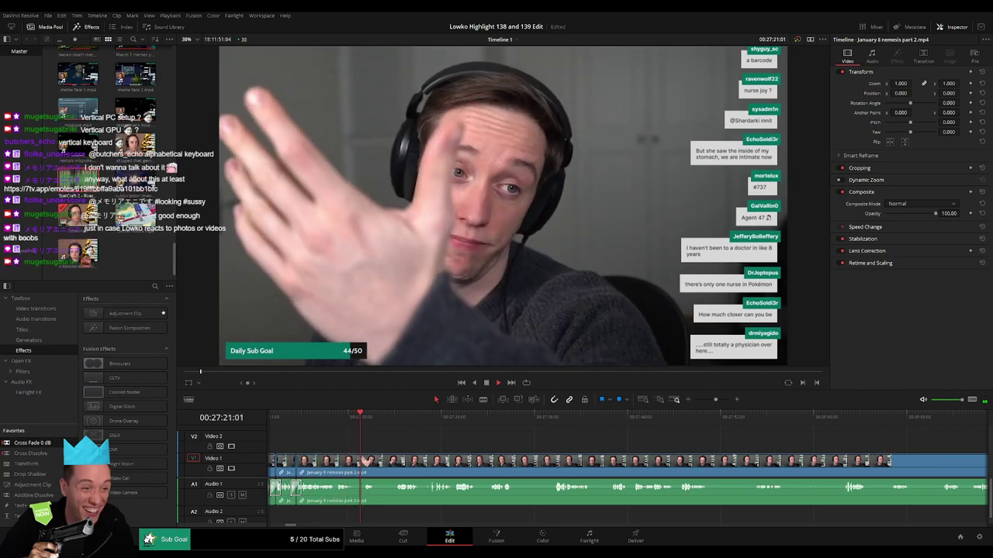
{"action": "key", "text": "b"}
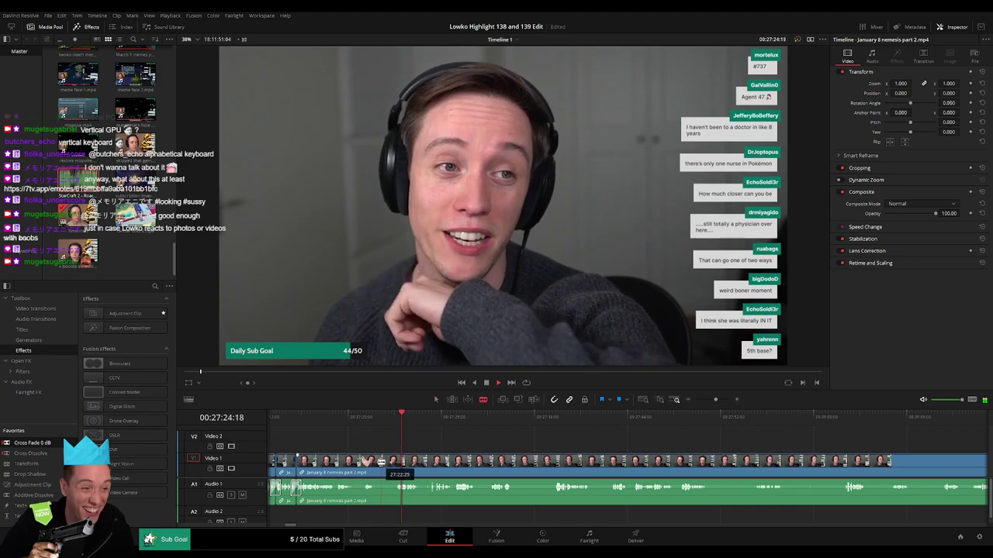
{"action": "left_click", "coordinate": [377, 462]}
{"action": "left_click", "coordinate": [394, 461]}
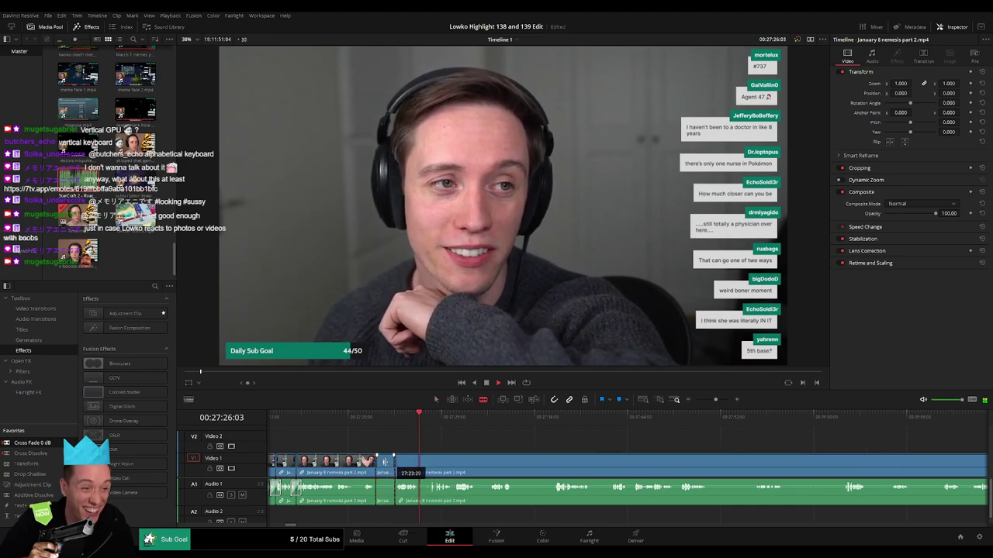
{"action": "key", "text": "BackSpace"}
{"action": "left_click", "coordinate": [386, 465]}
{"action": "key", "text": "BackSpace"}
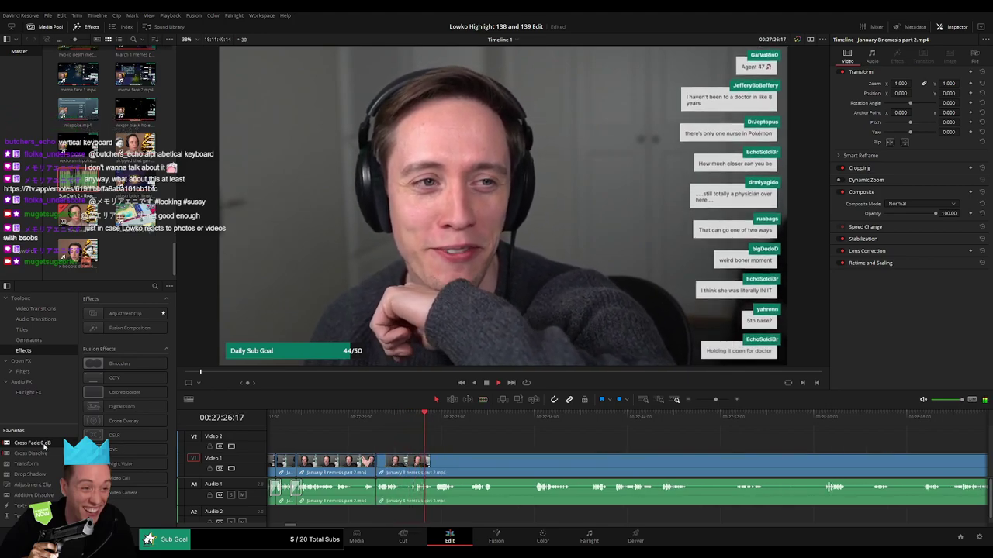
Step: Cut out the pause from about 27:29 to 27:30, close the gap and apply Cross Fade 0 dB to the audio join
{"action": "scroll", "coordinate": [370, 447], "scroll_direction": "right", "scroll_amount": 3}
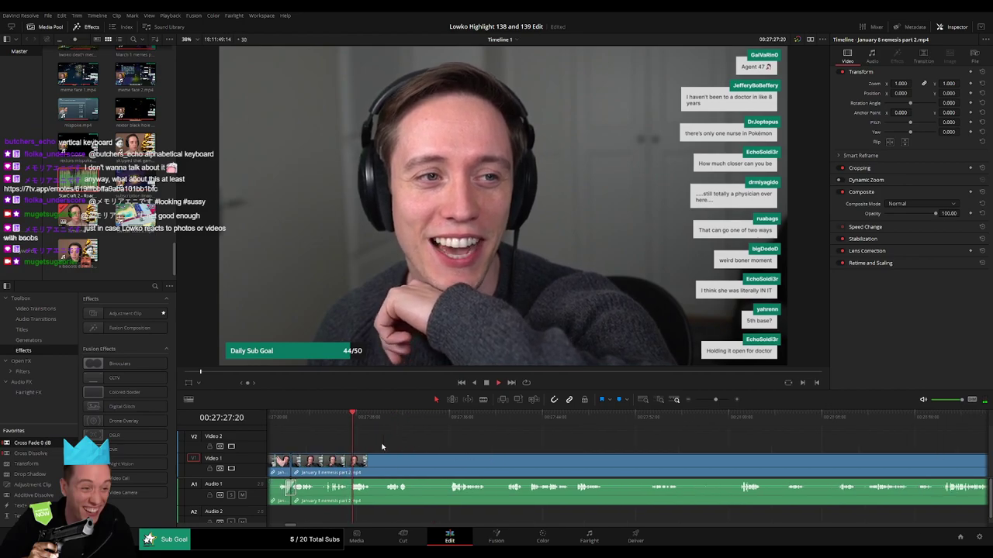
{"action": "left_click", "coordinate": [336, 466]}
{"action": "left_click", "coordinate": [347, 466]}
{"action": "key", "text": "a"}
{"action": "left_click", "coordinate": [341, 468]}
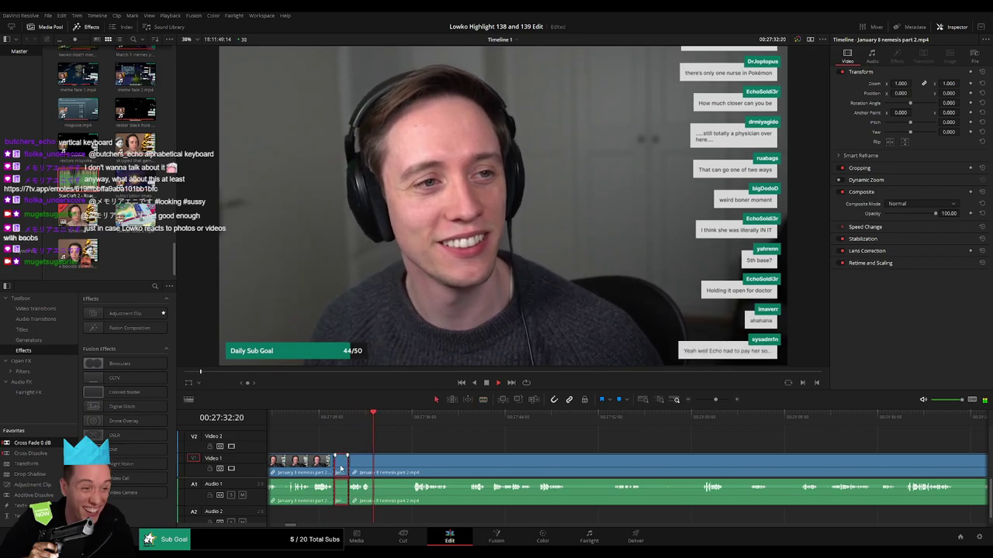
{"action": "key", "text": "BackSpace"}
{"action": "left_click", "coordinate": [339, 468]}
{"action": "key", "text": "BackSpace"}
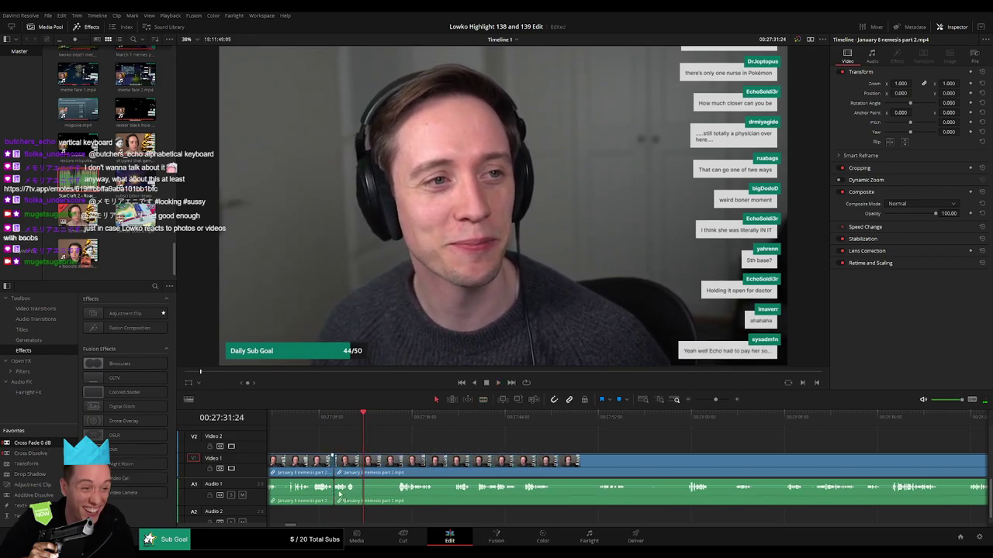
Step: Cut out the section from about 27:31 to 27:35, close the gap and apply Cross Fade 0 dB to the audio join
{"action": "key", "text": "space"}
{"action": "key", "text": "b"}
{"action": "left_click", "coordinate": [355, 459]}
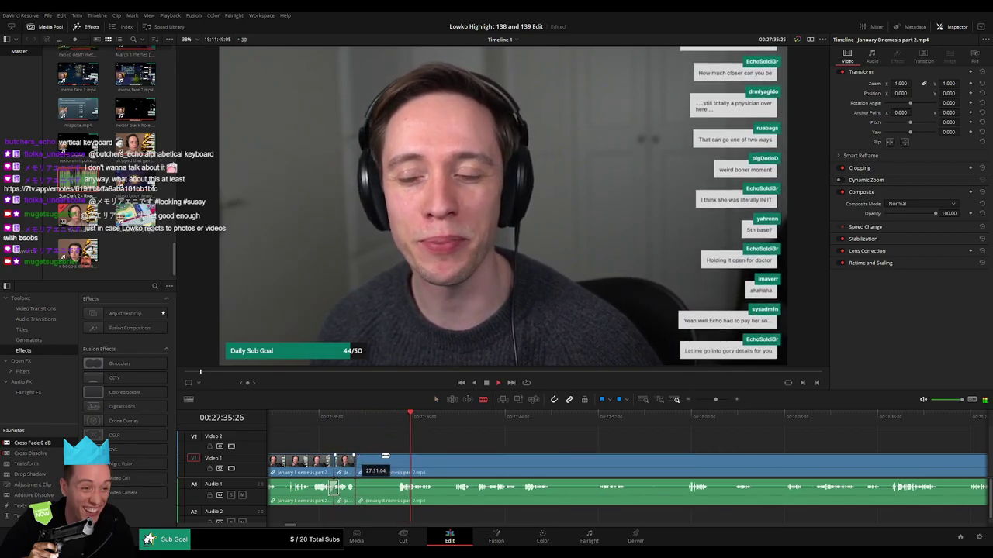
{"action": "left_click_drag", "start_coordinate": [401, 457], "coordinate": [396, 457]}
{"action": "key", "text": "Delete"}
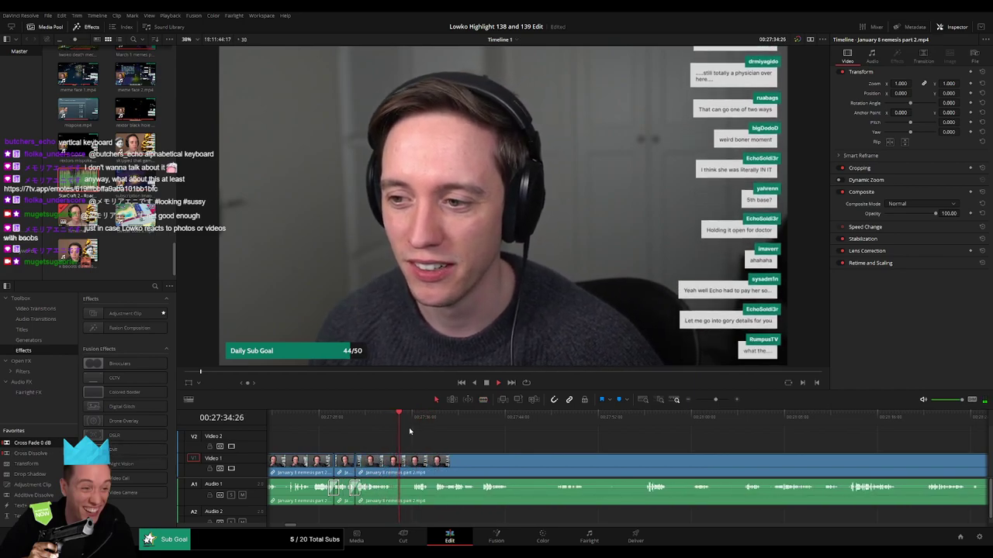
Step: Cut out the pause from about 27:34 to 27:36, close the gap and apply Cross Fade 0 dB to the audio join
{"action": "left_click", "coordinate": [394, 463]}
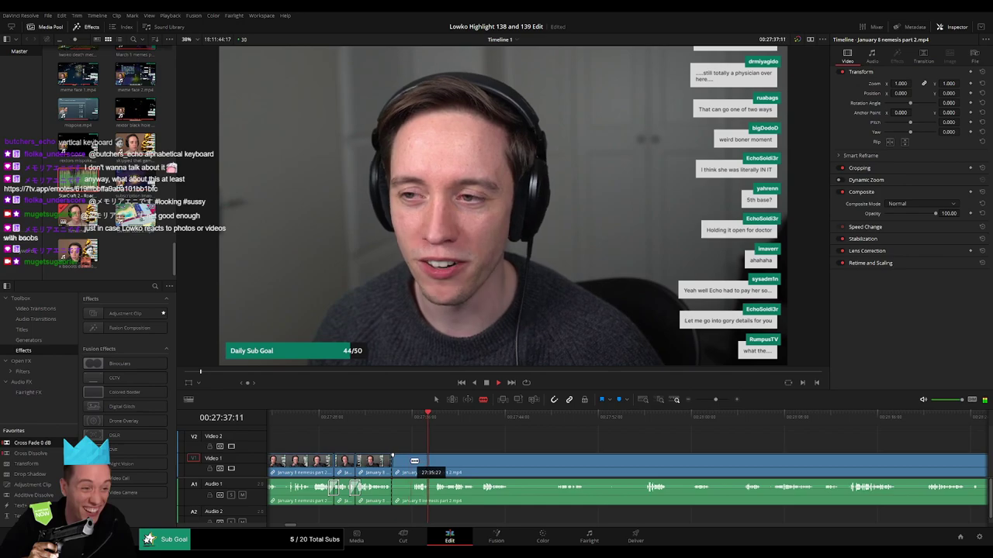
{"action": "left_click", "coordinate": [412, 463]}
{"action": "key", "text": "a"}
{"action": "left_click", "coordinate": [404, 467]}
{"action": "key", "text": "Delete"}
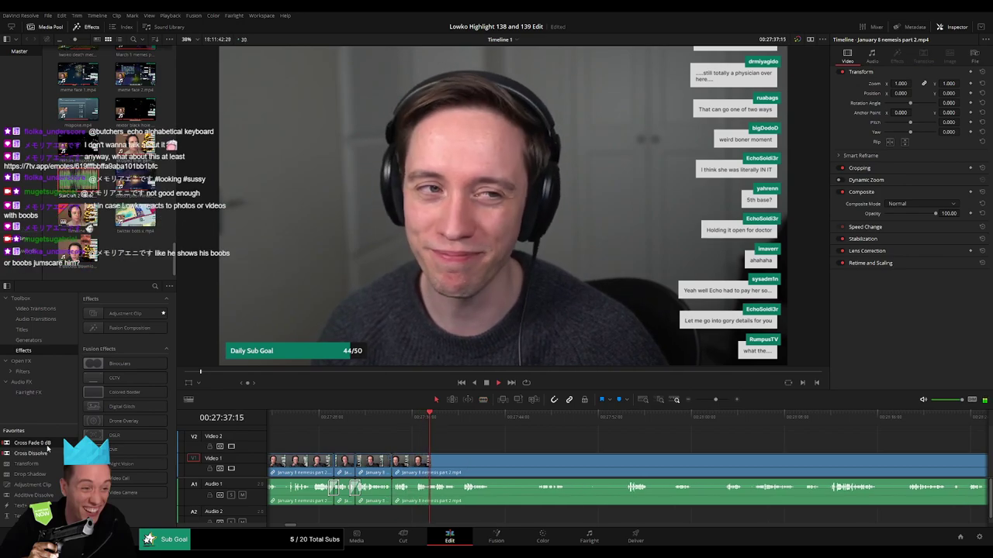
{"action": "left_click_drag", "start_coordinate": [404, 489], "coordinate": [393, 489]}
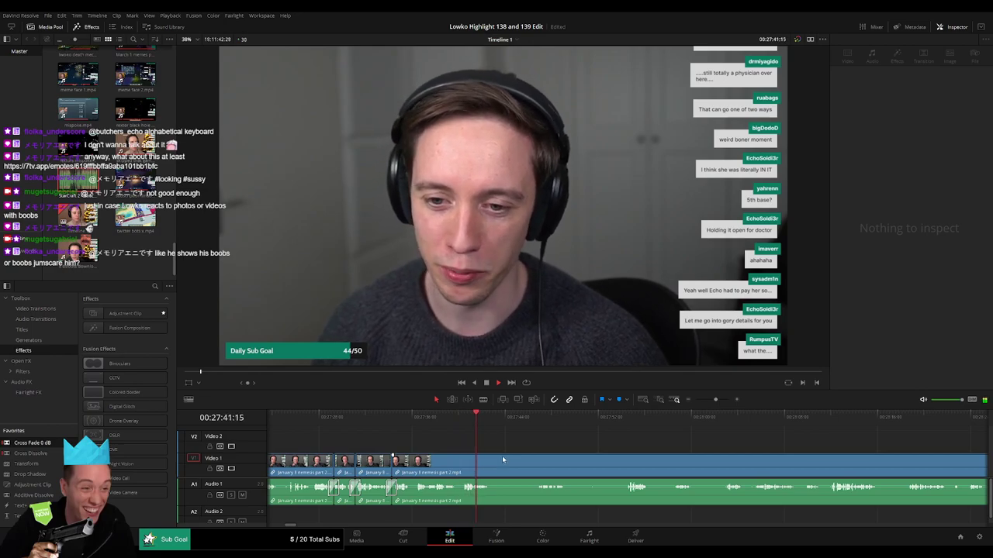
Step: Skim the footage after 27:40, then cut out the section from about 27:40 to 28:03 and close the gap
{"action": "scroll", "coordinate": [502, 460], "scroll_direction": "right", "scroll_amount": 2}
{"action": "left_click", "coordinate": [424, 466]}
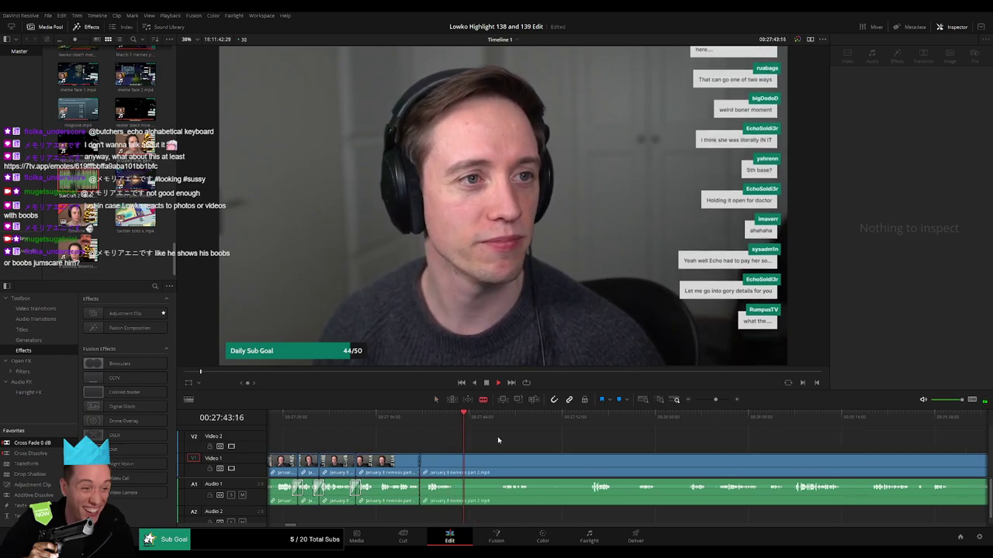
{"action": "left_click", "coordinate": [572, 424]}
{"action": "left_click", "coordinate": [590, 423]}
{"action": "scroll", "coordinate": [489, 432], "scroll_direction": "right", "scroll_amount": 2}
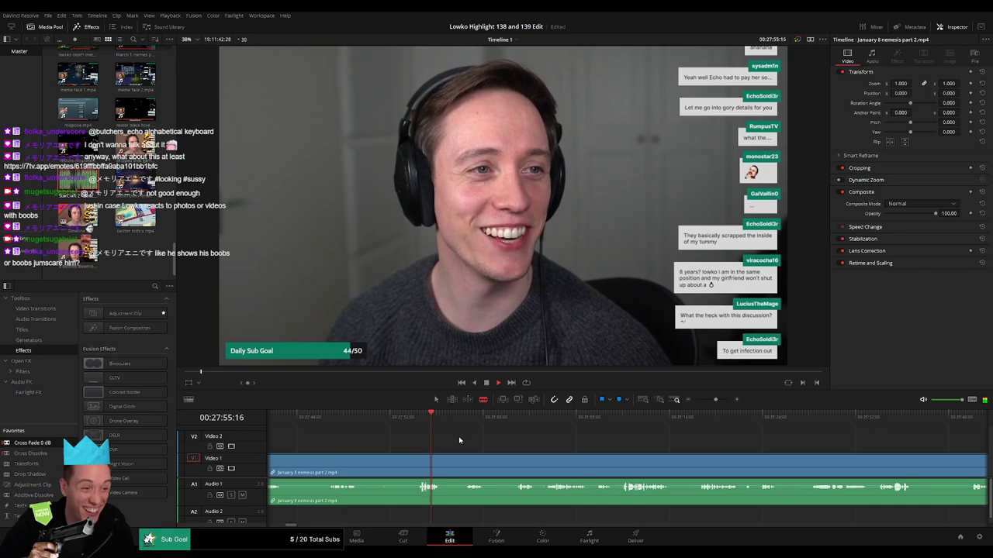
{"action": "left_click", "coordinate": [473, 425]}
{"action": "left_click", "coordinate": [518, 424]}
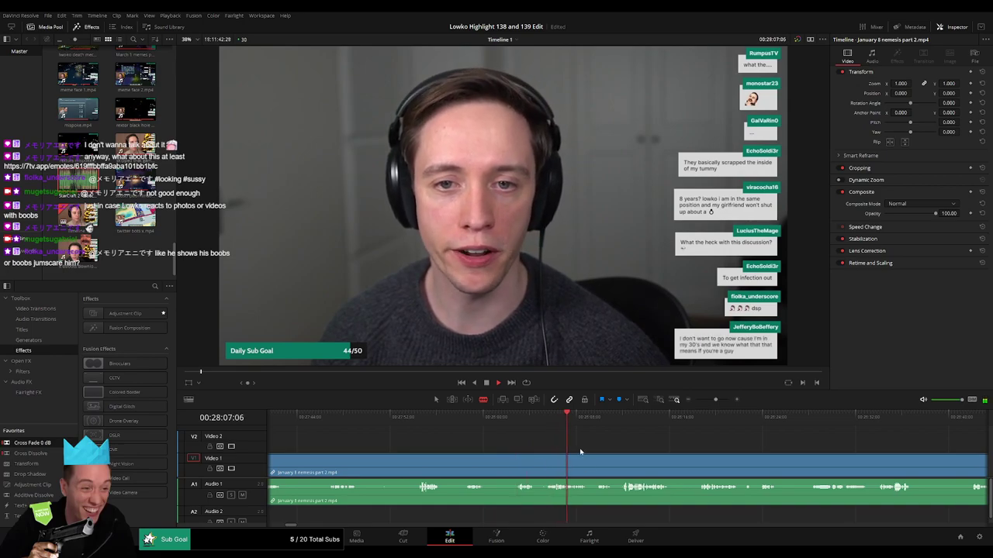
{"action": "scroll", "coordinate": [489, 459], "scroll_direction": "down", "scroll_amount": 2}
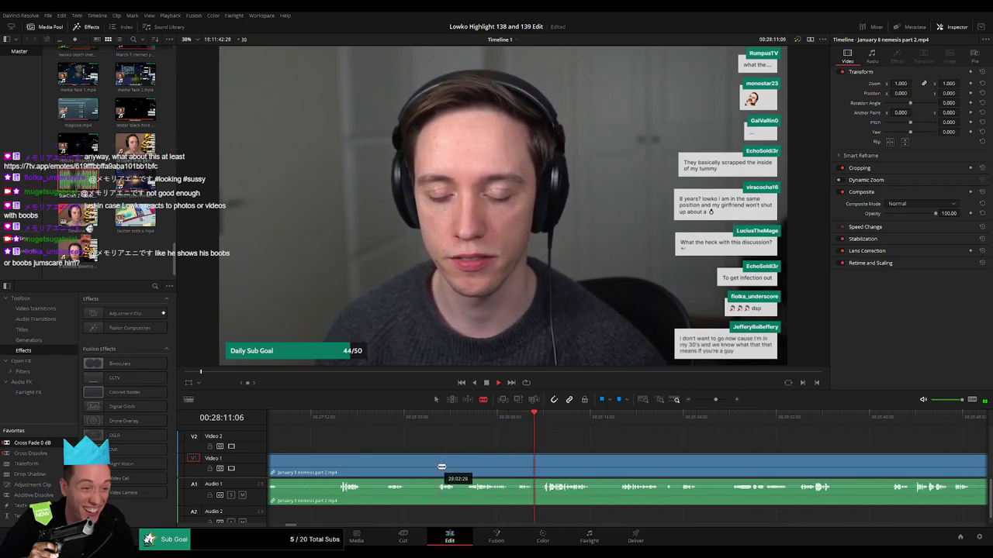
{"action": "left_click", "coordinate": [437, 467]}
{"action": "key", "text": "a"}
{"action": "left_click", "coordinate": [414, 466]}
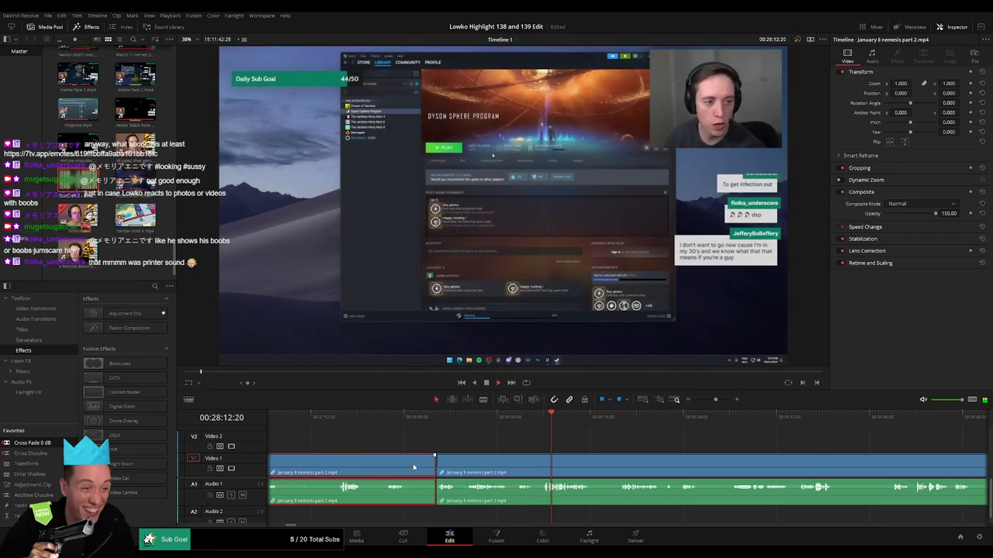
{"action": "key", "text": "Delete"}
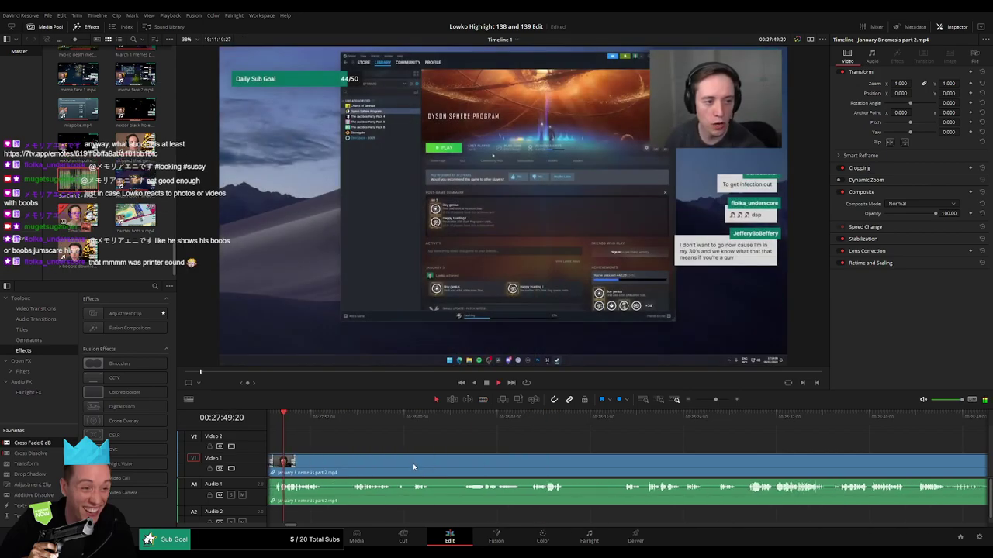
Step: Apply Cross Fade 0 dB to the new audio join at about 27:40
{"action": "scroll", "coordinate": [493, 450], "scroll_direction": "up", "scroll_amount": 2}
{"action": "scroll", "coordinate": [492, 451], "scroll_direction": "up", "scroll_amount": 1}
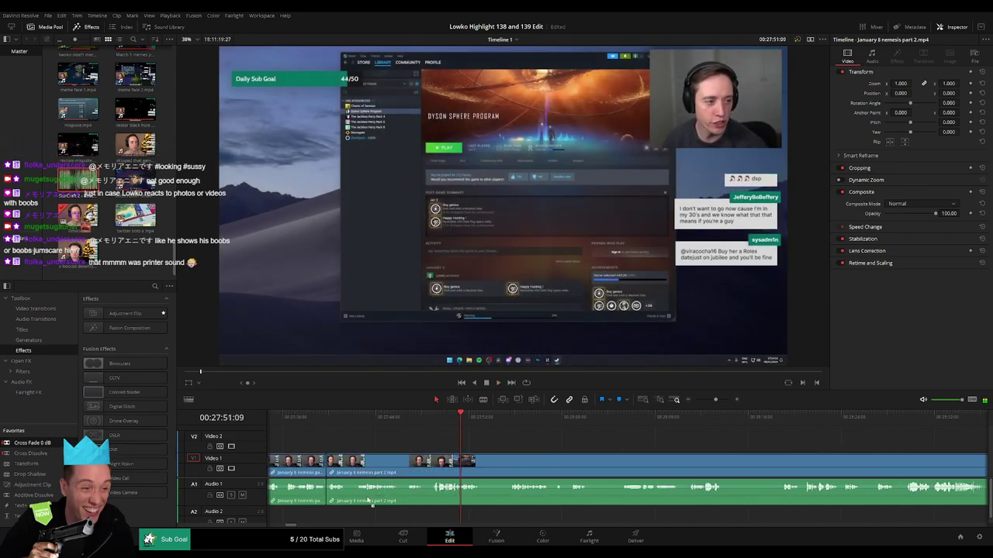
{"action": "left_click_drag", "start_coordinate": [333, 501], "coordinate": [332, 498]}
Step: Cut out the quiet section from about 27:53 to 27:55, close the gap and apply Cross Fade 0 dB to the audio join
{"action": "scroll", "coordinate": [368, 459], "scroll_direction": "down", "scroll_amount": 1}
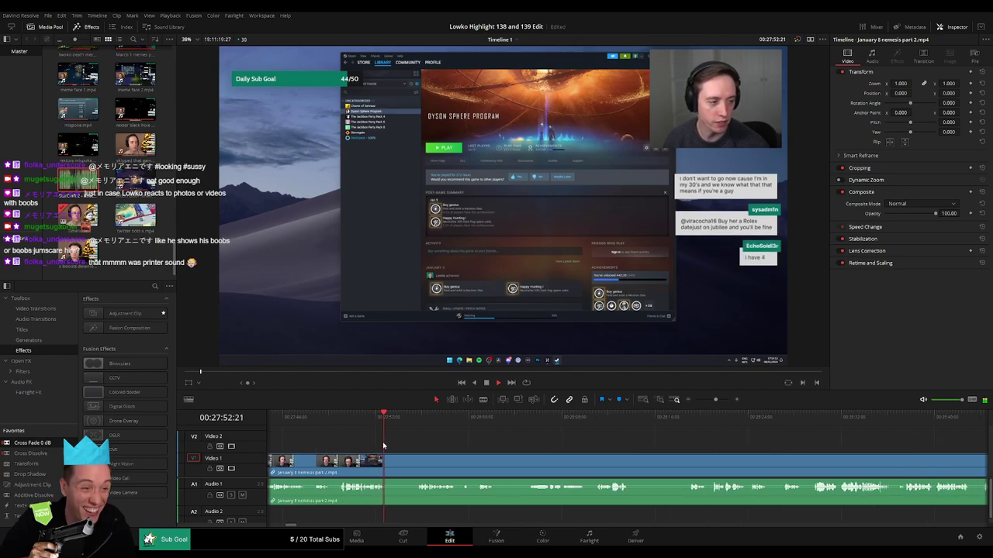
{"action": "left_click", "coordinate": [406, 420]}
{"action": "left_click_drag", "start_coordinate": [409, 424], "coordinate": [415, 424]}
{"action": "key", "text": "b"}
{"action": "left_click", "coordinate": [388, 463]}
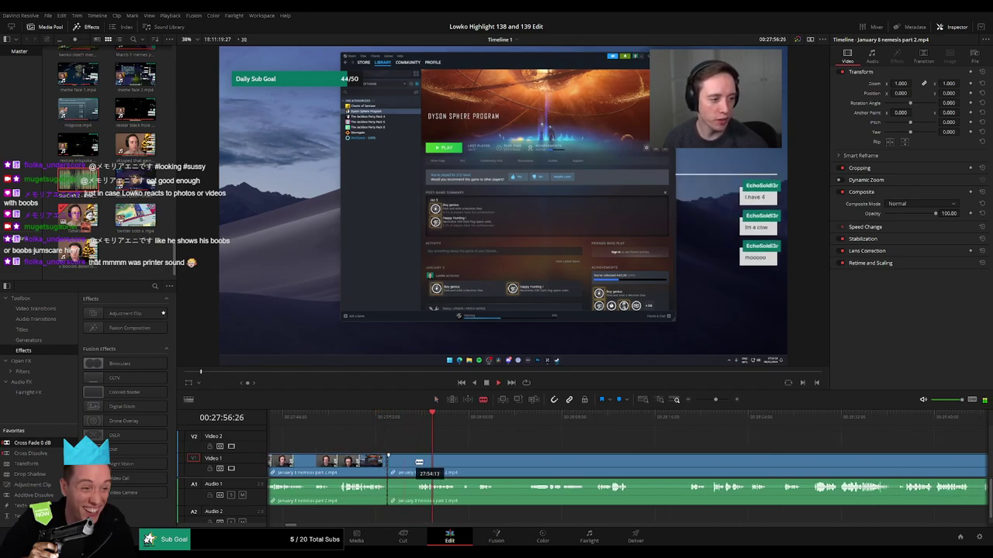
{"action": "left_click", "coordinate": [417, 463]}
{"action": "key", "text": "a"}
{"action": "left_click", "coordinate": [409, 465]}
{"action": "key", "text": "Delete"}
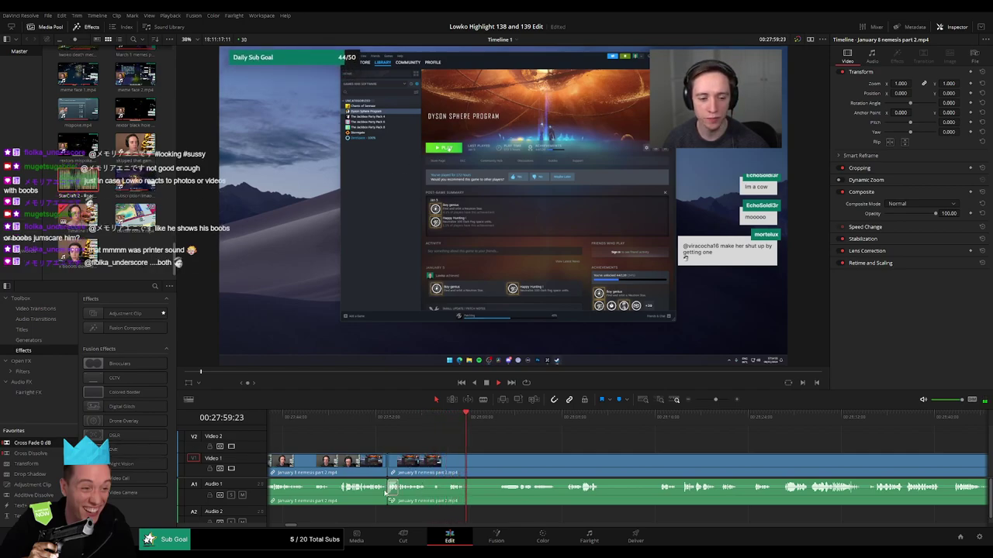
Step: Skim the nemesis part 2 footage after the cut at about 27:59 and split the clip at about 28:26
{"action": "left_click", "coordinate": [509, 423]}
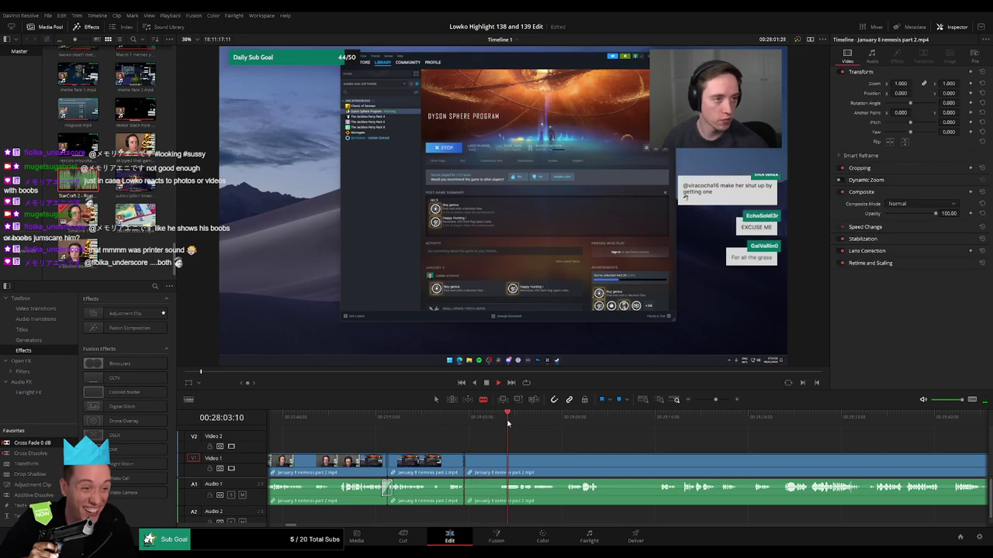
{"action": "scroll", "coordinate": [492, 444], "scroll_direction": "right", "scroll_amount": 3}
{"action": "left_click", "coordinate": [446, 423]}
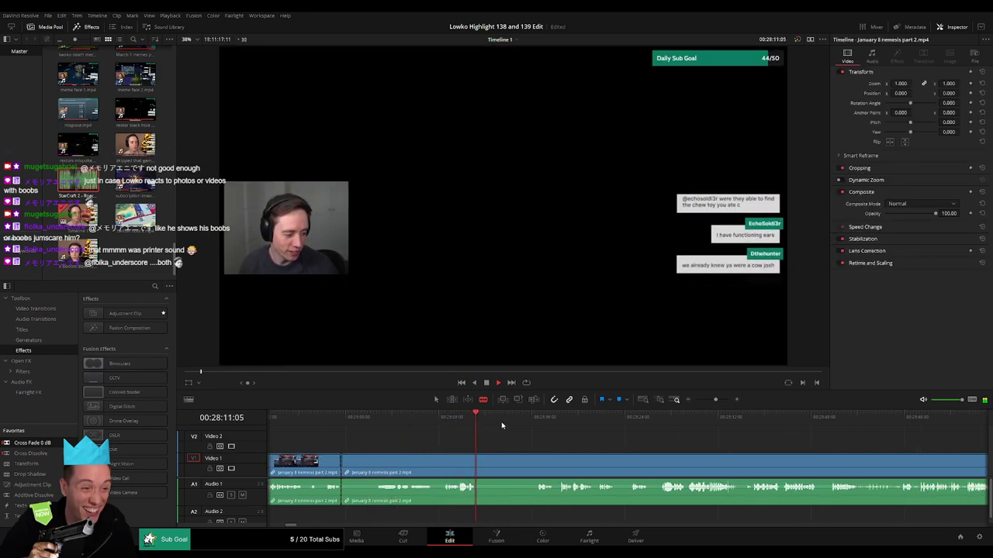
{"action": "left_click", "coordinate": [533, 423]}
{"action": "left_click", "coordinate": [662, 425]}
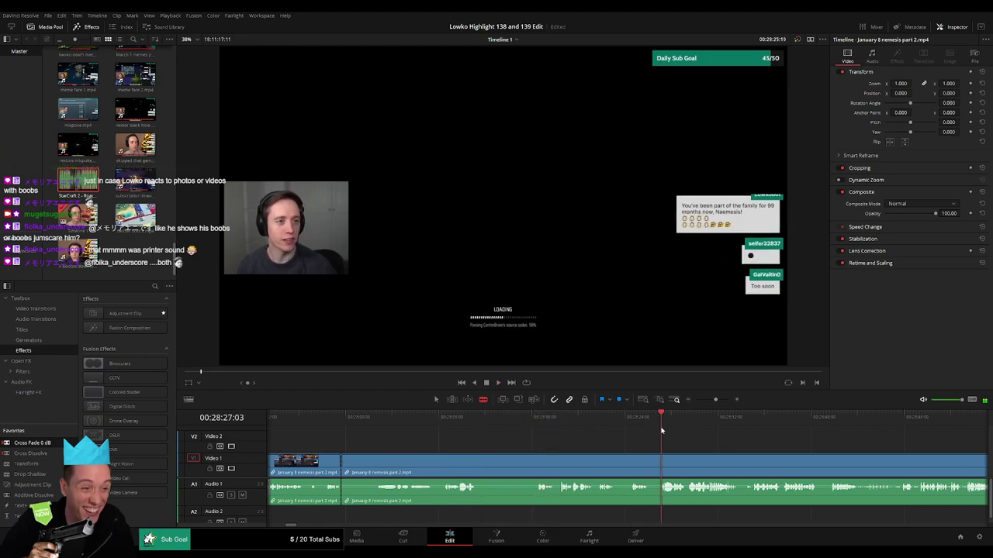
{"action": "scroll", "coordinate": [531, 438], "scroll_direction": "right", "scroll_amount": 3}
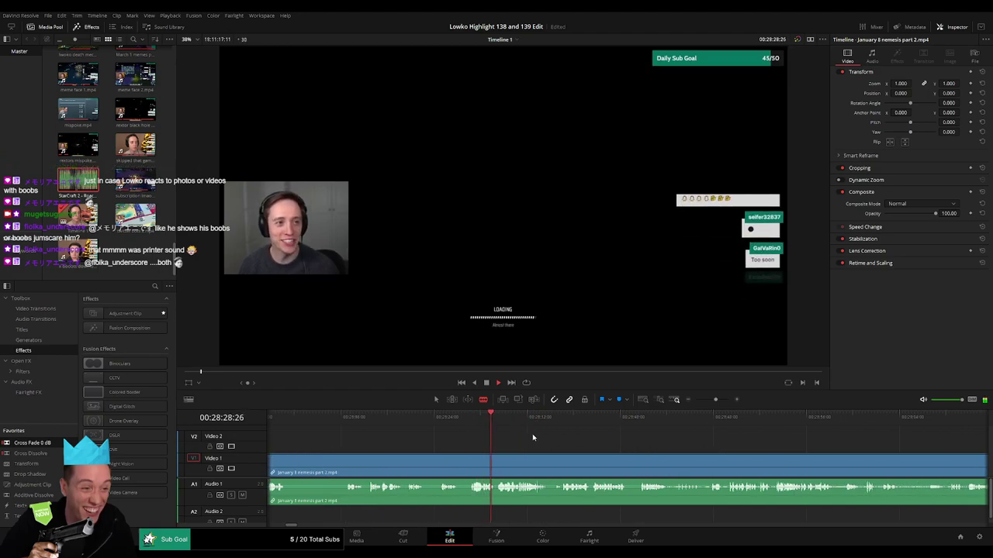
{"action": "left_click", "coordinate": [468, 467]}
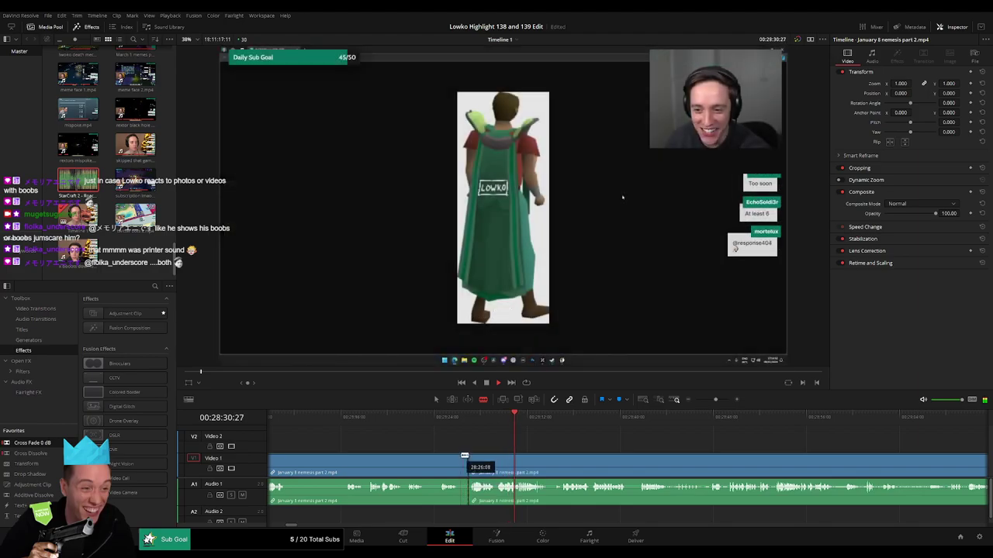
Step: Review the loading-screen footage before the 28:26 split, then delete the section from about 27:59 and close the gap
{"action": "scroll", "coordinate": [468, 457], "scroll_direction": "left", "scroll_amount": 1}
{"action": "key", "text": "space"}
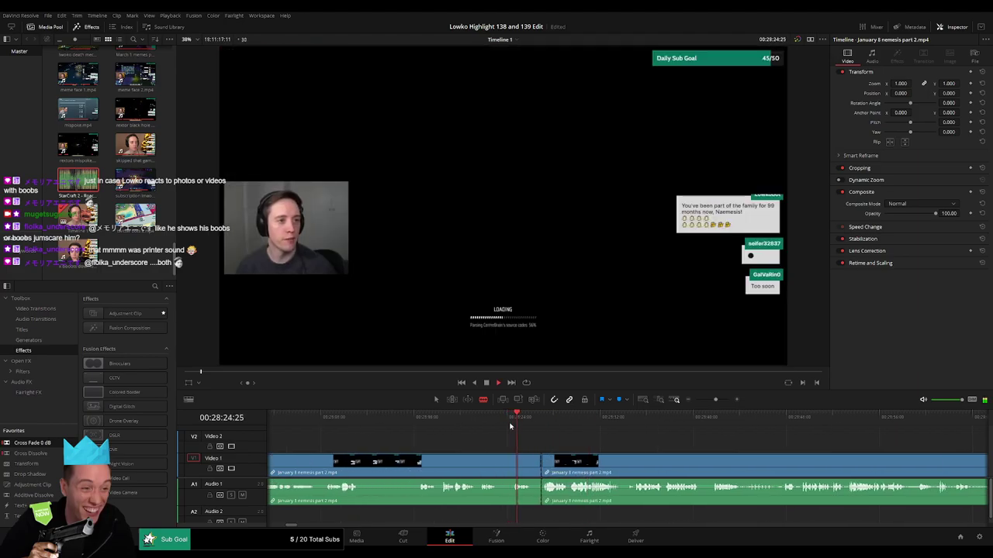
{"action": "scroll", "coordinate": [572, 451], "scroll_direction": "left", "scroll_amount": 2}
{"action": "left_click", "coordinate": [521, 420]}
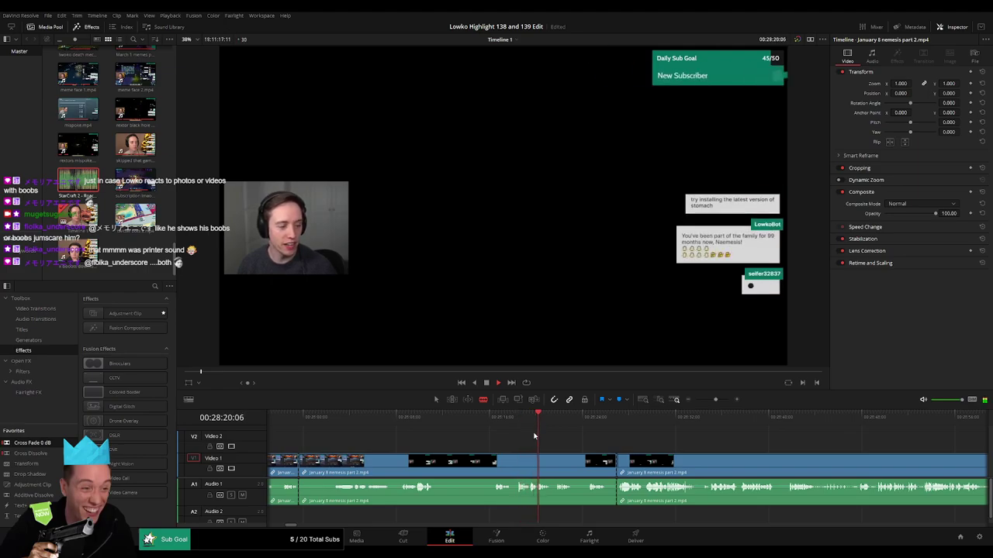
{"action": "left_click", "coordinate": [587, 425]}
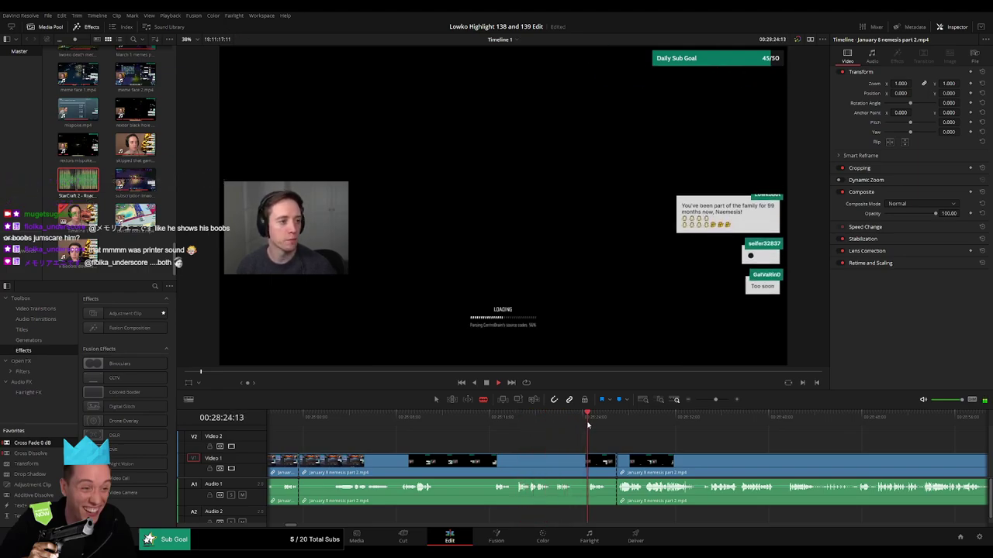
{"action": "key", "text": "a"}
{"action": "left_click", "coordinate": [507, 467]}
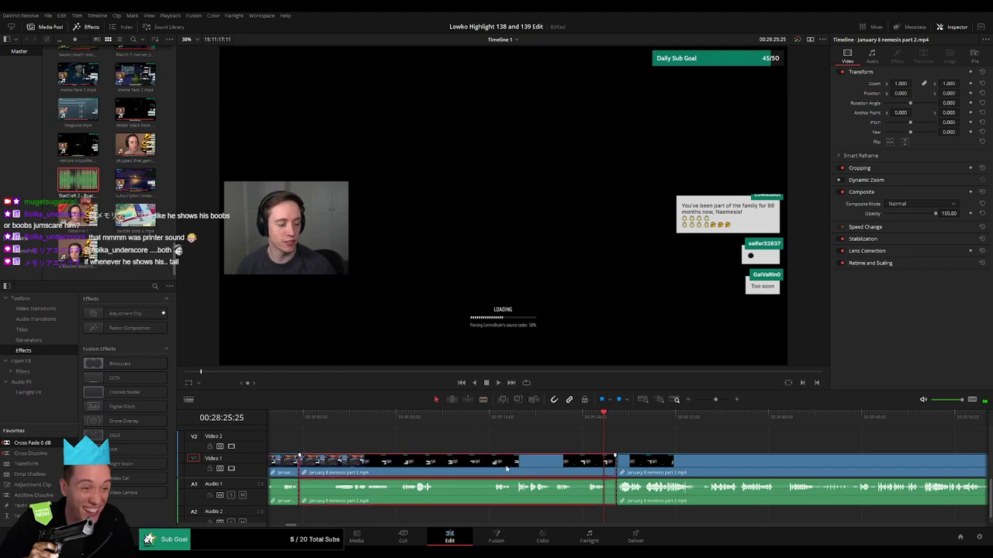
{"action": "key", "text": "Delete"}
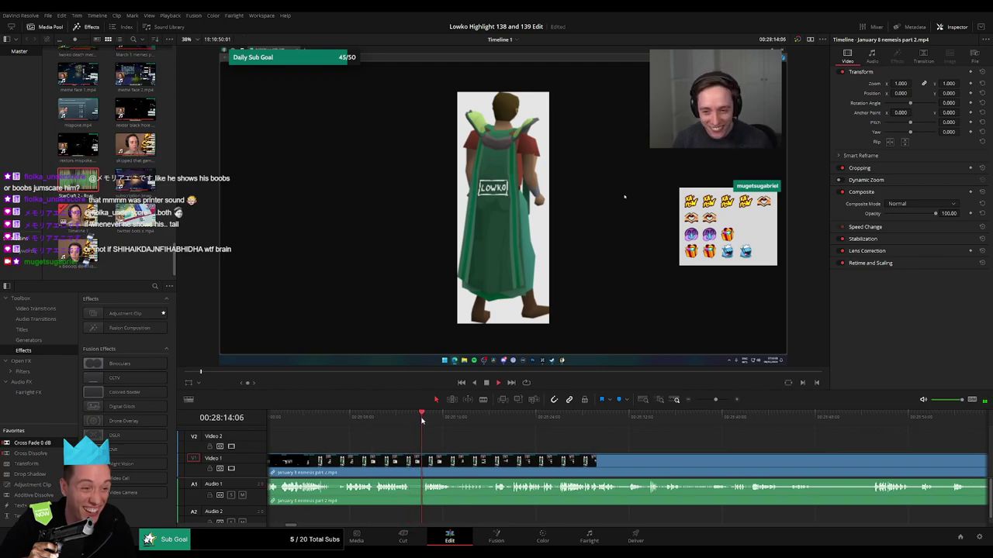
Step: Cut out the pause from about 28:13 to 28:14, close the gap and apply Cross Fade 0 dB to the audio join
{"action": "left_click", "coordinate": [410, 460]}
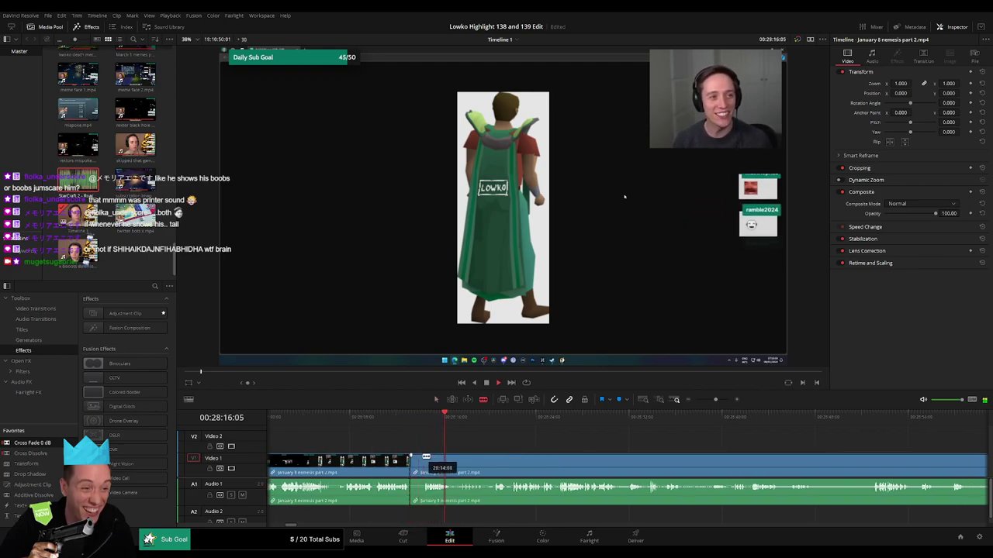
{"action": "left_click", "coordinate": [423, 461]}
{"action": "key", "text": "a"}
{"action": "left_click", "coordinate": [416, 465]}
{"action": "key", "text": "Delete"}
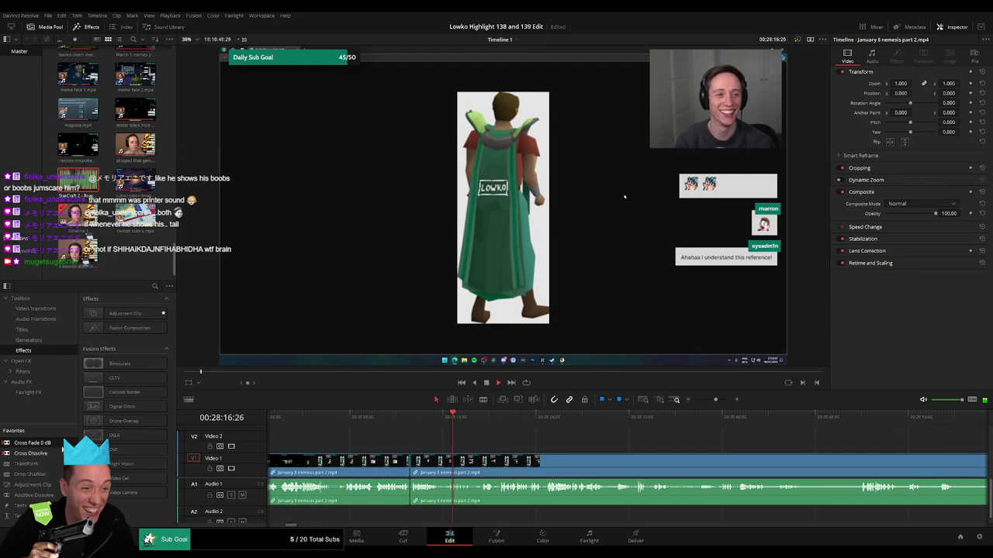
{"action": "left_click_drag", "start_coordinate": [409, 501], "coordinate": [409, 501]}
Step: Cut out the section from about 28:35 to 28:39, close the gap and apply Cross Fade 0 dB to the audio join
{"action": "scroll", "coordinate": [434, 459], "scroll_direction": "right", "scroll_amount": 3}
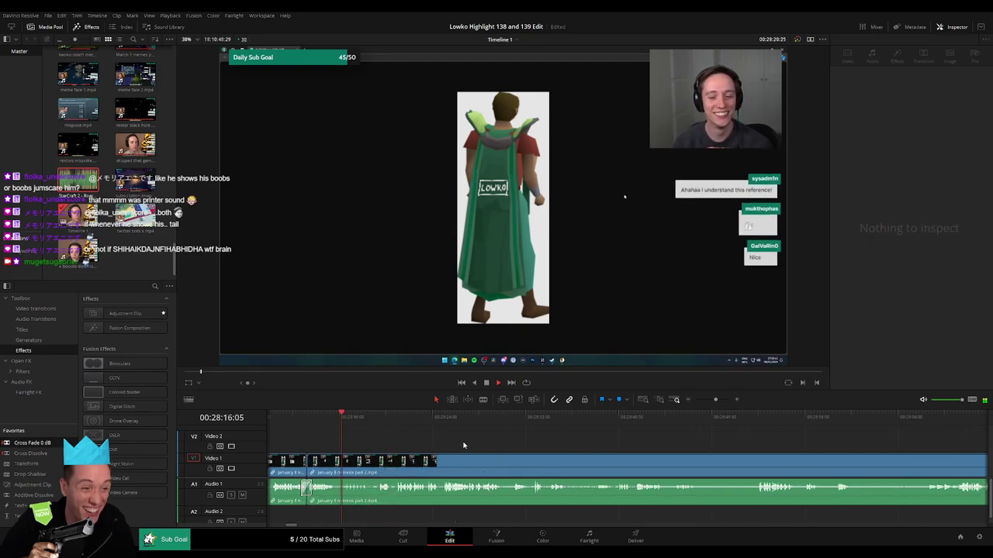
{"action": "mouse_move", "coordinate": [717, 403]}
{"action": "left_mouse_down"}
{"action": "mouse_move", "coordinate": [699, 402]}
{"action": "mouse_move", "coordinate": [717, 402]}
{"action": "left_mouse_up"}
{"action": "left_click_drag", "start_coordinate": [722, 443], "coordinate": [492, 439]}
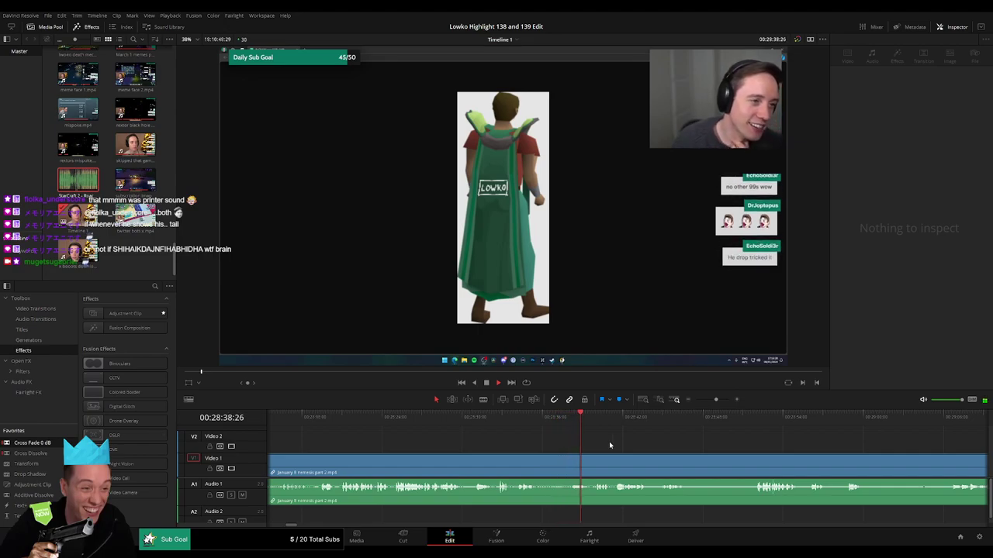
{"action": "left_click", "coordinate": [547, 461]}
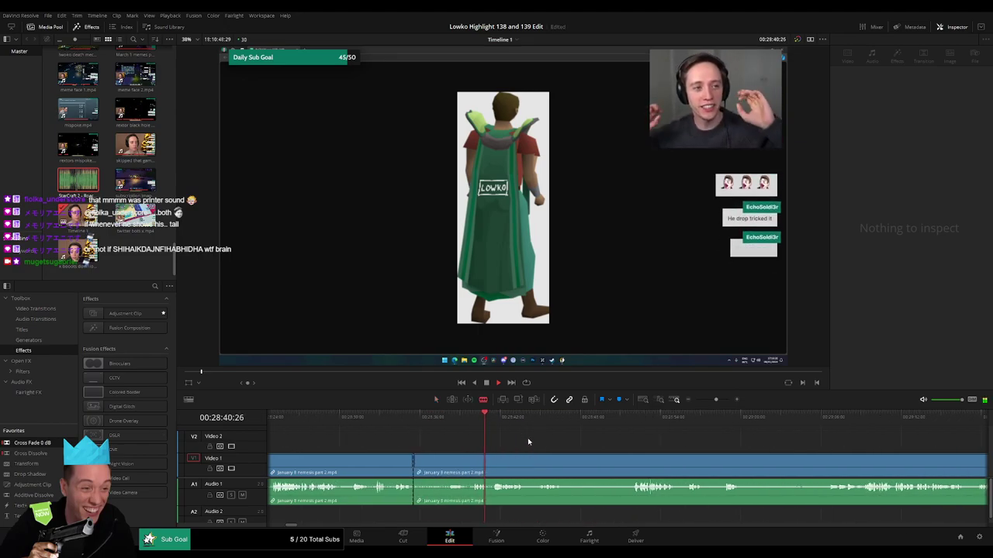
{"action": "left_click", "coordinate": [469, 461]}
{"action": "key", "text": "a"}
{"action": "left_click", "coordinate": [458, 461]}
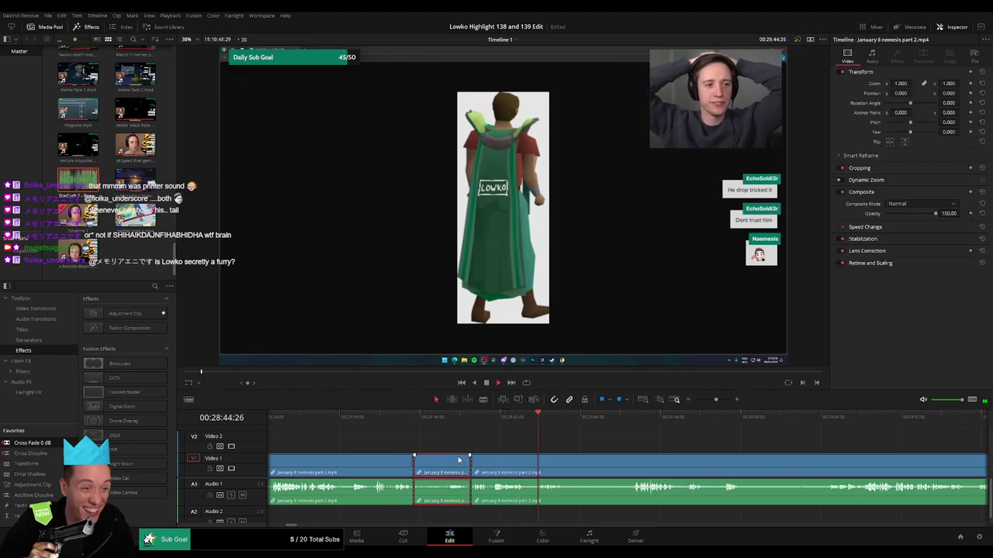
{"action": "key", "text": "Delete"}
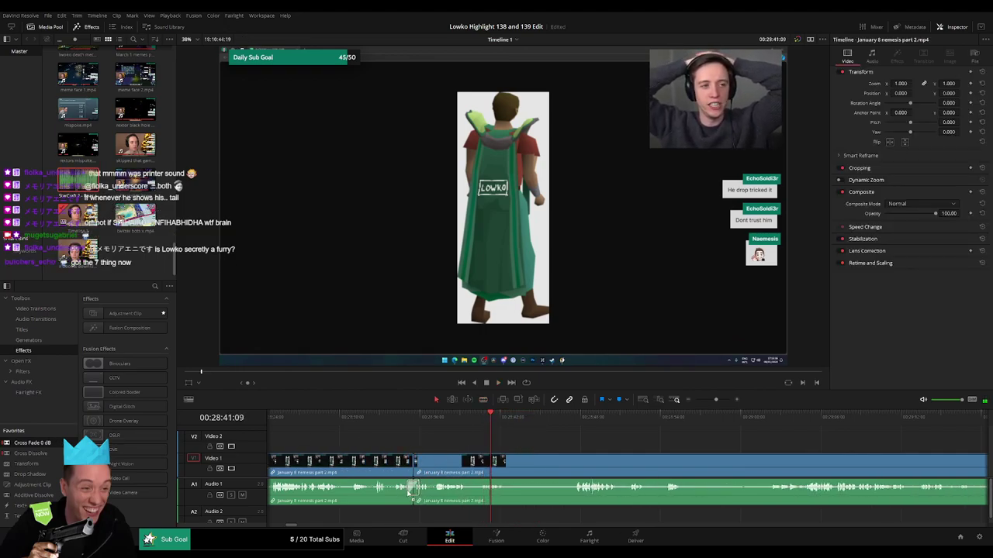
{"action": "left_click_drag", "start_coordinate": [409, 494], "coordinate": [411, 492]}
Step: Cut out the section from about 28:42 to 28:47, close the gap and apply Cross Fade 0 dB to the audio join
{"action": "key", "text": "b"}
{"action": "left_click", "coordinate": [508, 466]}
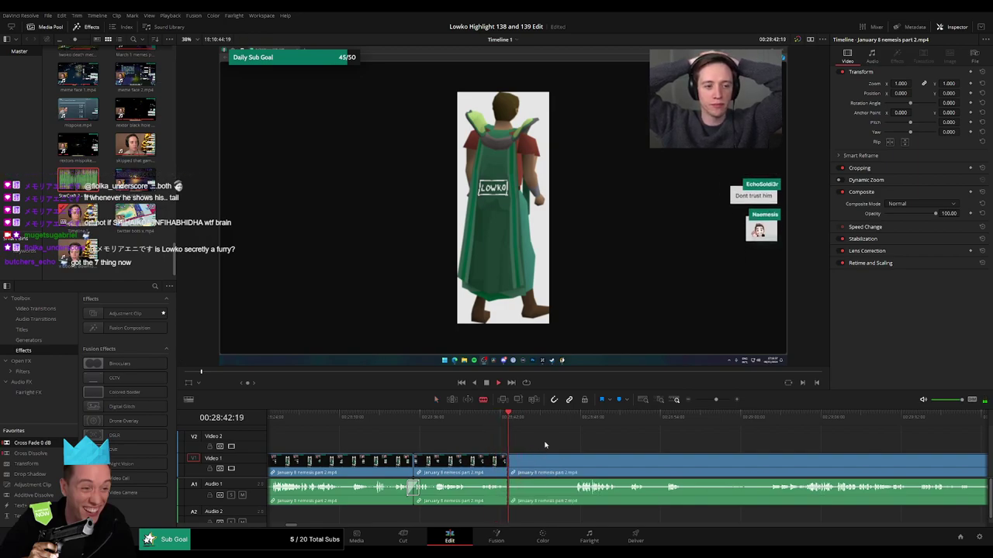
{"action": "left_click", "coordinate": [561, 418]}
{"action": "left_click_drag", "start_coordinate": [613, 443], "coordinate": [502, 442]}
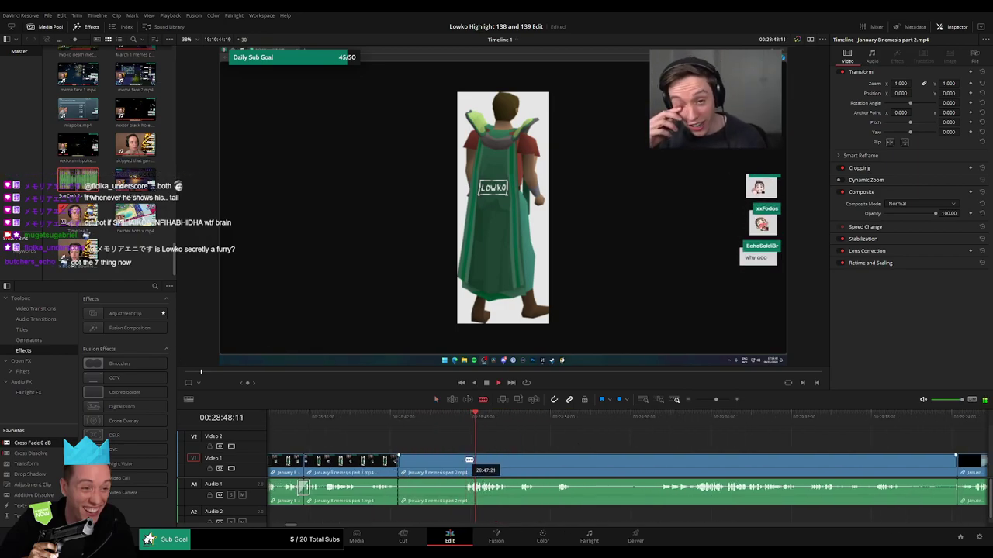
{"action": "left_click", "coordinate": [465, 461]}
{"action": "key", "text": "a"}
{"action": "key", "text": "Delete"}
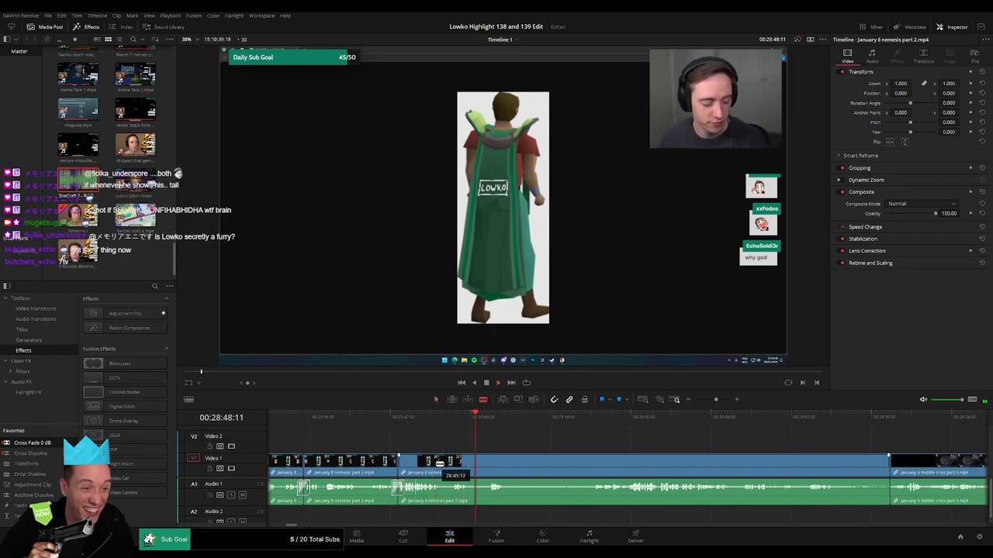
Step: Cut out the short pause from about 28:45 to 28:46, close the gap and apply Cross Fade 0 dB to the audio join
{"action": "left_click", "coordinate": [439, 463]}
{"action": "left_click", "coordinate": [452, 461]}
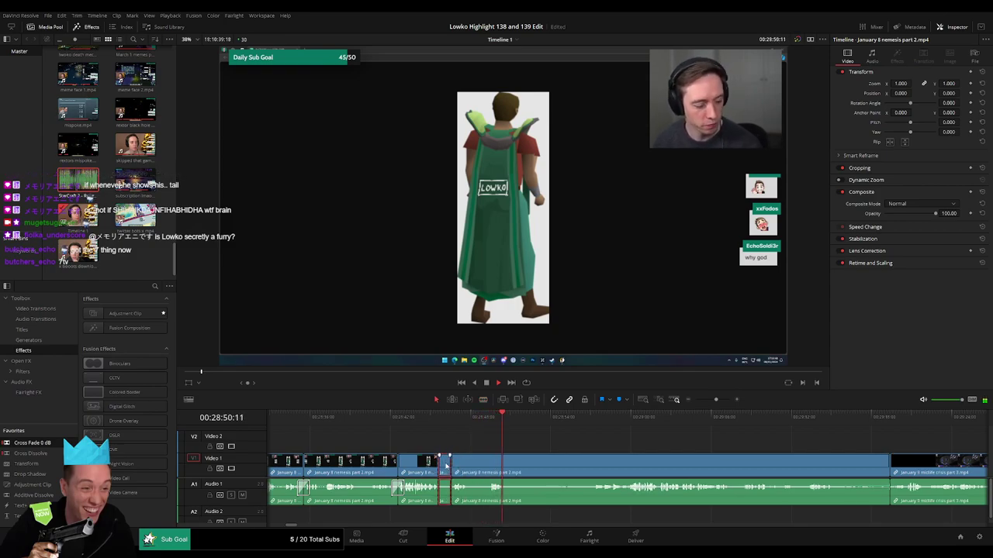
{"action": "key", "text": "Delete"}
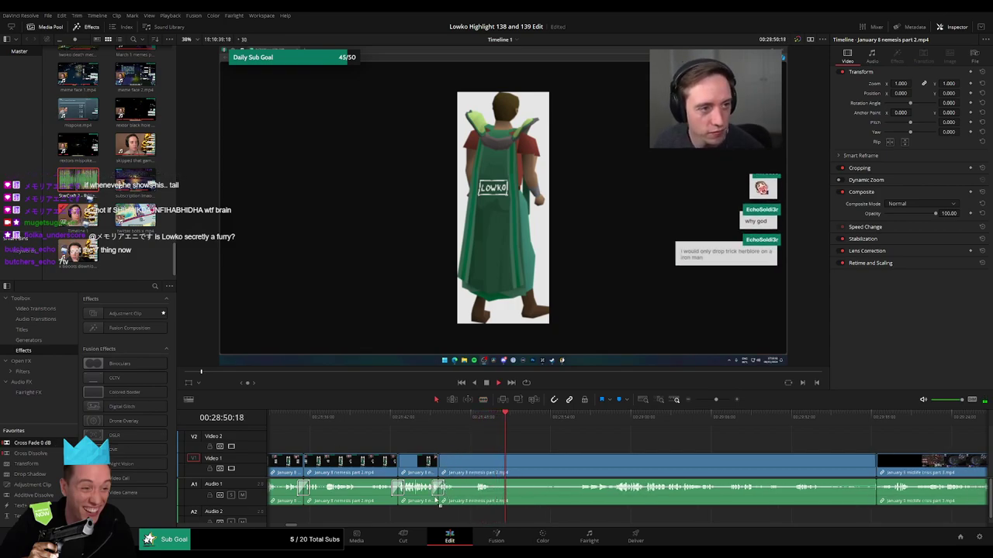
{"action": "left_click_drag", "start_coordinate": [436, 501], "coordinate": [437, 500]}
Step: Cut out the quiet part from about 28:47 to 28:48, close the gap and apply Cross Fade 0 dB to the audio join
{"action": "key", "text": "b"}
{"action": "left_click", "coordinate": [457, 468]}
{"action": "left_click", "coordinate": [475, 468]}
{"action": "key", "text": "a"}
{"action": "left_click", "coordinate": [465, 471]}
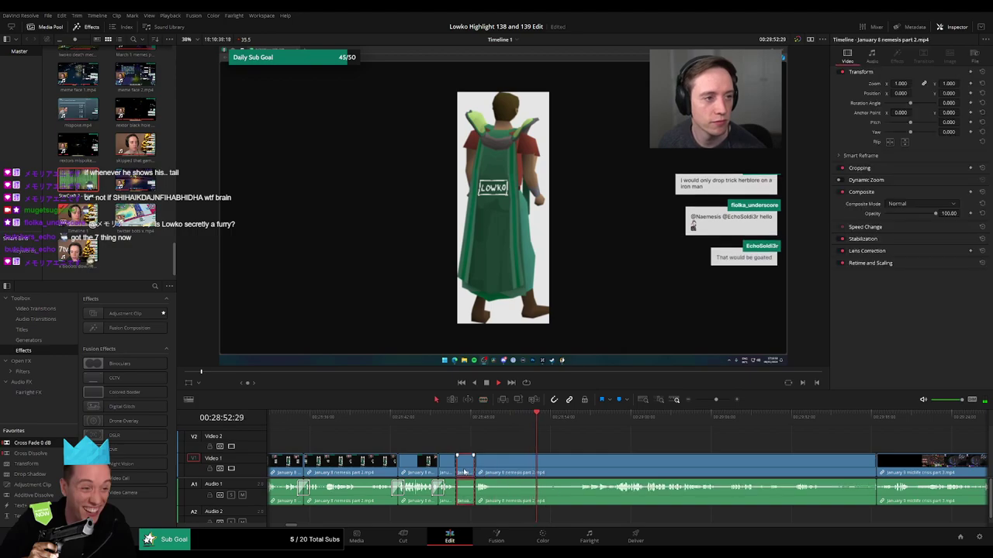
{"action": "key", "text": "Delete"}
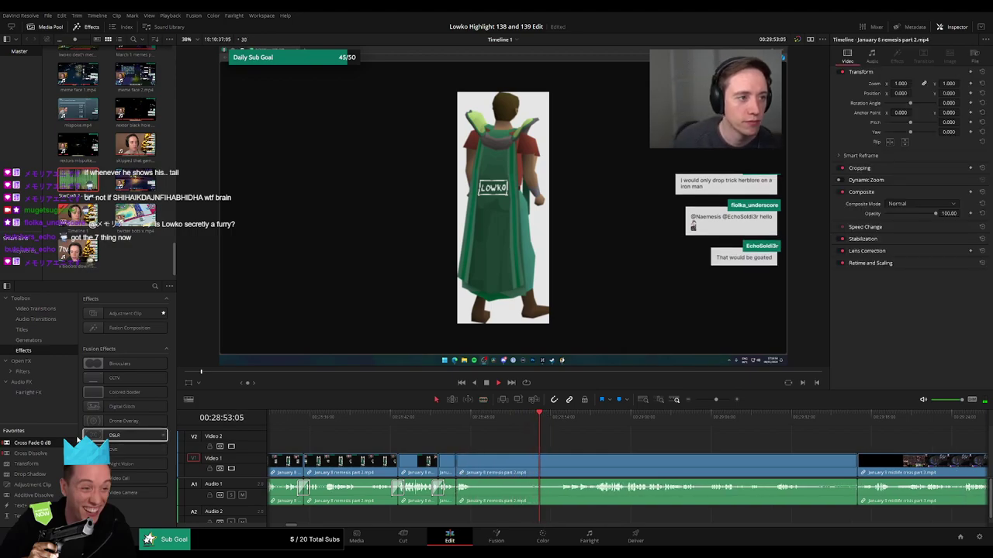
Step: Split the nemesis part 2 clip at about 28:48, skim its remainder and delete it up to the midlife crisis part 3 clip
{"action": "key", "text": "b"}
{"action": "left_click", "coordinate": [475, 469]}
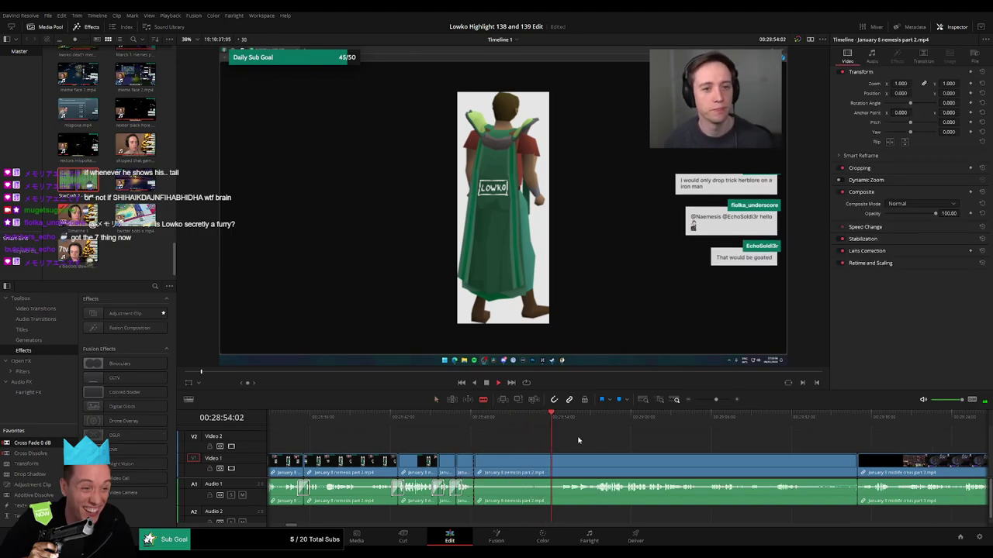
{"action": "left_click", "coordinate": [653, 418]}
{"action": "left_click", "coordinate": [686, 418]}
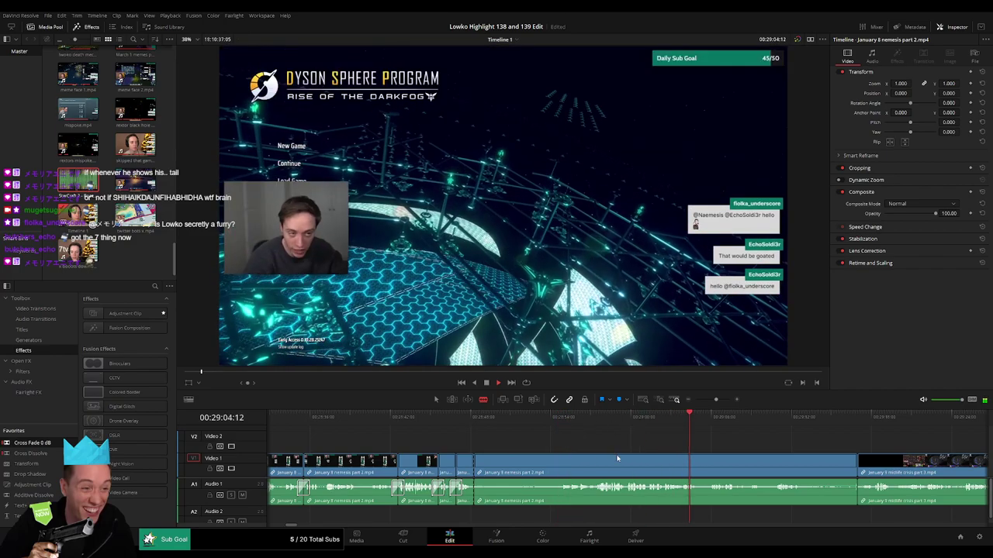
{"action": "key", "text": "a"}
{"action": "left_click", "coordinate": [595, 462]}
{"action": "key", "text": "Delete"}
Step: Watch the opening of the January 9 midlife crisis part 3 clip up to about 29:48 for highlight moments
{"action": "left_click_drag", "start_coordinate": [553, 456], "coordinate": [416, 424]}
{"action": "left_click", "coordinate": [485, 419]}
{"action": "left_click", "coordinate": [501, 421]}
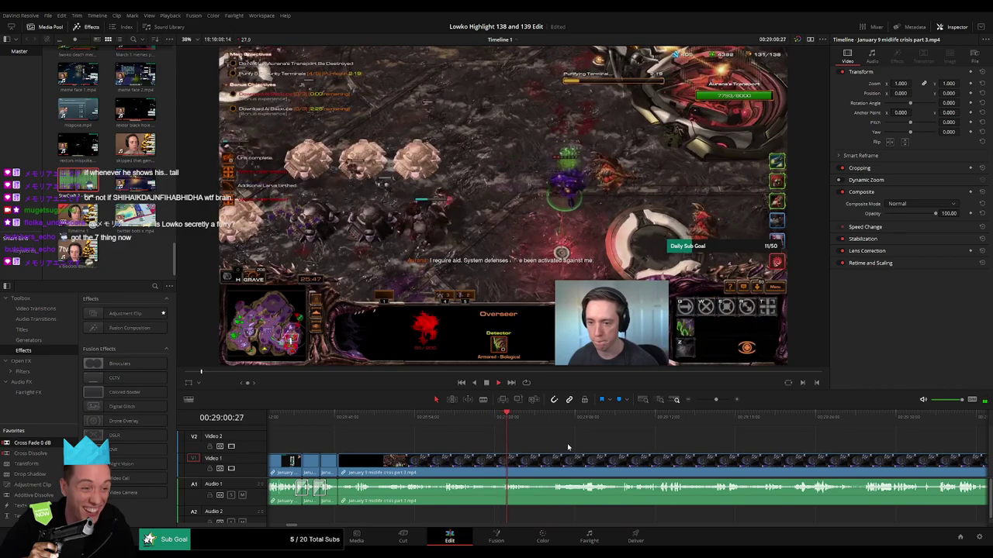
{"action": "left_click_drag", "start_coordinate": [578, 447], "coordinate": [535, 439]}
{"action": "left_click", "coordinate": [506, 420]}
{"action": "key", "text": "space"}
{"action": "mouse_move", "coordinate": [717, 401]}
{"action": "left_mouse_down"}
{"action": "mouse_move", "coordinate": [703, 401]}
{"action": "mouse_move", "coordinate": [713, 402]}
{"action": "left_mouse_up"}
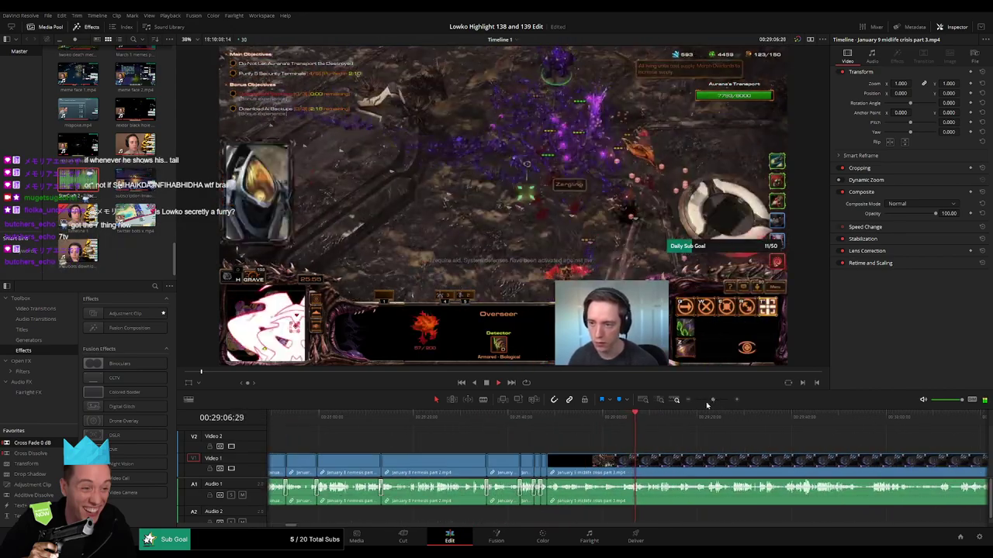
{"action": "scroll", "coordinate": [543, 433], "scroll_direction": "down", "scroll_amount": 6}
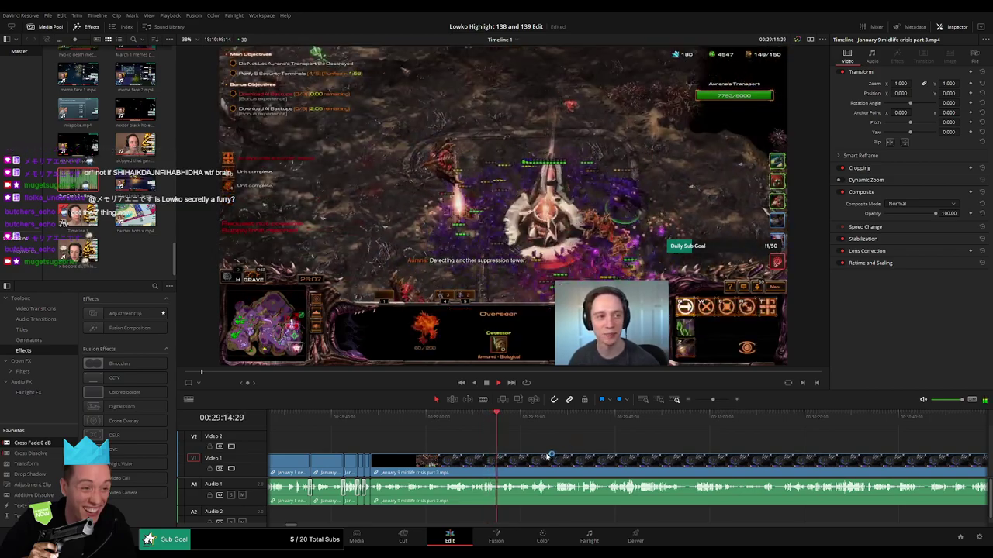
{"action": "left_click_drag", "start_coordinate": [709, 402], "coordinate": [719, 401]}
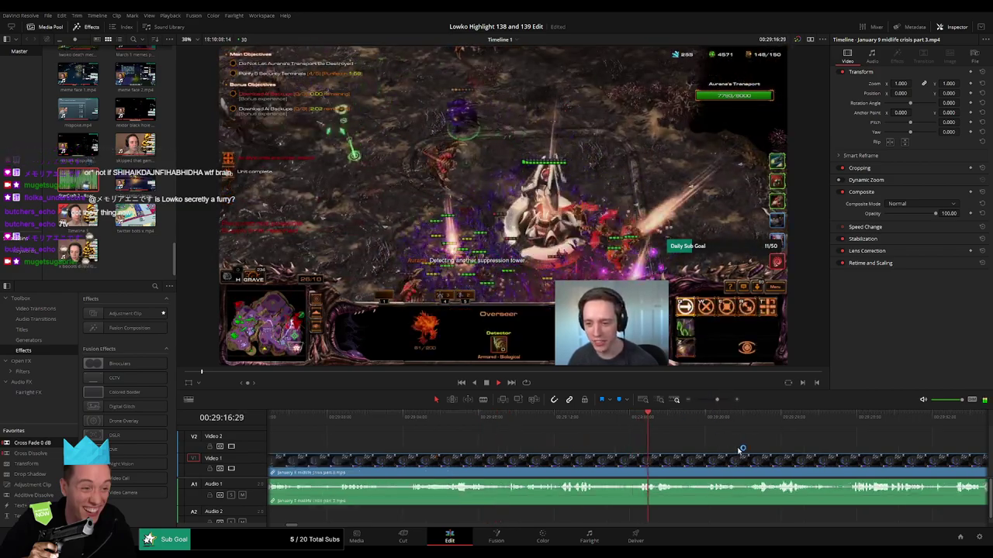
{"action": "left_click_drag", "start_coordinate": [739, 451], "coordinate": [533, 452]}
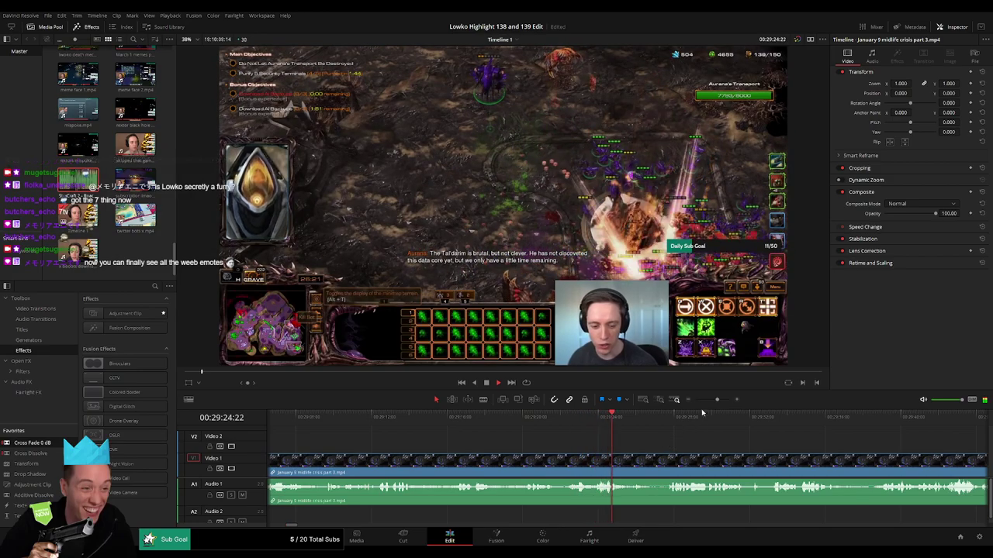
{"action": "left_click_drag", "start_coordinate": [716, 401], "coordinate": [714, 401]}
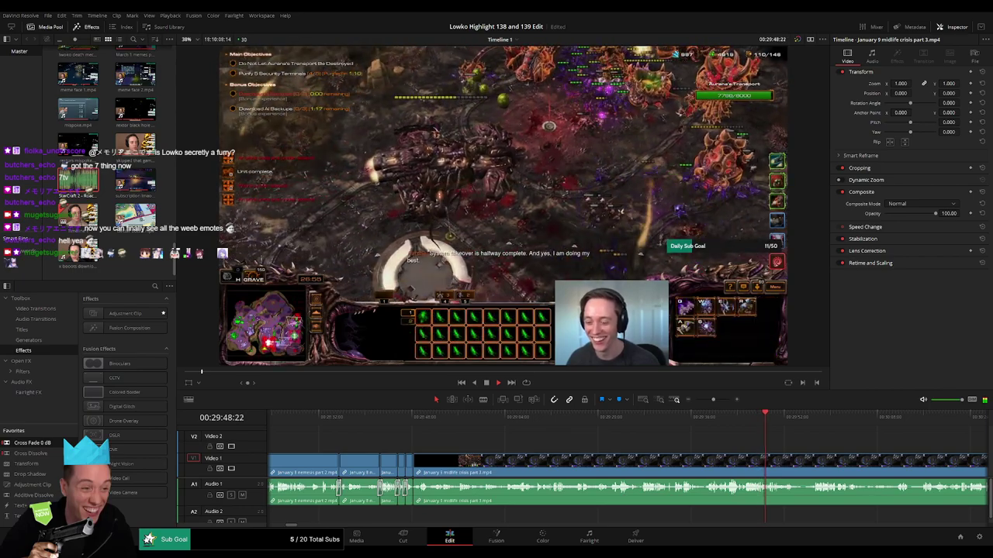
Step: Skim the January 9 midlife crisis part 3 clip from about 29:50 to 32:08 to find where its highlight starts
{"action": "scroll", "coordinate": [623, 439], "scroll_direction": "right", "scroll_amount": 4}
{"action": "left_click", "coordinate": [554, 420]}
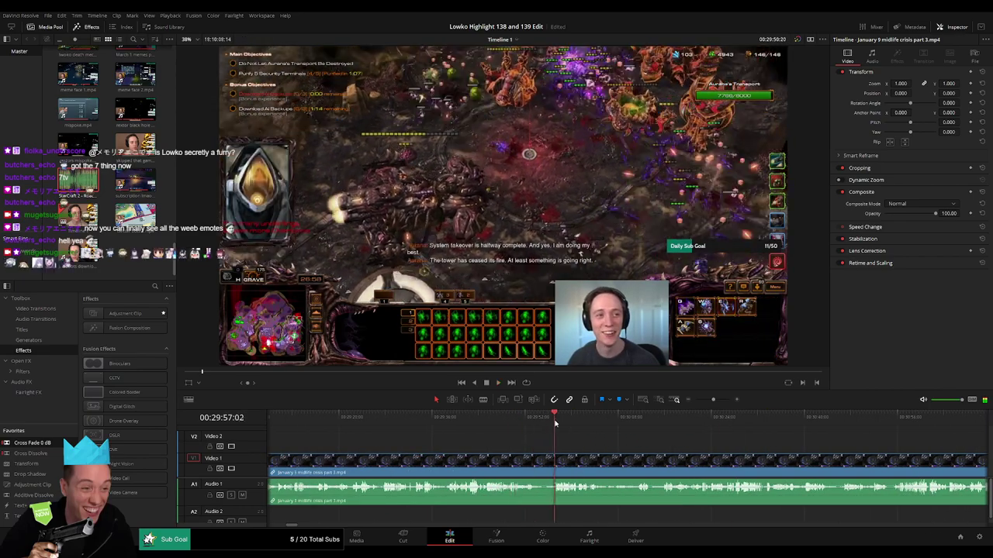
{"action": "left_click_drag", "start_coordinate": [714, 400], "coordinate": [707, 402]}
{"action": "left_click", "coordinate": [650, 420]}
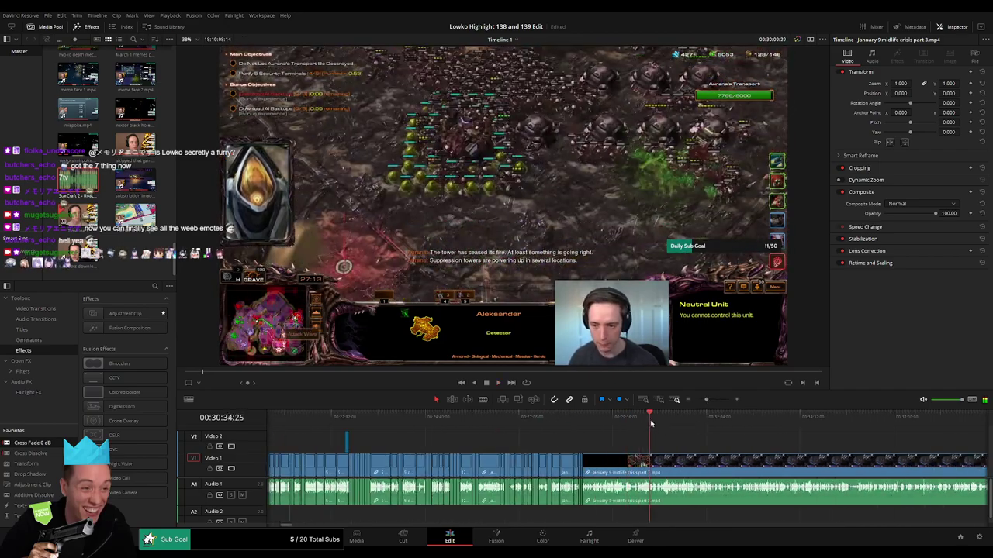
{"action": "left_click", "coordinate": [666, 419]}
{"action": "left_click", "coordinate": [710, 416]}
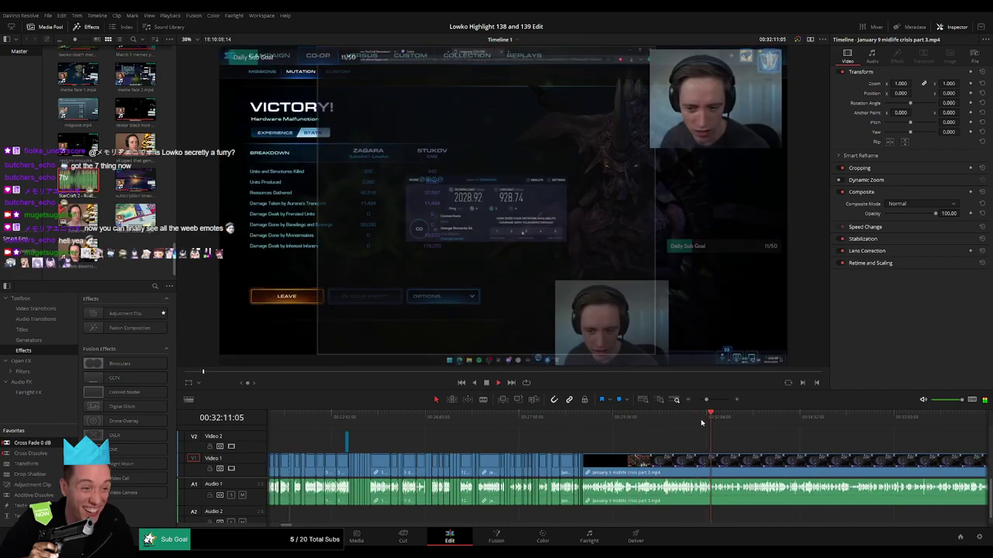
{"action": "left_click", "coordinate": [670, 417]}
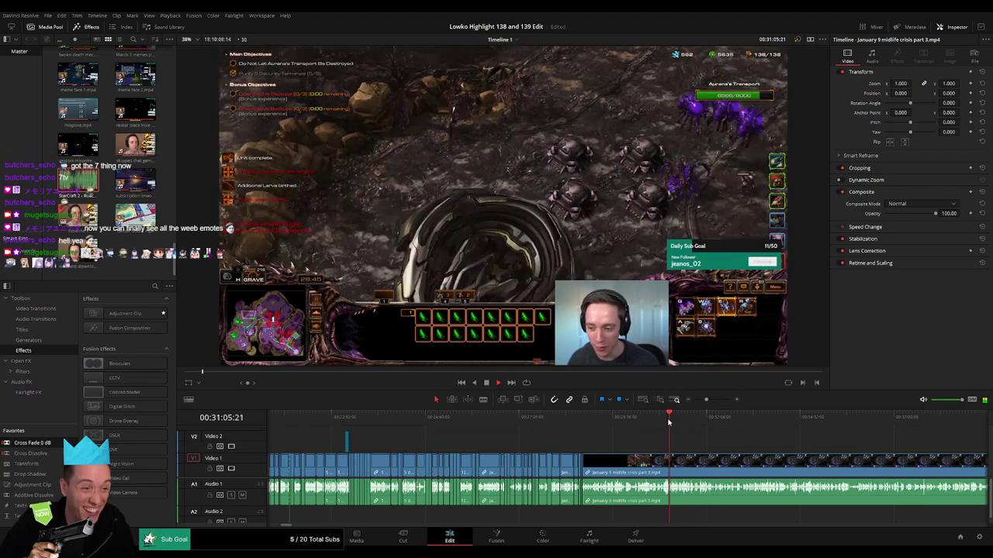
{"action": "left_click_drag", "start_coordinate": [669, 422], "coordinate": [681, 423]}
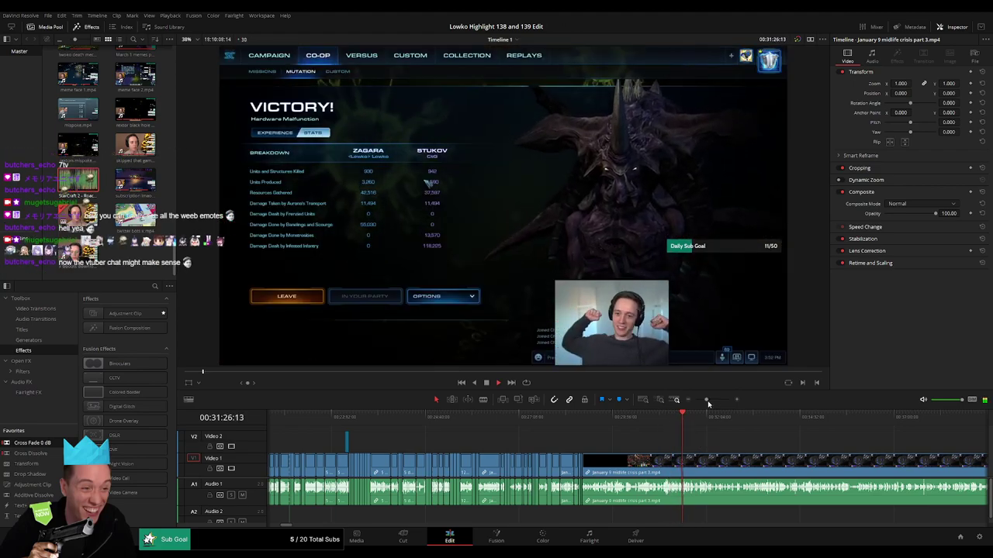
{"action": "left_click_drag", "start_coordinate": [708, 404], "coordinate": [715, 404]}
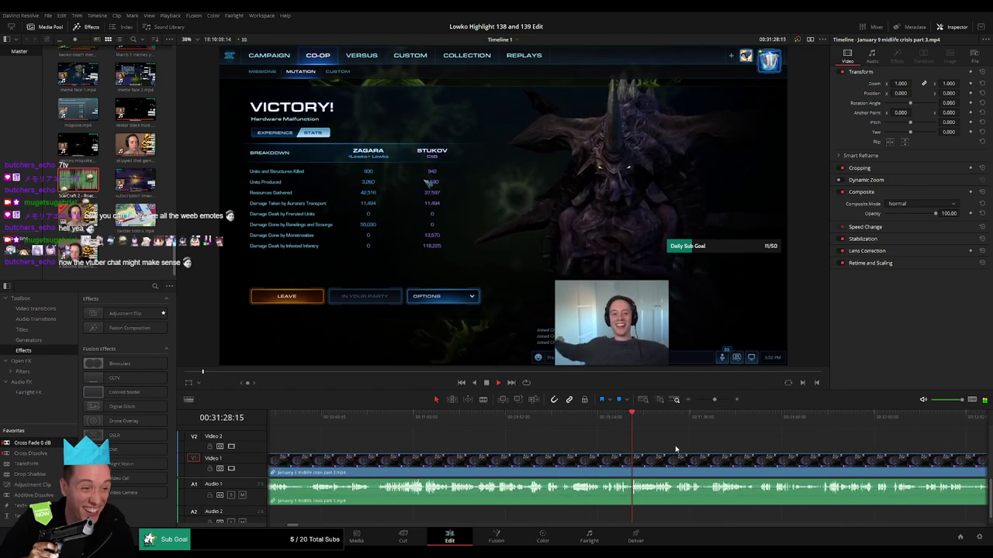
{"action": "left_click_drag", "start_coordinate": [675, 449], "coordinate": [510, 433]}
{"action": "left_click", "coordinate": [509, 419]}
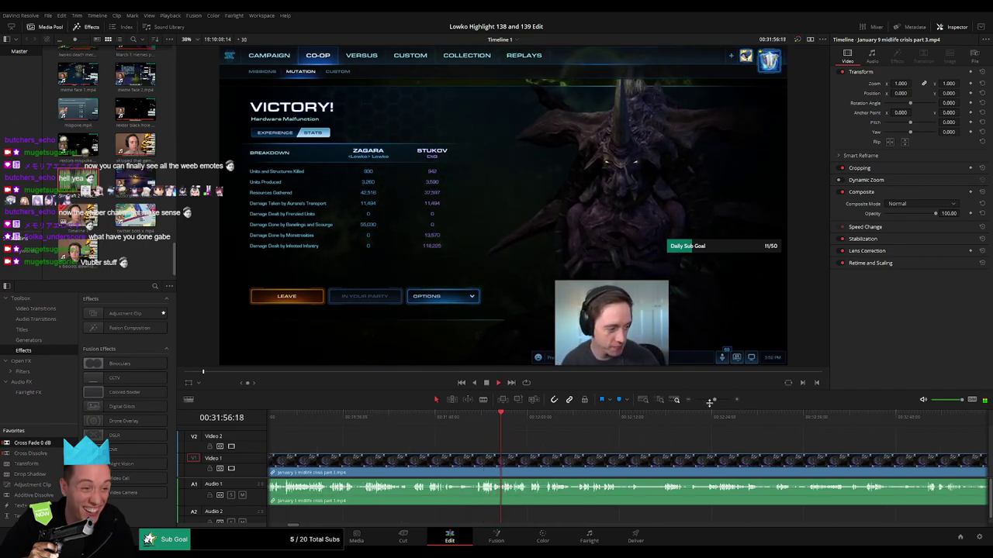
{"action": "mouse_move", "coordinate": [713, 400]}
{"action": "left_mouse_down"}
{"action": "mouse_move", "coordinate": [700, 400]}
{"action": "mouse_move", "coordinate": [714, 400]}
{"action": "left_mouse_up"}
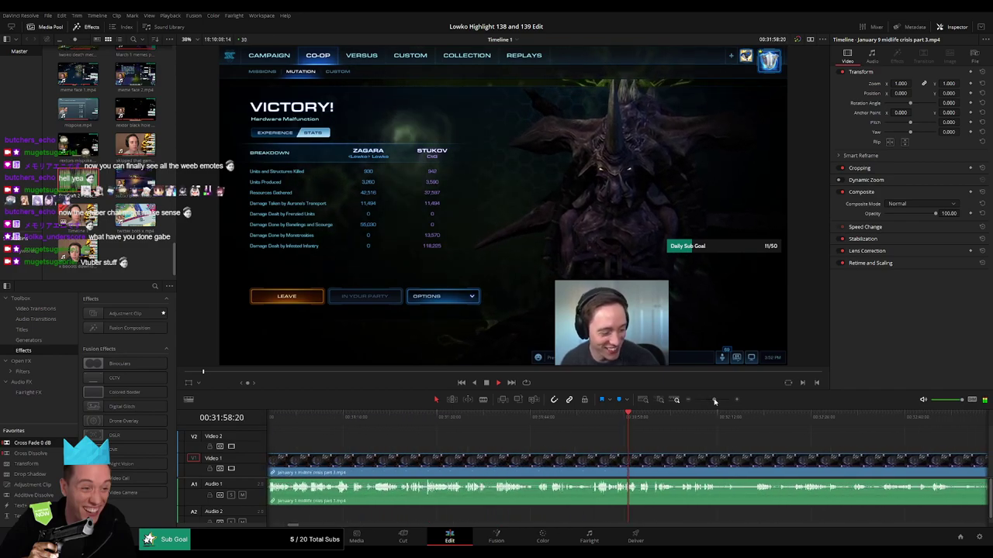
{"action": "left_click_drag", "start_coordinate": [704, 437], "coordinate": [541, 435]}
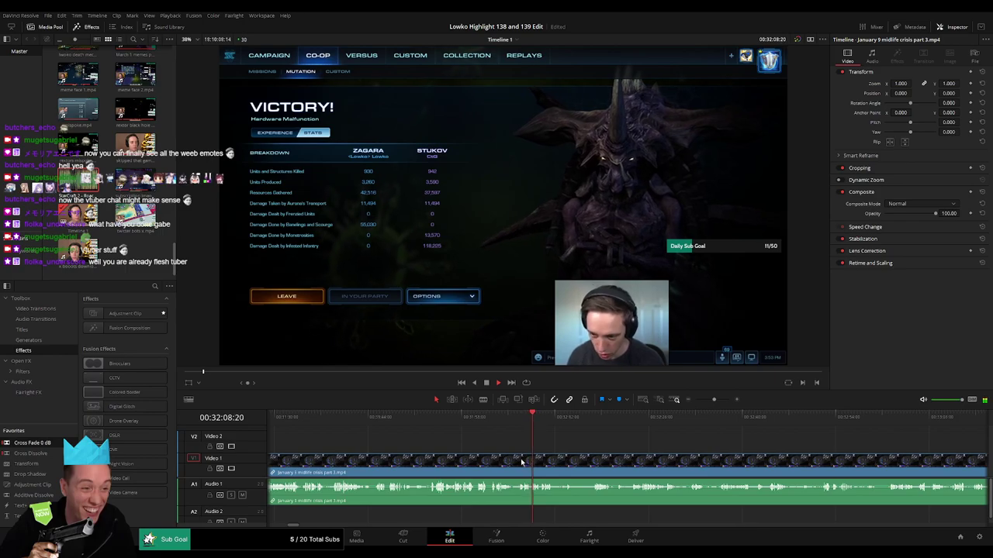
{"action": "key", "text": "b"}
{"action": "left_click", "coordinate": [493, 417]}
{"action": "left_click", "coordinate": [490, 465]}
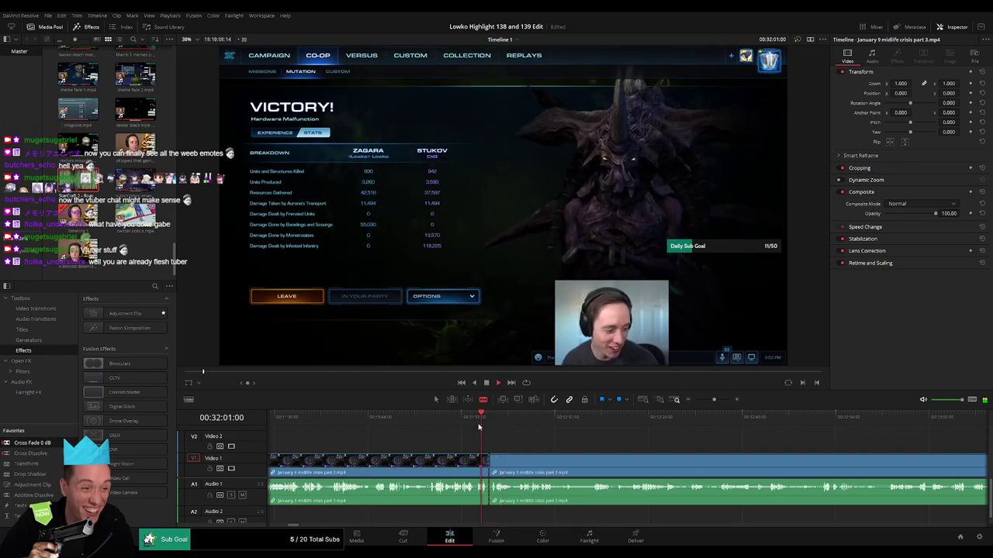
{"action": "key", "text": "ctrl+z"}
Step: Split the midlife crisis part 3 clip at about 32:00 and delete its part before the split, closing the gap
{"action": "left_click", "coordinate": [470, 424]}
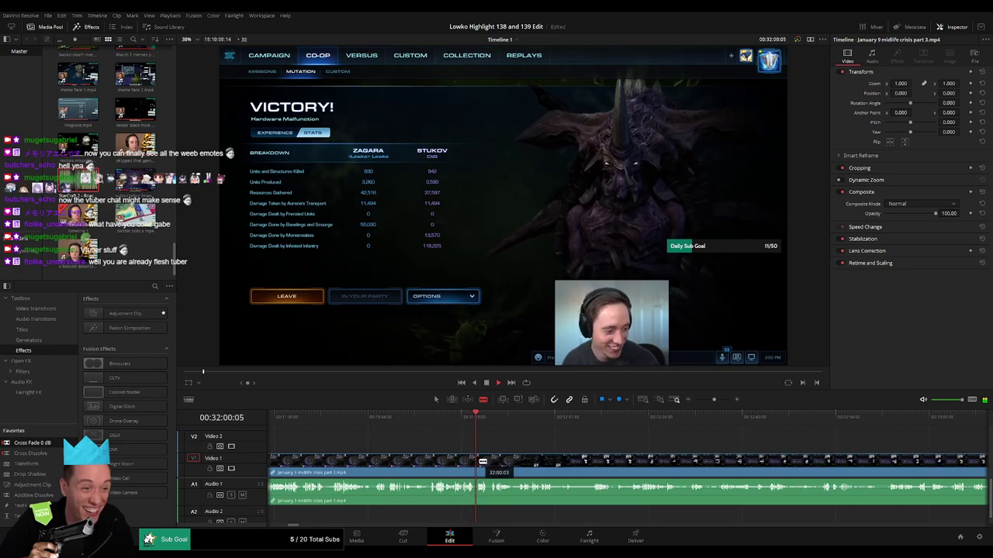
{"action": "left_click", "coordinate": [479, 464]}
{"action": "key", "text": "a"}
{"action": "left_click", "coordinate": [450, 466]}
{"action": "key", "text": "Delete"}
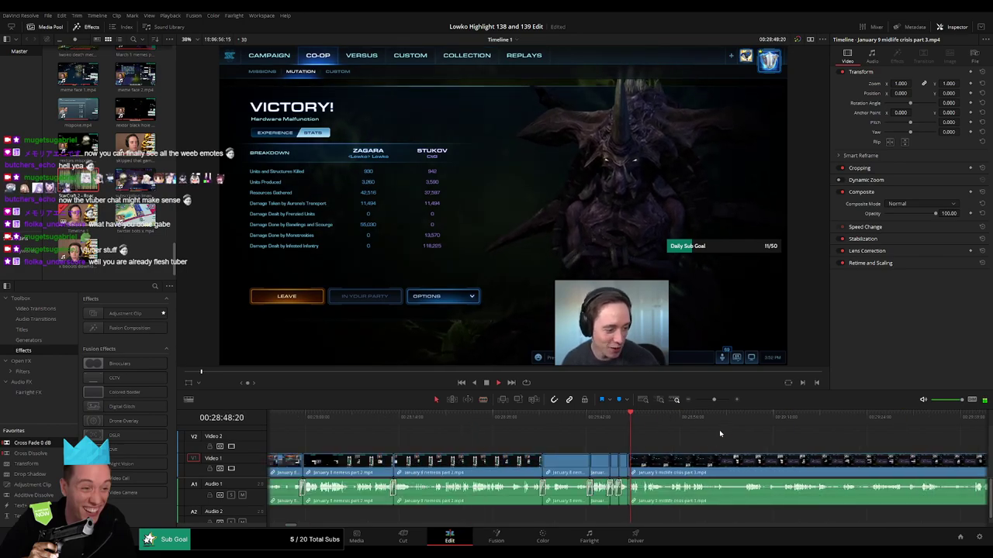
Step: Cut out the pause from about 29:10 to 29:11, close the gap and apply Cross Fade 0 dB to the audio join
{"action": "left_click_drag", "start_coordinate": [715, 400], "coordinate": [716, 401]}
{"action": "scroll", "coordinate": [636, 454], "scroll_direction": "right", "scroll_amount": 3}
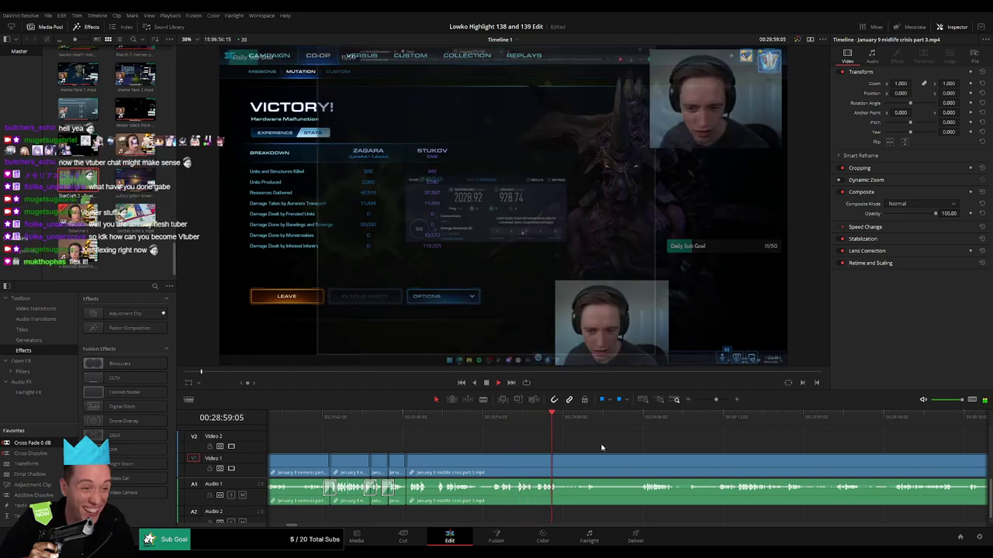
{"action": "left_click_drag", "start_coordinate": [601, 448], "coordinate": [459, 437]}
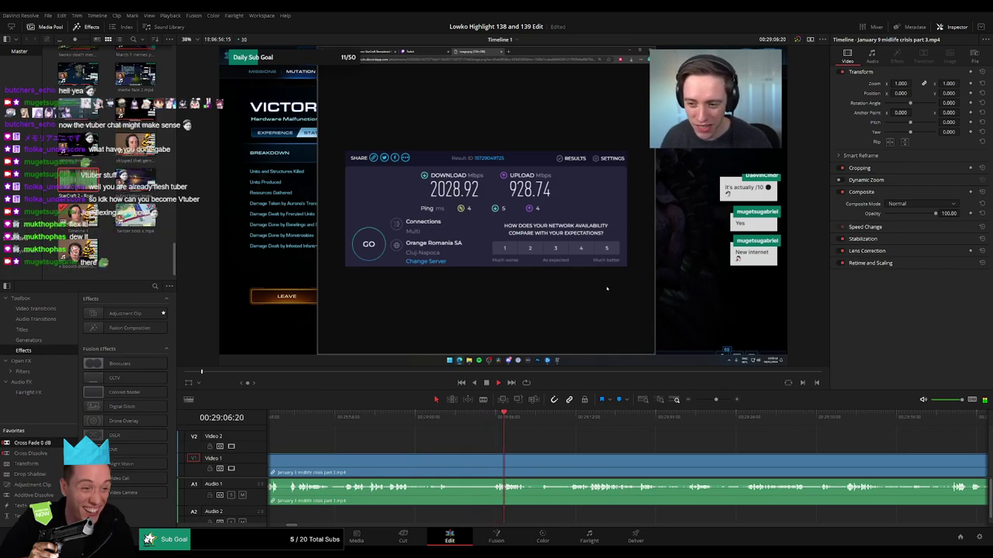
{"action": "left_click_drag", "start_coordinate": [554, 439], "coordinate": [497, 436]}
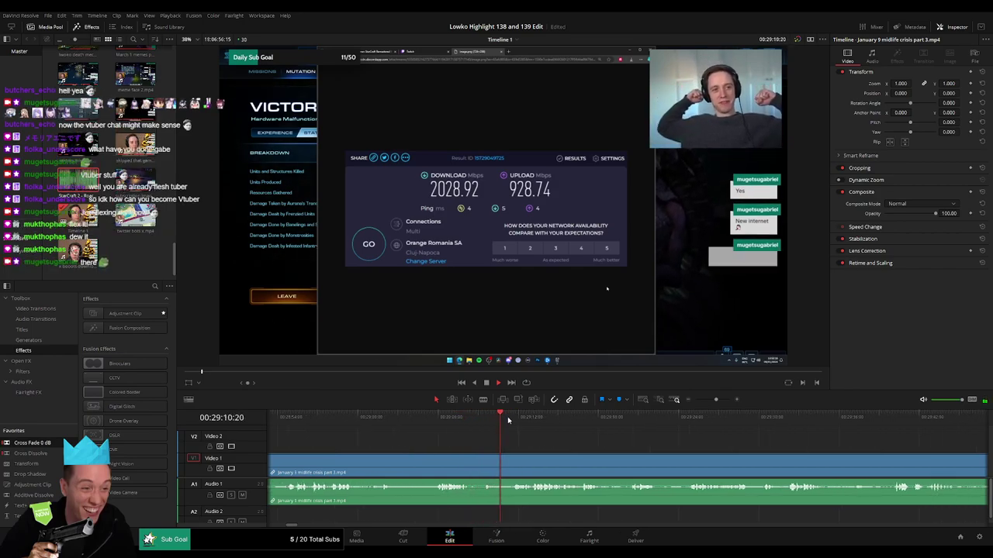
{"action": "left_click", "coordinate": [493, 460]}
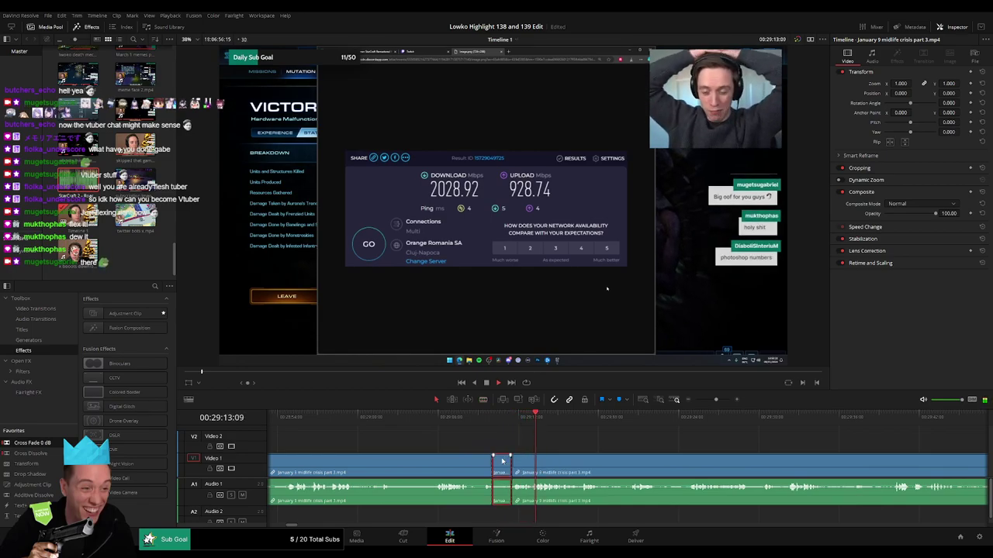
{"action": "key", "text": "a"}
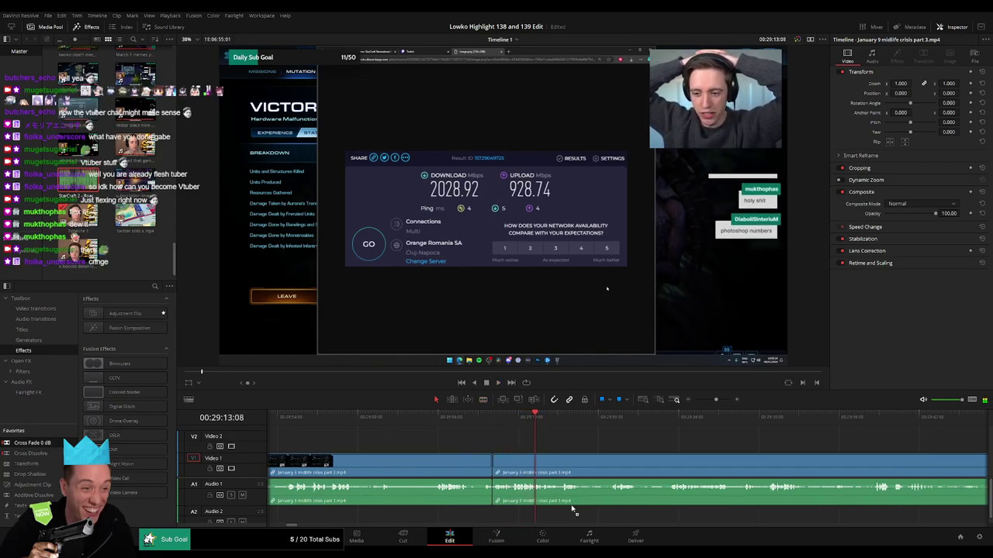
Step: Cut out the quiet part from about 29:17 to 29:19, close the gap and apply Cross Fade 0 dB to the audio join
{"action": "scroll", "coordinate": [504, 441], "scroll_direction": "right", "scroll_amount": 3}
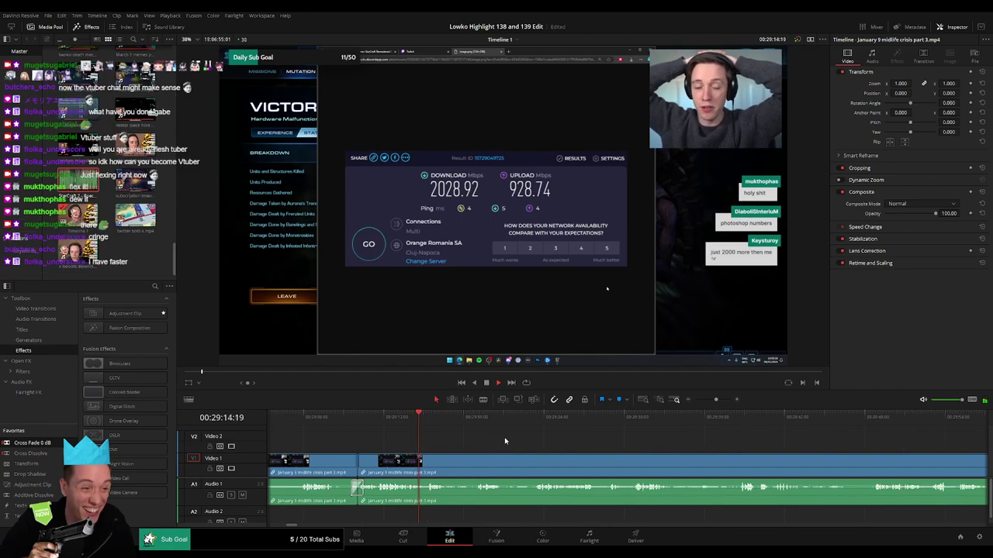
{"action": "scroll", "coordinate": [456, 452], "scroll_direction": "right", "scroll_amount": 1}
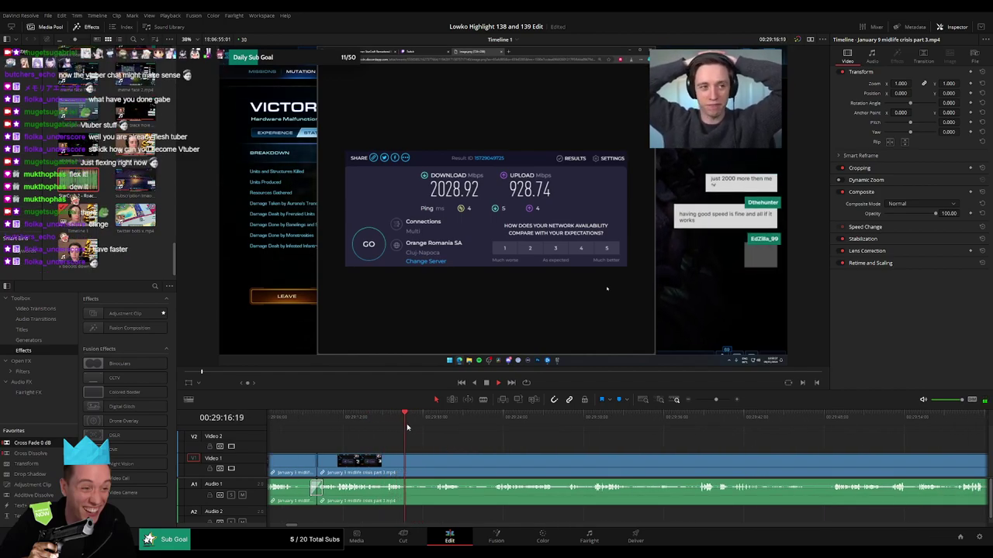
{"action": "key", "text": "b"}
{"action": "left_click", "coordinate": [405, 467]}
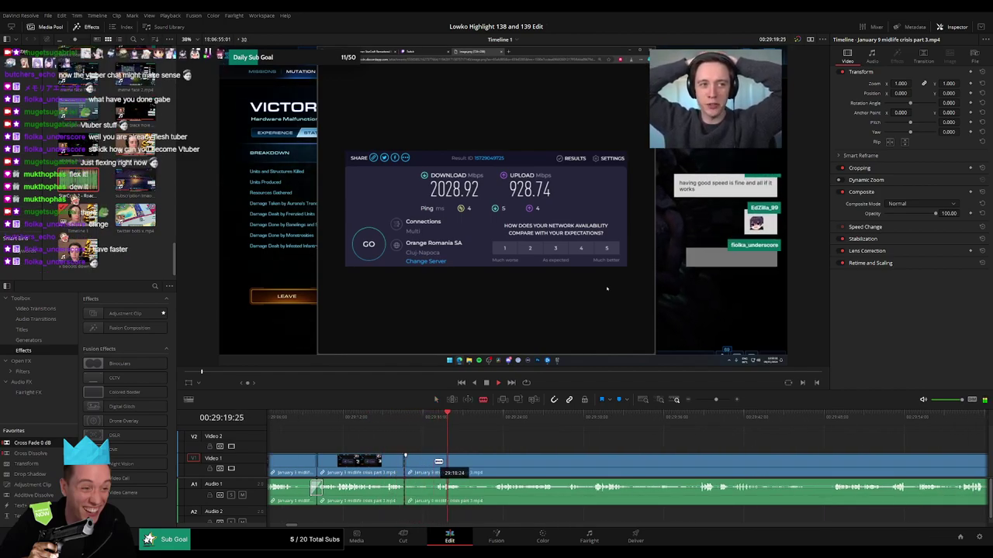
{"action": "left_click", "coordinate": [434, 463]}
{"action": "key", "text": "a"}
{"action": "left_click", "coordinate": [423, 466]}
{"action": "key", "text": "Delete"}
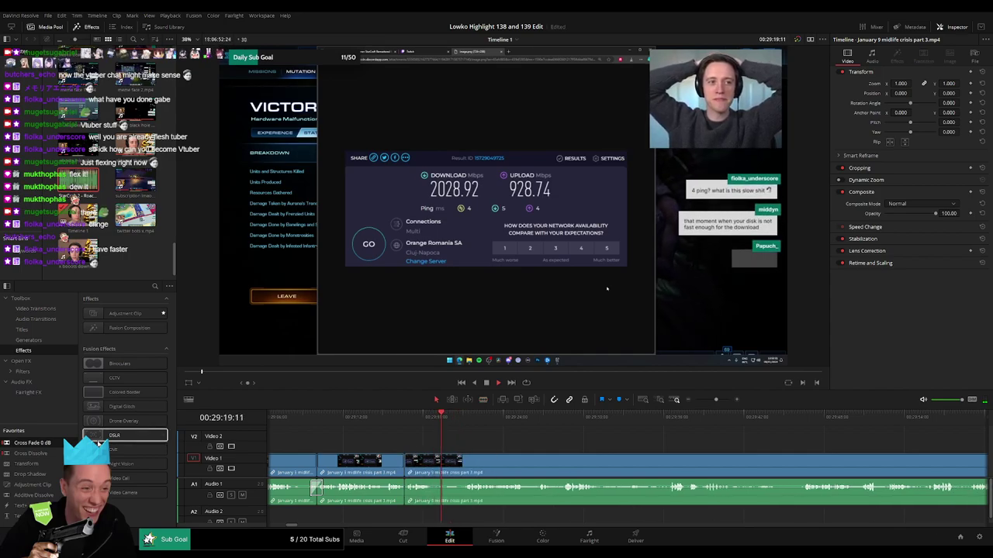
Step: Cut out the quiet part from about 29:19 to 29:21, close the gap and apply Cross Fade 0 dB to the audio join
{"action": "key", "text": "b"}
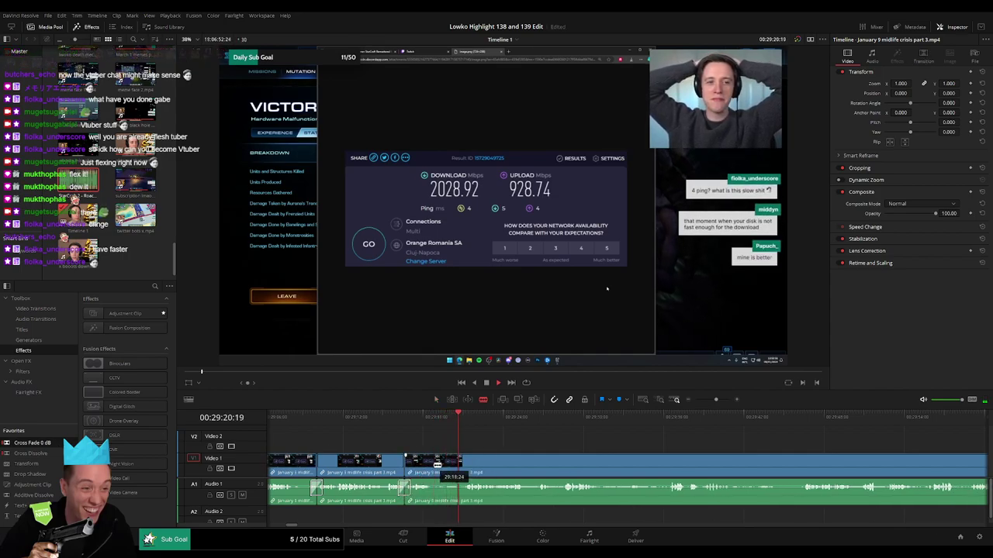
{"action": "left_click", "coordinate": [433, 464]}
{"action": "left_click", "coordinate": [460, 468]}
{"action": "key", "text": "a"}
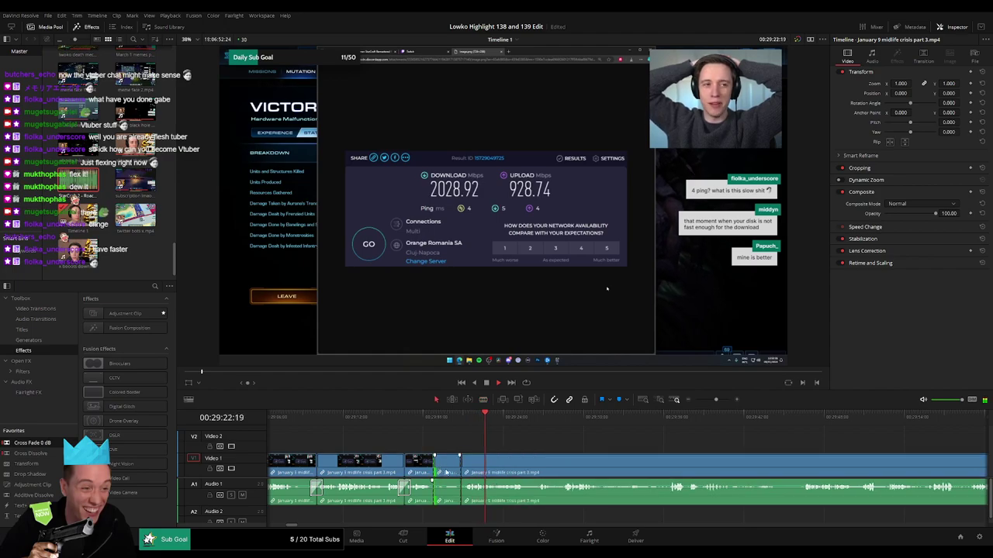
{"action": "key", "text": "Delete"}
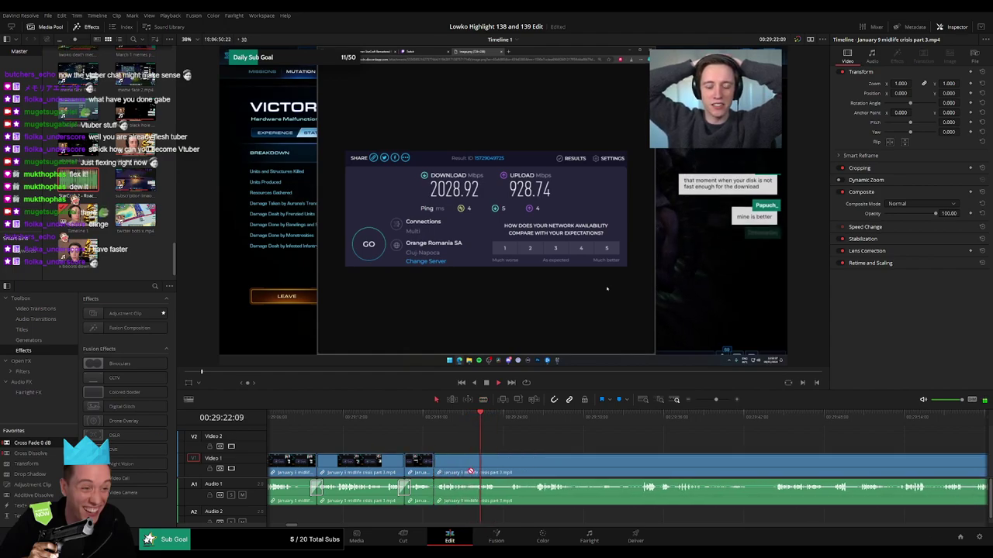
{"action": "left_click", "coordinate": [511, 450]}
Step: Cut out the unneeded part from about 29:29 to 29:34, close the gap and apply Cross Fade 0 dB to the audio join
{"action": "scroll", "coordinate": [496, 450], "scroll_direction": "right", "scroll_amount": 2}
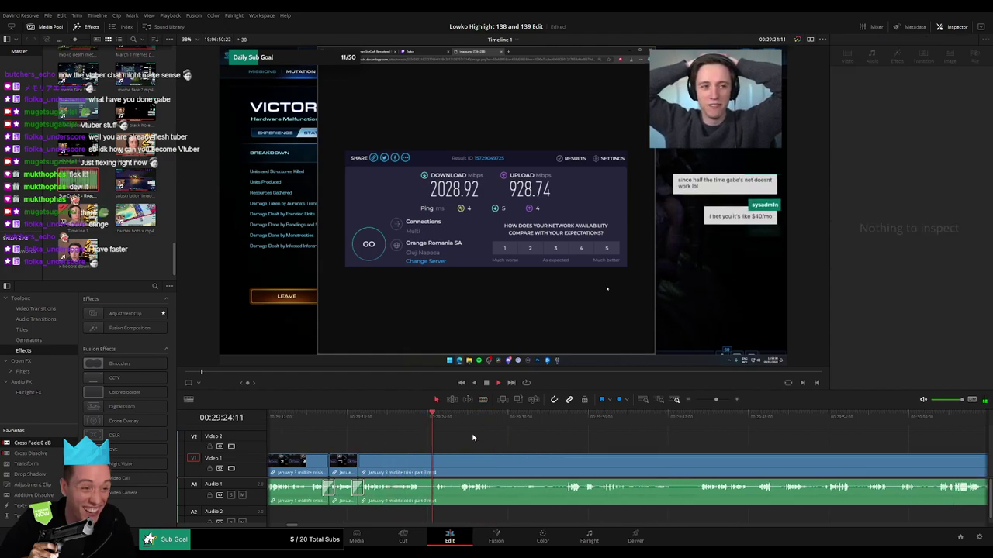
{"action": "scroll", "coordinate": [466, 440], "scroll_direction": "right", "scroll_amount": 1}
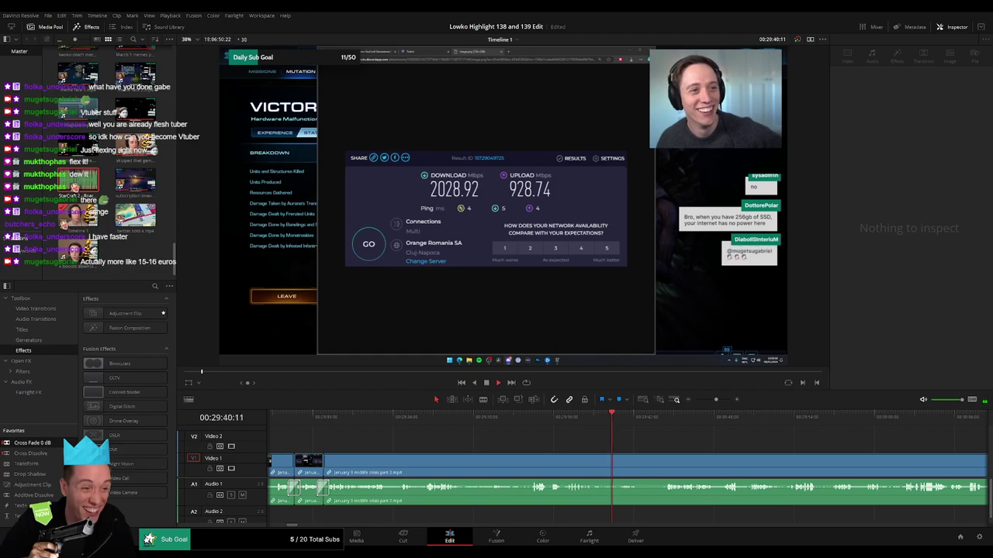
{"action": "left_click", "coordinate": [448, 422]}
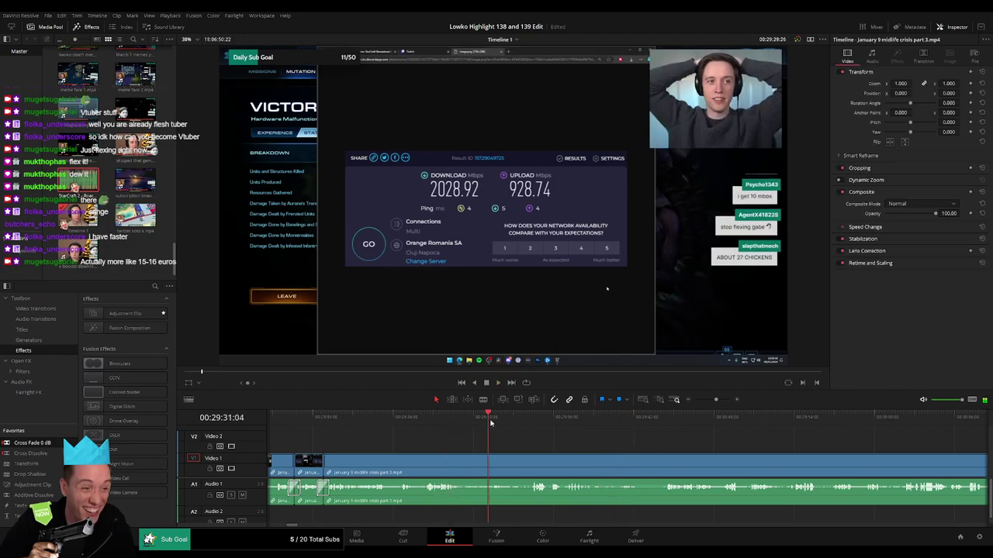
{"action": "key", "text": "b"}
{"action": "left_click", "coordinate": [458, 465]}
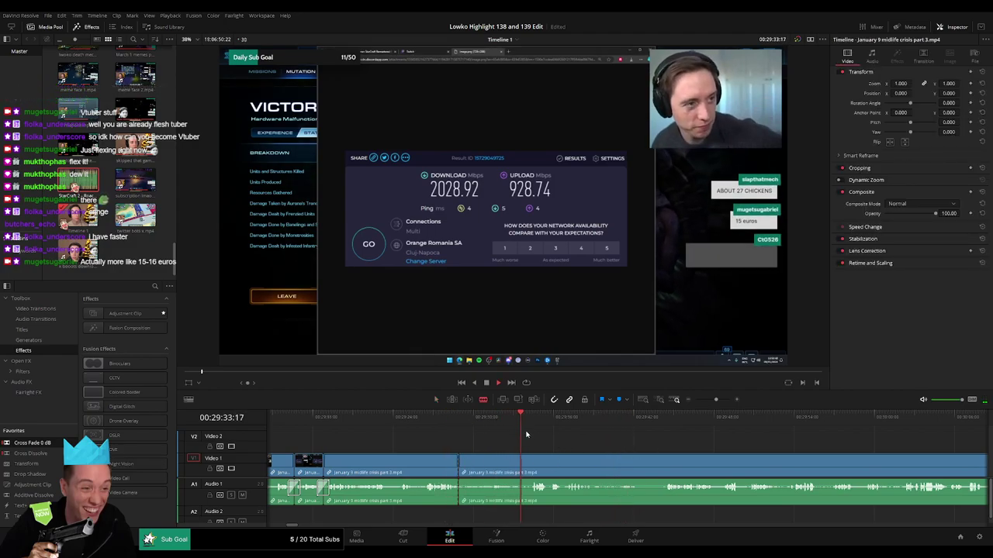
{"action": "key", "text": "space"}
{"action": "left_click", "coordinate": [530, 467]}
{"action": "key", "text": "a"}
{"action": "left_click", "coordinate": [501, 470]}
{"action": "key", "text": "Delete"}
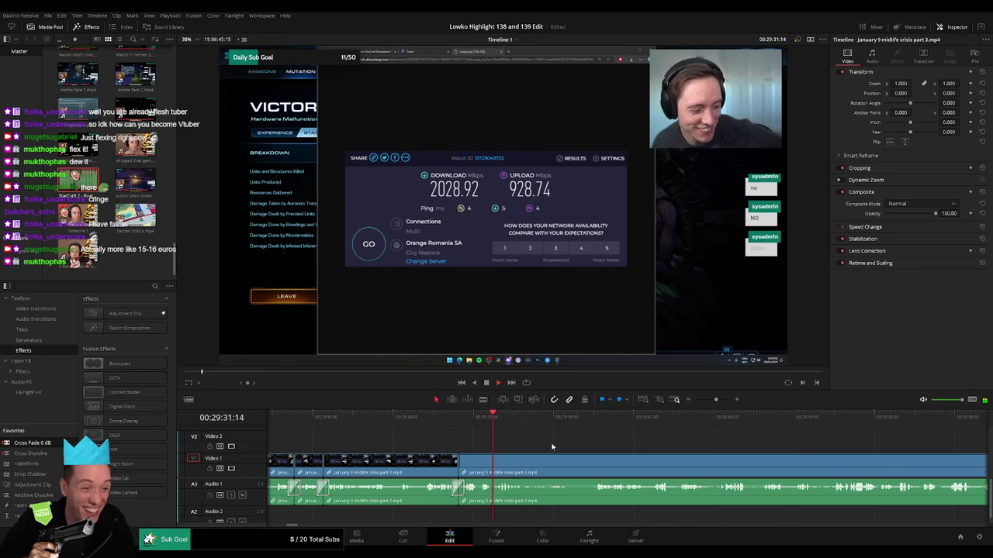
Step: Cut out the unneeded part from about 29:34 to 29:39, close the gap and apply Cross Fade 0 dB to the audio join
{"action": "scroll", "coordinate": [543, 444], "scroll_direction": "right", "scroll_amount": 2}
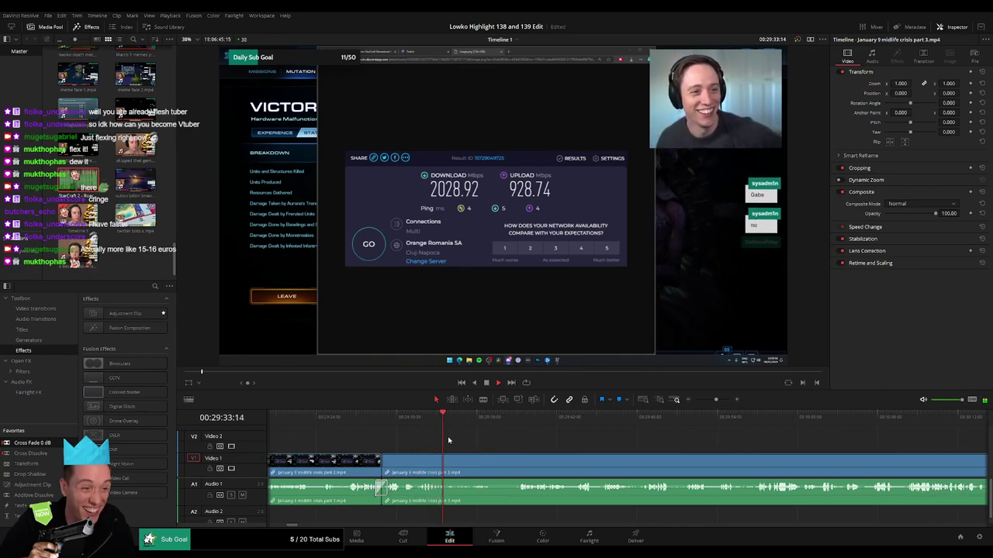
{"action": "key", "text": "b"}
{"action": "left_click", "coordinate": [451, 469]}
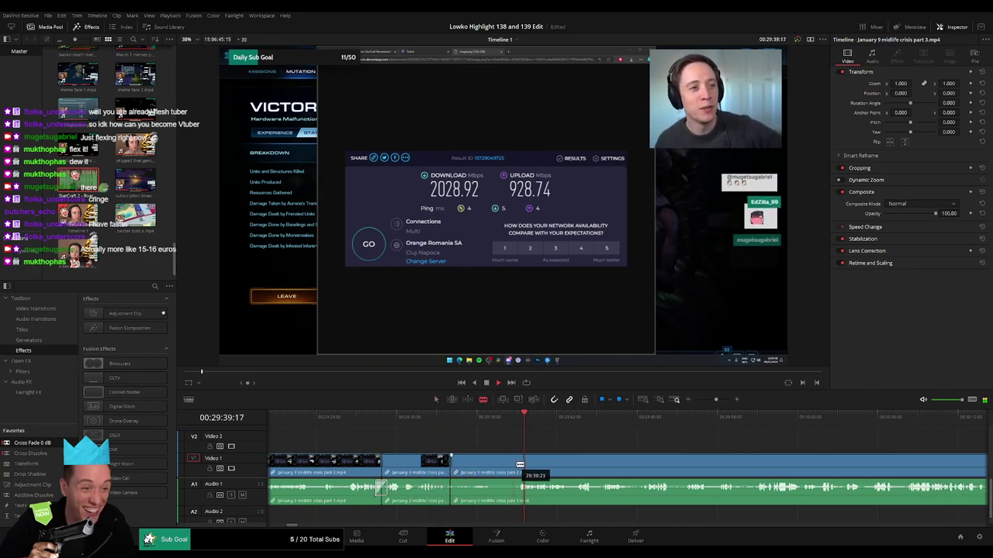
{"action": "left_click", "coordinate": [518, 470]}
{"action": "key", "text": "a"}
{"action": "left_click", "coordinate": [477, 469]}
{"action": "key", "text": "Delete"}
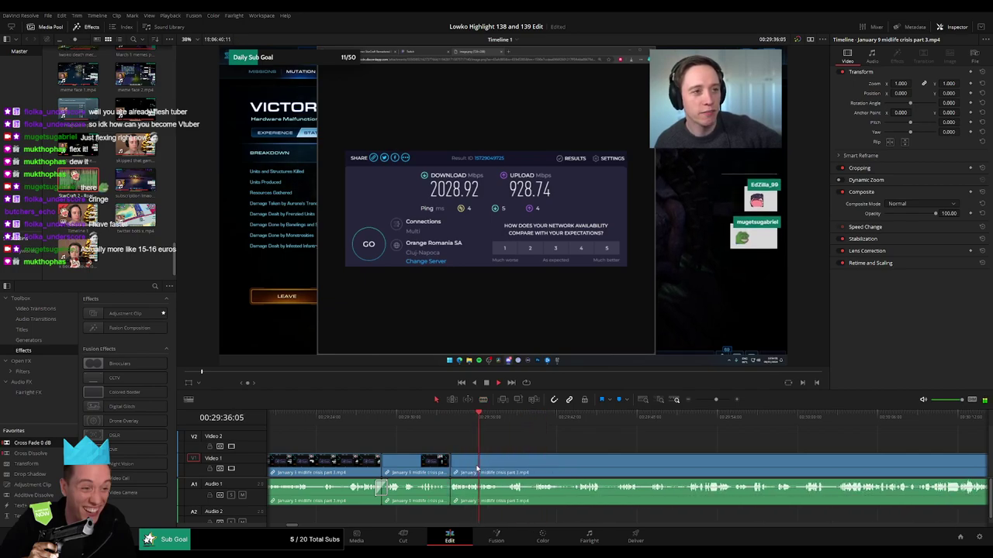
{"action": "left_click_drag", "start_coordinate": [428, 493], "coordinate": [450, 491]}
{"action": "key", "text": "space"}
Step: Cut out the unneeded part from about 29:38 to 29:40, close the gap and apply Cross Fade 0 dB to the audio join
{"action": "left_click_drag", "start_coordinate": [575, 454], "coordinate": [445, 448]}
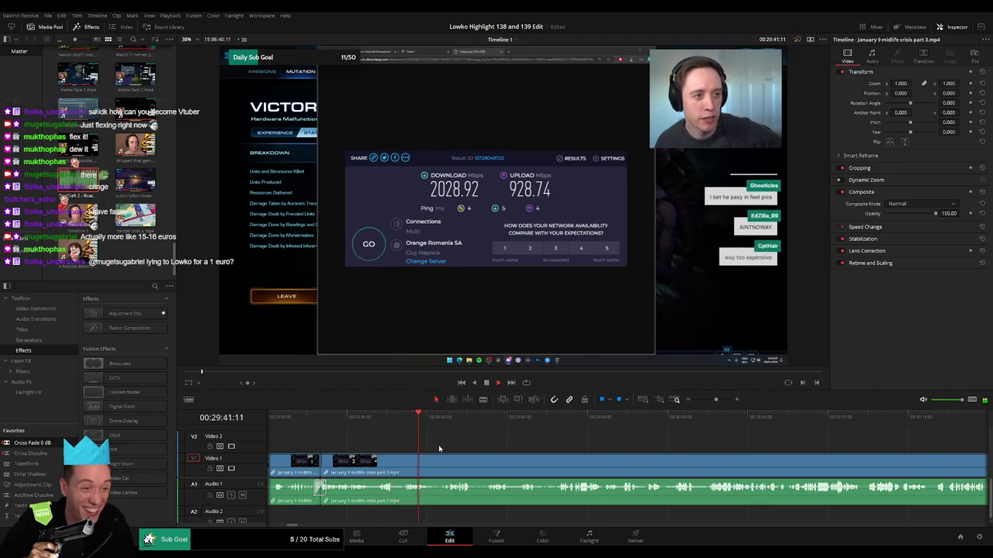
{"action": "left_click", "coordinate": [313, 422]}
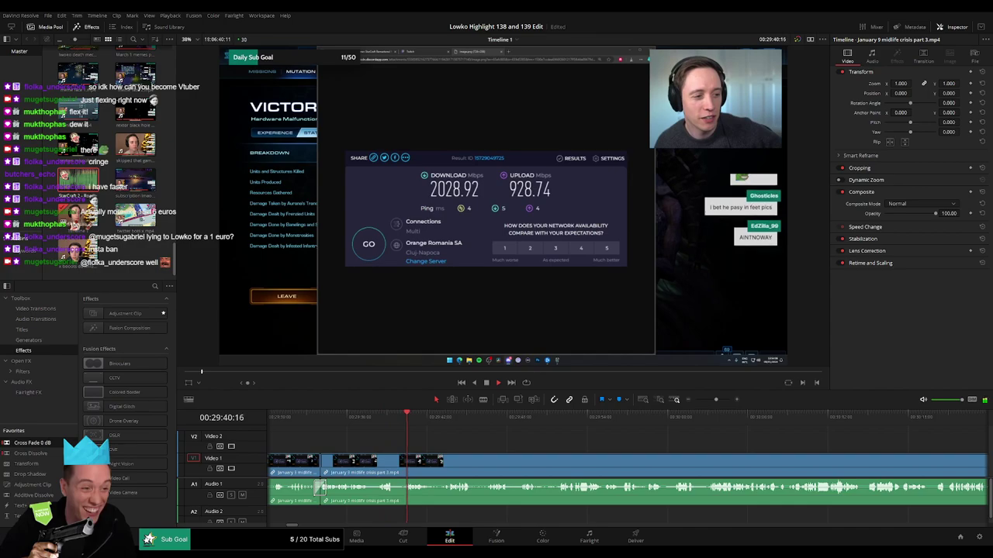
{"action": "left_click", "coordinate": [383, 419]}
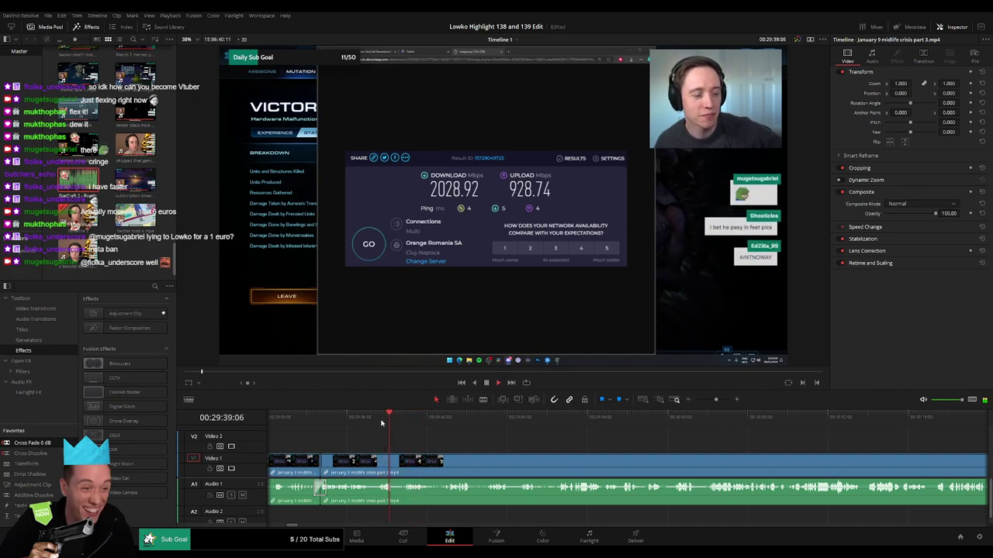
{"action": "left_click", "coordinate": [355, 421]}
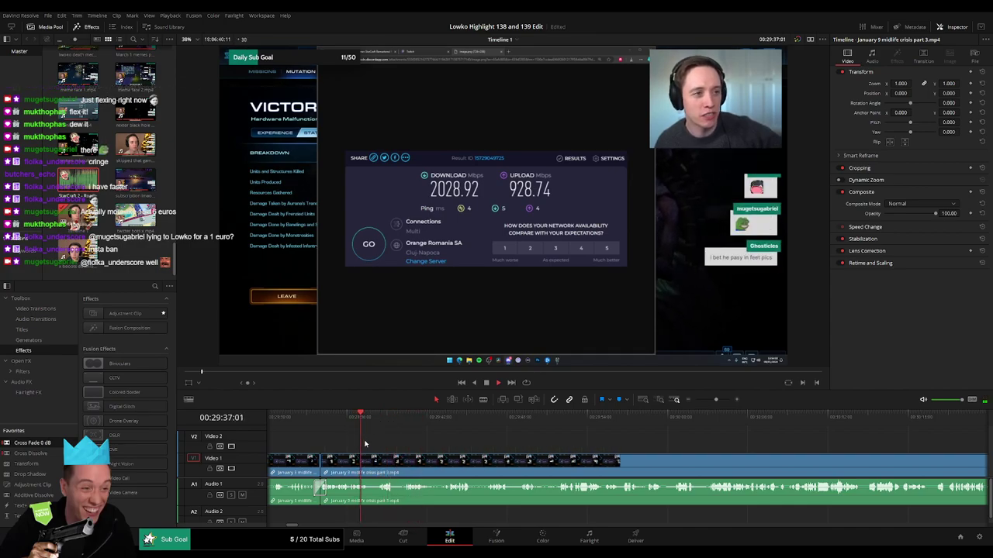
{"action": "key", "text": "b"}
{"action": "left_click", "coordinate": [370, 466]}
{"action": "key", "text": "a"}
{"action": "left_click", "coordinate": [403, 422]}
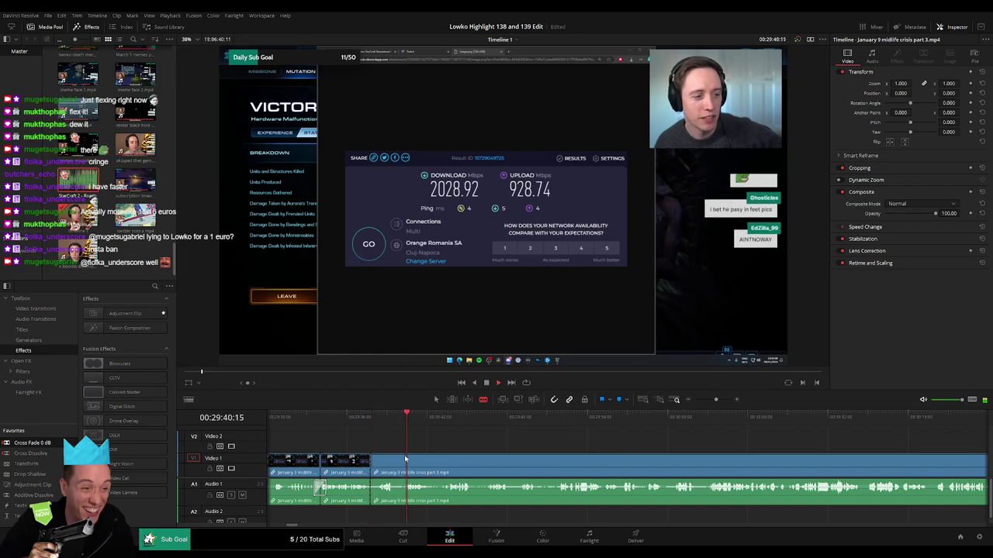
{"action": "key", "text": "b"}
{"action": "key", "text": "a"}
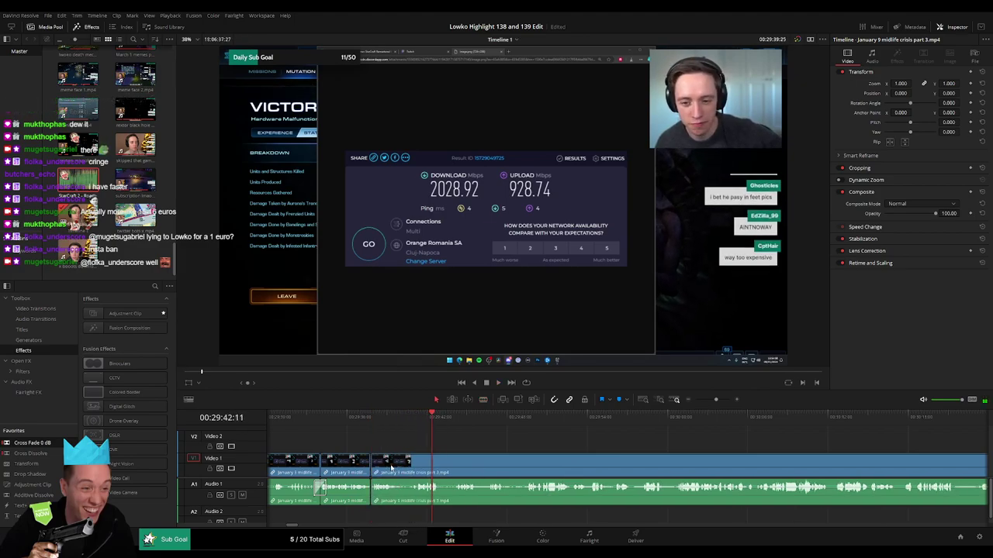
Step: Cut out the unneeded part from about 29:48 to 29:49, close the gap and apply Cross Fade 0 dB to the audio join
{"action": "left_click", "coordinate": [380, 420]}
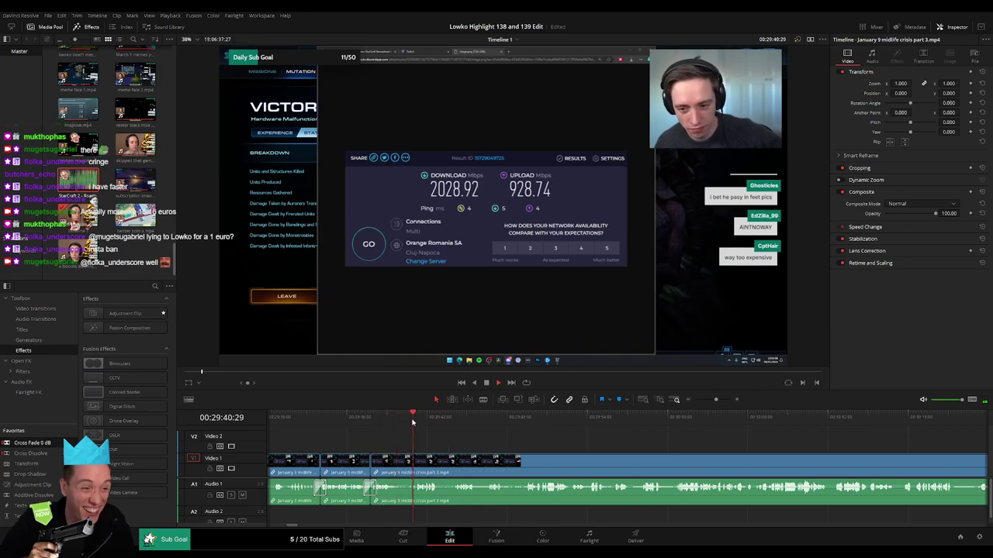
{"action": "scroll", "coordinate": [468, 439], "scroll_direction": "right", "scroll_amount": 1}
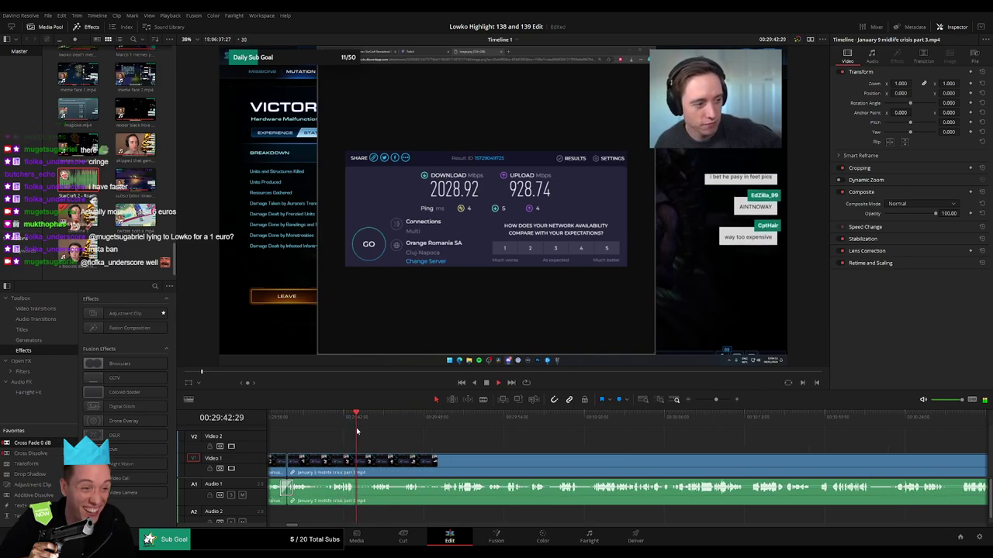
{"action": "left_click", "coordinate": [368, 422]}
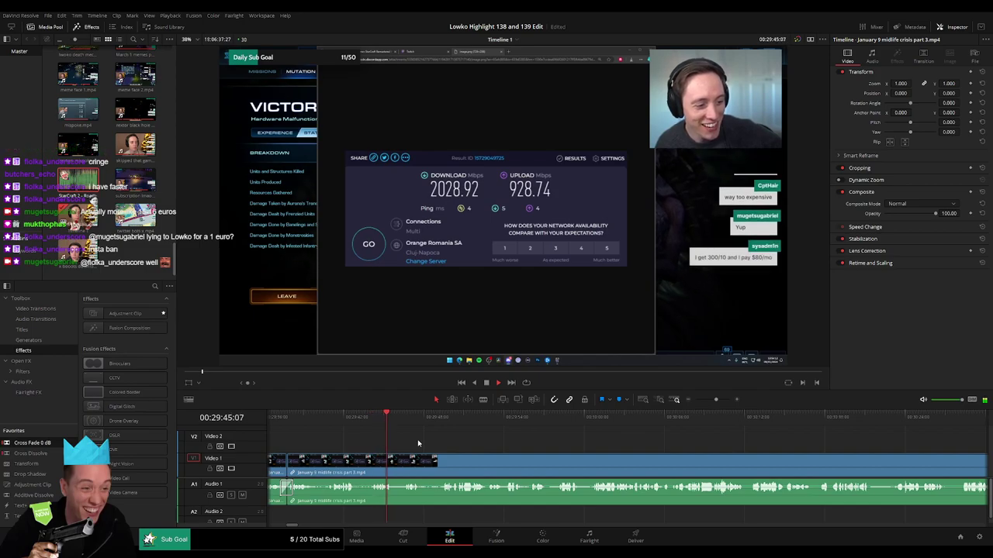
{"action": "scroll", "coordinate": [395, 443], "scroll_direction": "right", "scroll_amount": 1}
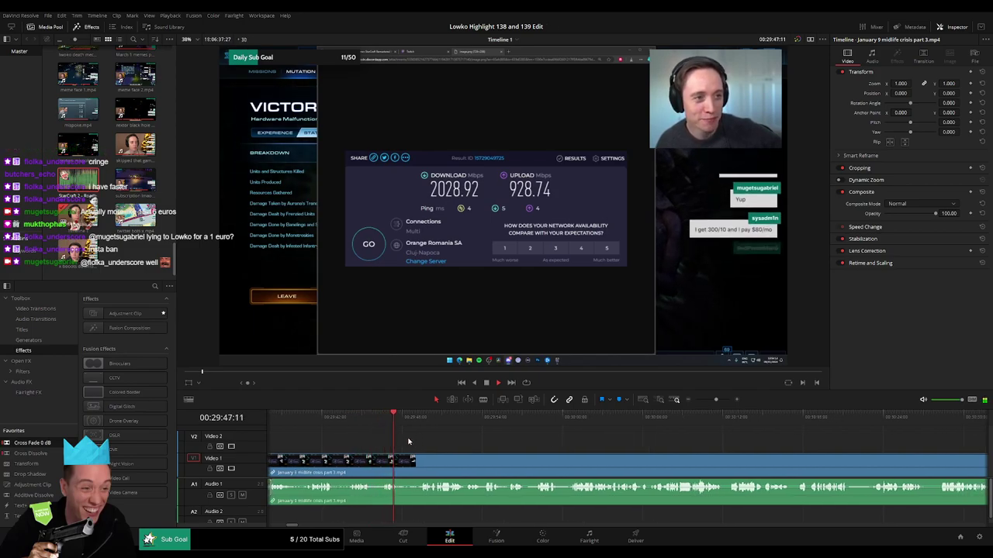
{"action": "key", "text": "b"}
{"action": "left_click", "coordinate": [402, 468]}
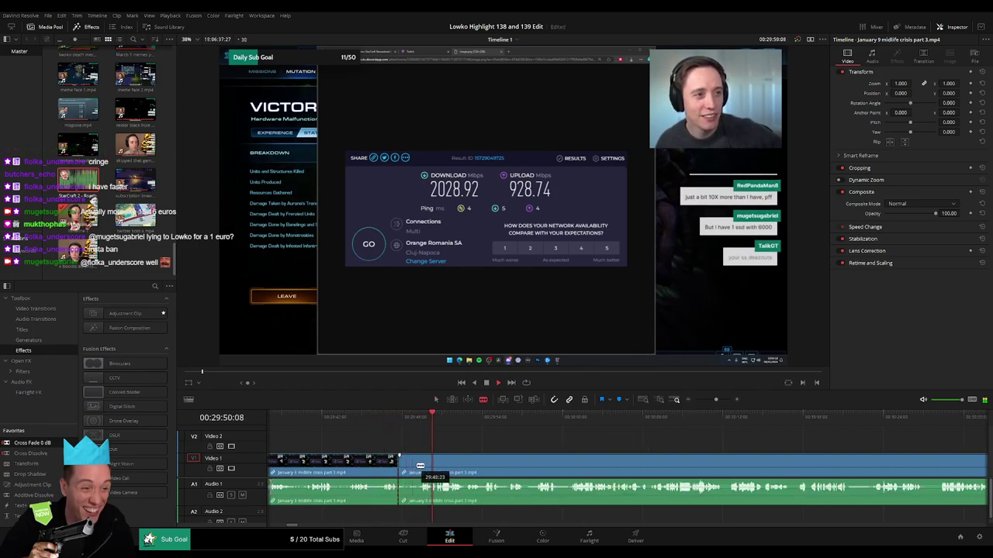
{"action": "left_click", "coordinate": [421, 466]}
{"action": "key", "text": "a"}
{"action": "left_click", "coordinate": [414, 468]}
{"action": "key", "text": "Delete"}
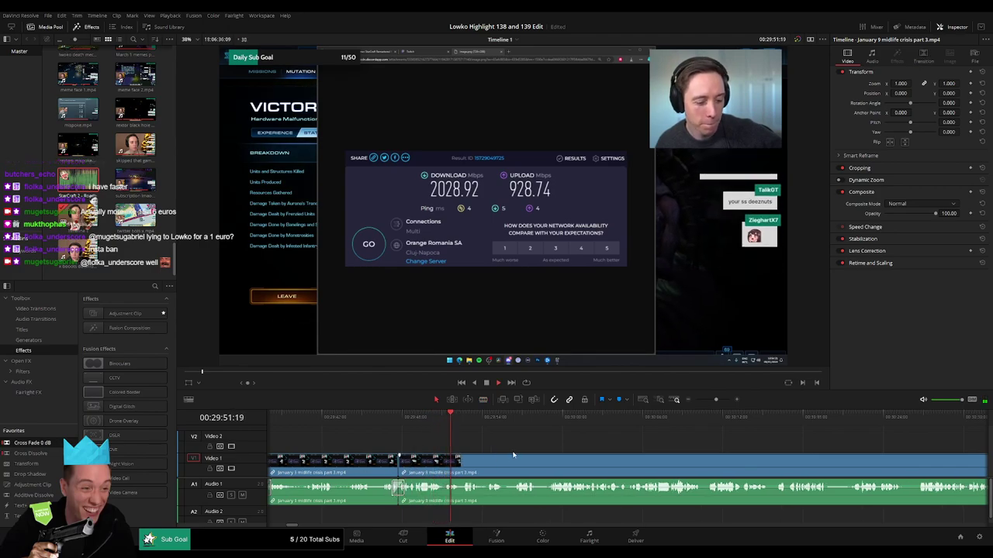
Step: Cut out the short part from about 29:58 to 29:59, close the gap and apply Cross Fade 0 dB to the audio join
{"action": "left_click_drag", "start_coordinate": [526, 448], "coordinate": [459, 442]}
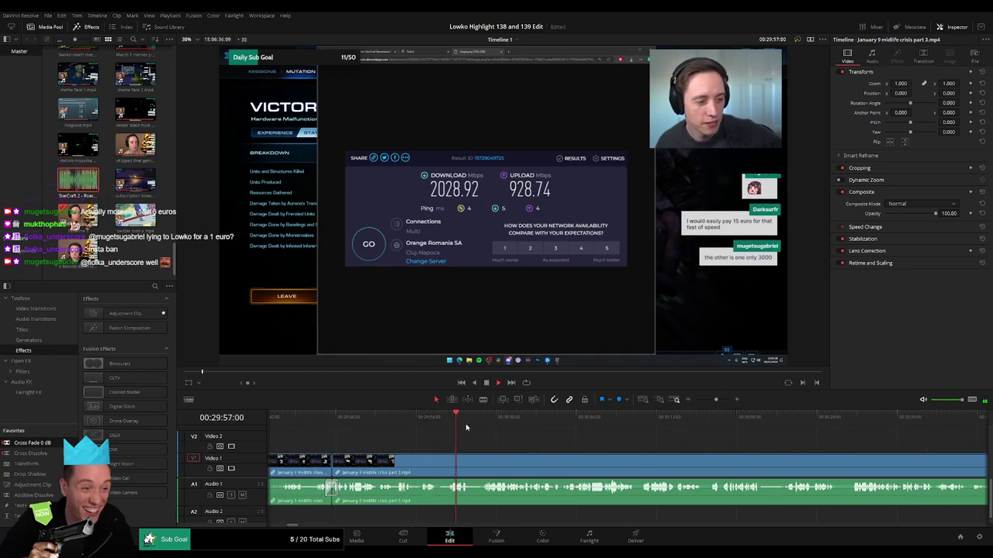
{"action": "scroll", "coordinate": [483, 420], "scroll_direction": "right", "scroll_amount": 3}
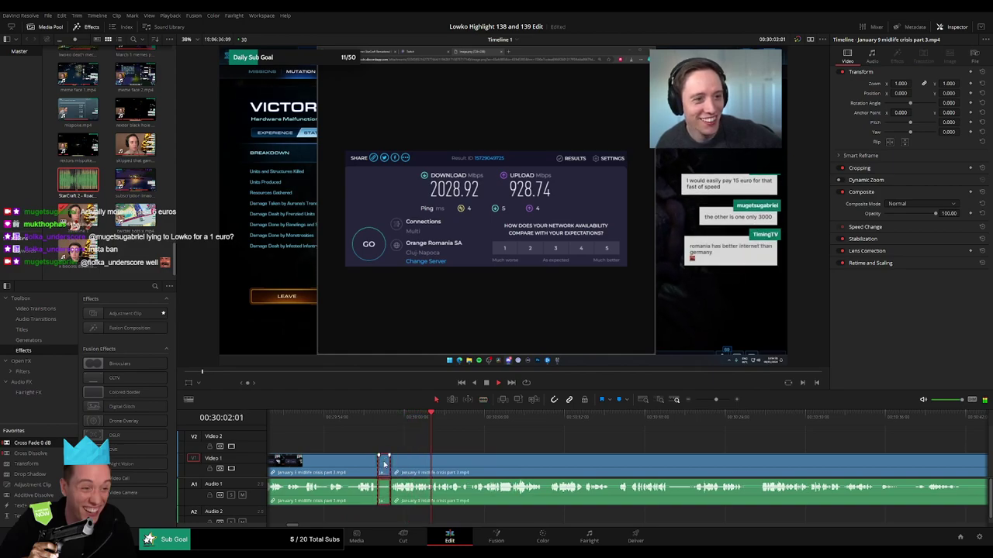
{"action": "left_click", "coordinate": [380, 462]}
{"action": "key", "text": "a"}
{"action": "left_click", "coordinate": [380, 463]}
{"action": "key", "text": "Delete"}
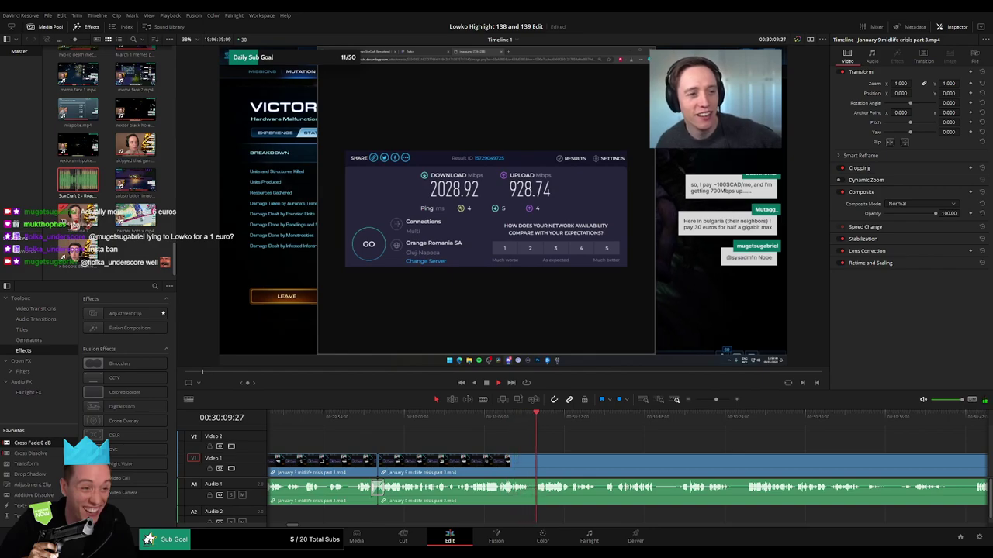
Step: Replay the passage from about 30:06 to 30:07 closely to examine the sound in the recording's audio
{"action": "left_click_drag", "start_coordinate": [498, 423], "coordinate": [483, 420]}
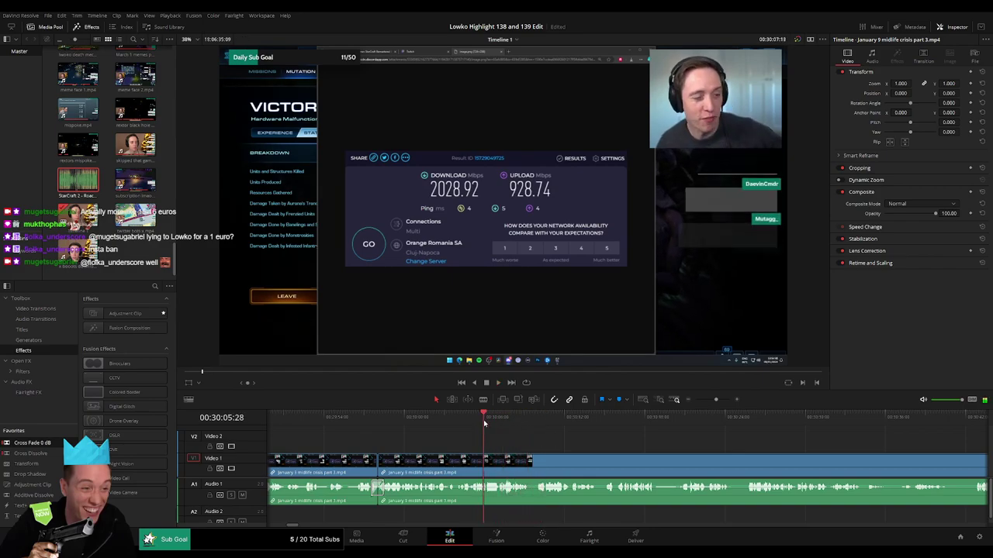
{"action": "left_click_drag", "start_coordinate": [714, 400], "coordinate": [722, 402]}
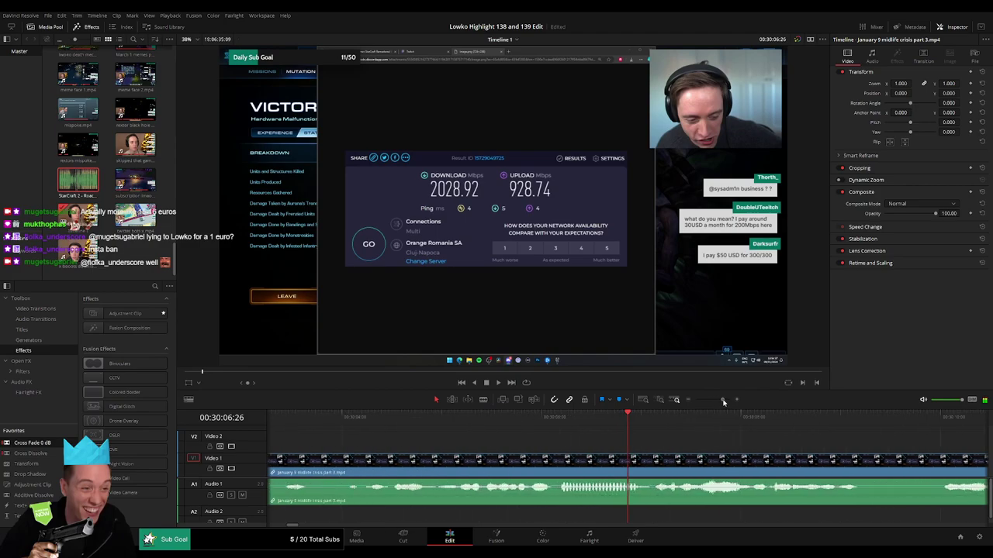
{"action": "key", "text": "space"}
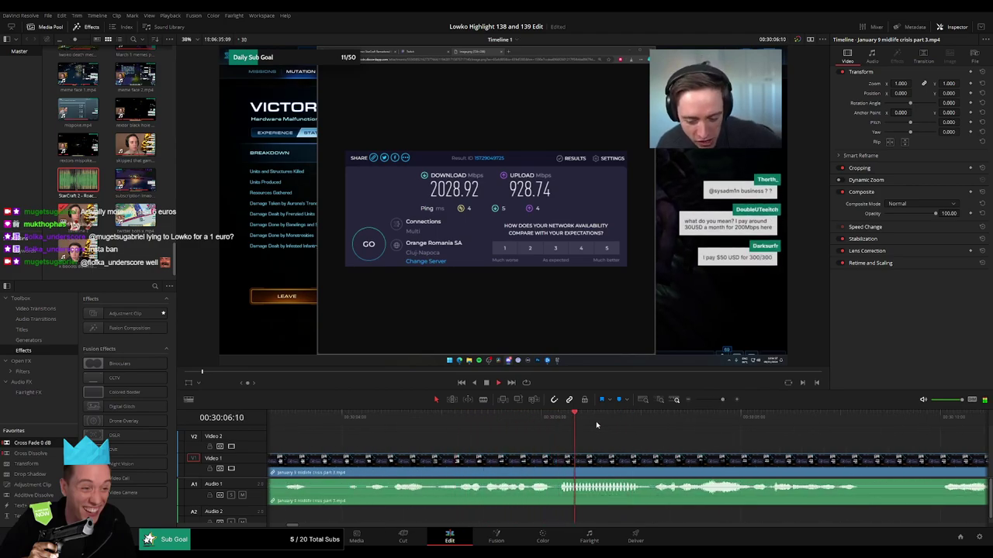
{"action": "left_click", "coordinate": [561, 419]}
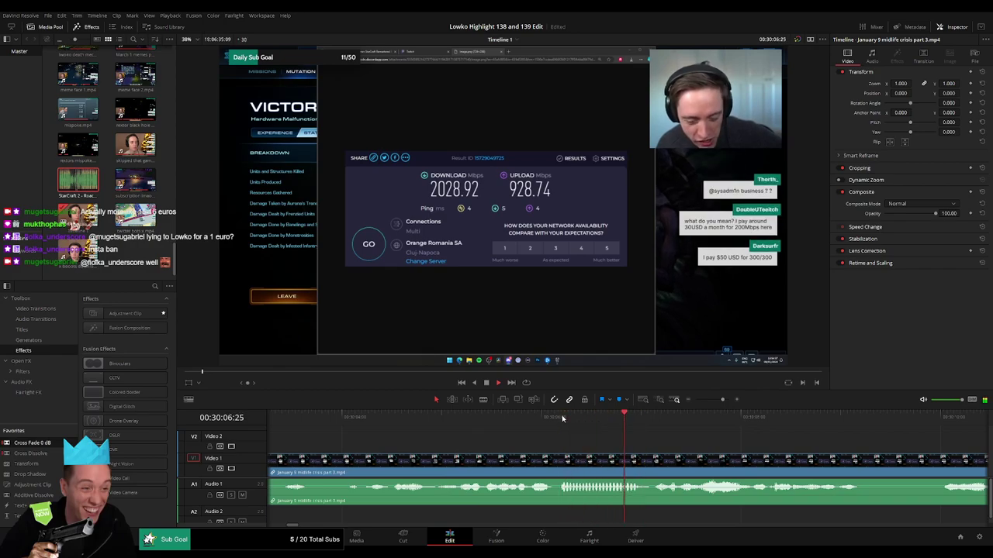
{"action": "left_click", "coordinate": [558, 419]}
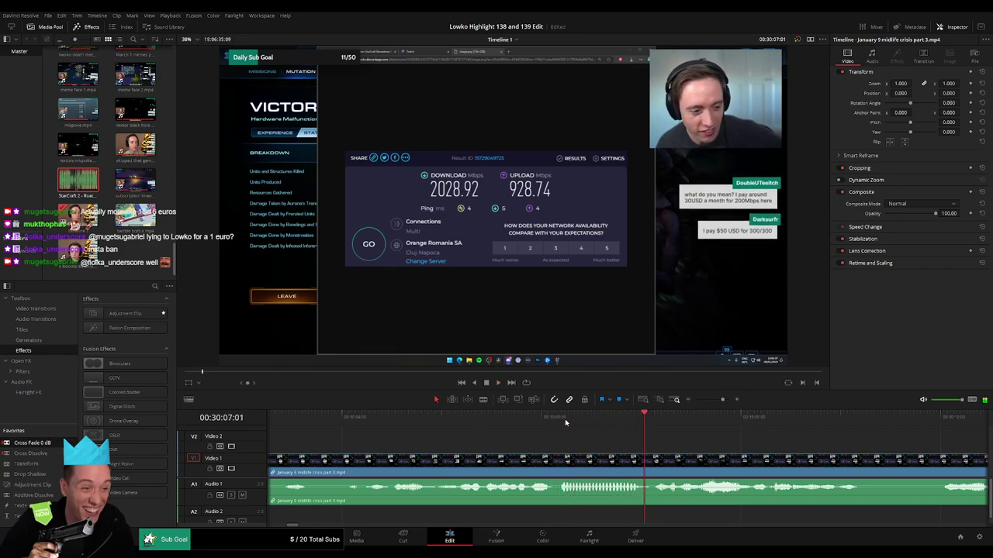
{"action": "left_click", "coordinate": [560, 419]}
{"action": "left_click", "coordinate": [560, 418]}
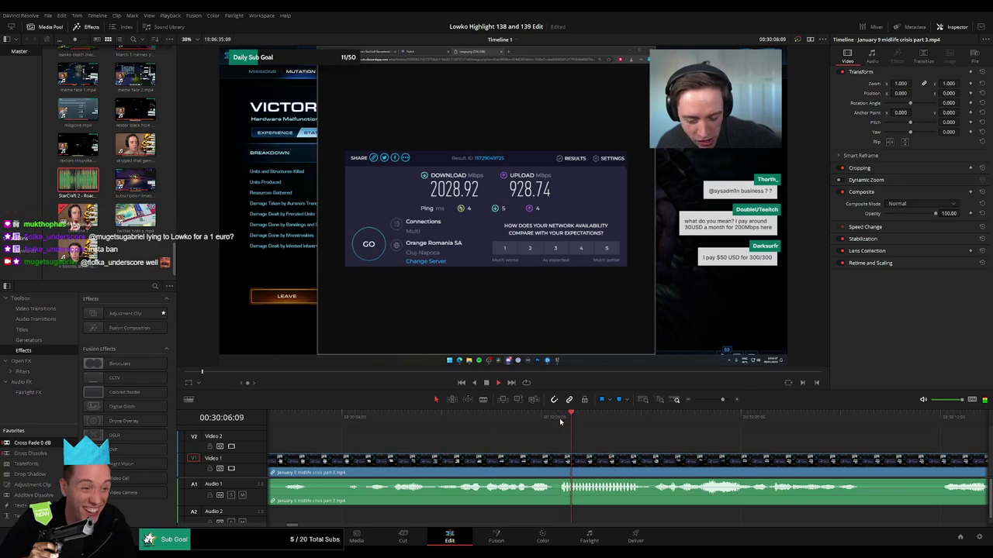
{"action": "left_click", "coordinate": [558, 419]}
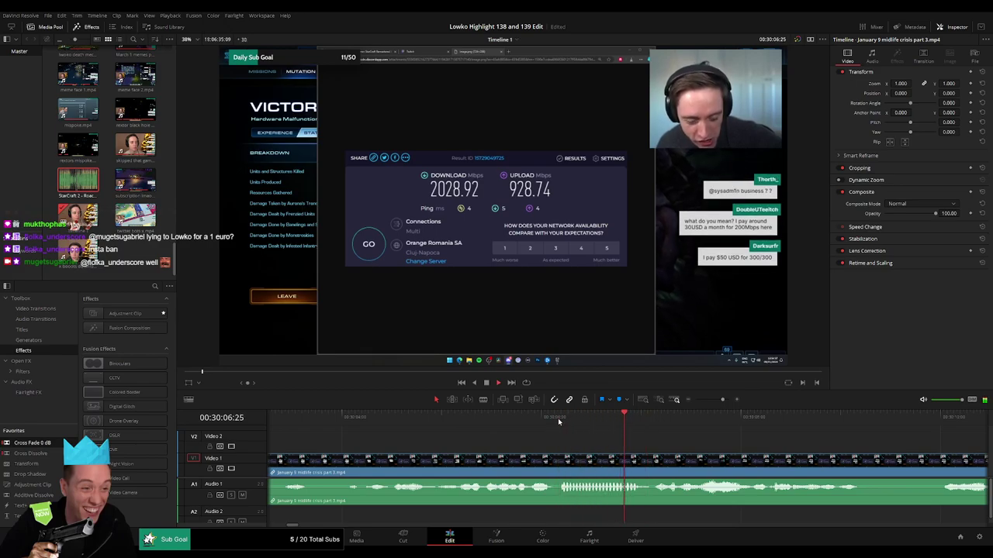
{"action": "left_click", "coordinate": [557, 419]}
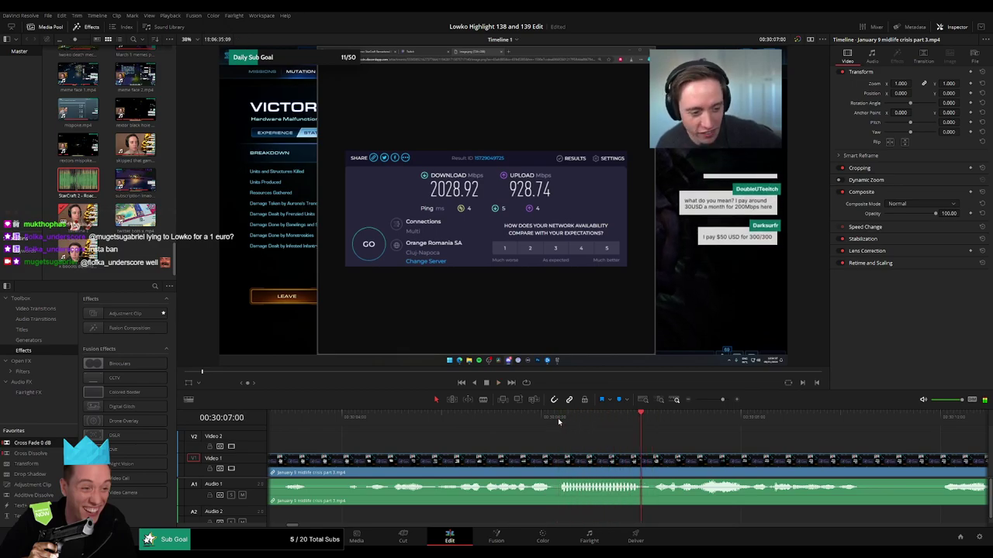
{"action": "left_click", "coordinate": [558, 418]}
{"action": "left_click", "coordinate": [558, 418]}
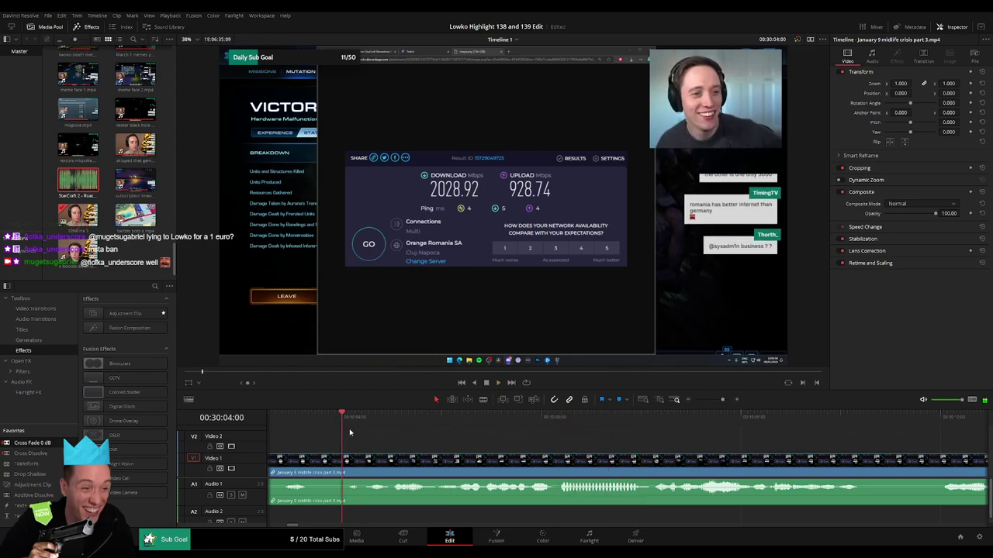
{"action": "left_click_drag", "start_coordinate": [722, 401], "coordinate": [717, 401]}
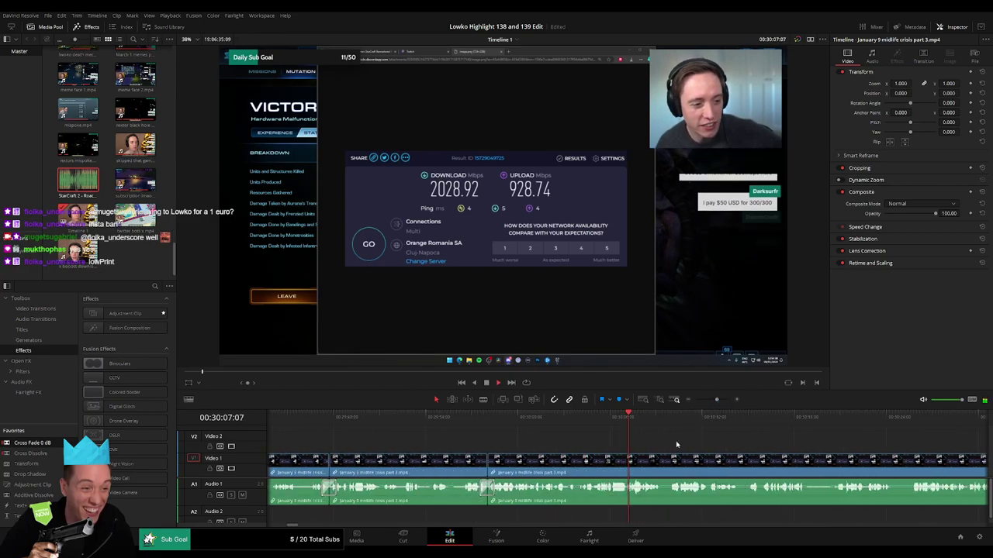
{"action": "scroll", "coordinate": [659, 427], "scroll_direction": "up", "scroll_amount": 3}
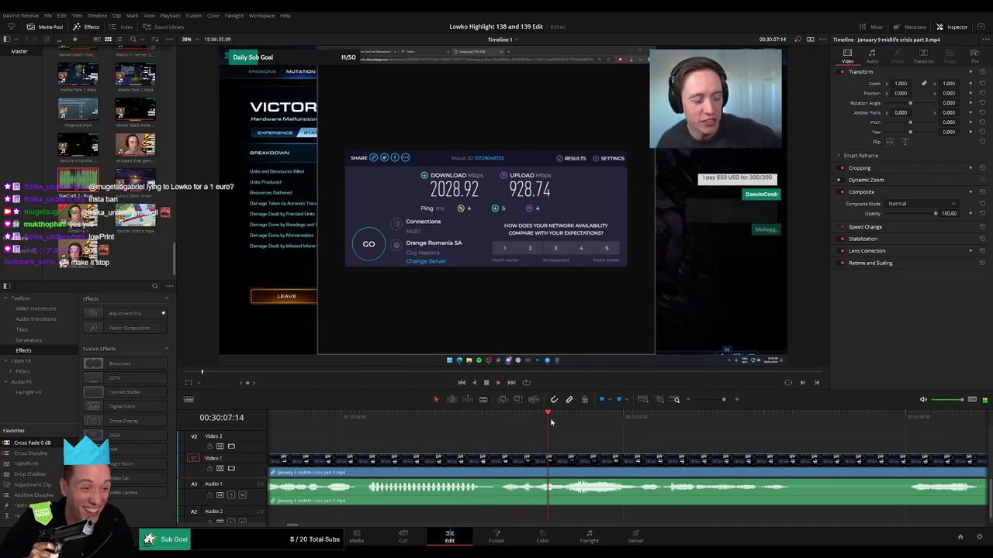
{"action": "key", "text": "b"}
{"action": "left_click", "coordinate": [558, 463]}
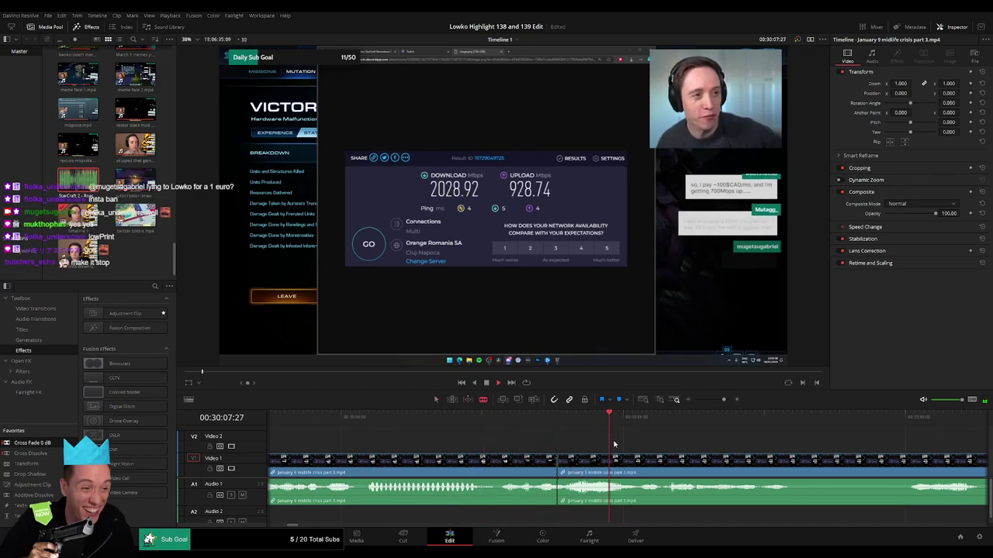
{"action": "left_click", "coordinate": [567, 420]}
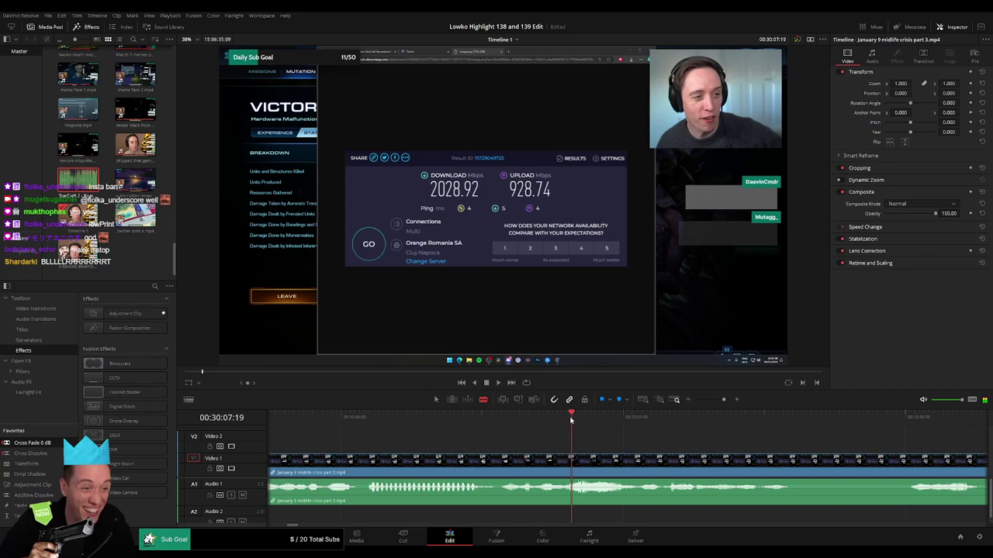
{"action": "left_click", "coordinate": [572, 459]}
{"action": "key", "text": "Right"}
{"action": "key", "text": "Right"}
{"action": "key", "text": "Right"}
{"action": "key", "text": "Right"}
{"action": "key", "text": "Right"}
{"action": "key", "text": "ctrl+z"}
{"action": "left_click", "coordinate": [596, 459]}
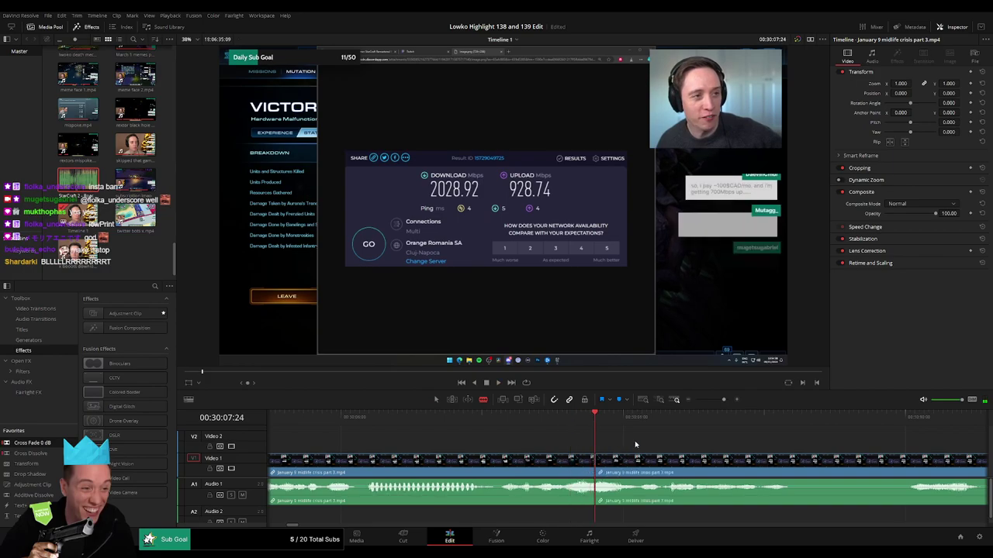
{"action": "key", "text": "space"}
{"action": "key", "text": "space"}
{"action": "left_click", "coordinate": [552, 419]}
{"action": "key", "text": "space"}
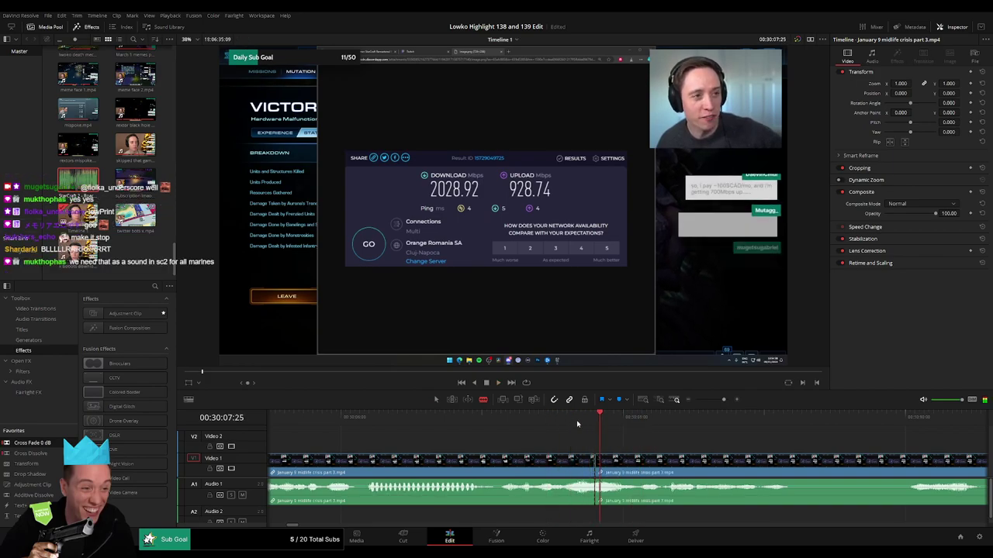
{"action": "left_click", "coordinate": [563, 421]}
{"action": "key", "text": "Right"}
{"action": "key", "text": "ctrl+z"}
Step: Split the clip at about 30:07:18 and 30:08:02 and mute the audio of the short segment between the cuts
{"action": "left_click", "coordinate": [568, 458]}
{"action": "key", "text": "space"}
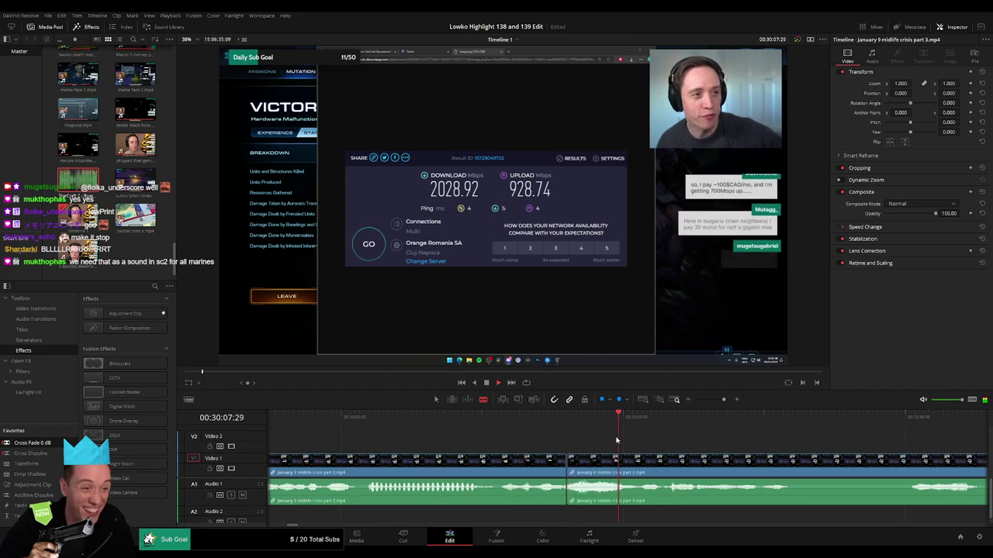
{"action": "left_click", "coordinate": [635, 461]}
{"action": "key", "text": "a"}
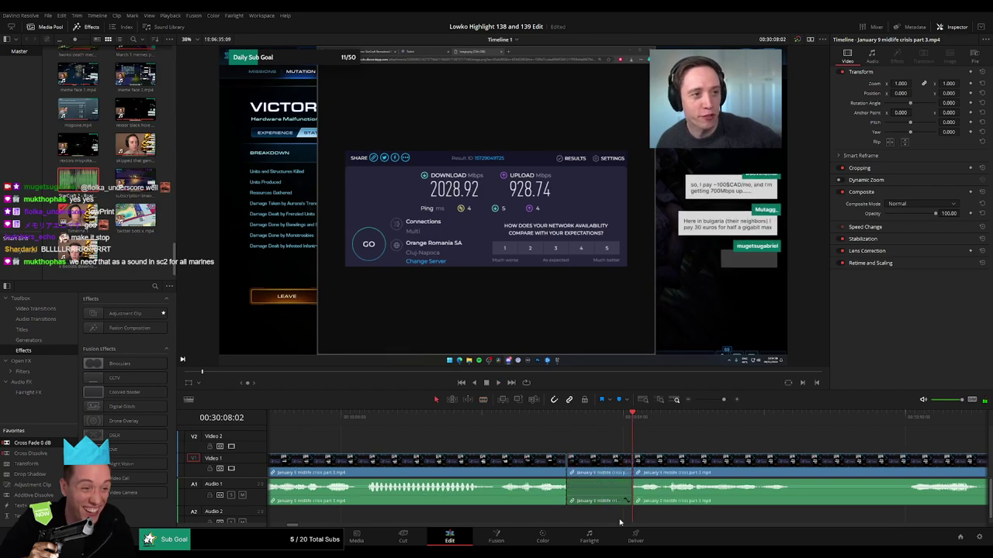
Step: Place StarCraft 2 - Roach Quotes.mp3 on Audio 2 under the muted segment, trim its end to 30:08:02 and set its volume to -23
{"action": "left_click_drag", "start_coordinate": [77, 180], "coordinate": [568, 515]}
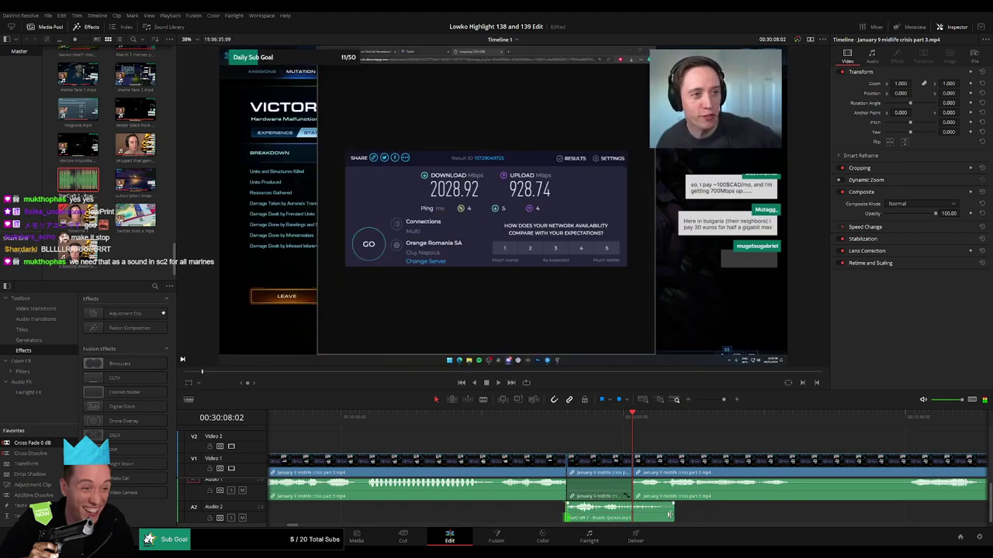
{"action": "left_click_drag", "start_coordinate": [673, 516], "coordinate": [632, 516]}
{"action": "left_click", "coordinate": [602, 517]}
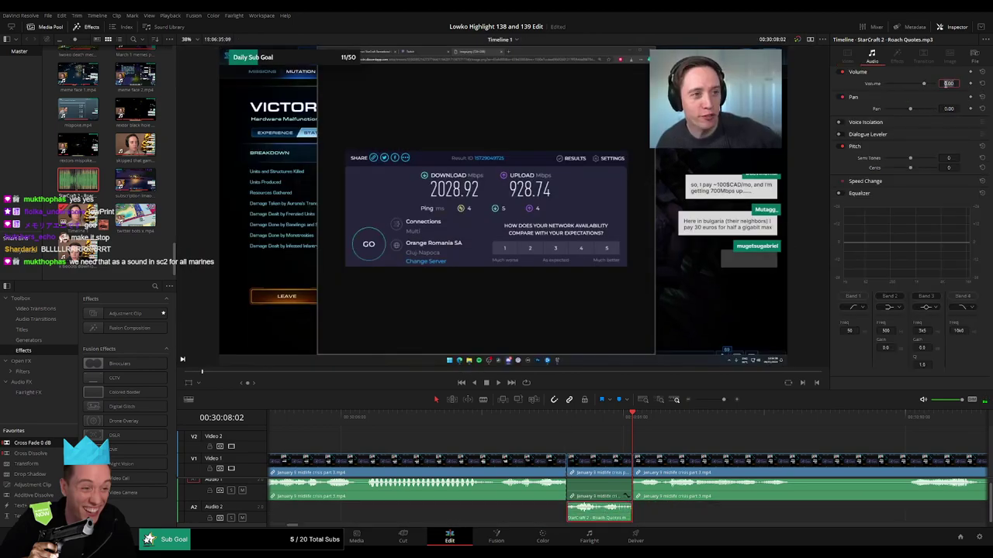
{"action": "type", "text": "-25"}
{"action": "key", "text": "Return"}
{"action": "left_click_drag", "start_coordinate": [723, 400], "coordinate": [716, 404]}
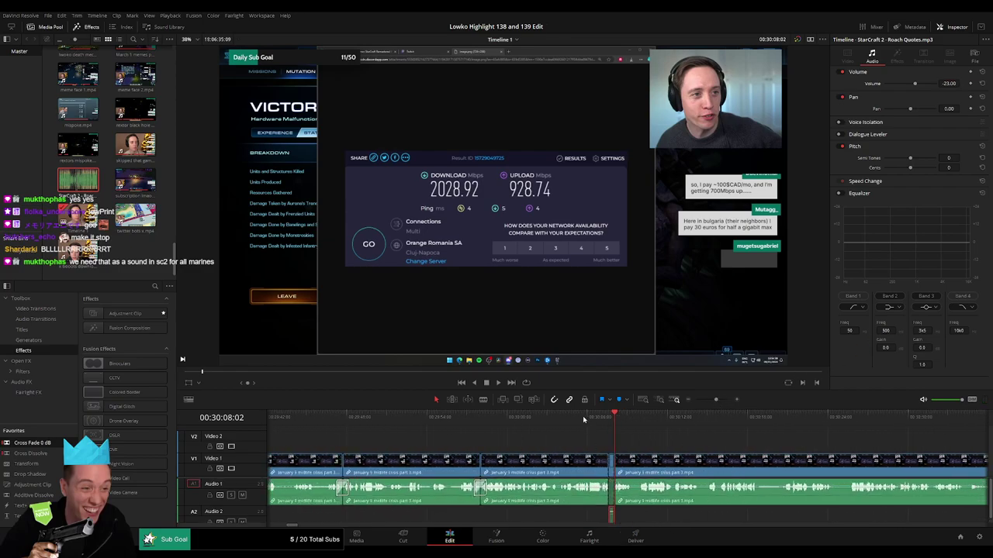
Step: Replay from about 30:07 and cut out the part from about 30:19 to 30:21, closing the gap with Cross Fade 0 dB on the audio join
{"action": "left_click", "coordinate": [584, 419]}
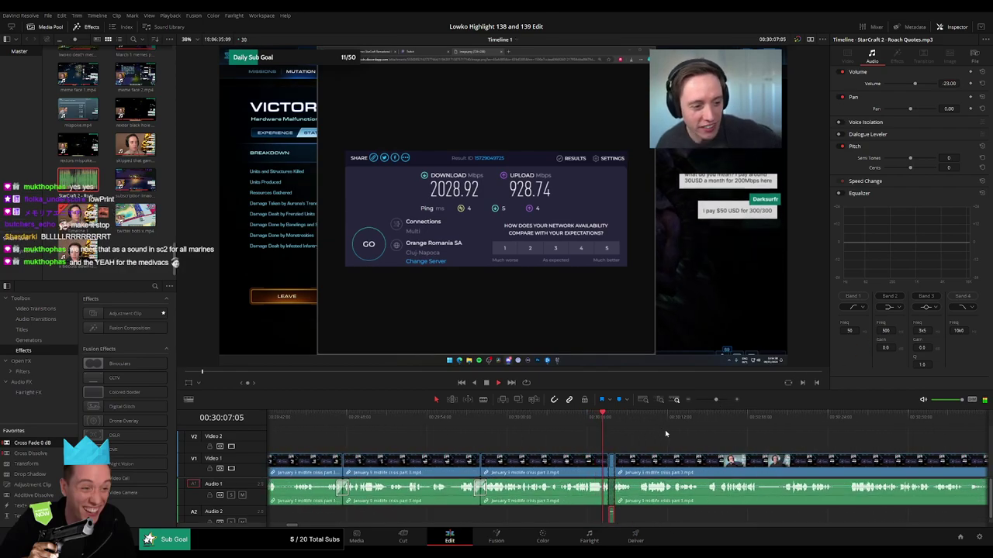
{"action": "left_click", "coordinate": [665, 430]}
{"action": "left_click_drag", "start_coordinate": [669, 431], "coordinate": [514, 424]}
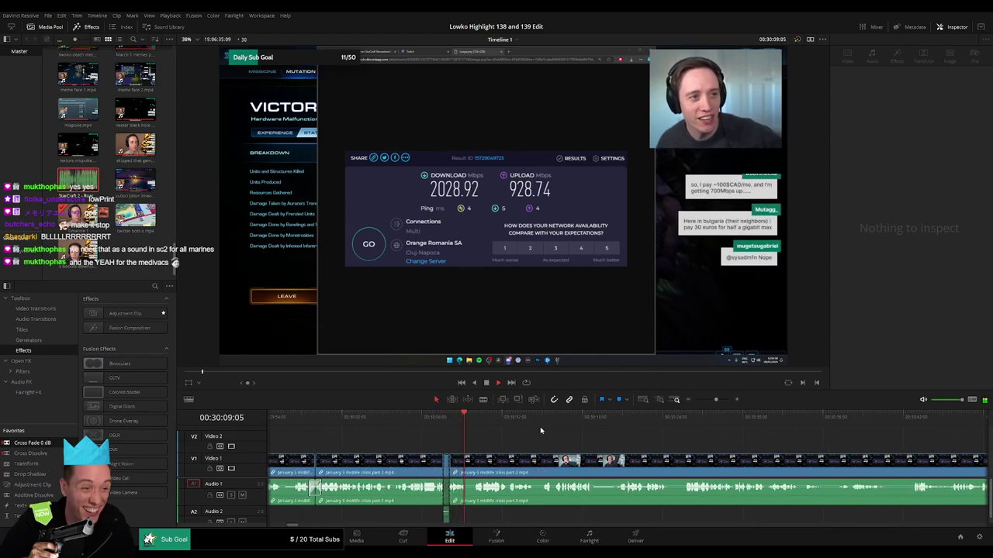
{"action": "scroll", "coordinate": [512, 445], "scroll_direction": "right", "scroll_amount": 1}
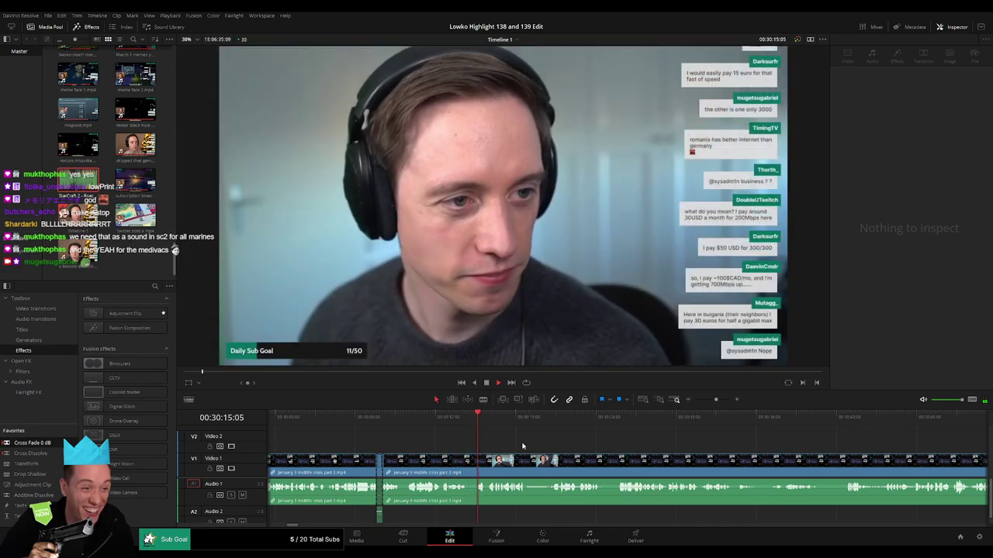
{"action": "scroll", "coordinate": [552, 443], "scroll_direction": "right", "scroll_amount": 1}
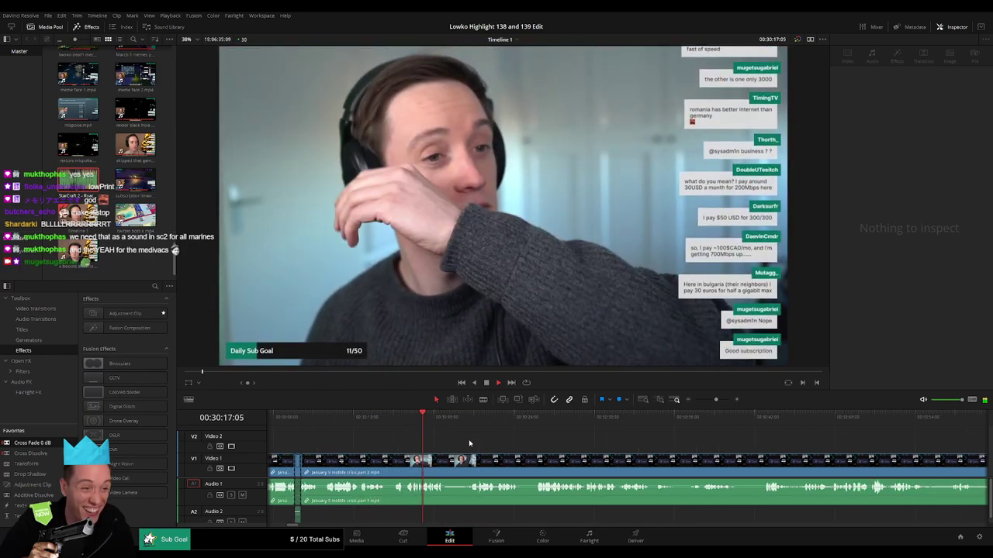
{"action": "key", "text": "b"}
{"action": "left_click", "coordinate": [445, 457]}
{"action": "left_click", "coordinate": [470, 456]}
{"action": "key", "text": "a"}
{"action": "left_click", "coordinate": [461, 462]}
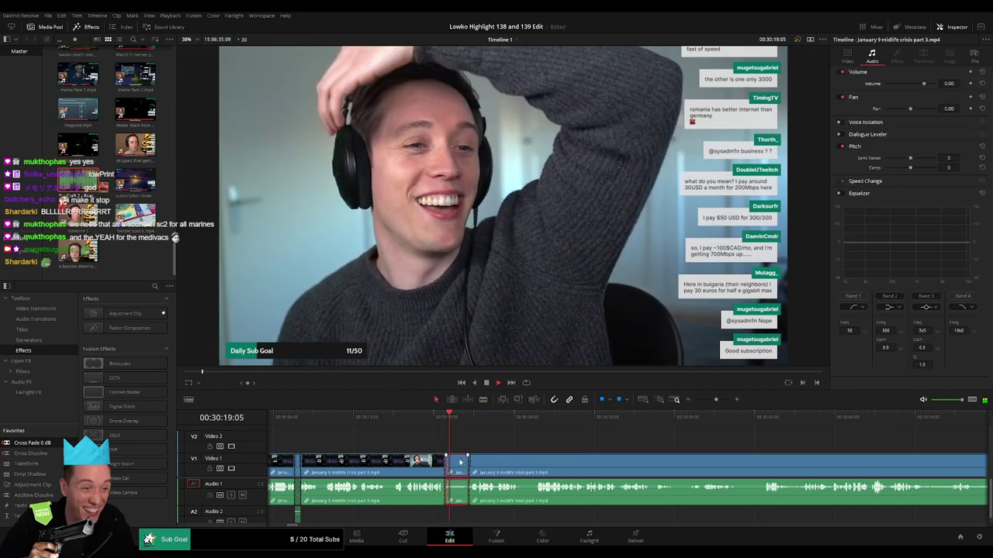
{"action": "key", "text": "Delete"}
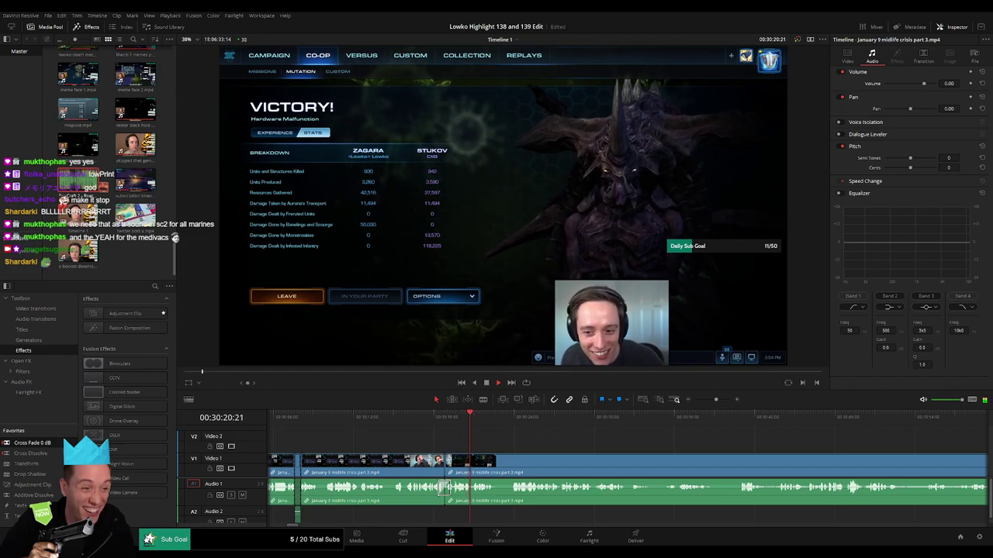
Step: Remove the short part from about 30:22:22 to 30:23:26, close the gap and apply Cross Fade 0 dB to the audio join
{"action": "left_click", "coordinate": [509, 416]}
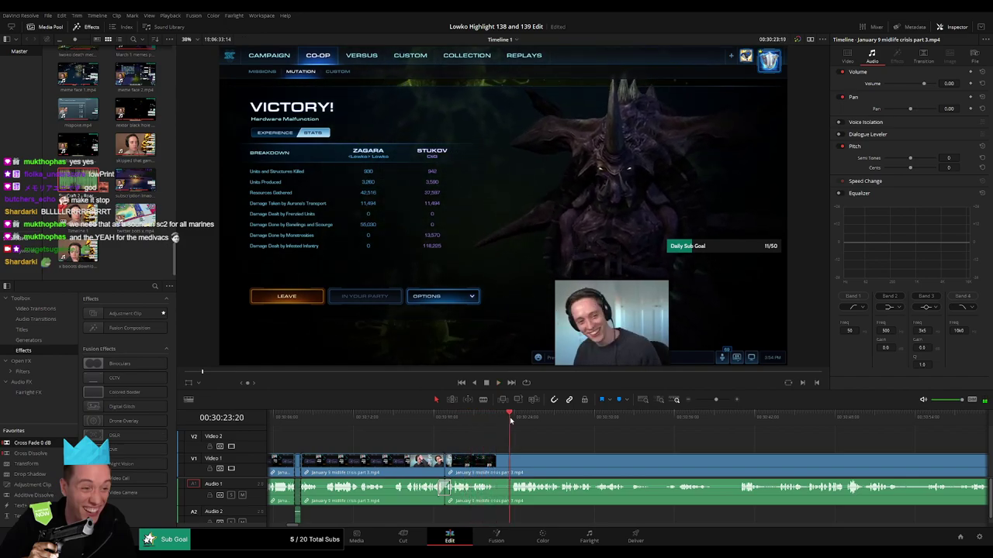
{"action": "scroll", "coordinate": [481, 438], "scroll_direction": "right", "scroll_amount": 3}
{"action": "key", "text": "b"}
{"action": "left_click", "coordinate": [408, 470]}
{"action": "left_click", "coordinate": [424, 467]}
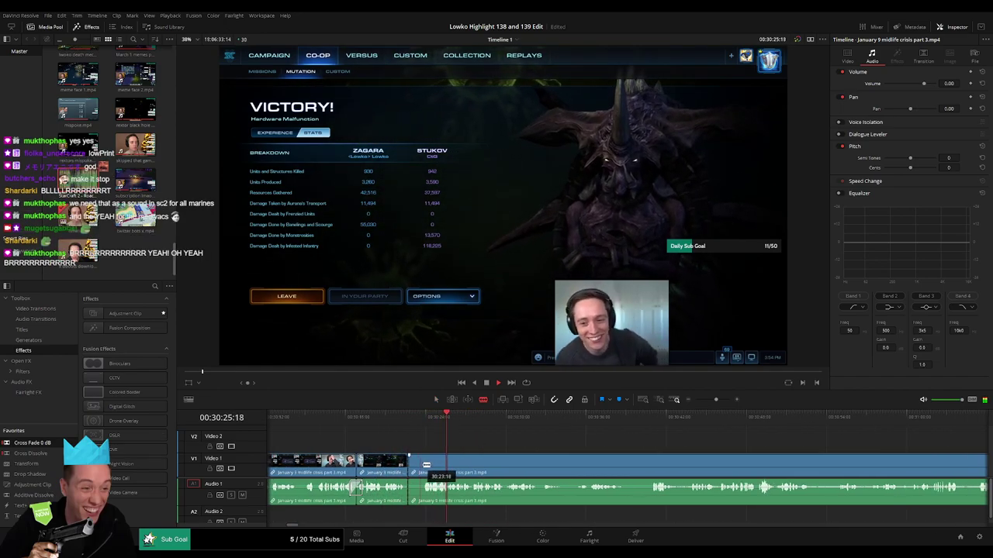
{"action": "key", "text": "a"}
{"action": "left_click", "coordinate": [416, 467]}
{"action": "key", "text": "Delete"}
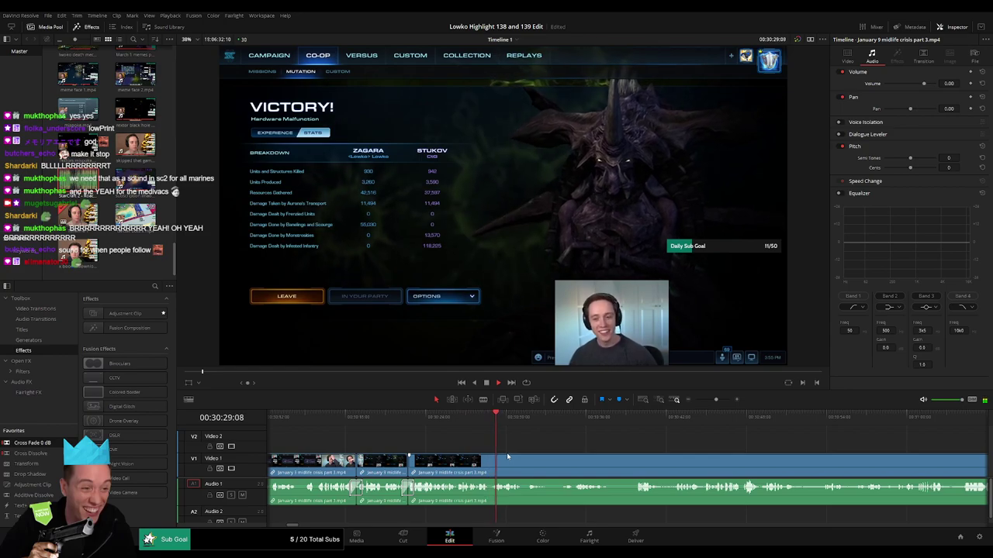
Step: Cut out the part from about 30:33 to 30:35, close the gap and apply Cross Fade 0 dB to the audio join
{"action": "scroll", "coordinate": [485, 446], "scroll_direction": "right", "scroll_amount": 1}
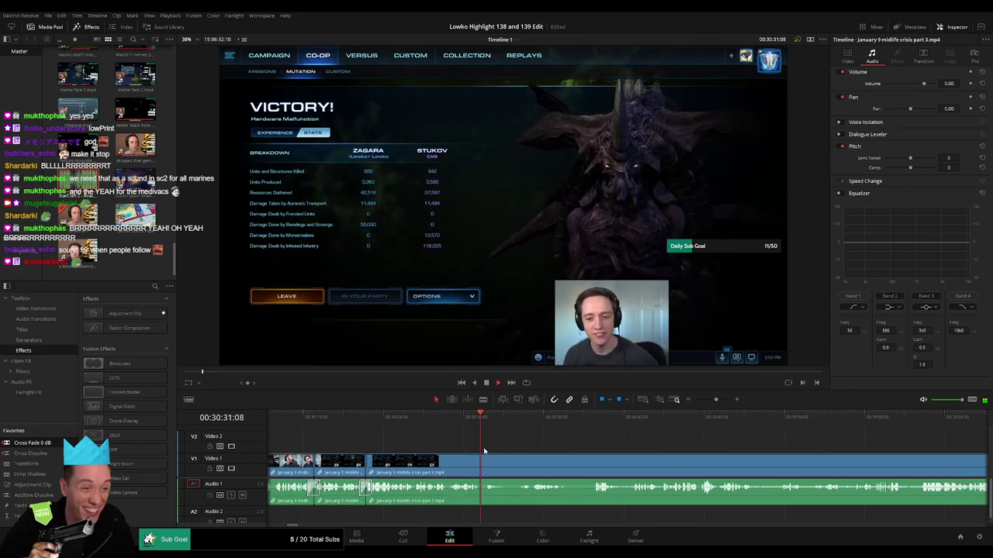
{"action": "key", "text": "b"}
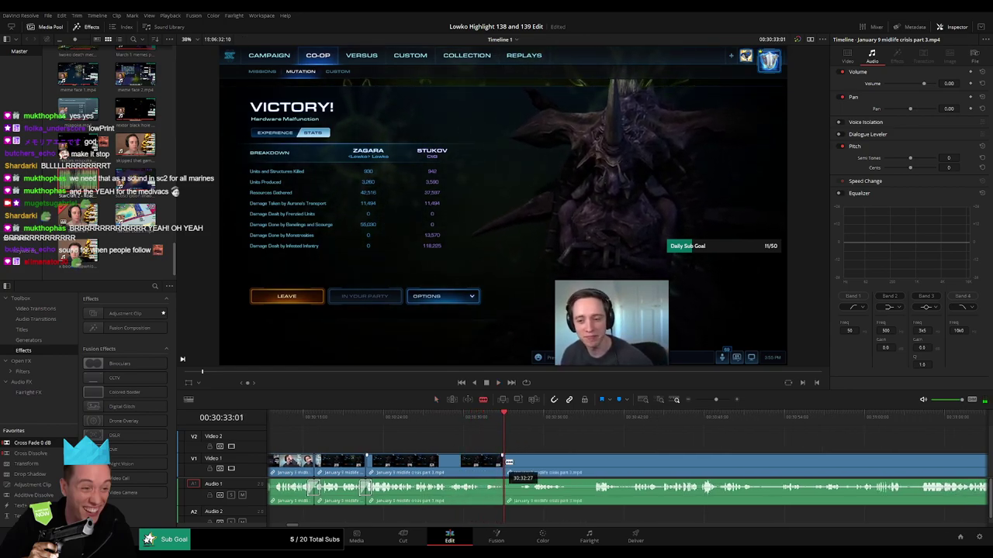
{"action": "left_click", "coordinate": [503, 471]}
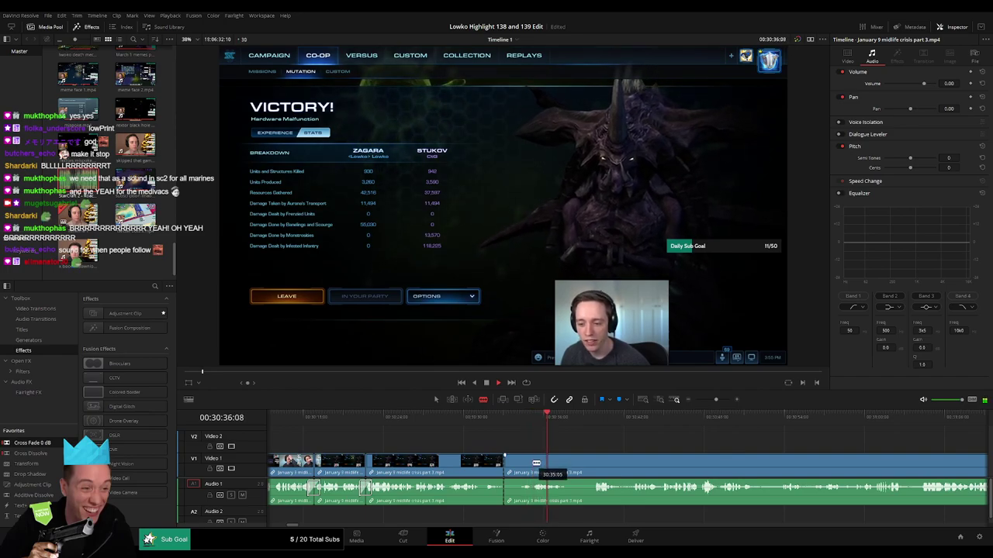
{"action": "key", "text": "space"}
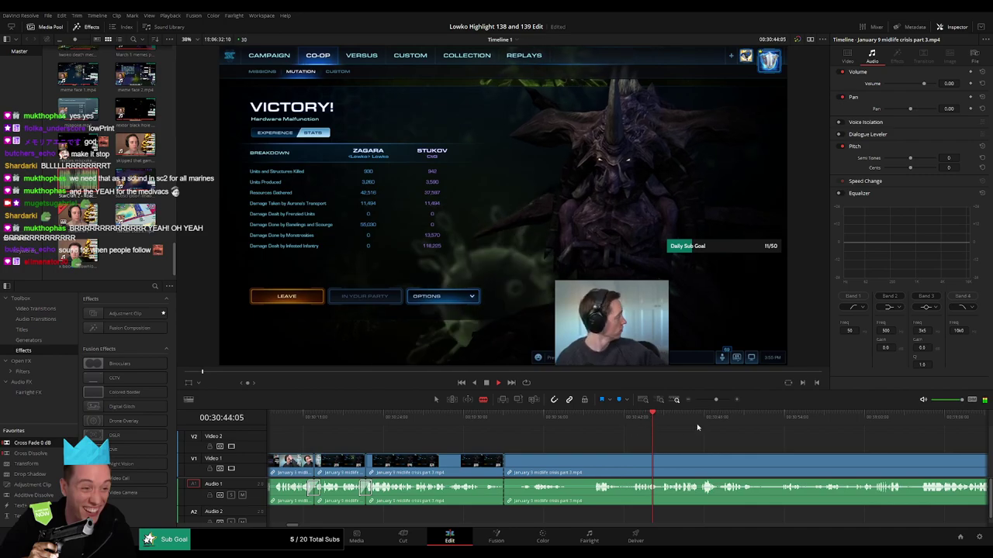
{"action": "left_click_drag", "start_coordinate": [716, 400], "coordinate": [717, 401]}
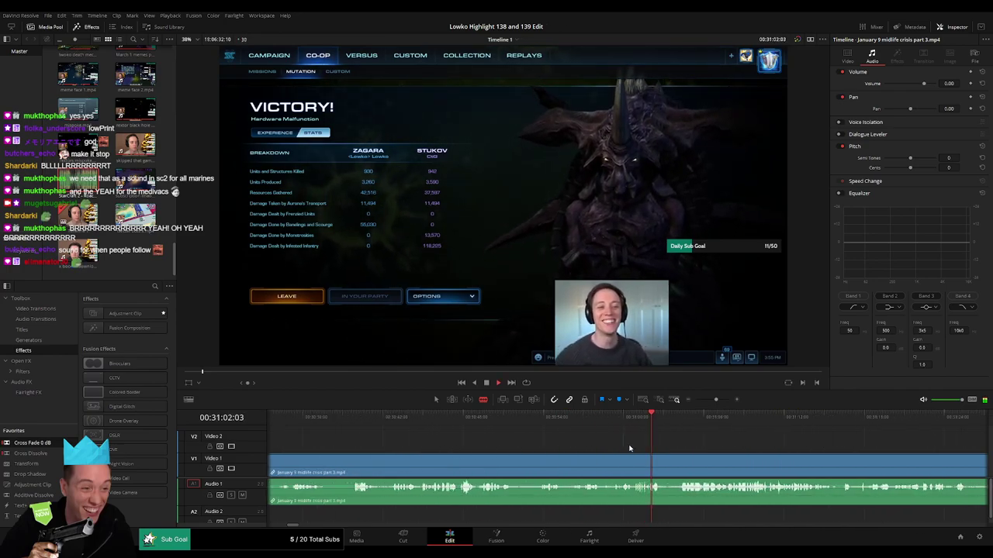
{"action": "scroll", "coordinate": [543, 434], "scroll_direction": "left", "scroll_amount": 2}
{"action": "left_click", "coordinate": [442, 423]}
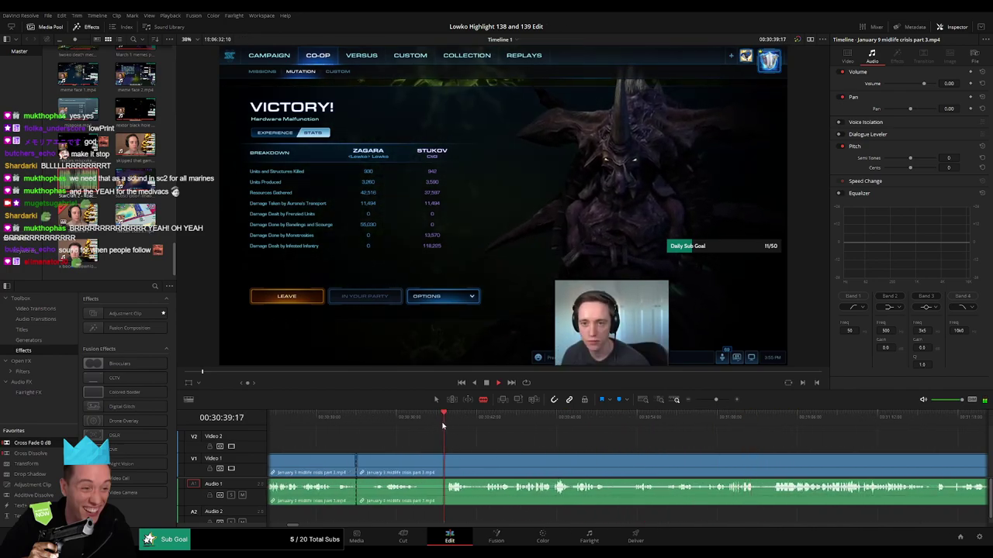
{"action": "left_click", "coordinate": [382, 424]}
{"action": "left_click_drag", "start_coordinate": [391, 466], "coordinate": [384, 465]}
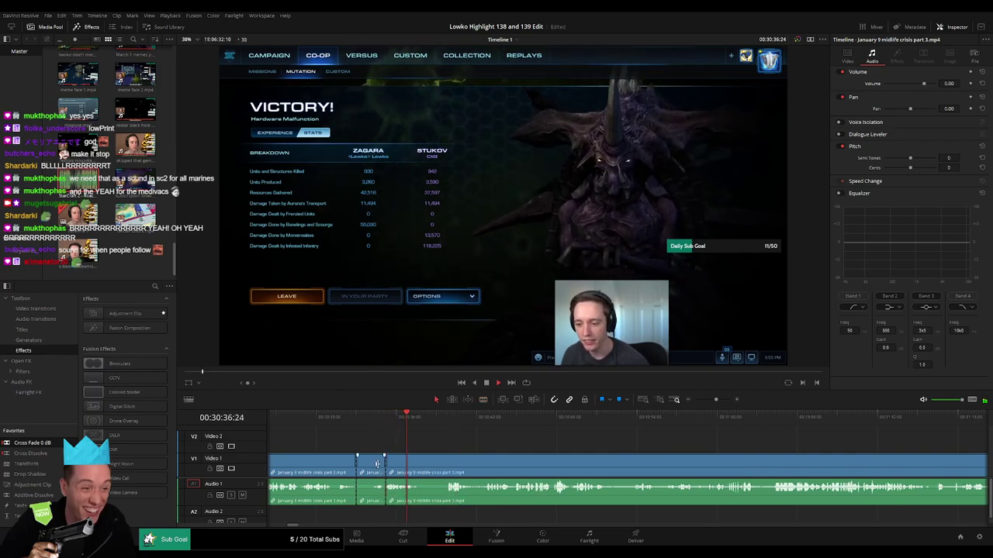
{"action": "key", "text": "Delete"}
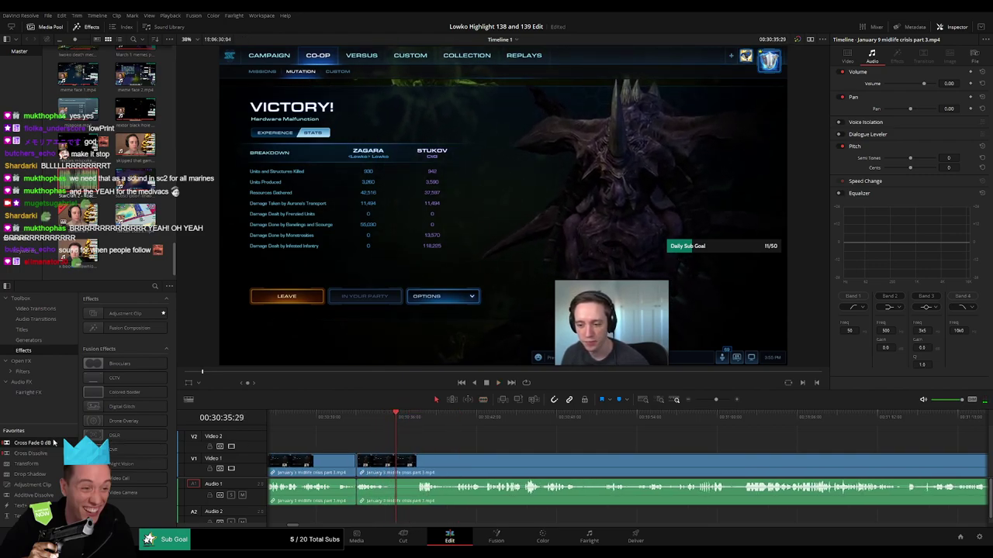
{"action": "left_click_drag", "start_coordinate": [52, 444], "coordinate": [351, 499]}
Step: Cut out the part from about 30:35 to 30:37:15, close the gap and apply Cross Fade 0 dB to the audio join
{"action": "left_click_drag", "start_coordinate": [388, 471], "coordinate": [420, 461]}
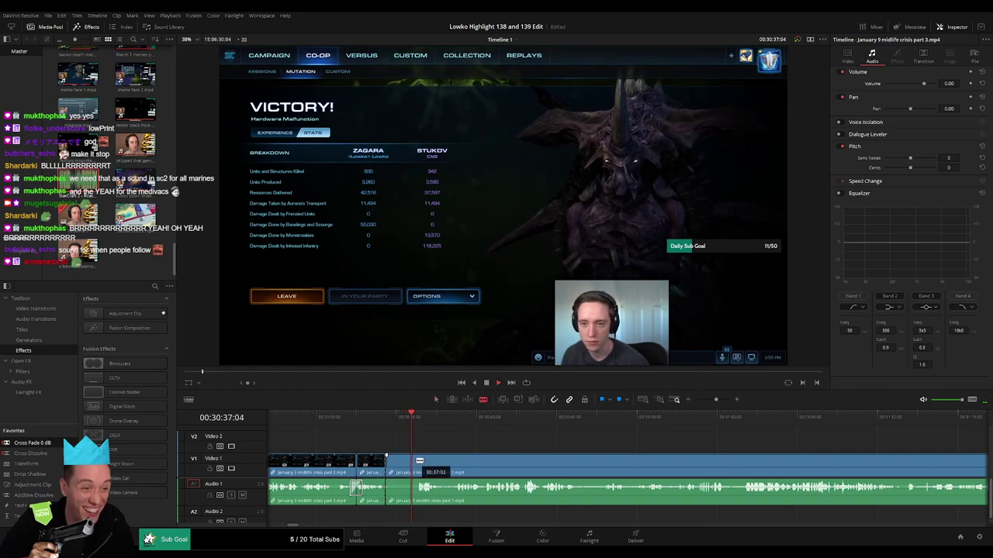
{"action": "left_click", "coordinate": [417, 463]}
{"action": "key", "text": "a"}
{"action": "left_click", "coordinate": [404, 467]}
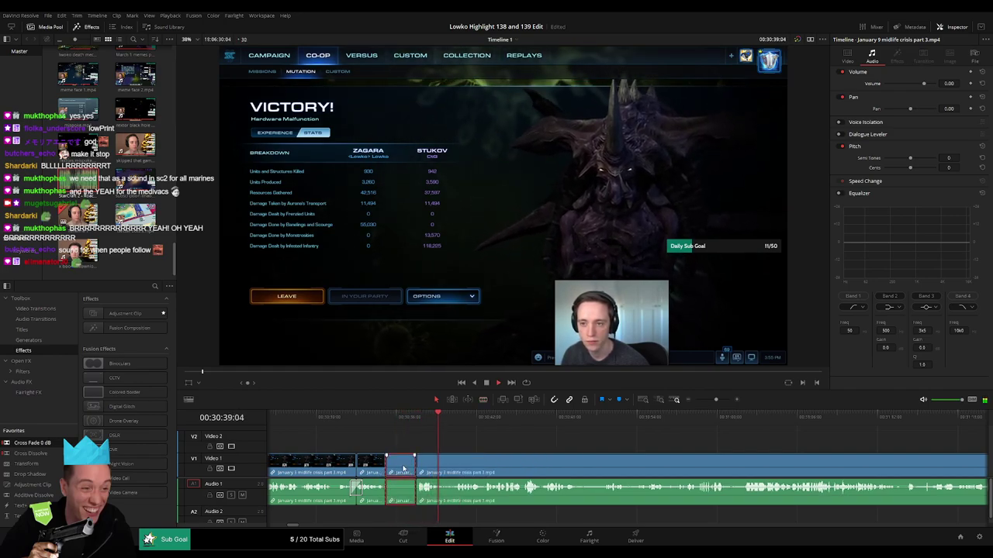
{"action": "key", "text": "Delete"}
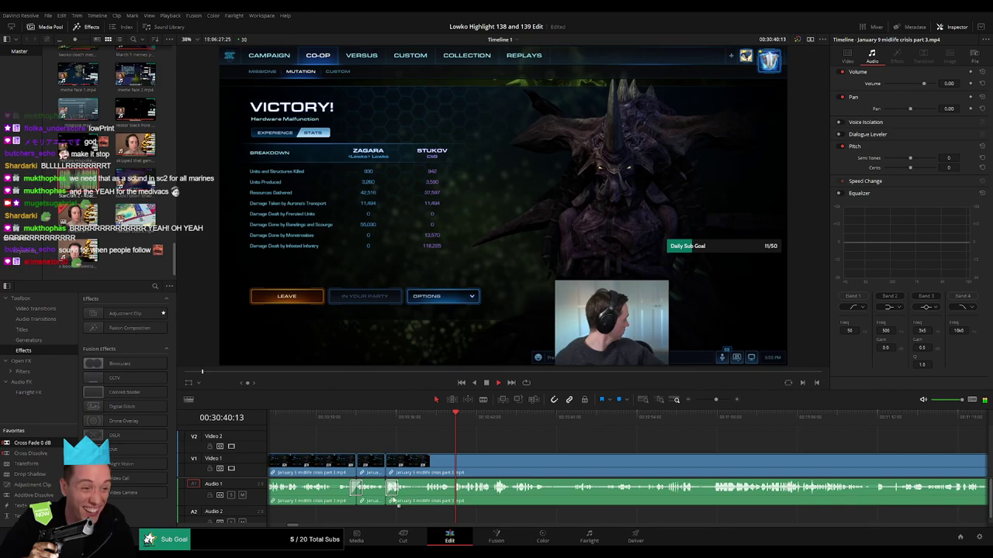
Step: Remove the part from about 30:37 to 30:38, close the gap and apply Cross Fade 0 dB to the audio join
{"action": "key", "text": "b"}
{"action": "left_click", "coordinate": [408, 470]}
{"action": "left_click", "coordinate": [424, 466]}
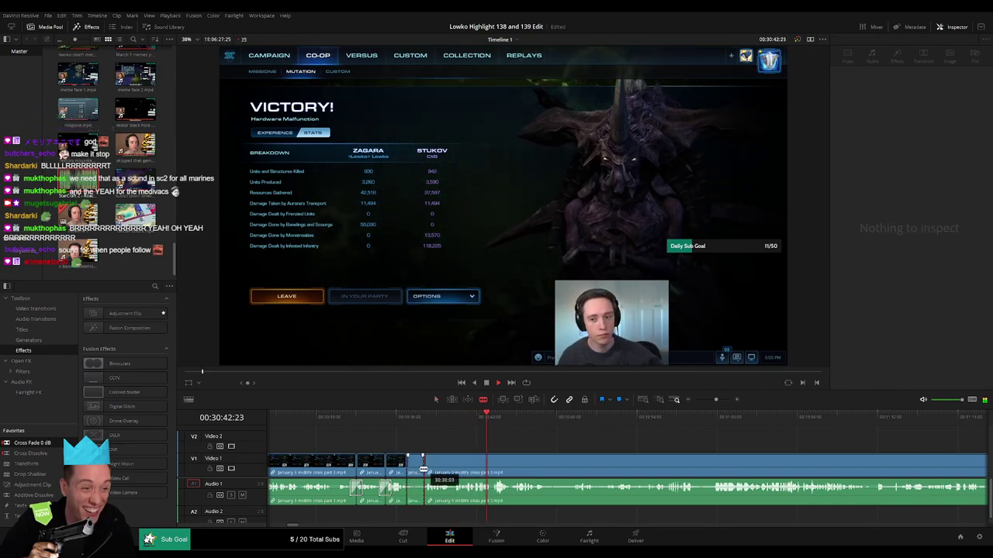
{"action": "key", "text": "a"}
{"action": "left_click", "coordinate": [419, 467]}
{"action": "key", "text": "Delete"}
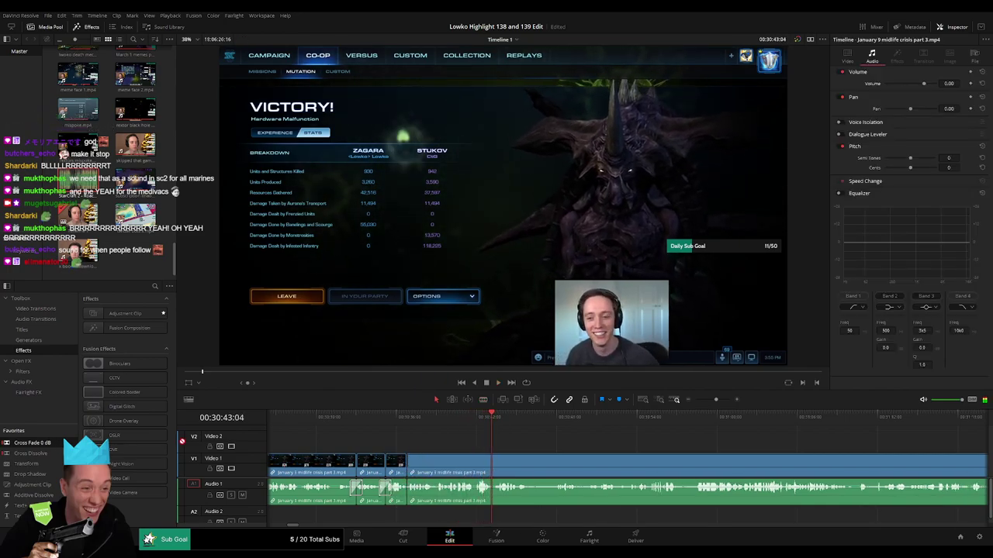
Step: Cut out the part from about 30:46 to 30:48, close the gap, apply Cross Fade 0 dB to the audio join and resume playback
{"action": "scroll", "coordinate": [464, 452], "scroll_direction": "right", "scroll_amount": 3}
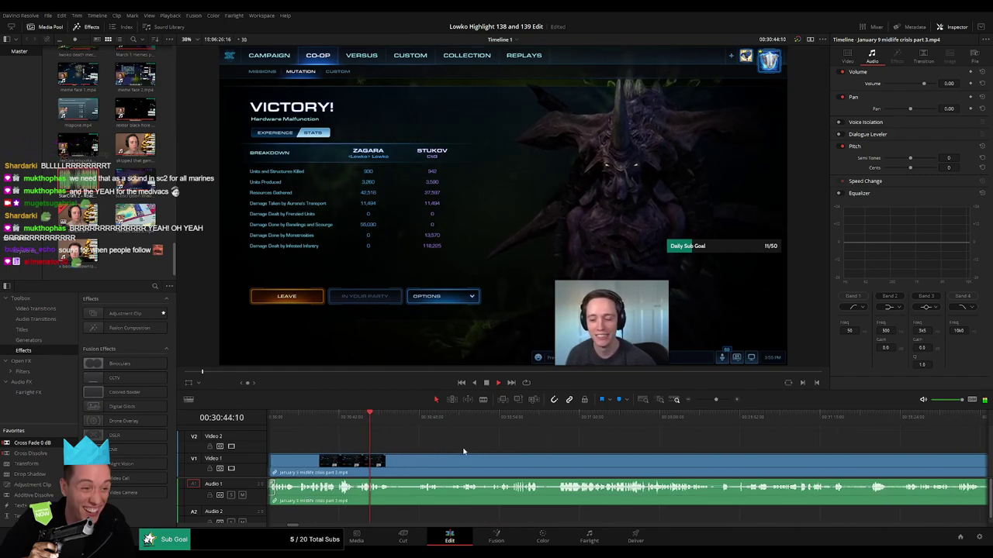
{"action": "left_click", "coordinate": [391, 464]}
{"action": "left_click", "coordinate": [418, 463]}
{"action": "key", "text": "a"}
{"action": "left_click", "coordinate": [404, 466]}
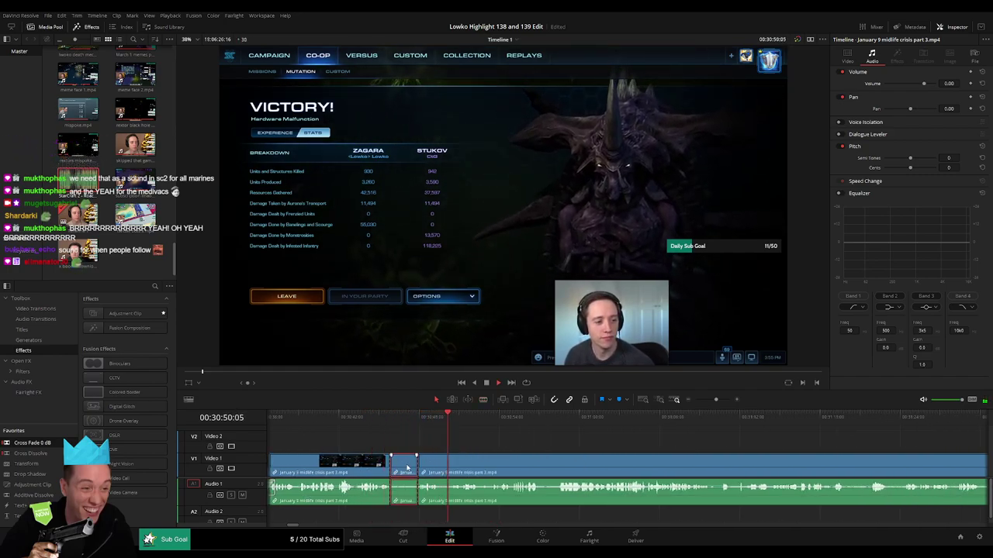
{"action": "key", "text": "Delete"}
{"action": "left_click", "coordinate": [391, 467]}
{"action": "key", "text": "Delete"}
{"action": "key", "text": "space"}
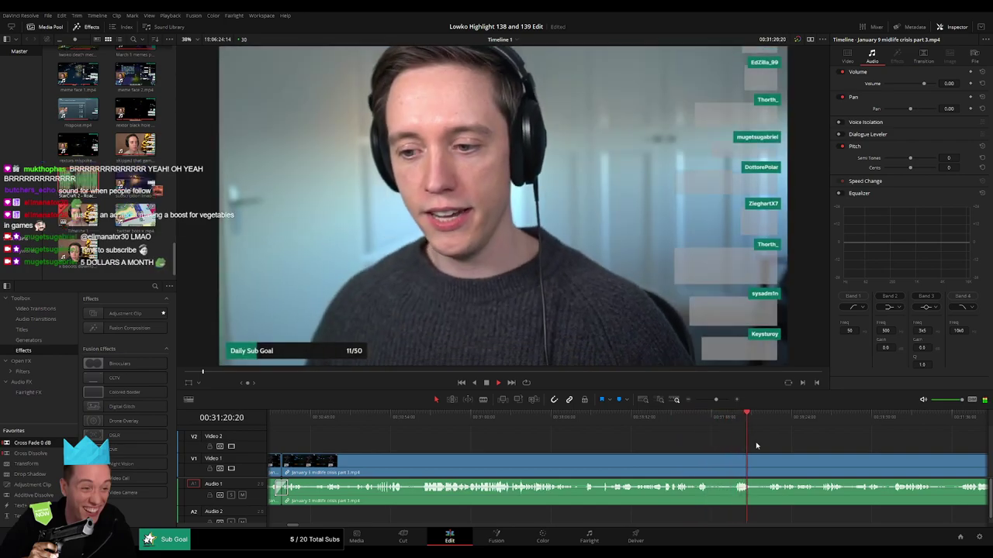
Step: Split the clip at about 31:18 and skim the recording up to about 31:57 for the point where it should resume
{"action": "left_click_drag", "start_coordinate": [755, 445], "coordinate": [577, 448]}
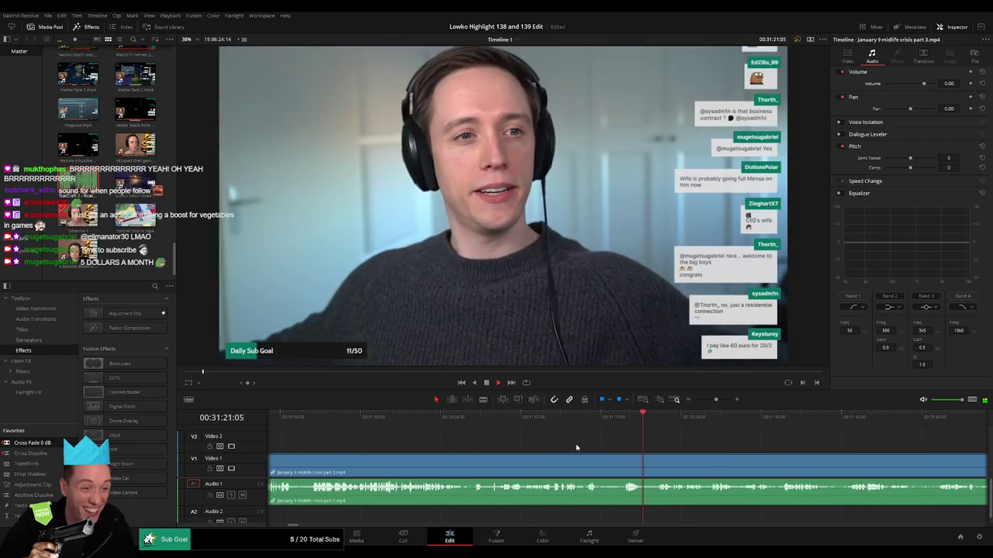
{"action": "left_click", "coordinate": [585, 430]}
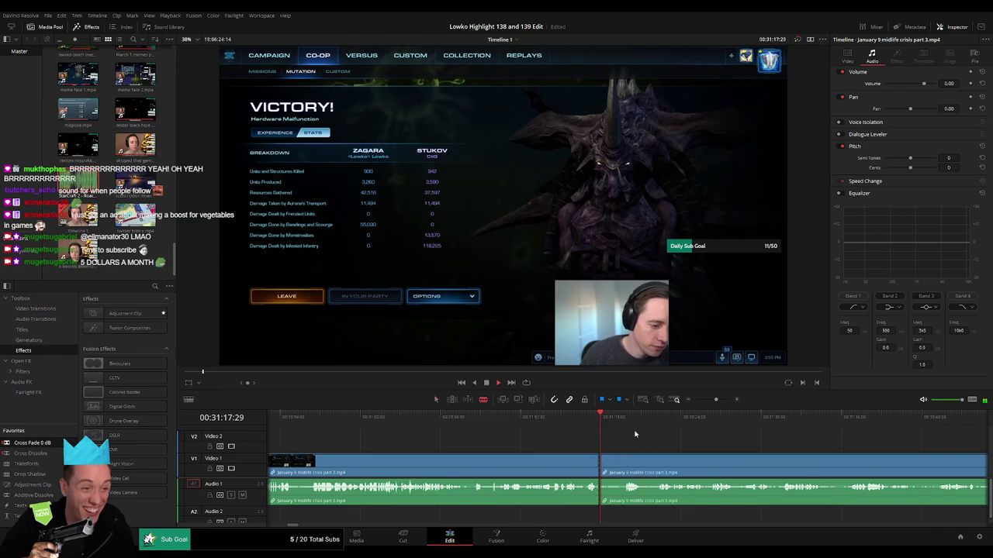
{"action": "left_click", "coordinate": [657, 422]}
{"action": "scroll", "coordinate": [506, 440], "scroll_direction": "right", "scroll_amount": 4}
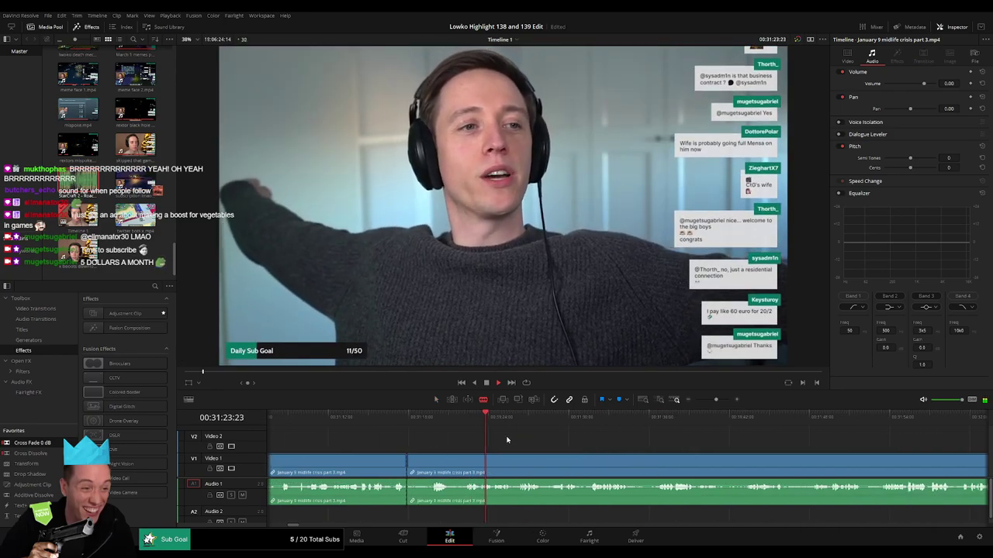
{"action": "left_click", "coordinate": [571, 426]}
{"action": "left_click", "coordinate": [668, 427]}
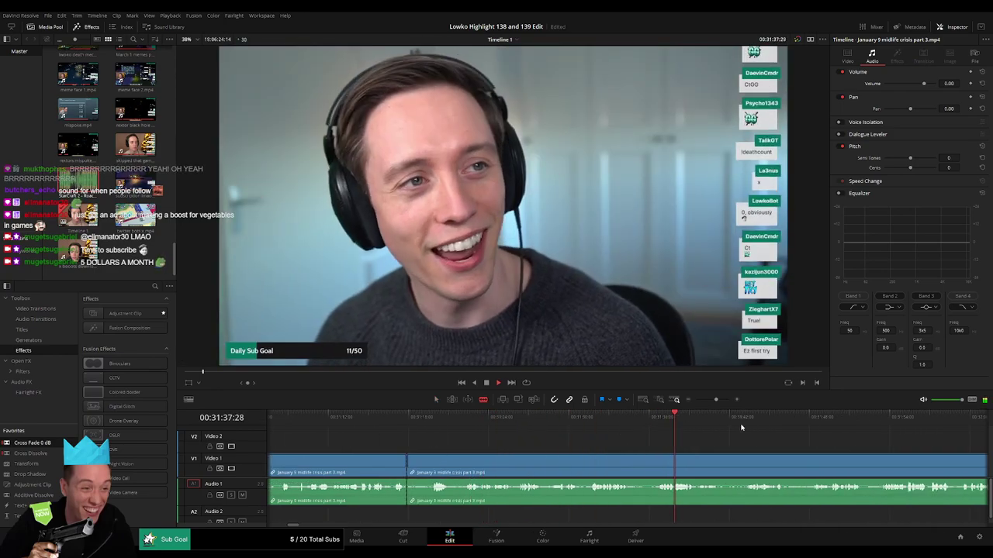
{"action": "left_click", "coordinate": [751, 428]}
{"action": "scroll", "coordinate": [566, 429], "scroll_direction": "right", "scroll_amount": 3}
{"action": "left_click", "coordinate": [573, 427]}
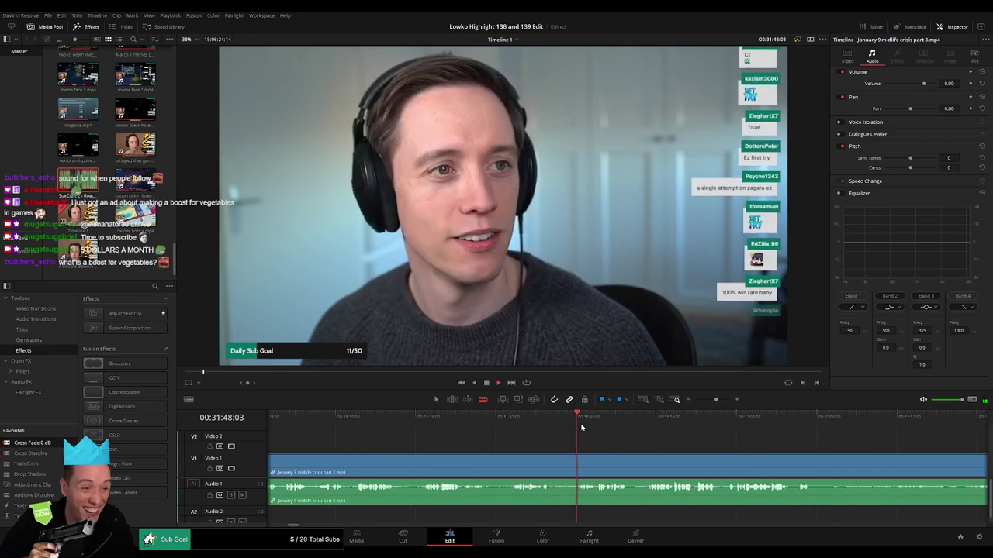
{"action": "scroll", "coordinate": [609, 445], "scroll_direction": "right", "scroll_amount": 1}
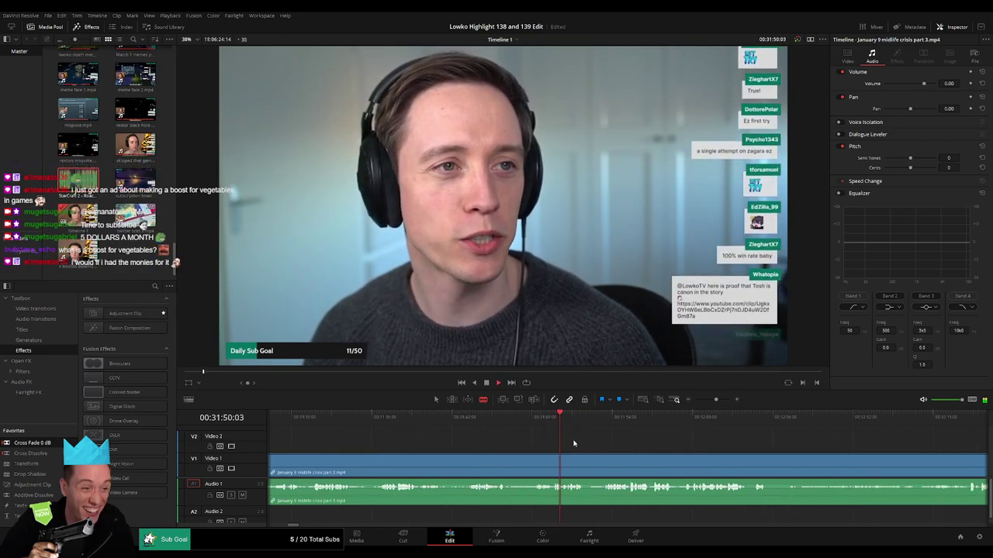
{"action": "left_click", "coordinate": [604, 425]}
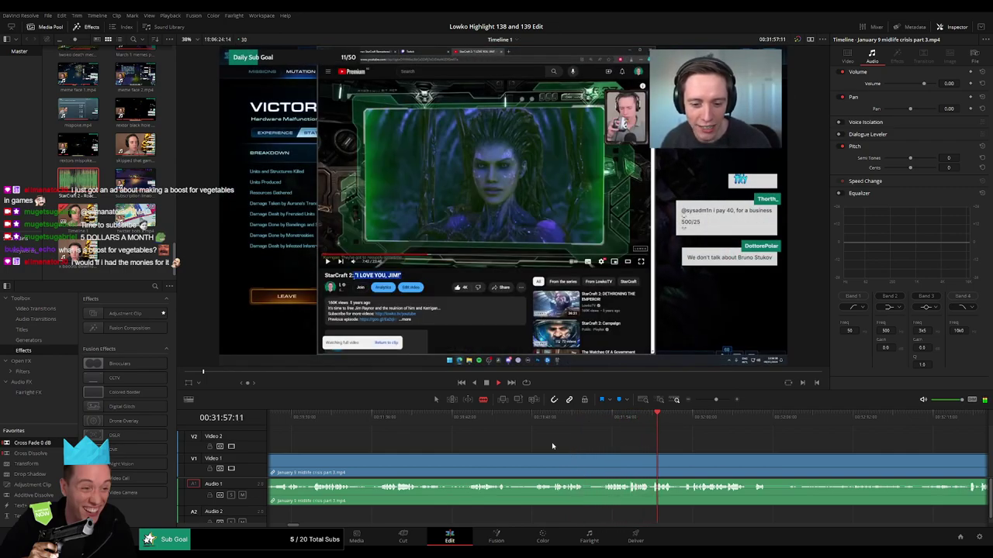
Step: Delete the part between the 31:18 split and about 31:49, close the gap and apply Cross Fade 0 dB to the audio join
{"action": "left_click", "coordinate": [535, 426]}
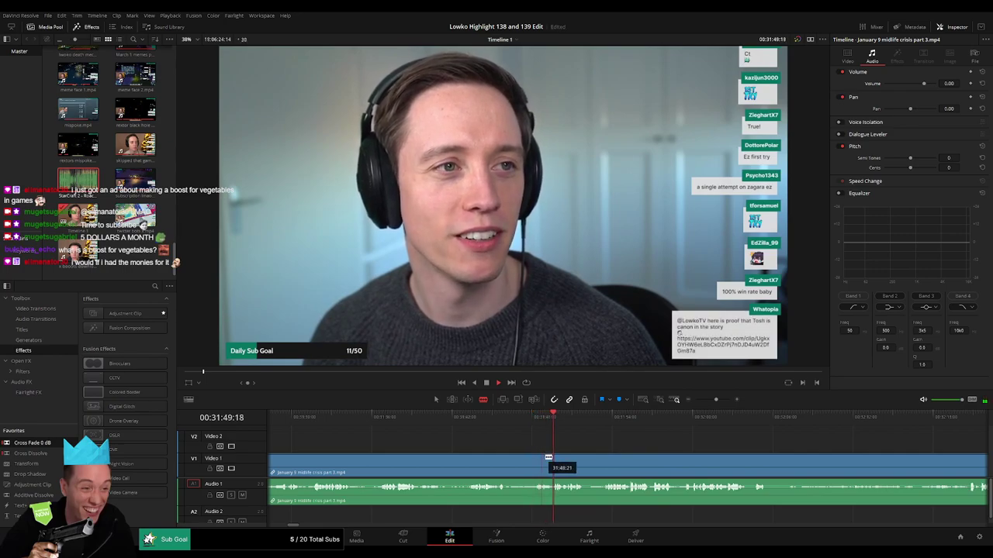
{"action": "left_click", "coordinate": [554, 463]}
{"action": "key", "text": "a"}
{"action": "left_click", "coordinate": [520, 466]}
{"action": "key", "text": "Delete"}
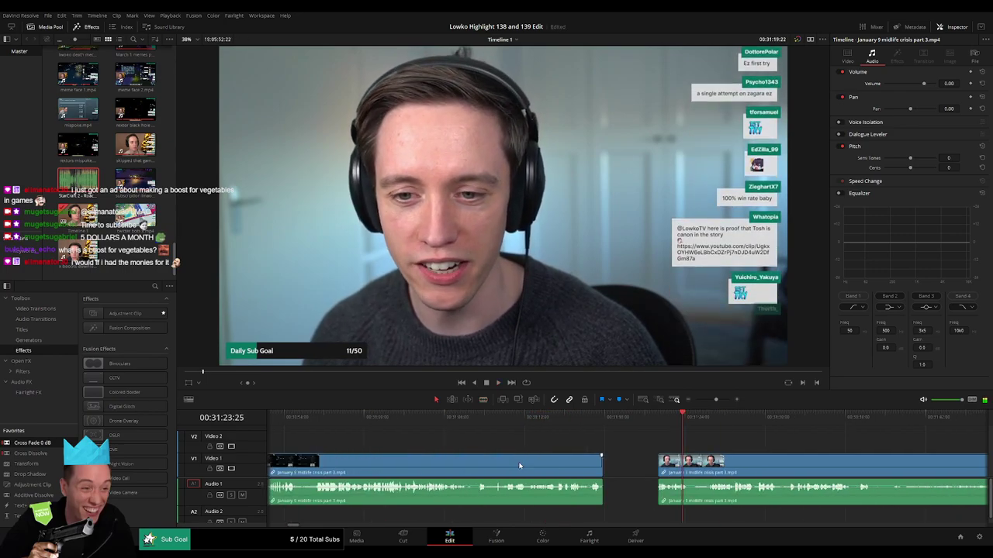
{"action": "left_click_drag", "start_coordinate": [46, 444], "coordinate": [604, 498]}
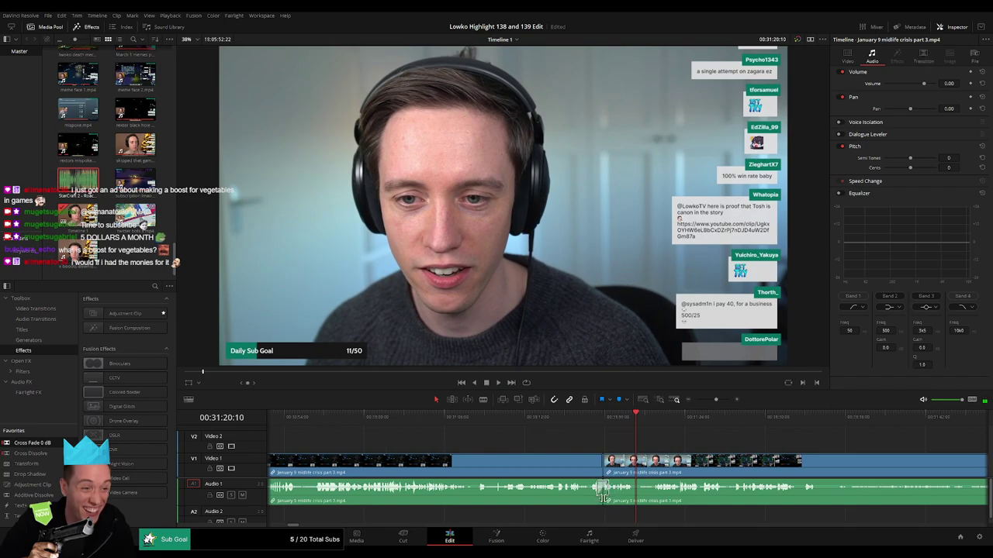
Step: Play back the new join at about 31:18 and review the recording up to about 31:58
{"action": "left_click", "coordinate": [596, 420]}
{"action": "key", "text": "space"}
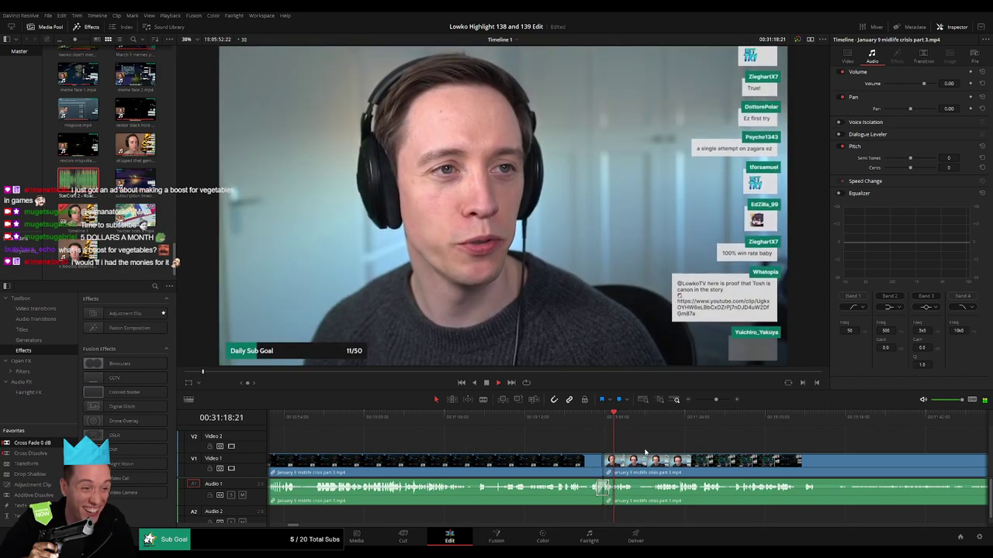
{"action": "scroll", "coordinate": [645, 452], "scroll_direction": "right", "scroll_amount": 5}
{"action": "scroll", "coordinate": [462, 455], "scroll_direction": "right", "scroll_amount": 1}
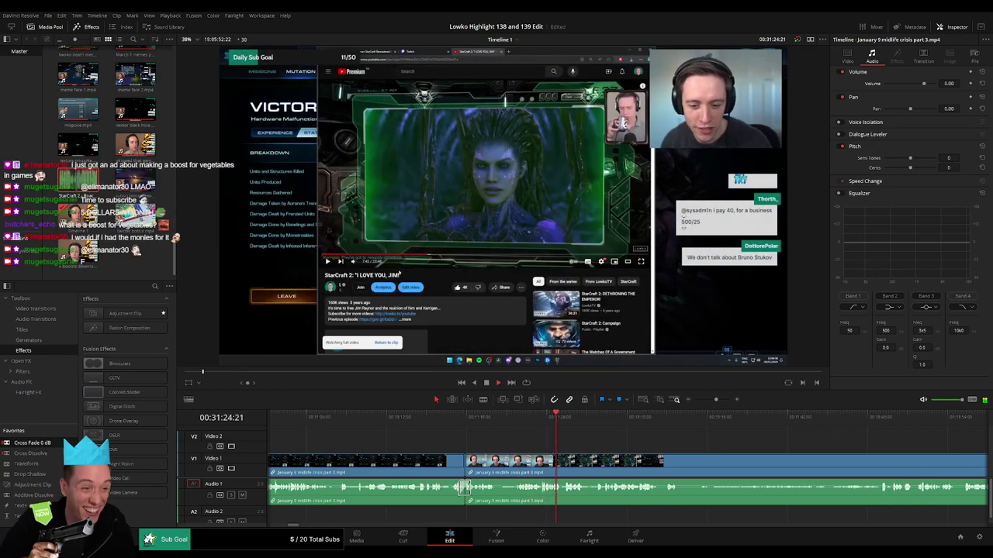
{"action": "scroll", "coordinate": [604, 443], "scroll_direction": "right", "scroll_amount": 3}
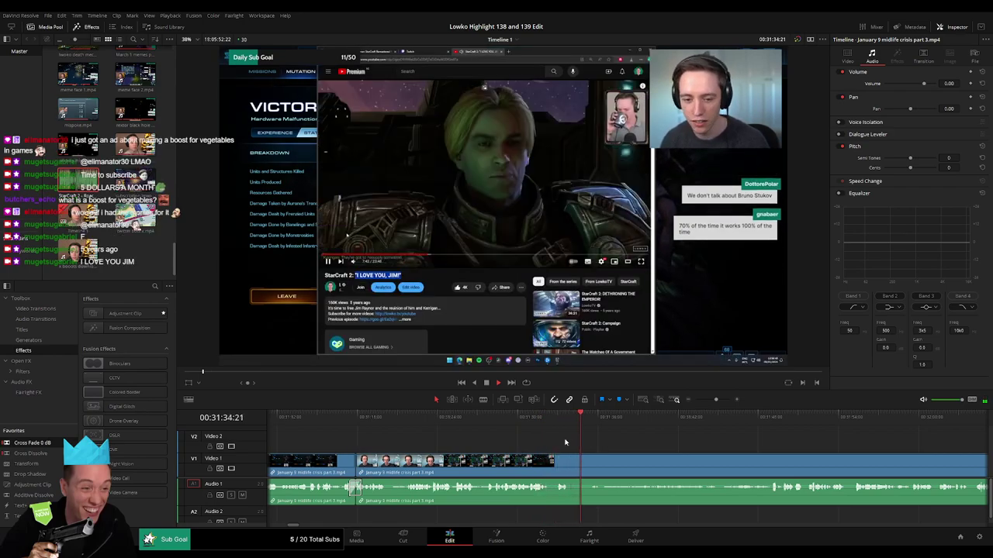
{"action": "scroll", "coordinate": [564, 440], "scroll_direction": "right", "scroll_amount": 3}
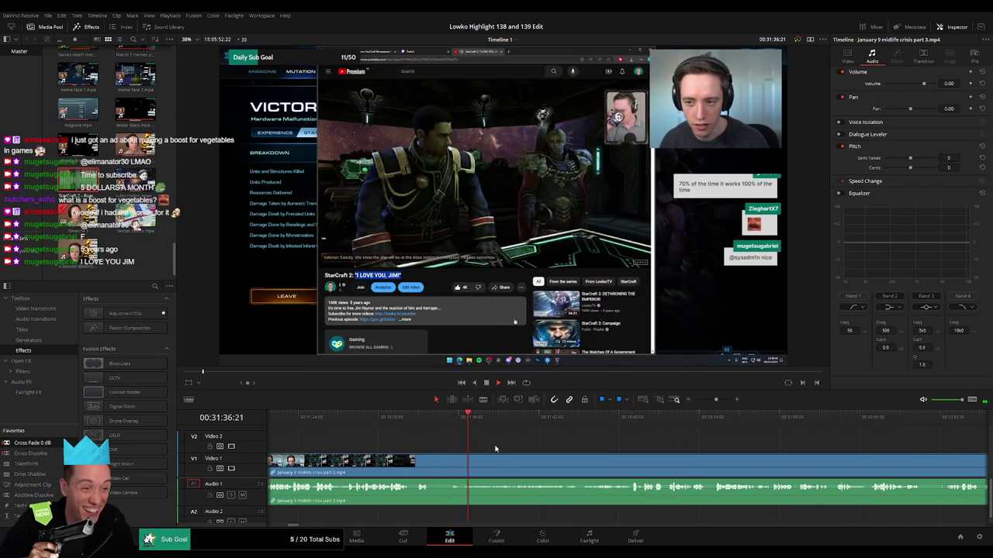
{"action": "left_click_drag", "start_coordinate": [499, 421], "coordinate": [599, 421]}
{"action": "key", "text": "space"}
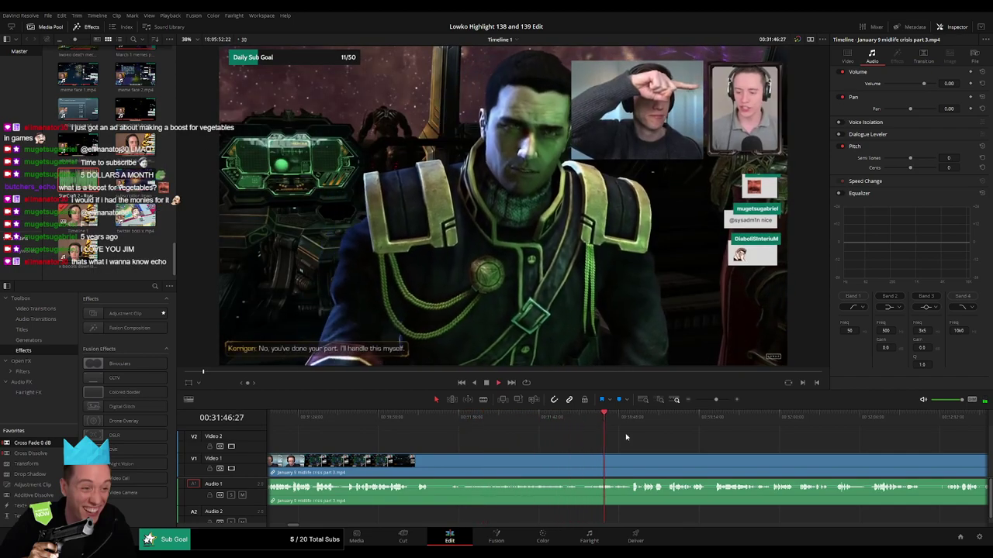
{"action": "left_click", "coordinate": [545, 423]}
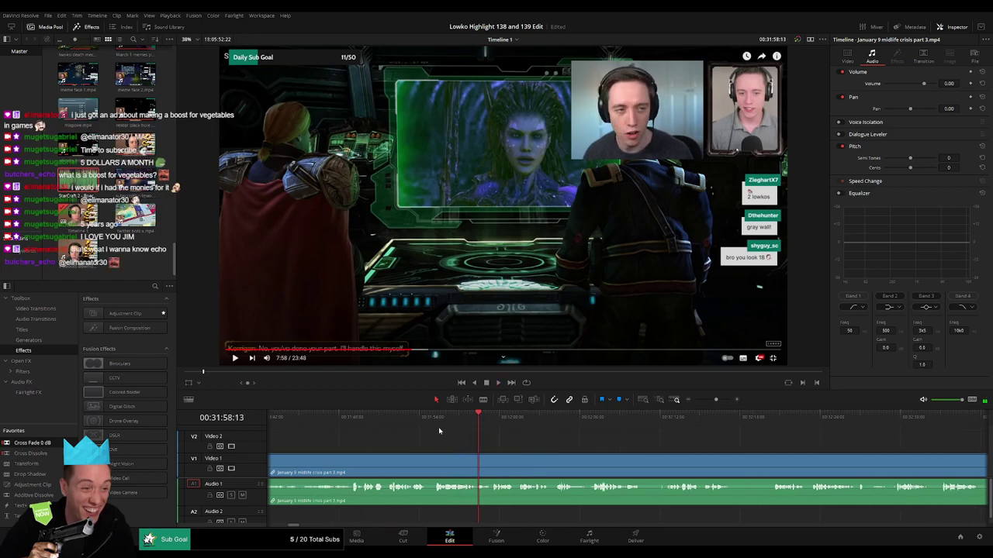
Step: Place an Adjustment Clip on Video 2 at about 31:54 and lengthen it to about 9 seconds
{"action": "left_click", "coordinate": [386, 417]}
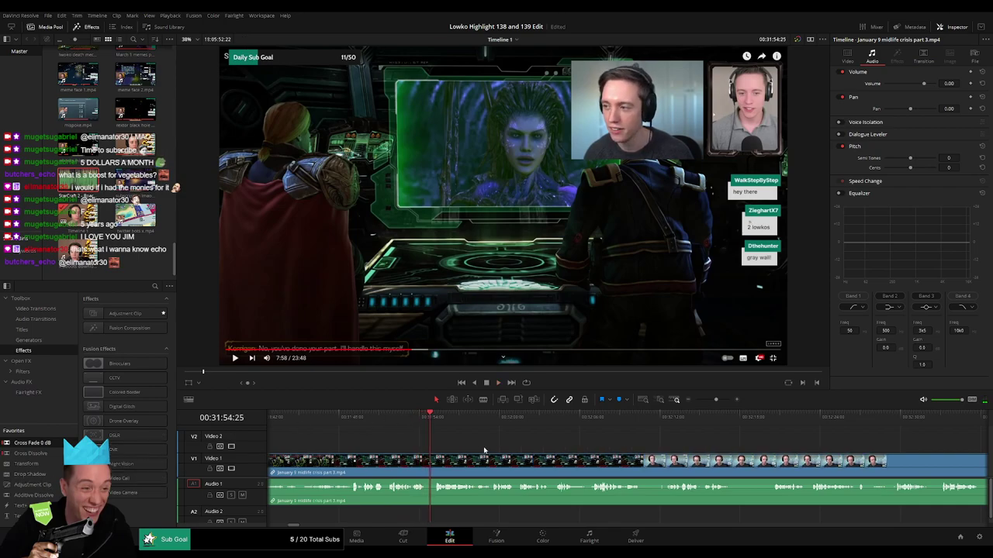
{"action": "left_click_drag", "start_coordinate": [34, 485], "coordinate": [432, 444]}
{"action": "left_click_drag", "start_coordinate": [509, 442], "coordinate": [551, 442]}
{"action": "left_click", "coordinate": [512, 442]}
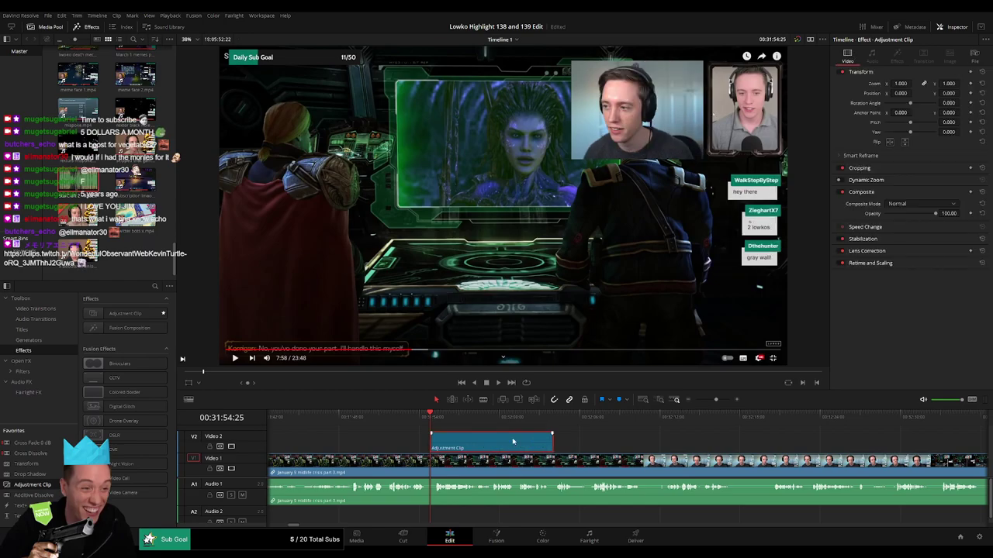
Step: Set the adjustment clip's zoom to 2.230 and its position to X -2328, Y -1110, framing the two webcam images, and play it
{"action": "left_click_drag", "start_coordinate": [903, 84], "coordinate": [962, 93]}
{"action": "left_click_drag", "start_coordinate": [619, 164], "coordinate": [634, 165]}
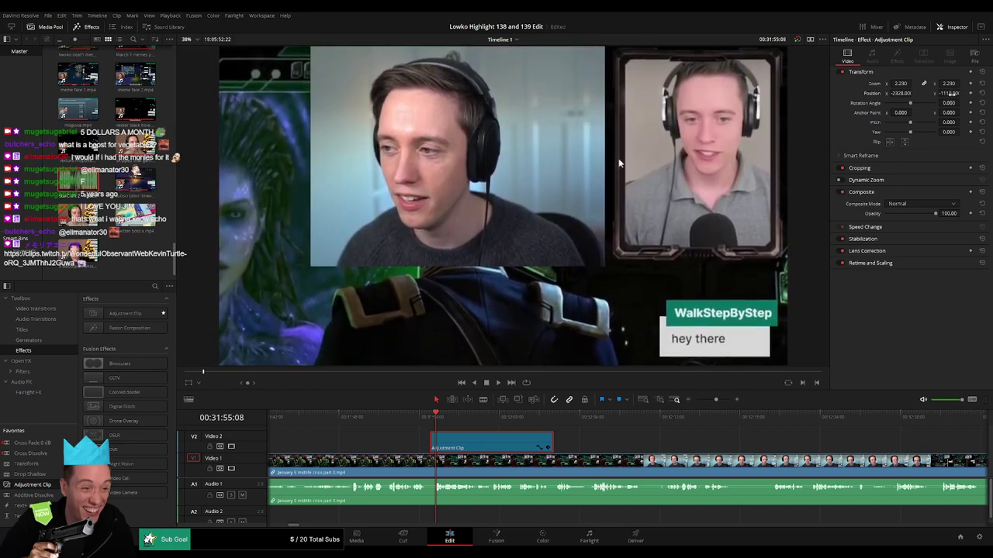
{"action": "key", "text": "space"}
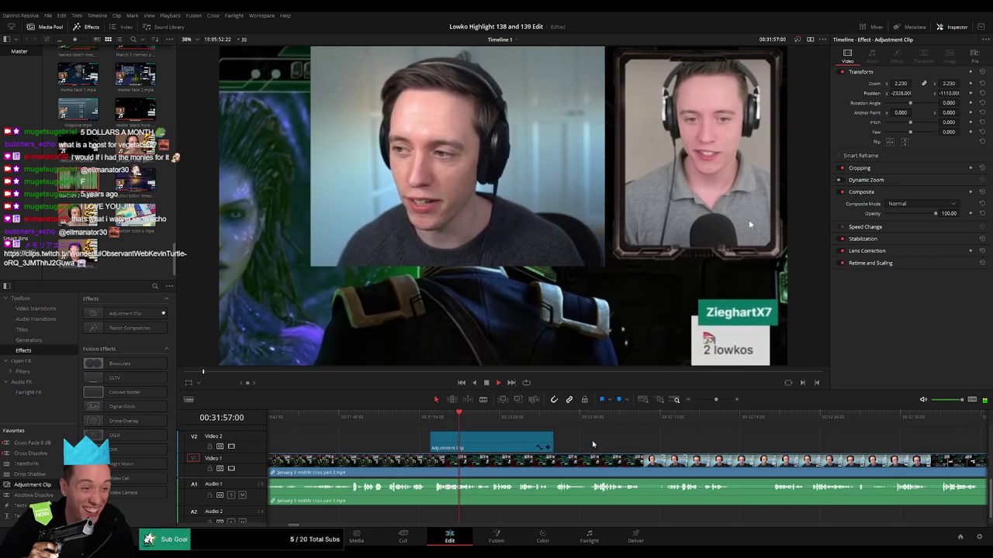
Step: Extend the end of the adjustment clip to a length of about 11 seconds
{"action": "left_click", "coordinate": [598, 436]}
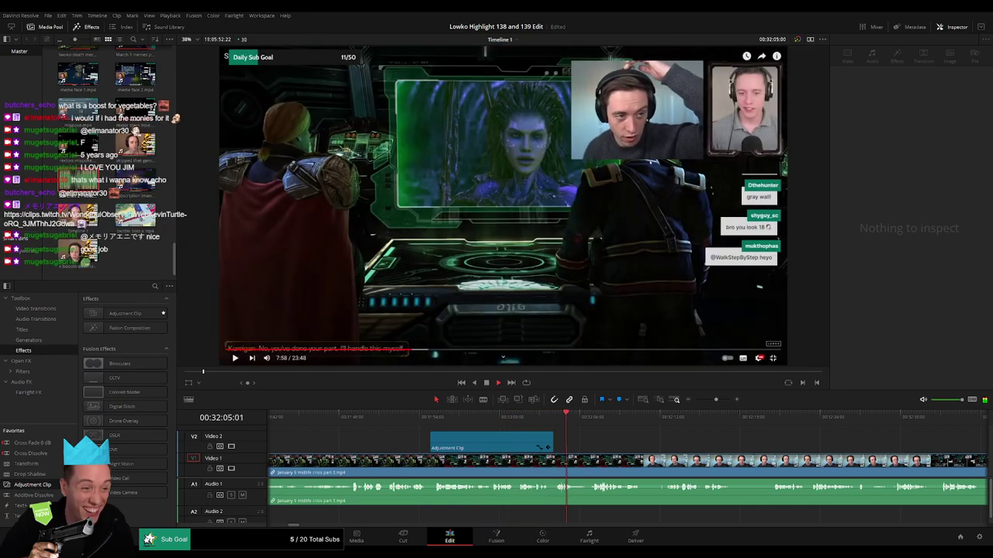
{"action": "left_click", "coordinate": [551, 444]}
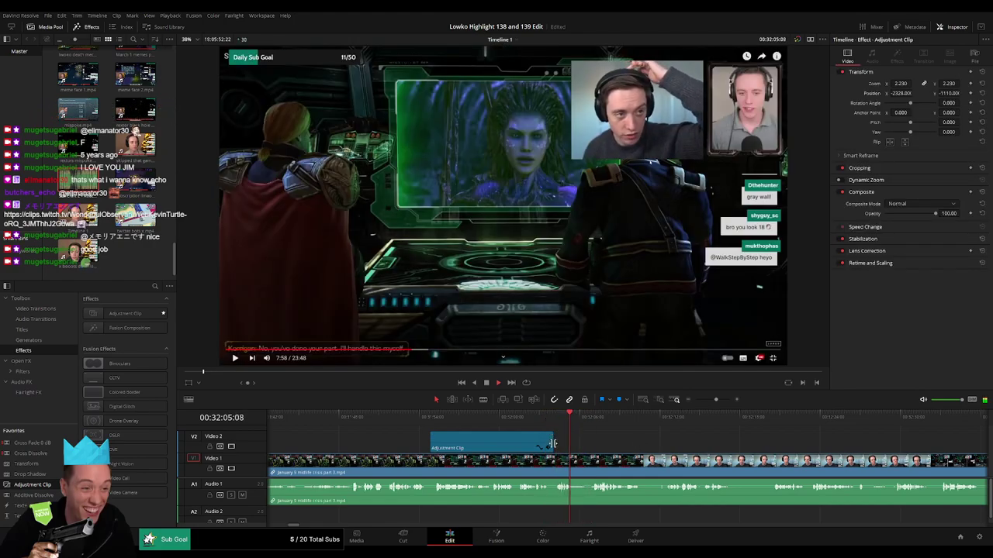
{"action": "left_click_drag", "start_coordinate": [556, 440], "coordinate": [568, 444]}
{"action": "left_click_drag", "start_coordinate": [575, 442], "coordinate": [584, 443]}
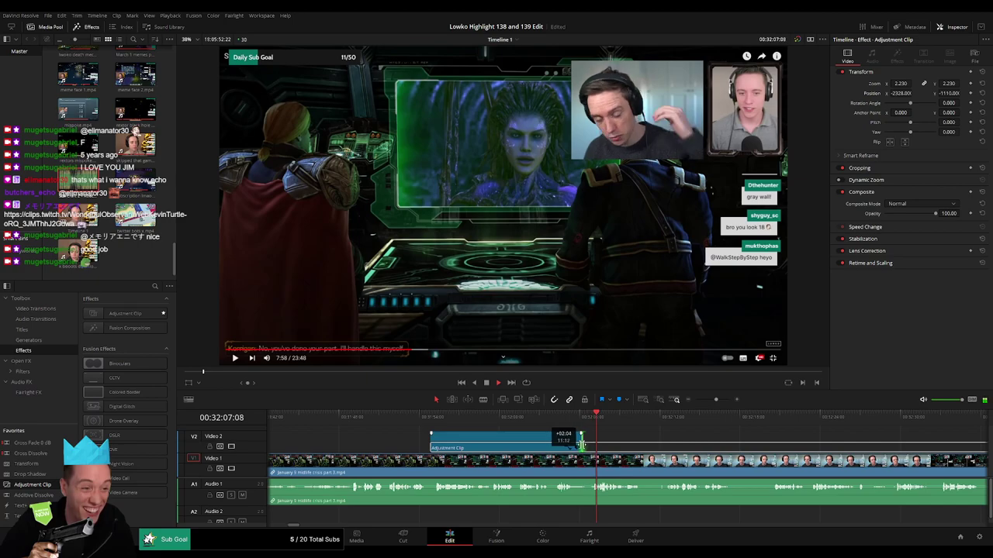
Step: Cut out the part from about 32:11 to 32:12, close the gap and apply Cross Fade 0 dB to the audio join
{"action": "left_click_drag", "start_coordinate": [657, 448], "coordinate": [501, 441]}
{"action": "left_click", "coordinate": [502, 421]}
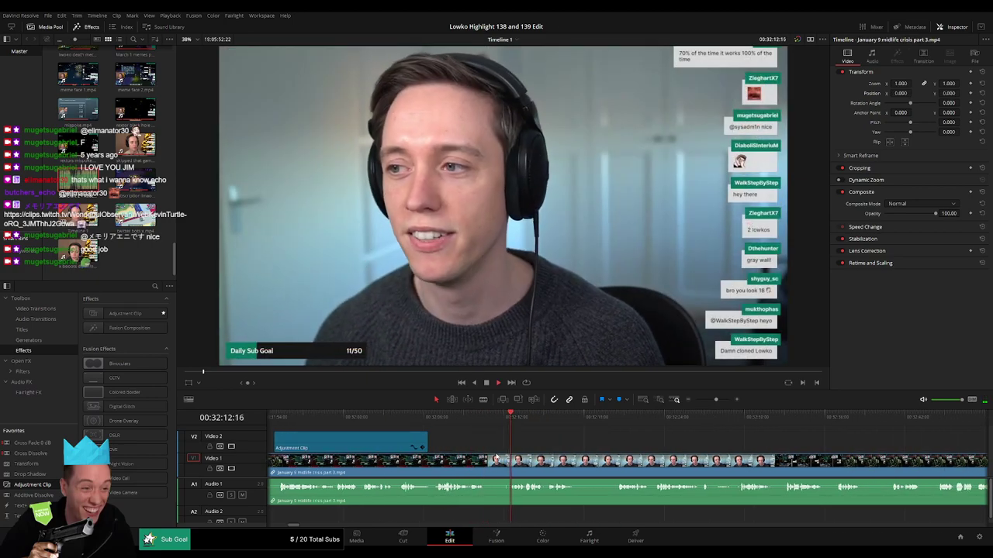
{"action": "key", "text": "b"}
{"action": "left_click", "coordinate": [493, 460]}
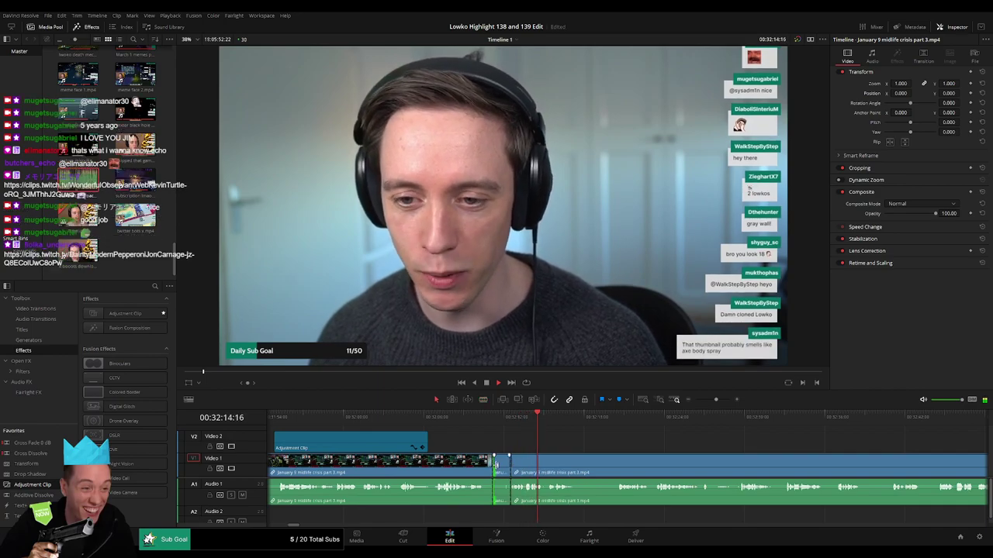
{"action": "left_click", "coordinate": [503, 468]}
{"action": "key", "text": "Delete"}
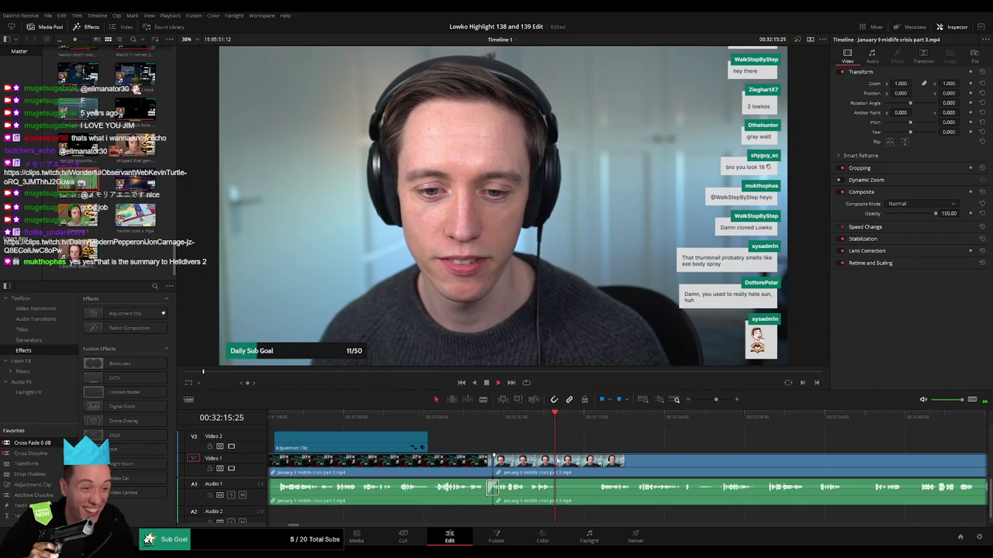
Step: Remove the part from about 32:16 to 32:19, close the gap, apply Cross Fade 0 dB to the audio join and resume playback
{"action": "key", "text": "space"}
{"action": "key", "text": "b"}
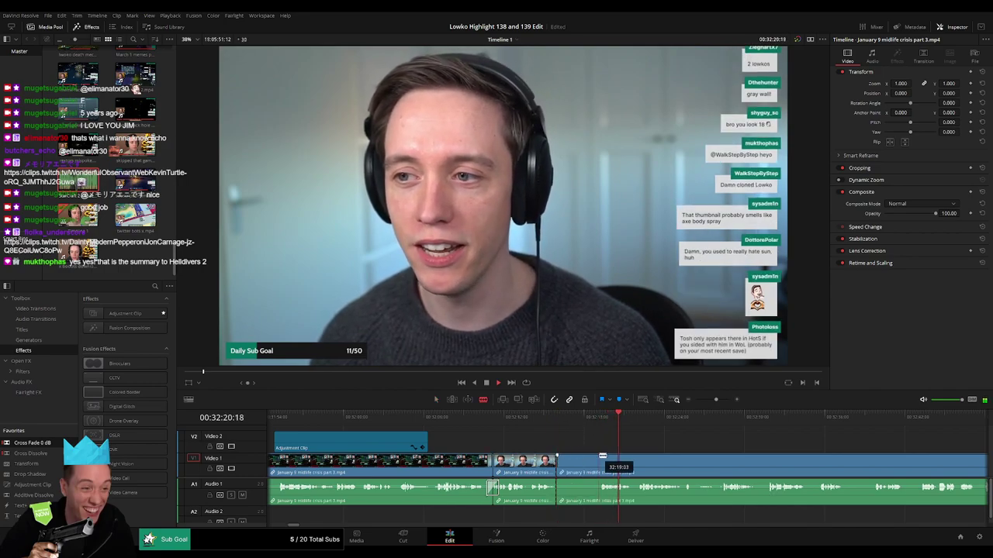
{"action": "key", "text": "Delete"}
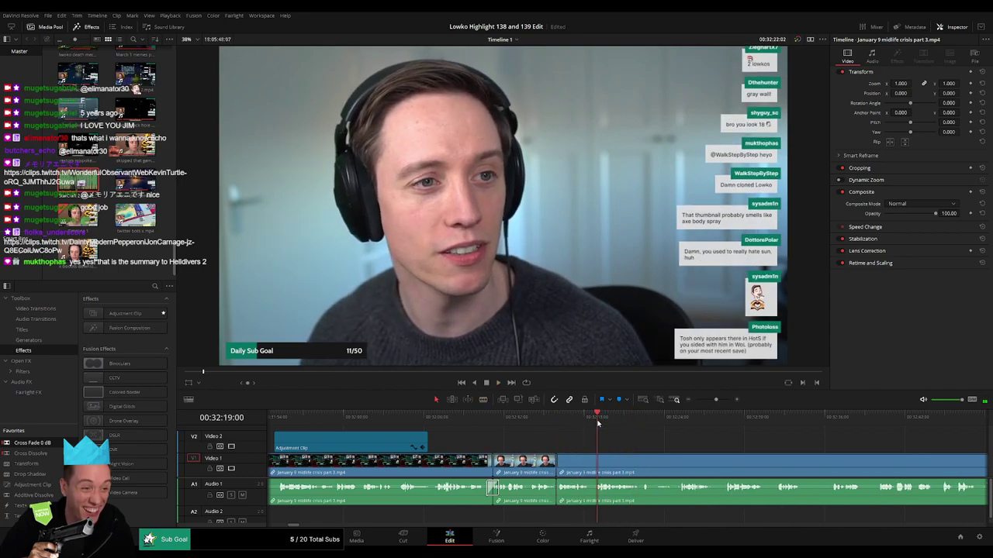
{"action": "key", "text": "space"}
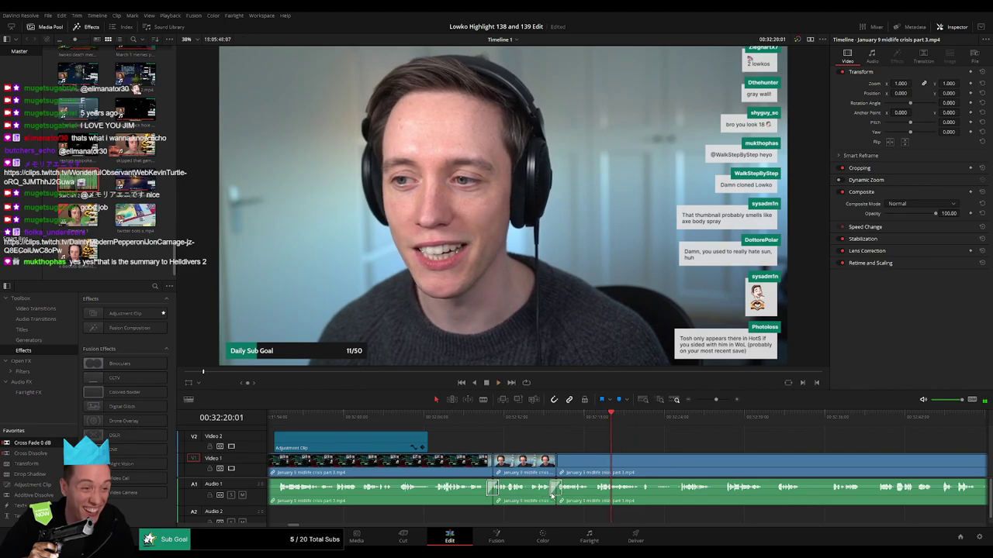
{"action": "key", "text": "space"}
Step: Cut out about one second from 32:27, close the gap and apply Cross Fade 0 dB to the audio join
{"action": "scroll", "coordinate": [447, 445], "scroll_direction": "right", "scroll_amount": 5}
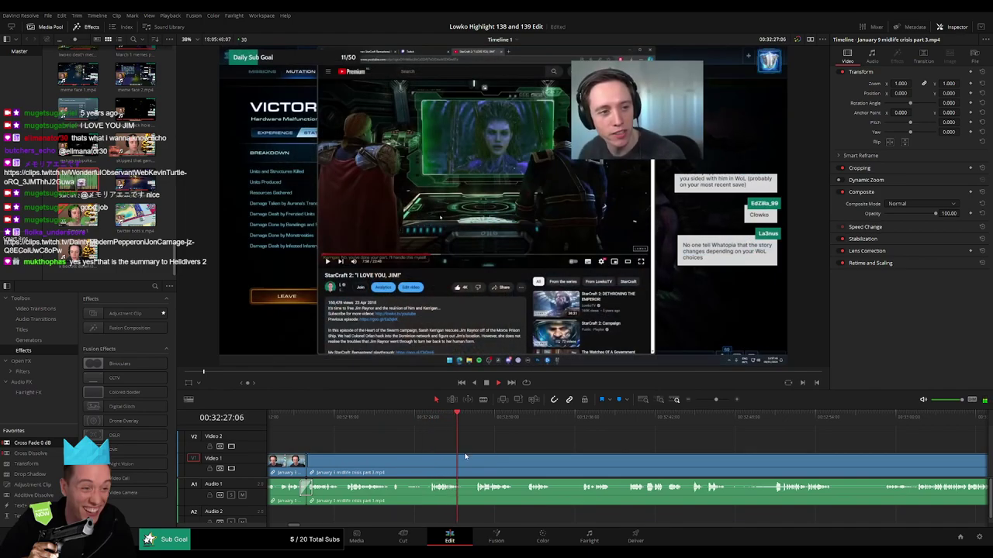
{"action": "key", "text": "b"}
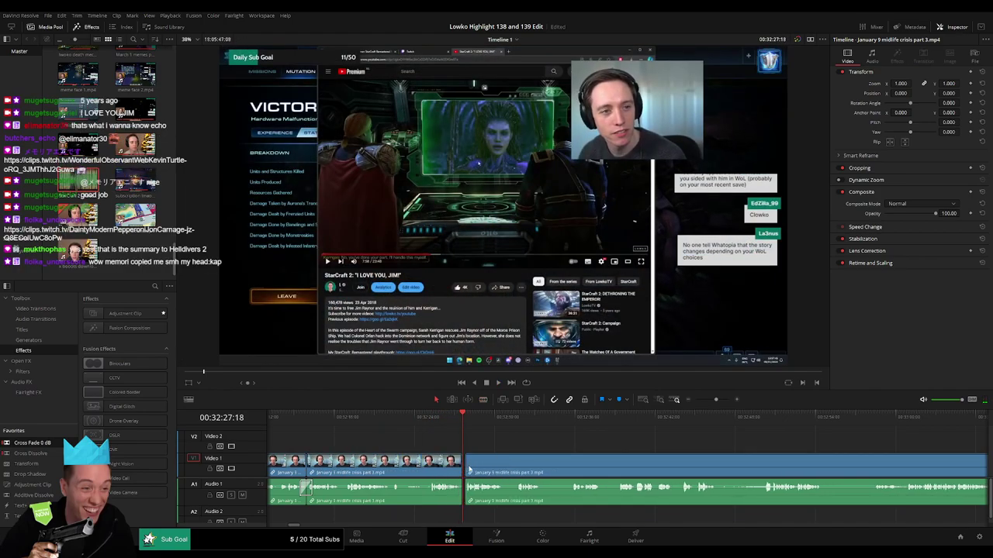
{"action": "left_click_drag", "start_coordinate": [29, 446], "coordinate": [463, 489]}
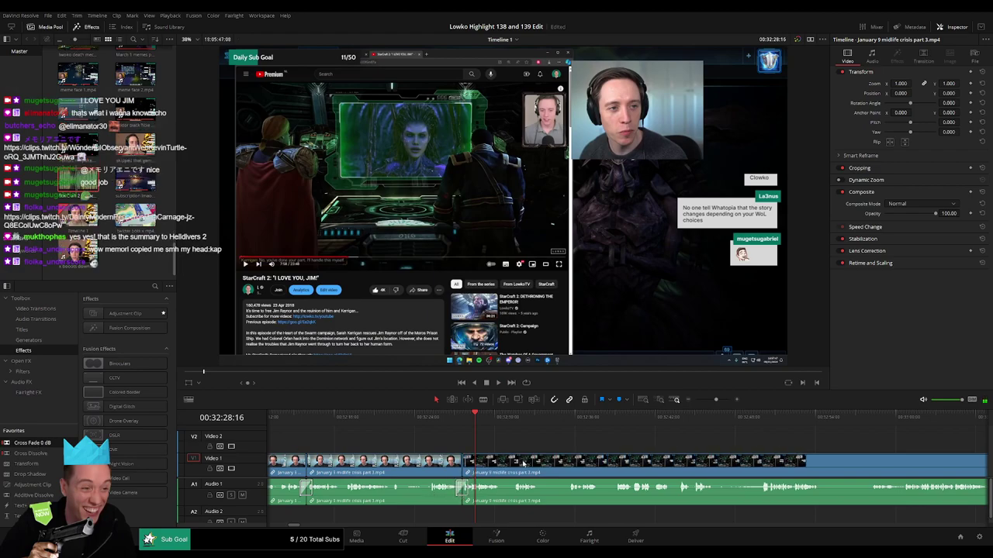
Step: Remove the part from about 32:33 to 32:35, close the gap and apply Cross Fade 0 dB to the audio join
{"action": "scroll", "coordinate": [470, 454], "scroll_direction": "right", "scroll_amount": 2}
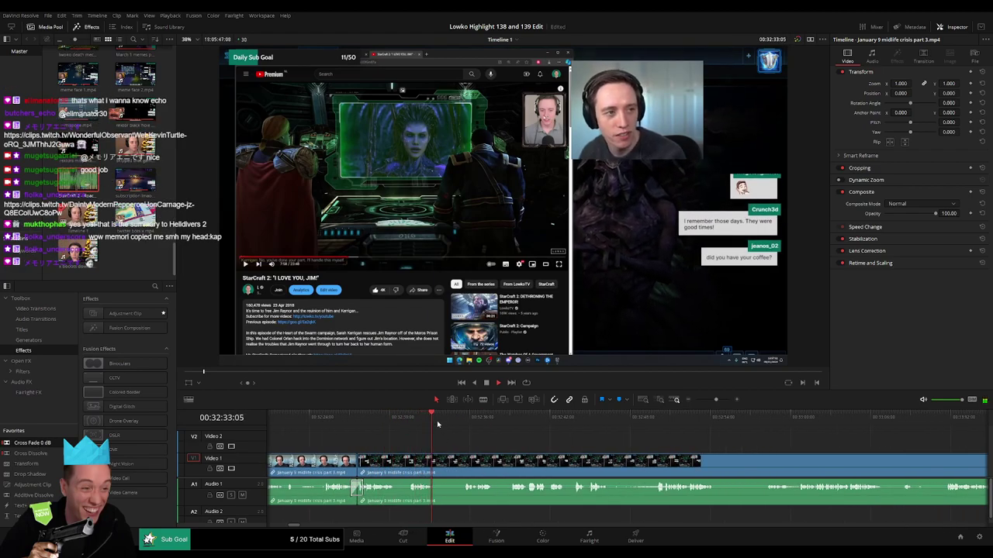
{"action": "left_click", "coordinate": [435, 462]}
{"action": "left_click", "coordinate": [464, 461]}
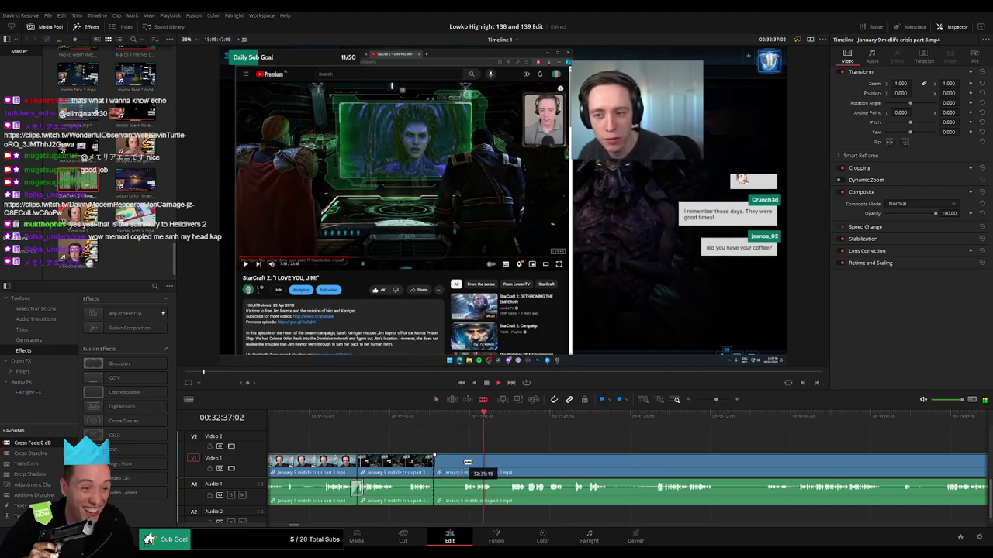
{"action": "key", "text": "a"}
{"action": "left_click", "coordinate": [456, 467]}
{"action": "key", "text": "Delete"}
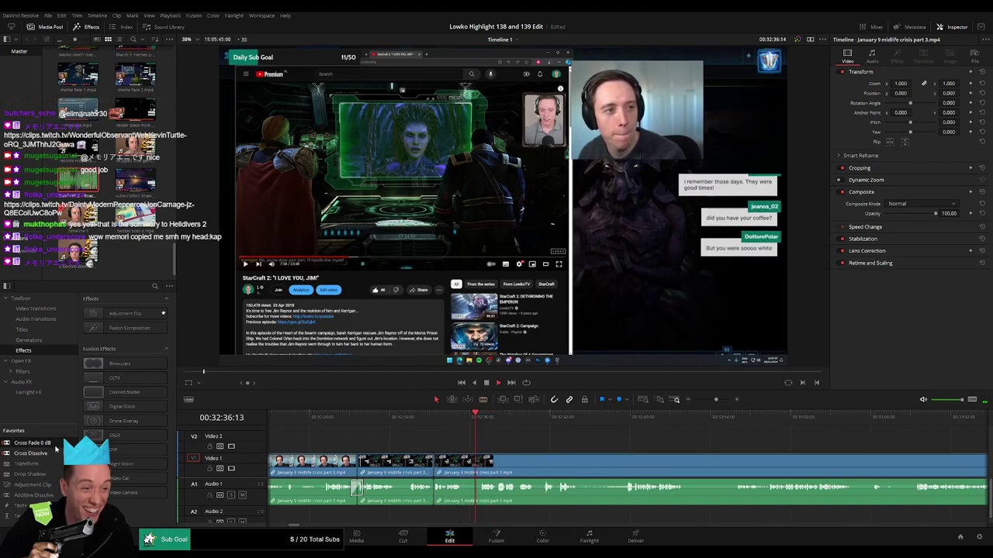
{"action": "key", "text": "shift+t"}
Step: Cut out the part from about 32:35 to 32:37, close the gap and apply Cross Fade 0 dB to the audio join
{"action": "key", "text": "space"}
{"action": "key", "text": "b"}
{"action": "left_click", "coordinate": [464, 465]}
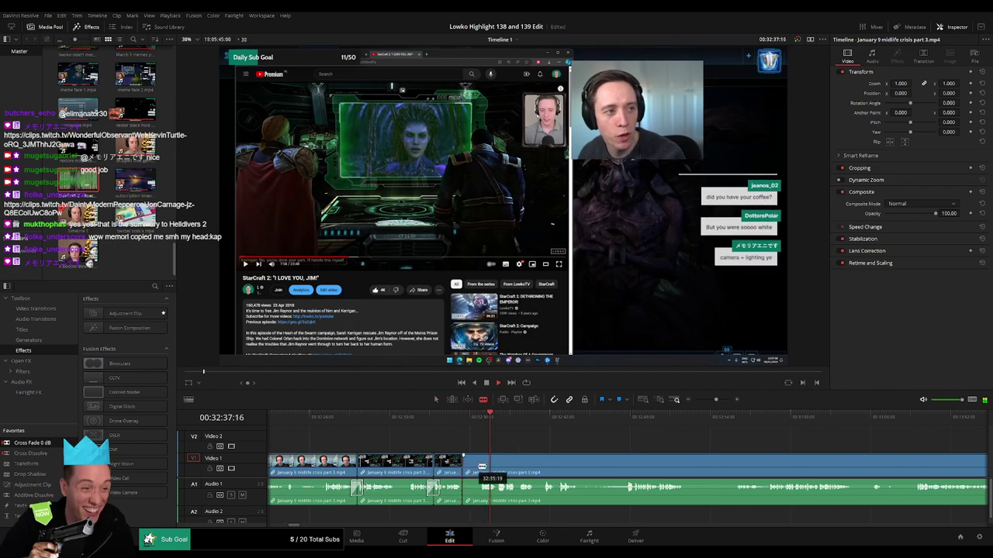
{"action": "left_click", "coordinate": [472, 469]}
{"action": "key", "text": "Delete"}
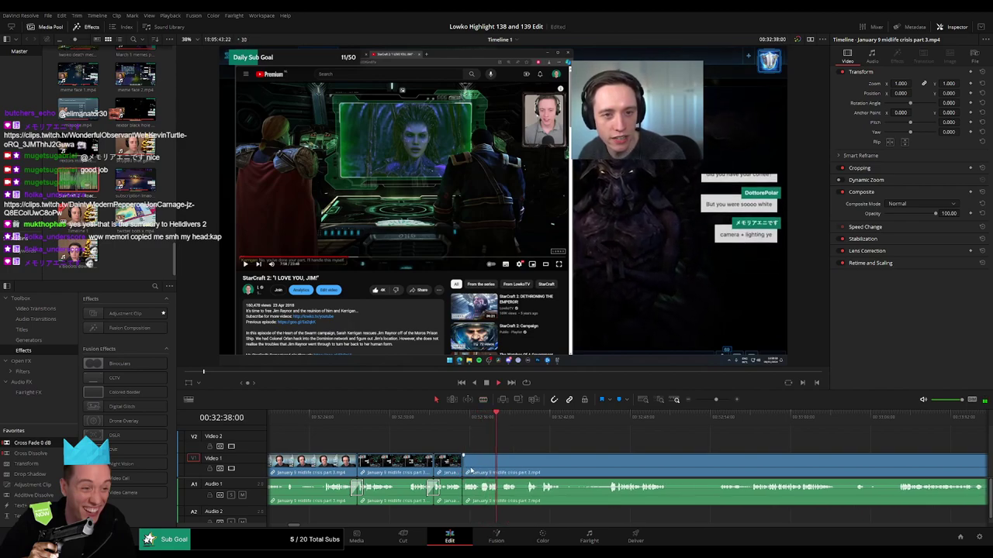
{"action": "left_click_drag", "start_coordinate": [525, 470], "coordinate": [425, 447]}
Step: Remove the part from about 32:43 to 32:46, close the gap and apply Cross Fade 0 dB to the audio join
{"action": "scroll", "coordinate": [466, 454], "scroll_direction": "right", "scroll_amount": 2}
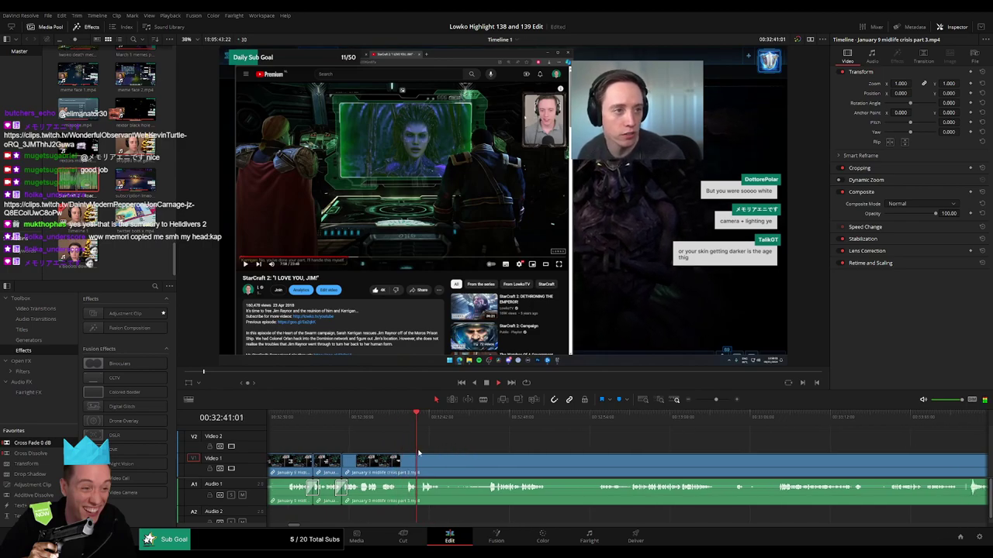
{"action": "key", "text": "b"}
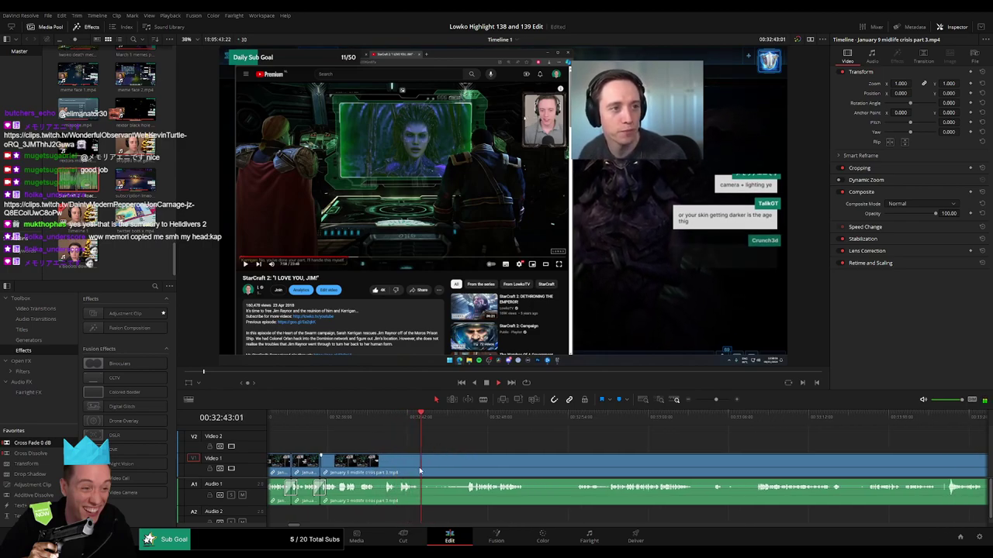
{"action": "left_click", "coordinate": [422, 467]}
{"action": "left_click_drag", "start_coordinate": [457, 422], "coordinate": [467, 423]}
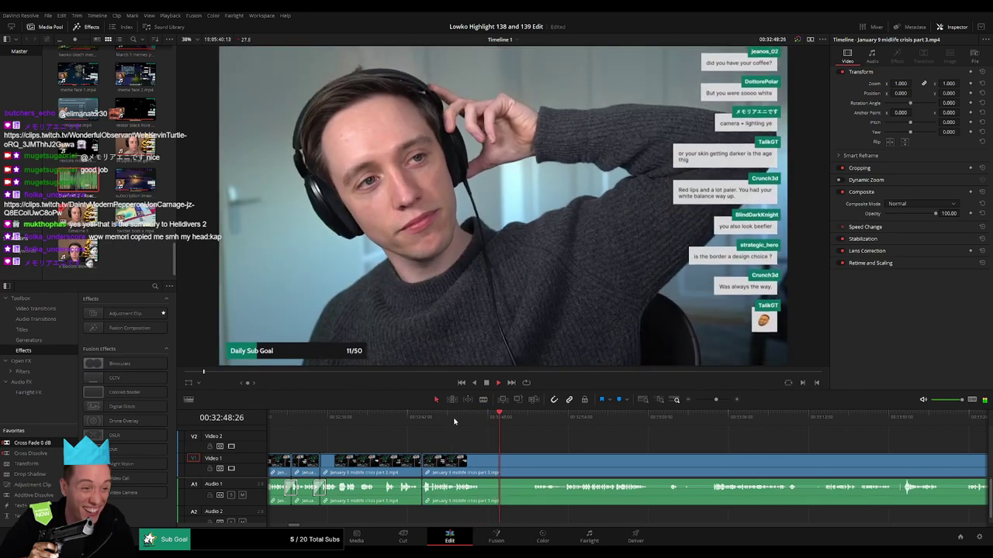
{"action": "left_click", "coordinate": [455, 420]}
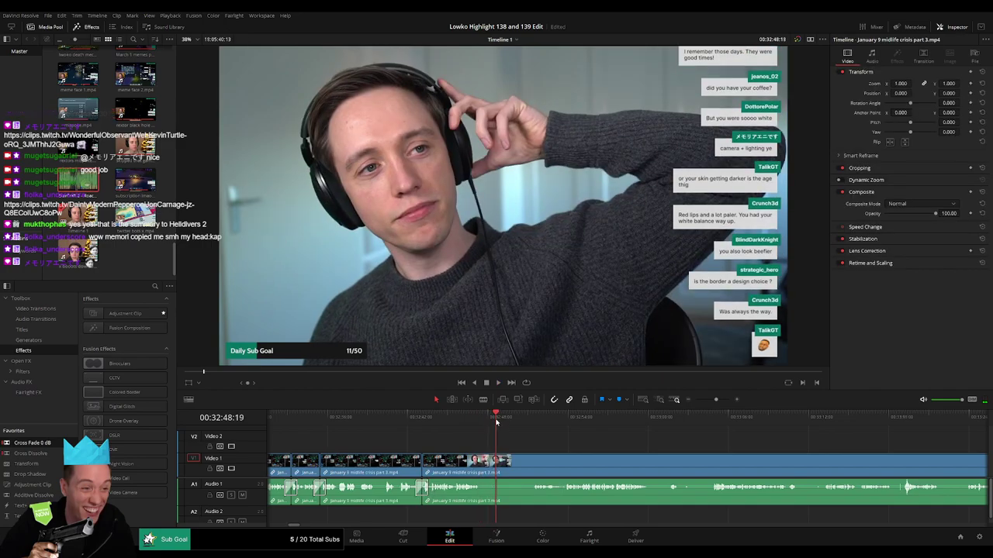
Step: Cut out the part from about 32:48 to 32:51, close the gap, apply Cross Fade 0 dB to the audio join and resume playback
{"action": "key", "text": "b"}
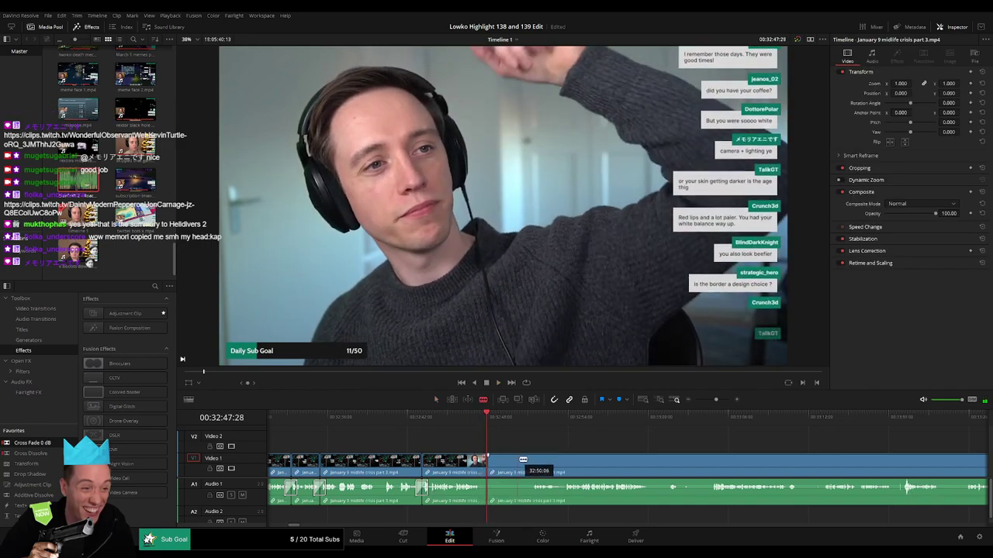
{"action": "key", "text": "Delete"}
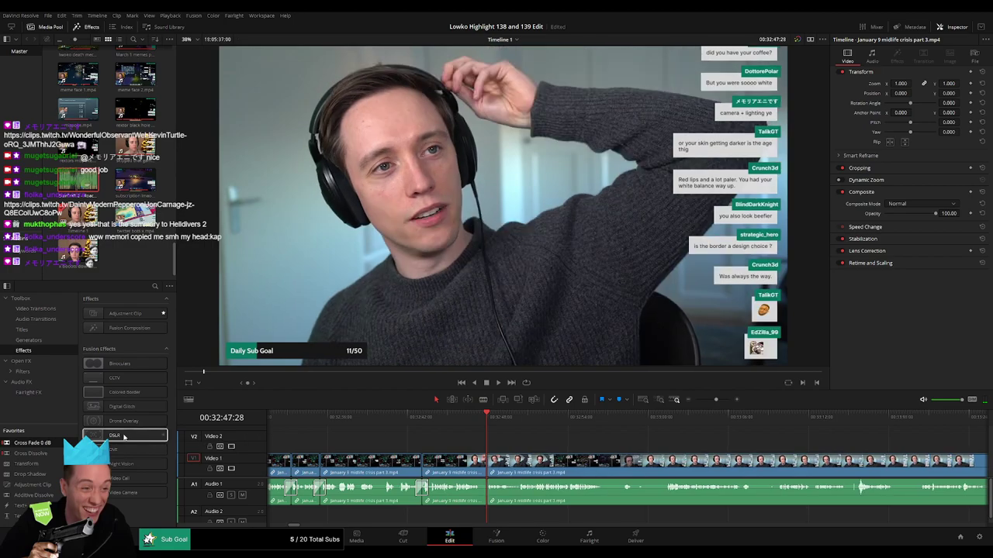
{"action": "key", "text": "space"}
{"action": "scroll", "coordinate": [488, 456], "scroll_direction": "right", "scroll_amount": 2}
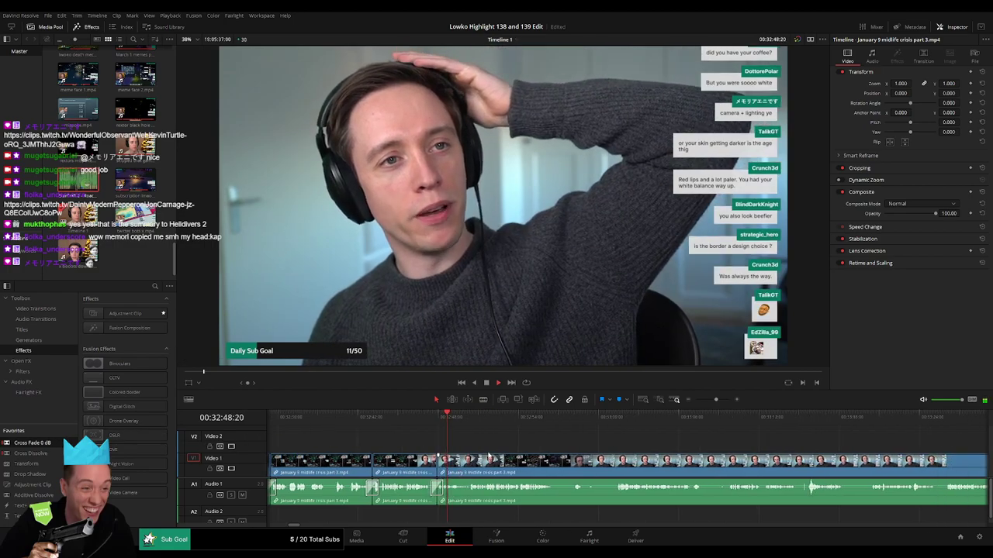
Step: Cut the midlife crisis part 3 clip at about 32:57 and 33:01, and ripple-delete the section between the cuts
{"action": "key", "text": "b"}
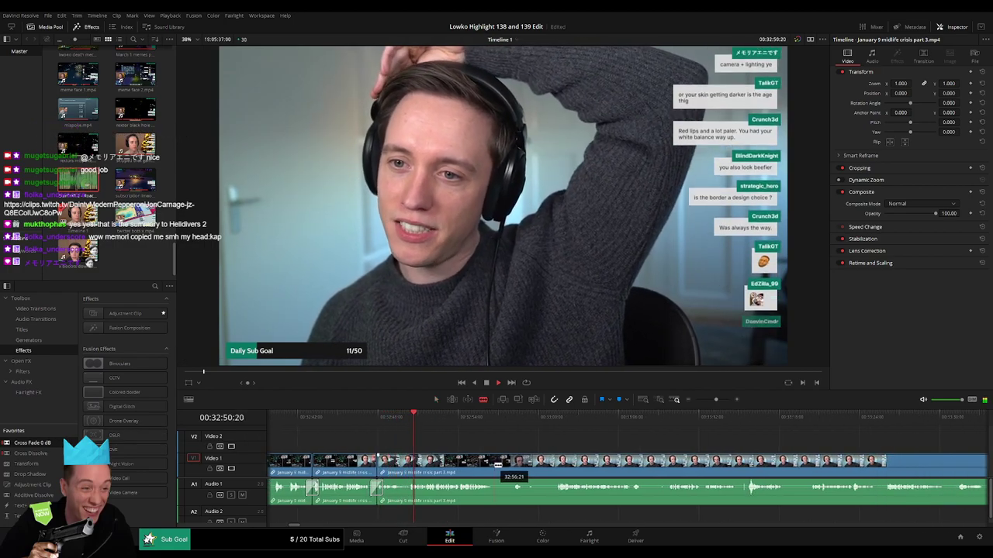
{"action": "left_click", "coordinate": [493, 463]}
{"action": "left_click_drag", "start_coordinate": [521, 448], "coordinate": [488, 445]}
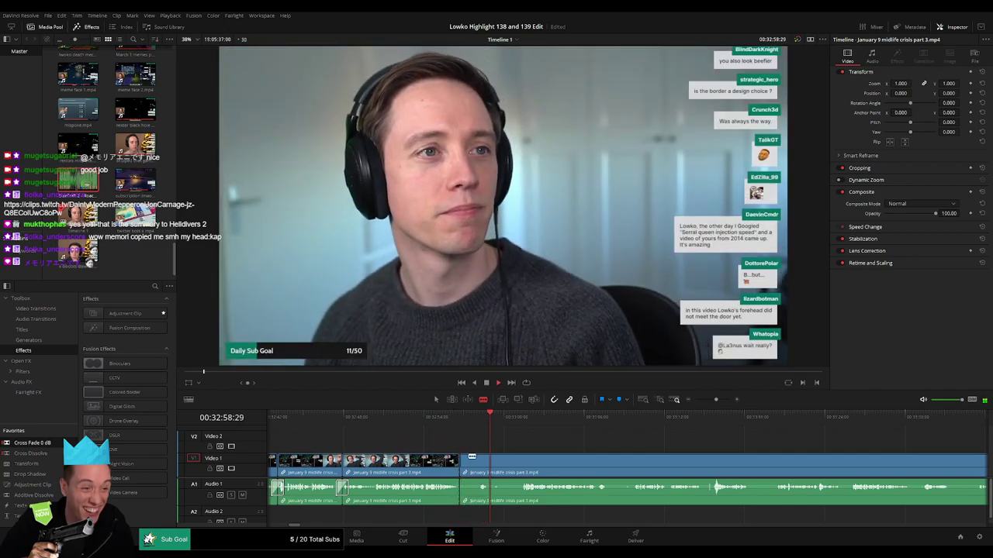
{"action": "left_click", "coordinate": [524, 464]}
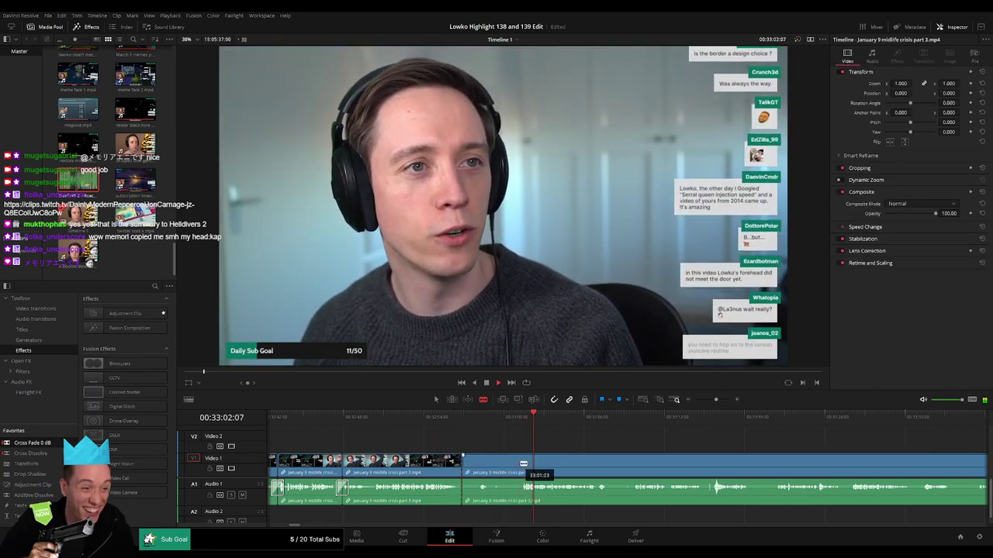
{"action": "left_click_drag", "start_coordinate": [588, 452], "coordinate": [499, 447]}
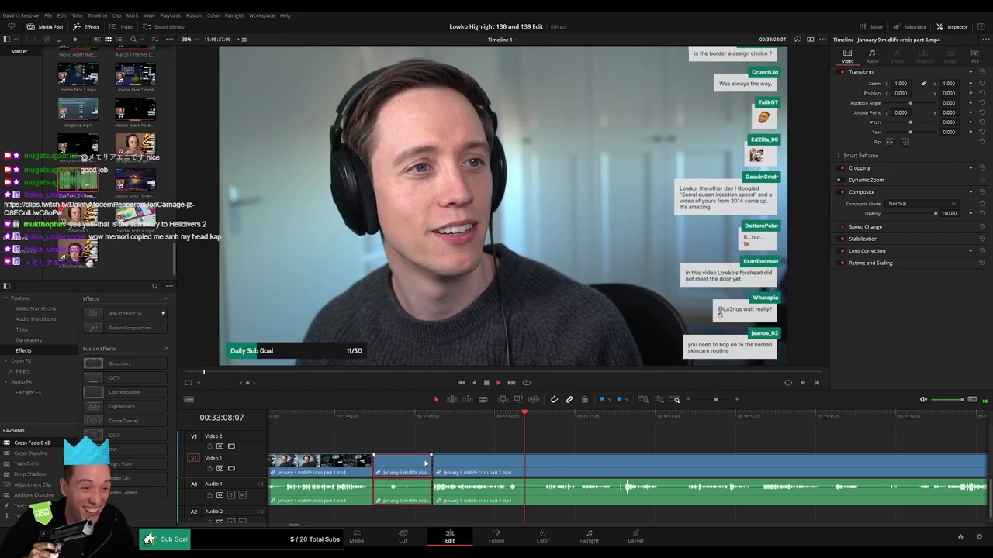
{"action": "key", "text": "Delete"}
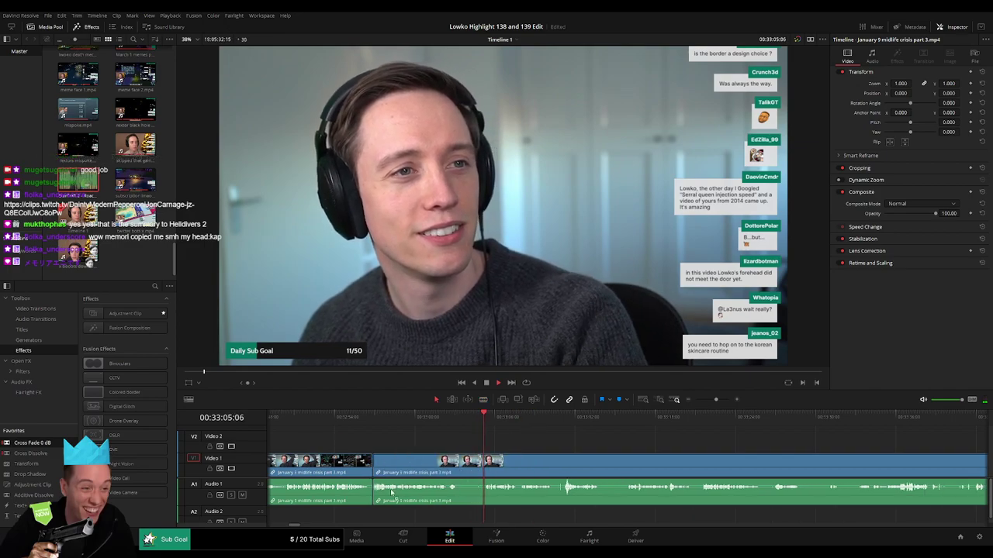
Step: Split the clip at about 33:03 and 33:05 and ripple-delete the piece in between, with its audio
{"action": "key", "text": "b"}
{"action": "left_click", "coordinate": [461, 466]}
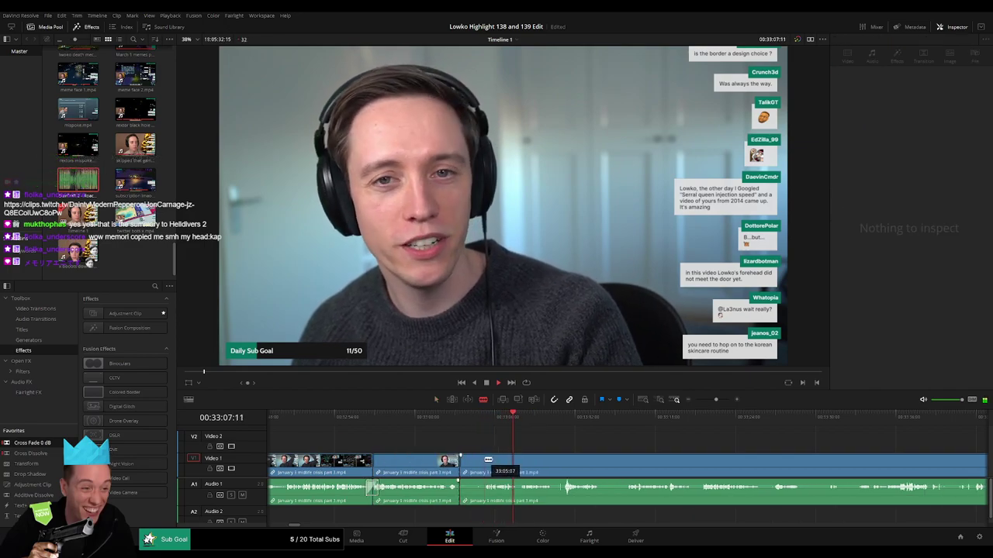
{"action": "key", "text": "a"}
{"action": "left_click", "coordinate": [488, 466]}
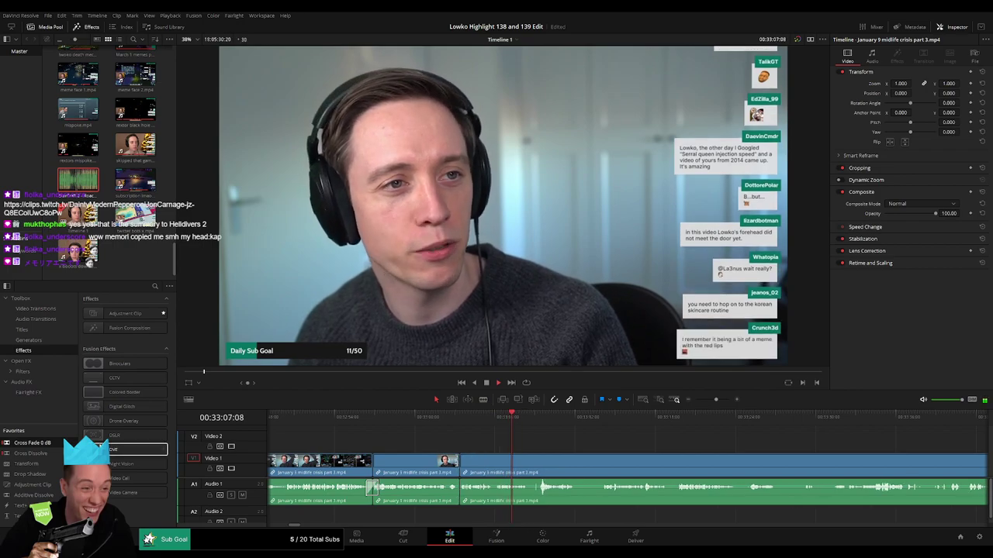
{"action": "key", "text": "Delete"}
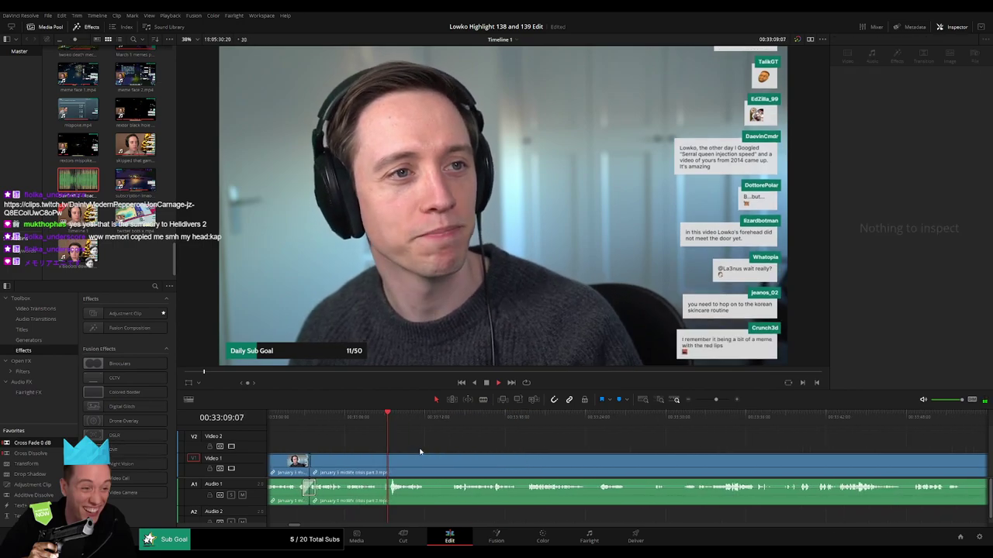
Step: Remove the stretch from about 33:08 to 33:14 by splitting the clip at both ends and ripple-deleting it
{"action": "key", "text": "b"}
{"action": "left_click", "coordinate": [380, 465]}
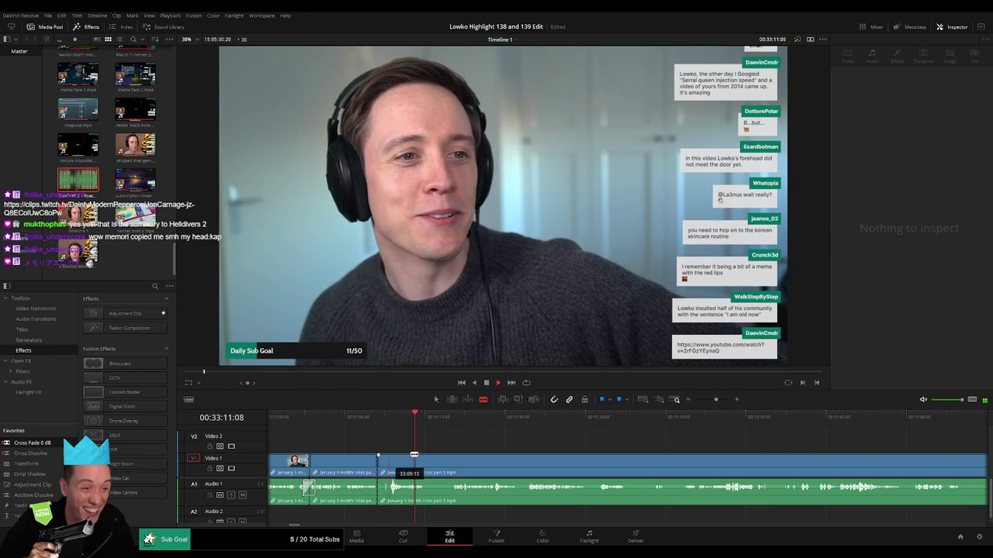
{"action": "key", "text": "a"}
{"action": "left_click", "coordinate": [415, 464]}
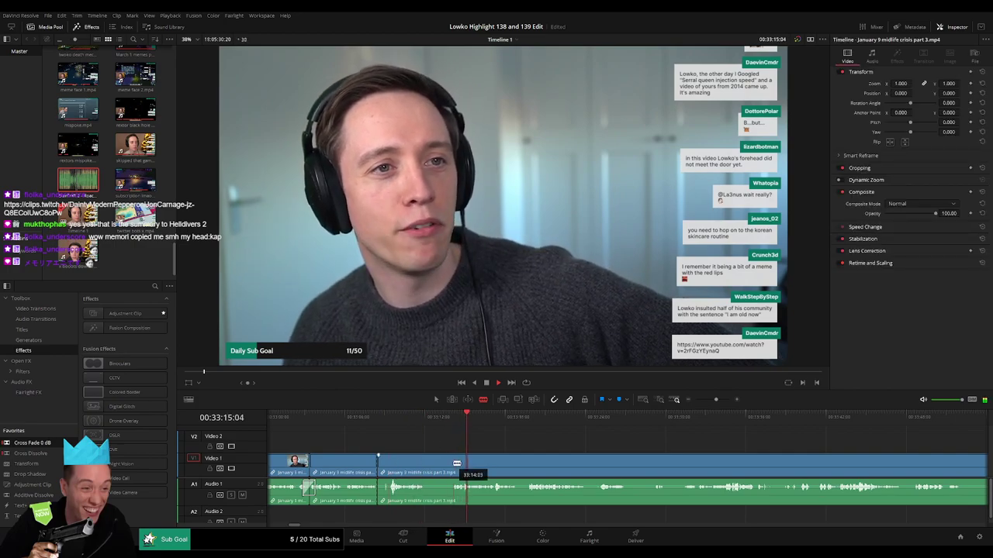
{"action": "key", "text": "Delete"}
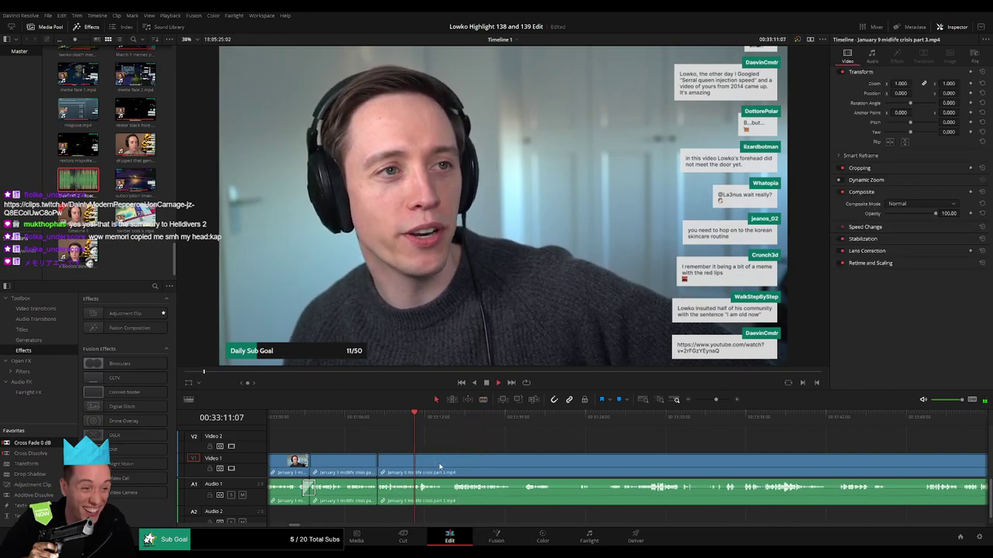
{"action": "left_click", "coordinate": [459, 449]}
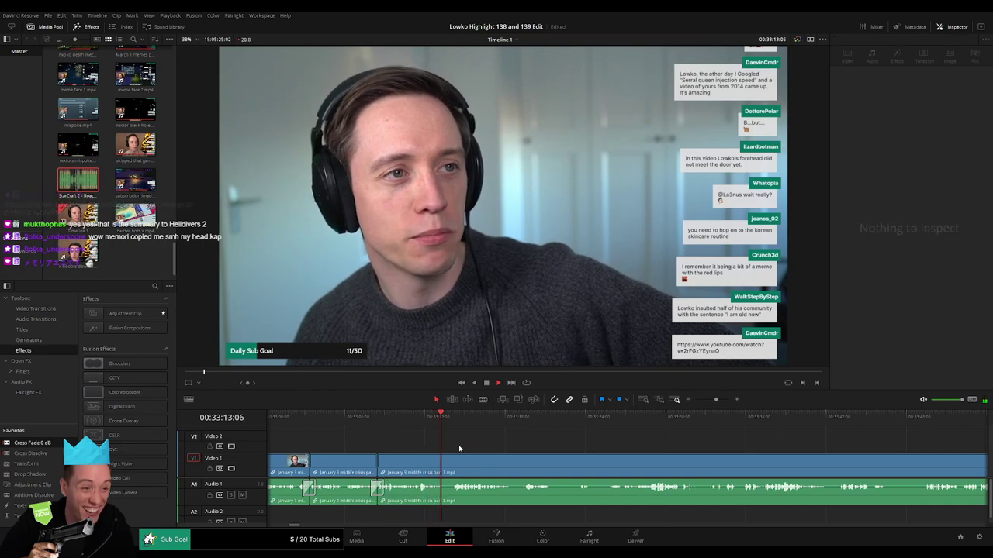
Step: Cut the short piece from about 33:13 to 33:14 out of the midlife crisis clip
{"action": "scroll", "coordinate": [439, 446], "scroll_direction": "right", "scroll_amount": 2}
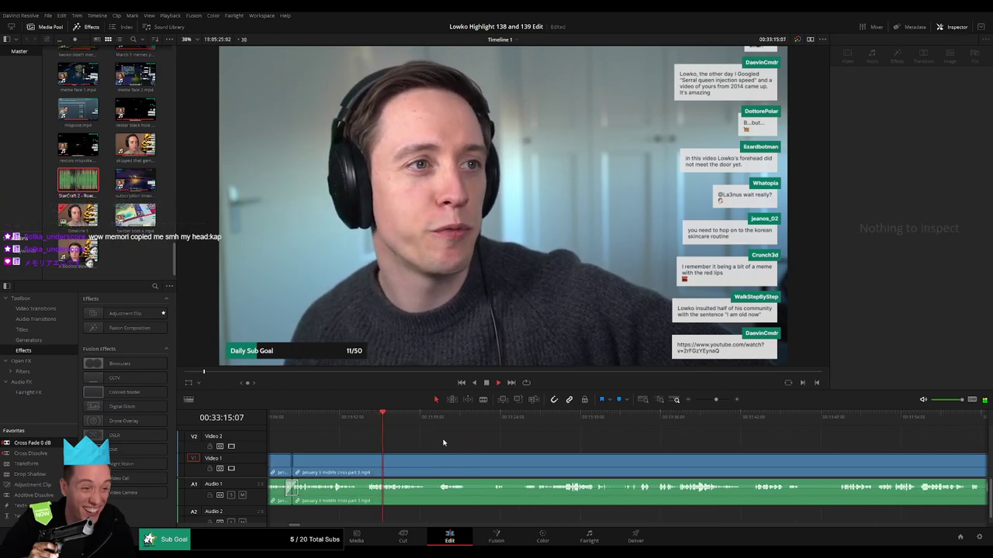
{"action": "scroll", "coordinate": [449, 452], "scroll_direction": "right", "scroll_amount": 1}
{"action": "key", "text": "b"}
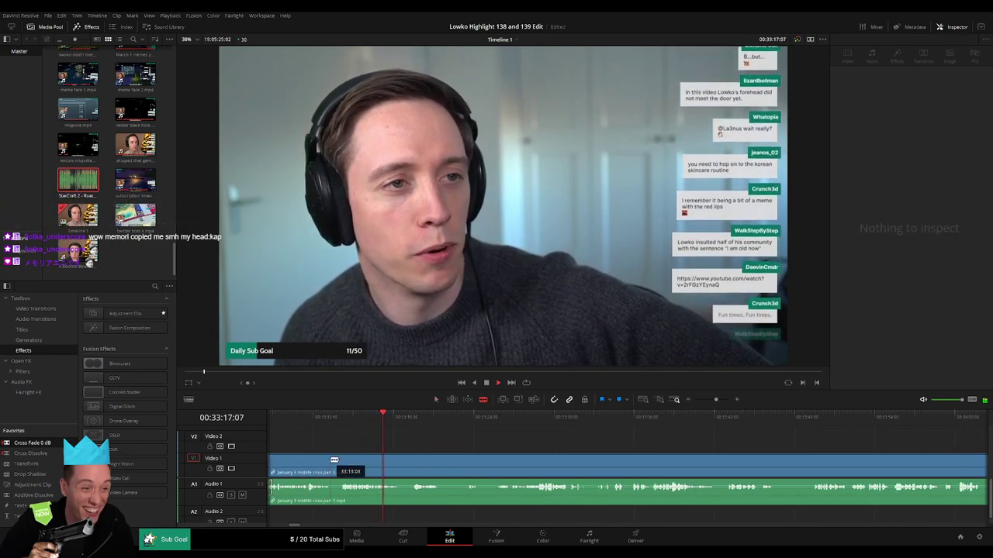
{"action": "left_click", "coordinate": [334, 461]}
{"action": "key", "text": "a"}
{"action": "left_click", "coordinate": [341, 465]}
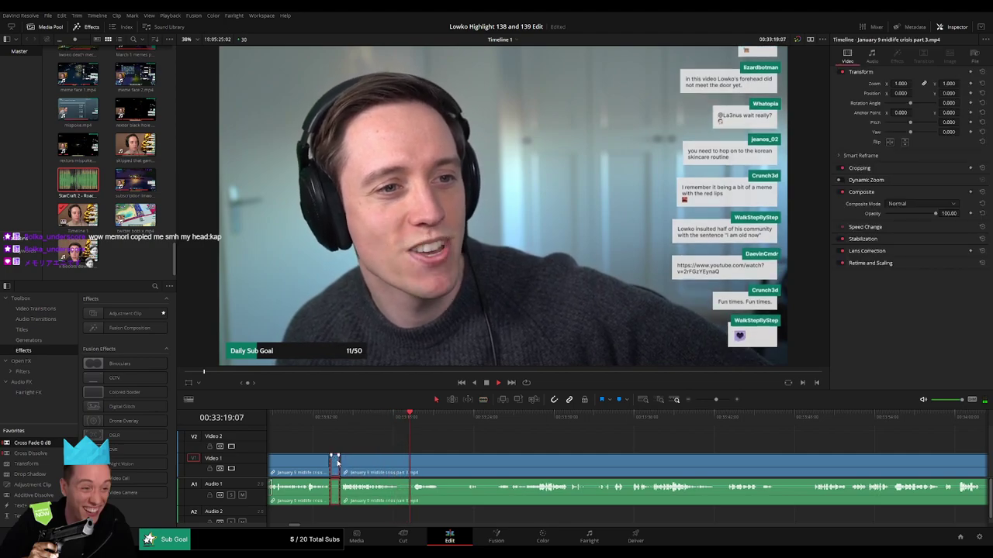
Step: Split the clip at about 33:21 and 33:23 and ripple-delete the section between the cuts
{"action": "scroll", "coordinate": [399, 443], "scroll_direction": "right", "scroll_amount": 2}
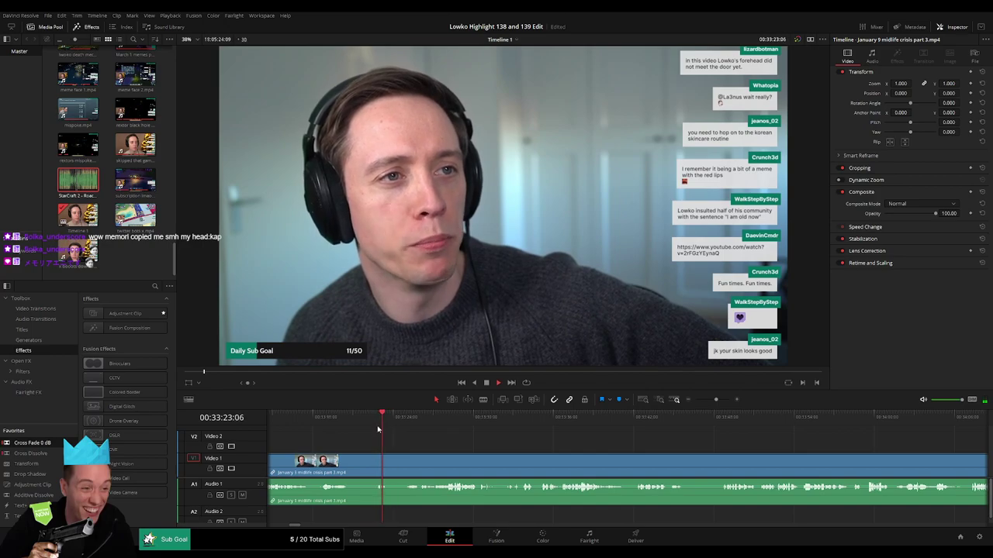
{"action": "left_click", "coordinate": [352, 462]}
{"action": "left_click", "coordinate": [377, 463]}
{"action": "key", "text": "a"}
{"action": "left_click", "coordinate": [366, 466]}
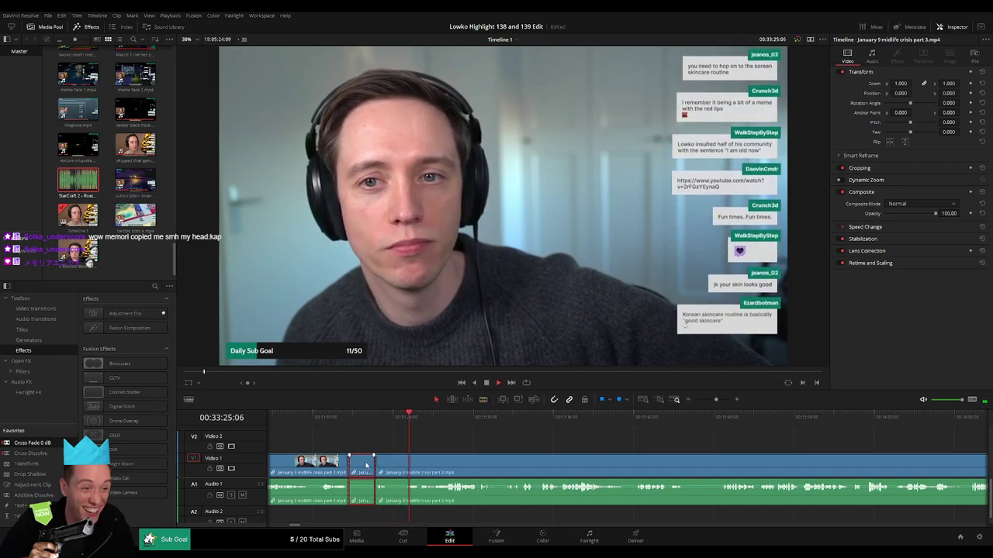
{"action": "key", "text": "Delete"}
{"action": "left_click", "coordinate": [353, 463]}
{"action": "key", "text": "Delete"}
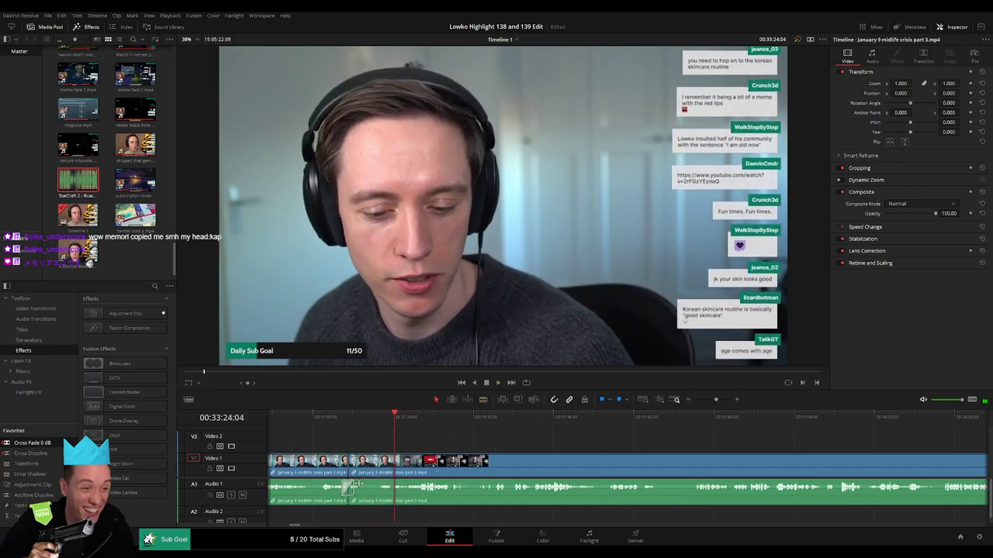
Step: Cut out the roughly one-second piece from about 33:22 to 33:23 and close the gap
{"action": "key", "text": "b"}
{"action": "left_click", "coordinate": [362, 469]}
{"action": "left_click", "coordinate": [379, 469]}
{"action": "key", "text": "a"}
{"action": "left_click", "coordinate": [365, 468]}
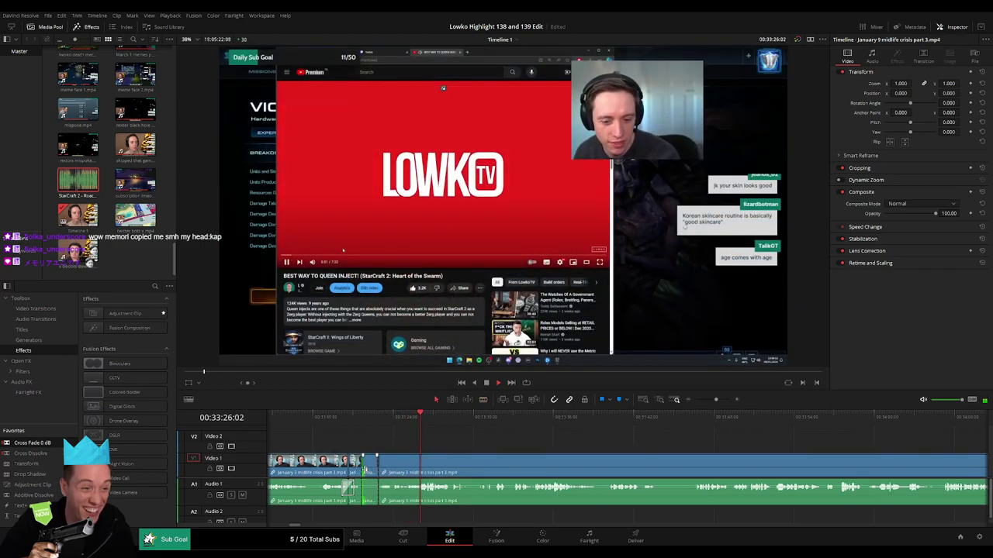
{"action": "left_click", "coordinate": [370, 467]}
{"action": "key", "text": "Delete"}
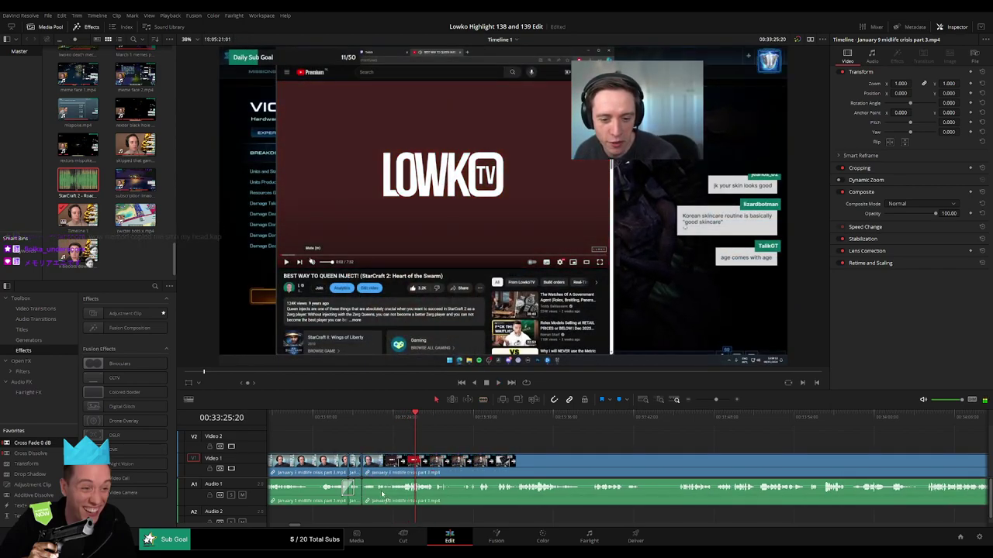
Step: Add an Adjustment Clip on Video 2 at about 33:28, with zoom 1.840 and position X -582, Y -731
{"action": "key", "text": "space"}
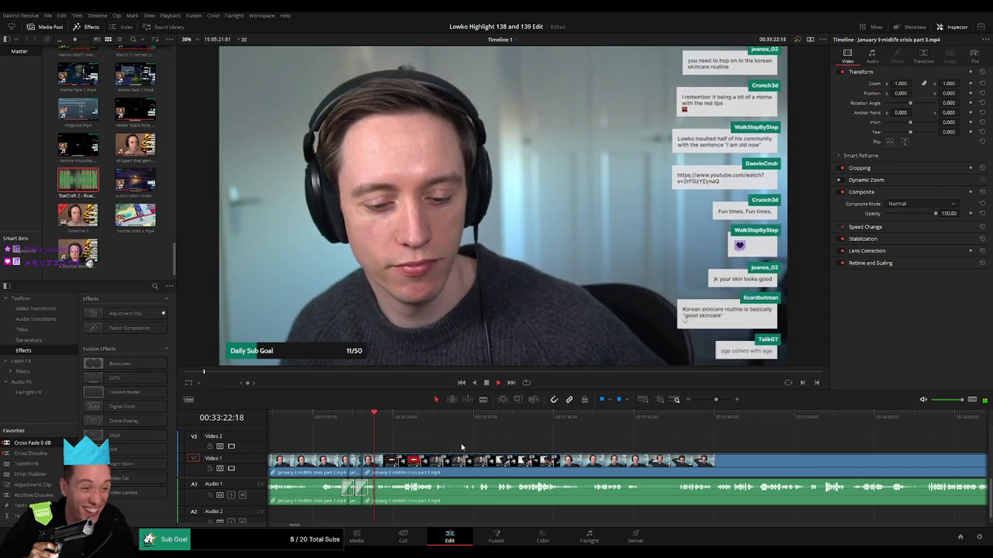
{"action": "scroll", "coordinate": [446, 446], "scroll_direction": "right", "scroll_amount": 2}
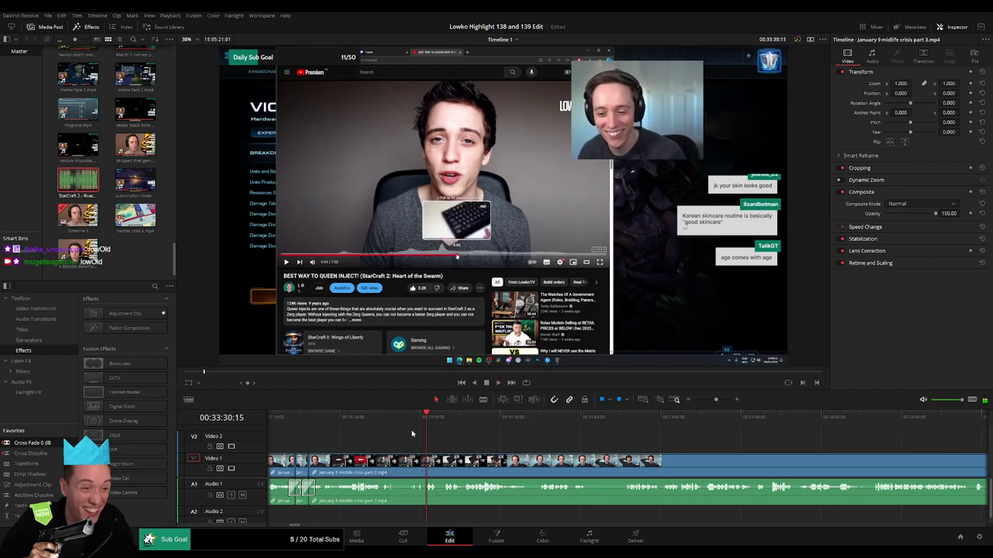
{"action": "left_click", "coordinate": [409, 419]}
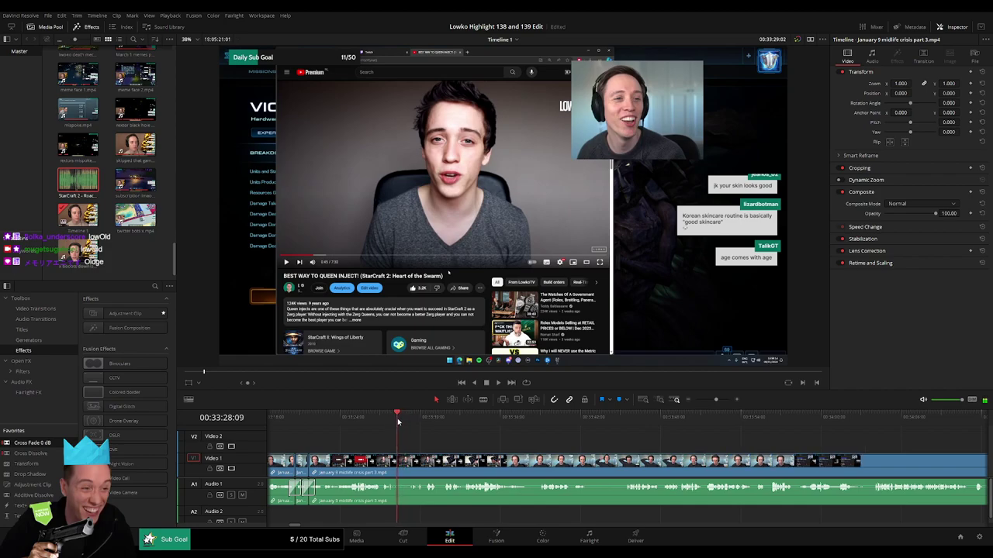
{"action": "left_click_drag", "start_coordinate": [122, 477], "coordinate": [397, 448]}
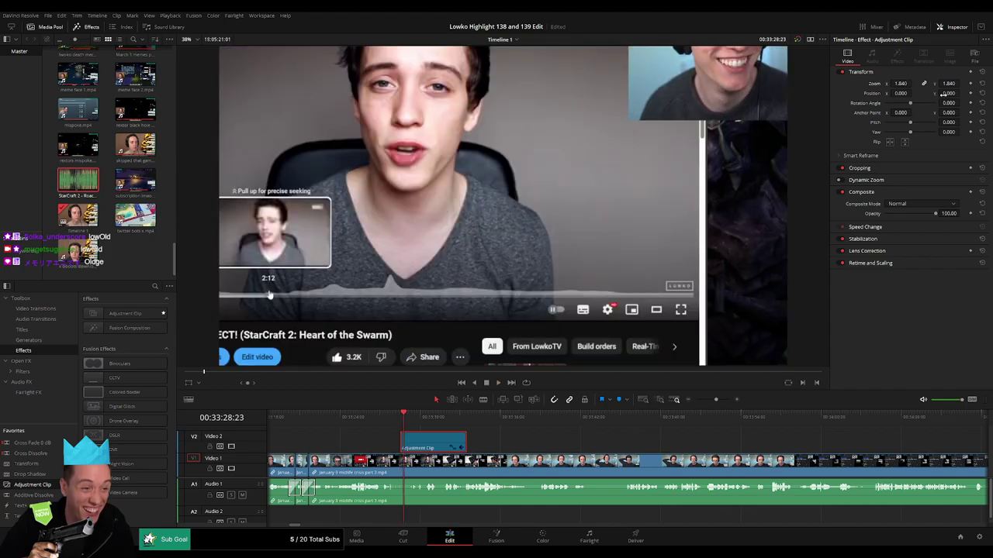
{"action": "left_click_drag", "start_coordinate": [943, 94], "coordinate": [566, 93]}
{"action": "left_click_drag", "start_coordinate": [900, 94], "coordinate": [599, 94]}
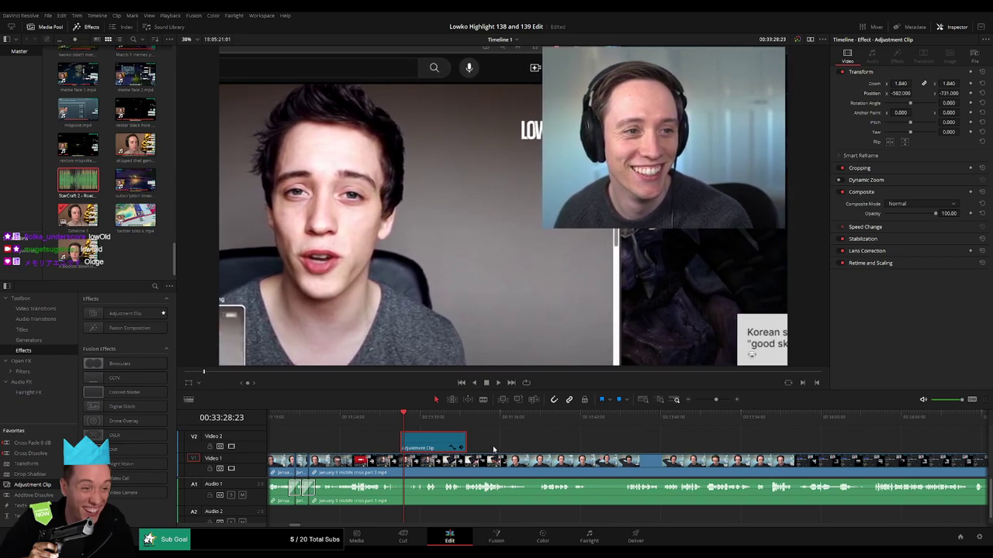
Step: Trim the end of the Adjustment Clip on Video 2 to about 33:31 and play back the zoomed section
{"action": "left_click", "coordinate": [410, 419]}
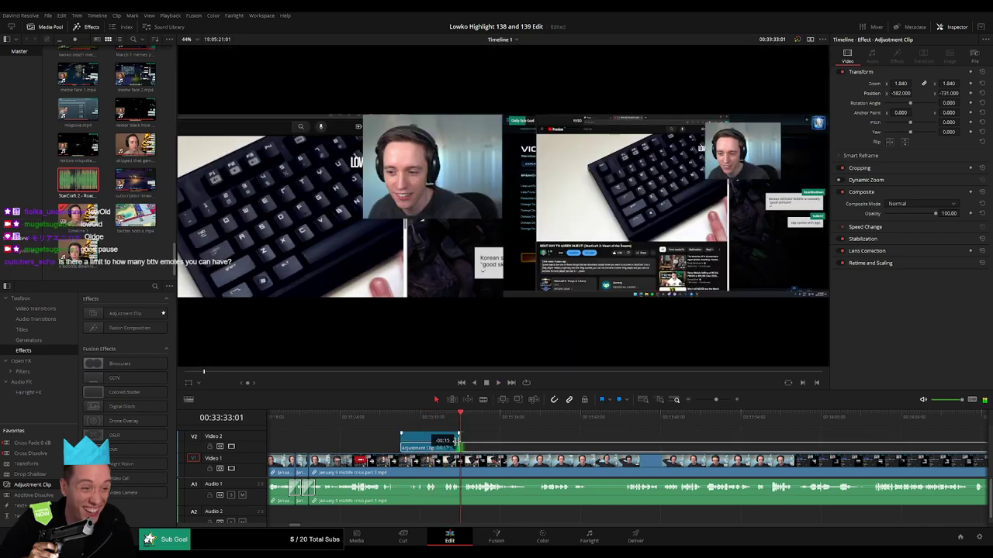
{"action": "left_click_drag", "start_coordinate": [466, 443], "coordinate": [444, 444]}
{"action": "left_click", "coordinate": [428, 415]}
{"action": "key", "text": "space"}
{"action": "key", "text": "space"}
{"action": "left_click", "coordinate": [478, 444]}
{"action": "key", "text": "space"}
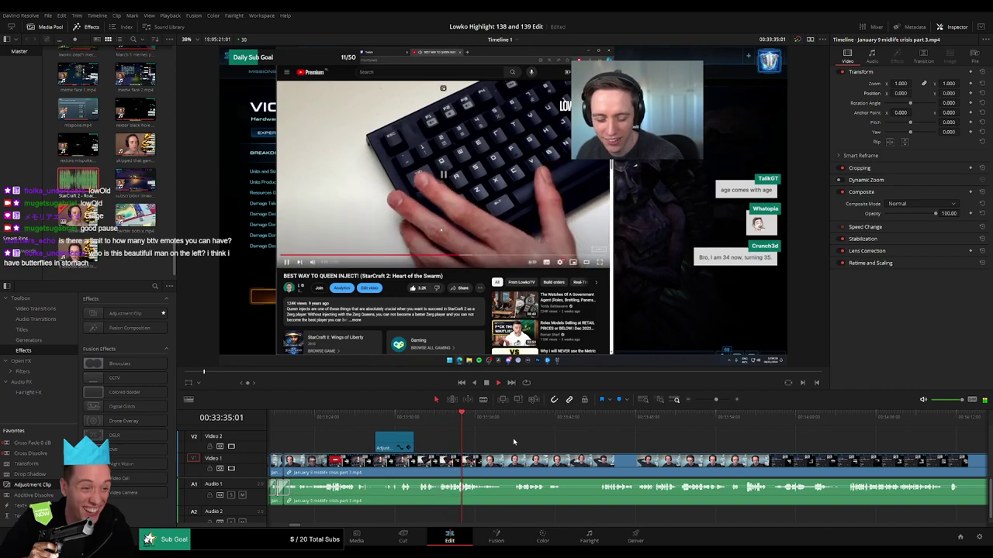
{"action": "left_click", "coordinate": [375, 418]}
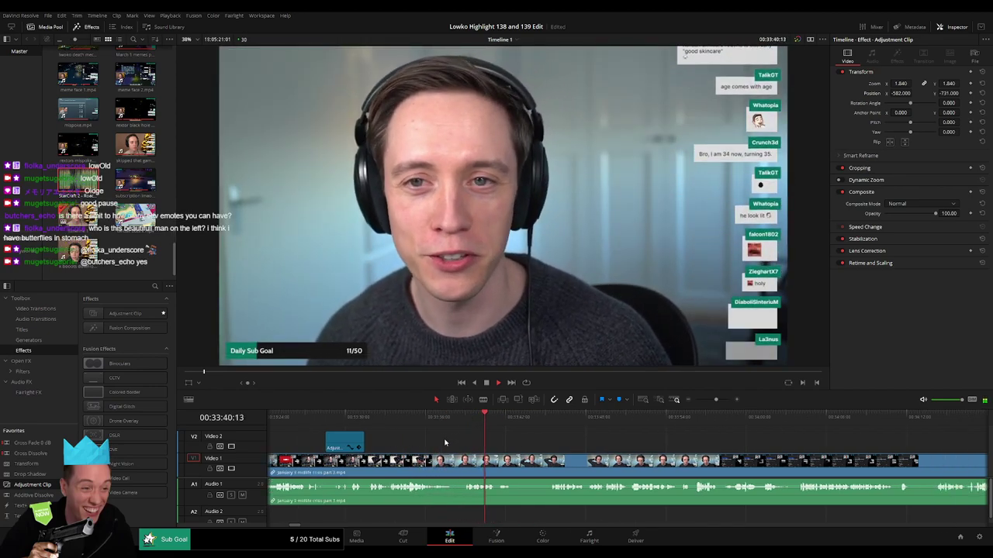
Step: Split the Video 1 clip at about 33:42 and 33:45 and ripple-delete the section in between
{"action": "left_click", "coordinate": [481, 417]}
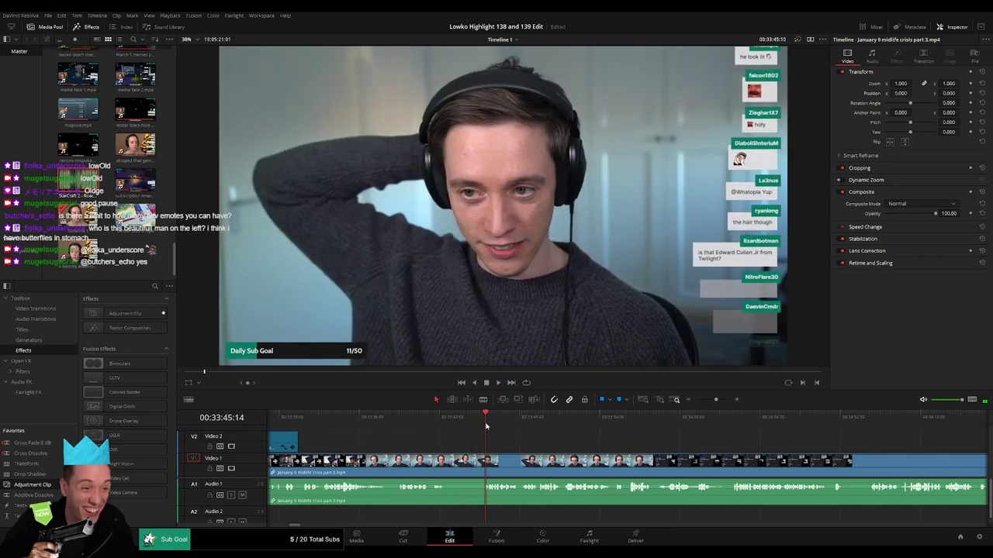
{"action": "key", "text": "b"}
{"action": "left_click", "coordinate": [446, 463]}
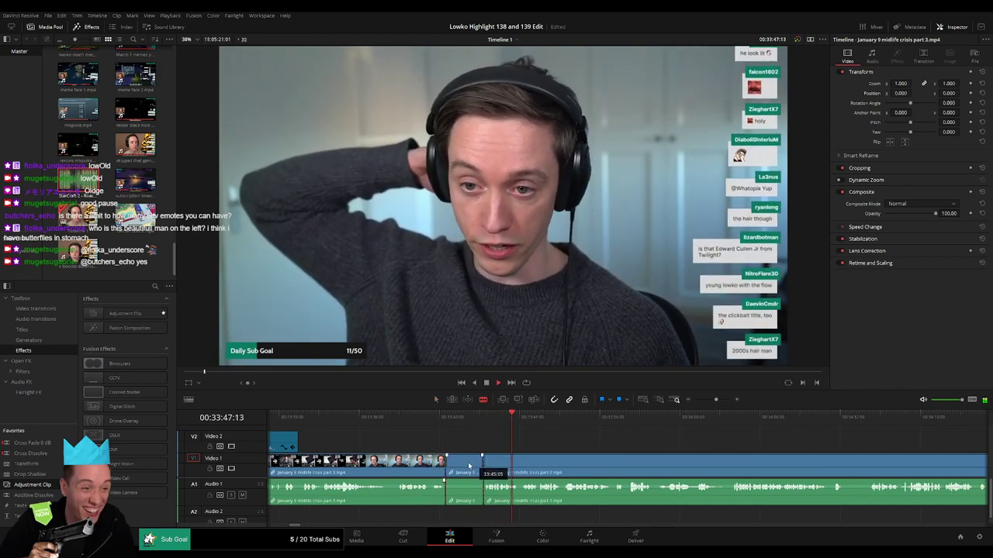
{"action": "key", "text": "Delete"}
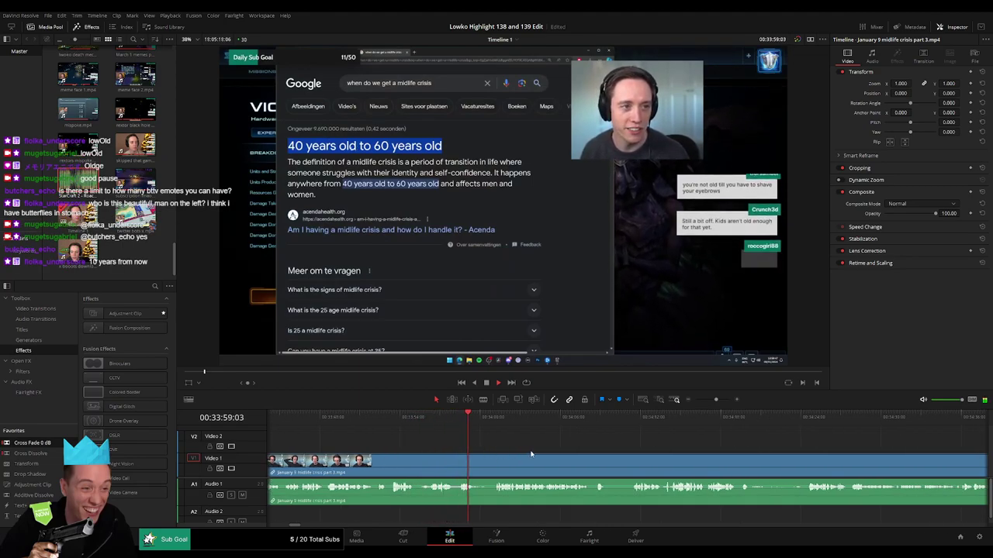
Step: Ripple-delete the section from about 33:59 to 34:01 and put a Cross Fade 0 dB on the audio join
{"action": "key", "text": "b"}
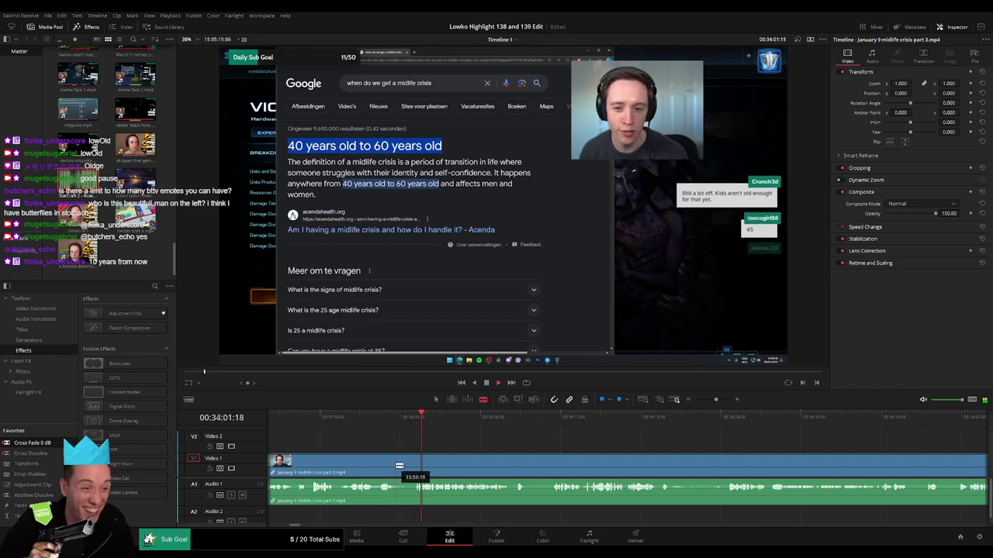
{"action": "left_click", "coordinate": [396, 464]}
{"action": "left_click", "coordinate": [413, 464]}
{"action": "key", "text": "a"}
{"action": "left_click", "coordinate": [404, 468]}
{"action": "key", "text": "Delete"}
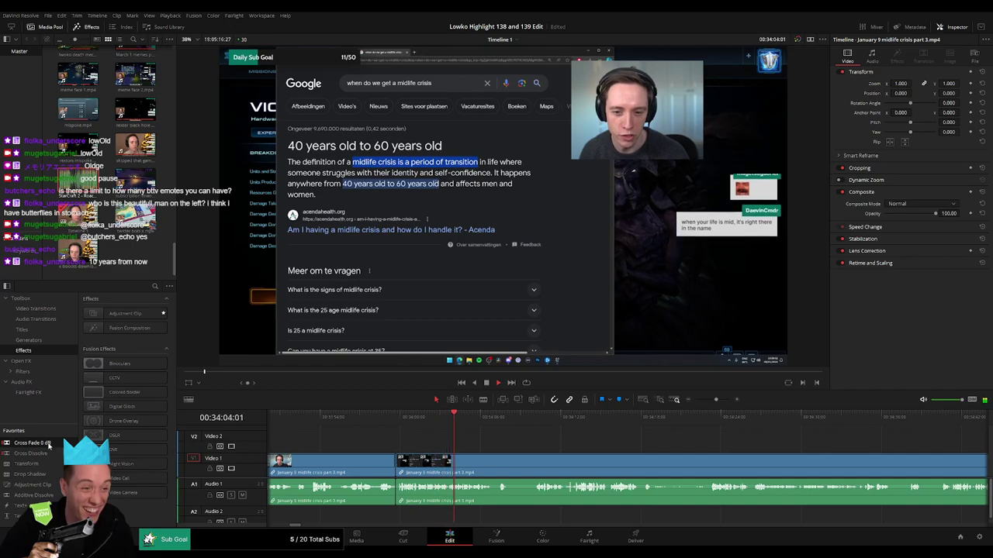
{"action": "left_click_drag", "start_coordinate": [32, 443], "coordinate": [395, 494]}
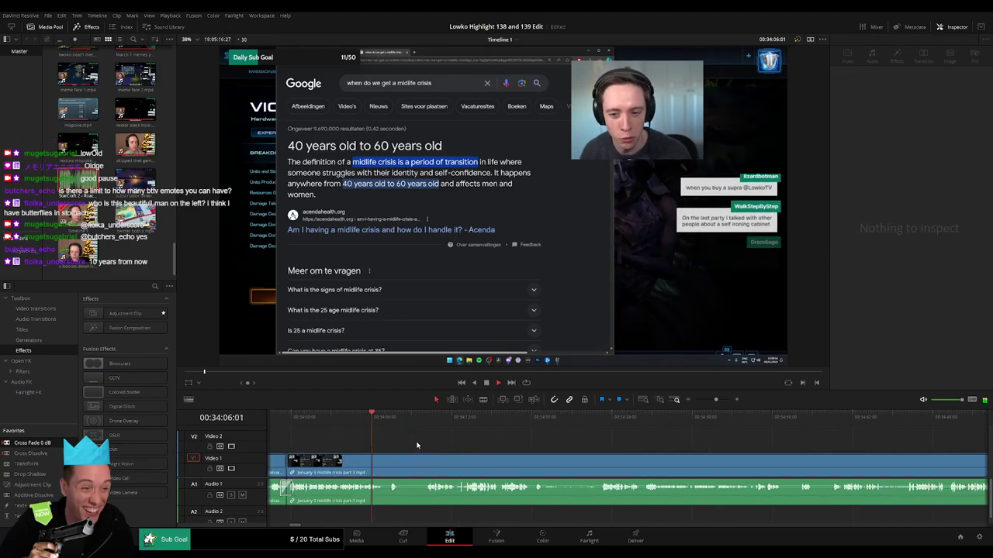
Step: Ripple-delete the section from about 34:08 to 34:10 and put a Cross Fade 0 dB on the audio join
{"action": "key", "text": "a"}
{"action": "left_click", "coordinate": [418, 468]}
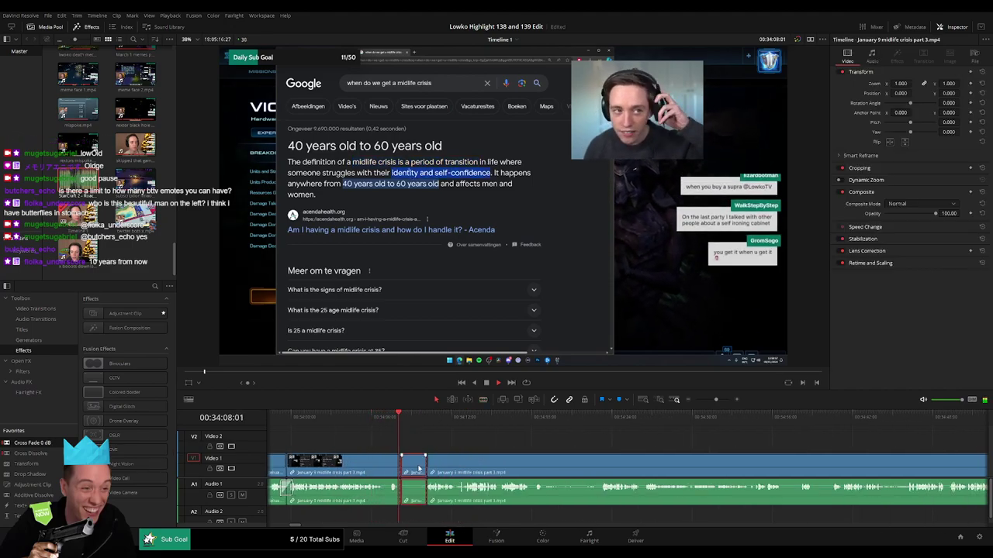
{"action": "key", "text": "Delete"}
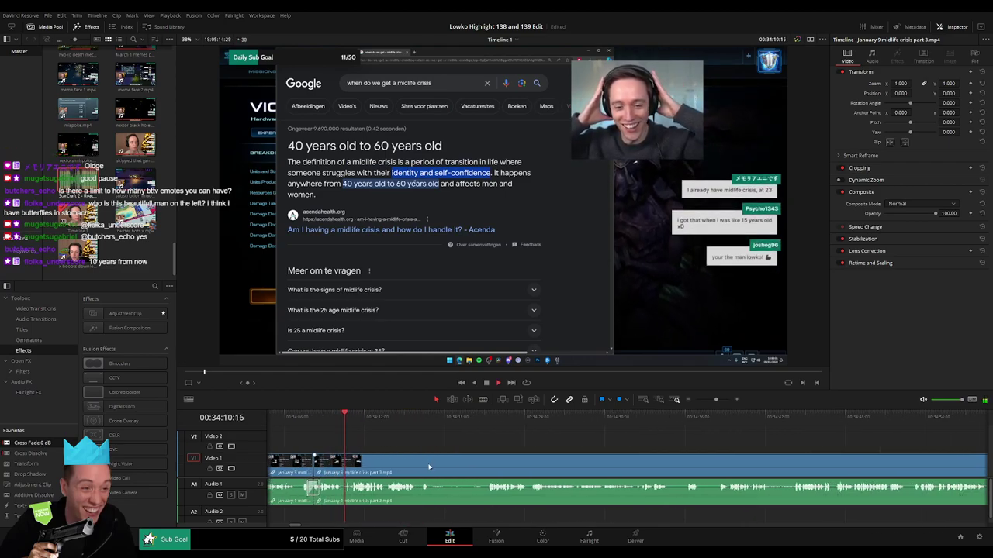
Step: Ripple-delete the section from about 34:17 to 34:21 and put a Cross Fade 0 dB on the audio join
{"action": "left_click", "coordinate": [488, 467]}
{"action": "key", "text": "a"}
{"action": "left_click", "coordinate": [472, 467]}
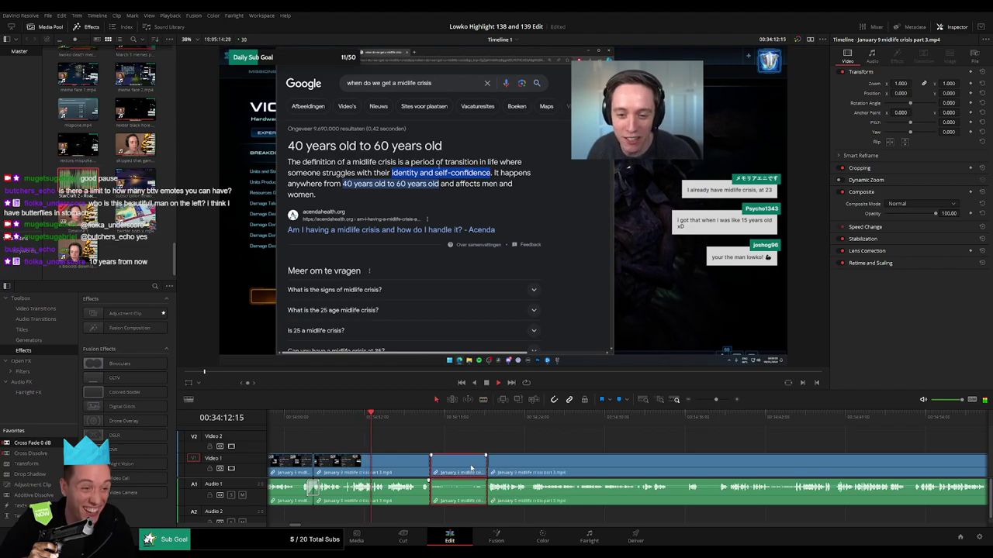
{"action": "key", "text": "Delete"}
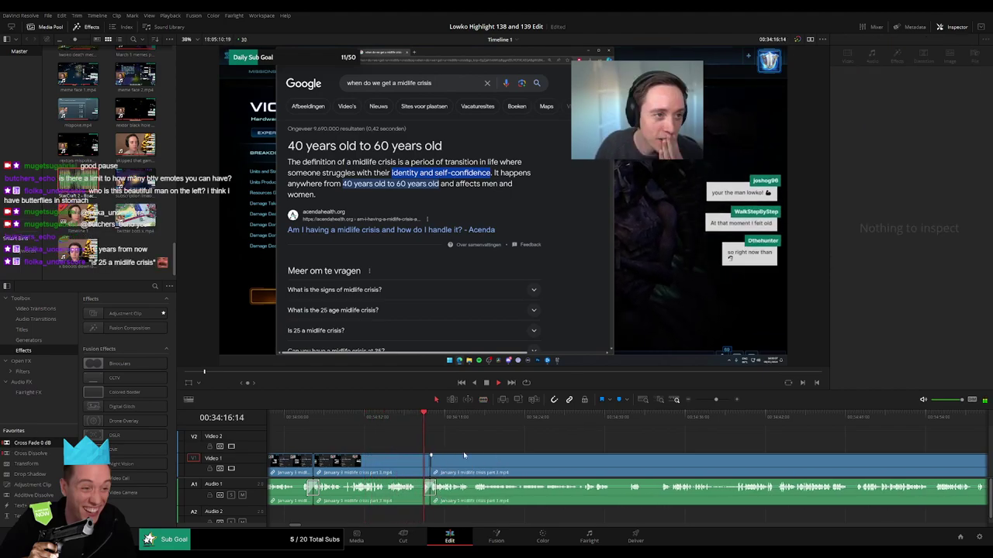
Step: Split the Video 1 clip at about 34:30 and 34:32 and ripple-delete the section in between
{"action": "scroll", "coordinate": [464, 455], "scroll_direction": "right", "scroll_amount": 2}
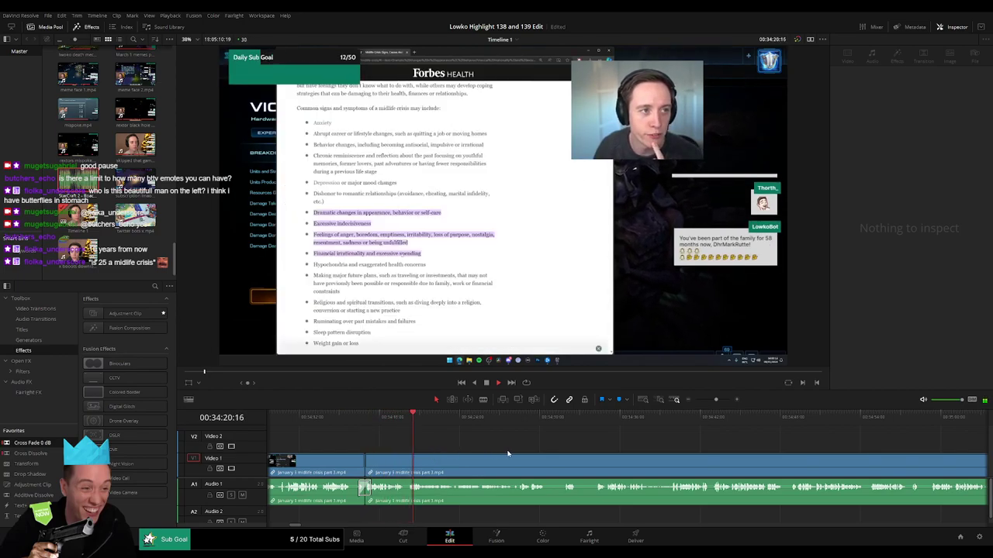
{"action": "scroll", "coordinate": [506, 454], "scroll_direction": "right", "scroll_amount": 3}
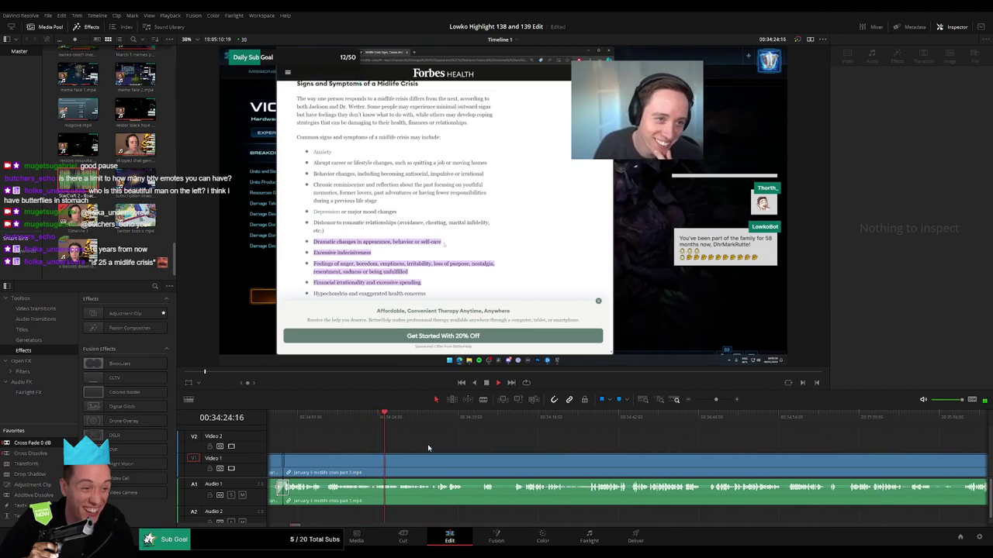
{"action": "scroll", "coordinate": [450, 457], "scroll_direction": "right", "scroll_amount": 2}
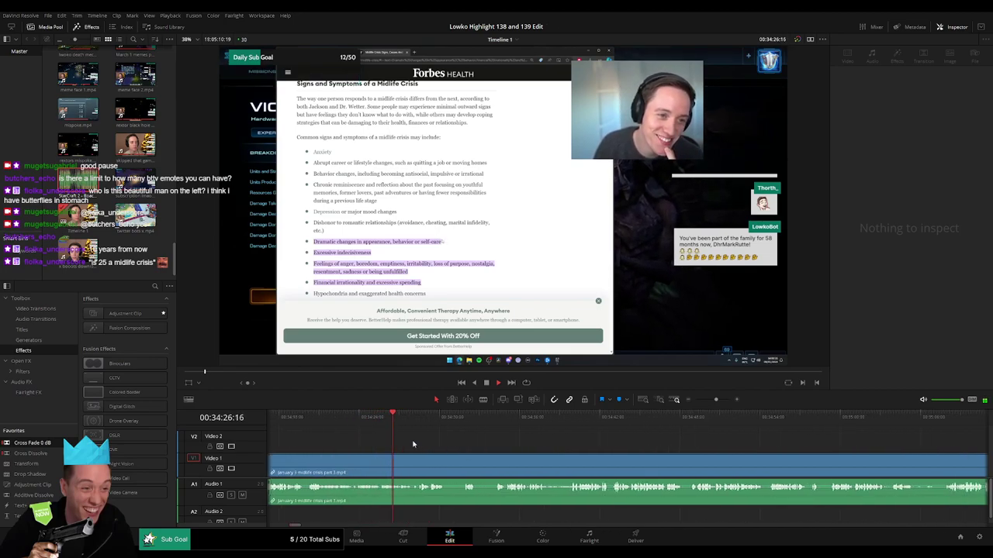
{"action": "left_click", "coordinate": [411, 464]}
{"action": "left_click", "coordinate": [420, 464]}
{"action": "key", "text": "a"}
{"action": "left_click", "coordinate": [413, 465]}
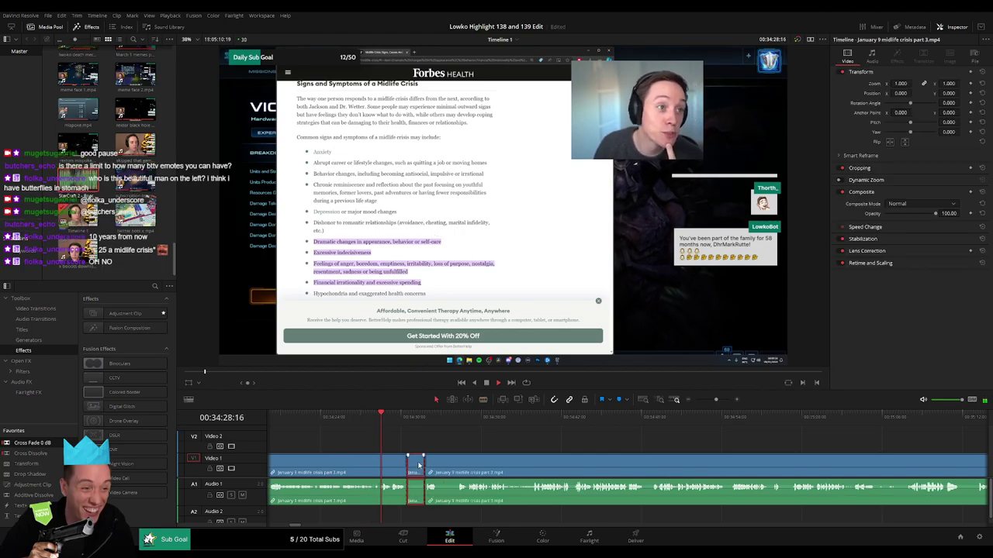
{"action": "key", "text": "BackSpace"}
{"action": "key", "text": "BackSpace"}
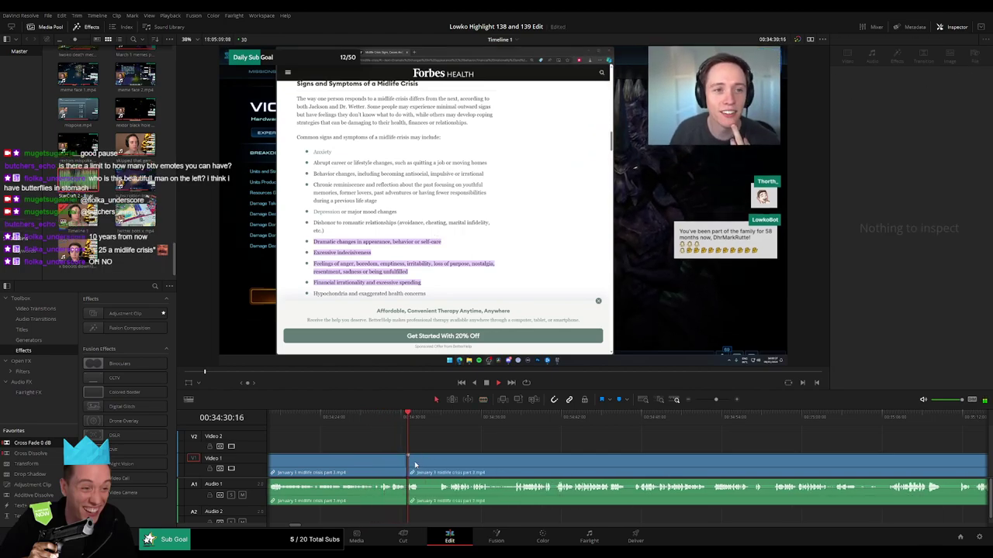
Step: Split the Video 1 clip at about 34:31 and 34:33 and ripple-delete the section in between
{"action": "left_click", "coordinate": [430, 461]}
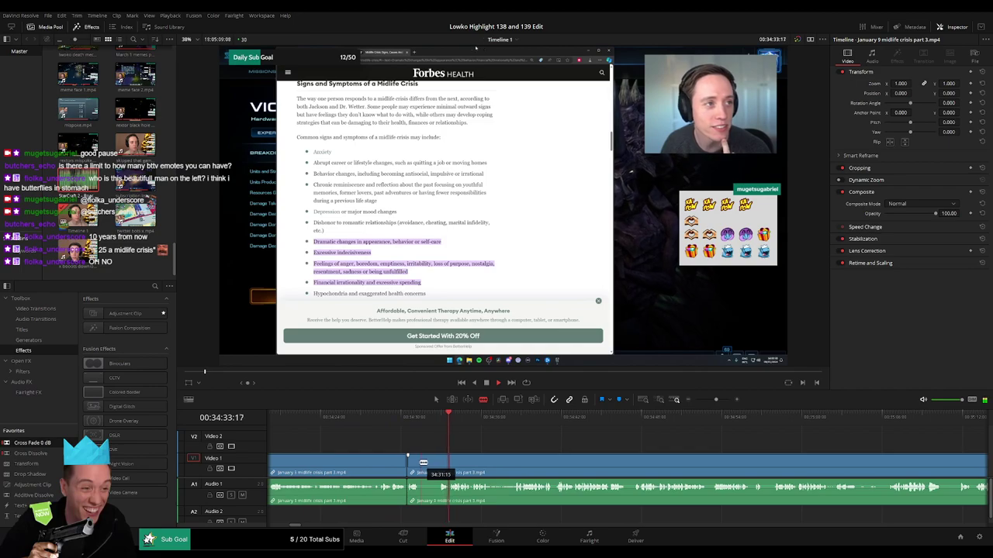
{"action": "left_click", "coordinate": [443, 463]}
{"action": "key", "text": "a"}
{"action": "left_click", "coordinate": [432, 467]}
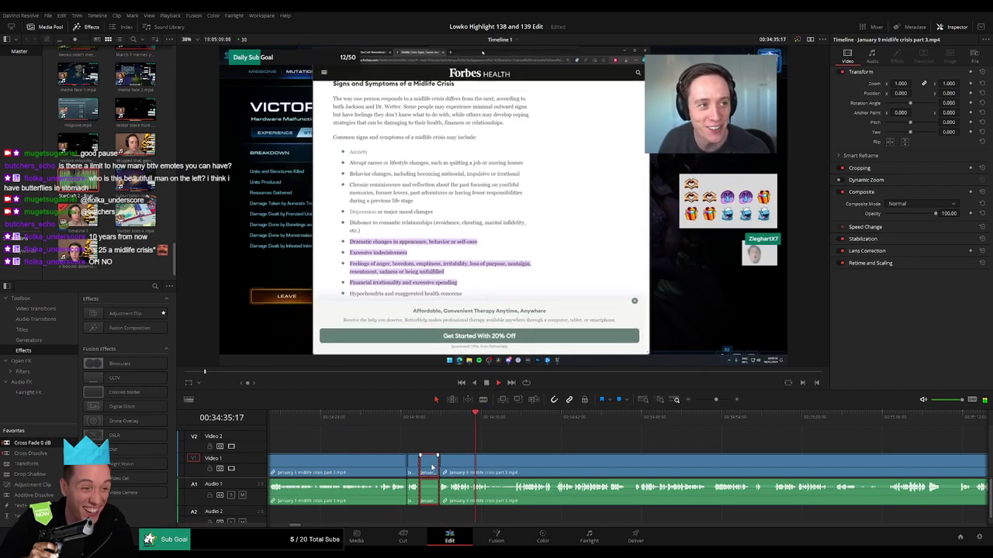
{"action": "key", "text": "Delete"}
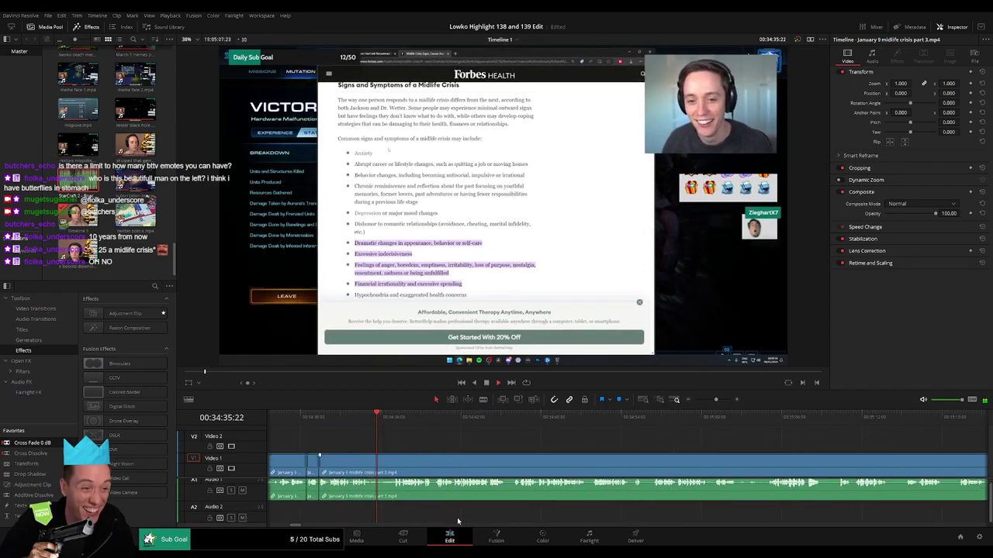
Step: Ripple-delete the section from about 34:35 to 34:37, put a Cross Fade 0 dB on the audio join and resume playback
{"action": "left_click", "coordinate": [379, 421]}
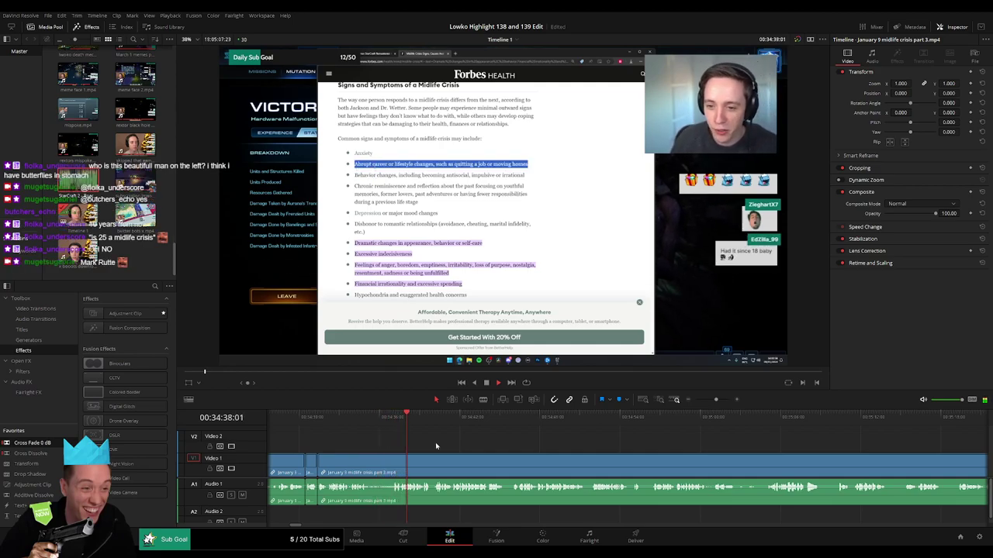
{"action": "key", "text": "b"}
{"action": "left_click", "coordinate": [371, 466]}
{"action": "left_click", "coordinate": [390, 465]}
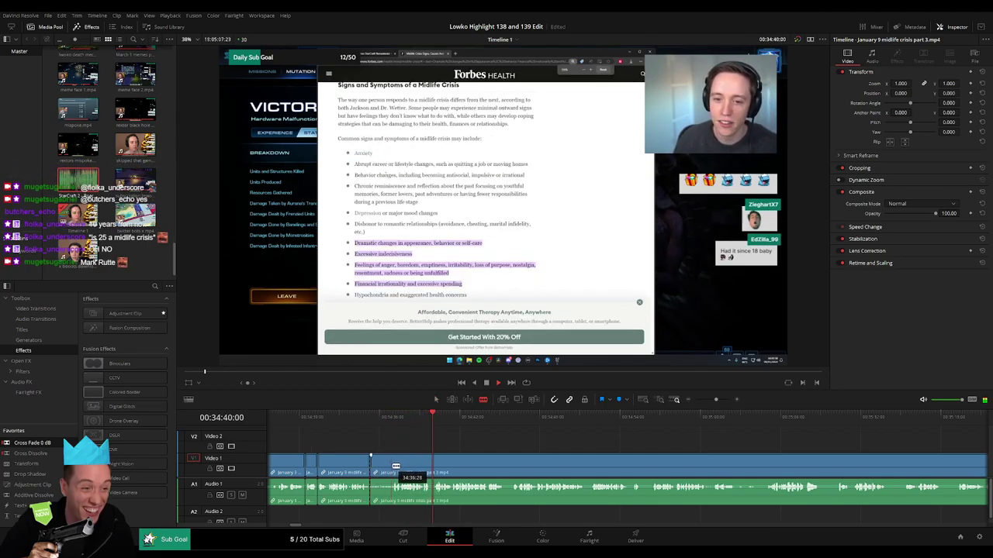
{"action": "key", "text": "a"}
{"action": "left_click", "coordinate": [382, 468]}
{"action": "key", "text": "Delete"}
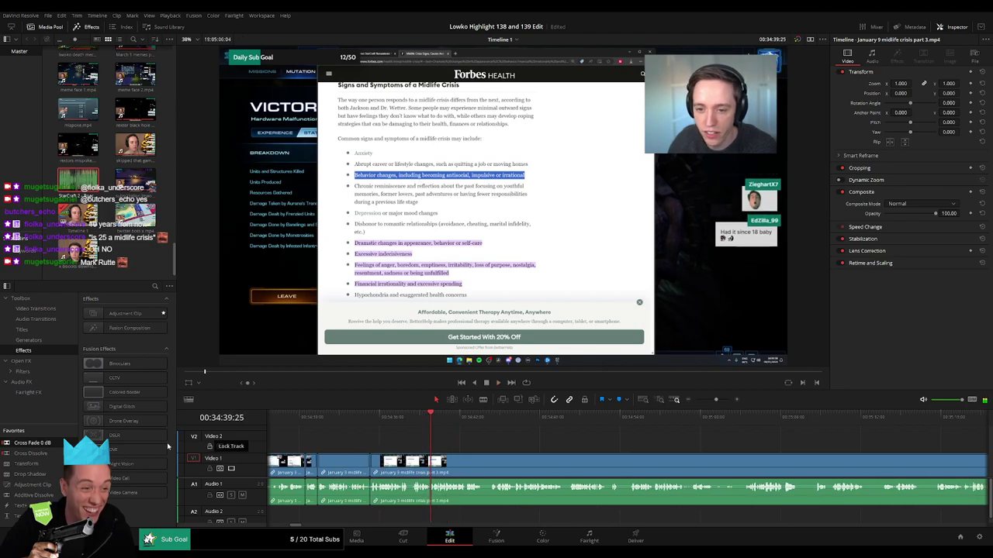
{"action": "left_click_drag", "start_coordinate": [369, 509], "coordinate": [370, 493]}
{"action": "key", "text": "space"}
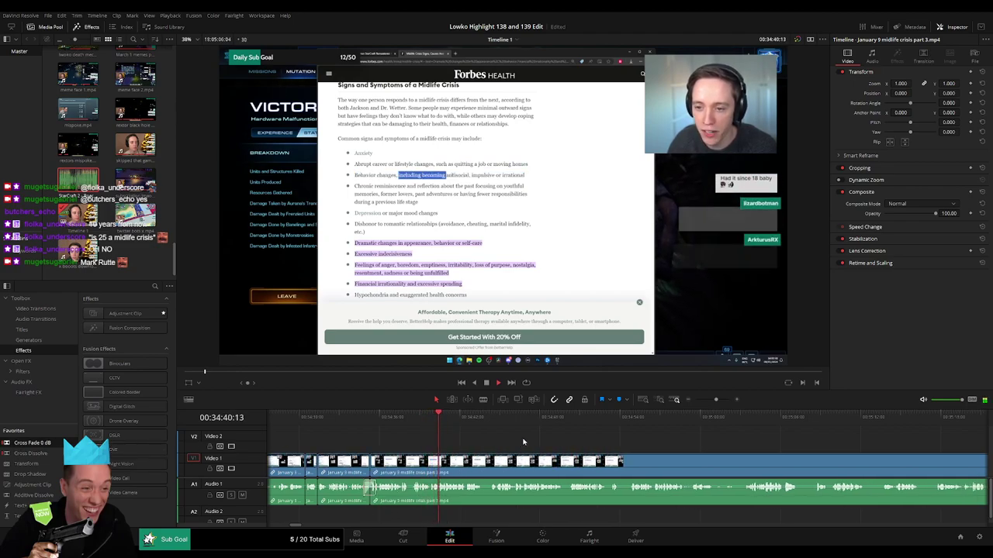
Step: Split the Video 1 clip at about 34:43:22 and again just over half a second further on, and ripple-delete the short section
{"action": "scroll", "coordinate": [516, 447], "scroll_direction": "right", "scroll_amount": 2}
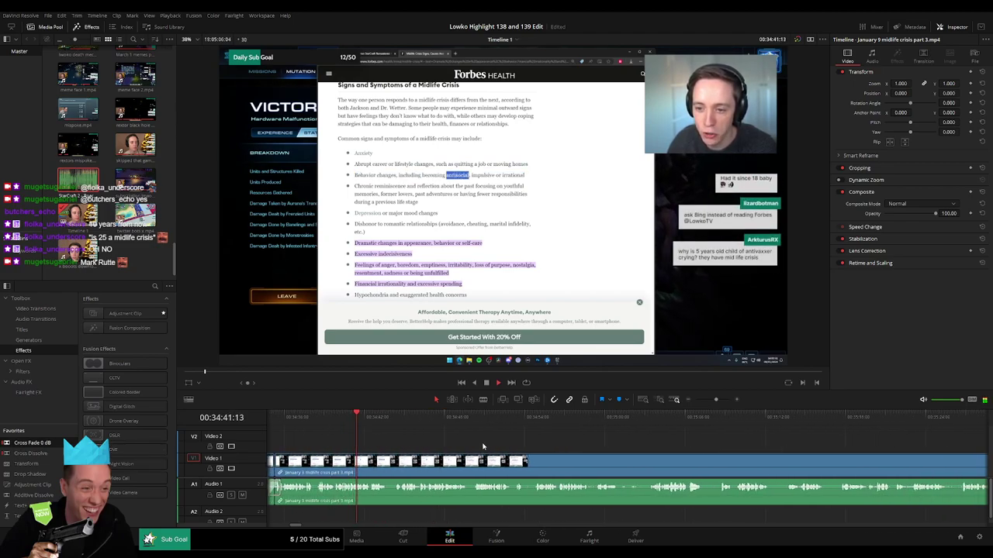
{"action": "key", "text": "b"}
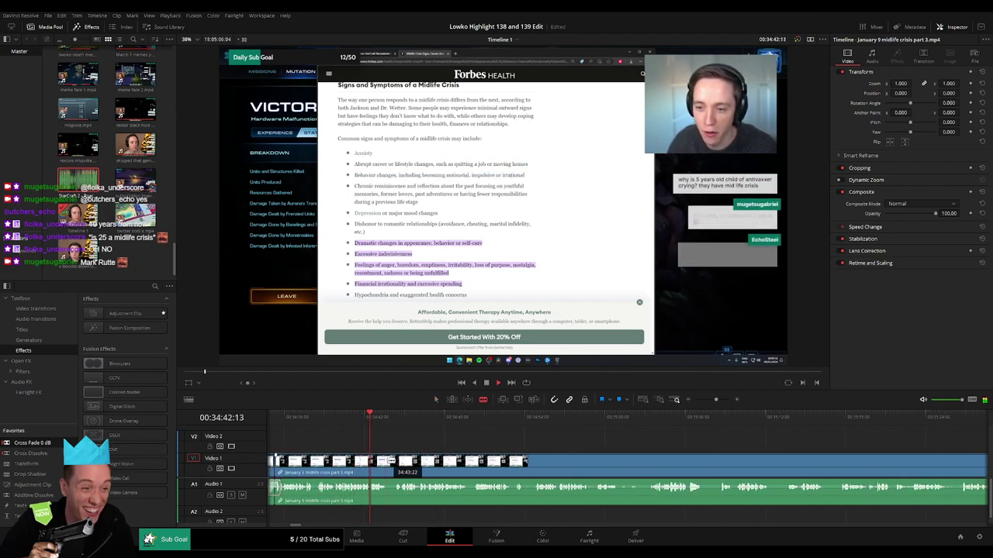
{"action": "left_click", "coordinate": [388, 468]}
{"action": "left_click", "coordinate": [395, 471]}
{"action": "key", "text": "a"}
{"action": "key", "text": "Delete"}
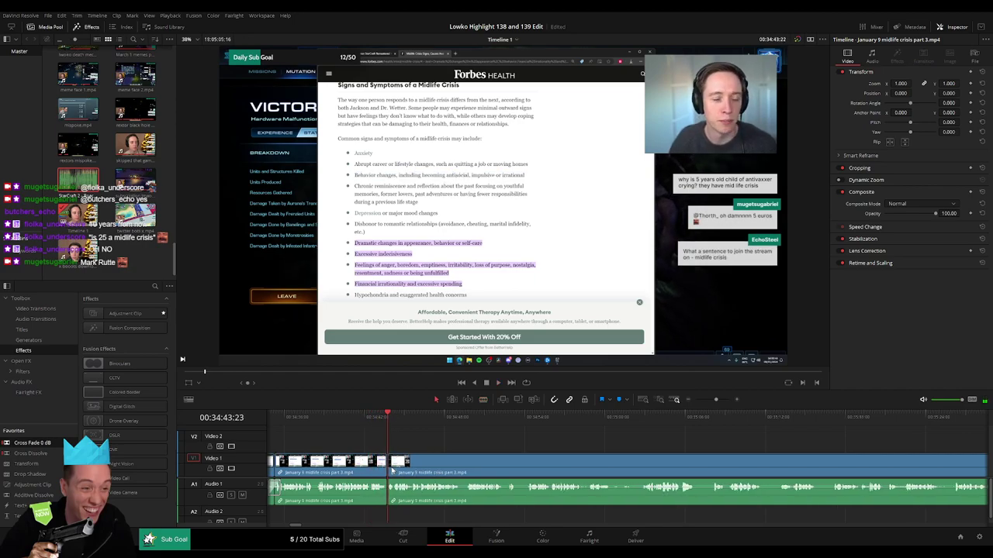
Step: Split the Video 1 clip at about 34:53 and 34:54 and ripple-delete the section in between
{"action": "scroll", "coordinate": [482, 447], "scroll_direction": "right", "scroll_amount": 1}
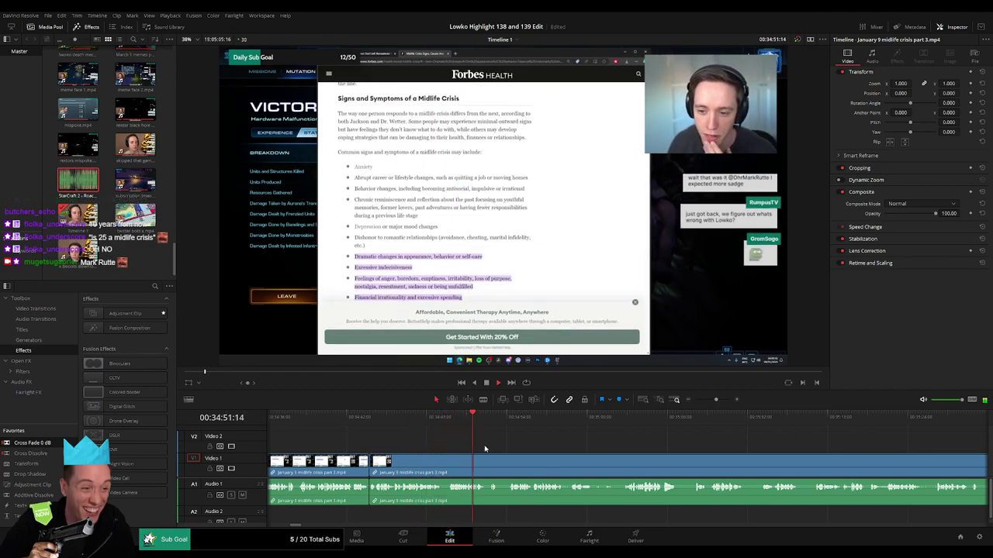
{"action": "scroll", "coordinate": [441, 439], "scroll_direction": "right", "scroll_amount": 3}
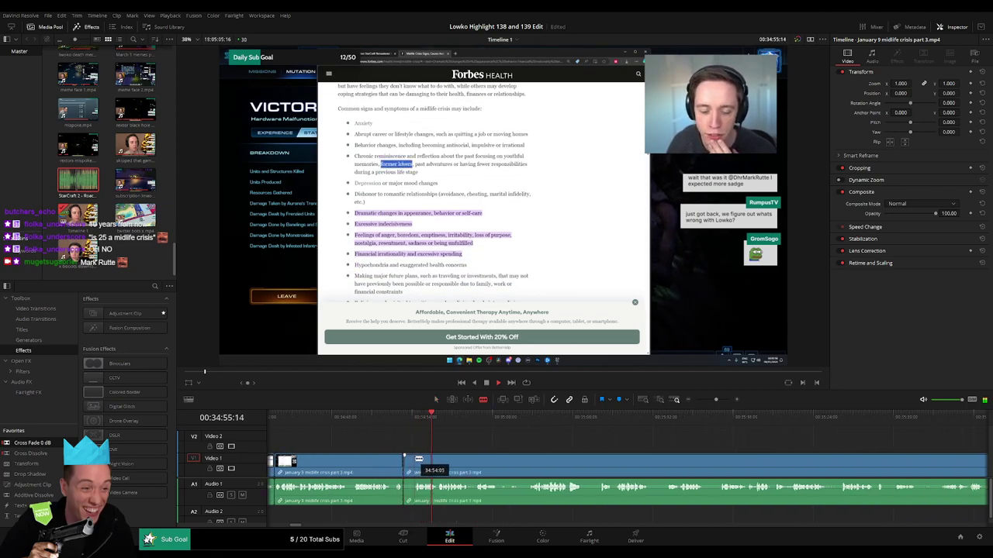
{"action": "key", "text": "Delete"}
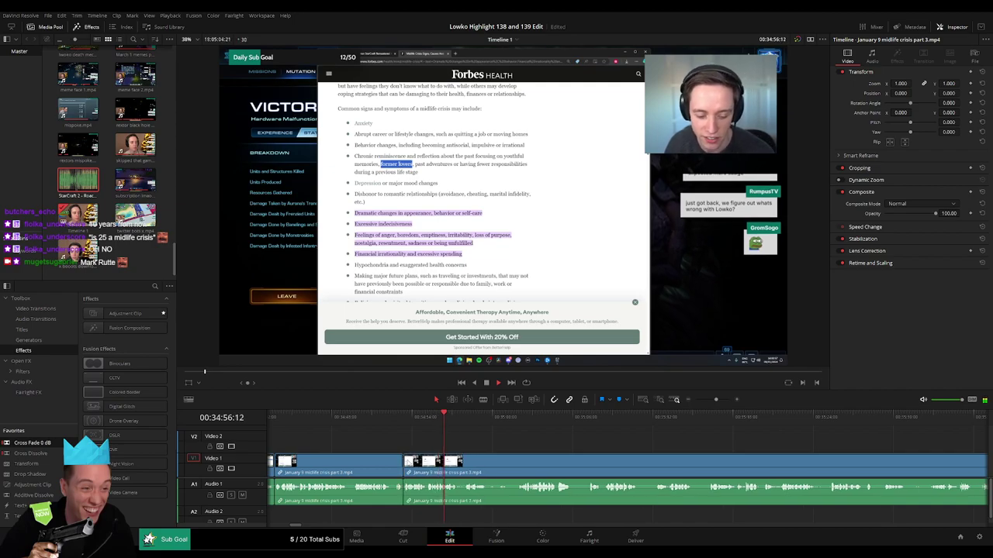
Step: Ripple-delete the section from about 35:00 to 35:02 and put a Cross Fade 0 dB on the audio join
{"action": "scroll", "coordinate": [457, 444], "scroll_direction": "right", "scroll_amount": 3}
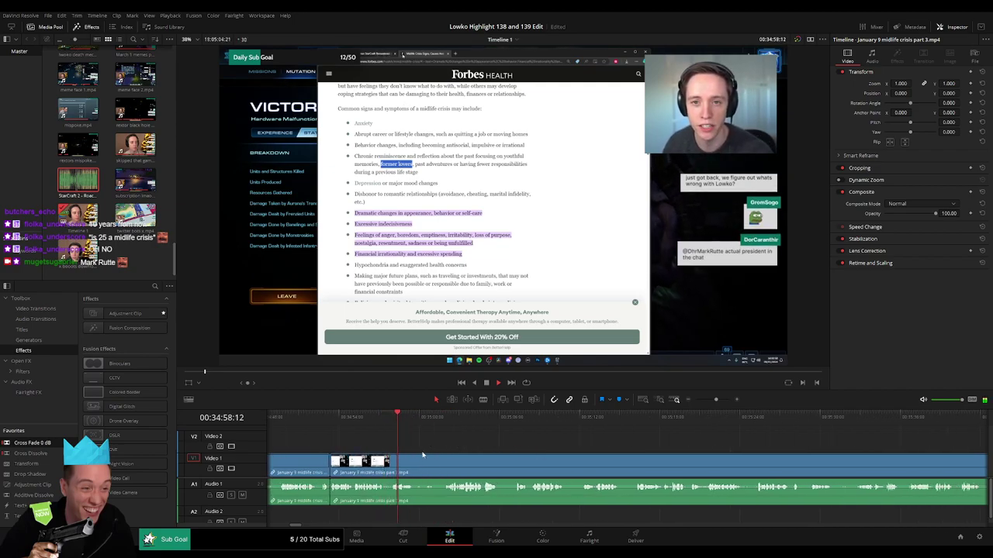
{"action": "key", "text": "b"}
{"action": "left_click", "coordinate": [417, 461]}
{"action": "left_click", "coordinate": [443, 461]}
{"action": "key", "text": "a"}
{"action": "key", "text": "a"}
{"action": "left_click", "coordinate": [437, 463]}
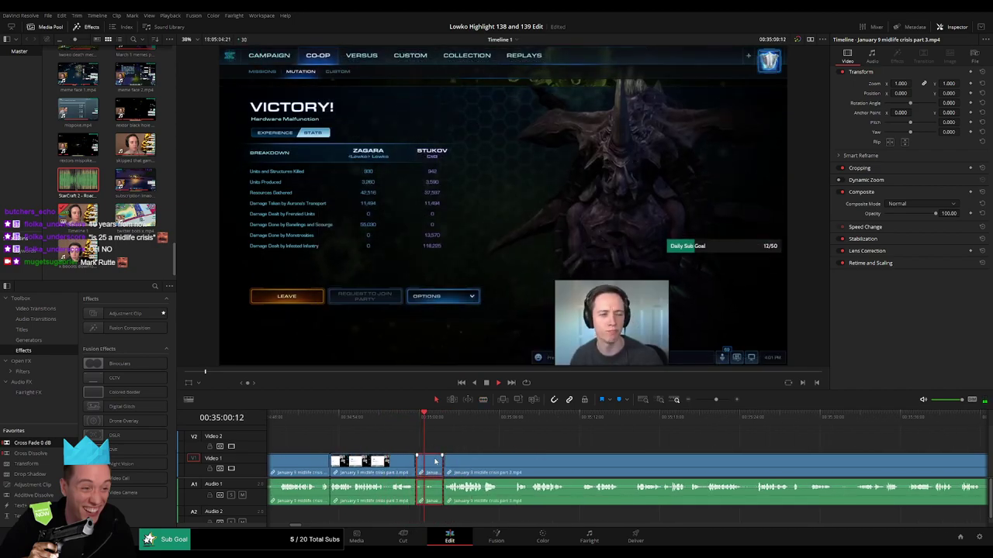
{"action": "key", "text": "Delete"}
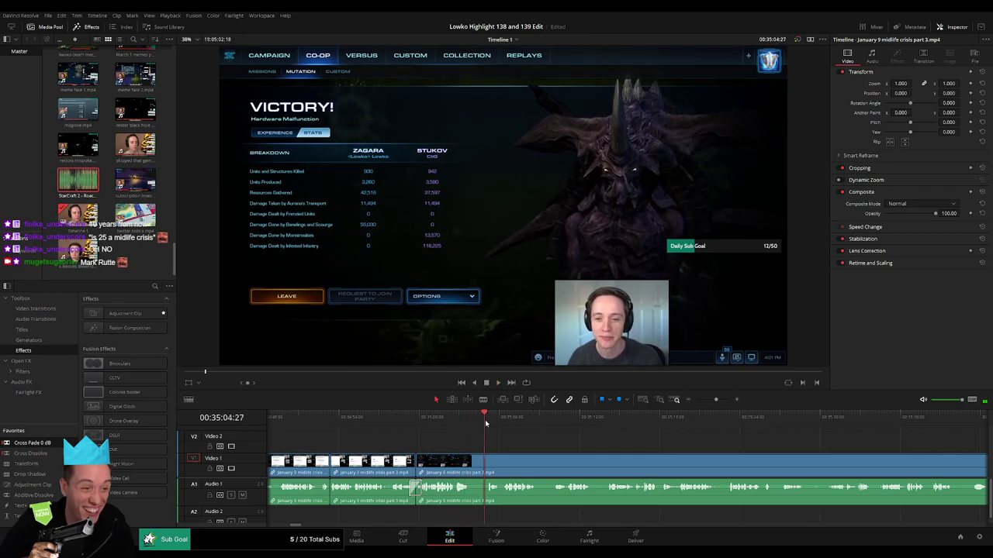
Step: Ripple-delete the section from about 35:04 to 35:05 and put a Cross Fade 0 dB on the audio join
{"action": "left_click", "coordinate": [470, 462]}
{"action": "left_click", "coordinate": [487, 461]}
{"action": "key", "text": "a"}
{"action": "left_click", "coordinate": [478, 467]}
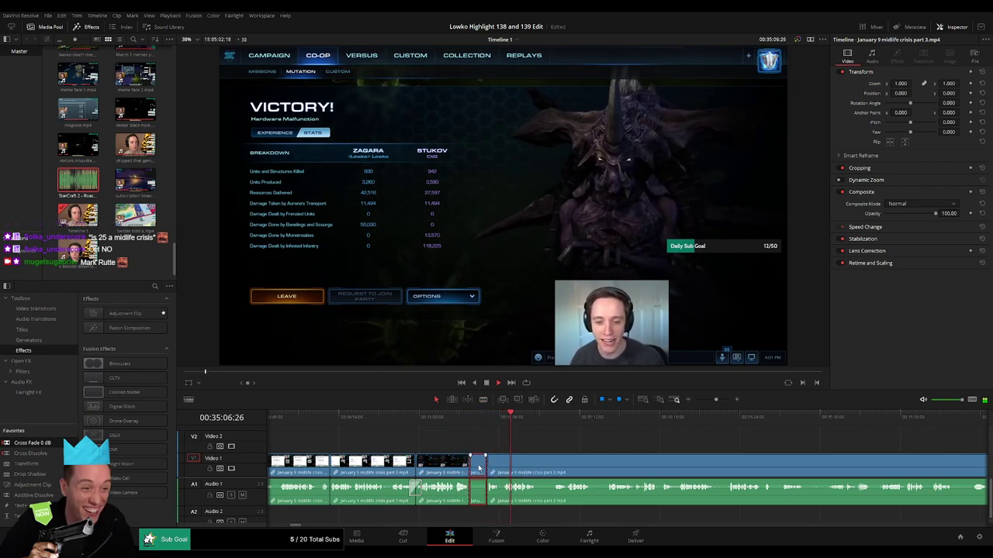
{"action": "key", "text": "Delete"}
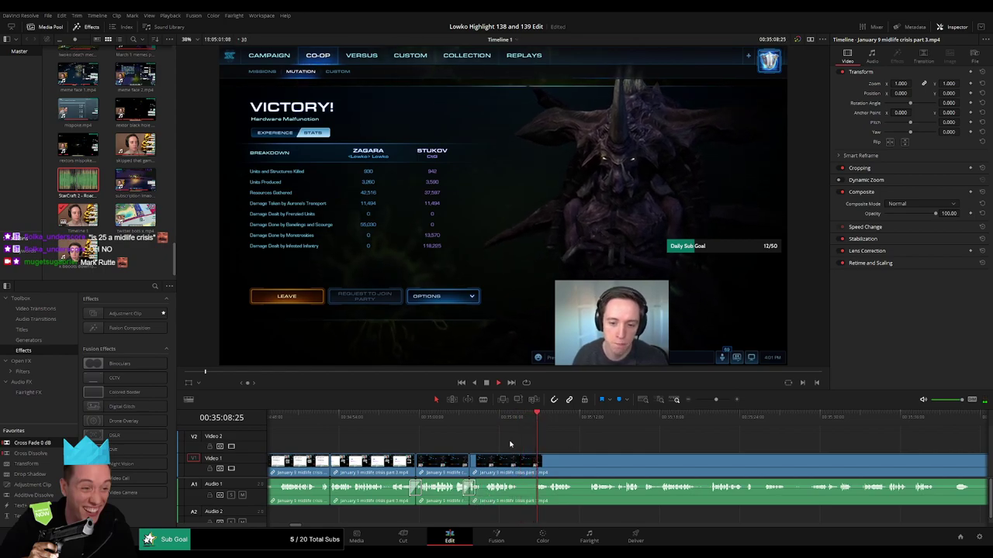
Step: Ripple-delete the section from about 35:07 to 35:09, and a second one from about 35:09 to 35:10
{"action": "left_click_drag", "start_coordinate": [511, 445], "coordinate": [422, 445]}
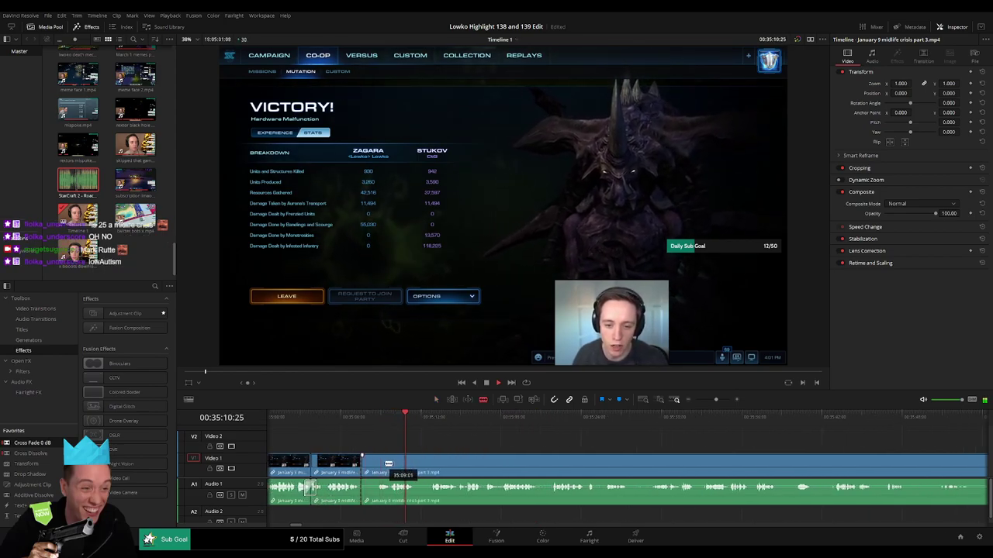
{"action": "key", "text": "Delete"}
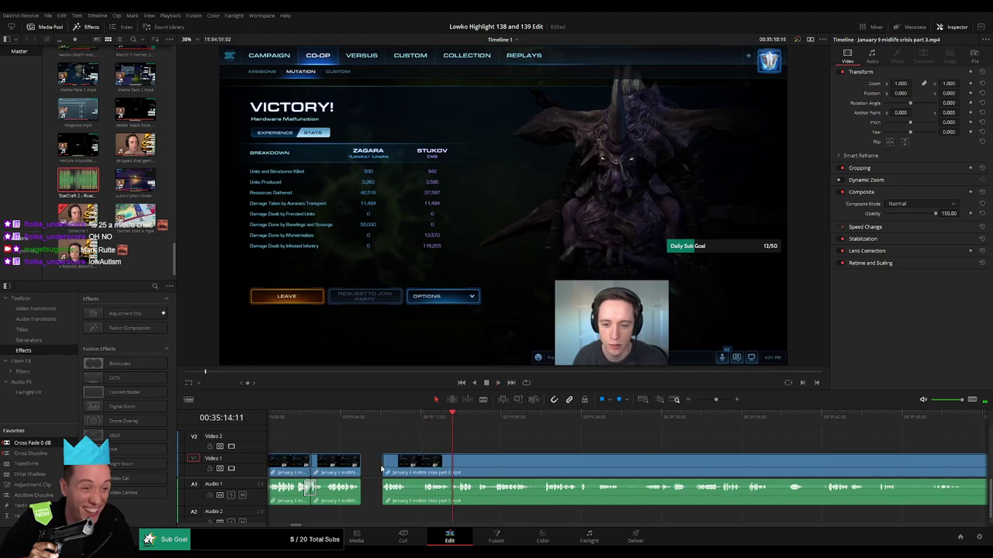
{"action": "key", "text": "b"}
{"action": "left_click", "coordinate": [386, 466]}
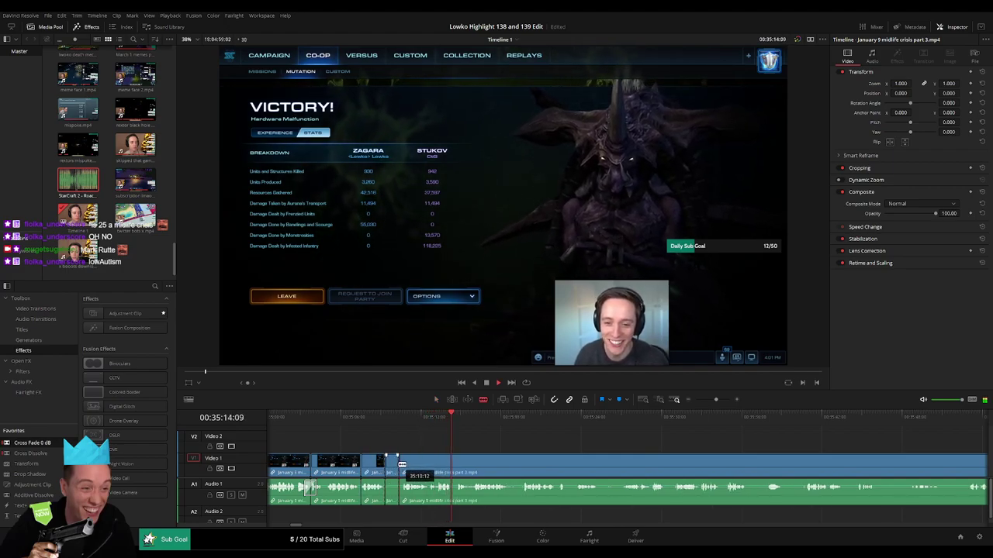
{"action": "left_click", "coordinate": [390, 466]}
{"action": "key", "text": "Delete"}
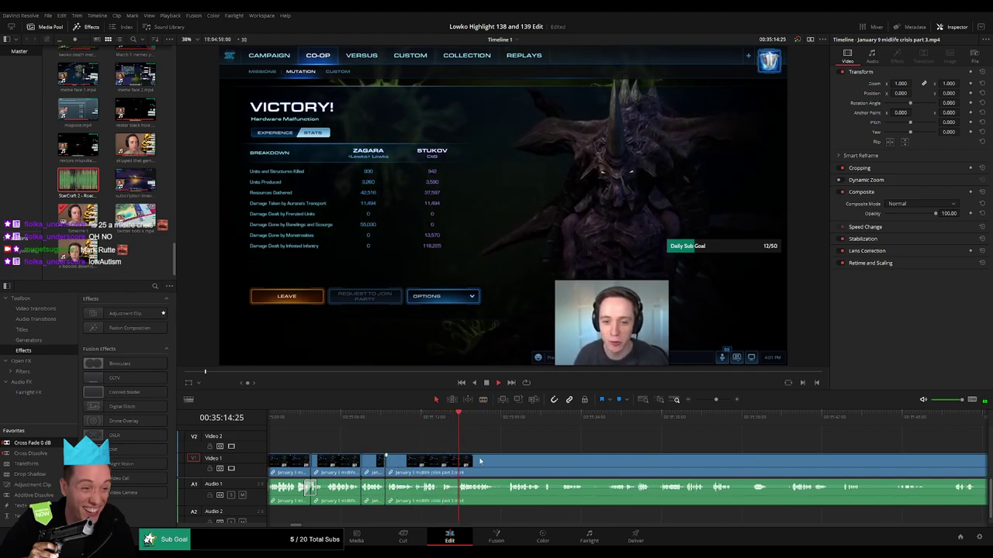
Step: Ripple-delete the section from about 35:17 to 35:18 and put a Cross Fade 0 dB on the audio join
{"action": "scroll", "coordinate": [425, 443], "scroll_direction": "right", "scroll_amount": 1}
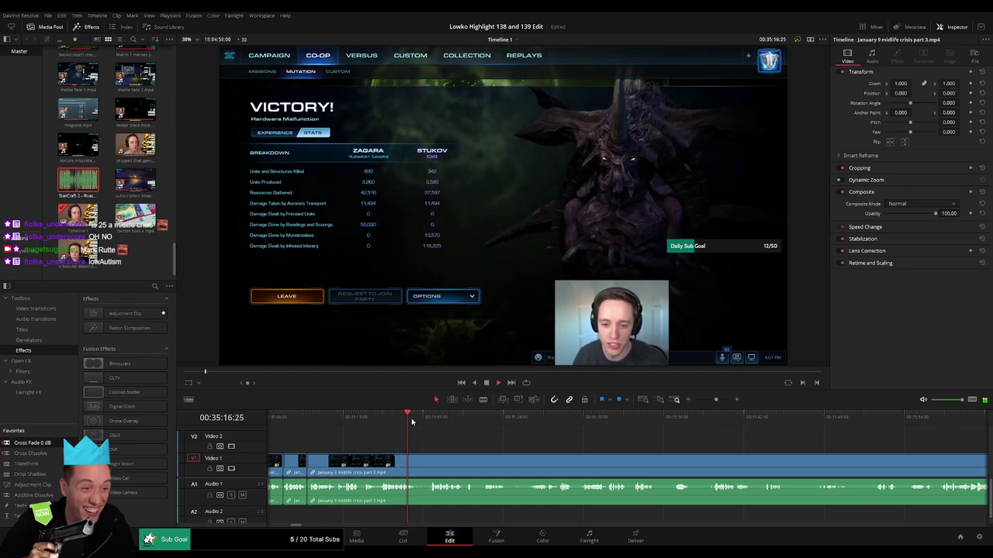
{"action": "left_click", "coordinate": [429, 420]}
{"action": "left_click", "coordinate": [417, 463]}
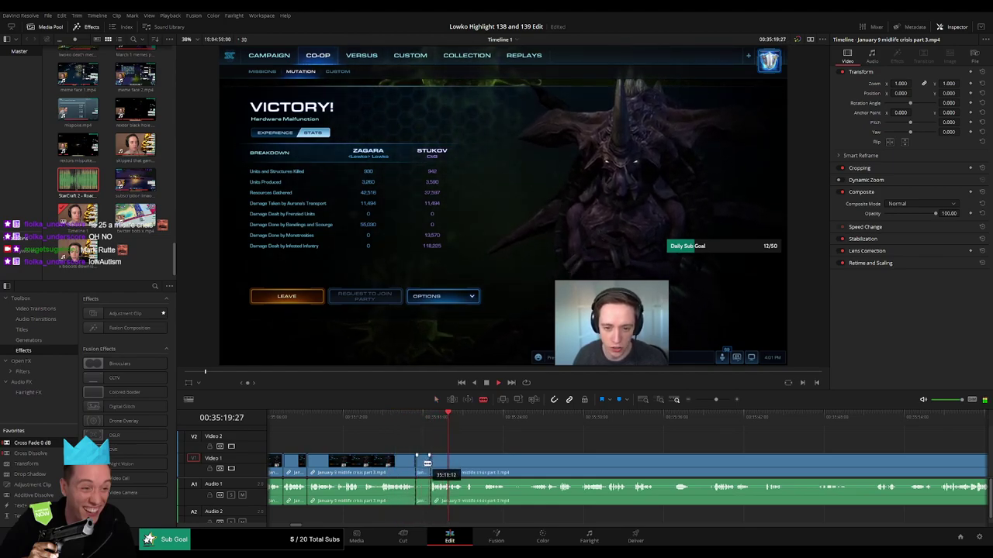
{"action": "key", "text": "Delete"}
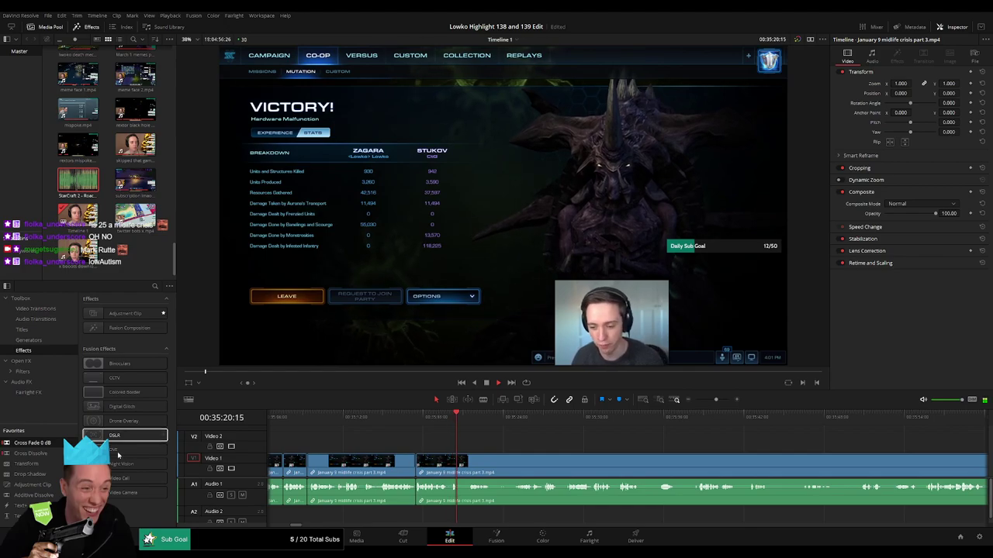
{"action": "left_click", "coordinate": [482, 456]}
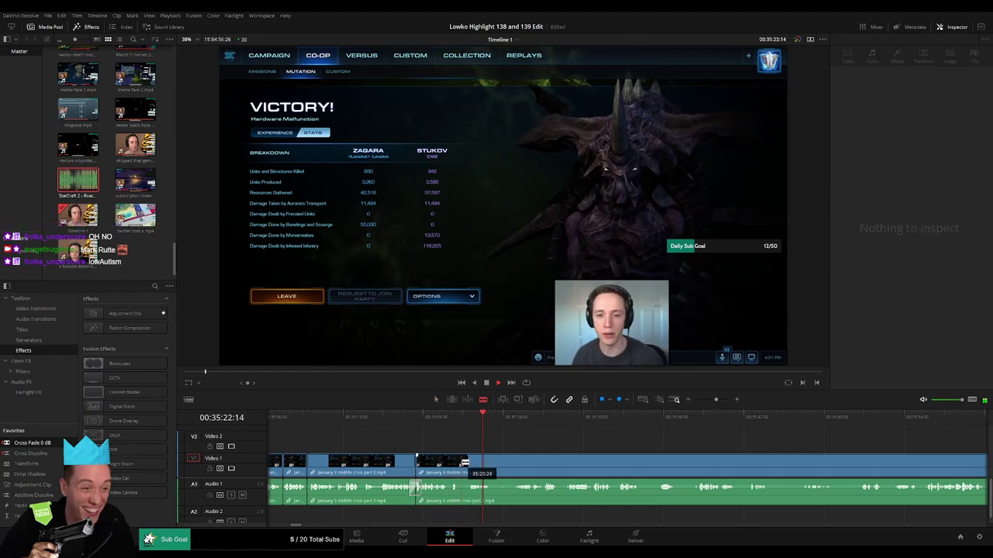
Step: Ripple-delete the section from about 35:20 to 35:21 of the January 9 midlife crisis part 3 clip
{"action": "left_click", "coordinate": [460, 463]}
{"action": "left_click", "coordinate": [469, 461]}
{"action": "key", "text": "a"}
{"action": "left_click", "coordinate": [464, 467]}
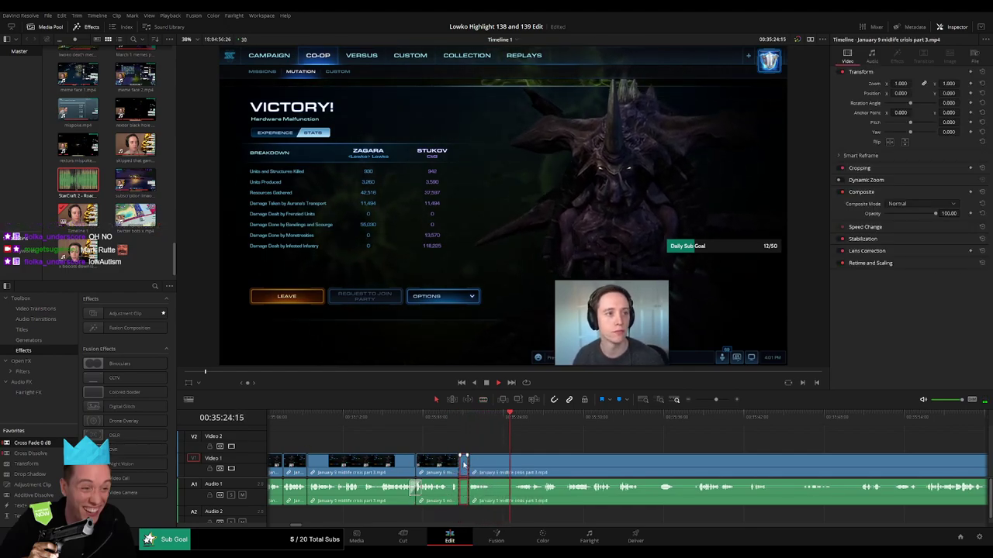
{"action": "key", "text": "Delete"}
Step: Split the January 9 midlife crisis part 3 clip at about 35:22 and ripple-delete everything of it after the cut
{"action": "key", "text": "b"}
{"action": "left_click", "coordinate": [484, 466]}
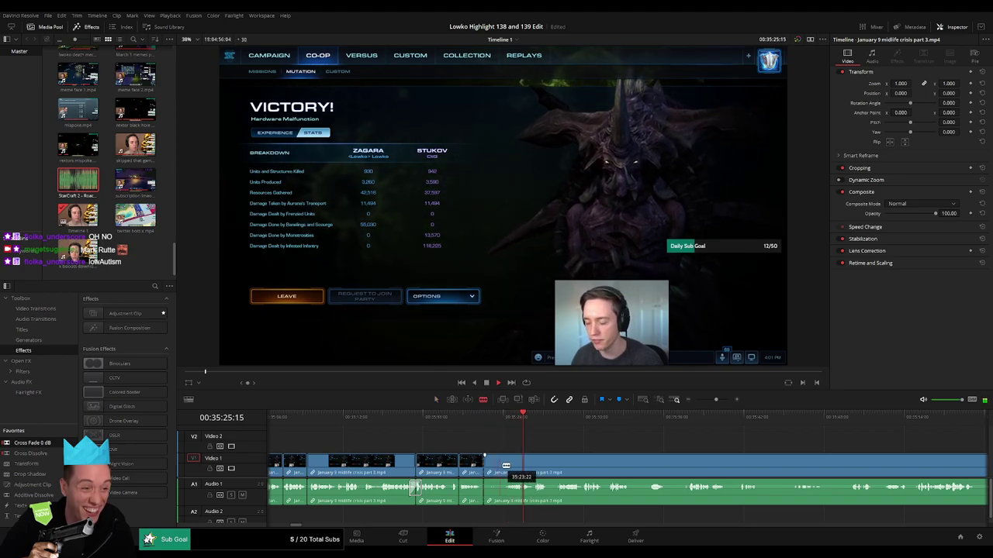
{"action": "scroll", "coordinate": [541, 452], "scroll_direction": "right", "scroll_amount": 2}
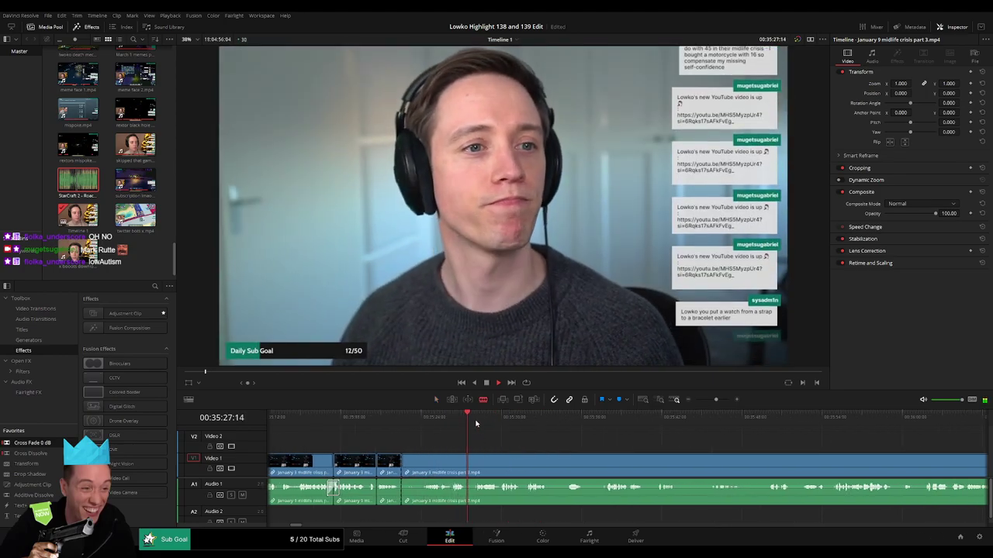
{"action": "left_click", "coordinate": [475, 423]}
{"action": "left_click_drag", "start_coordinate": [476, 423], "coordinate": [784, 434]}
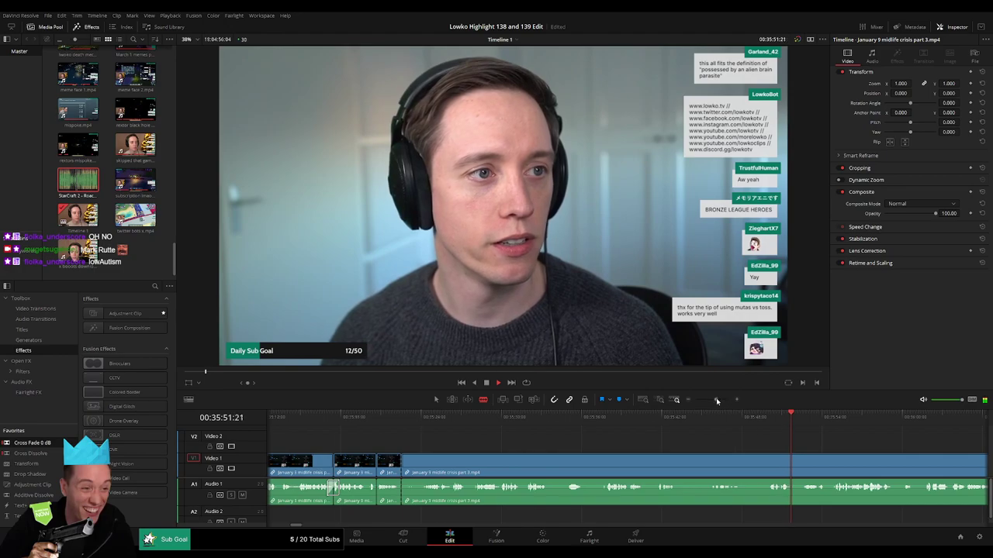
{"action": "left_click_drag", "start_coordinate": [717, 400], "coordinate": [734, 427]}
{"action": "left_click_drag", "start_coordinate": [780, 452], "coordinate": [639, 438]}
{"action": "left_click_drag", "start_coordinate": [743, 425], "coordinate": [786, 429]}
{"action": "key", "text": "a"}
{"action": "left_click", "coordinate": [609, 466]}
{"action": "key", "text": "Delete"}
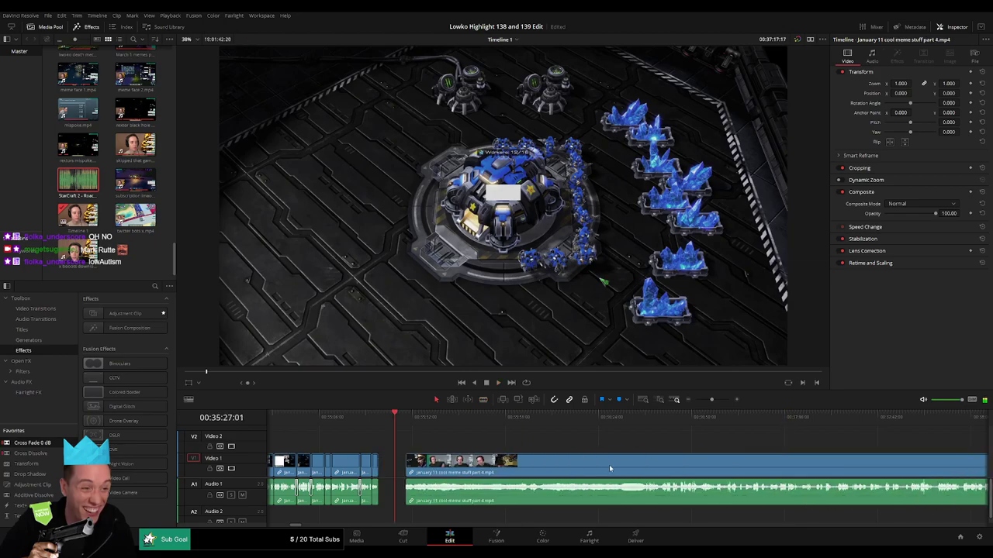
Step: Sample the January 11 cool meme stuff part 4 clip near 36:47 and check how much material remains up to the timeline's end
{"action": "left_click_drag", "start_coordinate": [711, 401], "coordinate": [709, 402]}
{"action": "left_click", "coordinate": [734, 424]}
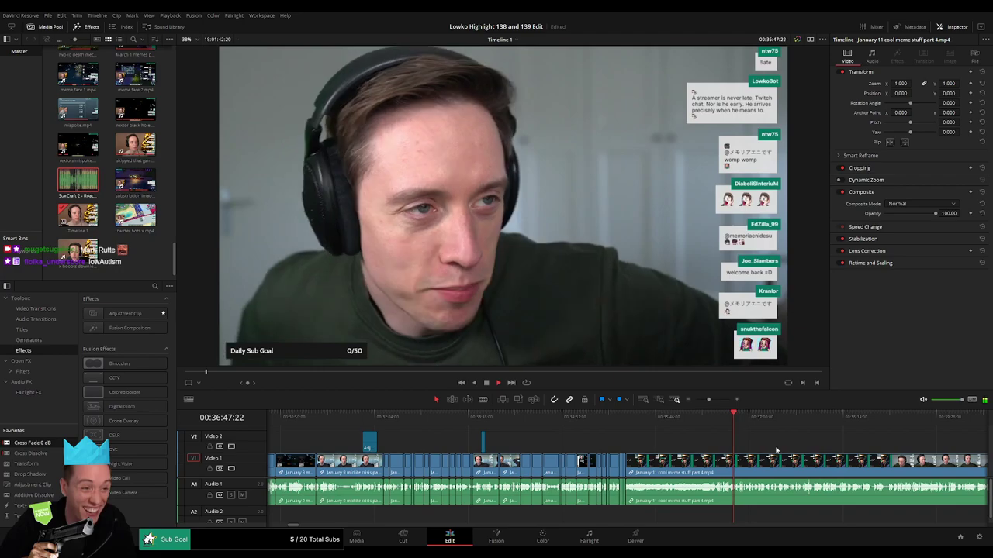
{"action": "left_click_drag", "start_coordinate": [775, 450], "coordinate": [534, 443]}
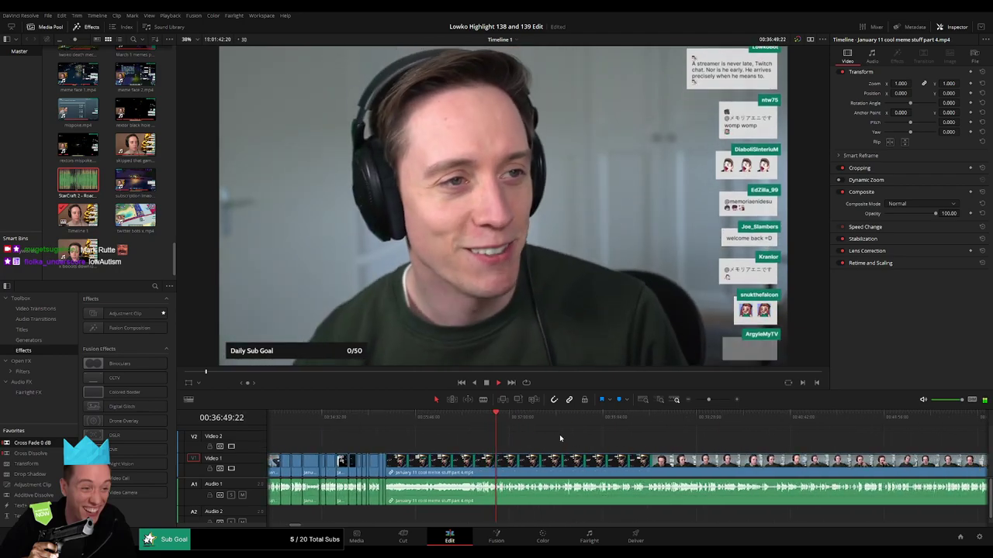
{"action": "left_click_drag", "start_coordinate": [709, 400], "coordinate": [691, 405]}
{"action": "key", "text": "space"}
{"action": "left_click_drag", "start_coordinate": [647, 438], "coordinate": [630, 440]}
{"action": "scroll", "coordinate": [629, 440], "scroll_direction": "down", "scroll_amount": 10}
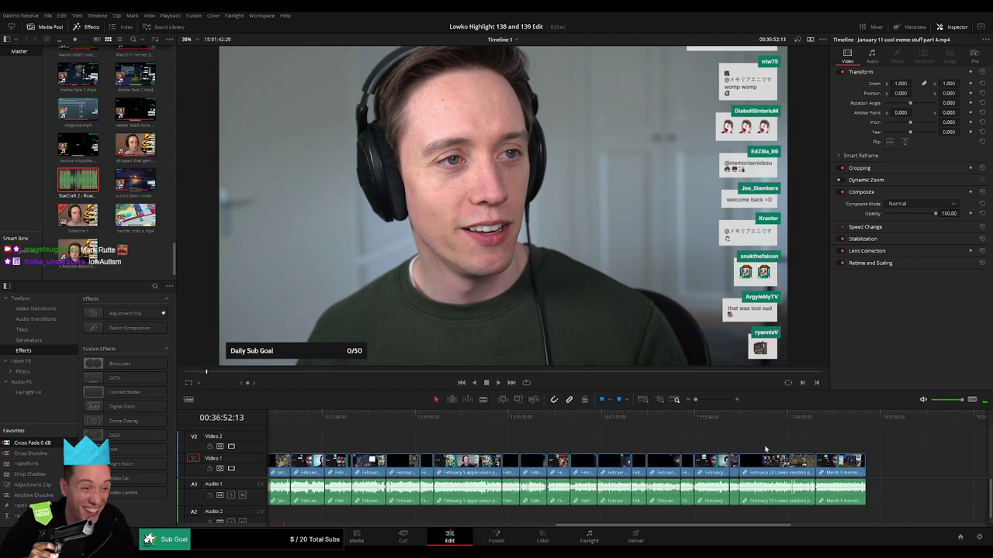
{"action": "left_click", "coordinate": [744, 423]}
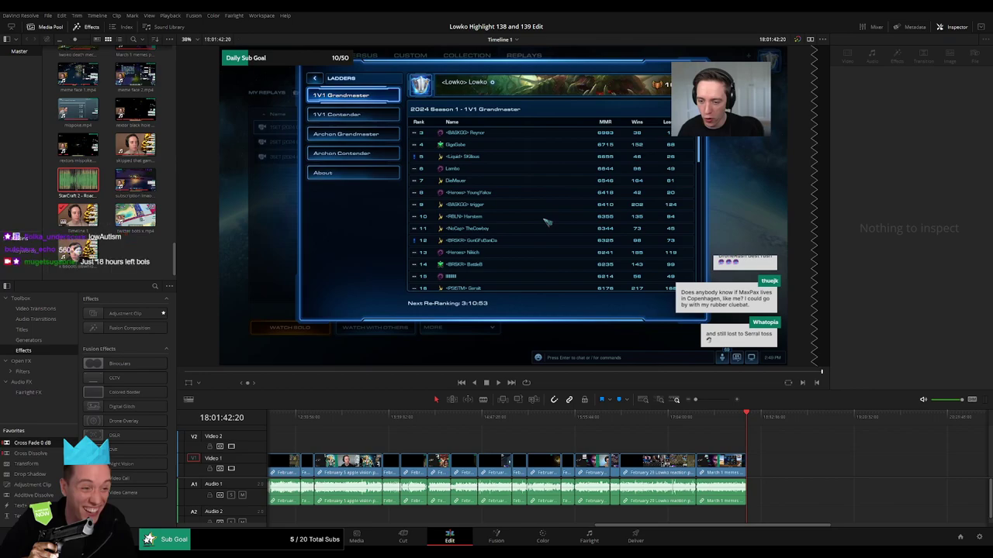
{"action": "scroll", "coordinate": [426, 440], "scroll_direction": "up", "scroll_amount": 15}
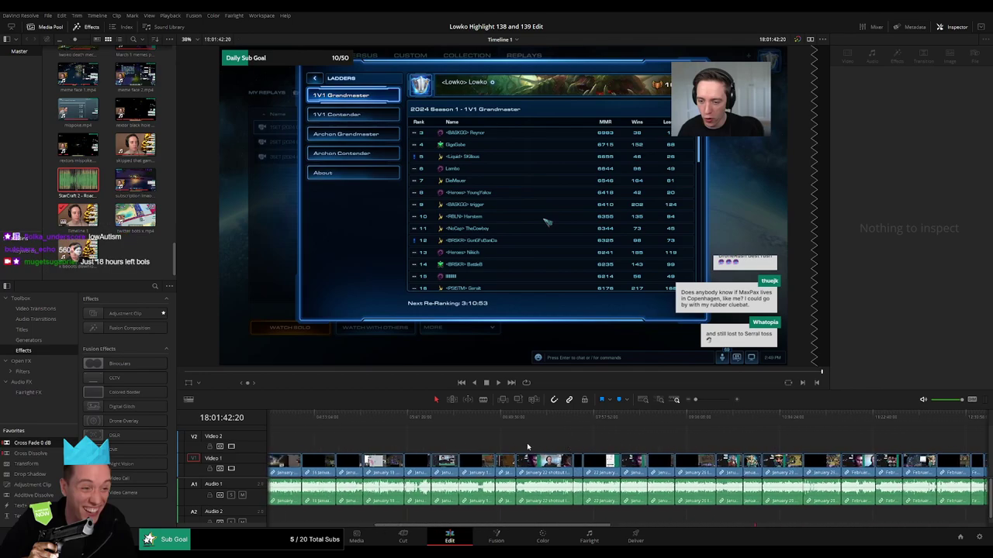
{"action": "scroll", "coordinate": [425, 440], "scroll_direction": "up", "scroll_amount": 8}
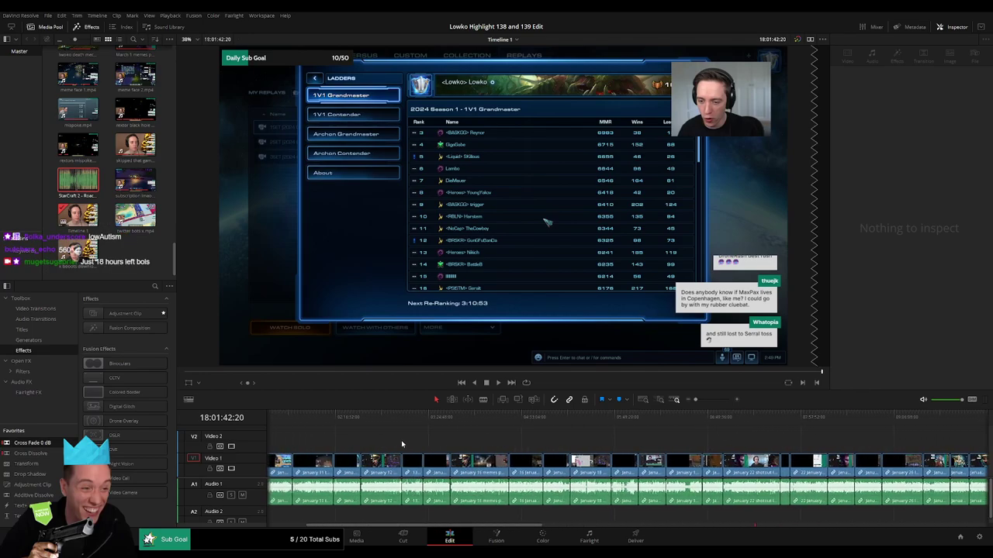
Step: Play through the opening minutes of the January 11 cool meme stuff part 4 clip to find where its usable content starts
{"action": "left_click", "coordinate": [322, 422]}
{"action": "left_click", "coordinate": [709, 401]}
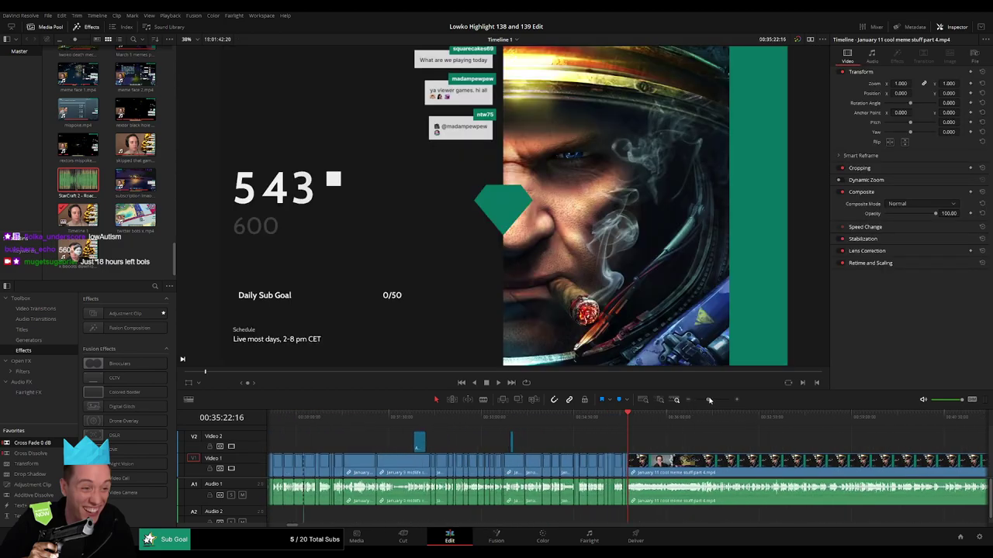
{"action": "left_click_drag", "start_coordinate": [709, 400], "coordinate": [711, 401]}
{"action": "scroll", "coordinate": [625, 435], "scroll_direction": "down", "scroll_amount": 5}
{"action": "left_click", "coordinate": [712, 401]}
{"action": "scroll", "coordinate": [680, 449], "scroll_direction": "down", "scroll_amount": 5}
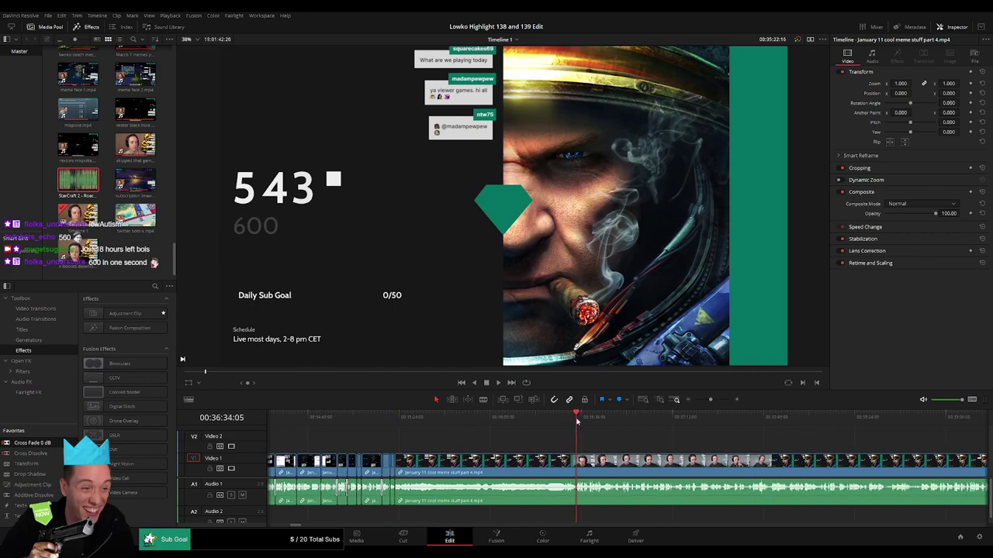
{"action": "key", "text": "space"}
{"action": "left_click_drag", "start_coordinate": [711, 400], "coordinate": [714, 400]}
{"action": "scroll", "coordinate": [683, 452], "scroll_direction": "down", "scroll_amount": 4}
{"action": "left_click", "coordinate": [618, 420]}
{"action": "key", "text": "space"}
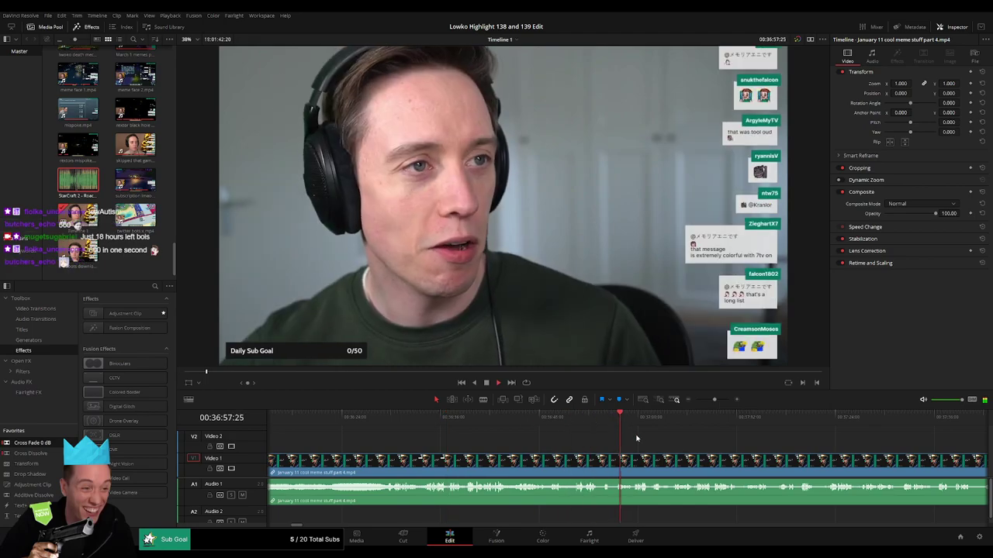
{"action": "scroll", "coordinate": [489, 446], "scroll_direction": "down", "scroll_amount": 5}
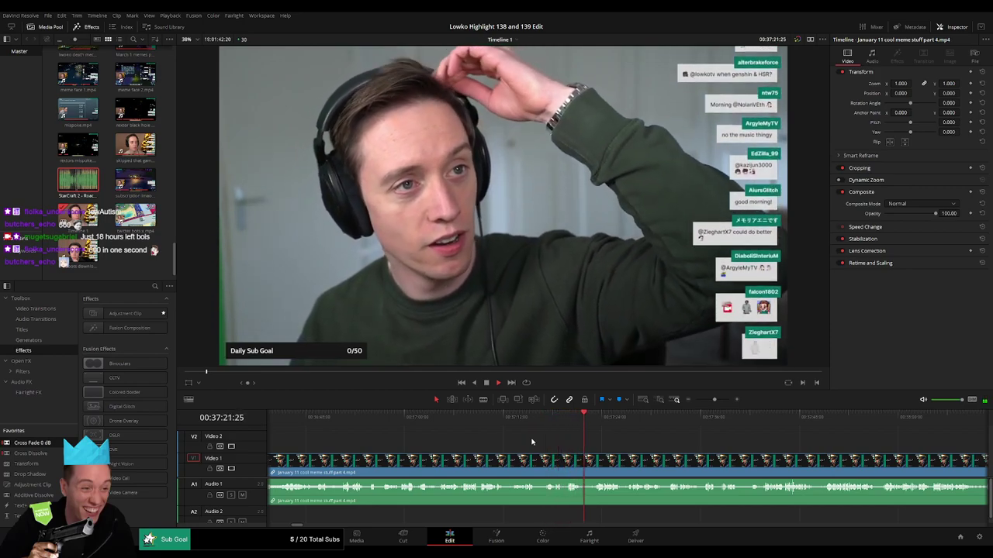
{"action": "left_click_drag", "start_coordinate": [651, 445], "coordinate": [521, 448]}
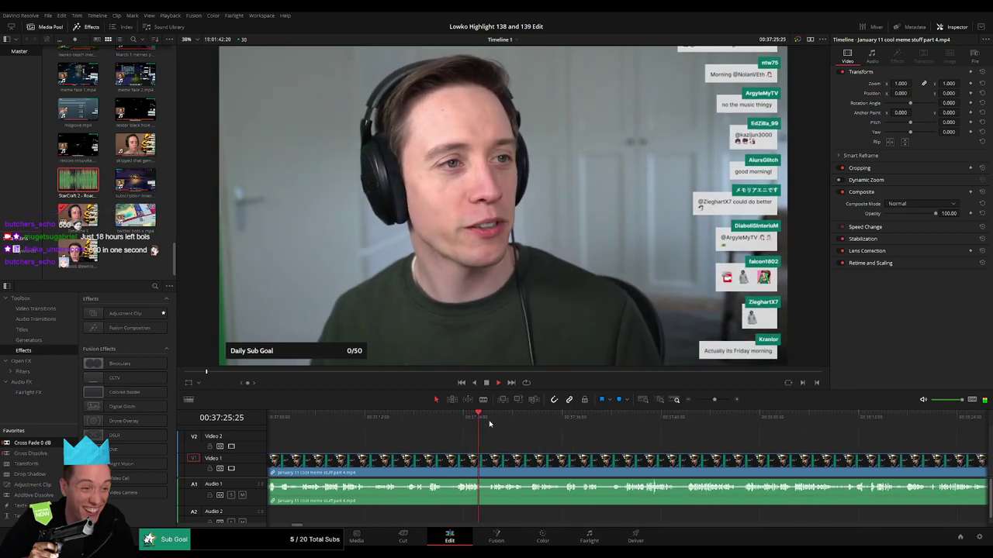
{"action": "scroll", "coordinate": [497, 434], "scroll_direction": "right", "scroll_amount": 2}
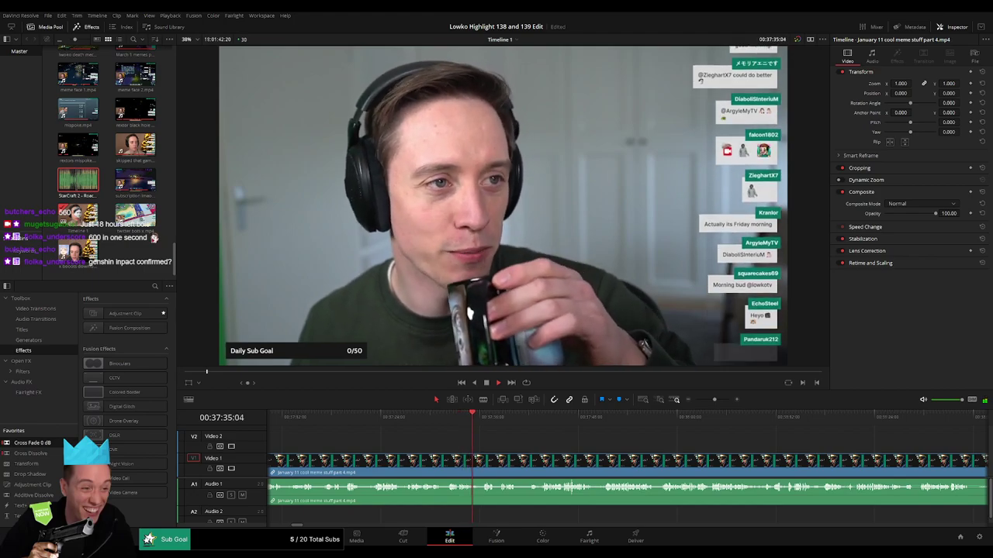
{"action": "left_click_drag", "start_coordinate": [541, 448], "coordinate": [455, 448]}
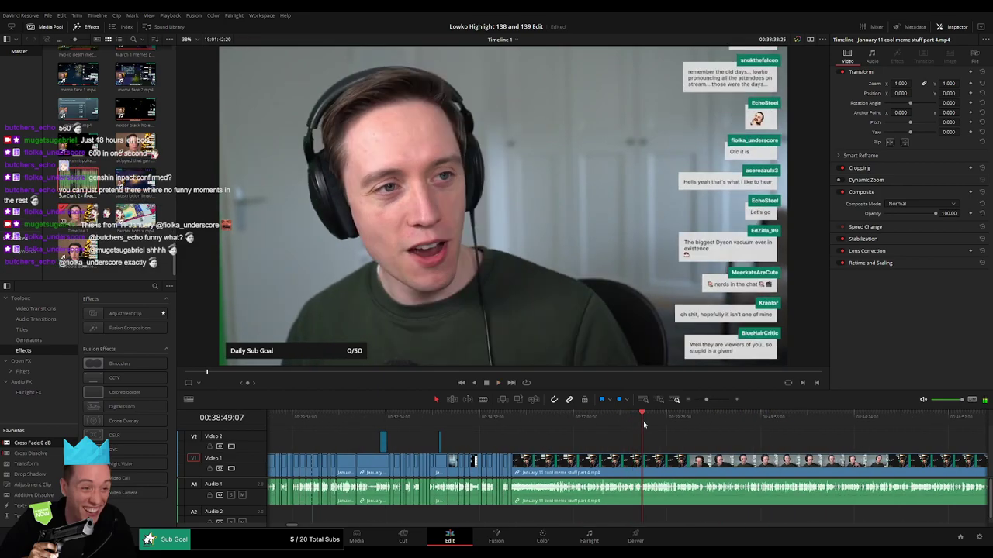
Step: Ripple-delete the January 11 clip's opening up to about 38:50 and put a Cross Fade 0 dB on the audio join before it
{"action": "mouse_move", "coordinate": [643, 421]}
{"action": "left_mouse_down"}
{"action": "mouse_move", "coordinate": [677, 422]}
{"action": "mouse_move", "coordinate": [645, 423]}
{"action": "left_mouse_up"}
{"action": "left_click_drag", "start_coordinate": [706, 400], "coordinate": [716, 400]}
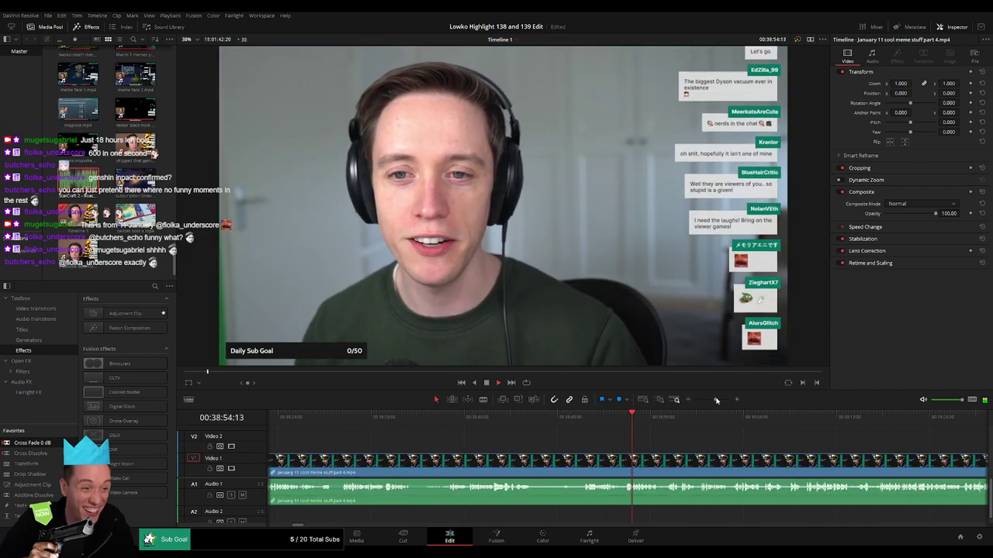
{"action": "left_click", "coordinate": [587, 421]}
{"action": "left_click", "coordinate": [585, 422]}
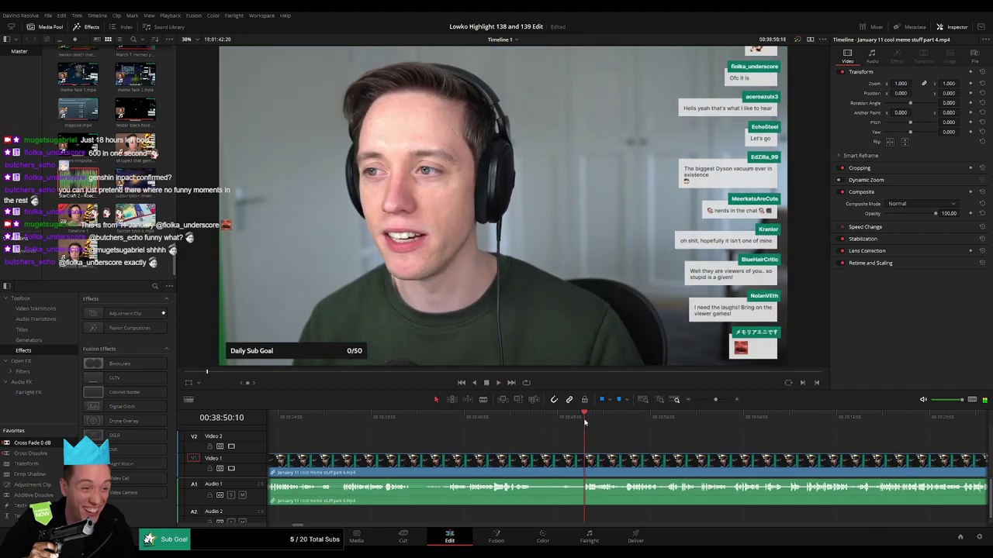
{"action": "left_click", "coordinate": [584, 463]}
{"action": "key", "text": "a"}
{"action": "left_click", "coordinate": [550, 459]}
{"action": "key", "text": "Delete"}
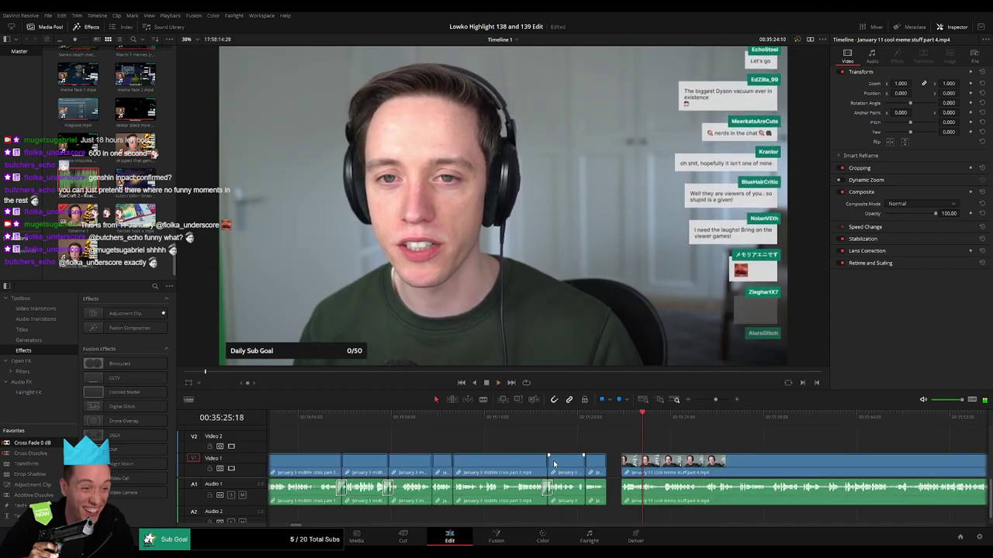
{"action": "left_click", "coordinate": [615, 459]}
{"action": "key", "text": "Delete"}
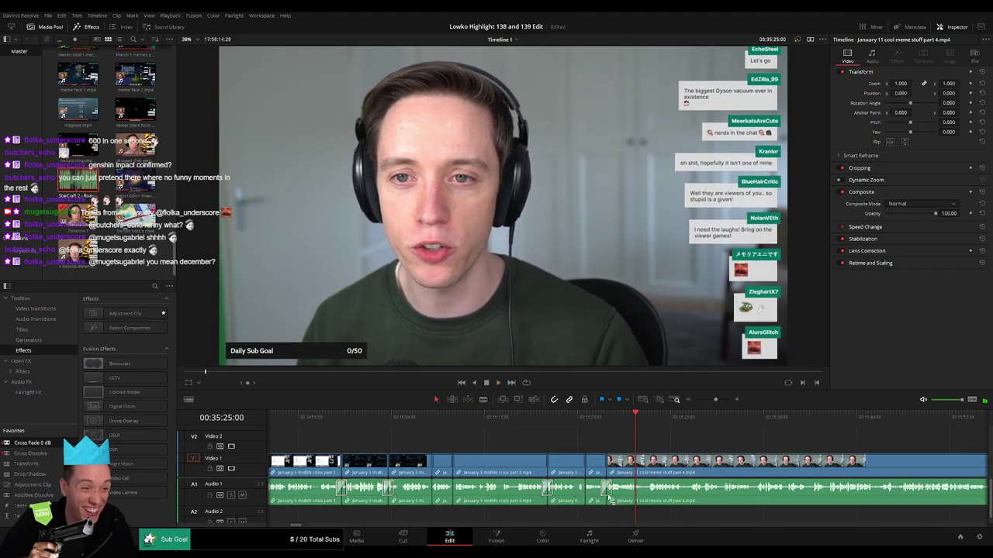
Step: Ripple-delete the section from about 36:04 to 36:07 in the January 11 clip
{"action": "scroll", "coordinate": [692, 472], "scroll_direction": "right", "scroll_amount": 6}
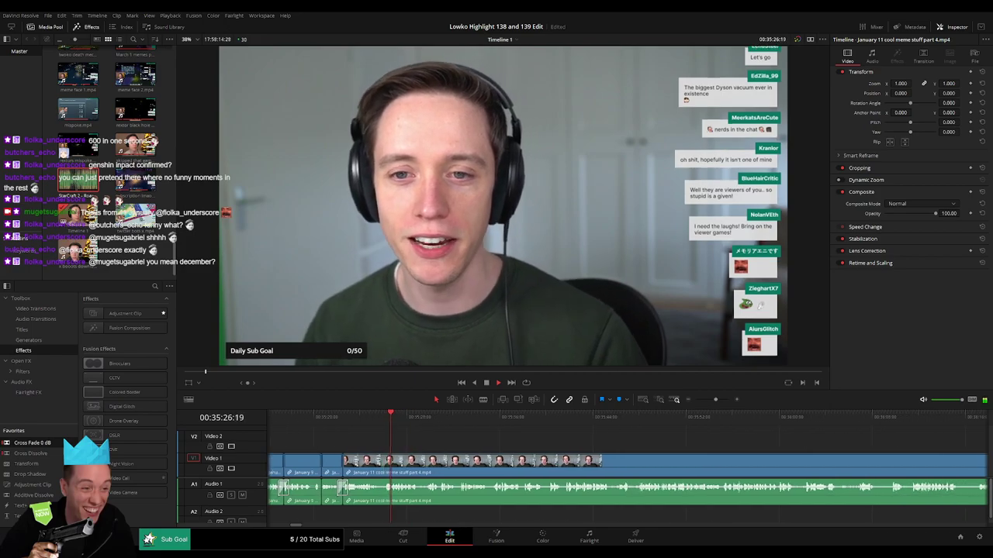
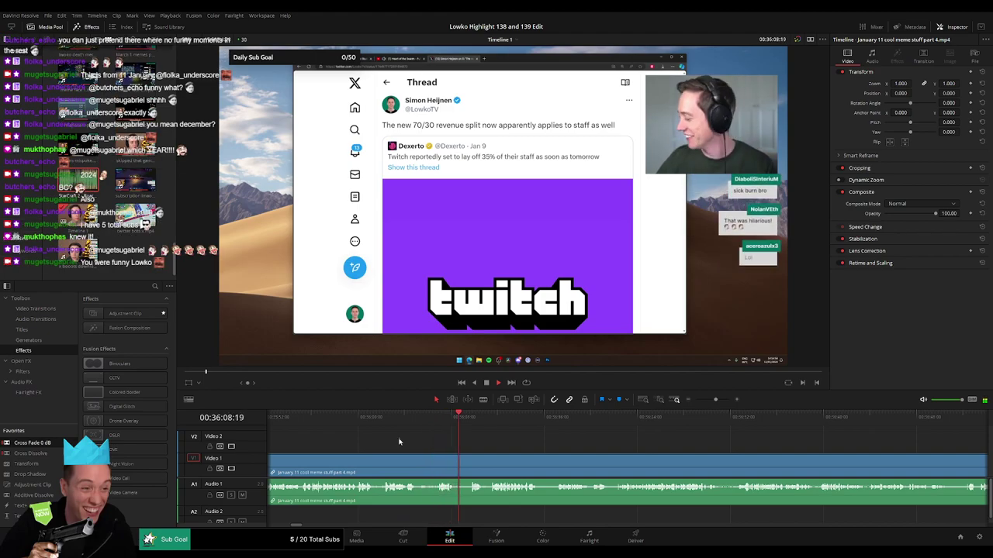
{"action": "left_click", "coordinate": [355, 420]}
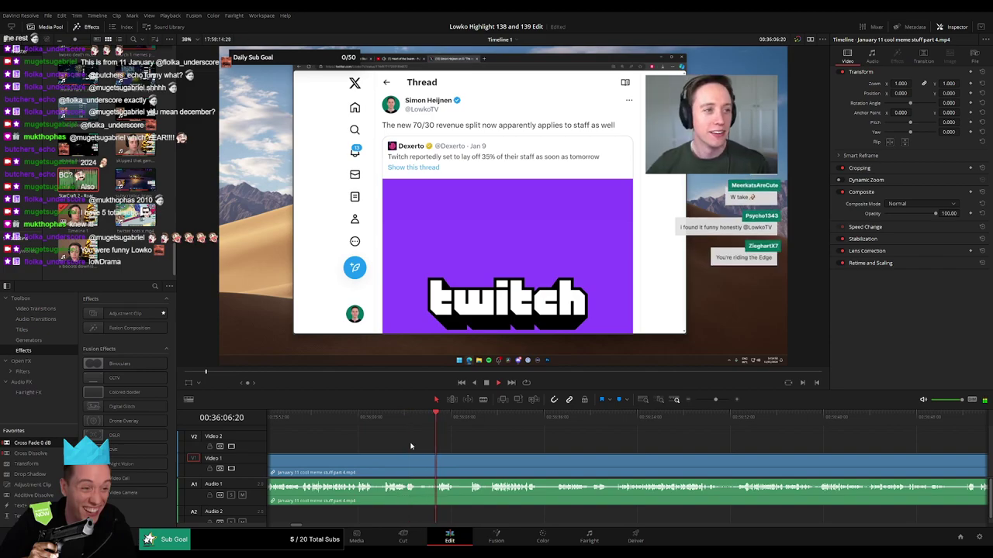
{"action": "key", "text": "b"}
{"action": "left_click", "coordinate": [407, 463]}
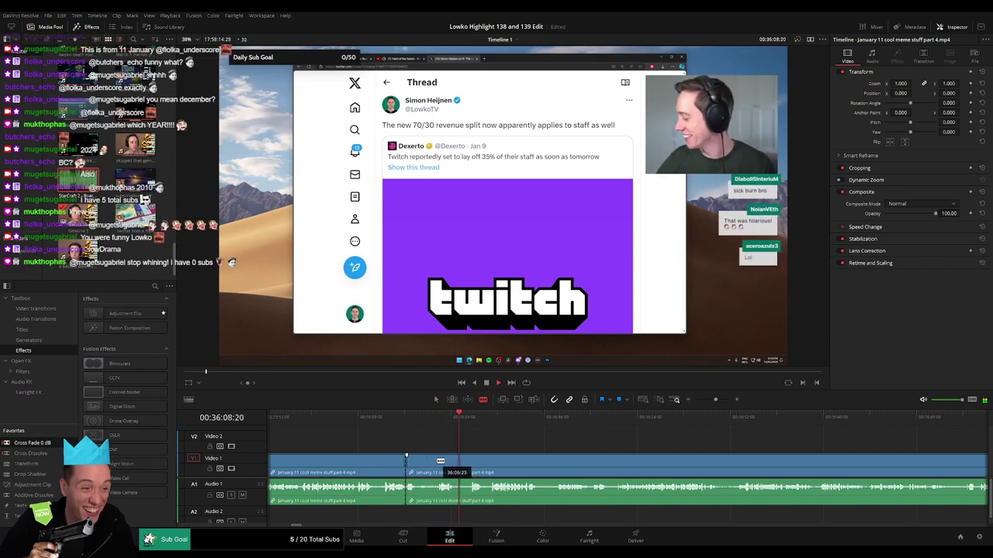
{"action": "key", "text": "Delete"}
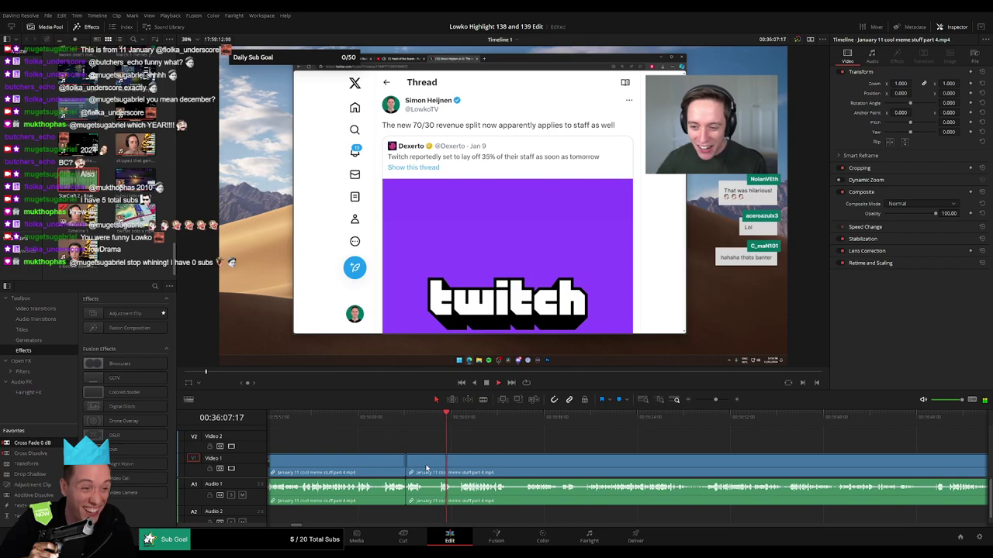
Step: Ripple-delete the section from about 36:05 to 36:07 and put a Cross Fade 0 dB on the audio join
{"action": "key", "text": "b"}
{"action": "left_click", "coordinate": [425, 459]}
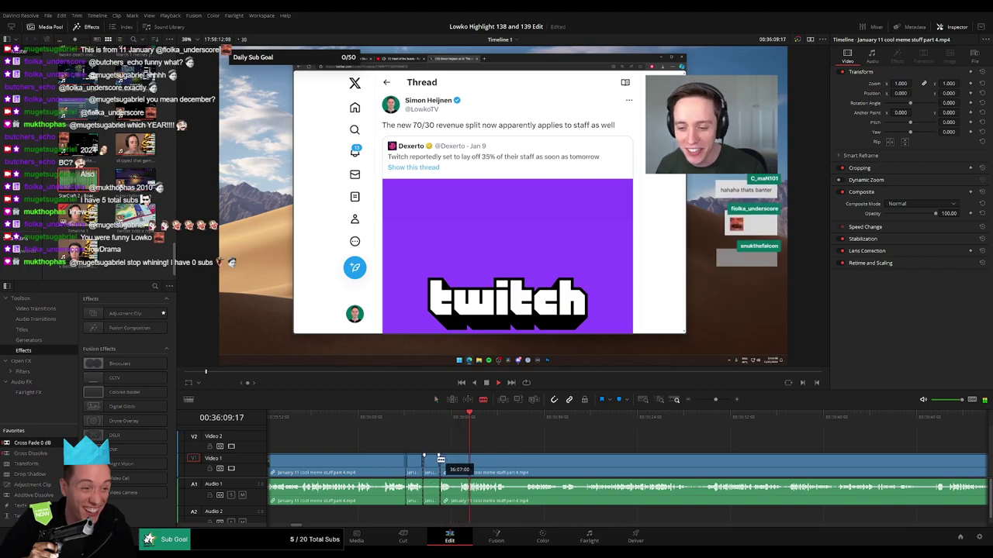
{"action": "left_click", "coordinate": [438, 462]}
{"action": "key", "text": "a"}
{"action": "left_click", "coordinate": [432, 465]}
{"action": "key", "text": "BackSpace"}
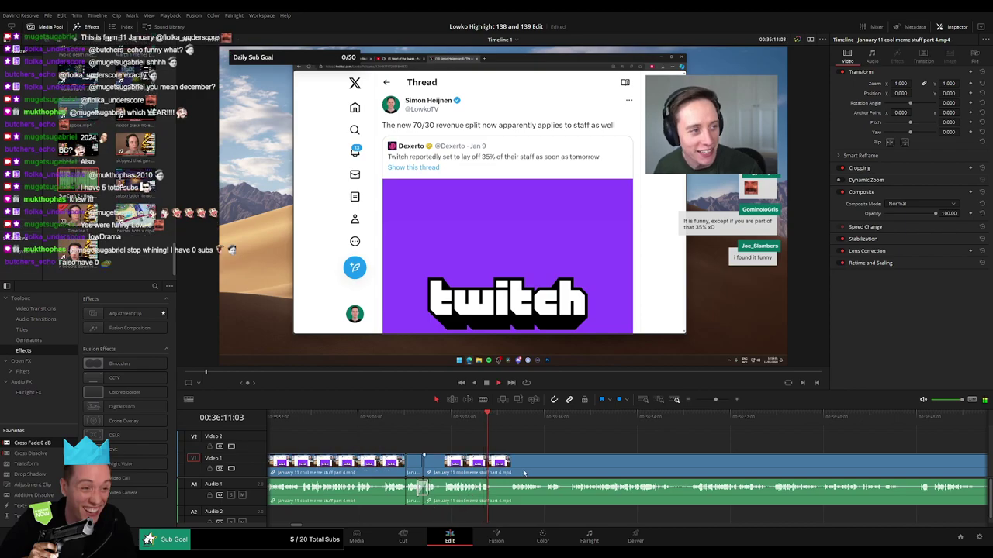
Step: Ripple-delete the section from about 36:11 to 36:13 and put a Cross Fade 0 dB on the audio join
{"action": "scroll", "coordinate": [523, 473], "scroll_direction": "right", "scroll_amount": 3}
{"action": "key", "text": "b"}
{"action": "left_click", "coordinate": [358, 463]}
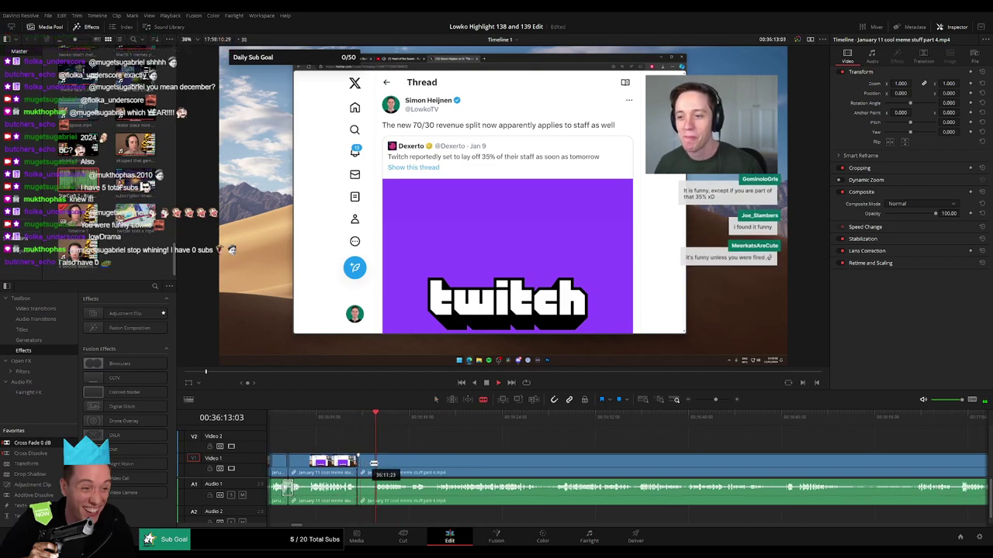
{"action": "left_click", "coordinate": [374, 463]}
{"action": "key", "text": "a"}
{"action": "left_click", "coordinate": [366, 467]}
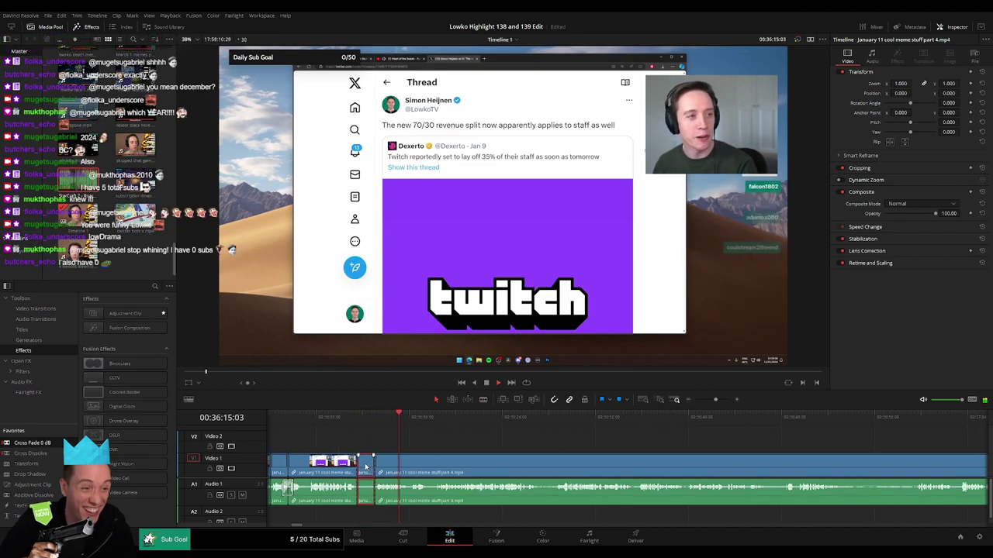
{"action": "key", "text": "Delete"}
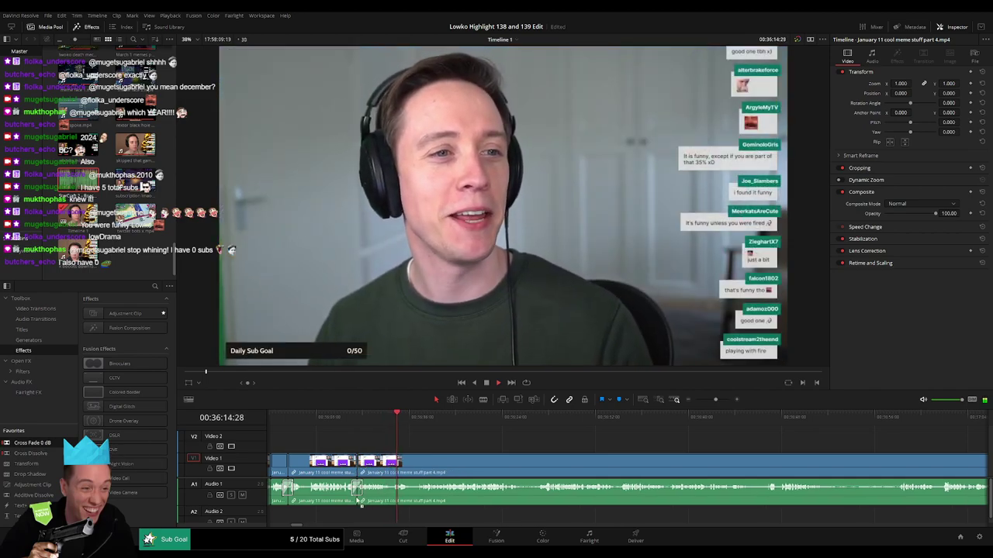
{"action": "left_click_drag", "start_coordinate": [357, 500], "coordinate": [358, 499]}
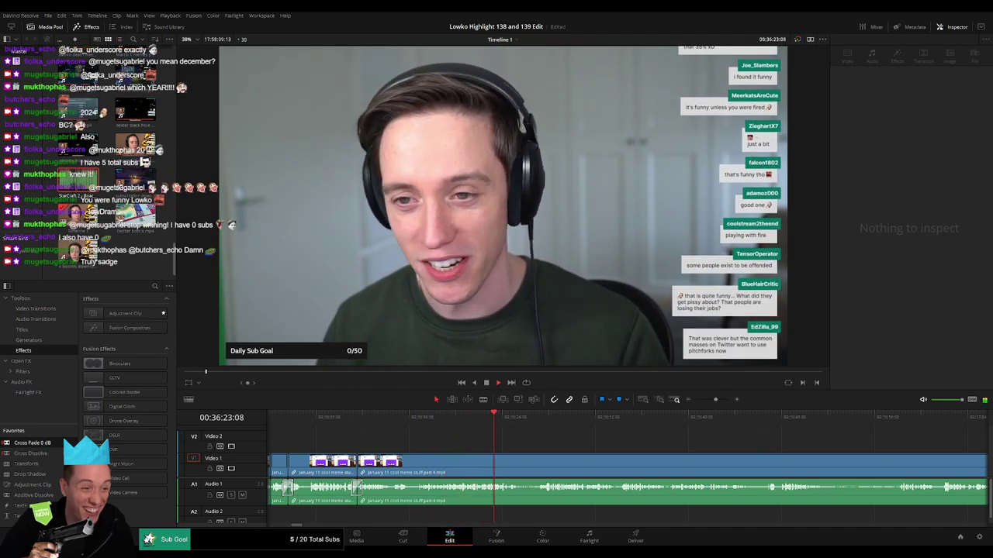
Step: Ripple-delete the section from about 36:25 to 36:27 in the January 11 clip
{"action": "left_click_drag", "start_coordinate": [534, 447], "coordinate": [366, 440]}
{"action": "scroll", "coordinate": [366, 438], "scroll_direction": "right", "scroll_amount": 2}
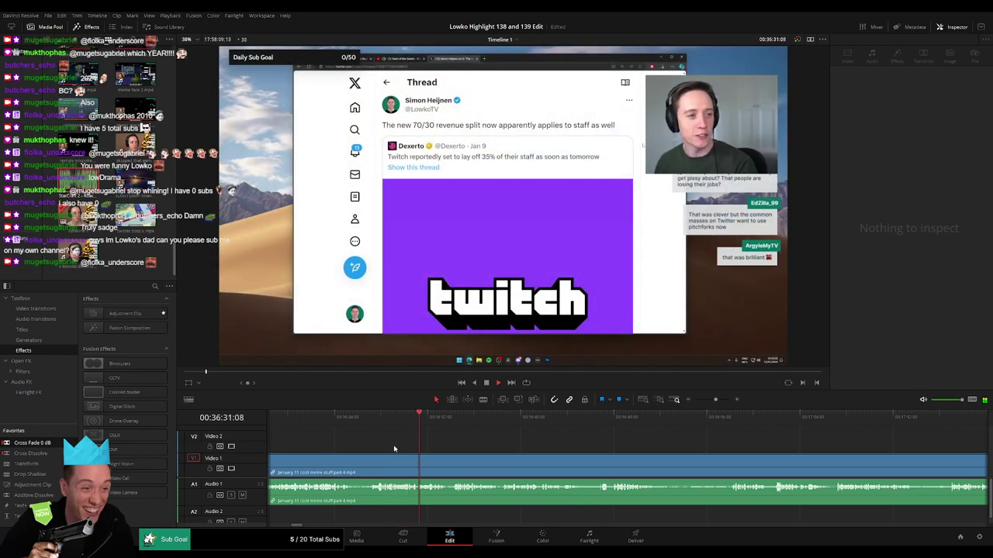
{"action": "key", "text": "b"}
{"action": "left_click", "coordinate": [353, 469]}
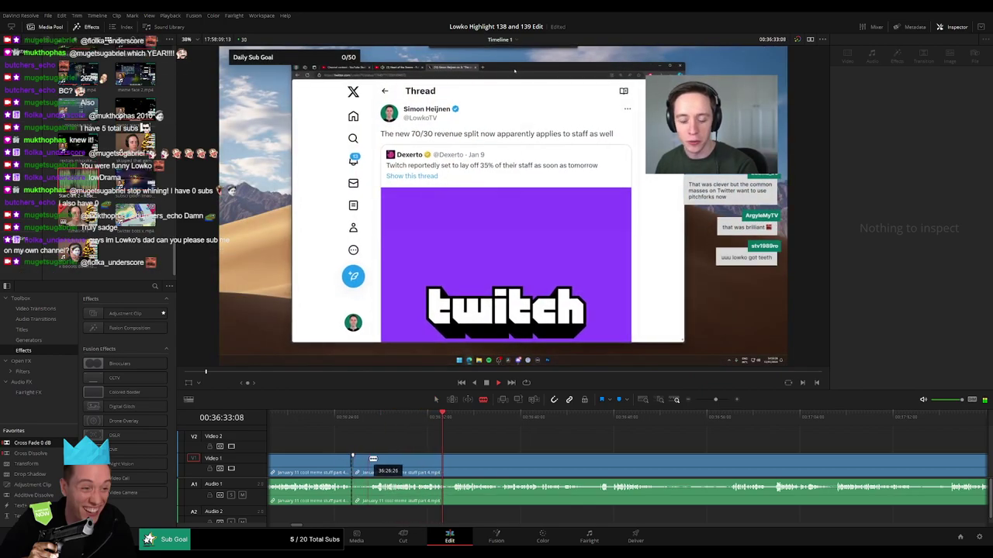
{"action": "left_click", "coordinate": [370, 462]}
{"action": "key", "text": "a"}
{"action": "left_click", "coordinate": [361, 465]}
{"action": "key", "text": "Delete"}
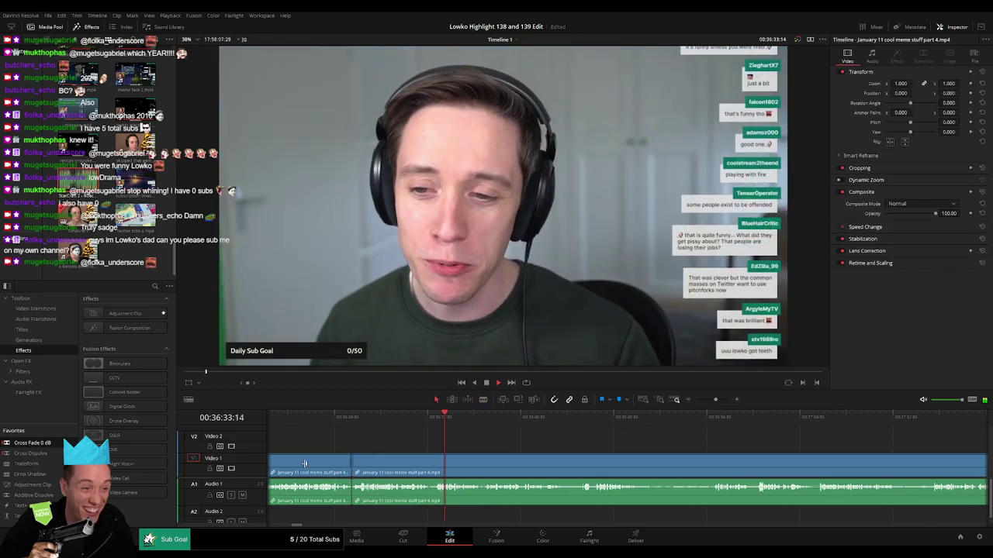
Step: Ripple-delete the section from about 36:44 to 36:46 in the January 11 clip
{"action": "left_click_drag", "start_coordinate": [512, 463], "coordinate": [391, 457]}
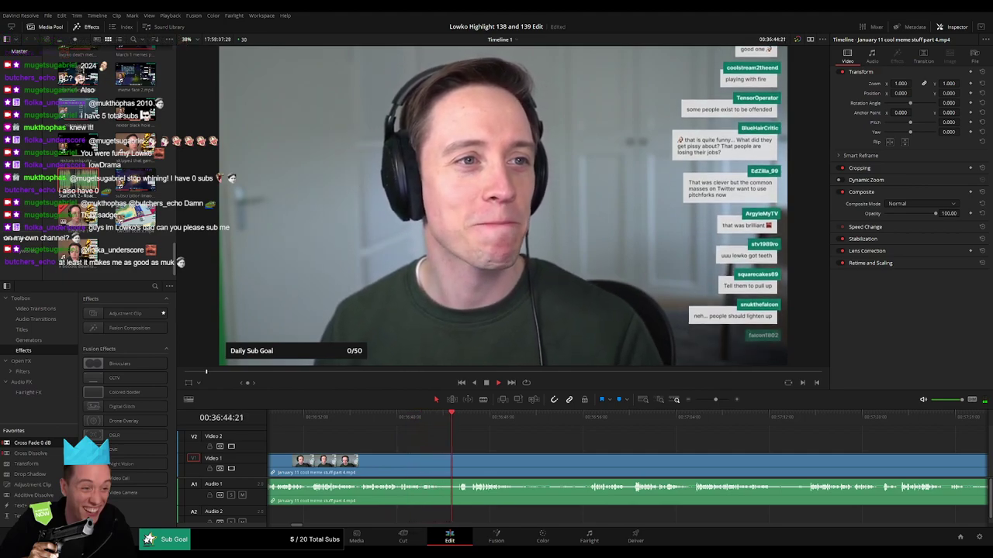
{"action": "left_click", "coordinate": [441, 461]}
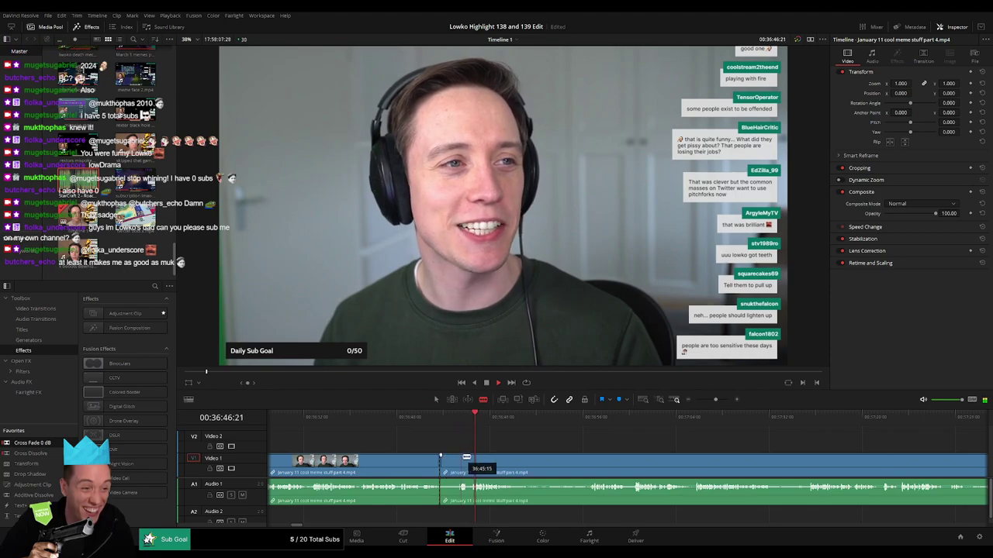
{"action": "left_click", "coordinate": [472, 459]}
{"action": "key", "text": "a"}
{"action": "left_click", "coordinate": [460, 463]}
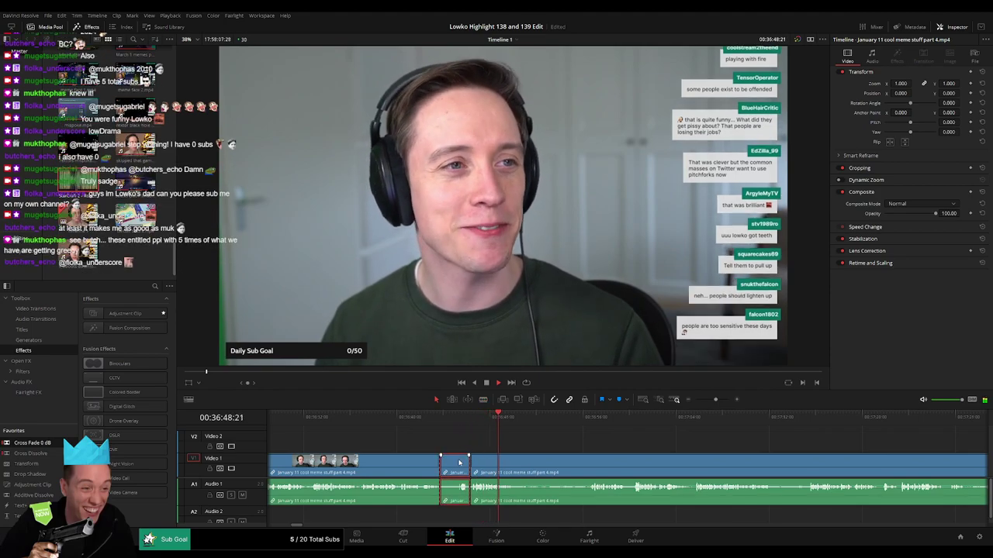
{"action": "key", "text": "Delete"}
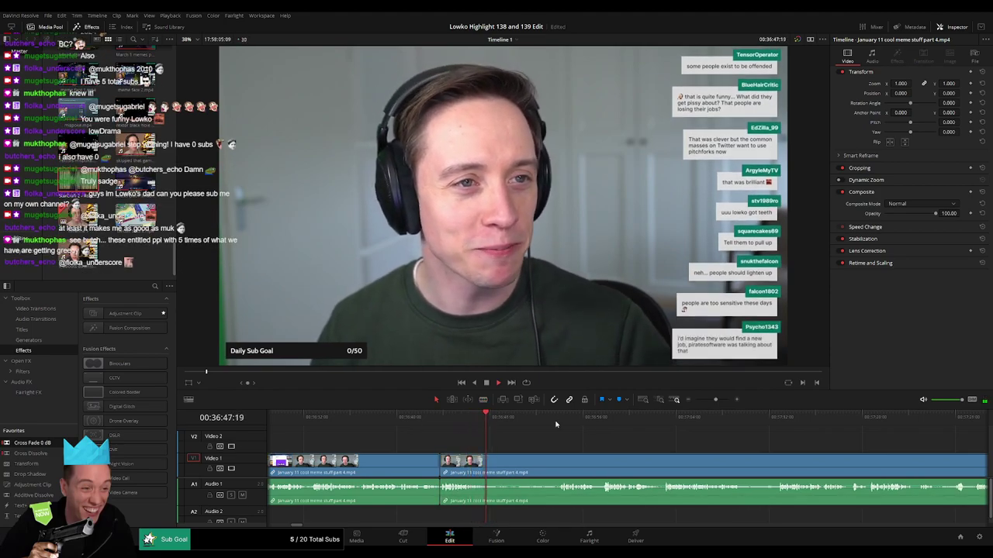
Step: Ripple-delete the section from about 36:44 to 36:54 and put a Cross Fade 0 dB on the audio join
{"action": "left_click", "coordinate": [556, 424]}
{"action": "left_click_drag", "start_coordinate": [597, 445], "coordinate": [443, 435]}
{"action": "key", "text": "b"}
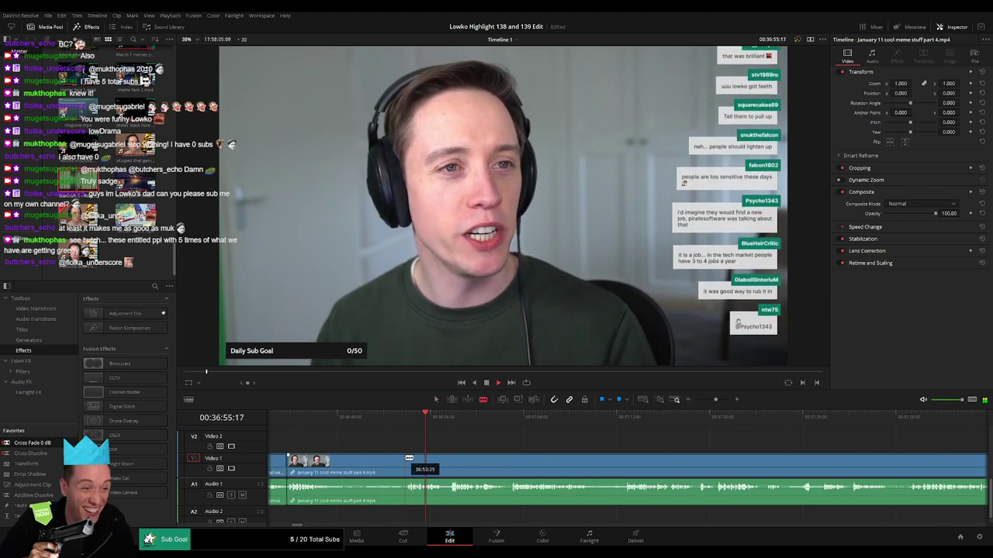
{"action": "left_click", "coordinate": [408, 458]}
{"action": "key", "text": "a"}
{"action": "left_click", "coordinate": [387, 464]}
{"action": "key", "text": "Delete"}
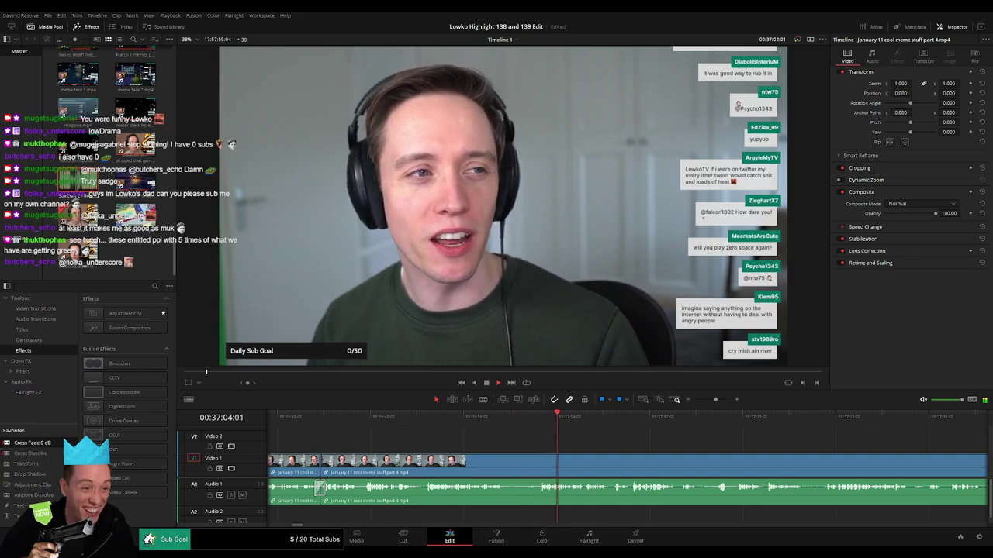
Step: Ripple-delete the section from about 36:59 to 37:03 and put a Cross Fade 0 dB on the audio join
{"action": "key", "text": "b"}
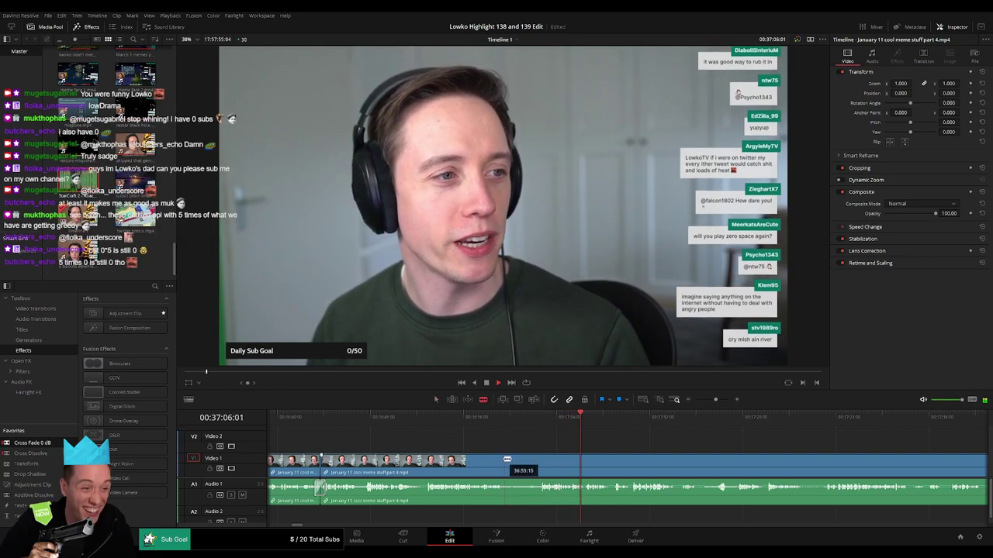
{"action": "left_click", "coordinate": [504, 465]}
{"action": "left_click", "coordinate": [541, 463]}
{"action": "key", "text": "a"}
{"action": "left_click", "coordinate": [520, 463]}
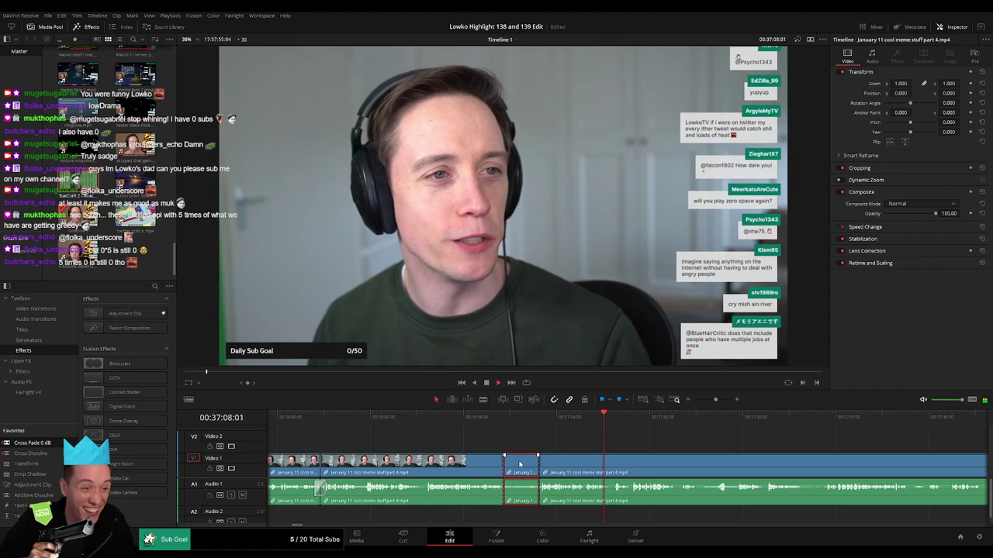
{"action": "key", "text": "Delete"}
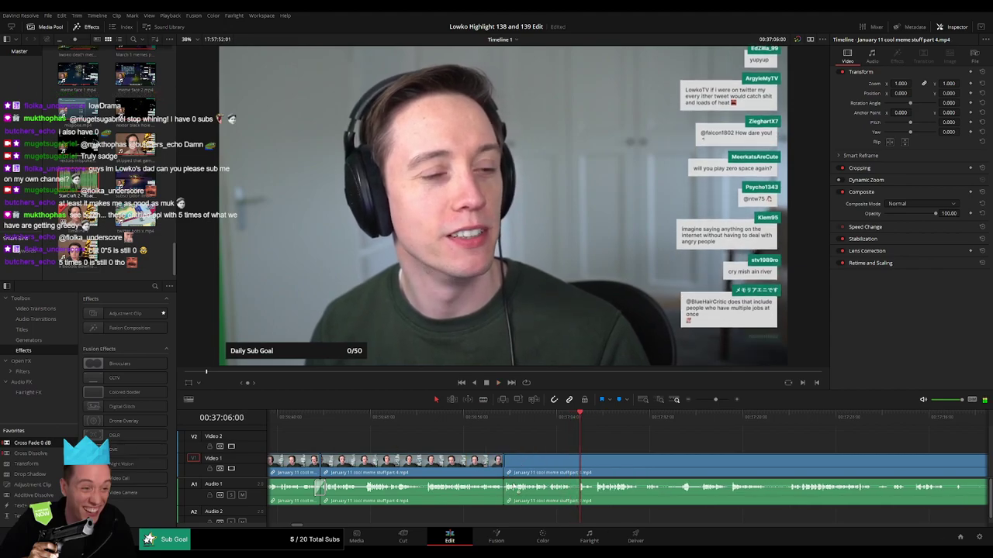
{"action": "key", "text": "space"}
Step: Ripple-delete the section from about 37:11 to 37:16 and put a Cross Fade 0 dB on the audio join
{"action": "left_click_drag", "start_coordinate": [644, 443], "coordinate": [522, 443]}
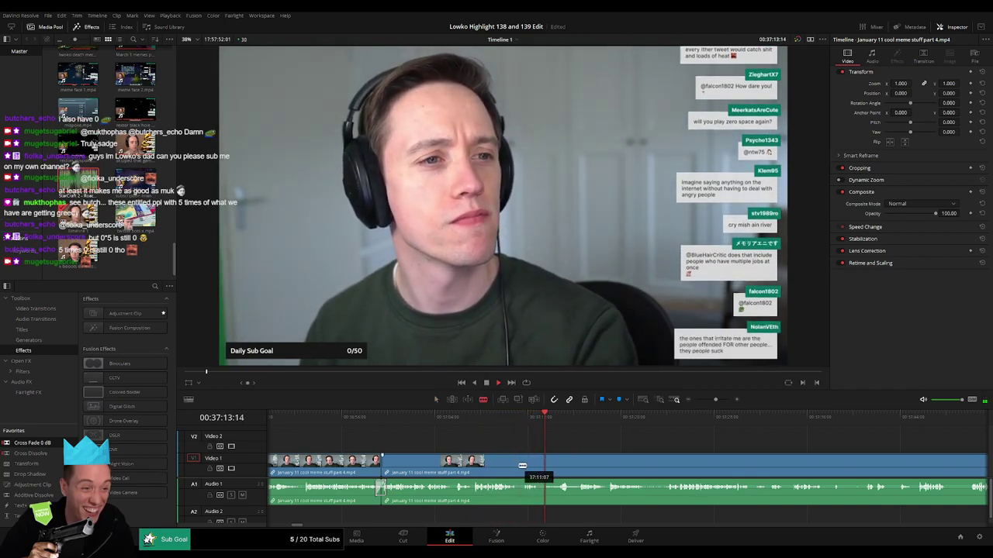
{"action": "scroll", "coordinate": [537, 448], "scroll_direction": "right", "scroll_amount": 2}
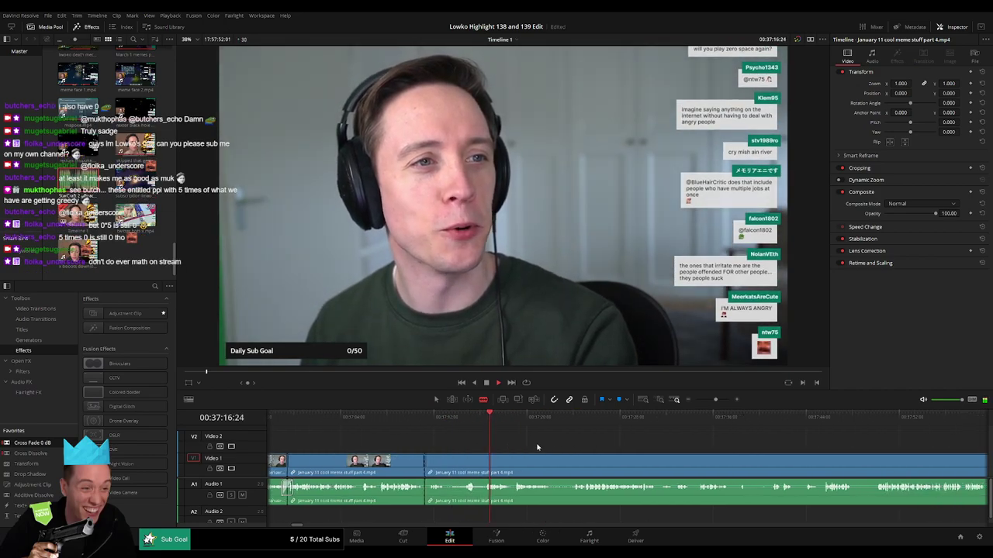
{"action": "scroll", "coordinate": [537, 448], "scroll_direction": "right", "scroll_amount": 1}
{"action": "left_click", "coordinate": [472, 459]}
{"action": "key", "text": "a"}
{"action": "left_click", "coordinate": [452, 464]}
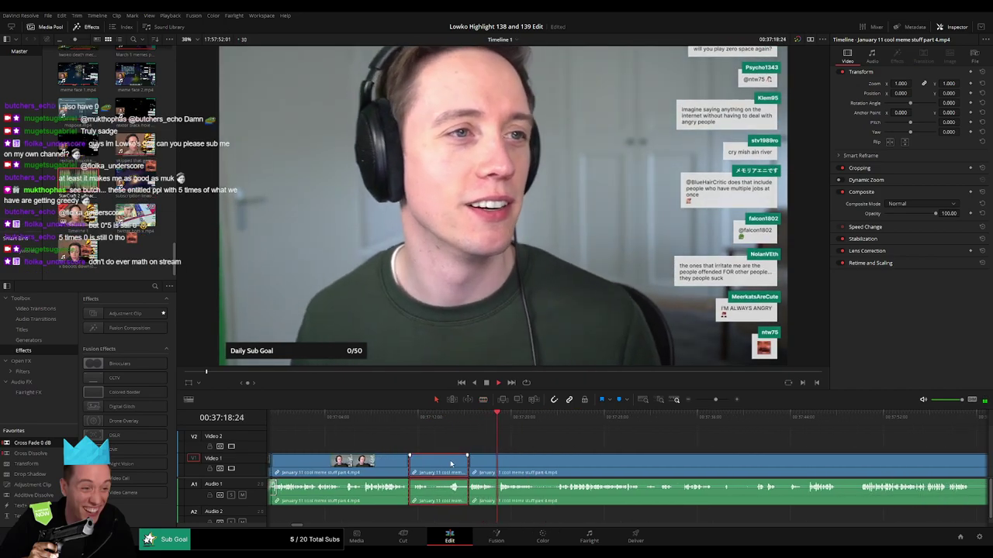
{"action": "key", "text": "Delete"}
{"action": "key", "text": "space"}
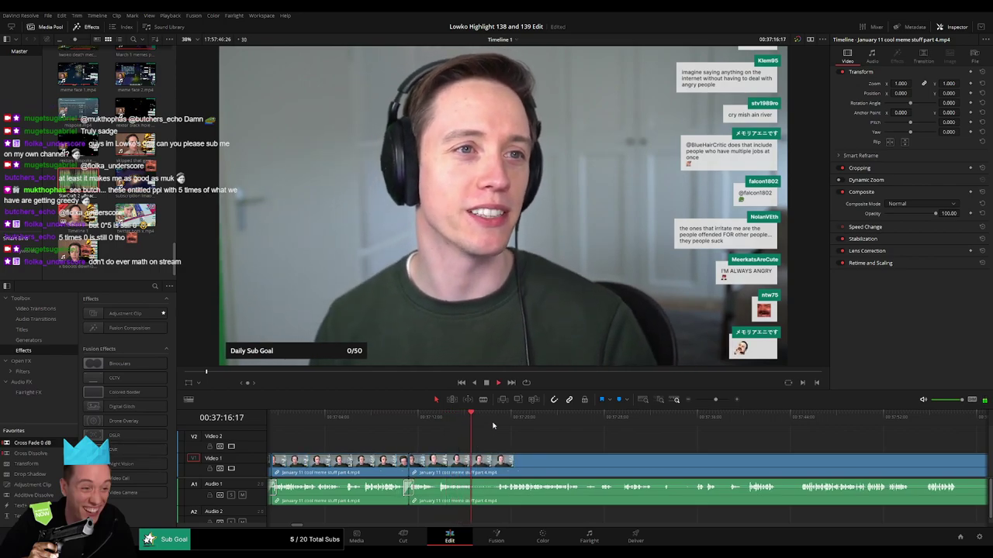
Step: Ripple-delete the section from about 37:17 to 37:19 and put a Cross Fade 0 dB on the audio join
{"action": "left_click", "coordinate": [477, 459]}
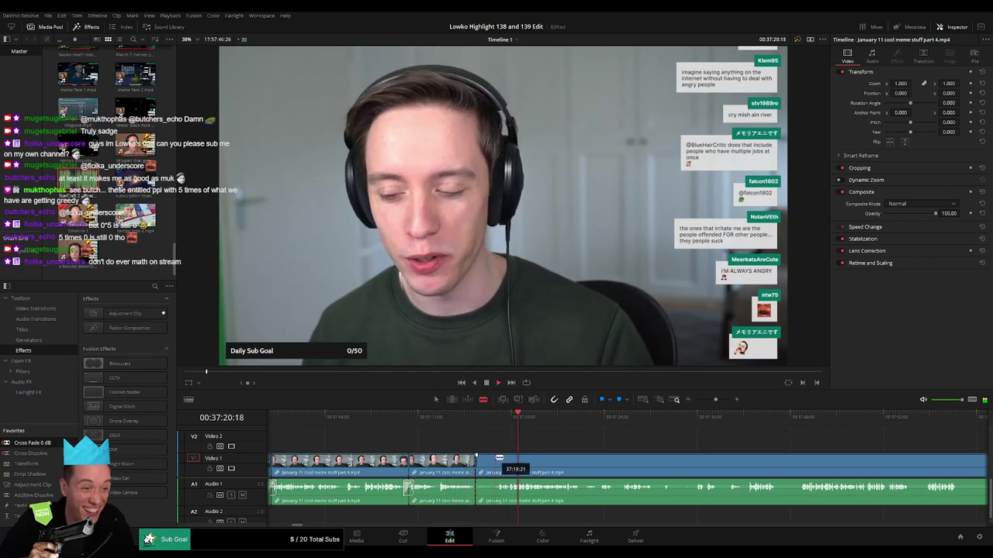
{"action": "left_click_drag", "start_coordinate": [498, 459], "coordinate": [486, 463]}
{"action": "key", "text": "Delete"}
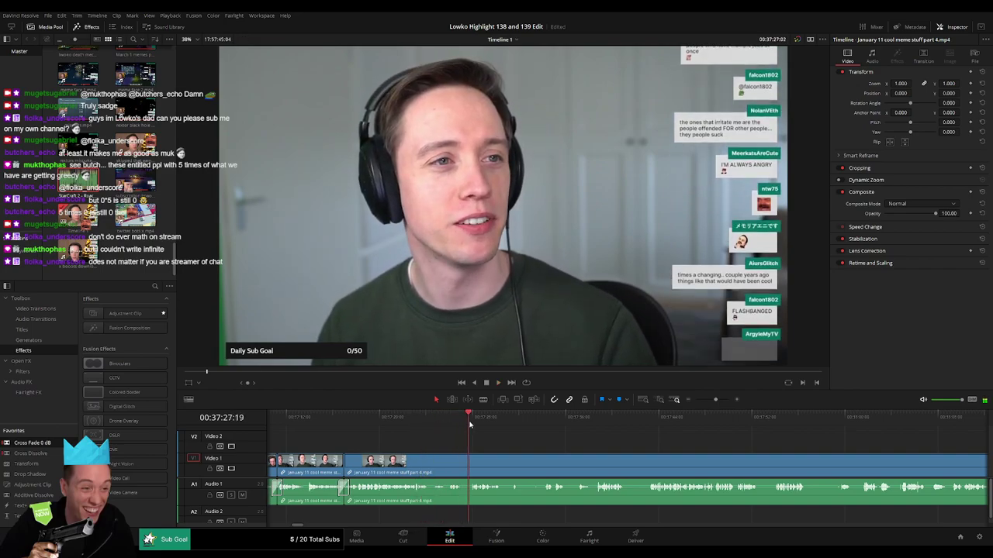
Step: Ripple-delete the section from about 37:27 to 37:43 and put a Cross Fade 0 dB on the audio join
{"action": "key", "text": "b"}
{"action": "left_click", "coordinate": [465, 461]}
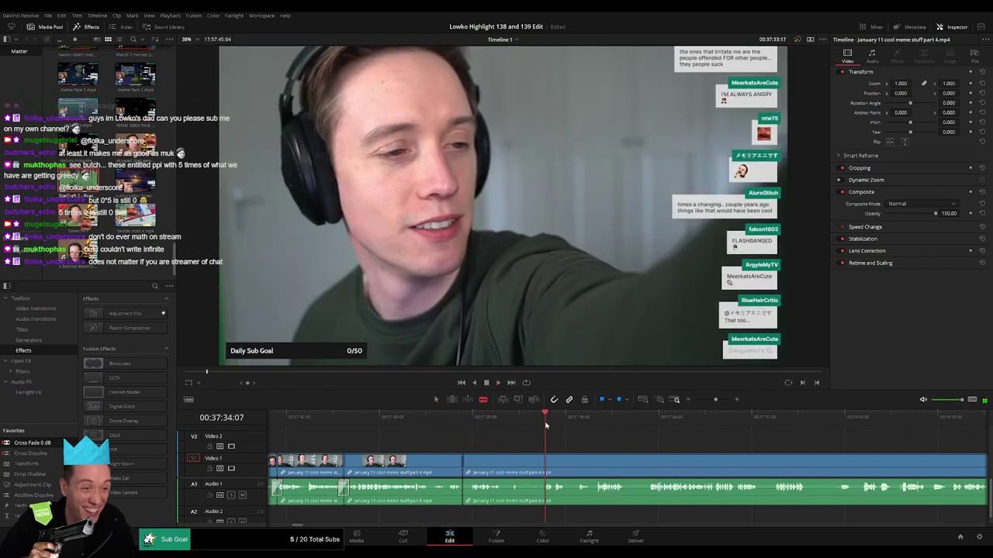
{"action": "left_click", "coordinate": [645, 418]}
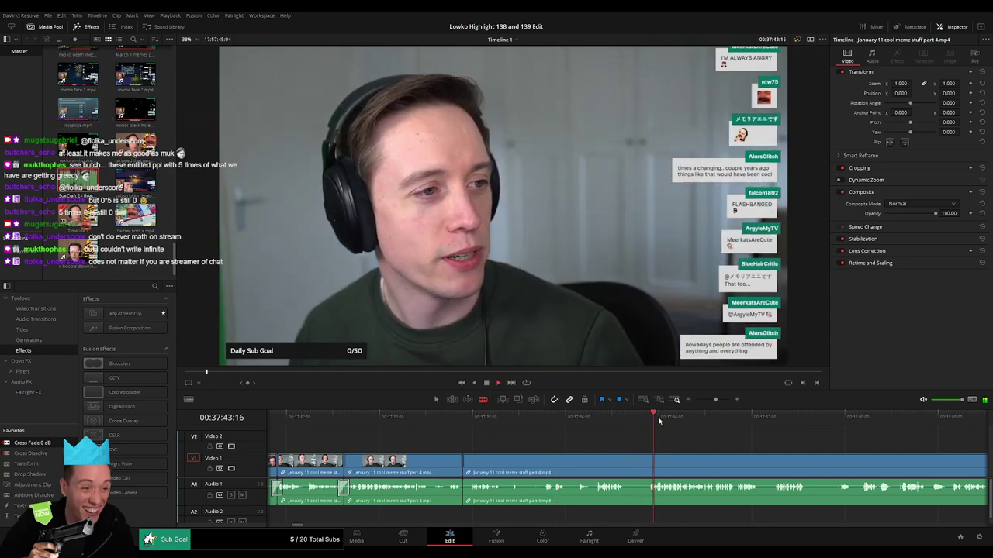
{"action": "scroll", "coordinate": [659, 420], "scroll_direction": "right", "scroll_amount": 4}
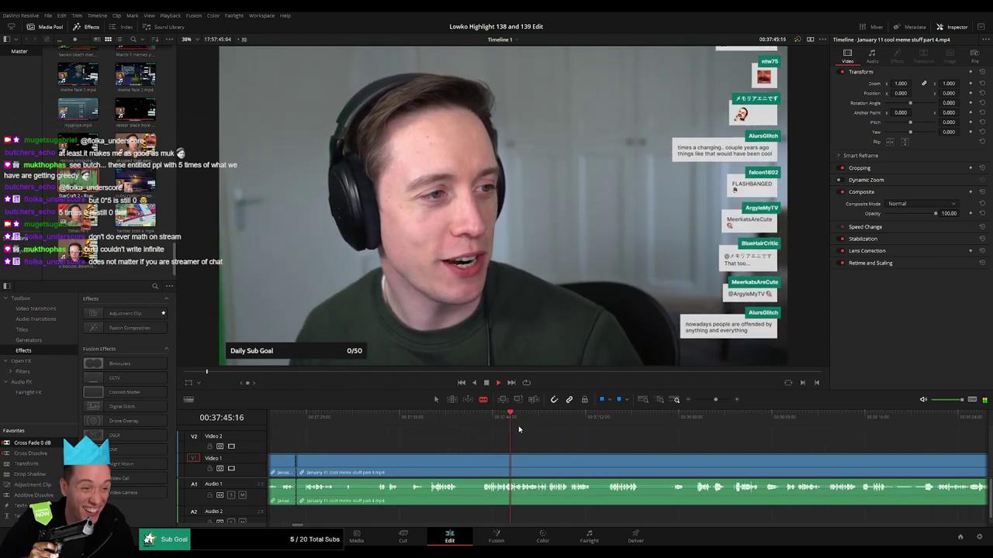
{"action": "mouse_move", "coordinate": [716, 401]}
{"action": "left_mouse_down"}
{"action": "mouse_move", "coordinate": [701, 403]}
{"action": "mouse_move", "coordinate": [714, 400]}
{"action": "left_mouse_up"}
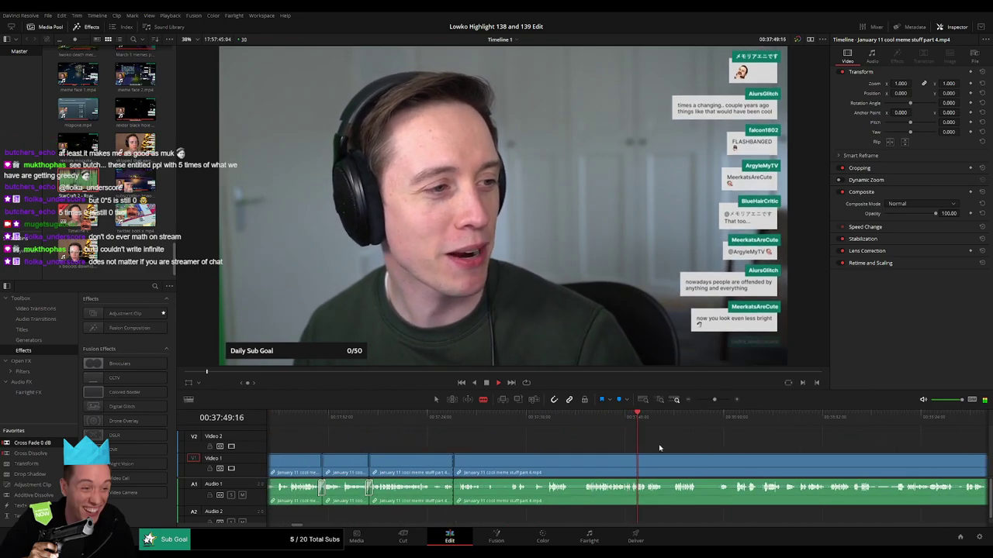
{"action": "scroll", "coordinate": [514, 445], "scroll_direction": "right", "scroll_amount": 4}
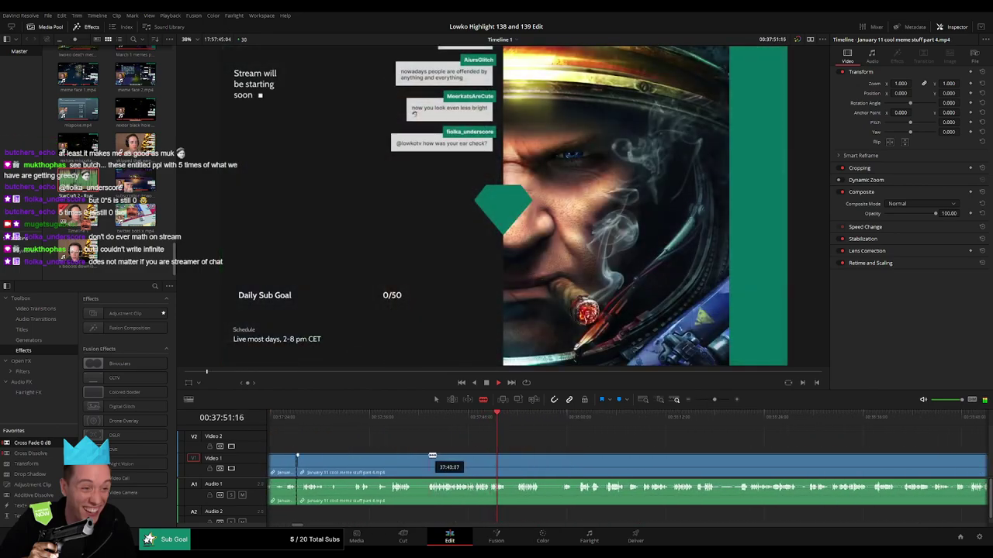
{"action": "key", "text": "a"}
{"action": "left_click", "coordinate": [395, 463]}
{"action": "key", "text": "Delete"}
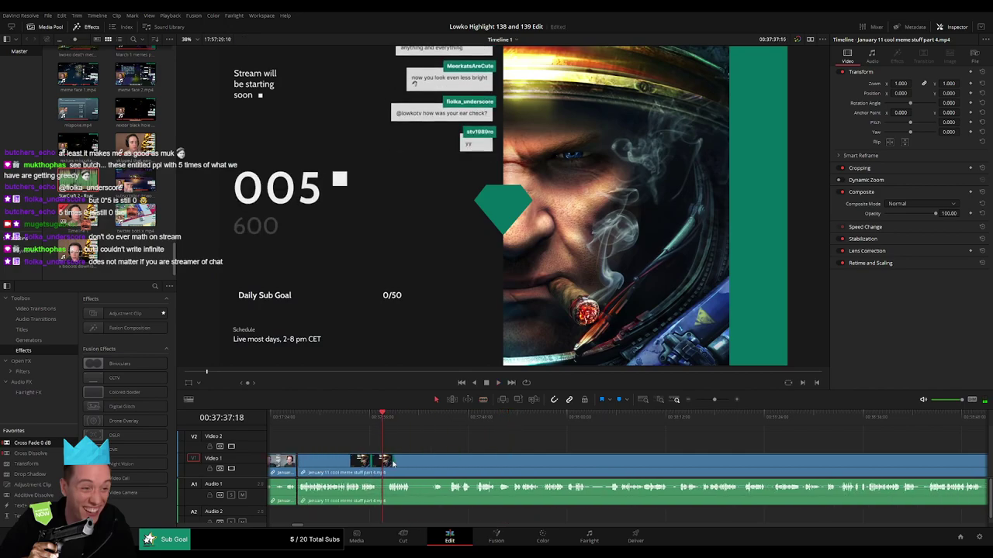
{"action": "key", "text": "space"}
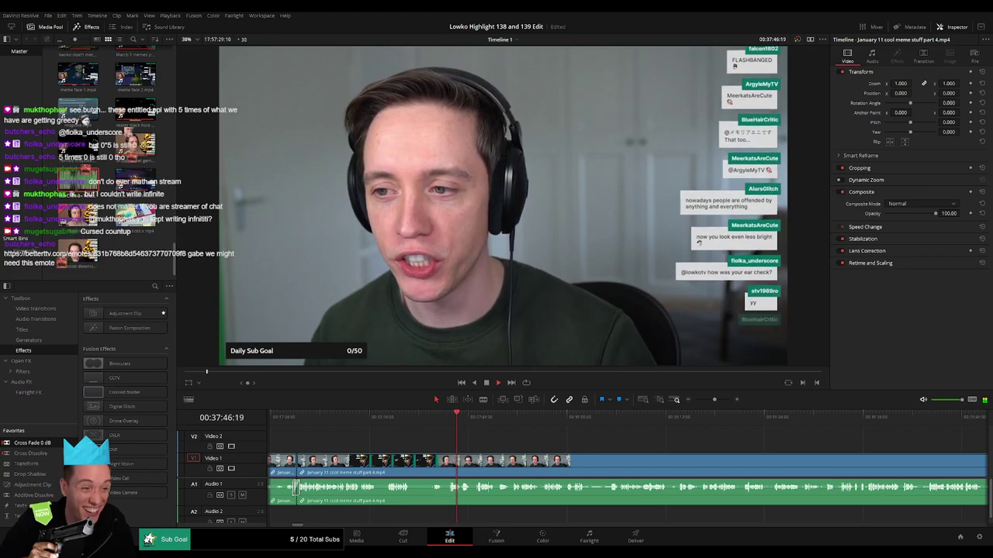
Step: Split the January 11 clip at about 37:45, where the Twitch layoffs talk ends
{"action": "key", "text": "b"}
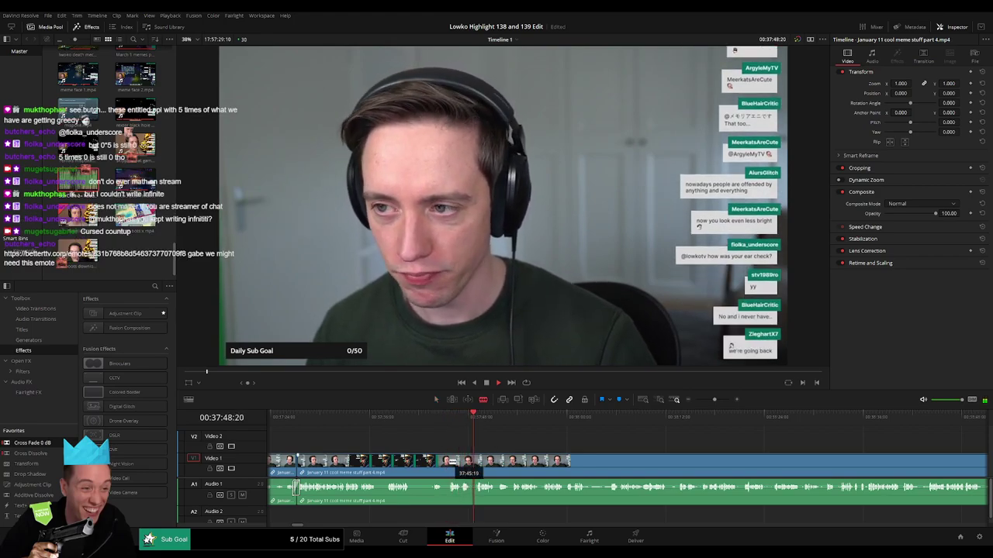
{"action": "left_click", "coordinate": [445, 457]}
{"action": "key", "text": "a"}
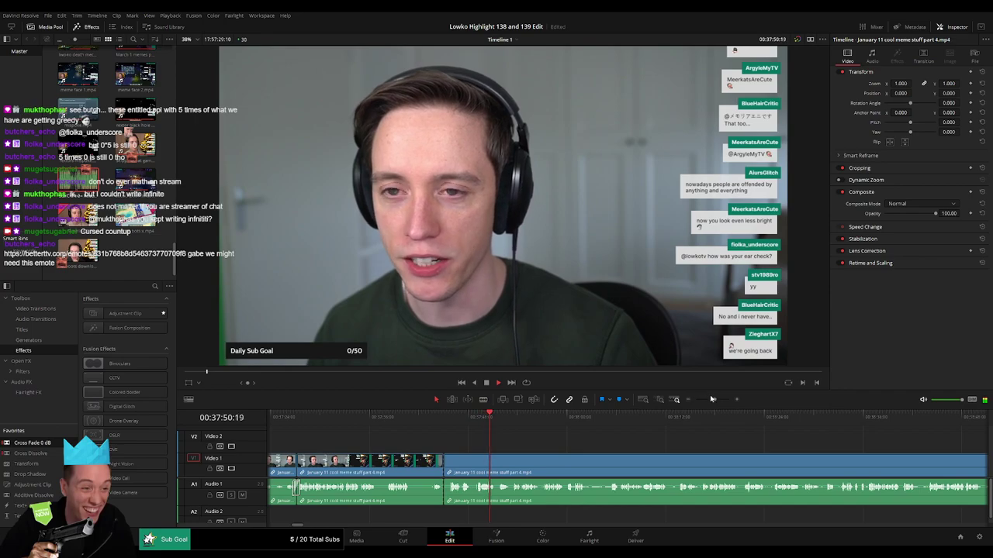
Step: Skim the January 11 clip from about 37:50 to 48:04 for the next segment worth keeping
{"action": "left_click_drag", "start_coordinate": [714, 399], "coordinate": [703, 399]}
{"action": "left_click_drag", "start_coordinate": [702, 399], "coordinate": [712, 401]}
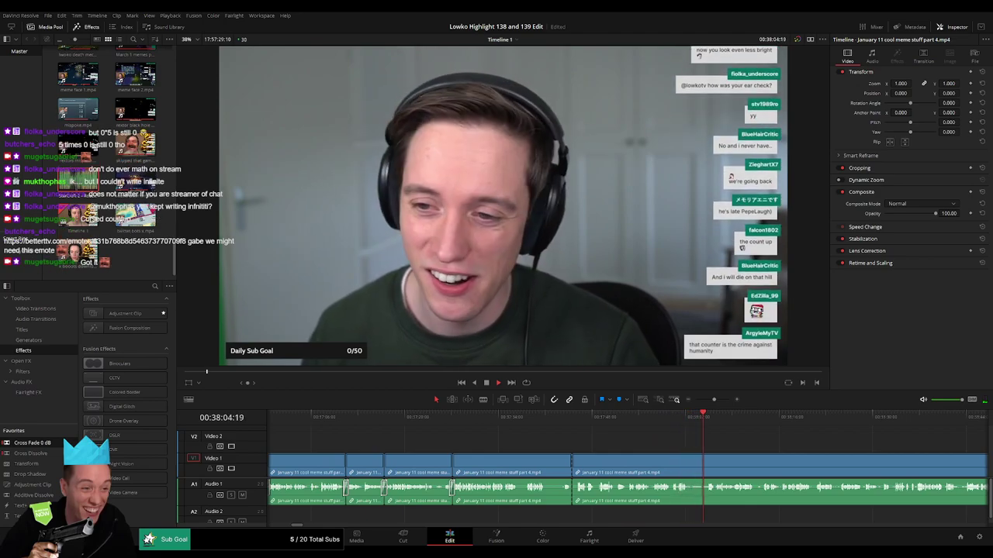
{"action": "left_click_drag", "start_coordinate": [716, 448], "coordinate": [462, 430]}
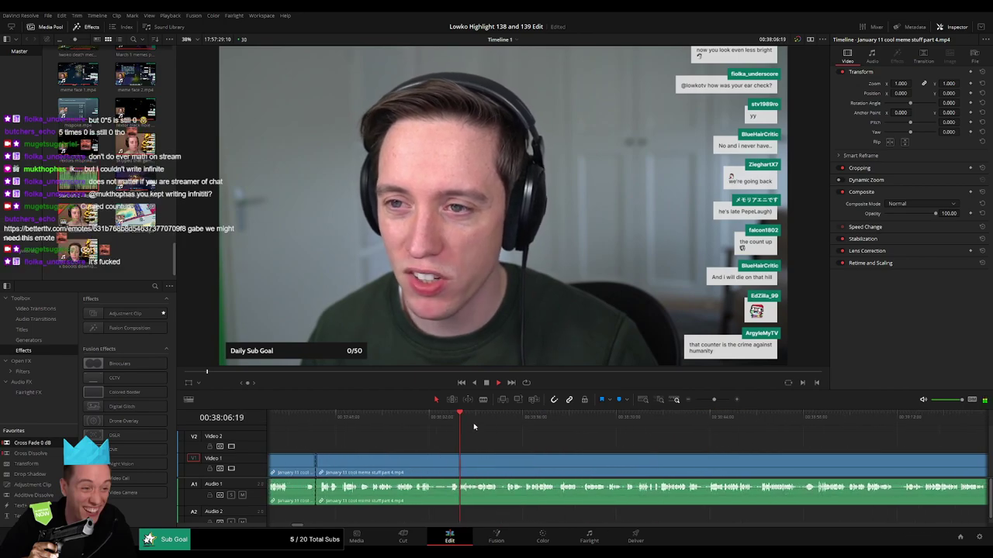
{"action": "left_click", "coordinate": [695, 419]}
{"action": "left_click_drag", "start_coordinate": [714, 401], "coordinate": [705, 401]}
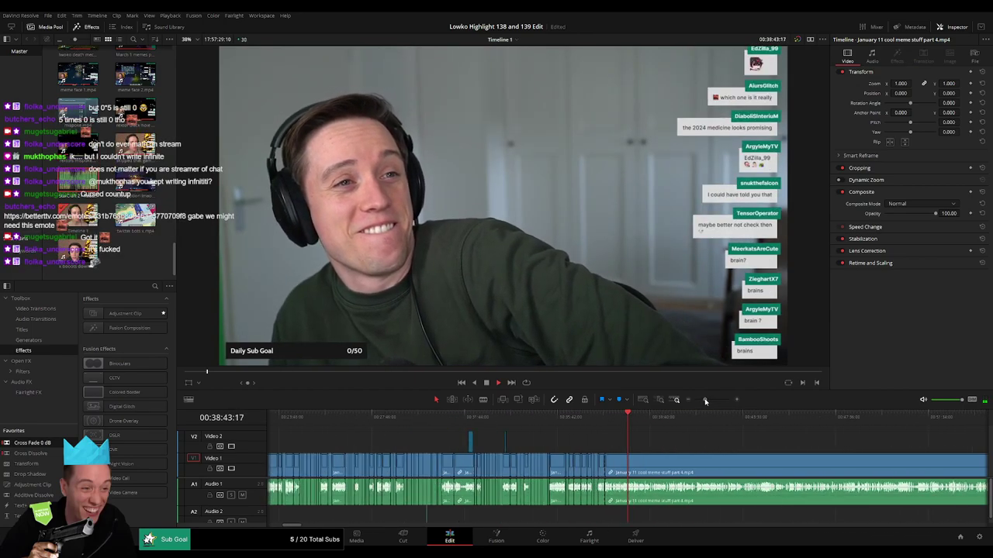
{"action": "left_click_drag", "start_coordinate": [634, 423], "coordinate": [581, 417]}
{"action": "key", "text": "space"}
{"action": "key", "text": "space"}
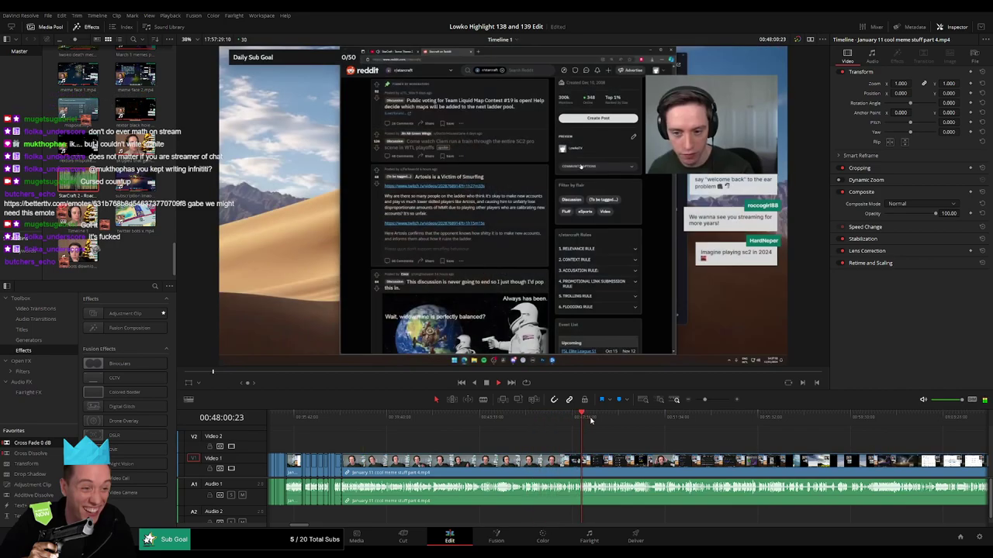
{"action": "left_click", "coordinate": [590, 419]}
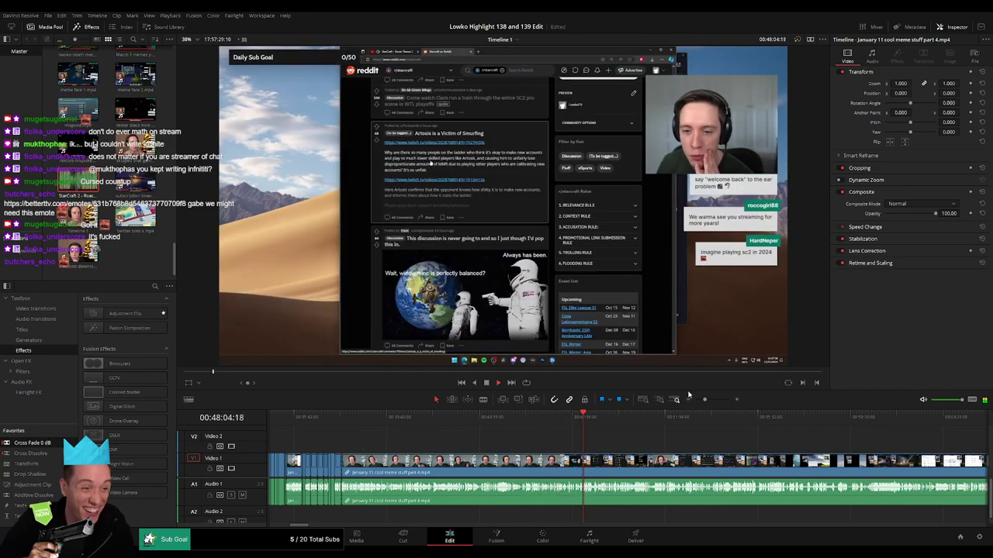
{"action": "left_click_drag", "start_coordinate": [704, 400], "coordinate": [717, 401]}
Step: Ripple-delete the section from about 37:45 to 48:06, up to the widow mine meme, and put a Cross Fade 0 dB on the audio join
{"action": "left_click", "coordinate": [501, 419]}
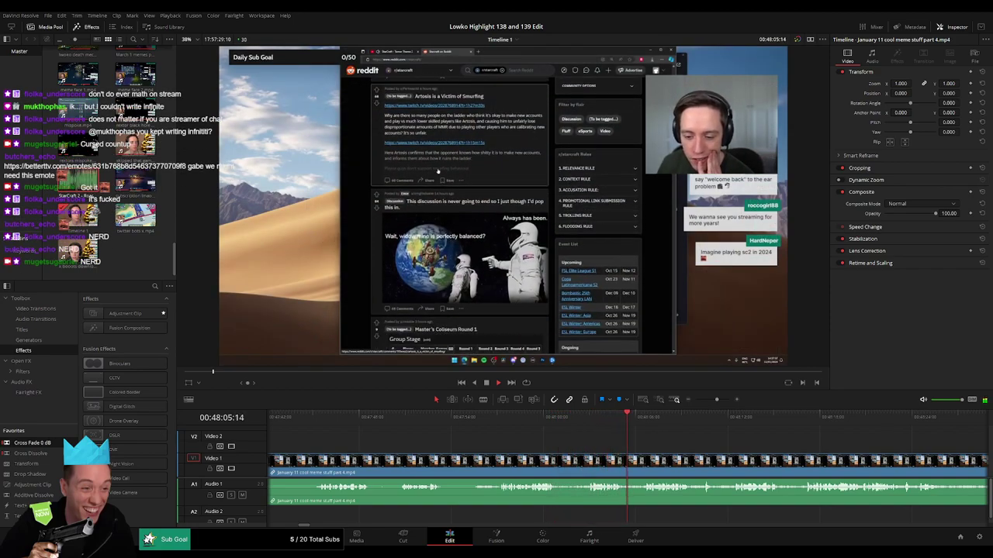
{"action": "scroll", "coordinate": [618, 436], "scroll_direction": "right", "scroll_amount": 3}
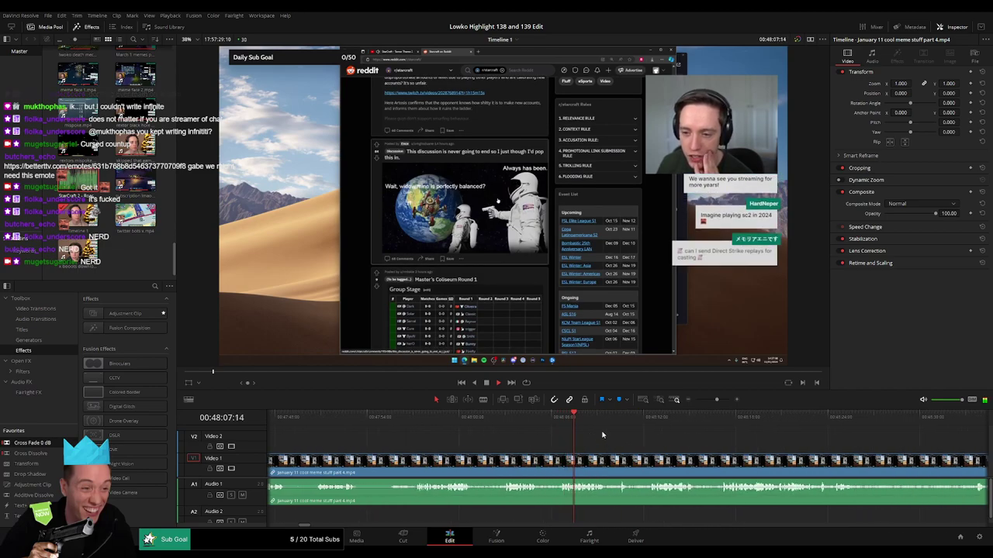
{"action": "key", "text": "b"}
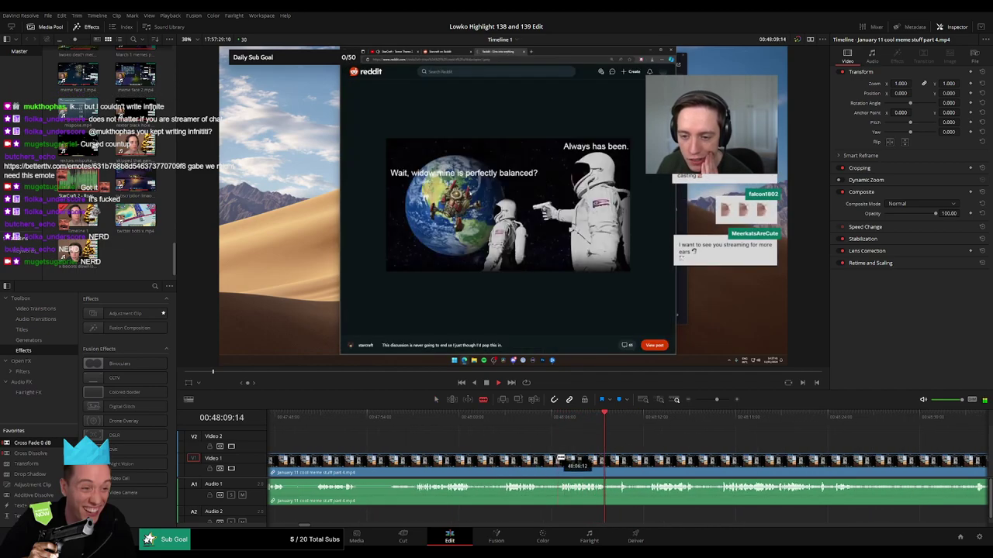
{"action": "left_click", "coordinate": [559, 458]}
{"action": "key", "text": "a"}
{"action": "left_click", "coordinate": [525, 463]}
{"action": "key", "text": "Delete"}
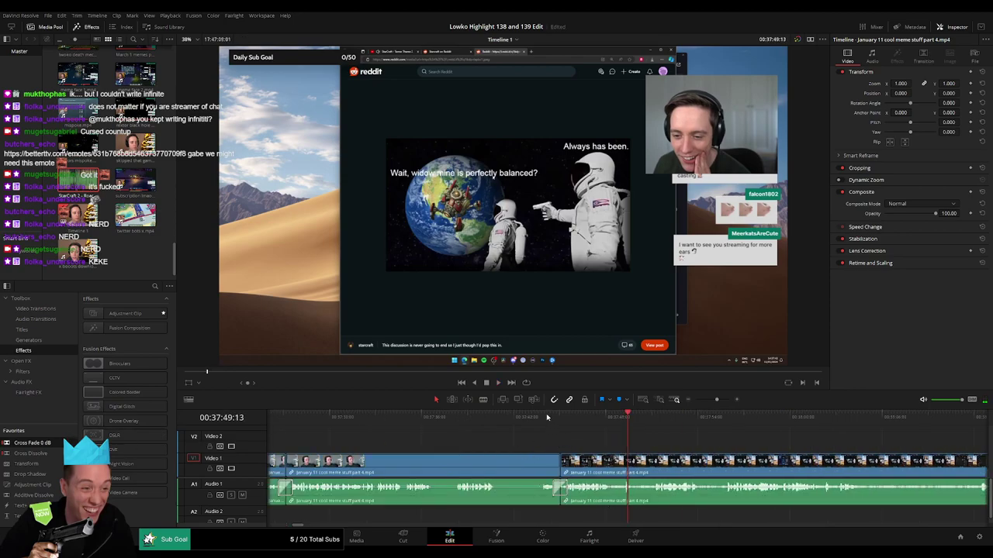
Step: Split off and silence the bit from about 37:51:14 to 37:51:28, placing StarCraft 2 - Roach Quotes.mp3 beneath it on Audio 2 at volume -23
{"action": "left_click", "coordinate": [546, 417]}
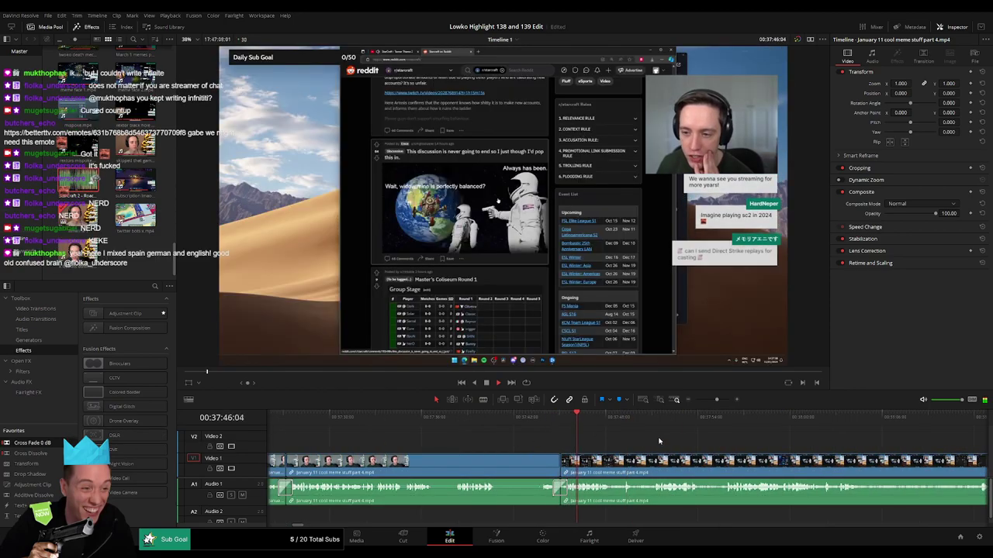
{"action": "left_click_drag", "start_coordinate": [715, 400], "coordinate": [713, 403]}
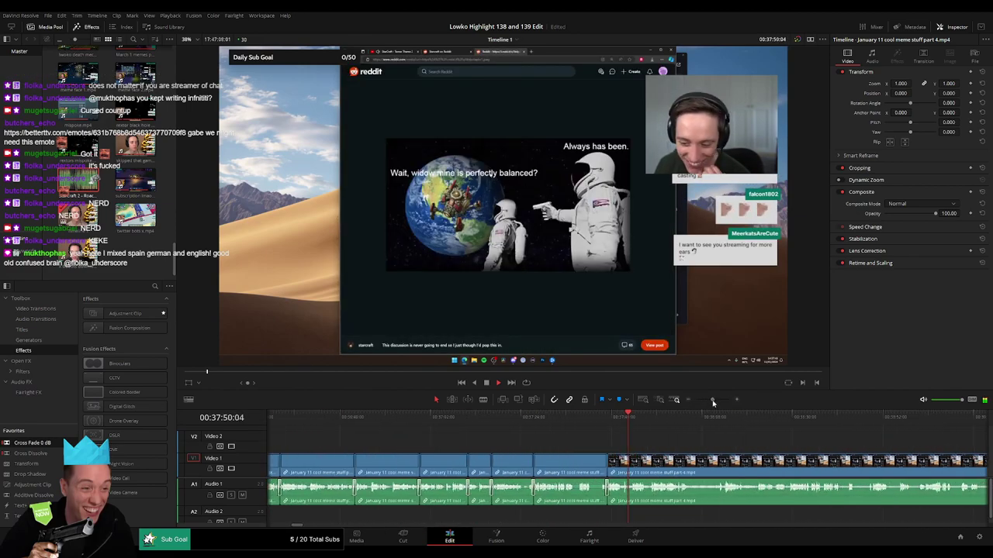
{"action": "left_click_drag", "start_coordinate": [720, 444], "coordinate": [582, 443]}
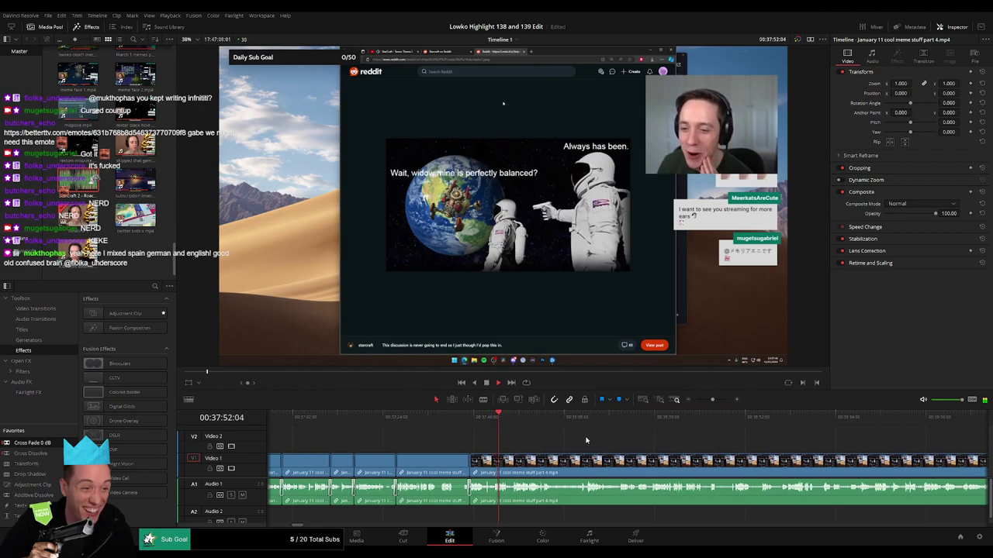
{"action": "left_click_drag", "start_coordinate": [712, 400], "coordinate": [721, 401]}
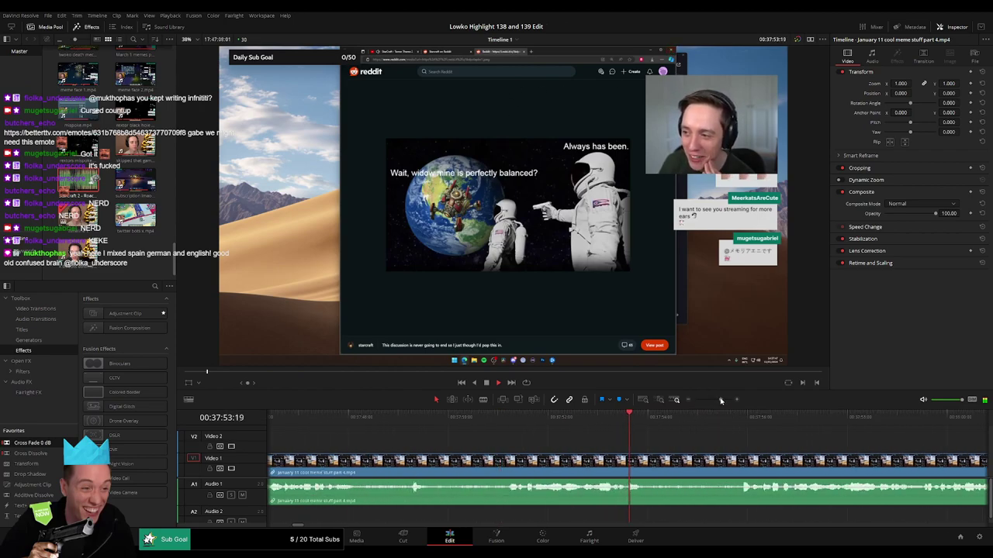
{"action": "left_click", "coordinate": [506, 419]}
{"action": "key", "text": "ctrl+b"}
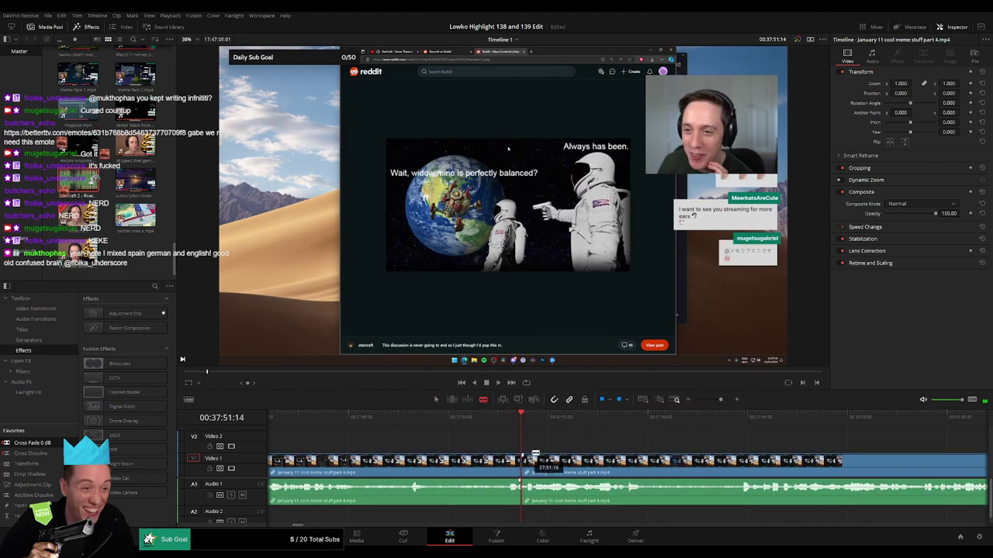
{"action": "left_click", "coordinate": [522, 416]}
{"action": "left_click", "coordinate": [533, 487]}
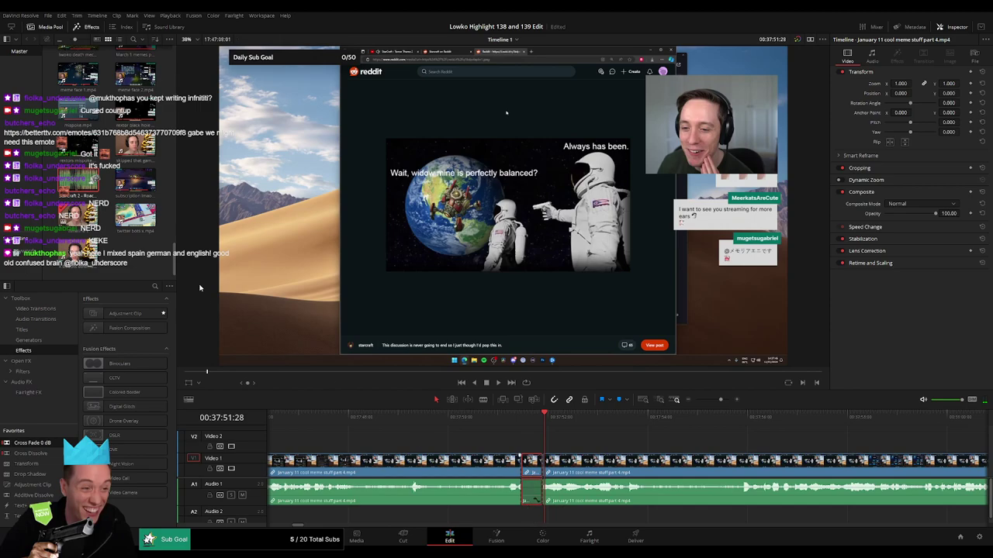
{"action": "left_click_drag", "start_coordinate": [82, 182], "coordinate": [521, 516]}
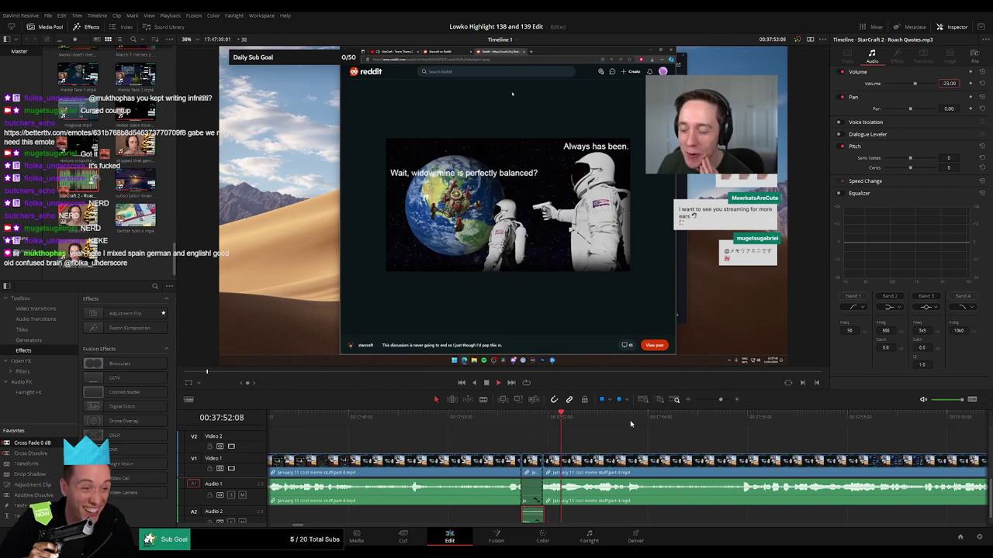
{"action": "left_click", "coordinate": [656, 441]}
Step: Ripple-delete the section from about 37:54 to 37:55 and put a Cross Fade 0 dB on the audio join
{"action": "left_click_drag", "start_coordinate": [721, 398], "coordinate": [716, 399]}
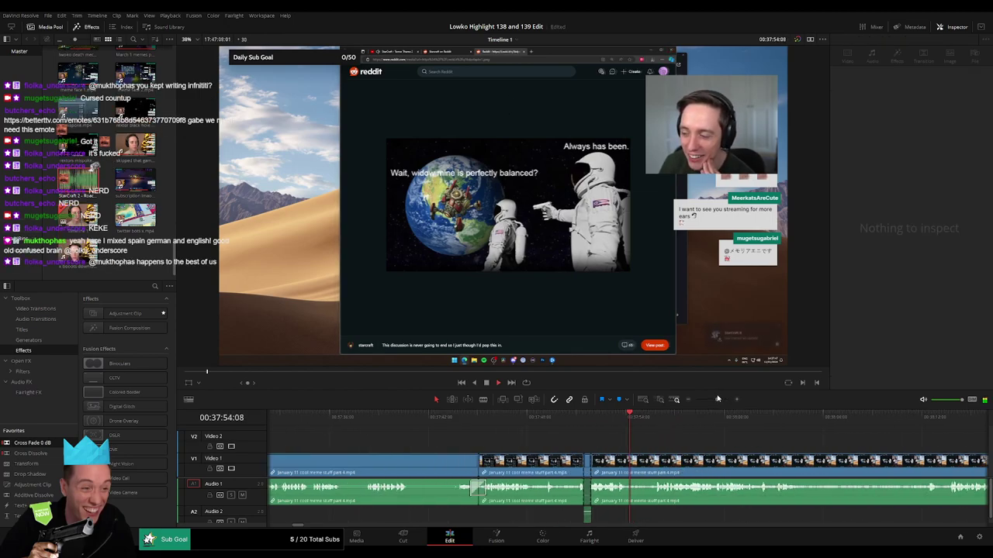
{"action": "left_click_drag", "start_coordinate": [691, 439], "coordinate": [537, 441]}
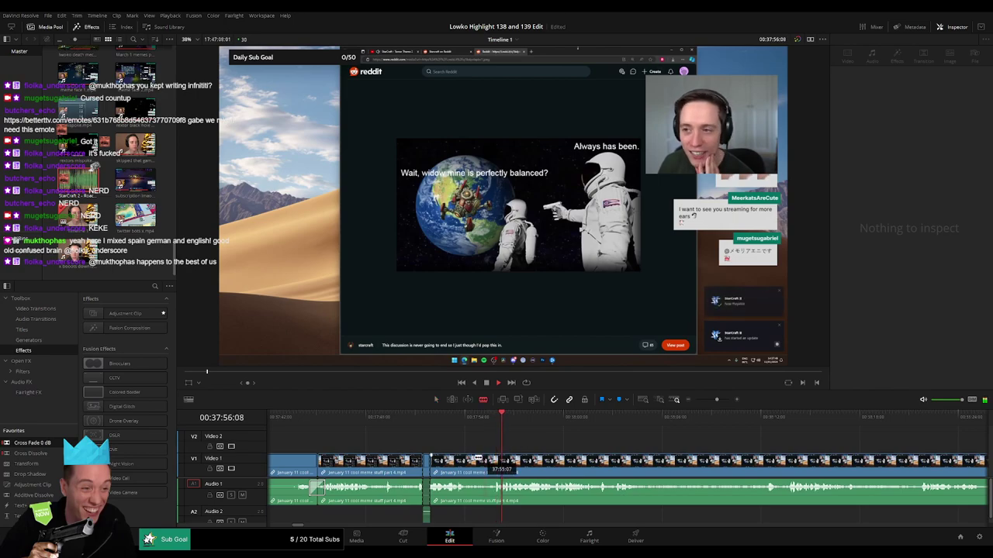
{"action": "left_click", "coordinate": [467, 459]}
{"action": "left_click", "coordinate": [490, 459]}
{"action": "key", "text": "a"}
{"action": "left_click", "coordinate": [484, 462]}
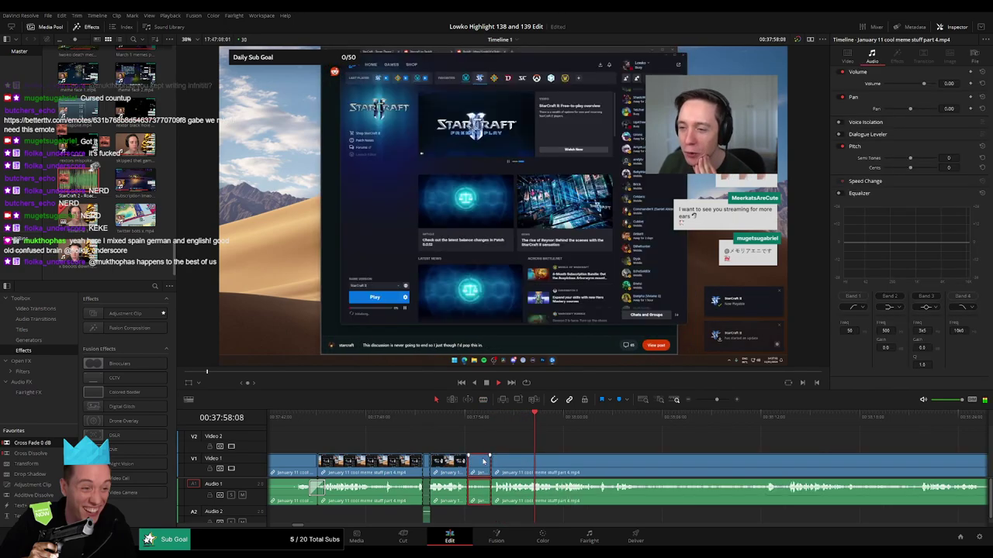
{"action": "key", "text": "BackSpace"}
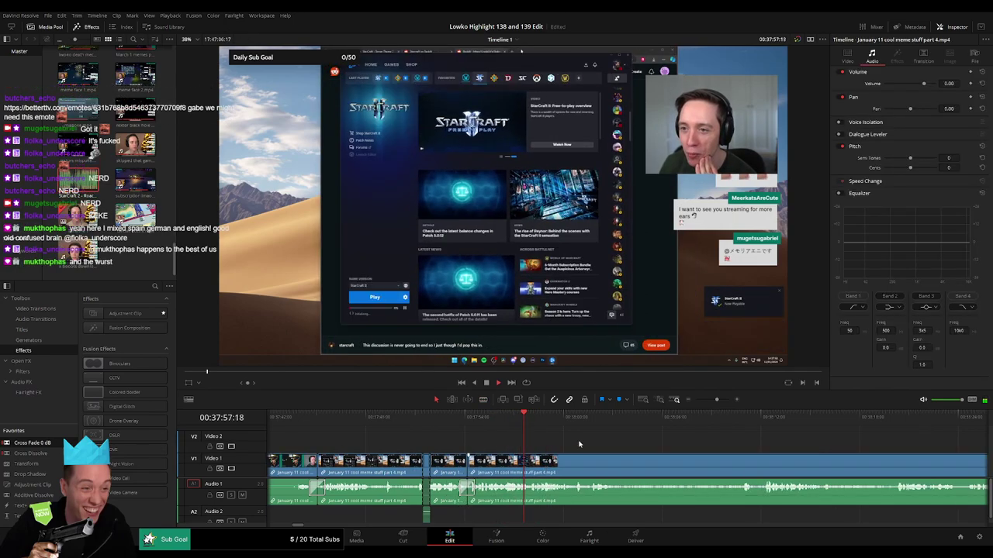
Step: Ripple-delete the section from about 38:03 to 38:10 and put a Cross Fade 0 dB on the audio join
{"action": "left_click_drag", "start_coordinate": [618, 449], "coordinate": [489, 437]}
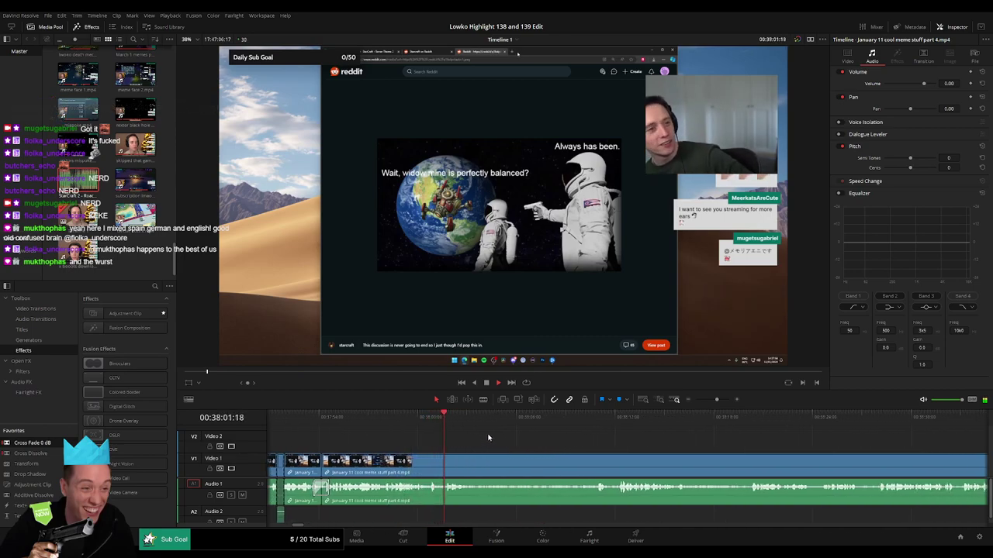
{"action": "key", "text": "b"}
{"action": "left_click", "coordinate": [474, 464]}
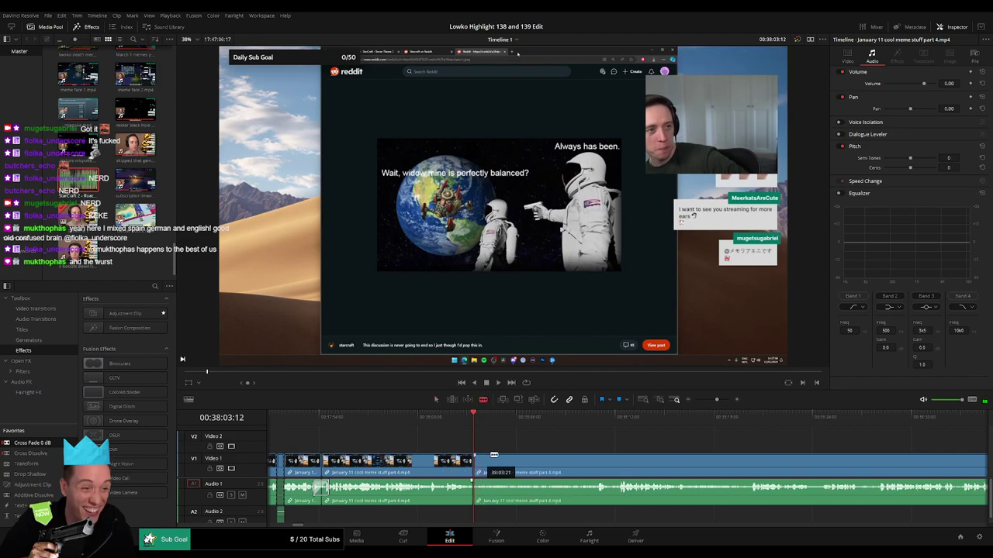
{"action": "left_click", "coordinate": [584, 416]}
{"action": "left_click_drag", "start_coordinate": [602, 431], "coordinate": [539, 436]}
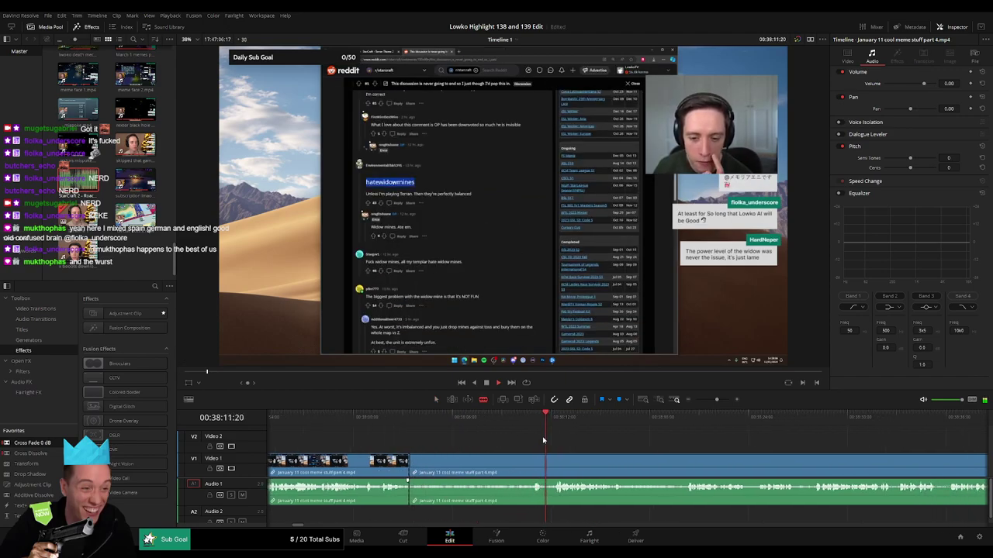
{"action": "left_click", "coordinate": [528, 463]}
{"action": "key", "text": "a"}
{"action": "left_click", "coordinate": [503, 465]}
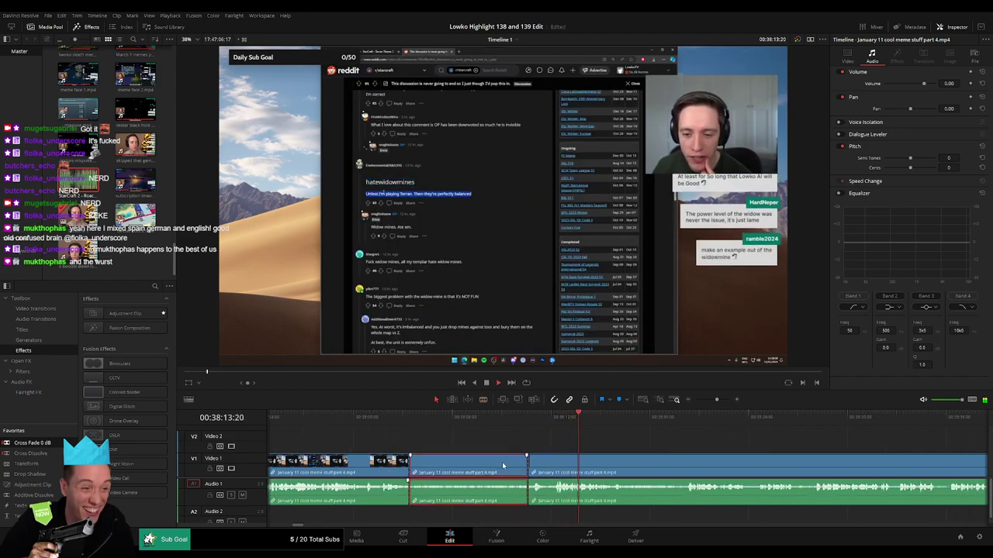
{"action": "key", "text": "Delete"}
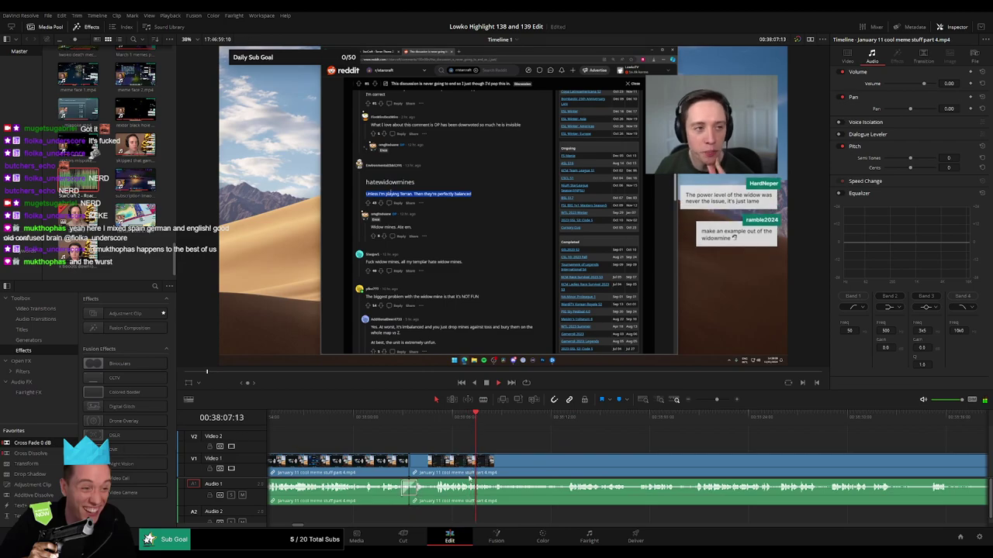
Step: Split the January 11 clip at about 38:10, where the widow mine meme talk ends
{"action": "left_click_drag", "start_coordinate": [550, 463], "coordinate": [477, 458]}
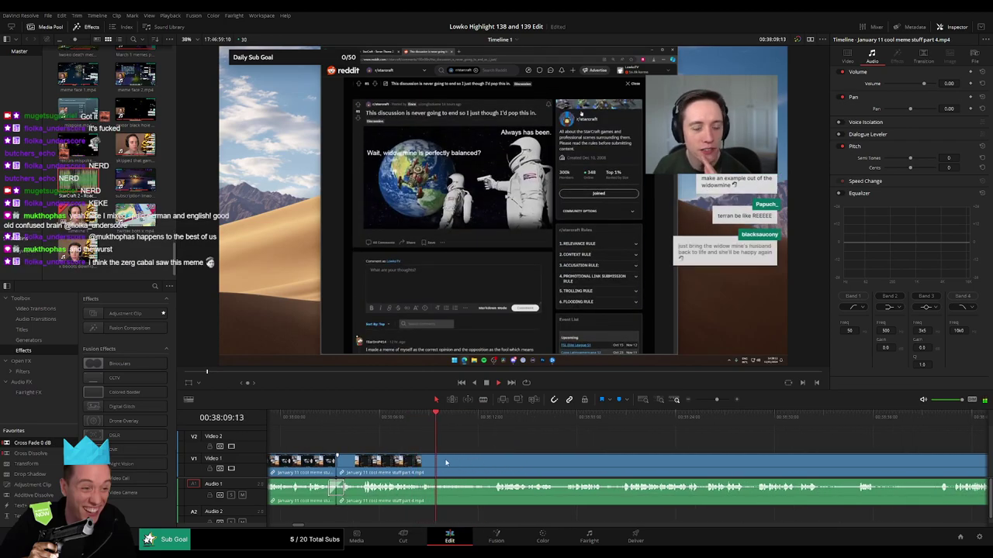
{"action": "key", "text": "b"}
{"action": "left_click", "coordinate": [443, 467]}
Step: Skim the Master's Coliseum part from about 38:10 to 39:47 for the start of the next Reddit post worth keeping
{"action": "left_click", "coordinate": [497, 420]}
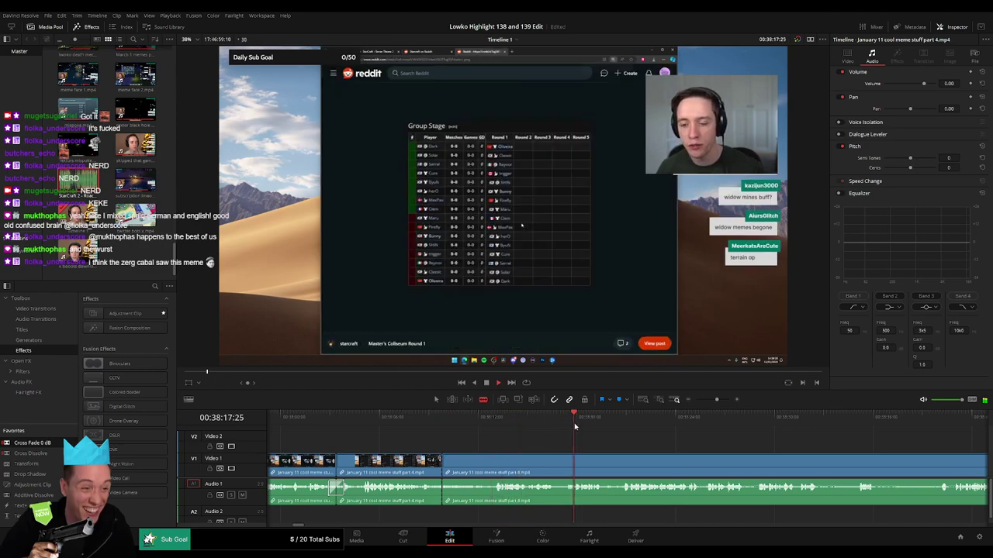
{"action": "left_click_drag", "start_coordinate": [575, 423], "coordinate": [857, 431]}
{"action": "left_click_drag", "start_coordinate": [901, 457], "coordinate": [555, 438]}
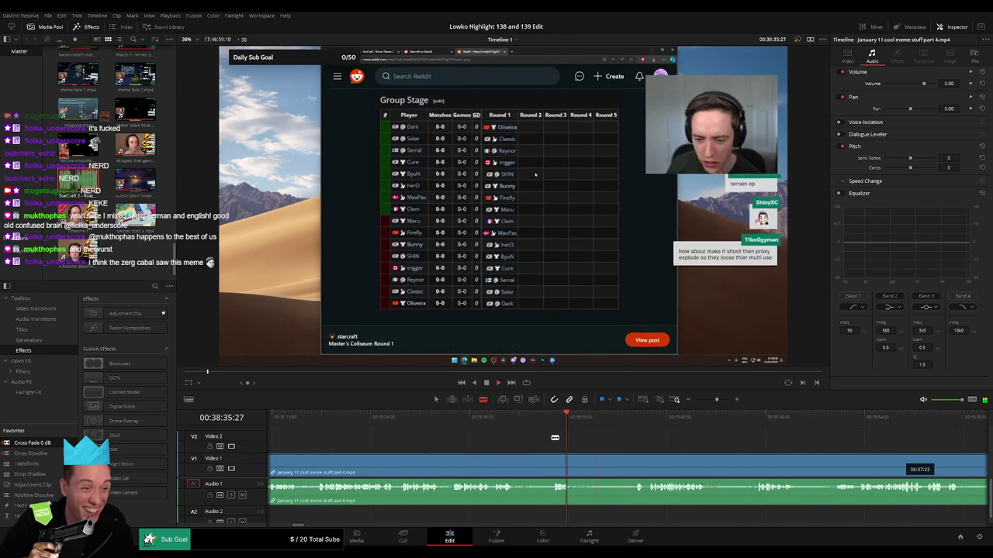
{"action": "left_click", "coordinate": [596, 422]}
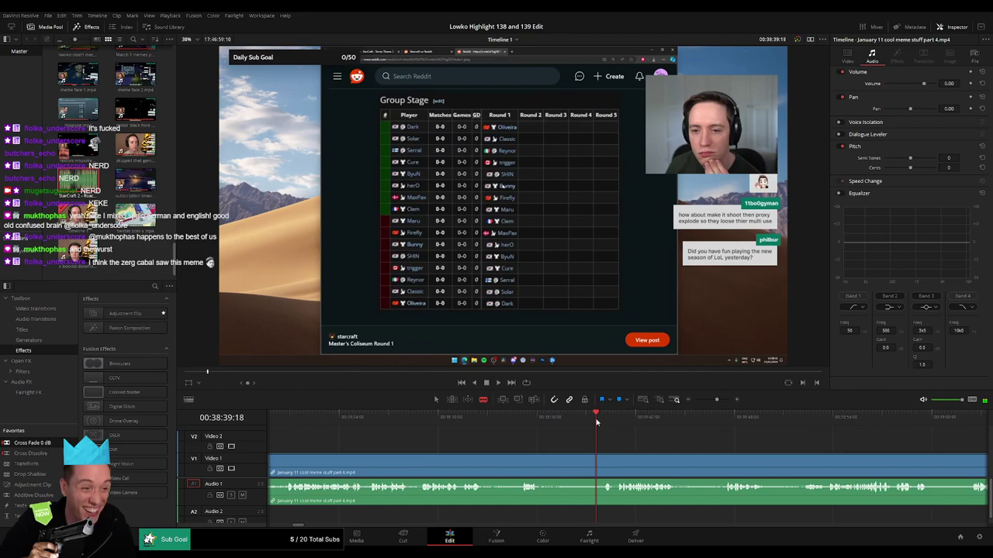
{"action": "left_click", "coordinate": [723, 424]}
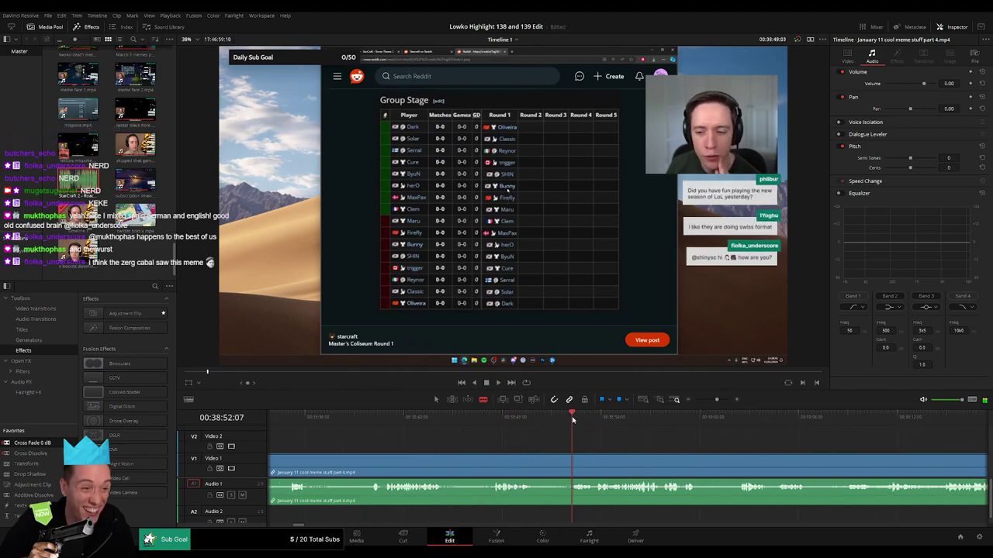
{"action": "left_click_drag", "start_coordinate": [717, 401], "coordinate": [716, 401]}
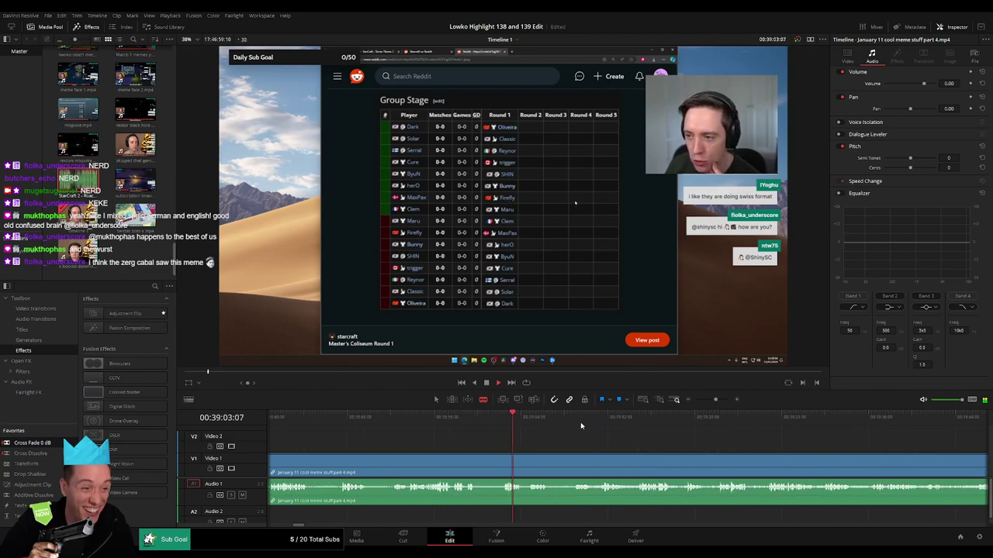
{"action": "left_click", "coordinate": [685, 416]}
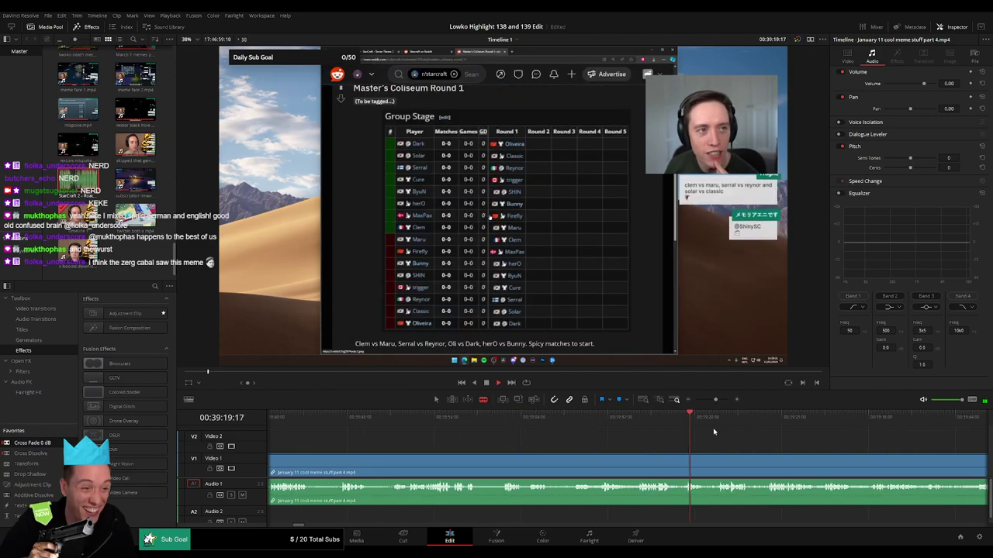
{"action": "left_click", "coordinate": [585, 418]}
{"action": "left_click_drag", "start_coordinate": [650, 434], "coordinate": [540, 433]}
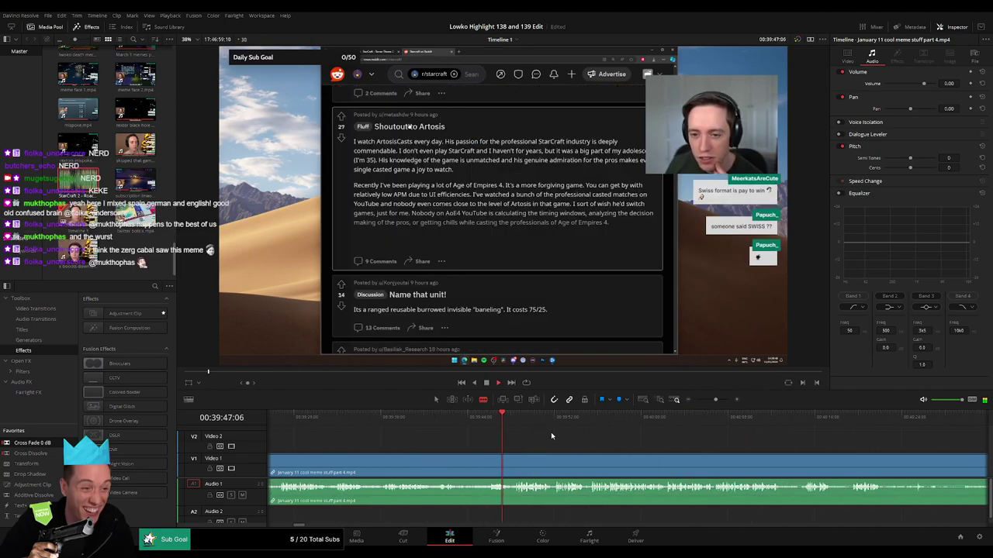
{"action": "left_click", "coordinate": [490, 426]}
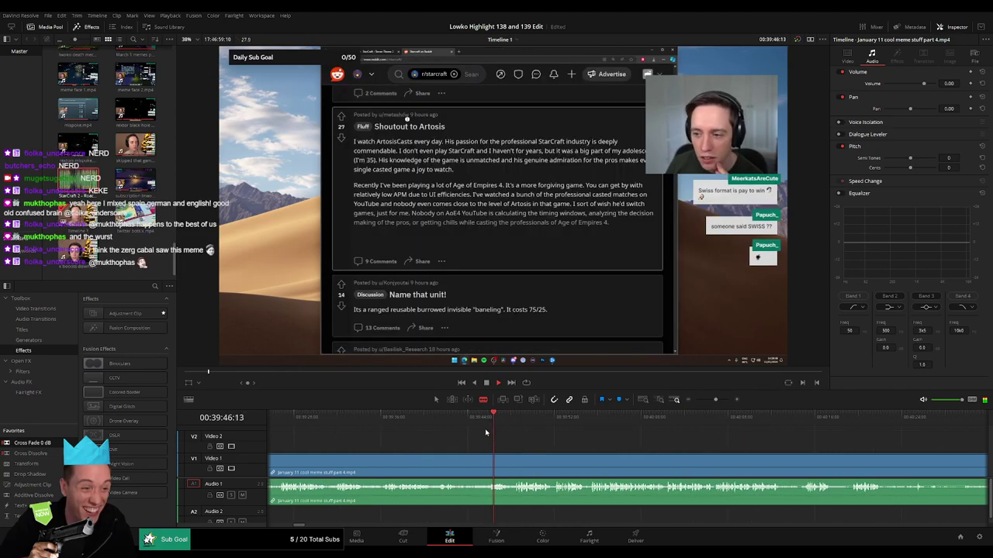
Step: Ripple-delete the Master's Coliseum part up to about 39:45, where the Artosis post begins, and put a Cross Fade 0 dB on the audio join
{"action": "left_click", "coordinate": [485, 428]}
{"action": "left_click", "coordinate": [485, 463]}
{"action": "key", "text": "a"}
{"action": "left_click", "coordinate": [474, 463]}
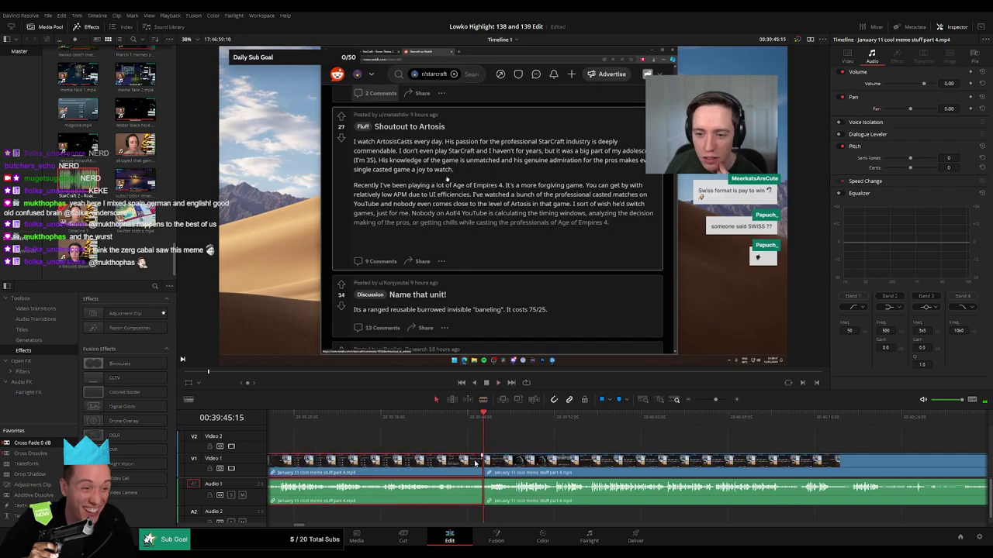
{"action": "key", "text": "Delete"}
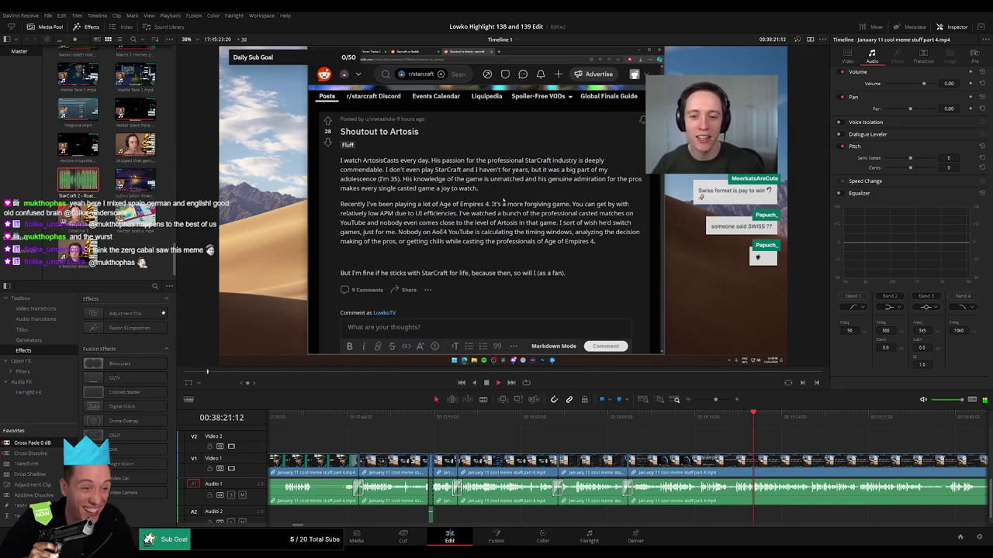
Step: Ripple-delete the pause from about 38:37 to 38:39 in the Shoutout to Artosis part
{"action": "left_click_drag", "start_coordinate": [788, 445], "coordinate": [545, 424]}
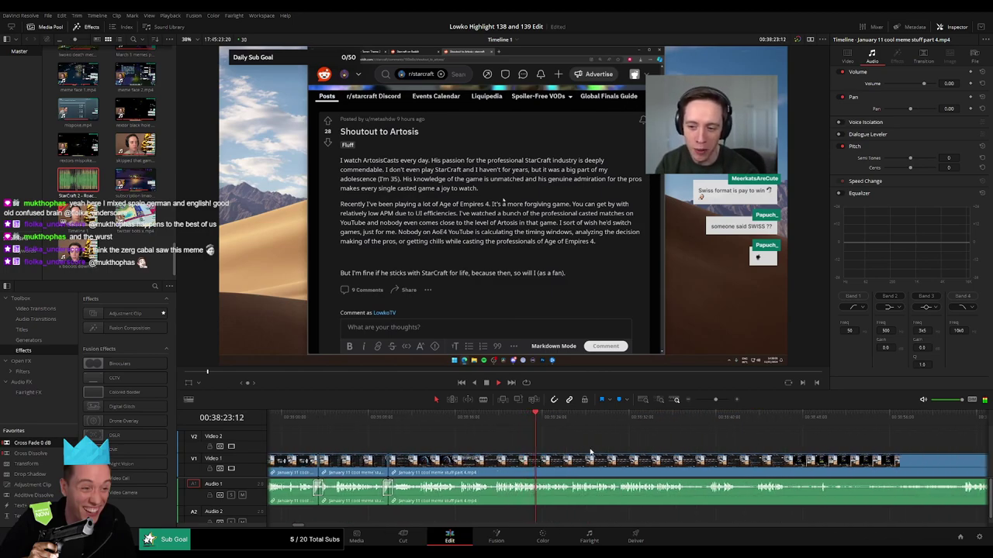
{"action": "left_click_drag", "start_coordinate": [590, 453], "coordinate": [504, 447]}
{"action": "scroll", "coordinate": [554, 450], "scroll_direction": "right", "scroll_amount": 3}
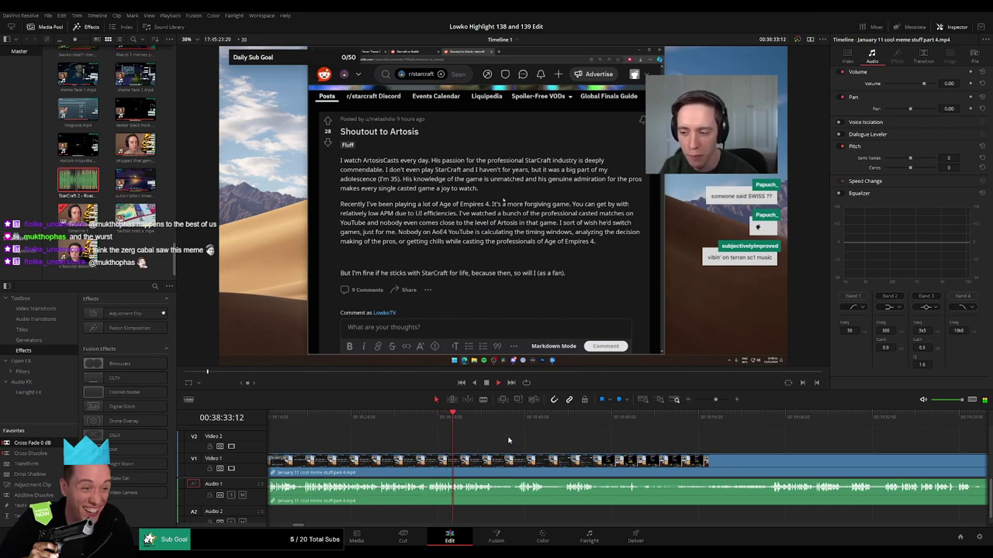
{"action": "scroll", "coordinate": [458, 436], "scroll_direction": "right", "scroll_amount": 2}
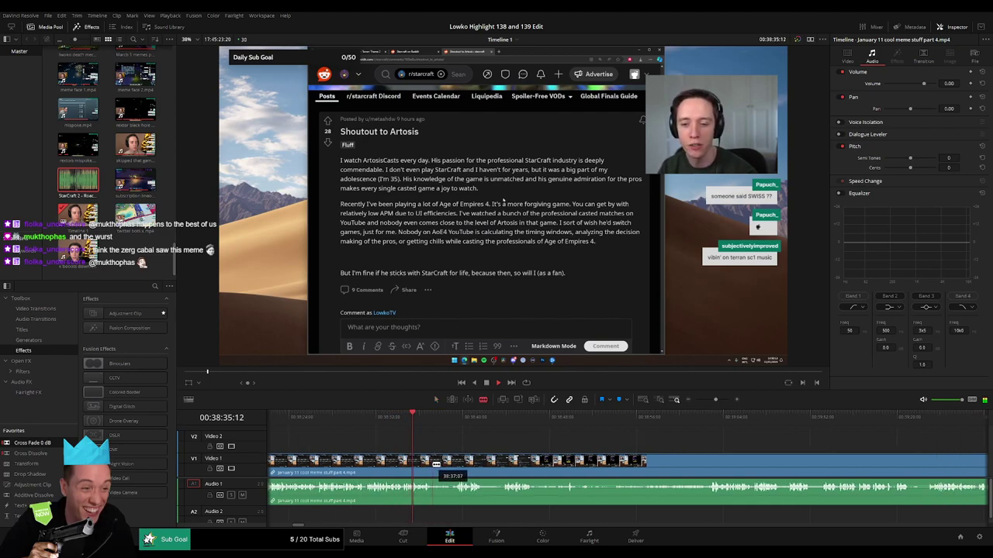
{"action": "left_click", "coordinate": [433, 465]}
{"action": "left_click", "coordinate": [455, 465]}
{"action": "key", "text": "Delete"}
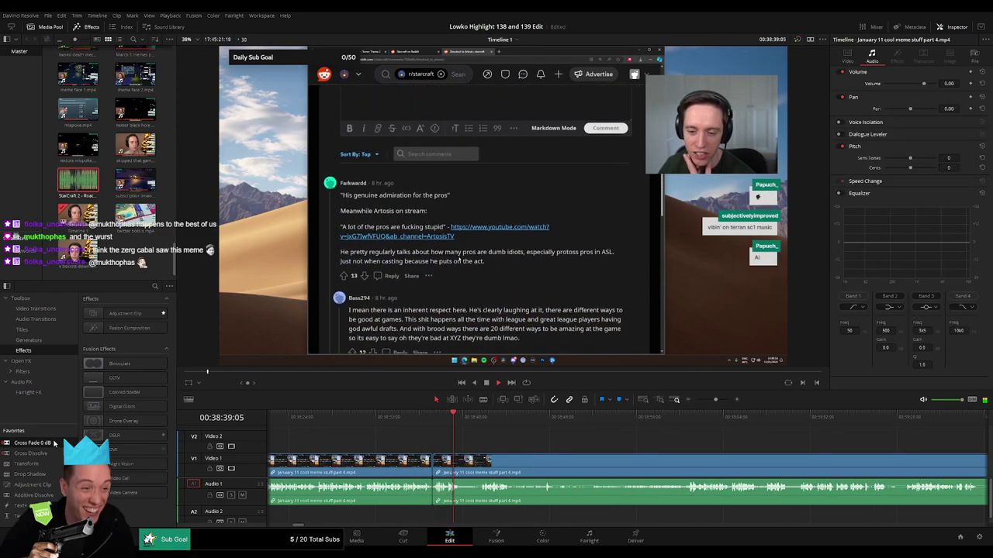
Step: Ripple-delete the pause from about 38:40 to 38:41 before the Artosis video opens and put a Cross Fade 0 dB on the audio join
{"action": "key", "text": "b"}
{"action": "left_click", "coordinate": [460, 458]}
{"action": "left_click", "coordinate": [479, 458]}
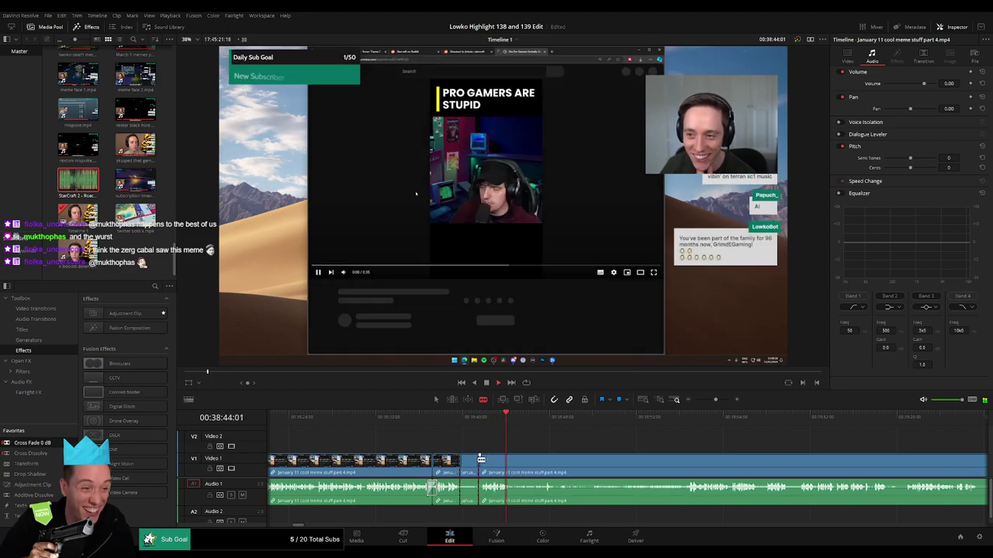
{"action": "key", "text": "a"}
{"action": "left_click", "coordinate": [470, 465]}
{"action": "key", "text": "Delete"}
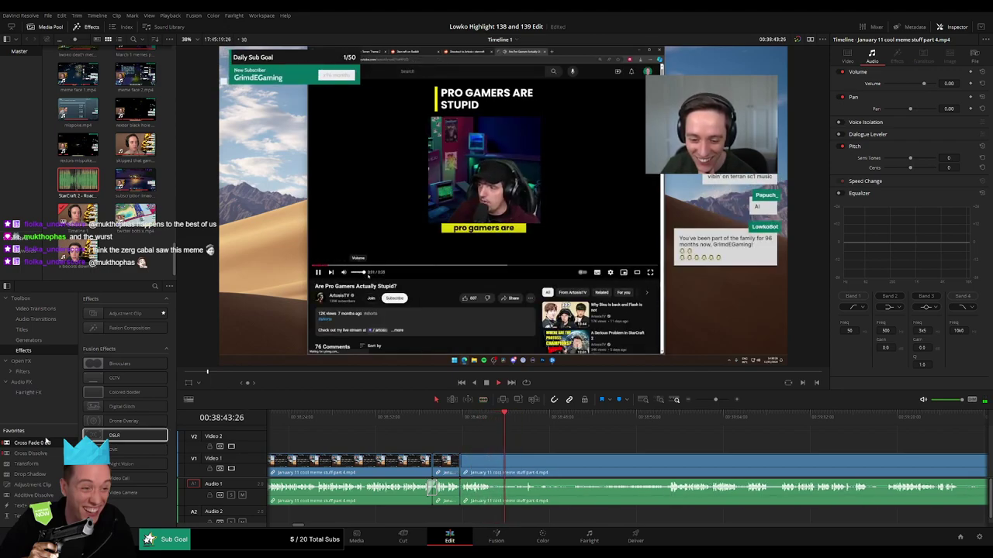
{"action": "left_click_drag", "start_coordinate": [45, 441], "coordinate": [509, 499]}
{"action": "key", "text": "space"}
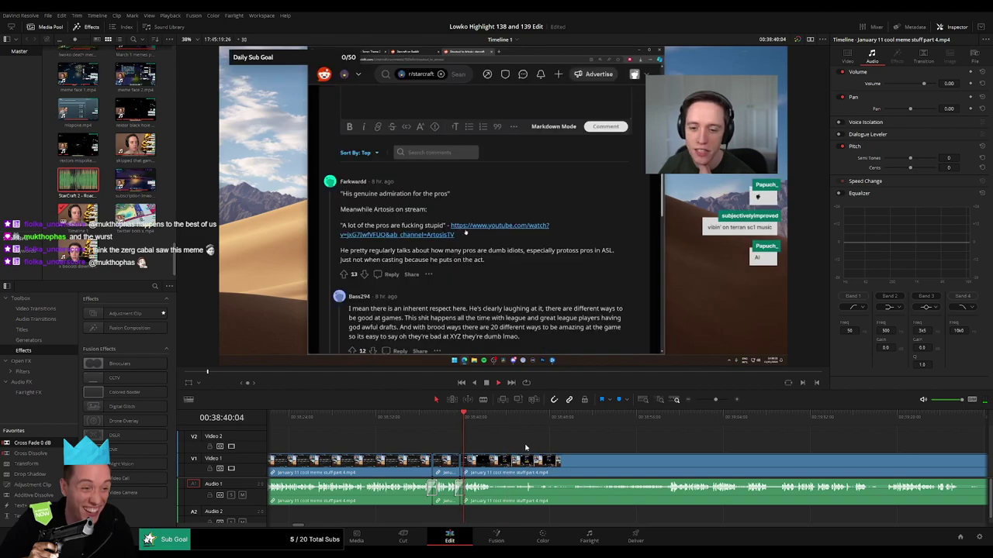
Step: Split the January 11 clip at about 38:51:06 and 38:51:13 to isolate the swear word in the Artosis video
{"action": "scroll", "coordinate": [468, 443], "scroll_direction": "right", "scroll_amount": 2}
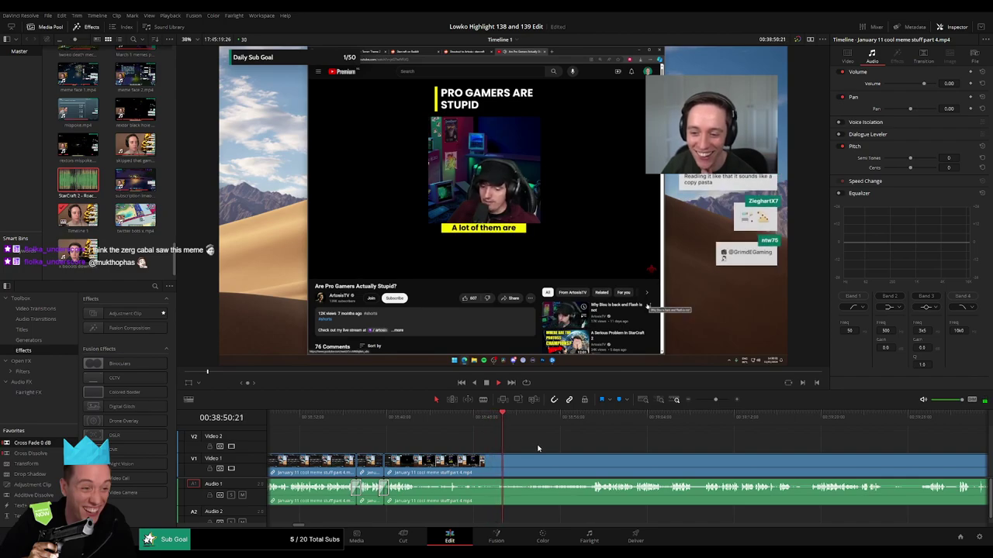
{"action": "left_click_drag", "start_coordinate": [539, 448], "coordinate": [478, 443]}
{"action": "key", "text": "space"}
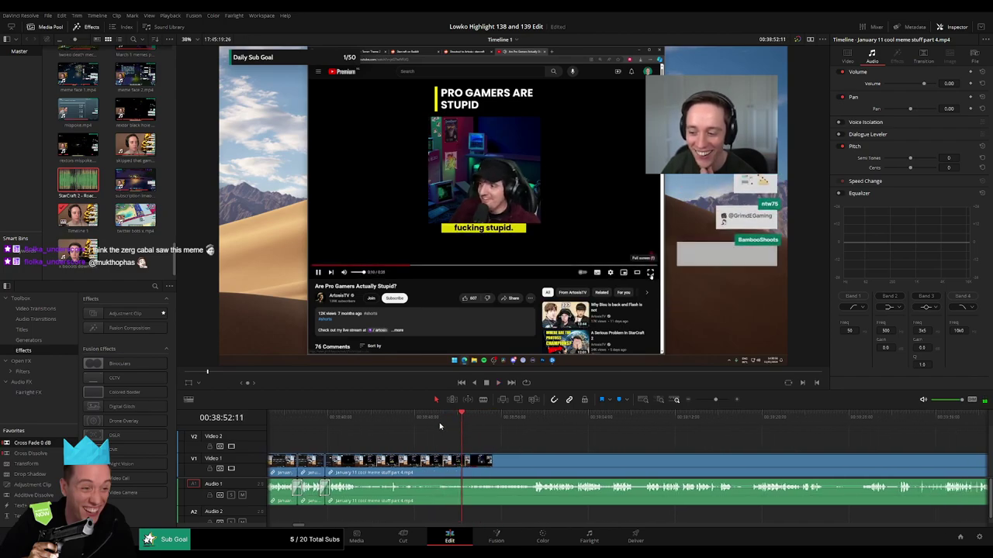
{"action": "left_click", "coordinate": [440, 425]}
{"action": "key", "text": "space"}
{"action": "left_click_drag", "start_coordinate": [715, 401], "coordinate": [723, 402]}
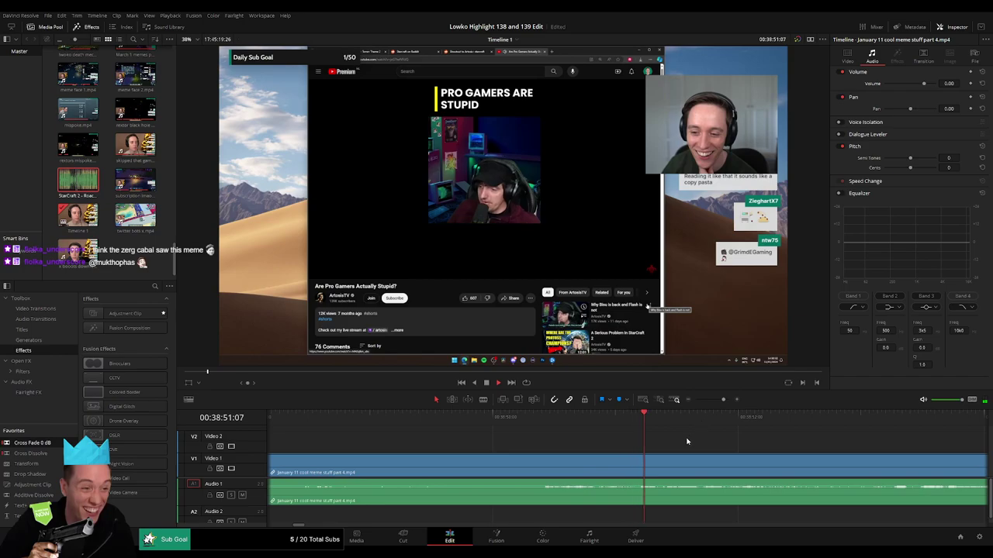
{"action": "scroll", "coordinate": [686, 442], "scroll_direction": "up", "scroll_amount": 2}
{"action": "left_click", "coordinate": [483, 419]}
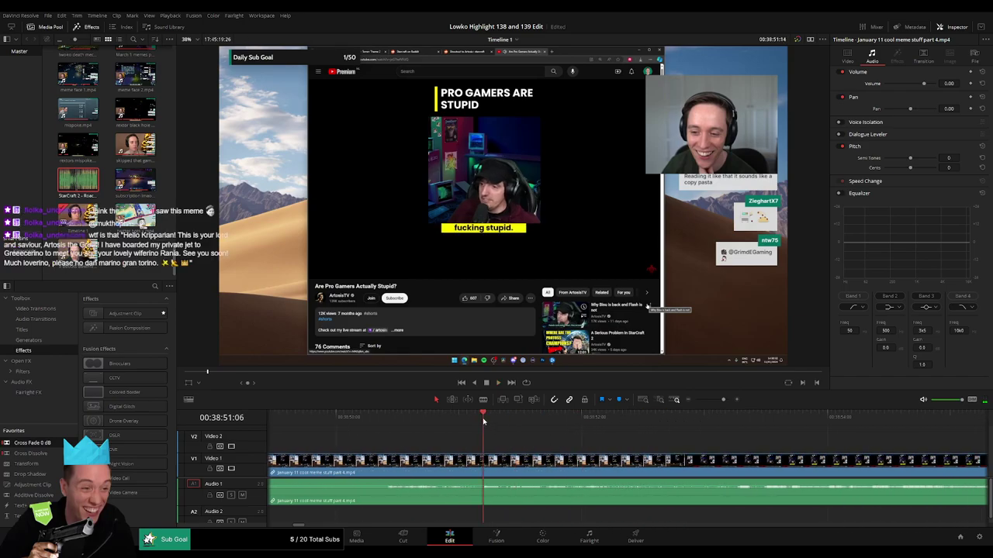
{"action": "left_click", "coordinate": [484, 462]}
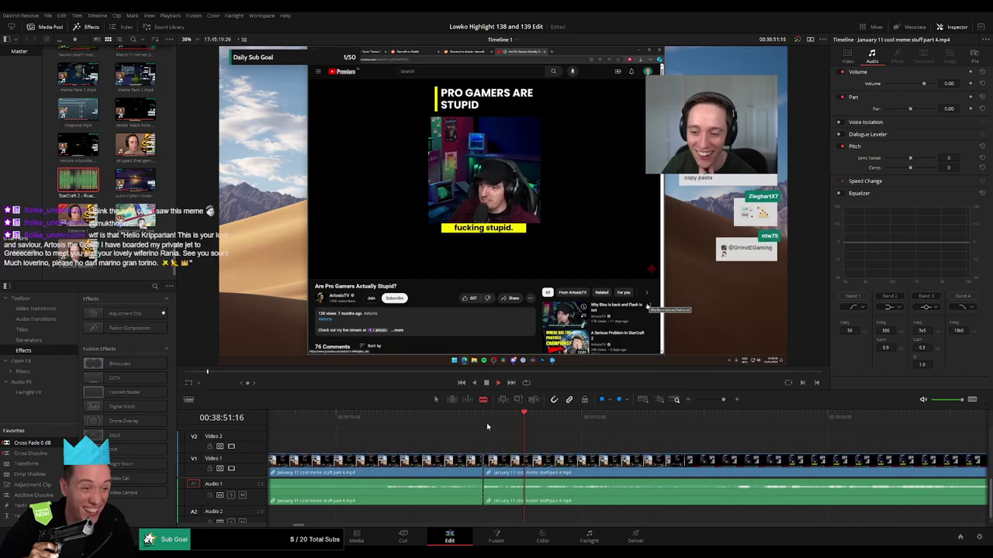
{"action": "left_click", "coordinate": [520, 420]}
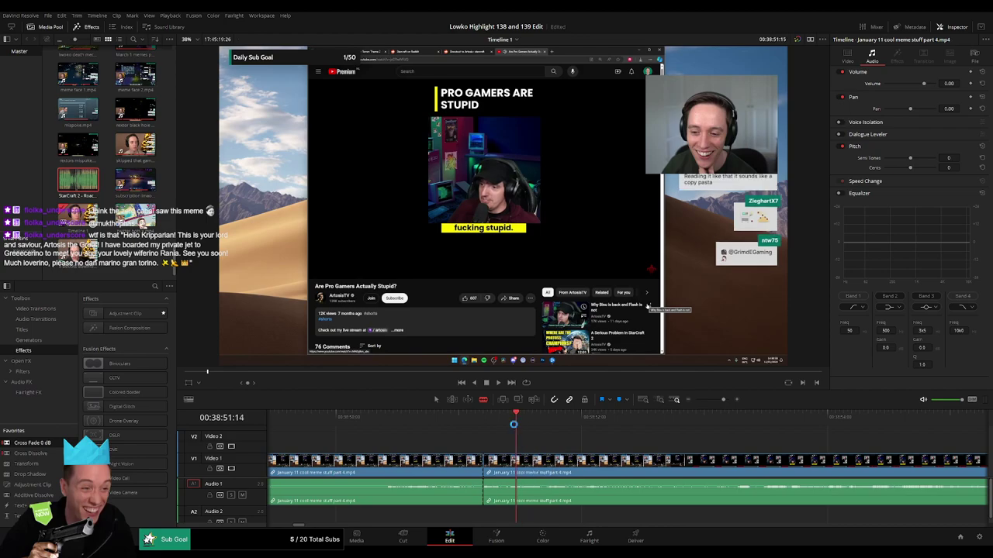
{"action": "left_click", "coordinate": [514, 464]}
Step: Mute the isolated piece's audio to -100 and cover it on Audio 2 with the StarCraft 2 Roach quotes sound, trimmed to match, at volume -29
{"action": "key", "text": "a"}
{"action": "left_click_drag", "start_coordinate": [497, 485], "coordinate": [497, 512]}
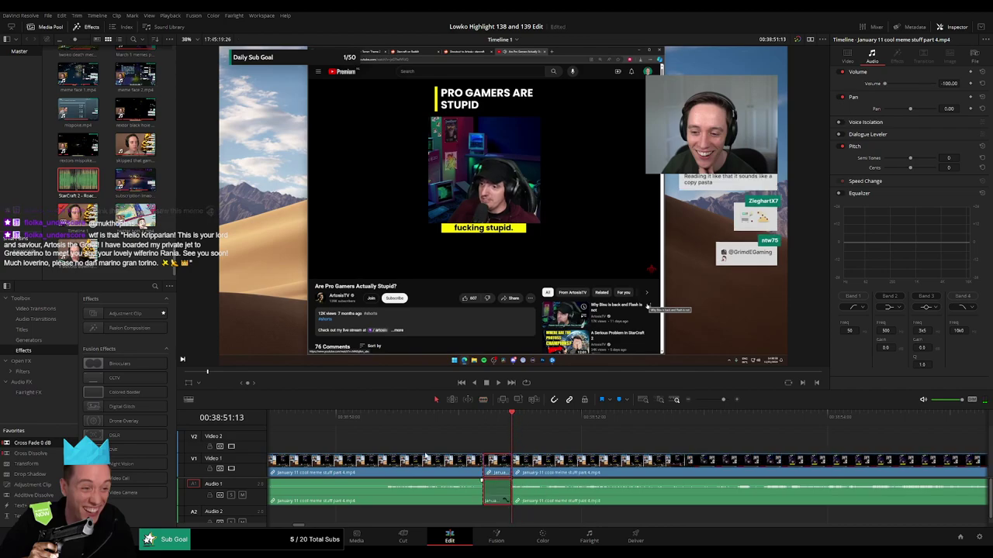
{"action": "left_click_drag", "start_coordinate": [89, 187], "coordinate": [484, 517]}
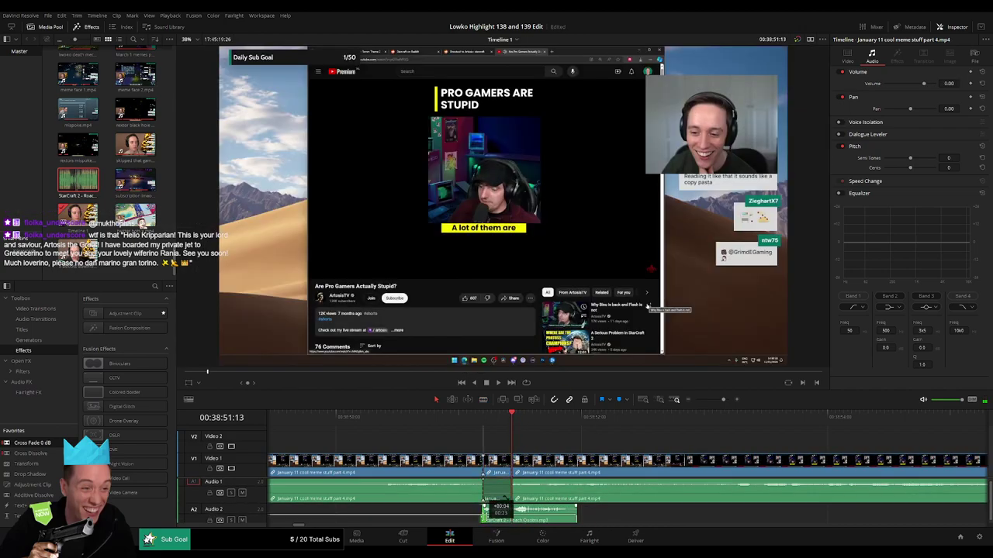
{"action": "left_click_drag", "start_coordinate": [575, 517], "coordinate": [512, 517]}
{"action": "left_click", "coordinate": [501, 514]}
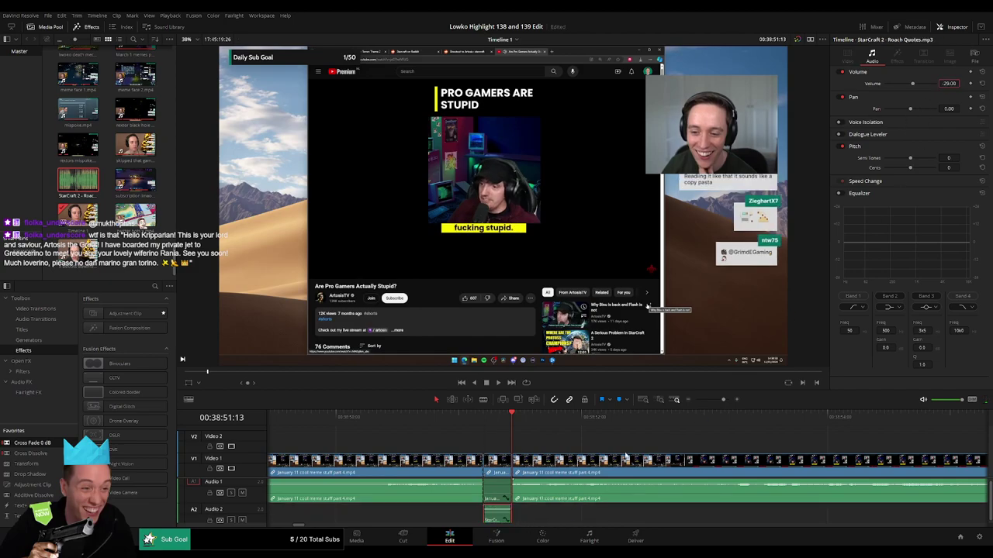
{"action": "key", "text": "space"}
{"action": "left_click", "coordinate": [570, 440]}
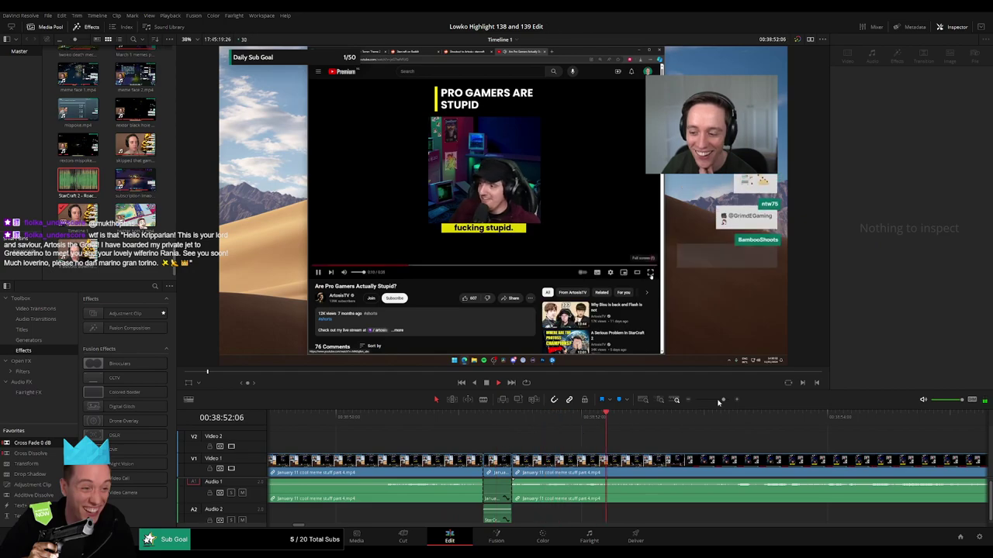
Step: Ripple-delete the pause from about 39:17 to 39:19 in the talk over the paused Artosis video
{"action": "left_click_drag", "start_coordinate": [723, 401], "coordinate": [717, 402]}
{"action": "left_click_drag", "start_coordinate": [672, 442], "coordinate": [669, 536]}
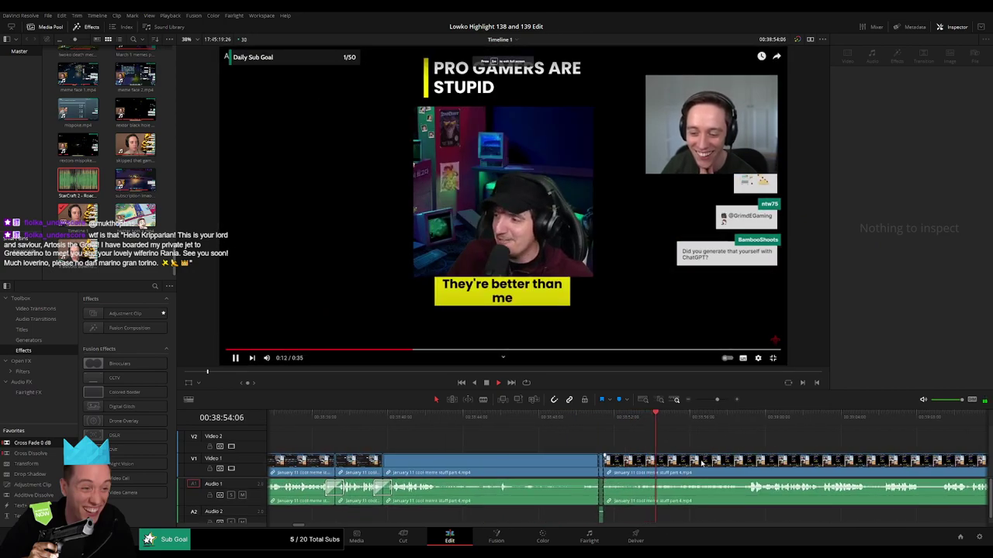
{"action": "left_click_drag", "start_coordinate": [700, 462], "coordinate": [499, 451]}
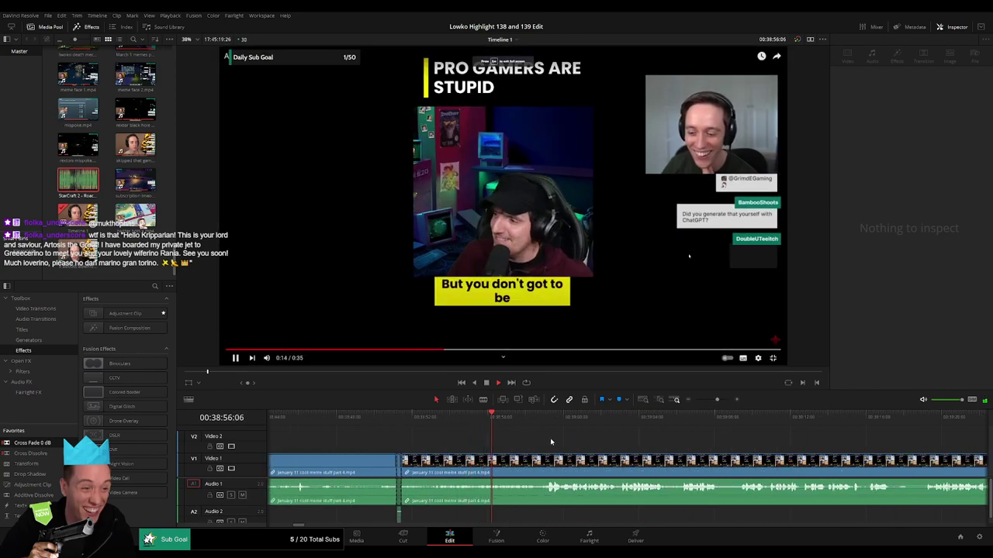
{"action": "scroll", "coordinate": [512, 438], "scroll_direction": "right", "scroll_amount": 1}
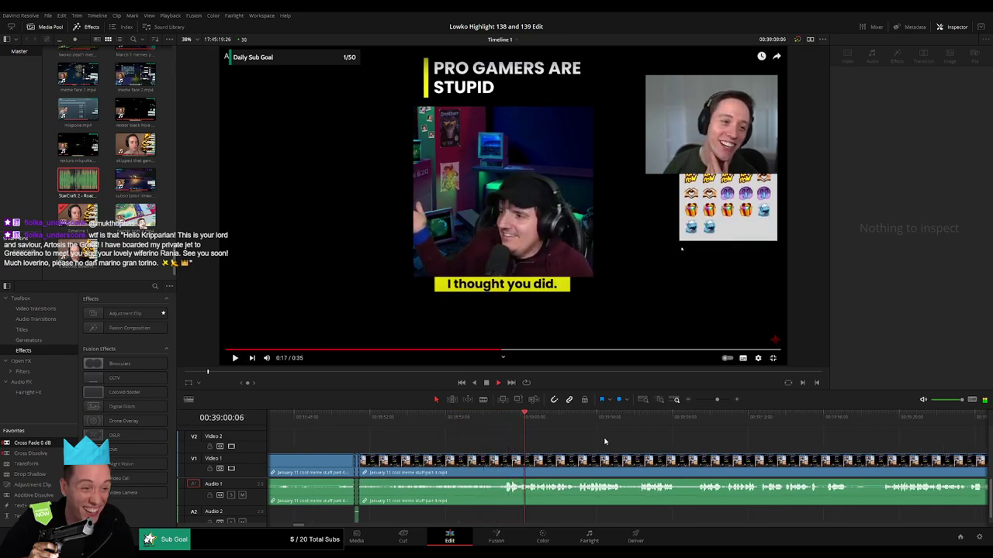
{"action": "scroll", "coordinate": [519, 434], "scroll_direction": "right", "scroll_amount": 2}
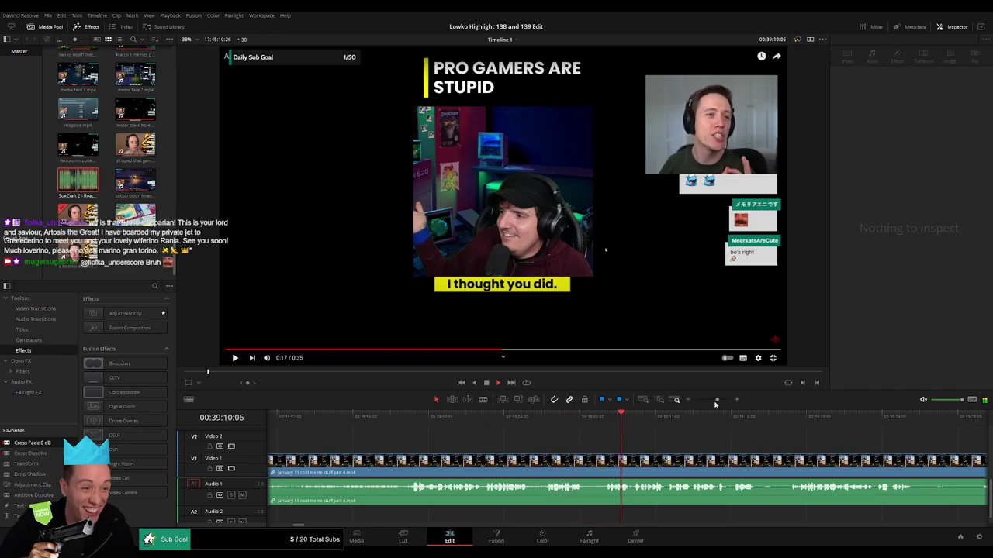
{"action": "left_click_drag", "start_coordinate": [716, 404], "coordinate": [474, 420]}
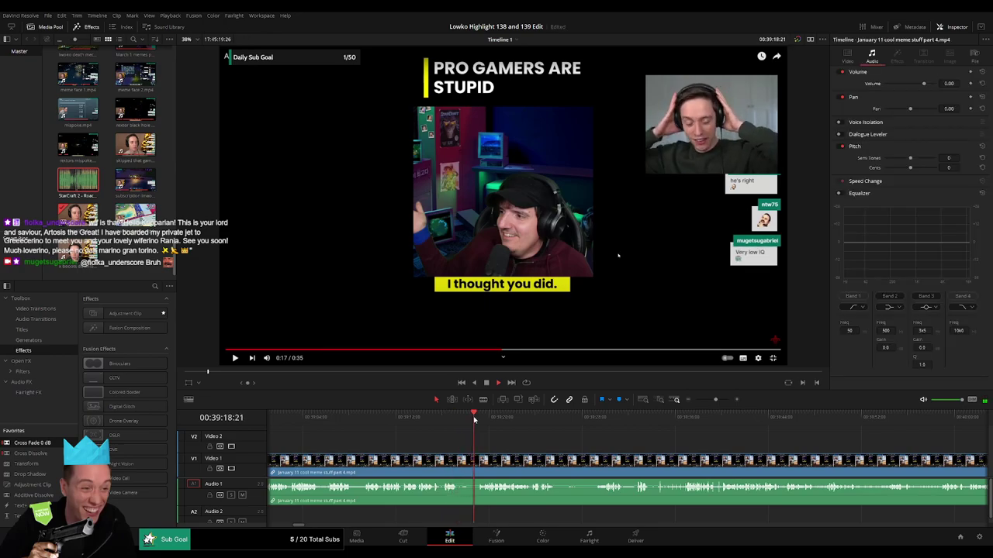
{"action": "left_click", "coordinate": [459, 469]}
{"action": "left_click", "coordinate": [478, 465]}
{"action": "key", "text": "a"}
{"action": "left_click", "coordinate": [472, 468]}
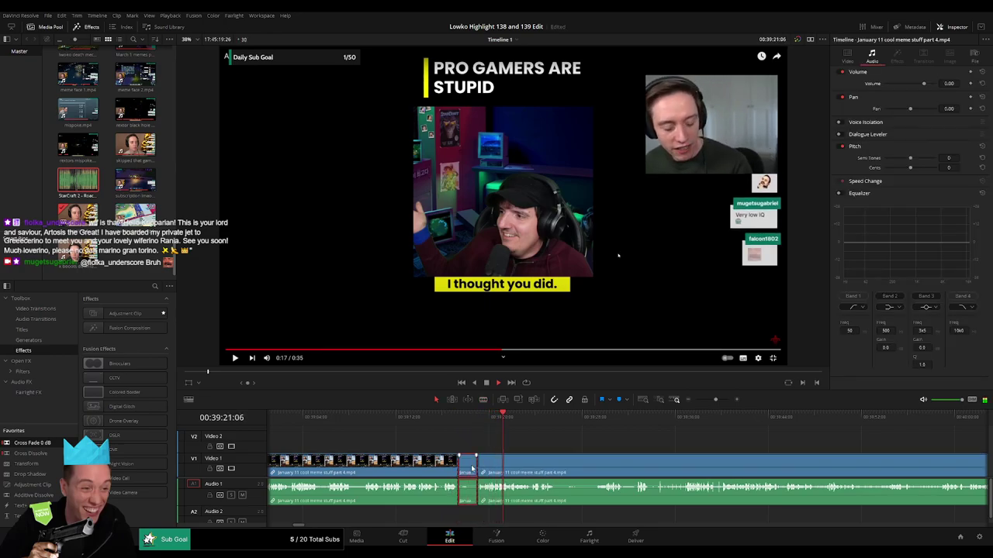
{"action": "key", "text": "Delete"}
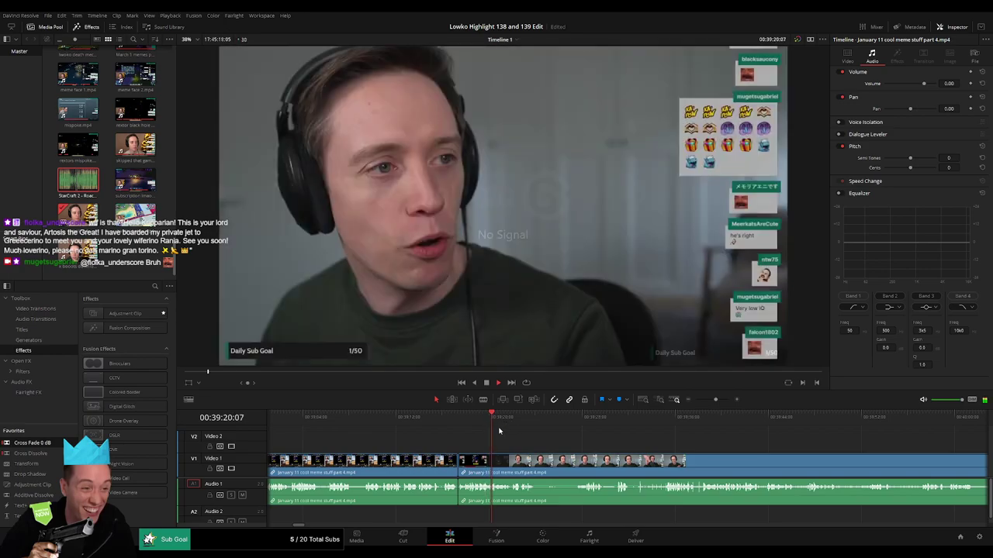
Step: Ripple-delete the part from about 39:17 to 40:16, up to opening the "Name that unit!" post, and put a Cross Fade 0 dB on the audio join
{"action": "left_click", "coordinate": [578, 422]}
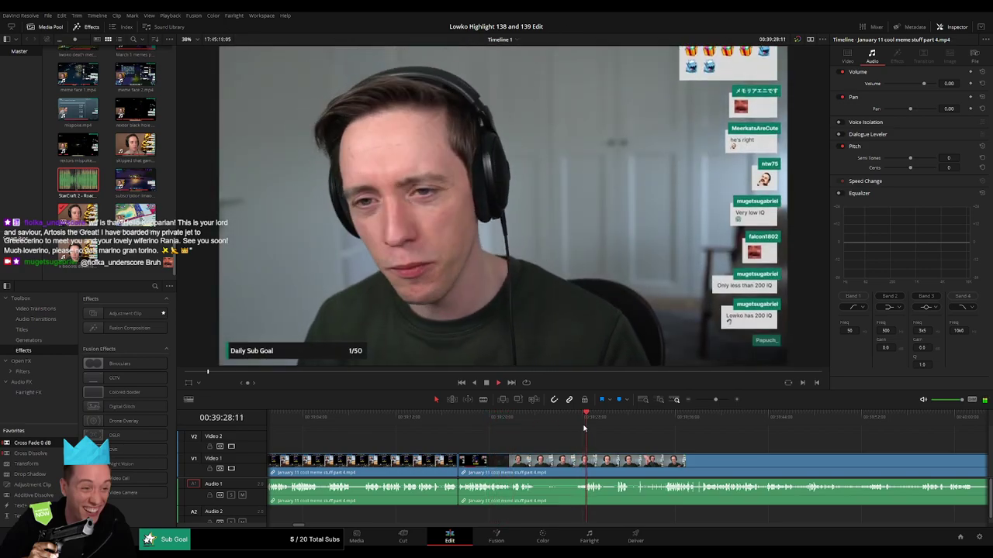
{"action": "left_click", "coordinate": [617, 427]}
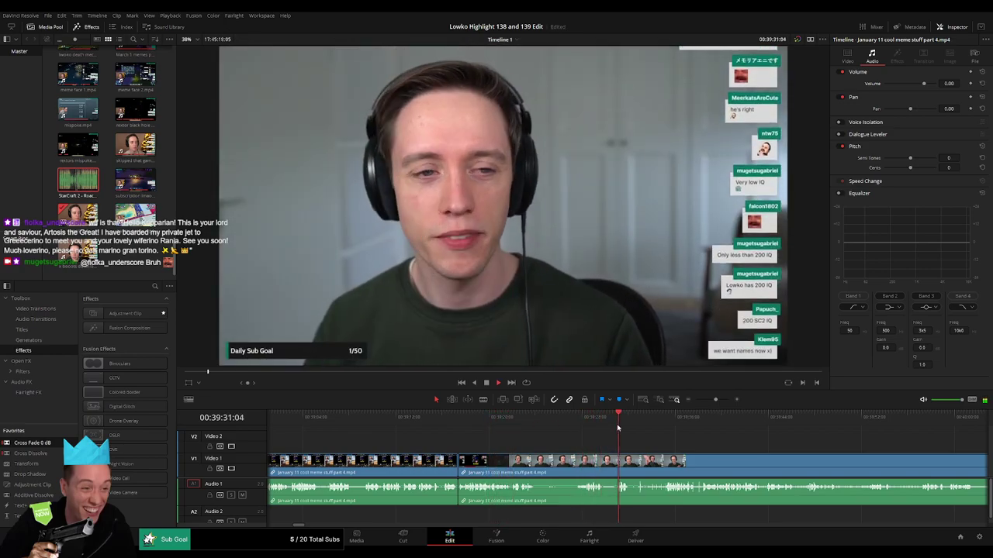
{"action": "left_click", "coordinate": [660, 422]}
{"action": "left_click", "coordinate": [737, 425]}
{"action": "left_click", "coordinate": [841, 423]}
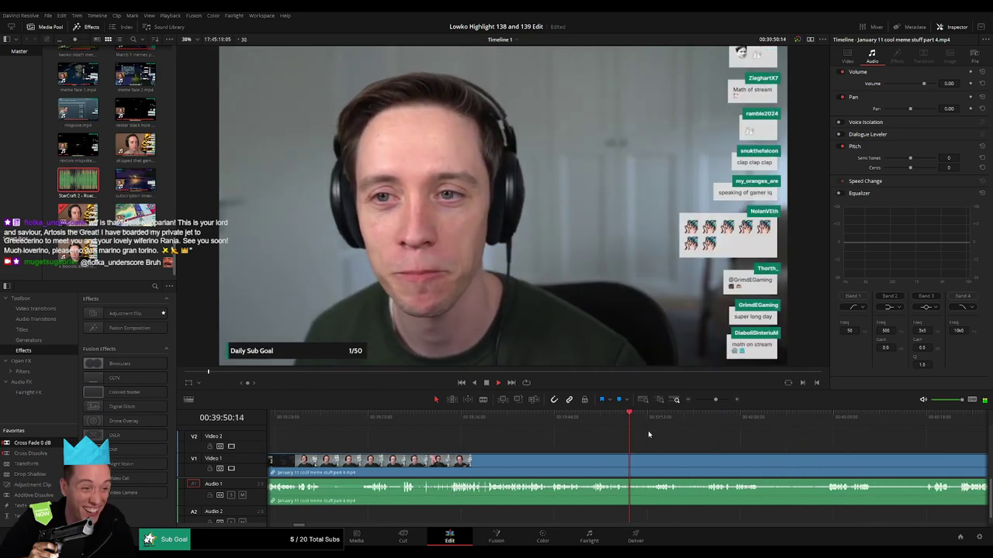
{"action": "left_click", "coordinate": [694, 423]}
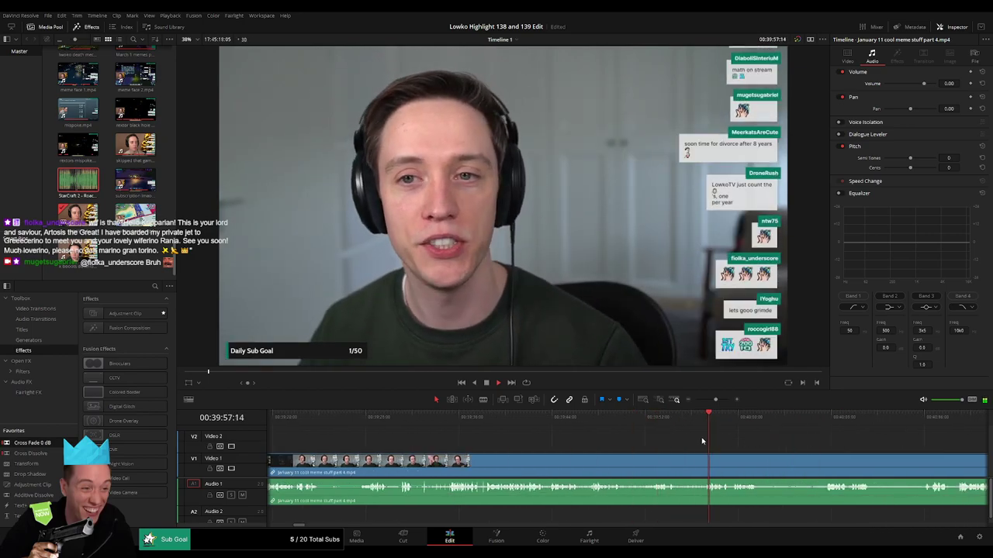
{"action": "left_click", "coordinate": [696, 425]}
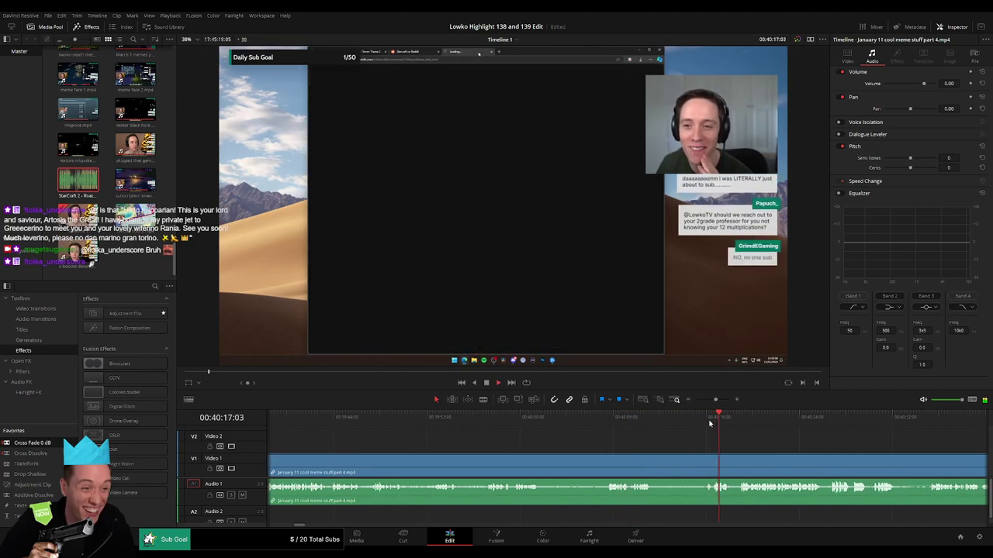
{"action": "left_click", "coordinate": [707, 463]}
{"action": "key", "text": "a"}
{"action": "left_click", "coordinate": [674, 468]}
{"action": "key", "text": "Delete"}
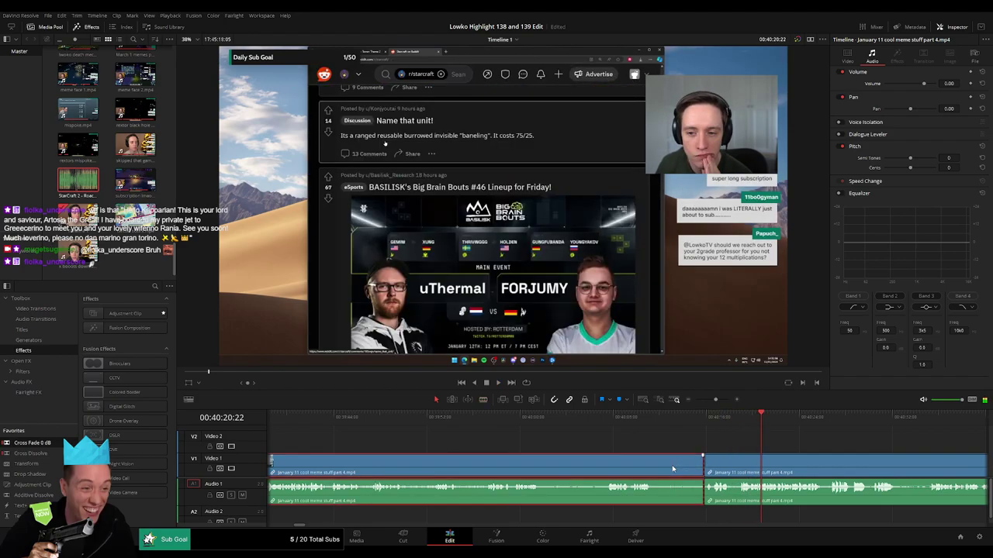
{"action": "left_click", "coordinate": [572, 420]}
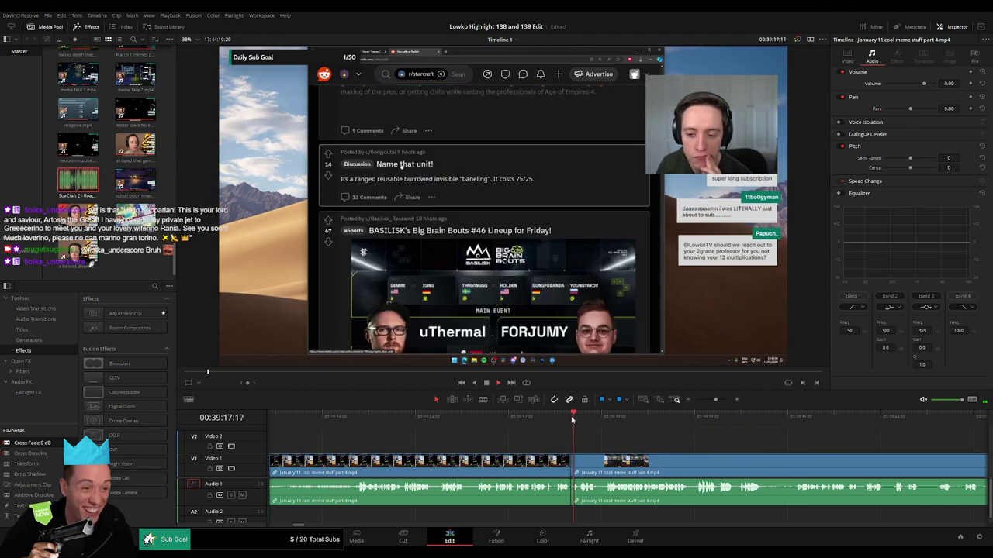
{"action": "key", "text": "space"}
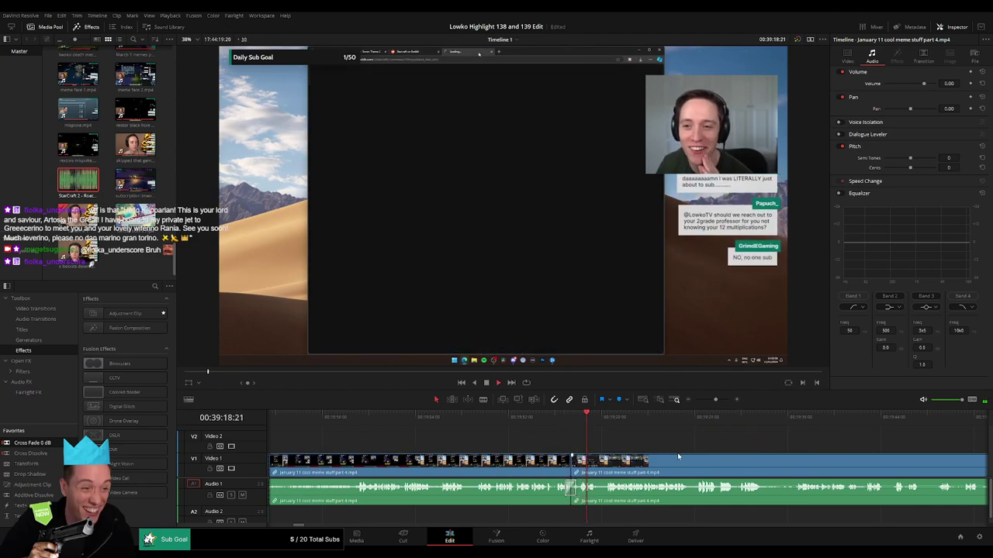
Step: Ripple-delete the pause from about 39:34 to 39:36 in the "Name that unit!" part and put a Cross Fade 0 dB on the audio join
{"action": "left_click_drag", "start_coordinate": [680, 452], "coordinate": [557, 453]}
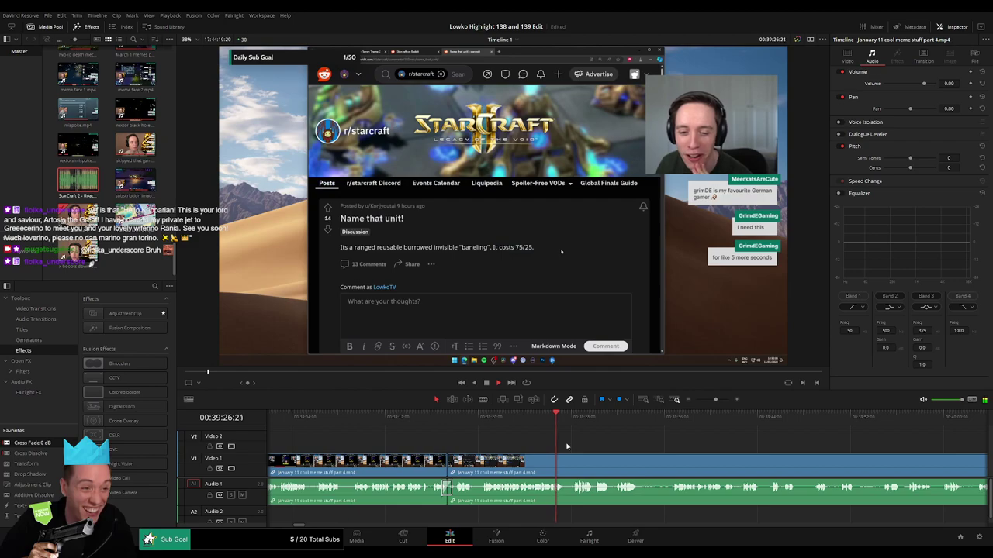
{"action": "left_click_drag", "start_coordinate": [610, 445], "coordinate": [508, 440]}
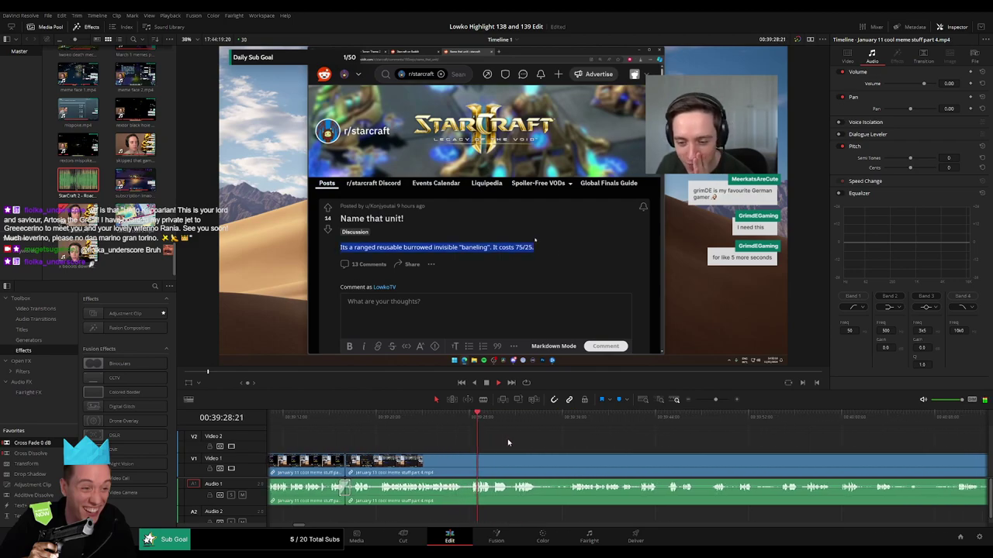
{"action": "scroll", "coordinate": [520, 445], "scroll_direction": "down", "scroll_amount": 1}
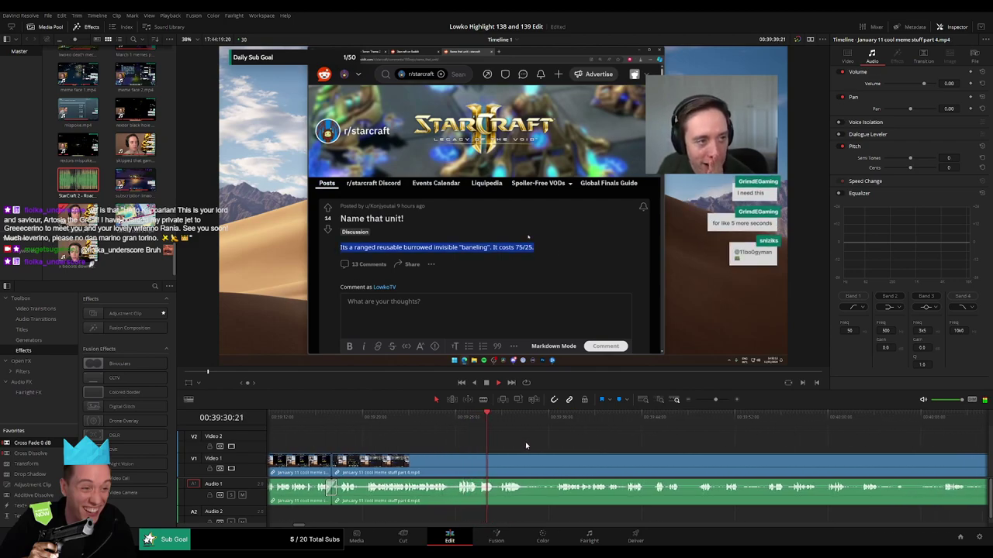
{"action": "scroll", "coordinate": [497, 446], "scroll_direction": "down", "scroll_amount": 1}
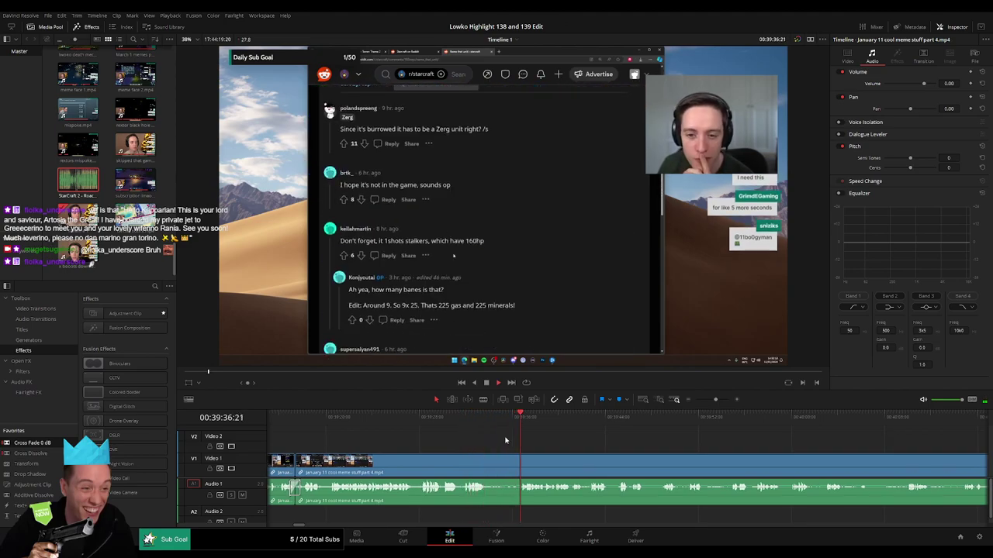
{"action": "key", "text": "b"}
{"action": "left_click", "coordinate": [490, 464]}
{"action": "left_click", "coordinate": [518, 464]}
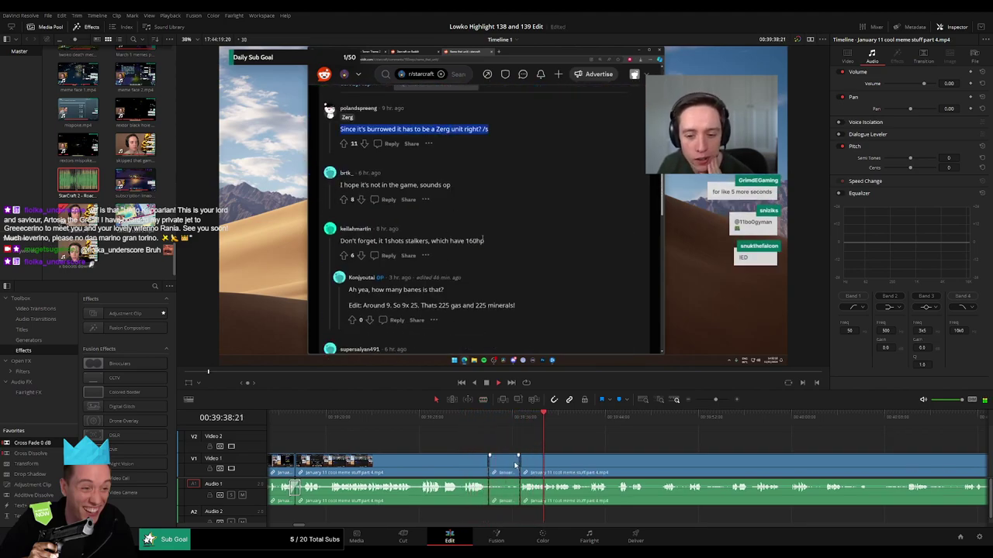
{"action": "key", "text": "a"}
{"action": "left_click", "coordinate": [515, 466]}
{"action": "key", "text": "Delete"}
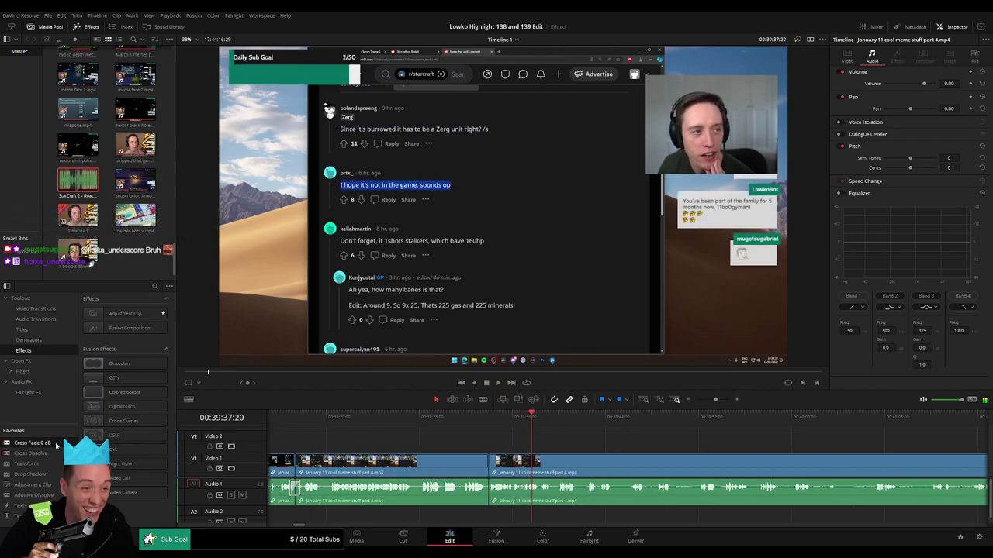
{"action": "left_click_drag", "start_coordinate": [611, 450], "coordinate": [500, 446]}
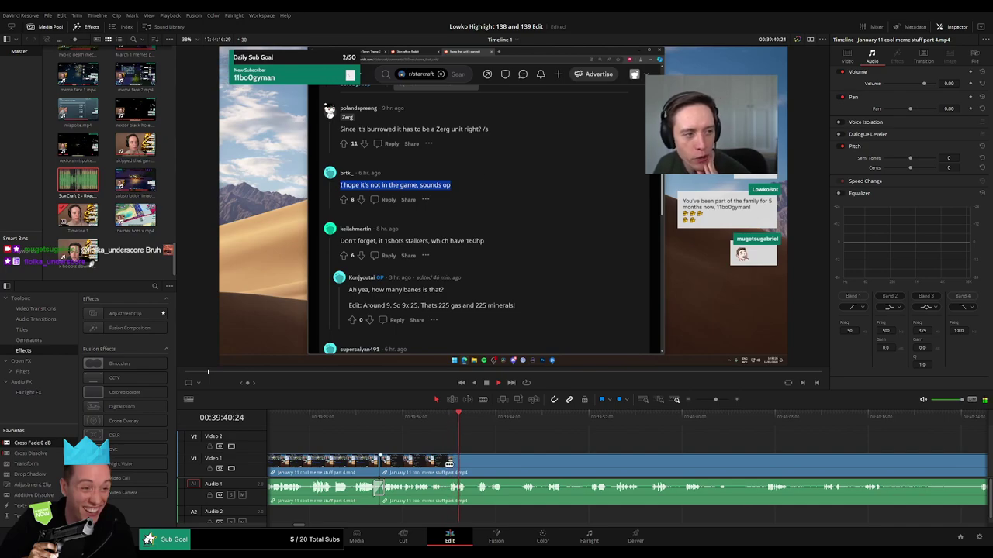
Step: Ripple-delete the stretch from about 39:39 to 40:52, up to the "Council brainstorming how to buff protoss" post, and put a Cross Fade 0 dB on the join
{"action": "key", "text": "b"}
{"action": "left_click", "coordinate": [444, 464]}
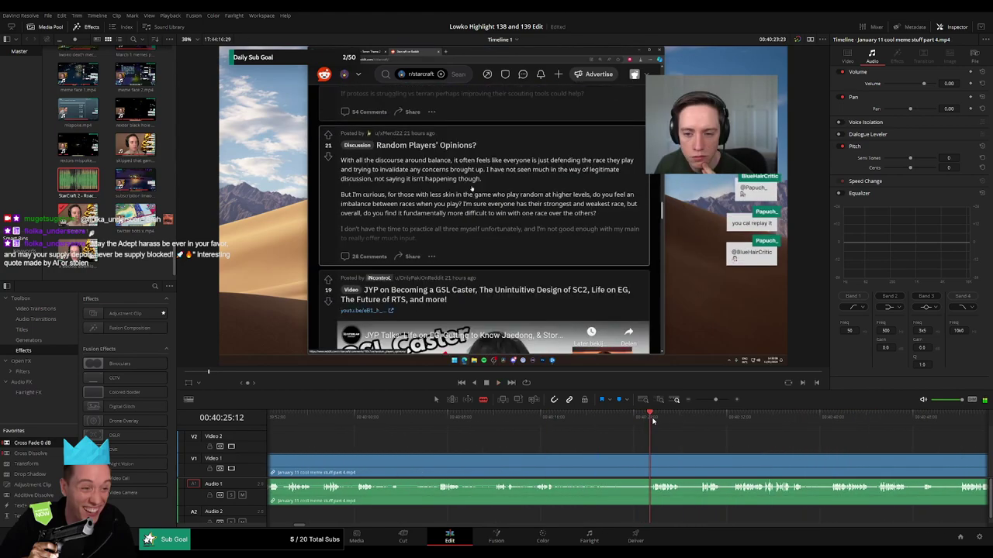
{"action": "left_click", "coordinate": [696, 419]}
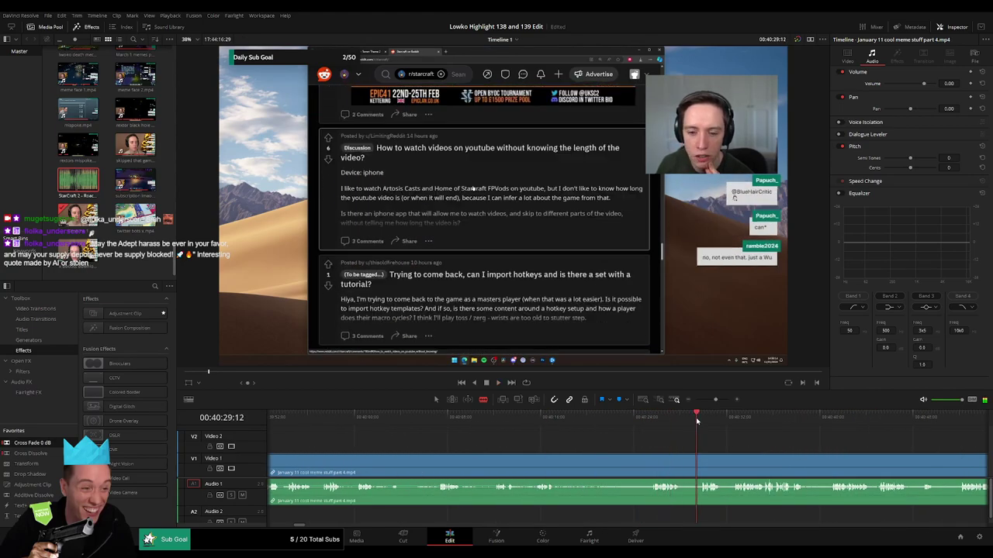
{"action": "key", "text": "space"}
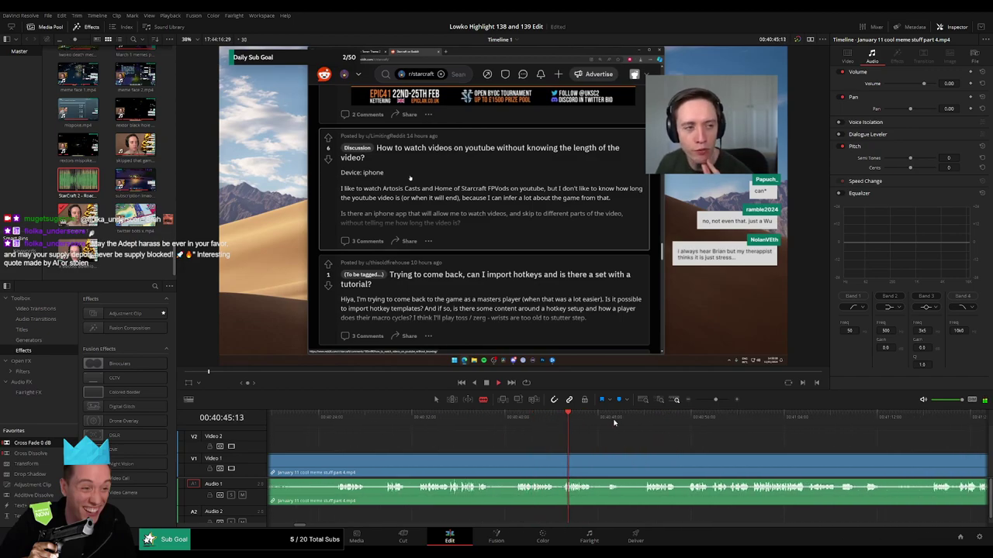
{"action": "left_click", "coordinate": [654, 420]}
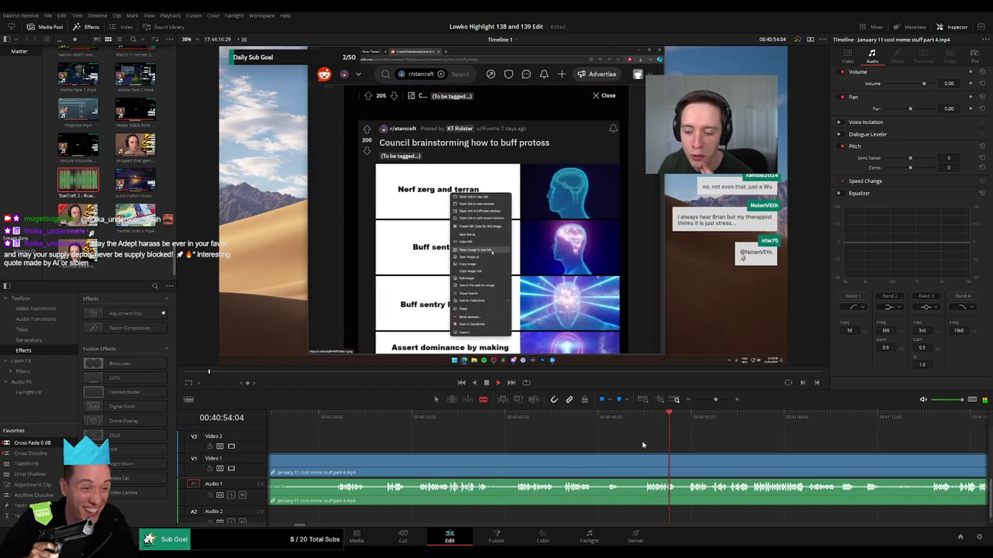
{"action": "left_click", "coordinate": [577, 419]}
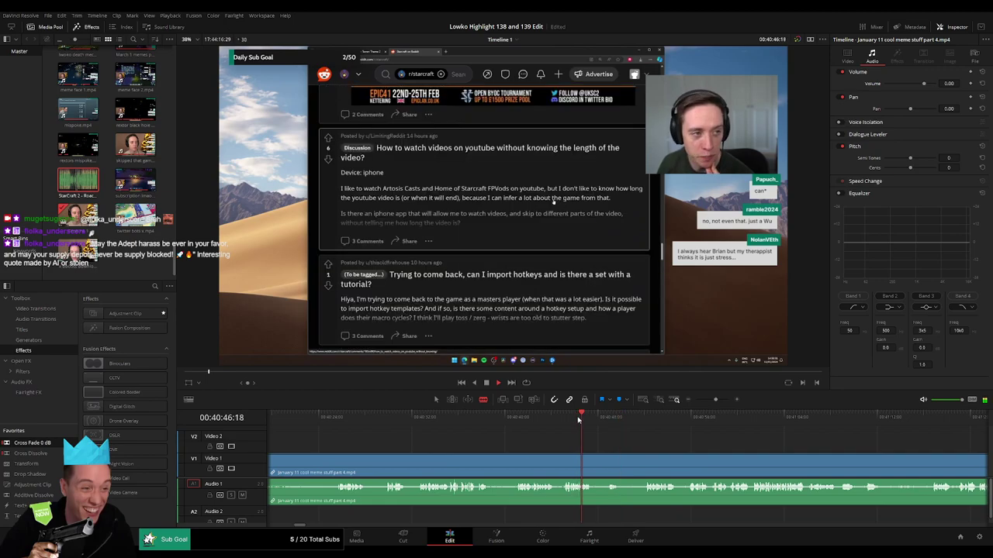
{"action": "left_click_drag", "start_coordinate": [631, 420], "coordinate": [638, 431]}
{"action": "left_click", "coordinate": [644, 464]}
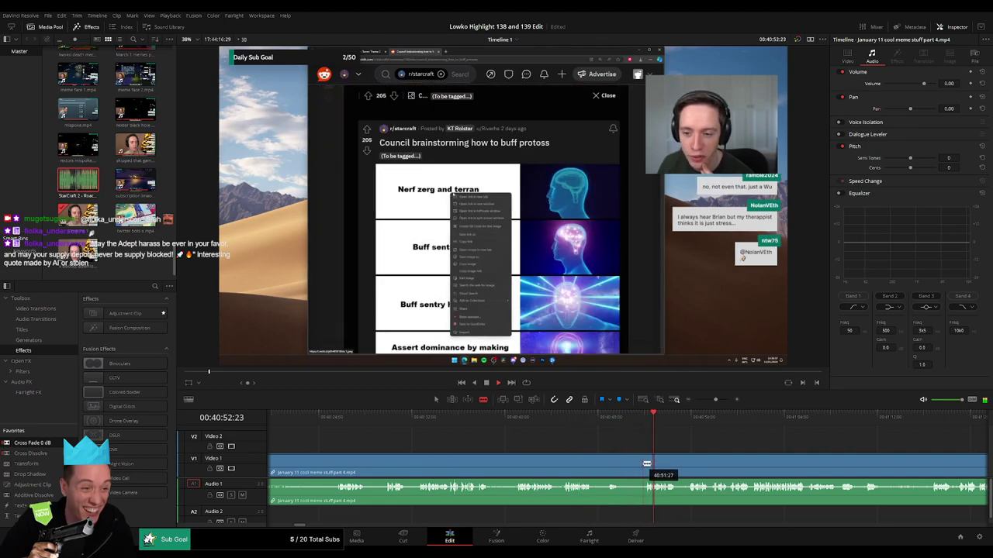
{"action": "key", "text": "a"}
{"action": "left_click", "coordinate": [622, 467]}
{"action": "key", "text": "Delete"}
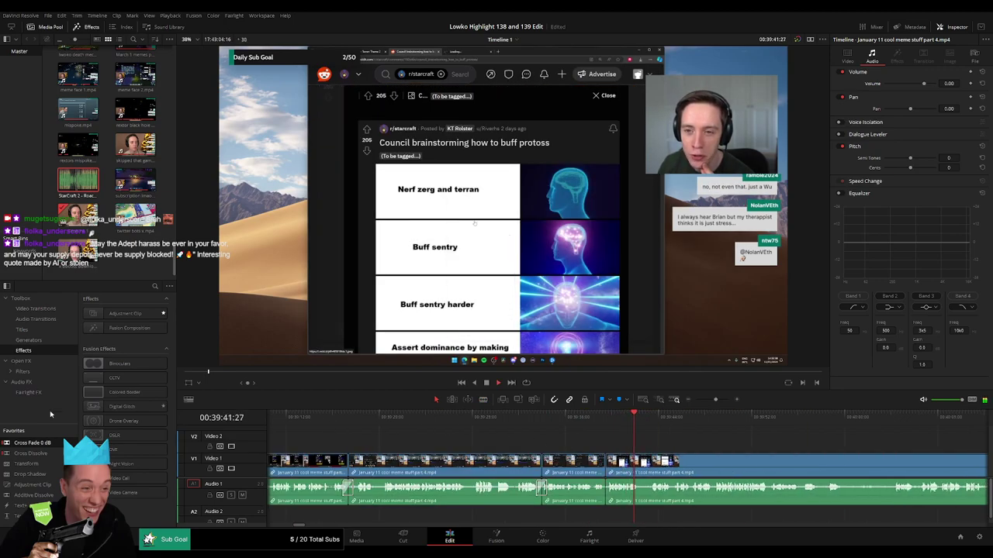
{"action": "left_click_drag", "start_coordinate": [700, 465], "coordinate": [471, 452]}
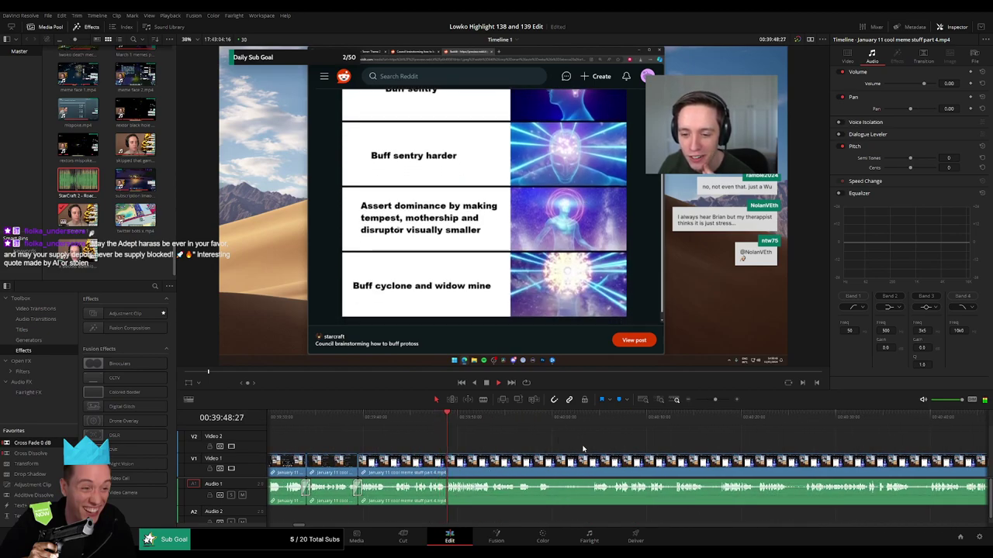
Step: Ripple-delete the stretch from about 40:00 to 40:04 after the council post and put a Cross Fade 0 dB on the audio join
{"action": "left_click_drag", "start_coordinate": [587, 449], "coordinate": [532, 447]}
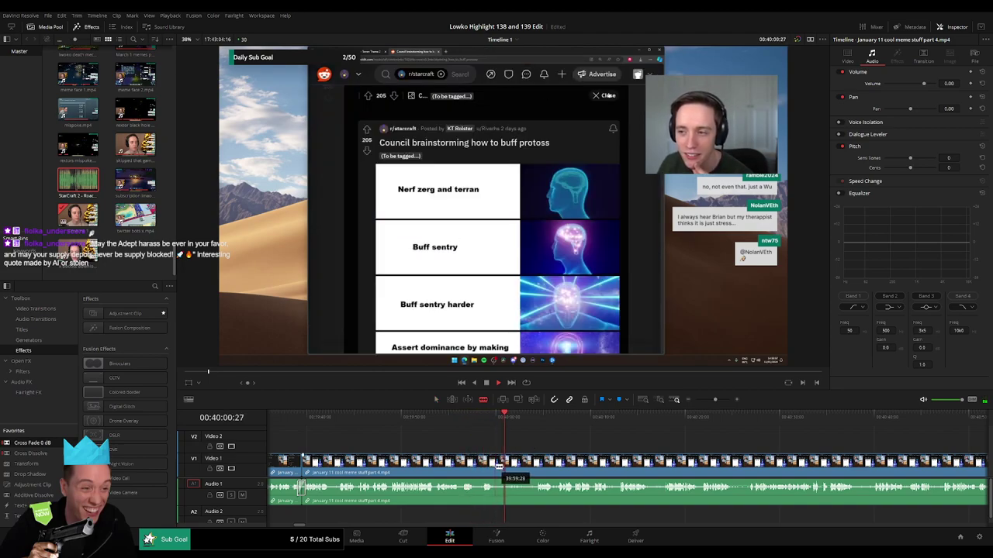
{"action": "left_click", "coordinate": [496, 465]}
{"action": "left_click", "coordinate": [537, 464]}
{"action": "key", "text": "a"}
{"action": "left_click", "coordinate": [531, 462]}
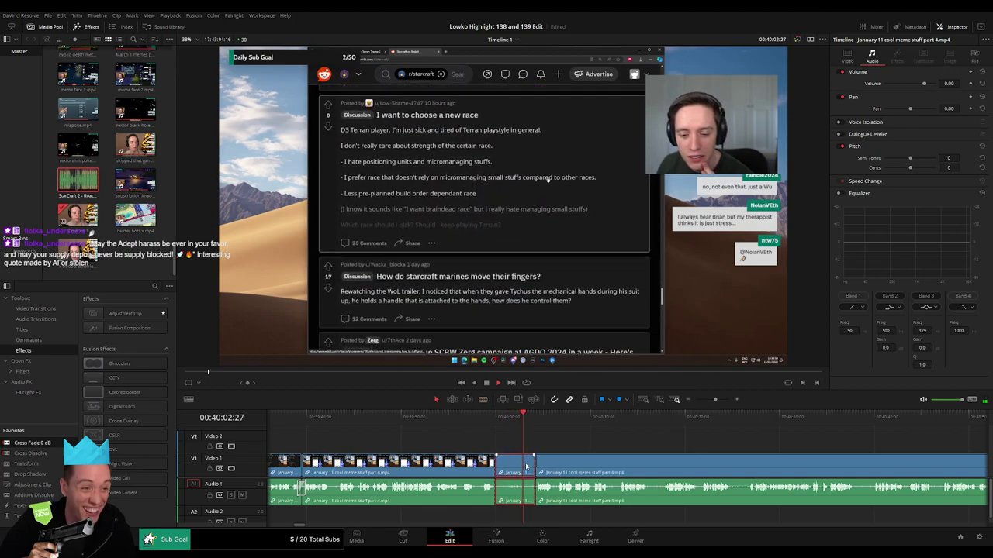
{"action": "key", "text": "Delete"}
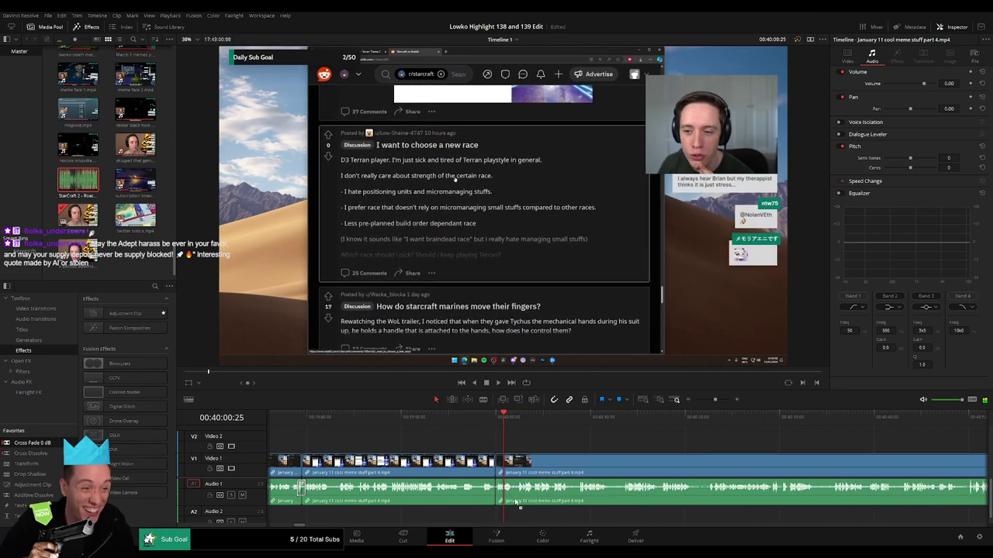
{"action": "key", "text": "space"}
Step: Ripple-delete the stretch from about 40:00 to 41:39, up to the jellyfish UFO post, and put a Cross Fade 0 dB on the audio join
{"action": "scroll", "coordinate": [535, 463], "scroll_direction": "right", "scroll_amount": 3}
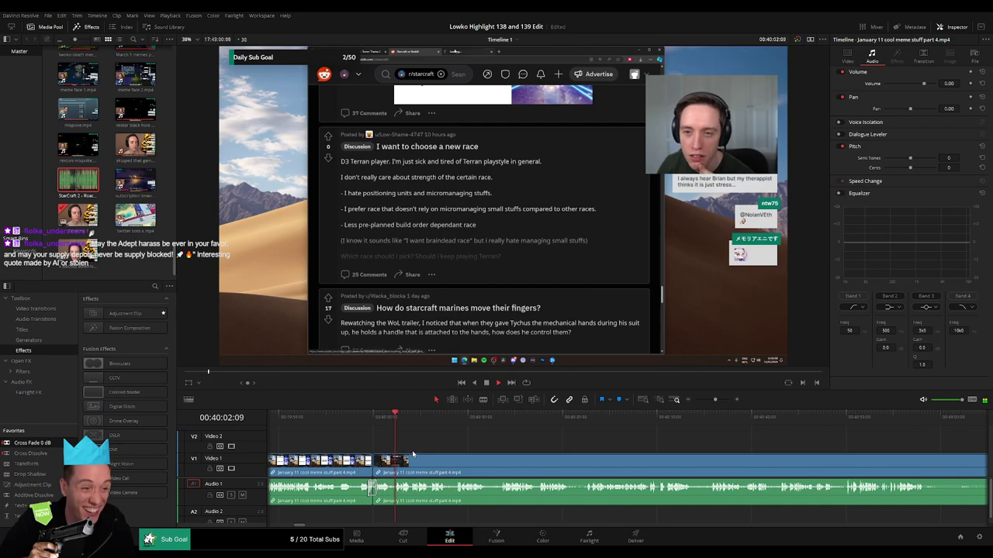
{"action": "left_click", "coordinate": [445, 416]}
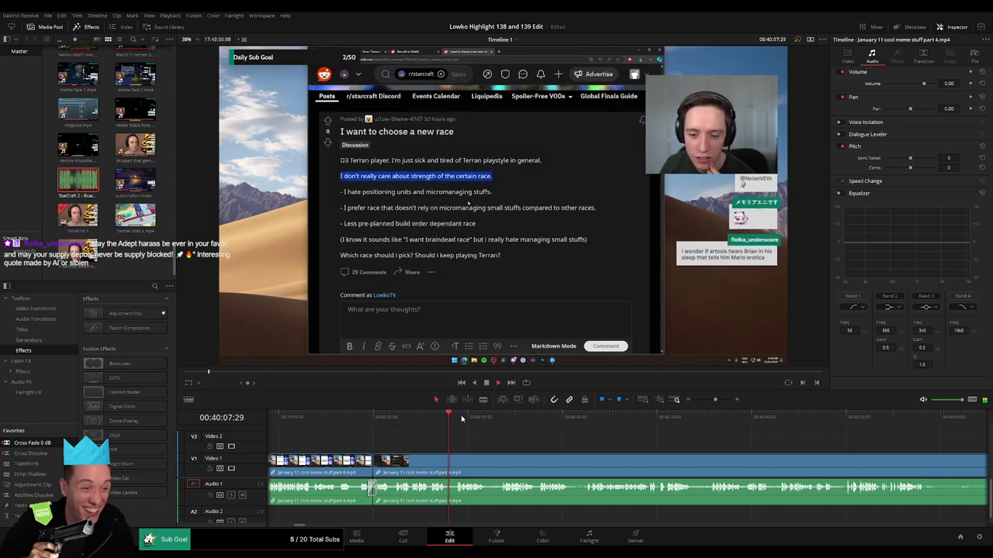
{"action": "left_click_drag", "start_coordinate": [490, 416], "coordinate": [592, 417]}
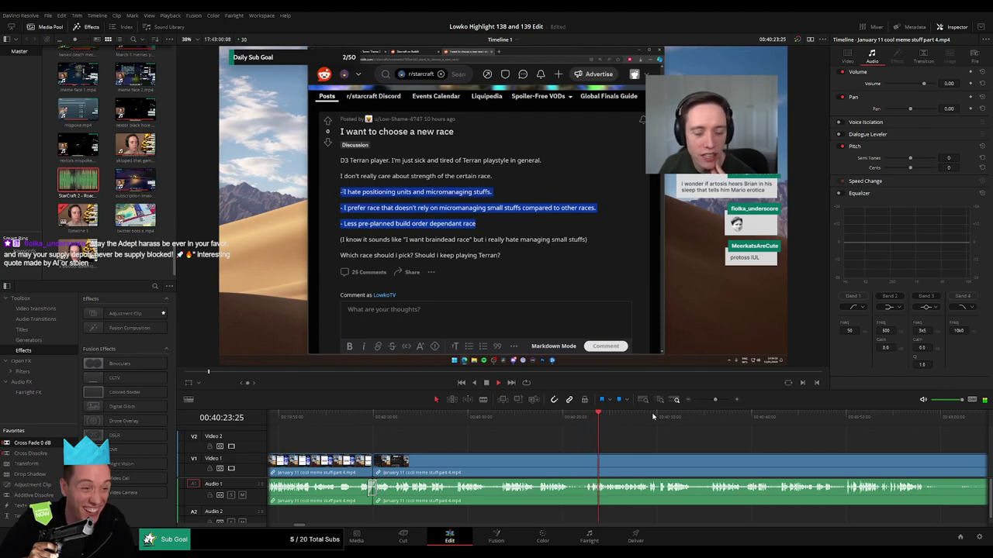
{"action": "left_click_drag", "start_coordinate": [655, 417], "coordinate": [520, 438]}
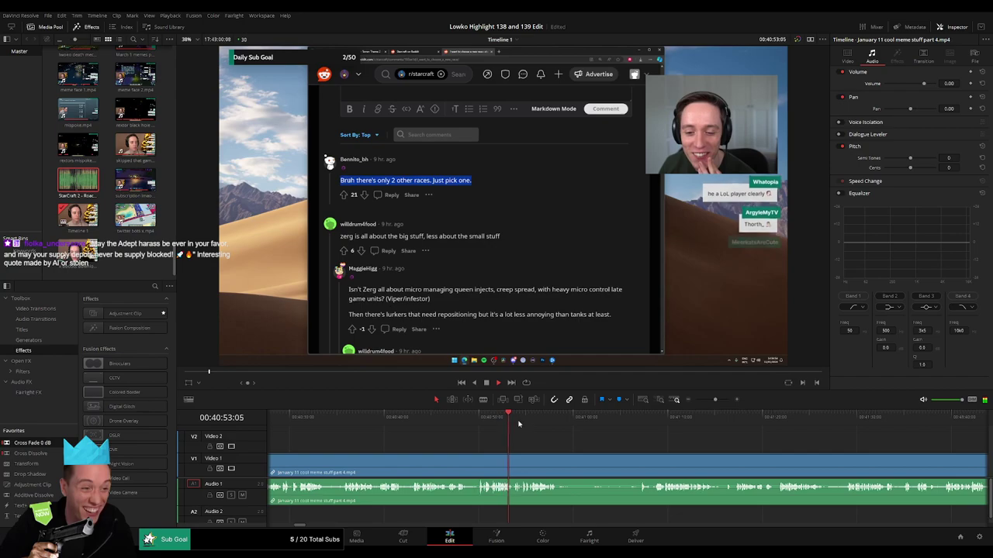
{"action": "left_click", "coordinate": [535, 419]}
{"action": "left_click", "coordinate": [643, 419]}
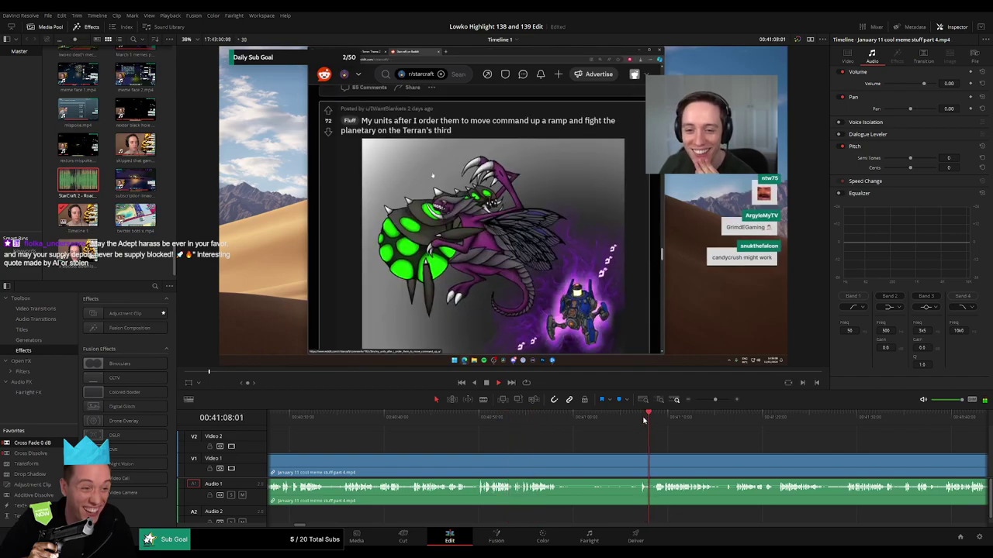
{"action": "scroll", "coordinate": [592, 433], "scroll_direction": "right", "scroll_amount": 2}
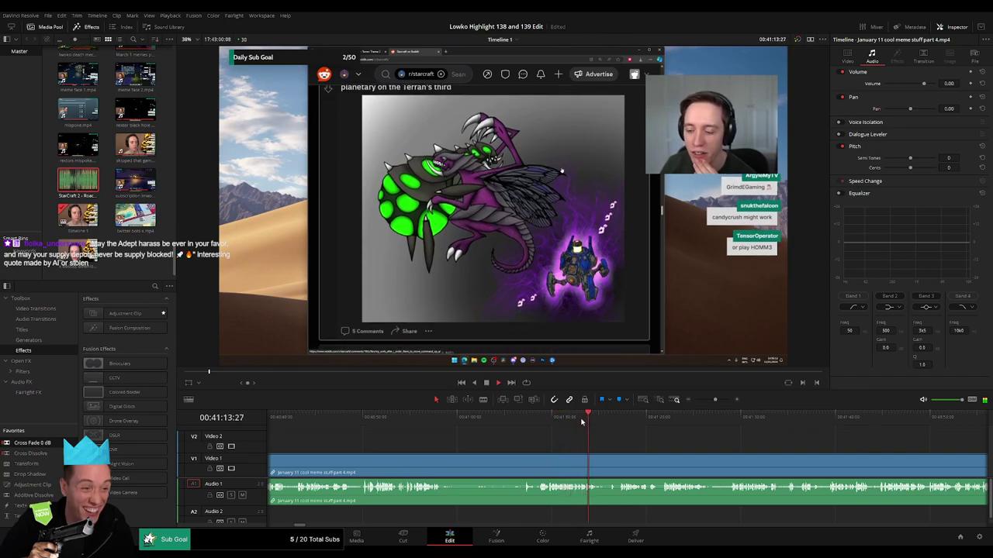
{"action": "left_click_drag", "start_coordinate": [582, 421], "coordinate": [706, 423]}
{"action": "scroll", "coordinate": [654, 443], "scroll_direction": "right", "scroll_amount": 5}
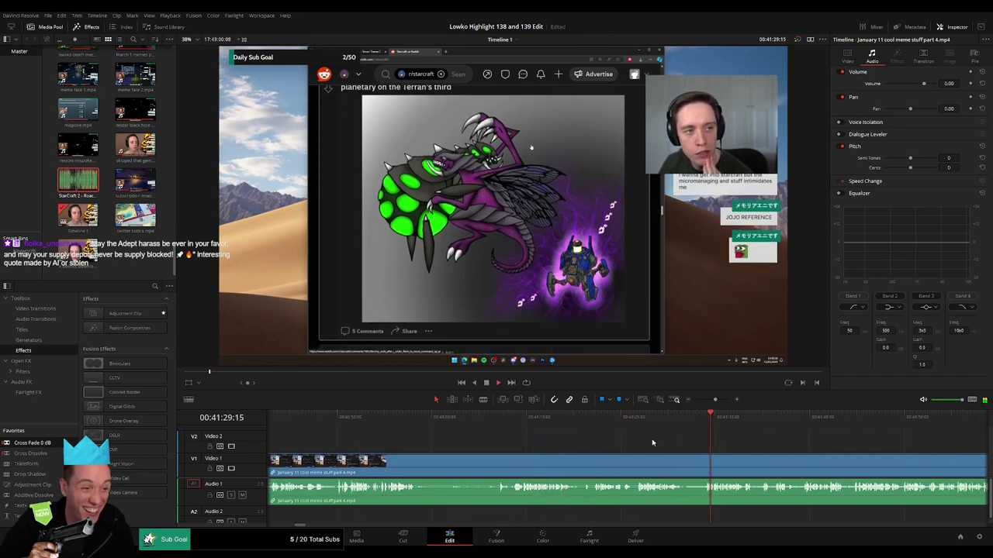
{"action": "left_click_drag", "start_coordinate": [588, 421], "coordinate": [600, 423]}
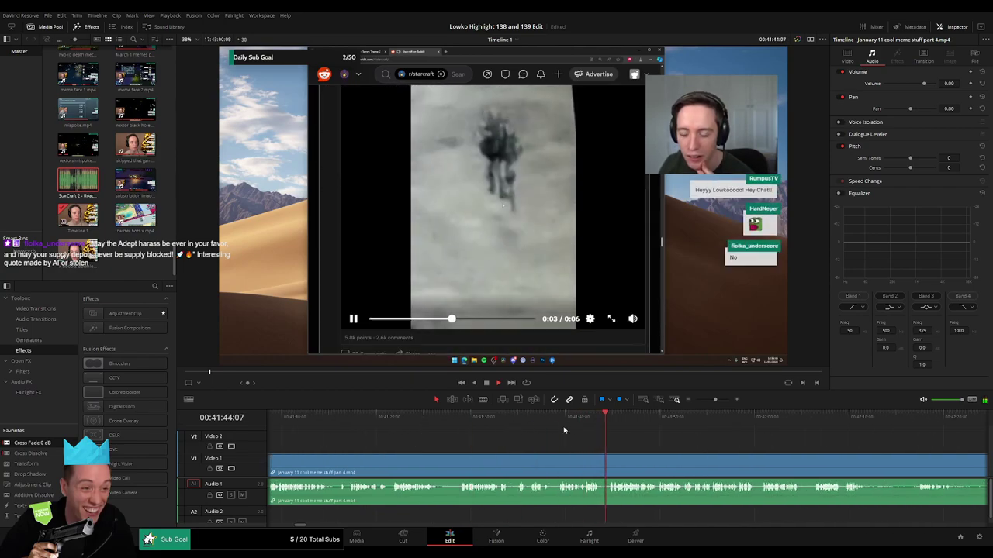
{"action": "left_click", "coordinate": [524, 425]}
{"action": "left_click_drag", "start_coordinate": [524, 424], "coordinate": [557, 431]}
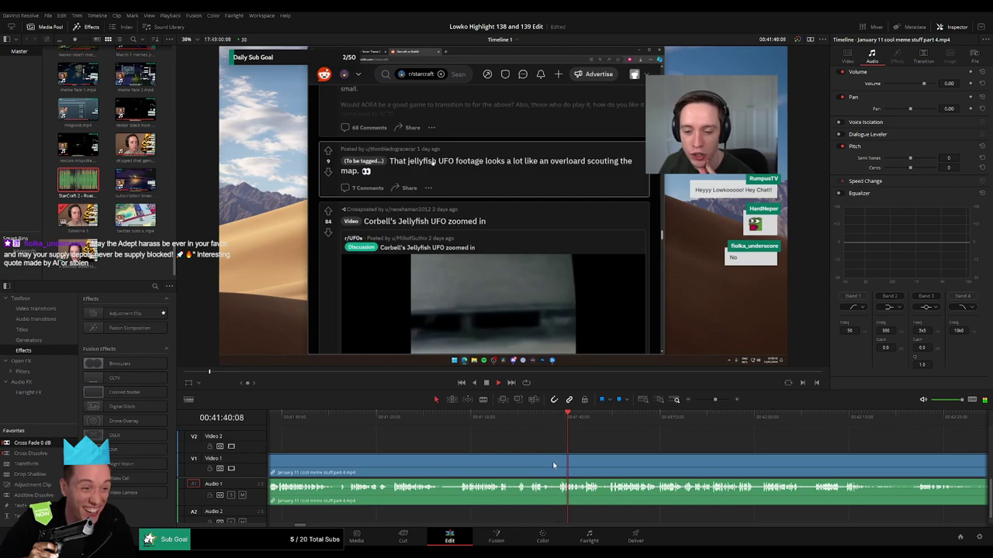
{"action": "key", "text": "b"}
{"action": "left_click", "coordinate": [558, 464]}
{"action": "key", "text": "a"}
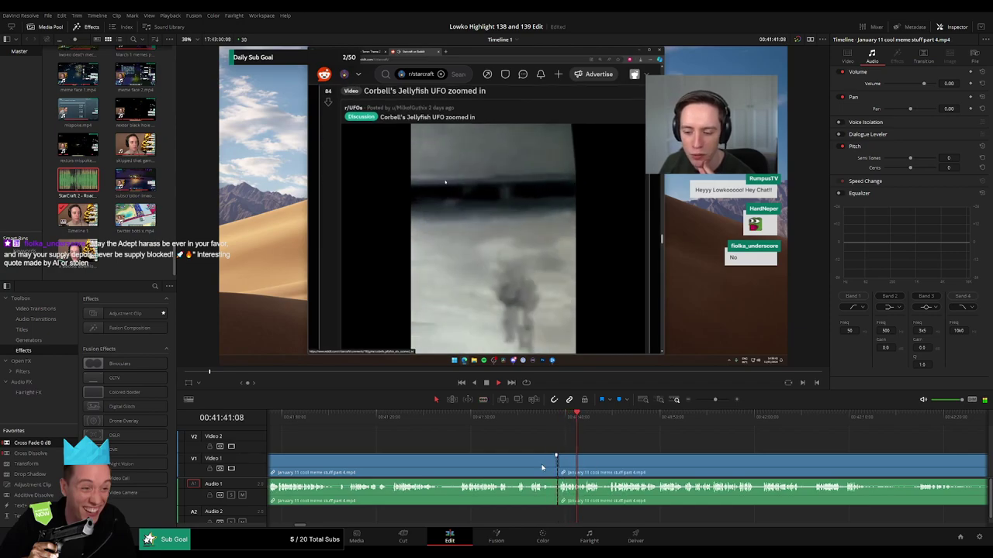
{"action": "left_click", "coordinate": [543, 467]}
{"action": "key", "text": "Delete"}
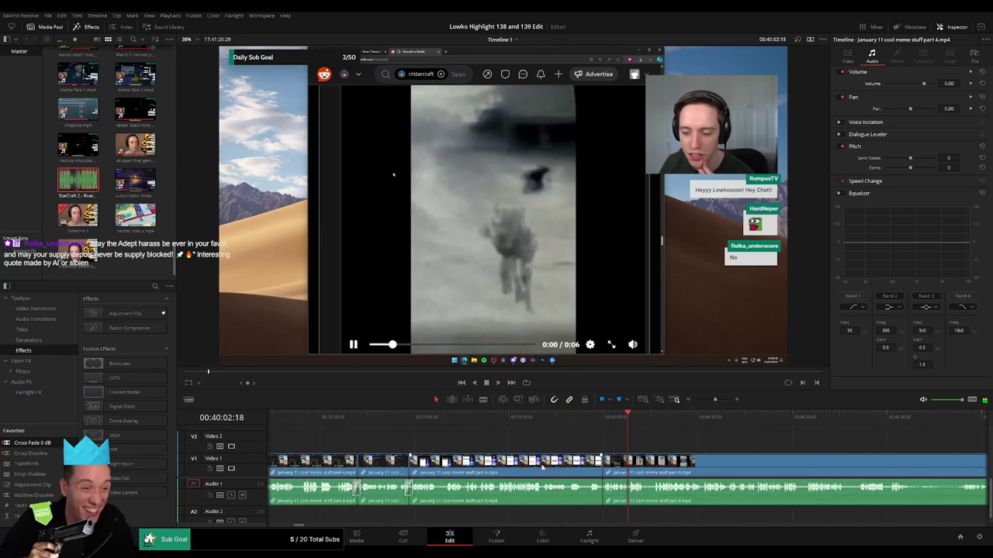
Step: Split the jellyfish UFO part at about 40:02:06 and 40:02:13 to isolate a short piece, and mute that piece's audio
{"action": "left_click", "coordinate": [603, 417]}
{"action": "left_click_drag", "start_coordinate": [715, 401], "coordinate": [723, 401]}
{"action": "key", "text": "space"}
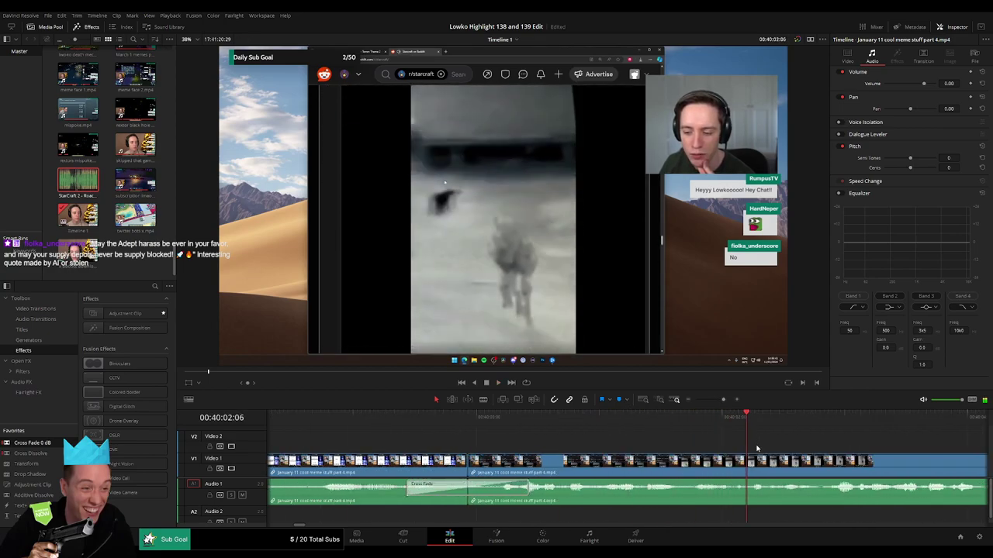
{"action": "key", "text": "b"}
{"action": "left_click", "coordinate": [747, 464]}
{"action": "key", "text": "space"}
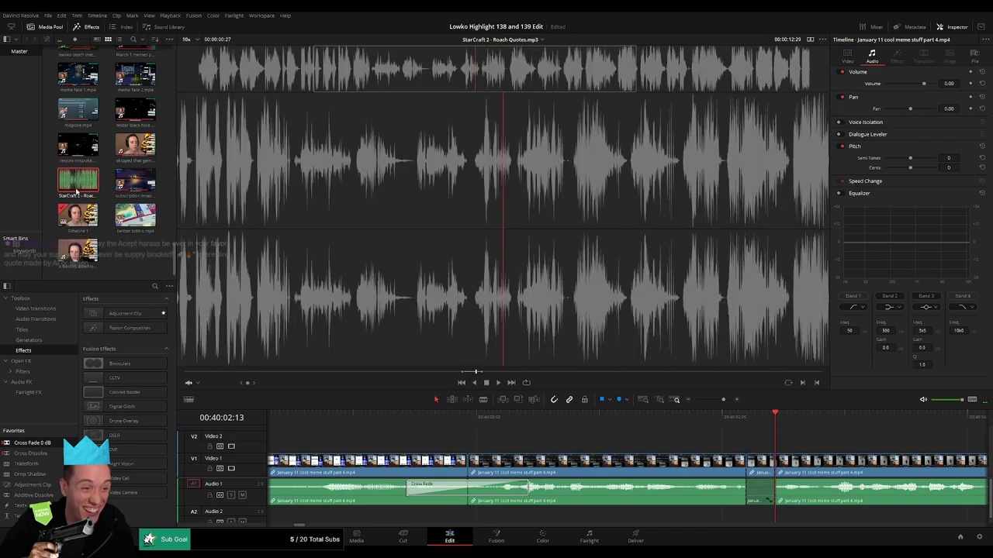
Step: Cover the muted piece on Audio 2 with the StarCraft 2 Roach quotes sound, trimmed to match, and set its volume to -23
{"action": "left_click_drag", "start_coordinate": [76, 187], "coordinate": [743, 515]}
{"action": "left_click_drag", "start_coordinate": [828, 516], "coordinate": [771, 517]}
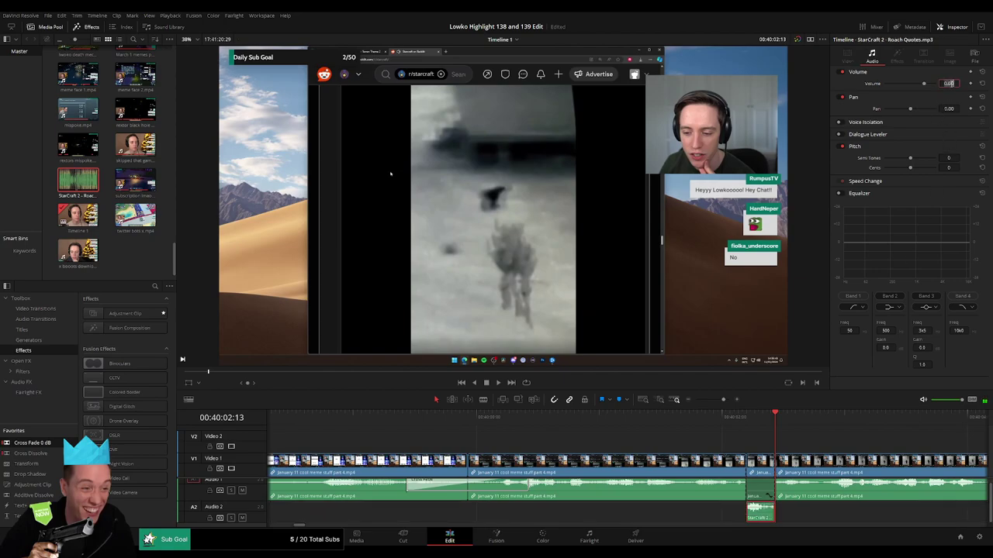
{"action": "key", "text": "space"}
{"action": "left_click_drag", "start_coordinate": [723, 399], "coordinate": [715, 400]}
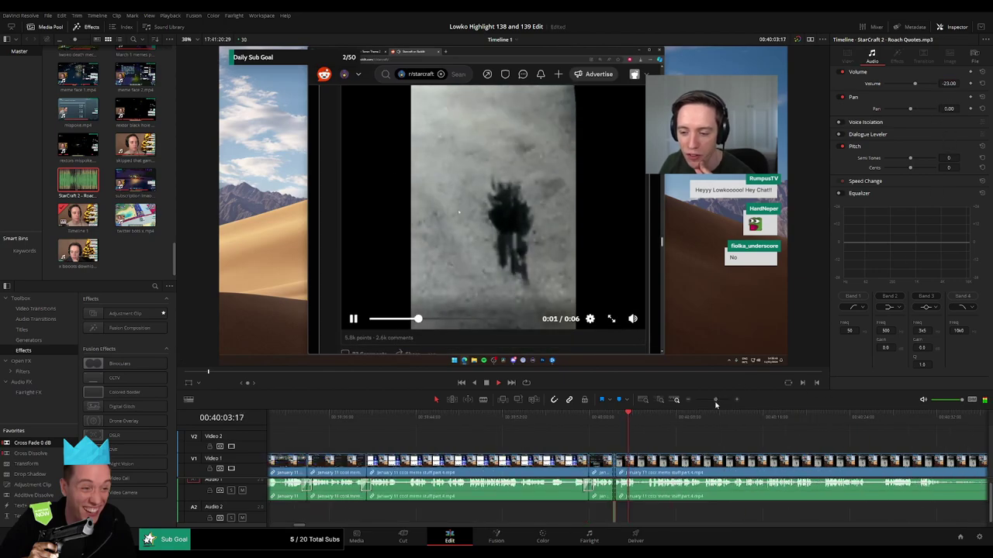
{"action": "left_click", "coordinate": [673, 447]}
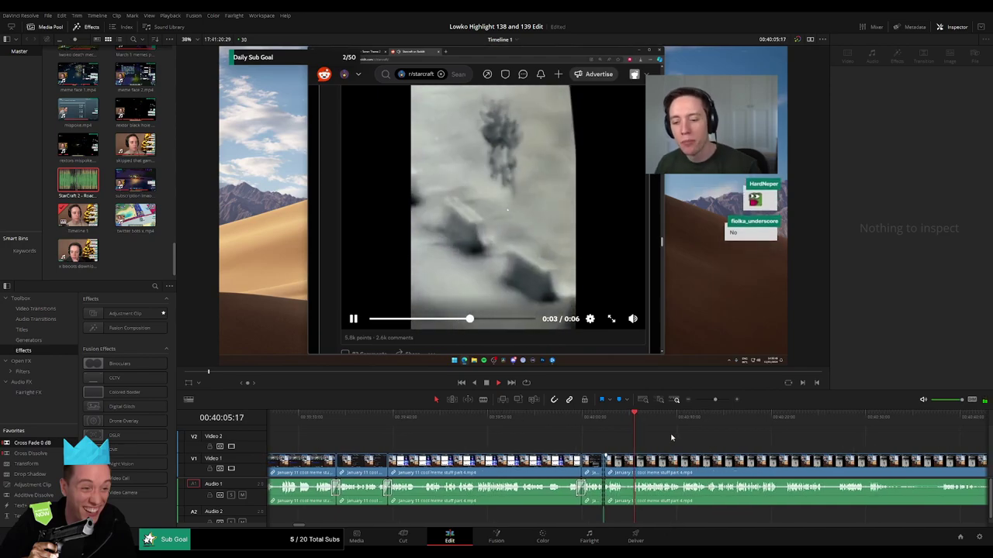
Step: Ripple-delete the pause from about 40:25 to 40:27 over the paused UFO video and put a Cross Fade 0 dB on the audio join
{"action": "left_click_drag", "start_coordinate": [662, 447], "coordinate": [580, 446]}
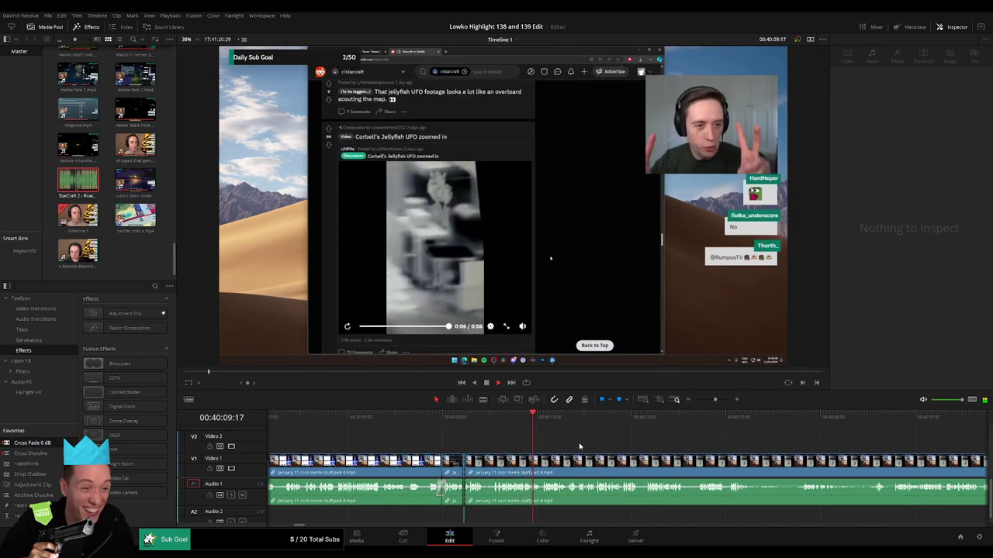
{"action": "scroll", "coordinate": [578, 446], "scroll_direction": "down", "scroll_amount": 2}
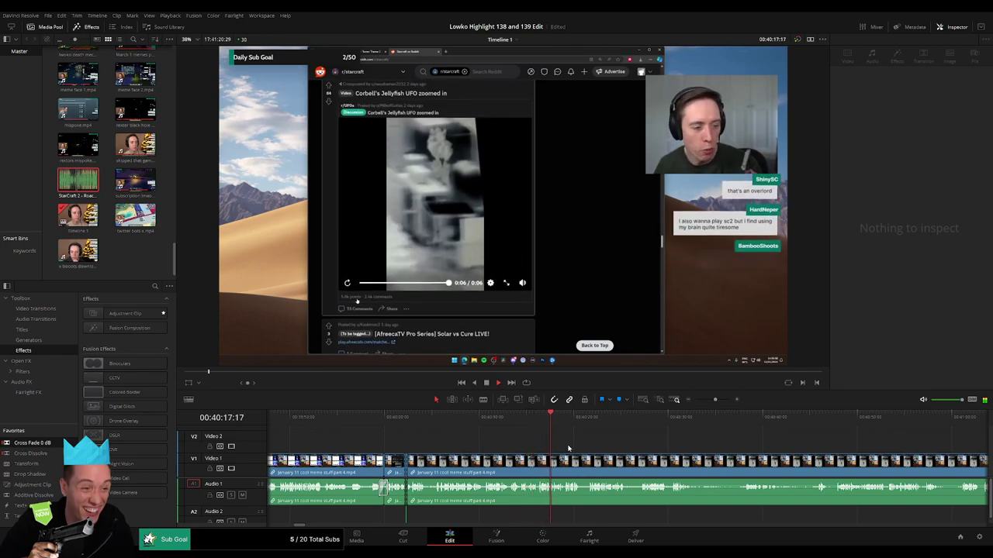
{"action": "left_click_drag", "start_coordinate": [609, 450], "coordinate": [530, 446]}
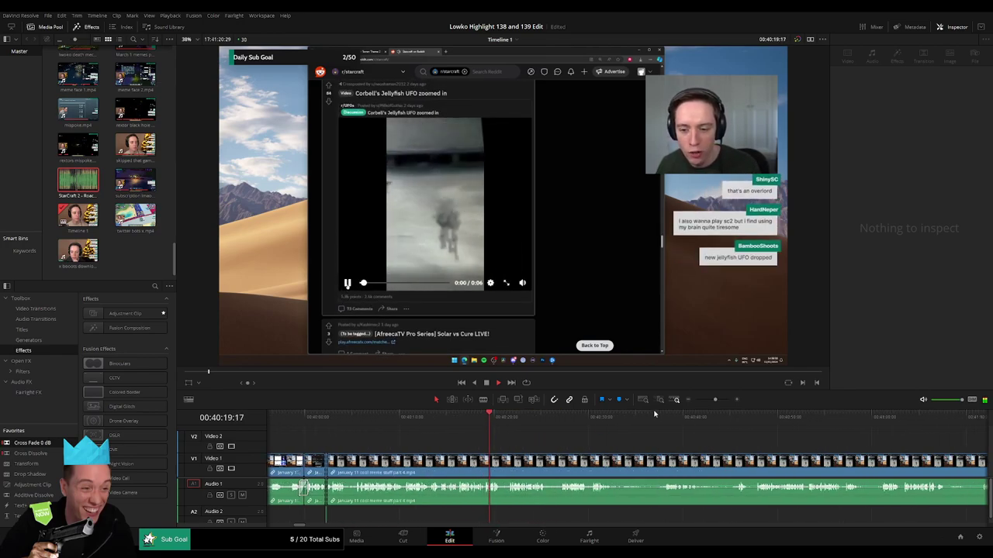
{"action": "left_click_drag", "start_coordinate": [715, 400], "coordinate": [718, 400]}
{"action": "left_click_drag", "start_coordinate": [684, 440], "coordinate": [530, 451]}
{"action": "scroll", "coordinate": [562, 440], "scroll_direction": "down", "scroll_amount": 2}
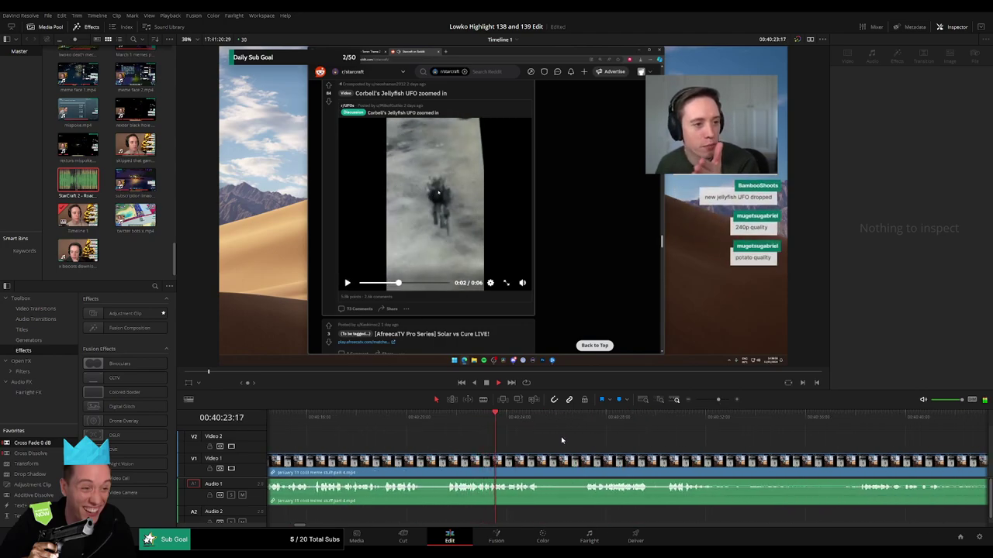
{"action": "left_click_drag", "start_coordinate": [541, 418], "coordinate": [584, 418]}
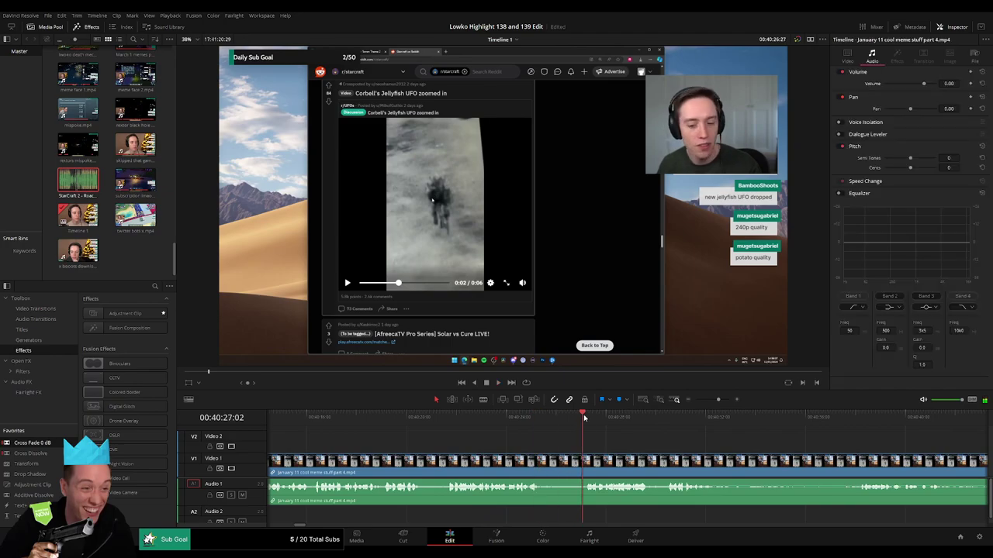
{"action": "left_click", "coordinate": [541, 461]}
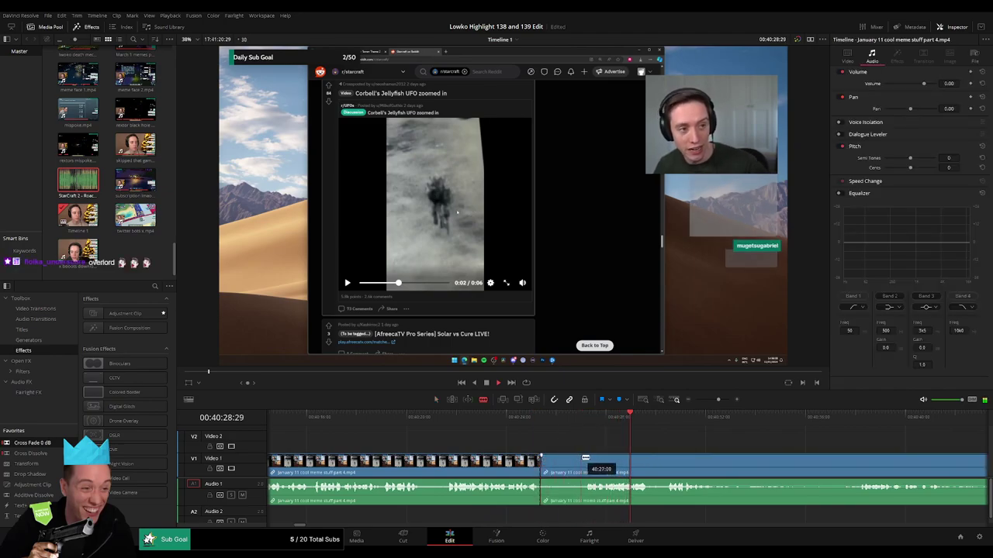
{"action": "left_click", "coordinate": [581, 459]}
{"action": "key", "text": "a"}
{"action": "left_click", "coordinate": [565, 465]}
{"action": "key", "text": "Delete"}
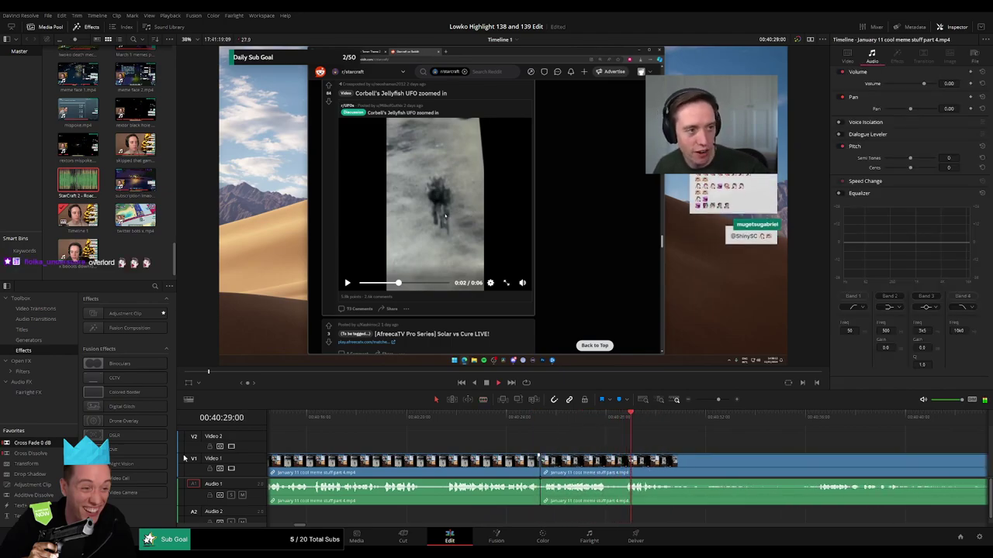
{"action": "left_click_drag", "start_coordinate": [543, 487], "coordinate": [543, 488]}
{"action": "scroll", "coordinate": [726, 455], "scroll_direction": "right", "scroll_amount": 3}
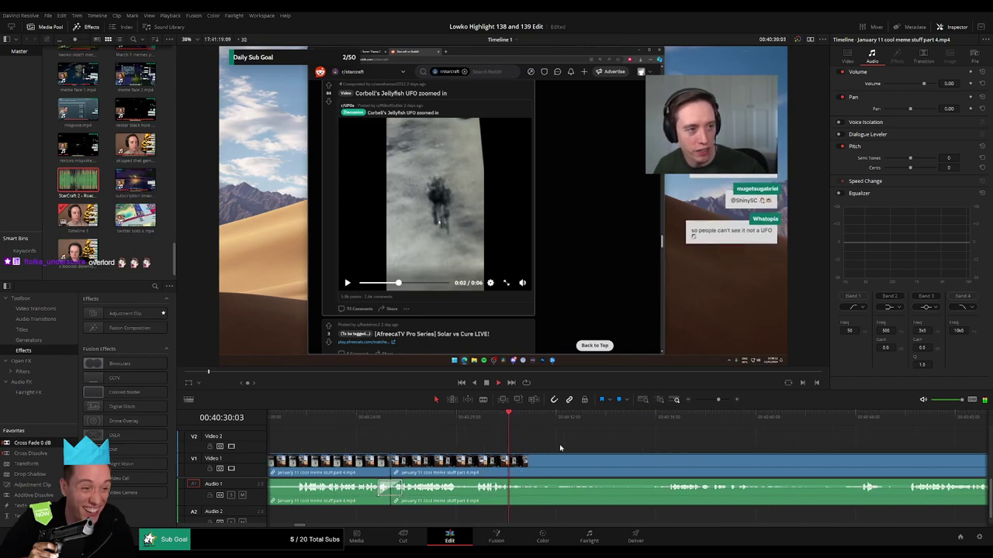
Step: Ripple-delete the stretch from about 40:31 to 40:36:15 over the paused jellyfish UFO video and put a Cross Fade 0 dB on the audio join
{"action": "key", "text": "b"}
{"action": "left_click", "coordinate": [533, 467]}
{"action": "key", "text": "a"}
{"action": "left_click", "coordinate": [666, 417]}
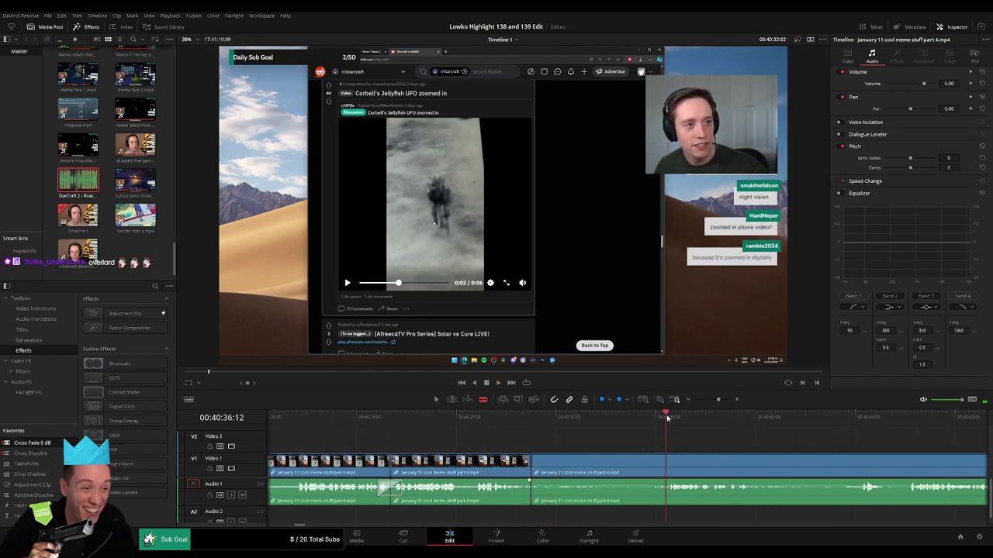
{"action": "key", "text": "b"}
{"action": "left_click", "coordinate": [670, 466]}
{"action": "key", "text": "a"}
{"action": "left_click", "coordinate": [649, 464]}
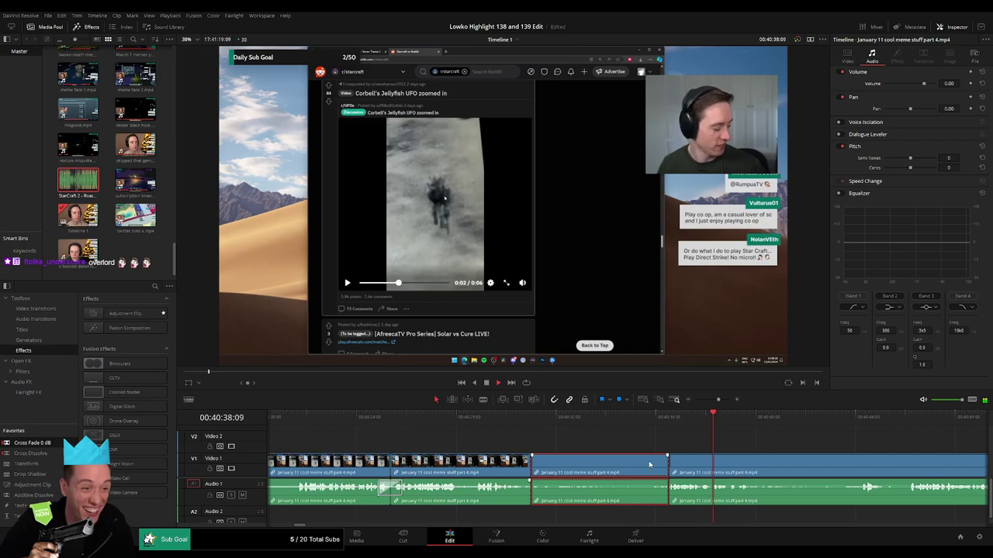
{"action": "key", "text": "BackSpace"}
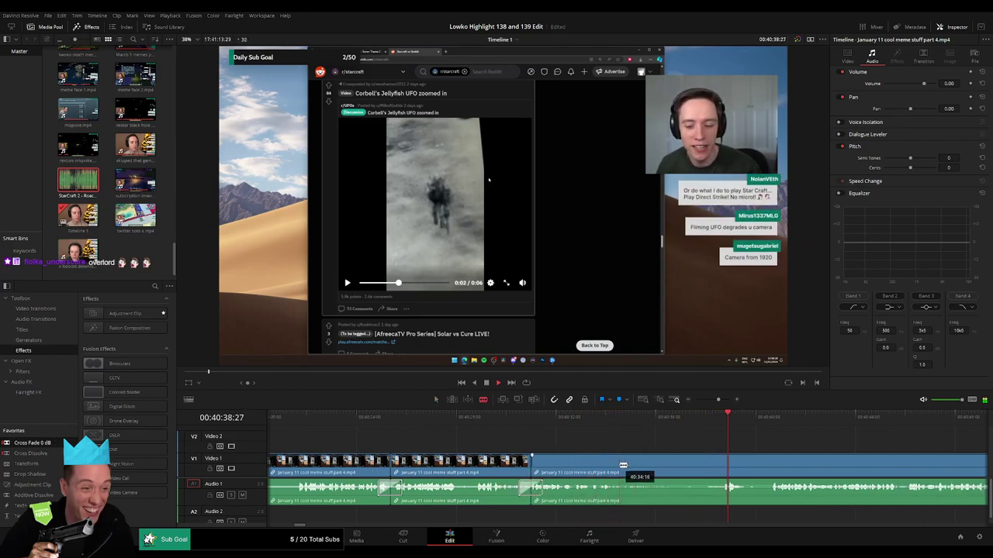
Step: Ripple-delete the quiet stretch from about 40:34:15 to 40:38:15 and put a Cross Fade 0 dB on the audio join
{"action": "left_click", "coordinate": [621, 465]}
{"action": "left_click", "coordinate": [722, 462]}
{"action": "key", "text": "a"}
{"action": "left_click", "coordinate": [695, 467]}
{"action": "key", "text": "Delete"}
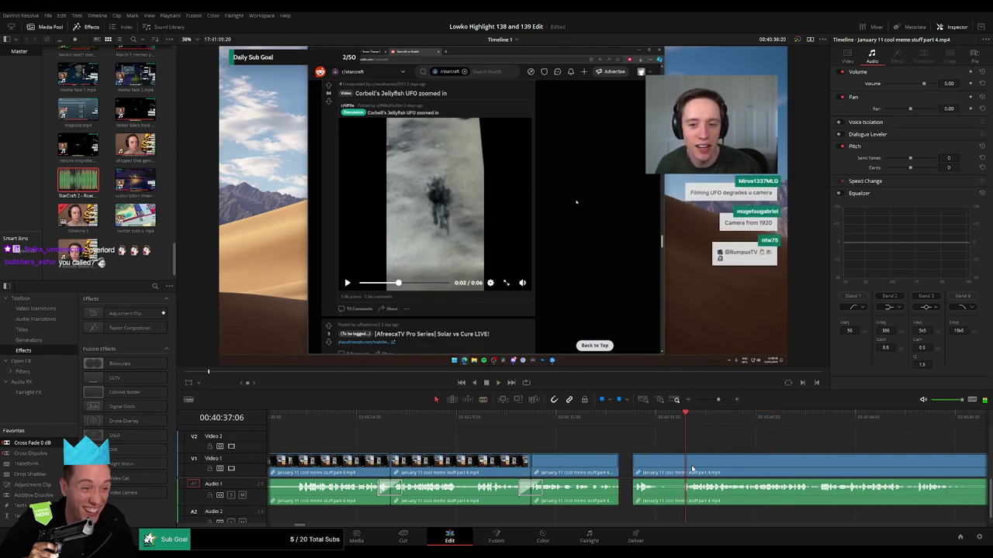
{"action": "key", "text": "space"}
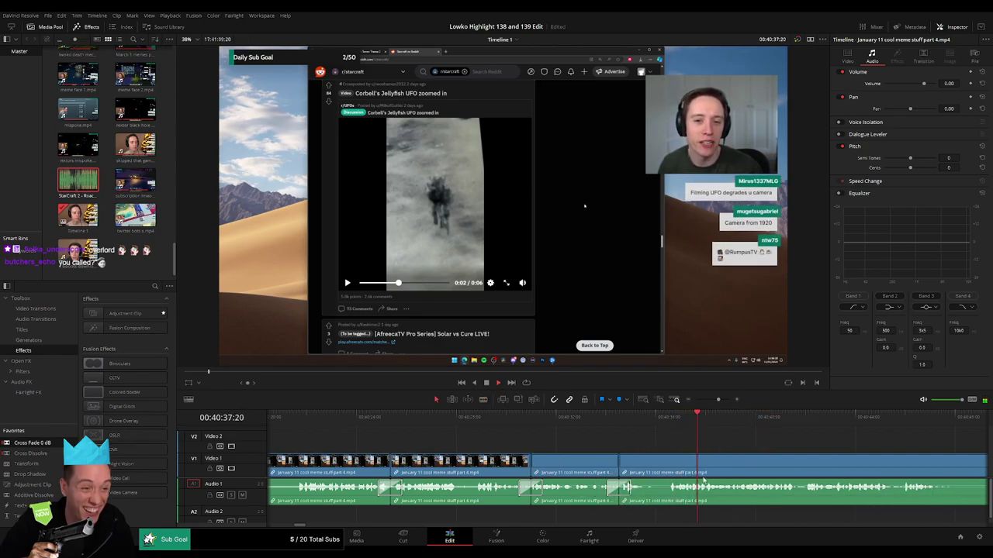
Step: Ripple-delete the pause from about 40:47:08 to 40:49:20, where the UFO subreddit loads, and put a Cross Fade 0 dB on the audio join
{"action": "left_click_drag", "start_coordinate": [718, 401], "coordinate": [716, 401]}
{"action": "scroll", "coordinate": [666, 448], "scroll_direction": "right", "scroll_amount": 3}
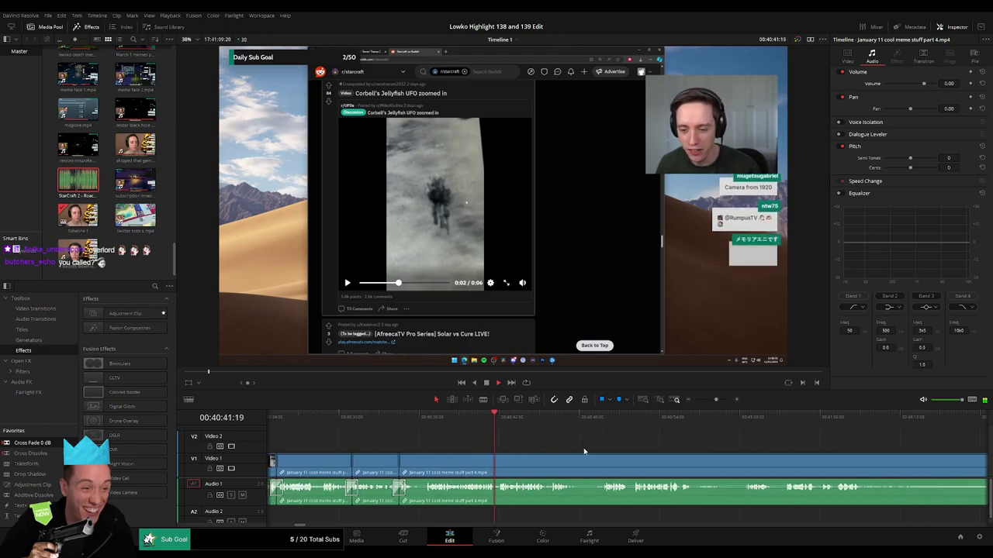
{"action": "left_click_drag", "start_coordinate": [603, 458], "coordinate": [607, 457]}
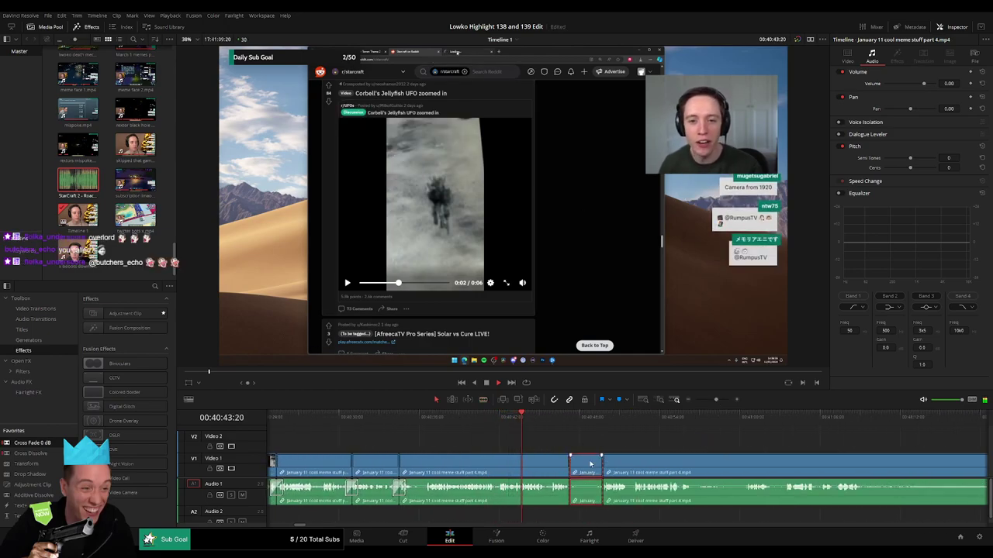
{"action": "key", "text": "Delete"}
{"action": "scroll", "coordinate": [595, 447], "scroll_direction": "right", "scroll_amount": 1}
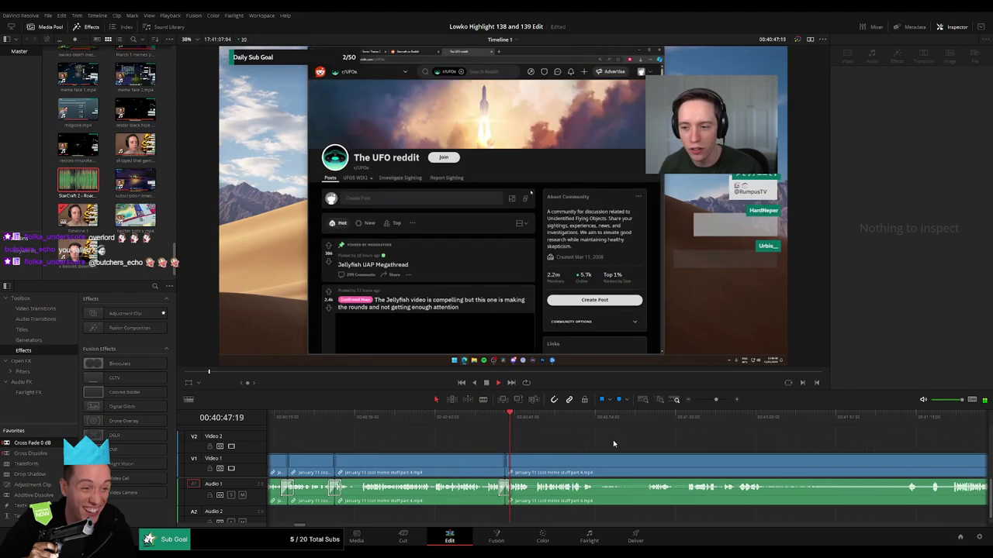
Step: Ripple-delete the subreddit browsing from about 40:54 to 40:57:20 and put a Cross Fade 0 dB on the audio join
{"action": "scroll", "coordinate": [533, 446], "scroll_direction": "right", "scroll_amount": 2}
{"action": "key", "text": "b"}
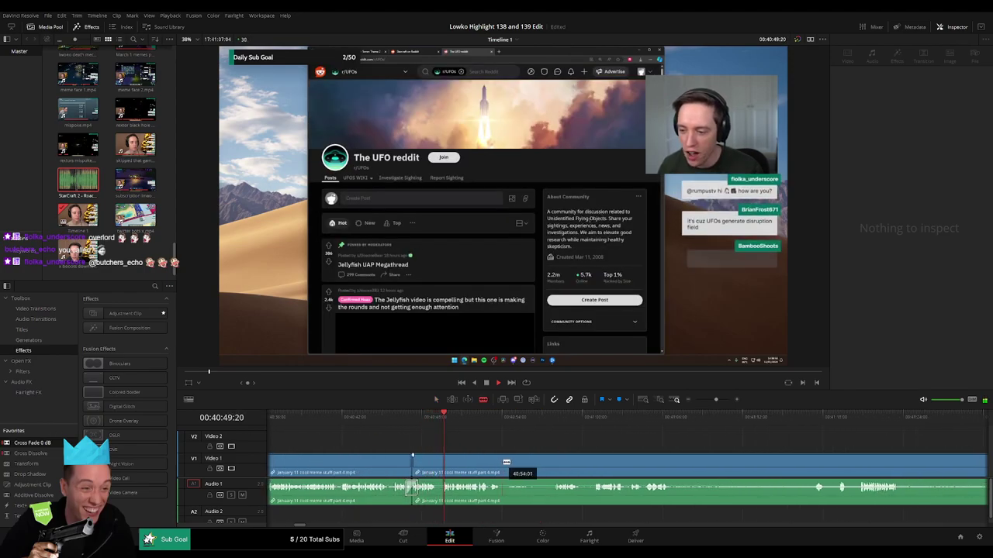
{"action": "left_click", "coordinate": [505, 462]}
{"action": "left_click", "coordinate": [554, 462]}
{"action": "key", "text": "a"}
{"action": "left_click", "coordinate": [533, 467]}
{"action": "key", "text": "Delete"}
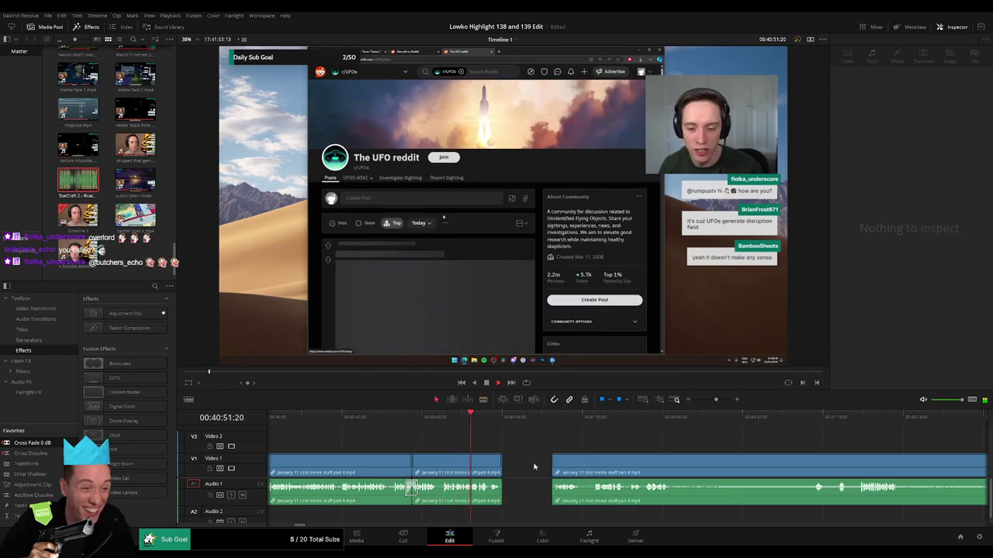
{"action": "left_click", "coordinate": [511, 500]}
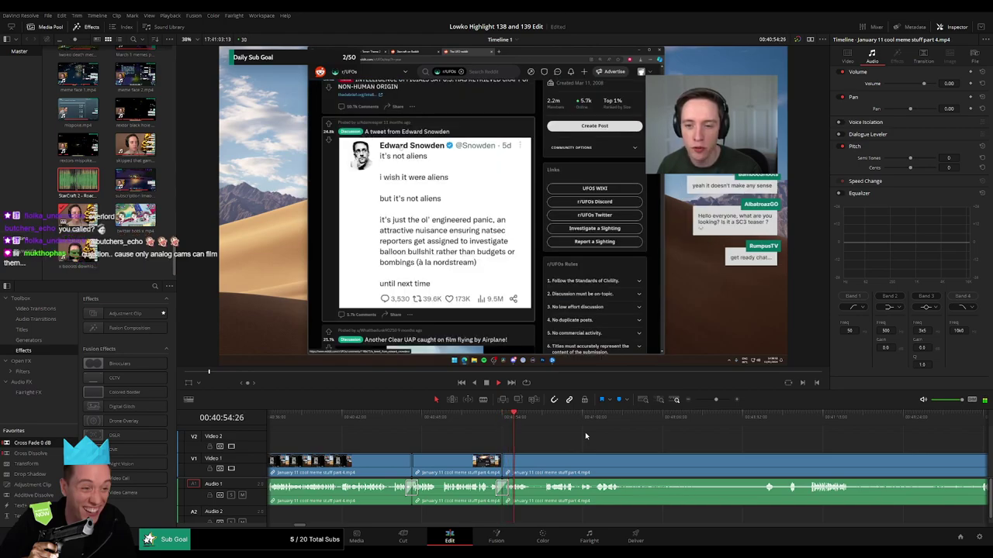
Step: Ripple-delete the Edward Snowden tweet part from about 40:54 to 40:57, keeping a Cross Fade 0 dB on the audio join
{"action": "left_click_drag", "start_coordinate": [613, 447], "coordinate": [525, 441]}
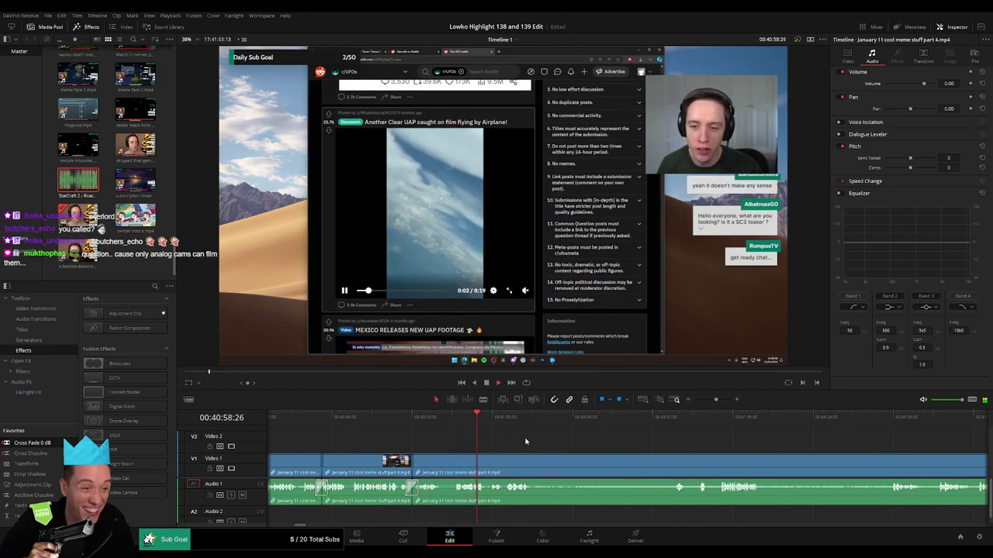
{"action": "left_click", "coordinate": [456, 463]}
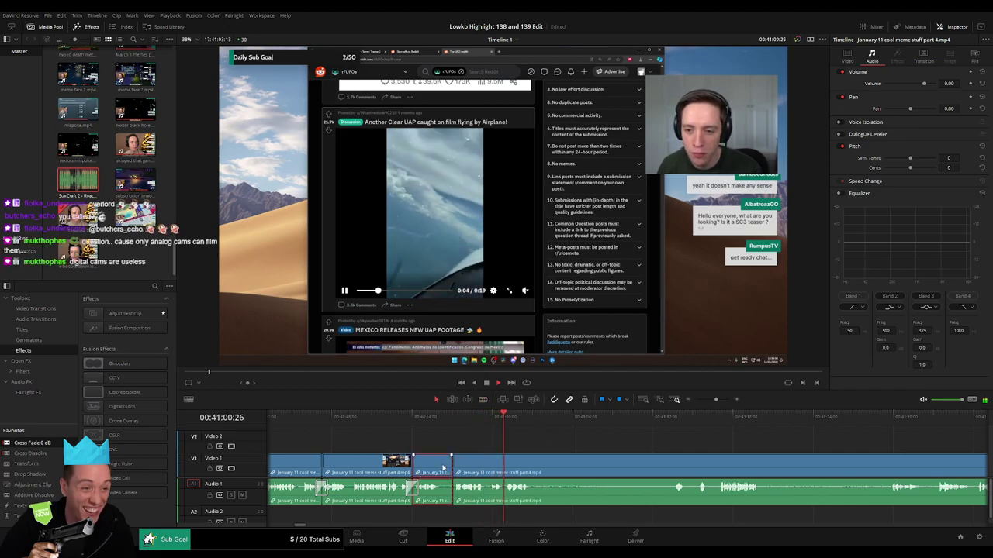
{"action": "key", "text": "Delete"}
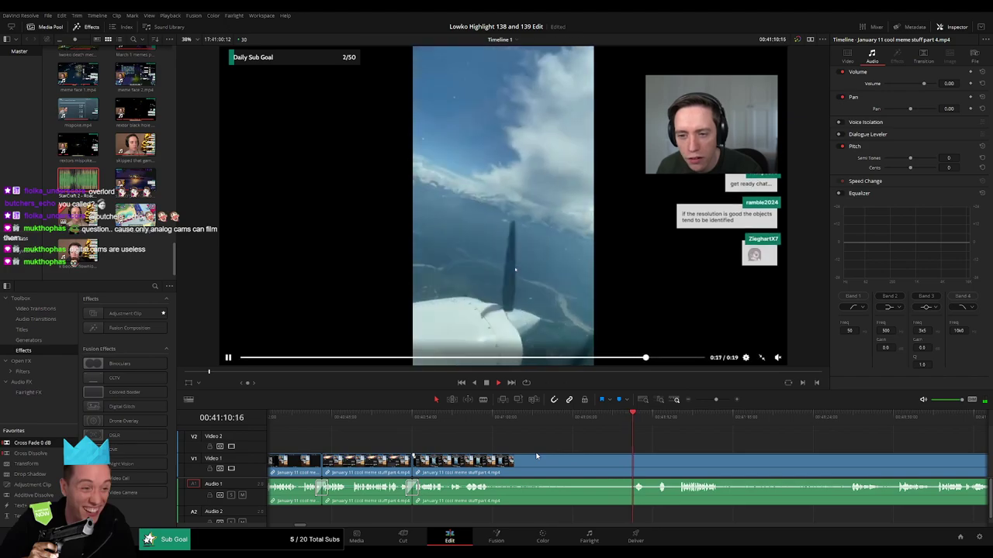
Step: Ripple-delete about one second at 41:29 in the full-screen airplane UAP footage and put a Cross Fade 0 dB on the audio join
{"action": "scroll", "coordinate": [571, 444], "scroll_direction": "right", "scroll_amount": 3}
{"action": "scroll", "coordinate": [571, 448], "scroll_direction": "right", "scroll_amount": 3}
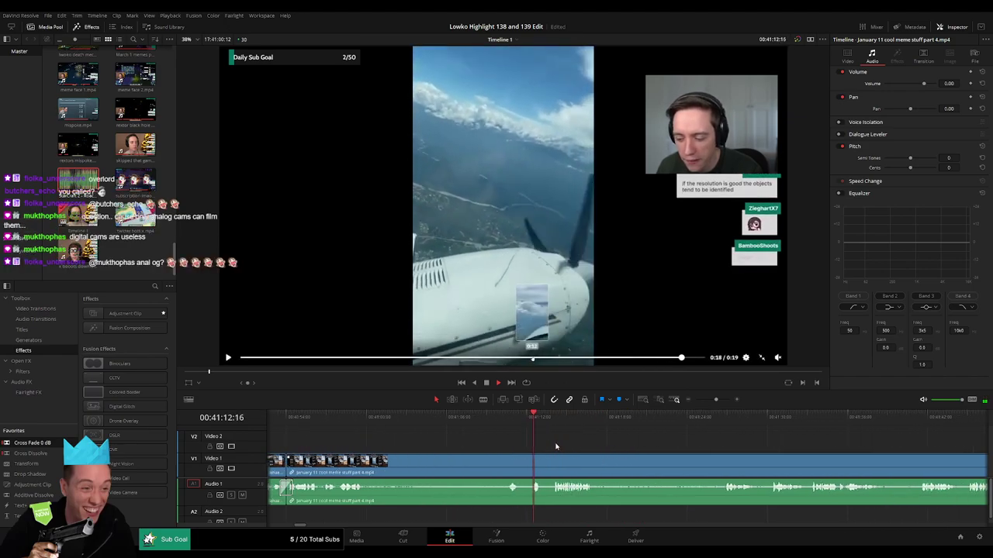
{"action": "scroll", "coordinate": [531, 445], "scroll_direction": "right", "scroll_amount": 3}
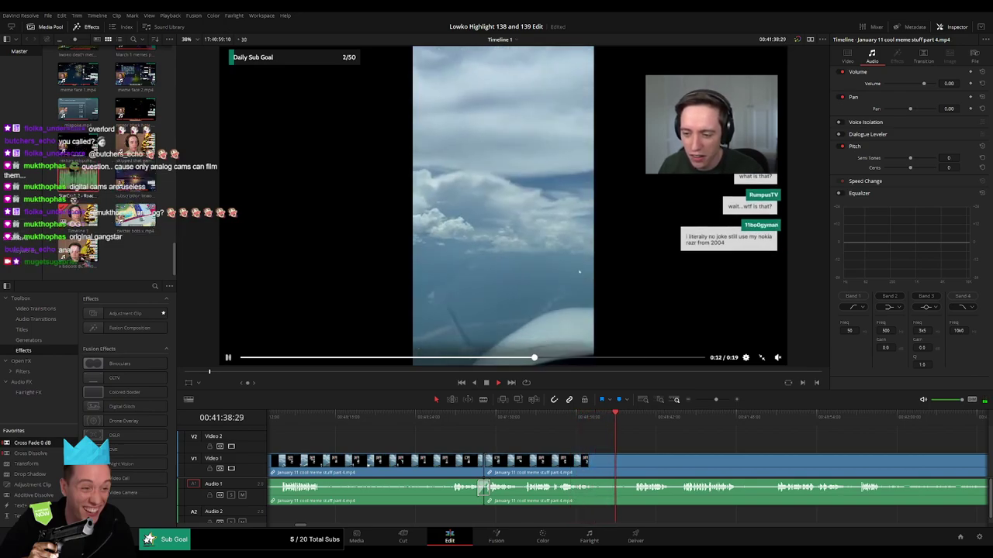
Step: Ripple-delete the stretch from about 41:48 to 41:51, after the airplane footage, and put a Cross Fade 0 dB on the audio join
{"action": "left_click_drag", "start_coordinate": [658, 449], "coordinate": [494, 443]}
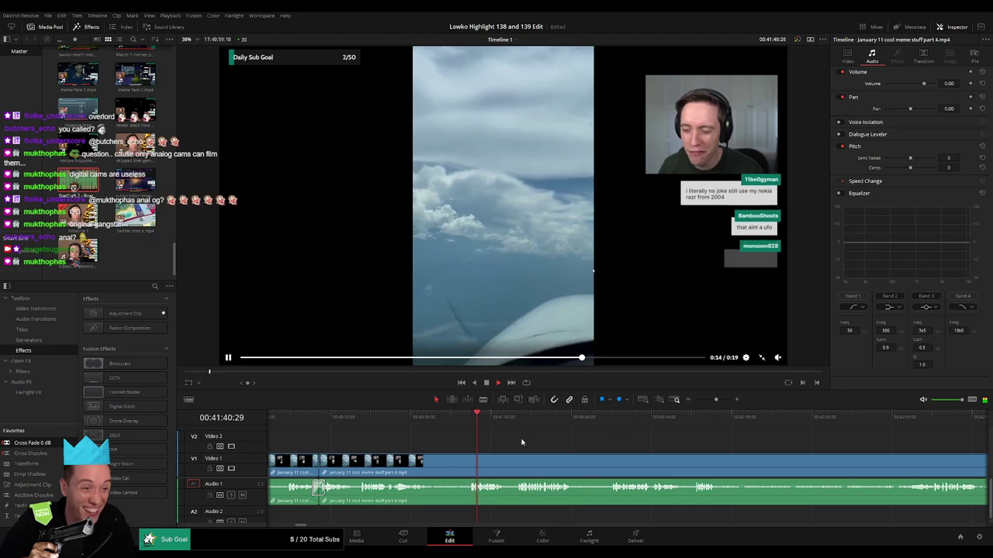
{"action": "key", "text": "space"}
{"action": "left_click_drag", "start_coordinate": [580, 446], "coordinate": [532, 446]}
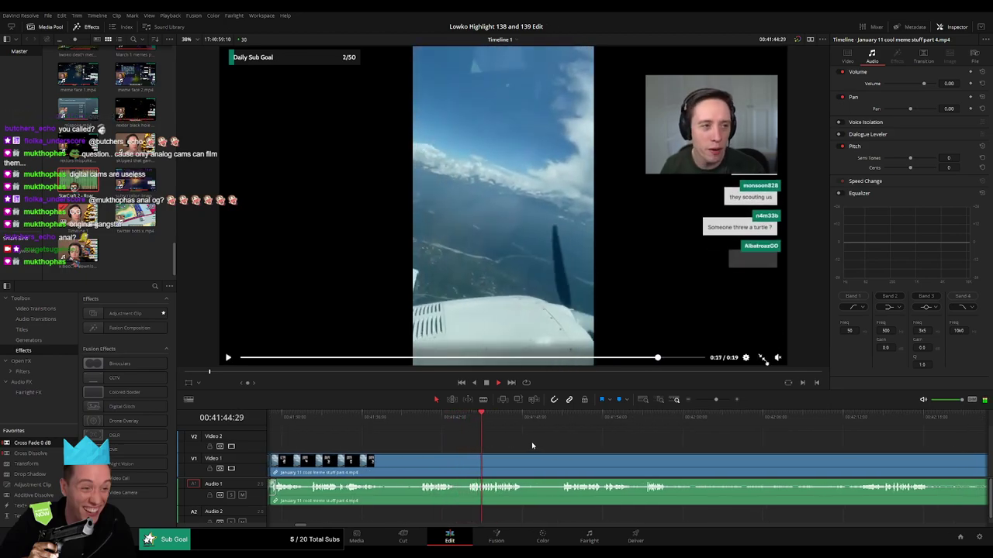
{"action": "left_click_drag", "start_coordinate": [533, 443], "coordinate": [492, 423]}
{"action": "key", "text": "space"}
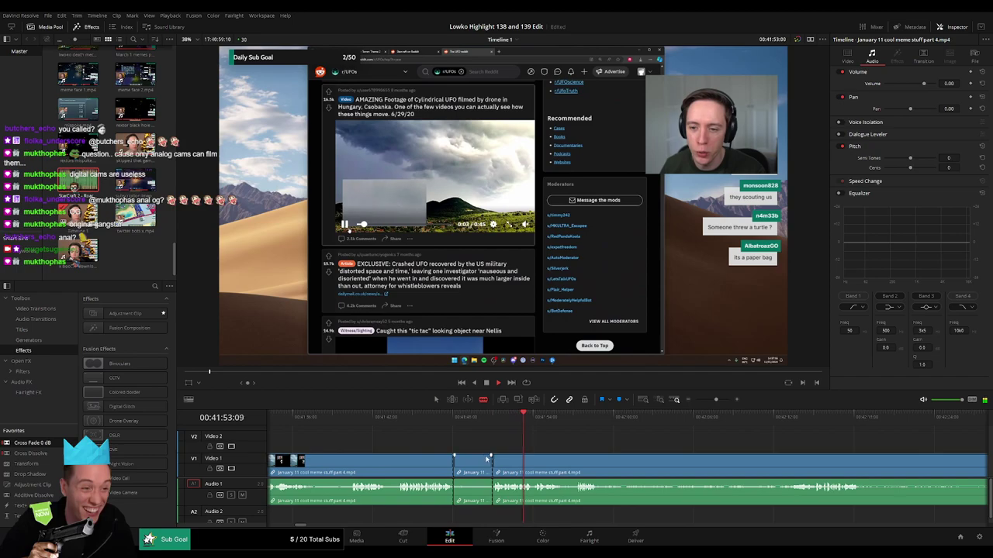
{"action": "key", "text": "a"}
{"action": "left_click", "coordinate": [487, 459]}
{"action": "key", "text": "Delete"}
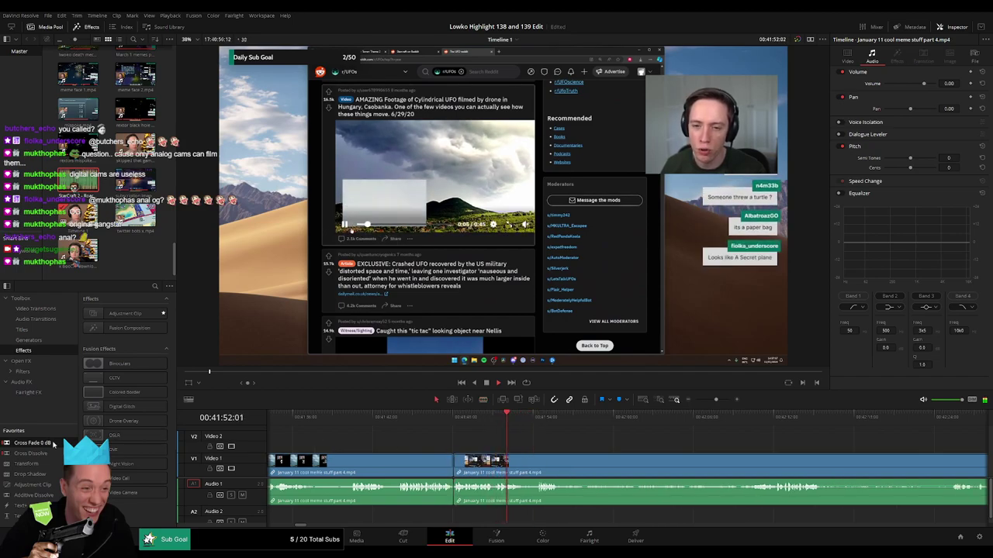
{"action": "left_click_drag", "start_coordinate": [552, 459], "coordinate": [478, 439]}
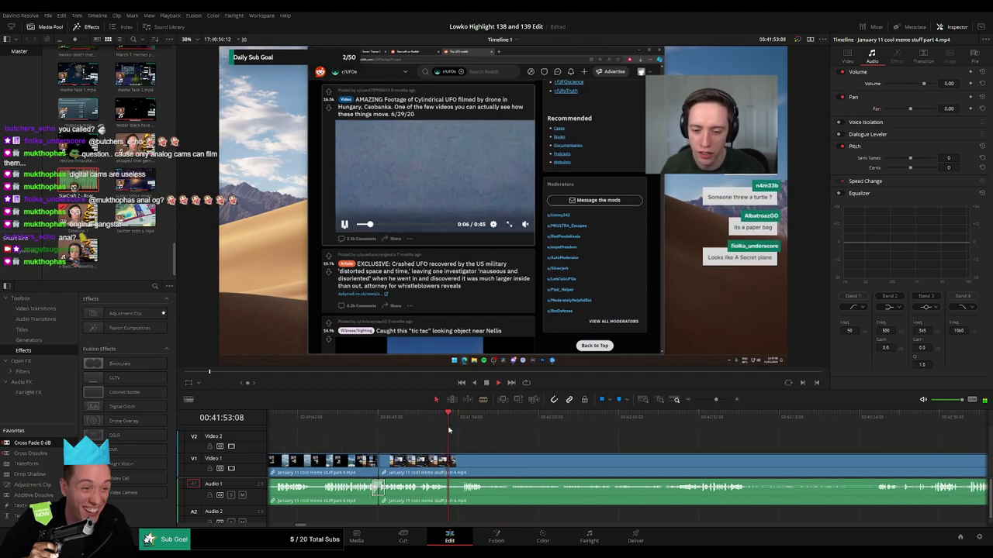
Step: Ripple-delete the stretch from about 42:36:16 to 42:38:22, after the "tic tac" post, and put a Cross Fade 0 dB on the audio join
{"action": "left_click", "coordinate": [465, 418]}
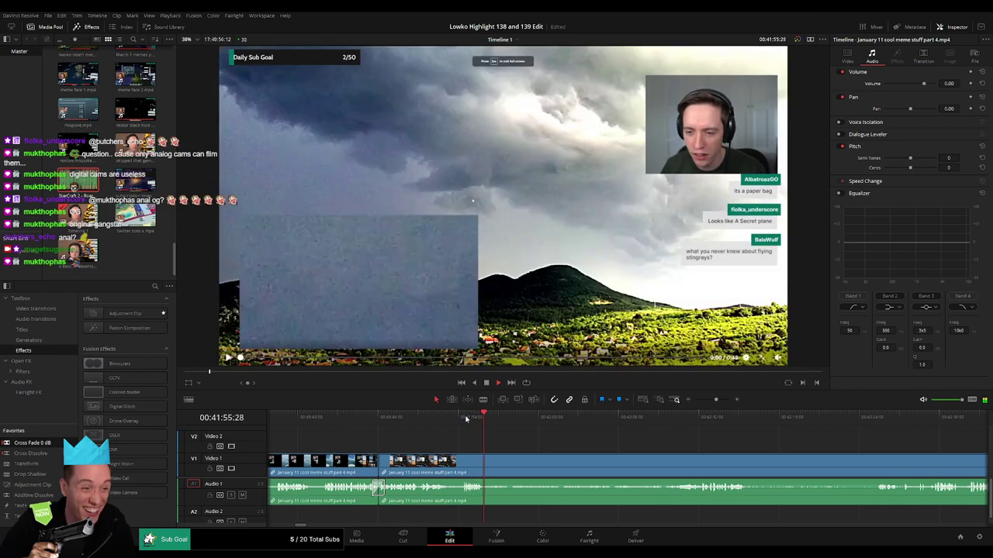
{"action": "left_click_drag", "start_coordinate": [516, 420], "coordinate": [535, 423]}
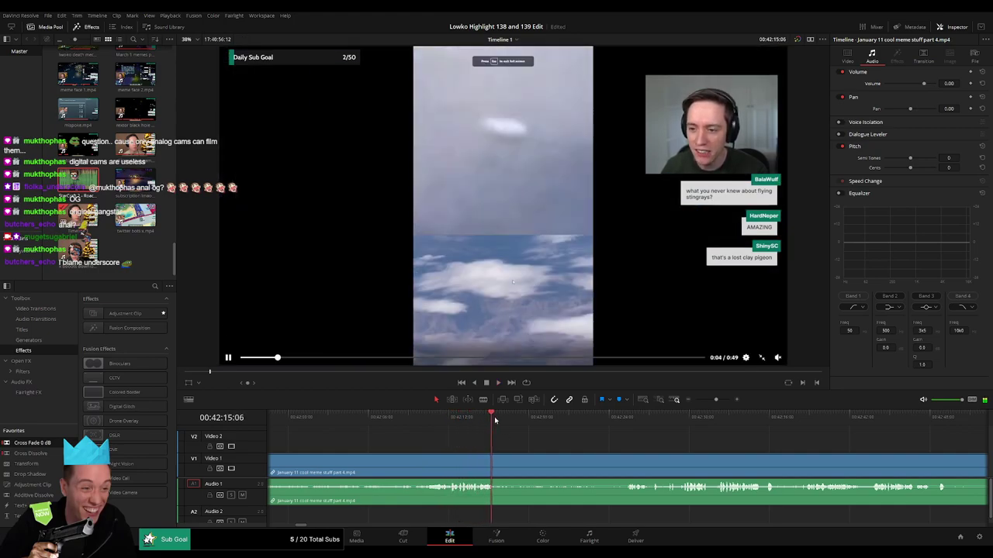
{"action": "left_click_drag", "start_coordinate": [494, 417], "coordinate": [548, 420]}
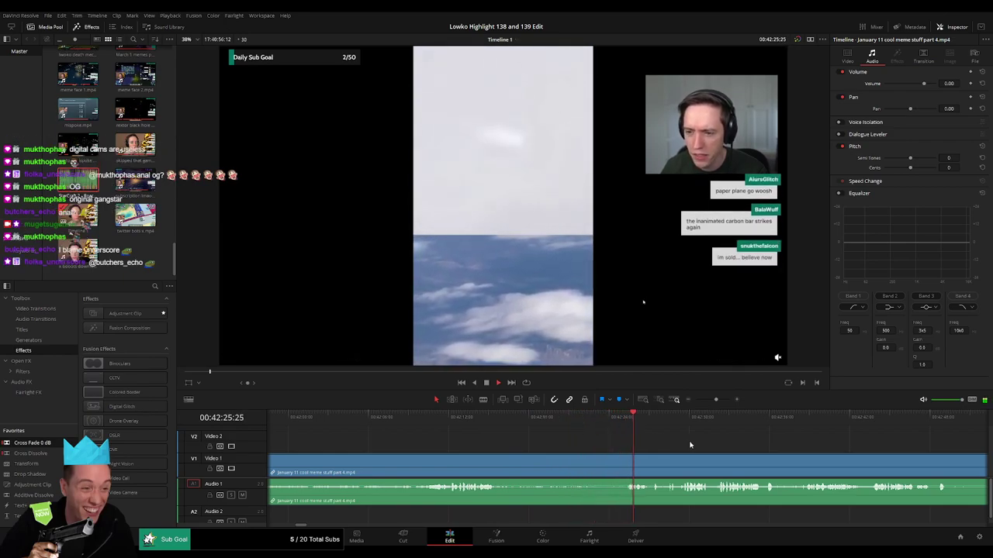
{"action": "left_click_drag", "start_coordinate": [690, 443], "coordinate": [527, 441]}
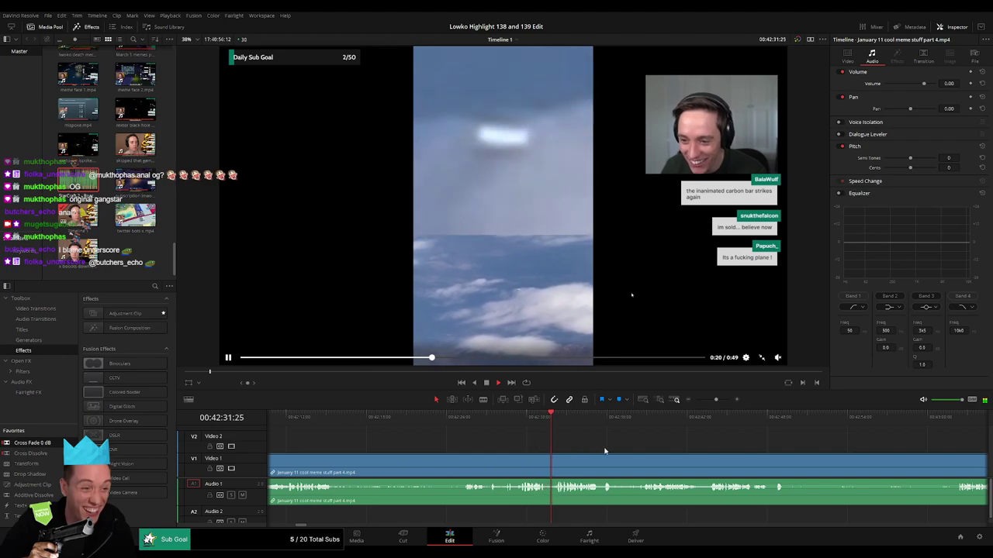
{"action": "scroll", "coordinate": [527, 446], "scroll_direction": "right", "scroll_amount": 2}
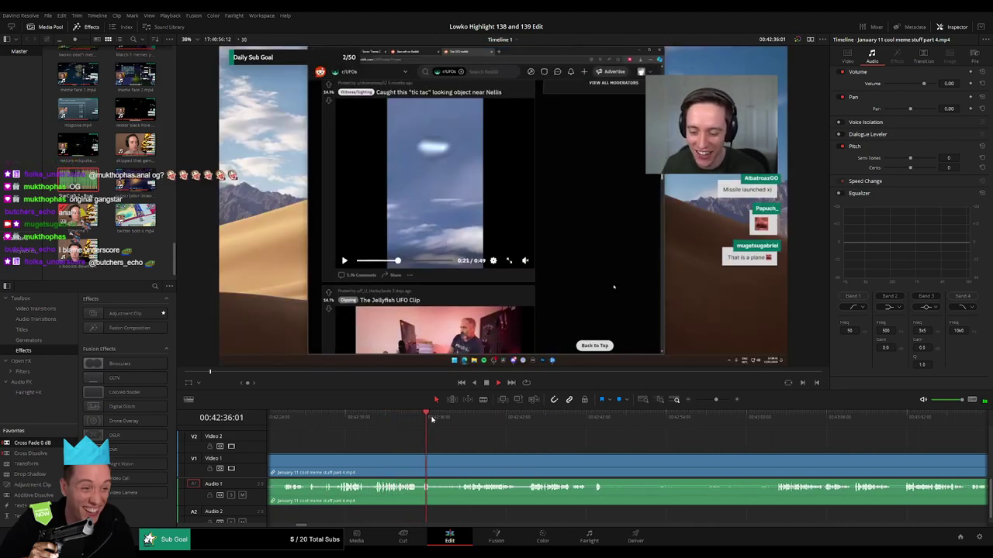
{"action": "left_click_drag", "start_coordinate": [432, 420], "coordinate": [463, 420]}
{"action": "key", "text": "b"}
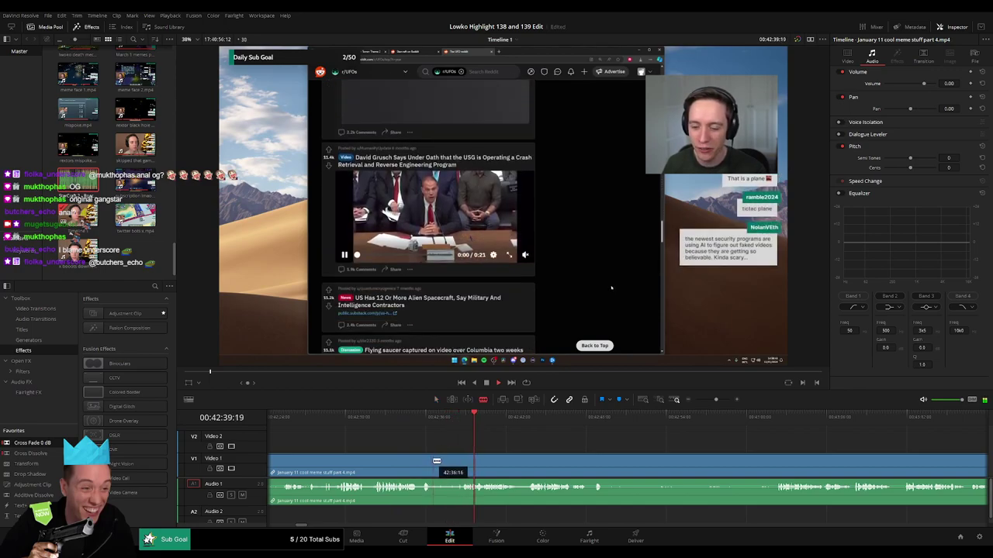
{"action": "left_click", "coordinate": [434, 462]}
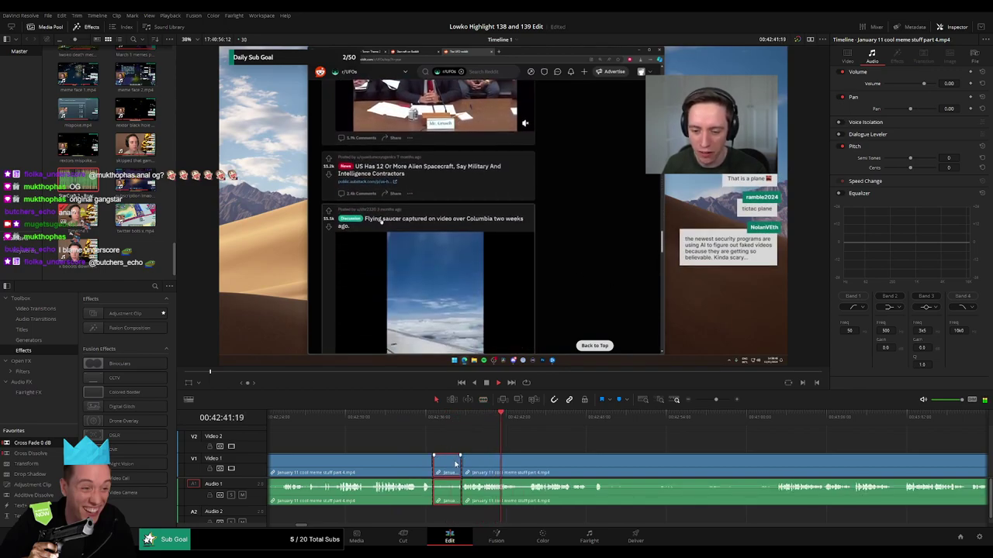
{"action": "key", "text": "Delete"}
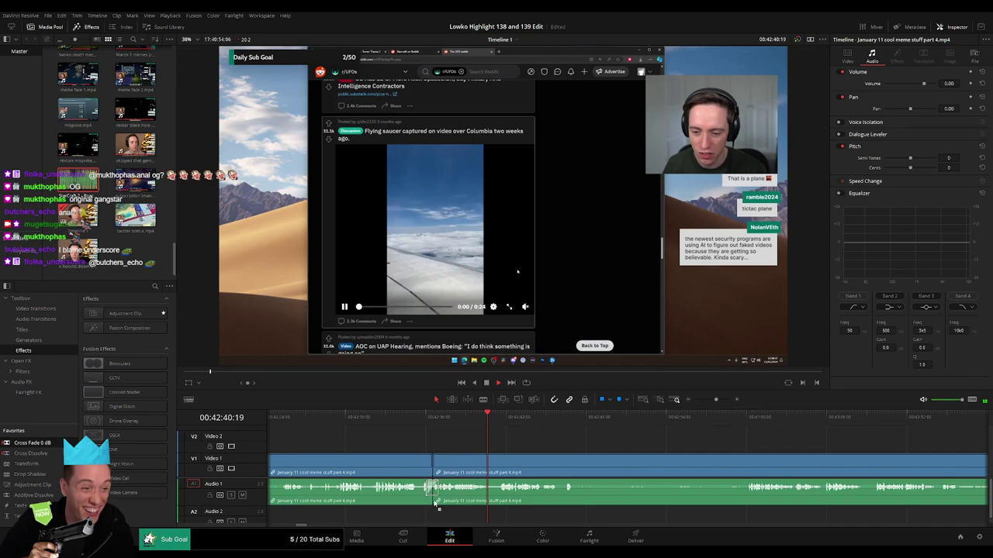
{"action": "left_click_drag", "start_coordinate": [435, 504], "coordinate": [434, 503]}
Step: Split the January 11 clip at about 43:16, after the return to the jellyfish UFO post
{"action": "scroll", "coordinate": [471, 460], "scroll_direction": "right", "scroll_amount": 2}
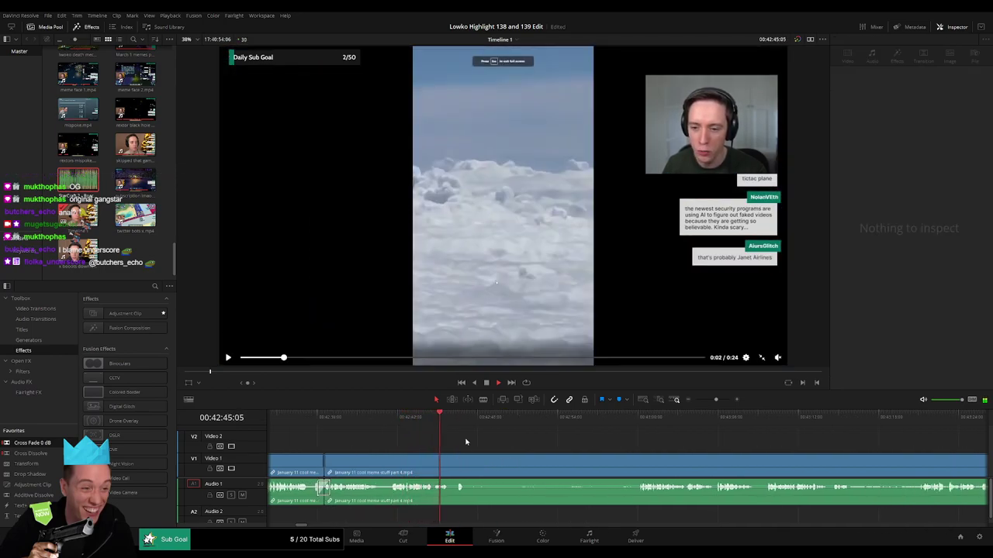
{"action": "left_click_drag", "start_coordinate": [475, 419], "coordinate": [515, 446]}
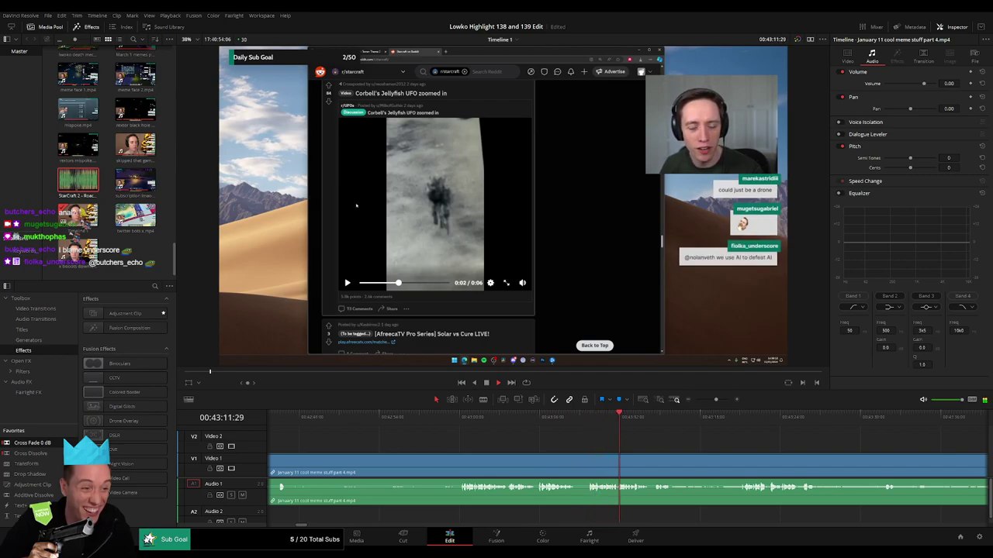
{"action": "key", "text": "b"}
{"action": "left_click", "coordinate": [415, 468]}
{"action": "key", "text": "space"}
Step: Skim the remainder of "January 11 cool meme stuff part 4" past 43:16 and ripple-delete everything after that split
{"action": "left_click", "coordinate": [458, 418]}
{"action": "left_click", "coordinate": [480, 421]}
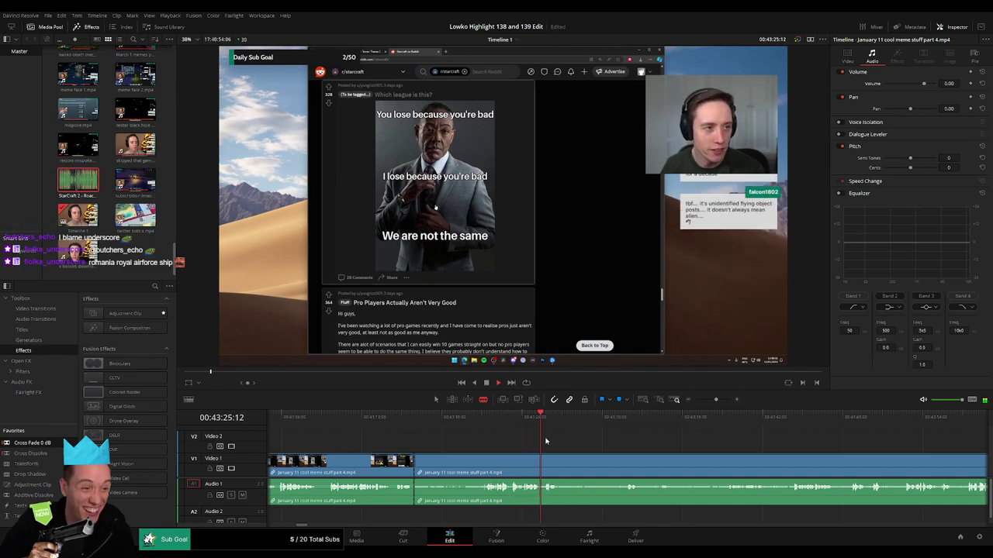
{"action": "left_click_drag", "start_coordinate": [607, 418], "coordinate": [657, 417]}
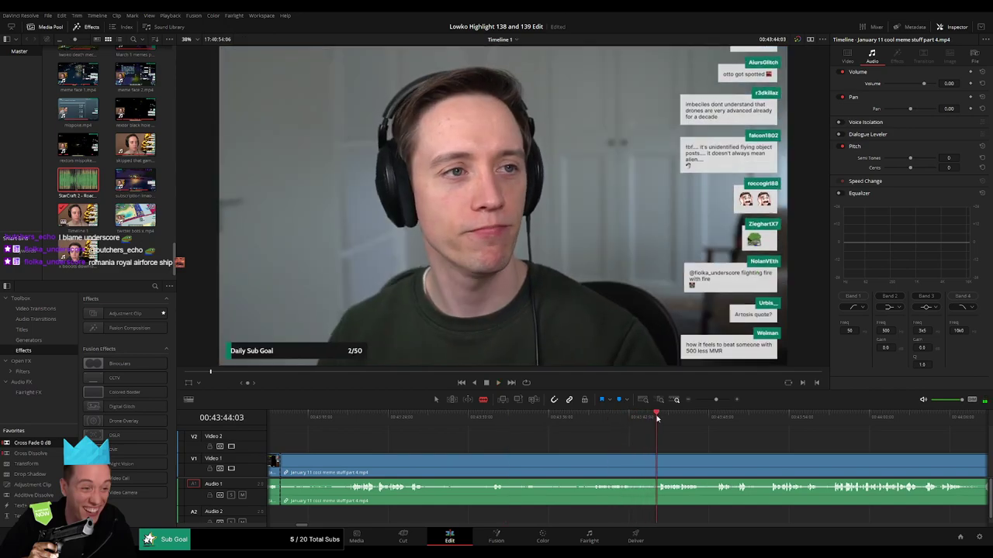
{"action": "left_click_drag", "start_coordinate": [714, 400], "coordinate": [713, 400]}
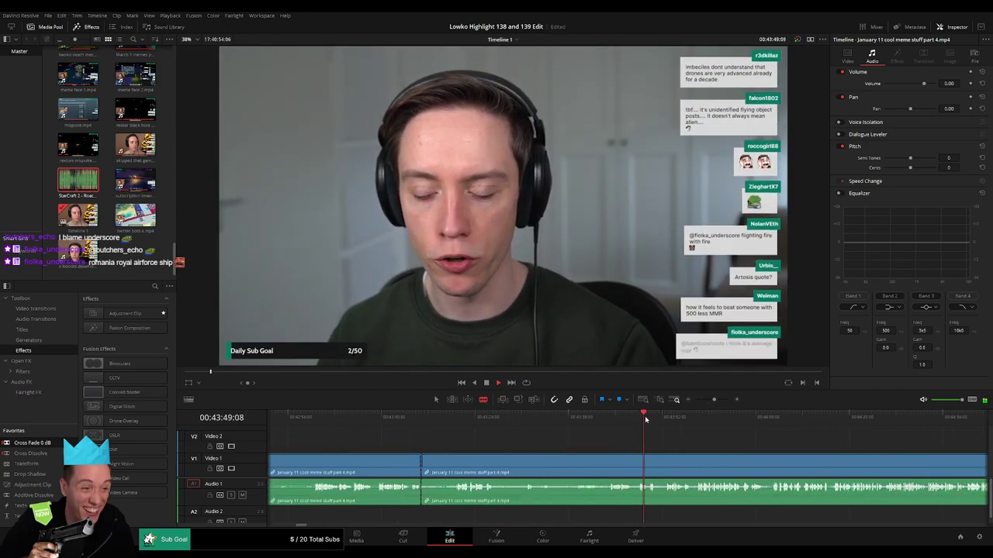
{"action": "left_click_drag", "start_coordinate": [674, 431], "coordinate": [587, 448]}
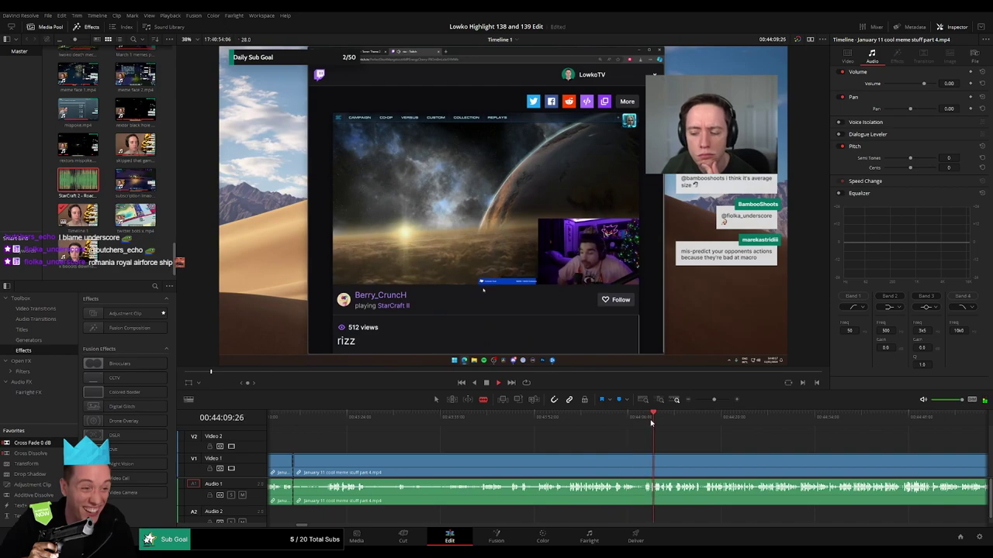
{"action": "left_click_drag", "start_coordinate": [651, 423], "coordinate": [749, 422]}
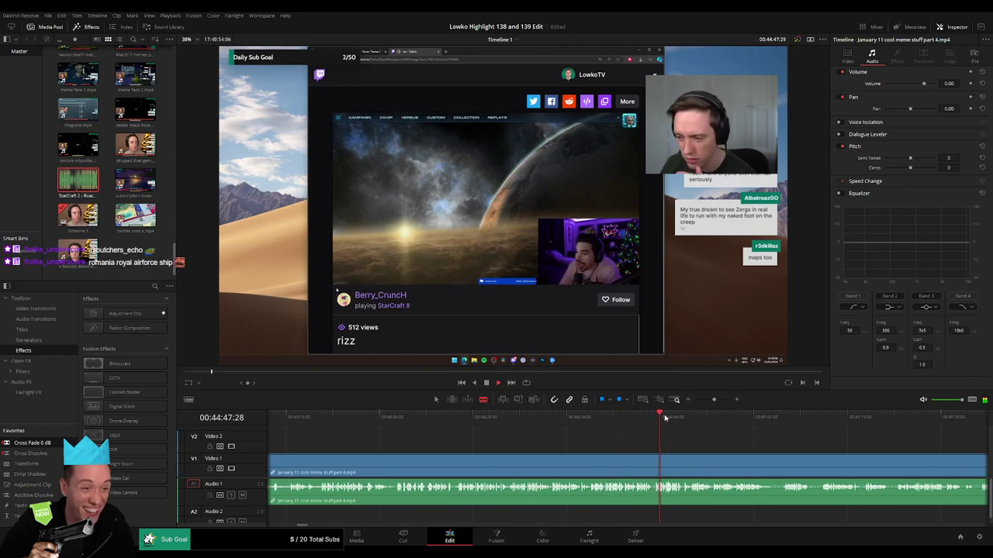
{"action": "left_click_drag", "start_coordinate": [665, 419], "coordinate": [792, 423]}
{"action": "left_click_drag", "start_coordinate": [712, 399], "coordinate": [703, 401]}
{"action": "left_click_drag", "start_coordinate": [631, 421], "coordinate": [701, 420]}
{"action": "left_click", "coordinate": [693, 423]}
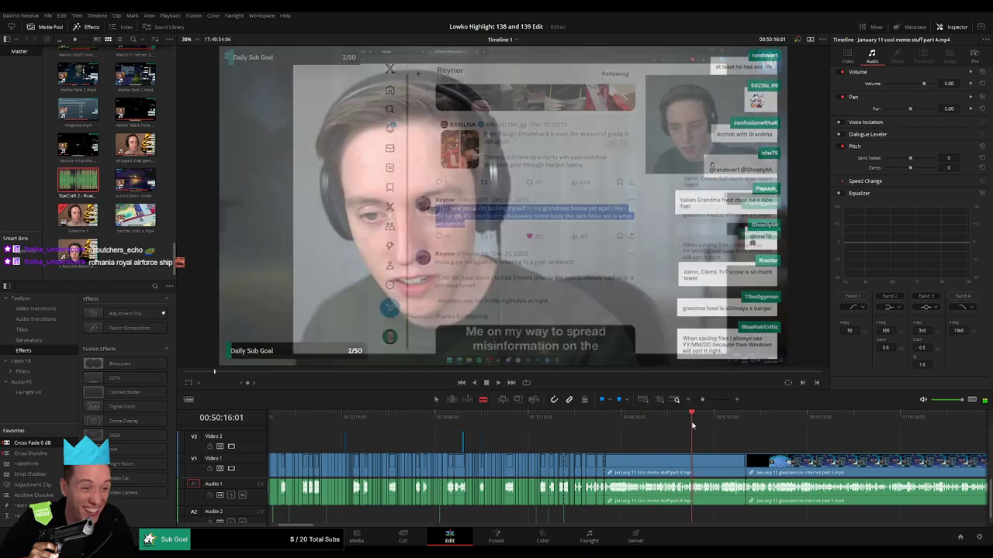
{"action": "key", "text": "space"}
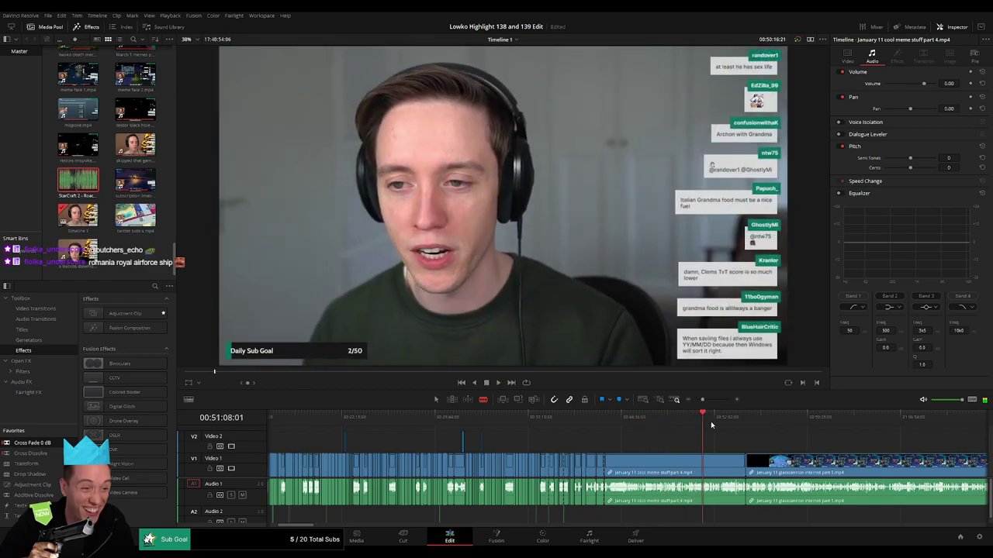
{"action": "left_click", "coordinate": [723, 419]}
{"action": "key", "text": "Delete"}
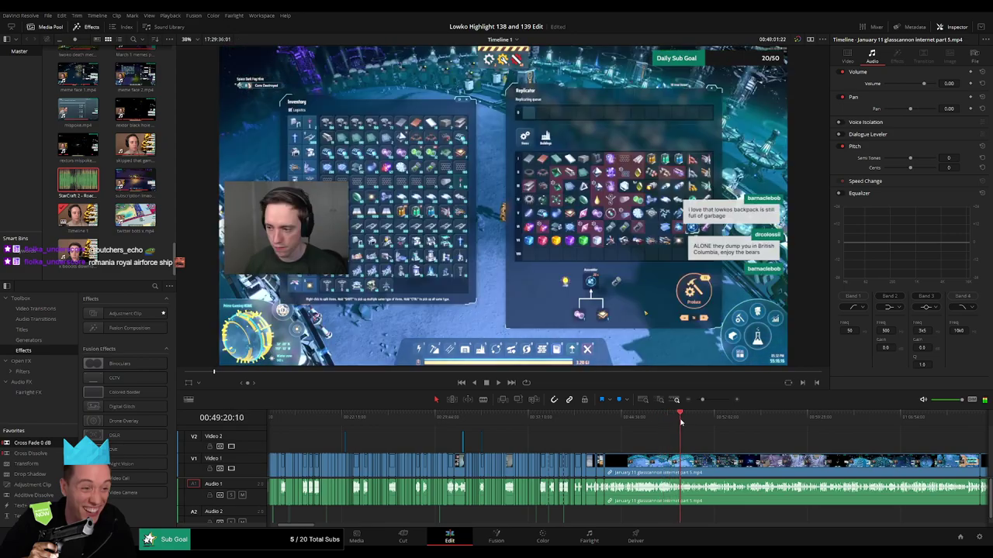
Step: Skim "January 11 glasscannon internet part 5" from about 49:20 to 51:48 for moments worth keeping in the highlight
{"action": "scroll", "coordinate": [726, 443], "scroll_direction": "right", "scroll_amount": 3}
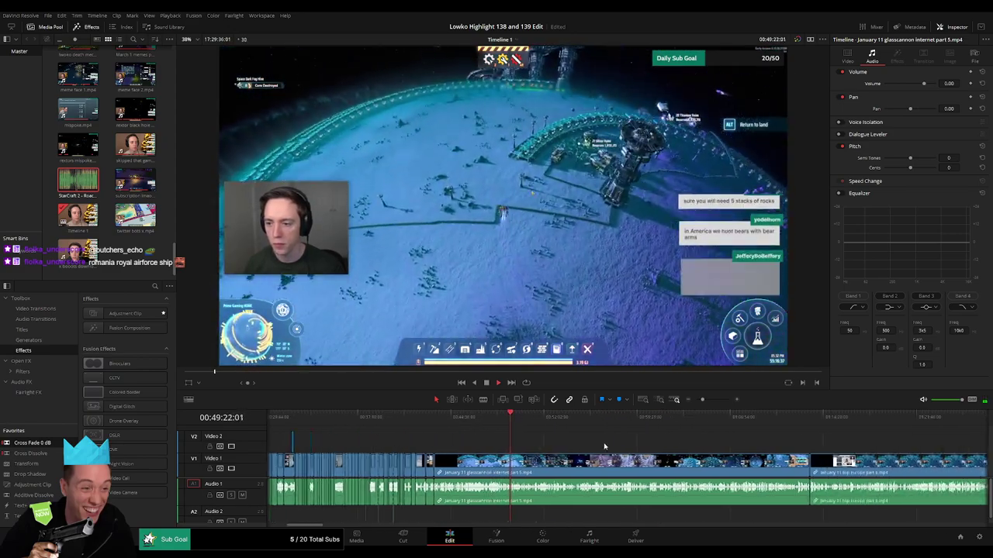
{"action": "left_click", "coordinate": [709, 401]}
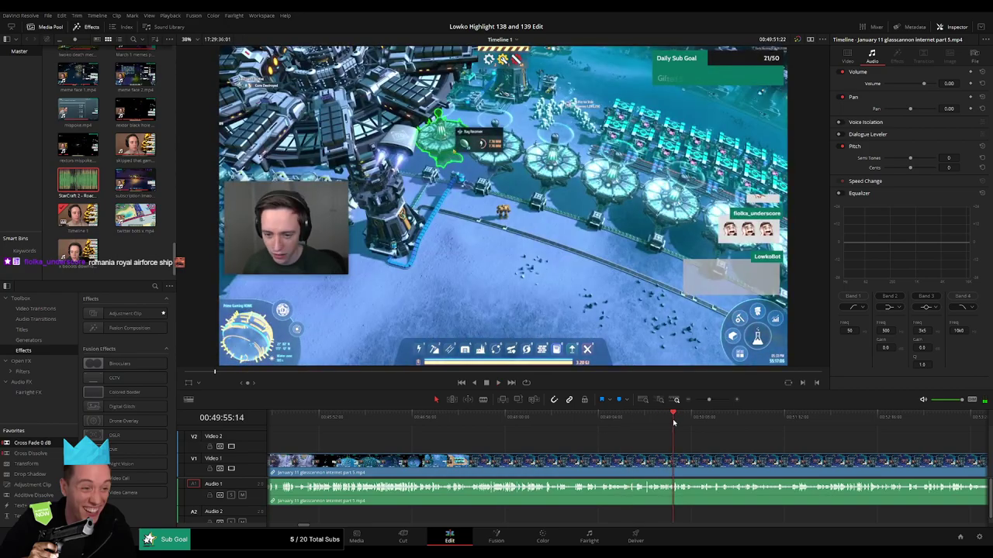
{"action": "left_click_drag", "start_coordinate": [694, 451], "coordinate": [555, 449]}
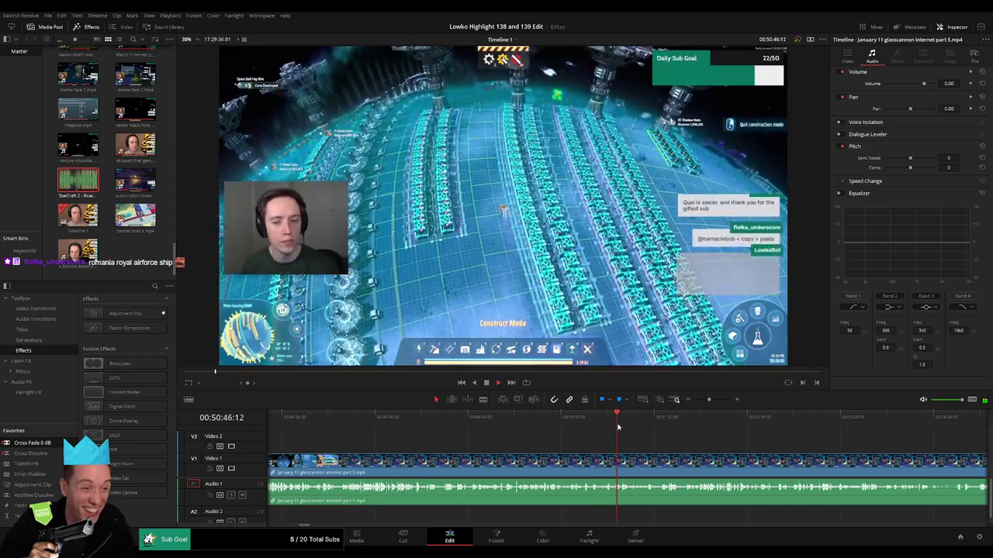
{"action": "left_click_drag", "start_coordinate": [652, 424], "coordinate": [662, 423]}
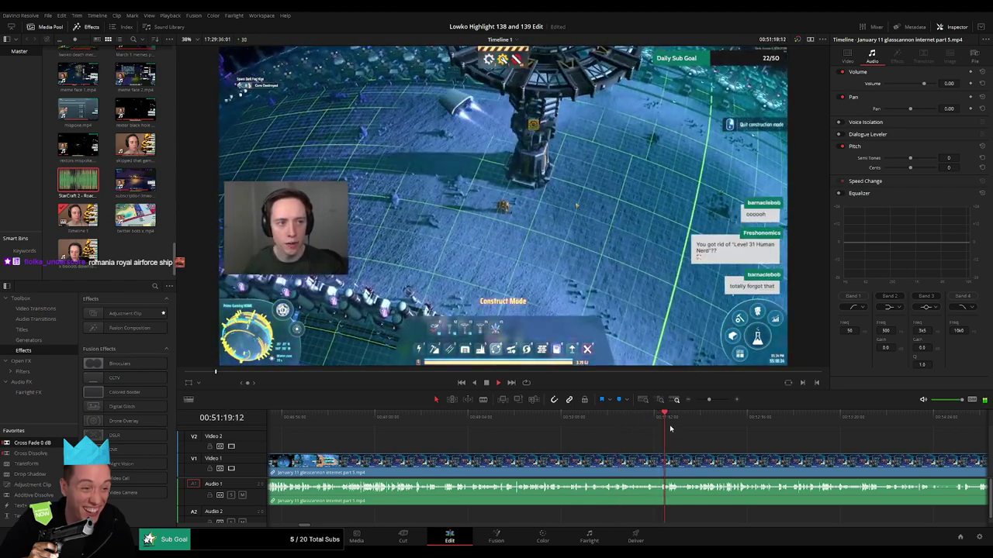
{"action": "left_click", "coordinate": [674, 422]}
{"action": "scroll", "coordinate": [723, 442], "scroll_direction": "right", "scroll_amount": 3}
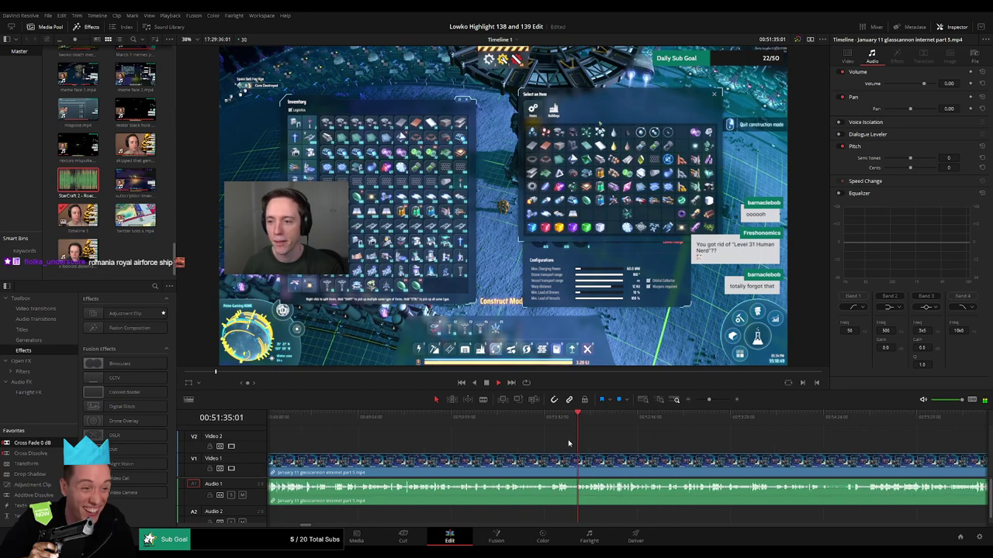
{"action": "left_click_drag", "start_coordinate": [717, 402], "coordinate": [719, 401]}
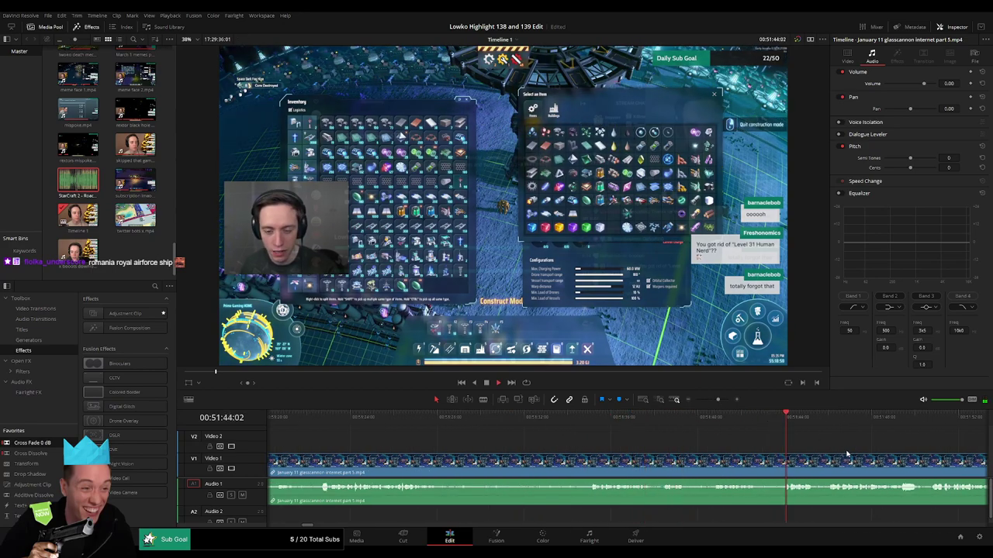
{"action": "left_click_drag", "start_coordinate": [669, 451], "coordinate": [532, 448]}
{"action": "left_click_drag", "start_coordinate": [691, 452], "coordinate": [521, 449]}
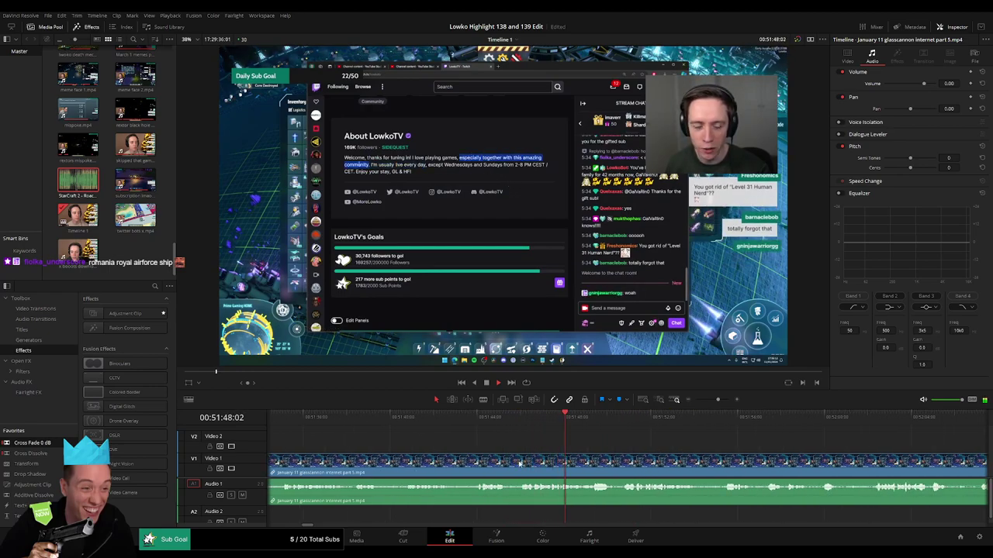
Step: Review the glasscannon clip's logistics station section, from about 51:54 to 54:46, for usable dialogue
{"action": "scroll", "coordinate": [456, 461], "scroll_direction": "right", "scroll_amount": 3}
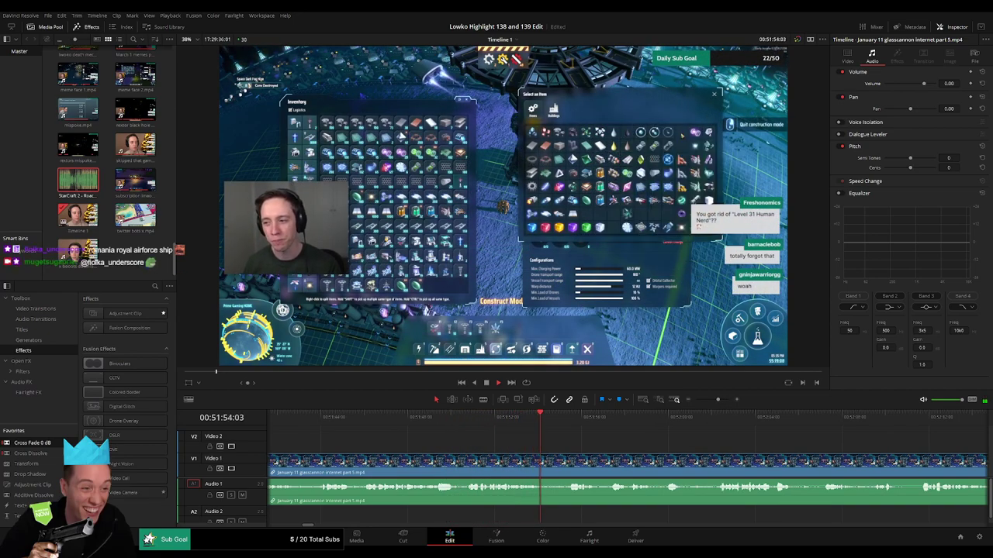
{"action": "left_click", "coordinate": [722, 417]}
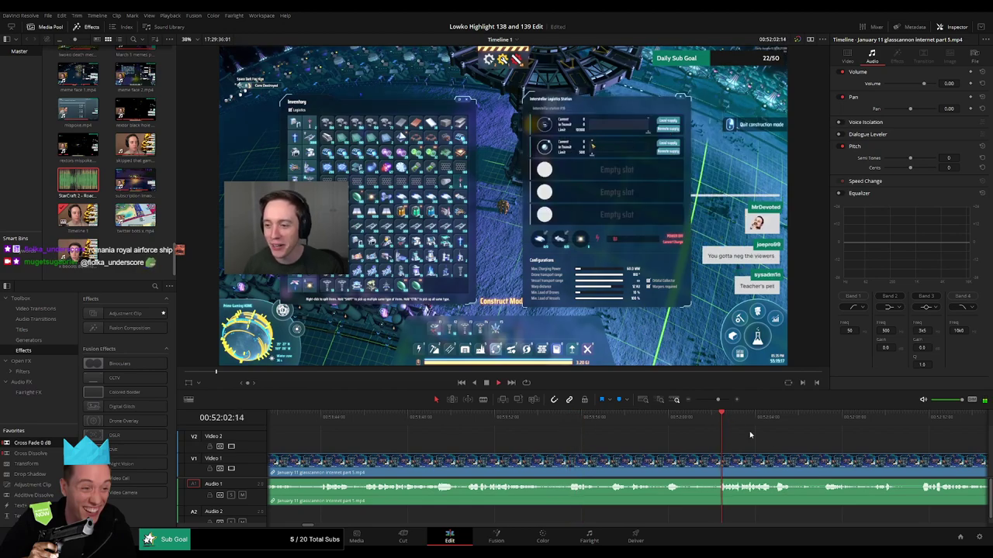
{"action": "scroll", "coordinate": [652, 450], "scroll_direction": "right", "scroll_amount": 5}
{"action": "left_click", "coordinate": [689, 416]}
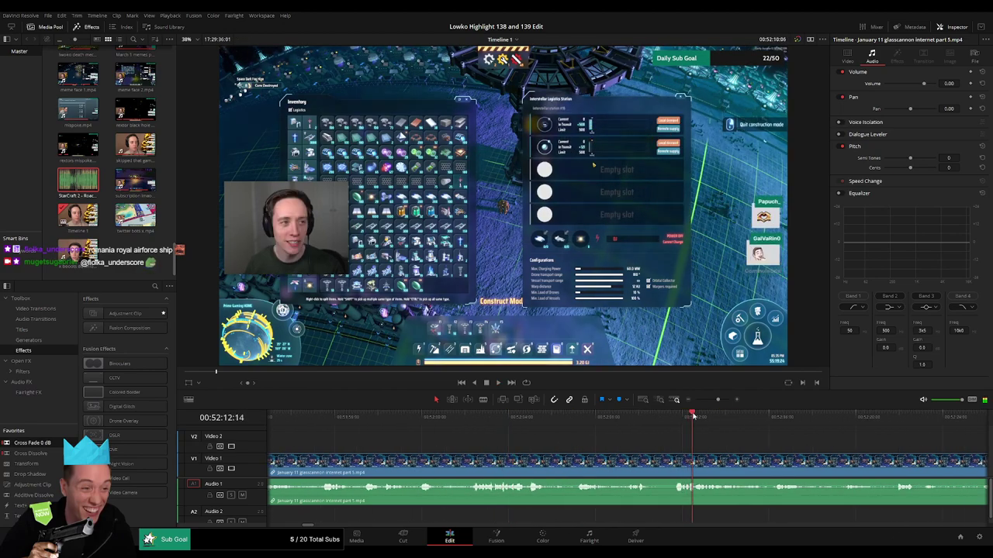
{"action": "left_click_drag", "start_coordinate": [712, 402], "coordinate": [708, 404]}
{"action": "left_click", "coordinate": [666, 416]}
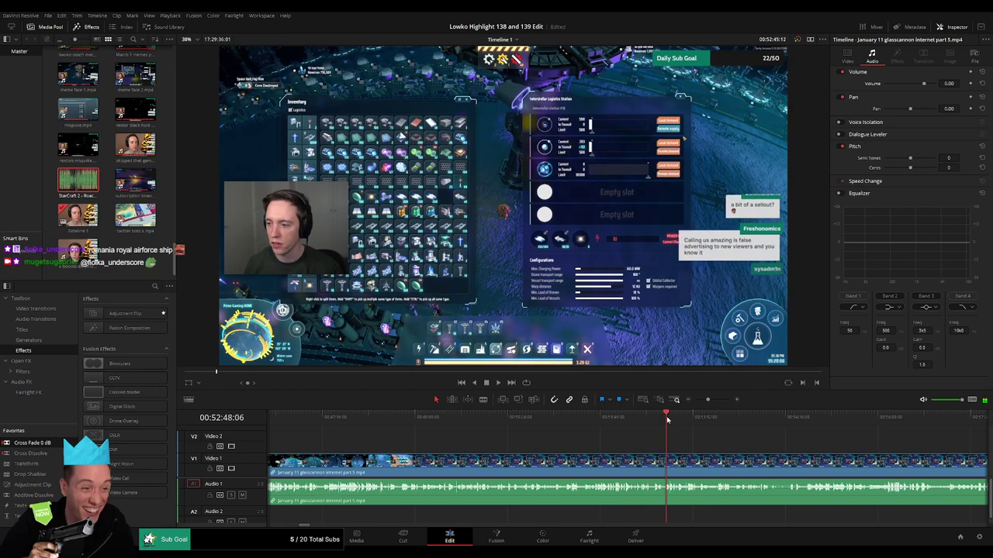
{"action": "left_click_drag", "start_coordinate": [709, 438], "coordinate": [586, 438]}
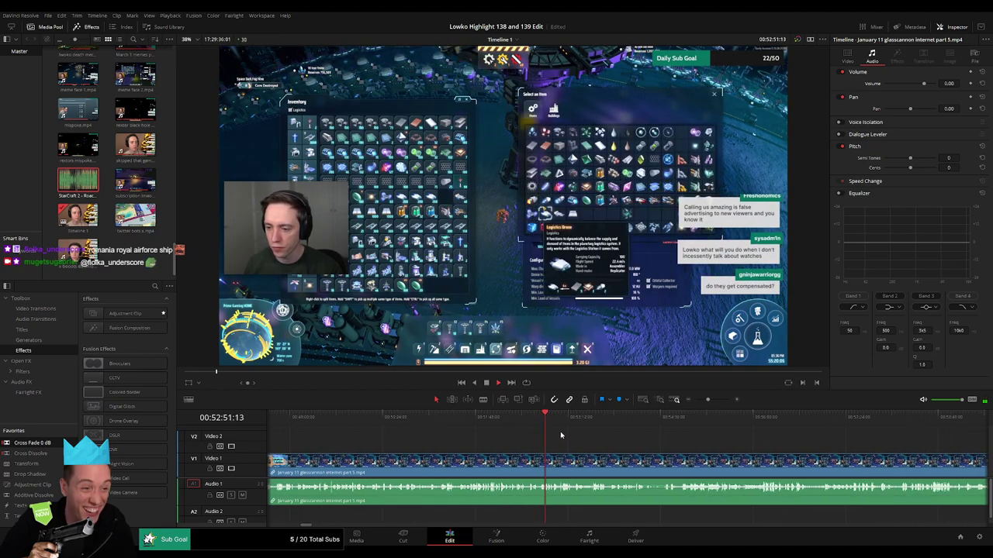
{"action": "left_click", "coordinate": [578, 417]}
{"action": "left_click", "coordinate": [592, 419]}
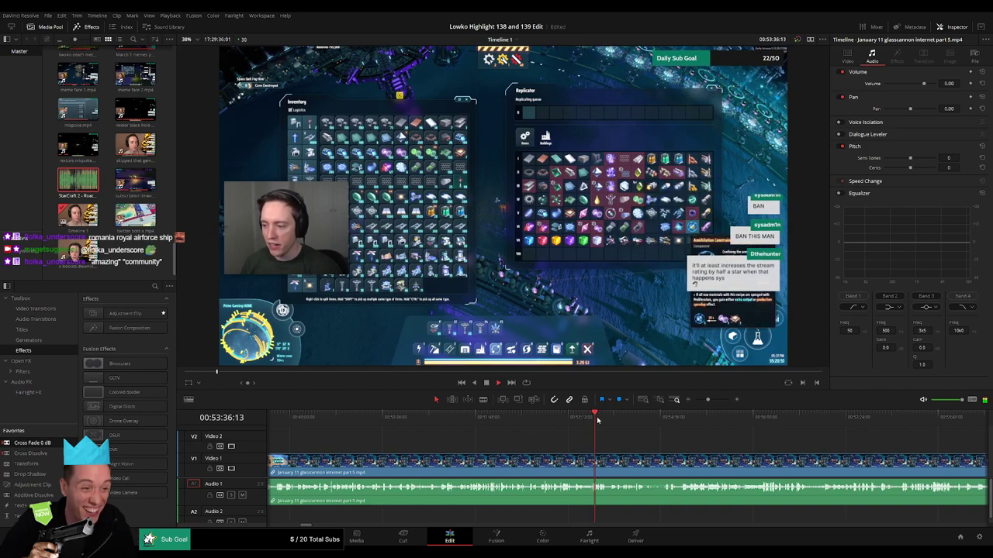
{"action": "left_click_drag", "start_coordinate": [597, 420], "coordinate": [670, 418]}
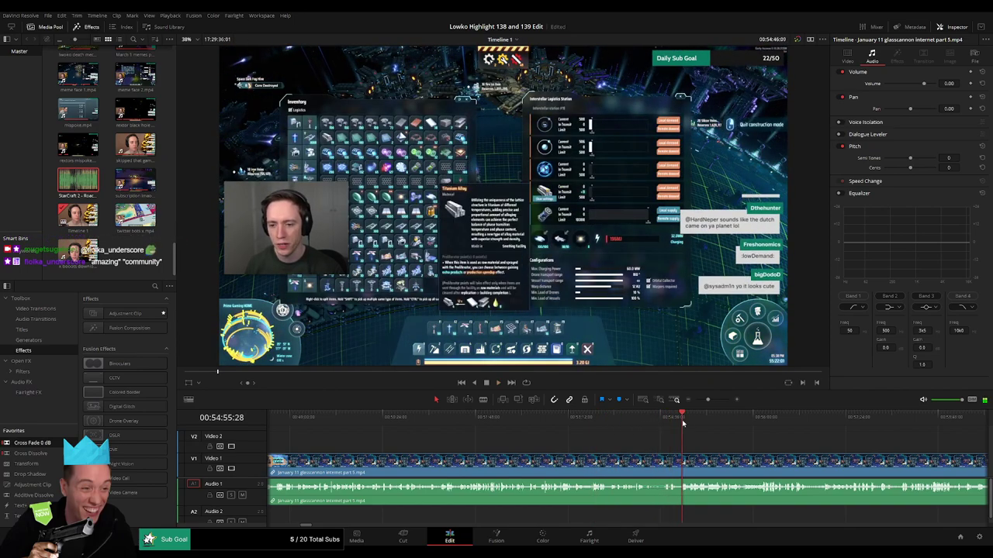
Step: Check the glasscannon clip's space flight and building footage, from about 54:55 to 56:35, for a usable starting point
{"action": "key", "text": "space"}
{"action": "left_click_drag", "start_coordinate": [707, 400], "coordinate": [714, 400]}
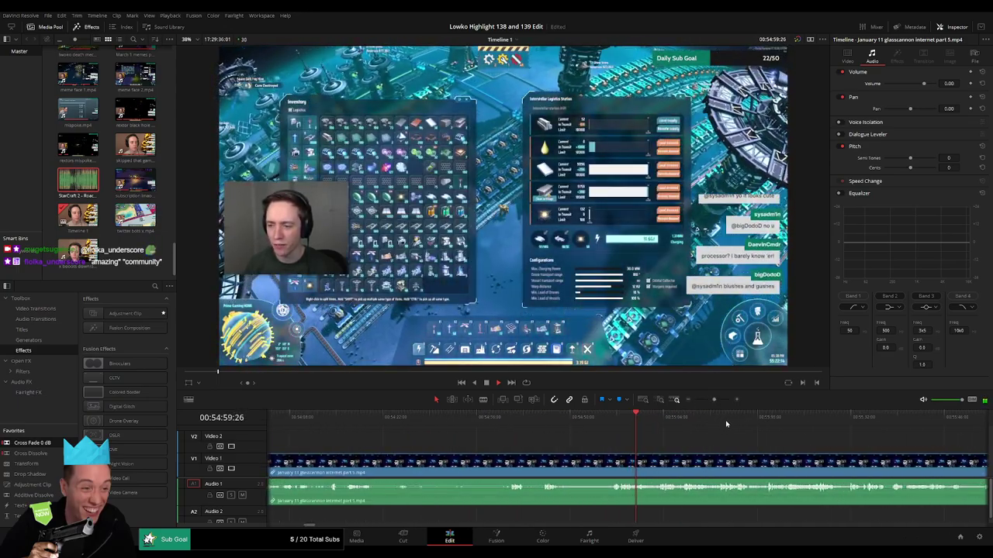
{"action": "left_click", "coordinate": [726, 421]}
{"action": "scroll", "coordinate": [616, 454], "scroll_direction": "right", "scroll_amount": 5}
{"action": "left_click", "coordinate": [664, 421]}
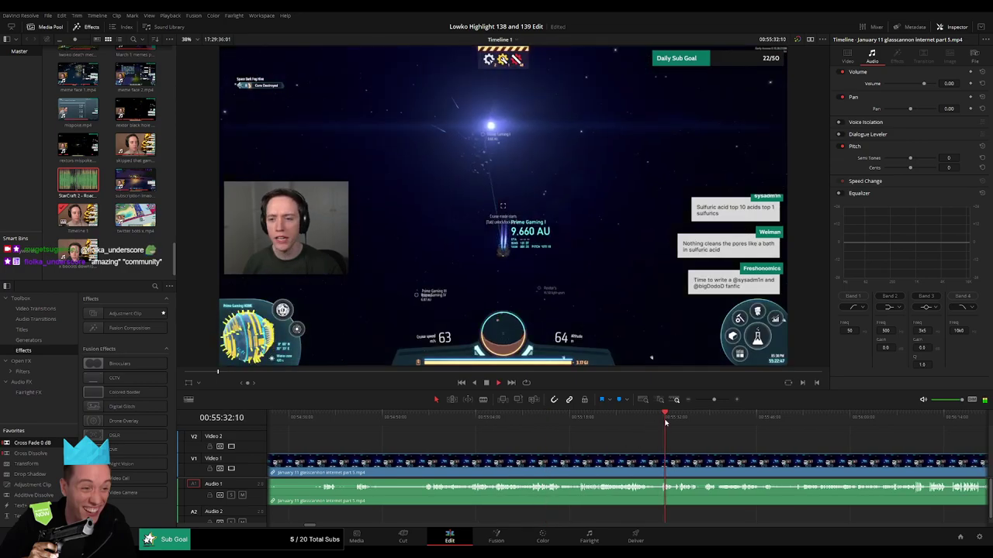
{"action": "left_click", "coordinate": [818, 424]}
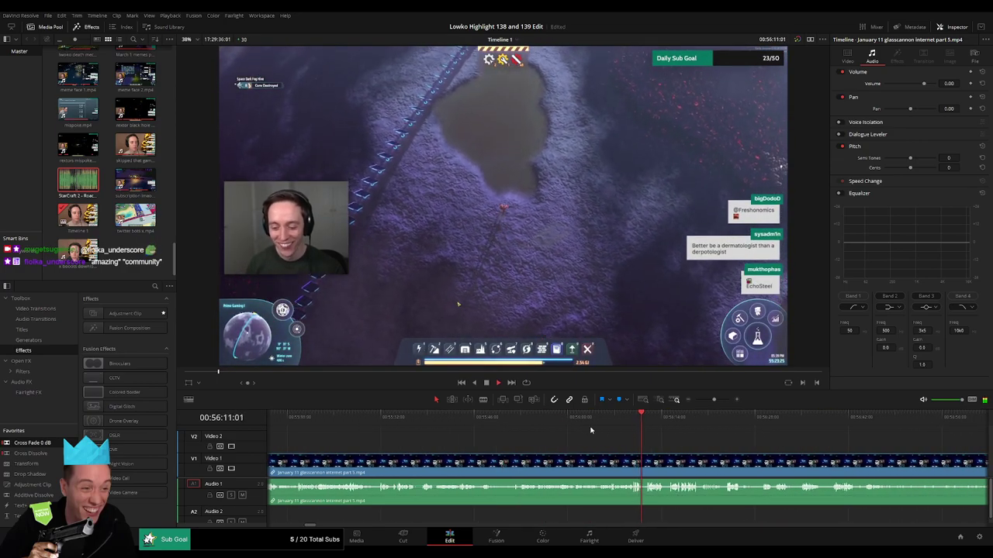
{"action": "left_click", "coordinate": [520, 423]}
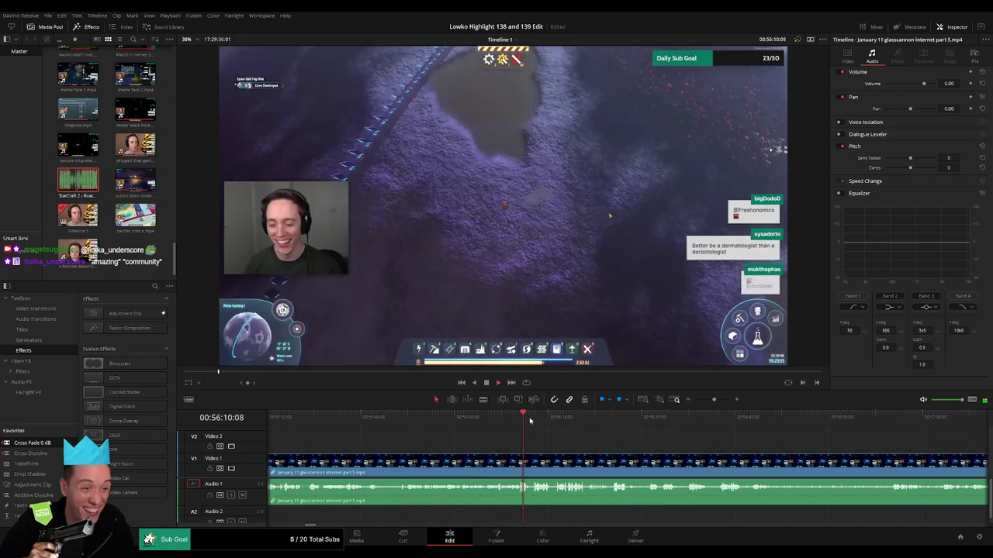
{"action": "left_click", "coordinate": [645, 420]}
{"action": "left_click", "coordinate": [684, 421]}
{"action": "left_click_drag", "start_coordinate": [734, 441], "coordinate": [524, 436]}
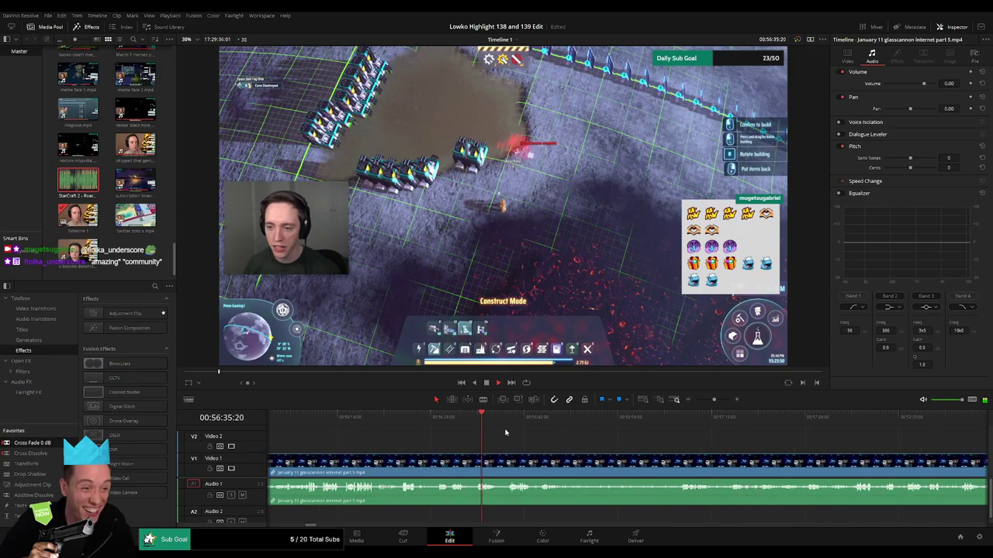
Step: Split the glasscannon clip at about 57:30, ripple-delete its footage before that point and put a Cross Fade 0 dB on the audio join
{"action": "left_click", "coordinate": [847, 418]}
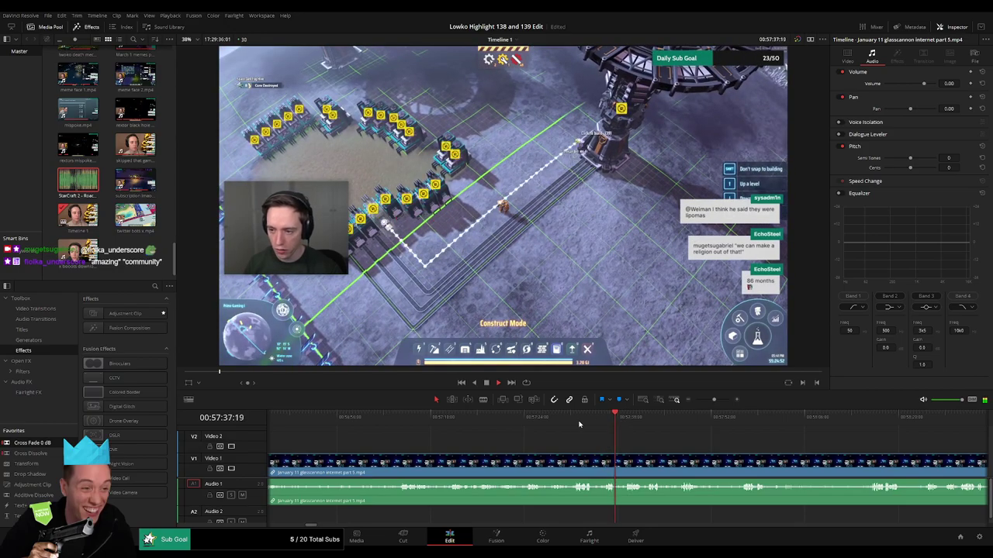
{"action": "left_click", "coordinate": [576, 423]}
{"action": "left_click", "coordinate": [526, 426]}
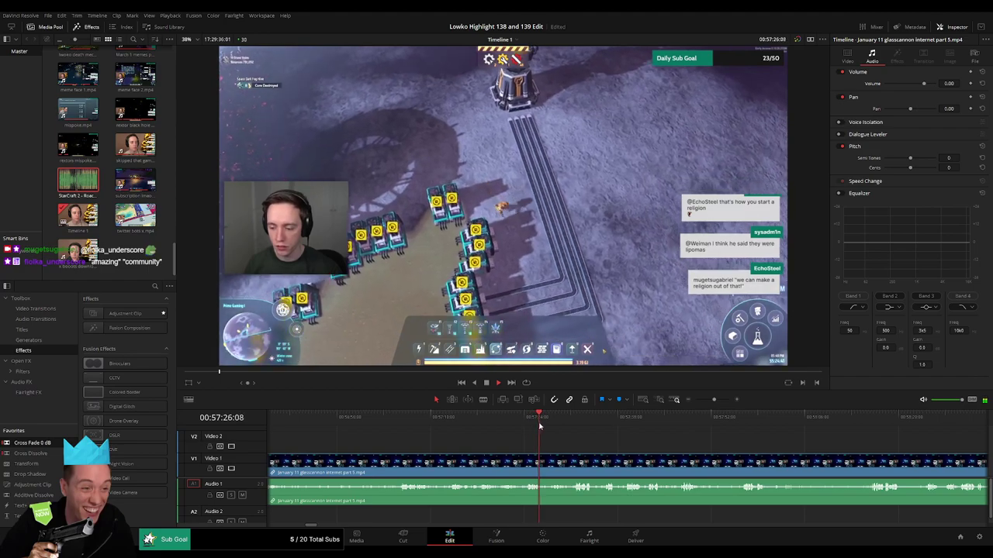
{"action": "left_click", "coordinate": [551, 426]}
{"action": "left_click", "coordinate": [571, 426]}
{"action": "key", "text": "b"}
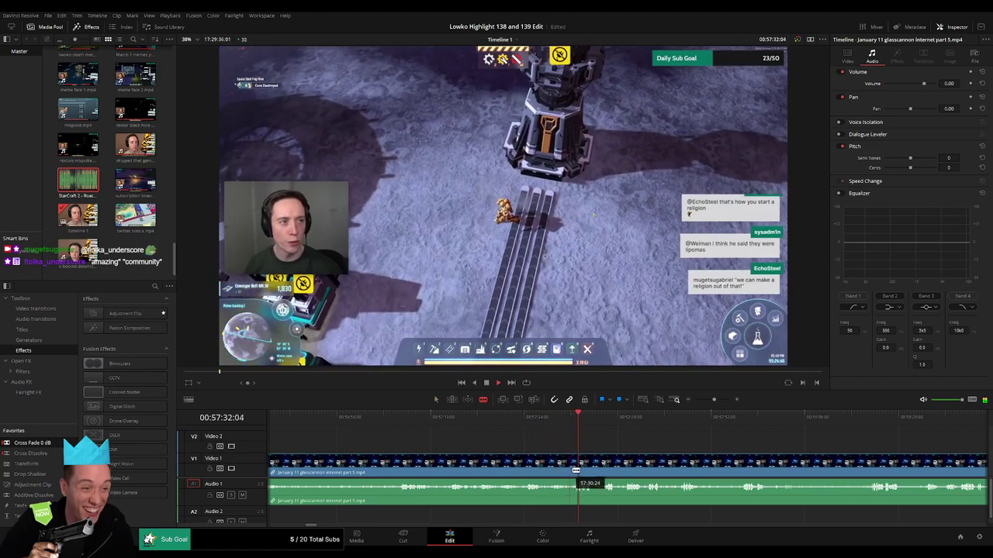
{"action": "left_click", "coordinate": [574, 471]}
{"action": "key", "text": "a"}
{"action": "left_click", "coordinate": [548, 473]}
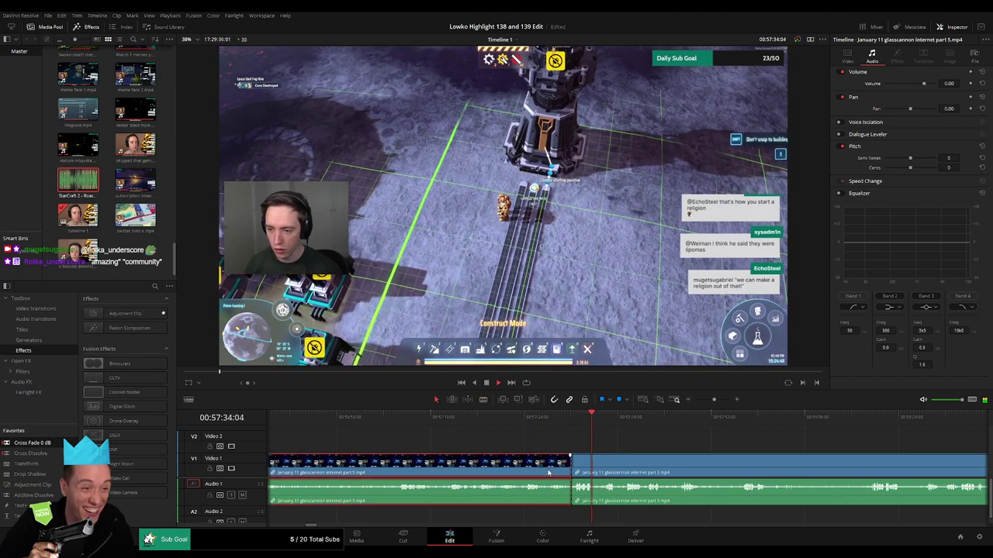
{"action": "key", "text": "Delete"}
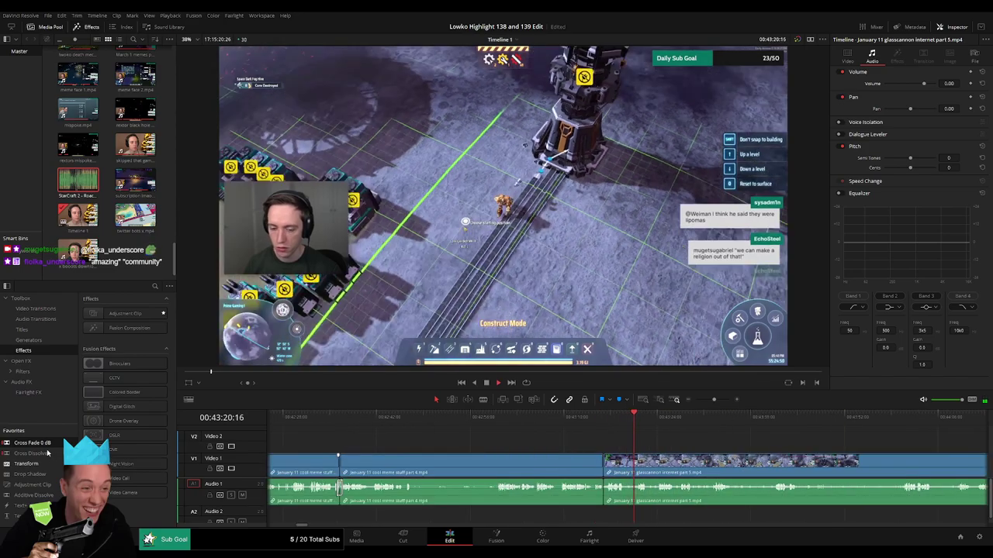
{"action": "key", "text": "shift+t"}
Step: Ripple-delete the short pause at about 43:19 in the glasscannon clip and put a Cross Fade 0 dB on the audio join
{"action": "scroll", "coordinate": [555, 458], "scroll_direction": "right", "scroll_amount": 1}
{"action": "scroll", "coordinate": [556, 457], "scroll_direction": "right", "scroll_amount": 3}
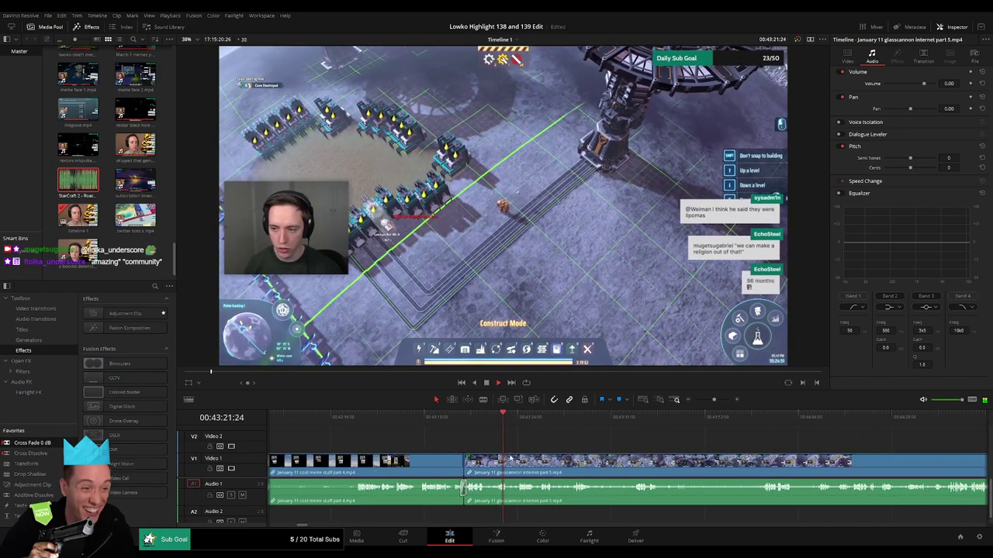
{"action": "left_click", "coordinate": [493, 464]}
{"action": "key", "text": "a"}
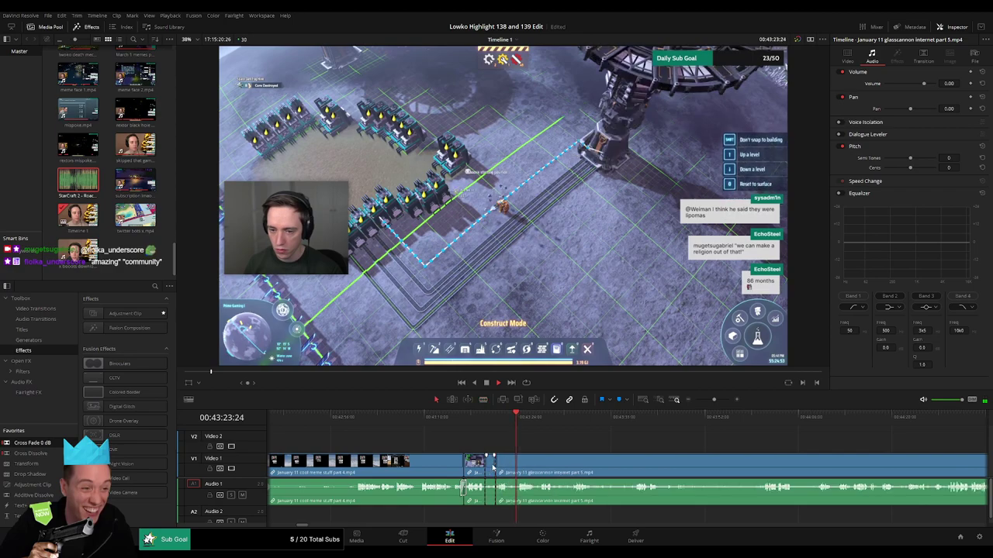
{"action": "key", "text": "Delete"}
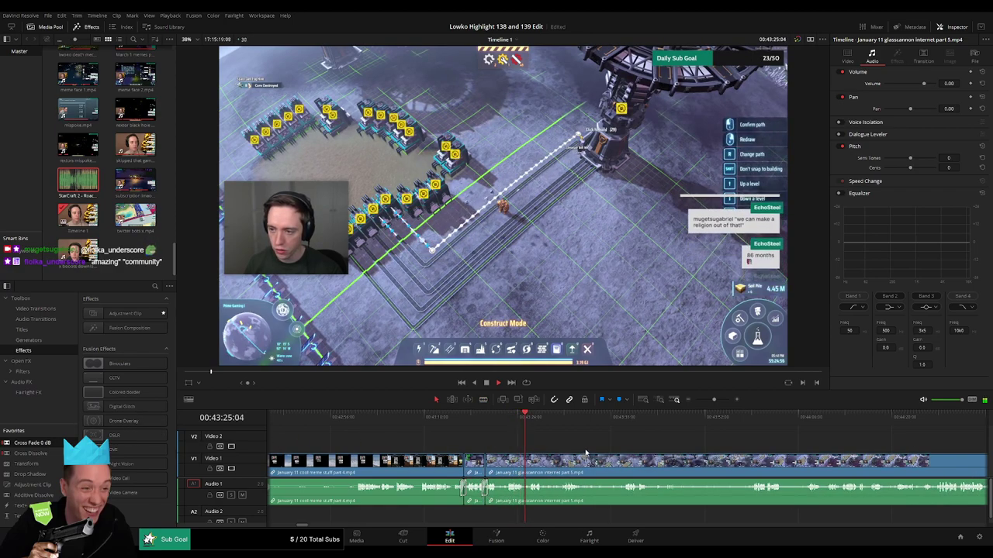
Step: Ripple-delete the section from about 43:27 to 43:30 in the glasscannon clip and put a Cross Fade 0 dB on the audio join
{"action": "left_click_drag", "start_coordinate": [585, 451], "coordinate": [477, 449]}
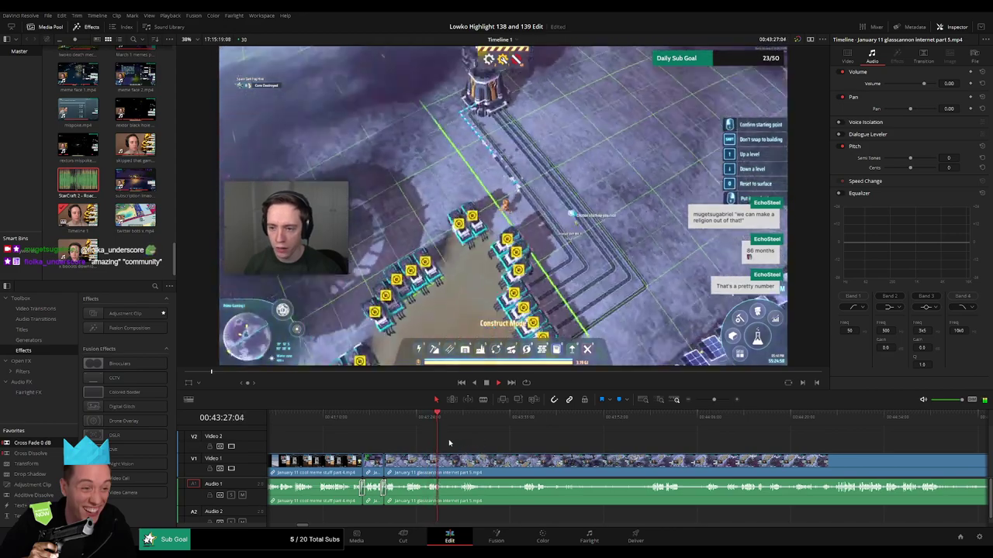
{"action": "left_click", "coordinate": [460, 417]}
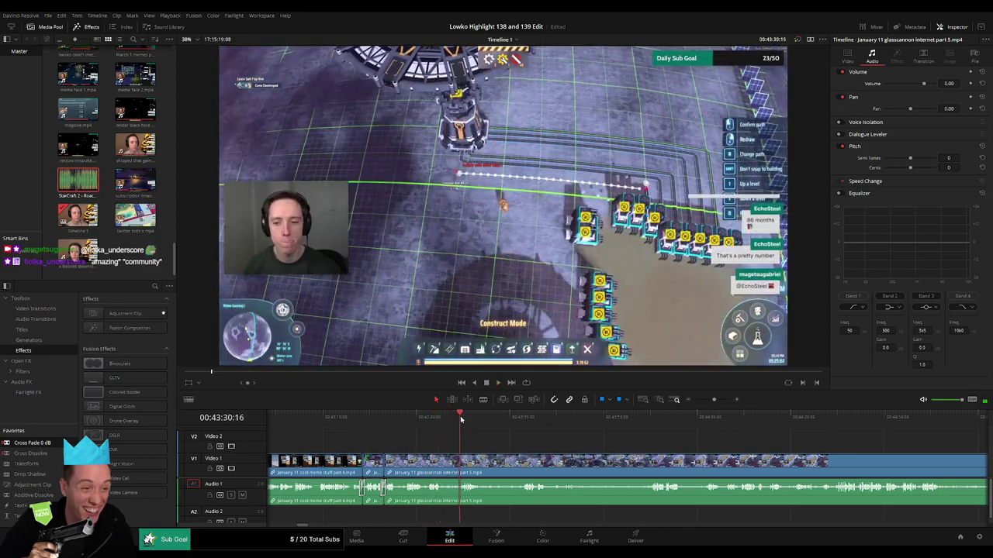
{"action": "left_click", "coordinate": [441, 467]}
{"action": "left_click", "coordinate": [460, 466]}
{"action": "key", "text": "a"}
{"action": "left_click", "coordinate": [448, 471]}
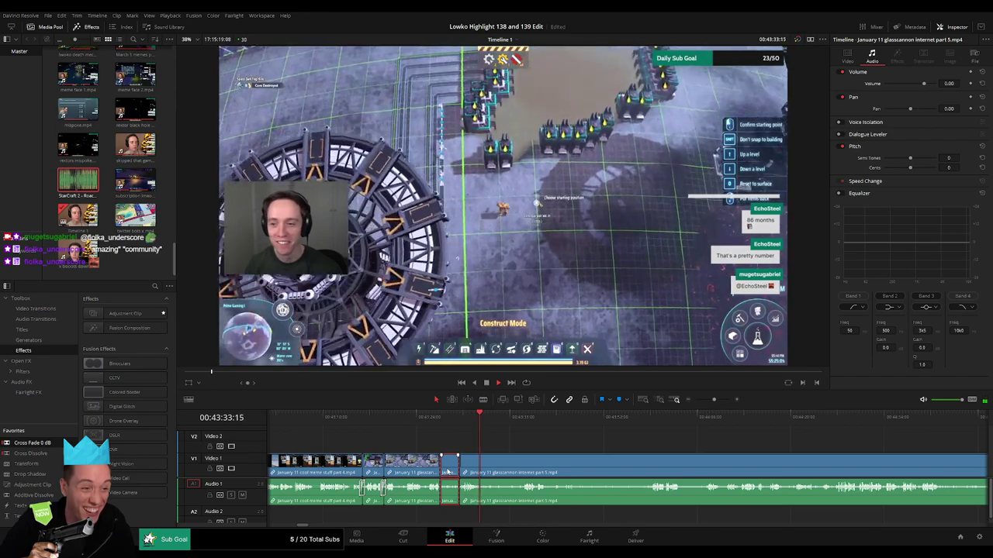
{"action": "key", "text": "Delete"}
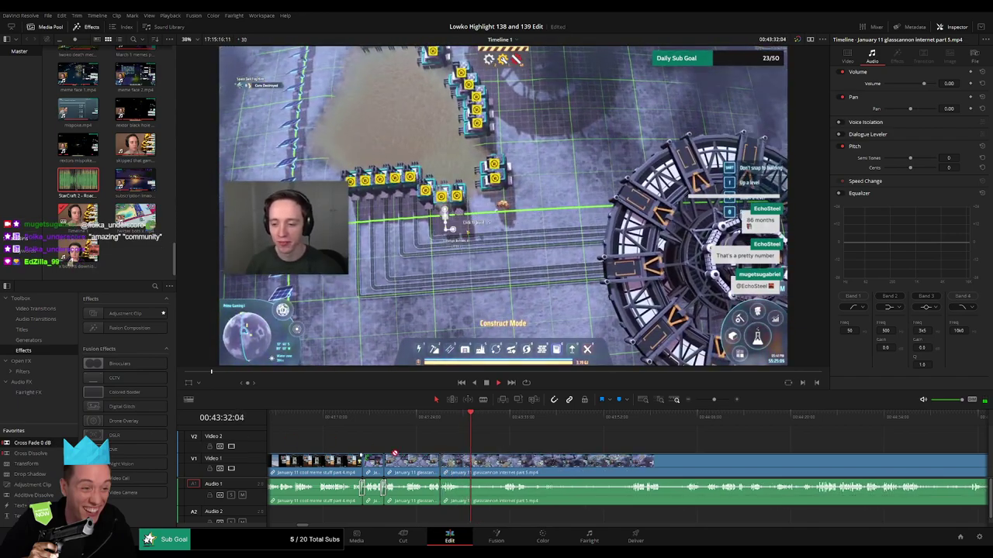
{"action": "left_click_drag", "start_coordinate": [442, 492], "coordinate": [442, 491]}
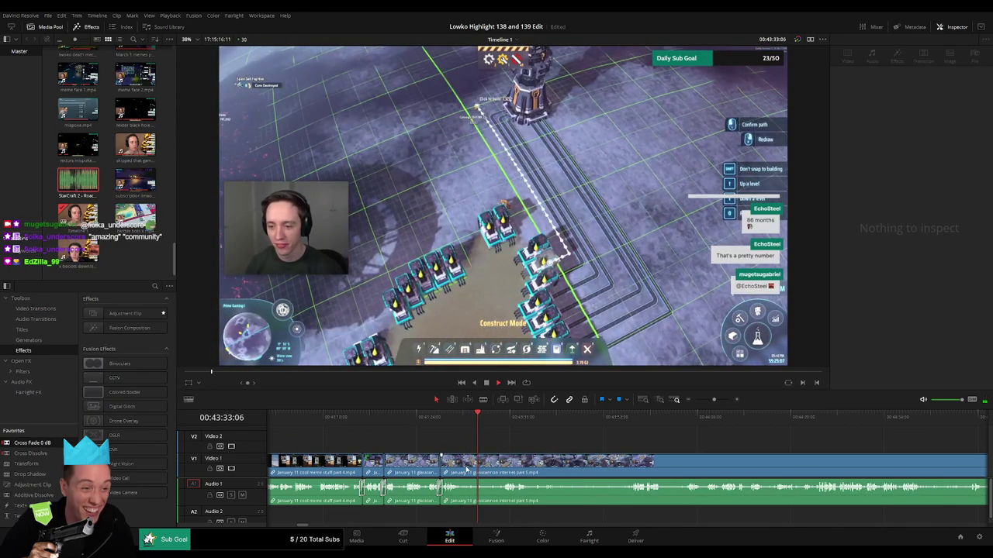
Step: Ripple-delete the glasscannon clip's section from about 43:30 to 43:37 and smooth the audio join with a Cross Fade 0 dB
{"action": "left_click", "coordinate": [507, 421]}
{"action": "left_click", "coordinate": [504, 466]}
{"action": "key", "text": "a"}
{"action": "left_click", "coordinate": [497, 468]}
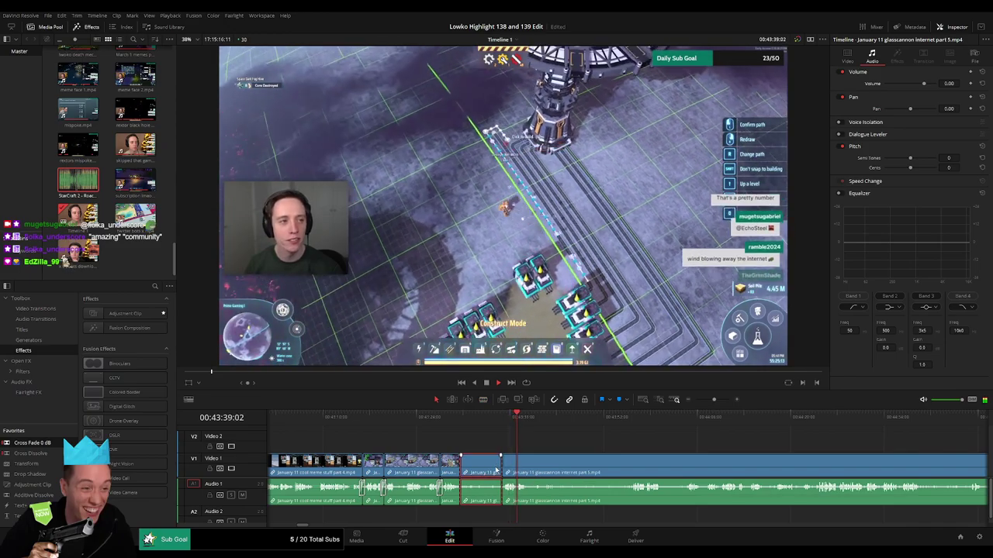
{"action": "key", "text": "Delete"}
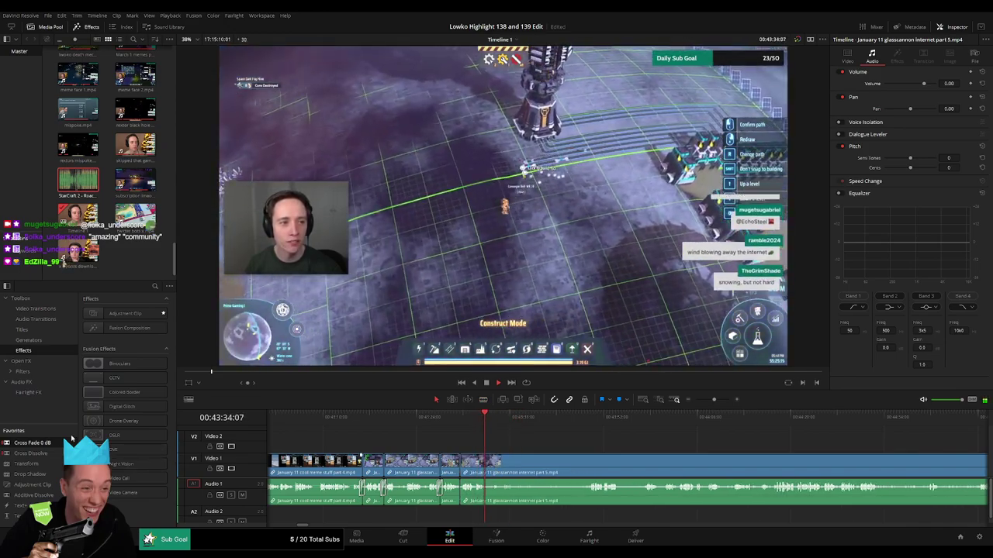
{"action": "left_click_drag", "start_coordinate": [468, 503], "coordinate": [492, 498]}
Step: Ripple-delete the glasscannon clip's section from about 43:34 to 43:49 and add a Cross Fade 0 dB on the audio join
{"action": "left_click", "coordinate": [518, 470]}
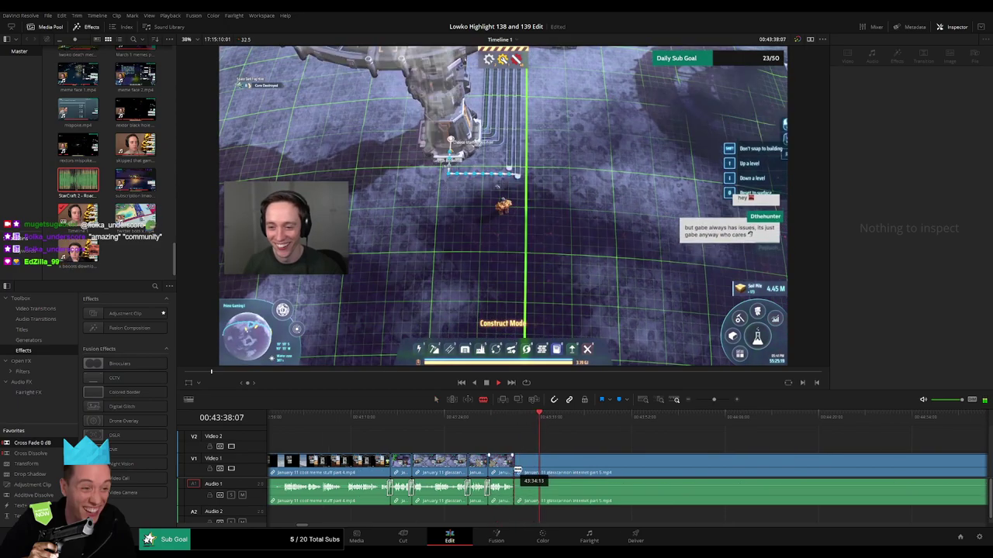
{"action": "left_click", "coordinate": [612, 425]}
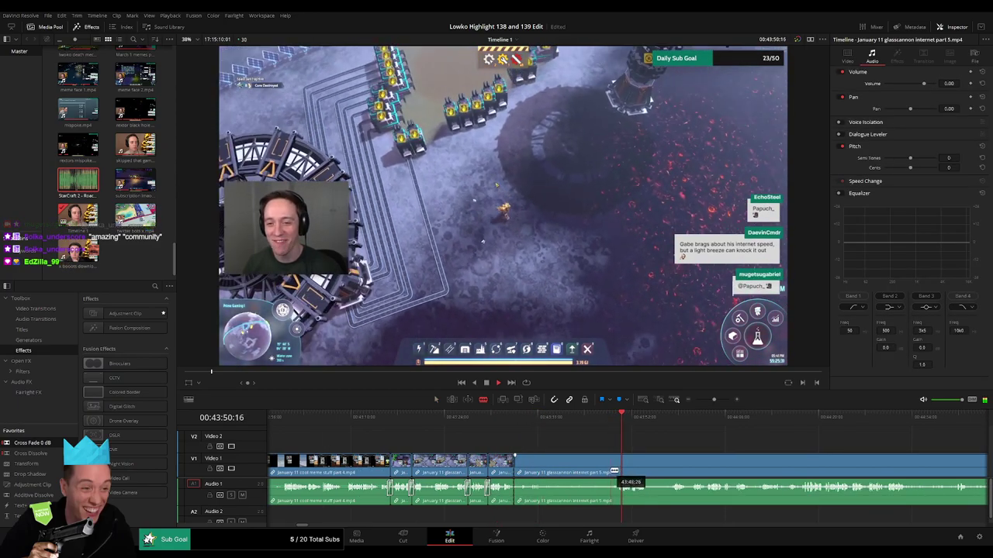
{"action": "left_click", "coordinate": [612, 469]}
{"action": "key", "text": "a"}
{"action": "left_click", "coordinate": [590, 474]}
{"action": "key", "text": "Delete"}
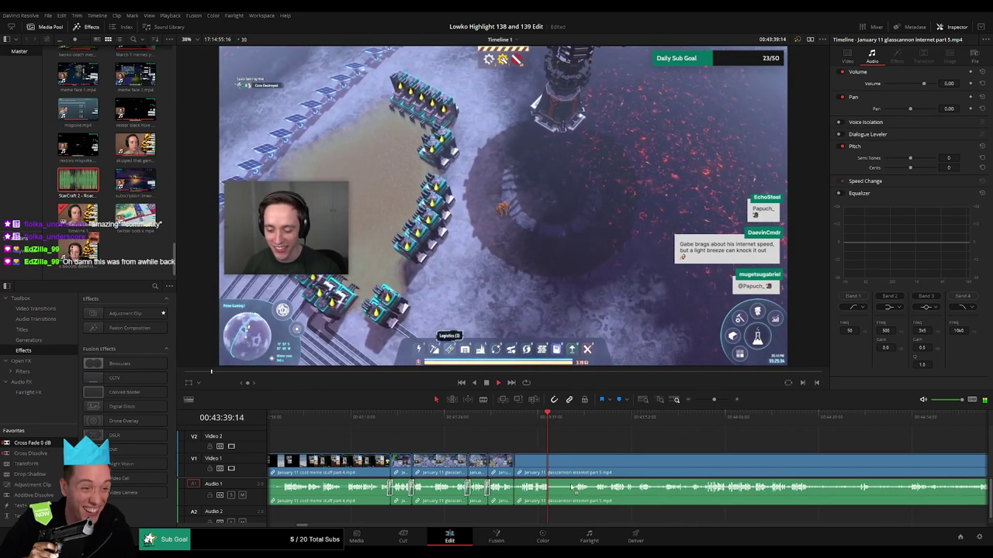
{"action": "left_click_drag", "start_coordinate": [523, 502], "coordinate": [518, 496]}
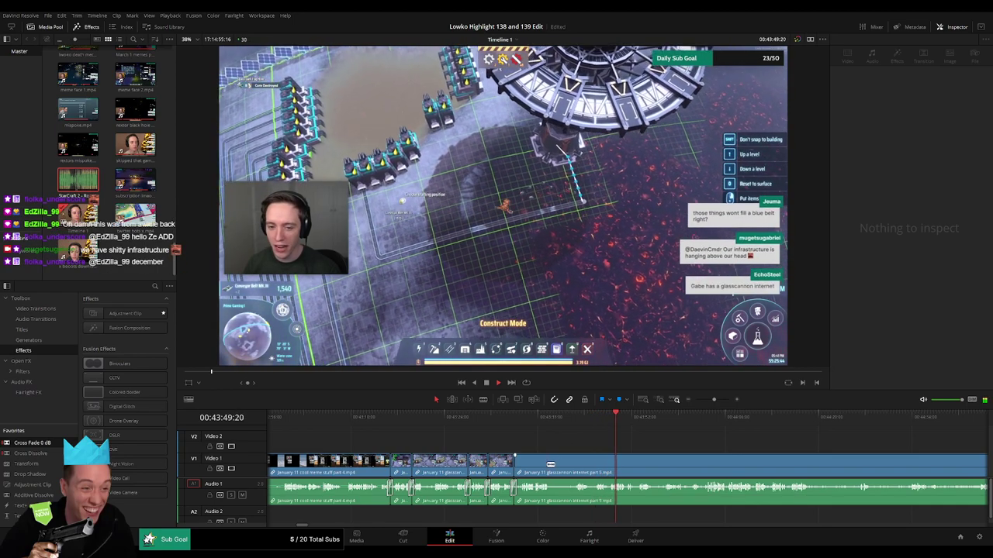
Step: Ripple-delete the pause from about 43:40 to 43:43 in the glasscannon clip and put a Cross Fade 0 dB on the join
{"action": "key", "text": "b"}
{"action": "left_click", "coordinate": [552, 465]}
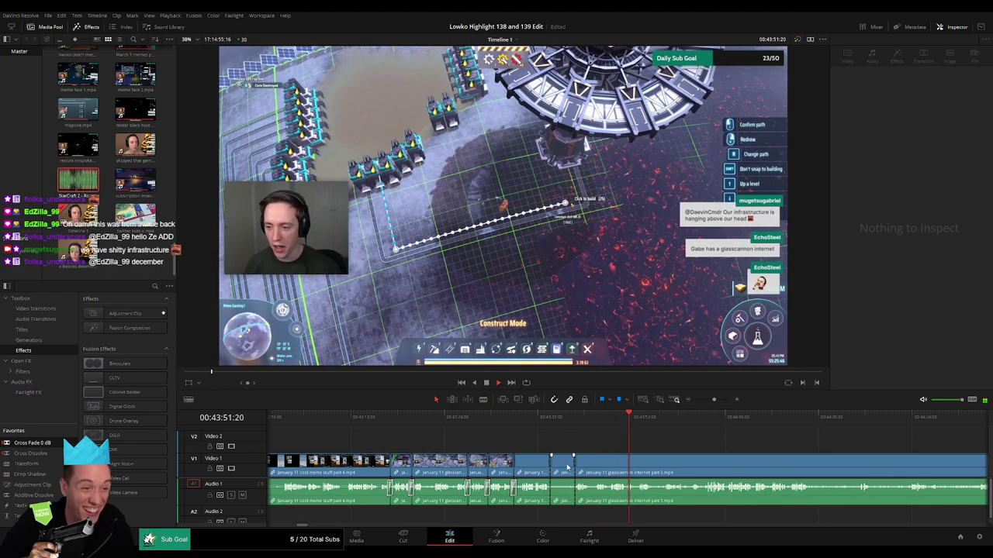
{"action": "key", "text": "a"}
{"action": "left_click", "coordinate": [567, 466]}
{"action": "key", "text": "Delete"}
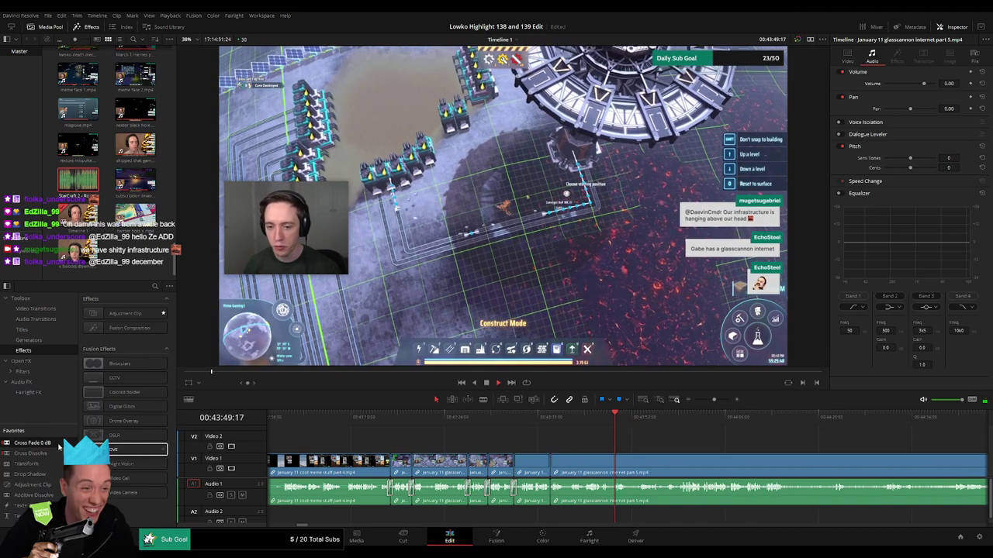
{"action": "scroll", "coordinate": [548, 493], "scroll_direction": "right", "scroll_amount": 5}
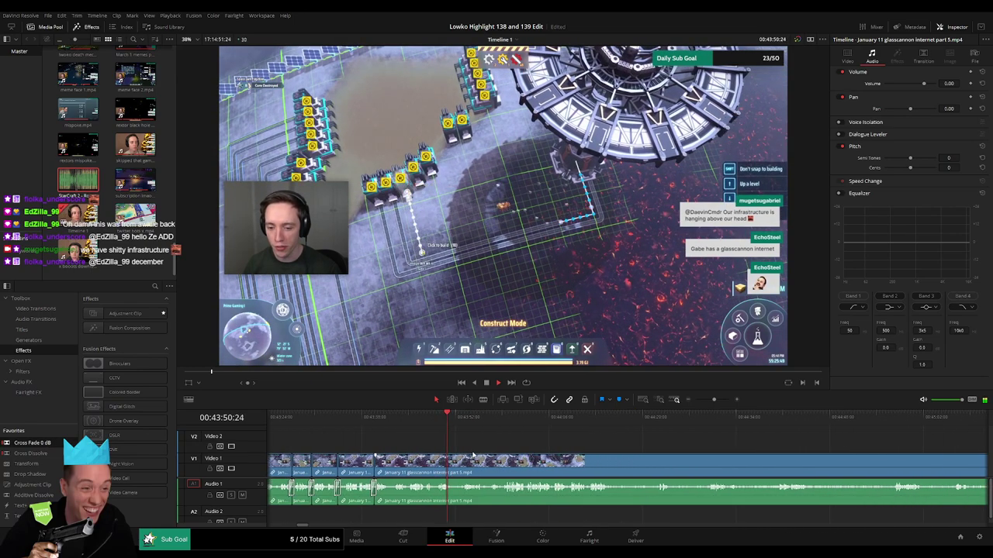
Step: Ripple-delete the glasscannon clip's section from about 44:15 to 44:22 and put a Cross Fade 0 dB on the audio join
{"action": "left_click", "coordinate": [457, 422]}
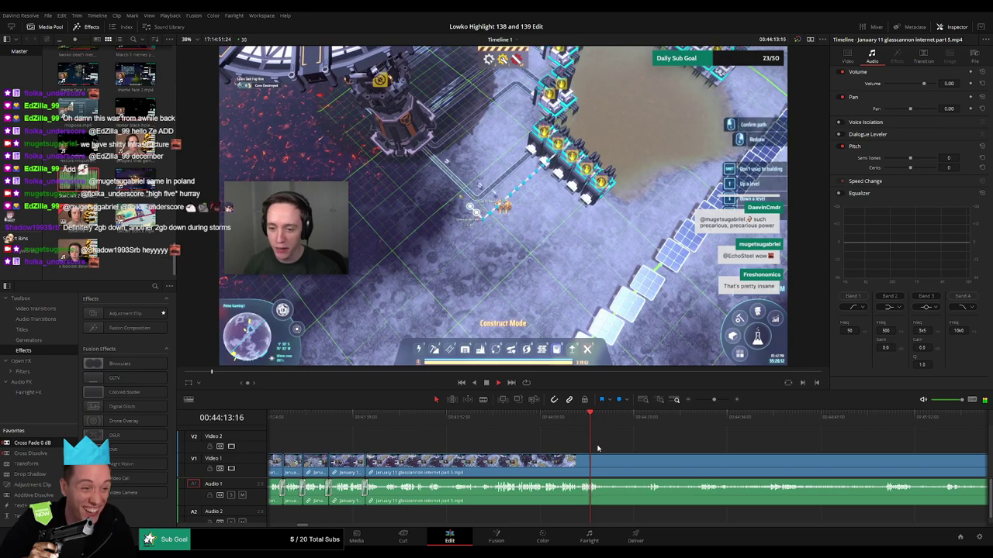
{"action": "left_click_drag", "start_coordinate": [598, 449], "coordinate": [459, 453]}
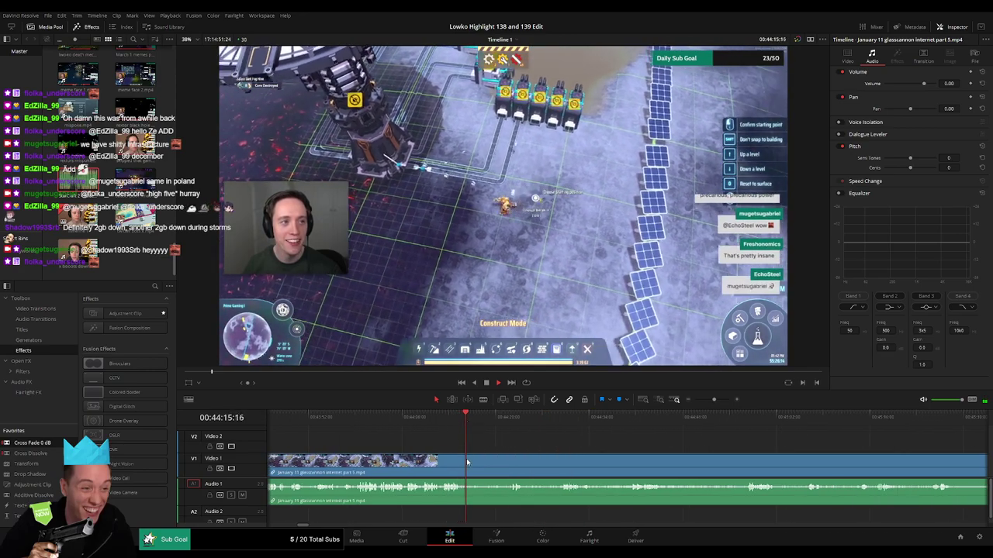
{"action": "key", "text": "b"}
{"action": "left_click", "coordinate": [467, 466]}
{"action": "left_click", "coordinate": [511, 422]}
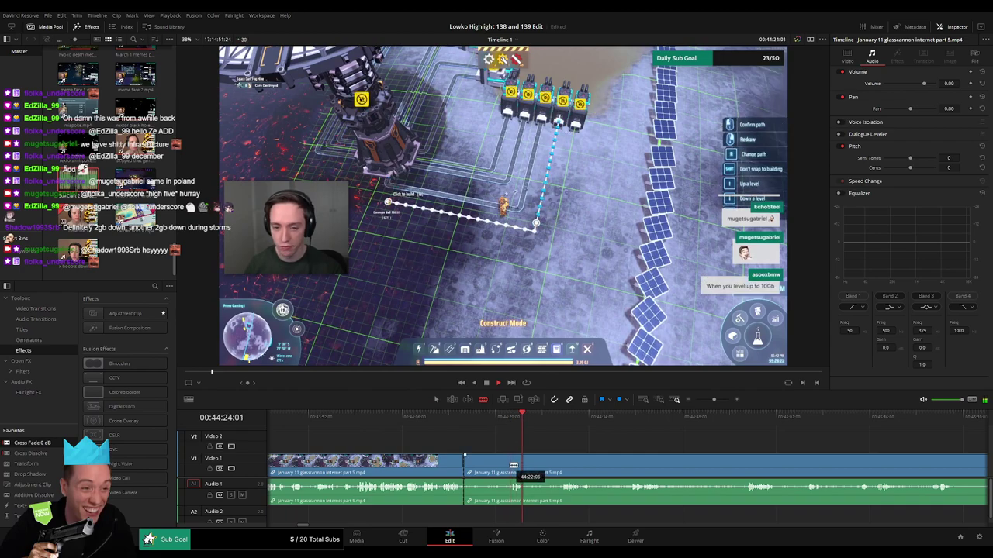
{"action": "left_click", "coordinate": [494, 470]}
{"action": "key", "text": "Delete"}
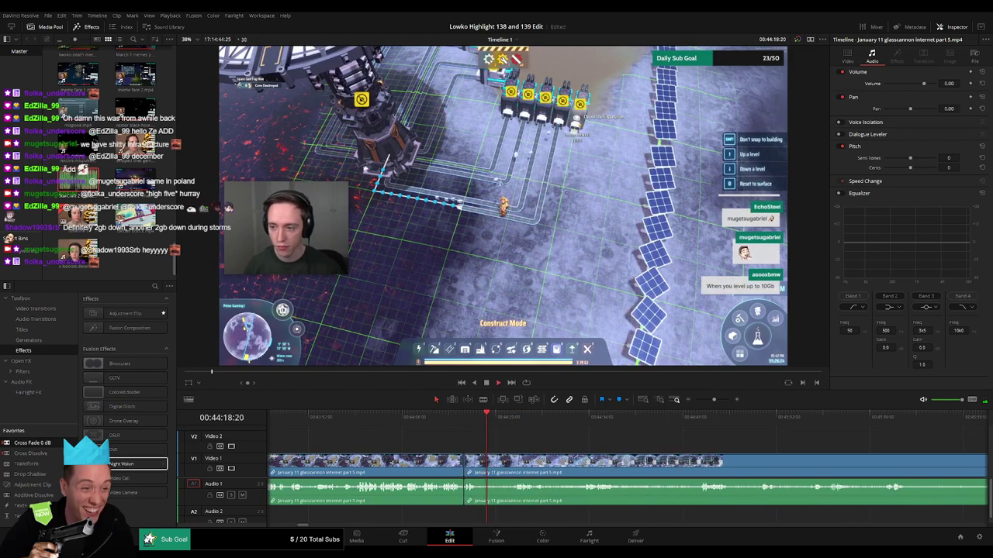
{"action": "left_click_drag", "start_coordinate": [460, 502], "coordinate": [462, 498]}
Step: Cut out the glasscannon clip's section from about 44:17 to 44:22, close the gap and put a Cross Fade 0 dB on the join
{"action": "key", "text": "b"}
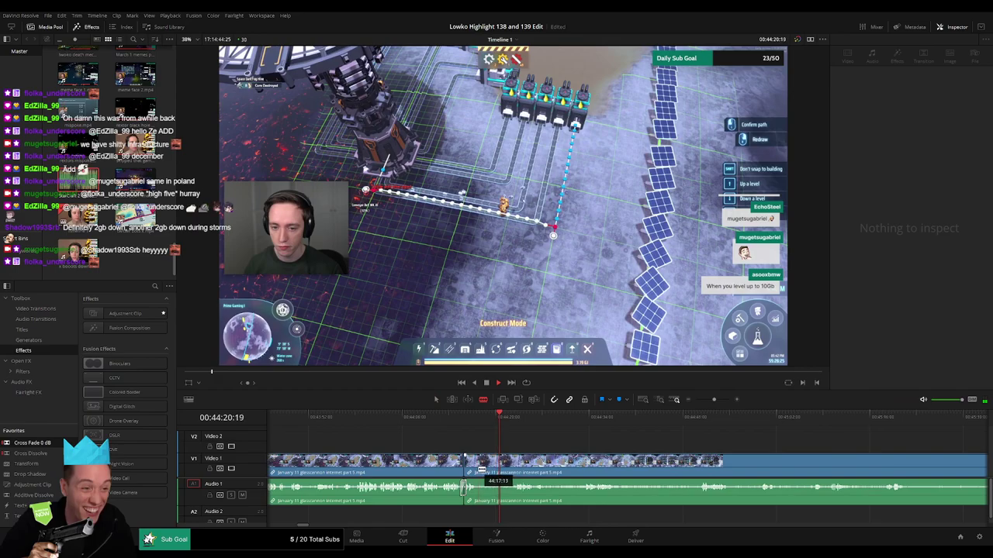
{"action": "left_click", "coordinate": [478, 469]}
{"action": "left_click", "coordinate": [519, 421]}
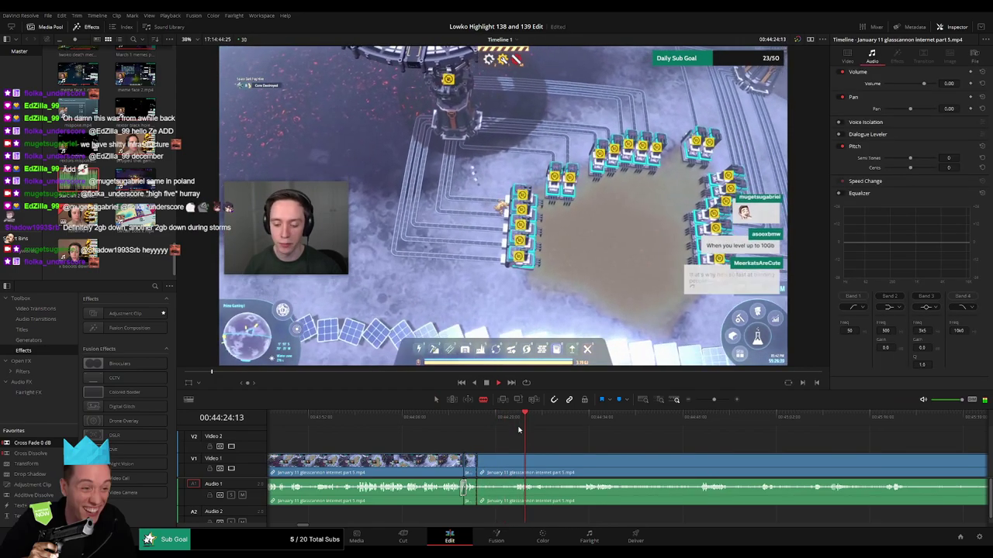
{"action": "left_click", "coordinate": [513, 466]}
{"action": "key", "text": "a"}
{"action": "left_click", "coordinate": [506, 470]}
{"action": "key", "text": "Delete"}
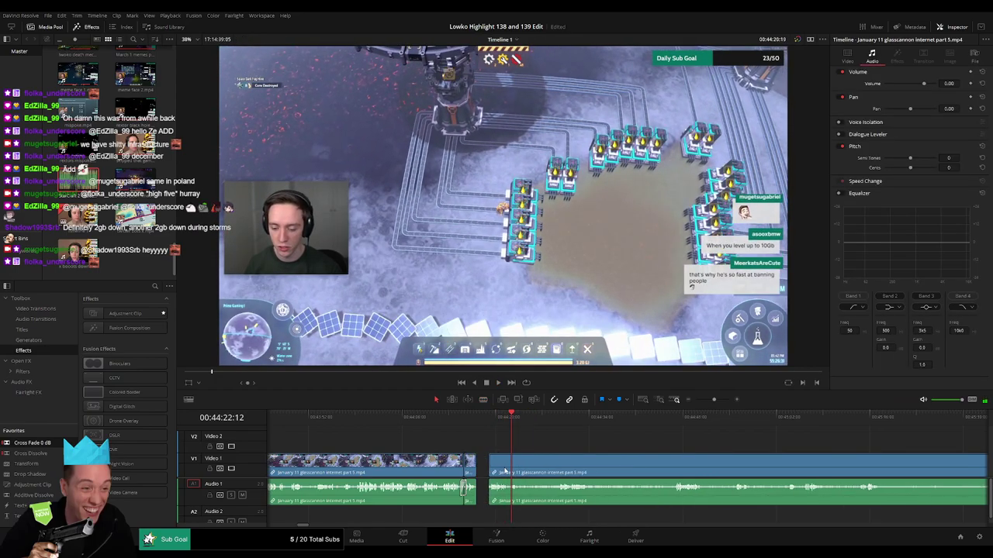
{"action": "left_click", "coordinate": [481, 471]}
{"action": "key", "text": "Delete"}
{"action": "key", "text": "space"}
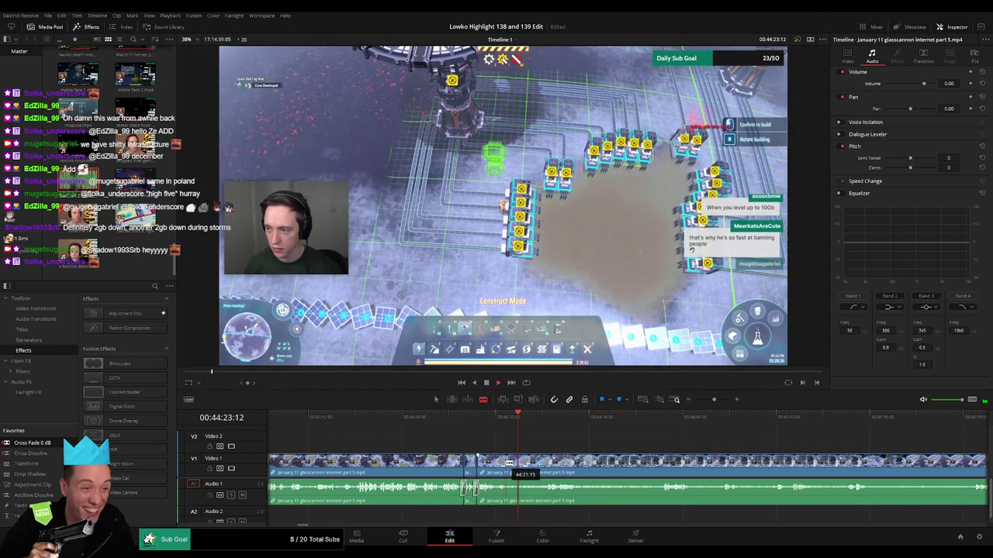
Step: Split the glasscannon clip at about 44:21 and check its remaining footage up to about 52:13 for usable dialogue
{"action": "left_click", "coordinate": [505, 464]}
{"action": "left_click", "coordinate": [543, 424]}
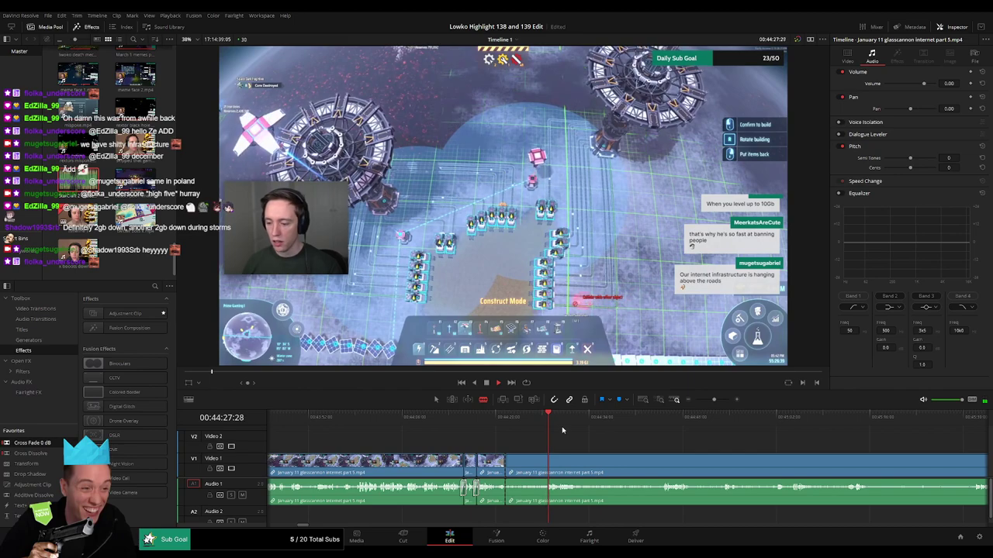
{"action": "left_click", "coordinate": [657, 419]}
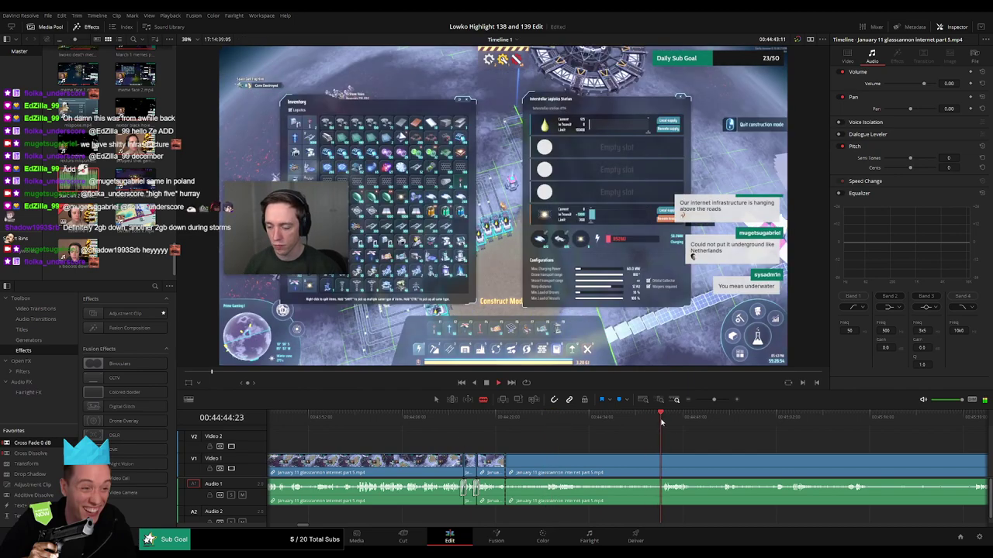
{"action": "left_click_drag", "start_coordinate": [713, 400], "coordinate": [711, 400]}
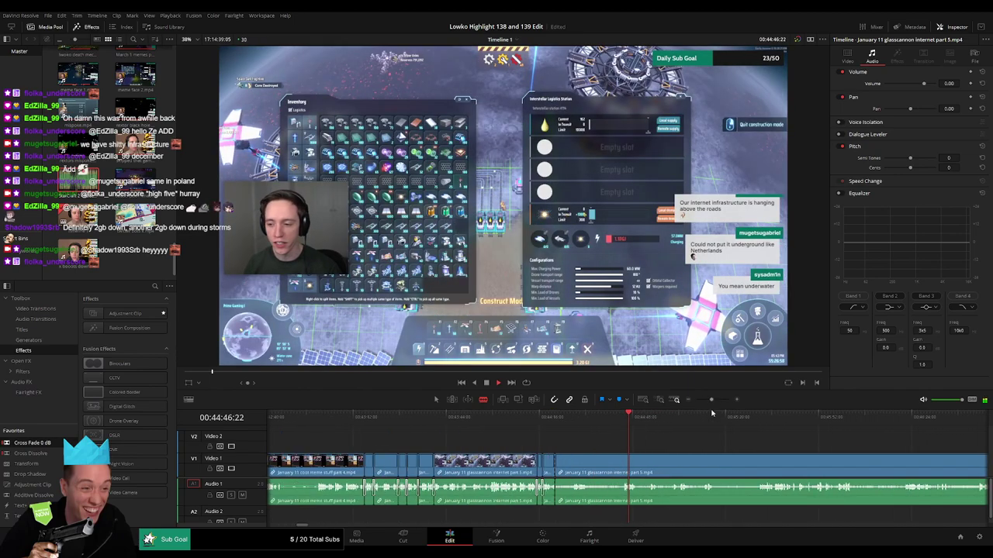
{"action": "scroll", "coordinate": [806, 454], "scroll_direction": "right", "scroll_amount": 4}
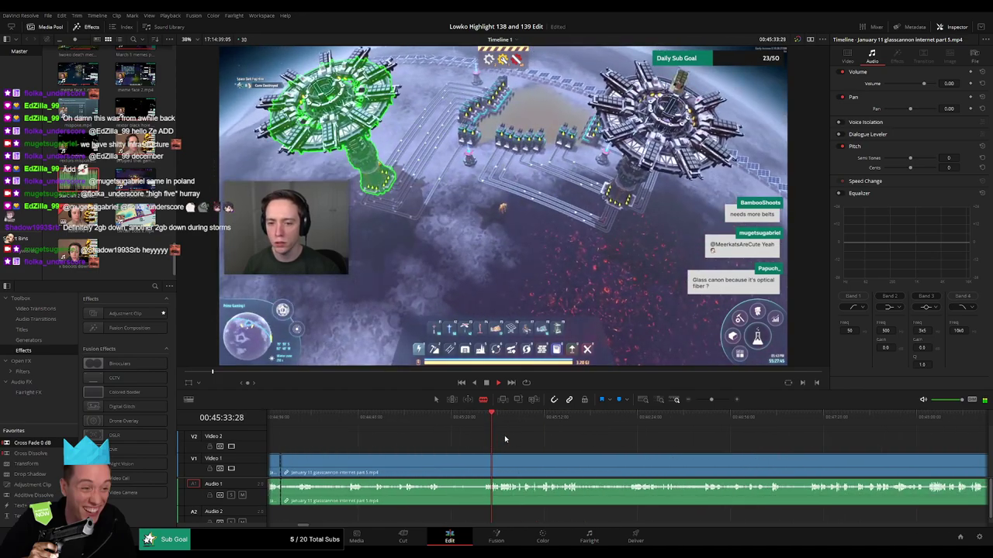
{"action": "left_click", "coordinate": [642, 421]}
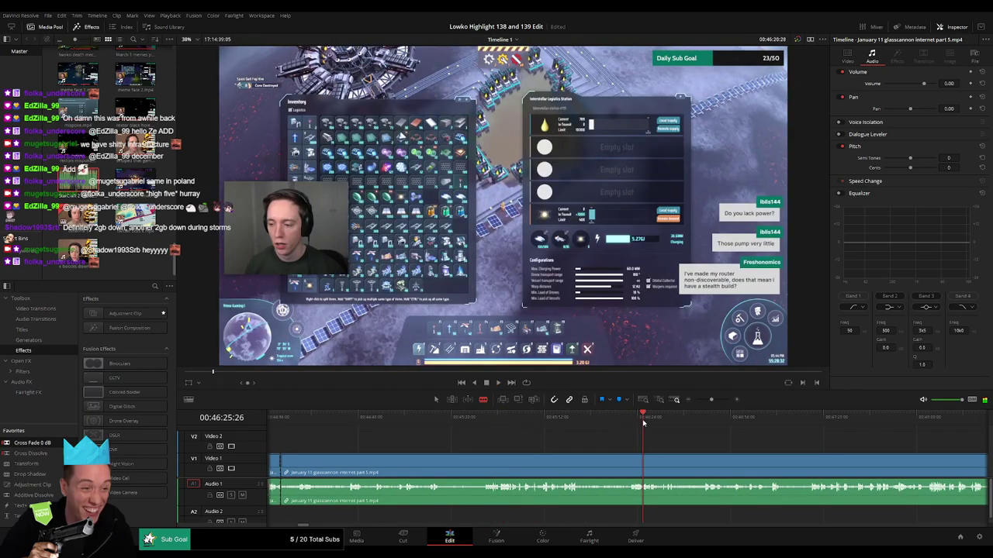
{"action": "left_click_drag", "start_coordinate": [709, 401], "coordinate": [710, 402]}
{"action": "left_click", "coordinate": [767, 421]}
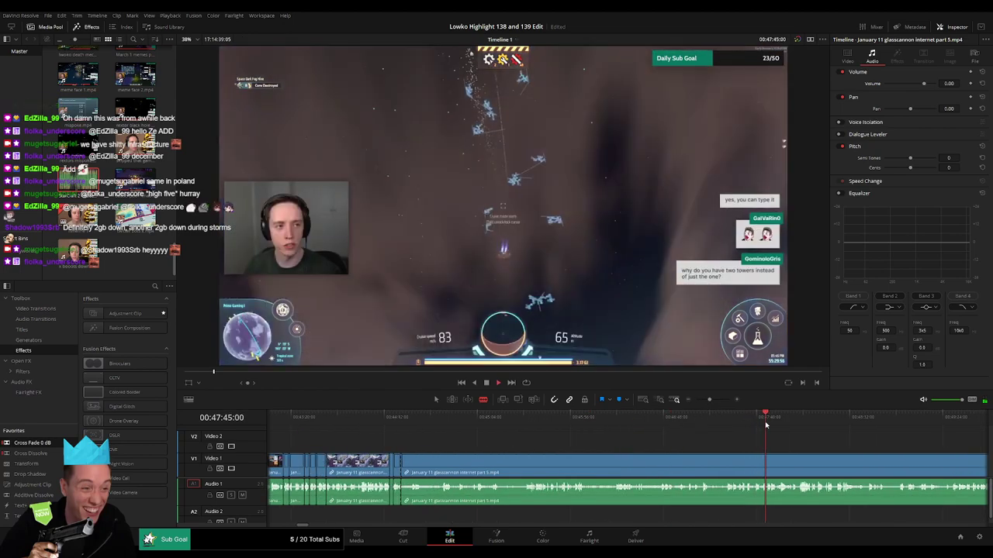
{"action": "left_click", "coordinate": [800, 419]}
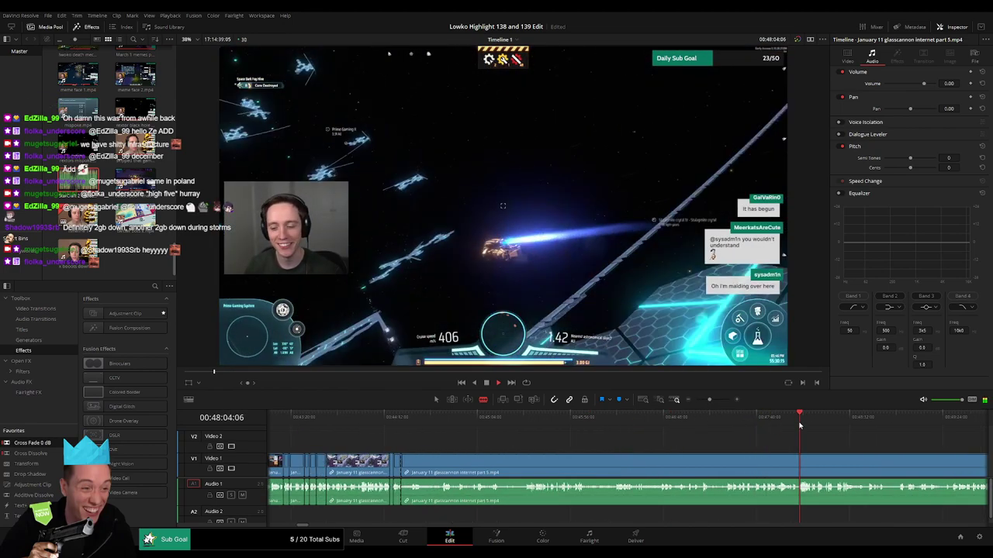
{"action": "left_click_drag", "start_coordinate": [709, 400], "coordinate": [702, 402]}
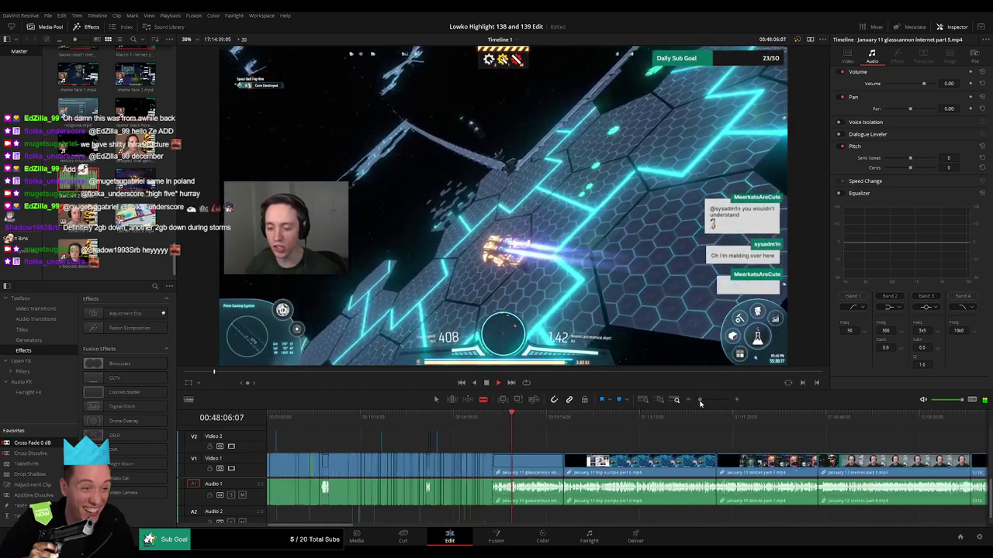
{"action": "left_click", "coordinate": [664, 419]}
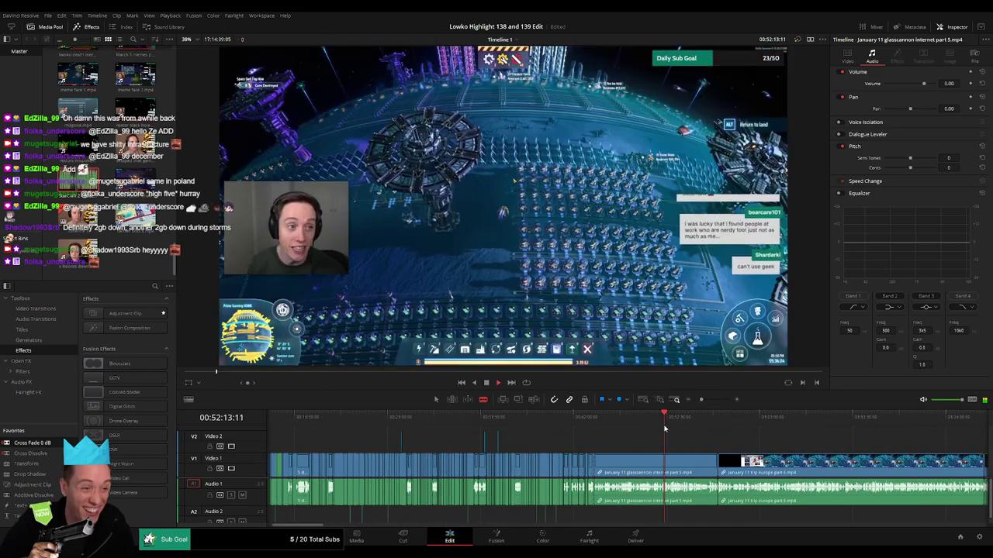
Step: Delete the long remainder of the glasscannon clip and close the gap before the trip europe clip
{"action": "key", "text": "a"}
{"action": "left_click", "coordinate": [678, 465]}
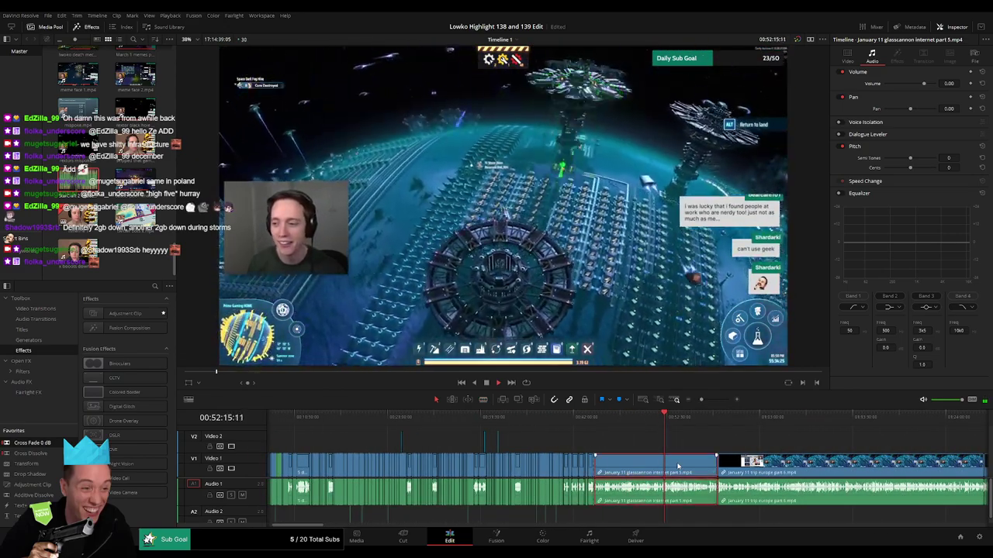
{"action": "key", "text": "BackSpace"}
{"action": "left_click", "coordinate": [678, 467]}
{"action": "key", "text": "BackSpace"}
Step: Review the opening of the trip europe clip from about 45:55 to 46:17 for usable dialogue
{"action": "left_click", "coordinate": [603, 419]}
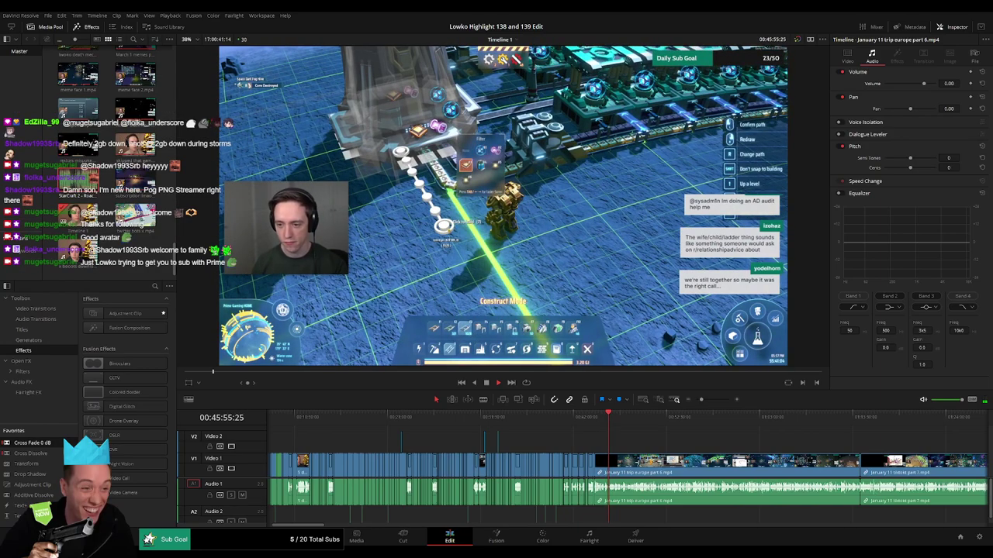
{"action": "left_click_drag", "start_coordinate": [701, 401], "coordinate": [710, 400]}
{"action": "left_click", "coordinate": [658, 426]}
{"action": "left_click", "coordinate": [553, 423]}
{"action": "left_click", "coordinate": [549, 423]}
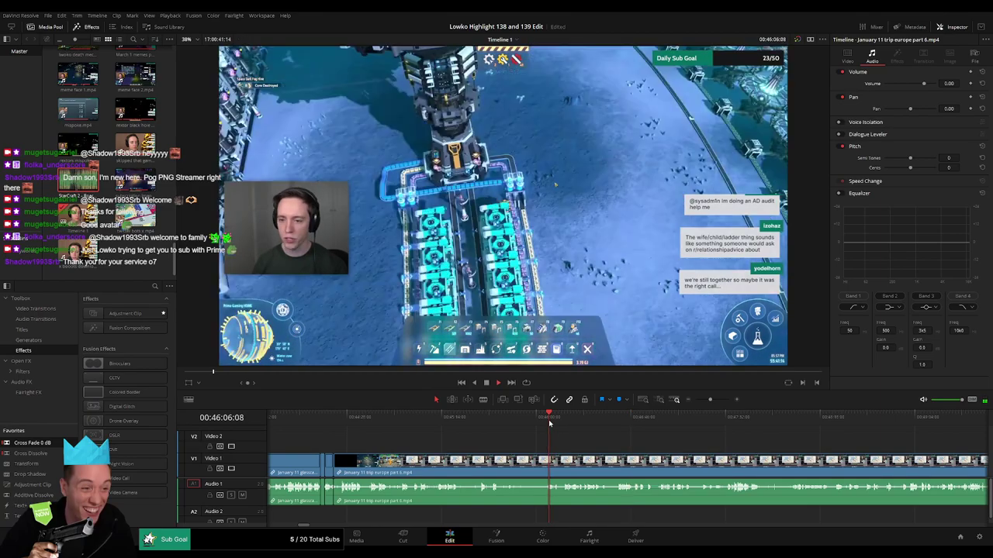
{"action": "left_click", "coordinate": [566, 423]}
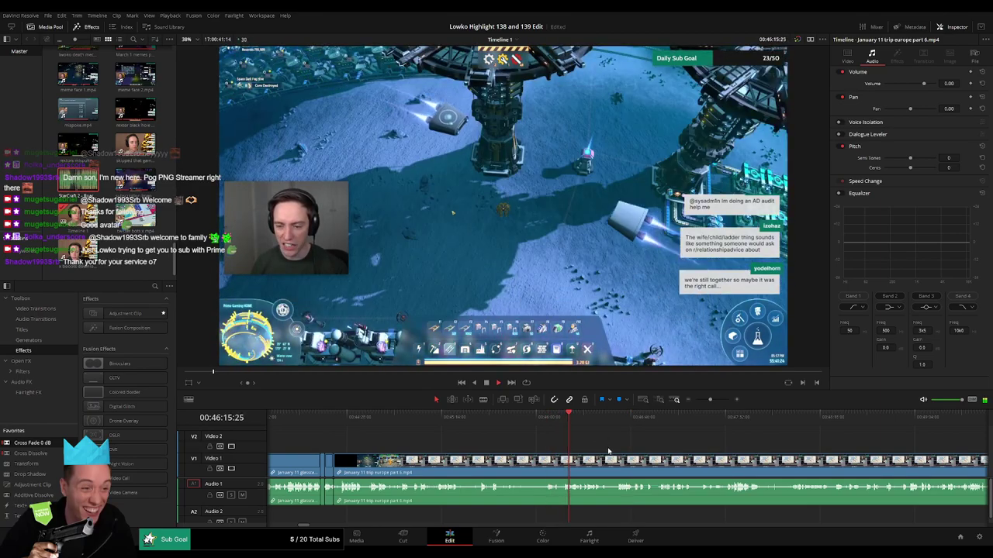
{"action": "scroll", "coordinate": [596, 445], "scroll_direction": "right", "scroll_amount": 1}
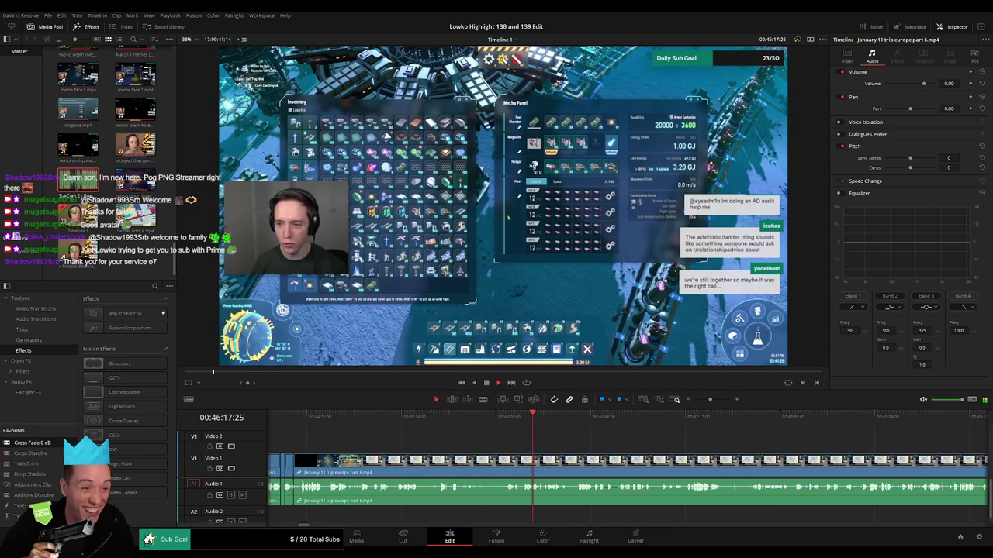
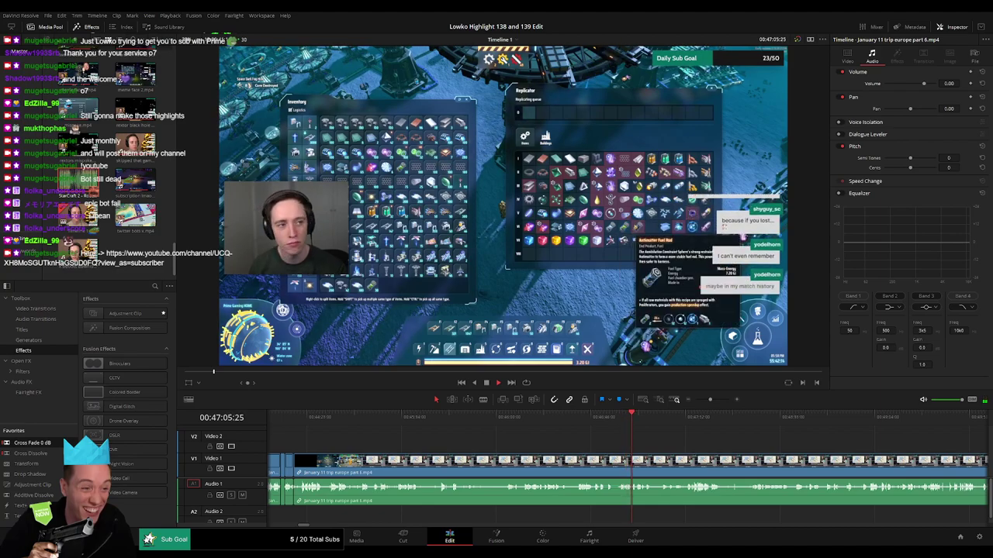
Step: Scan the trip europe clip from about 49:20 to 52:36 to find where its usable conversation starts
{"action": "left_click_drag", "start_coordinate": [712, 401], "coordinate": [498, 440]}
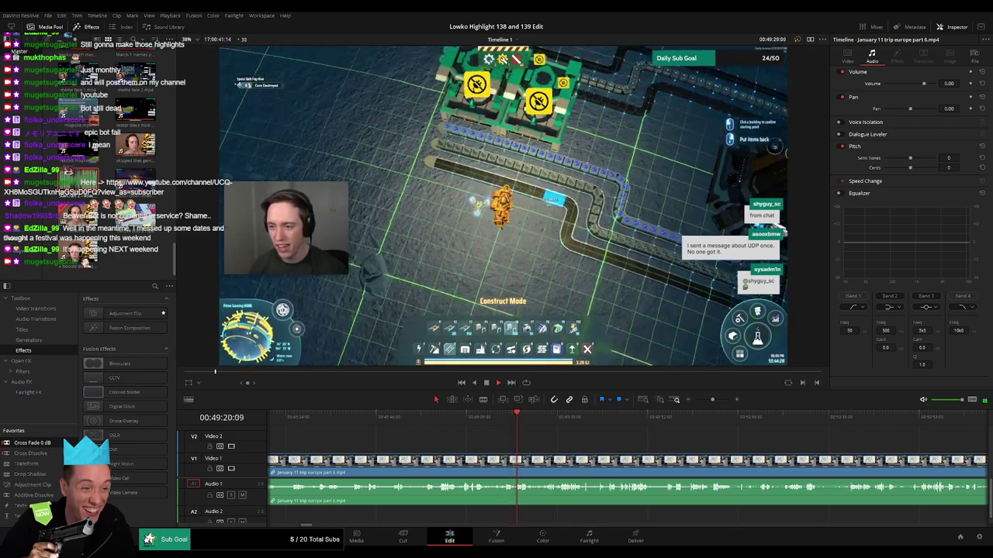
{"action": "left_click", "coordinate": [548, 419]}
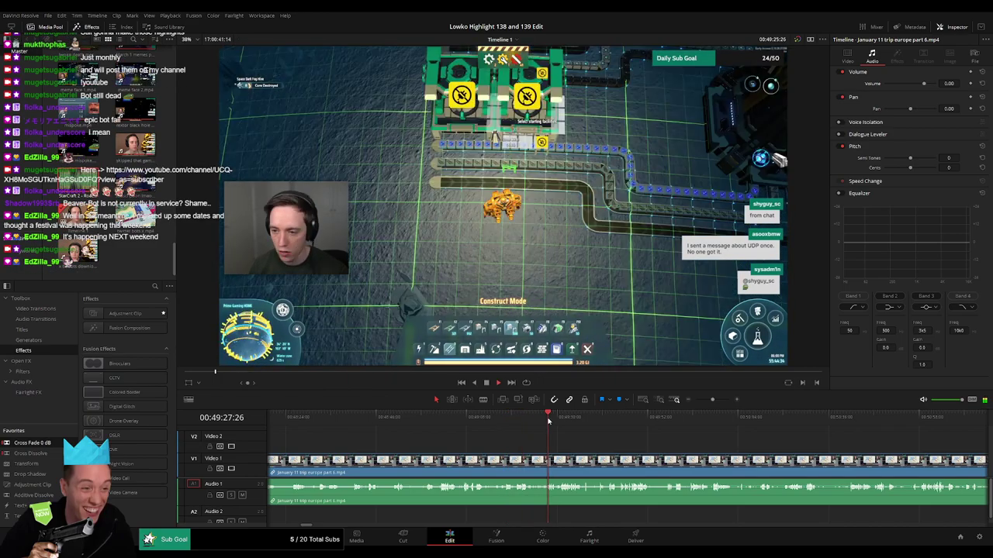
{"action": "left_click_drag", "start_coordinate": [598, 450], "coordinate": [443, 448]}
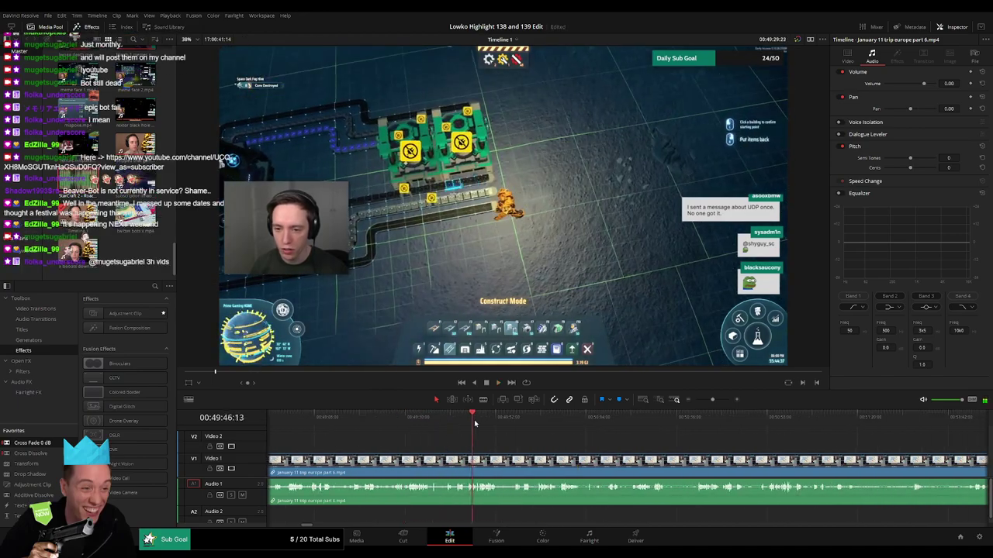
{"action": "left_click", "coordinate": [519, 422]}
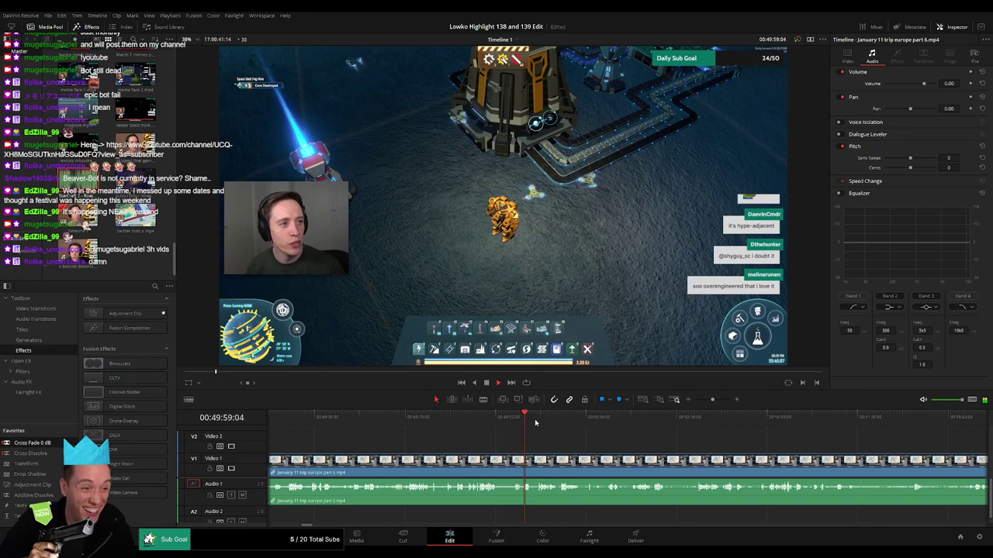
{"action": "key", "text": "space"}
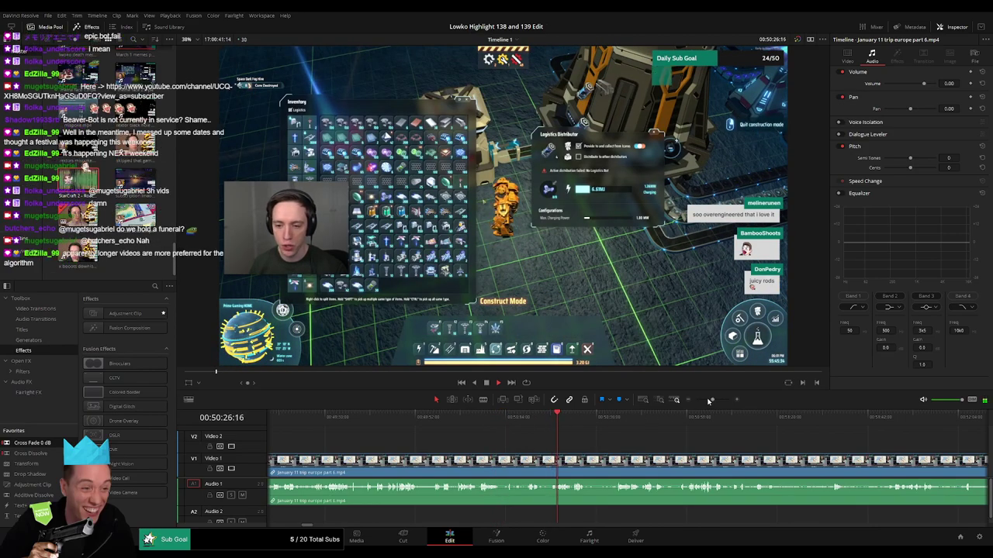
{"action": "scroll", "coordinate": [490, 439], "scroll_direction": "right", "scroll_amount": 3}
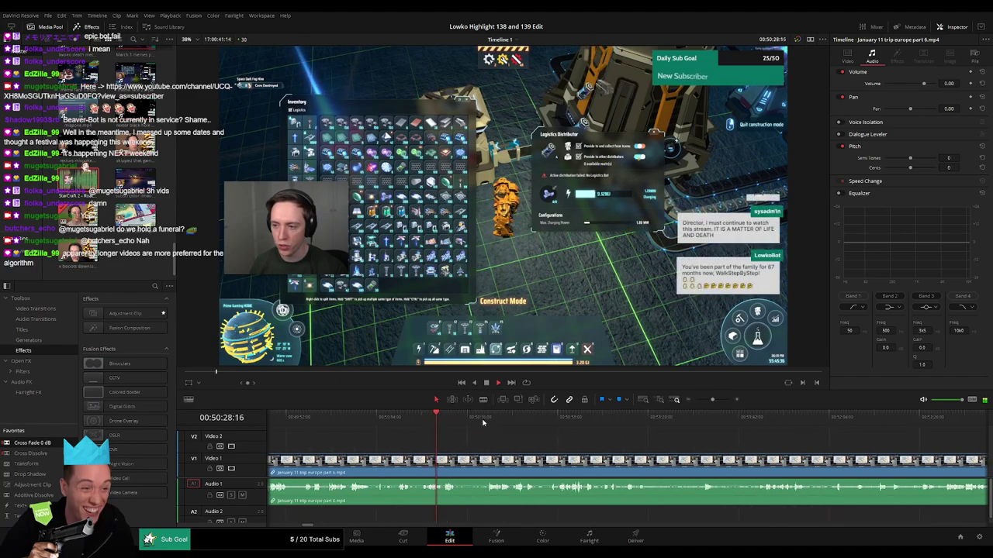
{"action": "left_click", "coordinate": [487, 419]}
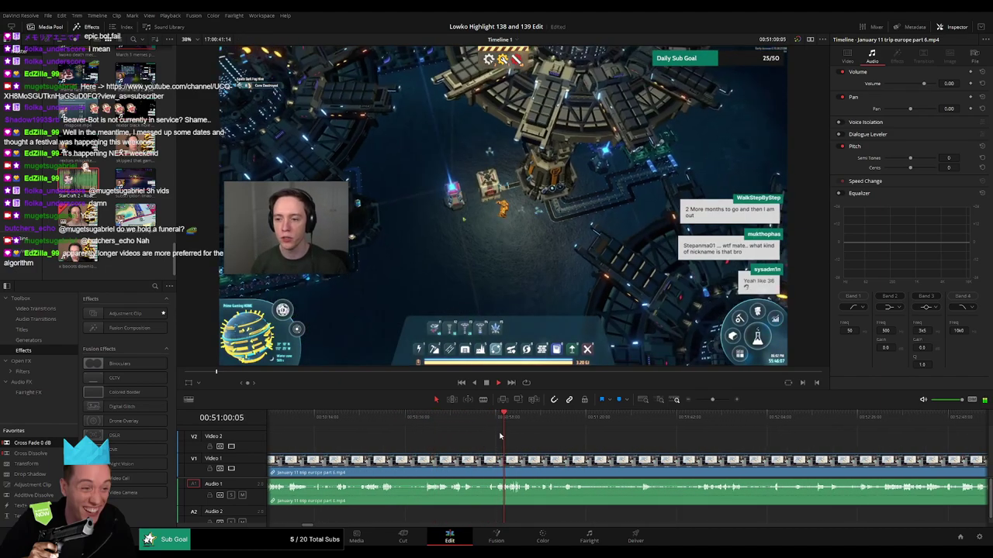
{"action": "left_click", "coordinate": [696, 419]}
{"action": "left_click_drag", "start_coordinate": [650, 448], "coordinate": [503, 437]}
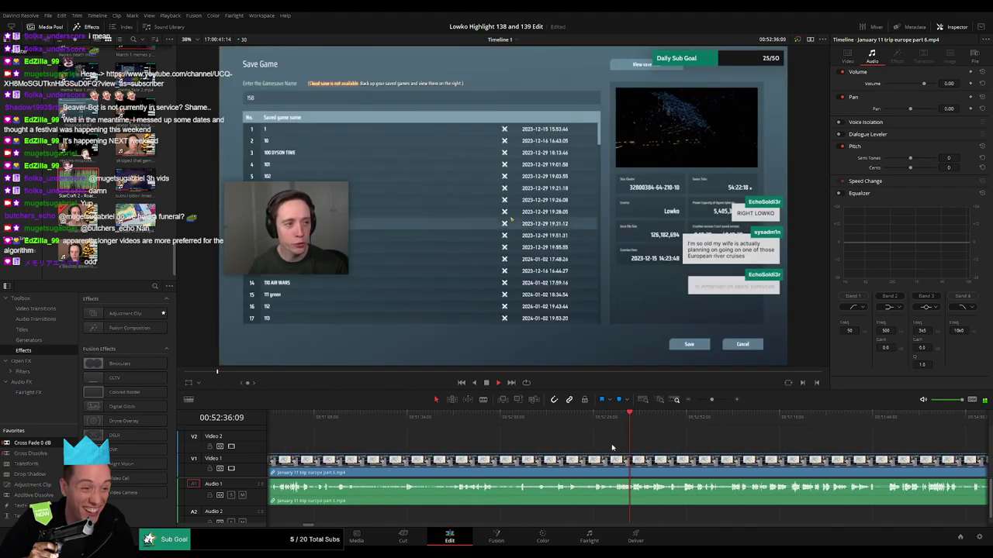
{"action": "left_click", "coordinate": [594, 418]}
{"action": "left_click_drag", "start_coordinate": [712, 399], "coordinate": [714, 400]}
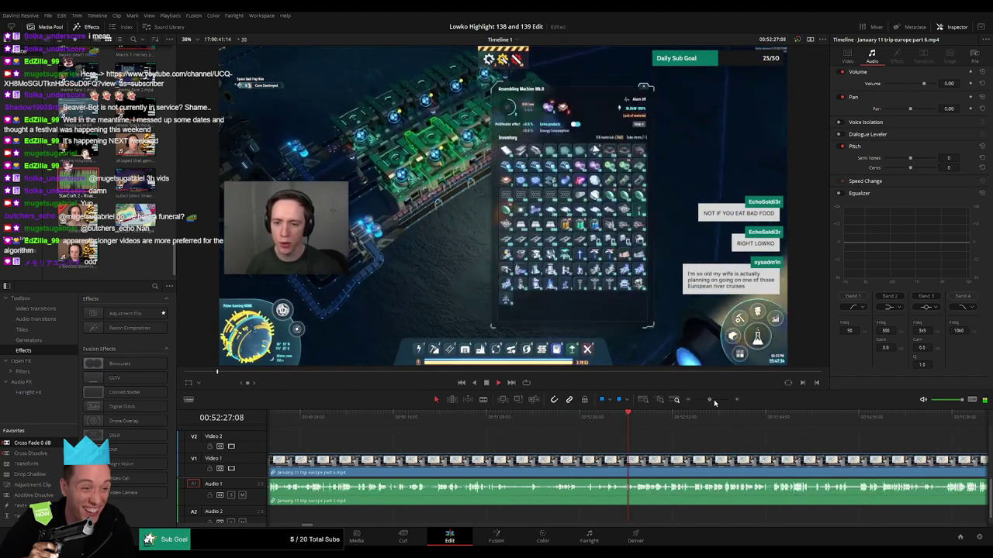
{"action": "left_click", "coordinate": [665, 423]}
{"action": "key", "text": "space"}
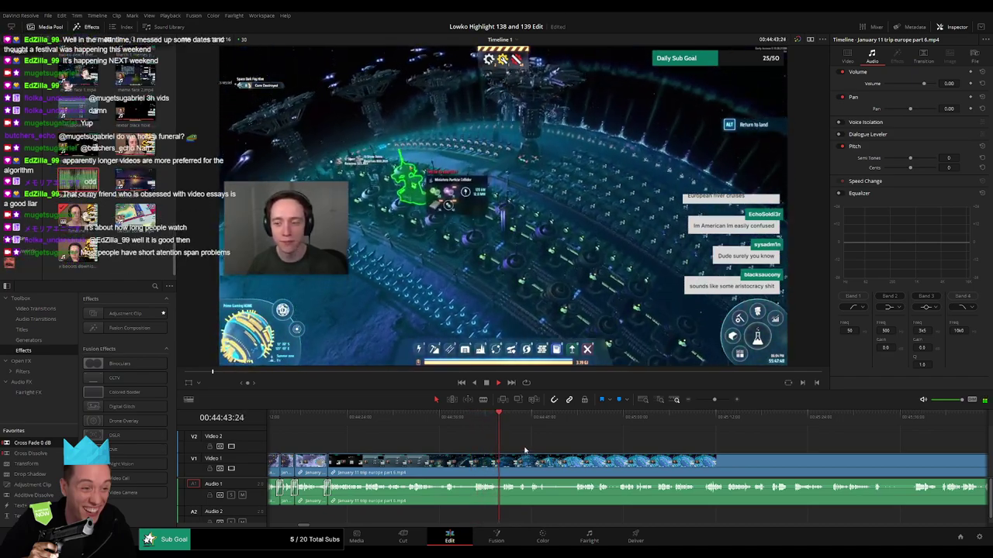
Step: Ripple-delete the trip europe clip's section from about 44:38 to 44:41 and put a Cross Fade 0 dB on the audio join
{"action": "left_click_drag", "start_coordinate": [525, 450], "coordinate": [443, 447]}
{"action": "key", "text": "b"}
{"action": "left_click", "coordinate": [379, 458]}
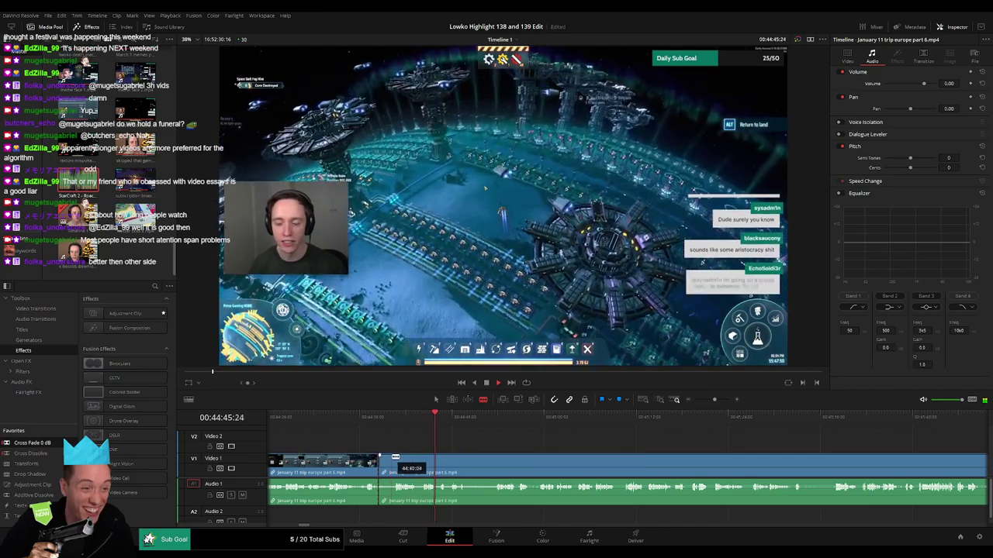
{"action": "left_click", "coordinate": [398, 457]}
{"action": "key", "text": "a"}
{"action": "left_click", "coordinate": [386, 463]}
{"action": "key", "text": "Delete"}
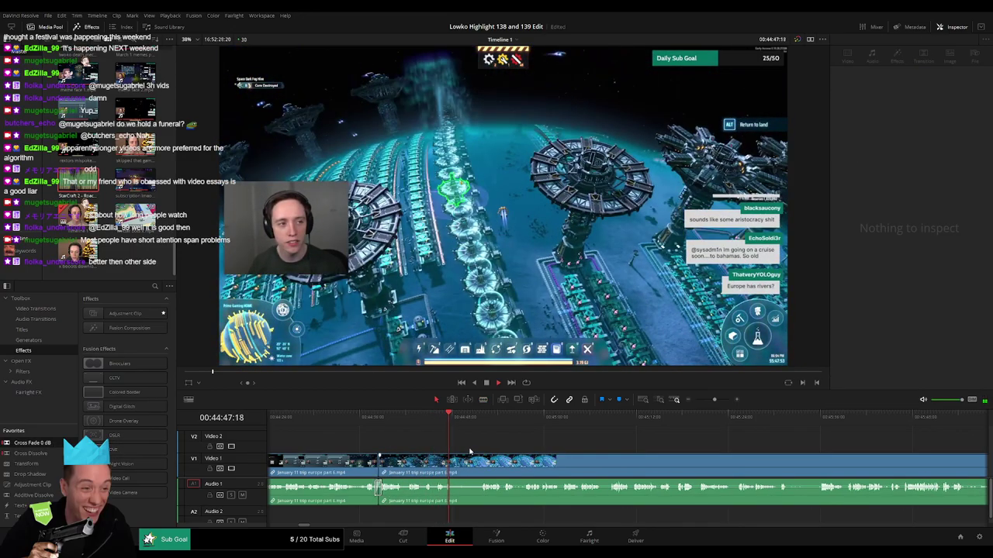
Step: Cut out the trip europe clip's section from about 44:48 to 44:51, close the gap and put a Cross Fade 0 dB on the join
{"action": "left_click", "coordinate": [481, 423]}
{"action": "key", "text": "b"}
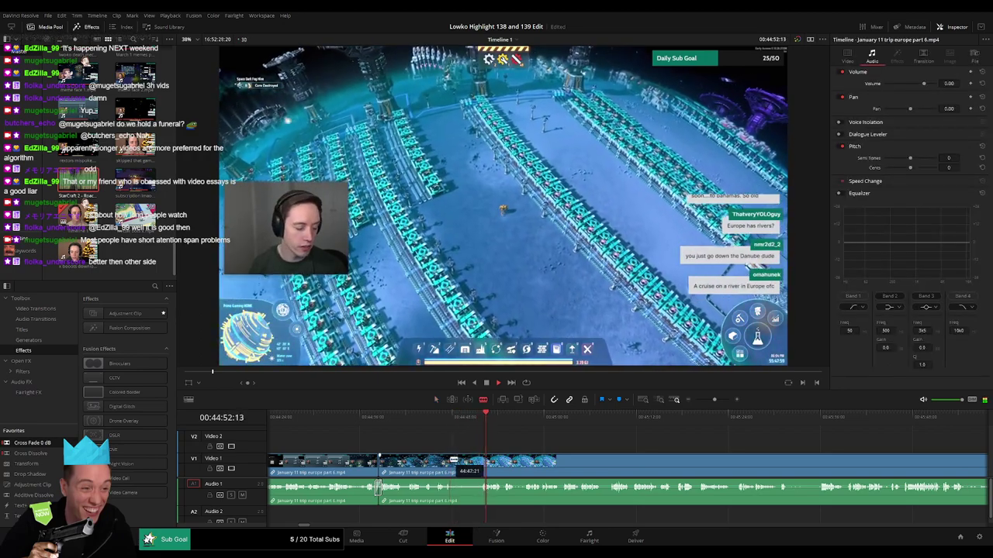
{"action": "left_click", "coordinate": [452, 461]}
{"action": "left_click", "coordinate": [480, 462]}
{"action": "key", "text": "a"}
{"action": "left_click", "coordinate": [468, 466]}
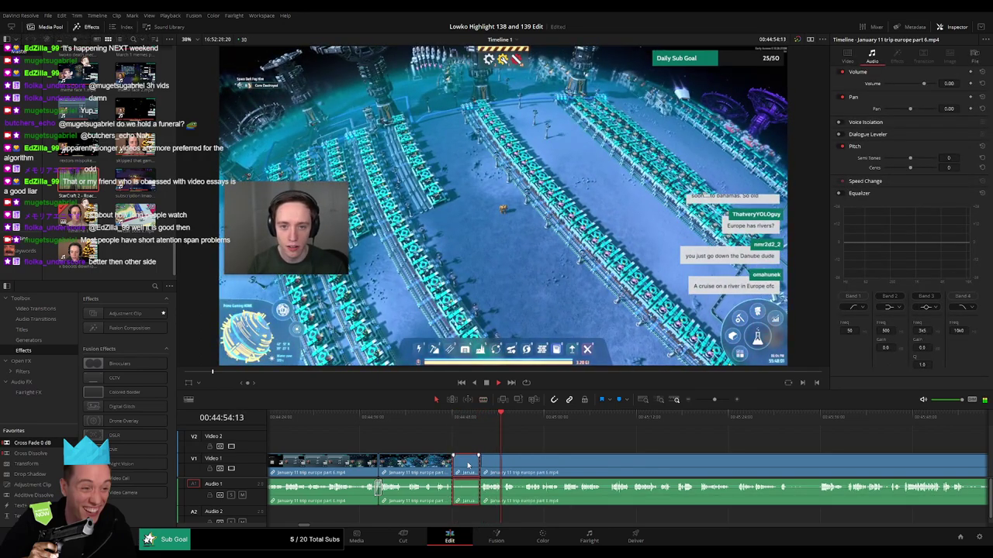
{"action": "key", "text": "Delete"}
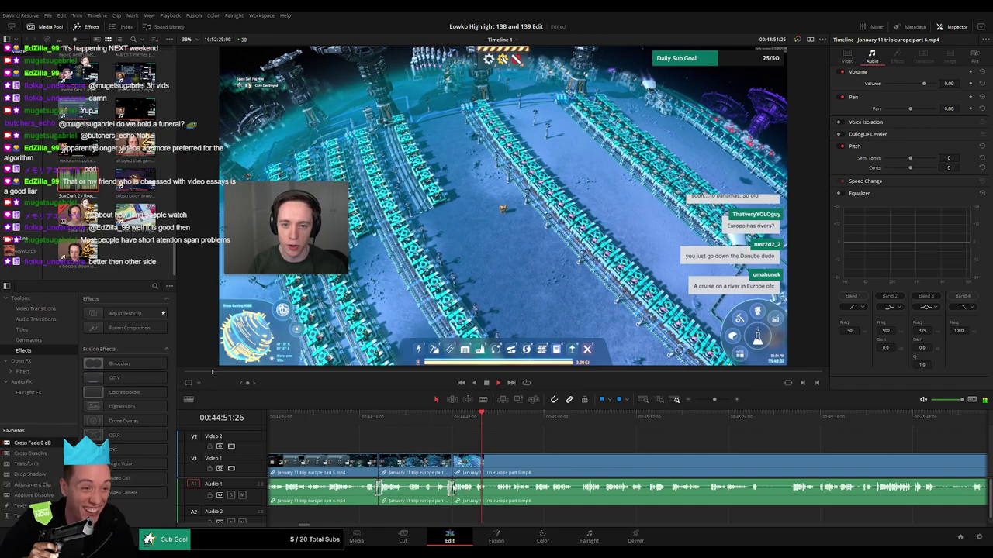
Step: Remove the short section from about 44:52 to 44:53 of the trip europe clip and smooth the audio join with a Cross Fade 0 dB
{"action": "scroll", "coordinate": [505, 442], "scroll_direction": "right", "scroll_amount": 3}
{"action": "key", "text": "b"}
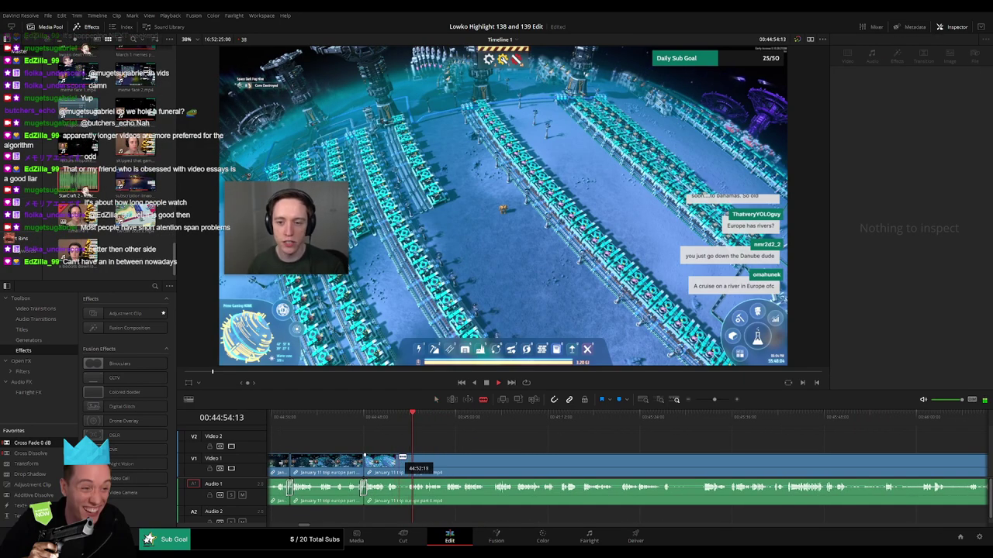
{"action": "mouse_move", "coordinate": [402, 457]}
{"action": "left_mouse_down"}
{"action": "mouse_move", "coordinate": [412, 457]}
{"action": "mouse_move", "coordinate": [405, 466]}
{"action": "left_mouse_up"}
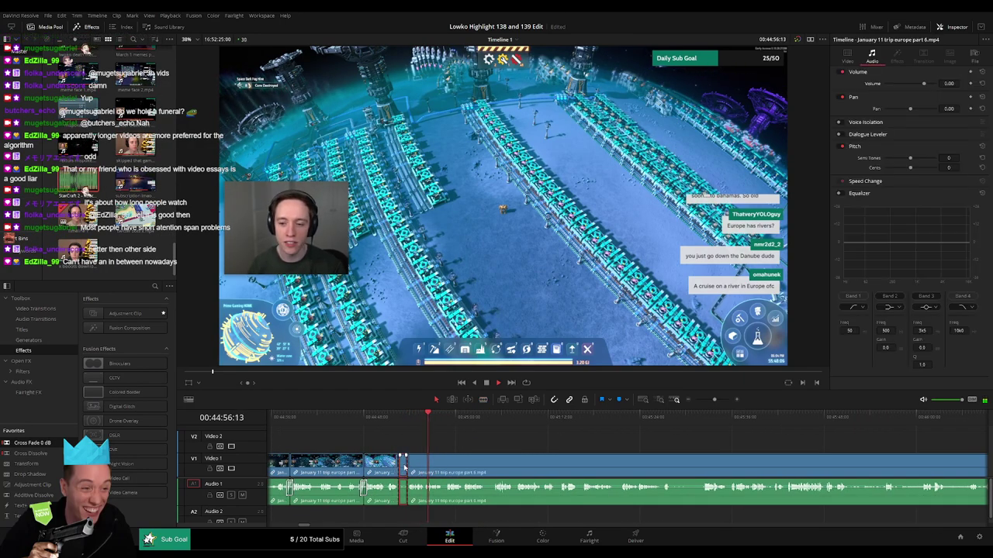
{"action": "key", "text": "Delete"}
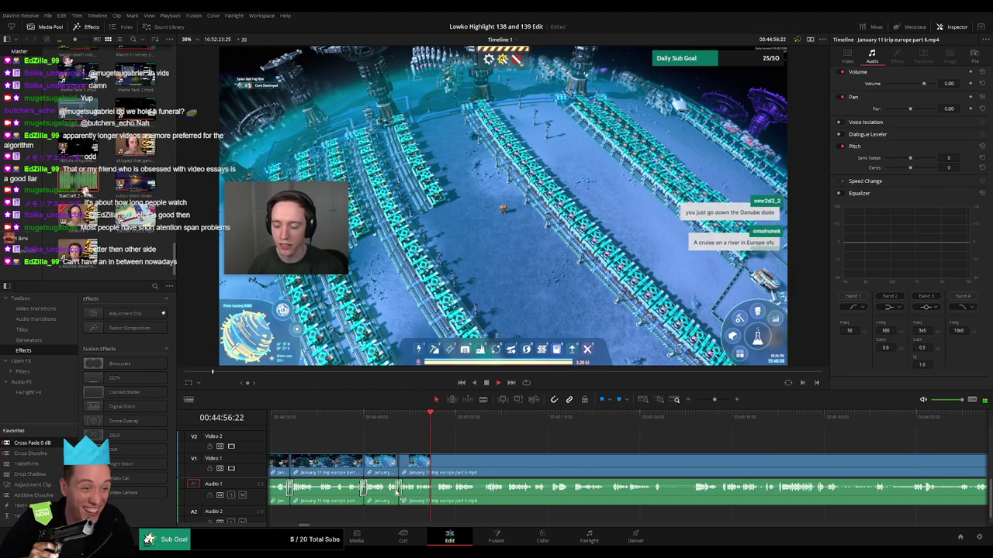
{"action": "left_click_drag", "start_coordinate": [396, 492], "coordinate": [397, 492]}
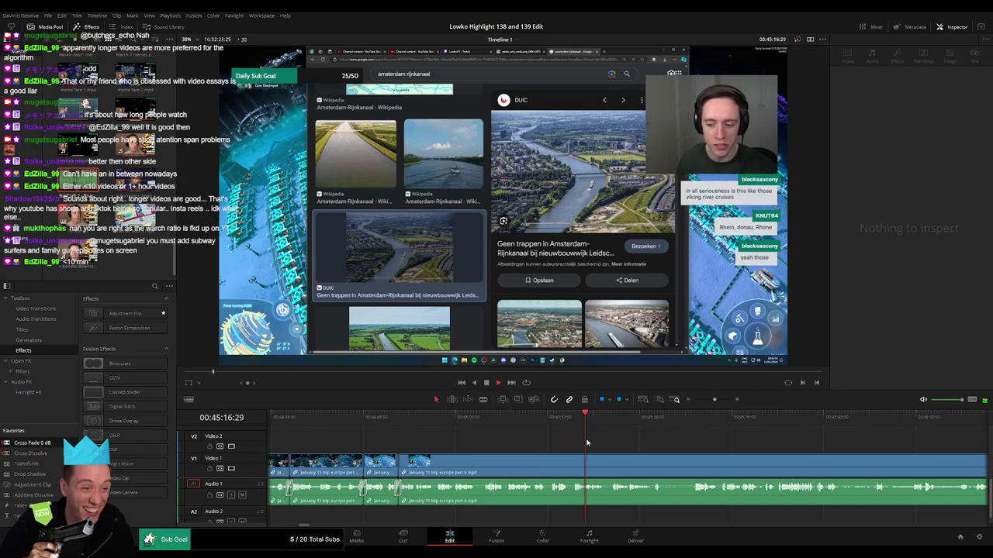
Step: Isolate the swear word in the trip europe clip by splitting it at about 45:21:02 and 45:21:09
{"action": "left_click_drag", "start_coordinate": [588, 443], "coordinate": [448, 440]}
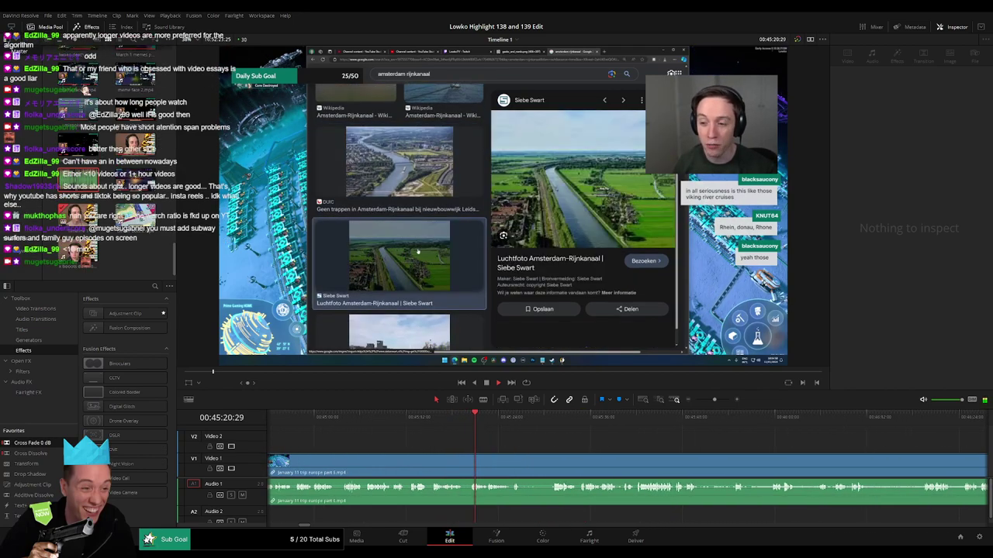
{"action": "left_click_drag", "start_coordinate": [715, 400], "coordinate": [723, 401]}
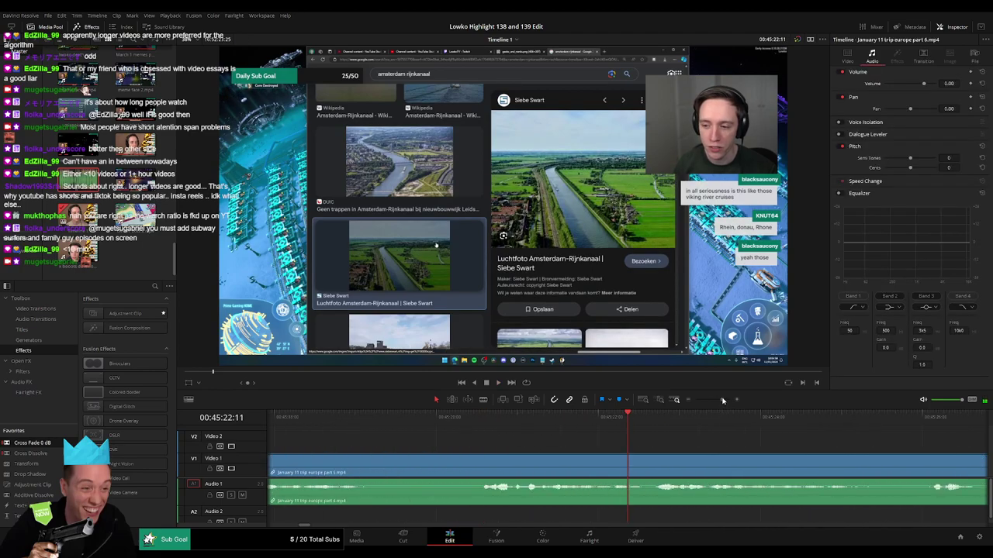
{"action": "left_click_drag", "start_coordinate": [483, 420], "coordinate": [523, 420]}
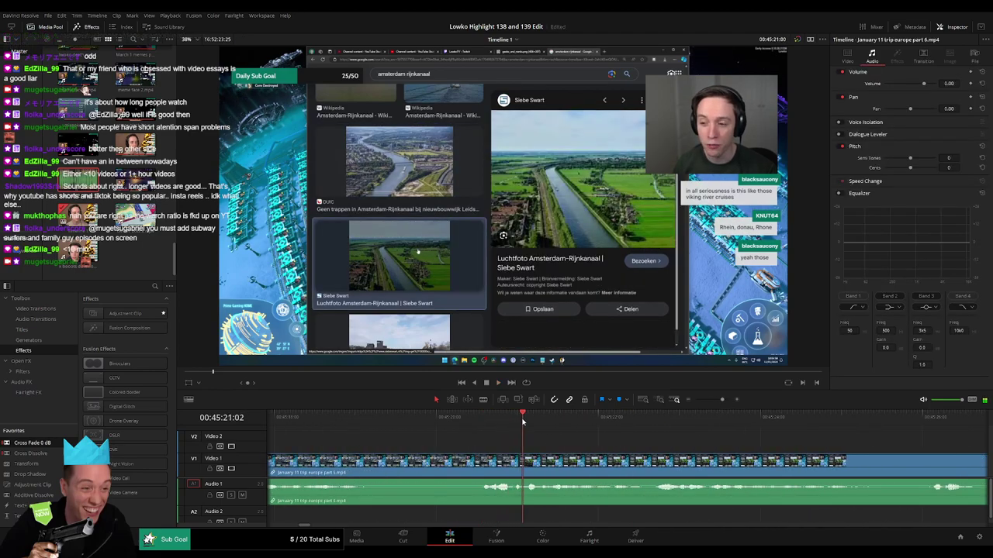
{"action": "key", "text": "b"}
{"action": "left_click", "coordinate": [529, 470]}
{"action": "key", "text": "space"}
{"action": "key", "text": "space"}
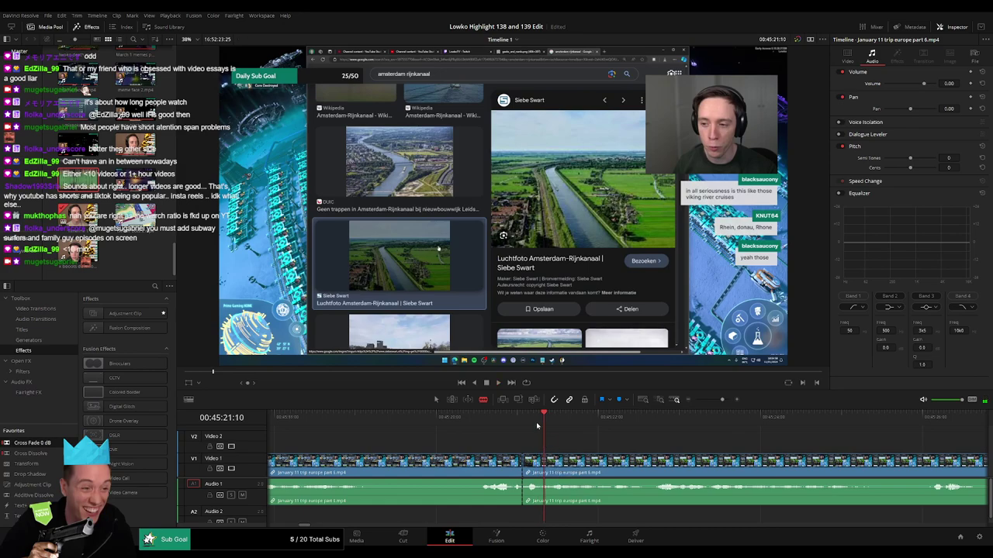
{"action": "left_click", "coordinate": [519, 421]}
{"action": "key", "text": "space"}
{"action": "key", "text": "space"}
{"action": "left_click", "coordinate": [542, 462]}
Step: Silence the isolated swear word, place the StarCraft 2 Roach Quotes sound beneath it on Audio 2 at volume -23, and check the playback
{"action": "key", "text": "a"}
{"action": "left_click_drag", "start_coordinate": [533, 485], "coordinate": [532, 506]}
{"action": "left_click_drag", "start_coordinate": [67, 183], "coordinate": [541, 515]}
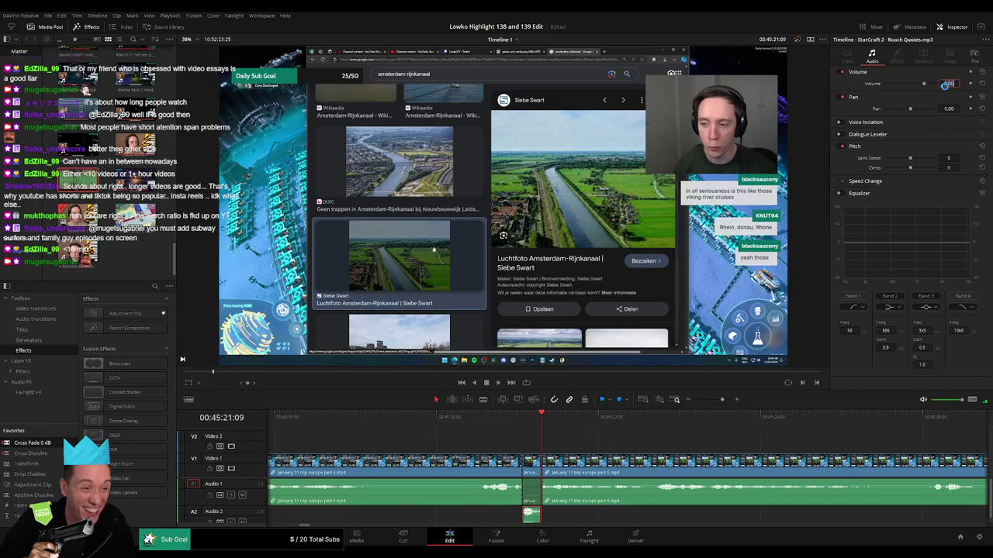
{"action": "key", "text": "Return"}
{"action": "left_click", "coordinate": [479, 421]}
{"action": "key", "text": "space"}
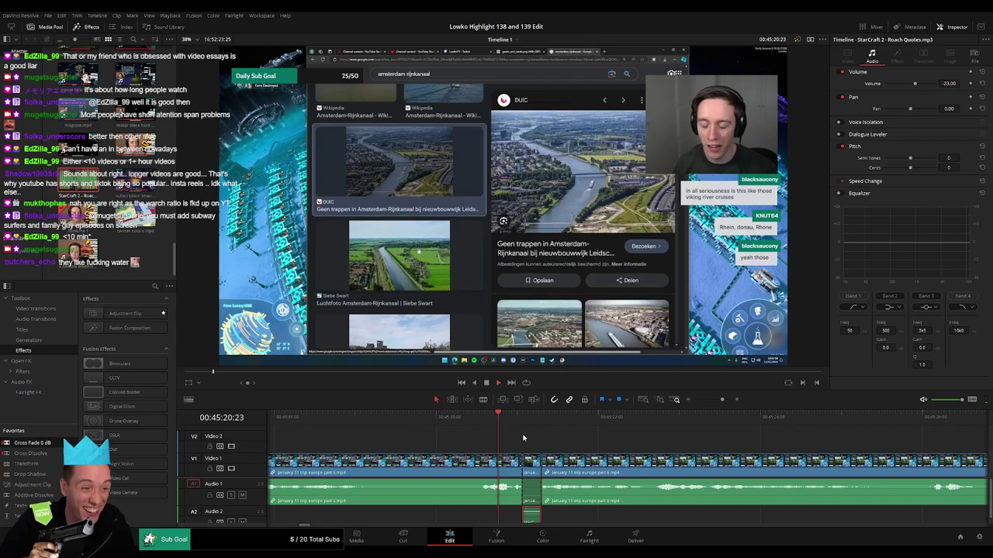
{"action": "left_click", "coordinate": [650, 441]}
Step: Cut out the trip europe clip's section from about 45:27 to 45:31 and close the gap
{"action": "left_click_drag", "start_coordinate": [722, 400], "coordinate": [716, 401]}
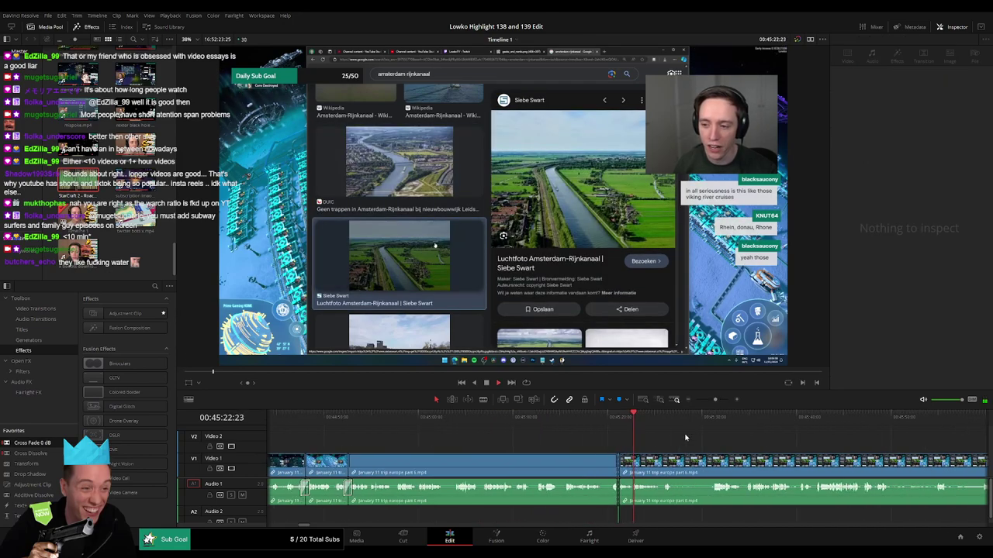
{"action": "left_click_drag", "start_coordinate": [646, 439], "coordinate": [442, 445]}
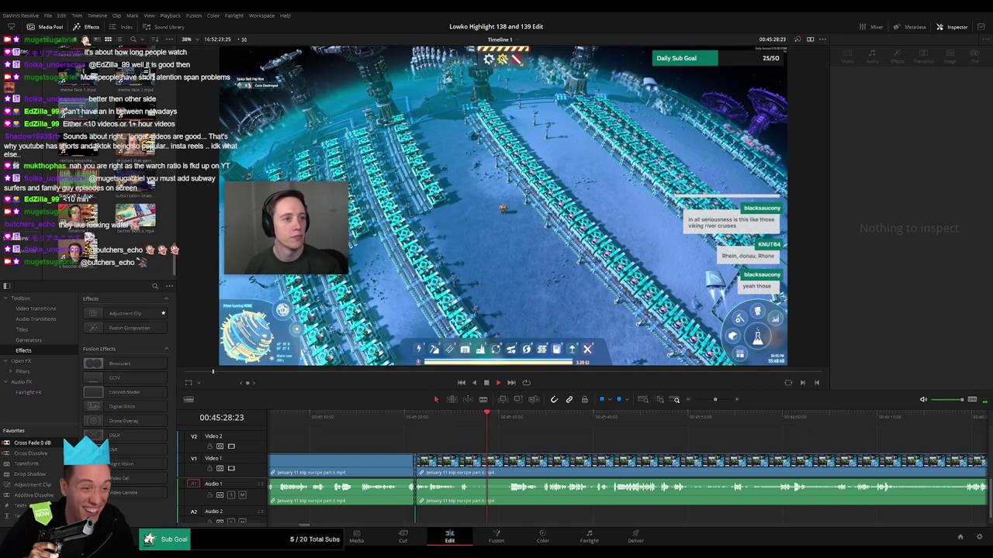
{"action": "key", "text": "b"}
{"action": "left_click", "coordinate": [472, 466]}
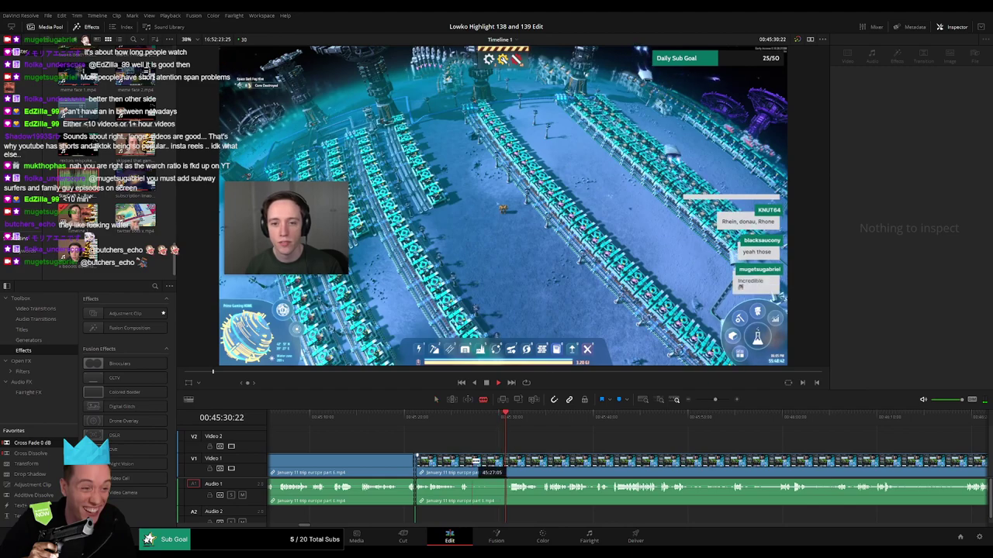
{"action": "left_click", "coordinate": [506, 461]}
{"action": "key", "text": "a"}
{"action": "left_click", "coordinate": [492, 464]}
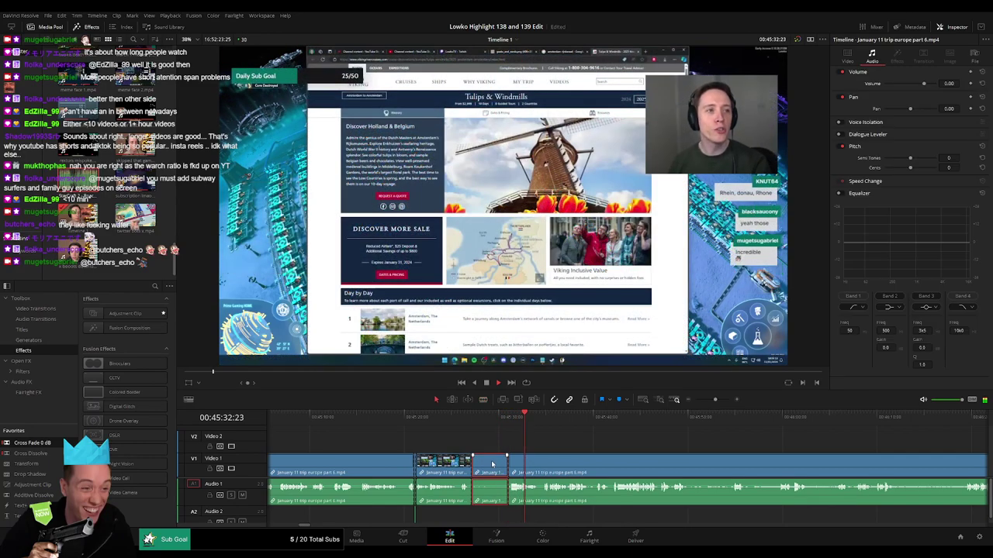
{"action": "key", "text": "BackSpace"}
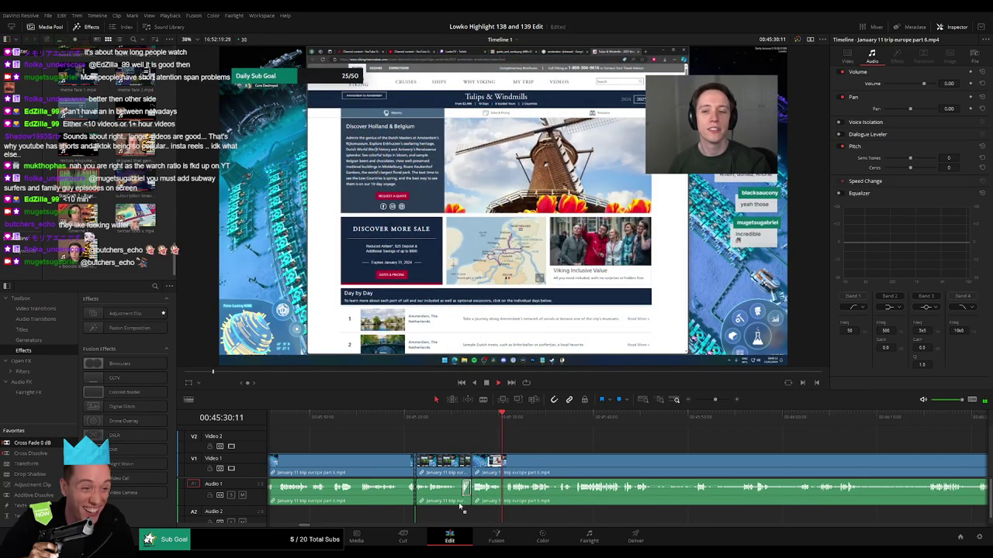
Step: Remove the trip europe clip's section from about 45:46 to 45:50 and smooth the audio join with a Cross Fade 0 dB
{"action": "scroll", "coordinate": [504, 470], "scroll_direction": "right", "scroll_amount": 2}
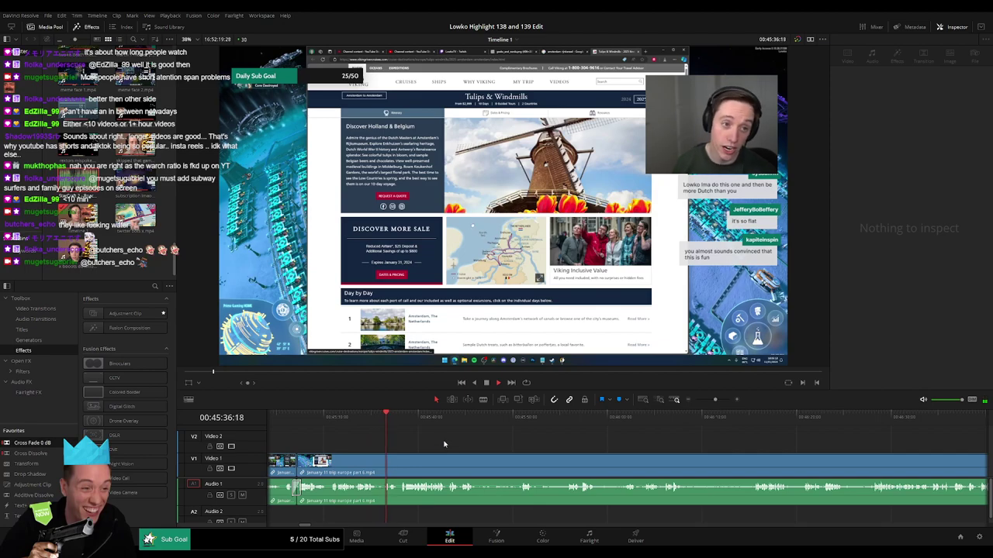
{"action": "scroll", "coordinate": [401, 446], "scroll_direction": "right", "scroll_amount": 1}
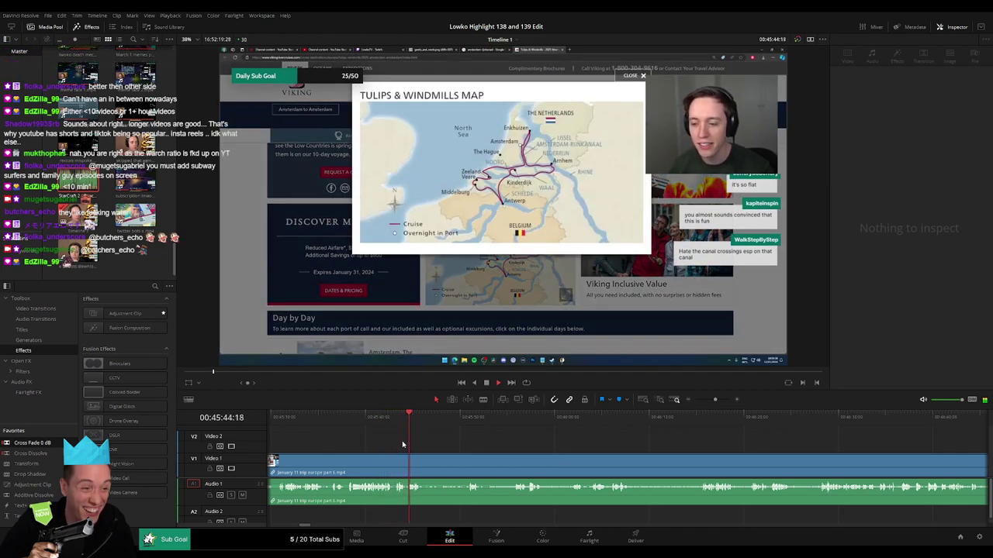
{"action": "left_click", "coordinate": [437, 423]}
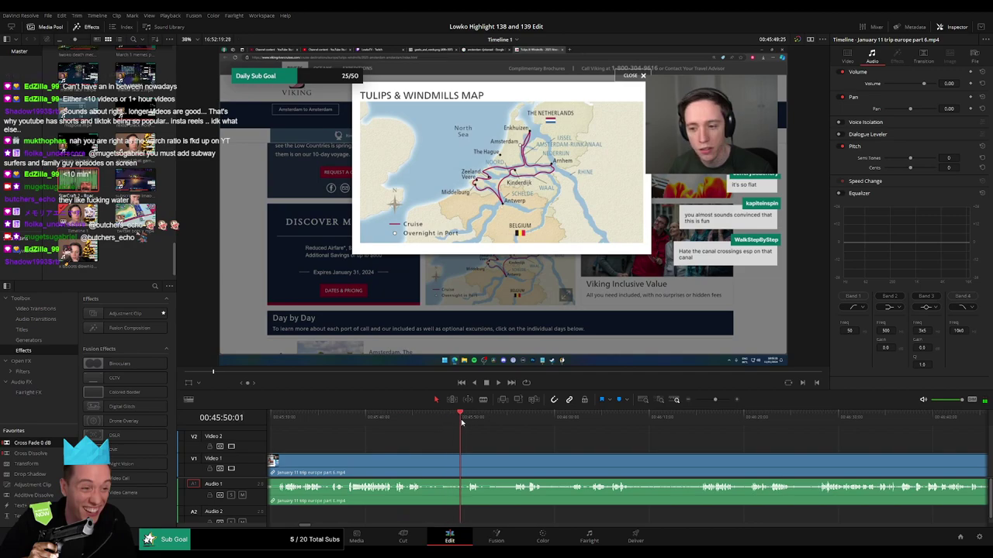
{"action": "left_click_drag", "start_coordinate": [428, 461], "coordinate": [467, 463]}
{"action": "left_click", "coordinate": [449, 466]}
{"action": "key", "text": "Delete"}
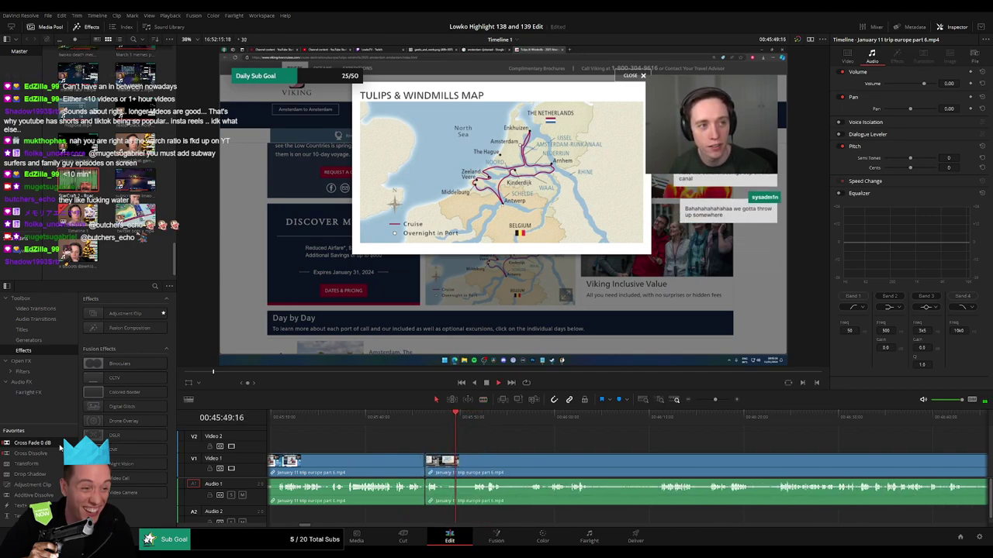
Step: Cut out the section from about 45:48 to 45:51, close the gap, and add a Cross Fade 0 dB at the audio join
{"action": "left_click", "coordinate": [448, 466]}
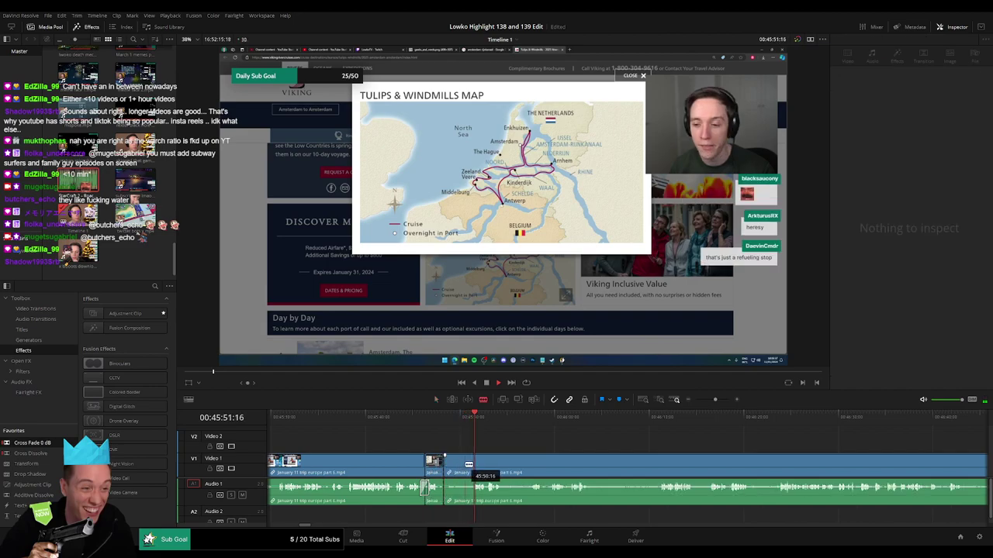
{"action": "left_click", "coordinate": [476, 464]}
{"action": "key", "text": "a"}
{"action": "left_click", "coordinate": [463, 470]}
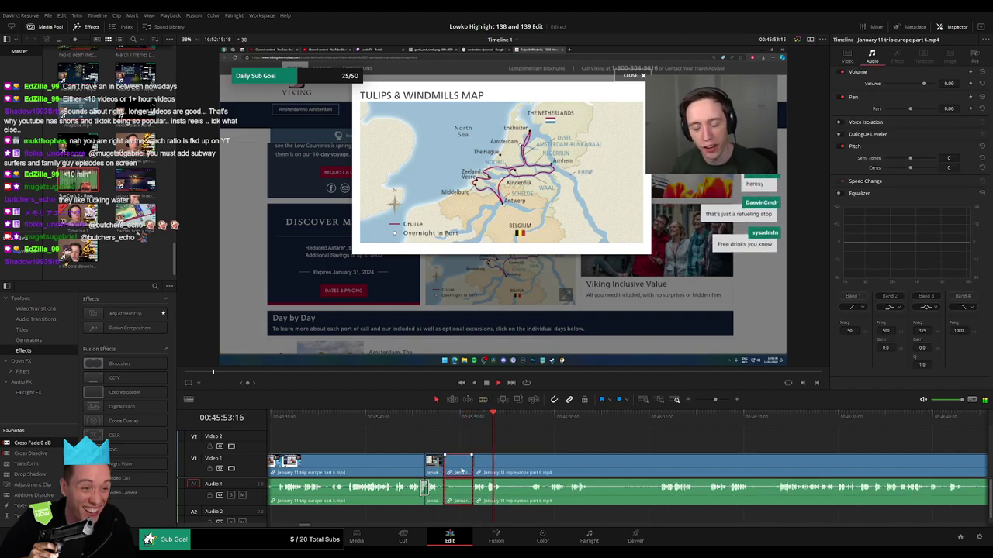
{"action": "key", "text": "Delete"}
{"action": "left_click_drag", "start_coordinate": [457, 506], "coordinate": [444, 492]}
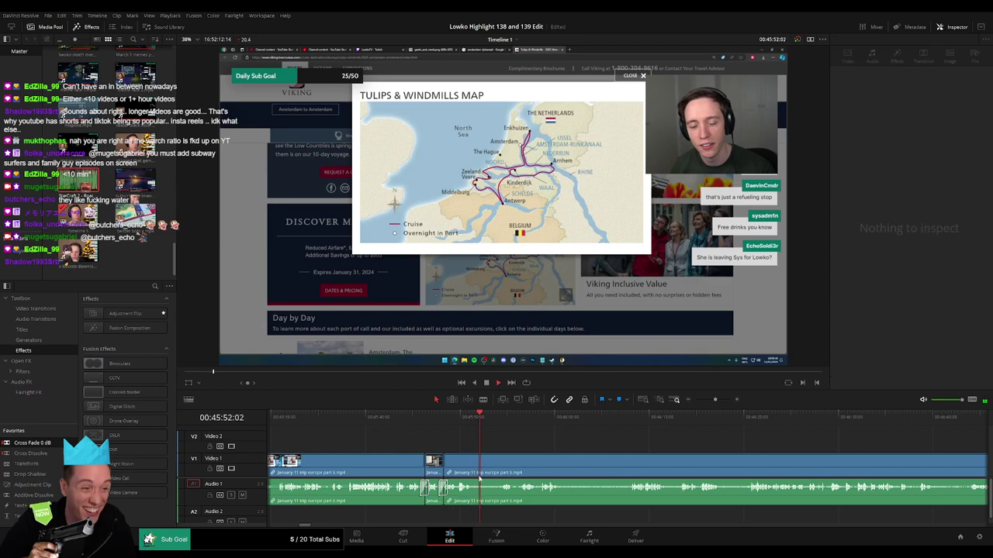
Step: Cut out the section from about 45:51 to 45:54, close the gap, and add a Cross Fade 0 dB at the audio join
{"action": "key", "text": "b"}
{"action": "left_click", "coordinate": [473, 466]}
{"action": "left_click", "coordinate": [505, 421]}
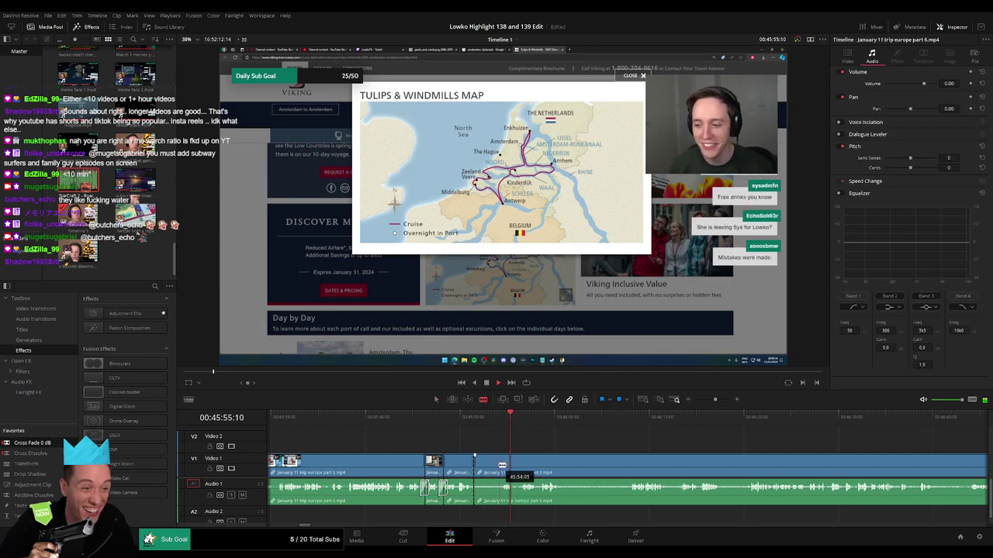
{"action": "left_click", "coordinate": [501, 466]}
{"action": "key", "text": "a"}
{"action": "left_click", "coordinate": [488, 467]}
{"action": "key", "text": "Delete"}
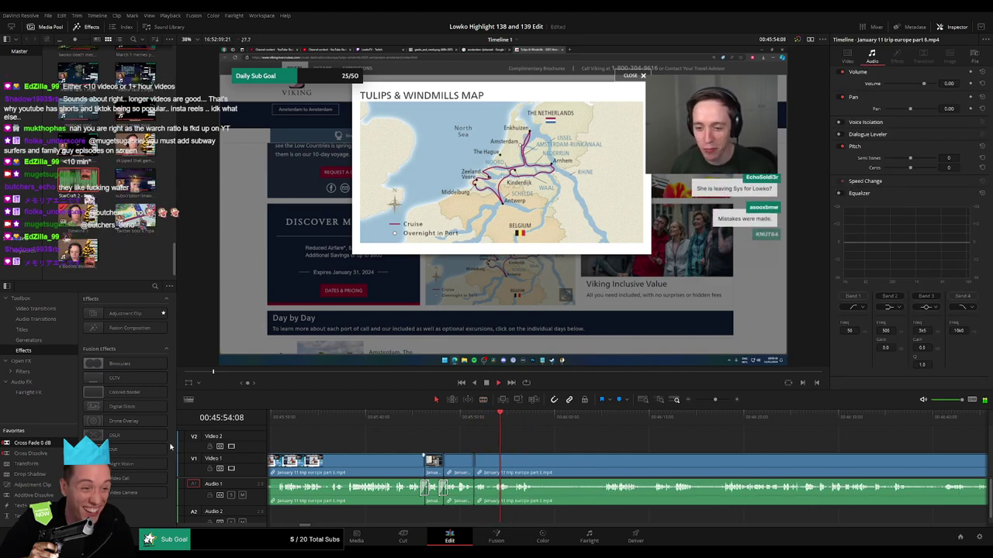
{"action": "left_click_drag", "start_coordinate": [479, 504], "coordinate": [477, 498]}
Step: Remove the trip europe clip's section from about 45:58 to 46:05 and smooth the audio join with a Cross Fade 0 dB
{"action": "left_click_drag", "start_coordinate": [564, 466], "coordinate": [415, 457]}
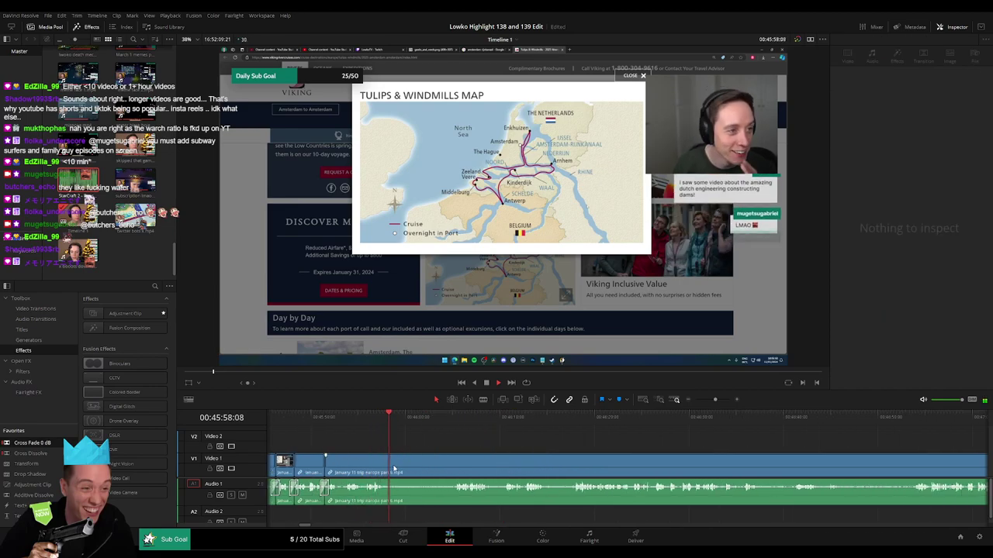
{"action": "key", "text": "b"}
{"action": "left_click", "coordinate": [392, 465]}
{"action": "left_click", "coordinate": [456, 419]}
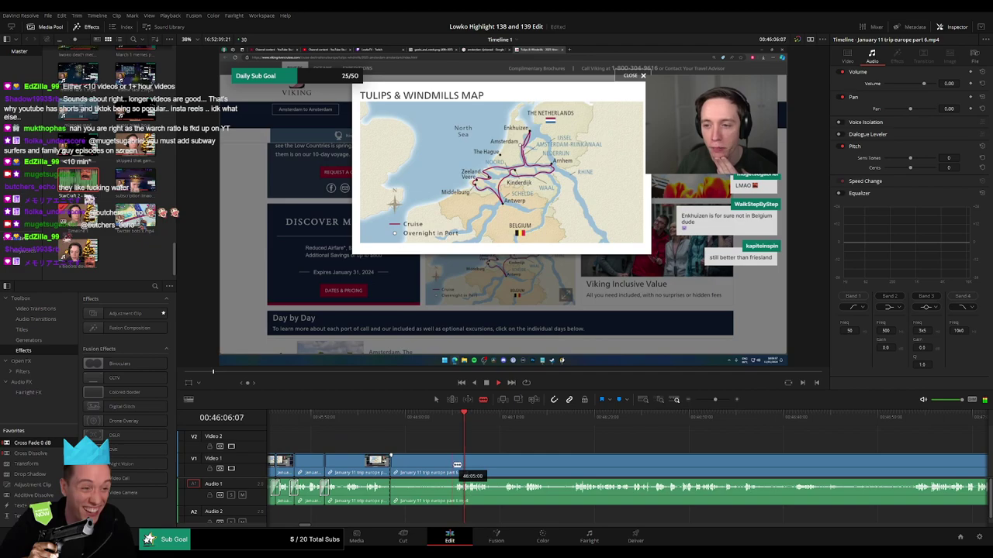
{"action": "left_click", "coordinate": [456, 465]}
{"action": "key", "text": "a"}
{"action": "left_click", "coordinate": [440, 469]}
{"action": "key", "text": "Delete"}
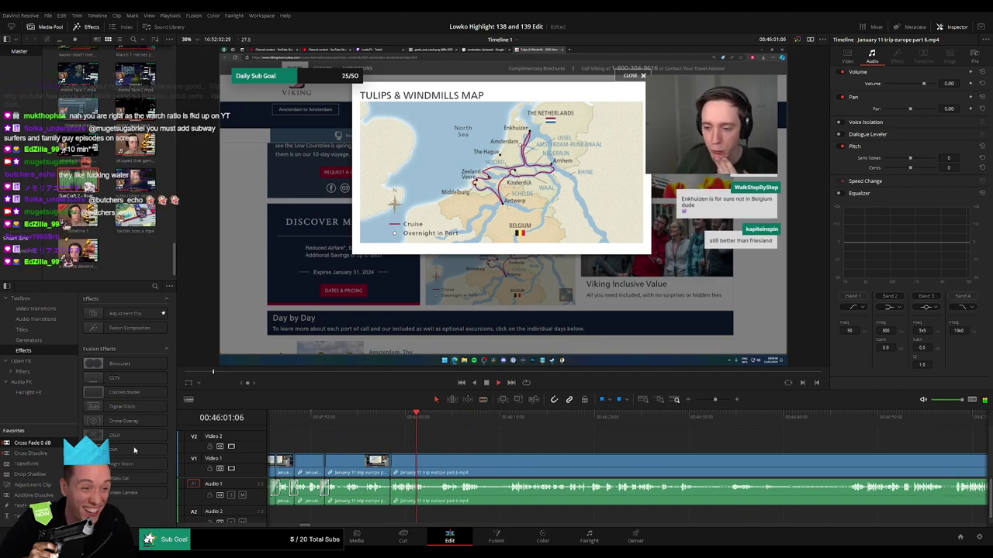
{"action": "left_click_drag", "start_coordinate": [32, 443], "coordinate": [391, 490]}
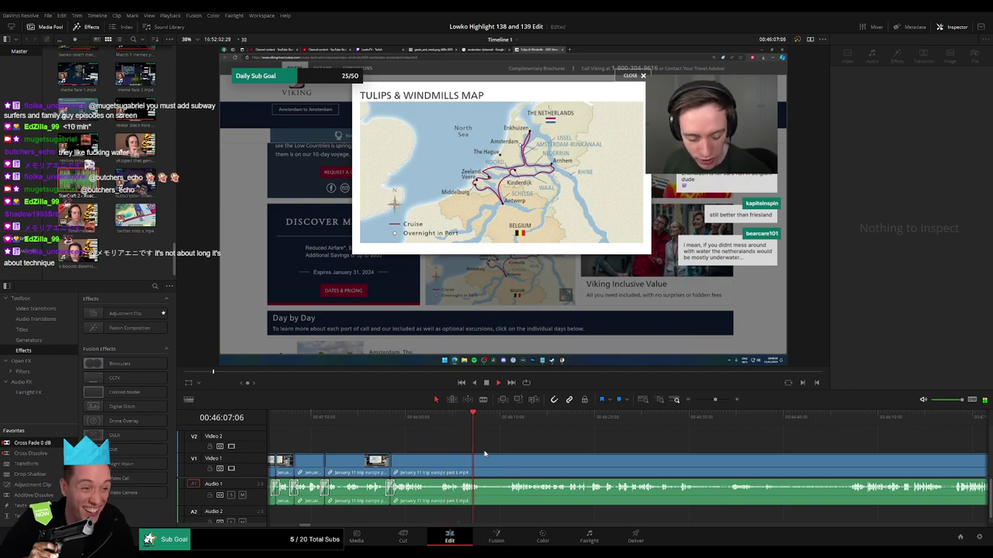
Step: Remove the short section from about 46:02 to 46:03:18 and smooth the audio join with a Cross Fade 0 dB
{"action": "key", "text": "b"}
{"action": "left_click", "coordinate": [425, 464]}
{"action": "left_click", "coordinate": [439, 463]}
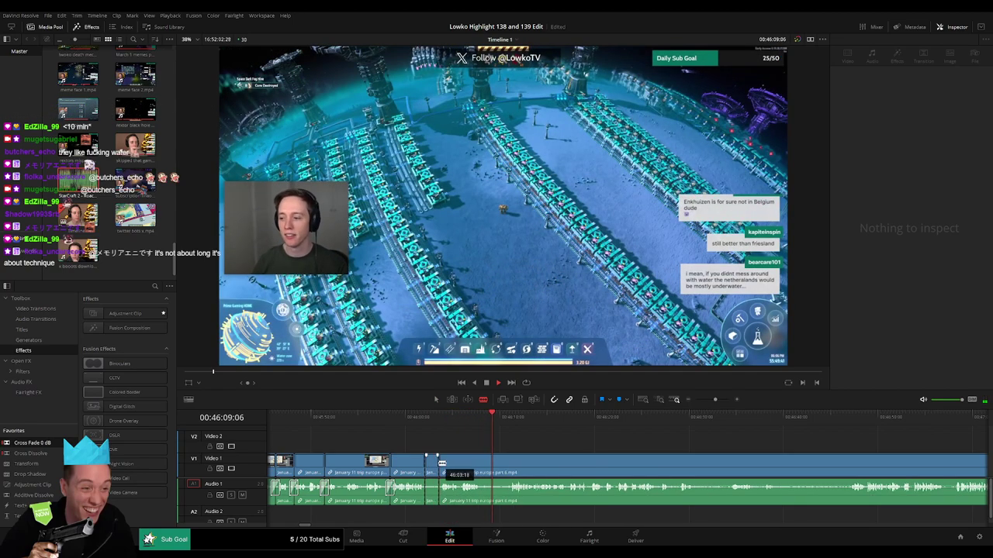
{"action": "key", "text": "a"}
{"action": "left_click", "coordinate": [432, 465]}
{"action": "key", "text": "Delete"}
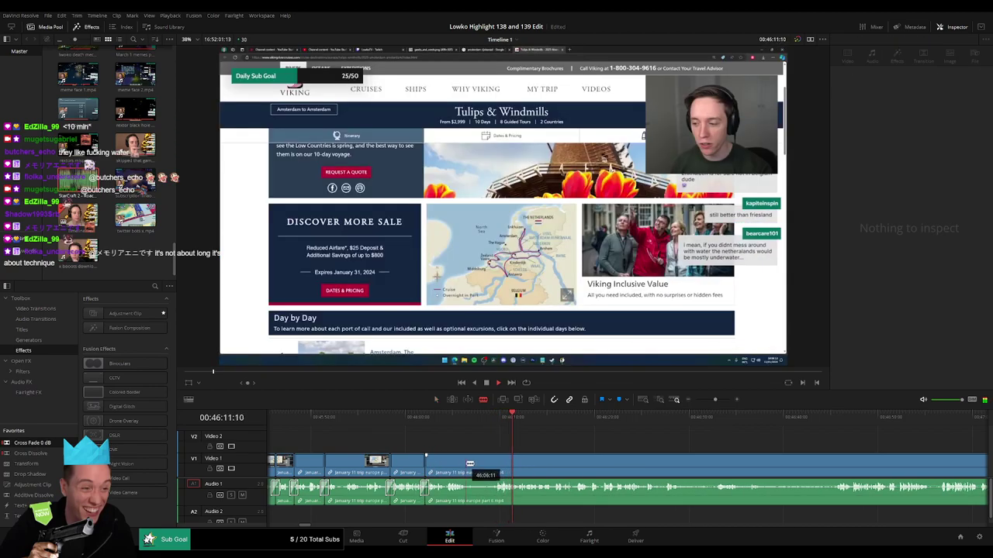
Step: Remove the trip europe clip's section from about 46:06 to 46:09 and smooth the audio join with a Cross Fade 0 dB
{"action": "left_click", "coordinate": [469, 464]}
{"action": "left_click", "coordinate": [497, 464]}
{"action": "key", "text": "a"}
{"action": "left_click", "coordinate": [486, 469]}
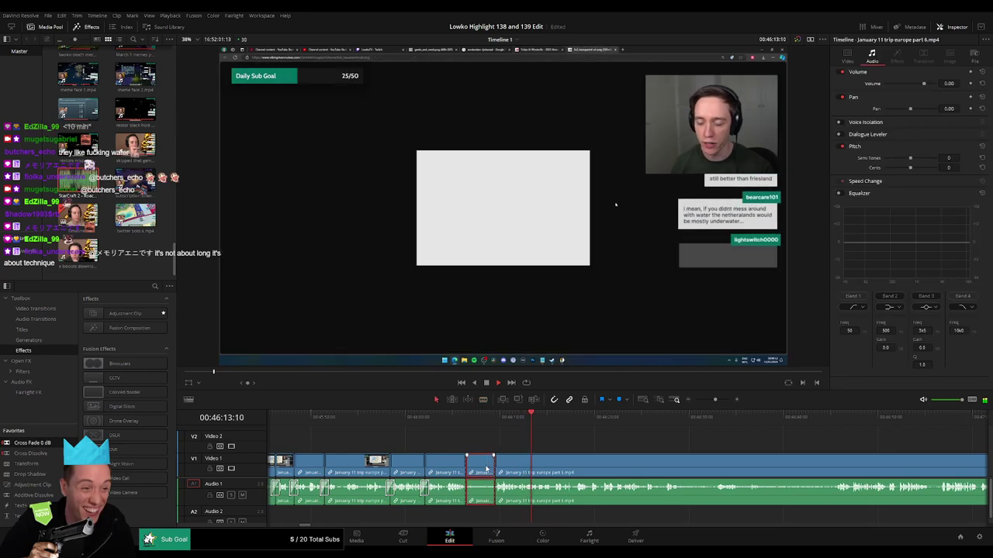
{"action": "key", "text": "Delete"}
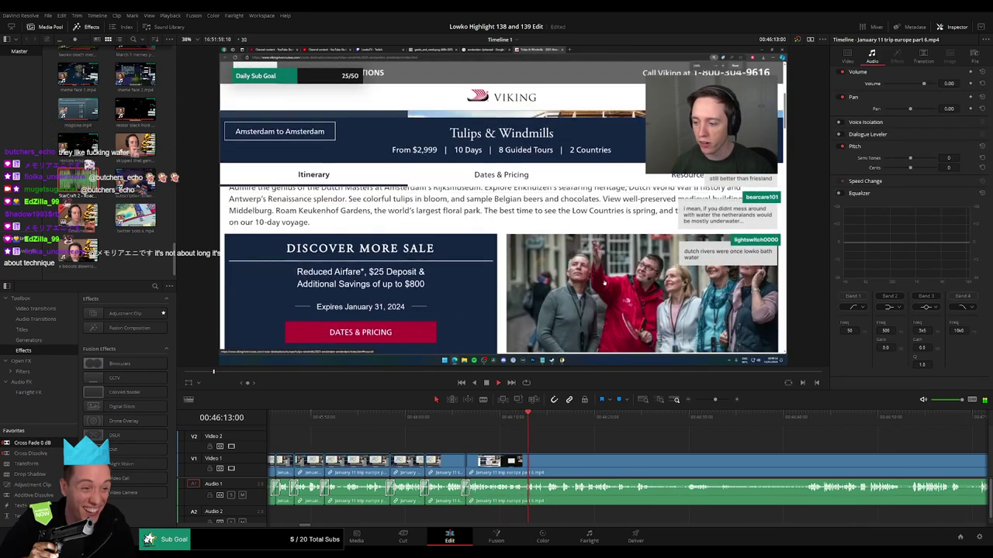
Step: Remove the section from about 46:26 to 46:30 of the trip europe clip and smooth the audio join with a Cross Fade 0 dB
{"action": "left_click_drag", "start_coordinate": [590, 439], "coordinate": [445, 440]}
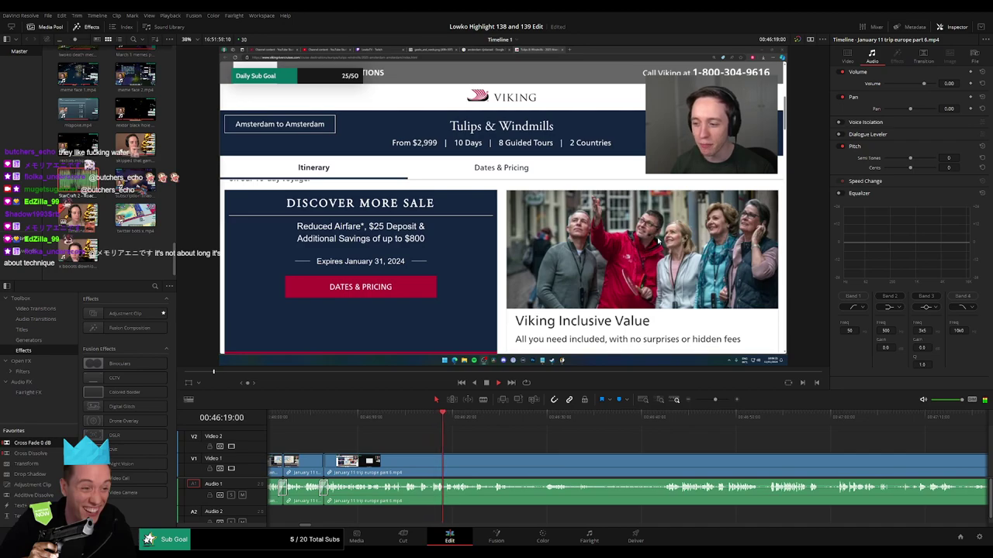
{"action": "scroll", "coordinate": [465, 449], "scroll_direction": "right", "scroll_amount": 3}
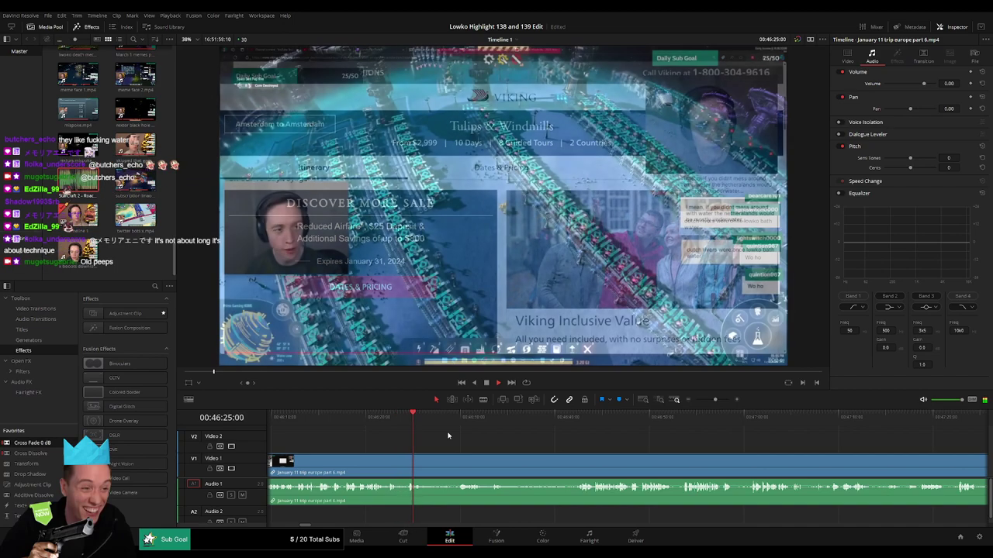
{"action": "left_click", "coordinate": [442, 420]}
{"action": "key", "text": "b"}
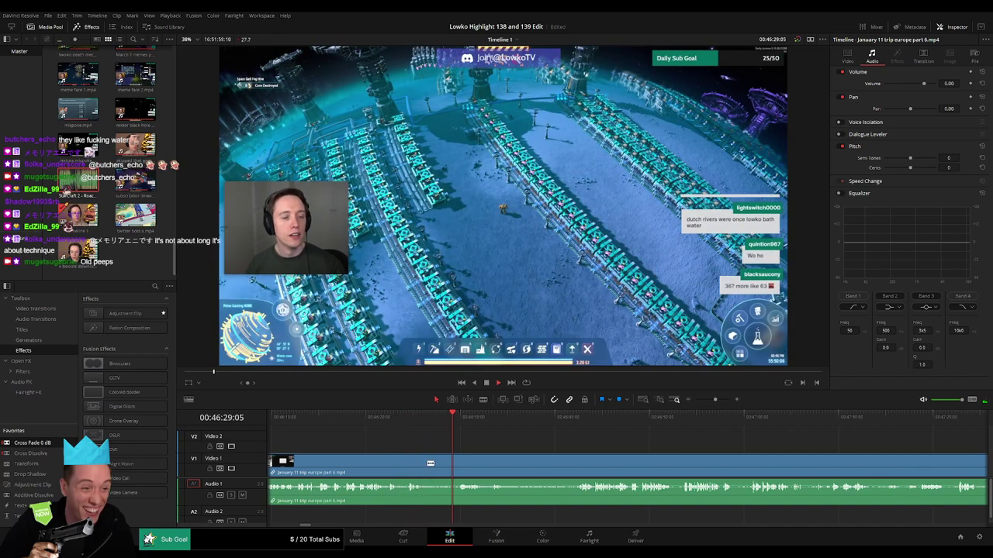
{"action": "left_click", "coordinate": [420, 463]}
{"action": "left_click", "coordinate": [457, 469]}
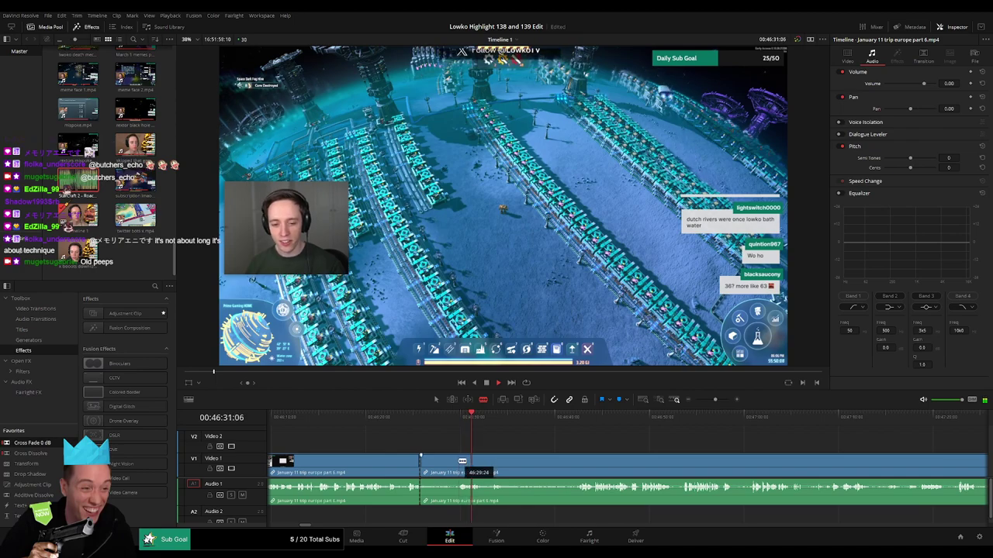
{"action": "key", "text": "a"}
{"action": "left_click", "coordinate": [448, 469]}
{"action": "key", "text": "Delete"}
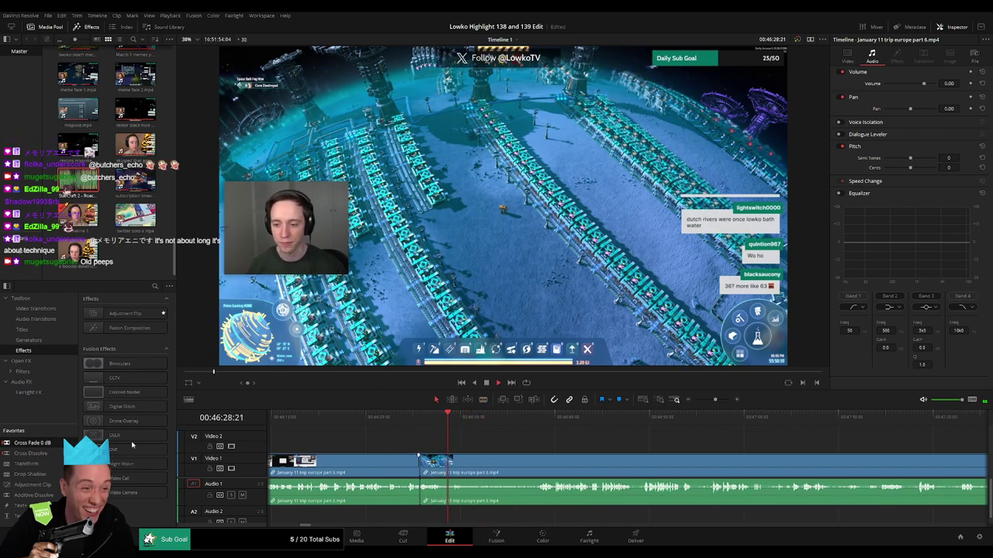
{"action": "left_click_drag", "start_coordinate": [421, 506], "coordinate": [421, 504]}
Step: Cut out the trip europe clip's section from about 46:30 to 46:38 and close the gap
{"action": "left_click_drag", "start_coordinate": [513, 425], "coordinate": [533, 425]}
{"action": "key", "text": "b"}
{"action": "left_click", "coordinate": [464, 464]}
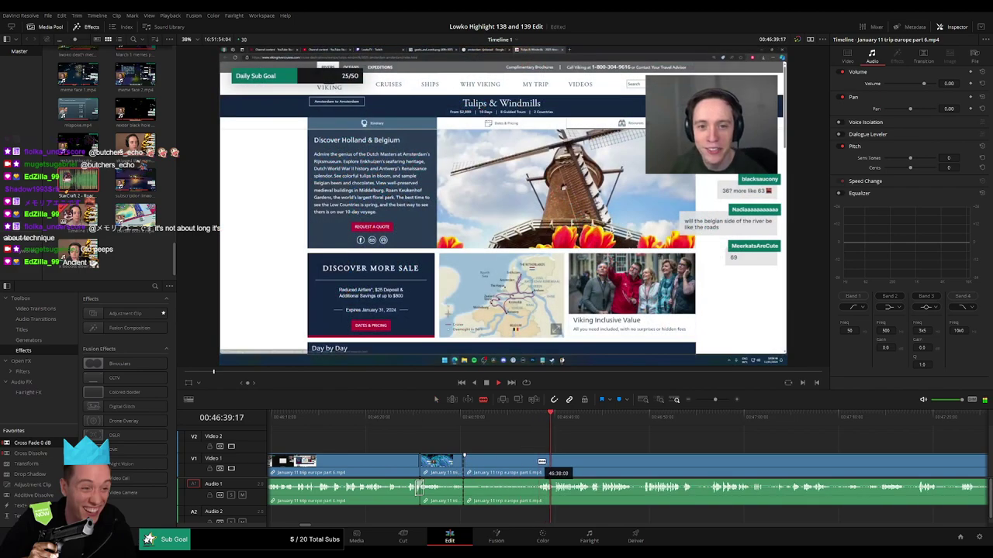
{"action": "left_click", "coordinate": [537, 464]}
{"action": "key", "text": "a"}
{"action": "left_click", "coordinate": [520, 469]}
{"action": "key", "text": "Delete"}
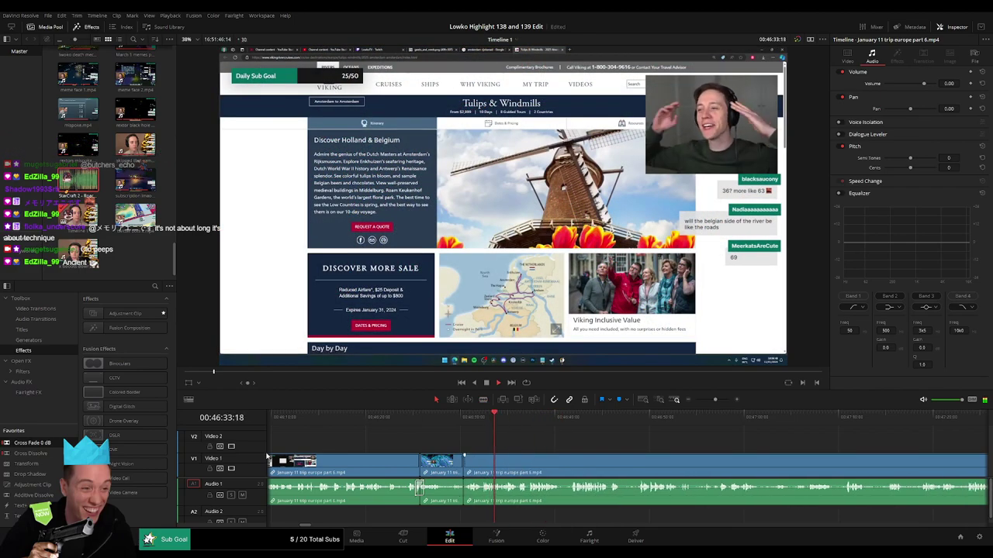
Step: Cut out the short section of the trip europe clip from about 46:40 to 46:41:20 and close the gap
{"action": "left_click_drag", "start_coordinate": [607, 466], "coordinate": [396, 455]}
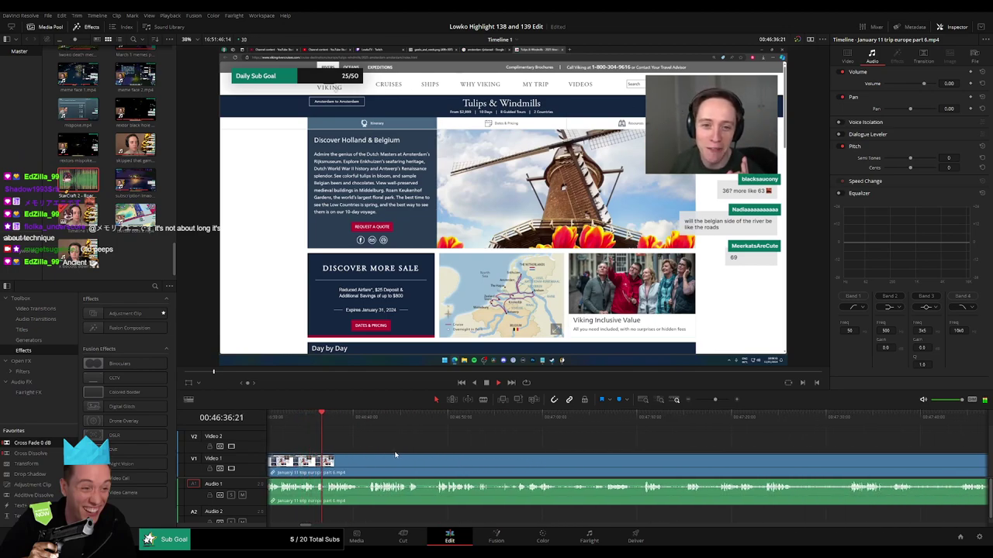
{"action": "left_click", "coordinate": [358, 464]}
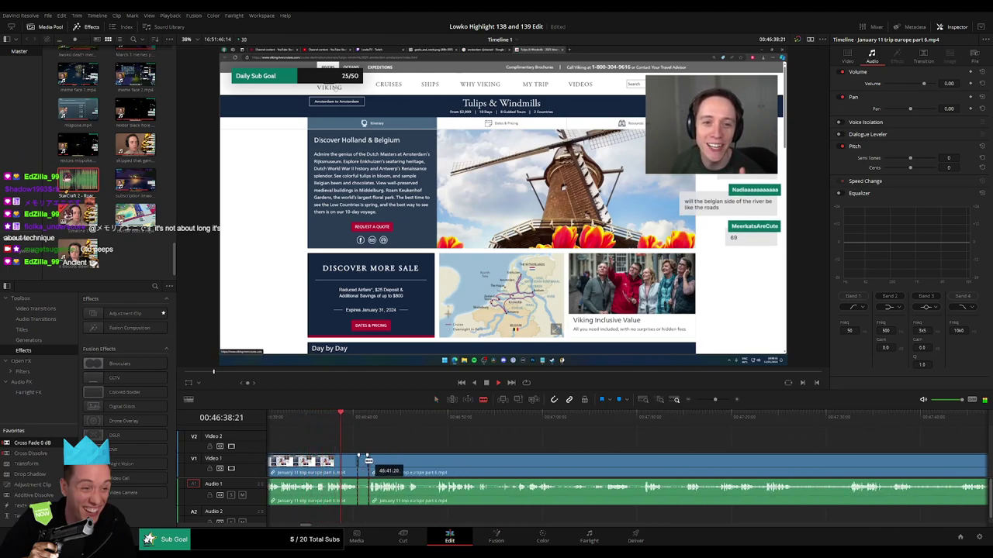
{"action": "key", "text": "a"}
{"action": "left_click", "coordinate": [363, 463]}
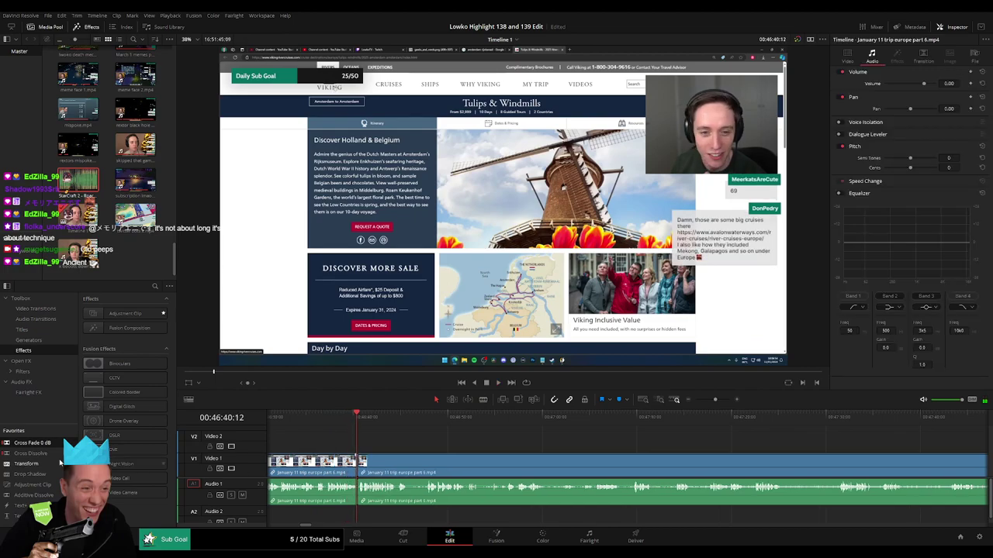
Step: Ripple-delete the short section of the clip from about 00:46:59 to 00:47:00 and add an audio cross fade at the join
{"action": "key", "text": "space"}
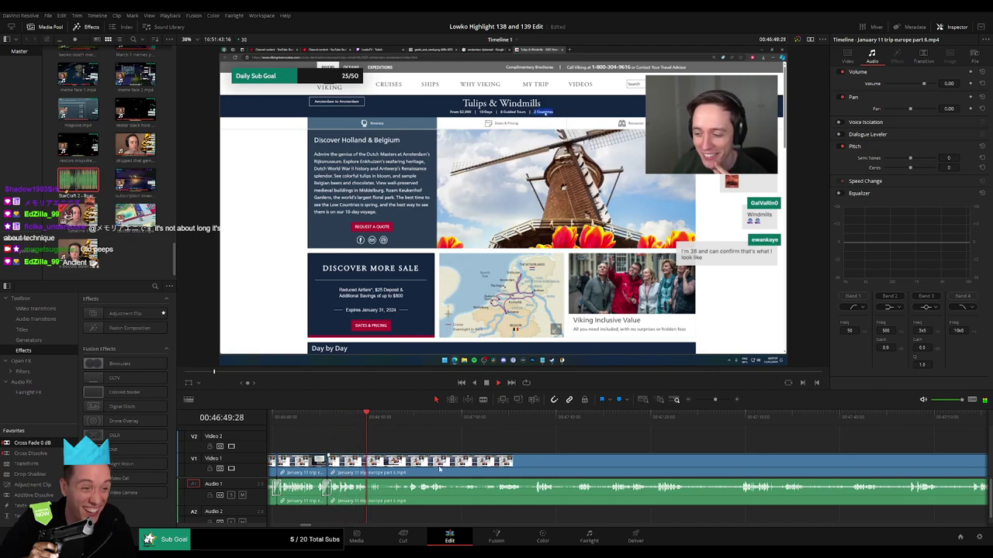
{"action": "left_click", "coordinate": [394, 422]}
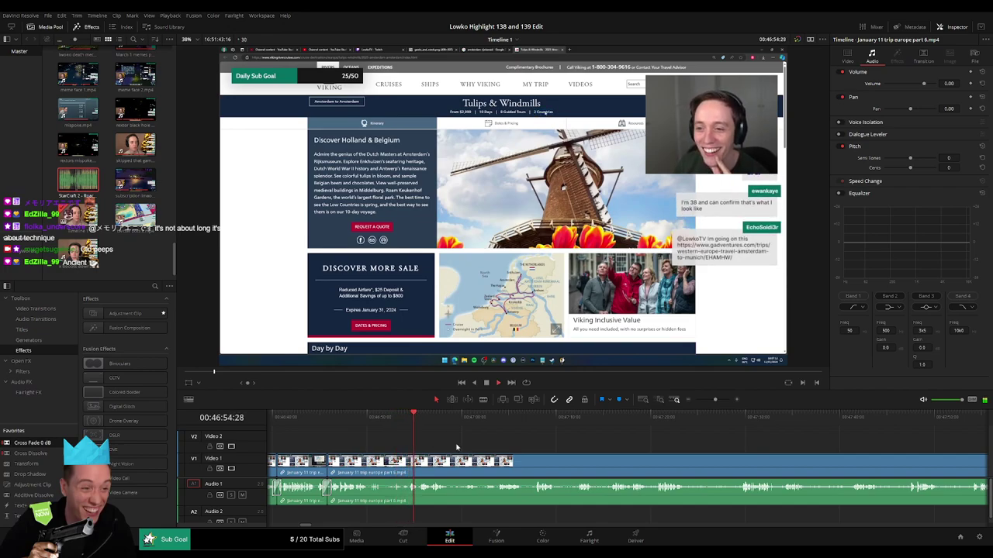
{"action": "left_click_drag", "start_coordinate": [464, 450], "coordinate": [394, 452]}
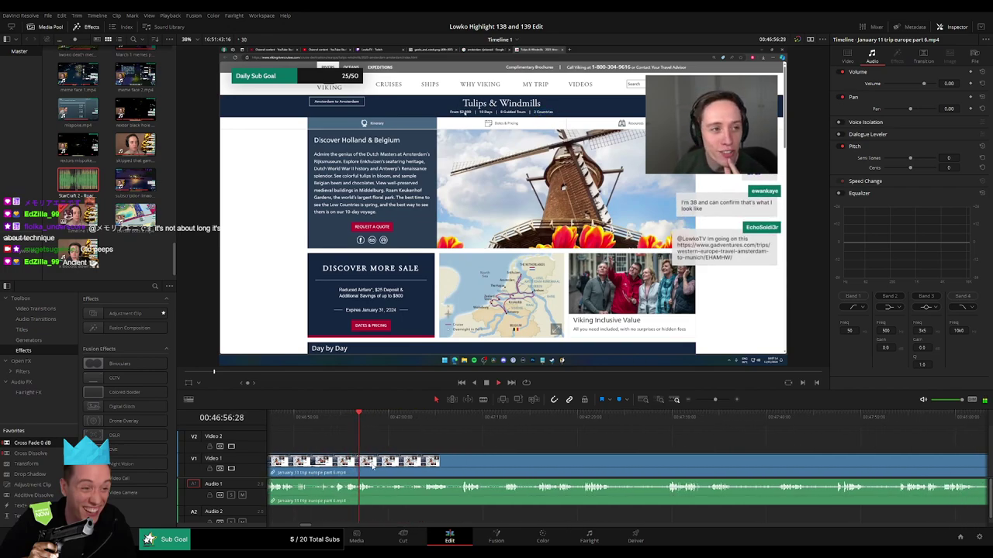
{"action": "left_click", "coordinate": [377, 466]}
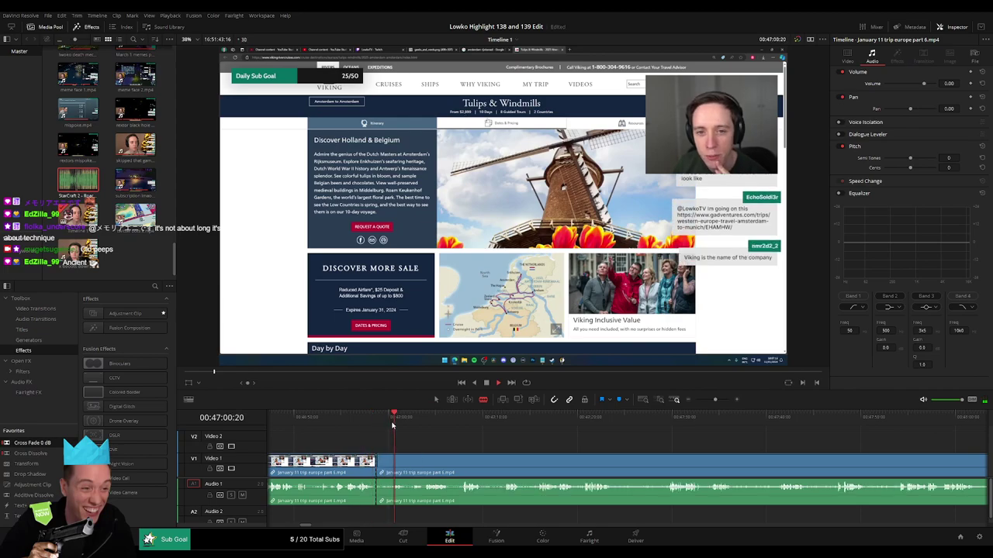
{"action": "left_click", "coordinate": [393, 465]}
{"action": "left_click", "coordinate": [384, 471]}
{"action": "key", "text": "BackSpace"}
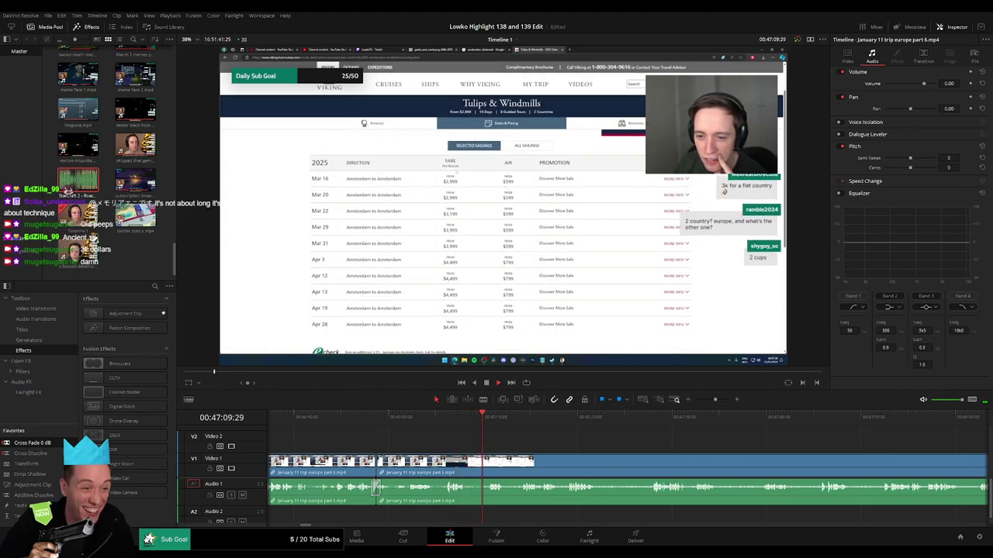
Step: Ripple-delete the section from about 00:47:08 to 00:47:10 and add an audio cross fade at the join
{"action": "left_click", "coordinate": [466, 463]}
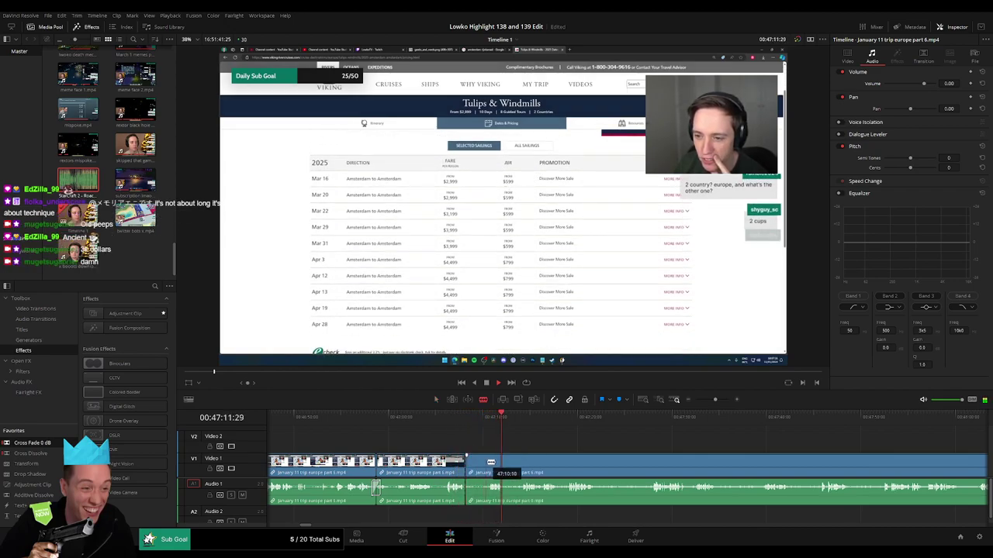
{"action": "left_click", "coordinate": [489, 465]}
{"action": "key", "text": "a"}
{"action": "left_click", "coordinate": [479, 468]}
{"action": "key", "text": "Delete"}
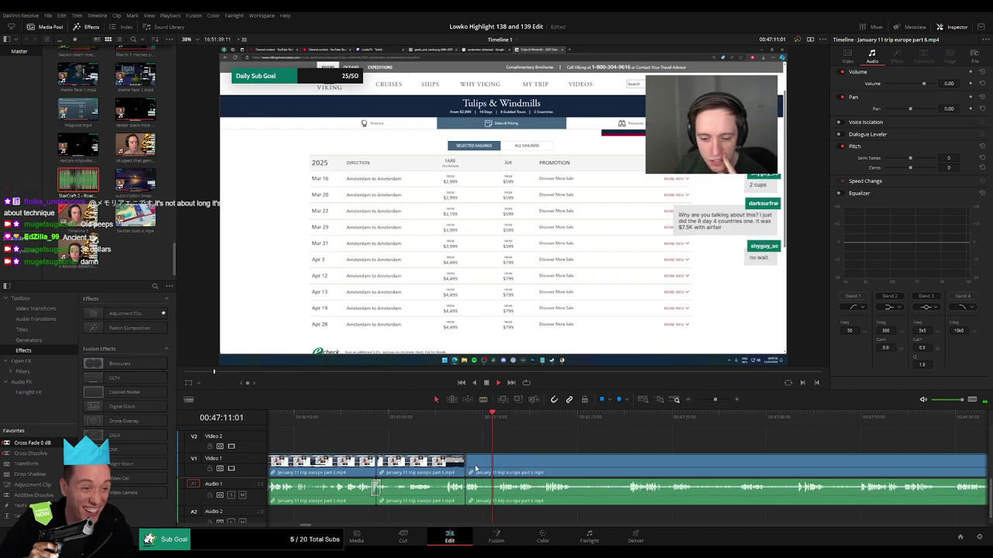
Step: Ripple-delete the brief pause from about 00:47:10 to 00:47:11 and add an audio cross fade at the join
{"action": "left_click", "coordinate": [499, 462]}
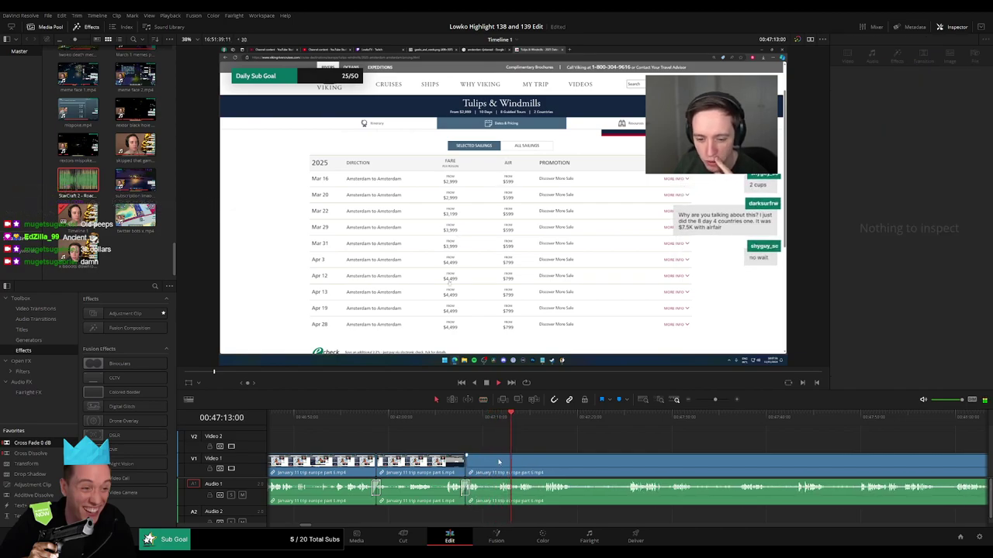
{"action": "key", "text": "space"}
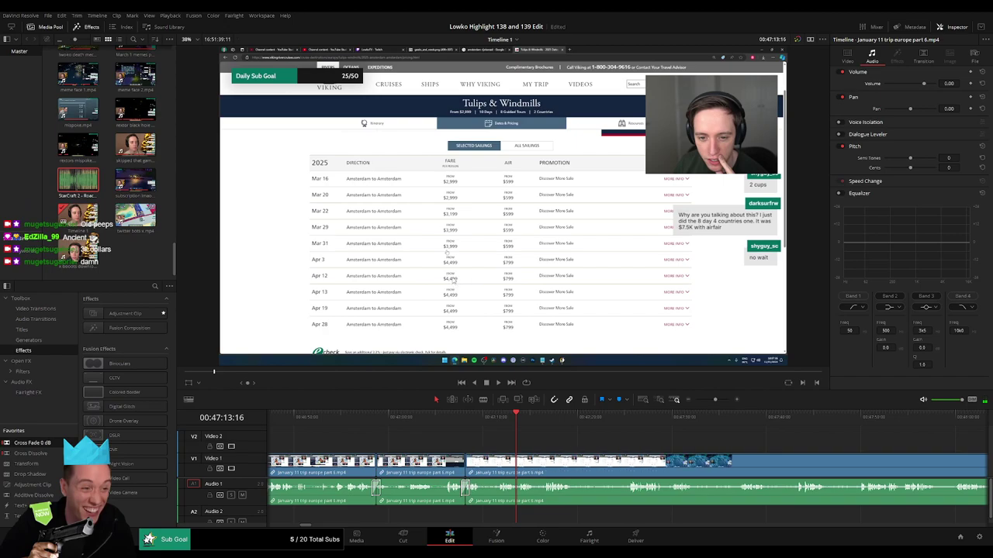
{"action": "key", "text": "b"}
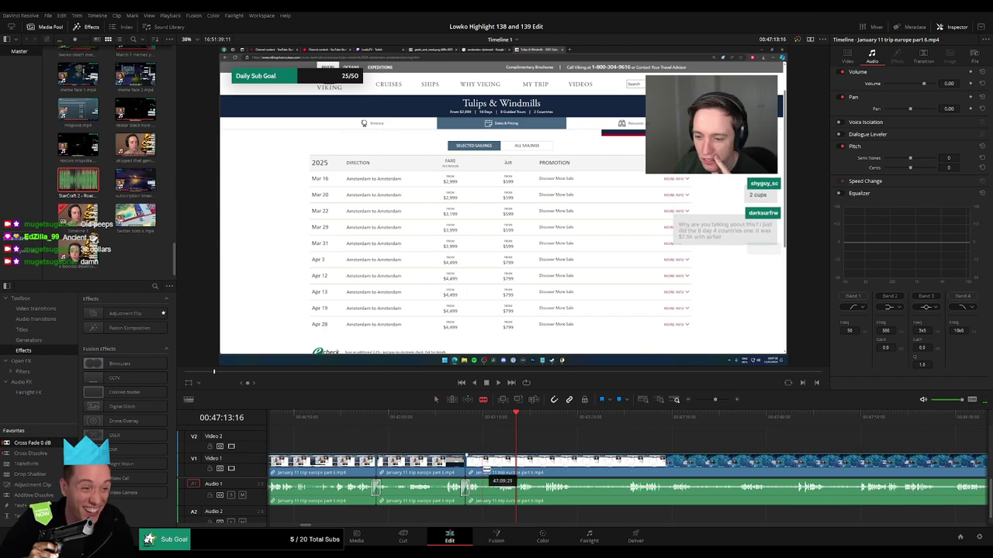
{"action": "left_click", "coordinate": [483, 471]}
{"action": "left_click", "coordinate": [496, 469]}
{"action": "key", "text": "a"}
{"action": "left_click", "coordinate": [491, 471]}
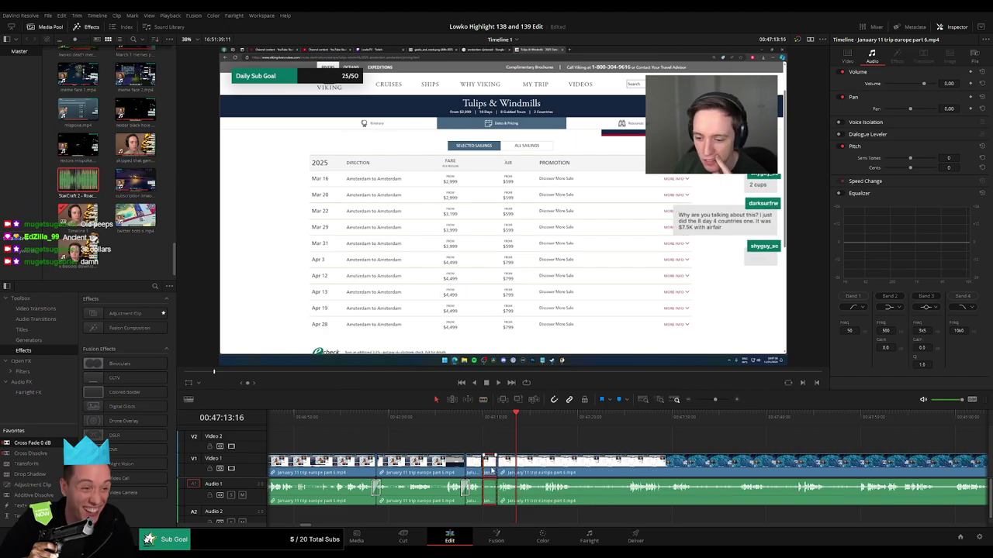
{"action": "key", "text": "Delete"}
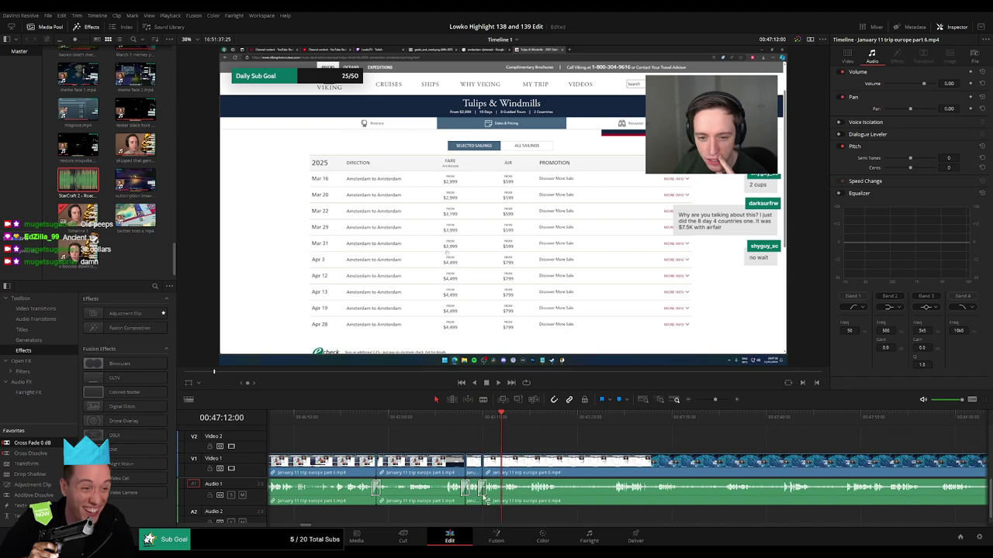
Step: Ripple-delete the section from about 00:47:18 to 00:47:24 and cross-fade the audio at the join
{"action": "key", "text": "space"}
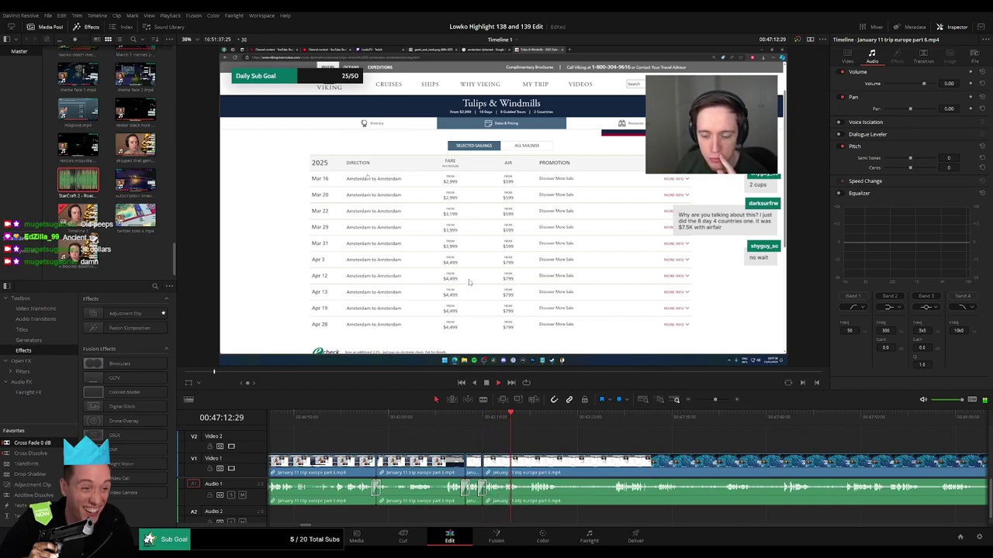
{"action": "left_click_drag", "start_coordinate": [547, 445], "coordinate": [444, 442]}
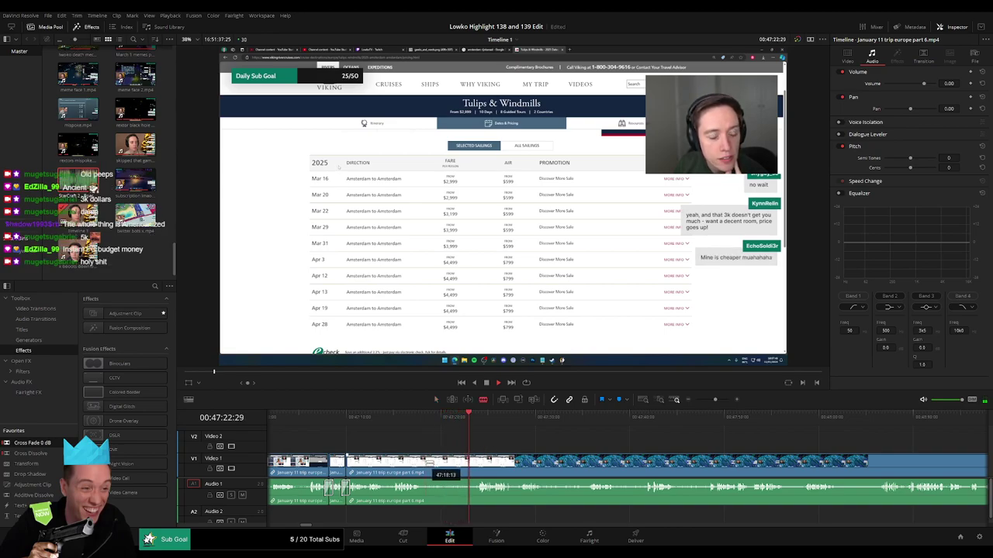
{"action": "left_click", "coordinate": [424, 463]}
{"action": "left_click", "coordinate": [475, 463]}
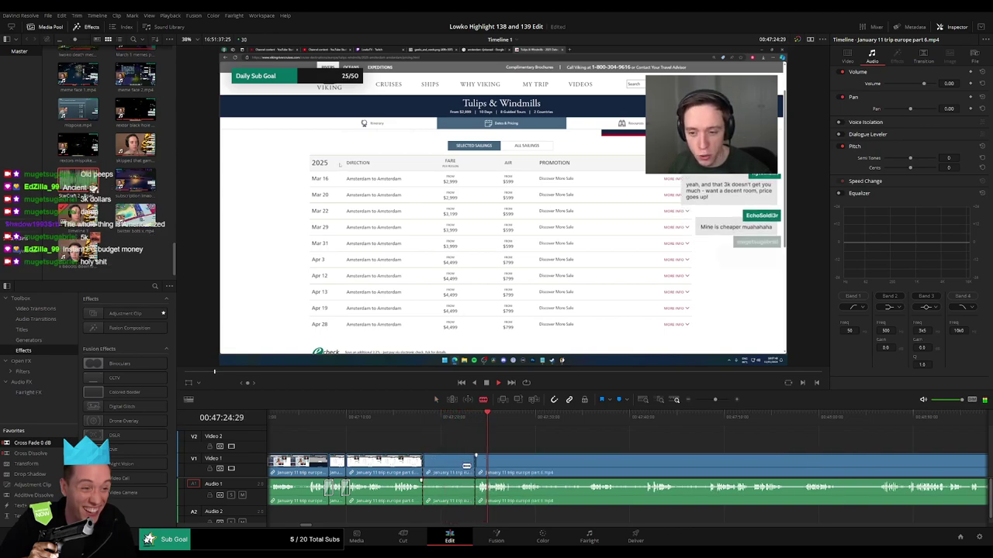
{"action": "key", "text": "a"}
{"action": "left_click", "coordinate": [459, 470]}
{"action": "key", "text": "BackSpace"}
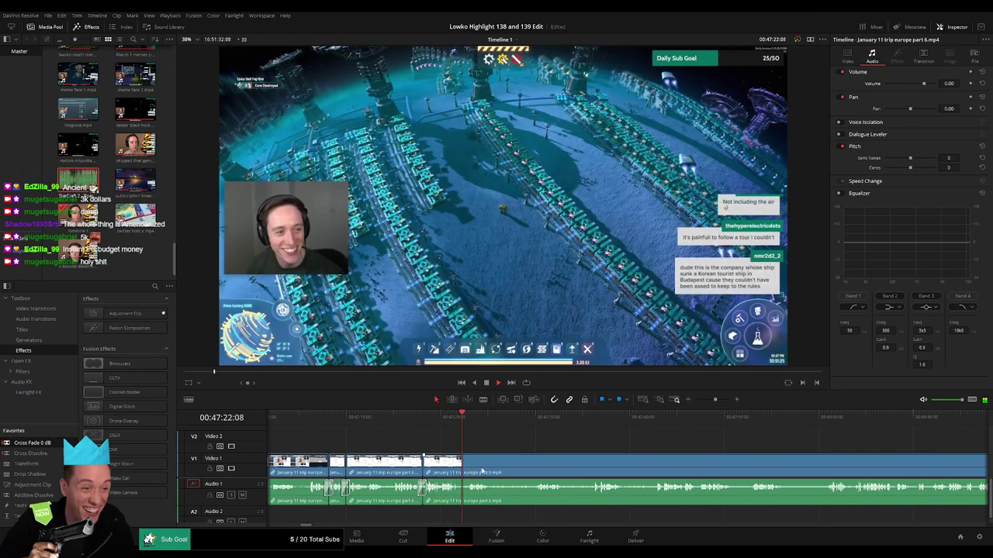
Step: Ripple-delete the section from about 00:47:25 to 00:47:30 and cross-fade the audio at the join
{"action": "scroll", "coordinate": [419, 458], "scroll_direction": "right", "scroll_amount": 5}
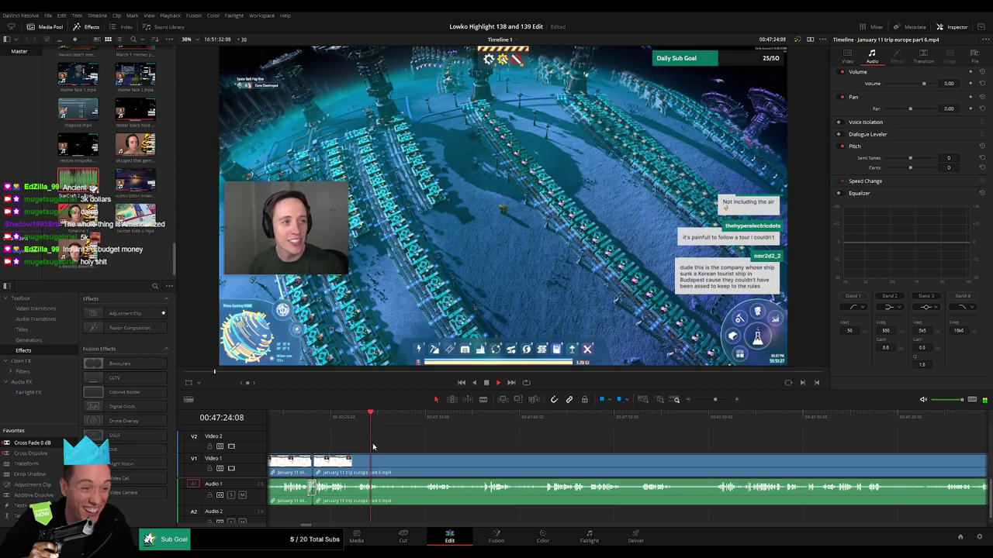
{"action": "key", "text": "b"}
{"action": "left_click", "coordinate": [381, 468]}
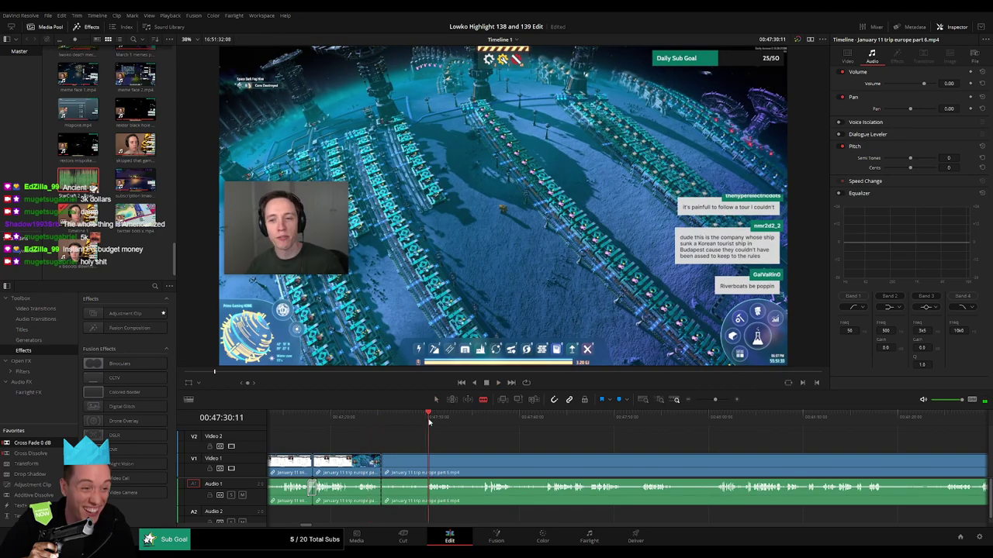
{"action": "left_click", "coordinate": [424, 464]}
{"action": "key", "text": "a"}
{"action": "left_click", "coordinate": [415, 469]}
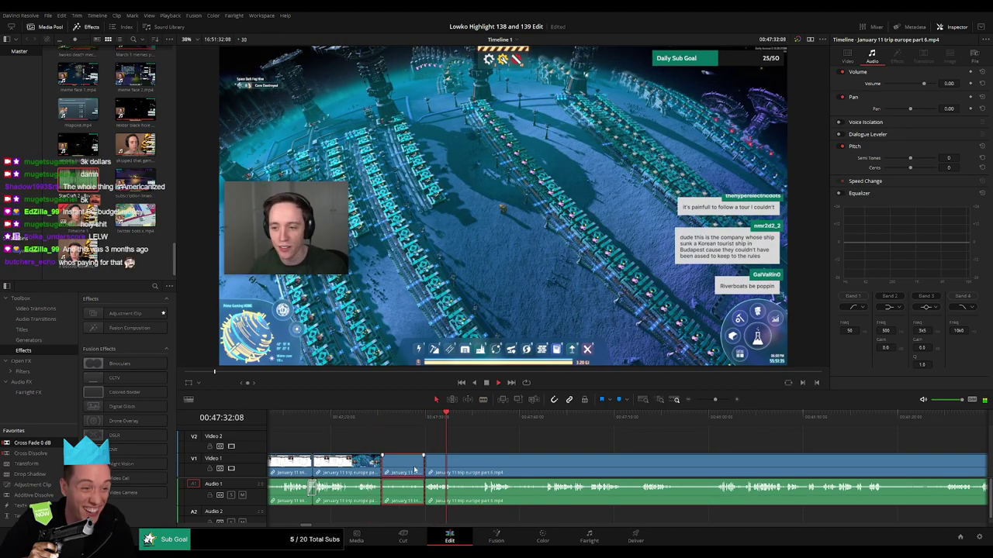
{"action": "key", "text": "Delete"}
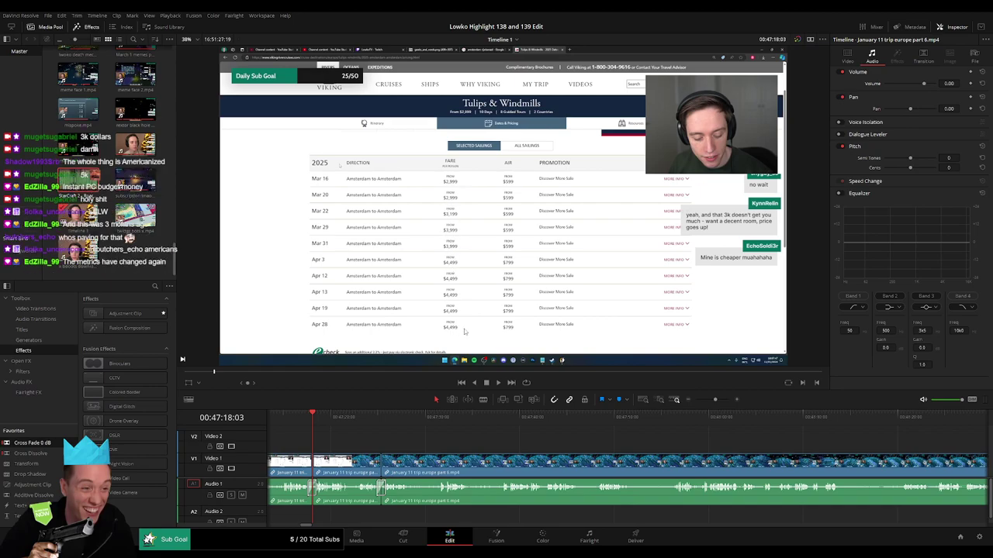
Step: Ripple-delete the section from about 00:47:29 to 00:47:31 and cross-fade the audio at the join
{"action": "key", "text": "space"}
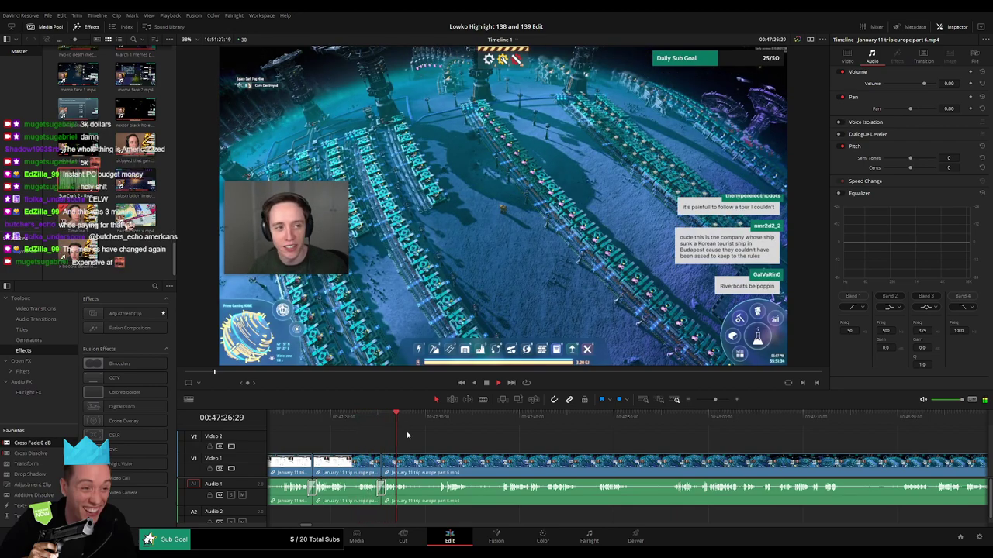
{"action": "left_click", "coordinate": [414, 468]}
{"action": "left_click", "coordinate": [439, 419]}
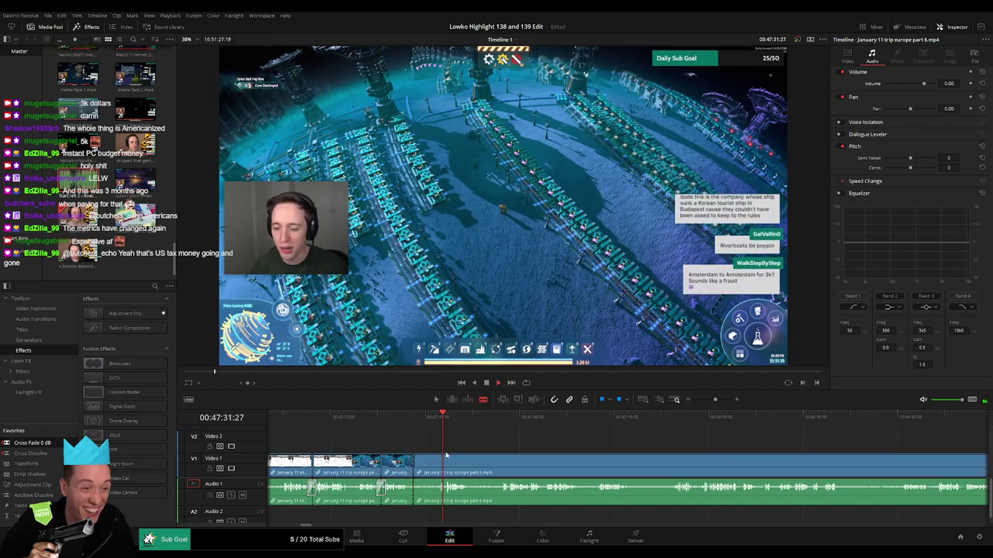
{"action": "left_click_drag", "start_coordinate": [441, 465], "coordinate": [432, 469]}
{"action": "key", "text": "Delete"}
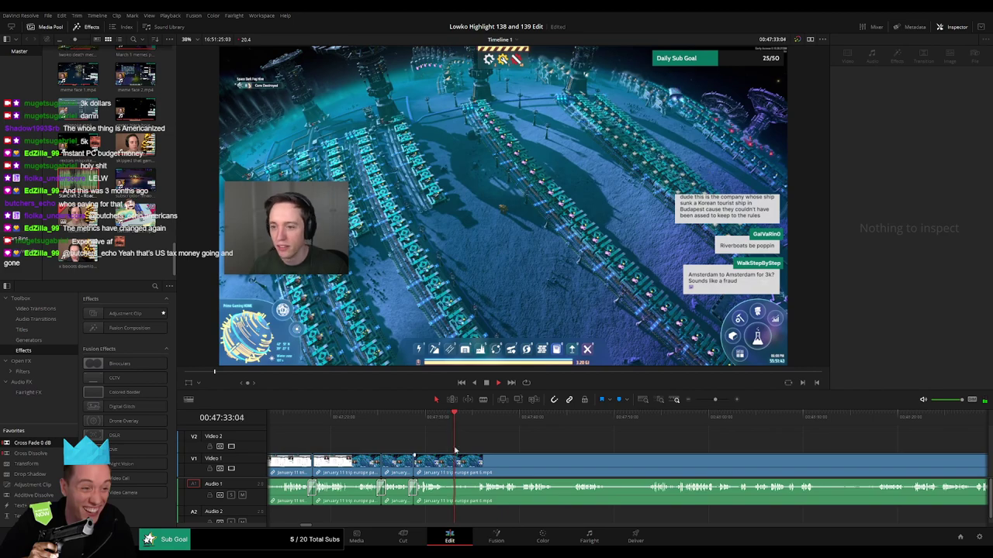
Step: Ripple-delete the section from about 00:47:32 to 00:47:35 and place an audio cross fade on the join
{"action": "key", "text": "b"}
{"action": "left_click", "coordinate": [475, 465]}
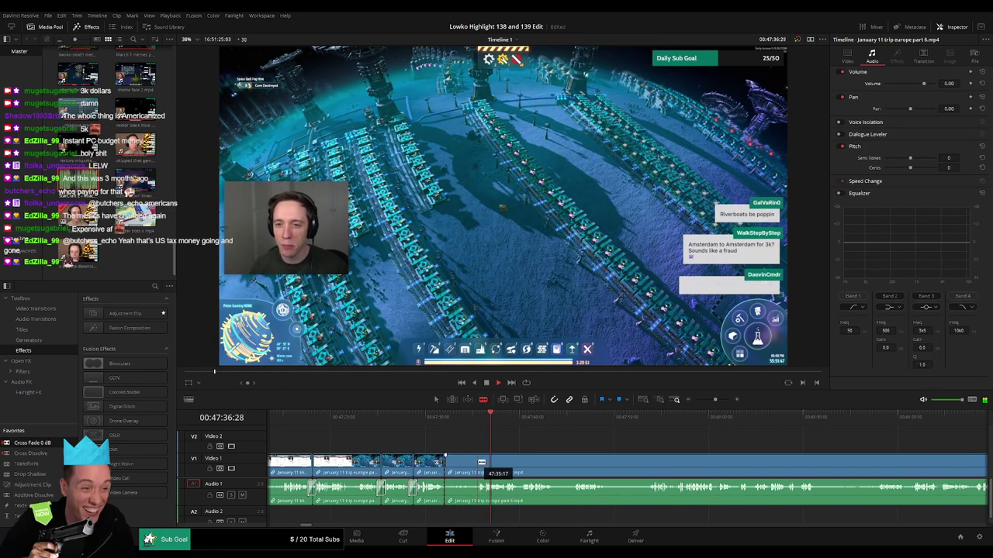
{"action": "key", "text": "Delete"}
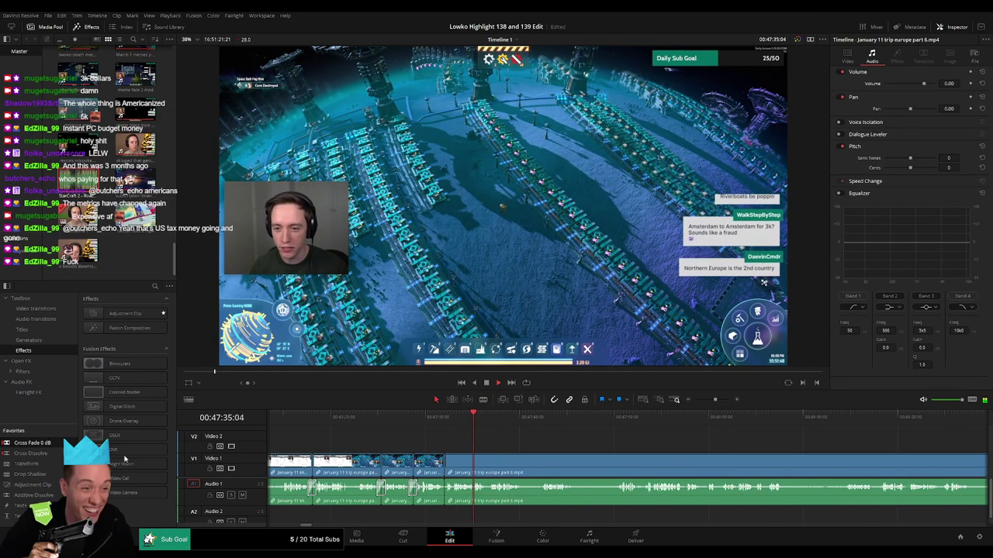
{"action": "left_click_drag", "start_coordinate": [445, 499], "coordinate": [448, 495]}
Step: Ripple-delete the section from about 00:47:40 to 00:47:42 and place an audio cross fade on the join
{"action": "left_click_drag", "start_coordinate": [559, 465], "coordinate": [404, 455]}
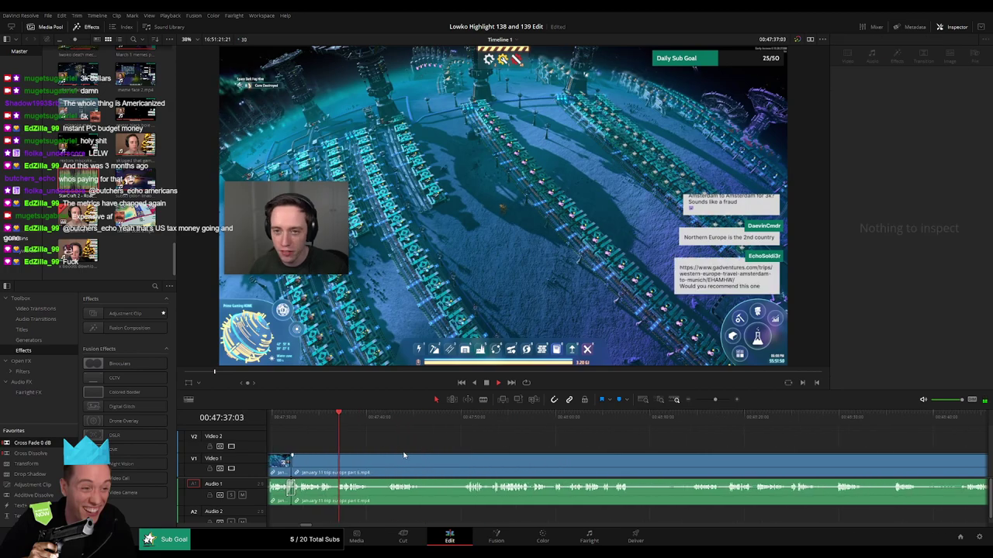
{"action": "key", "text": "b"}
{"action": "left_click", "coordinate": [370, 466]}
{"action": "left_click", "coordinate": [387, 463]}
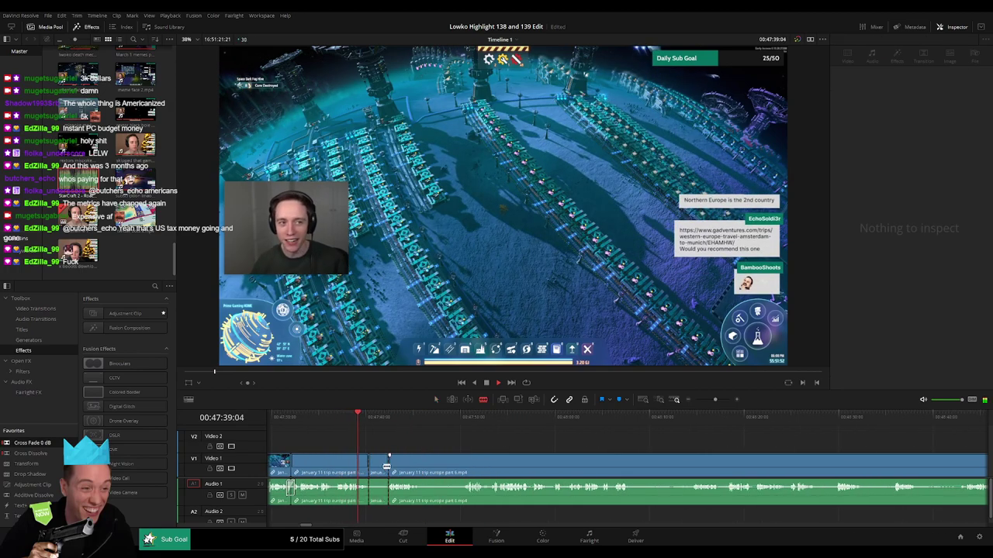
{"action": "key", "text": "a"}
{"action": "left_click", "coordinate": [381, 465]}
{"action": "key", "text": "Delete"}
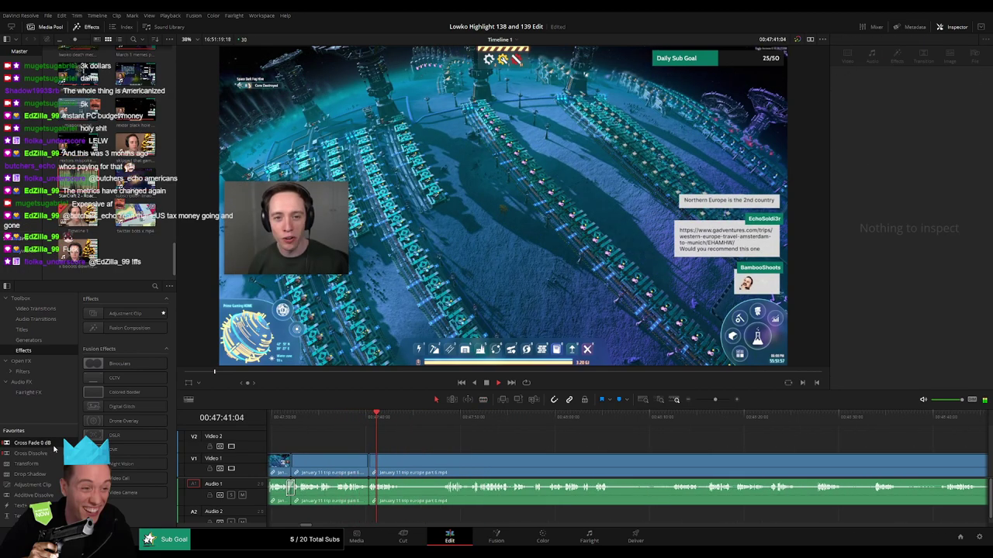
Step: Ripple-delete the section from about 00:47:44 to 00:47:48 and place an audio cross fade on the join
{"action": "left_click", "coordinate": [406, 469]}
{"action": "key", "text": "b"}
{"action": "left_click", "coordinate": [406, 468]}
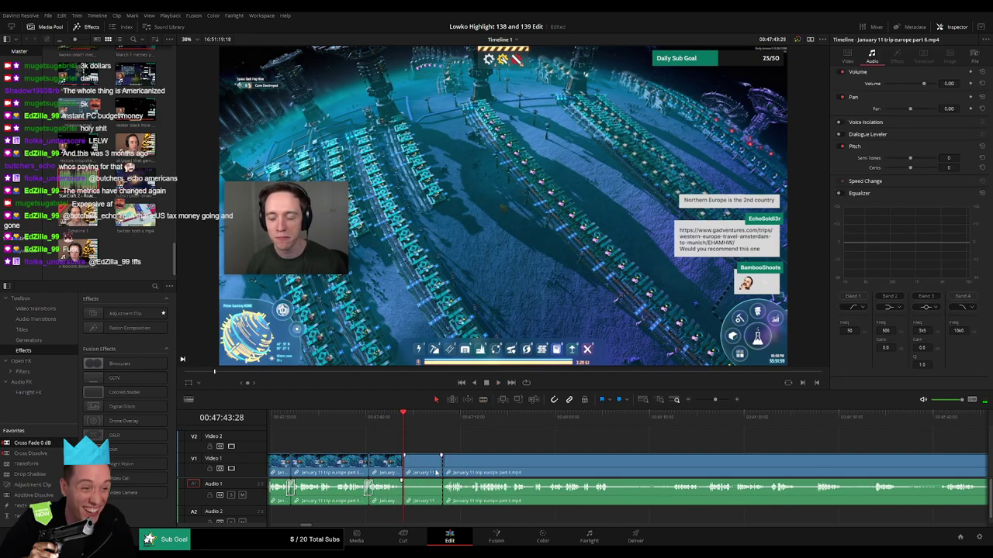
{"action": "key", "text": "Delete"}
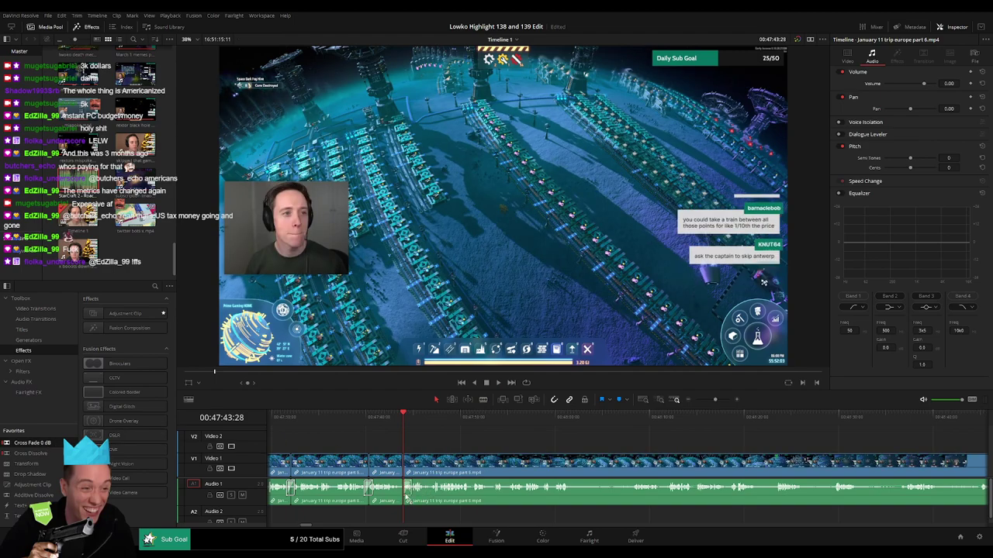
Step: Ripple-delete the section from about 00:48:02 to 00:48:08 and place an audio cross fade on the join
{"action": "scroll", "coordinate": [371, 458], "scroll_direction": "left", "scroll_amount": 5}
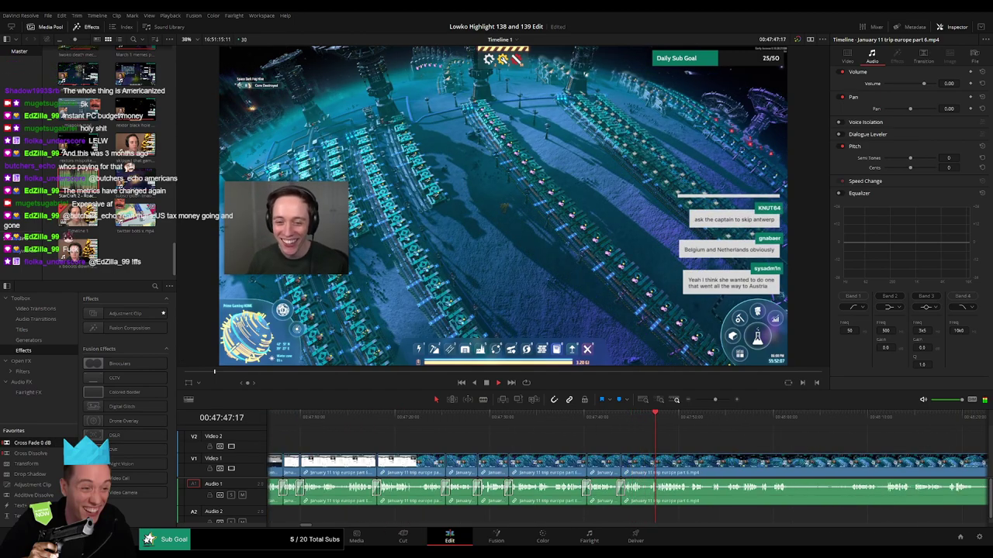
{"action": "scroll", "coordinate": [621, 456], "scroll_direction": "right", "scroll_amount": 5}
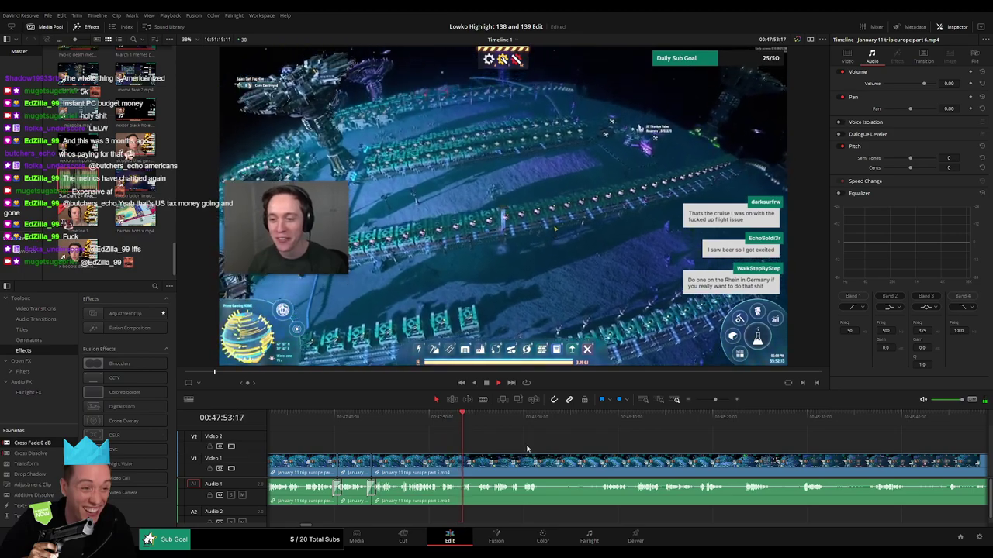
{"action": "scroll", "coordinate": [353, 447], "scroll_direction": "right", "scroll_amount": 3}
{"action": "scroll", "coordinate": [353, 446], "scroll_direction": "right", "scroll_amount": 1}
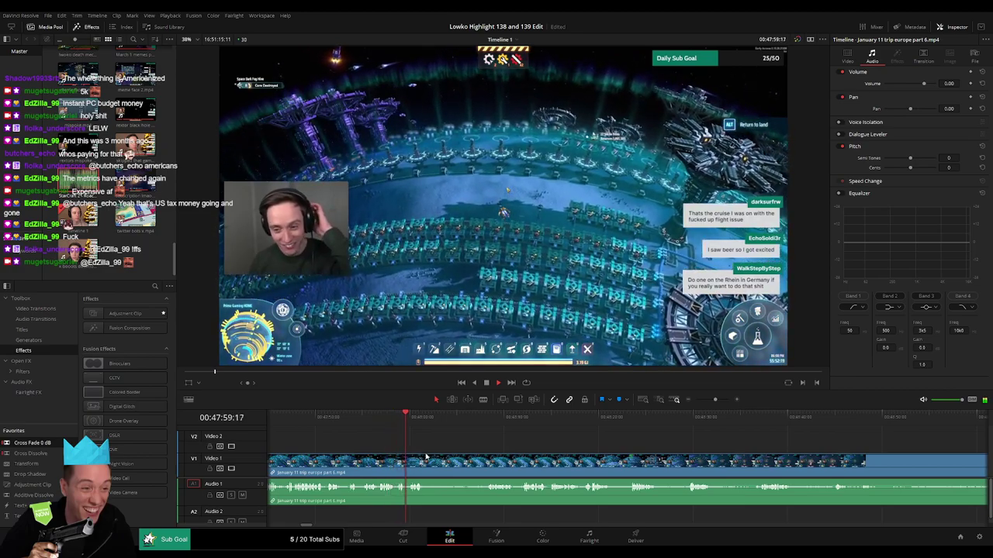
{"action": "scroll", "coordinate": [425, 458], "scroll_direction": "right", "scroll_amount": 1}
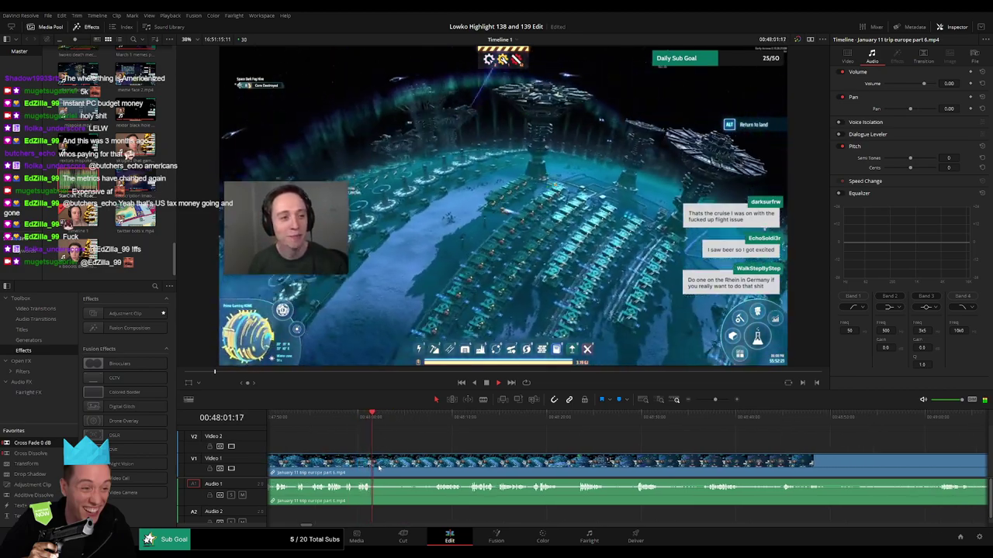
{"action": "key", "text": "b"}
{"action": "left_click", "coordinate": [376, 464]}
{"action": "left_click", "coordinate": [435, 418]}
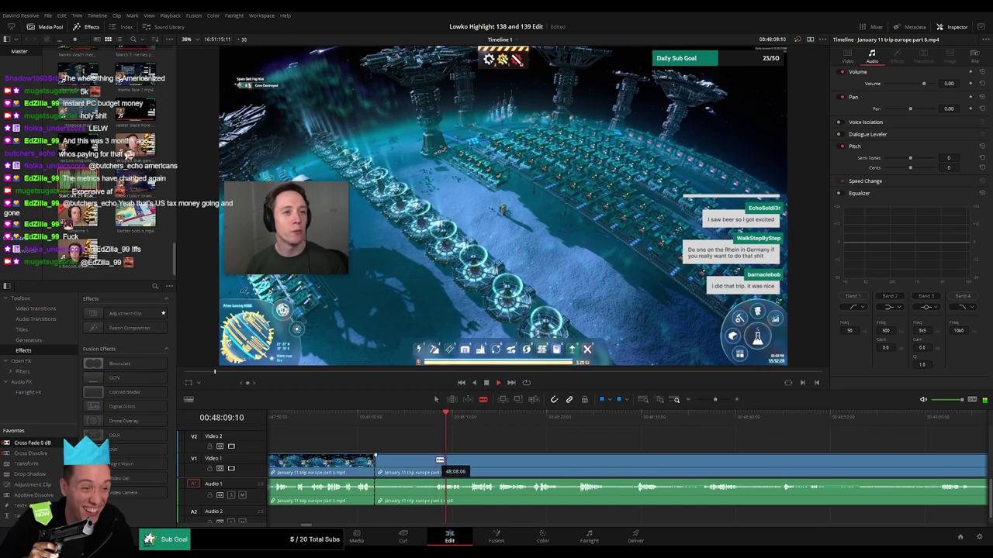
{"action": "key", "text": "Delete"}
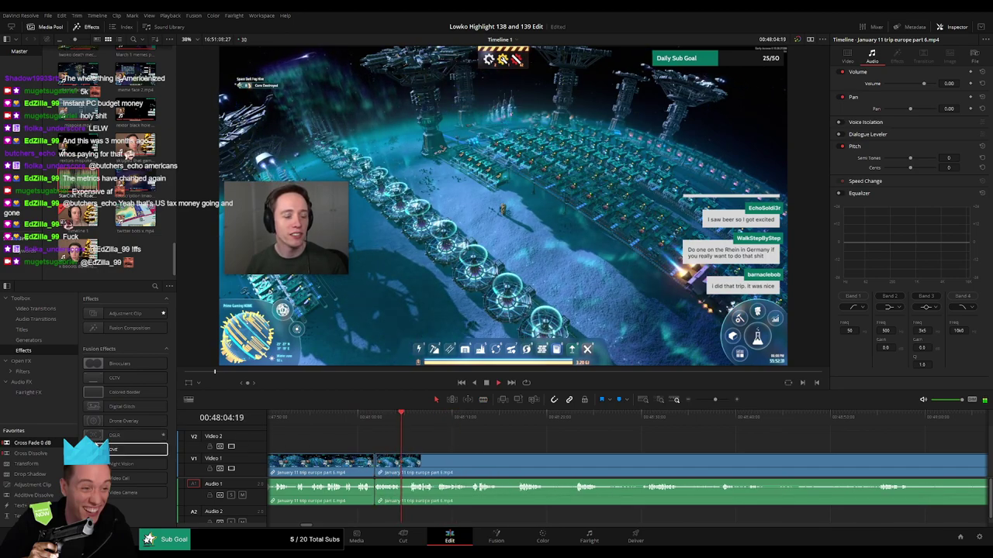
Step: Ripple-delete the section from about 00:48:15 to 00:48:17 and cross-fade the audio at the join
{"action": "scroll", "coordinate": [390, 451], "scroll_direction": "right", "scroll_amount": 2}
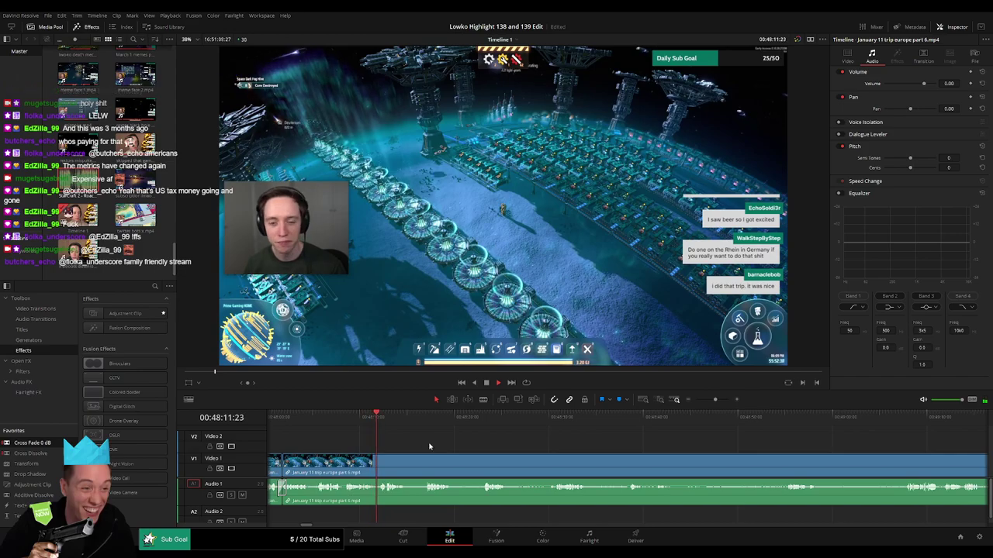
{"action": "left_click", "coordinate": [400, 443]}
{"action": "scroll", "coordinate": [373, 432], "scroll_direction": "right", "scroll_amount": 1}
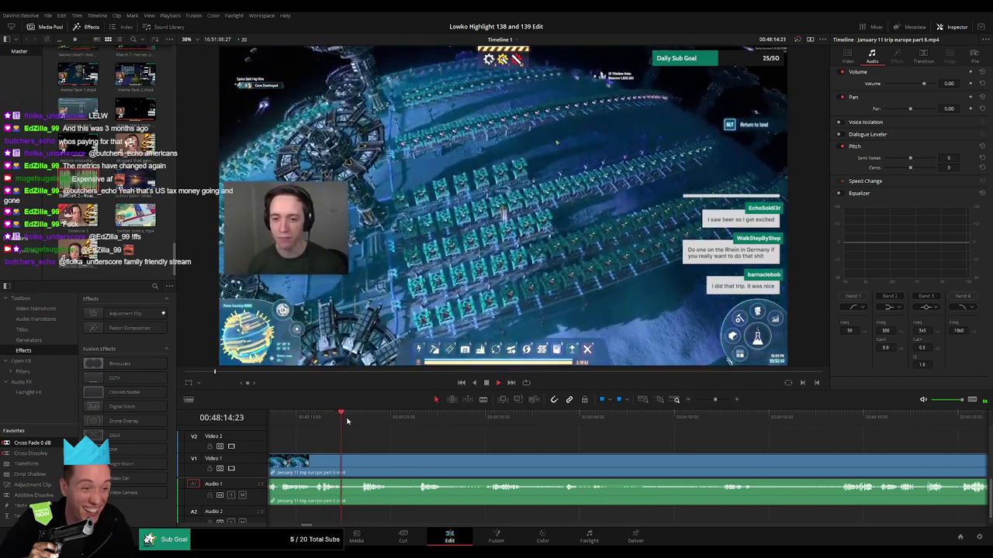
{"action": "left_click", "coordinate": [357, 421]}
{"action": "key", "text": "b"}
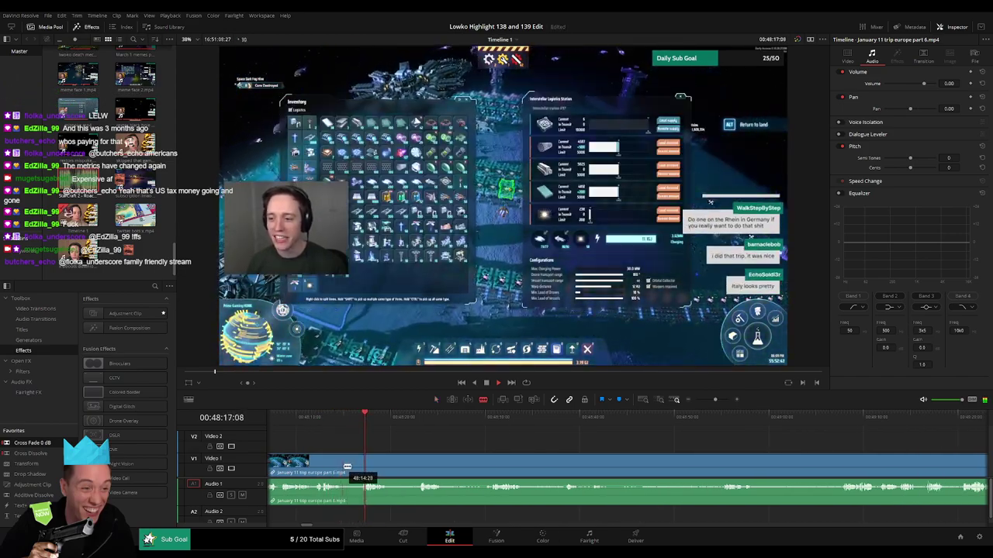
{"action": "left_click", "coordinate": [344, 464]}
{"action": "left_click", "coordinate": [363, 464]}
{"action": "key", "text": "a"}
{"action": "left_click", "coordinate": [356, 467]}
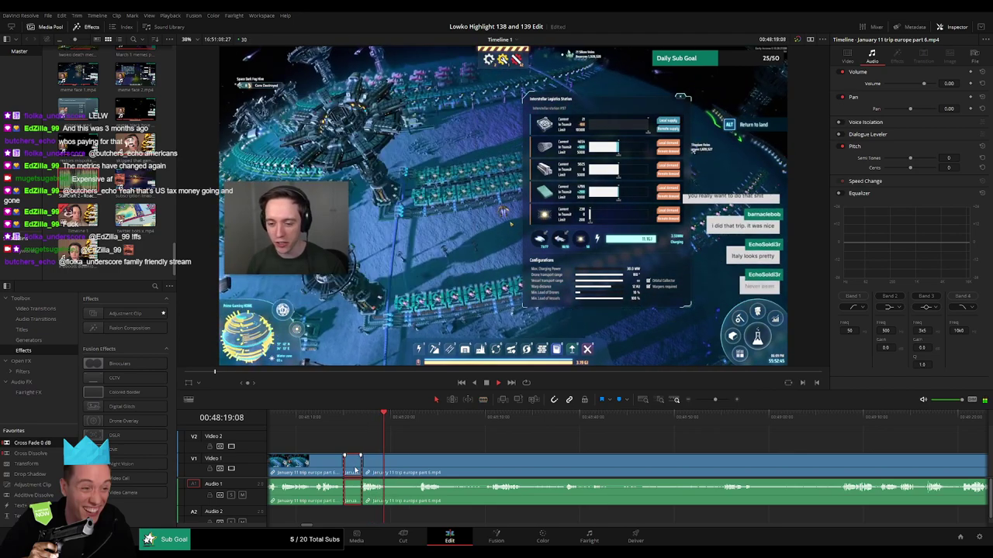
{"action": "key", "text": "Delete"}
Step: Ripple-delete the section from about 00:48:18 to 00:48:21 and place an audio cross fade on the join
{"action": "key", "text": "b"}
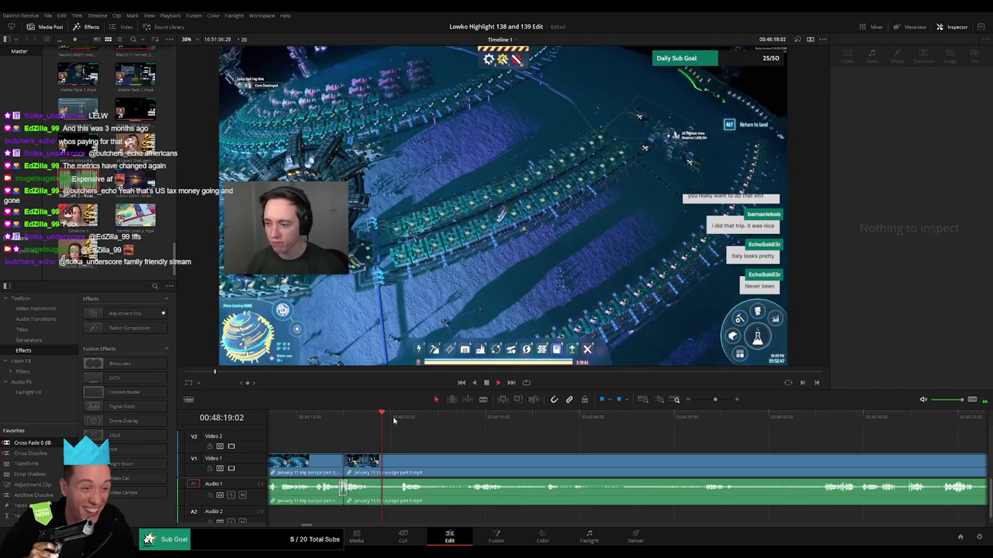
{"action": "left_click", "coordinate": [370, 465]}
{"action": "left_click", "coordinate": [402, 463]}
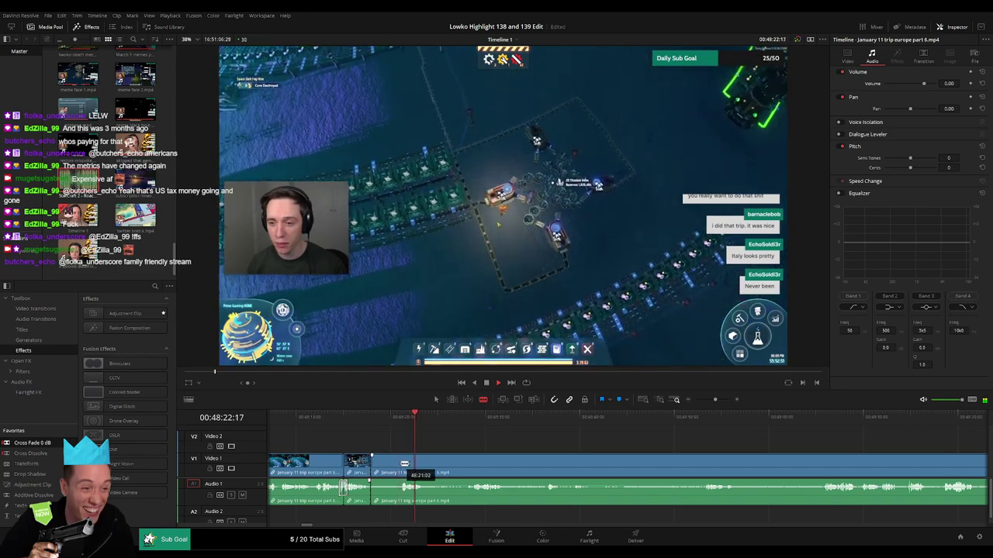
{"action": "key", "text": "a"}
{"action": "left_click", "coordinate": [388, 467]}
{"action": "key", "text": "Delete"}
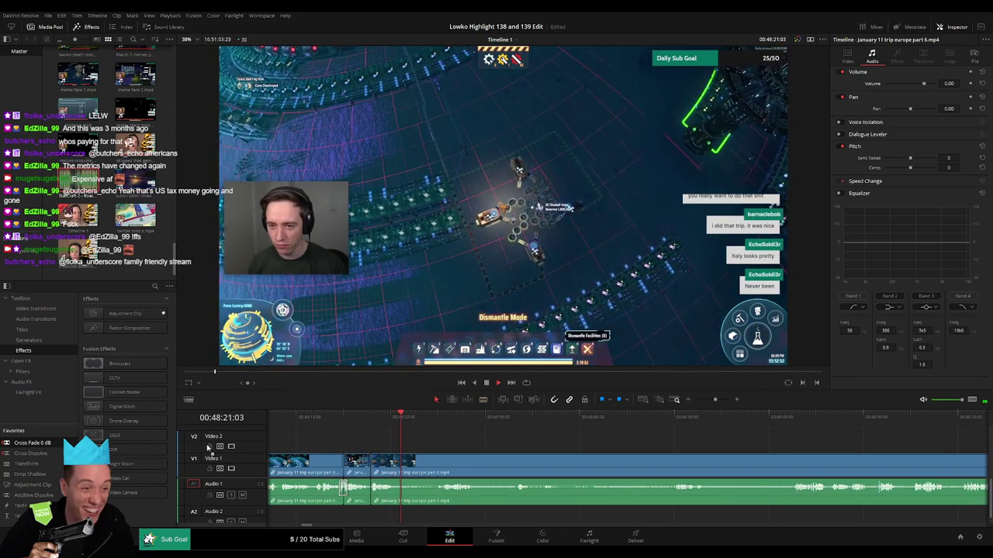
{"action": "left_click", "coordinate": [232, 470]}
{"action": "left_click_drag", "start_coordinate": [33, 443], "coordinate": [400, 489]}
Step: Ripple-delete the section from about 00:48:20 to 00:48:25 and cross-fade the audio at the join
{"action": "key", "text": "b"}
{"action": "left_click", "coordinate": [426, 466]}
{"action": "left_click", "coordinate": [480, 426]}
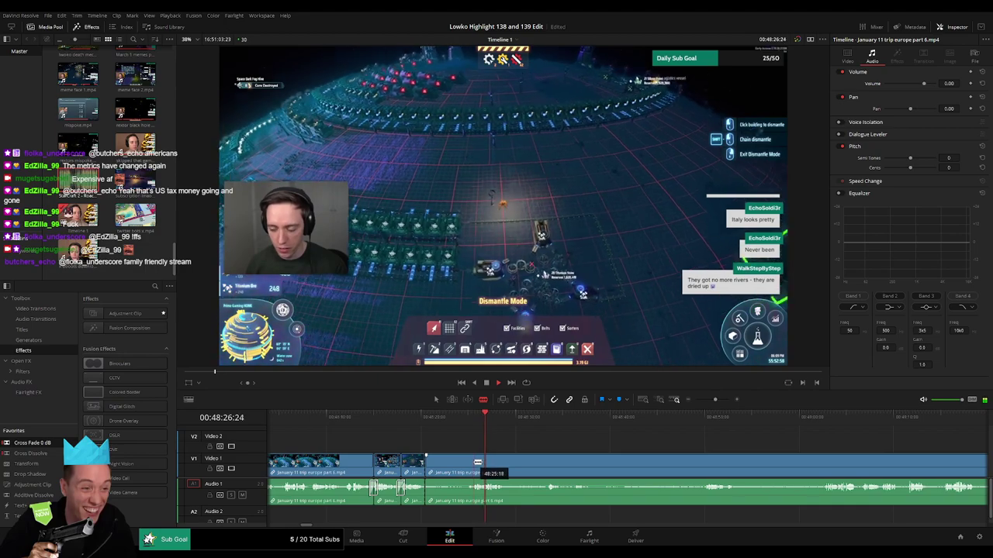
{"action": "left_click", "coordinate": [474, 463]}
{"action": "key", "text": "a"}
{"action": "left_click", "coordinate": [458, 467]}
{"action": "key", "text": "Delete"}
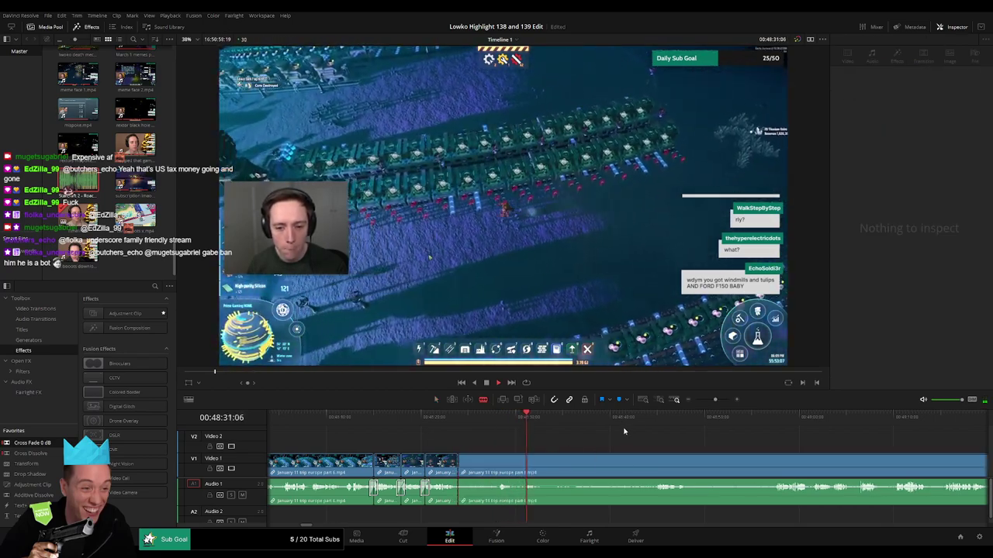
Step: Split the January 11 Europe trip clip at about 00:48:45, 00:48:48 and 00:48:57
{"action": "left_click", "coordinate": [656, 477]}
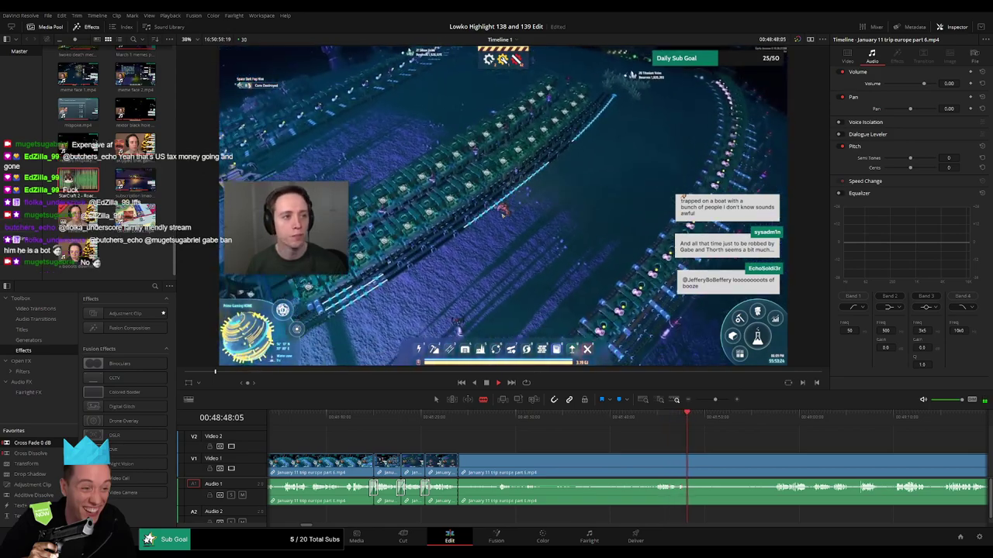
{"action": "left_click", "coordinate": [770, 417]}
{"action": "left_click_drag", "start_coordinate": [785, 444], "coordinate": [547, 436]}
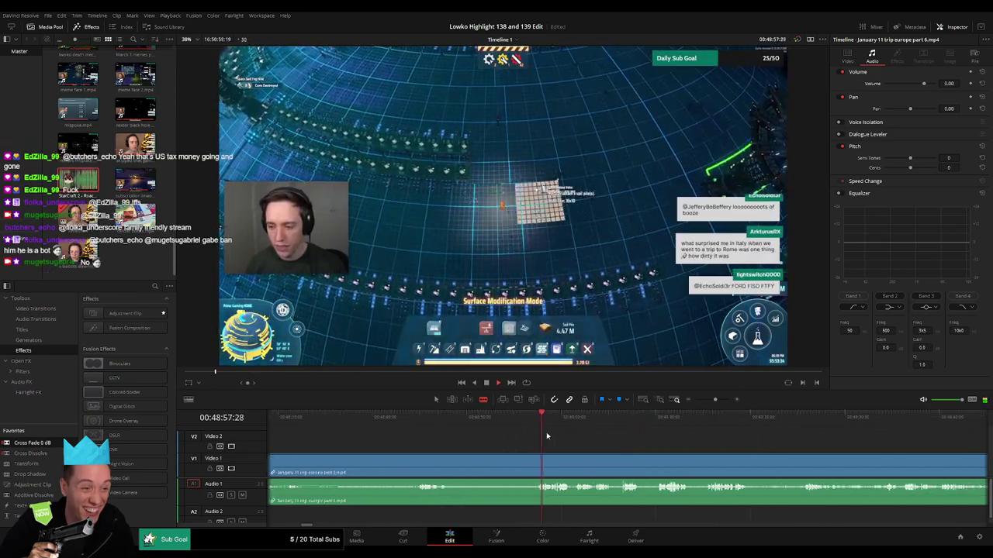
{"action": "left_click", "coordinate": [417, 464]}
{"action": "left_click", "coordinate": [450, 464]}
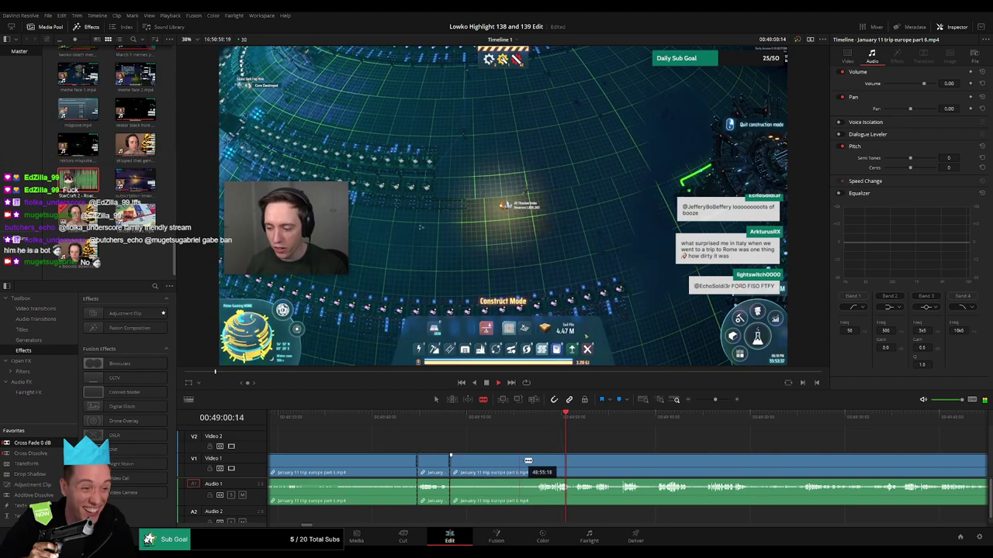
{"action": "left_click", "coordinate": [538, 461]}
Step: Ripple-delete the sections before and after the short piece at about 00:48:45 to 00:48:48, and cross-fade the audio at the joins
{"action": "key", "text": "a"}
{"action": "left_click", "coordinate": [512, 465]}
{"action": "key", "text": "BackSpace"}
{"action": "left_click", "coordinate": [512, 465]}
{"action": "key", "text": "BackSpace"}
{"action": "left_click_drag", "start_coordinate": [512, 466], "coordinate": [624, 458]}
{"action": "key", "text": "Delete"}
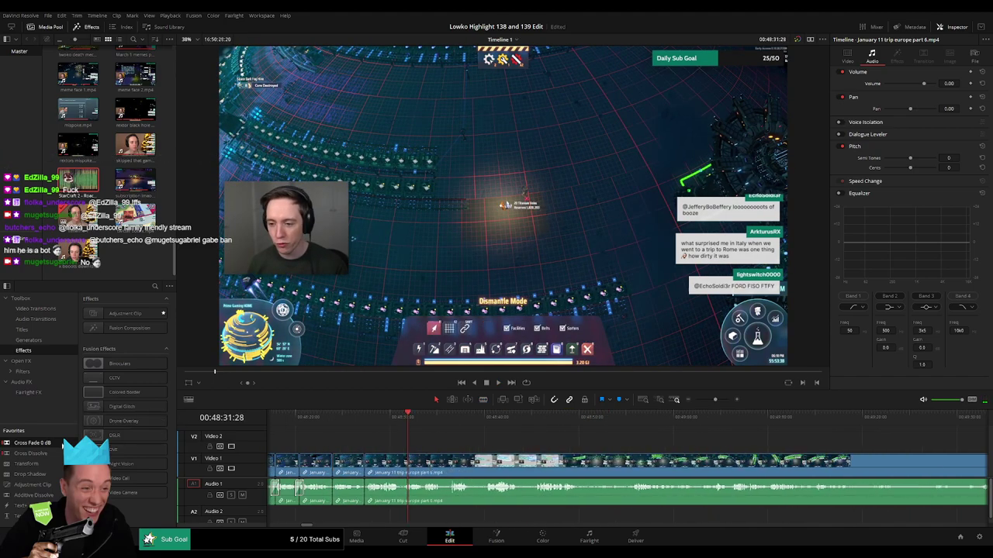
{"action": "left_click_drag", "start_coordinate": [139, 440], "coordinate": [384, 494]}
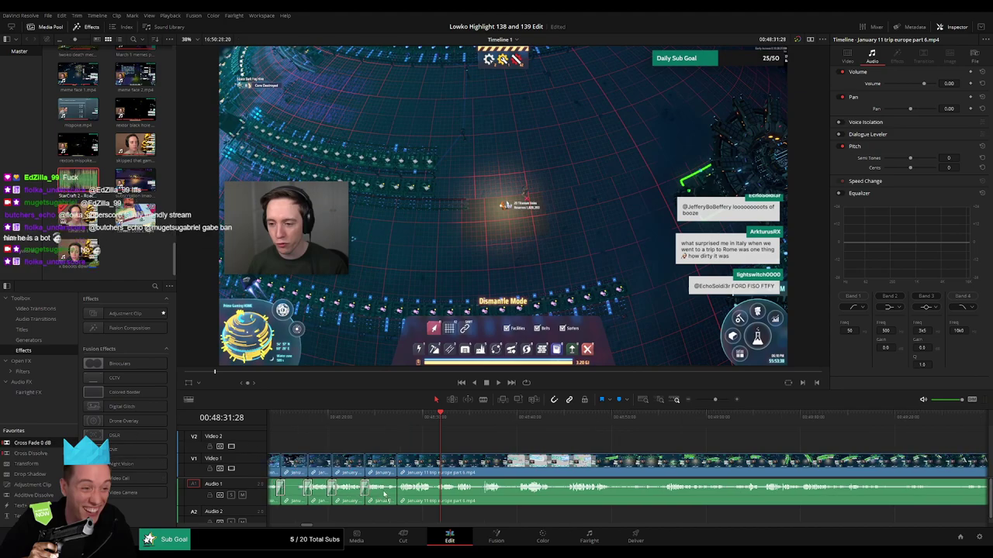
Step: Ripple-delete the section from about 00:48:35 to 00:48:37 and place an audio cross fade on the join
{"action": "scroll", "coordinate": [537, 466], "scroll_direction": "right", "scroll_amount": 5}
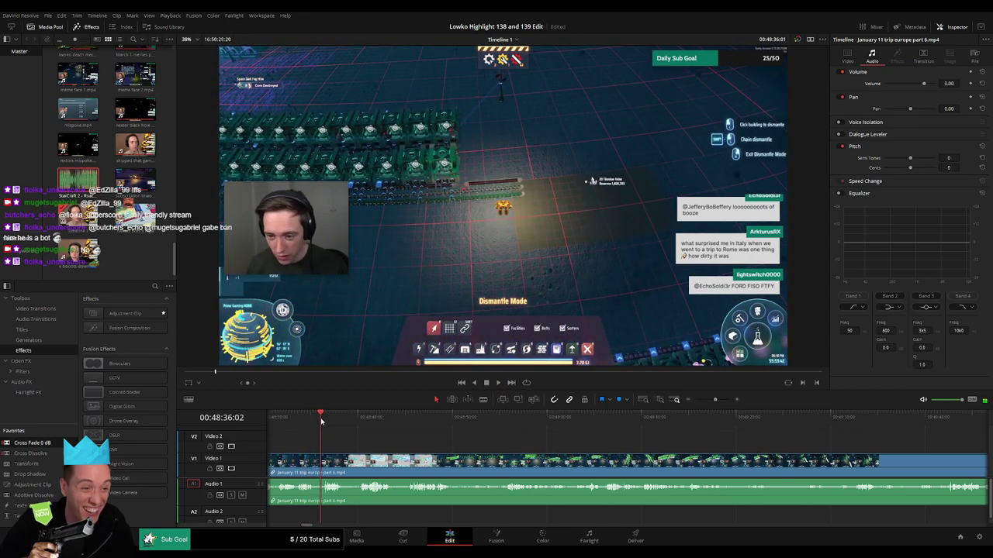
{"action": "left_click", "coordinate": [319, 466]}
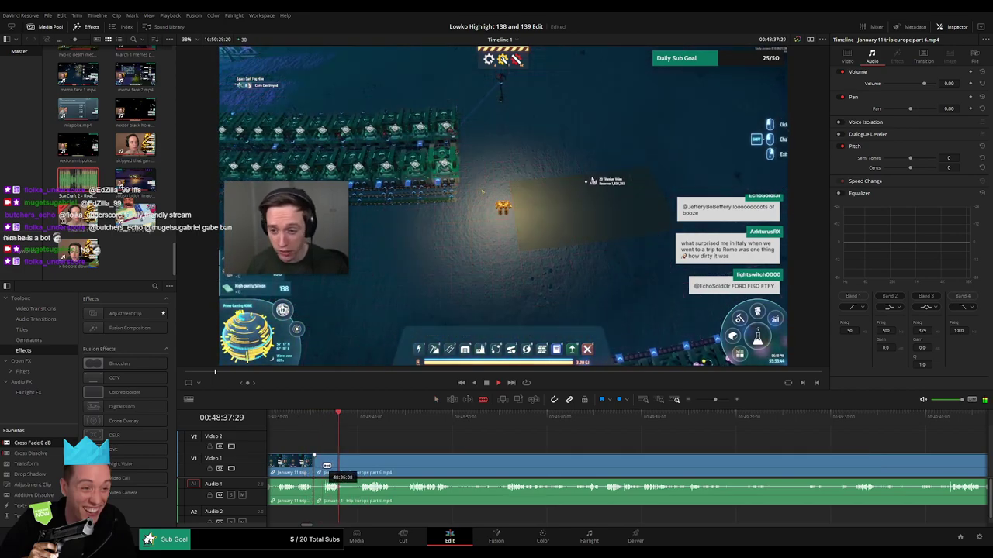
{"action": "key", "text": "a"}
{"action": "key", "text": "Delete"}
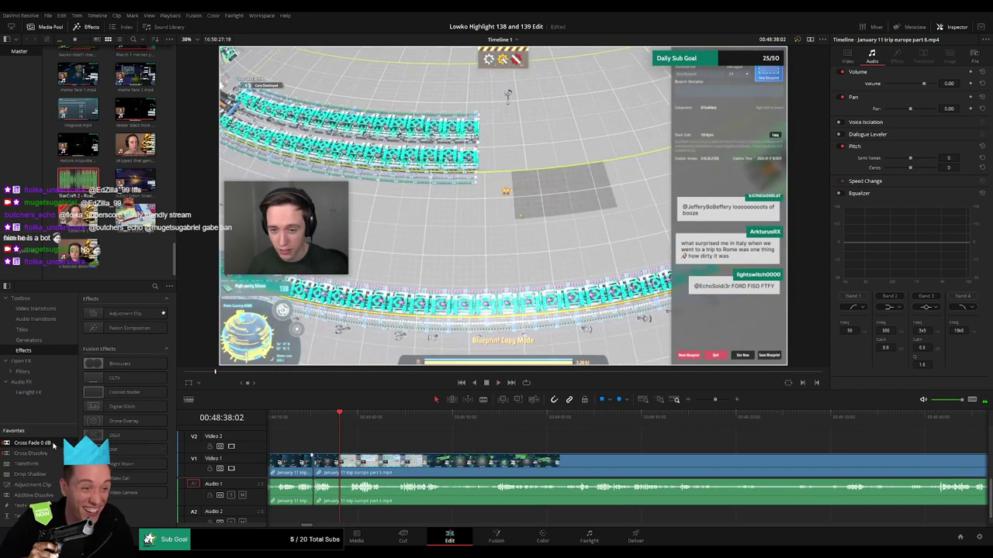
{"action": "left_click_drag", "start_coordinate": [52, 445], "coordinate": [316, 492]}
Step: Isolate the short word ending at 00:48:36:19 with two splits and turn that piece's audio all the way down
{"action": "left_click", "coordinate": [313, 417]}
{"action": "key", "text": "space"}
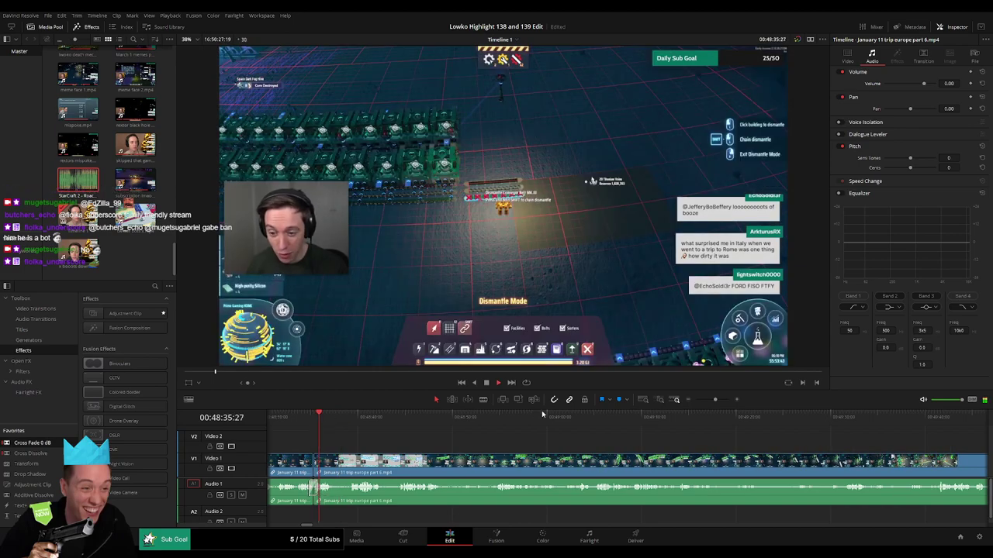
{"action": "key", "text": "space"}
{"action": "left_click_drag", "start_coordinate": [714, 401], "coordinate": [725, 402]}
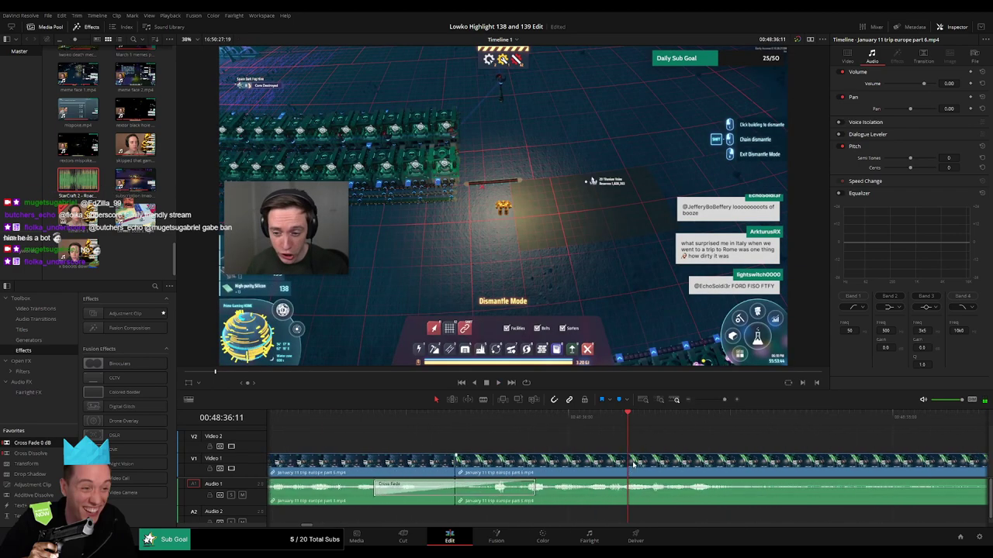
{"action": "left_click", "coordinate": [625, 419]}
{"action": "key", "text": "b"}
{"action": "left_click", "coordinate": [623, 464]}
{"action": "left_click", "coordinate": [671, 420]}
{"action": "left_click", "coordinate": [671, 463]}
{"action": "key", "text": "a"}
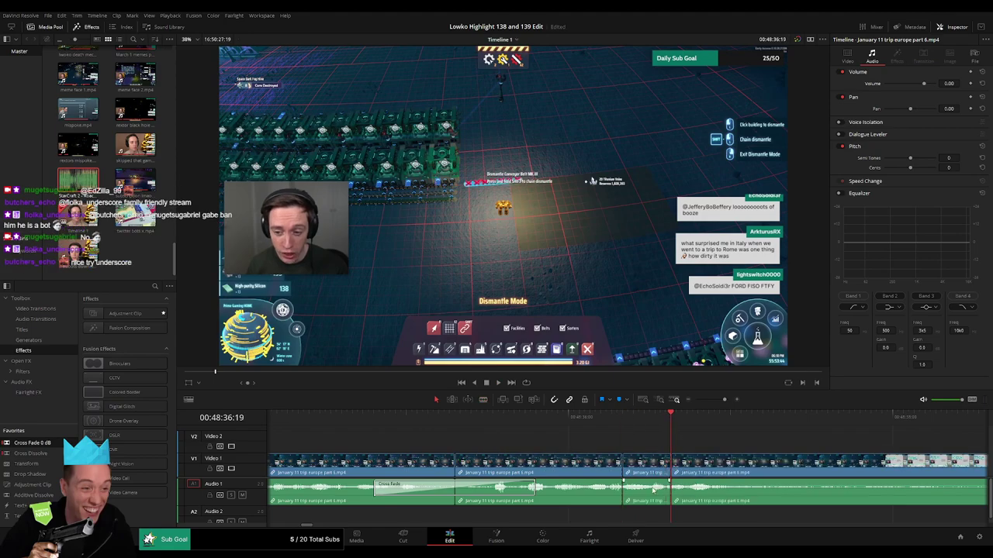
{"action": "left_click_drag", "start_coordinate": [655, 486], "coordinate": [653, 509]}
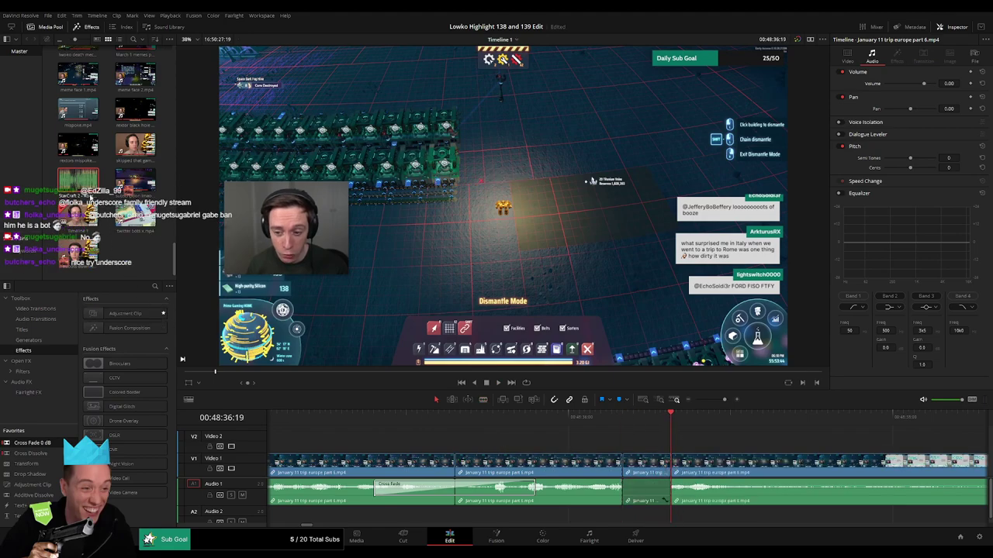
Step: Place StarCraft 2 - Roach Quotes.mp3 on Audio 2 under the silenced piece, trim it to the same length and lower its volume
{"action": "left_click_drag", "start_coordinate": [89, 196], "coordinate": [624, 514]}
{"action": "left_click_drag", "start_coordinate": [745, 514], "coordinate": [670, 514]}
{"action": "left_click", "coordinate": [653, 512]}
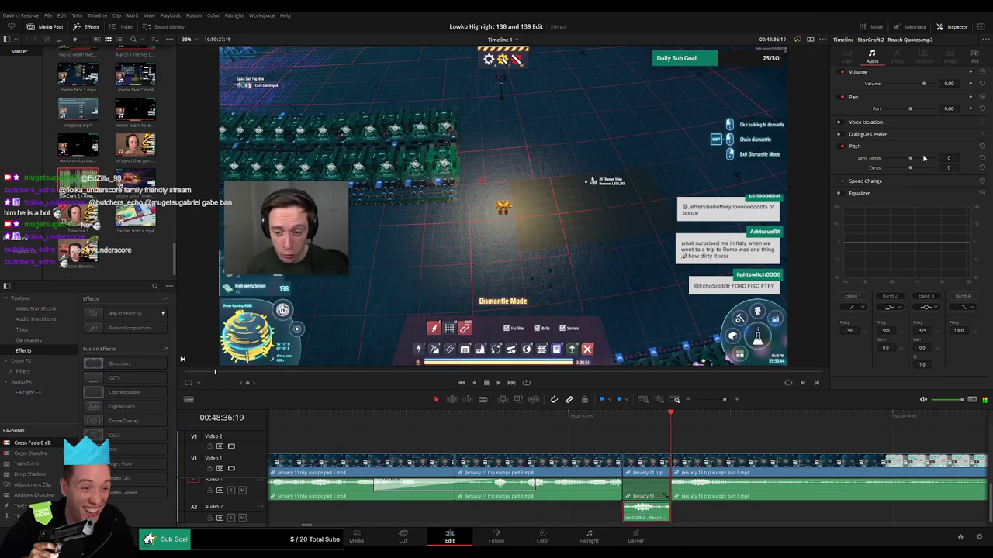
{"action": "key", "text": "BackSpace"}
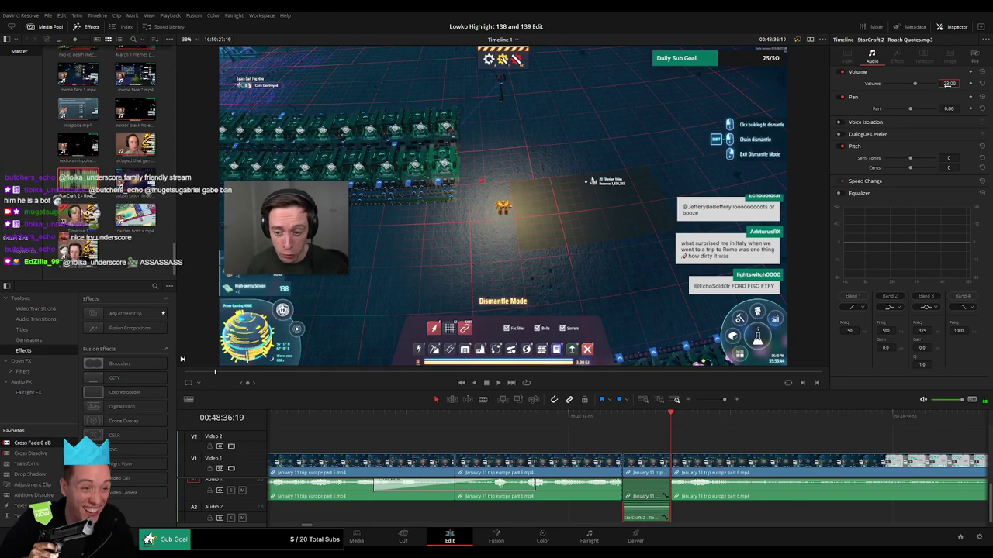
{"action": "key", "text": "space"}
Step: Ripple-delete the section from about 00:48:38 to 00:48:44 and cross-fade the audio at the join
{"action": "left_click_drag", "start_coordinate": [724, 400], "coordinate": [718, 402]}
{"action": "scroll", "coordinate": [659, 501], "scroll_direction": "up", "scroll_amount": 1}
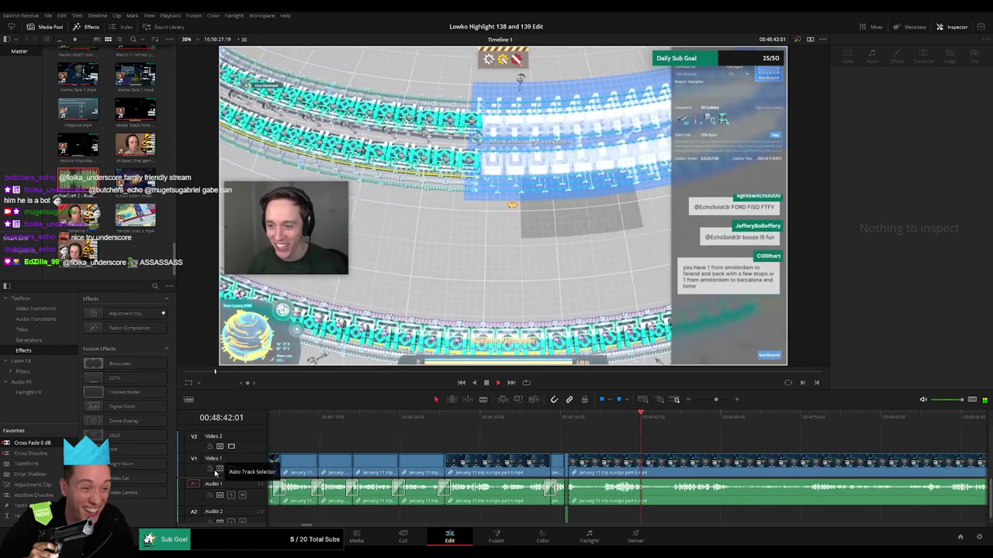
{"action": "scroll", "coordinate": [537, 482], "scroll_direction": "right", "scroll_amount": 3}
{"action": "key", "text": "b"}
{"action": "left_click", "coordinate": [448, 472]}
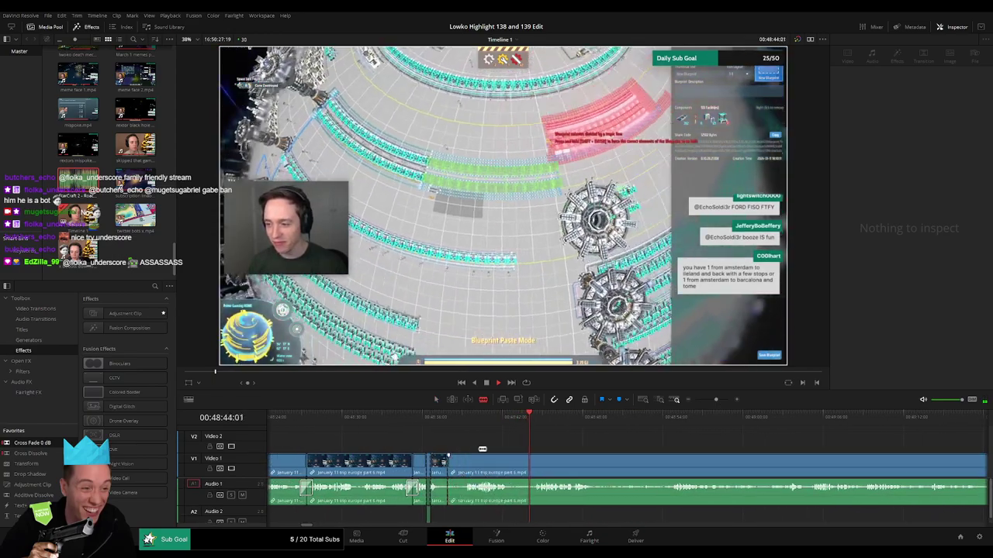
{"action": "left_click", "coordinate": [539, 421]}
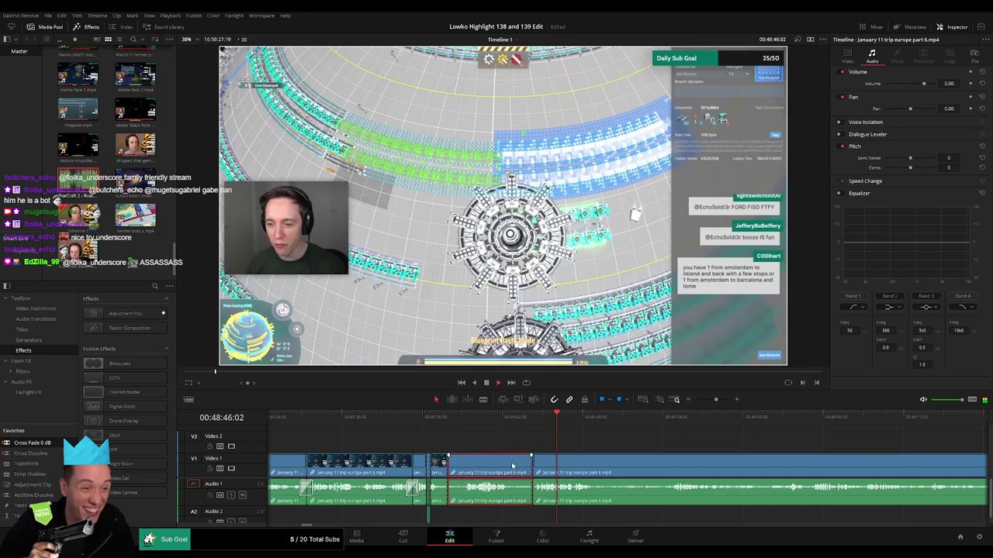
{"action": "key", "text": "Delete"}
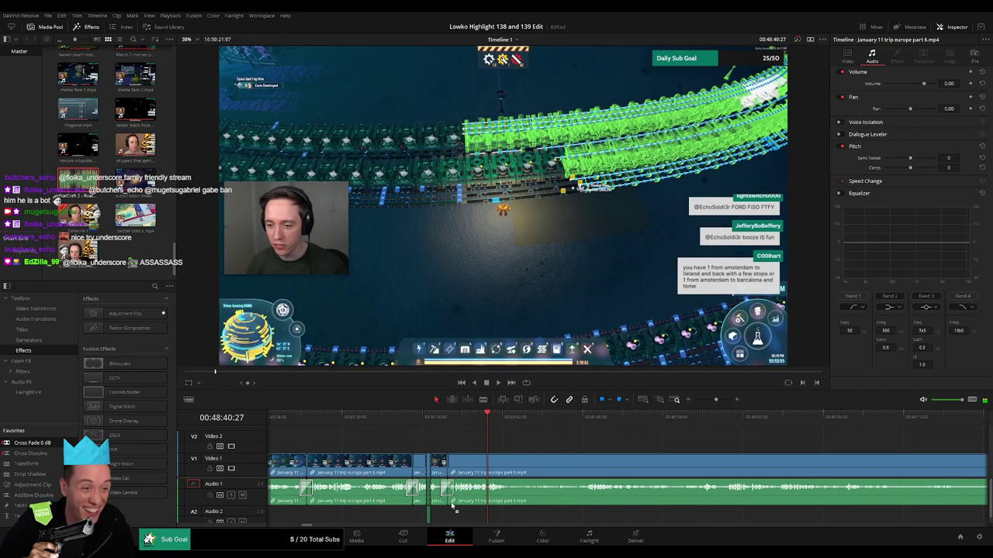
Step: Ripple-delete the section from about 00:48:42 to 00:48:48
{"action": "key", "text": "space"}
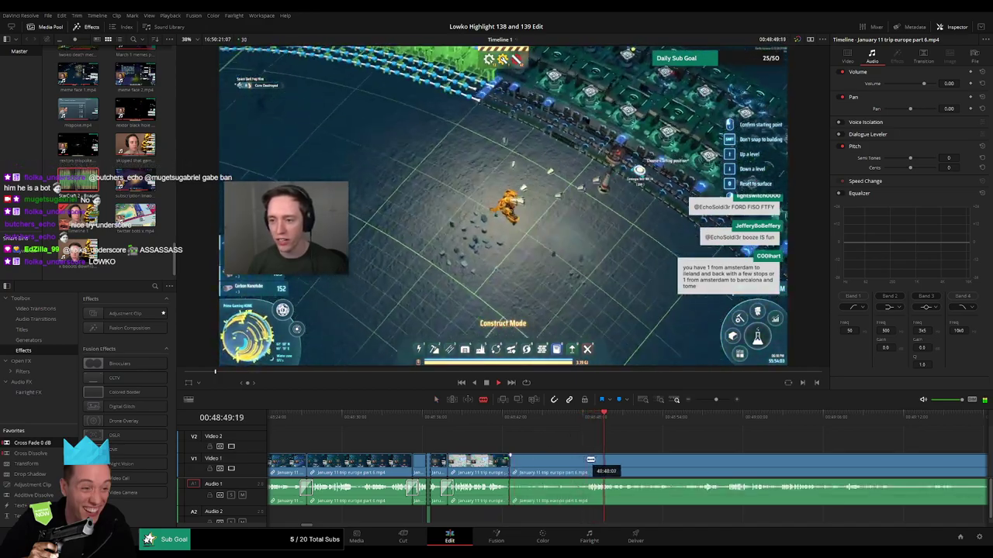
{"action": "key", "text": "Delete"}
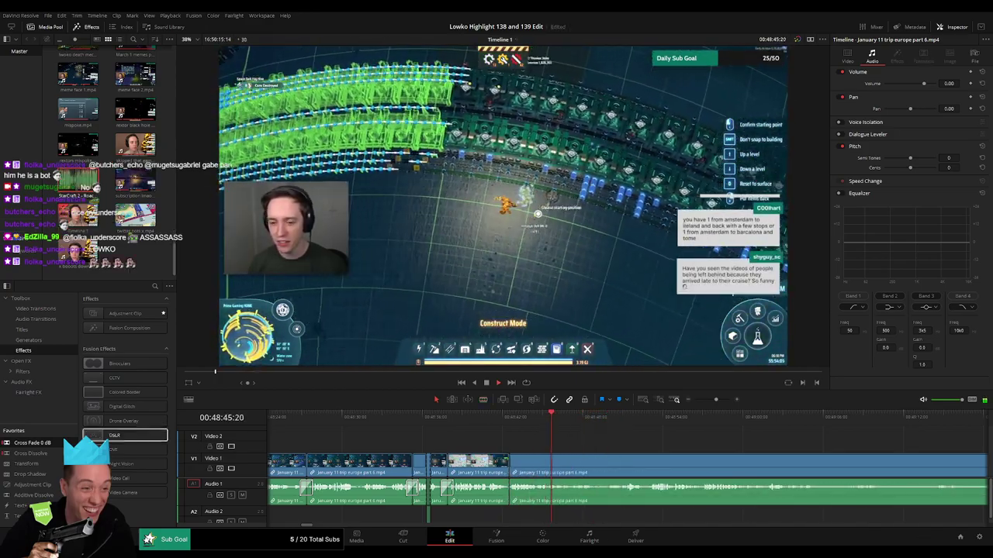
Step: Cross-fade the audio at the last join and split the January 11 trip clip at about 00:48:46:18
{"action": "left_click_drag", "start_coordinate": [616, 471], "coordinate": [483, 462]}
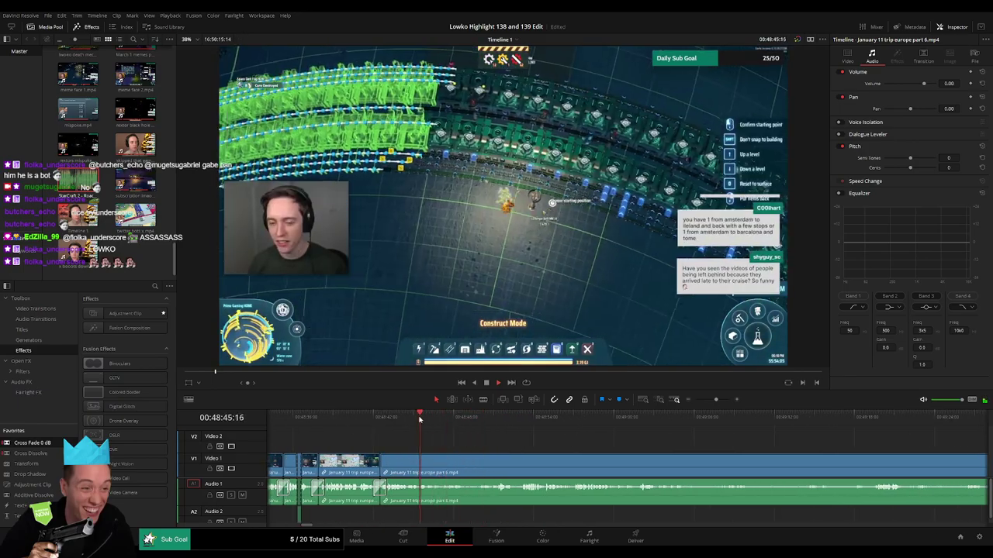
{"action": "left_click", "coordinate": [433, 472]}
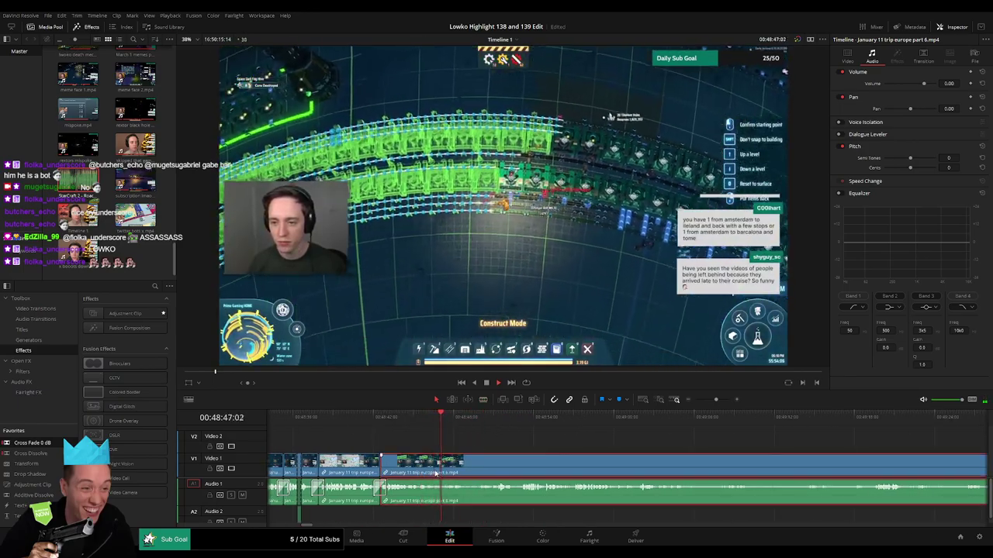
{"action": "left_click", "coordinate": [436, 466]}
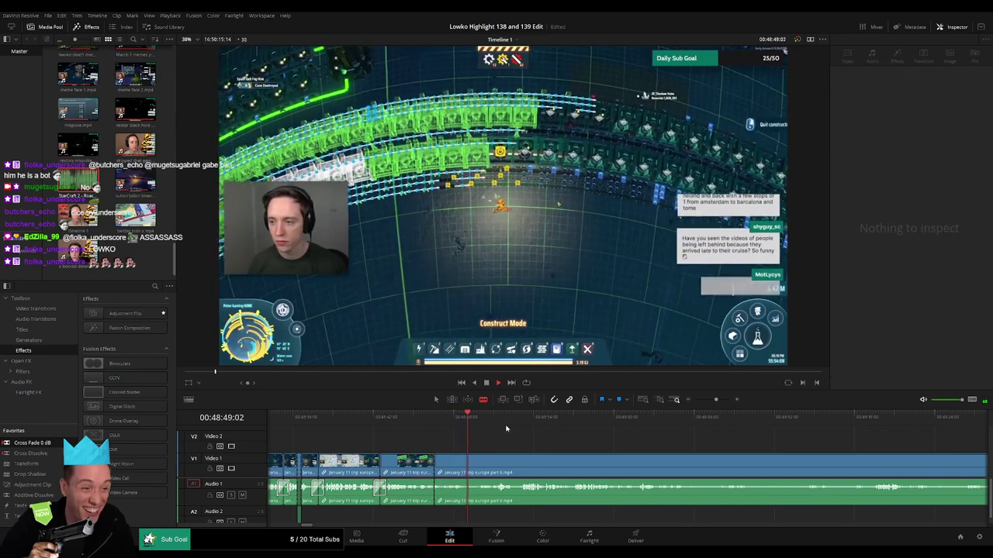
Step: Find where the talk about the European Sojourn web page begins and split the clip there, at 00:50:15:06
{"action": "left_click", "coordinate": [499, 419]}
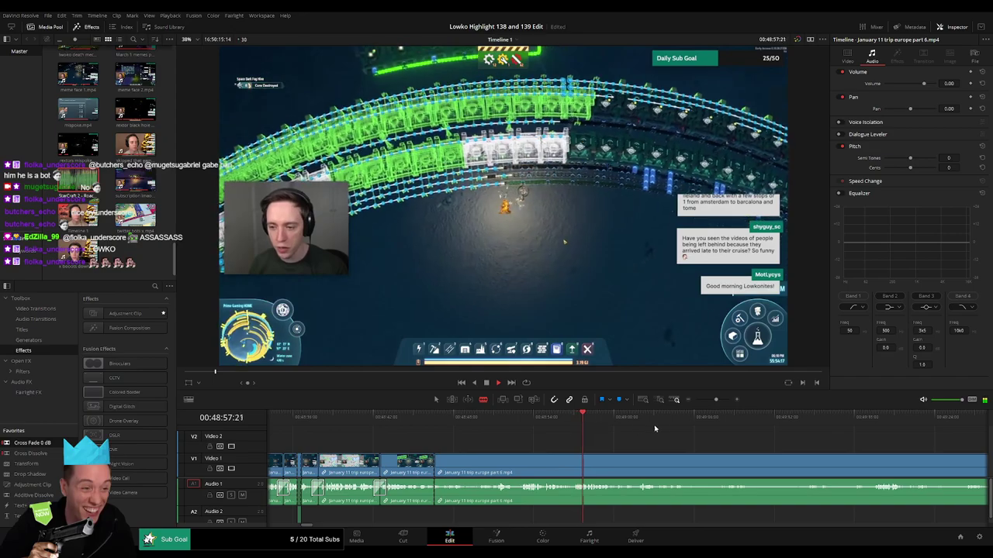
{"action": "left_click_drag", "start_coordinate": [913, 458], "coordinate": [562, 442]}
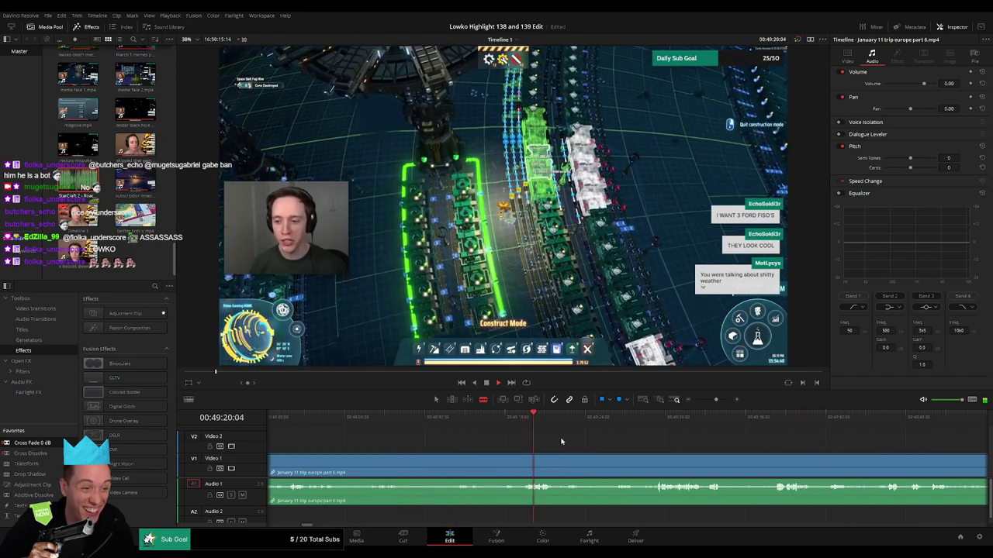
{"action": "left_click", "coordinate": [656, 418]}
{"action": "left_click_drag", "start_coordinate": [738, 456], "coordinate": [558, 444]}
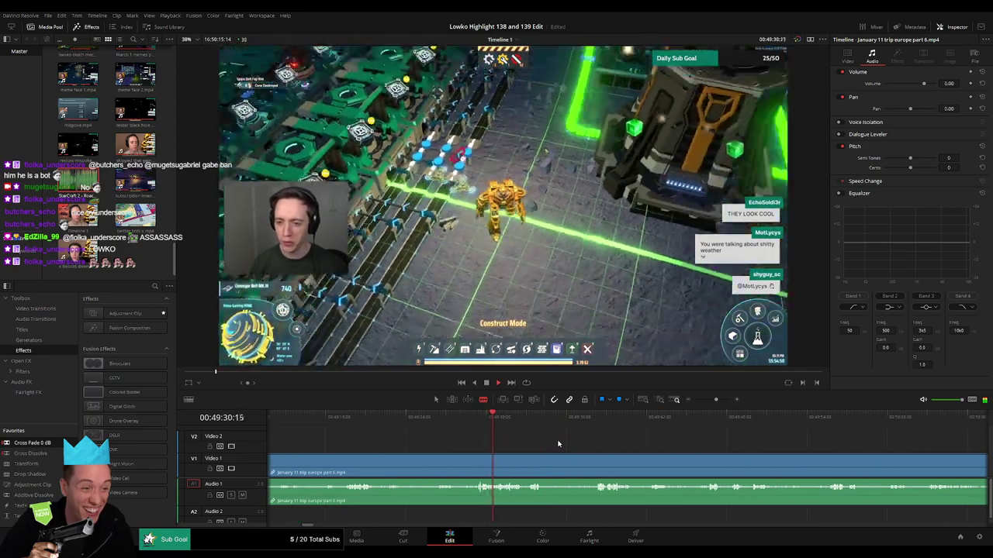
{"action": "left_click", "coordinate": [590, 423]}
{"action": "scroll", "coordinate": [508, 427], "scroll_direction": "right", "scroll_amount": 3}
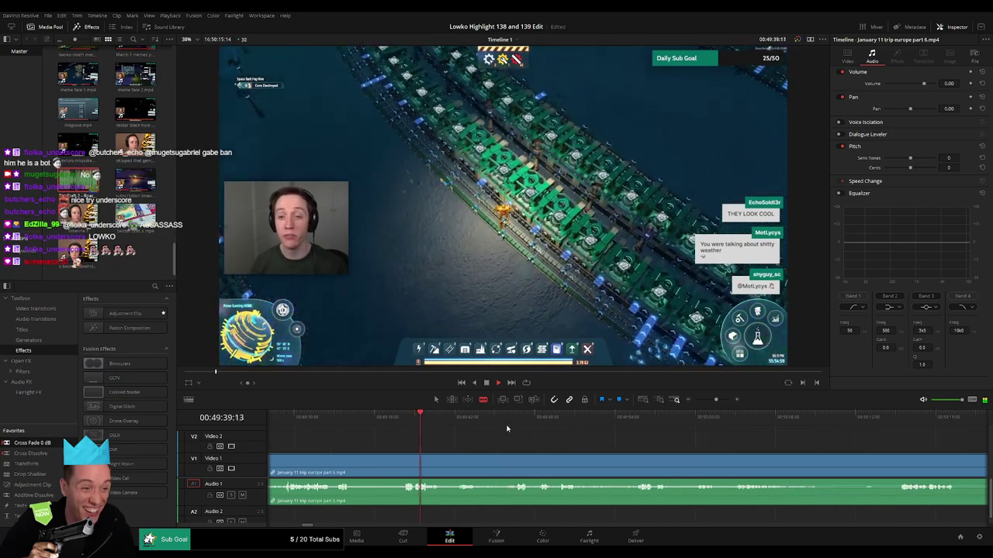
{"action": "left_click", "coordinate": [512, 427]}
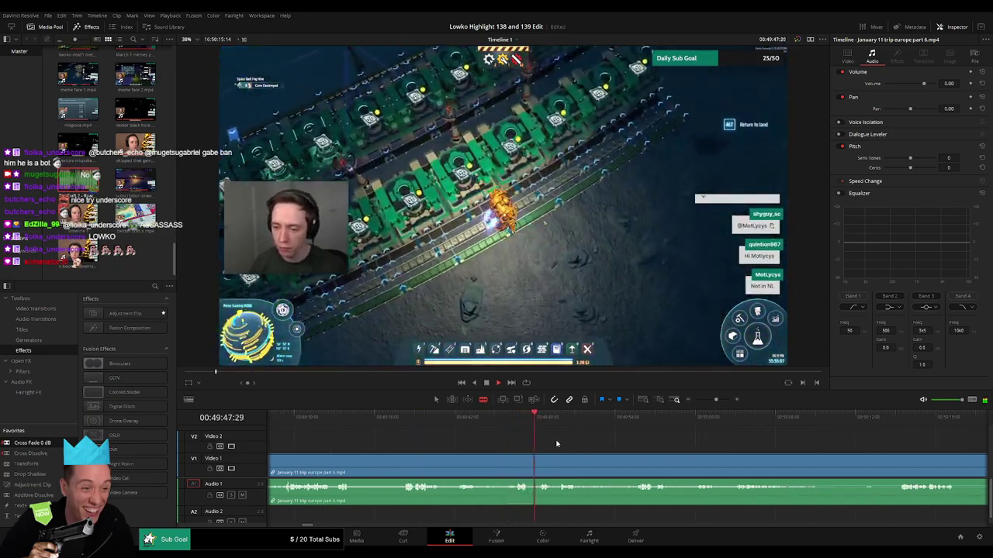
{"action": "scroll", "coordinate": [492, 445], "scroll_direction": "right", "scroll_amount": 4}
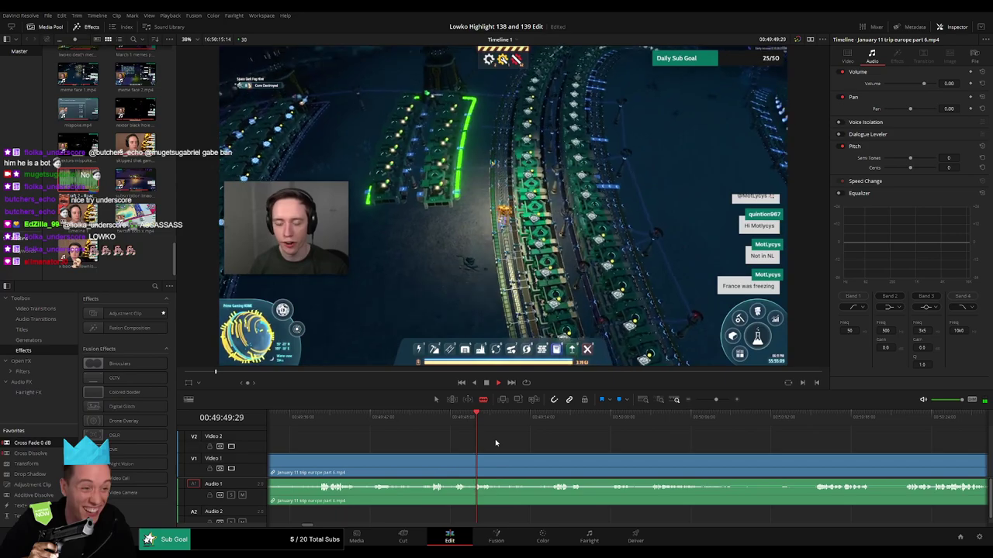
{"action": "left_click", "coordinate": [543, 426]}
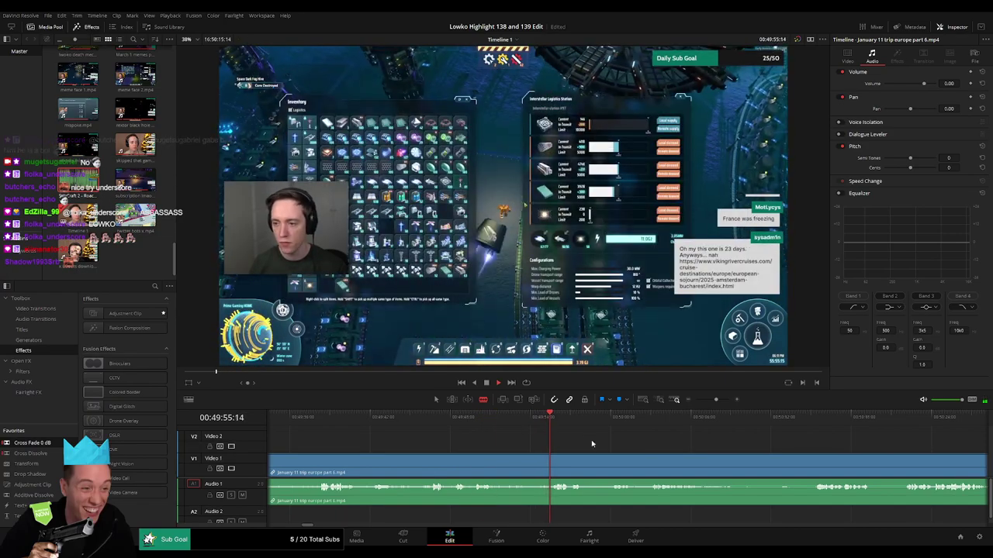
{"action": "left_click", "coordinate": [814, 424]}
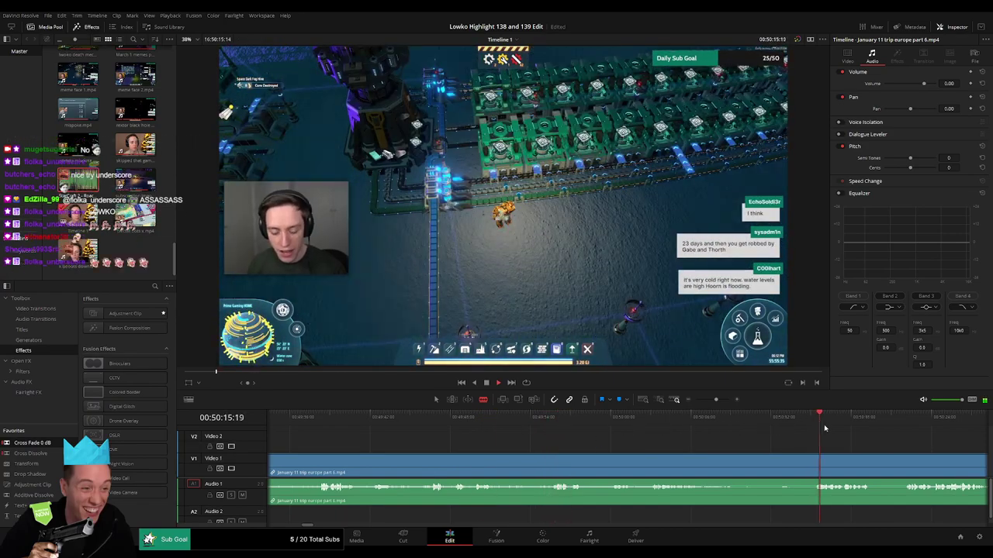
{"action": "scroll", "coordinate": [497, 432], "scroll_direction": "right", "scroll_amount": 8}
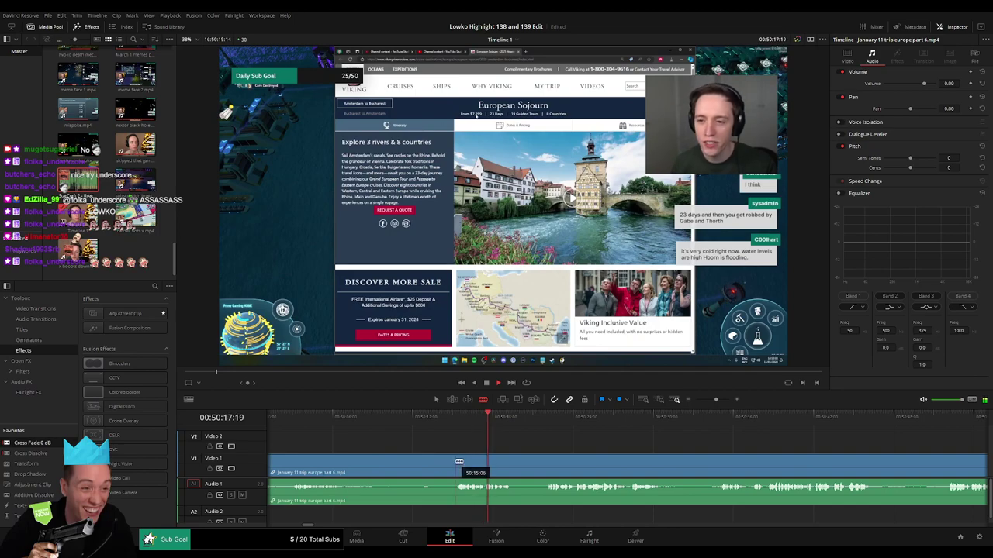
{"action": "left_click_drag", "start_coordinate": [468, 450], "coordinate": [533, 448]}
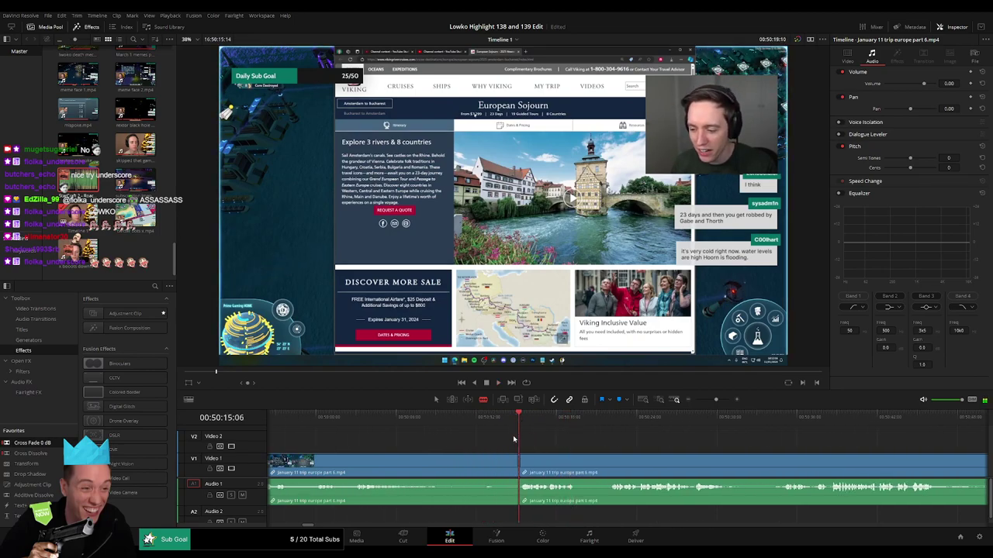
Step: Ripple-delete the long section between the two splits and cross-fade the audio at the join
{"action": "key", "text": "a"}
{"action": "left_click", "coordinate": [492, 460]}
{"action": "key", "text": "Delete"}
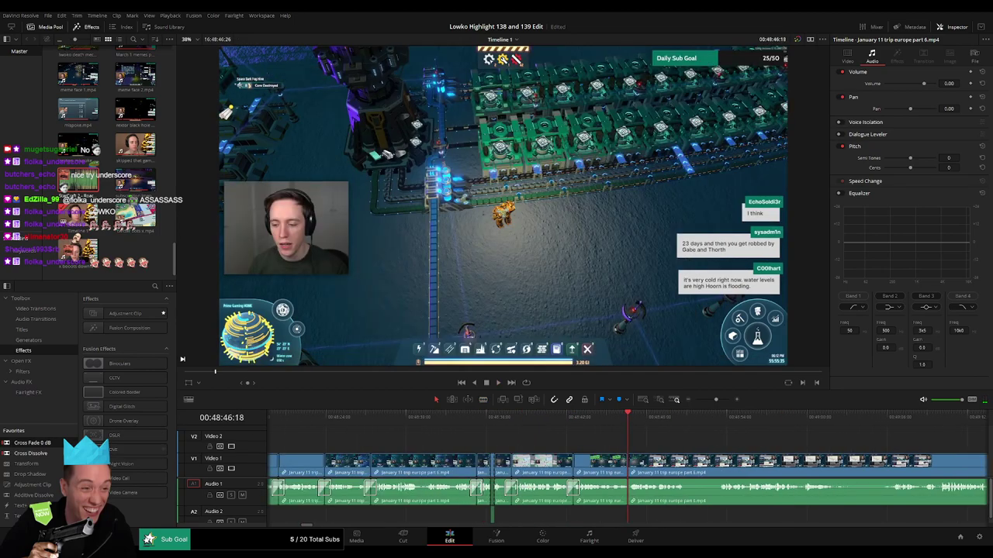
{"action": "left_click_drag", "start_coordinate": [488, 448], "coordinate": [248, 448]}
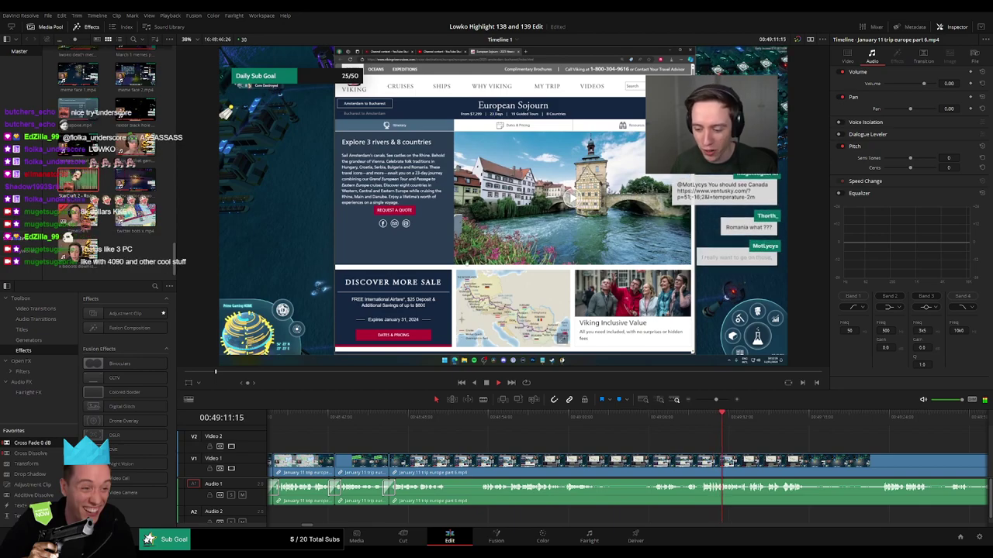
Step: Ripple-delete the section from about 00:49:02 to 00:49:06 and cross-fade the audio at the join
{"action": "left_click", "coordinate": [613, 423]}
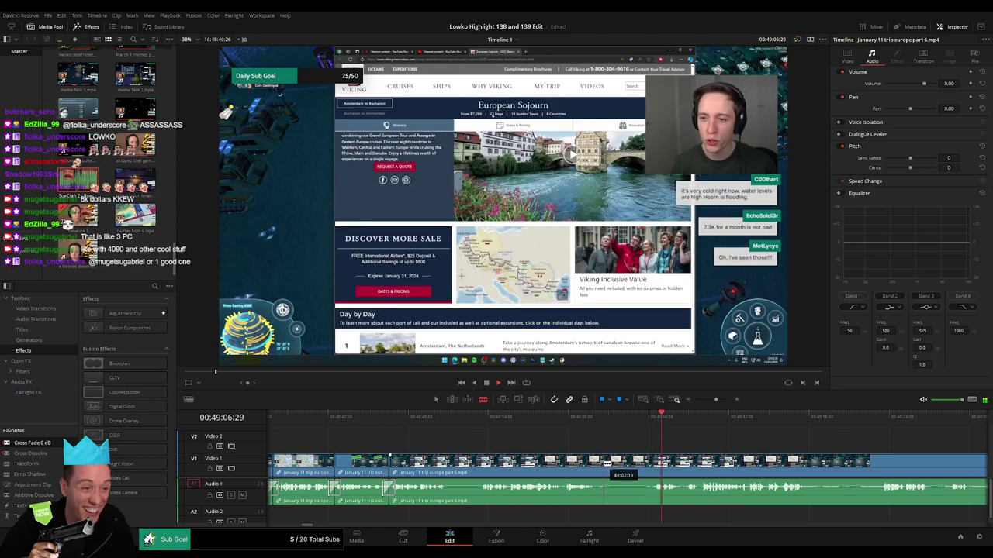
{"action": "left_click", "coordinate": [617, 466]}
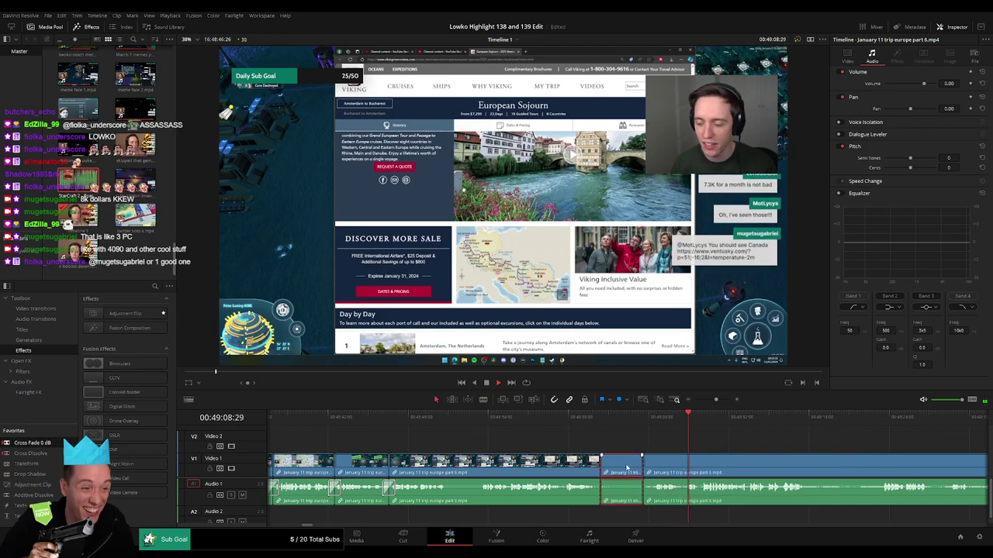
{"action": "key", "text": "Delete"}
{"action": "left_click", "coordinate": [594, 423]}
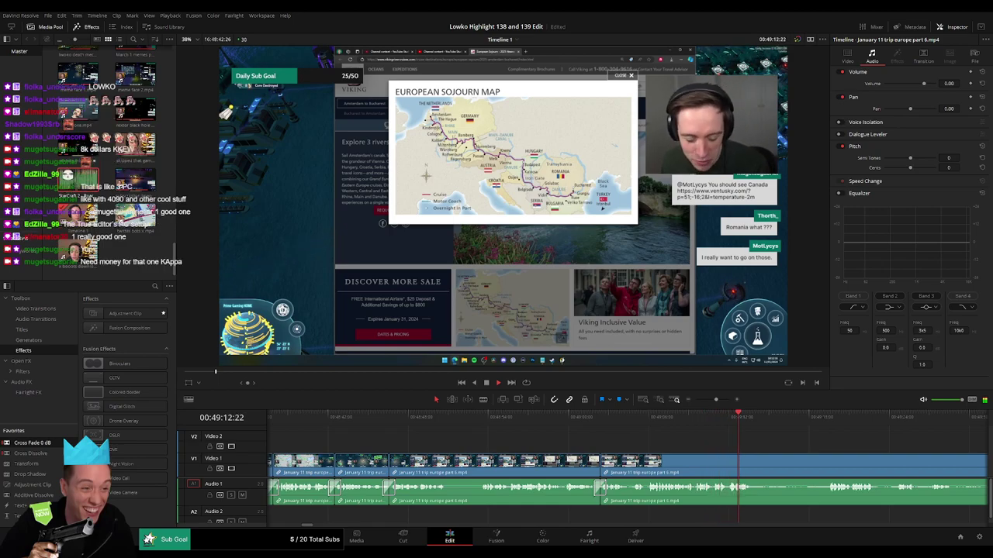
Step: Ripple-delete the section from about 00:49:13:21 to 00:49:19 and put a Cross Fade 0 dB on the audio join
{"action": "scroll", "coordinate": [623, 443], "scroll_direction": "right", "scroll_amount": 5}
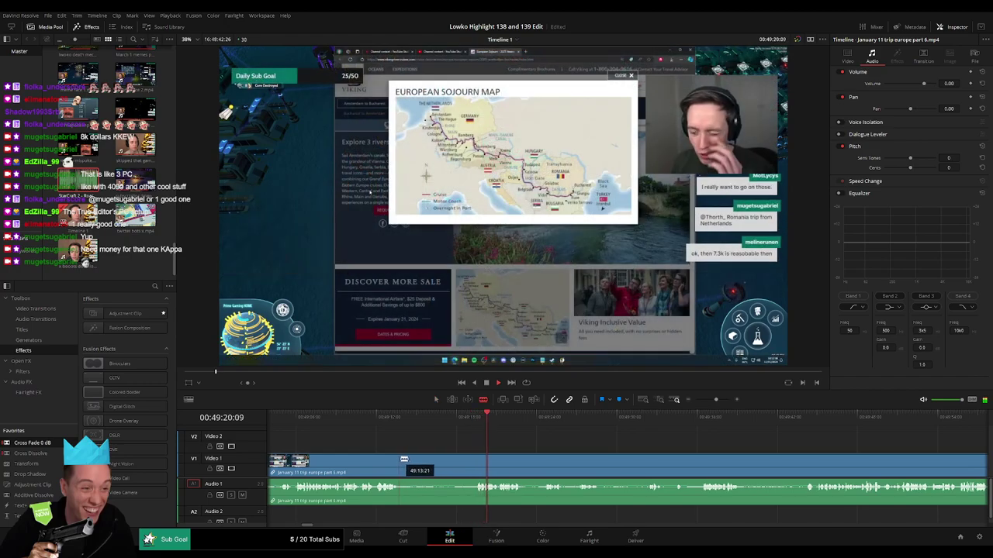
{"action": "left_click", "coordinate": [400, 460]}
{"action": "left_click", "coordinate": [474, 460]}
{"action": "key", "text": "a"}
{"action": "left_click", "coordinate": [448, 464]}
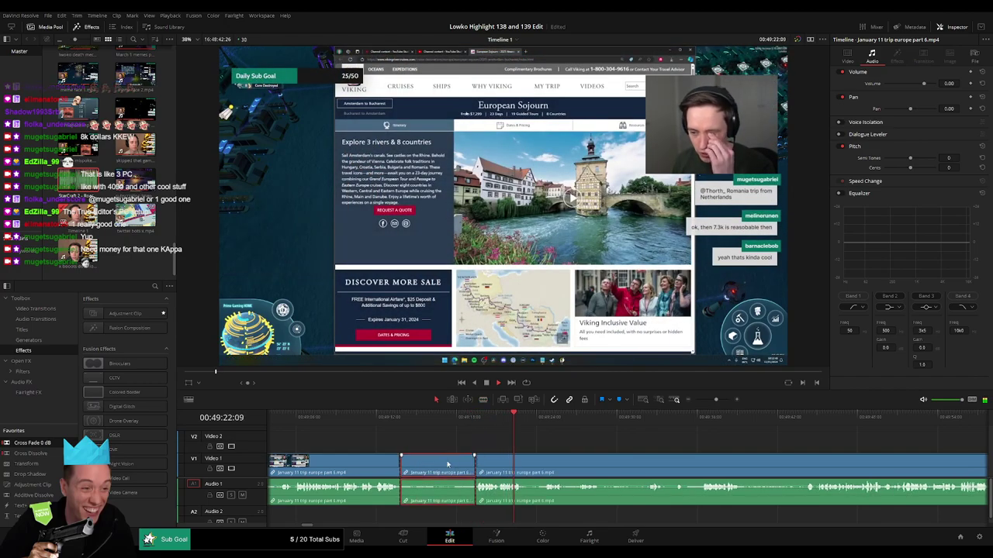
{"action": "key", "text": "BackSpace"}
{"action": "left_click_drag", "start_coordinate": [33, 443], "coordinate": [401, 490]}
Step: Ripple-delete the short pause at about 00:49:17 and the section from about 00:49:21 to 00:49:25, cross-fading the audio at both joins
{"action": "left_click_drag", "start_coordinate": [464, 453], "coordinate": [366, 455]}
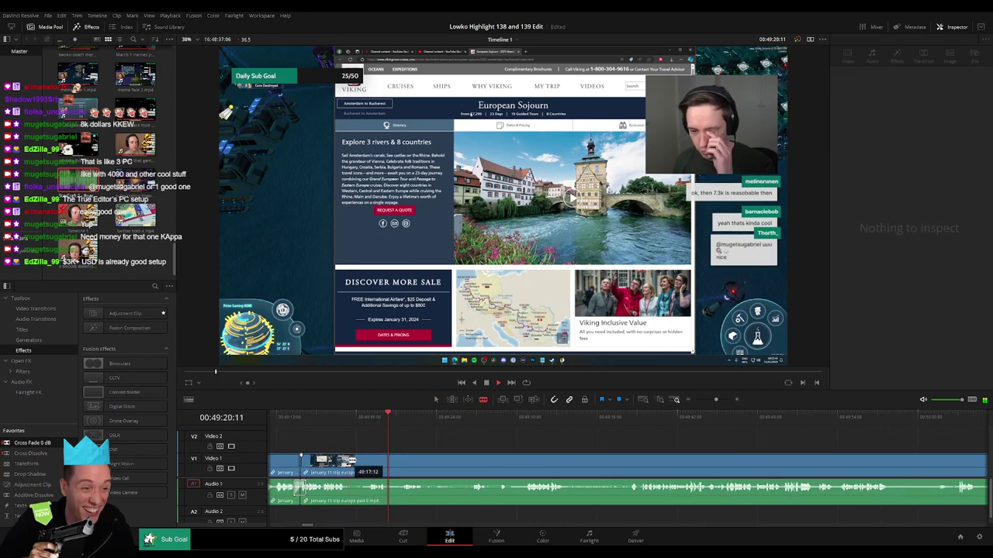
{"action": "left_click", "coordinate": [357, 466]}
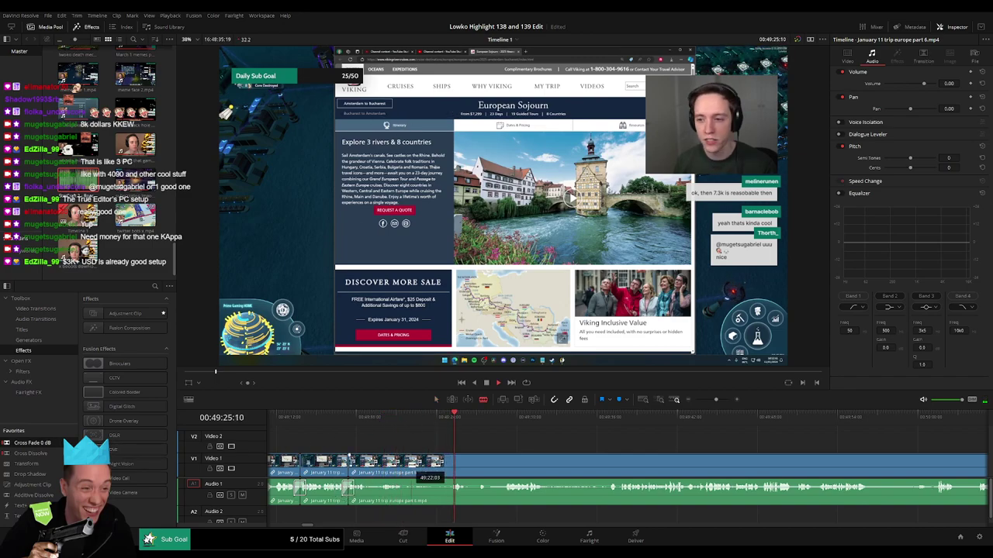
{"action": "left_click", "coordinate": [403, 464]}
{"action": "left_click", "coordinate": [451, 464]}
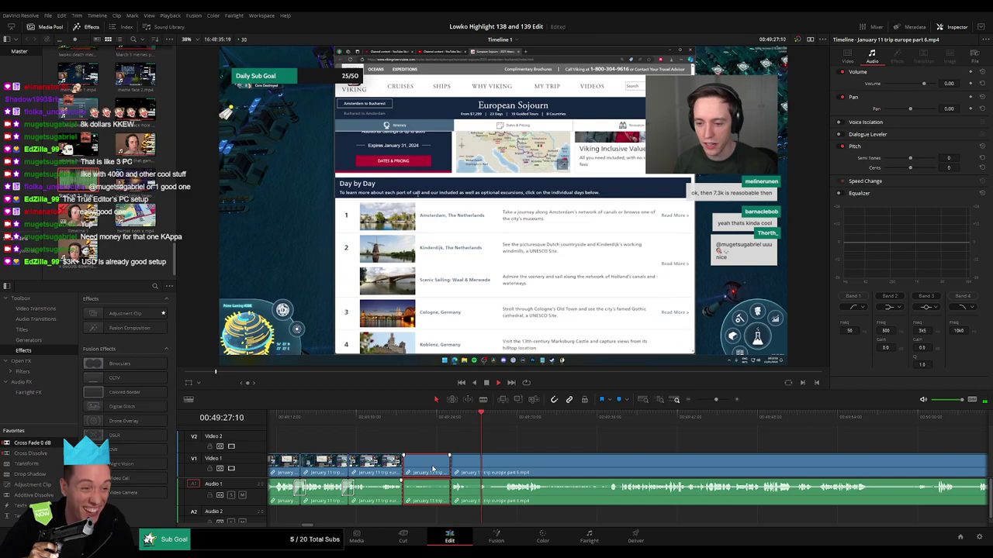
{"action": "key", "text": "Delete"}
{"action": "left_click_drag", "start_coordinate": [55, 442], "coordinate": [411, 501]}
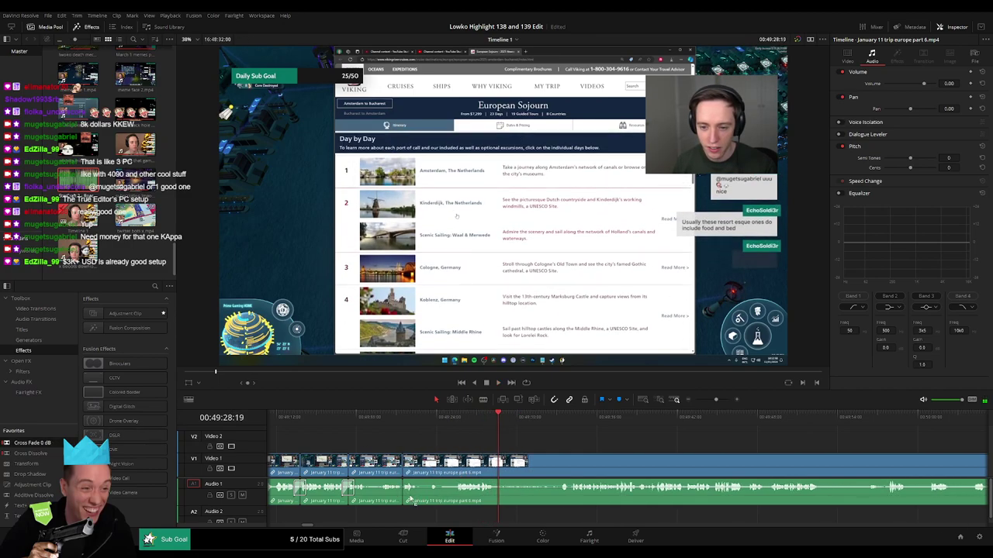
Step: Ripple-delete the section from about 00:49:29:05 to 00:49:33, before the Kinderdijk day page is discussed
{"action": "left_click", "coordinate": [458, 417]}
{"action": "key", "text": "space"}
{"action": "left_click_drag", "start_coordinate": [525, 453], "coordinate": [425, 439]}
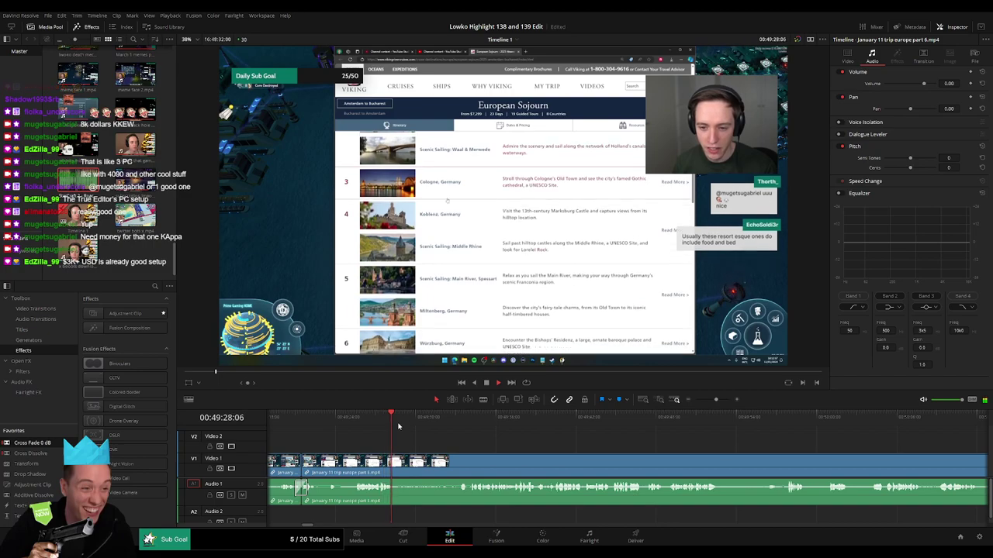
{"action": "left_click", "coordinate": [415, 422]}
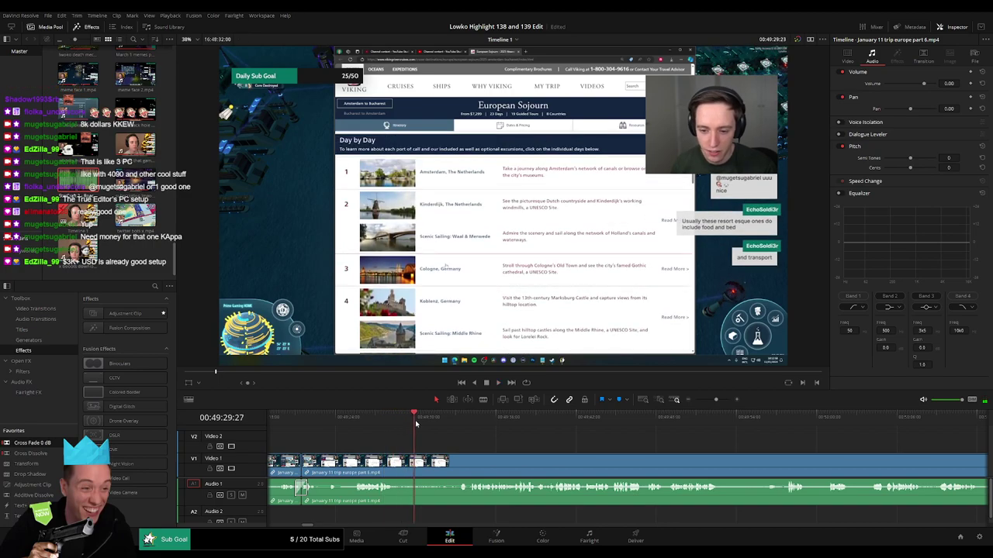
{"action": "key", "text": "b"}
{"action": "left_click", "coordinate": [404, 463]}
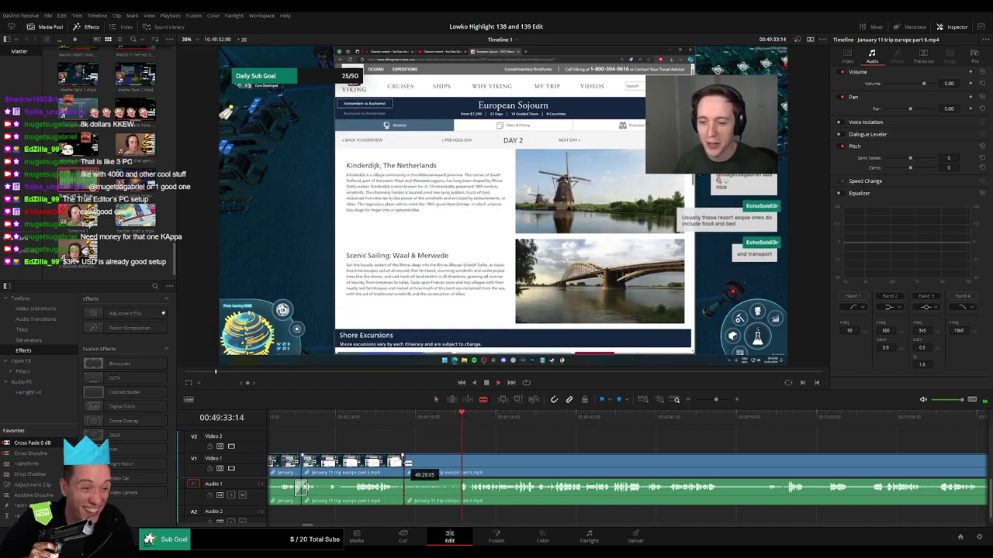
{"action": "left_click", "coordinate": [454, 463]}
{"action": "key", "text": "a"}
{"action": "key", "text": "Delete"}
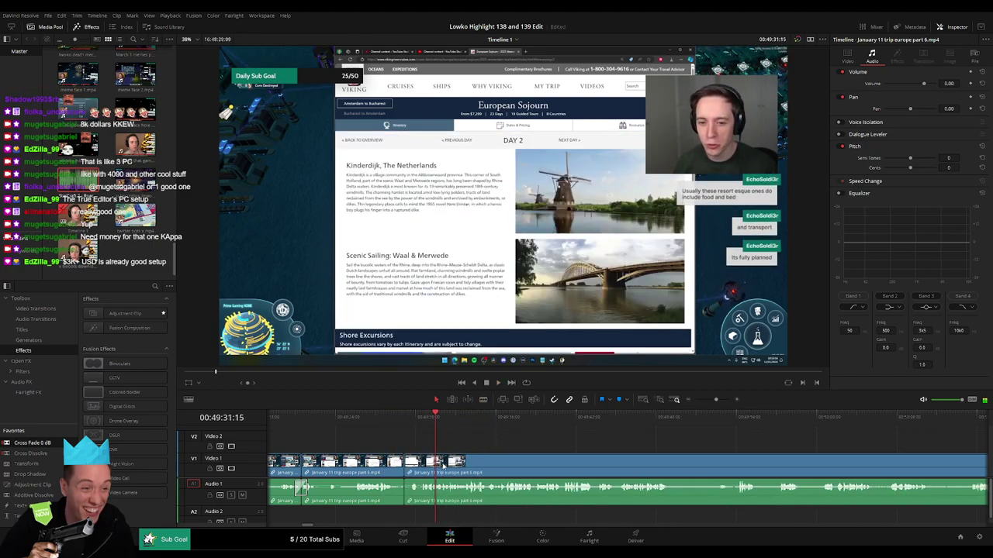
Step: Ripple-delete the section from about 00:49:49 to 00:49:54 and cross-fade the audio at the join
{"action": "scroll", "coordinate": [414, 466], "scroll_direction": "right", "scroll_amount": 5}
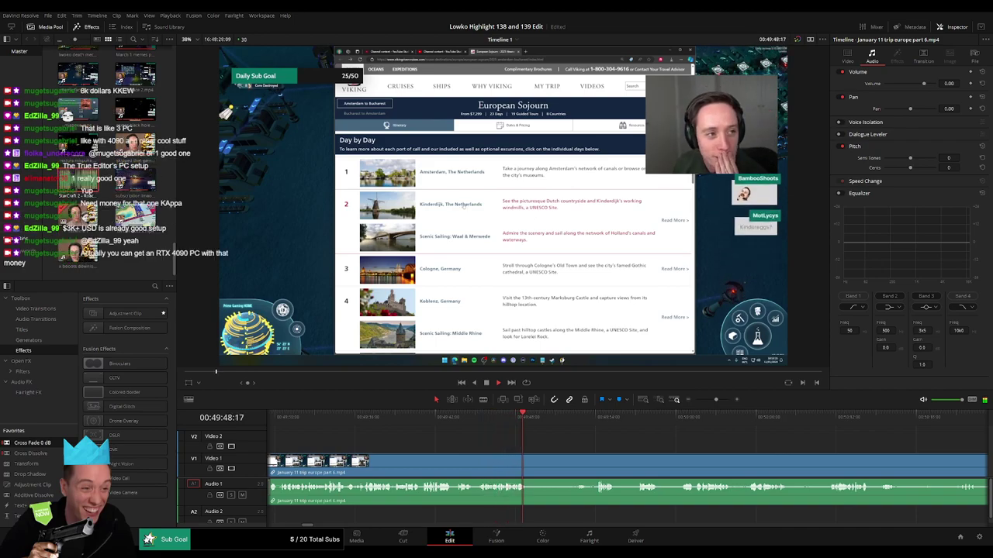
{"action": "left_click_drag", "start_coordinate": [575, 453], "coordinate": [479, 440]}
{"action": "left_click", "coordinate": [478, 422]}
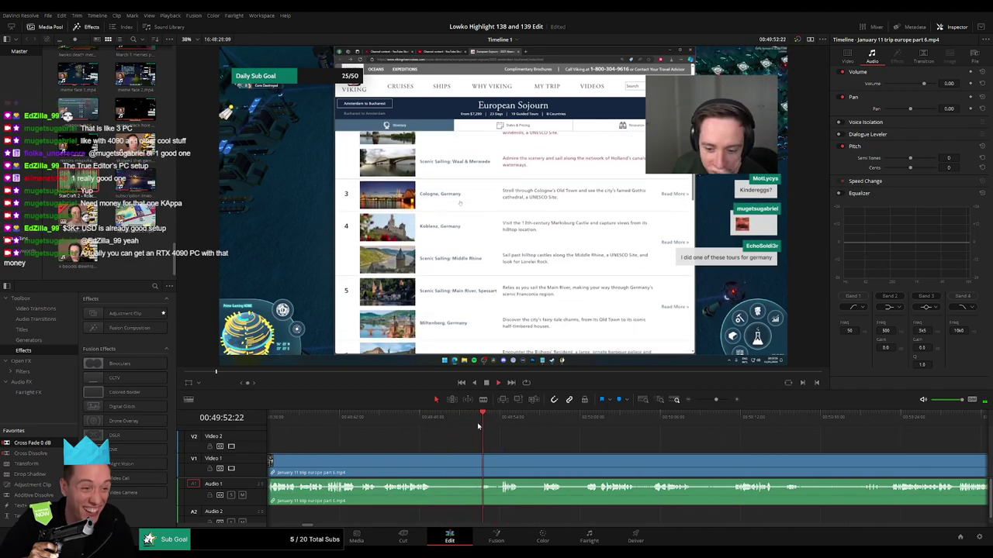
{"action": "key", "text": "b"}
{"action": "left_click", "coordinate": [436, 457]}
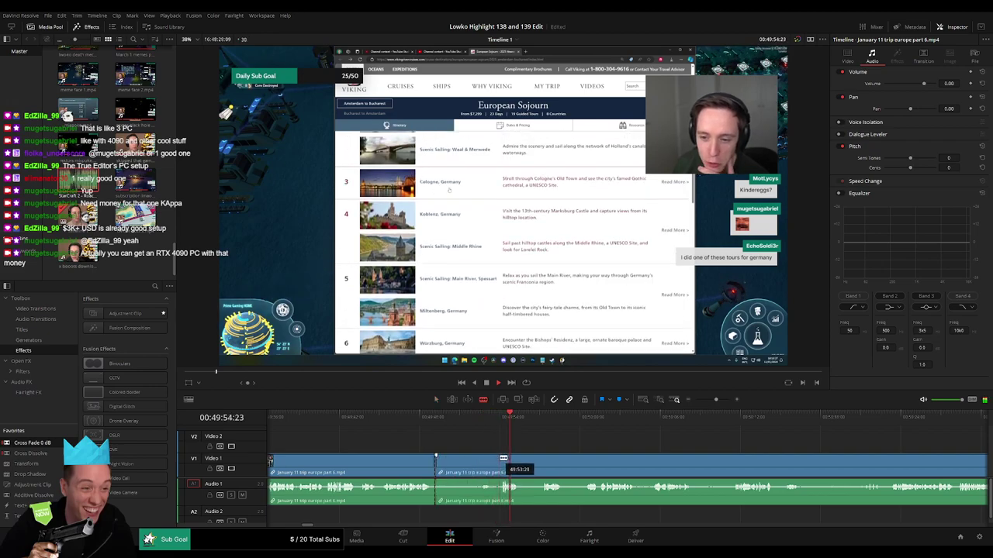
{"action": "left_click", "coordinate": [499, 459]}
{"action": "key", "text": "a"}
{"action": "left_click", "coordinate": [471, 467]}
{"action": "key", "text": "Delete"}
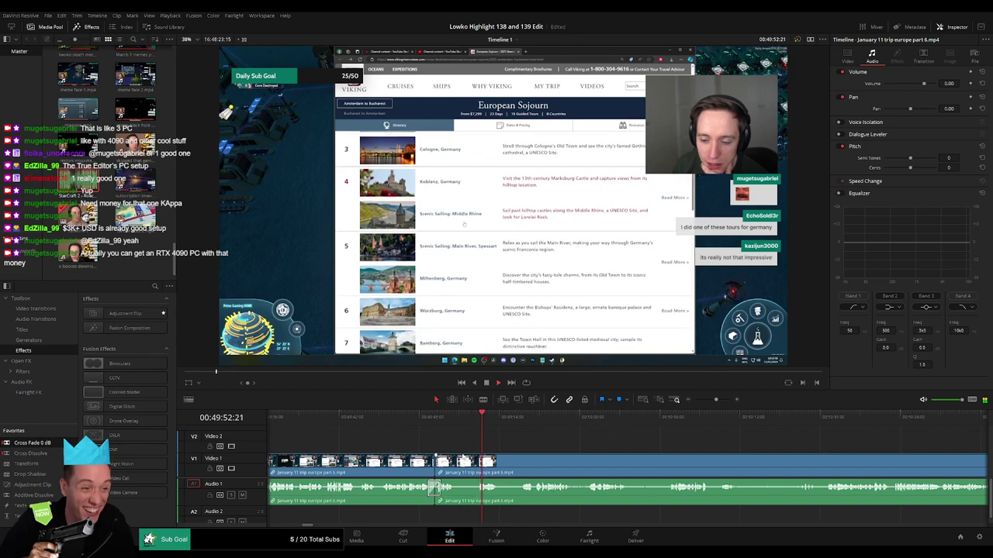
Step: Split the clip at about 00:50:02:18 and 00:50:02:27 to isolate a short segment
{"action": "scroll", "coordinate": [437, 455], "scroll_direction": "right", "scroll_amount": 3}
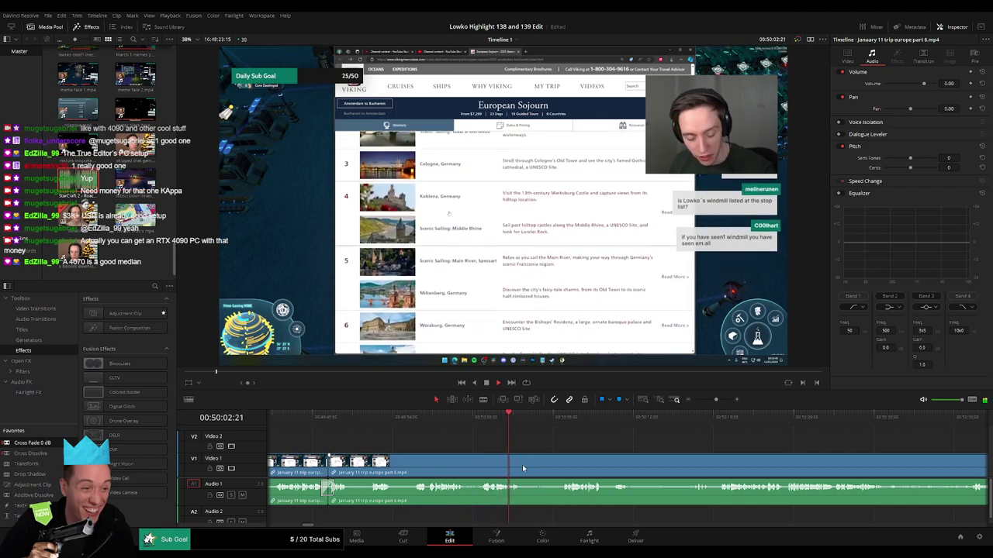
{"action": "left_click", "coordinate": [485, 418]}
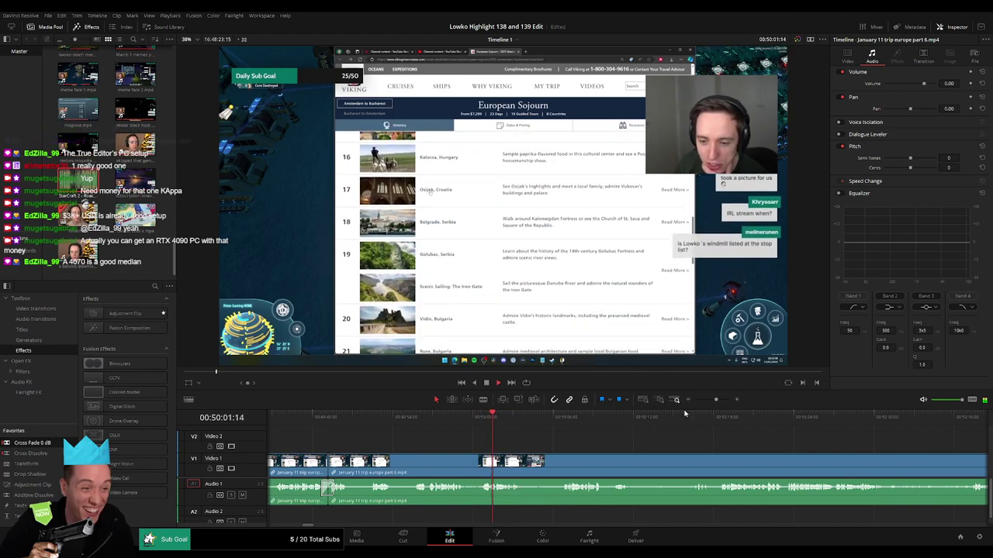
{"action": "left_click_drag", "start_coordinate": [715, 399], "coordinate": [720, 399]}
{"action": "key", "text": "space"}
{"action": "key", "text": "Right"}
{"action": "key", "text": "Right"}
{"action": "key", "text": "Right"}
{"action": "key", "text": "Right"}
{"action": "key", "text": "Right"}
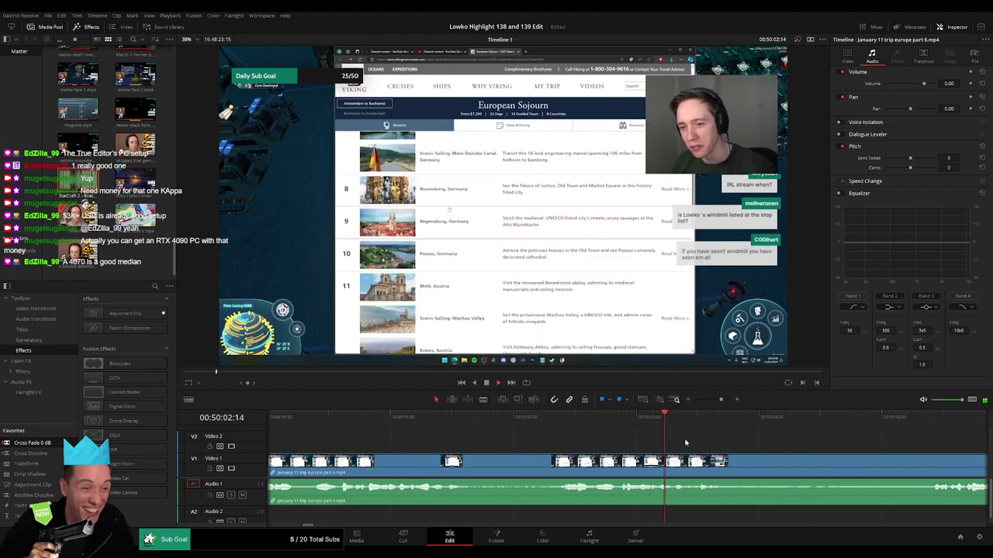
{"action": "key", "text": "b"}
{"action": "left_click", "coordinate": [674, 462]}
{"action": "key", "text": "space"}
{"action": "left_click", "coordinate": [693, 462]}
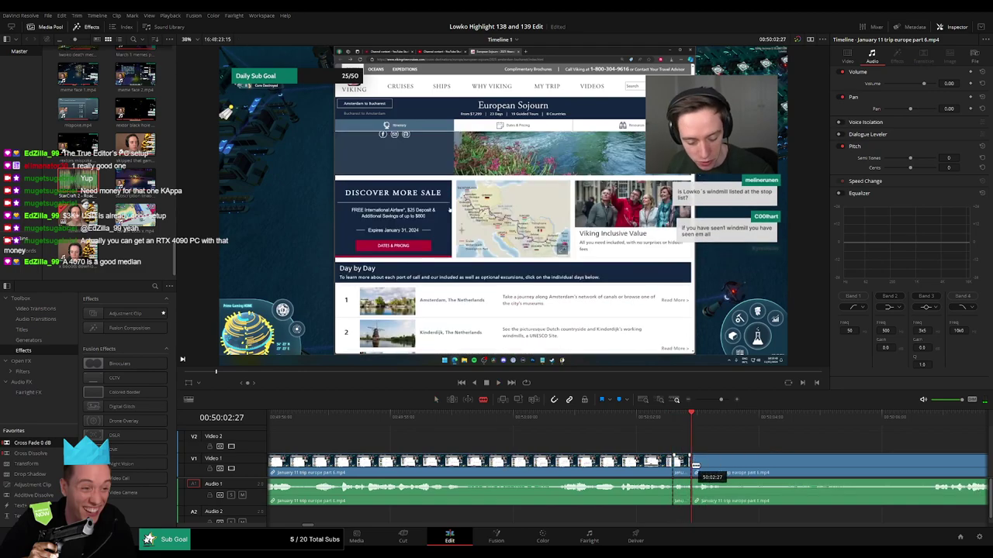
Step: Place the StarCraft 2 - Roach Quotes.mp3 sound on Audio 2 beneath the isolated segment and set its volume to -23
{"action": "key", "text": "a"}
{"action": "left_click_drag", "start_coordinate": [79, 187], "coordinate": [690, 520]}
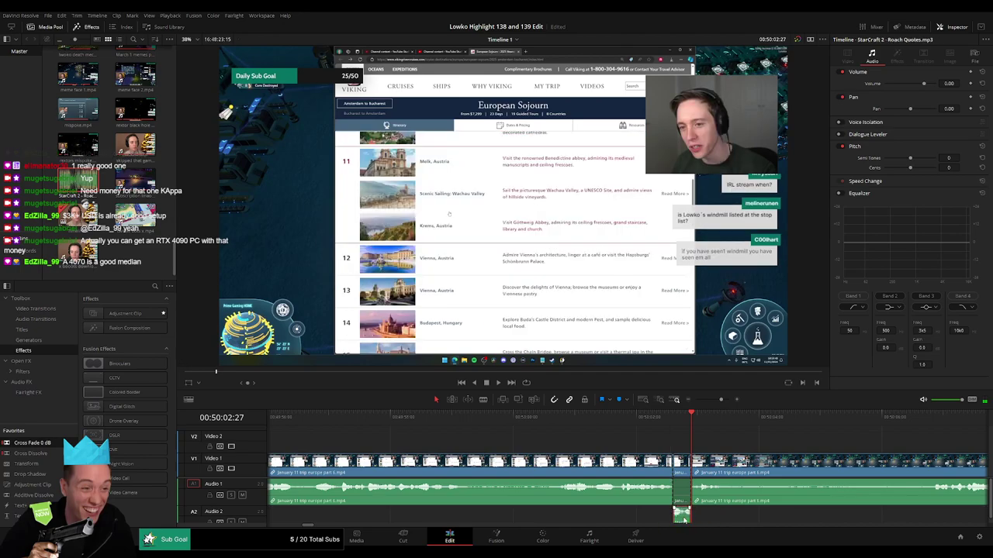
{"action": "double_click", "coordinate": [947, 84]}
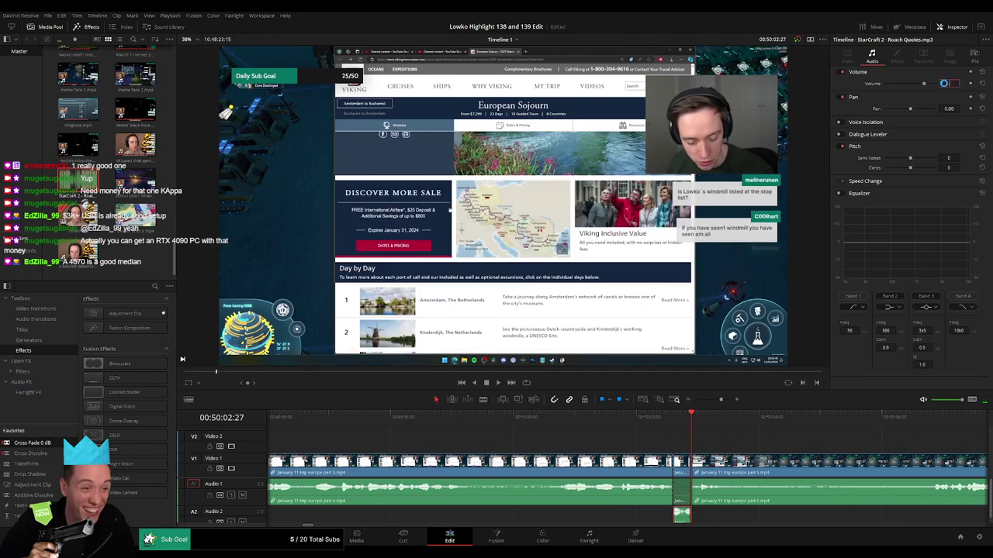
{"action": "left_click", "coordinate": [640, 418]}
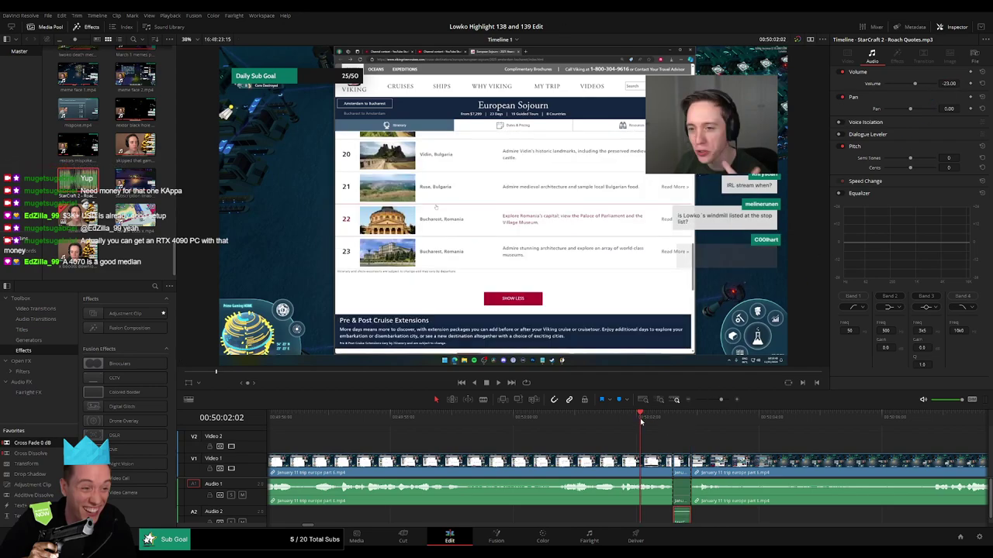
{"action": "key", "text": "space"}
{"action": "left_click", "coordinate": [709, 436]}
Step: Ripple-delete the section from about 00:50:04:19 to 00:50:06:20 and cross-fade the audio at the join
{"action": "left_click_drag", "start_coordinate": [722, 400], "coordinate": [716, 403]}
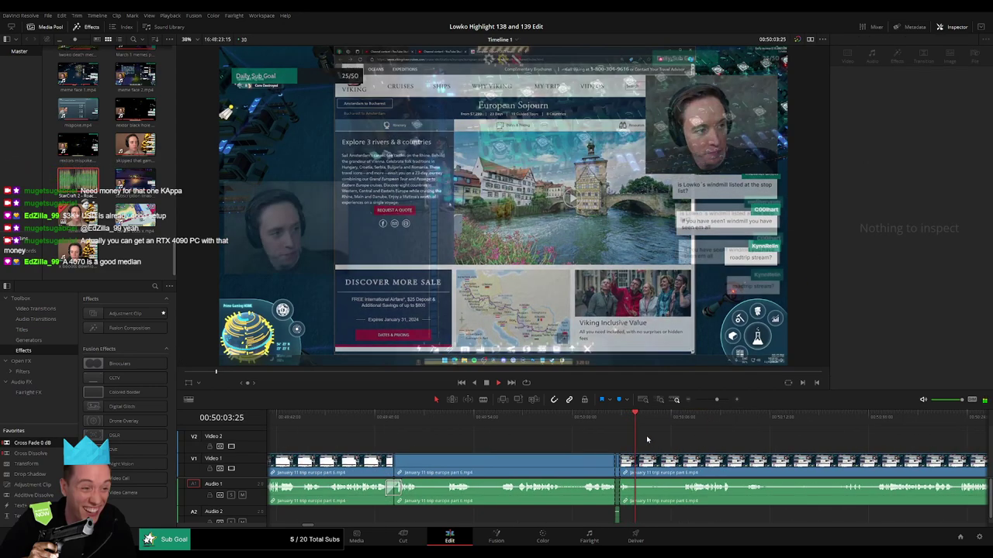
{"action": "key", "text": "b"}
{"action": "key", "text": "space"}
{"action": "left_click", "coordinate": [649, 463]}
{"action": "left_click", "coordinate": [680, 463]}
{"action": "key", "text": "a"}
{"action": "left_click", "coordinate": [659, 466]}
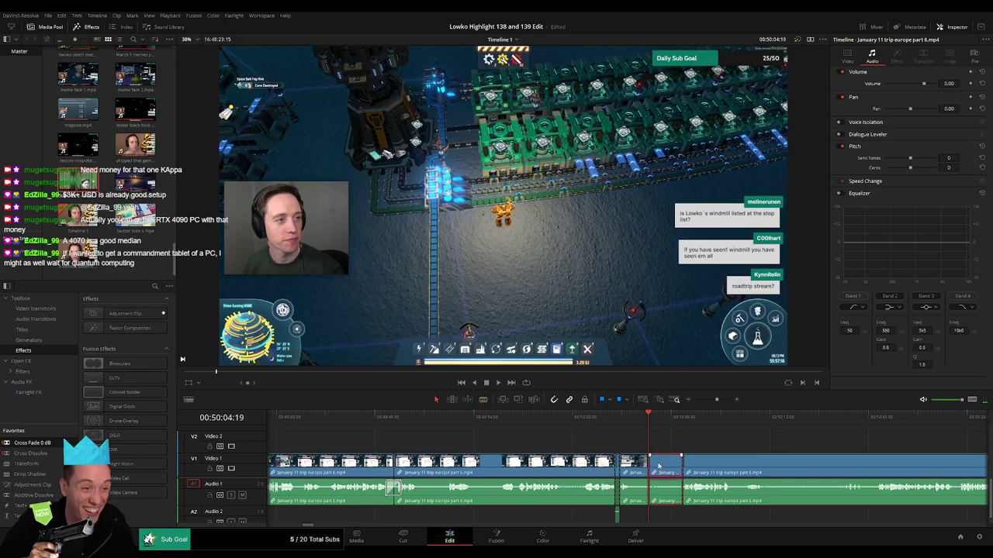
{"action": "key", "text": "Delete"}
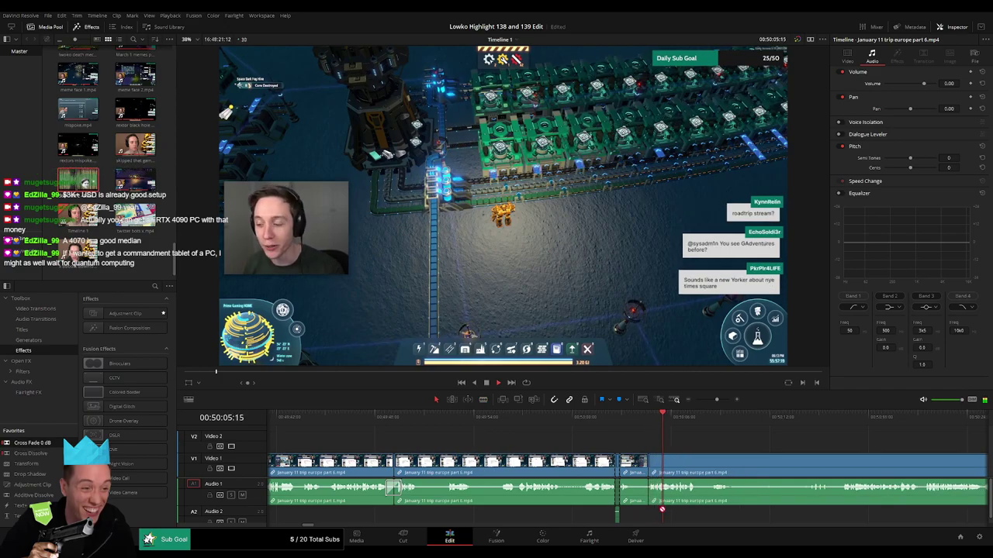
Step: Ripple-delete the section from about 00:50:09:22 to 00:50:16:10 and put a Cross Fade 0 dB on the audio join
{"action": "left_click_drag", "start_coordinate": [723, 463], "coordinate": [499, 444]}
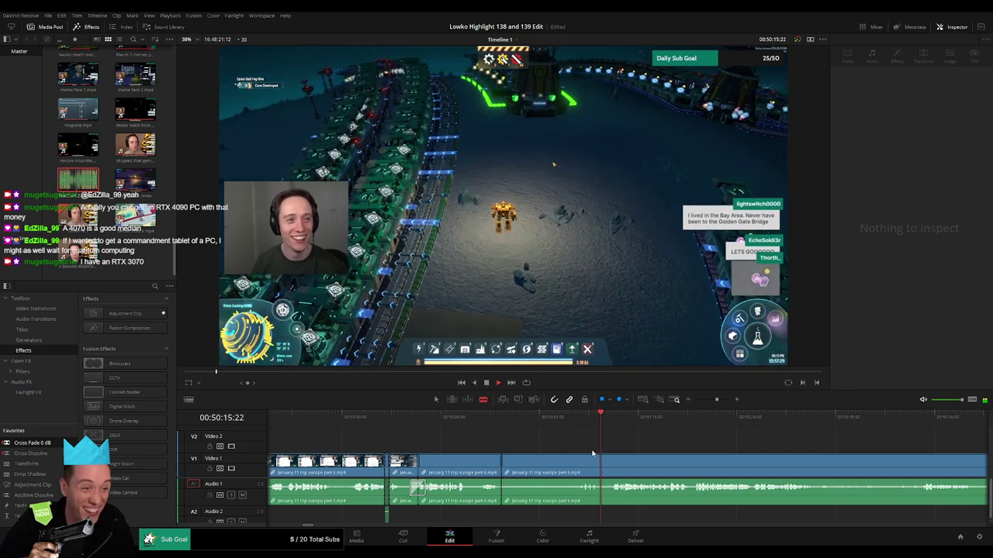
{"action": "left_click", "coordinate": [612, 461]}
{"action": "key", "text": "a"}
{"action": "left_click", "coordinate": [591, 465]}
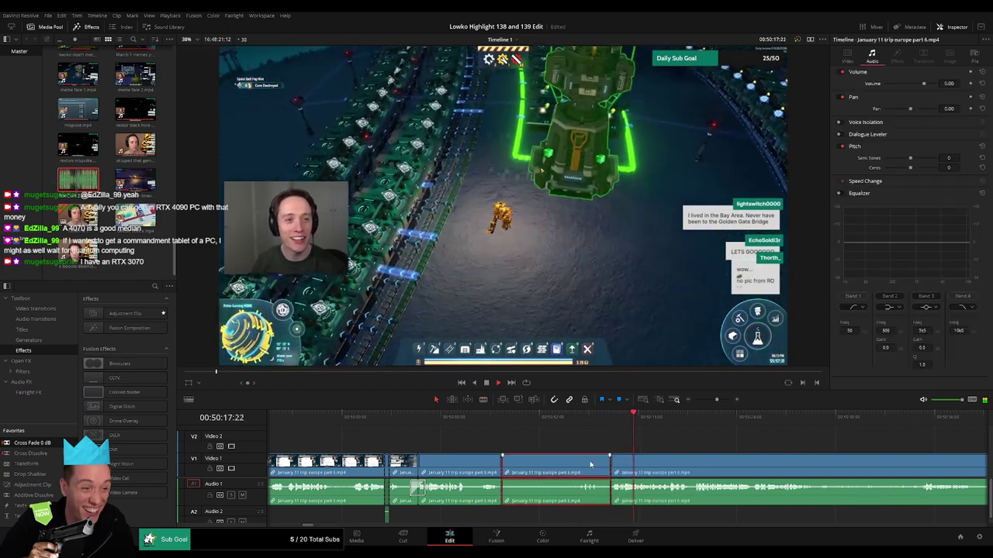
{"action": "key", "text": "Delete"}
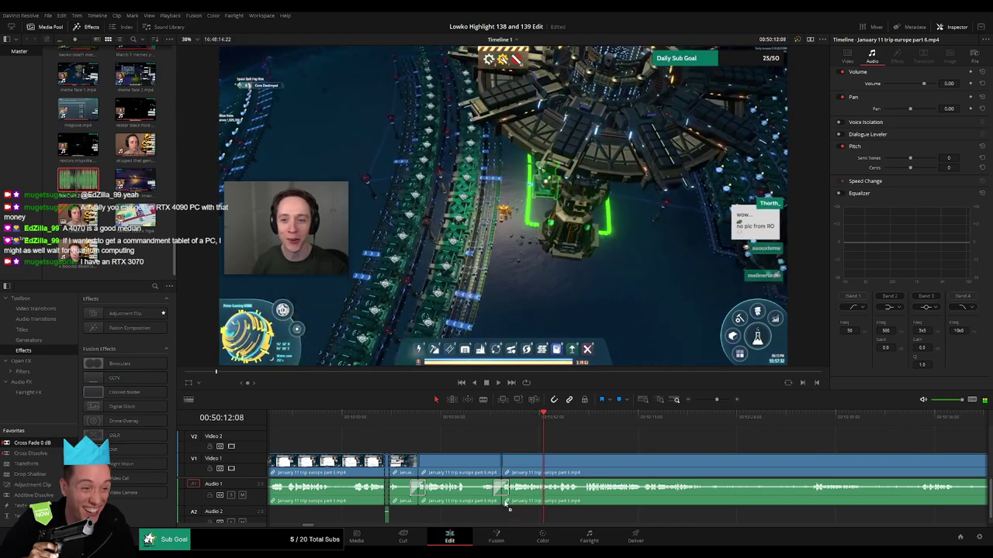
Step: Ripple-delete the section from about 00:50:22:08 to 00:50:28:15 and cross-fade the audio at the join
{"action": "left_click_drag", "start_coordinate": [680, 460], "coordinate": [538, 457]}
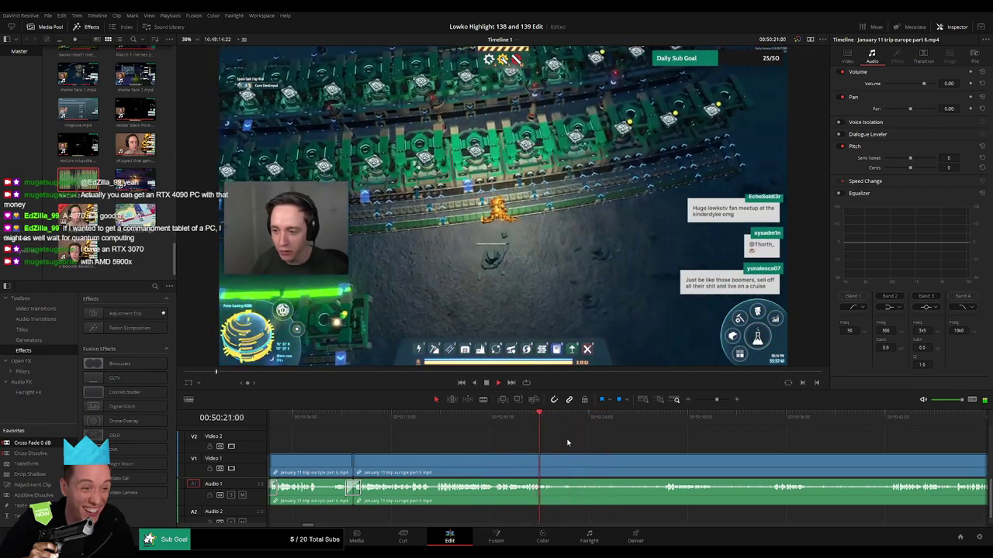
{"action": "left_click_drag", "start_coordinate": [578, 441], "coordinate": [479, 438]}
{"action": "key", "text": "b"}
{"action": "left_click", "coordinate": [458, 459]}
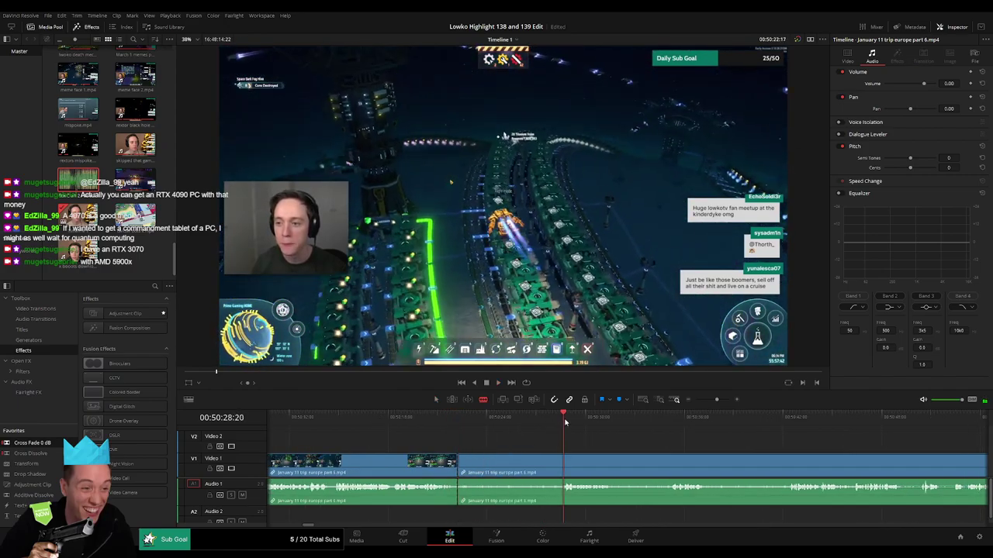
{"action": "left_click", "coordinate": [525, 464]}
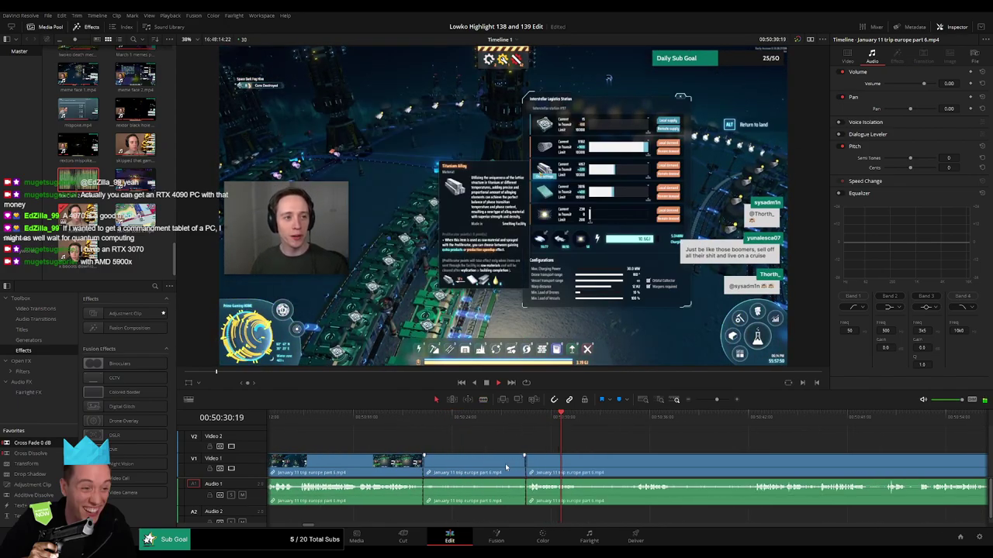
{"action": "key", "text": "Delete"}
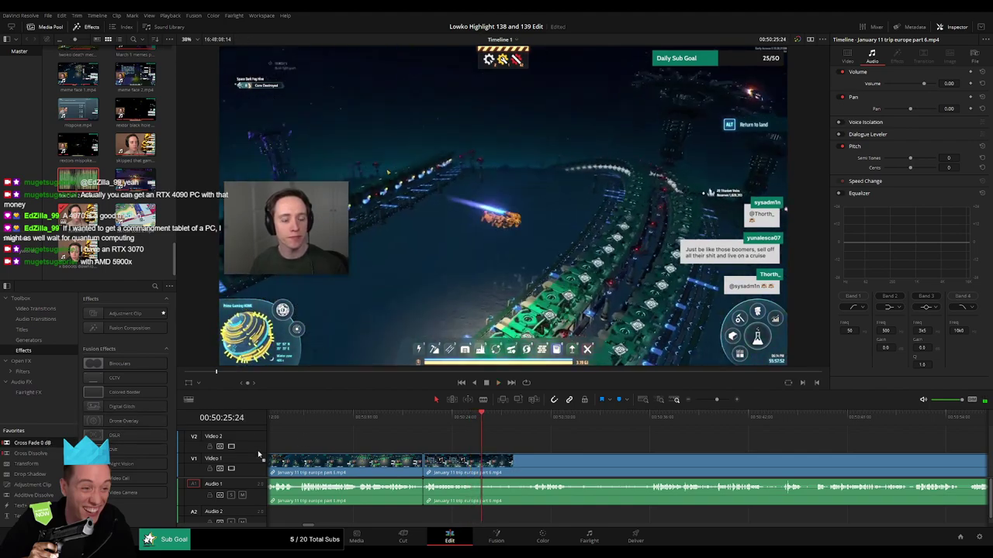
Step: Ripple-delete the section from about 00:50:25:13 to 00:50:28:28 and cross-fade the audio at the join
{"action": "key", "text": "b"}
{"action": "left_click", "coordinate": [476, 465]}
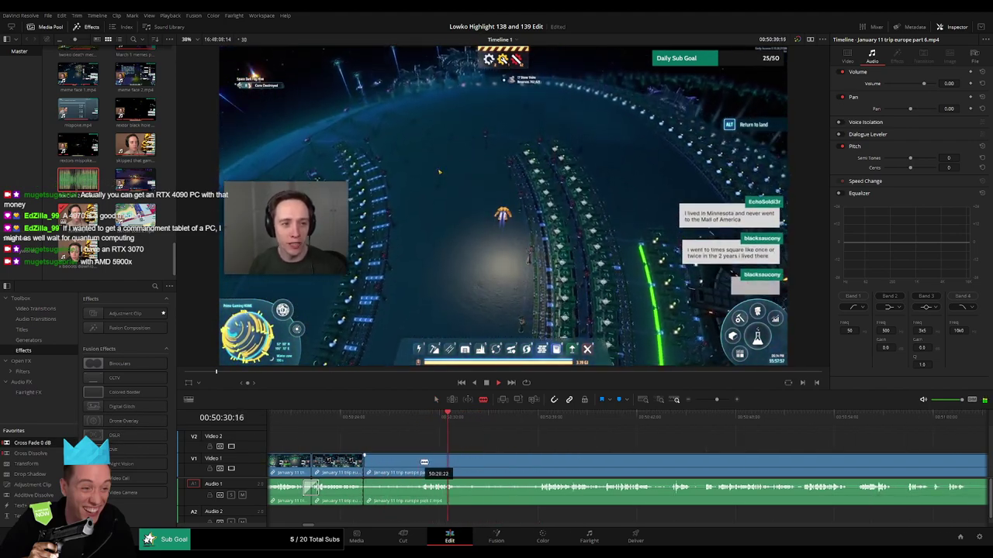
{"action": "left_click", "coordinate": [419, 463]}
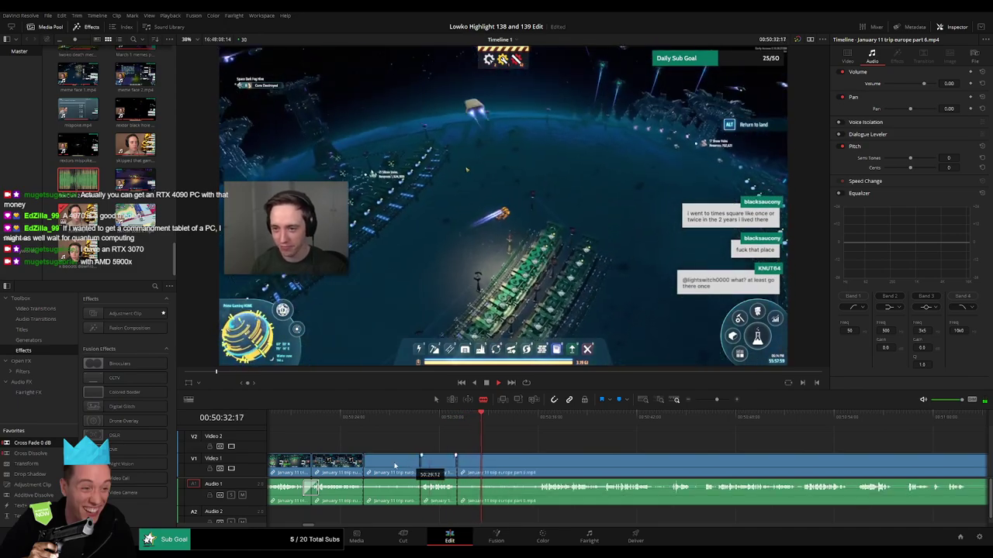
{"action": "key", "text": "a"}
{"action": "left_click", "coordinate": [395, 466]}
{"action": "key", "text": "BackSpace"}
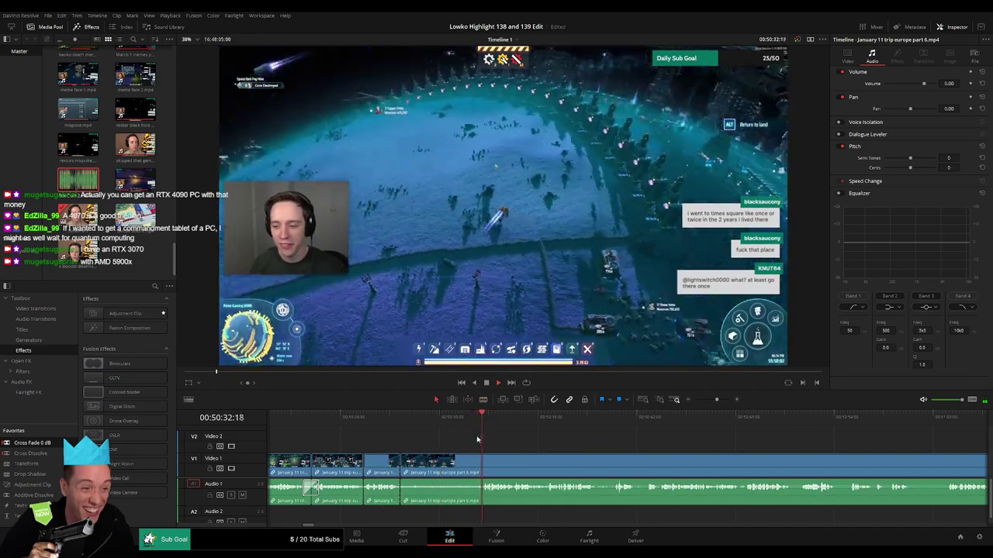
Step: Ripple-delete the section from about 00:50:27:19 to 00:50:32:18 and cross-fade the audio at the join
{"action": "left_click", "coordinate": [482, 459]}
{"action": "key", "text": "a"}
{"action": "left_click", "coordinate": [449, 458]}
{"action": "key", "text": "BackSpace"}
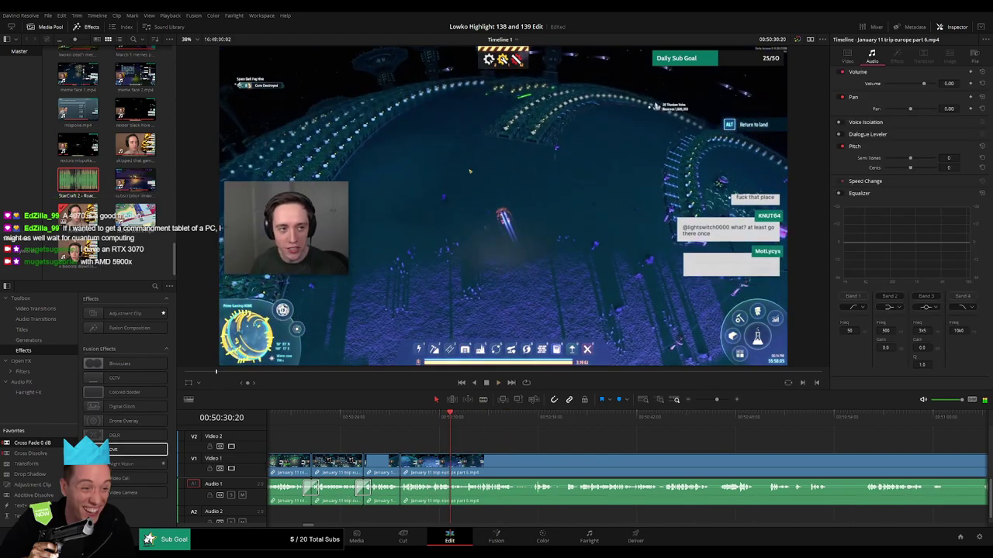
Step: Ripple-delete the short pauses at about 00:50:34:20 and 00:50:36, cross-fading the audio at the first join
{"action": "scroll", "coordinate": [427, 443], "scroll_direction": "right", "scroll_amount": 3}
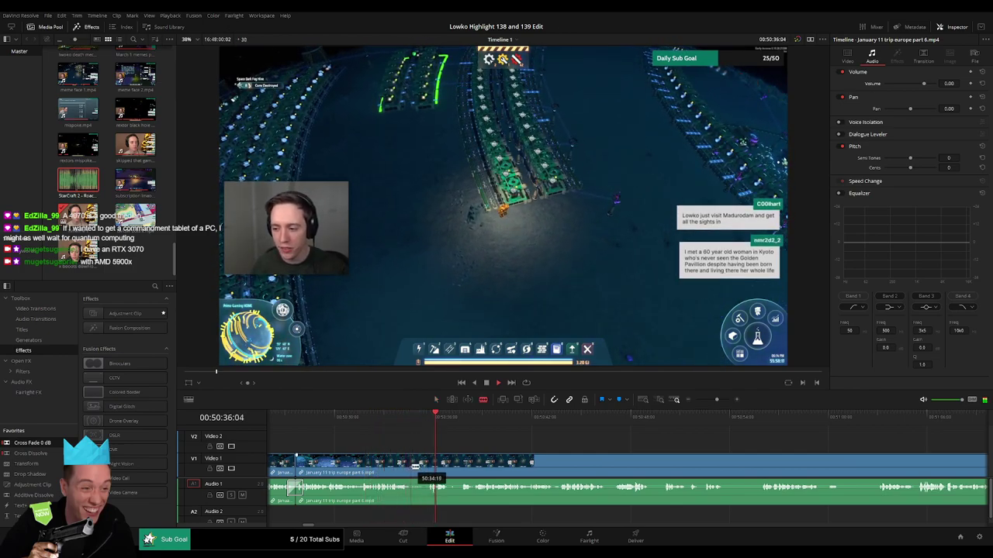
{"action": "left_click", "coordinate": [415, 467]}
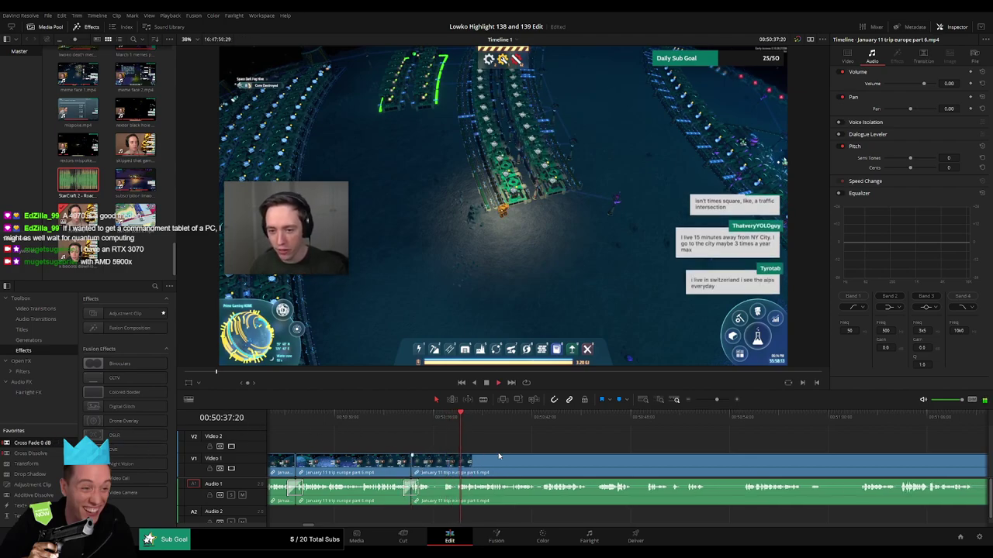
{"action": "left_click", "coordinate": [434, 466]}
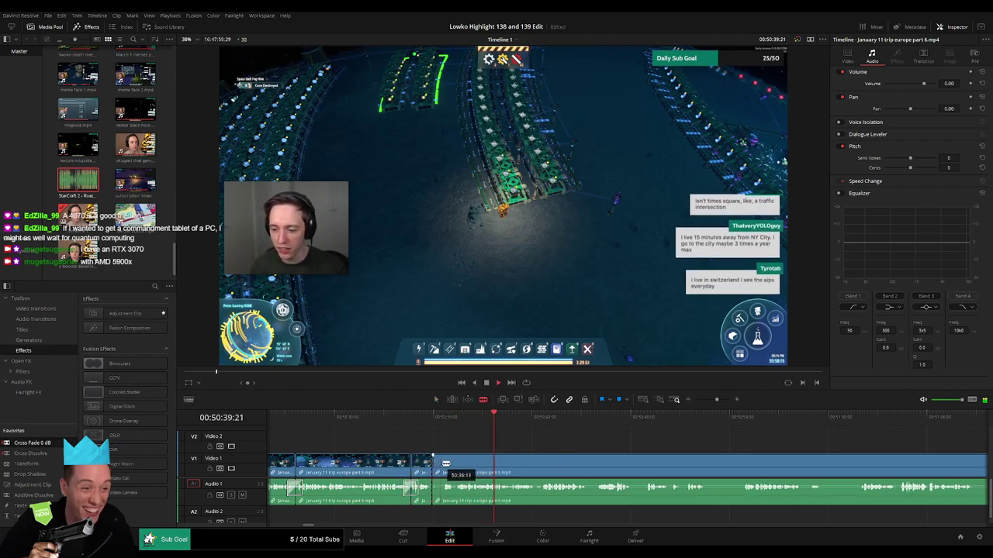
{"action": "left_click", "coordinate": [445, 465]}
{"action": "key", "text": "a"}
{"action": "left_click", "coordinate": [438, 468]}
{"action": "key", "text": "Delete"}
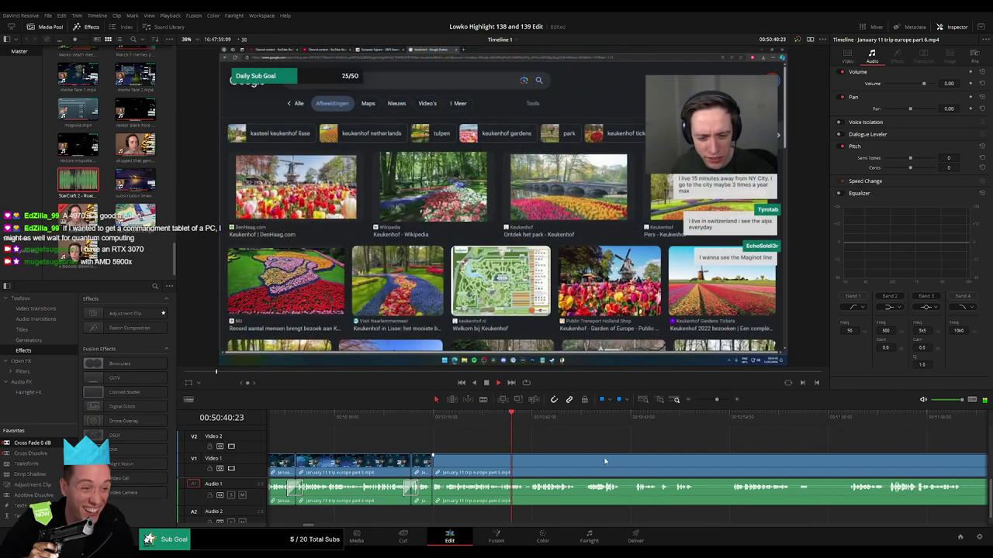
Step: Ripple-delete the pause from about 00:50:51:27 to 00:50:54 in the Keukenhof image search part and cross-fade the audio join
{"action": "left_click_drag", "start_coordinate": [630, 459], "coordinate": [483, 455]}
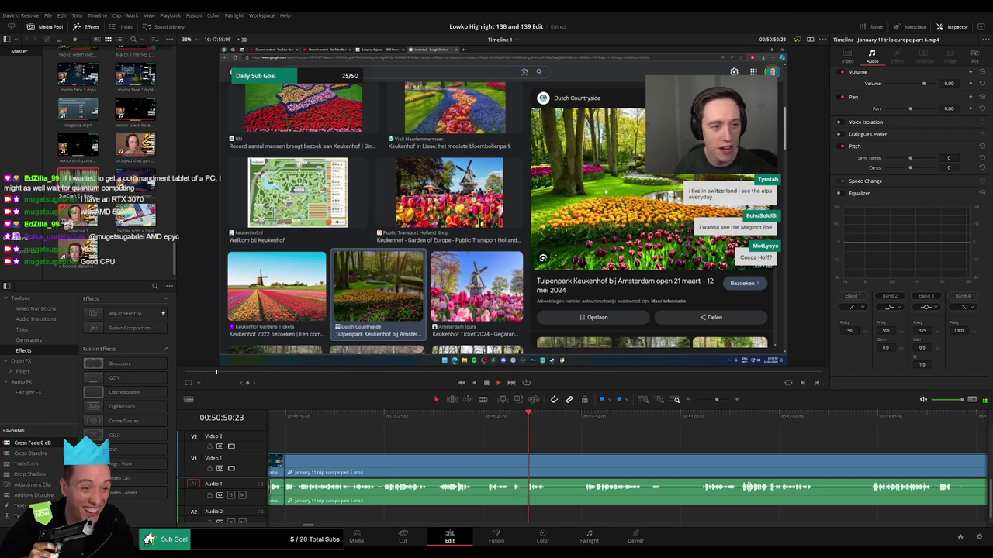
{"action": "scroll", "coordinate": [558, 442], "scroll_direction": "right", "scroll_amount": 3}
{"action": "left_click", "coordinate": [364, 420]}
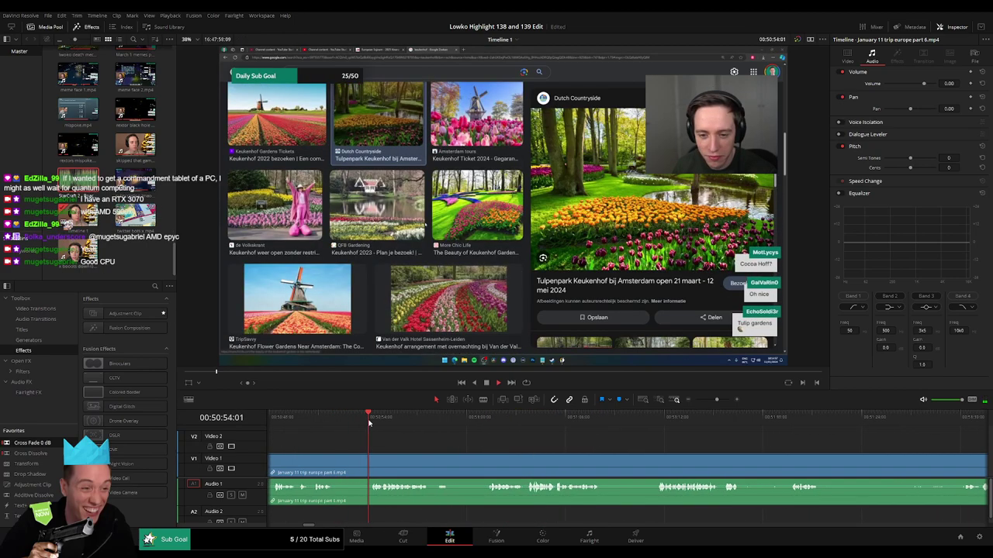
{"action": "key", "text": "b"}
{"action": "left_click", "coordinate": [335, 464]}
{"action": "left_click", "coordinate": [367, 464]}
{"action": "key", "text": "a"}
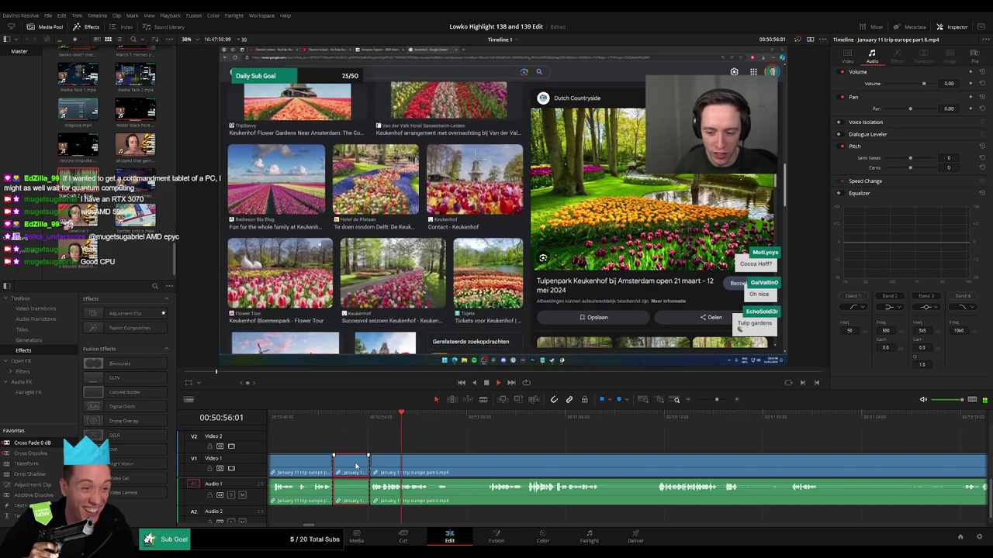
{"action": "left_click", "coordinate": [356, 465]}
{"action": "key", "text": "Delete"}
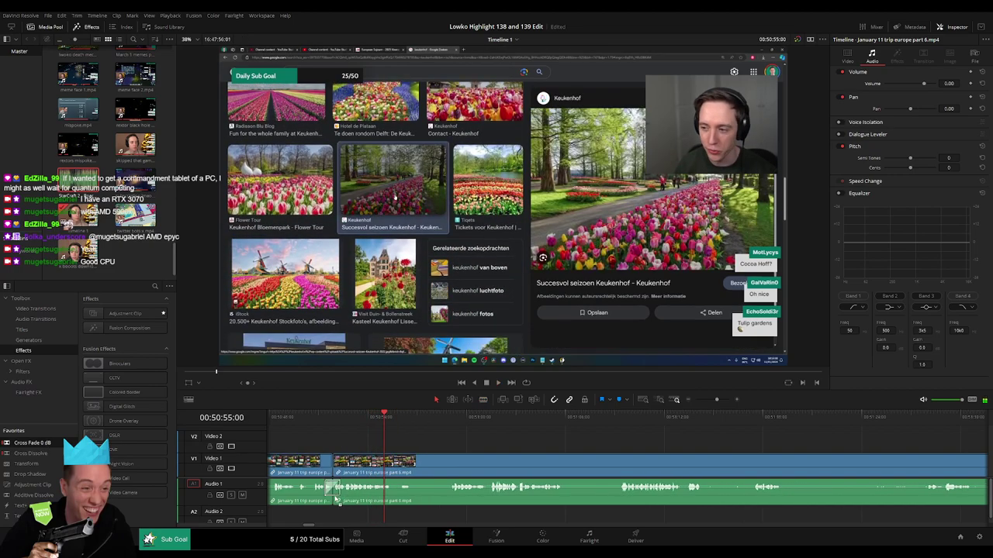
{"action": "left_click_drag", "start_coordinate": [336, 501], "coordinate": [335, 498]}
Step: Ripple-delete the section from about 00:50:55:17 to 00:50:59 and cross-fade the audio at the join
{"action": "key", "text": "space"}
{"action": "key", "text": "b"}
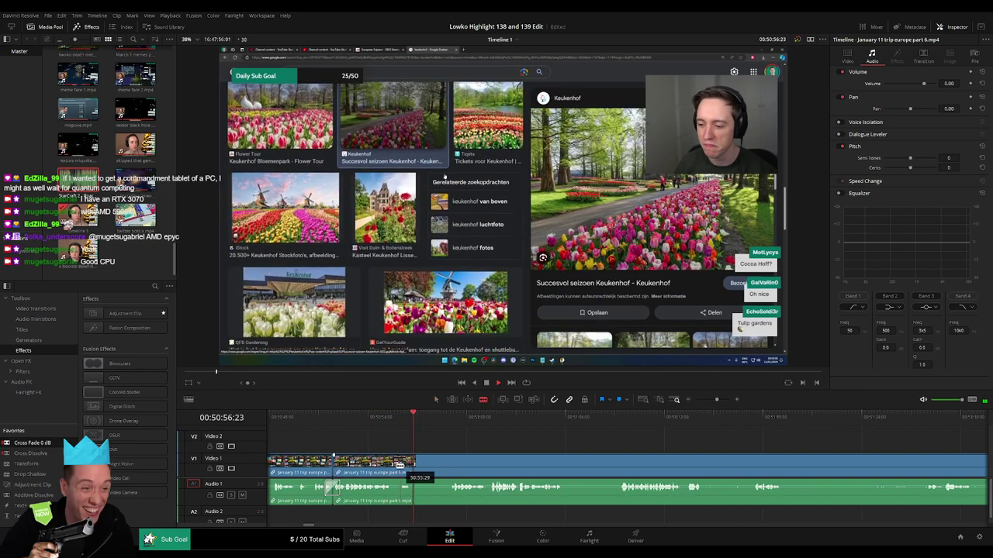
{"action": "left_click", "coordinate": [394, 465]}
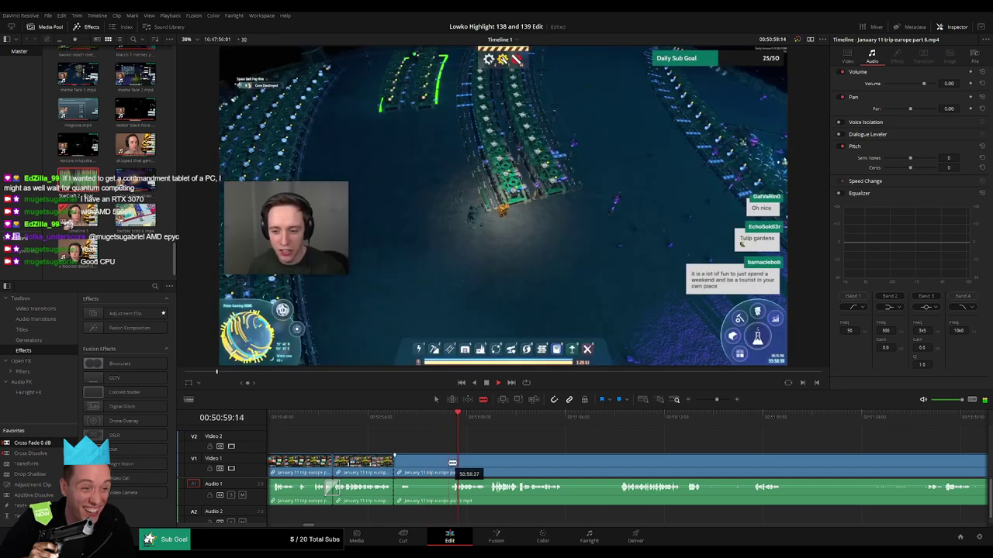
{"action": "left_click", "coordinate": [450, 463]}
{"action": "key", "text": "a"}
{"action": "left_click", "coordinate": [435, 469]}
{"action": "key", "text": "Delete"}
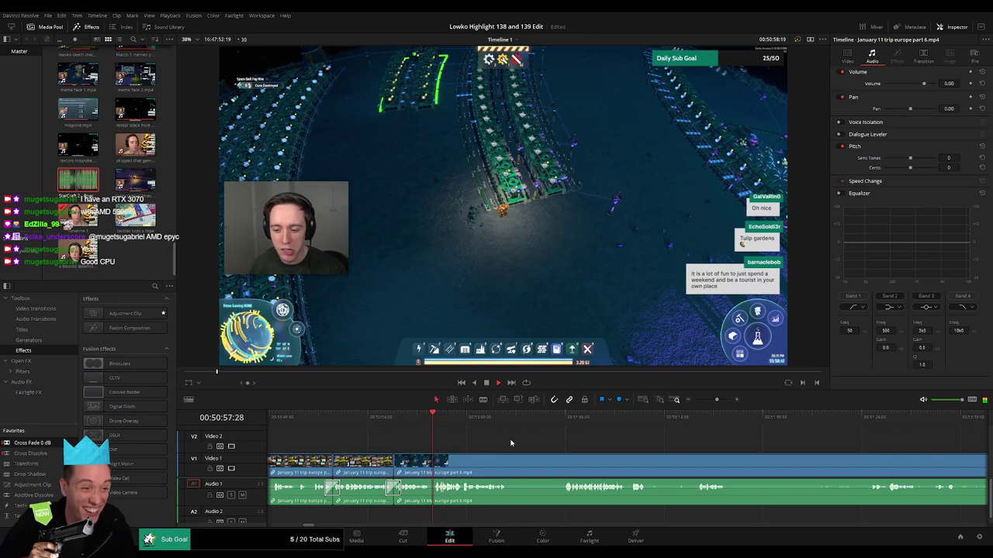
Step: Split out the short piece from about 00:51:01:17 to 00:51:01:22 and mute its audio
{"action": "left_click_drag", "start_coordinate": [572, 448], "coordinate": [456, 443]}
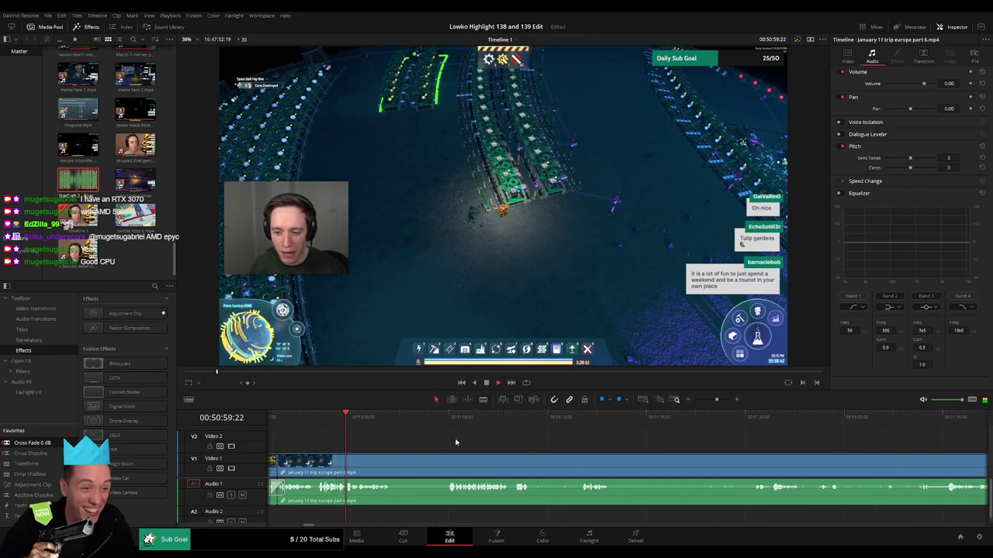
{"action": "left_click", "coordinate": [393, 465]}
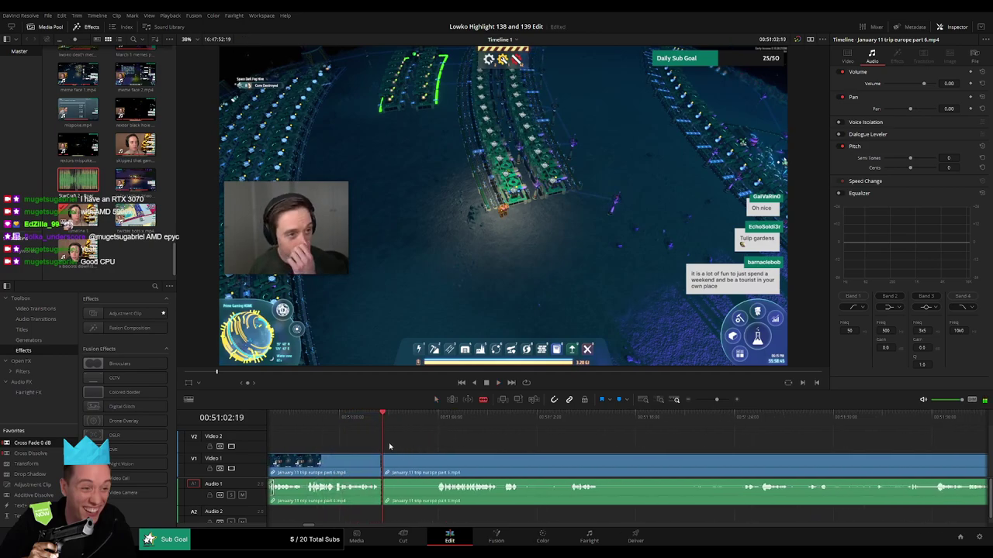
{"action": "left_click", "coordinate": [347, 425]}
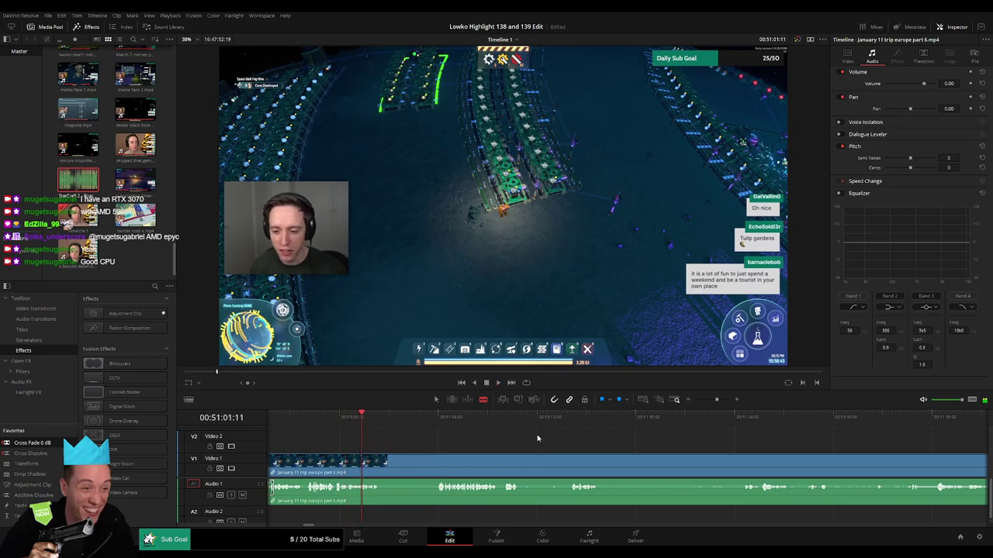
{"action": "left_click", "coordinate": [723, 401]}
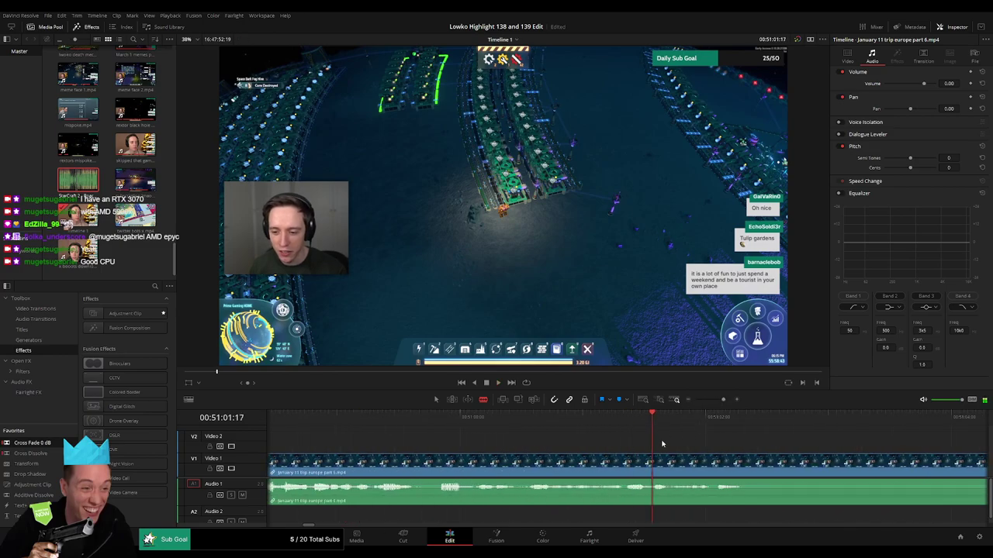
{"action": "key", "text": "ctrl+b"}
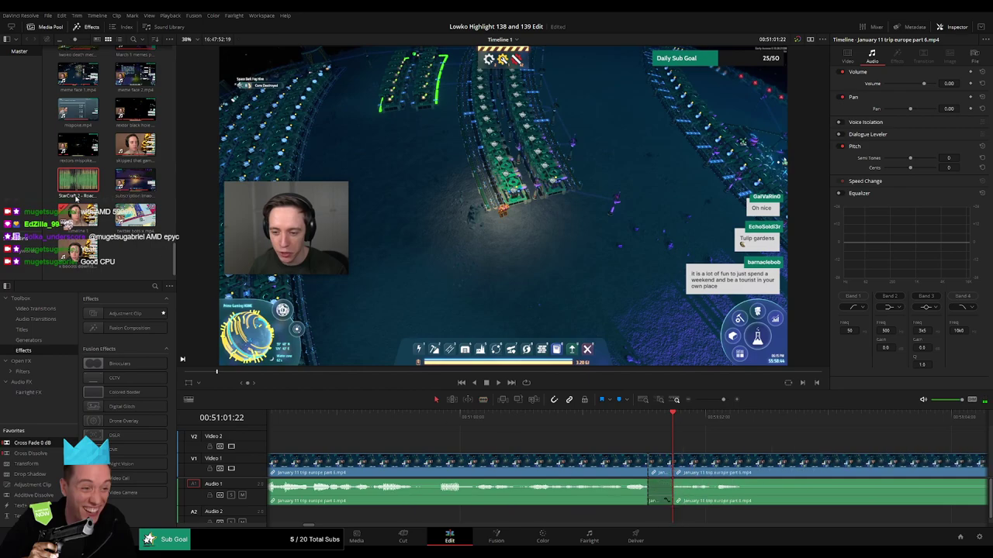
Step: Place the StarCraft 2 - Roach Quotes.mp3 sound on Audio 2 beneath the muted piece, trim it to match and lower its volume
{"action": "left_click_drag", "start_coordinate": [76, 194], "coordinate": [652, 513]}
{"action": "left_click_drag", "start_coordinate": [731, 513], "coordinate": [670, 512]}
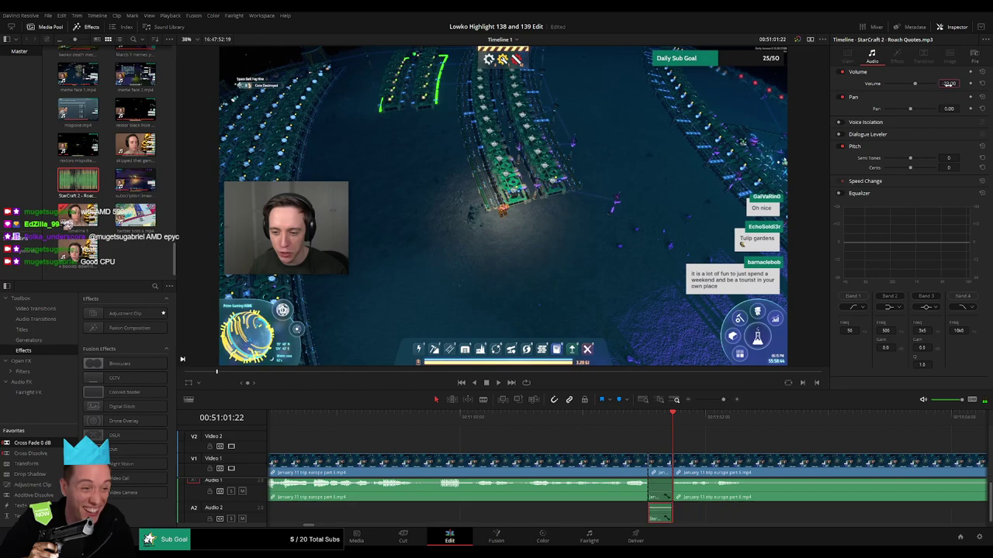
{"action": "left_click_drag", "start_coordinate": [723, 400], "coordinate": [720, 400]}
{"action": "left_click", "coordinate": [660, 440]}
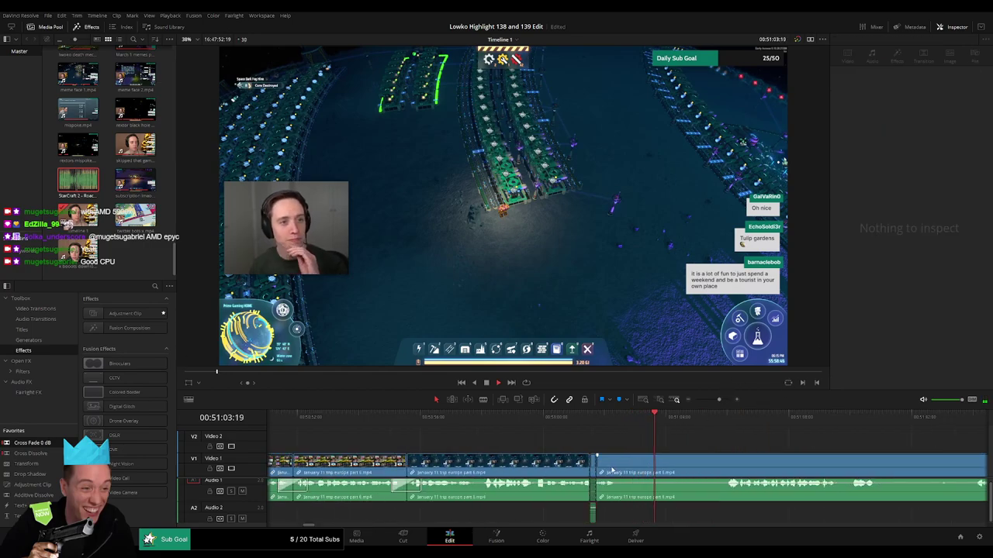
Step: Ripple-delete the pause from about 00:51:02:15 to 00:51:05:28 and cross-fade the audio at the join
{"action": "left_click", "coordinate": [620, 466]}
{"action": "left_click", "coordinate": [725, 463]}
{"action": "key", "text": "a"}
{"action": "left_click", "coordinate": [688, 465]}
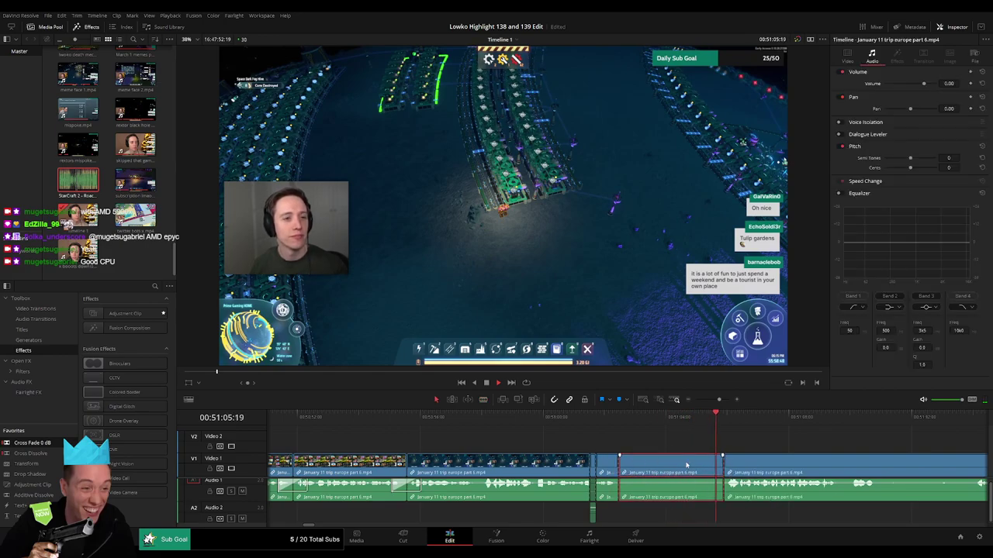
{"action": "key", "text": "Delete"}
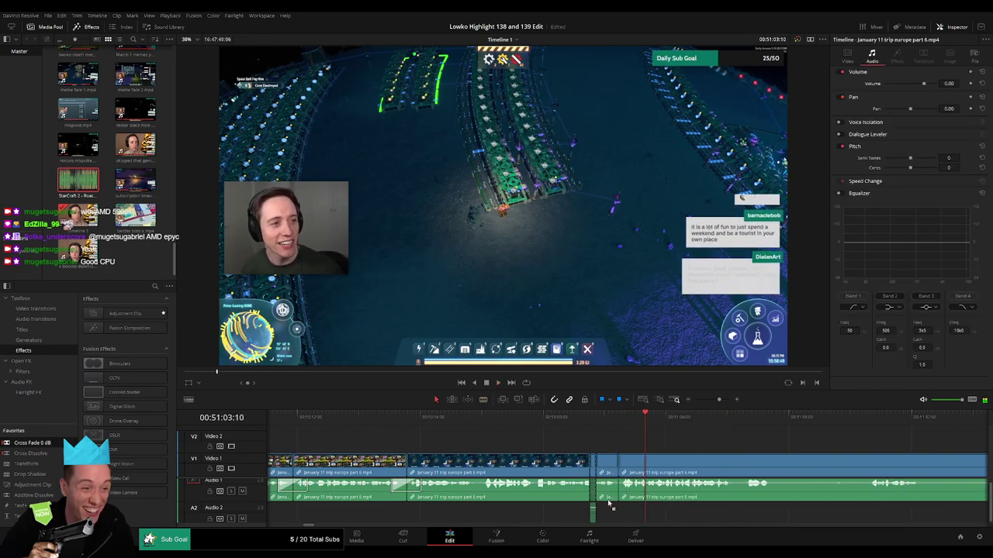
{"action": "left_click_drag", "start_coordinate": [619, 494], "coordinate": [619, 494]}
Step: Ripple-delete the section from about 00:51:07:18 to 00:51:10:18, cross-fade the audio join and split the clip again at about 00:51:12:10
{"action": "key", "text": "space"}
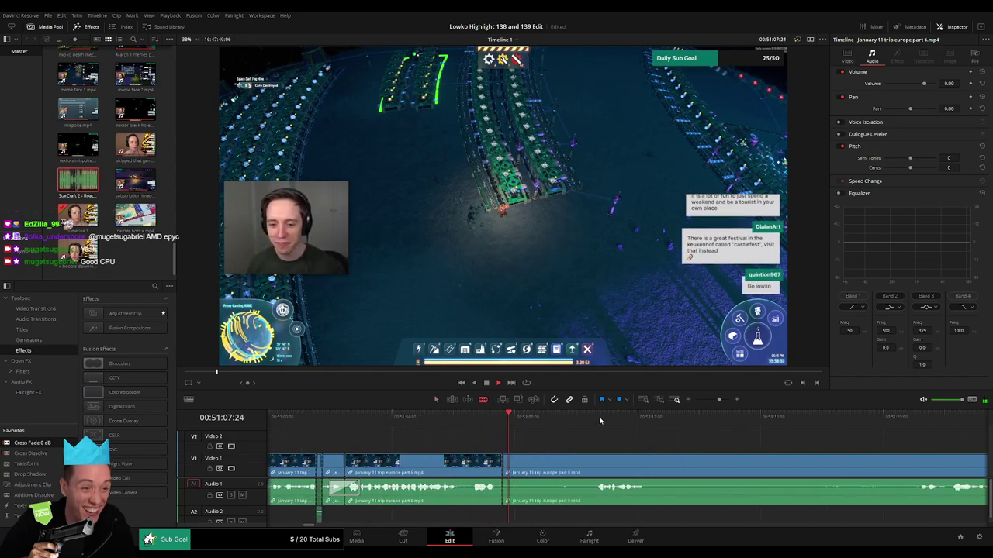
{"action": "scroll", "coordinate": [665, 456], "scroll_direction": "right", "scroll_amount": 2}
{"action": "left_click", "coordinate": [479, 463]}
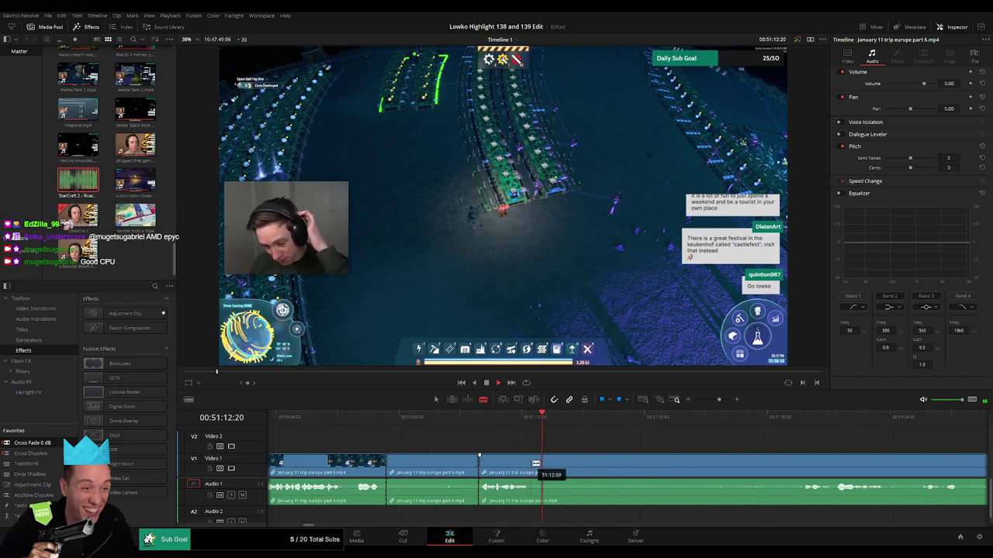
{"action": "left_click", "coordinate": [534, 463]}
{"action": "key", "text": "a"}
{"action": "left_click", "coordinate": [446, 465]}
{"action": "key", "text": "Delete"}
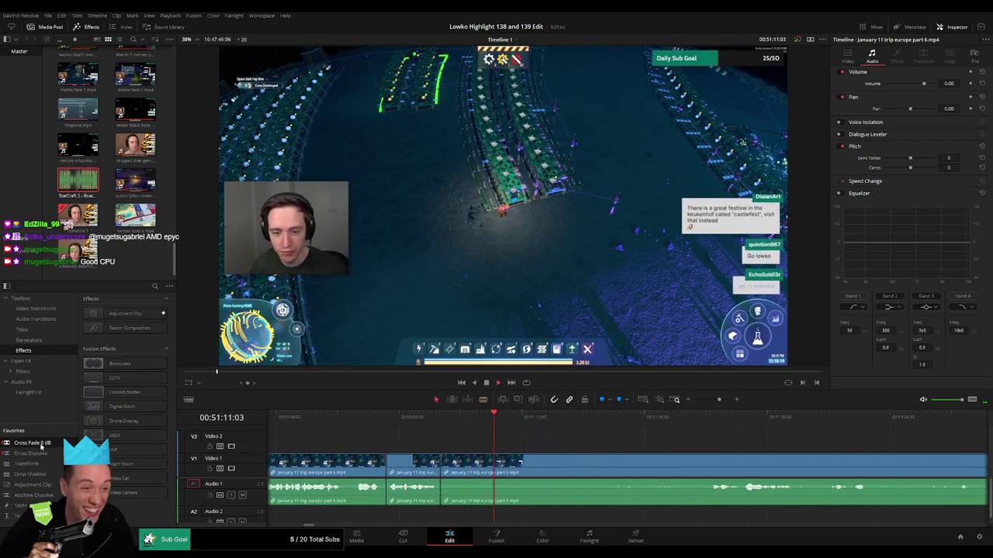
{"action": "key", "text": "space"}
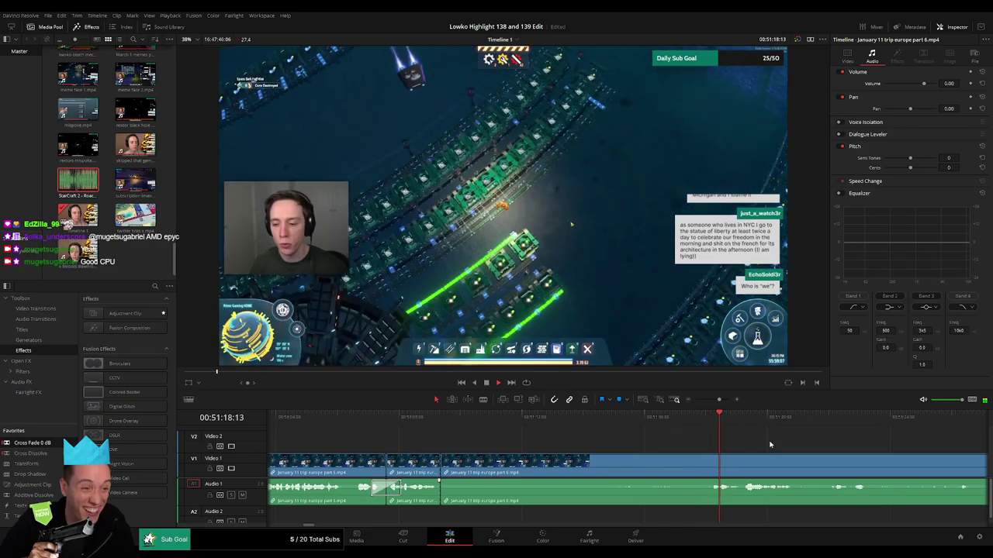
Step: Ripple-delete the quiet section from about 00:51:09:11 to 00:51:18:04 and cross-fade the audio at the join
{"action": "key", "text": "b"}
{"action": "left_click", "coordinate": [710, 467]}
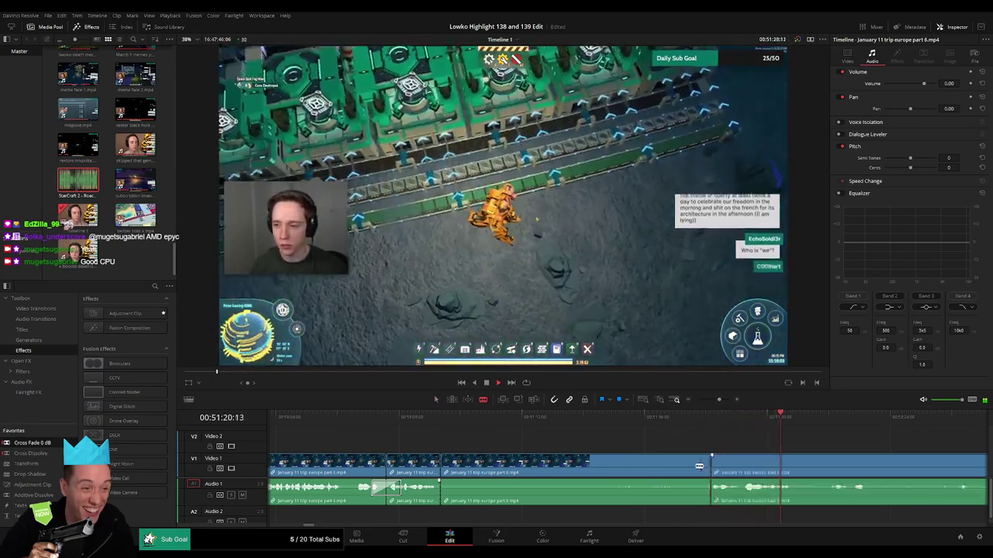
{"action": "key", "text": "a"}
{"action": "left_click", "coordinate": [678, 467]}
{"action": "key", "text": "Delete"}
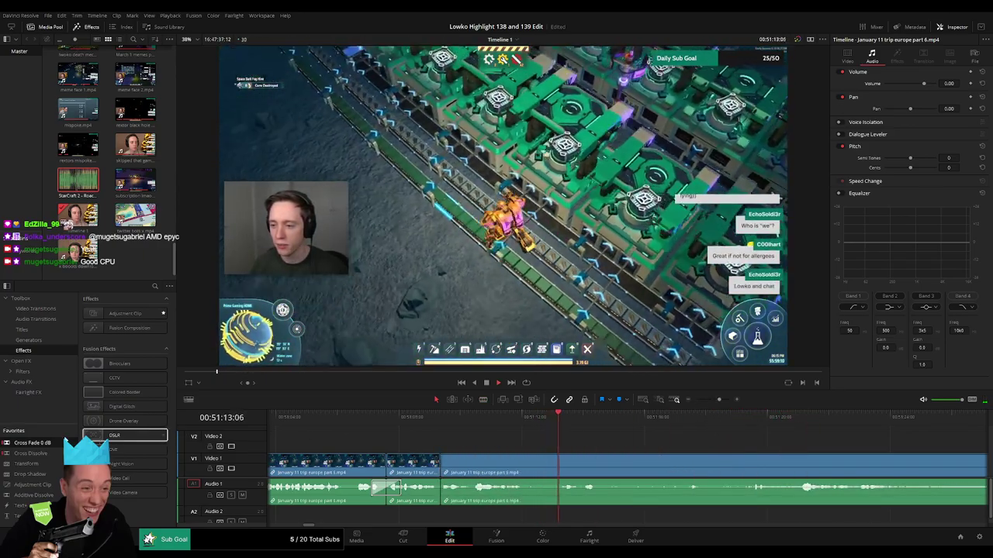
{"action": "scroll", "coordinate": [610, 456], "scroll_direction": "right", "scroll_amount": 2}
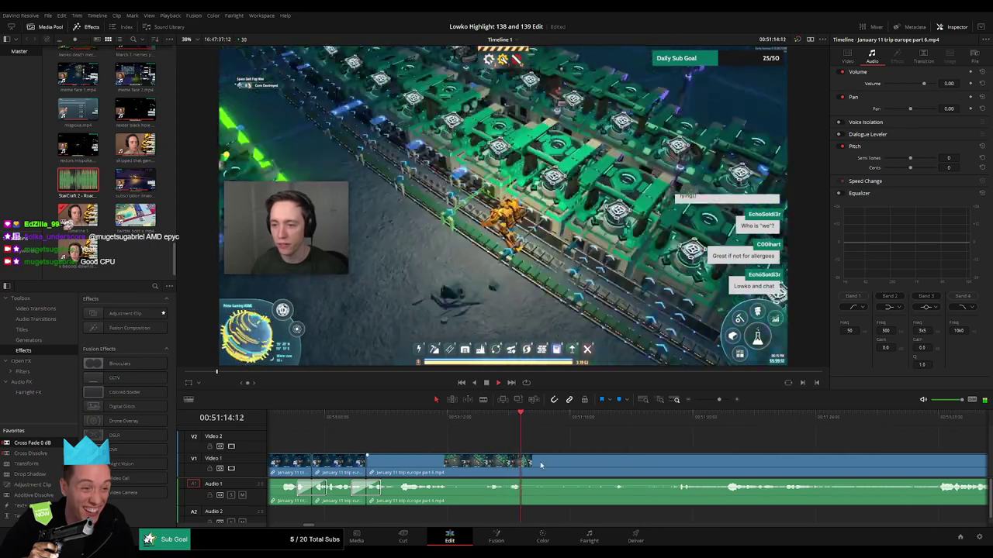
Step: Ripple-delete the section from about 00:51:14:19 to 00:51:20:25 and cross-fade the audio at the join
{"action": "key", "text": "b"}
{"action": "left_click", "coordinate": [529, 466]}
{"action": "left_click", "coordinate": [673, 420]}
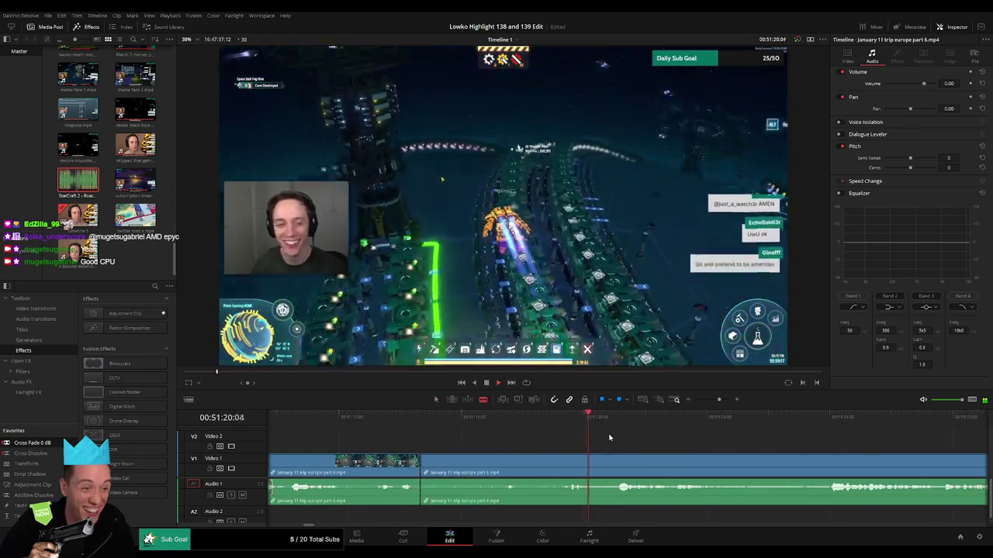
{"action": "left_click", "coordinate": [612, 463]}
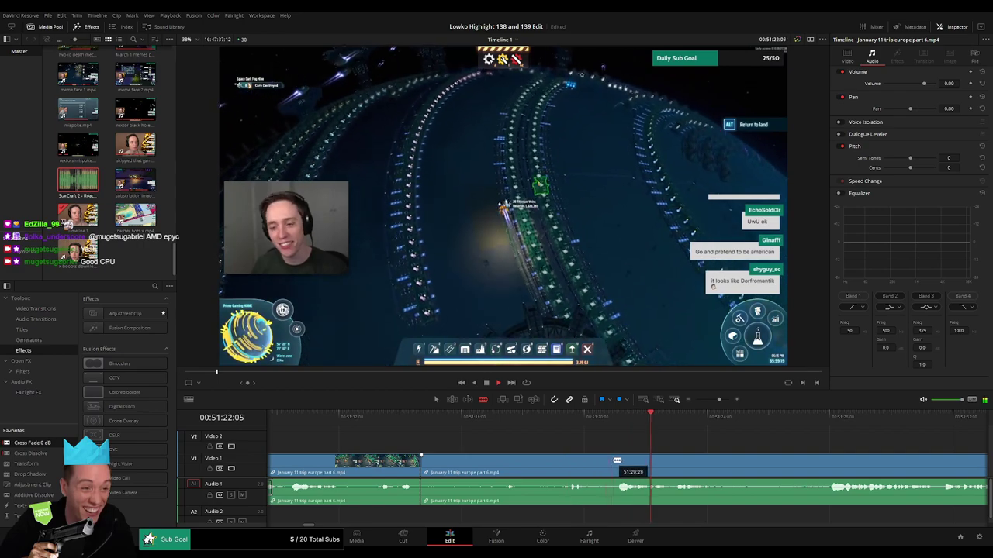
{"action": "key", "text": "a"}
{"action": "left_click", "coordinate": [590, 465]}
{"action": "key", "text": "Delete"}
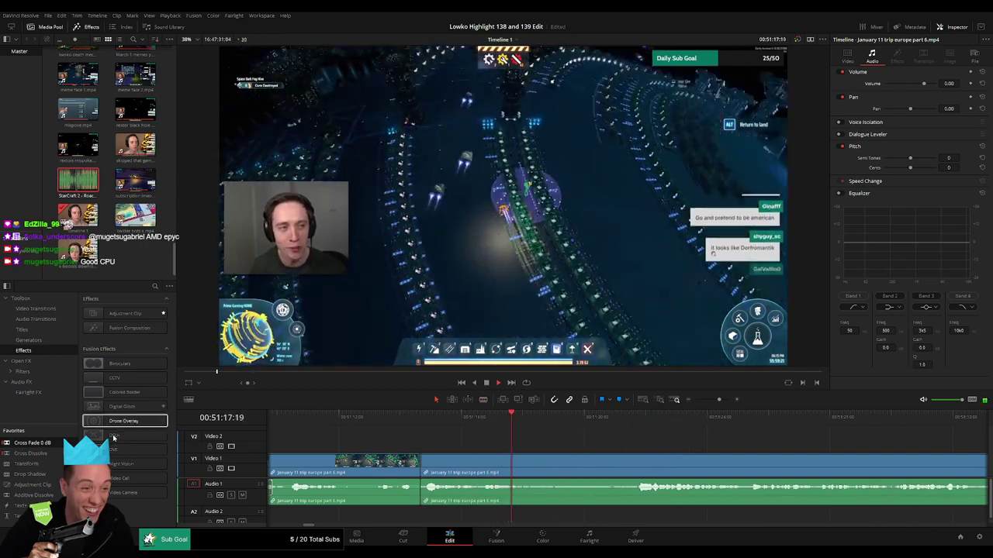
Step: Ripple-delete the section from about 00:51:18:06 to 00:51:21:18 and cross-fade the audio at the join
{"action": "key", "text": "b"}
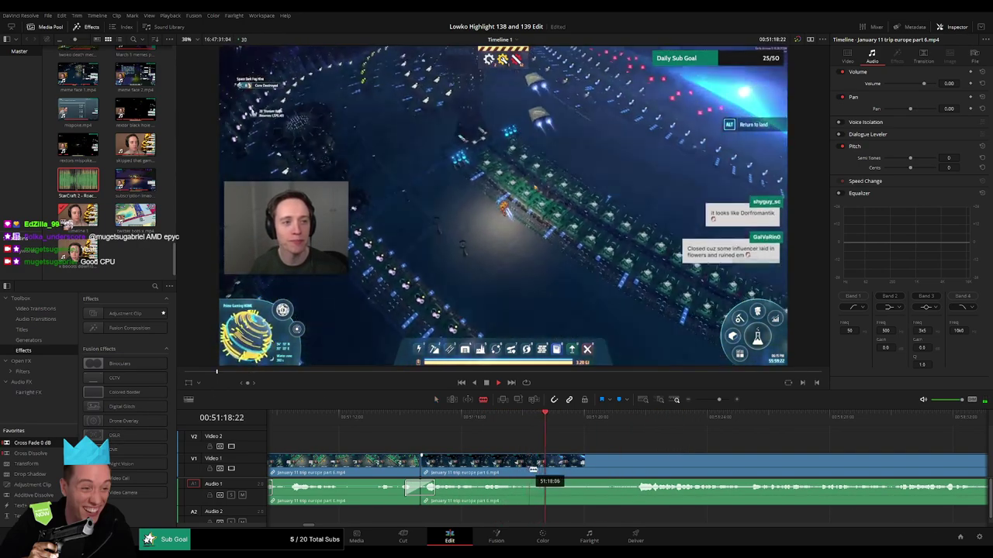
{"action": "left_click", "coordinate": [531, 470]}
{"action": "left_click", "coordinate": [632, 417]}
{"action": "key", "text": "a"}
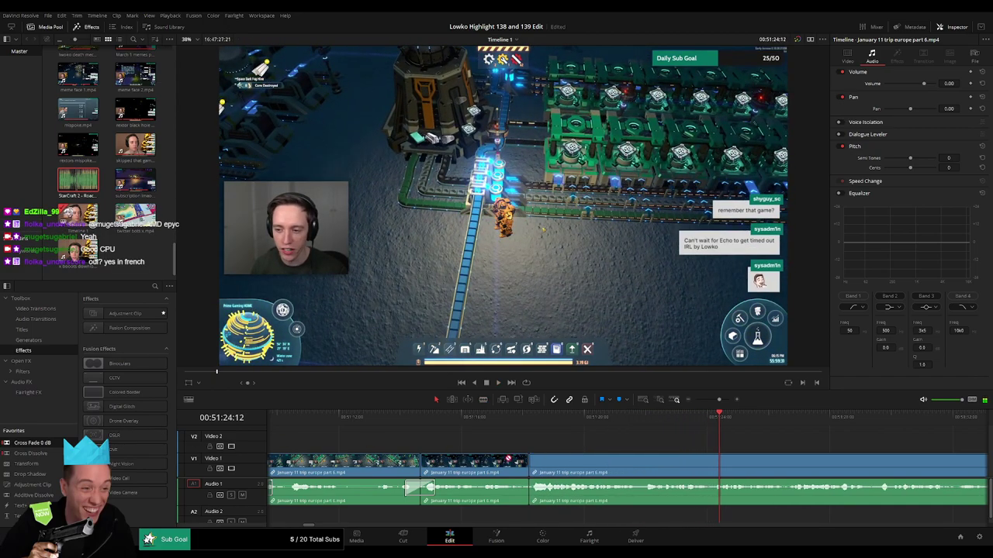
{"action": "key", "text": "ctrl+z"}
{"action": "left_click_drag", "start_coordinate": [31, 443], "coordinate": [563, 495]}
Step: Split out the short piece from about 00:51:30:01 to 00:51:30:10 and mute its audio
{"action": "left_click_drag", "start_coordinate": [720, 400], "coordinate": [713, 400]}
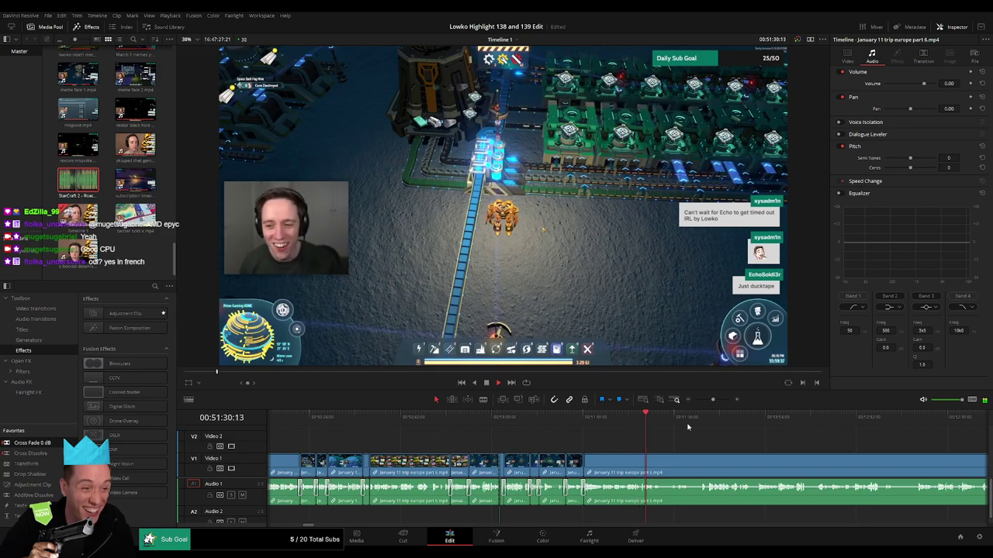
{"action": "left_click", "coordinate": [720, 401]}
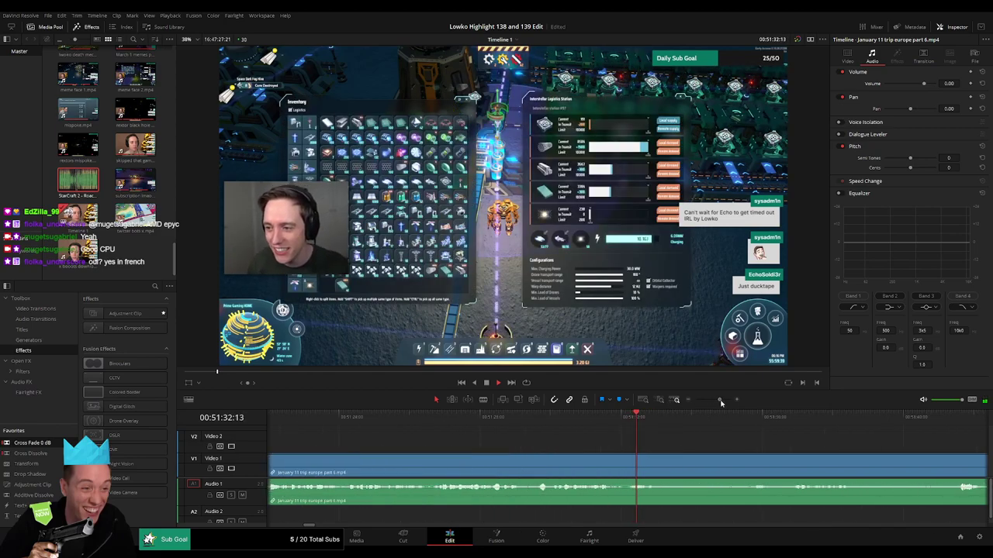
{"action": "left_click", "coordinate": [493, 418]}
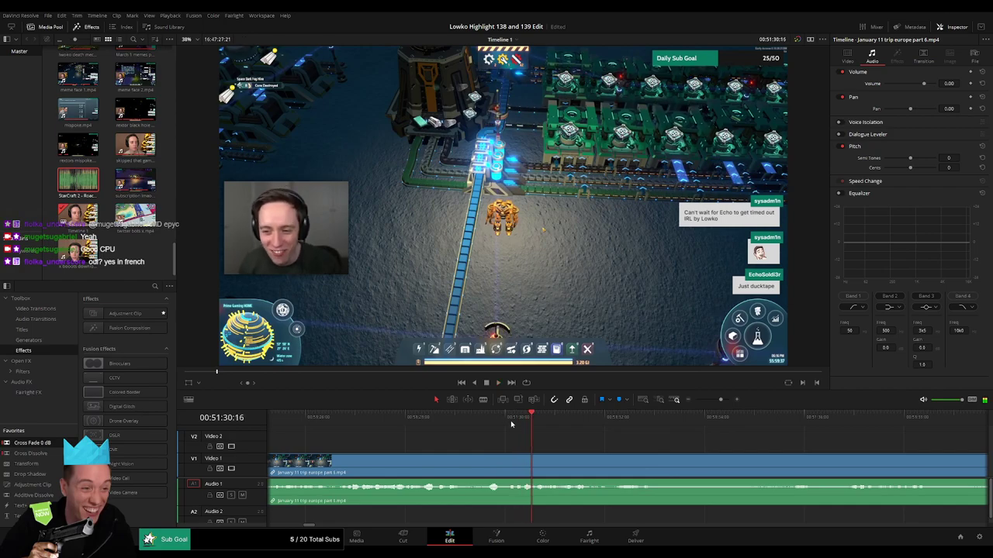
{"action": "left_click", "coordinate": [510, 424]}
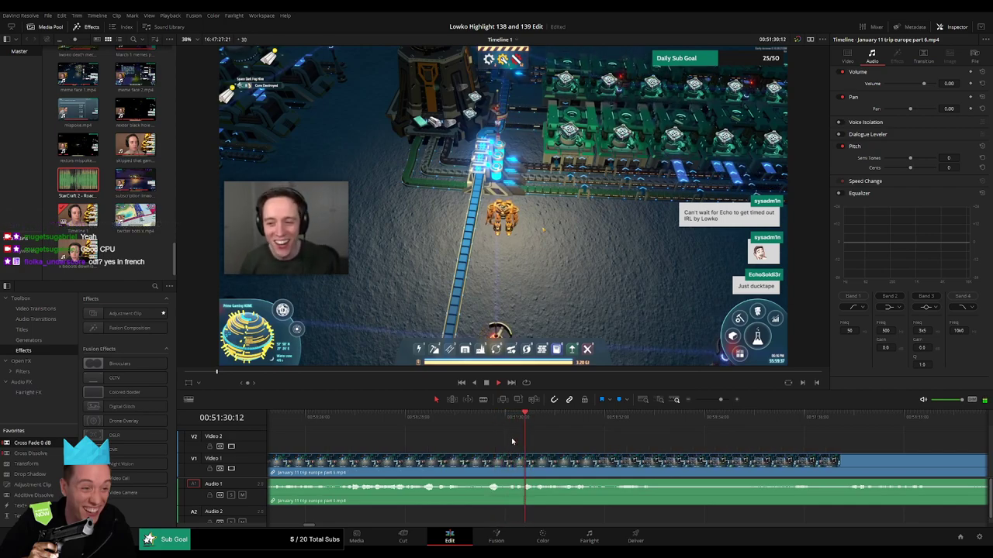
{"action": "key", "text": "space"}
{"action": "left_click", "coordinate": [507, 420]}
{"action": "key", "text": "b"}
{"action": "left_click", "coordinate": [509, 469]}
{"action": "key", "text": "space"}
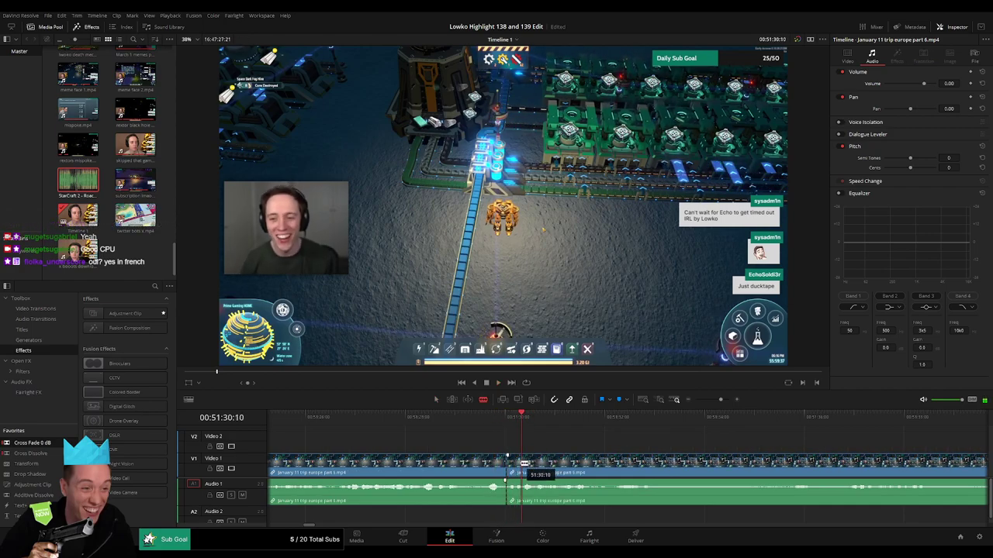
{"action": "left_click", "coordinate": [522, 465]}
{"action": "key", "text": "a"}
Step: Place a short StarCraft 2 - Roach Quotes.mp3 excerpt on Audio 2 beneath the piece at 00:51:30 and lower its volume
{"action": "double_click", "coordinate": [80, 186]}
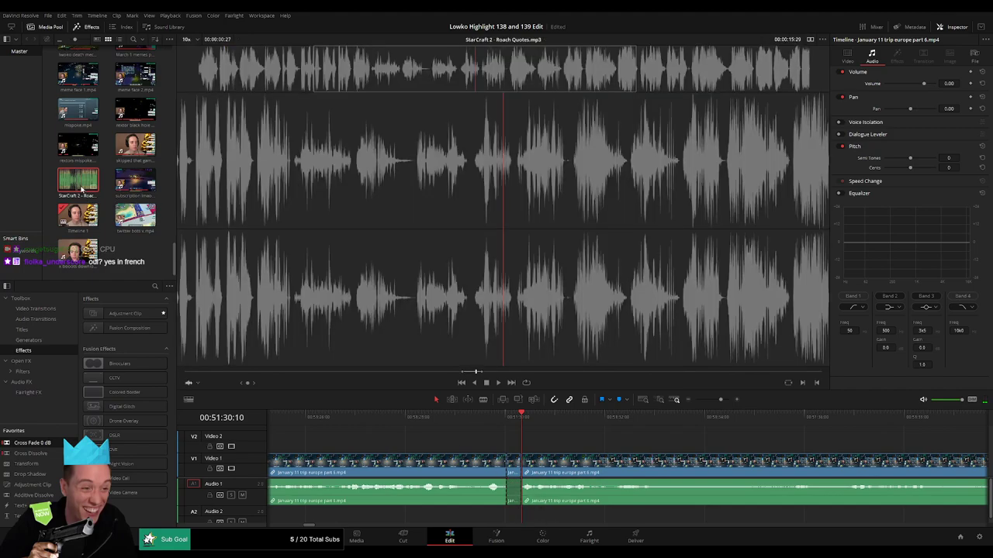
{"action": "left_click_drag", "start_coordinate": [499, 523], "coordinate": [517, 520]}
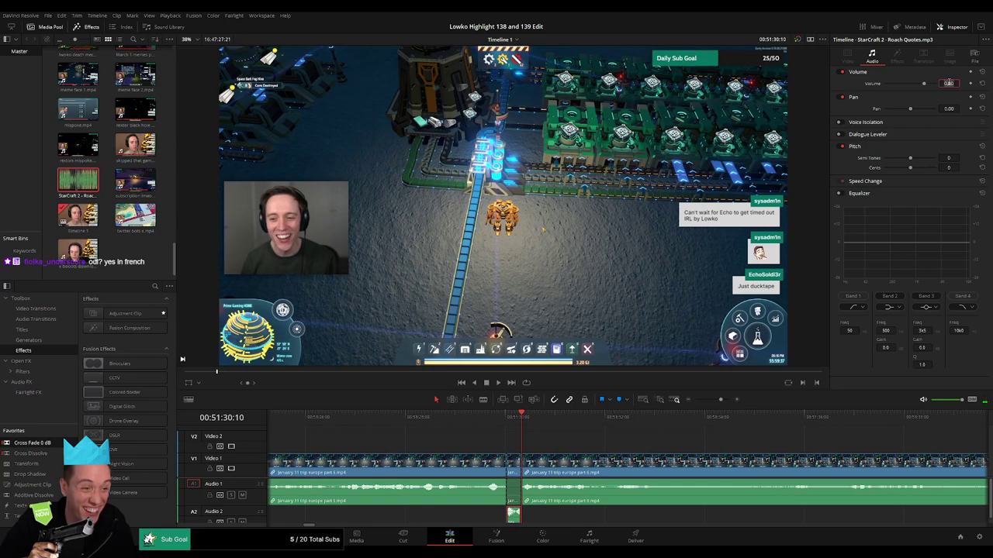
{"action": "left_click", "coordinate": [641, 444]}
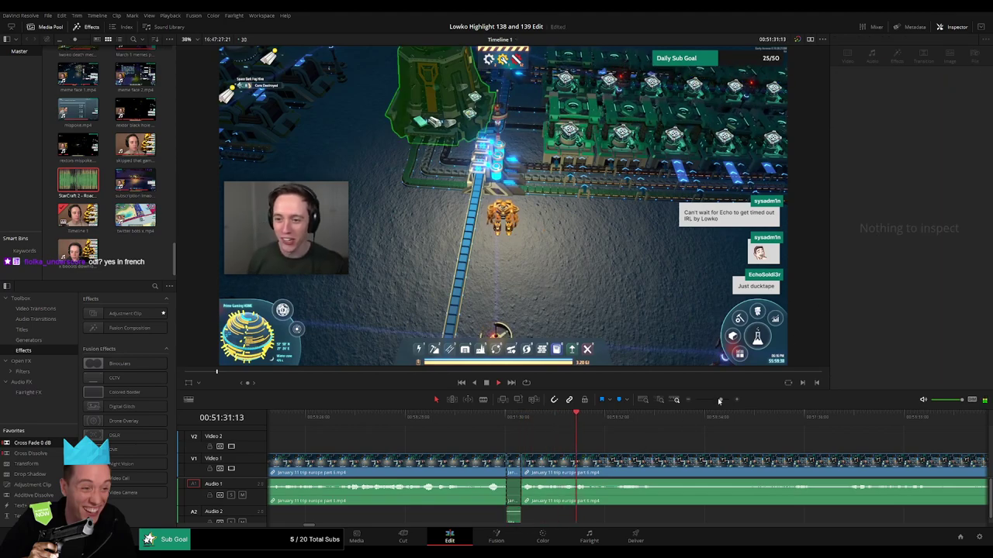
Step: Ripple-delete the section from about 00:51:33:11 to 00:51:36:22 and cross-fade the audio at the join
{"action": "left_click_drag", "start_coordinate": [721, 401], "coordinate": [715, 399]}
{"action": "left_click", "coordinate": [706, 464]}
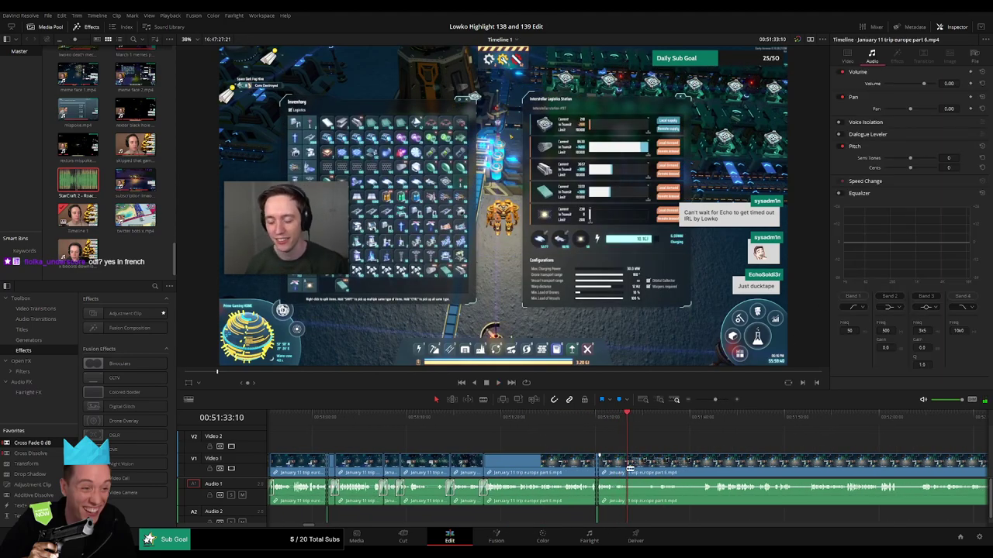
{"action": "left_click_drag", "start_coordinate": [707, 454], "coordinate": [539, 437]}
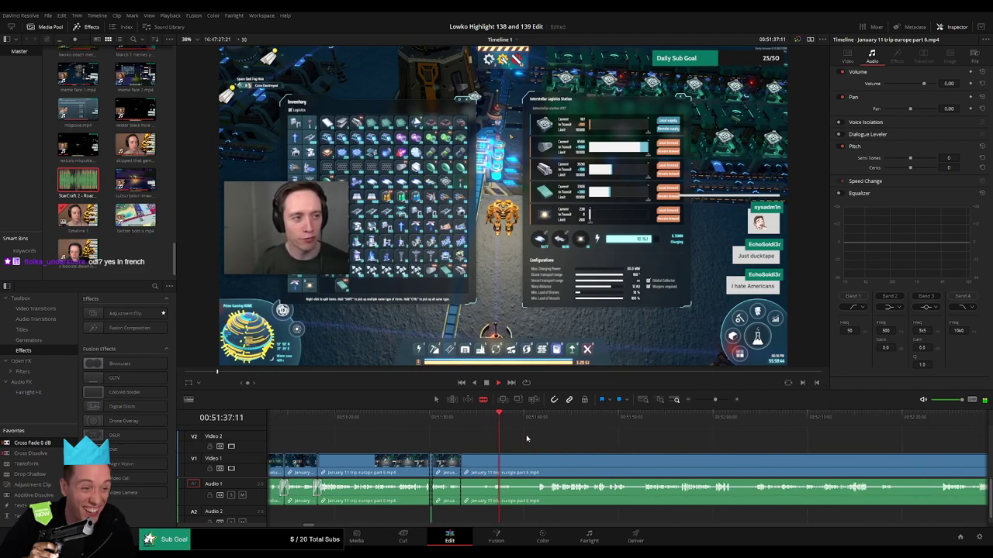
{"action": "left_click", "coordinate": [494, 463]}
{"action": "key", "text": "Delete"}
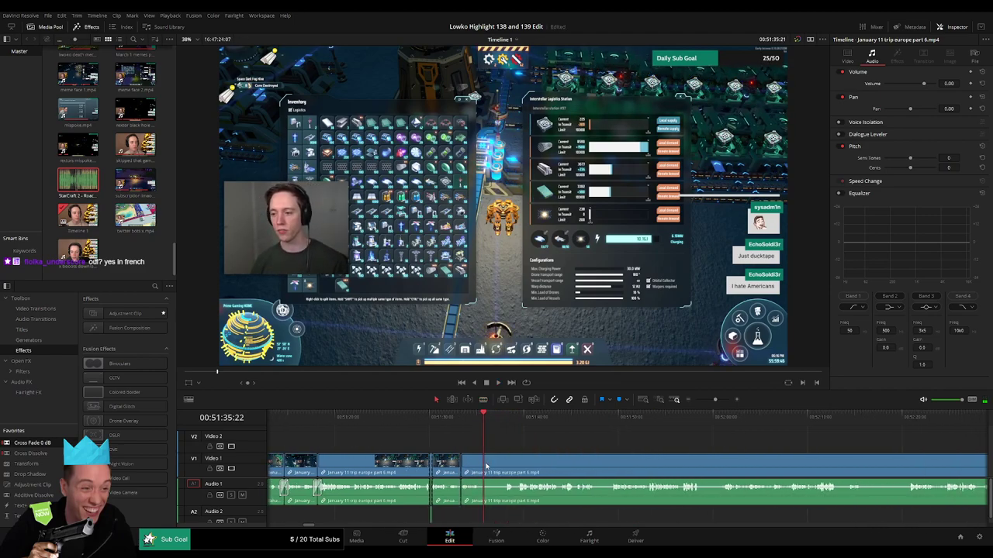
{"action": "left_click_drag", "start_coordinate": [452, 468], "coordinate": [462, 486]}
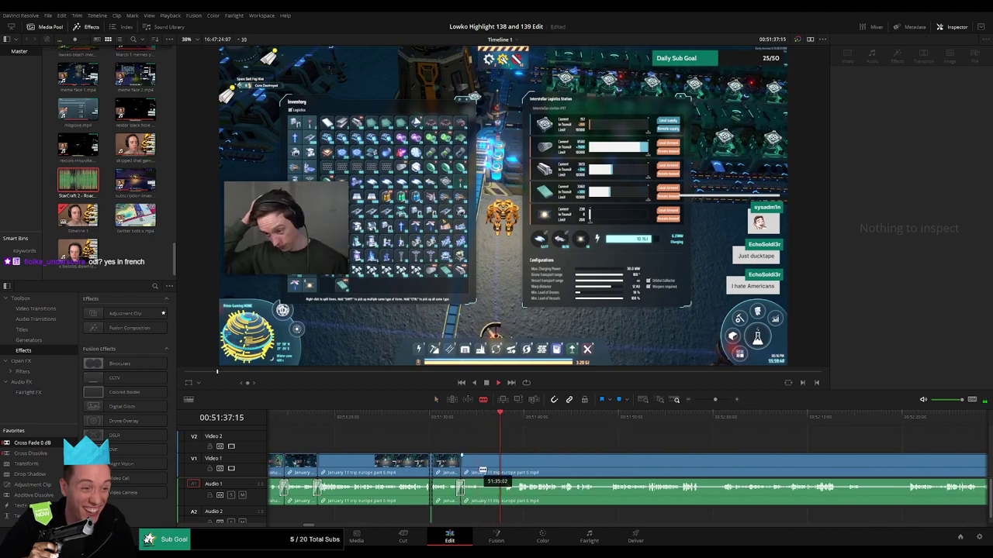
Step: Ripple-delete the section from about 00:51:35 to 00:51:37 of the January 11 trip europe part 6.mp4 clip
{"action": "left_click", "coordinate": [481, 471]}
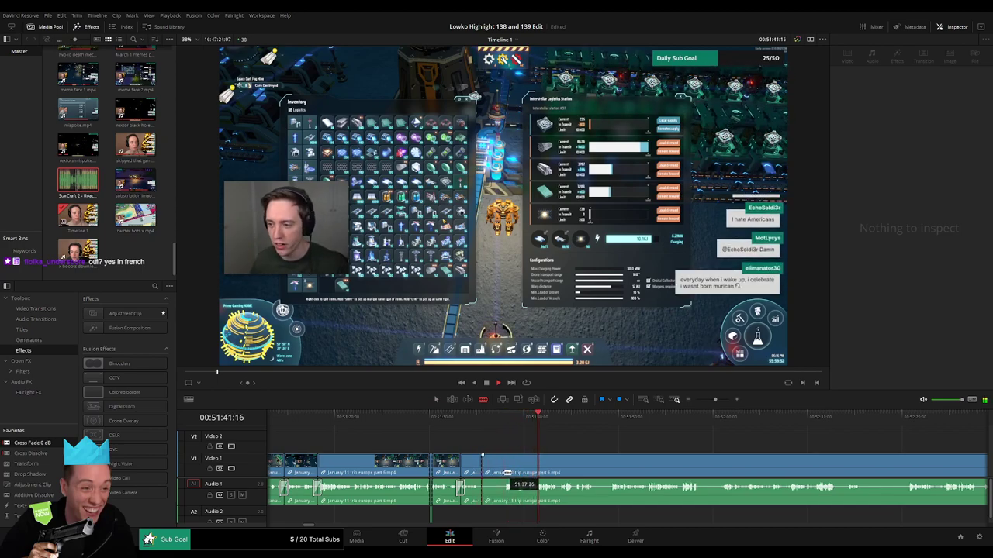
{"action": "left_click", "coordinate": [502, 471]}
{"action": "key", "text": "a"}
{"action": "left_click", "coordinate": [494, 472]}
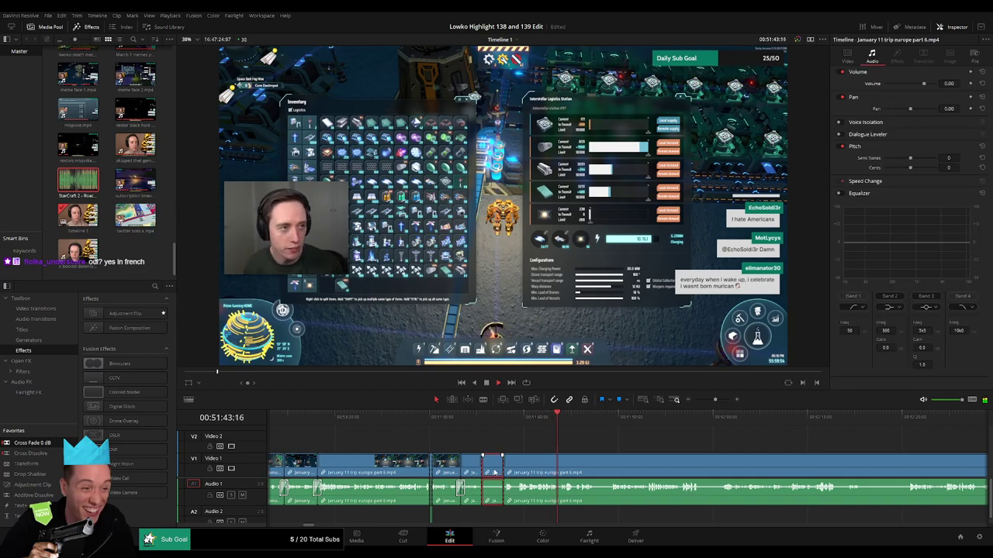
{"action": "key", "text": "BackSpace"}
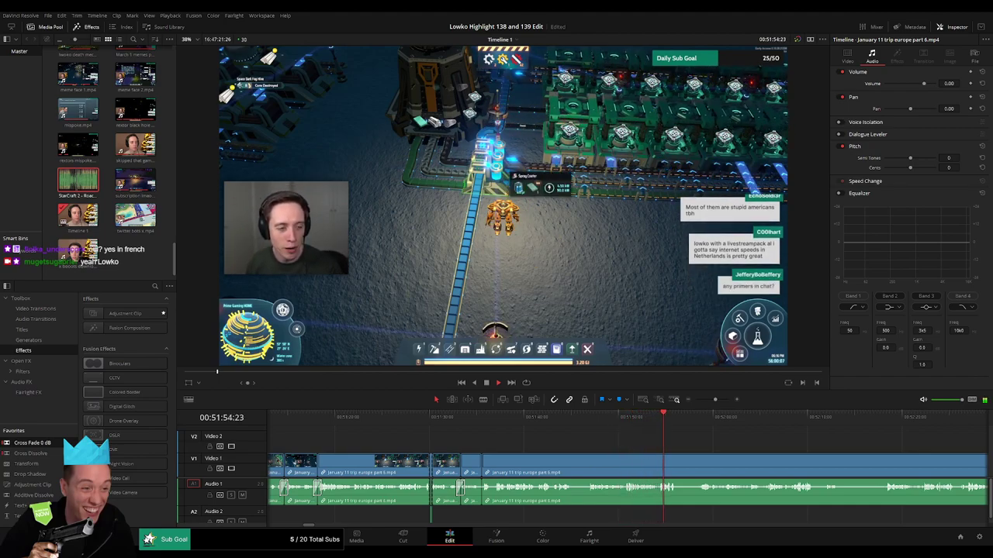
Step: Skim the rest of the January 11 trip europe part 6.mp4 clip and ripple-delete everything in it after the cut at about 00:51:35
{"action": "left_click", "coordinate": [482, 422]}
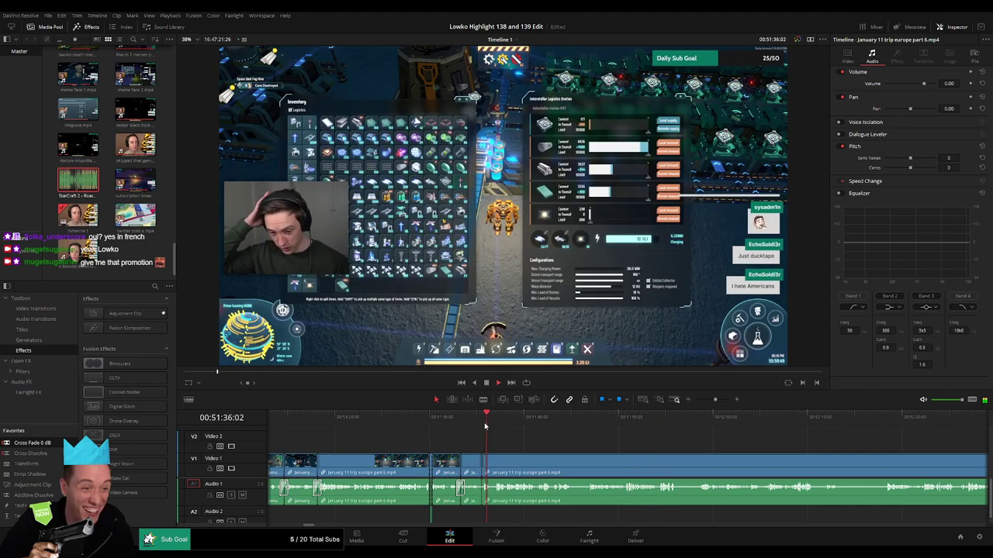
{"action": "scroll", "coordinate": [387, 438], "scroll_direction": "right", "scroll_amount": 3}
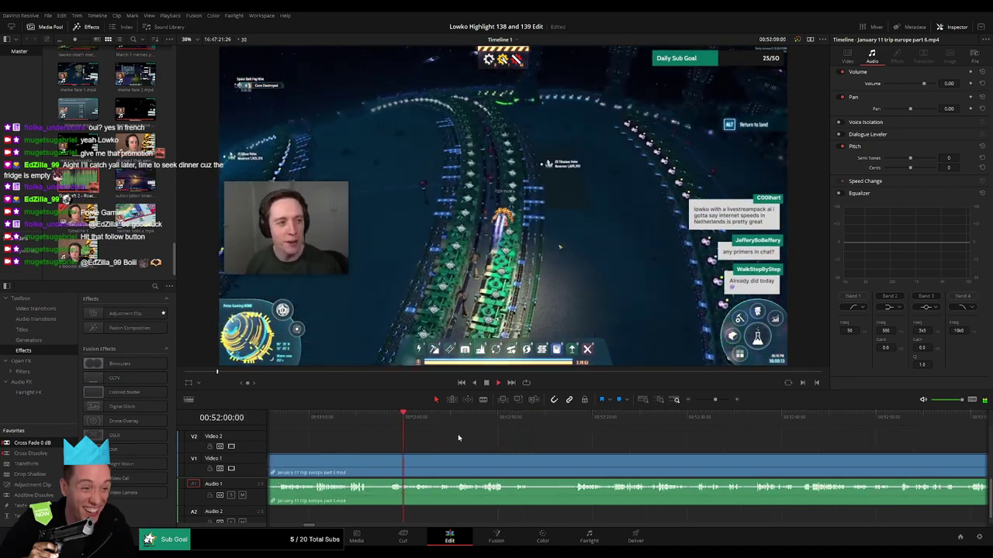
{"action": "left_click", "coordinate": [571, 431]}
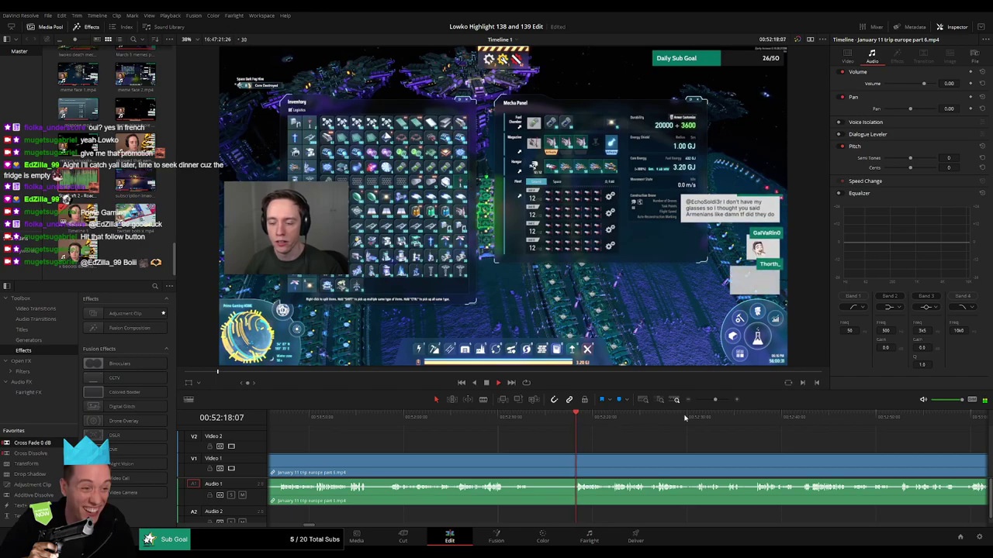
{"action": "mouse_move", "coordinate": [714, 400]}
{"action": "left_mouse_down"}
{"action": "mouse_move", "coordinate": [703, 402]}
{"action": "mouse_move", "coordinate": [712, 401]}
{"action": "left_mouse_up"}
{"action": "scroll", "coordinate": [539, 442], "scroll_direction": "right", "scroll_amount": 5}
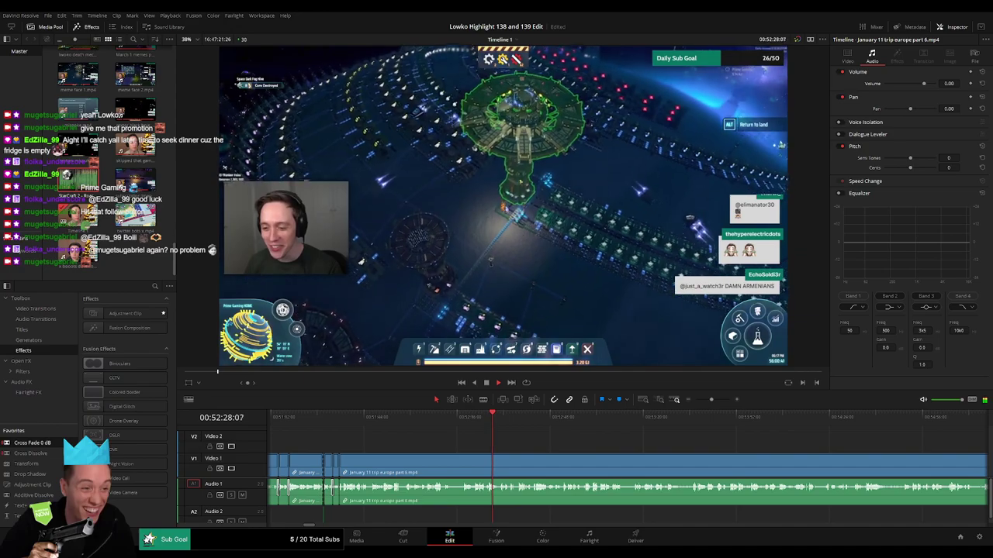
{"action": "left_click_drag", "start_coordinate": [538, 418], "coordinate": [759, 423]}
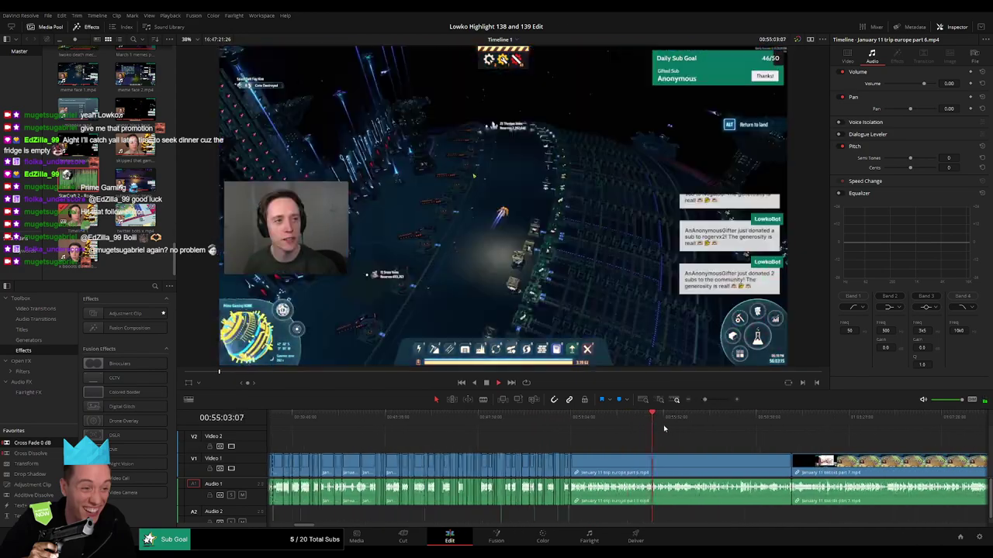
{"action": "left_click", "coordinate": [688, 423]}
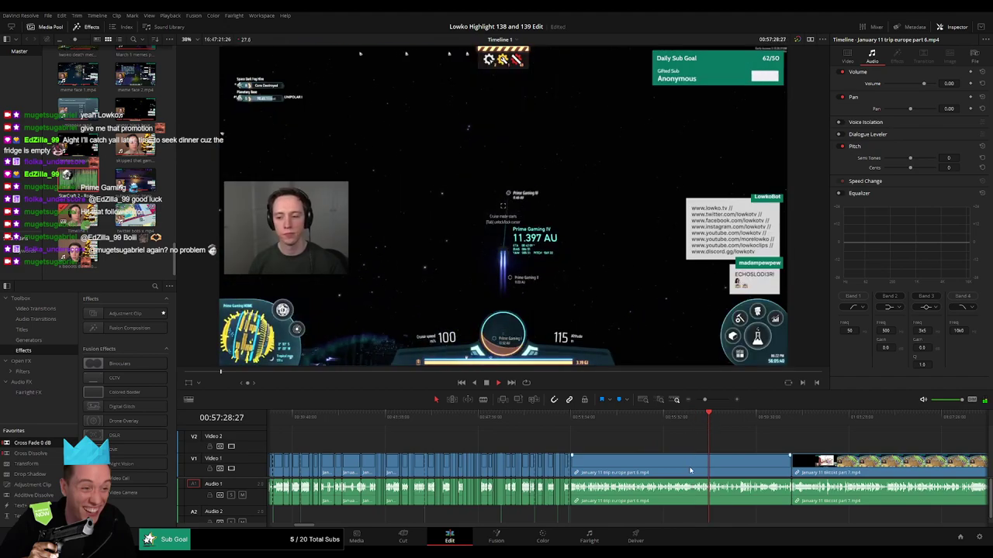
{"action": "key", "text": "Delete"}
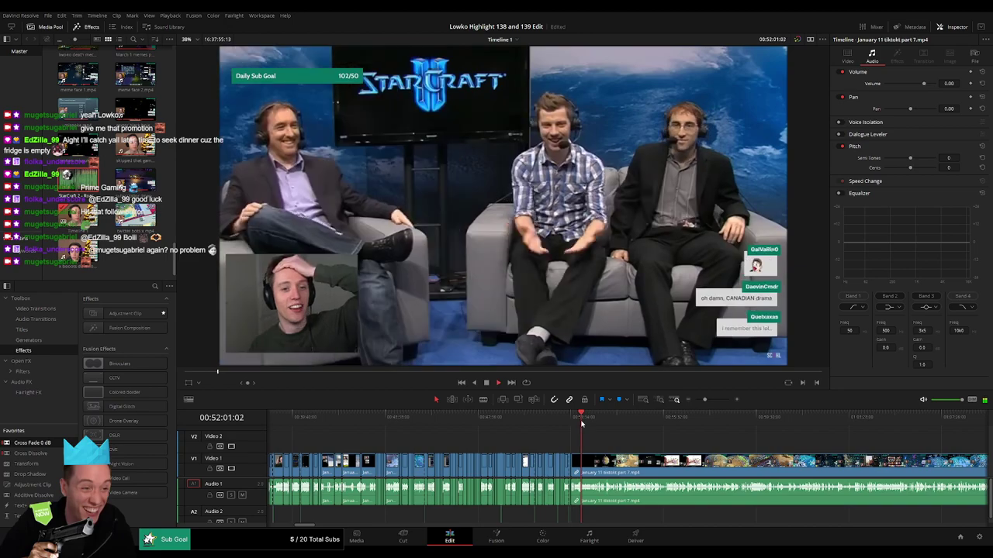
Step: Ripple-delete the opening of January 11 tiktokt part 7.mp4 up to about 00:51:38 and cross-fade the audio at the join
{"action": "left_click_drag", "start_coordinate": [705, 400], "coordinate": [715, 401]}
{"action": "left_click_drag", "start_coordinate": [478, 418], "coordinate": [461, 418]}
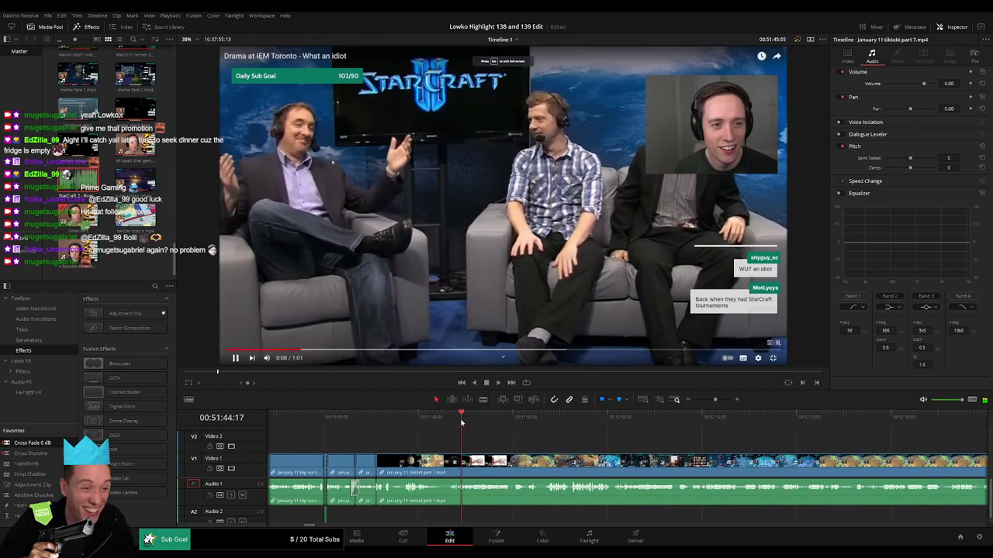
{"action": "left_click", "coordinate": [407, 424]}
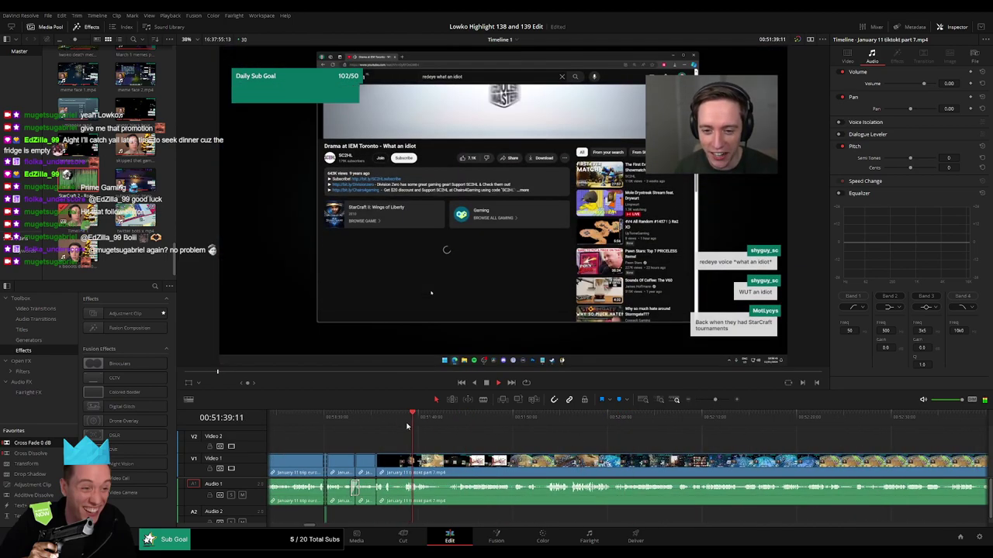
{"action": "left_click", "coordinate": [405, 463]}
{"action": "key", "text": "a"}
{"action": "left_click", "coordinate": [391, 464]}
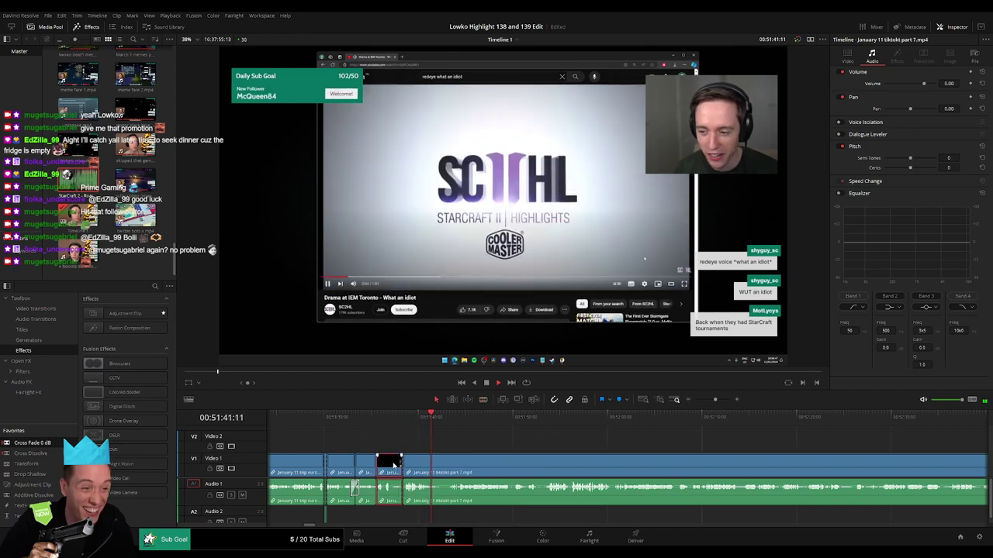
{"action": "key", "text": "Delete"}
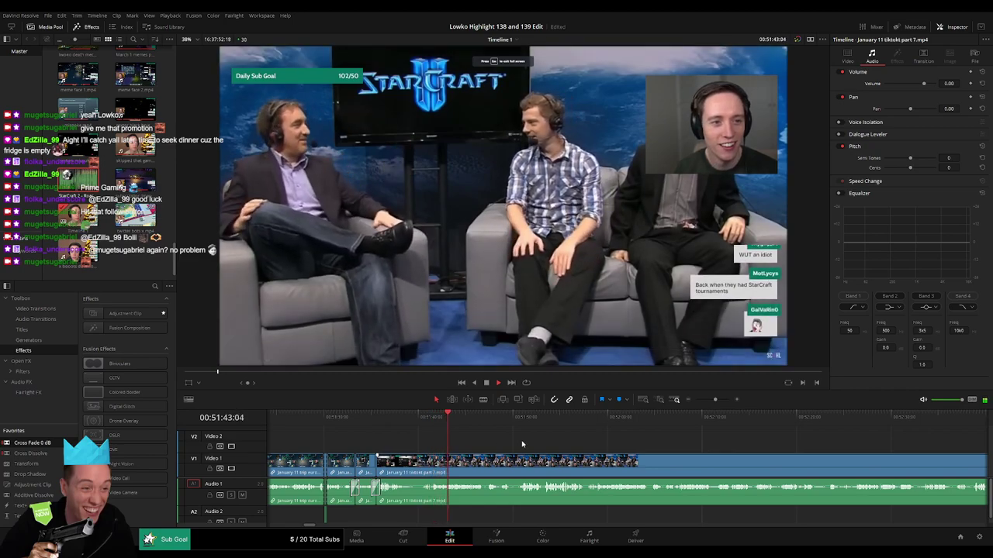
Step: Play through the StarCraft video segment of the tiktokt part 7 clip up to about 00:52:42
{"action": "mouse_move", "coordinate": [715, 400]}
{"action": "left_mouse_down"}
{"action": "mouse_move", "coordinate": [699, 400]}
{"action": "mouse_move", "coordinate": [711, 400]}
{"action": "left_mouse_up"}
{"action": "scroll", "coordinate": [503, 468], "scroll_direction": "right", "scroll_amount": 3}
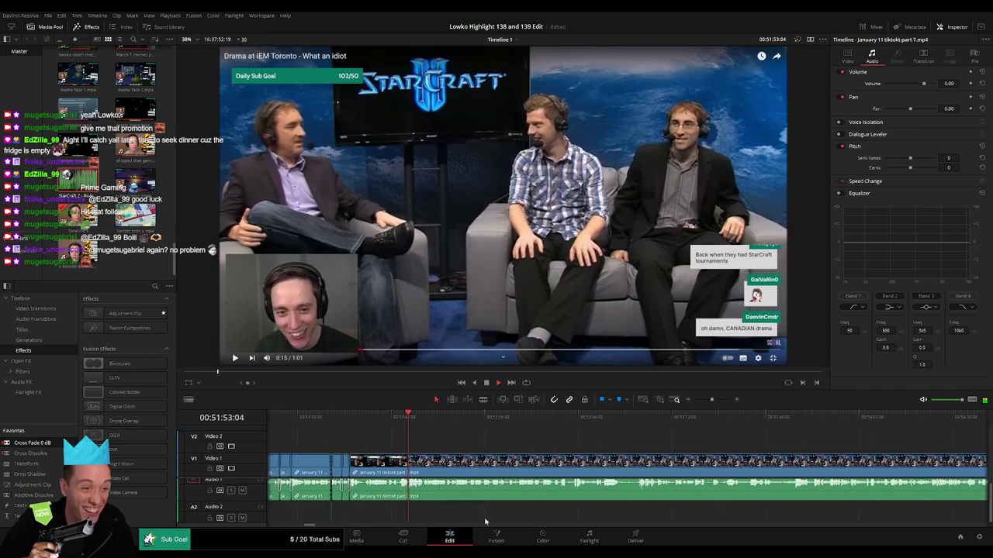
{"action": "scroll", "coordinate": [503, 495], "scroll_direction": "up", "scroll_amount": 1}
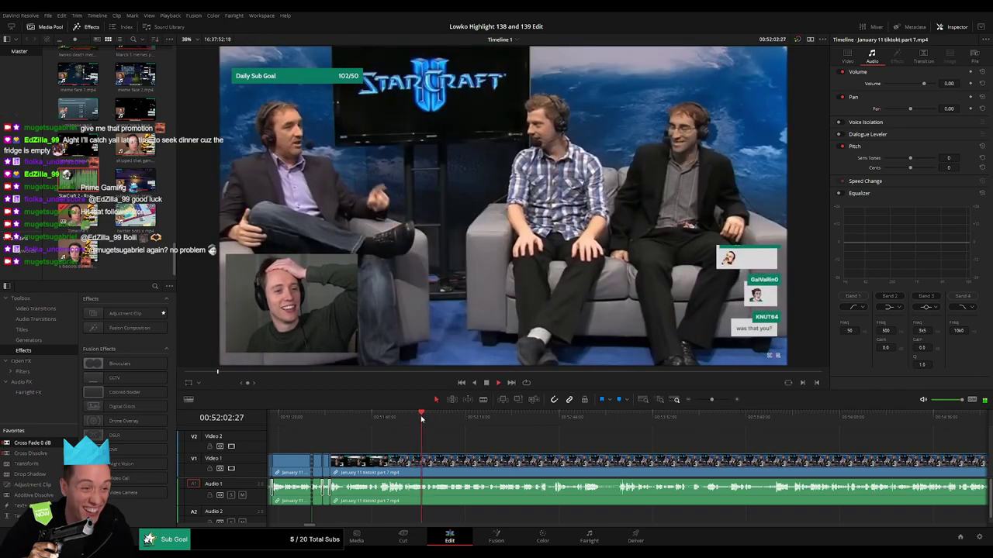
{"action": "key", "text": "space"}
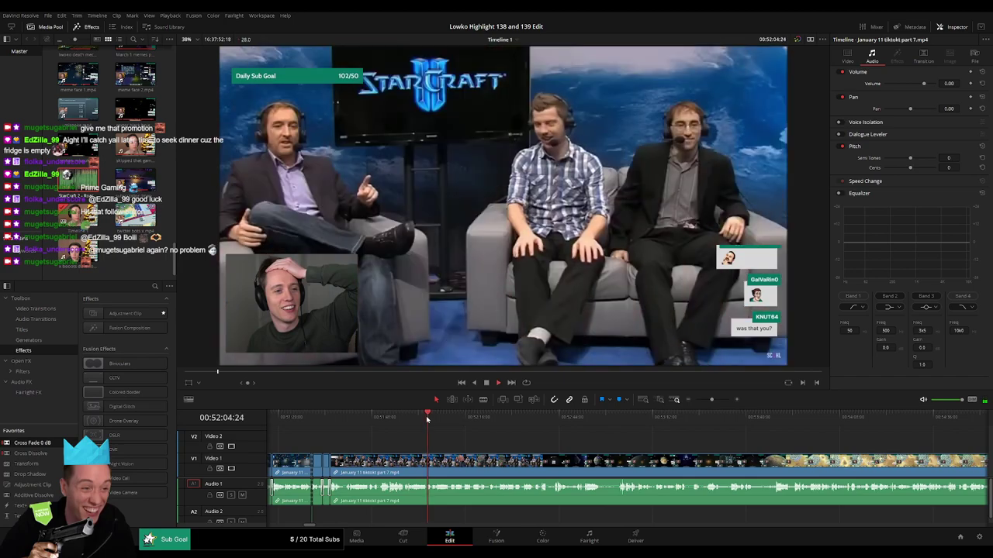
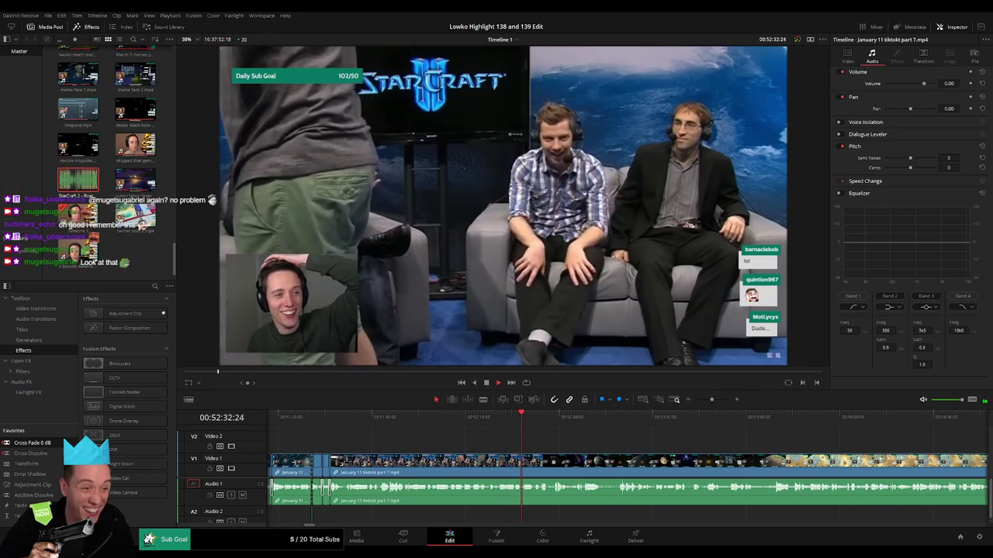
{"action": "left_click", "coordinate": [712, 399]}
{"action": "left_click_drag", "start_coordinate": [712, 400], "coordinate": [715, 400]}
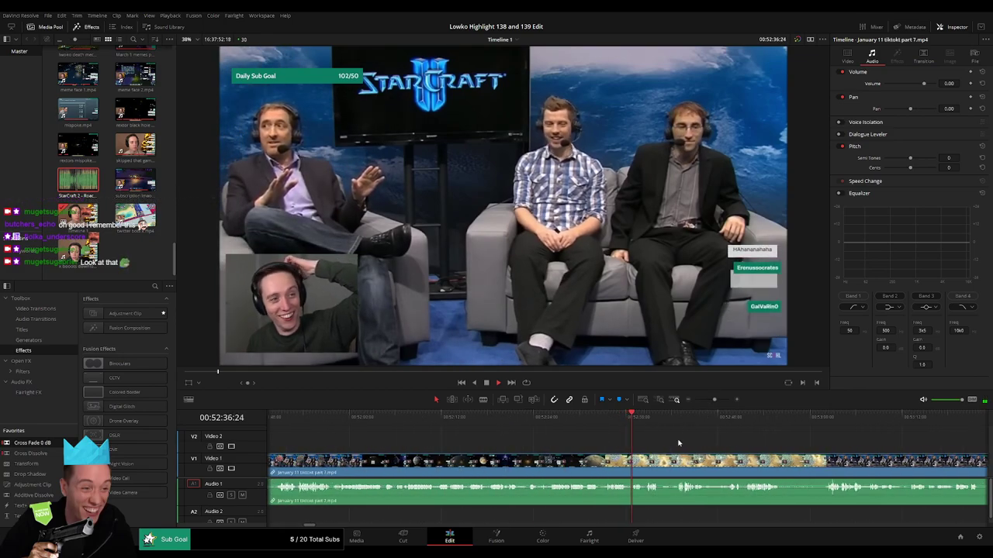
{"action": "left_click_drag", "start_coordinate": [680, 443], "coordinate": [500, 443]}
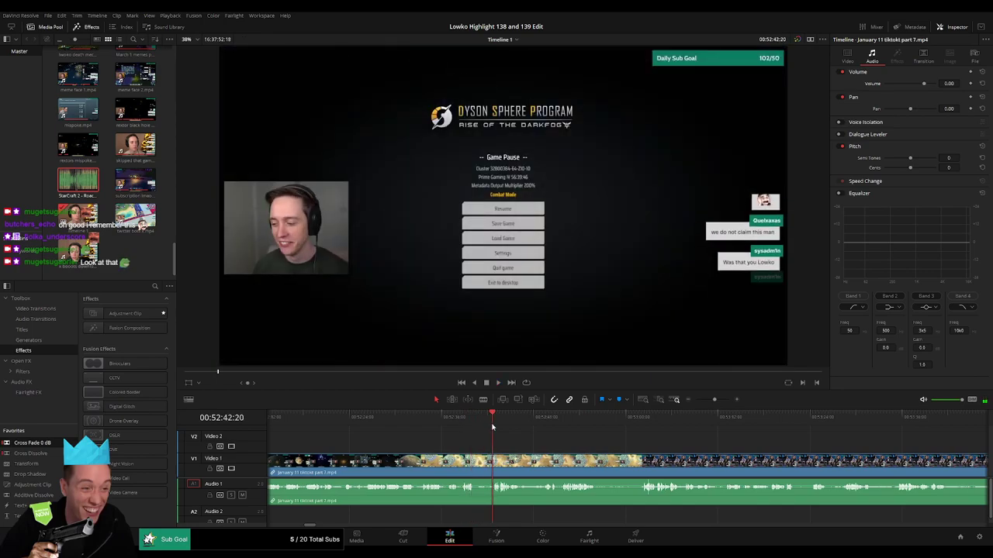
Step: Ripple-delete the section from about 00:52:40 to 00:52:42 of the tiktokt part 7 clip and cross-fade the audio at the join
{"action": "key", "text": "b"}
{"action": "left_click", "coordinate": [476, 463]}
{"action": "left_click", "coordinate": [493, 462]}
{"action": "key", "text": "a"}
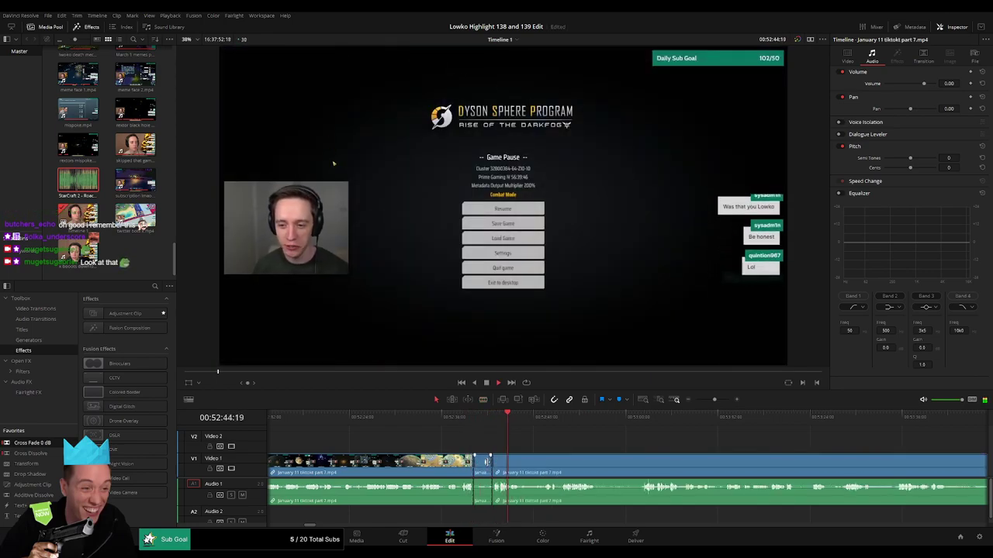
{"action": "left_click", "coordinate": [487, 462]}
{"action": "left_click", "coordinate": [482, 462]}
{"action": "key", "text": "Delete"}
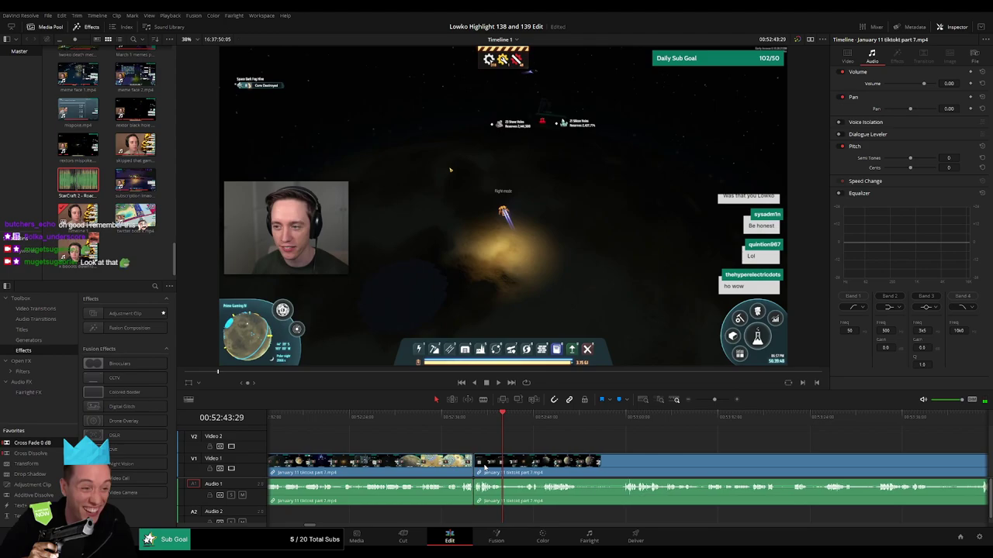
{"action": "left_click_drag", "start_coordinate": [471, 494], "coordinate": [473, 492]}
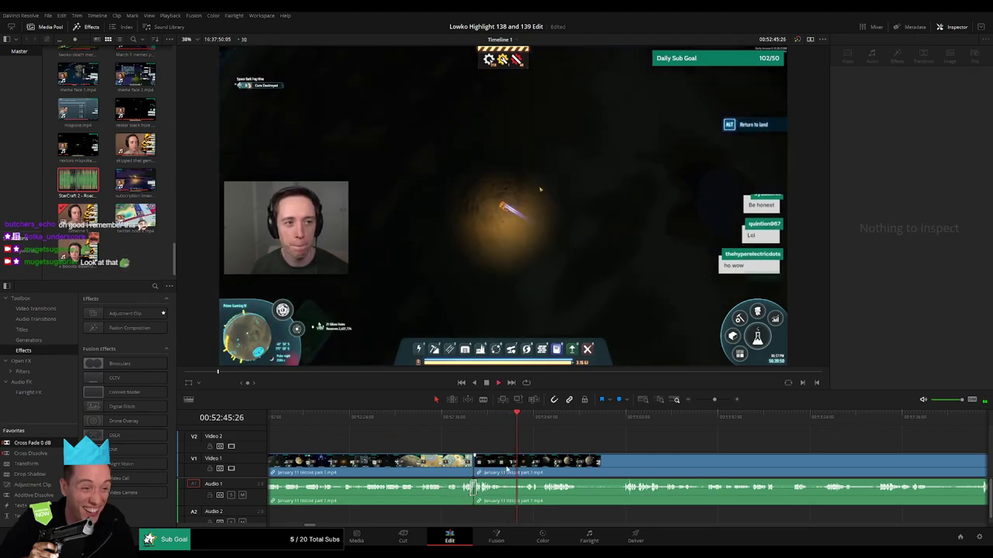
Step: Ripple-delete the section from about 00:52:44 to 00:52:47 and cross-fade the audio at the join
{"action": "left_click", "coordinate": [502, 467]}
{"action": "left_click_drag", "start_coordinate": [564, 459], "coordinate": [487, 449]}
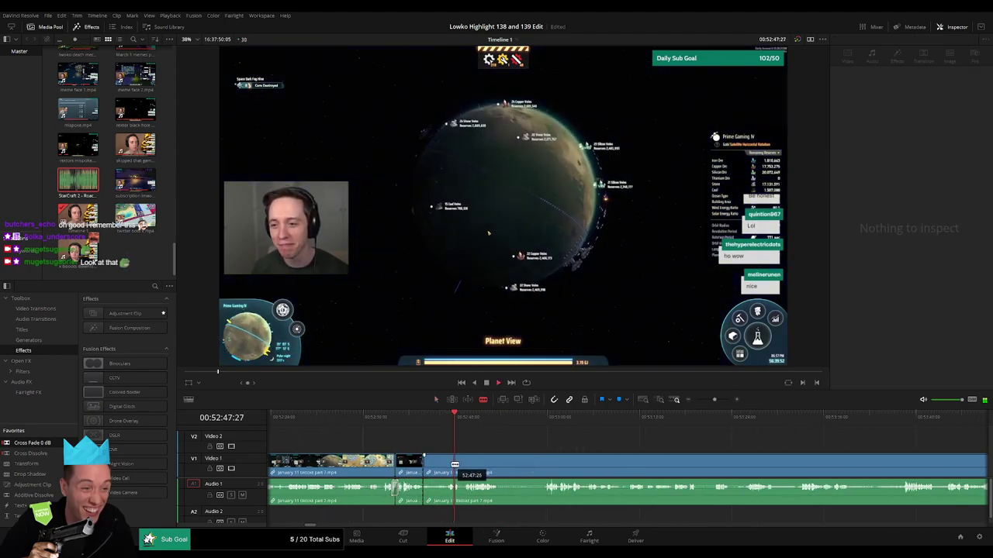
{"action": "left_click", "coordinate": [449, 465]}
{"action": "key", "text": "a"}
{"action": "left_click", "coordinate": [431, 468]}
{"action": "key", "text": "Delete"}
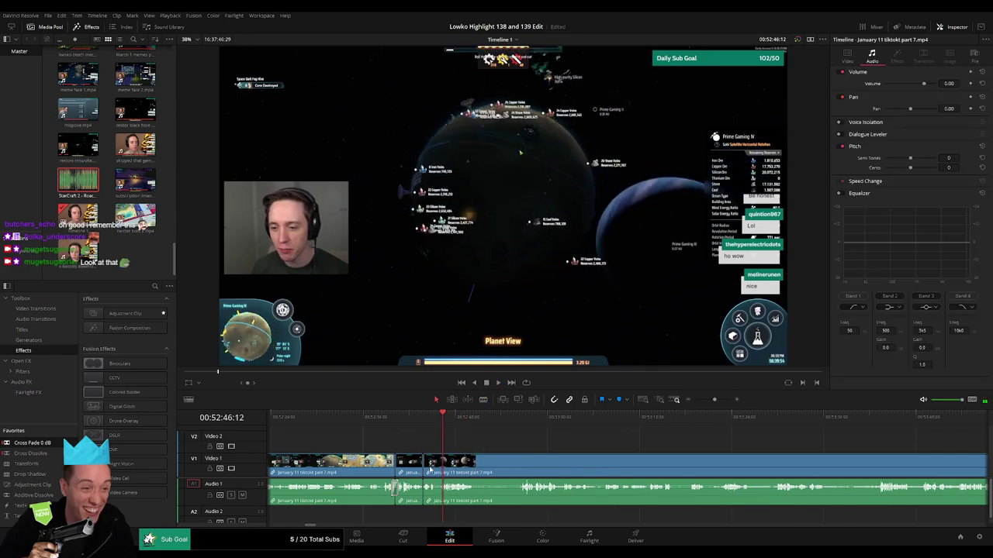
{"action": "left_click_drag", "start_coordinate": [425, 504], "coordinate": [425, 503]}
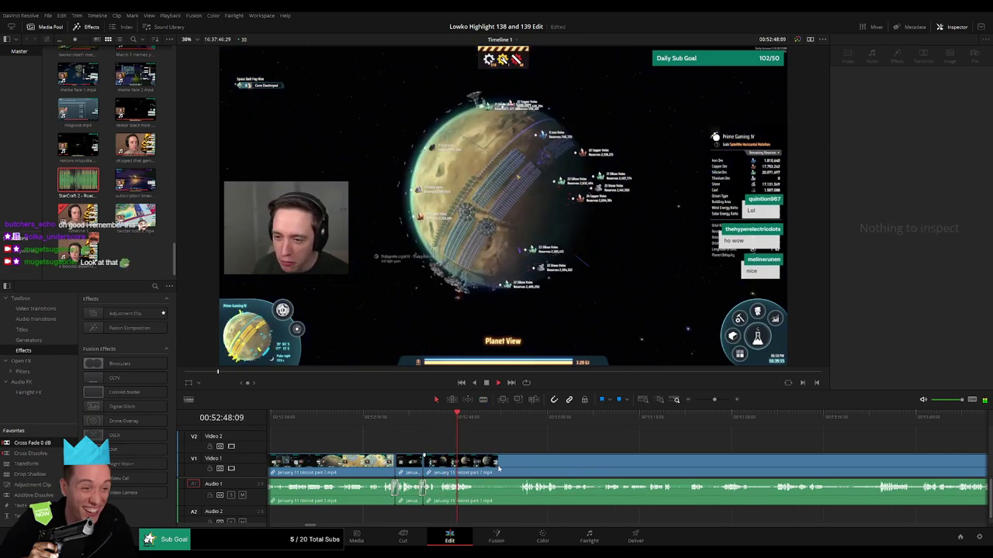
Step: Ripple-delete the section from about 00:52:51 to 00:52:56 and cross-fade the audio at the join
{"action": "left_click_drag", "start_coordinate": [483, 466], "coordinate": [417, 466]}
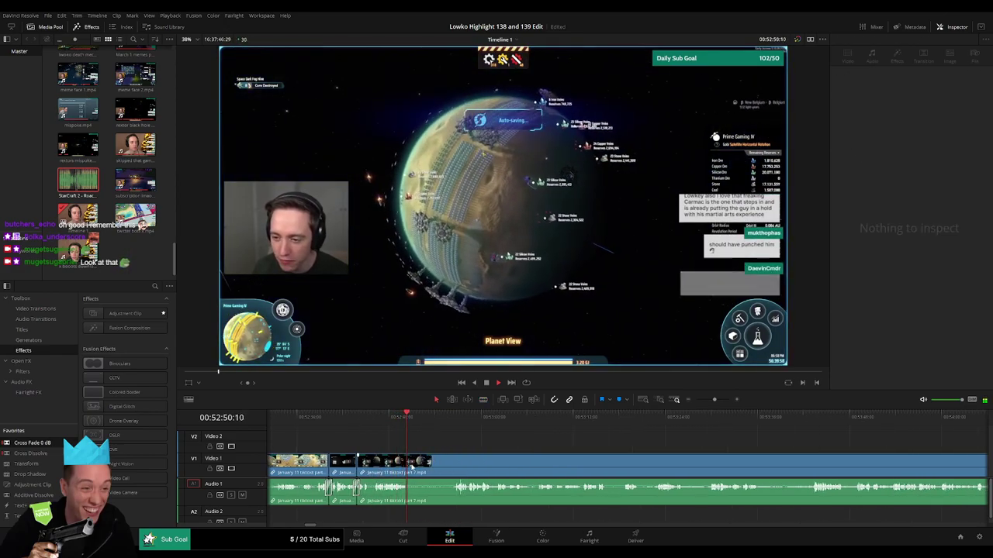
{"action": "left_click", "coordinate": [419, 465]}
{"action": "key", "text": "b"}
{"action": "left_click", "coordinate": [410, 466]}
{"action": "left_click", "coordinate": [456, 423]}
{"action": "left_click_drag", "start_coordinate": [473, 444], "coordinate": [432, 458]}
{"action": "left_click", "coordinate": [413, 462]}
{"action": "key", "text": "a"}
{"action": "left_click", "coordinate": [401, 467]}
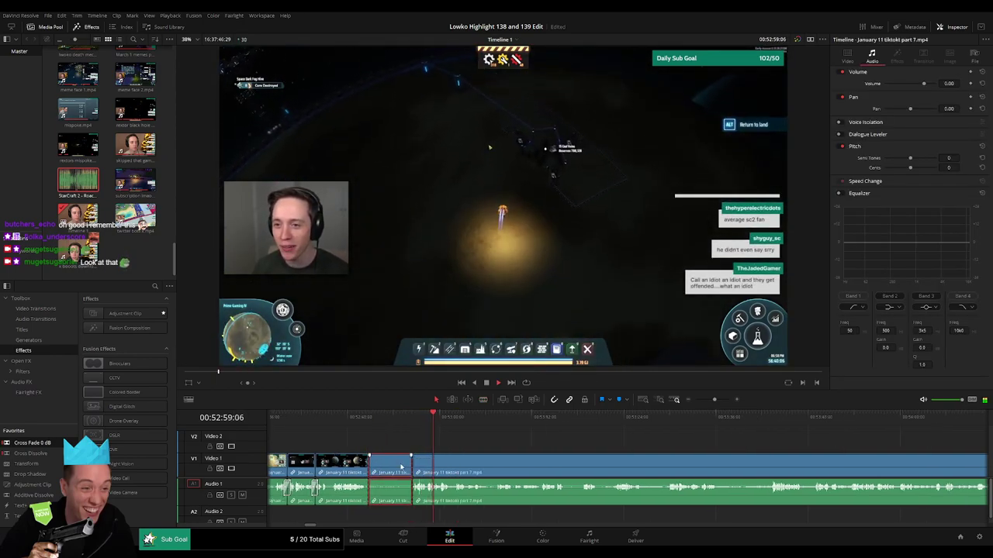
{"action": "key", "text": "Delete"}
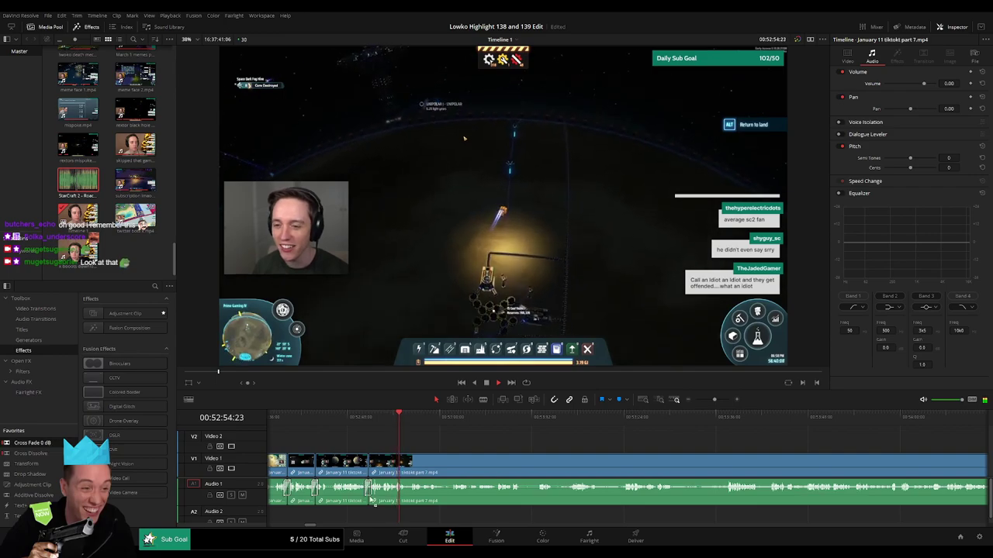
{"action": "left_click_drag", "start_coordinate": [371, 501], "coordinate": [372, 498]}
Step: Skim the remaining part of the tiktokt part 7 clip from about 00:52:59 to 00:55:09 for material worth keeping
{"action": "left_click_drag", "start_coordinate": [466, 447], "coordinate": [425, 451]}
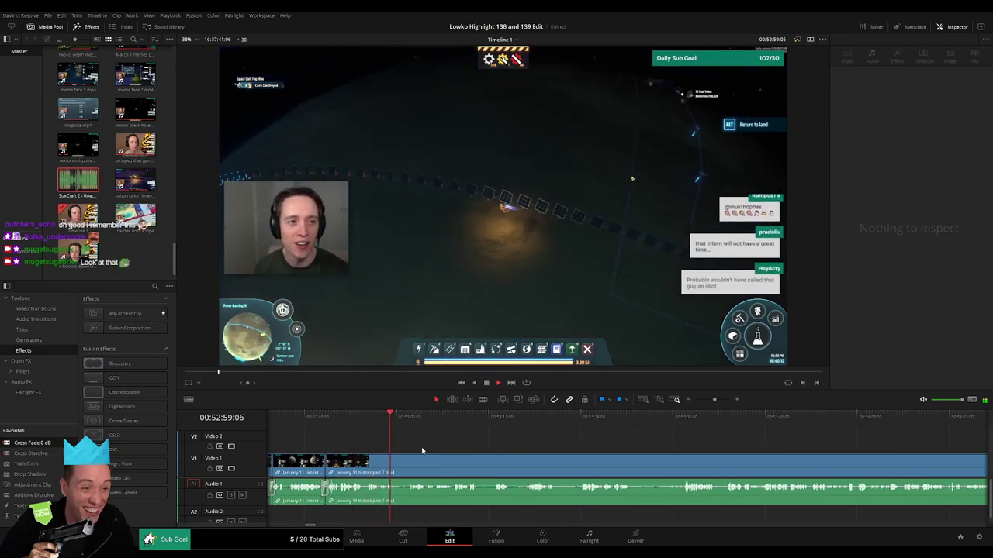
{"action": "key", "text": "ctrl+b"}
{"action": "left_click_drag", "start_coordinate": [418, 425], "coordinate": [684, 438]}
{"action": "left_click_drag", "start_coordinate": [758, 445], "coordinate": [496, 441]}
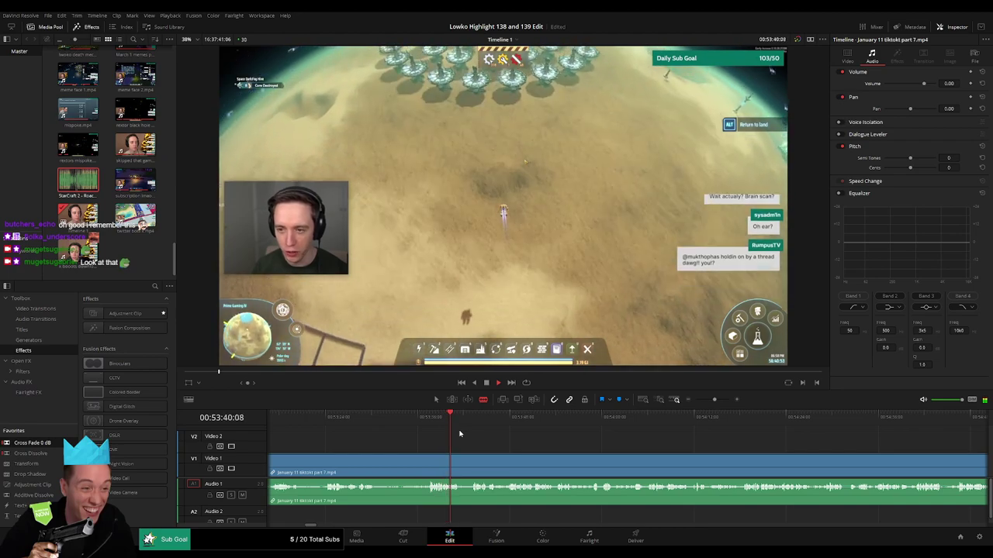
{"action": "left_click", "coordinate": [472, 423]}
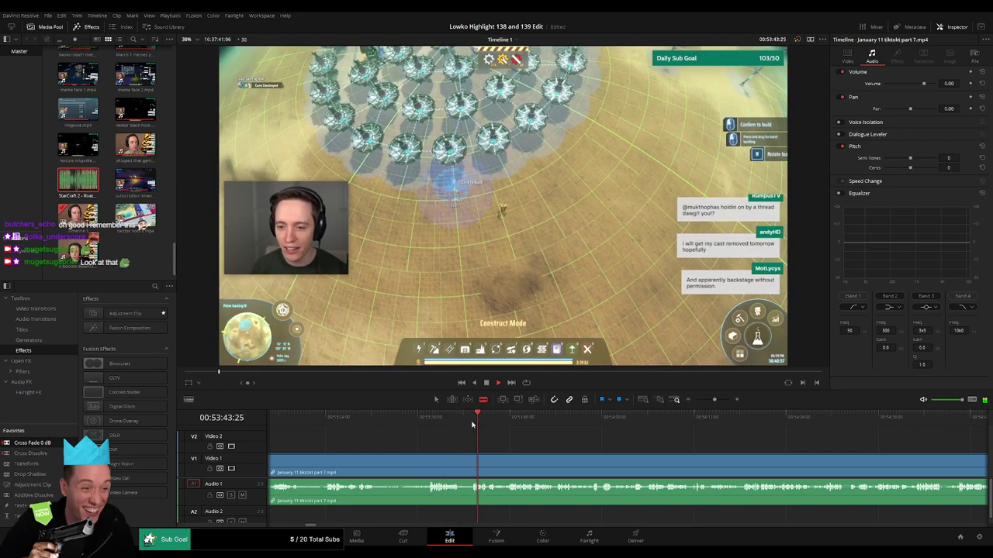
{"action": "left_click", "coordinate": [641, 431]}
{"action": "left_click", "coordinate": [774, 433]}
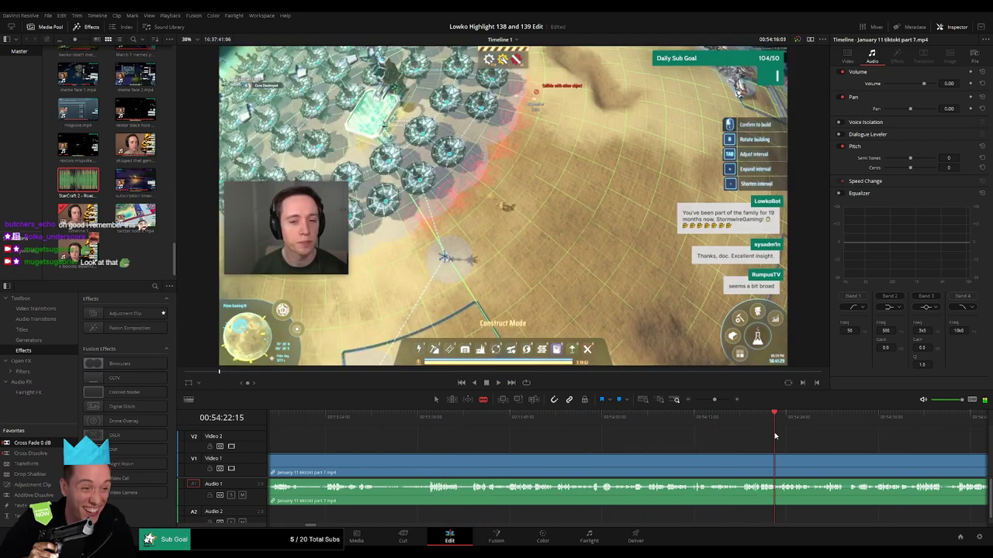
{"action": "left_click_drag", "start_coordinate": [776, 438], "coordinate": [435, 442]}
{"action": "left_click", "coordinate": [720, 430]}
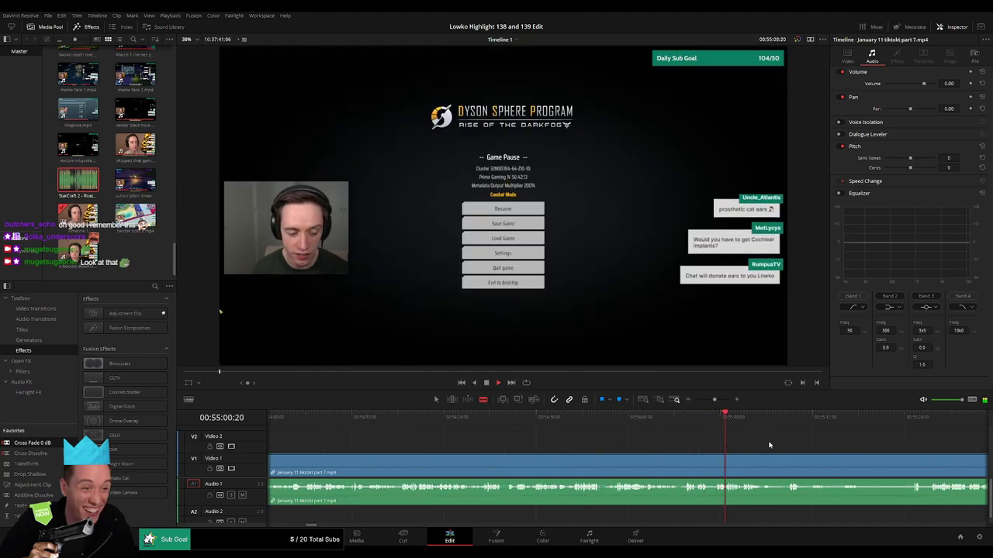
{"action": "scroll", "coordinate": [487, 427], "scroll_direction": "right", "scroll_amount": 4}
{"action": "left_click", "coordinate": [502, 425]}
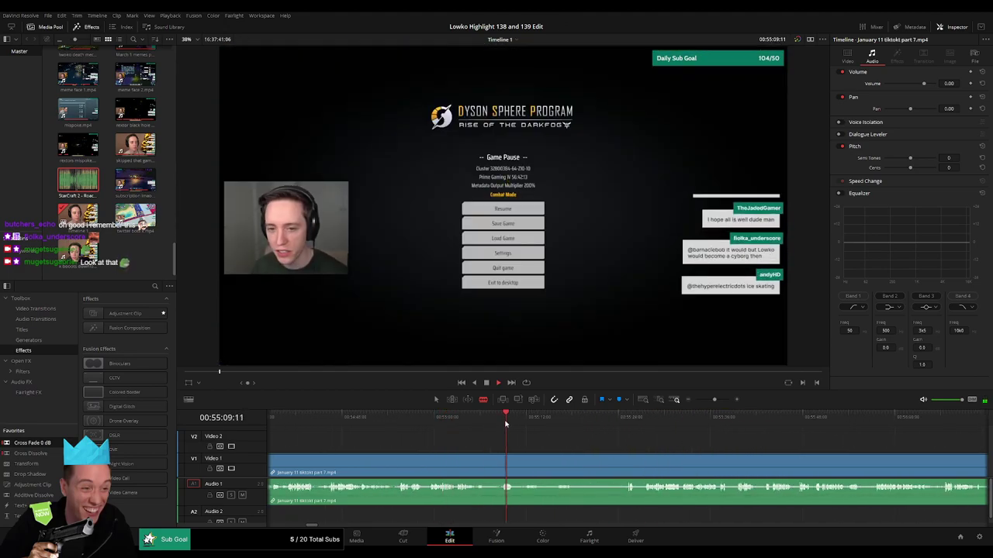
Step: Skim the tiktokt part 7 clip from about 00:55:09 to 00:59:03 for material worth keeping
{"action": "left_click", "coordinate": [643, 425]}
{"action": "left_click_drag", "start_coordinate": [650, 433], "coordinate": [442, 437]}
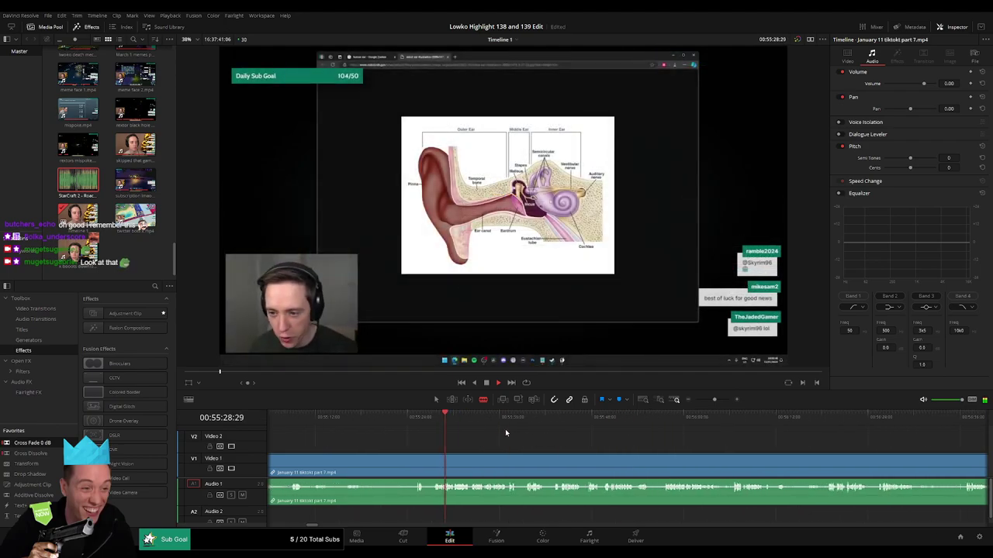
{"action": "left_click", "coordinate": [819, 431]}
{"action": "left_click", "coordinate": [836, 431]}
{"action": "scroll", "coordinate": [501, 447], "scroll_direction": "right", "scroll_amount": 4}
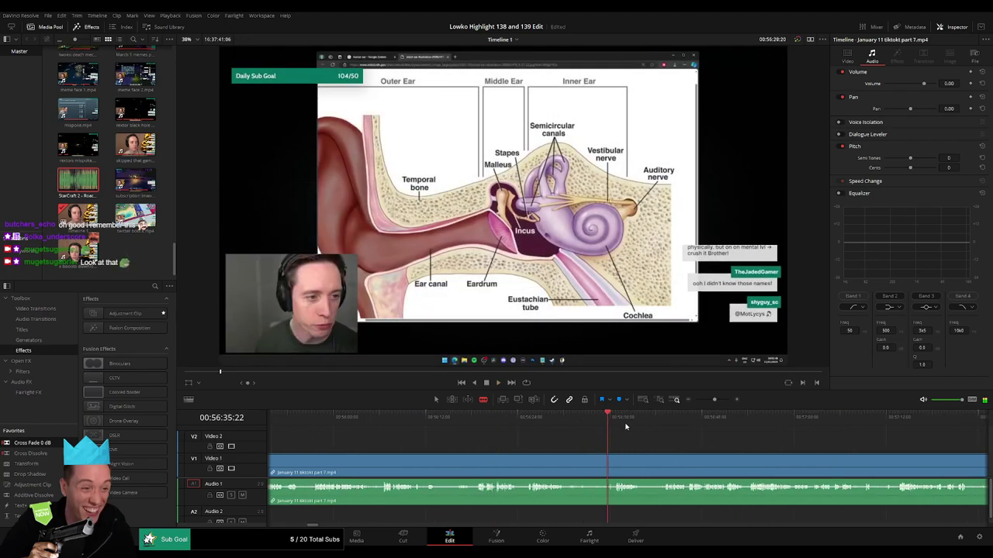
{"action": "left_click_drag", "start_coordinate": [714, 400], "coordinate": [709, 400]}
{"action": "left_click", "coordinate": [707, 424]}
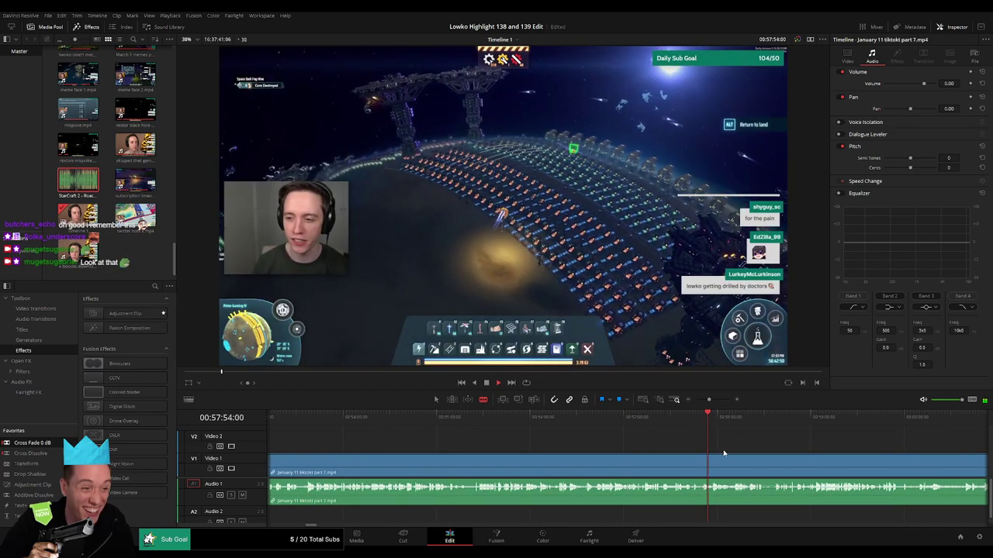
{"action": "scroll", "coordinate": [725, 454], "scroll_direction": "right", "scroll_amount": 2}
{"action": "left_click_drag", "start_coordinate": [548, 427], "coordinate": [587, 428]}
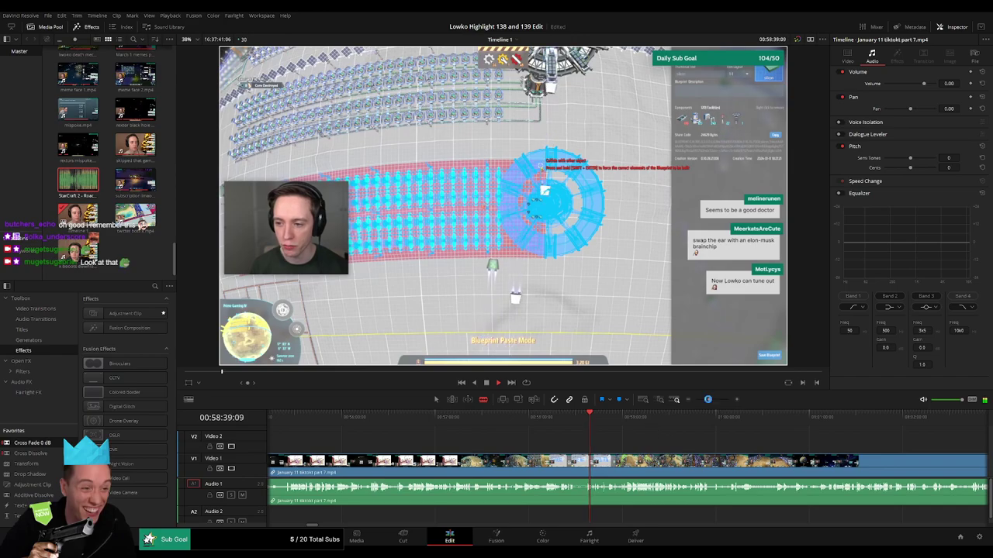
{"action": "left_click_drag", "start_coordinate": [707, 400], "coordinate": [712, 400]}
{"action": "left_click", "coordinate": [705, 420]}
{"action": "scroll", "coordinate": [748, 459], "scroll_direction": "right", "scroll_amount": 1}
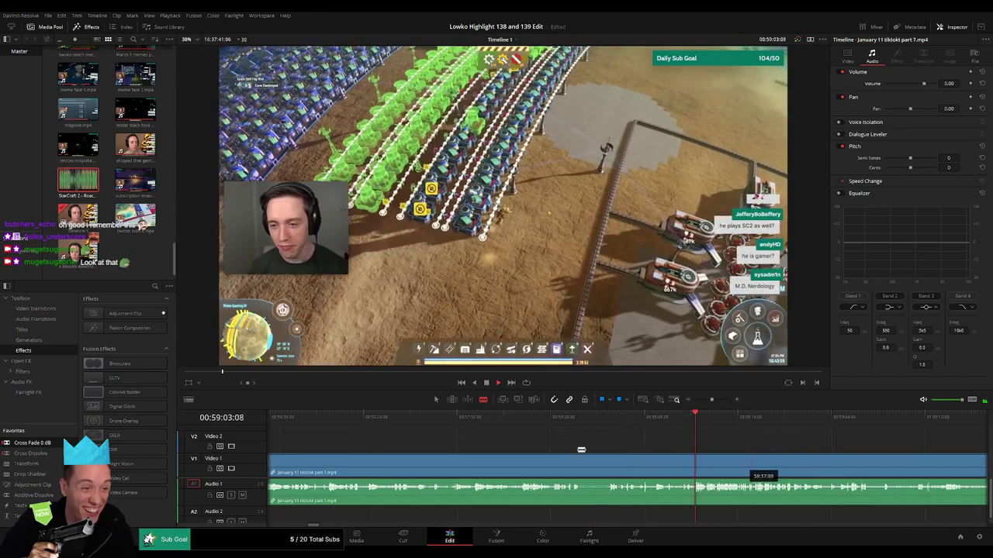
Step: Skim the tiktokt part 7 clip from about 00:59:03 to 01:02:45 for material worth keeping
{"action": "scroll", "coordinate": [581, 450], "scroll_direction": "right", "scroll_amount": 3}
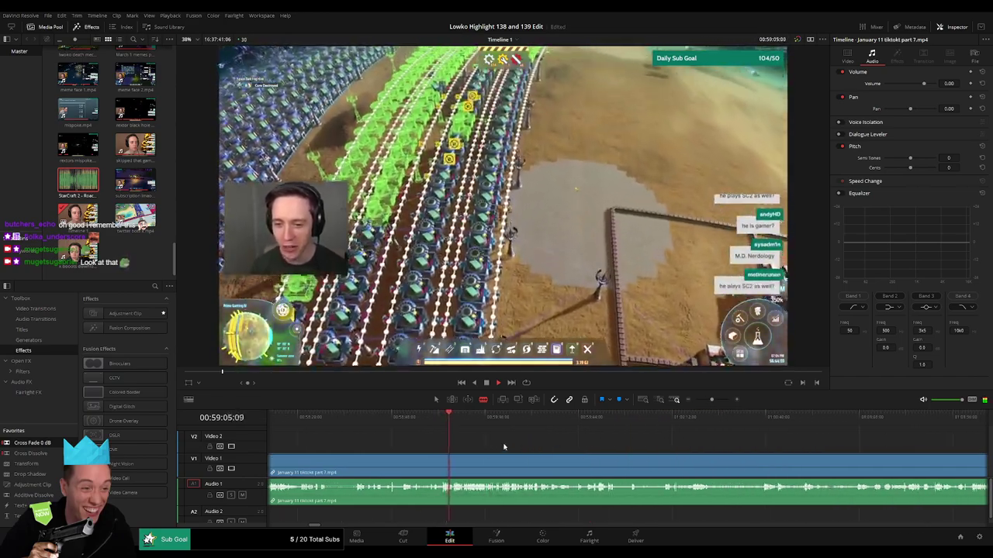
{"action": "left_click", "coordinate": [467, 433]}
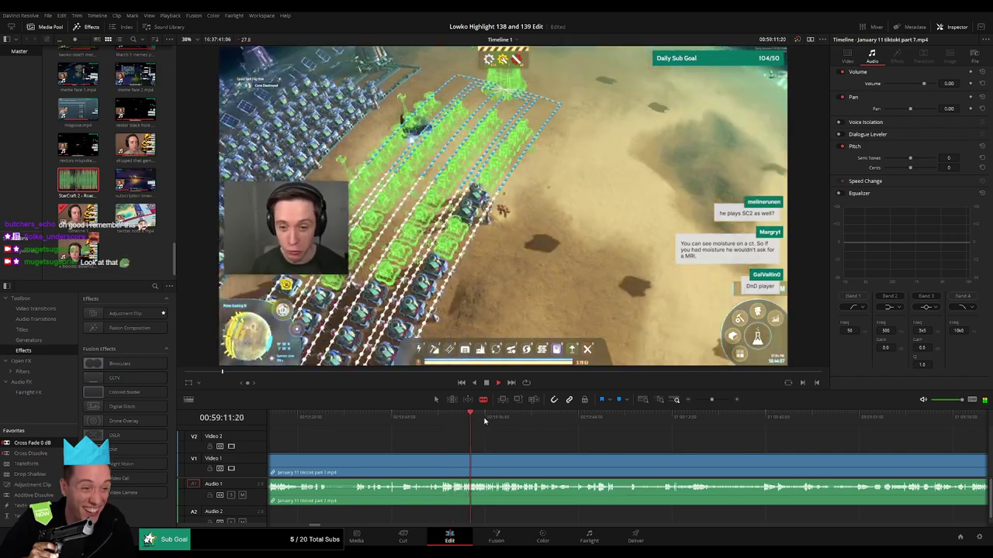
{"action": "left_click", "coordinate": [505, 423]}
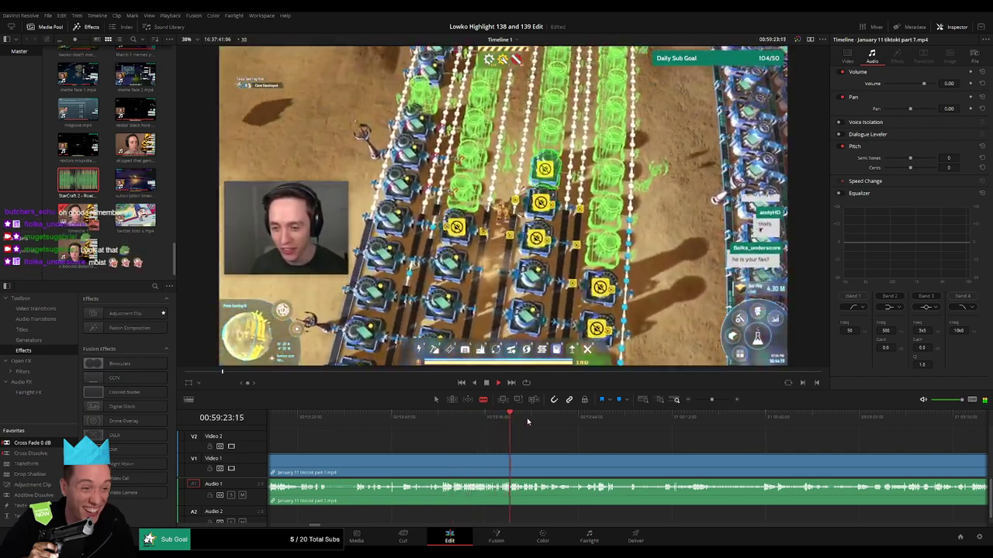
{"action": "left_click_drag", "start_coordinate": [529, 421], "coordinate": [601, 417]}
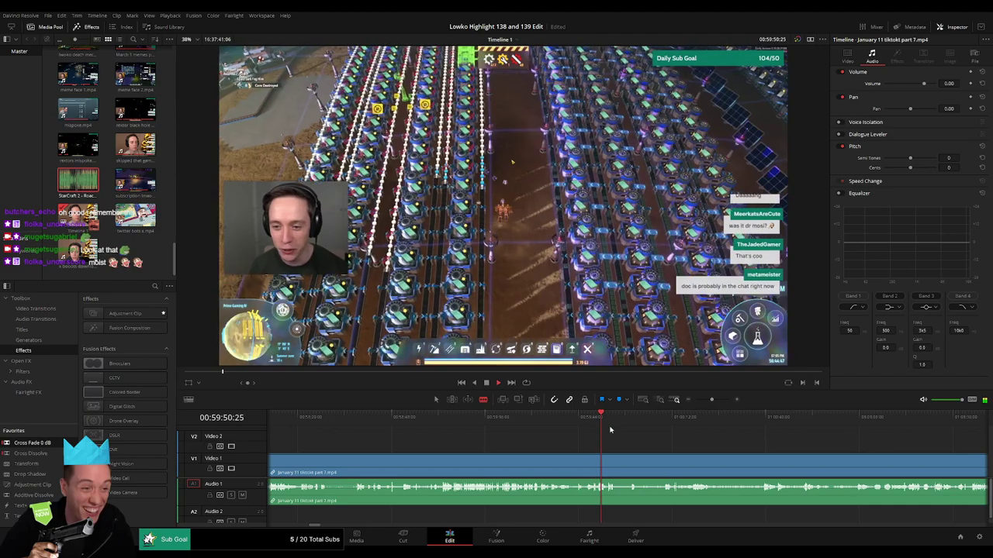
{"action": "scroll", "coordinate": [611, 428], "scroll_direction": "right", "scroll_amount": 3}
{"action": "left_click", "coordinate": [493, 423]}
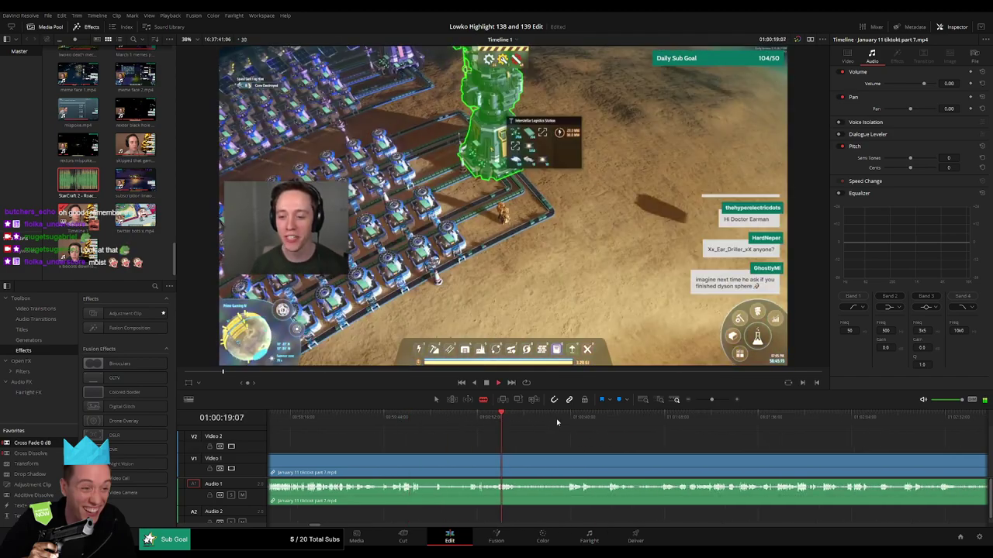
{"action": "left_click", "coordinate": [567, 423]}
{"action": "scroll", "coordinate": [610, 445], "scroll_direction": "right", "scroll_amount": 3}
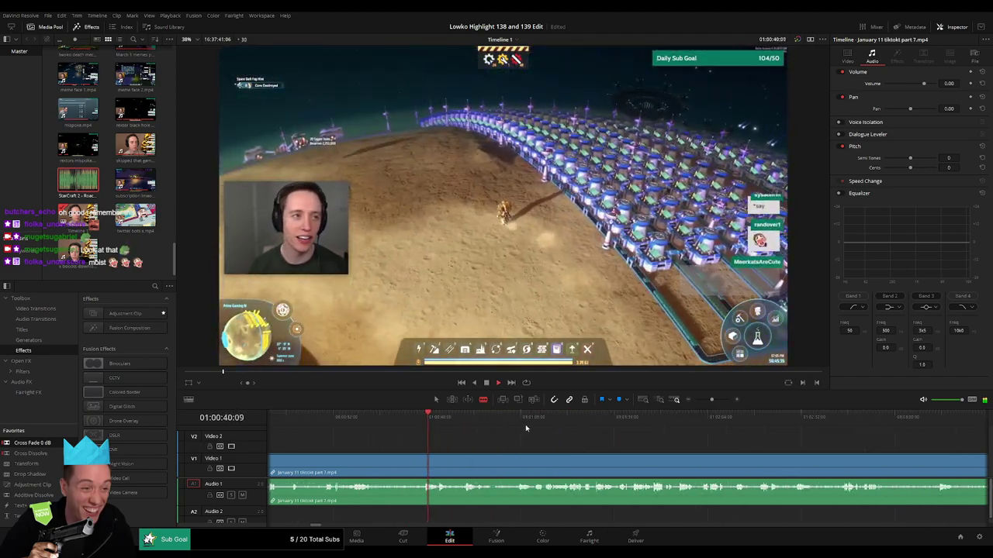
{"action": "left_click", "coordinate": [528, 423]}
{"action": "left_click", "coordinate": [538, 423]}
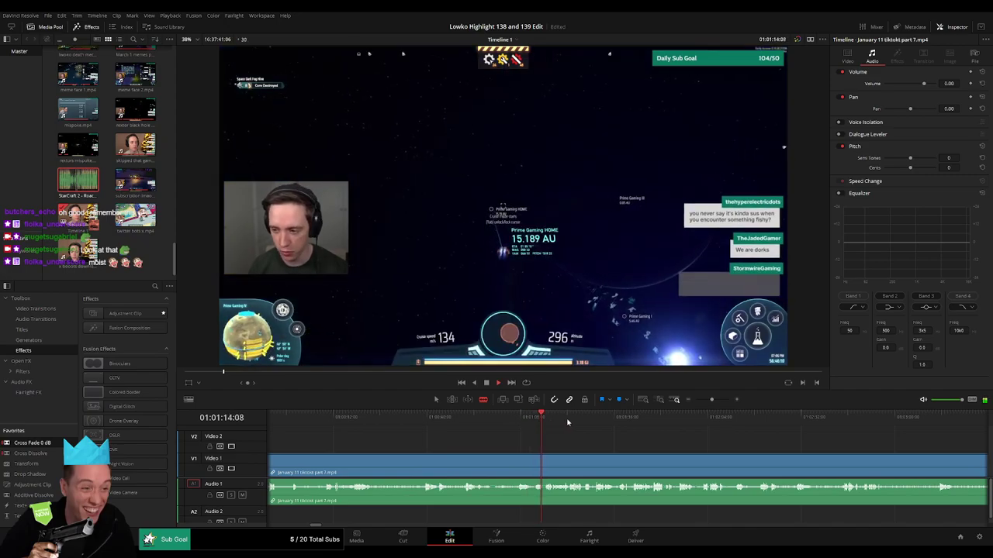
{"action": "left_click", "coordinate": [623, 422]}
{"action": "left_click", "coordinate": [758, 422]}
{"action": "left_click", "coordinate": [829, 430]}
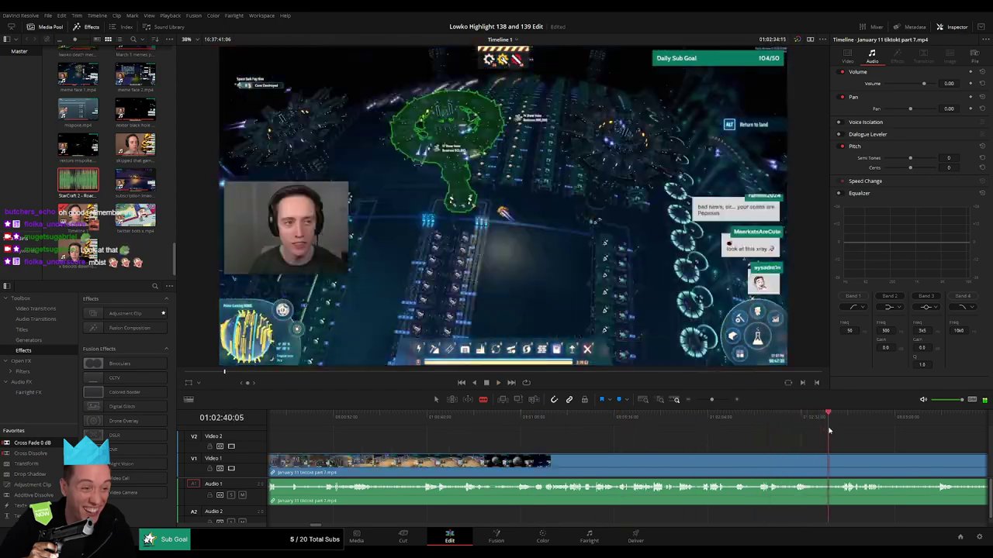
{"action": "left_click_drag", "start_coordinate": [828, 430], "coordinate": [840, 429]}
{"action": "scroll", "coordinate": [740, 438], "scroll_direction": "right", "scroll_amount": 5}
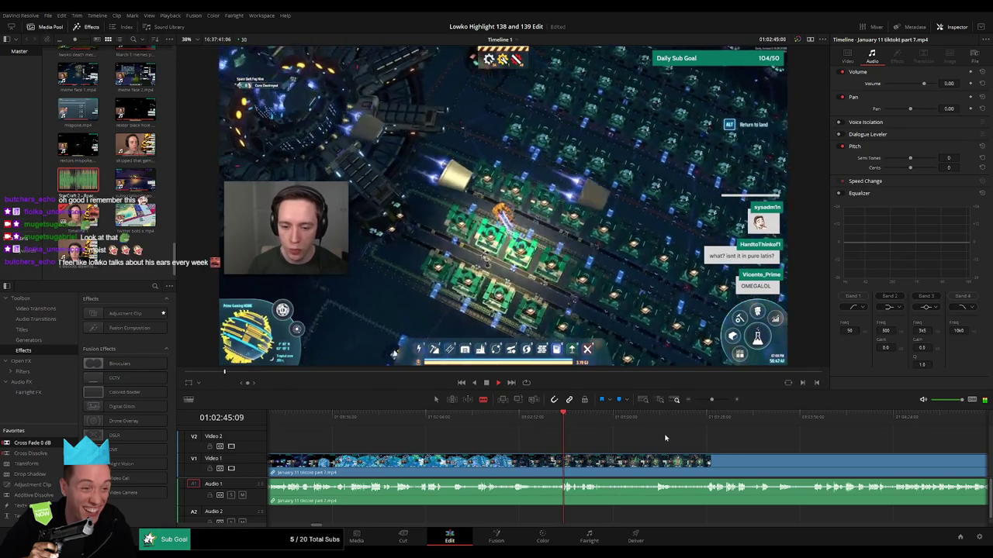
Step: Replay the passage around 01:02:45 of the tiktokt part 7 clip closely to judge whether to keep it
{"action": "left_click", "coordinate": [702, 427]}
{"action": "left_click", "coordinate": [557, 425]}
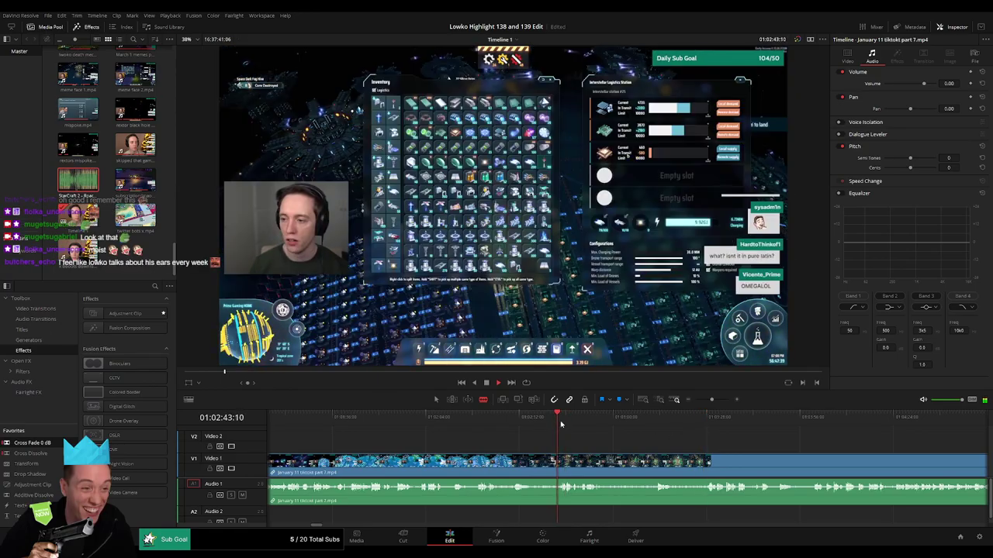
{"action": "left_click", "coordinate": [562, 424]}
{"action": "key", "text": "space"}
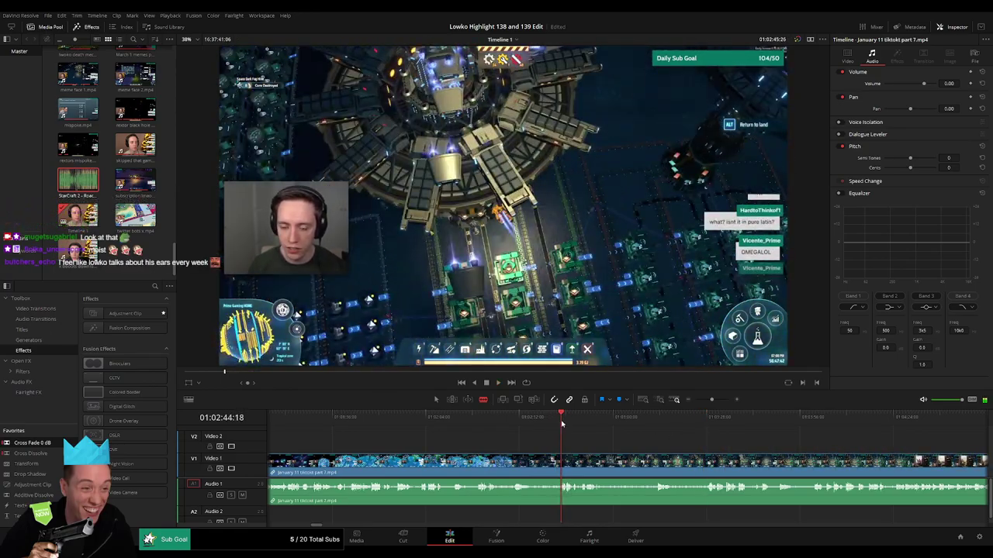
{"action": "left_click", "coordinate": [562, 424]}
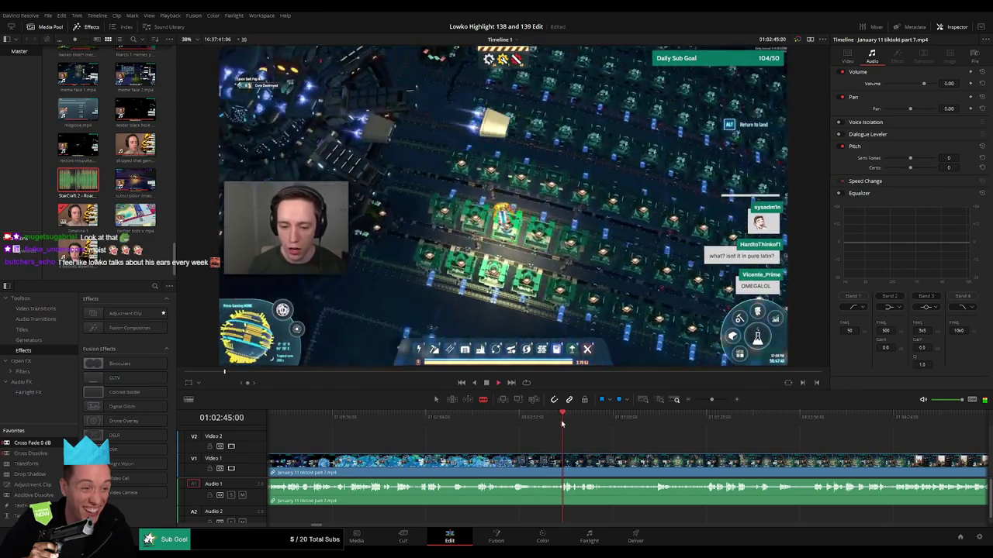
{"action": "left_click_drag", "start_coordinate": [708, 401], "coordinate": [717, 400]}
{"action": "left_click", "coordinate": [608, 425]}
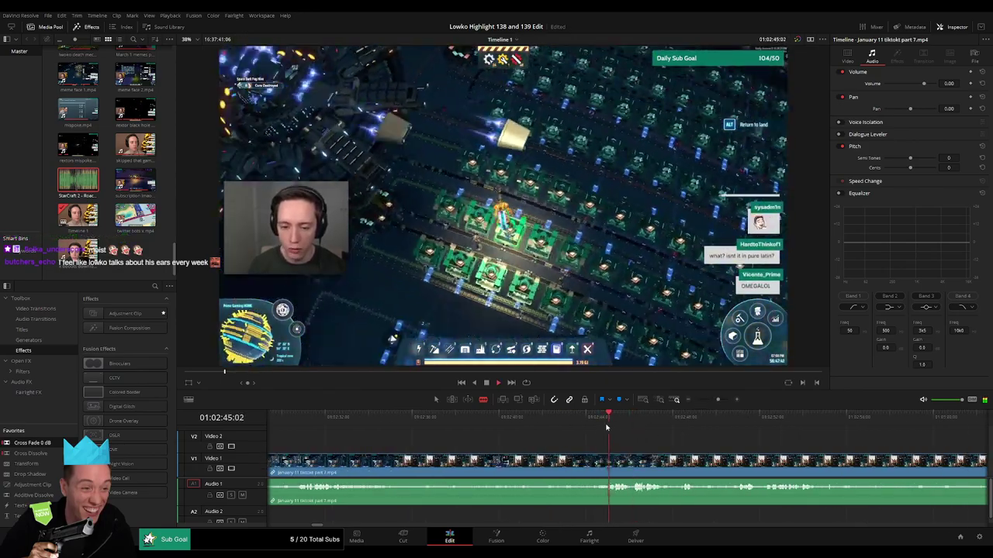
{"action": "left_click", "coordinate": [606, 425]}
{"action": "key", "text": "space"}
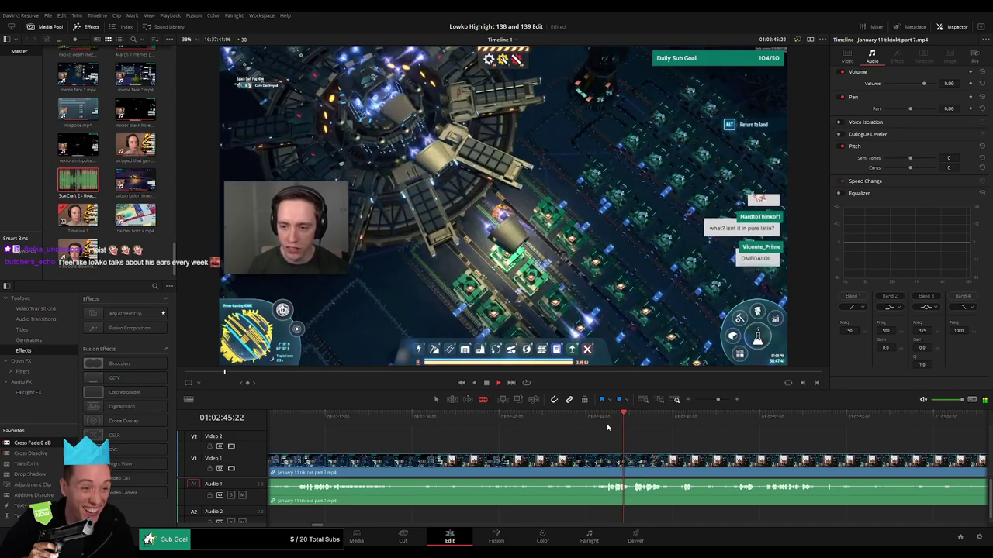
Step: Review the tiktokt part 7 clip from about 01:02:45 to 01:04:08 for a talking segment worth keeping
{"action": "left_click_drag", "start_coordinate": [718, 400], "coordinate": [713, 401]}
{"action": "scroll", "coordinate": [452, 438], "scroll_direction": "right", "scroll_amount": 3}
{"action": "scroll", "coordinate": [453, 438], "scroll_direction": "right", "scroll_amount": 2}
{"action": "left_click", "coordinate": [545, 423]}
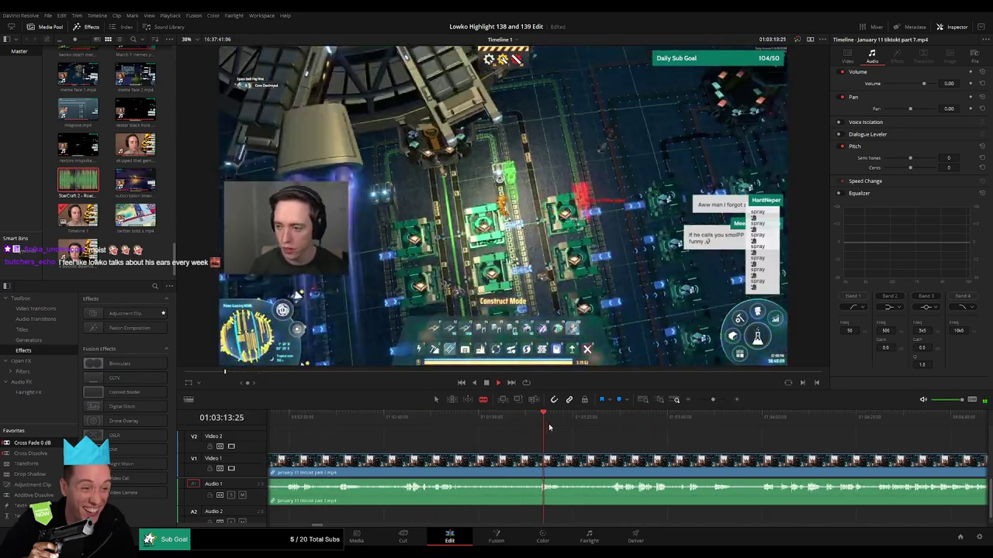
{"action": "scroll", "coordinate": [502, 436], "scroll_direction": "right", "scroll_amount": 4}
{"action": "left_click", "coordinate": [507, 423]}
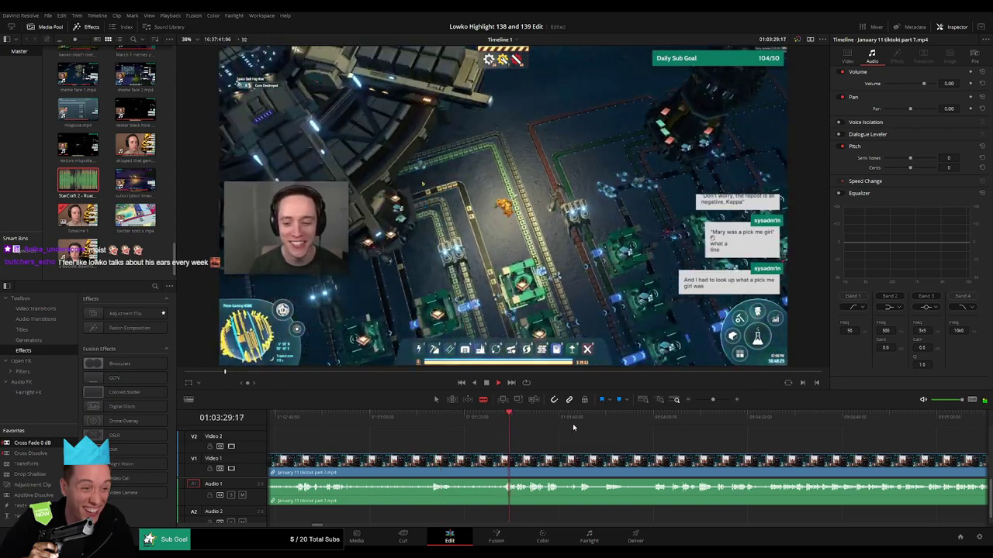
{"action": "left_click", "coordinate": [653, 420]}
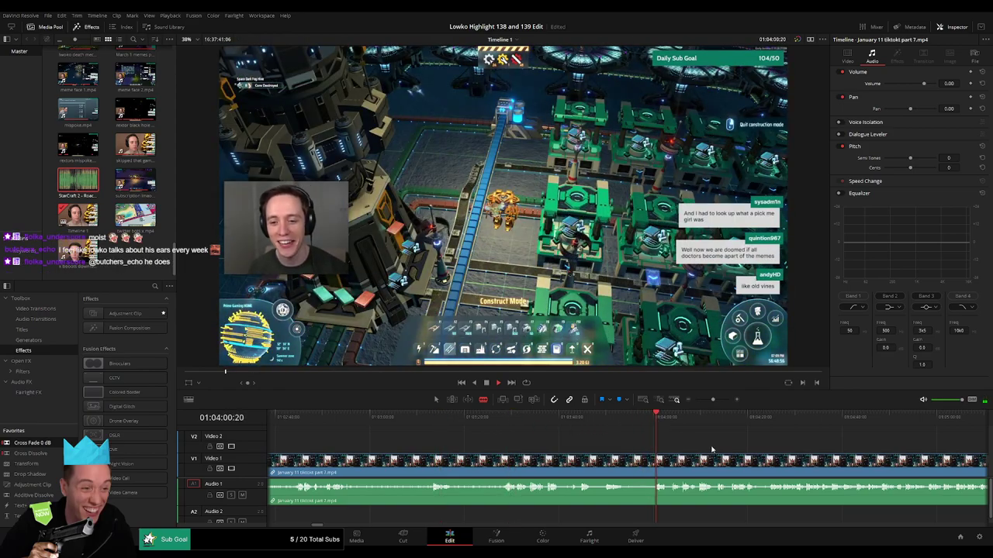
{"action": "scroll", "coordinate": [501, 435], "scroll_direction": "down", "scroll_amount": 2}
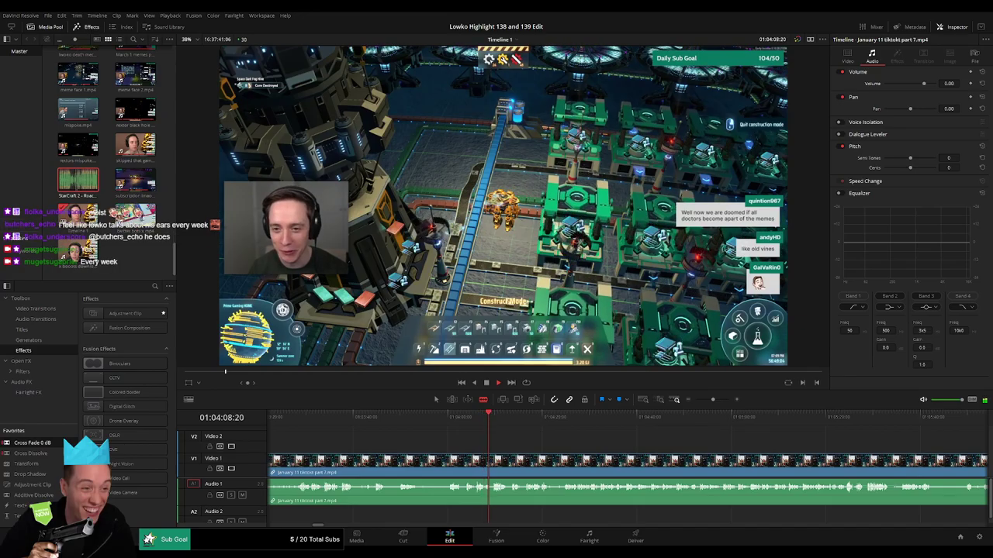
Step: Ripple-delete the section from about 00:53:00 to 01:03:28 of the tiktokt part 7 clip and cross-fade the audio at the join
{"action": "left_click", "coordinate": [402, 418]}
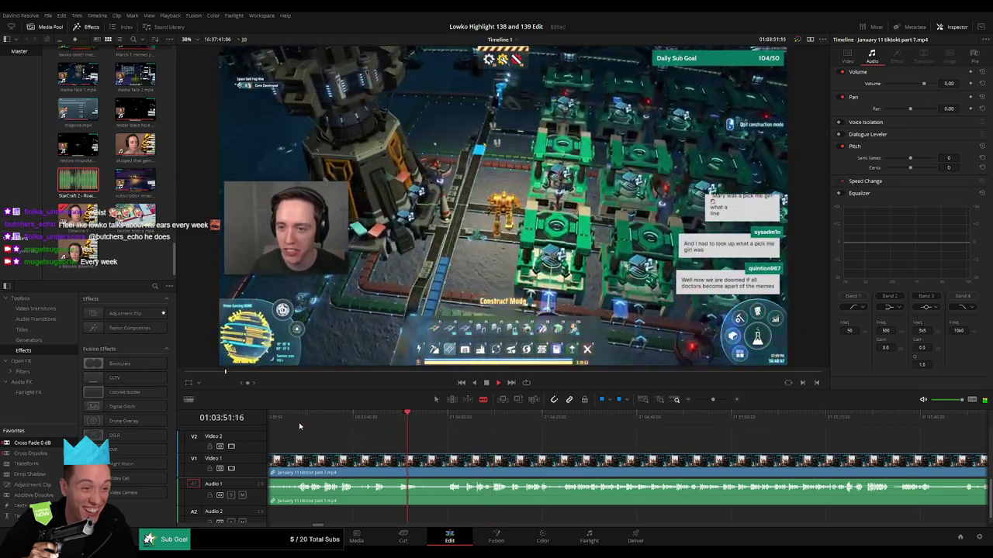
{"action": "left_click", "coordinate": [302, 419]}
{"action": "left_click_drag", "start_coordinate": [713, 402], "coordinate": [717, 402]}
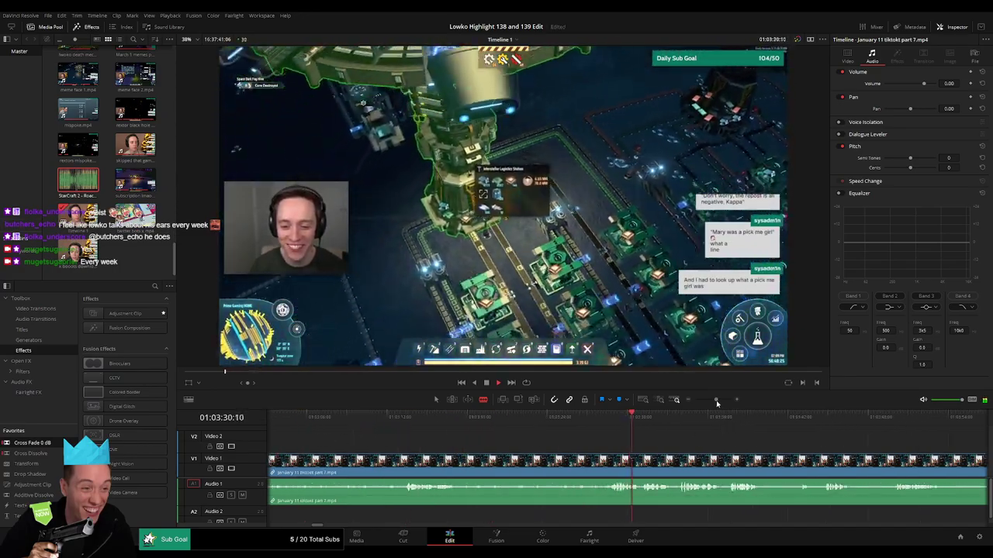
{"action": "left_click", "coordinate": [407, 420]}
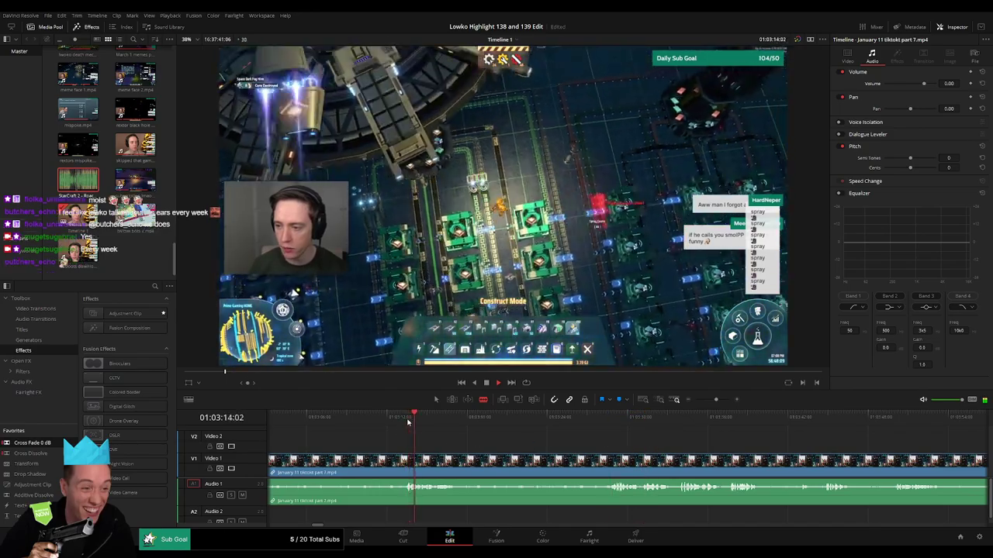
{"action": "left_click", "coordinate": [609, 419]}
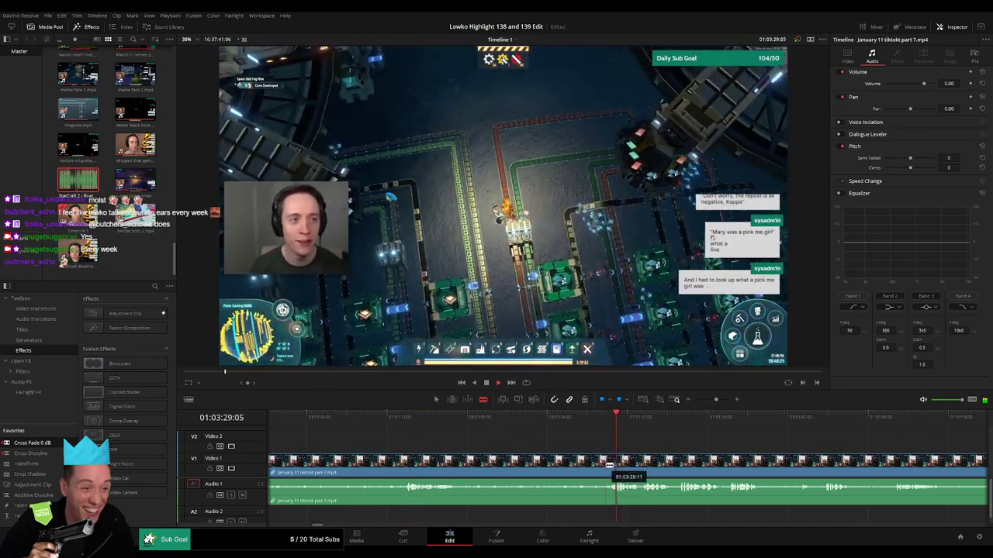
{"action": "left_click", "coordinate": [608, 466]}
{"action": "key", "text": "a"}
{"action": "key", "text": "Delete"}
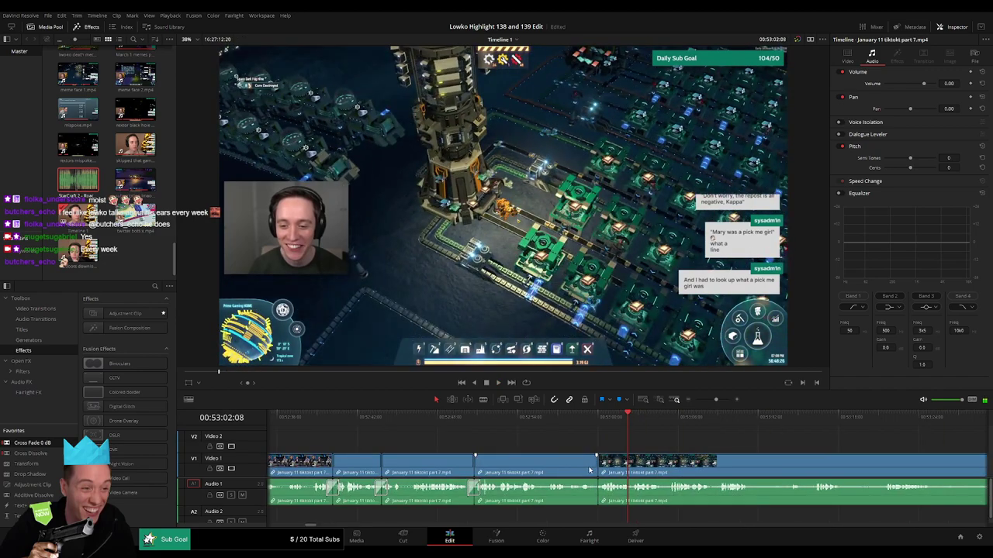
{"action": "scroll", "coordinate": [484, 456], "scroll_direction": "right", "scroll_amount": 3}
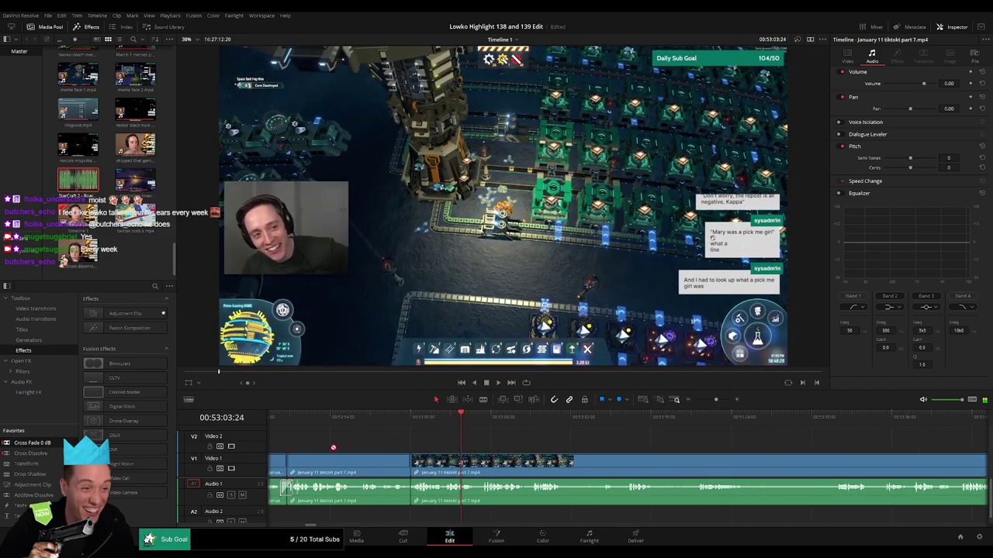
{"action": "scroll", "coordinate": [512, 470], "scroll_direction": "right", "scroll_amount": 2}
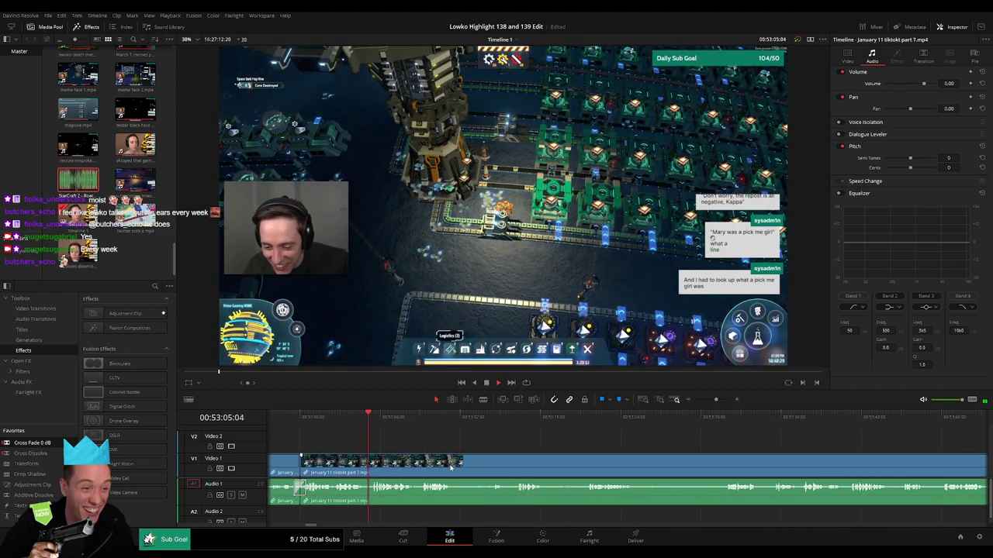
Step: Ripple-delete the section from about 00:53:11 to 00:53:16 and cross-fade the audio at the join
{"action": "scroll", "coordinate": [449, 465], "scroll_direction": "right", "scroll_amount": 2}
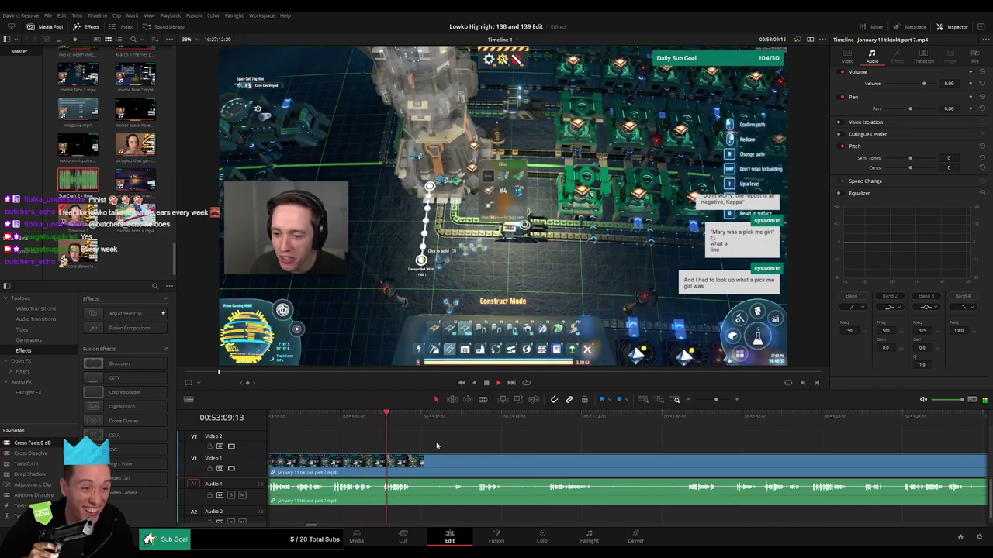
{"action": "scroll", "coordinate": [419, 447], "scroll_direction": "right", "scroll_amount": 2}
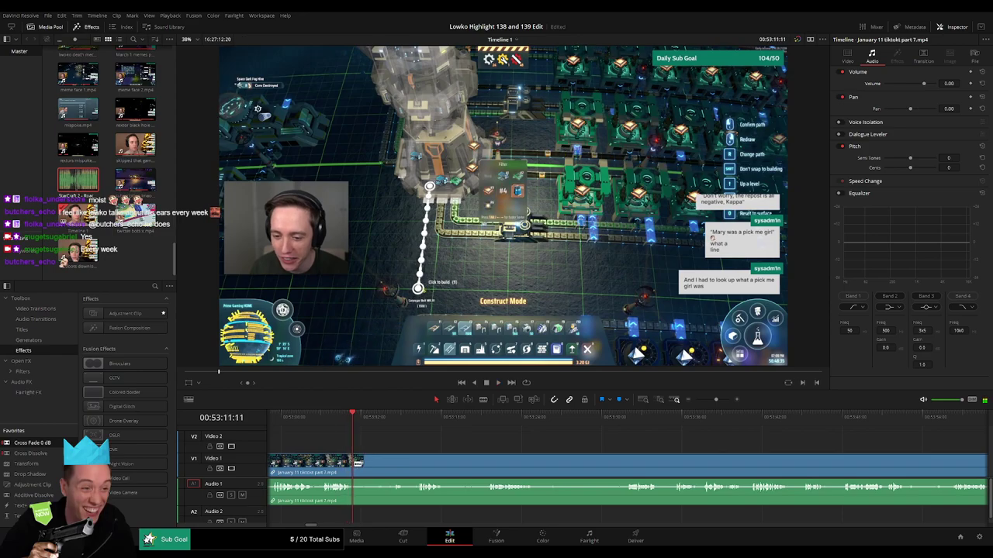
{"action": "left_click", "coordinate": [390, 423]}
{"action": "left_click", "coordinate": [414, 423]}
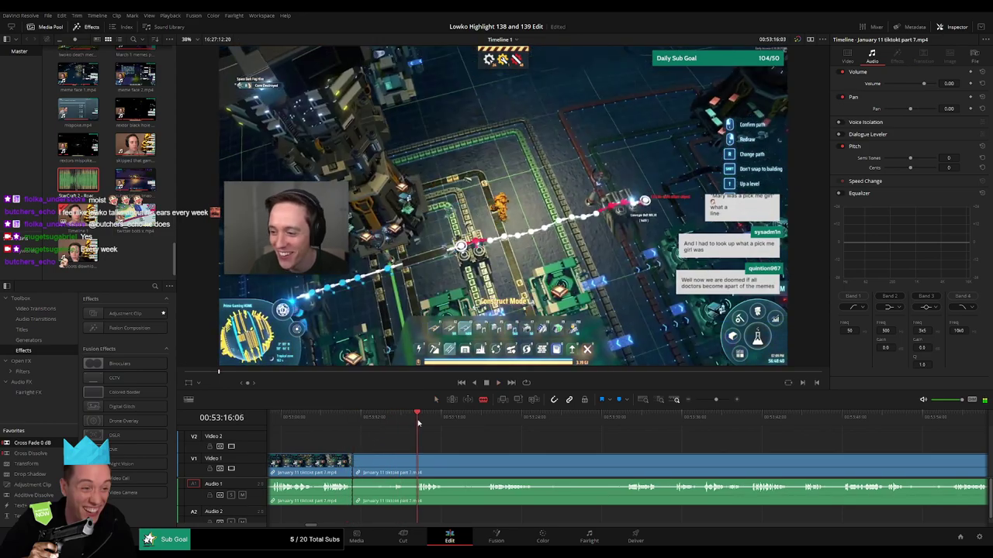
{"action": "left_click", "coordinate": [420, 465]}
{"action": "key", "text": "a"}
{"action": "left_click", "coordinate": [403, 466]}
{"action": "key", "text": "Delete"}
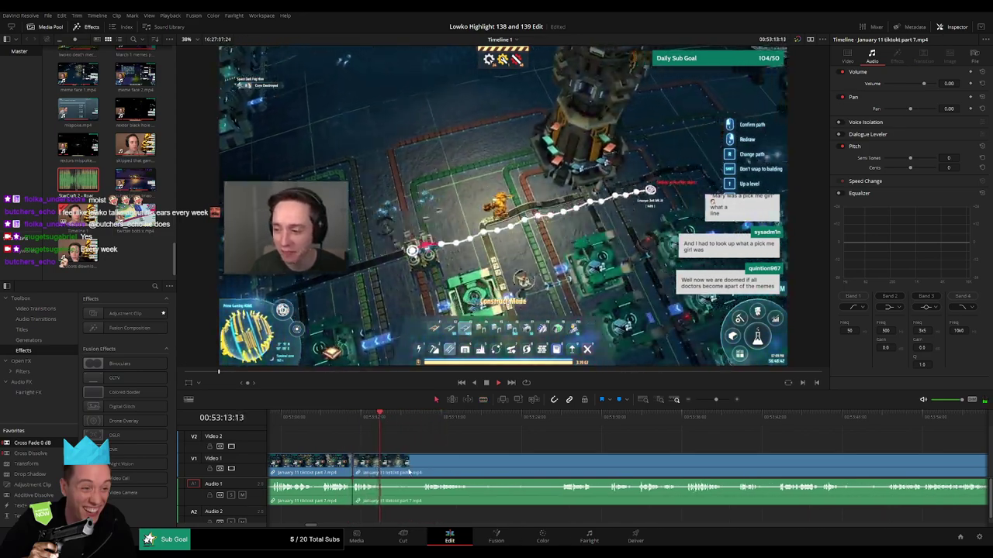
{"action": "left_click", "coordinate": [353, 490]}
{"action": "key", "text": "shift+t"}
Step: Ripple-delete the section from about 00:53:13 to 00:53:16 of the tiktokt part 7 clip and cross-fade the audio at the join
{"action": "key", "text": "b"}
{"action": "left_click", "coordinate": [379, 468]}
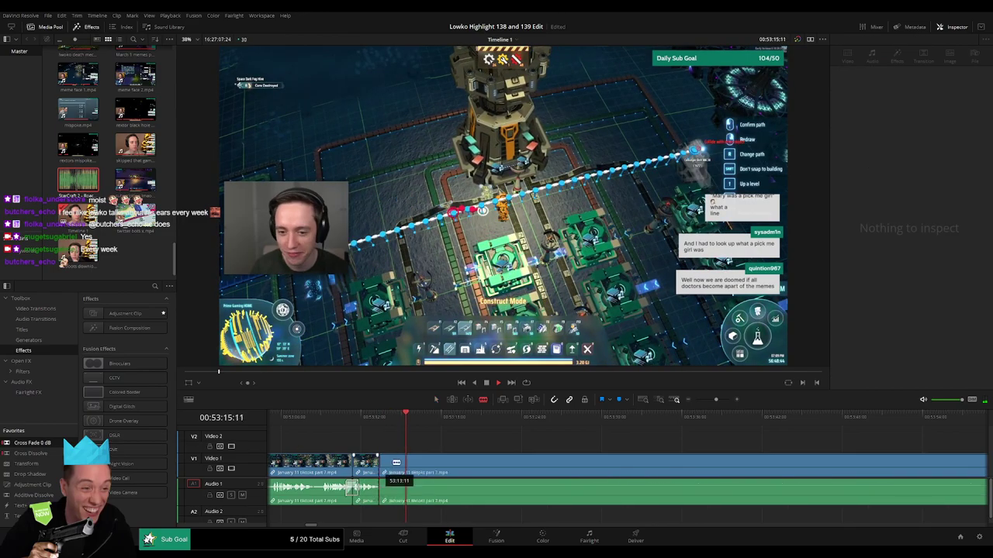
{"action": "left_click", "coordinate": [423, 422]}
{"action": "scroll", "coordinate": [497, 455], "scroll_direction": "right", "scroll_amount": 1}
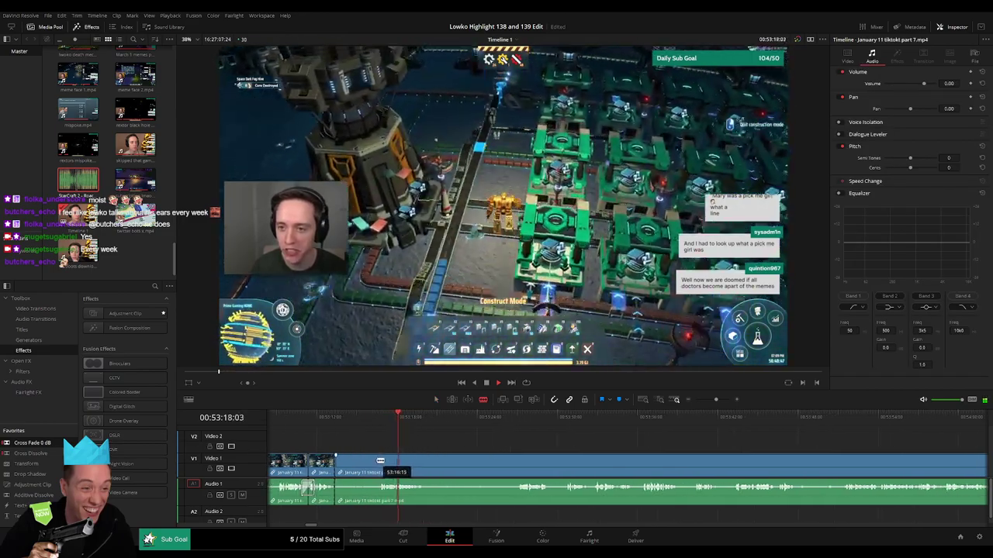
{"action": "left_click", "coordinate": [380, 464]}
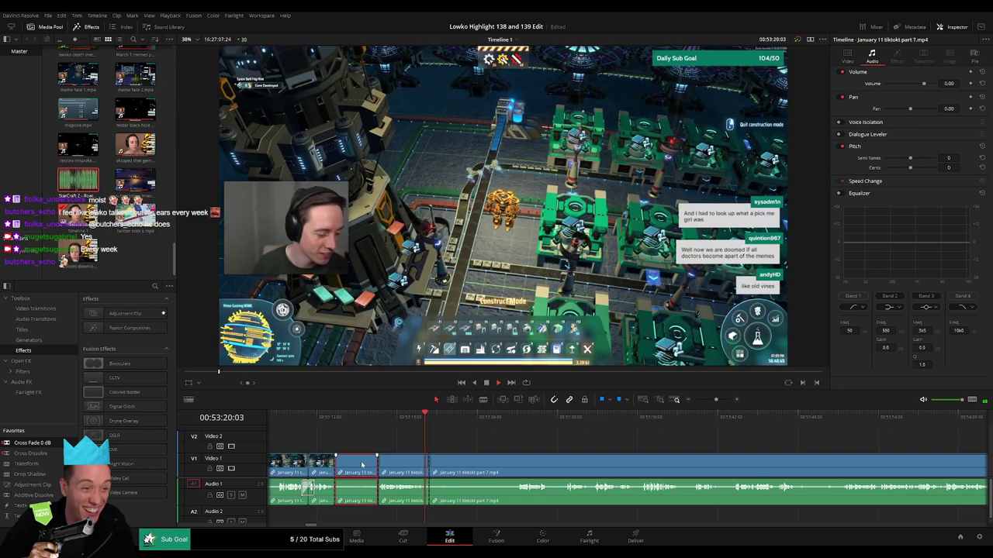
{"action": "key", "text": "BackSpace"}
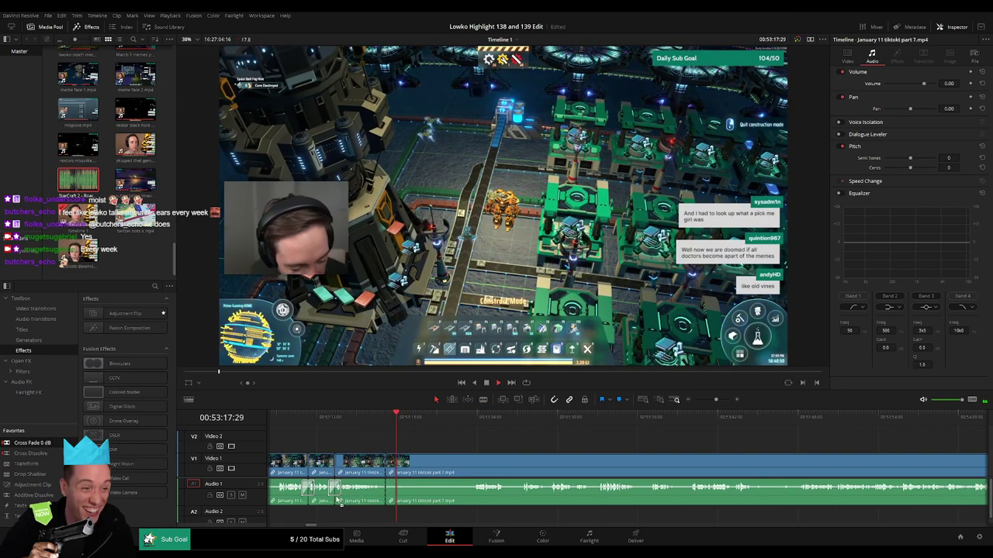
Step: Ripple-delete the section from about 00:53:17 to 00:53:24 and cross-fade the audio at the join
{"action": "key", "text": "b"}
{"action": "left_click", "coordinate": [442, 471]}
{"action": "key", "text": "BackSpace"}
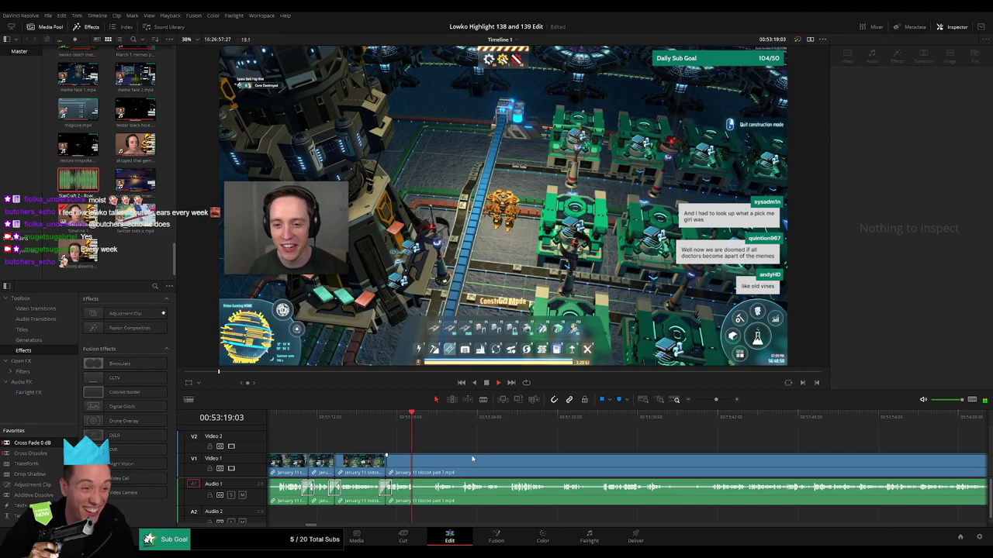
Step: Ripple-delete the short section from about 00:53:19 to 00:53:21 and cross-fade the audio, centred on the join
{"action": "left_click", "coordinate": [431, 465]}
{"action": "key", "text": "Delete"}
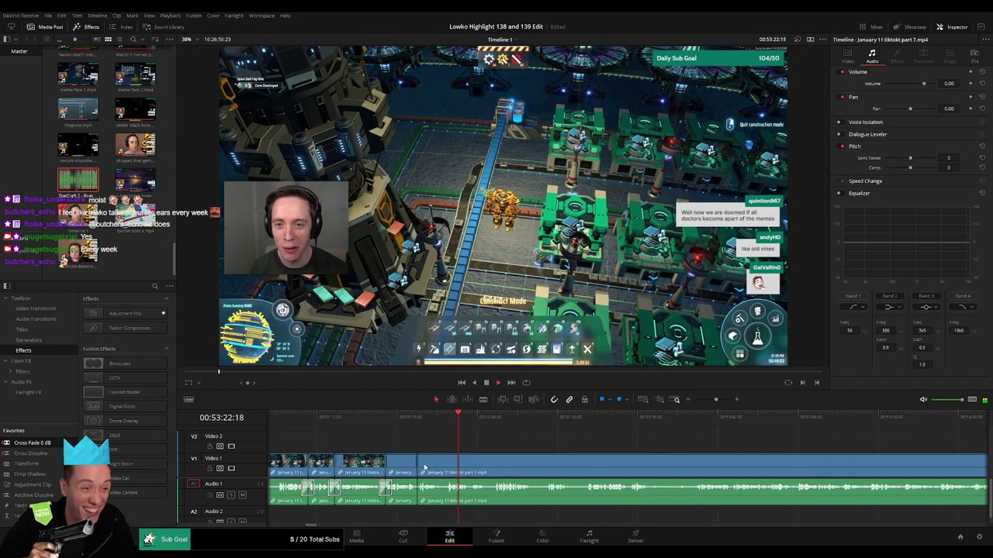
{"action": "left_click_drag", "start_coordinate": [426, 500], "coordinate": [425, 498]}
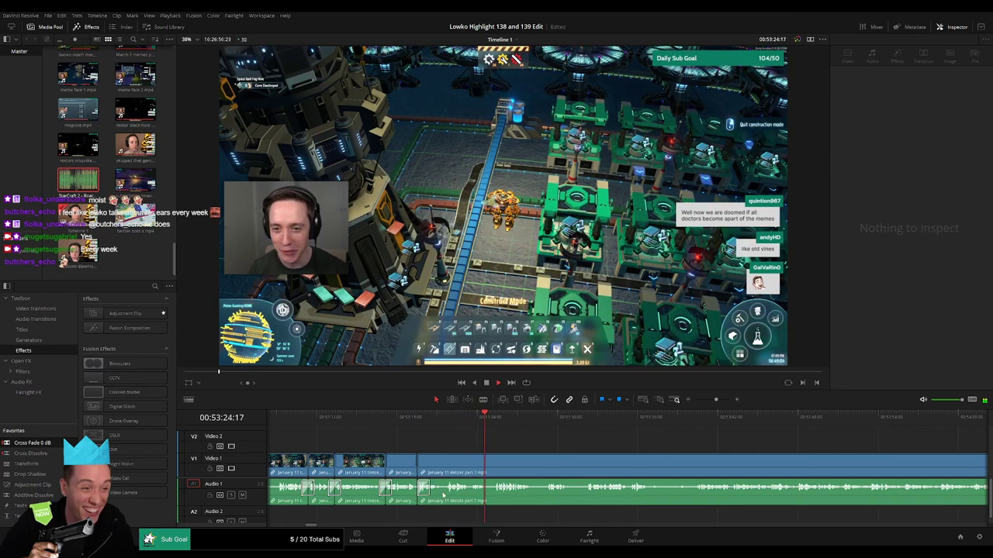
{"action": "key", "text": "ctrl+z"}
{"action": "left_click_drag", "start_coordinate": [33, 444], "coordinate": [445, 492]}
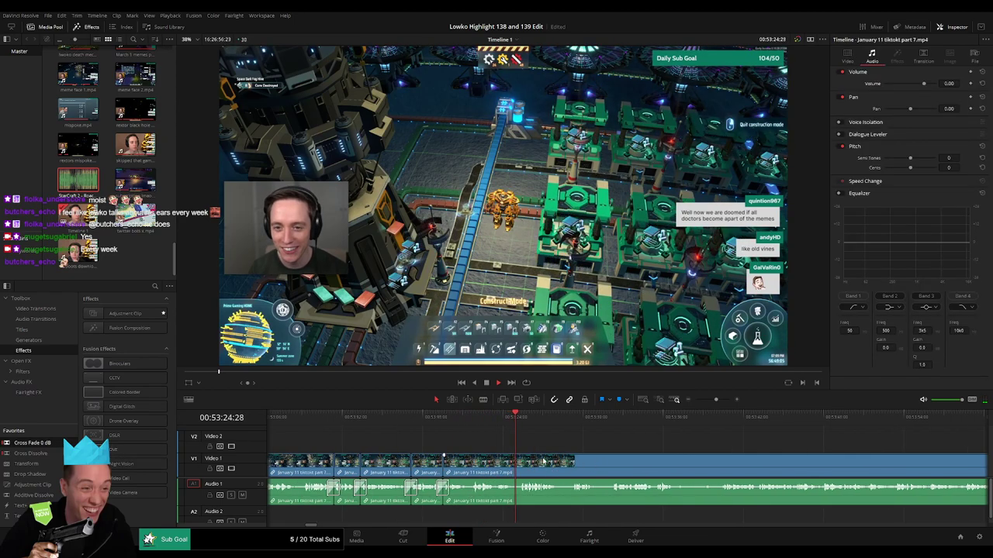
Step: Ripple-delete the one-second pause from about 00:53:28 to 00:53:29 and cross-fade the audio at the join
{"action": "scroll", "coordinate": [543, 460], "scroll_direction": "right", "scroll_amount": 2}
{"action": "key", "text": "b"}
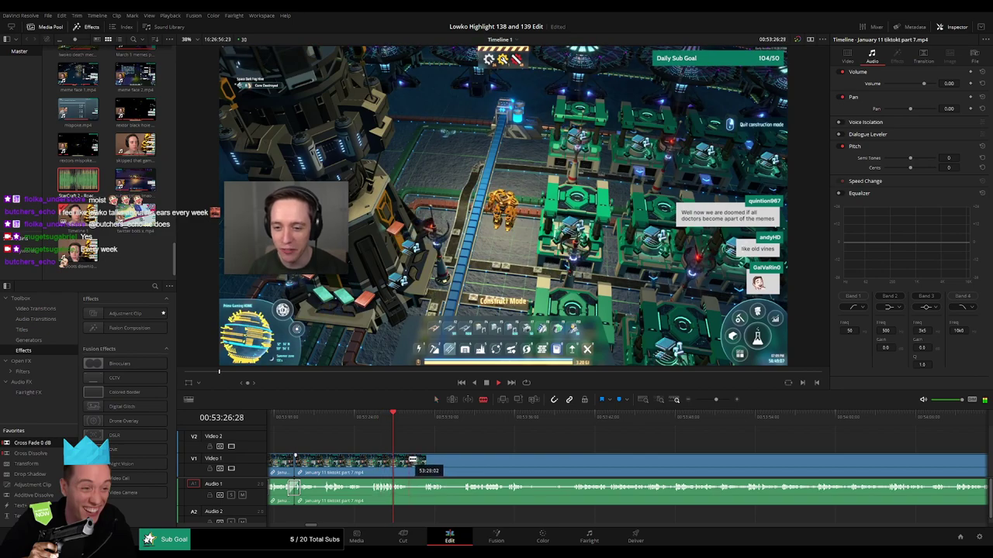
{"action": "key", "text": "ctrl+b"}
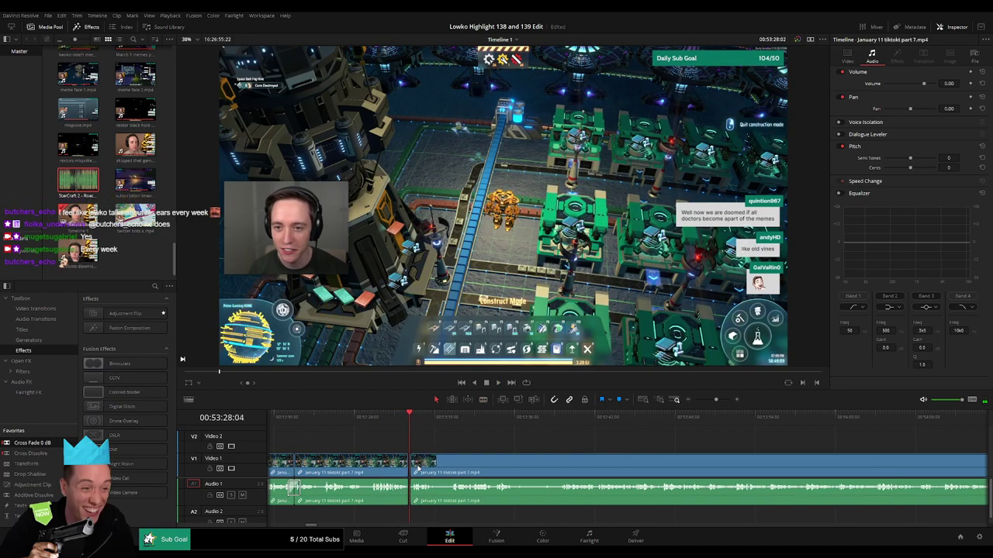
{"action": "key", "text": "space"}
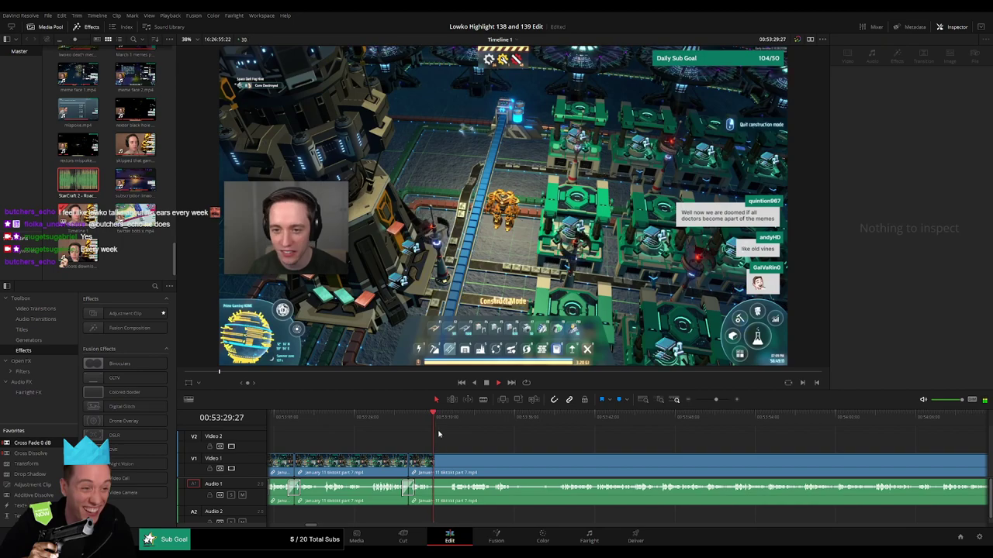
Step: Ripple-delete the pause from about 00:53:30 to 00:53:31 and cross-fade the audio at the join
{"action": "left_click", "coordinate": [453, 425]}
{"action": "left_click", "coordinate": [437, 465]}
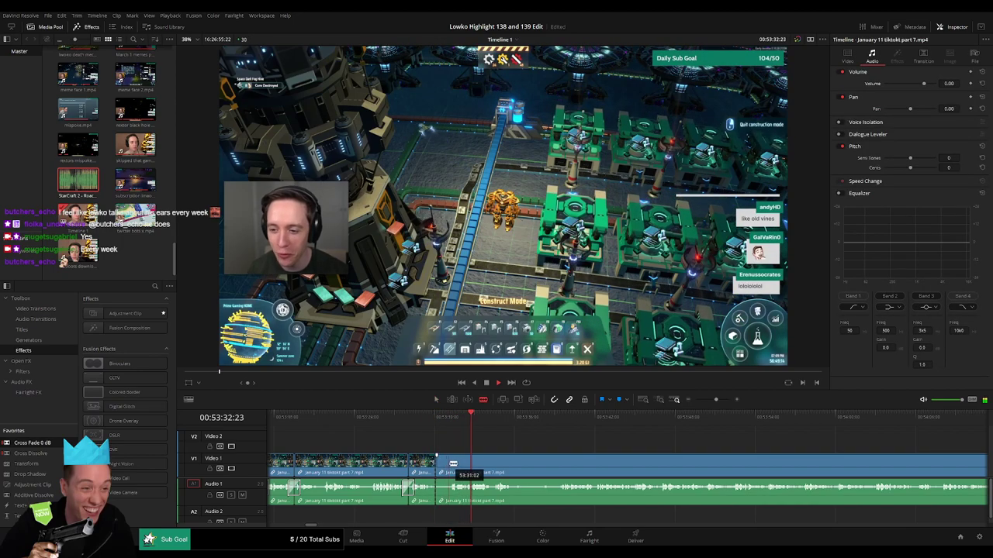
{"action": "left_click", "coordinate": [450, 464]}
{"action": "key", "text": "a"}
{"action": "left_click", "coordinate": [442, 469]}
{"action": "key", "text": "BackSpace"}
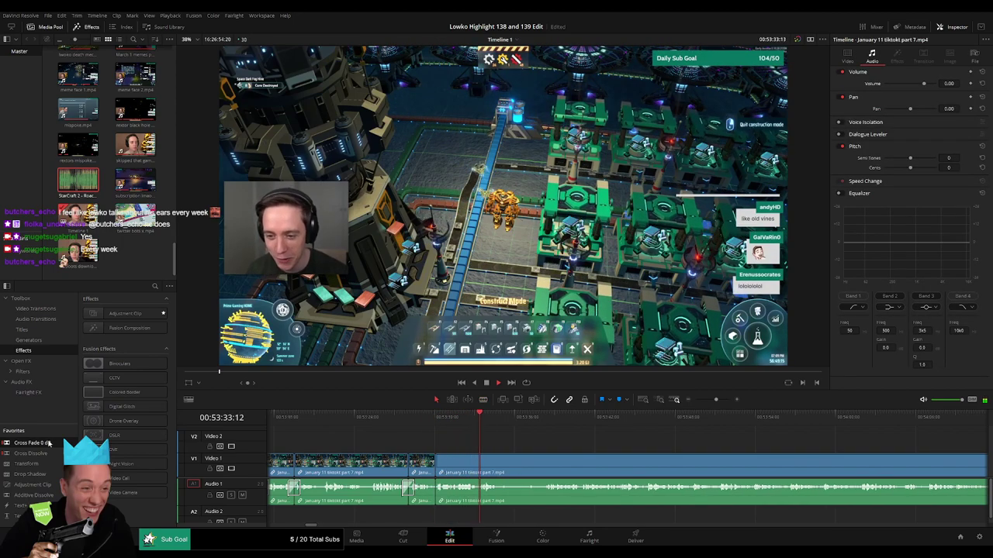
{"action": "key", "text": "shift+t"}
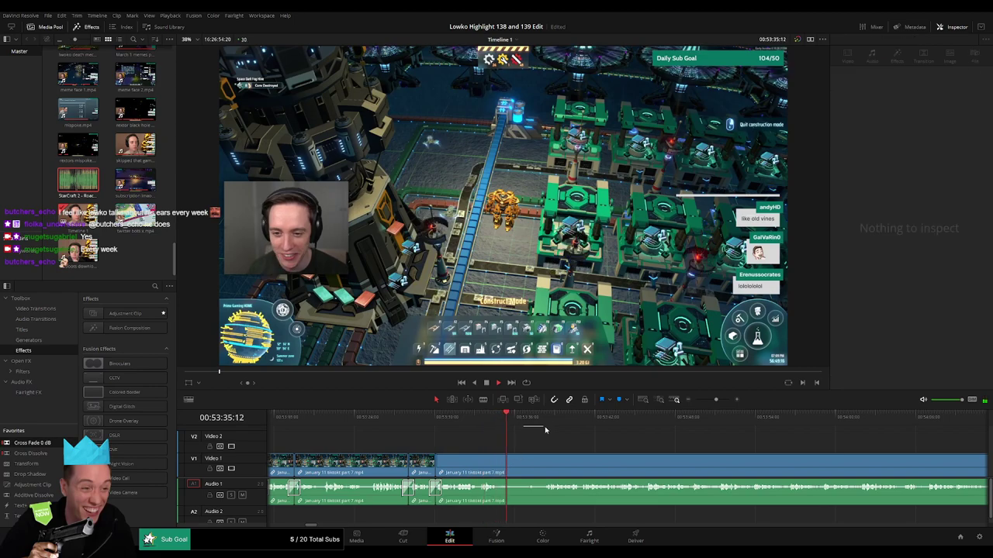
Step: Ripple-delete the section from about 00:53:34:22 to 00:53:38 and cross-fade the audio at the join
{"action": "left_click", "coordinate": [545, 419]}
{"action": "scroll", "coordinate": [599, 459], "scroll_direction": "right", "scroll_amount": 3}
{"action": "key", "text": "b"}
{"action": "left_click", "coordinate": [376, 461]}
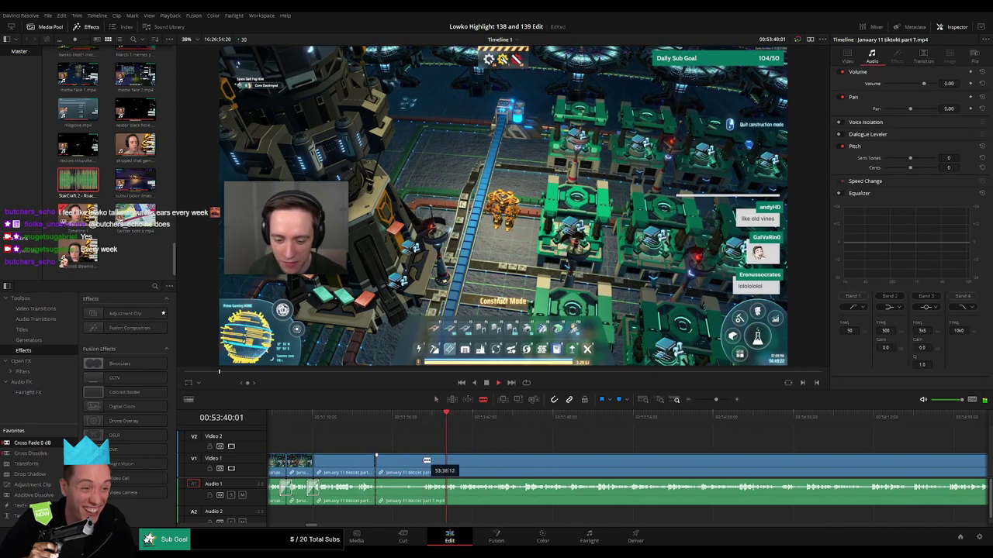
{"action": "left_click", "coordinate": [420, 462]}
{"action": "key", "text": "a"}
{"action": "left_click", "coordinate": [400, 464]}
{"action": "key", "text": "Delete"}
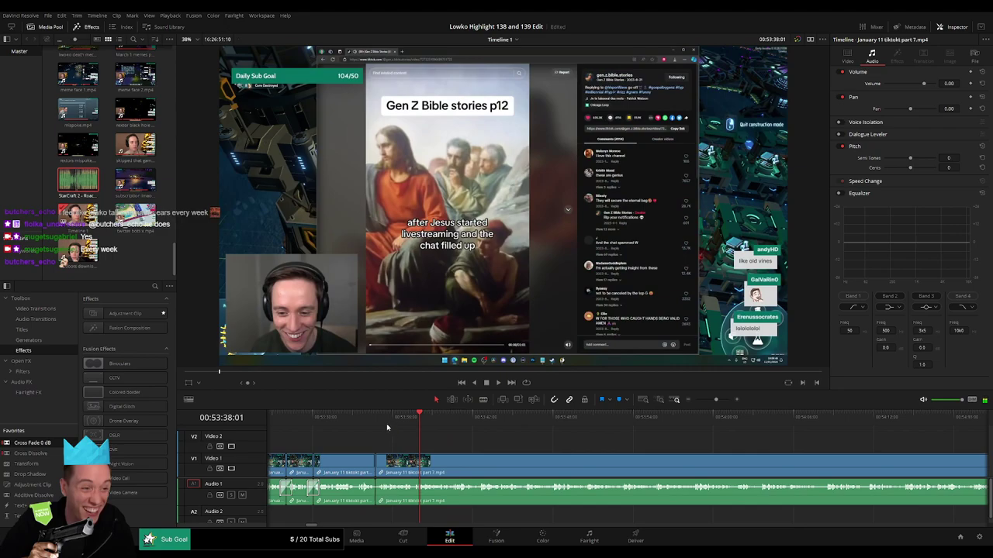
{"action": "left_click", "coordinate": [383, 427]}
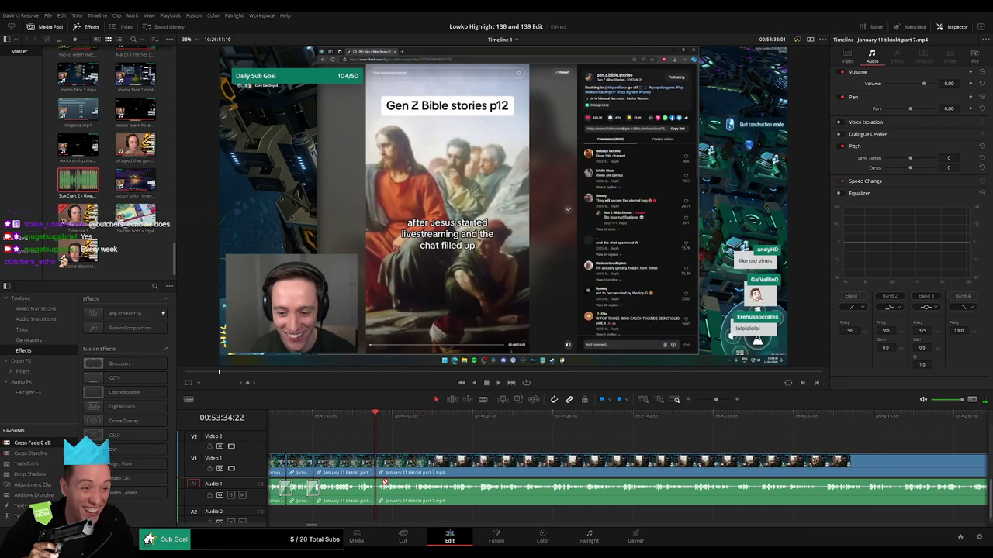
{"action": "key", "text": "space"}
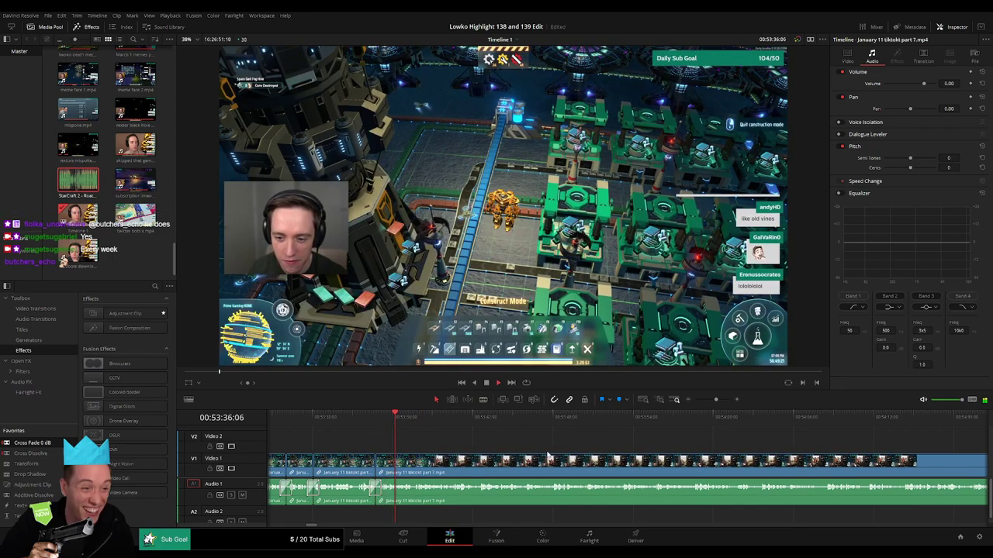
Step: Play through the Gen Z Bible stories passage, ripple-delete the pause from about 00:54:43 to 00:54:46 and cross-fade the audio at the join
{"action": "left_click_drag", "start_coordinate": [548, 455], "coordinate": [457, 445]}
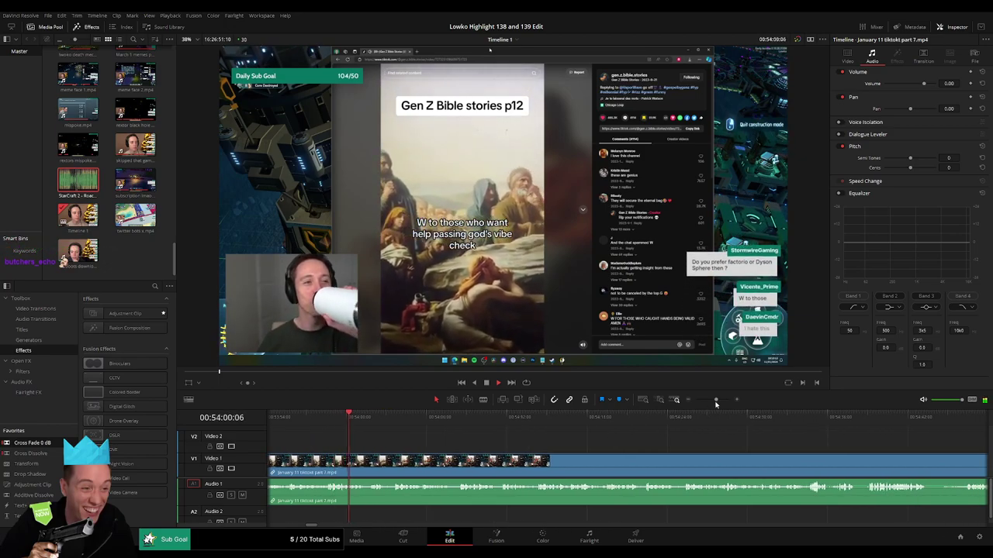
{"action": "left_click_drag", "start_coordinate": [716, 400], "coordinate": [715, 400]}
{"action": "scroll", "coordinate": [535, 442], "scroll_direction": "up", "scroll_amount": 3}
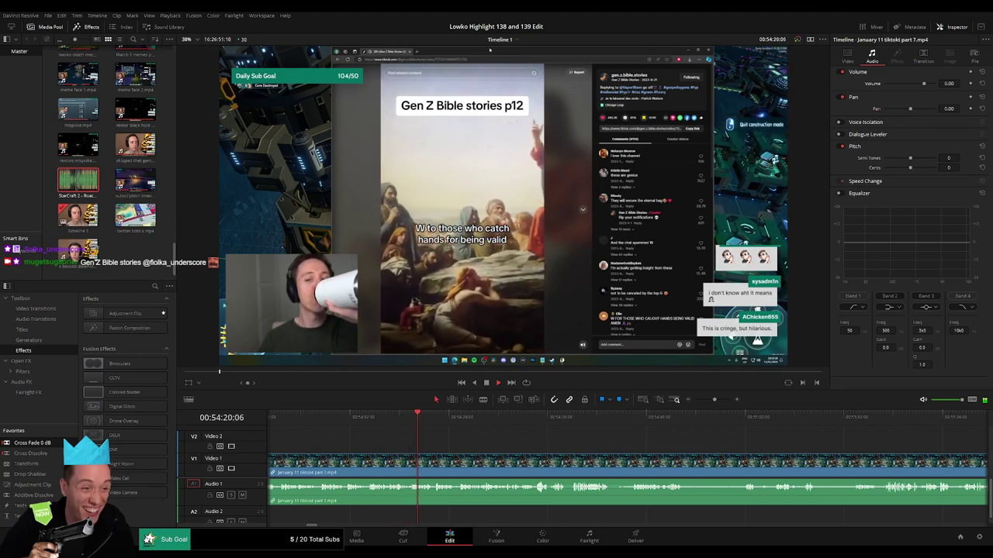
{"action": "scroll", "coordinate": [443, 458], "scroll_direction": "right", "scroll_amount": 5}
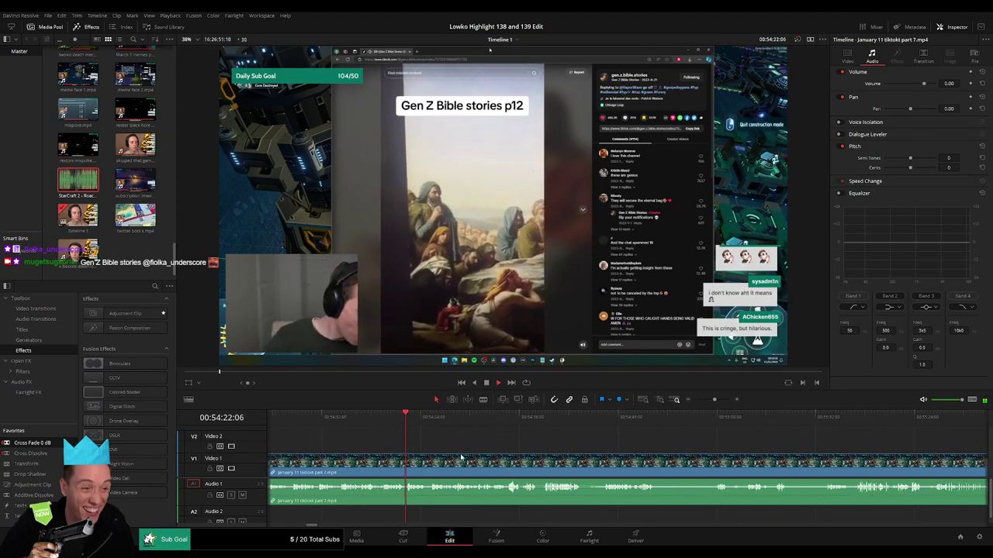
{"action": "scroll", "coordinate": [458, 458], "scroll_direction": "right", "scroll_amount": 4}
{"action": "scroll", "coordinate": [493, 472], "scroll_direction": "right", "scroll_amount": 2}
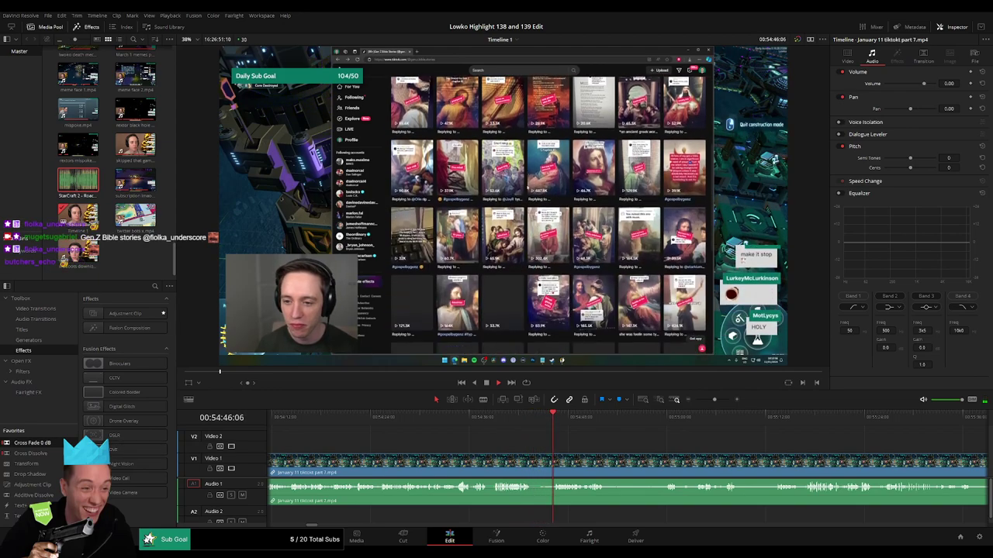
{"action": "left_click_drag", "start_coordinate": [586, 443], "coordinate": [456, 443]}
{"action": "key", "text": "b"}
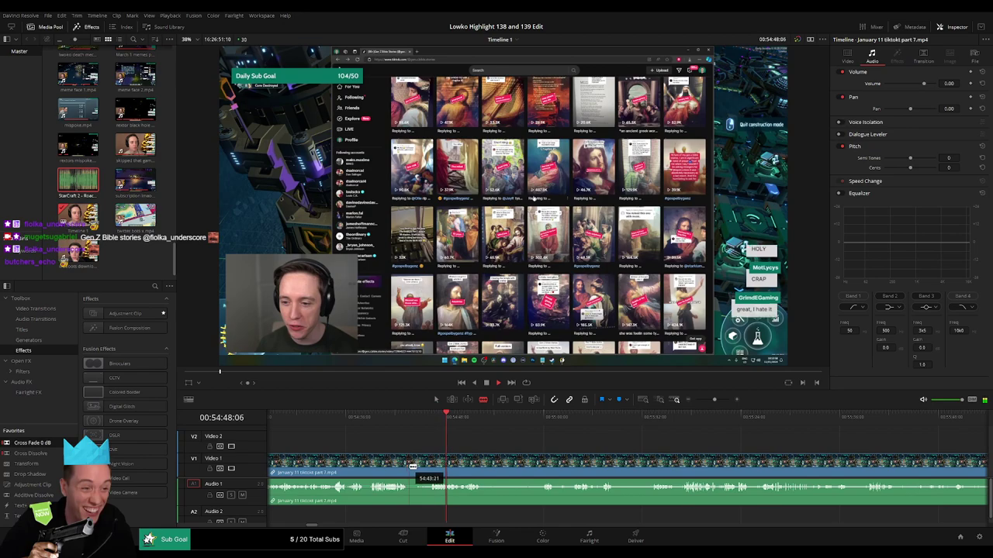
{"action": "left_click", "coordinate": [409, 464]}
{"action": "left_click", "coordinate": [430, 466]}
{"action": "key", "text": "a"}
{"action": "left_click", "coordinate": [420, 471]}
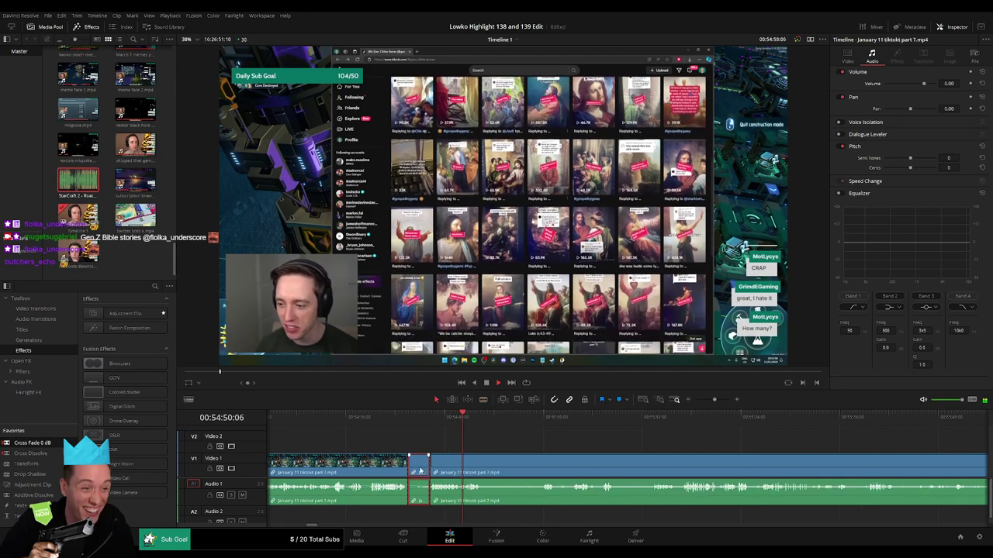
{"action": "key", "text": "Delete"}
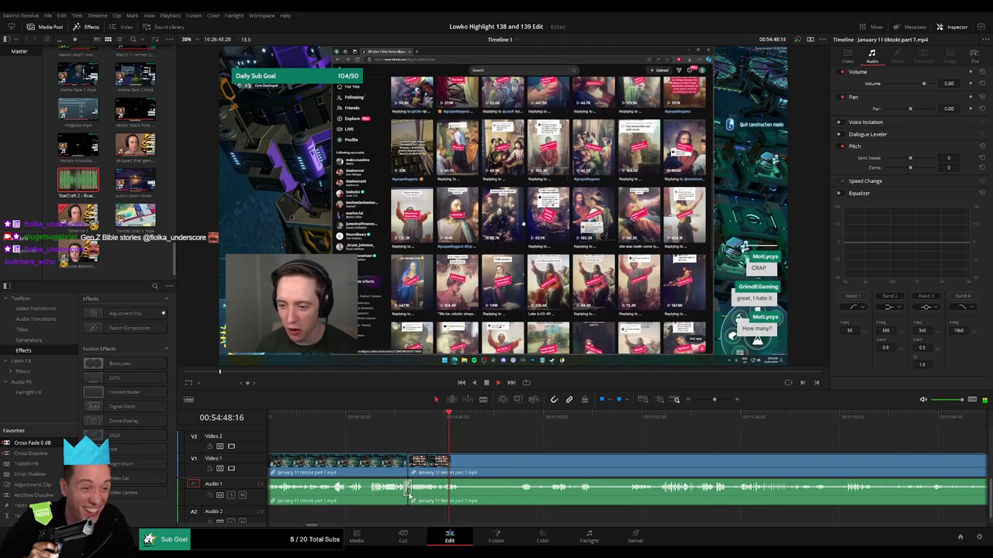
Step: Ripple-delete the section from about 00:54:50 to 00:54:57 and cross-fade the audio at the join
{"action": "key", "text": "b"}
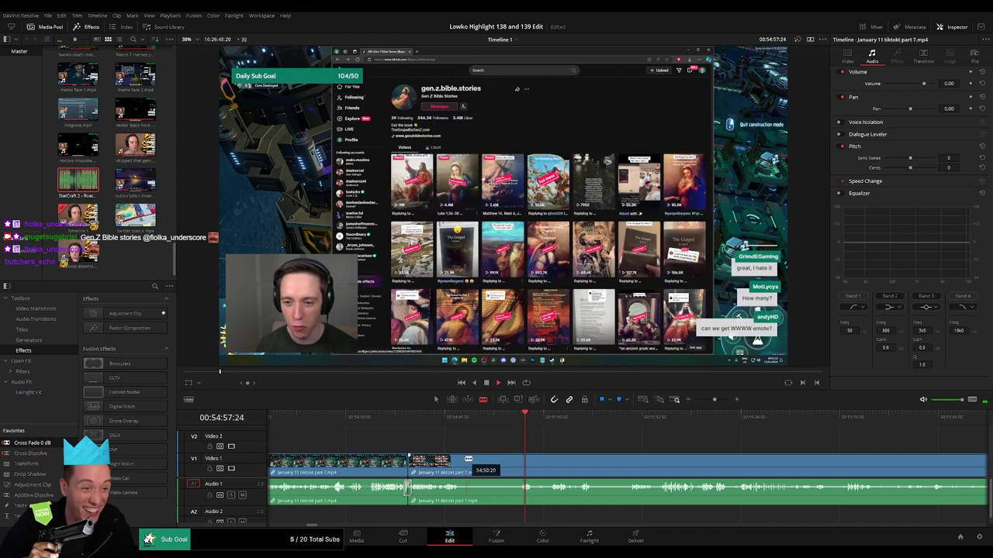
{"action": "left_click", "coordinate": [463, 465]}
{"action": "left_click", "coordinate": [520, 466]}
{"action": "key", "text": "a"}
{"action": "left_click", "coordinate": [503, 465]}
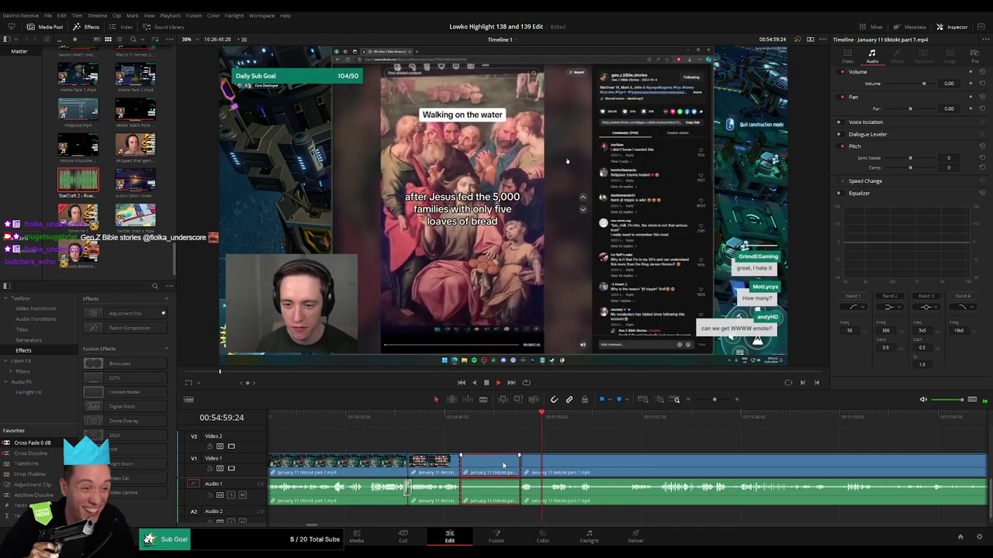
{"action": "key", "text": "Delete"}
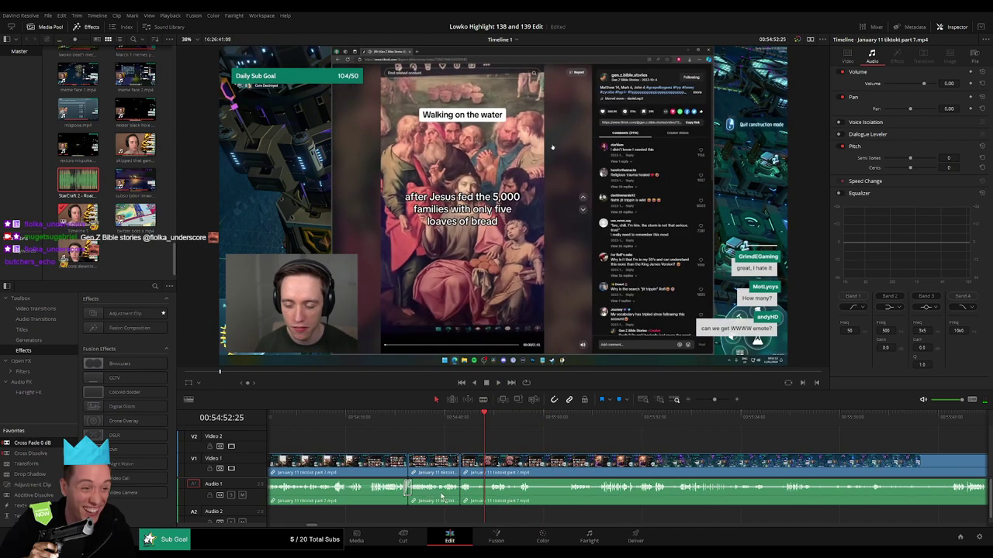
{"action": "key", "text": "space"}
Step: Ripple-delete the section from about 00:54:50 to 00:55:07, before the Gospel by Gen Z Chapter 4 video, and cross-fade the audio at the join
{"action": "scroll", "coordinate": [500, 470], "scroll_direction": "right", "scroll_amount": 3}
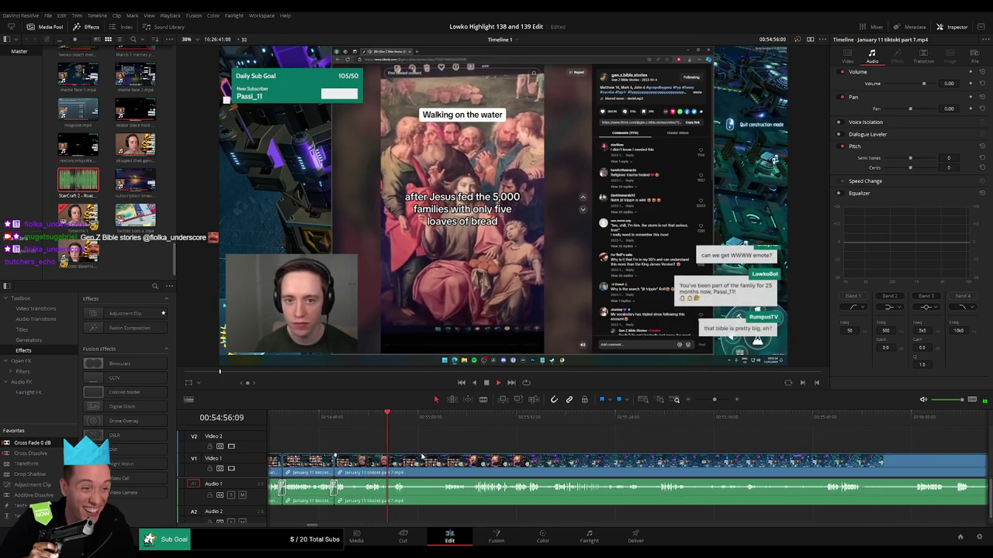
{"action": "left_click", "coordinate": [441, 419]}
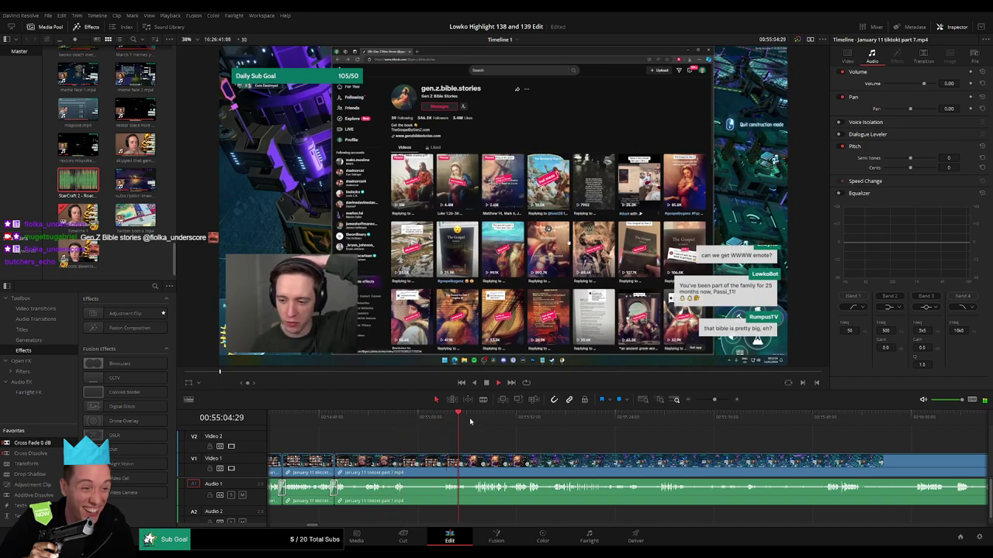
{"action": "left_click", "coordinate": [473, 466]}
{"action": "key", "text": "a"}
{"action": "left_click", "coordinate": [452, 467]}
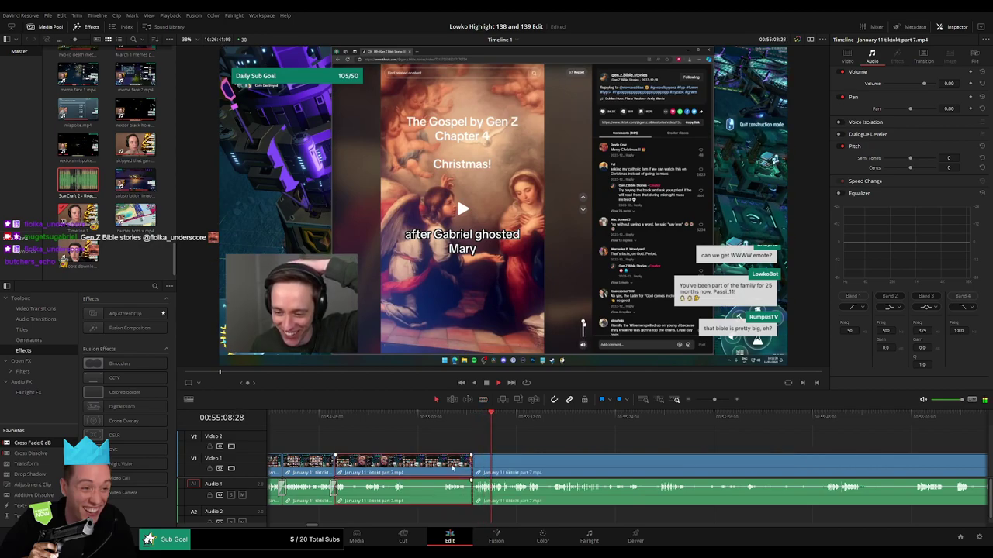
{"action": "key", "text": "Delete"}
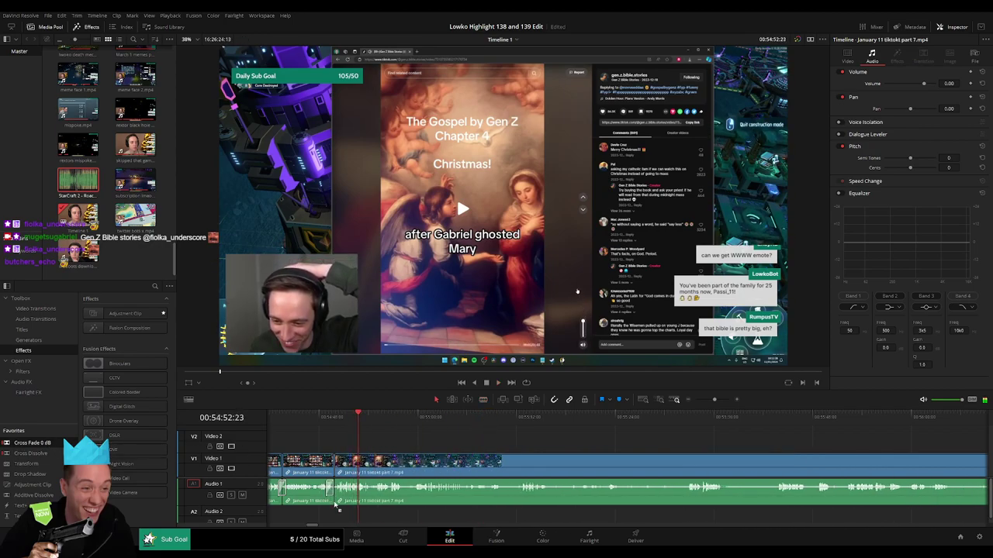
{"action": "left_click_drag", "start_coordinate": [335, 505], "coordinate": [351, 501]}
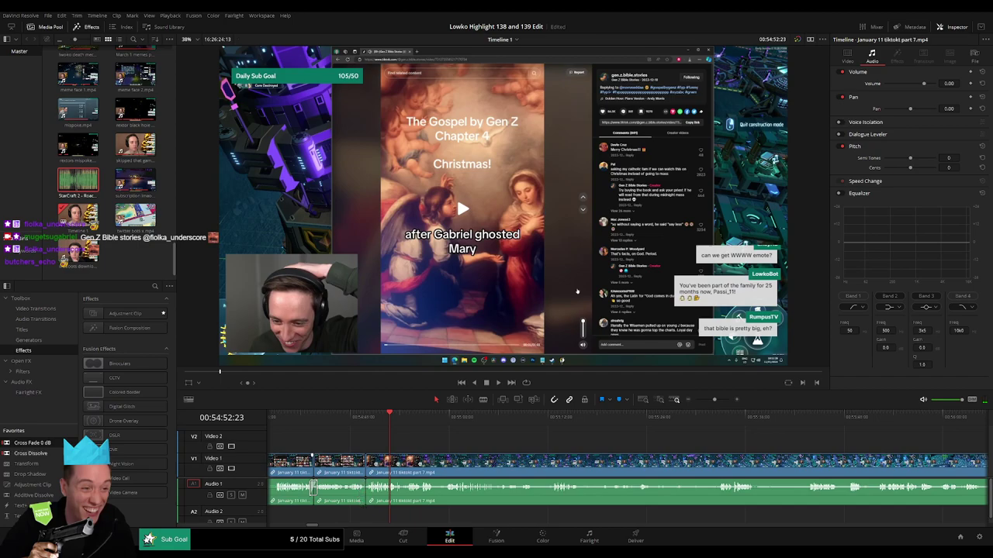
{"action": "scroll", "coordinate": [396, 491], "scroll_direction": "left", "scroll_amount": 2}
{"action": "key", "text": "space"}
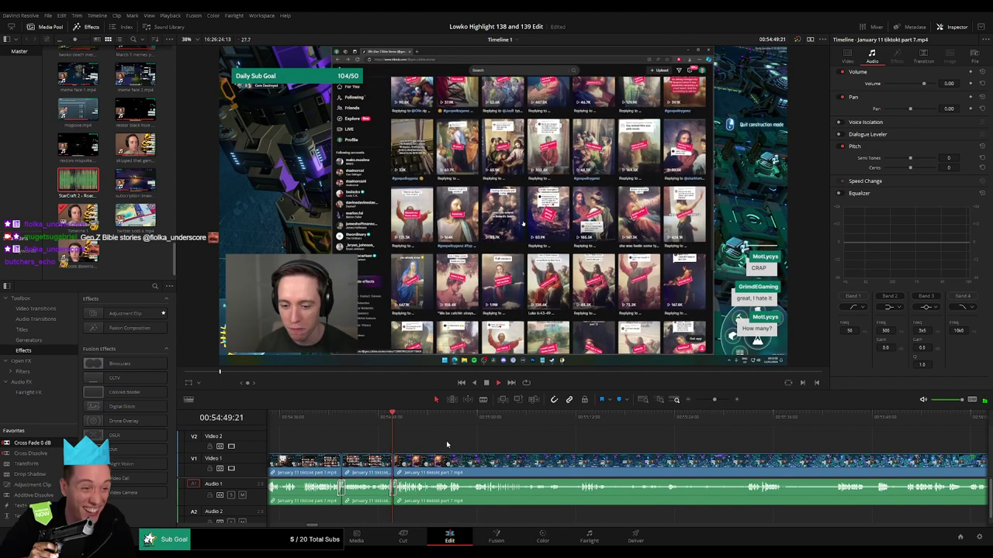
{"action": "scroll", "coordinate": [432, 445], "scroll_direction": "right", "scroll_amount": 3}
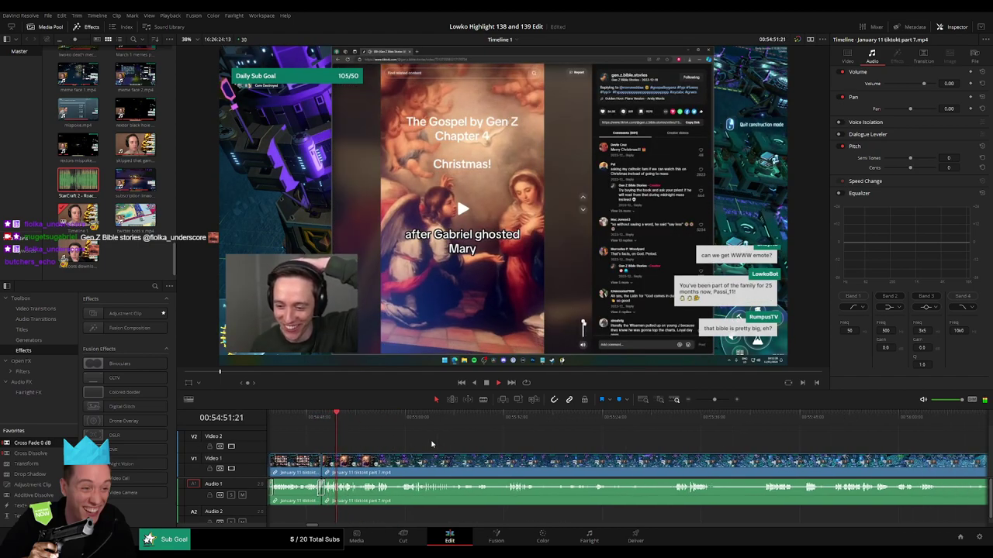
Step: Ripple-delete the section from about 00:54:58 to 00:55:12 and cross-fade the audio at the join
{"action": "scroll", "coordinate": [468, 445], "scroll_direction": "right", "scroll_amount": 2}
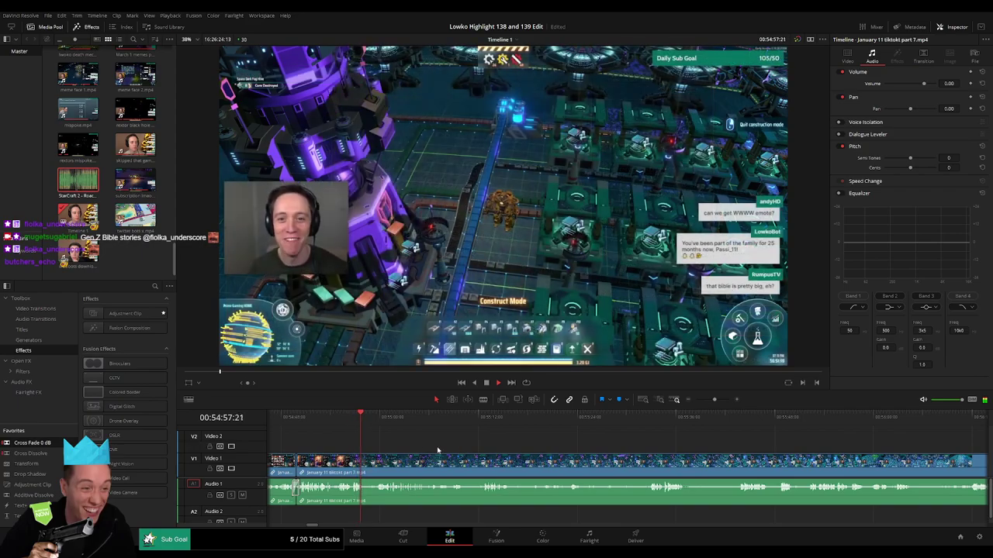
{"action": "left_click", "coordinate": [378, 423]}
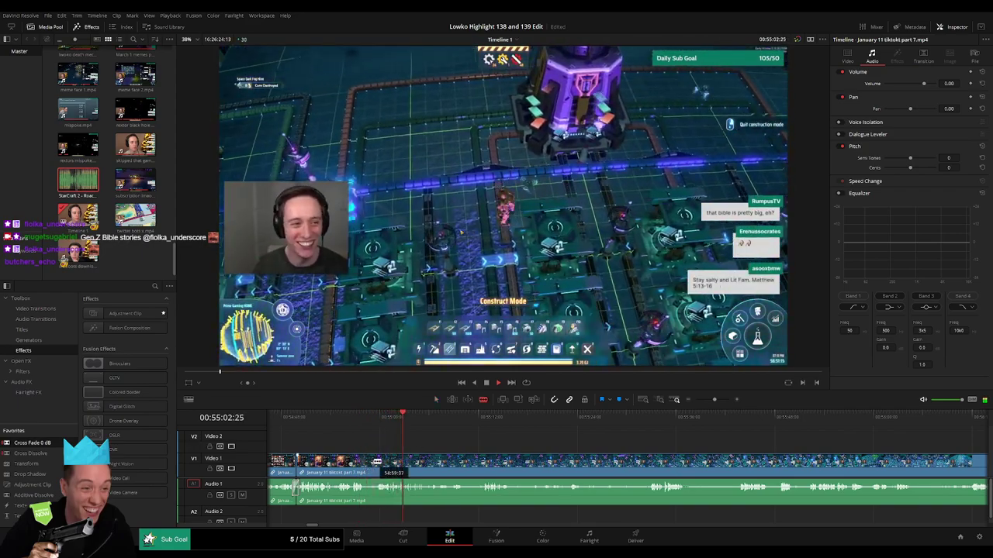
{"action": "left_click", "coordinate": [366, 466]}
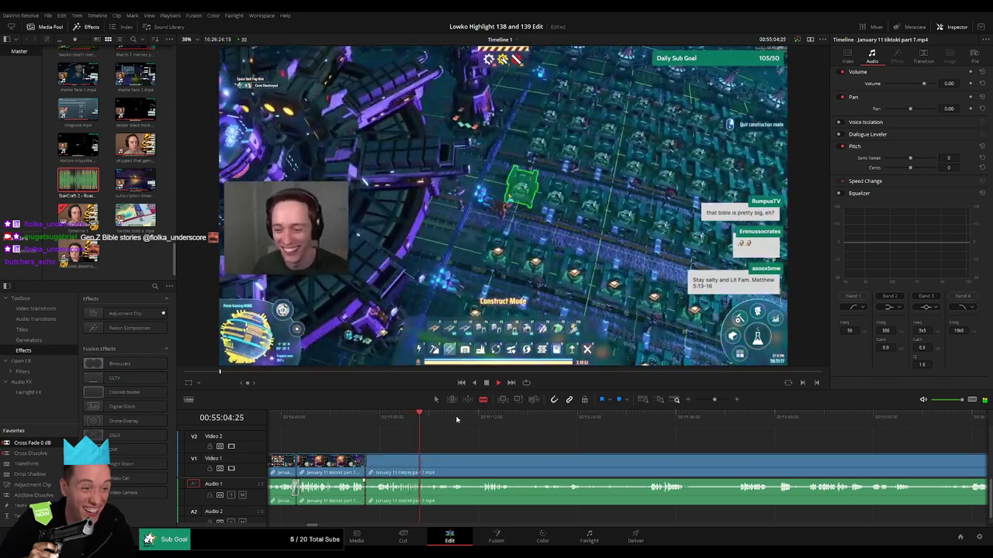
{"action": "left_click", "coordinate": [478, 419]}
{"action": "left_click_drag", "start_coordinate": [517, 438], "coordinate": [444, 438]}
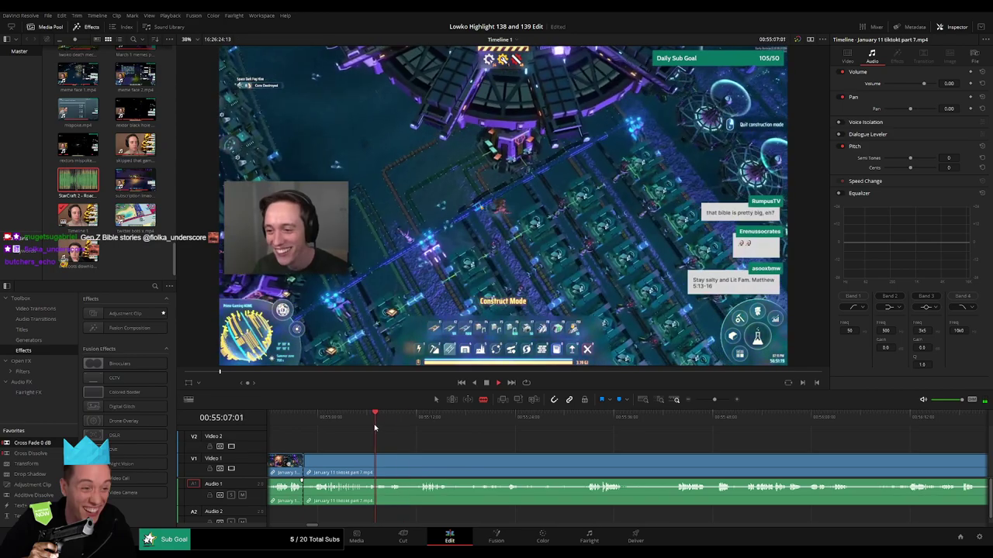
{"action": "left_click", "coordinate": [422, 466]}
{"action": "key", "text": "a"}
{"action": "left_click", "coordinate": [409, 469]}
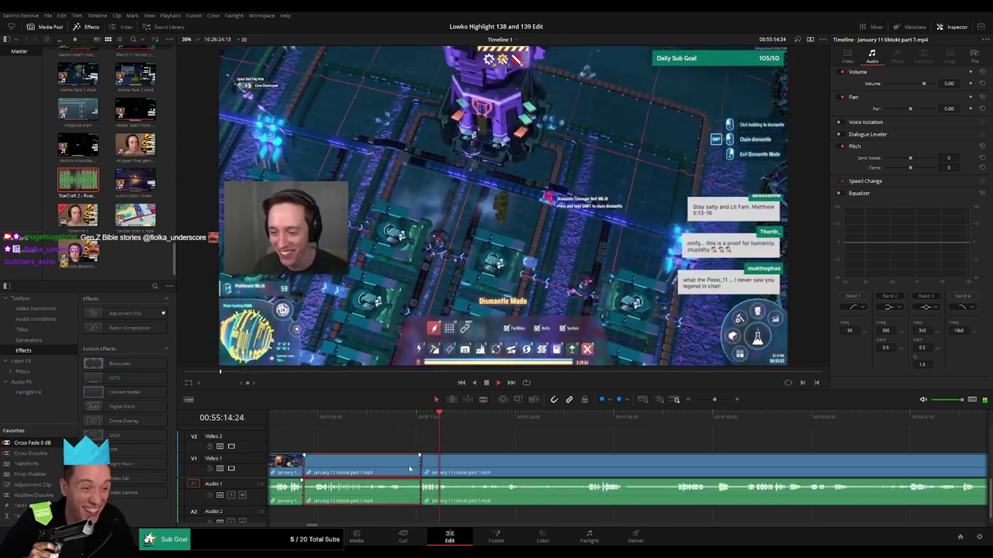
{"action": "key", "text": "Delete"}
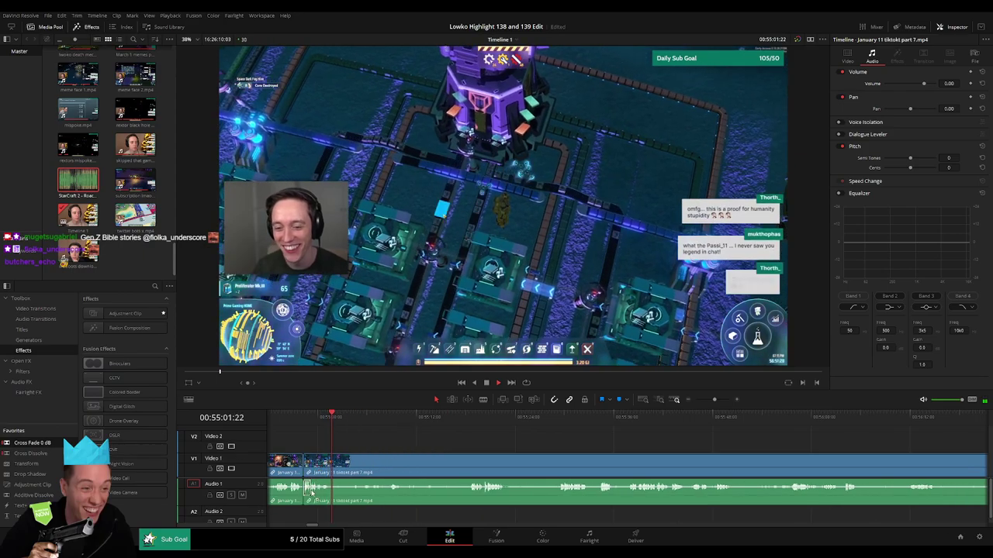
{"action": "left_click_drag", "start_coordinate": [312, 494], "coordinate": [305, 490]}
Step: Ripple-delete the section from about 00:55:01 to 00:55:18 and cross-fade the audio at the join
{"action": "key", "text": "b"}
{"action": "left_click", "coordinate": [329, 467]}
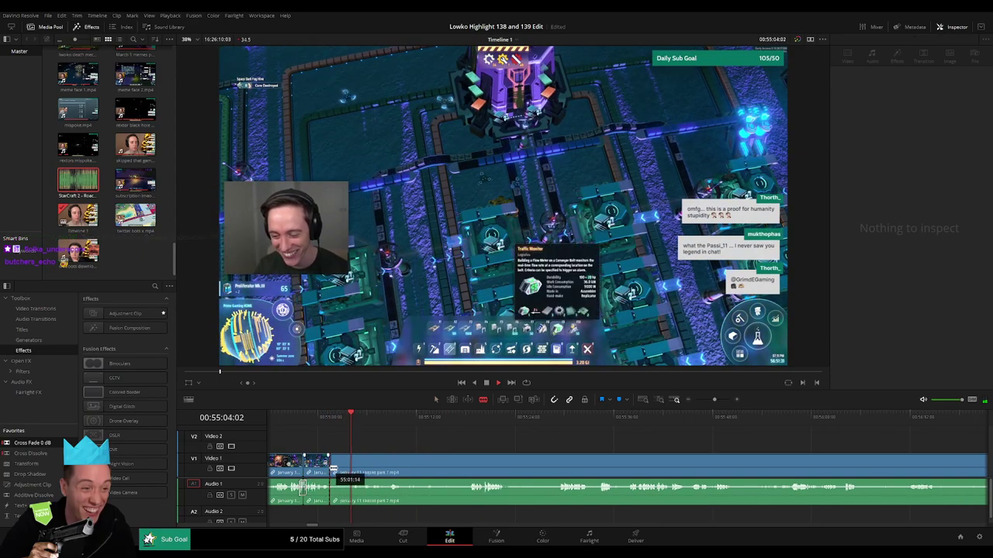
{"action": "left_click", "coordinate": [389, 424]}
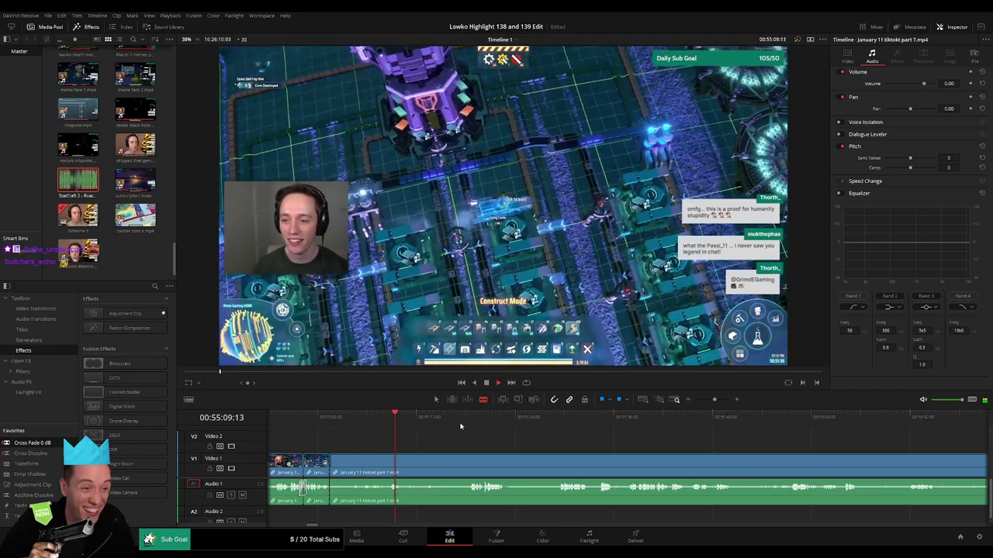
{"action": "left_click", "coordinate": [472, 463]}
{"action": "key", "text": "a"}
{"action": "left_click", "coordinate": [464, 465]}
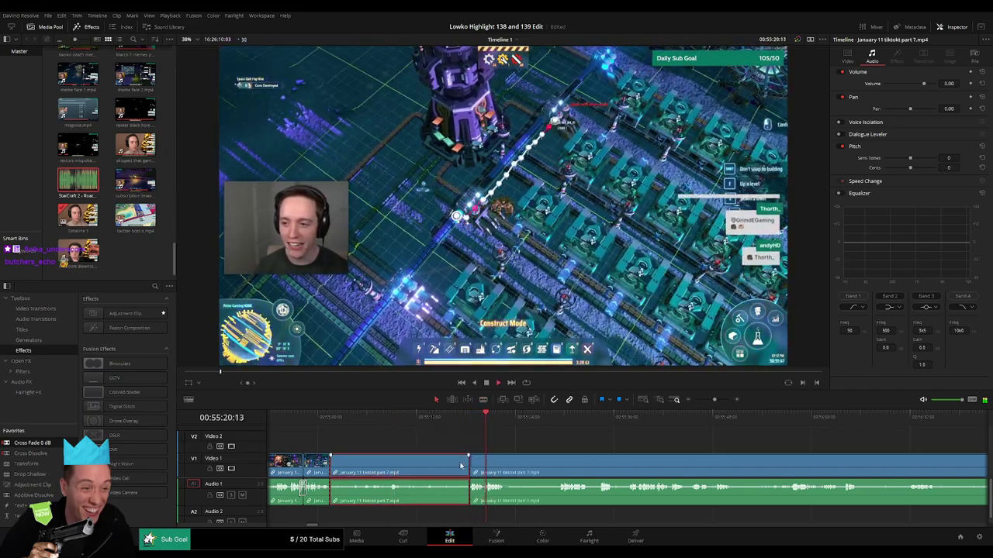
{"action": "key", "text": "Delete"}
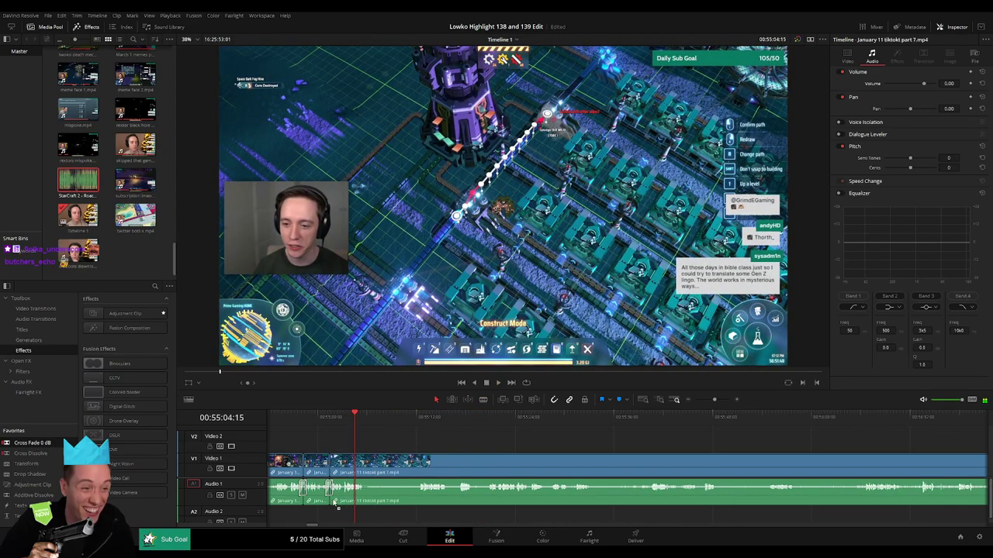
Step: Ripple-delete the quiet section from about 00:55:06 to 00:55:12 and cross-fade the audio at the join
{"action": "key", "text": "space"}
{"action": "left_click", "coordinate": [417, 419]}
{"action": "key", "text": "b"}
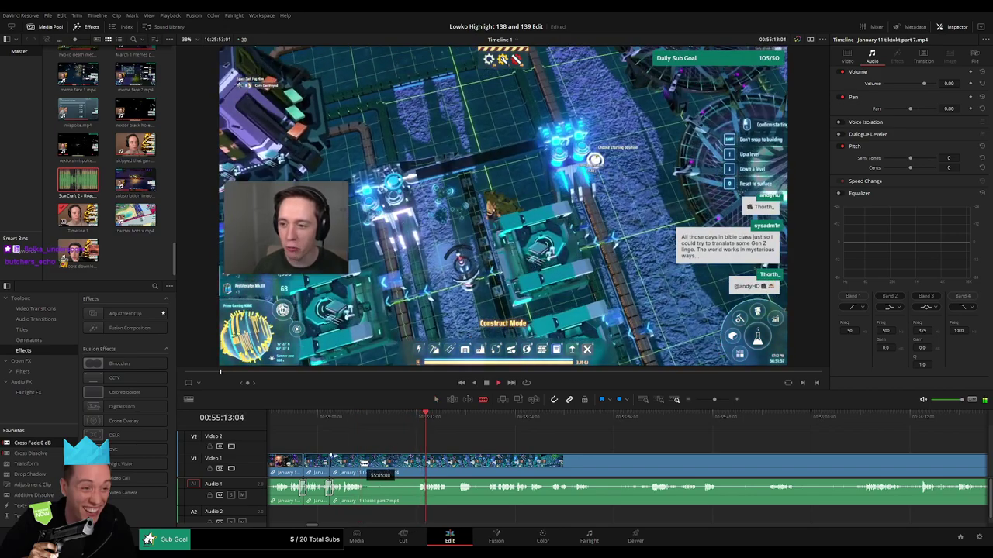
{"action": "left_click", "coordinate": [365, 464]}
{"action": "left_click", "coordinate": [420, 463]}
{"action": "key", "text": "a"}
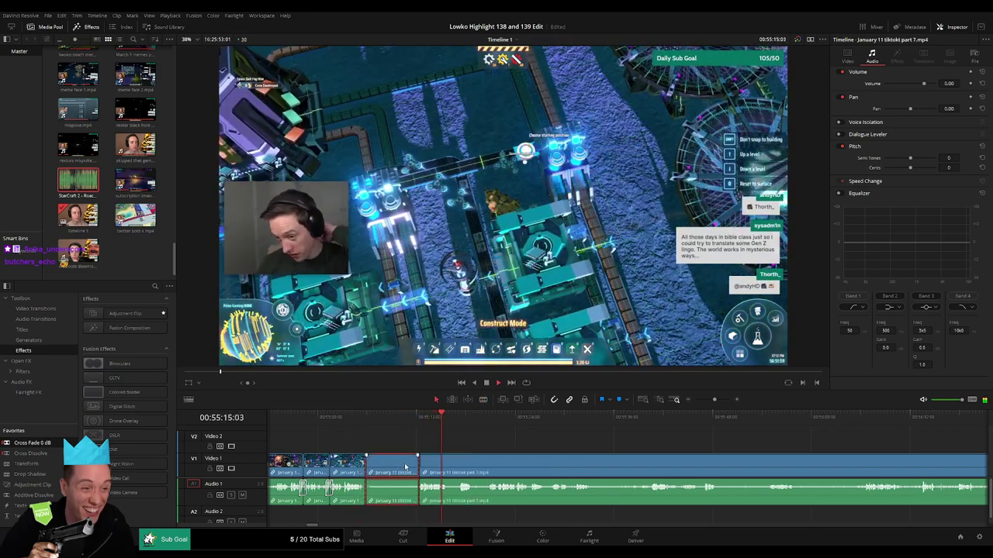
{"action": "left_click", "coordinate": [405, 466]}
{"action": "key", "text": "Delete"}
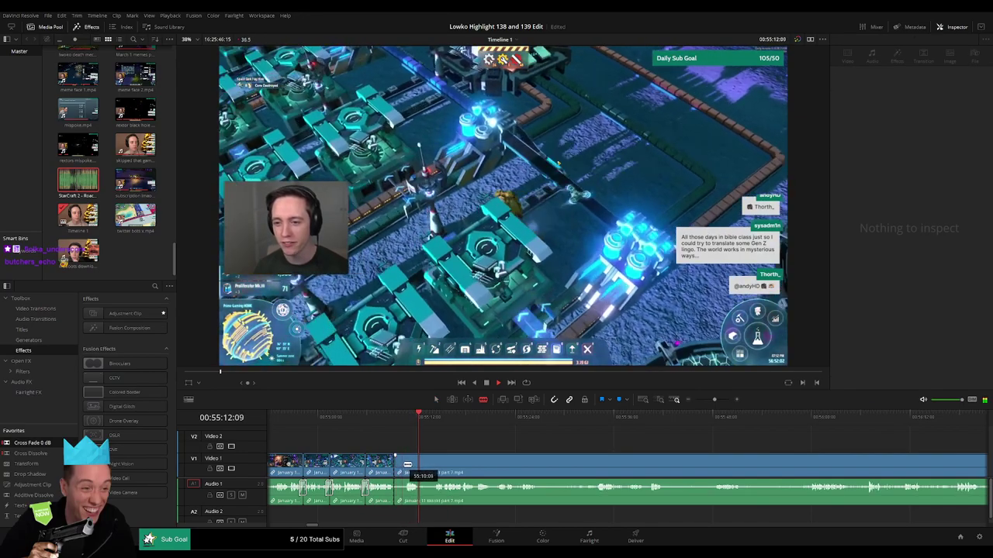
Step: Ripple-delete the short pauses at about 00:55:09 to 00:55:10 and 00:55:11 to 00:55:13, and cross-fade the audio at both joins
{"action": "left_click", "coordinate": [400, 465]}
{"action": "key", "text": "Delete"}
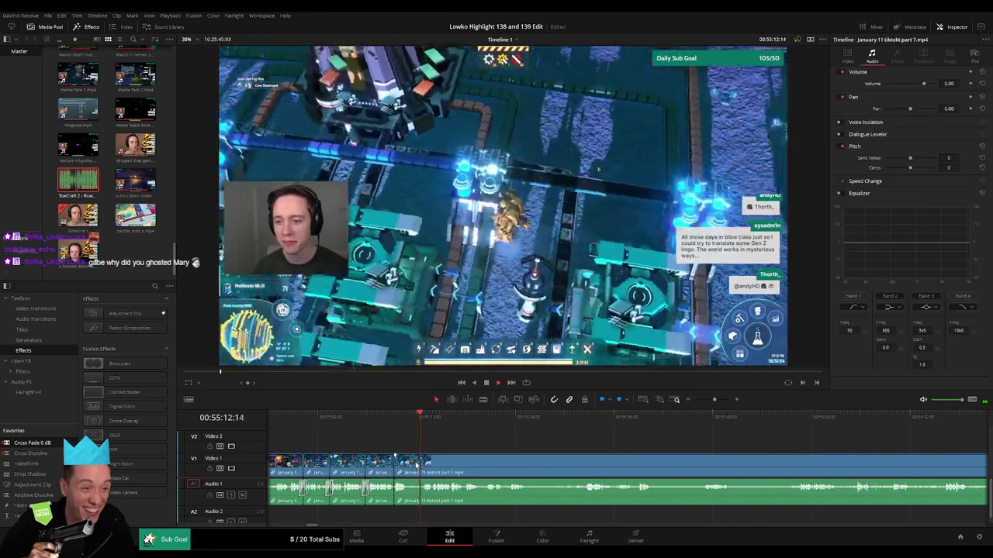
{"action": "mouse_move", "coordinate": [409, 468]}
{"action": "left_mouse_down"}
{"action": "mouse_move", "coordinate": [425, 467]}
{"action": "mouse_move", "coordinate": [424, 456]}
{"action": "left_mouse_up"}
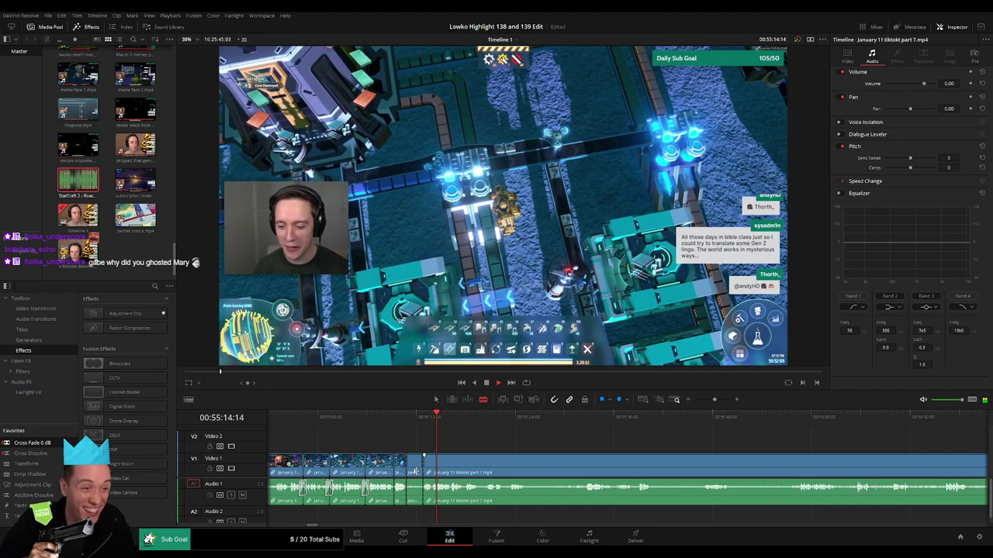
{"action": "key", "text": "Delete"}
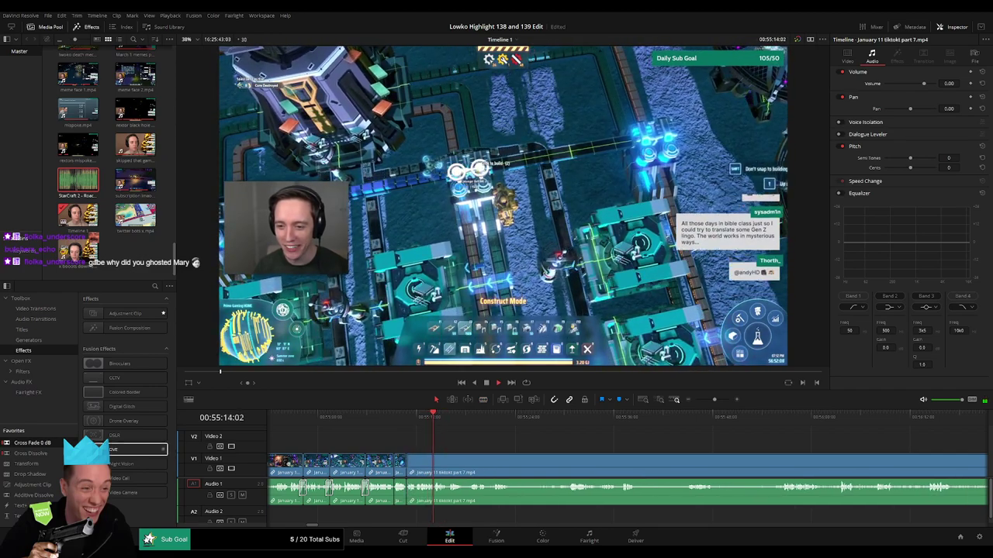
{"action": "left_click_drag", "start_coordinate": [382, 491], "coordinate": [394, 491]}
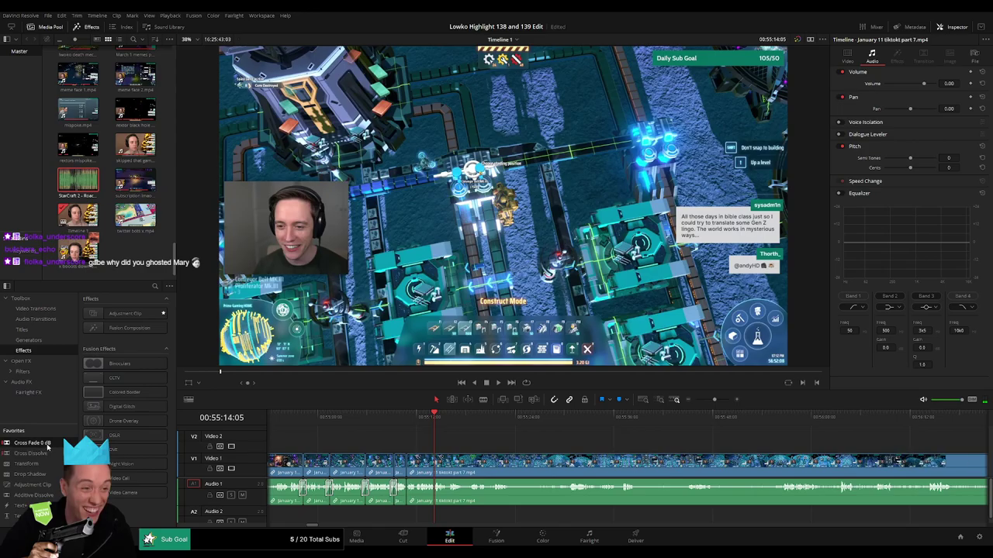
{"action": "left_click_drag", "start_coordinate": [46, 444], "coordinate": [434, 498]}
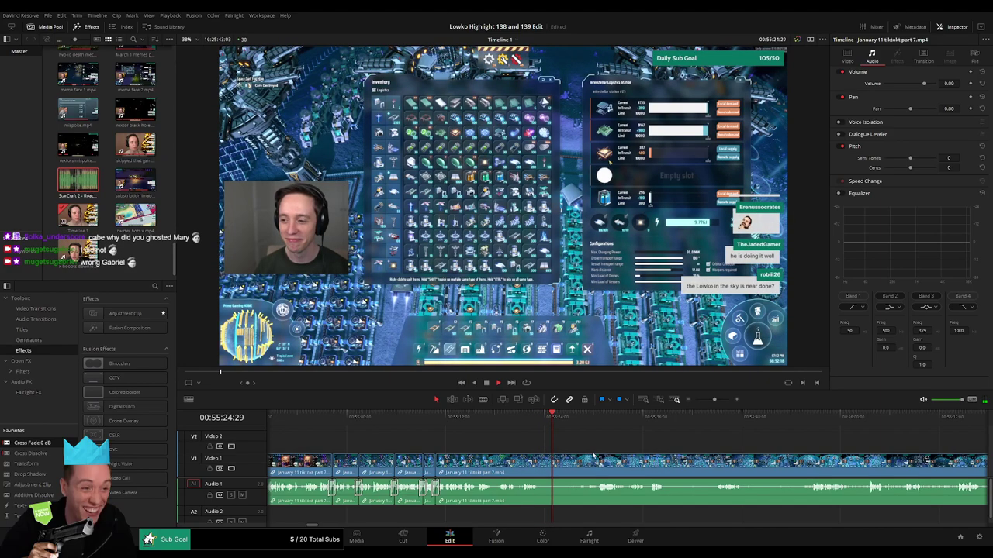
Step: Skim the passage after 00:55:23, ripple-delete it up to about 00:55:56 and cross-fade the audio at the join
{"action": "left_click", "coordinate": [546, 469]}
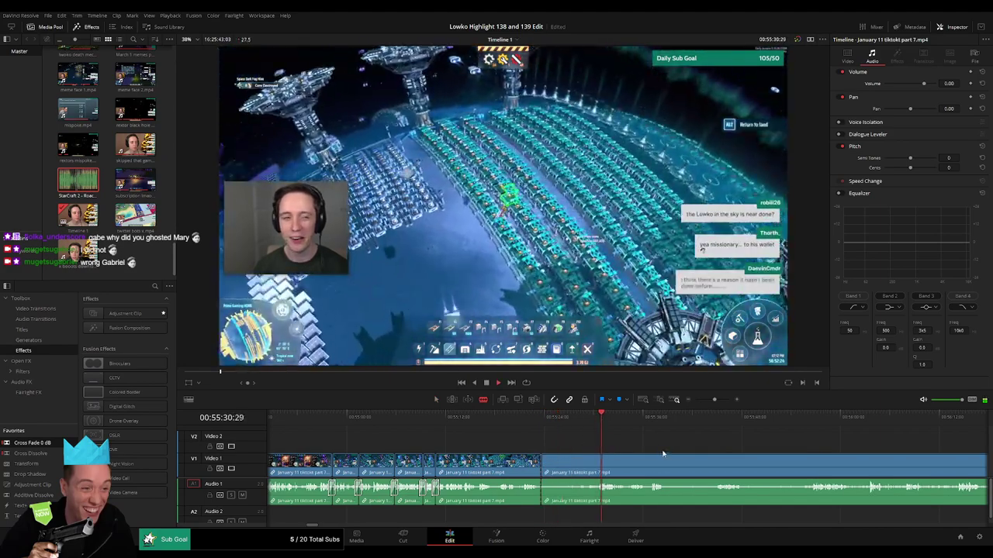
{"action": "left_click_drag", "start_coordinate": [636, 444], "coordinate": [465, 434]}
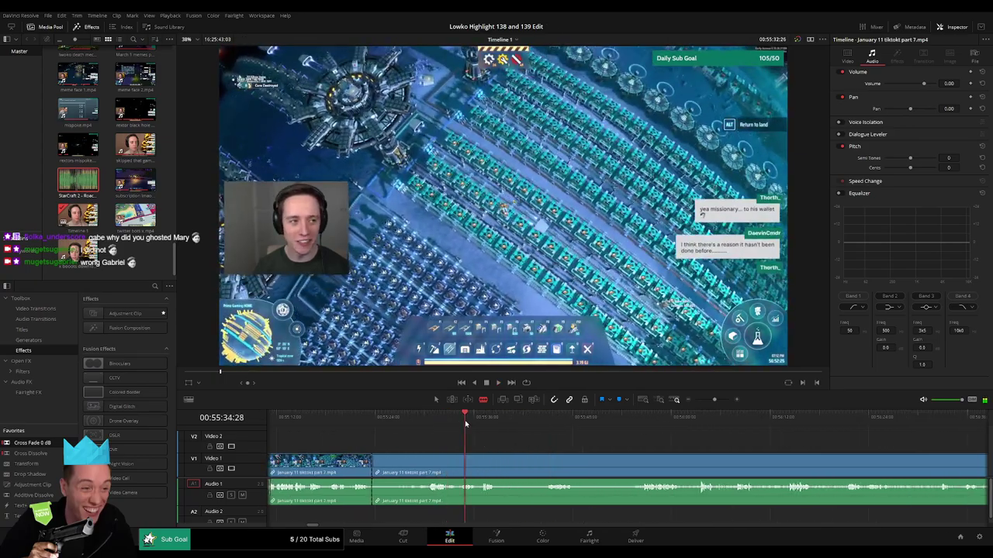
{"action": "left_click", "coordinate": [484, 424]}
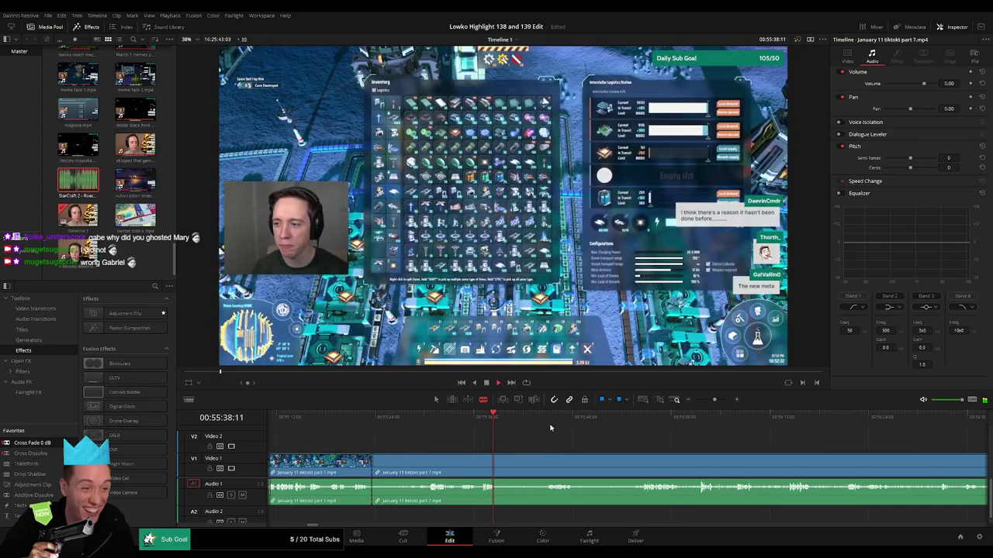
{"action": "left_click", "coordinate": [555, 428]}
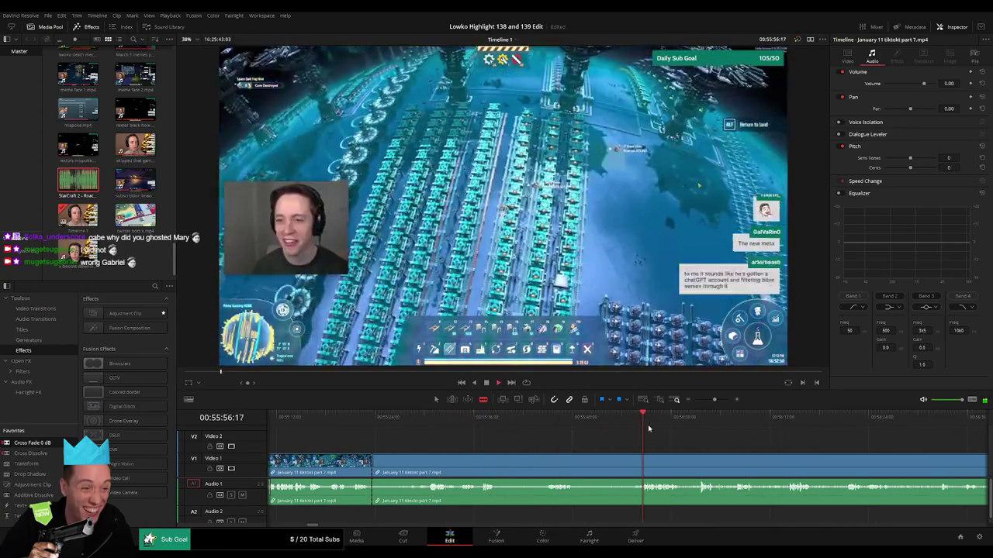
{"action": "scroll", "coordinate": [605, 428], "scroll_direction": "right", "scroll_amount": 3}
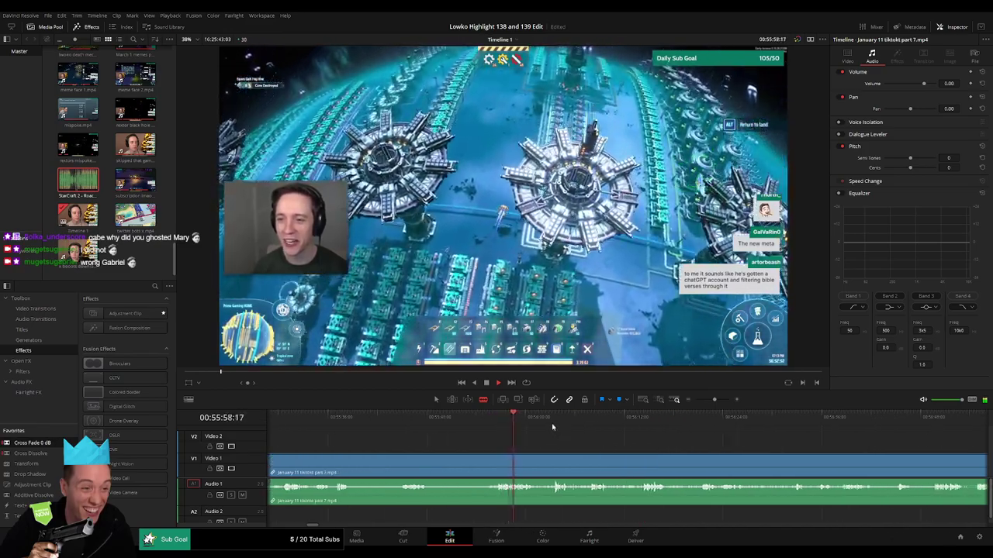
{"action": "left_click", "coordinate": [497, 462]}
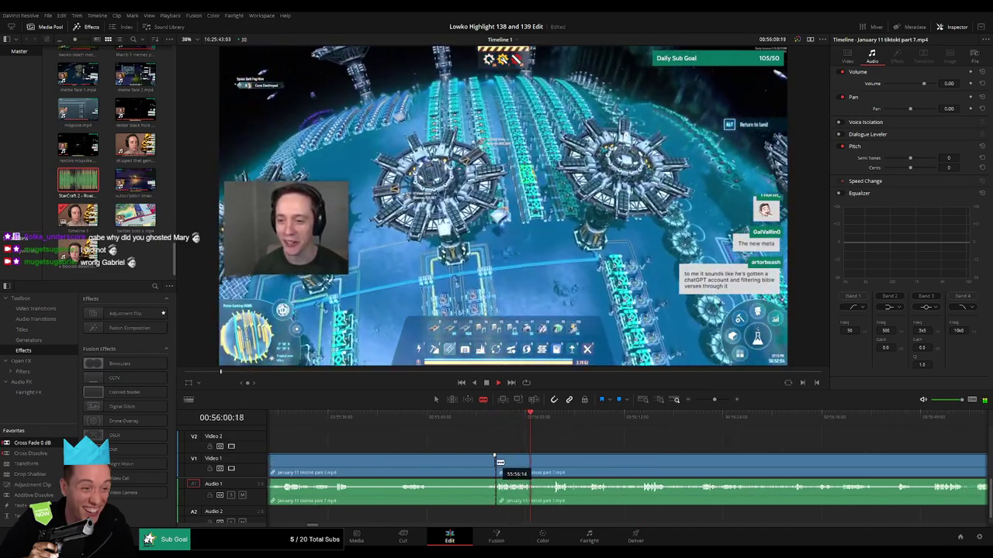
{"action": "scroll", "coordinate": [535, 458], "scroll_direction": "left", "scroll_amount": 1}
{"action": "key", "text": "a"}
{"action": "left_click", "coordinate": [482, 467]}
{"action": "key", "text": "Delete"}
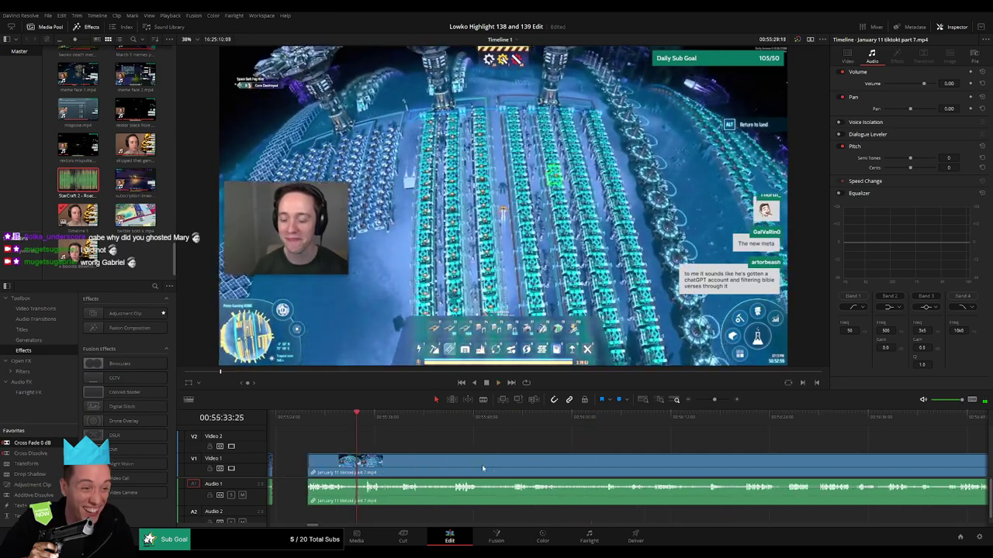
{"action": "left_click_drag", "start_coordinate": [33, 444], "coordinate": [303, 487]}
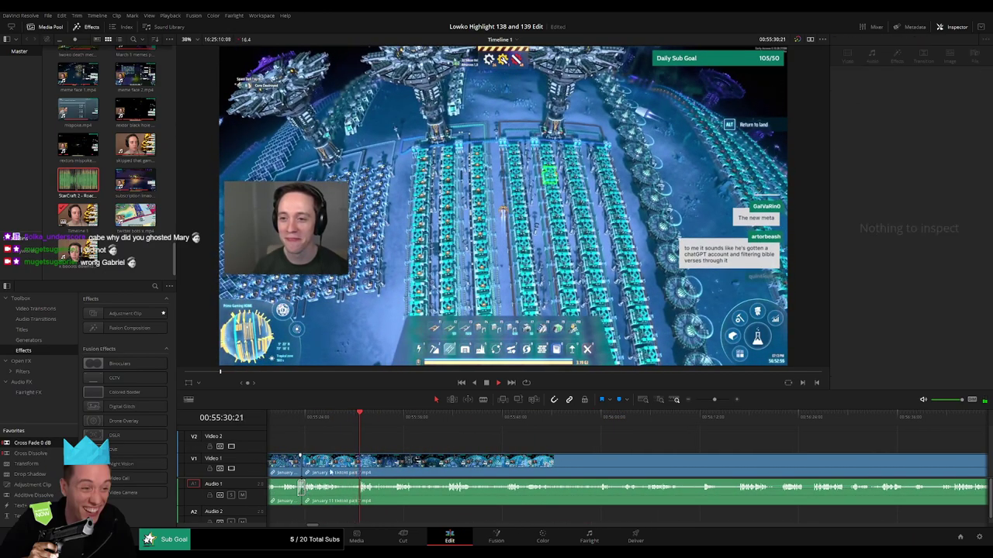
Step: Ripple-delete the pause from about 00:55:28 to 00:55:30 and cross-fade the audio at the join
{"action": "left_click", "coordinate": [341, 462]}
{"action": "left_click", "coordinate": [357, 463]}
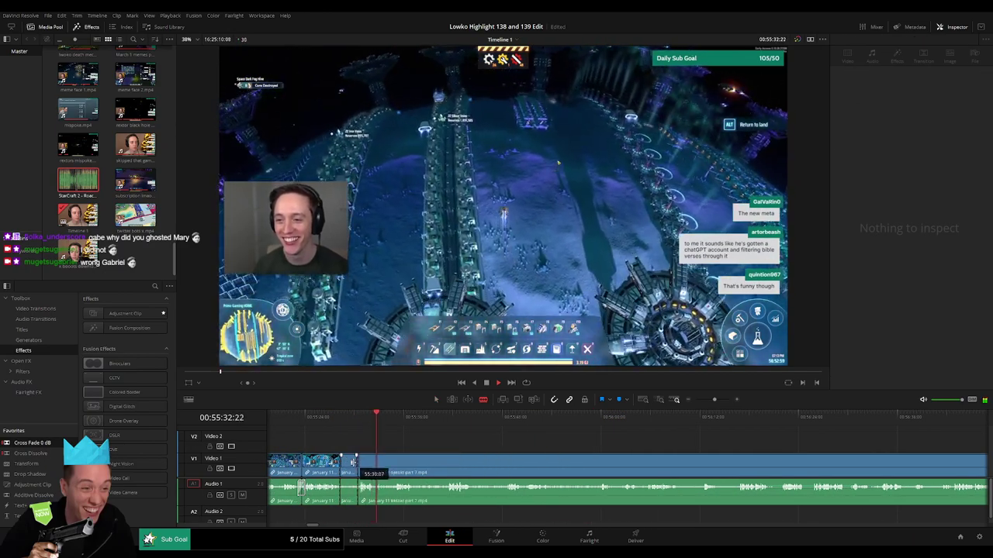
{"action": "key", "text": "a"}
{"action": "left_click", "coordinate": [354, 463]}
{"action": "left_click", "coordinate": [351, 466]}
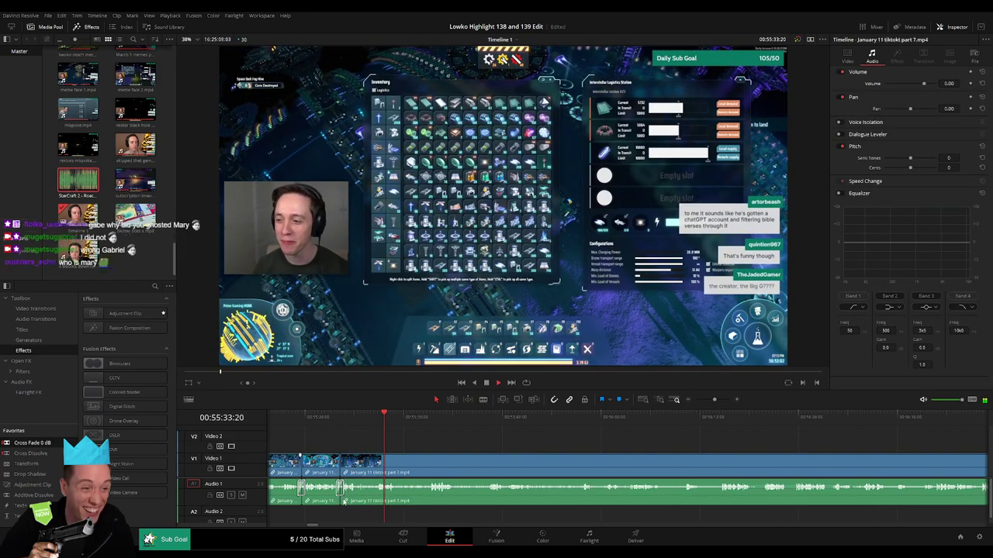
Step: Ripple-delete the section from about 00:55:42 to 00:55:46 and cross-fade the audio at the join
{"action": "left_click", "coordinate": [403, 450]}
{"action": "left_click", "coordinate": [431, 419]}
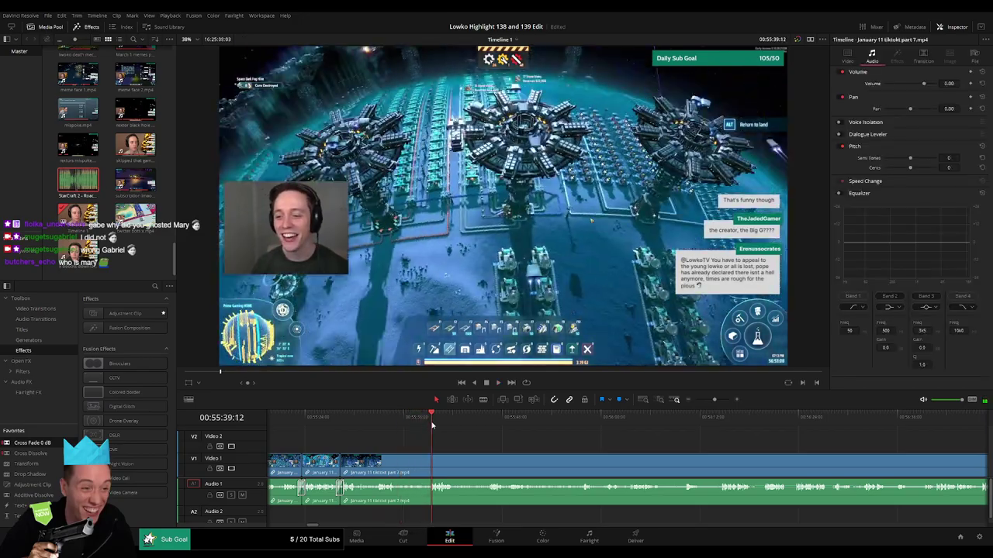
{"action": "scroll", "coordinate": [392, 449], "scroll_direction": "right", "scroll_amount": 4}
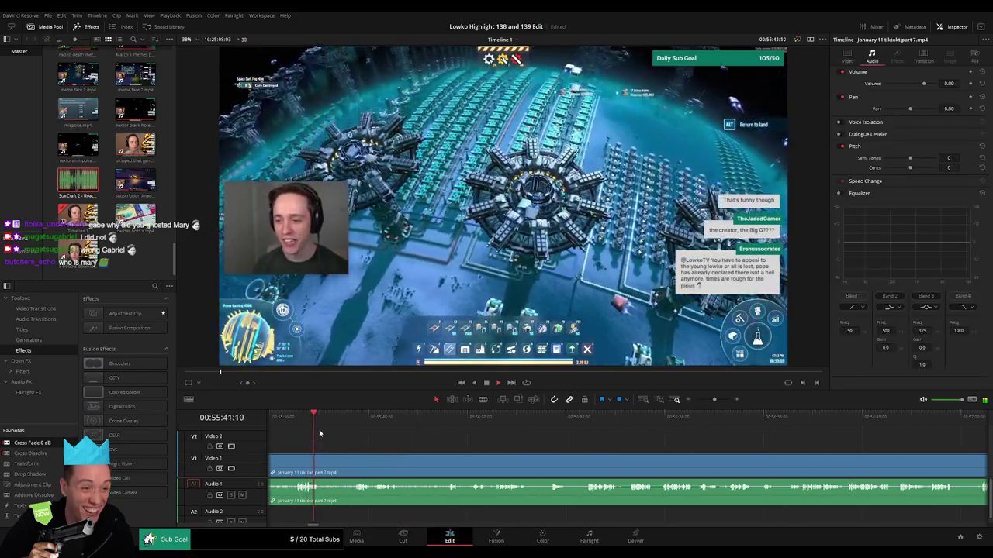
{"action": "left_click_drag", "start_coordinate": [322, 421], "coordinate": [352, 424]}
{"action": "key", "text": "b"}
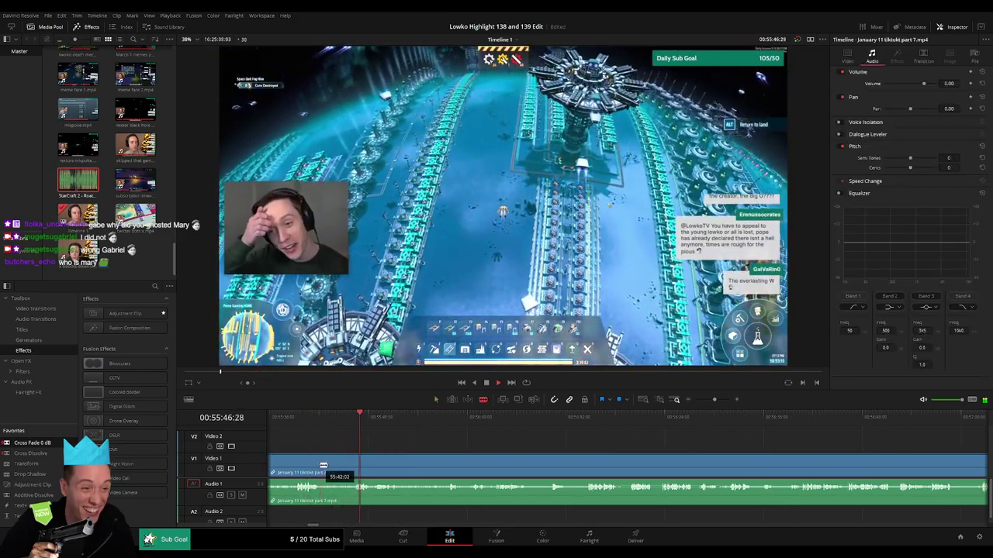
{"action": "left_click", "coordinate": [321, 462]}
{"action": "left_click", "coordinate": [354, 461]}
{"action": "key", "text": "a"}
{"action": "left_click", "coordinate": [339, 463]}
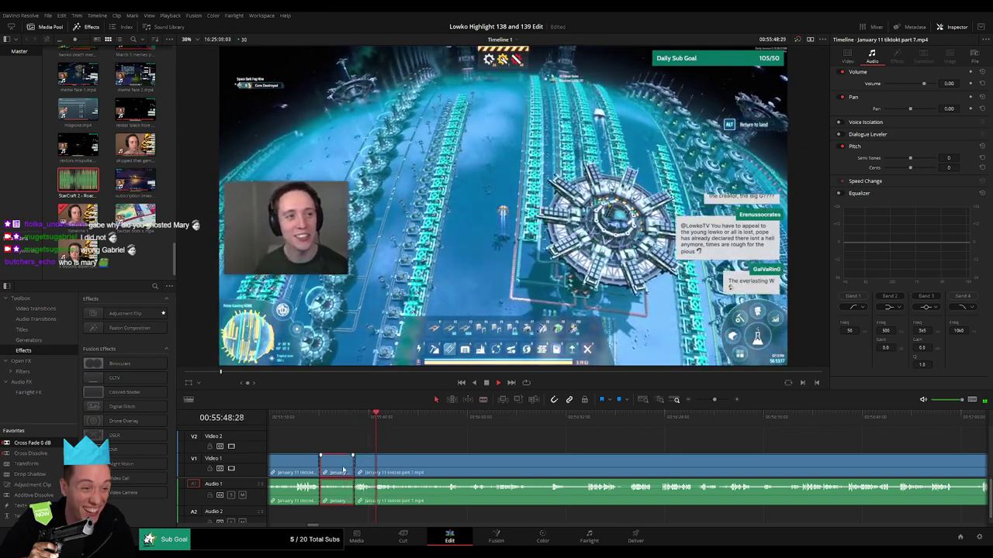
{"action": "key", "text": "Delete"}
{"action": "left_click_drag", "start_coordinate": [48, 442], "coordinate": [319, 499]}
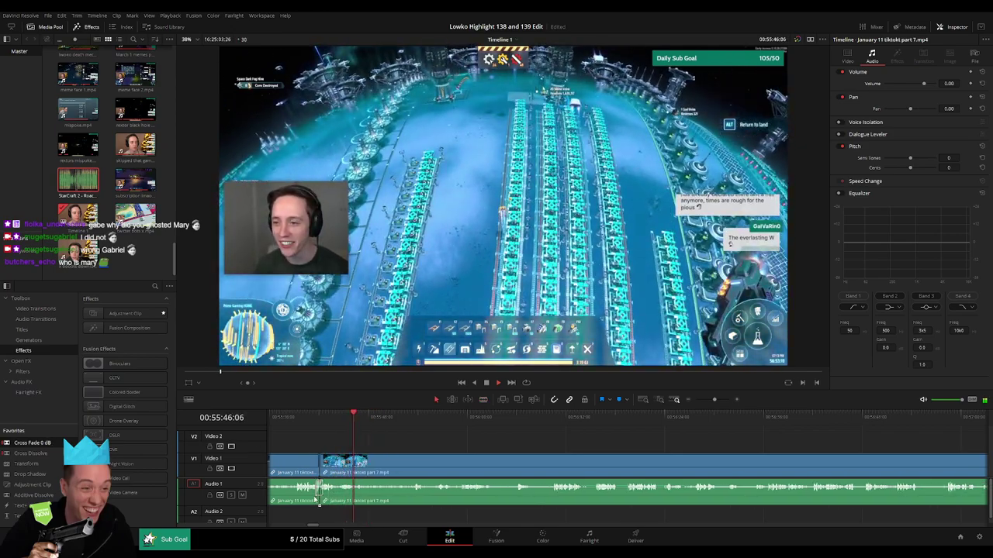
Step: Split January 11 tiktokt part 7 at about 00:55:48 and ripple-delete the rest of that clip after the cut
{"action": "left_click", "coordinate": [368, 474]}
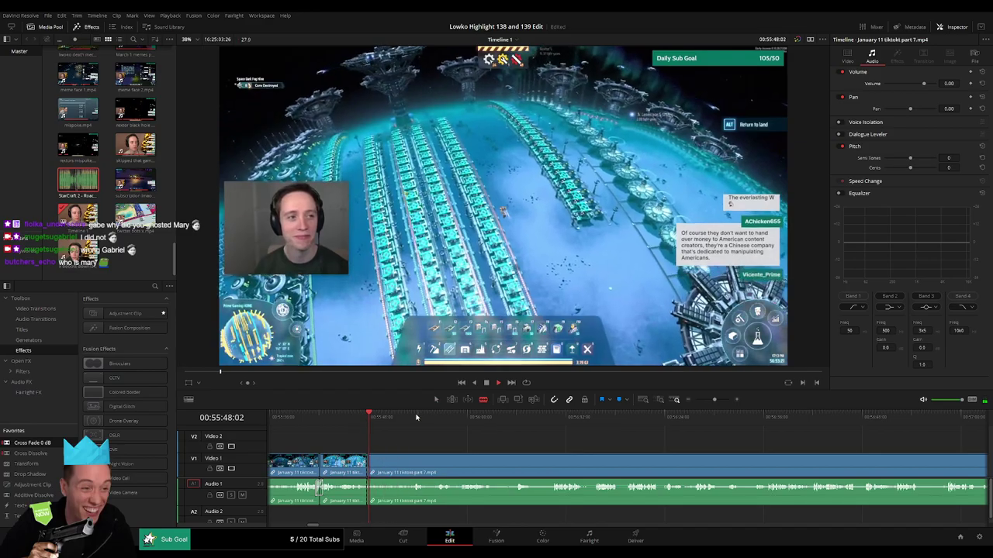
{"action": "left_click_drag", "start_coordinate": [414, 418], "coordinate": [475, 420]}
{"action": "key", "text": "space"}
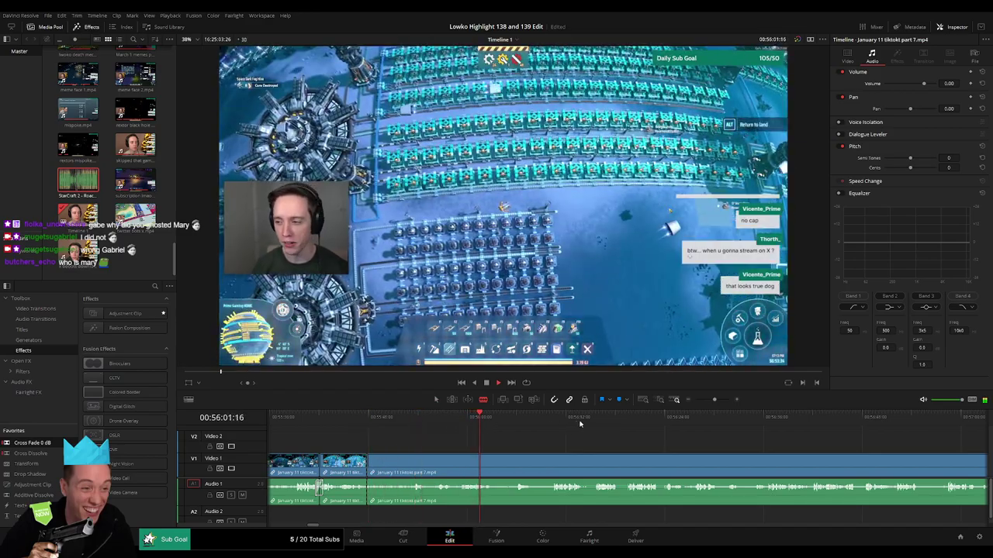
{"action": "left_click", "coordinate": [601, 423]}
{"action": "left_click_drag", "start_coordinate": [644, 425], "coordinate": [891, 431]}
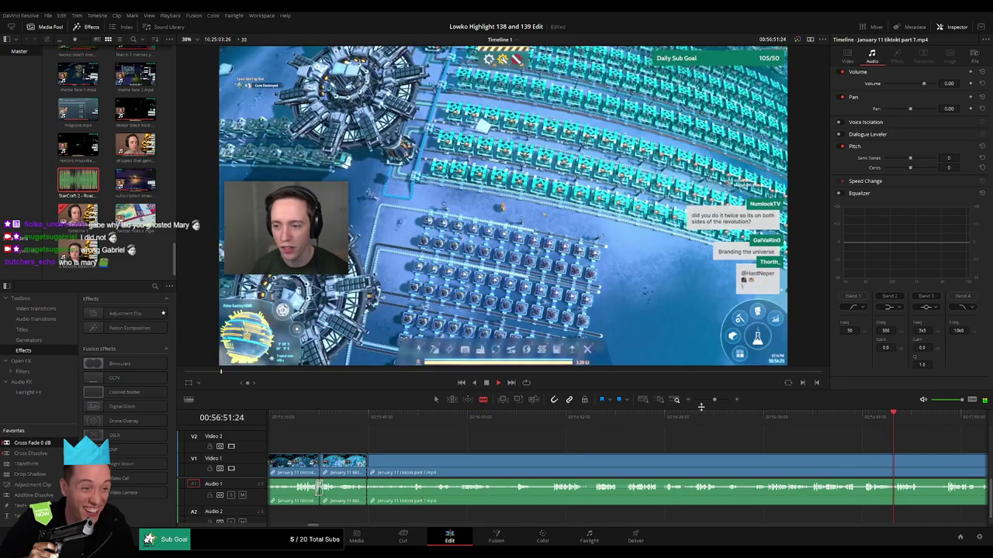
{"action": "left_click_drag", "start_coordinate": [715, 400], "coordinate": [705, 422]}
{"action": "key", "text": "a"}
{"action": "left_click", "coordinate": [676, 462]}
{"action": "key", "text": "Delete"}
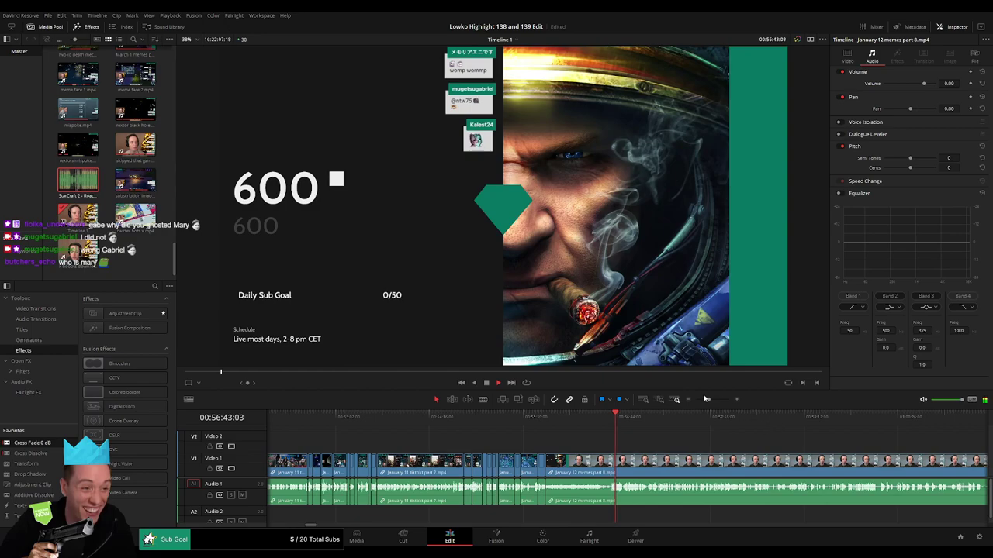
Step: Skim January 12 memes part 8 from its start to about 01:01:48 to find where the usable Reddit discussion begins
{"action": "left_click_drag", "start_coordinate": [706, 399], "coordinate": [703, 400]}
{"action": "scroll", "coordinate": [668, 457], "scroll_direction": "right", "scroll_amount": 15}
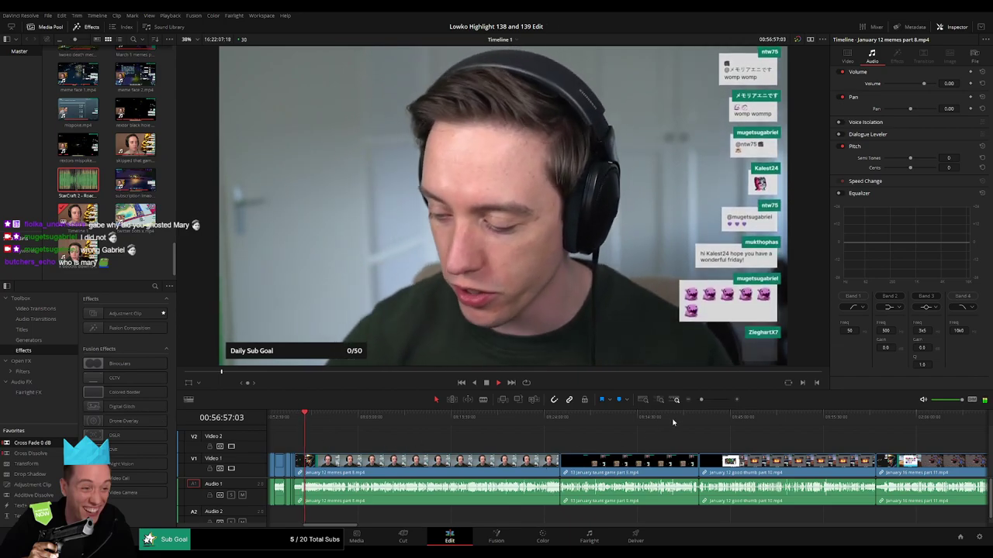
{"action": "left_click_drag", "start_coordinate": [702, 401], "coordinate": [539, 444]}
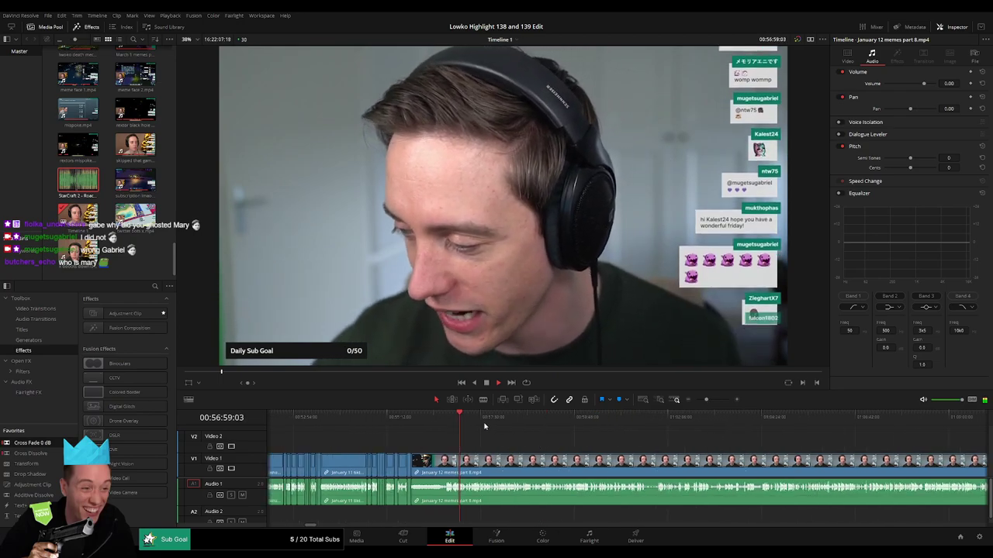
{"action": "left_click", "coordinate": [517, 425]}
{"action": "left_click", "coordinate": [627, 426]}
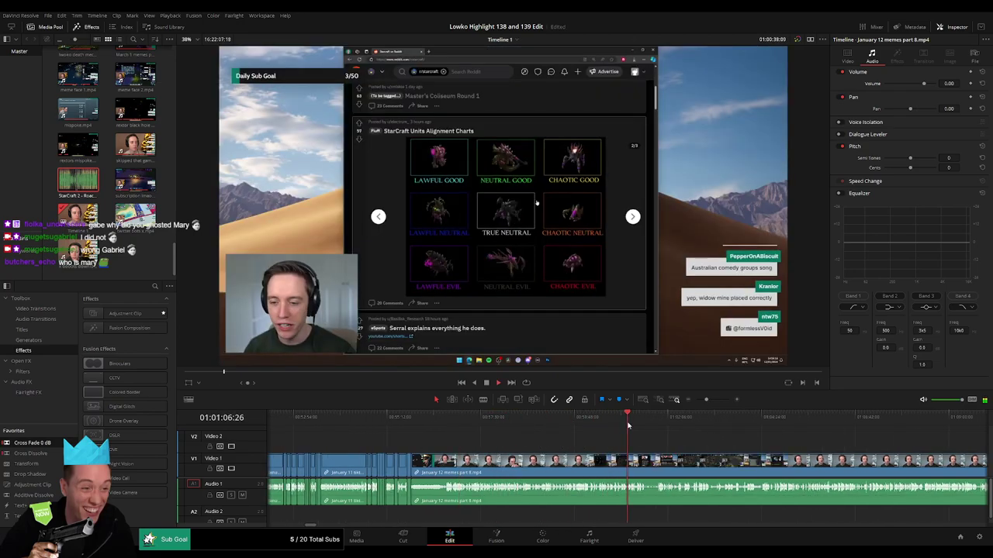
{"action": "left_click", "coordinate": [598, 425]}
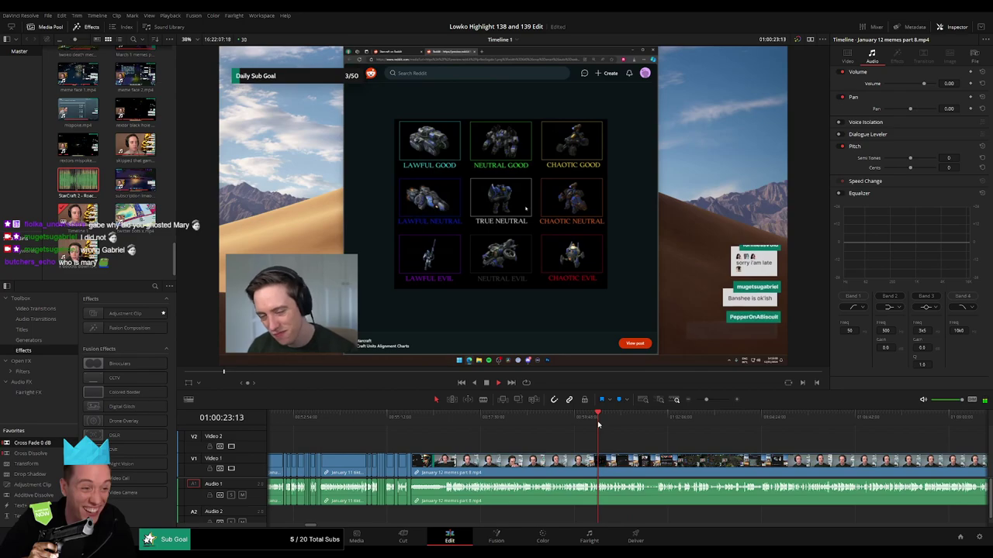
{"action": "left_click", "coordinate": [586, 424]}
{"action": "left_click_drag", "start_coordinate": [566, 425], "coordinate": [653, 423]}
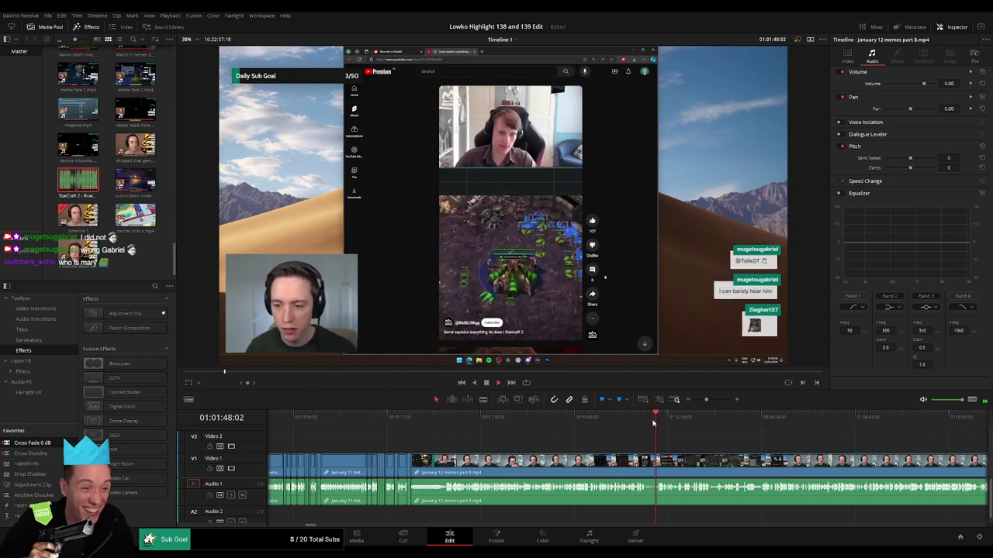
{"action": "left_click", "coordinate": [713, 400]}
{"action": "left_click", "coordinate": [508, 417]}
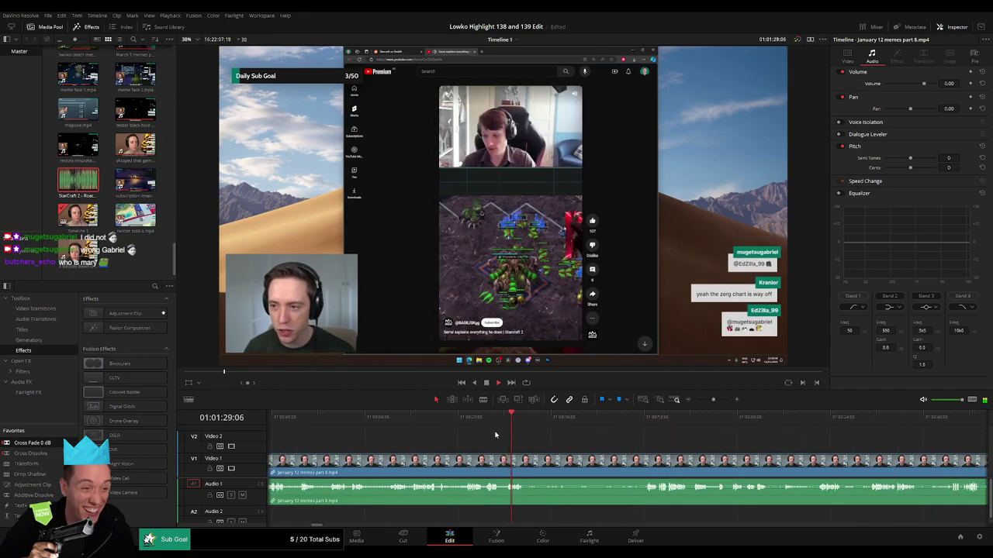
{"action": "left_click", "coordinate": [476, 422]}
{"action": "left_click", "coordinate": [487, 422]}
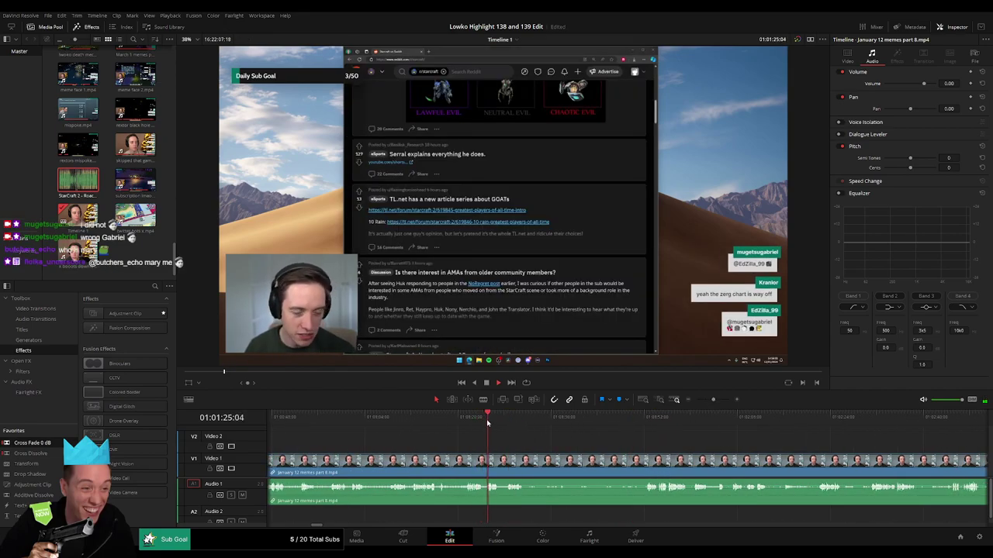
{"action": "left_click", "coordinate": [468, 423]}
{"action": "left_click", "coordinate": [440, 423]}
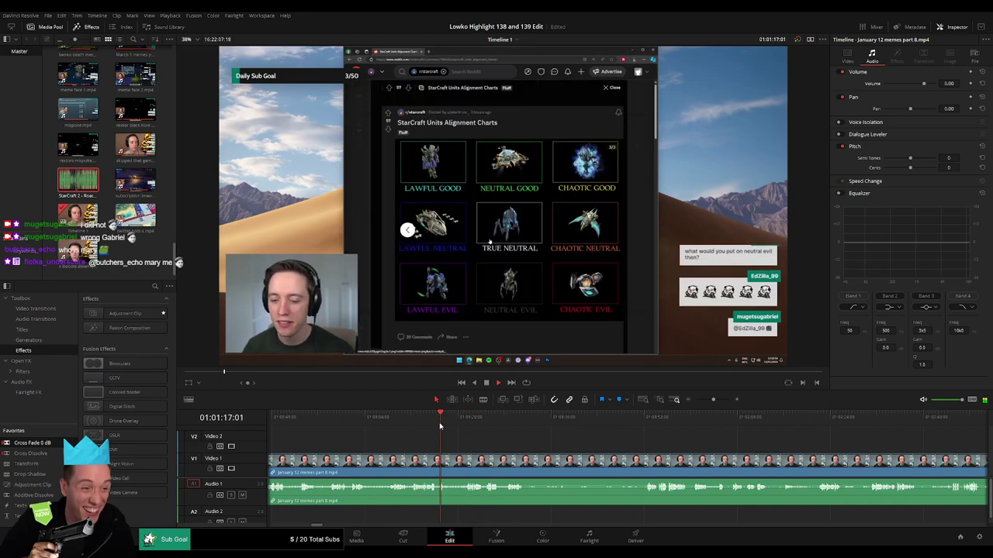
Step: Split January 12 memes part 8 at about 01:01:21, ripple-delete its opening before the cut and cross-fade the audio at the join
{"action": "left_click", "coordinate": [465, 461]}
{"action": "key", "text": "a"}
{"action": "left_click", "coordinate": [451, 463]}
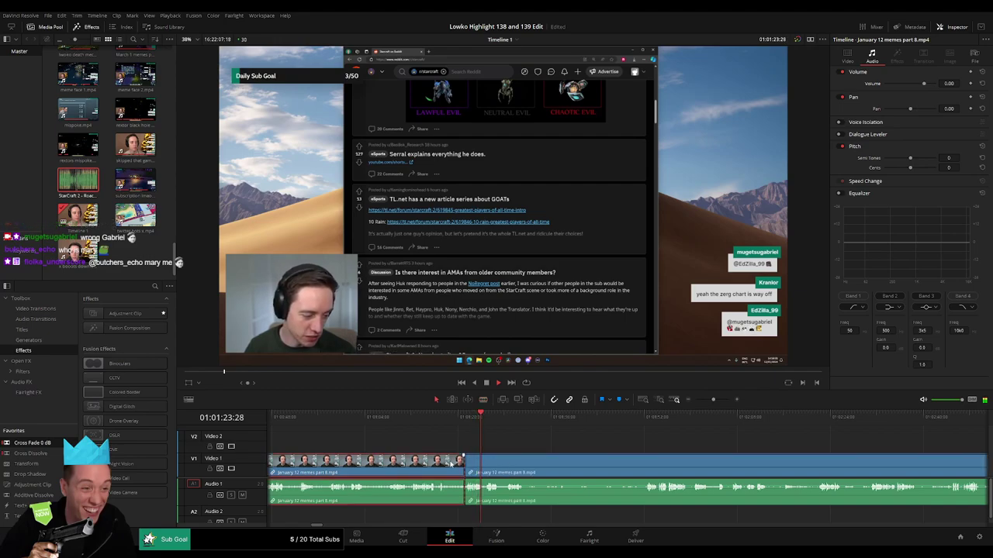
{"action": "key", "text": "Delete"}
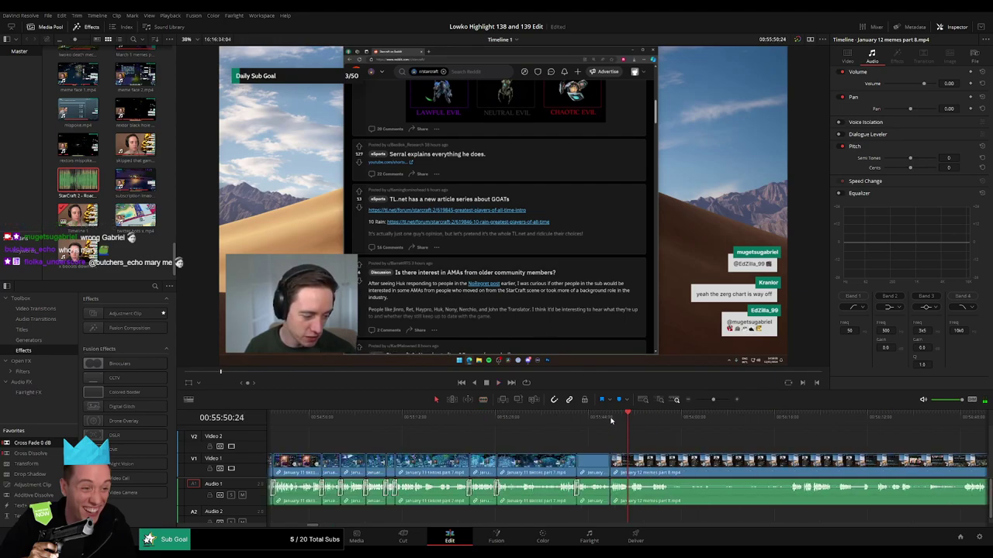
{"action": "left_click", "coordinate": [610, 420]}
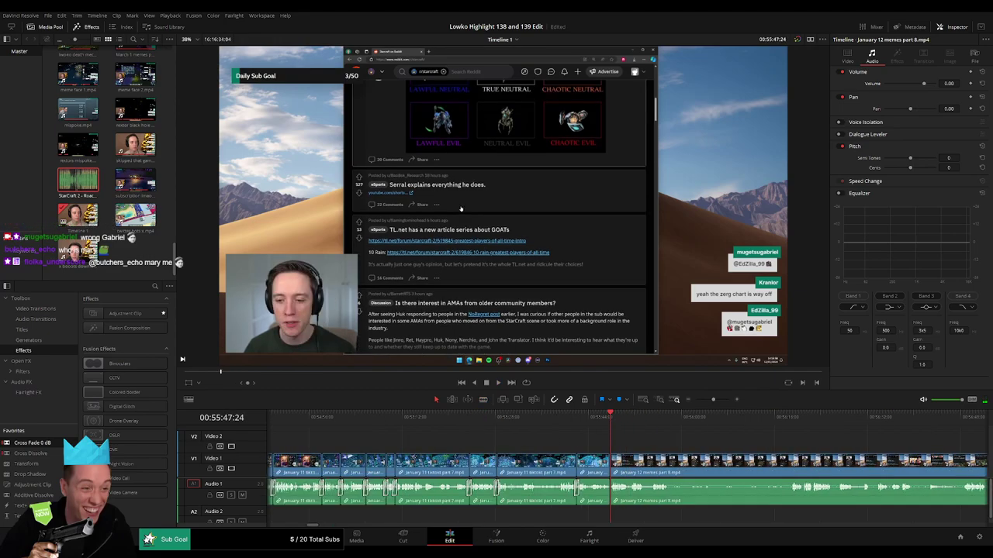
{"action": "key", "text": "space"}
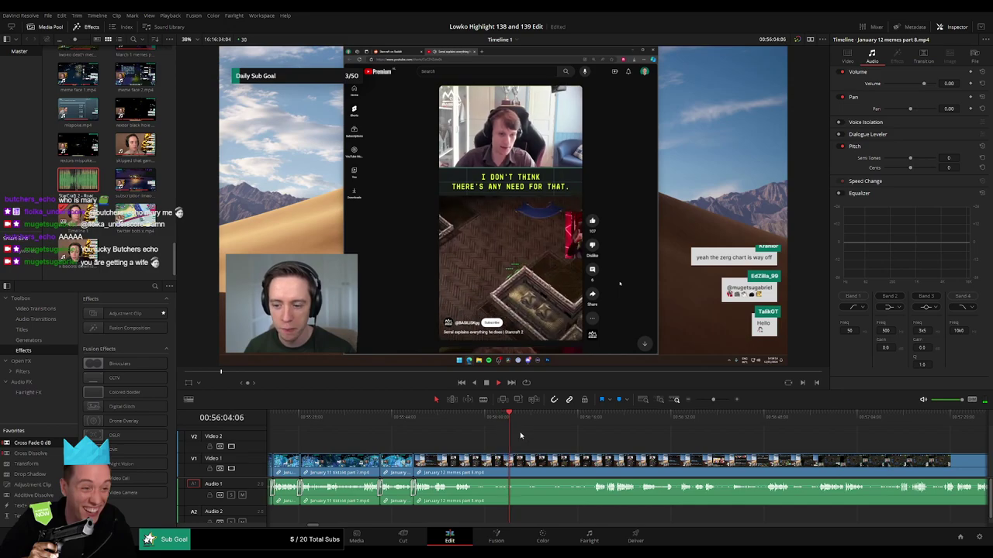
Step: Ripple-delete the short pause from about 00:56:26 to 00:56:27 in January 12 memes part 8
{"action": "left_click_drag", "start_coordinate": [531, 419], "coordinate": [486, 439]}
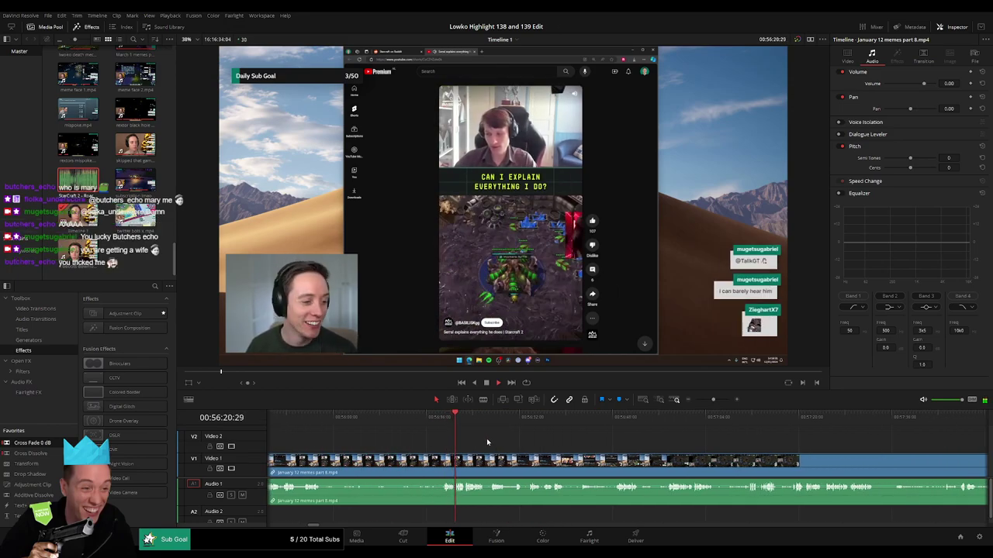
{"action": "scroll", "coordinate": [444, 446], "scroll_direction": "right", "scroll_amount": 1}
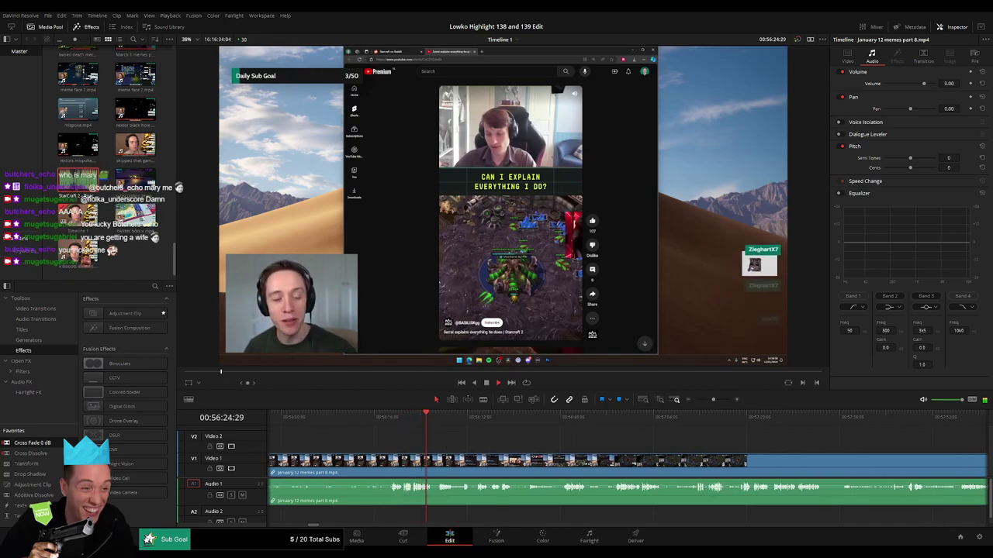
{"action": "left_click", "coordinate": [435, 460]}
{"action": "key", "text": "a"}
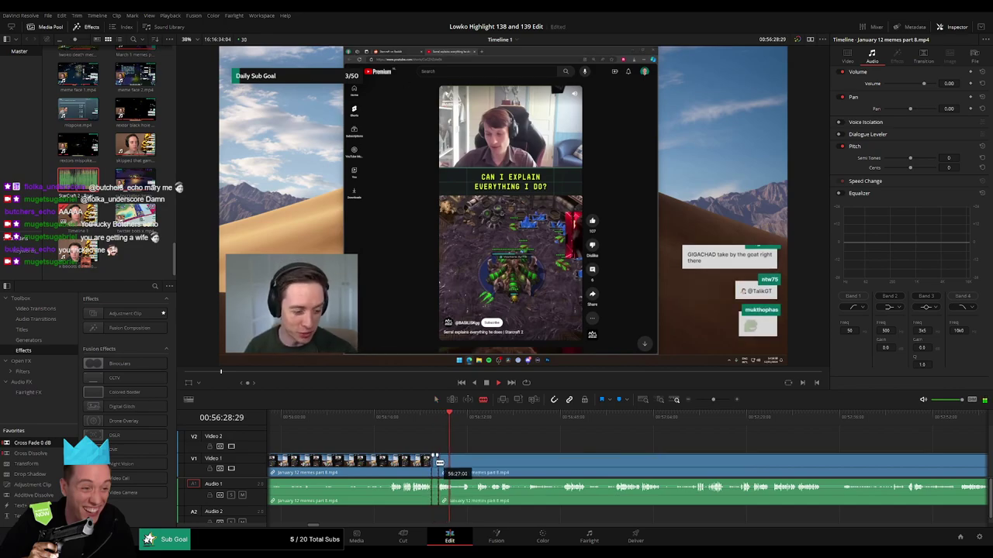
Step: Ripple-delete the section from about 00:56:28 to 00:56:31 and cross-fade the audio at the join
{"action": "left_click", "coordinate": [451, 427]}
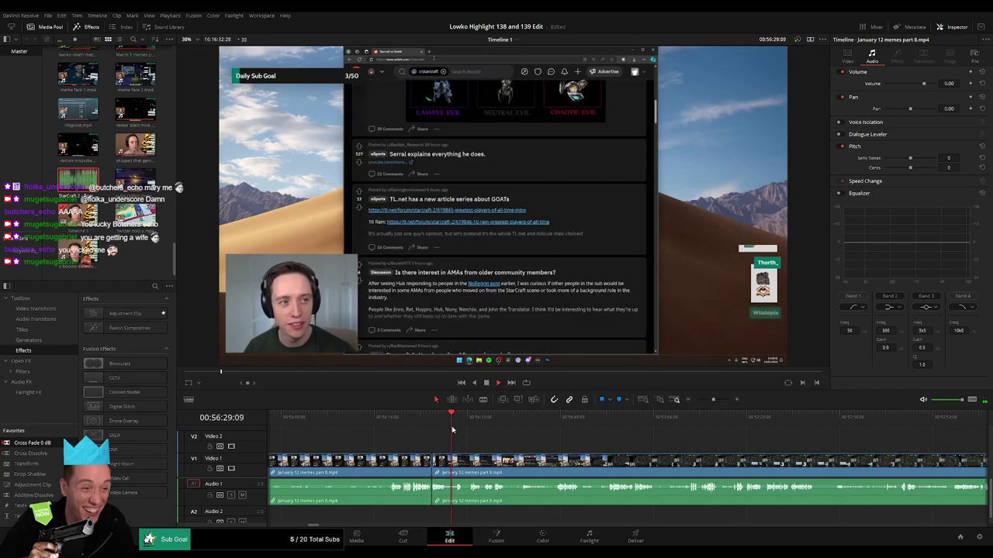
{"action": "key", "text": "b"}
{"action": "left_click", "coordinate": [446, 464]}
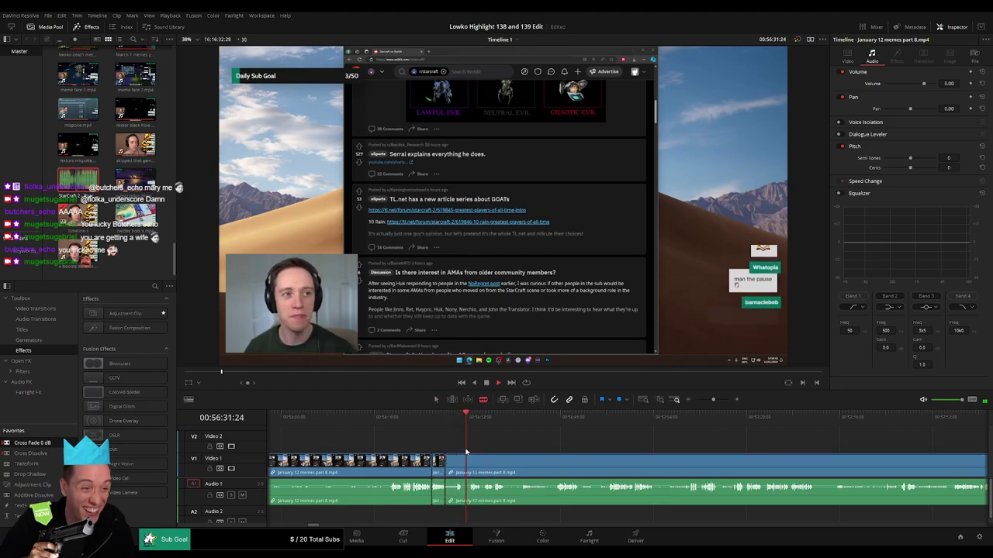
{"action": "left_click_drag", "start_coordinate": [478, 458], "coordinate": [419, 466]}
{"action": "key", "text": "Delete"}
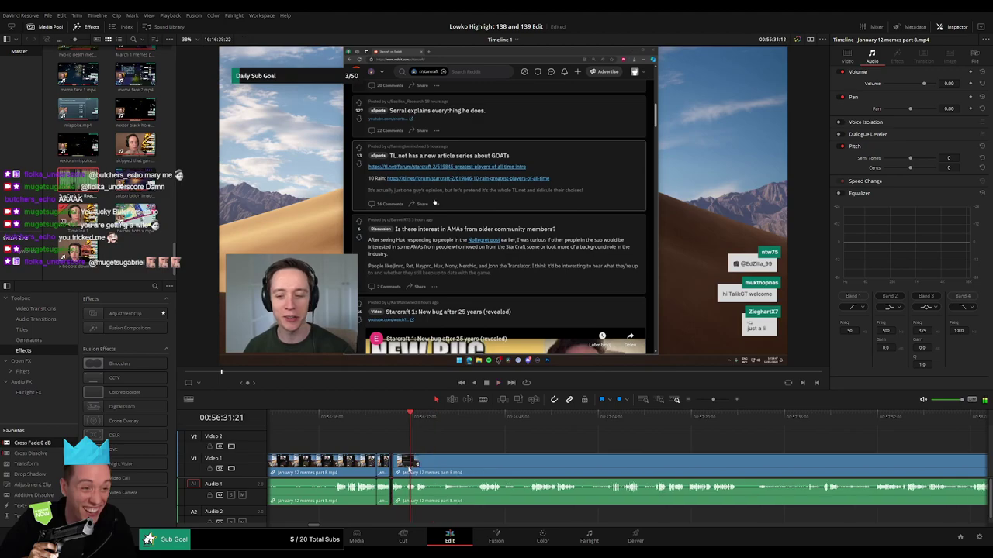
{"action": "left_click_drag", "start_coordinate": [33, 443], "coordinate": [397, 499]}
Step: Skim the passage after 00:56:34, ripple-delete it up to about 00:56:43 and cross-fade the audio at the join
{"action": "key", "text": "space"}
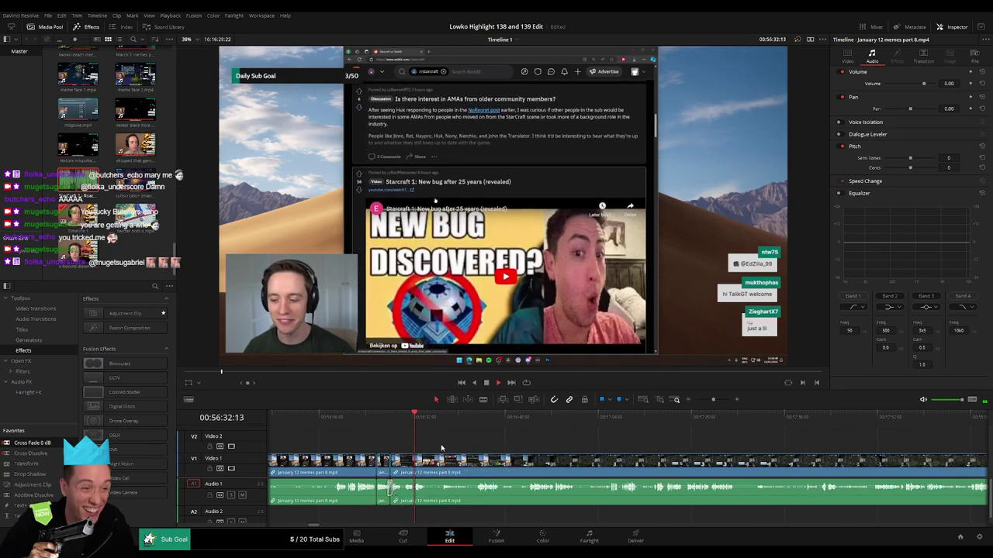
{"action": "left_click_drag", "start_coordinate": [712, 400], "coordinate": [716, 402]}
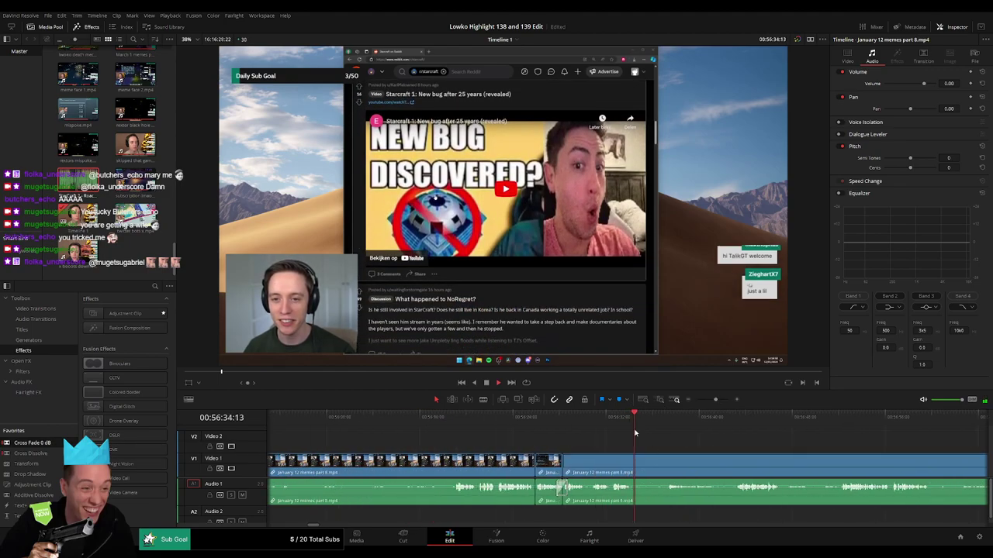
{"action": "key", "text": "b"}
{"action": "left_click", "coordinate": [635, 468]}
{"action": "left_click", "coordinate": [746, 423]}
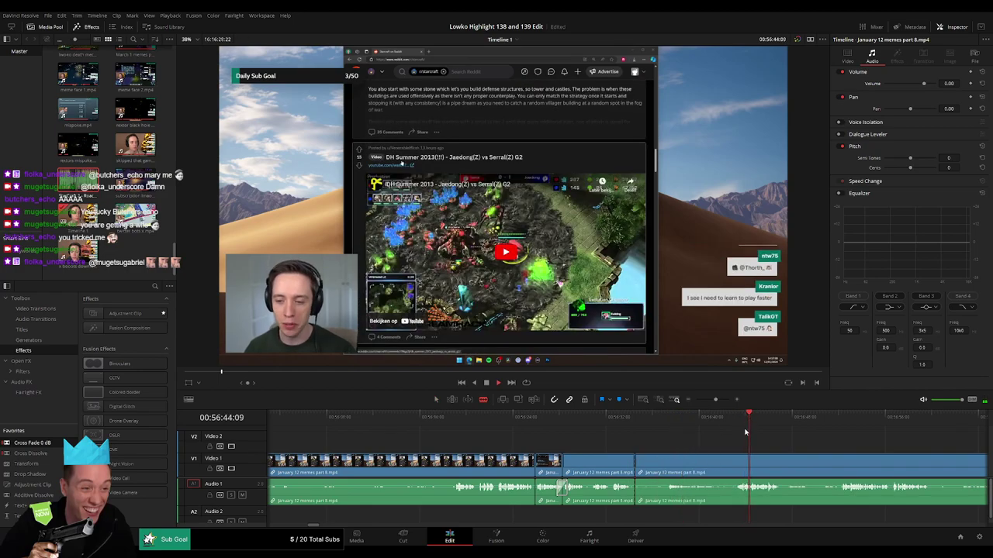
{"action": "scroll", "coordinate": [616, 450], "scroll_direction": "right", "scroll_amount": 4}
{"action": "left_click", "coordinate": [612, 421]}
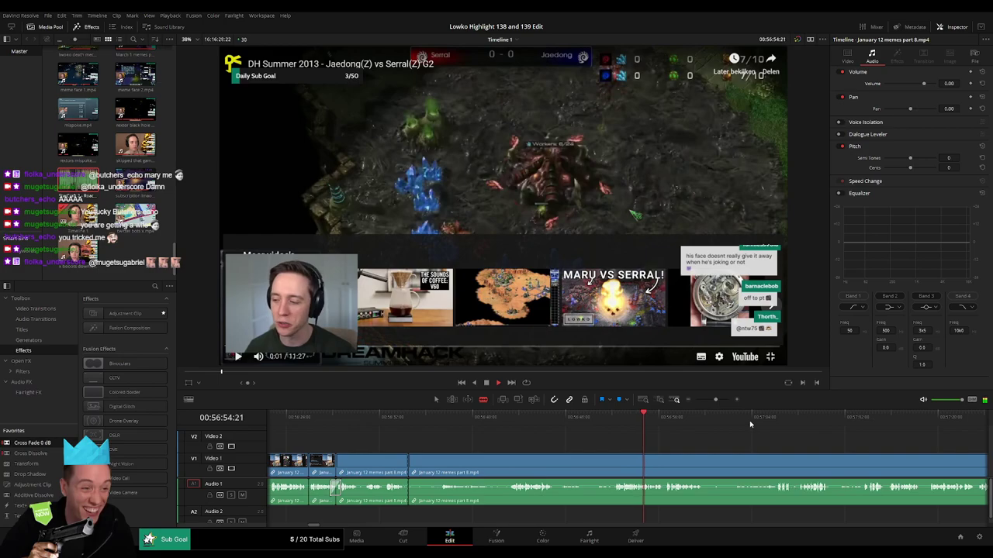
{"action": "scroll", "coordinate": [600, 439], "scroll_direction": "right", "scroll_amount": 3}
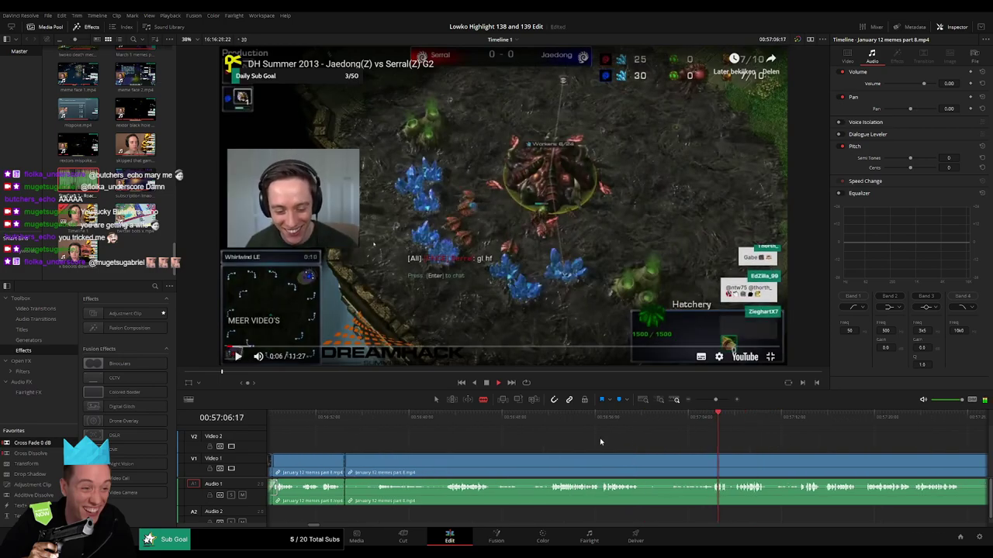
{"action": "left_click", "coordinate": [486, 423]}
{"action": "scroll", "coordinate": [528, 444], "scroll_direction": "left", "scroll_amount": 2}
{"action": "left_click", "coordinate": [377, 420]}
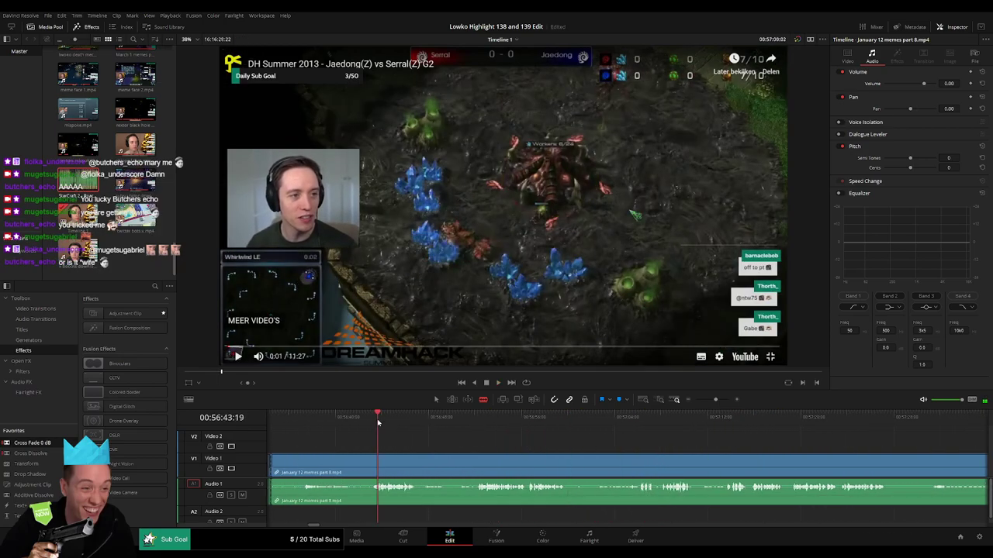
{"action": "scroll", "coordinate": [517, 455], "scroll_direction": "left", "scroll_amount": 3}
{"action": "key", "text": "a"}
{"action": "left_click", "coordinate": [439, 470]}
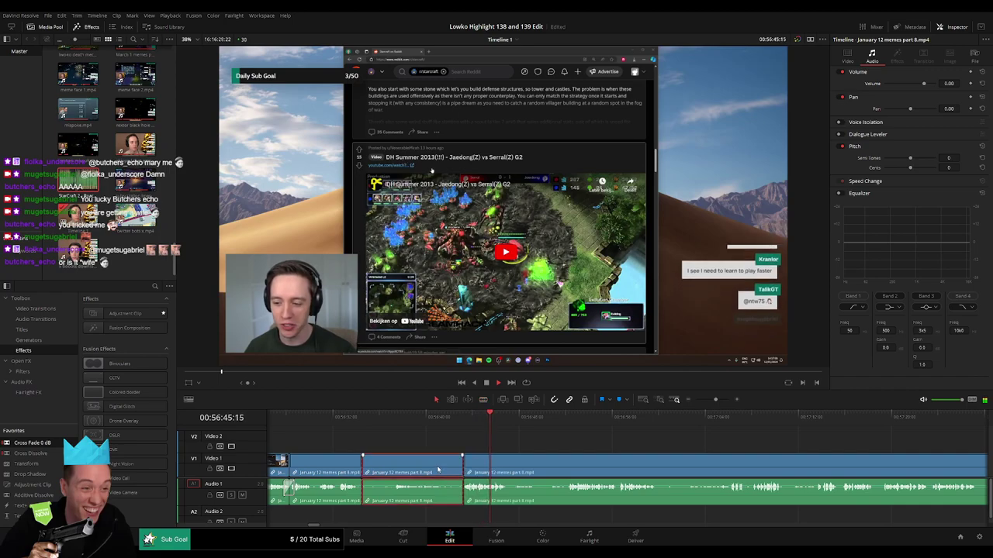
{"action": "key", "text": "Delete"}
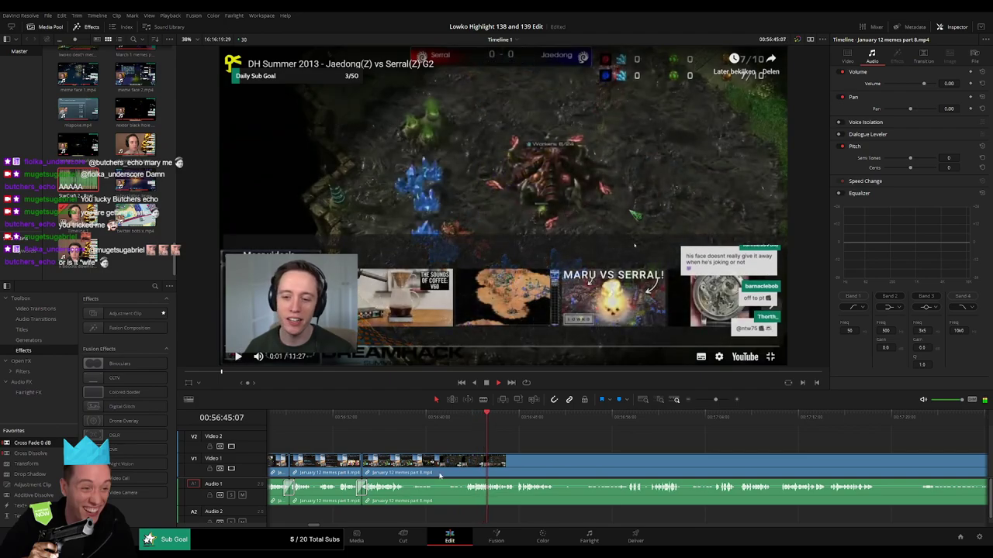
Step: Split out the word from about 00:56:49:13 to 00:56:49:24 in January 12 memes part 8 and mute its audio
{"action": "left_click", "coordinate": [514, 419]}
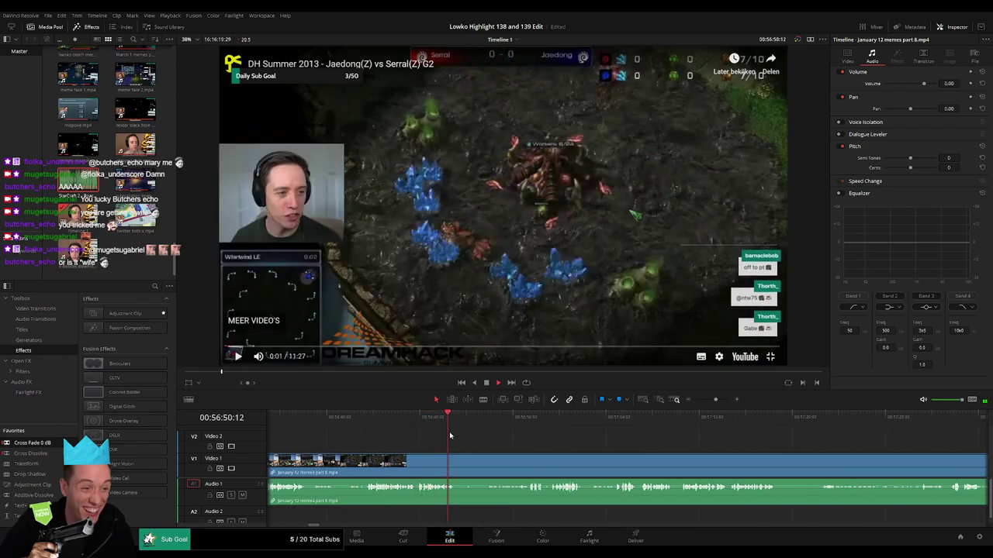
{"action": "left_click", "coordinate": [723, 401]}
{"action": "left_click_drag", "start_coordinate": [723, 402], "coordinate": [726, 402]}
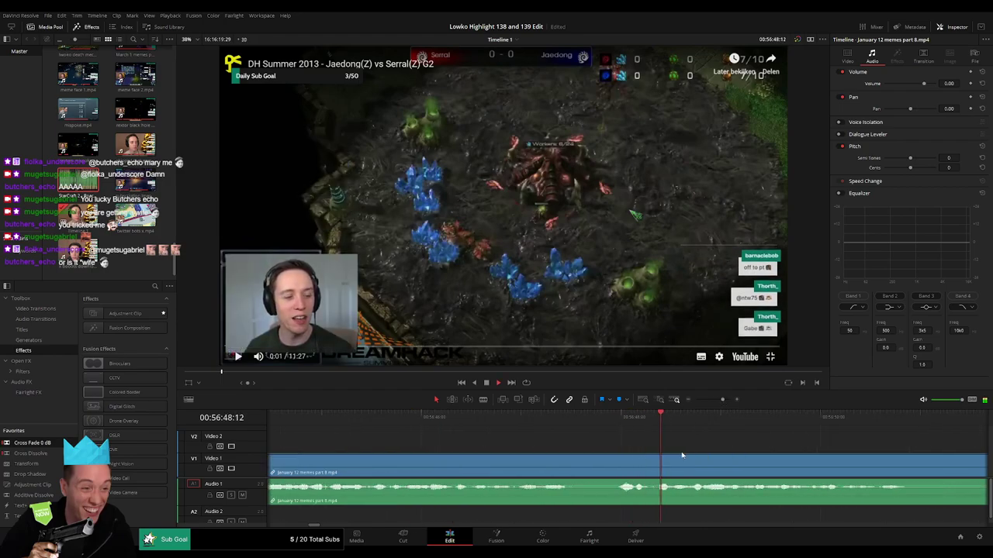
{"action": "scroll", "coordinate": [629, 455], "scroll_direction": "right", "scroll_amount": 3}
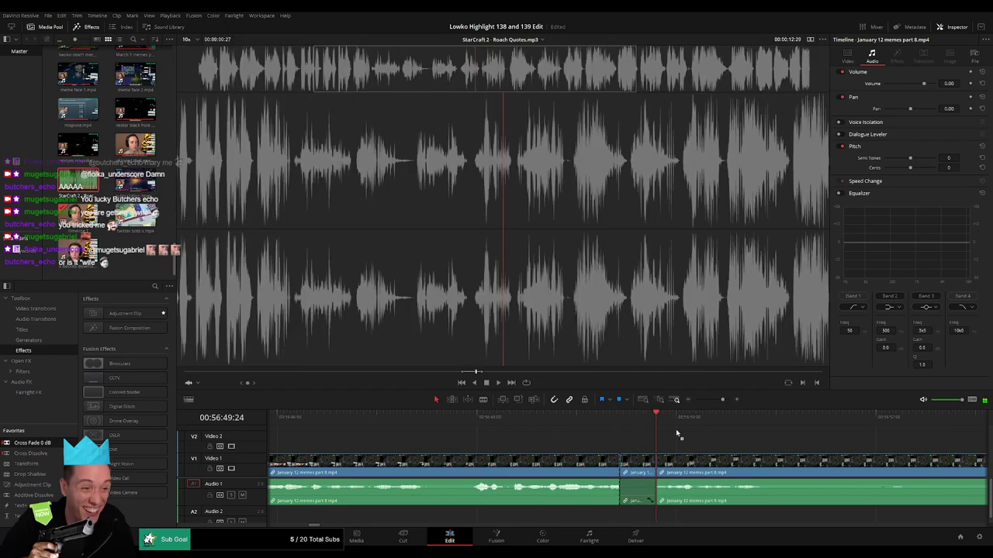
Step: Cover the muted word with an excerpt of StarCraft 2 - Roach Quotes.mp3 on Audio 2, adjust its volume and play back the passage
{"action": "left_click_drag", "start_coordinate": [637, 490], "coordinate": [640, 518]}
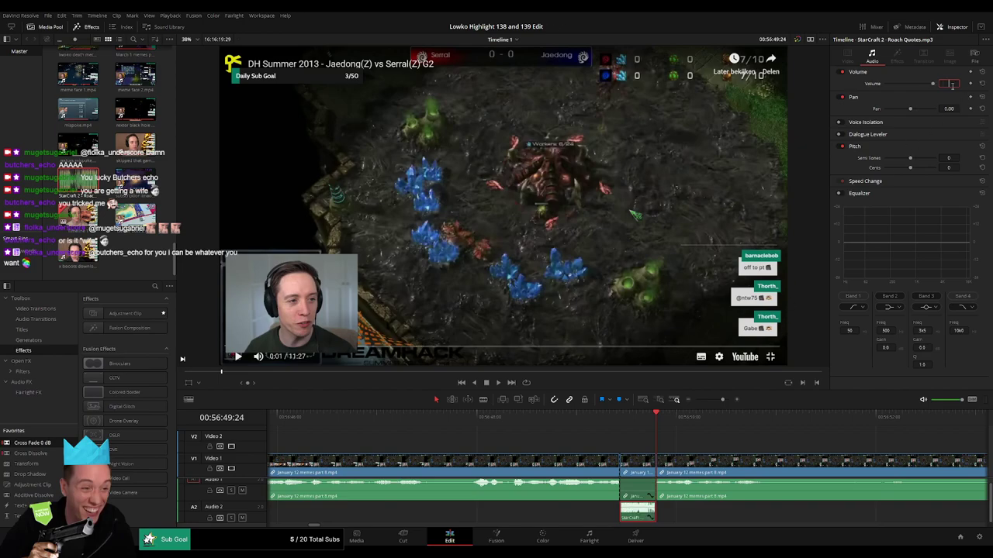
{"action": "left_click", "coordinate": [587, 419]}
{"action": "key", "text": "space"}
{"action": "left_click", "coordinate": [719, 448]}
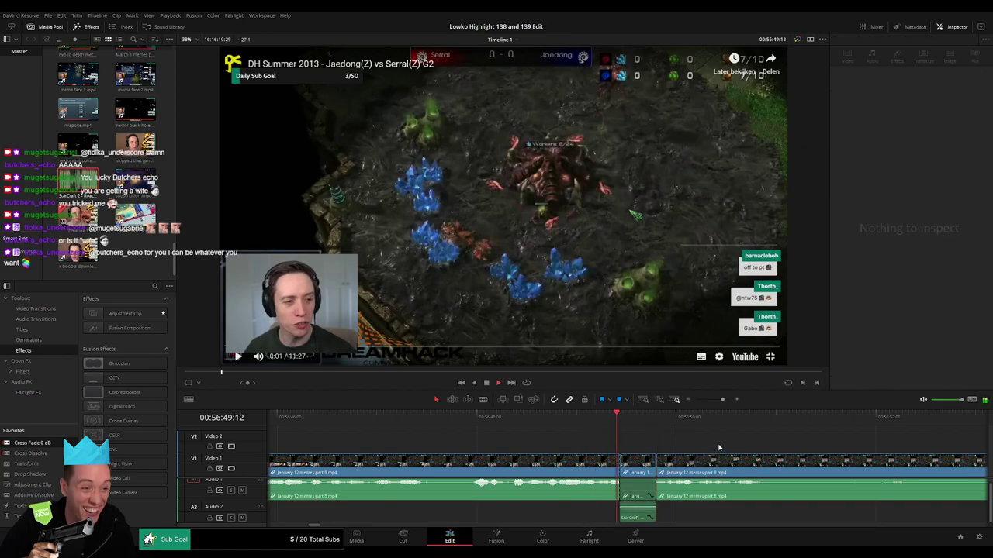
Step: Review January 12 memes part 8 after the muted word, from about 00:56:51 to 00:57:16, for parts to cut
{"action": "left_click_drag", "start_coordinate": [723, 401], "coordinate": [716, 401]}
{"action": "left_click_drag", "start_coordinate": [656, 472], "coordinate": [625, 477]}
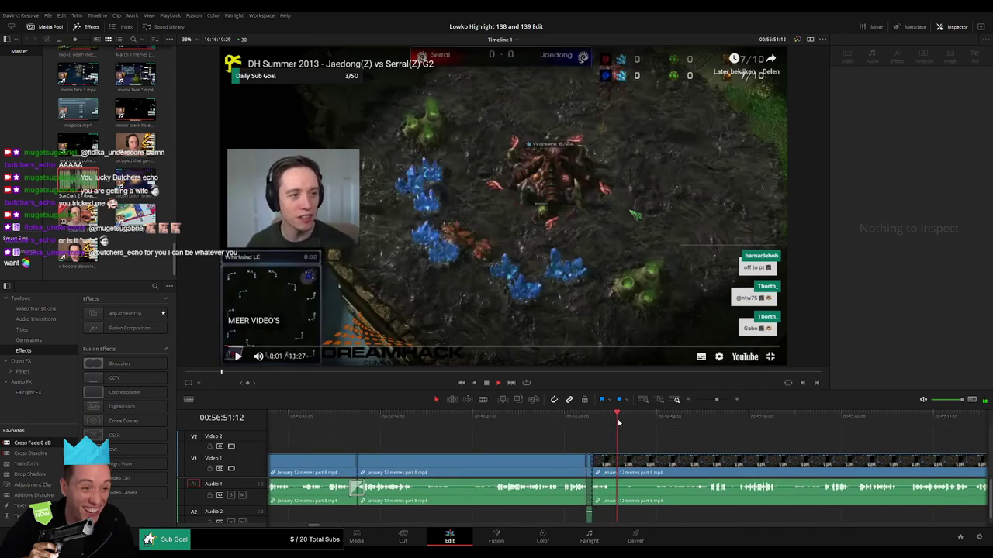
{"action": "left_click", "coordinate": [643, 421]}
{"action": "left_click_drag", "start_coordinate": [680, 453], "coordinate": [515, 449]}
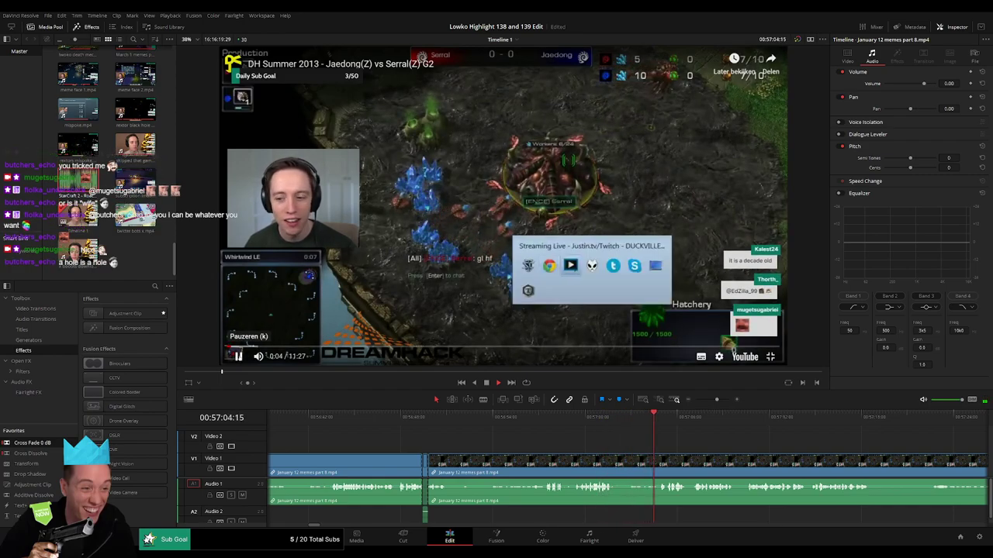
{"action": "left_click_drag", "start_coordinate": [749, 458], "coordinate": [530, 452]}
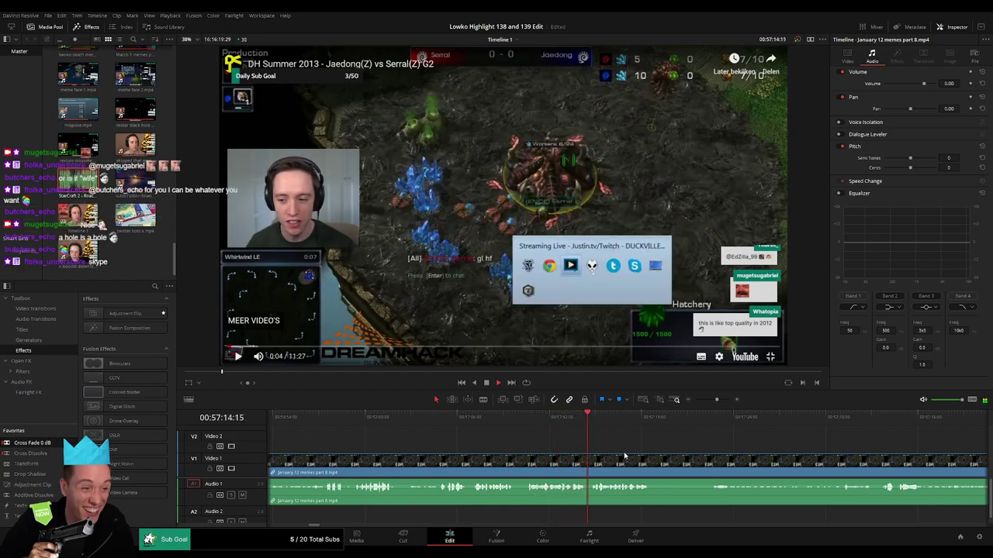
{"action": "scroll", "coordinate": [625, 456], "scroll_direction": "right", "scroll_amount": 4}
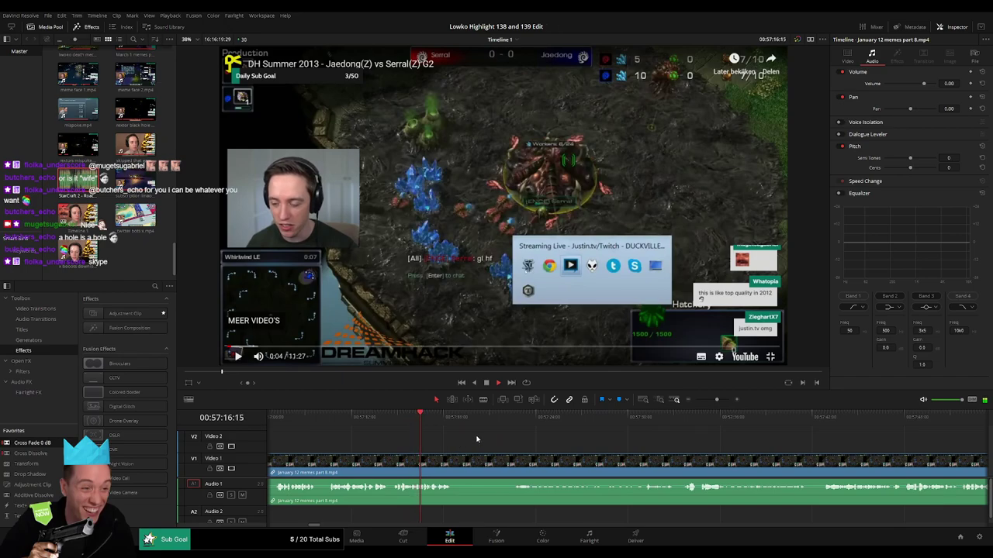
Step: Ripple-delete the silent section from about 00:57:19 to 00:57:22 and cross-fade the audio at the join
{"action": "scroll", "coordinate": [449, 435], "scroll_direction": "right", "scroll_amount": 1}
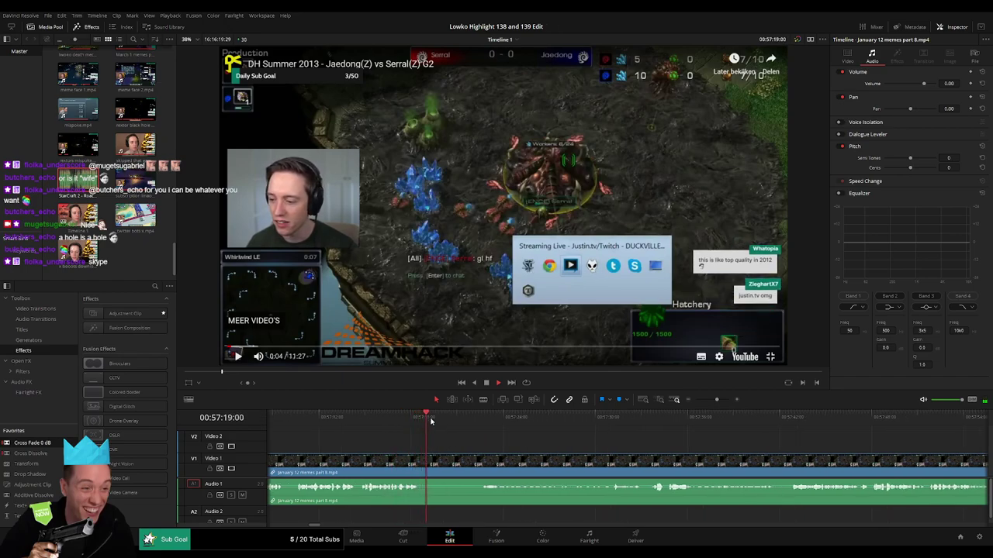
{"action": "left_click", "coordinate": [481, 422]}
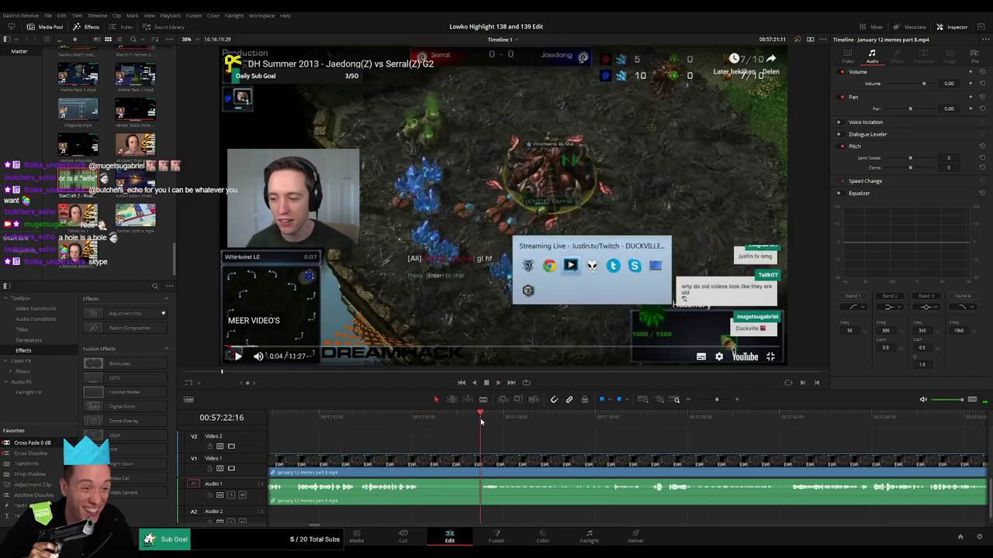
{"action": "left_click", "coordinate": [423, 461]}
{"action": "left_click", "coordinate": [482, 461]}
{"action": "key", "text": "a"}
{"action": "left_click", "coordinate": [459, 464]}
{"action": "key", "text": "Delete"}
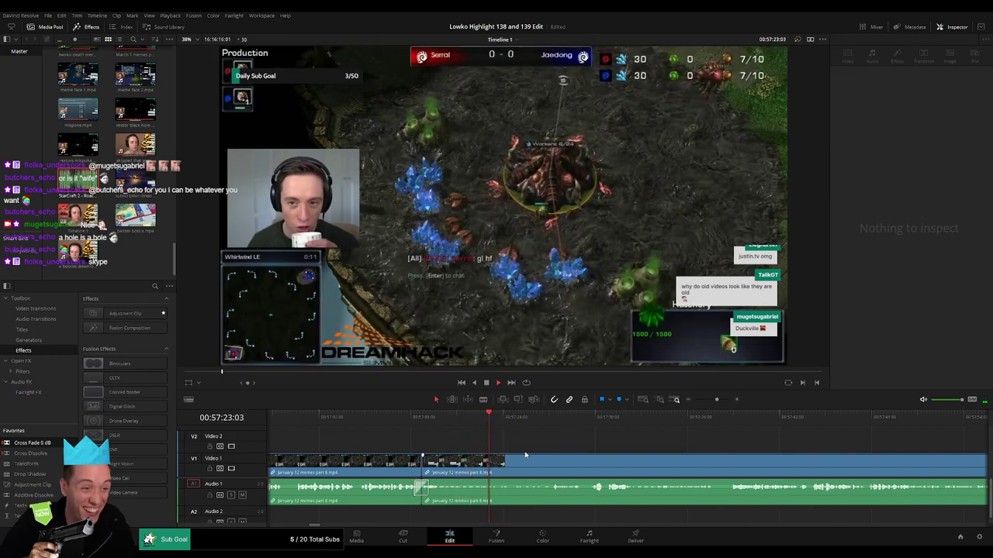
Step: Review the Jaedong vs Serral match footage from about 00:57:23 to 00:58:30 for parts to cut
{"action": "scroll", "coordinate": [512, 452], "scroll_direction": "right", "scroll_amount": 2}
{"action": "left_click", "coordinate": [460, 421]}
{"action": "left_click", "coordinate": [478, 423]}
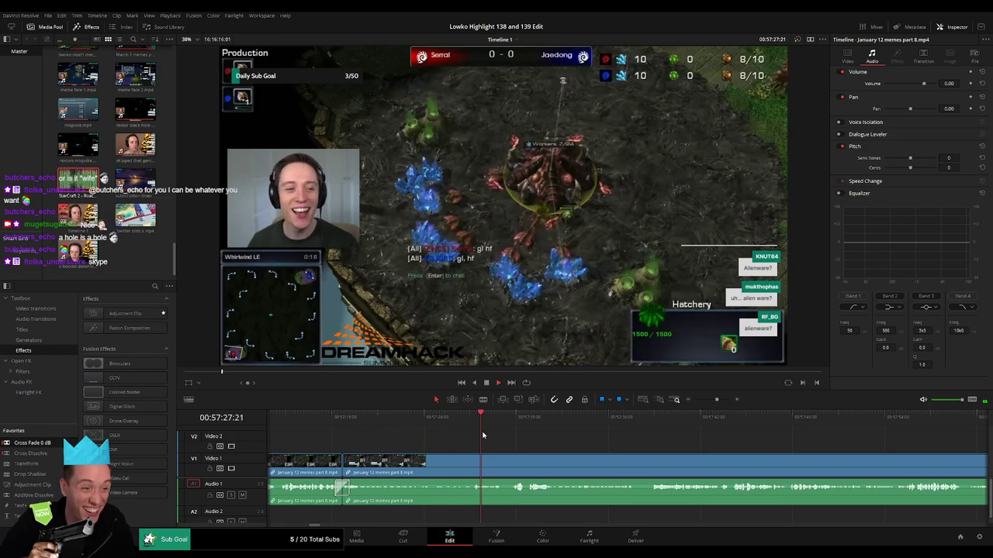
{"action": "left_click", "coordinate": [471, 423]}
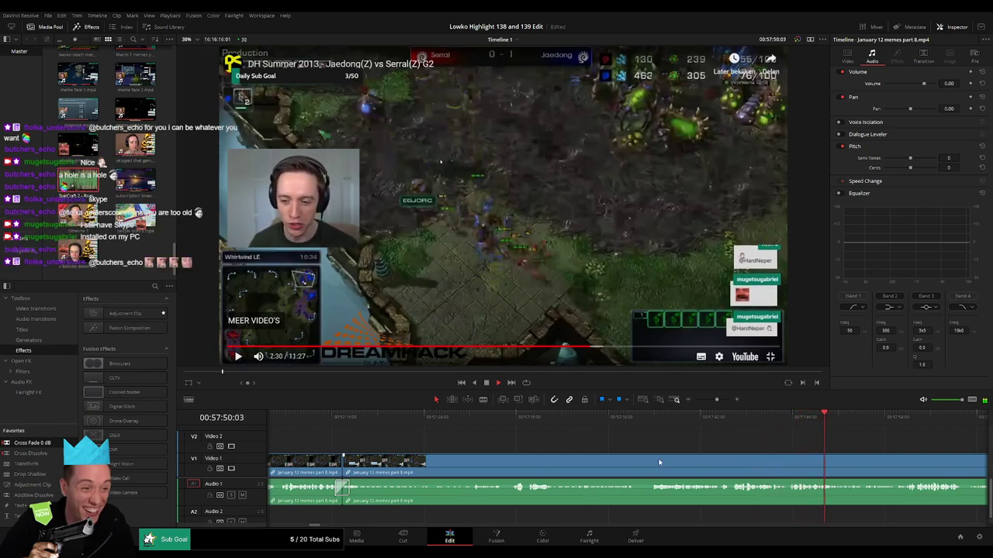
{"action": "scroll", "coordinate": [714, 465], "scroll_direction": "right", "scroll_amount": 3}
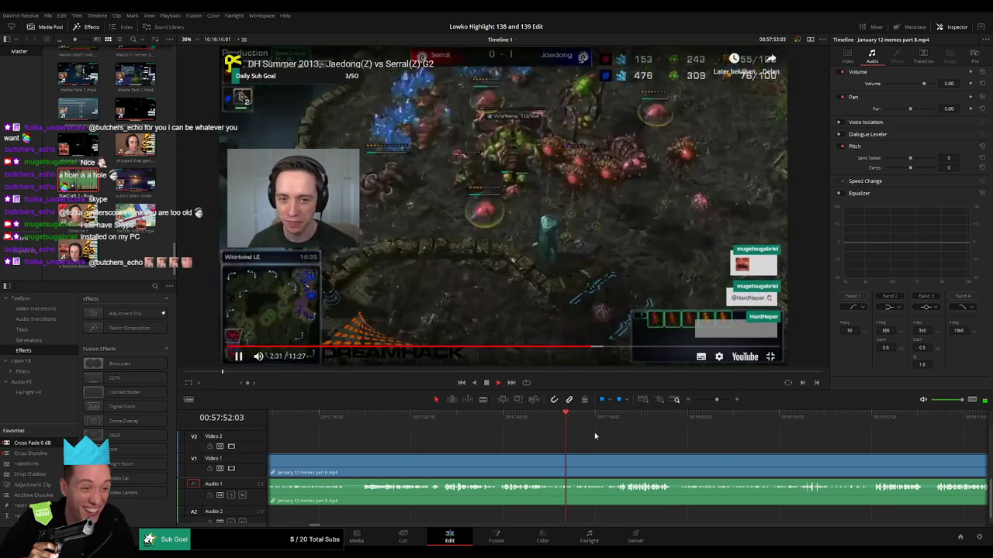
{"action": "left_click", "coordinate": [610, 421]}
{"action": "key", "text": "space"}
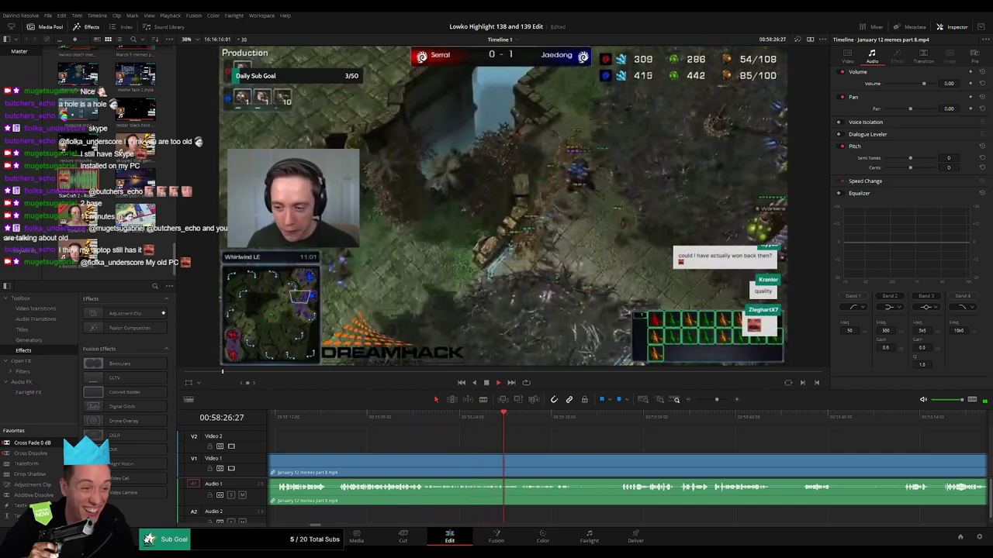
{"action": "left_click", "coordinate": [536, 417]}
{"action": "left_click_drag", "start_coordinate": [620, 447], "coordinate": [507, 439]}
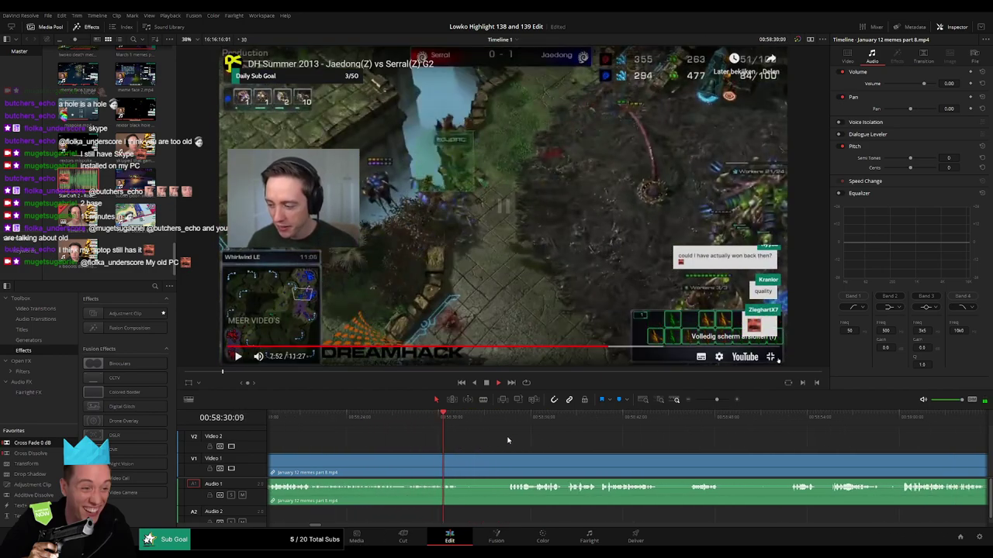
Step: Split January 12 memes part 8 at about 00:58:31, after the match video closes, and check the cut point
{"action": "left_click", "coordinate": [472, 417]}
{"action": "left_click", "coordinate": [500, 417]}
{"action": "key", "text": "b"}
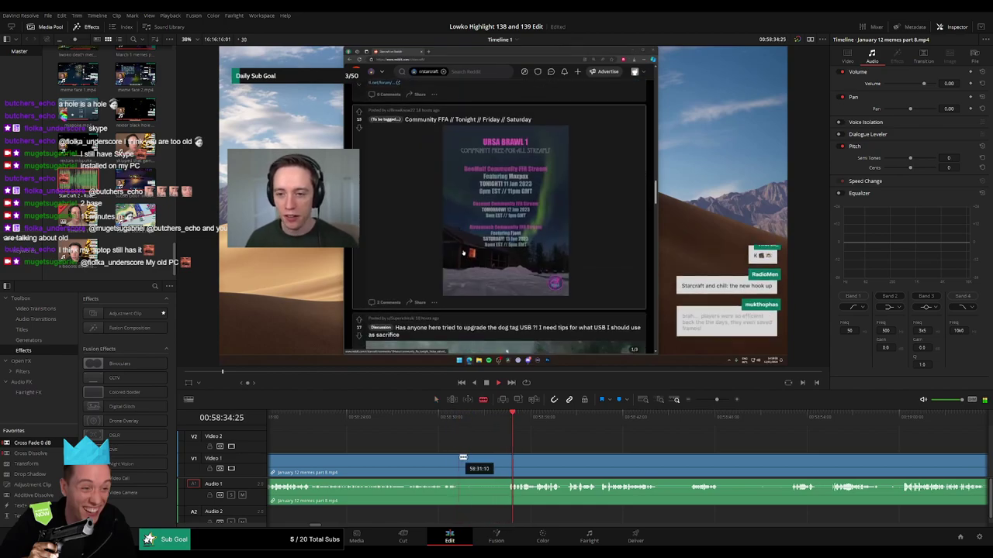
{"action": "left_click", "coordinate": [459, 457]}
{"action": "key", "text": "ctrl+z"}
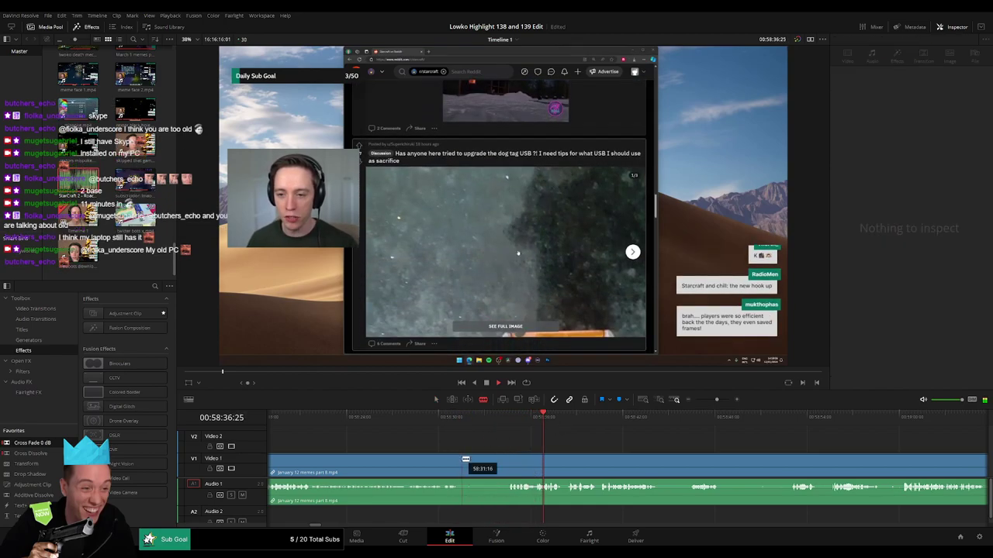
{"action": "left_click", "coordinate": [444, 419]}
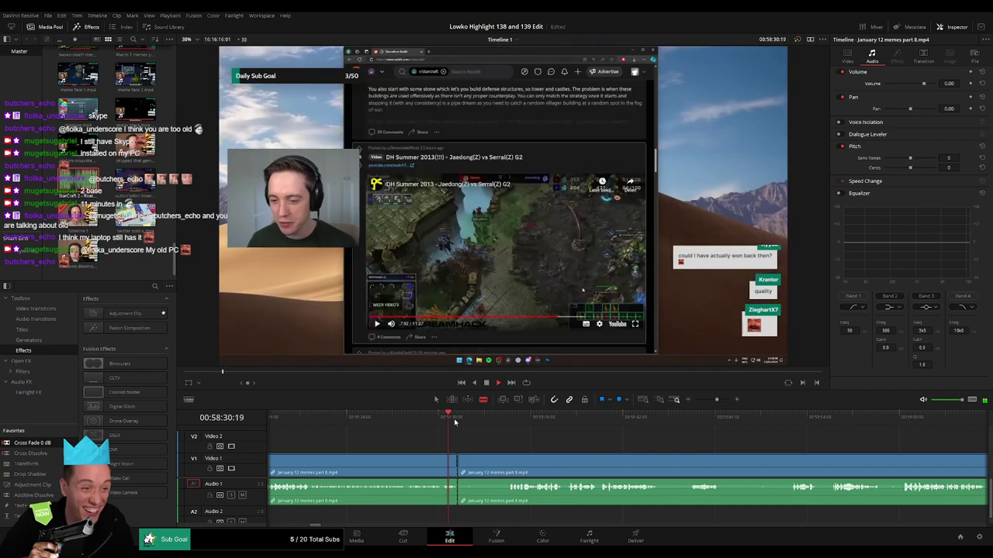
Step: Skim the Reddit browsing passage from about 00:58:42 to 00:59:41 for where the unneeded part ends
{"action": "left_click", "coordinate": [580, 423]}
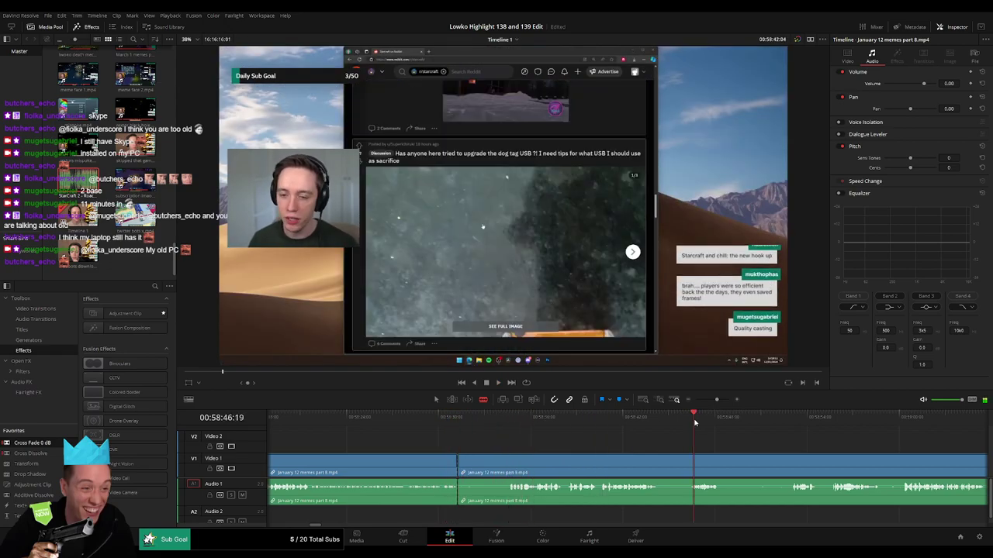
{"action": "left_click", "coordinate": [787, 423]}
{"action": "left_click_drag", "start_coordinate": [843, 443], "coordinate": [564, 434]}
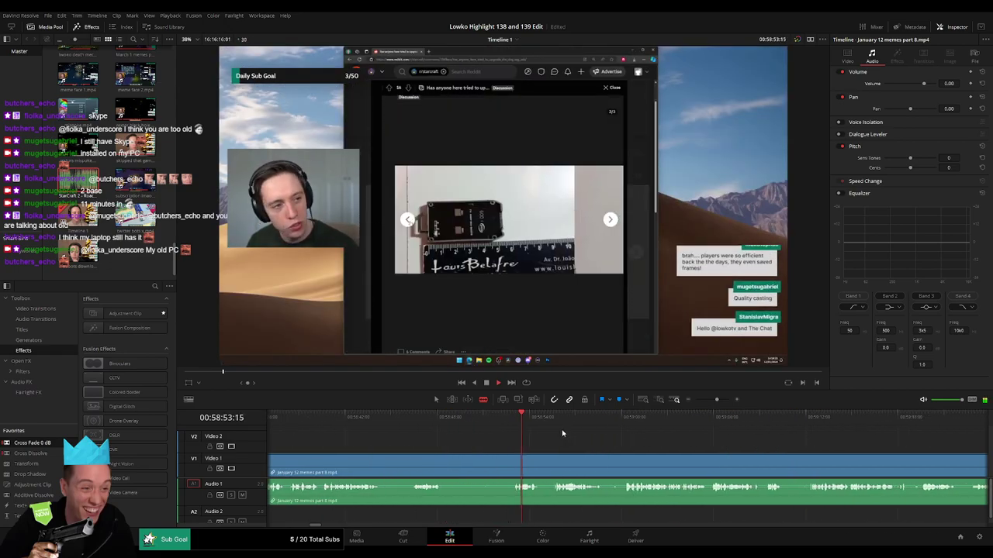
{"action": "left_click", "coordinate": [622, 422]}
{"action": "scroll", "coordinate": [636, 440], "scroll_direction": "right", "scroll_amount": 3}
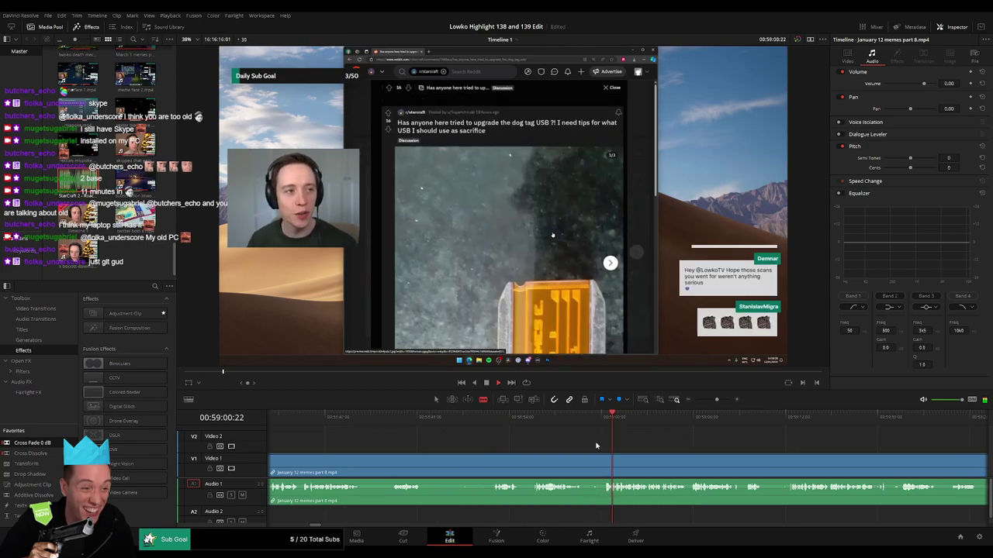
{"action": "left_click", "coordinate": [653, 423]}
{"action": "scroll", "coordinate": [607, 439], "scroll_direction": "right", "scroll_amount": 3}
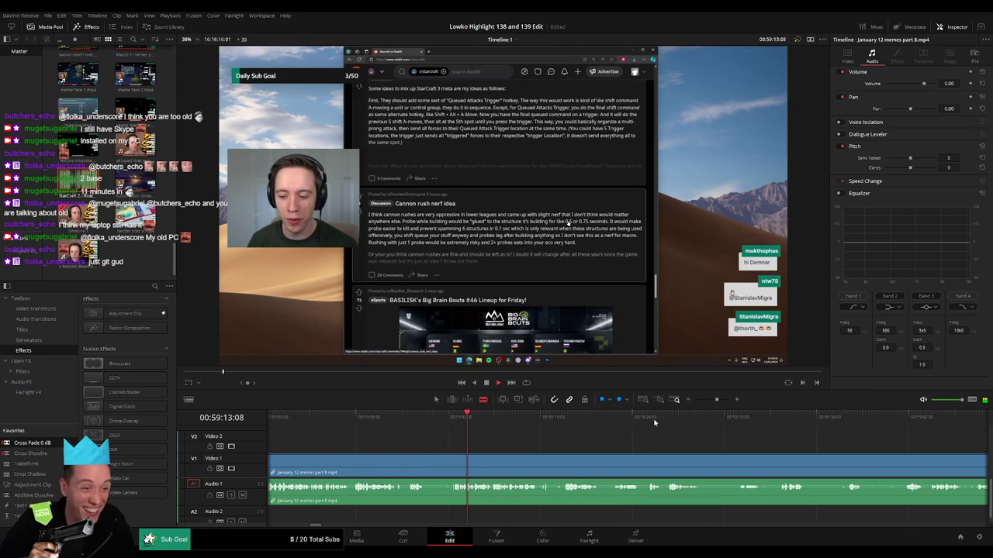
{"action": "left_click", "coordinate": [743, 422]}
{"action": "scroll", "coordinate": [604, 435], "scroll_direction": "right", "scroll_amount": 3}
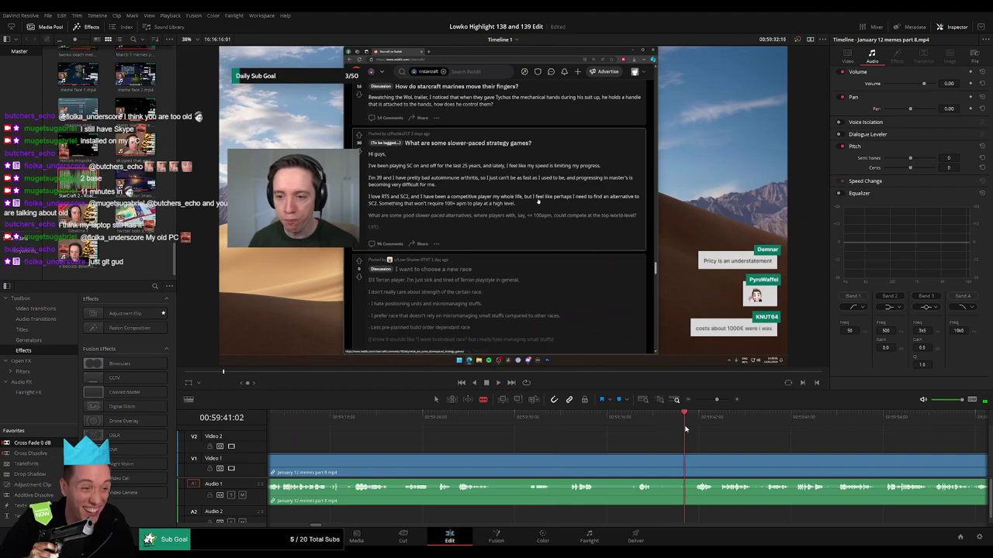
Step: Skim the full-screen webcam talk from about 00:59:41 to beyond 01:01:37 for where the unneeded part ends
{"action": "left_click_drag", "start_coordinate": [686, 429], "coordinate": [696, 430]}
{"action": "scroll", "coordinate": [737, 454], "scroll_direction": "right", "scroll_amount": 3}
{"action": "left_click_drag", "start_coordinate": [567, 424], "coordinate": [723, 433]}
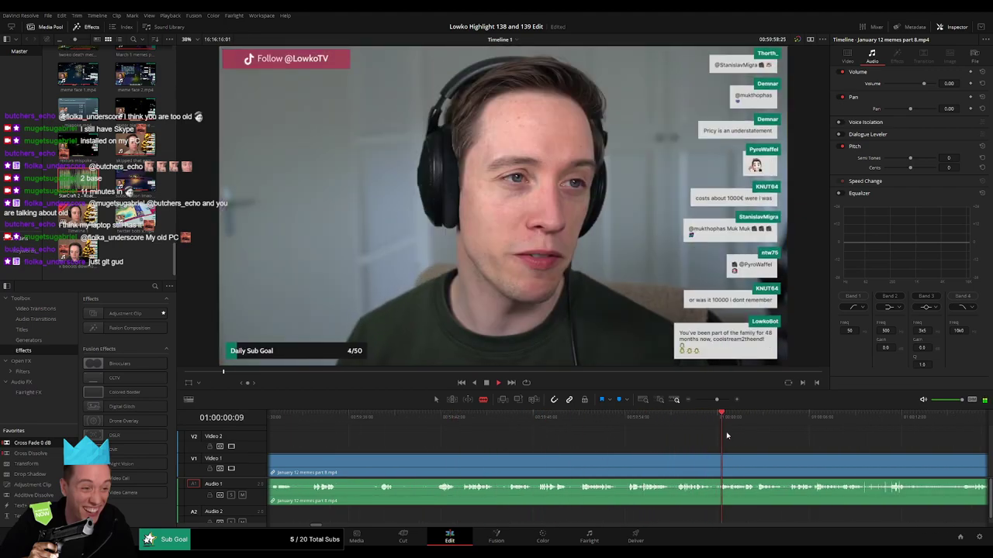
{"action": "scroll", "coordinate": [665, 439], "scroll_direction": "right", "scroll_amount": 3}
{"action": "left_click_drag", "start_coordinate": [602, 424], "coordinate": [691, 418]}
{"action": "scroll", "coordinate": [660, 440], "scroll_direction": "right", "scroll_amount": 2}
{"action": "scroll", "coordinate": [529, 442], "scroll_direction": "right", "scroll_amount": 1}
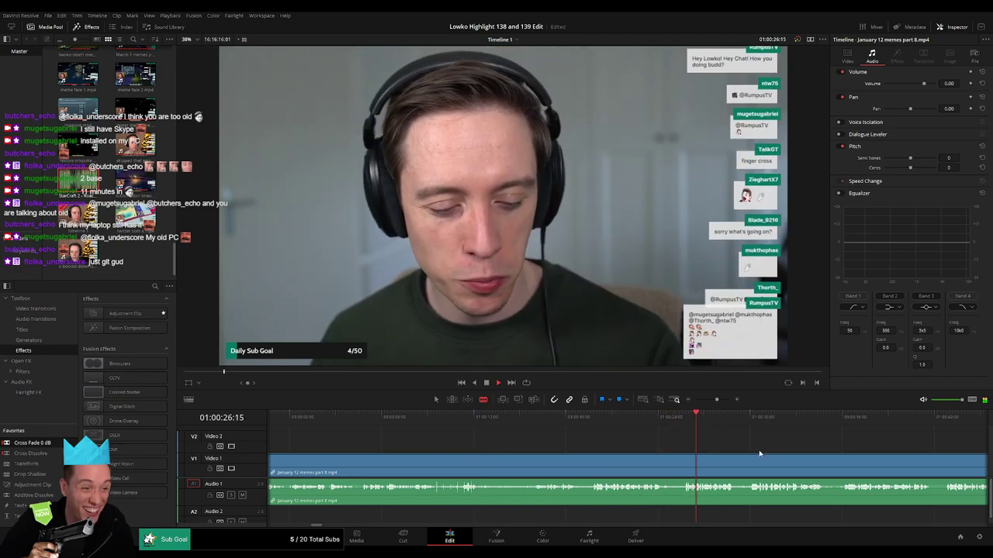
{"action": "scroll", "coordinate": [498, 441], "scroll_direction": "right", "scroll_amount": 3}
{"action": "left_click", "coordinate": [575, 424]}
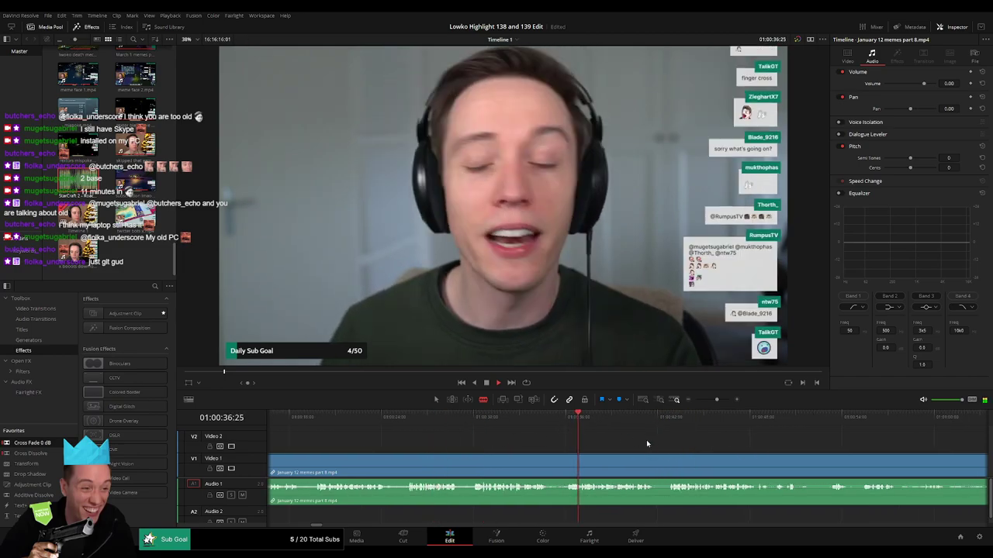
{"action": "scroll", "coordinate": [492, 450], "scroll_direction": "right", "scroll_amount": 3}
{"action": "left_click_drag", "start_coordinate": [740, 422], "coordinate": [826, 420]}
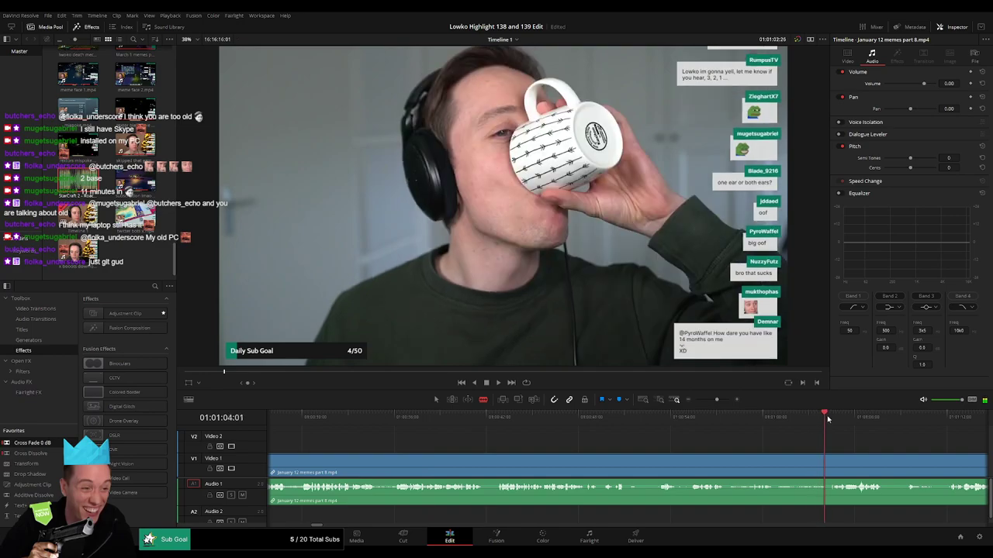
{"action": "scroll", "coordinate": [550, 438], "scroll_direction": "right", "scroll_amount": 3}
{"action": "left_click_drag", "start_coordinate": [670, 424], "coordinate": [752, 426]}
{"action": "left_click", "coordinate": [754, 426]}
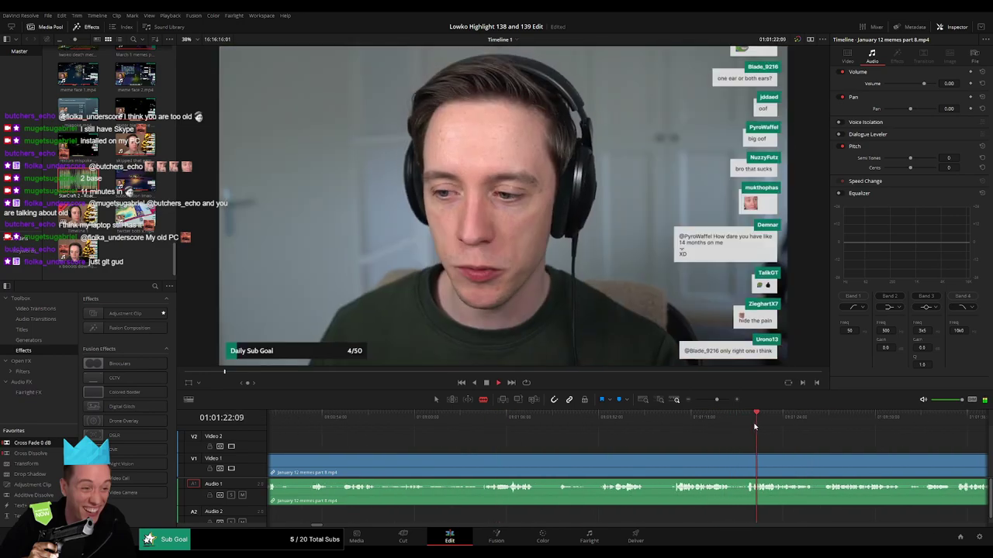
{"action": "scroll", "coordinate": [659, 427], "scroll_direction": "right", "scroll_amount": 3}
{"action": "left_click", "coordinate": [764, 423]}
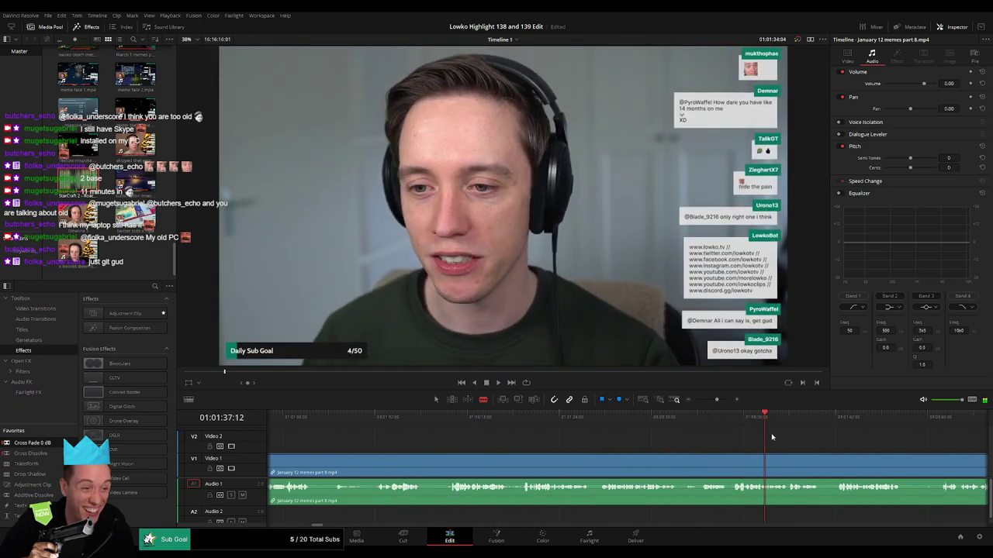
{"action": "left_click", "coordinate": [959, 419]}
Step: Skim January 12 memes part 8 in larger jumps from about 01:02:28 to 01:09:49 for the next usable content
{"action": "mouse_move", "coordinate": [718, 400]}
{"action": "left_mouse_down"}
{"action": "mouse_move", "coordinate": [699, 402]}
{"action": "mouse_move", "coordinate": [711, 400]}
{"action": "left_mouse_up"}
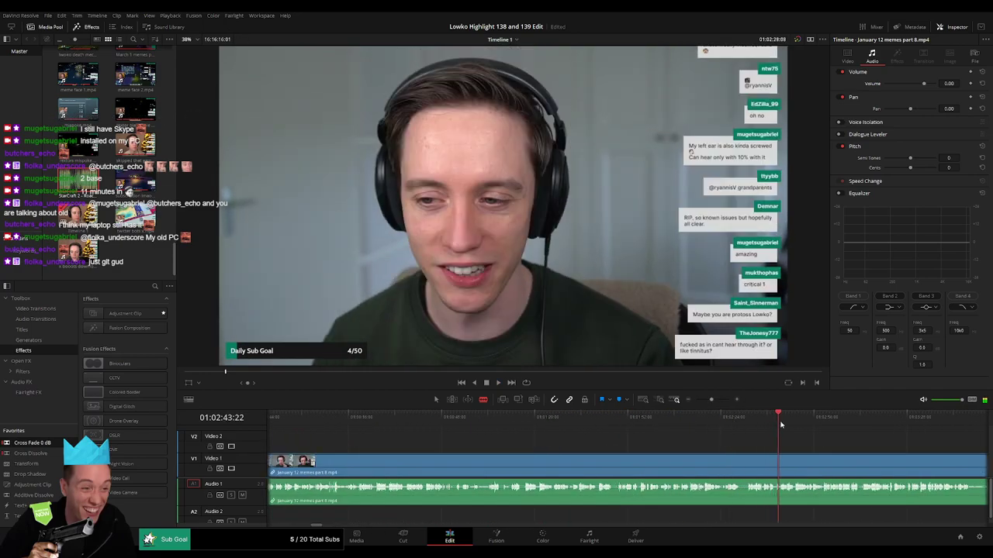
{"action": "scroll", "coordinate": [566, 442], "scroll_direction": "right", "scroll_amount": 3}
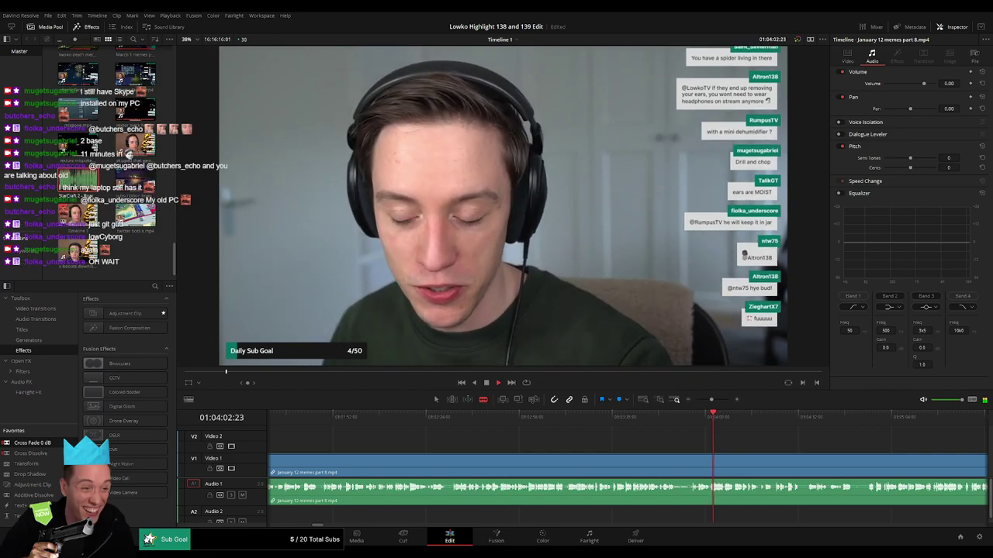
{"action": "scroll", "coordinate": [550, 455], "scroll_direction": "right", "scroll_amount": 5}
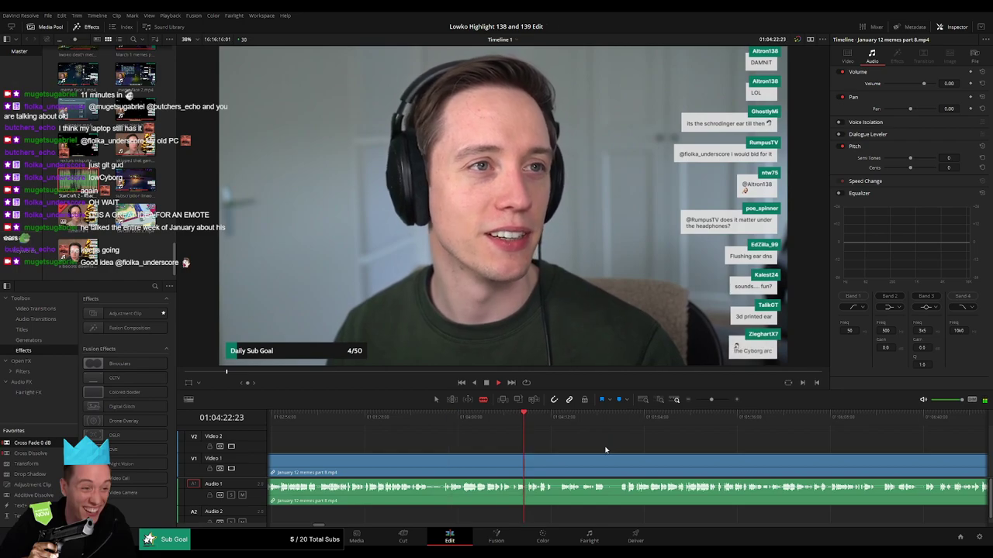
{"action": "left_click_drag", "start_coordinate": [605, 450], "coordinate": [499, 417]}
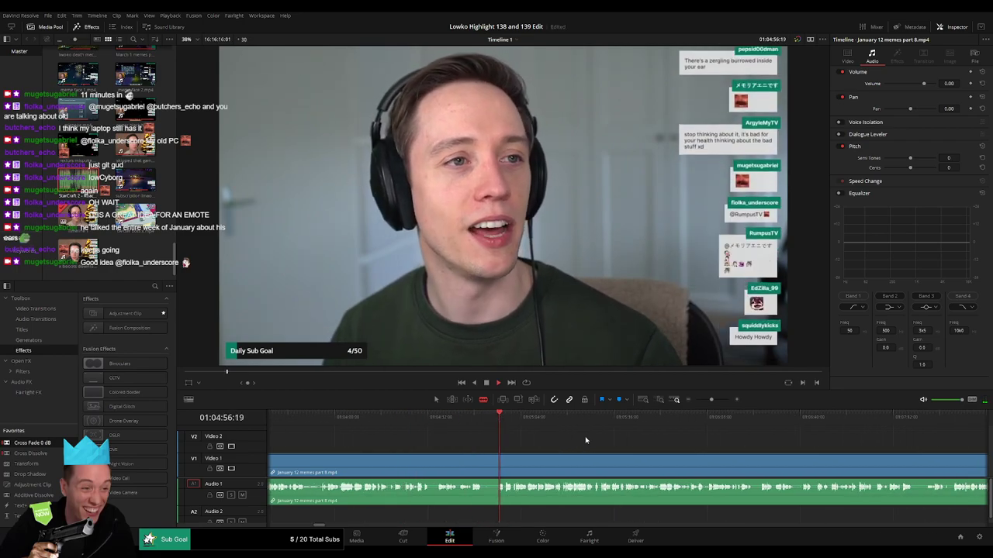
{"action": "left_click_drag", "start_coordinate": [585, 439], "coordinate": [434, 448]}
{"action": "left_click_drag", "start_coordinate": [395, 421], "coordinate": [445, 462]}
{"action": "mouse_move", "coordinate": [530, 420]}
{"action": "left_mouse_down"}
{"action": "mouse_move", "coordinate": [696, 436]}
{"action": "mouse_move", "coordinate": [847, 426]}
{"action": "mouse_move", "coordinate": [733, 424]}
{"action": "mouse_move", "coordinate": [810, 418]}
{"action": "mouse_move", "coordinate": [826, 422]}
{"action": "mouse_move", "coordinate": [541, 434]}
{"action": "left_mouse_up"}
{"action": "key", "text": "space"}
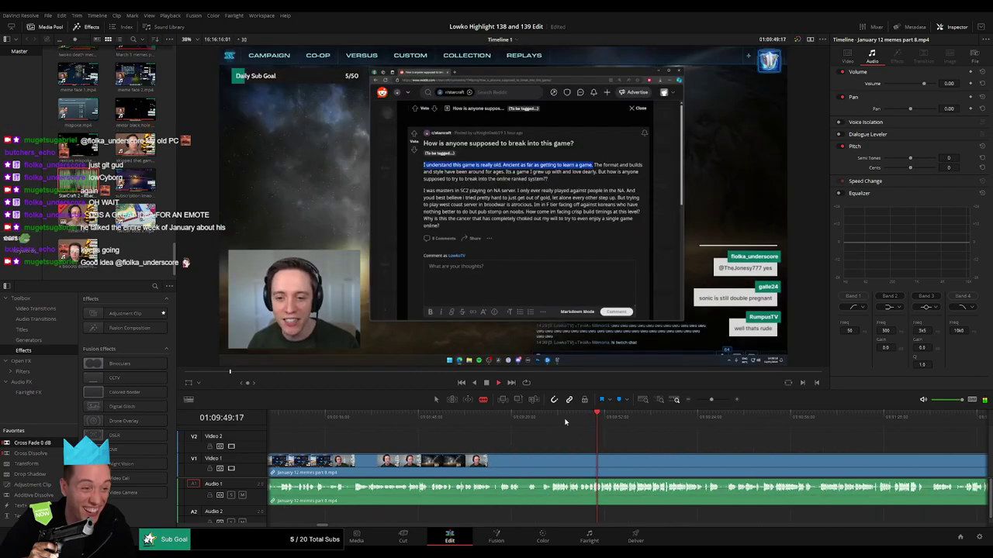
Step: Examine the Reddit post discussion from about 01:09:35 through the watch guide meme at about 01:13:25
{"action": "left_click", "coordinate": [551, 419]}
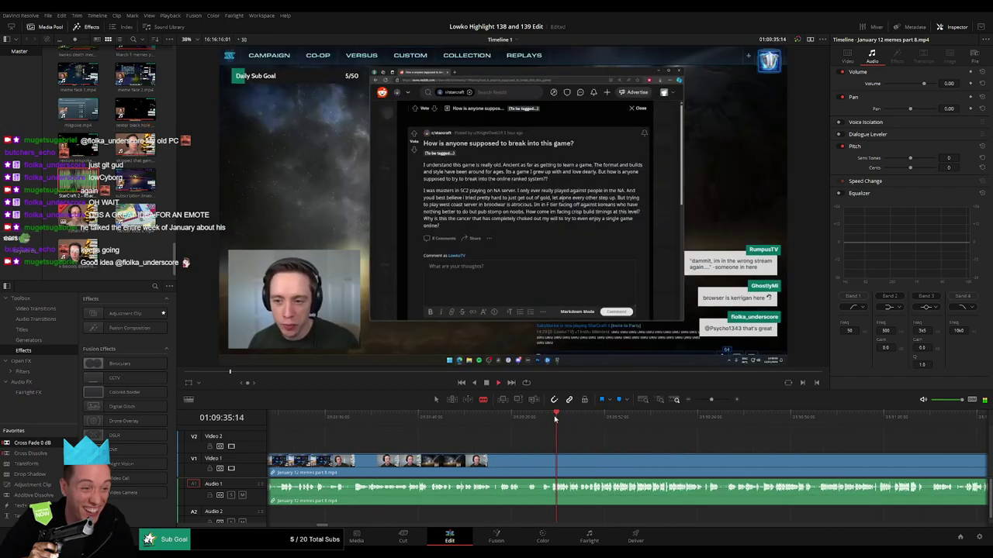
{"action": "left_click_drag", "start_coordinate": [556, 419], "coordinate": [845, 419]}
{"action": "scroll", "coordinate": [719, 434], "scroll_direction": "right", "scroll_amount": 5}
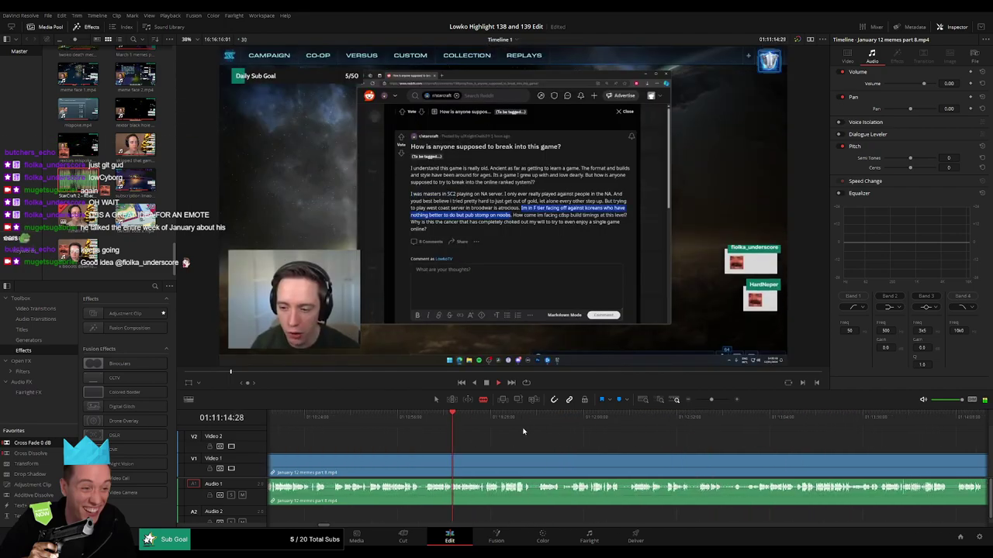
{"action": "left_click_drag", "start_coordinate": [535, 420], "coordinate": [660, 427]}
{"action": "left_click_drag", "start_coordinate": [566, 452], "coordinate": [421, 447]}
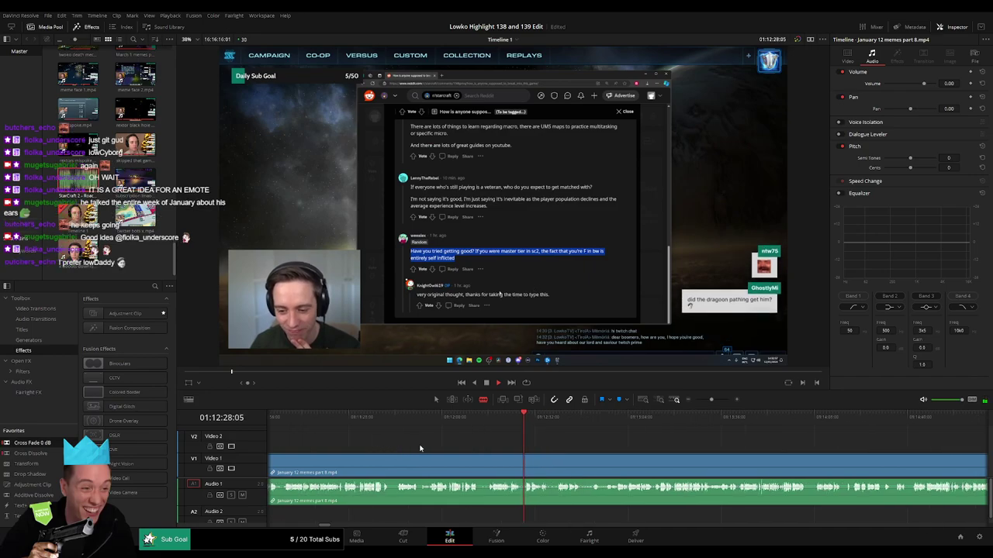
{"action": "left_click_drag", "start_coordinate": [555, 419], "coordinate": [750, 419]}
{"action": "left_click", "coordinate": [689, 423]}
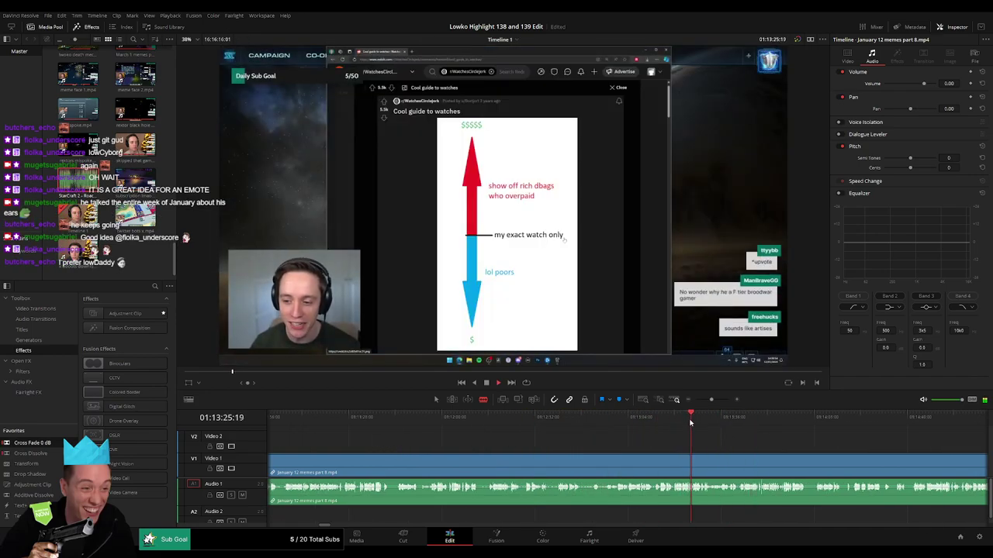
Step: Replay the talk leading up to the watch guide meme from about 01:12:42 to 01:13:29 for usable content
{"action": "left_click", "coordinate": [665, 423]}
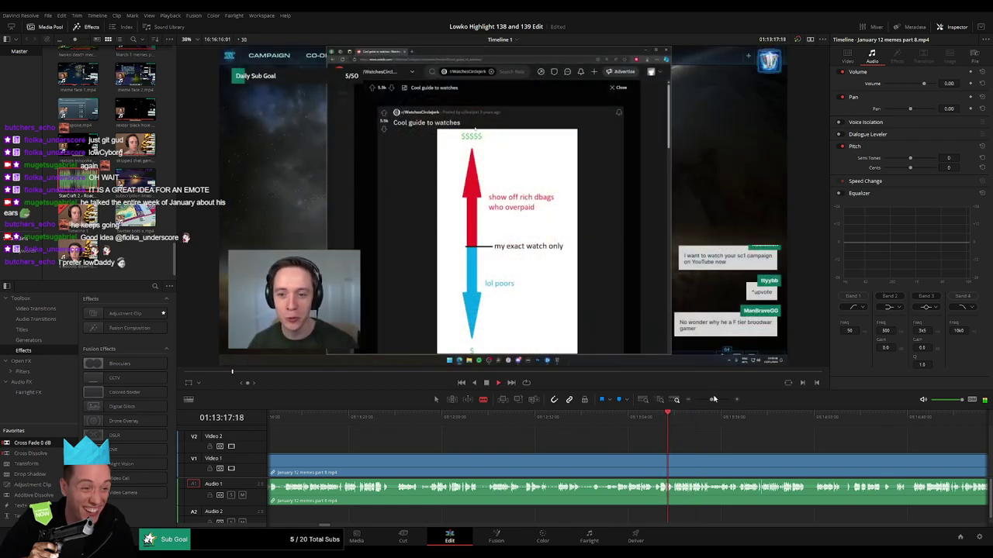
{"action": "left_click", "coordinate": [714, 399]}
{"action": "left_click", "coordinate": [456, 417]}
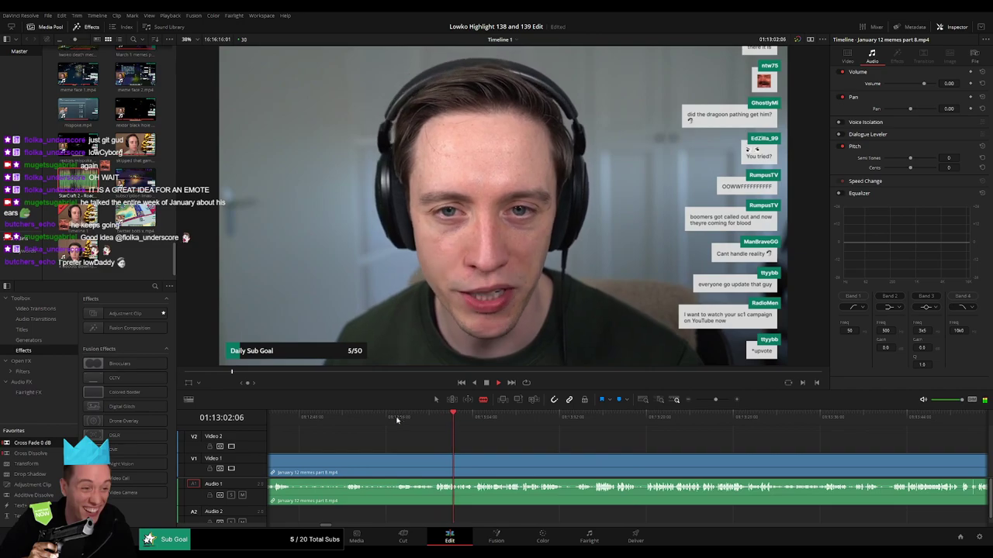
{"action": "left_click", "coordinate": [488, 423]}
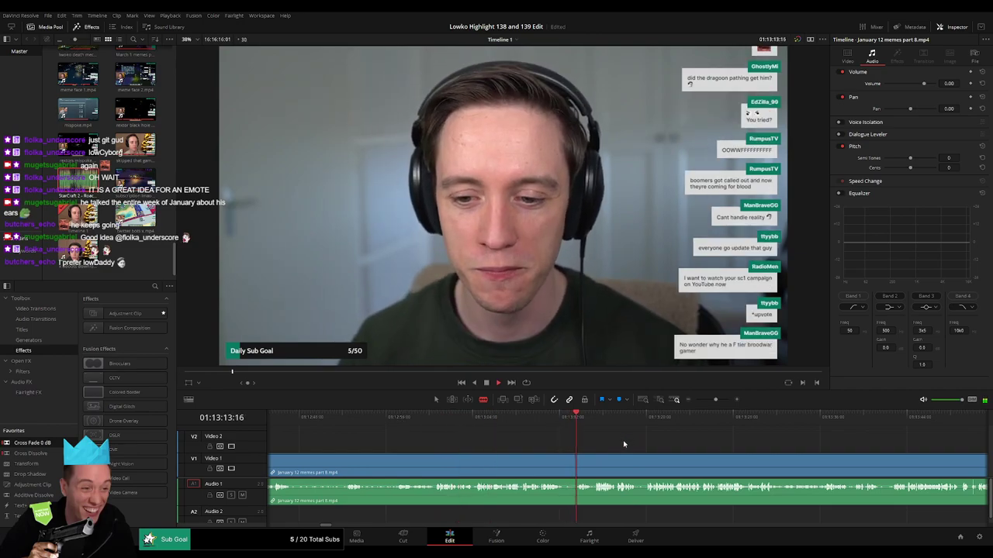
{"action": "left_click_drag", "start_coordinate": [624, 444], "coordinate": [466, 439]}
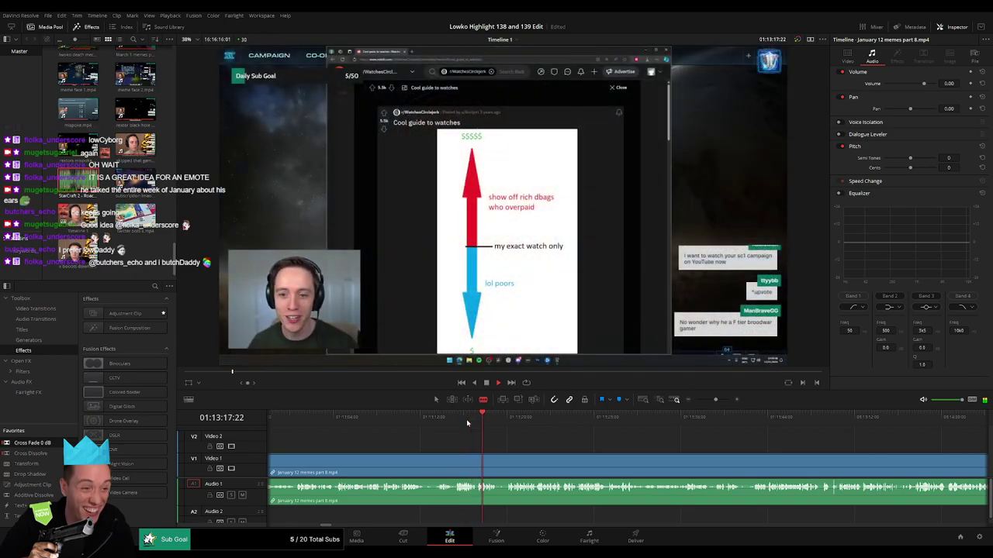
{"action": "left_click_drag", "start_coordinate": [420, 454], "coordinate": [596, 446]}
{"action": "left_click", "coordinate": [303, 421]}
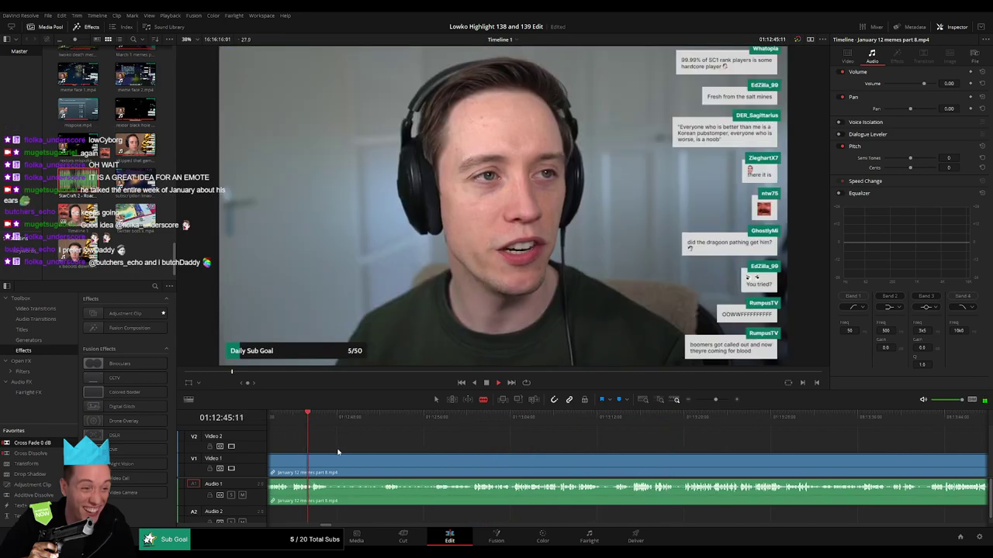
{"action": "left_click_drag", "start_coordinate": [337, 453], "coordinate": [509, 454]}
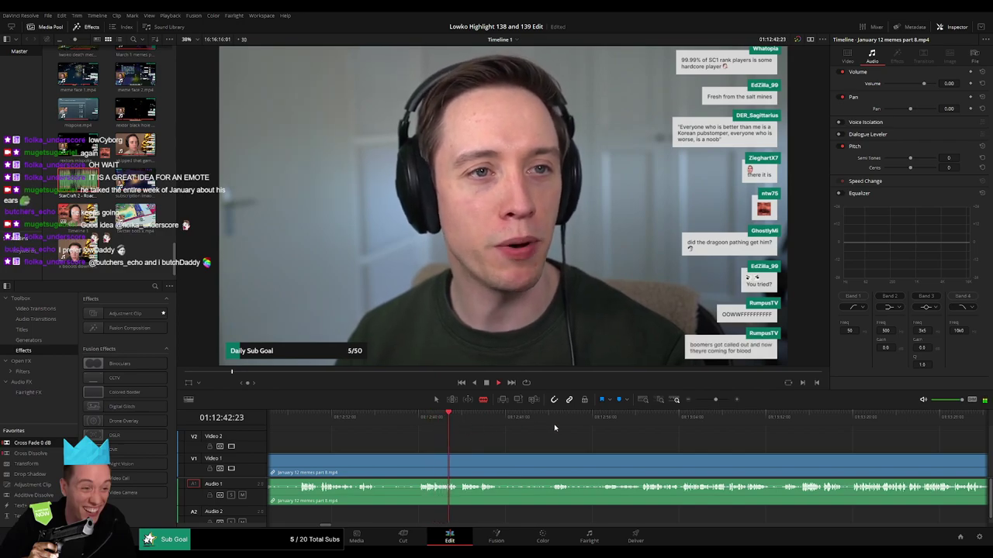
{"action": "left_click_drag", "start_coordinate": [575, 424], "coordinate": [450, 439]}
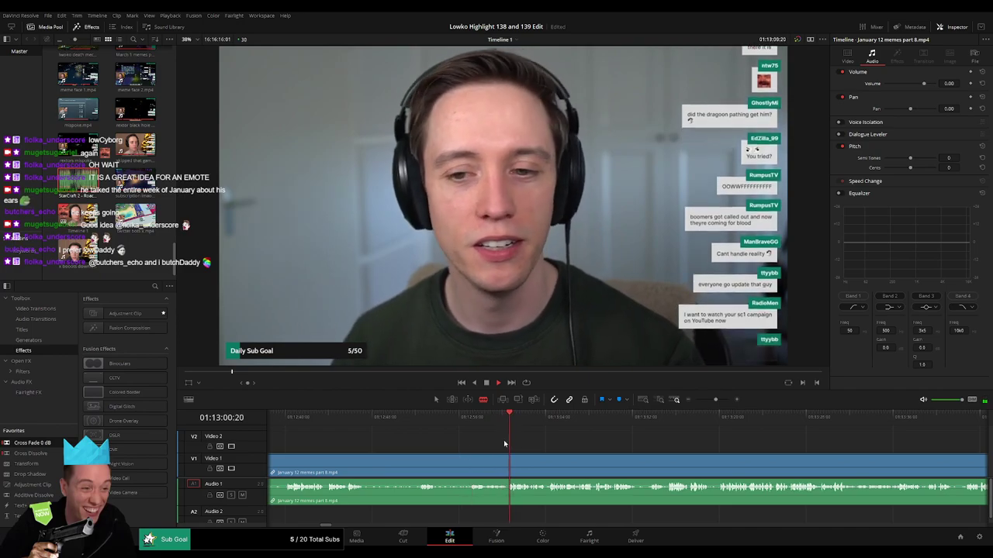
{"action": "left_click", "coordinate": [675, 419]}
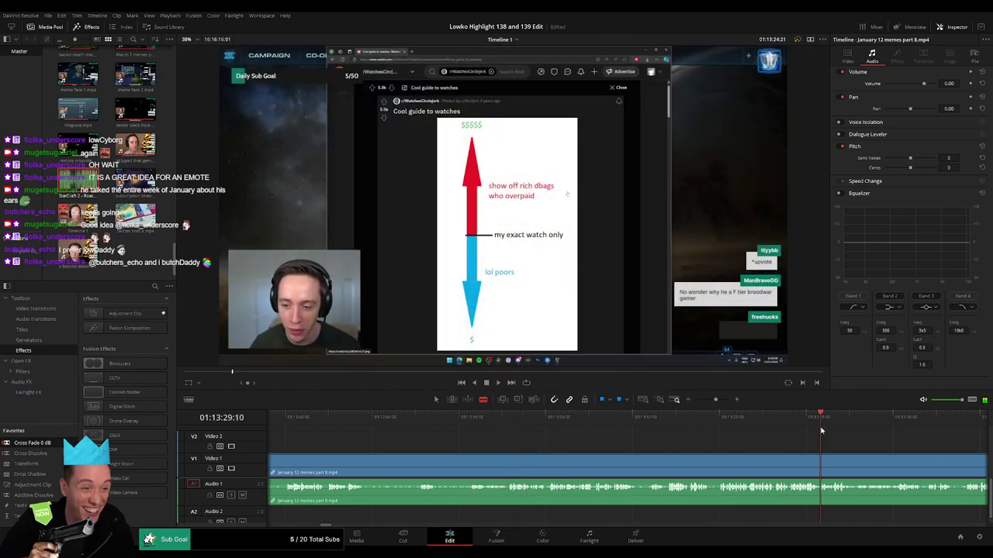
Step: Skim the following watch memes in January 12 memes part 8 from about 01:13:43 to 01:15:04 for usable content
{"action": "scroll", "coordinate": [621, 450], "scroll_direction": "right", "scroll_amount": 3}
{"action": "left_click", "coordinate": [776, 419]}
{"action": "scroll", "coordinate": [479, 439], "scroll_direction": "right", "scroll_amount": 3}
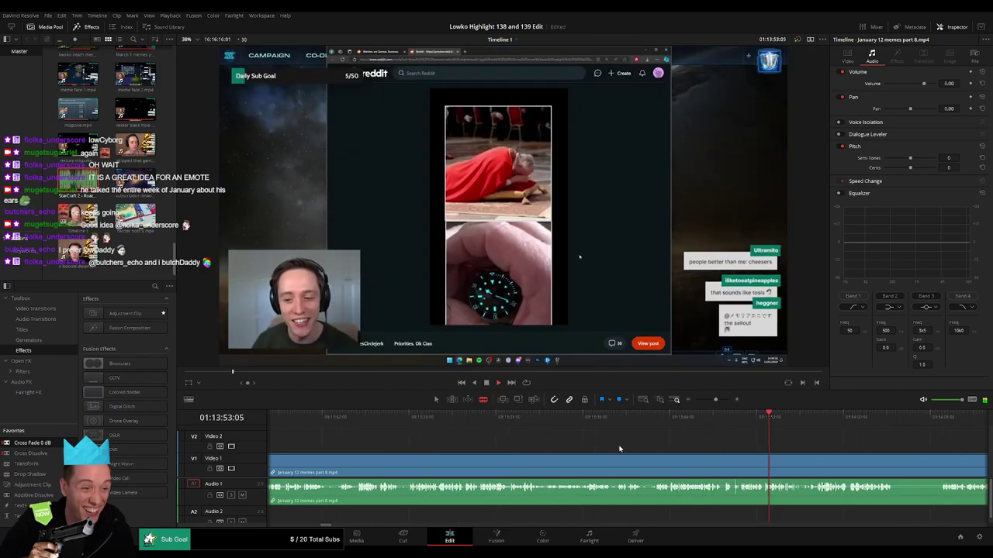
{"action": "left_click", "coordinate": [348, 419]}
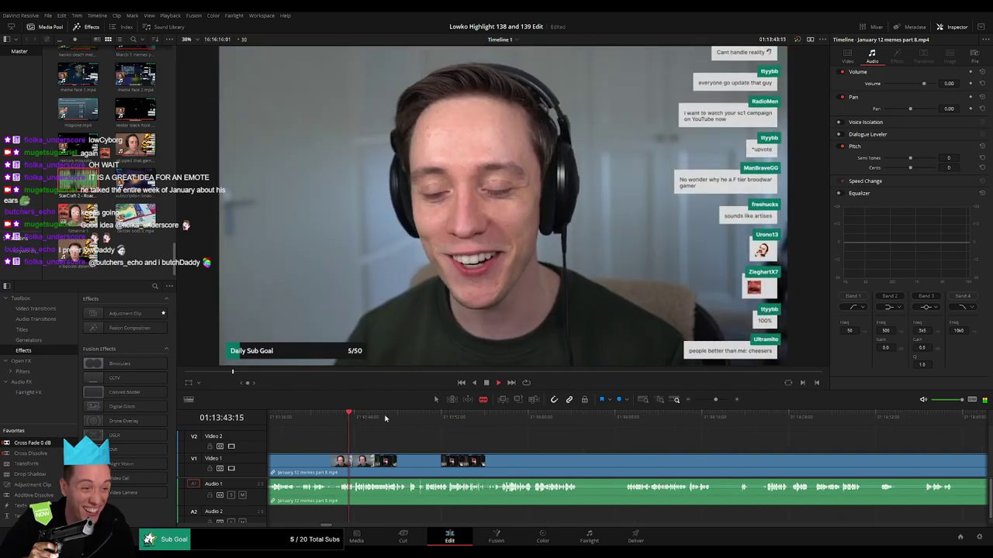
{"action": "left_click_drag", "start_coordinate": [388, 418], "coordinate": [821, 440]}
{"action": "key", "text": "space"}
{"action": "scroll", "coordinate": [645, 452], "scroll_direction": "right", "scroll_amount": 3}
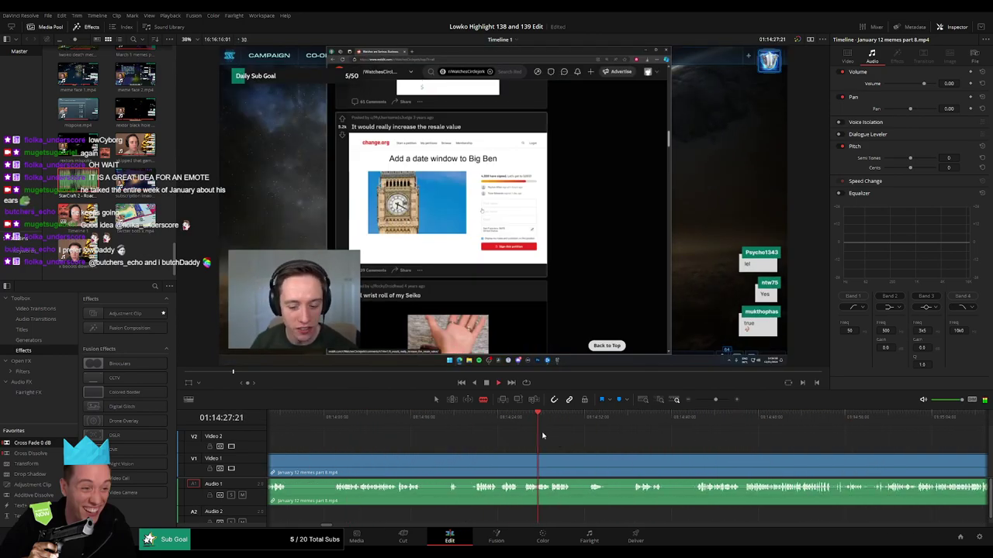
{"action": "left_click_drag", "start_coordinate": [695, 428], "coordinate": [735, 429]}
{"action": "key", "text": "space"}
{"action": "scroll", "coordinate": [641, 462], "scroll_direction": "right", "scroll_amount": 2}
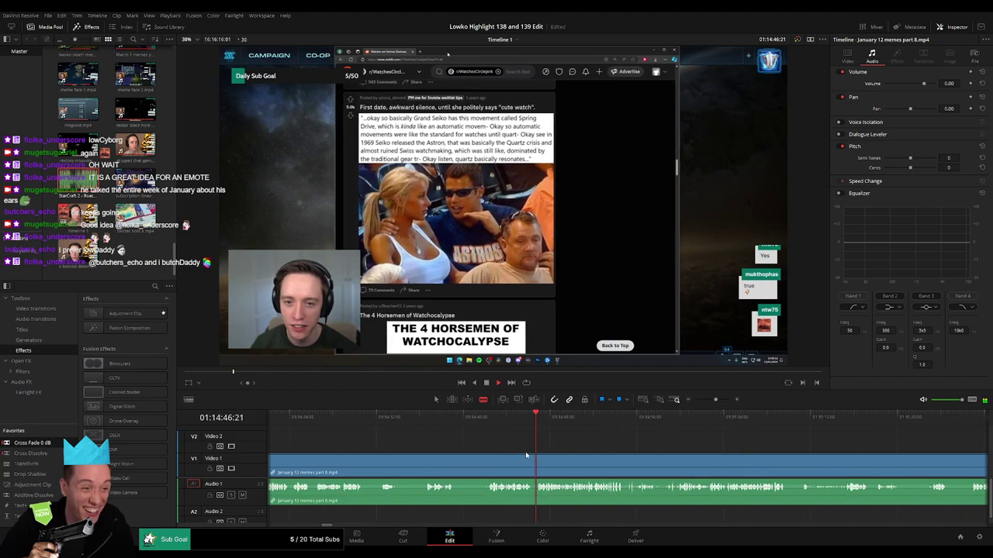
{"action": "left_click", "coordinate": [724, 432]}
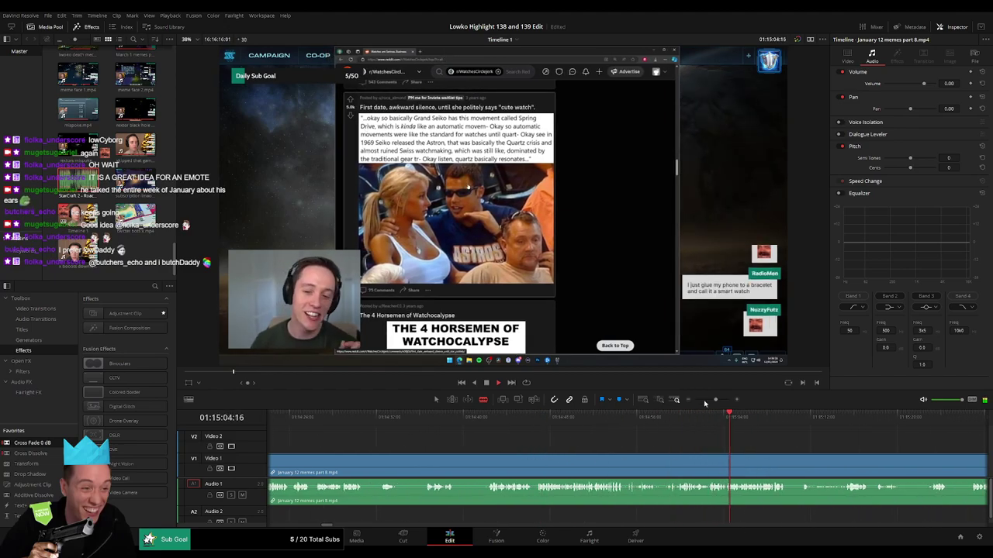
Step: Check the rest of January 12 memes part 8 up to about 01:18:45 and ripple-delete the whole remaining clip
{"action": "left_click_drag", "start_coordinate": [705, 401], "coordinate": [710, 401]}
{"action": "left_click_drag", "start_coordinate": [732, 417], "coordinate": [802, 423]}
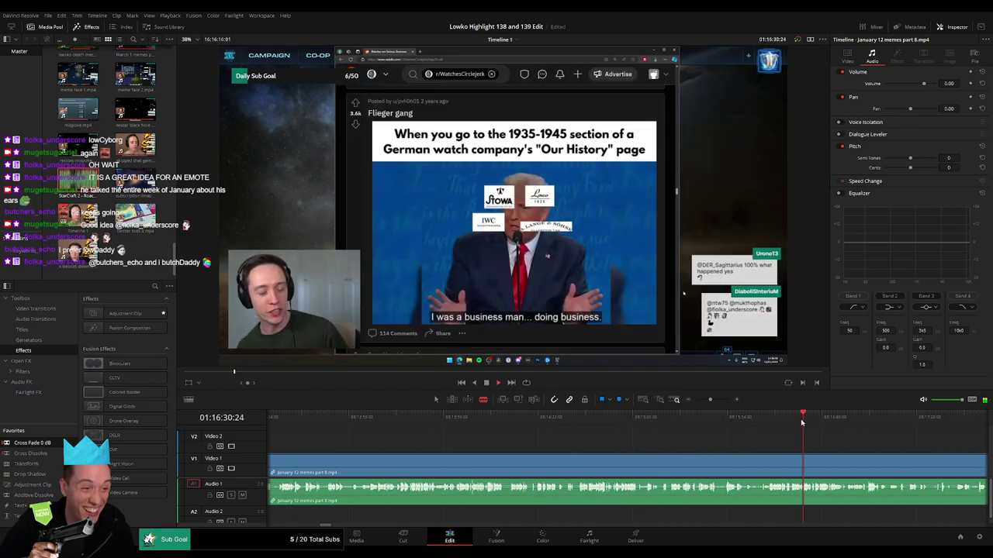
{"action": "left_click", "coordinate": [704, 400]}
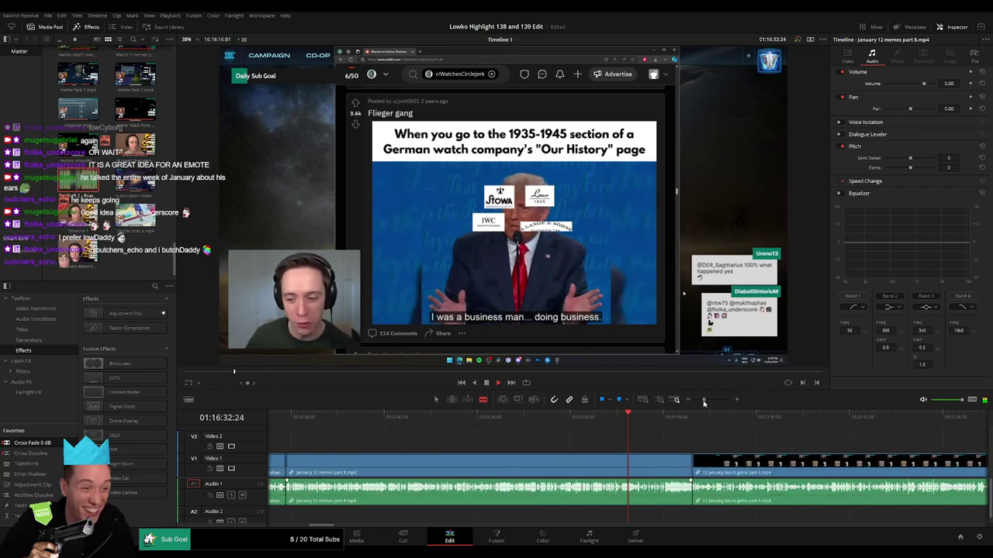
{"action": "left_click", "coordinate": [702, 400]}
{"action": "left_click", "coordinate": [643, 422]}
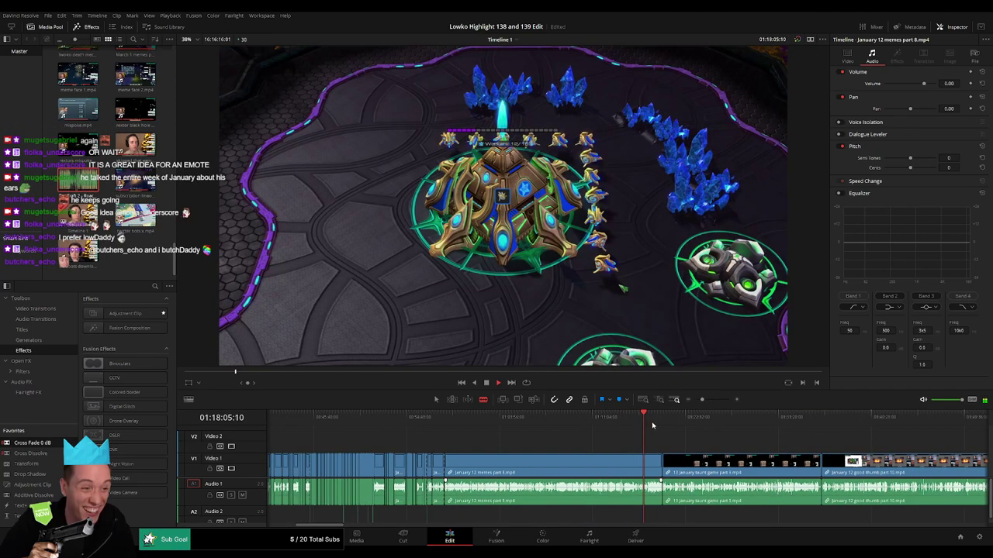
{"action": "left_click", "coordinate": [561, 468]}
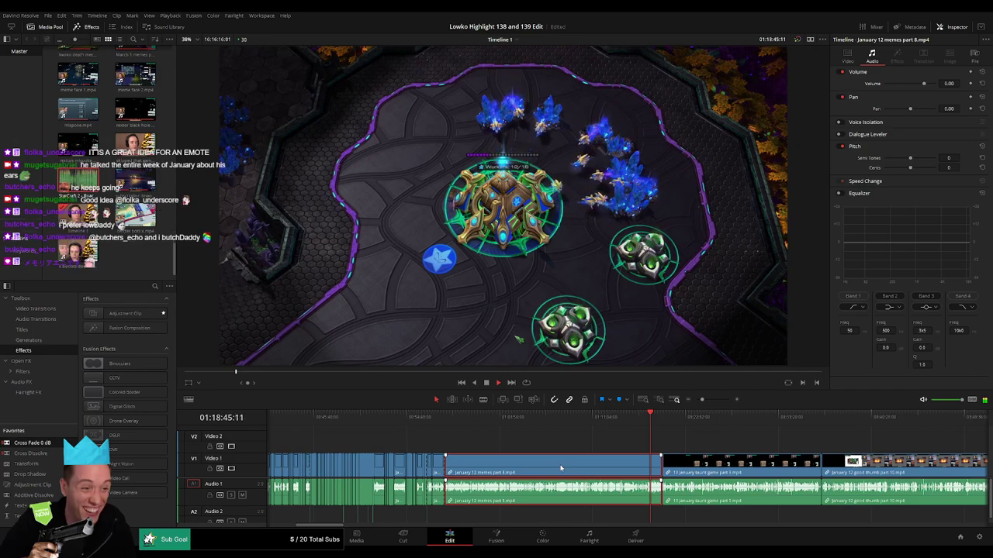
{"action": "key", "text": "Delete"}
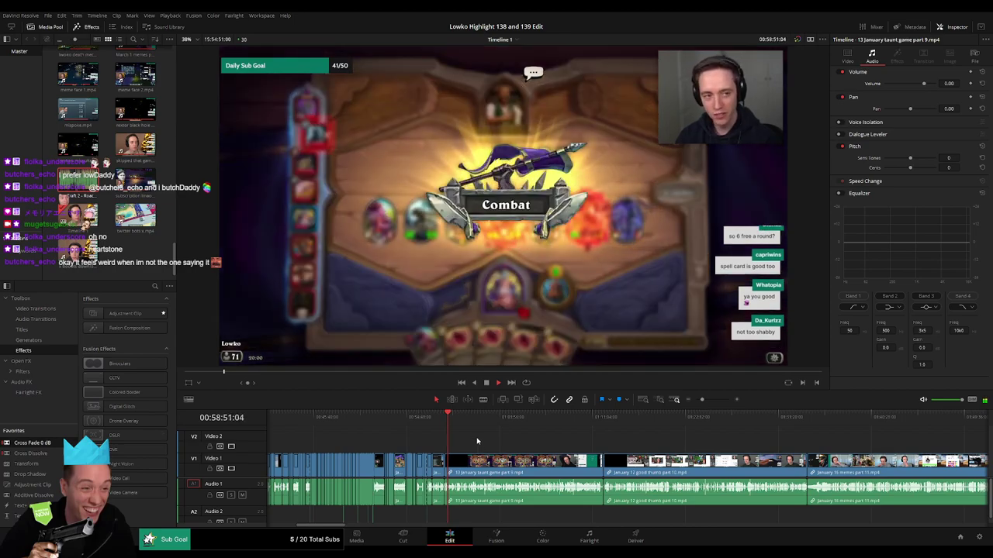
Step: Skim the 13 January taunt game part 9 clip from about 00:58:51 to 01:02:28 for where the usable gameplay starts
{"action": "left_click_drag", "start_coordinate": [703, 400], "coordinate": [712, 399]}
{"action": "left_click_drag", "start_coordinate": [704, 448], "coordinate": [540, 428]}
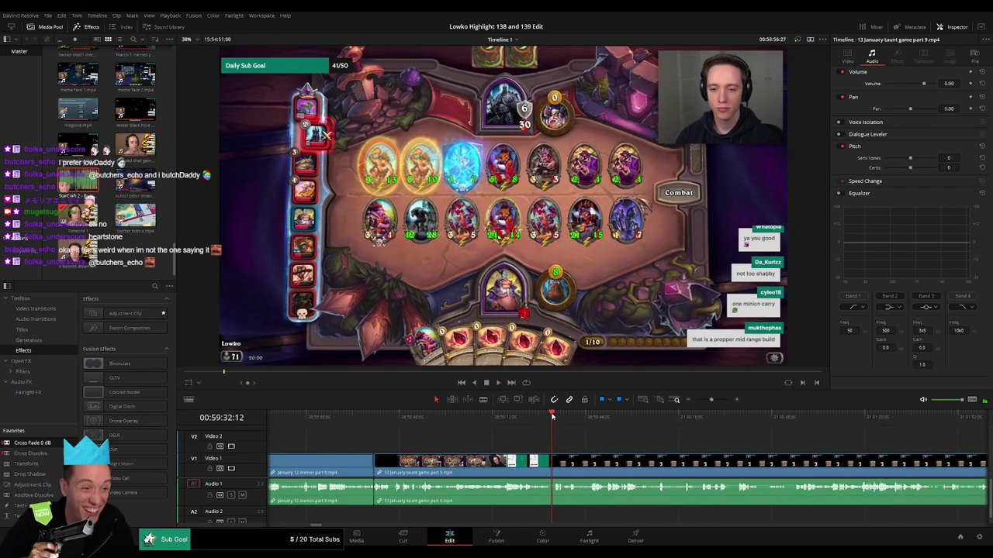
{"action": "left_click_drag", "start_coordinate": [599, 447], "coordinate": [539, 450]}
{"action": "left_click_drag", "start_coordinate": [674, 421], "coordinate": [508, 446]}
{"action": "scroll", "coordinate": [596, 446], "scroll_direction": "left", "scroll_amount": 3}
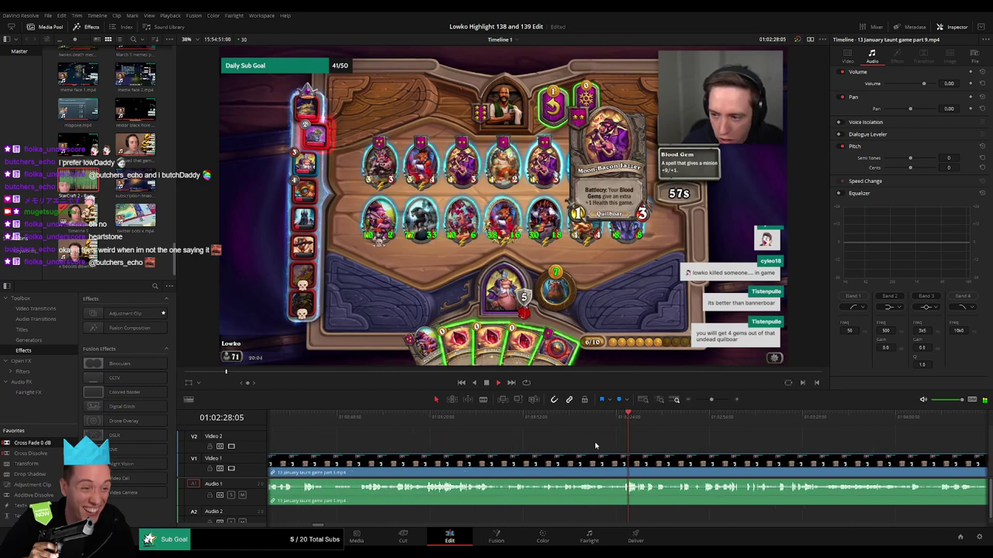
{"action": "left_click", "coordinate": [428, 419]}
{"action": "left_click_drag", "start_coordinate": [440, 443], "coordinate": [534, 444]}
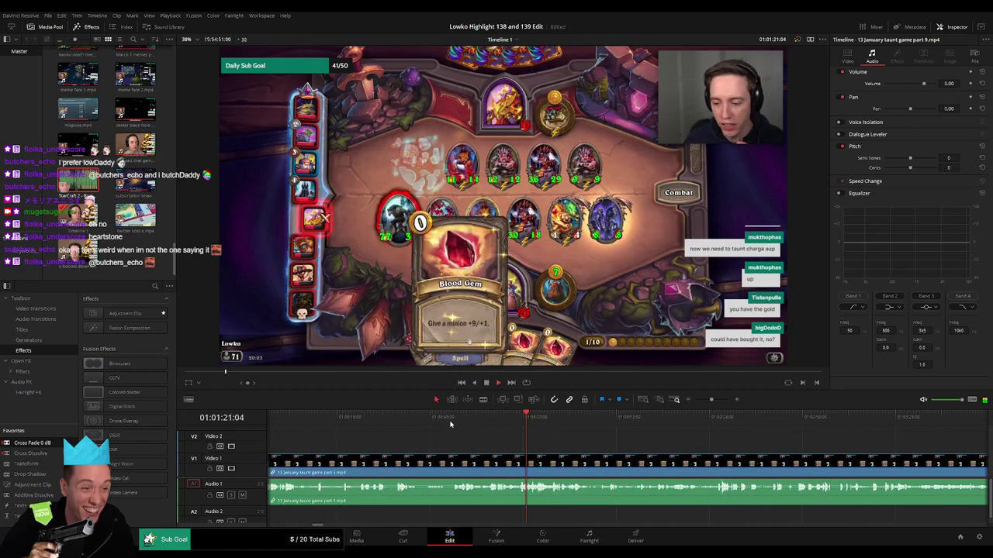
{"action": "left_click", "coordinate": [454, 421]}
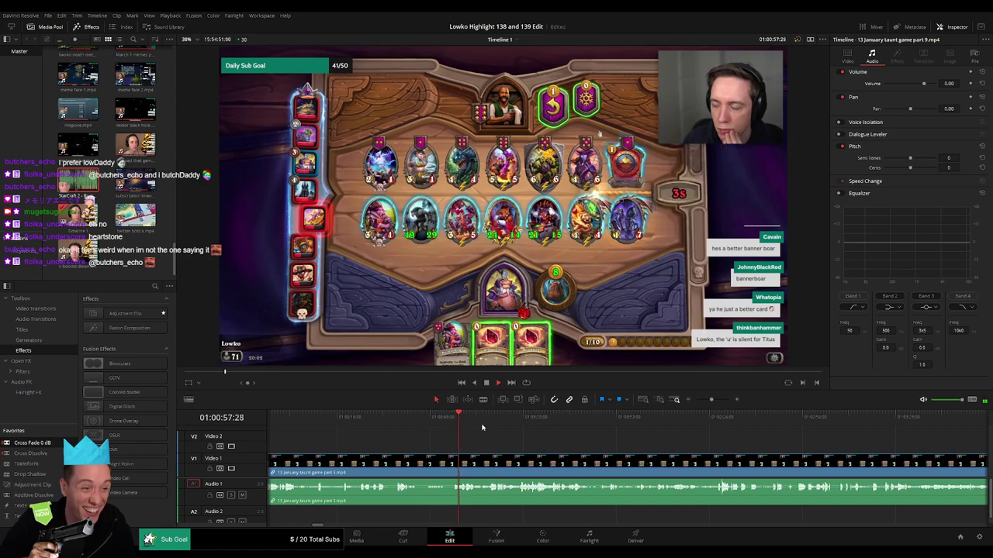
{"action": "scroll", "coordinate": [645, 452], "scroll_direction": "left", "scroll_amount": 3}
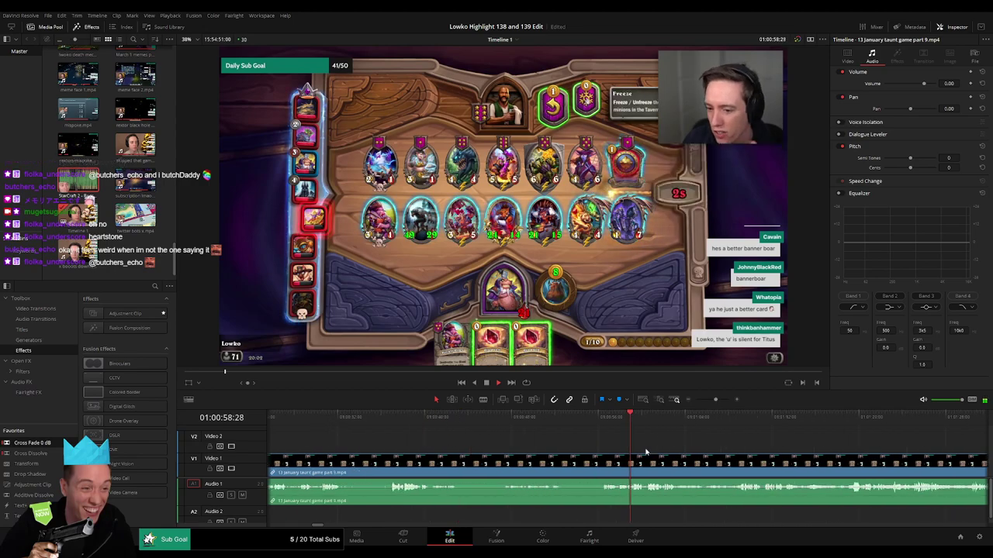
Step: Split 13 January taunt game part 9 at about 01:00:56, ripple-delete its opening and cross-fade the audio join
{"action": "left_click", "coordinate": [603, 462]}
{"action": "key", "text": "a"}
{"action": "left_click", "coordinate": [550, 465]}
{"action": "key", "text": "Delete"}
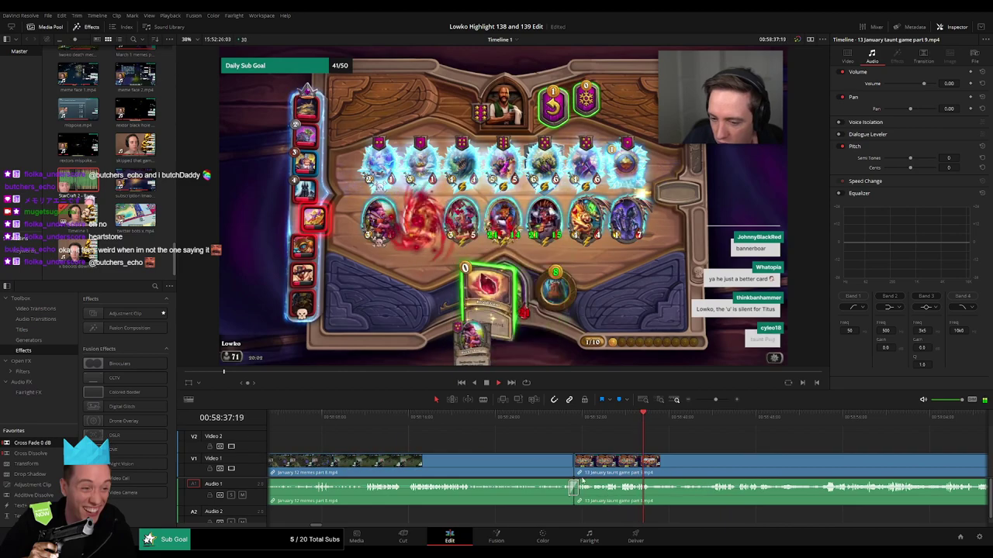
Step: Review the trimmed taunt game clip from about 00:58:41 to 01:00:22 for pauses and unneeded parts
{"action": "scroll", "coordinate": [429, 474], "scroll_direction": "right", "scroll_amount": 3}
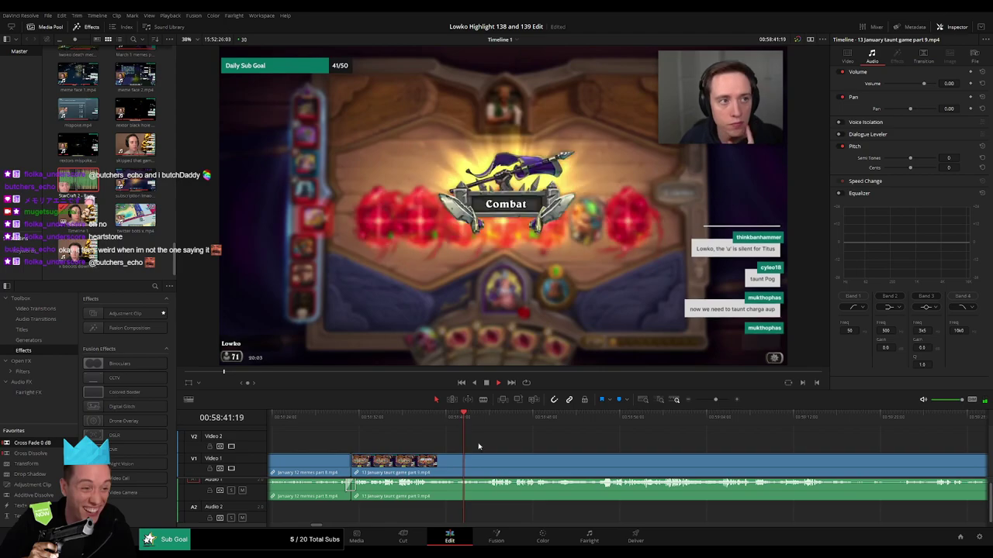
{"action": "left_click", "coordinate": [487, 418]}
{"action": "scroll", "coordinate": [551, 496], "scroll_direction": "right", "scroll_amount": 1}
{"action": "scroll", "coordinate": [551, 505], "scroll_direction": "up", "scroll_amount": 1}
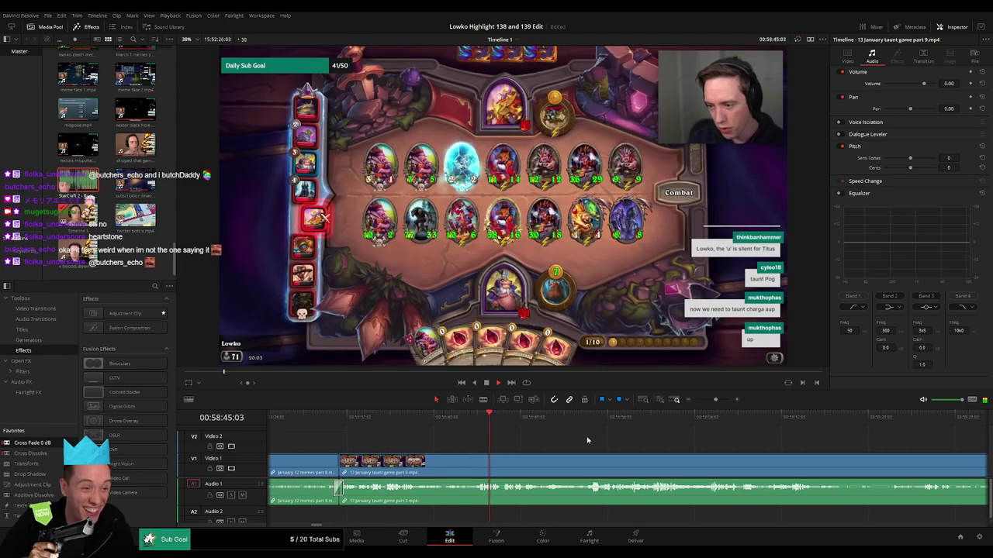
{"action": "left_click", "coordinate": [594, 419]}
{"action": "left_click_drag", "start_coordinate": [671, 470], "coordinate": [509, 456]}
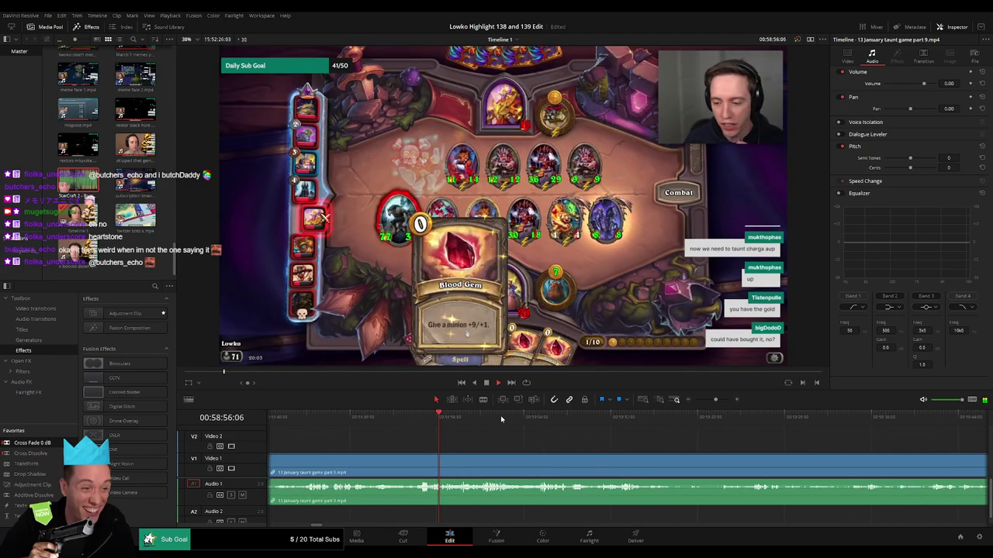
{"action": "left_click", "coordinate": [539, 420]}
{"action": "left_click_drag", "start_coordinate": [576, 450], "coordinate": [453, 445]}
{"action": "left_click_drag", "start_coordinate": [543, 420], "coordinate": [619, 420]}
{"action": "left_click_drag", "start_coordinate": [647, 451], "coordinate": [911, 438]}
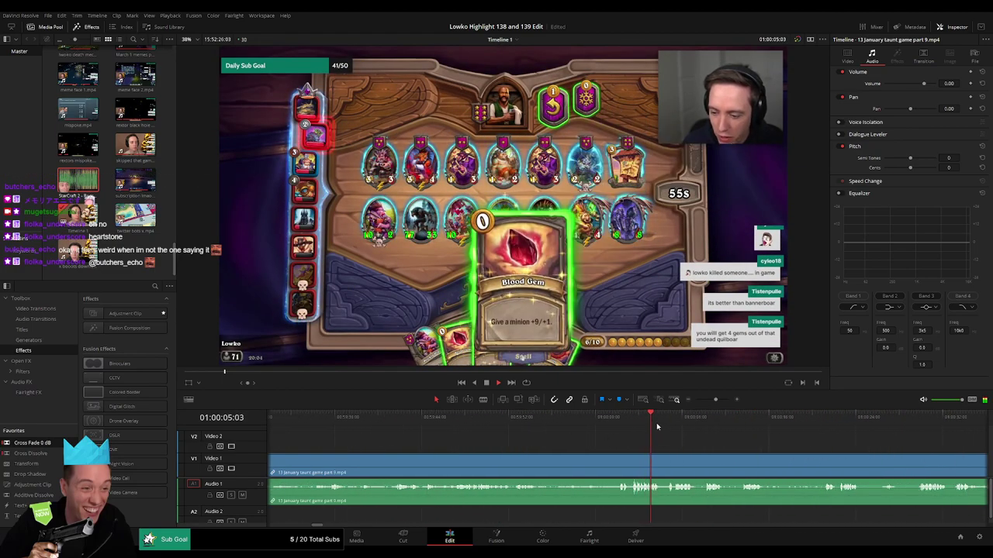
{"action": "left_click_drag", "start_coordinate": [660, 419], "coordinate": [819, 427]}
{"action": "left_click_drag", "start_coordinate": [874, 455], "coordinate": [602, 455]}
Step: Split the taunt game clip at about 01:00:15 and 01:00:21 and select the pause between the cuts for removal
{"action": "key", "text": "b"}
{"action": "left_click", "coordinate": [529, 459]}
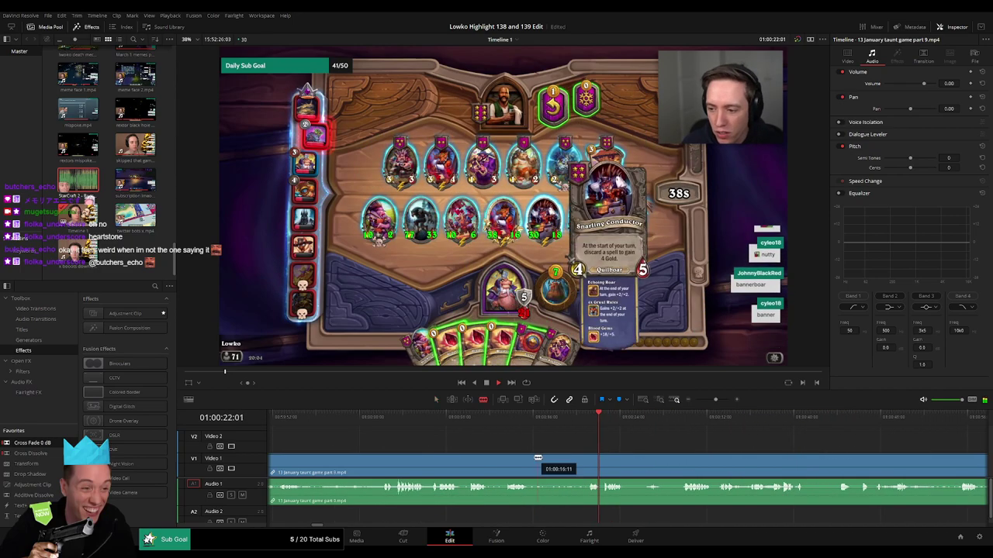
{"action": "left_click", "coordinate": [586, 460]}
{"action": "key", "text": "a"}
{"action": "left_click", "coordinate": [578, 459]}
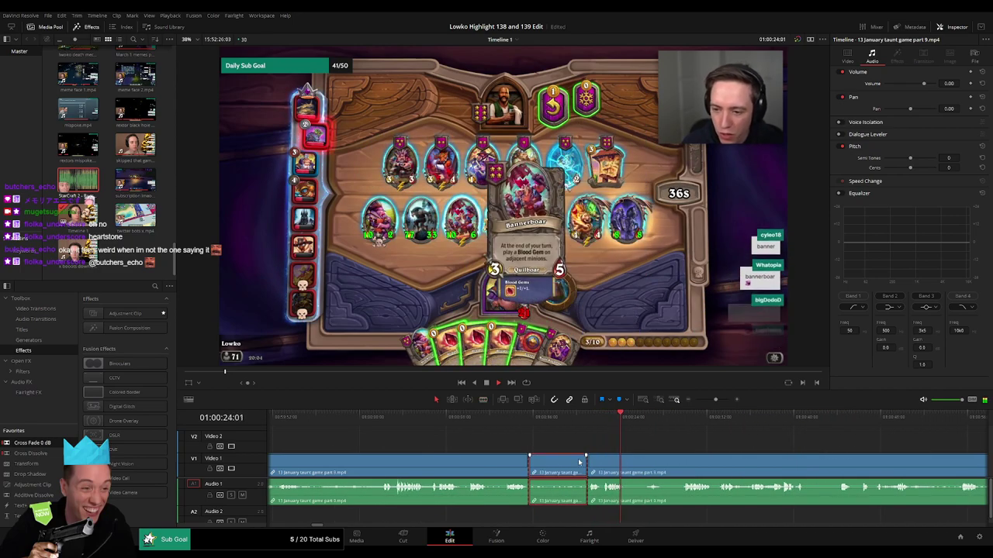
Step: Ripple-delete the short selected clip and add a Cross Fade 0 dB on the audio cut it leaves behind
{"action": "key", "text": "Delete"}
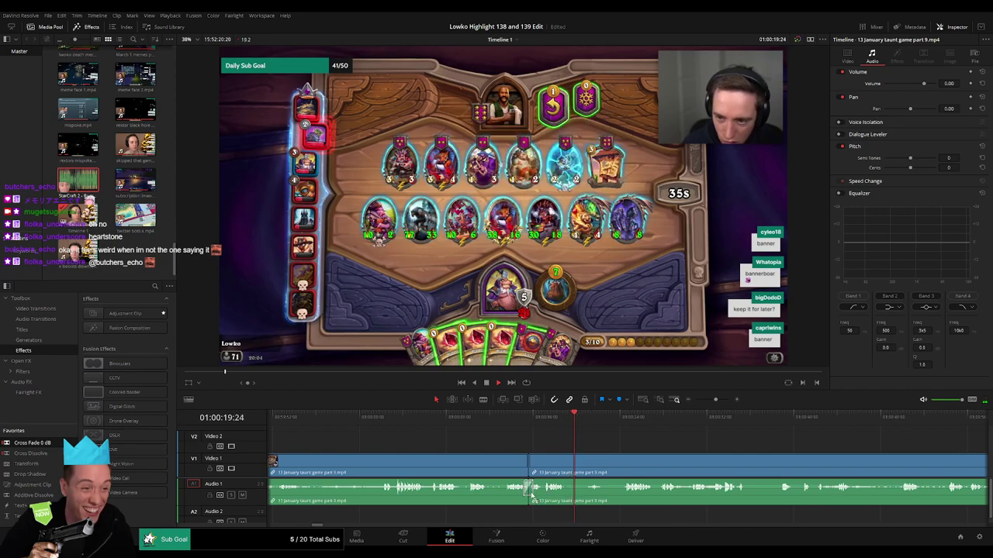
{"action": "left_click_drag", "start_coordinate": [533, 496], "coordinate": [532, 494]}
{"action": "key", "text": "b"}
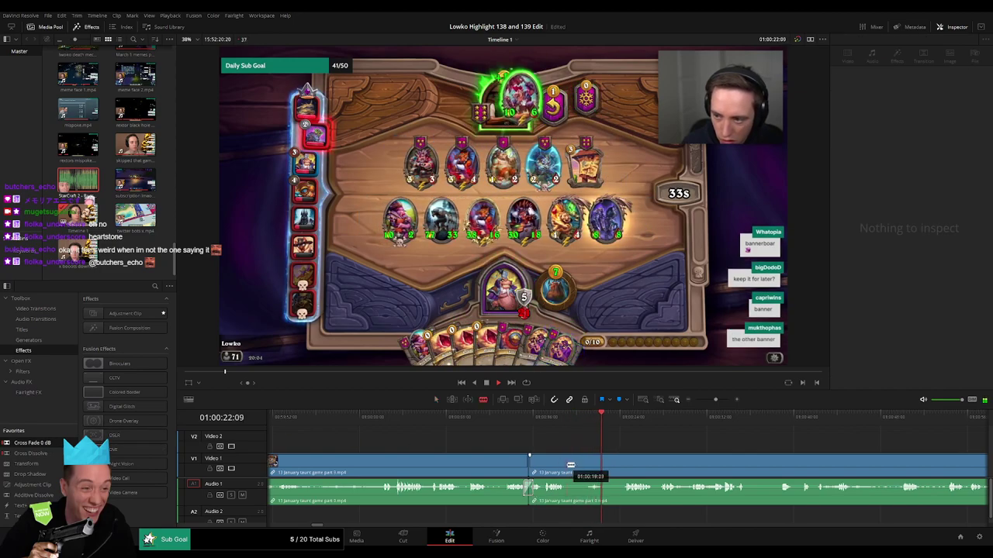
{"action": "left_click", "coordinate": [627, 466]}
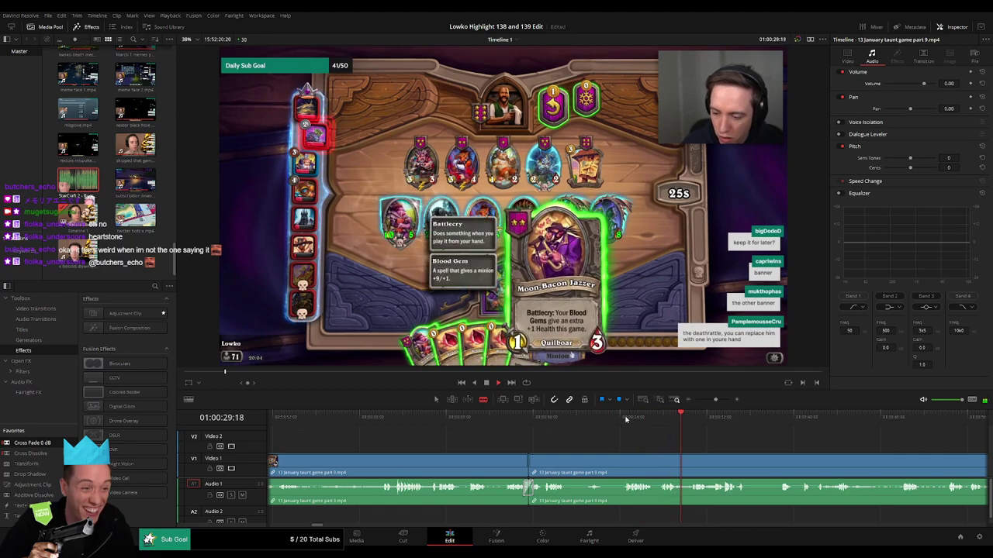
Step: Review the part 9 gameplay footage from the crossfaded cut to about 01:03:09 for passages to remove
{"action": "left_click_drag", "start_coordinate": [716, 401], "coordinate": [713, 403]}
{"action": "left_click_drag", "start_coordinate": [716, 464], "coordinate": [529, 458]}
{"action": "left_click_drag", "start_coordinate": [450, 423], "coordinate": [721, 423]}
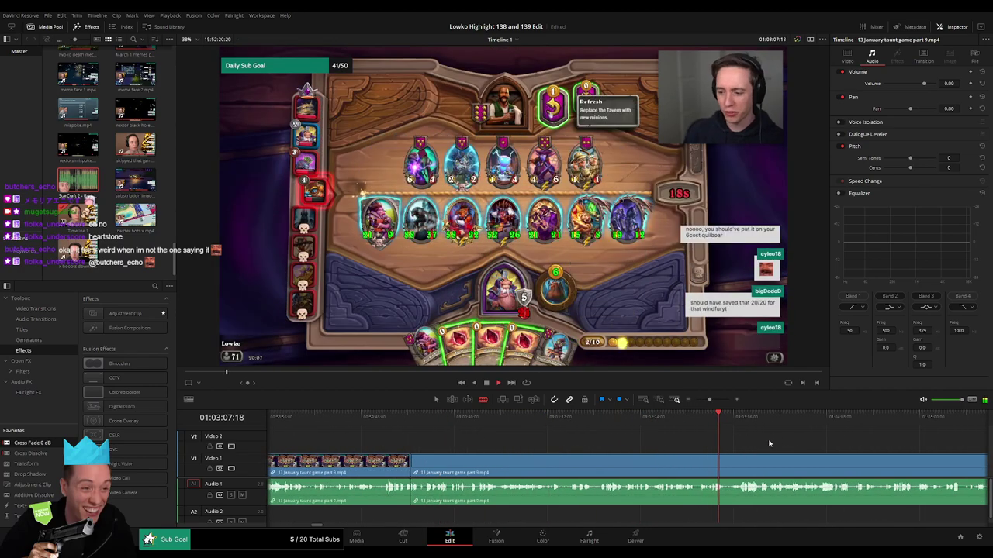
{"action": "left_click_drag", "start_coordinate": [769, 444], "coordinate": [822, 443]}
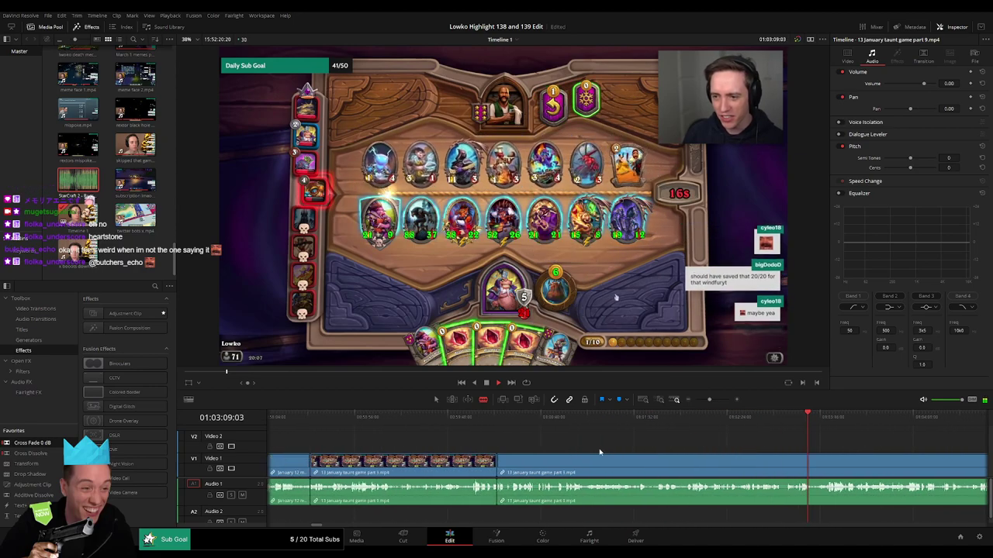
{"action": "left_click", "coordinate": [497, 424]}
{"action": "left_click", "coordinate": [721, 400]}
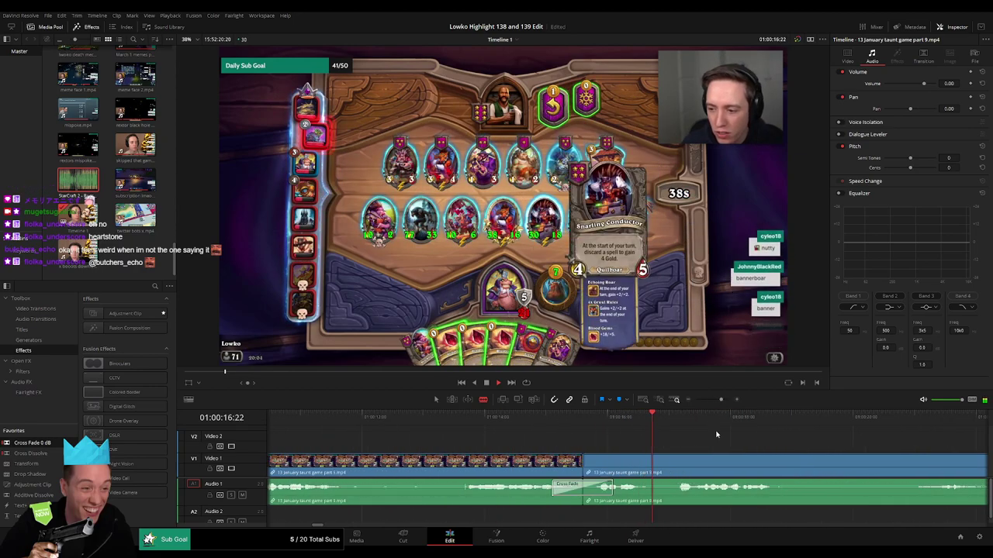
{"action": "left_click_drag", "start_coordinate": [639, 444], "coordinate": [487, 445]}
{"action": "left_click_drag", "start_coordinate": [721, 399], "coordinate": [684, 428]}
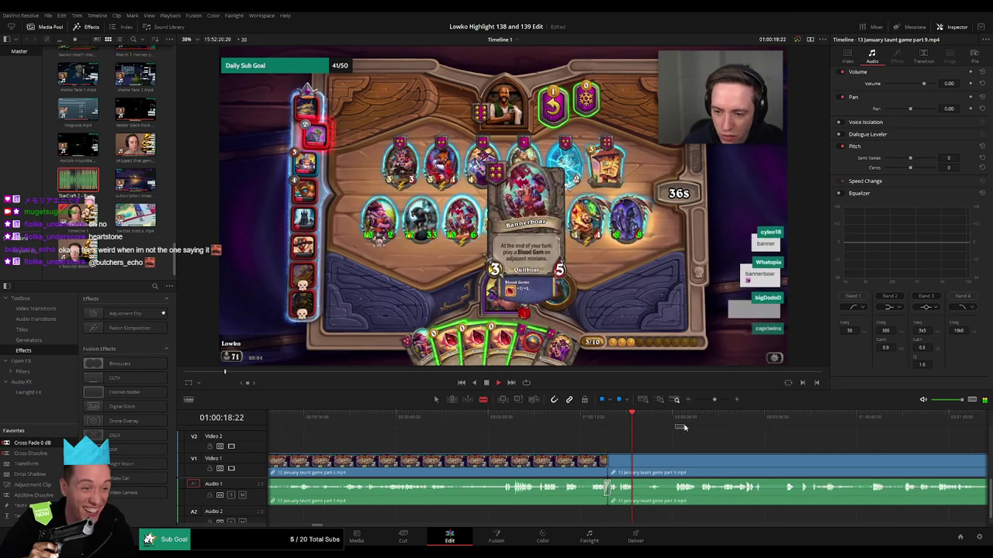
{"action": "scroll", "coordinate": [620, 438], "scroll_direction": "right", "scroll_amount": 3}
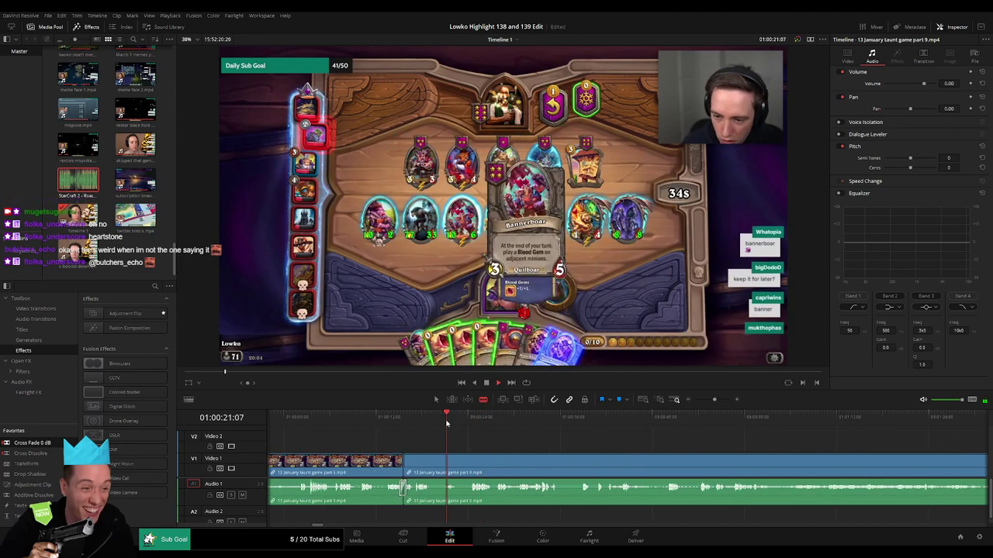
Step: Cut out the roughly 4.5-second section starting near 01:00:36 and crossfade the audio across the cut
{"action": "left_click_drag", "start_coordinate": [453, 423], "coordinate": [548, 424]}
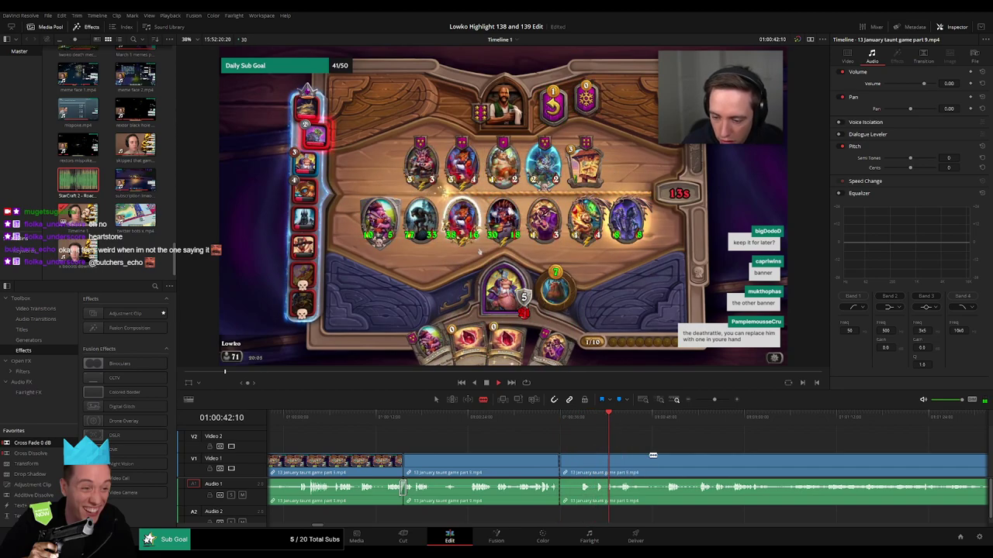
{"action": "scroll", "coordinate": [616, 439], "scroll_direction": "right", "scroll_amount": 1}
{"action": "left_click", "coordinate": [510, 460]}
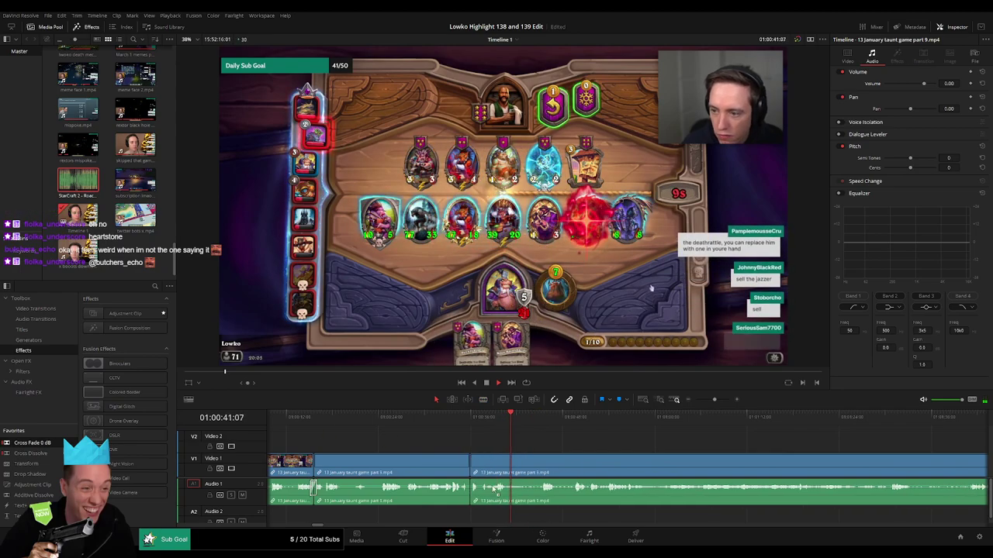
Step: Split the gameplay clip at about 01:01:33, after the combat round
{"action": "left_click", "coordinate": [669, 418]}
{"action": "left_click", "coordinate": [874, 418]}
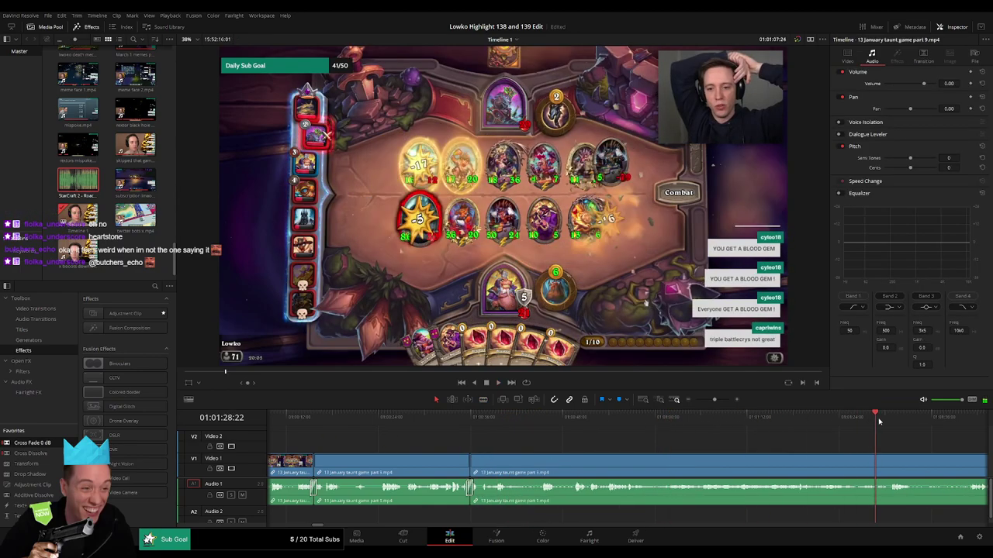
{"action": "left_click_drag", "start_coordinate": [934, 437], "coordinate": [466, 446]}
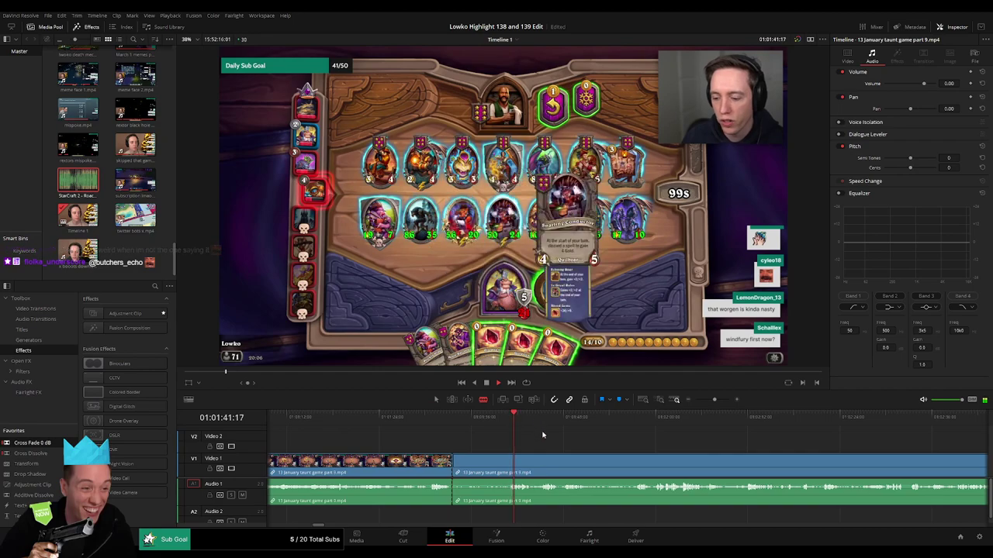
Step: Review the footage from about 01:01:41 to 01:07:40 to find where the highlight should resume
{"action": "left_click", "coordinate": [597, 419]}
{"action": "left_click", "coordinate": [634, 417]}
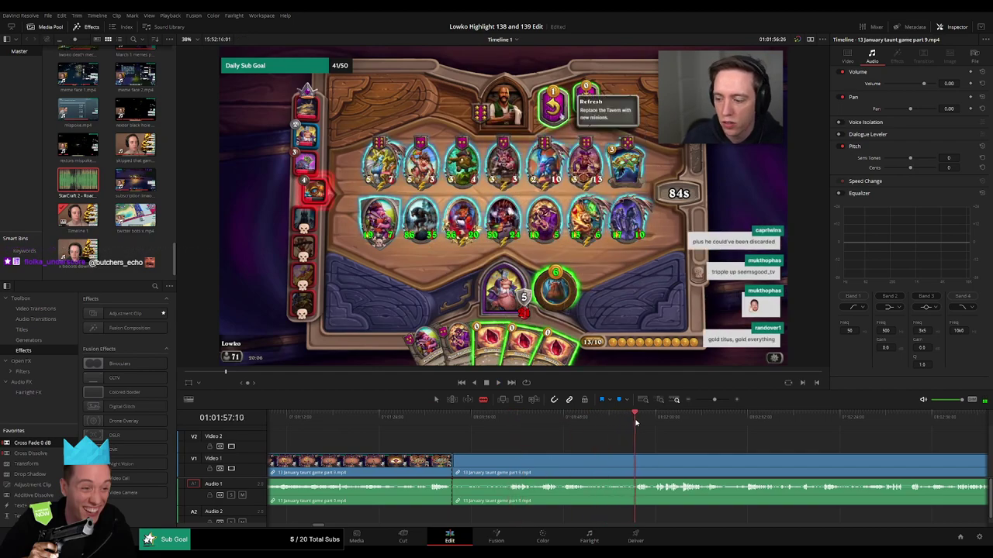
{"action": "left_click_drag", "start_coordinate": [715, 401], "coordinate": [706, 401]}
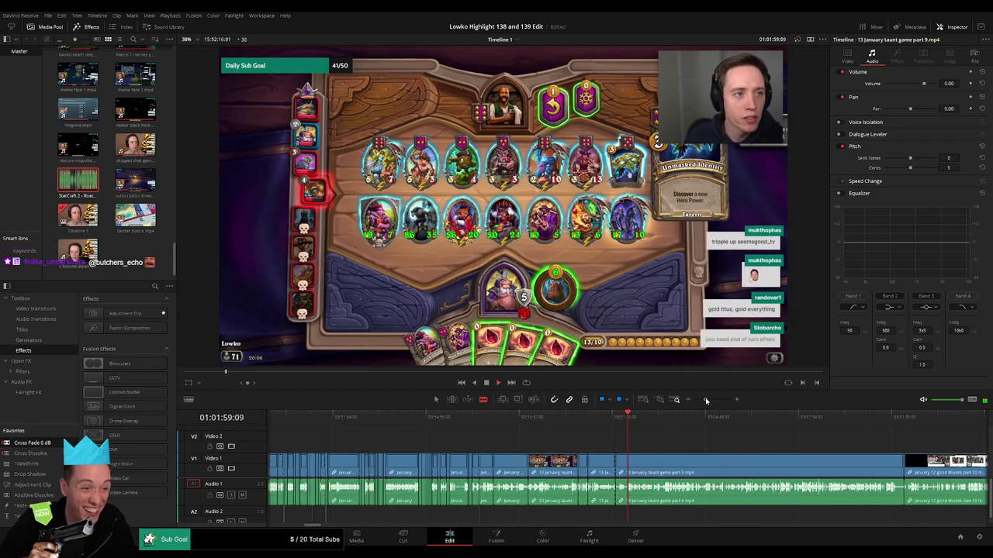
{"action": "left_click", "coordinate": [701, 419]}
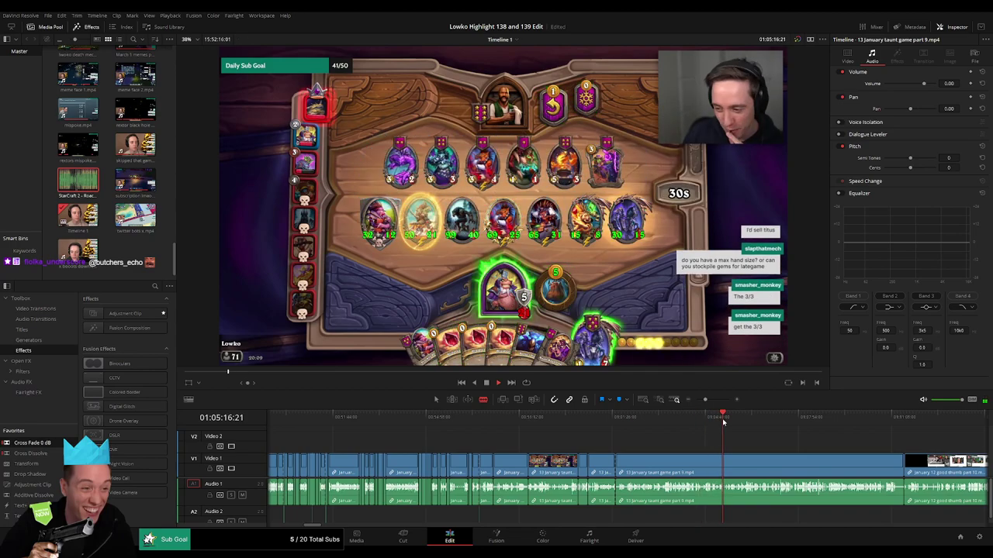
{"action": "left_click", "coordinate": [753, 420]}
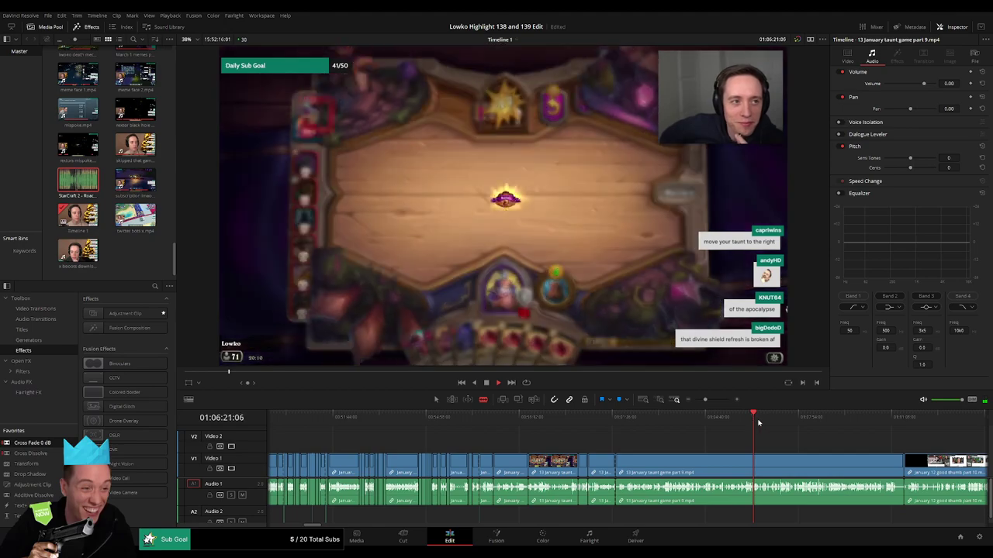
{"action": "left_click_drag", "start_coordinate": [765, 421], "coordinate": [791, 419]}
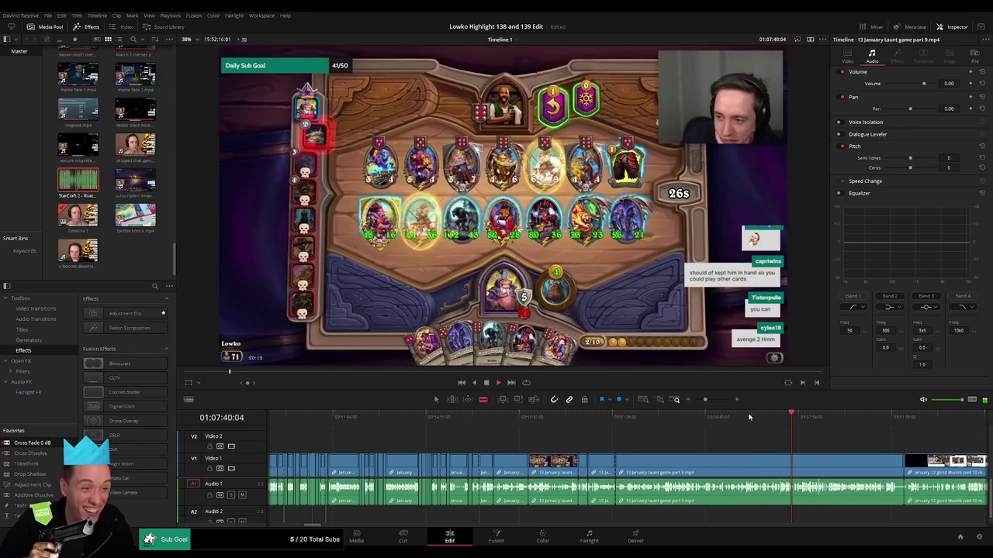
{"action": "left_click_drag", "start_coordinate": [707, 402], "coordinate": [714, 400]}
Step: Locate the moment before the golden Prickly Piper is played and split the clip at about 01:06:59
{"action": "left_click", "coordinate": [420, 417]}
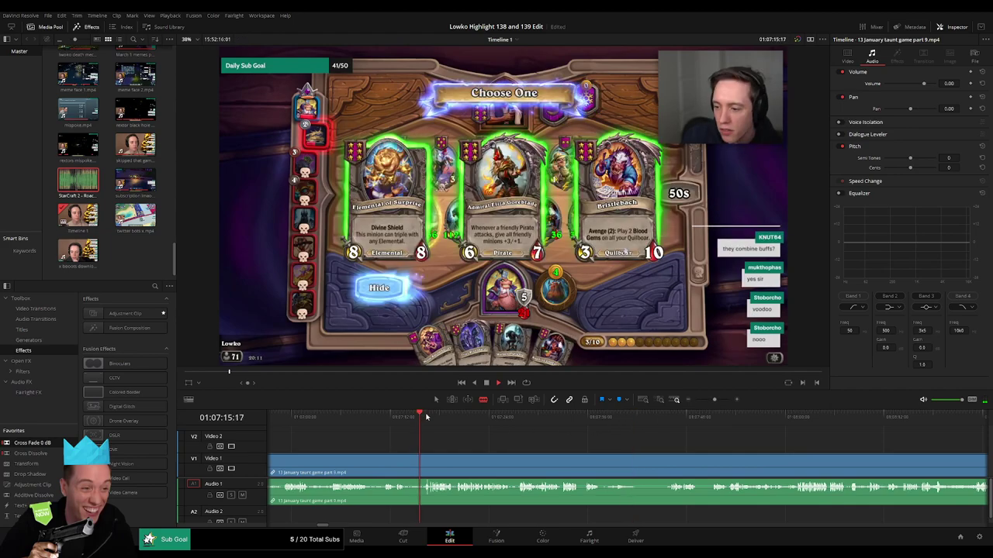
{"action": "scroll", "coordinate": [478, 436], "scroll_direction": "left", "scroll_amount": 2}
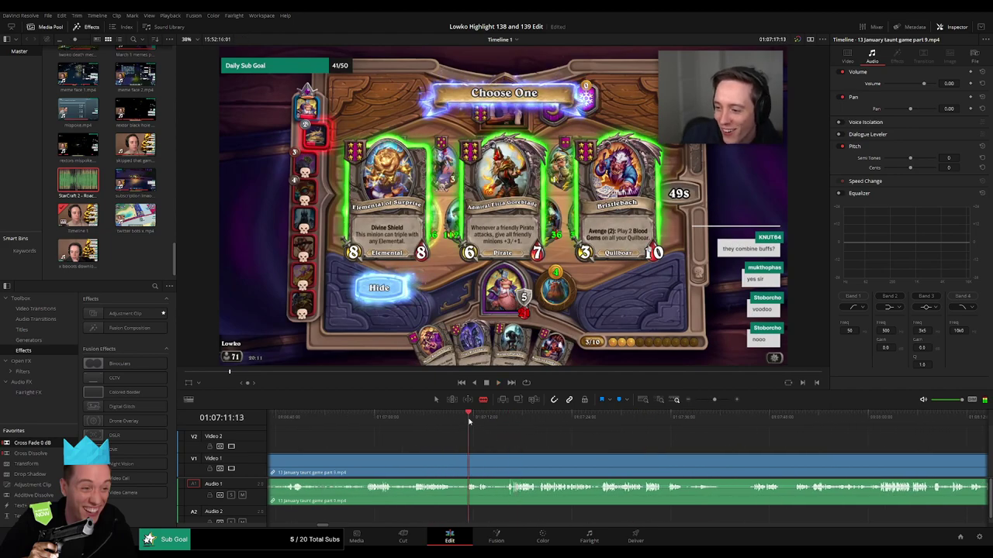
{"action": "scroll", "coordinate": [470, 422], "scroll_direction": "left", "scroll_amount": 3}
{"action": "left_click", "coordinate": [484, 419]}
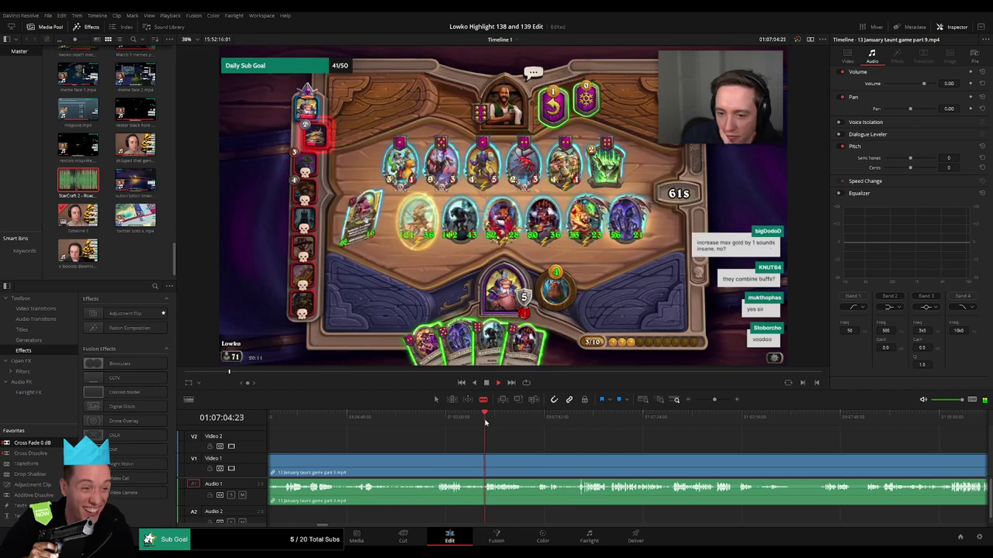
{"action": "left_click", "coordinate": [548, 423]}
{"action": "scroll", "coordinate": [481, 423], "scroll_direction": "left", "scroll_amount": 2}
{"action": "left_click", "coordinate": [480, 419]}
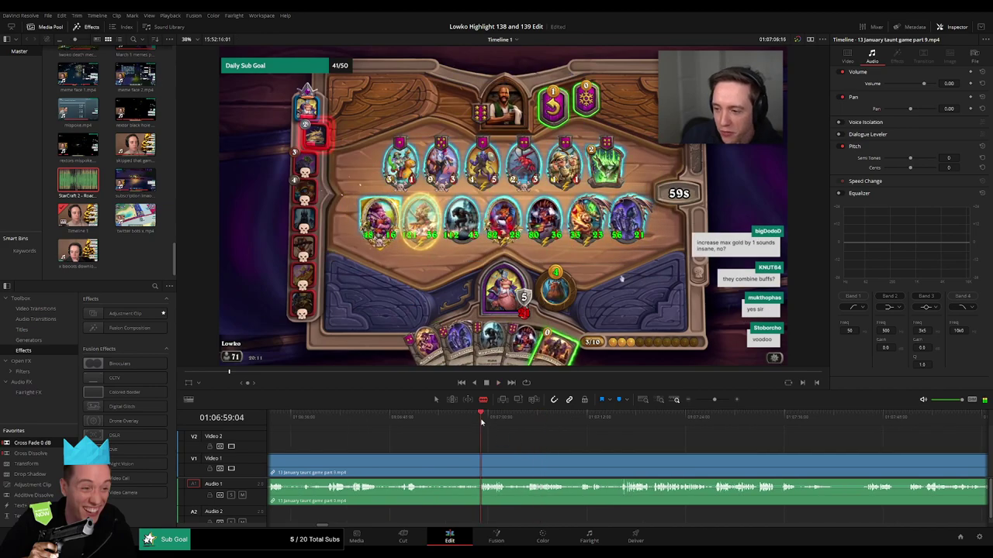
{"action": "scroll", "coordinate": [524, 444], "scroll_direction": "left", "scroll_amount": 2}
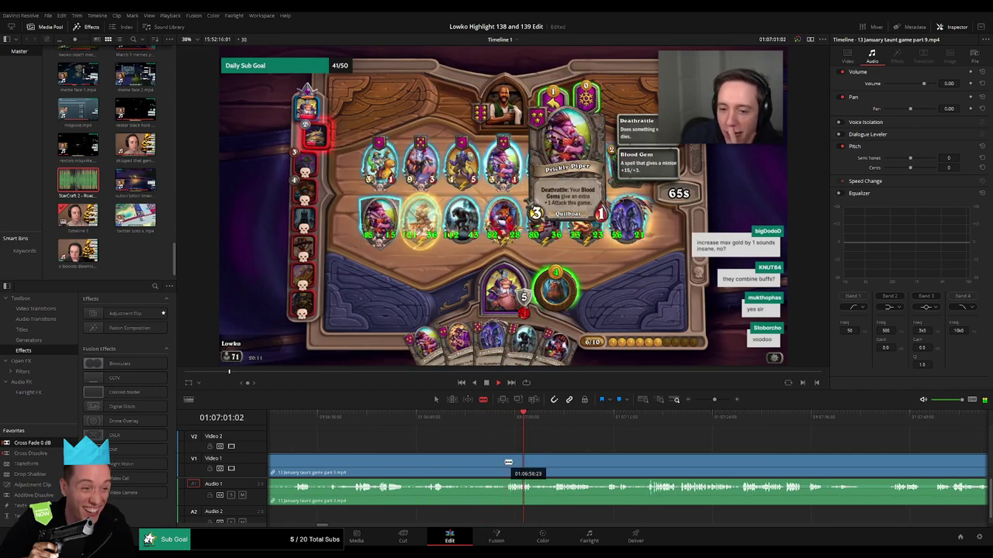
{"action": "left_click", "coordinate": [427, 462]}
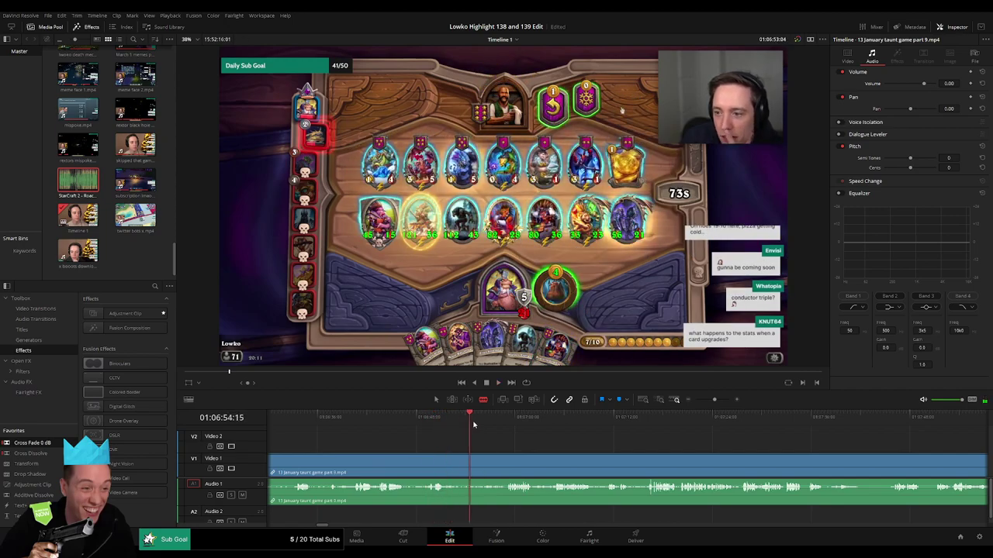
{"action": "left_click", "coordinate": [503, 426]}
Step: Ripple-delete the long section between the last two splits, crossfade the audio at the join and play it back
{"action": "key", "text": "a"}
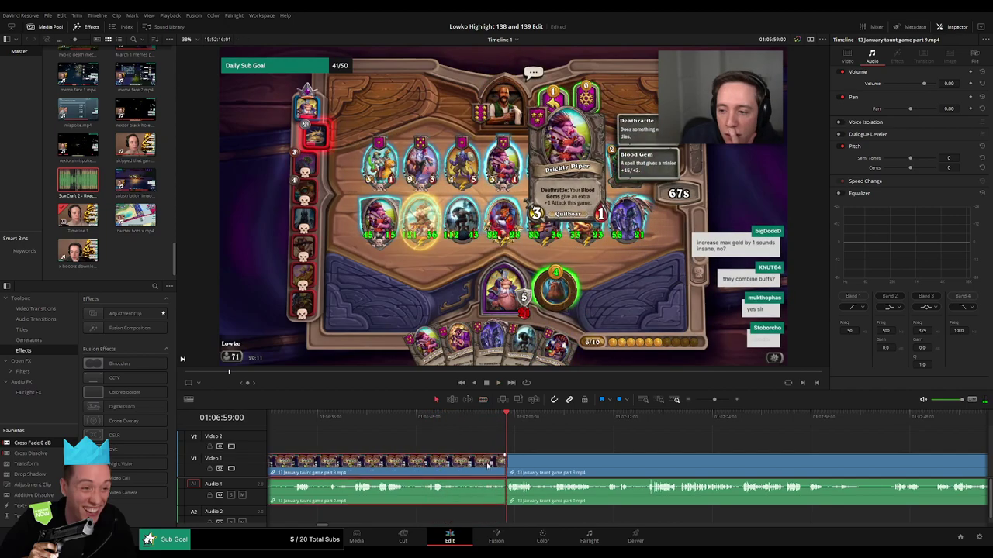
{"action": "left_click", "coordinate": [488, 466]}
{"action": "key", "text": "Delete"}
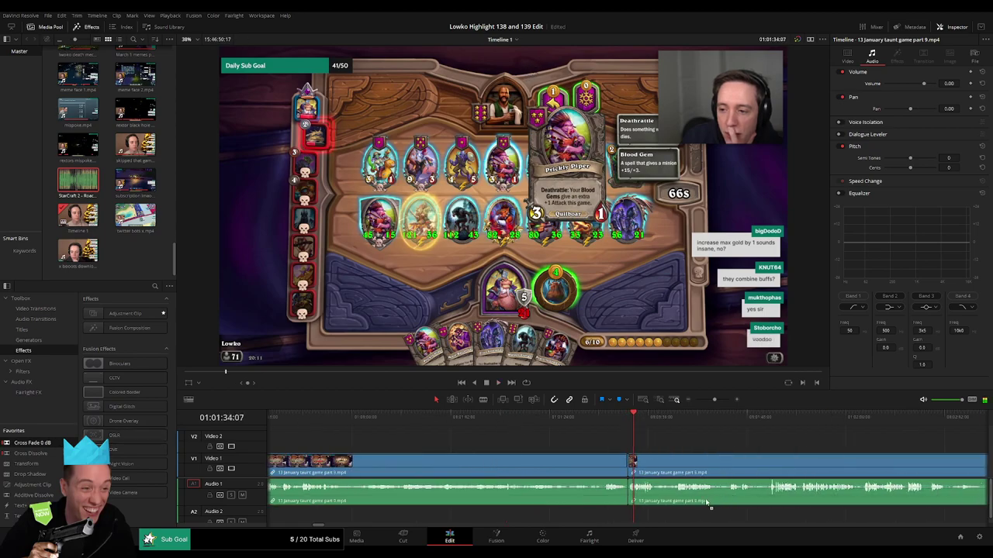
{"action": "left_click", "coordinate": [617, 422]}
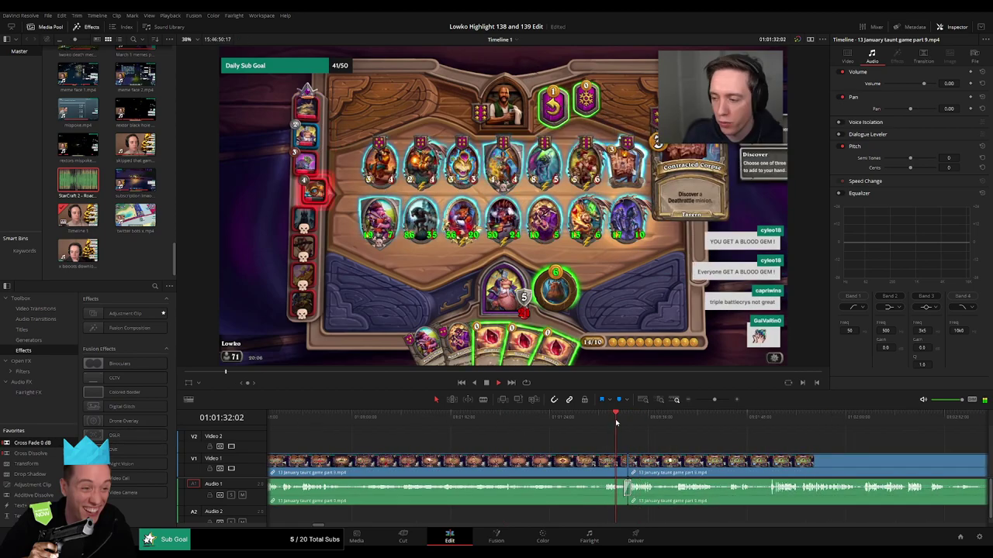
{"action": "left_click", "coordinate": [627, 423]}
Step: Cut out the roughly 2-second section starting near 01:01:48 and add a Cross Fade 0 dB on its audio cut
{"action": "scroll", "coordinate": [553, 456], "scroll_direction": "right", "scroll_amount": 5}
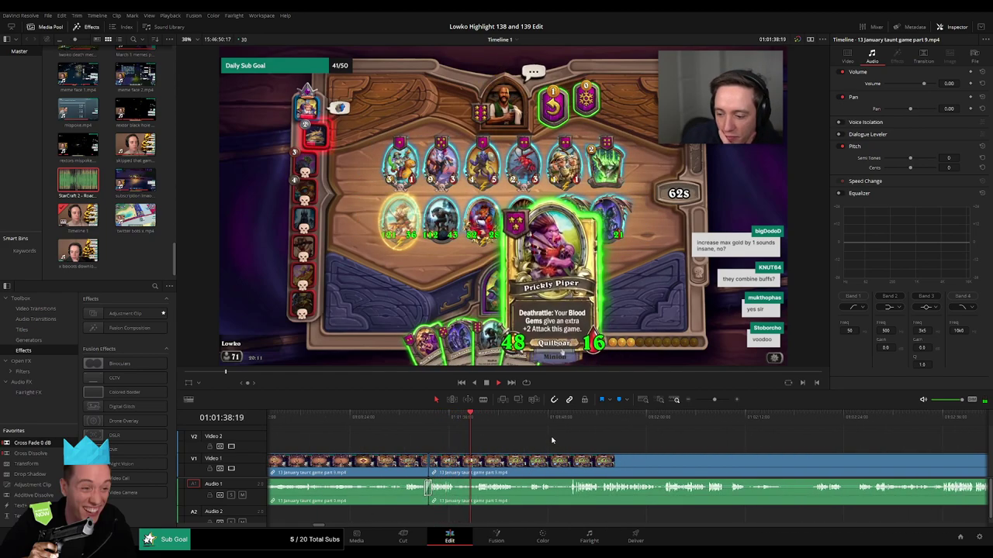
{"action": "scroll", "coordinate": [511, 441], "scroll_direction": "right", "scroll_amount": 2}
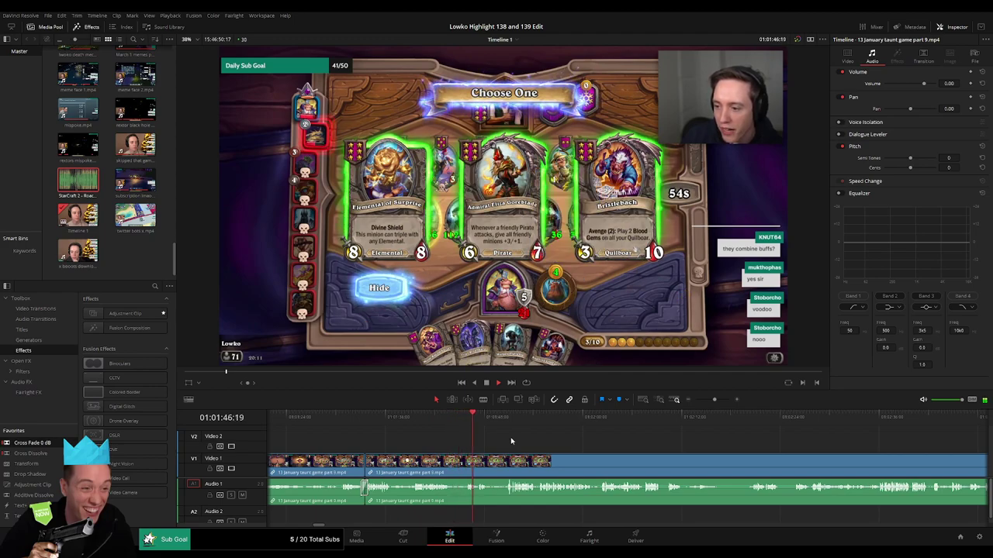
{"action": "left_click_drag", "start_coordinate": [517, 445], "coordinate": [463, 456]}
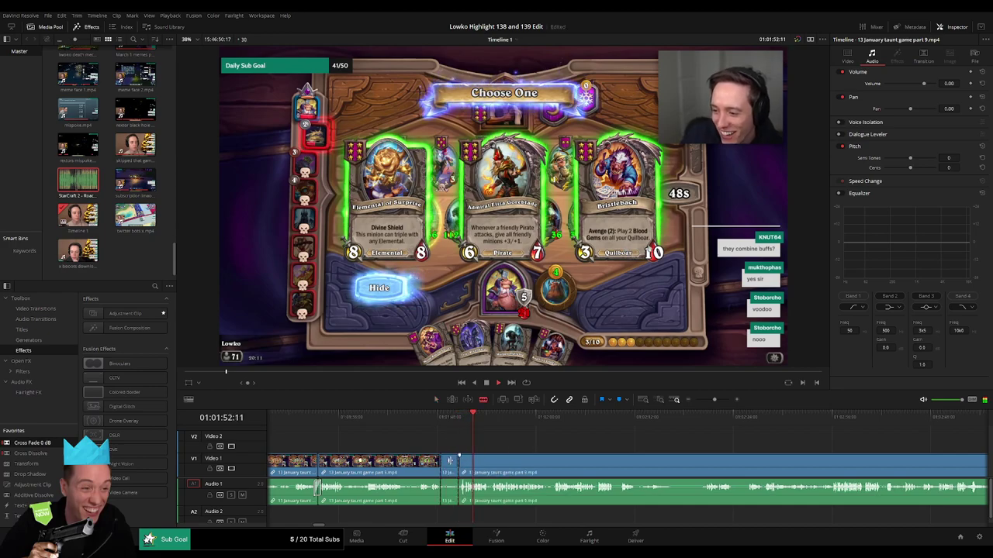
{"action": "key", "text": "Delete"}
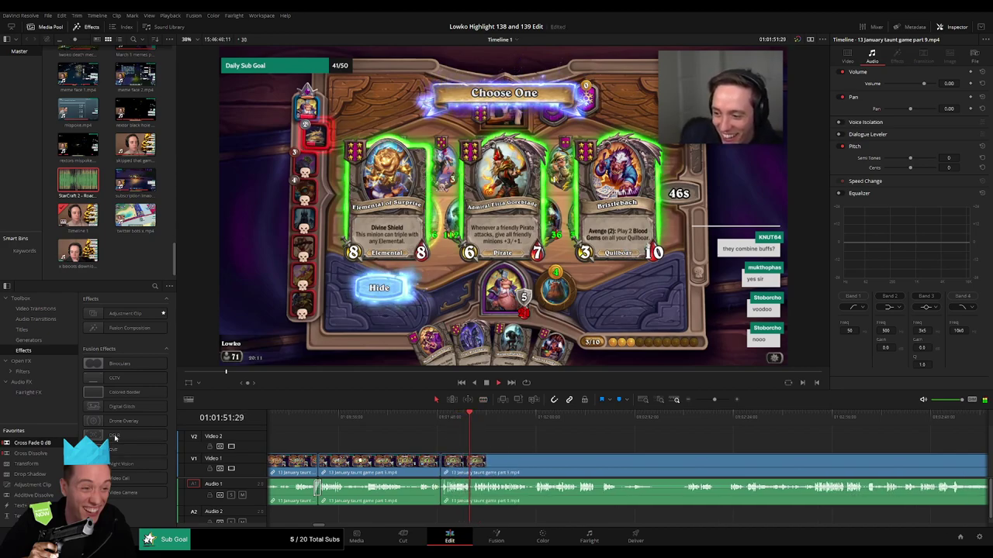
{"action": "left_click", "coordinate": [558, 450]}
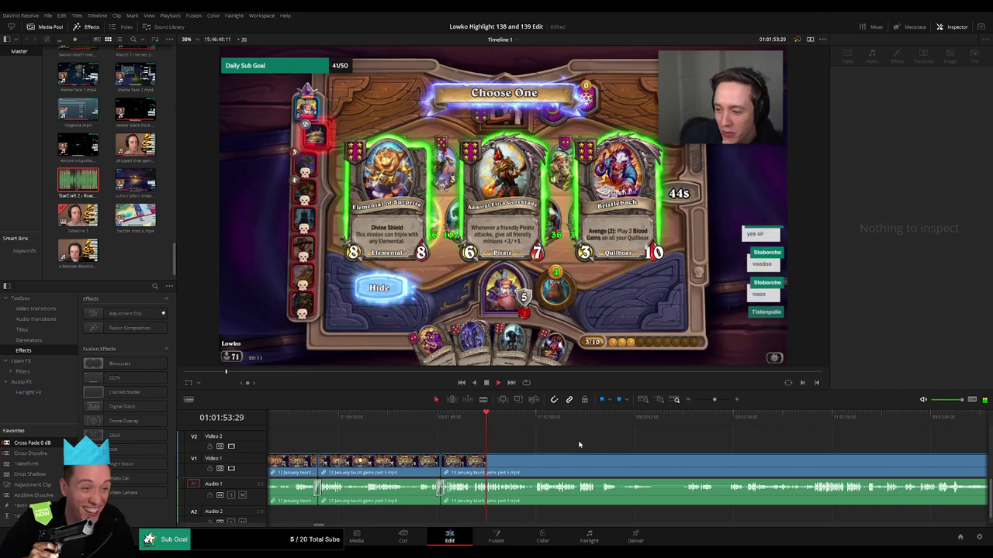
Step: Split the clip around the brief spoken moment from about 01:01:55:01 to 01:01:55:21
{"action": "left_click_drag", "start_coordinate": [713, 401], "coordinate": [720, 405]}
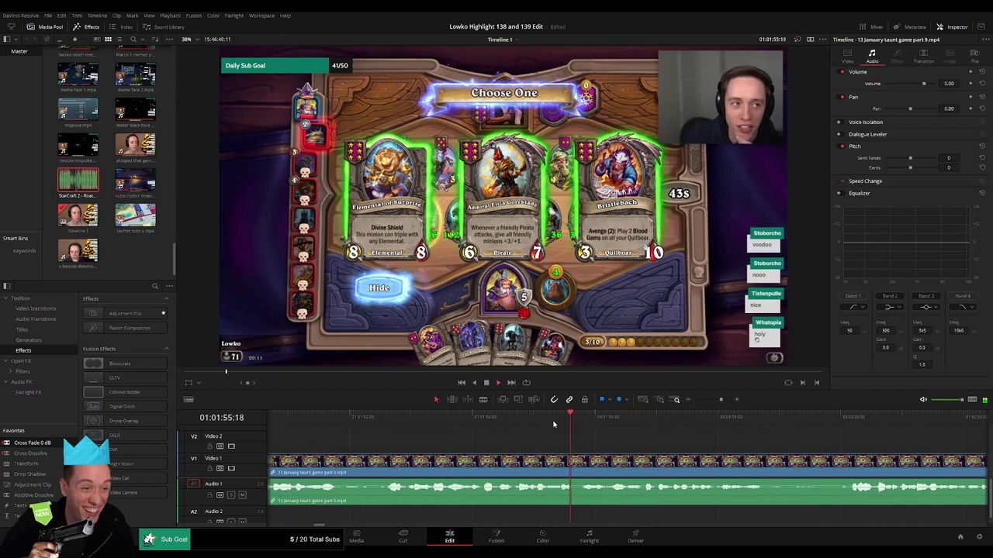
{"action": "key", "text": "b"}
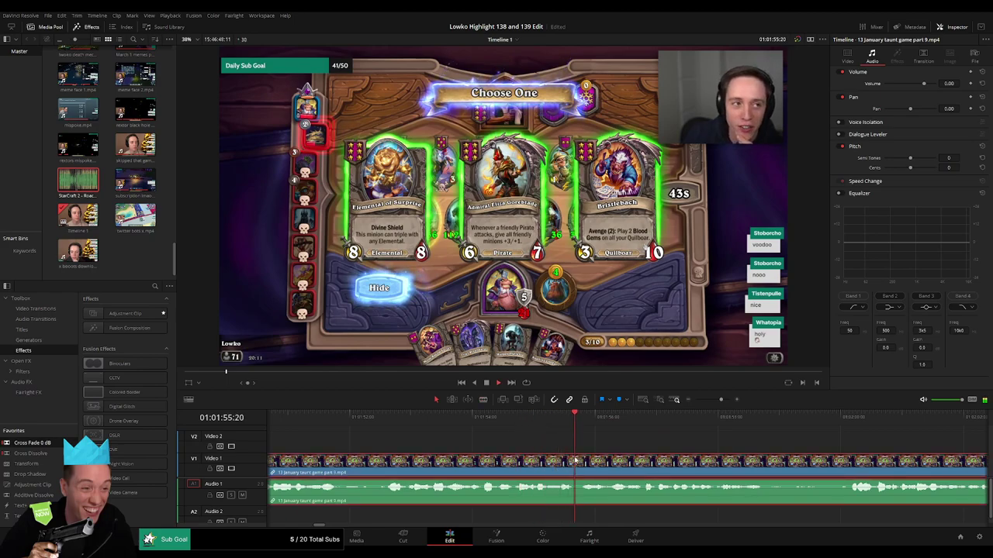
{"action": "key", "text": "b"}
{"action": "left_click", "coordinate": [548, 466]}
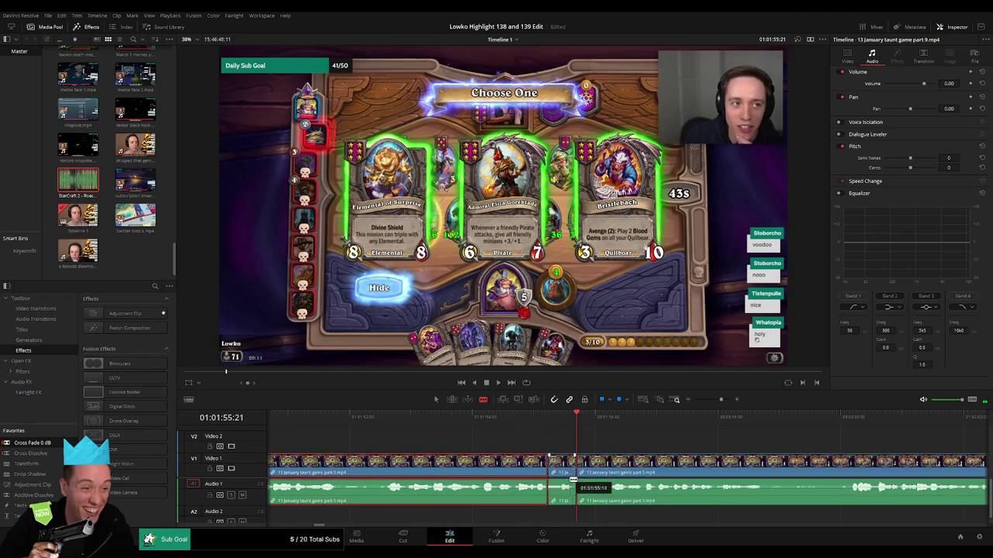
Step: Place StarCraft 2 - Roach Quotes.mp3 on the Audio 2 track beneath the isolated short section
{"action": "left_click_drag", "start_coordinate": [149, 196], "coordinate": [598, 520]}
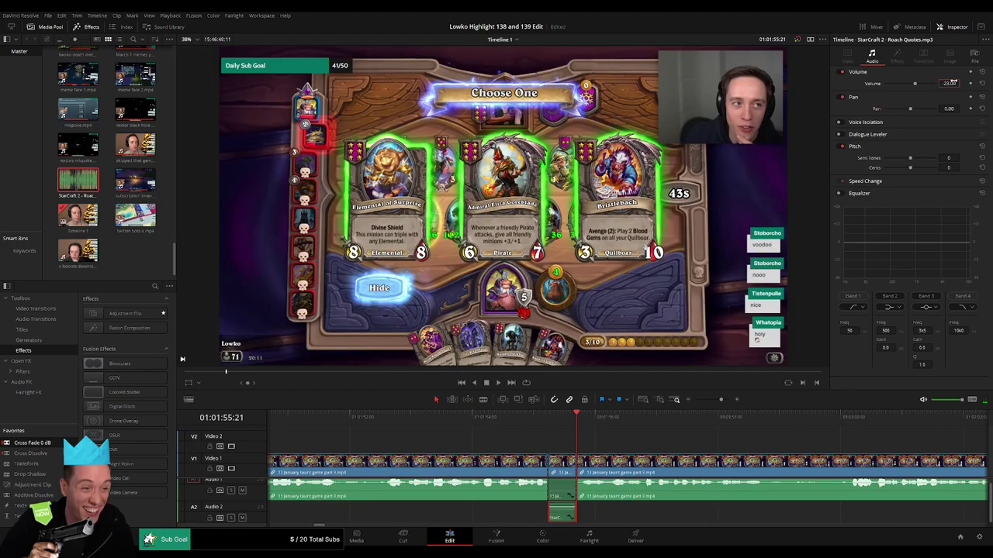
Step: Play back the sound effect and the footage that follows it, up to about 01:02:09
{"action": "left_click", "coordinate": [533, 419]}
{"action": "key", "text": "space"}
{"action": "left_click", "coordinate": [718, 432]}
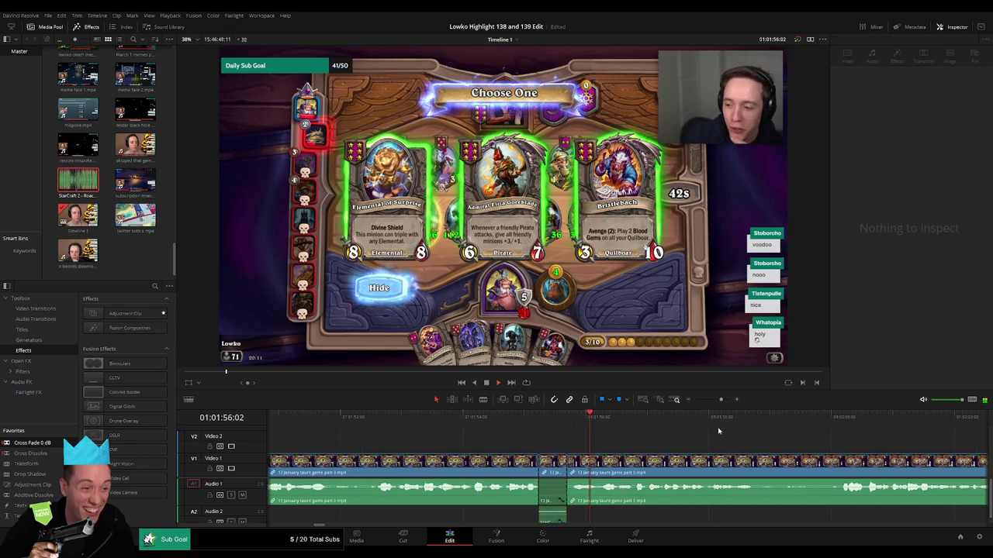
{"action": "left_click_drag", "start_coordinate": [720, 401], "coordinate": [717, 400]}
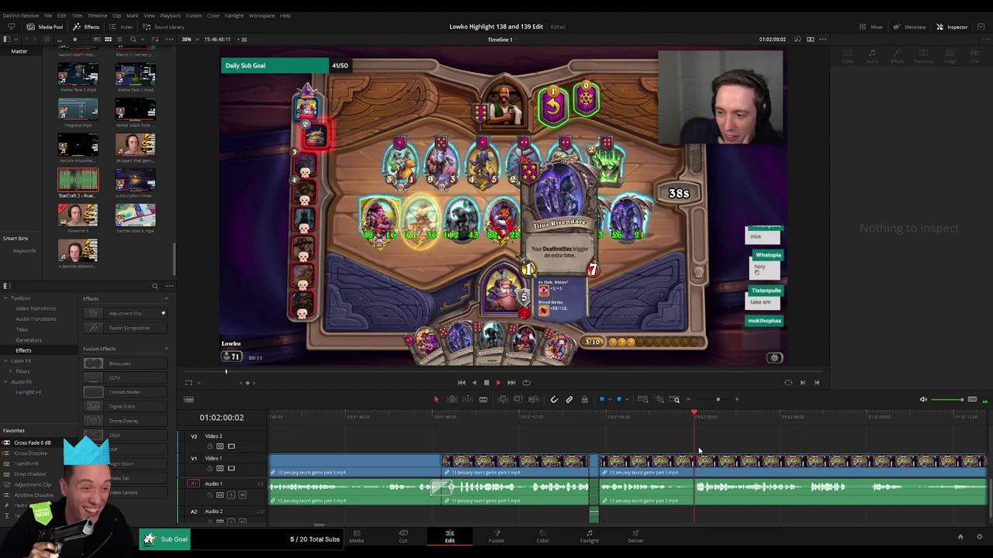
{"action": "left_click_drag", "start_coordinate": [767, 446], "coordinate": [475, 433]}
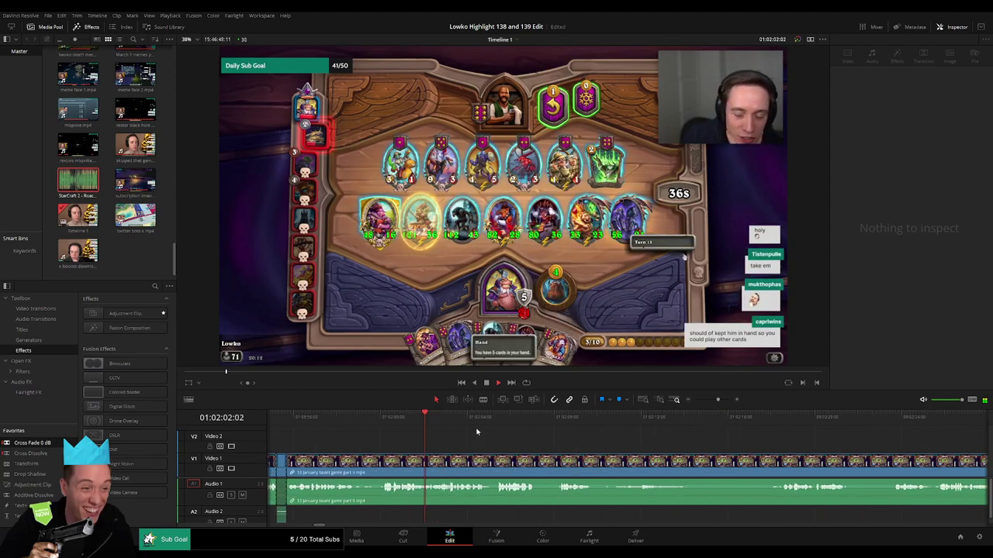
{"action": "scroll", "coordinate": [538, 450], "scroll_direction": "right", "scroll_amount": 2}
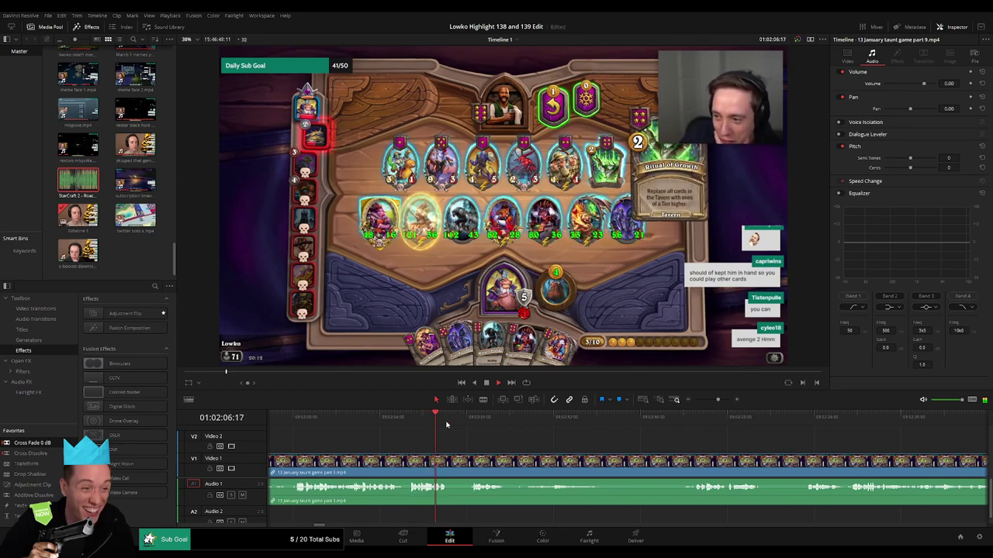
{"action": "left_click_drag", "start_coordinate": [450, 419], "coordinate": [473, 423]}
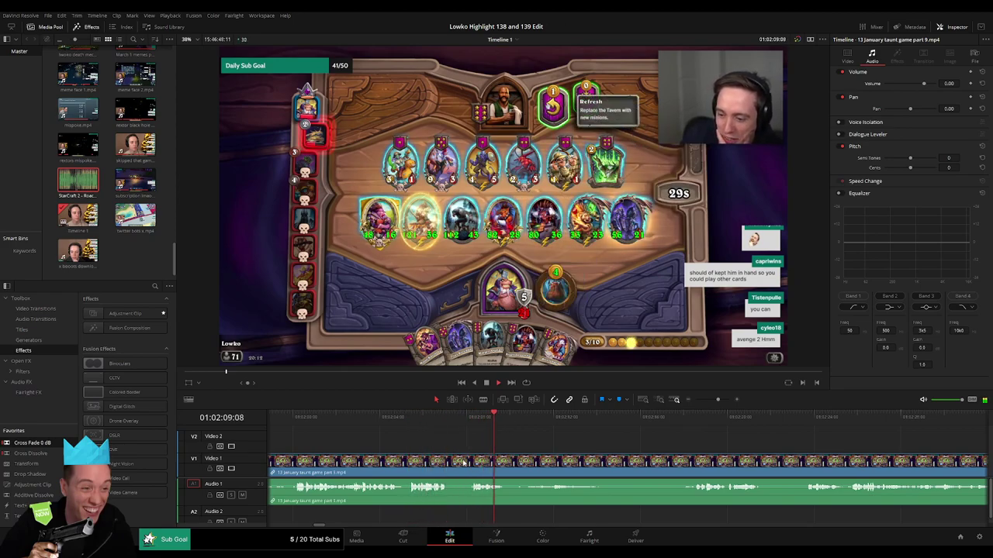
Step: Split out the quiet section of about 1 second starting near 01:02:07 and ripple-delete it
{"action": "left_click", "coordinate": [450, 465]}
{"action": "left_click", "coordinate": [472, 466]}
{"action": "key", "text": "a"}
{"action": "left_click", "coordinate": [461, 473]}
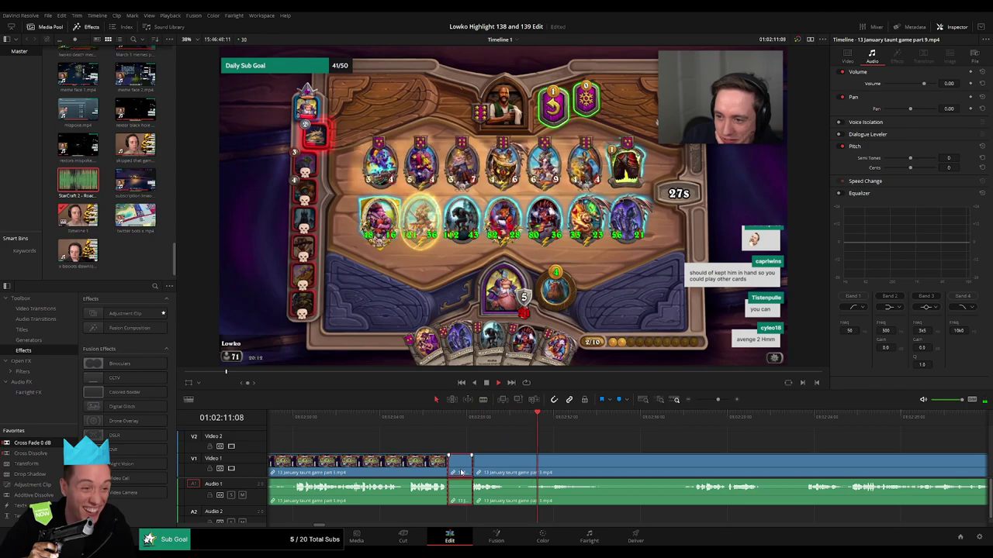
{"action": "key", "text": "Delete"}
Step: Cut out the roughly 8-second section starting near 01:02:08:20 and add a Cross Fade 0 dB on its audio cut
{"action": "left_click", "coordinate": [669, 425]}
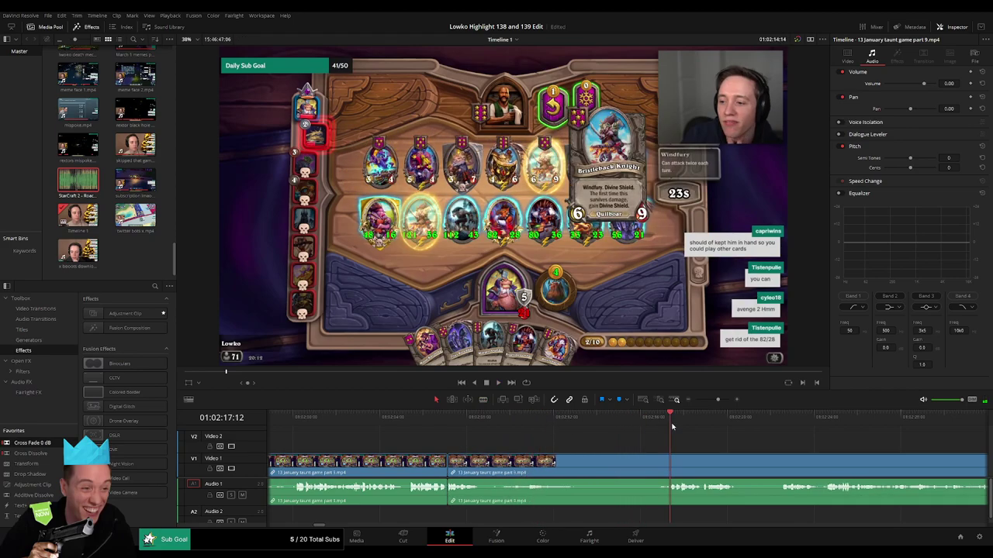
{"action": "left_click", "coordinate": [480, 465]}
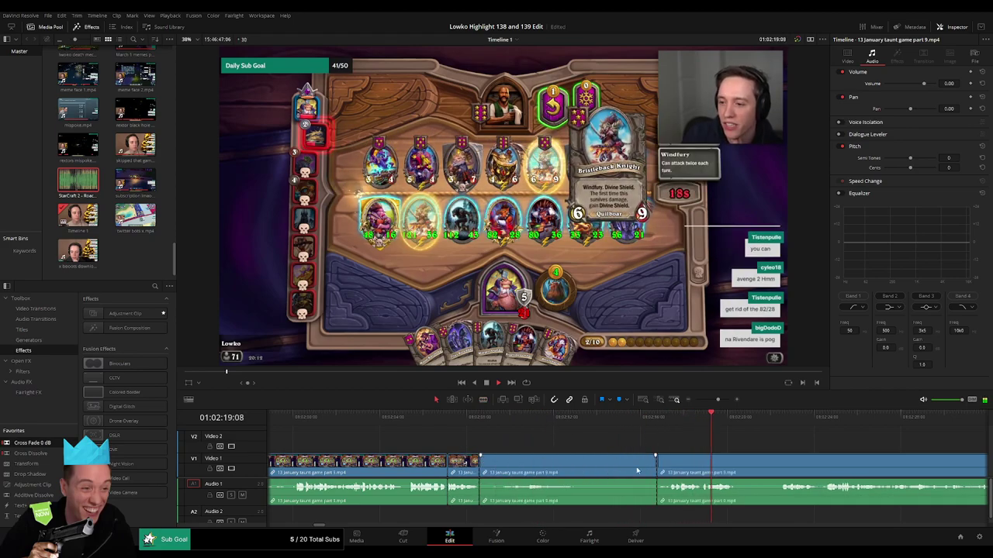
{"action": "key", "text": "Delete"}
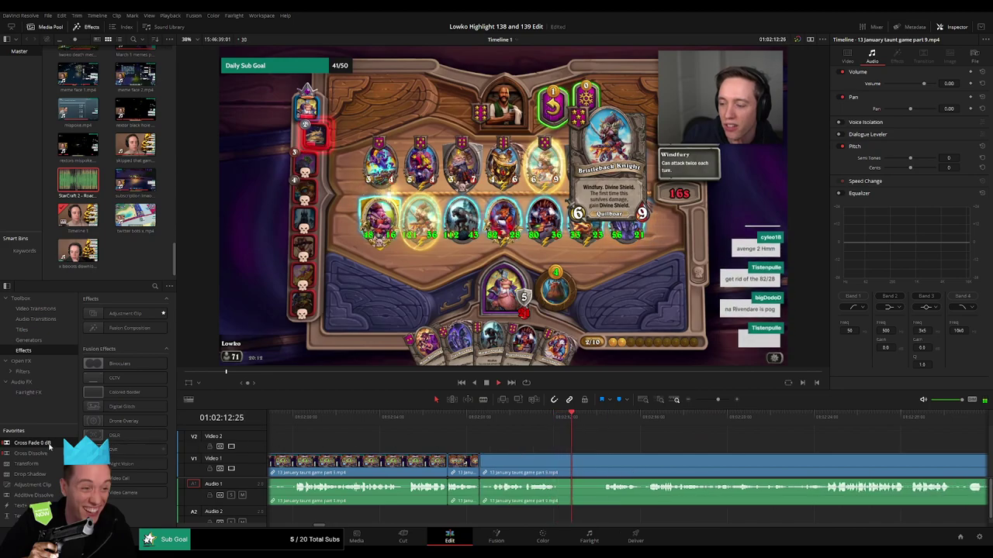
{"action": "left_click_drag", "start_coordinate": [511, 501], "coordinate": [480, 489]}
Step: Cut out the roughly 2-second section starting near 01:02:12 and add a Cross Fade 0 dB on its audio cut
{"action": "scroll", "coordinate": [494, 459], "scroll_direction": "right", "scroll_amount": 3}
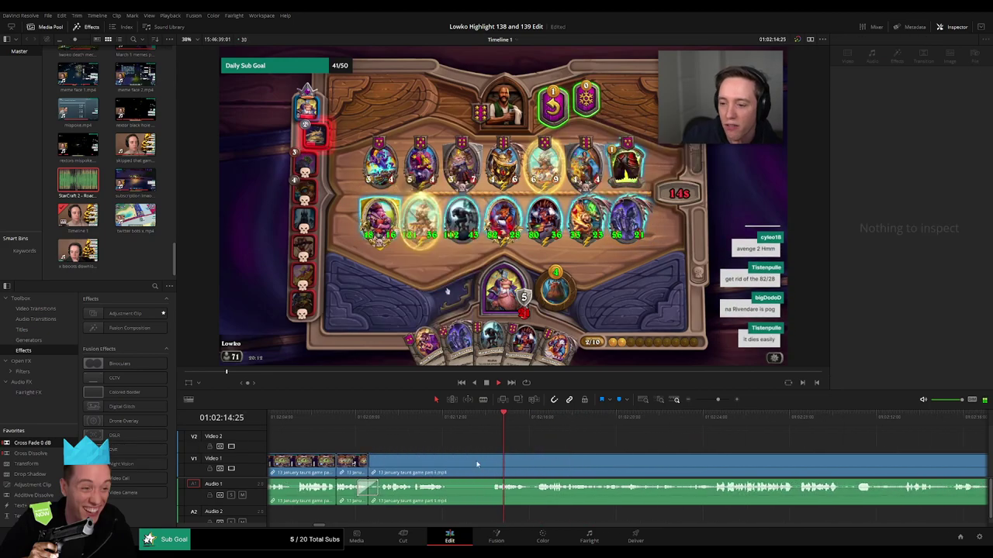
{"action": "left_click", "coordinate": [469, 470]}
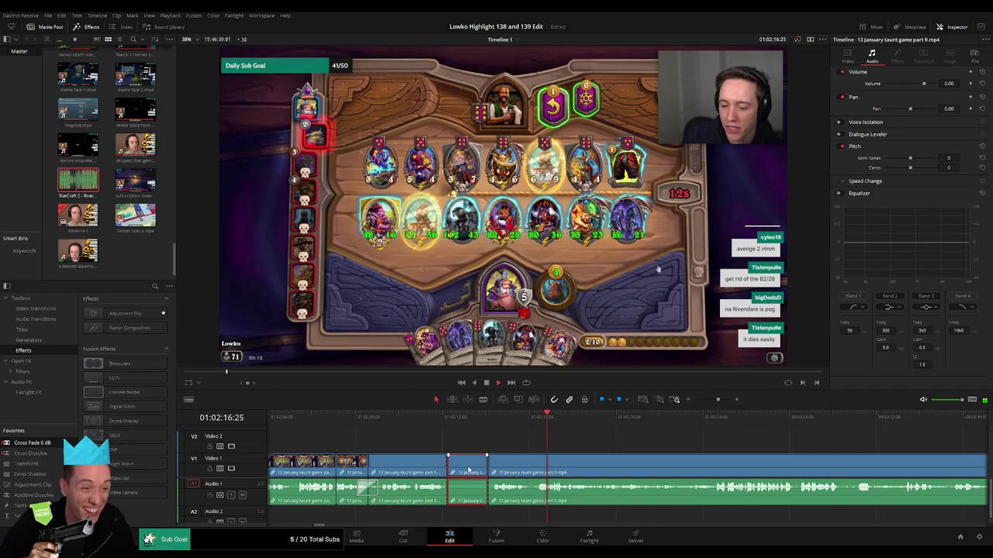
{"action": "key", "text": "Delete"}
{"action": "left_click_drag", "start_coordinate": [472, 493], "coordinate": [450, 491]}
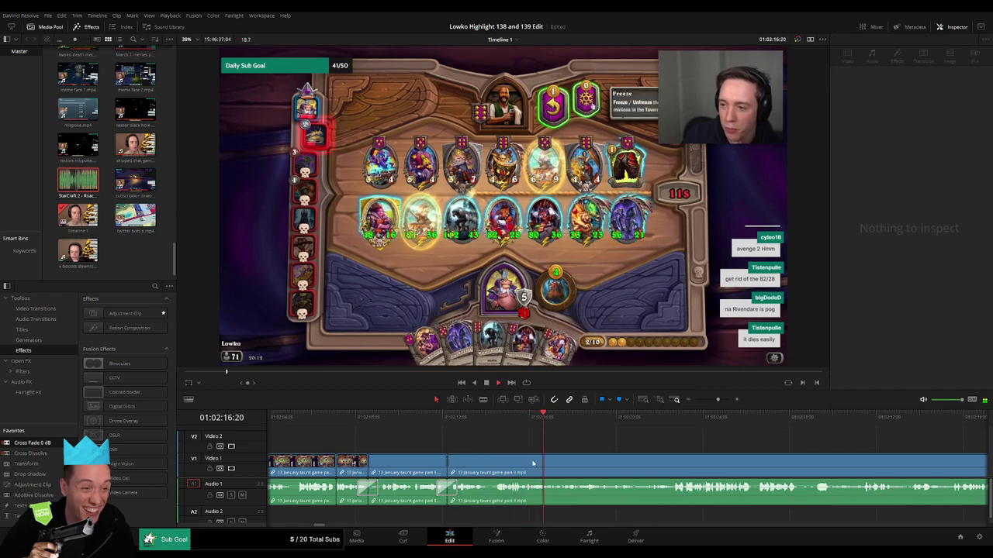
Step: Split the clip around the brief spoken moment from about 01:02:22:26 to 01:02:23:06
{"action": "left_click", "coordinate": [668, 419]}
{"action": "scroll", "coordinate": [592, 445], "scroll_direction": "right", "scroll_amount": 3}
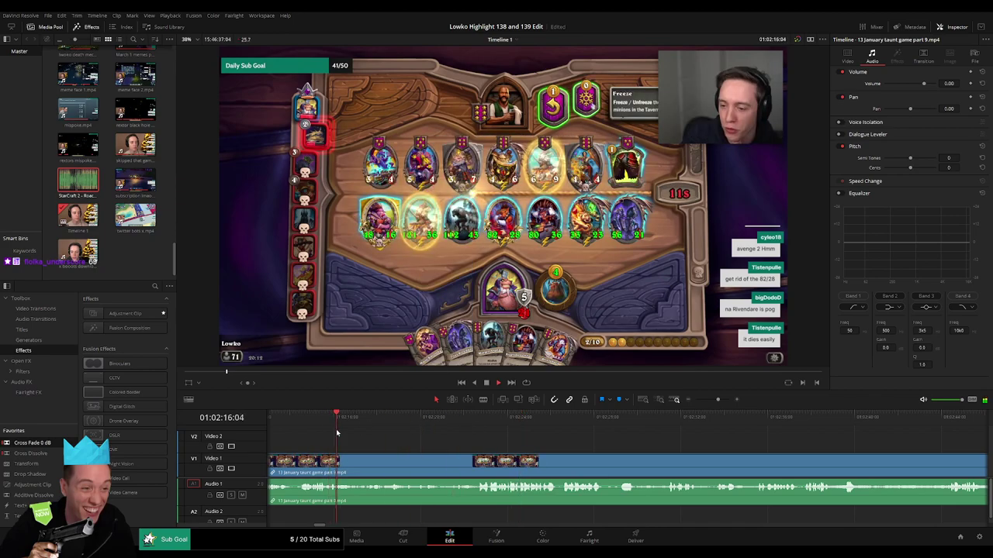
{"action": "scroll", "coordinate": [456, 449], "scroll_direction": "left", "scroll_amount": 2}
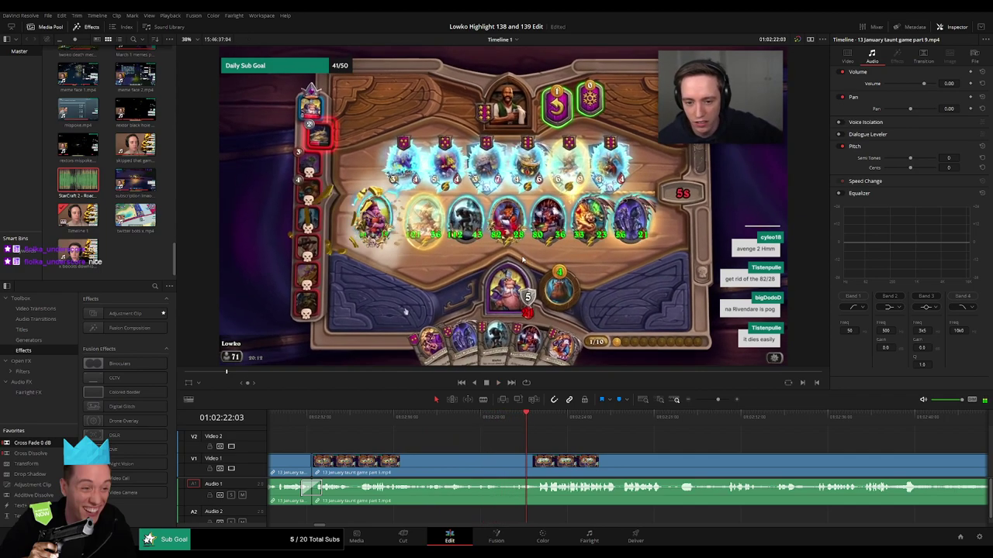
{"action": "mouse_move", "coordinate": [513, 420]}
{"action": "left_mouse_down"}
{"action": "mouse_move", "coordinate": [526, 421]}
{"action": "mouse_move", "coordinate": [483, 420]}
{"action": "mouse_move", "coordinate": [504, 424]}
{"action": "left_mouse_up"}
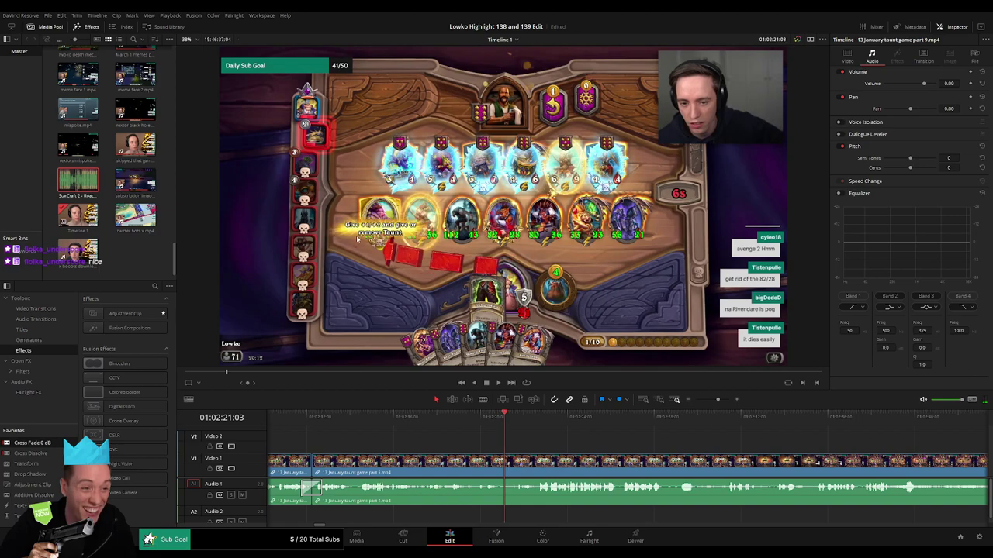
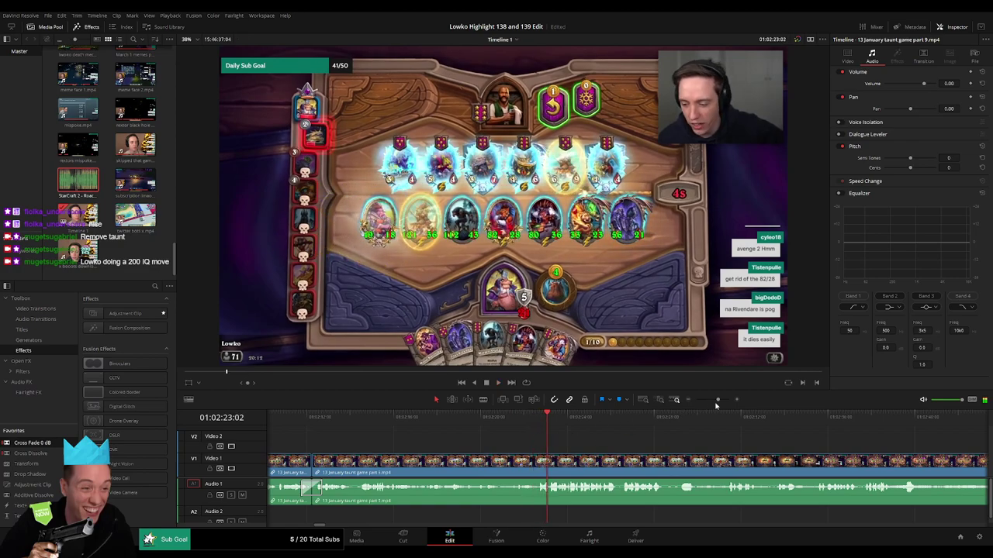
{"action": "left_click_drag", "start_coordinate": [716, 405], "coordinate": [726, 399]}
{"action": "left_click", "coordinate": [554, 421]}
{"action": "key", "text": "space"}
{"action": "left_click", "coordinate": [530, 421]}
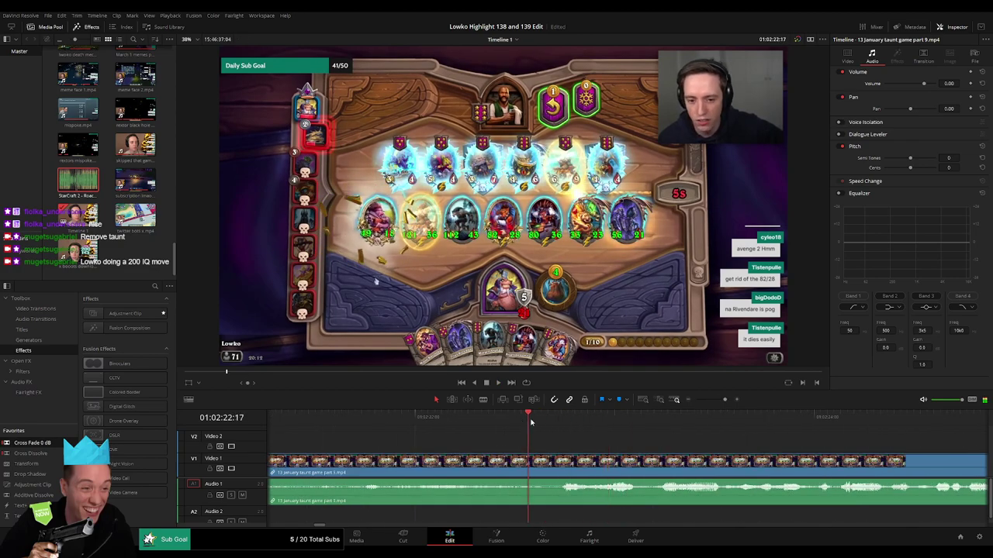
{"action": "key", "text": "space"}
{"action": "left_click", "coordinate": [656, 470]}
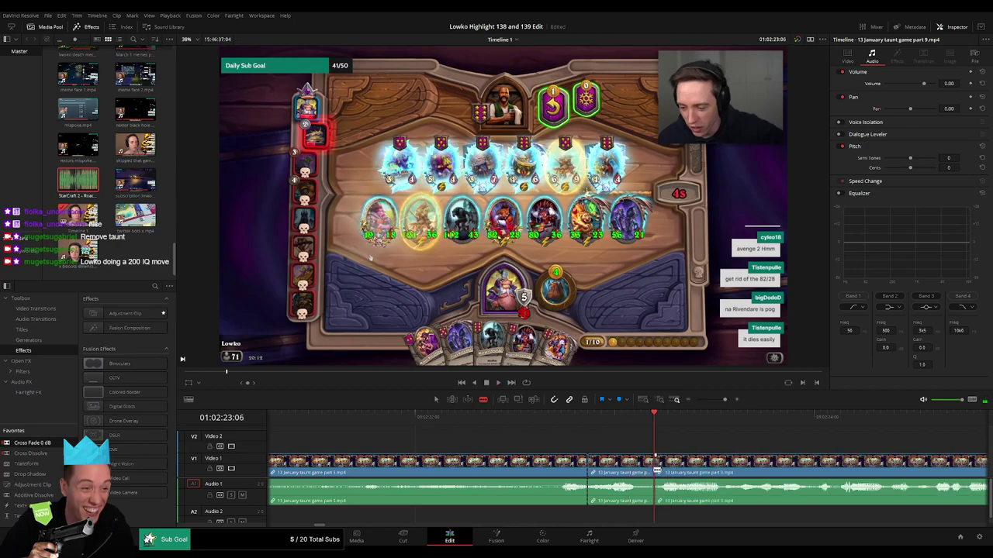
Step: Silence the isolated section's original audio and place StarCraft 2 - Roach Quotes.mp3 beneath it on Audio 2, trimmed to its length
{"action": "left_click_drag", "start_coordinate": [633, 491], "coordinate": [630, 511]}
{"action": "left_click_drag", "start_coordinate": [80, 182], "coordinate": [598, 512]}
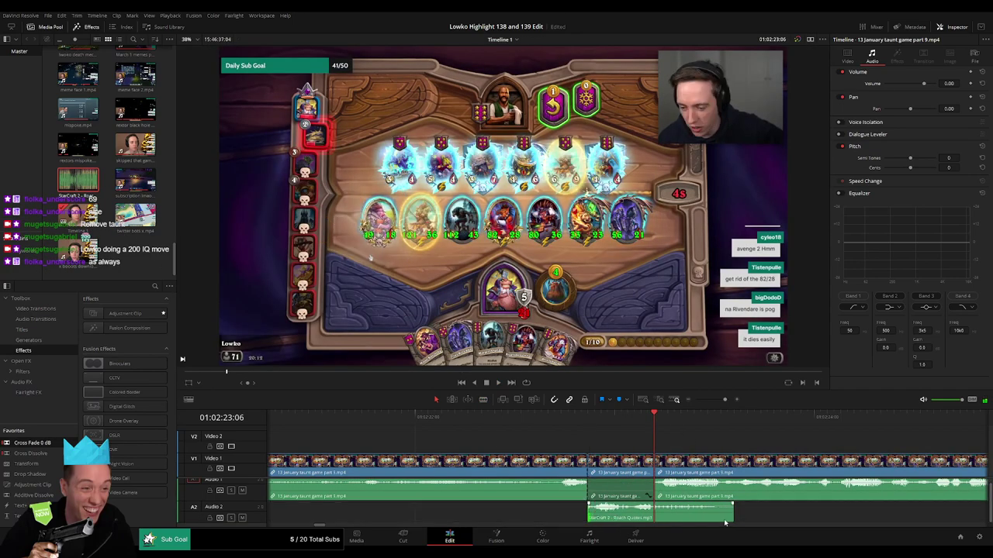
{"action": "left_click_drag", "start_coordinate": [730, 520], "coordinate": [648, 513]}
Step: Set the new sound effect's volume to -23 and play the replaced moment back
{"action": "left_click", "coordinate": [632, 511]}
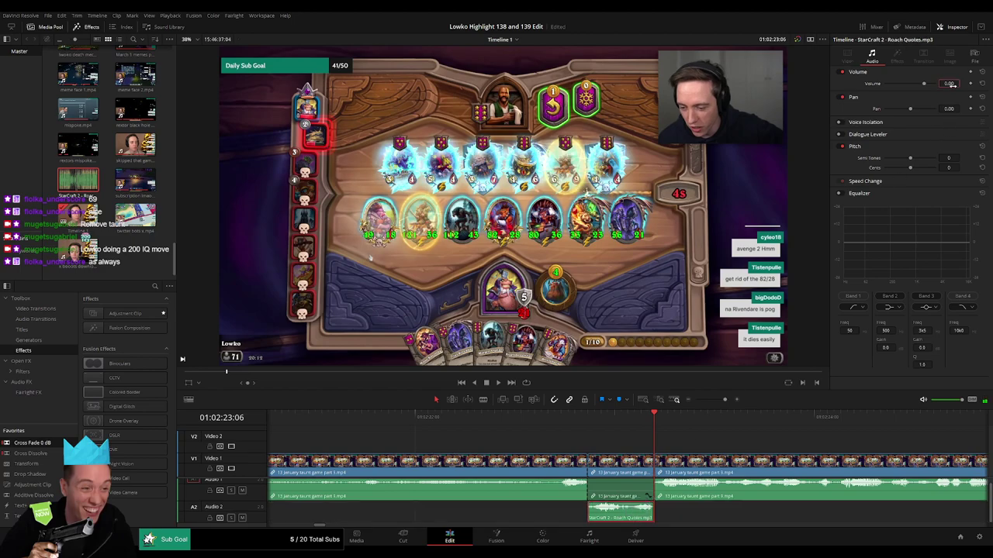
{"action": "left_click_drag", "start_coordinate": [953, 84], "coordinate": [935, 85]}
{"action": "key", "text": "space"}
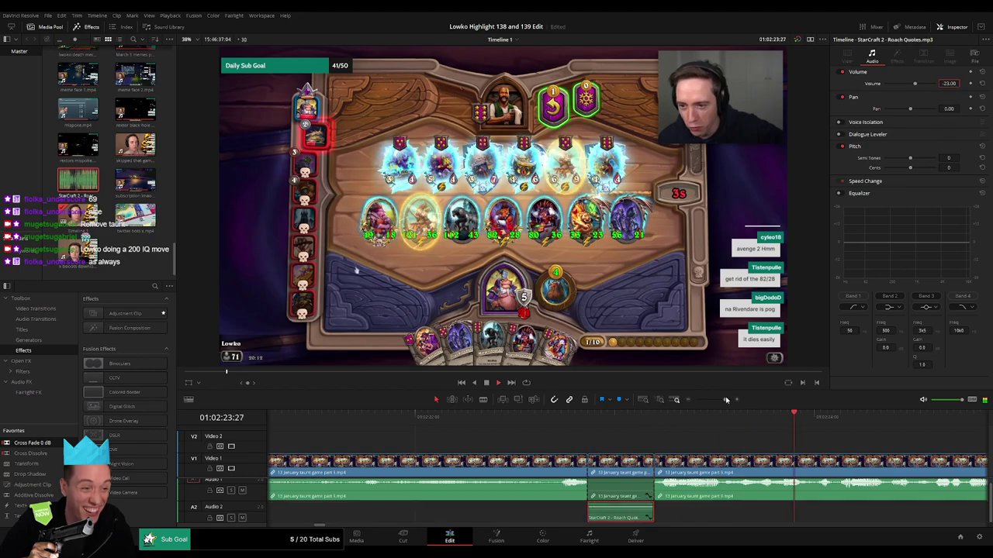
{"action": "left_click_drag", "start_coordinate": [725, 399], "coordinate": [716, 400]}
{"action": "left_click", "coordinate": [679, 510]}
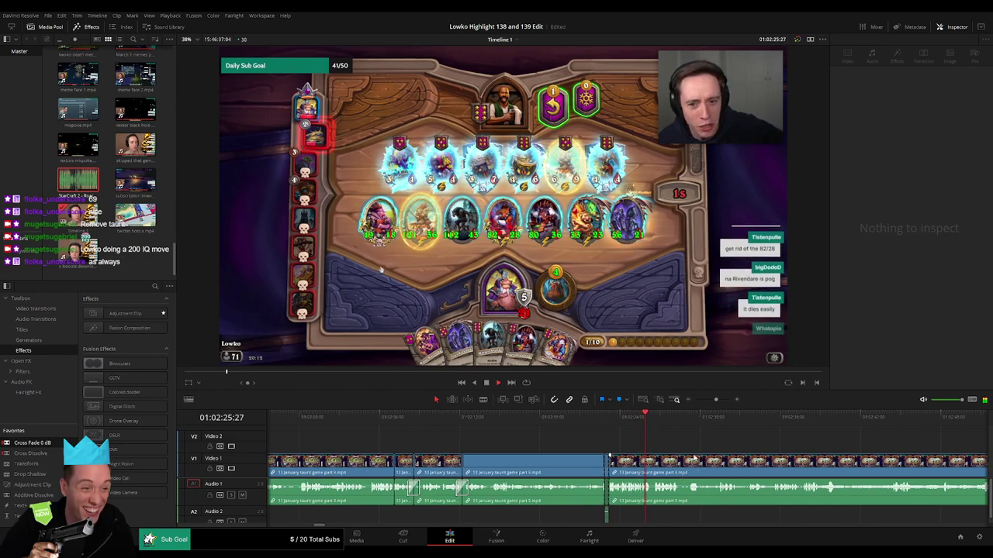
Step: Split the clip around the brief spoken moment from 01:02:26:24 to 01:02:27:03
{"action": "scroll", "coordinate": [570, 442], "scroll_direction": "right", "scroll_amount": 3}
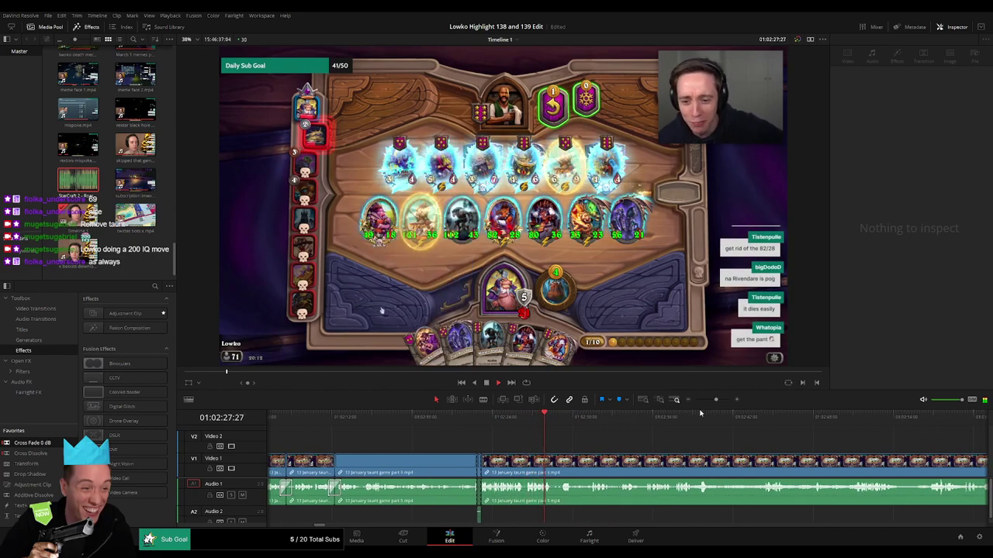
{"action": "key", "text": "space"}
{"action": "left_click_drag", "start_coordinate": [716, 400], "coordinate": [722, 400]}
{"action": "left_click_drag", "start_coordinate": [510, 416], "coordinate": [528, 416]}
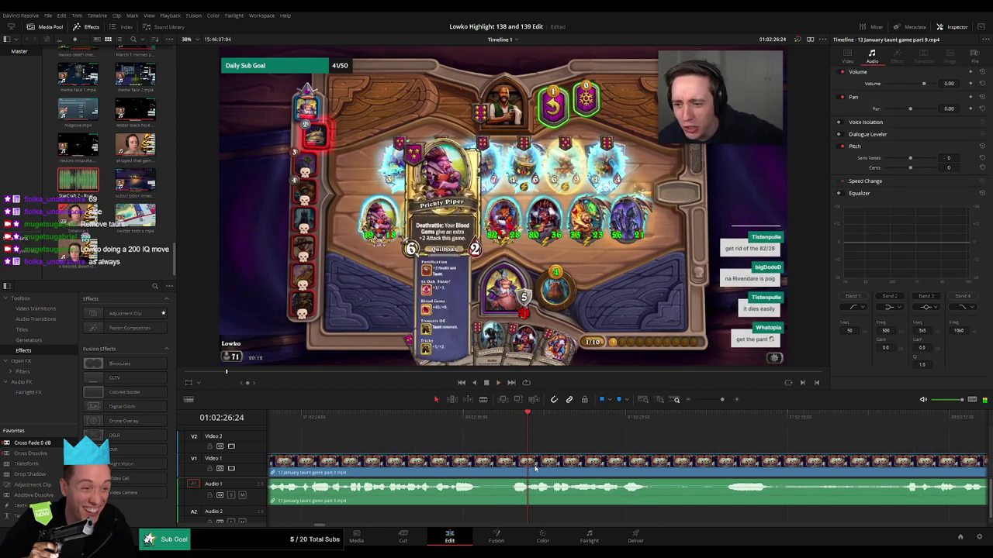
{"action": "key", "text": "ctrl+b"}
{"action": "left_click", "coordinate": [551, 417]}
{"action": "key", "text": "ctrl+b"}
Step: Silence this short section's original audio, fit StarCraft 2 - Roach Quotes.mp3 beneath it at -23 volume, and play it back
{"action": "left_click_drag", "start_coordinate": [542, 488], "coordinate": [542, 510]}
{"action": "left_click_drag", "start_coordinate": [91, 184], "coordinate": [506, 518]}
{"action": "left_click_drag", "start_coordinate": [509, 515], "coordinate": [552, 513]}
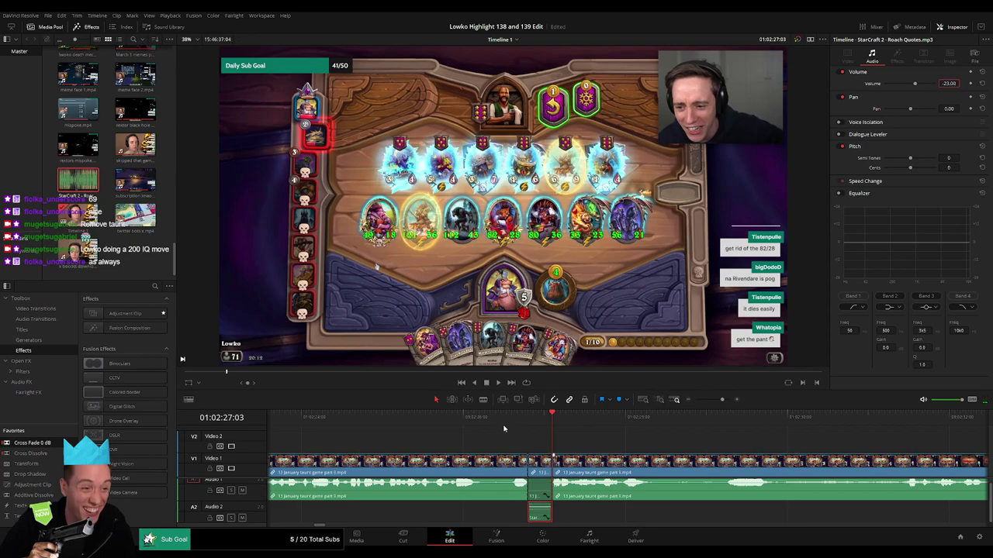
{"action": "key", "text": "space"}
{"action": "left_click", "coordinate": [440, 419]}
{"action": "left_click", "coordinate": [635, 442]}
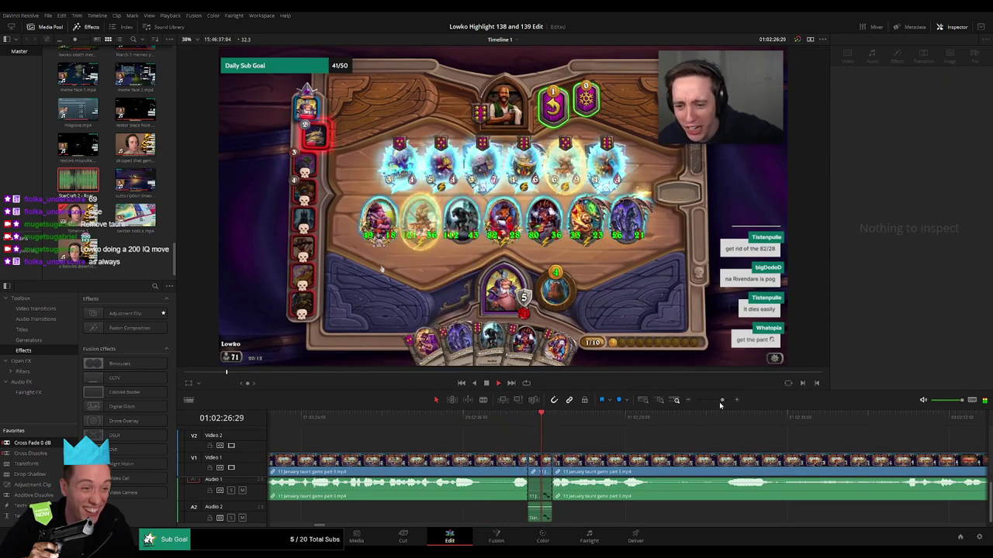
Step: Review the footage from the last sound effect through the combat round to the 1st Place screen
{"action": "left_click_drag", "start_coordinate": [720, 401], "coordinate": [718, 408]}
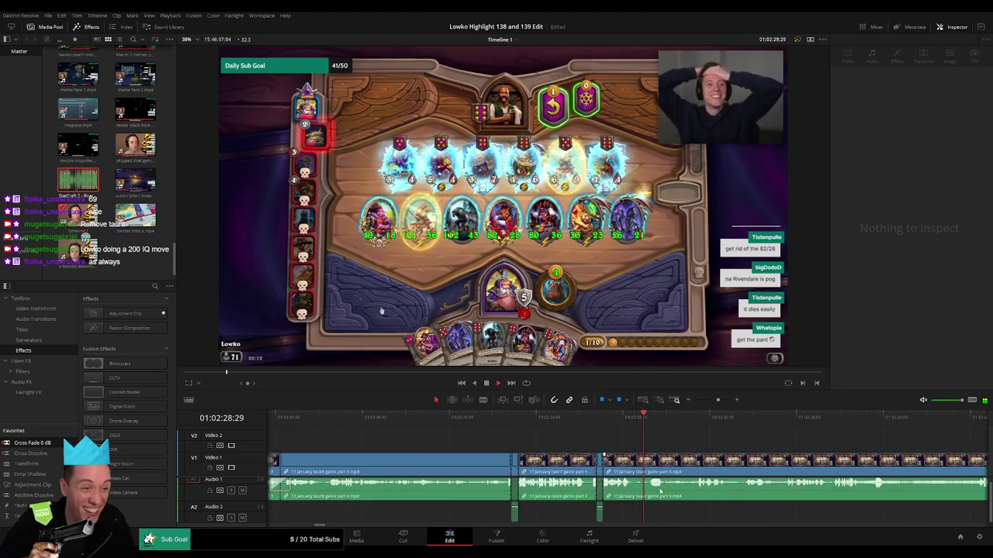
{"action": "left_click_drag", "start_coordinate": [661, 491], "coordinate": [533, 452]}
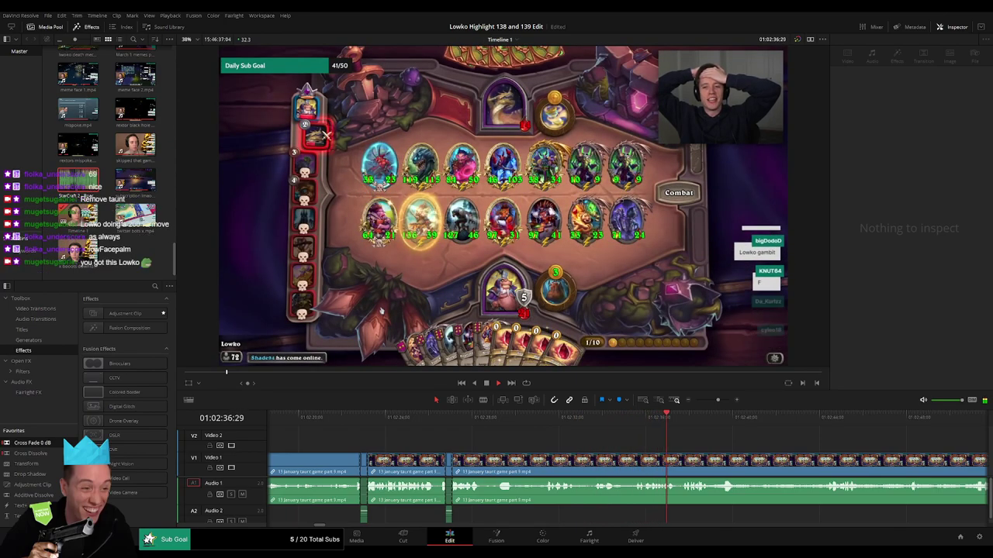
{"action": "left_click_drag", "start_coordinate": [751, 446], "coordinate": [517, 421]}
{"action": "left_click_drag", "start_coordinate": [566, 439], "coordinate": [488, 423]}
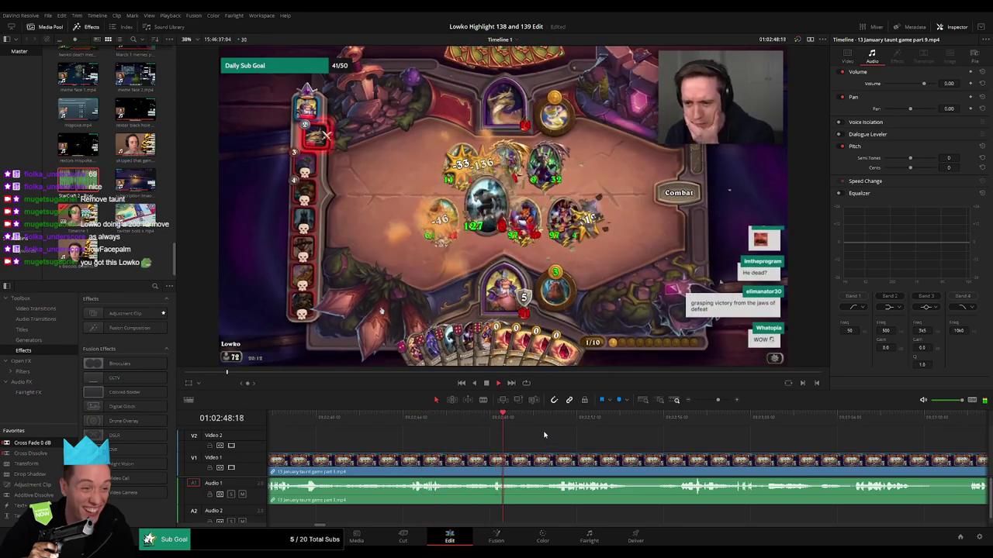
{"action": "left_click_drag", "start_coordinate": [546, 436], "coordinate": [484, 440]}
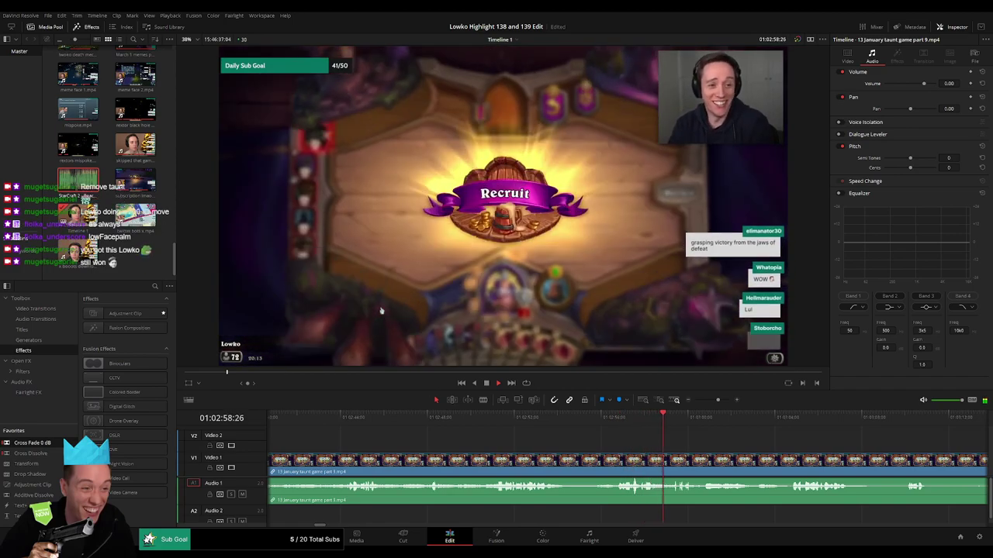
{"action": "left_click_drag", "start_coordinate": [758, 437], "coordinate": [559, 437]}
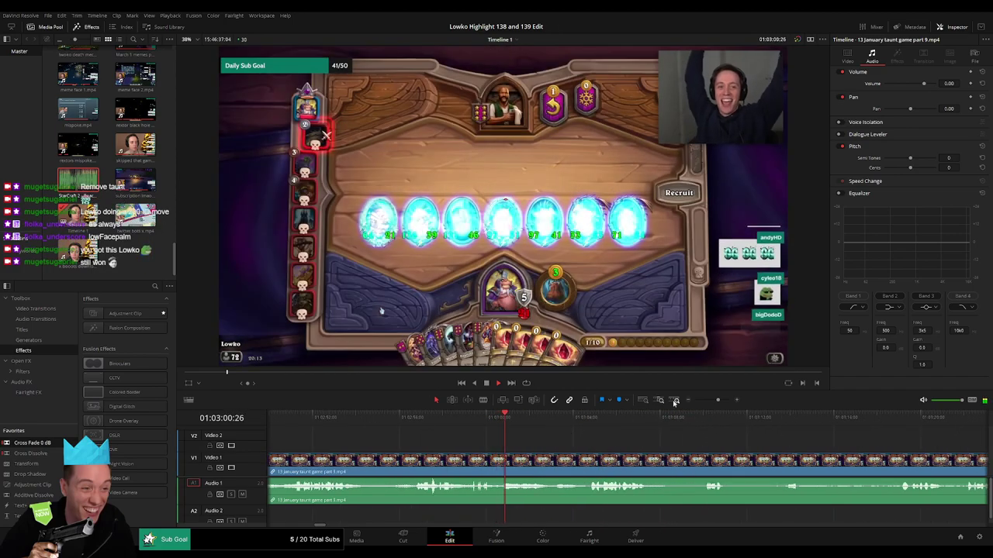
{"action": "left_click_drag", "start_coordinate": [718, 400], "coordinate": [716, 401]}
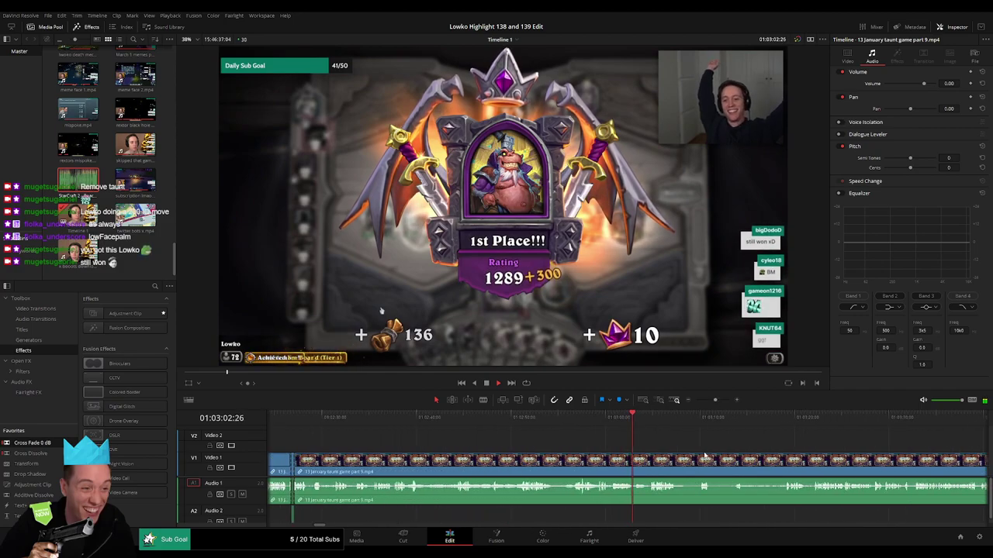
{"action": "left_click_drag", "start_coordinate": [686, 446], "coordinate": [516, 445]}
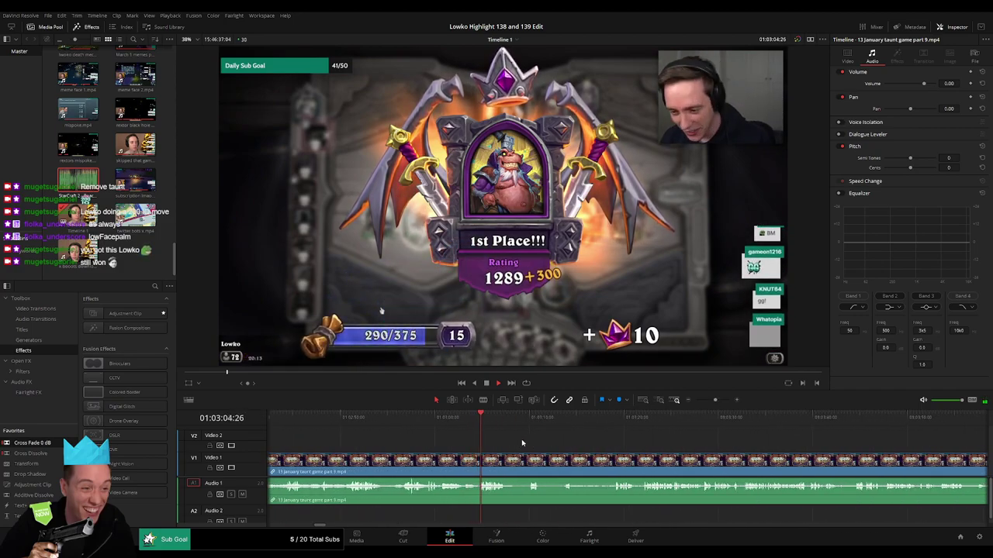
Step: Split the clip around the dull passage after the 1st Place screen, where the webcam goes full-frame, and ripple delete that section
{"action": "left_click_drag", "start_coordinate": [715, 403], "coordinate": [718, 400]}
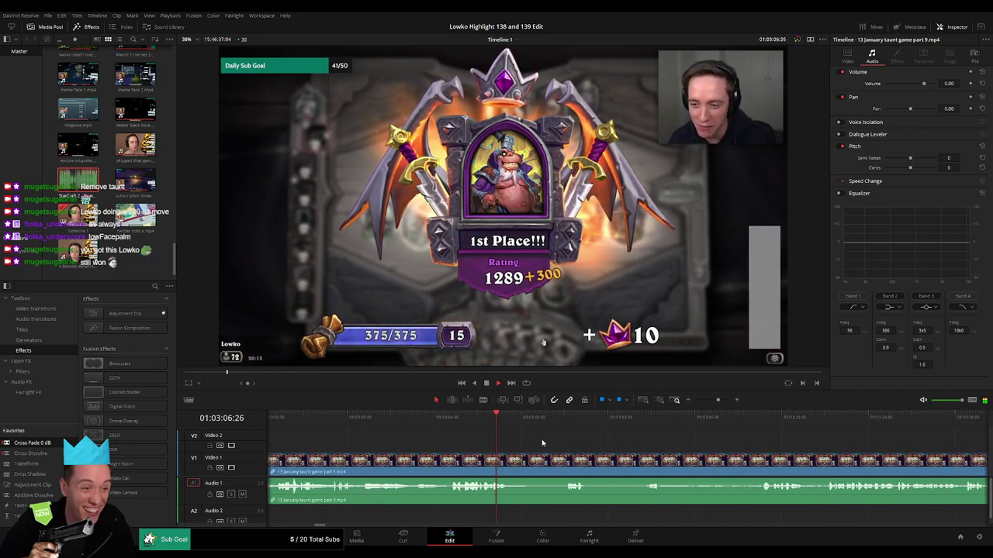
{"action": "key", "text": "b"}
{"action": "left_click", "coordinate": [528, 455]}
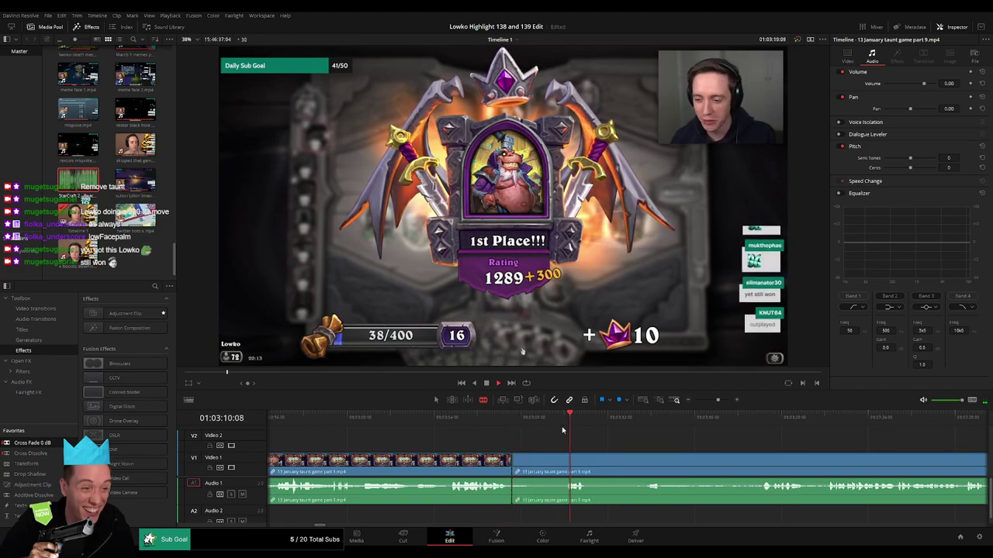
{"action": "key", "text": "ctrl+z"}
{"action": "left_click", "coordinate": [594, 467]}
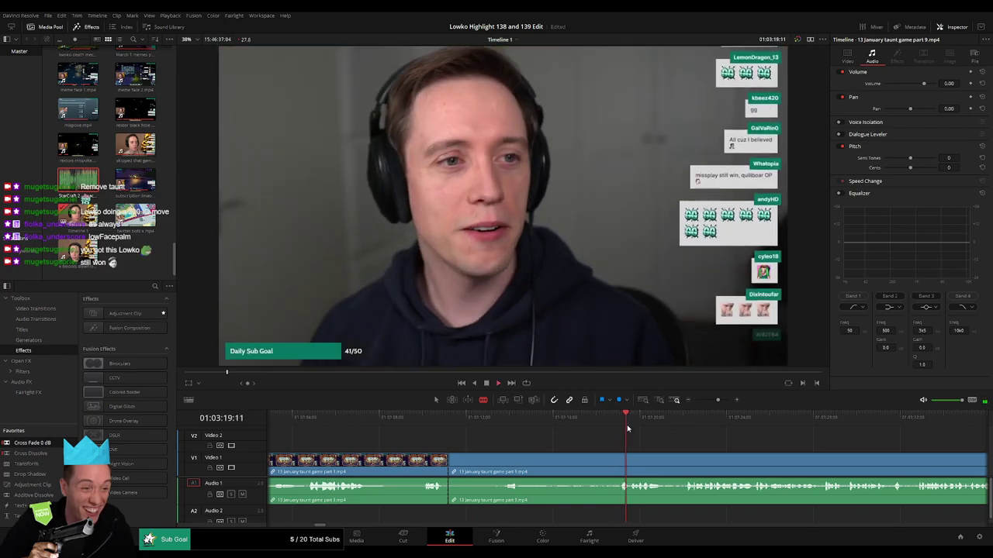
{"action": "left_click_drag", "start_coordinate": [717, 400], "coordinate": [716, 404]}
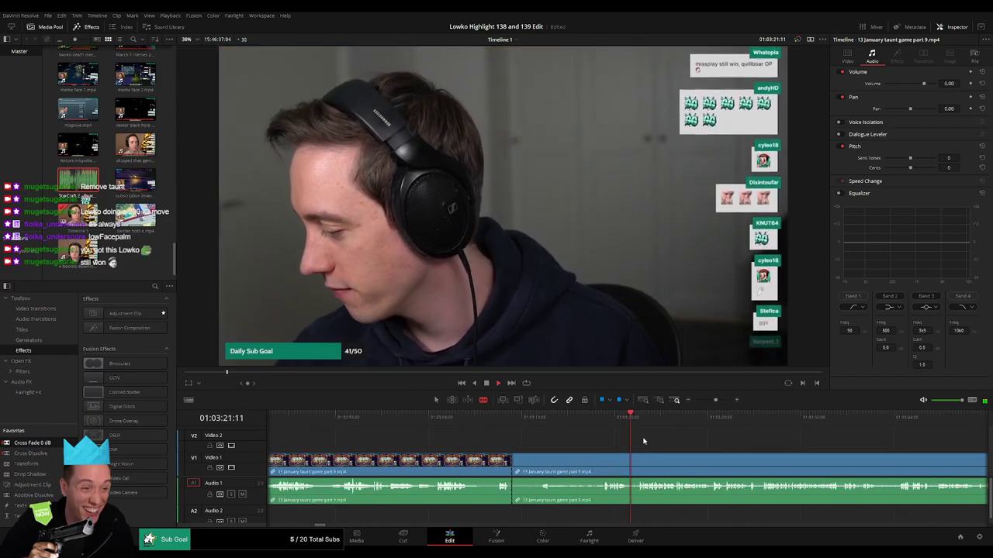
{"action": "left_click", "coordinate": [602, 466]}
{"action": "key", "text": "a"}
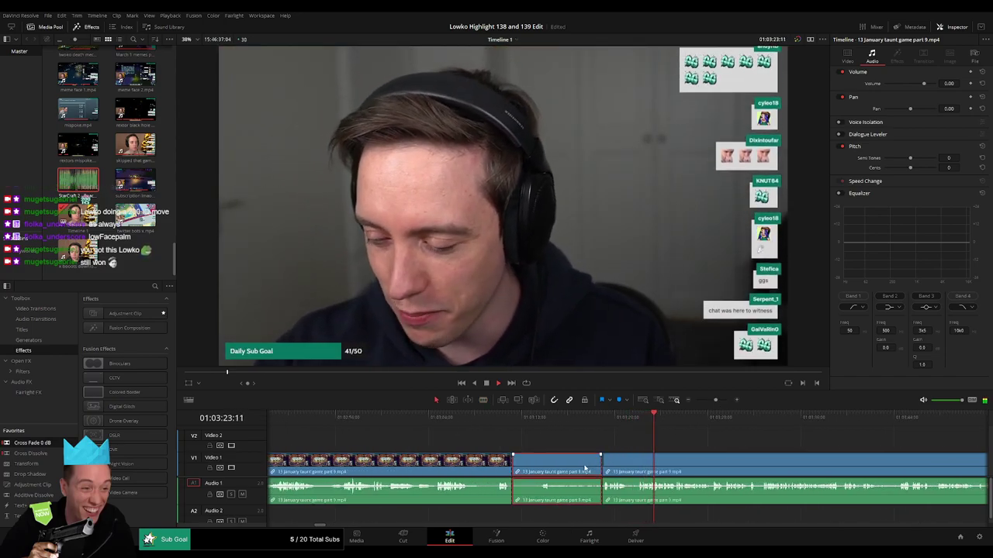
{"action": "key", "text": "Delete"}
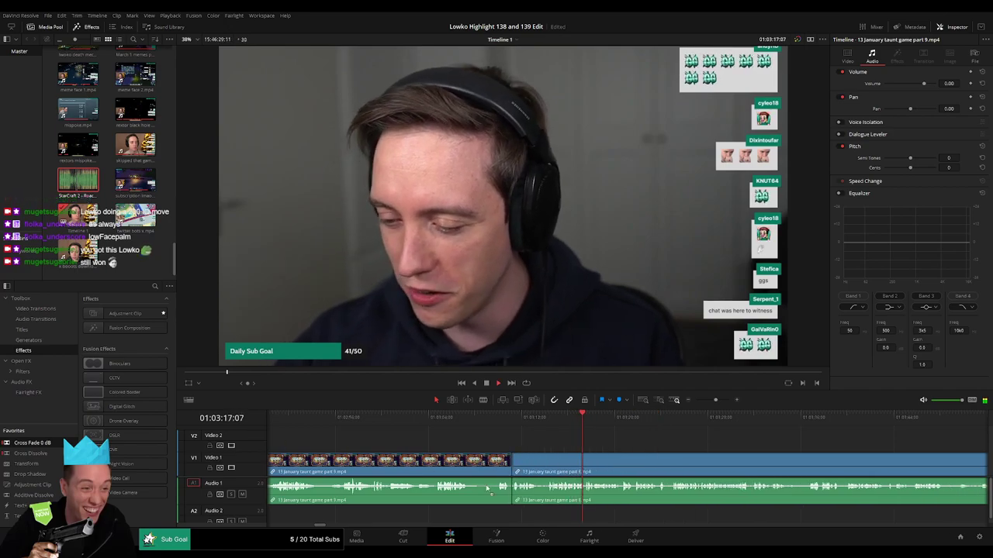
Step: Crossfade the audio at the new join with Cross Fade 0 dB and play the footage that follows it
{"action": "left_click_drag", "start_coordinate": [512, 497], "coordinate": [512, 495]}
{"action": "left_click", "coordinate": [684, 446]}
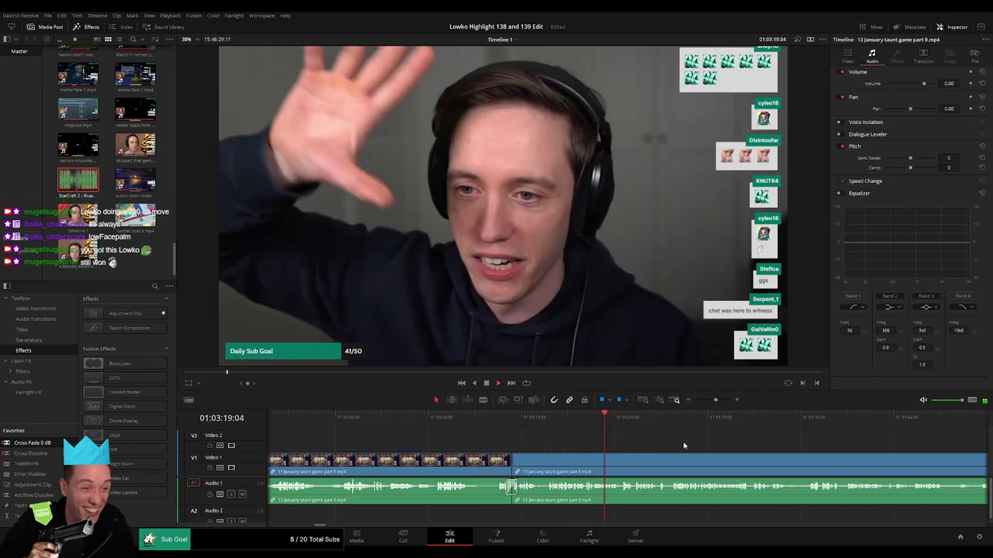
{"action": "mouse_move", "coordinate": [715, 401]}
{"action": "left_mouse_down"}
{"action": "mouse_move", "coordinate": [702, 403]}
{"action": "mouse_move", "coordinate": [715, 401]}
{"action": "left_mouse_up"}
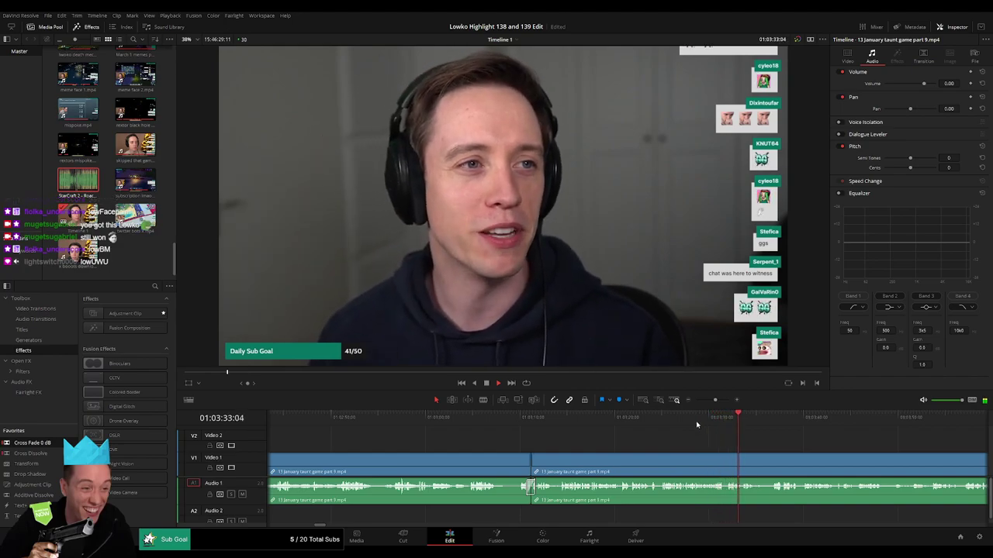
Step: Split the clip around the brief spoken moment just after 01:03:30, ending at 01:03:30:19
{"action": "left_click", "coordinate": [665, 419]}
{"action": "left_click_drag", "start_coordinate": [716, 400], "coordinate": [722, 401]}
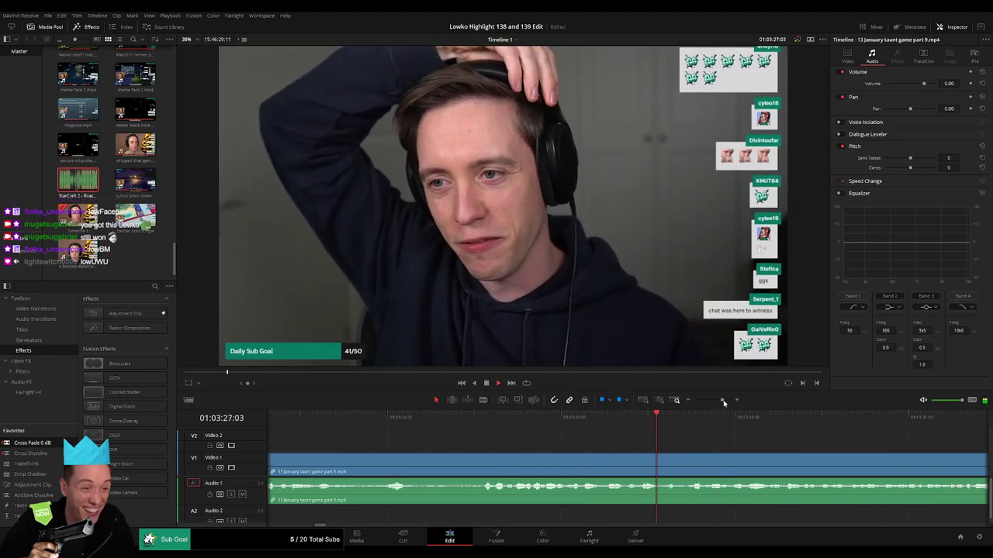
{"action": "left_click_drag", "start_coordinate": [698, 444], "coordinate": [479, 446]}
{"action": "left_click_drag", "start_coordinate": [567, 450], "coordinate": [554, 451]}
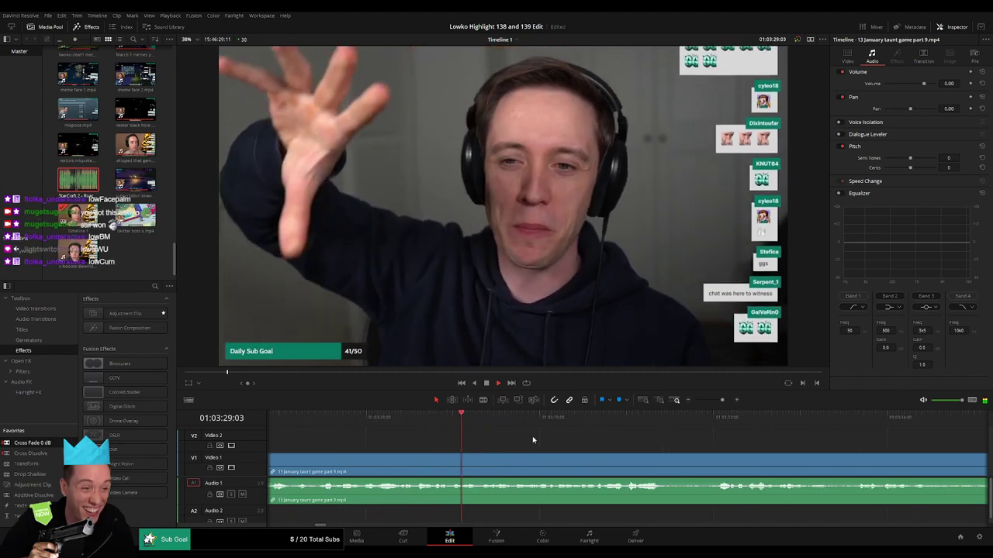
{"action": "left_click", "coordinate": [431, 418]}
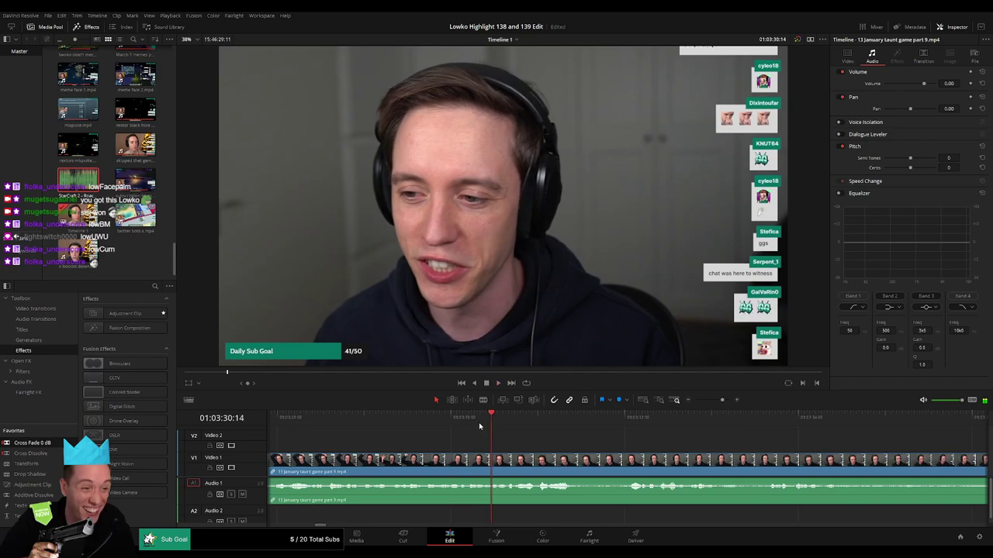
{"action": "left_click", "coordinate": [458, 419]}
{"action": "left_click", "coordinate": [481, 463]}
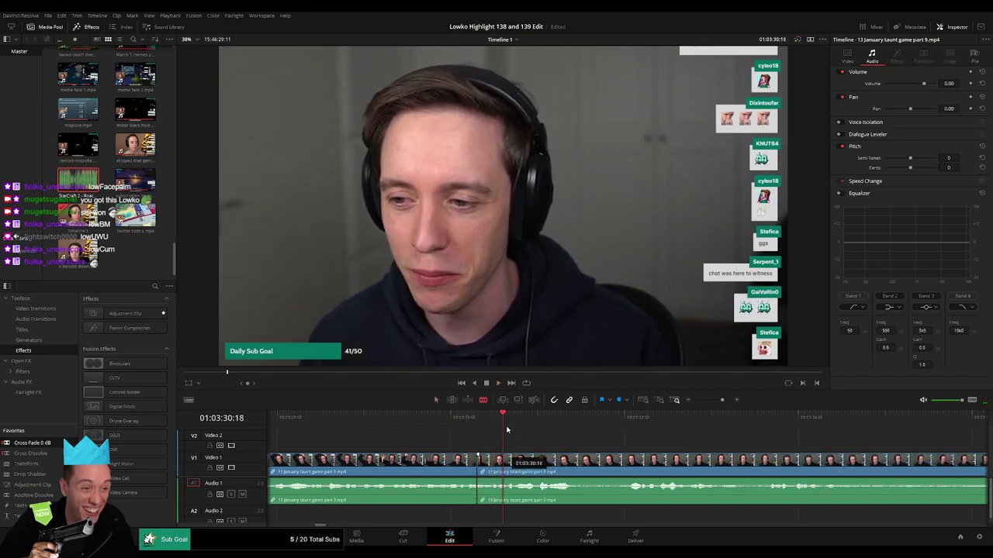
{"action": "left_click", "coordinate": [507, 463]}
Step: Silence the short section's original audio, fit StarCraft 2 - Roach Quotes.mp3 beneath it at -23 volume, and play it back
{"action": "key", "text": "a"}
{"action": "left_click_drag", "start_coordinate": [492, 483], "coordinate": [491, 512]}
{"action": "left_click_drag", "start_coordinate": [80, 183], "coordinate": [502, 506]}
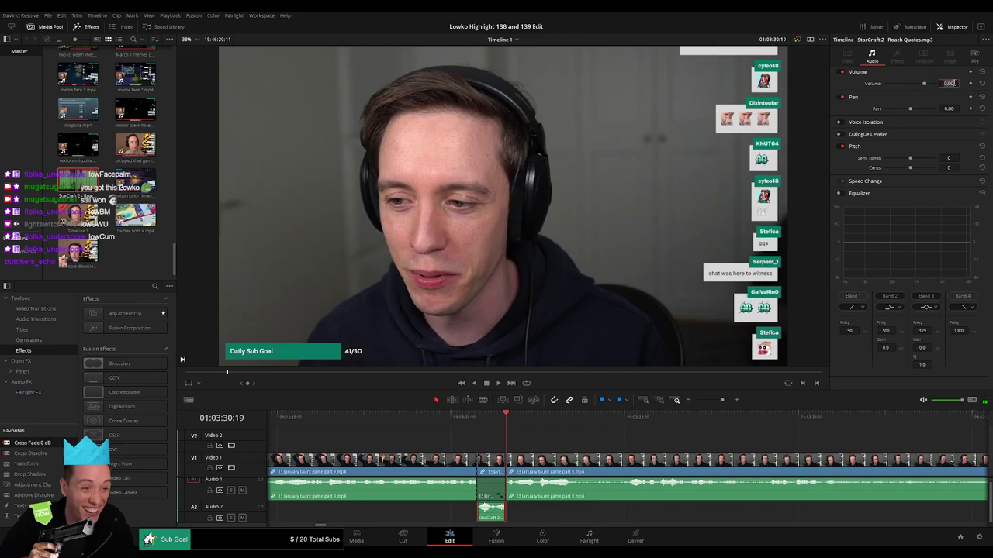
{"action": "key", "text": "space"}
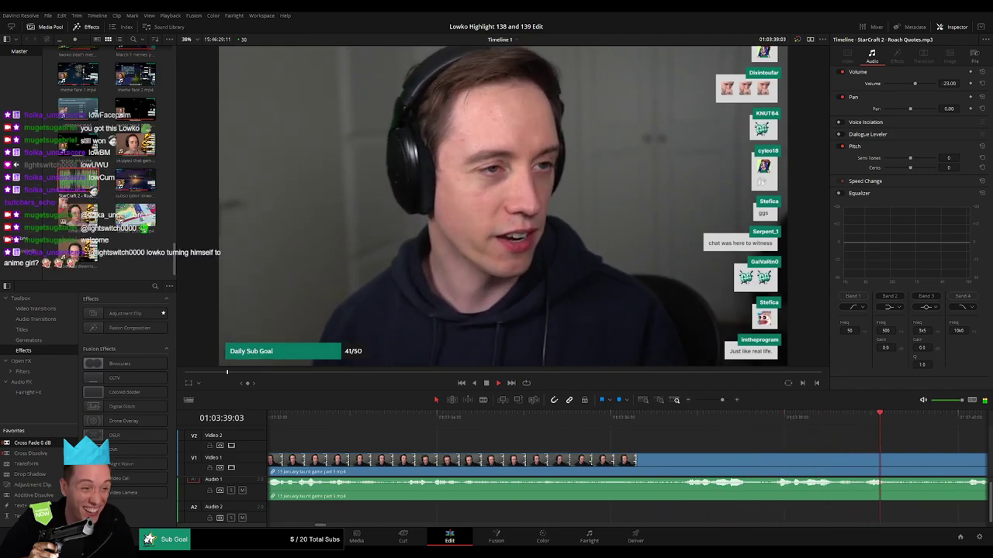
{"action": "left_click", "coordinate": [640, 475]}
{"action": "scroll", "coordinate": [644, 474], "scroll_direction": "right", "scroll_amount": 5}
{"action": "left_click_drag", "start_coordinate": [722, 400], "coordinate": [717, 401]}
{"action": "left_click", "coordinate": [596, 417]}
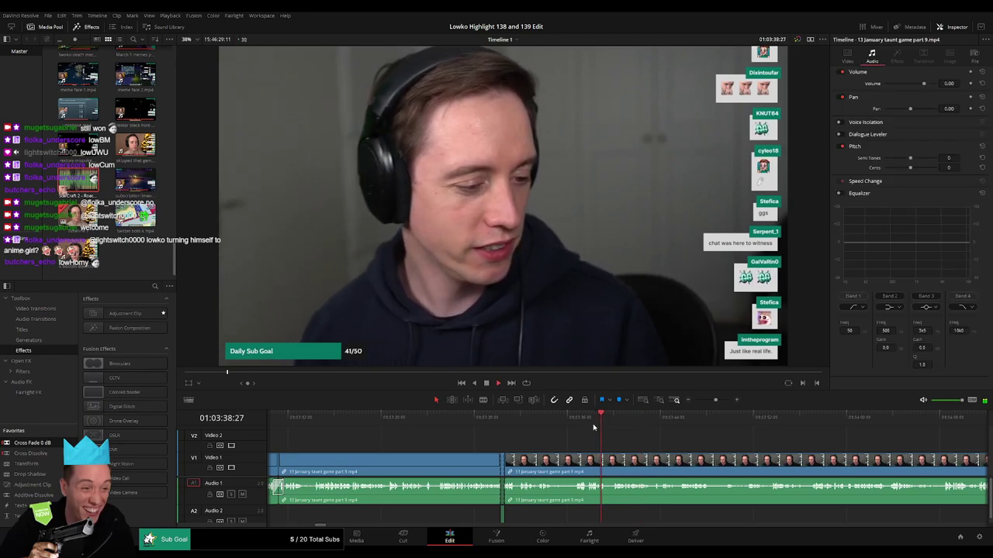
{"action": "key", "text": "b"}
{"action": "left_click", "coordinate": [609, 463]}
{"action": "left_click", "coordinate": [679, 423]}
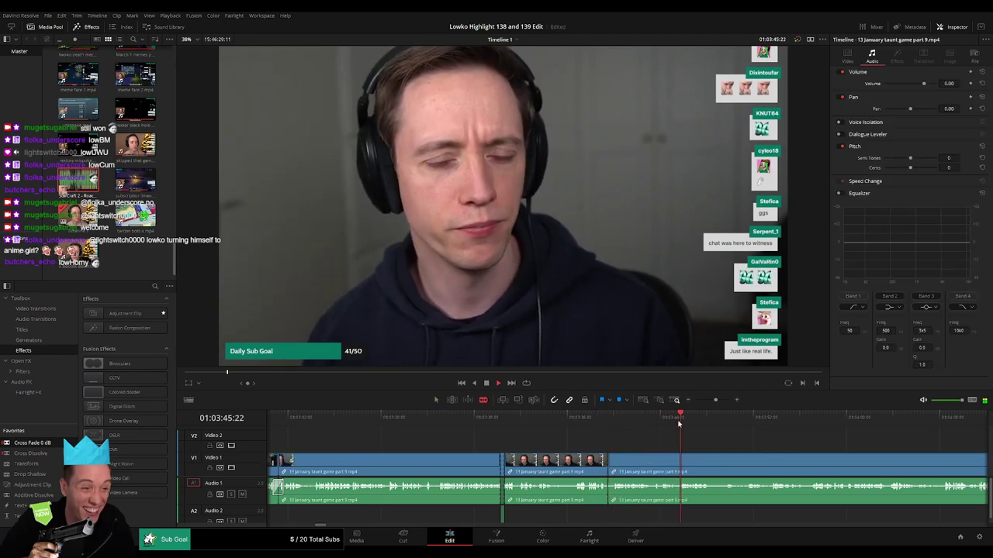
{"action": "key", "text": "ctrl+z"}
Step: Split the clip around the brief spoken moment ending at 01:03:41:05 and silence that section's original audio
{"action": "left_click", "coordinate": [616, 420]}
{"action": "left_click_drag", "start_coordinate": [716, 400], "coordinate": [725, 401]}
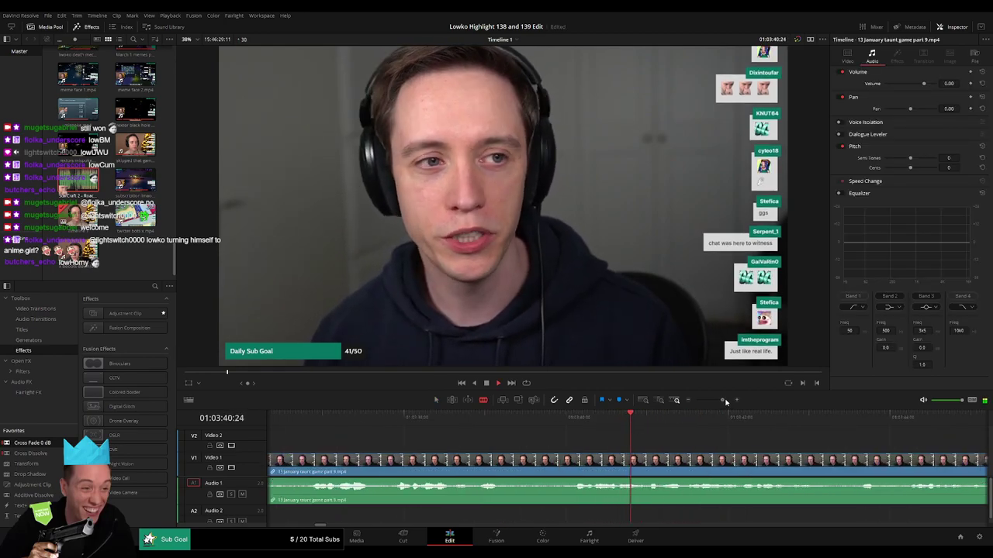
{"action": "left_click_drag", "start_coordinate": [709, 447], "coordinate": [551, 428]}
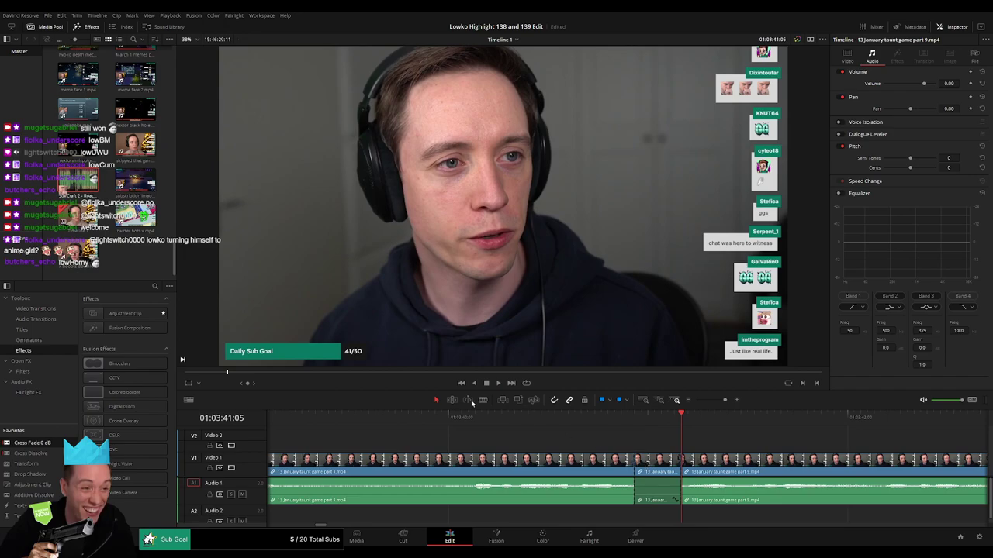
Step: Place StarCraft 2 - Roach Quotes.mp3 under the silenced section before 01:03:41:05, trim it to fit, and set its volume to -23
{"action": "left_click_drag", "start_coordinate": [78, 181], "coordinate": [635, 512]}
{"action": "left_click_drag", "start_coordinate": [773, 515], "coordinate": [681, 494]}
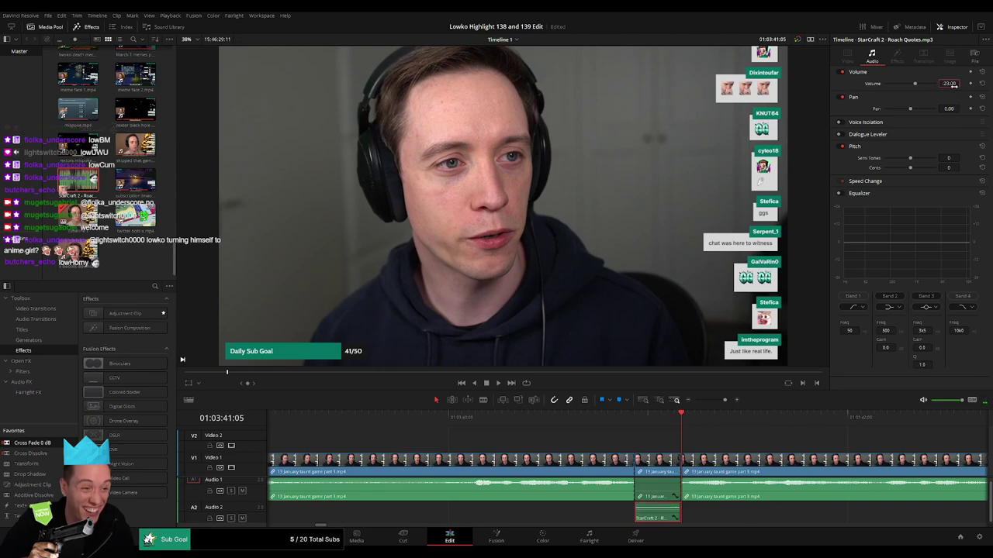
{"action": "left_click_drag", "start_coordinate": [726, 400], "coordinate": [714, 400]}
{"action": "left_click", "coordinate": [692, 513]}
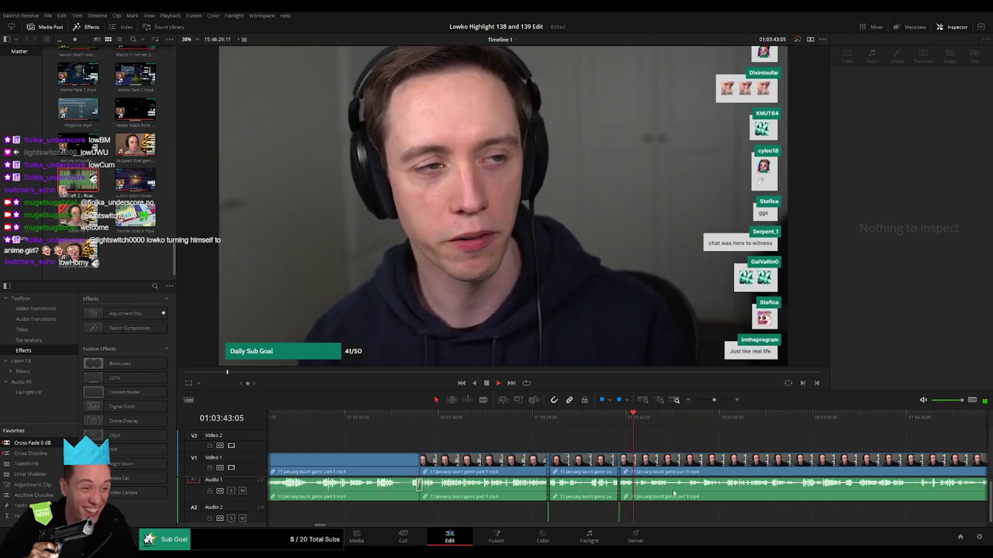
{"action": "scroll", "coordinate": [672, 496], "scroll_direction": "up", "scroll_amount": 1}
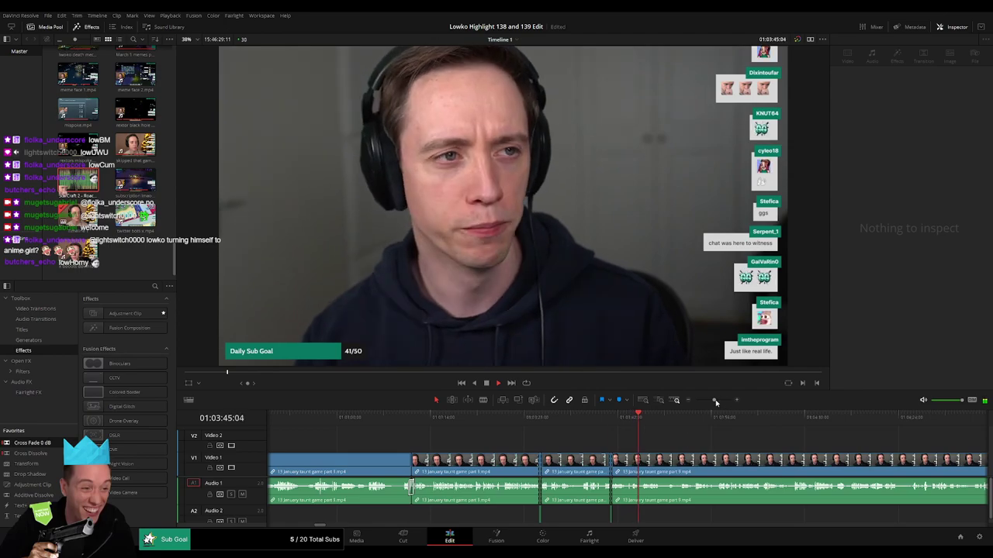
Step: Split around the quiet passage of about 3 seconds starting near 01:03:48 and ripple delete it
{"action": "left_click_drag", "start_coordinate": [715, 402], "coordinate": [719, 403]}
{"action": "left_click_drag", "start_coordinate": [625, 444], "coordinate": [444, 452]}
{"action": "left_click_drag", "start_coordinate": [521, 452], "coordinate": [457, 454]}
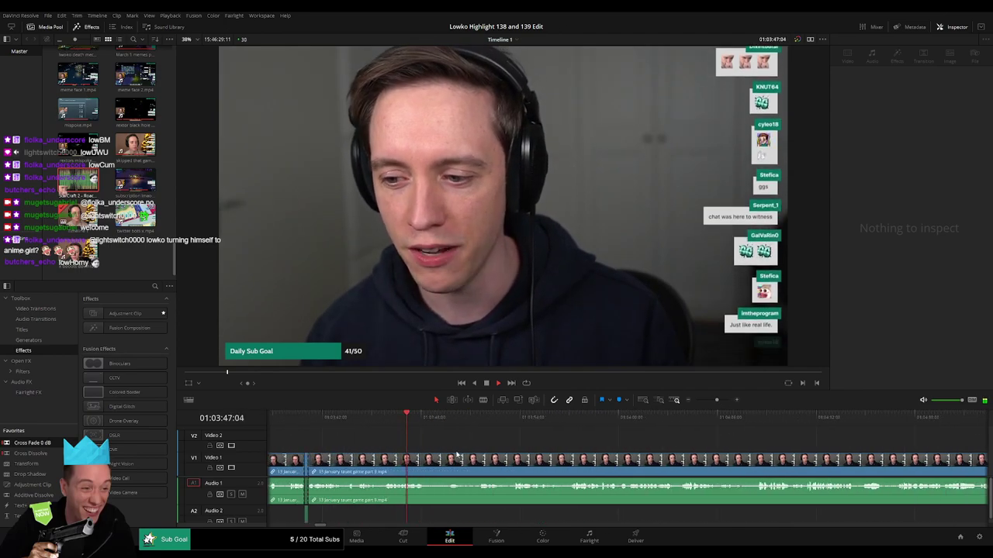
{"action": "left_click", "coordinate": [445, 425]}
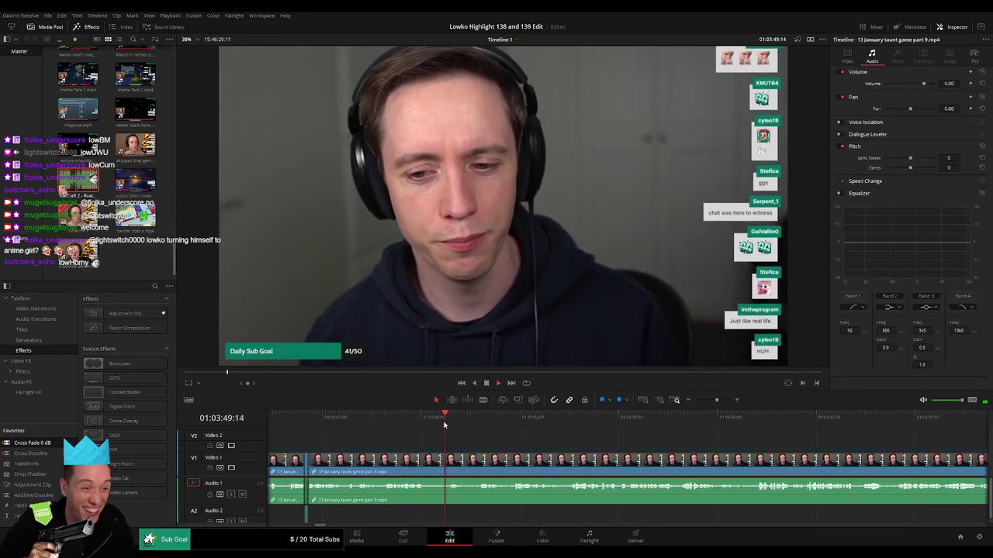
{"action": "left_click", "coordinate": [428, 464]}
{"action": "left_click", "coordinate": [477, 464]}
{"action": "key", "text": "a"}
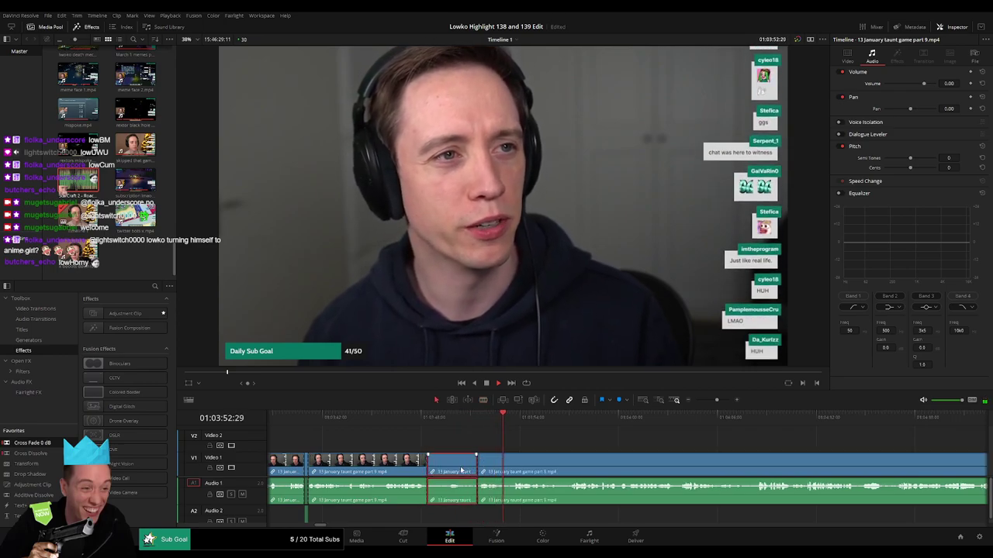
{"action": "left_click", "coordinate": [462, 470]}
{"action": "key", "text": "Delete"}
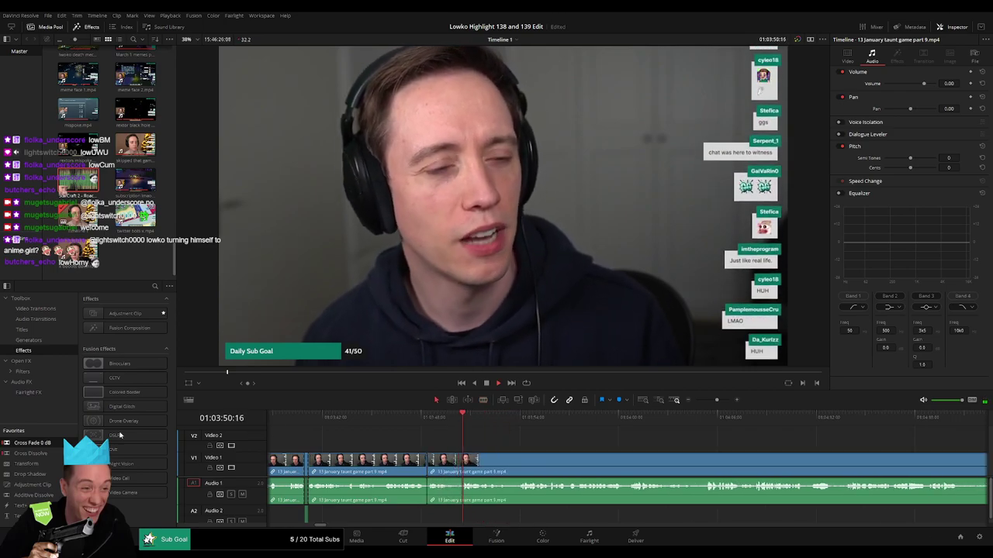
Step: Add a Cross Fade 0 dB at the audio join near 01:03:48 and play the webcam talk through to about 01:04:06
{"action": "key", "text": "space"}
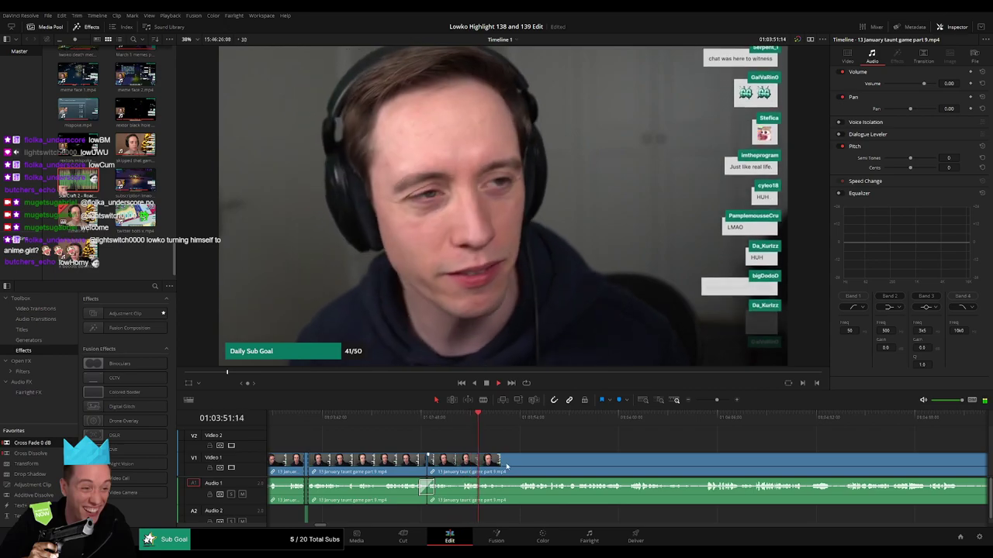
{"action": "scroll", "coordinate": [440, 457], "scroll_direction": "right", "scroll_amount": 2}
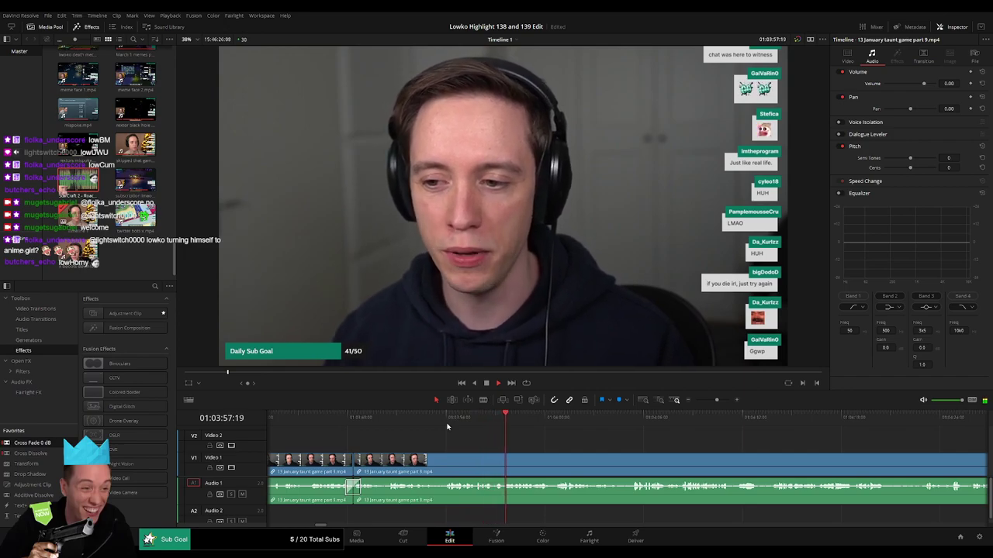
{"action": "scroll", "coordinate": [489, 442], "scroll_direction": "right", "scroll_amount": 3}
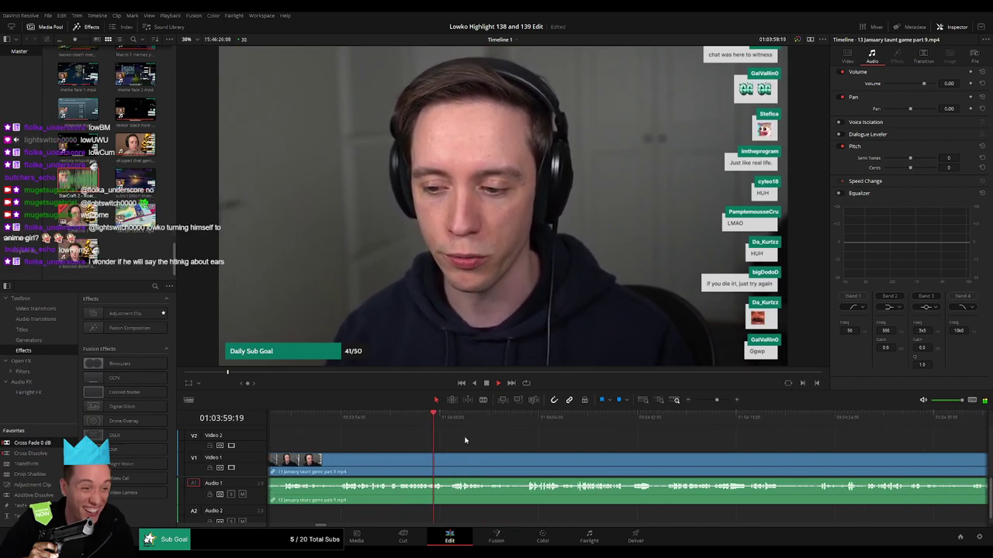
{"action": "scroll", "coordinate": [426, 442], "scroll_direction": "right", "scroll_amount": 2}
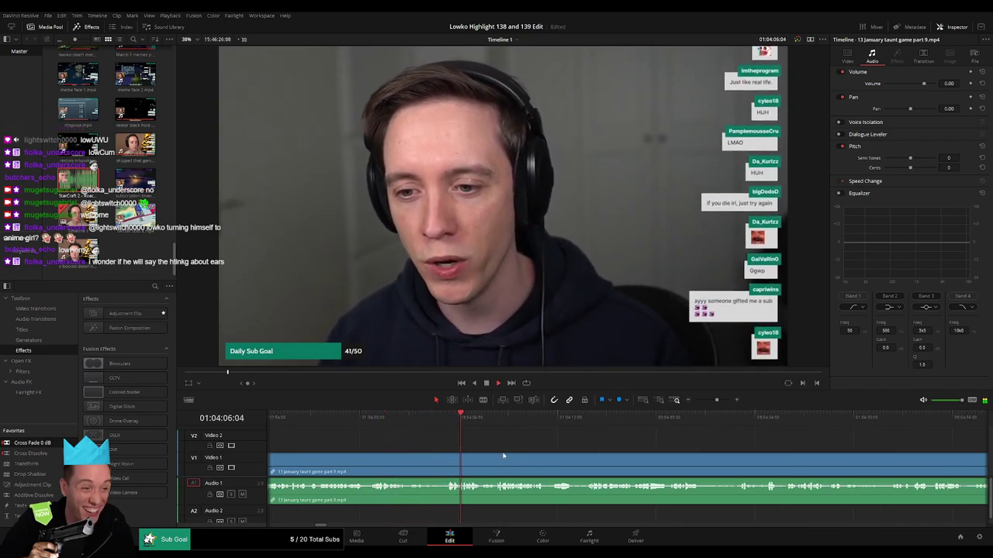
Step: Split 13 January taunt game part 9.mp4 at about 01:04:04 and ripple delete its remainder, including the See you next time screen
{"action": "left_click", "coordinate": [438, 462]}
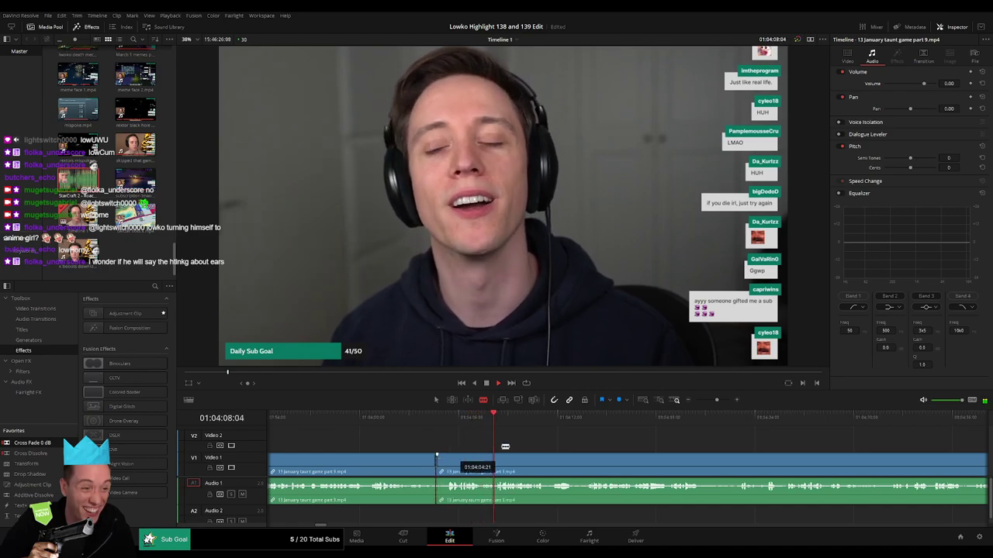
{"action": "left_click_drag", "start_coordinate": [588, 420], "coordinate": [858, 425]}
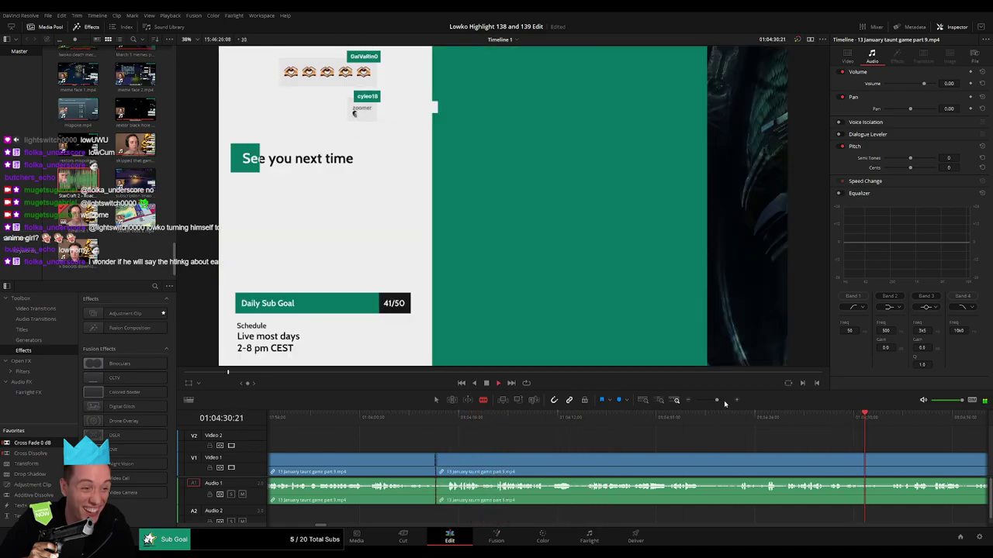
{"action": "left_click_drag", "start_coordinate": [718, 401], "coordinate": [709, 402]}
{"action": "left_click", "coordinate": [696, 427]}
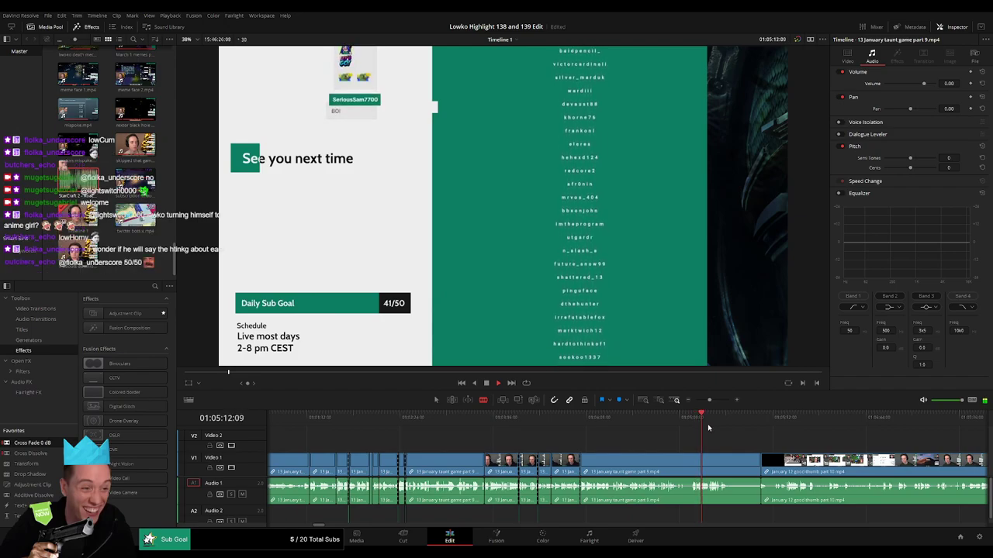
{"action": "left_click", "coordinate": [711, 427]}
{"action": "key", "text": "a"}
{"action": "left_click", "coordinate": [715, 473]}
{"action": "key", "text": "Delete"}
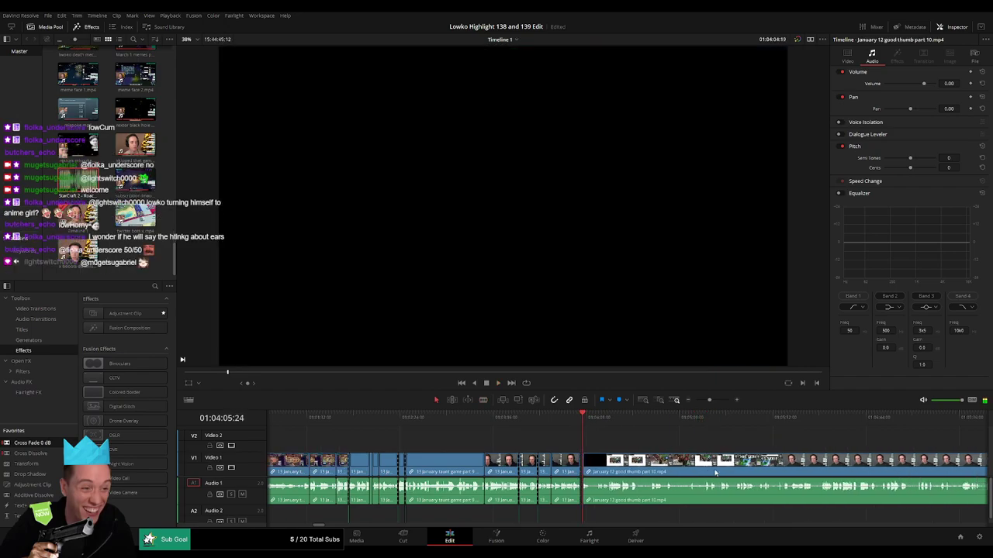
Step: Skim the start of January 12 good thumb part 10.mp4 through to about 01:05:24 to find where its usable talk begins
{"action": "left_click", "coordinate": [645, 424]}
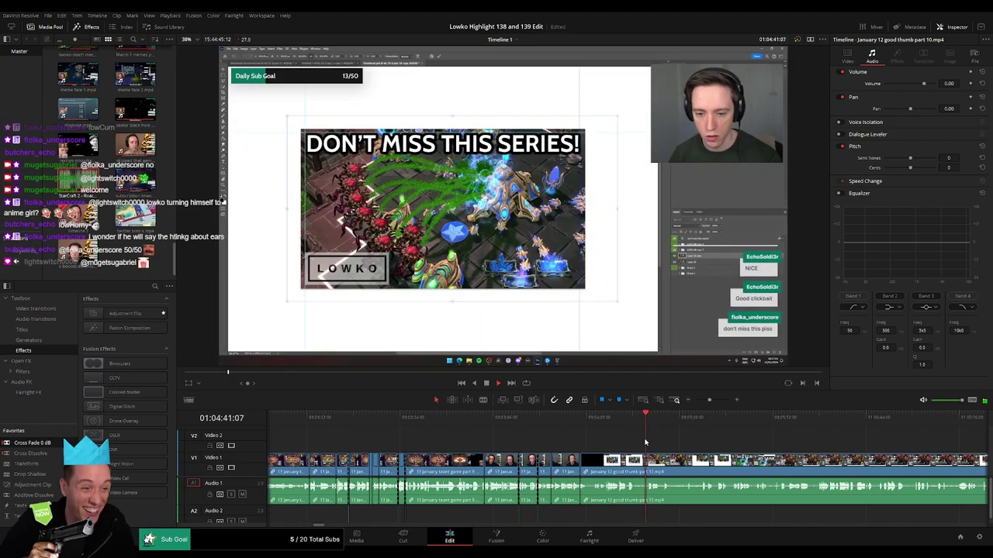
{"action": "scroll", "coordinate": [646, 443], "scroll_direction": "right", "scroll_amount": 2}
{"action": "mouse_move", "coordinate": [709, 400]}
{"action": "left_mouse_down"}
{"action": "mouse_move", "coordinate": [697, 404]}
{"action": "mouse_move", "coordinate": [712, 403]}
{"action": "left_mouse_up"}
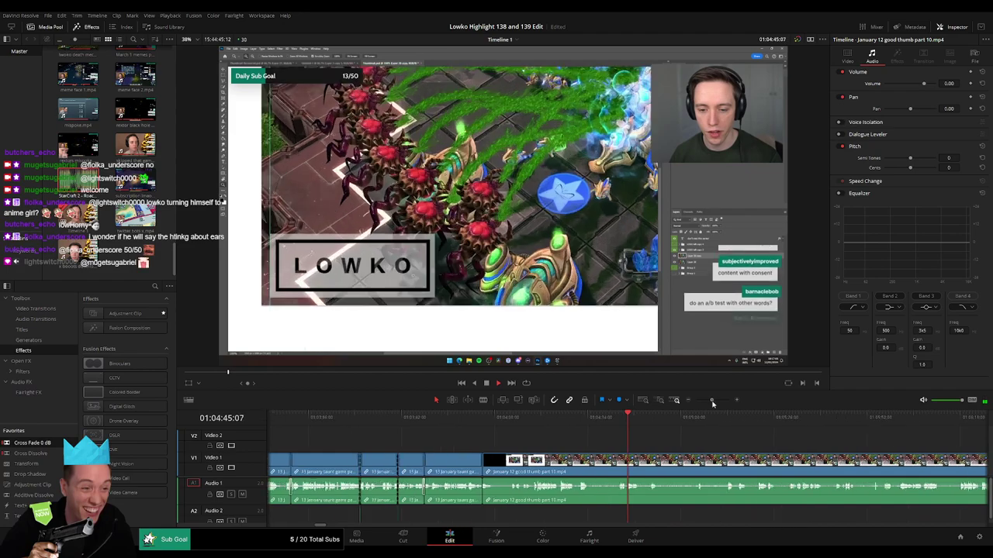
{"action": "left_click", "coordinate": [532, 421]}
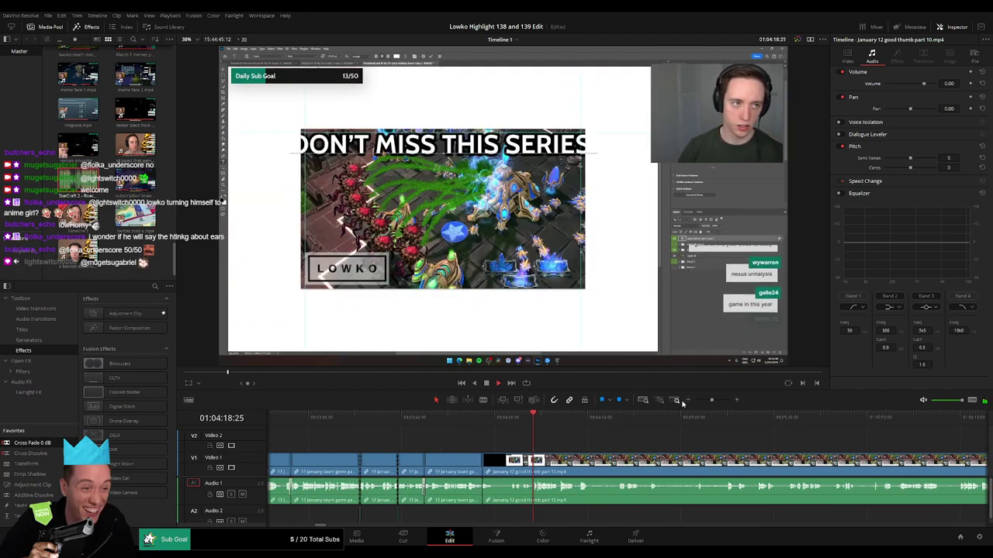
{"action": "left_click_drag", "start_coordinate": [712, 401], "coordinate": [716, 401]}
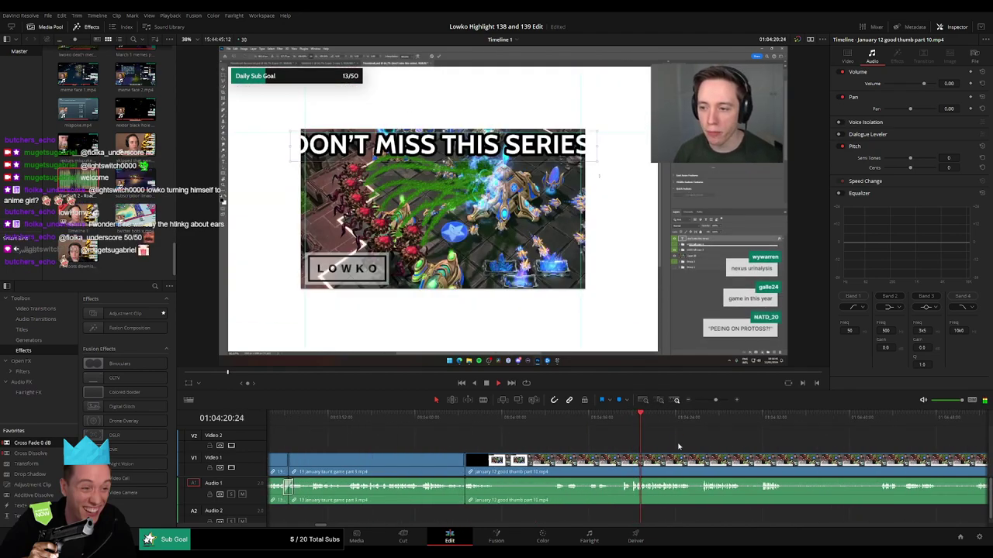
{"action": "left_click_drag", "start_coordinate": [678, 447], "coordinate": [562, 438]}
{"action": "left_click", "coordinate": [585, 419]}
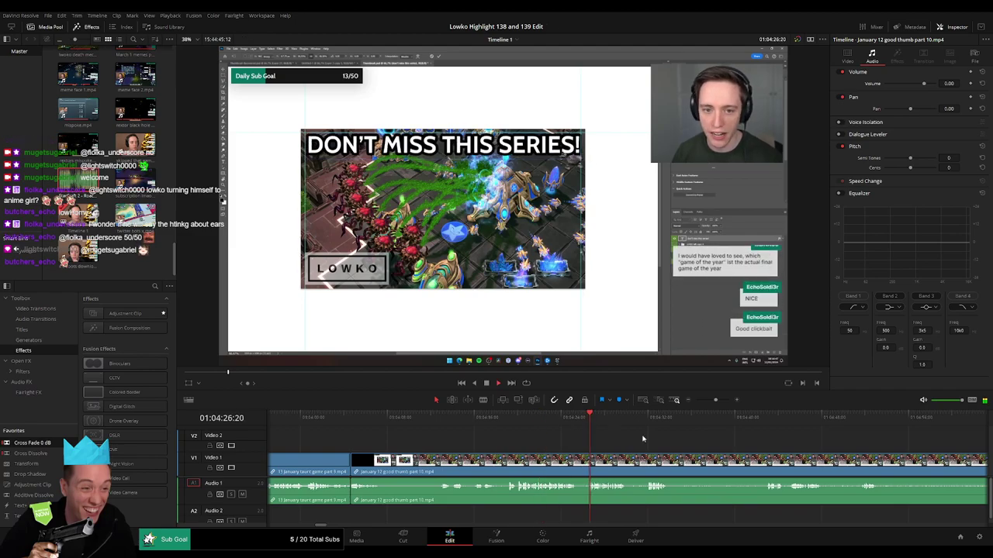
{"action": "left_click_drag", "start_coordinate": [659, 444], "coordinate": [547, 445]}
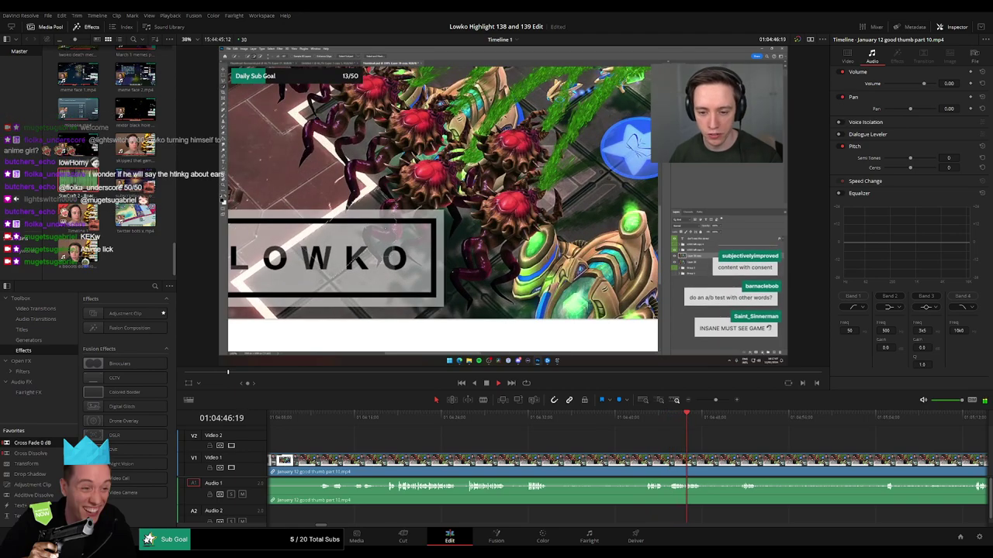
{"action": "scroll", "coordinate": [629, 439], "scroll_direction": "right", "scroll_amount": 3}
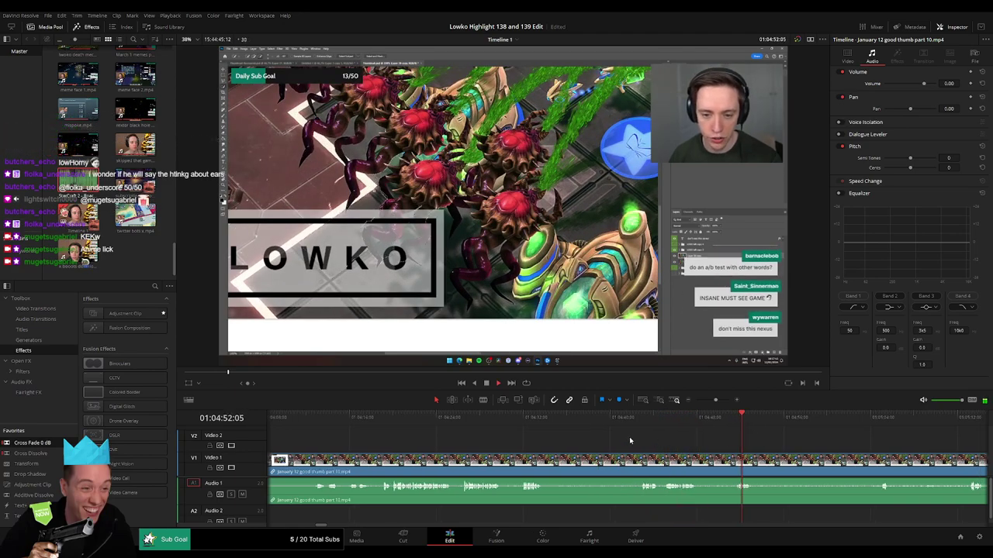
{"action": "left_click", "coordinate": [640, 419]}
{"action": "left_click", "coordinate": [723, 420]}
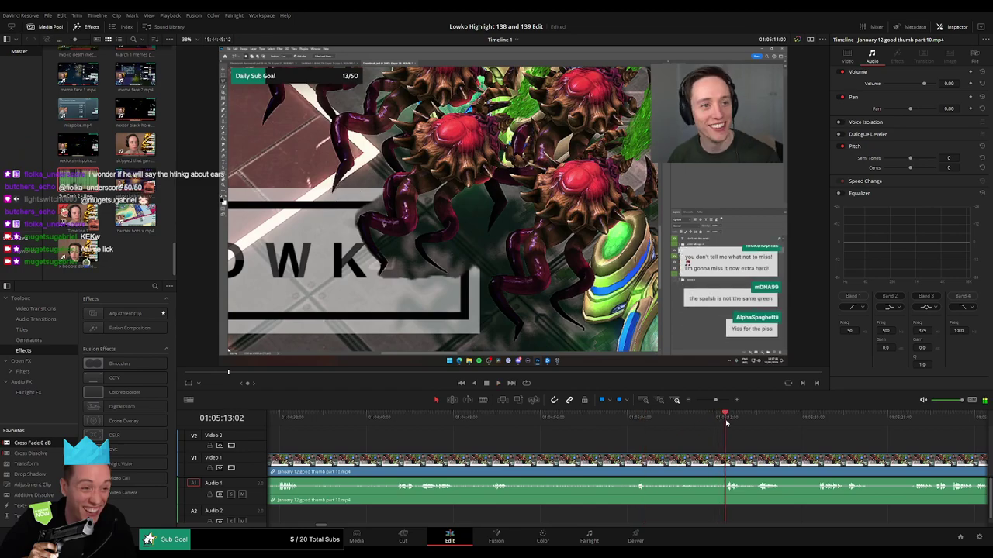
{"action": "scroll", "coordinate": [737, 440], "scroll_direction": "right", "scroll_amount": 2}
{"action": "scroll", "coordinate": [587, 431], "scroll_direction": "right", "scroll_amount": 1}
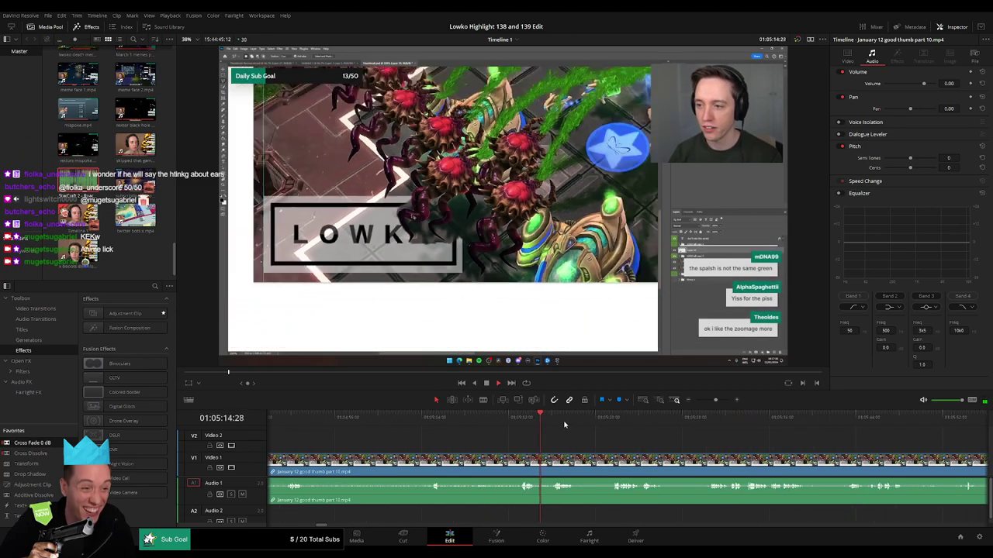
{"action": "left_click", "coordinate": [563, 423]}
{"action": "left_click", "coordinate": [615, 419]}
{"action": "scroll", "coordinate": [547, 432], "scroll_direction": "right", "scroll_amount": 3}
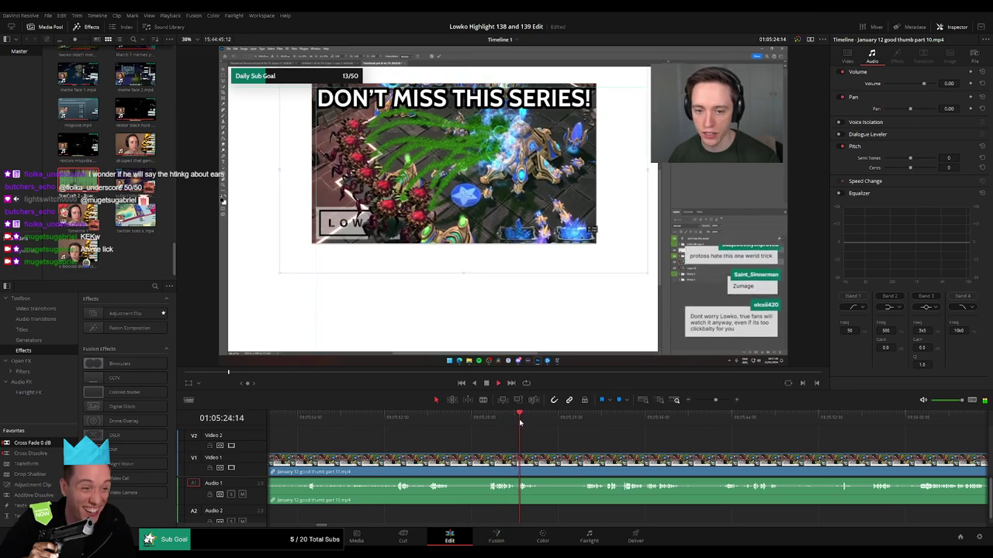
Step: Split January 12 good thumb part 10.mp4 at about 01:05:21 and ripple delete its opening section before that point
{"action": "key", "text": "b"}
{"action": "left_click", "coordinate": [491, 459]}
{"action": "key", "text": "a"}
{"action": "left_click", "coordinate": [459, 467]}
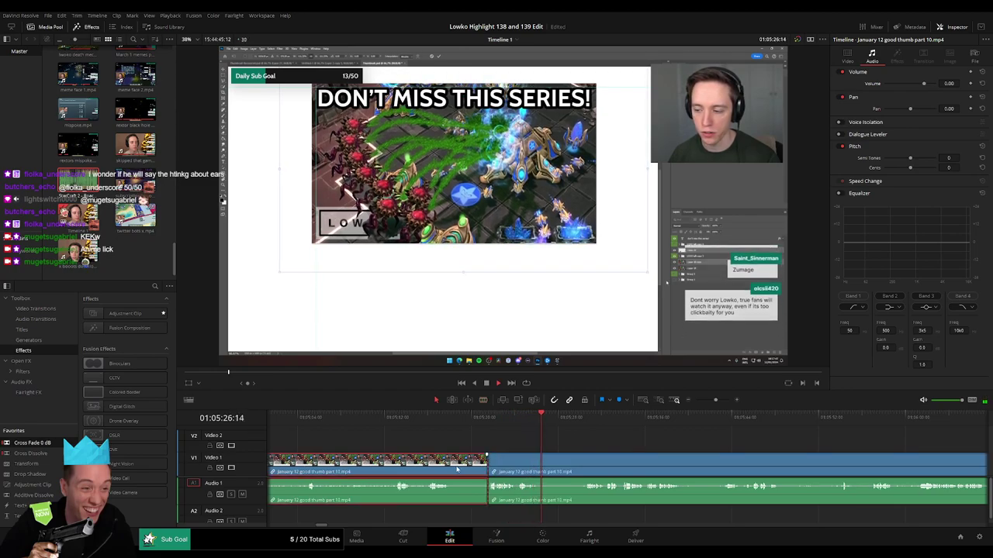
{"action": "key", "text": "Delete"}
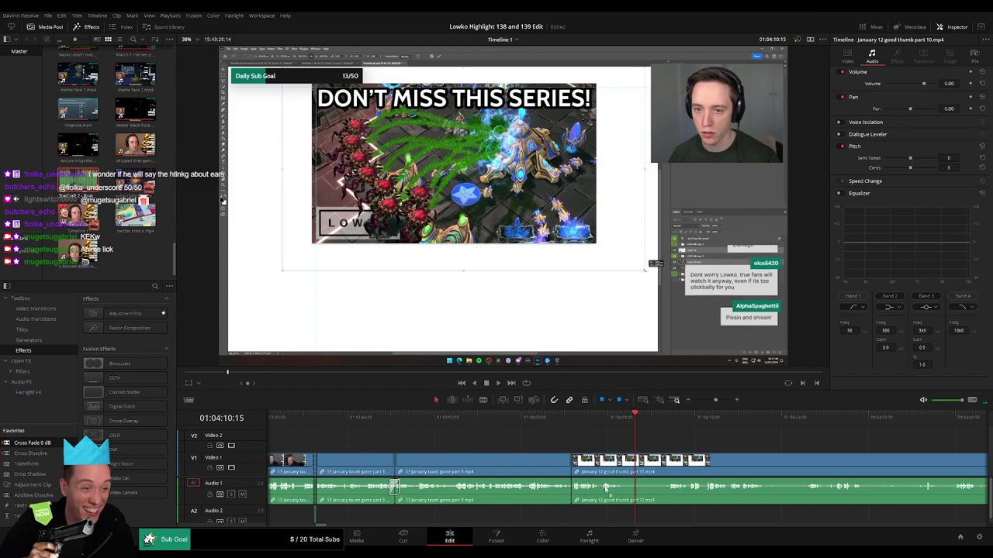
Step: Ripple delete the passage from about 01:04:09 to 01:04:13 and add Cross Fade 0 dB at the audio joins near 01:04:04 and 01:04:09
{"action": "left_click", "coordinate": [661, 418]}
{"action": "left_click_drag", "start_coordinate": [649, 463], "coordinate": [532, 457]}
{"action": "left_click", "coordinate": [487, 462]}
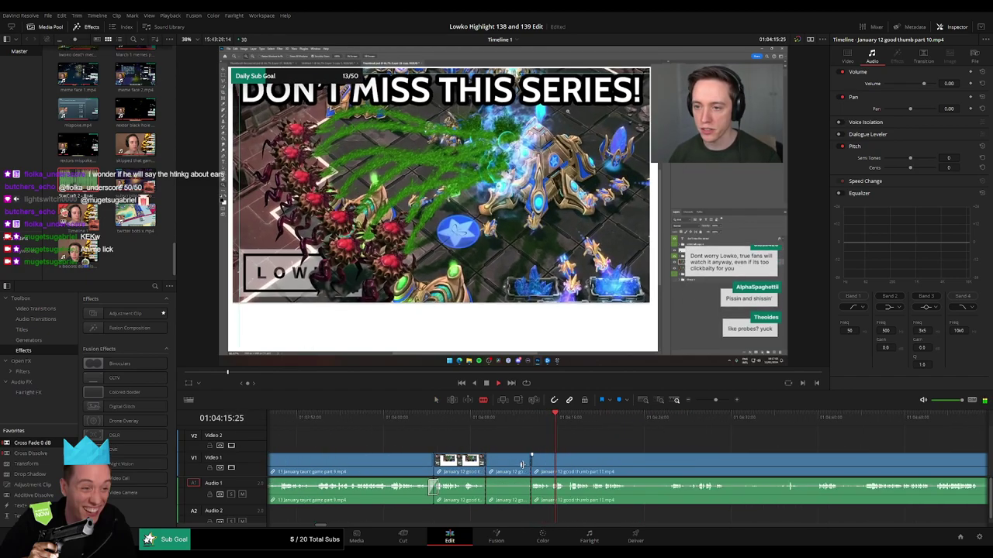
{"action": "left_click", "coordinate": [532, 433]}
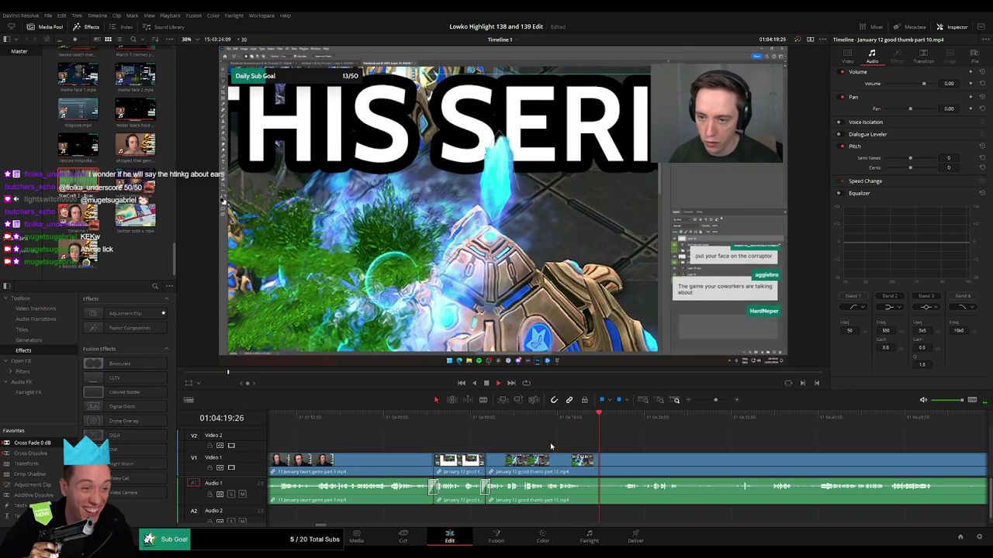
{"action": "scroll", "coordinate": [682, 442], "scroll_direction": "right", "scroll_amount": 3}
{"action": "key", "text": "b"}
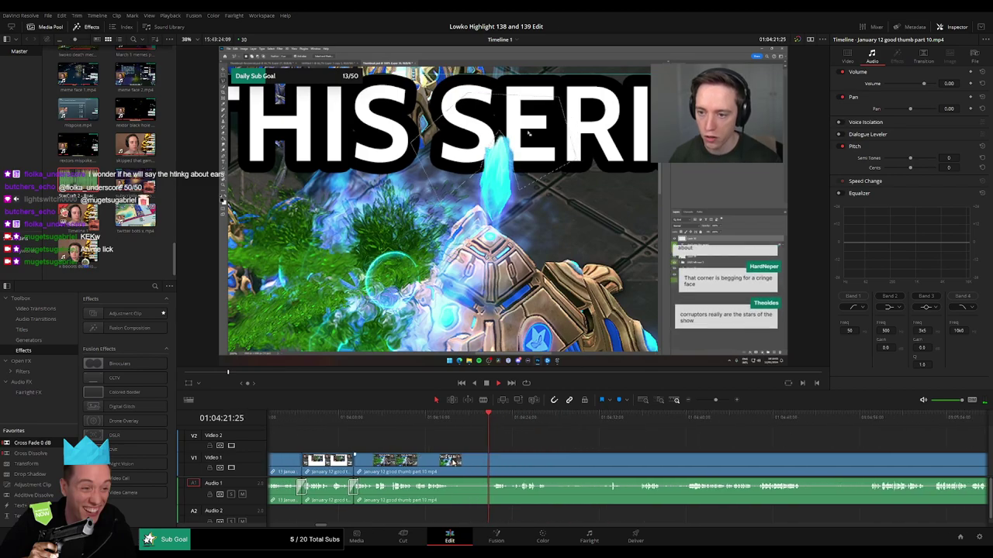
{"action": "left_click", "coordinate": [452, 463]}
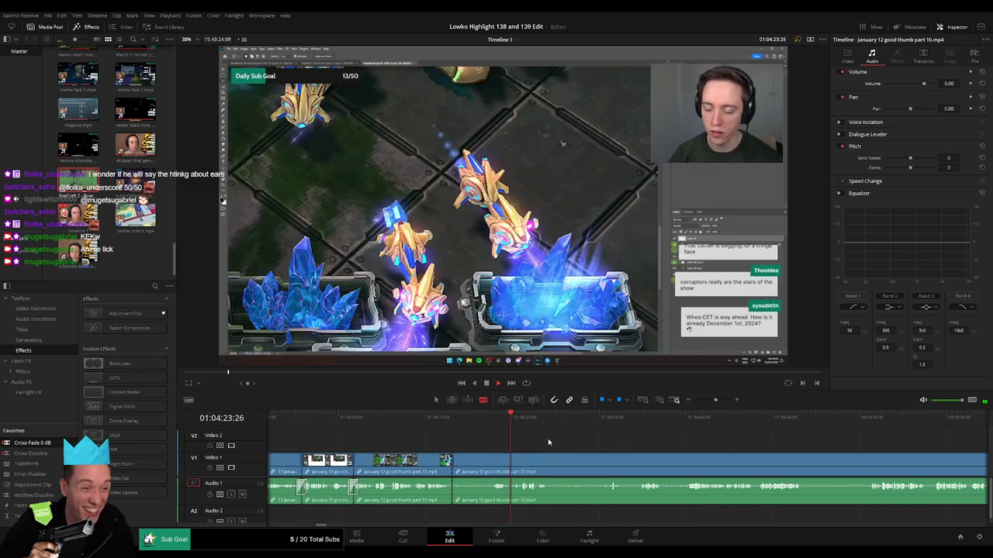
{"action": "left_click", "coordinate": [557, 440]}
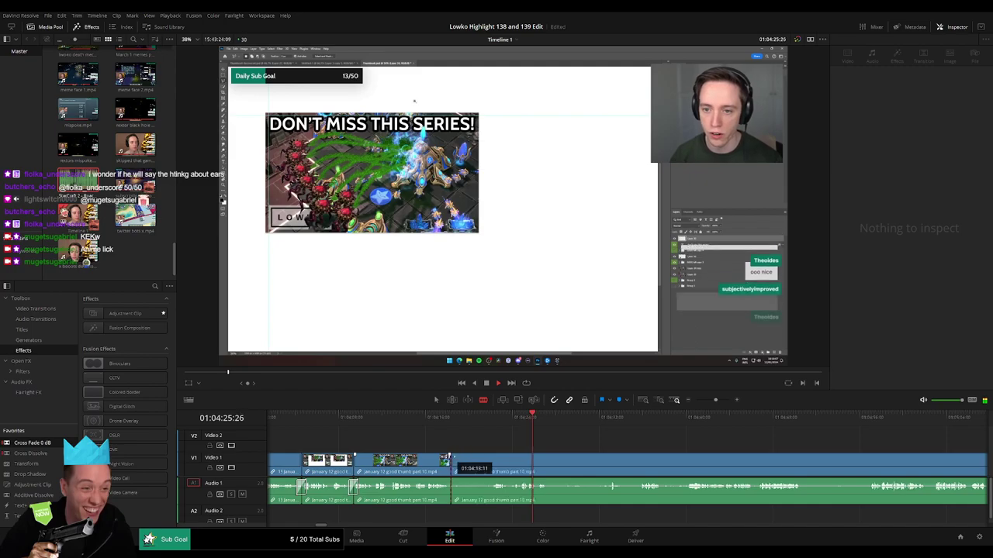
Step: Split January 12 good thumb part 10.mp4 at about 01:04:34 and ripple delete roughly 2 seconds after that point
{"action": "left_click", "coordinate": [587, 439]}
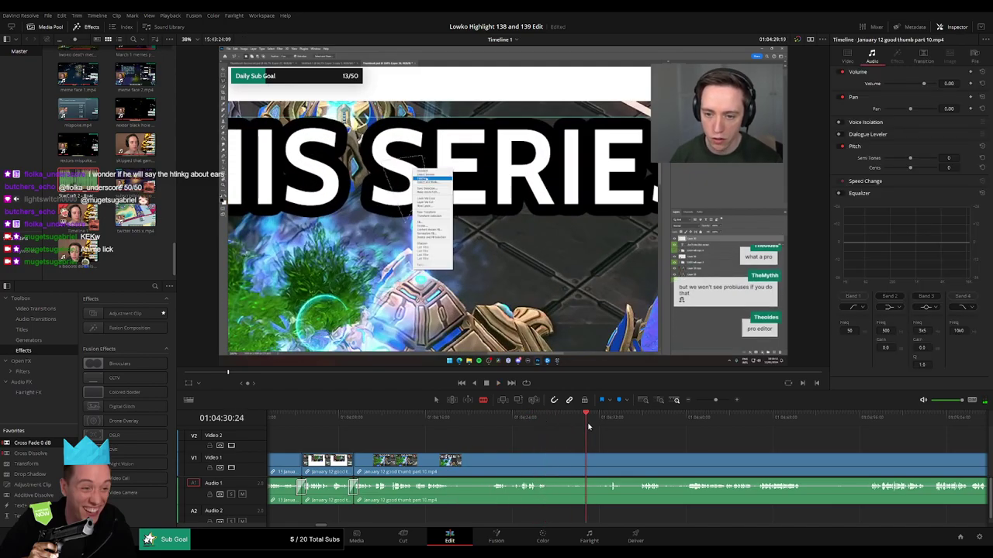
{"action": "left_click", "coordinate": [636, 432]}
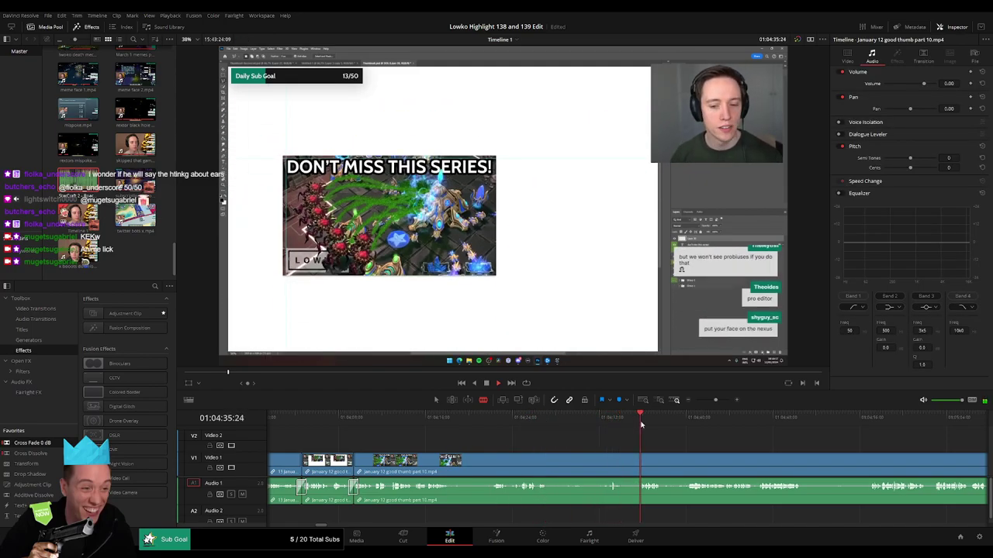
{"action": "scroll", "coordinate": [636, 434], "scroll_direction": "right", "scroll_amount": 2}
{"action": "left_click", "coordinate": [483, 469]}
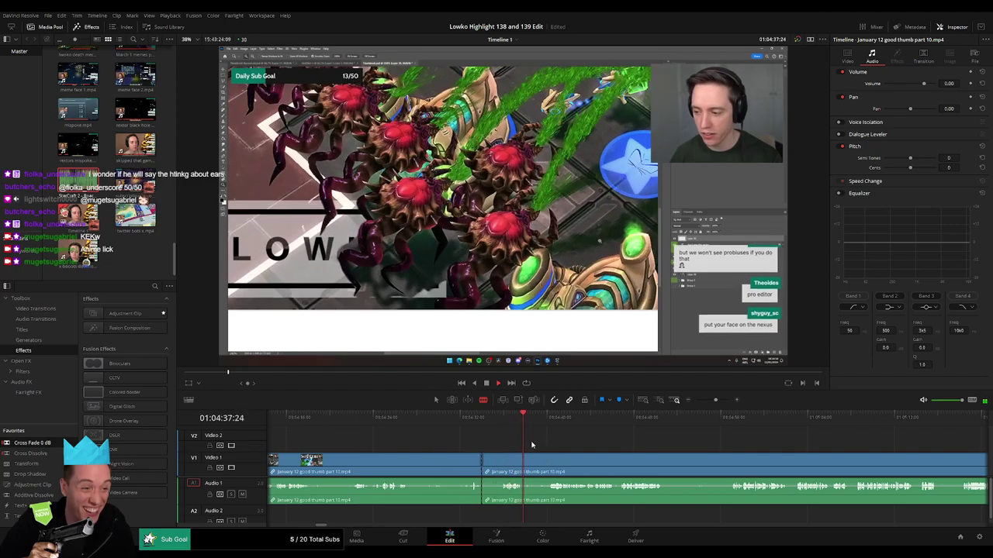
{"action": "scroll", "coordinate": [543, 435], "scroll_direction": "right", "scroll_amount": 3}
{"action": "left_click", "coordinate": [523, 424]}
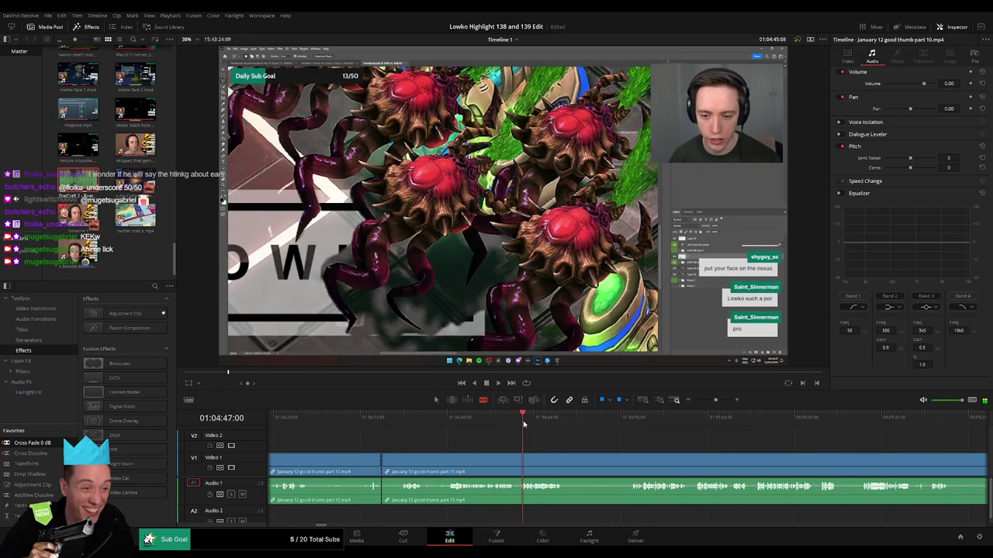
{"action": "left_click", "coordinate": [463, 427]}
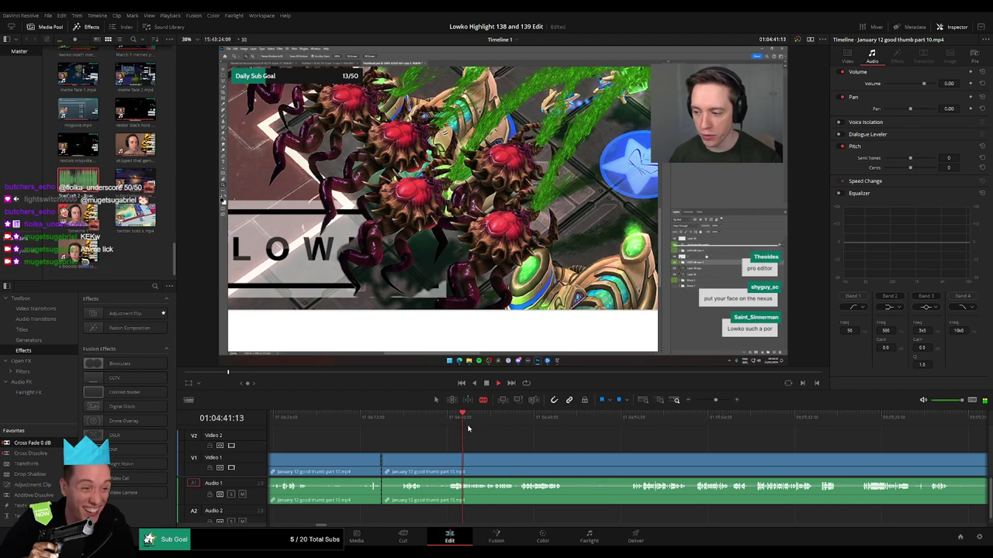
{"action": "left_click", "coordinate": [402, 465]}
{"action": "key", "text": "Delete"}
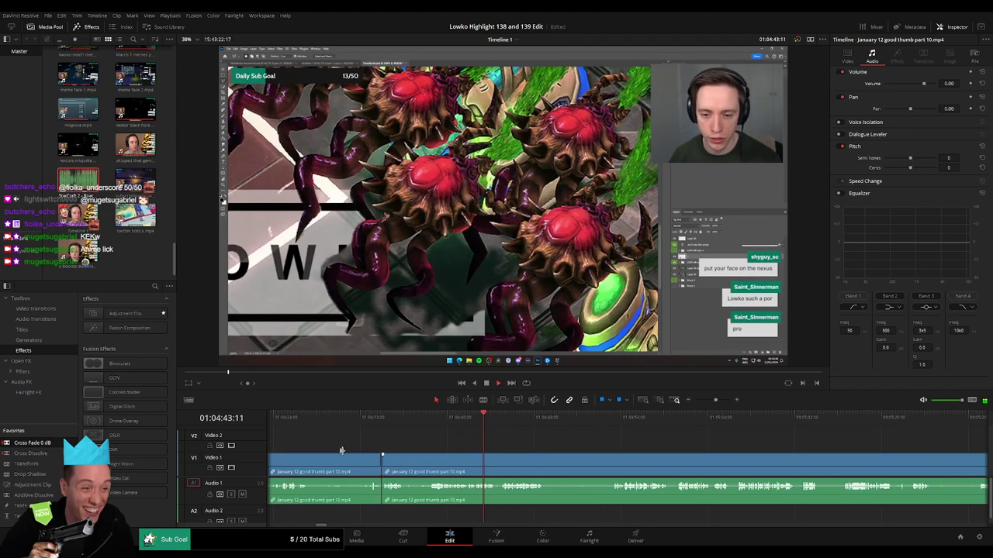
Step: Ripple delete roughly 2 seconds starting near 01:04:36 and add Cross Fade 0 dB at the audio joins near 01:04:34 and 01:04:36
{"action": "key", "text": "b"}
{"action": "left_click", "coordinate": [407, 466]}
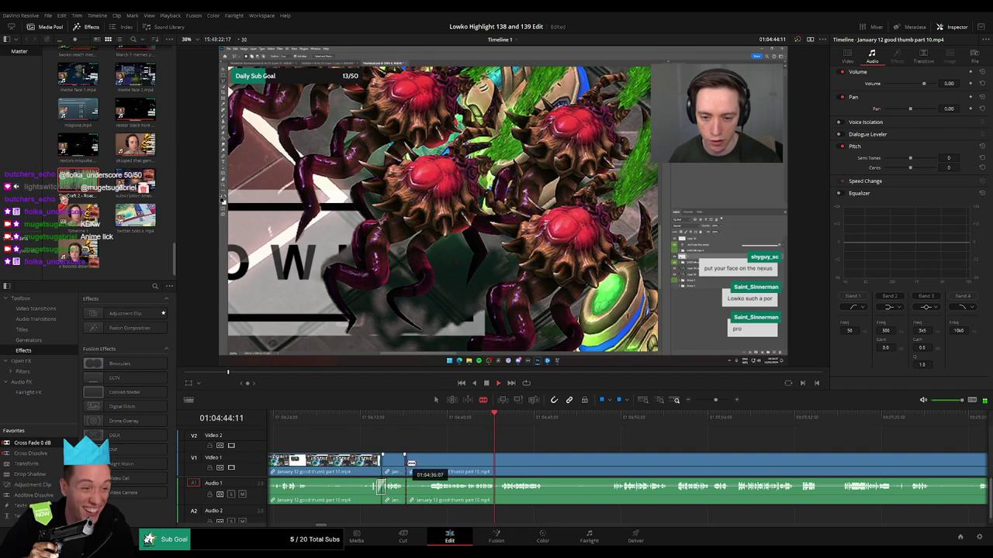
{"action": "left_click", "coordinate": [426, 466]}
{"action": "key", "text": "a"}
{"action": "left_click", "coordinate": [415, 471]}
{"action": "key", "text": "Delete"}
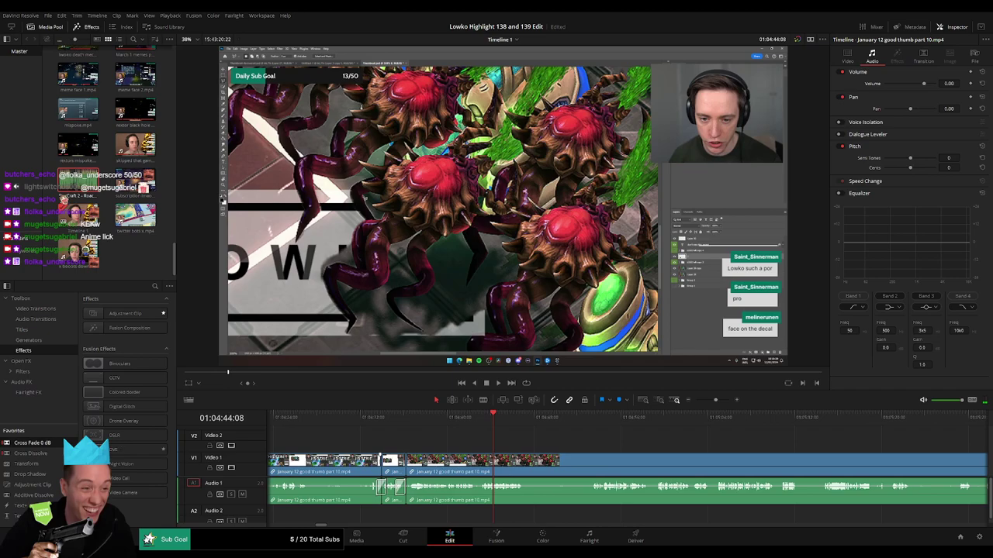
Step: Split at about 01:04:47 and 01:04:53, ripple delete the passage between them, and add a Cross Fade 0 dB at the audio join
{"action": "left_click_drag", "start_coordinate": [412, 475], "coordinate": [433, 484]}
{"action": "left_click", "coordinate": [417, 417]}
{"action": "key", "text": "space"}
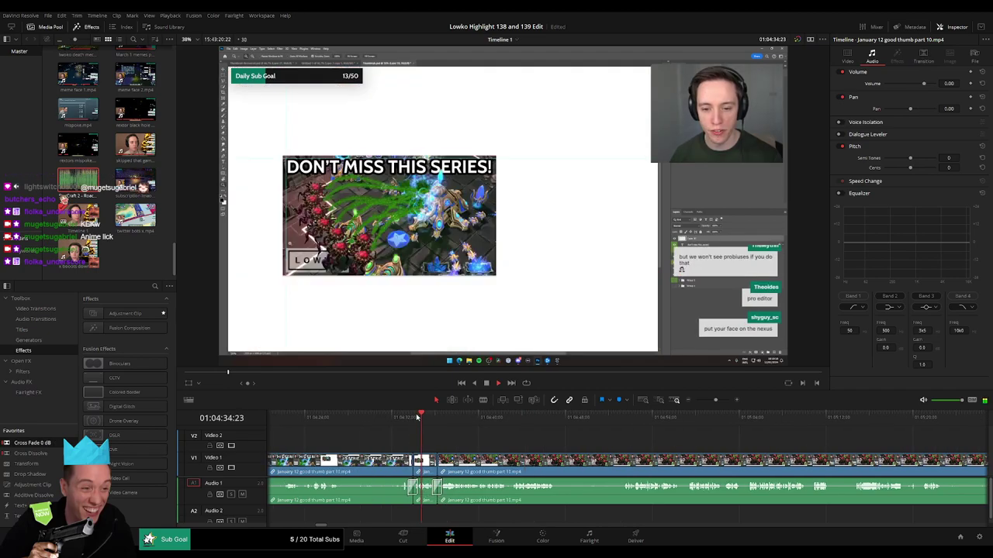
{"action": "left_click_drag", "start_coordinate": [530, 447], "coordinate": [482, 443]}
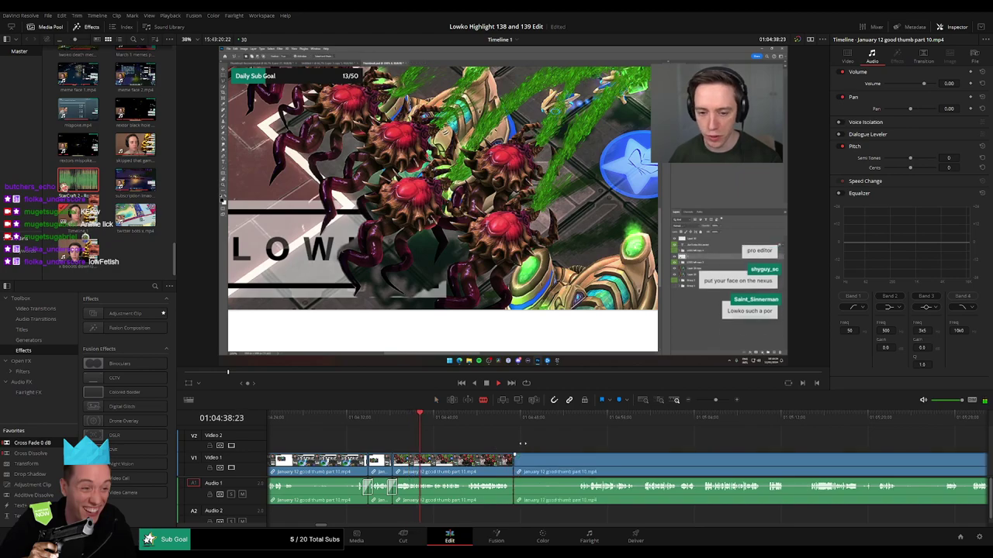
{"action": "scroll", "coordinate": [453, 439], "scroll_direction": "right", "scroll_amount": 4}
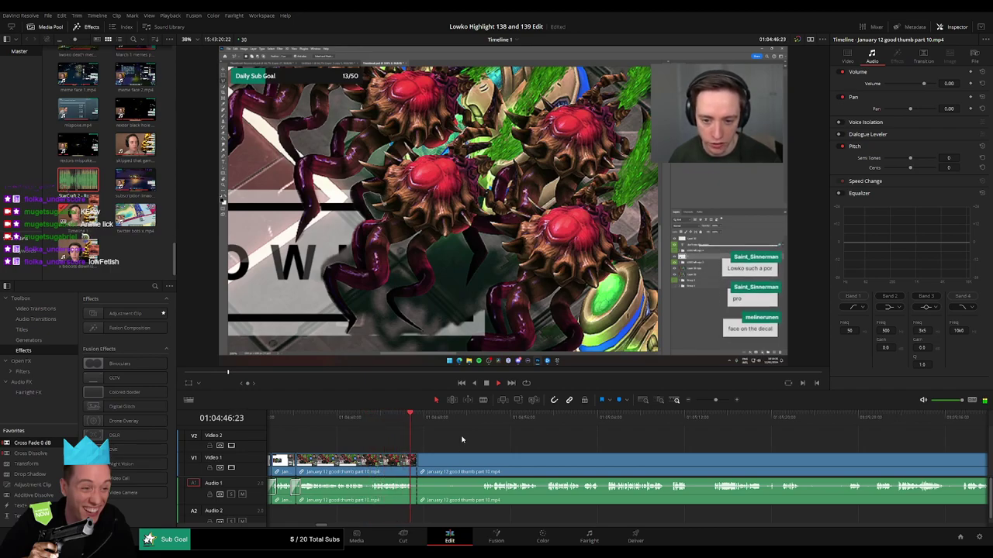
{"action": "key", "text": "space"}
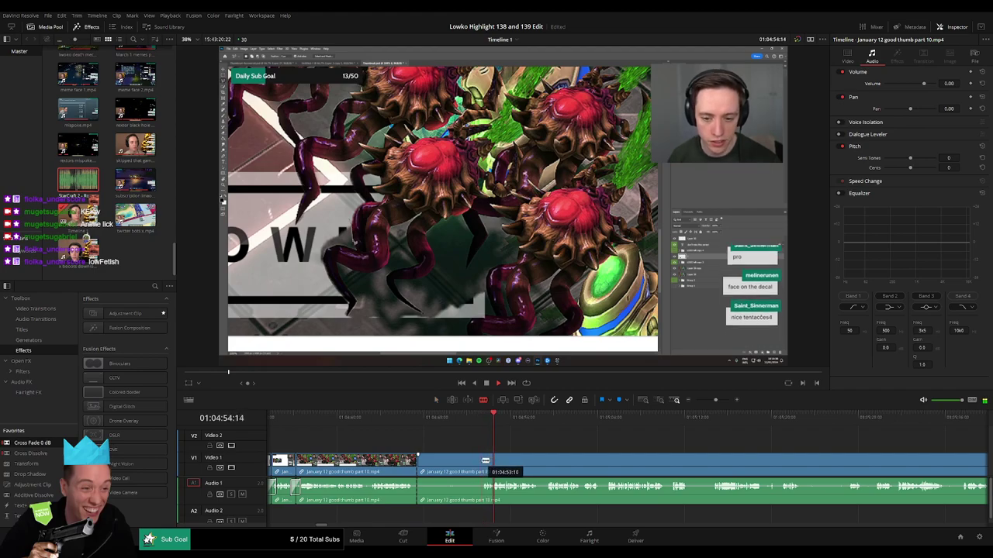
{"action": "left_click", "coordinate": [485, 461]}
{"action": "key", "text": "a"}
{"action": "left_click", "coordinate": [453, 468]}
{"action": "key", "text": "Delete"}
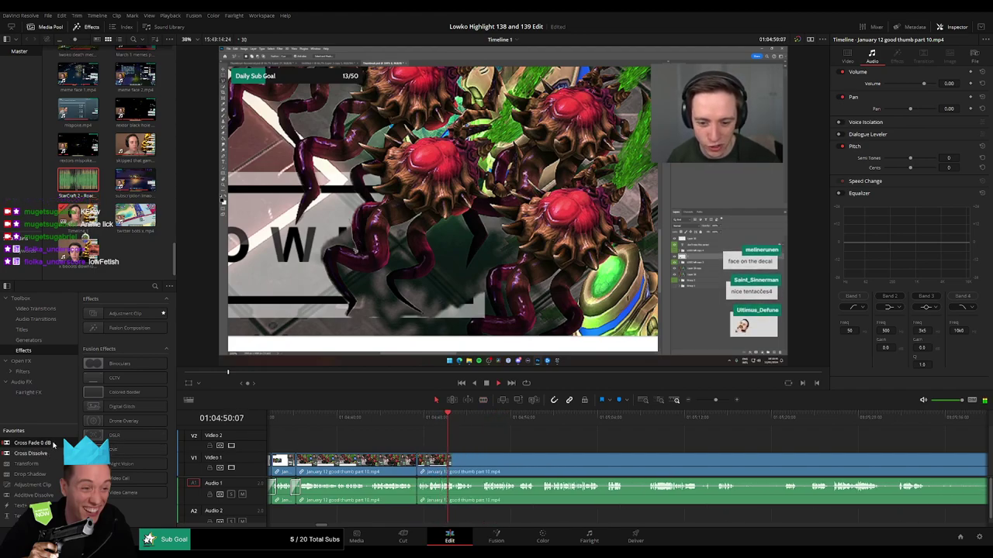
{"action": "scroll", "coordinate": [446, 475], "scroll_direction": "right", "scroll_amount": 3}
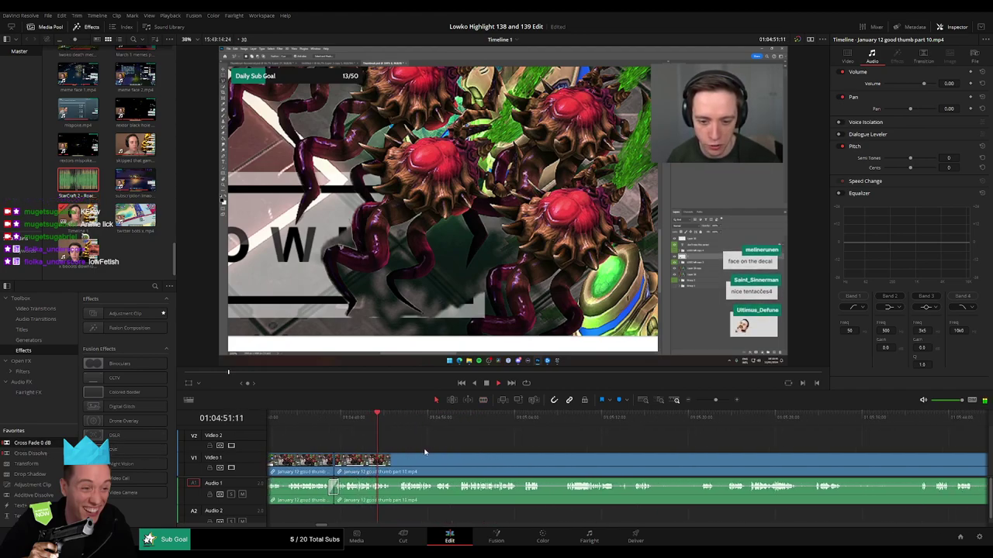
Step: Split around the brief pauses near 01:04:52 and 01:04:57 and ripple delete them
{"action": "scroll", "coordinate": [419, 450], "scroll_direction": "right", "scroll_amount": 3}
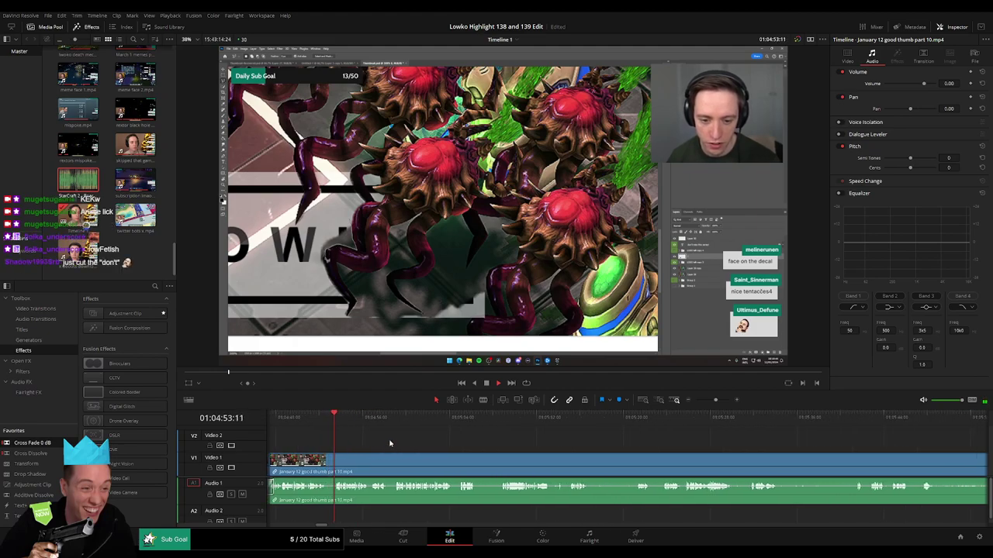
{"action": "left_click_drag", "start_coordinate": [380, 460], "coordinate": [448, 460]}
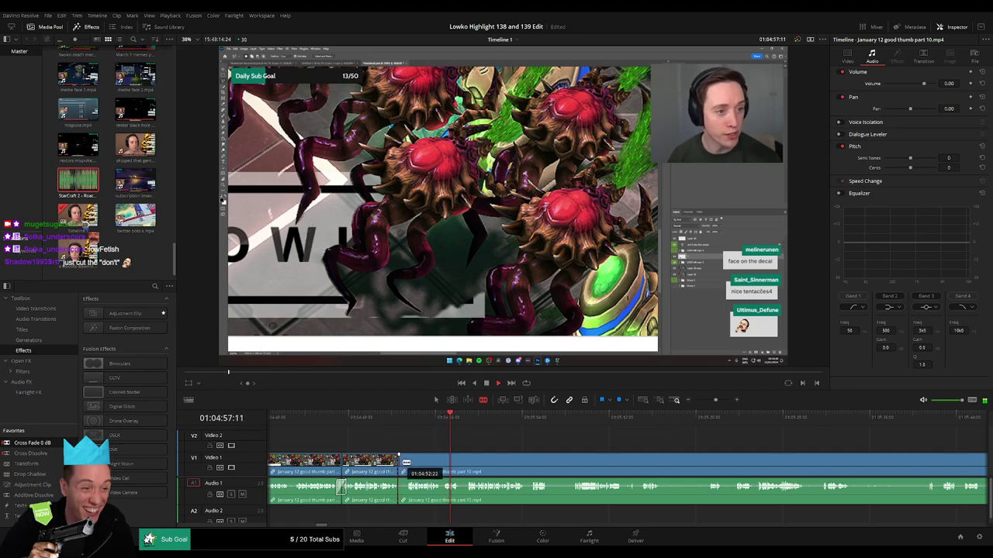
{"action": "key", "text": "Delete"}
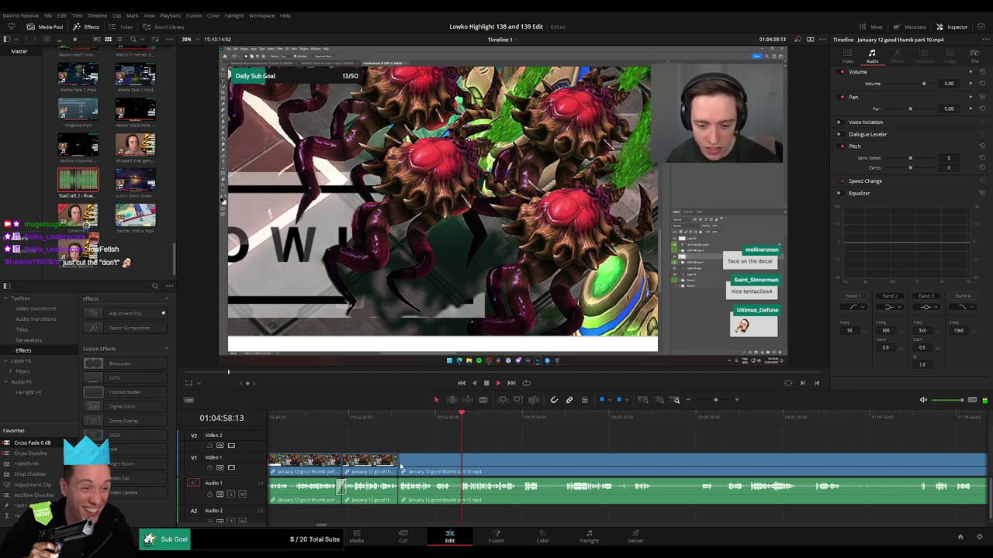
{"action": "left_click_drag", "start_coordinate": [463, 468], "coordinate": [456, 471]}
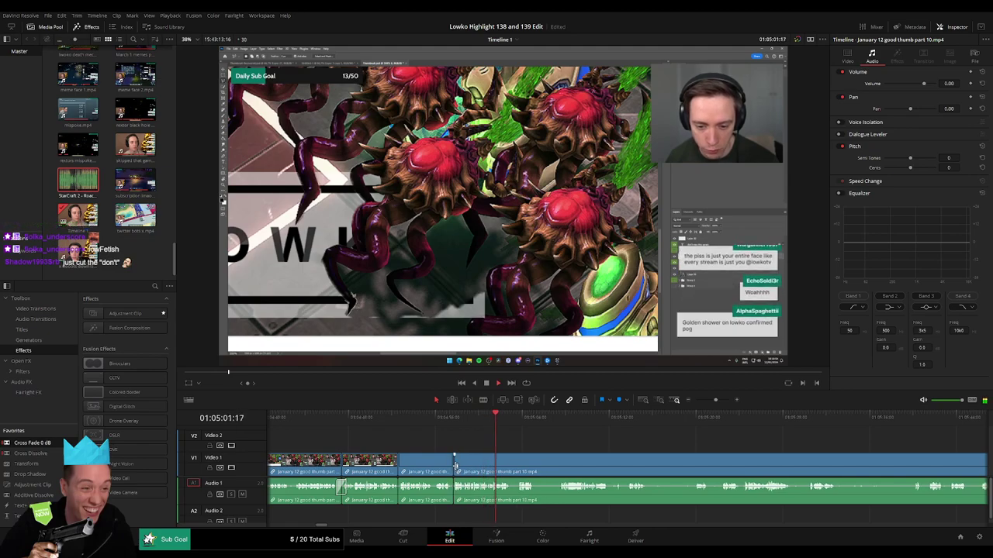
Step: Split January 12 good thumb part 10.mp4 on both sides of the brief pause near 01:05:03 and ripple delete that pause
{"action": "left_click_drag", "start_coordinate": [475, 450], "coordinate": [377, 450]}
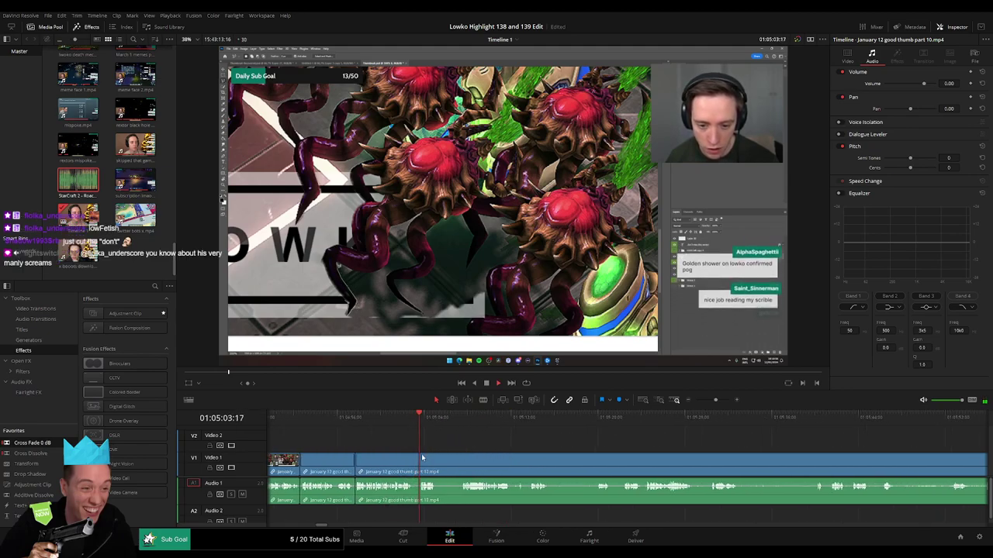
{"action": "key", "text": "b"}
{"action": "left_click", "coordinate": [415, 463]}
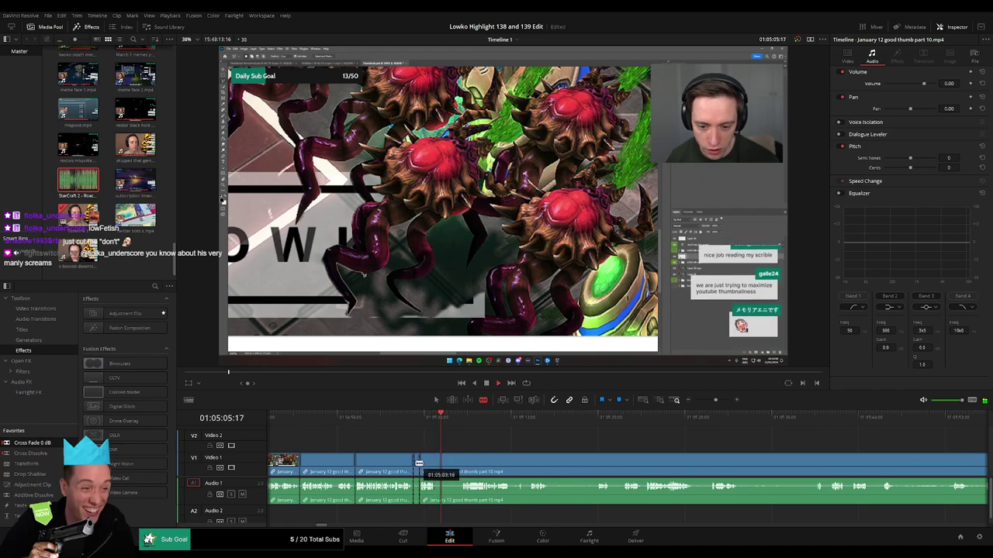
{"action": "key", "text": "Delete"}
Step: Split at about 01:05:04 and 01:05:07 and ripple delete the passage between the two cuts
{"action": "left_click_drag", "start_coordinate": [451, 455], "coordinate": [392, 454]}
{"action": "left_click", "coordinate": [376, 463]}
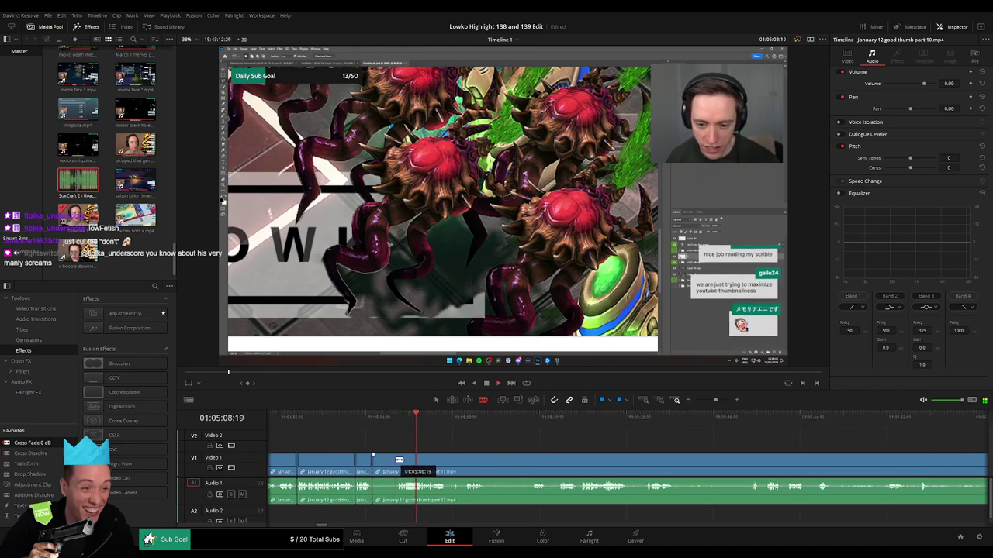
{"action": "left_click", "coordinate": [398, 462]}
{"action": "key", "text": "a"}
{"action": "left_click", "coordinate": [384, 465]}
{"action": "key", "text": "Delete"}
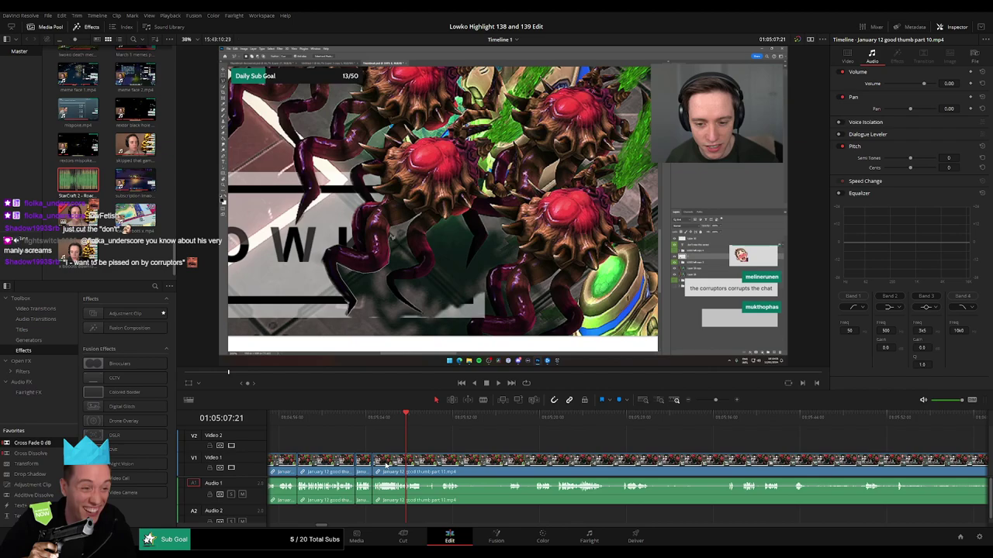
{"action": "left_click", "coordinate": [373, 423]}
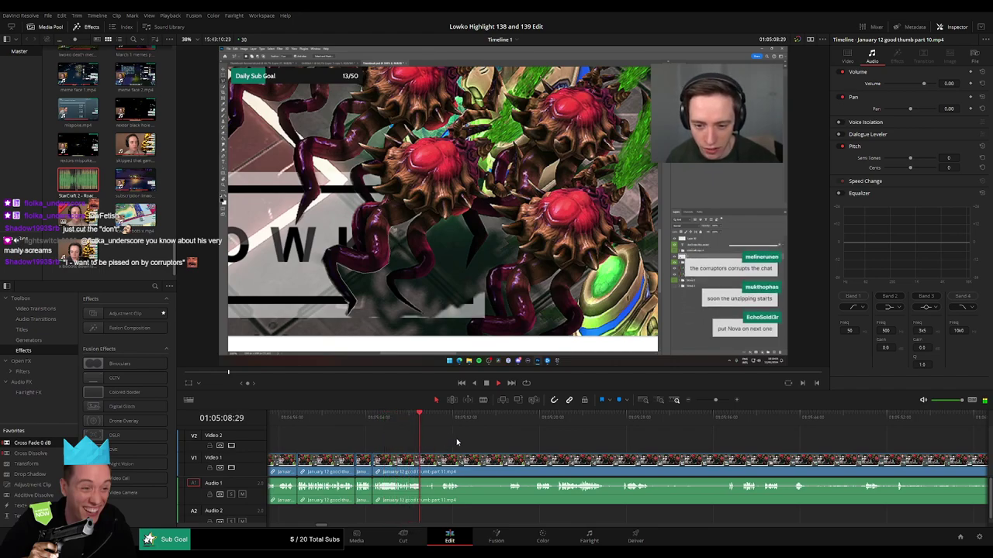
Step: Split at about 01:05:09 and 01:05:11 and ripple delete the short passage between them
{"action": "scroll", "coordinate": [445, 440], "scroll_direction": "right", "scroll_amount": 1}
{"action": "key", "text": "b"}
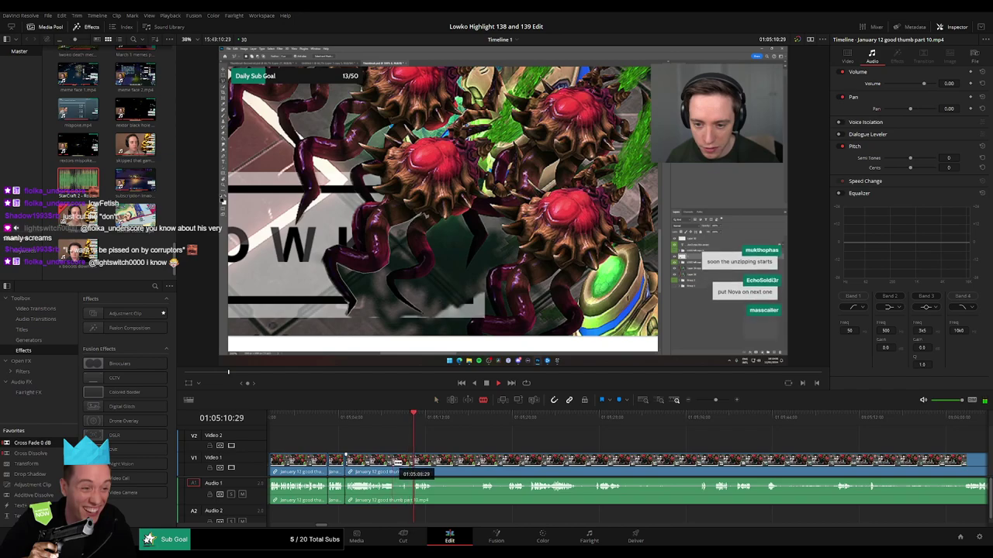
{"action": "left_click", "coordinate": [396, 464]}
{"action": "key", "text": "a"}
{"action": "left_click", "coordinate": [405, 463]}
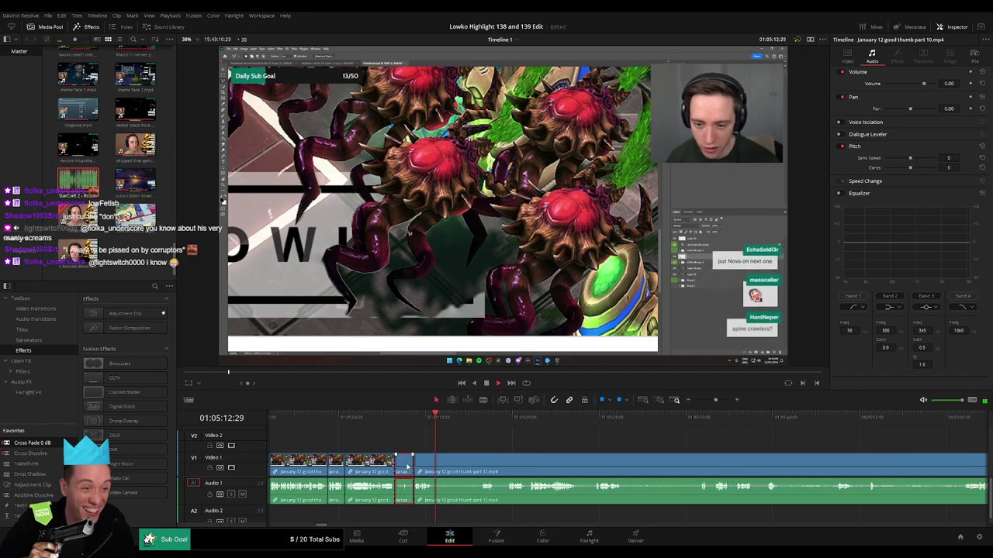
Step: Split at about 01:05:11 and 01:05:15, ripple delete the passage between them, and remove the brief pause near 01:05:13
{"action": "key", "text": "b"}
{"action": "left_click", "coordinate": [416, 465]}
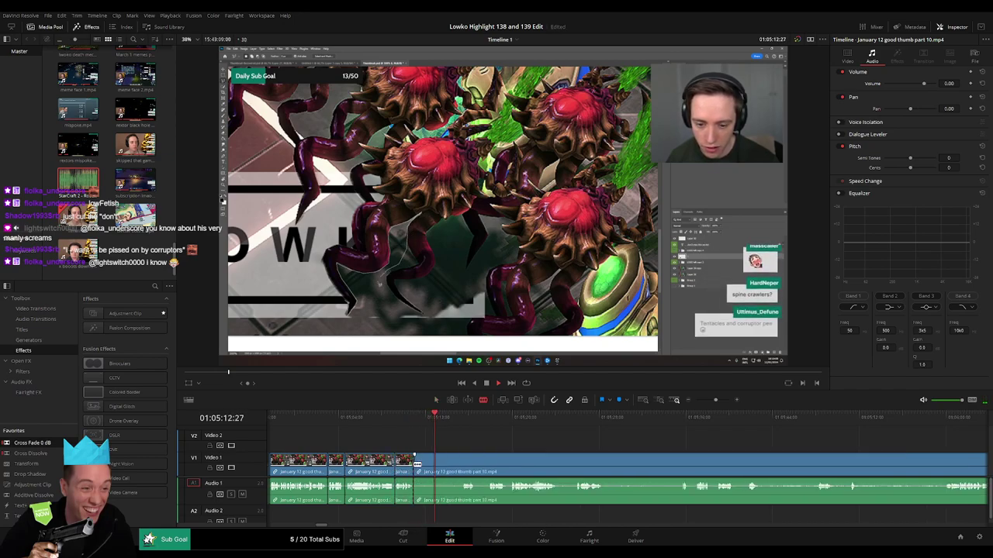
{"action": "key", "text": "ctrl+z"}
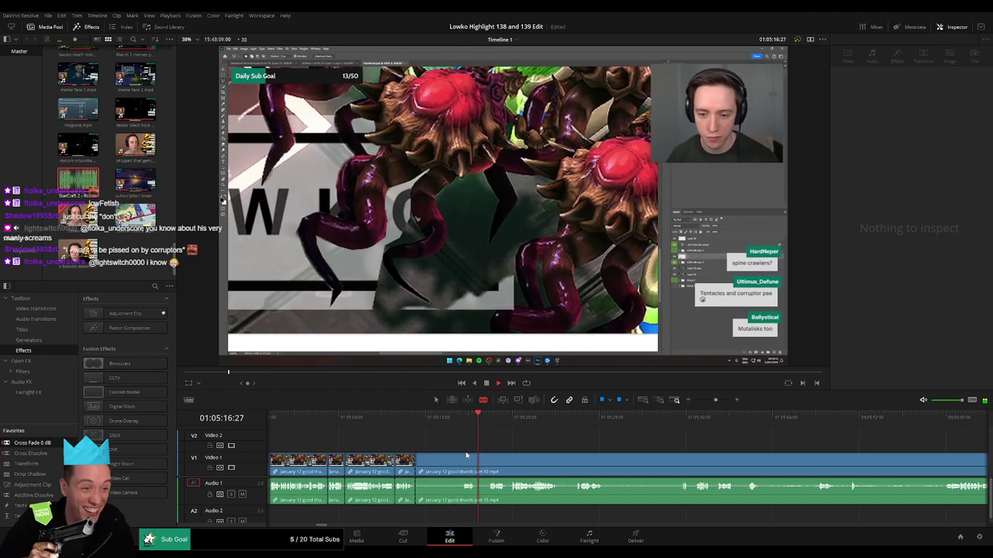
{"action": "left_click", "coordinate": [446, 466]}
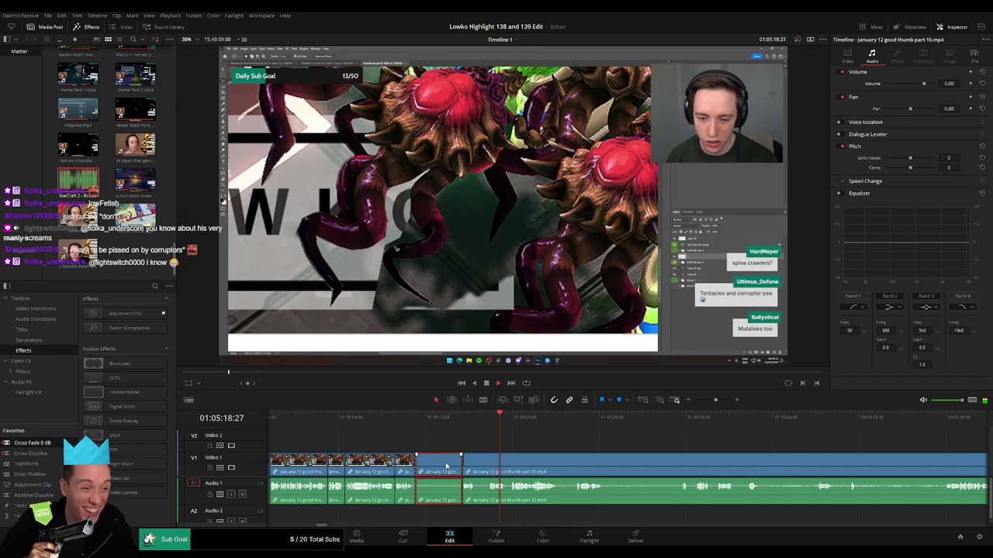
{"action": "key", "text": "Delete"}
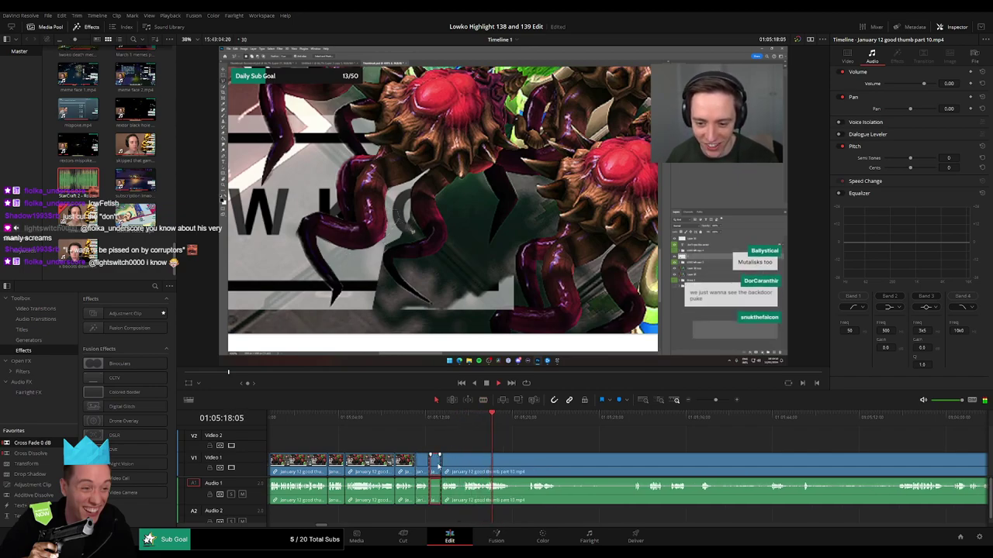
Step: Split at about 01:05:19 and 01:05:20, ripple delete the passage between them, and split again at about 01:05:21
{"action": "scroll", "coordinate": [465, 453], "scroll_direction": "right", "scroll_amount": 3}
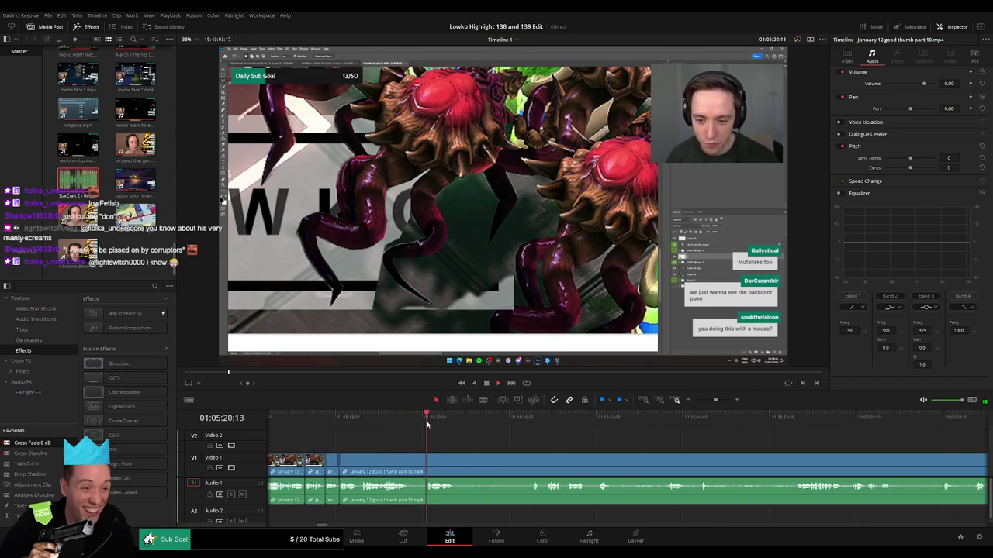
{"action": "left_click", "coordinate": [412, 458]}
{"action": "left_click", "coordinate": [428, 460]}
{"action": "key", "text": "a"}
{"action": "left_click", "coordinate": [419, 464]}
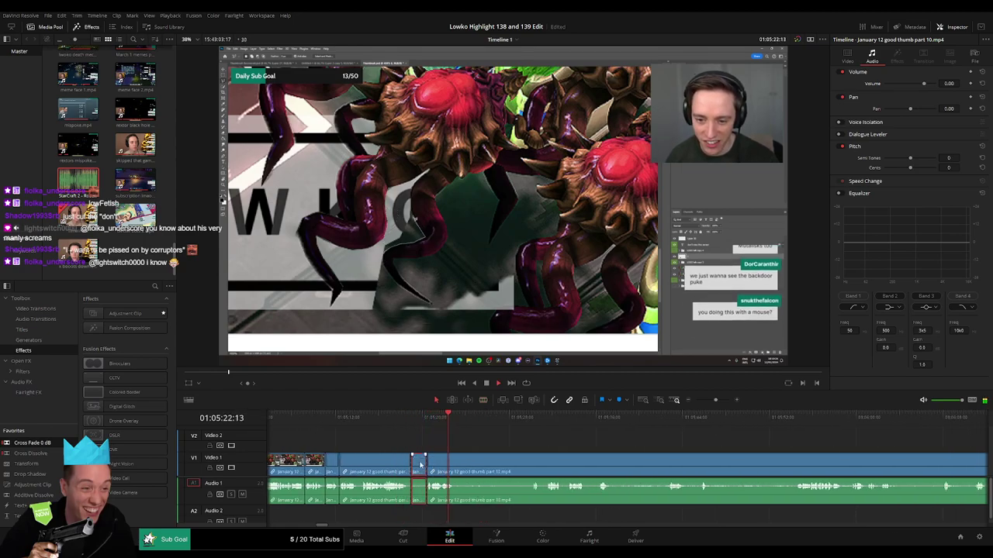
{"action": "left_click_drag", "start_coordinate": [420, 463], "coordinate": [471, 464]}
{"action": "left_click", "coordinate": [438, 459]}
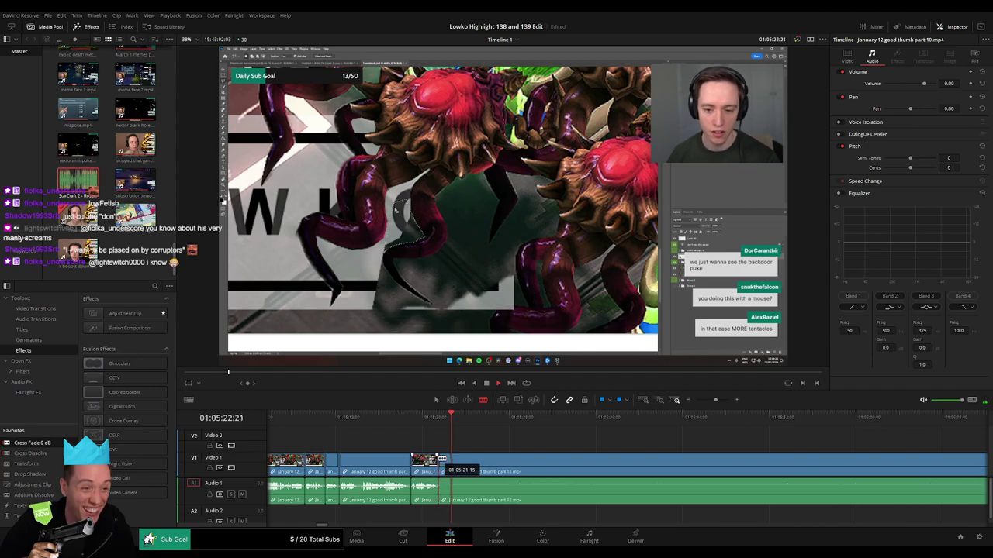
Step: Review the footage from about 01:05:28 to 01:07:14 for the next passage worth keeping
{"action": "left_click", "coordinate": [516, 417]}
{"action": "left_click", "coordinate": [531, 420]}
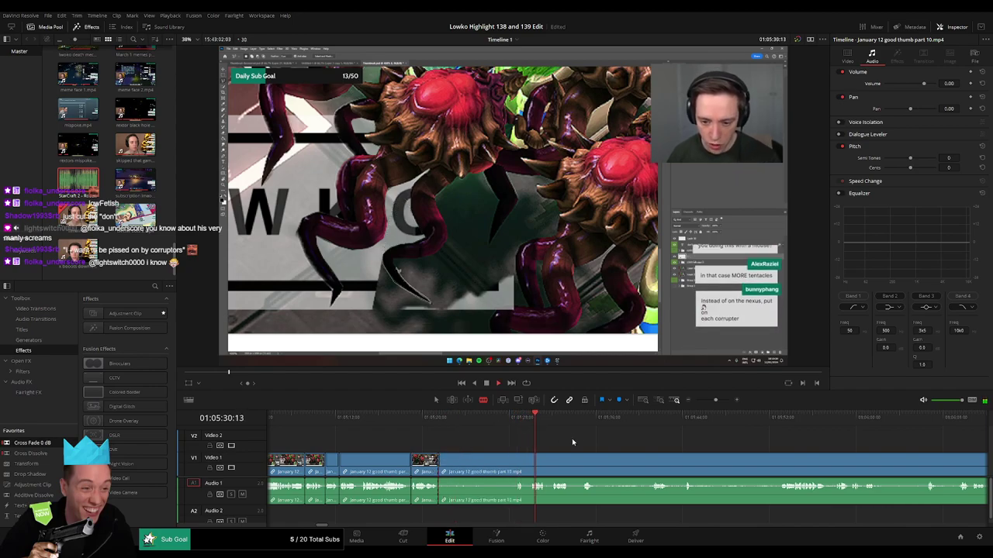
{"action": "scroll", "coordinate": [571, 439], "scroll_direction": "right", "scroll_amount": 2}
{"action": "left_click", "coordinate": [468, 420]}
{"action": "left_click_drag", "start_coordinate": [477, 421], "coordinate": [565, 423]}
{"action": "left_click", "coordinate": [698, 422]}
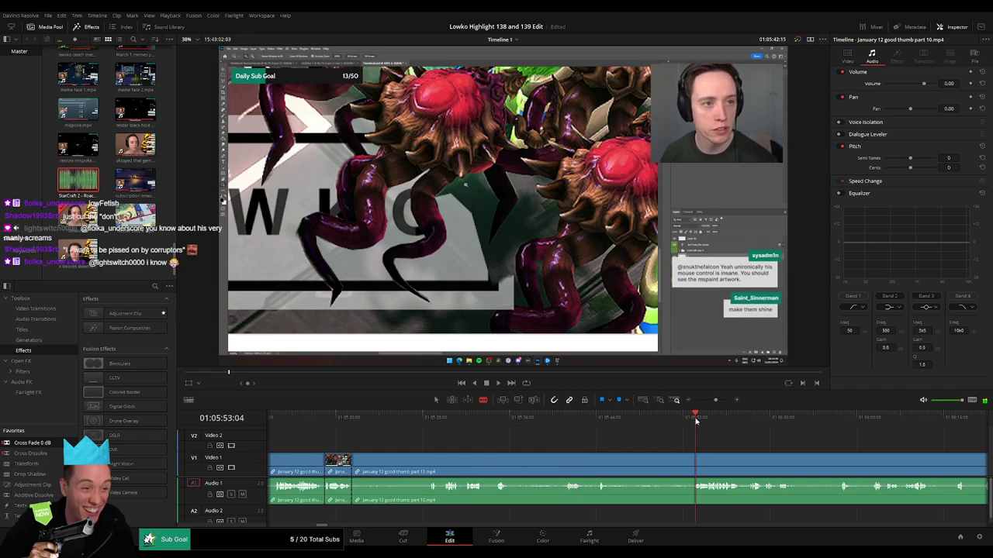
{"action": "scroll", "coordinate": [698, 430], "scroll_direction": "right", "scroll_amount": 4}
{"action": "left_click_drag", "start_coordinate": [715, 402], "coordinate": [712, 402]}
{"action": "scroll", "coordinate": [525, 431], "scroll_direction": "right", "scroll_amount": 2}
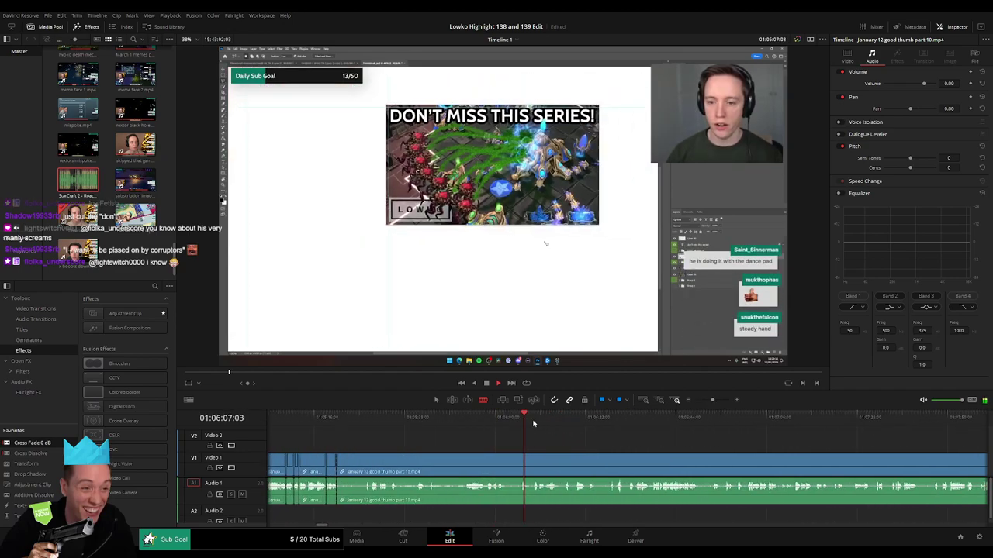
{"action": "left_click", "coordinate": [565, 423]}
{"action": "left_click", "coordinate": [608, 423]}
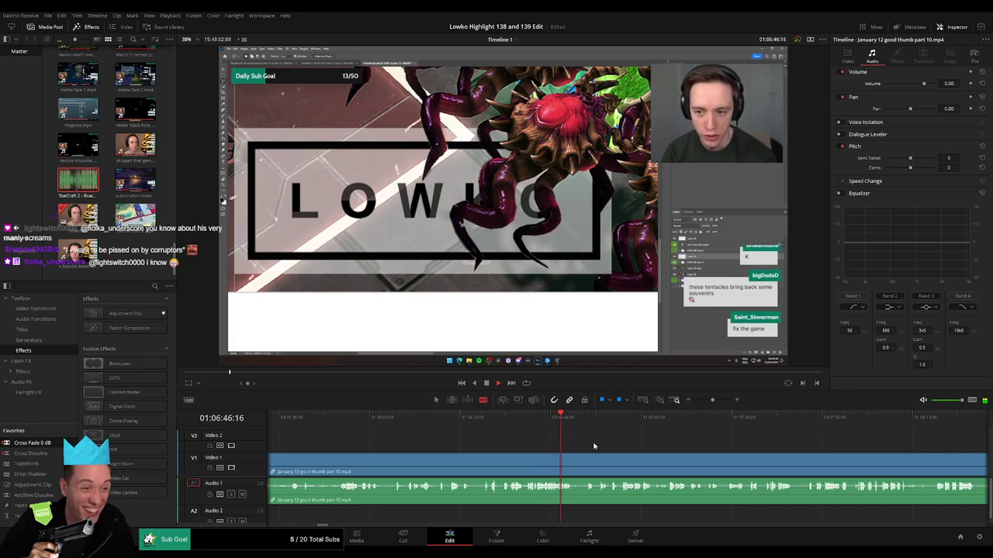
{"action": "left_click_drag", "start_coordinate": [612, 440], "coordinate": [554, 422]}
{"action": "left_click", "coordinate": [522, 421]}
{"action": "key", "text": "space"}
{"action": "left_click", "coordinate": [520, 421]}
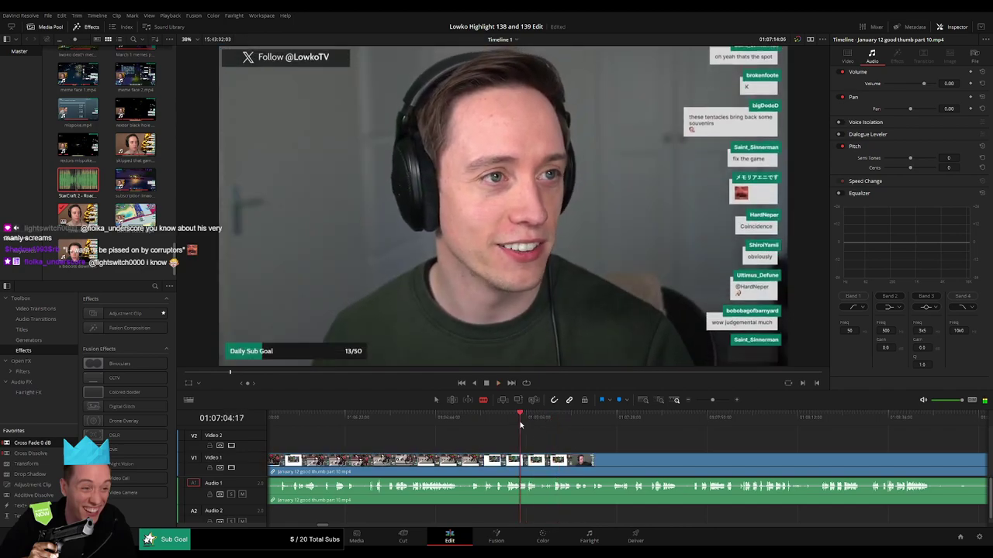
{"action": "left_click_drag", "start_coordinate": [712, 400], "coordinate": [716, 400]}
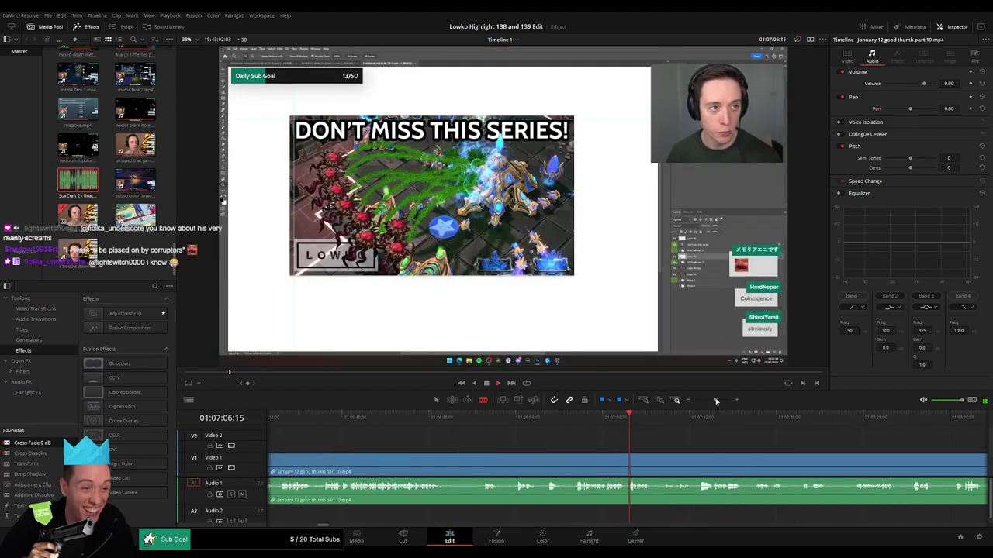
Step: Split at about 01:07:01 and ripple delete all footage between there and the cut near 01:05:21
{"action": "left_click", "coordinate": [575, 420]}
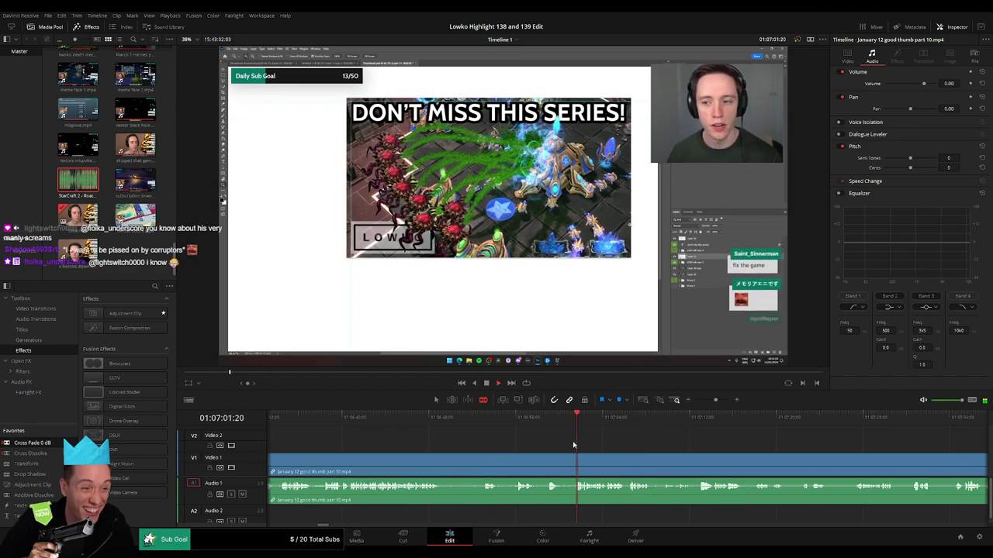
{"action": "left_click", "coordinate": [579, 461]}
{"action": "key", "text": "a"}
{"action": "left_click", "coordinate": [575, 459]}
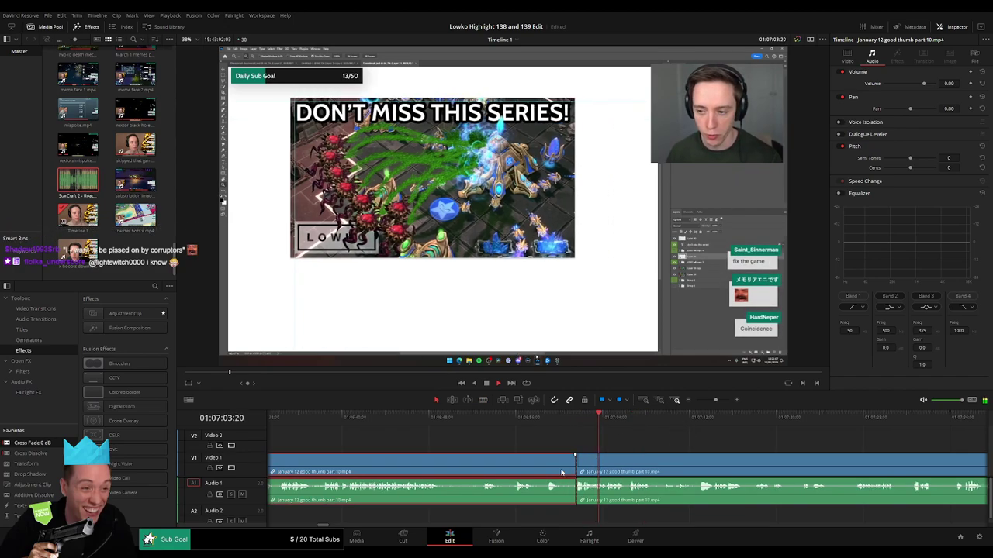
{"action": "key", "text": "Delete"}
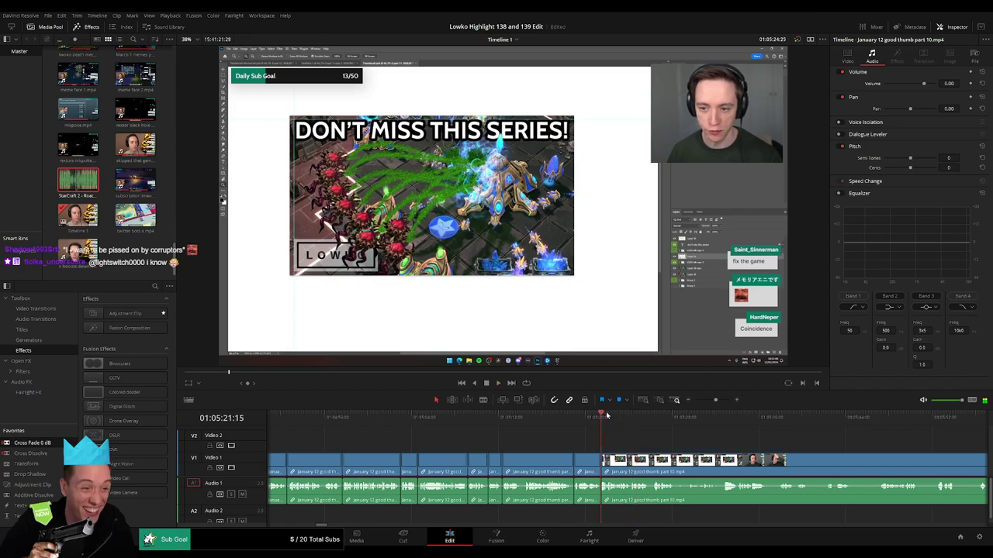
Step: Review the footage following the join near 01:05:21 up to about 01:05:34 for dull passages
{"action": "left_click", "coordinate": [606, 415]}
{"action": "left_click", "coordinate": [648, 419]}
{"action": "left_click_drag", "start_coordinate": [687, 445], "coordinate": [551, 441]}
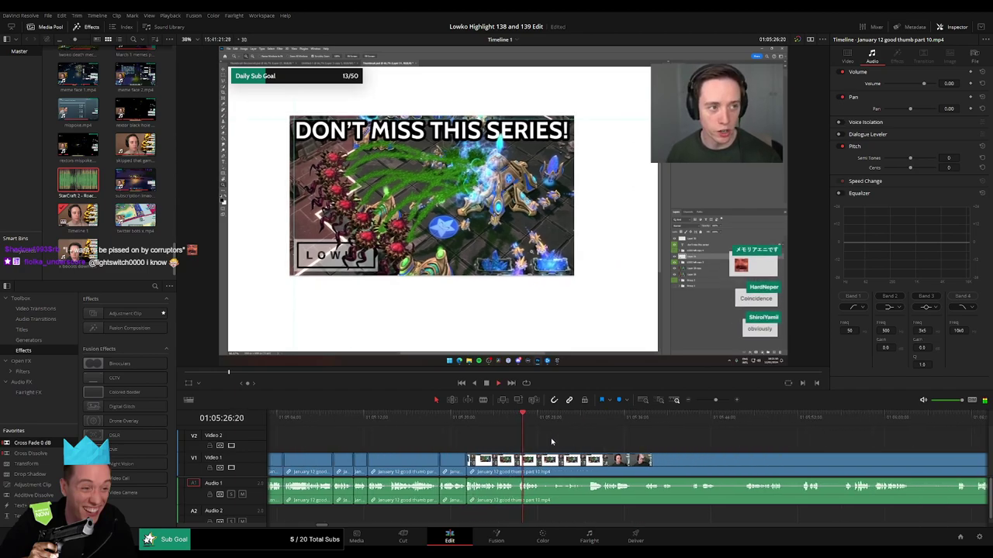
{"action": "left_click", "coordinate": [568, 420]}
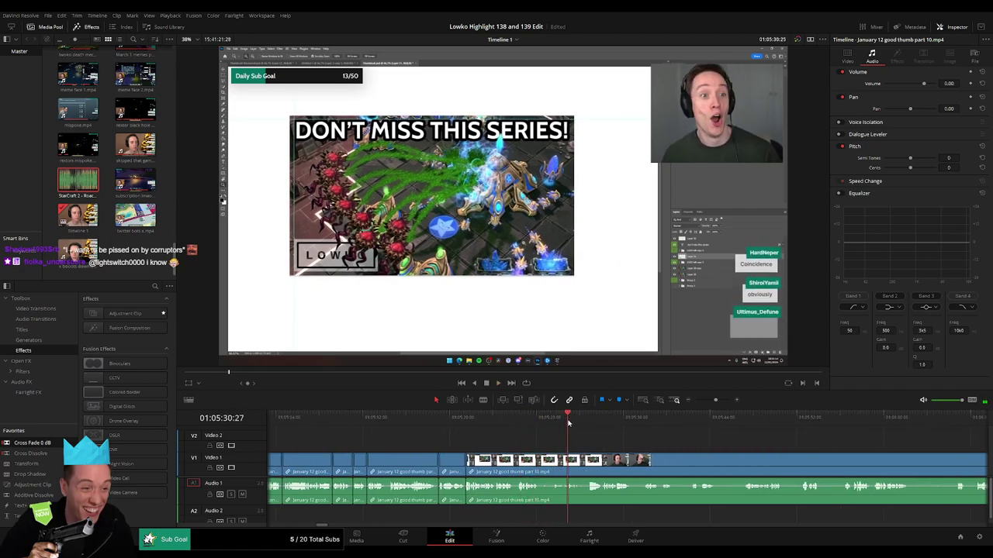
{"action": "left_click", "coordinate": [584, 421]}
{"action": "left_click_drag", "start_coordinate": [641, 446], "coordinate": [520, 444]}
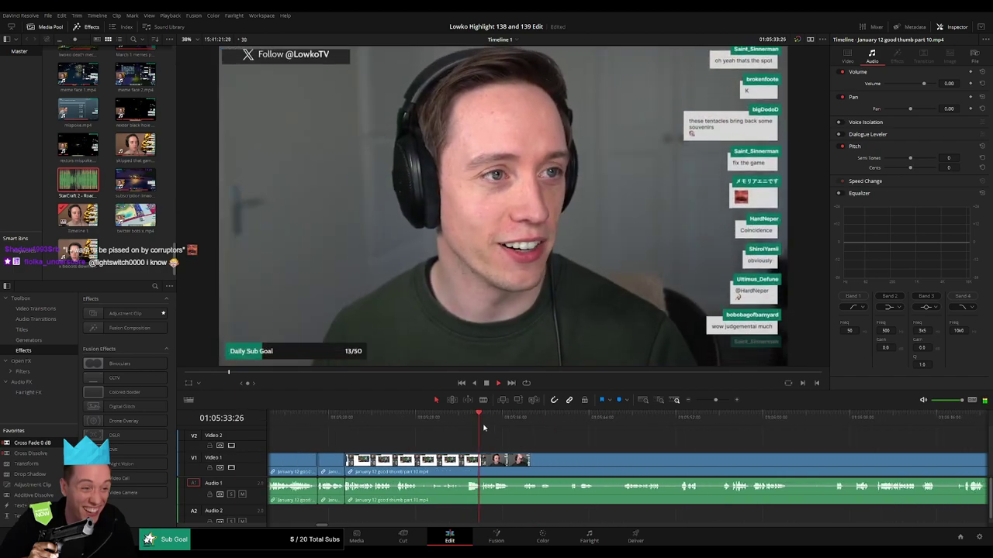
{"action": "key", "text": "b"}
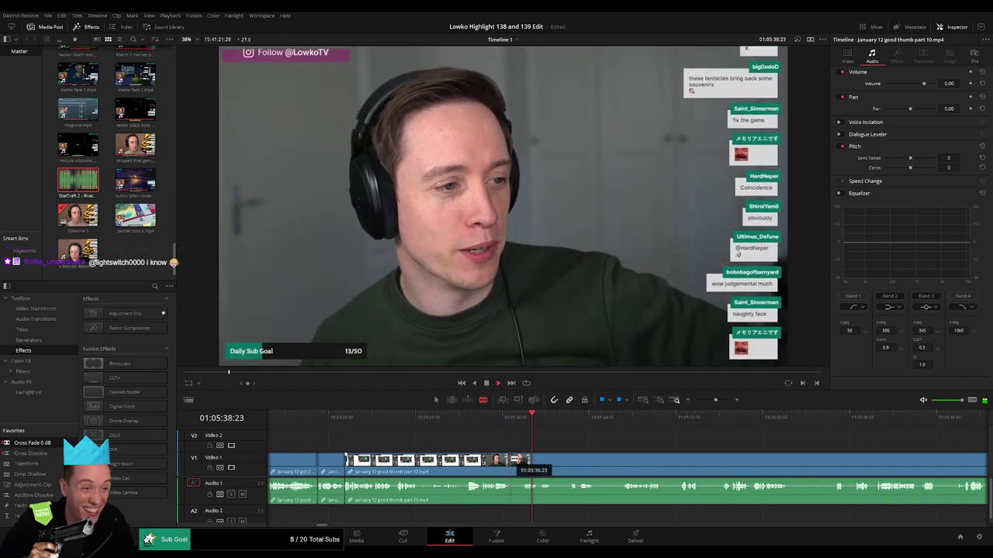
{"action": "left_click", "coordinate": [510, 460]}
{"action": "left_click", "coordinate": [496, 423]}
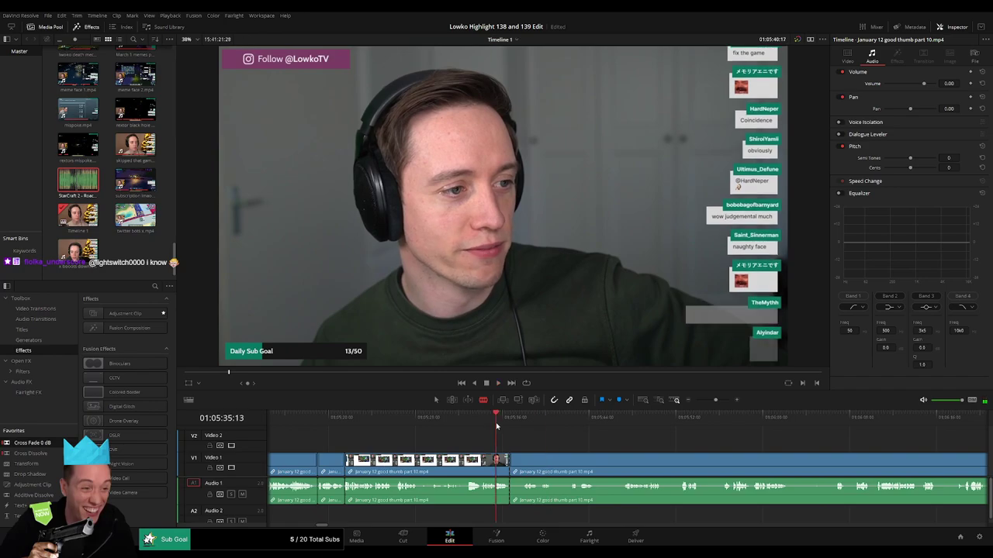
{"action": "left_click", "coordinate": [485, 424]}
{"action": "key", "text": "space"}
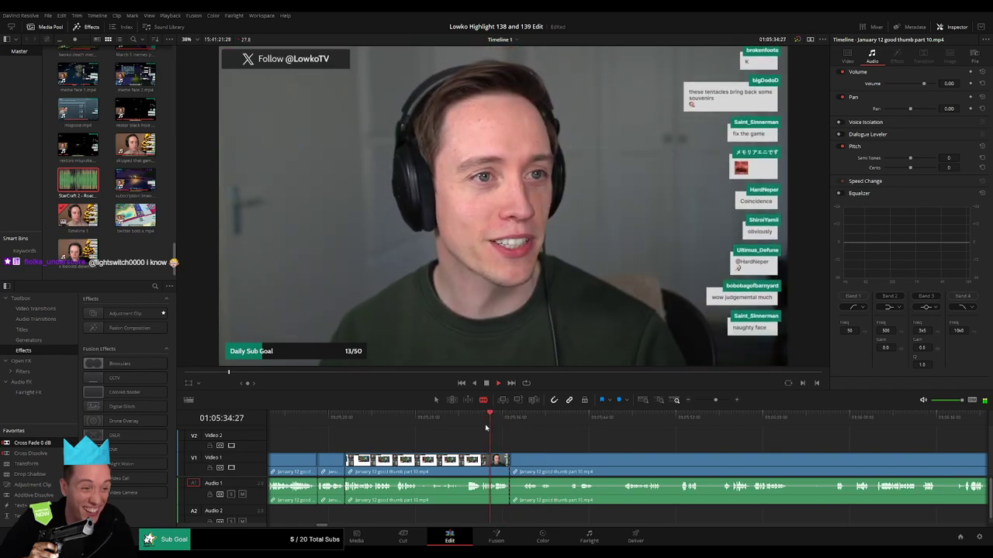
{"action": "key", "text": "ctrl+z"}
Step: Ripple delete the passage from about 01:05:28 to 01:05:42, add a Cross Fade 0 dB at the audio join, and split at about 01:05:30
{"action": "left_click", "coordinate": [471, 422]}
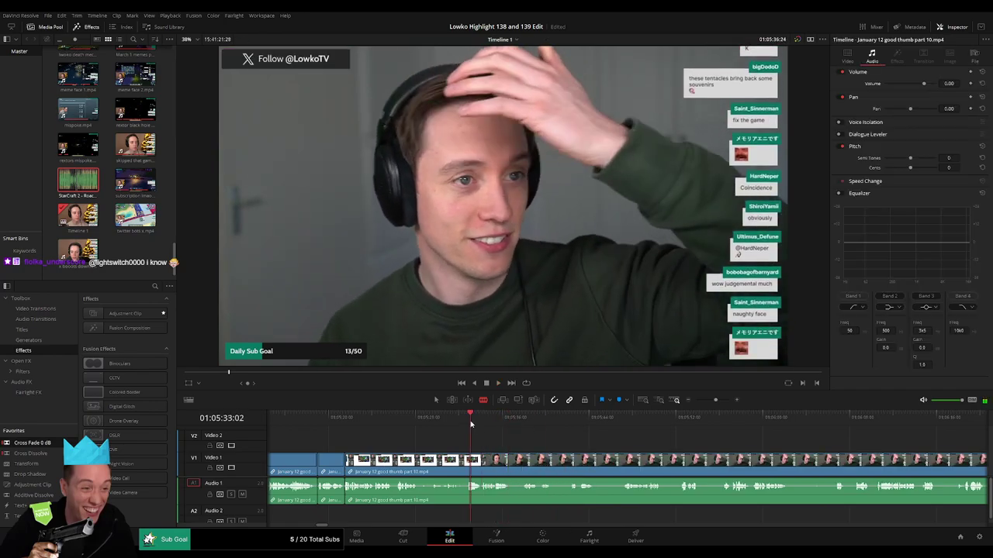
{"action": "left_click", "coordinate": [436, 423]}
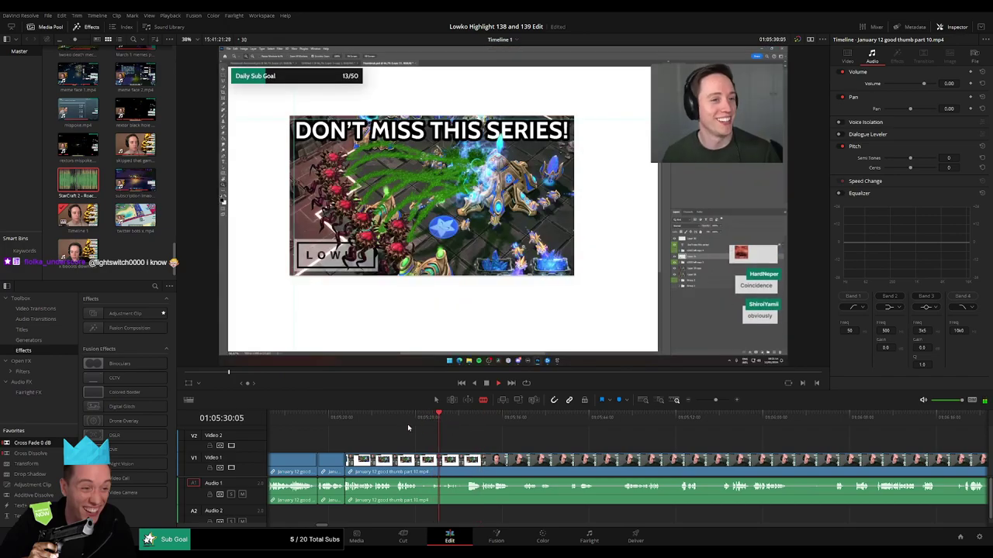
{"action": "left_click", "coordinate": [422, 469]}
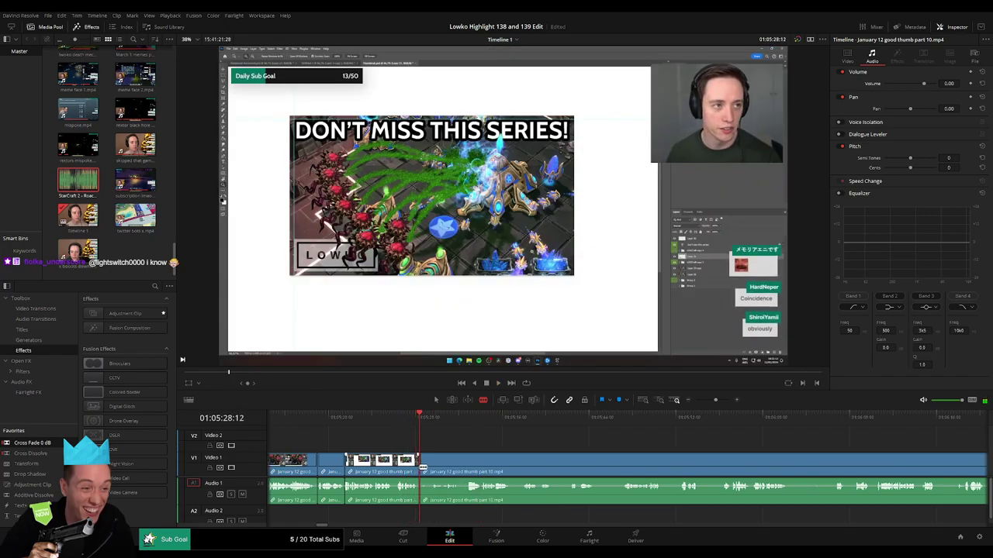
{"action": "left_click", "coordinate": [573, 423]}
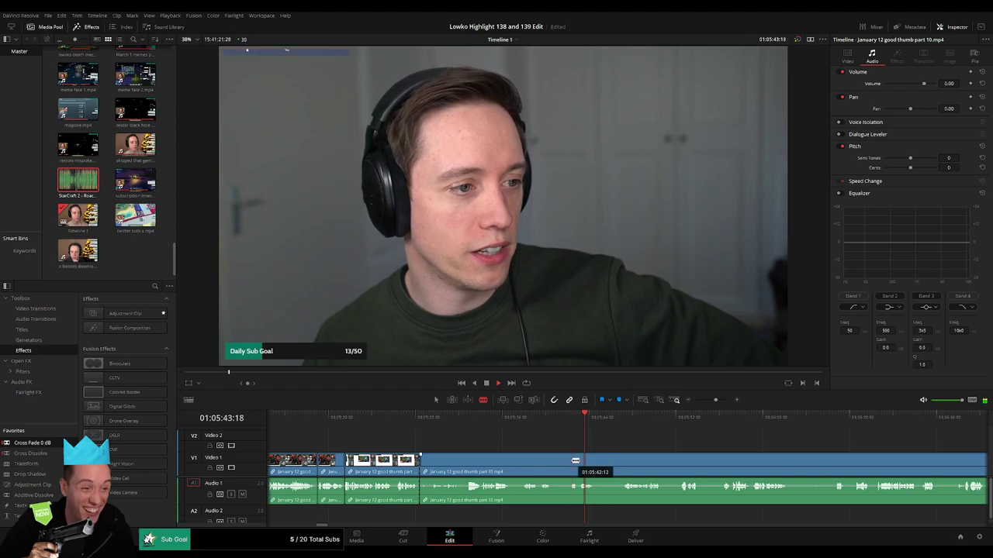
{"action": "key", "text": "Delete"}
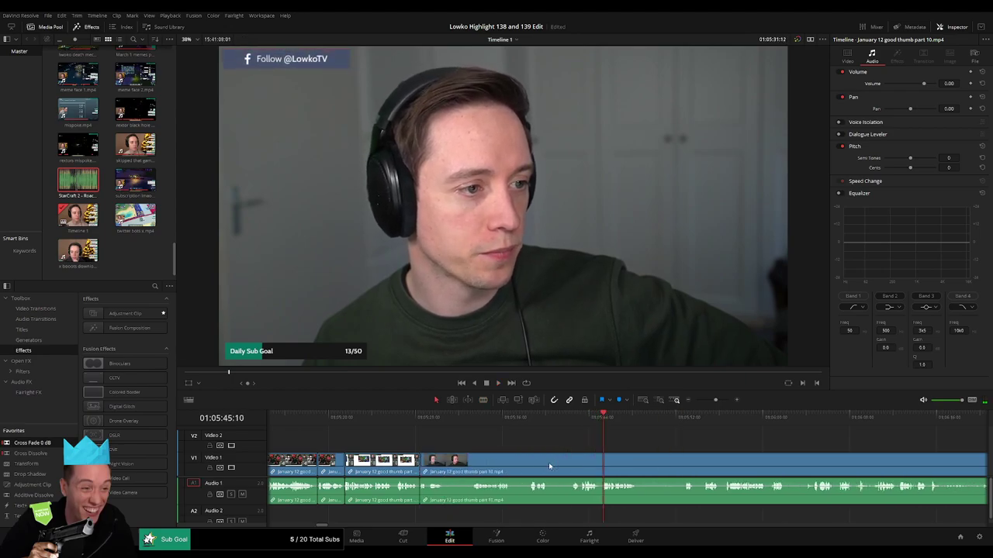
{"action": "left_click", "coordinate": [446, 471]}
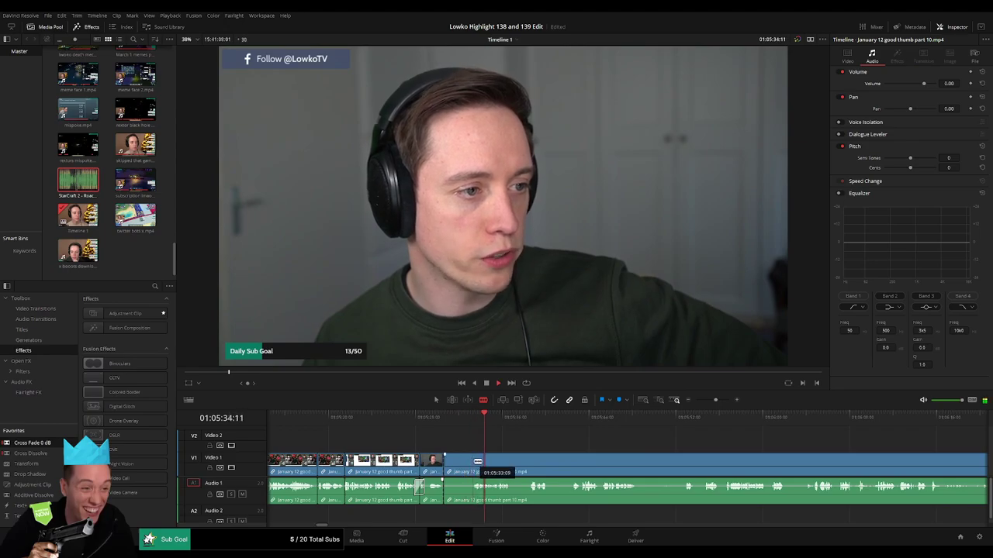
Step: Ripple delete the passage from about 01:05:30 to 01:05:33 and add a Cross Fade 0 dB at the audio join
{"action": "left_click", "coordinate": [473, 462]}
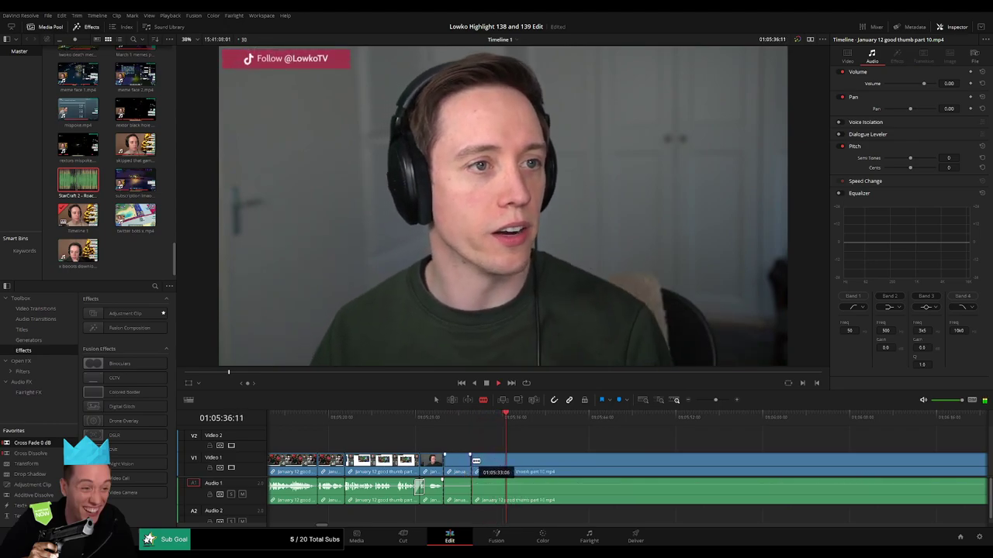
{"action": "key", "text": "a"}
{"action": "left_click", "coordinate": [465, 465]}
{"action": "key", "text": "Delete"}
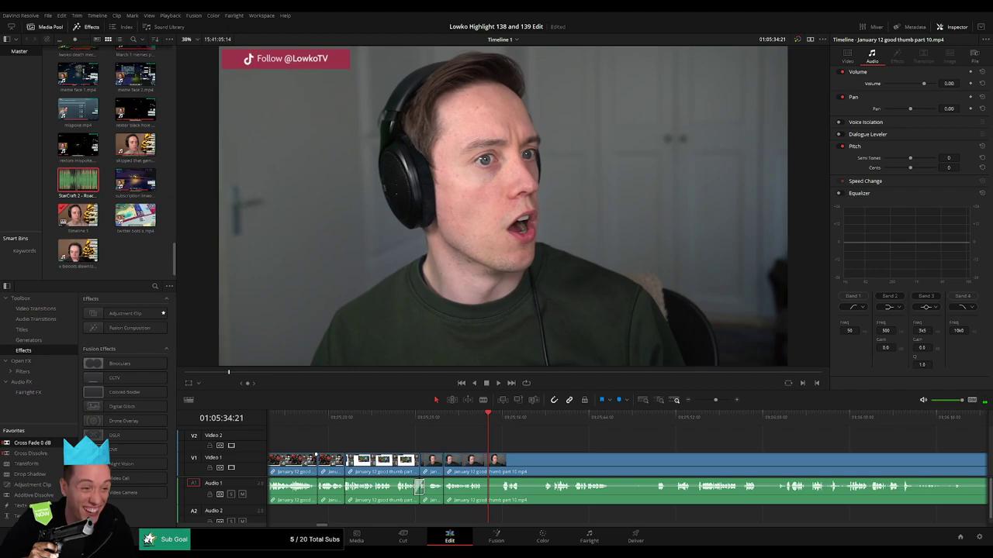
{"action": "key", "text": "space"}
{"action": "left_click", "coordinate": [472, 424]}
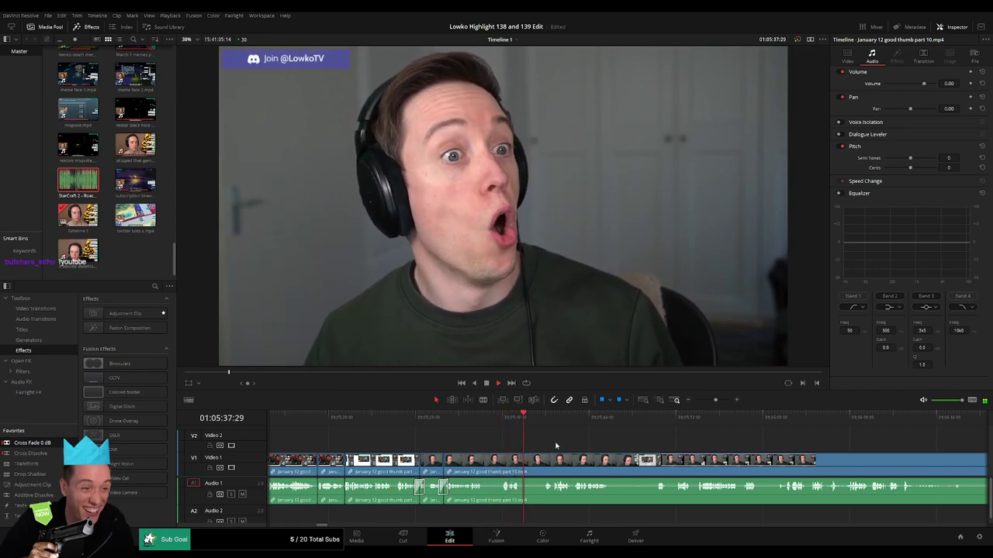
Step: Ripple delete the passage from about 01:05:46 to 01:05:50 and add a Cross Fade 0 dB at the audio join
{"action": "left_click", "coordinate": [489, 423]}
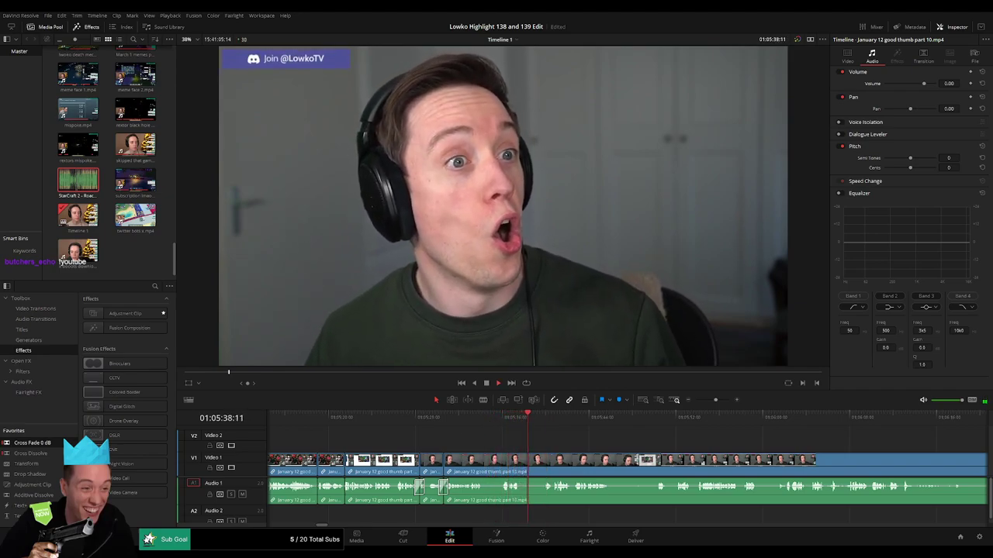
{"action": "left_click", "coordinate": [516, 423]}
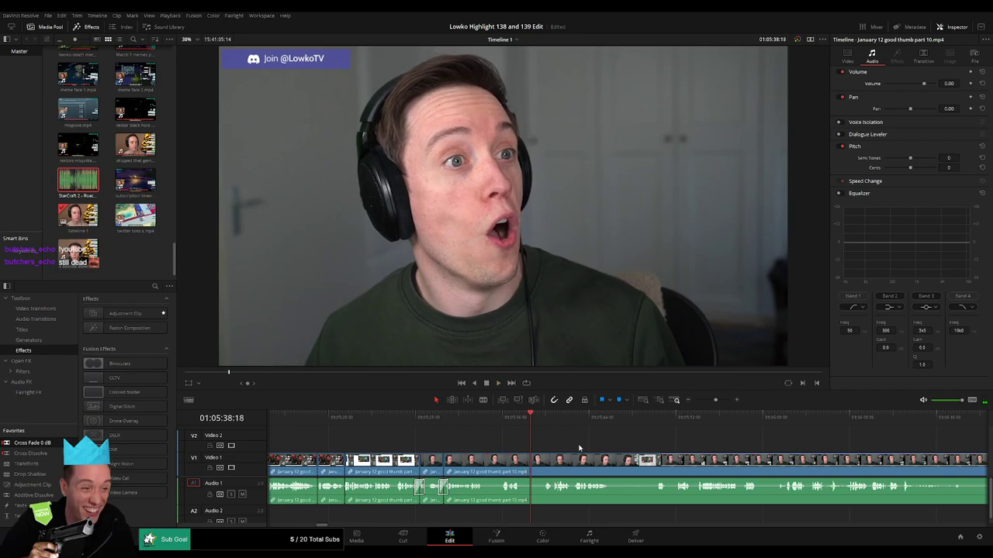
{"action": "left_click_drag", "start_coordinate": [580, 448], "coordinate": [499, 446]}
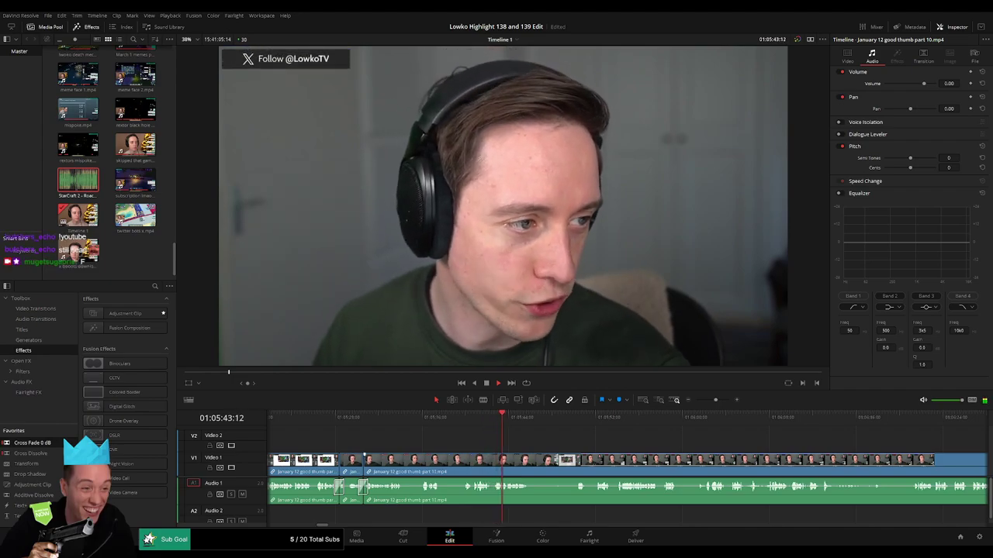
{"action": "scroll", "coordinate": [416, 447], "scroll_direction": "right", "scroll_amount": 2}
{"action": "scroll", "coordinate": [416, 446], "scroll_direction": "right", "scroll_amount": 4}
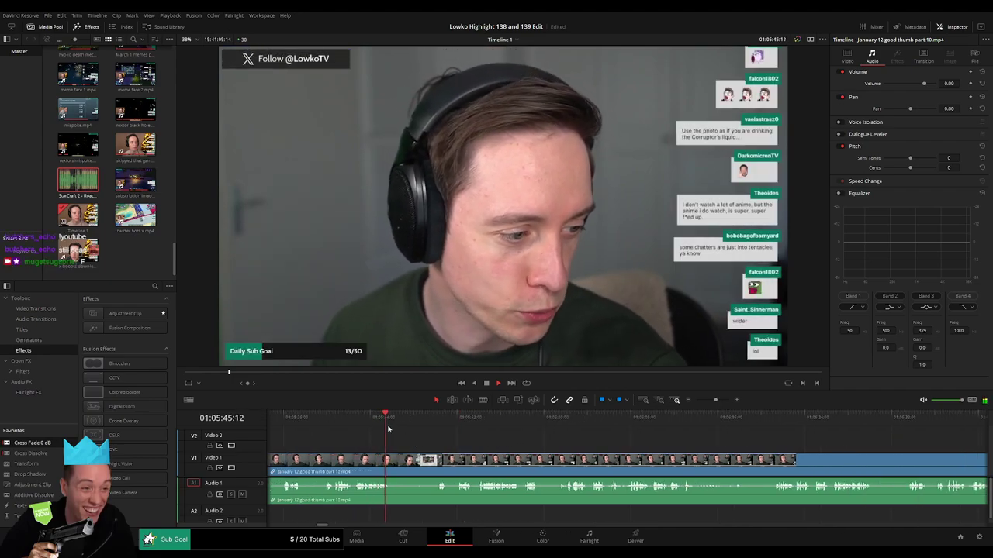
{"action": "left_click_drag", "start_coordinate": [390, 425], "coordinate": [434, 424]}
{"action": "key", "text": "b"}
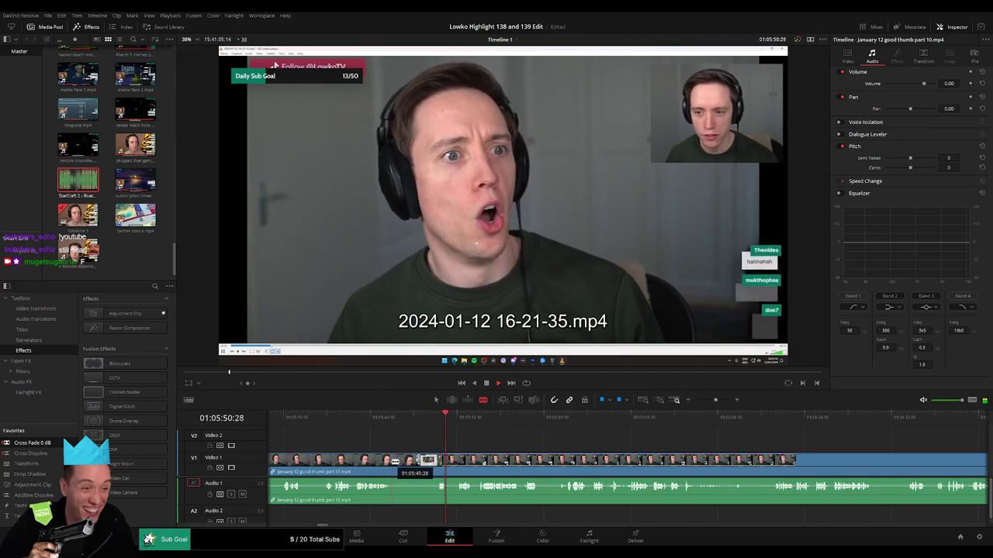
{"action": "left_click", "coordinate": [391, 462]}
{"action": "left_click", "coordinate": [439, 459]}
{"action": "key", "text": "a"}
{"action": "left_click", "coordinate": [421, 465]}
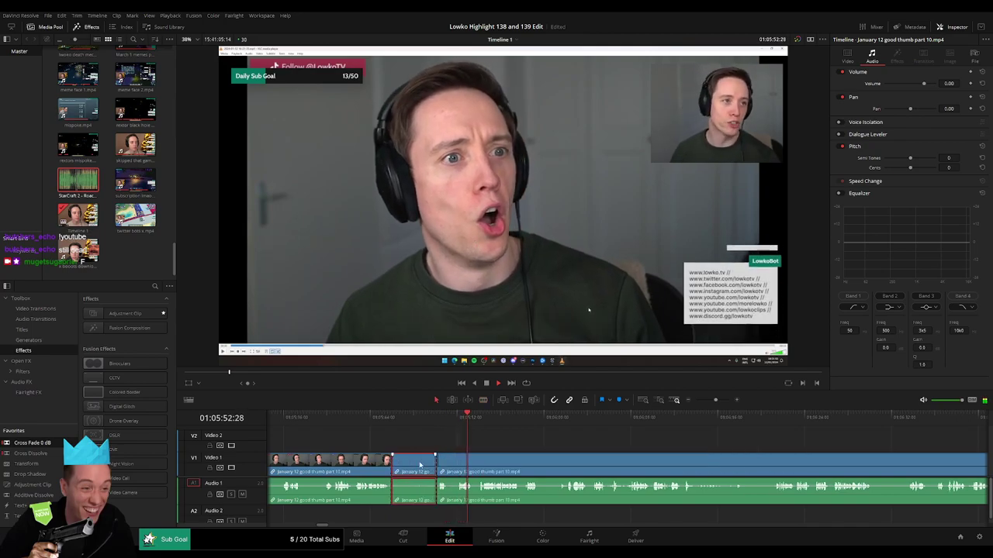
{"action": "key", "text": "Delete"}
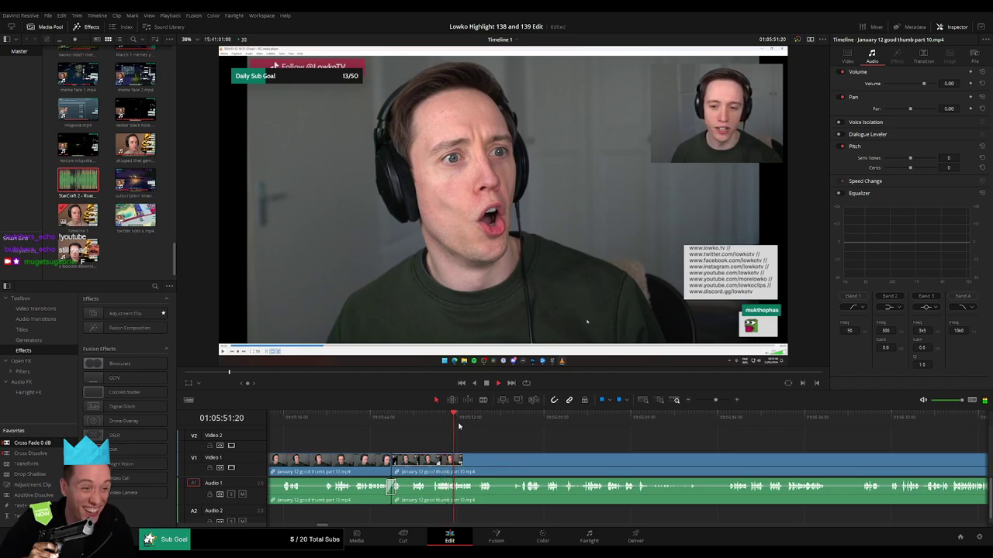
Step: Split around 01:05:55 and ripple delete the short passage up to about 01:05:57
{"action": "left_click_drag", "start_coordinate": [464, 426], "coordinate": [476, 426]}
{"action": "scroll", "coordinate": [483, 448], "scroll_direction": "right", "scroll_amount": 5}
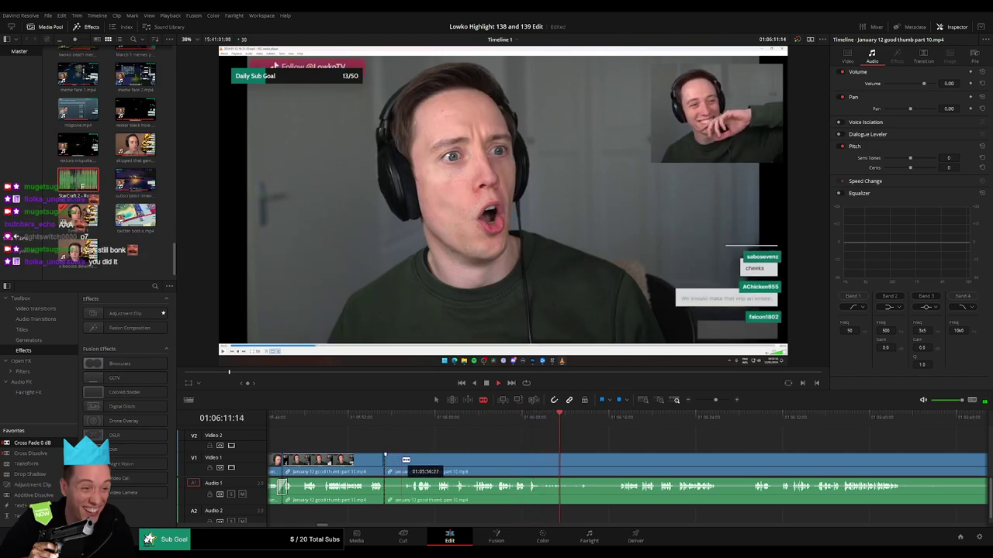
{"action": "left_click", "coordinate": [386, 461]}
{"action": "key", "text": "a"}
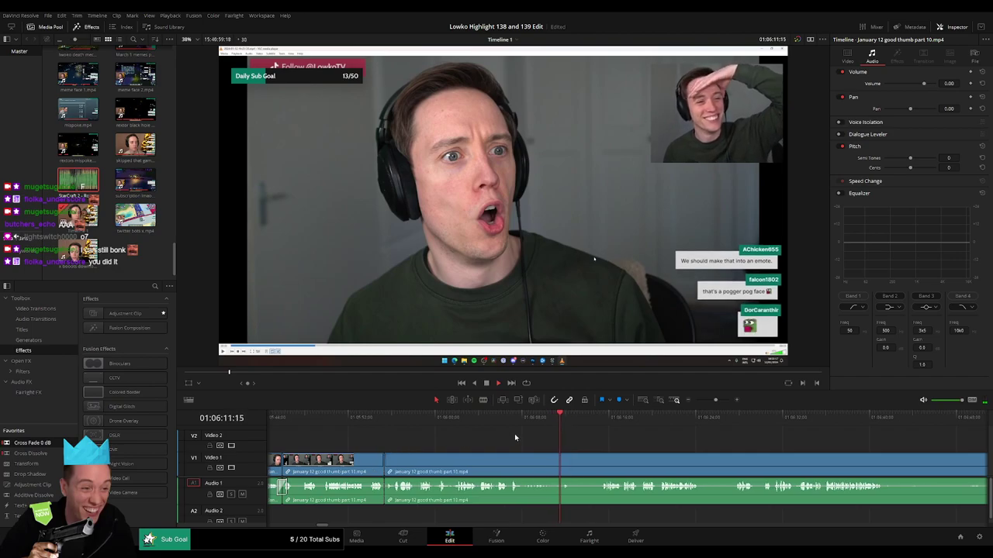
Step: Delete the passage from about 01:06:24 to 01:06:28, close the gap, and add a Cross Fade 0 dB at the audio join
{"action": "scroll", "coordinate": [512, 436], "scroll_direction": "right", "scroll_amount": 5}
{"action": "left_click_drag", "start_coordinate": [428, 420], "coordinate": [438, 420]}
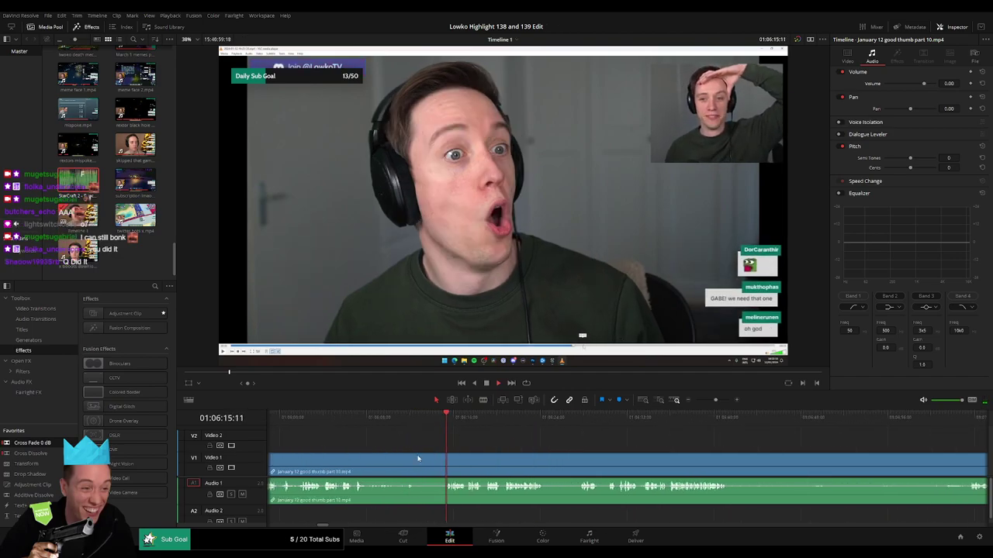
{"action": "scroll", "coordinate": [542, 442], "scroll_direction": "right", "scroll_amount": 3}
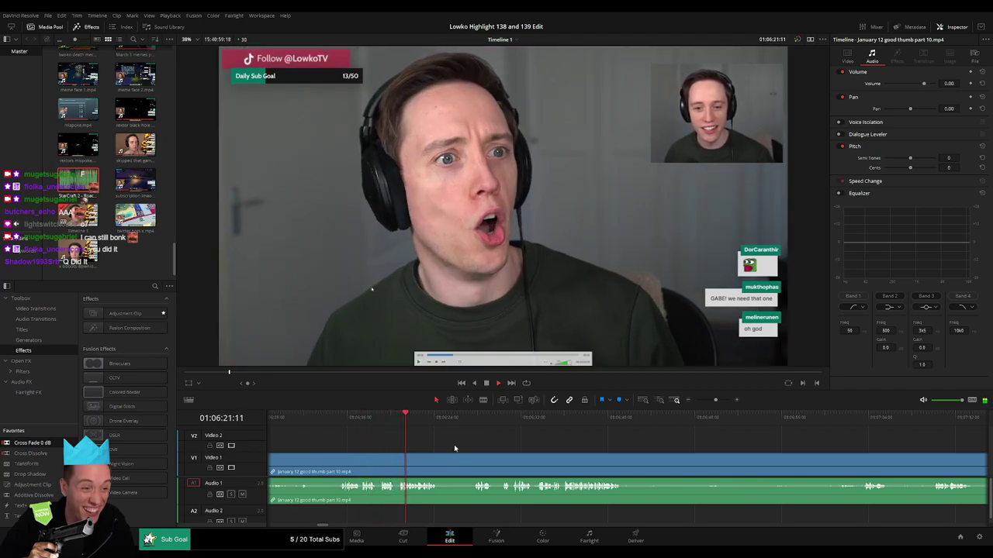
{"action": "scroll", "coordinate": [404, 446], "scroll_direction": "right", "scroll_amount": 2}
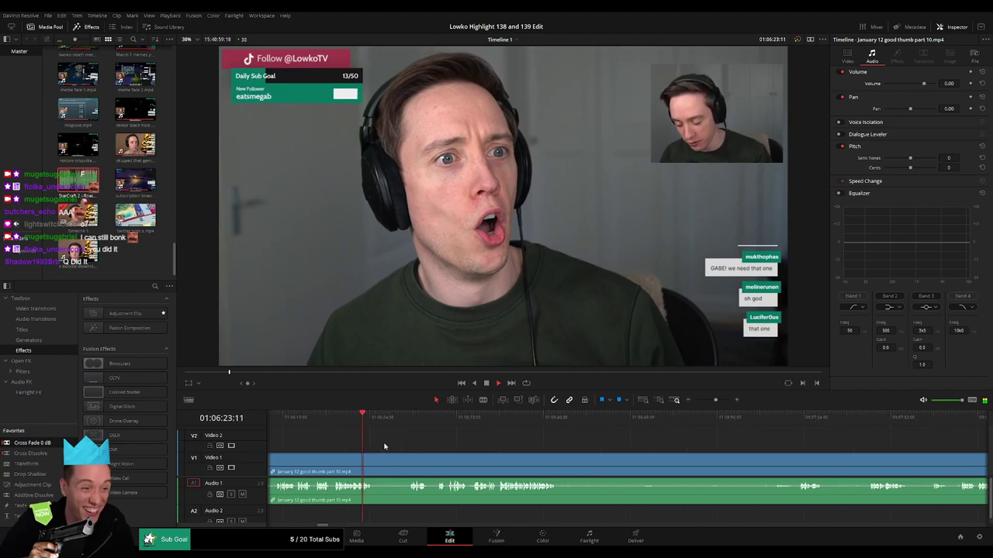
{"action": "left_click_drag", "start_coordinate": [370, 422], "coordinate": [401, 422]}
{"action": "key", "text": "b"}
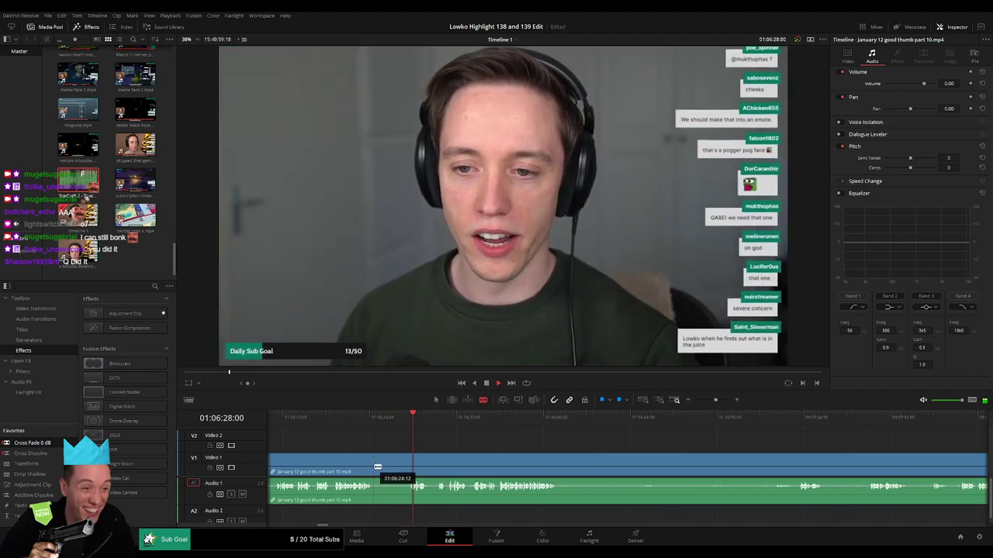
{"action": "left_click", "coordinate": [374, 467]}
{"action": "left_click", "coordinate": [410, 467]}
{"action": "key", "text": "a"}
{"action": "left_click", "coordinate": [398, 468]}
{"action": "key", "text": "Delete"}
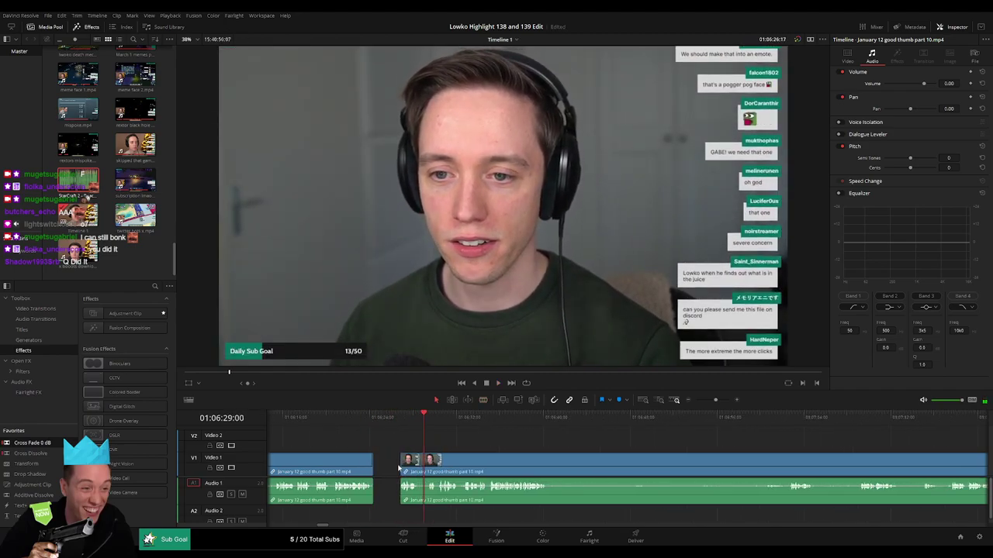
{"action": "left_click_drag", "start_coordinate": [46, 444], "coordinate": [372, 485]}
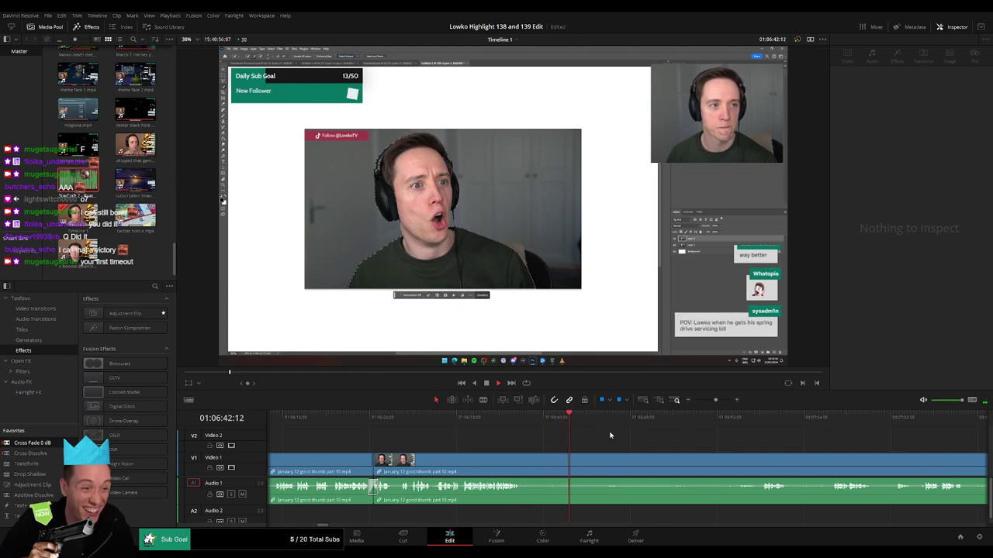
Step: Ripple delete the quiet passage from about 01:06:38 to 01:06:58 and add a Cross Fade 0 dB at the audio join
{"action": "key", "text": "b"}
{"action": "left_click", "coordinate": [522, 468]}
{"action": "left_click_drag", "start_coordinate": [734, 419], "coordinate": [760, 421]}
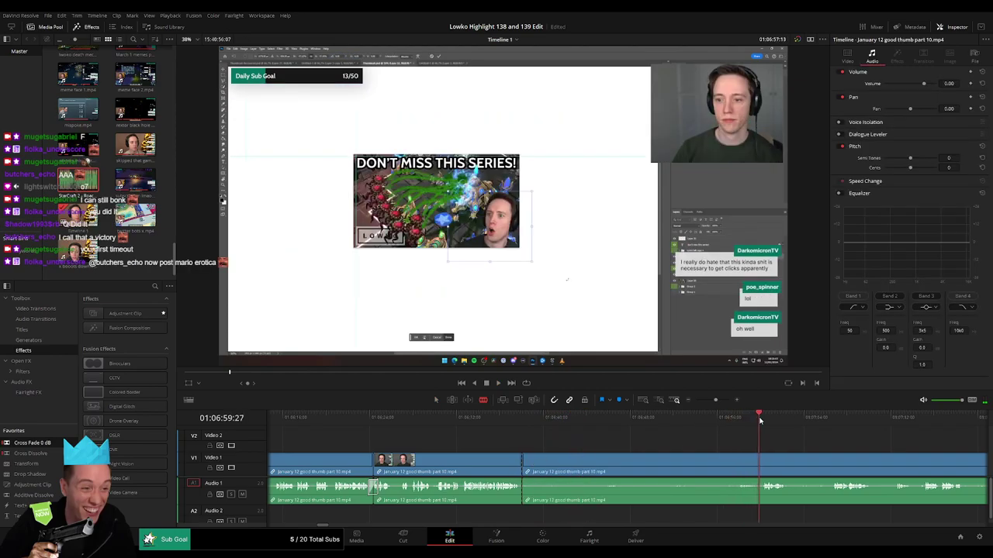
{"action": "key", "text": "space"}
{"action": "left_click", "coordinate": [531, 417]}
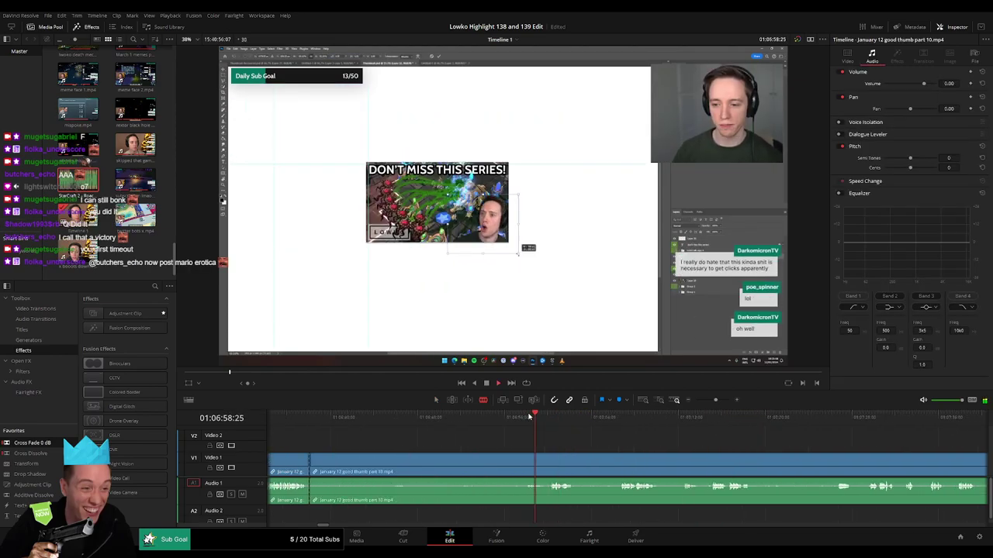
{"action": "left_click", "coordinate": [523, 461]}
{"action": "key", "text": "a"}
{"action": "left_click", "coordinate": [489, 465]}
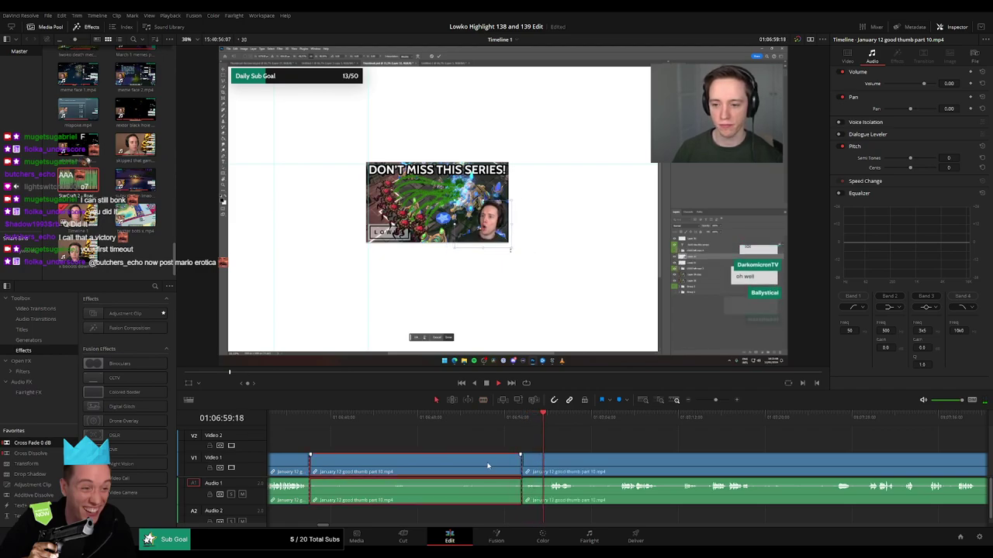
{"action": "key", "text": "Delete"}
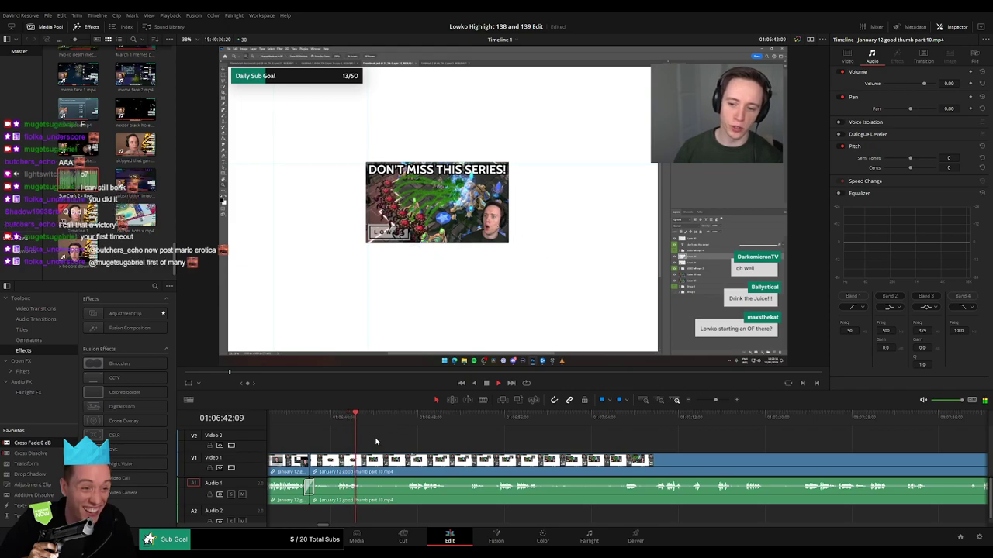
Step: Ripple delete the passage from about 01:06:50 to 01:06:53 and add a Cross Fade 0 dB at the audio join
{"action": "left_click_drag", "start_coordinate": [379, 423], "coordinate": [407, 424]}
{"action": "scroll", "coordinate": [434, 445], "scroll_direction": "right", "scroll_amount": 1}
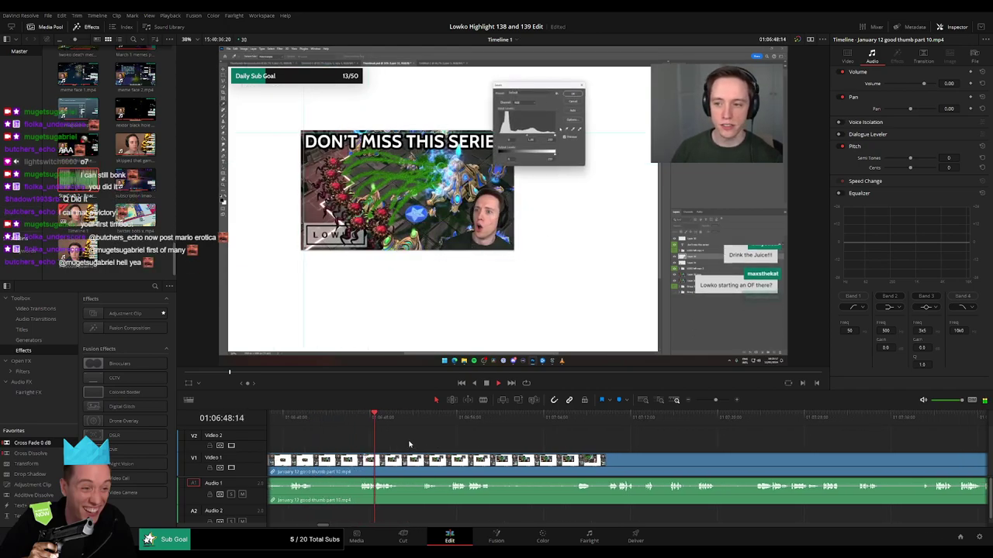
{"action": "scroll", "coordinate": [396, 447], "scroll_direction": "right", "scroll_amount": 1}
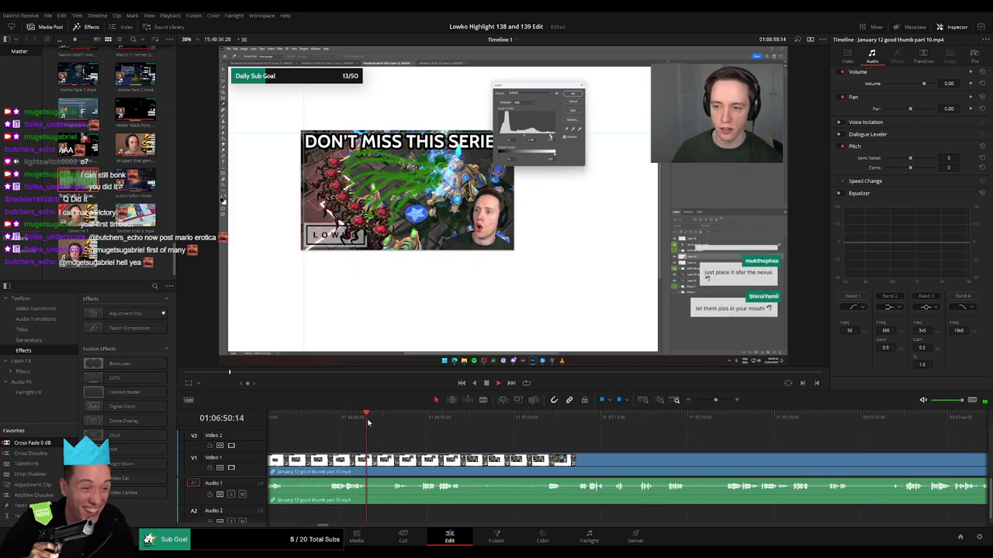
{"action": "left_click", "coordinate": [388, 421]}
{"action": "left_click", "coordinate": [371, 459]}
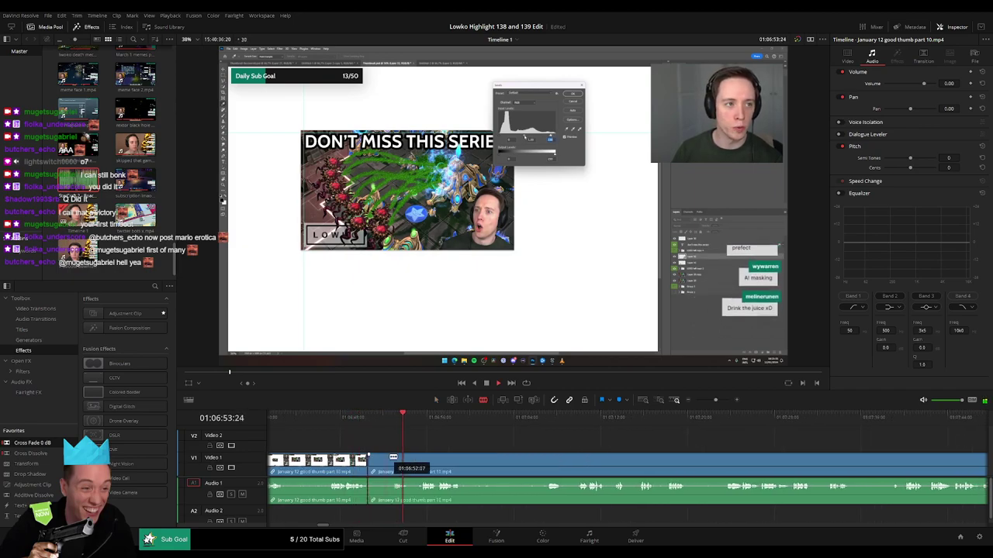
{"action": "left_click", "coordinate": [395, 459]}
{"action": "key", "text": "a"}
{"action": "left_click", "coordinate": [382, 466]}
{"action": "key", "text": "Delete"}
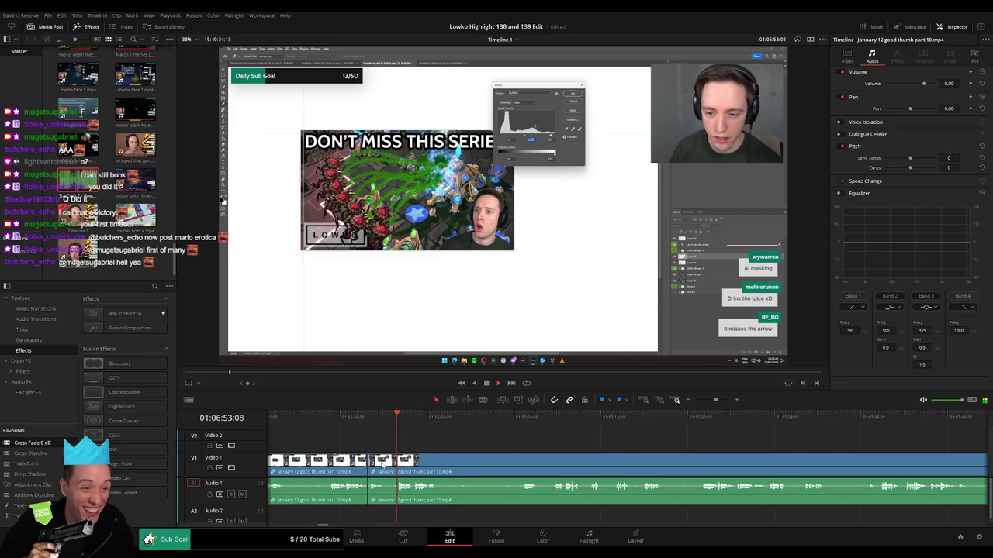
Step: Split at about 01:06:52 and 01:06:53 and ripple delete the short piece between the cuts
{"action": "key", "text": "b"}
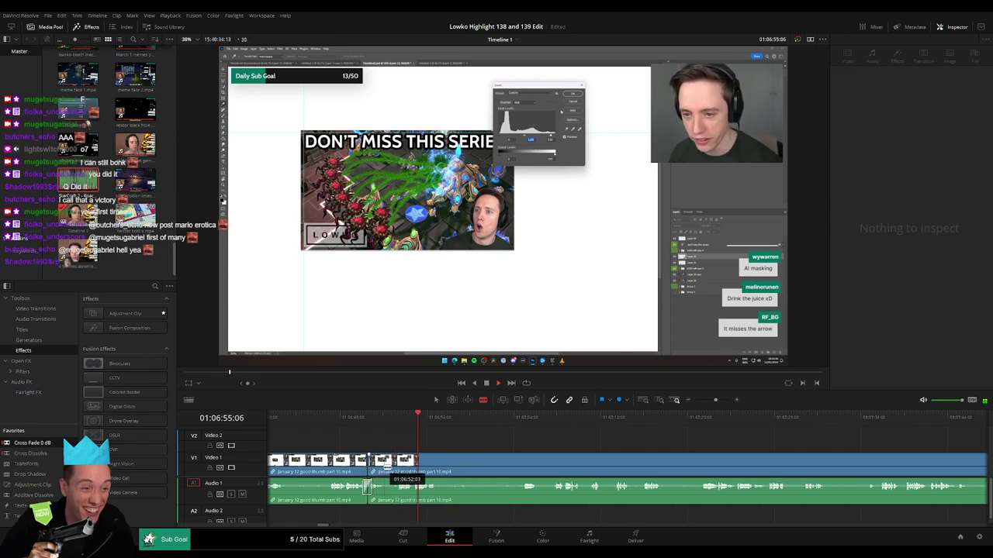
{"action": "left_click", "coordinate": [397, 465]}
{"action": "key", "text": "a"}
{"action": "left_click", "coordinate": [391, 466]}
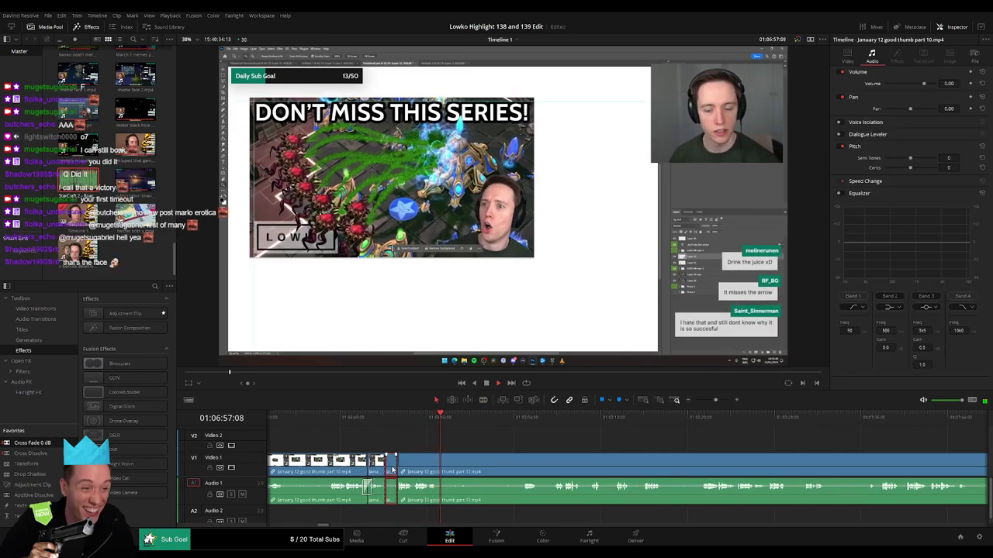
{"action": "key", "text": "Delete"}
Step: Ripple delete the passage from about 01:06:56 to 01:07:06 and add a Cross Fade 0 dB at the audio join
{"action": "left_click", "coordinate": [516, 419]}
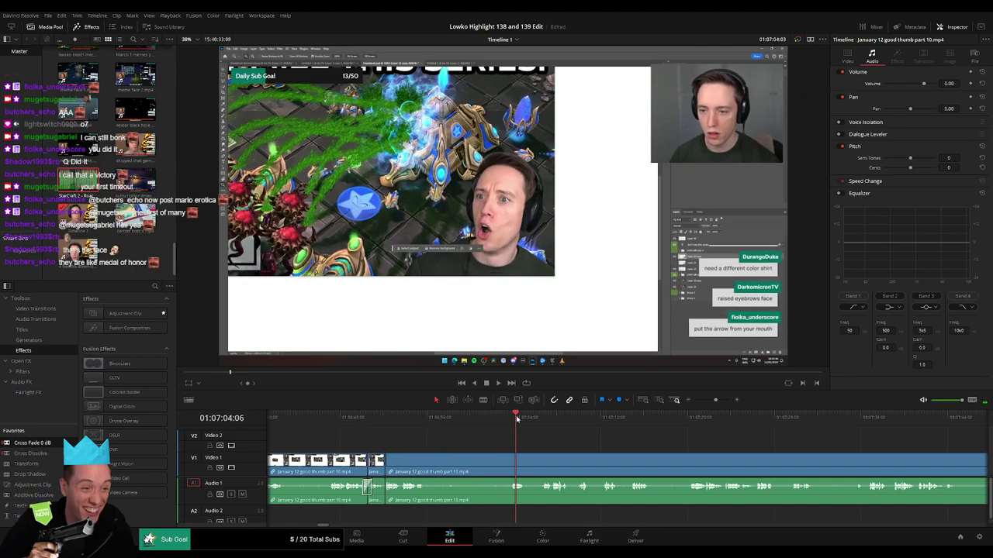
{"action": "key", "text": "b"}
{"action": "left_click", "coordinate": [426, 464]}
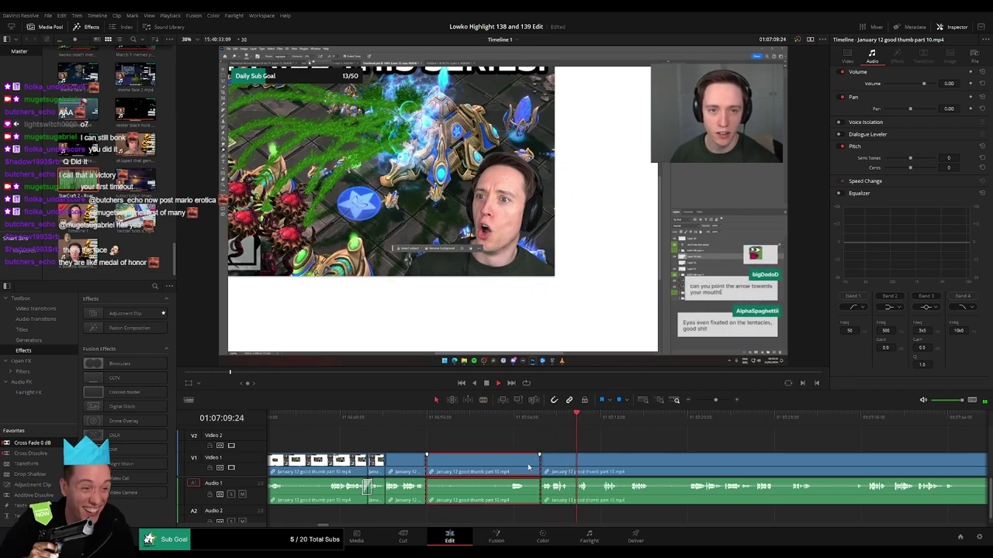
{"action": "key", "text": "Delete"}
{"action": "left_click", "coordinate": [454, 417]}
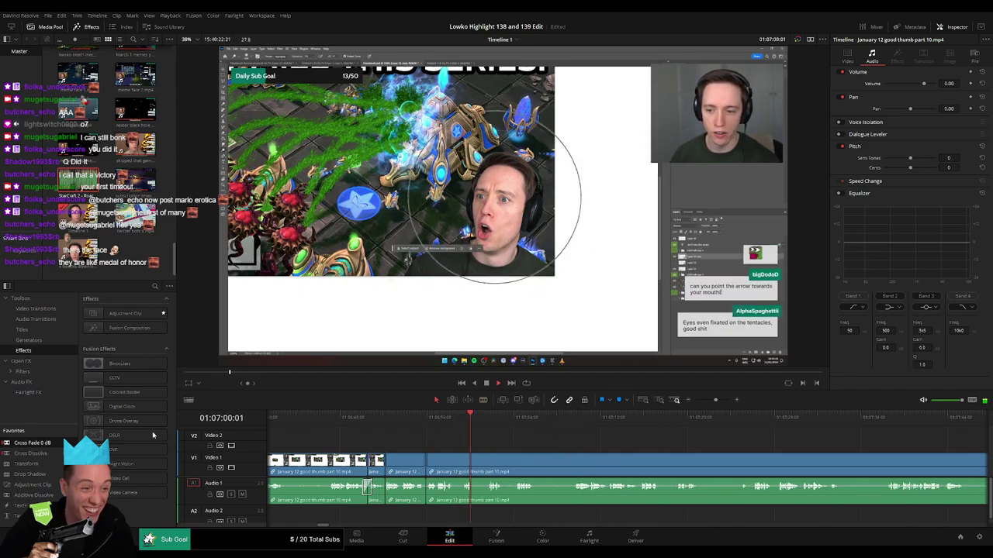
{"action": "left_click_drag", "start_coordinate": [431, 497], "coordinate": [432, 497]}
{"action": "key", "text": "space"}
Step: Split at about 01:07:06 and 01:07:10 and ripple delete the passage between the cuts
{"action": "scroll", "coordinate": [485, 466], "scroll_direction": "right", "scroll_amount": 5}
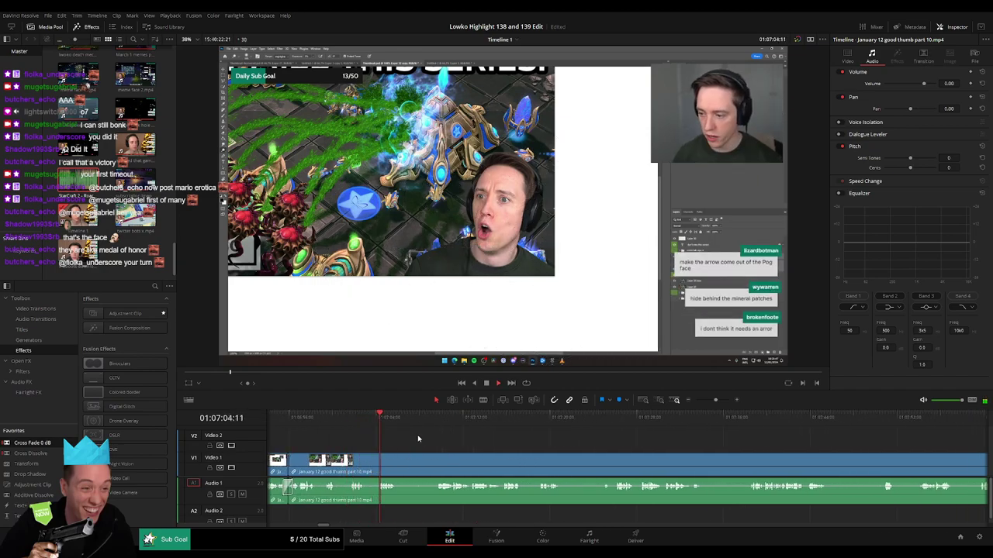
{"action": "scroll", "coordinate": [357, 443], "scroll_direction": "right", "scroll_amount": 3}
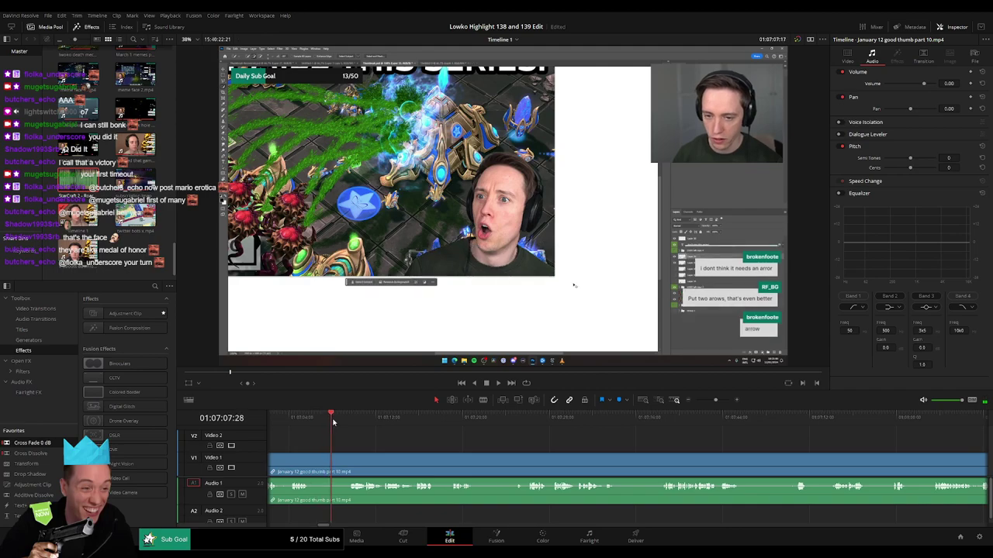
{"action": "key", "text": "b"}
{"action": "left_click", "coordinate": [316, 466]}
{"action": "left_click", "coordinate": [353, 462]}
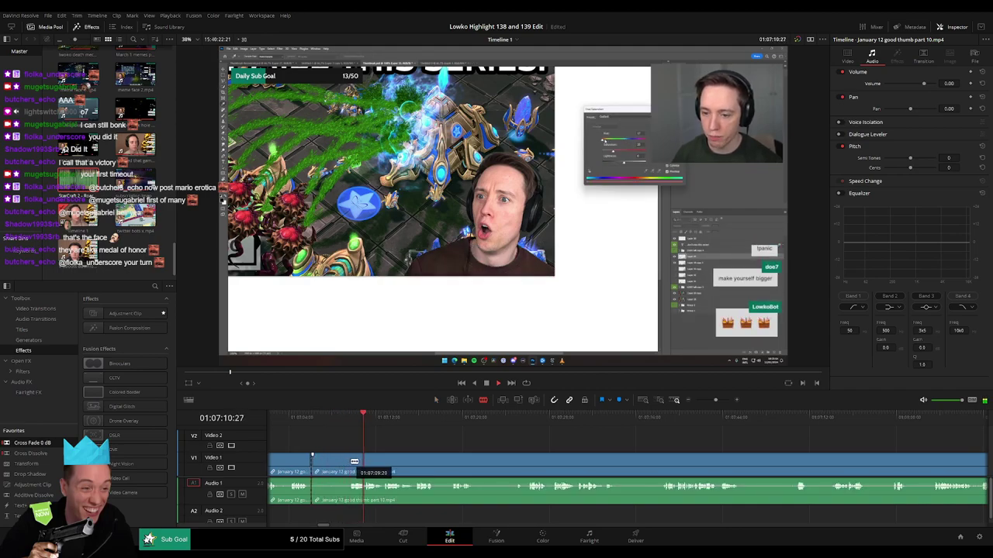
{"action": "key", "text": "a"}
{"action": "left_click", "coordinate": [338, 467]}
{"action": "key", "text": "Delete"}
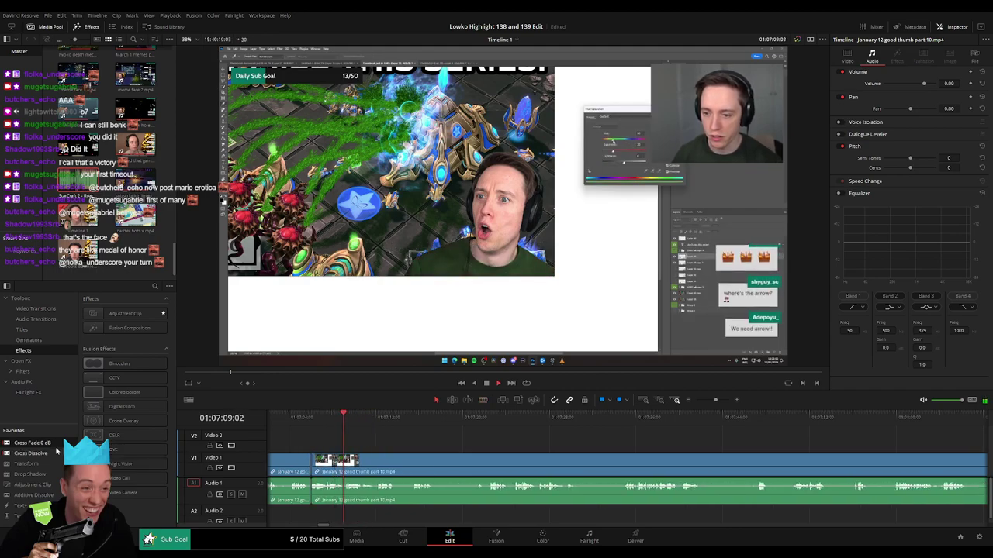
Step: Add a Cross Fade 0 dB at the audio join near 01:07:06 and ripple delete the short piece from about 01:07:14 to 01:07:15
{"action": "left_click", "coordinate": [367, 422]}
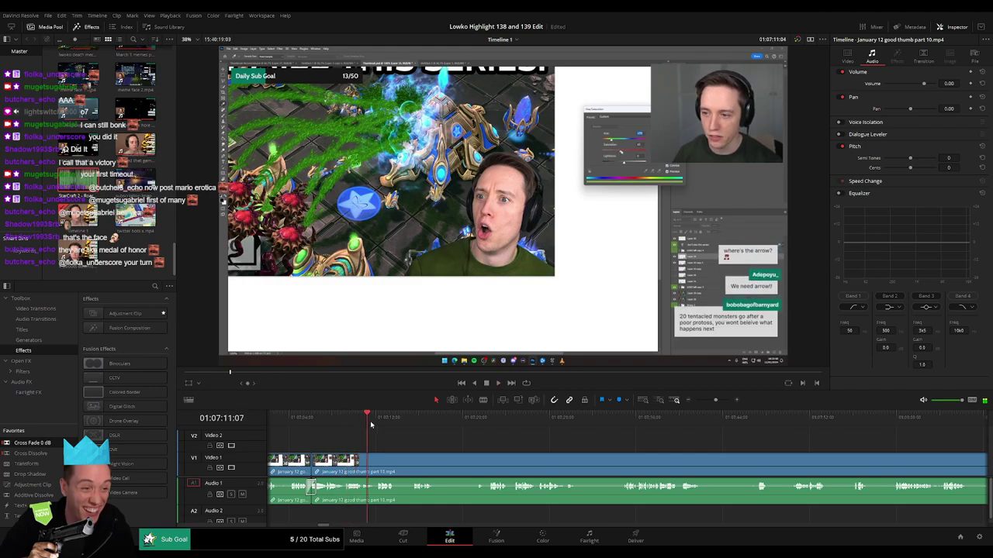
{"action": "left_click", "coordinate": [415, 423]}
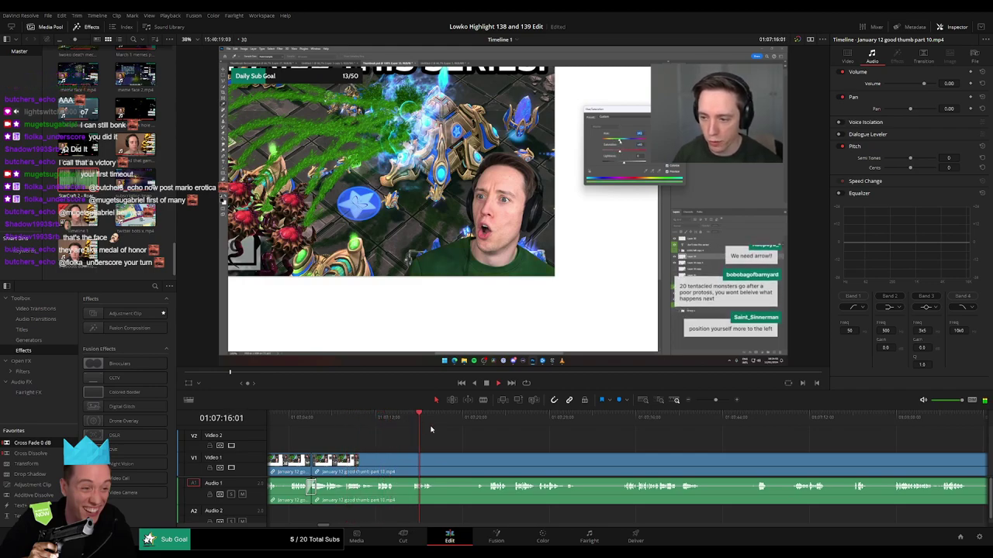
{"action": "left_click", "coordinate": [469, 427]}
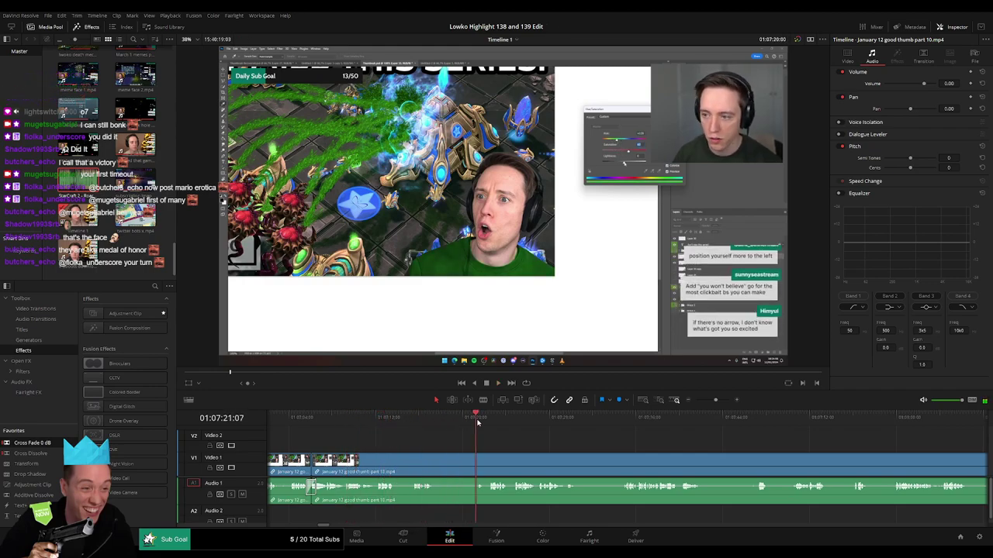
{"action": "left_click", "coordinate": [398, 460]}
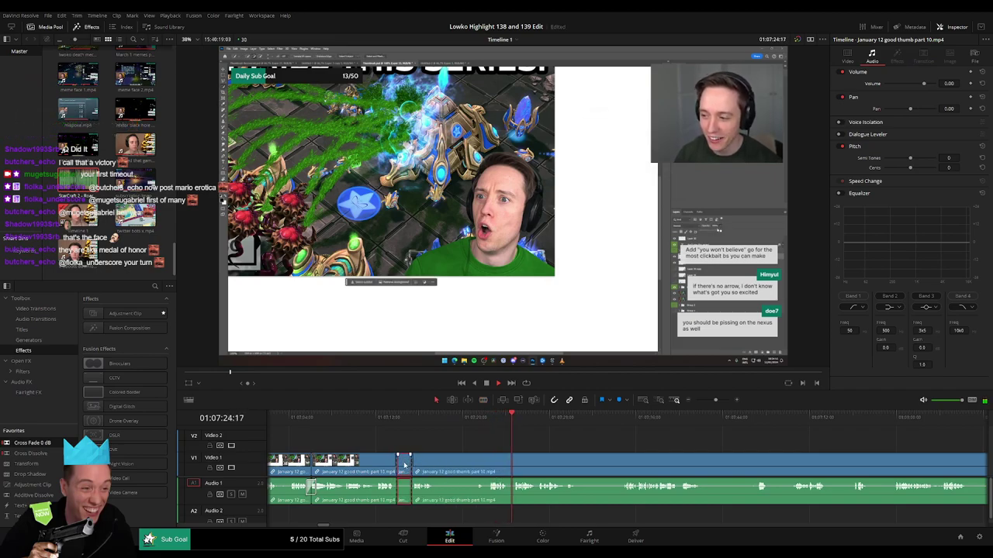
{"action": "key", "text": "BackSpace"}
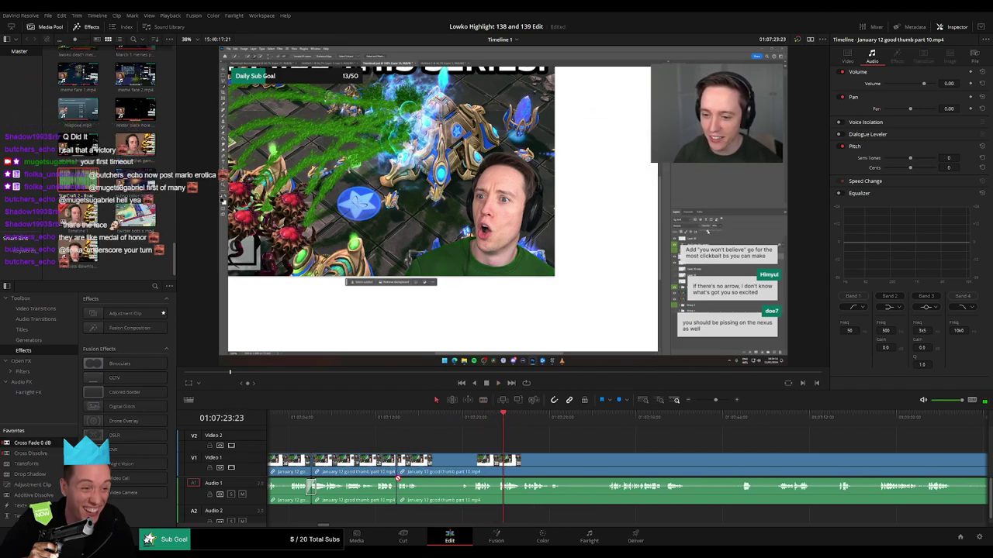
Step: Split at about 01:07:29 and 01:07:33 and ripple delete the passage between the cuts
{"action": "left_click", "coordinate": [437, 425]}
{"action": "left_click", "coordinate": [462, 426]}
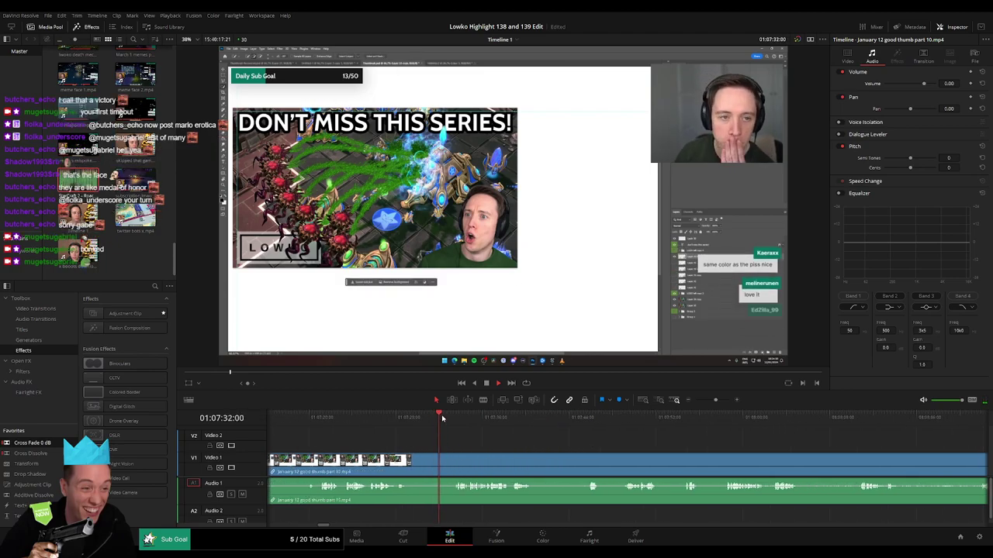
{"action": "left_click", "coordinate": [415, 456]}
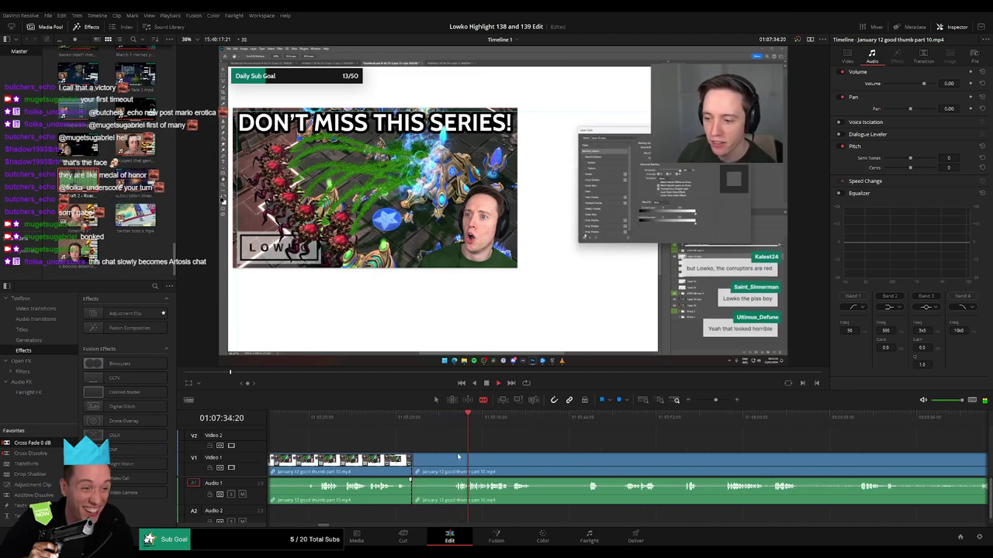
{"action": "left_click", "coordinate": [457, 457]}
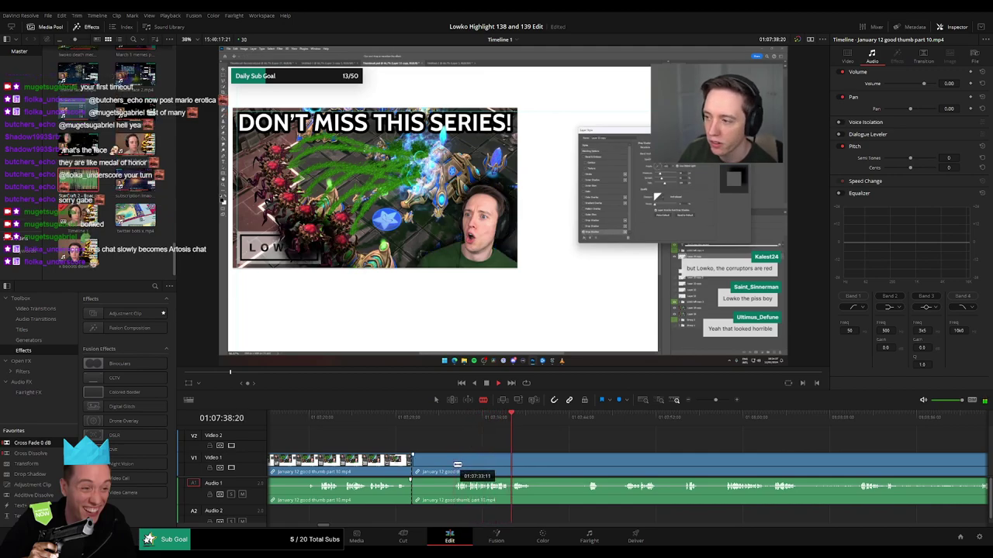
{"action": "key", "text": "Delete"}
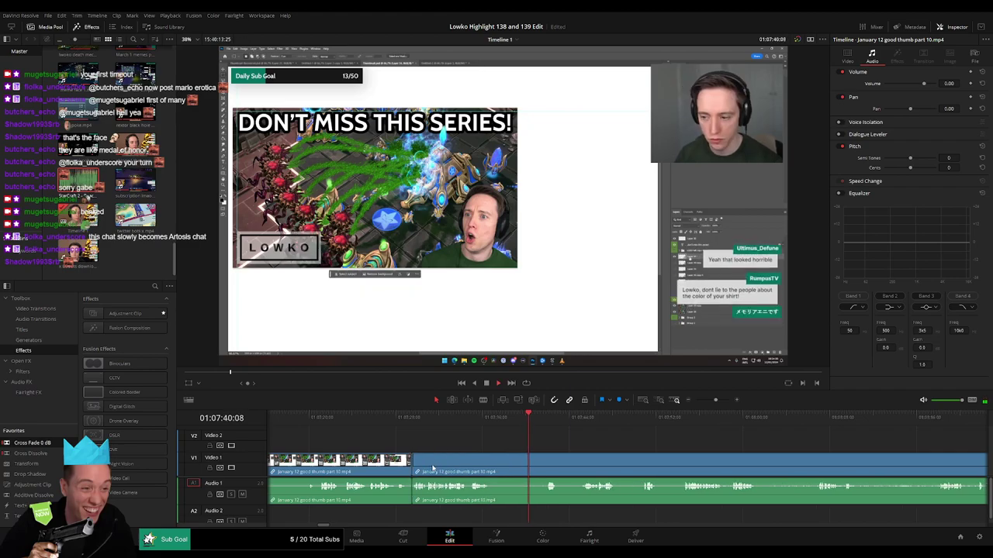
Step: Review the footage between about 01:07:40 and 01:08:32 for dull stretches worth cutting
{"action": "left_click", "coordinate": [476, 418]}
{"action": "key", "text": "space"}
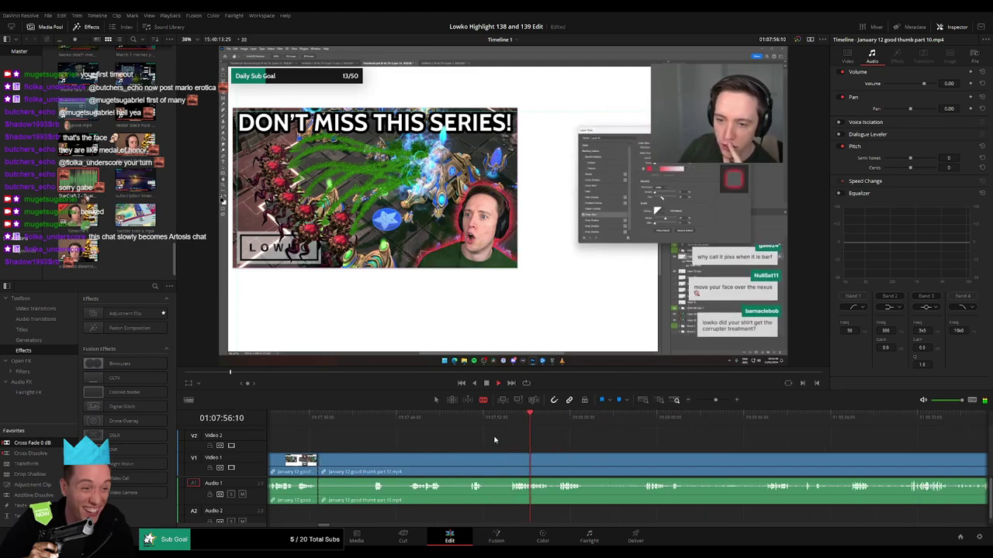
{"action": "left_click_drag", "start_coordinate": [471, 424], "coordinate": [796, 452]}
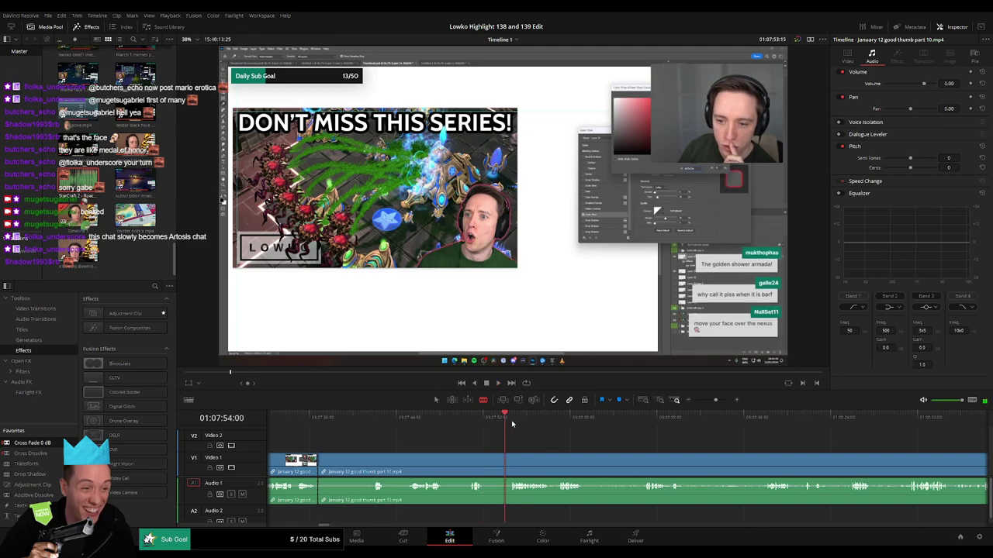
{"action": "scroll", "coordinate": [568, 437], "scroll_direction": "right", "scroll_amount": 2}
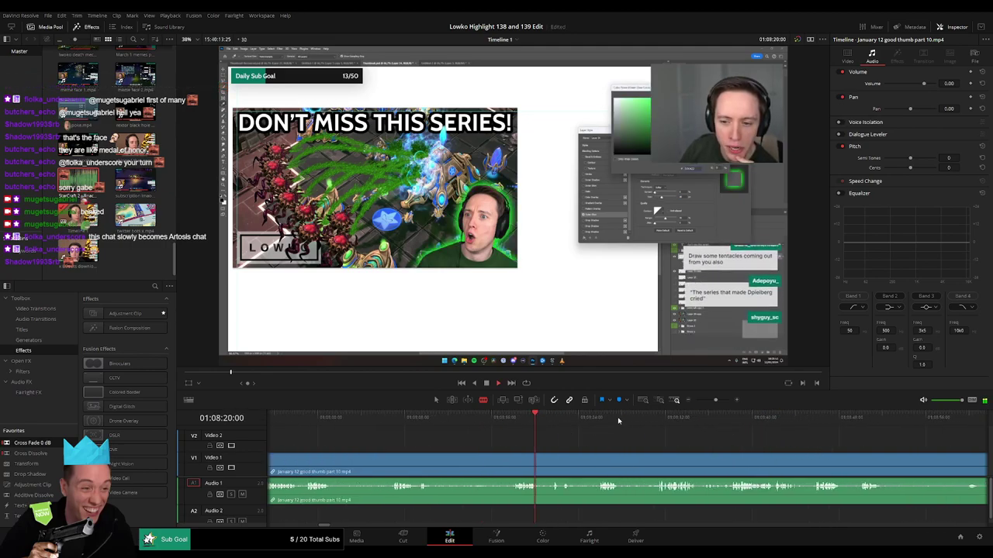
{"action": "left_click_drag", "start_coordinate": [639, 421], "coordinate": [656, 420]}
{"action": "scroll", "coordinate": [569, 434], "scroll_direction": "left", "scroll_amount": 2}
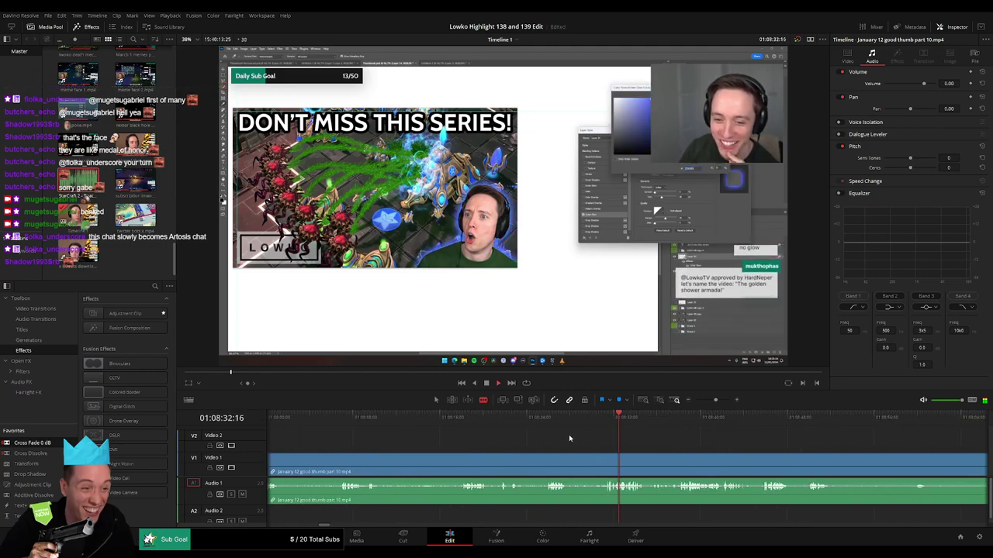
{"action": "left_click", "coordinate": [546, 419]}
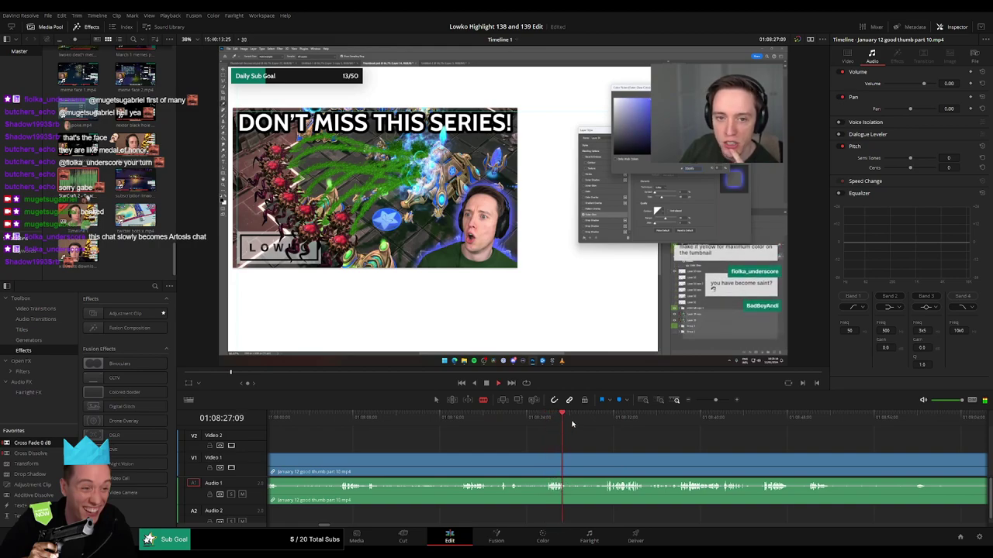
{"action": "left_click", "coordinate": [465, 423]}
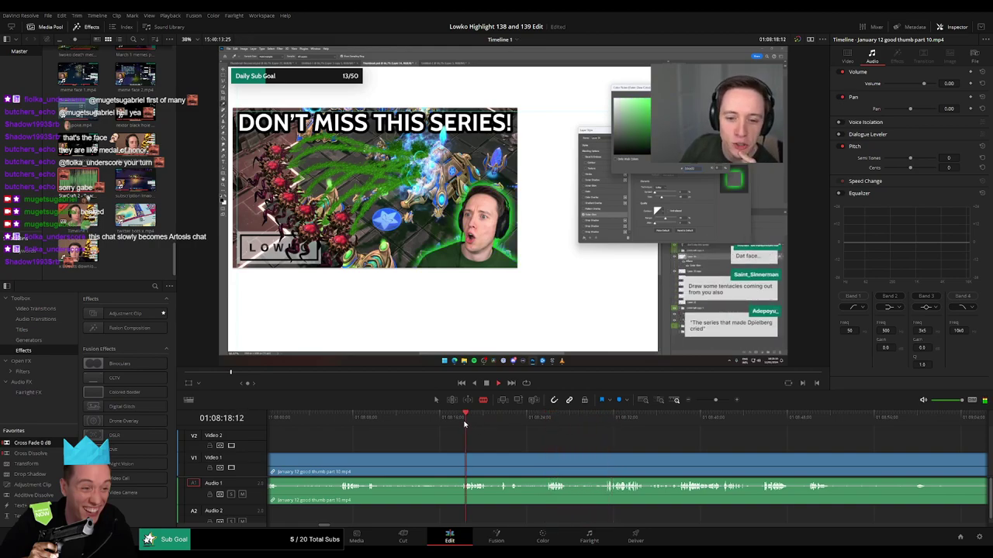
{"action": "scroll", "coordinate": [503, 439], "scroll_direction": "left", "scroll_amount": 1}
{"action": "left_click", "coordinate": [419, 421]}
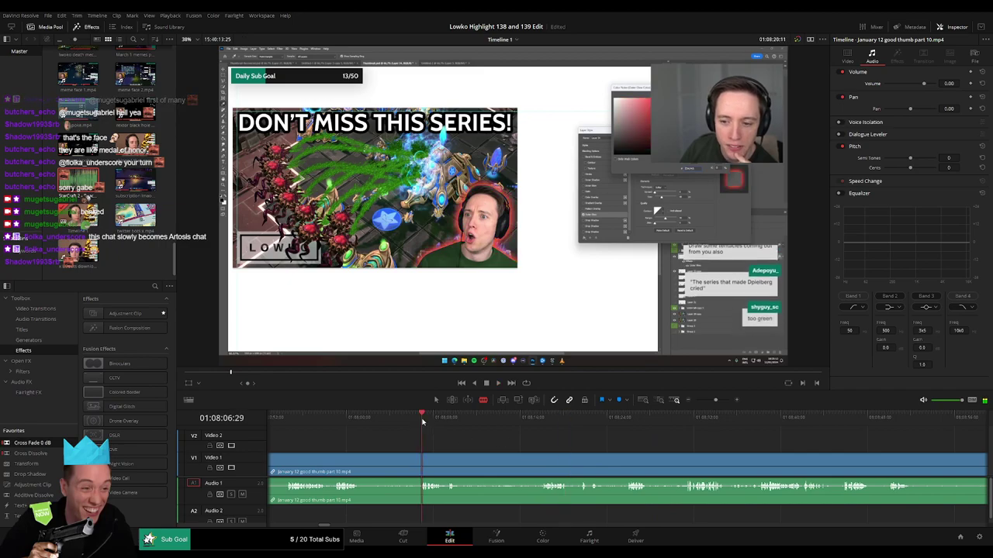
{"action": "scroll", "coordinate": [527, 449], "scroll_direction": "left", "scroll_amount": 2}
{"action": "left_click", "coordinate": [474, 421]}
{"action": "left_click", "coordinate": [435, 420]}
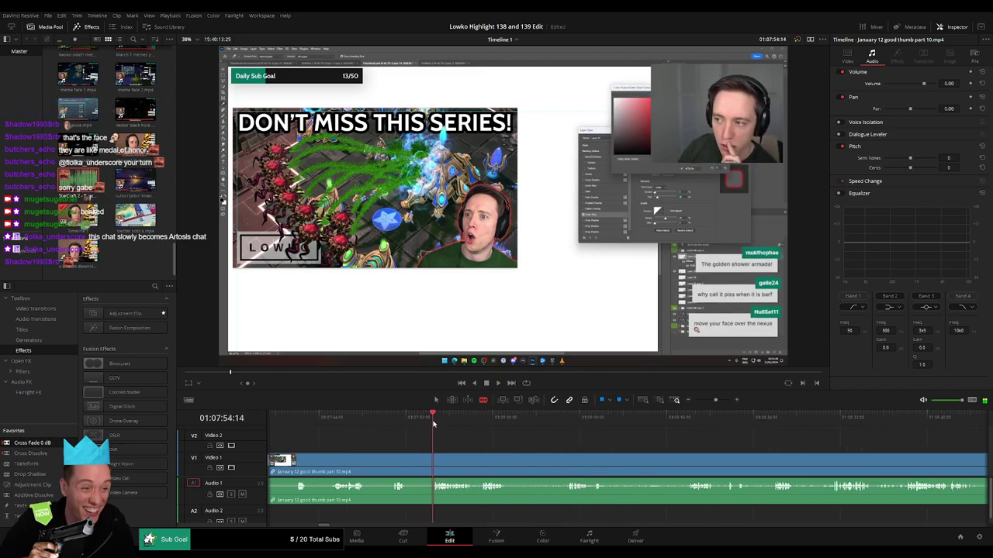
Step: Ripple delete the passage from about 01:07:37 to 01:07:45 and add a Cross Fade 0 dB at the audio join
{"action": "scroll", "coordinate": [457, 434], "scroll_direction": "left", "scroll_amount": 1}
{"action": "left_click", "coordinate": [467, 423]}
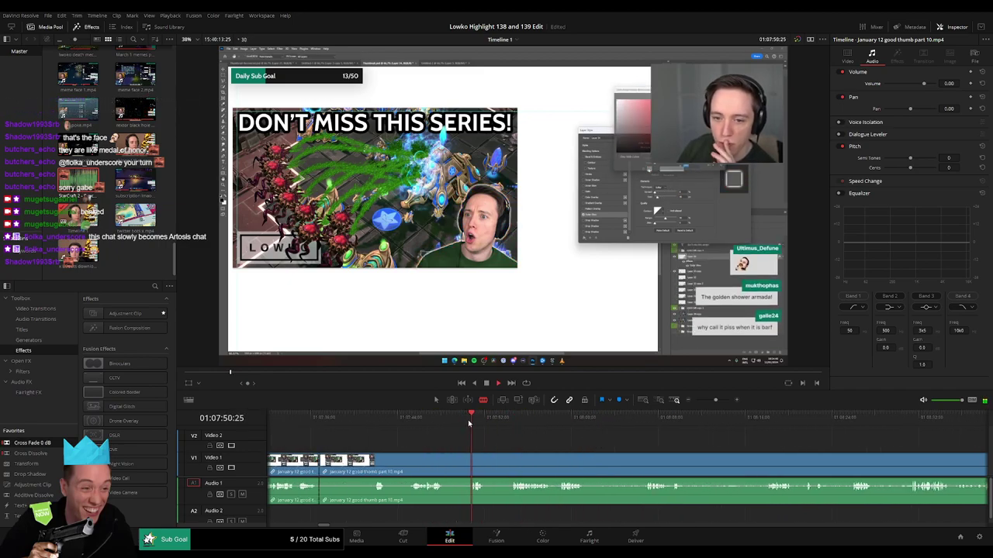
{"action": "key", "text": "ctrl+b"}
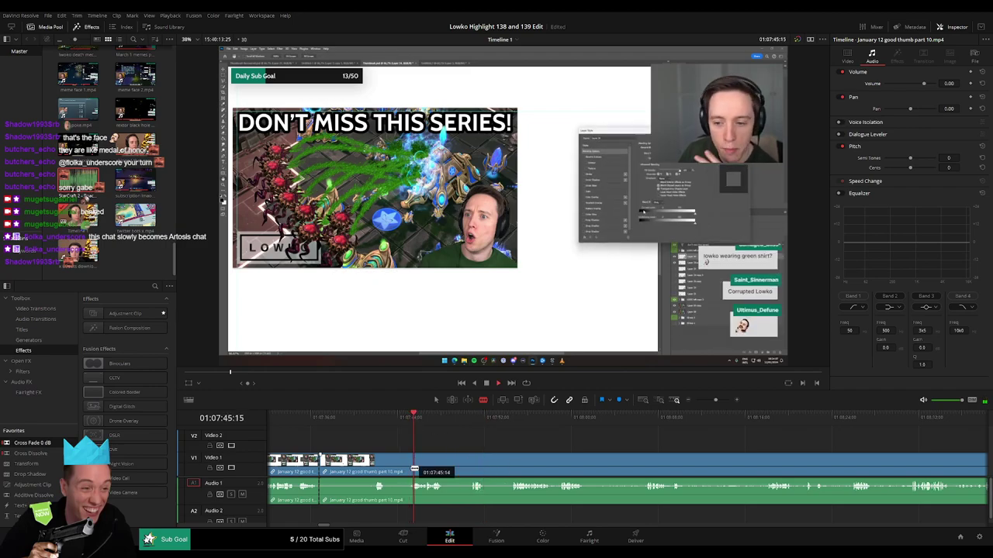
{"action": "left_click", "coordinate": [398, 472]}
{"action": "key", "text": "Delete"}
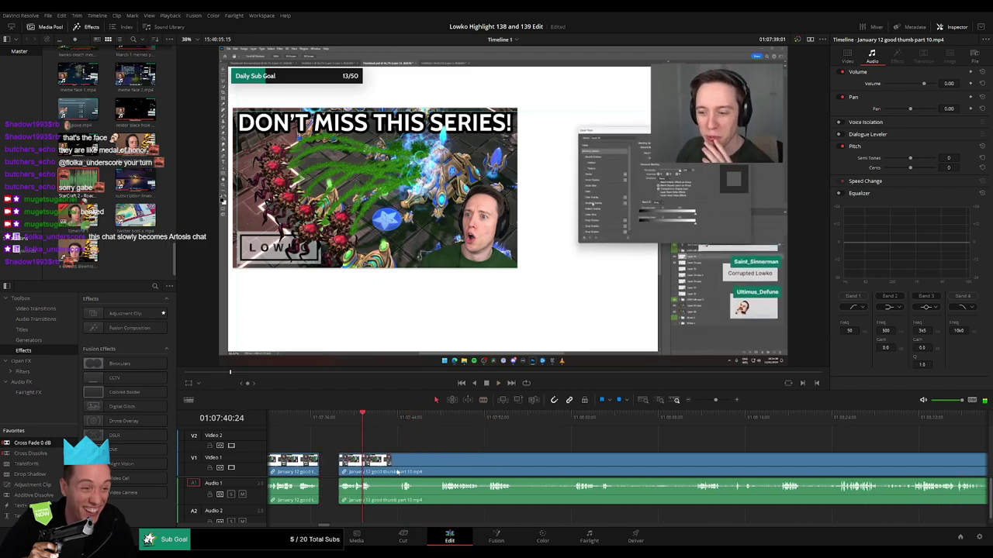
{"action": "key", "text": "space"}
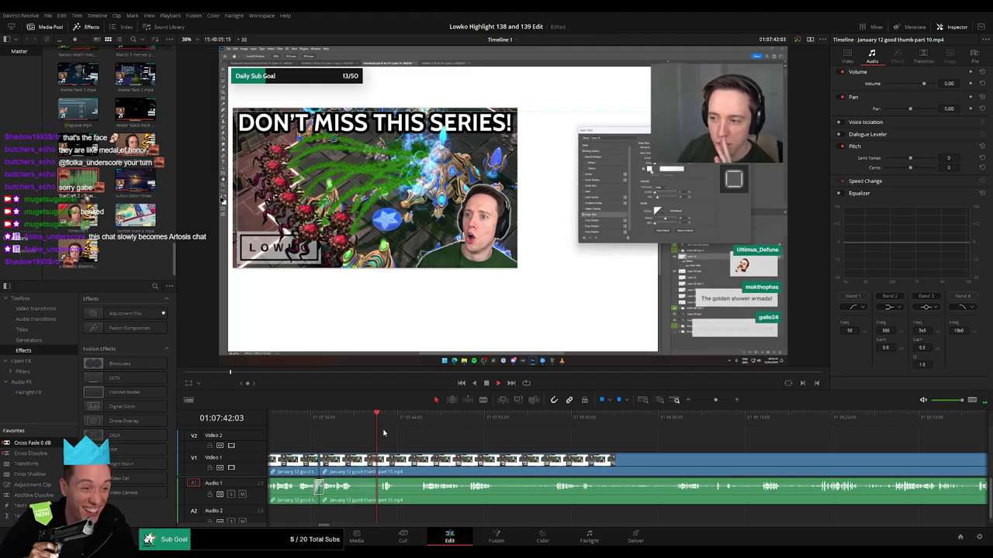
Step: Ripple delete the short passage from about 01:07:40 to 01:07:42 and add a Cross Fade 0 dB at the audio join
{"action": "key", "text": "b"}
{"action": "left_click", "coordinate": [355, 467]}
{"action": "left_click", "coordinate": [380, 467]}
{"action": "key", "text": "a"}
{"action": "left_click", "coordinate": [368, 467]}
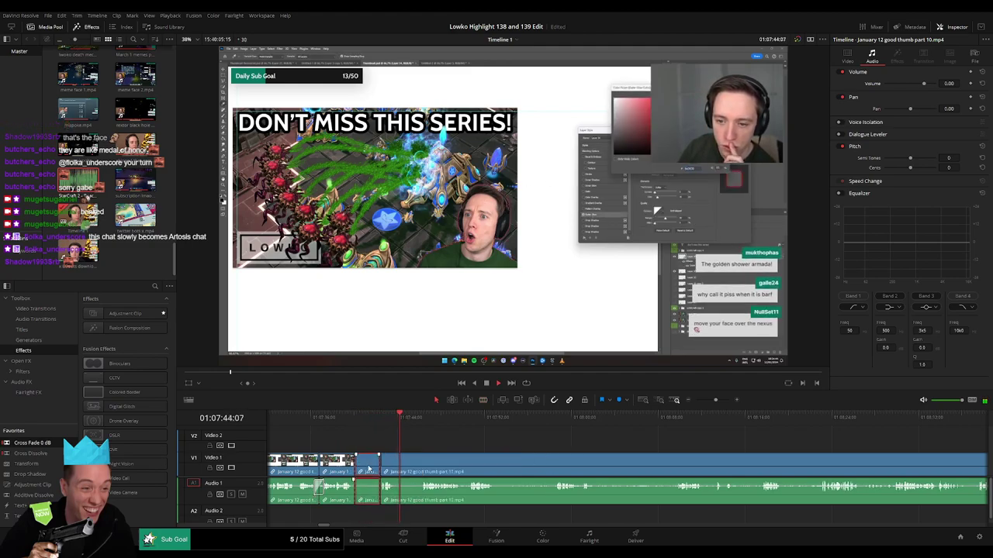
{"action": "key", "text": "Delete"}
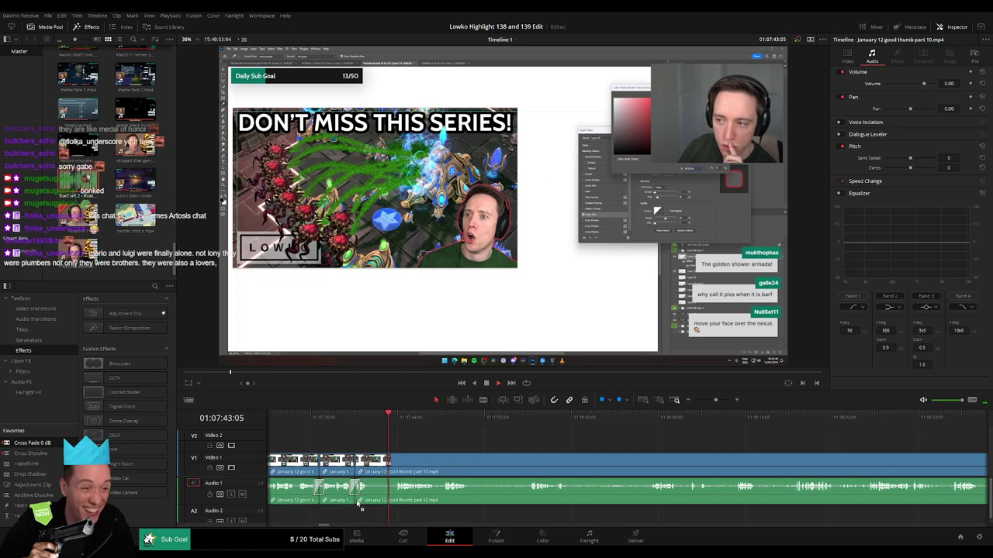
Step: Ripple delete the passage from about 01:07:51 to 01:07:56 and add a Cross Fade 0 dB at the audio join
{"action": "left_click", "coordinate": [407, 439]}
{"action": "left_click_drag", "start_coordinate": [475, 465], "coordinate": [385, 464]}
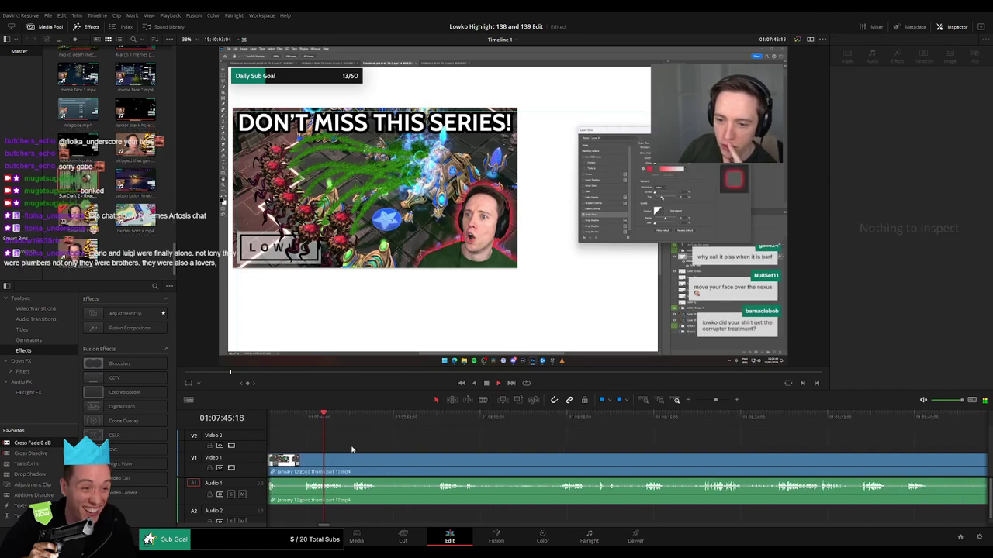
{"action": "left_click", "coordinate": [345, 420]}
{"action": "left_click", "coordinate": [360, 421]}
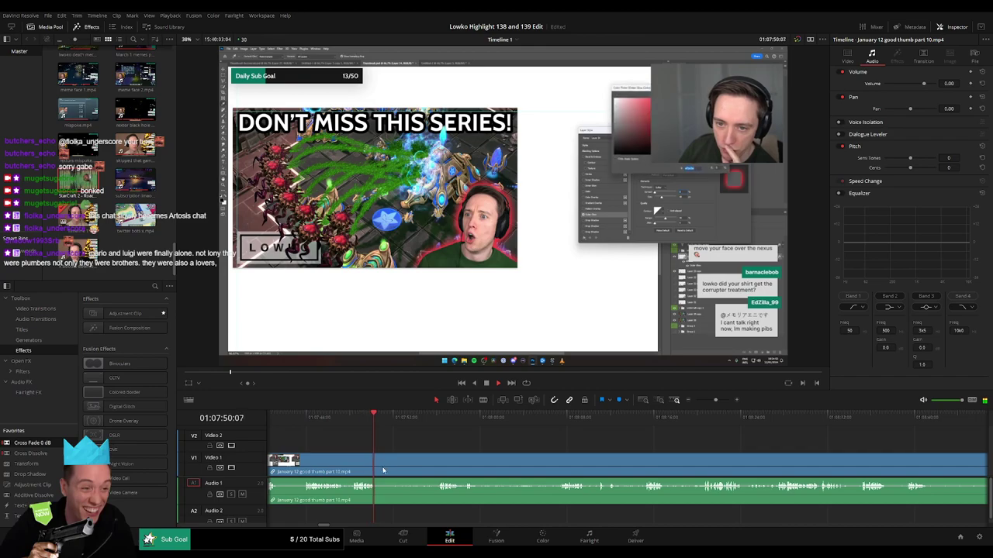
{"action": "key", "text": "b"}
{"action": "left_click", "coordinate": [380, 470]}
{"action": "left_click", "coordinate": [438, 419]}
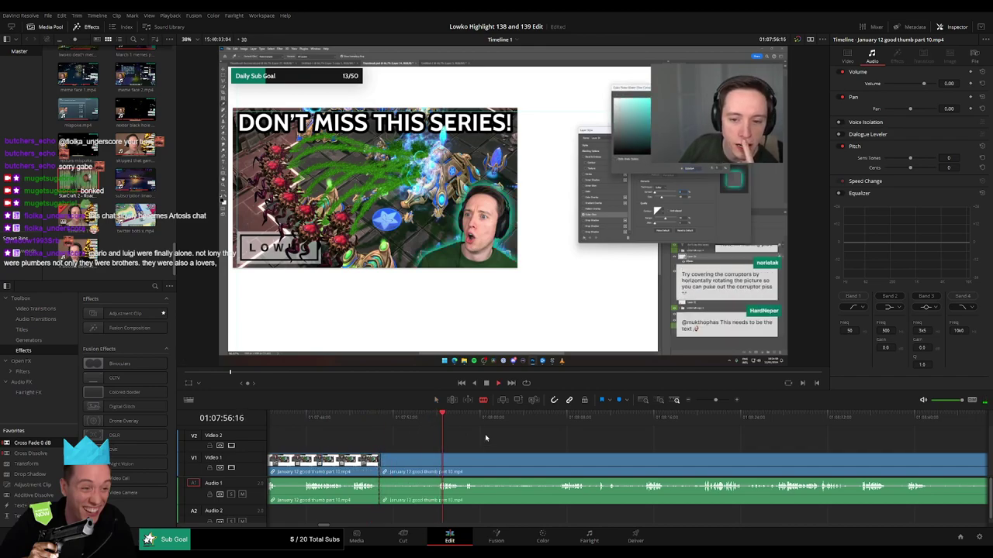
{"action": "left_click", "coordinate": [566, 419]}
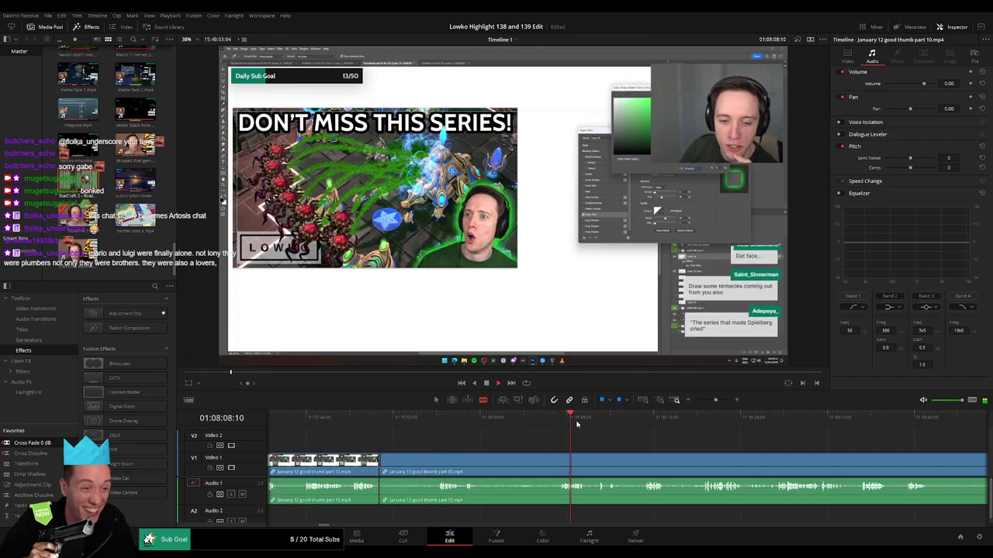
{"action": "left_click", "coordinate": [441, 462]}
{"action": "key", "text": "a"}
{"action": "left_click", "coordinate": [428, 468]}
{"action": "key", "text": "Delete"}
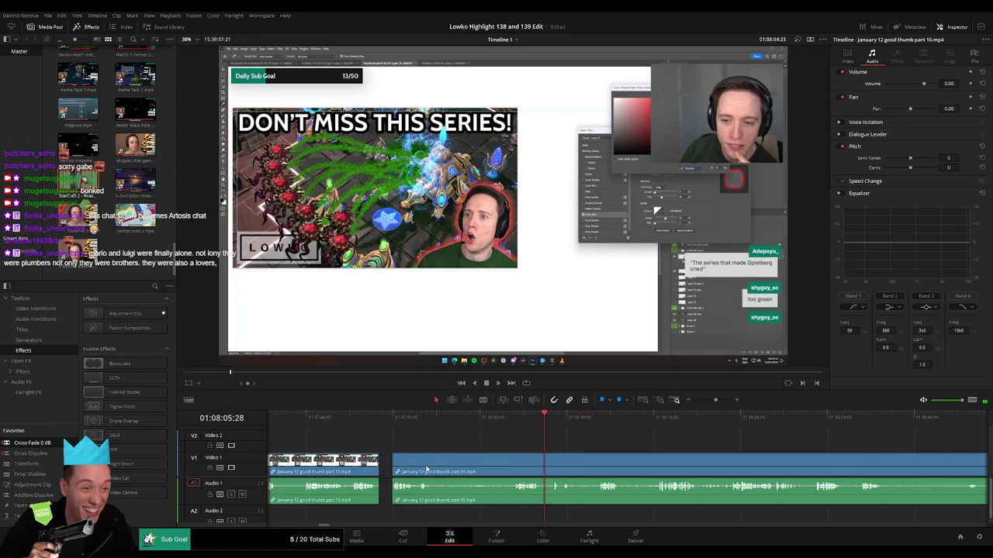
{"action": "key", "text": "space"}
Step: Ripple delete the passage from about 01:07:54 to 01:08:02 and add a Cross Fade 0 dB at the audio join
{"action": "key", "text": "b"}
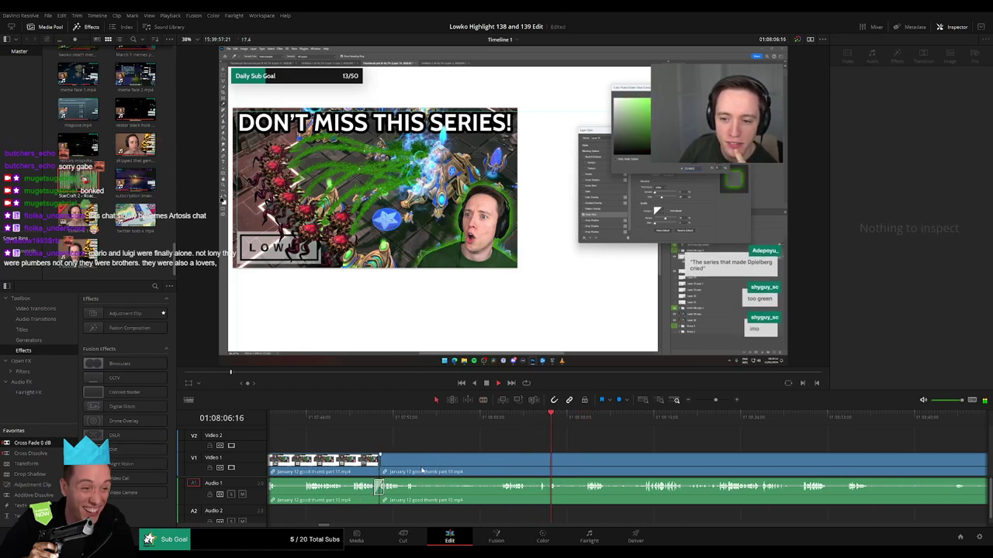
{"action": "left_click", "coordinate": [420, 465]}
{"action": "left_click", "coordinate": [502, 462]}
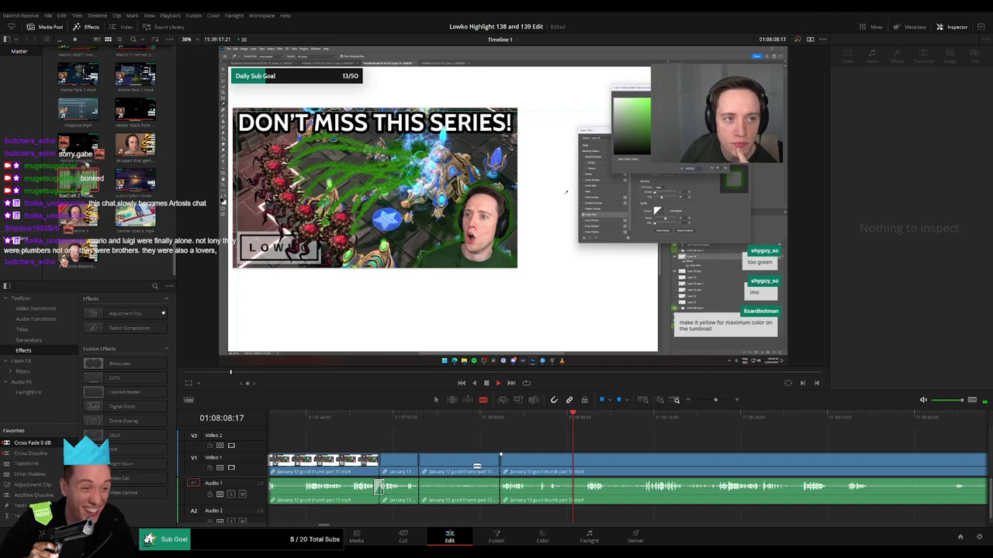
{"action": "key", "text": "a"}
{"action": "left_click", "coordinate": [472, 467]}
{"action": "key", "text": "Delete"}
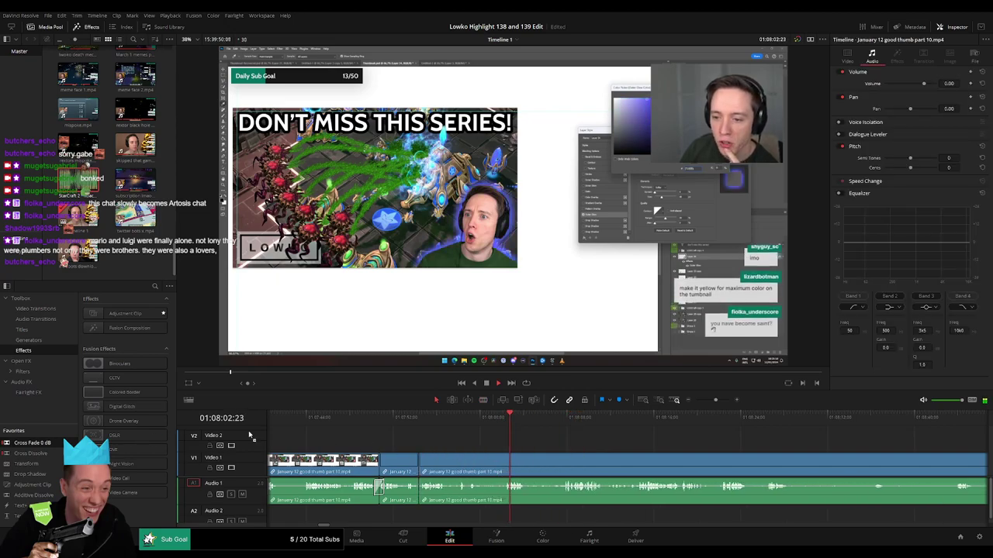
{"action": "left_click", "coordinate": [447, 466]}
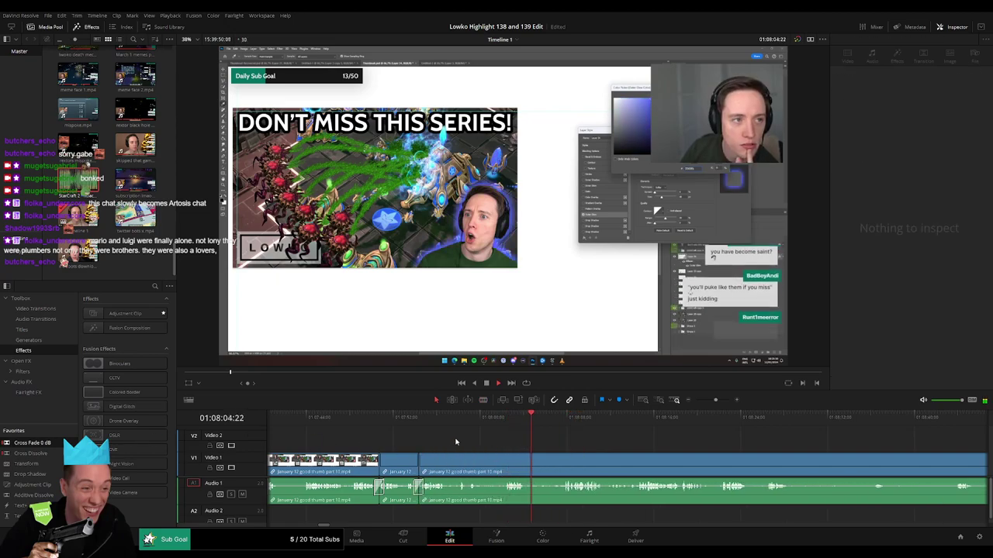
Step: Ripple delete the passage from about 01:08:00 to 01:08:07 and add a Cross Fade 0 dB at the audio join
{"action": "left_click", "coordinate": [466, 421]}
{"action": "key", "text": "b"}
{"action": "left_click", "coordinate": [478, 465]}
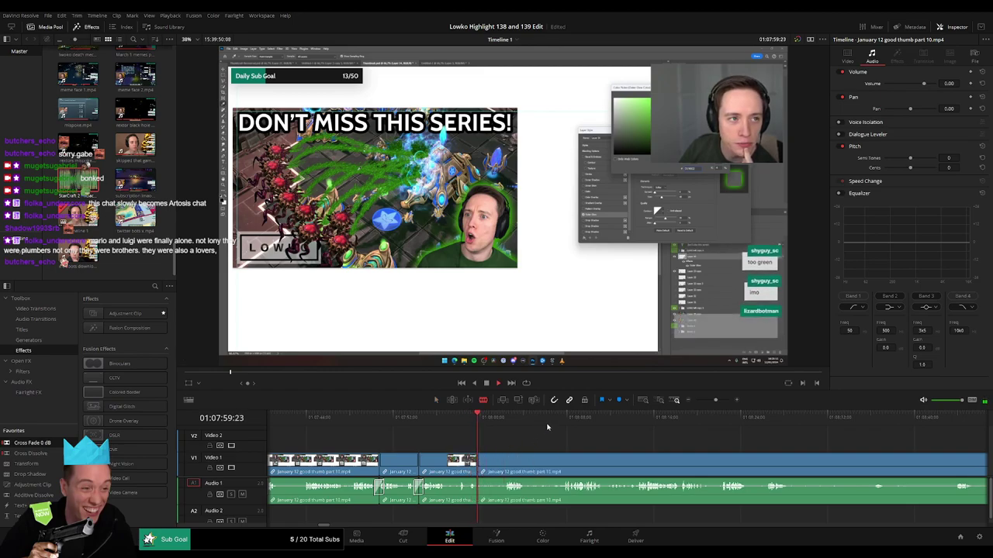
{"action": "left_click", "coordinate": [560, 423]}
{"action": "left_click", "coordinate": [553, 467]}
{"action": "key", "text": "a"}
{"action": "left_click", "coordinate": [541, 470]}
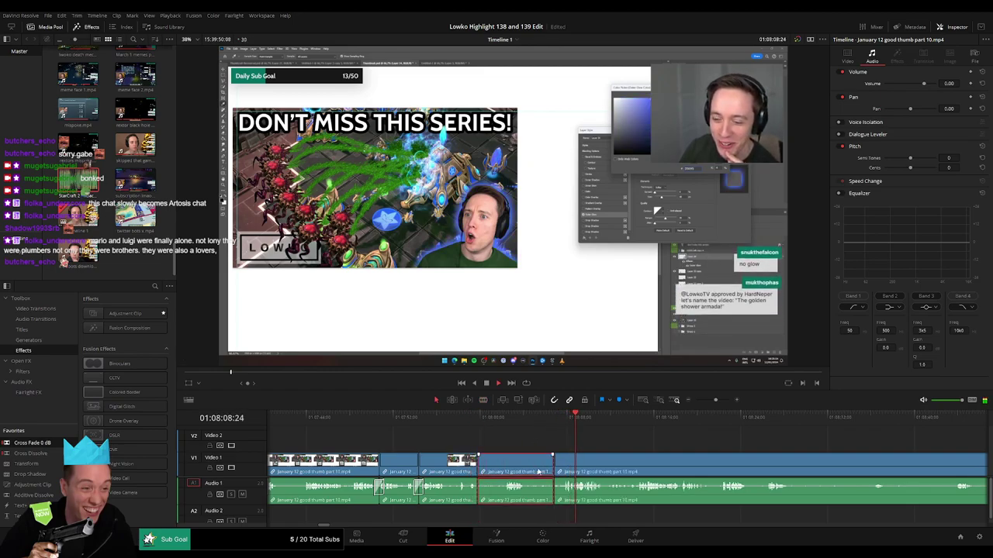
{"action": "key", "text": "Delete"}
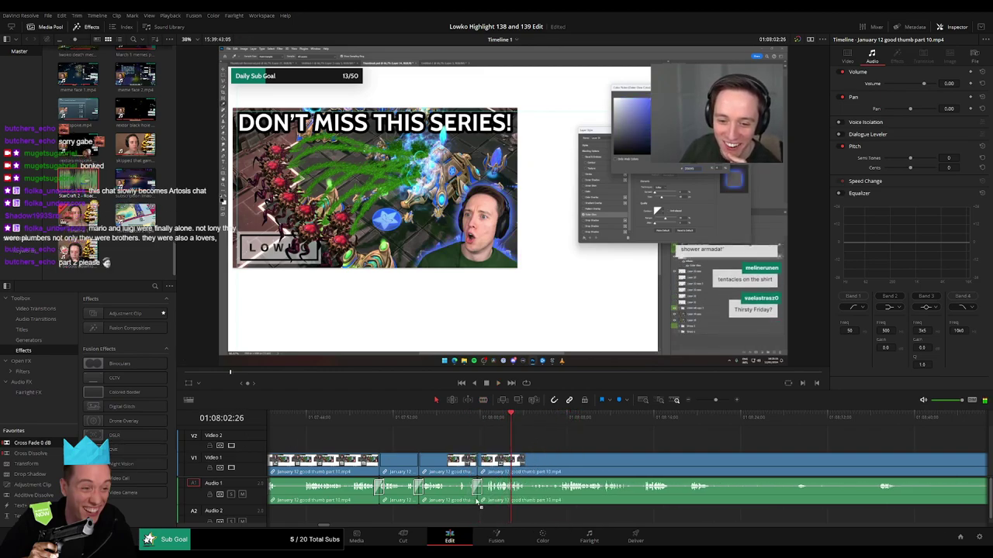
Step: Skim ahead through the part 10 footage and split the clip at about 01:08:21, where a dull passage starts
{"action": "left_click_drag", "start_coordinate": [589, 470], "coordinate": [438, 460]}
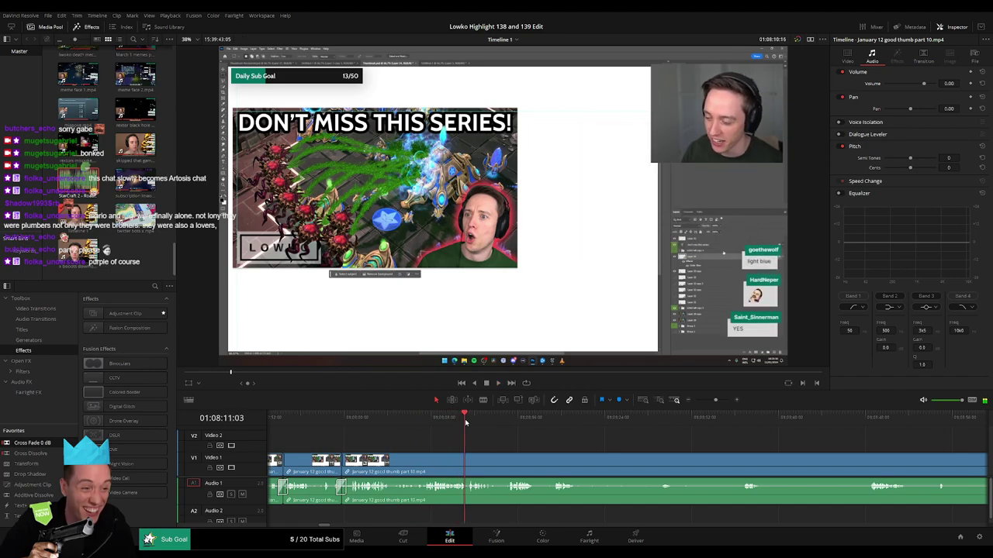
{"action": "left_click", "coordinate": [501, 423]}
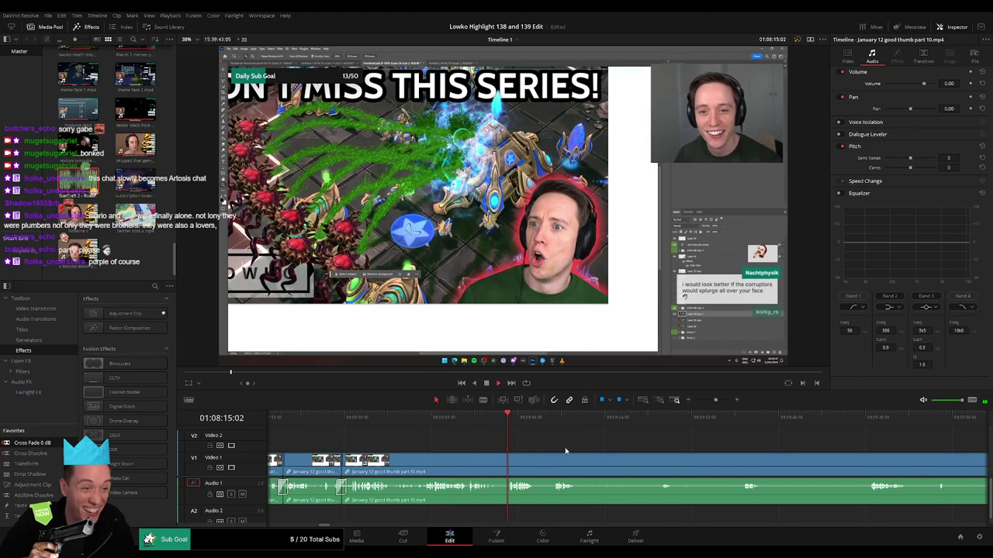
{"action": "left_click_drag", "start_coordinate": [565, 449], "coordinate": [440, 434]}
{"action": "left_click", "coordinate": [426, 421]}
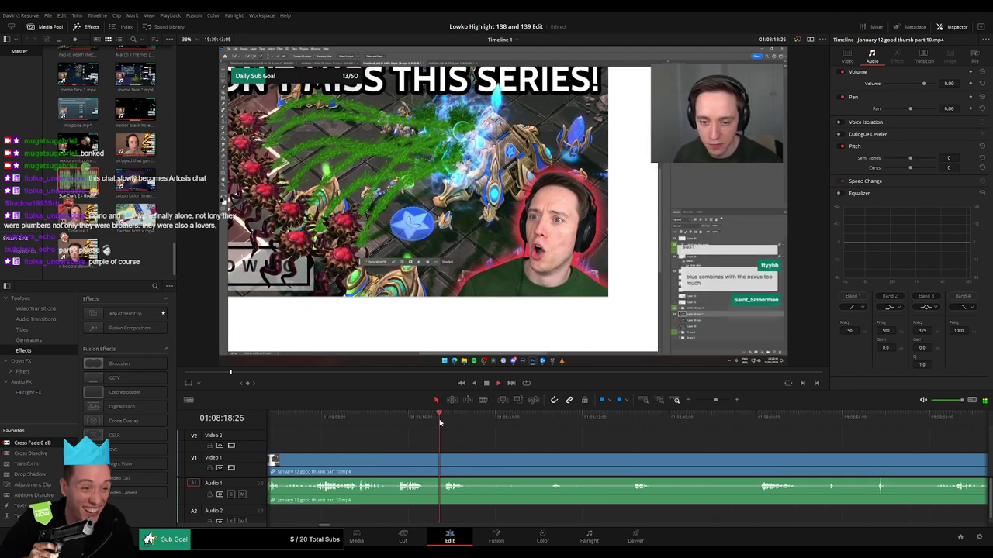
{"action": "left_click", "coordinate": [403, 423]}
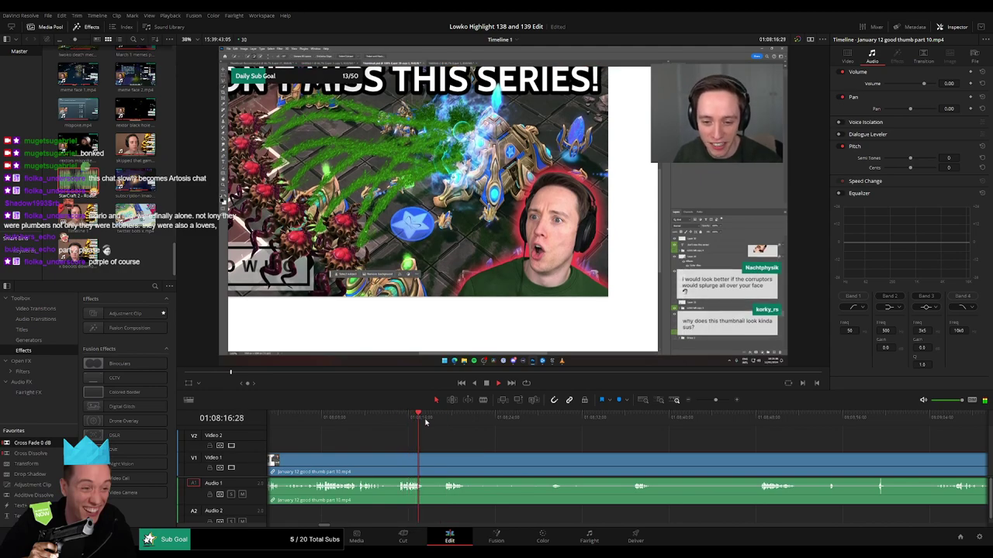
{"action": "scroll", "coordinate": [414, 440], "scroll_direction": "right", "scroll_amount": 3}
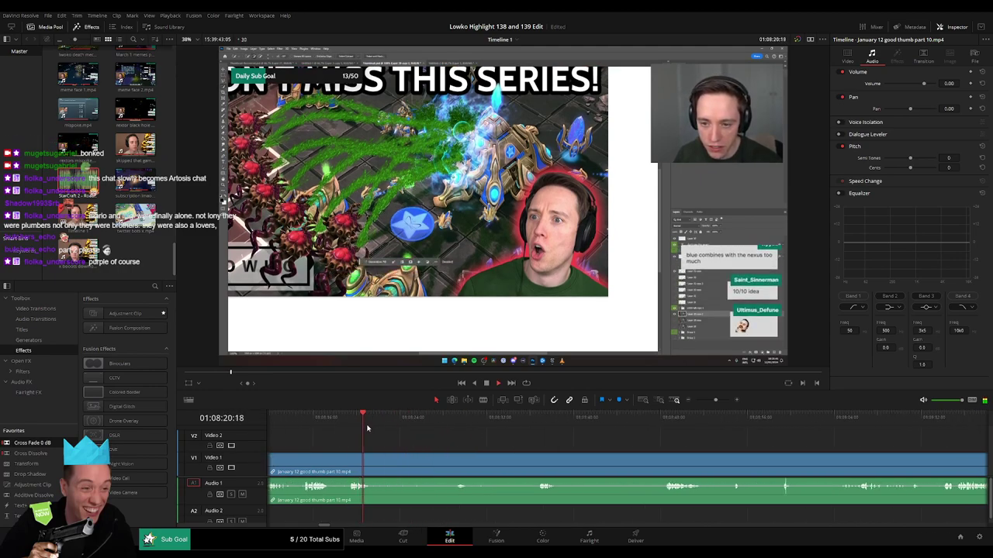
{"action": "left_click_drag", "start_coordinate": [371, 421], "coordinate": [455, 422]}
{"action": "key", "text": "b"}
{"action": "left_click", "coordinate": [373, 462]}
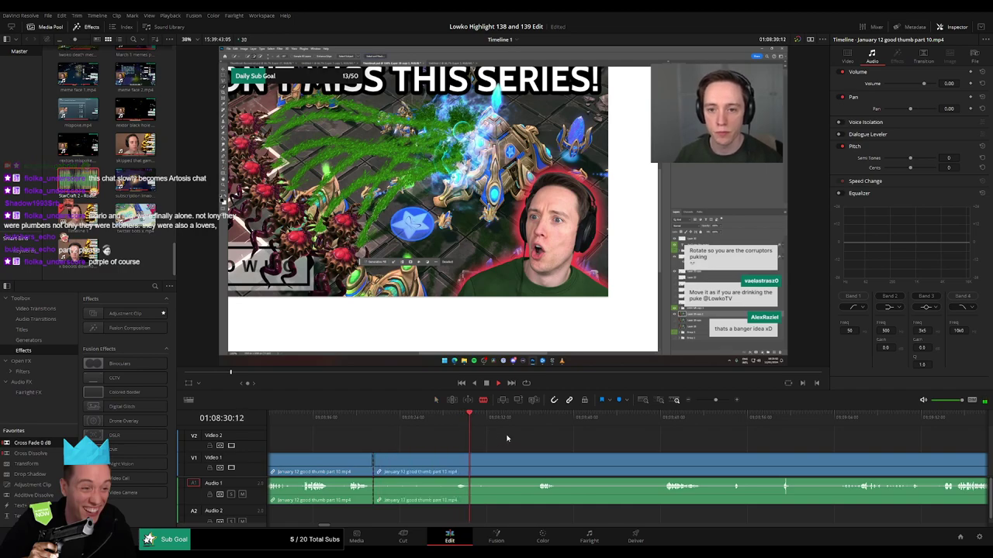
Step: Split the clip at 01:08:48, ripple delete the passage from about 01:08:21, and add a Cross Fade 0 dB at the audio join
{"action": "left_click", "coordinate": [536, 434]}
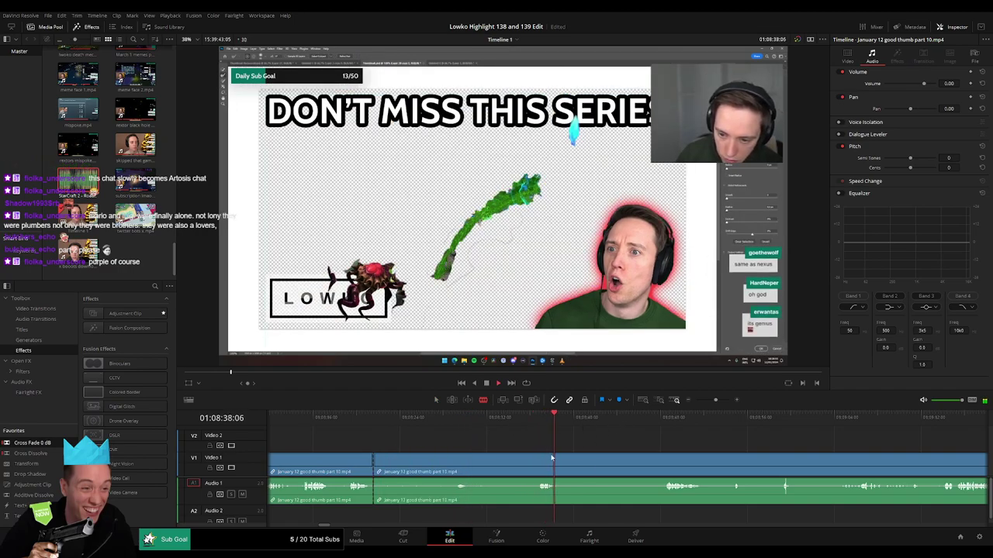
{"action": "left_click", "coordinate": [662, 423]}
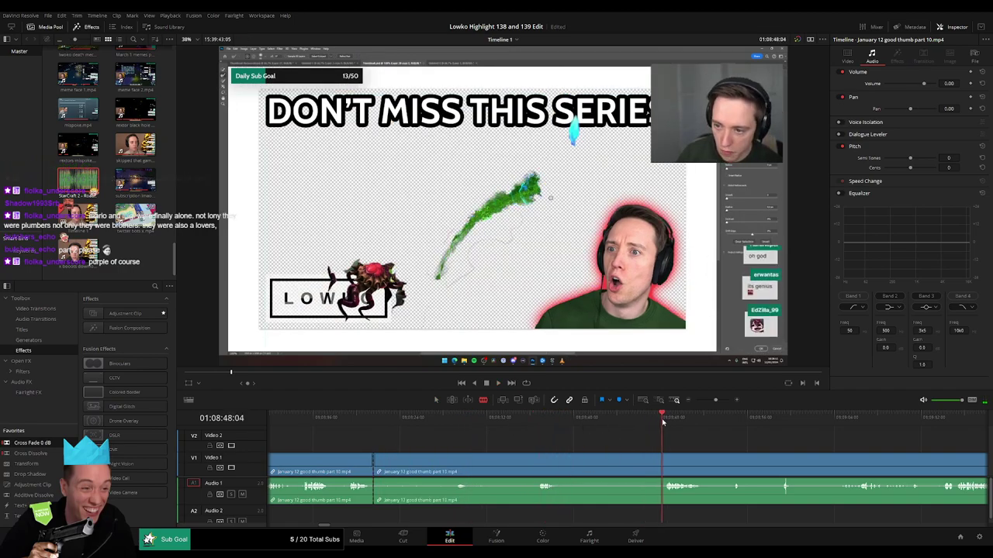
{"action": "left_click", "coordinate": [664, 464]}
{"action": "key", "text": "a"}
{"action": "left_click", "coordinate": [643, 467]}
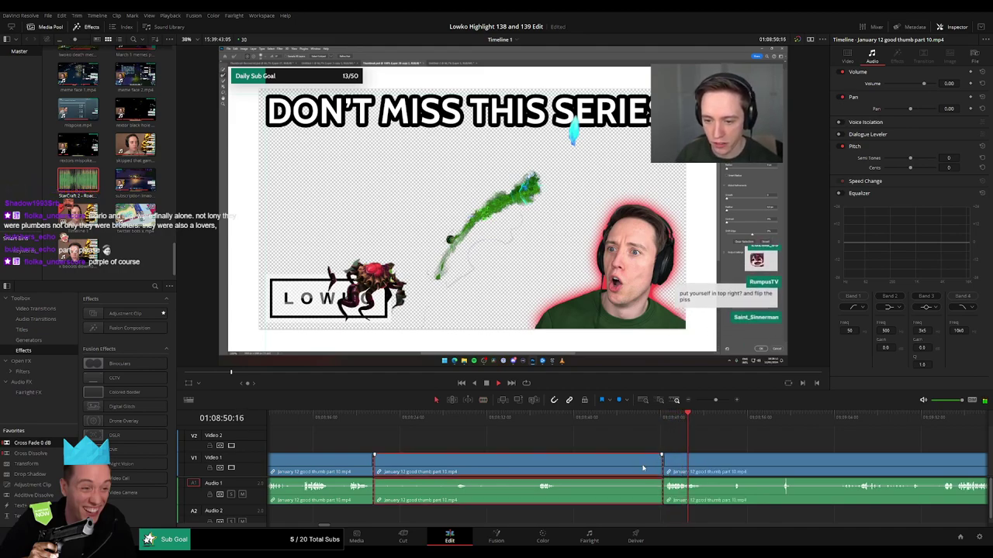
{"action": "key", "text": "Delete"}
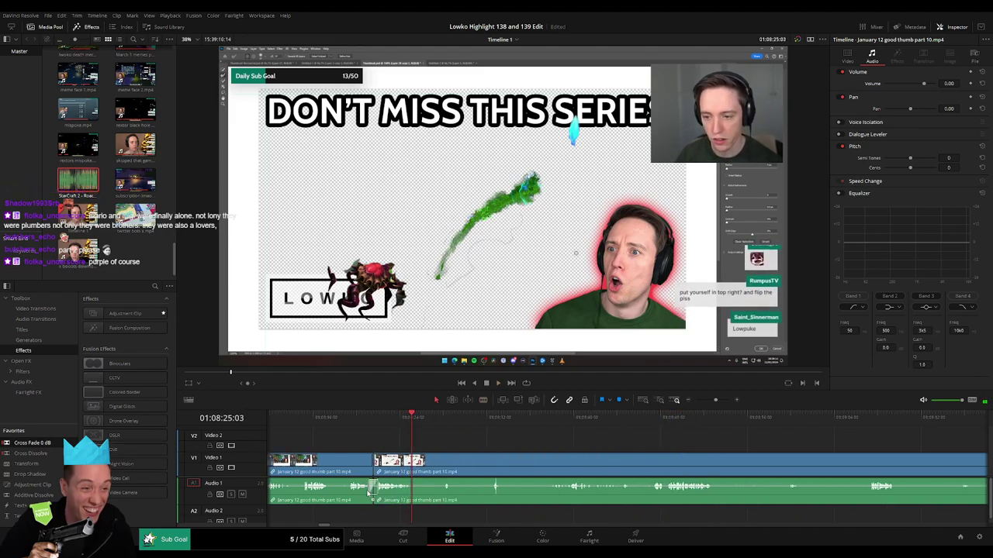
Step: Review the footage from about 01:08:25 to 01:08:47 for a brief spoken moment to cover
{"action": "left_click_drag", "start_coordinate": [429, 423], "coordinate": [492, 423]}
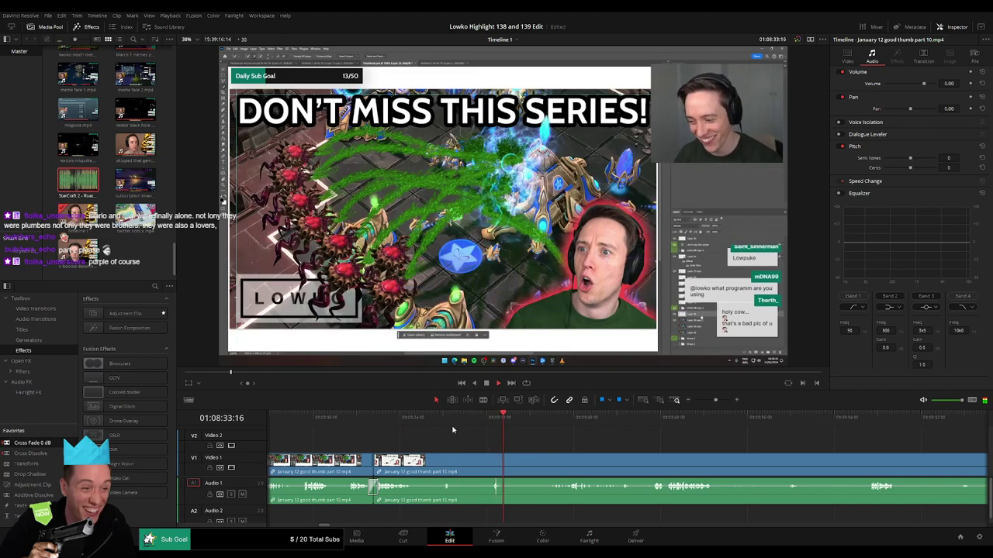
{"action": "left_click", "coordinate": [442, 423]}
{"action": "scroll", "coordinate": [464, 444], "scroll_direction": "right", "scroll_amount": 1}
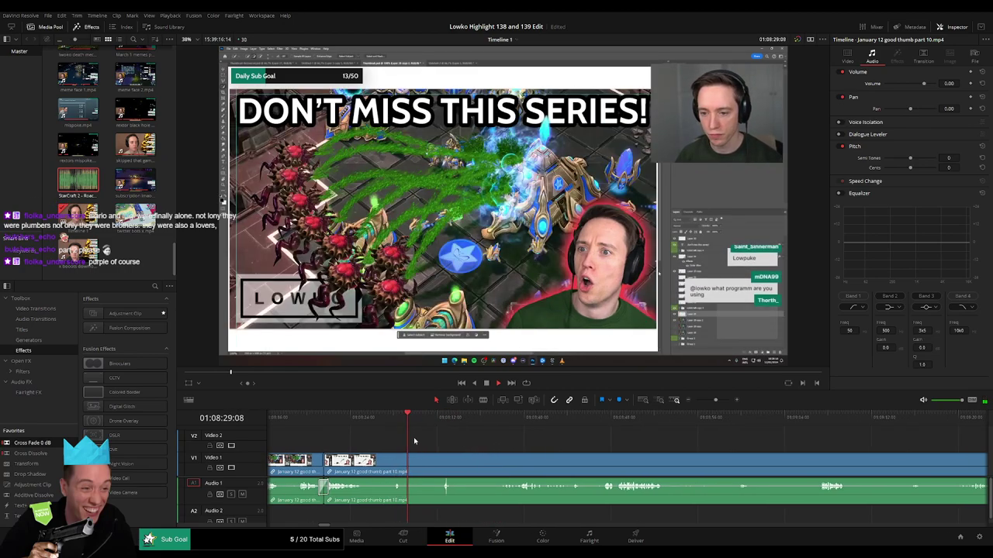
{"action": "left_click_drag", "start_coordinate": [415, 421], "coordinate": [440, 421]}
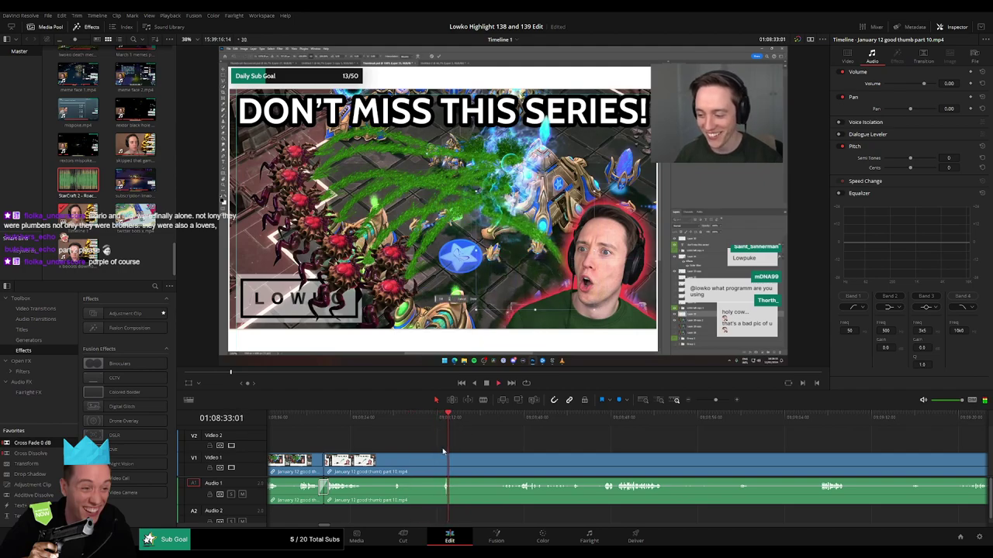
{"action": "left_click", "coordinate": [484, 422]}
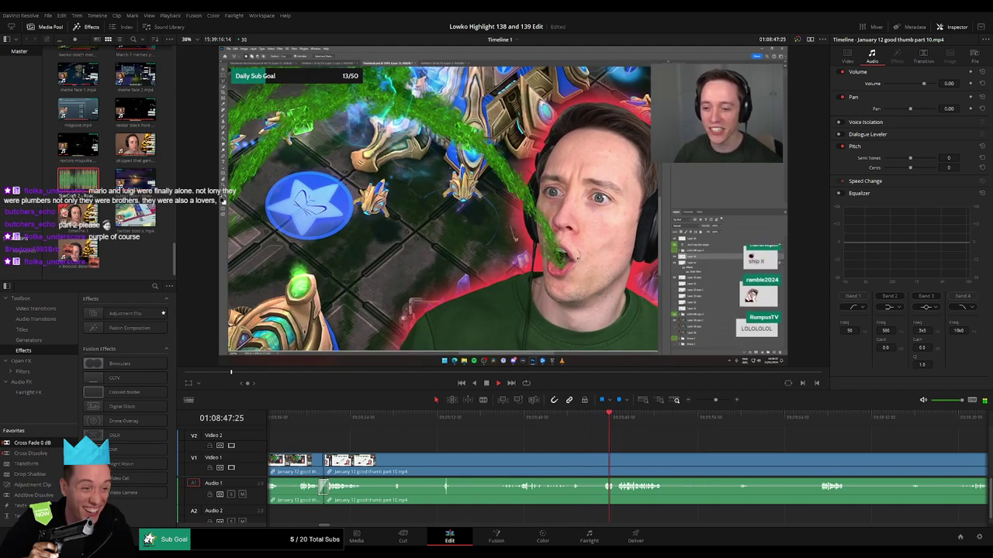
{"action": "left_click", "coordinate": [497, 417]}
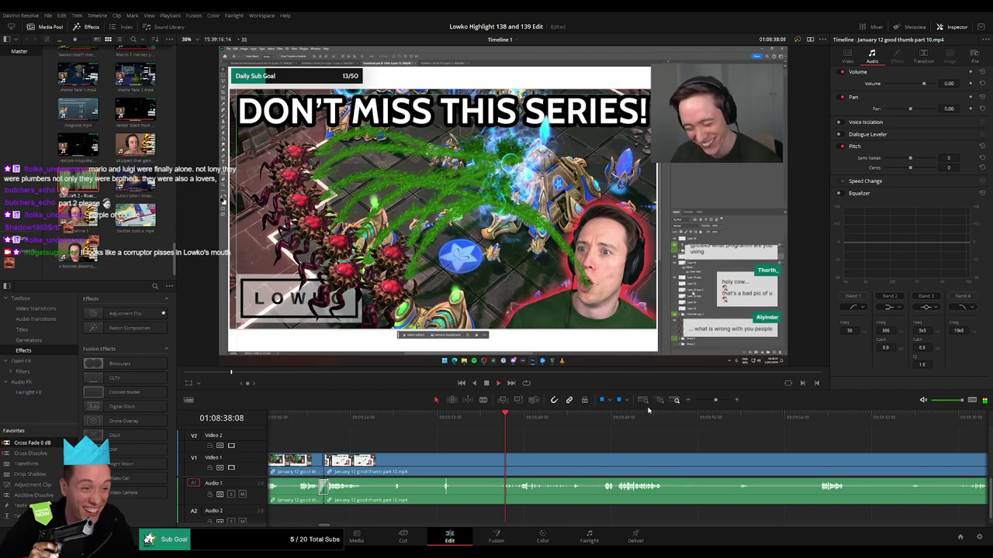
{"action": "left_click_drag", "start_coordinate": [715, 400], "coordinate": [716, 401]}
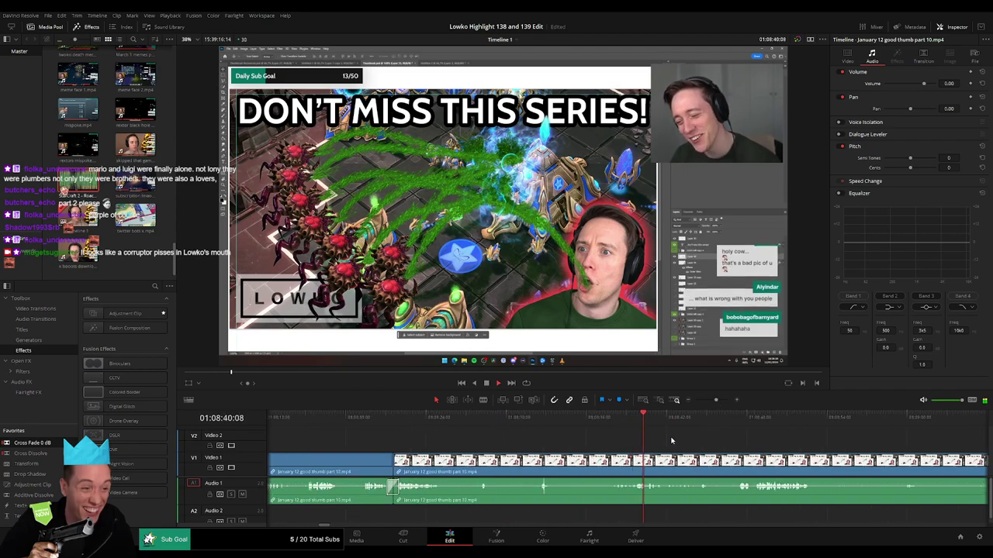
{"action": "left_click_drag", "start_coordinate": [688, 441], "coordinate": [434, 436]}
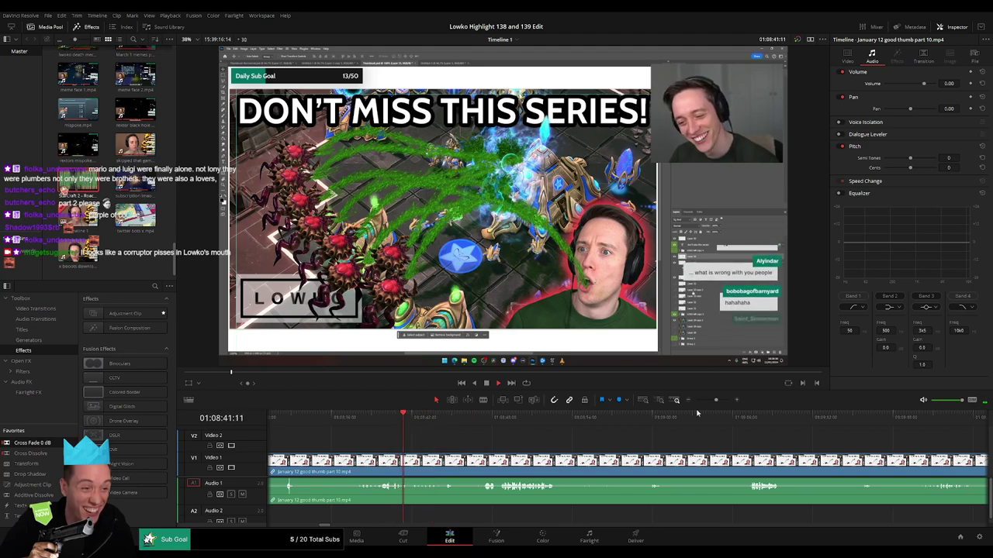
Step: Isolate the brief spoken moment by splitting the clip shortly after 01:08:40:13 and at 01:08:41:03
{"action": "left_click_drag", "start_coordinate": [716, 401], "coordinate": [724, 400]}
{"action": "left_click", "coordinate": [537, 420]}
{"action": "left_click_drag", "start_coordinate": [537, 420], "coordinate": [455, 425]}
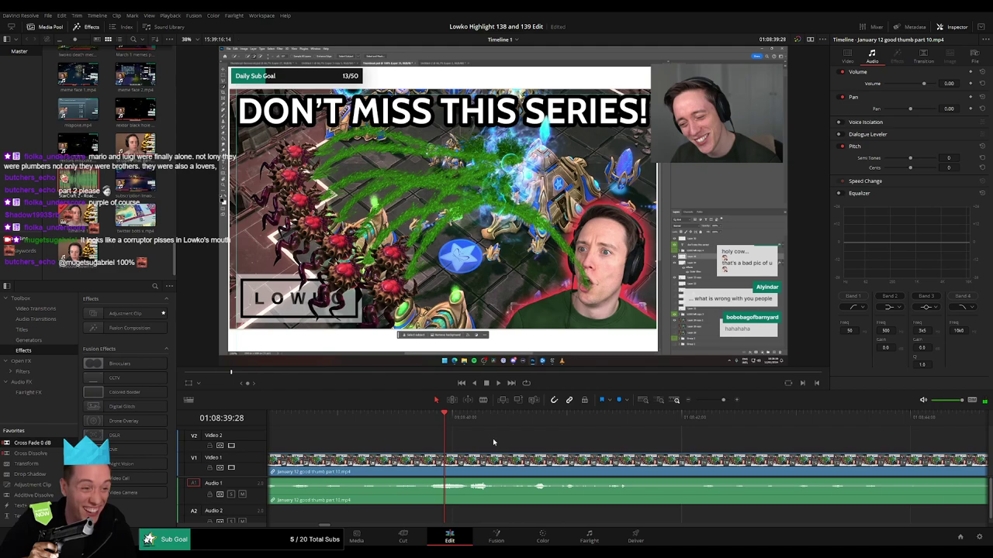
{"action": "key", "text": "space"}
{"action": "key", "text": "space"}
{"action": "key", "text": "b"}
{"action": "left_click", "coordinate": [518, 458]}
{"action": "key", "text": "space"}
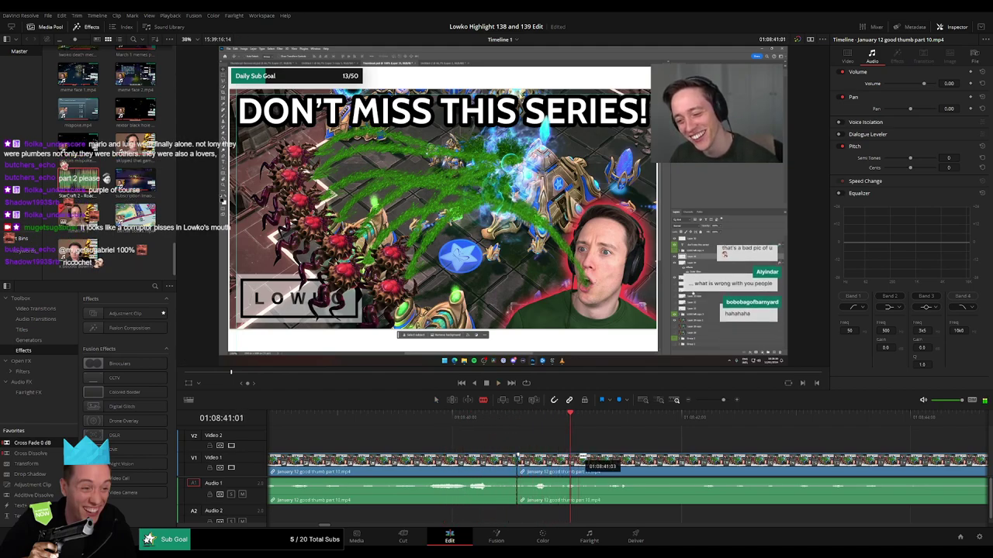
{"action": "left_click", "coordinate": [579, 465]}
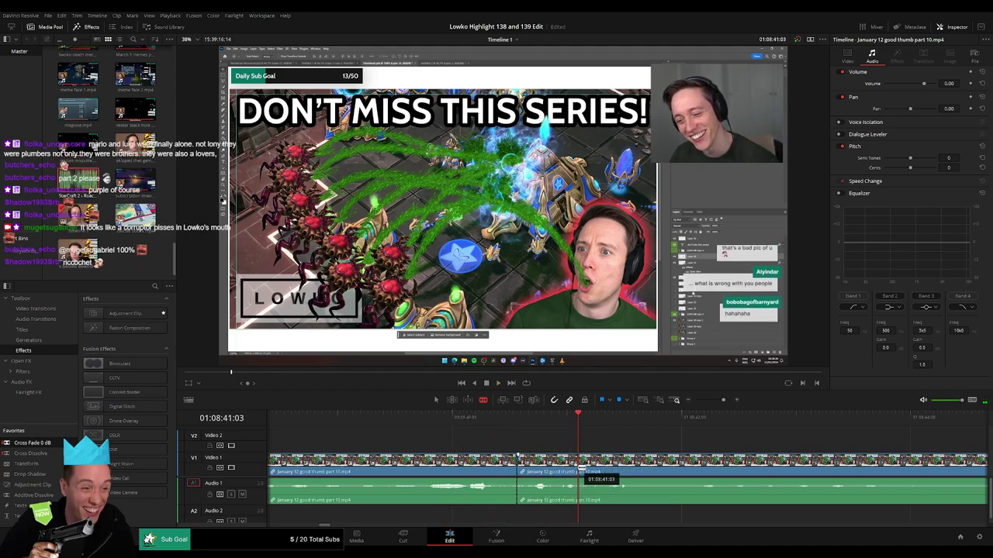
Step: Silence the isolated segment's original audio and place the StarCraft 2 Roach Quotes sound beneath it on Audio 2, trimmed to 01:08:41:03
{"action": "key", "text": "a"}
{"action": "left_click_drag", "start_coordinate": [551, 481], "coordinate": [552, 507]}
{"action": "left_click_drag", "start_coordinate": [77, 185], "coordinate": [519, 516]}
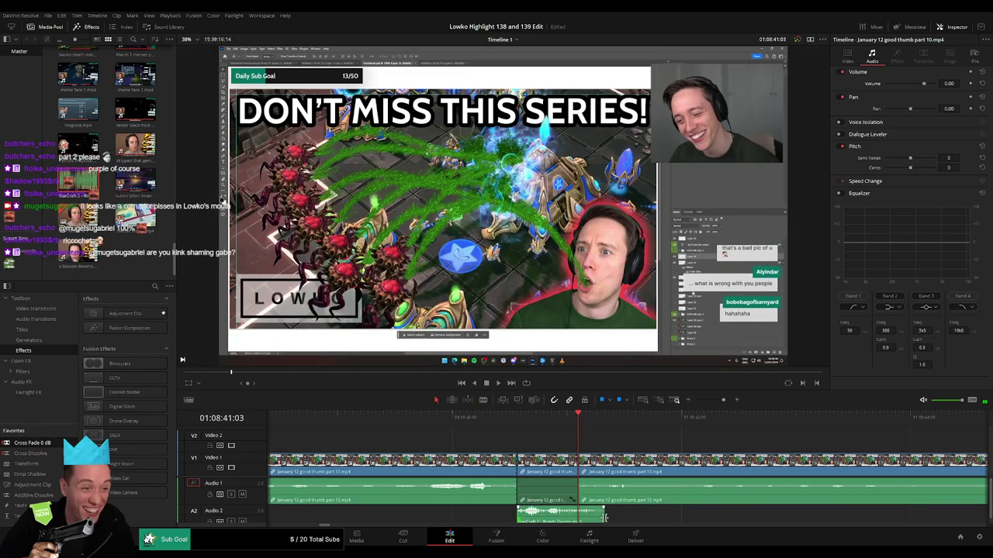
{"action": "left_click_drag", "start_coordinate": [603, 518], "coordinate": [578, 516]}
Step: Set the Roach Quotes sound clip's volume to -23 and play back the covered moment from about 01:08:40
{"action": "left_click", "coordinate": [555, 515]}
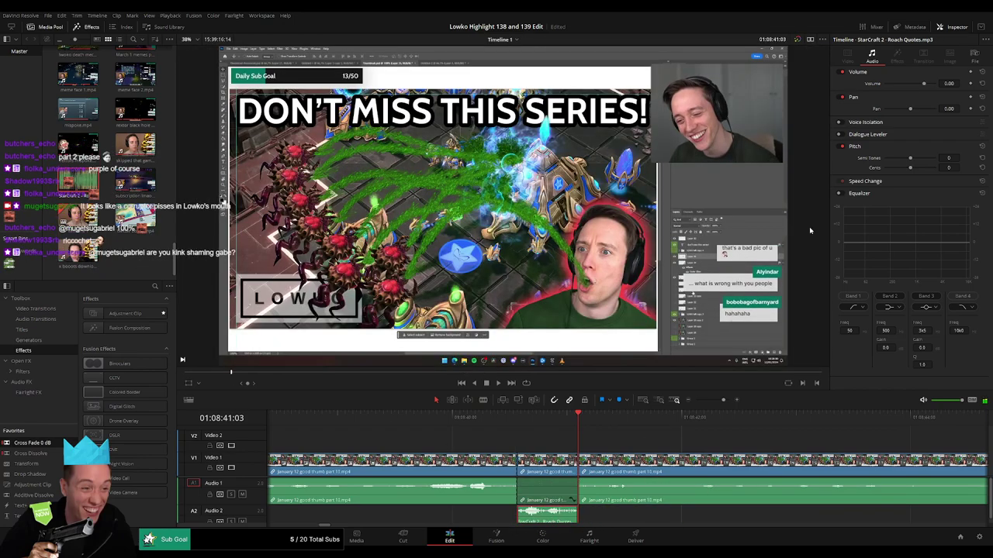
{"action": "left_click", "coordinate": [953, 83]}
{"action": "type", "text": "-23"}
{"action": "key", "text": "Return"}
{"action": "left_click", "coordinate": [503, 417]}
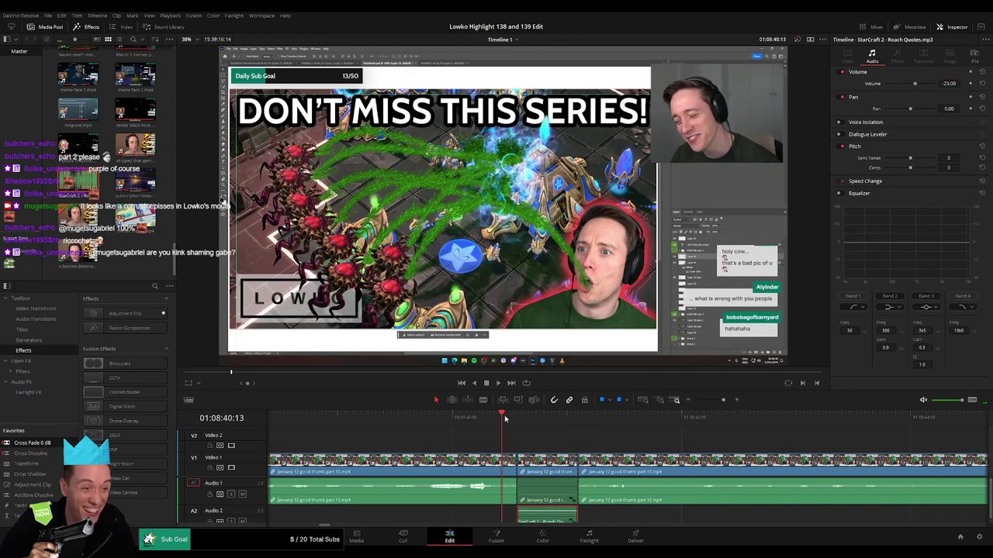
{"action": "key", "text": "space"}
Step: Review the footage after the covered moment and split the part 10 clip at about 01:08:59
{"action": "left_click", "coordinate": [713, 400]}
{"action": "left_click", "coordinate": [645, 440]}
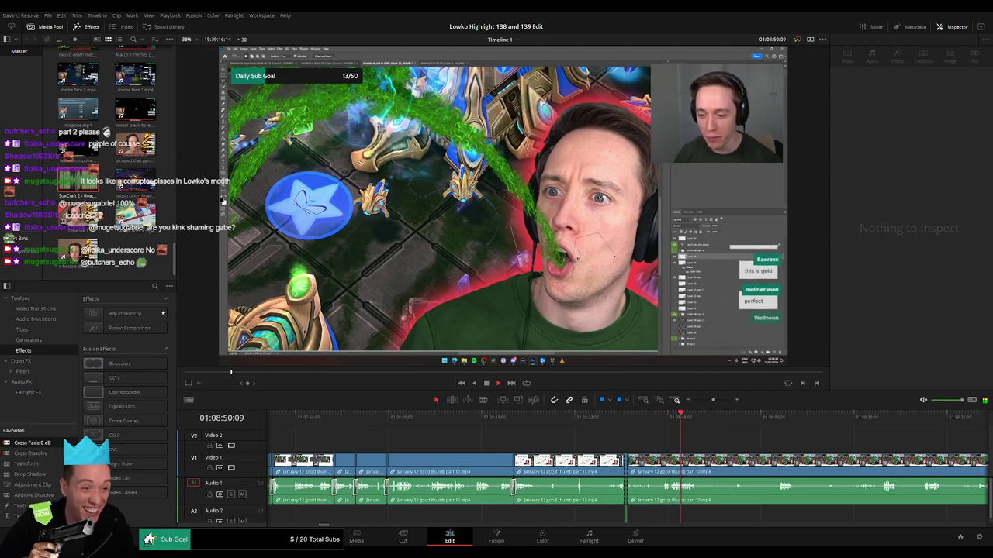
{"action": "scroll", "coordinate": [464, 451], "scroll_direction": "right", "scroll_amount": 5}
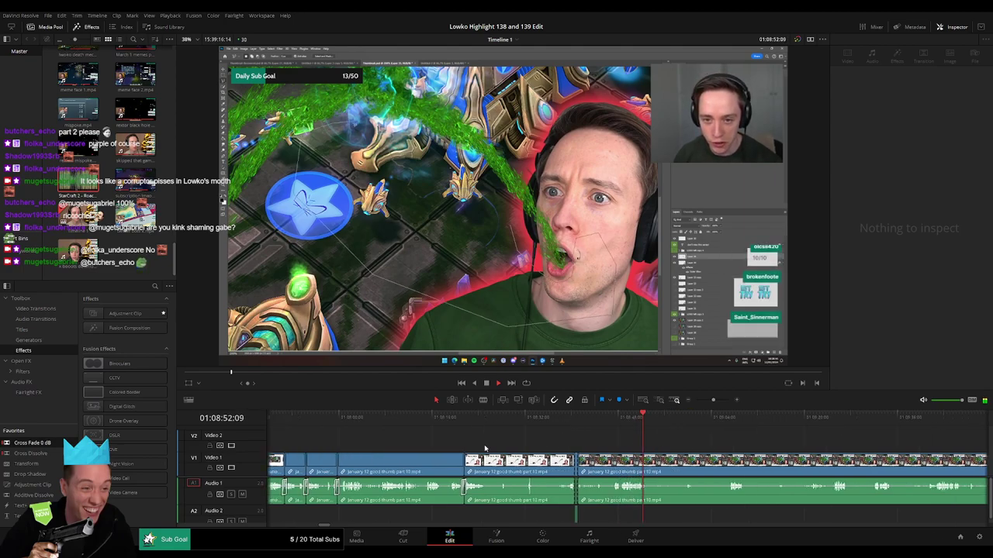
{"action": "left_click_drag", "start_coordinate": [441, 419], "coordinate": [485, 429]}
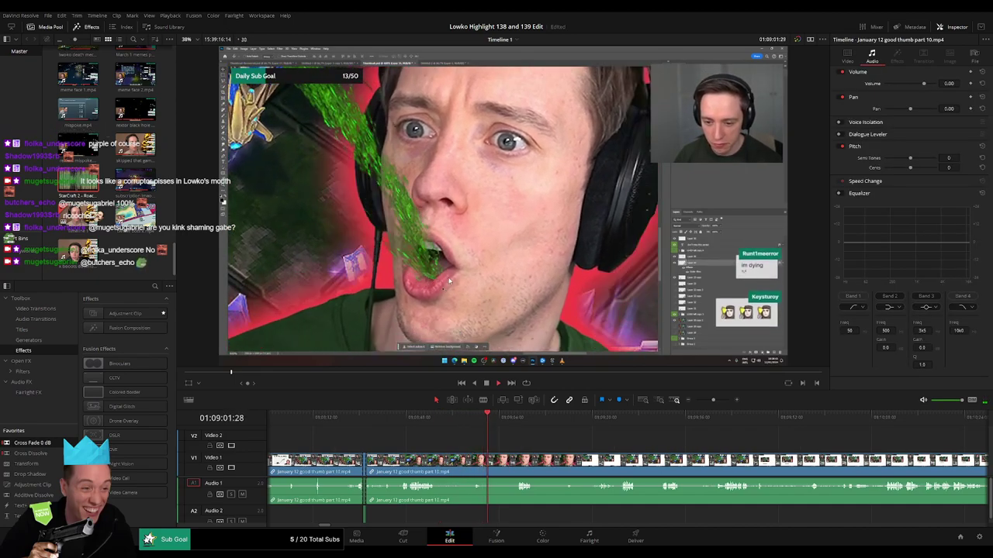
{"action": "left_click", "coordinate": [506, 425]}
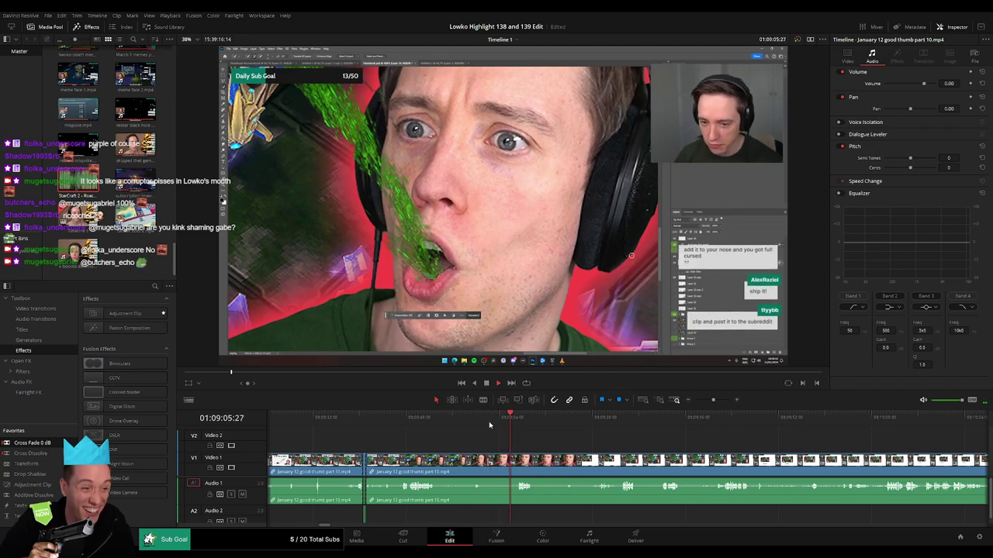
{"action": "left_click_drag", "start_coordinate": [489, 425], "coordinate": [475, 422]}
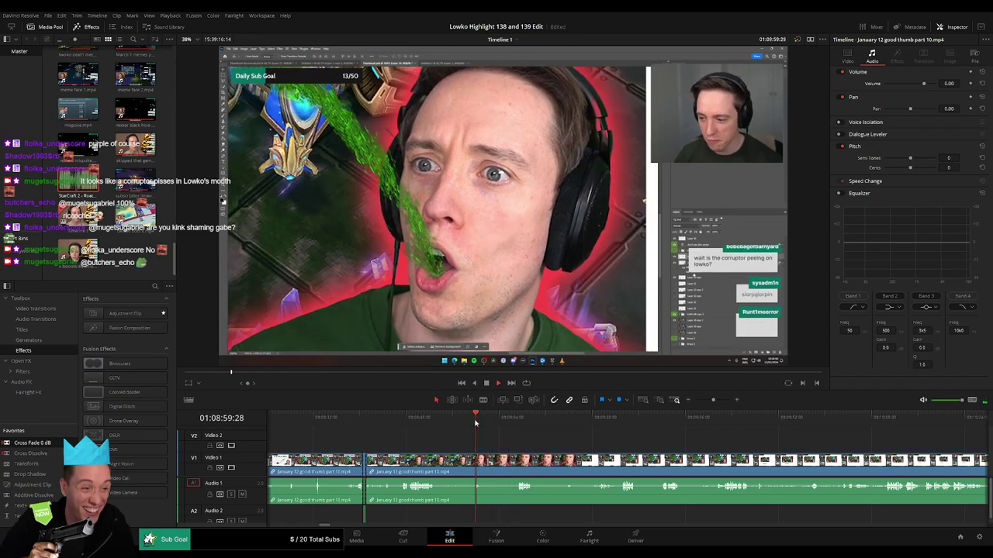
{"action": "key", "text": "b"}
{"action": "left_click", "coordinate": [474, 461]}
Step: Split the clip at about 01:09:07, remove the passage from about 01:08:59 with its gap, and add a Cross Fade 0 dB at the join
{"action": "left_click", "coordinate": [518, 422]}
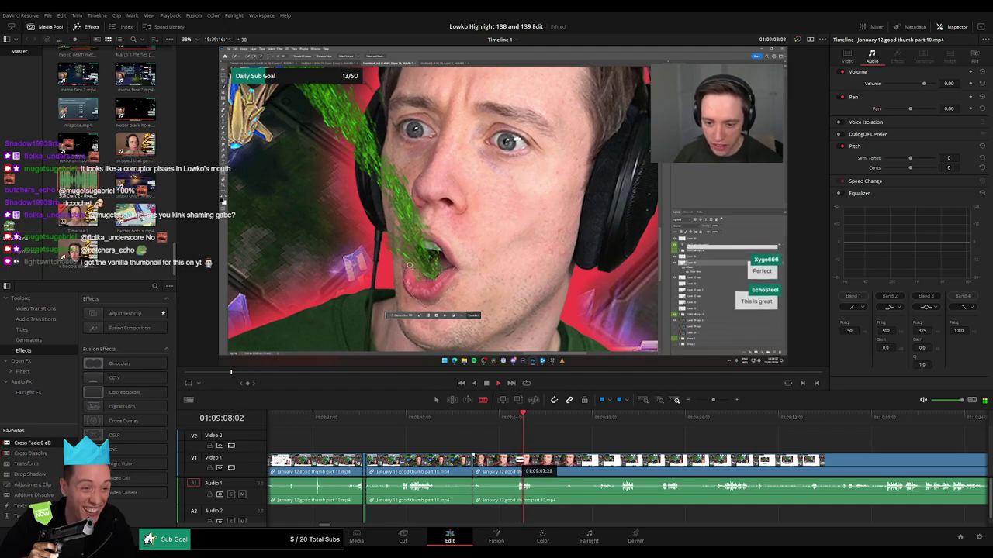
{"action": "left_click", "coordinate": [517, 465]}
{"action": "key", "text": "a"}
{"action": "left_click", "coordinate": [504, 465]}
{"action": "key", "text": "Delete"}
{"action": "left_click", "coordinate": [504, 466]}
{"action": "key", "text": "Delete"}
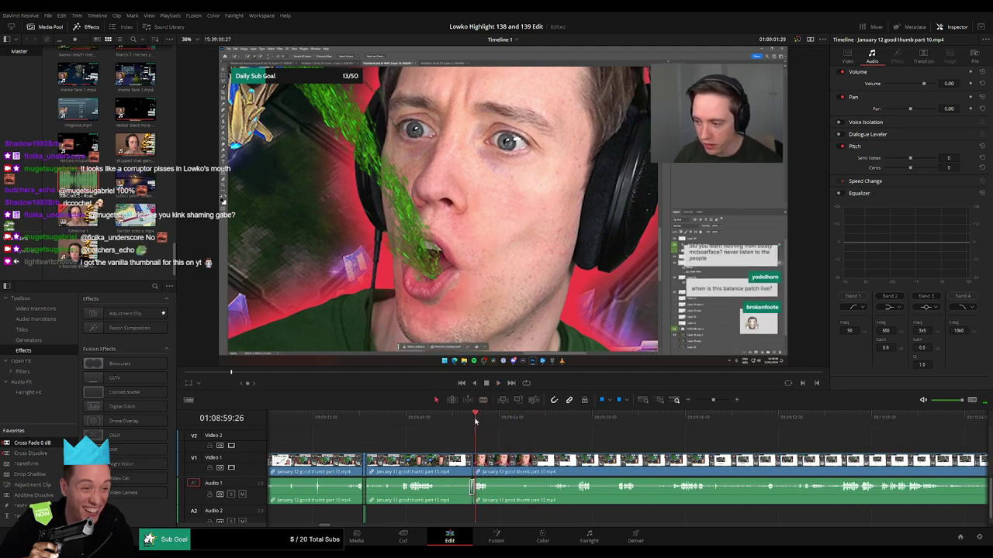
Step: Split the part 10 clip at about 01:09:03 and 01:09:10 and remove the passage between the cuts along with its gap
{"action": "key", "text": "space"}
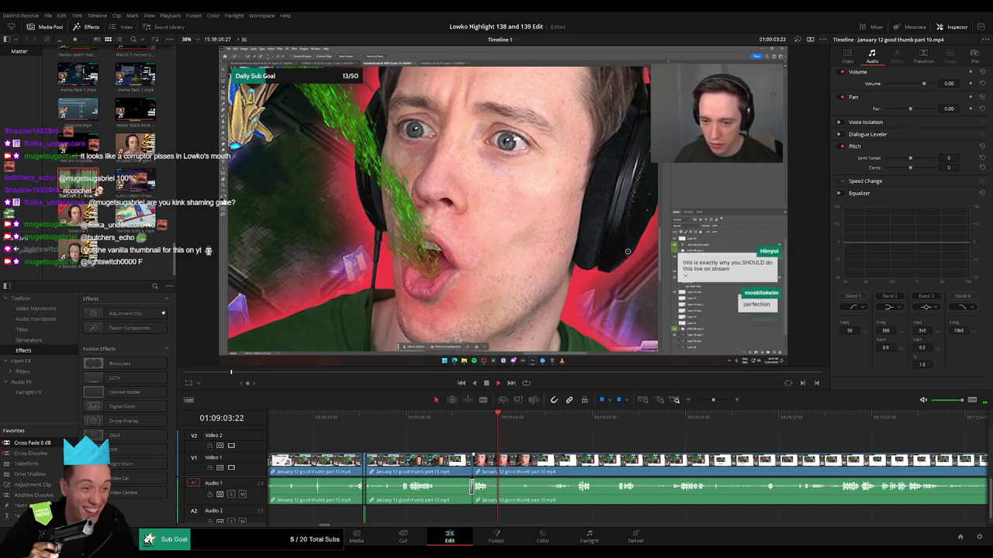
{"action": "left_click", "coordinate": [554, 419]}
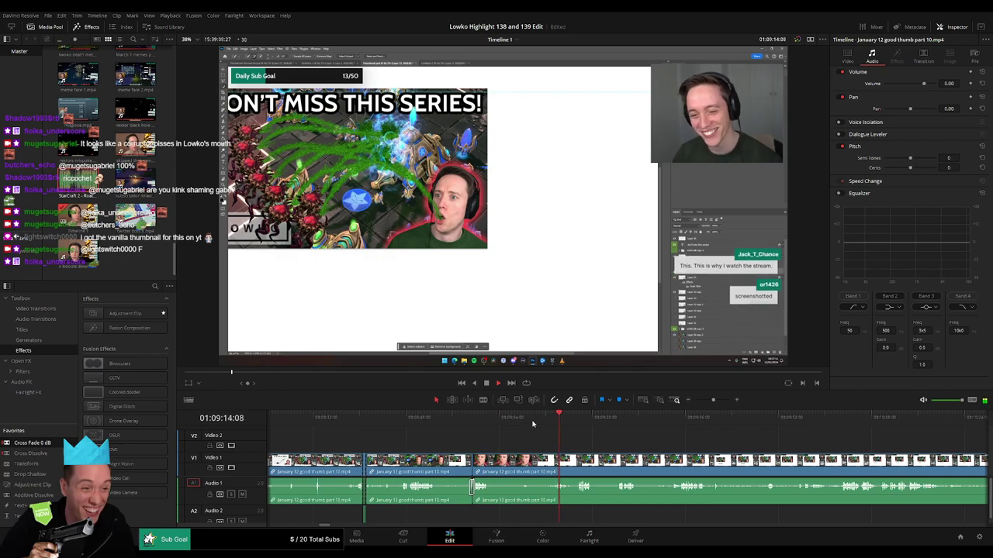
{"action": "left_click", "coordinate": [521, 420]}
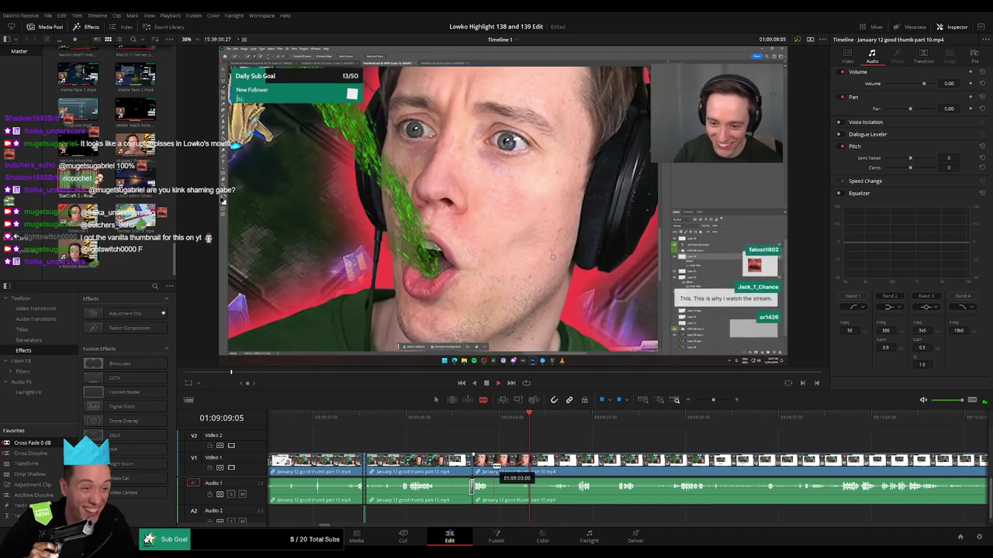
{"action": "left_click", "coordinate": [495, 467]}
{"action": "key", "text": "space"}
{"action": "left_click", "coordinate": [537, 464]}
{"action": "key", "text": "a"}
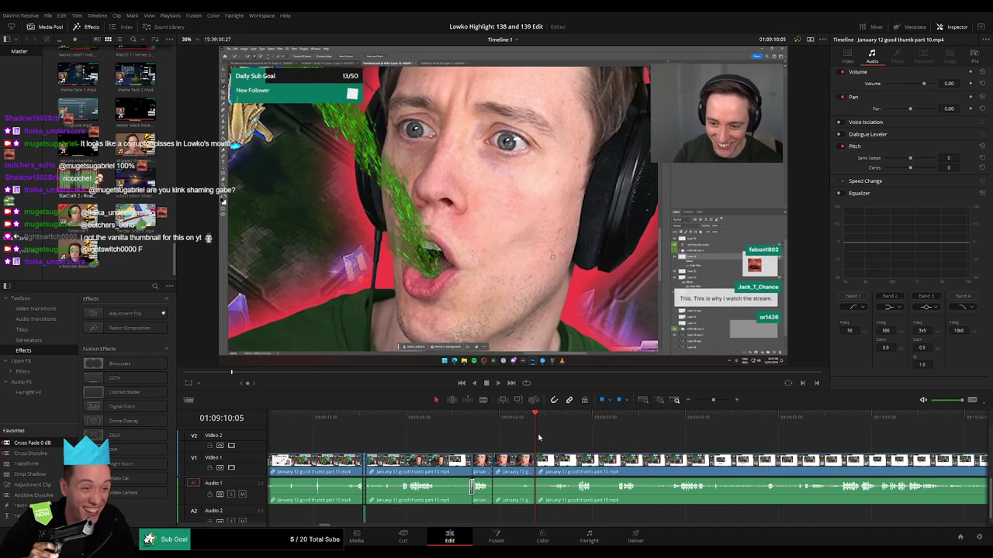
{"action": "left_click", "coordinate": [532, 424]}
{"action": "left_click", "coordinate": [532, 458]}
{"action": "key", "text": "a"}
{"action": "left_click", "coordinate": [511, 466]}
{"action": "key", "text": "Delete"}
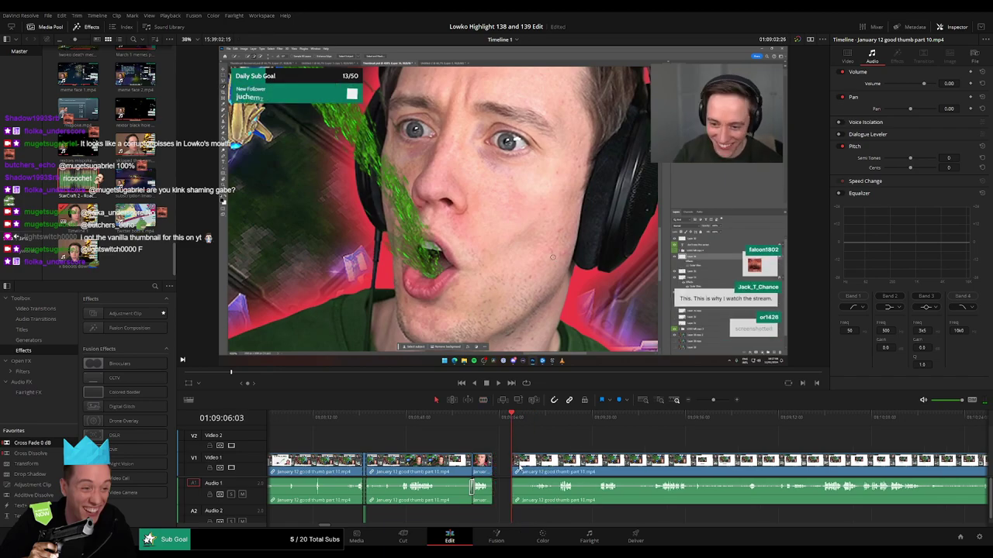
{"action": "key", "text": "space"}
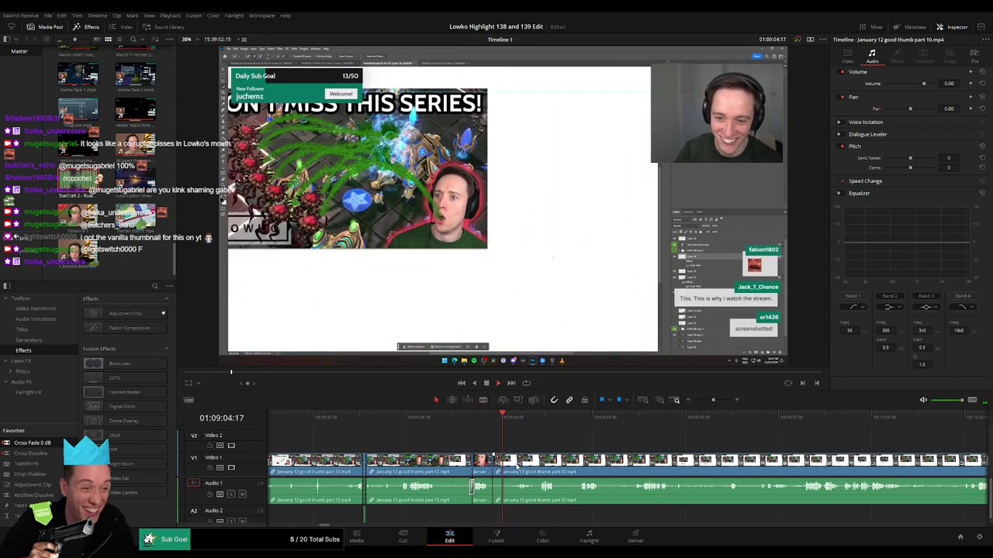
Step: Cut out the passage from about 01:09:13:15 to 01:09:18, close the gap, and add a Cross Fade 0 dB at the join
{"action": "scroll", "coordinate": [610, 464], "scroll_direction": "right", "scroll_amount": 2}
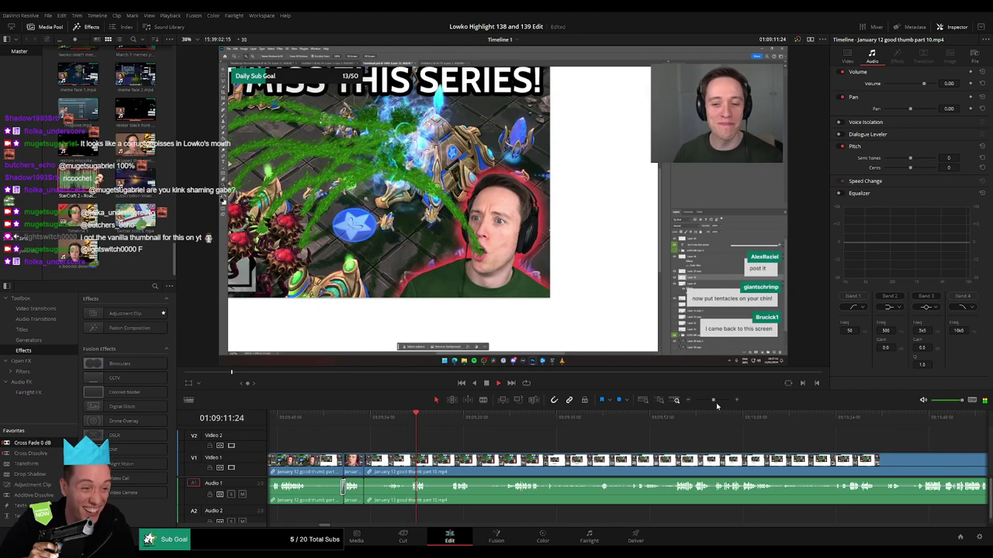
{"action": "scroll", "coordinate": [716, 402], "scroll_direction": "down", "scroll_amount": 3}
{"action": "scroll", "coordinate": [541, 444], "scroll_direction": "right", "scroll_amount": 1}
{"action": "left_click_drag", "start_coordinate": [552, 421], "coordinate": [655, 423]}
{"action": "scroll", "coordinate": [620, 454], "scroll_direction": "right", "scroll_amount": 3}
{"action": "key", "text": "b"}
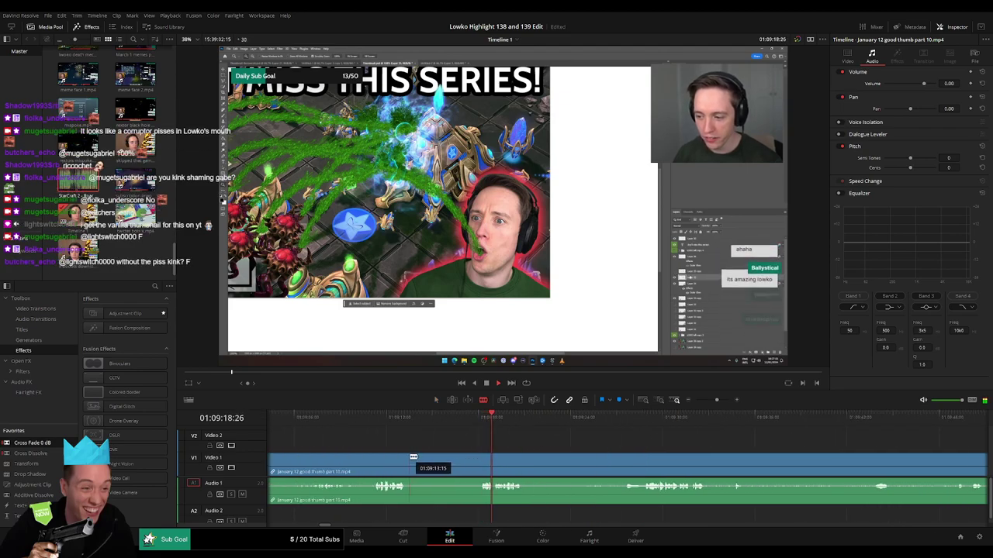
{"action": "left_click", "coordinate": [410, 458]}
{"action": "left_click", "coordinate": [478, 458]}
{"action": "key", "text": "a"}
{"action": "key", "text": "BackSpace"}
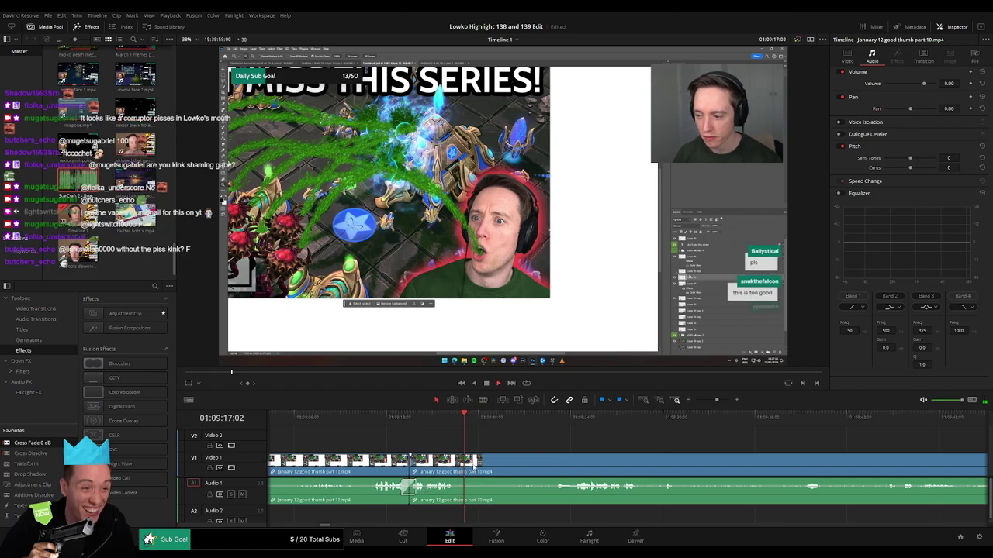
Step: Remove the passage from about 01:09:17 to 01:09:24 with its gap and crossfade the audio join with Cross Fade 0 dB
{"action": "key", "text": "b"}
{"action": "left_click", "coordinate": [457, 466]}
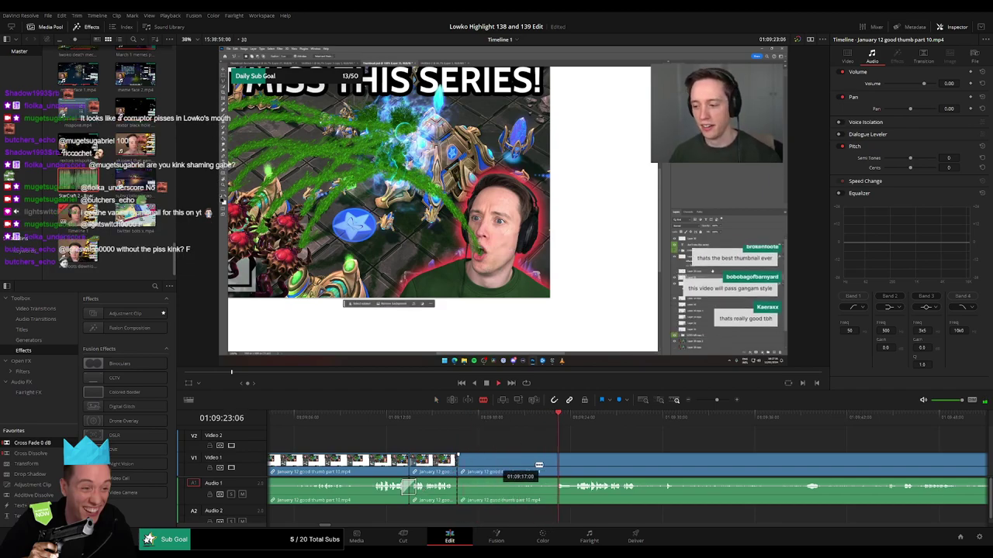
{"action": "left_click", "coordinate": [553, 466]}
{"action": "key", "text": "a"}
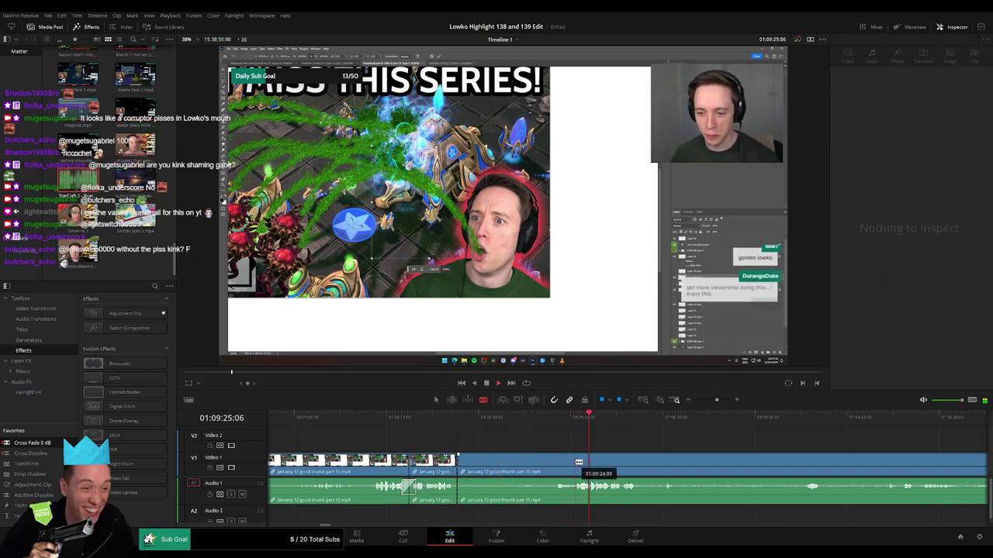
{"action": "left_click", "coordinate": [544, 463]}
{"action": "key", "text": "BackSpace"}
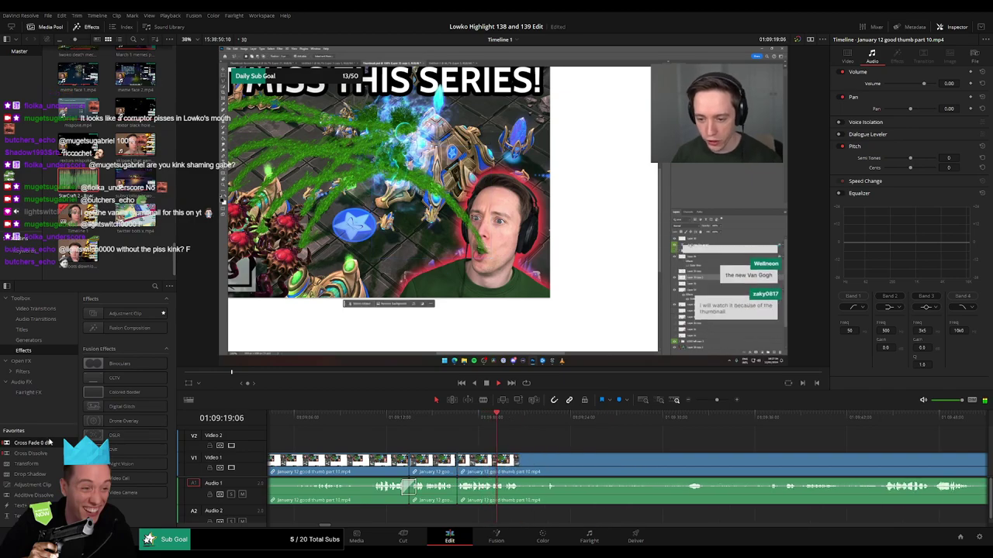
Step: Review the footage following the new crossfade and split the part 10 clip at about 01:09:24
{"action": "left_click", "coordinate": [514, 420]}
{"action": "scroll", "coordinate": [445, 422], "scroll_direction": "right", "scroll_amount": 5}
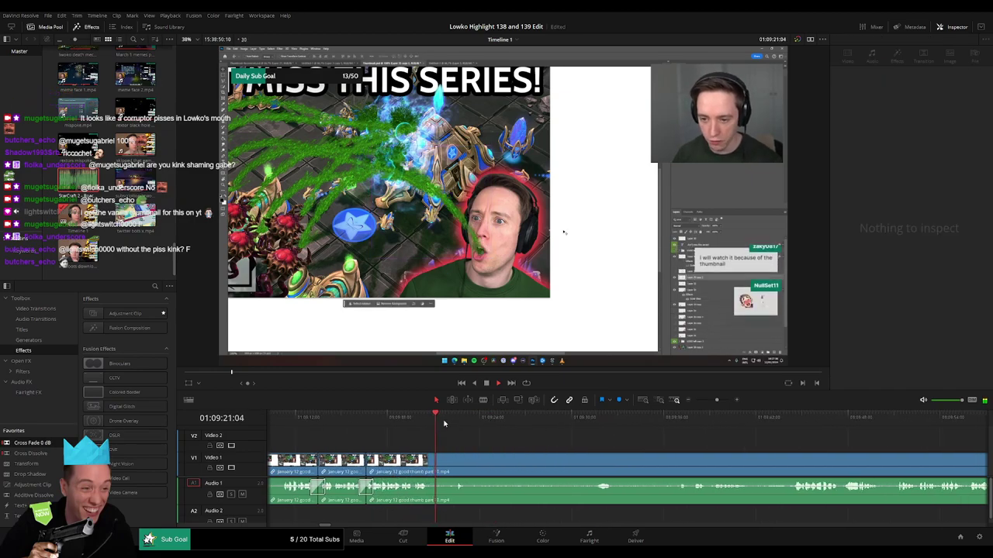
{"action": "left_click", "coordinate": [448, 419]}
{"action": "scroll", "coordinate": [466, 444], "scroll_direction": "right", "scroll_amount": 3}
{"action": "key", "text": "b"}
{"action": "left_click", "coordinate": [424, 461]}
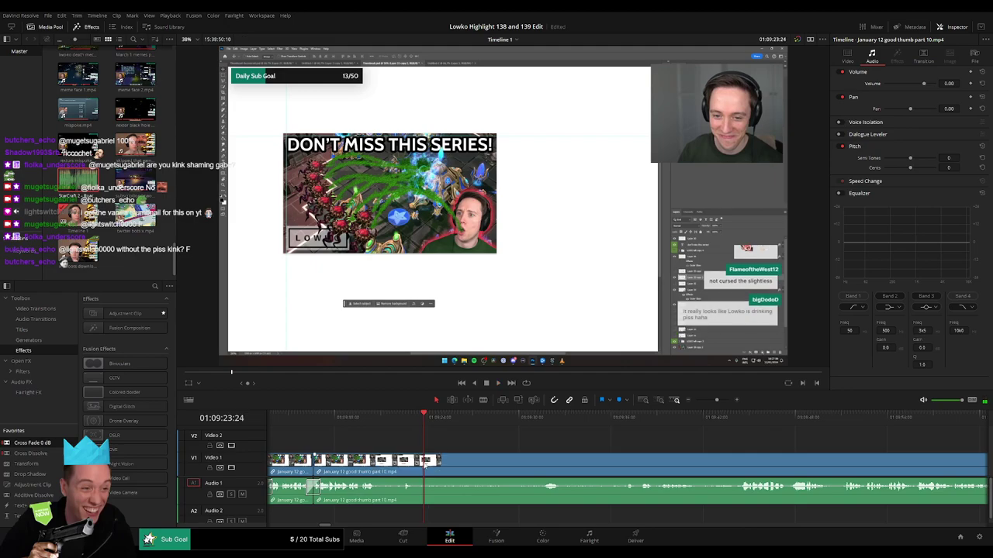
Step: Split the clip at about 01:09:37, remove the passage from about 01:09:24 with its gap, and add a Cross Fade 0 dB at the join
{"action": "left_click", "coordinate": [536, 418]}
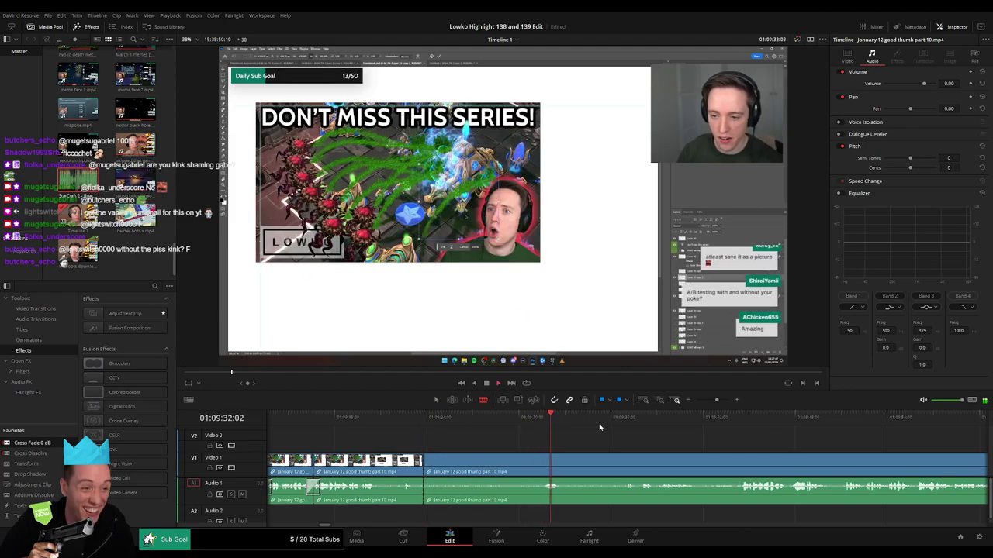
{"action": "left_click", "coordinate": [628, 422]}
{"action": "left_click", "coordinate": [644, 424]}
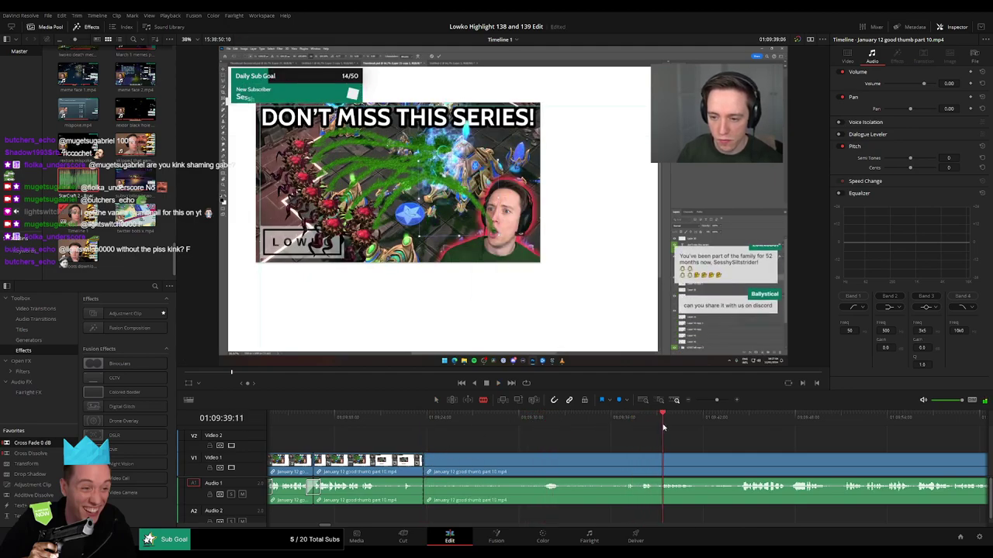
{"action": "scroll", "coordinate": [558, 462], "scroll_direction": "right", "scroll_amount": 3}
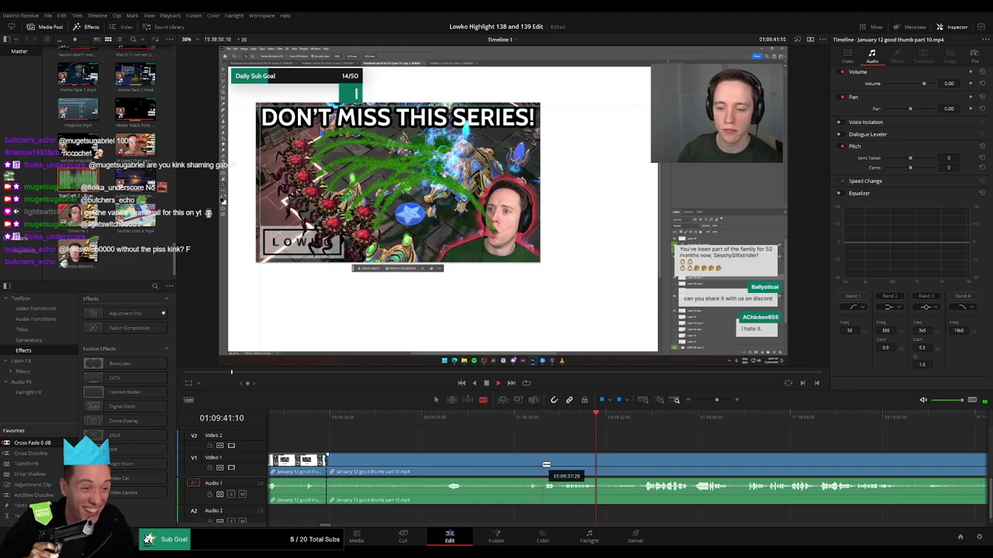
{"action": "left_click", "coordinate": [529, 418]}
{"action": "left_click", "coordinate": [531, 469]}
{"action": "key", "text": "a"}
{"action": "left_click", "coordinate": [508, 472]}
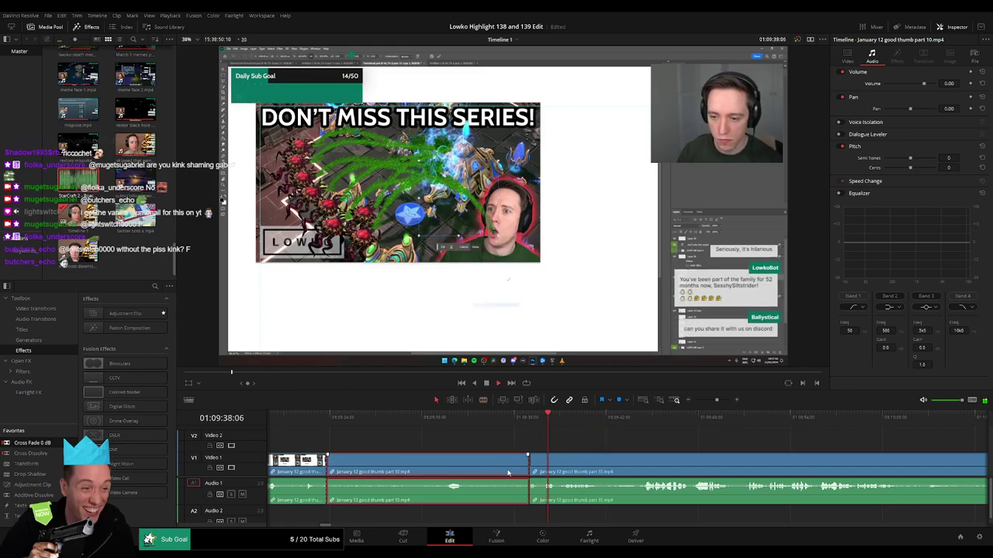
{"action": "key", "text": "Delete"}
Step: Remove the short passage from about 01:09:37 to 01:09:38 with its gap and add a Cross Fade 0 dB at the join
{"action": "left_click", "coordinate": [439, 419]}
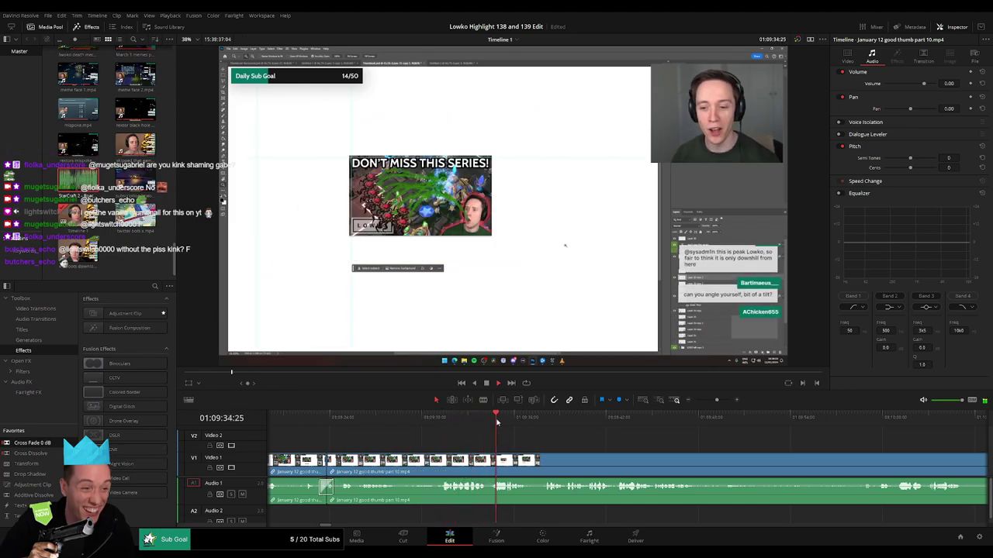
{"action": "left_click", "coordinate": [542, 423]}
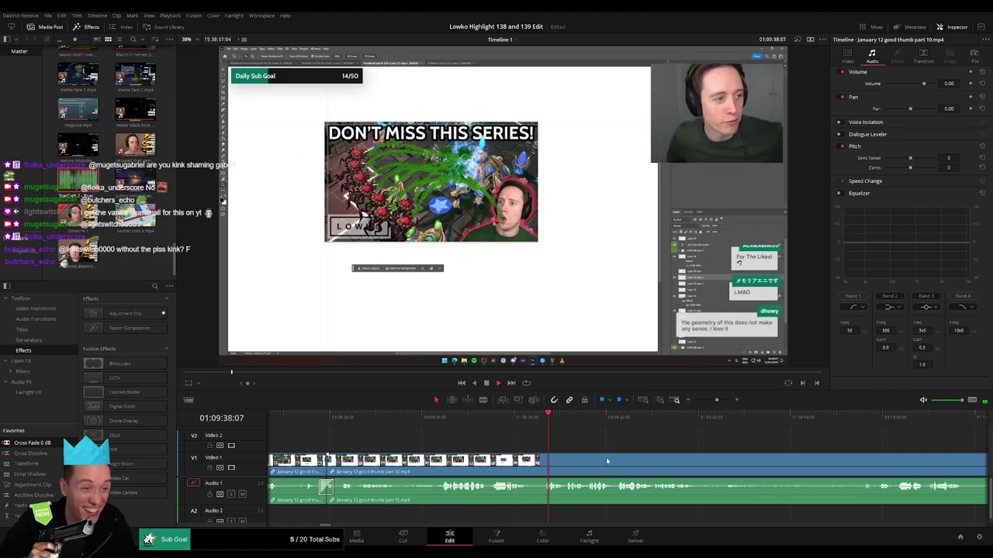
{"action": "scroll", "coordinate": [606, 457], "scroll_direction": "right", "scroll_amount": 3}
{"action": "key", "text": "b"}
{"action": "left_click", "coordinate": [440, 465]}
{"action": "left_click", "coordinate": [459, 465]}
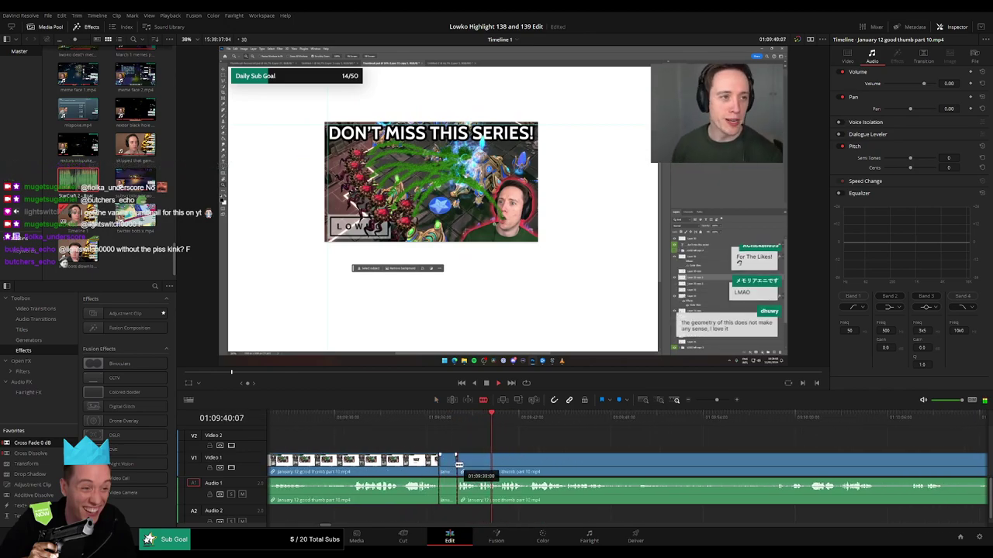
{"action": "key", "text": "a"}
{"action": "left_click", "coordinate": [449, 469]}
{"action": "key", "text": "Delete"}
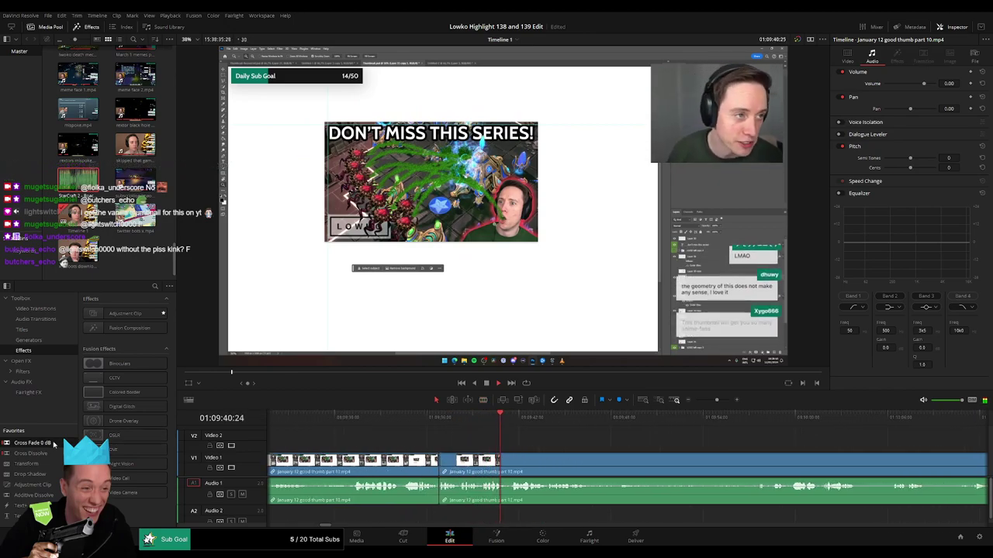
{"action": "left_click_drag", "start_coordinate": [587, 462], "coordinate": [536, 459]}
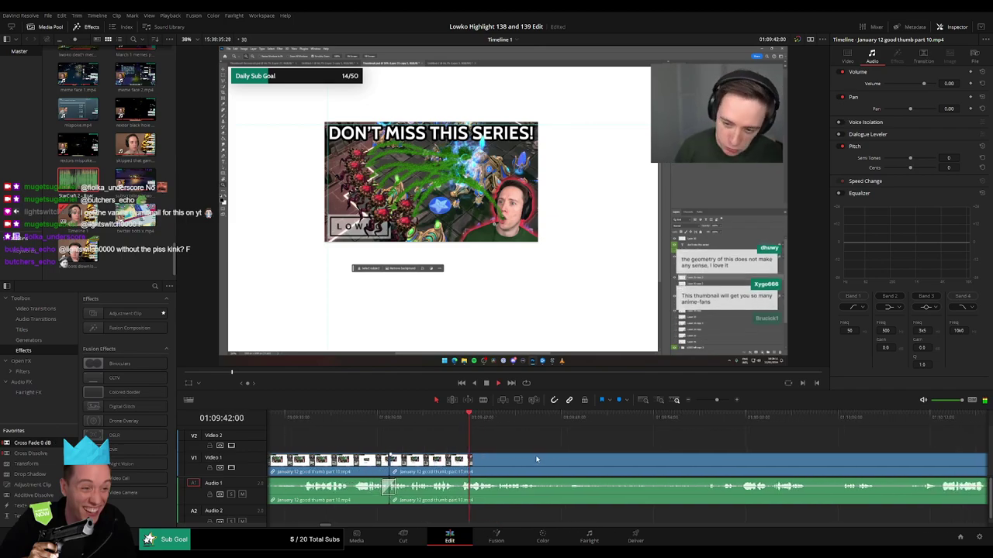
Step: Split the part 10 clip at about 01:09:47 and review the footage after the cut for the next passage worth keeping
{"action": "scroll", "coordinate": [539, 461], "scroll_direction": "right", "scroll_amount": 3}
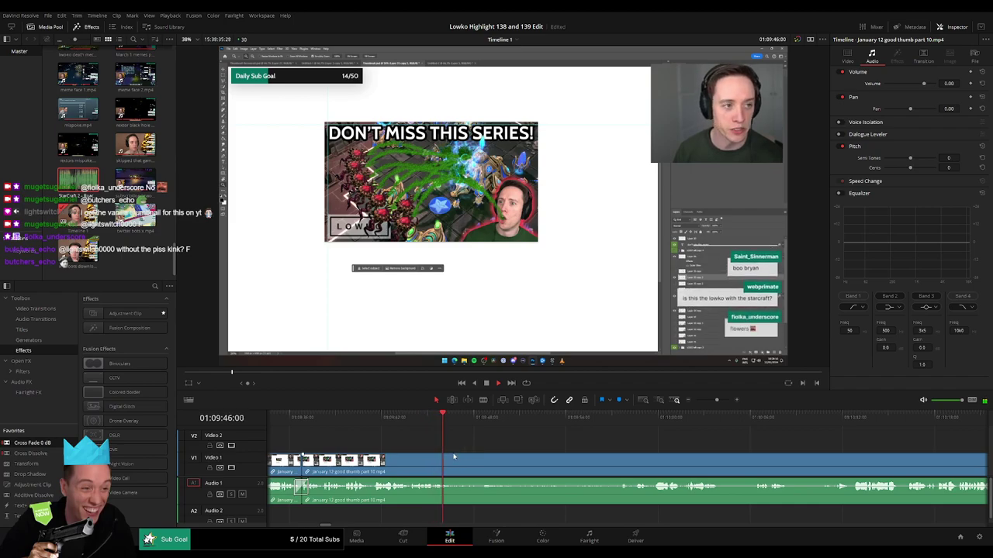
{"action": "left_click", "coordinate": [634, 423]}
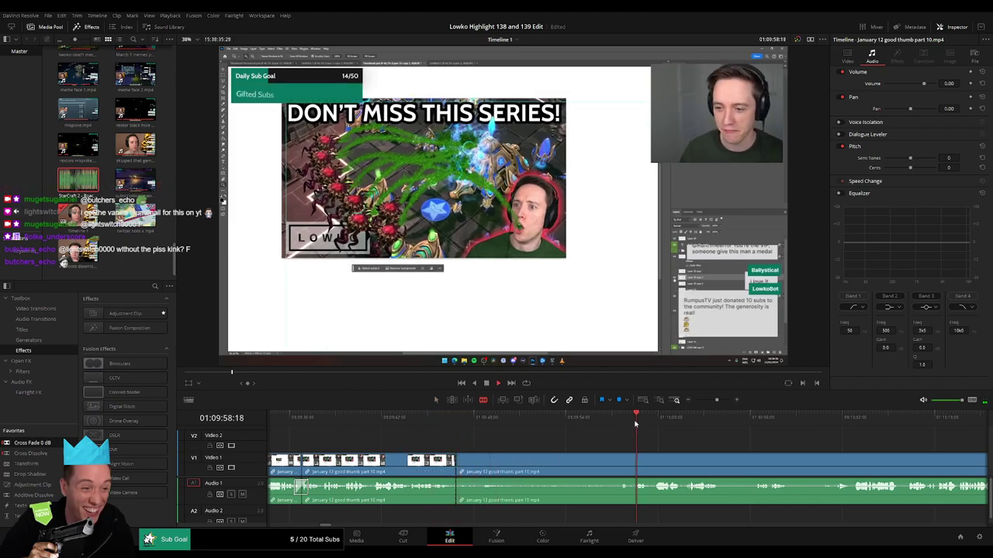
{"action": "scroll", "coordinate": [569, 446], "scroll_direction": "right", "scroll_amount": 4}
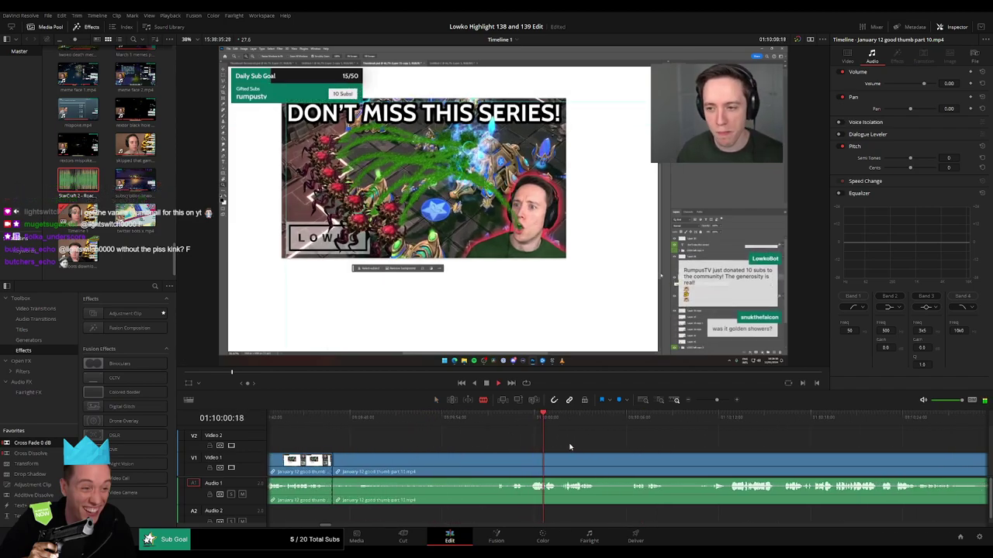
{"action": "left_click", "coordinate": [728, 429]}
{"action": "left_click_drag", "start_coordinate": [774, 448], "coordinate": [611, 440]}
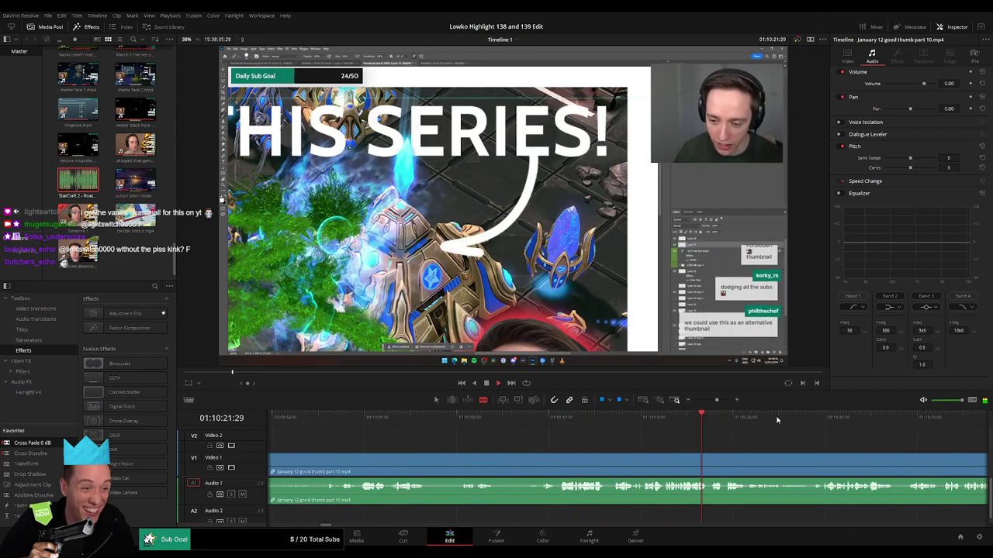
Step: Review the part 10 footage between about 01:10:12 and 01:11:04 to find where the next passage worth keeping begins
{"action": "left_click", "coordinate": [856, 420]}
{"action": "left_click_drag", "start_coordinate": [717, 400], "coordinate": [711, 403]}
{"action": "left_click", "coordinate": [672, 423]}
{"action": "scroll", "coordinate": [689, 430], "scroll_direction": "right", "scroll_amount": 3}
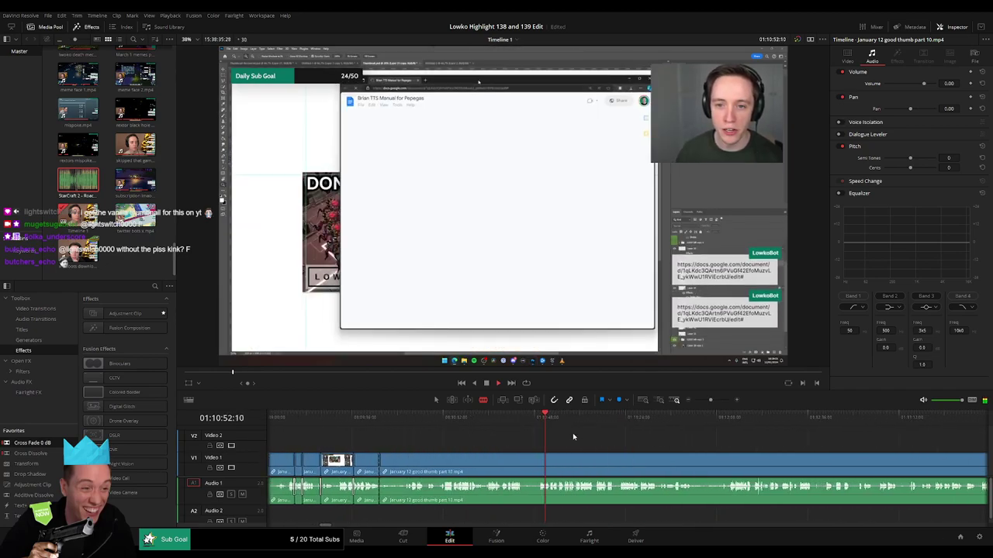
{"action": "left_click", "coordinate": [572, 422]}
{"action": "left_click", "coordinate": [576, 422]}
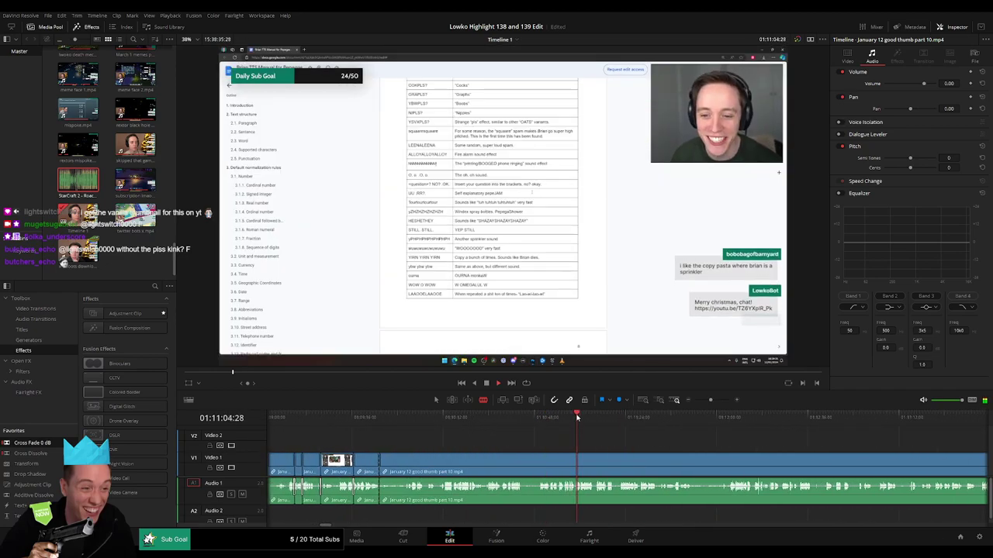
{"action": "left_click", "coordinate": [509, 418]}
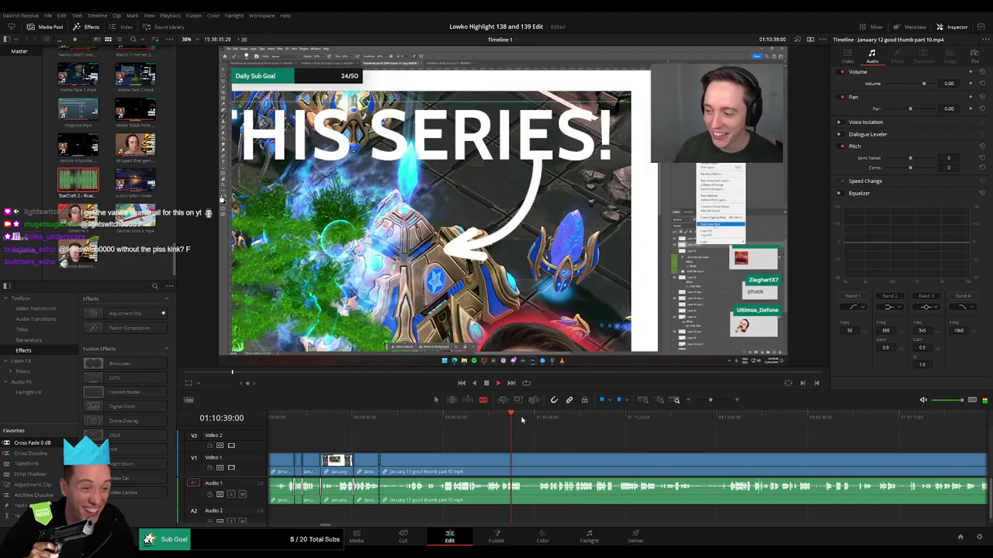
{"action": "left_click", "coordinate": [496, 418]}
{"action": "left_click_drag", "start_coordinate": [707, 401], "coordinate": [716, 402]}
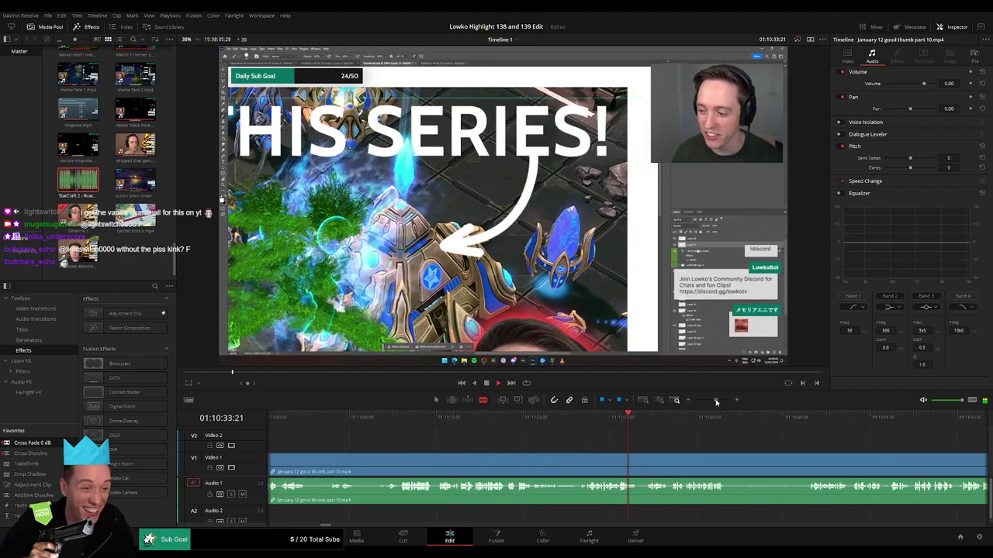
{"action": "left_click", "coordinate": [550, 425]}
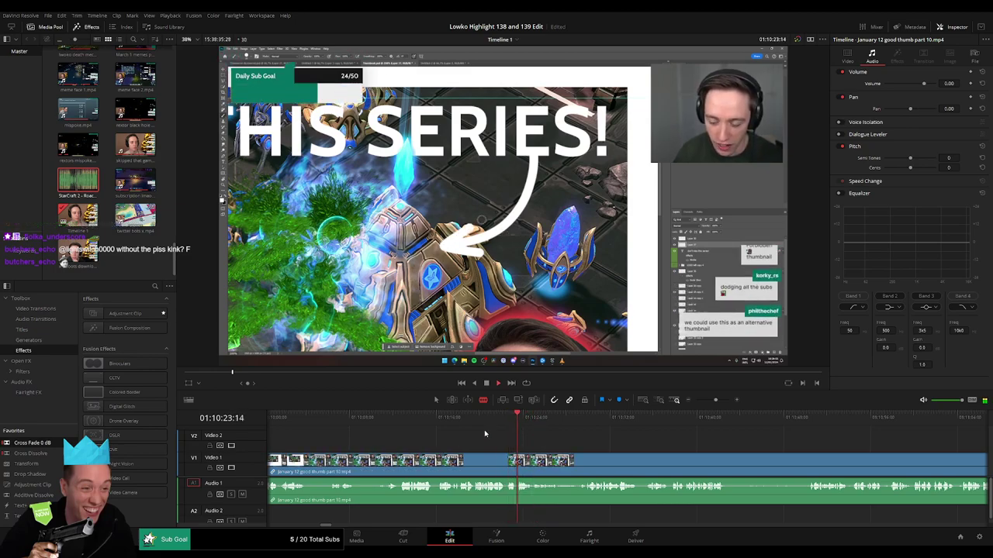
{"action": "left_click", "coordinate": [438, 425]}
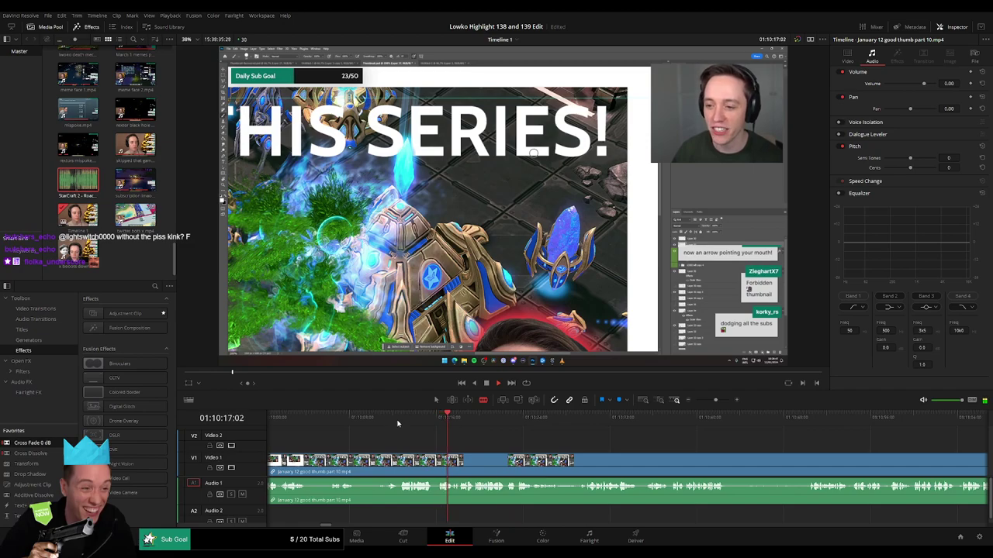
{"action": "scroll", "coordinate": [476, 447], "scroll_direction": "left", "scroll_amount": 3}
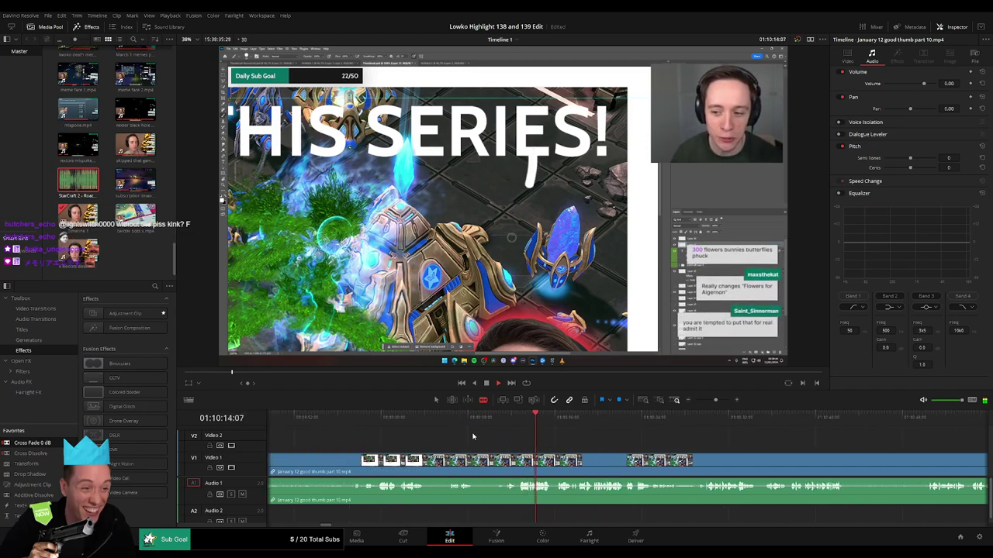
Step: Split the clip at about 01:10:12, remove the passage from about 01:09:47 with its gap, and add a Cross Fade 0 dB at the join
{"action": "key", "text": "space"}
{"action": "left_click", "coordinate": [514, 425]}
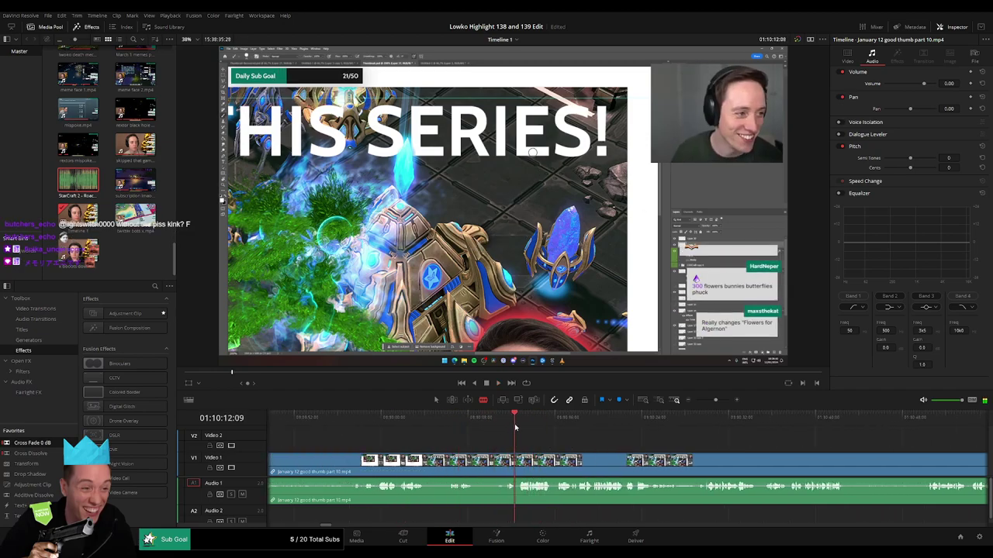
{"action": "key", "text": "a"}
{"action": "left_click", "coordinate": [503, 463]}
{"action": "key", "text": "Delete"}
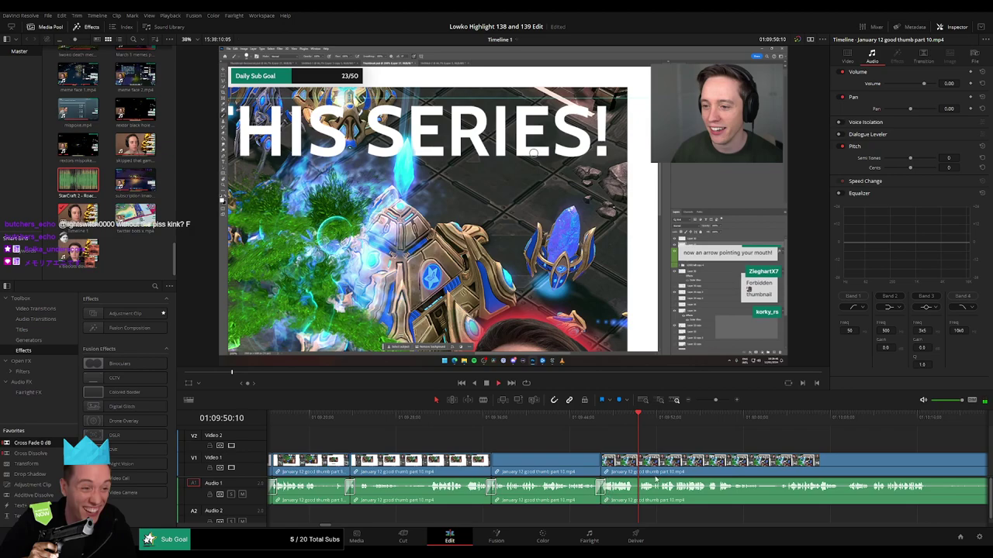
Step: Isolate the brief spoken moment in the part 10 clip by splitting it at about 01:10:00:29 and 01:10:01:12
{"action": "left_click_drag", "start_coordinate": [691, 473], "coordinate": [559, 459]}
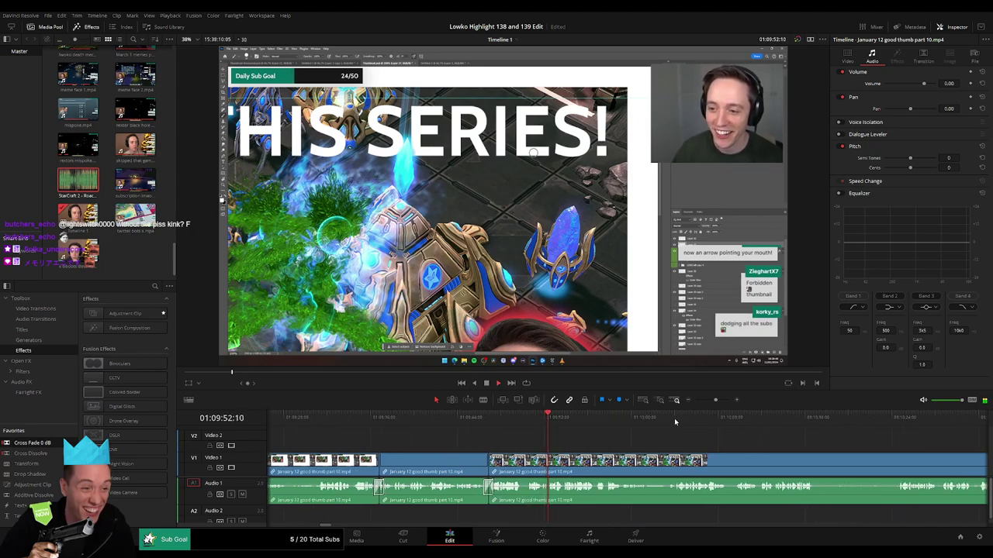
{"action": "left_click", "coordinate": [719, 401]}
{"action": "left_click_drag", "start_coordinate": [731, 454], "coordinate": [553, 456]}
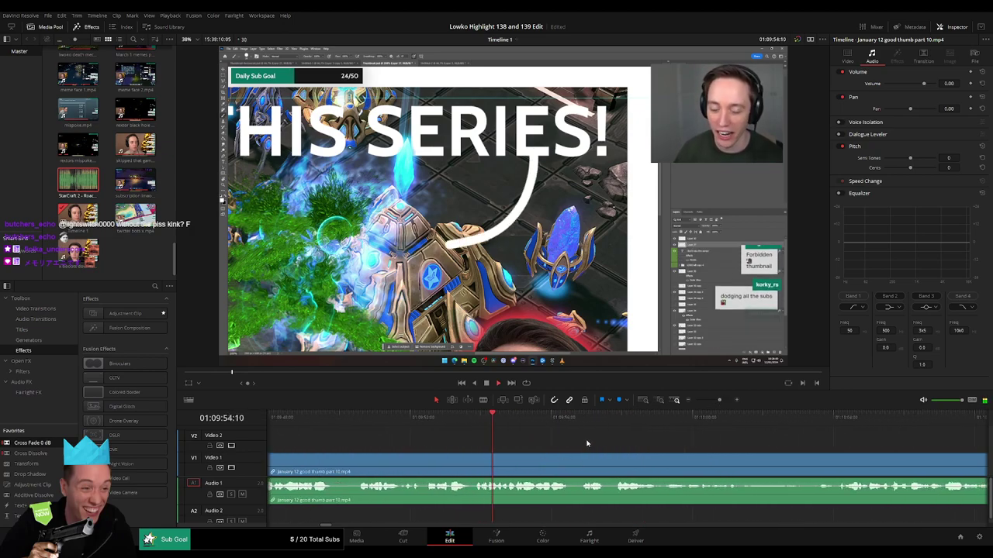
{"action": "key", "text": "space"}
{"action": "left_click_drag", "start_coordinate": [617, 446], "coordinate": [463, 439]}
{"action": "left_click", "coordinate": [442, 421]}
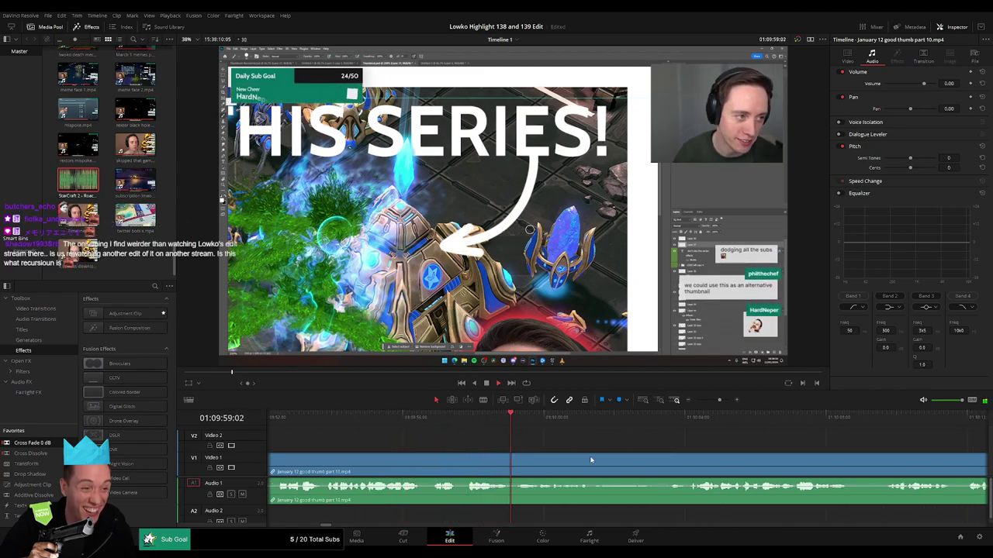
{"action": "scroll", "coordinate": [558, 452], "scroll_direction": "right", "scroll_amount": 4}
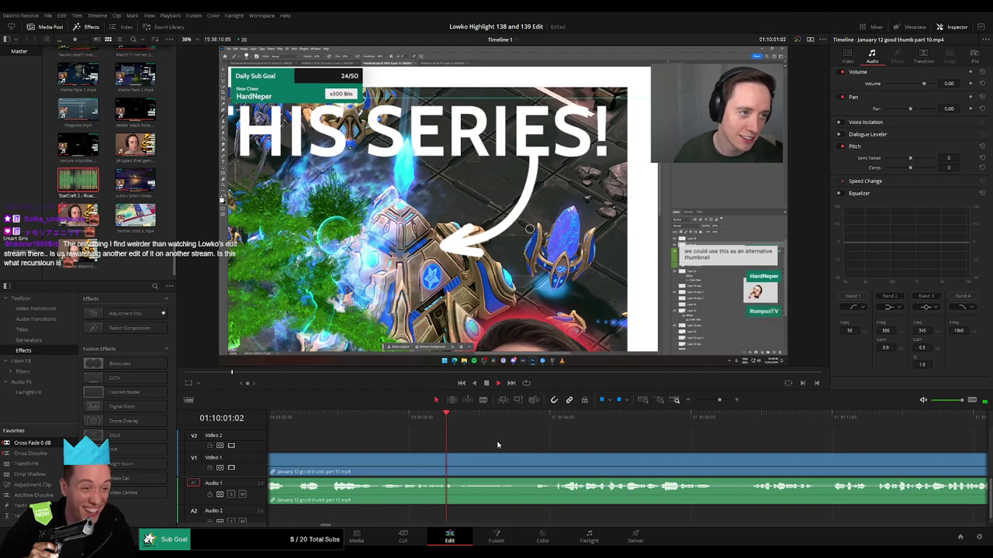
{"action": "key", "text": "b"}
{"action": "left_click_drag", "start_coordinate": [391, 422], "coordinate": [389, 422]}
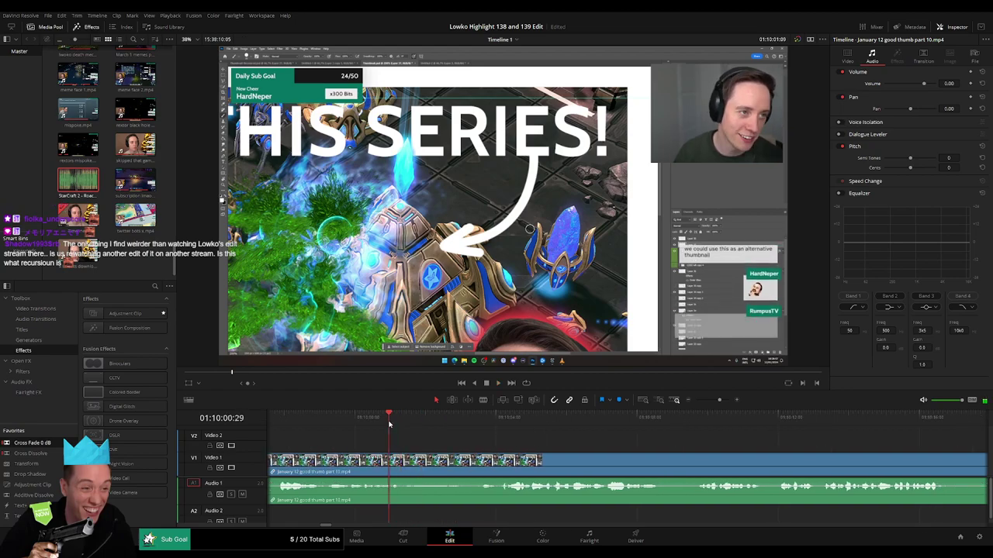
{"action": "left_click", "coordinate": [390, 459]}
{"action": "key", "text": "space"}
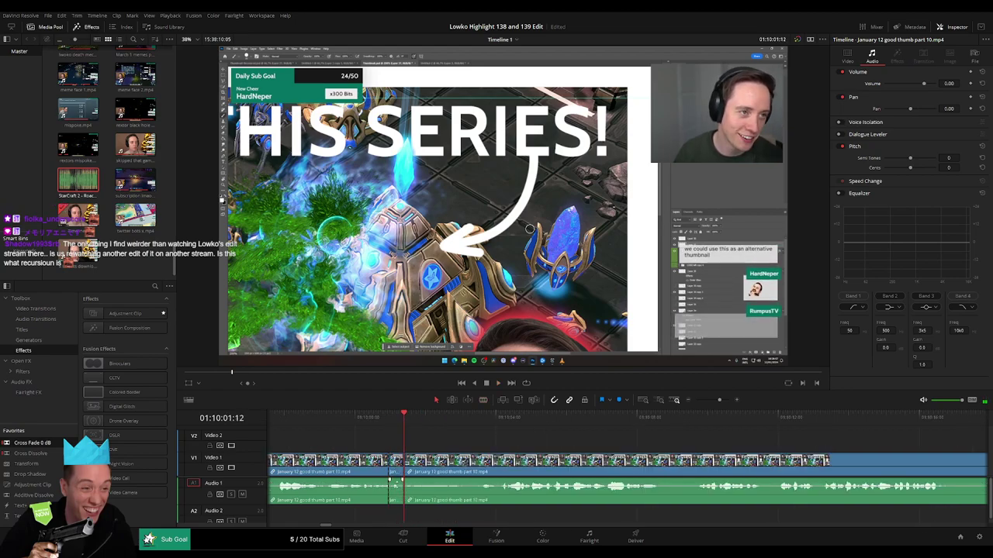
Step: Place the StarCraft 2 Roach Quotes sound on Audio 2 under the isolated segment, aligned to its start at 01:10:00:29, and play it back
{"action": "left_click", "coordinate": [83, 186]}
{"action": "mouse_move", "coordinate": [391, 520]}
{"action": "left_mouse_down"}
{"action": "mouse_move", "coordinate": [409, 515]}
{"action": "mouse_move", "coordinate": [400, 515]}
{"action": "left_mouse_up"}
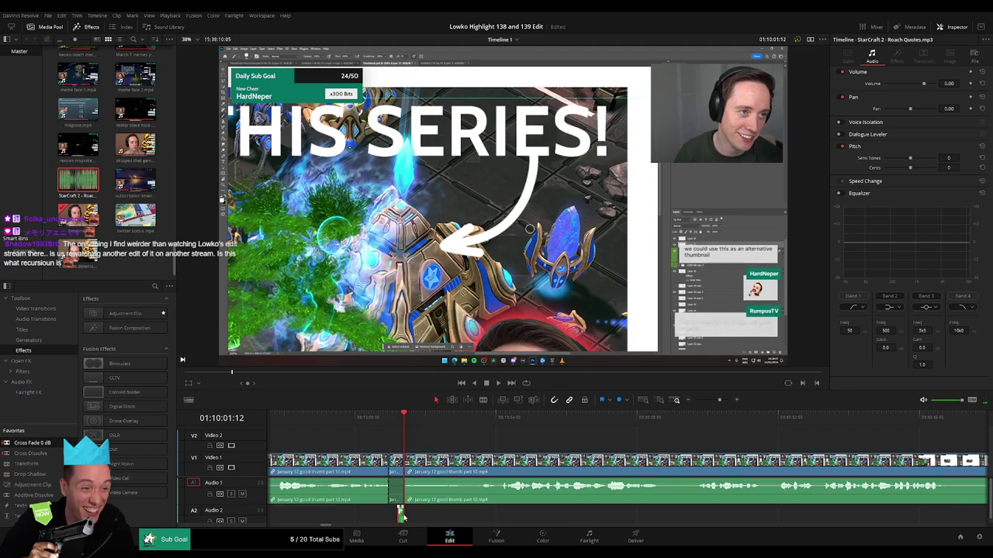
{"action": "left_click_drag", "start_coordinate": [398, 515], "coordinate": [389, 516]}
{"action": "left_click", "coordinate": [381, 427]}
{"action": "key", "text": "space"}
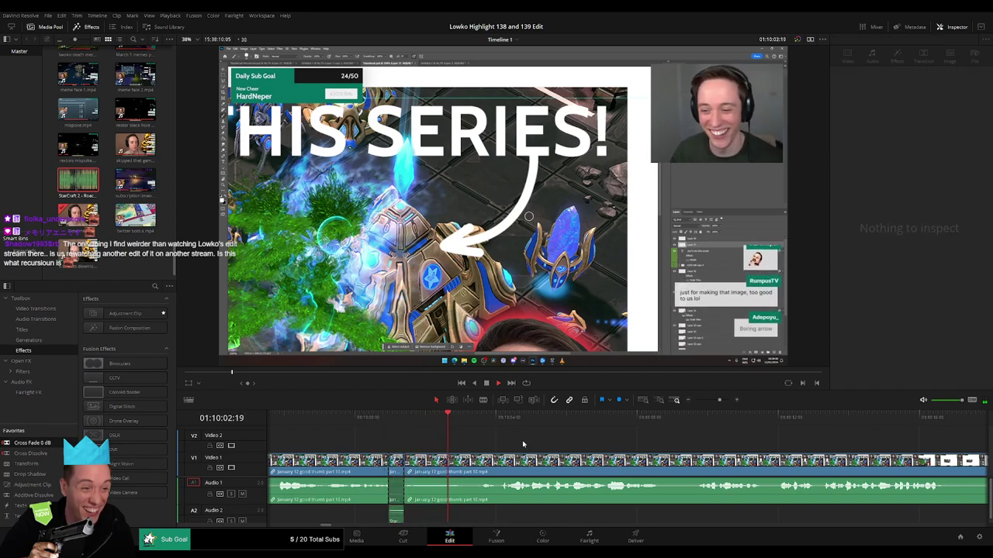
Step: Review the footage following the Roach sound effect and split the part 10 clip at about 01:10:17 and 01:10:24
{"action": "left_click_drag", "start_coordinate": [543, 446], "coordinate": [476, 443]}
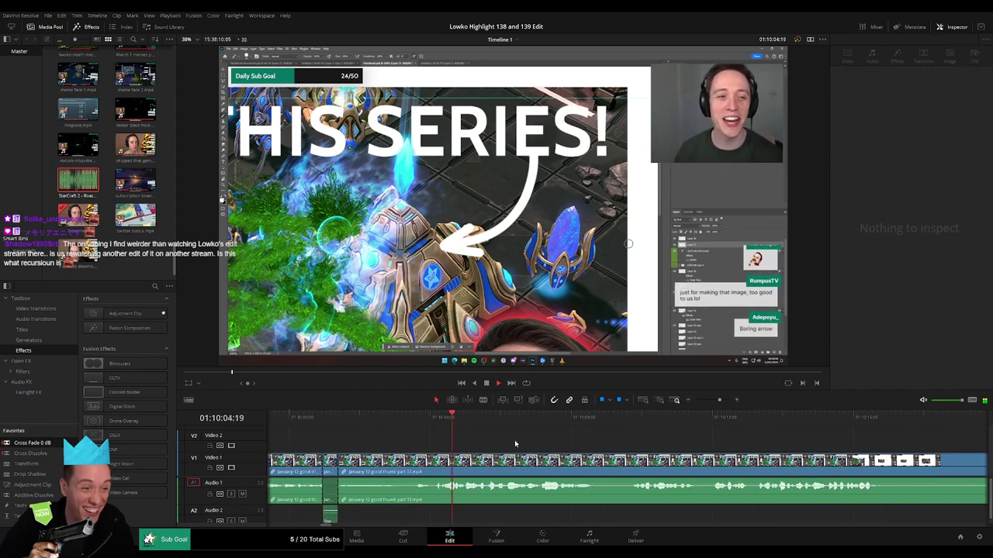
{"action": "scroll", "coordinate": [515, 440], "scroll_direction": "right", "scroll_amount": 1}
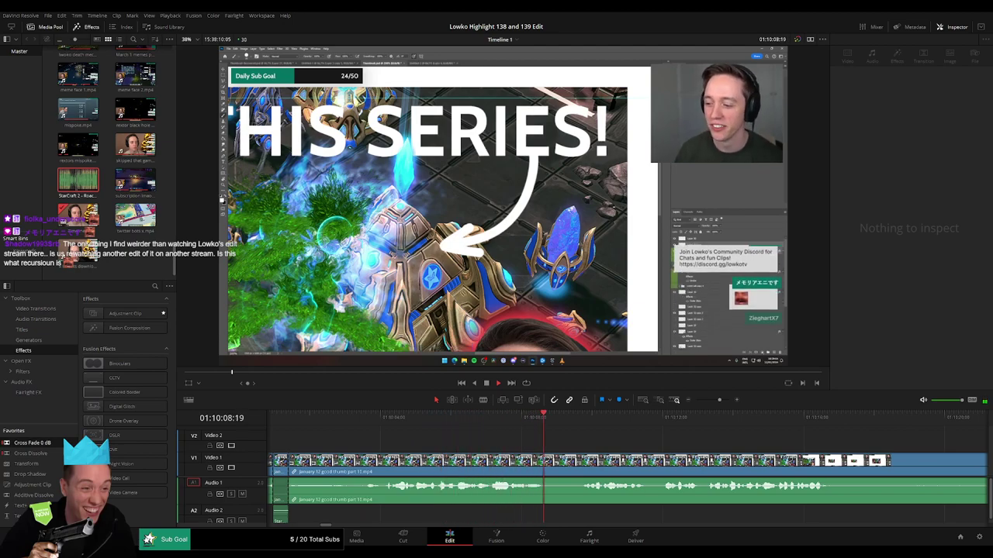
{"action": "left_click", "coordinate": [701, 470]}
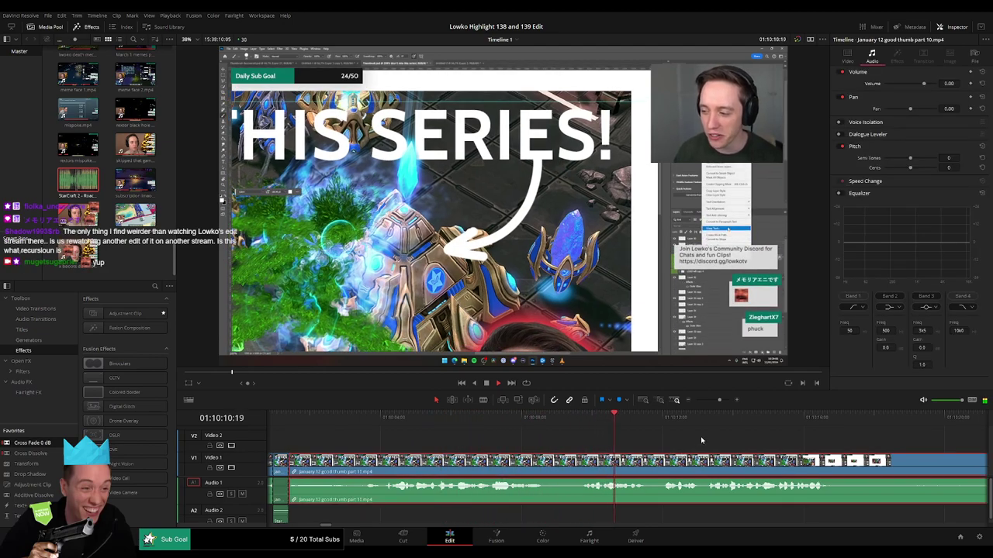
{"action": "left_click", "coordinate": [712, 444]}
{"action": "left_click_drag", "start_coordinate": [719, 401], "coordinate": [718, 403]}
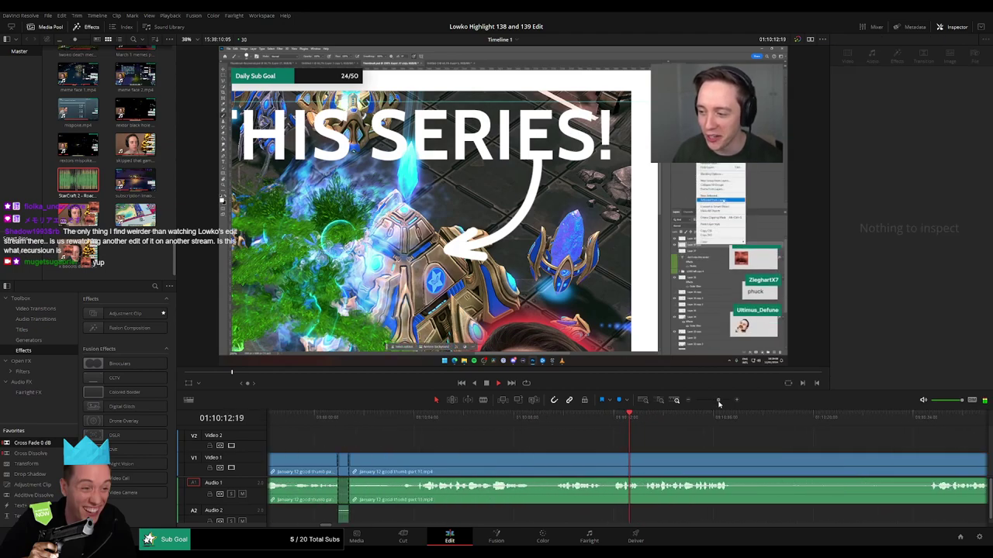
{"action": "key", "text": "b"}
{"action": "left_click", "coordinate": [605, 460]}
{"action": "left_click", "coordinate": [789, 459]}
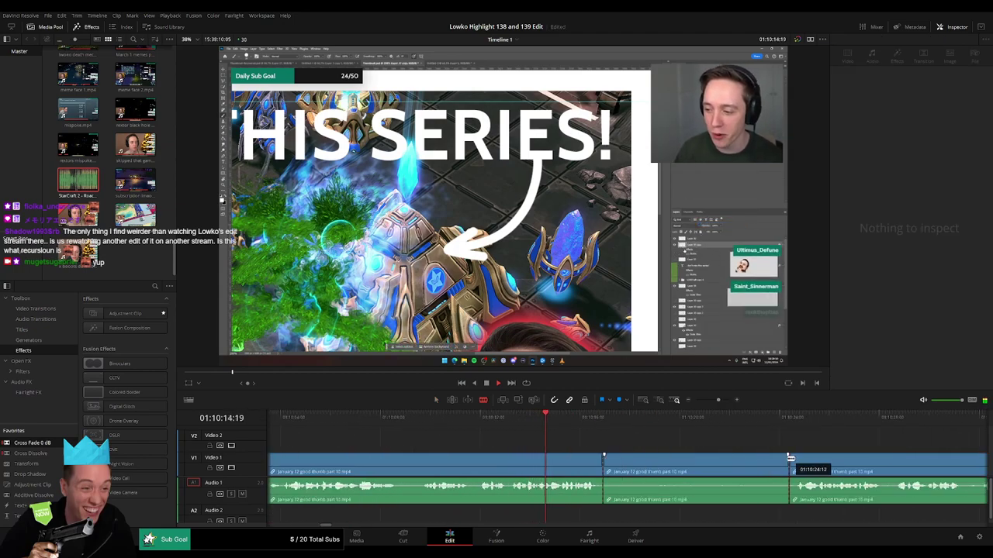
Step: Remove the passage from about 01:10:17 to 01:10:24 with its gap and add a Cross Fade 0 dB at the join
{"action": "key", "text": "a"}
{"action": "left_click", "coordinate": [740, 463]}
{"action": "key", "text": "Delete"}
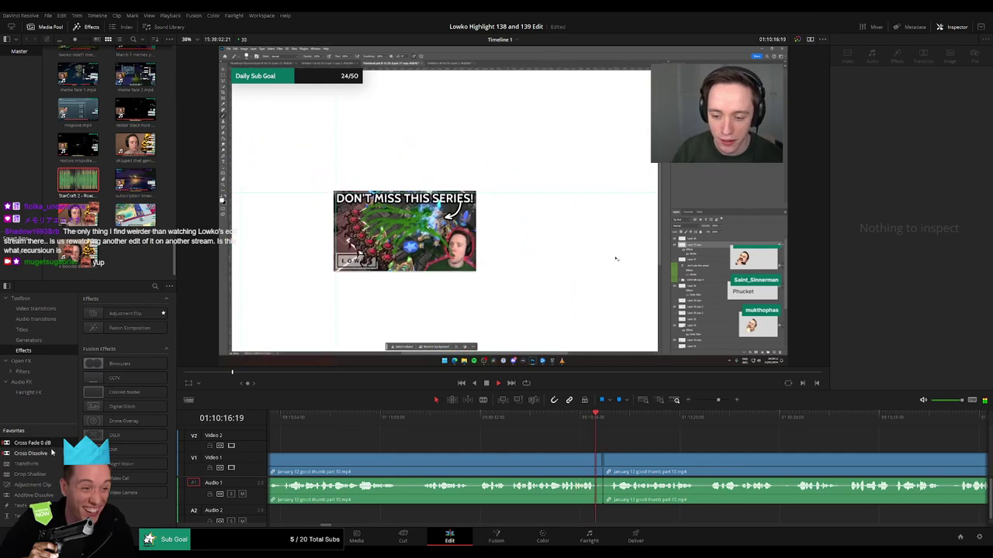
{"action": "left_click", "coordinate": [602, 494]}
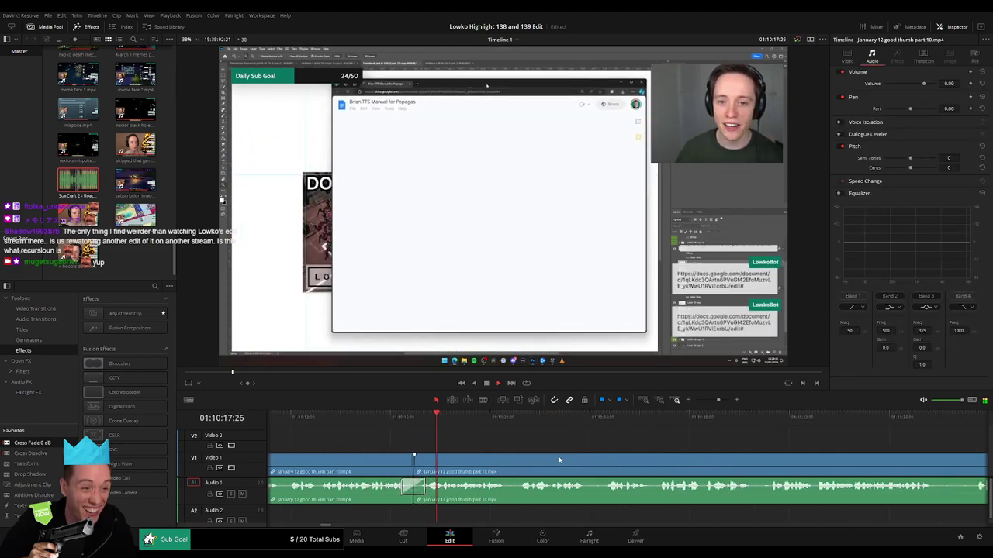
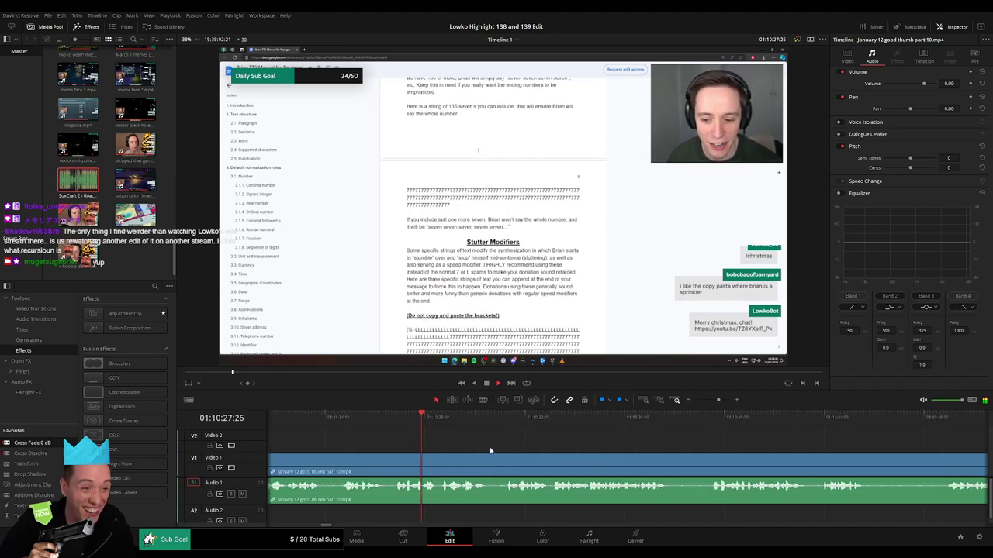
Step: Cut out the short passage from about 01:10:38 to 01:10:39 with its gap and add a Cross Fade 0 dB at the join
{"action": "mouse_move", "coordinate": [719, 400]}
{"action": "left_mouse_down"}
{"action": "mouse_move", "coordinate": [704, 402]}
{"action": "mouse_move", "coordinate": [719, 403]}
{"action": "left_mouse_up"}
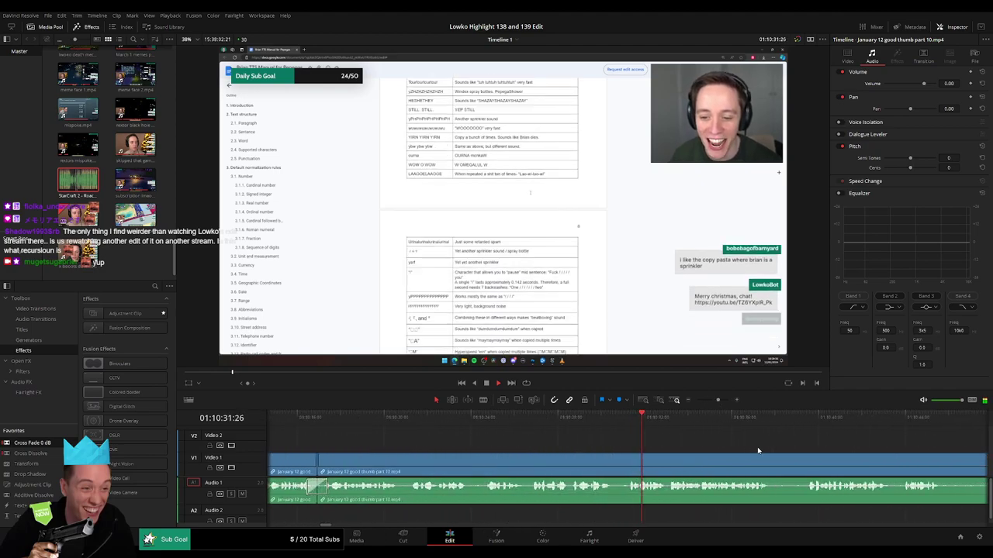
{"action": "left_click_drag", "start_coordinate": [758, 449], "coordinate": [543, 441]}
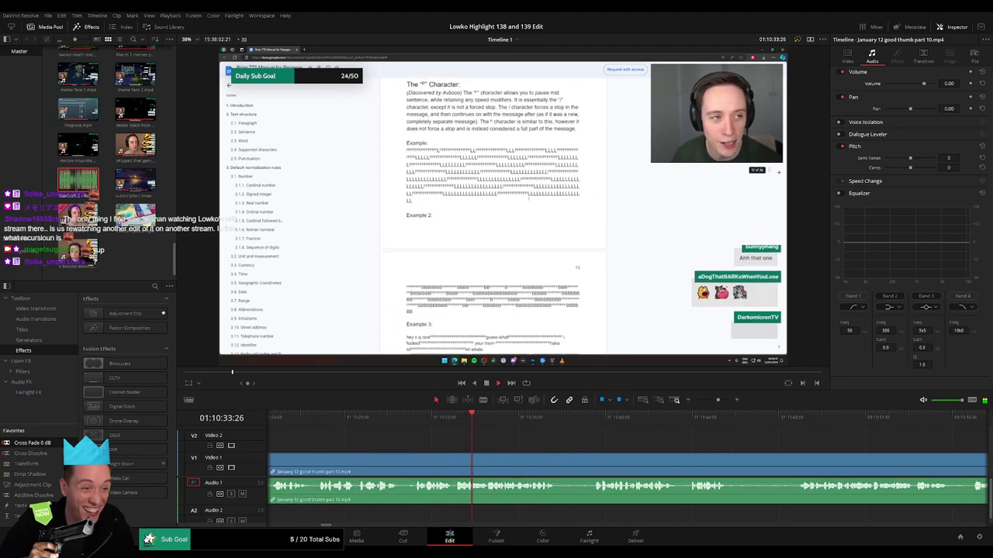
{"action": "left_click_drag", "start_coordinate": [496, 456], "coordinate": [397, 448]}
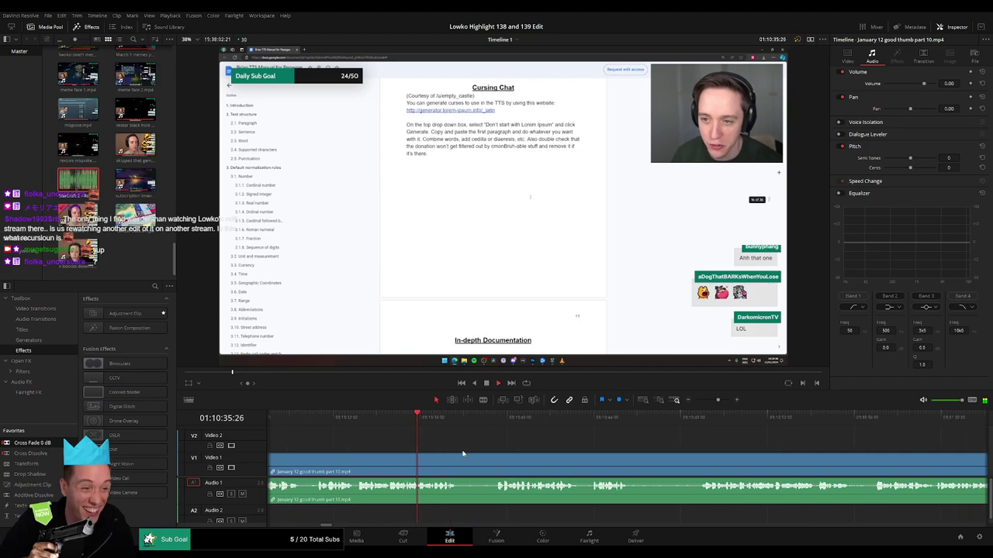
{"action": "left_click", "coordinate": [484, 419]}
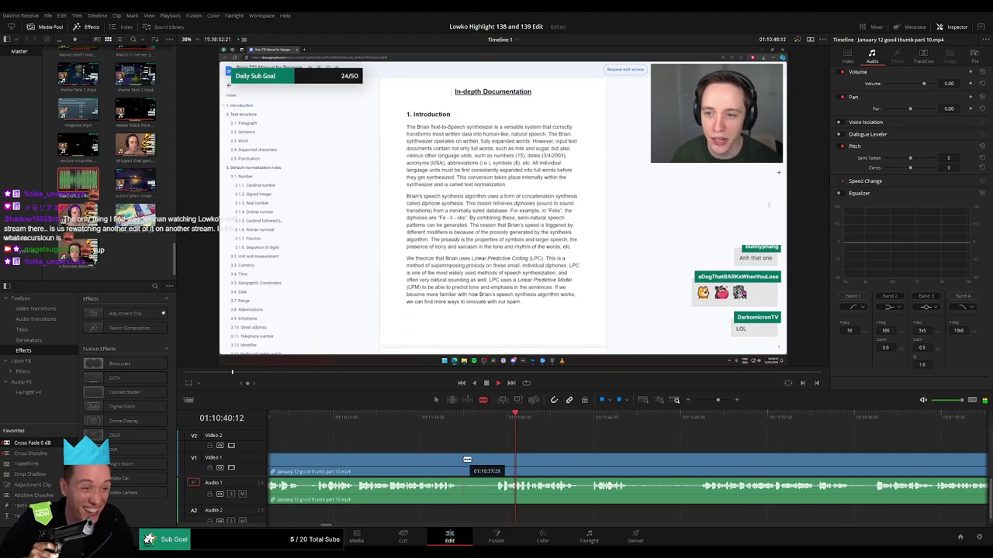
{"action": "key", "text": "Delete"}
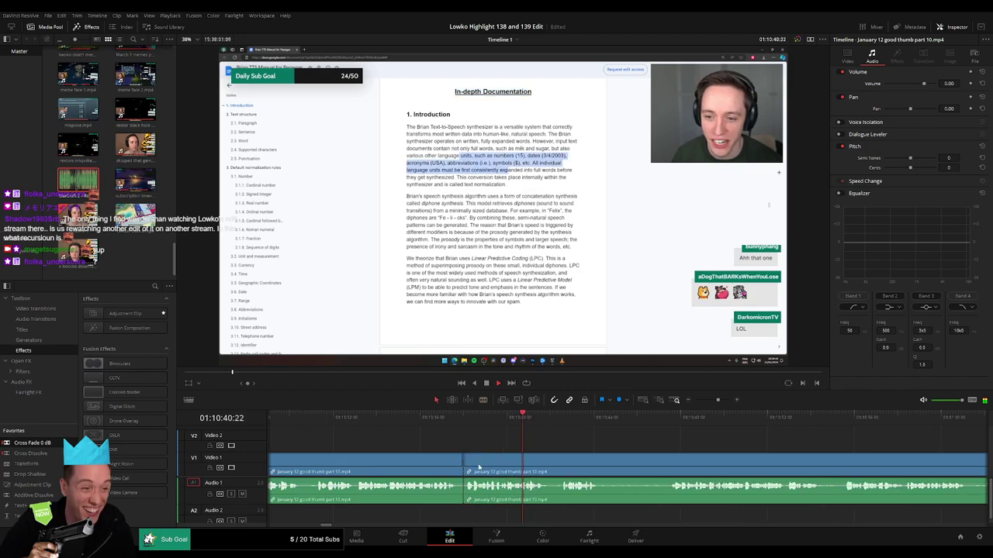
{"action": "left_click_drag", "start_coordinate": [32, 442], "coordinate": [465, 486]}
Step: Split the part 10 clip at about 01:10:44 and 01:10:47, around the pause at the LPC model page
{"action": "left_click_drag", "start_coordinate": [608, 464], "coordinate": [463, 466]}
{"action": "key", "text": "b"}
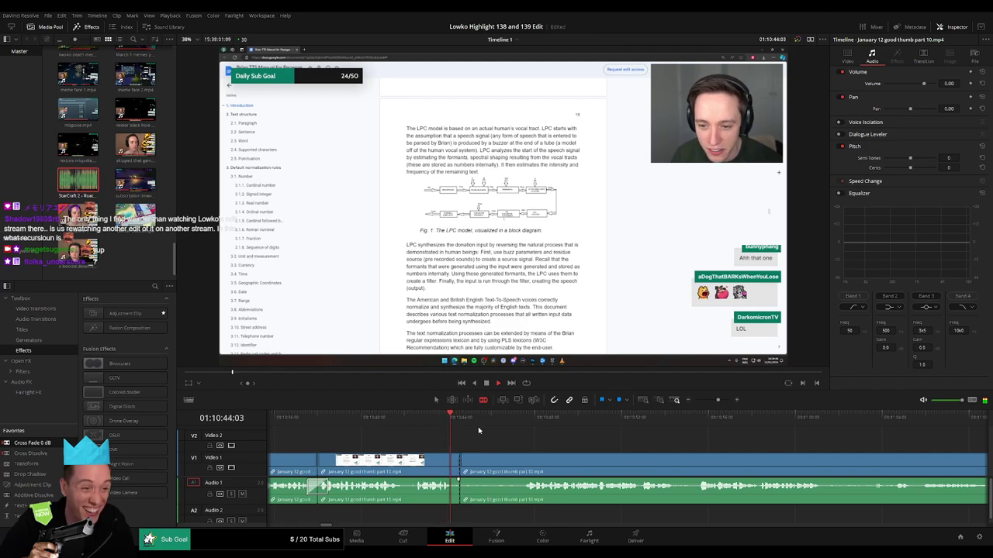
{"action": "left_click", "coordinate": [489, 423]}
{"action": "key", "text": "space"}
{"action": "left_click", "coordinate": [522, 470]}
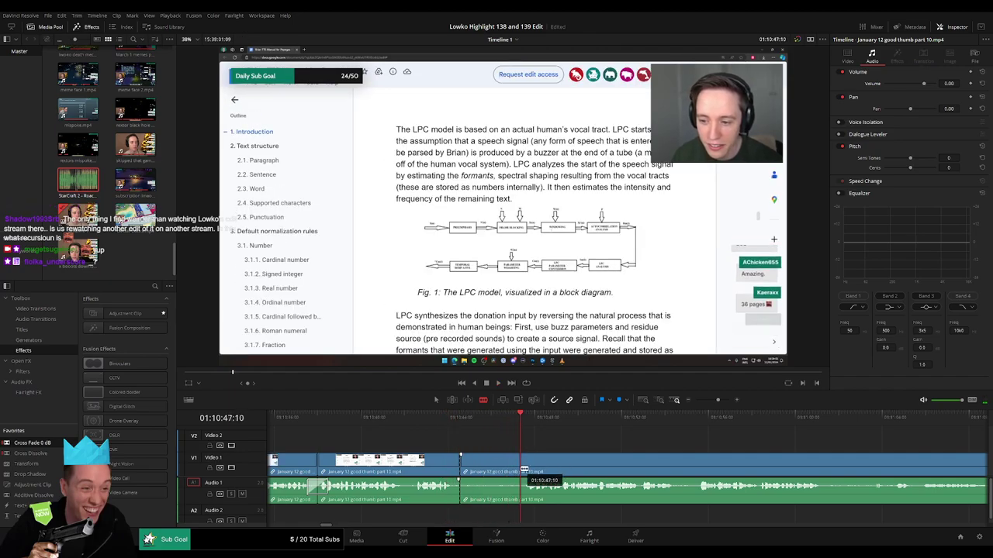
Step: Remove the passage from about 01:10:44 to 01:10:47 with its gap and add a Cross Fade 0 dB at the join
{"action": "key", "text": "a"}
{"action": "left_click", "coordinate": [499, 474]}
{"action": "key", "text": "Delete"}
{"action": "key", "text": "space"}
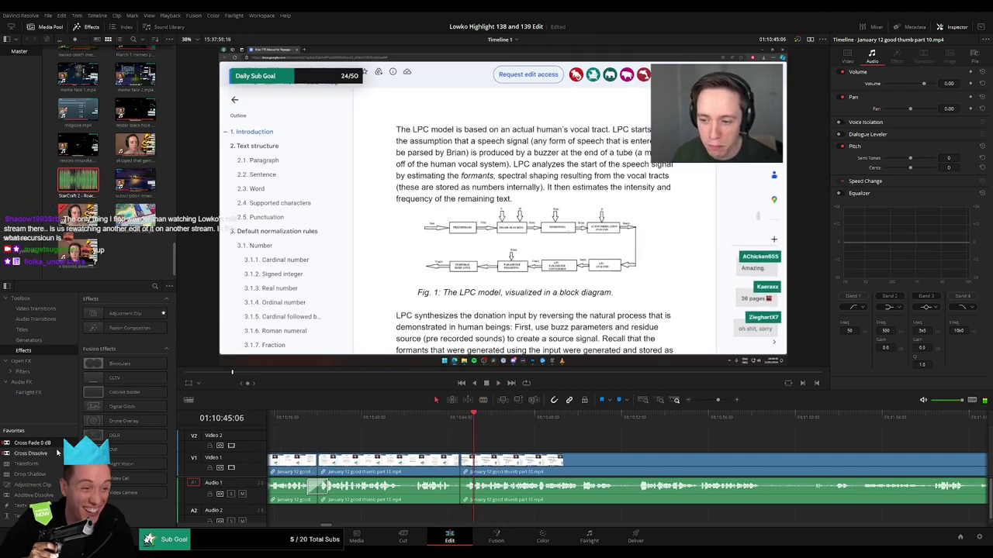
{"action": "left_click_drag", "start_coordinate": [46, 443], "coordinate": [463, 493]}
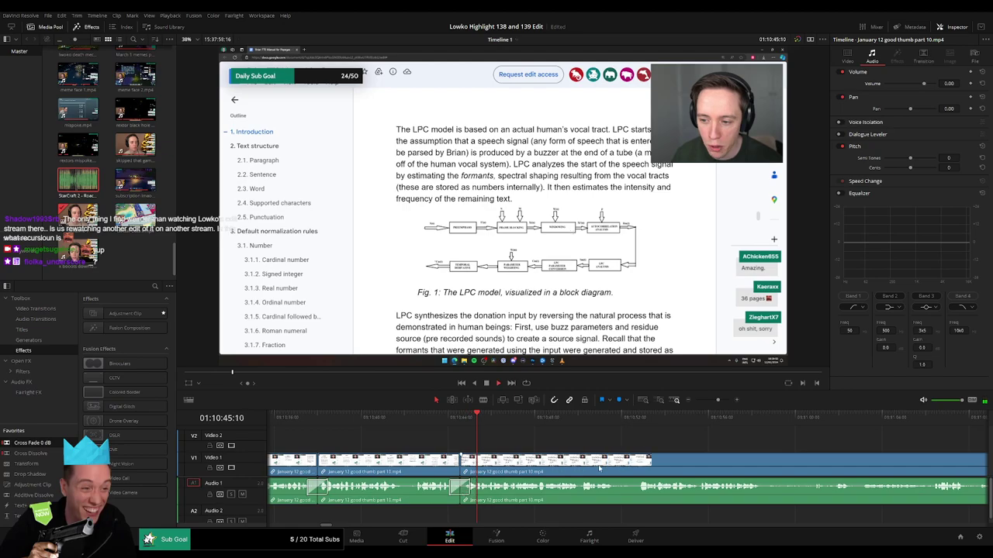
{"action": "left_click_drag", "start_coordinate": [598, 468], "coordinate": [472, 446]}
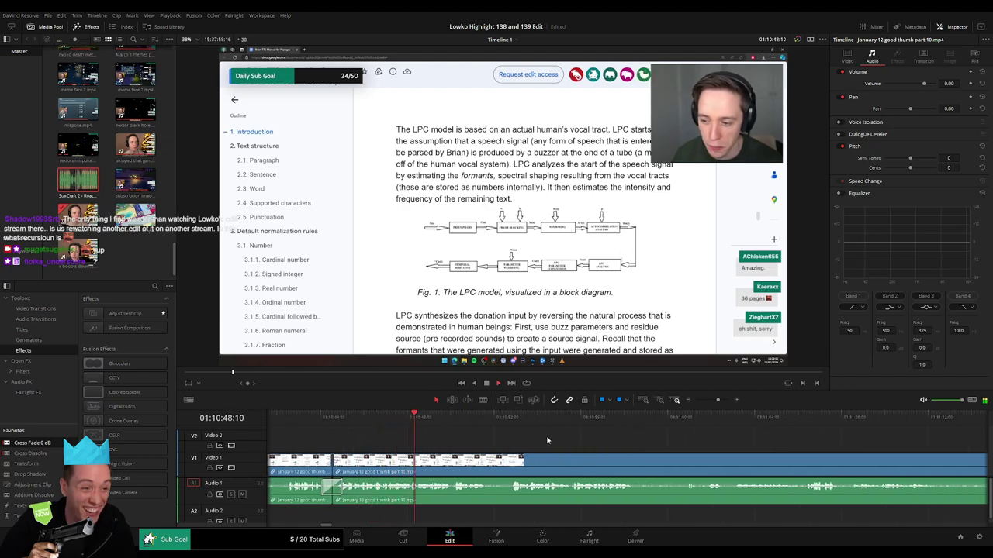
Step: Split the part 10 clip at about 01:10:58, where the talk over the TTS manual goes quiet
{"action": "mouse_move", "coordinate": [716, 402]}
{"action": "left_mouse_down"}
{"action": "mouse_move", "coordinate": [699, 401]}
{"action": "mouse_move", "coordinate": [717, 401]}
{"action": "left_mouse_up"}
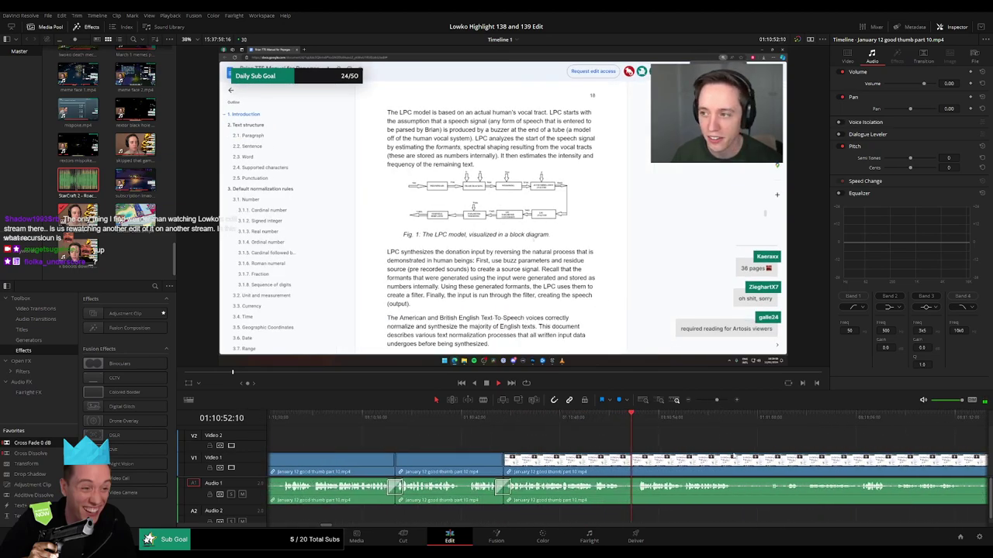
{"action": "left_click_drag", "start_coordinate": [678, 464], "coordinate": [509, 456]}
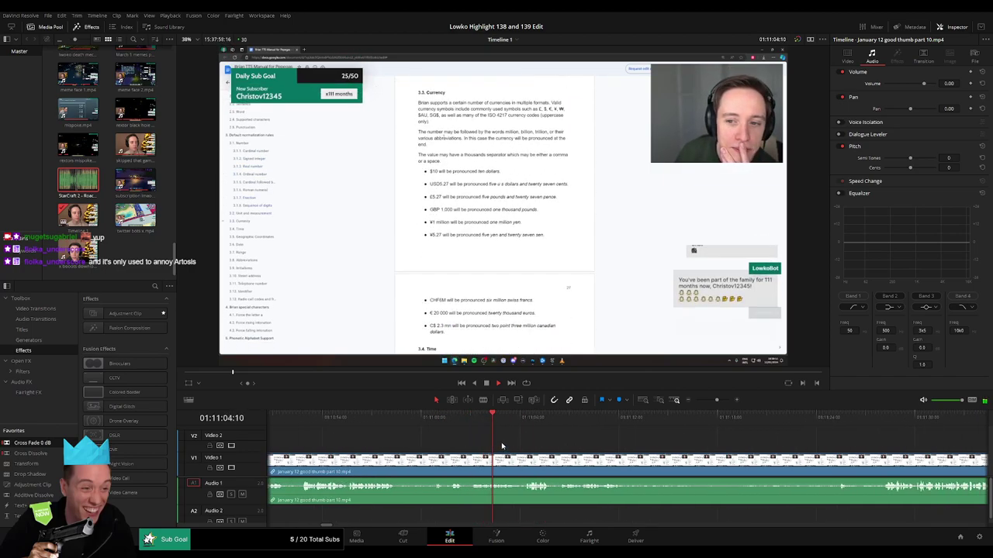
{"action": "left_click", "coordinate": [385, 421]}
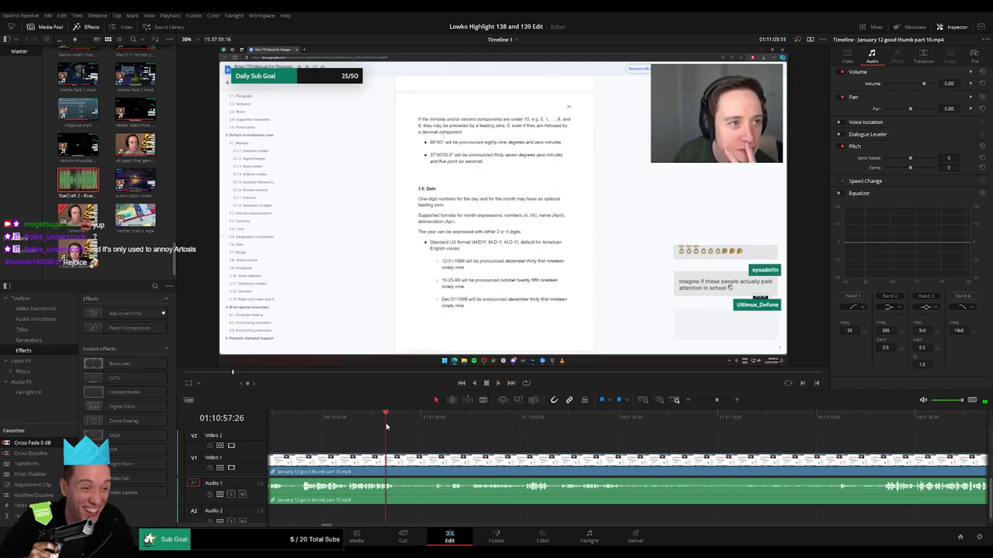
{"action": "key", "text": "space"}
{"action": "key", "text": "b"}
{"action": "left_click", "coordinate": [400, 470]}
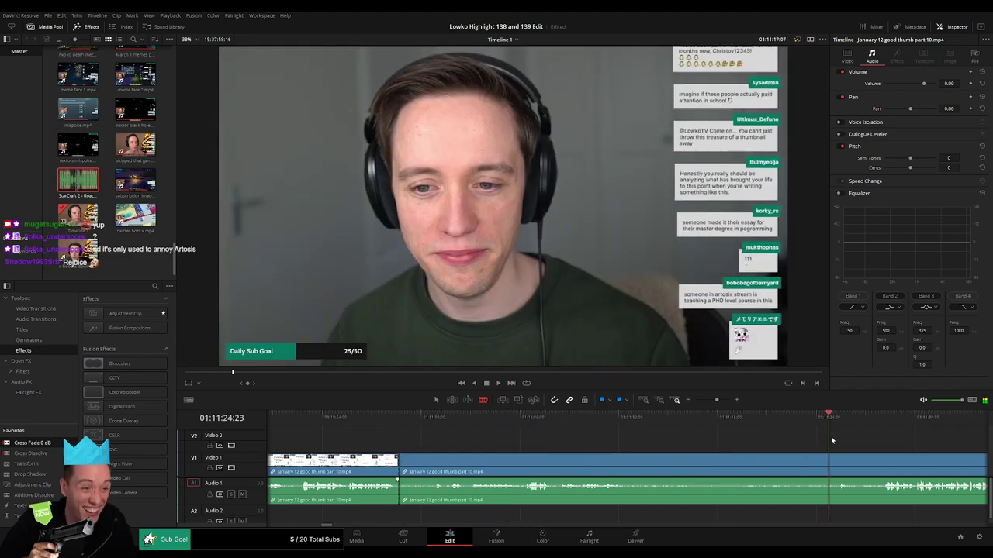
Step: Remove the passage from about 01:10:58 to 01:11:28 with its gap and add a Cross Fade 0 dB at the join
{"action": "left_click_drag", "start_coordinate": [831, 437], "coordinate": [846, 437]}
{"action": "key", "text": "space"}
{"action": "left_click", "coordinate": [885, 425]}
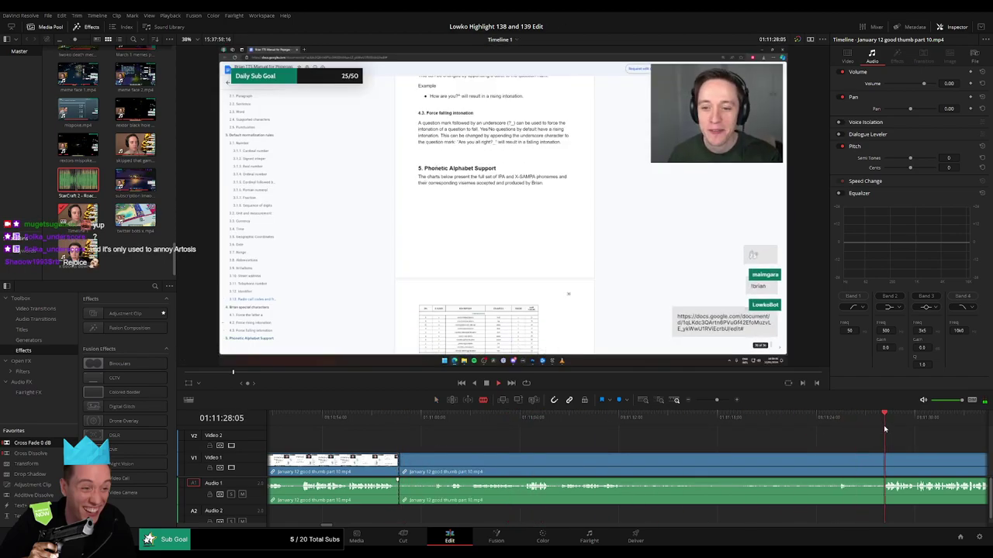
{"action": "left_click", "coordinate": [886, 465]}
{"action": "key", "text": "a"}
{"action": "left_click", "coordinate": [812, 466]}
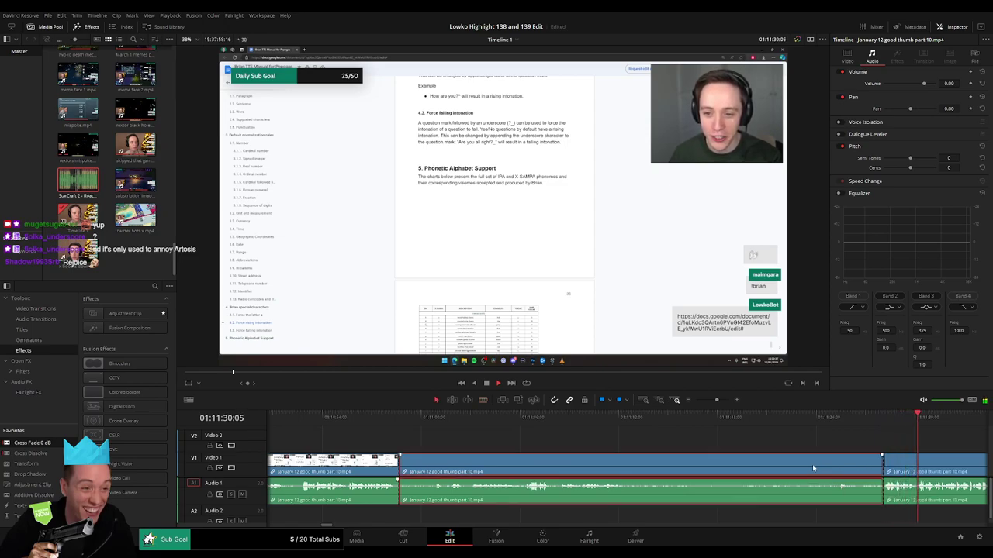
{"action": "key", "text": "Delete"}
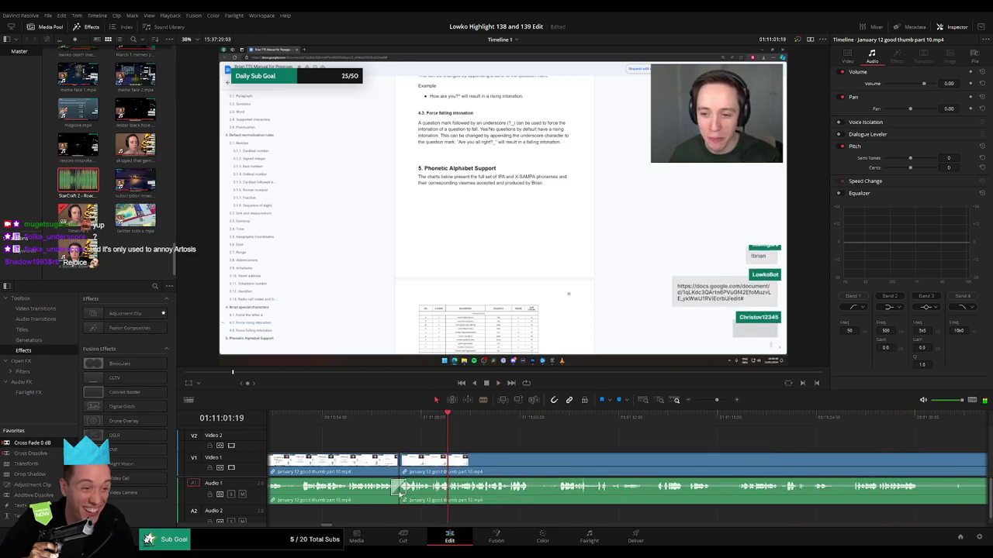
Step: Cut out the short passage from about 01:11:17 to 01:11:19 with its gap and replay the join
{"action": "scroll", "coordinate": [470, 473], "scroll_direction": "right", "scroll_amount": 5}
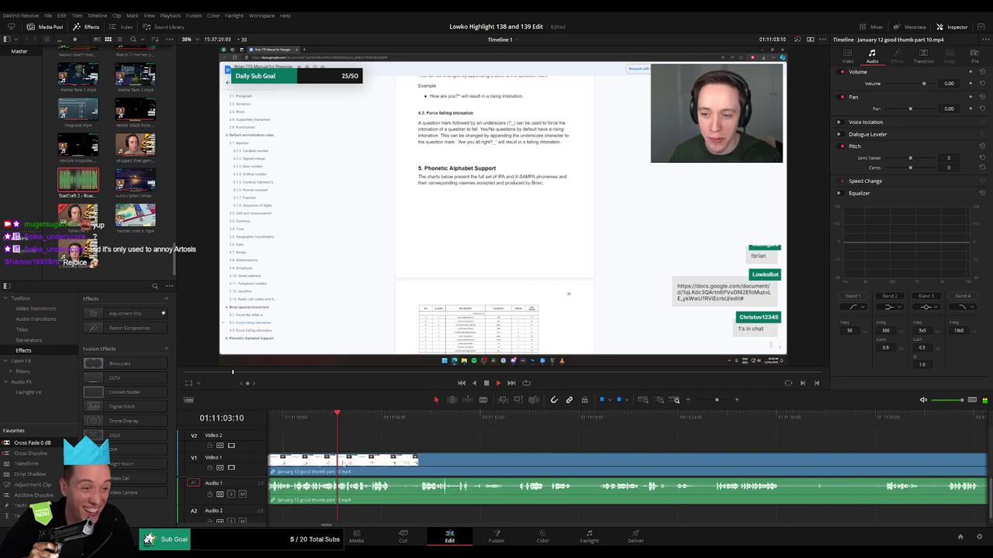
{"action": "scroll", "coordinate": [471, 473], "scroll_direction": "right", "scroll_amount": 1}
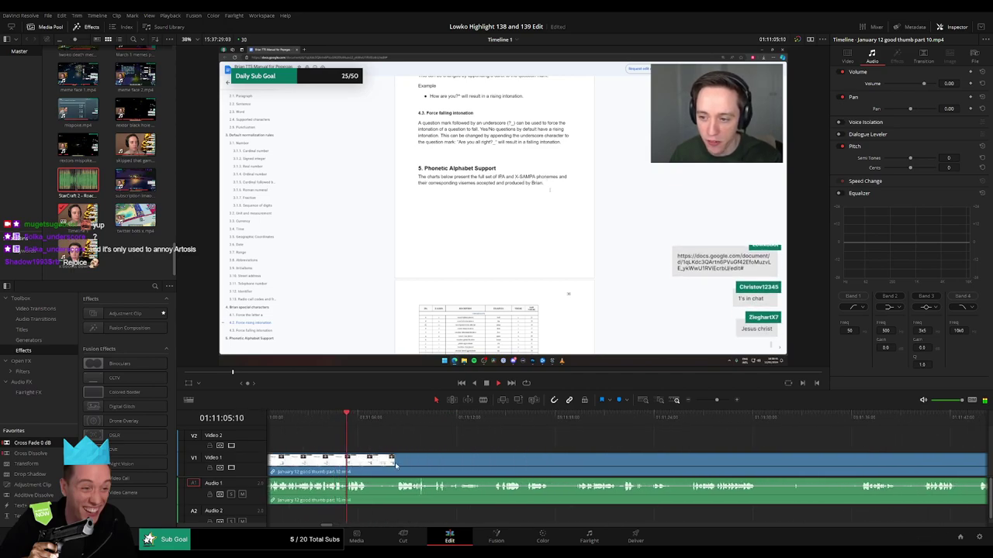
{"action": "left_click", "coordinate": [388, 418]}
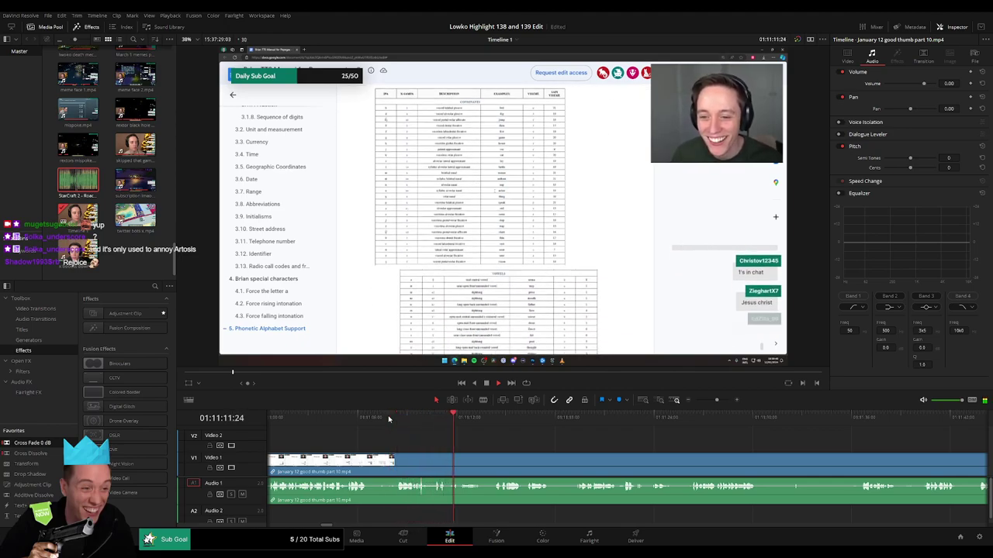
{"action": "left_click", "coordinate": [491, 423]}
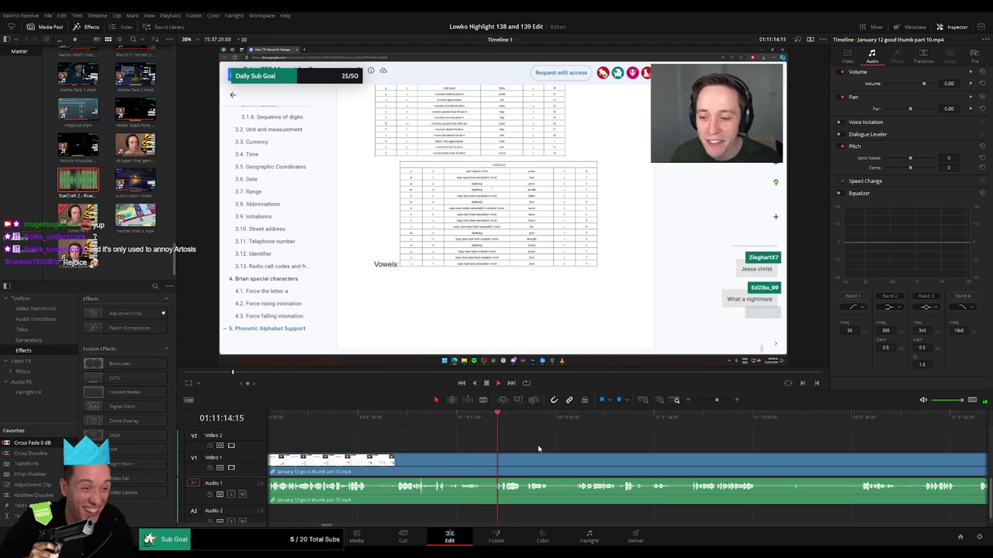
{"action": "left_click_drag", "start_coordinate": [576, 447], "coordinate": [402, 444]}
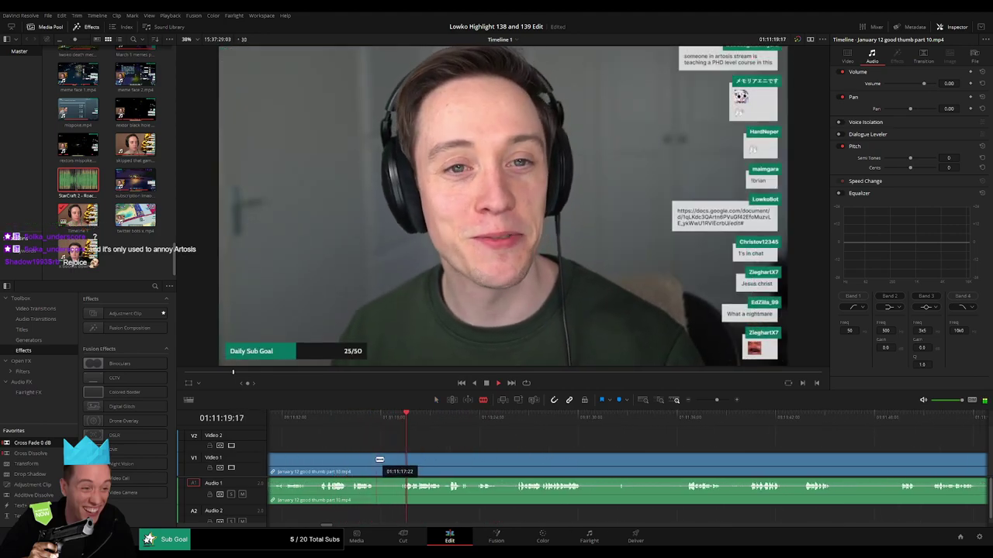
{"action": "left_click", "coordinate": [377, 459]}
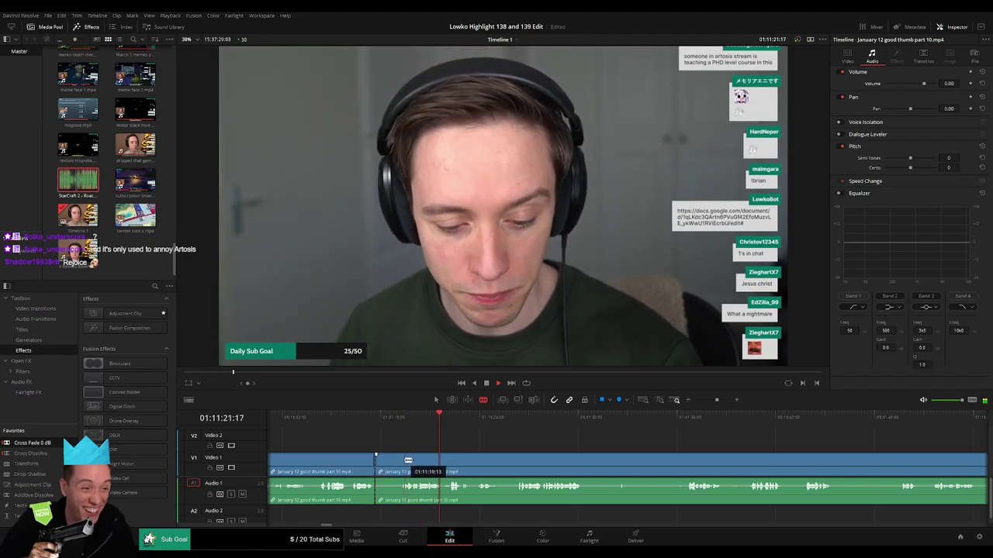
{"action": "left_click", "coordinate": [404, 461]}
{"action": "key", "text": "a"}
{"action": "left_click", "coordinate": [387, 463]}
{"action": "key", "text": "Delete"}
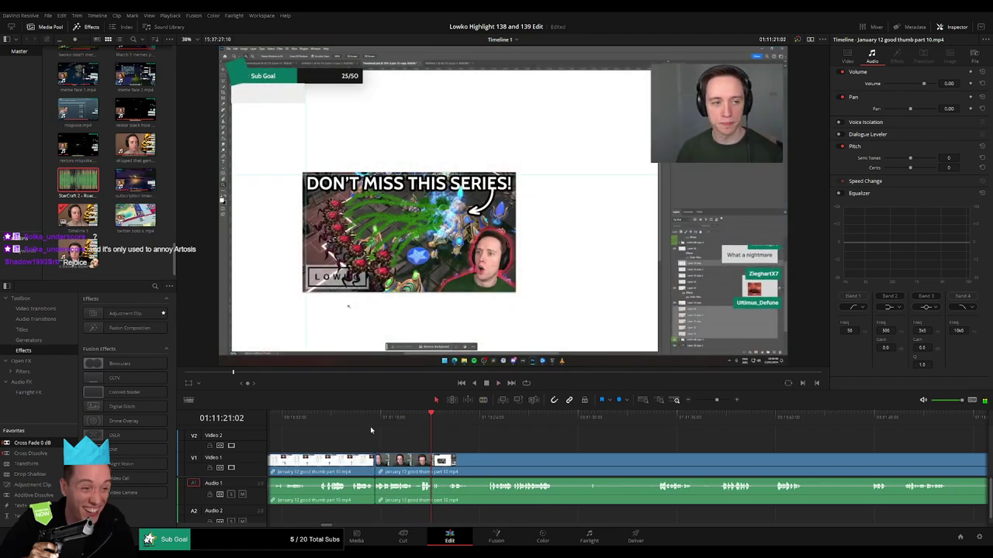
{"action": "left_click", "coordinate": [372, 422]}
{"action": "key", "text": "space"}
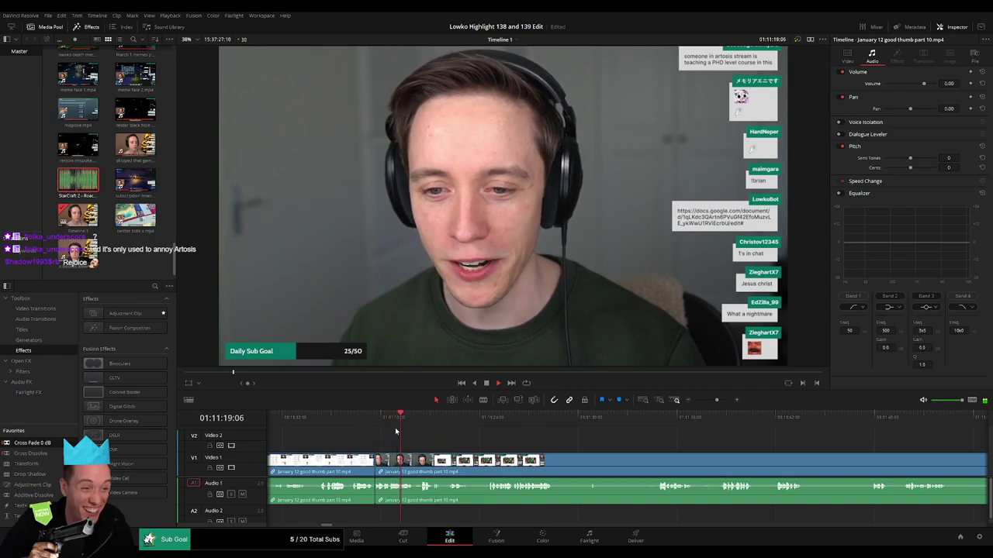
{"action": "key", "text": "b"}
{"action": "left_click", "coordinate": [416, 460]}
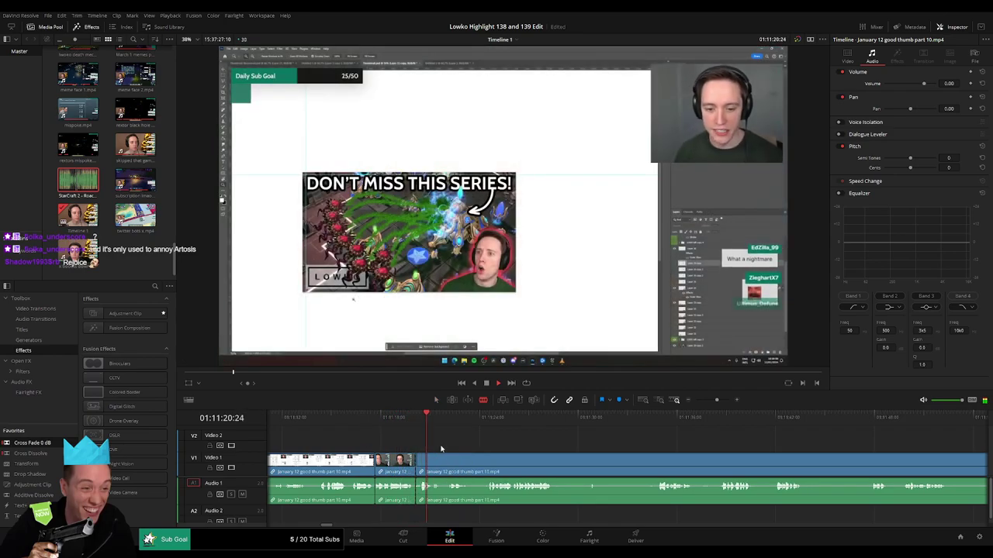
{"action": "key", "text": "ctrl+z"}
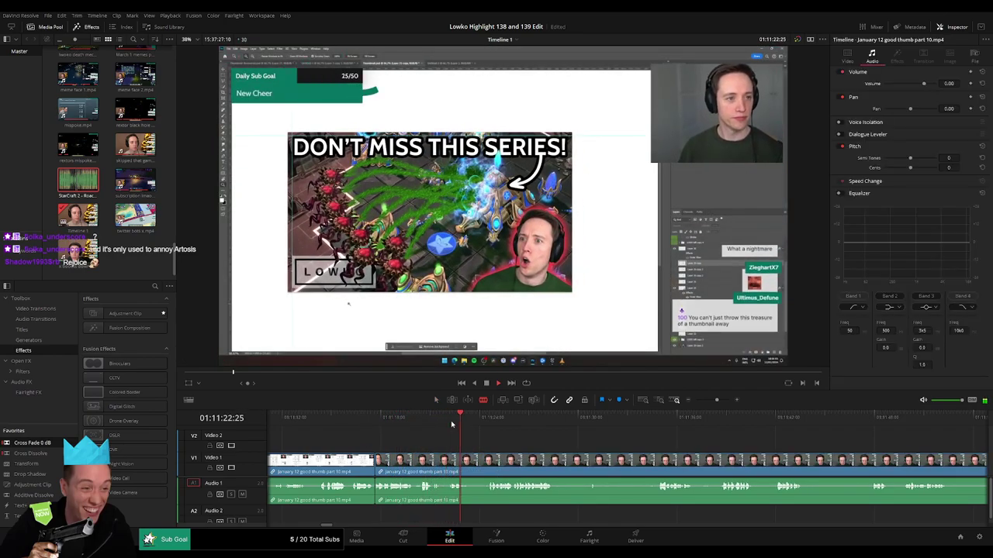
Step: Cut out the passage from about 01:11:21 to 01:11:24 with its gap and replay the join
{"action": "left_click", "coordinate": [433, 460]}
{"action": "left_click", "coordinate": [489, 461]}
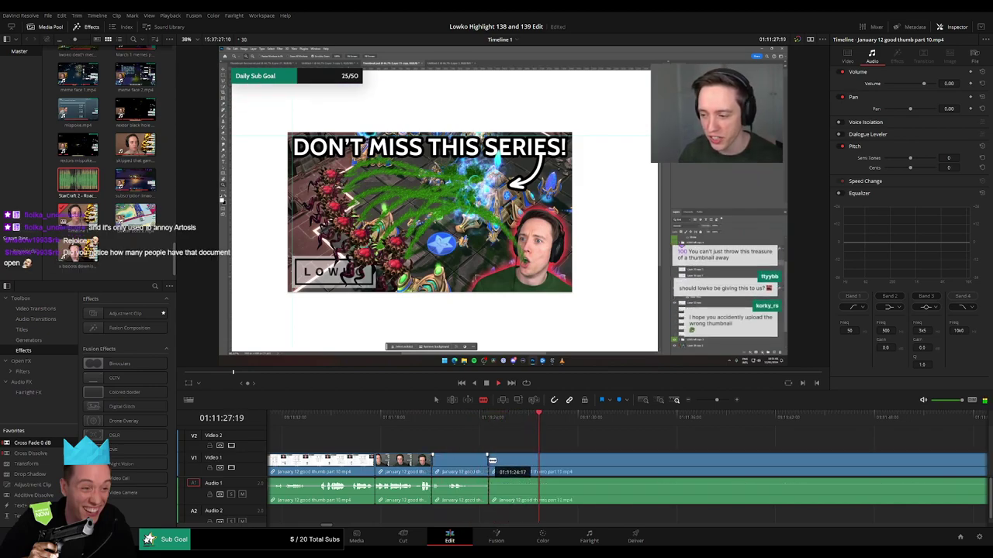
{"action": "key", "text": "a"}
{"action": "left_click", "coordinate": [467, 465]}
{"action": "key", "text": "Delete"}
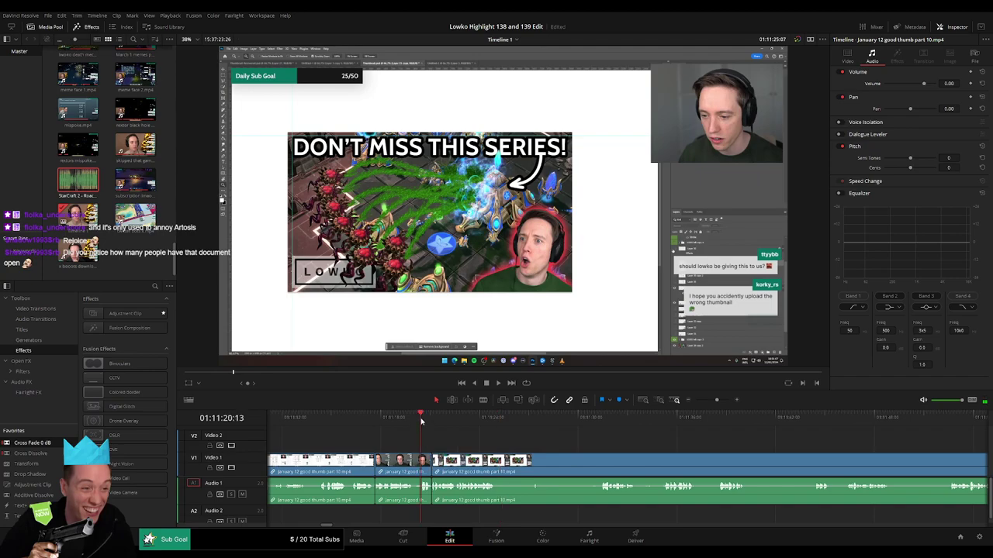
{"action": "key", "text": "space"}
Step: Split the clip at about 01:11:25 and 01:11:31, and cut out the passage from about 01:11:33 to 01:11:35 with its gap
{"action": "left_click_drag", "start_coordinate": [516, 444], "coordinate": [376, 428]}
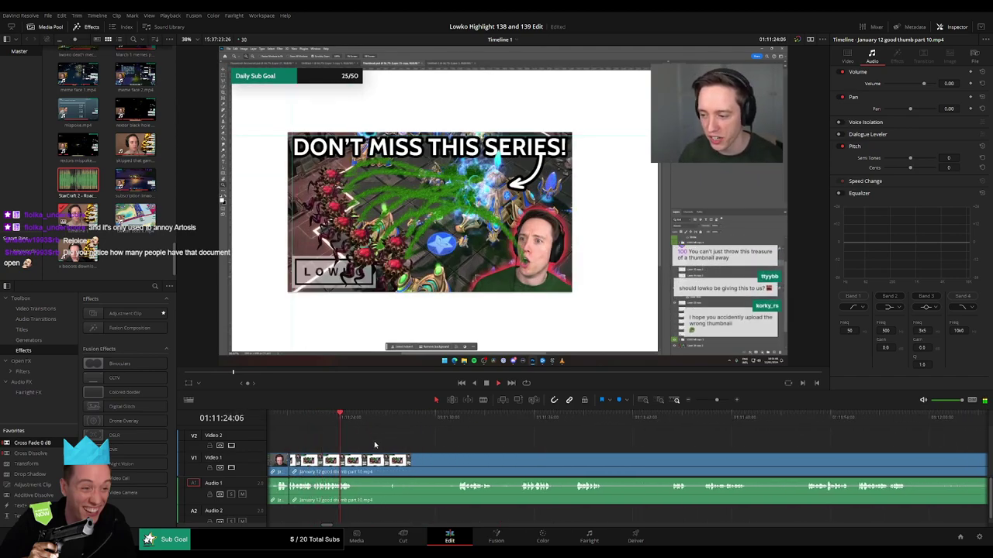
{"action": "left_click", "coordinate": [458, 425]}
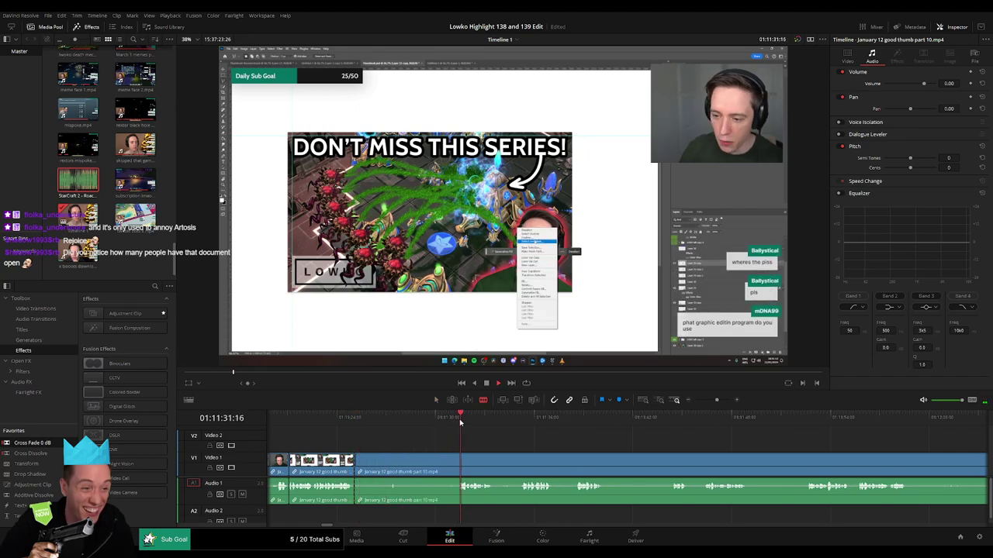
{"action": "left_click", "coordinate": [520, 425]}
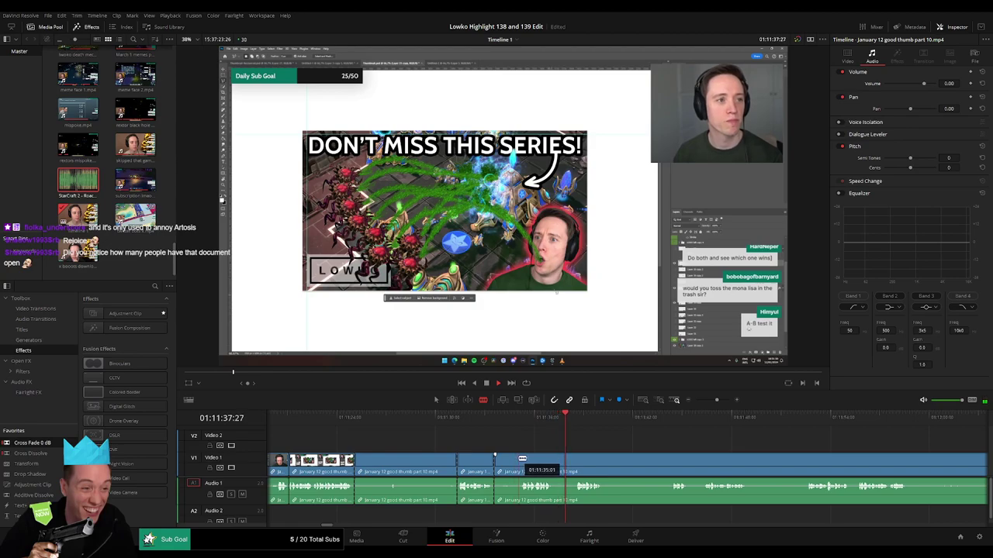
{"action": "key", "text": "Delete"}
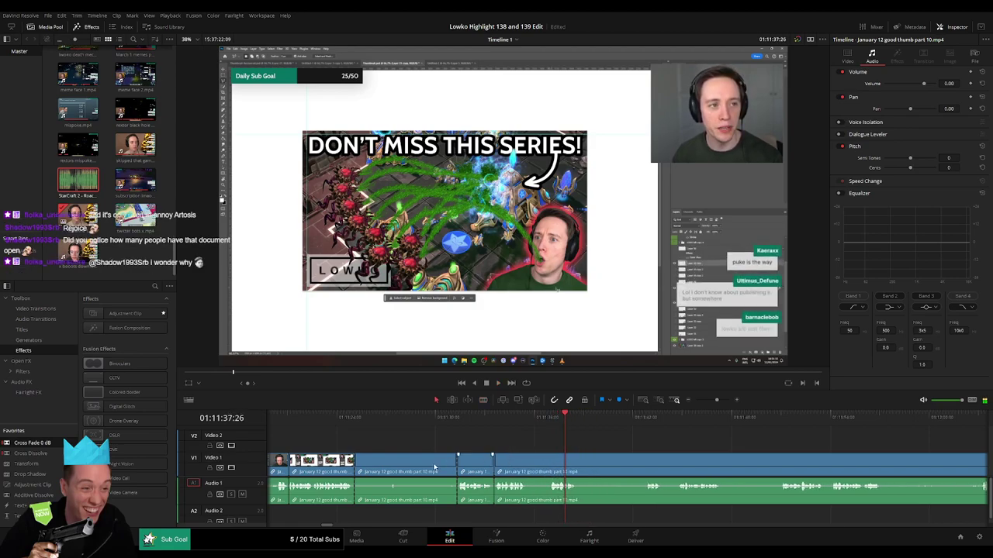
Step: Remove the passage from about 01:11:25 to 01:11:31 with its gap and add a Cross Fade 0 dB at both resulting joins
{"action": "left_click", "coordinate": [407, 466]}
{"action": "key", "text": "Delete"}
{"action": "key", "text": "space"}
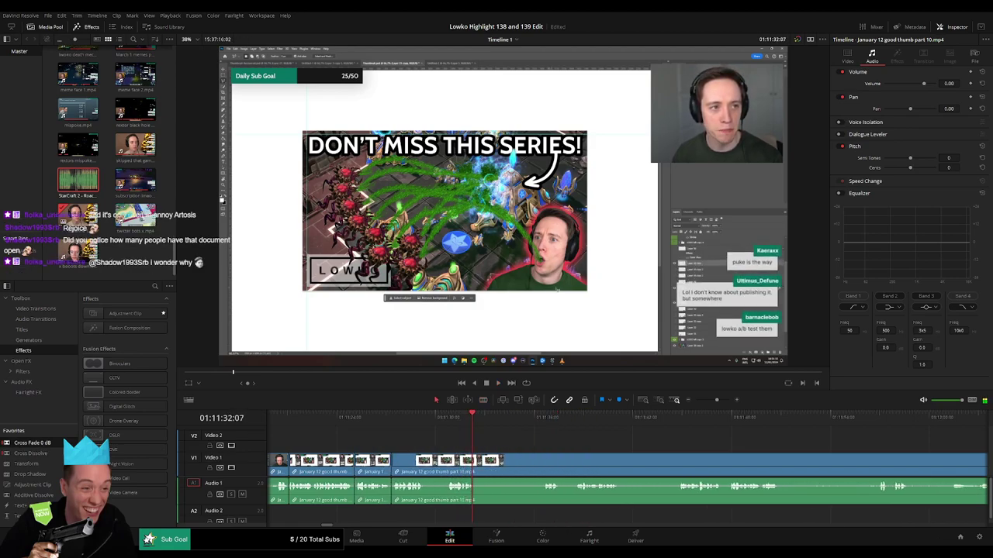
{"action": "left_click_drag", "start_coordinate": [56, 442], "coordinate": [389, 482]}
{"action": "left_click", "coordinate": [426, 491]}
{"action": "key", "text": "shift+t"}
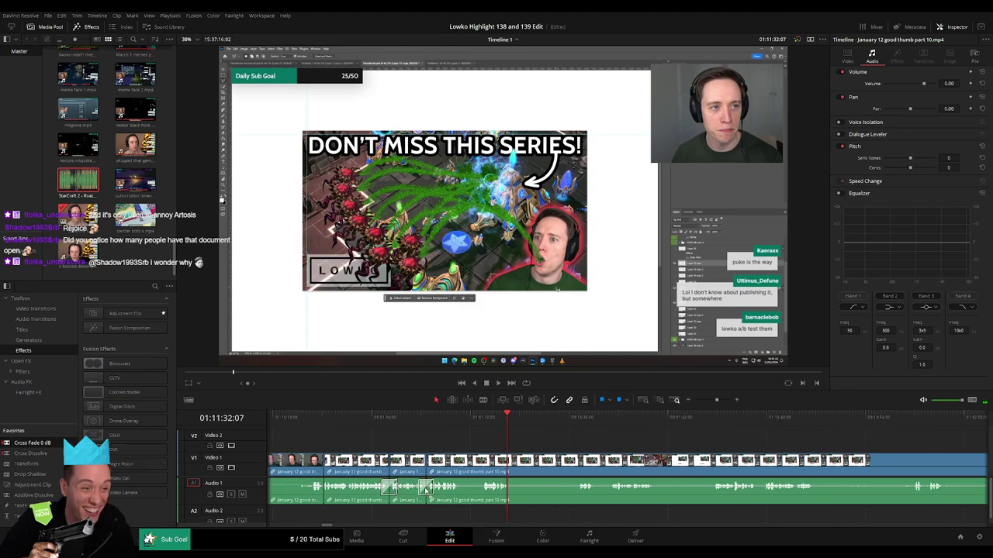
Step: Cut out about one second near 01:11:30 with its gap and add a Cross Fade 0 dB at the join
{"action": "key", "text": "space"}
{"action": "key", "text": "b"}
{"action": "left_click", "coordinate": [464, 461]}
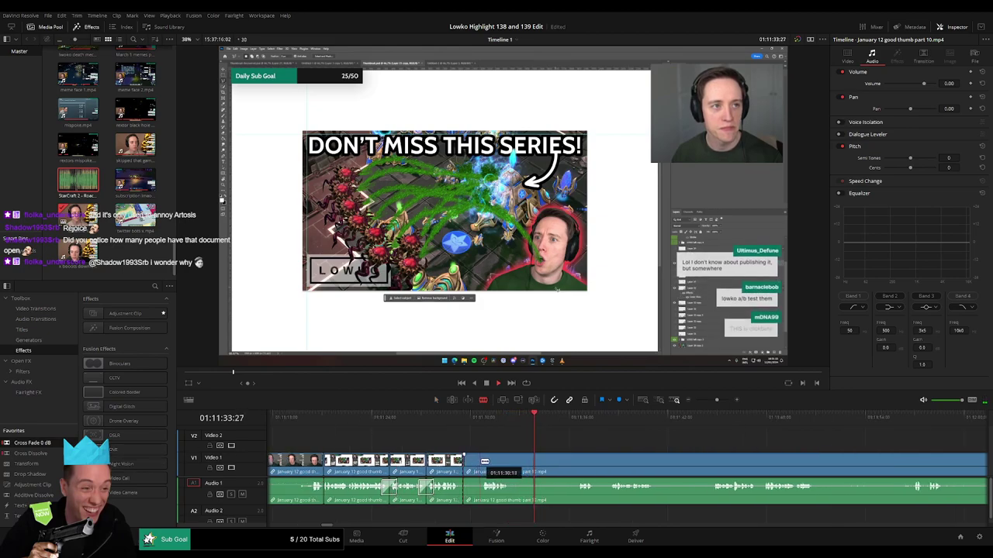
{"action": "left_click", "coordinate": [476, 462]}
{"action": "key", "text": "a"}
{"action": "left_click", "coordinate": [470, 464]}
{"action": "key", "text": "Delete"}
{"action": "left_click", "coordinate": [474, 428]}
{"action": "key", "text": "space"}
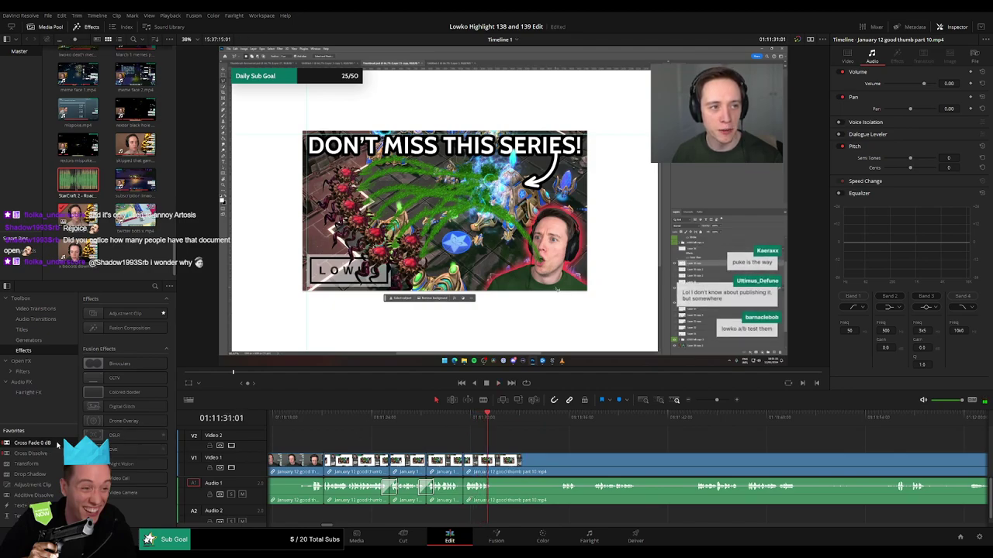
{"action": "key", "text": "space"}
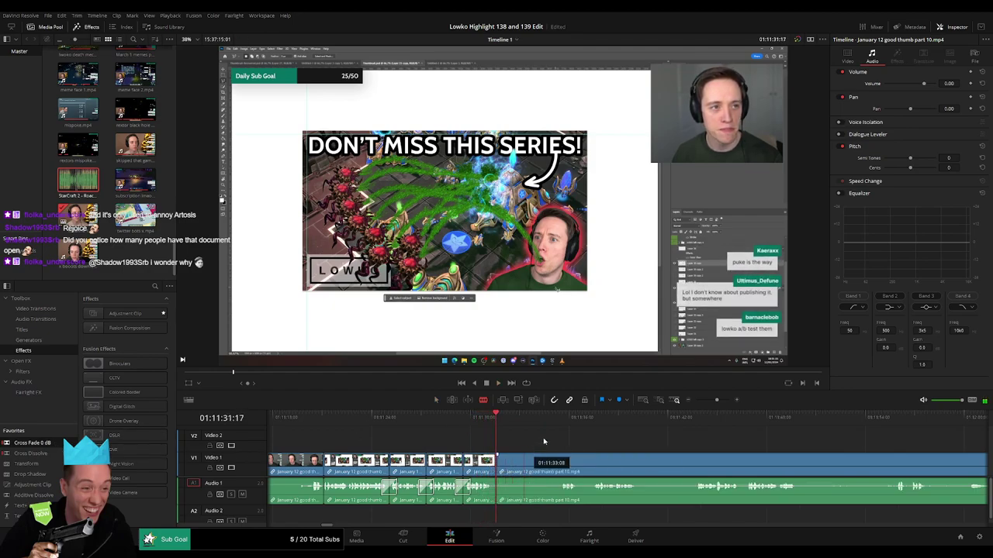
Step: Remove the passage from about 01:11:31 to 01:11:43 with its gap
{"action": "left_click_drag", "start_coordinate": [560, 419], "coordinate": [598, 422]}
{"action": "scroll", "coordinate": [532, 441], "scroll_direction": "right", "scroll_amount": 4}
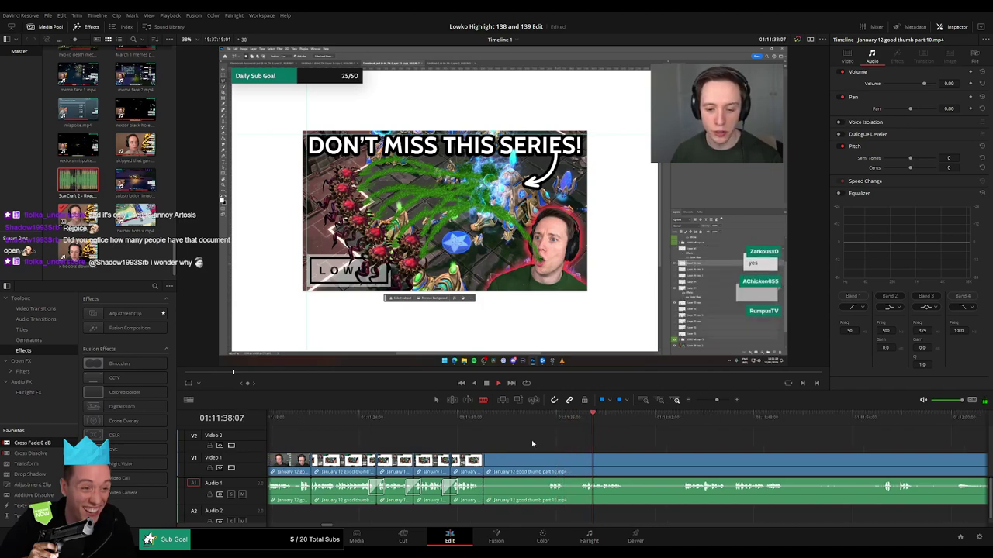
{"action": "left_click", "coordinate": [520, 419]}
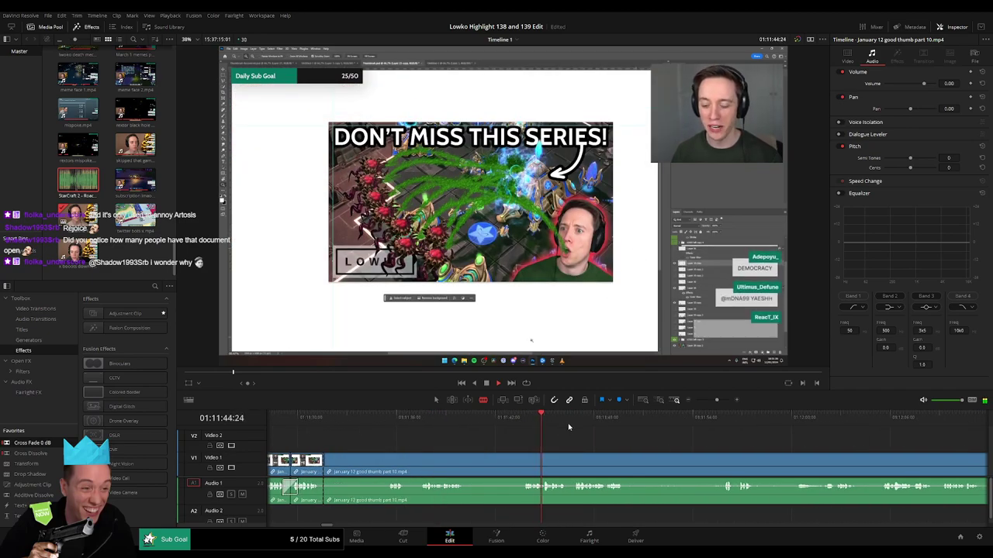
{"action": "left_click", "coordinate": [523, 461]}
{"action": "key", "text": "a"}
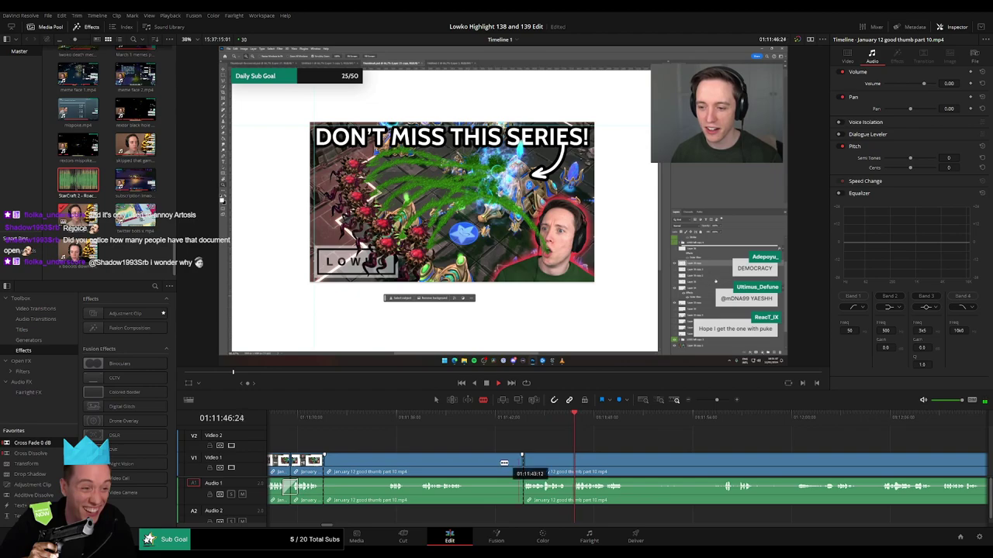
{"action": "left_click", "coordinate": [512, 470]}
{"action": "key", "text": "Delete"}
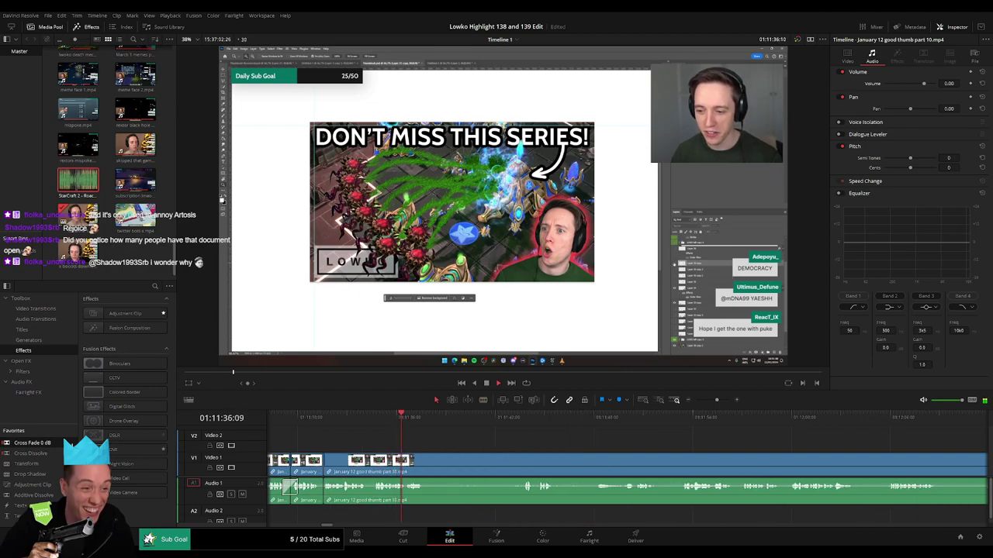
Step: Cut out the passage from about 01:11:38 to 01:11:43 with its gap
{"action": "key", "text": "b"}
{"action": "left_click", "coordinate": [432, 463]}
{"action": "left_click_drag", "start_coordinate": [509, 420], "coordinate": [518, 421]}
{"action": "key", "text": "space"}
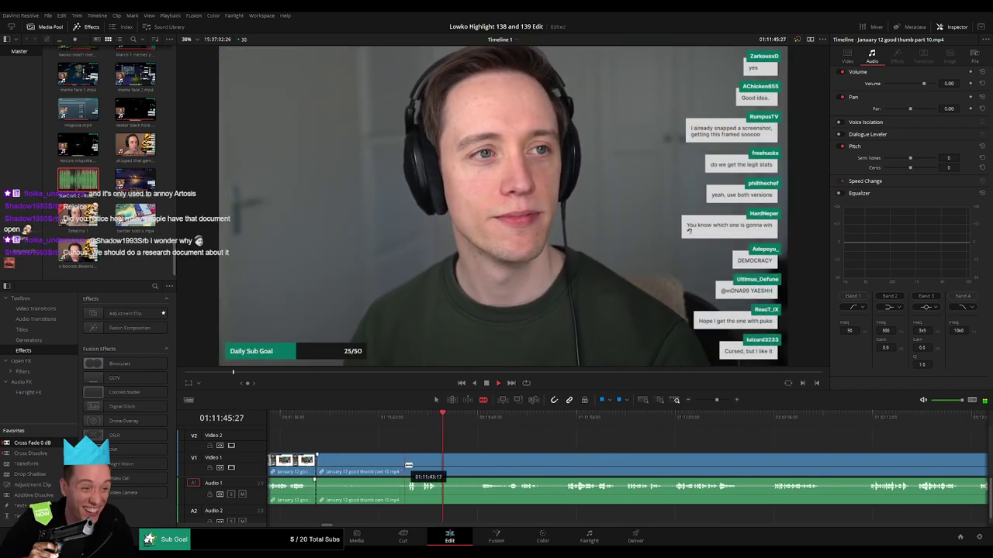
{"action": "left_click", "coordinate": [405, 466]}
{"action": "key", "text": "a"}
{"action": "left_click", "coordinate": [383, 468]}
{"action": "key", "text": "Delete"}
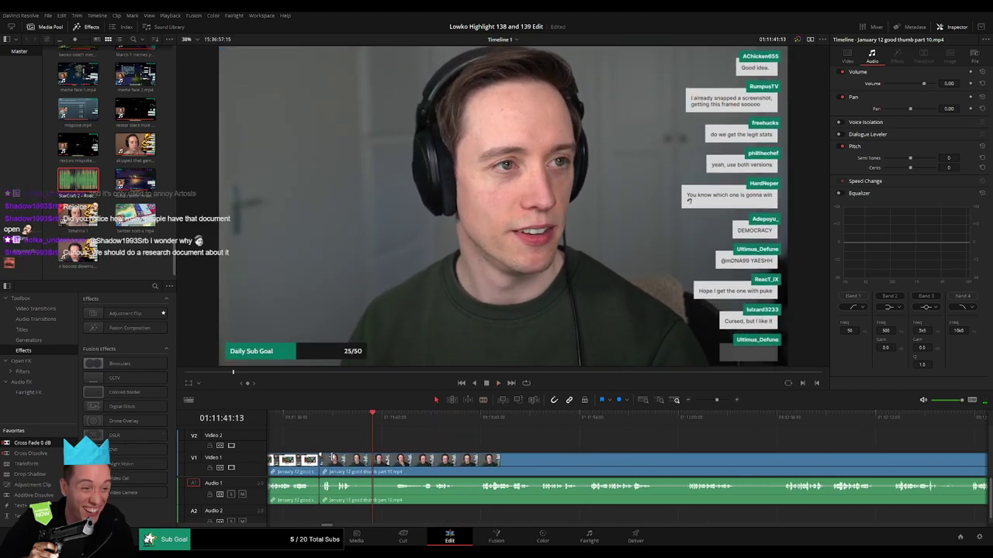
Step: Add a Cross Fade 0 dB at the joins at about 01:11:31 and 01:11:38 and resume playback
{"action": "scroll", "coordinate": [295, 464], "scroll_direction": "left", "scroll_amount": 2}
{"action": "left_click_drag", "start_coordinate": [33, 443], "coordinate": [400, 501]}
{"action": "key", "text": "space"}
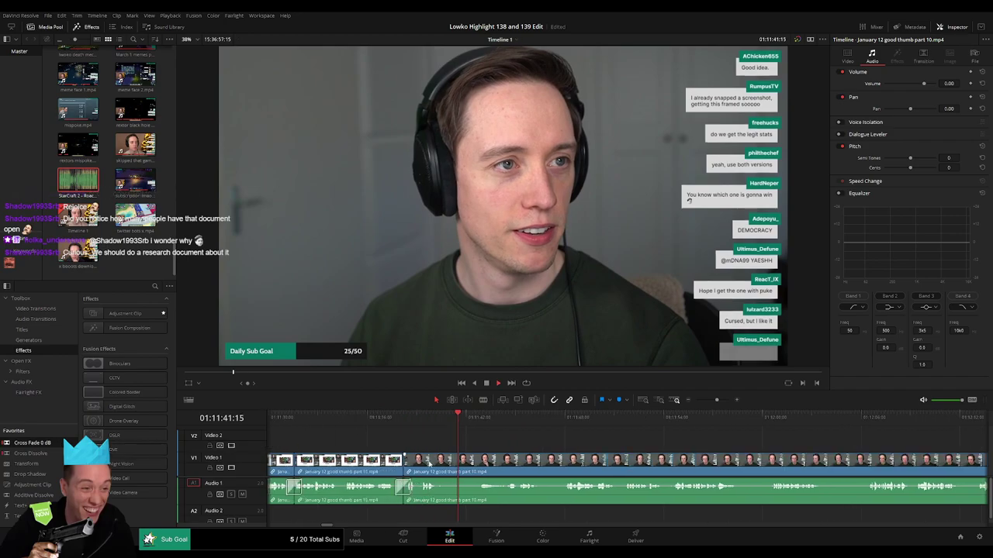
Step: Split the January 12 good thumb part 10 clip at about 01:11:40
{"action": "left_click", "coordinate": [427, 418]}
{"action": "key", "text": "b"}
{"action": "left_click", "coordinate": [441, 466]}
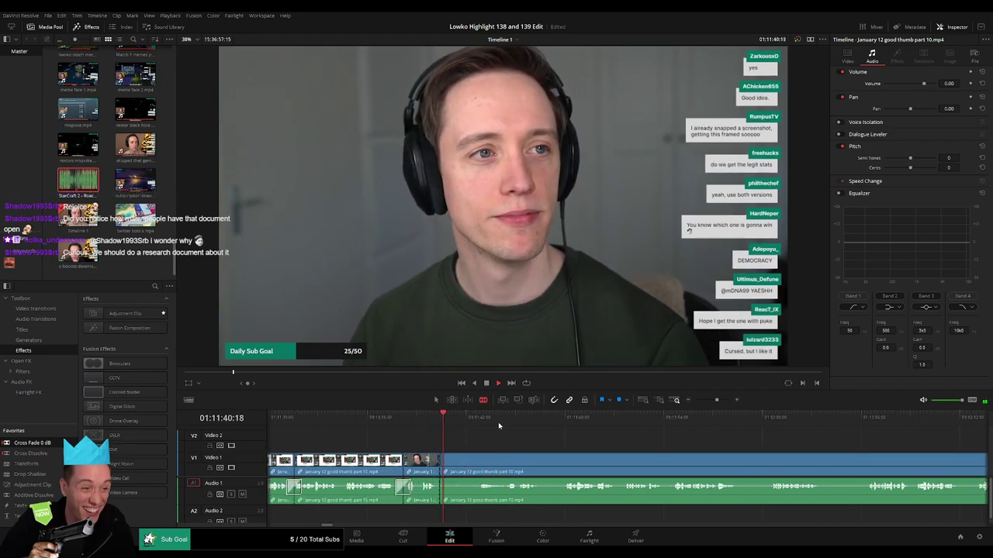
Step: Cut out the passage from about 01:11:40 to 01:11:48 with its gap and add a Cross Fade 0 dB at the join
{"action": "left_click_drag", "start_coordinate": [553, 446], "coordinate": [481, 433]}
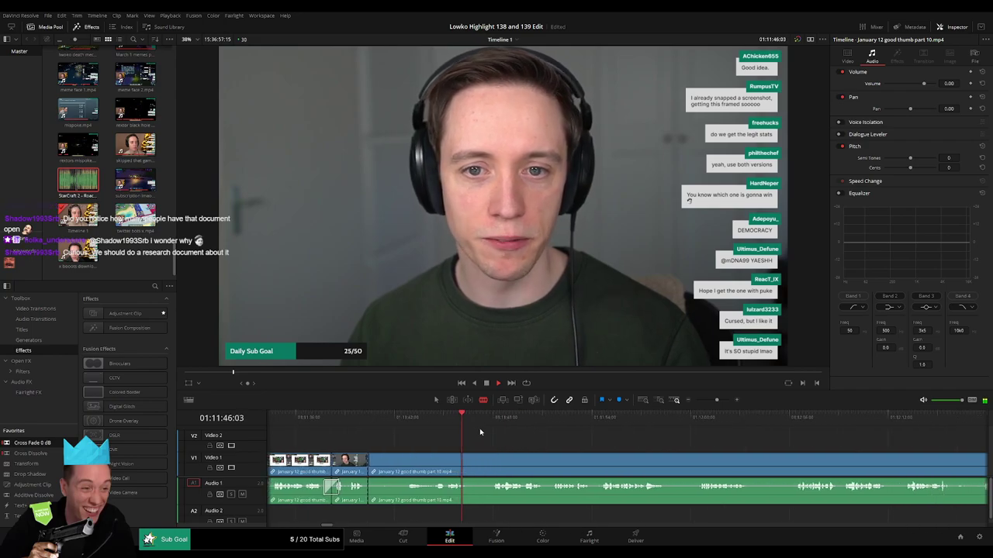
{"action": "left_click", "coordinate": [495, 420]}
{"action": "left_click_drag", "start_coordinate": [571, 452], "coordinate": [487, 439]}
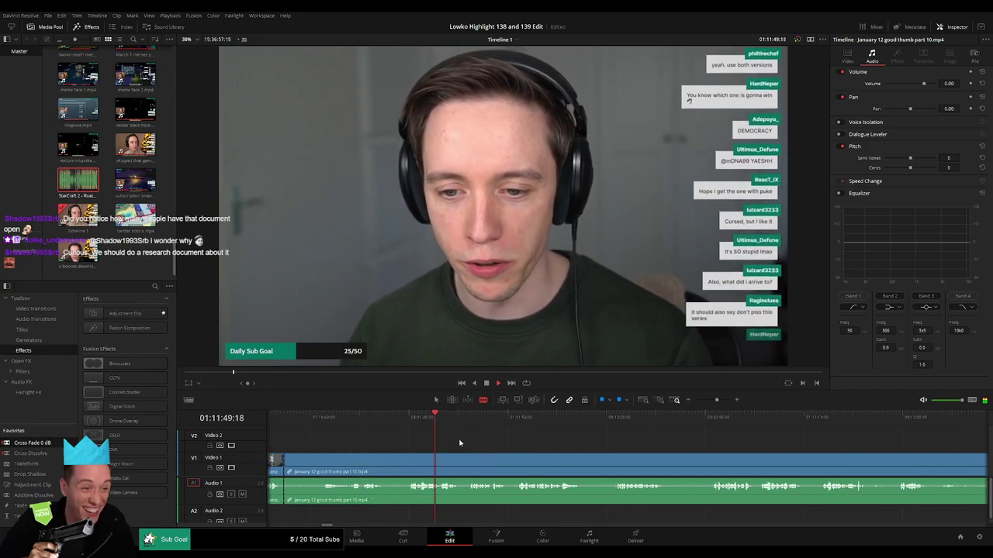
{"action": "left_click", "coordinate": [470, 419]}
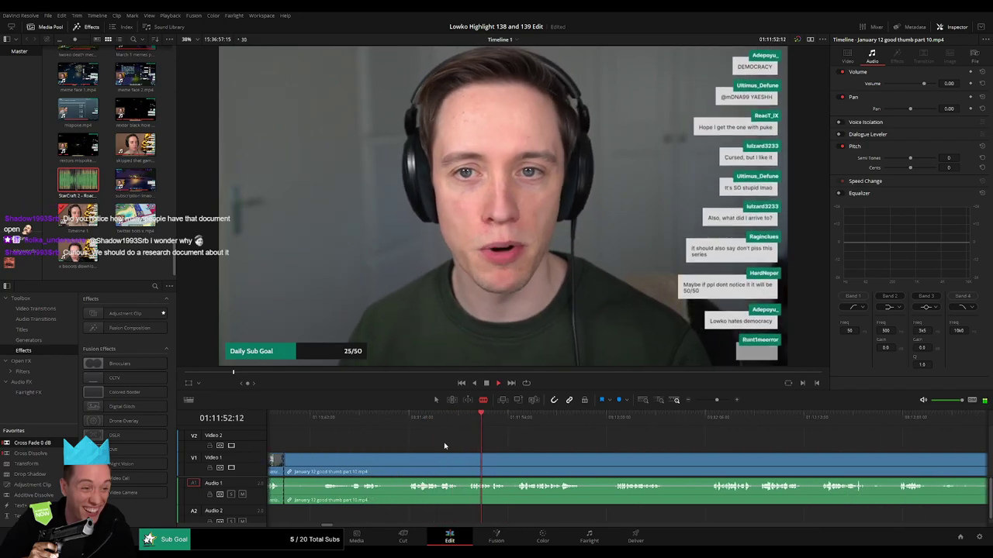
{"action": "scroll", "coordinate": [481, 443], "scroll_direction": "left", "scroll_amount": 3}
{"action": "left_click", "coordinate": [435, 421]}
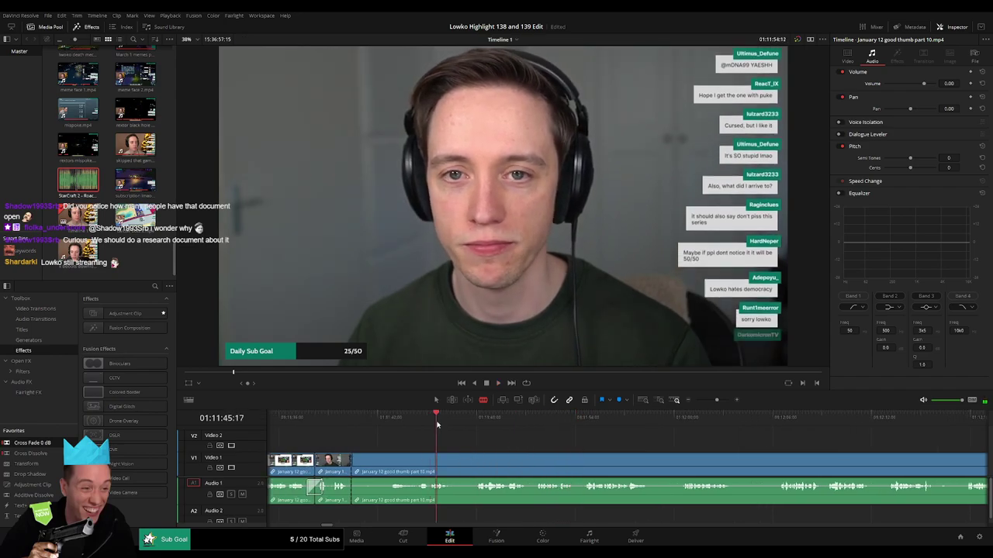
{"action": "left_click", "coordinate": [474, 423]}
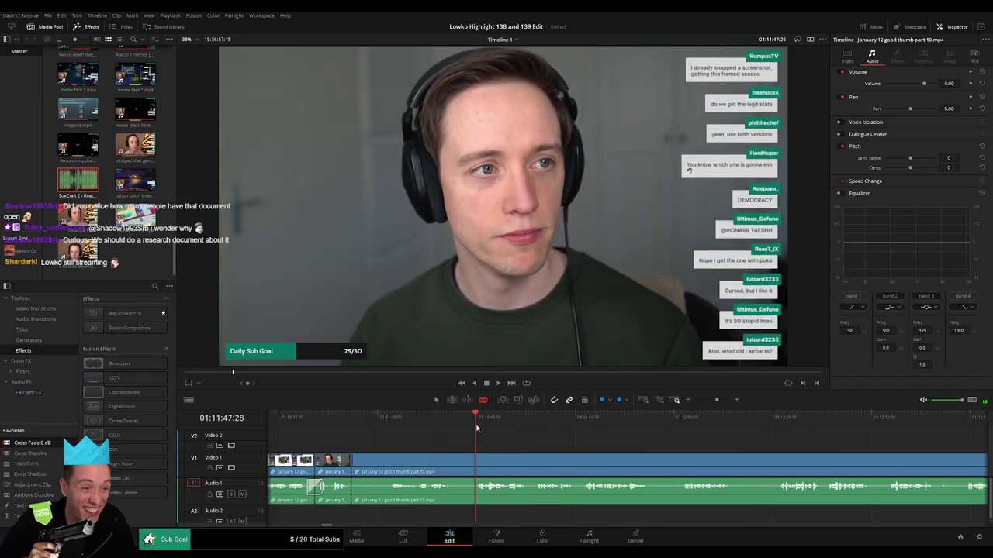
{"action": "left_click", "coordinate": [476, 465]}
{"action": "key", "text": "a"}
{"action": "left_click", "coordinate": [461, 467]}
{"action": "key", "text": "Delete"}
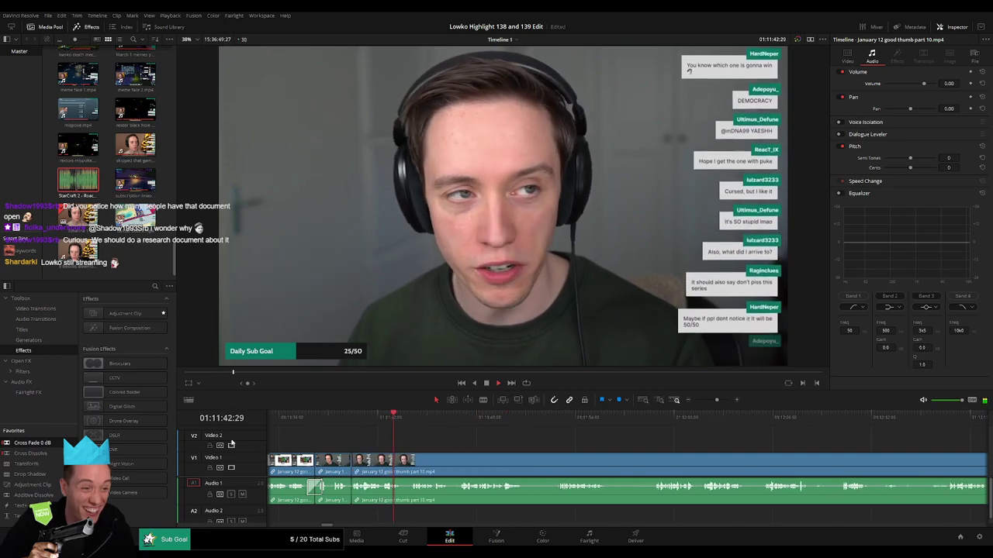
{"action": "left_click_drag", "start_coordinate": [32, 443], "coordinate": [354, 487]}
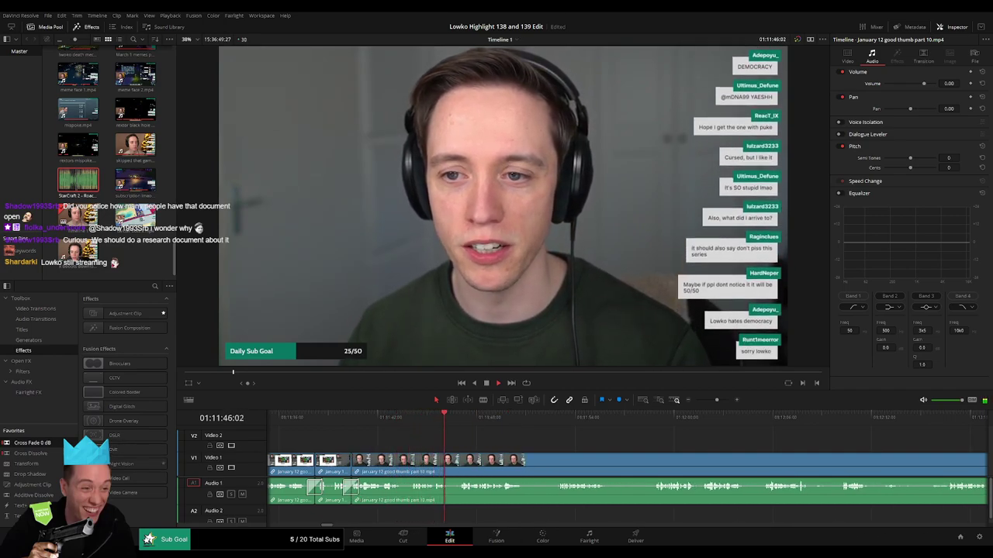
Step: Cut out about two seconds from 01:11:51 with the gap and add a Cross Fade 0 dB at the join
{"action": "scroll", "coordinate": [420, 435], "scroll_direction": "right", "scroll_amount": 3}
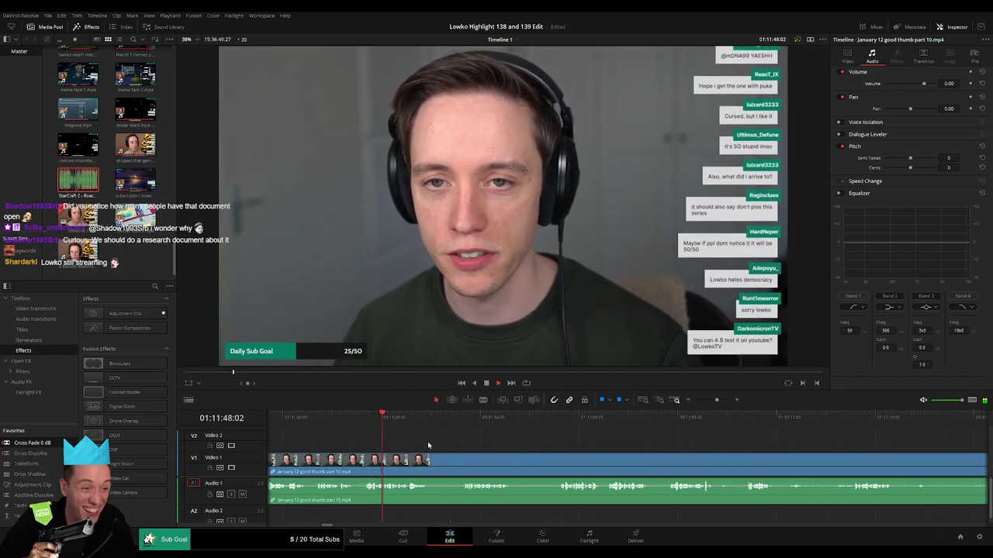
{"action": "scroll", "coordinate": [415, 444], "scroll_direction": "right", "scroll_amount": 2}
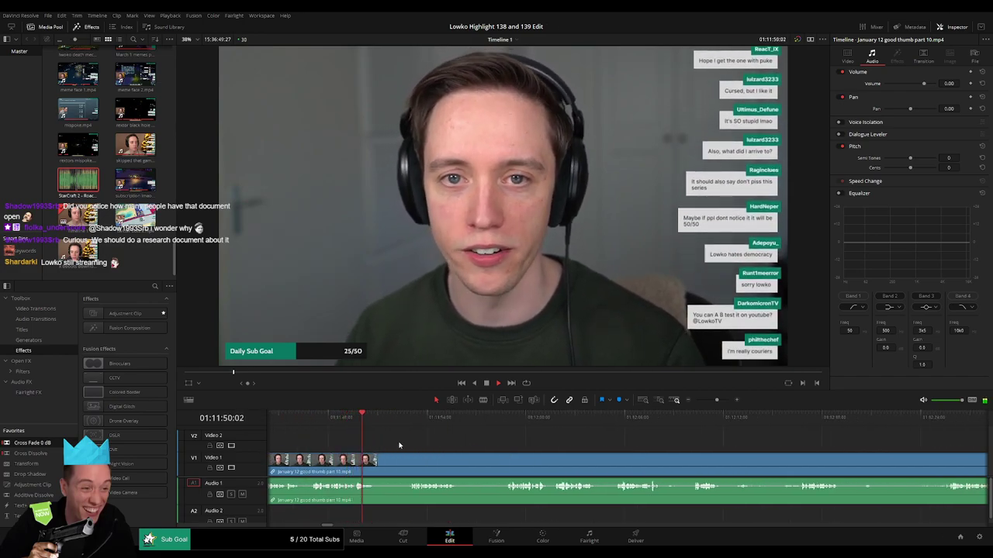
{"action": "key", "text": "b"}
{"action": "left_click", "coordinate": [377, 465]}
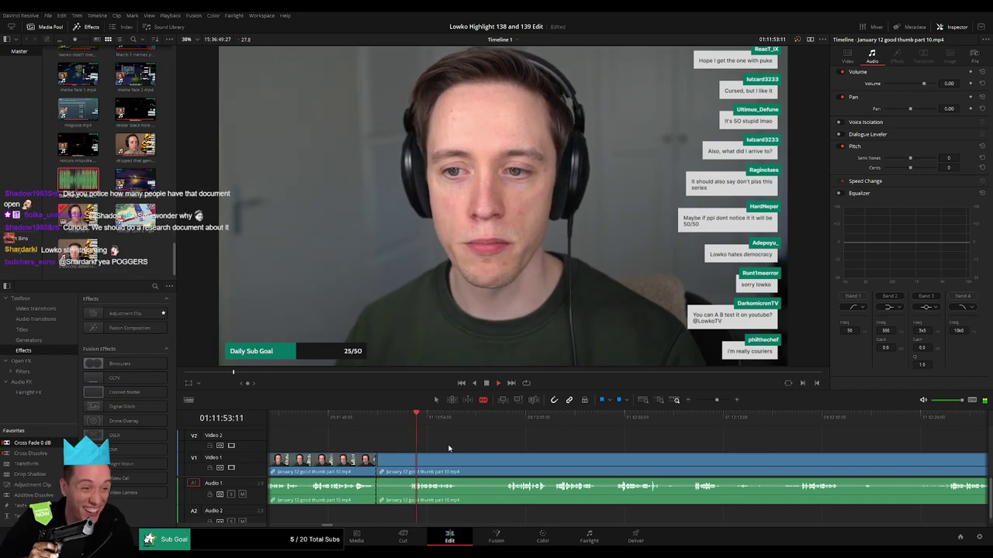
{"action": "left_click", "coordinate": [408, 466]}
{"action": "key", "text": "a"}
{"action": "left_click", "coordinate": [401, 467]}
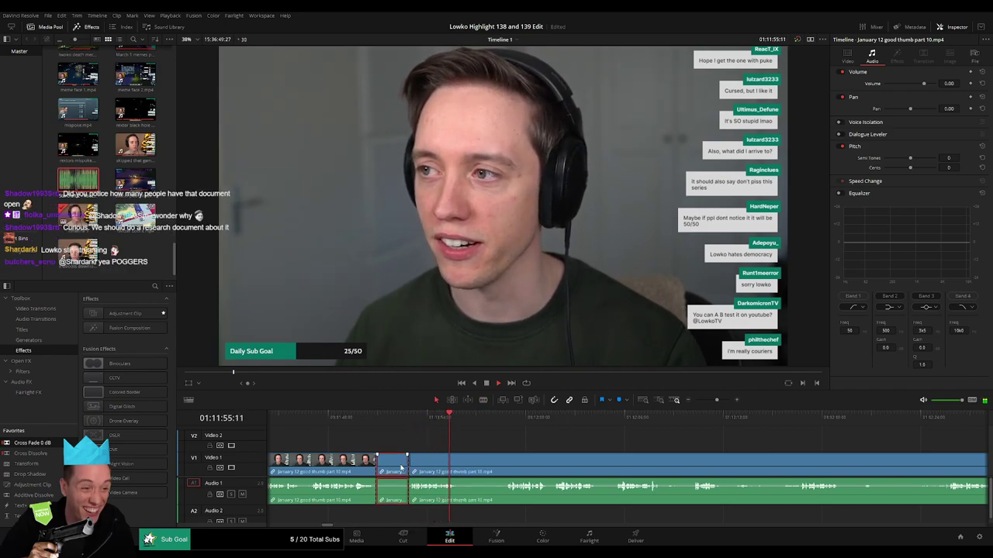
{"action": "key", "text": "Delete"}
{"action": "left_click_drag", "start_coordinate": [49, 445], "coordinate": [381, 496]}
Step: Cut out the passage from about 01:11:54 to 01:11:57 with its gap and add a Cross Fade 0 dB at the join
{"action": "key", "text": "b"}
{"action": "left_click", "coordinate": [427, 463]}
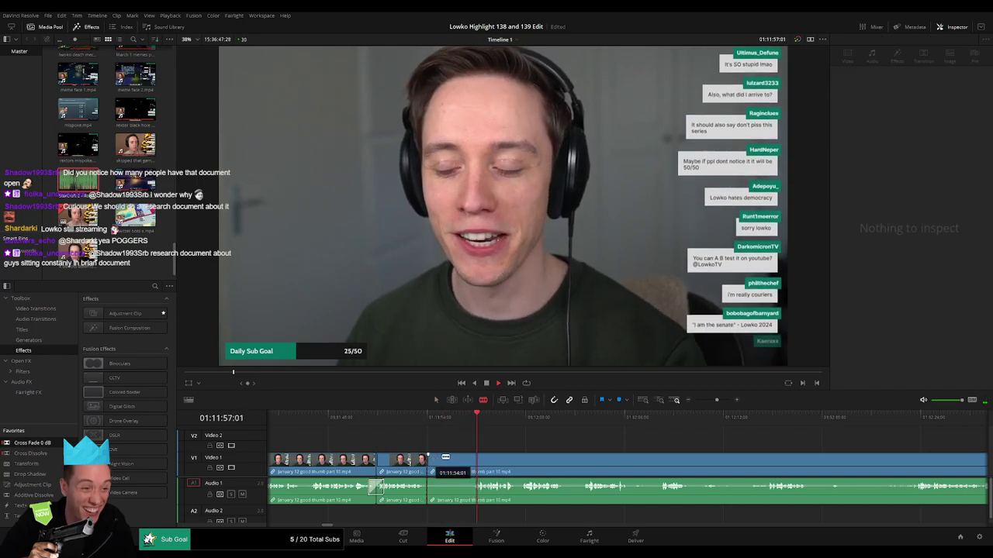
{"action": "left_click", "coordinate": [473, 463]}
{"action": "key", "text": "a"}
{"action": "left_click", "coordinate": [460, 466]}
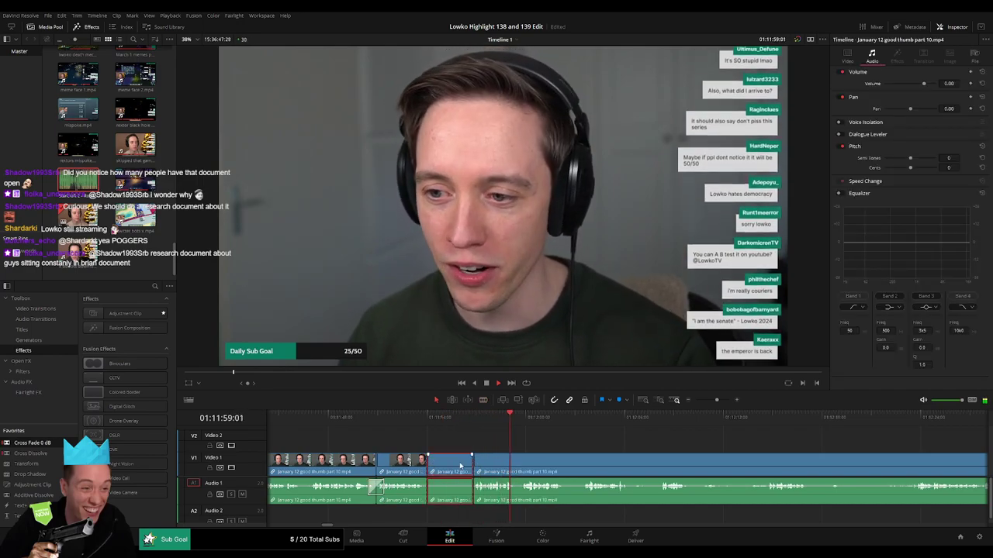
{"action": "key", "text": "Delete"}
{"action": "left_click_drag", "start_coordinate": [475, 485], "coordinate": [428, 488]}
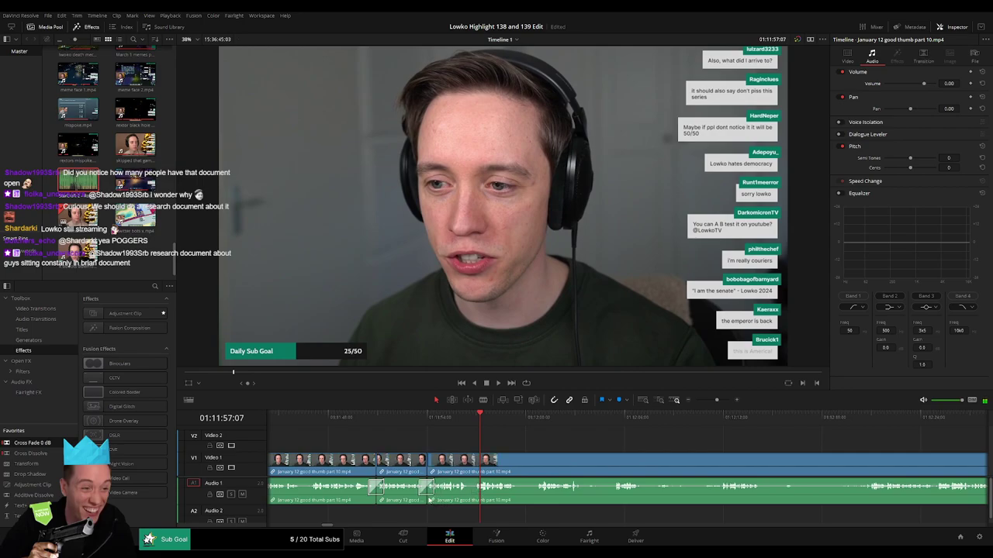
Step: Cut out about one second after 01:11:59 with its gap and add a Cross Fade 0 dB at the join
{"action": "key", "text": "space"}
{"action": "left_click_drag", "start_coordinate": [561, 463], "coordinate": [436, 459]}
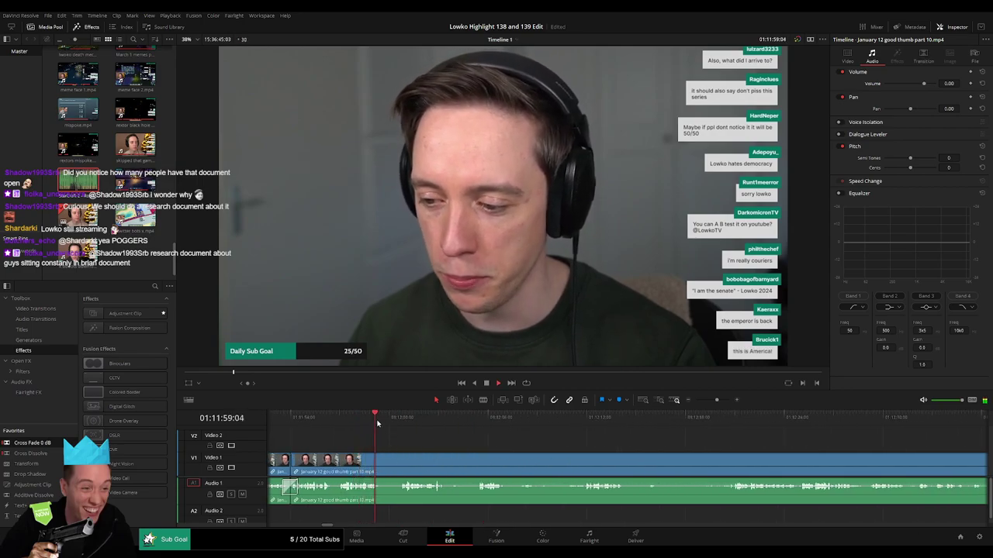
{"action": "key", "text": "b"}
{"action": "left_click", "coordinate": [380, 463]}
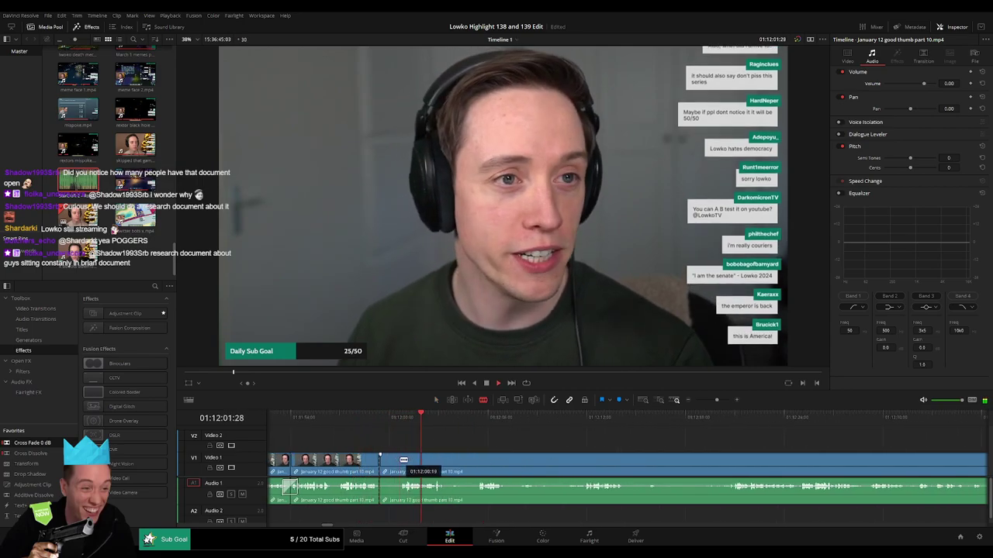
{"action": "key", "text": "a"}
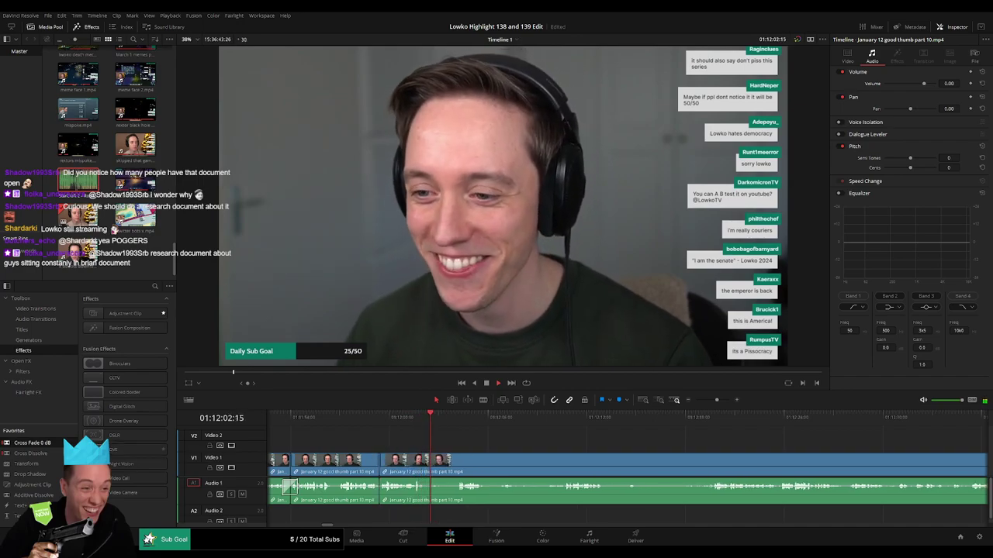
{"action": "left_click_drag", "start_coordinate": [33, 443], "coordinate": [379, 488]}
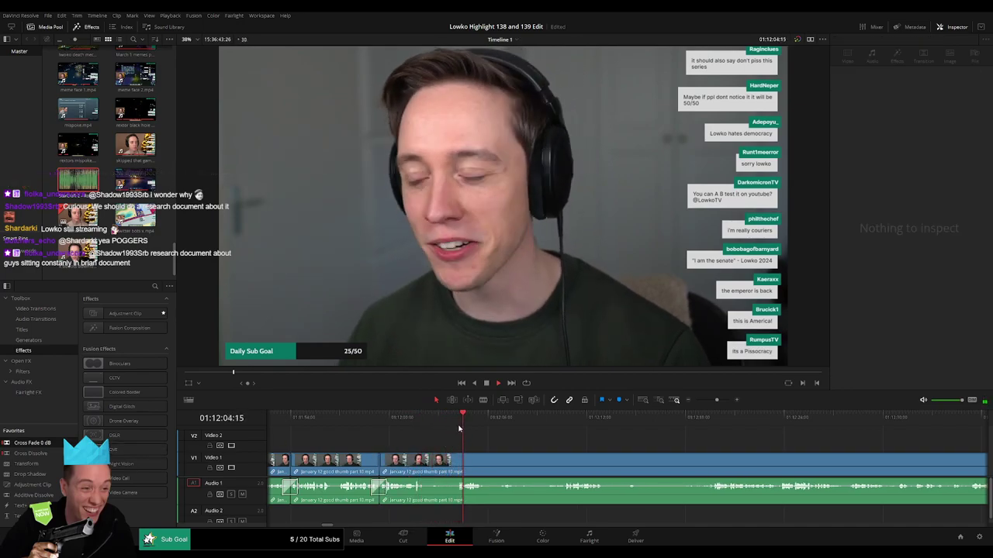
Step: Split the January 12 good thumb part 10 clip at about 01:12:06 and delete its whole remainder with the gap
{"action": "key", "text": "b"}
{"action": "left_click", "coordinate": [489, 470]}
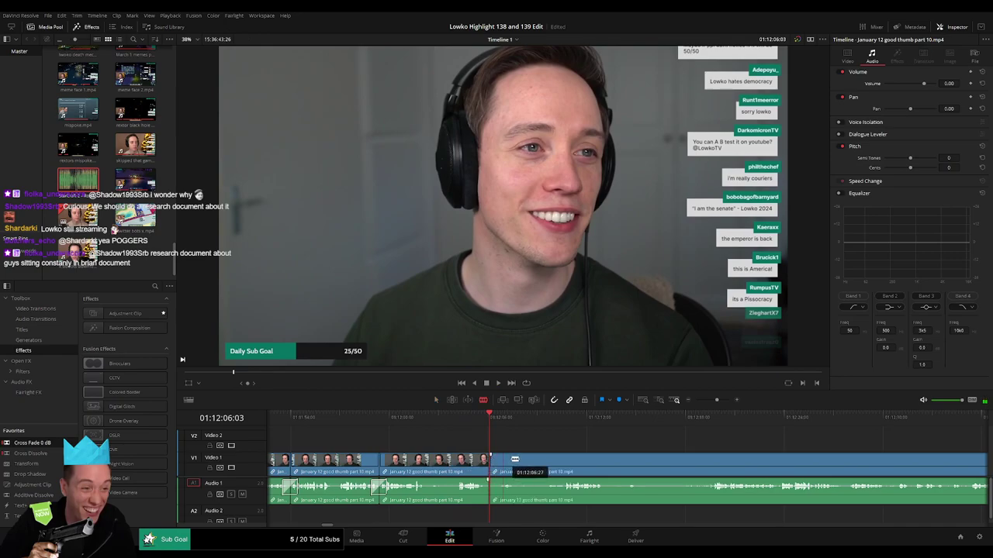
{"action": "left_click", "coordinate": [555, 419]}
{"action": "left_click_drag", "start_coordinate": [640, 454], "coordinate": [530, 442]}
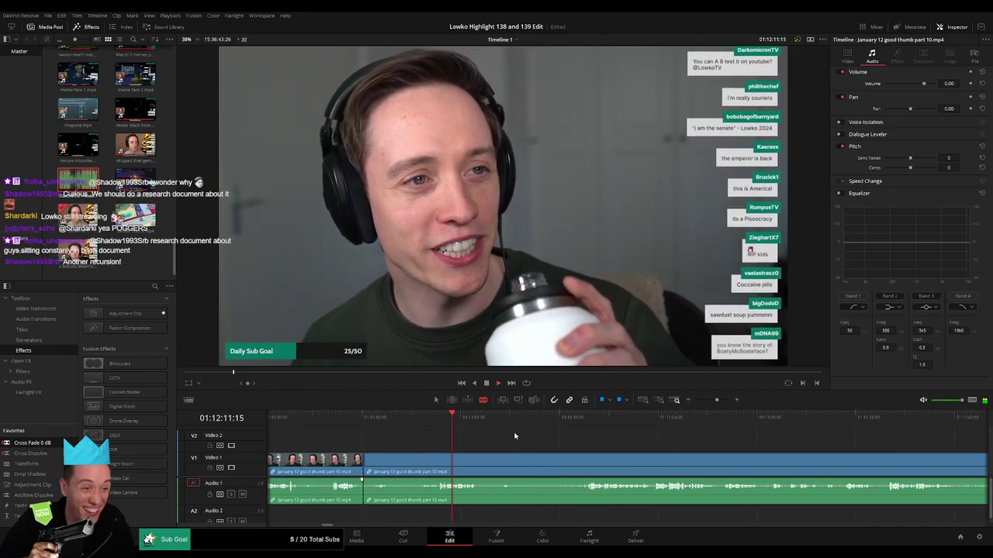
{"action": "left_click", "coordinate": [586, 425]}
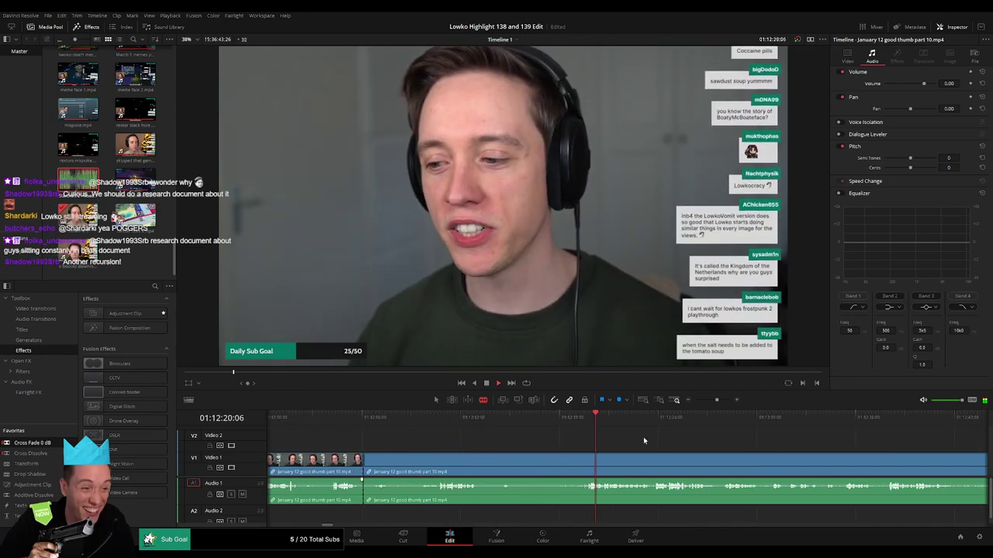
{"action": "left_click_drag", "start_coordinate": [716, 400], "coordinate": [708, 401]}
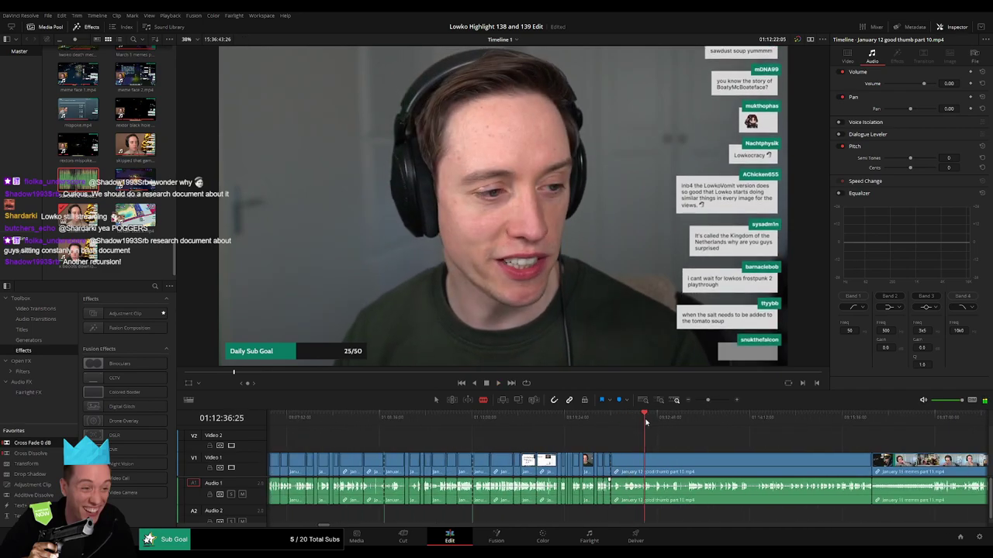
{"action": "scroll", "coordinate": [529, 437], "scroll_direction": "right", "scroll_amount": 5}
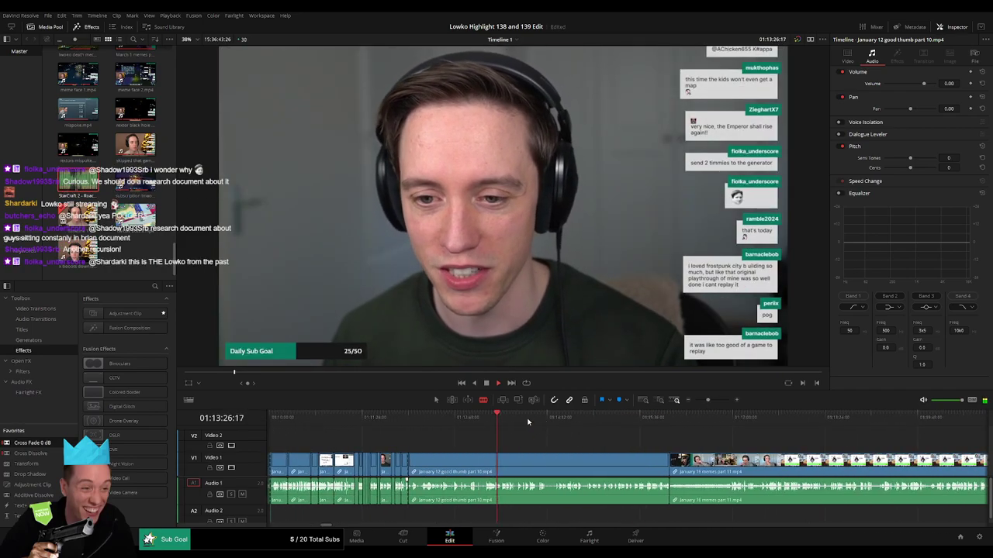
{"action": "left_click_drag", "start_coordinate": [529, 421], "coordinate": [650, 423]}
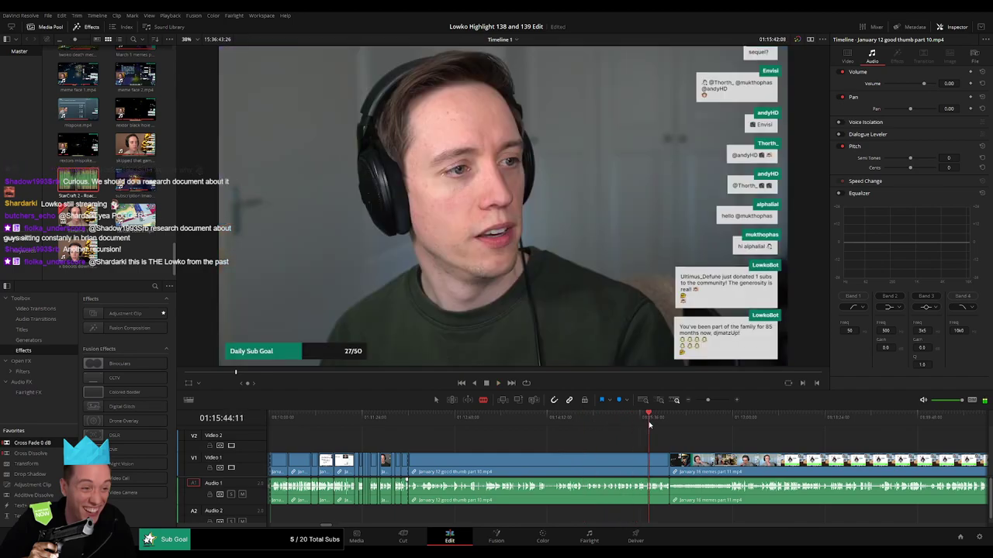
{"action": "key", "text": "a"}
{"action": "left_click", "coordinate": [596, 465]}
{"action": "key", "text": "Delete"}
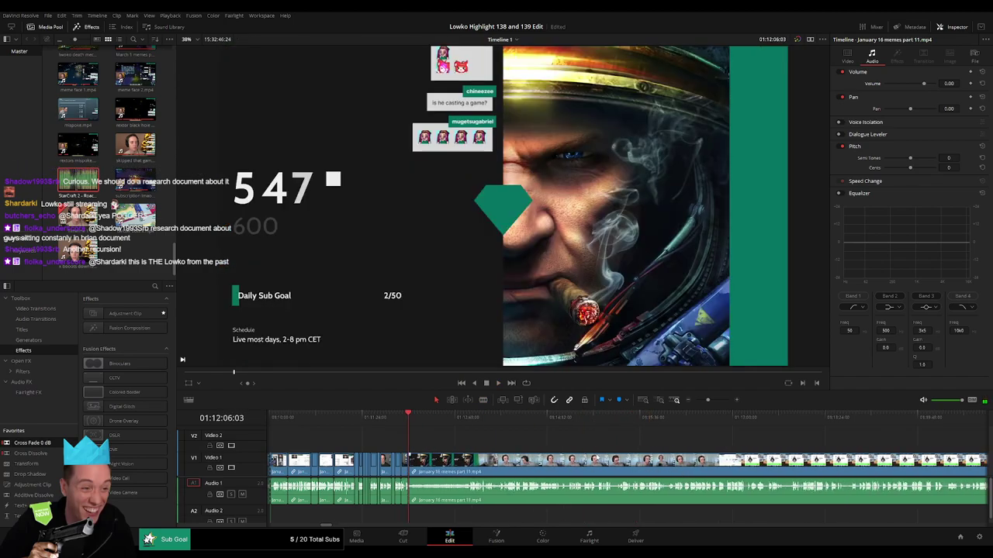
Step: Check how far the unedited footage runs to the timeline's end, and return the playhead to the start of the January 16 memes clip
{"action": "left_click_drag", "start_coordinate": [707, 402], "coordinate": [690, 401]}
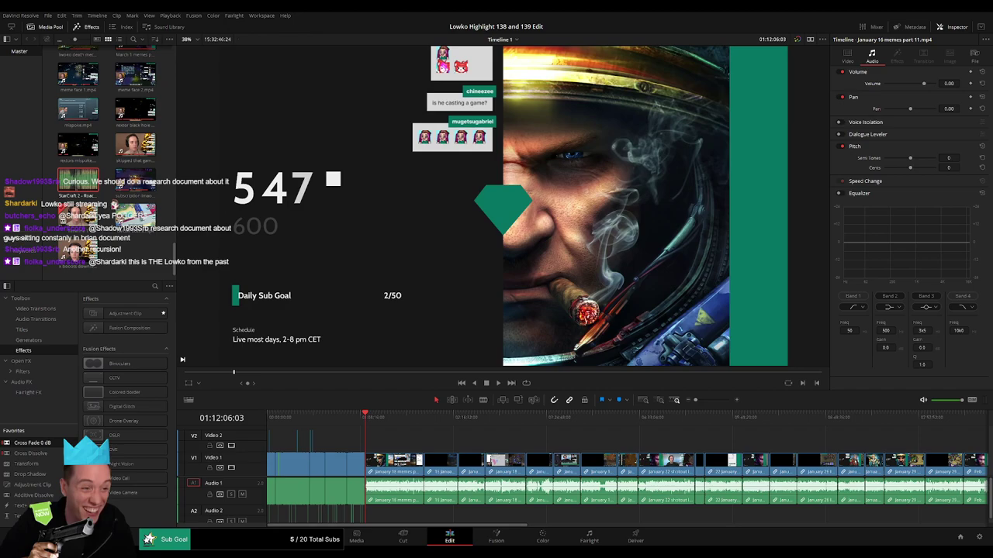
{"action": "scroll", "coordinate": [585, 451], "scroll_direction": "right", "scroll_amount": 10}
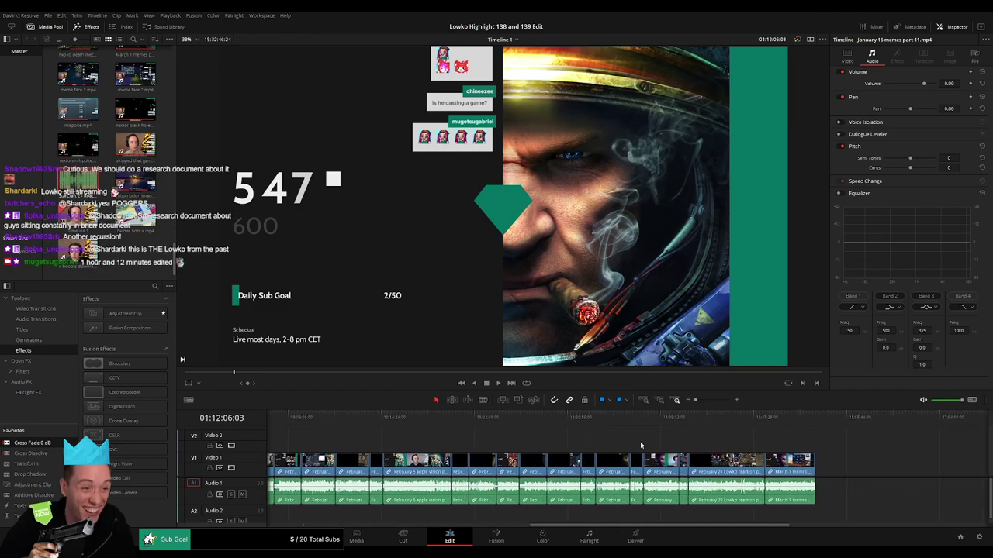
{"action": "left_click", "coordinate": [782, 421]}
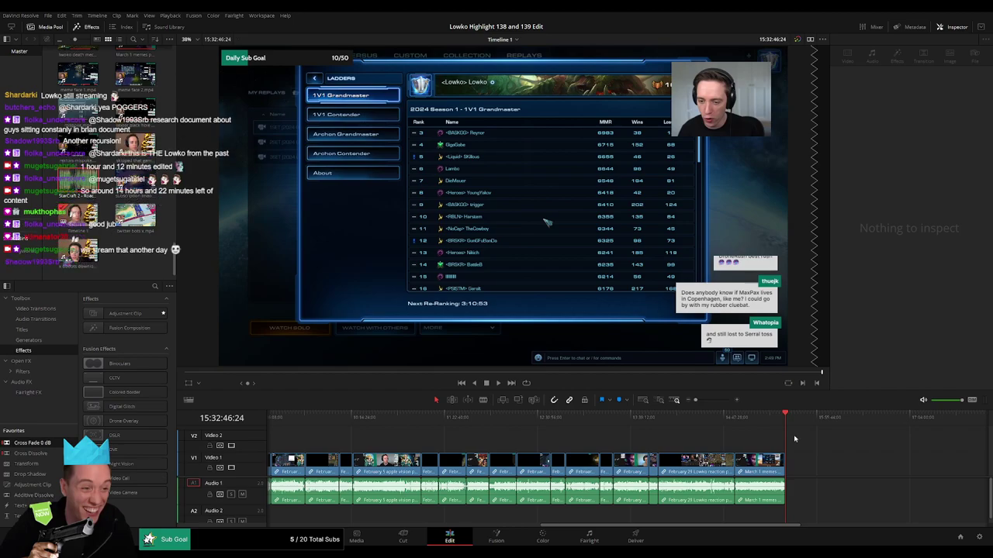
{"action": "scroll", "coordinate": [473, 448], "scroll_direction": "left", "scroll_amount": 10}
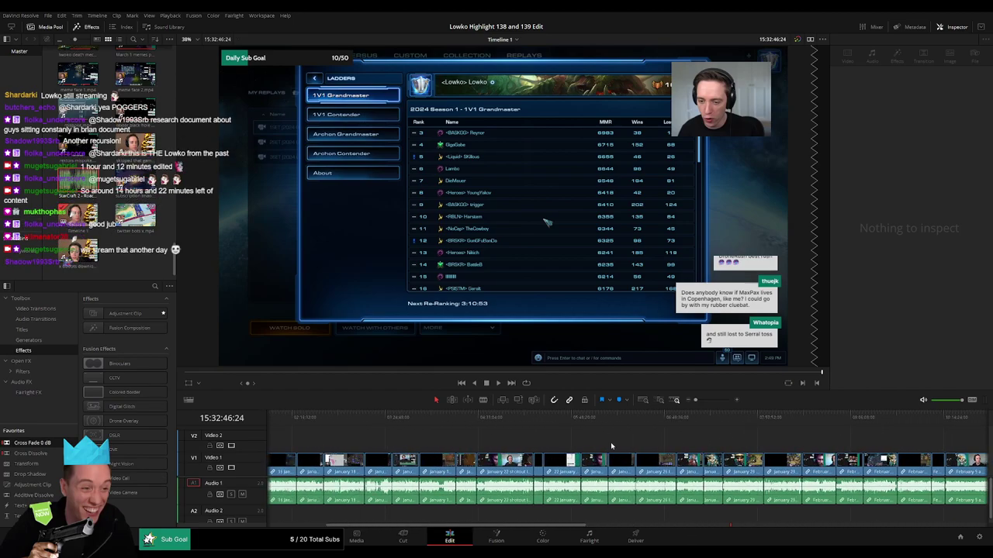
{"action": "left_click", "coordinate": [378, 423]}
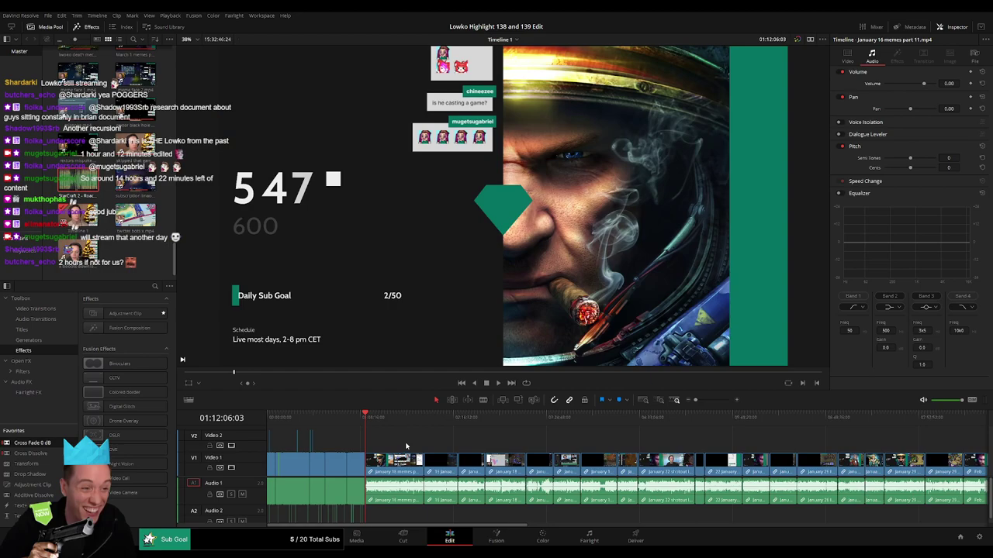